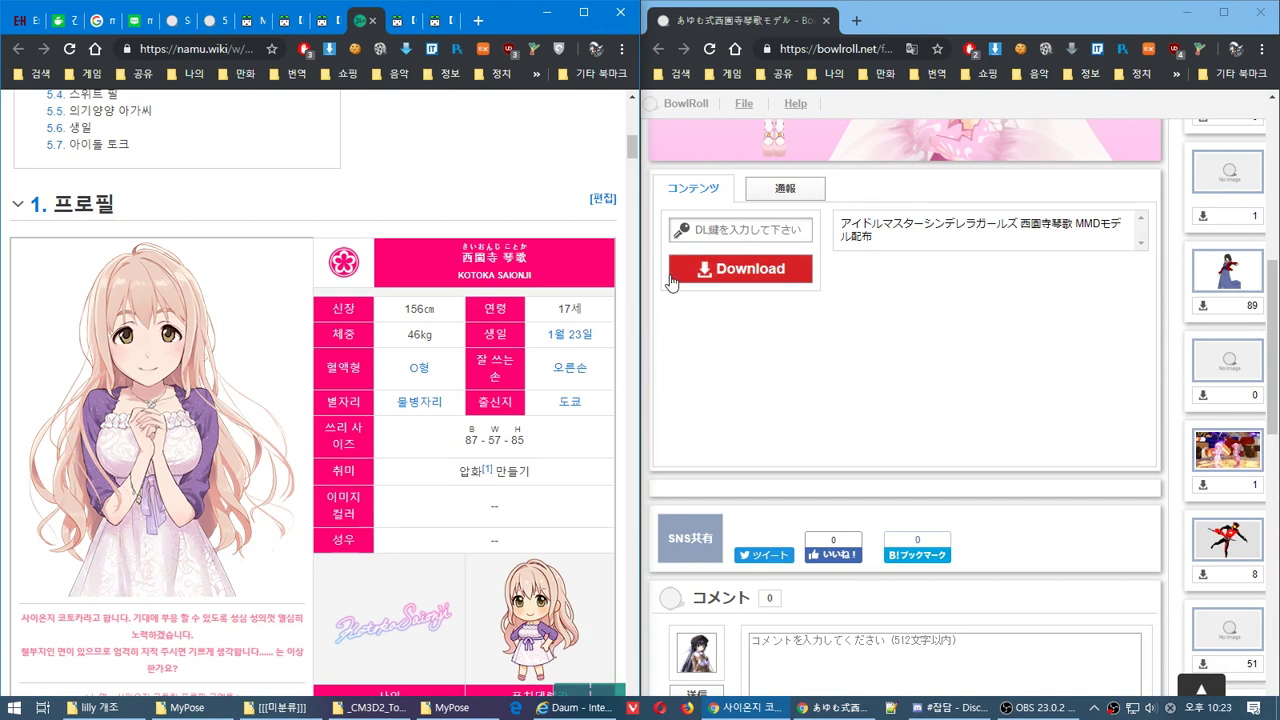
Enter the download key on BowlRoll to start the MMD model download
left_click(763, 222)
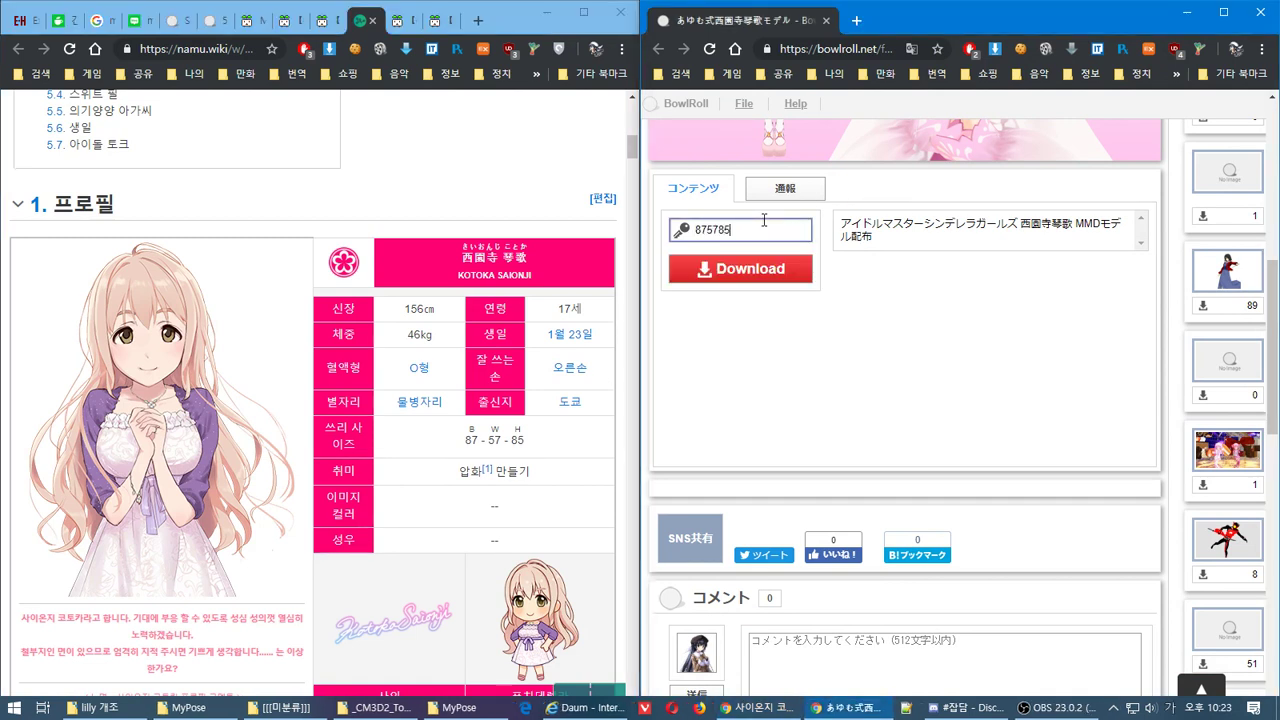
key("Return")
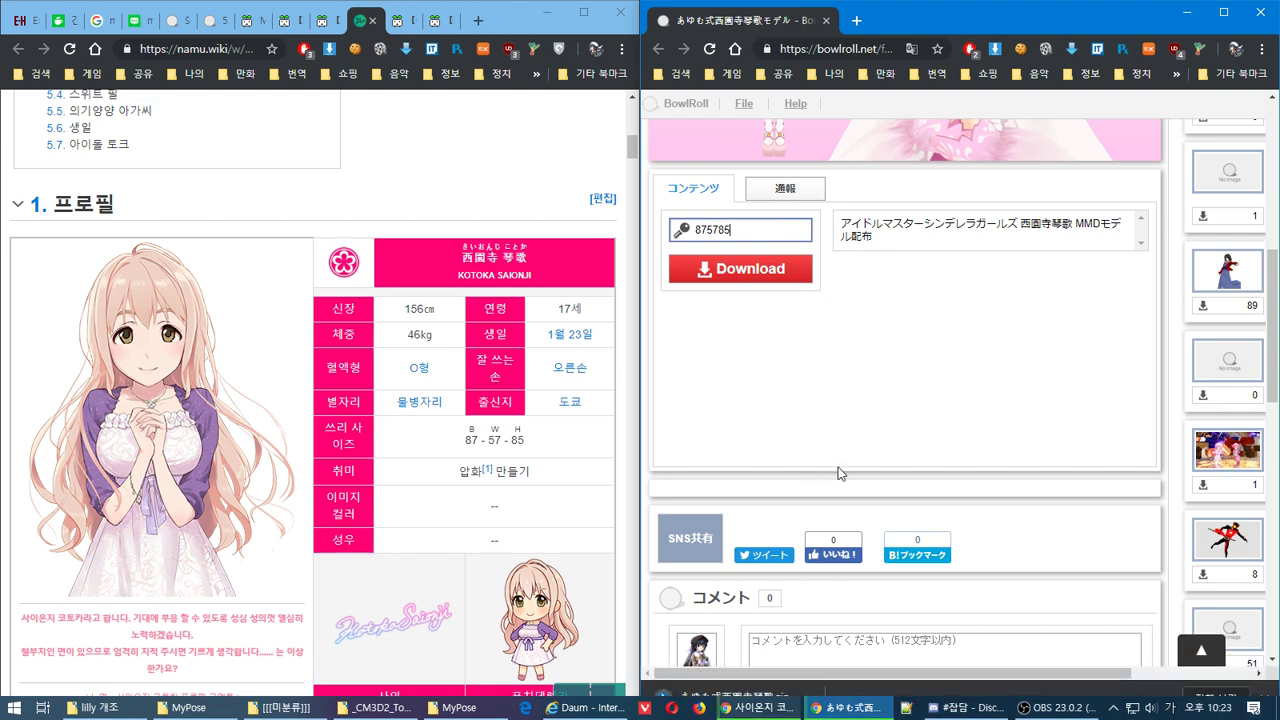
Show the downloading file in its folder, close the BowlRoll window, and snap the Download folder right
left_click(810, 694)
left_click(848, 642)
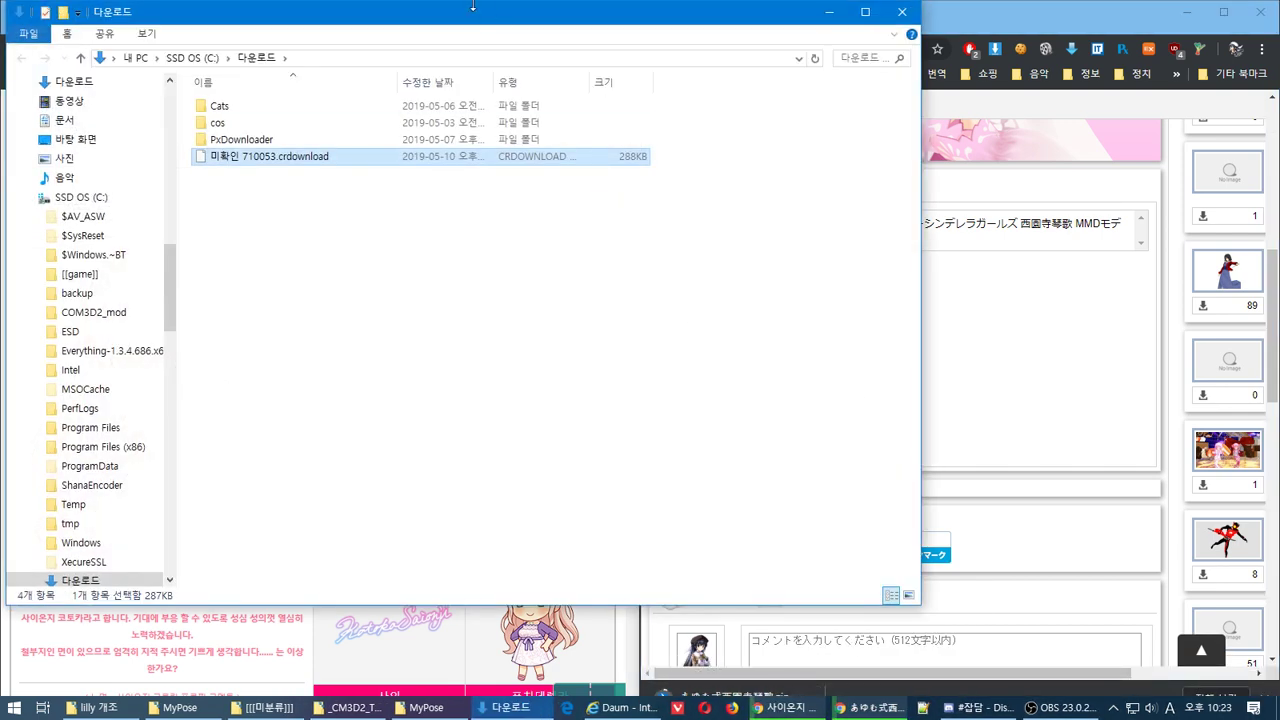
left_click(1025, 322)
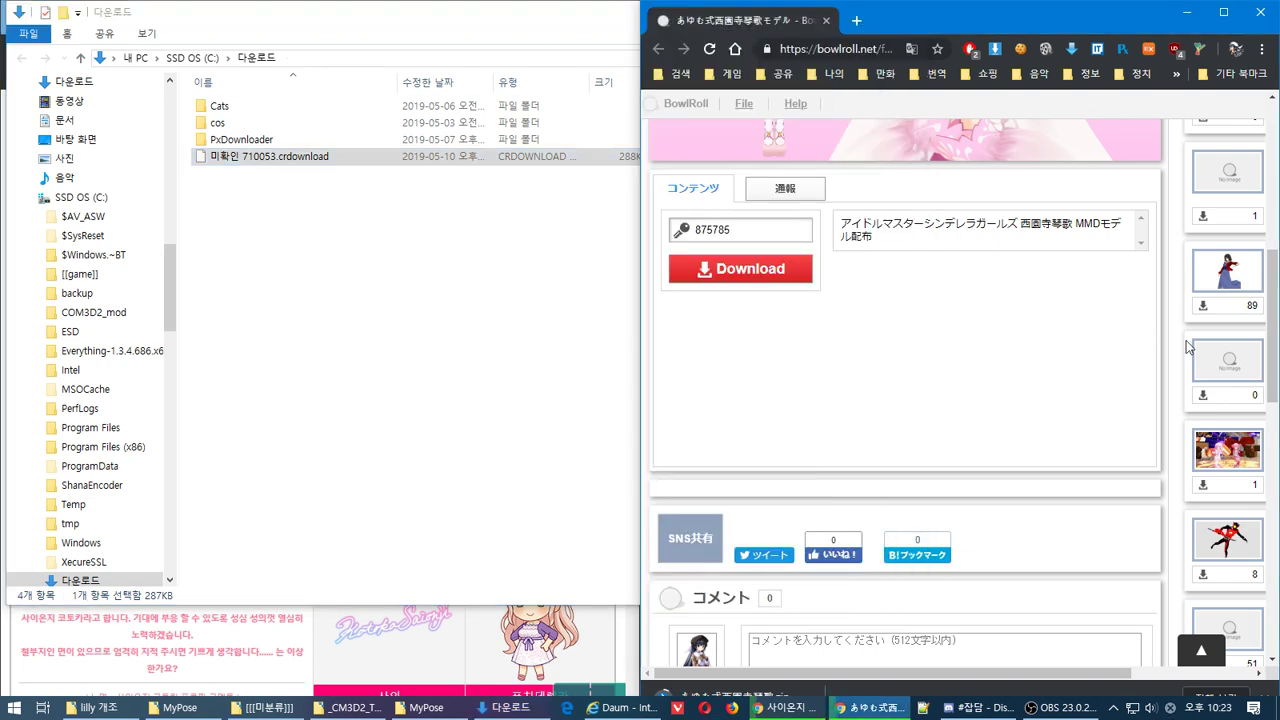
left_click_drag(1273, 345, 1274, 535)
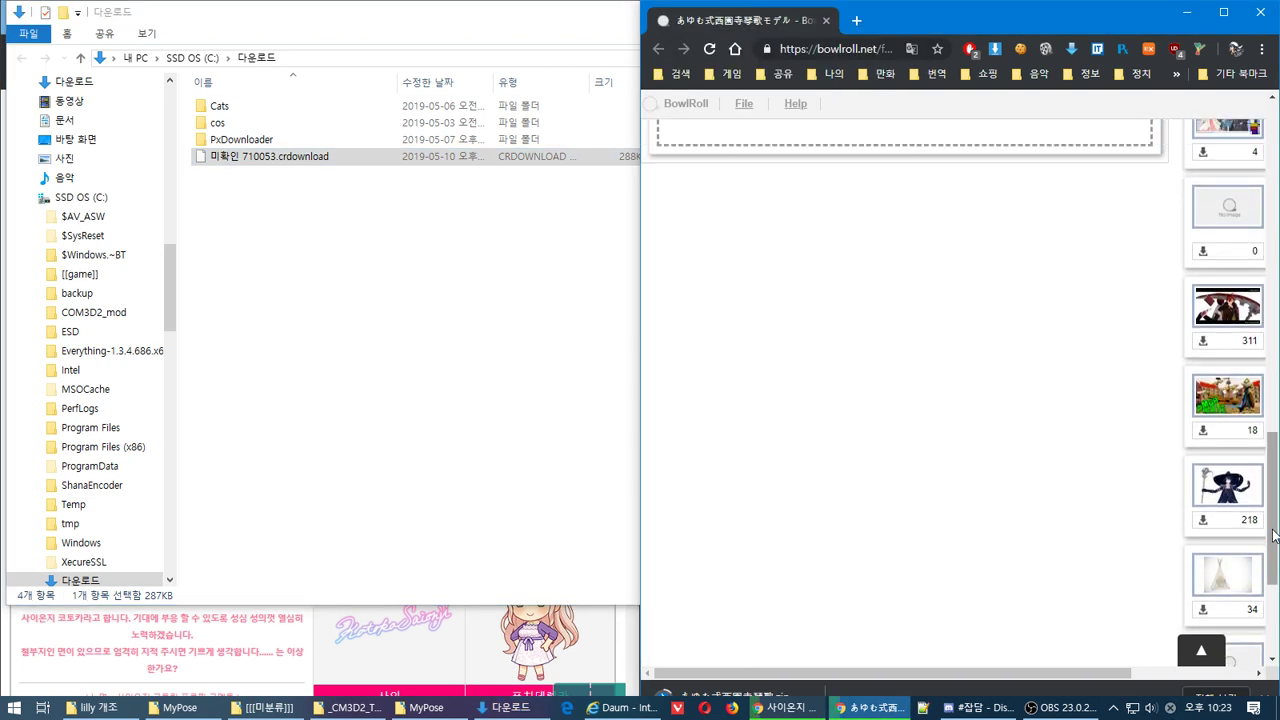
left_click(1255, 25)
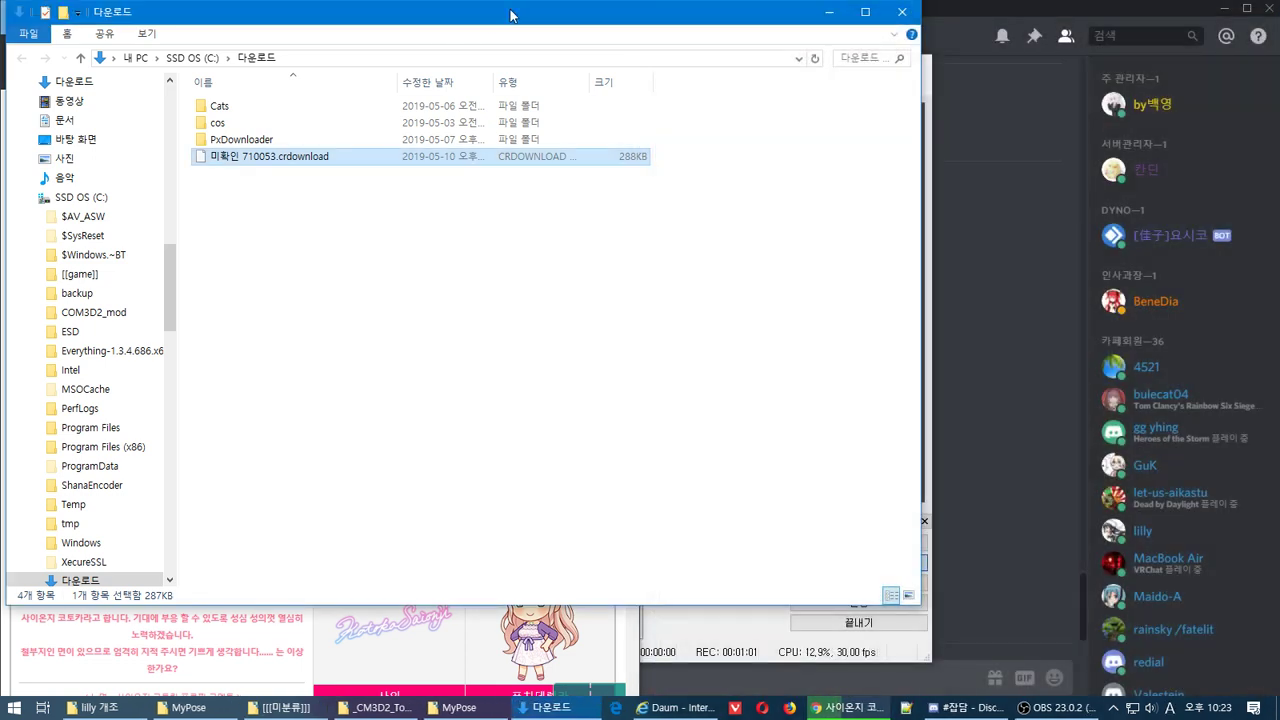
key("super+Right")
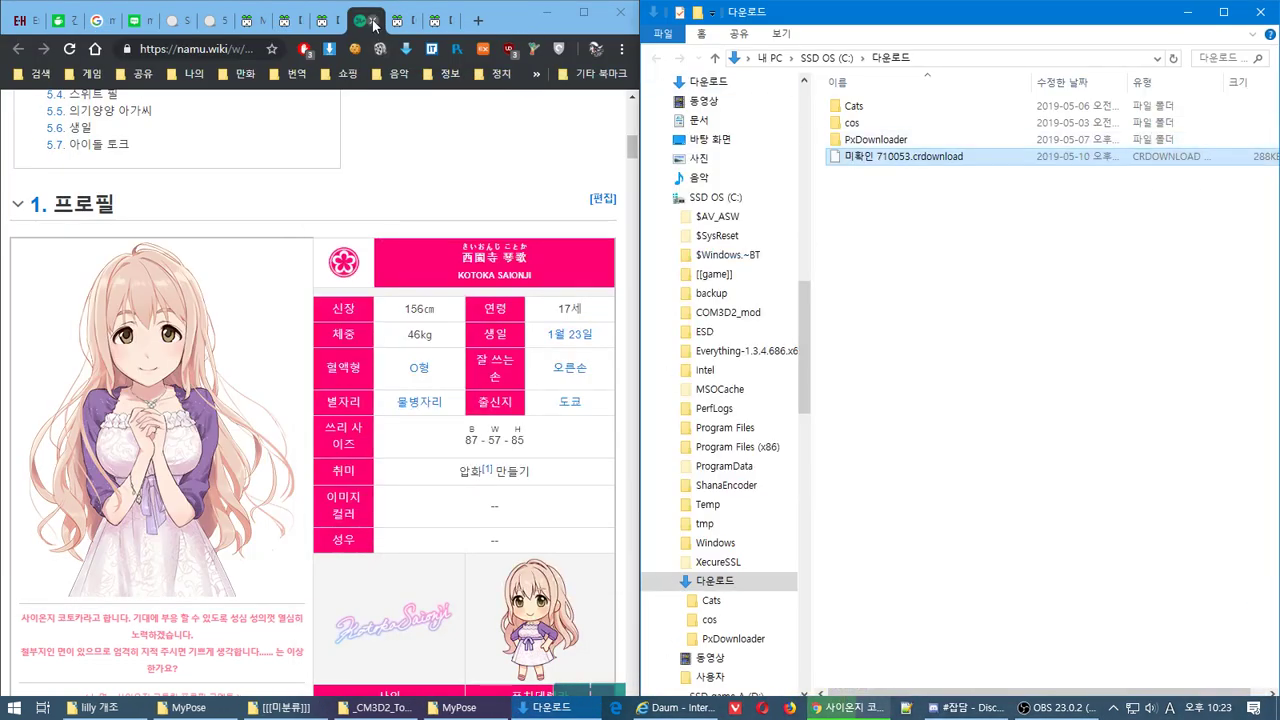
Close the namu.wiki tab and sign in to view the Tda式改変唄音ウタ illustration page on Niconico Seiga
left_click(373, 21)
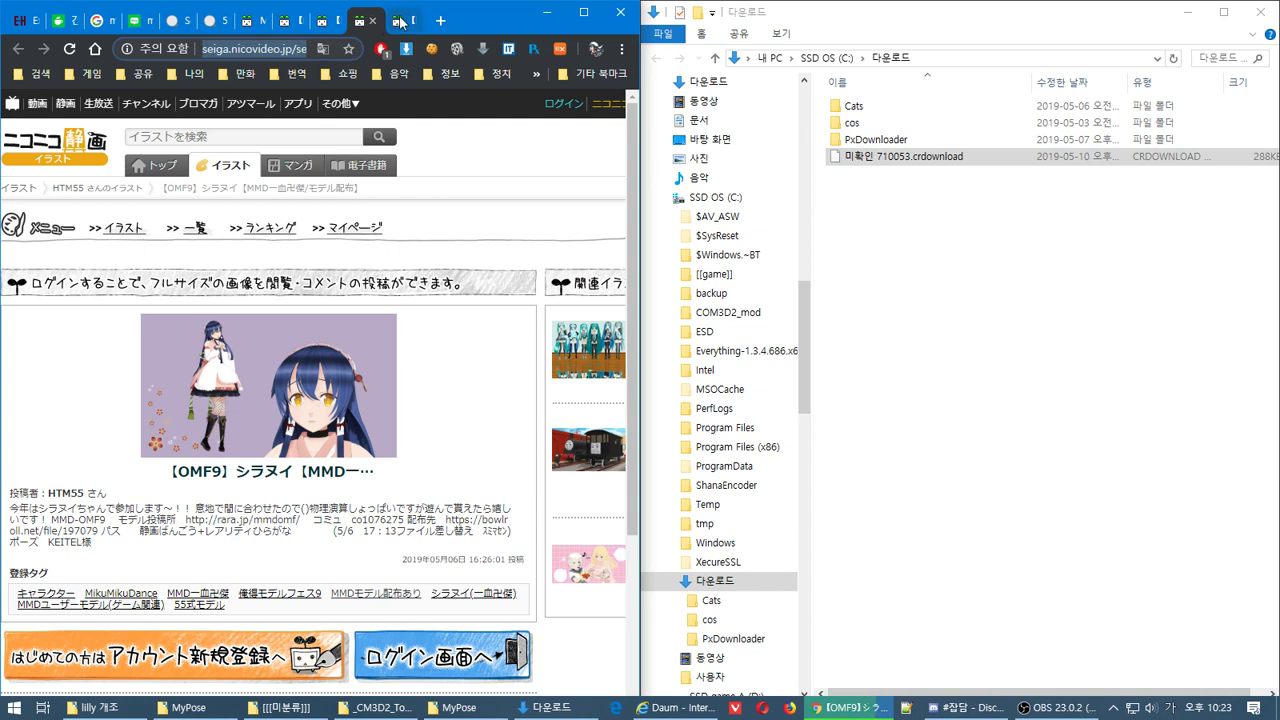
left_click(400, 22)
left_click(328, 341)
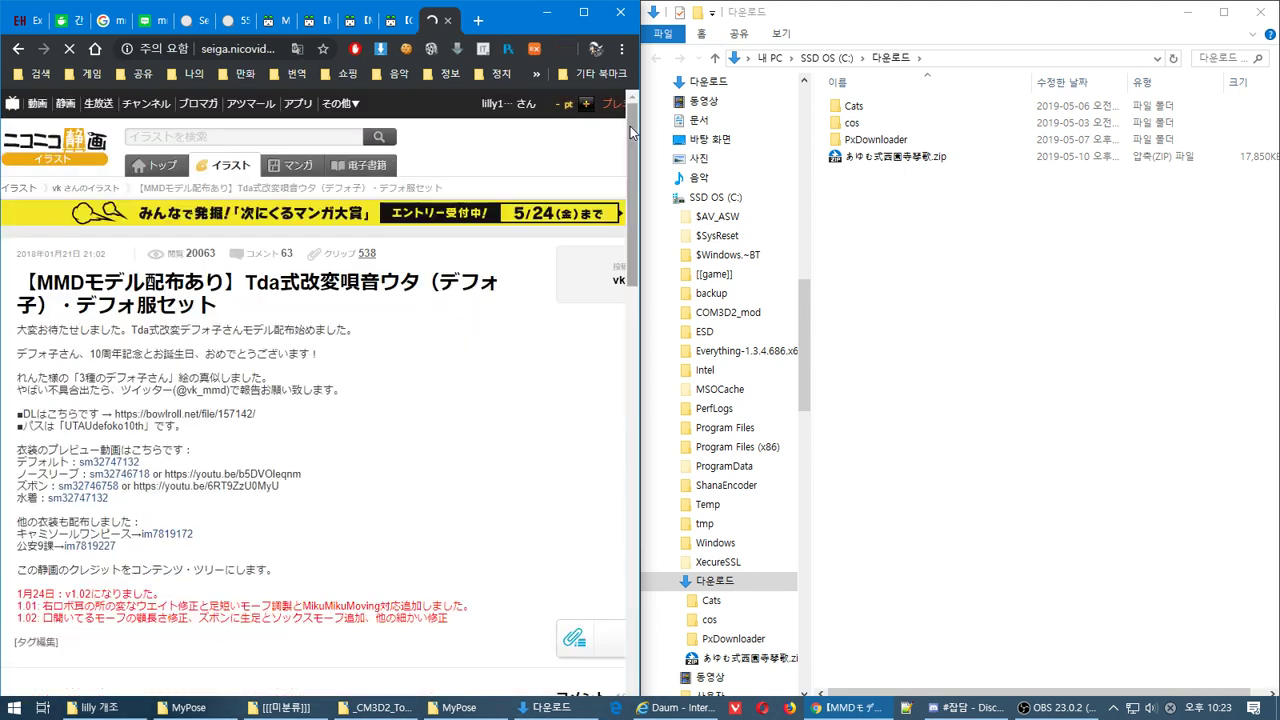
left_click_drag(628, 145, 698, 172)
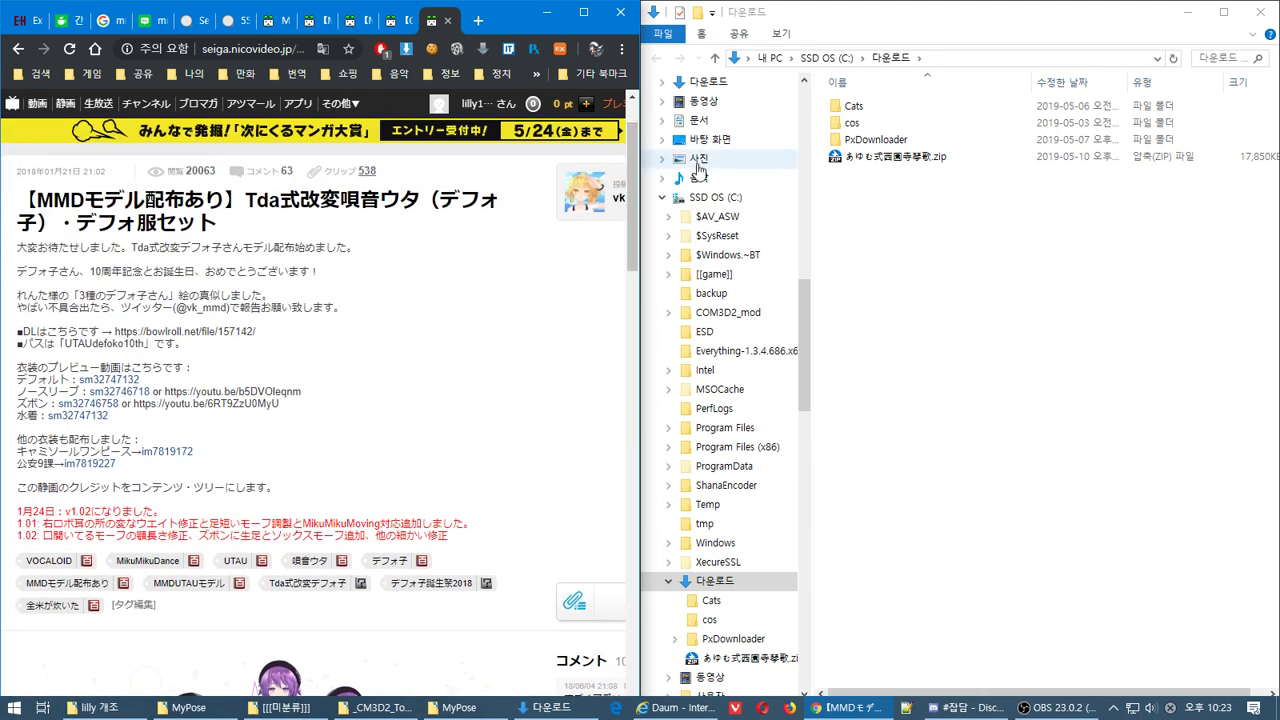
Extract the model zip into a same-named folder and check its tex textures and PMX file
right_click(877, 161)
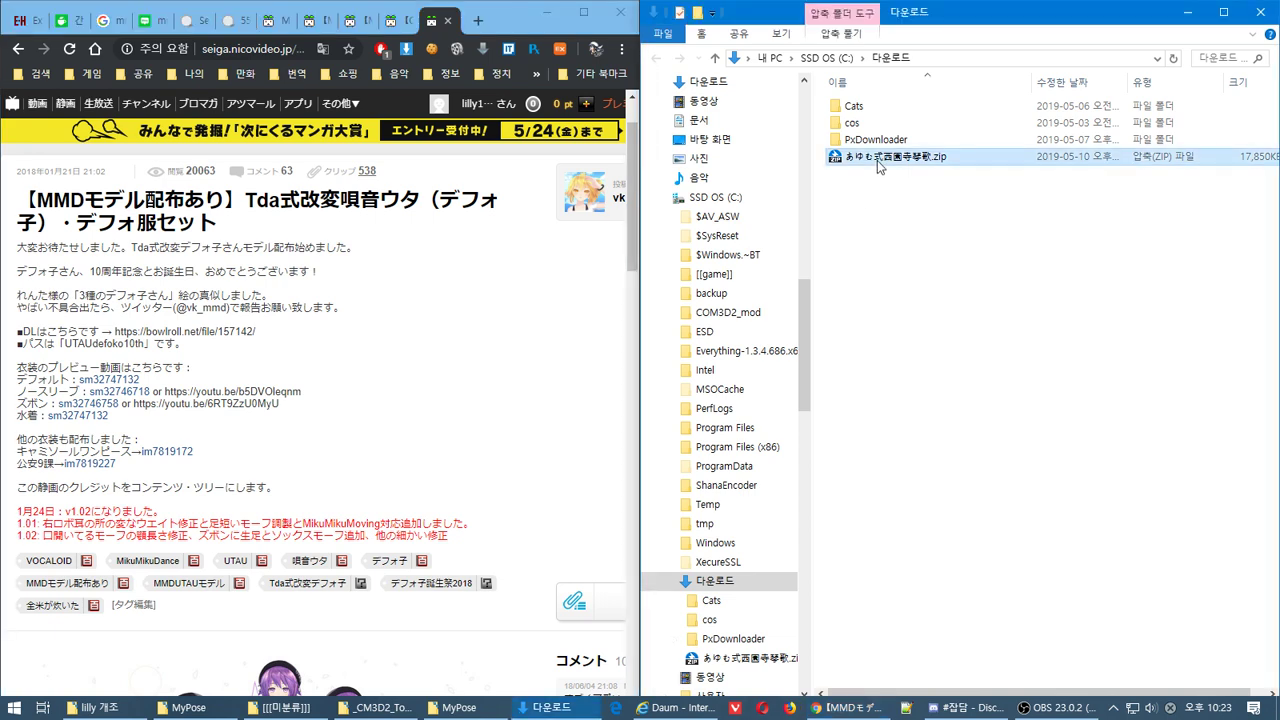
left_click(920, 191)
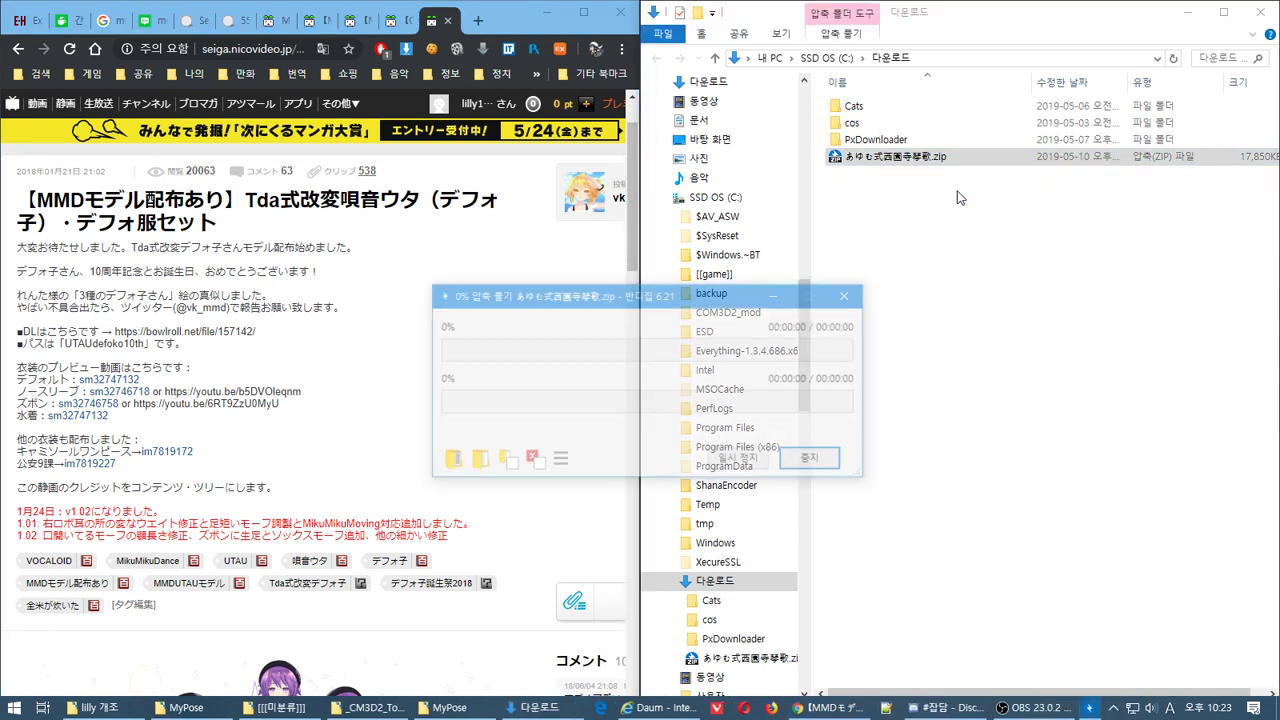
double_click(890, 157)
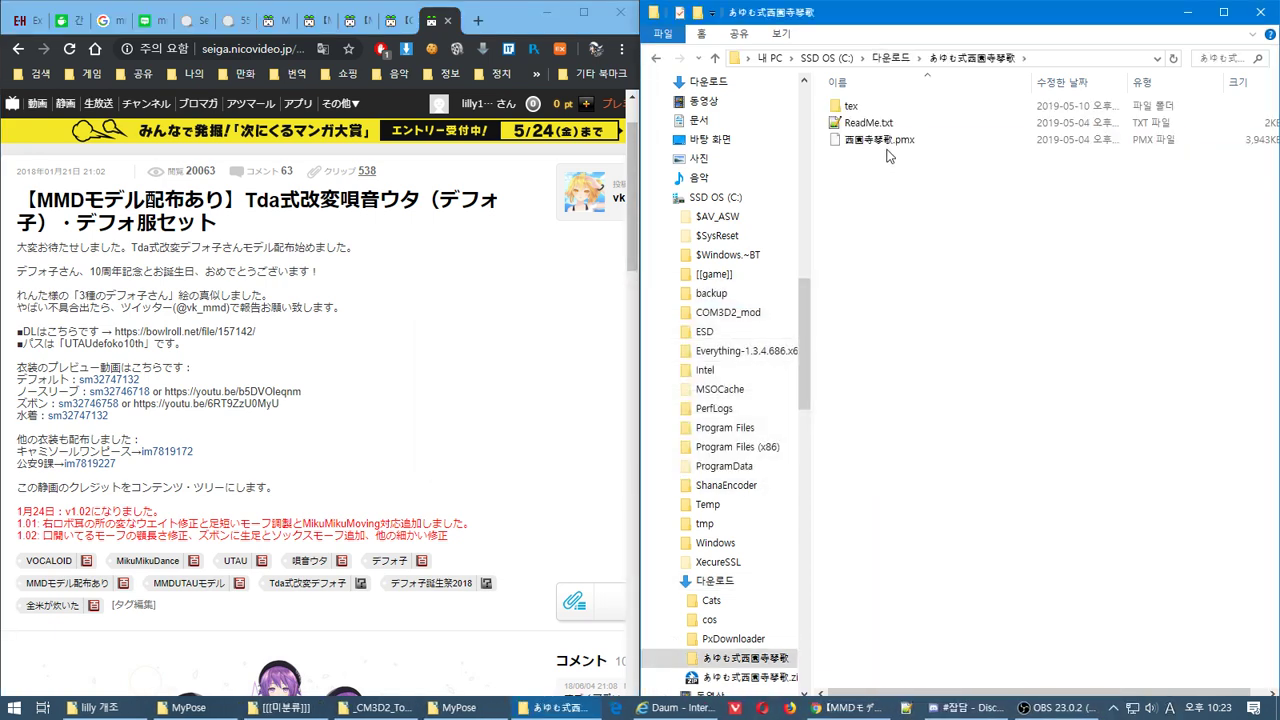
left_click(862, 108)
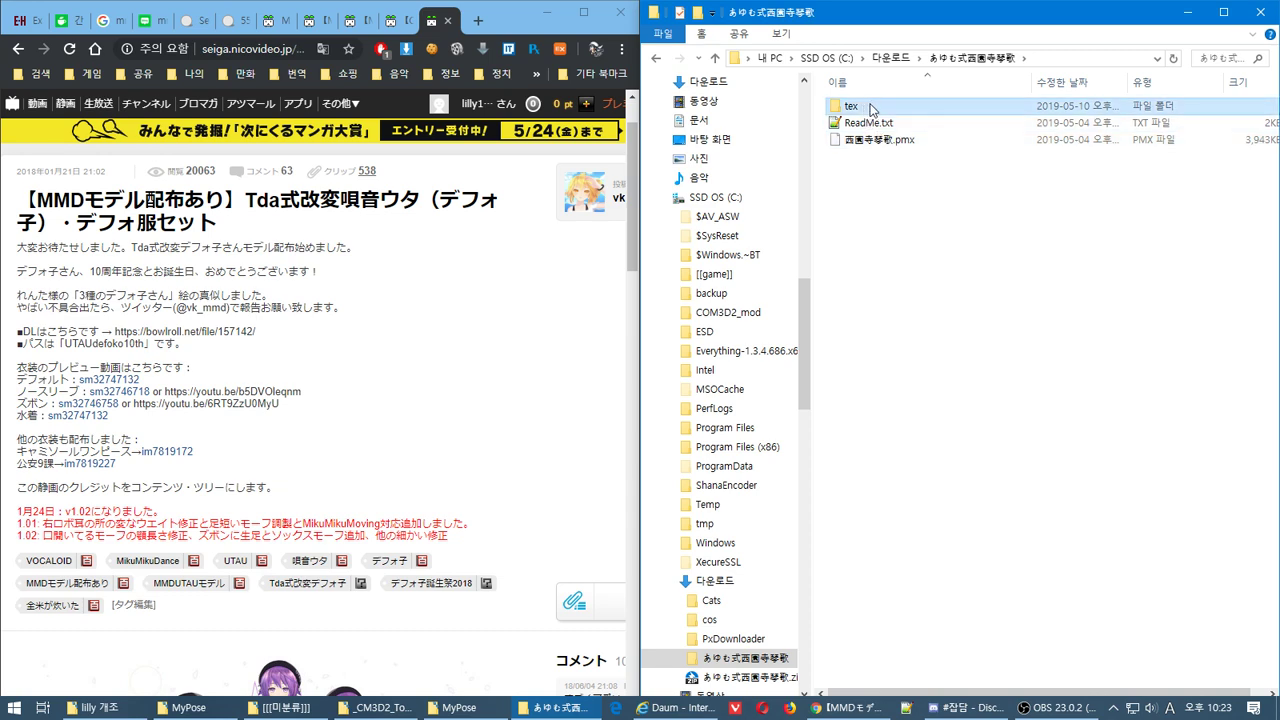
double_click(870, 108)
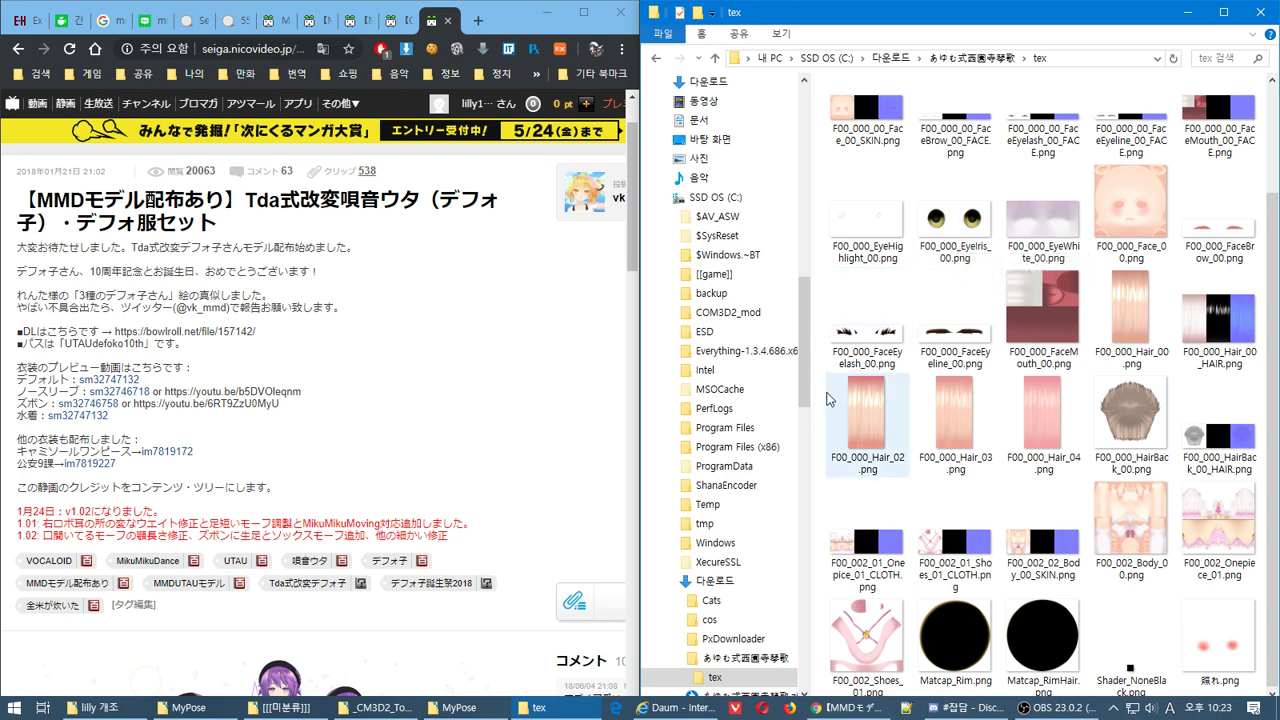
scroll(777, 399, "down", 5)
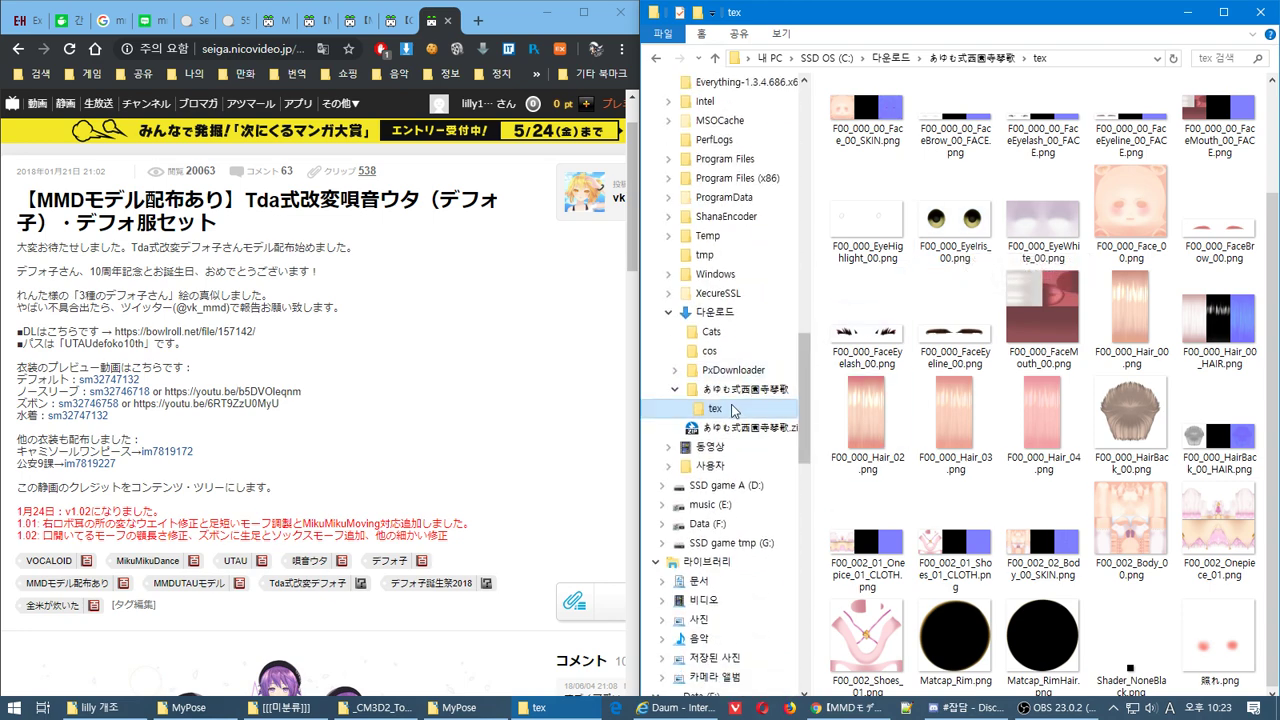
left_click(776, 392)
key("super")
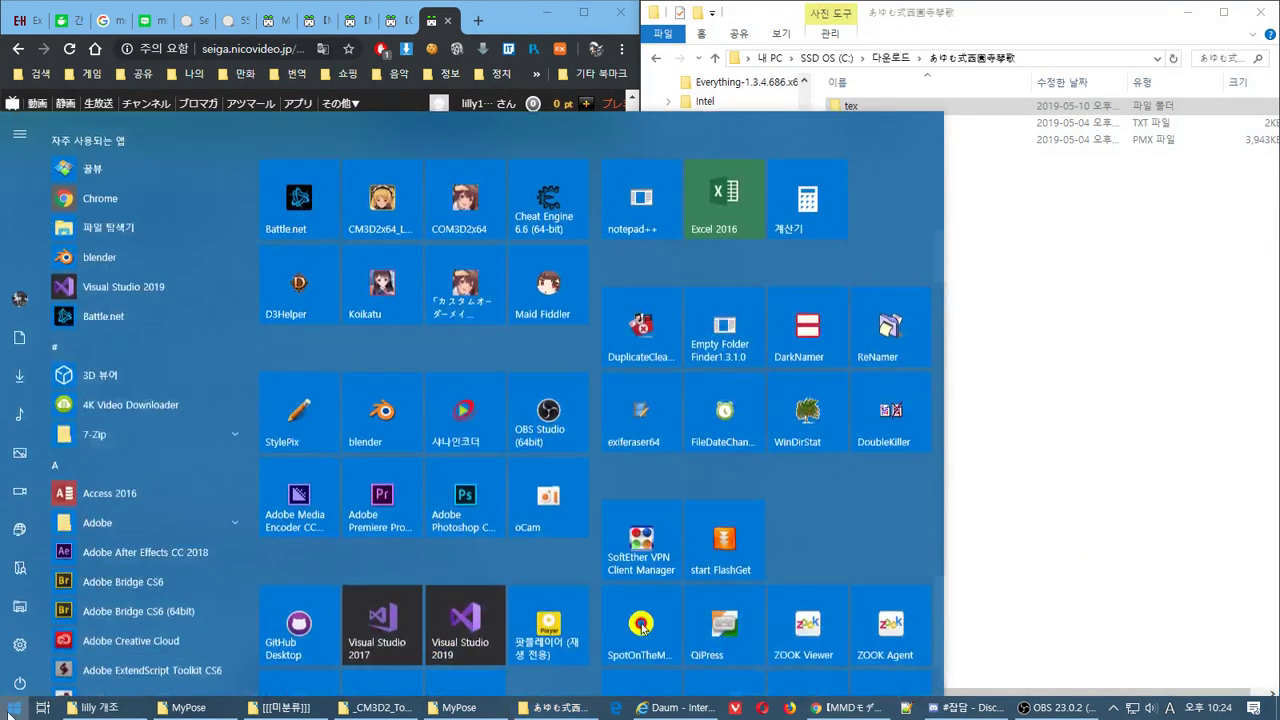
Launch Blender 2.78 and delete the default camera, cube and lamp
left_click(410, 392)
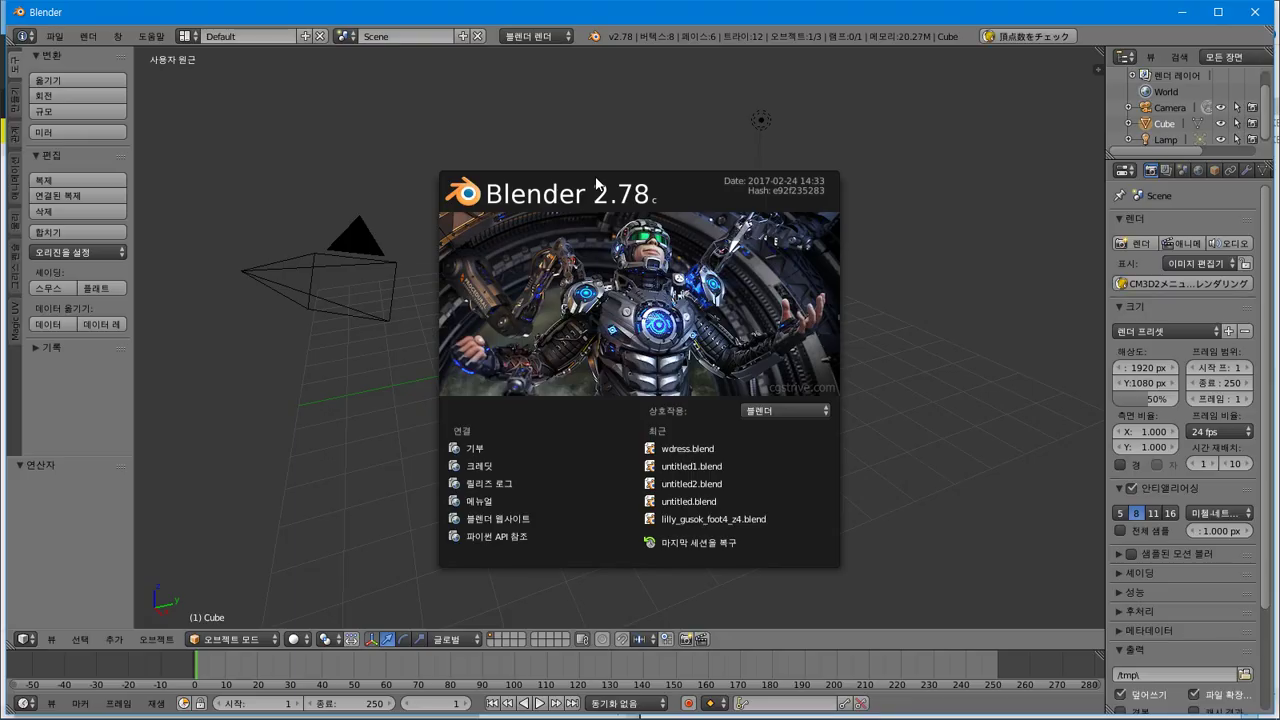
left_click(598, 188)
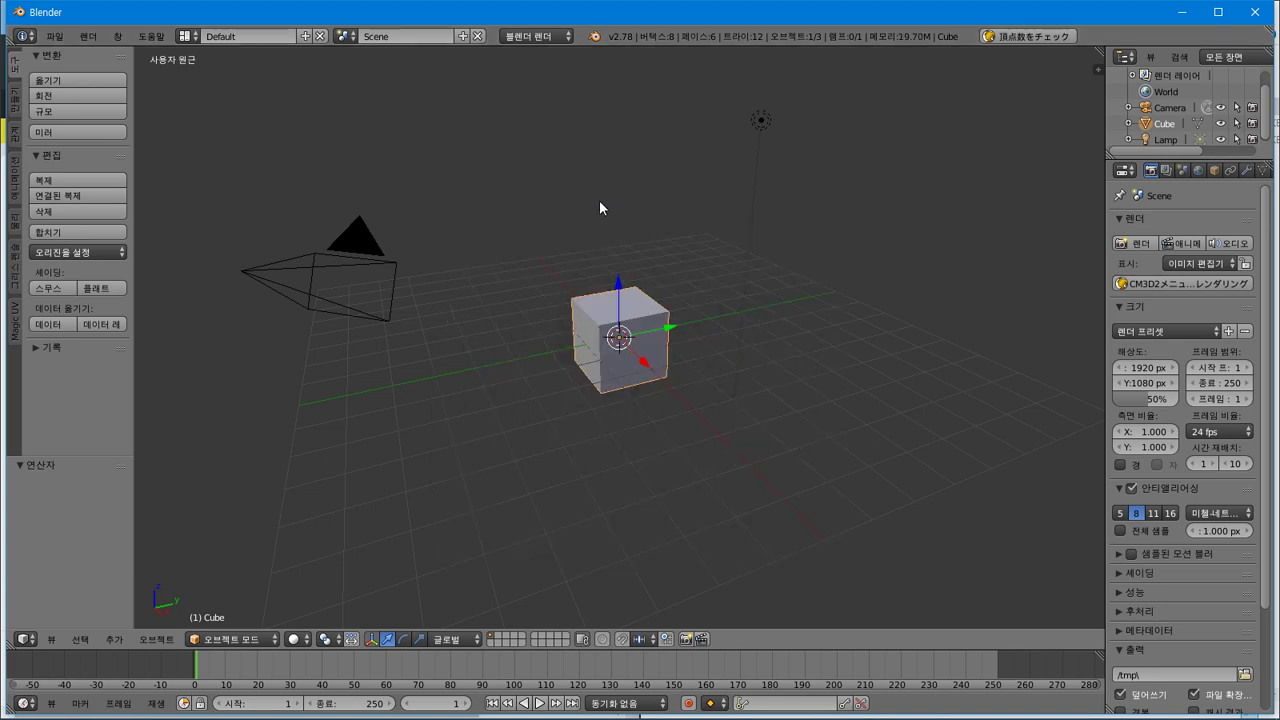
key("a")
key("a")
key("x")
left_click(600, 203)
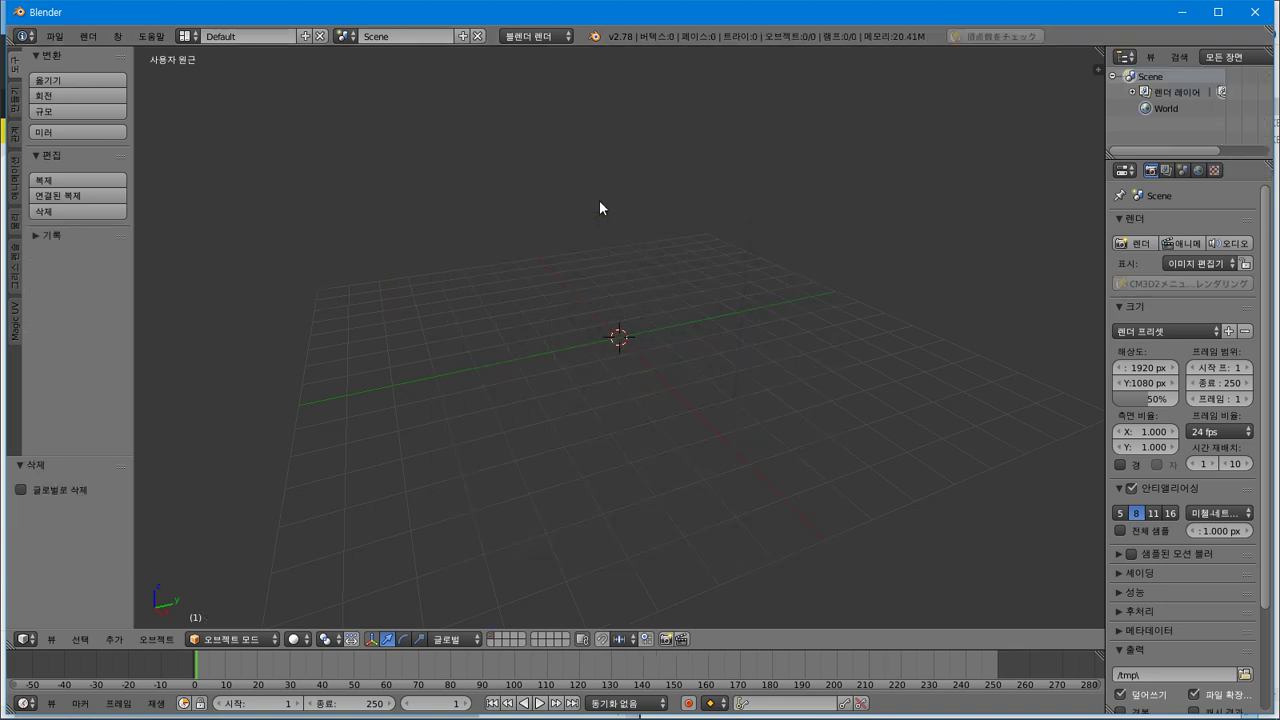
Open the File > Import > PMX File for MMD (.pmx) browser
left_click(55, 37)
left_click(55, 37)
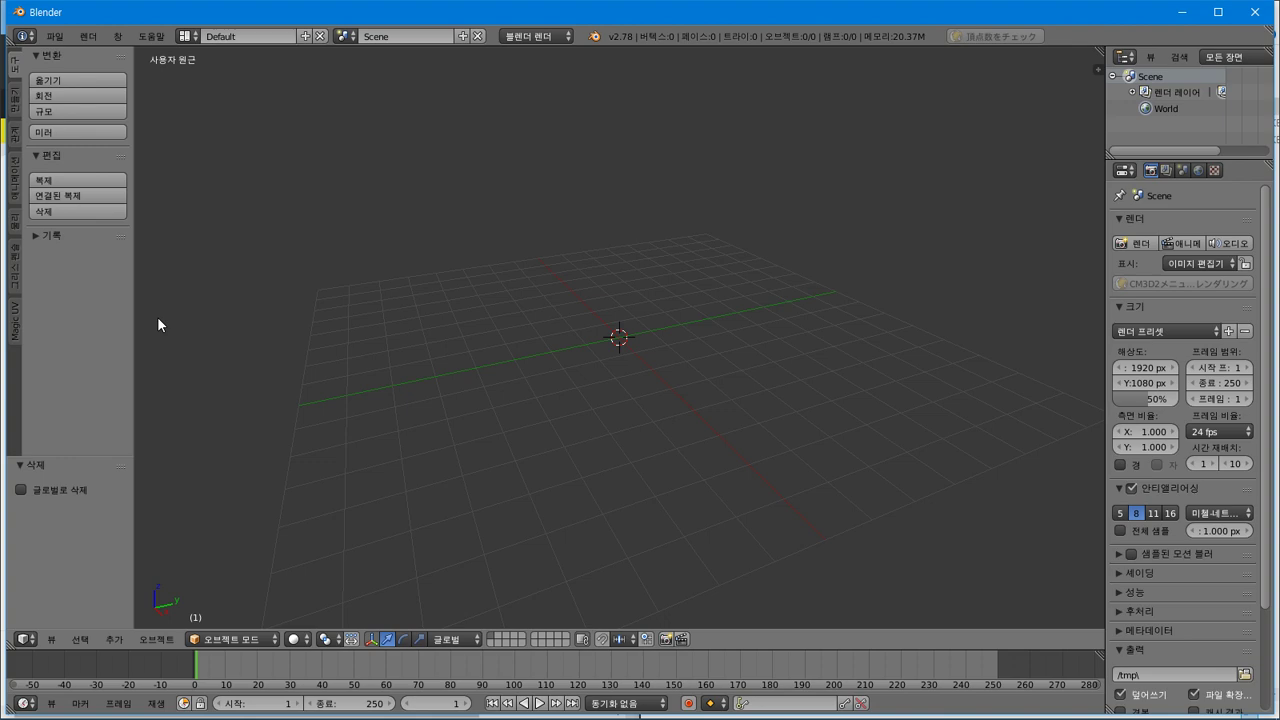
left_click(53, 37)
mouse_move(193, 325)
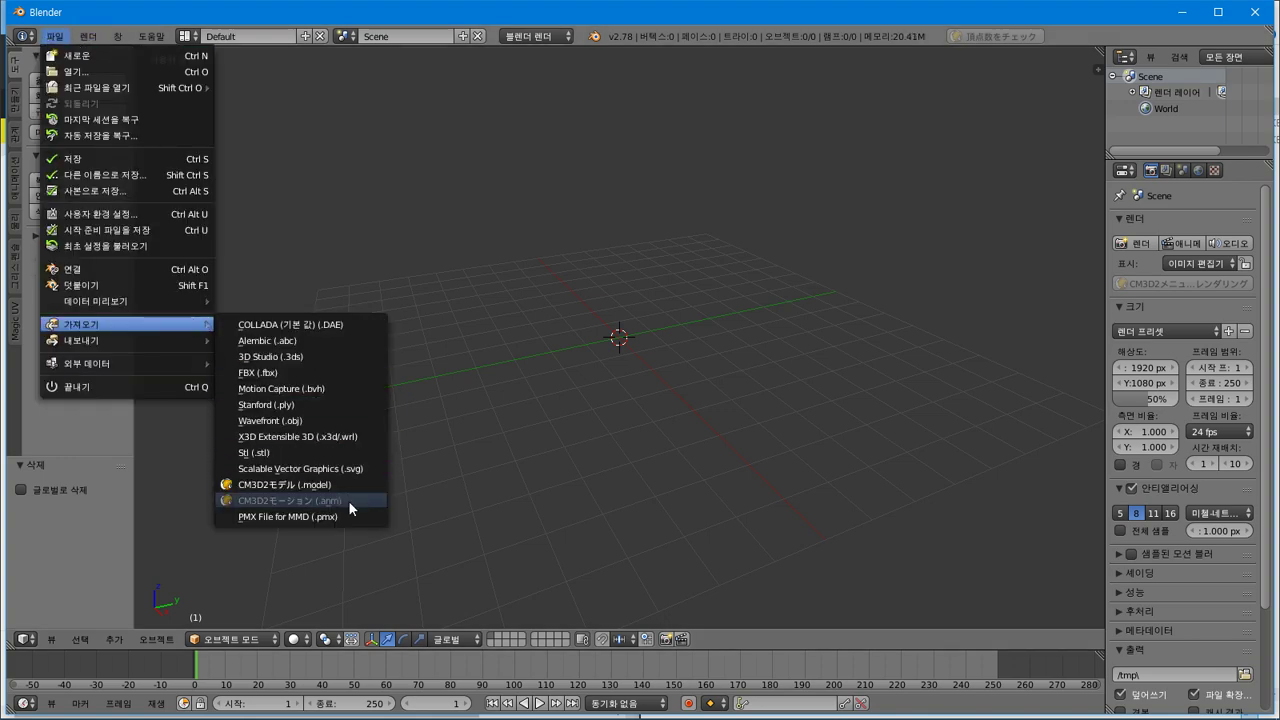
left_click(348, 500)
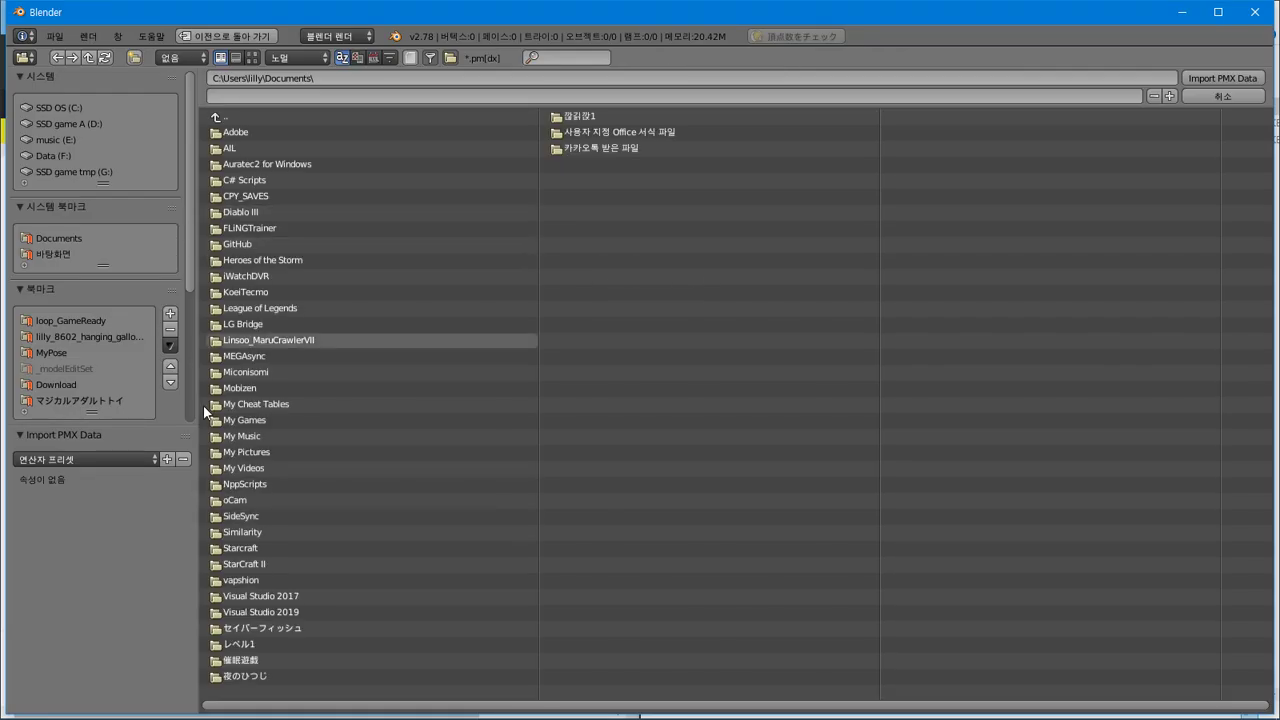
Copy the extracted model folder's path from Explorer into Blender's import file browser
mouse_move(300, 712)
left_click(515, 707)
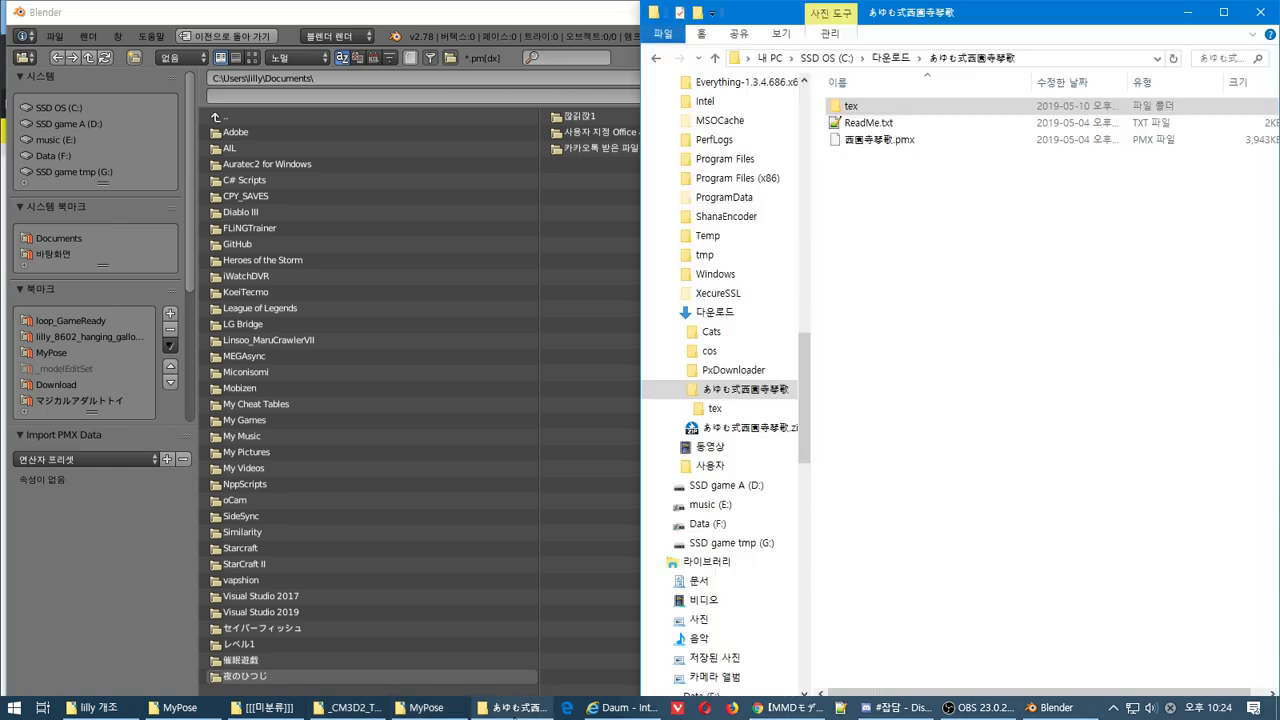
left_click(1068, 62)
key("ctrl+c")
left_click(377, 78)
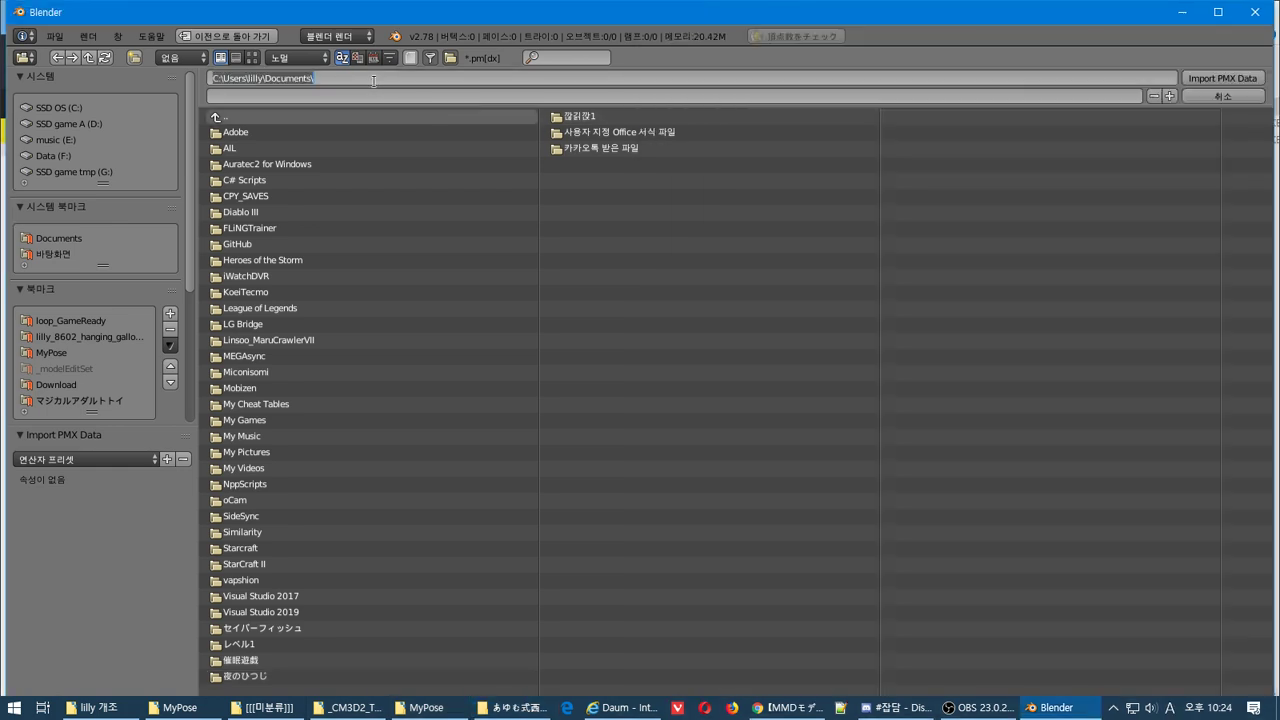
key("ctrl+v")
key("Return")
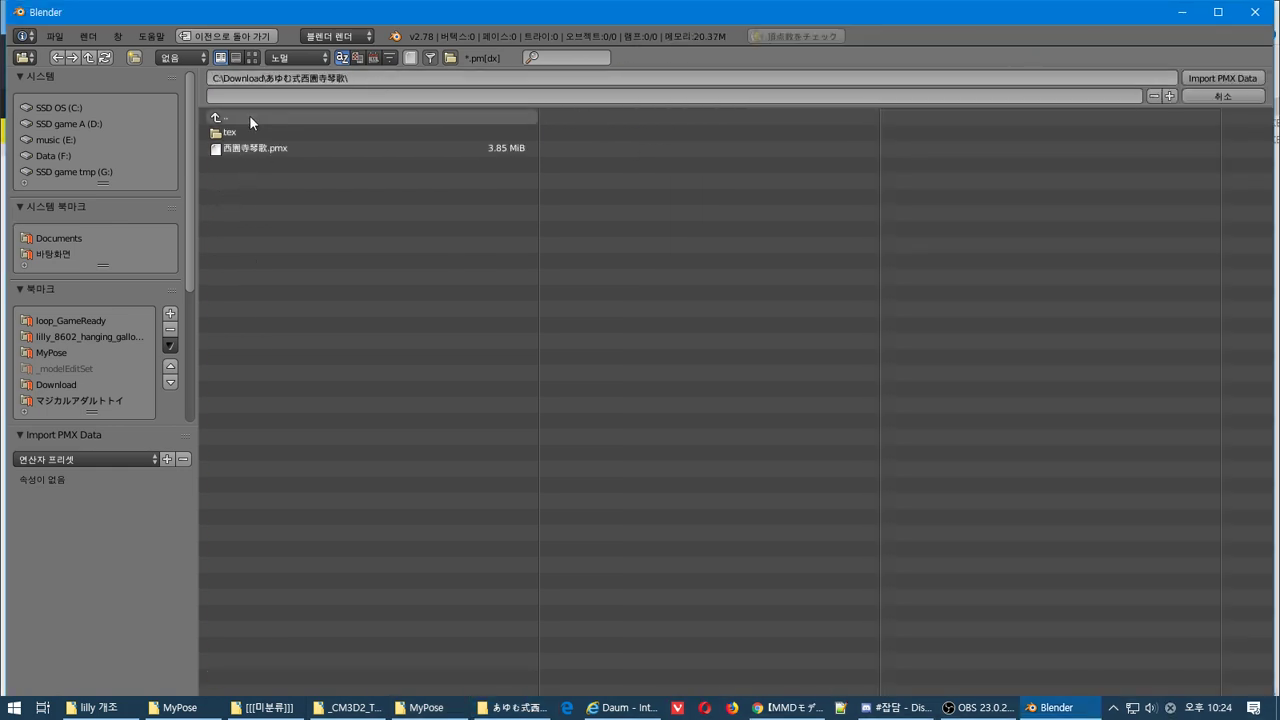
Select 西園寺琴歌.pmx in the model folder and run Import PMX Data
left_click(247, 115)
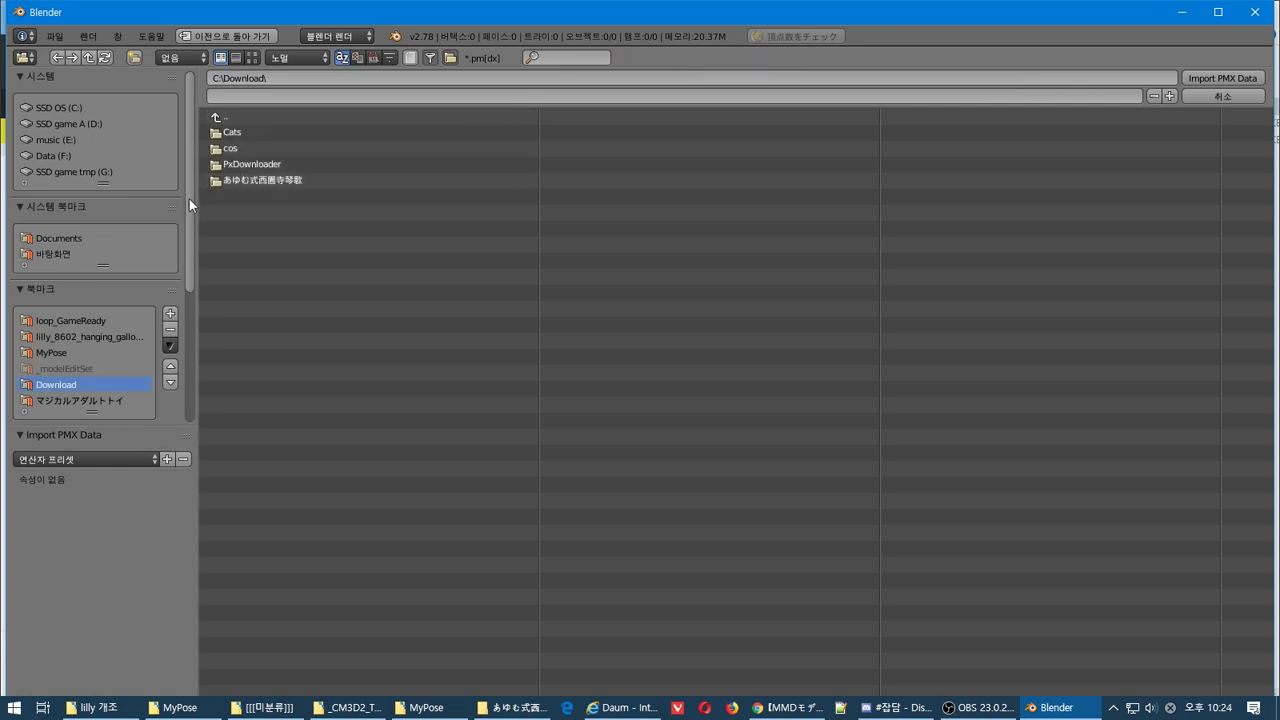
left_click_drag(189, 198, 193, 242)
scroll(193, 242, "up", 3)
left_click(247, 179)
left_click(253, 149)
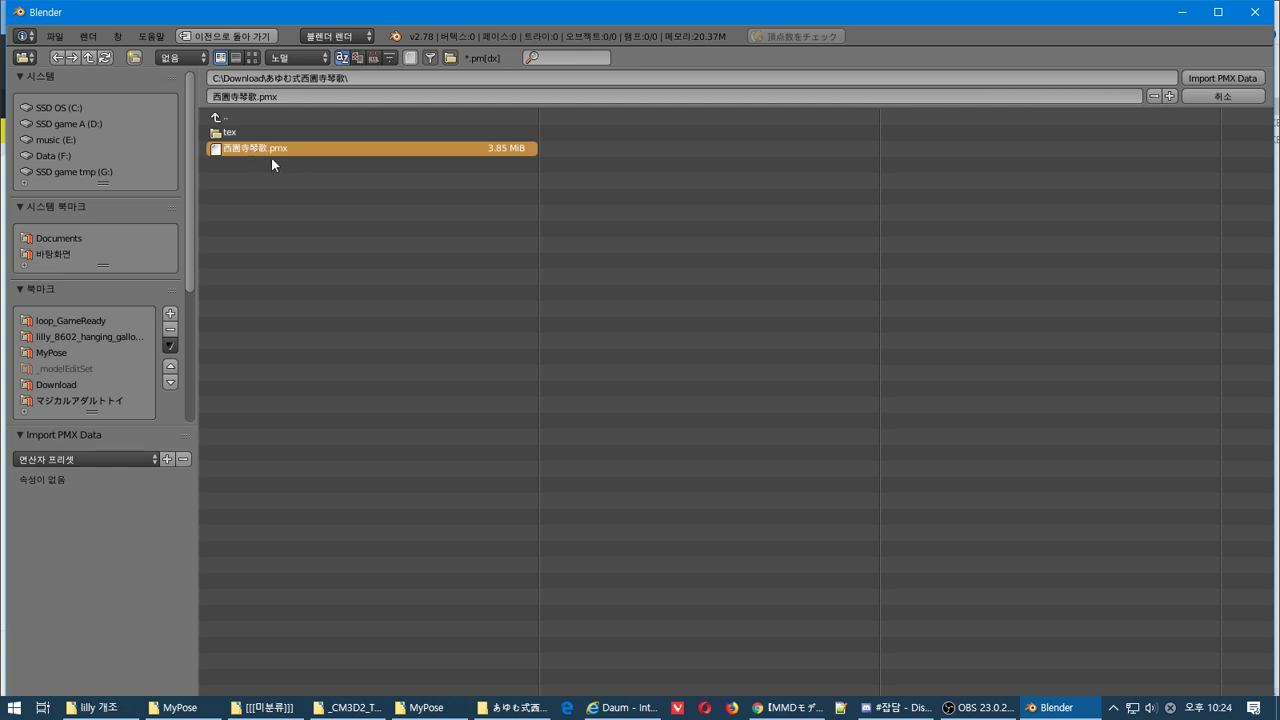
left_click(1233, 79)
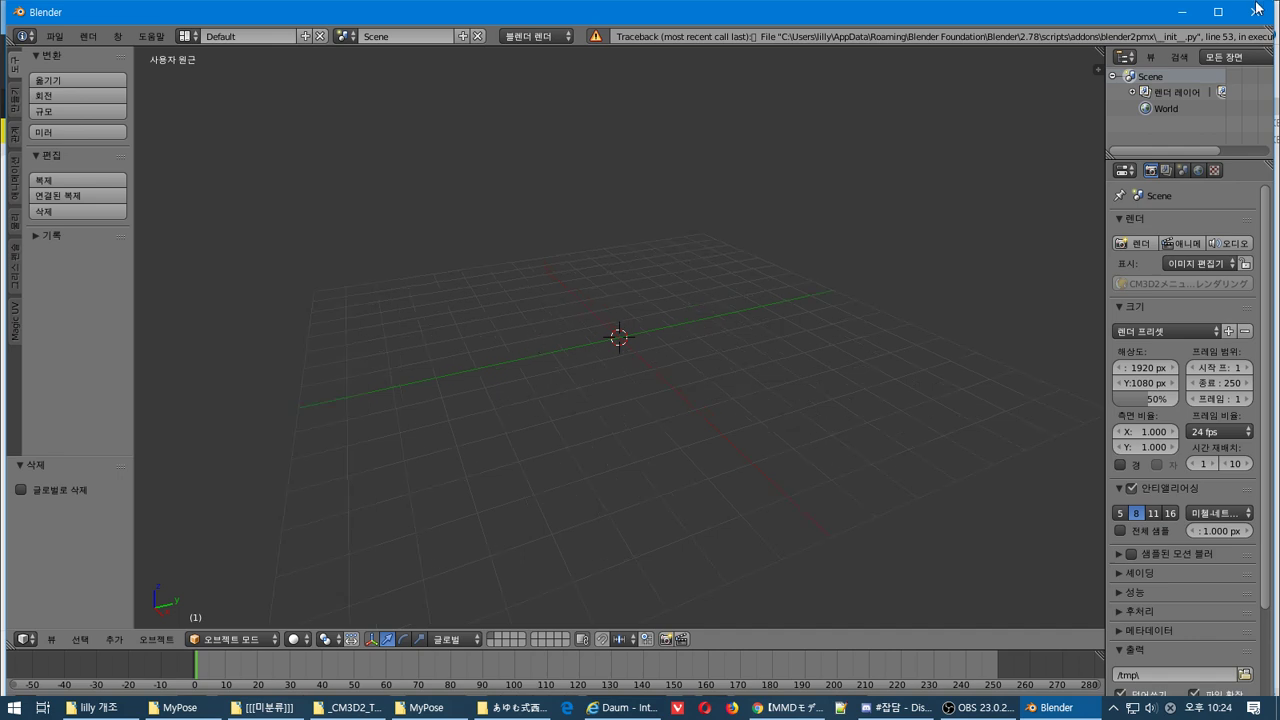
Quit Blender without saving changes
left_click(1218, 12)
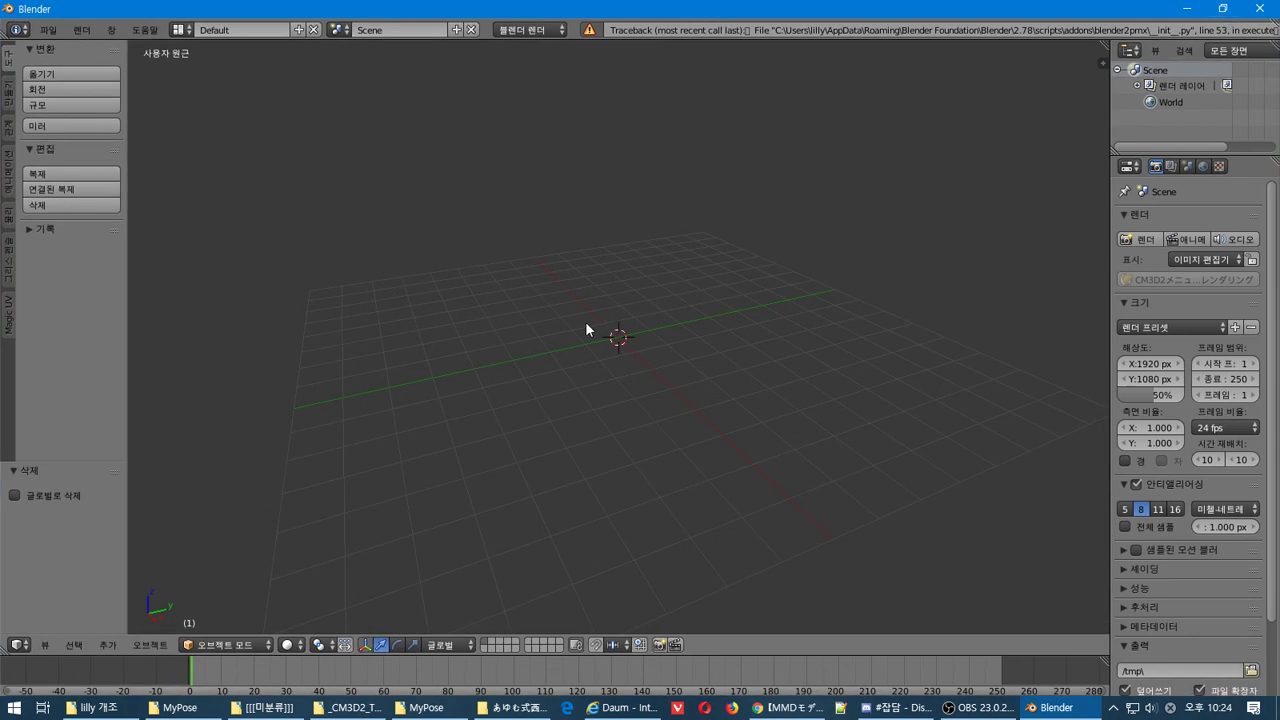
key("alt+F4")
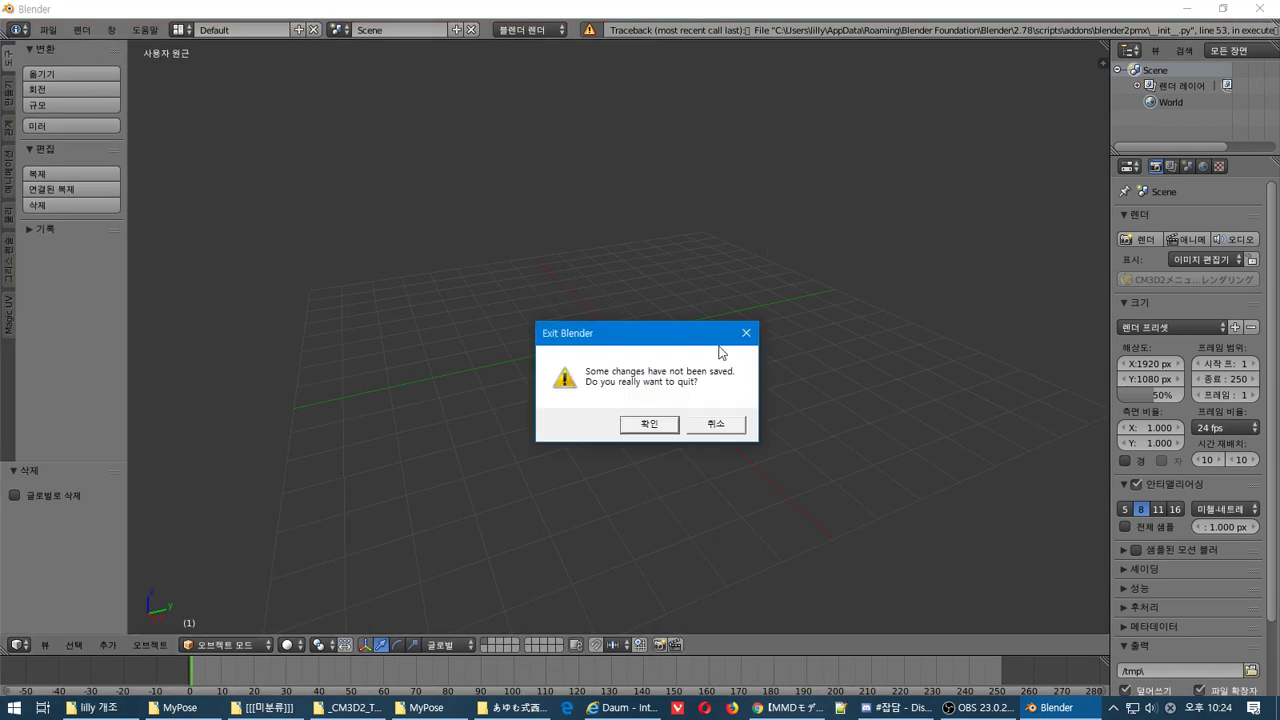
left_click(693, 428)
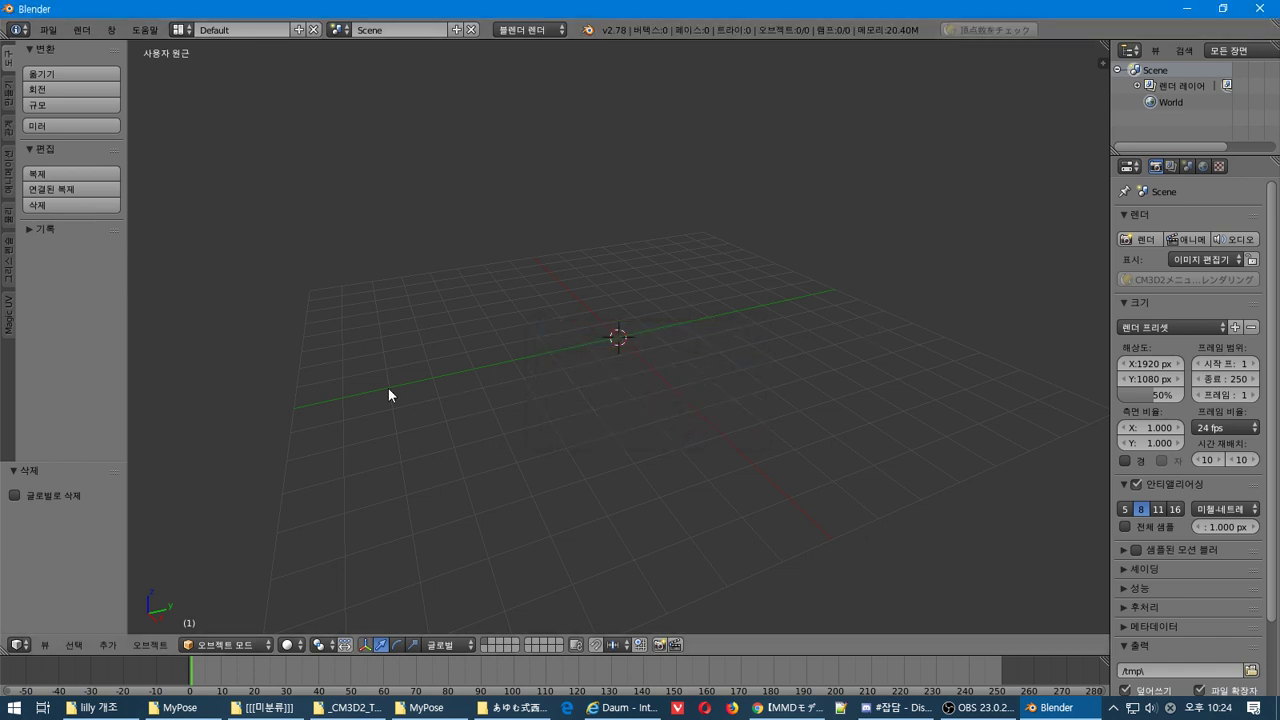
left_click(672, 307)
key("alt+F4")
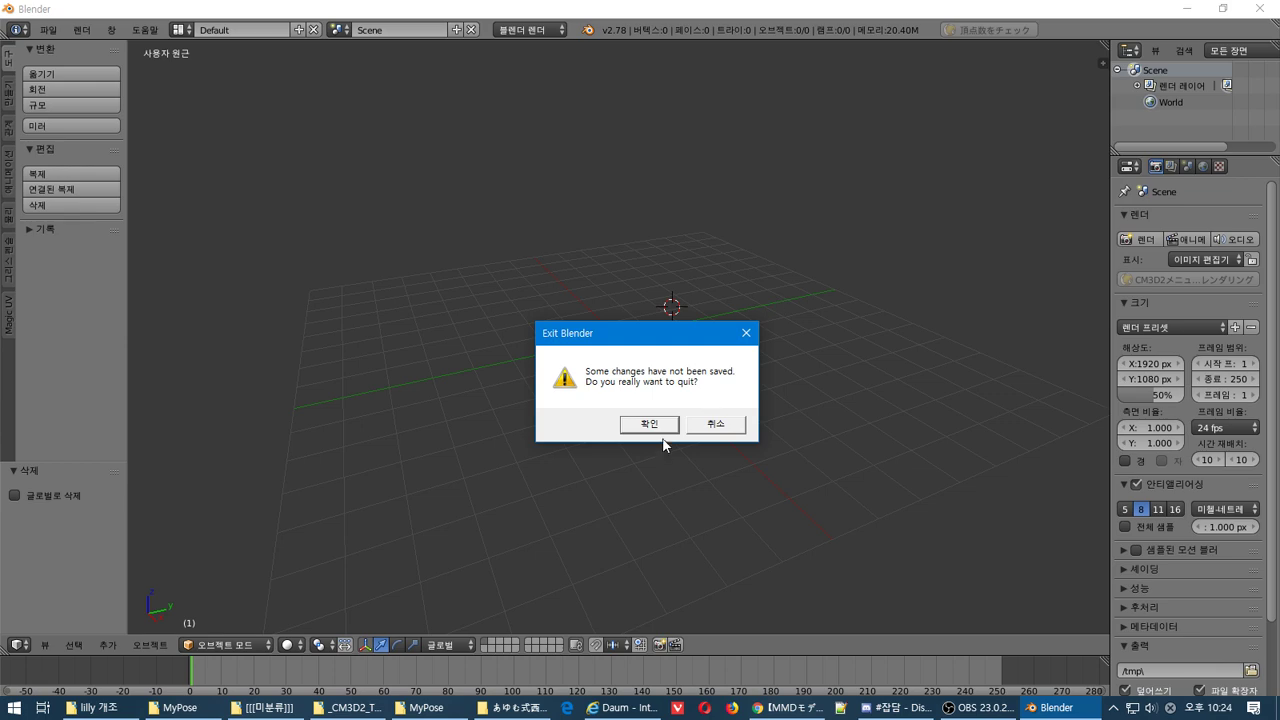
left_click(652, 425)
Relaunch Blender from the Start menu and dismiss the splash screen
key("super")
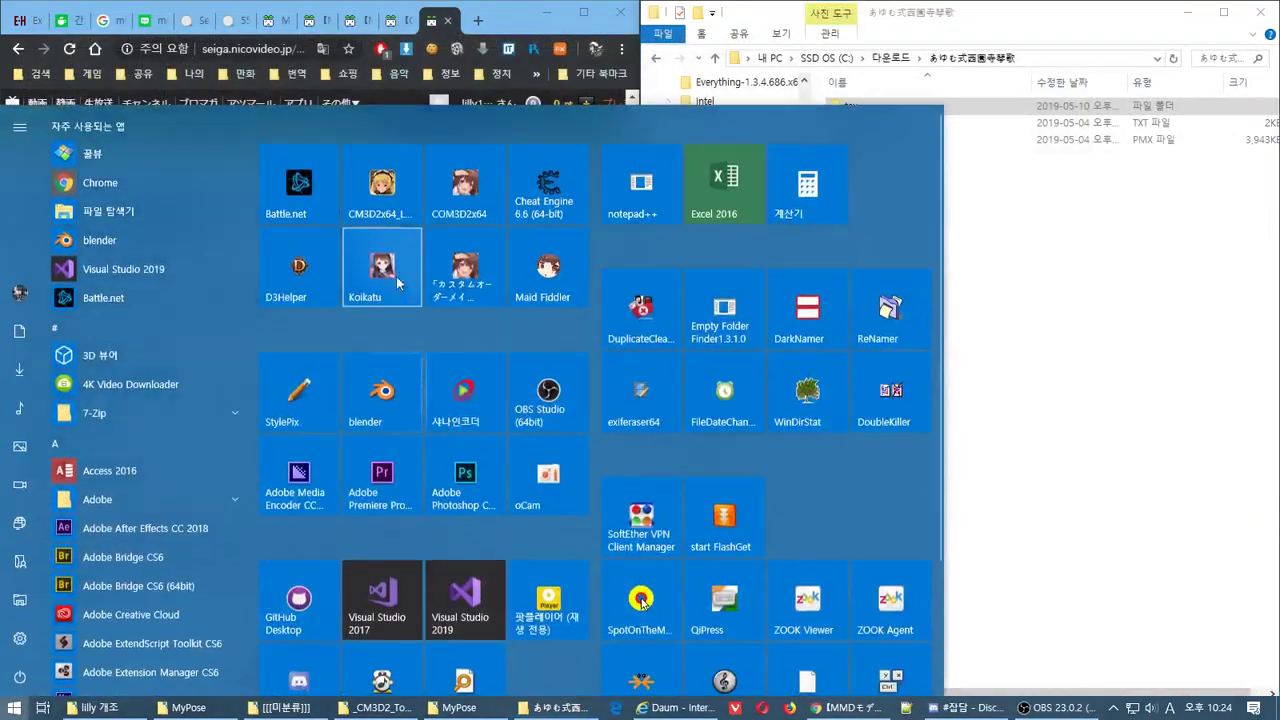
left_click(383, 390)
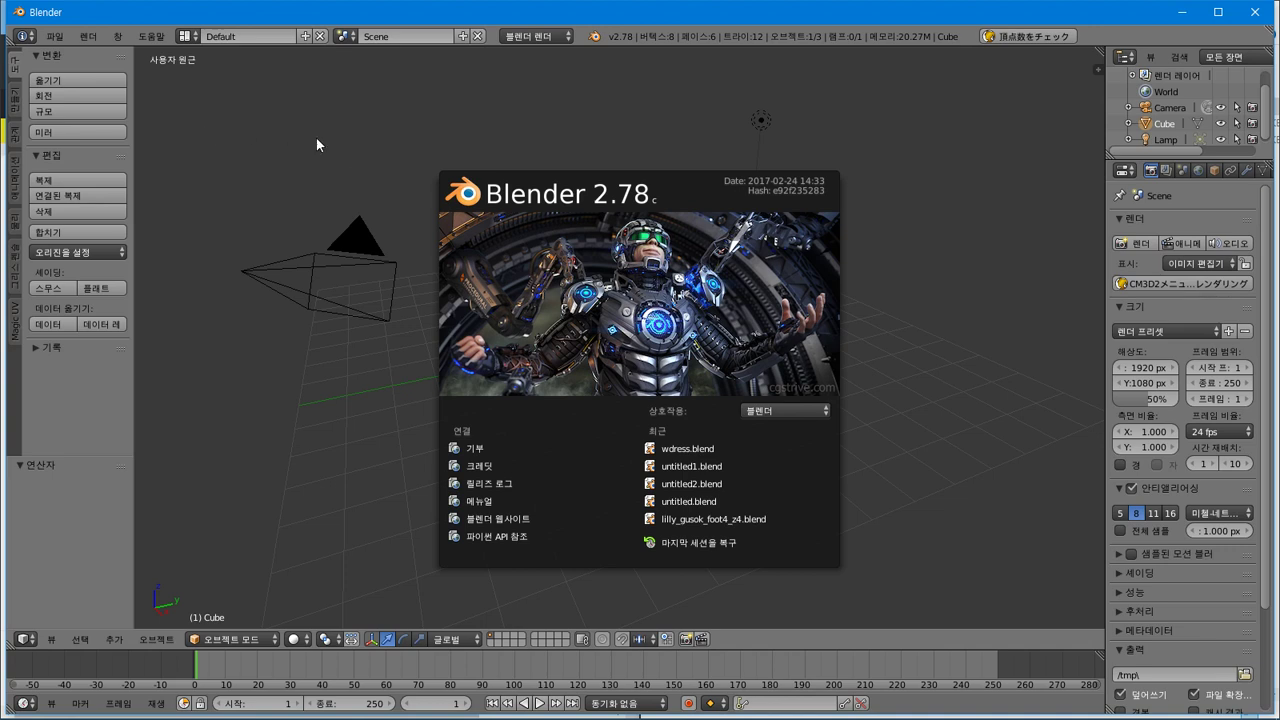
left_click(449, 211)
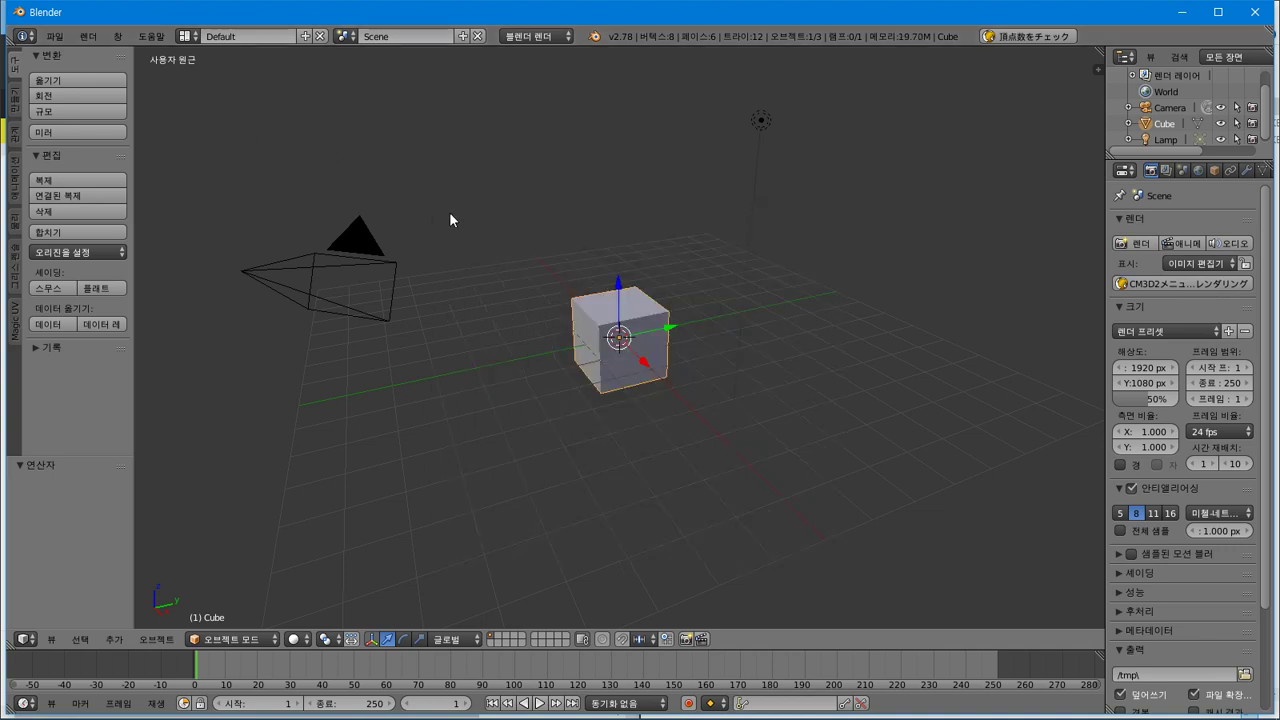
Delete all default objects, then back out of the mistakenly opened CM3D2 importer
key("a")
key("a")
key("Delete")
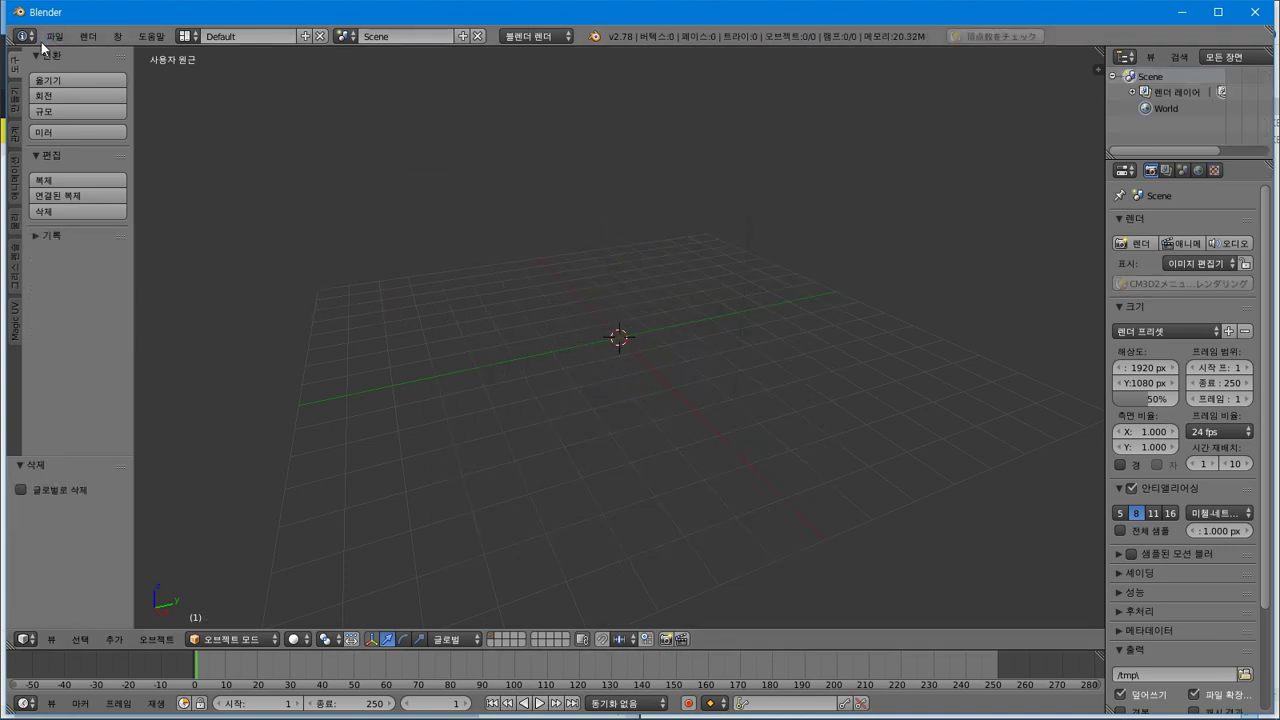
left_click(54, 36)
mouse_move(180, 324)
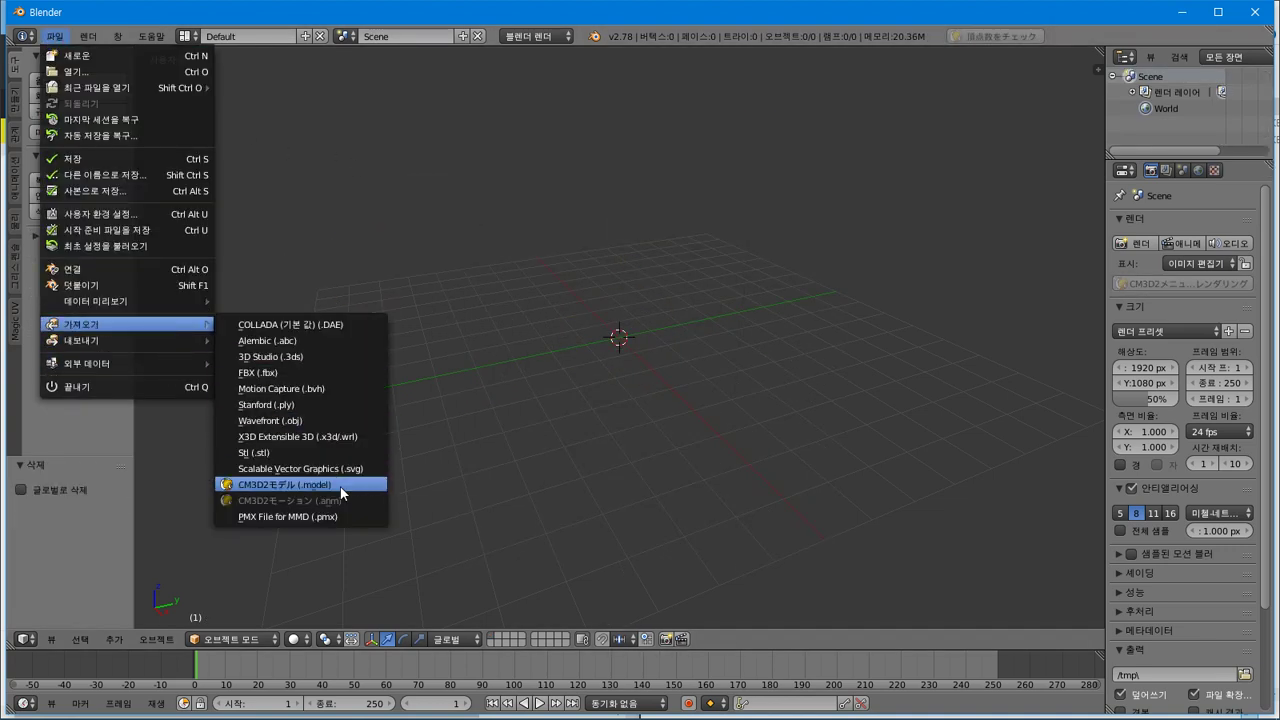
left_click(290, 484)
key("Escape")
Import 西園寺琴歌.pmx from the C:\Download model folder via PMX File for MMD
left_click(68, 38)
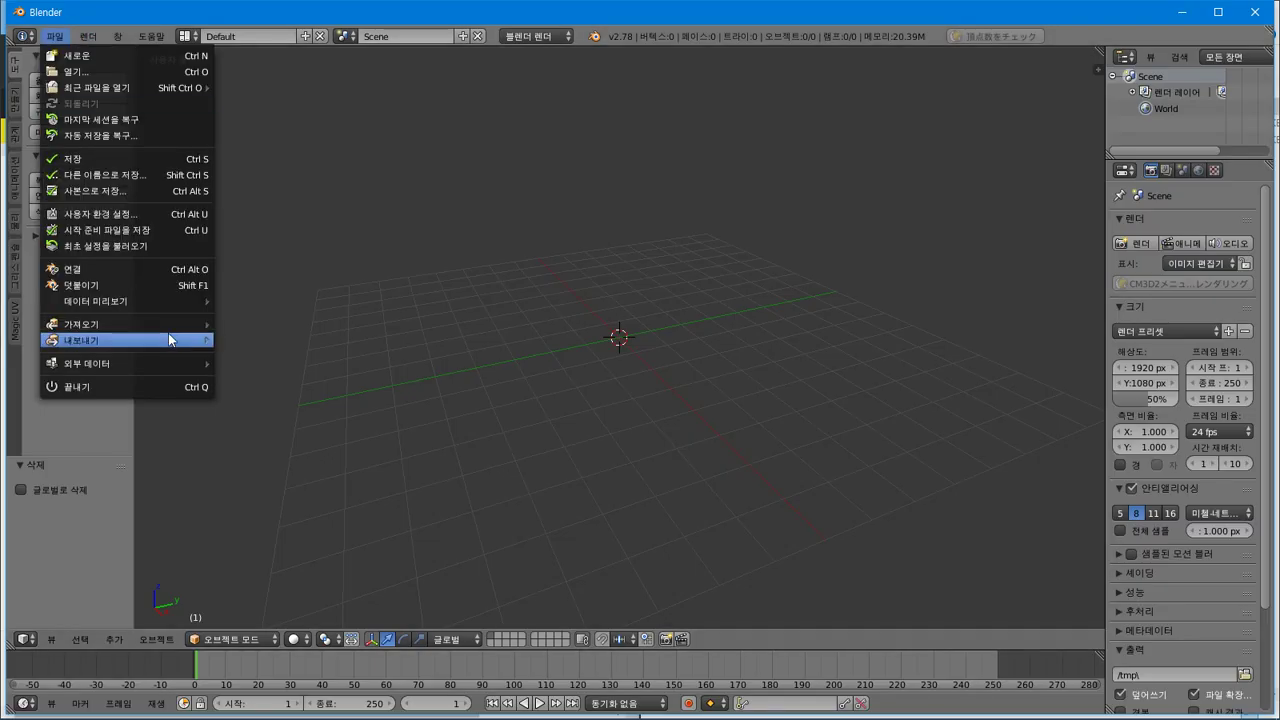
mouse_move(169, 325)
left_click(346, 529)
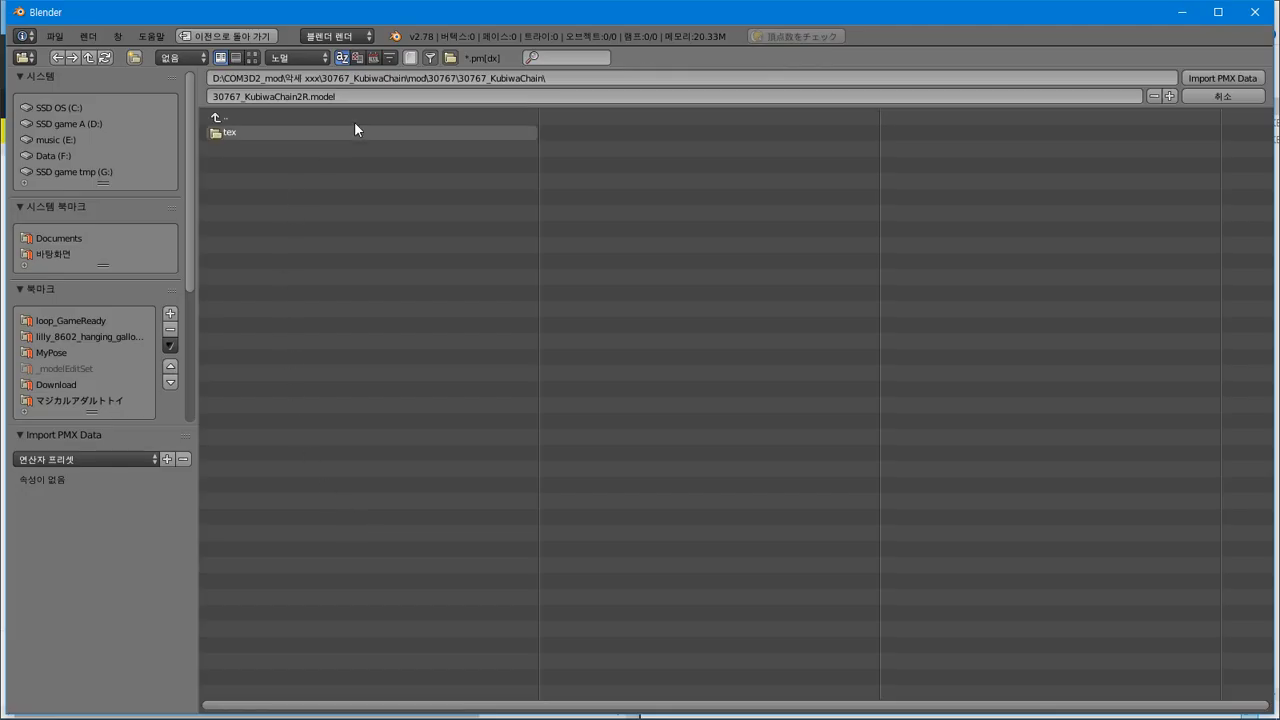
key("ctrl+v")
left_click(516, 77)
key("Return")
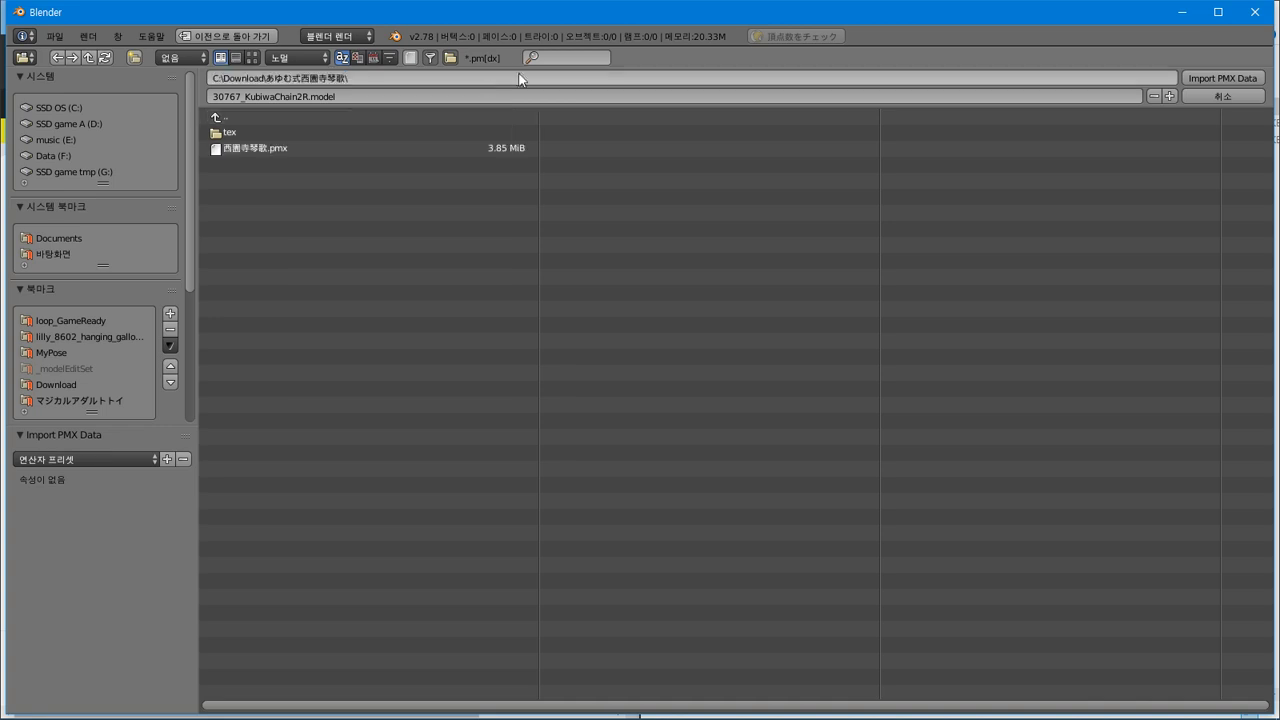
left_click(292, 146)
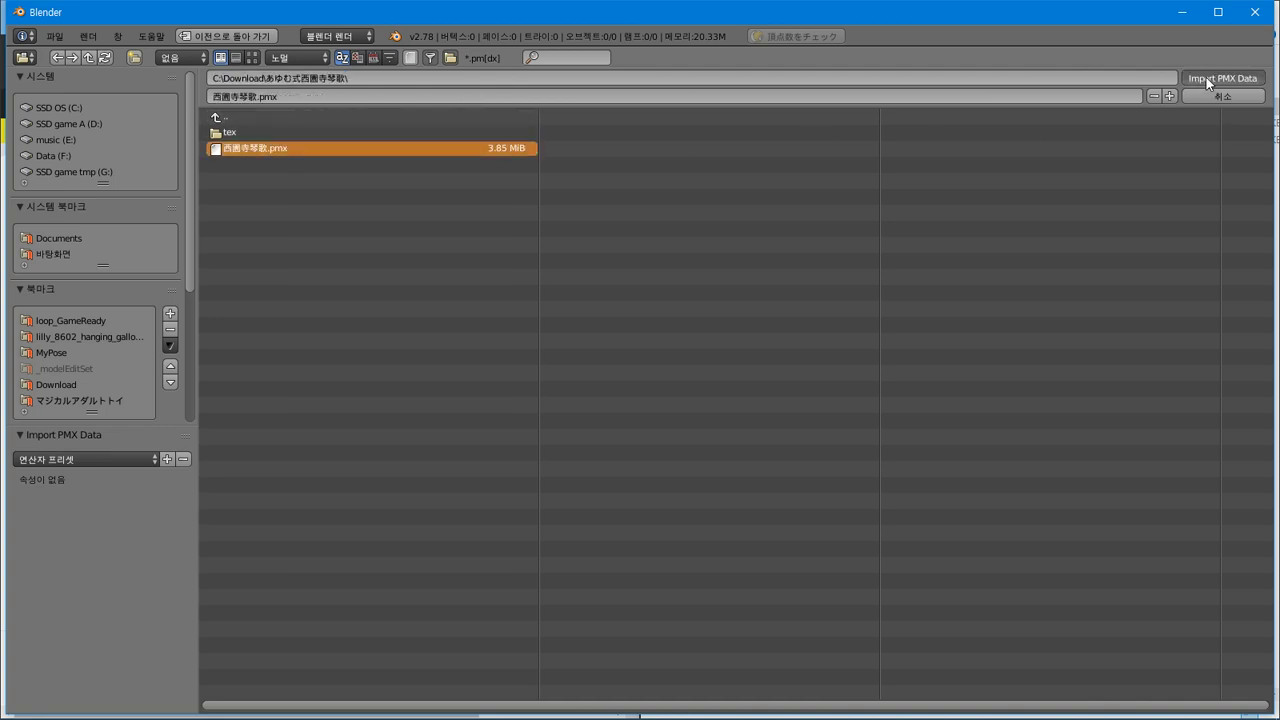
key("Return")
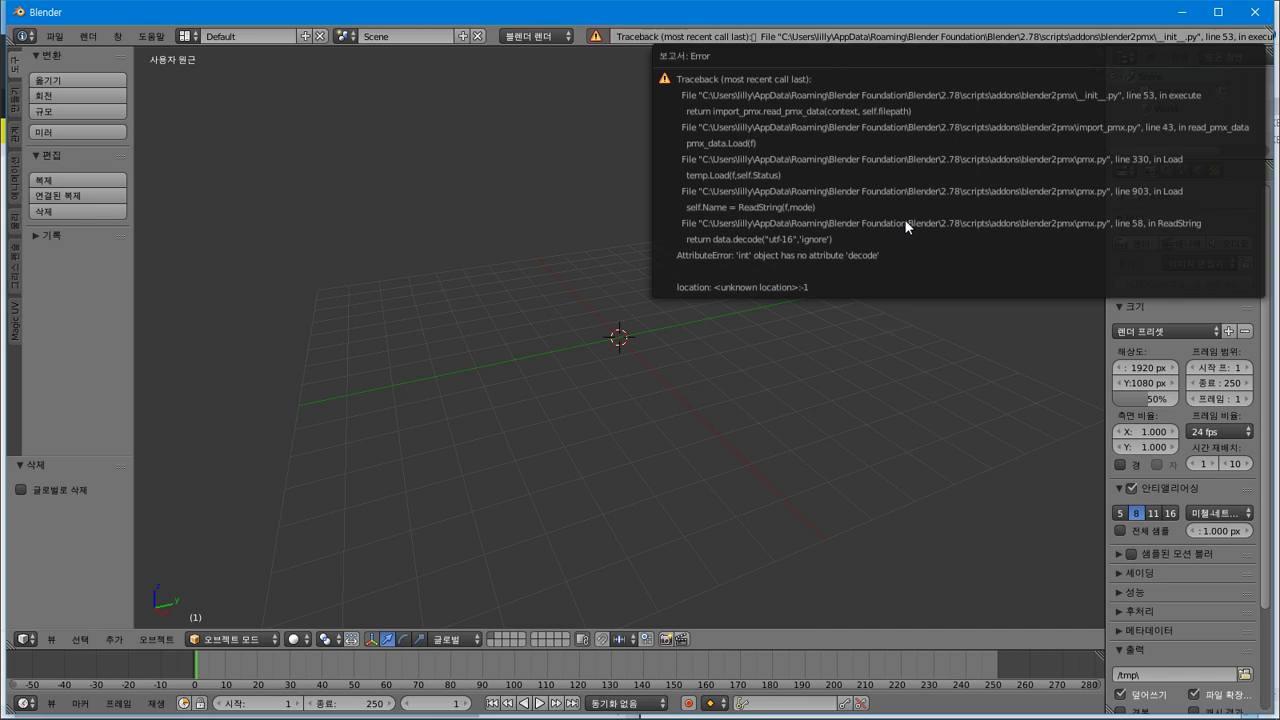
Select the .pmx file and copy the romanised name 'KOTOKA SAIONJI' from the namu.wiki page
left_click(1184, 12)
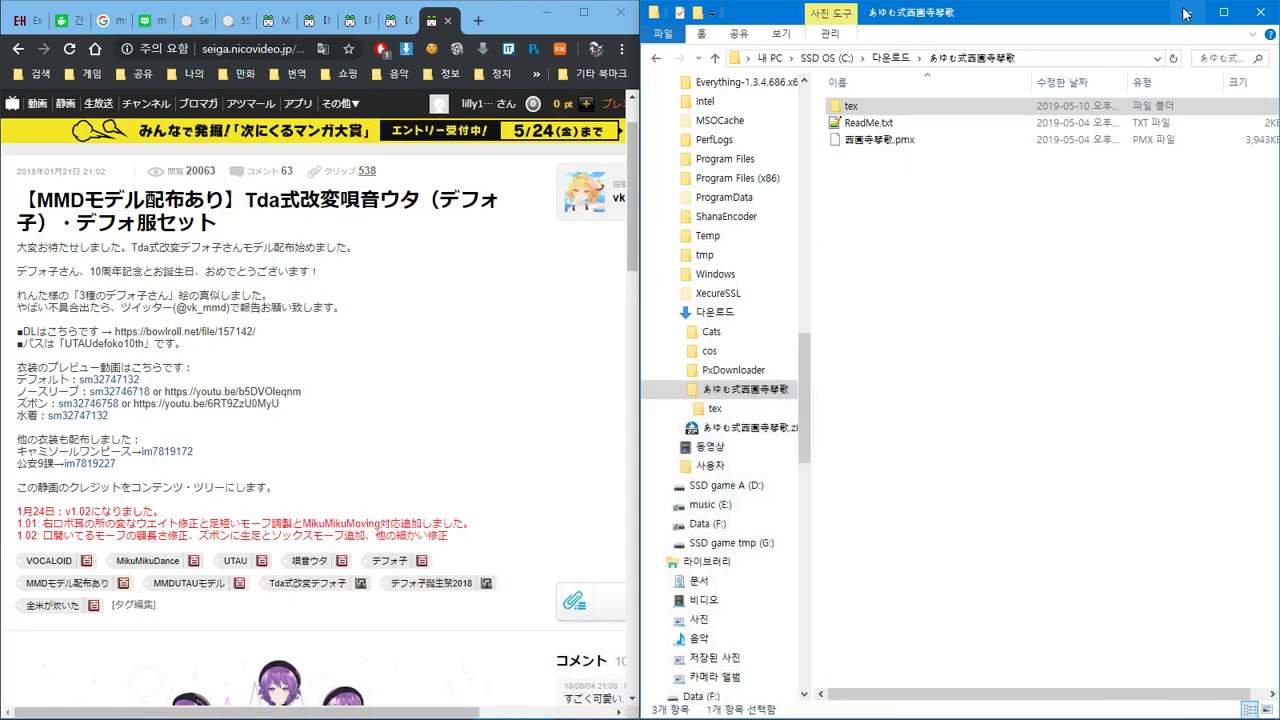
left_click(881, 142)
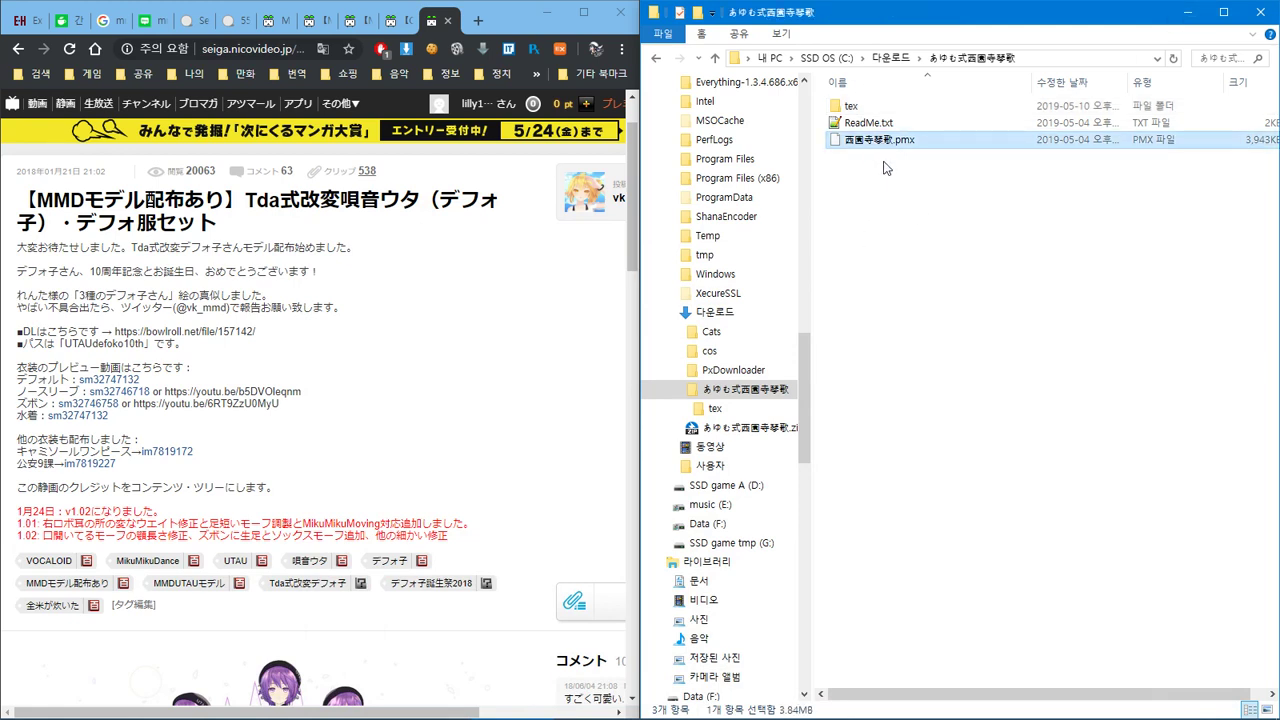
left_click(508, 18)
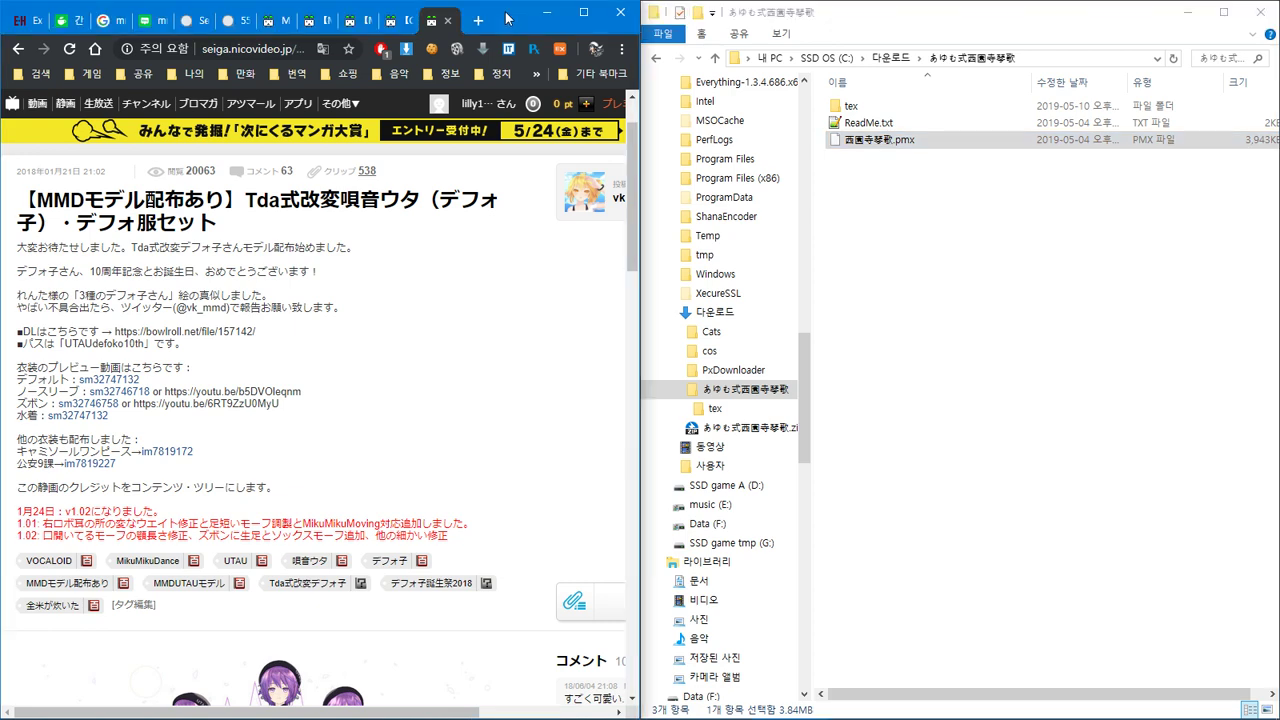
key("ctrl+shift+t")
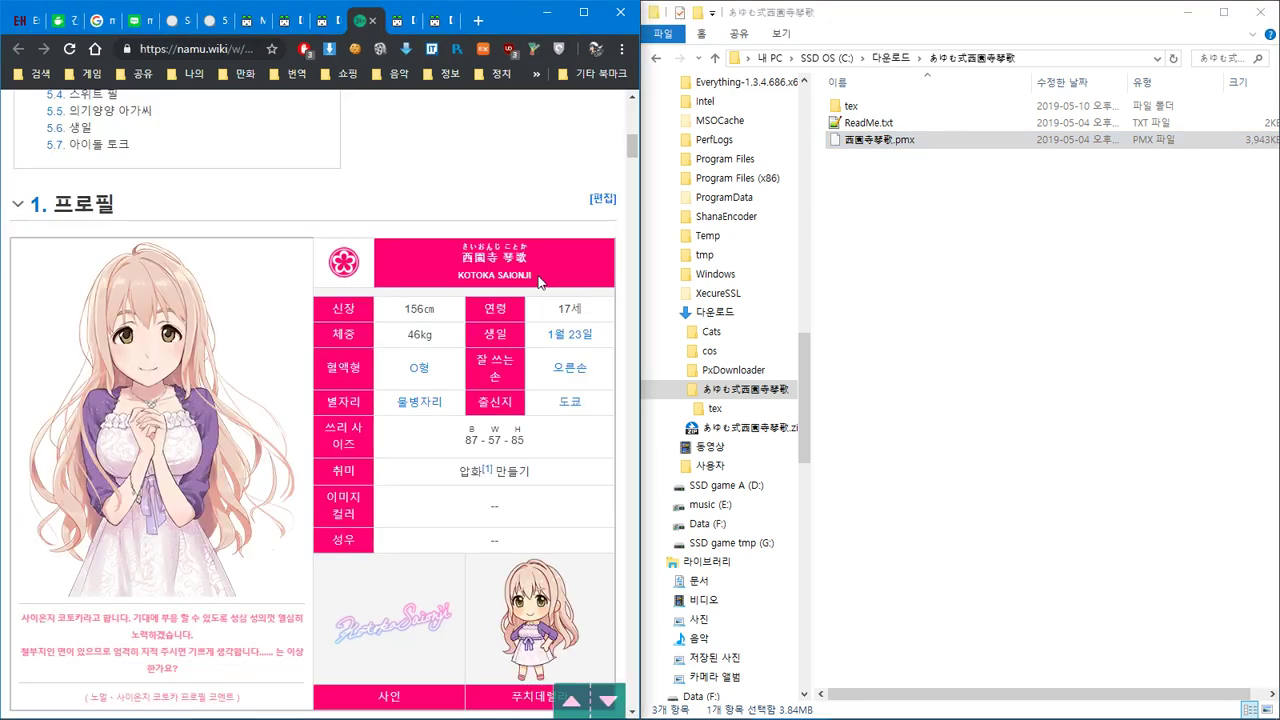
left_click_drag(538, 281, 450, 285)
key("ctrl+c")
Rename 西園寺琴歌.pmx to KOTOKA-SAIONJI.pmx
left_click(868, 153)
key("F2")
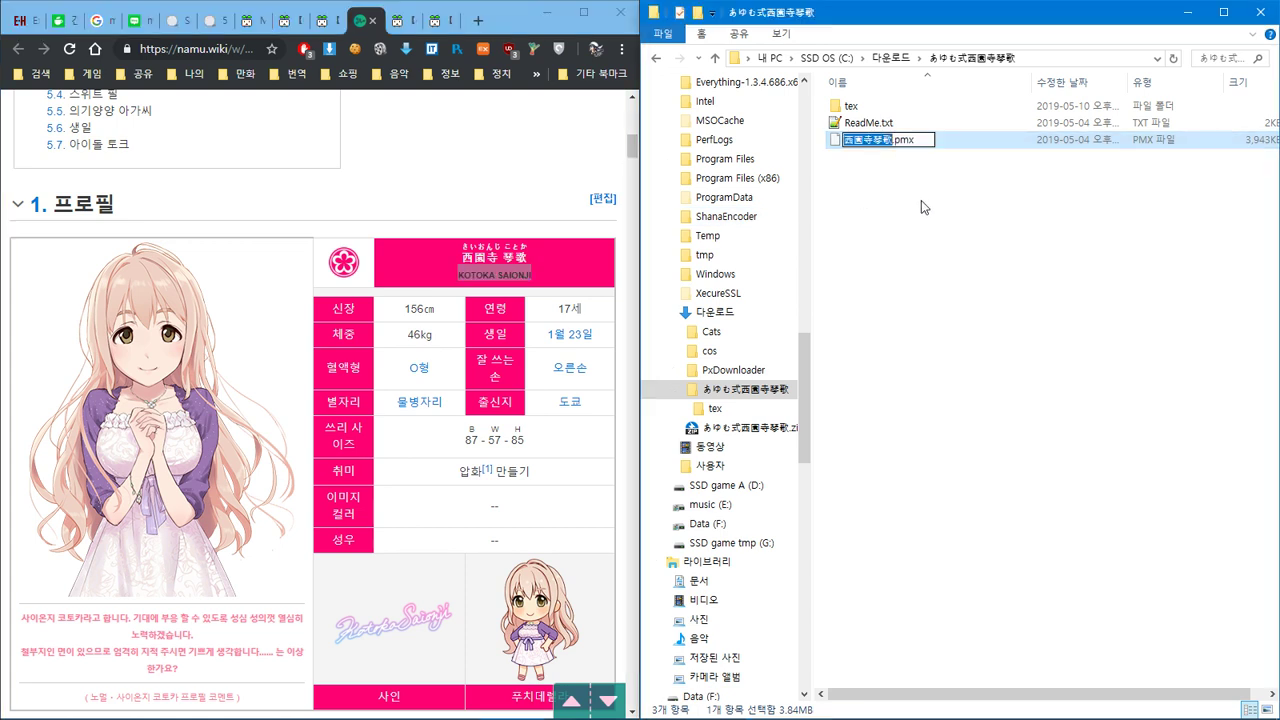
key("ctrl+v")
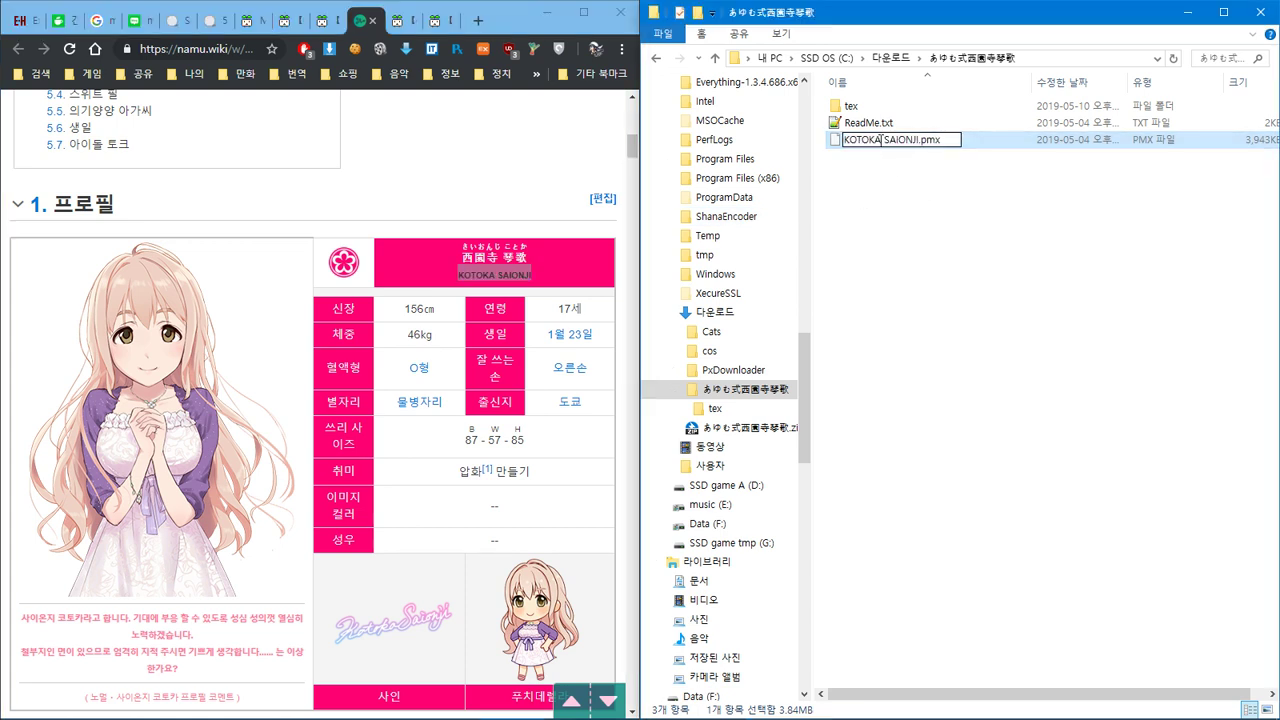
key("Delete")
type("-")
key("Return")
key("alt+Tab")
key("Tab")
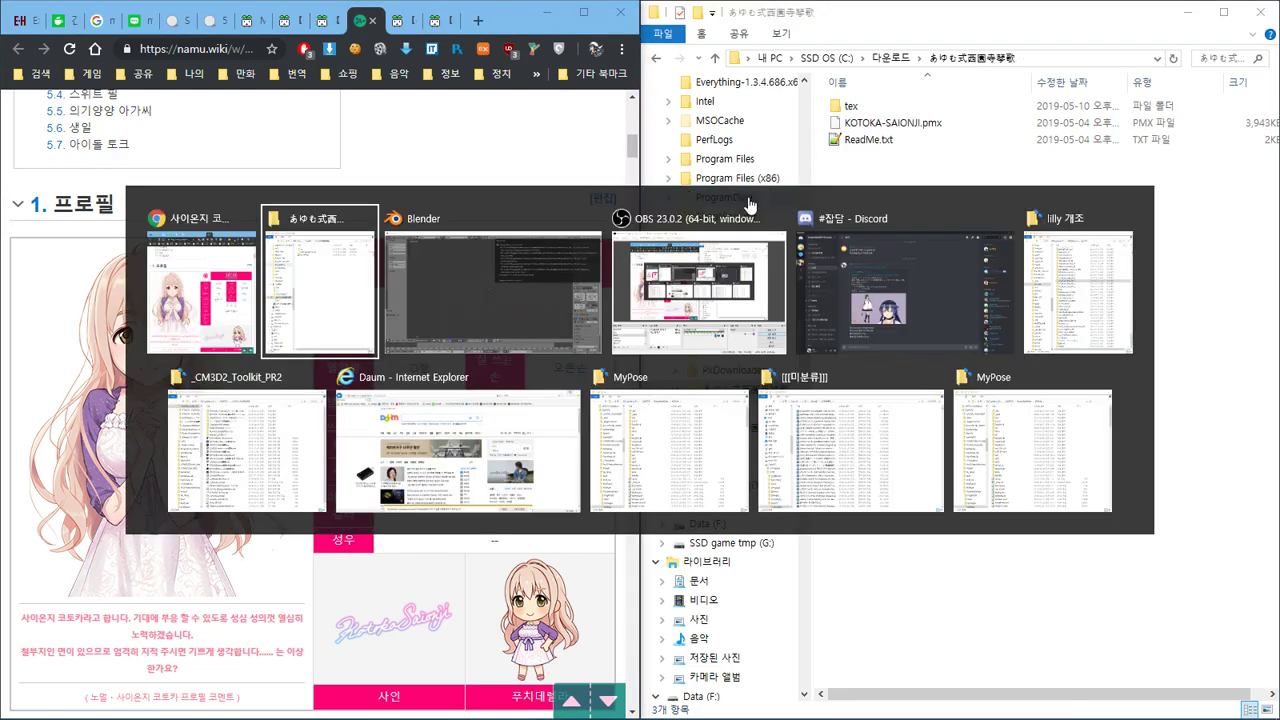
Import KOTOKA-SAIONJI.pmx with the PMX File for MMD importer
left_click(54, 36)
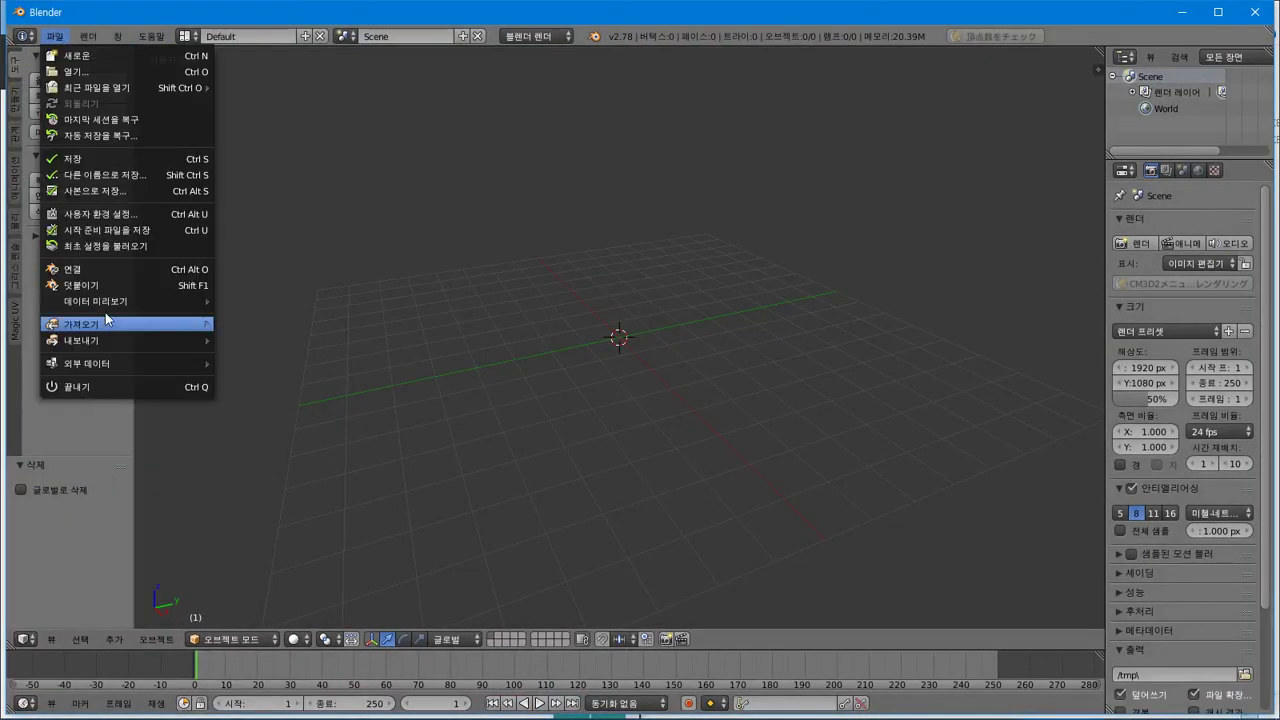
mouse_move(105, 324)
left_click(307, 516)
left_click(288, 150)
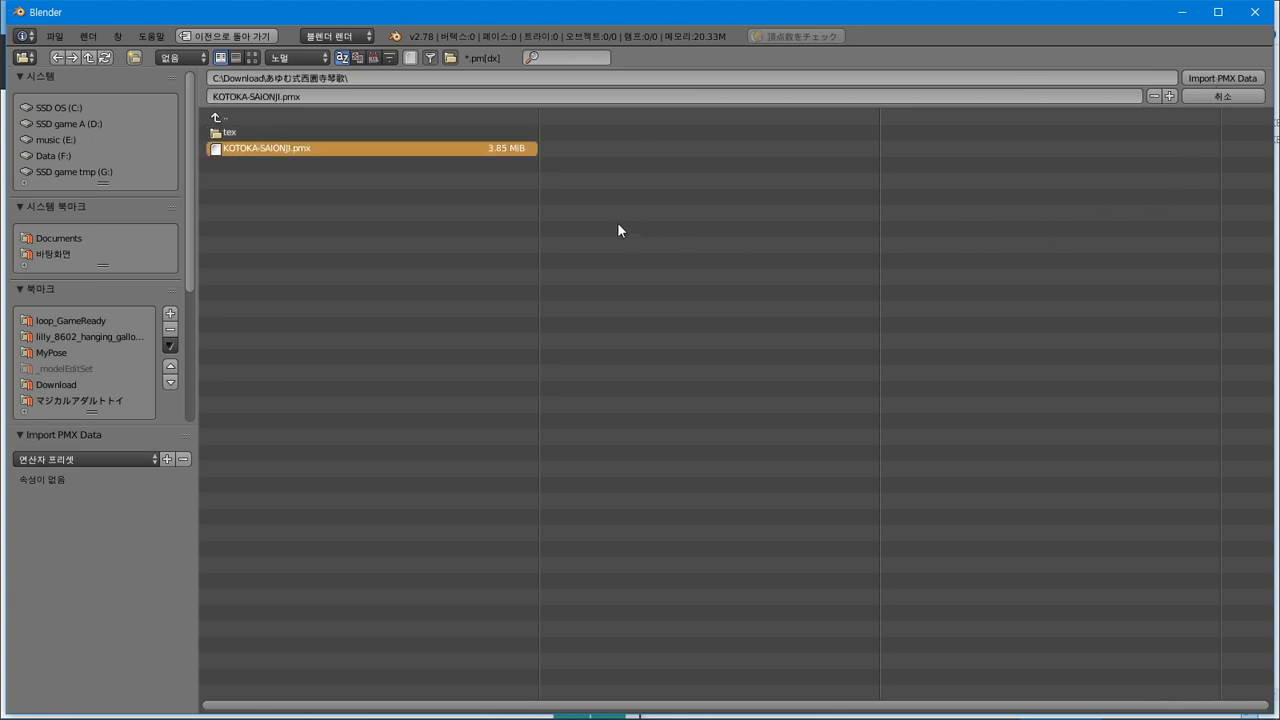
key("Return")
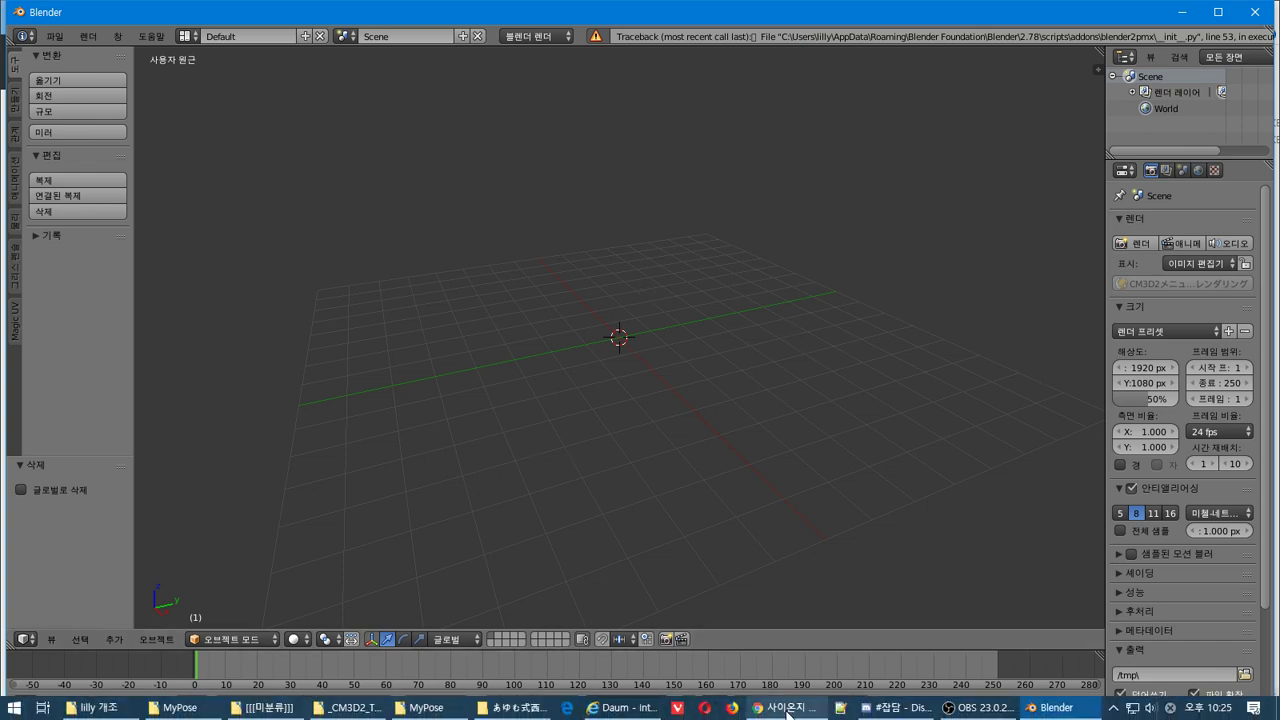
left_click(787, 707)
Open a blank Chrome tab, then cycle through the Niconico Seiga tabs back to namu.wiki
left_click(478, 20)
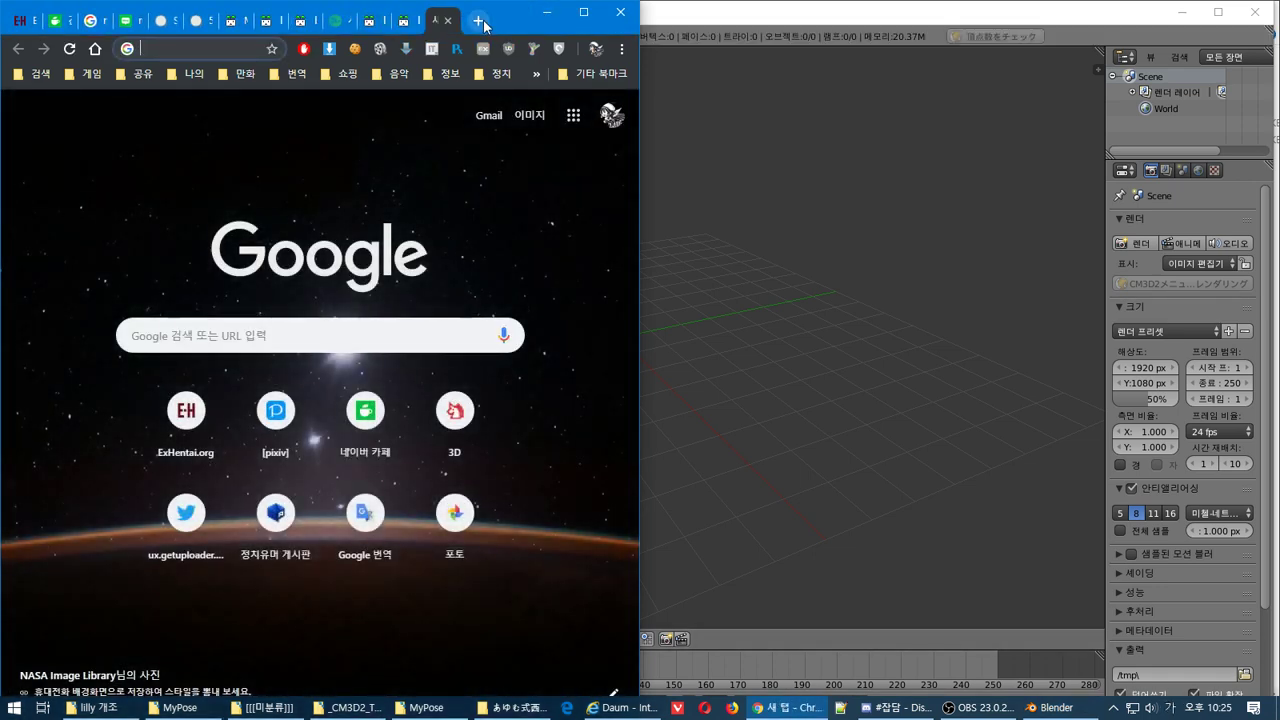
left_click(400, 24)
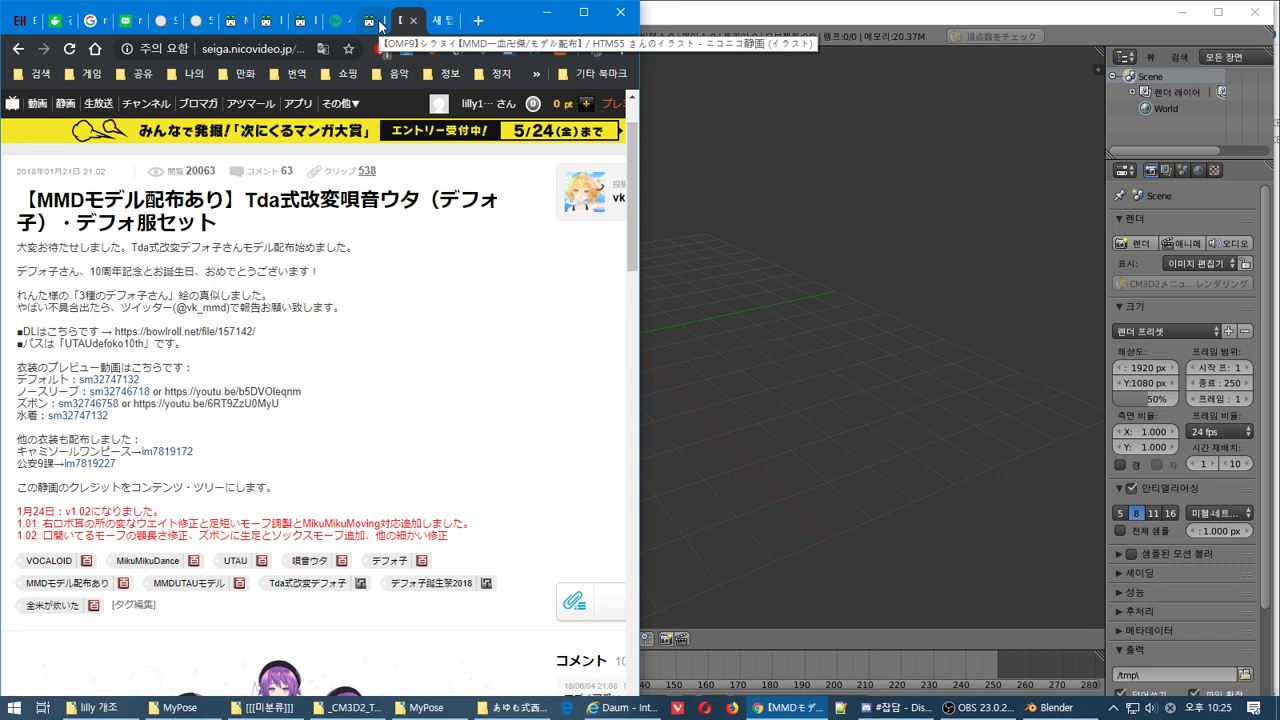
left_click(380, 26)
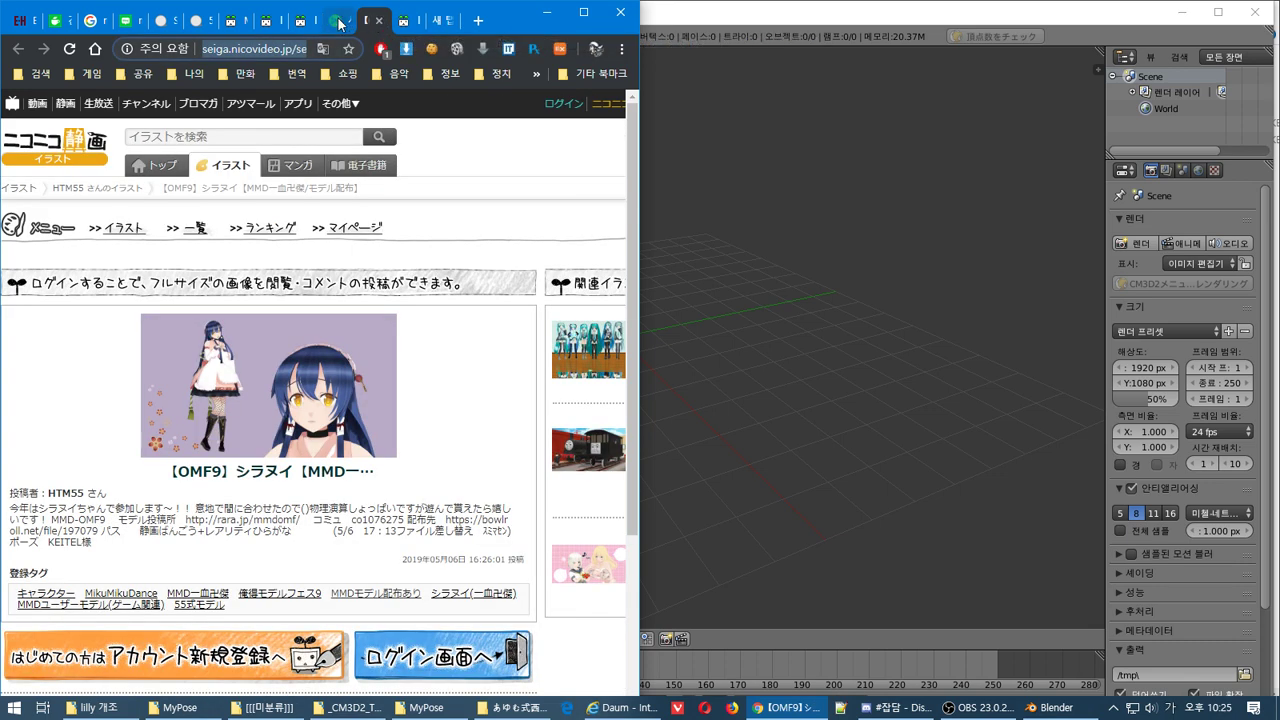
left_click(338, 22)
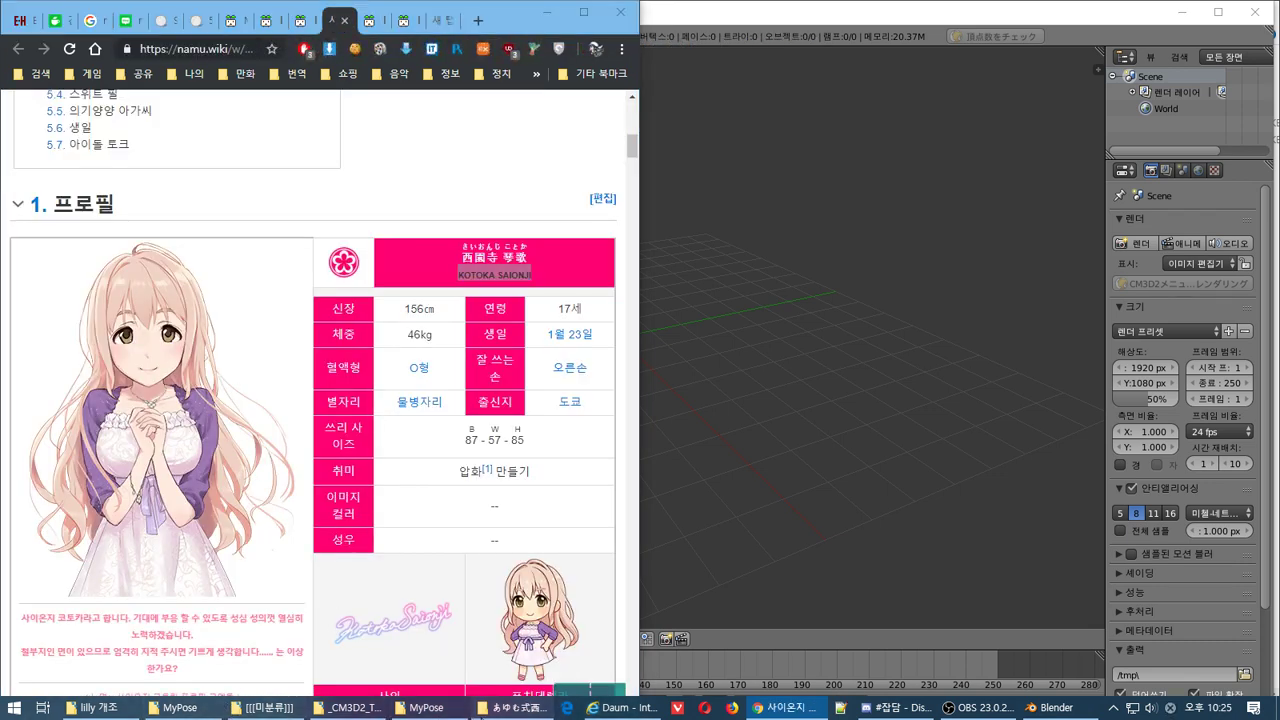
left_click(513, 708)
Read the model's ReadMe.txt terms of use in a widened Notepad++ window, select all of it, then maximize Chrome
double_click(866, 140)
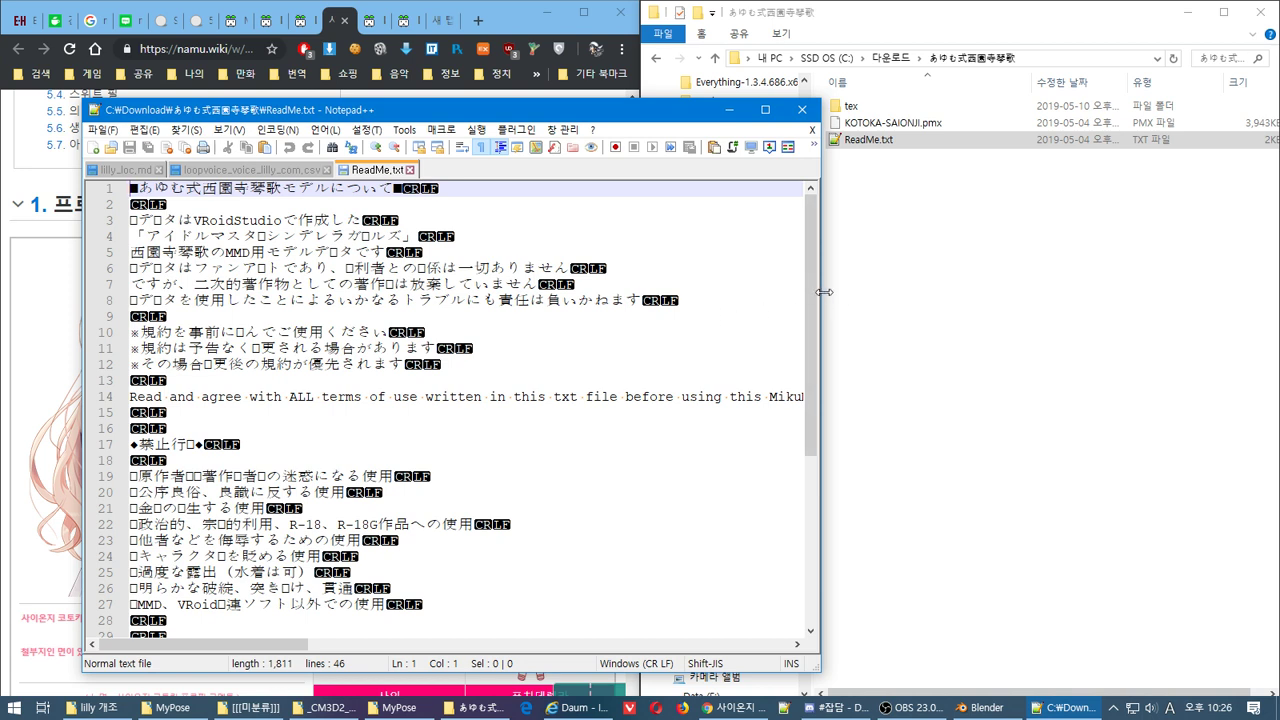
left_click_drag(822, 292, 1186, 290)
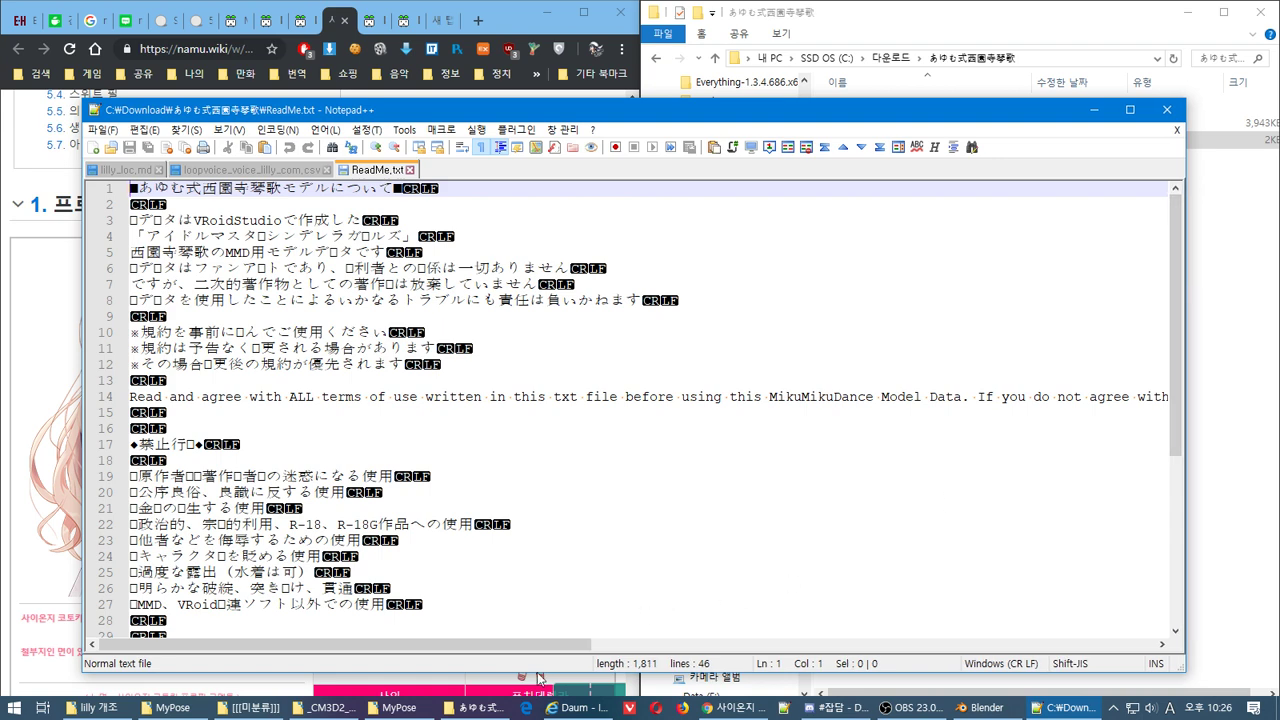
left_click_drag(524, 643, 300, 595)
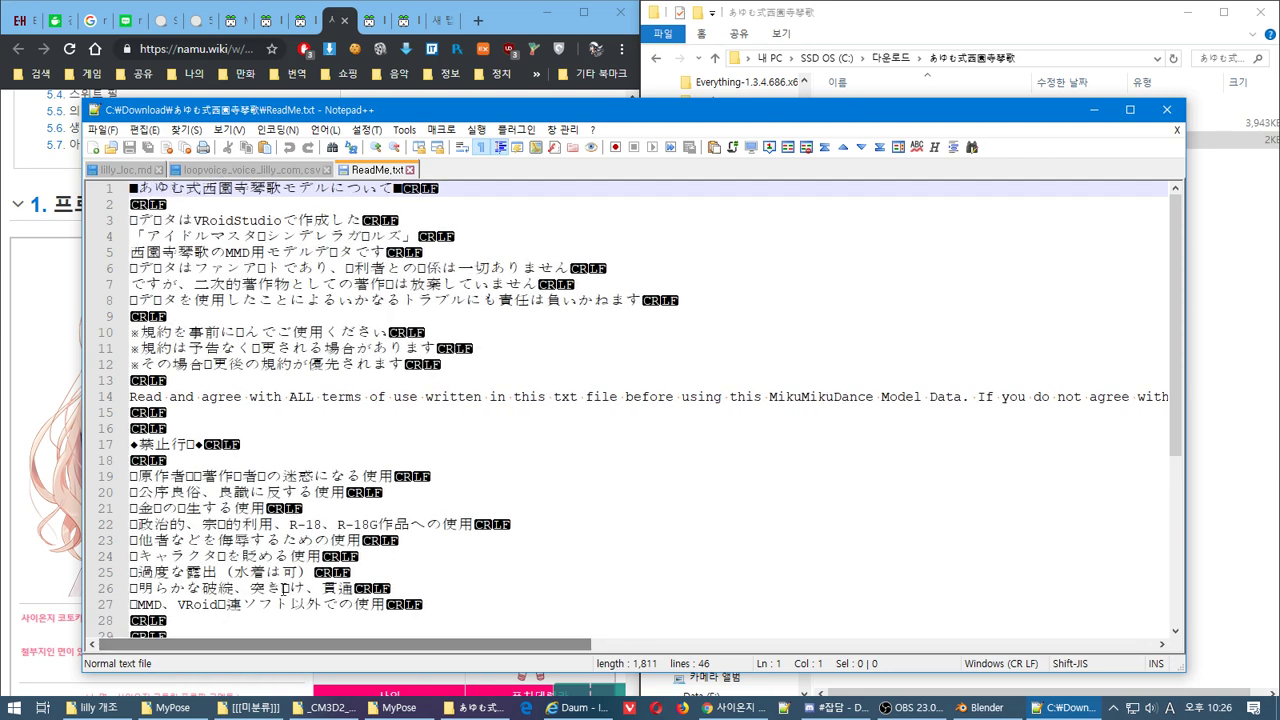
left_click_drag(1177, 260, 1163, 480)
scroll(1163, 474, "up", 6)
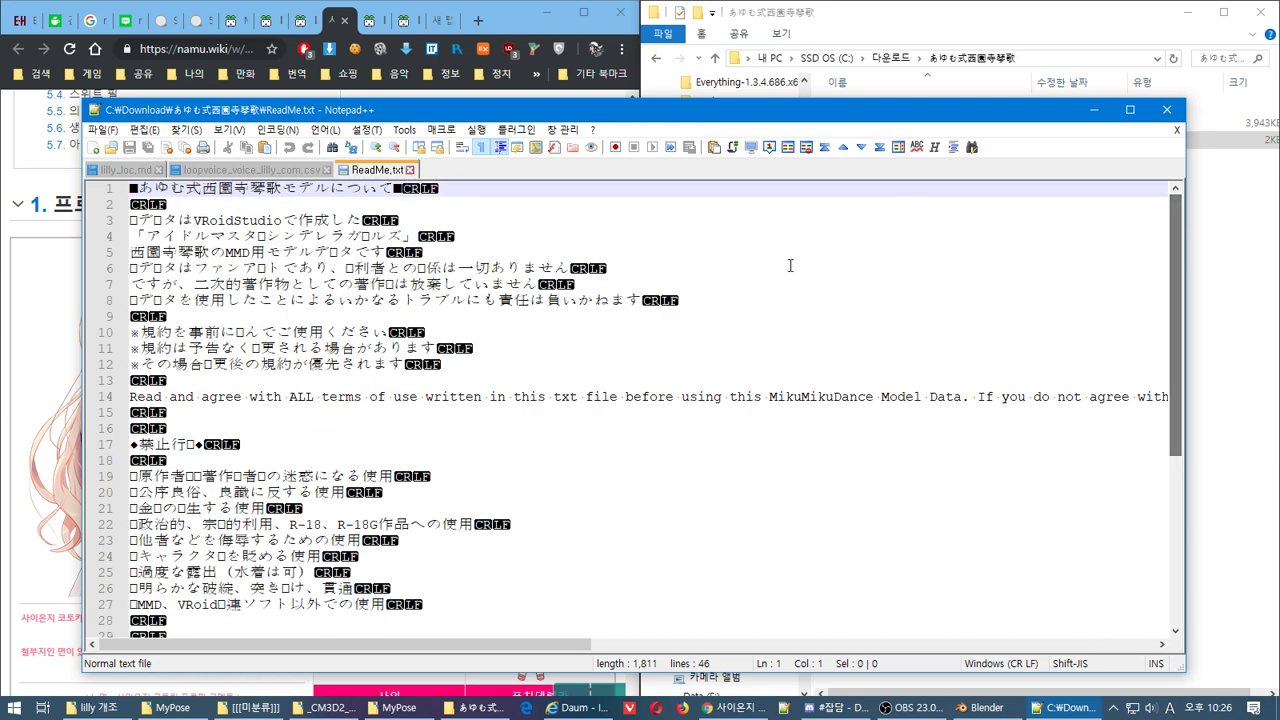
key("ctrl+a")
double_click(487, 18)
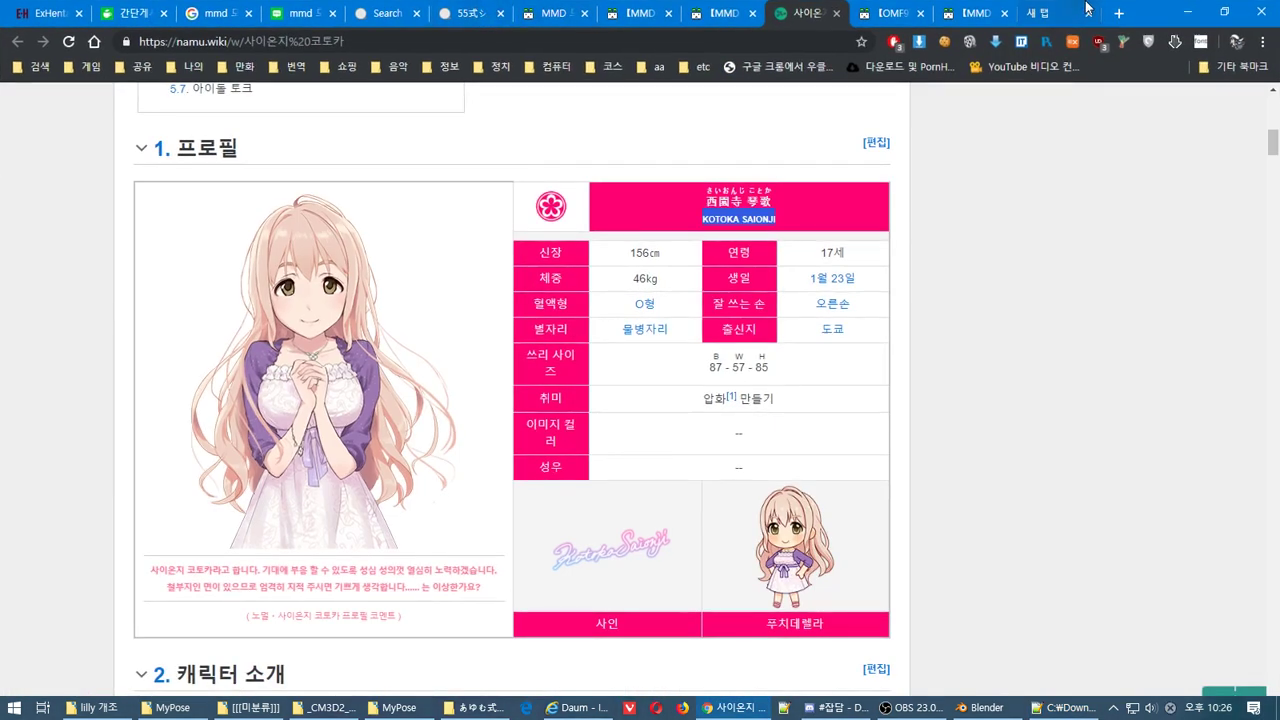
Paste the Japanese ReadMe terms into Google Translate for a Korean translation, then return to Blender
left_click(1062, 14)
left_click(279, 67)
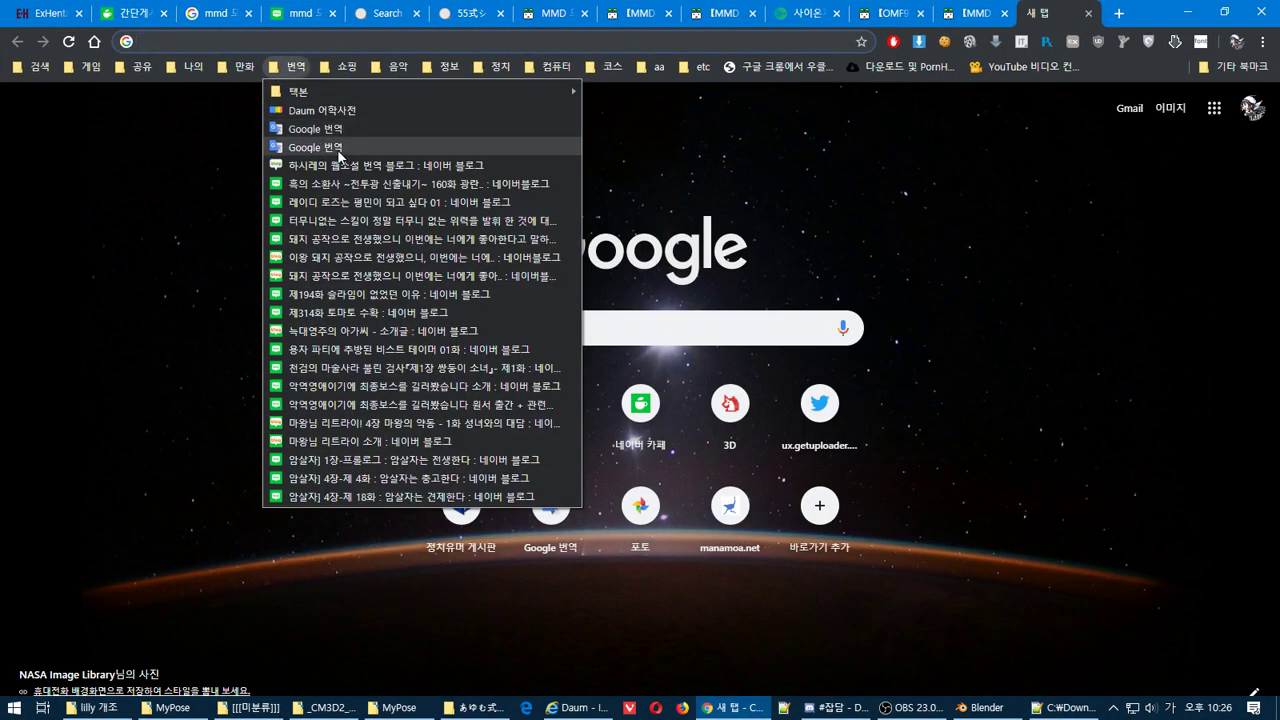
left_click(310, 145)
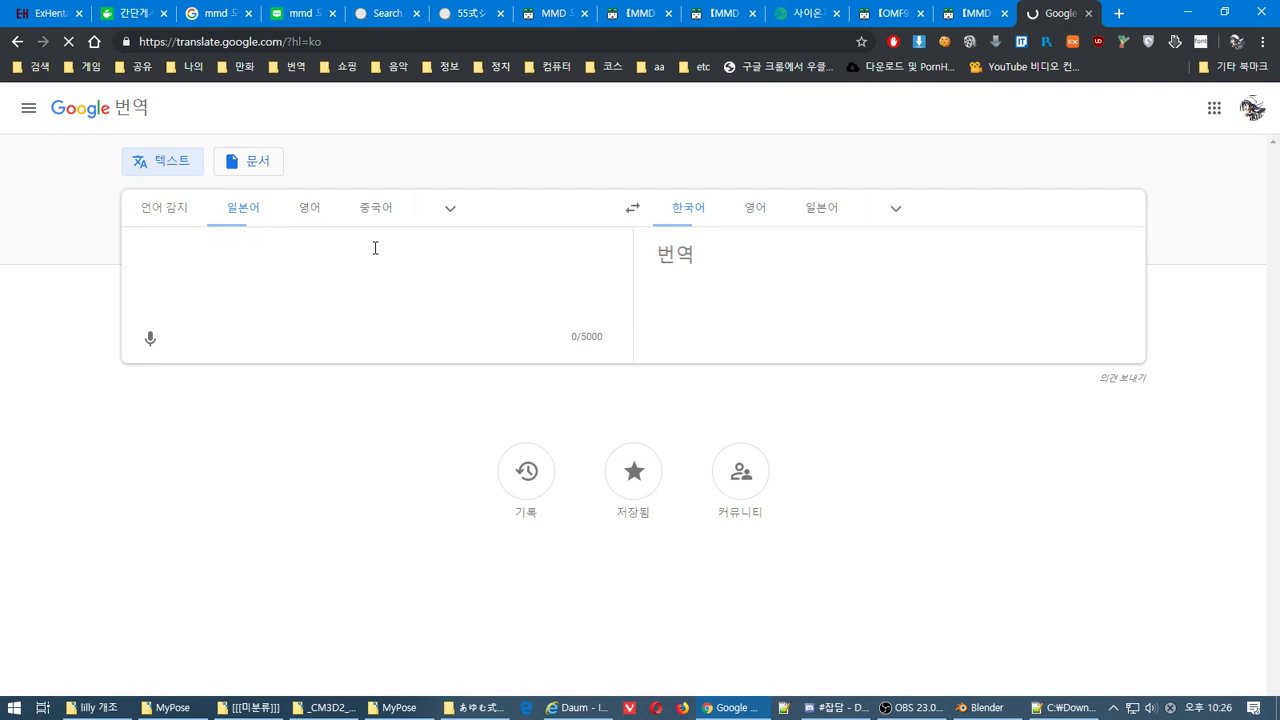
left_click(371, 240)
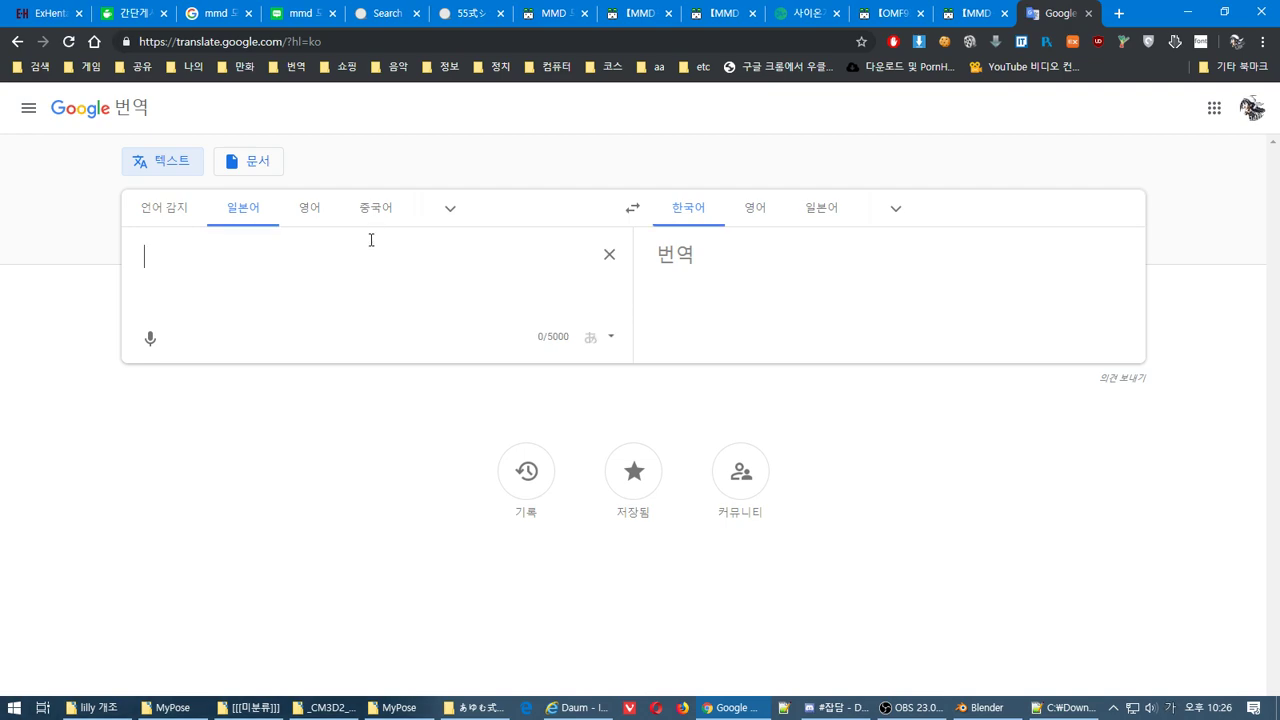
key("ctrl+v")
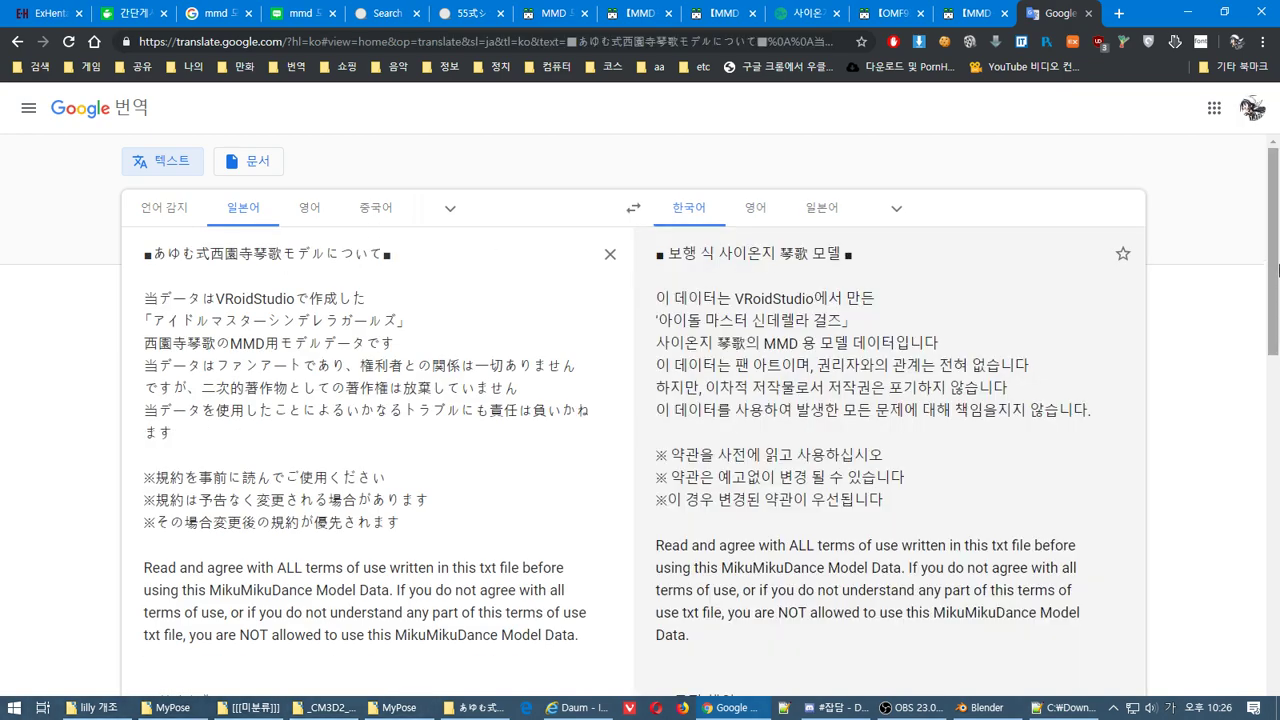
left_click_drag(1278, 268, 1276, 550)
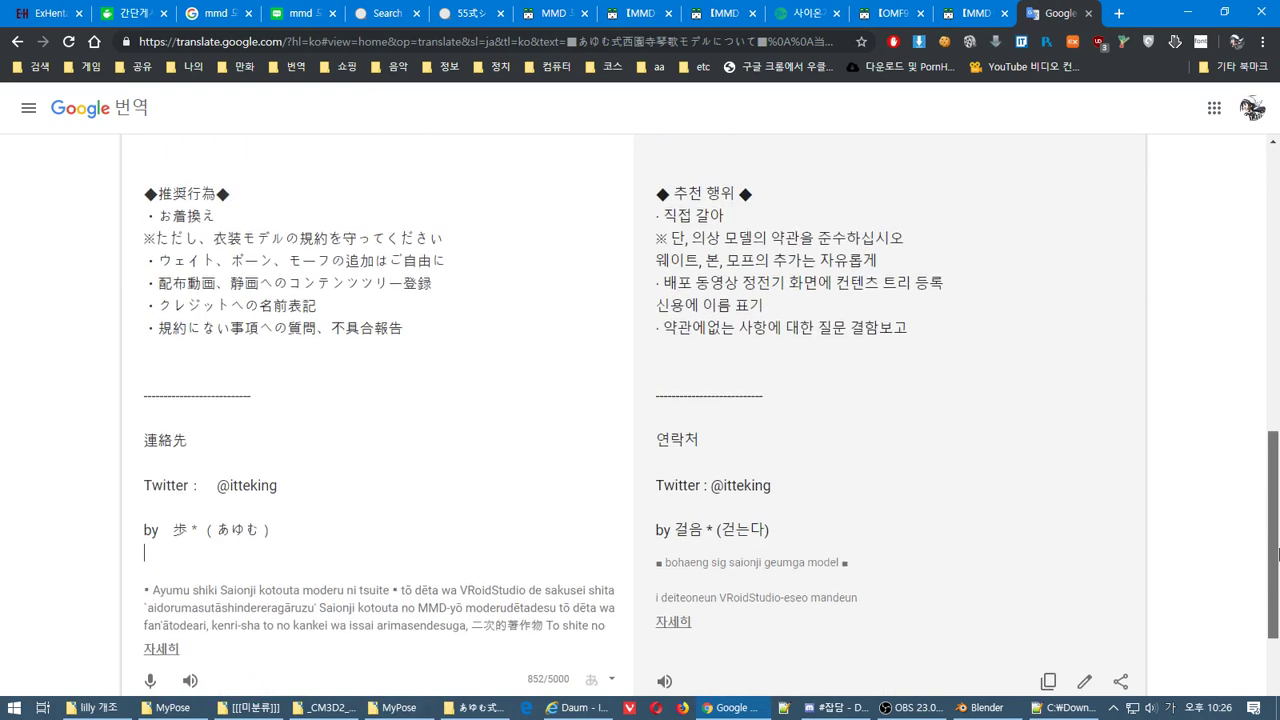
left_click(1201, 7)
left_click(405, 36)
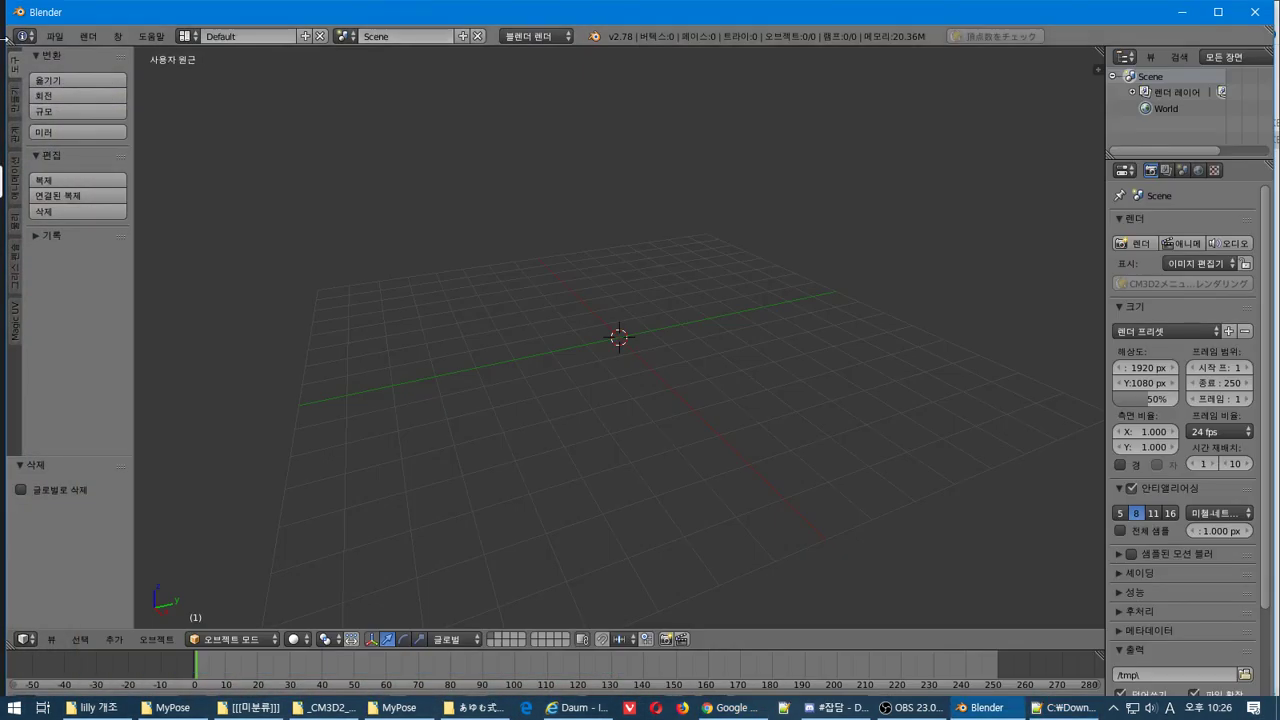
Look over Blender's File > 가져오기 (Import) format list, including PMX File for MMD, then return to Chrome
left_click(54, 36)
mouse_move(127, 333)
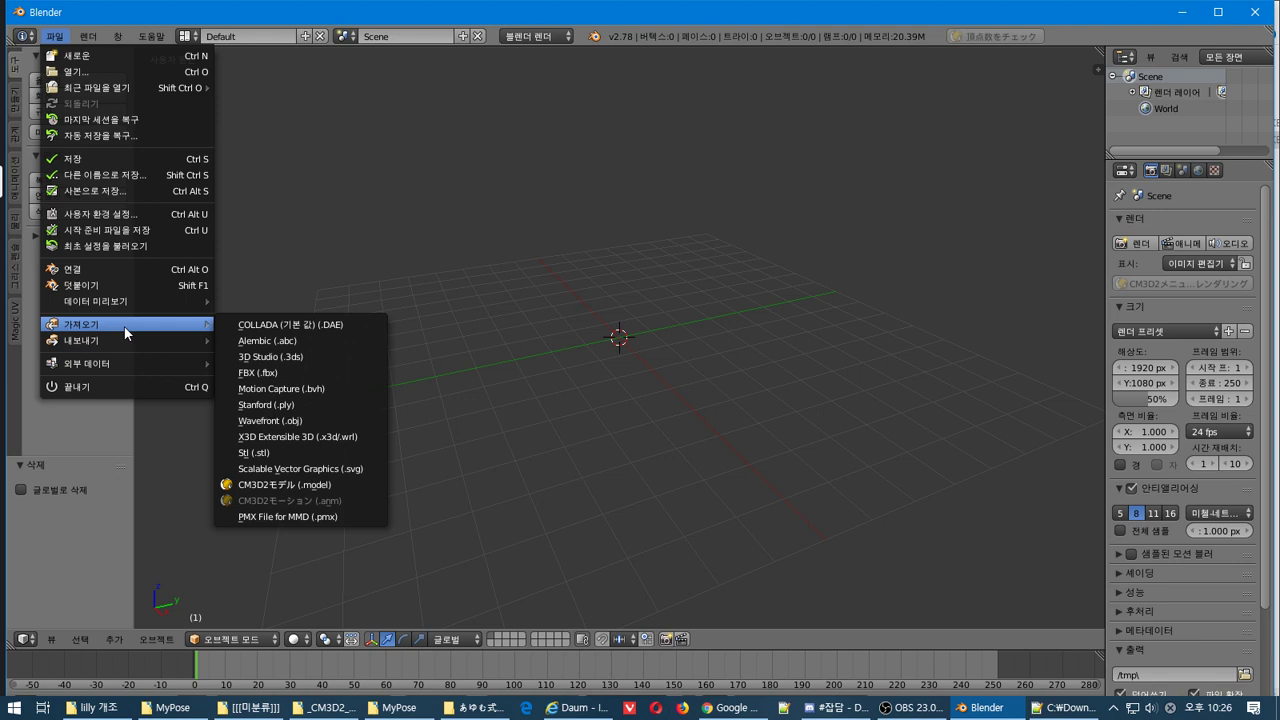
left_click(733, 707)
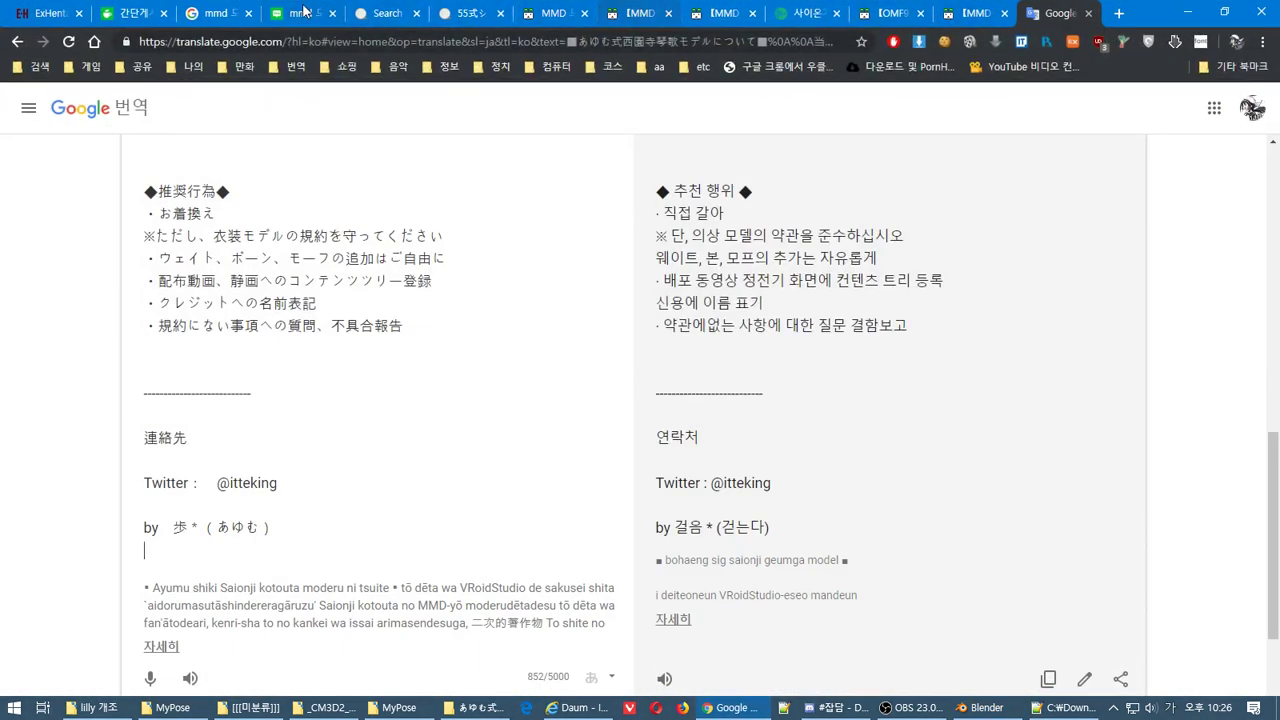
Change the mmd 모델 search to '블렌더 mmd tool' and run it
left_click(200, 16)
triple_click(160, 117)
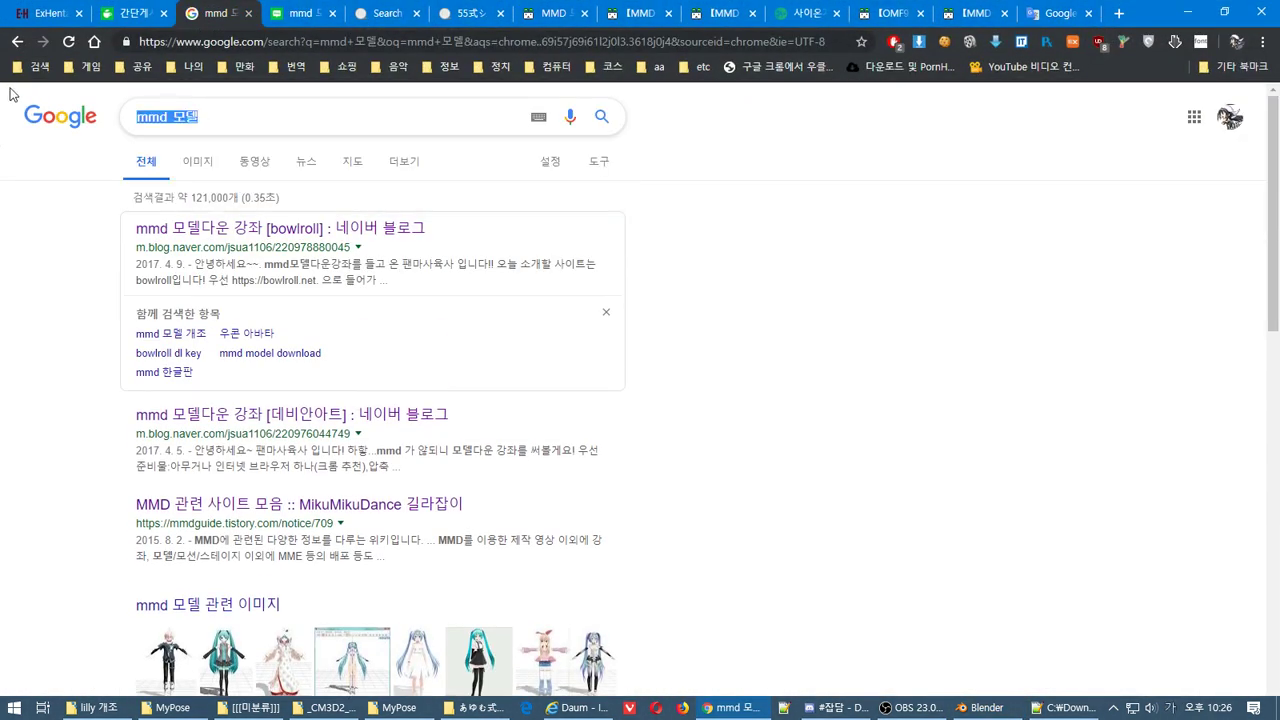
key("End")
key("BackSpace")
key("BackSpace")
key("BackSpace")
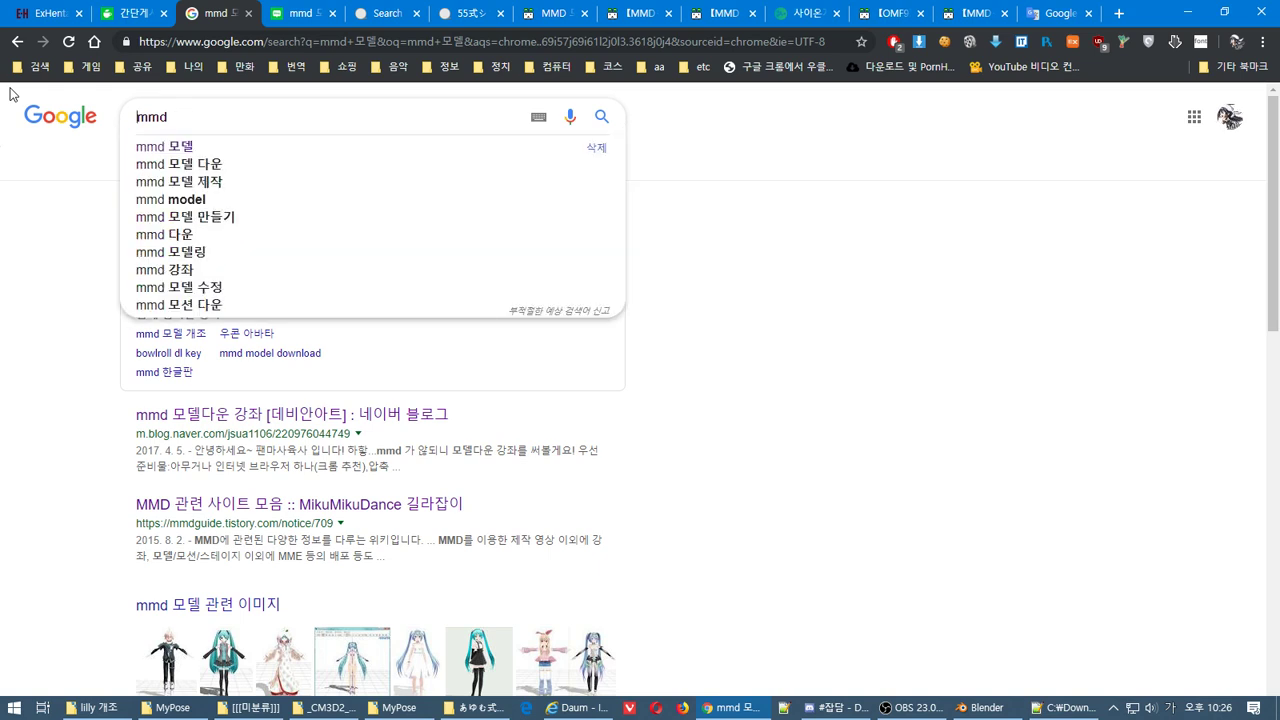
type("qmffosej")
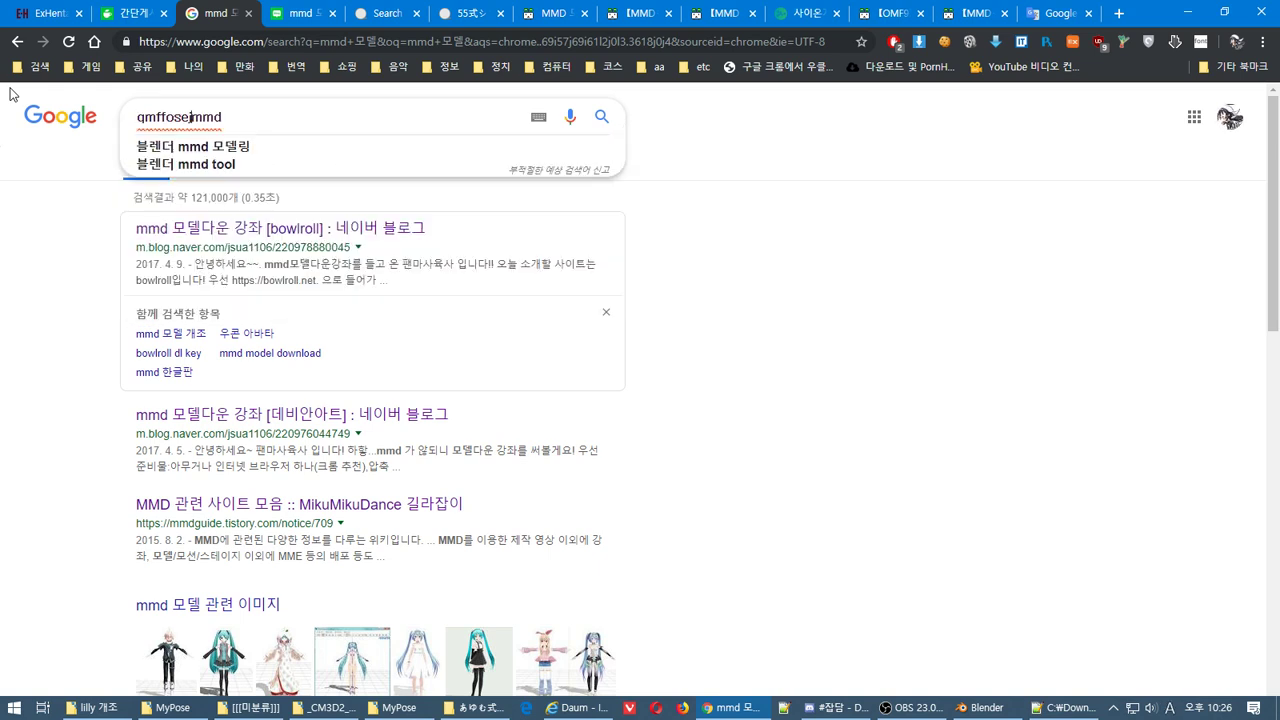
key("Down")
key("Down")
key("Return")
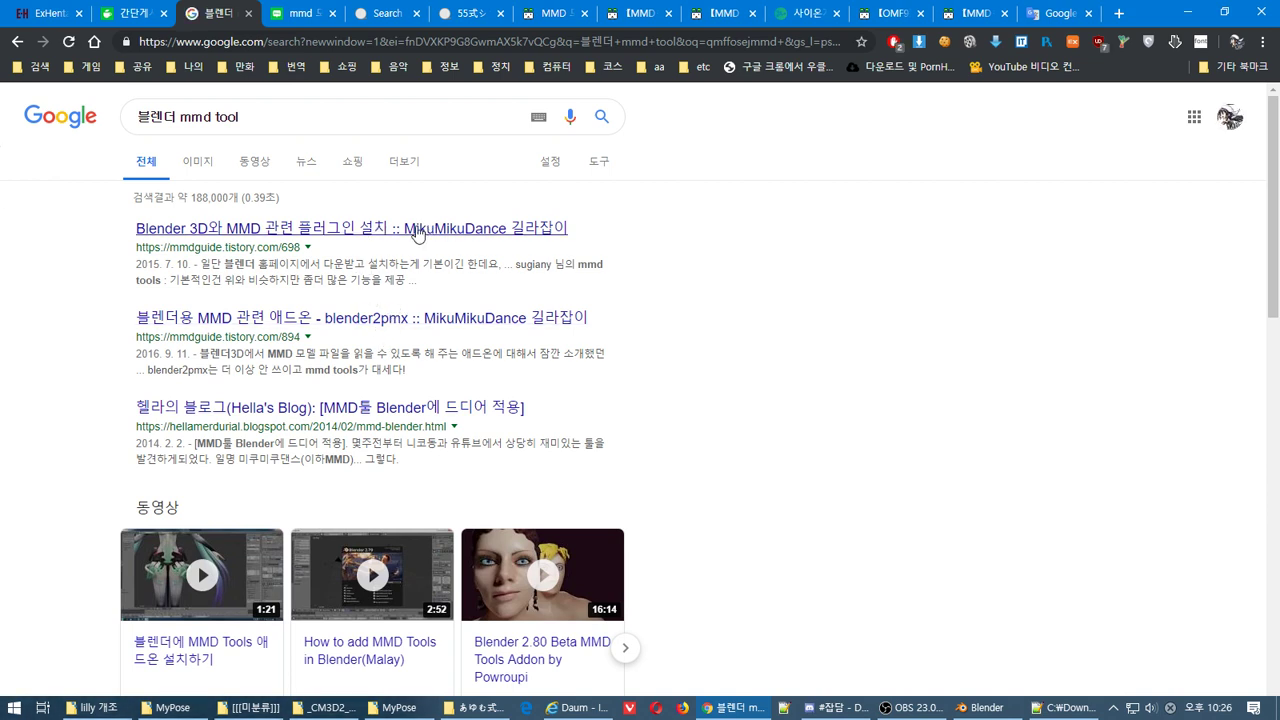
Open the first three search results, including the blog post, in new tabs
middle_click(418, 230)
middle_click(531, 318)
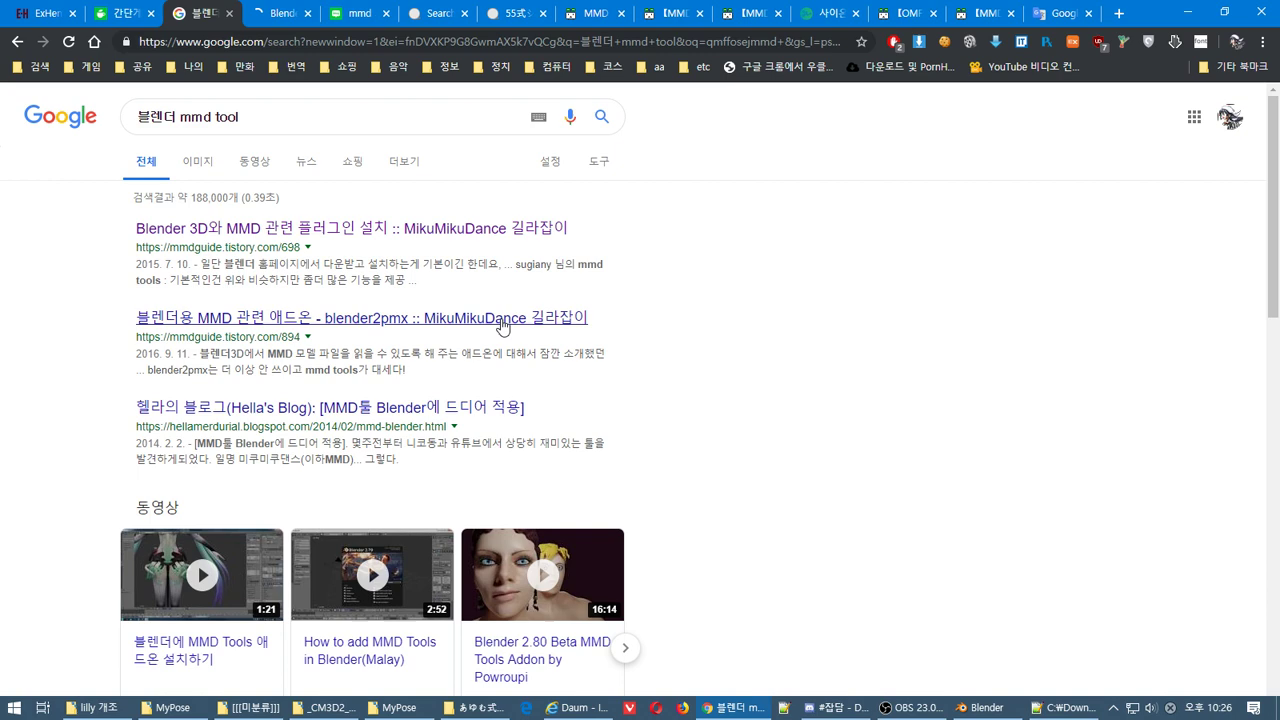
middle_click(503, 427)
Scroll the blog post down to its MMD_Tool section and follow that link to sugiany/blender_mmd_tools on GitHub
key("ctrl+Tab")
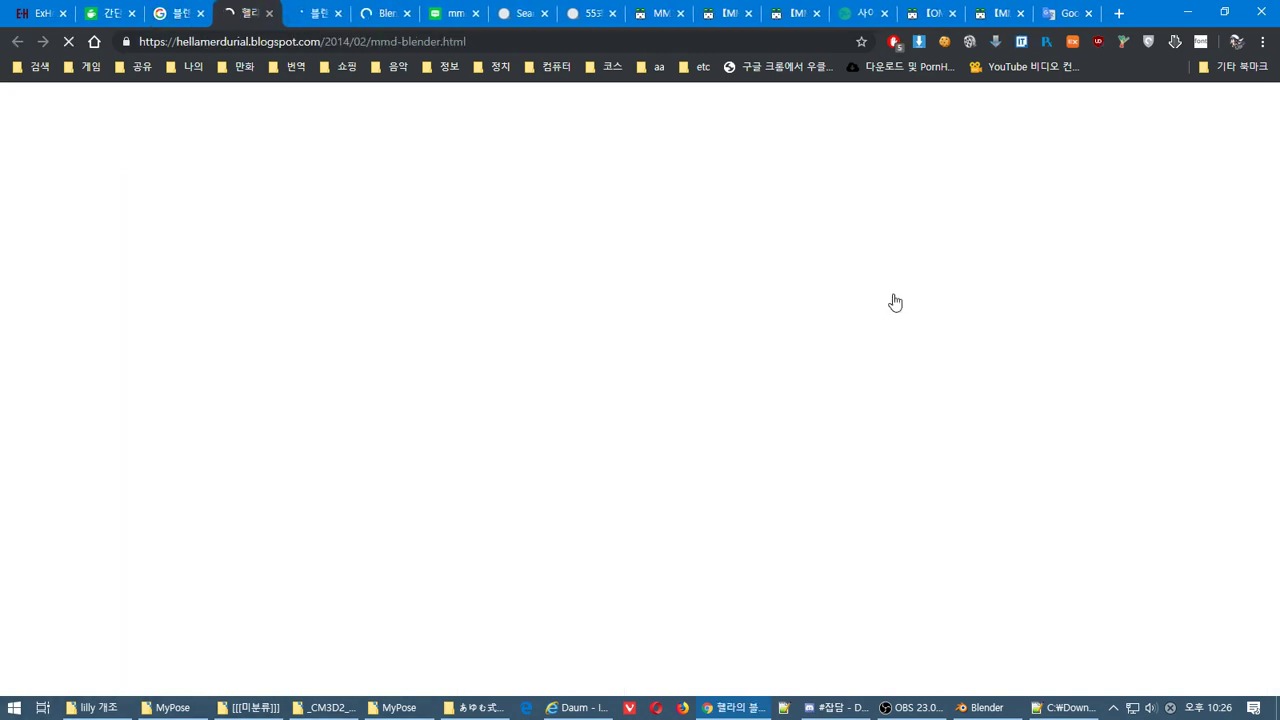
scroll(1278, 470, "down", 5)
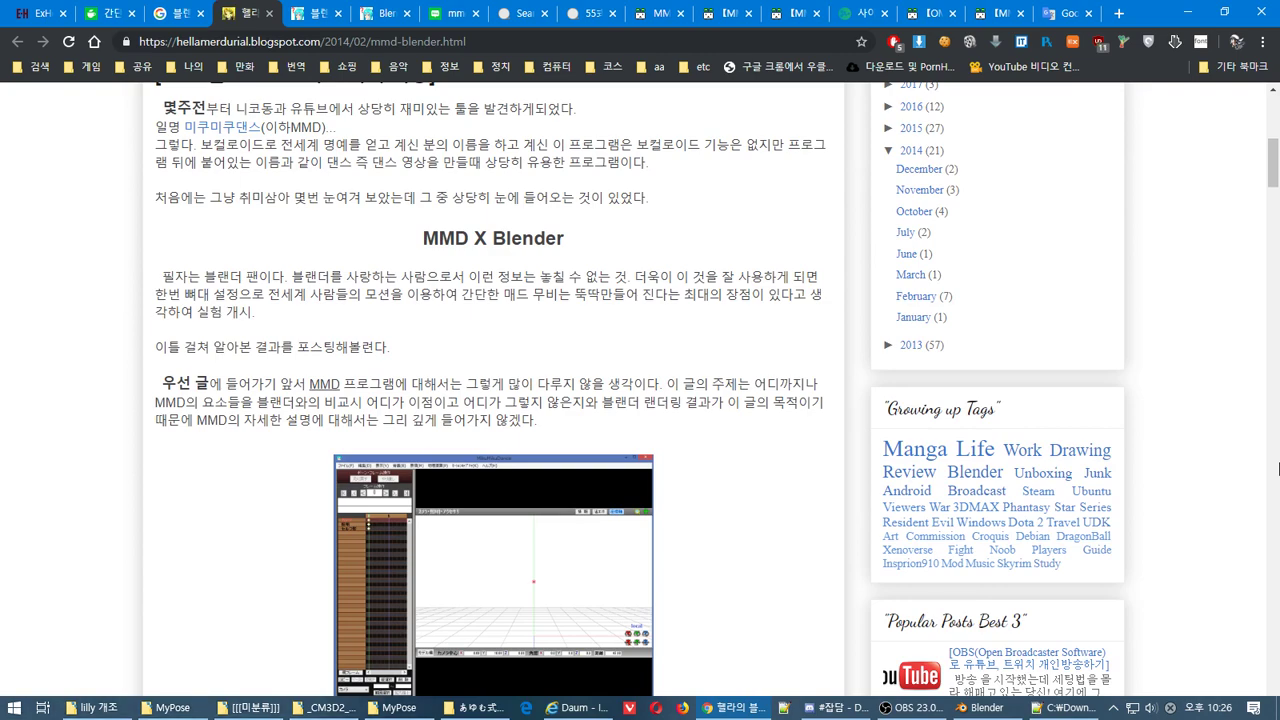
scroll(1278, 470, "down", 5)
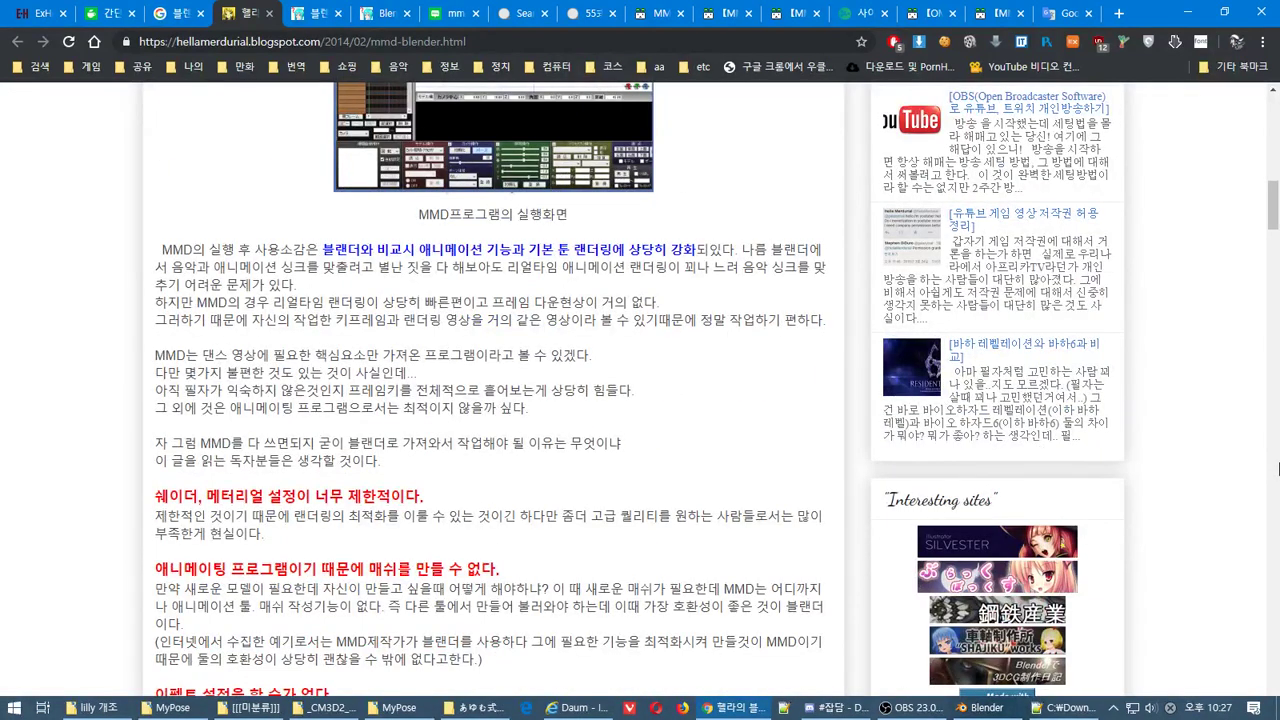
scroll(1278, 470, "down", 5)
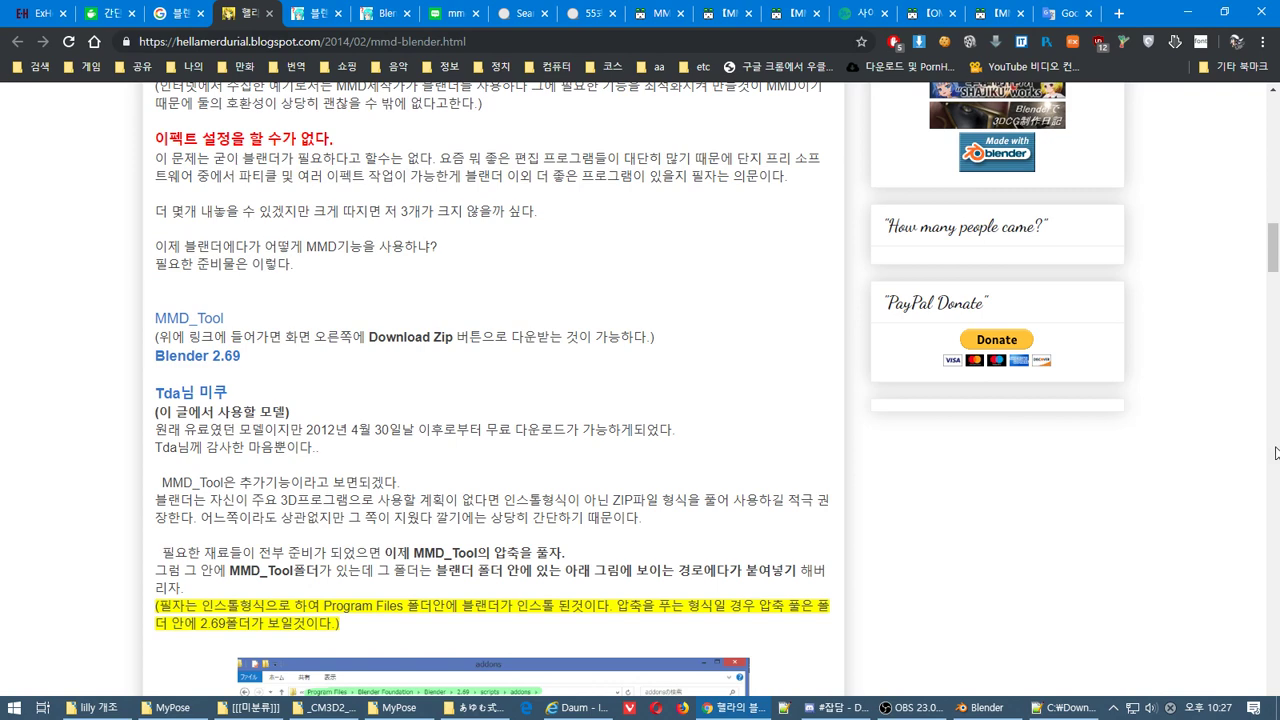
scroll(1278, 302, "down", 4)
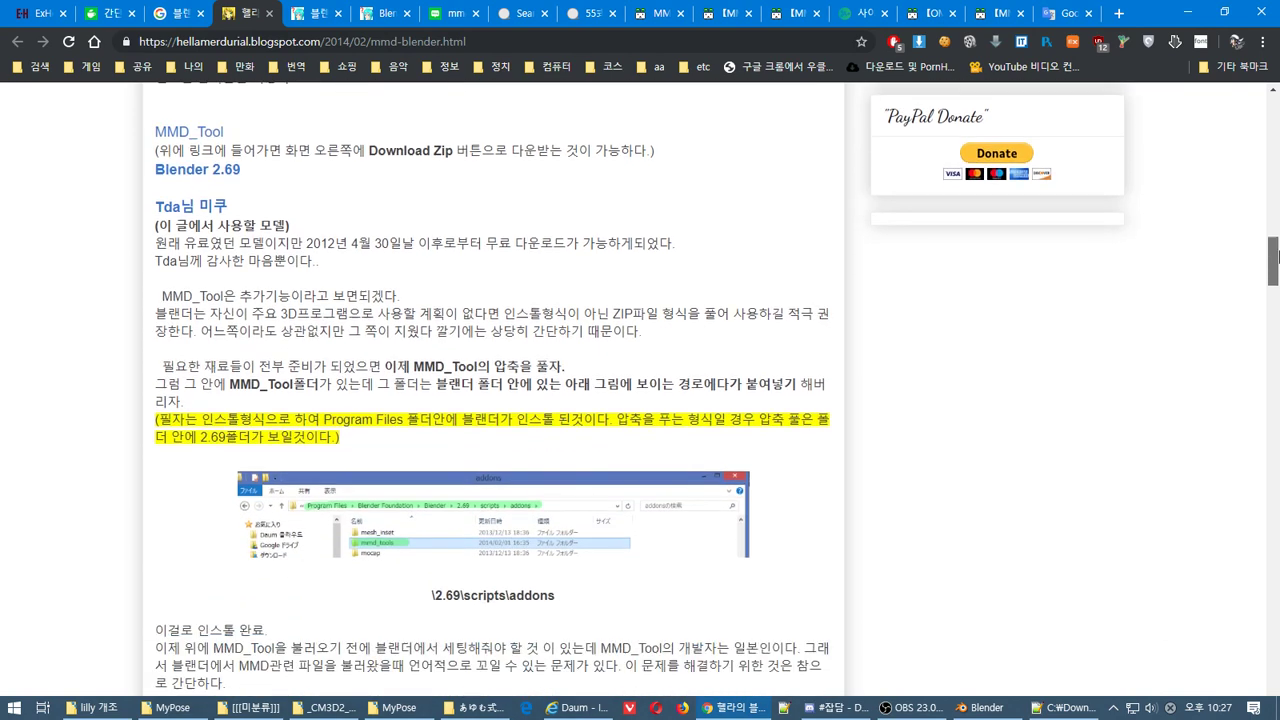
left_click_drag(1278, 270, 1273, 224)
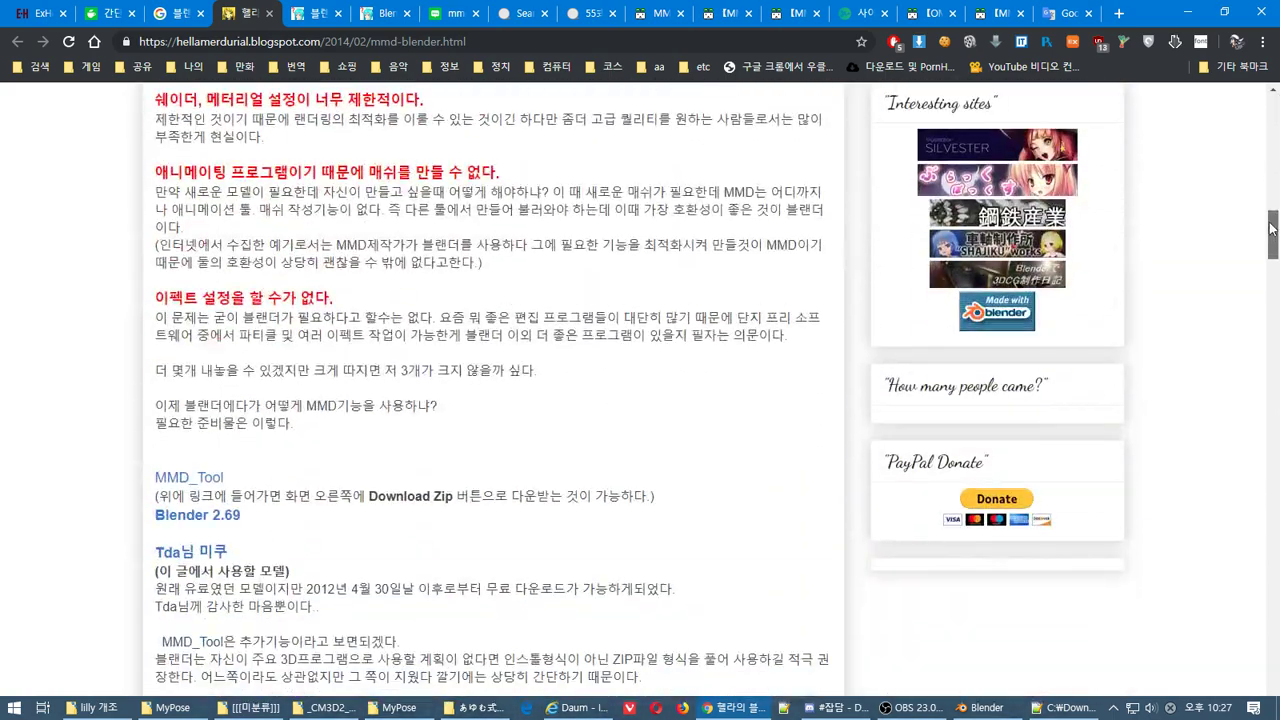
left_click(206, 483)
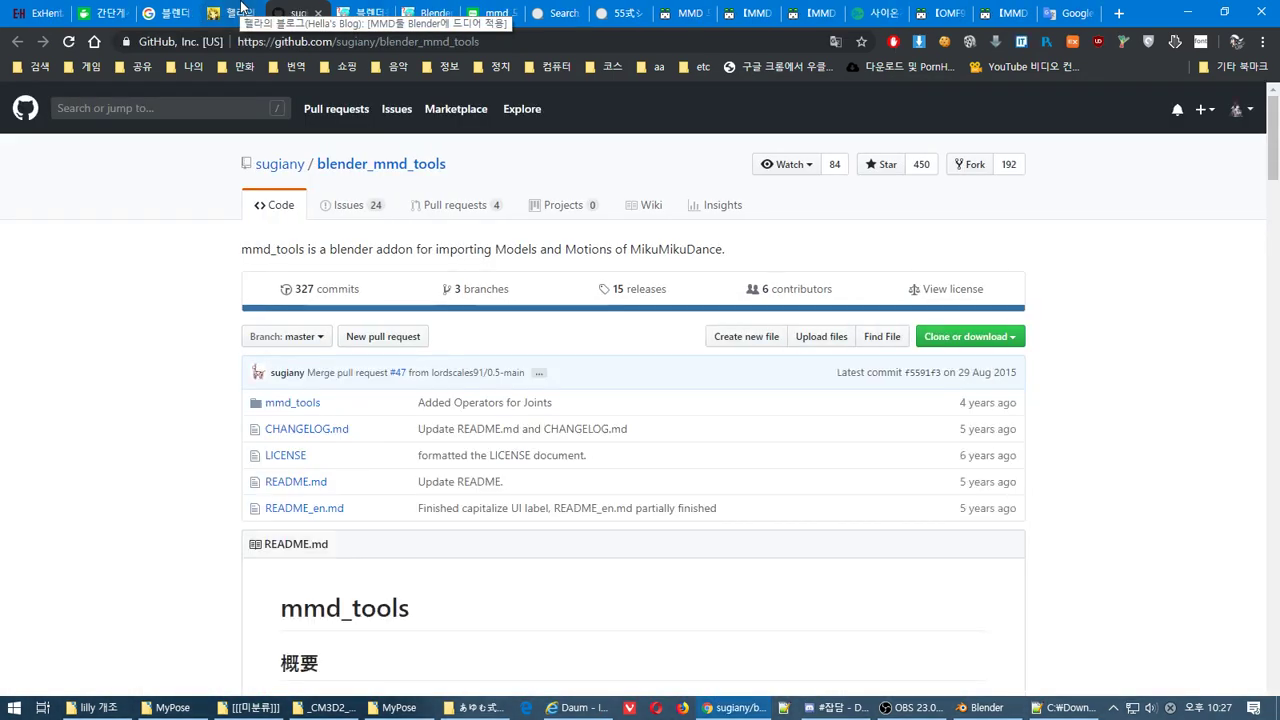
Download the v0.4.5 zip from the blender_mmd_tools releases page and open it in Bandizip
left_click(645, 289)
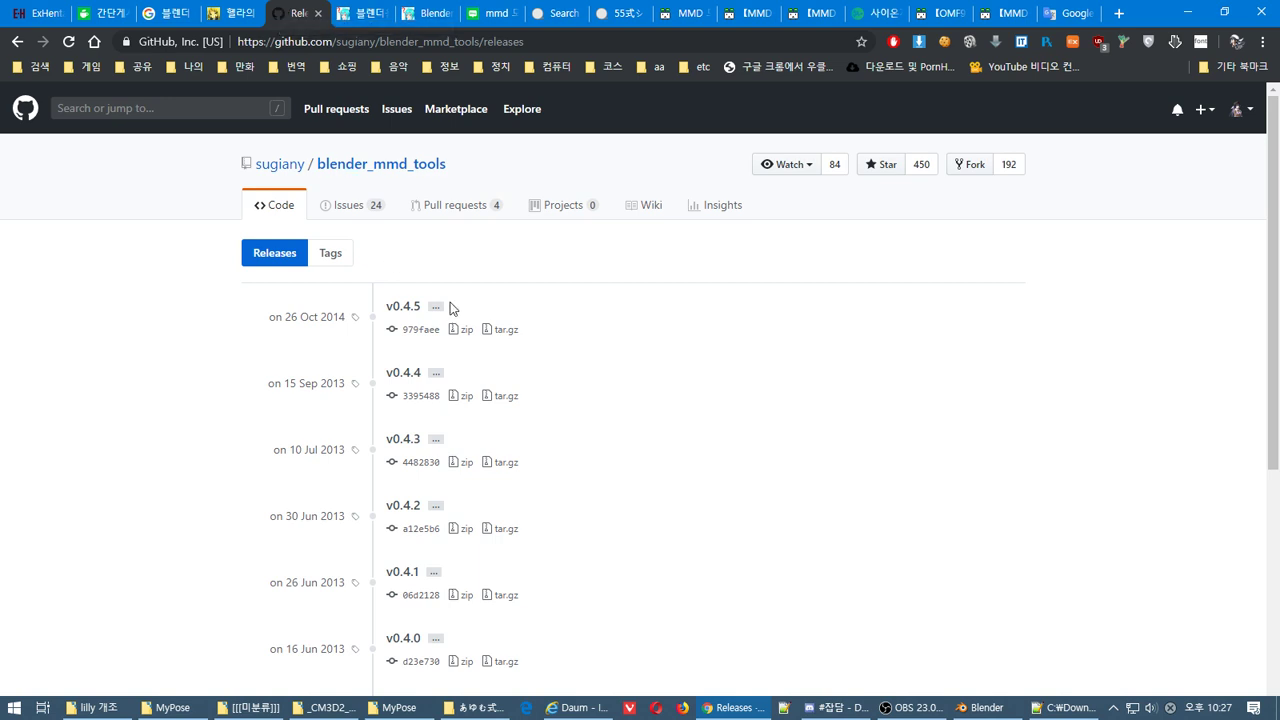
left_click(466, 332)
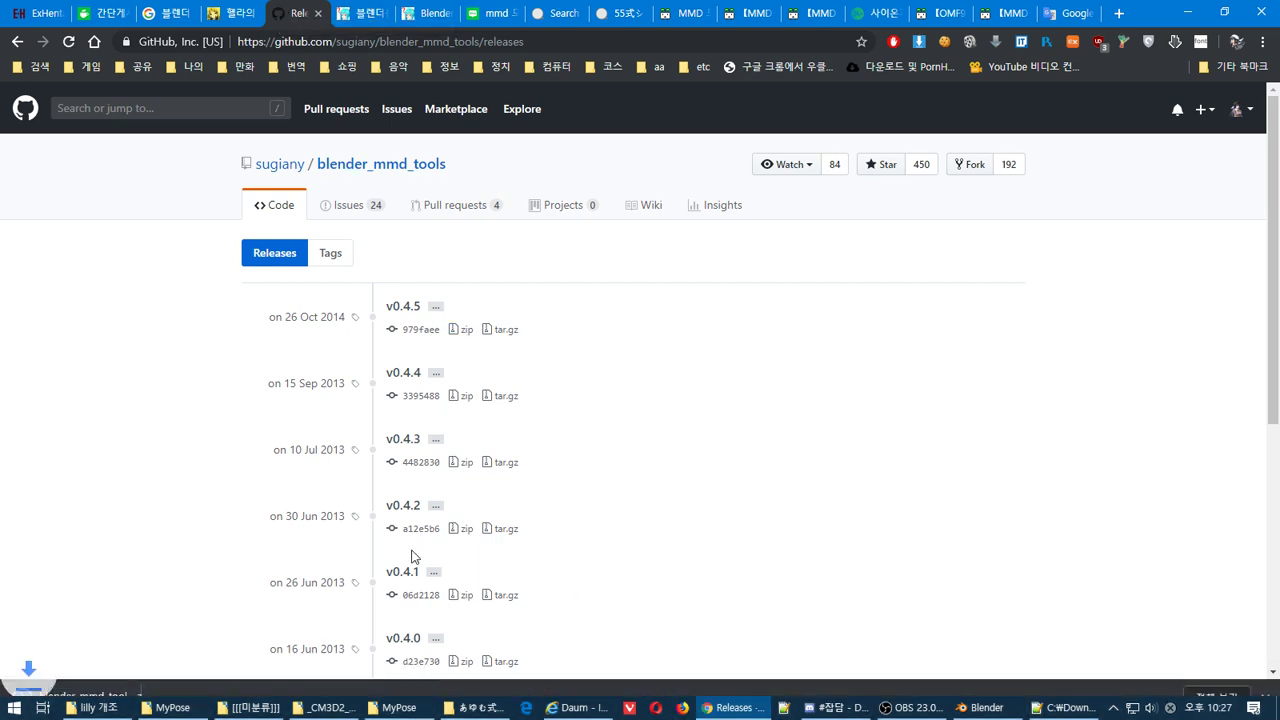
left_click(90, 688)
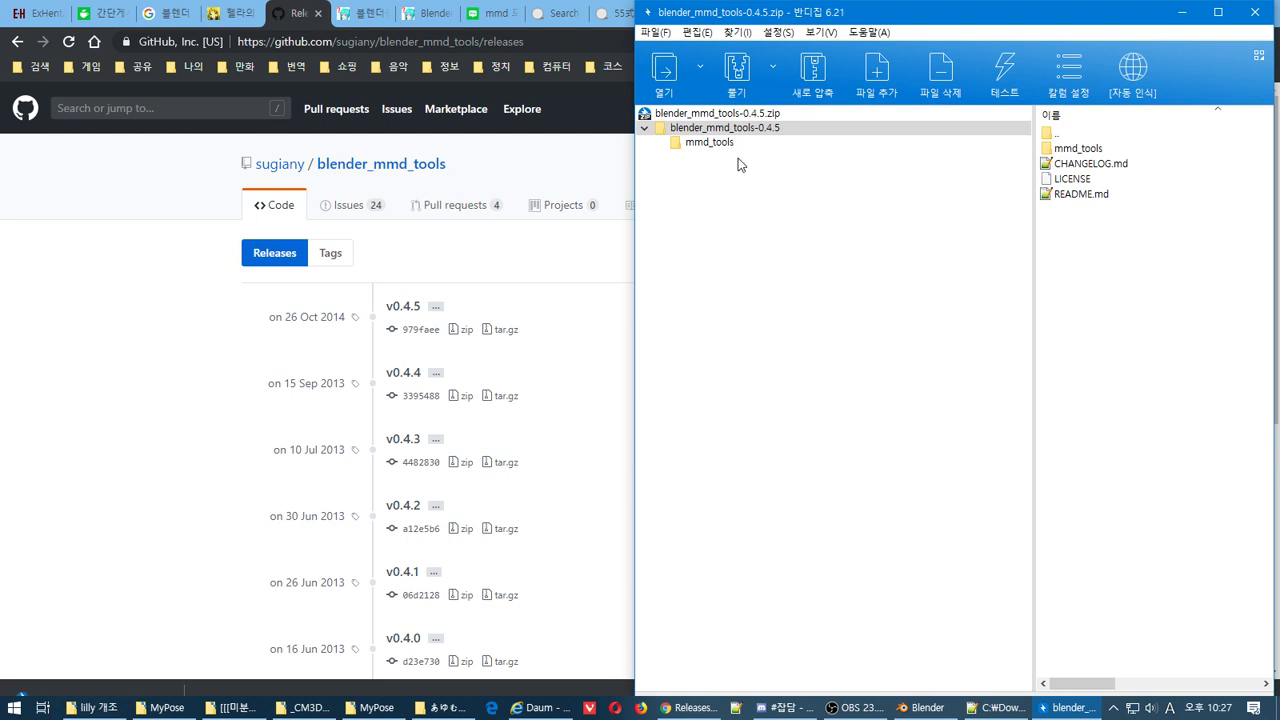
Browse the .py scripts in the archive's mmd_tools folder, then bring up the _CM3D2_Toolkit_PR2 and lilly 개조 folder windows
left_click(697, 147)
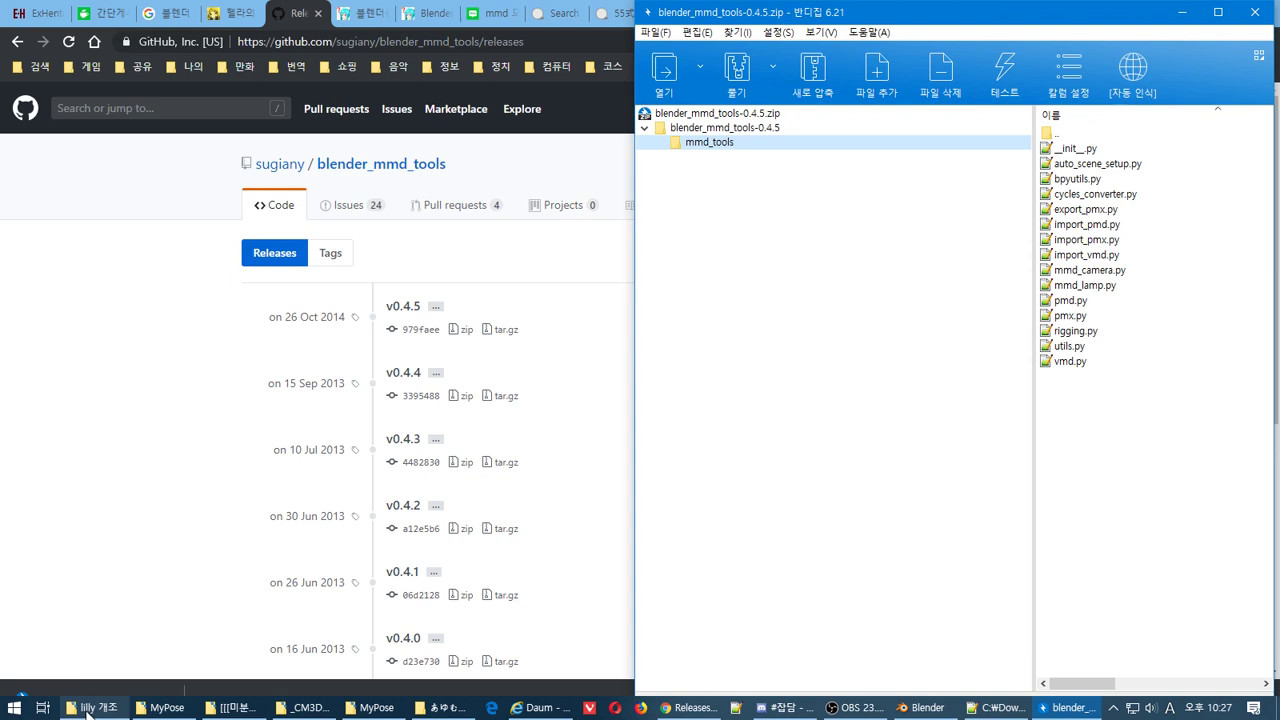
mouse_move(87, 712)
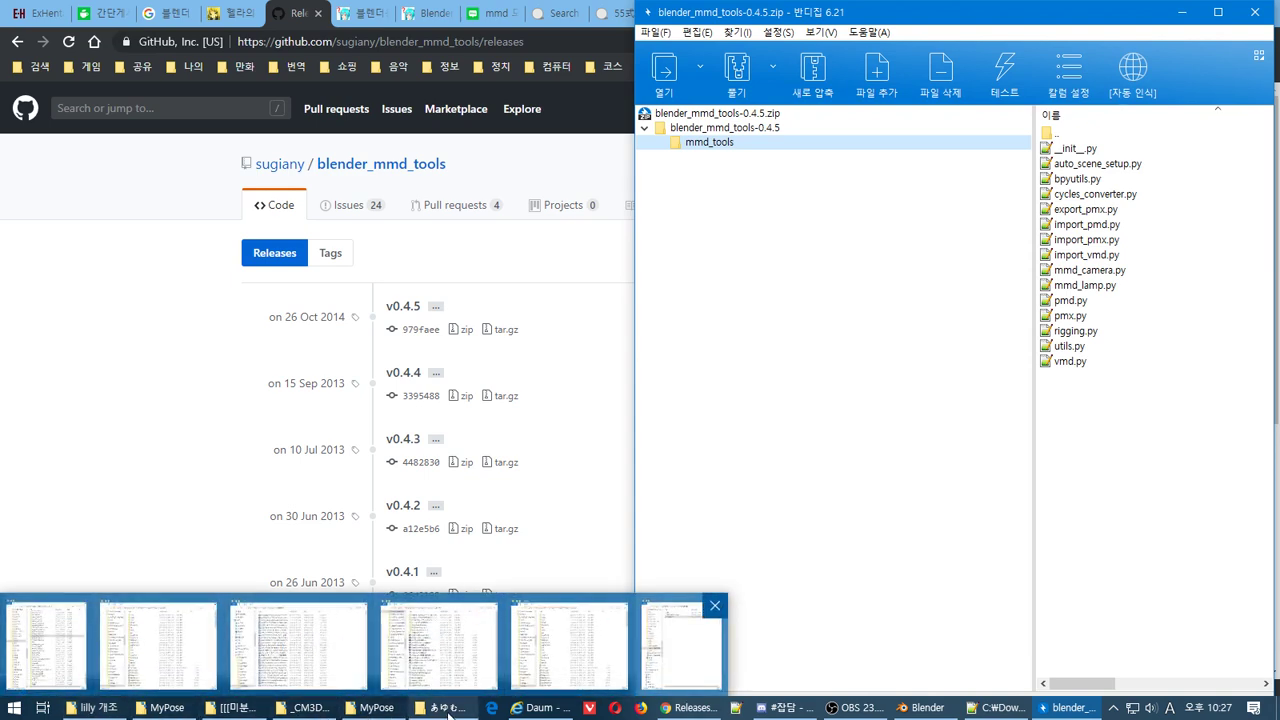
left_click(316, 710)
left_click(96, 708)
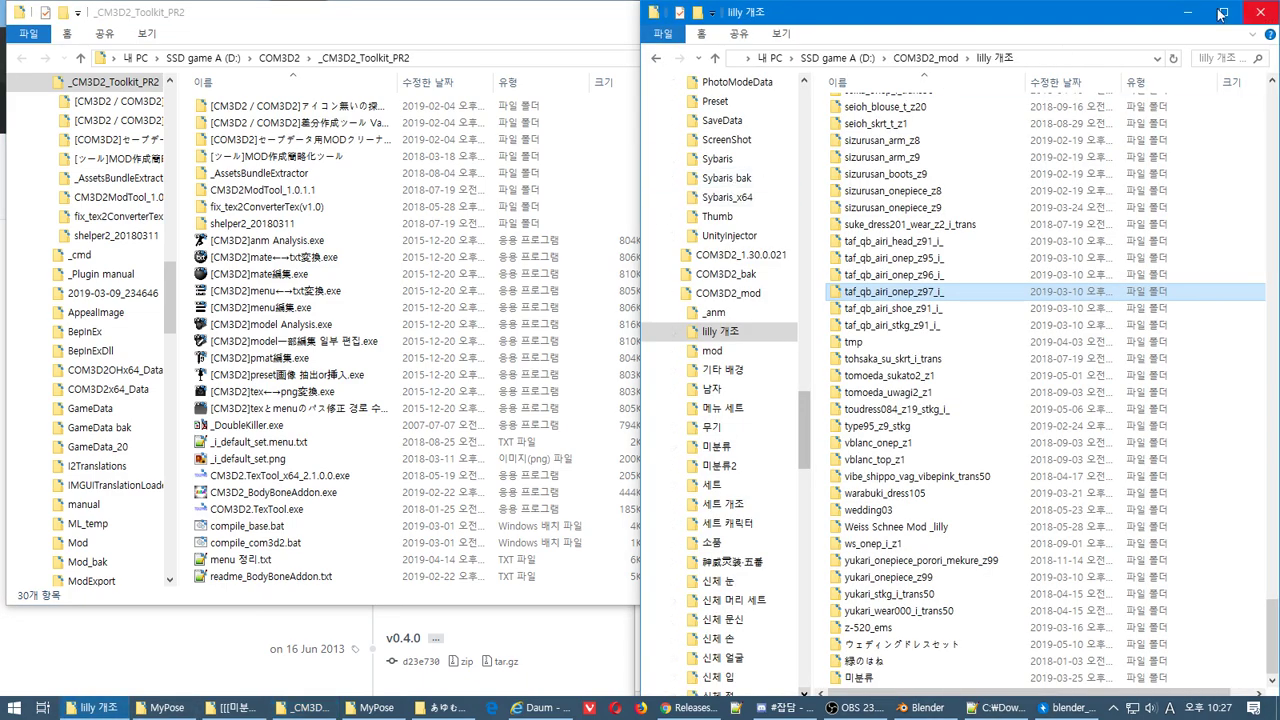
Snap a File Explorer window left and navigate to D:\blender\2.78\scripts\addons
key("super+Left")
left_click(155, 425)
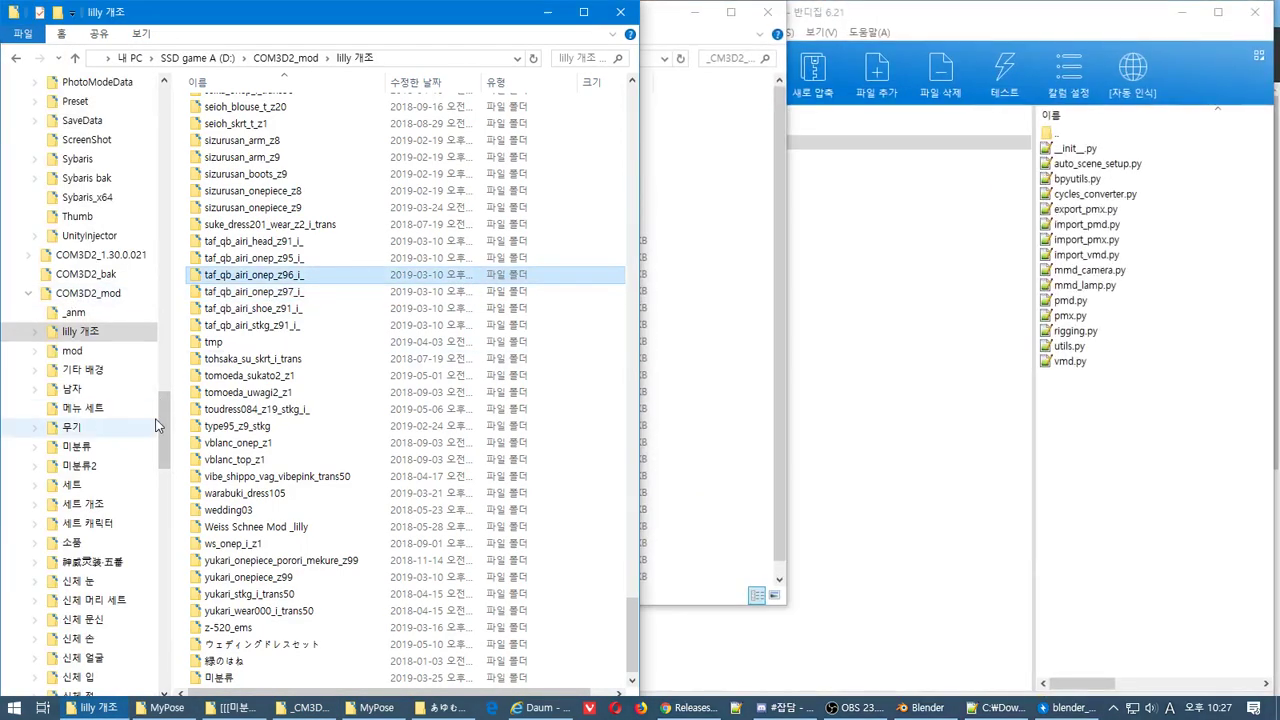
left_click_drag(165, 428, 166, 290)
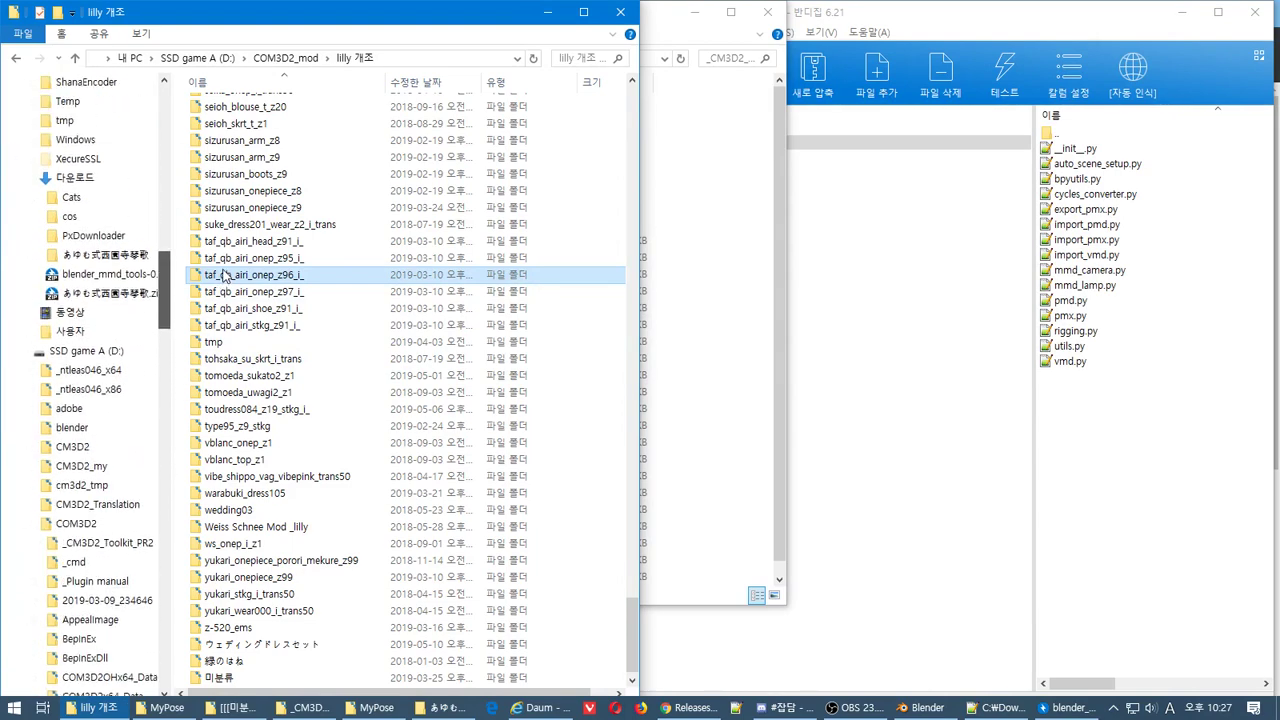
left_click(72, 427)
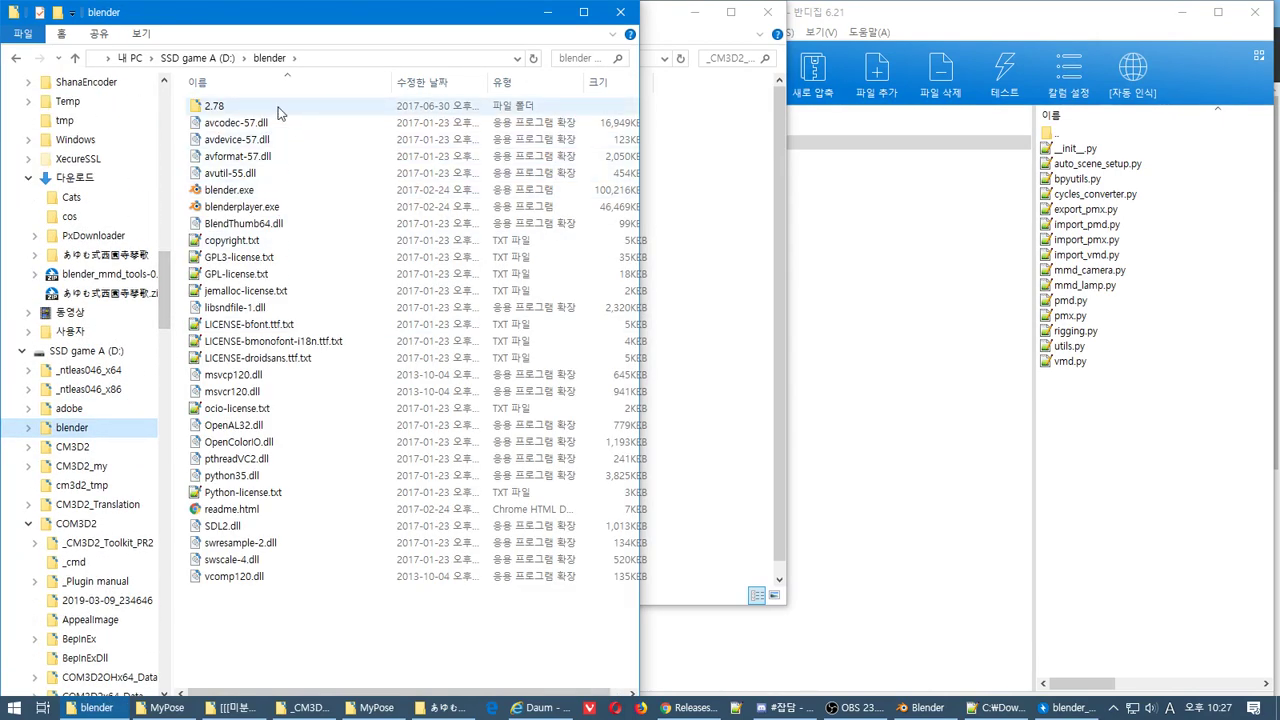
double_click(278, 107)
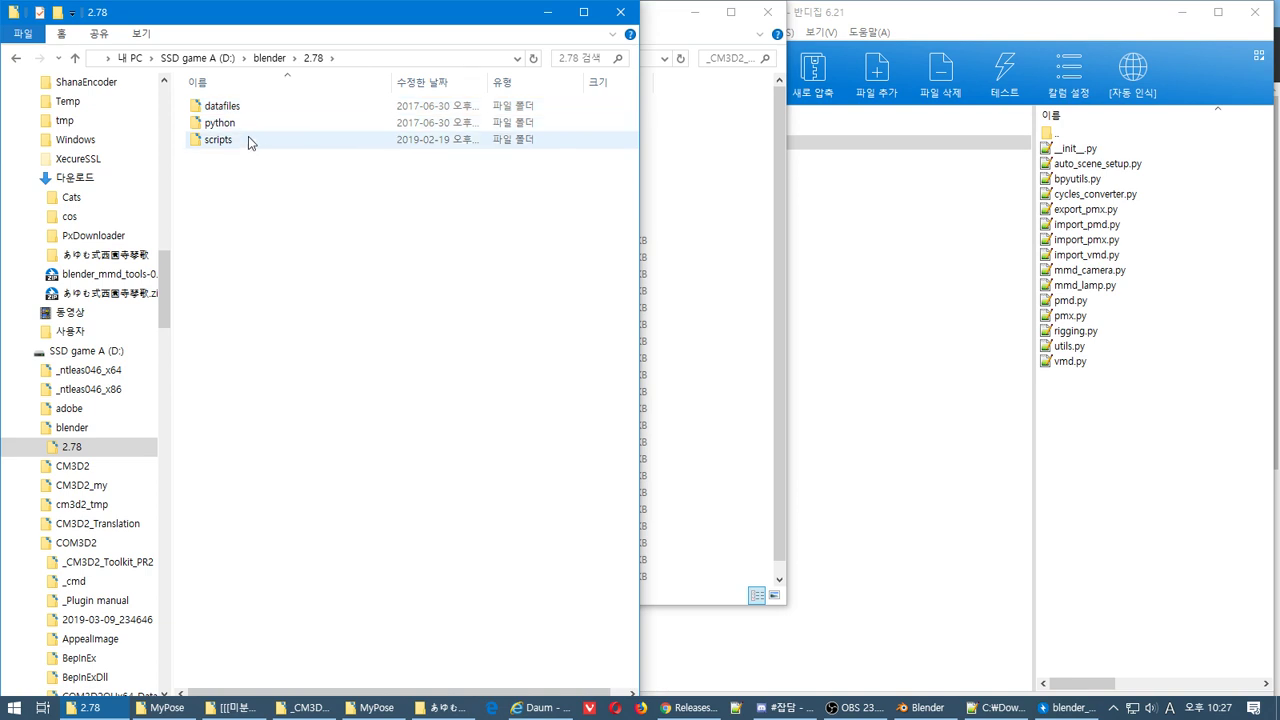
double_click(248, 140)
double_click(251, 112)
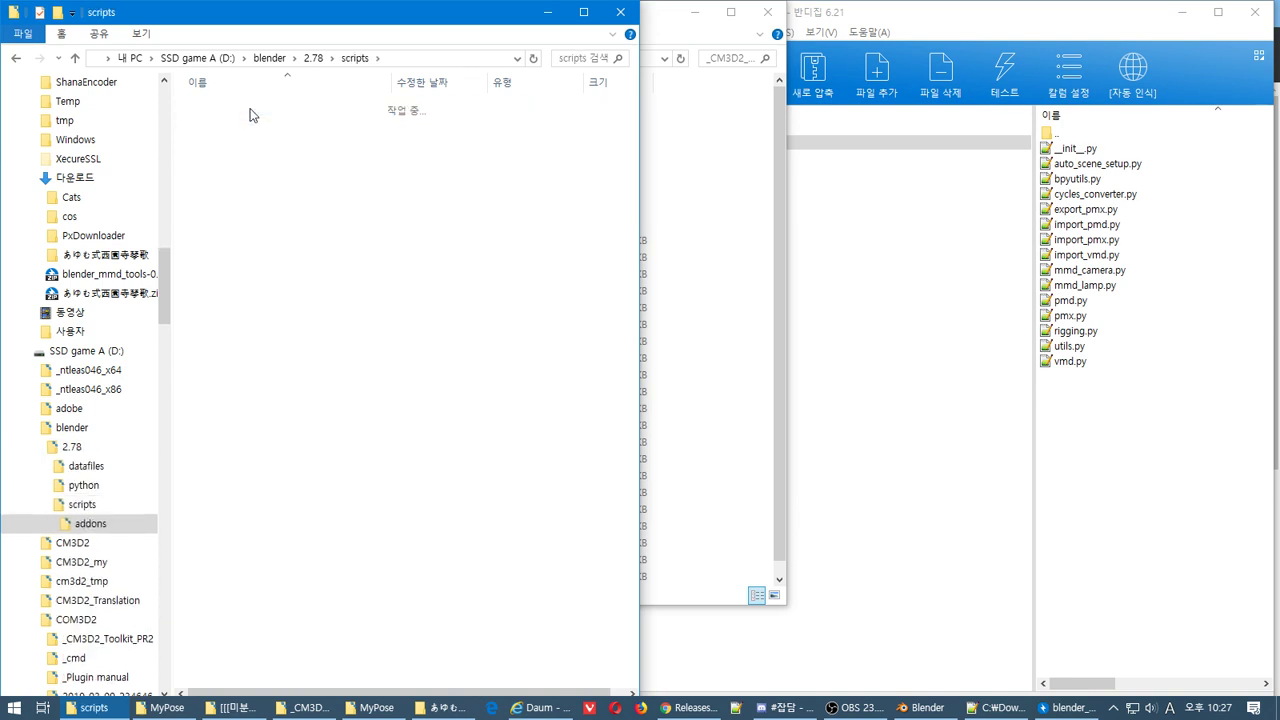
Drag the 0.4.5 mmd_tools folder into addons, review the five conflicts, and cancel the copy
left_click(748, 120)
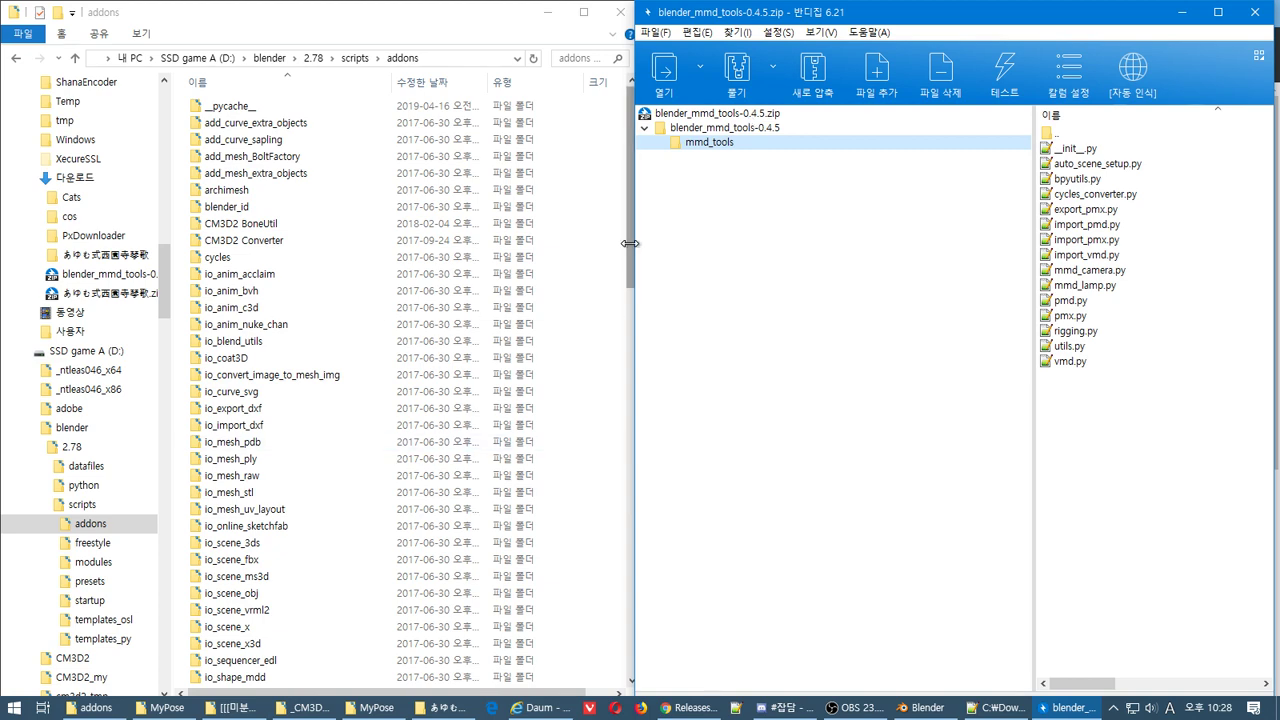
left_click_drag(633, 245, 762, 286)
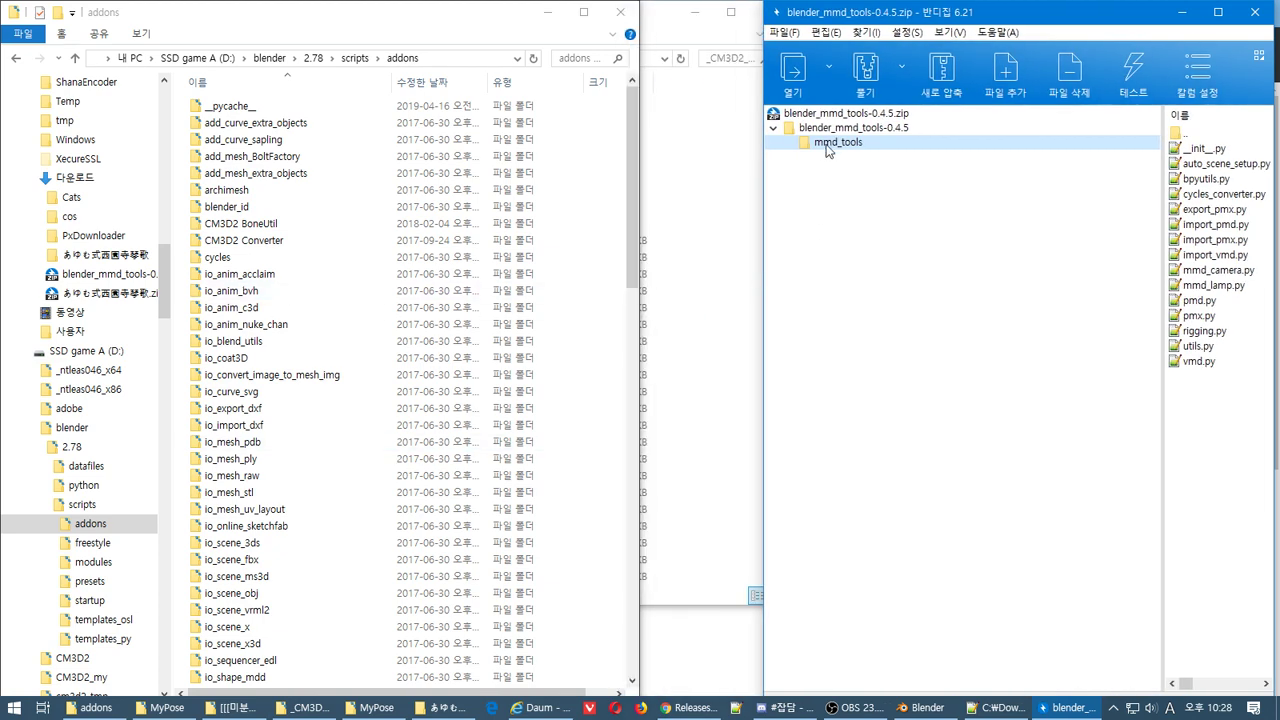
left_click_drag(666, 228, 634, 240)
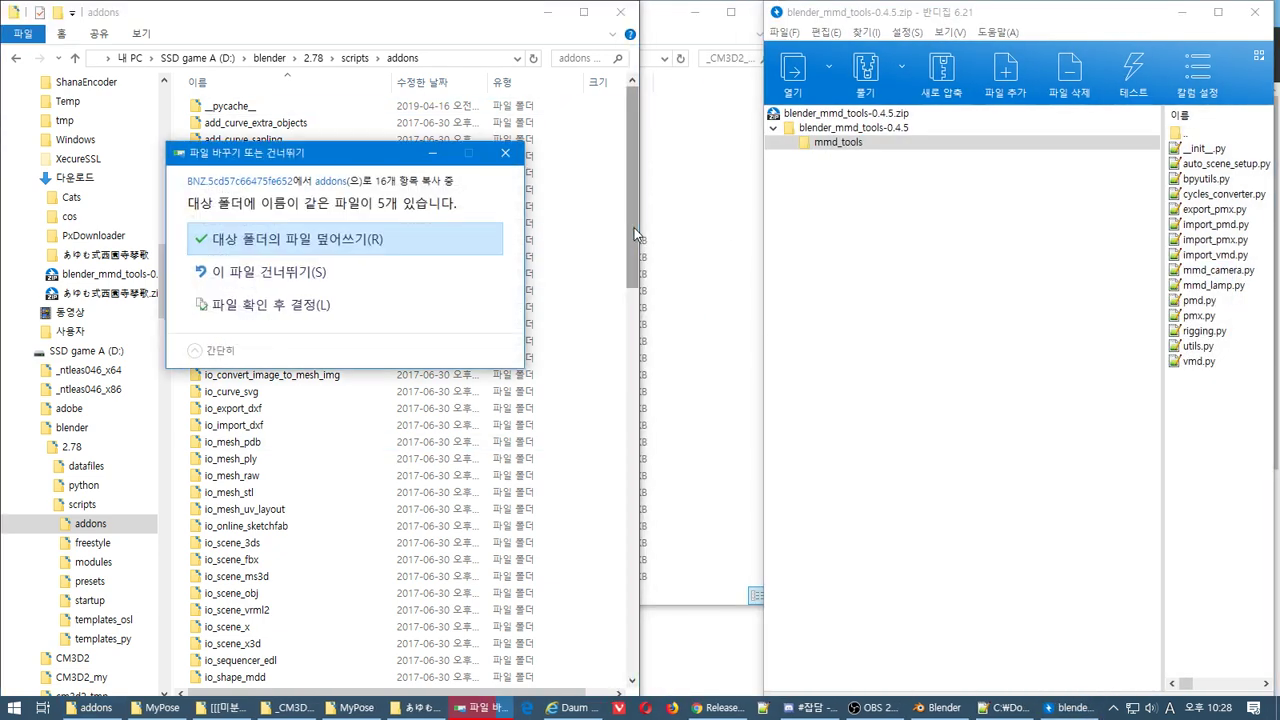
left_click(423, 305)
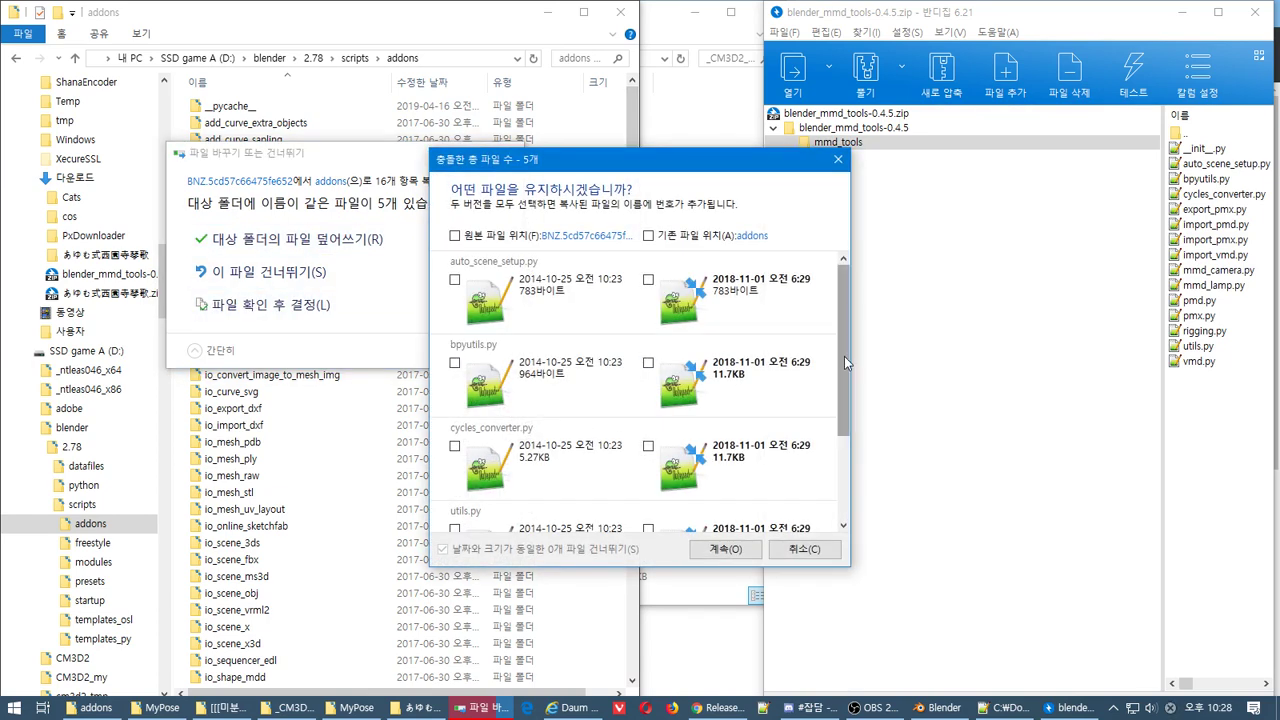
left_click_drag(844, 350, 840, 476)
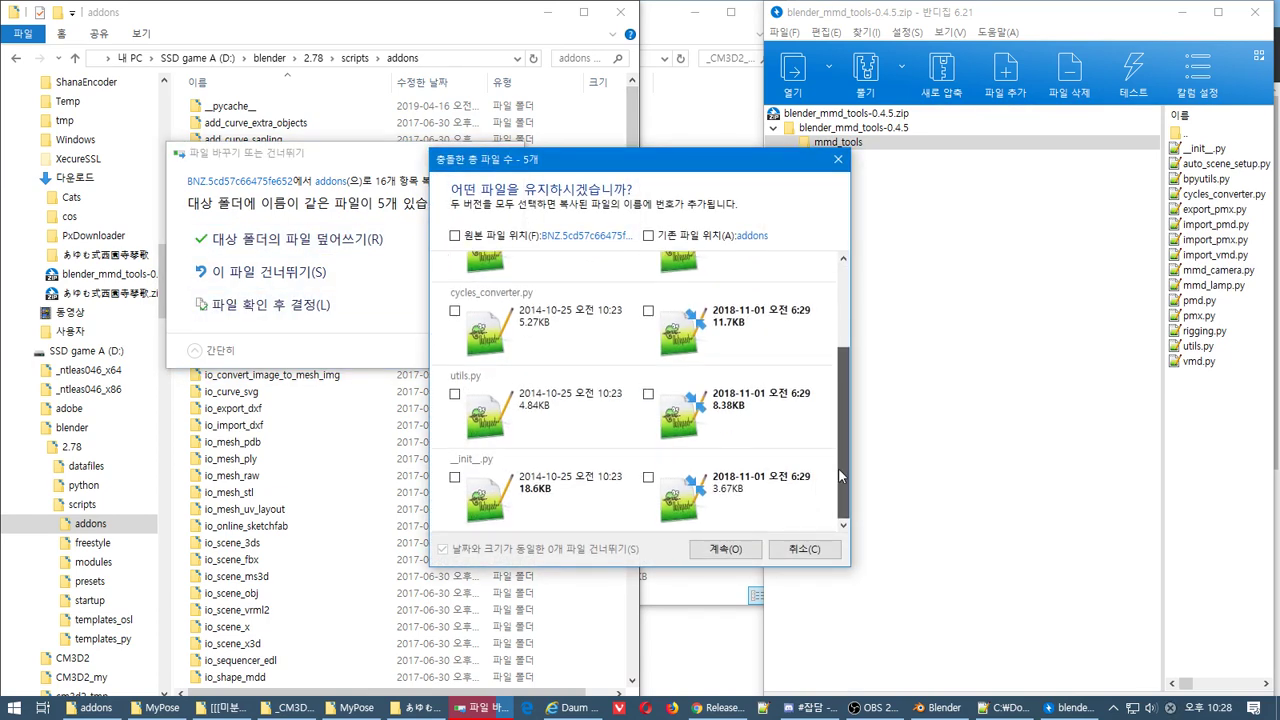
left_click(840, 164)
left_click(505, 152)
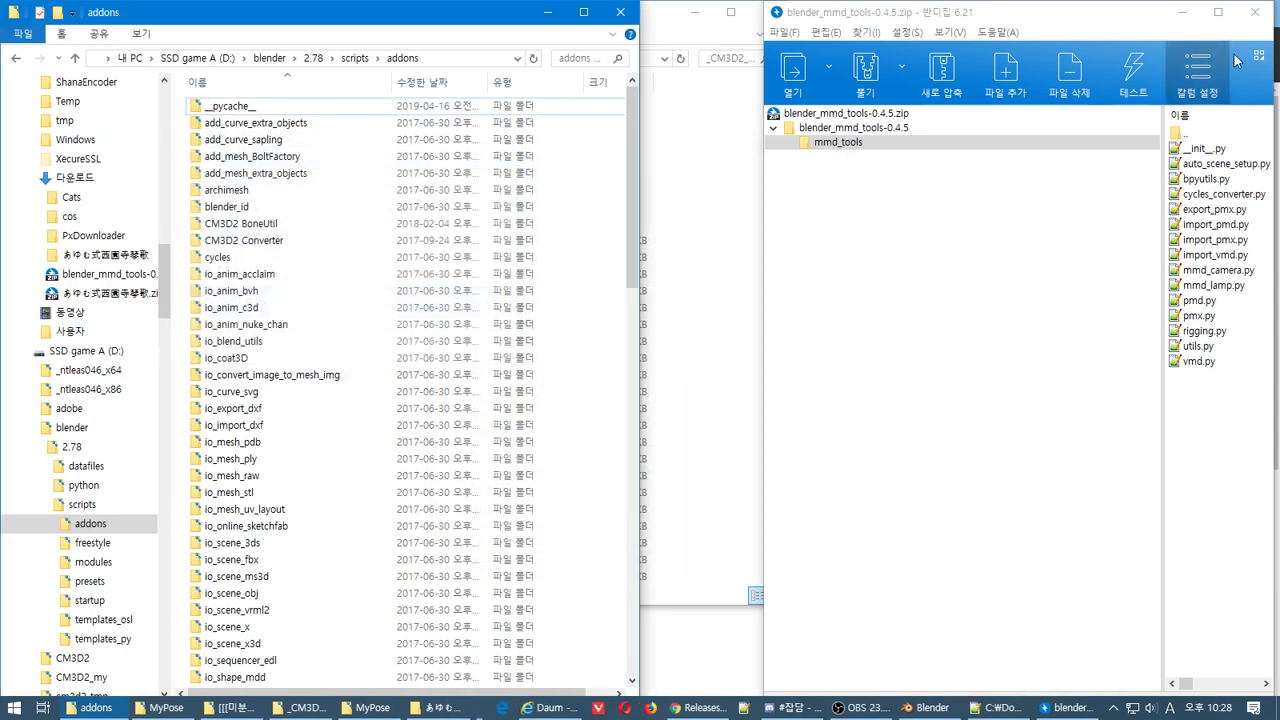
Close the 0.4.5 archive and the extra folder window, and close the old GitHub Releases tab
left_click(1253, 20)
left_click(729, 282)
left_click(832, 322)
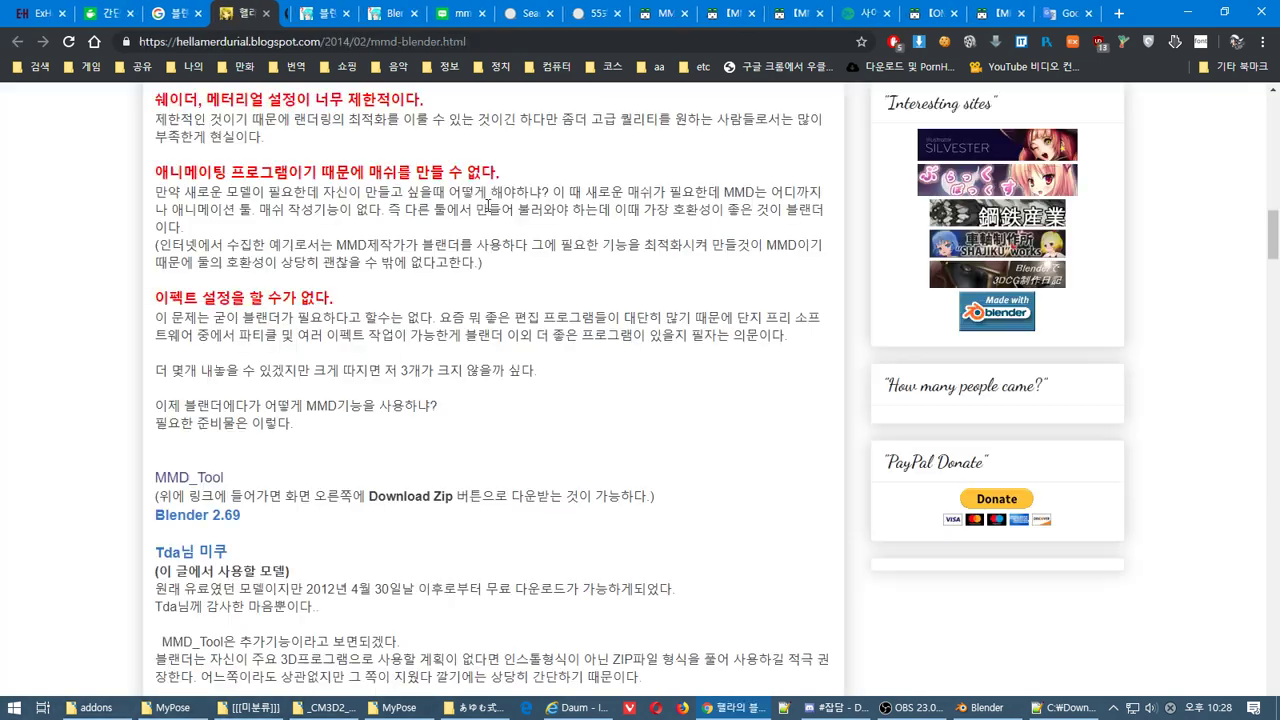
key("ctrl+w")
Follow the MMD to Blender 2.79 DeviantArt tutorial to powroupi's repository and download the v0.6.0 zip
left_click(158, 13)
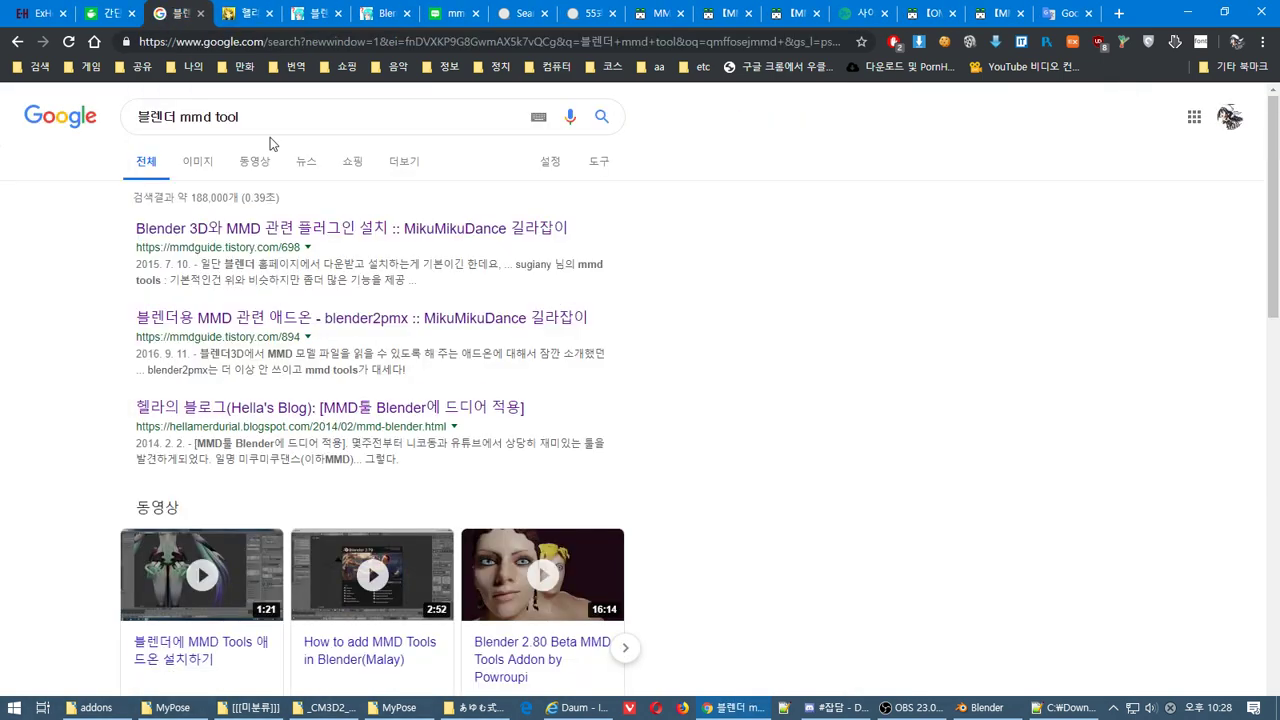
scroll(1278, 360, "down", 5)
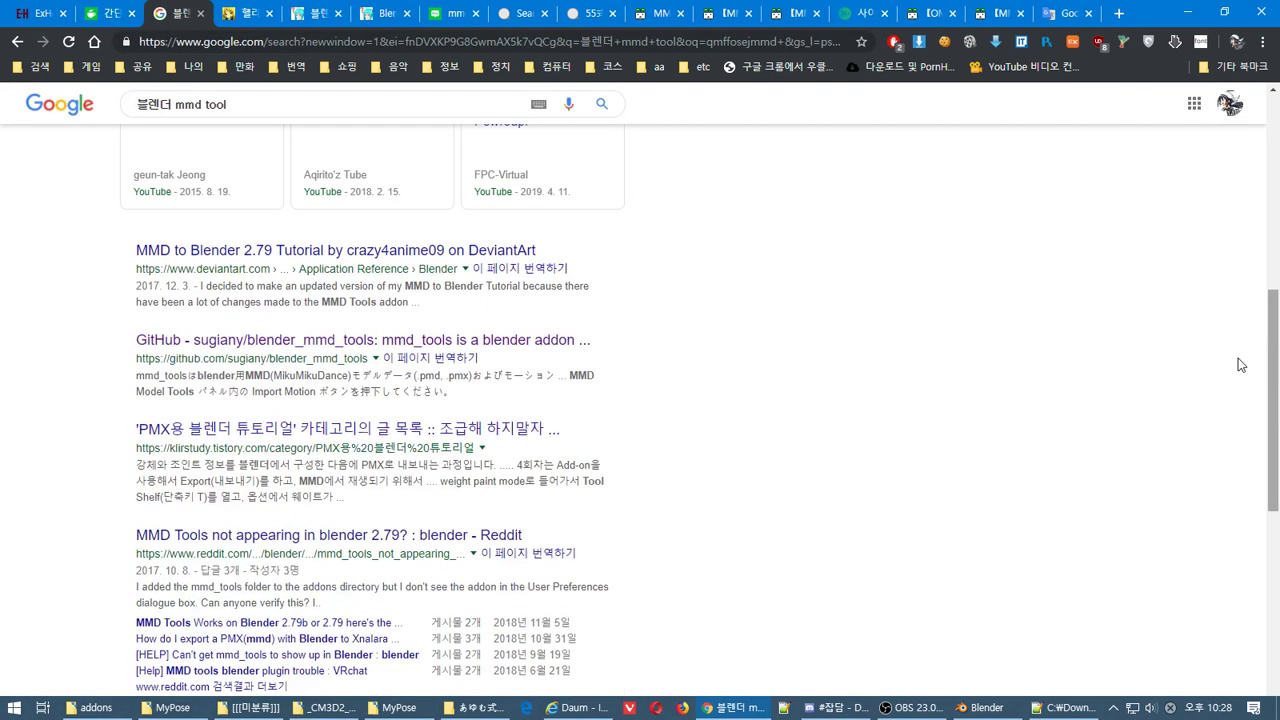
left_click(400, 252)
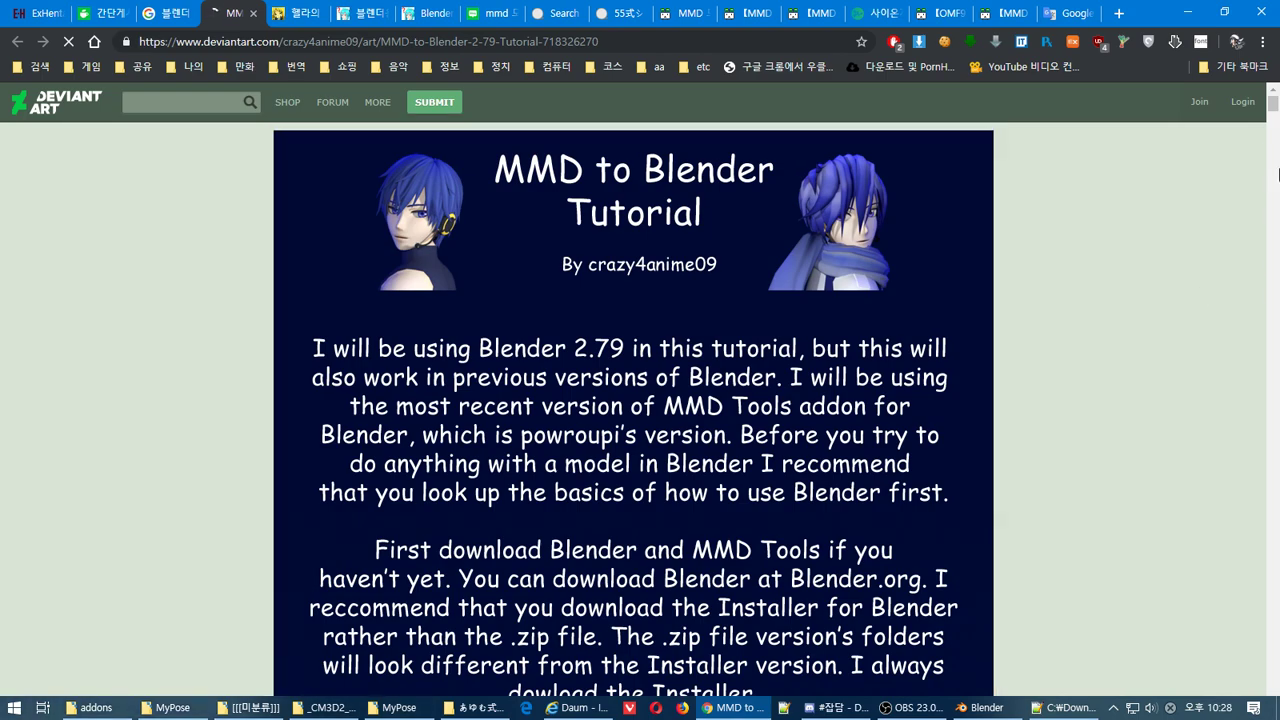
left_click_drag(1273, 105, 1273, 598)
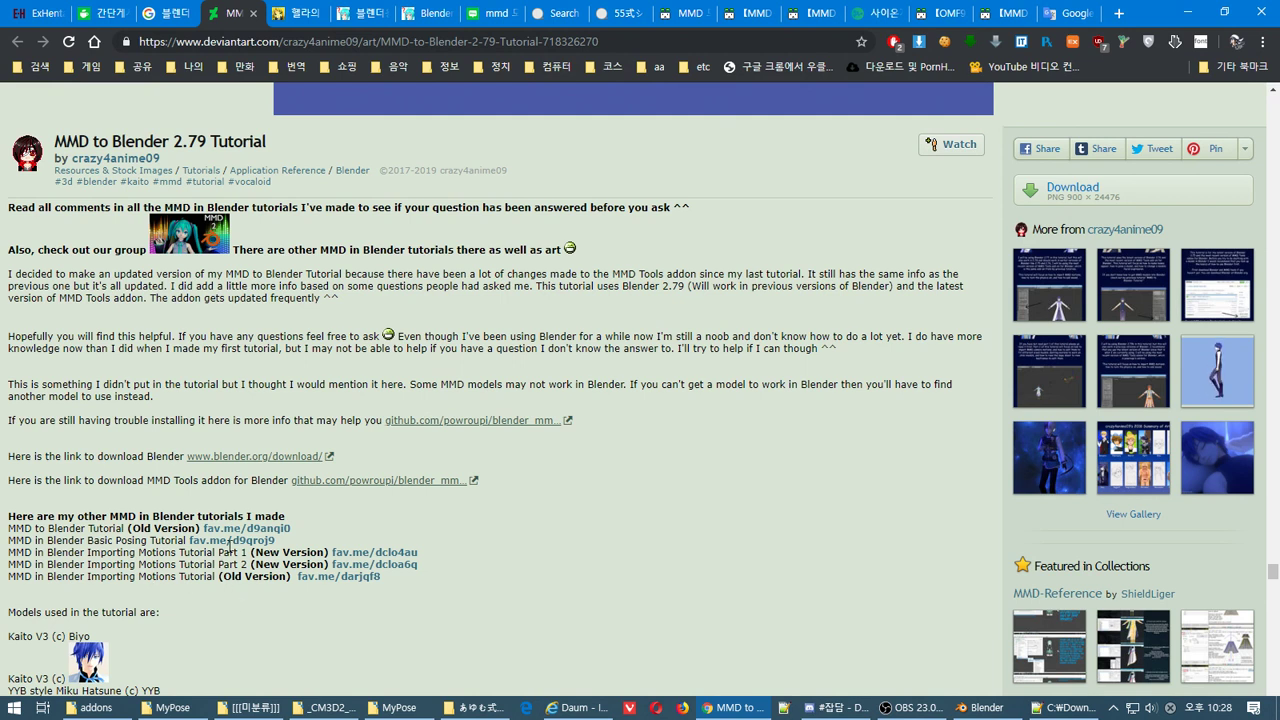
left_click(309, 490)
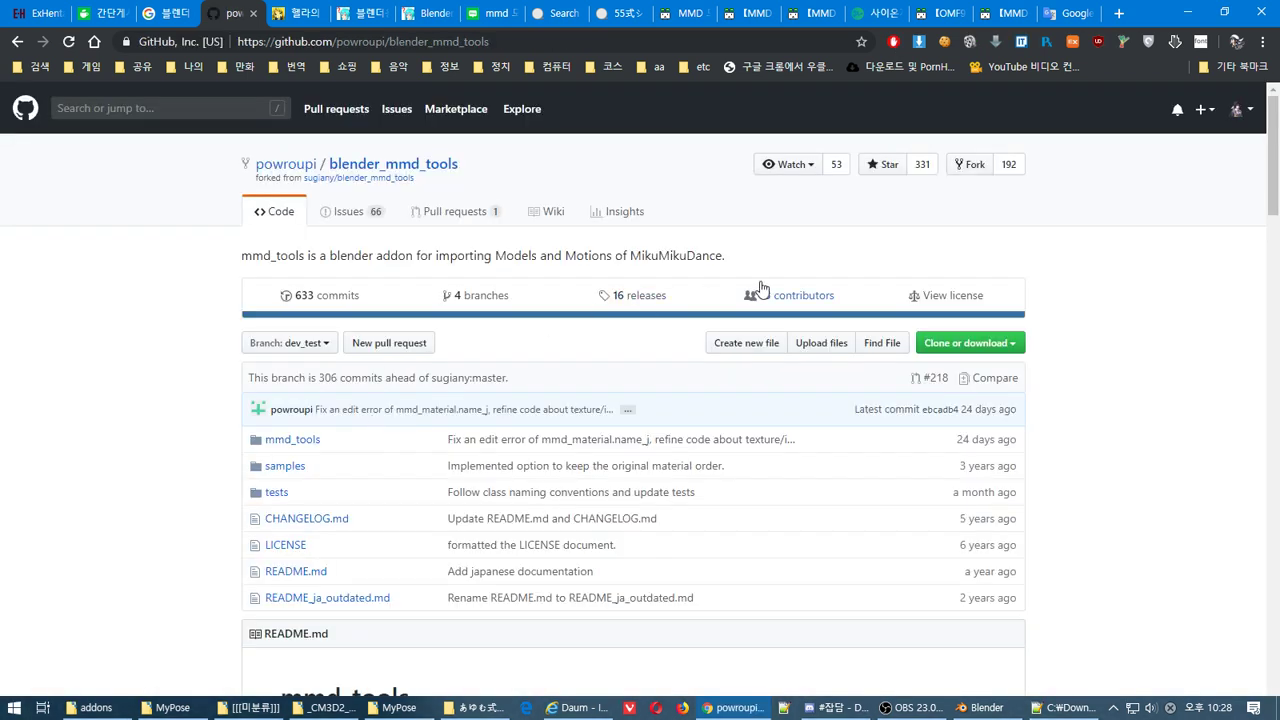
left_click(638, 295)
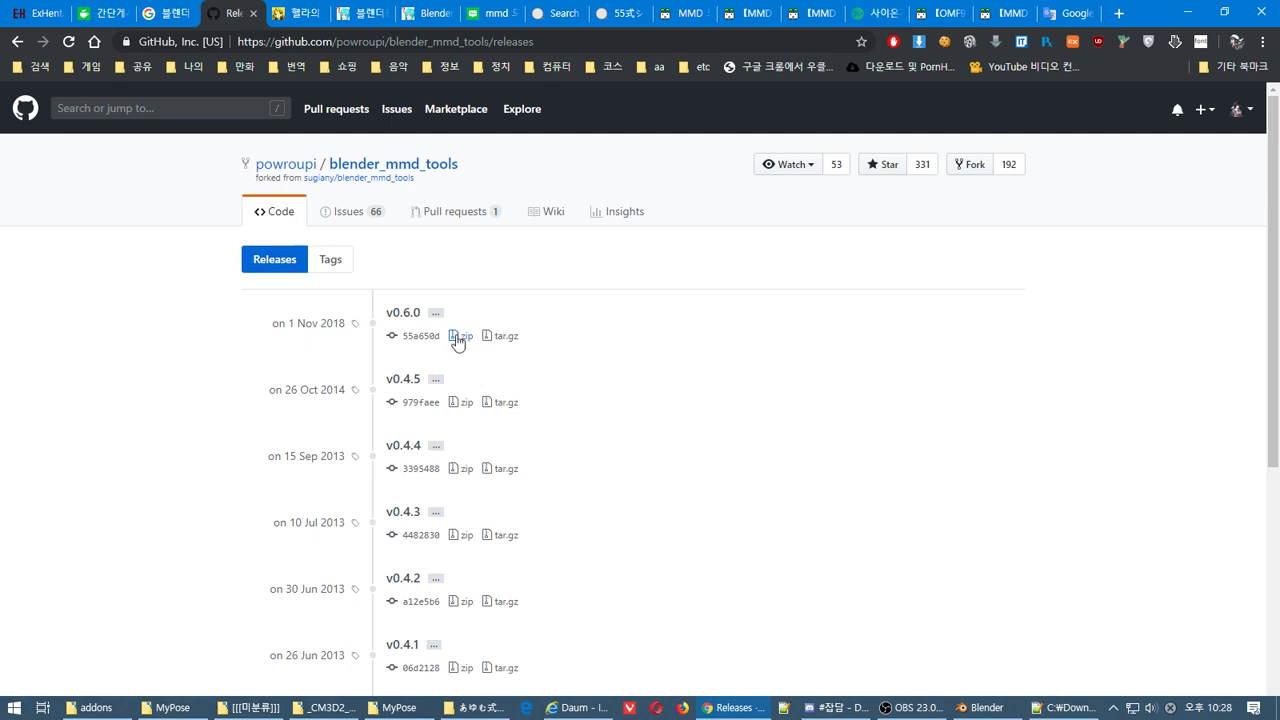
left_click(460, 337)
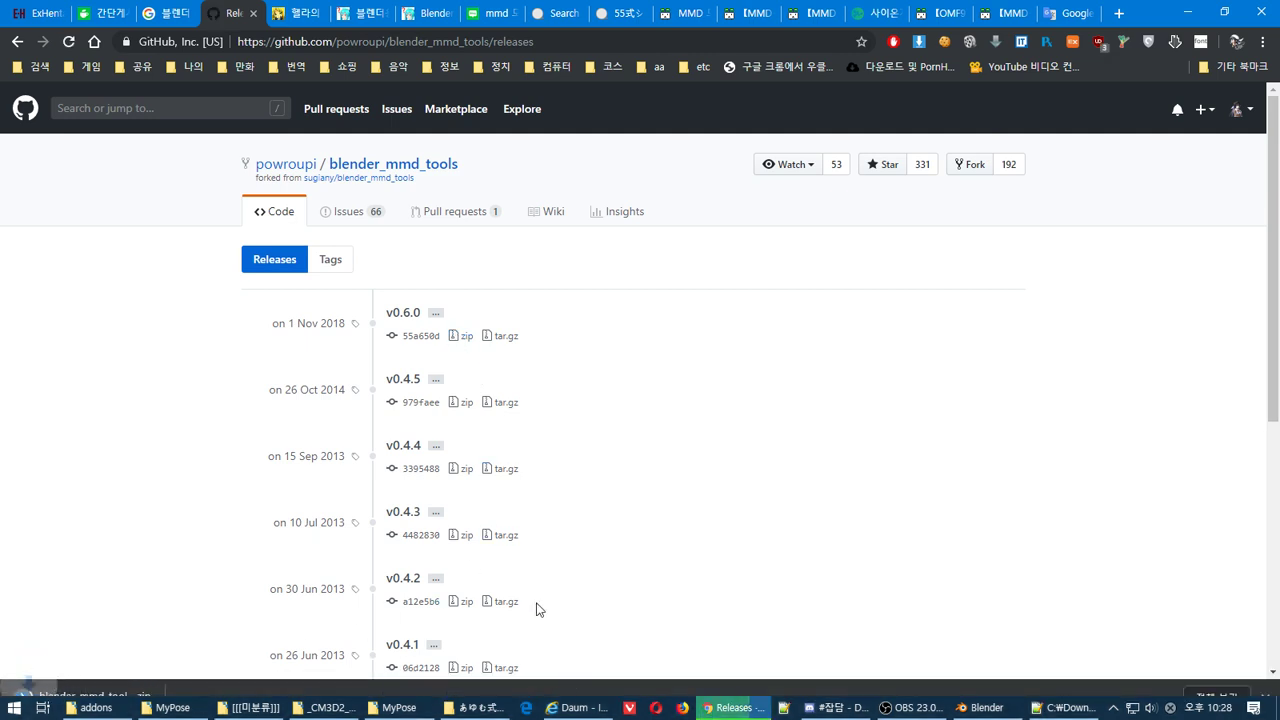
Open the downloaded 0.6.0 zip in Bandizip and expand its samples, tests and mmd_tools folders
left_click(96, 707)
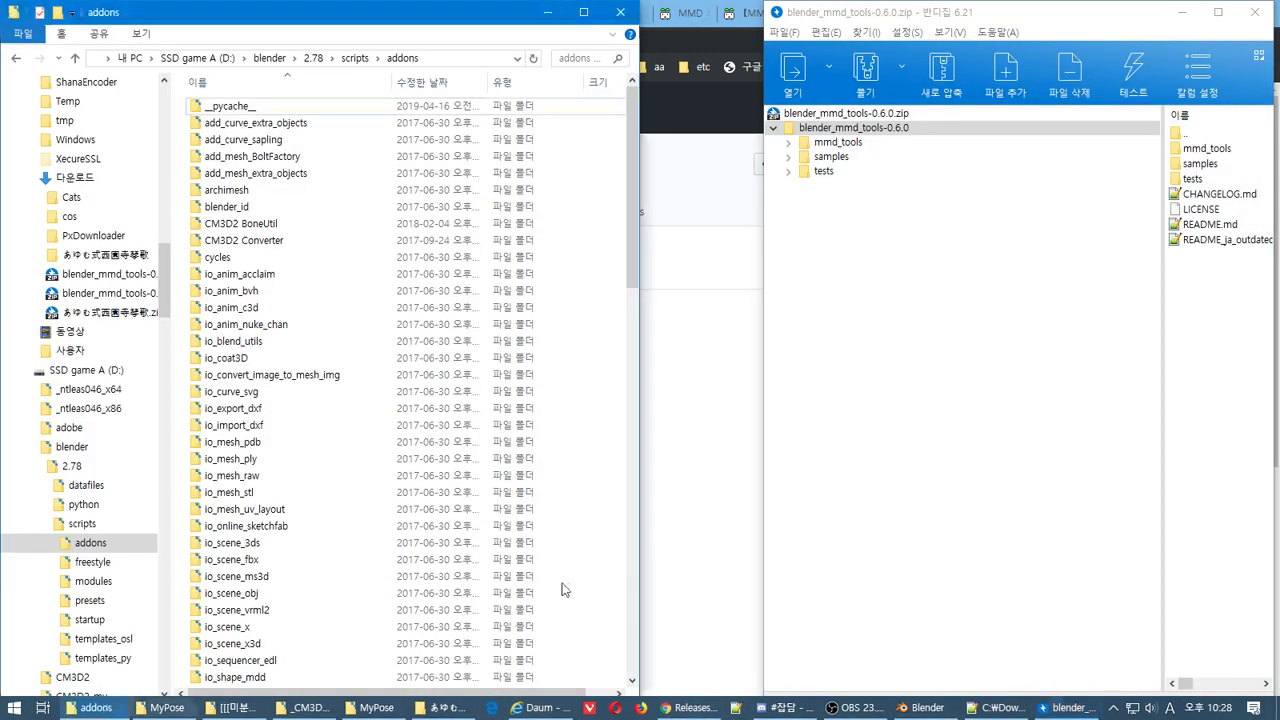
left_click_drag(1025, 14, 928, 24)
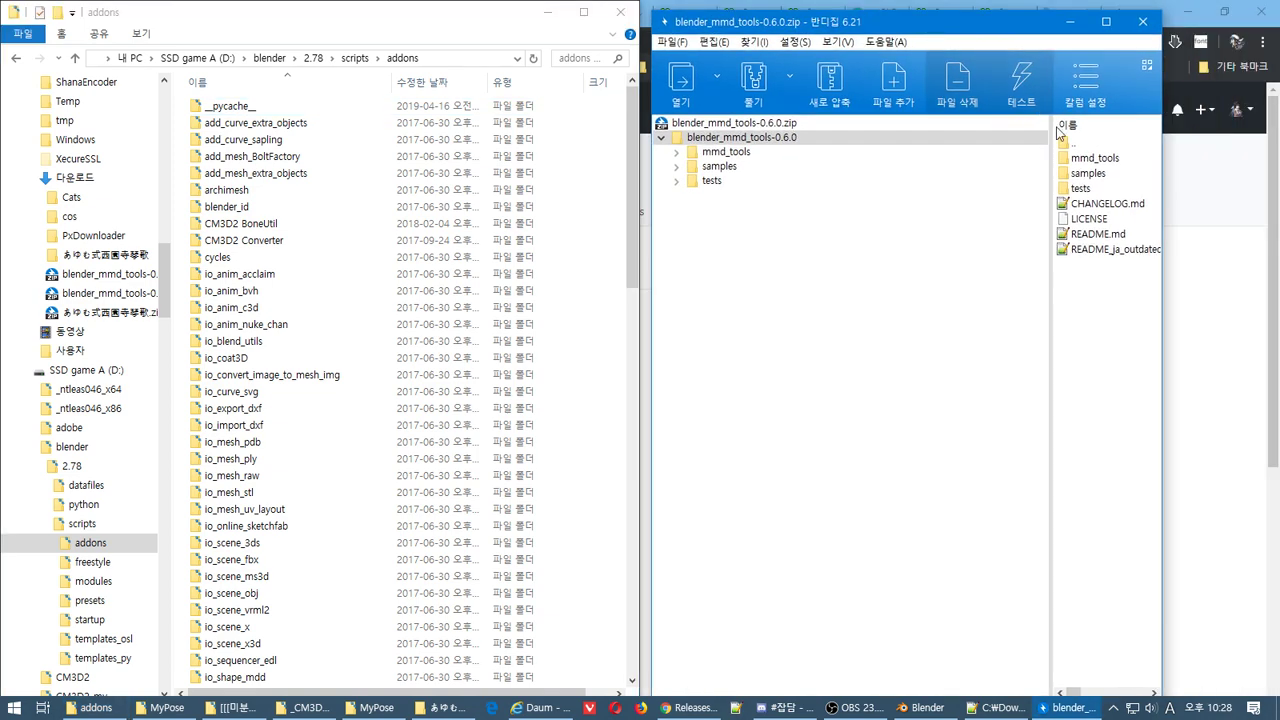
double_click(697, 168)
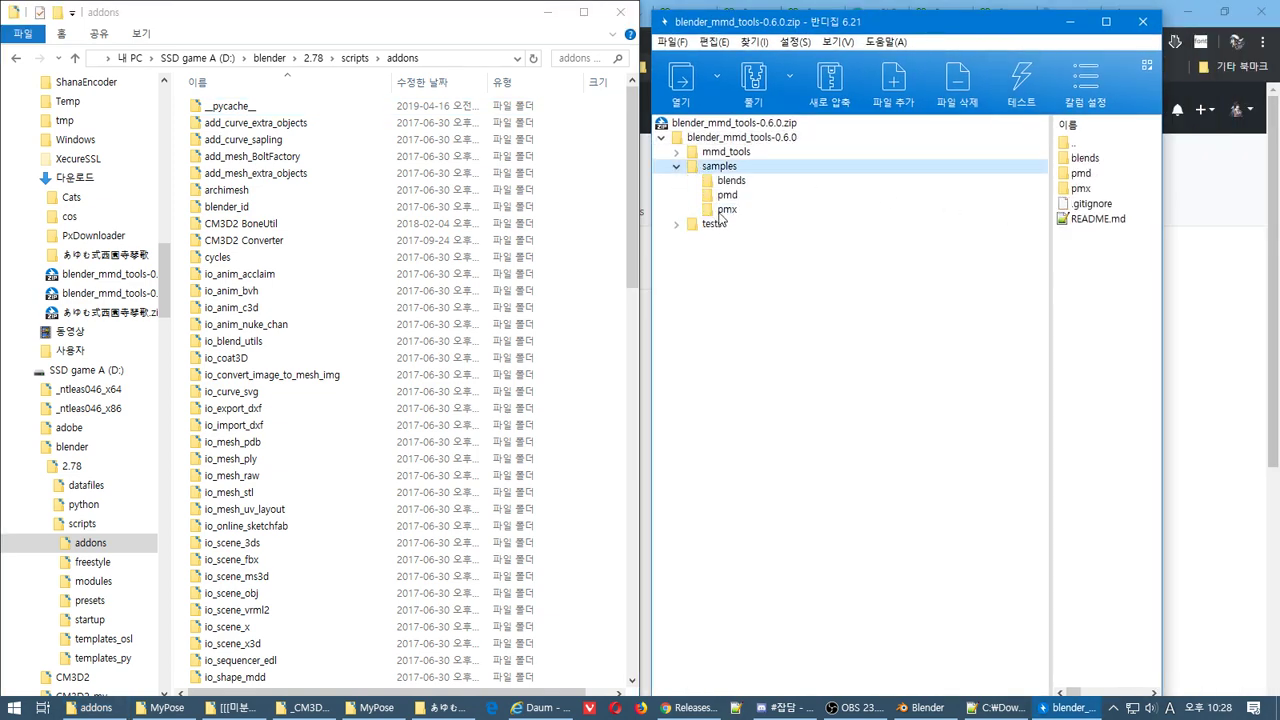
double_click(718, 226)
double_click(726, 152)
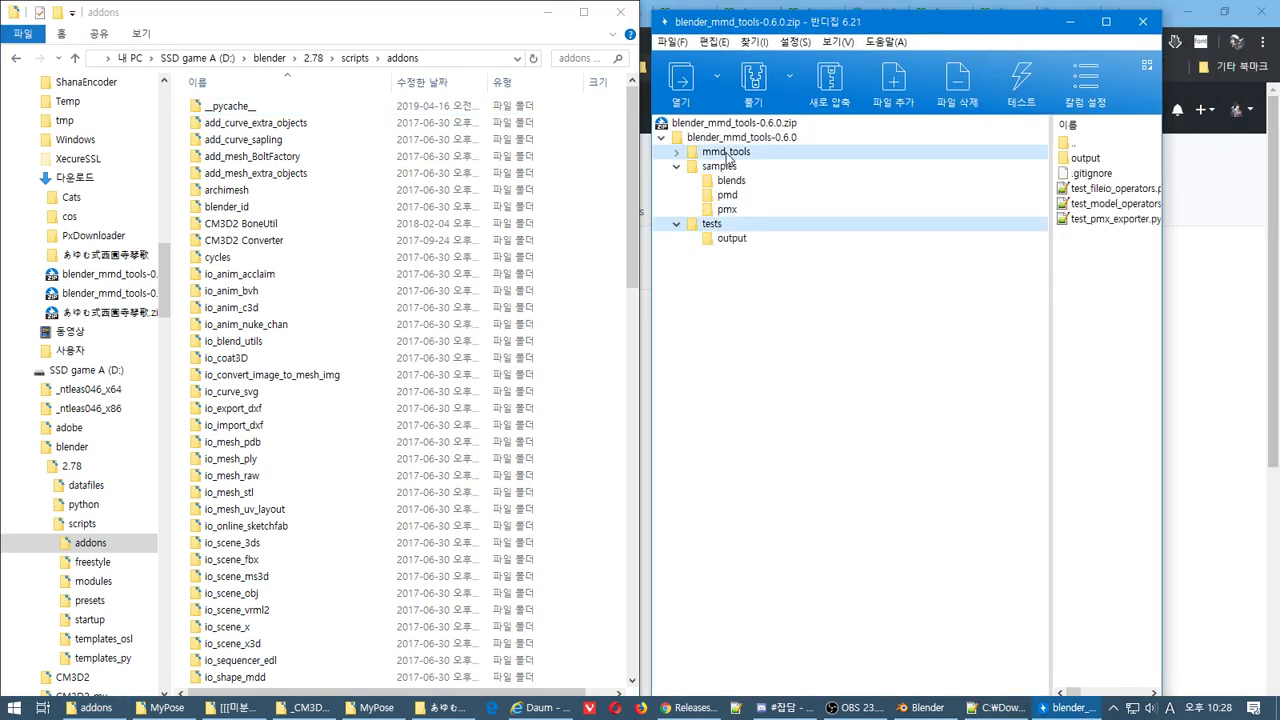
Copy mmd_tools into Blender's addons folder with 대상 폴더의 파일 덮어쓰기, then switch back to Chrome
left_click(631, 246)
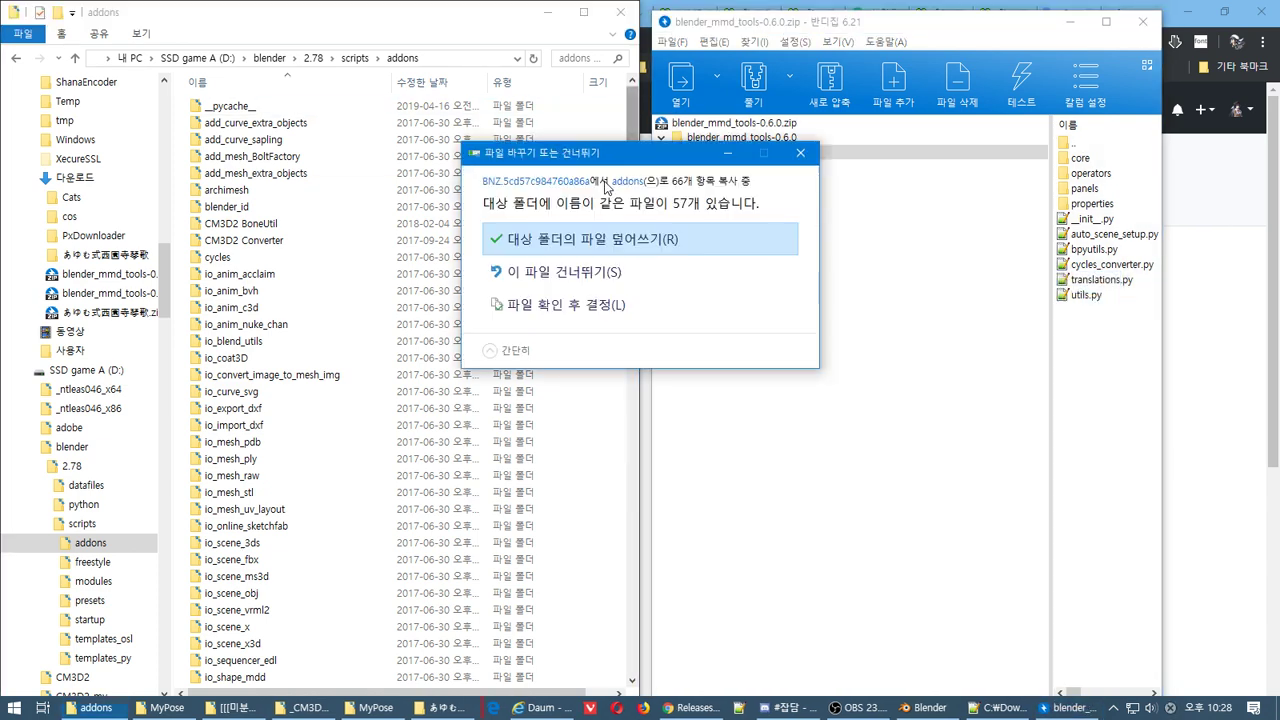
left_click(619, 307)
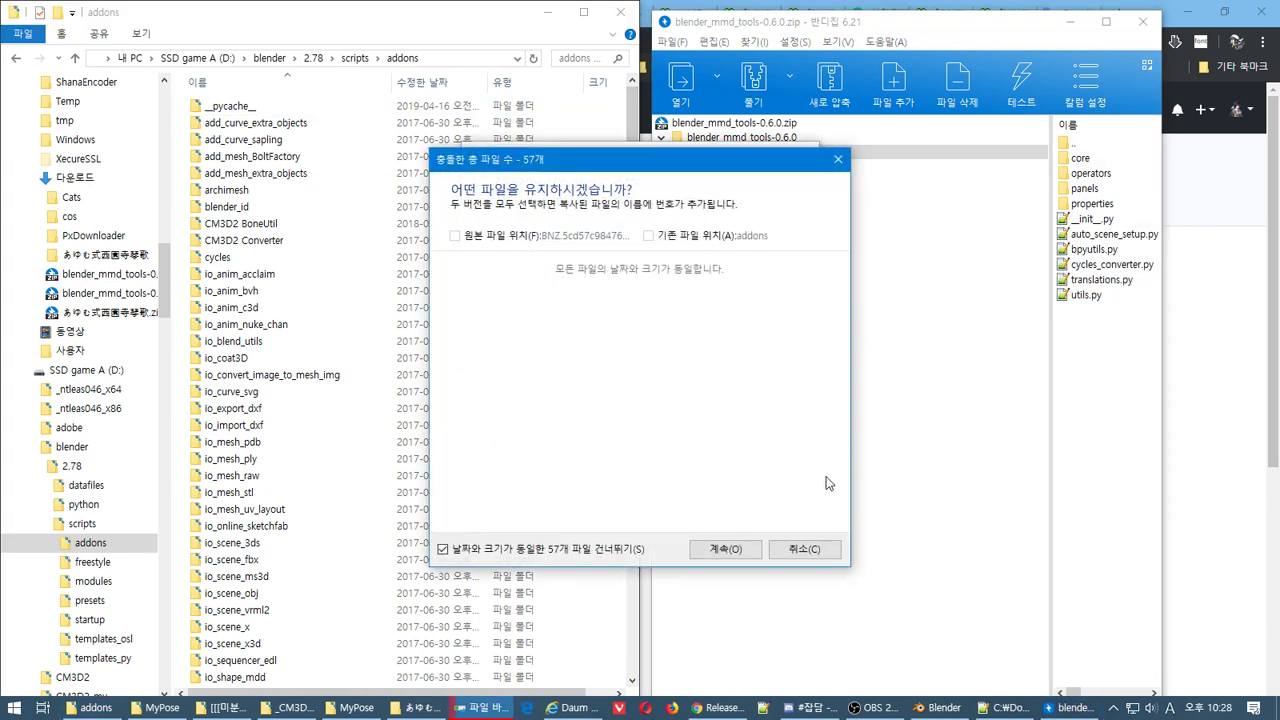
left_click(795, 549)
left_click(611, 236)
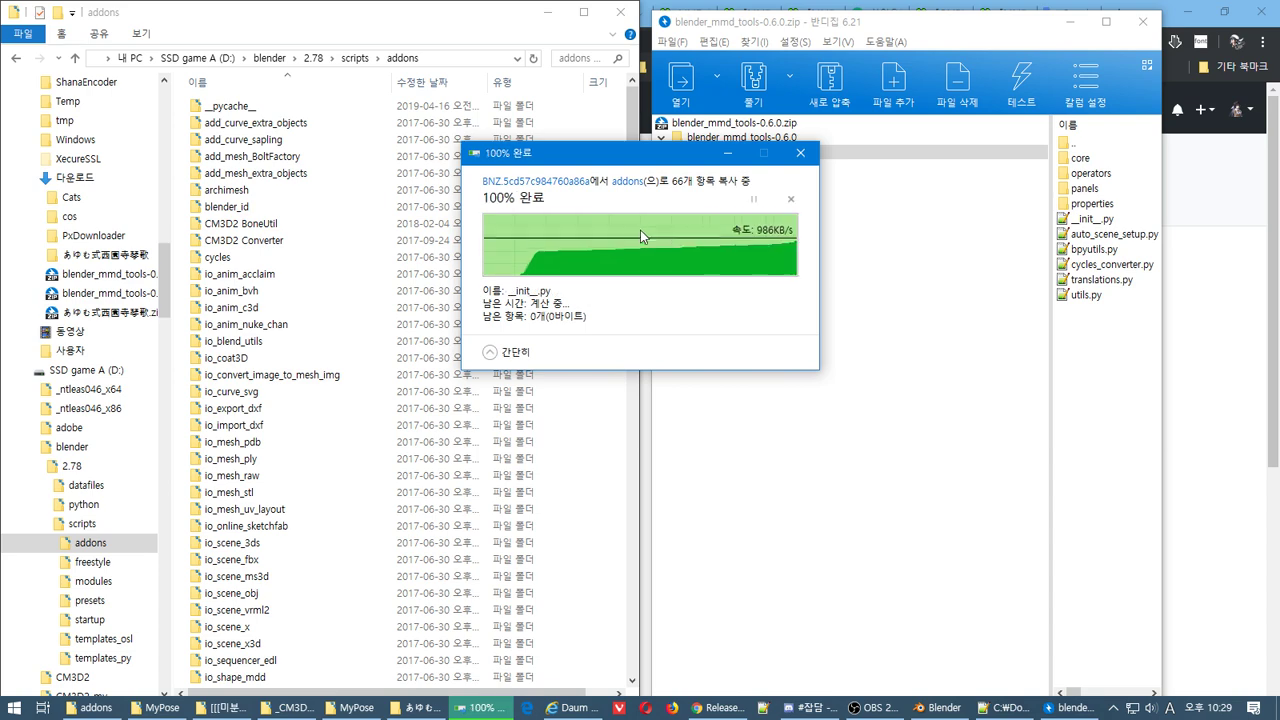
key("alt+Tab")
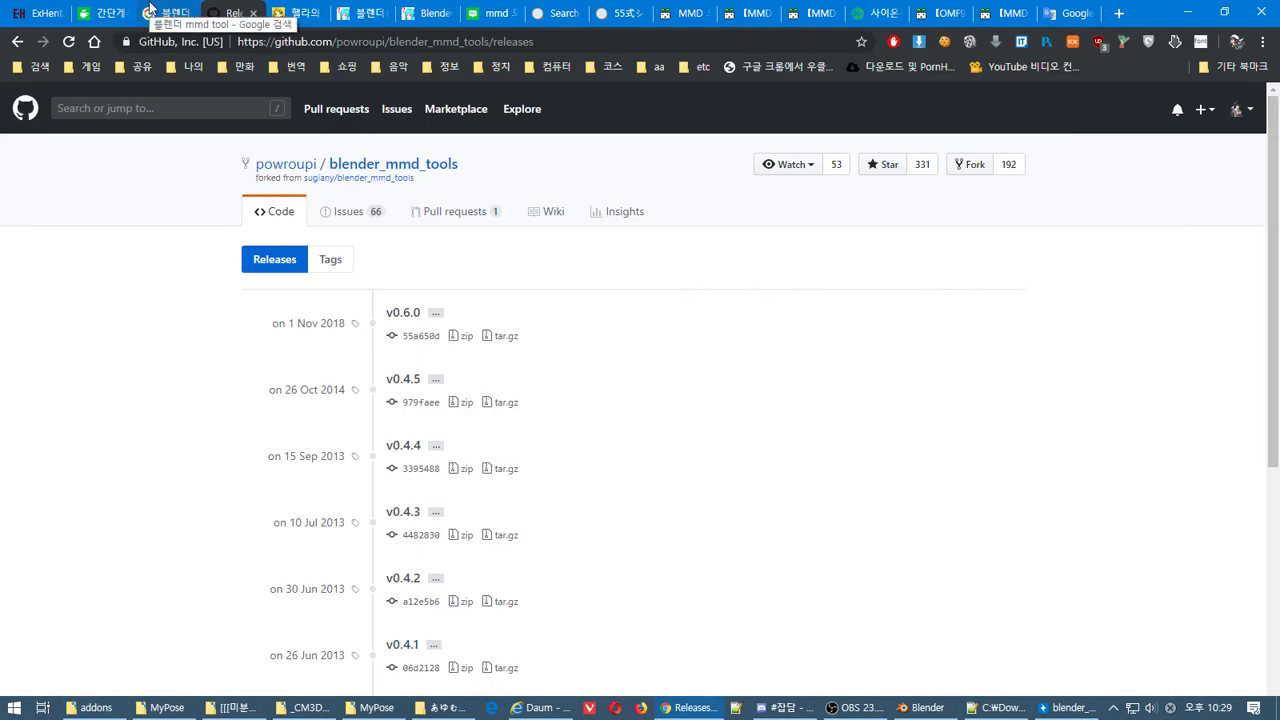
Read the blender_mmd_tools README's Configuring Addon and Importing a model sections, then return to Blender
left_click(17, 42)
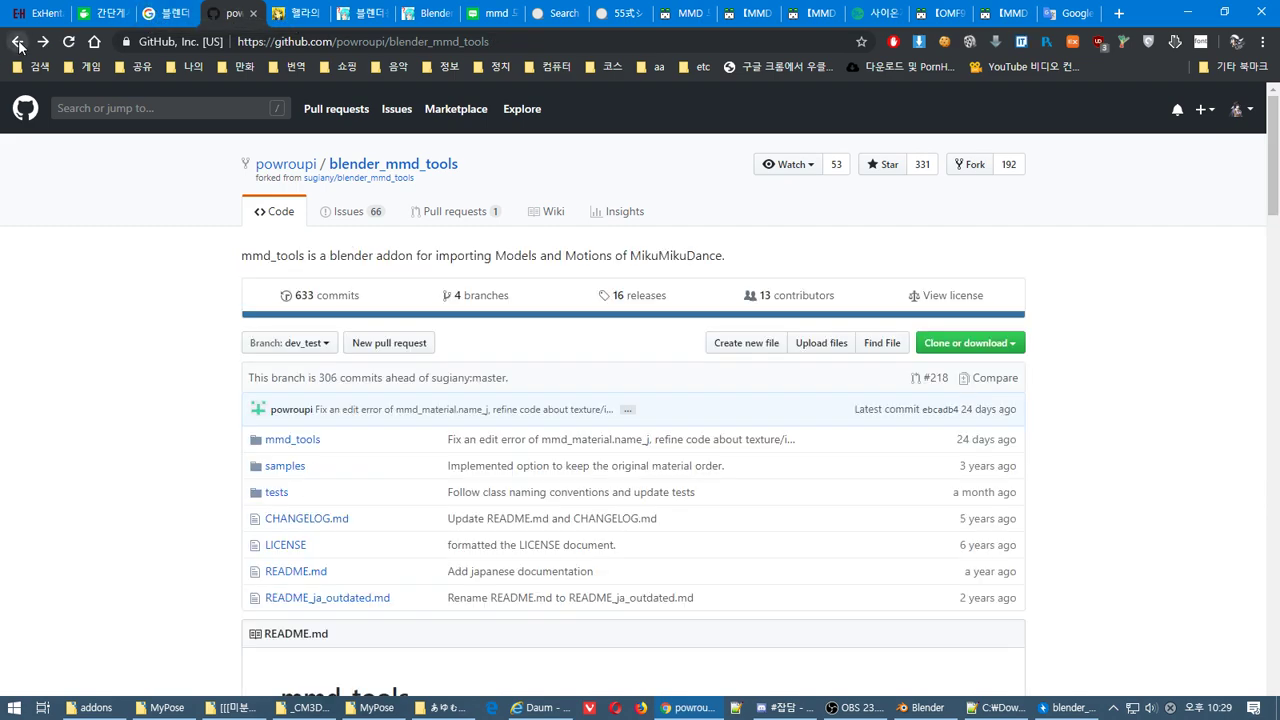
left_click_drag(1274, 160, 1277, 410)
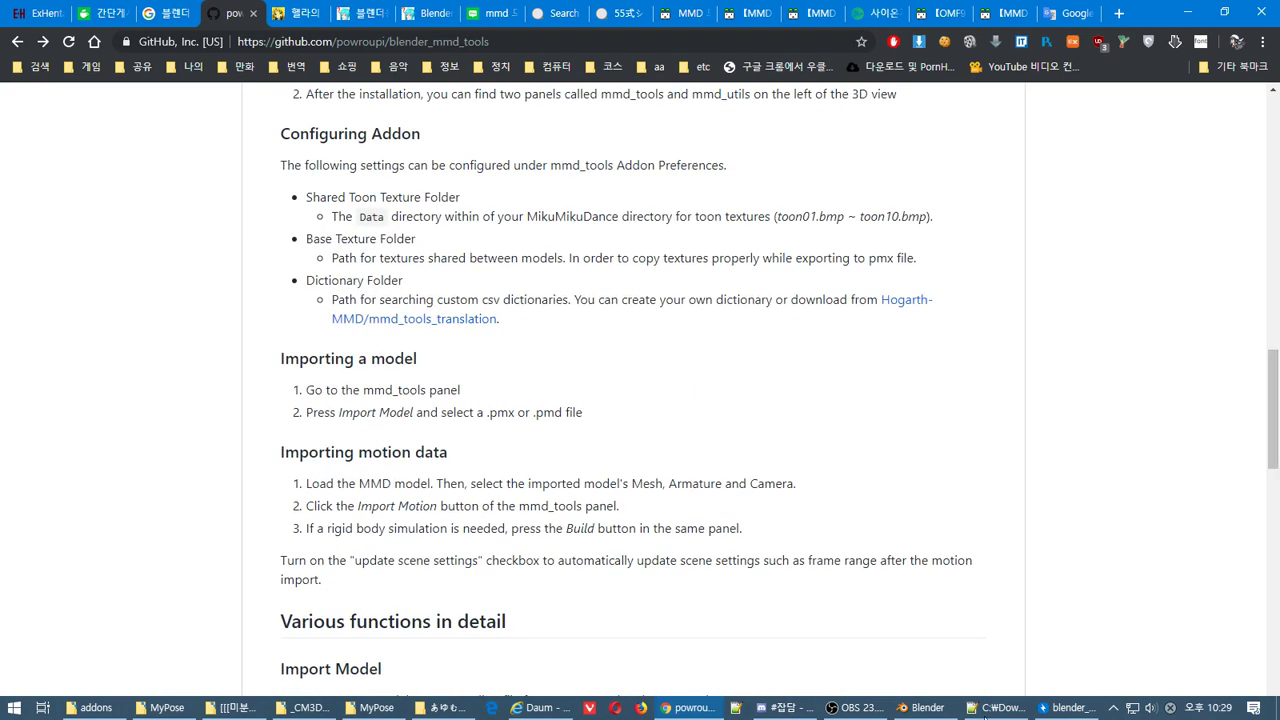
left_click(920, 707)
left_click(151, 36)
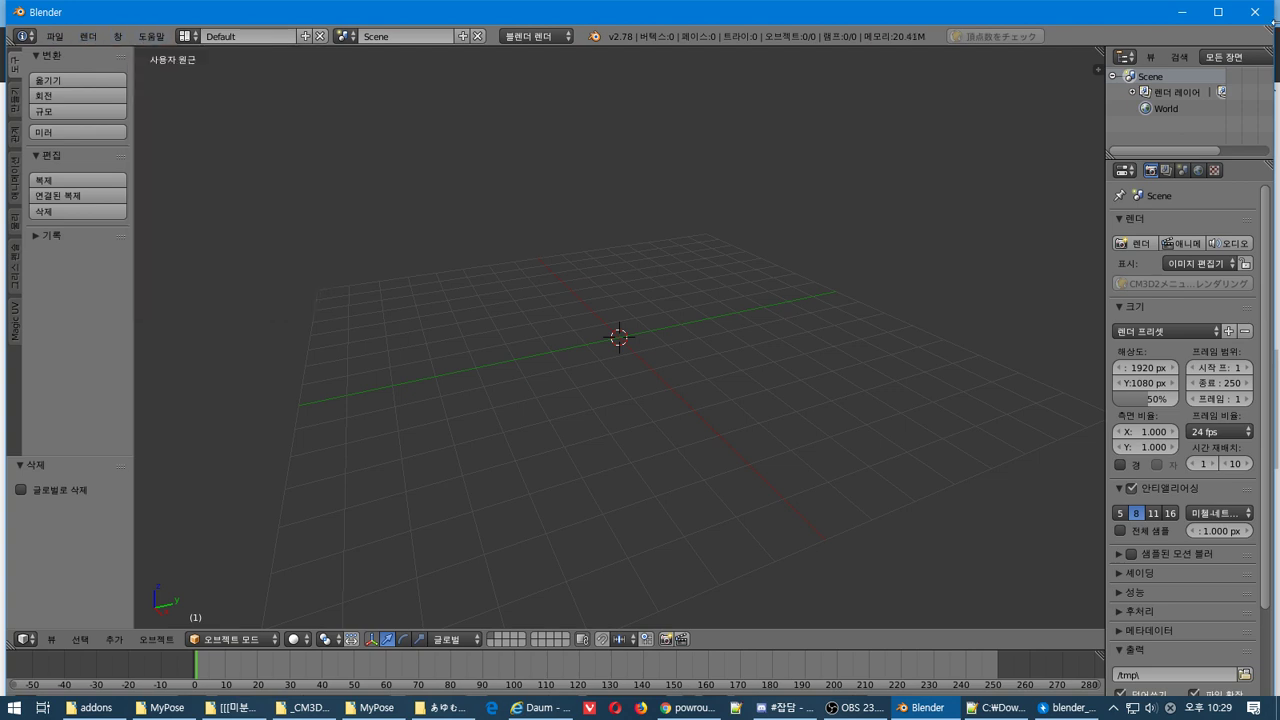
Import KOTOKA-SAIONJI.pmx via File > Import > PMX File for MMD, then minimize Blender
left_click(1180, 12)
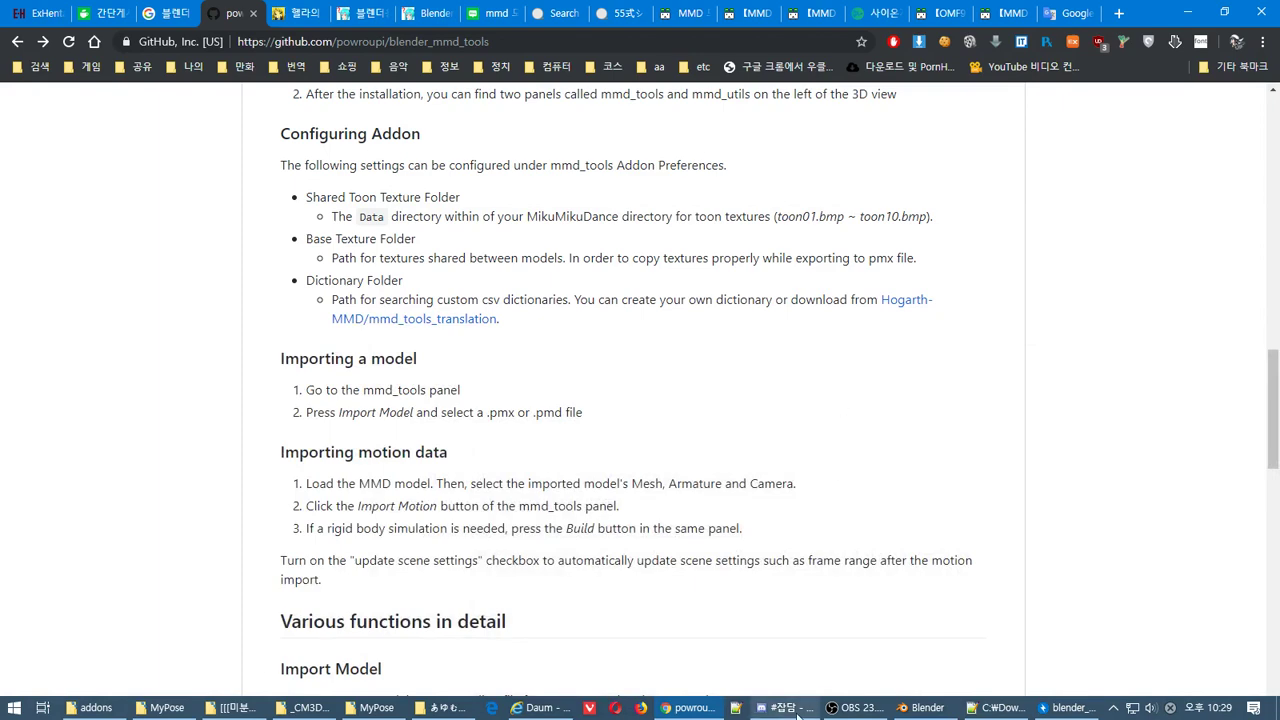
left_click(927, 707)
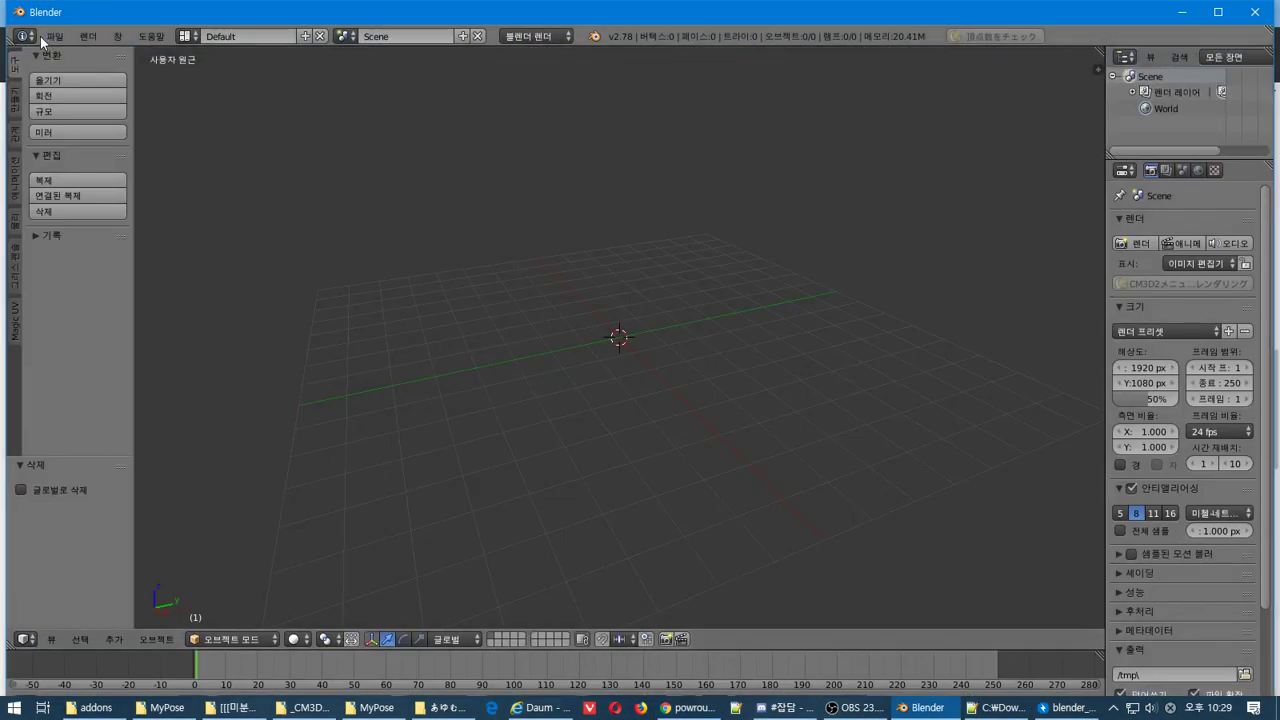
left_click(50, 37)
mouse_move(185, 324)
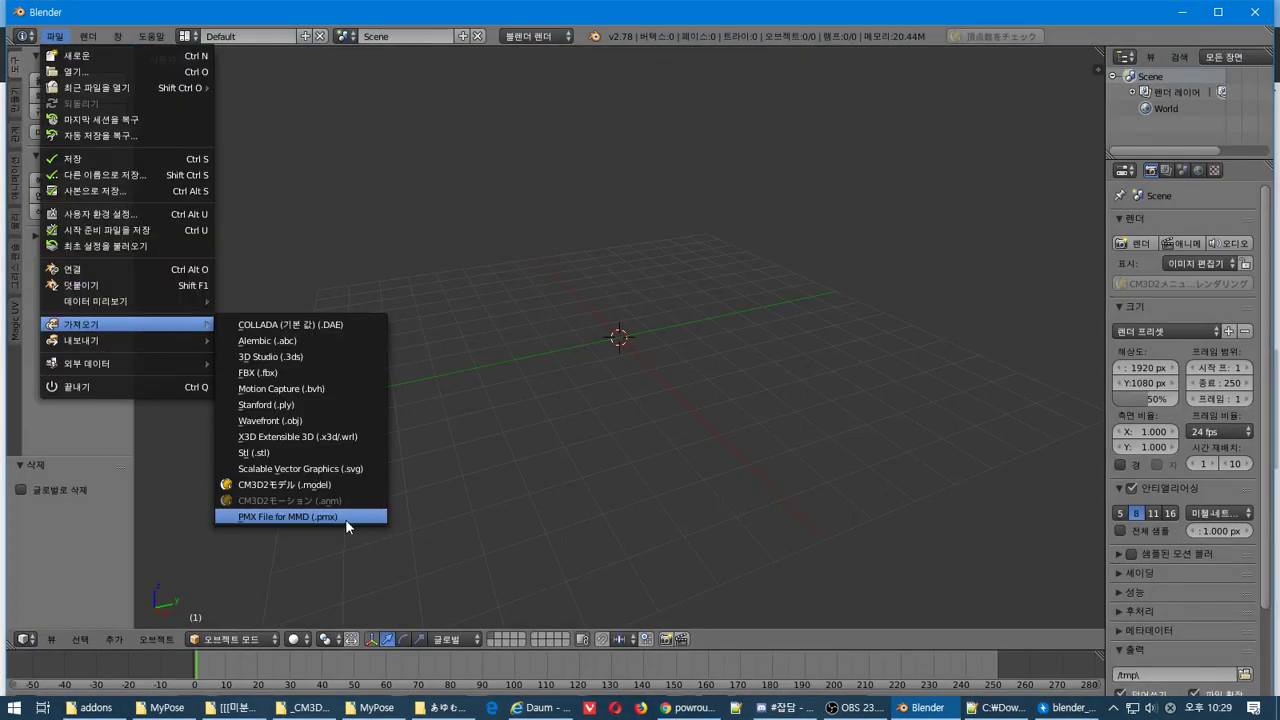
left_click(345, 517)
left_click(251, 148)
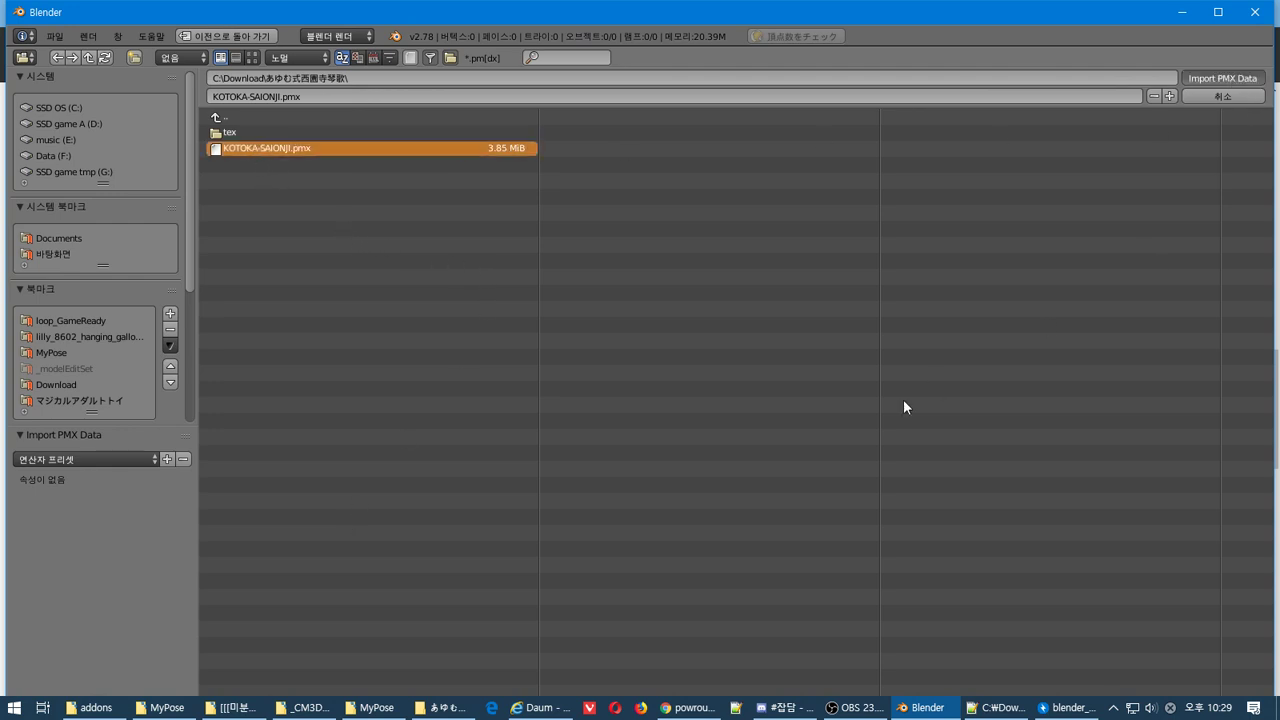
key("Return")
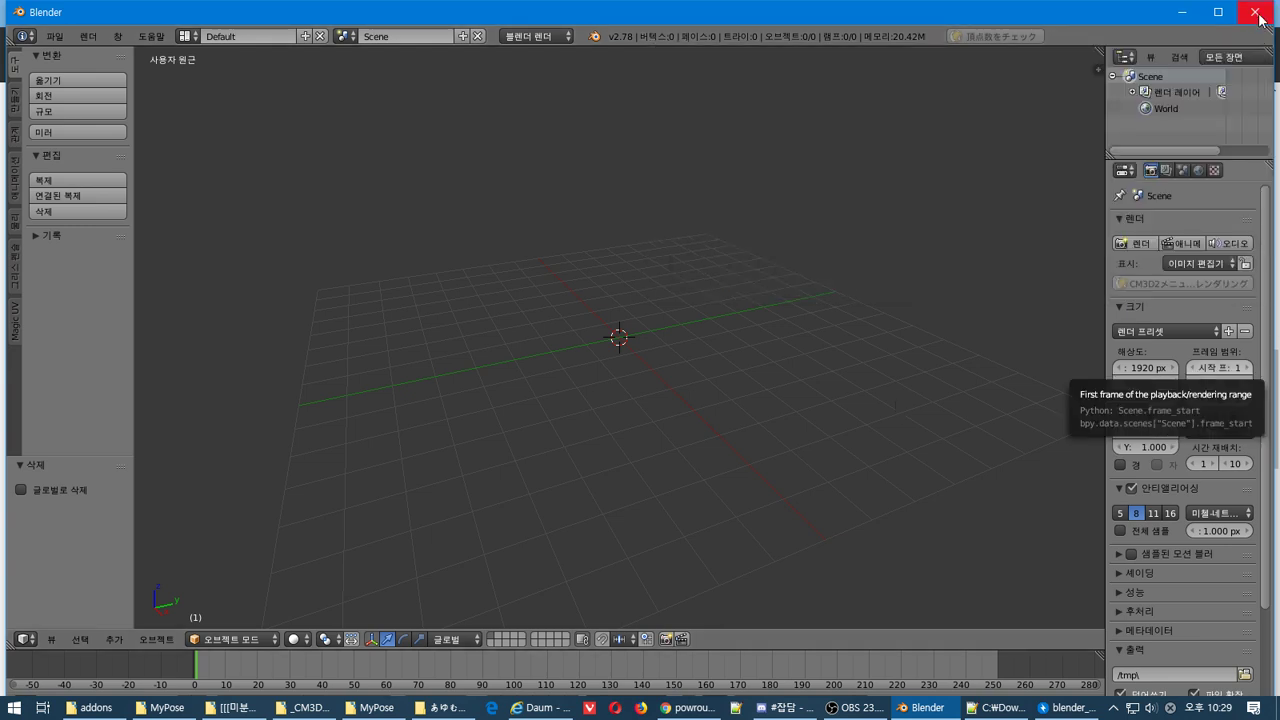
left_click(1183, 12)
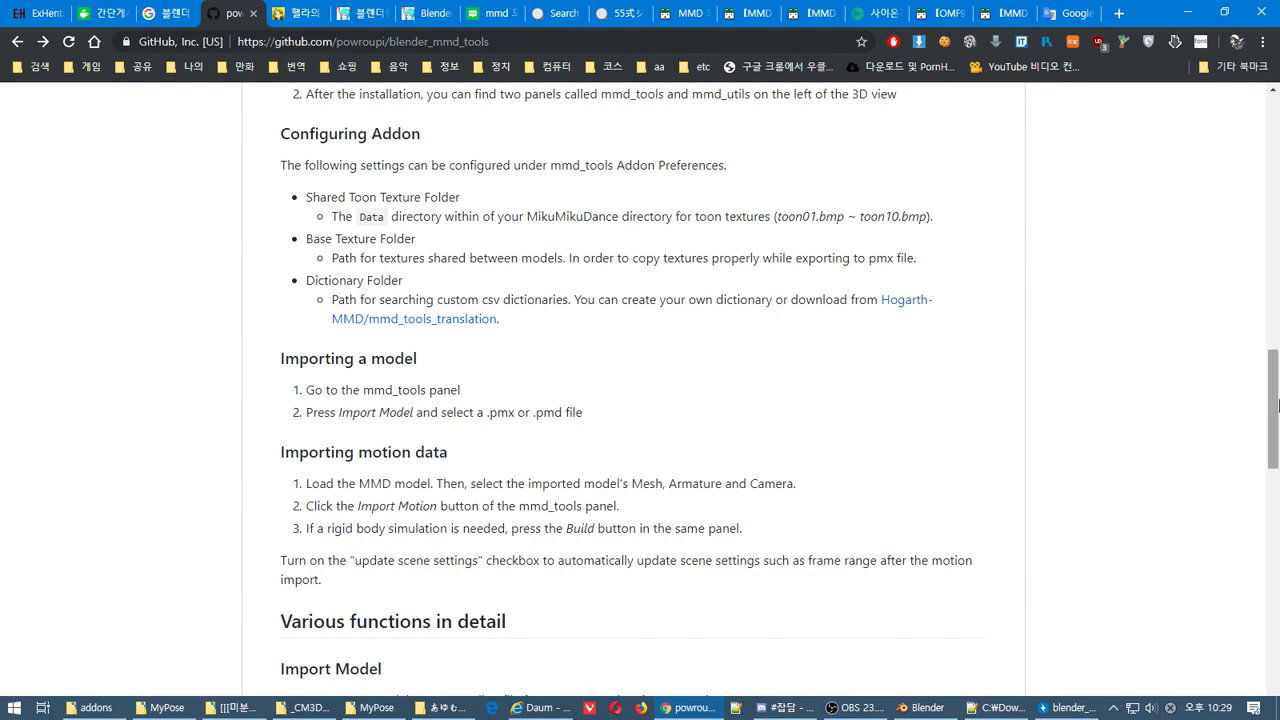
Open the Reddit thread 'MMD Tools not appearing in blender 2.79?' from the search results
left_click_drag(1273, 408, 1273, 623)
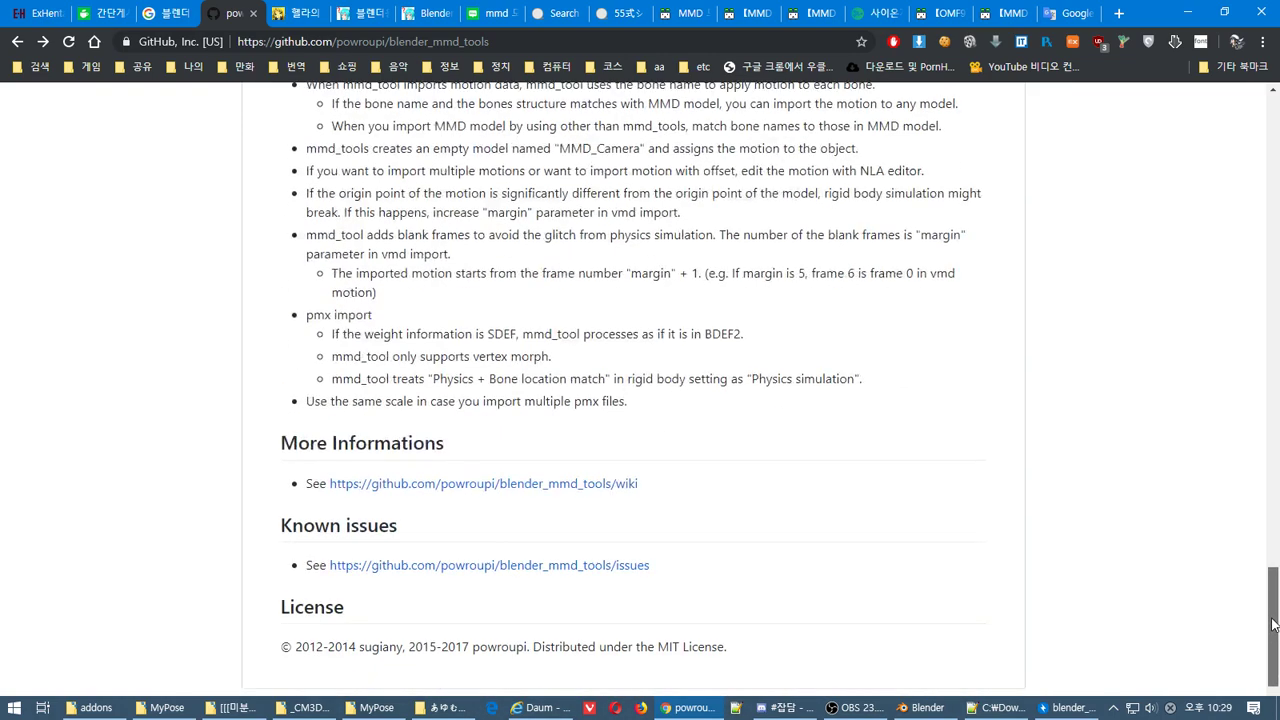
left_click(168, 16)
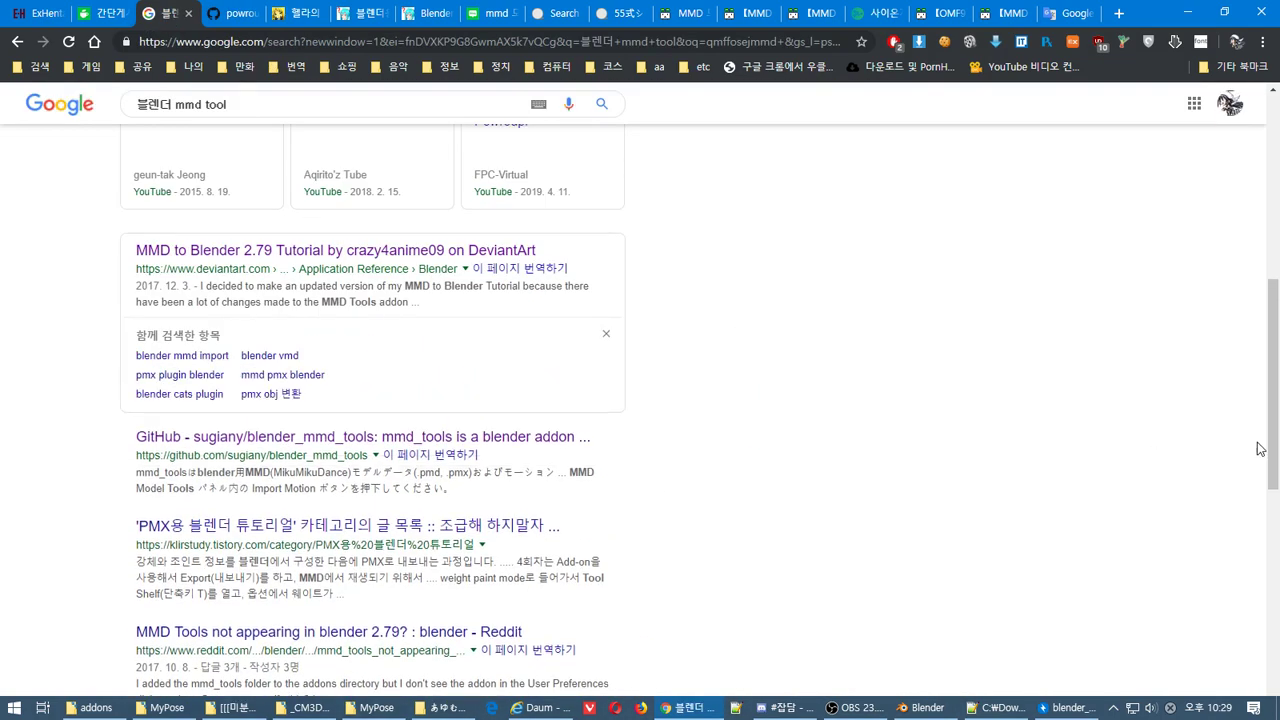
left_click_drag(1275, 352, 1275, 478)
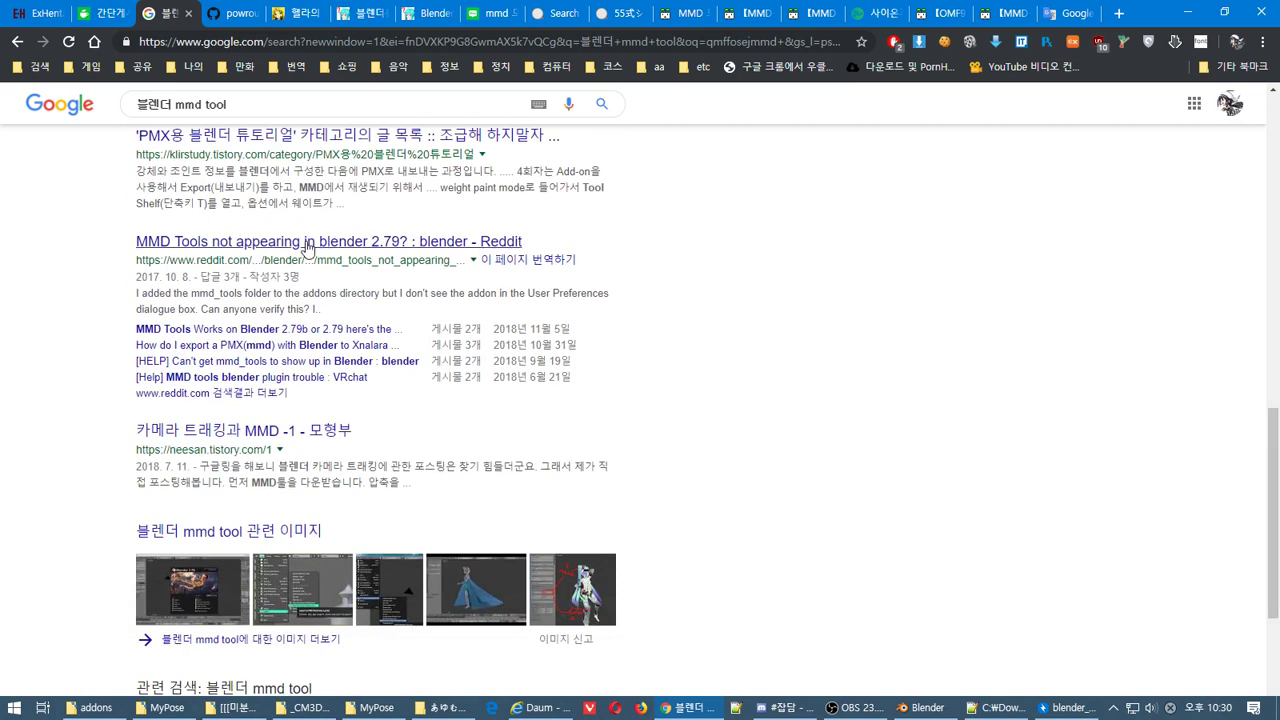
left_click(286, 244)
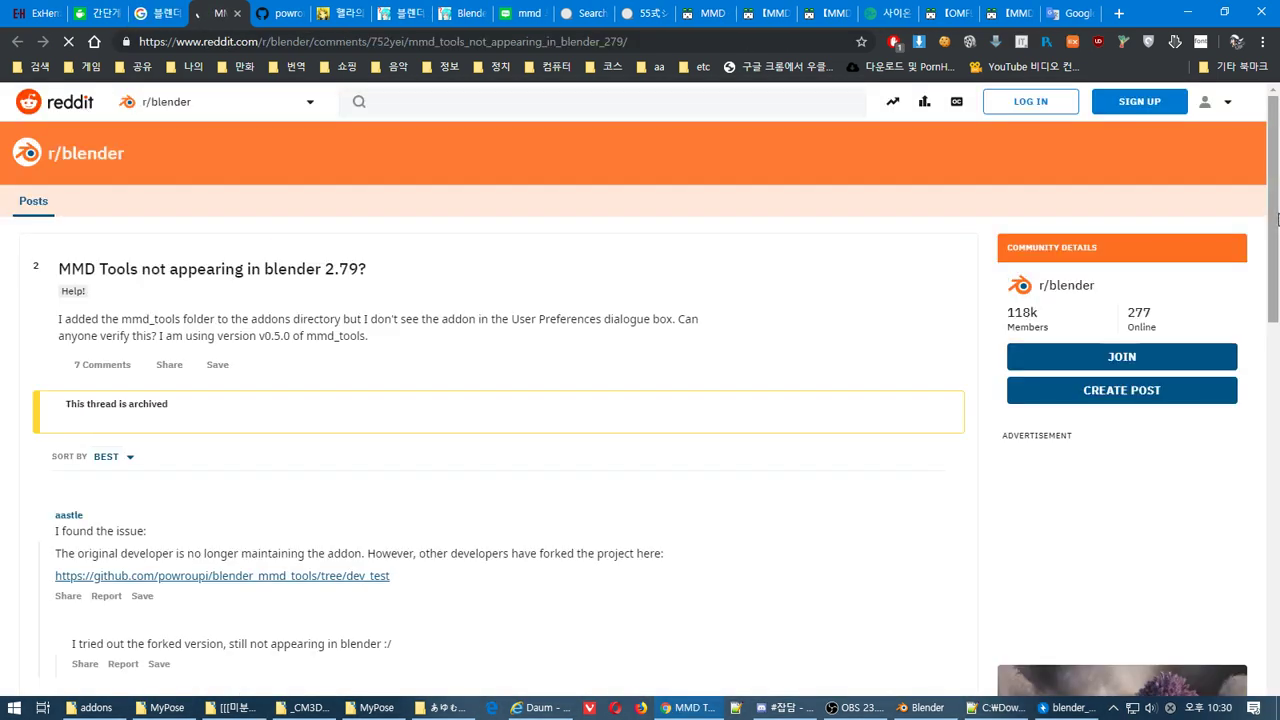
Translate the Reddit thread into Korean and dismiss the translation bubble
scroll(1270, 288, "down", 2)
scroll(1270, 288, "down", 1)
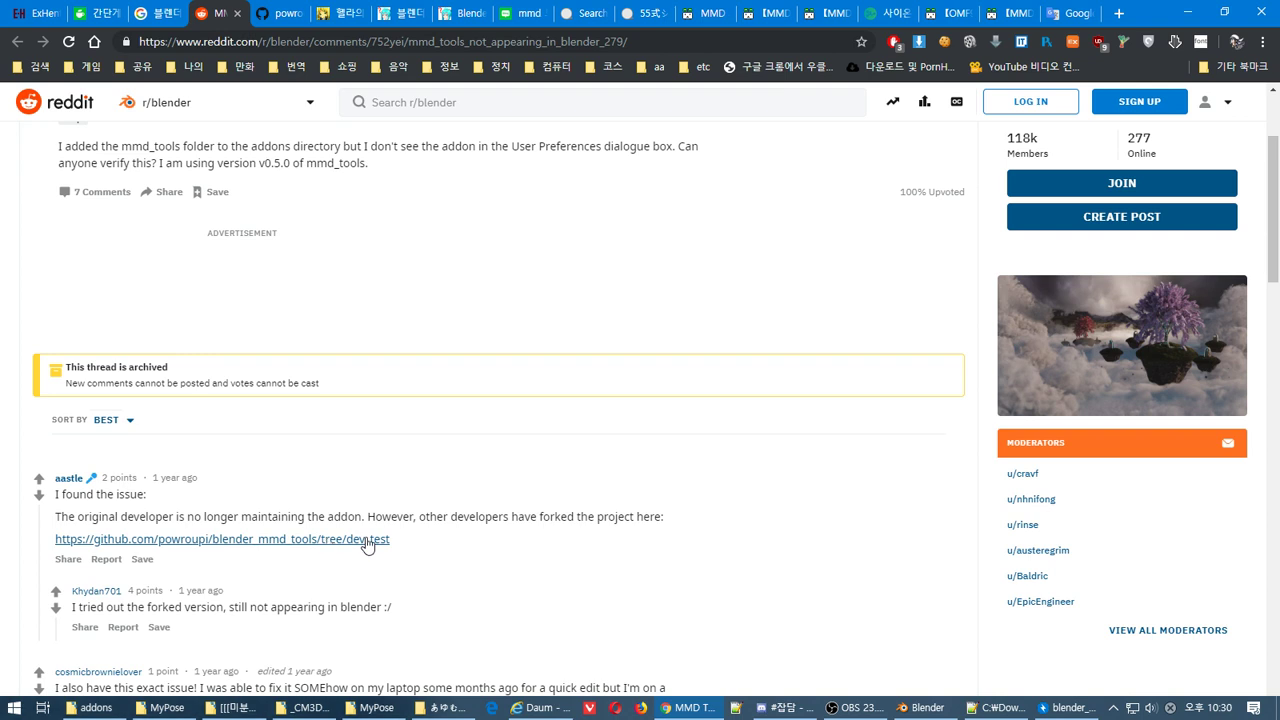
right_click(616, 512)
left_click(726, 392)
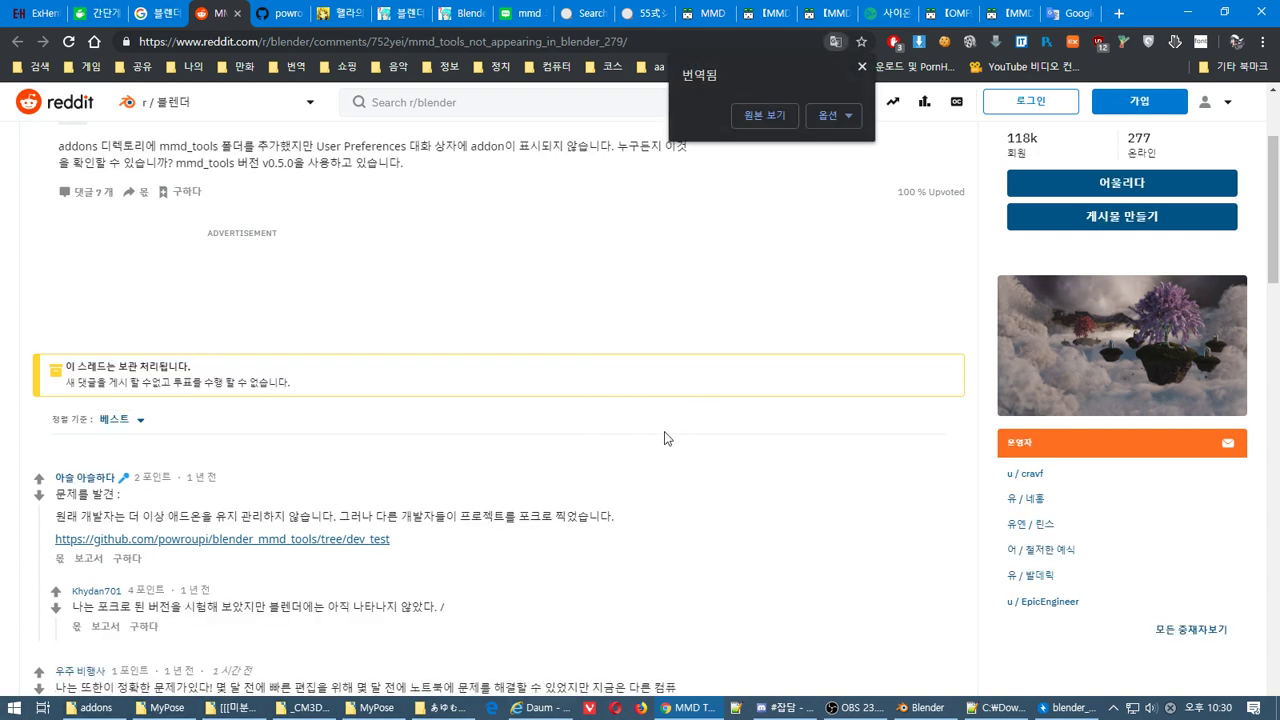
left_click(1265, 258)
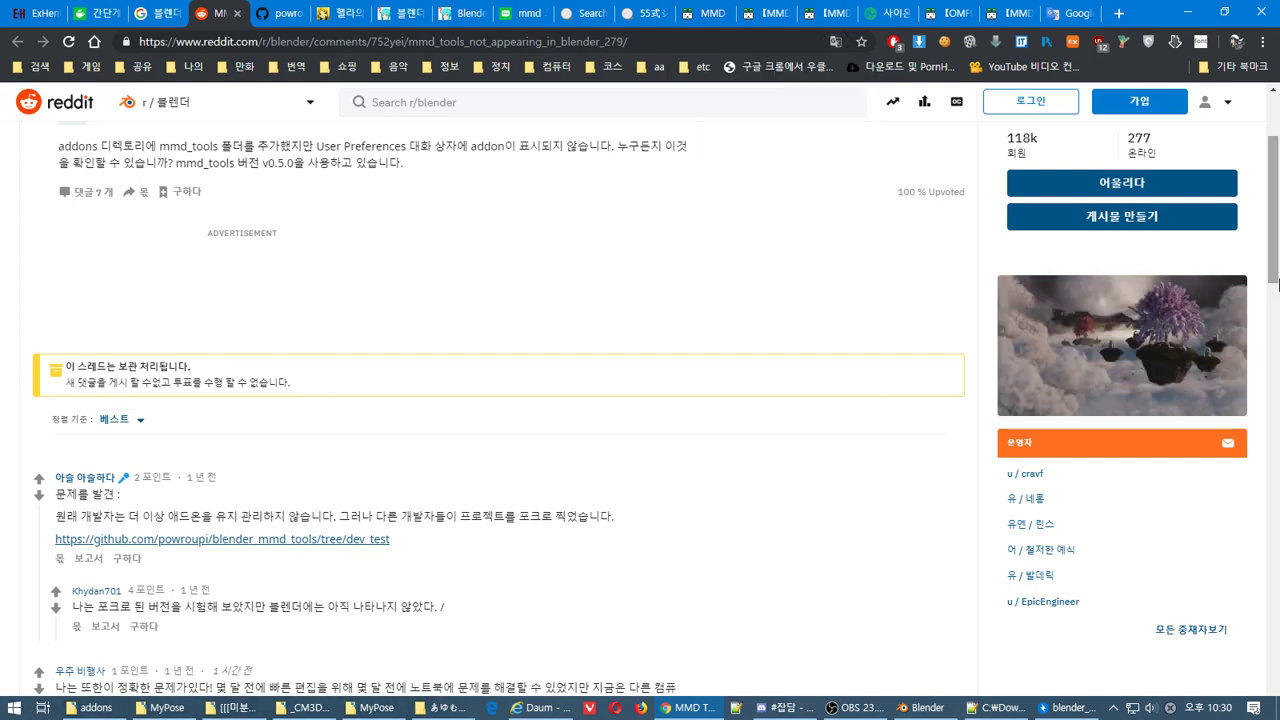
Expand the entire discussion of 7 comments and read the install guide
scroll(1276, 270, "down", 5)
scroll(1275, 250, "up", 5)
scroll(1272, 225, "down", 2)
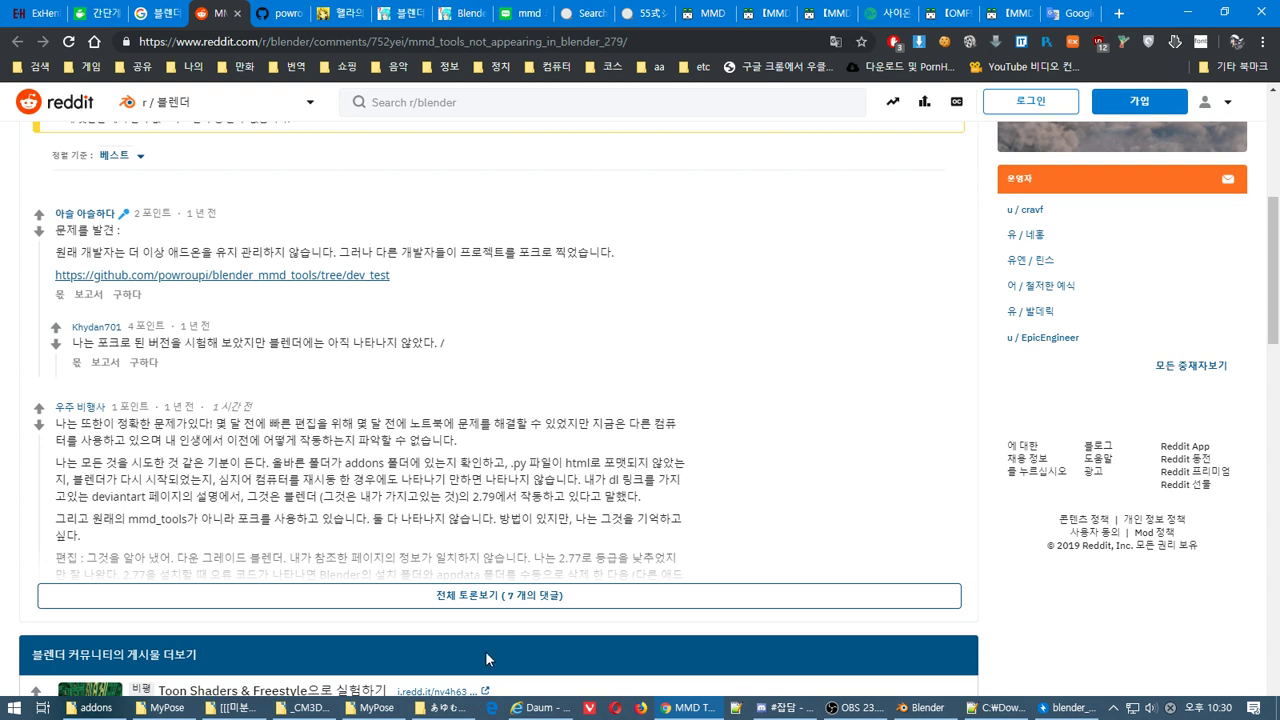
left_click(449, 597)
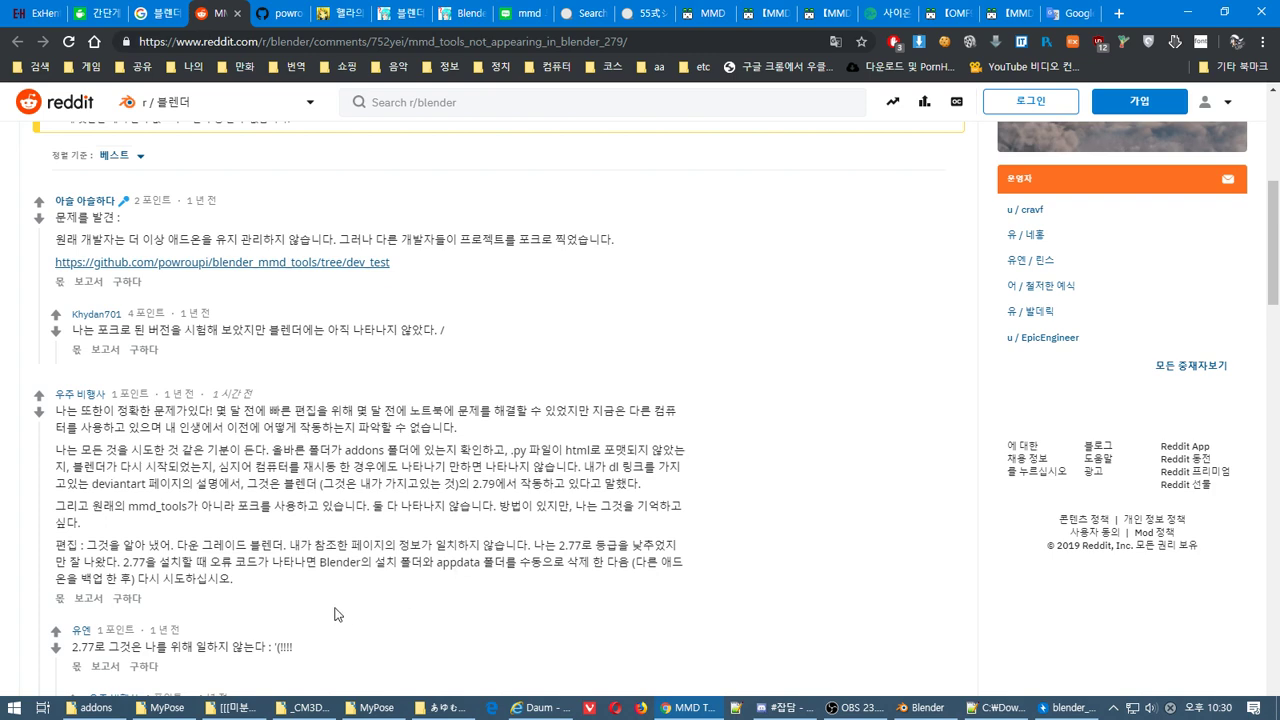
scroll(335, 614, "down", 2)
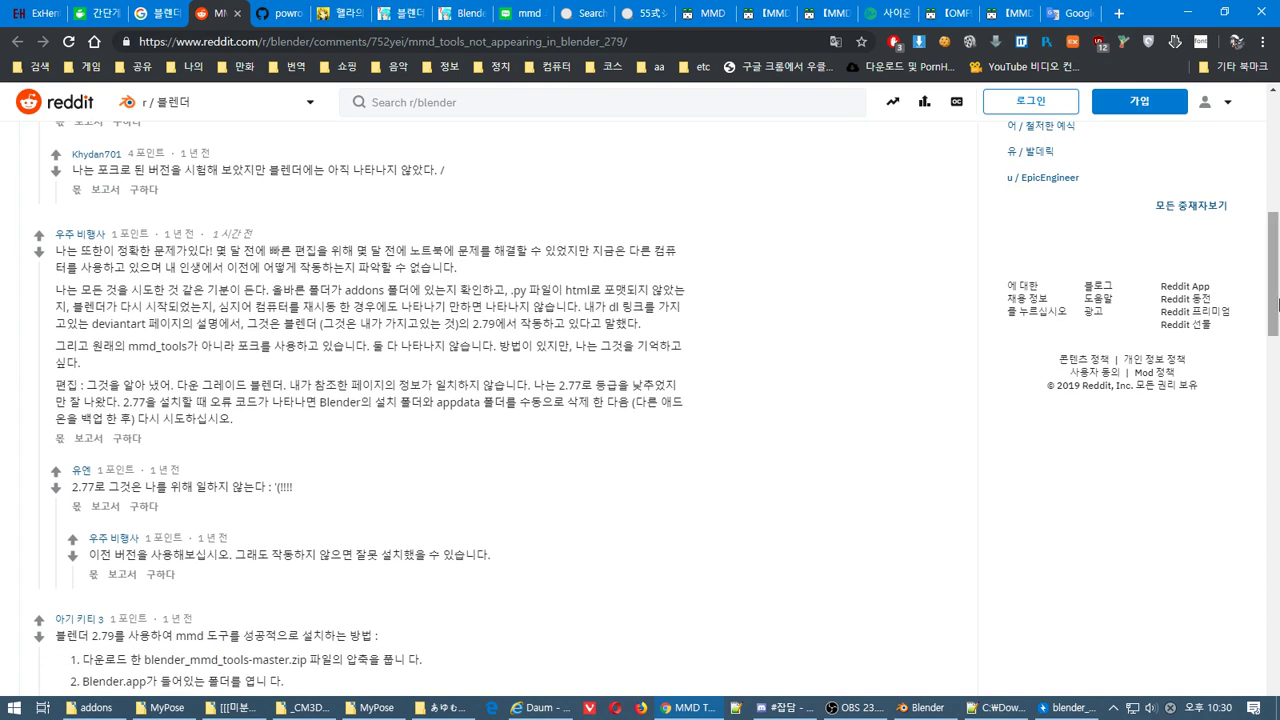
left_click_drag(1274, 303, 1274, 353)
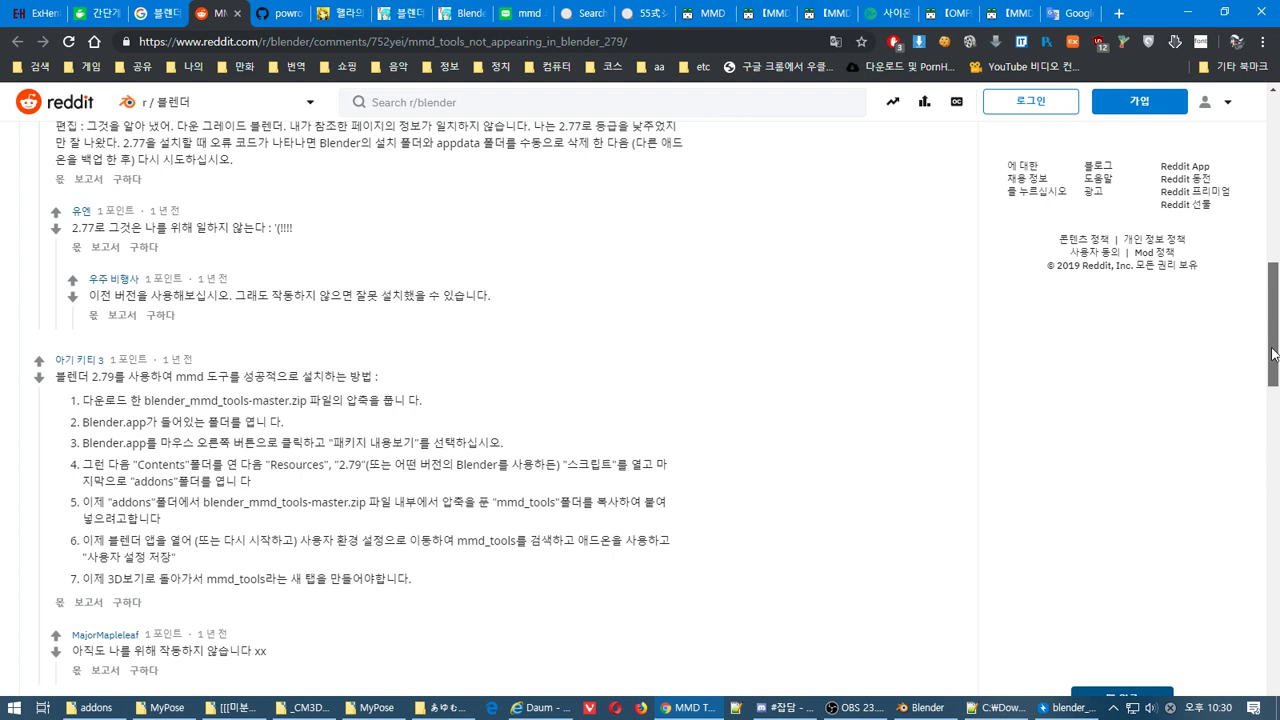
mouse_move(1273, 353)
left_mouse_down()
mouse_move(1276, 420)
mouse_move(1278, 345)
left_mouse_up()
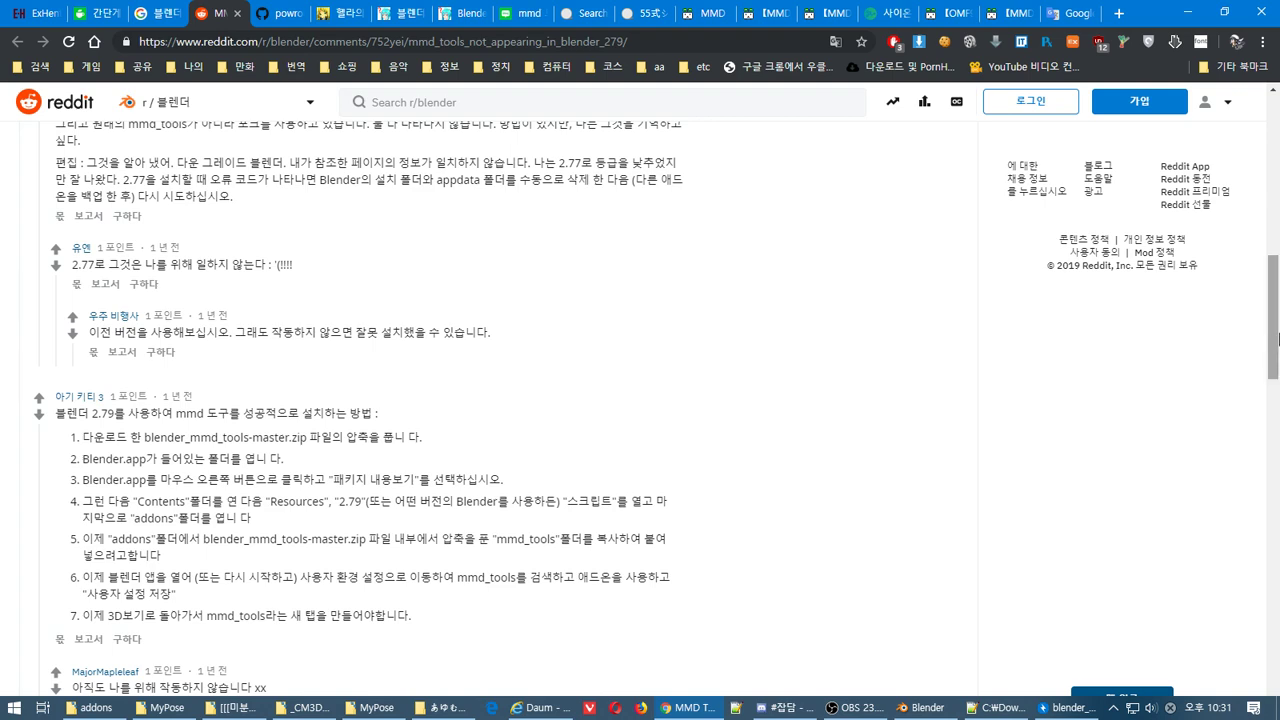
scroll(1278, 340, "up", 7)
Follow the dev_test fork link to its 16 releases and download the v0.6.0 zip
left_click(360, 446)
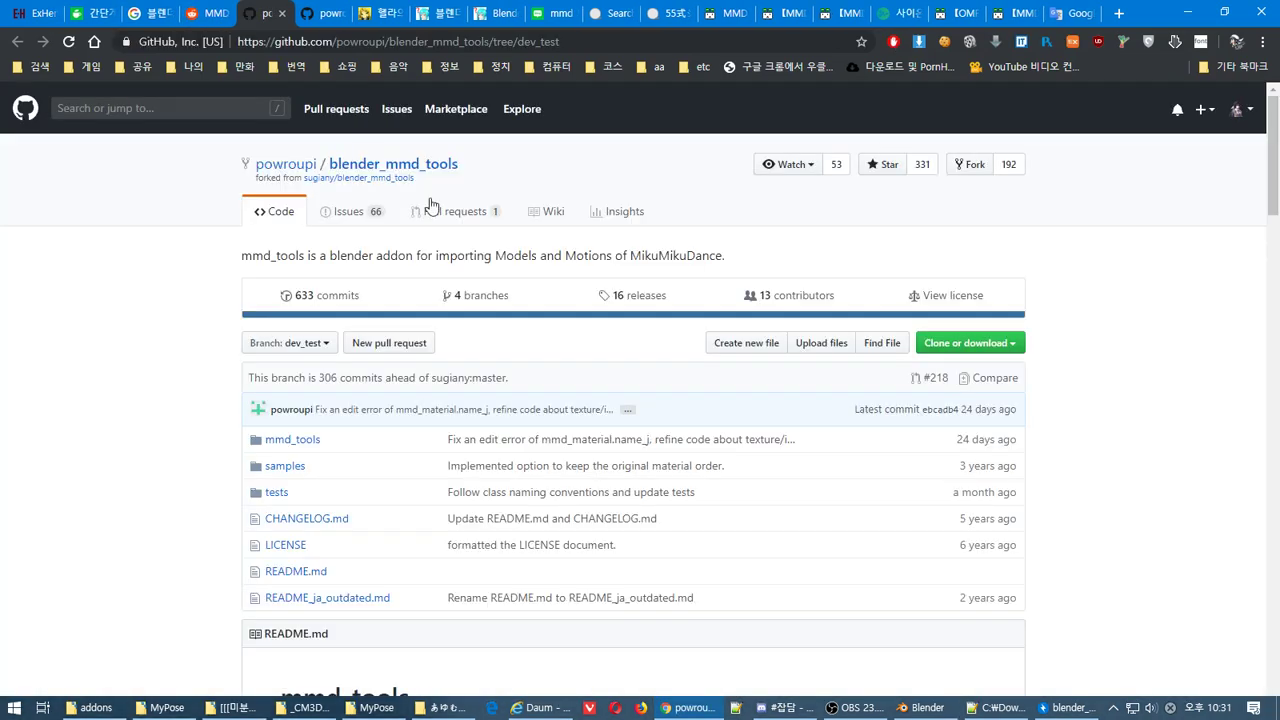
left_click(641, 296)
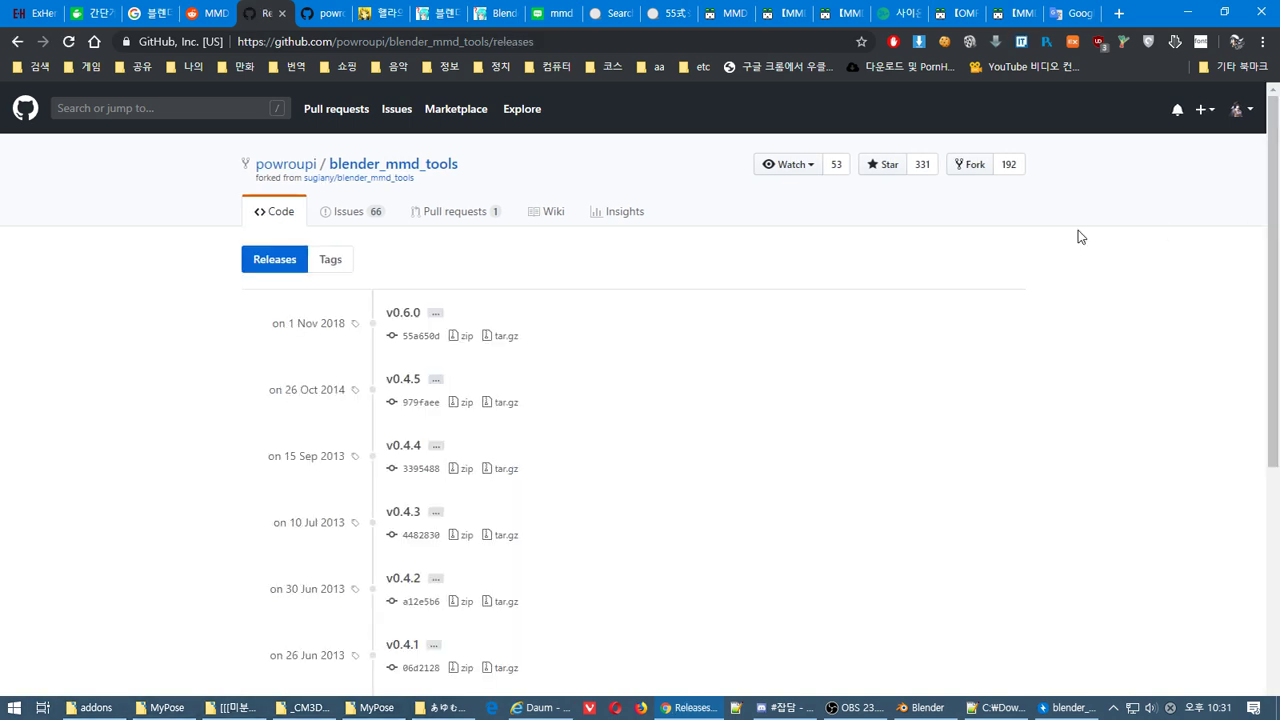
left_click(459, 336)
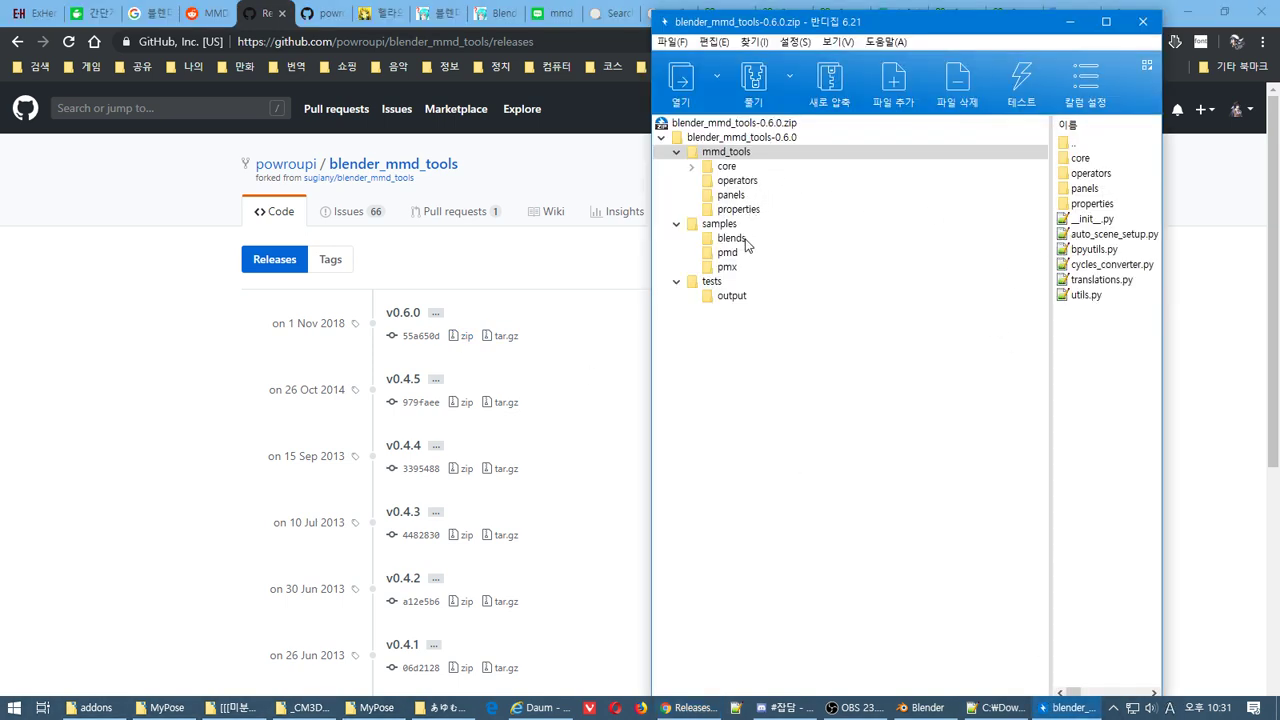
Arrange the archive and Downloads windows and extract the 0.6.0 samples folder into Downloads
left_click(716, 226)
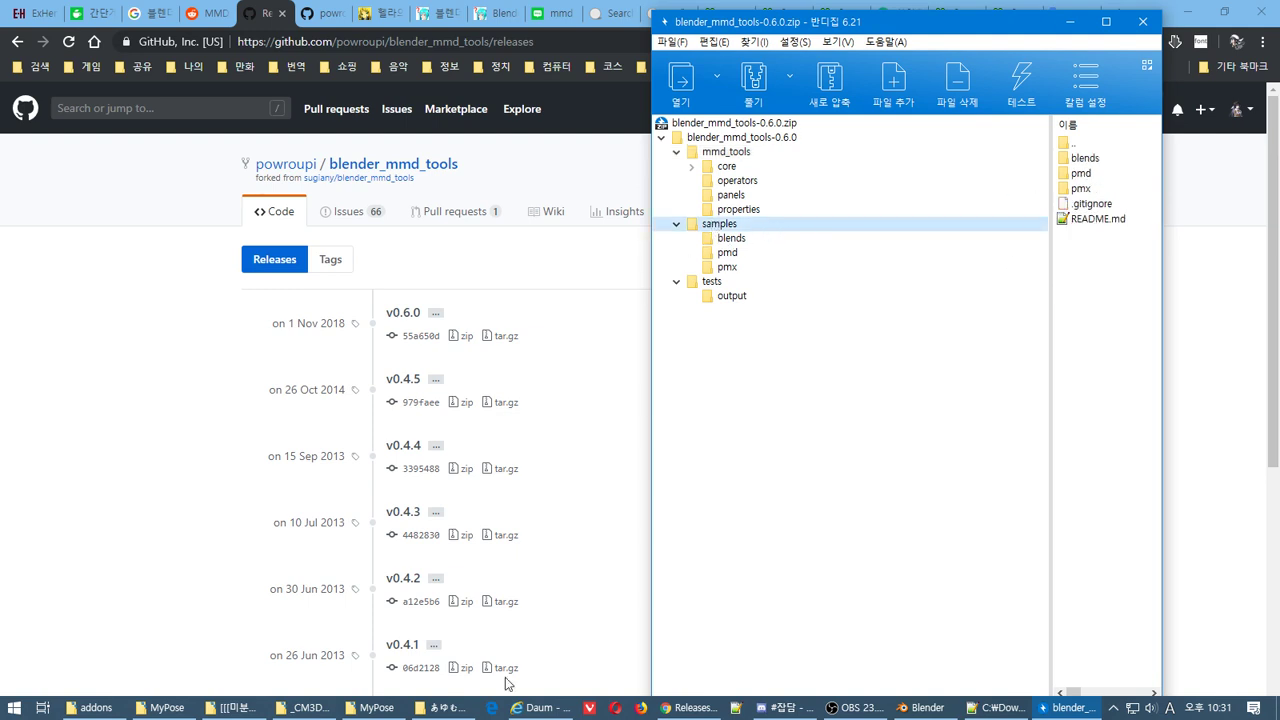
left_click(440, 707)
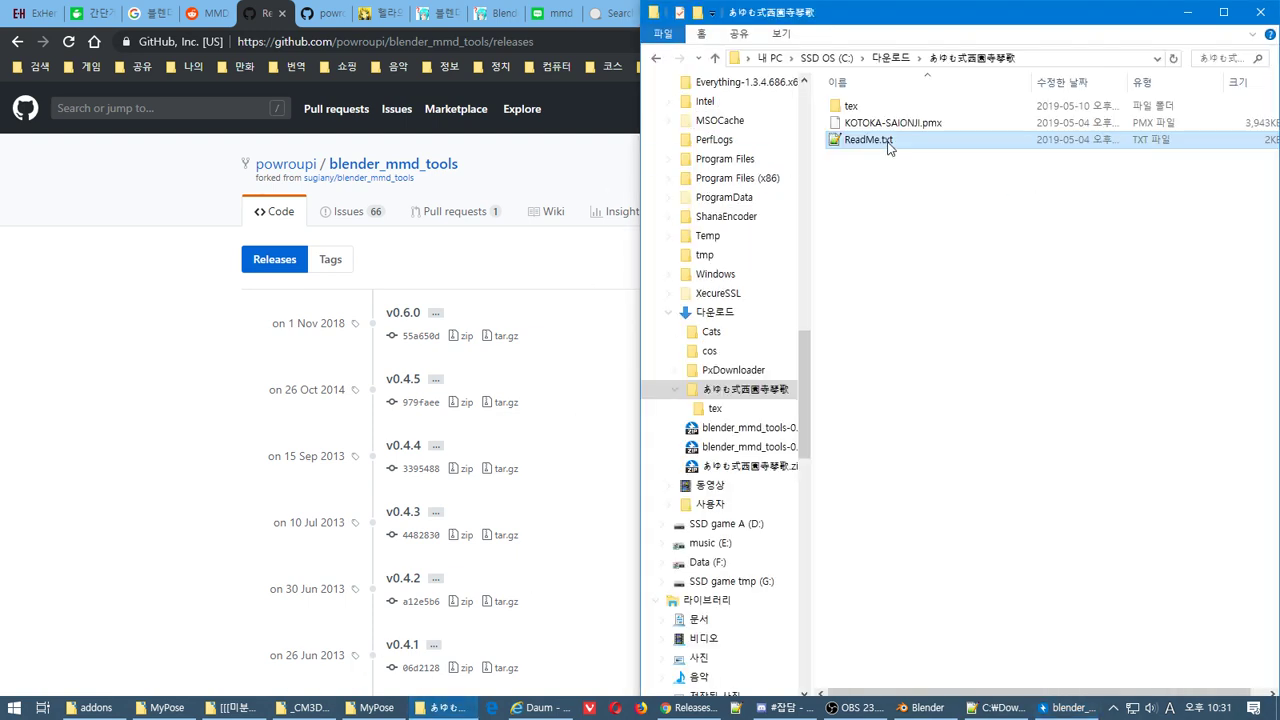
left_click(885, 58)
left_click_drag(926, 17, 1229, 537)
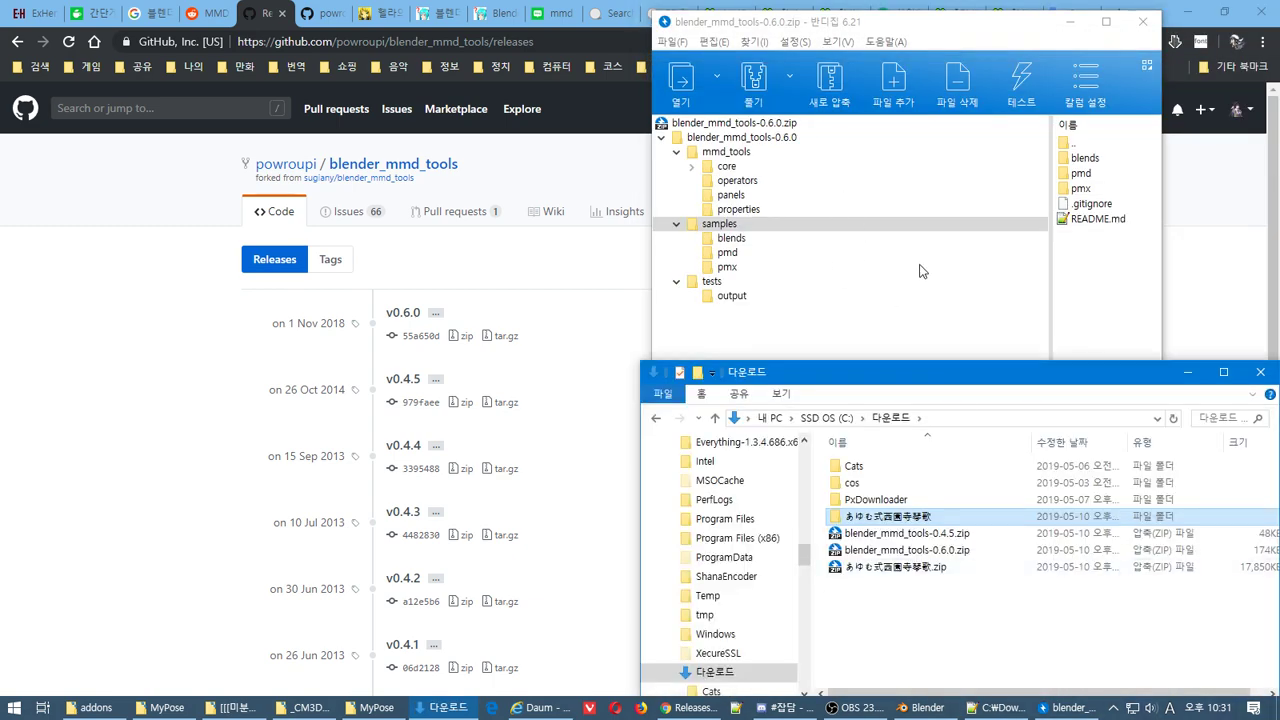
left_click(918, 267)
left_click_drag(905, 22, 443, 60)
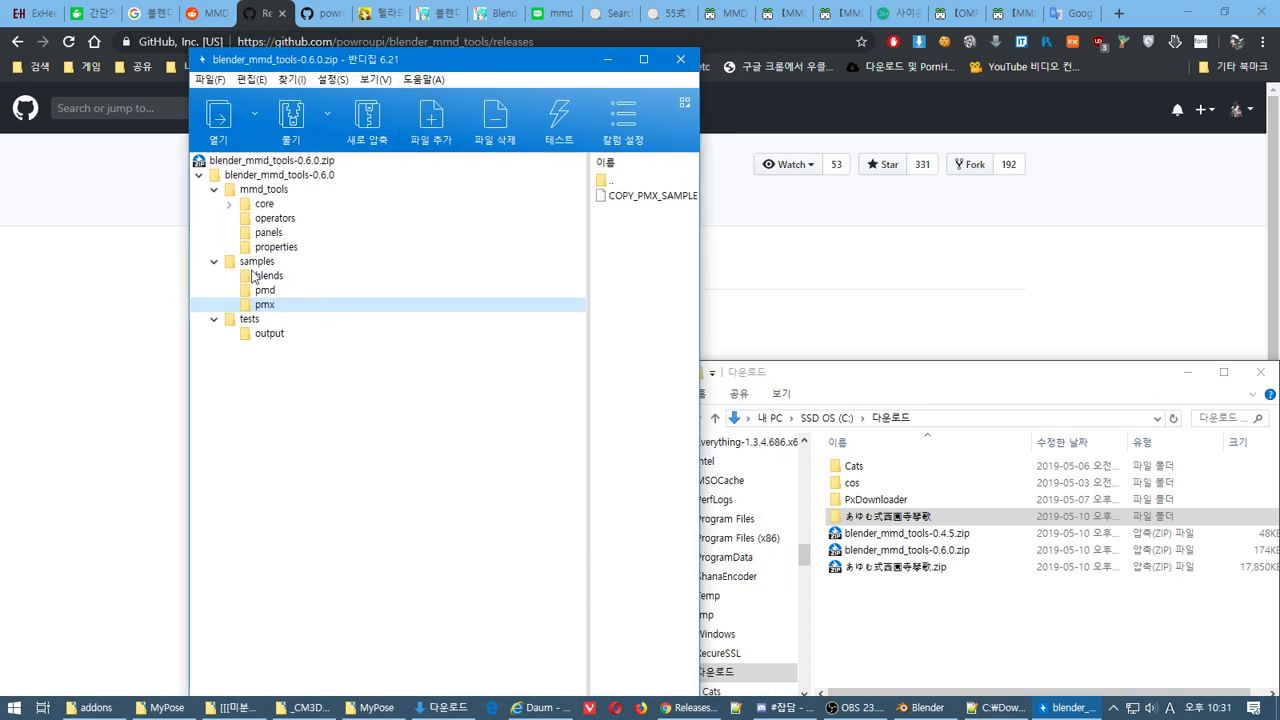
left_click(257, 263)
left_click_drag(257, 263, 1007, 658)
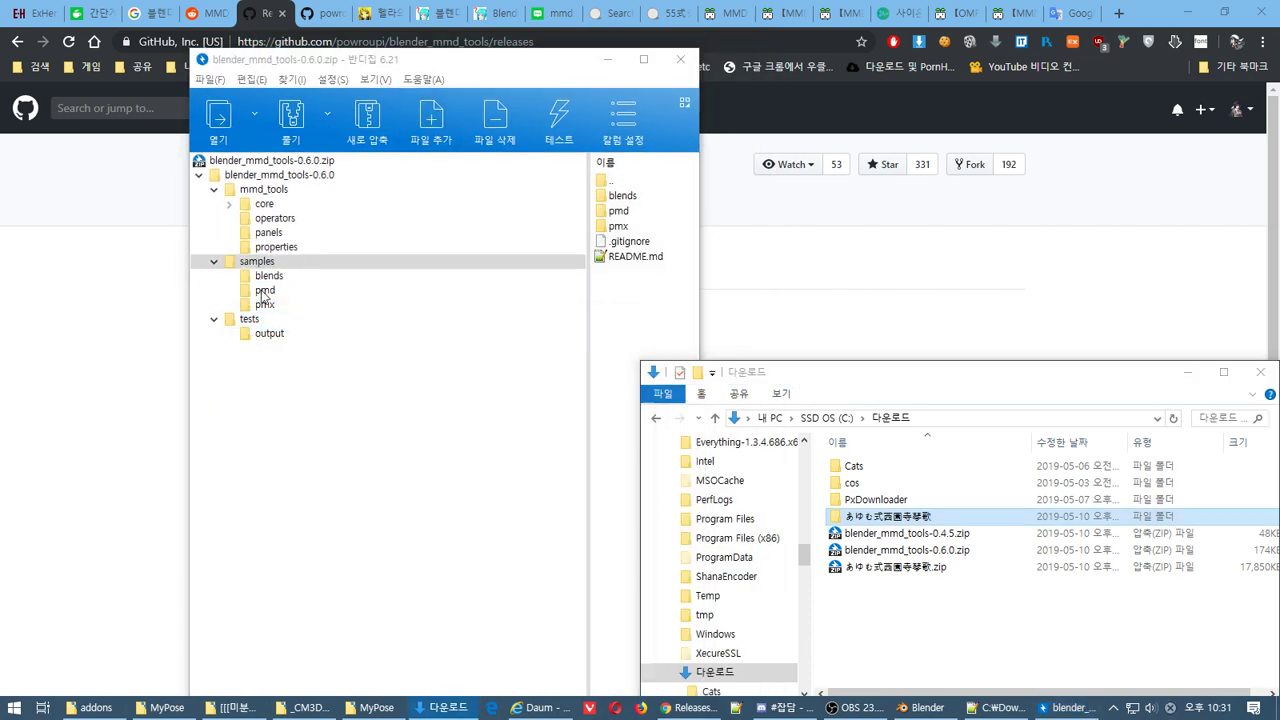
Browse the 0.6.0 archive's blends, pmd, pmx, tests output and mmd_tools folders
left_click(265, 279)
left_click(265, 290)
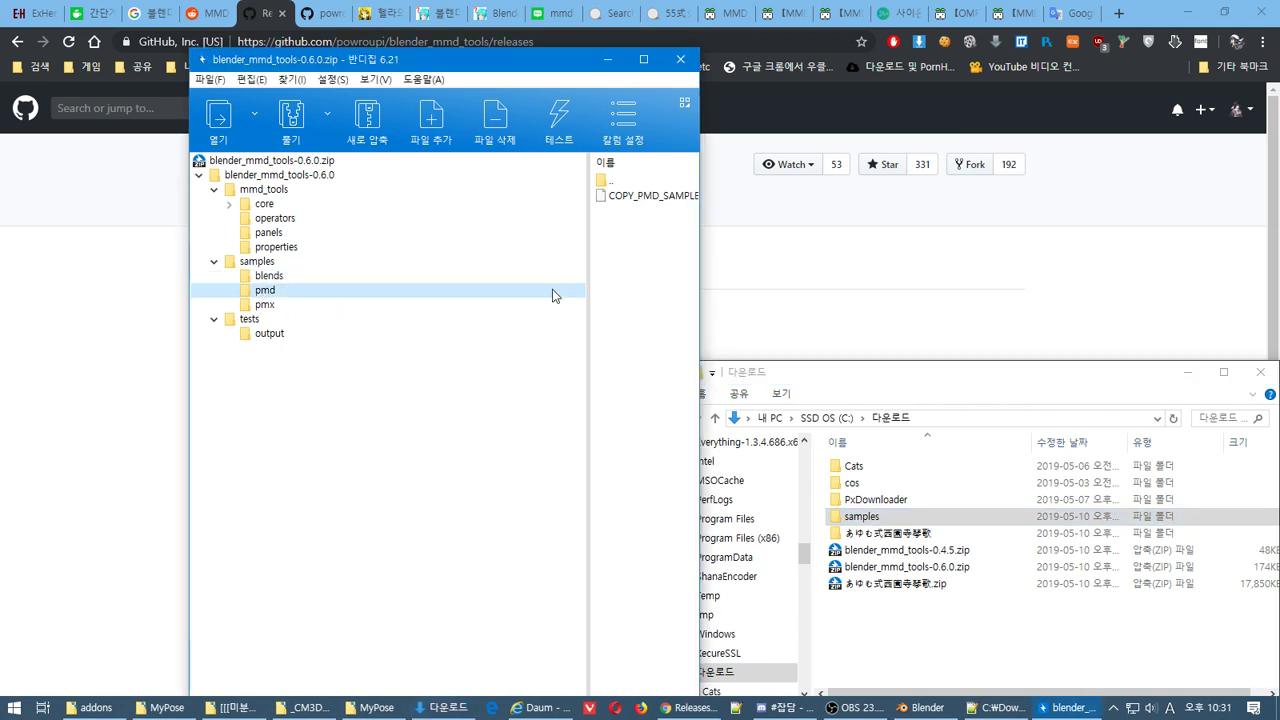
left_click_drag(590, 286, 380, 258)
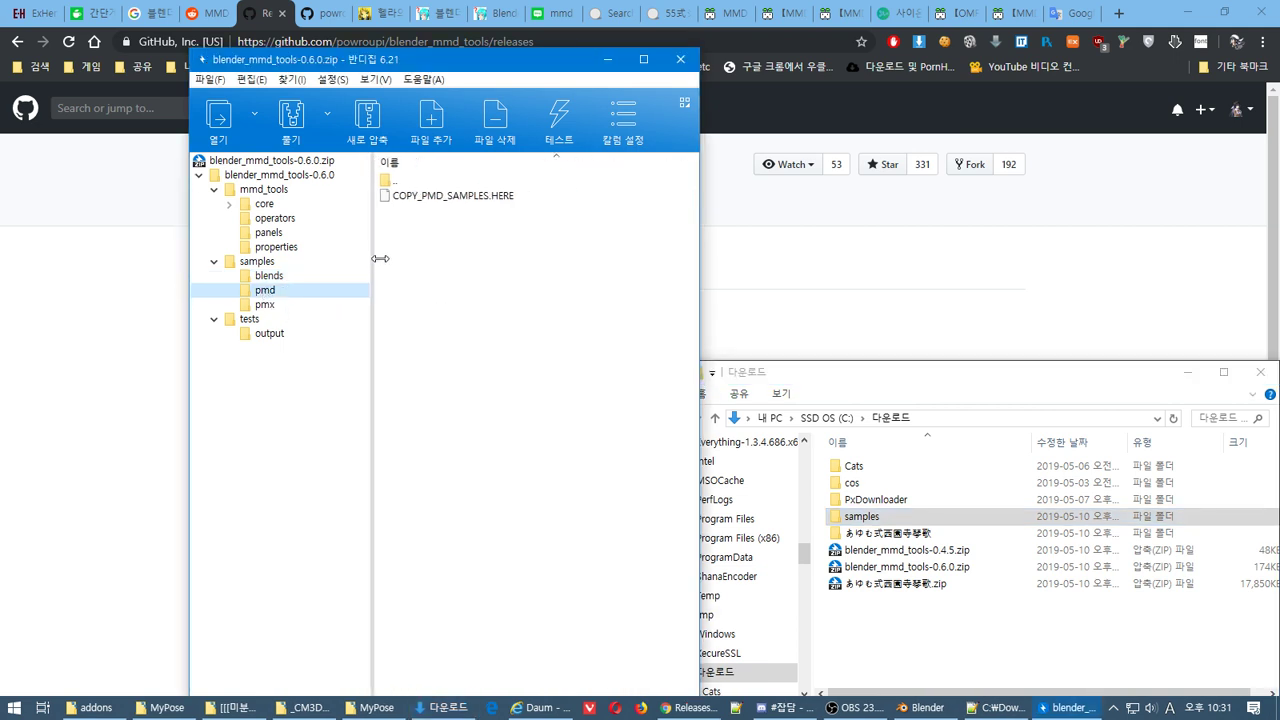
left_click(270, 280)
left_click(268, 293)
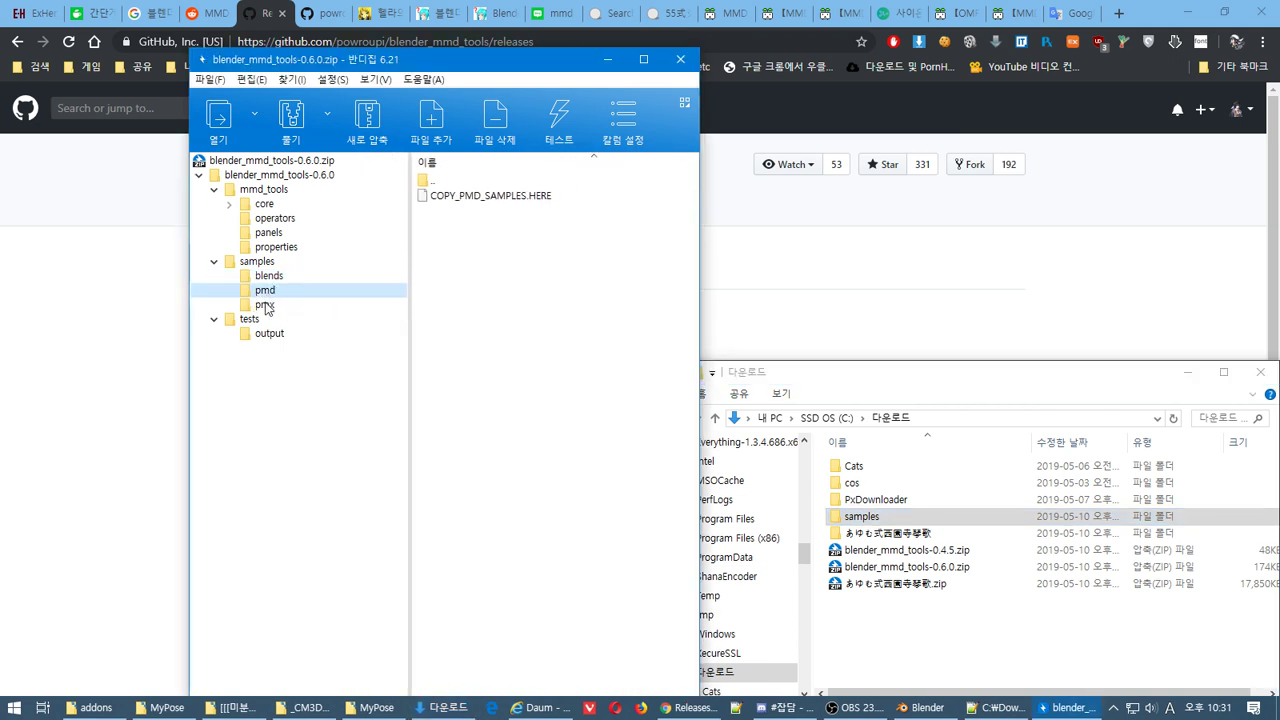
left_click(267, 308)
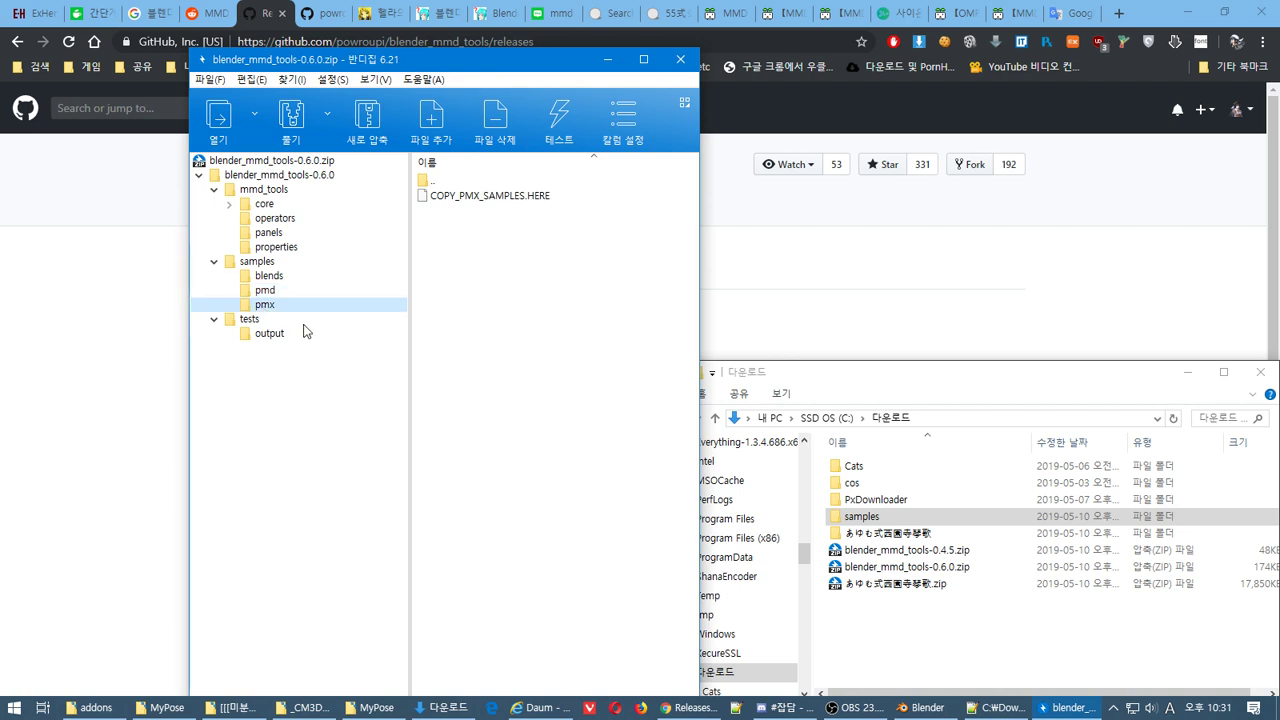
left_click(262, 264)
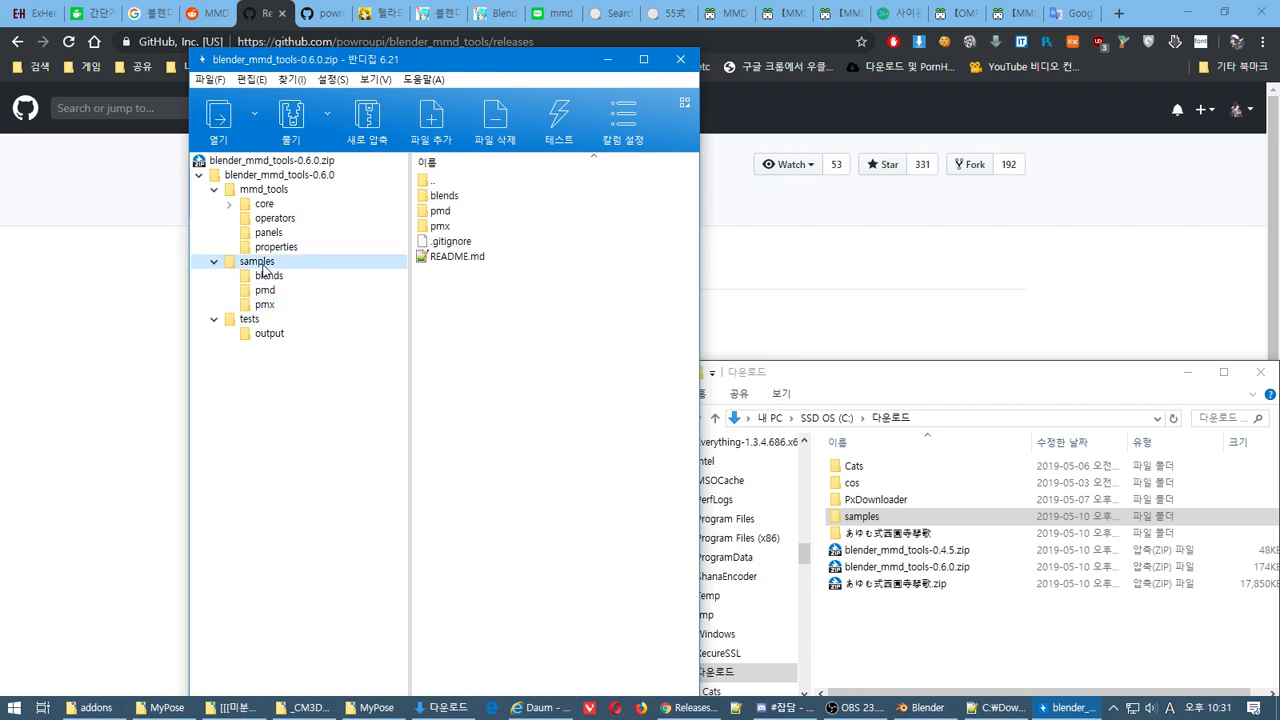
left_click(250, 320)
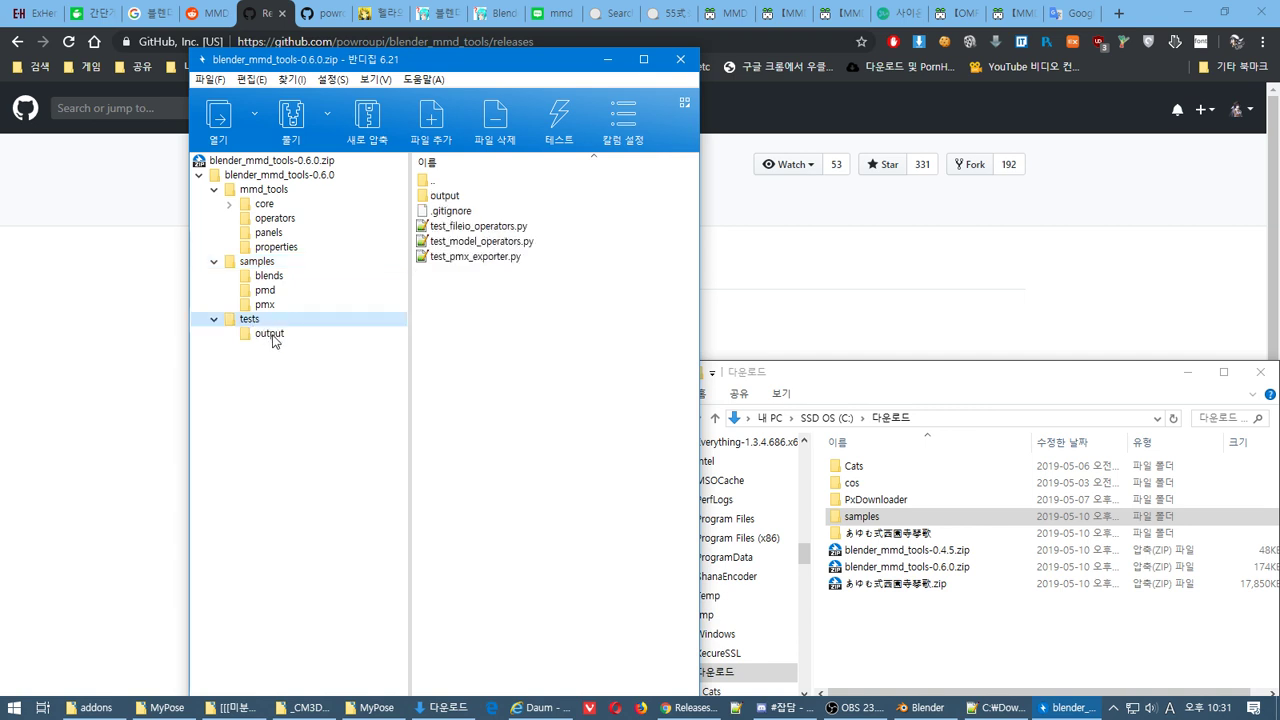
left_click(271, 335)
left_click(276, 189)
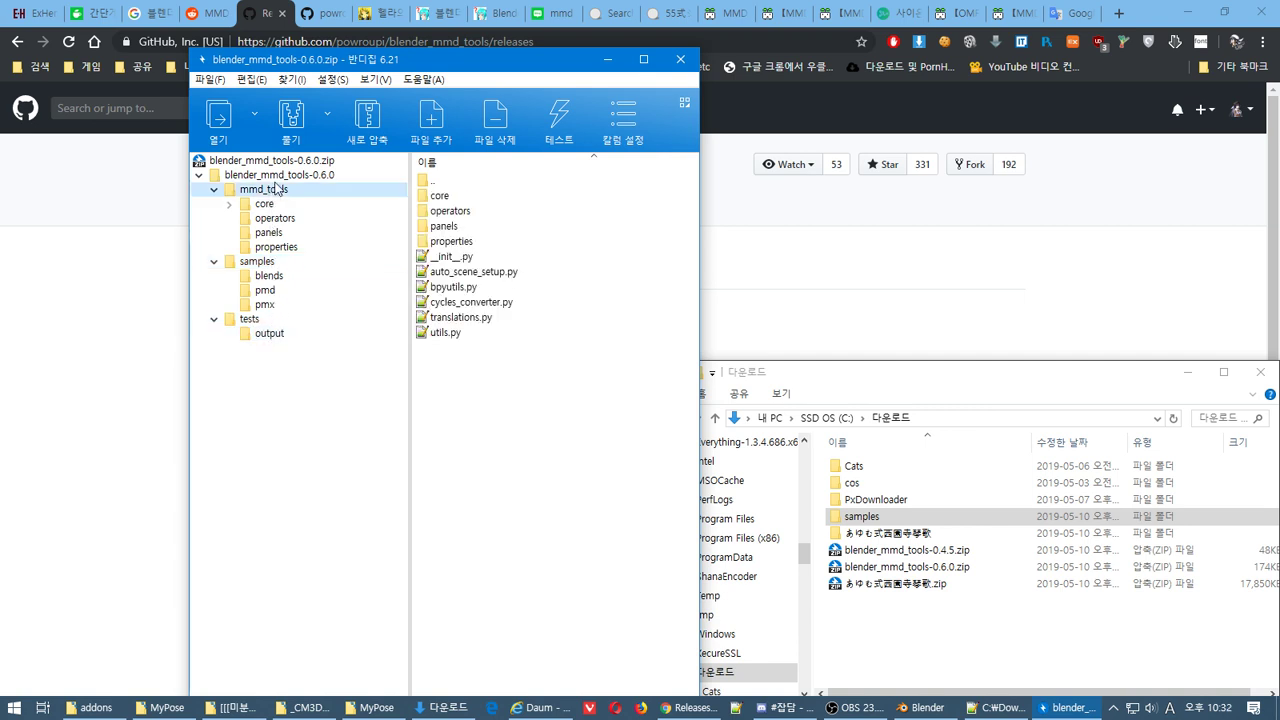
left_click(281, 177)
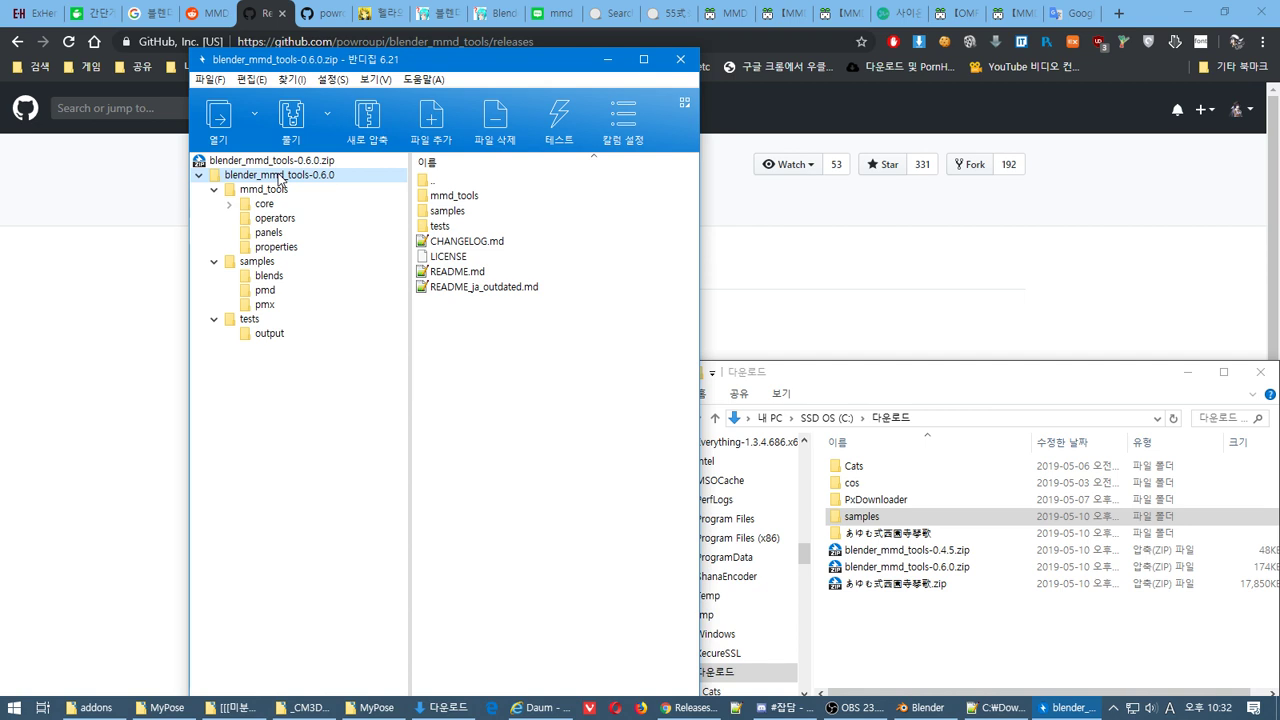
Recheck the samples, tests output and mmd_tools folders, then close the 0.6.0 archive
left_click(245, 263)
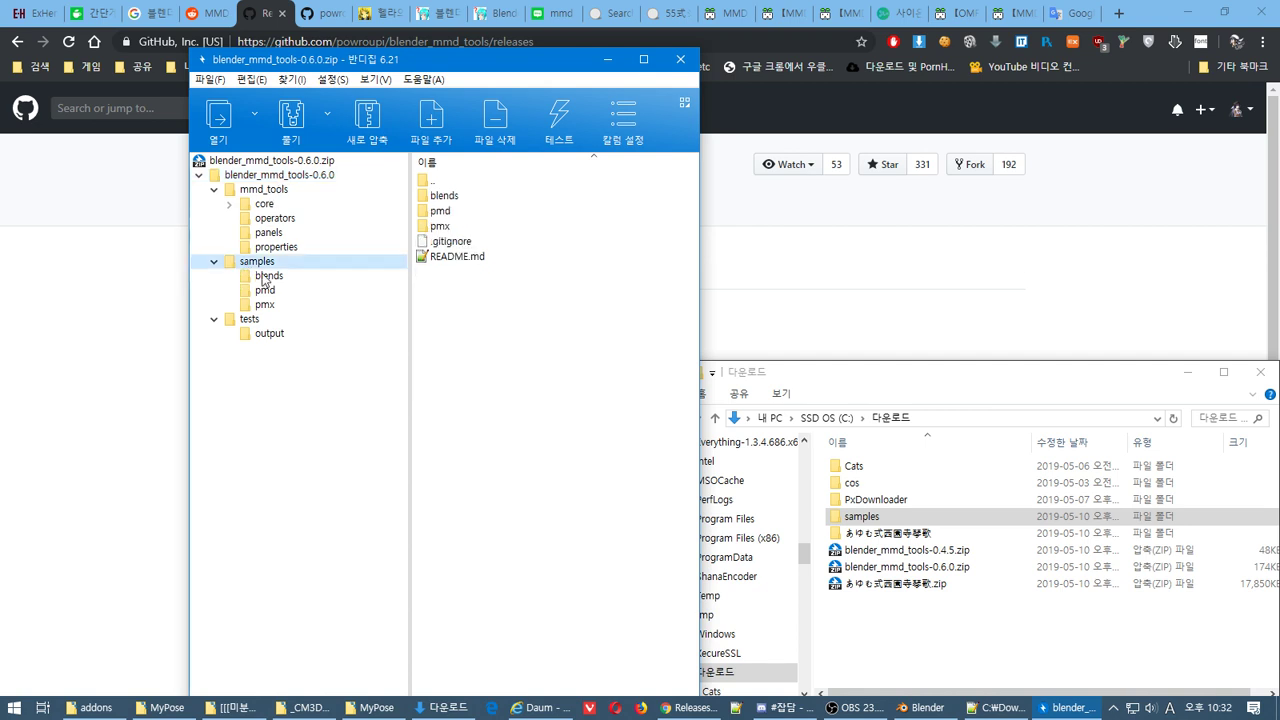
left_click(265, 278)
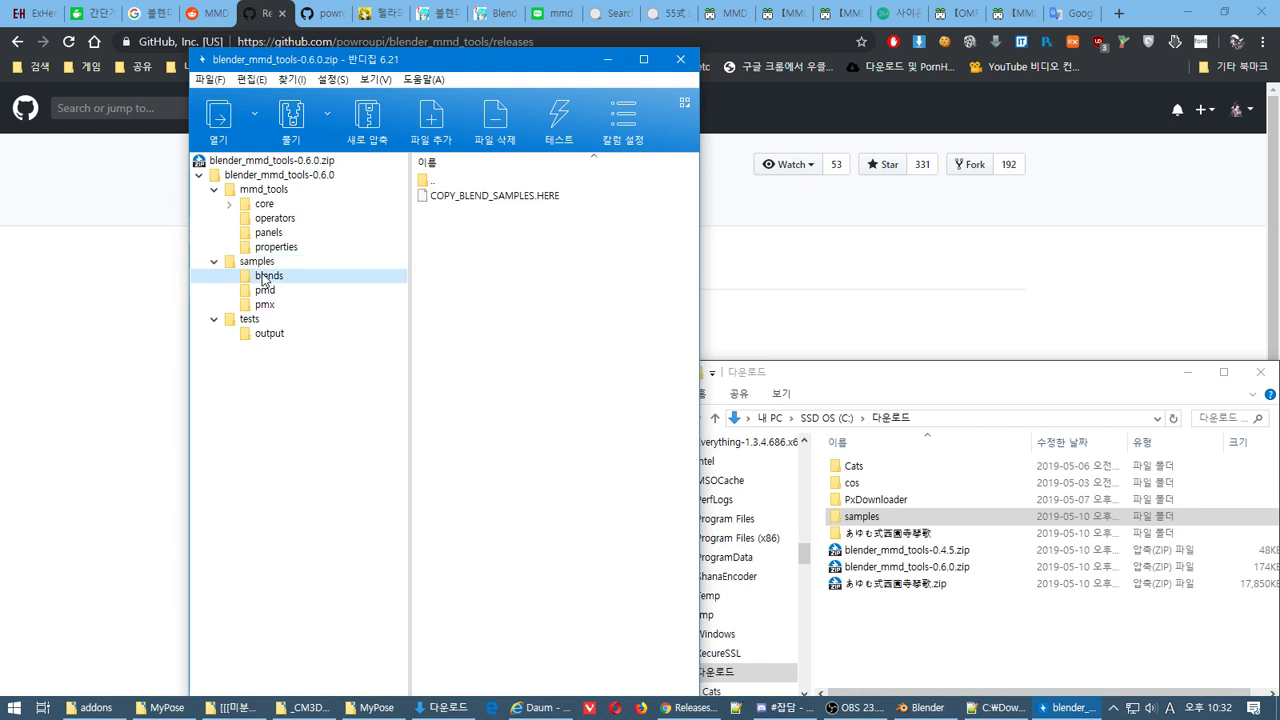
left_click(268, 292)
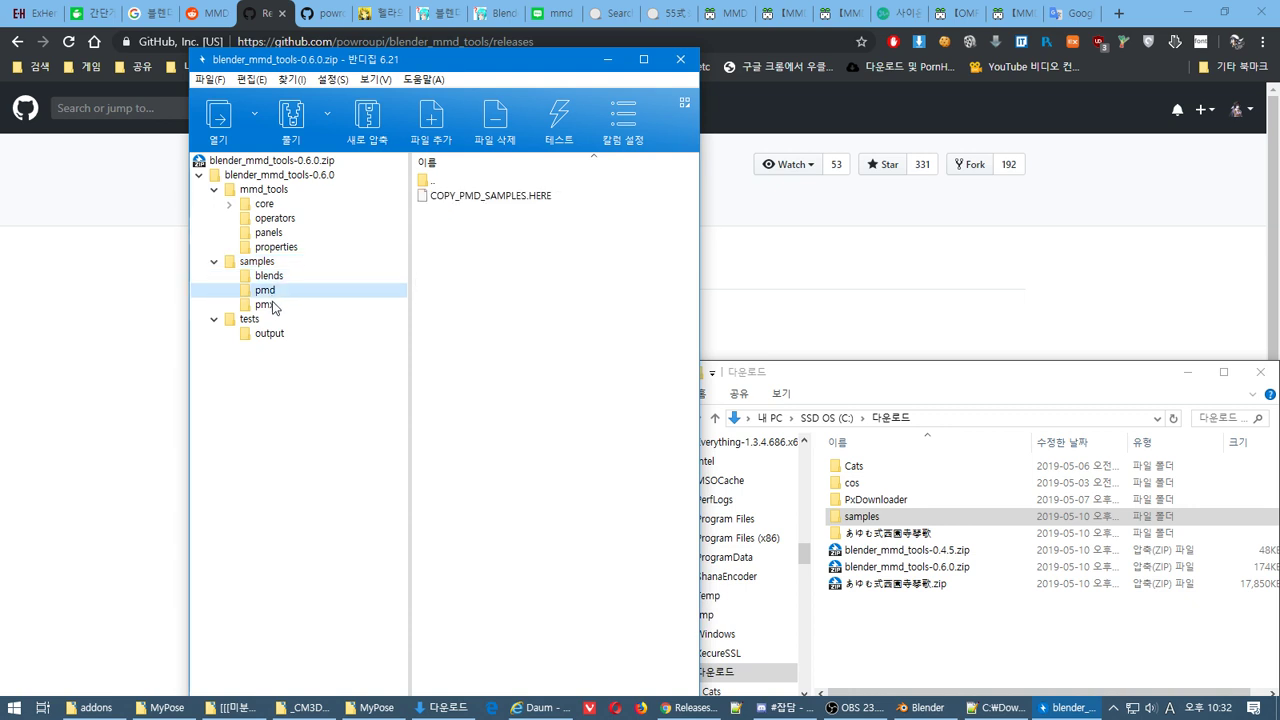
left_click(268, 305)
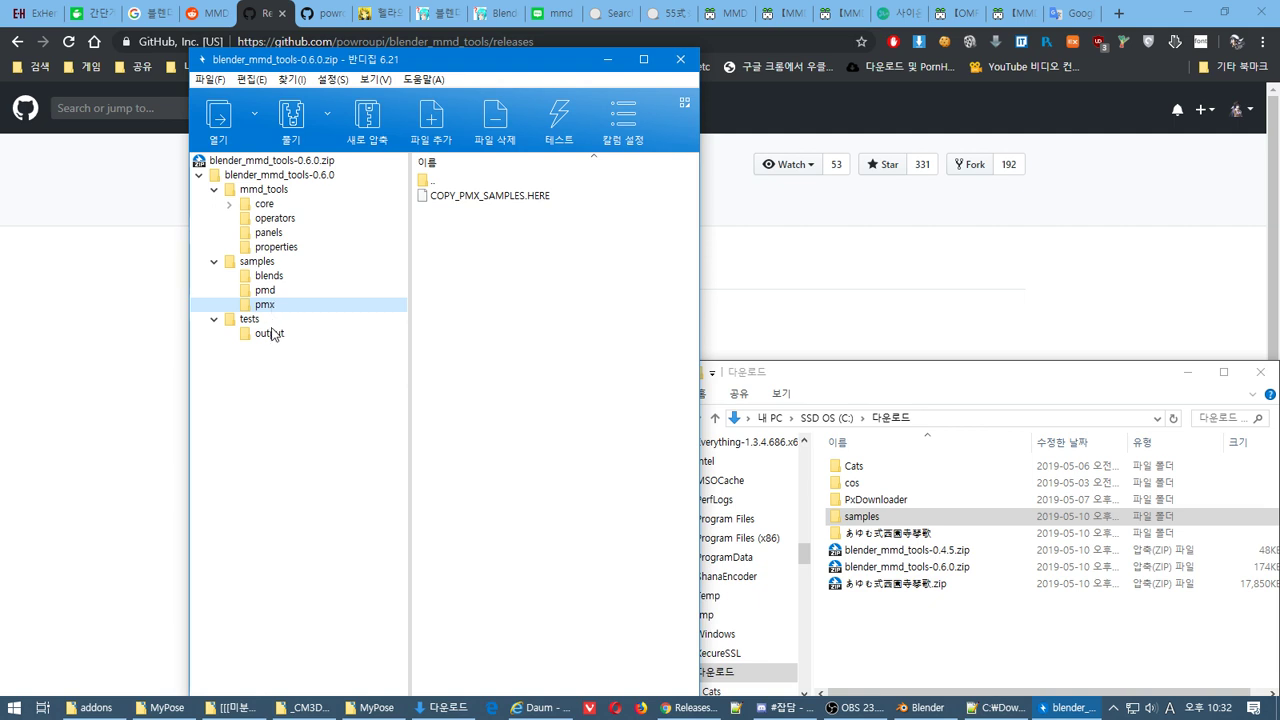
key("Down")
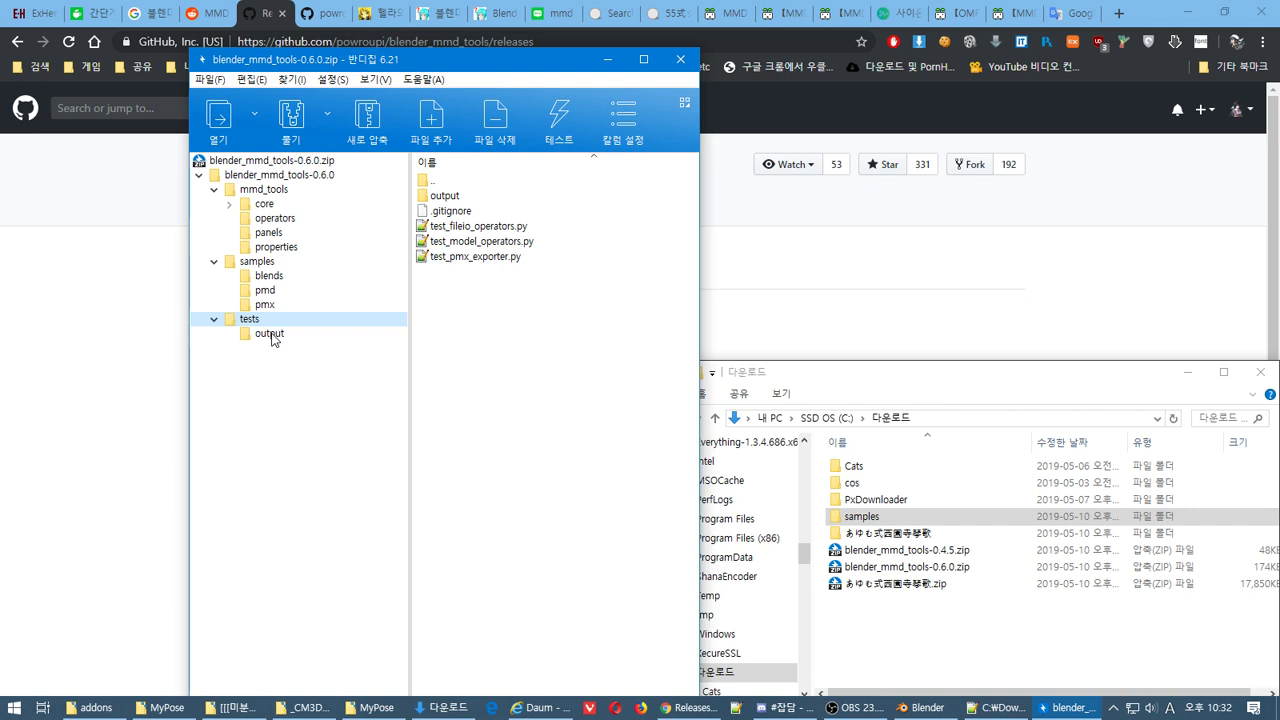
left_click(269, 334)
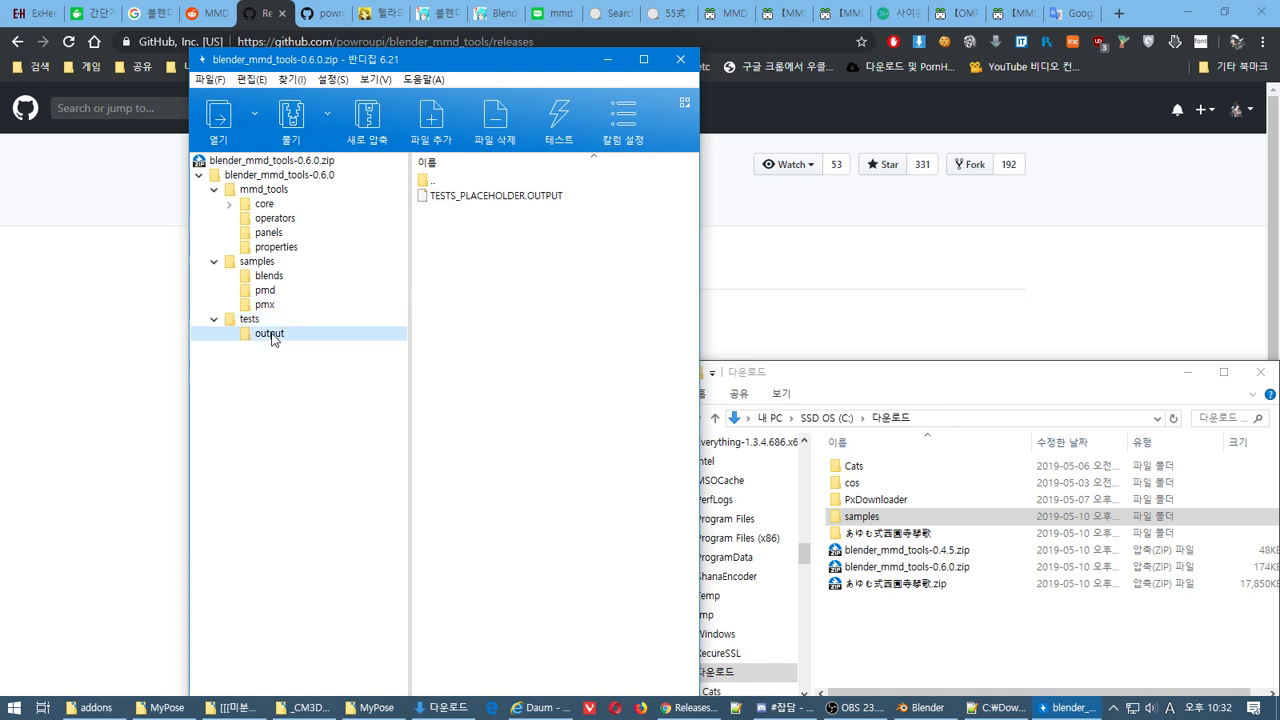
left_click(272, 189)
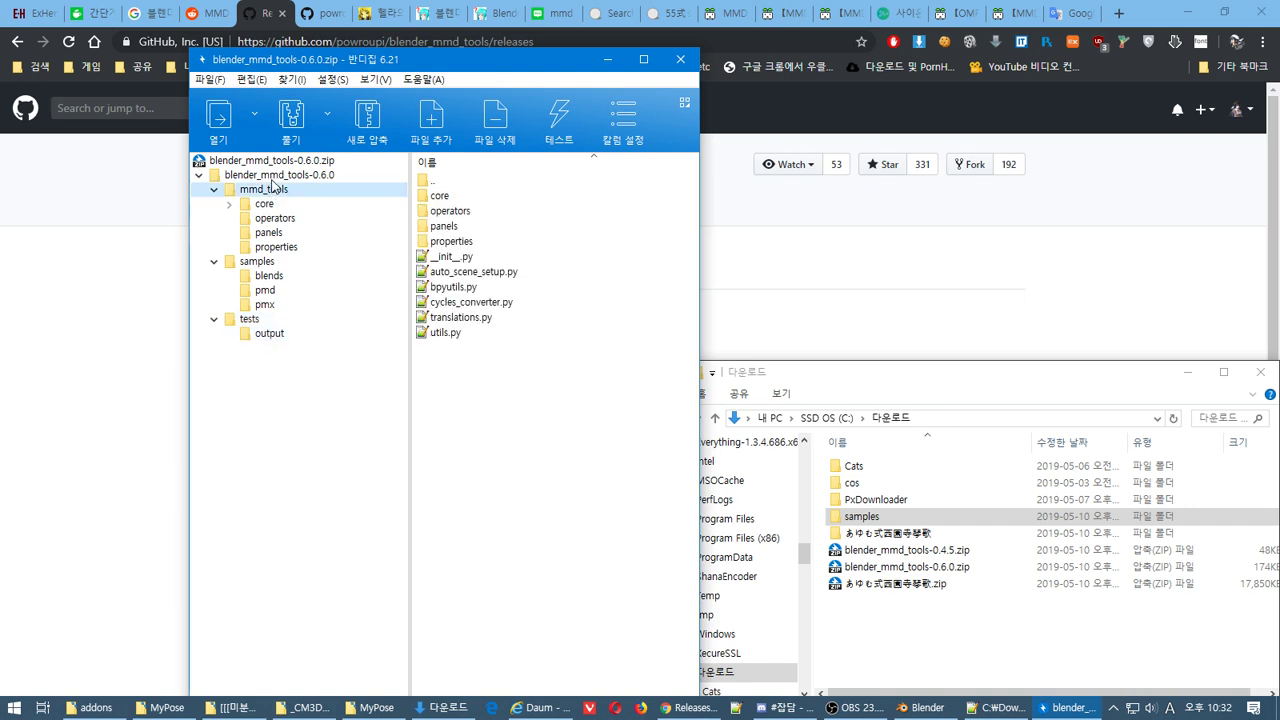
left_click(277, 176)
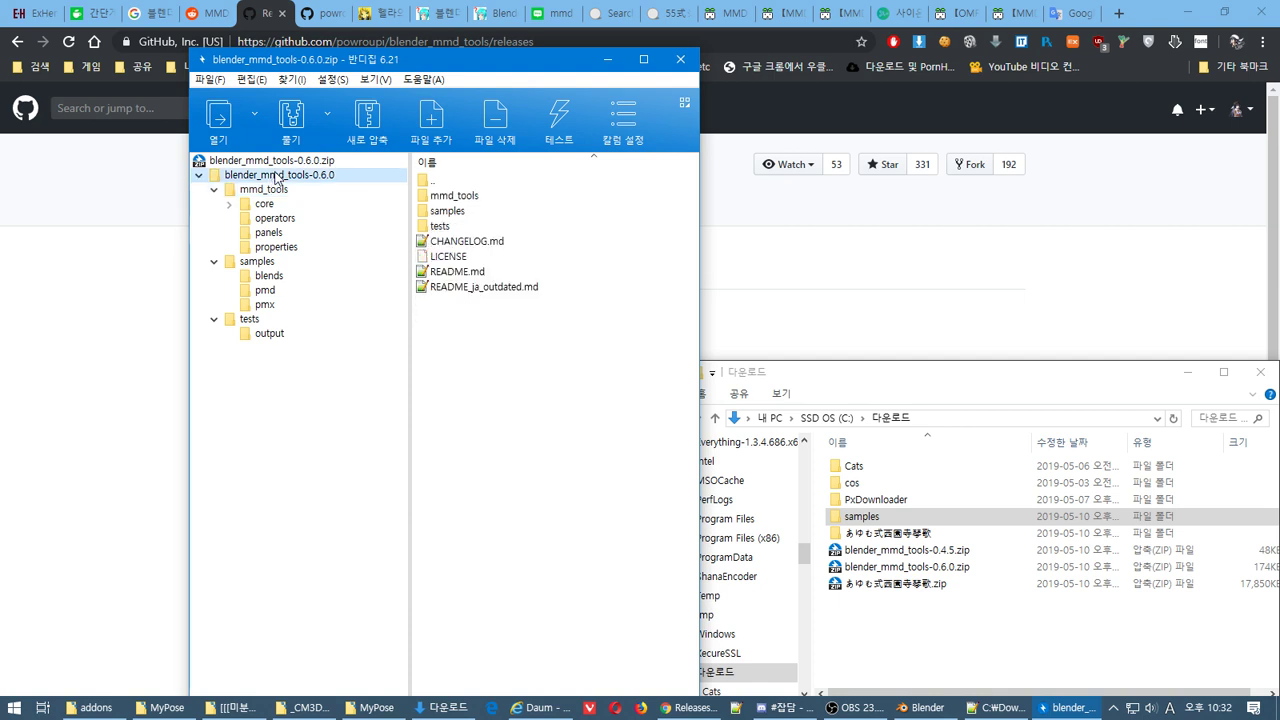
left_click(680, 59)
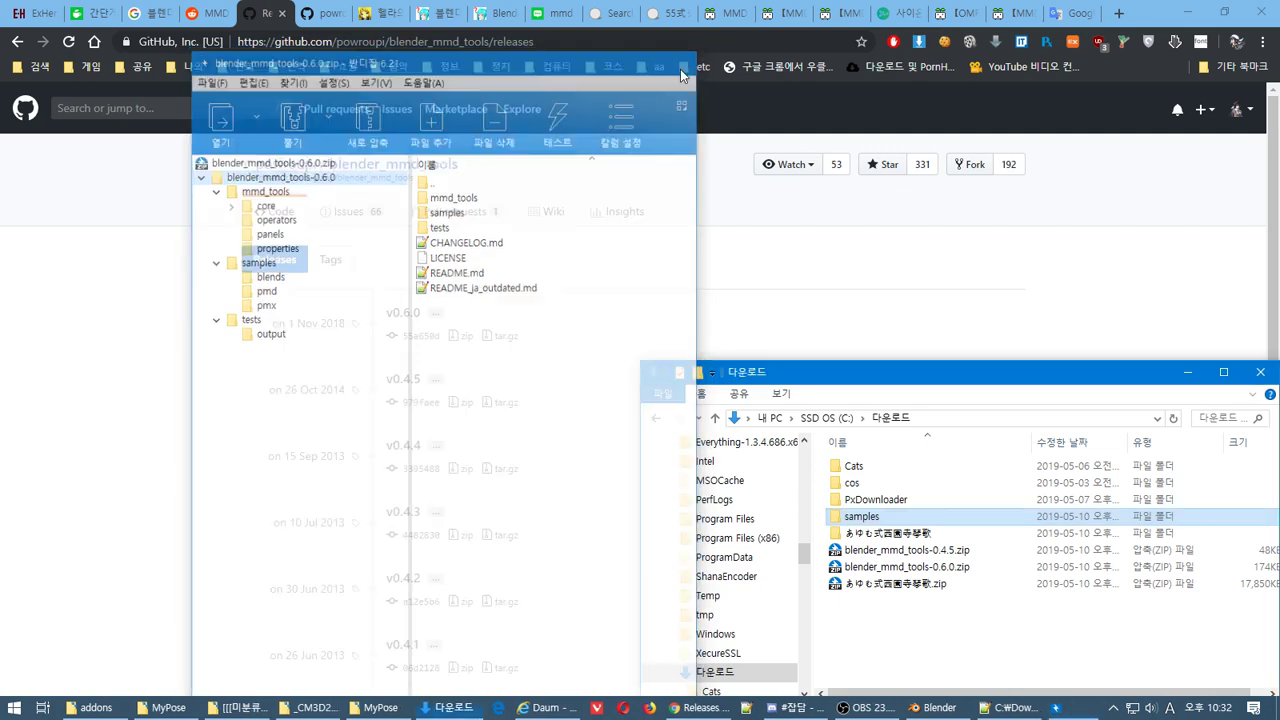
Open blender_mmd_tools-0.4.5.zip, check its mmd_tools .py files, and close Bandizip
double_click(881, 550)
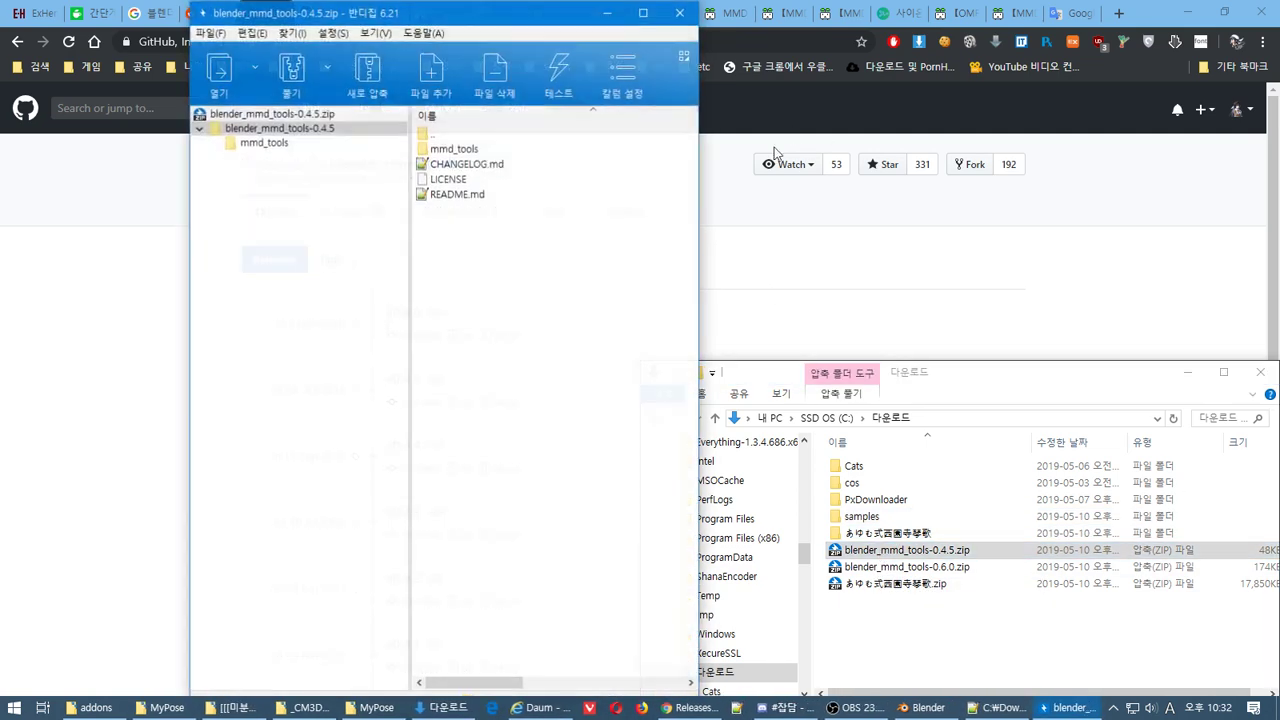
left_click(266, 145)
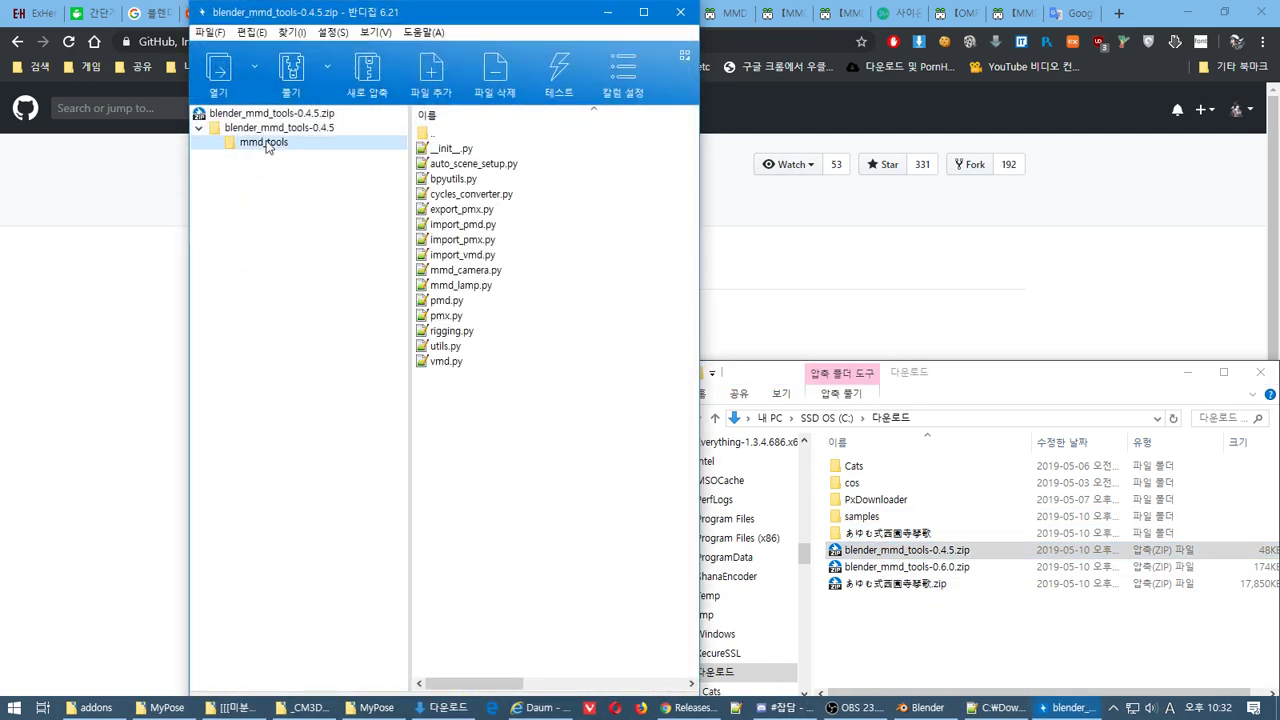
left_click(272, 128)
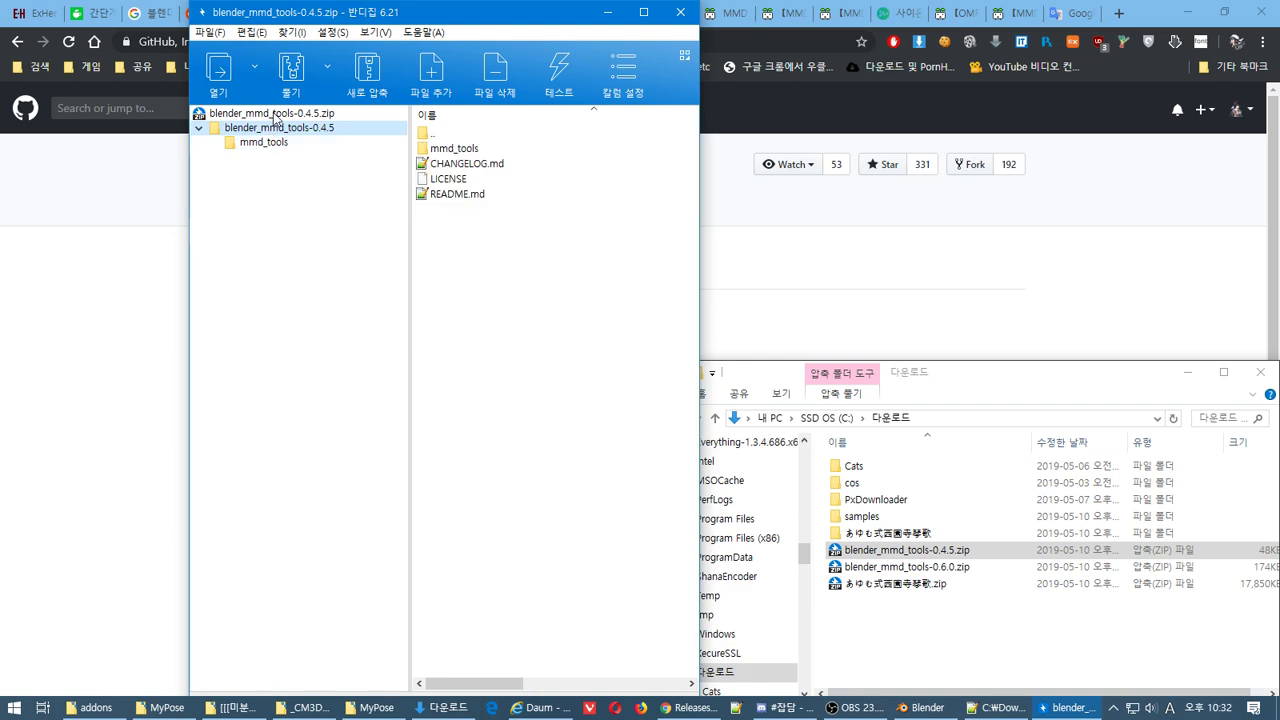
left_click(274, 114)
left_click(680, 12)
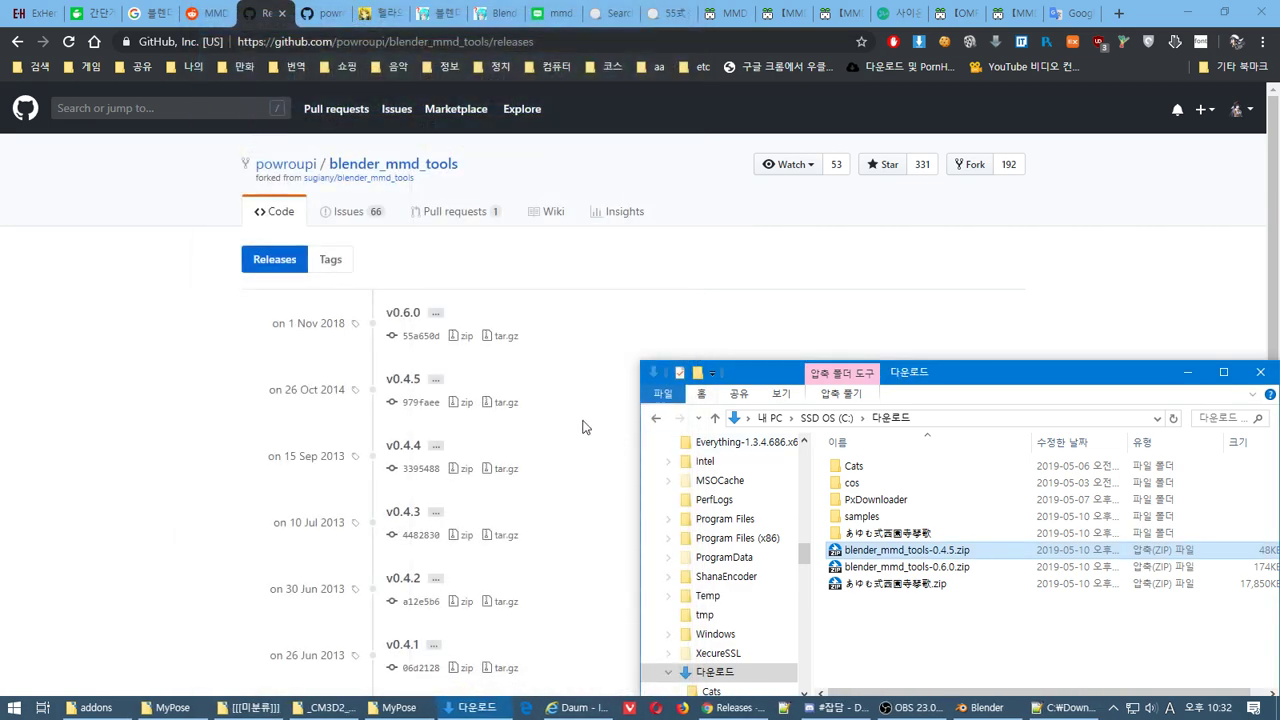
Go back through the tabs and history to the DeviantArt MMD to Blender tutorial
left_click(203, 13)
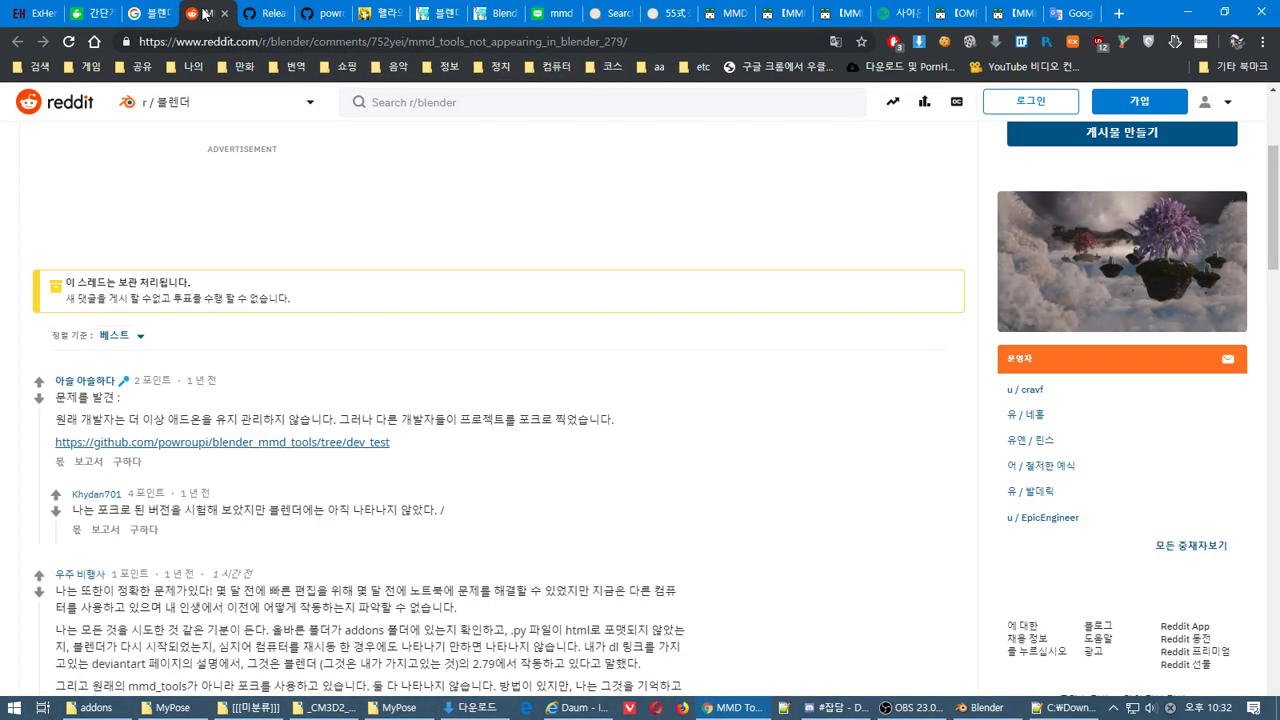
left_click(150, 13)
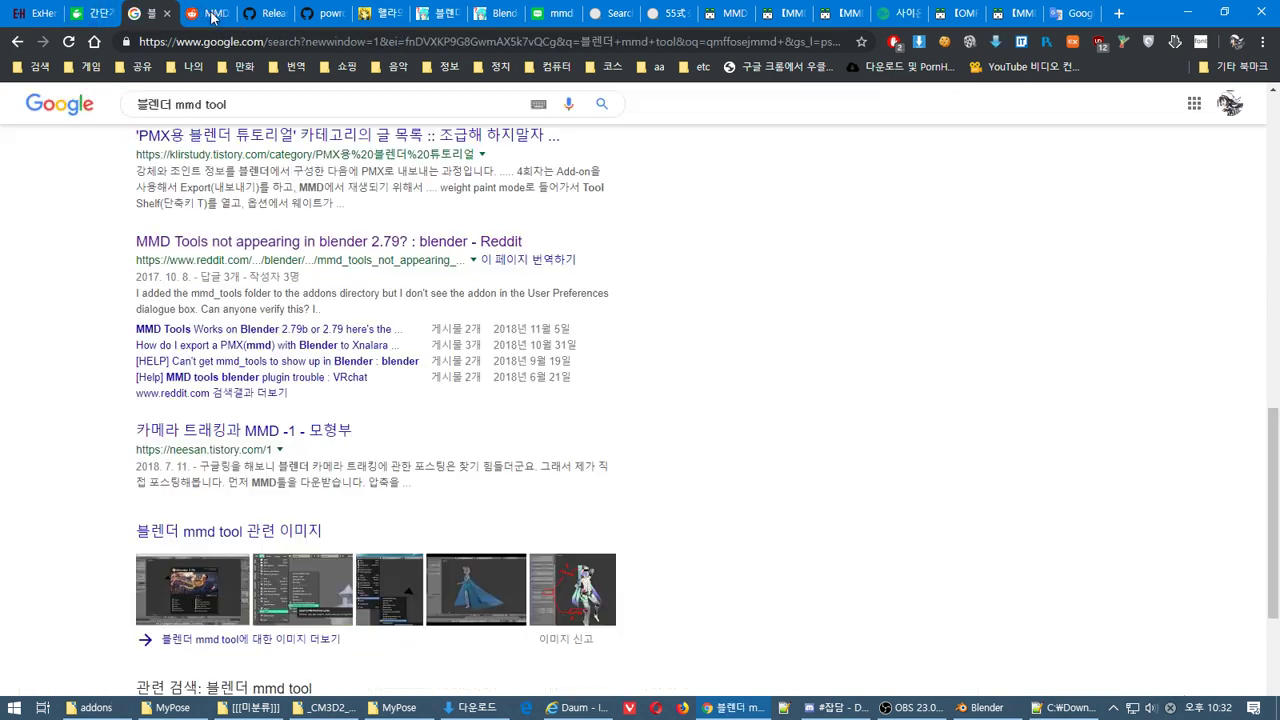
left_click(222, 15)
left_click(17, 41)
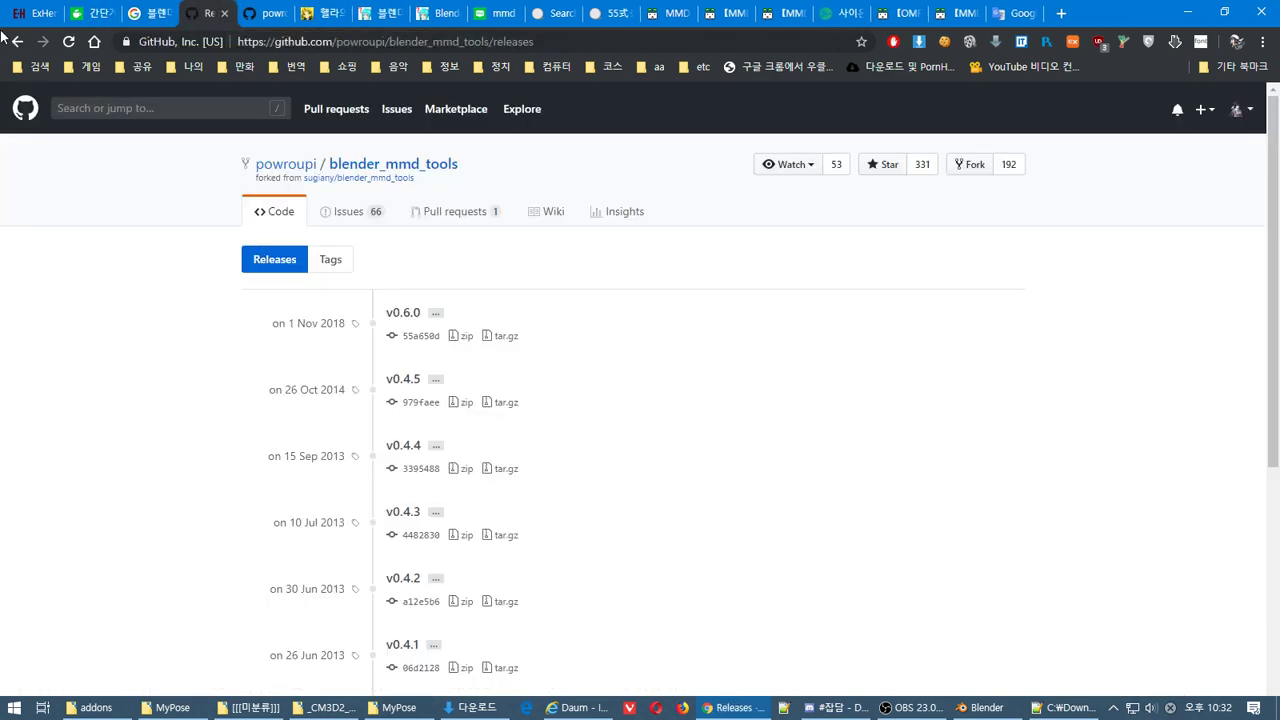
left_click(24, 41)
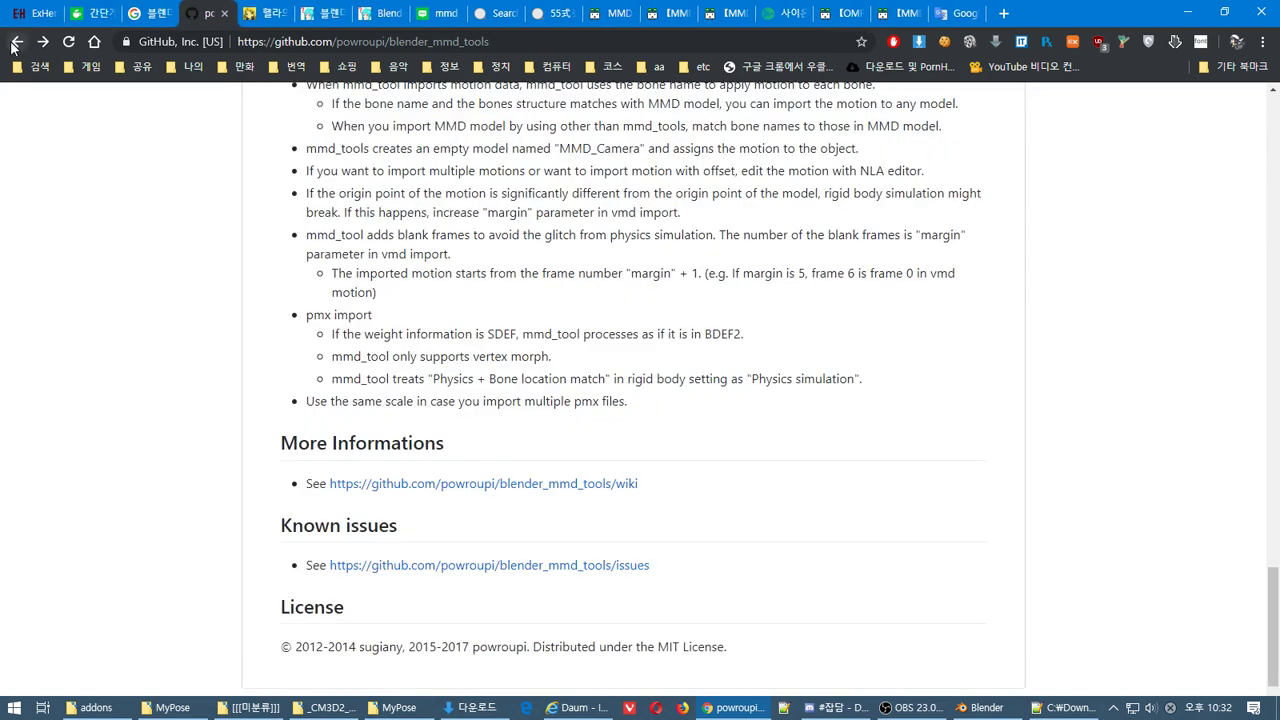
left_click(16, 43)
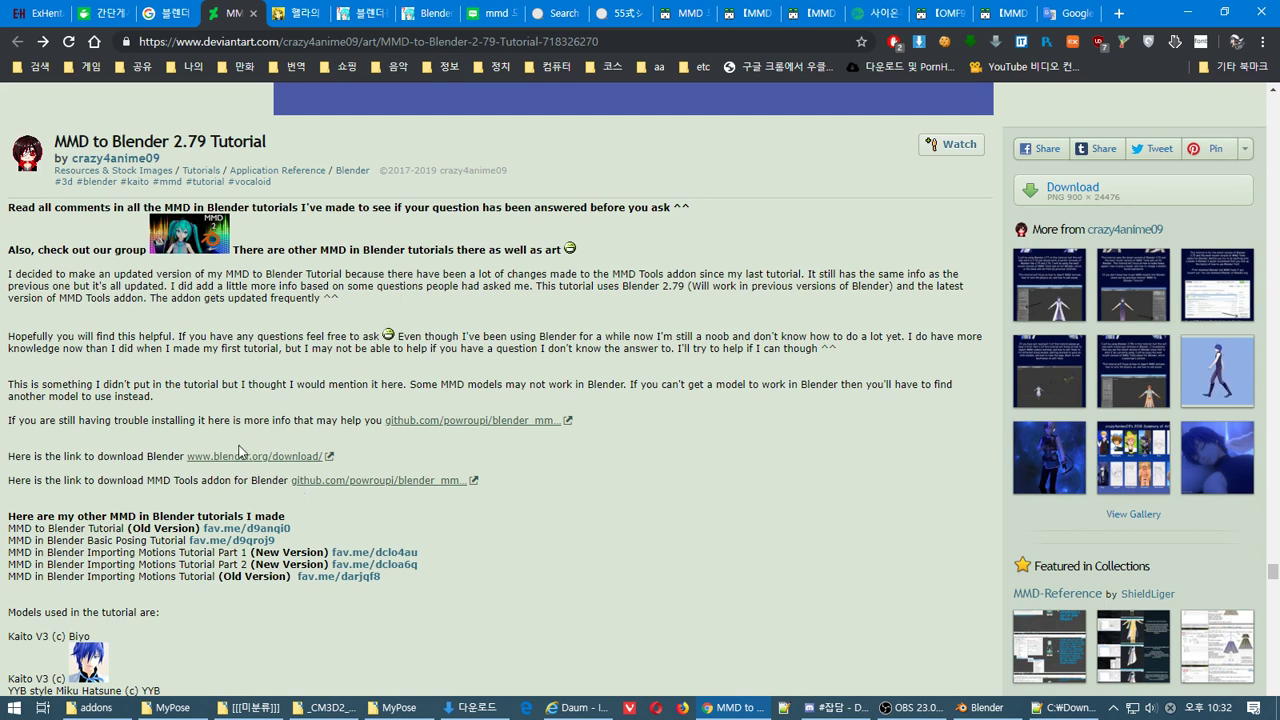
Open the Blender download and MMD Tools links in new tabs, continuing past each exit page
middle_click(430, 421)
middle_click(230, 457)
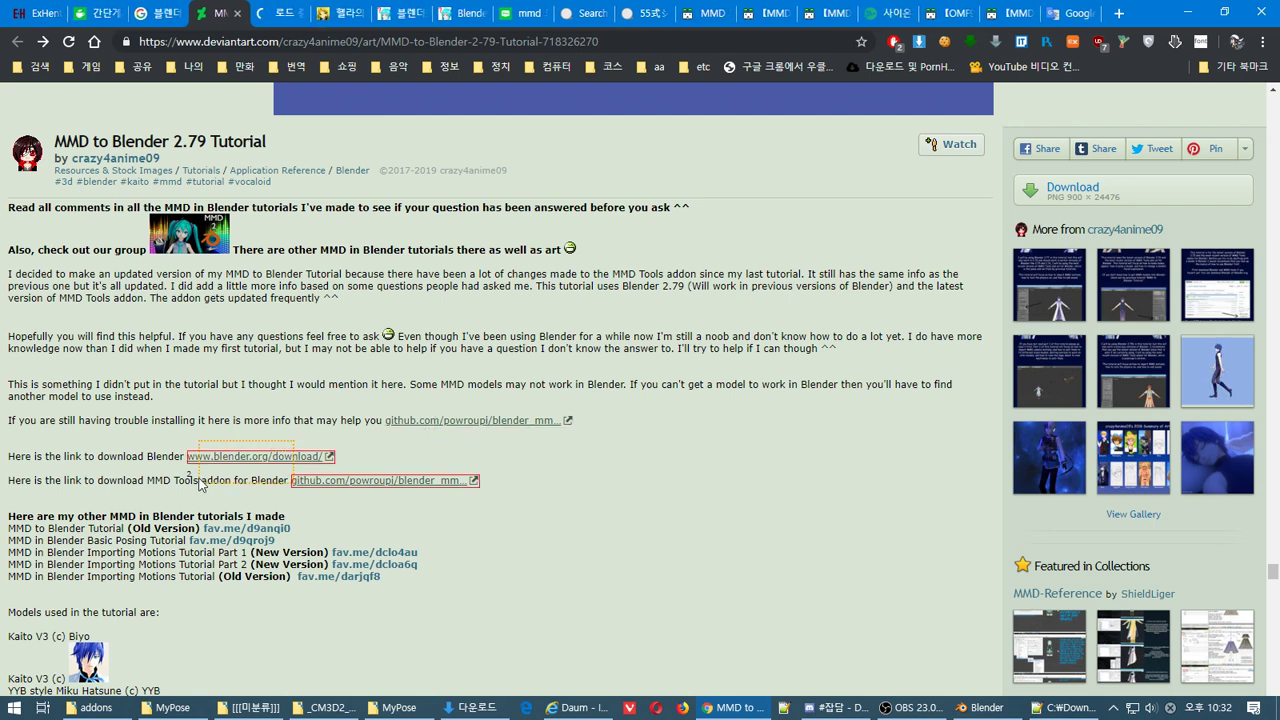
left_click(230, 457)
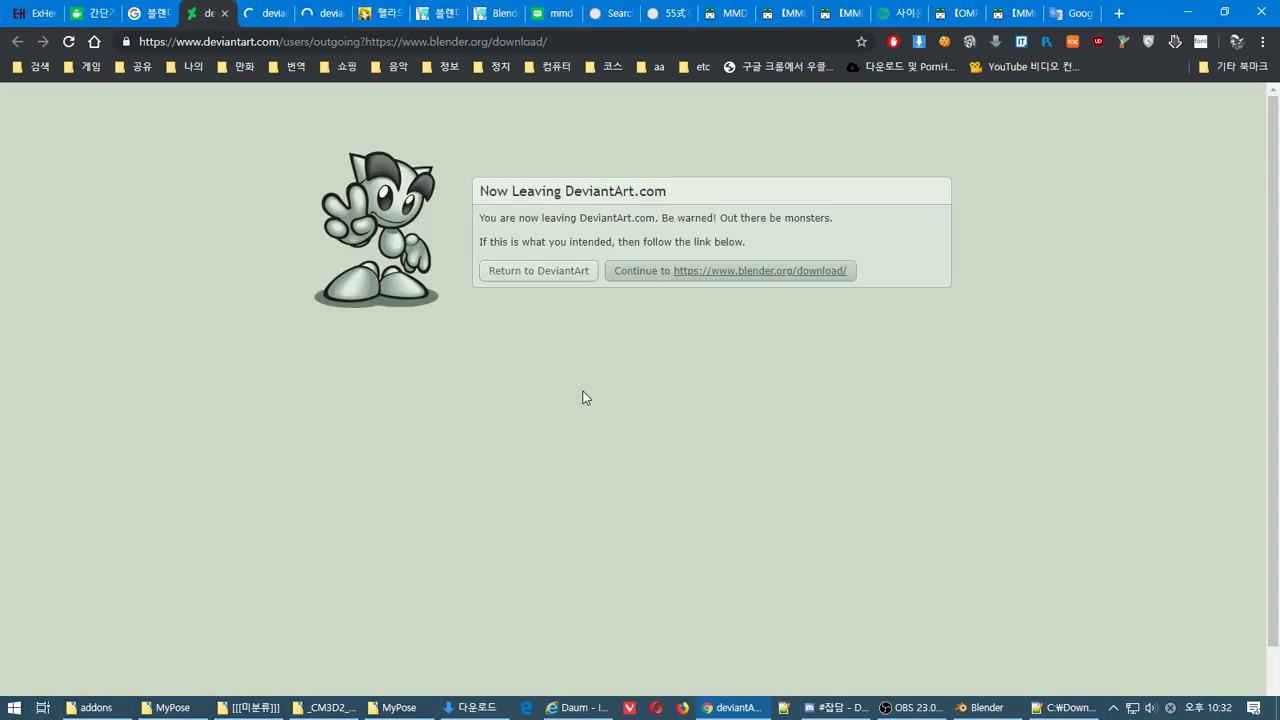
left_click(720, 272)
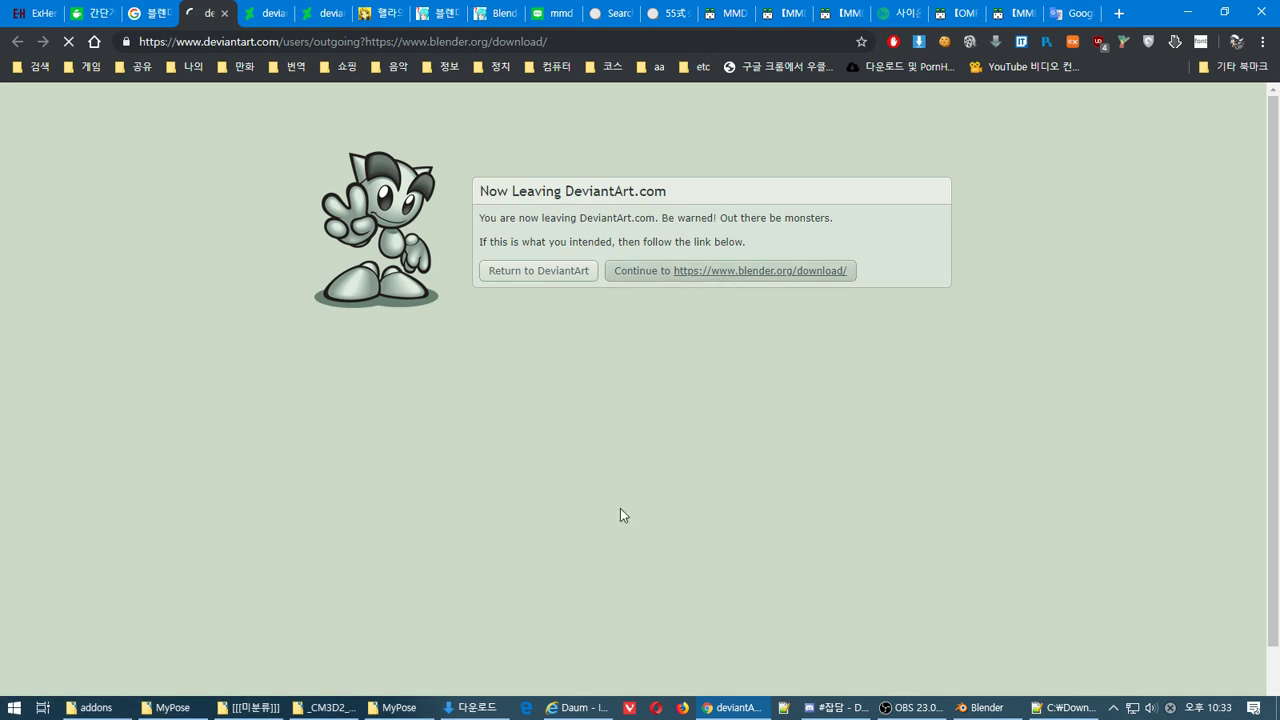
key("ctrl+Tab")
left_click(723, 275)
key("ctrl+Tab")
left_click(724, 274)
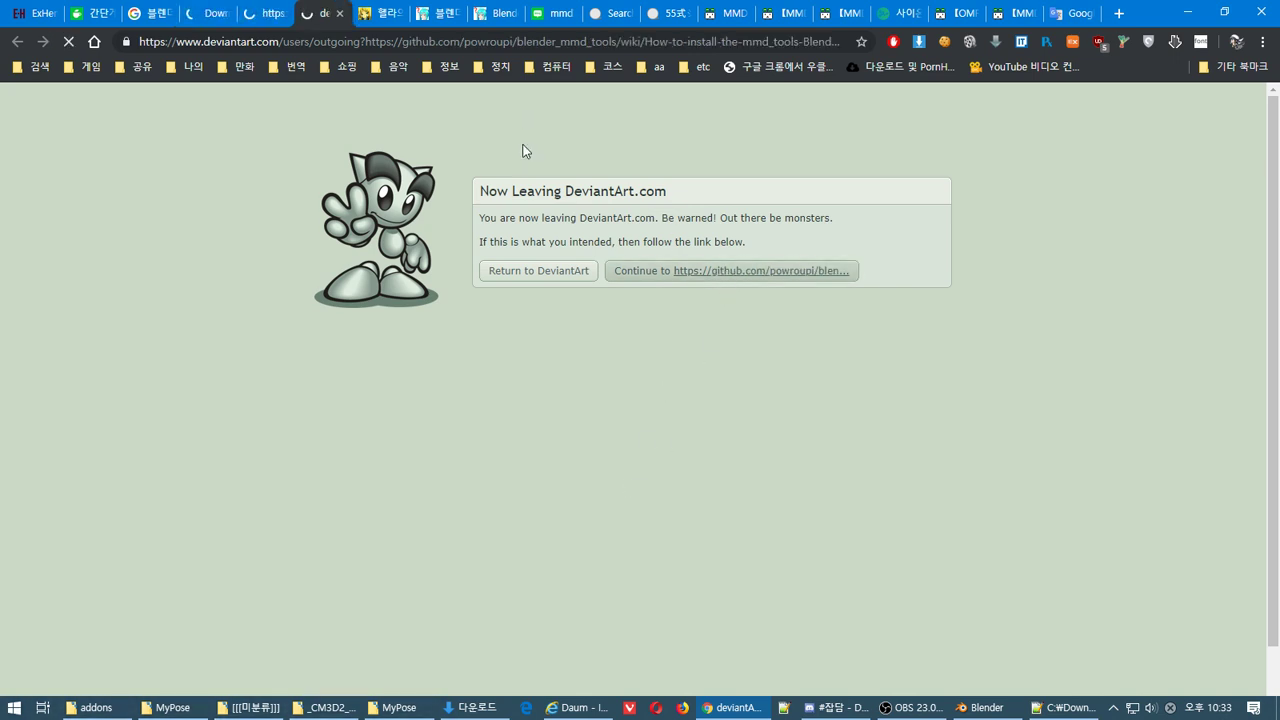
Skim the blogspot MMD-Blender article and close its tab
key("ctrl+Tab")
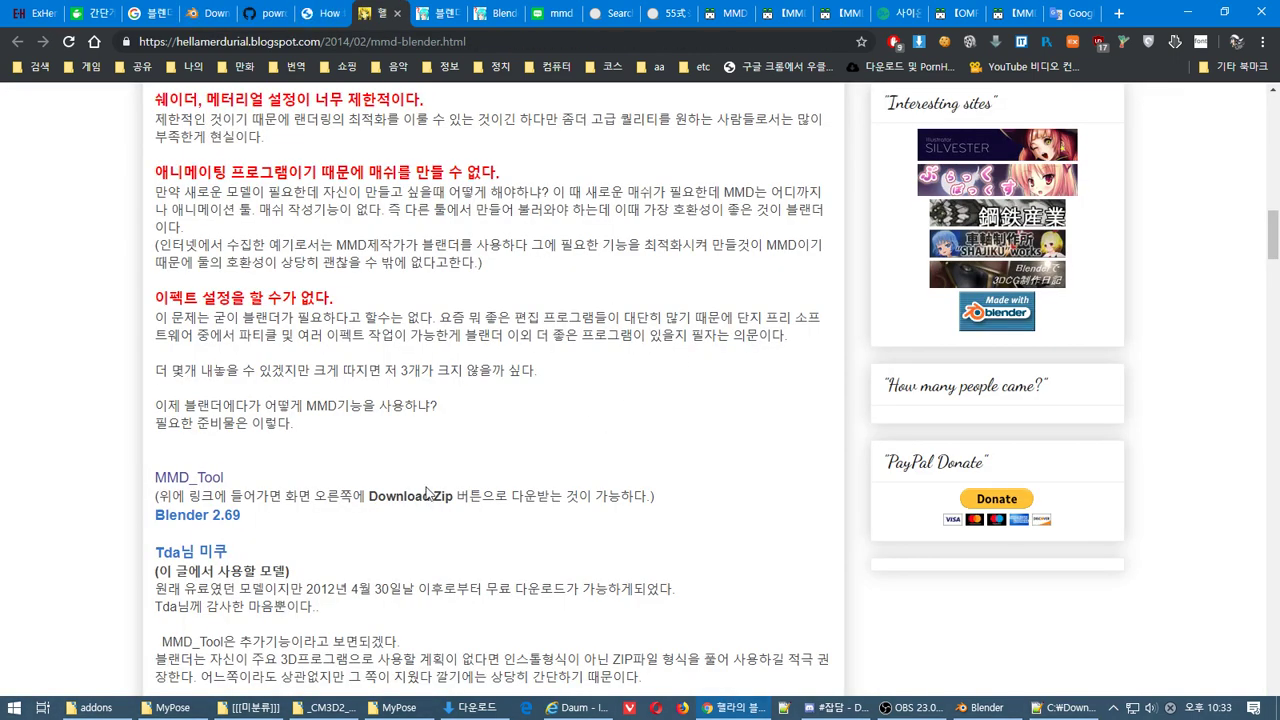
left_click_drag(1275, 230, 1275, 333)
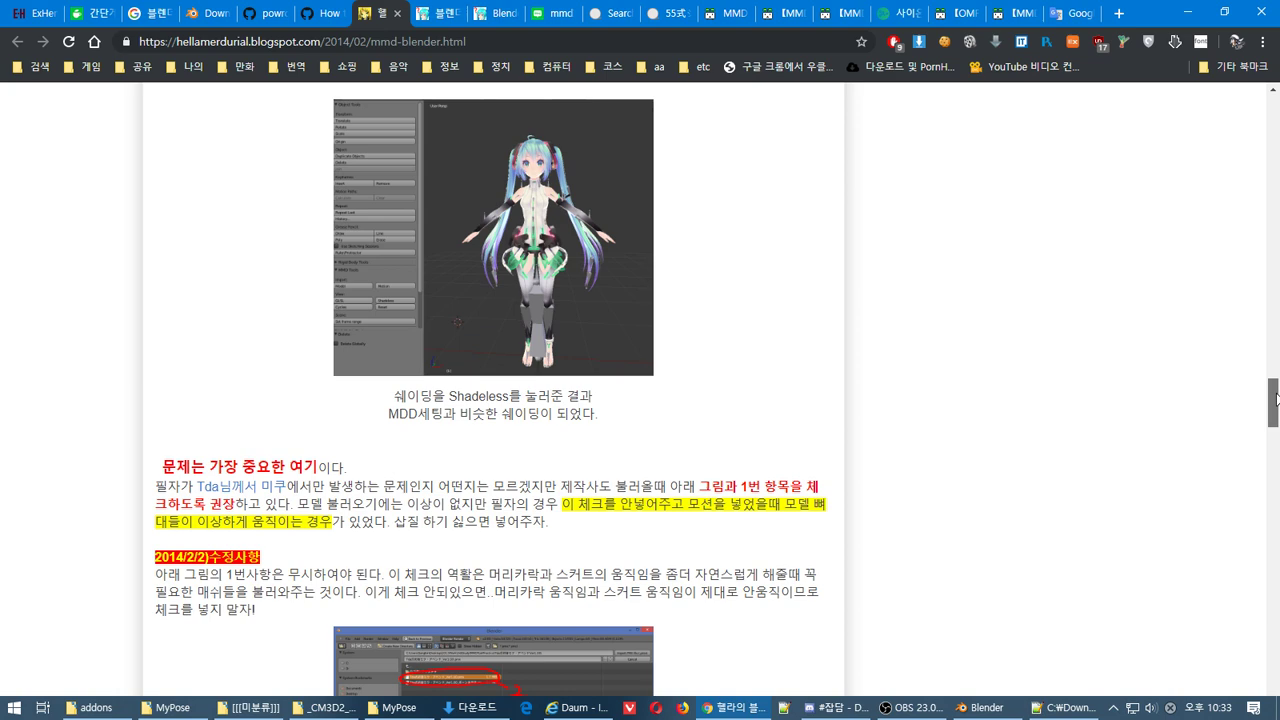
left_click_drag(1276, 399, 1270, 487)
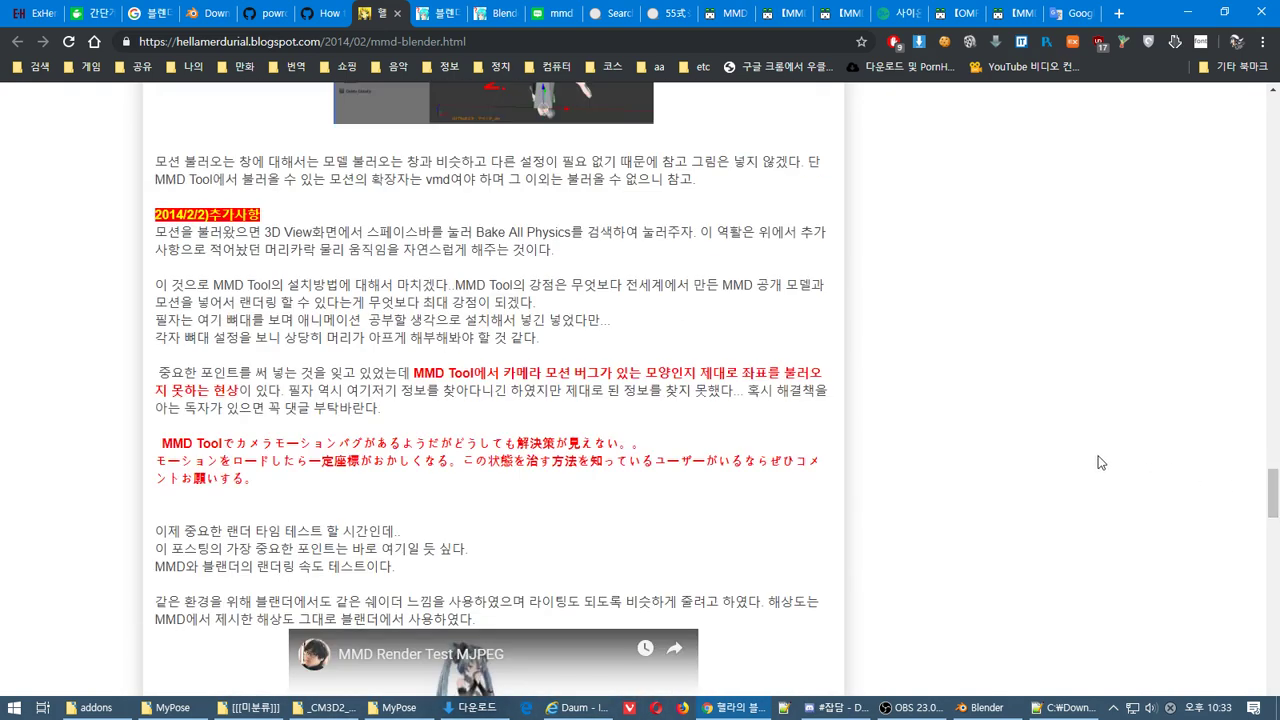
key("ctrl+w")
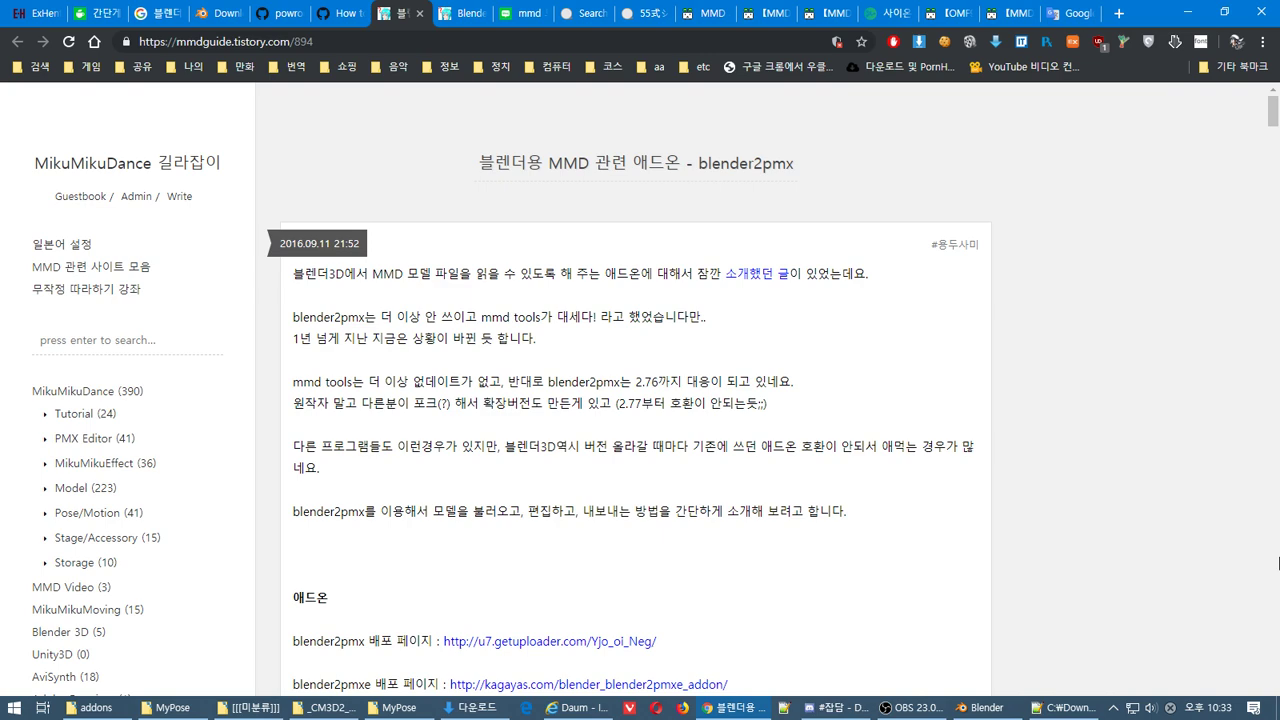
Search Google for 'blender2pmx' from the article, then return to the mmdguide article
double_click(606, 382)
right_click(604, 383)
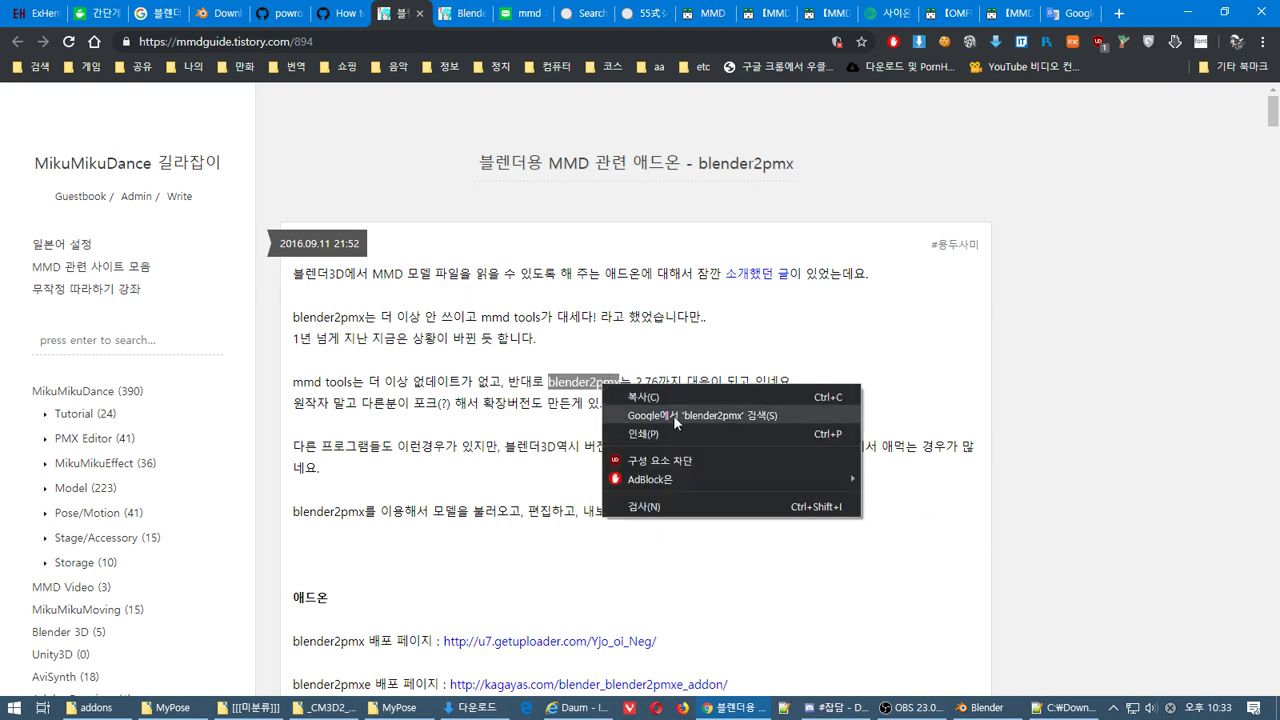
left_click(677, 415)
left_click(366, 12)
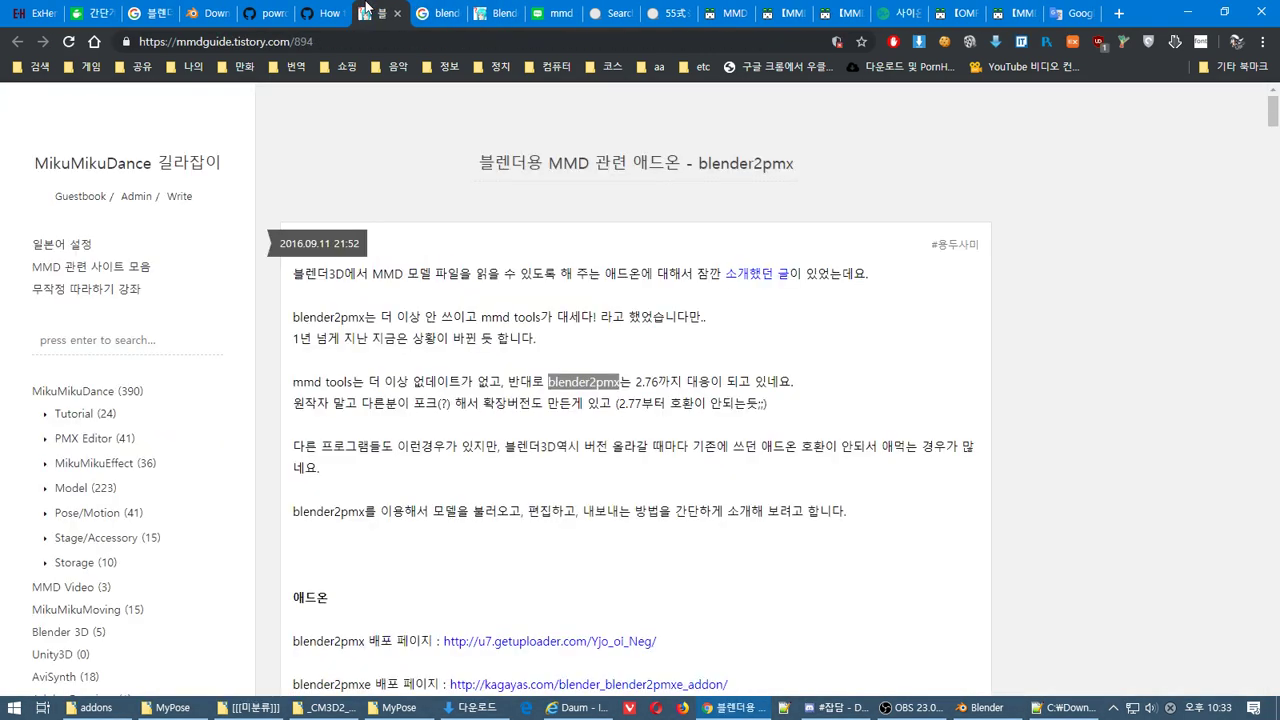
Open both add-on links in new tabs and check the kagayas.com and getuploader pages
left_click(1276, 318)
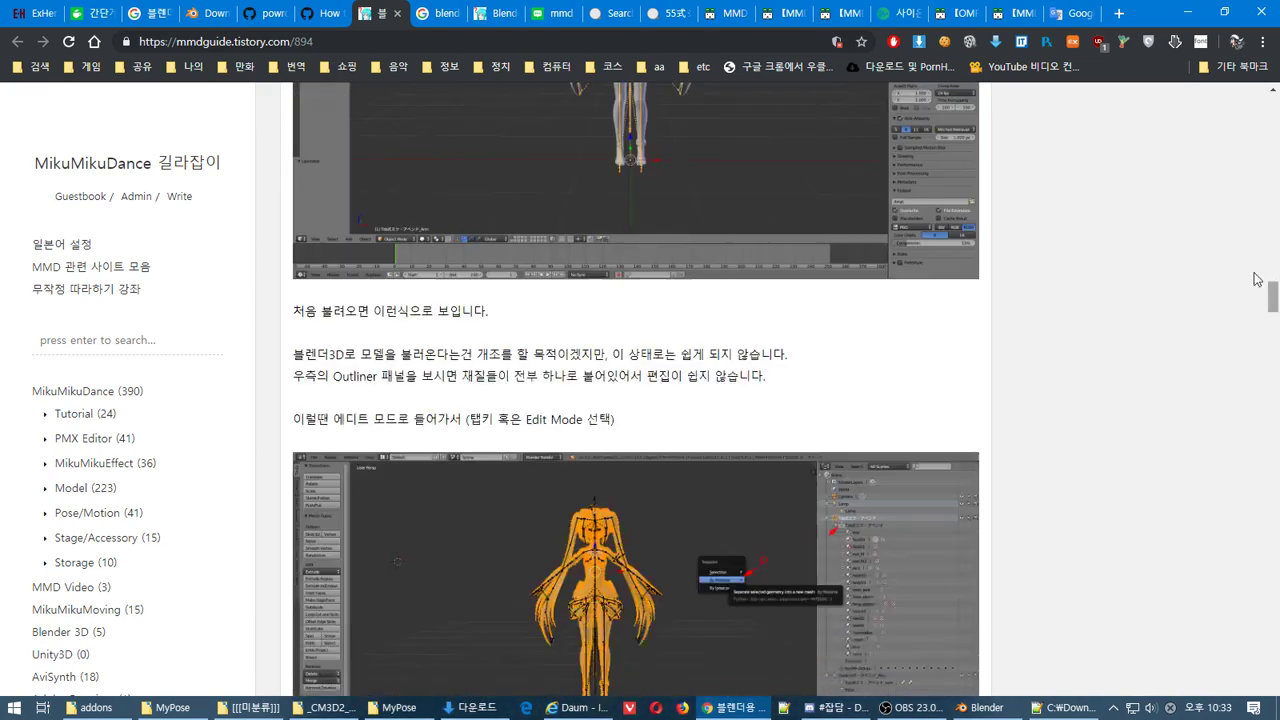
left_click_drag(1276, 318, 1277, 160)
scroll(1273, 160, "up", 7)
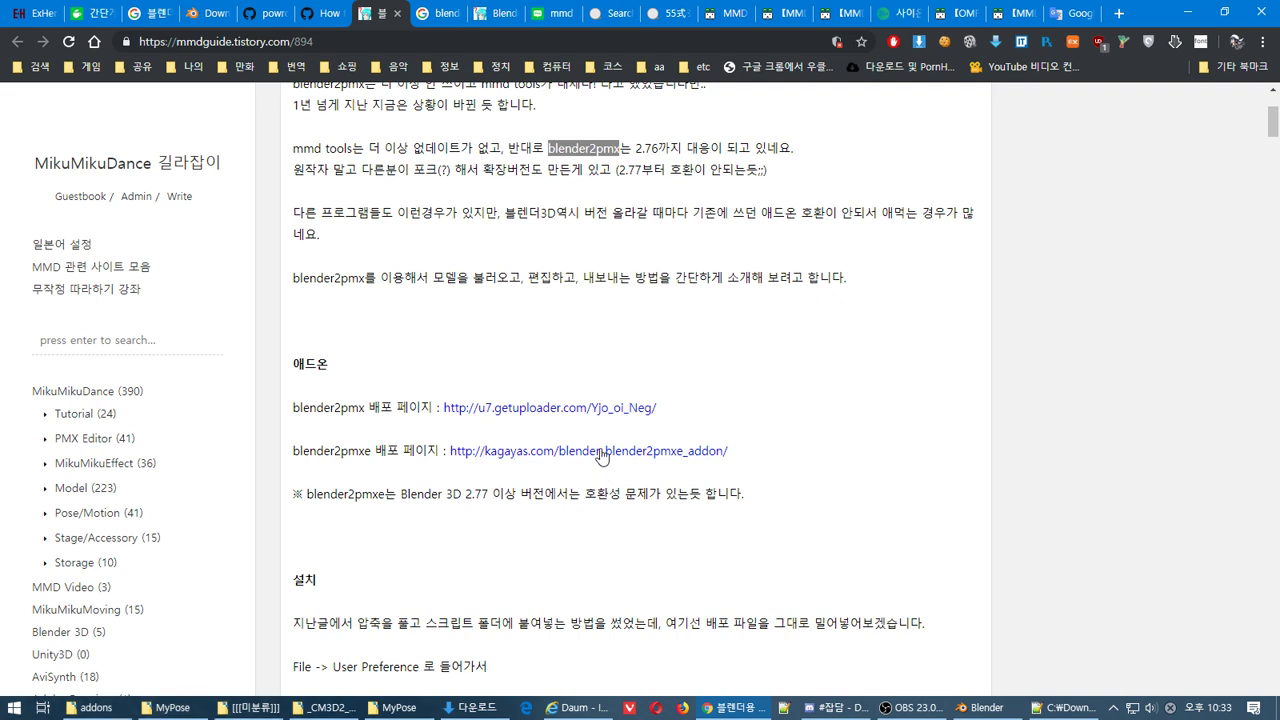
left_click_drag(703, 331, 584, 466)
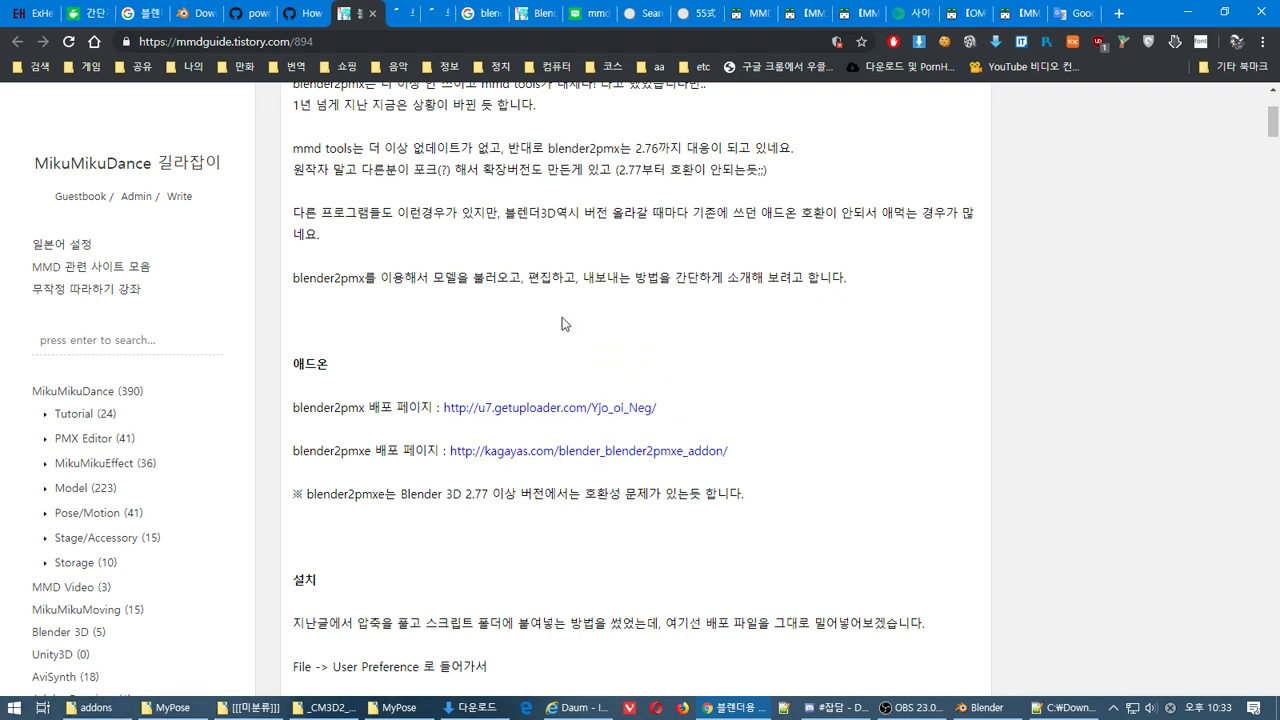
left_click(392, 13)
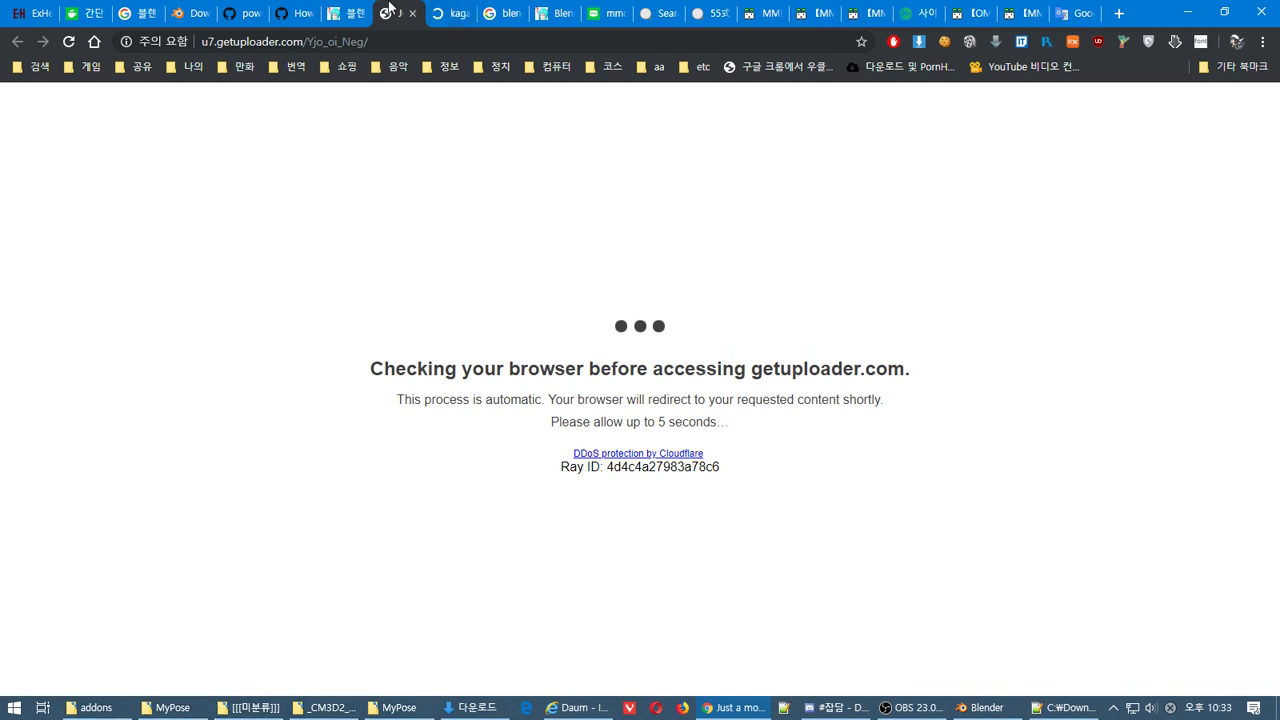
left_click(442, 15)
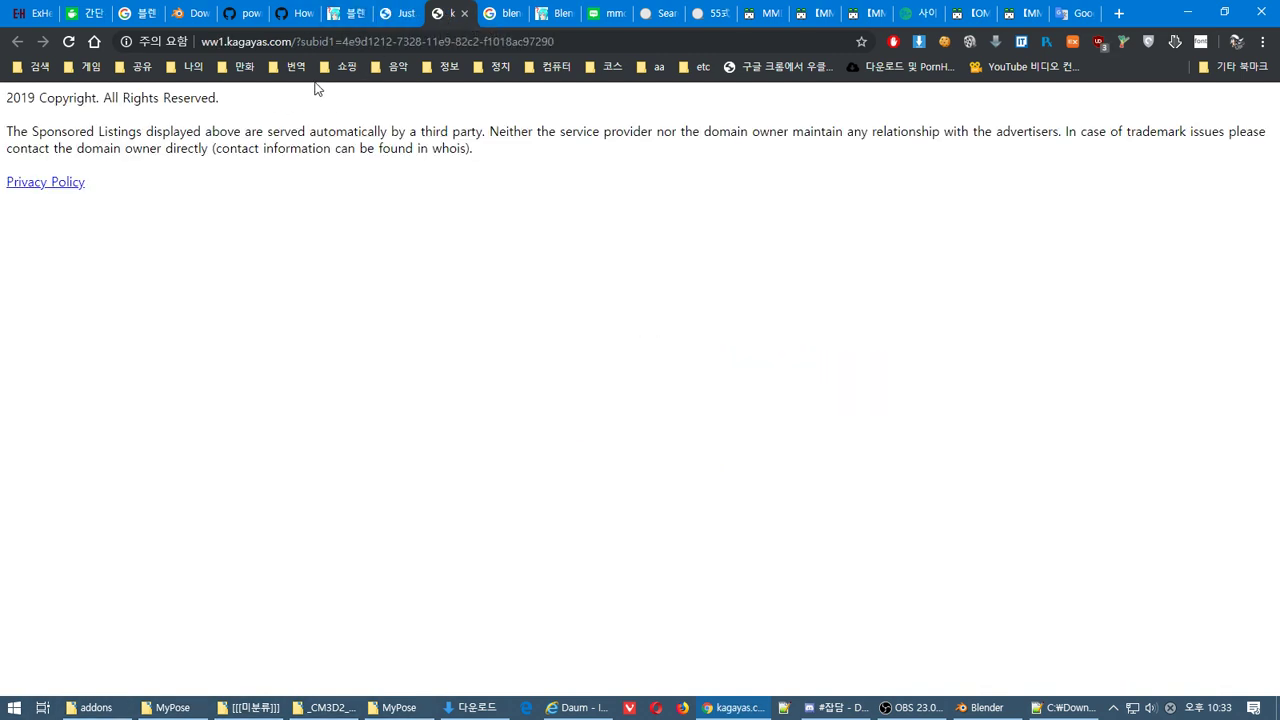
left_click(410, 16)
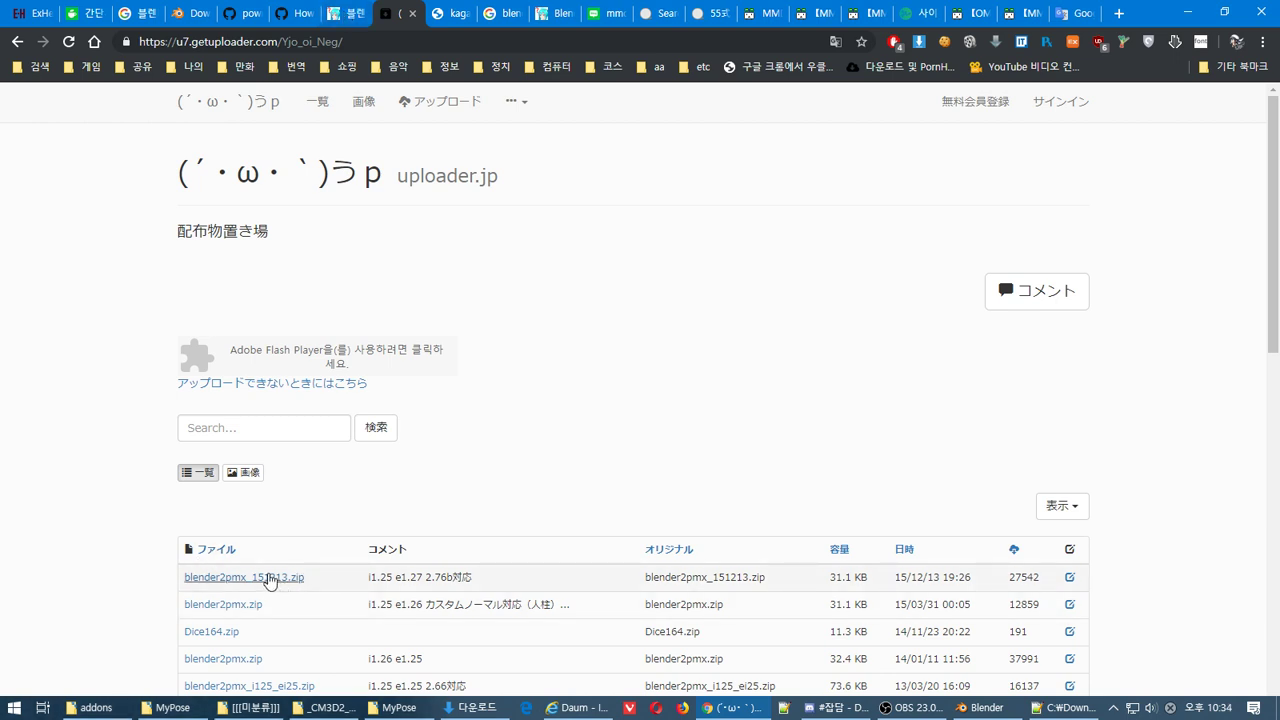
Download blender2pmx_151213.zip from getuploader via ダウンロード and Download Now, then return to the tutorial
left_click(265, 576)
scroll(749, 503, "down", 2)
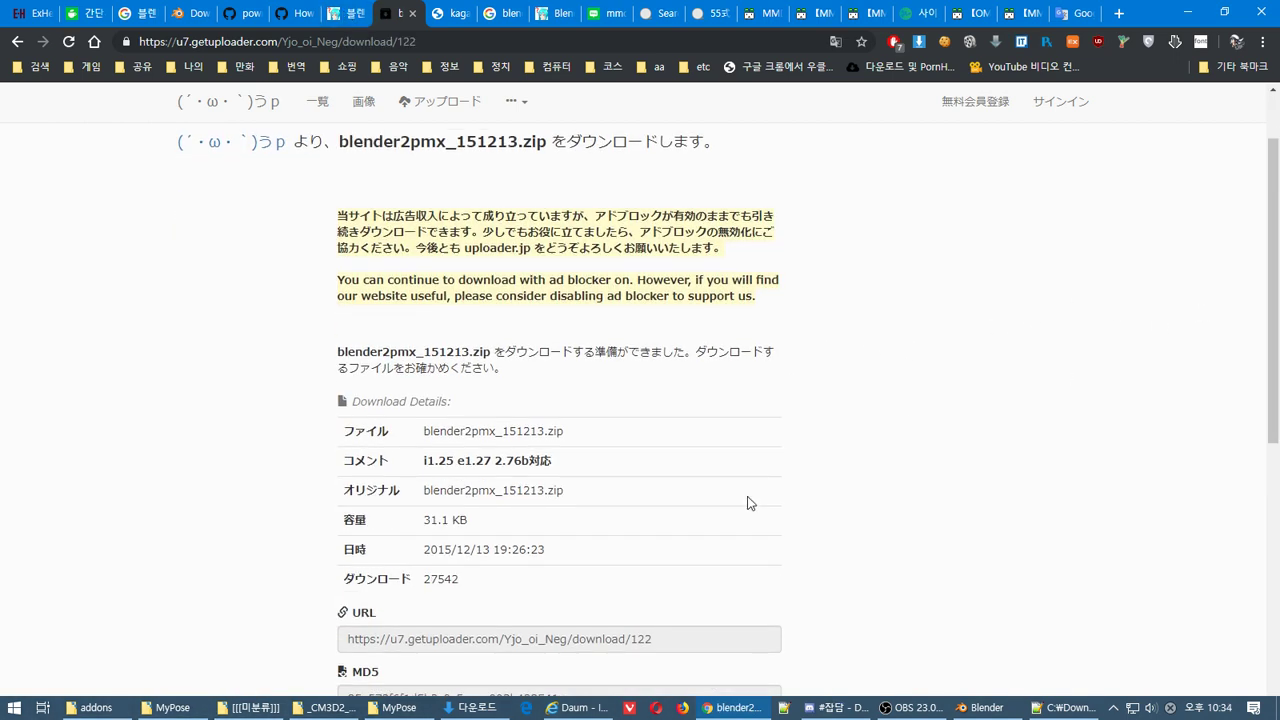
scroll(703, 580, "down", 2)
left_click(562, 594)
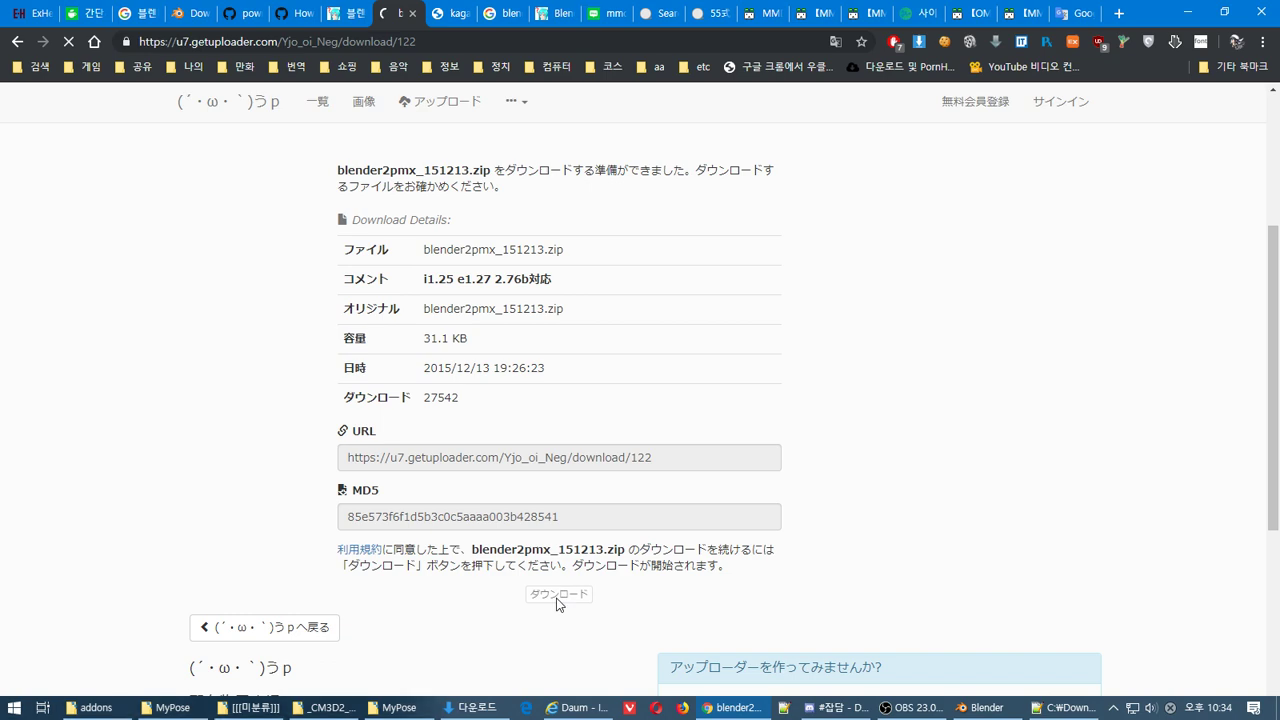
scroll(989, 434, "down", 6)
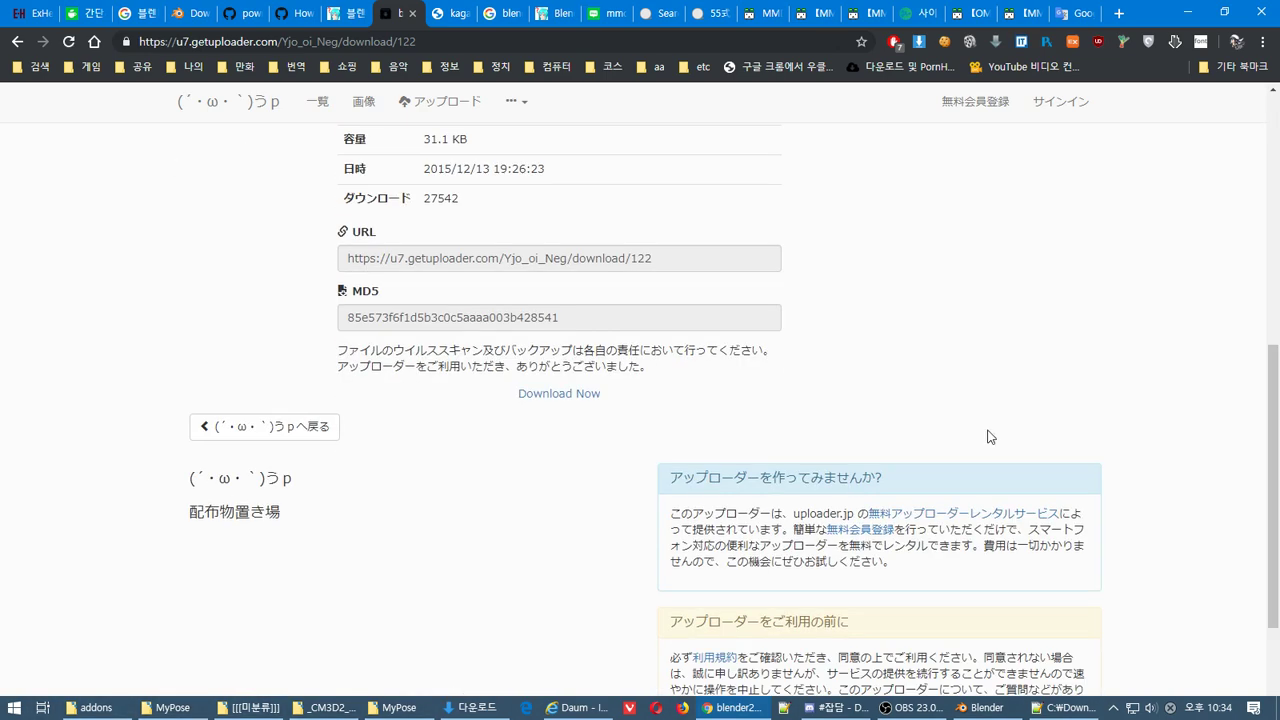
left_click(540, 394)
key("ctrl+shift+Tab")
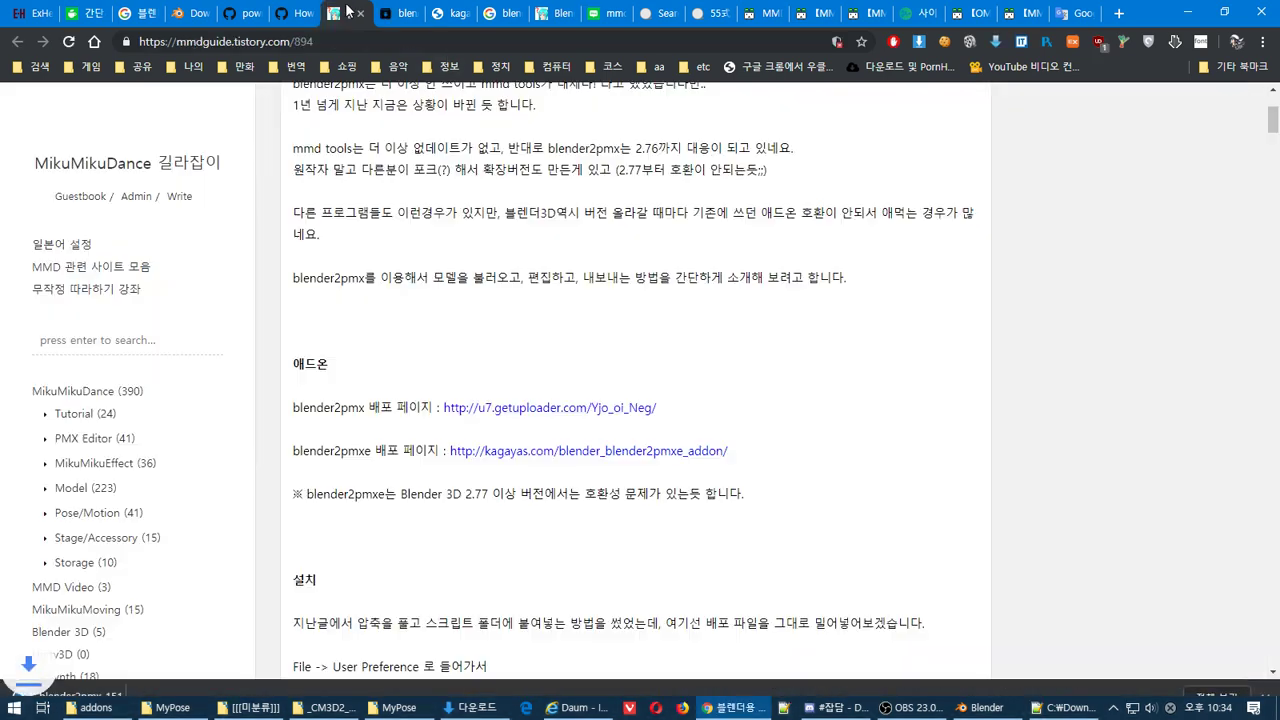
left_click(1277, 251)
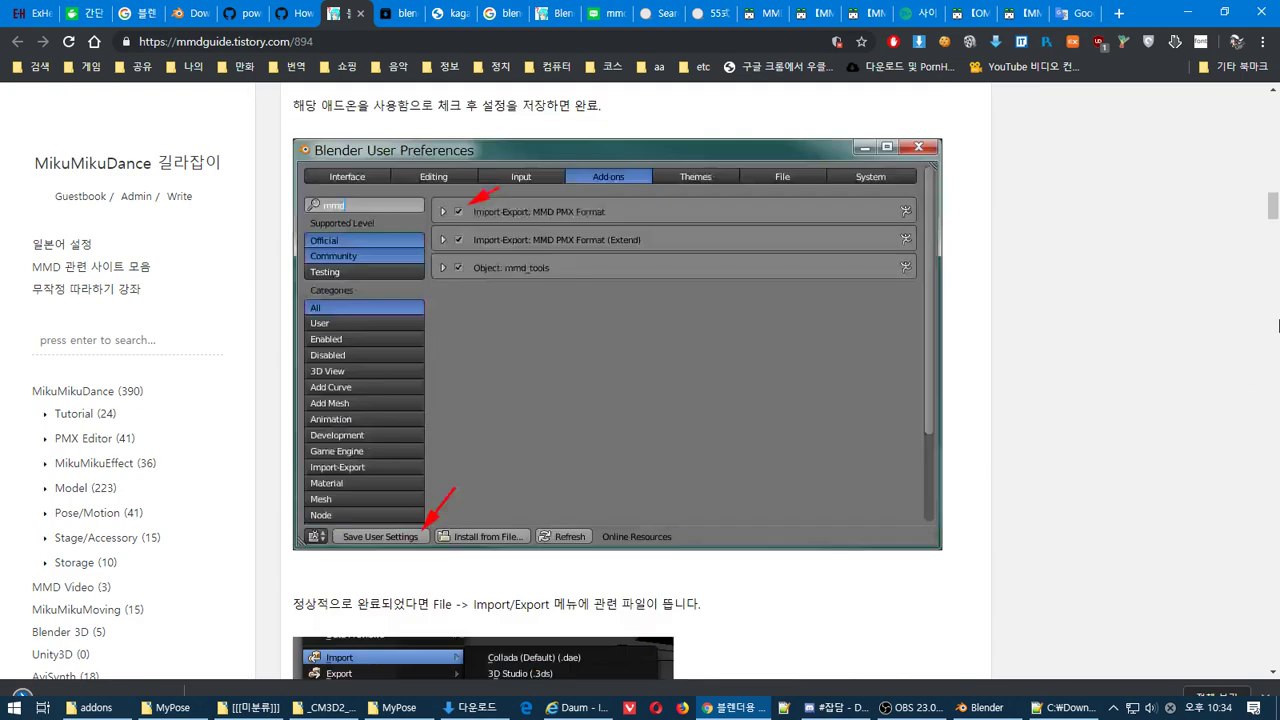
left_click_drag(1277, 251, 1274, 163)
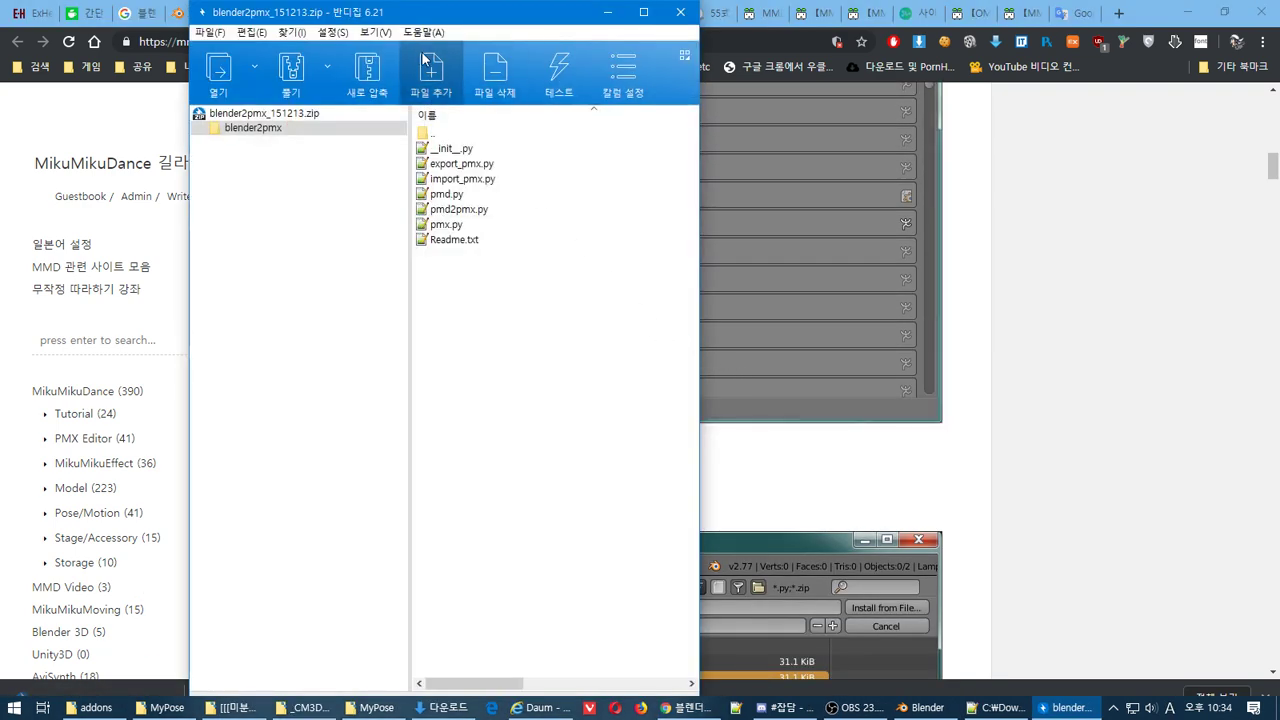
Bring Blender forward, glance back at the tutorial in Chrome, and return to Blender
left_click(925, 708)
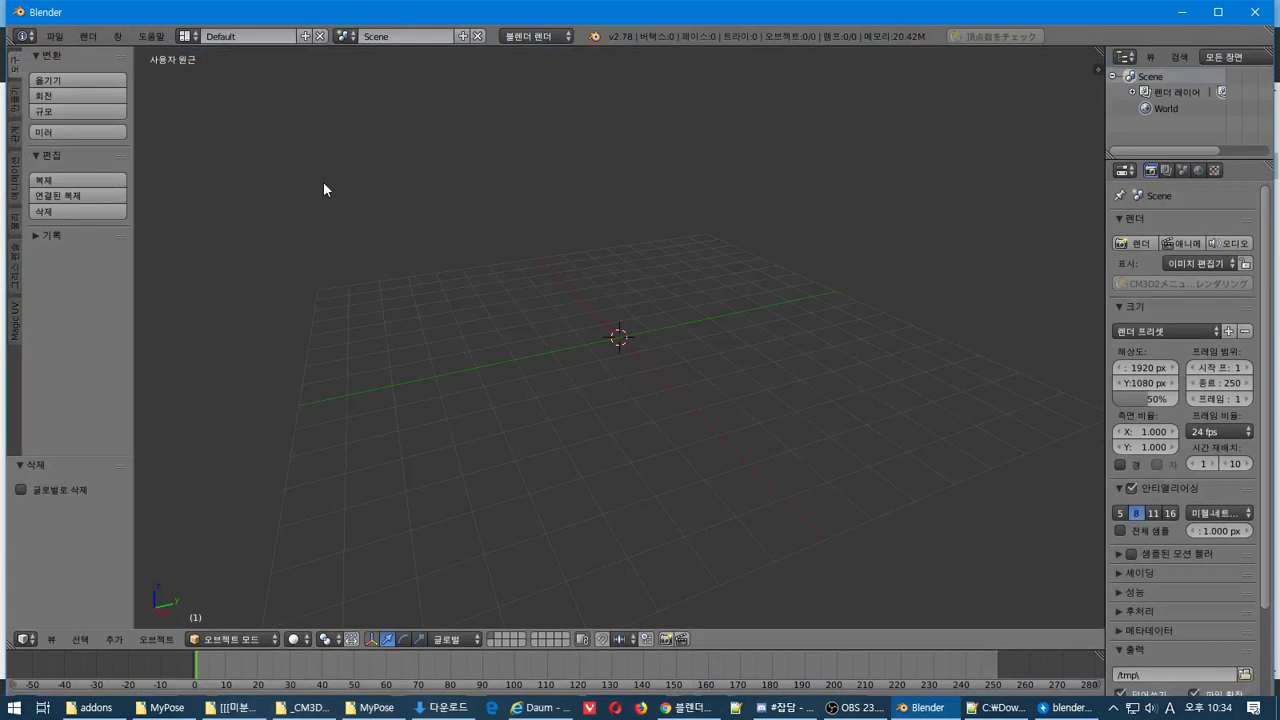
left_click(54, 36)
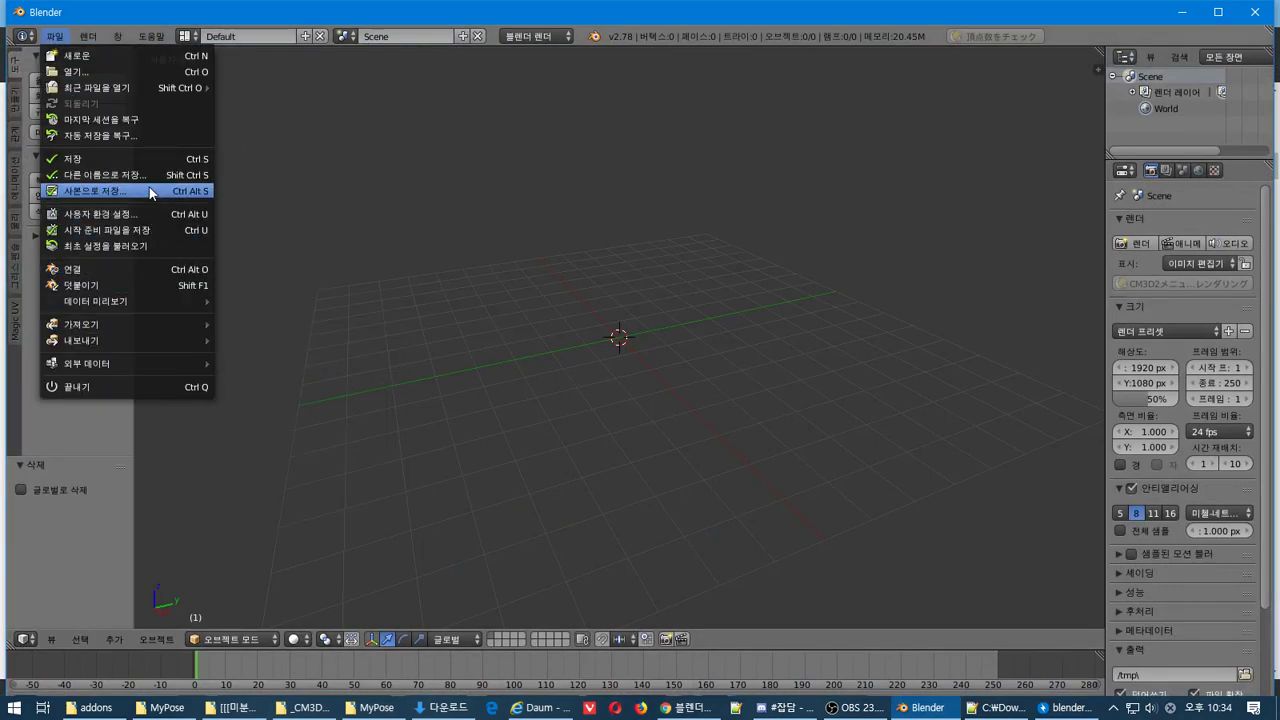
key("alt+Tab")
key("alt+Tab")
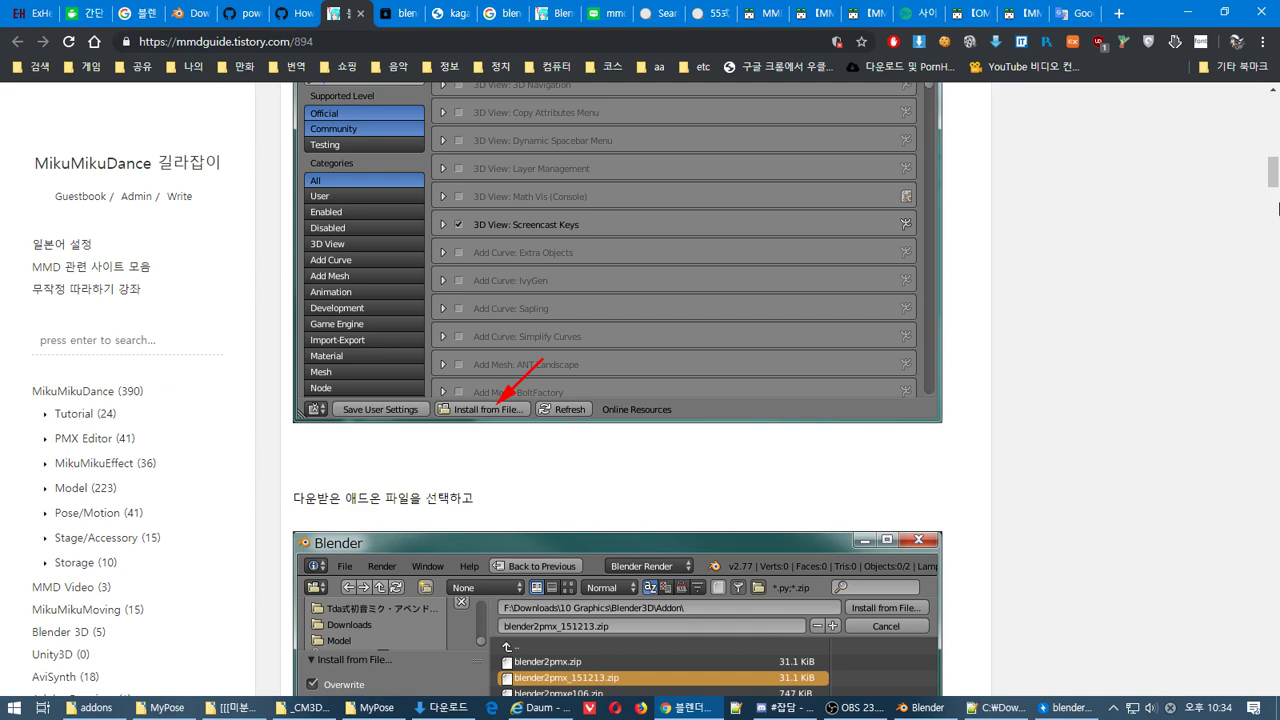
left_click_drag(1274, 173, 1276, 145)
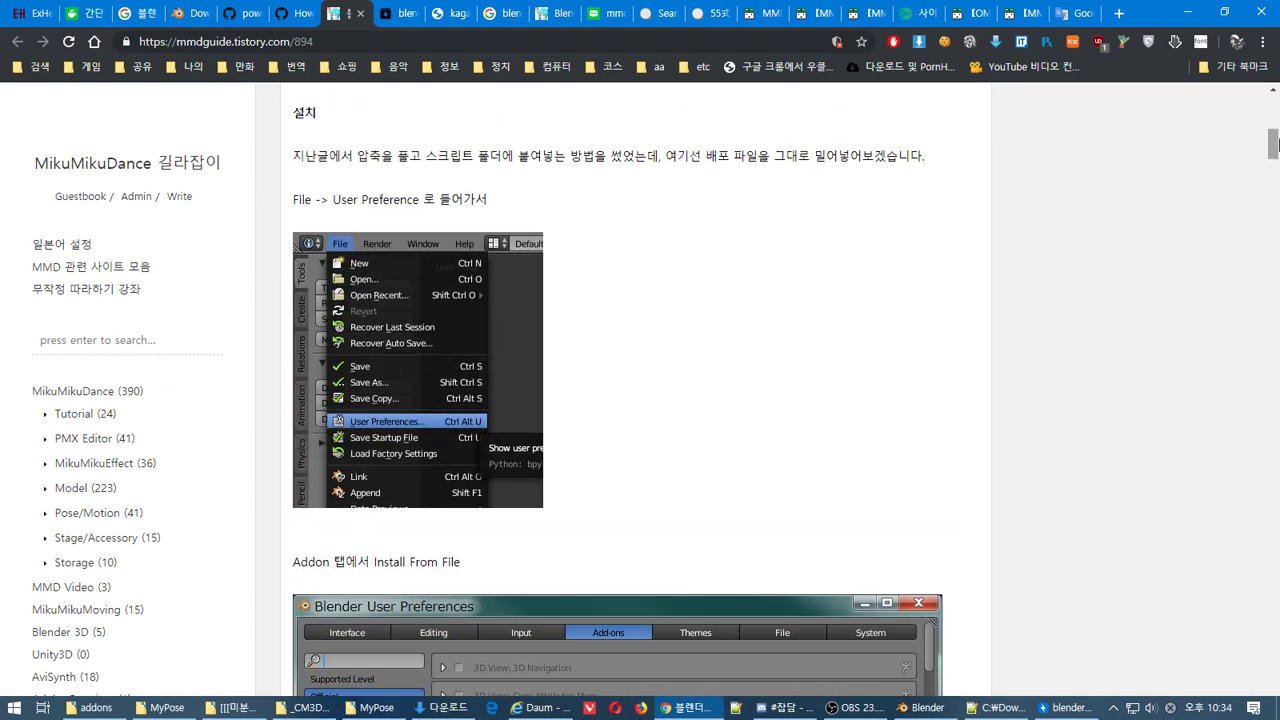
key("alt+Tab")
Install blender_mmd_tools-0.6.0.zip from the Download folder via User Preferences > Add-ons
left_click(55, 36)
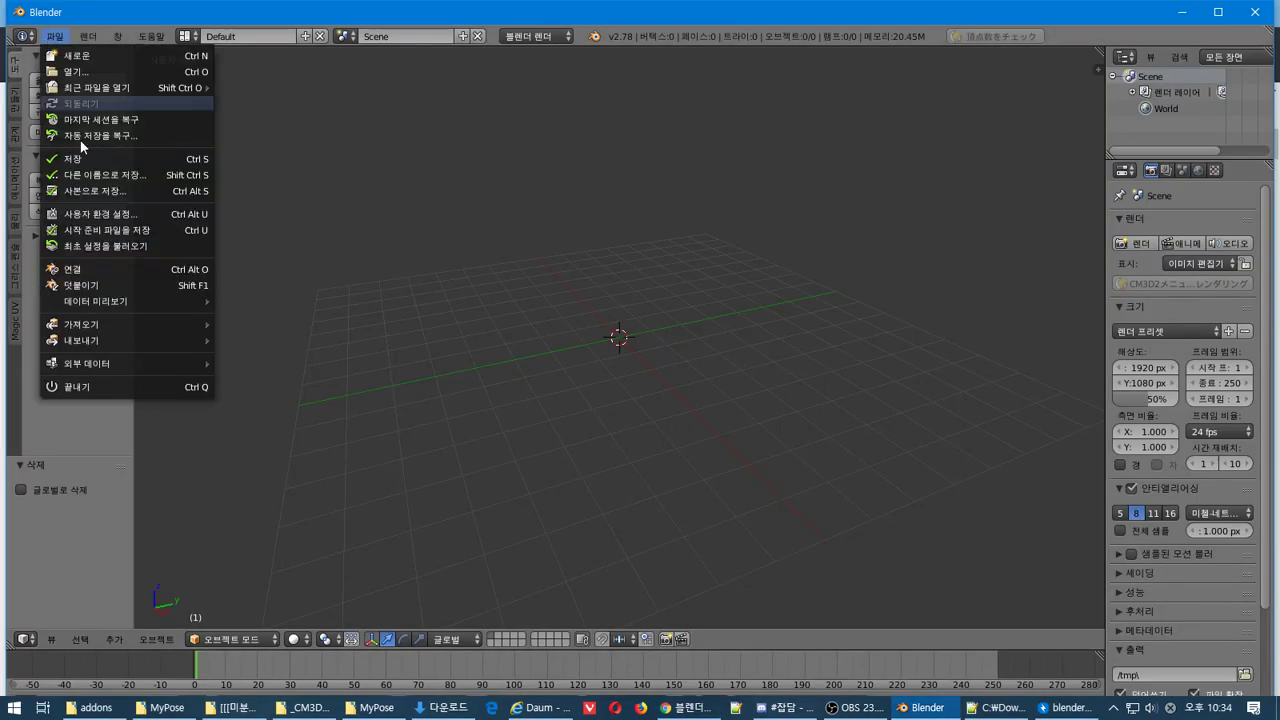
left_click(90, 213)
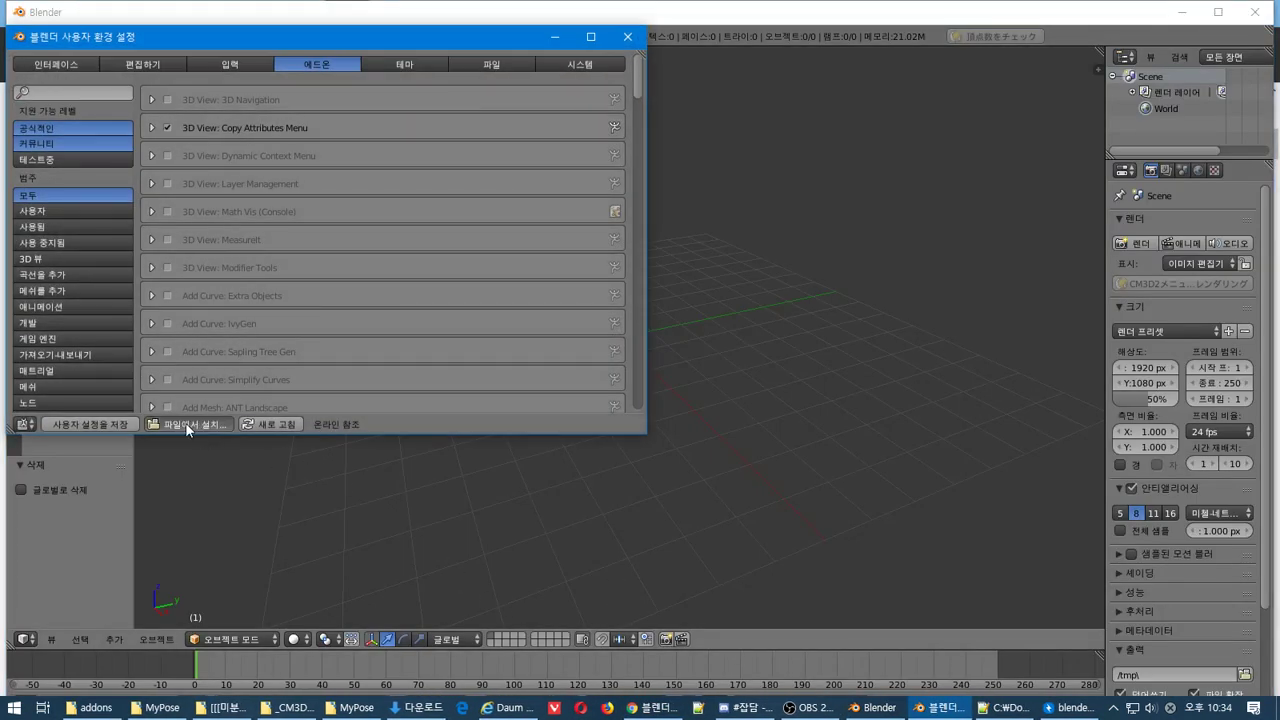
left_click(185, 422)
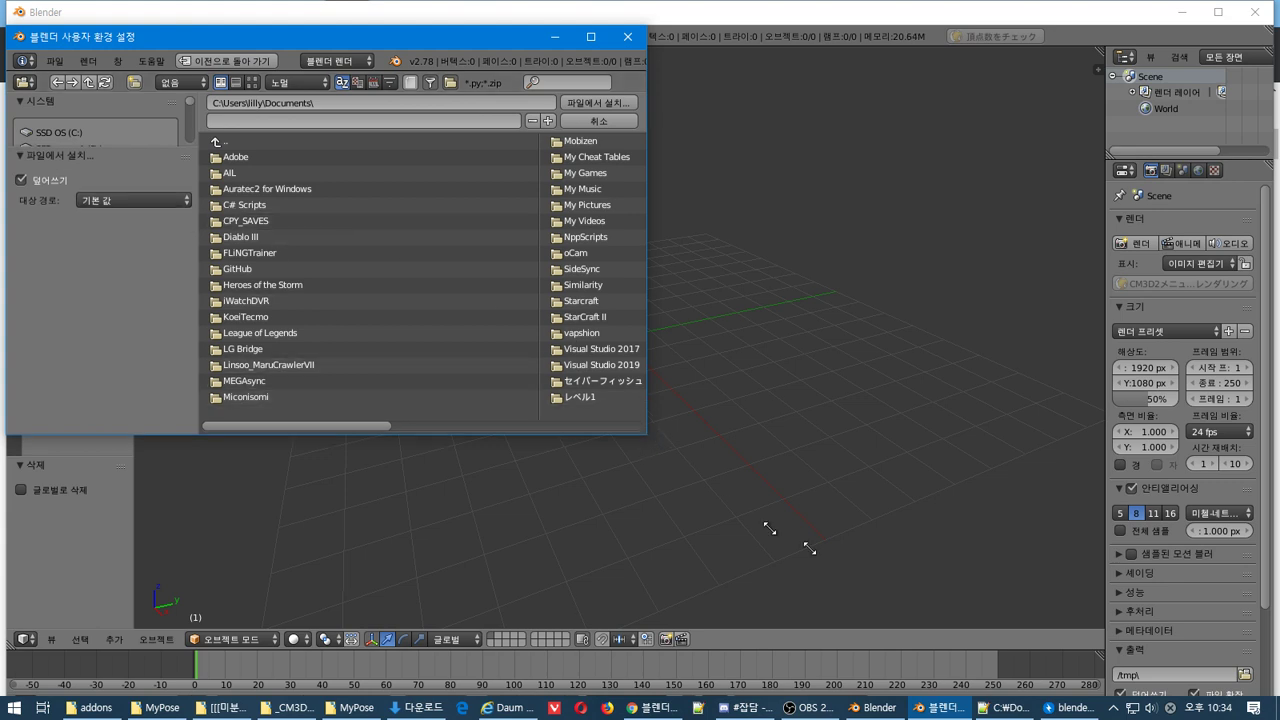
left_click_drag(645, 440, 1022, 633)
left_click_drag(190, 180, 201, 252)
left_click(57, 272)
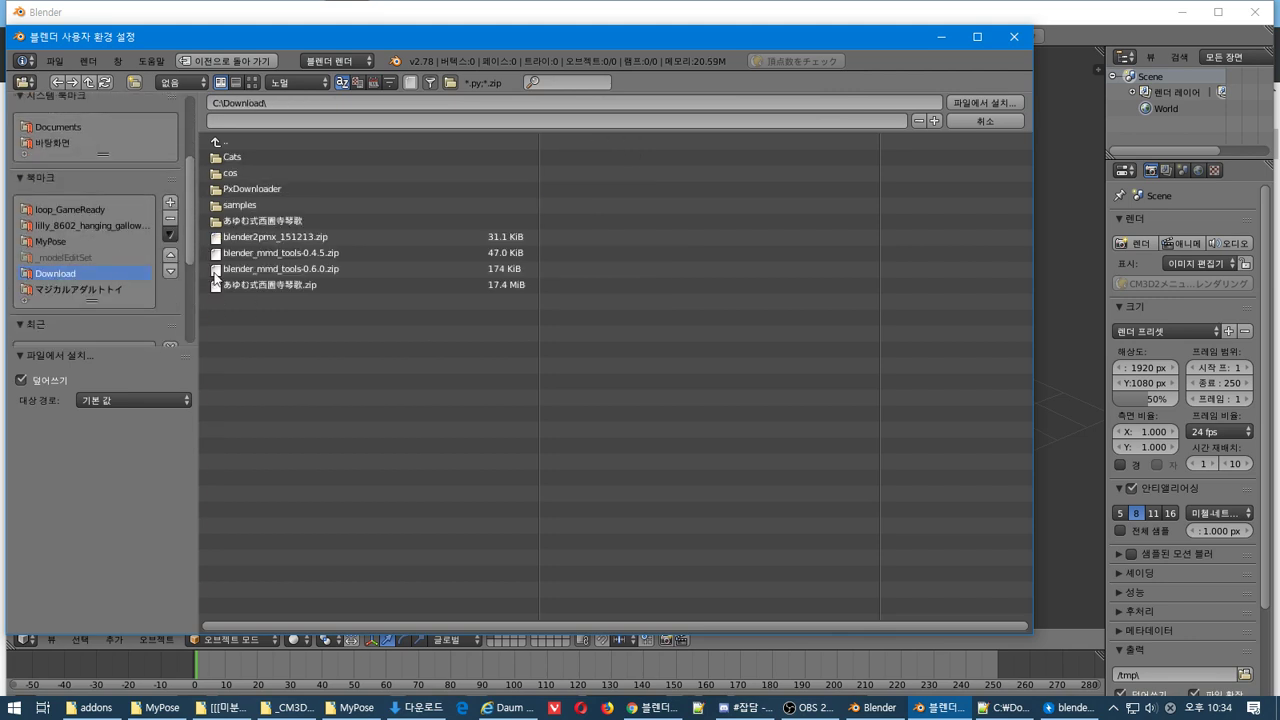
left_click(315, 270)
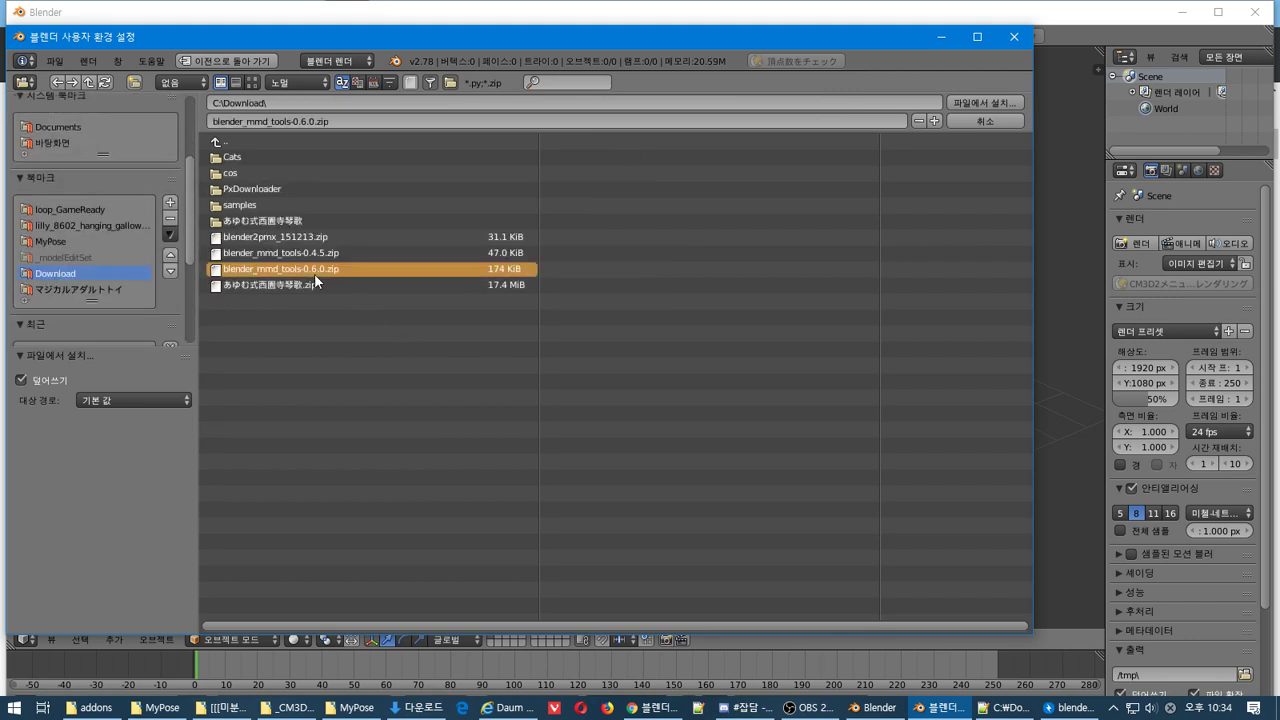
left_click(985, 102)
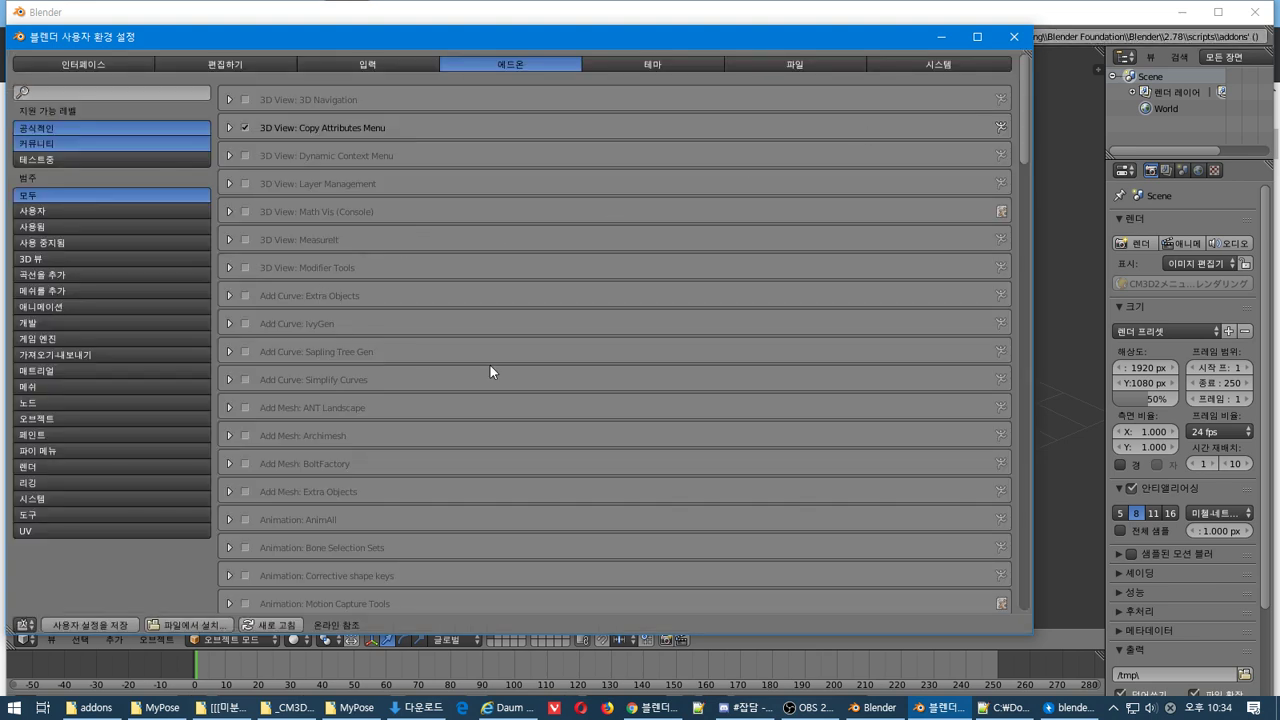
Filter the add-on list by 'mm' and enable Object: mmd_tools
left_click(73, 90)
type("mm")
key("Return")
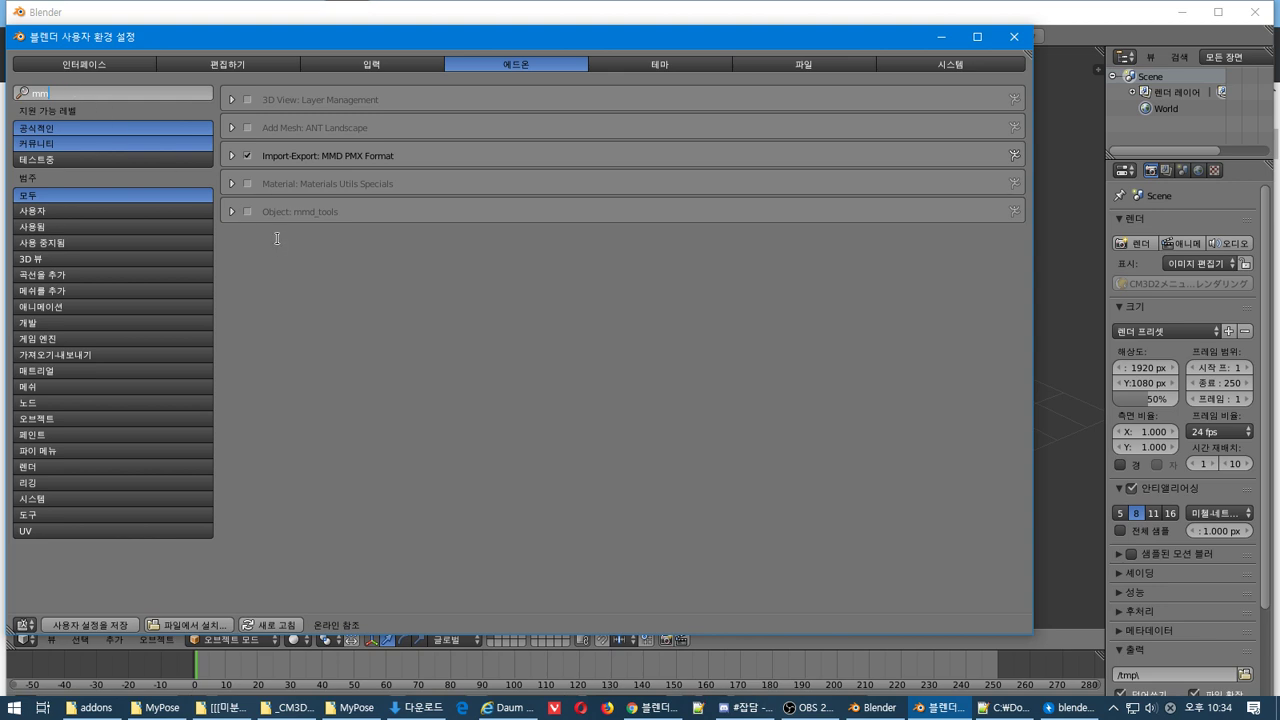
left_click(248, 211)
Install blender2pmx_151213.zip as an add-on, then switch back to Chrome
left_click(181, 628)
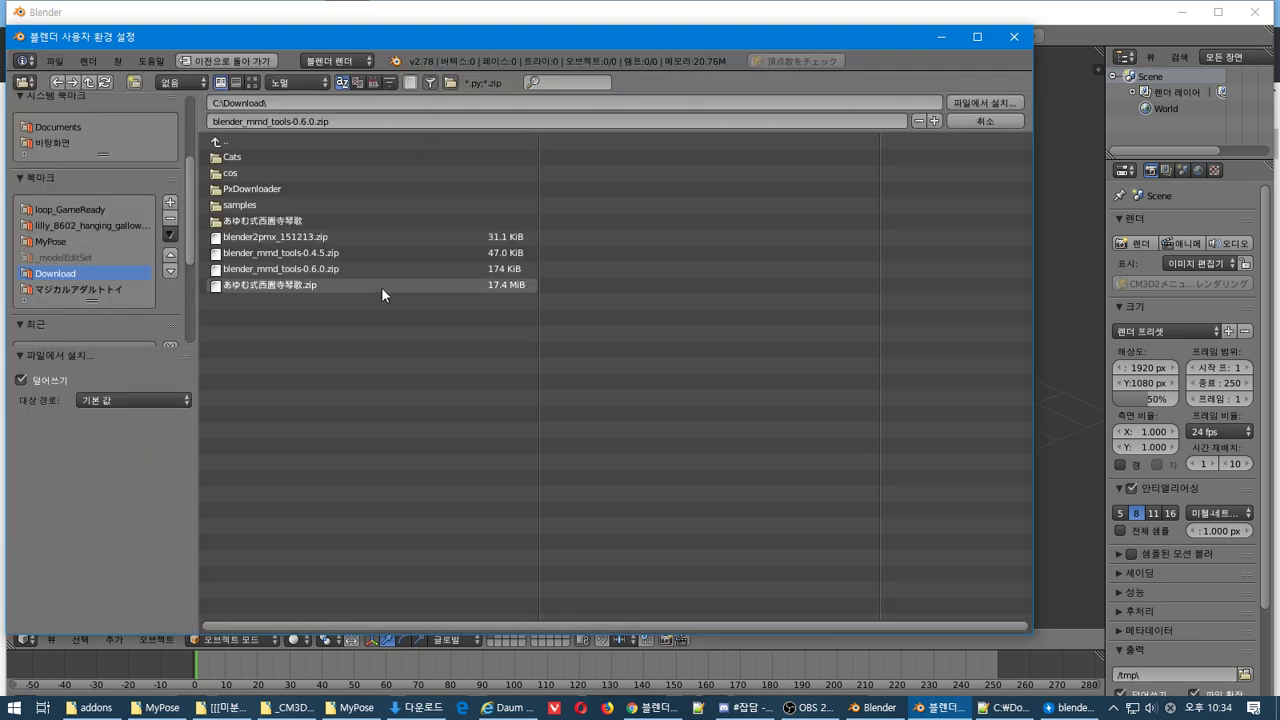
left_click(328, 238)
left_click(965, 103)
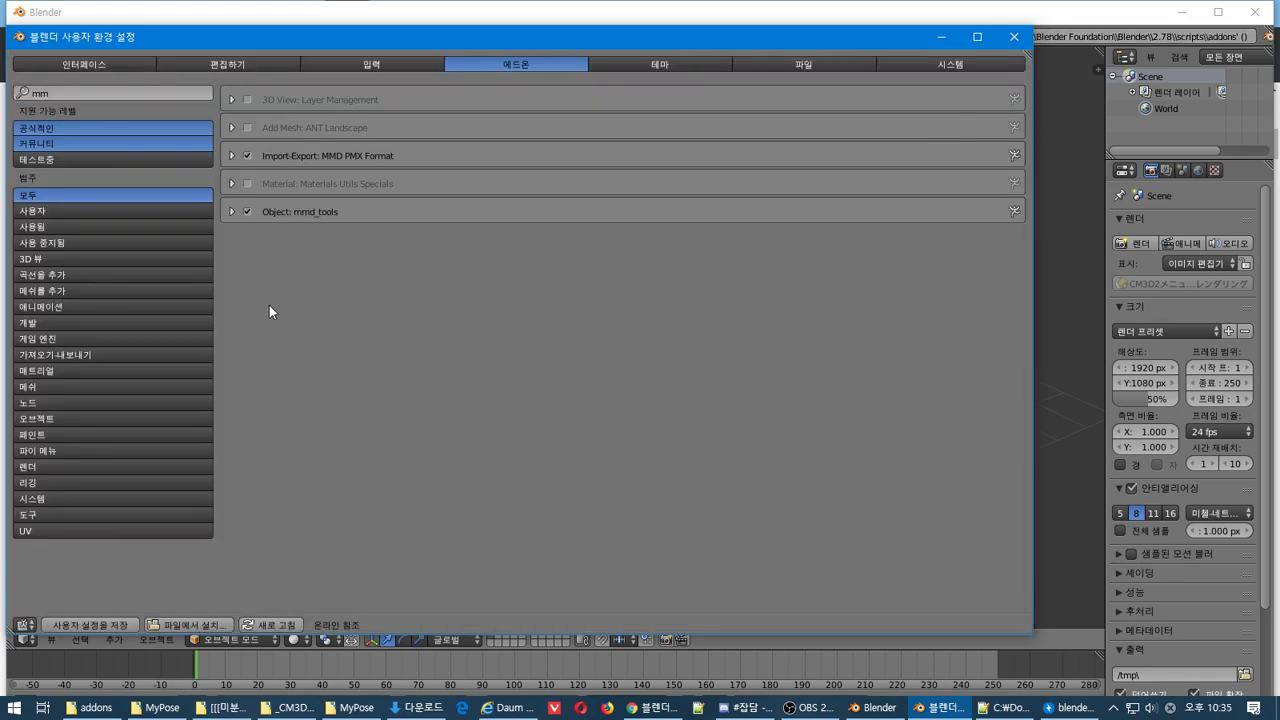
key("alt+Tab")
key("alt+Tab")
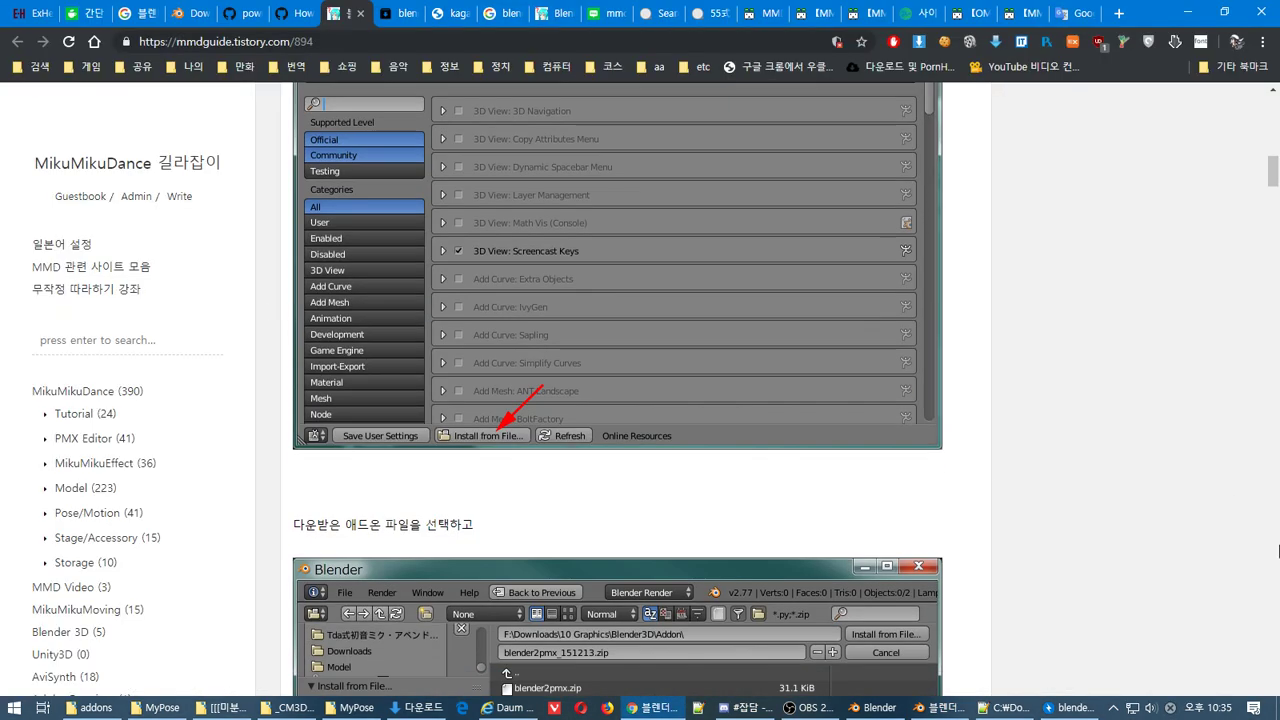
Check the tutorial's add-on instructions against Blender's add-on preferences
scroll(1278, 551, "down", 5)
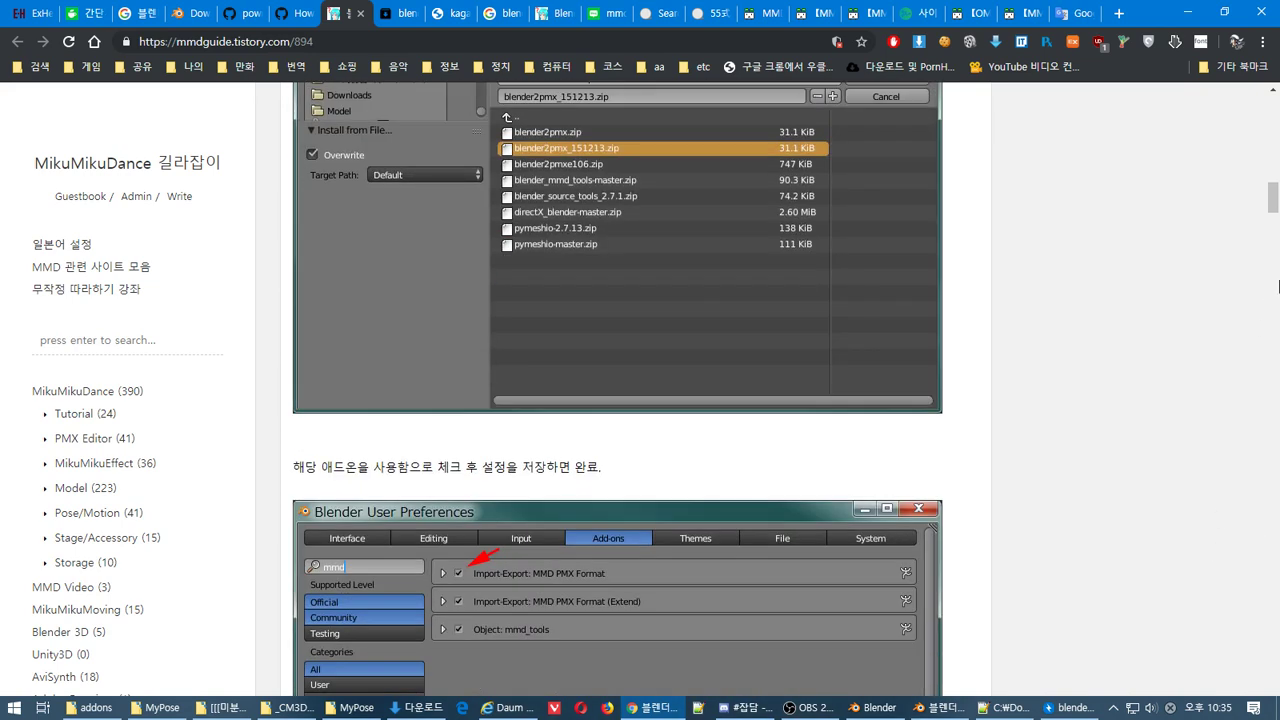
scroll(1273, 198, "up", 1)
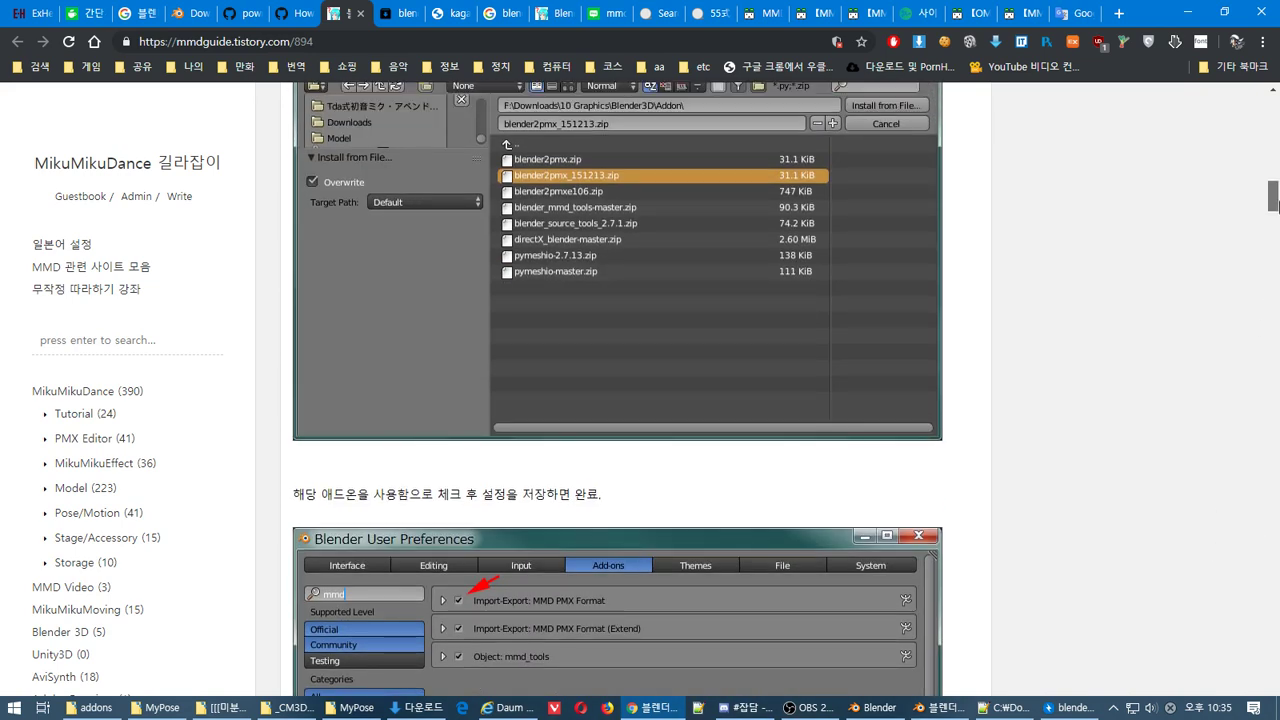
scroll(1273, 198, "down", 2)
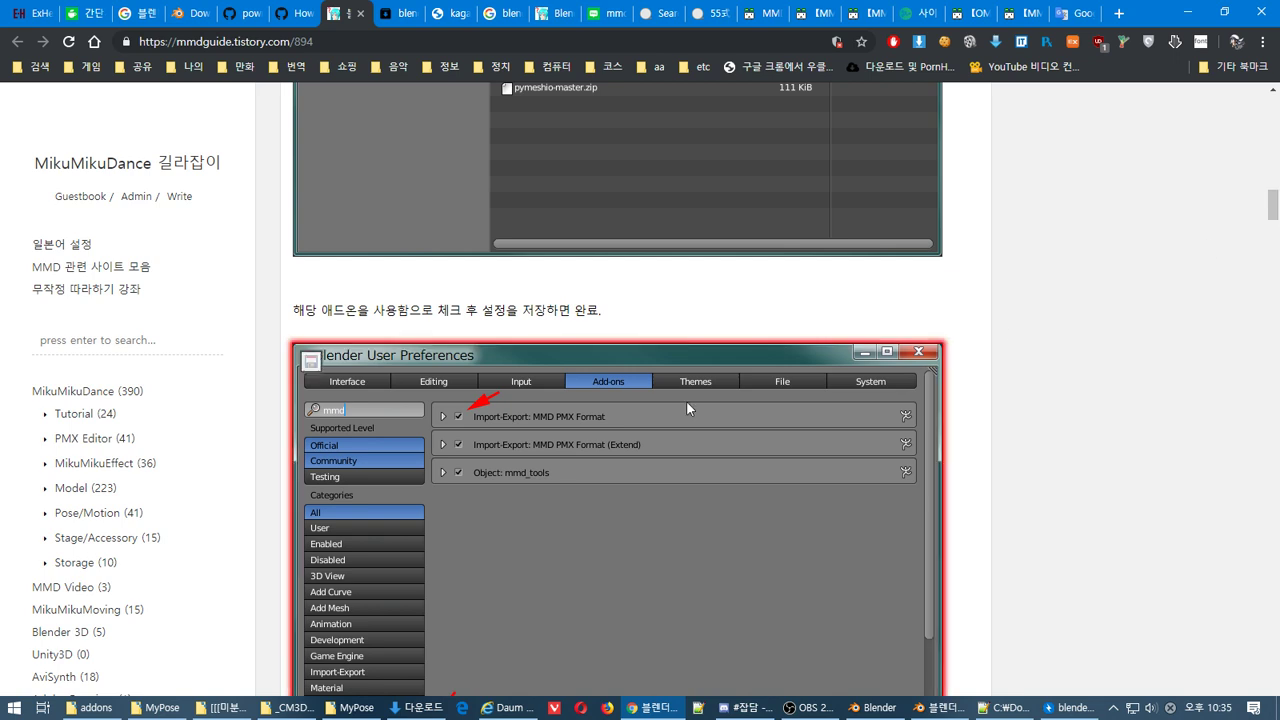
key("alt+Tab")
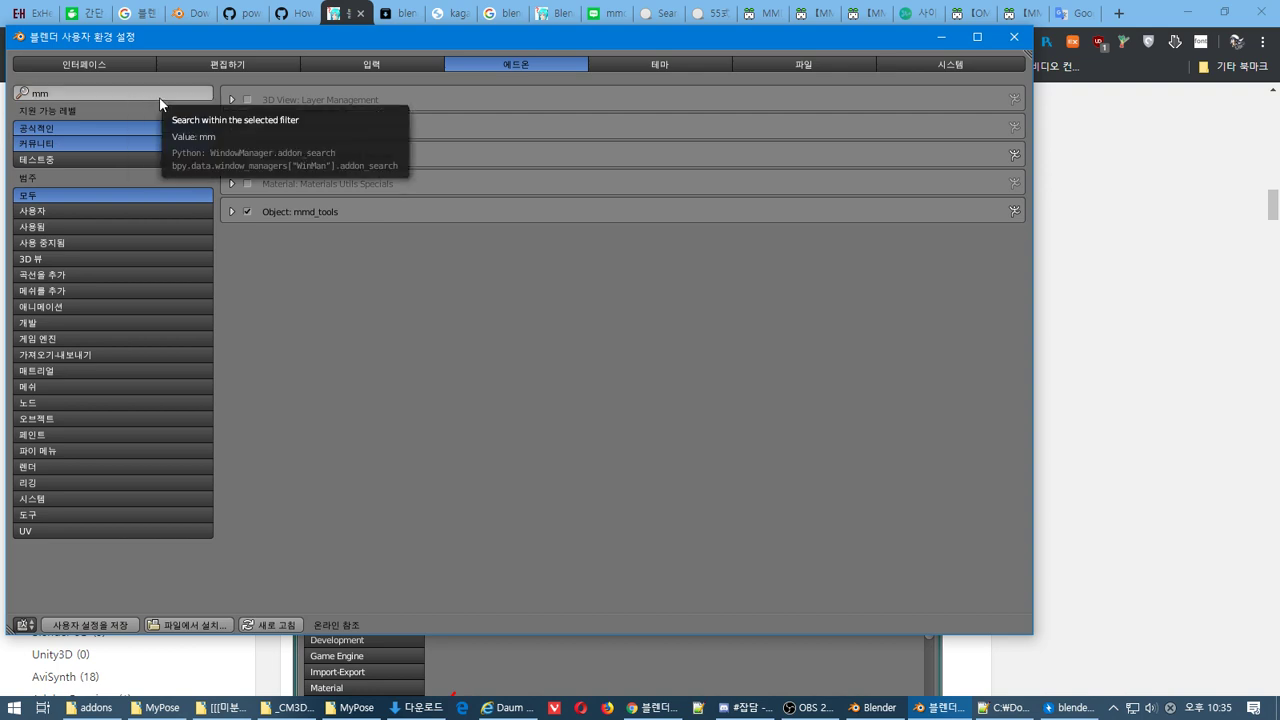
key("alt+Tab")
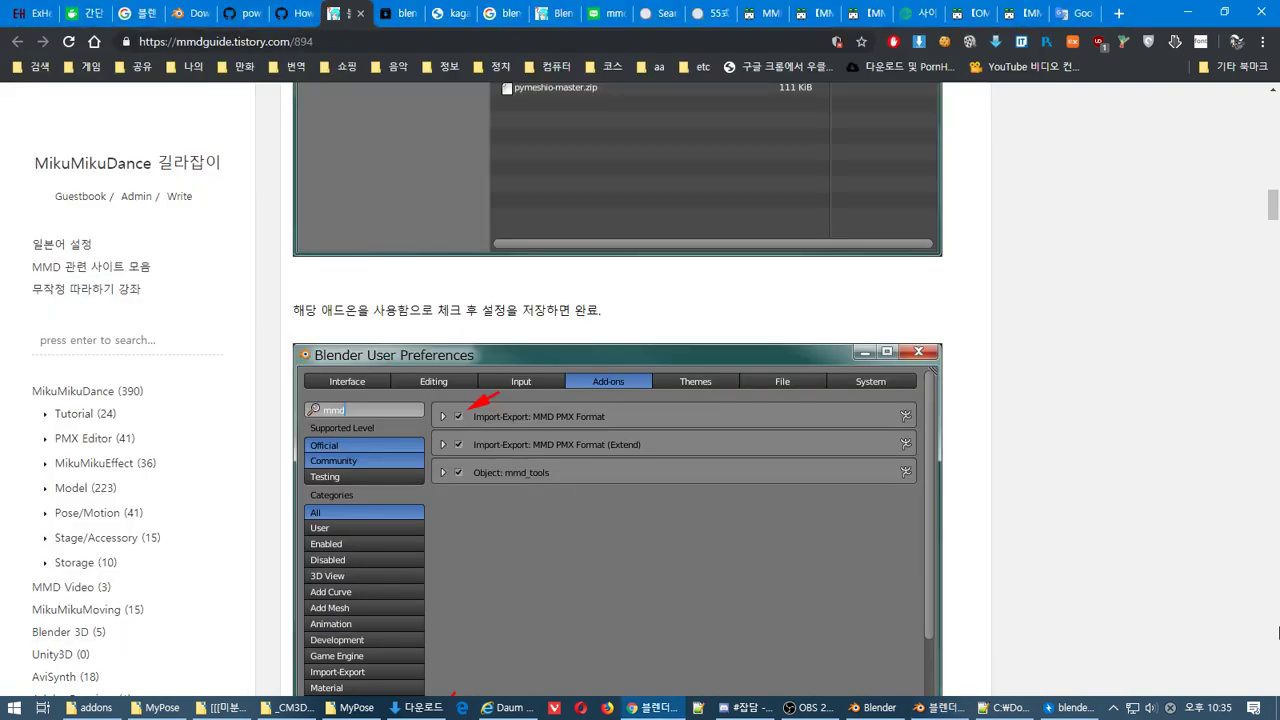
scroll(1278, 636, "down", 5)
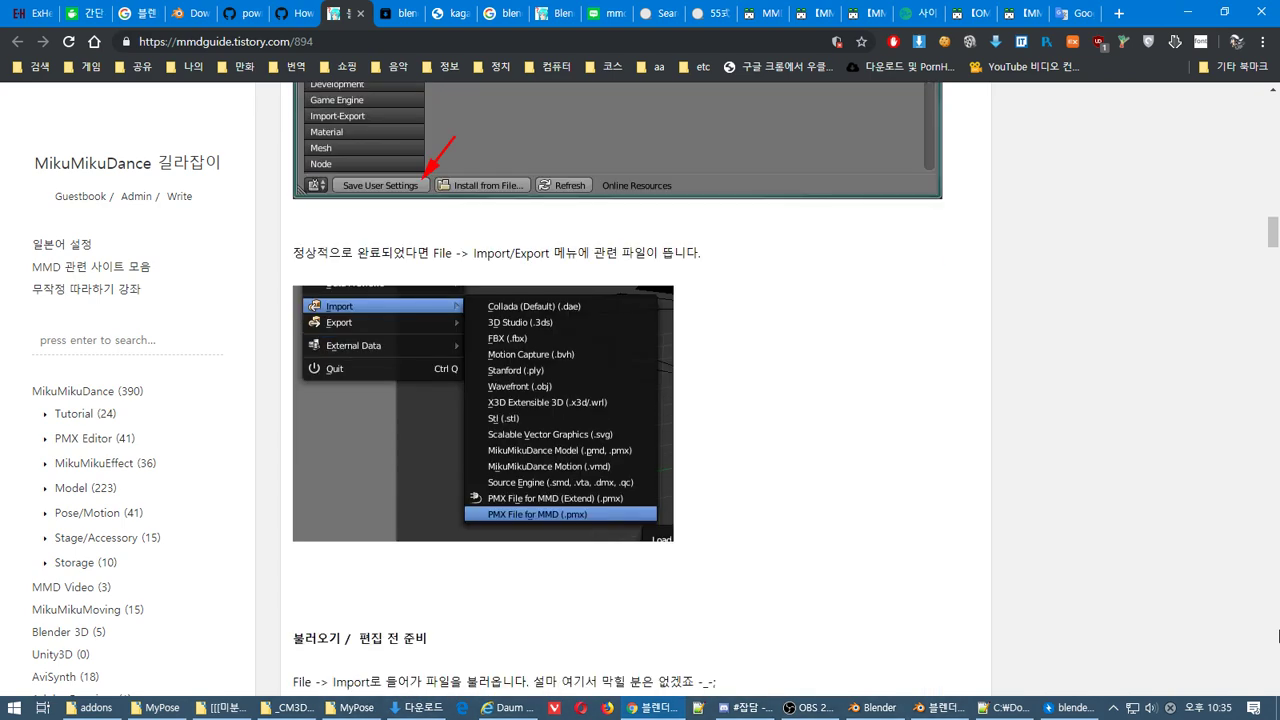
scroll(1278, 636, "down", 5)
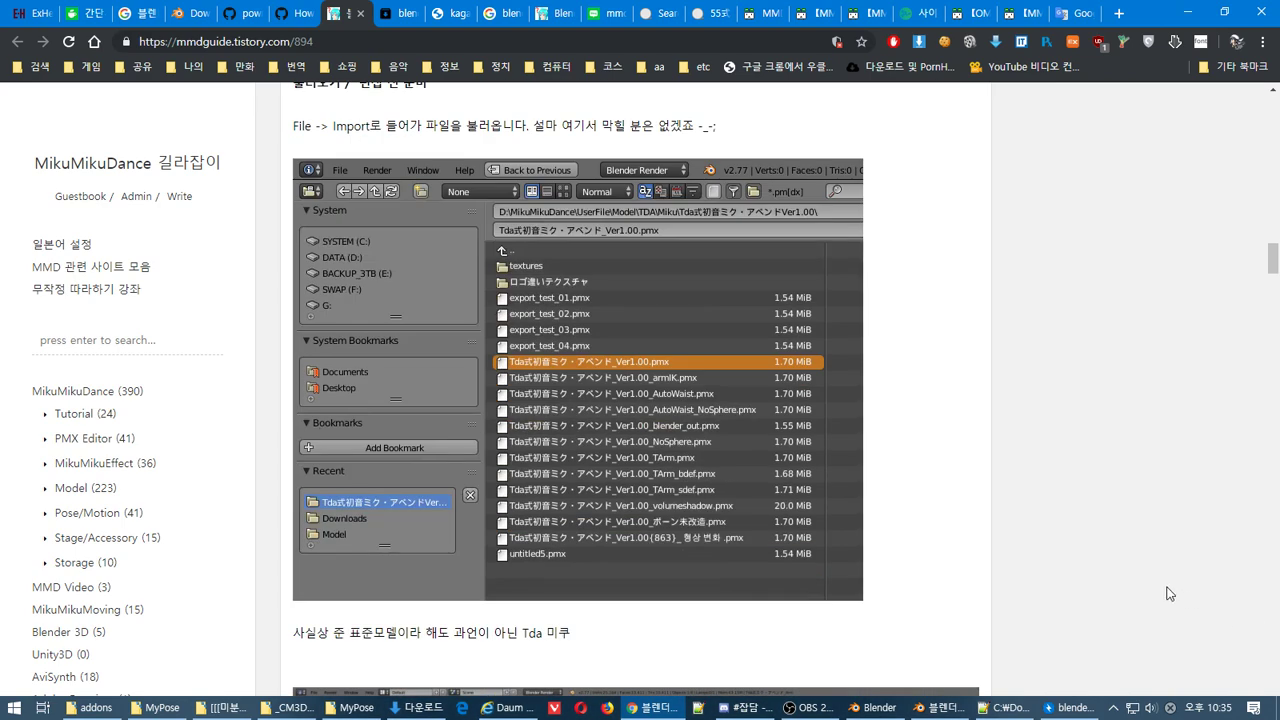
key("alt+Tab")
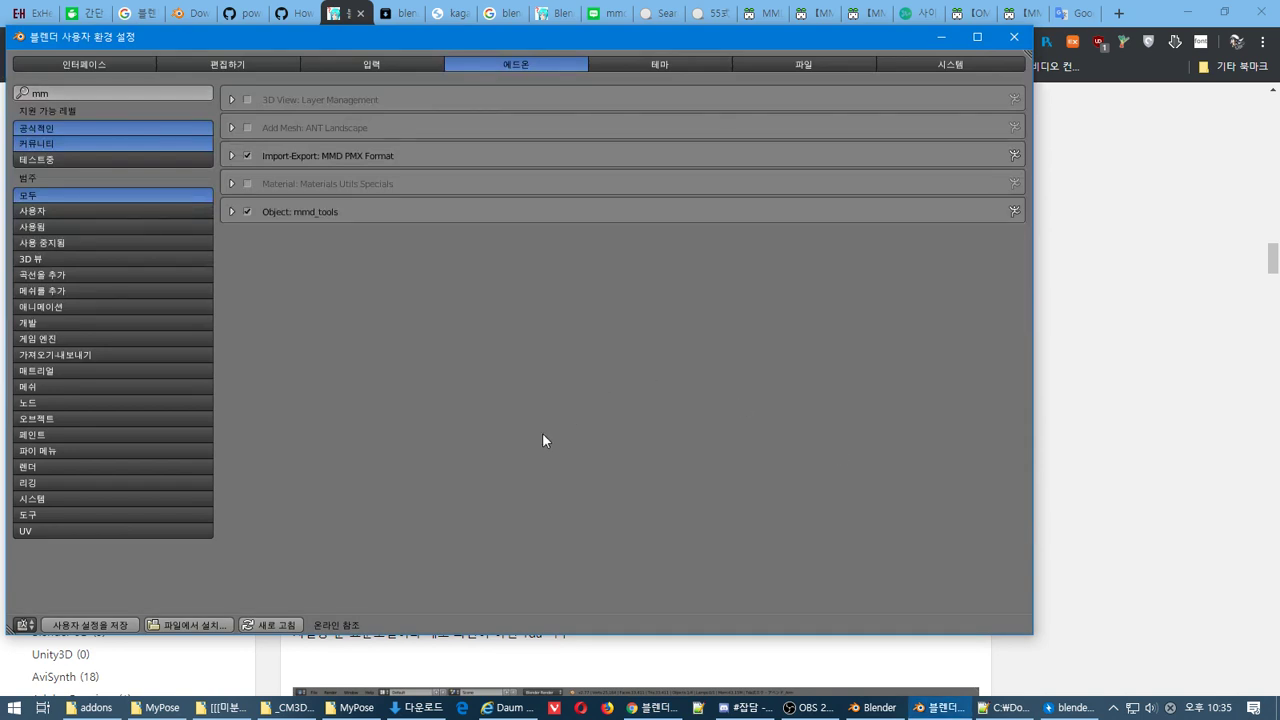
Browse the Interface and Input tabs and the add-on support filters, ending on Community add-ons
left_click(106, 66)
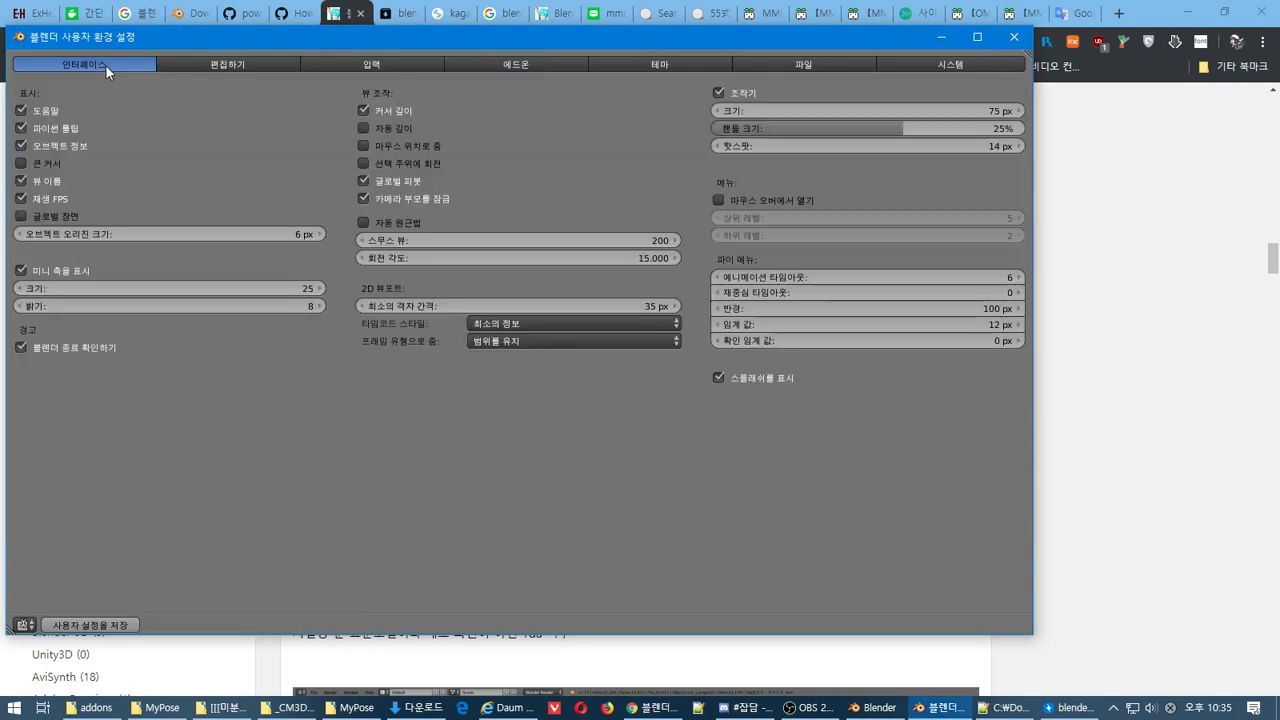
left_click(367, 66)
left_click(507, 66)
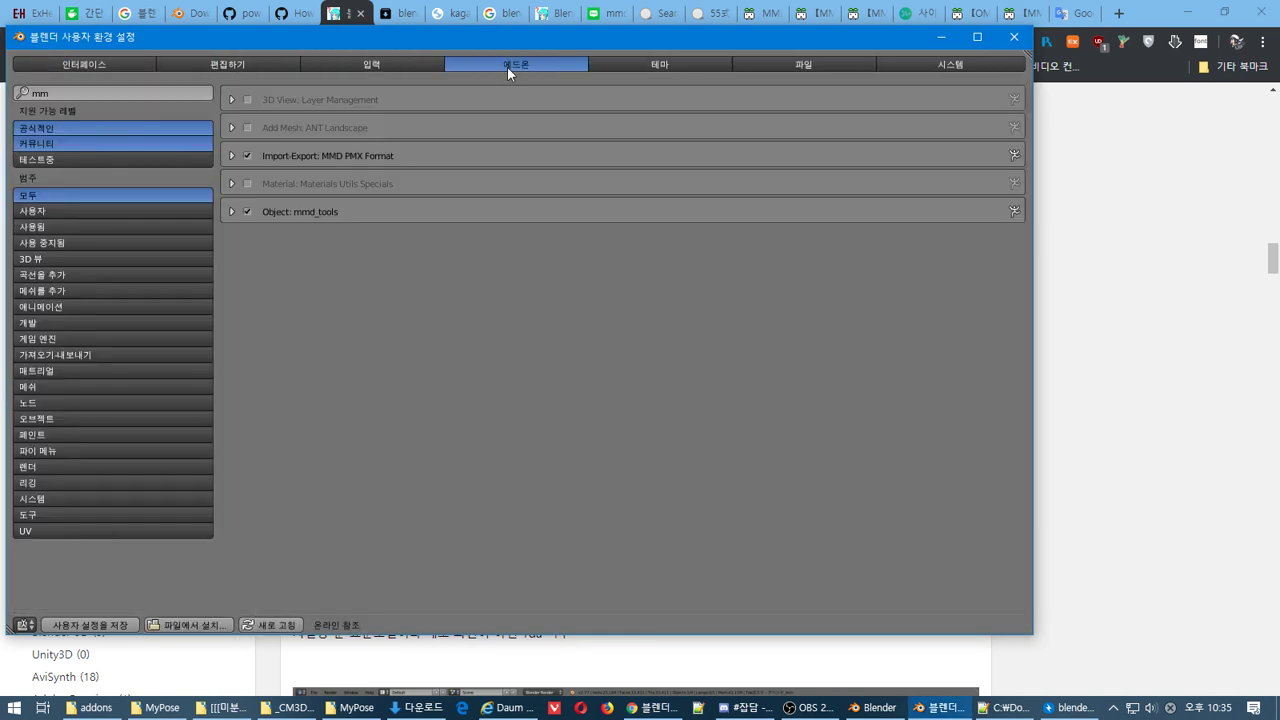
left_click(147, 160)
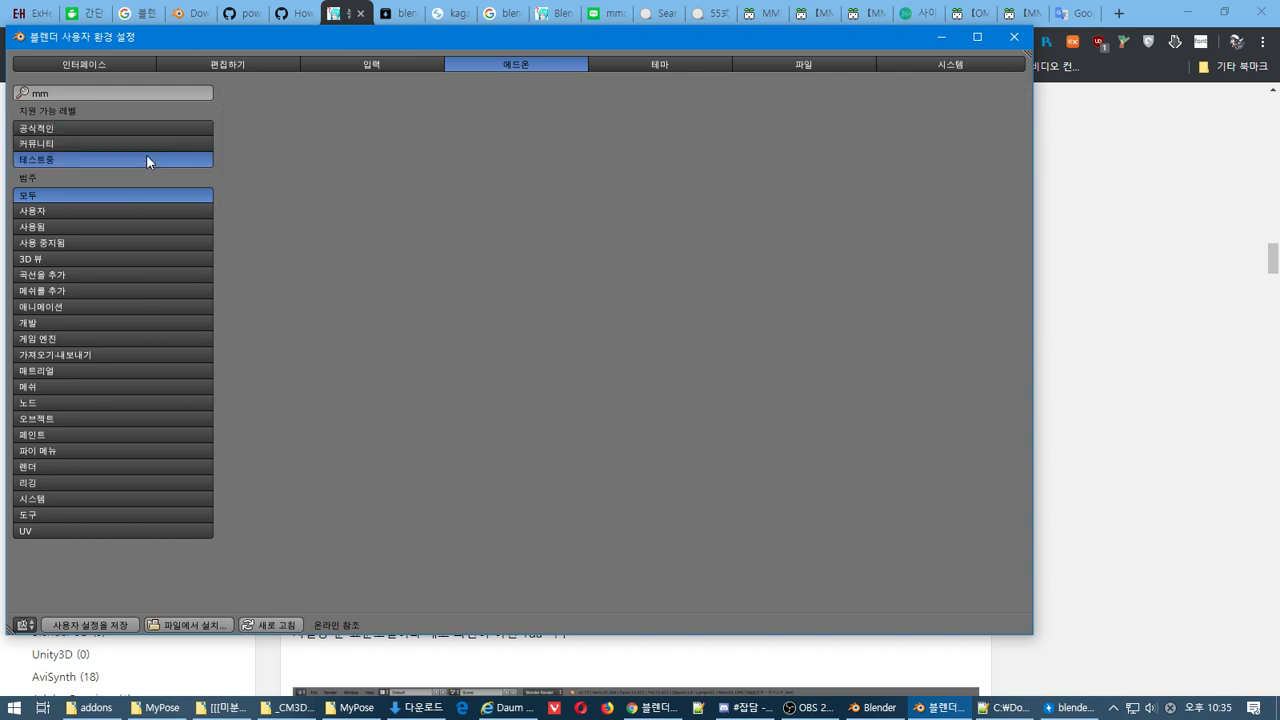
left_click(146, 147)
left_click(149, 129)
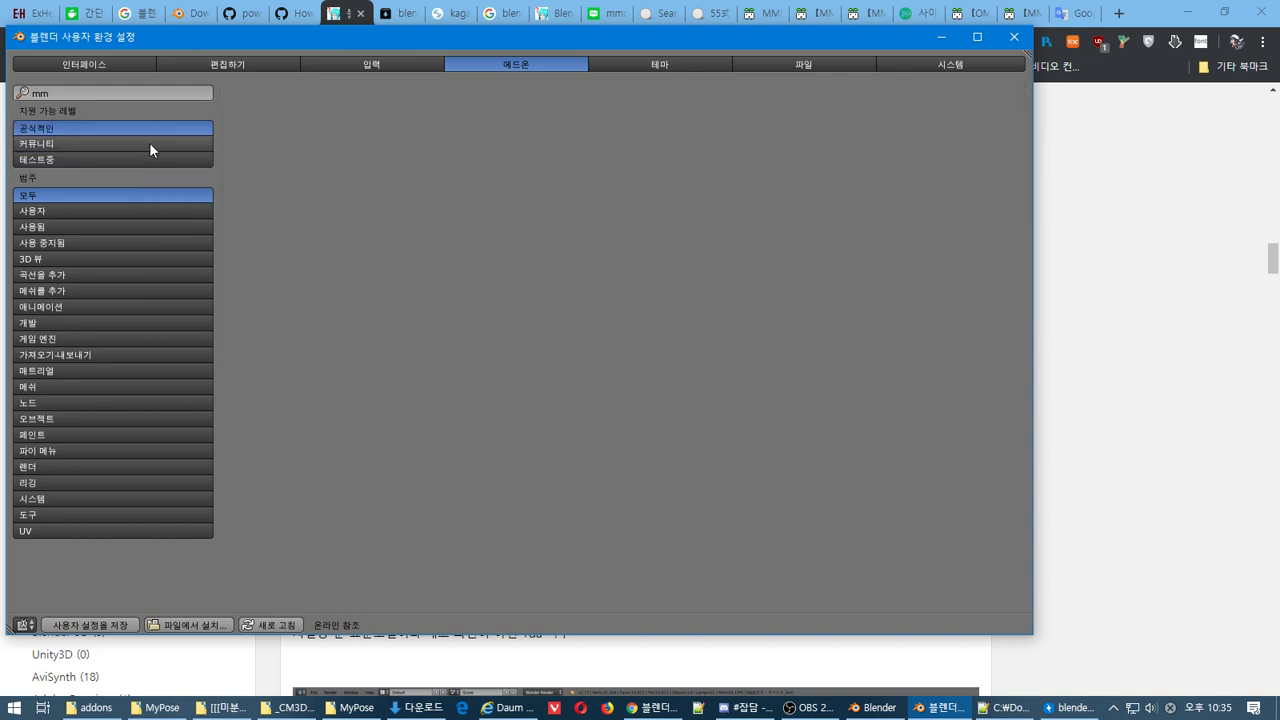
left_click(149, 145)
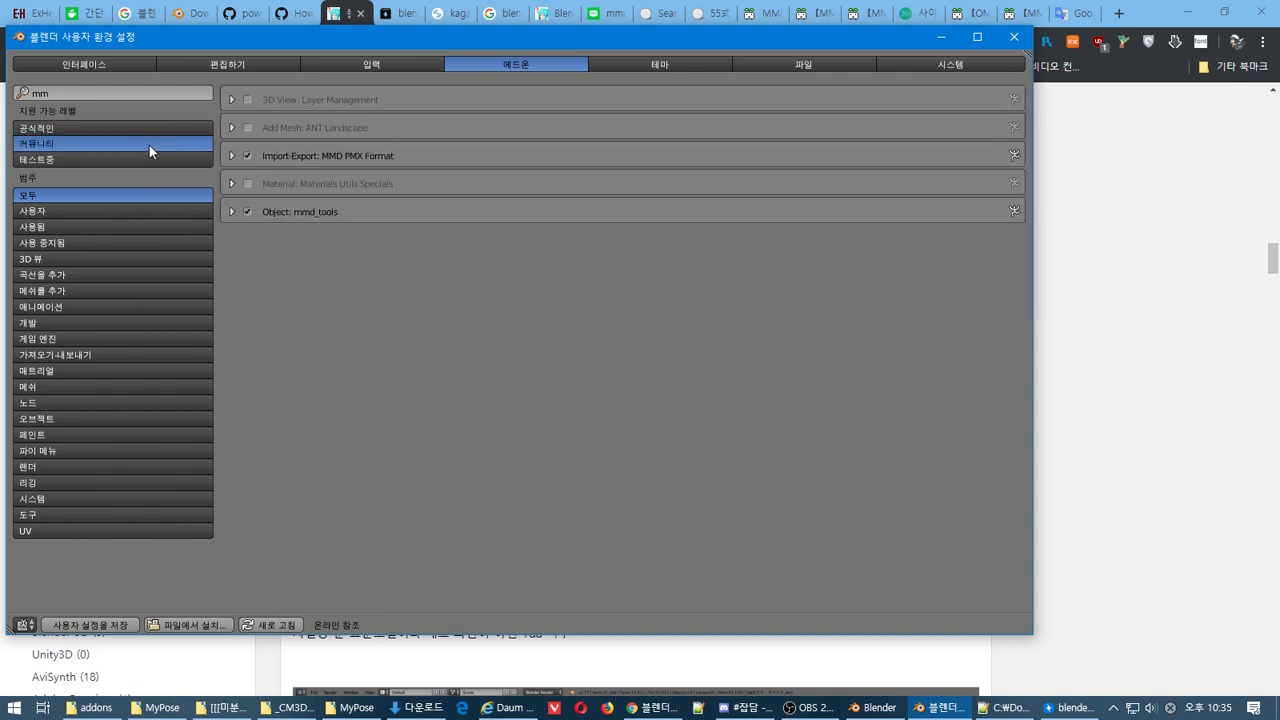
Close User Preferences and open the File menu in the main Blender window
left_click(1016, 44)
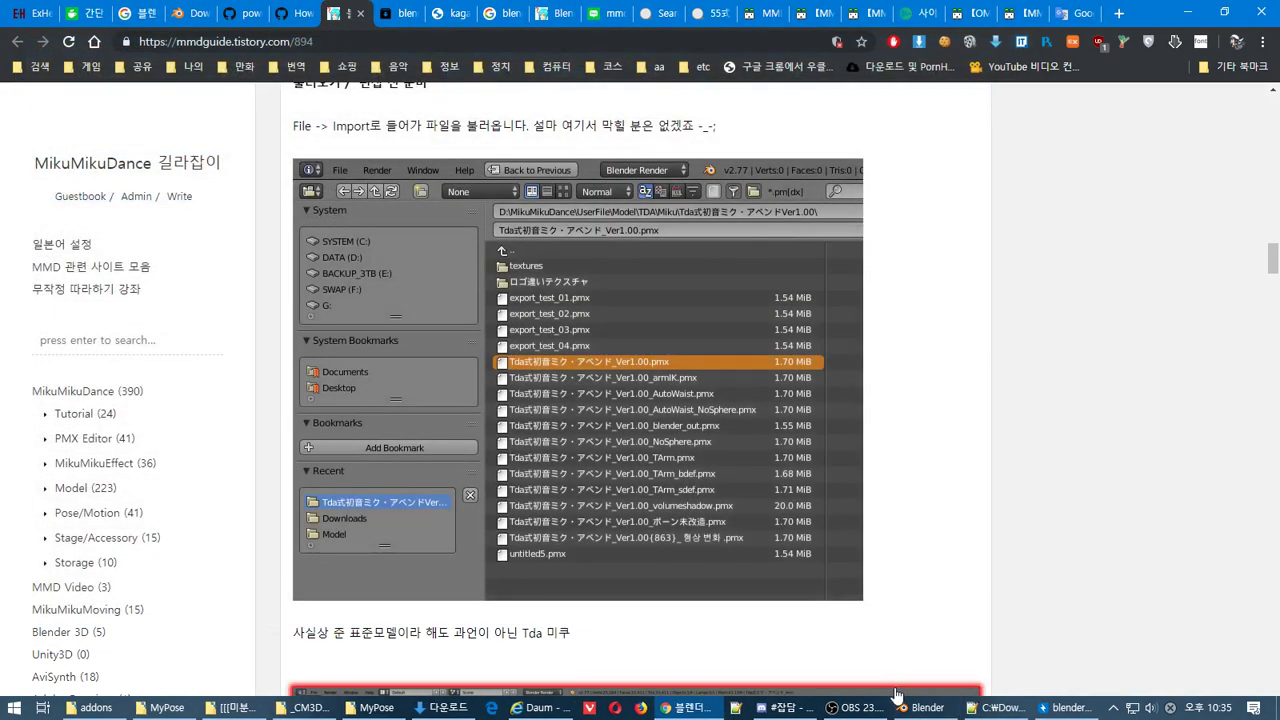
left_click(922, 707)
left_click(54, 36)
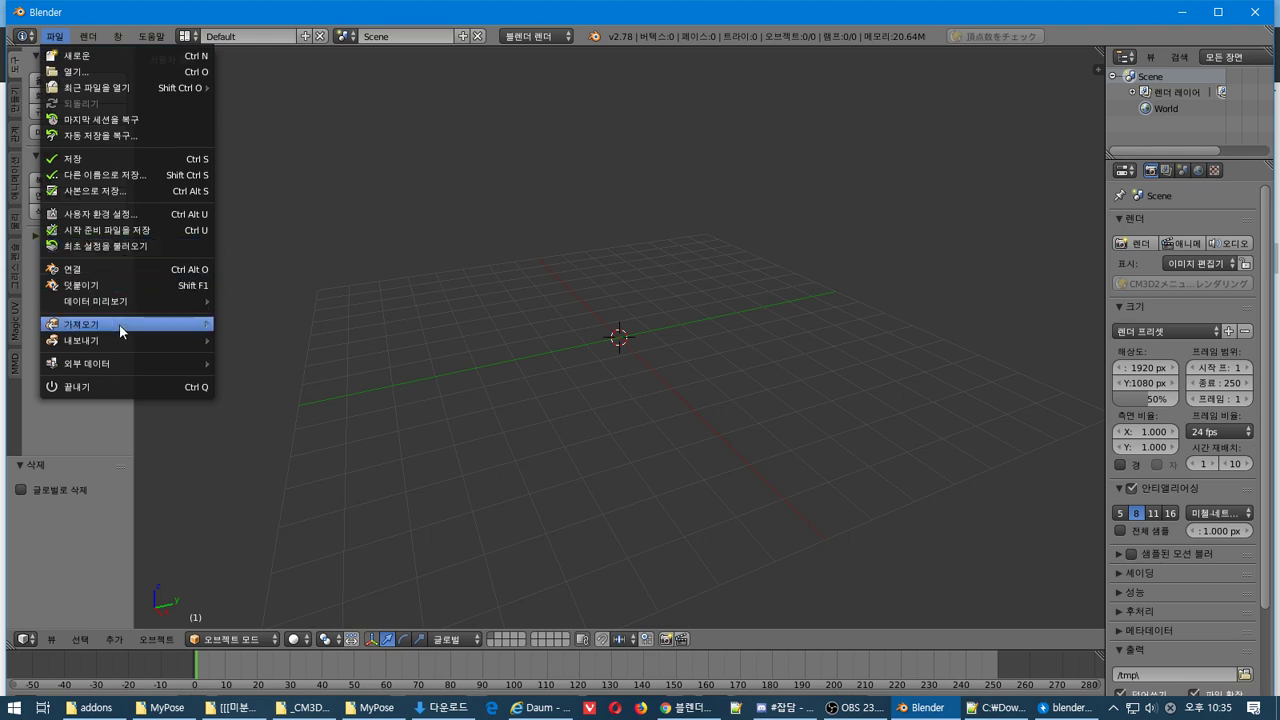
Import KOTOKA-SAIONJI.pmx with the MikuMikuDance Model (.pmd, .pmx) importer
mouse_move(119, 324)
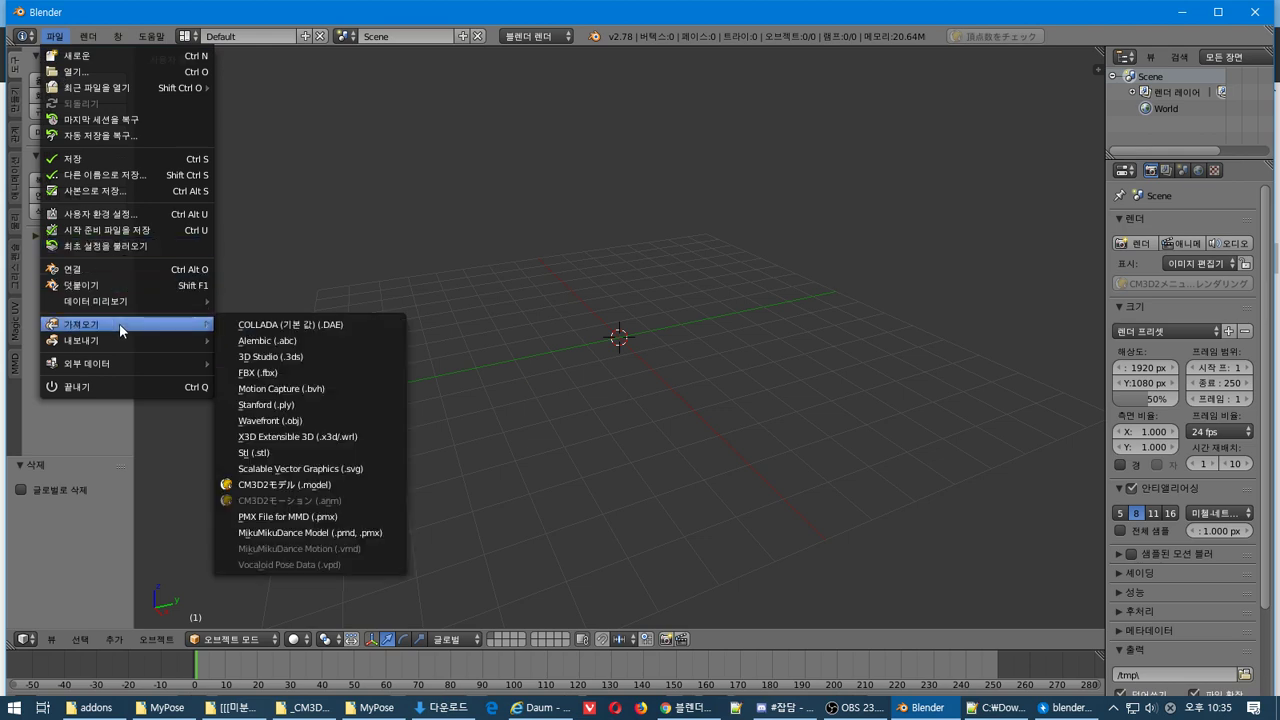
left_click(360, 533)
left_click(267, 150)
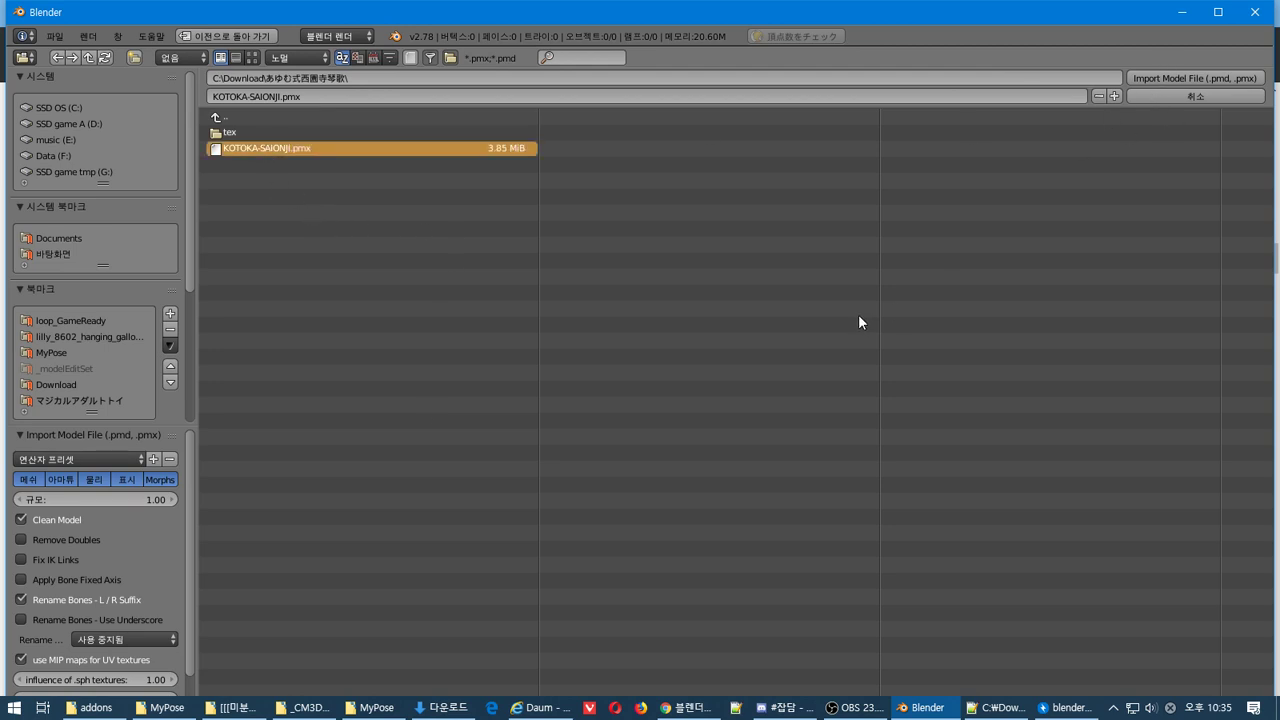
key("Return")
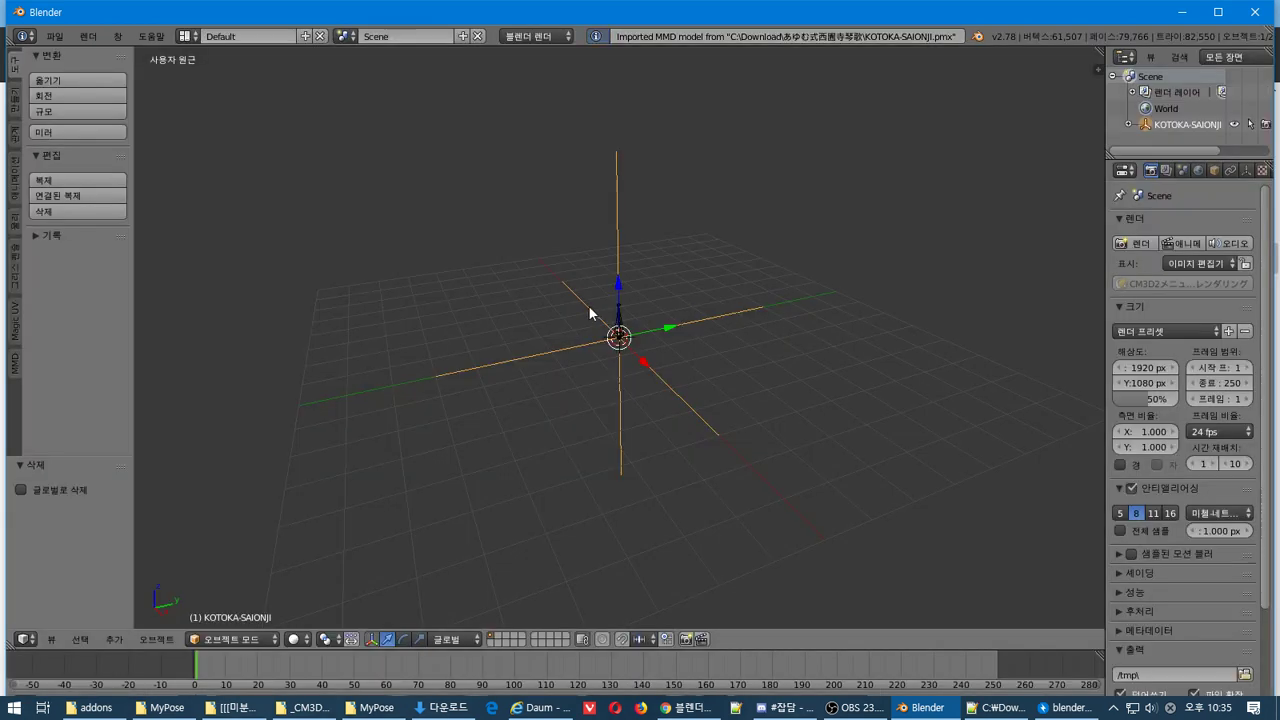
Widen the right-hand column and make the outliner taller, cancelling an accidental armature move
middle_click_drag(774, 268, 680, 345)
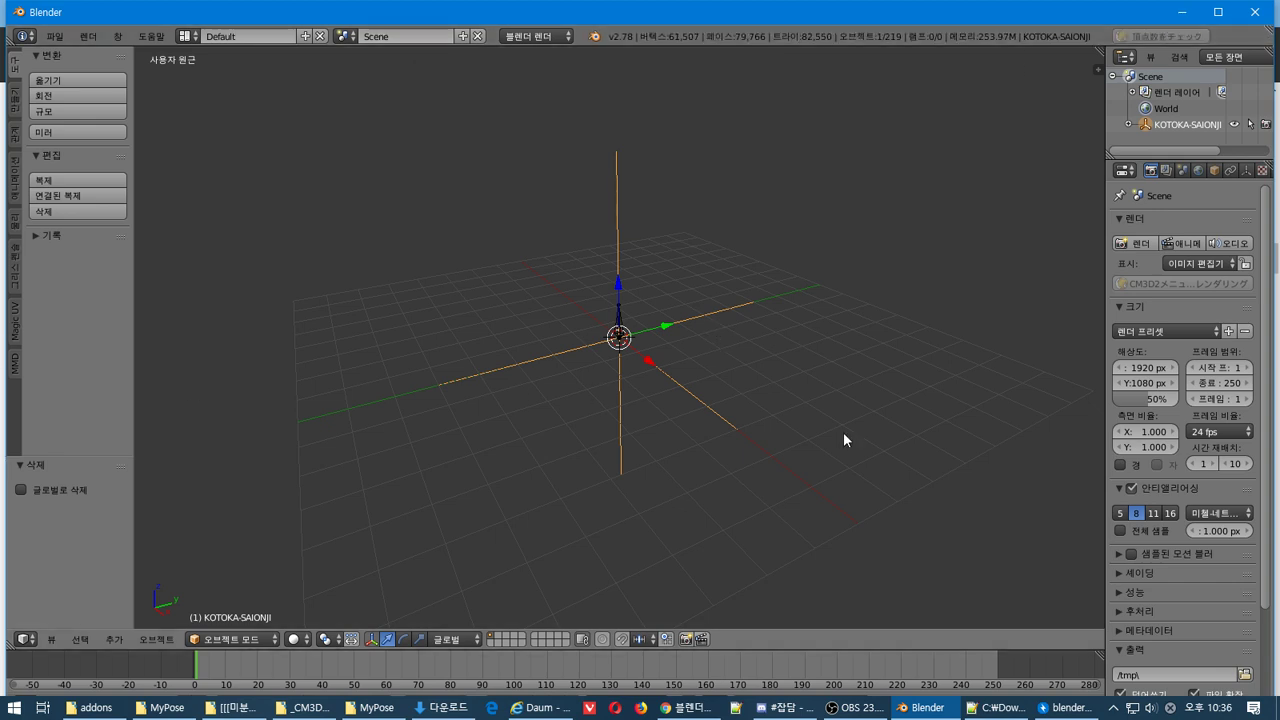
middle_click_drag(843, 437, 777, 296)
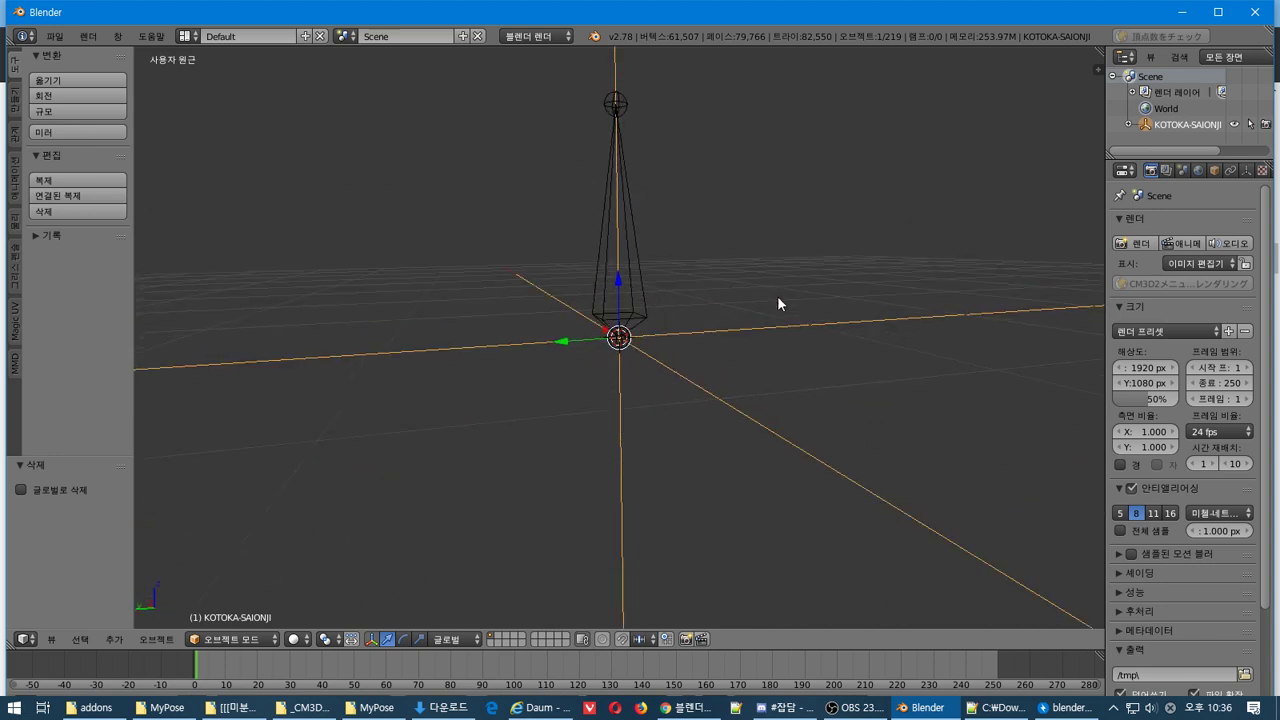
scroll(775, 297, "down", 4)
key("g")
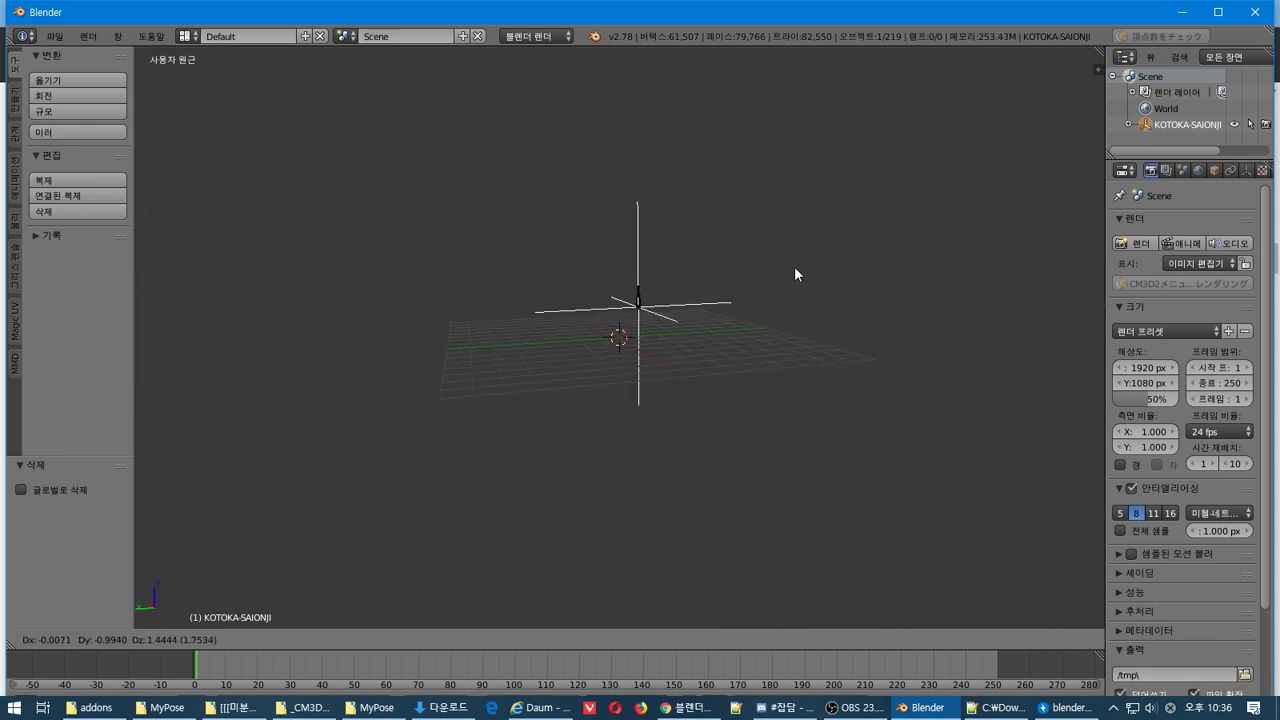
right_click(776, 313)
middle_click_drag(776, 313, 612, 468)
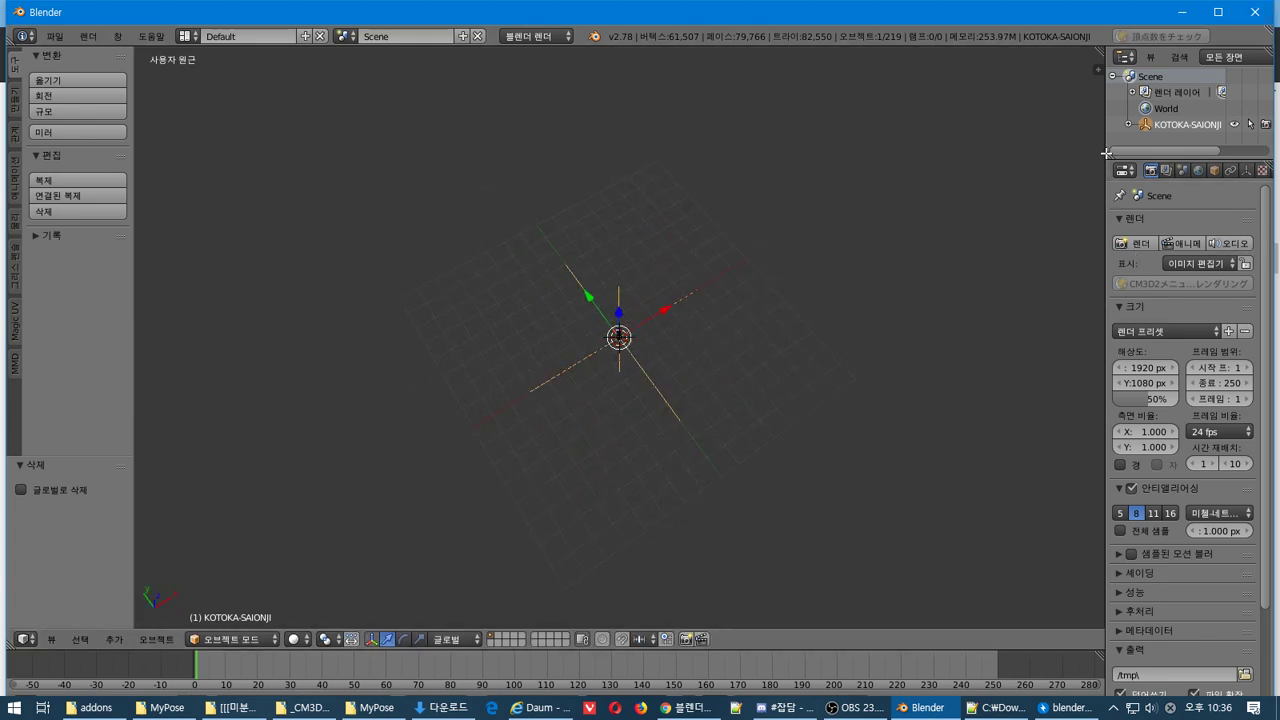
left_click_drag(1106, 142, 976, 142)
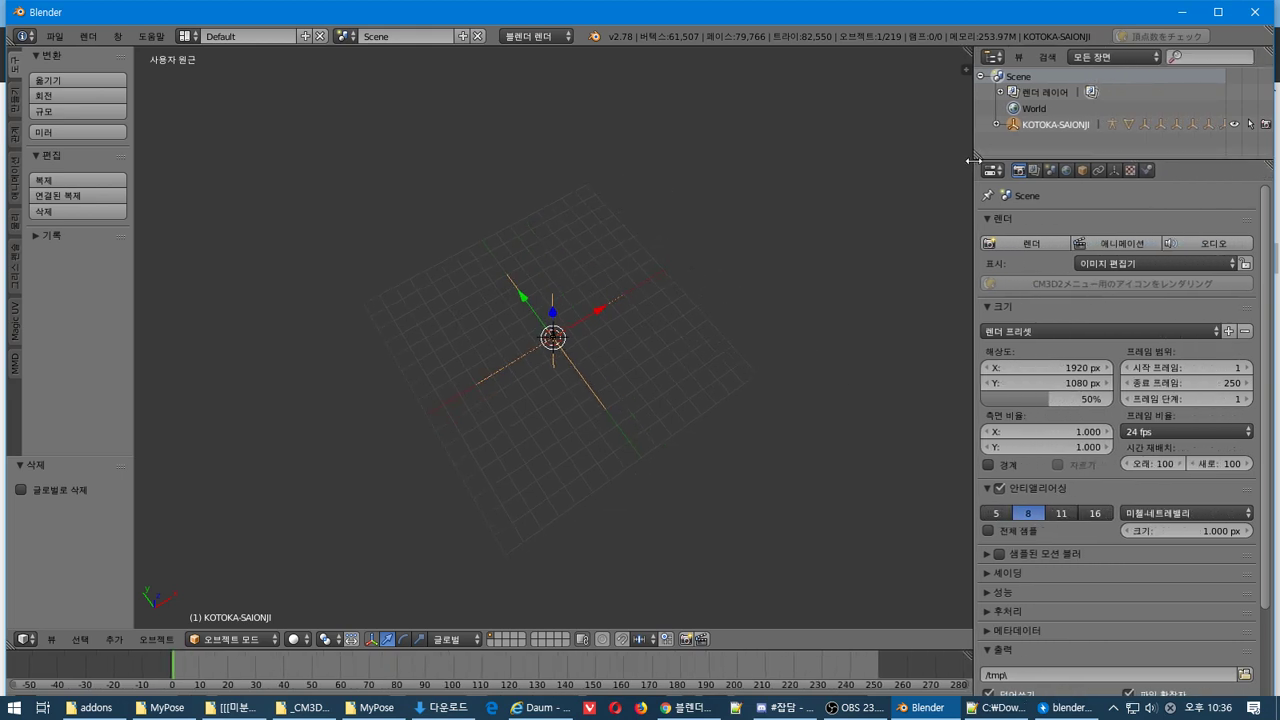
left_click_drag(1086, 157, 1138, 318)
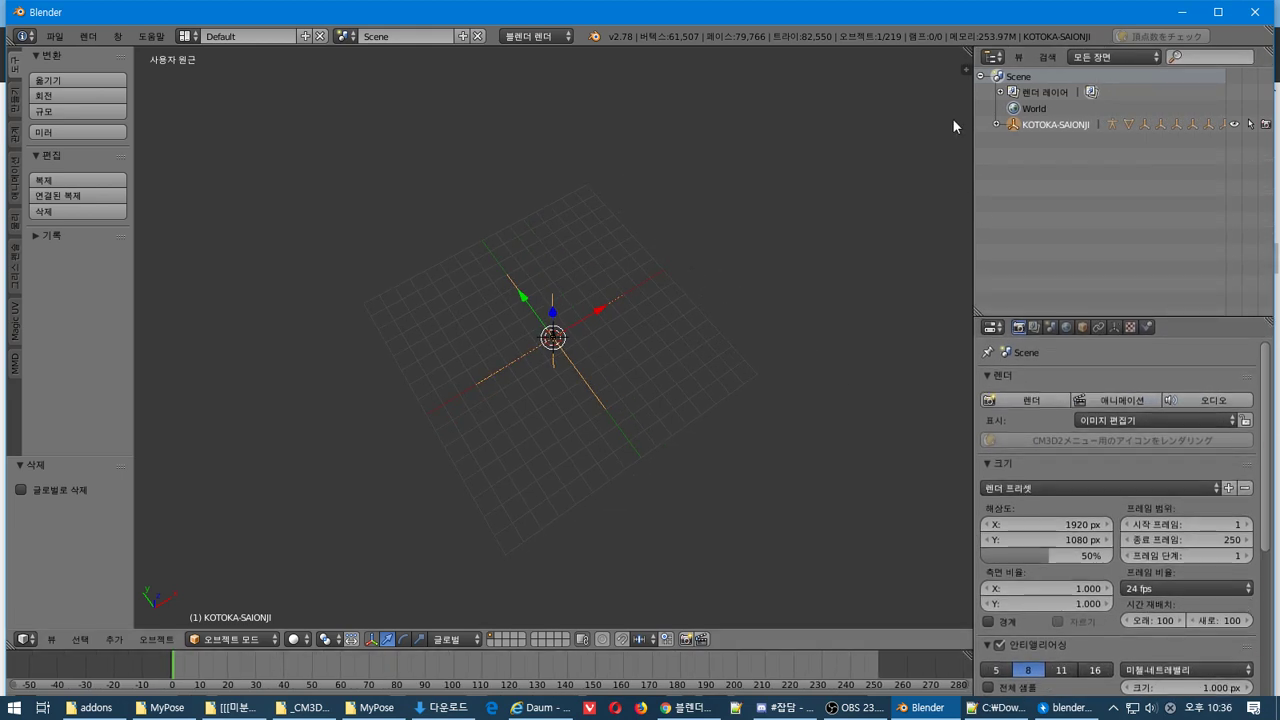
Expand KOTOKA-SAIONJI and KOTOKA-SAIONJI_arm in the outliner and select KOTOKA-SAIONJI_mesh
left_click(996, 124)
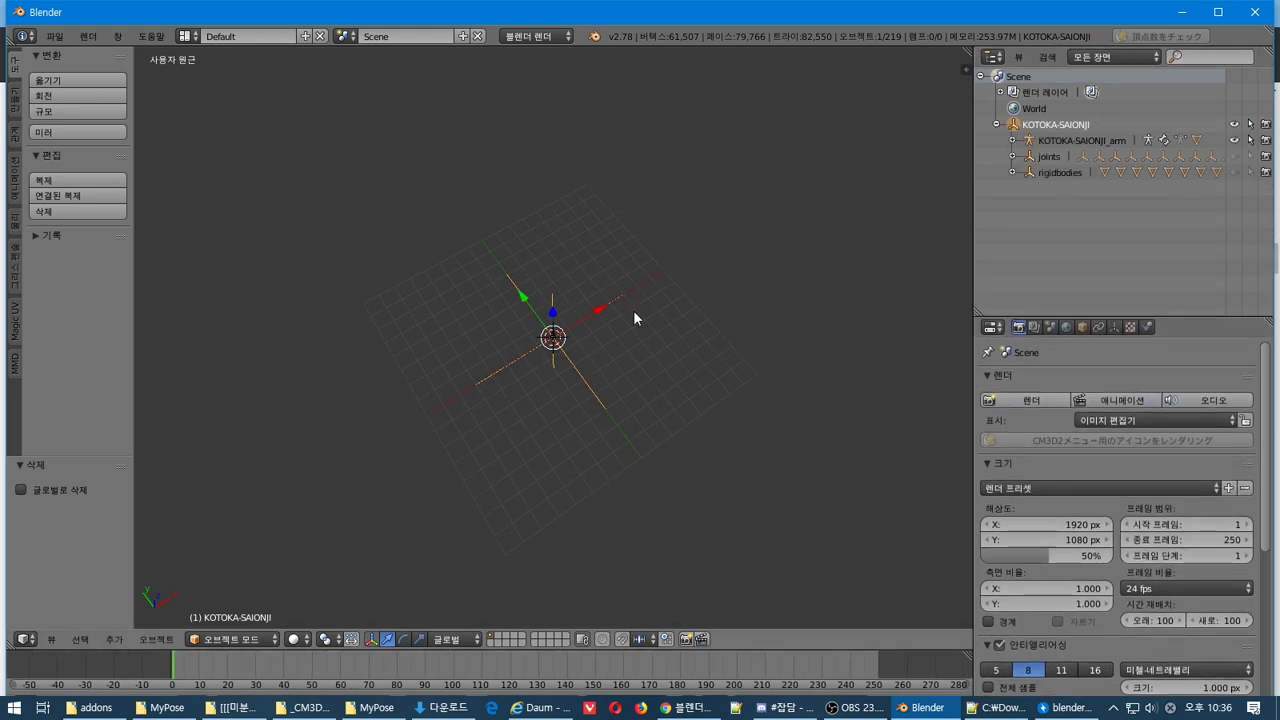
middle_click_drag(633, 310, 750, 220)
left_click(1108, 142)
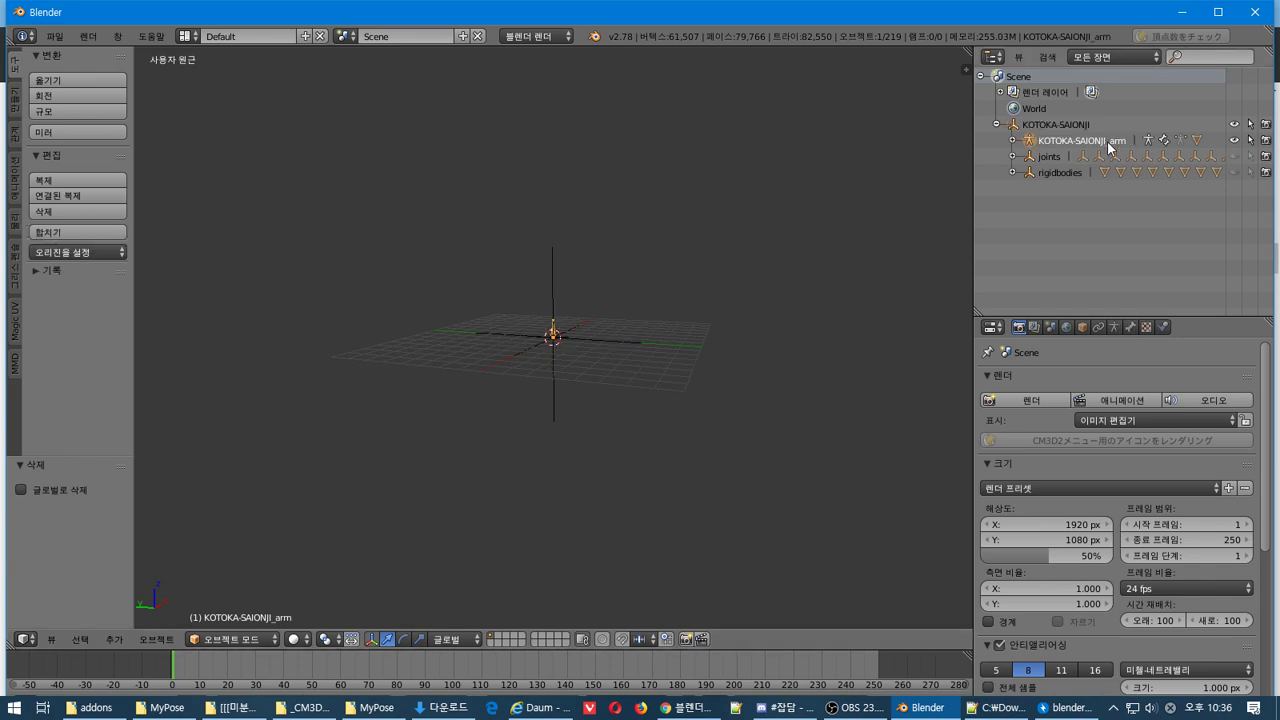
left_click(1012, 141)
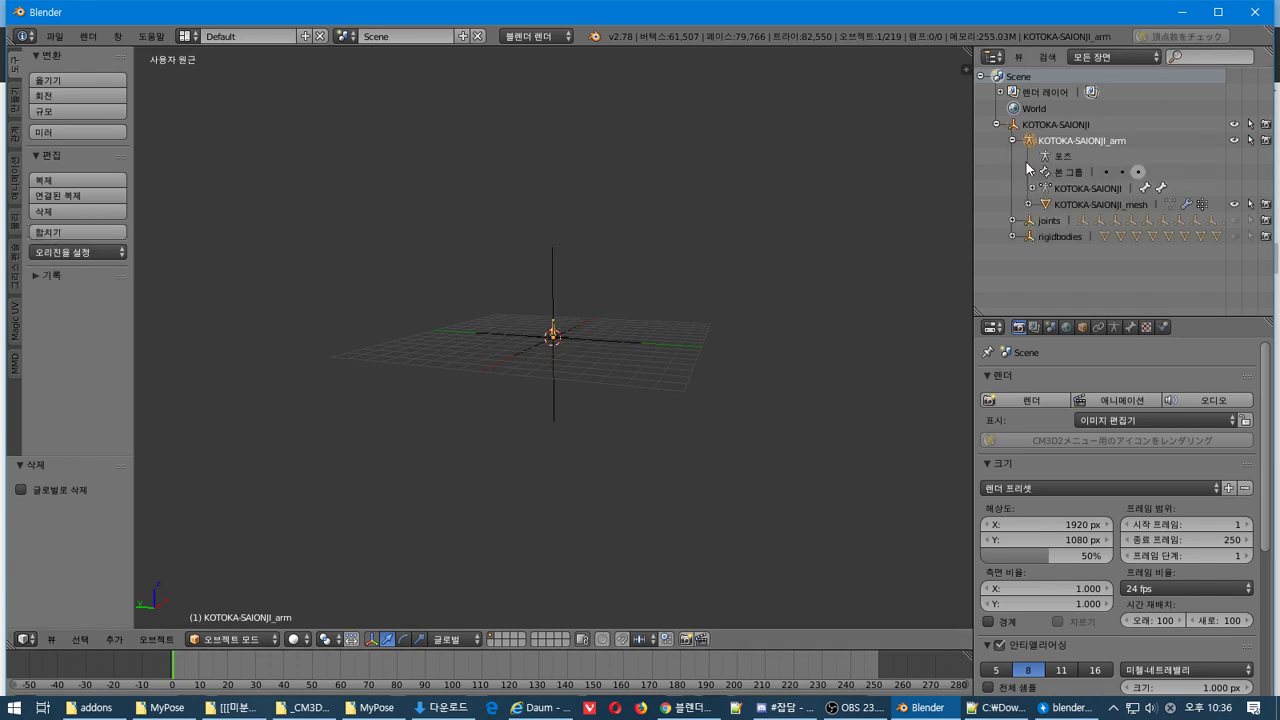
left_click(1090, 205)
middle_click_drag(492, 505, 488, 435)
scroll(488, 430, "up", 10)
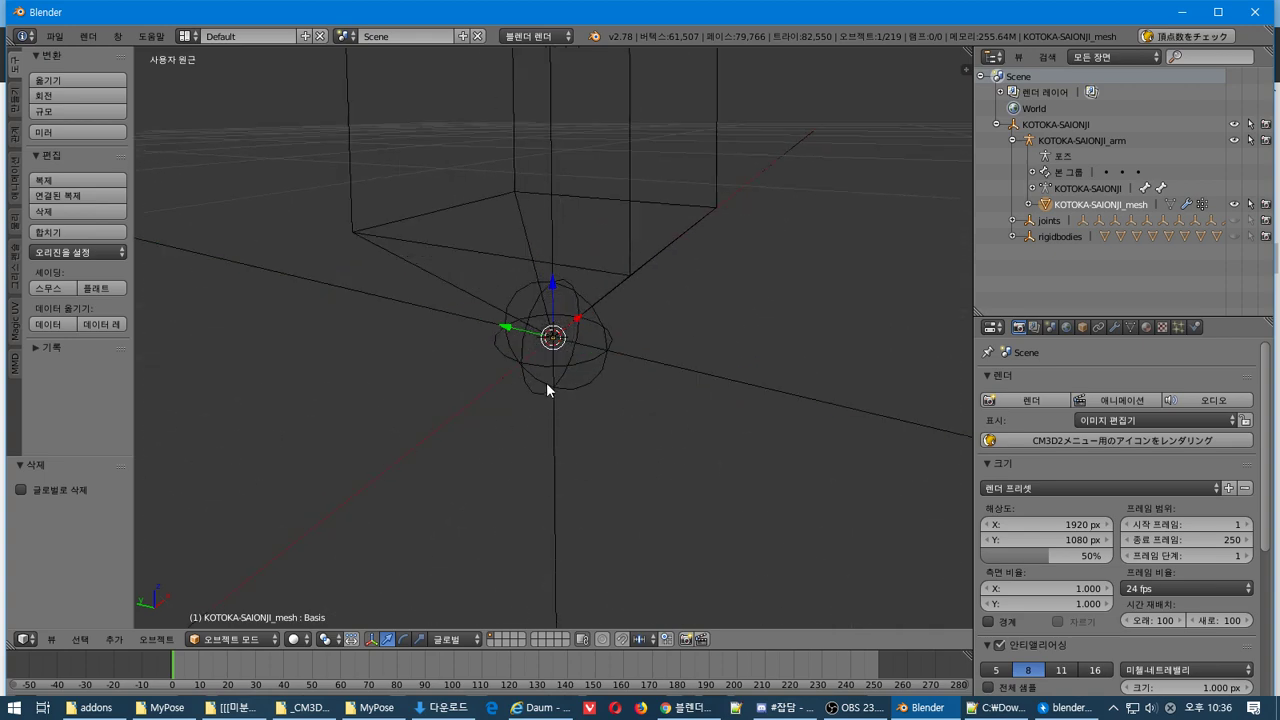
scroll(549, 338, "down", 6)
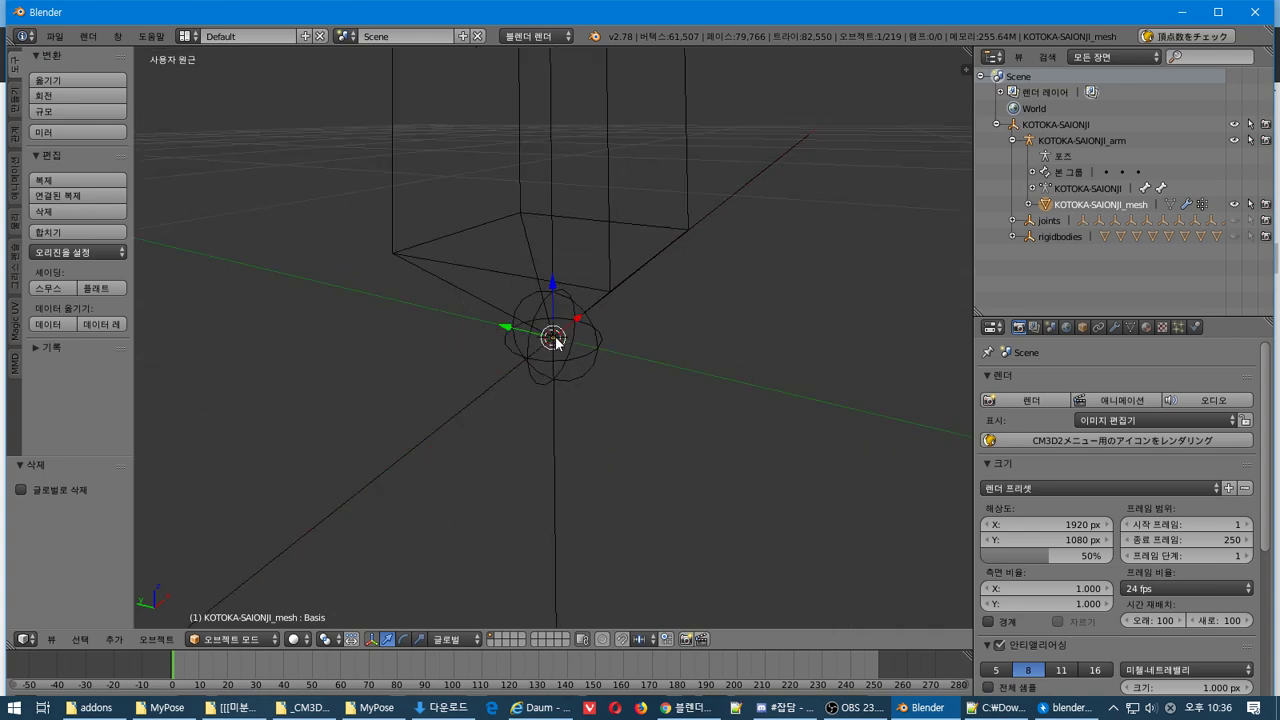
Show the mesh in Edit Mode from the front orthographic view (numpad 1, numpad 5)
key("Tab")
scroll(577, 280, "down", 8)
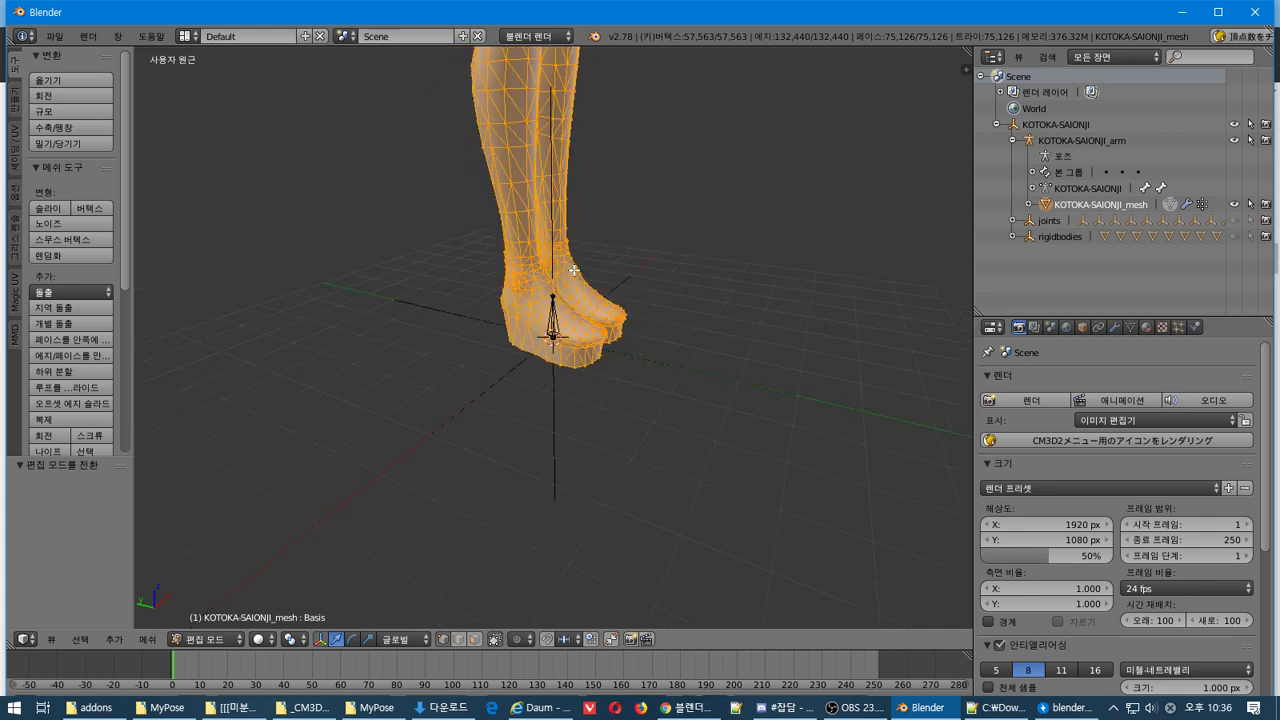
scroll(583, 240, "up", 3)
middle_click_drag(599, 212, 592, 336)
key("Tab")
key("KP_1")
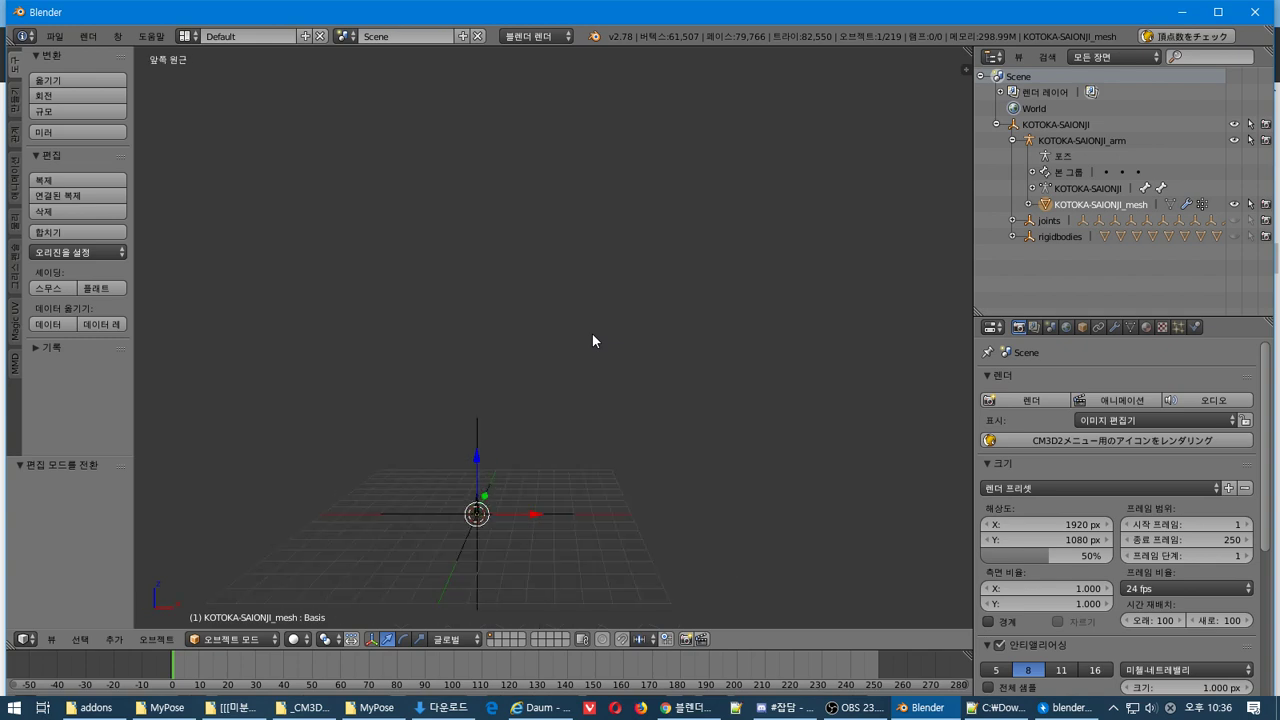
key("KP_5")
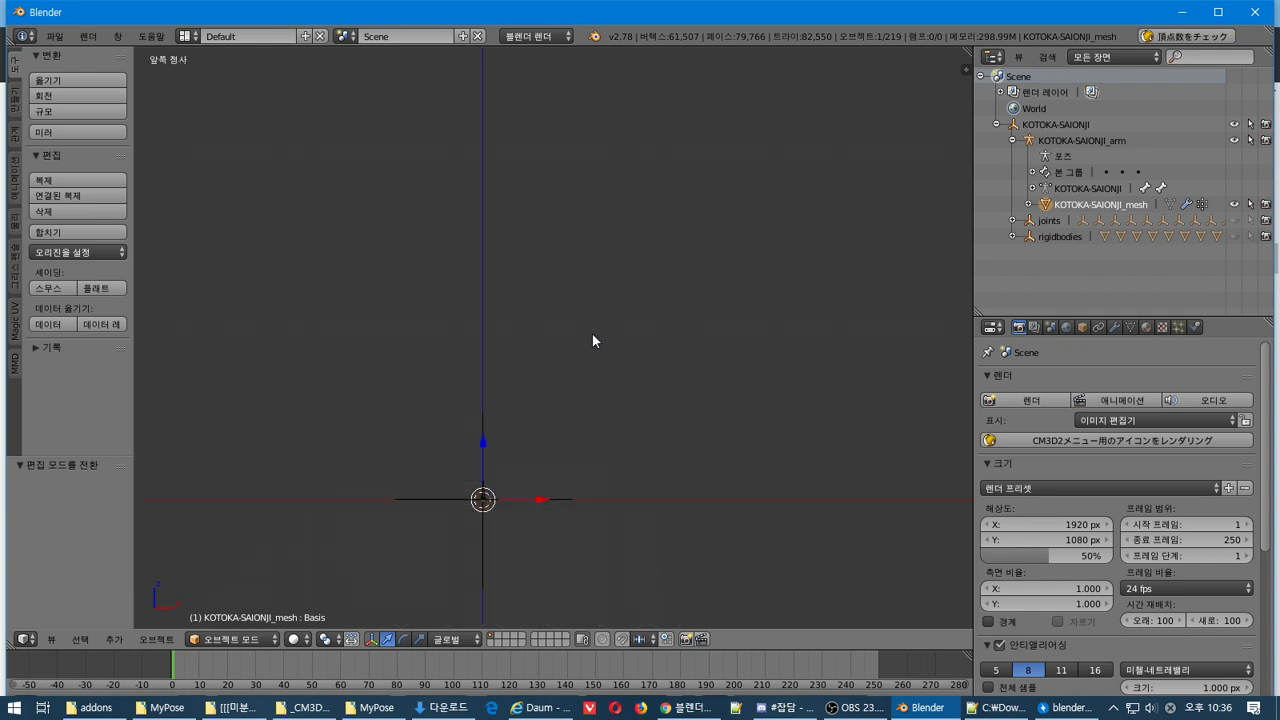
key("Tab")
middle_click_drag(594, 334, 623, 371)
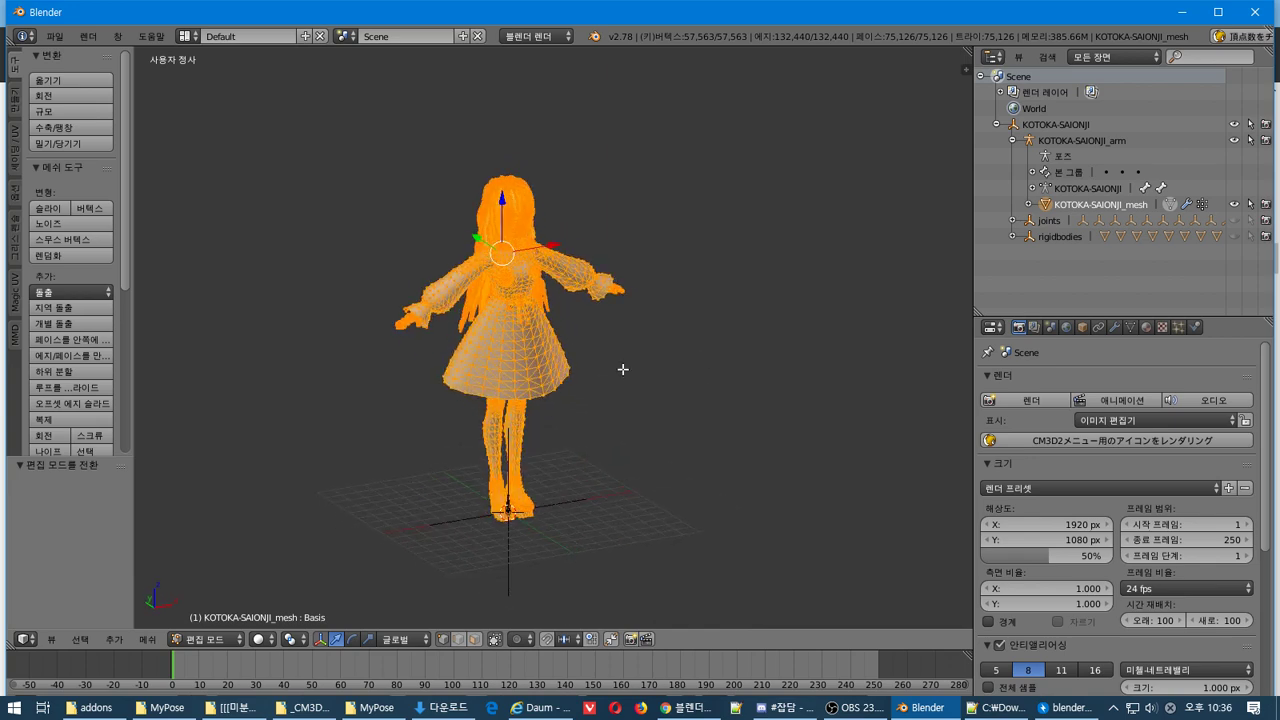
scroll(620, 370, "up", 3)
scroll(616, 369, "down", 2)
key("Tab")
key("Tab")
key("Tab")
key("Tab")
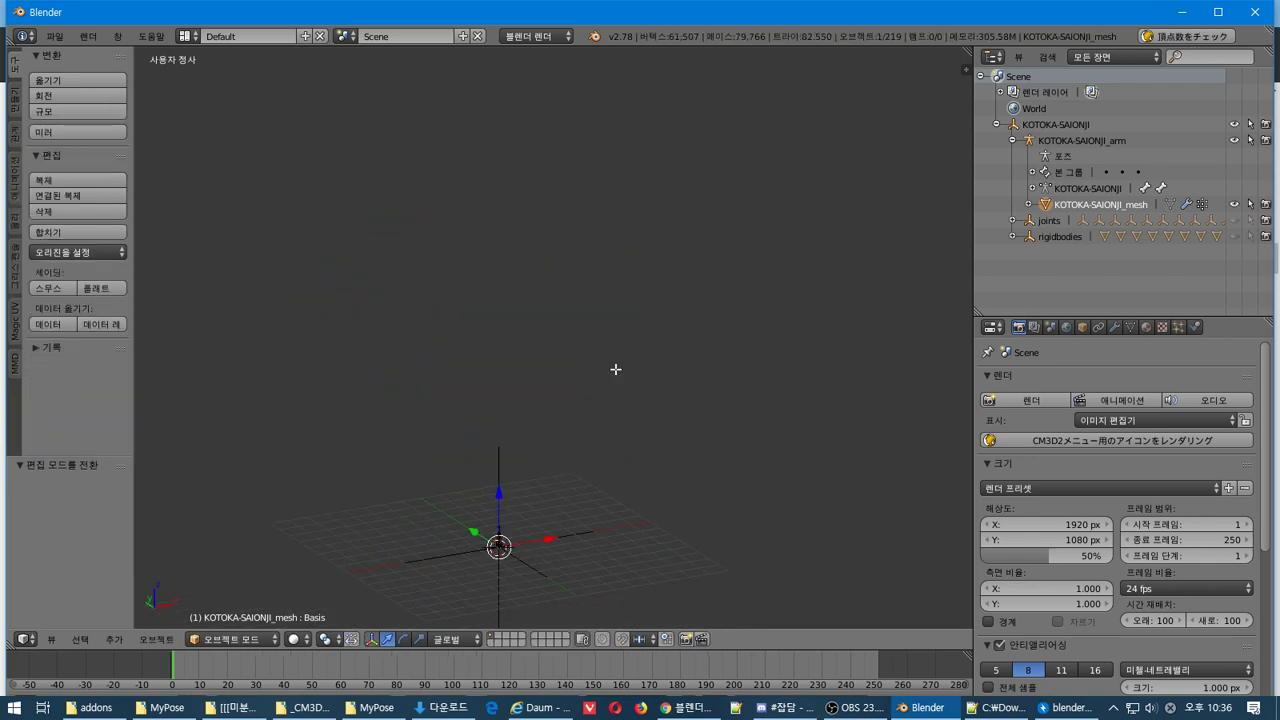
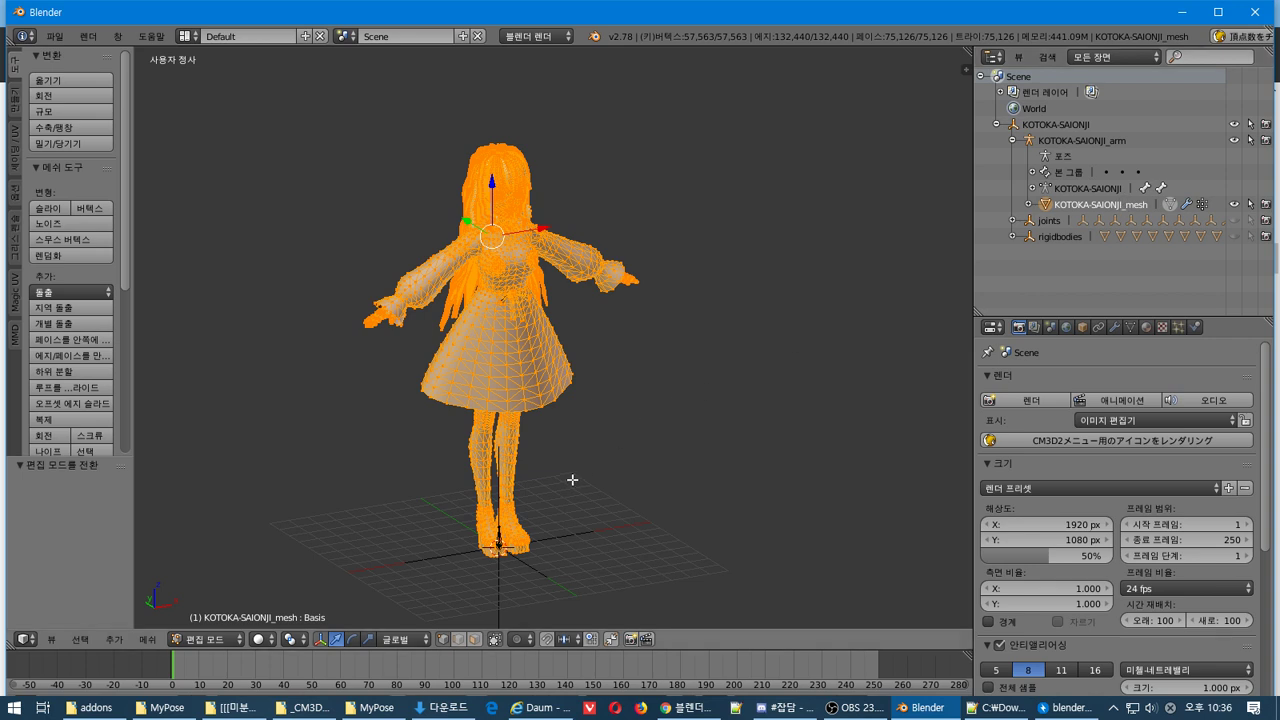
Switch KOTOKA-SAIONJI_mesh to Object Mode and show its Material tab with the 顔 slot selected
key("Tab")
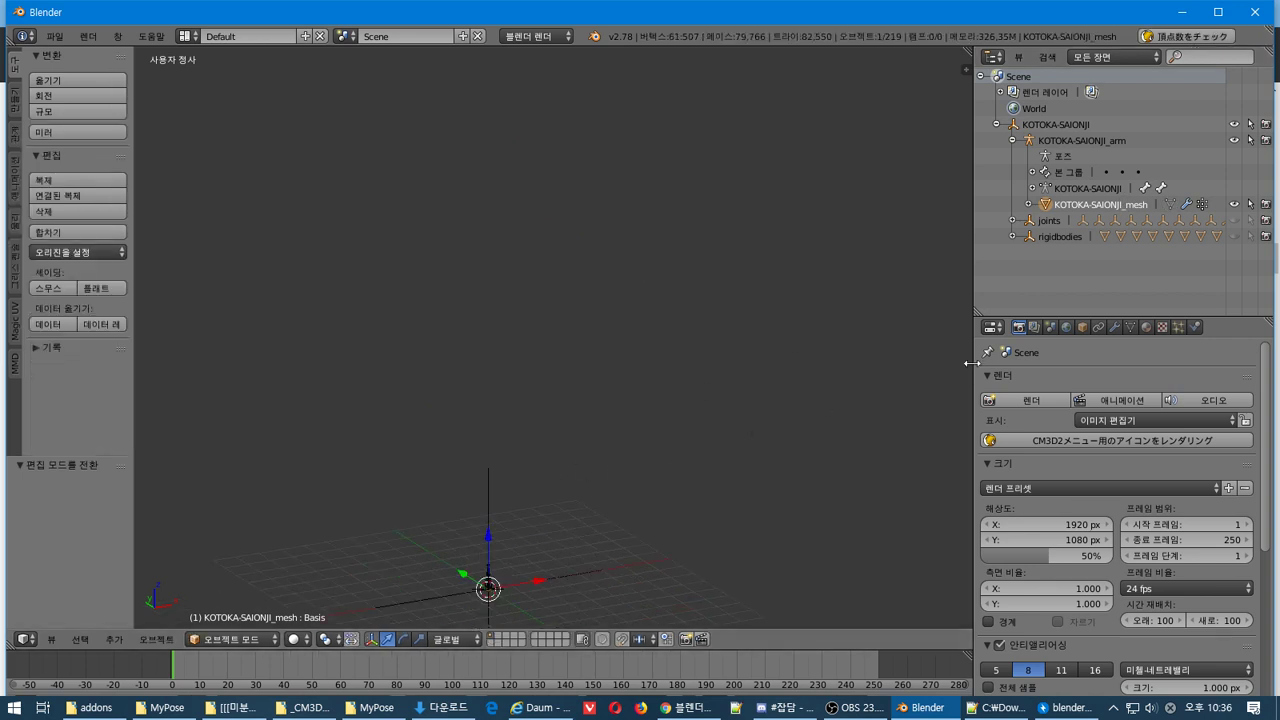
left_click(1034, 327)
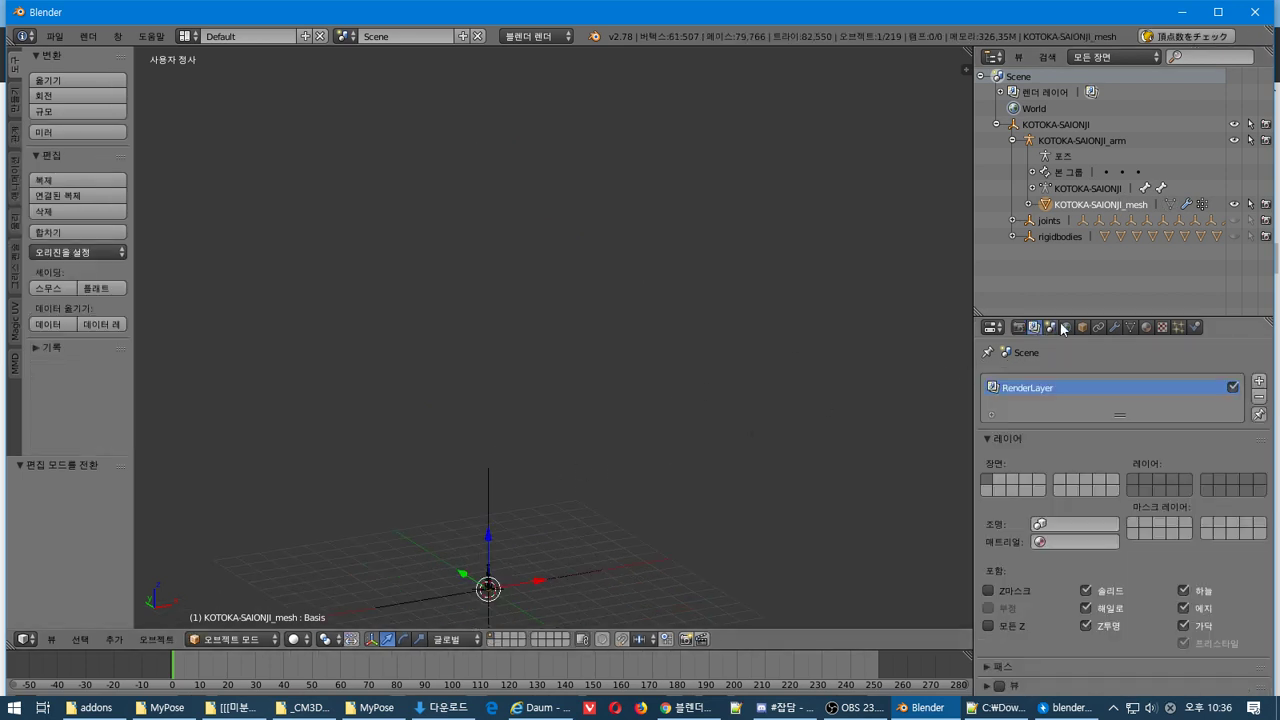
left_click(1066, 327)
left_click(1082, 327)
left_click(1130, 327)
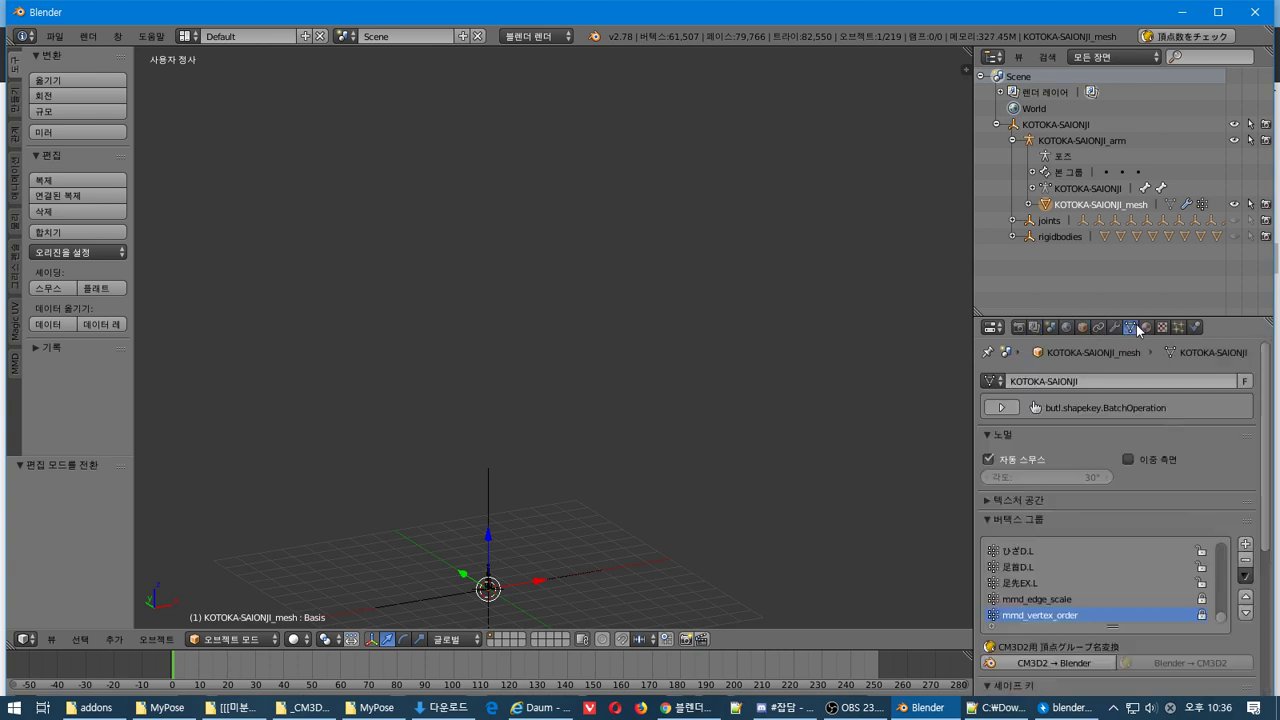
left_click(1146, 327)
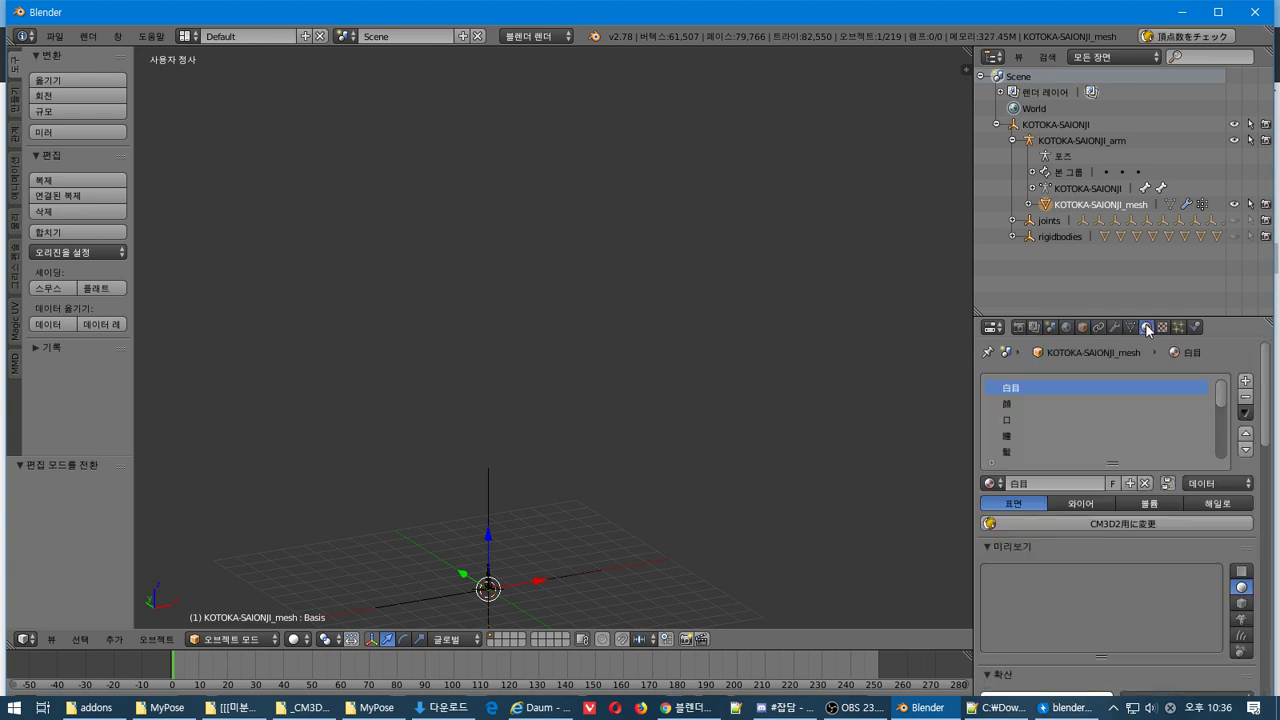
left_click(1030, 404)
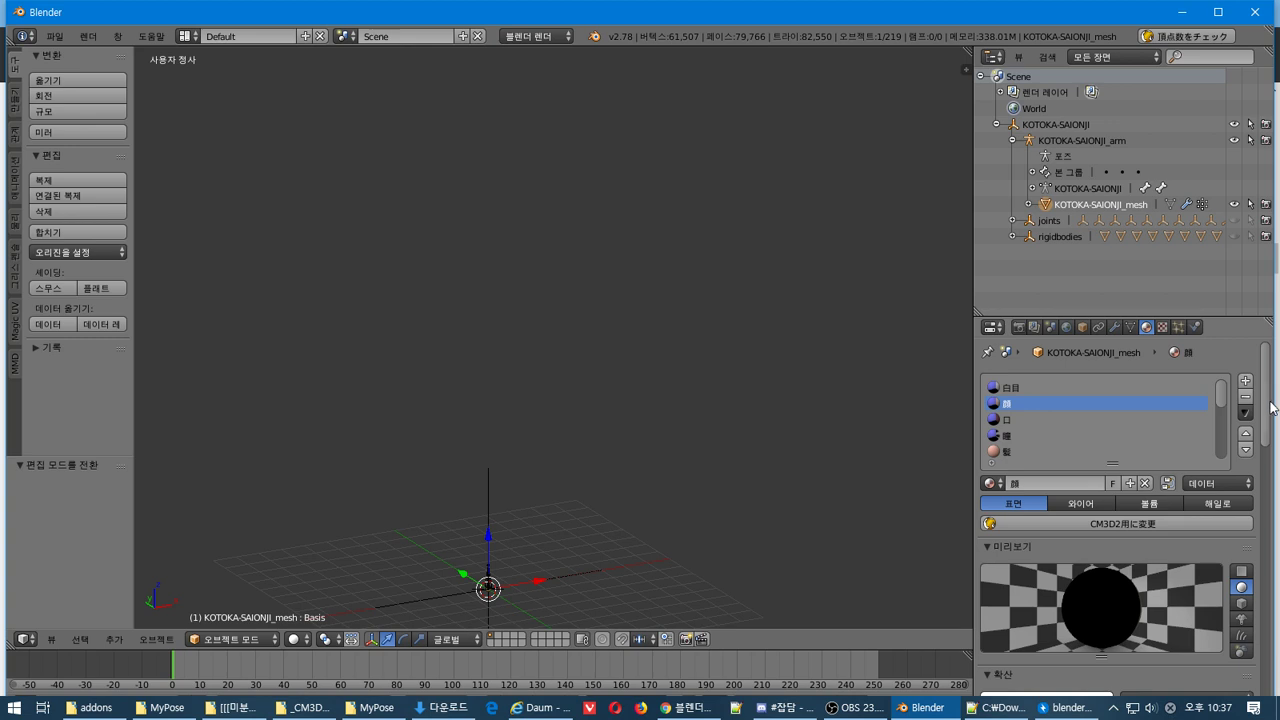
left_click_drag(1272, 407, 1278, 367)
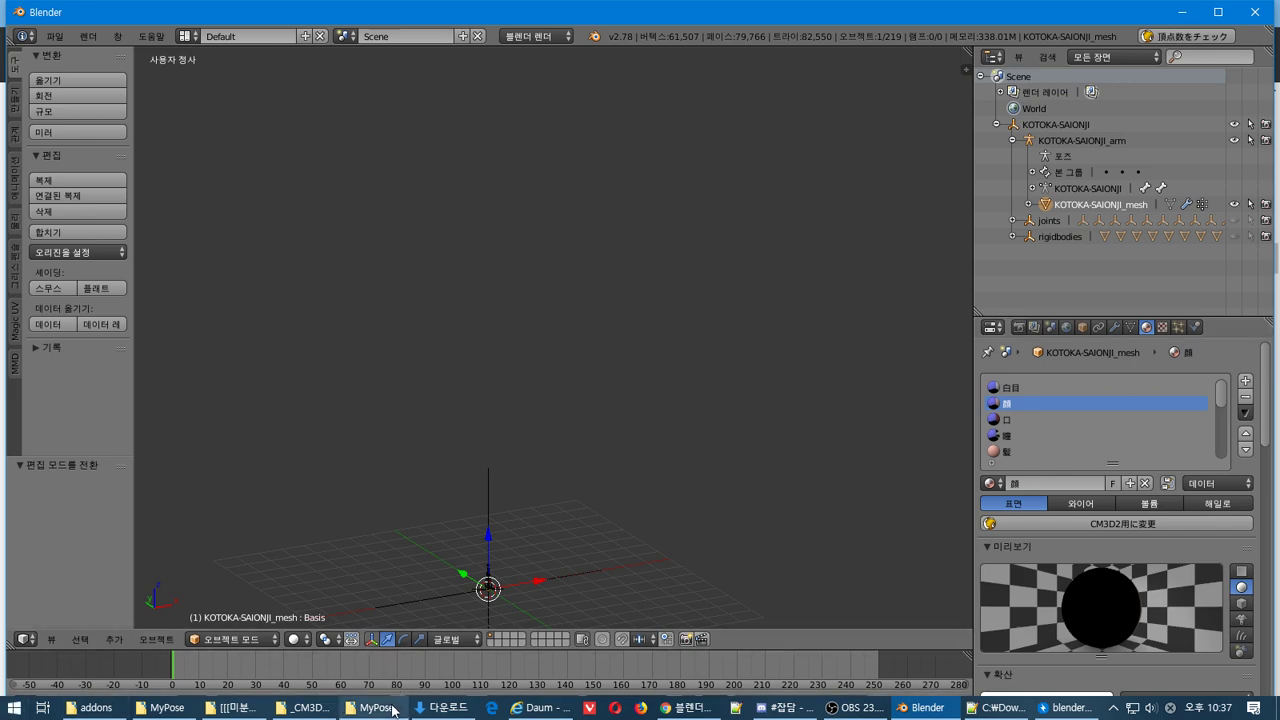
left_click(476, 700)
Browse the model's tex folder of texture PNGs in Explorer, then select the 白目 material slot in Blender
left_click_drag(973, 380, 2, 6)
double_click(285, 172)
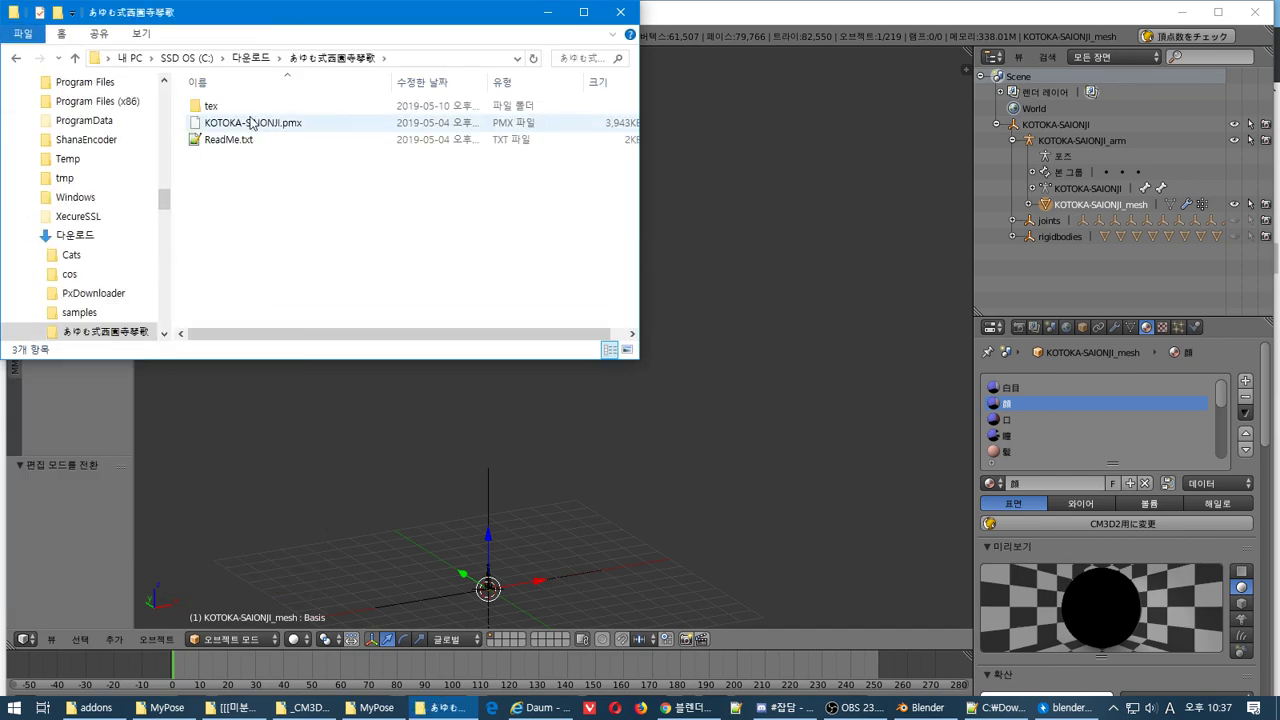
double_click(211, 105)
scroll(443, 220, "down", 5)
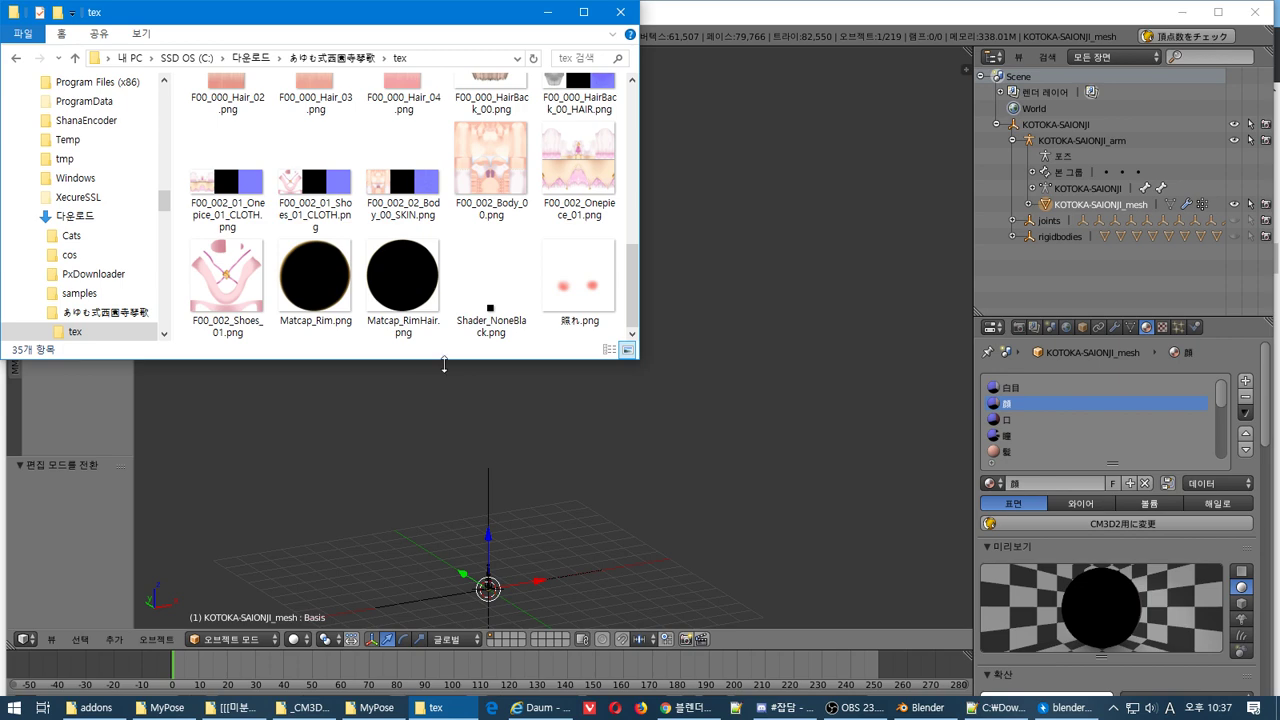
left_click_drag(446, 365, 446, 684)
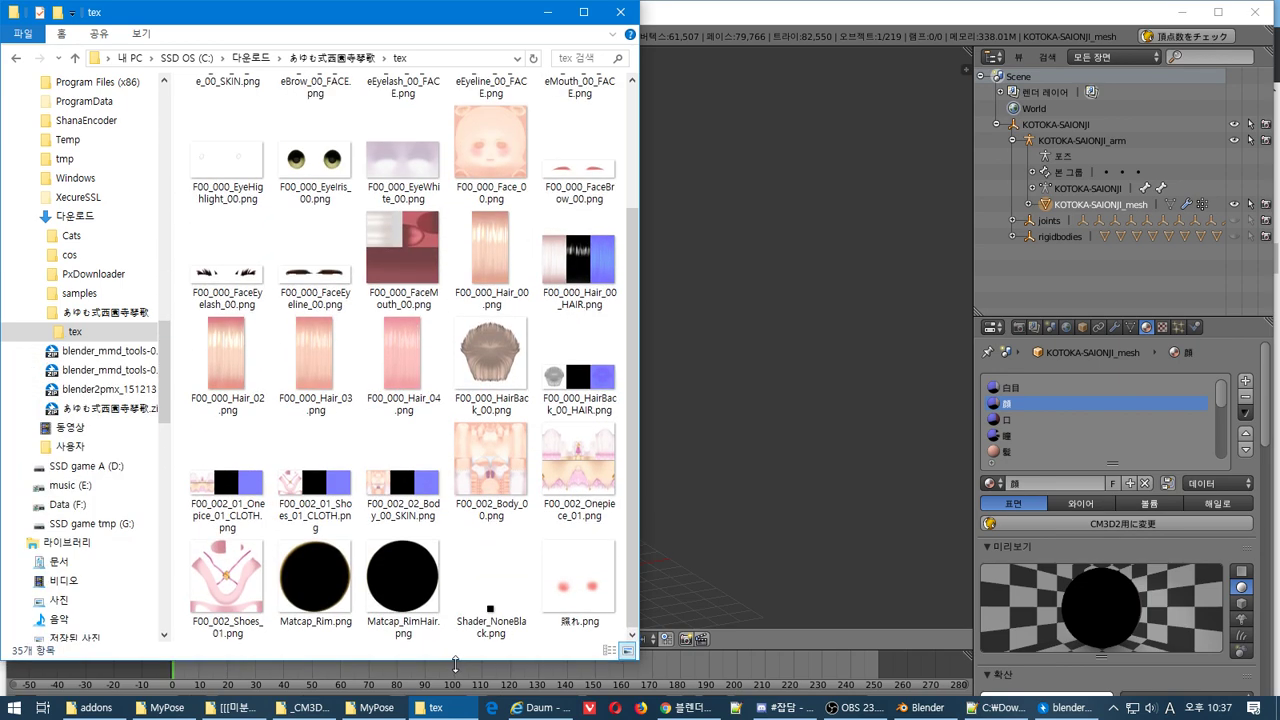
left_click(755, 512)
left_click(1059, 388)
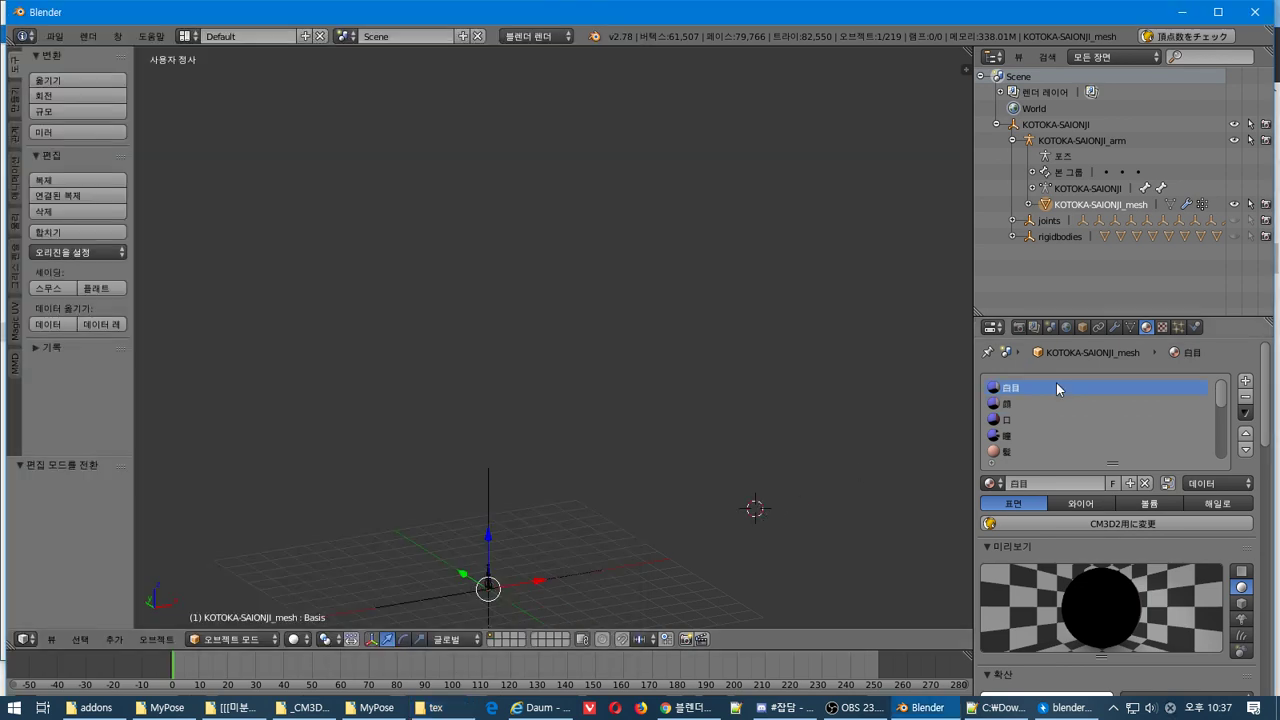
Inspect the joints, rigidbodies, mesh and armature objects in the Outliner and go back to frame 0
mouse_move(1224, 400)
left_mouse_down()
mouse_move(1218, 490)
mouse_move(1222, 392)
left_mouse_up()
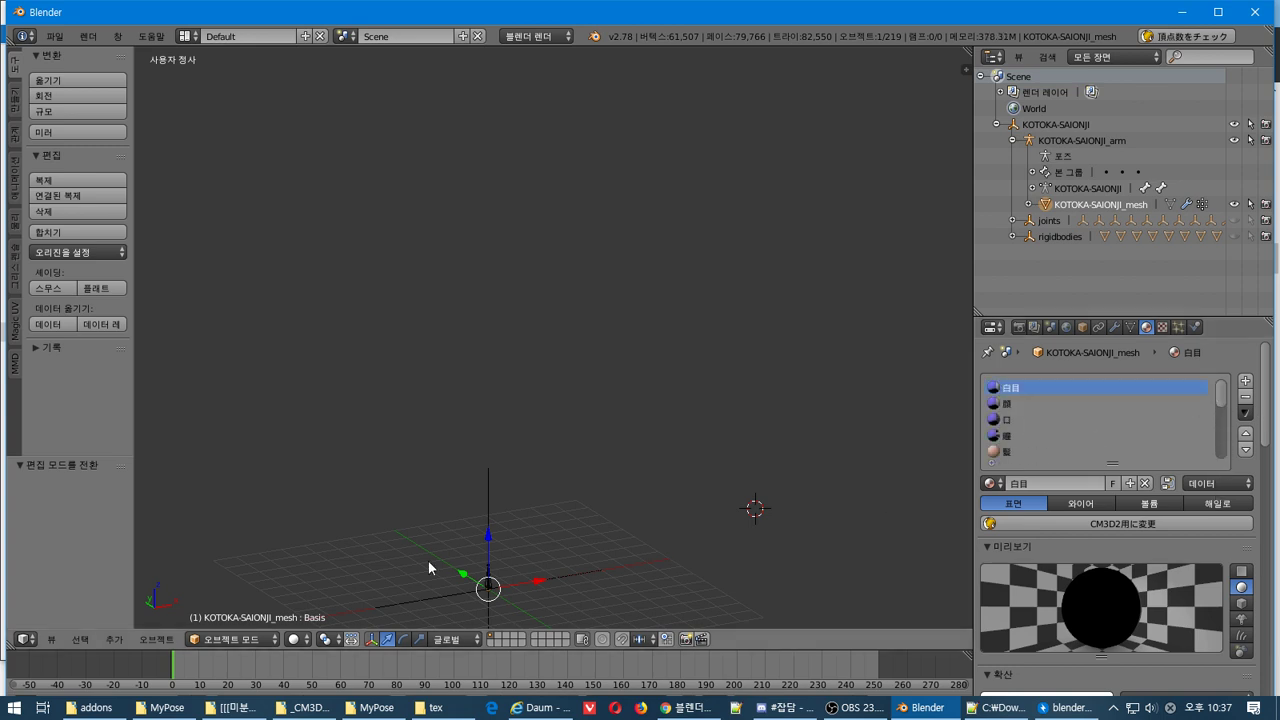
left_click(1045, 221)
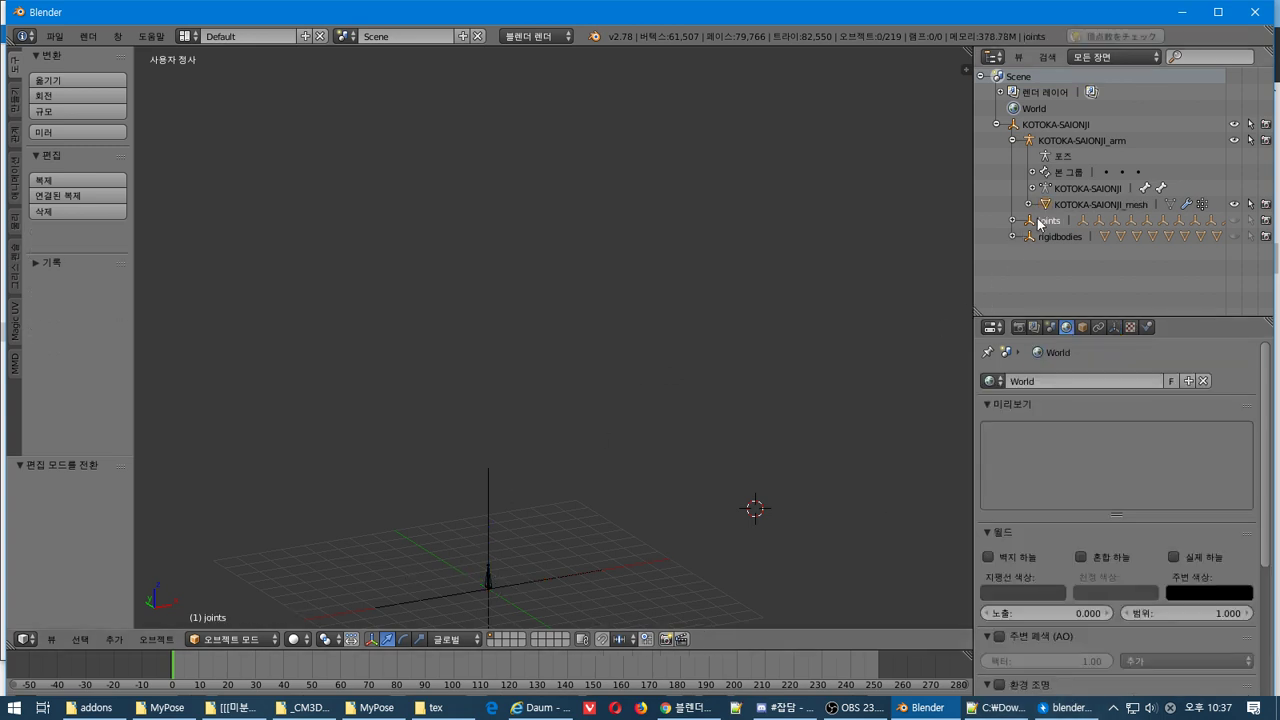
middle_click_drag(666, 340, 700, 354)
left_click(1060, 237)
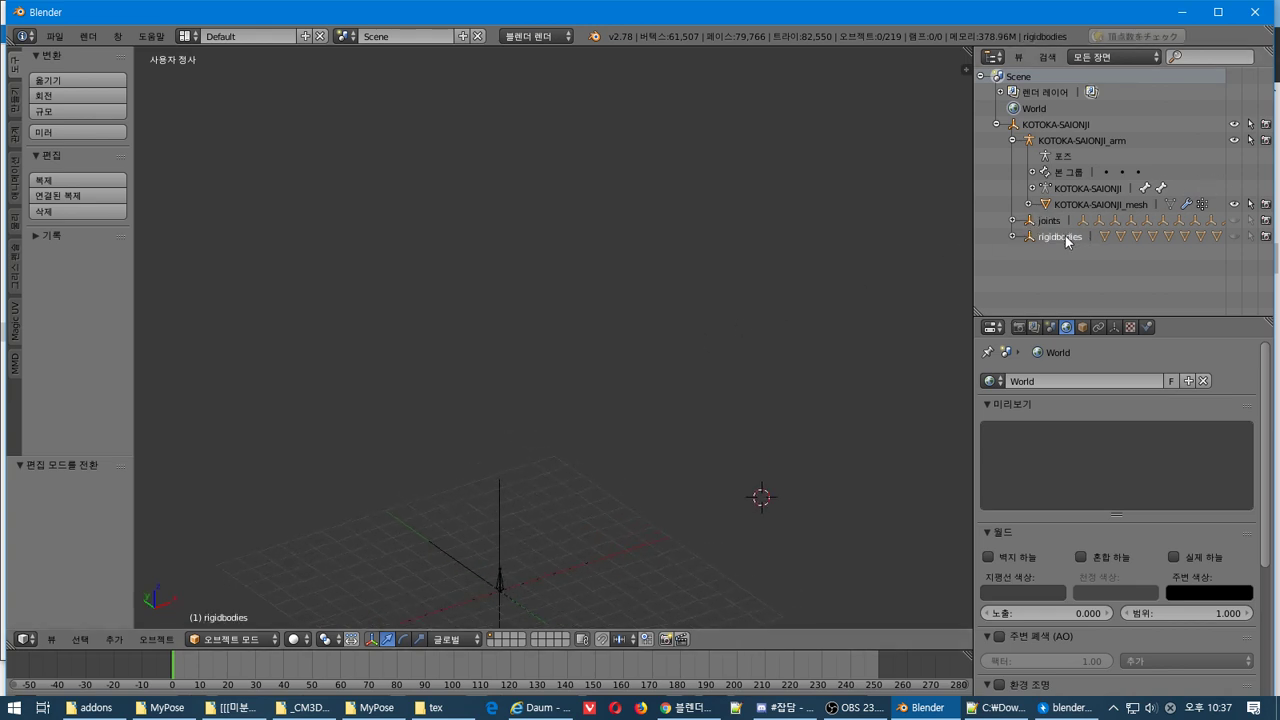
left_click(1040, 205)
left_click(1046, 141)
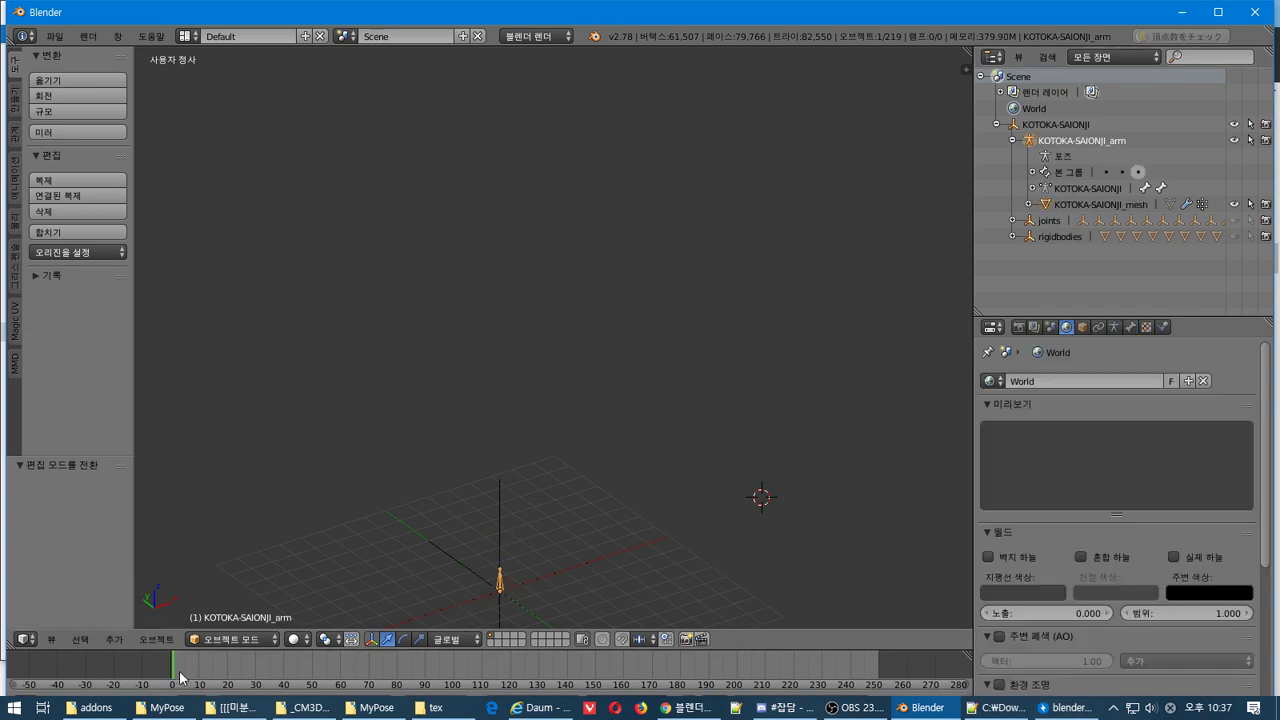
key("Left")
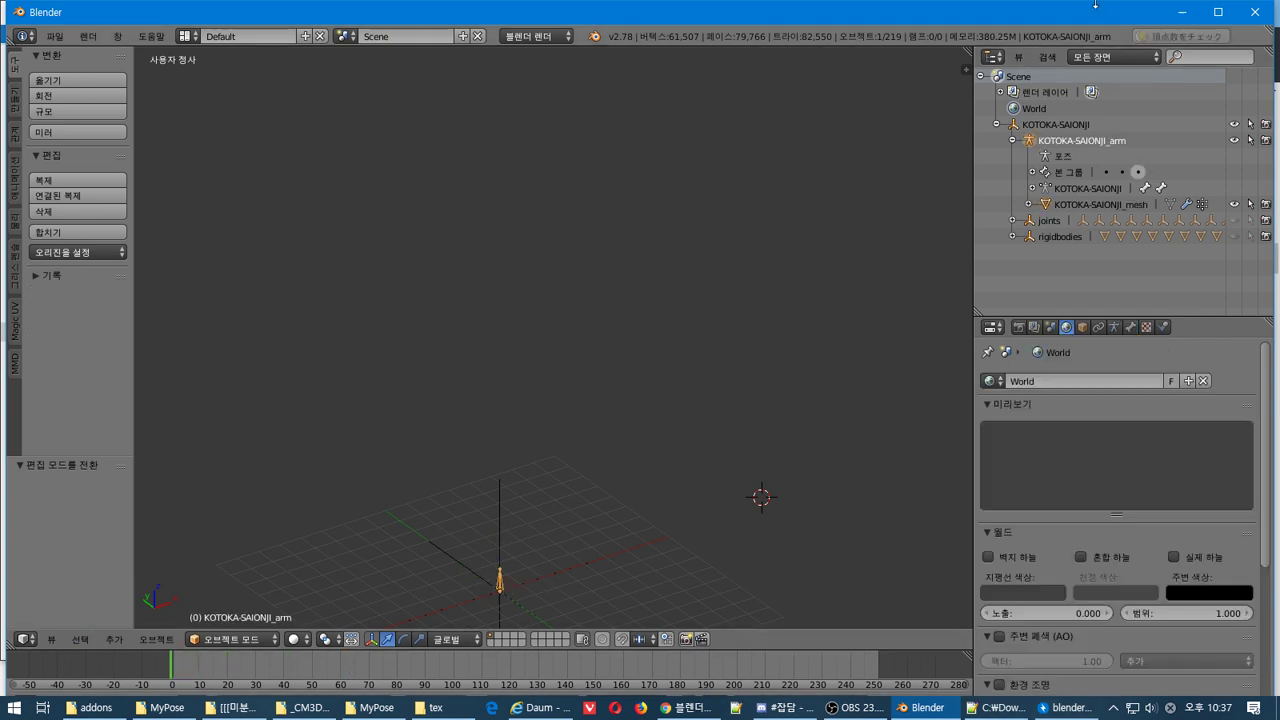
Drag KOTOKA-SAIONJI_mesh to the scene's top level, unparenting it from the armature
left_click(1048, 205)
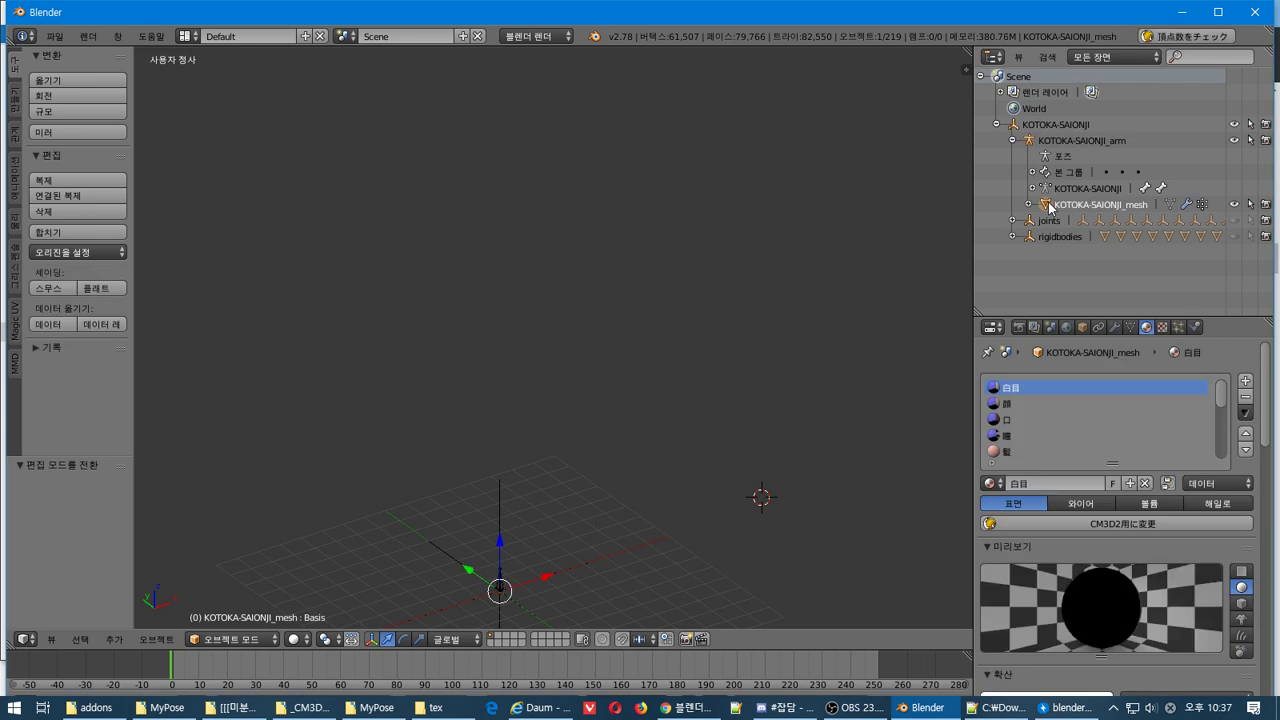
left_click_drag(1048, 205, 1069, 279)
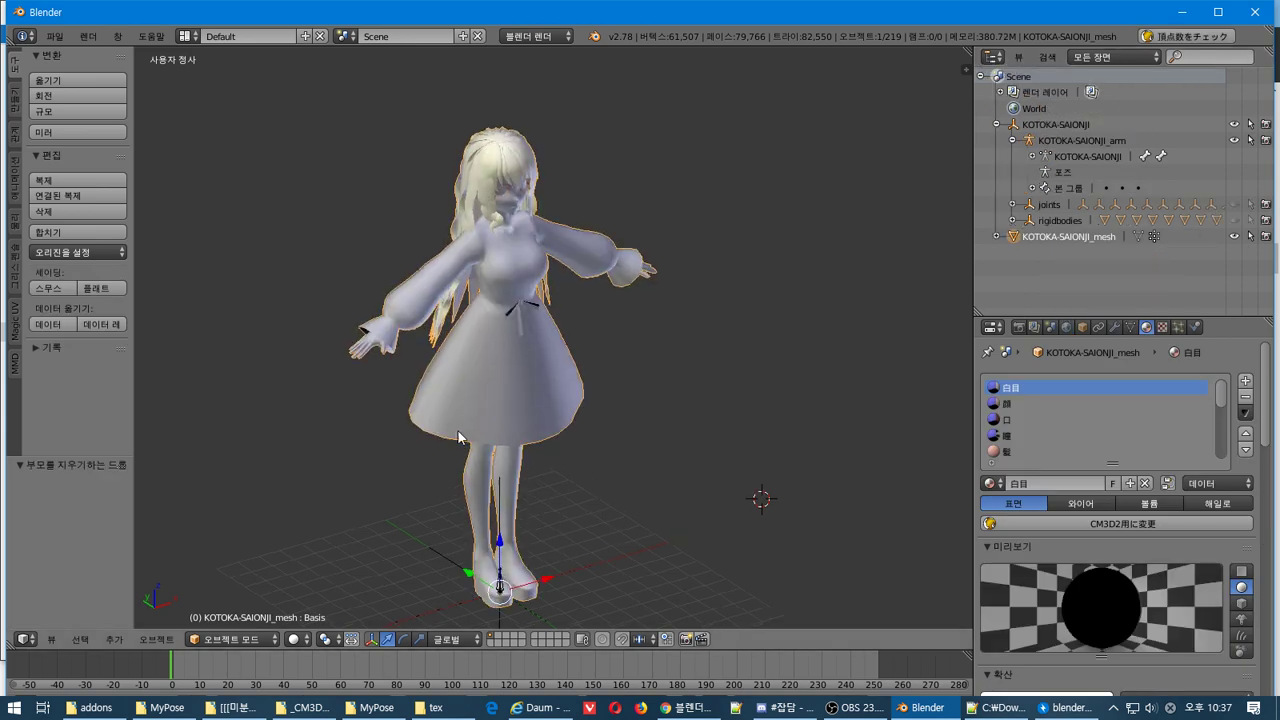
left_click(1062, 126)
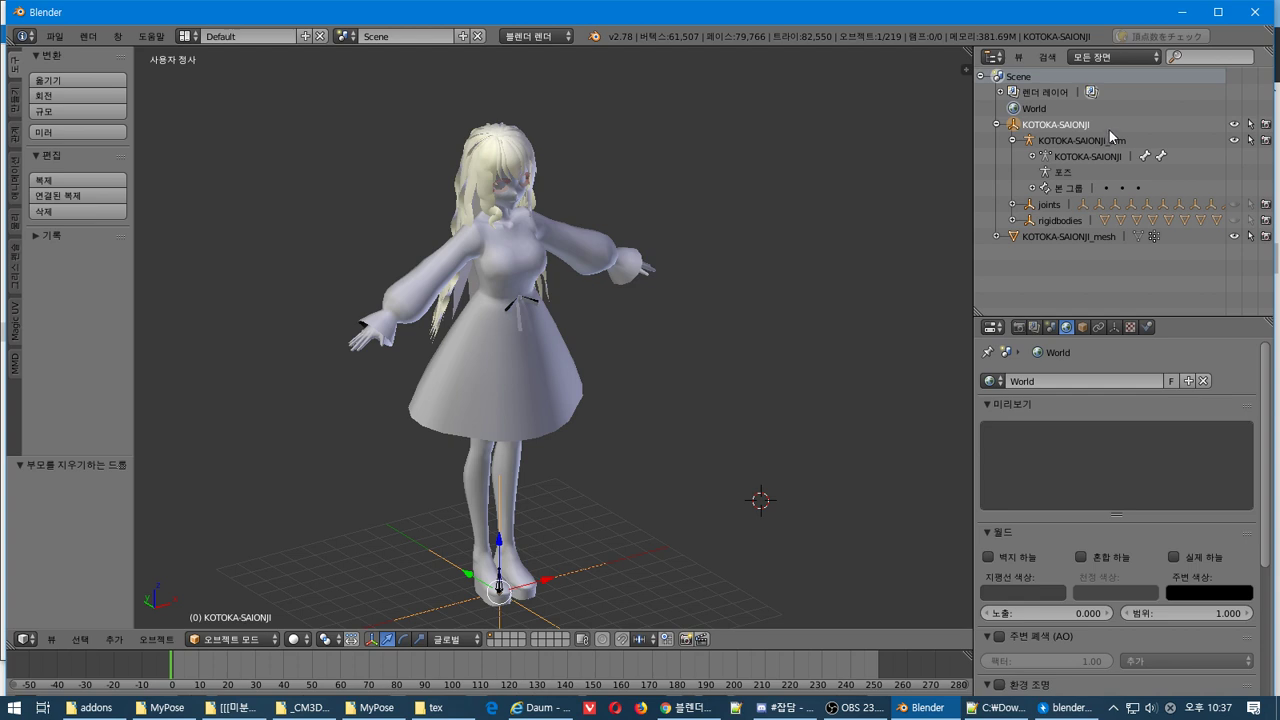
Delete the KOTOKA-SAIONJI object and everything under it with Delete Hierarchy
right_click(1105, 108)
left_click(1097, 123)
right_click(1078, 125)
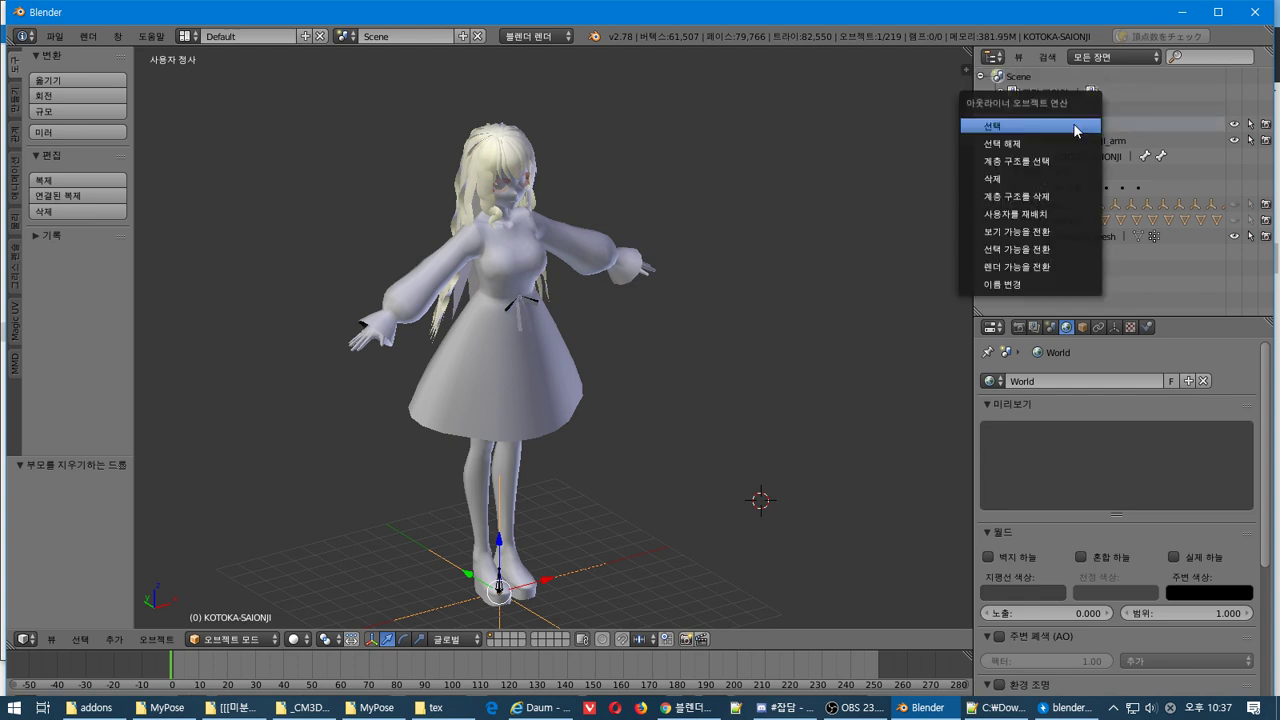
left_click(1066, 195)
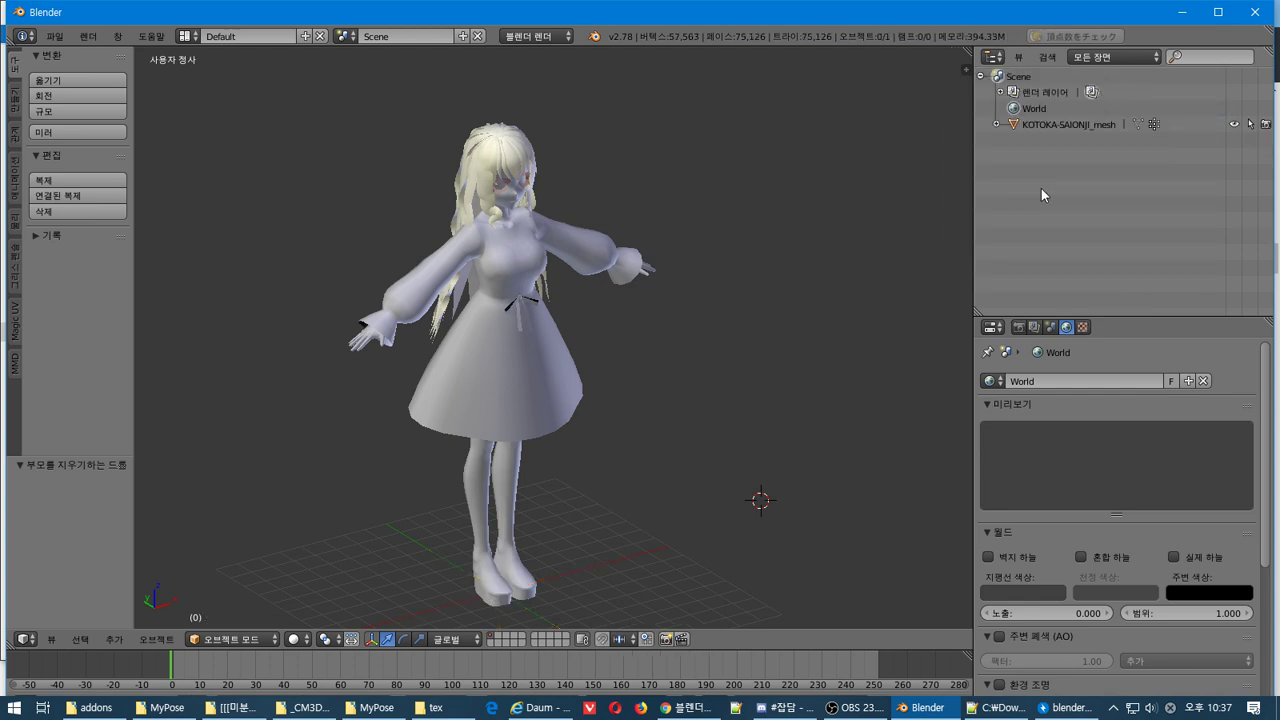
Remove all vertex groups and all shape keys from KOTOKA-SAIONJI_mesh, then enter Edit Mode
left_click(1048, 121)
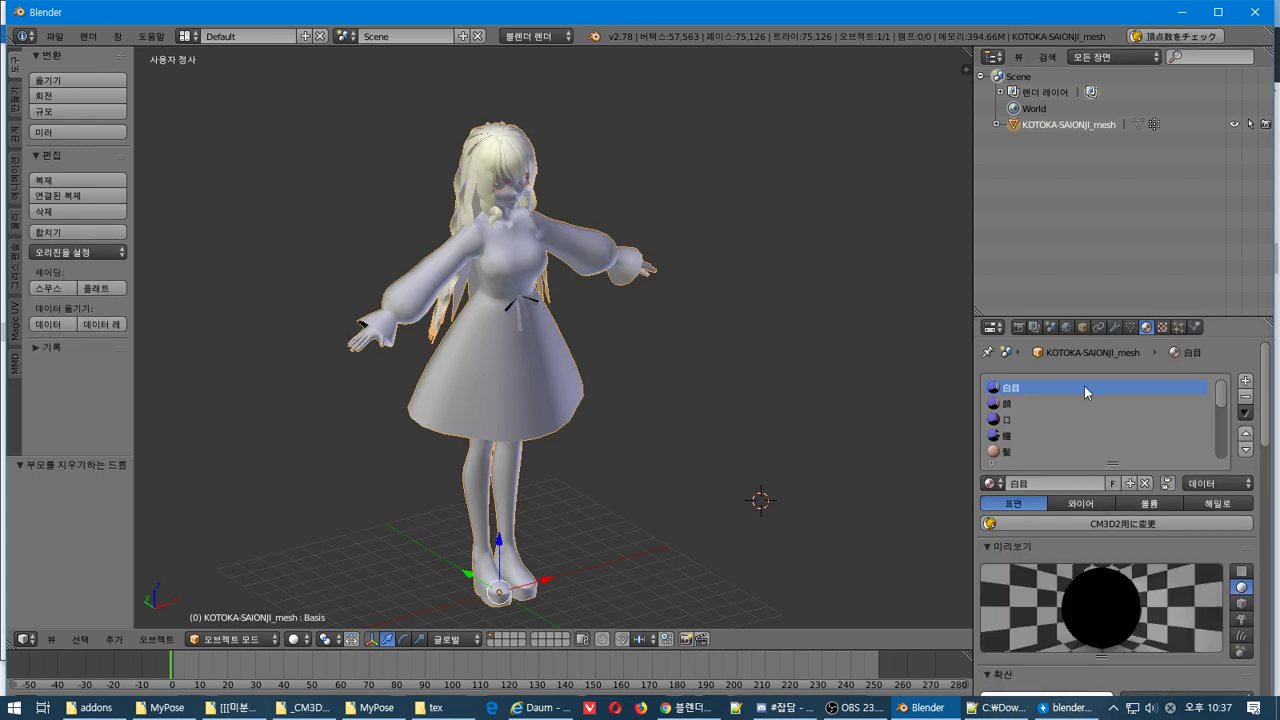
left_click(1130, 327)
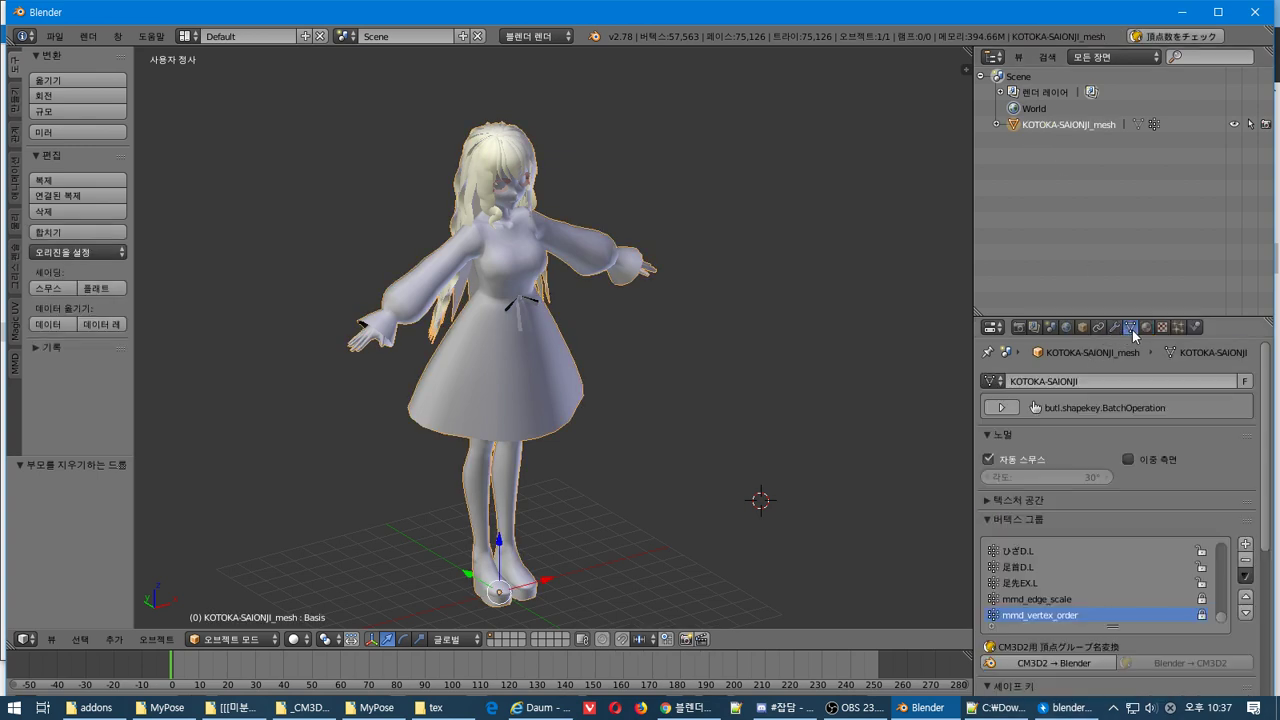
left_click(1245, 576)
left_click(1207, 412)
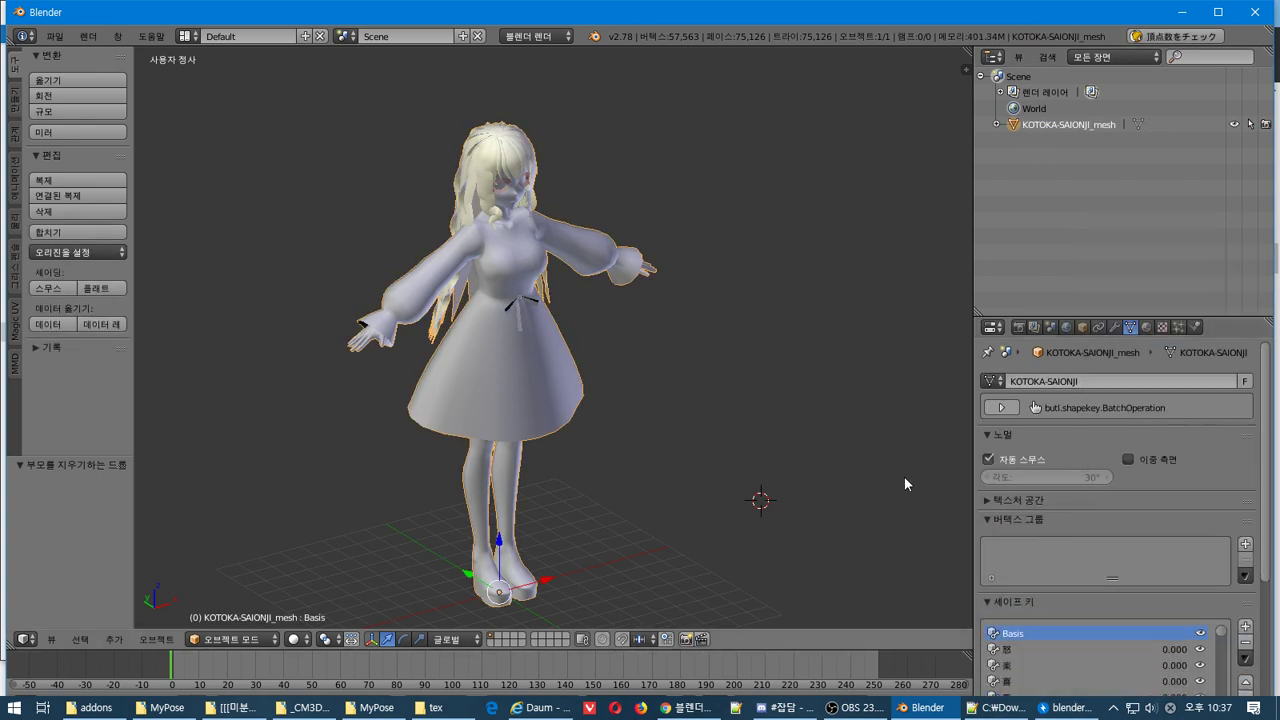
left_click(1245, 658)
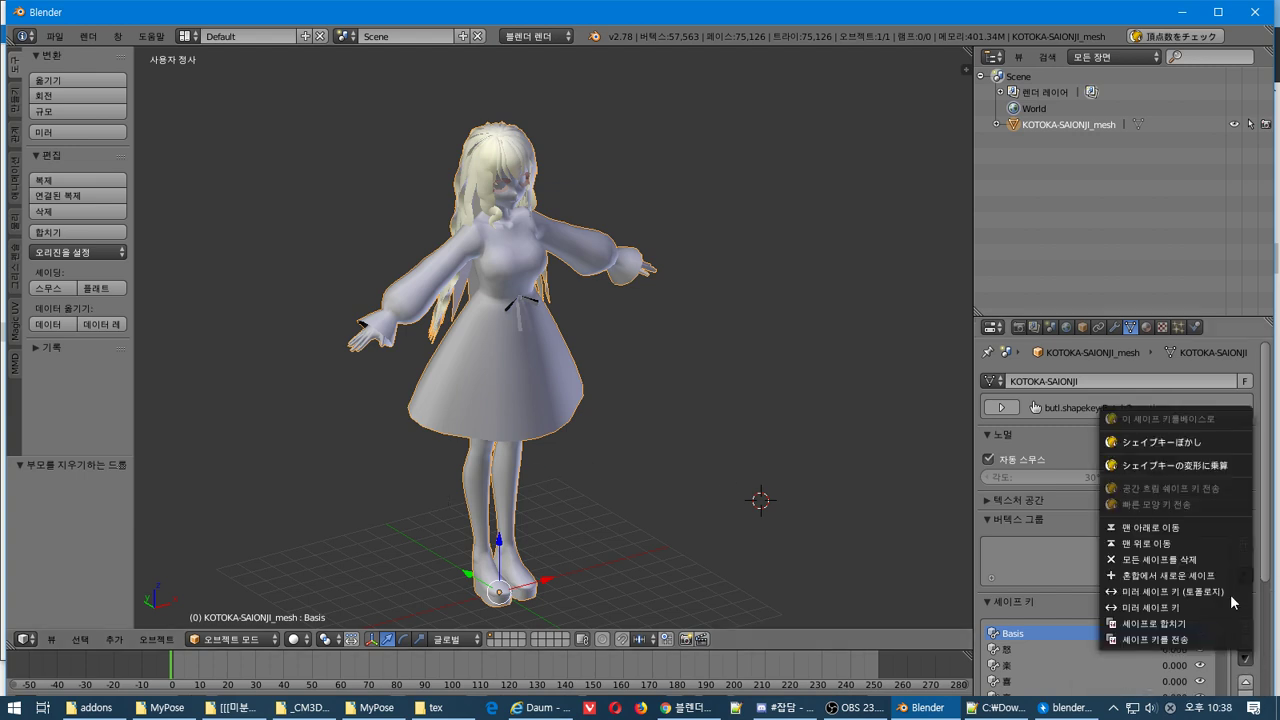
left_click(1160, 559)
middle_click_drag(609, 391, 564, 353)
scroll(610, 210, "up", 3)
scroll(596, 274, "down", 4)
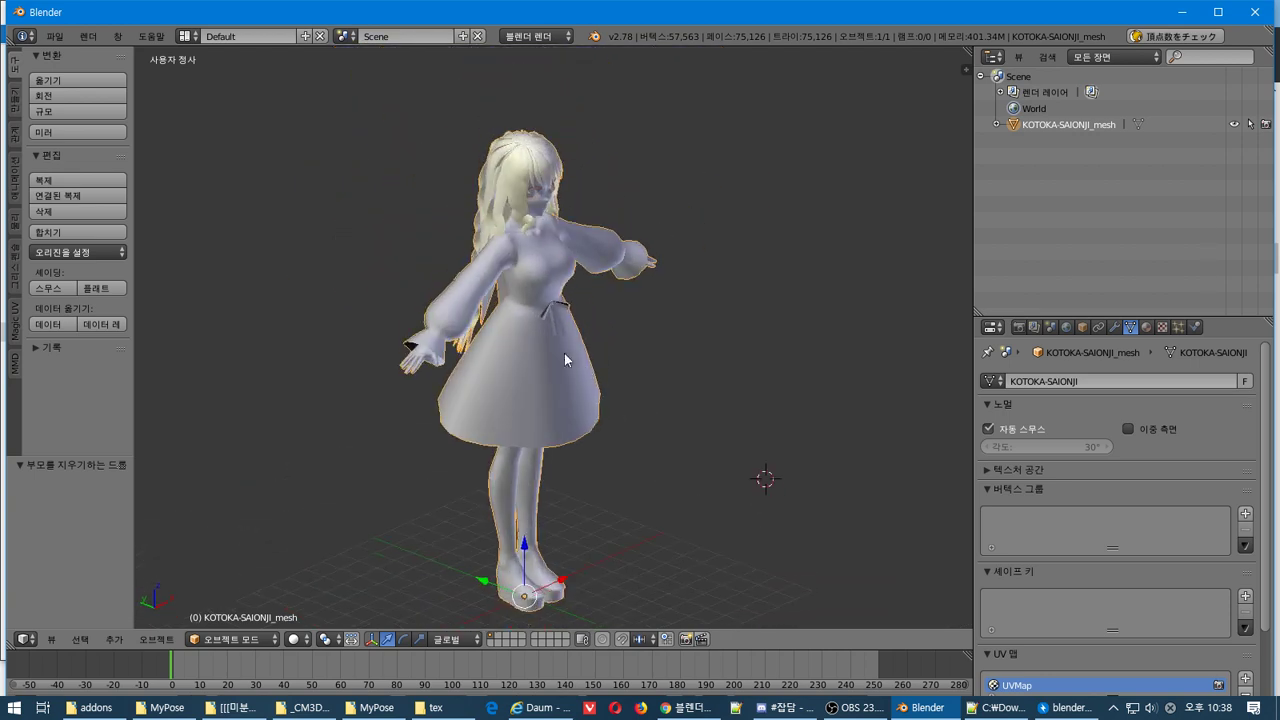
key("Tab")
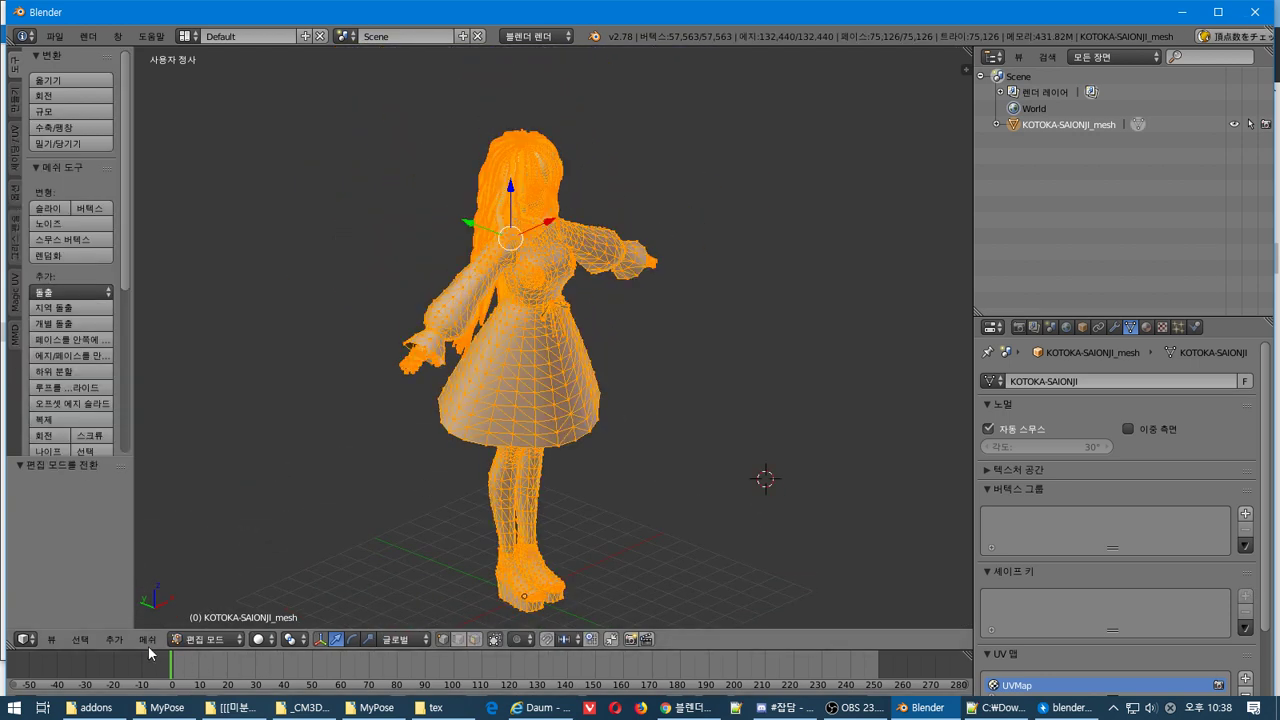
Split KOTOKA-SAIONJI_mesh into 14 objects with Separate > By Material, then return to Object Mode
left_click(147, 639)
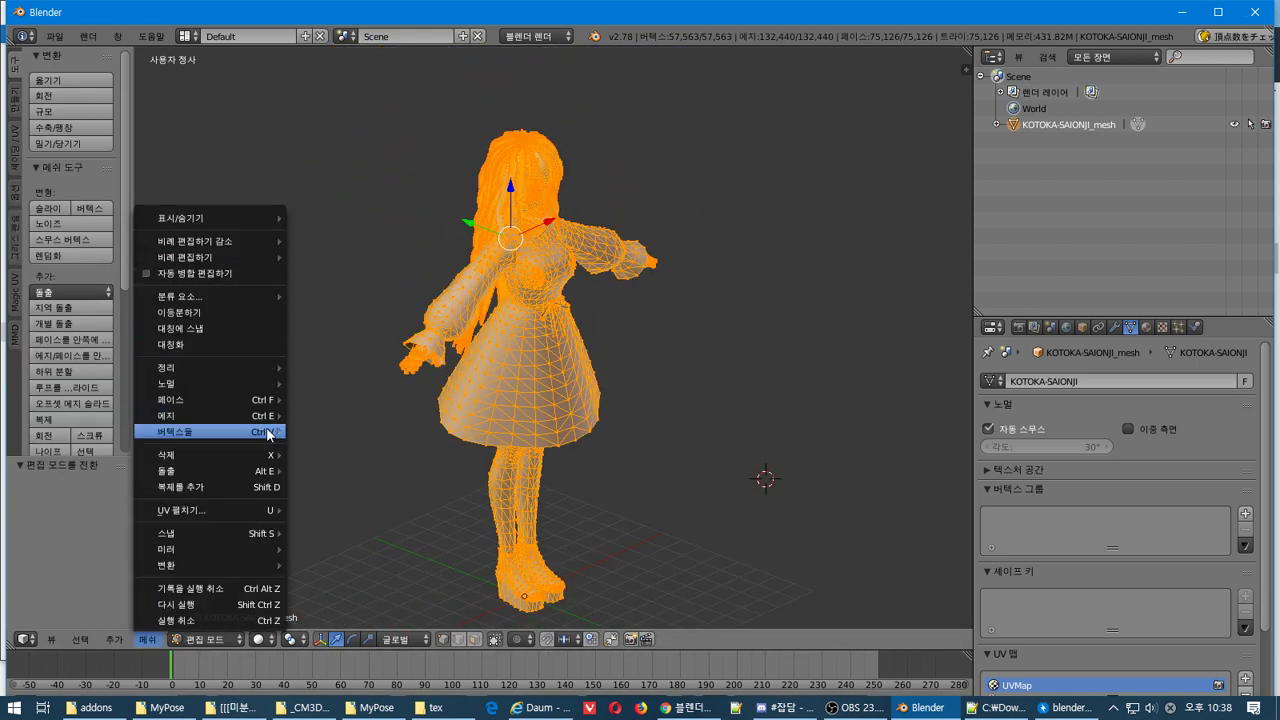
mouse_move(271, 432)
mouse_move(393, 187)
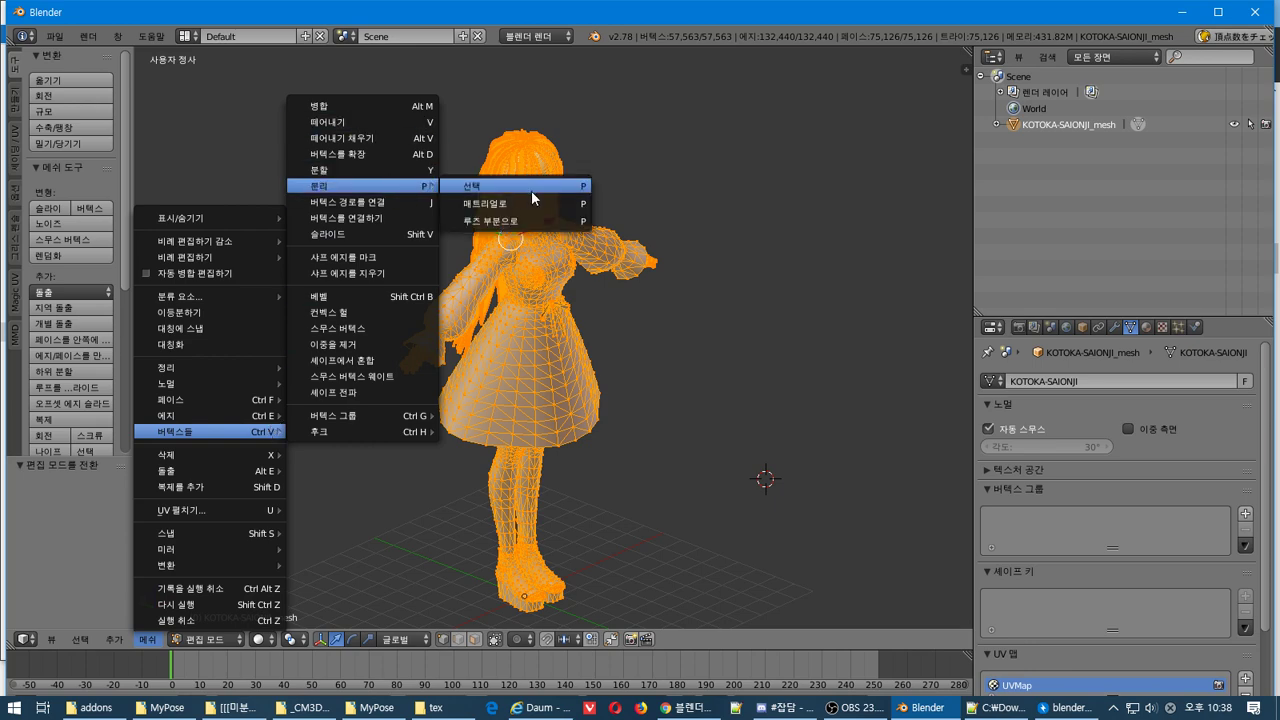
left_click(557, 204)
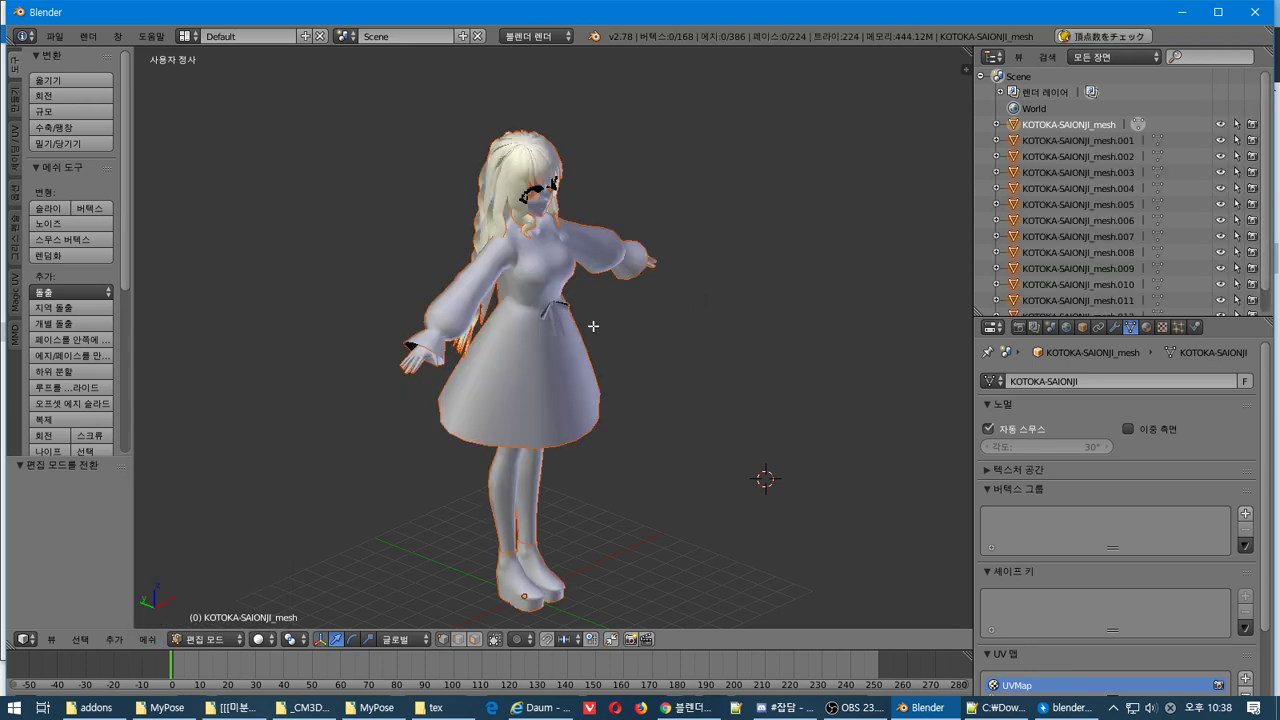
scroll(593, 326, "up", 3)
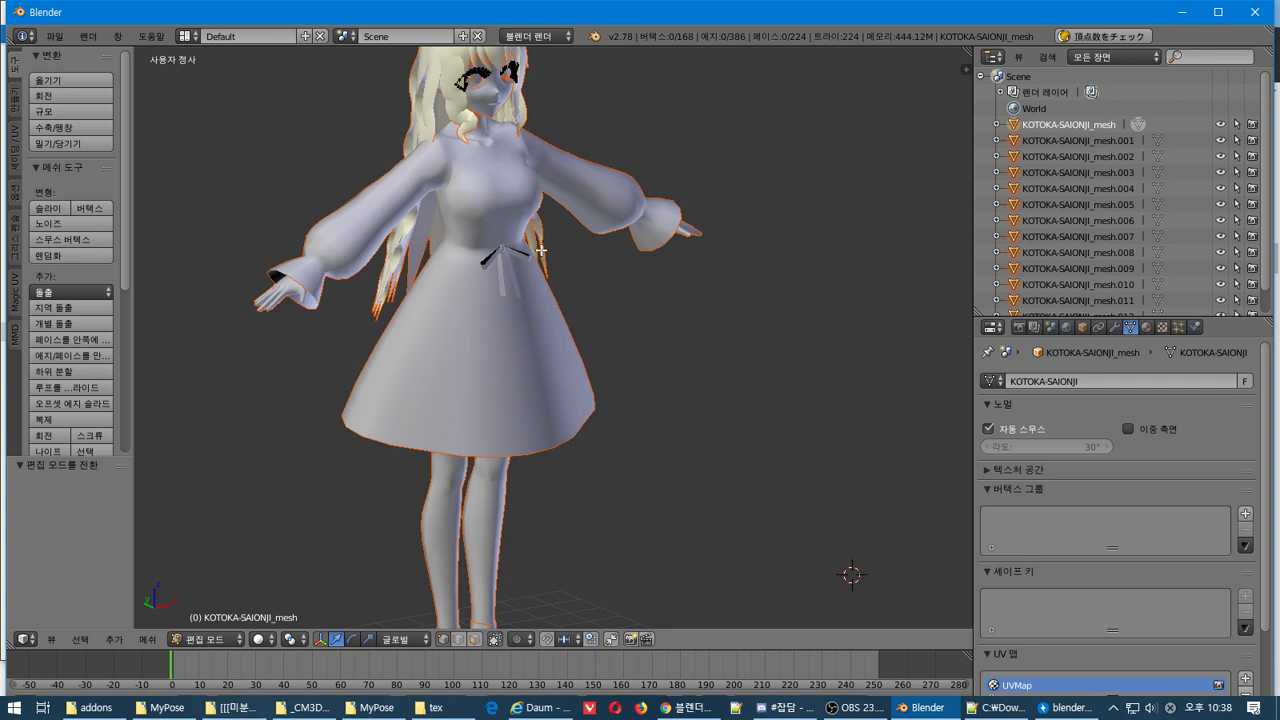
middle_click_drag(623, 145, 683, 371, "shift")
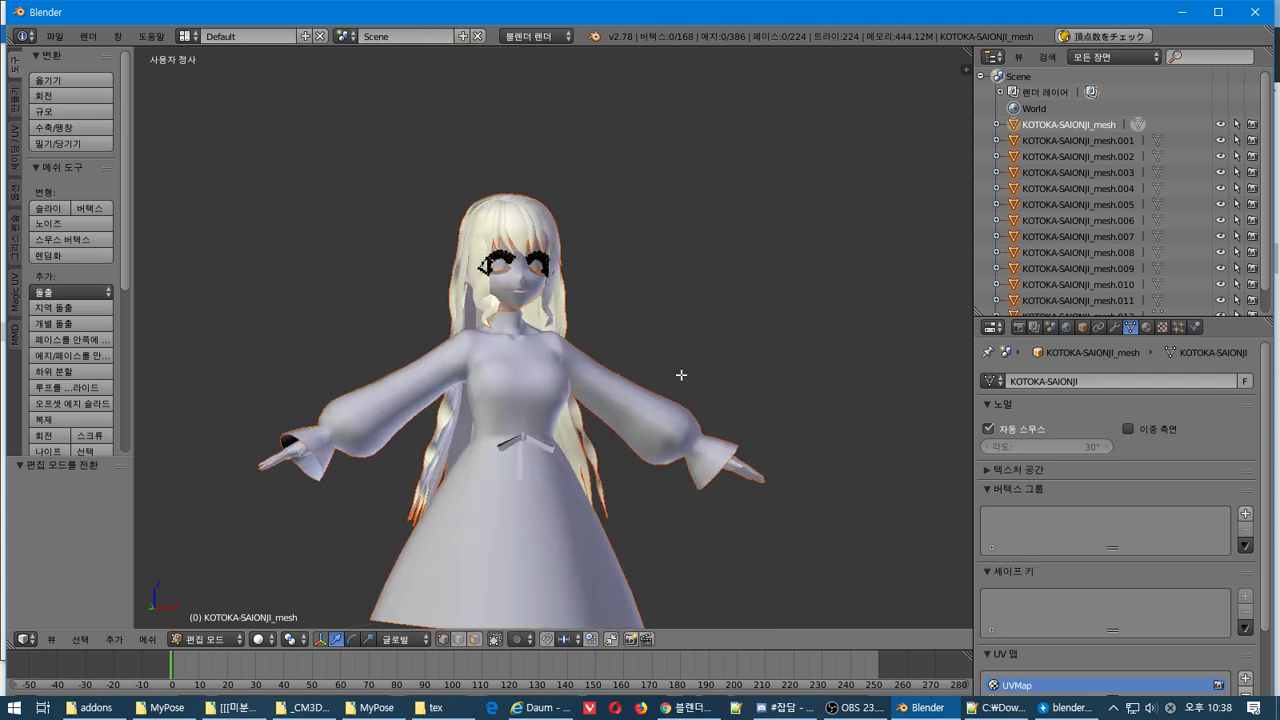
scroll(604, 328, "up", 2)
key("Tab")
middle_click_drag(564, 276, 578, 284)
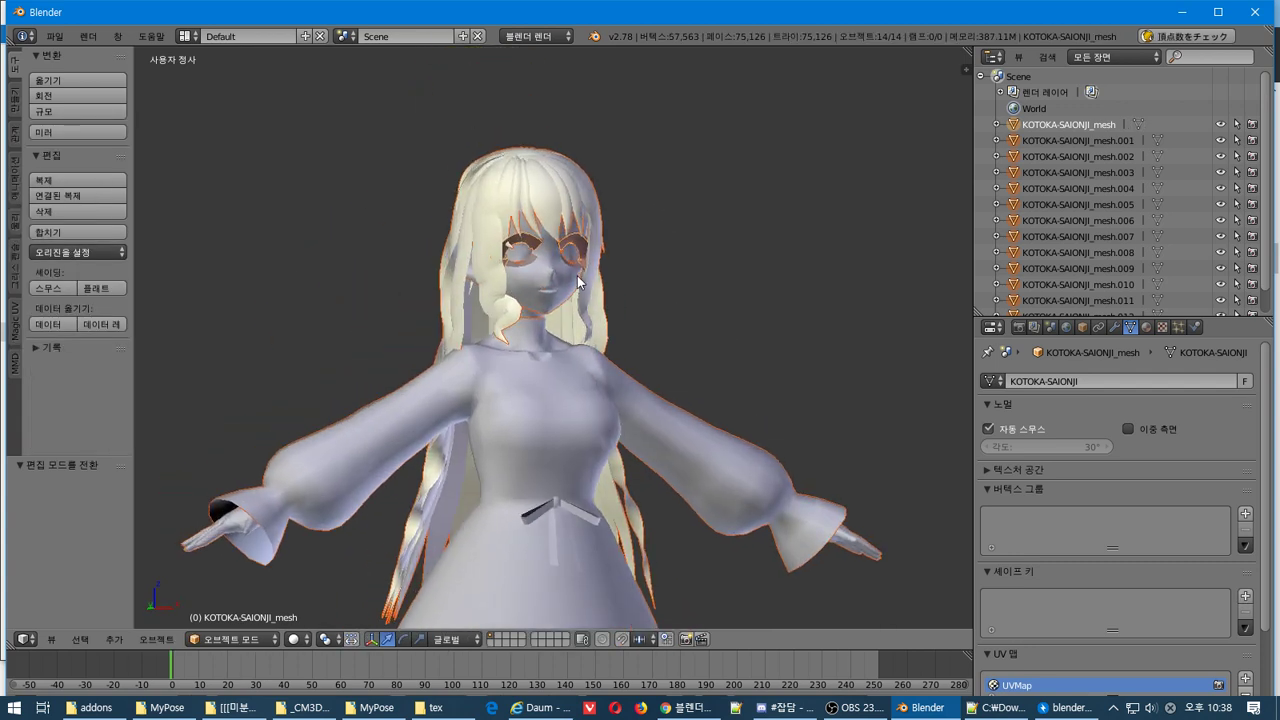
Delete the two face meshes, the eyes-and-mouth mesh, KOTOKA-SAIONJI_mesh and mesh.003
right_click(548, 282)
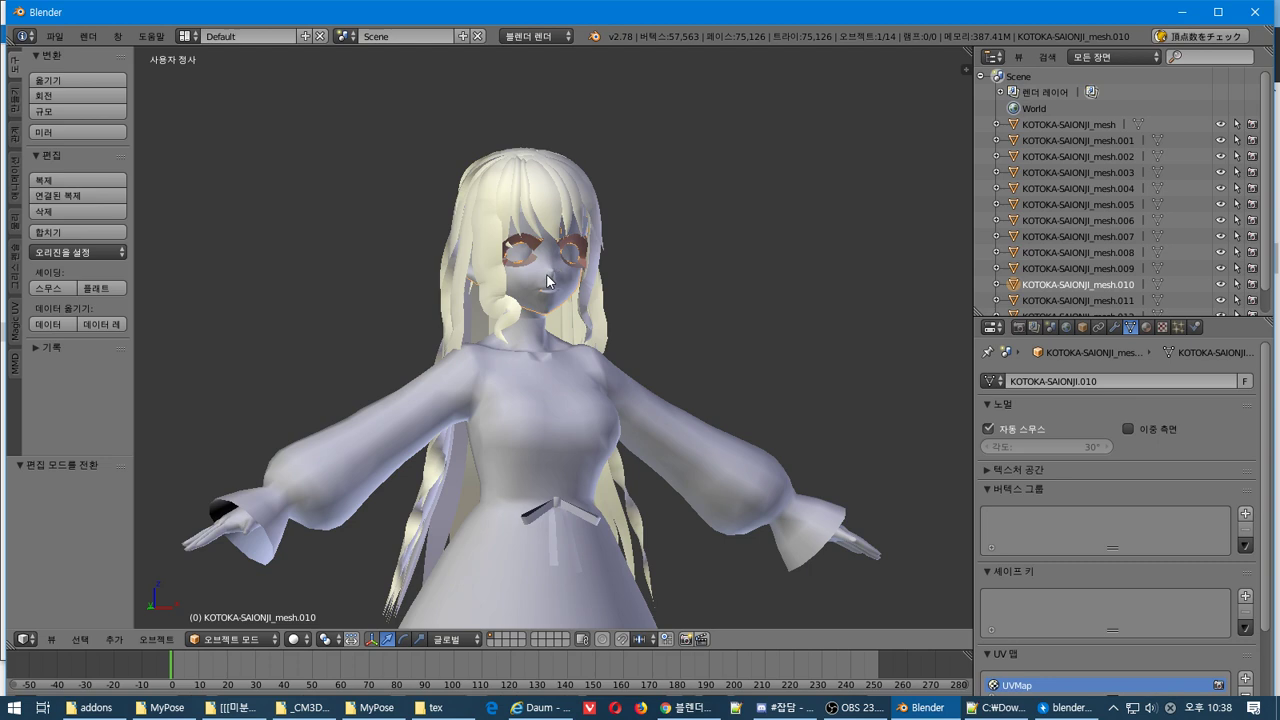
key("g")
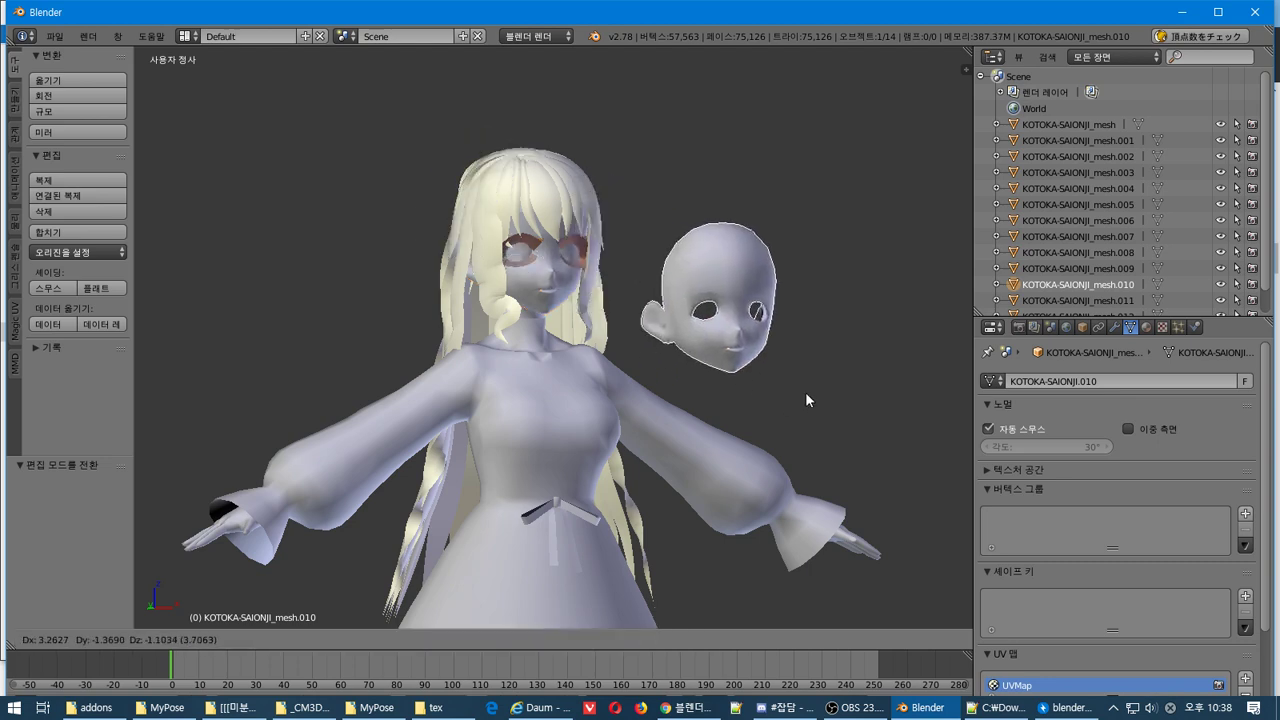
right_click(805, 391)
key("x")
left_click(504, 315)
right_click(540, 286)
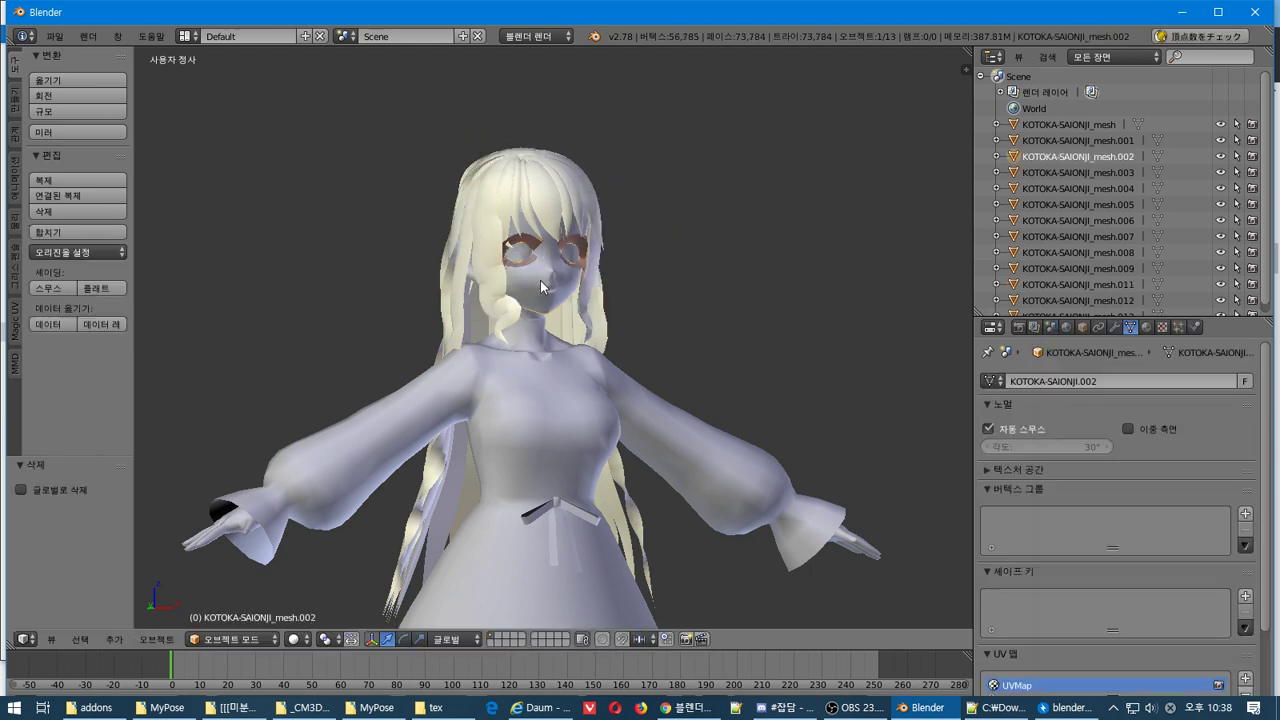
key("x")
left_click(540, 287)
right_click(540, 286)
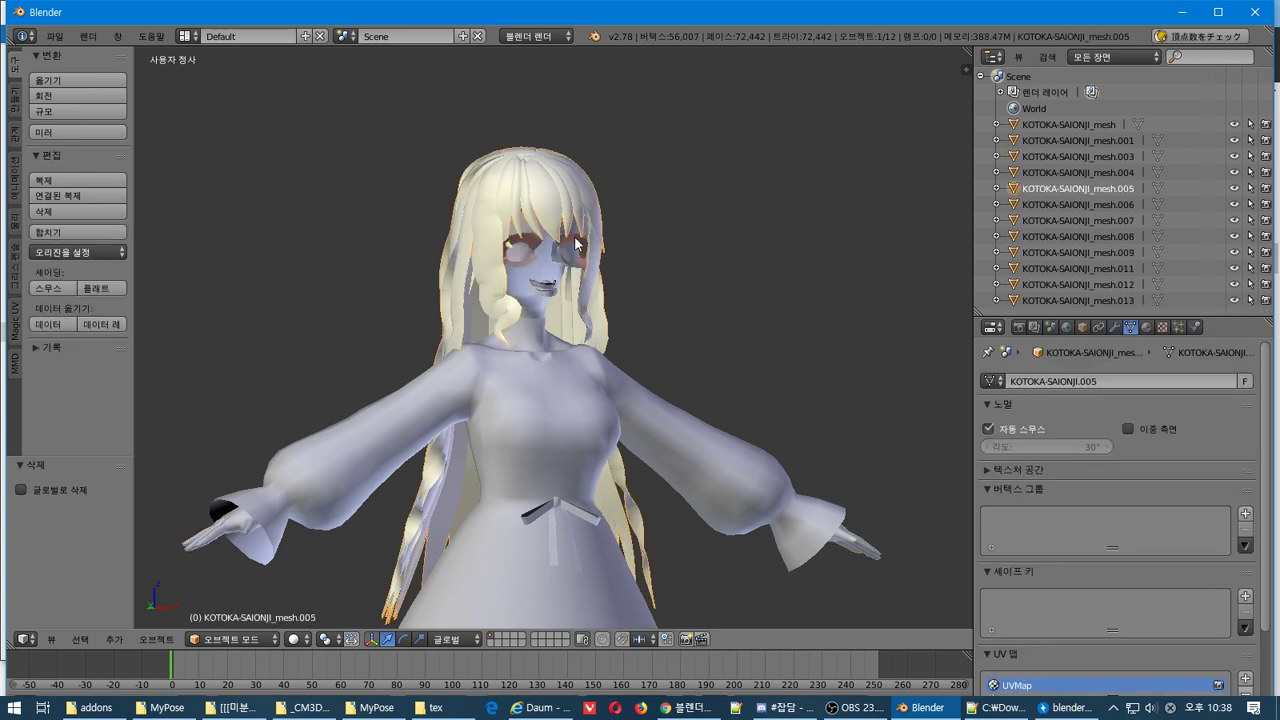
key("x")
left_click(563, 272)
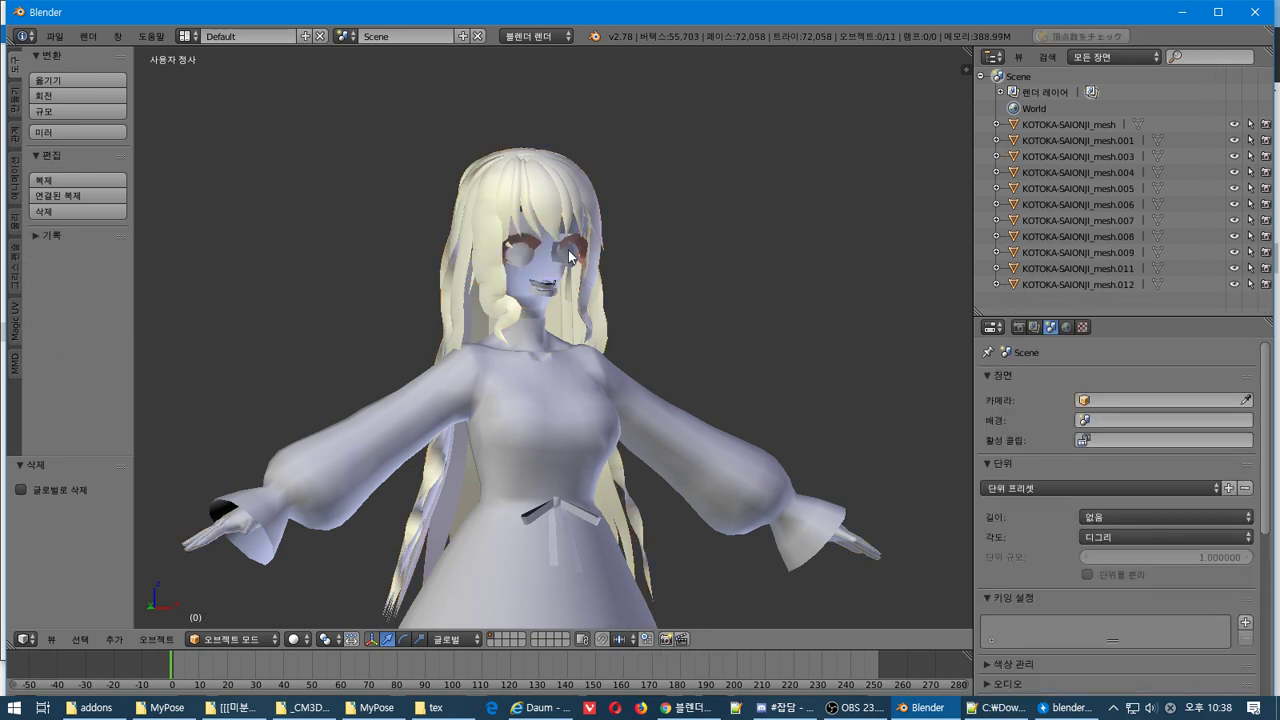
right_click(572, 252)
key("x")
left_click(573, 243)
right_click(547, 293)
key("x")
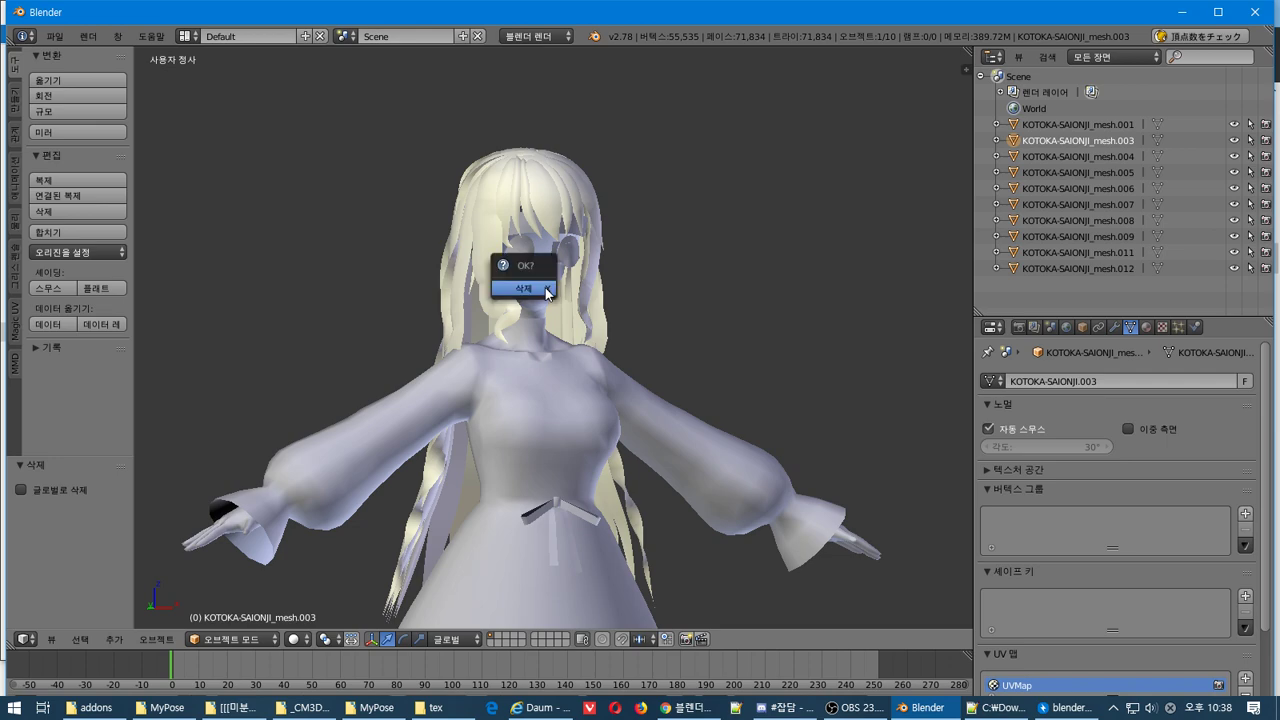
left_click(545, 290)
Move the body mesh.008 aside and delete it, then delete mesh.011
right_click(545, 287)
scroll(535, 300, "up", 2)
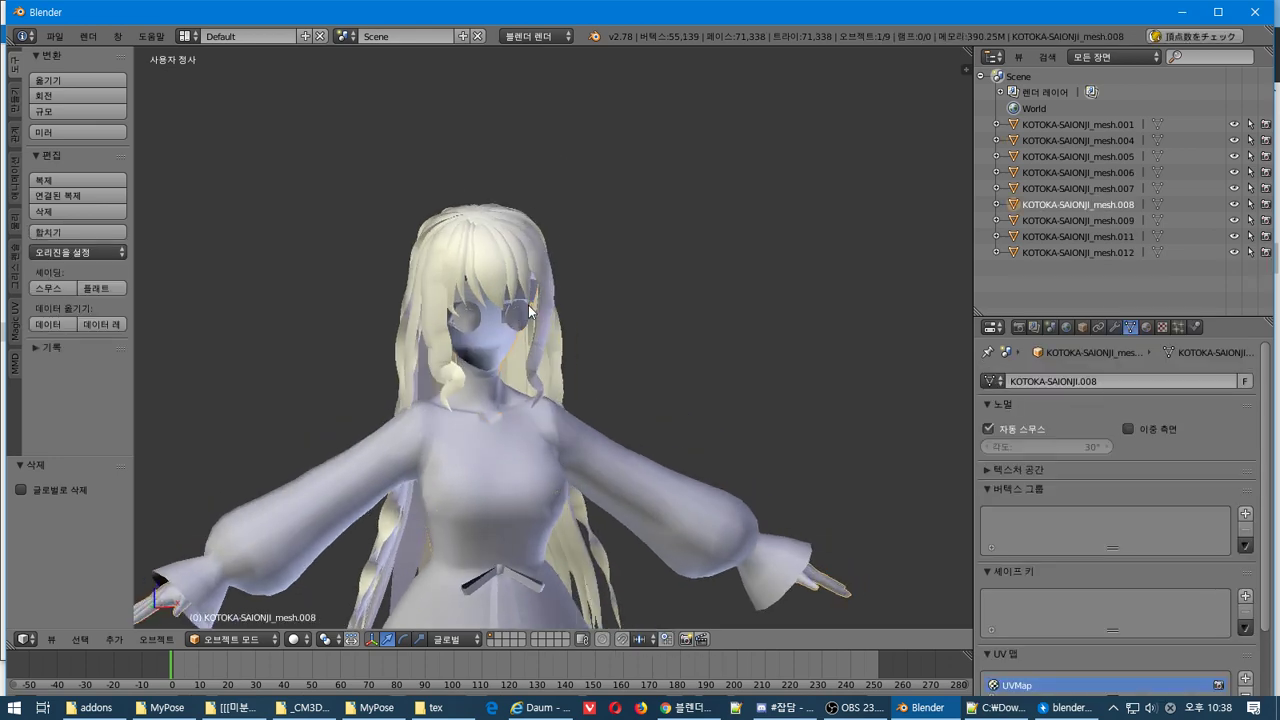
key("g")
left_click(828, 155)
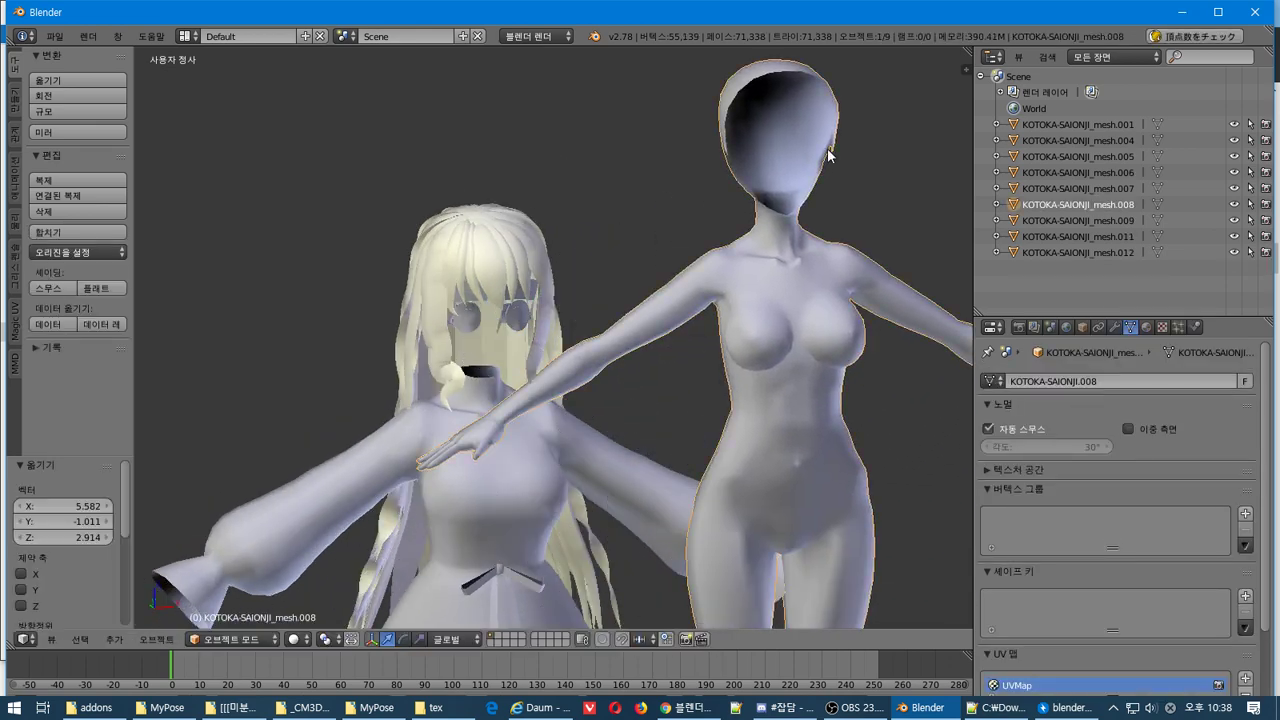
key("x")
left_click(818, 230)
right_click(512, 321)
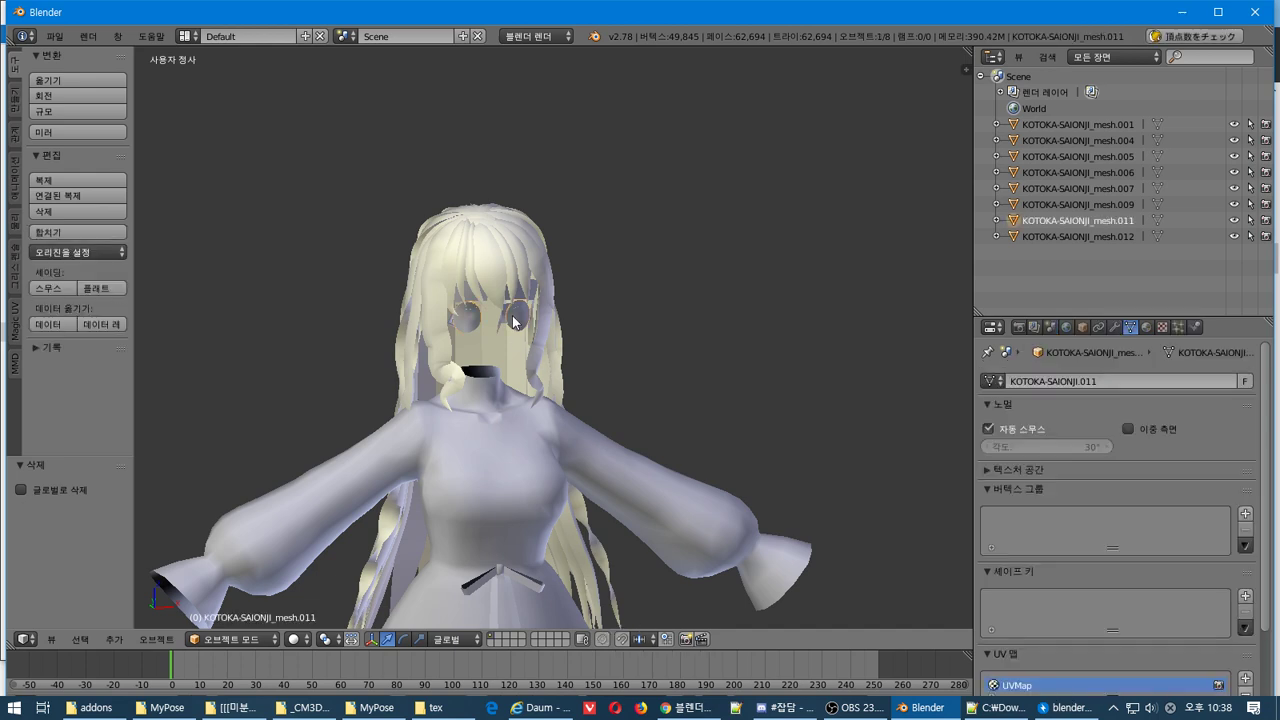
key("x")
left_click(490, 322)
middle_click_drag(488, 305, 484, 285)
Delete mesh.004, mesh.001, mesh.009 and the hair mesh.012
right_click(468, 275)
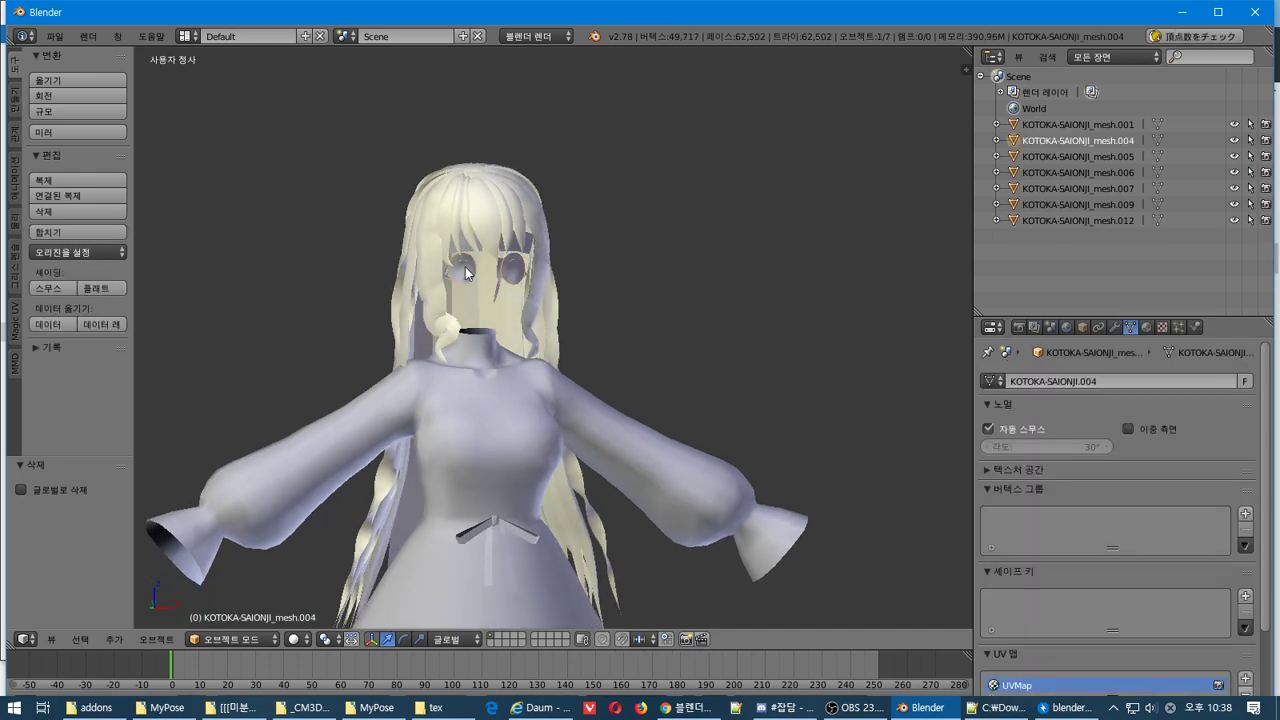
key("x")
left_click(466, 272)
right_click(466, 275)
key("x")
left_click(444, 270)
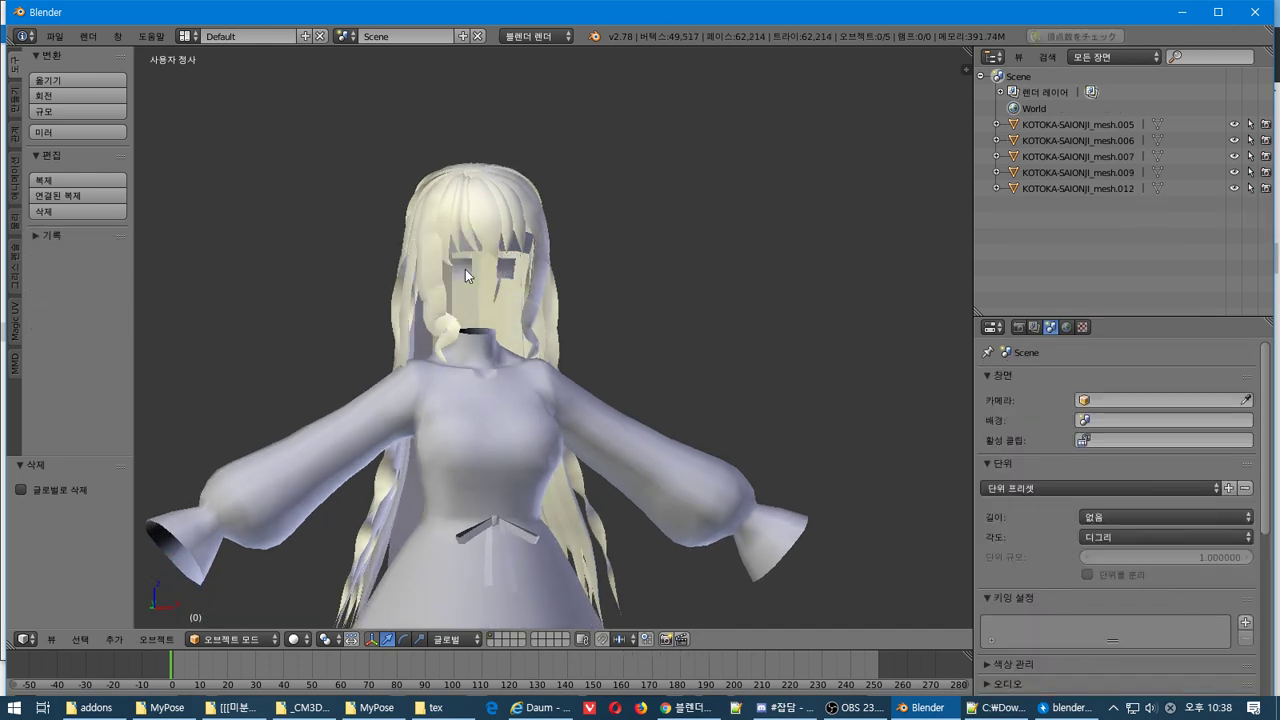
right_click(466, 275)
key("x")
left_click(466, 272)
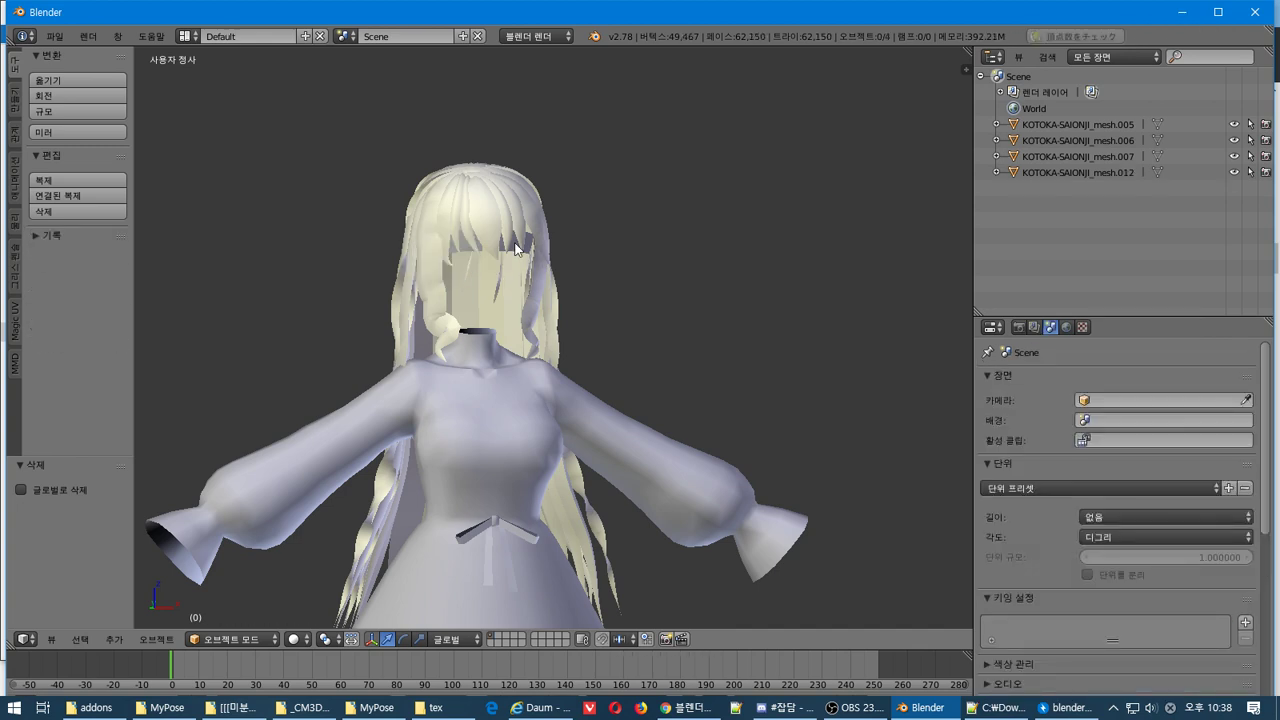
right_click(514, 248)
middle_click_drag(513, 247, 532, 287)
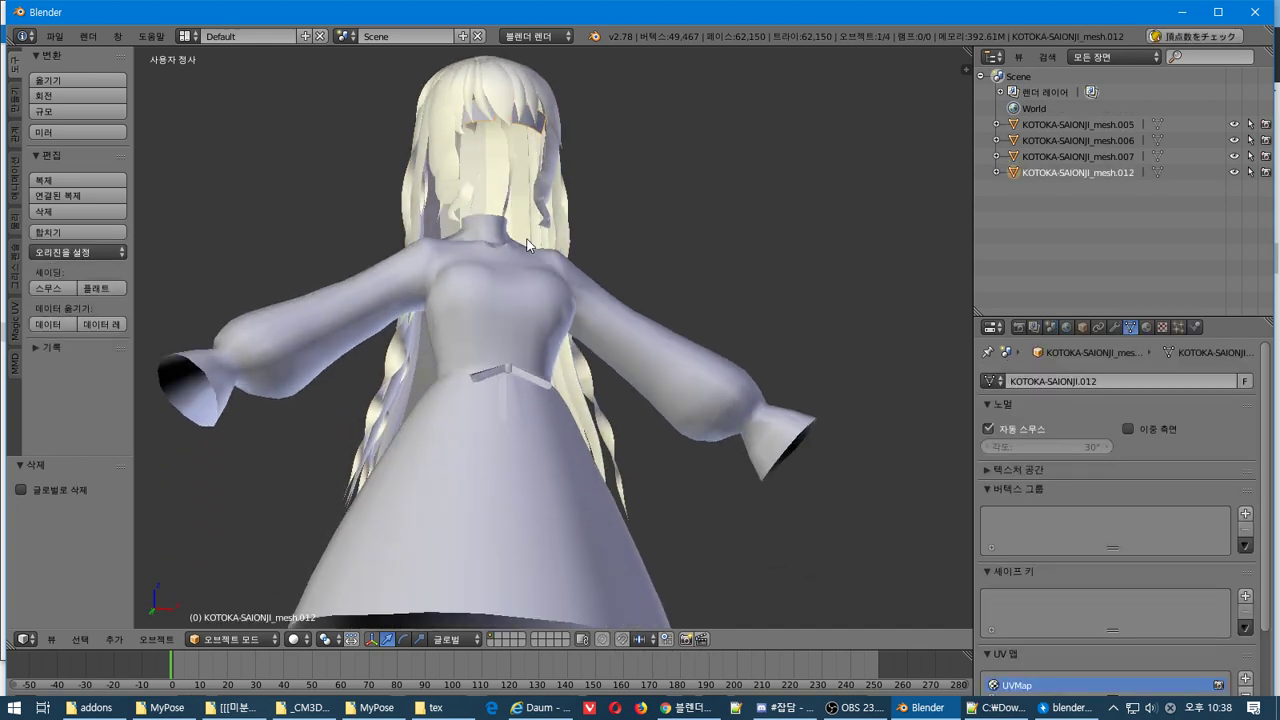
key("x")
left_click(532, 285)
Hide the hair mesh.005 and the shoes mesh.007 from the viewport
right_click(526, 191)
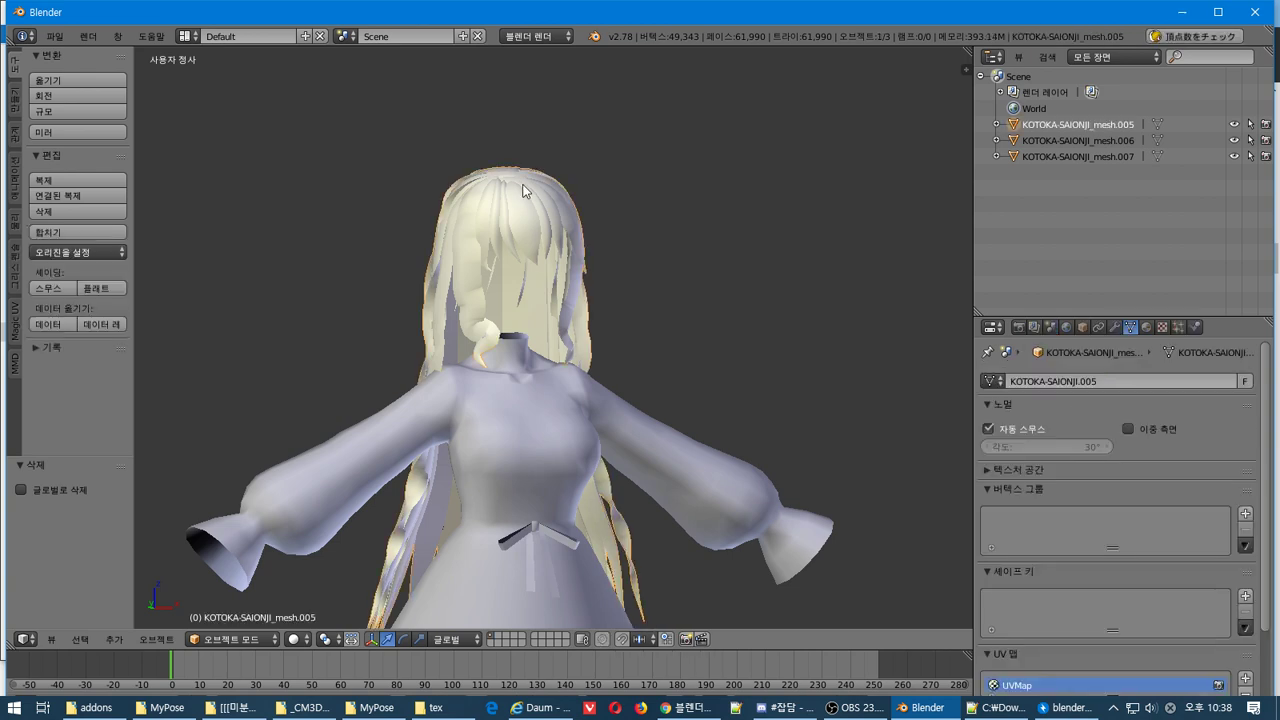
middle_click_drag(578, 232, 650, 280)
left_click(1233, 125)
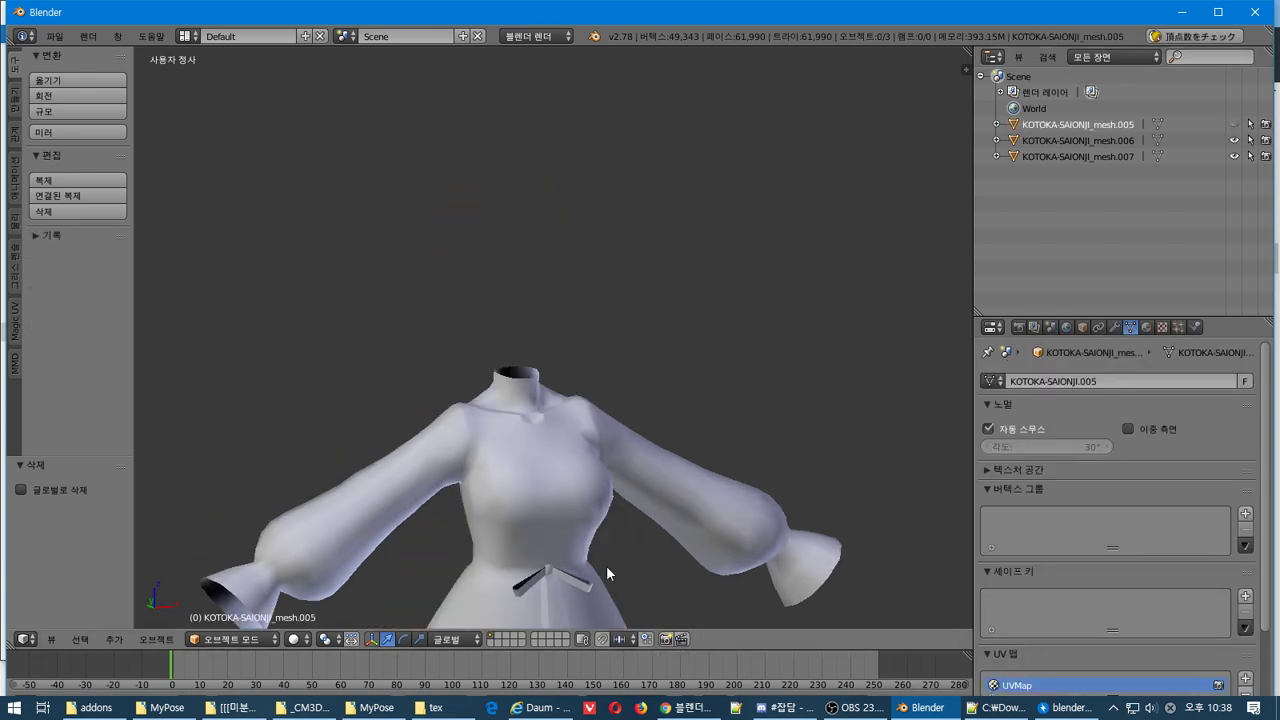
scroll(533, 503, "down", 3)
middle_click_drag(605, 423, 560, 395)
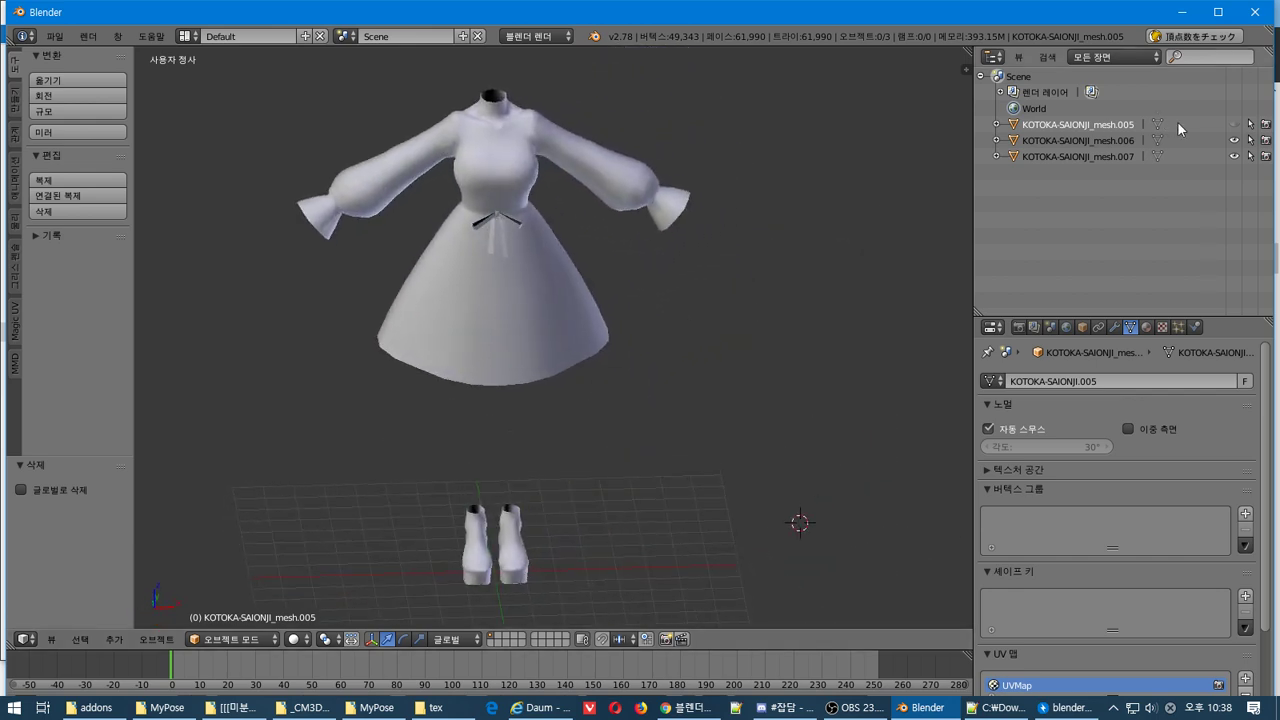
left_click(1233, 156)
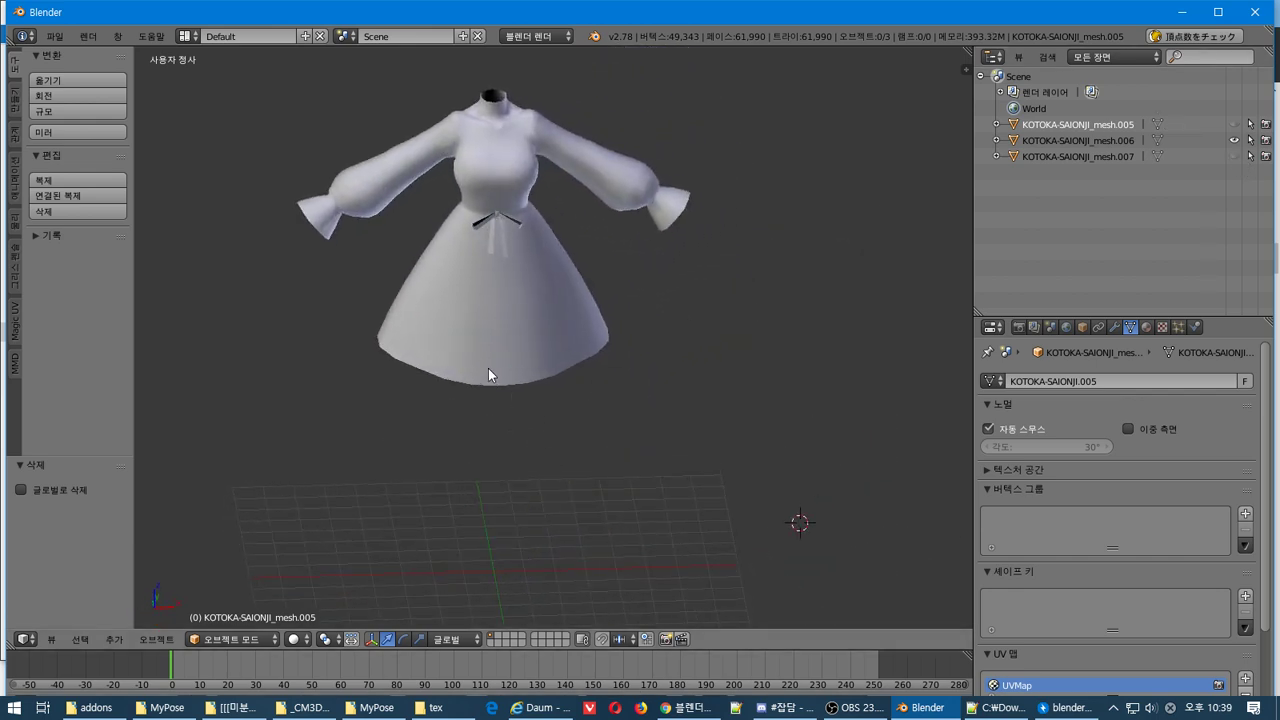
Try importing KOTOKA-SAIONJI.pmx via File > Import > PMX File for MMD, which fails
scroll(484, 368, "down", 2)
scroll(484, 369, "up", 1)
middle_click_drag(484, 366, 542, 384)
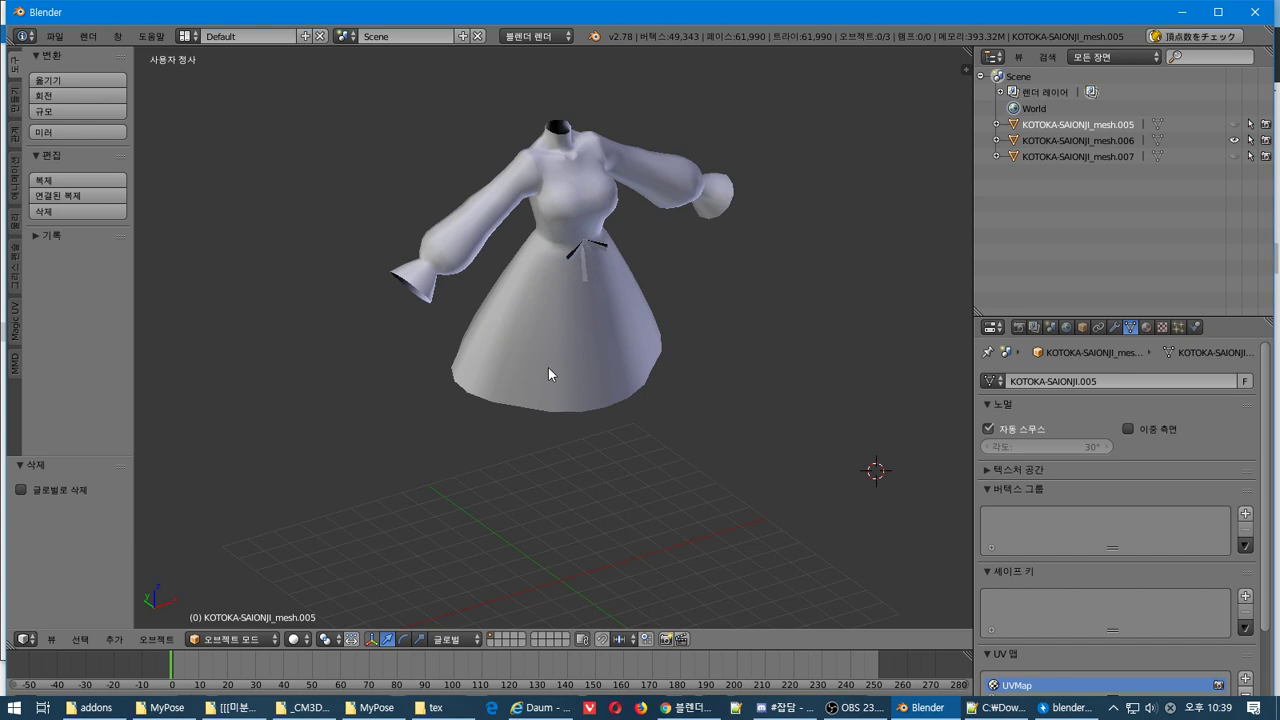
left_click(54, 36)
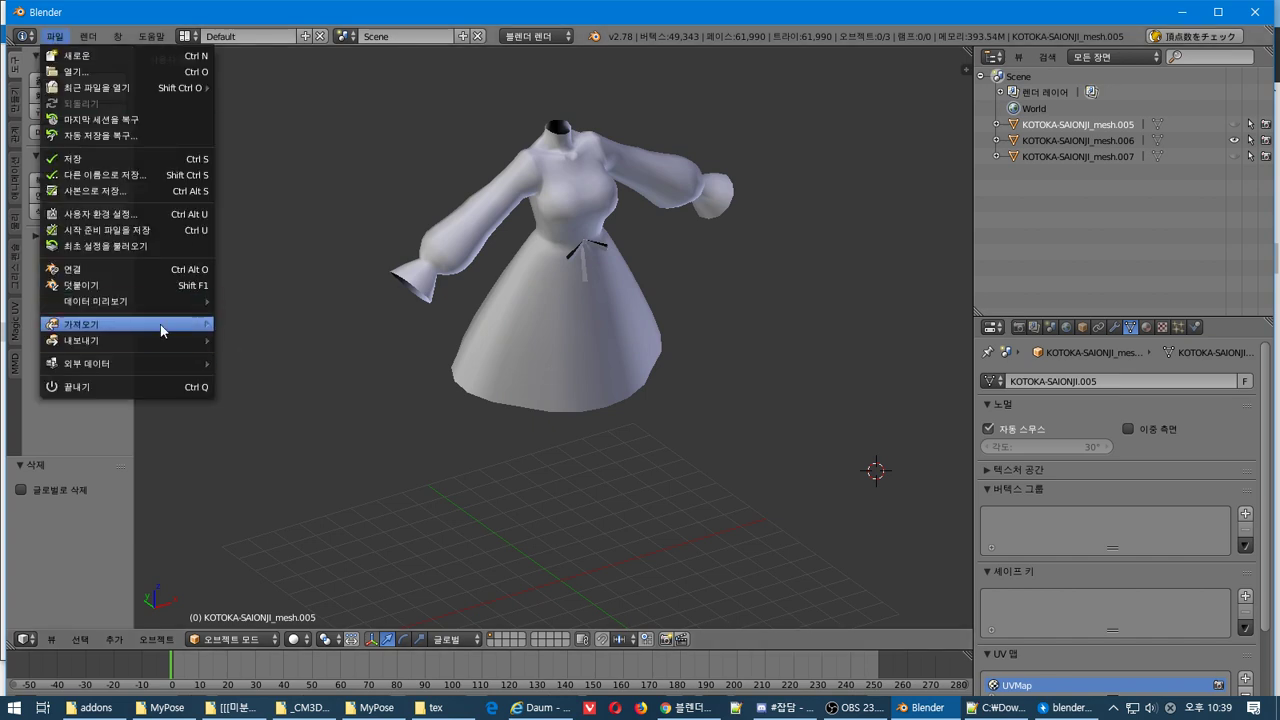
mouse_move(127, 333)
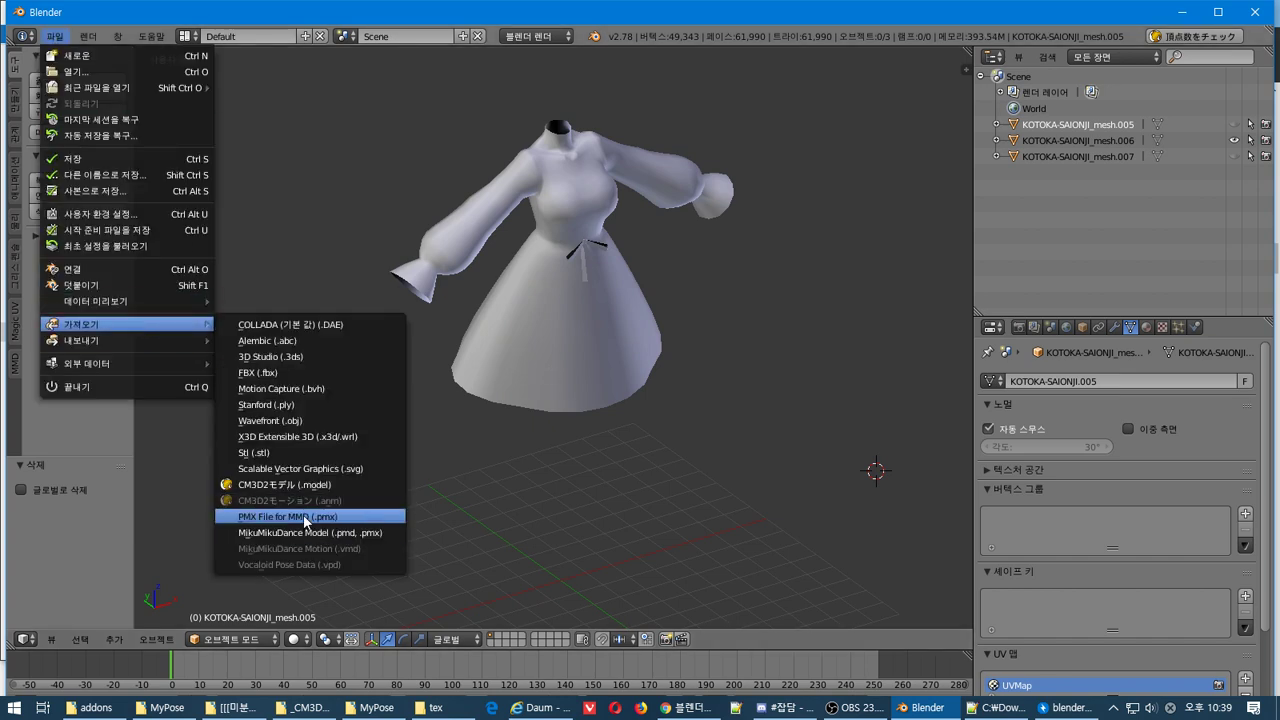
left_click(303, 517)
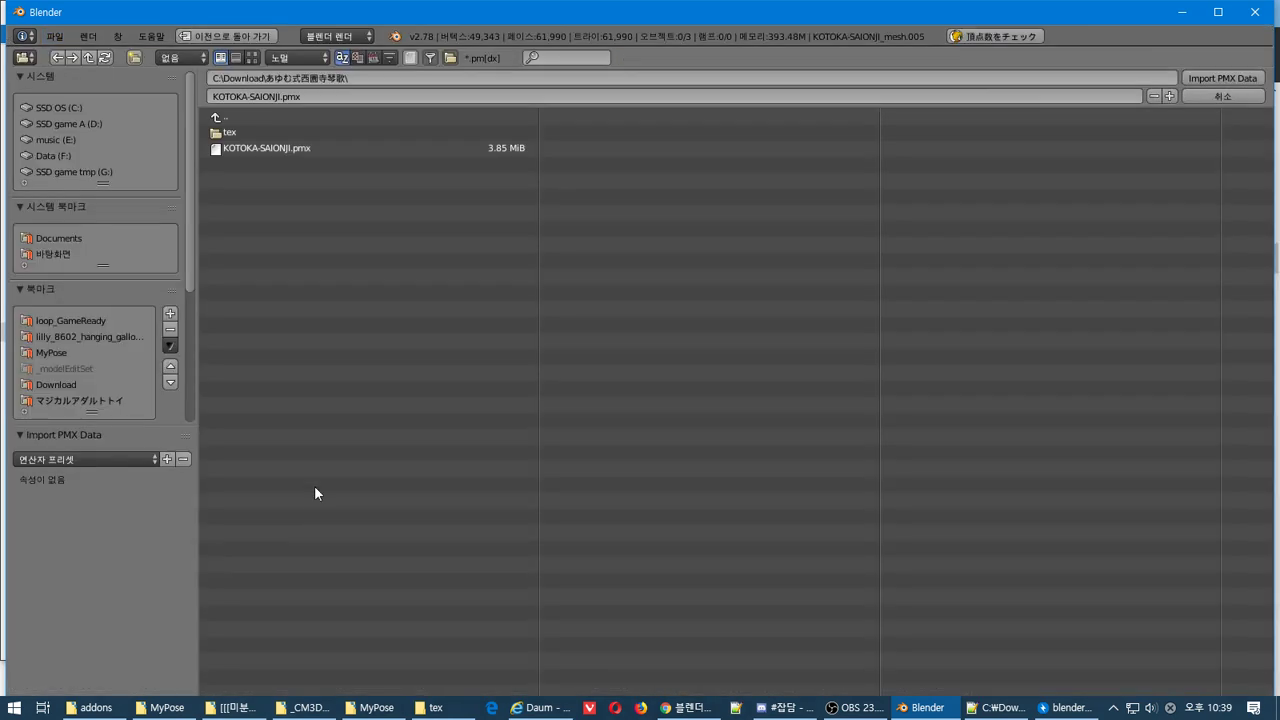
left_click(317, 148)
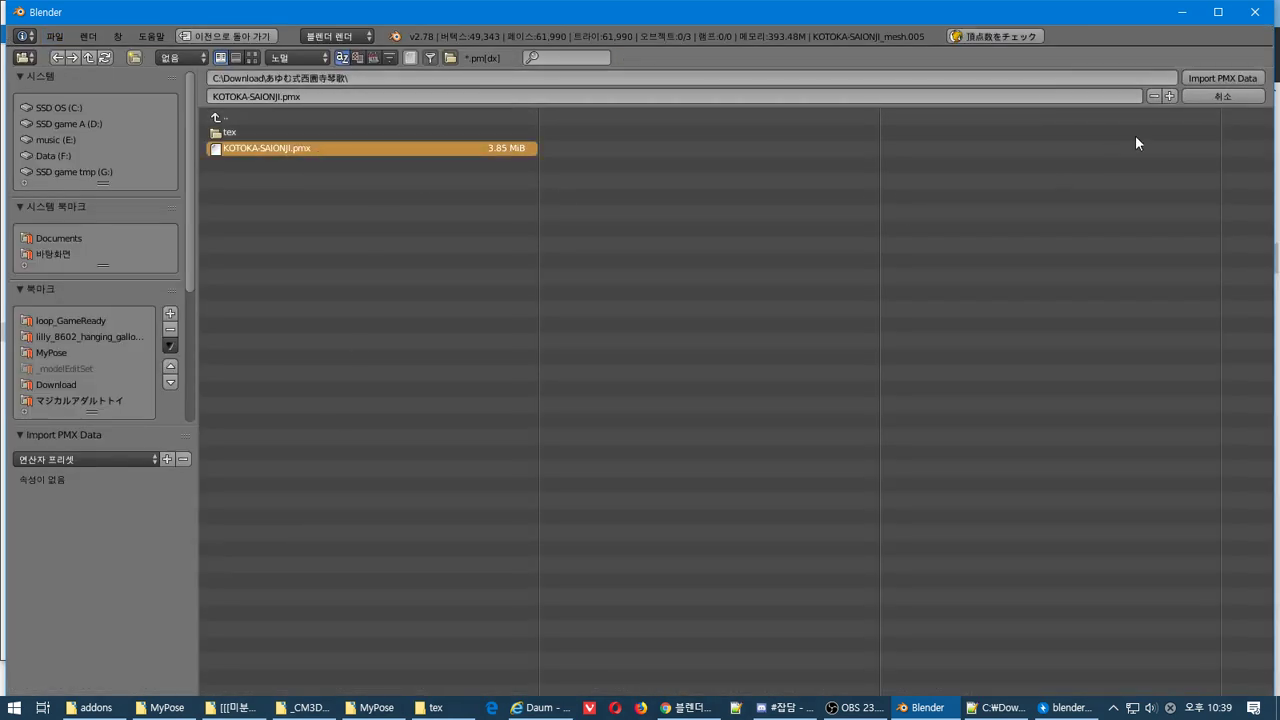
key("Return")
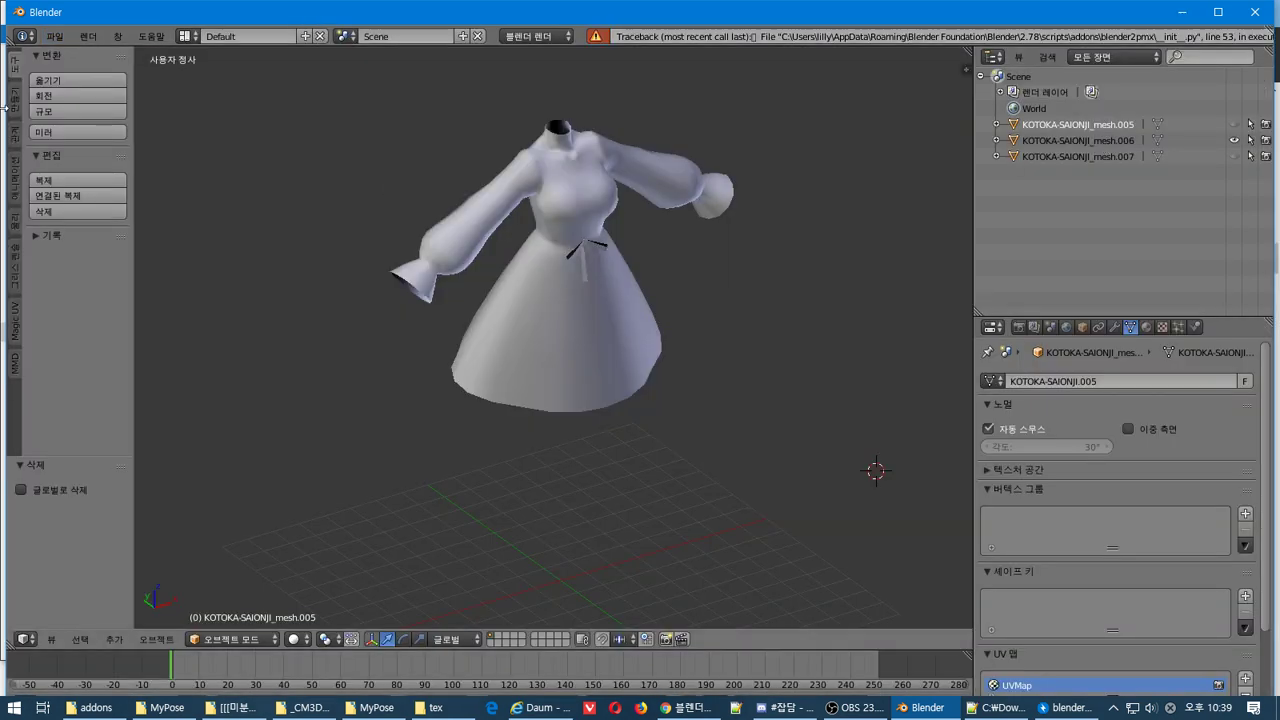
Import KOTOKA-SAIONJI.pmx with the MikuMikuDance Model importer instead
left_click(55, 36)
mouse_move(127, 324)
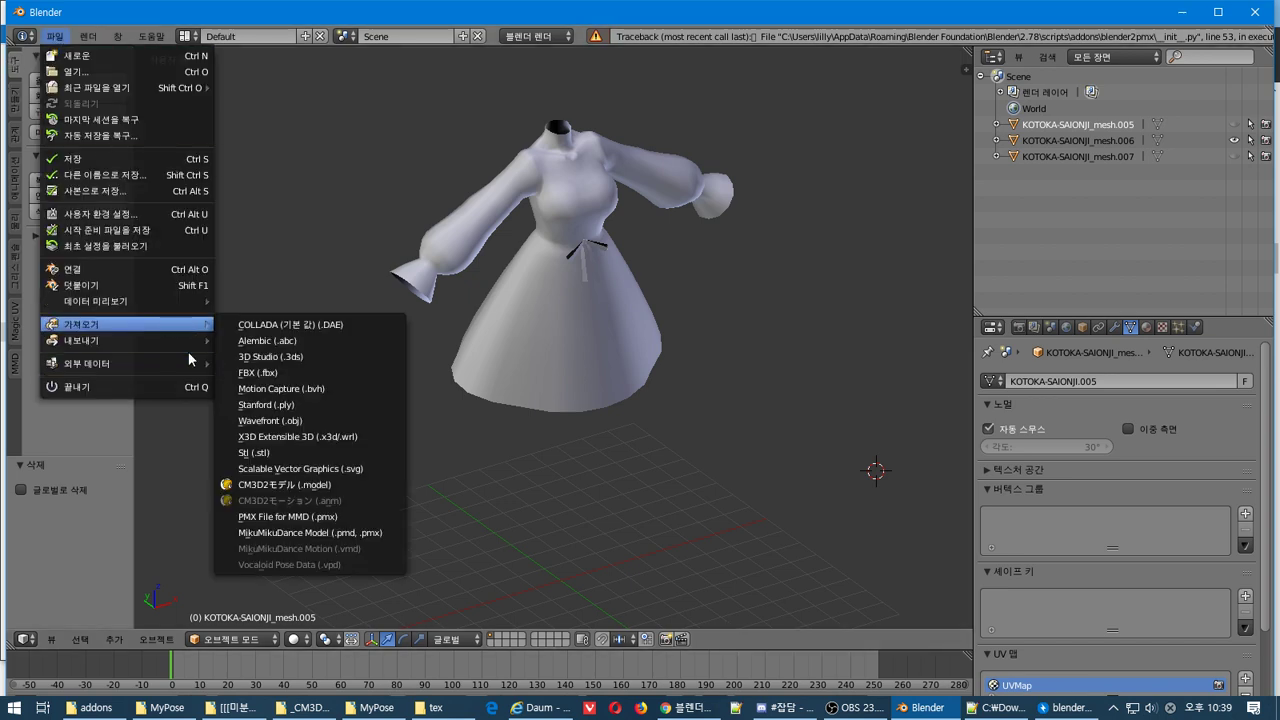
left_click(296, 532)
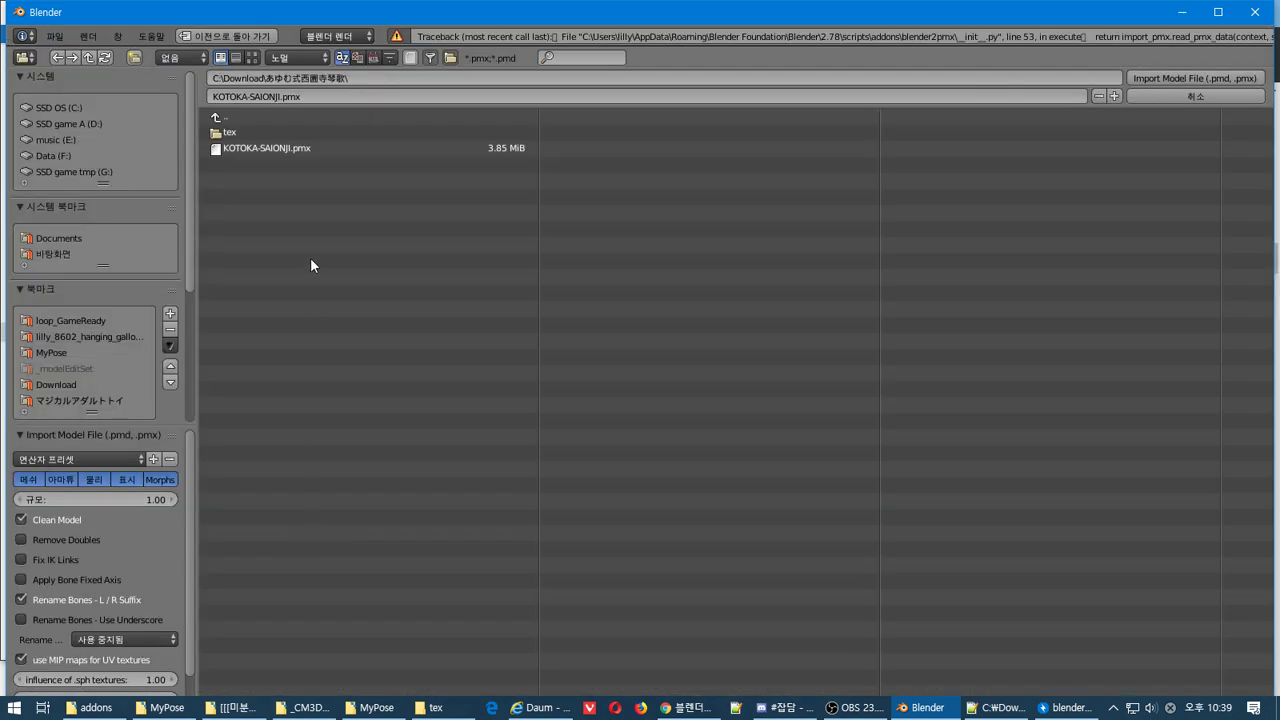
left_click(270, 148)
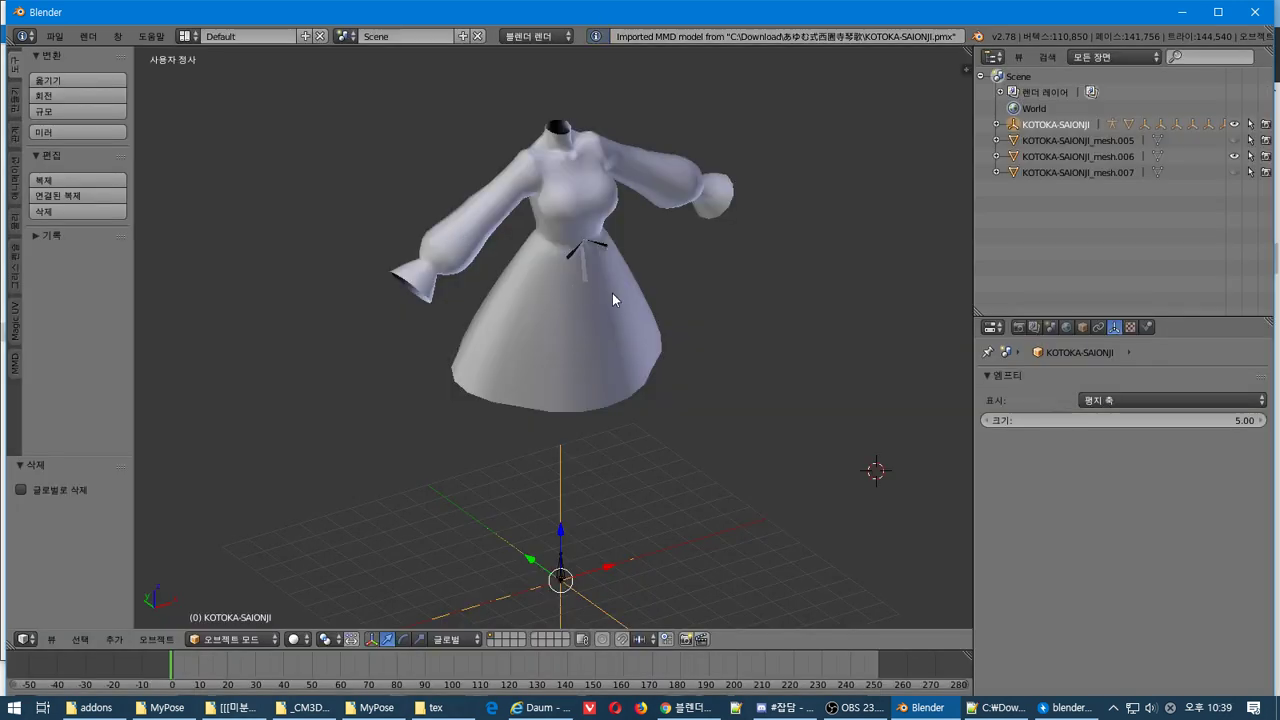
Move KOTOKA-SAIONJI_arm to the top level and delete the KOTOKA-SAIONJI parent with its joints and rigid bodies
left_click(998, 125)
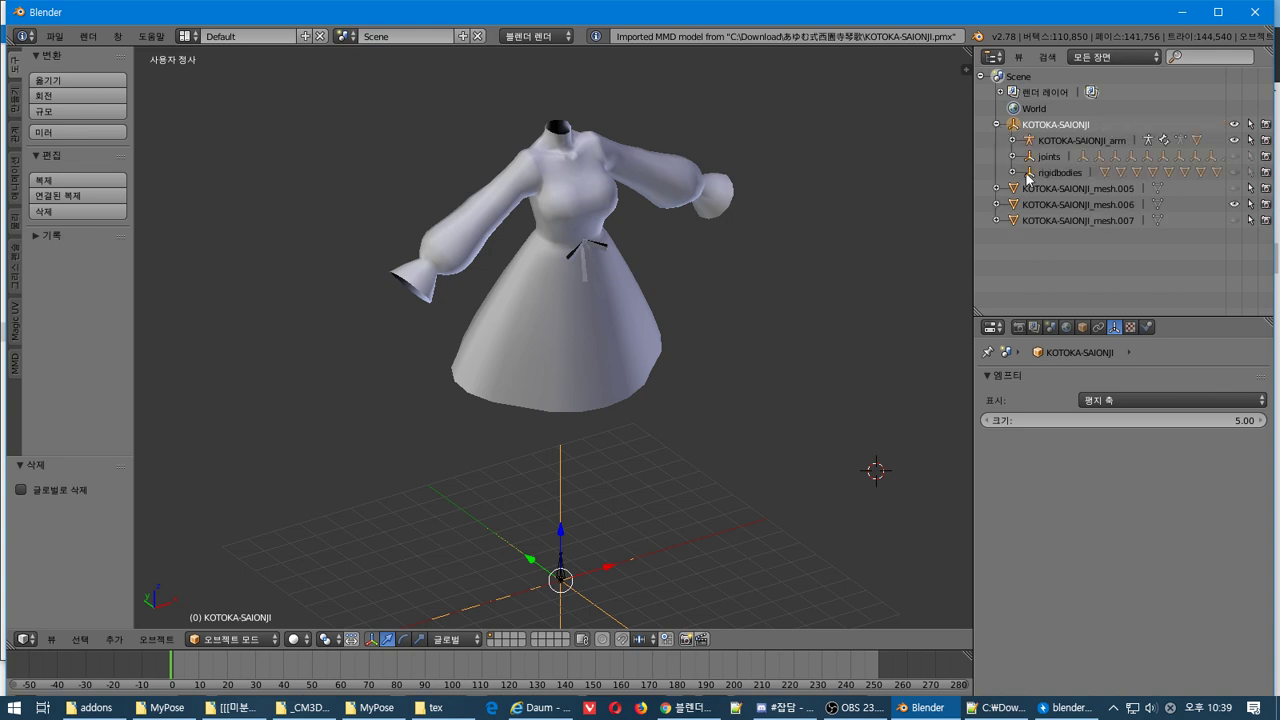
left_click_drag(1030, 146, 1039, 241)
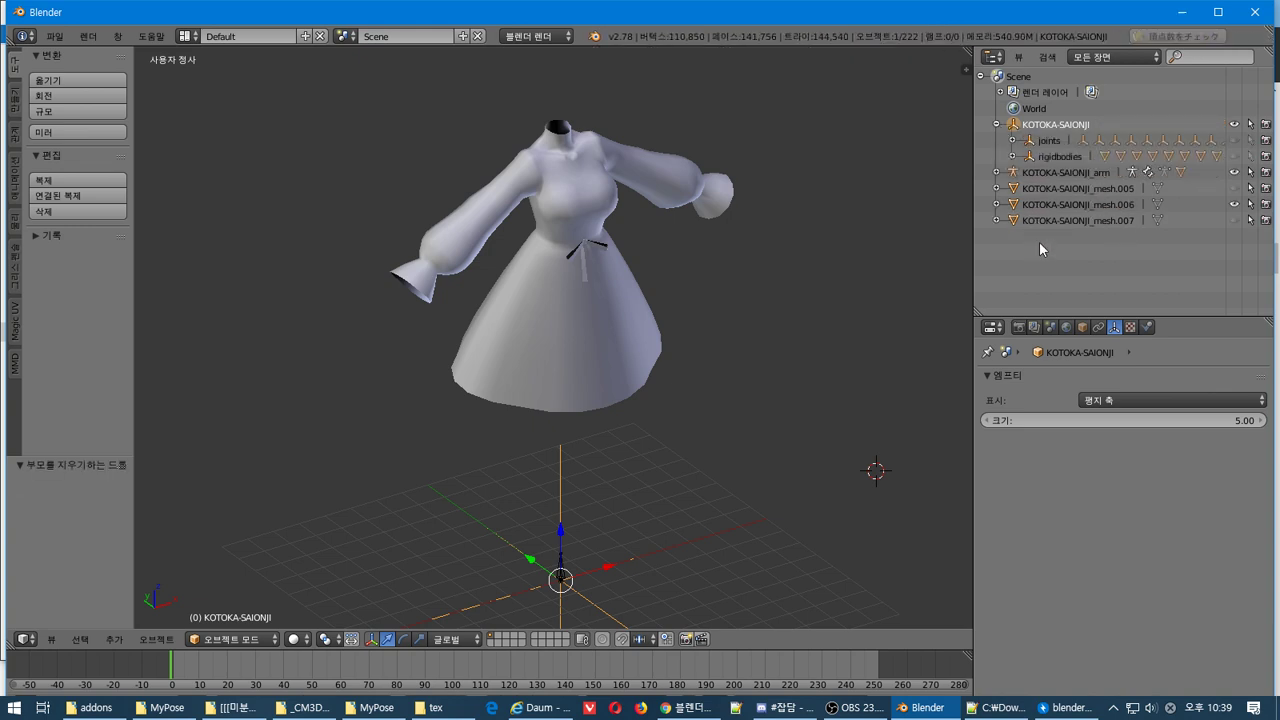
right_click(1035, 131)
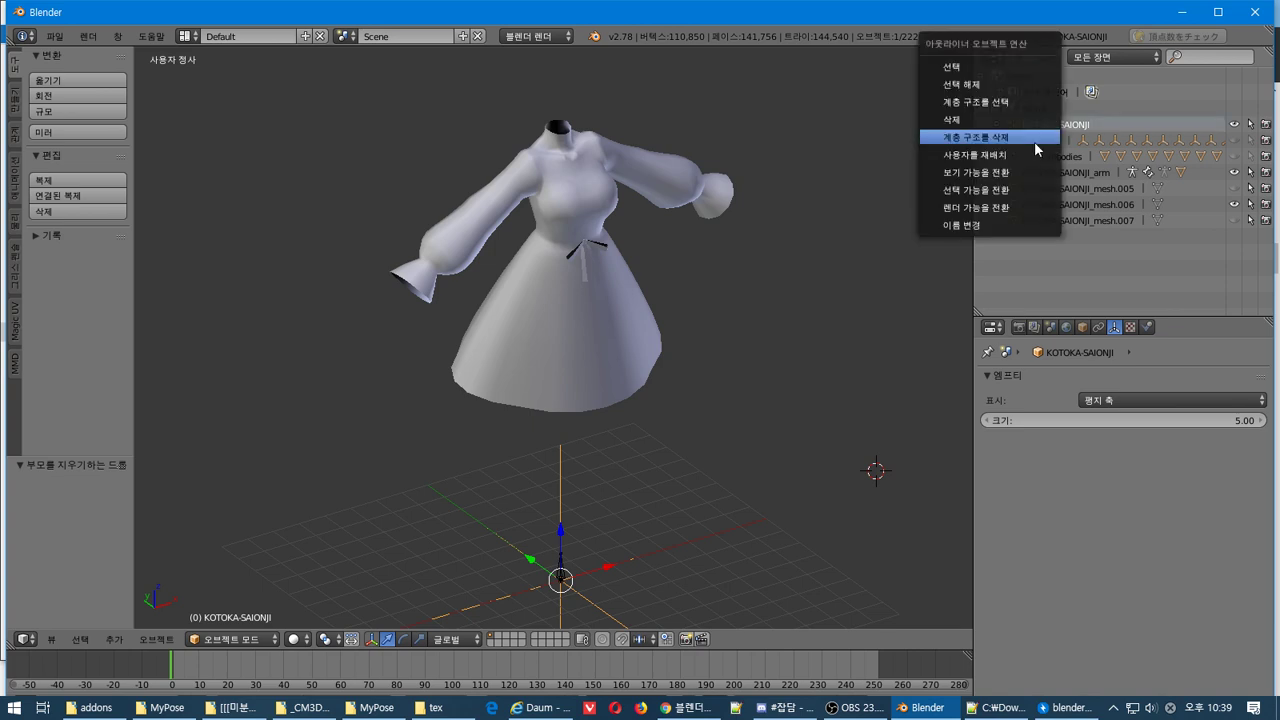
left_click(1035, 142)
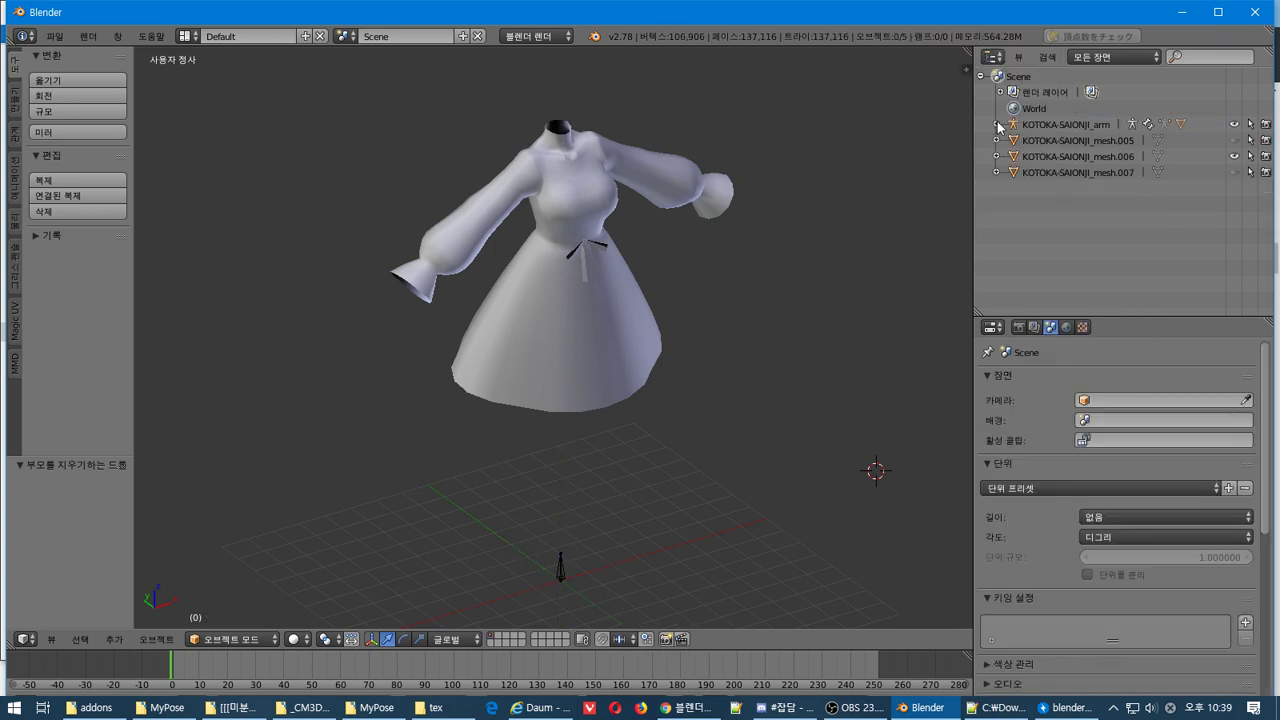
Expand the armature, select the imported KOTOKA-SAIONJI_mesh, and hide the old dress mesh.006
left_click(997, 124)
left_click(1062, 190)
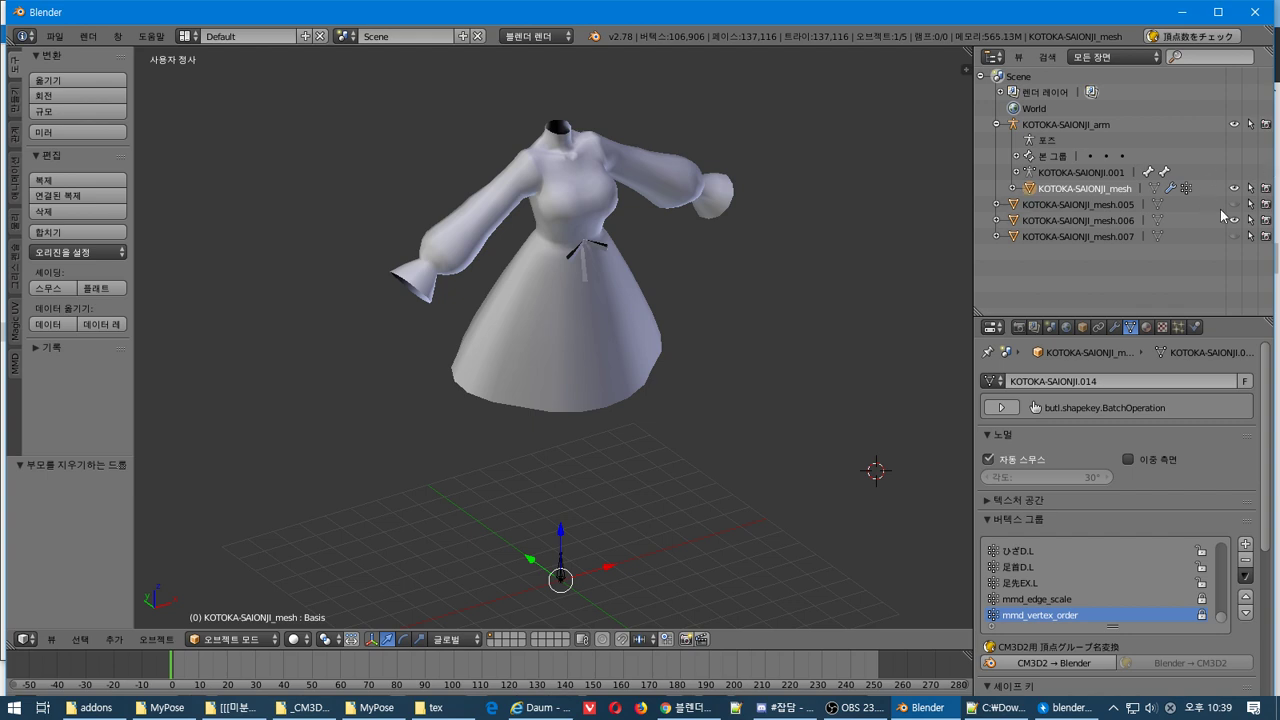
left_click(1234, 220)
left_click(1043, 172)
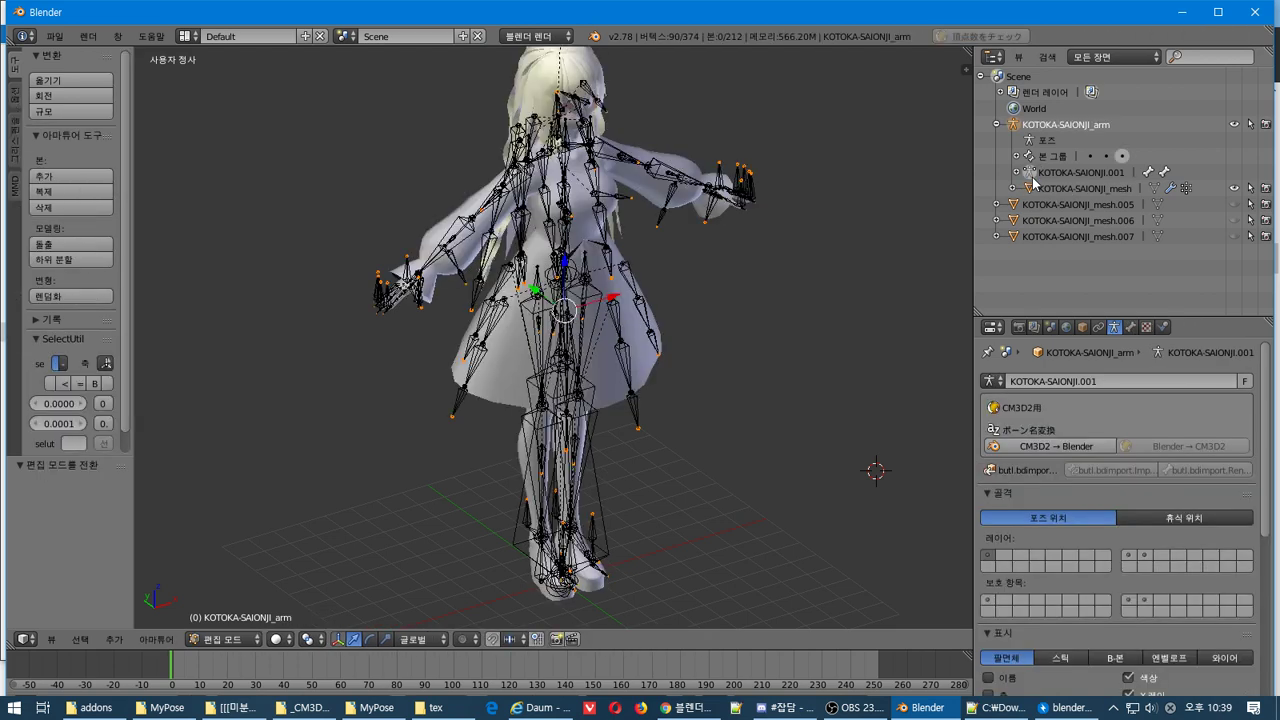
left_click(1031, 189)
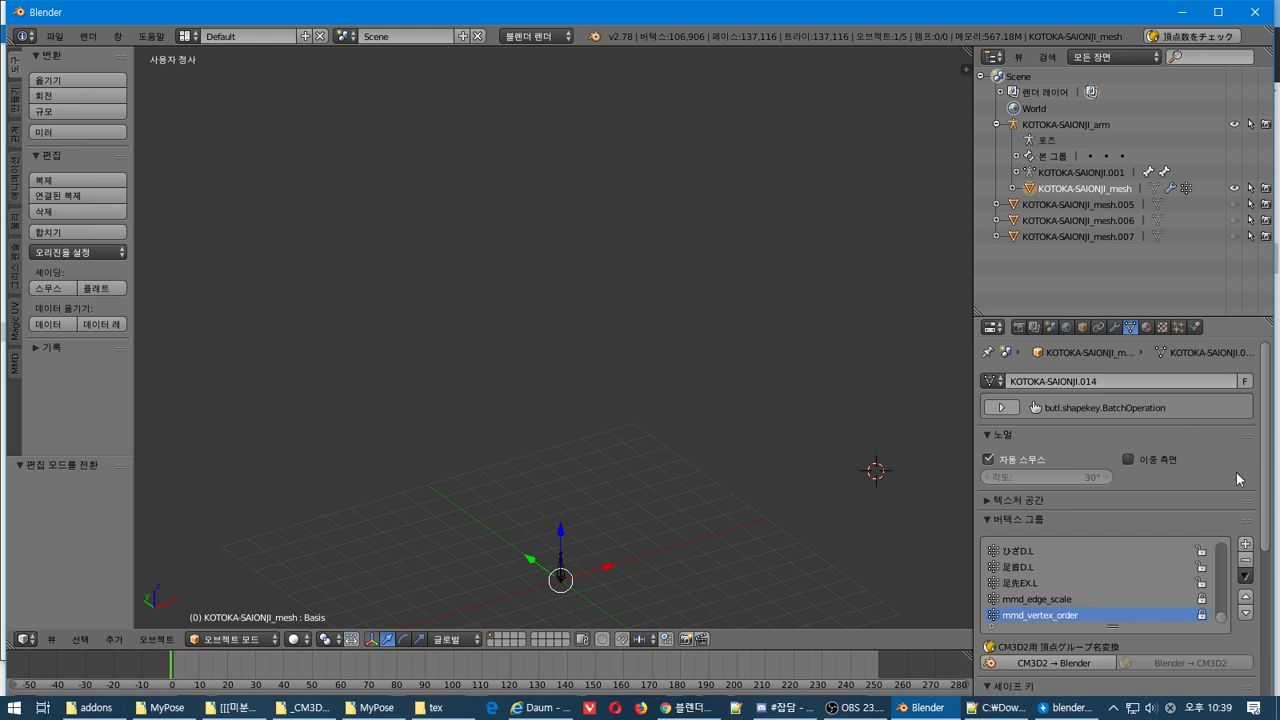
Hide the 操作中心 bone in the armature's bone tree and return to Object Mode
scroll(1238, 474, "down", 4)
scroll(1238, 474, "down", 3)
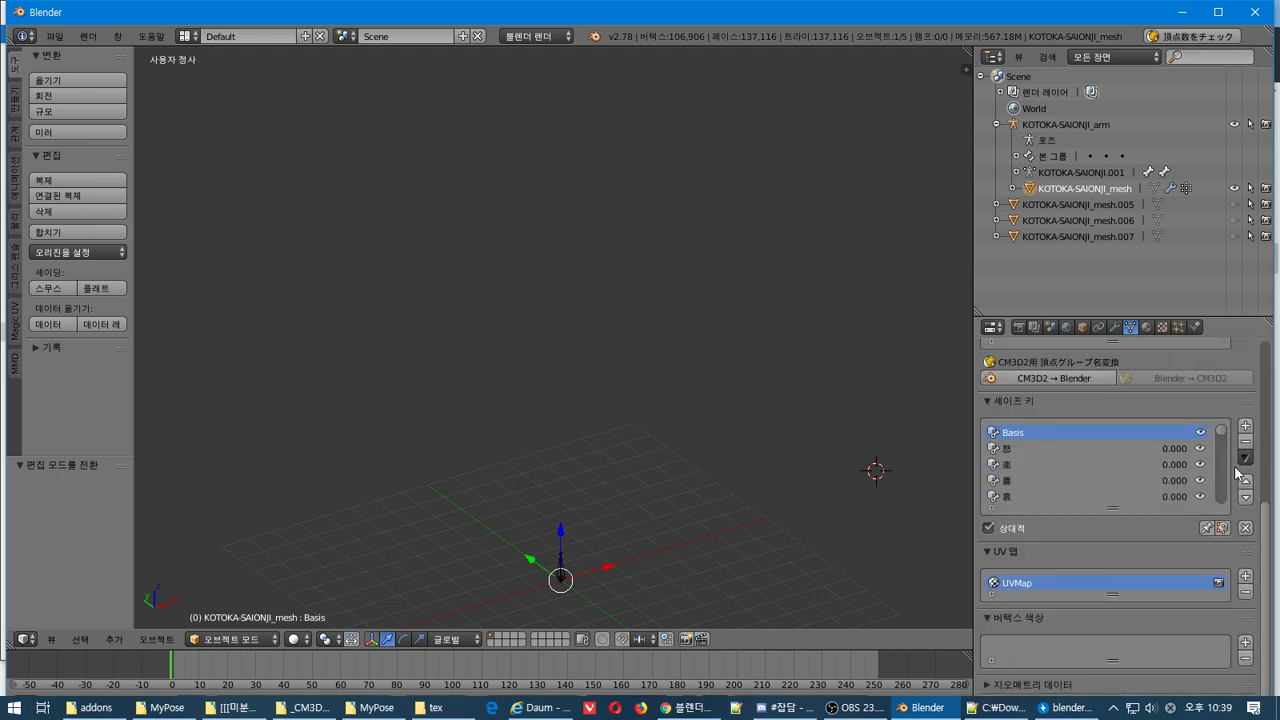
scroll(1230, 468, "up", 2)
scroll(1254, 430, "up", 3)
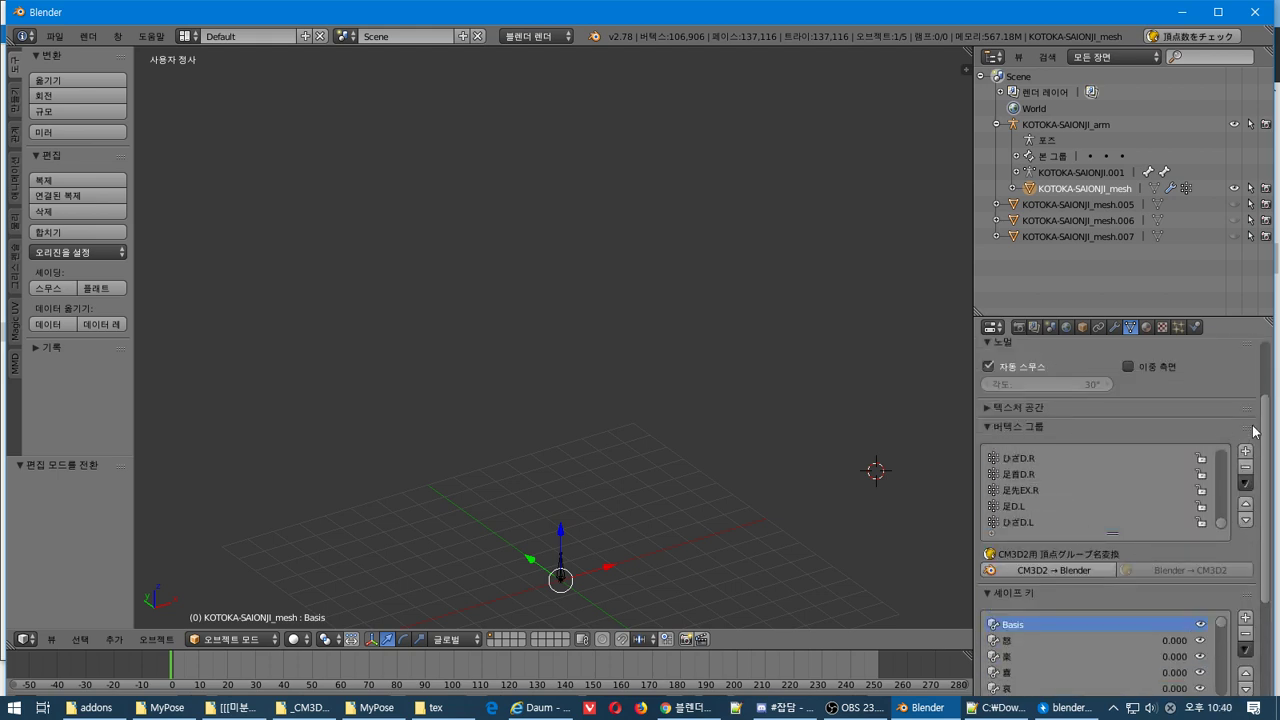
scroll(1254, 430, "up", 2)
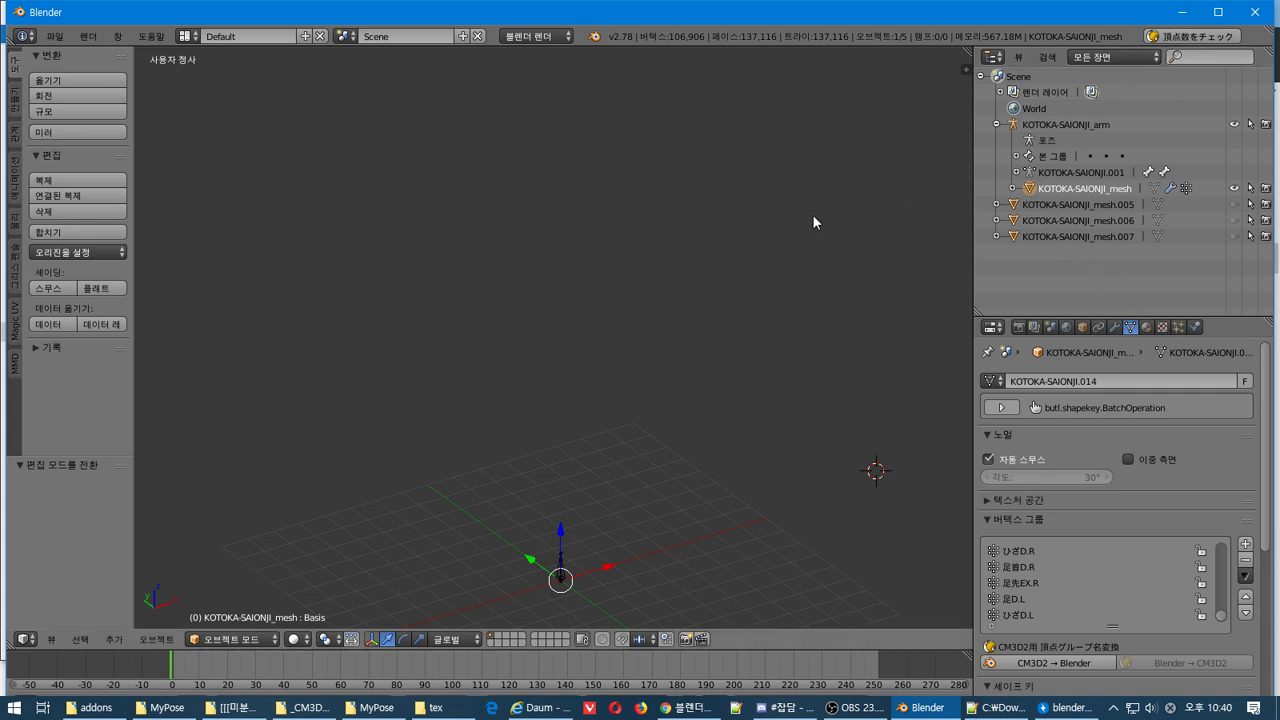
left_click(1031, 174)
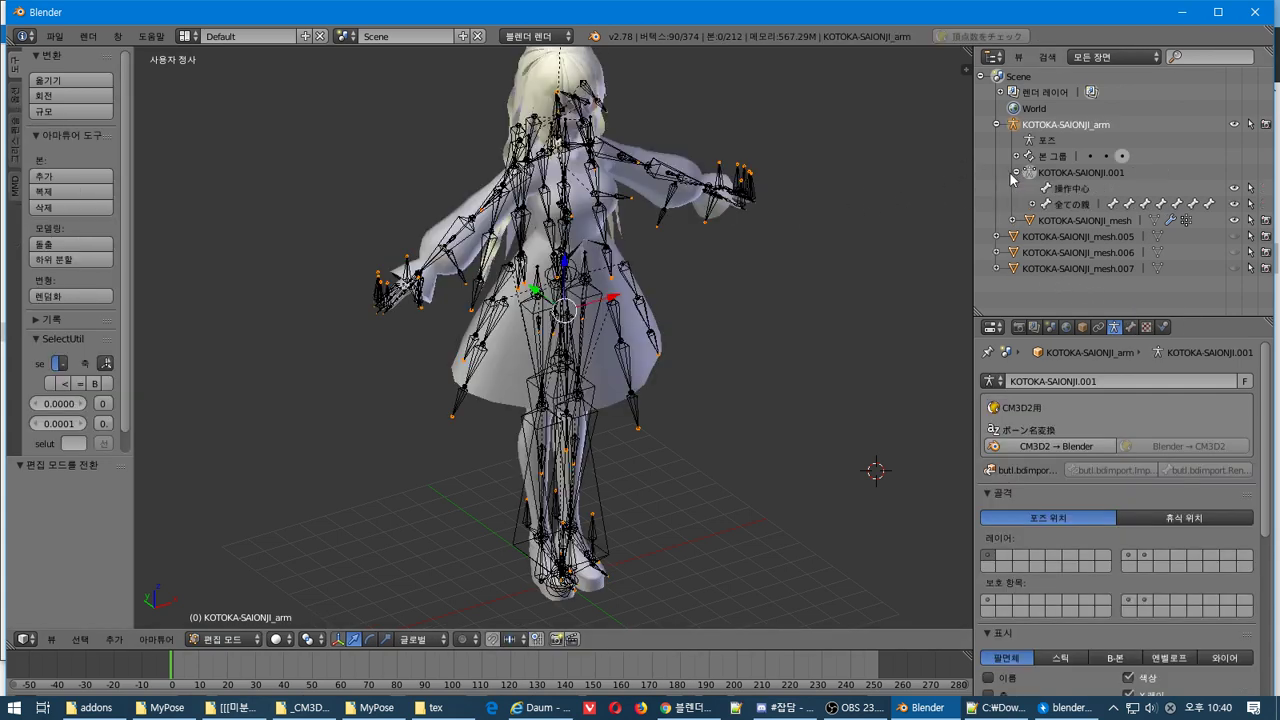
left_click(1016, 172)
left_click(1233, 189)
left_click(1235, 124)
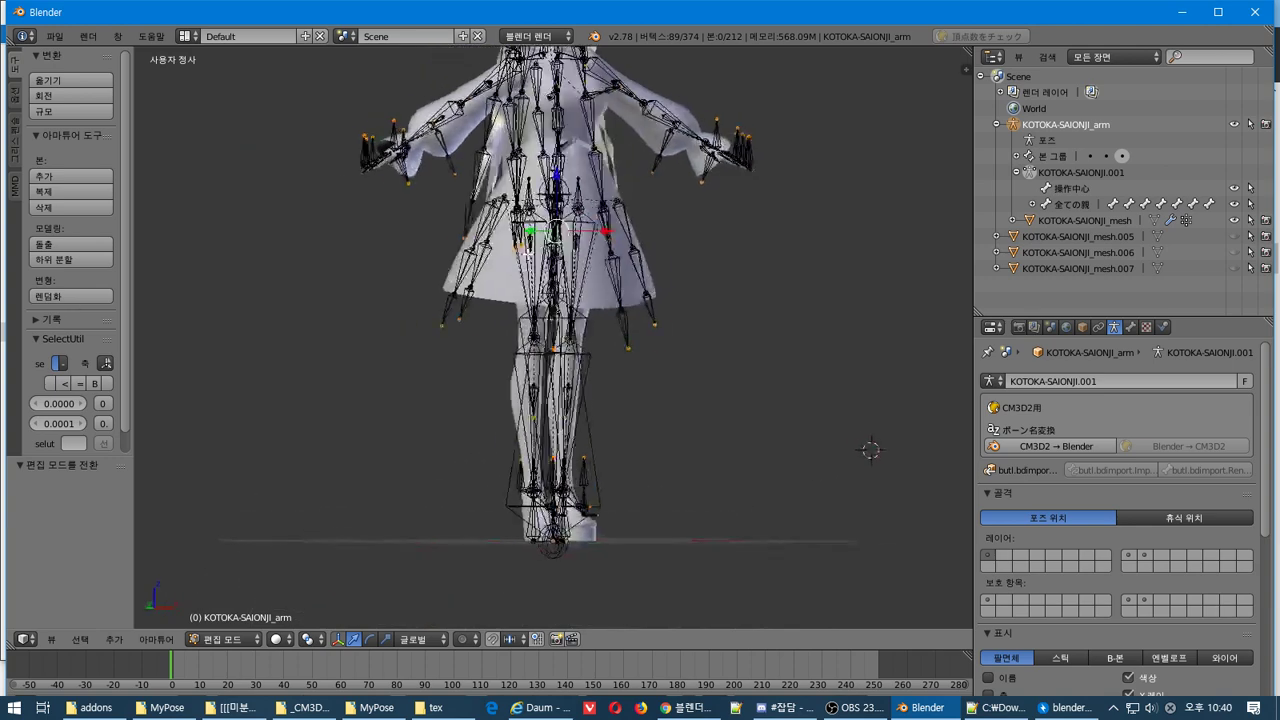
key("Tab")
key("ctrl+Tab")
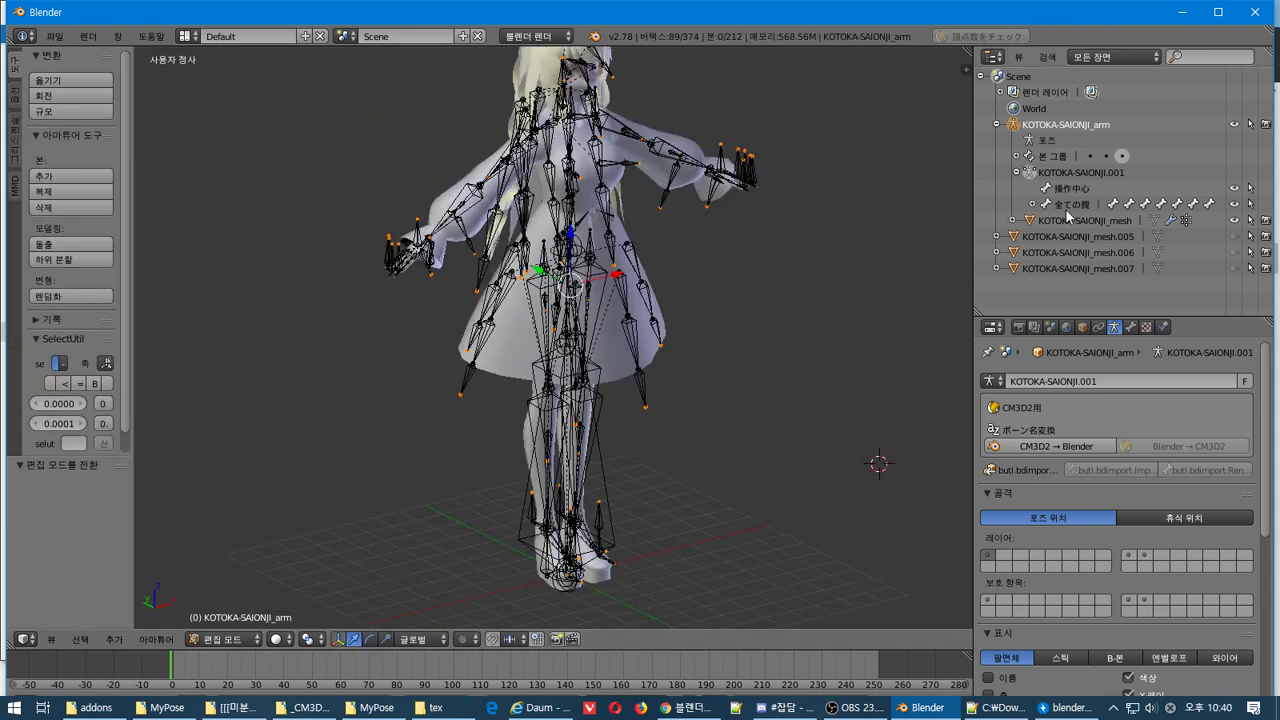
Delete every vertex of KOTOKA-SAIONJI_mesh in Edit Mode, then return to Object Mode
left_click(1026, 222)
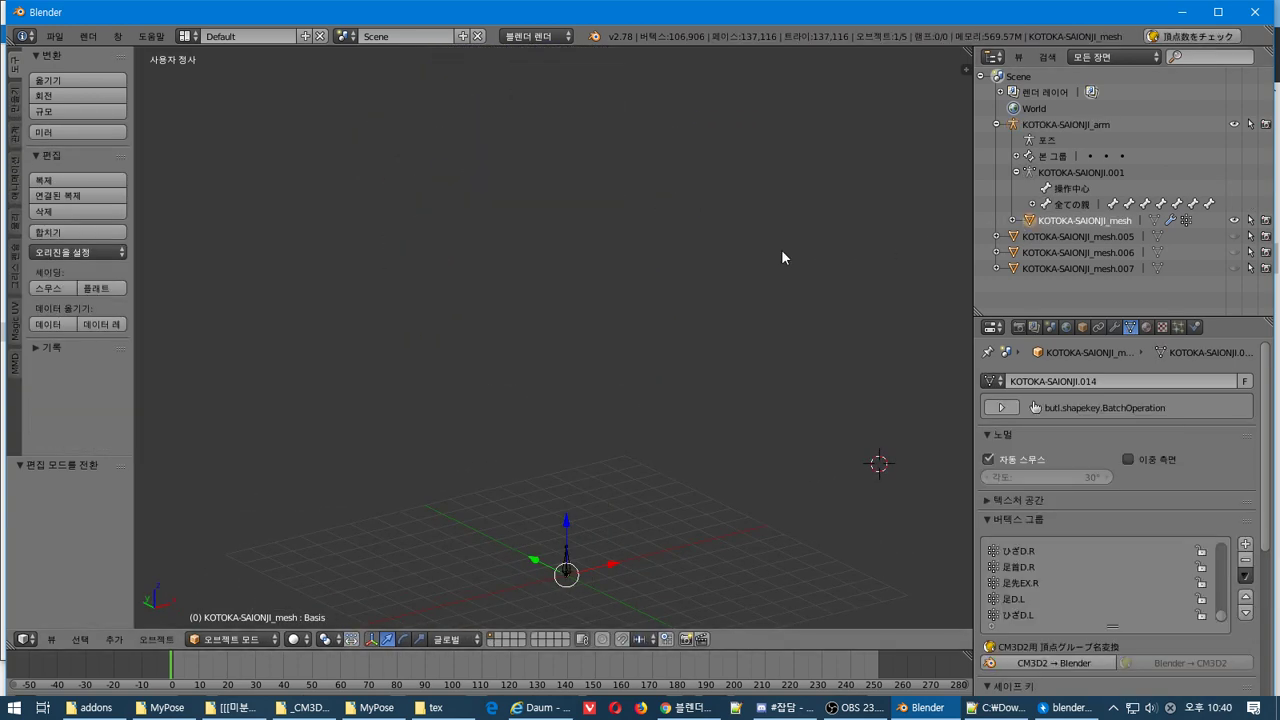
key("Tab")
middle_click_drag(724, 236, 699, 244)
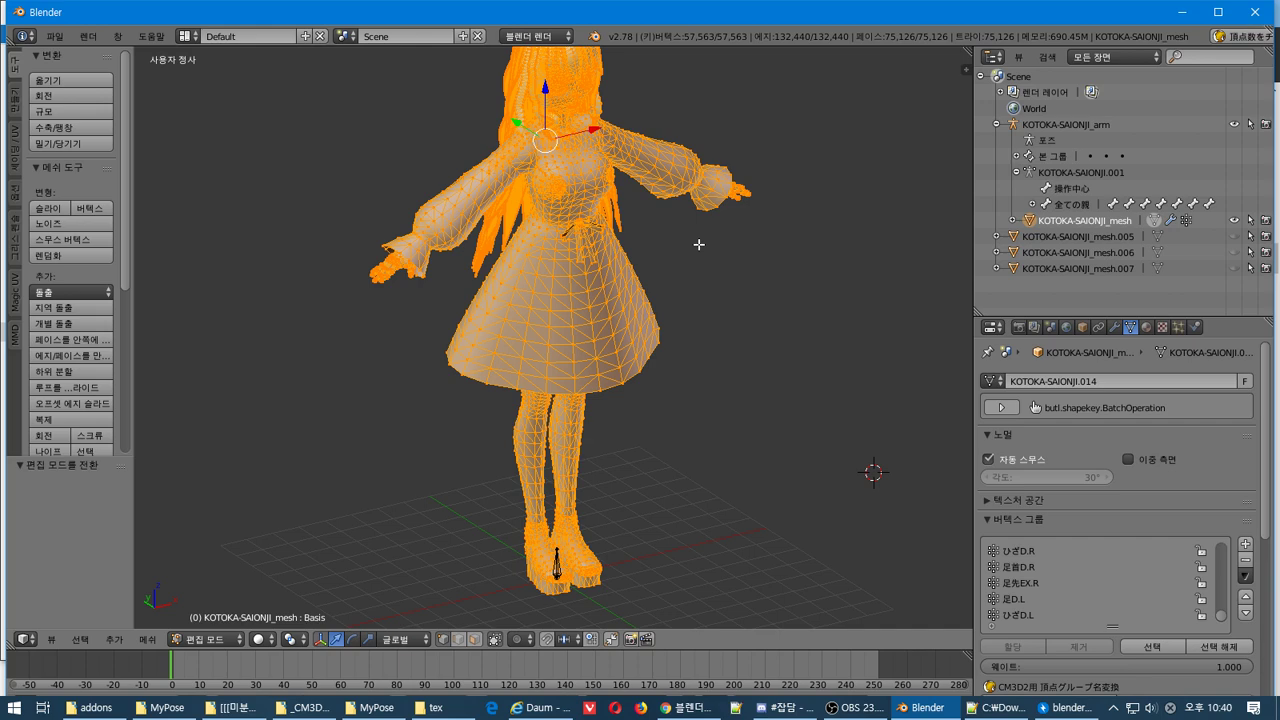
key("x")
left_click(699, 246)
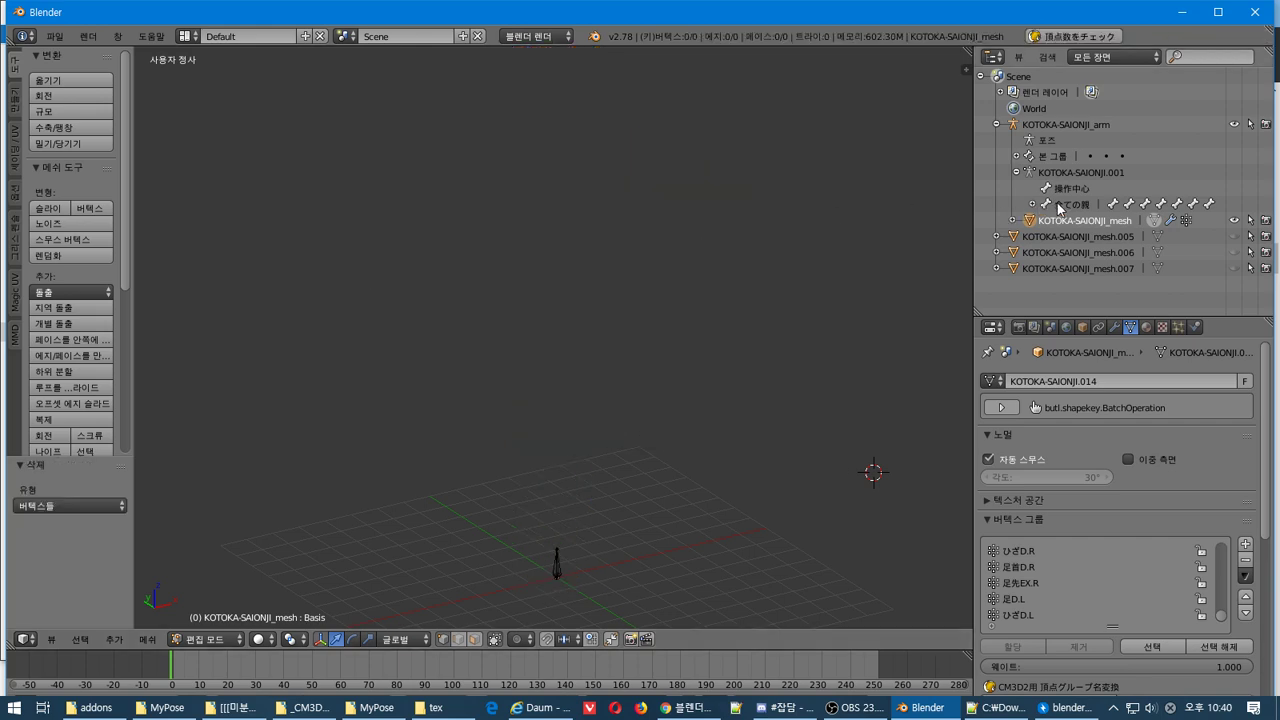
key("Tab")
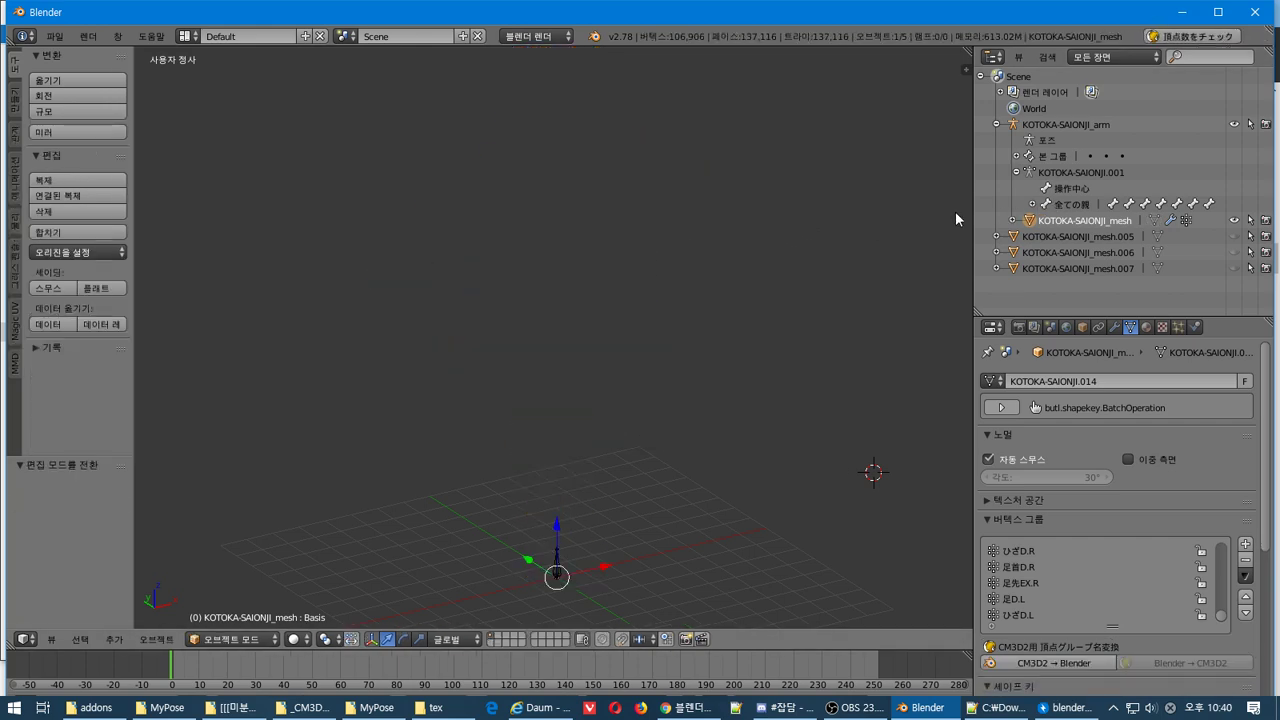
Make the dress mesh KOTOKA-SAIONJI_mesh.006 visible from the outliner
left_click(1022, 237)
left_click(1234, 236)
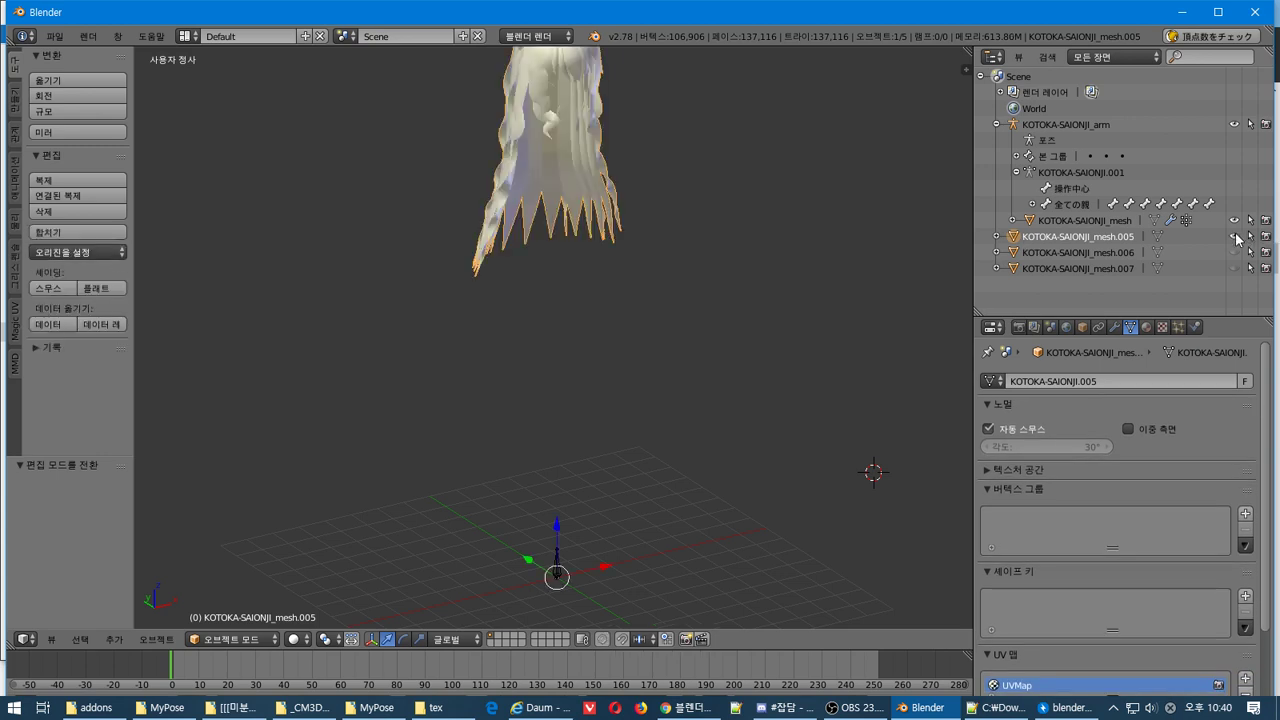
left_click(1234, 236)
left_click(1234, 252)
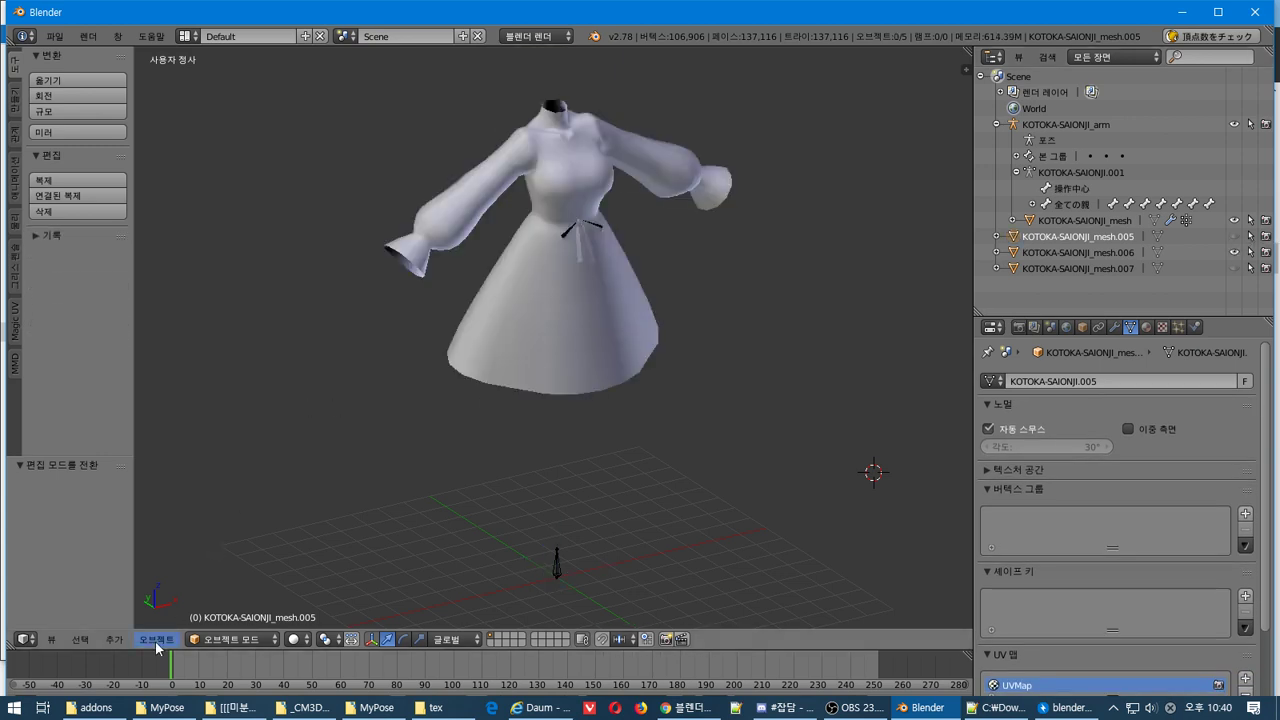
Add the CM3D2 Tスタンス素体 body and its armature from the Add menu
left_click(114, 639)
mouse_move(155, 376)
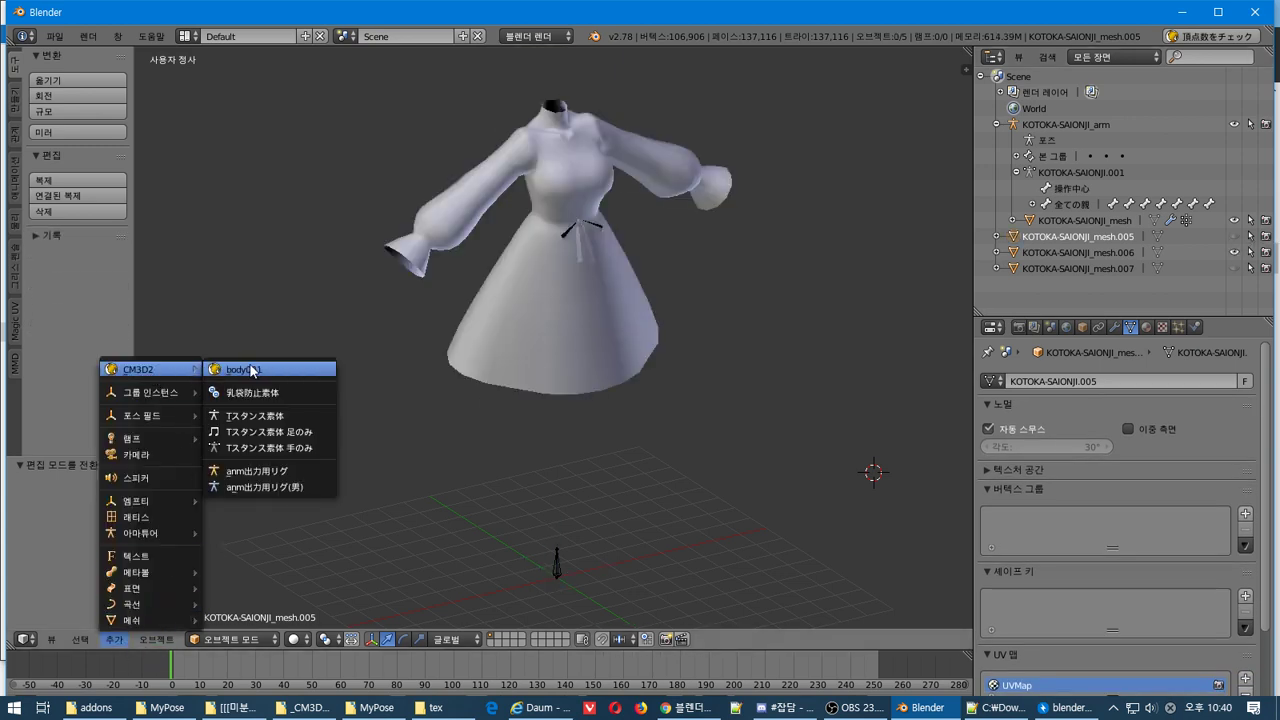
left_click(293, 413)
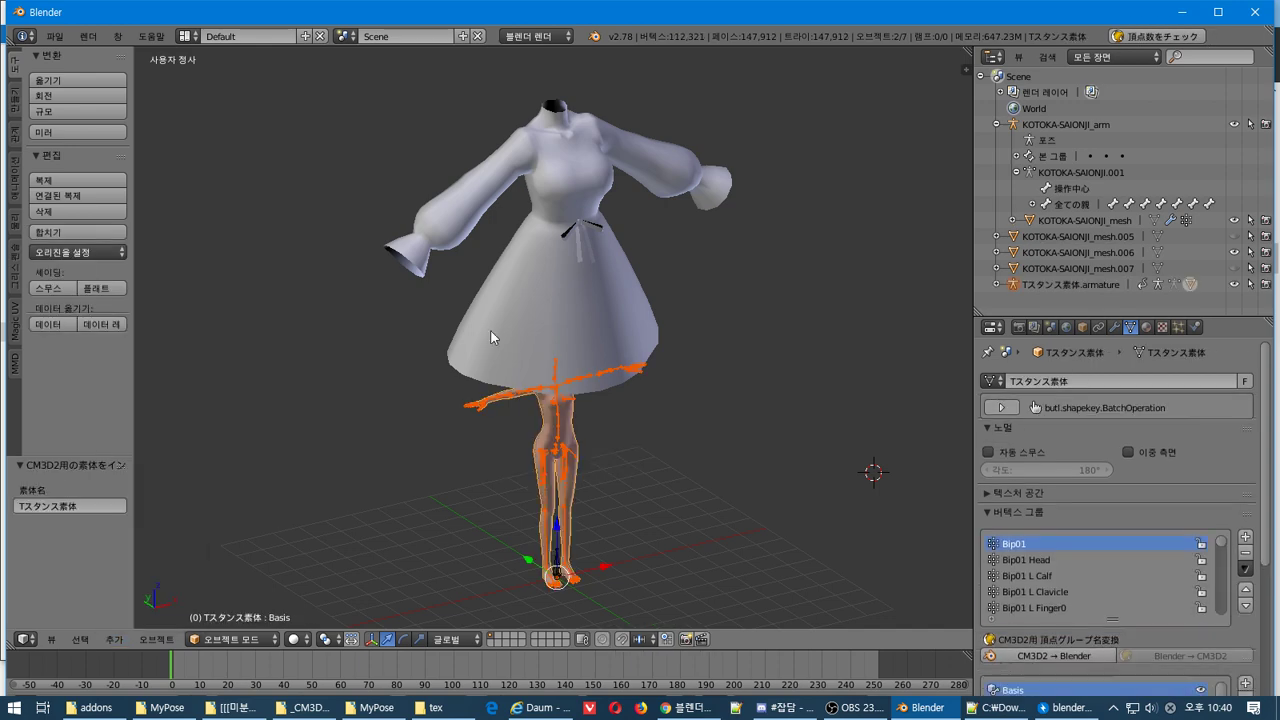
middle_click_drag(620, 292, 556, 286)
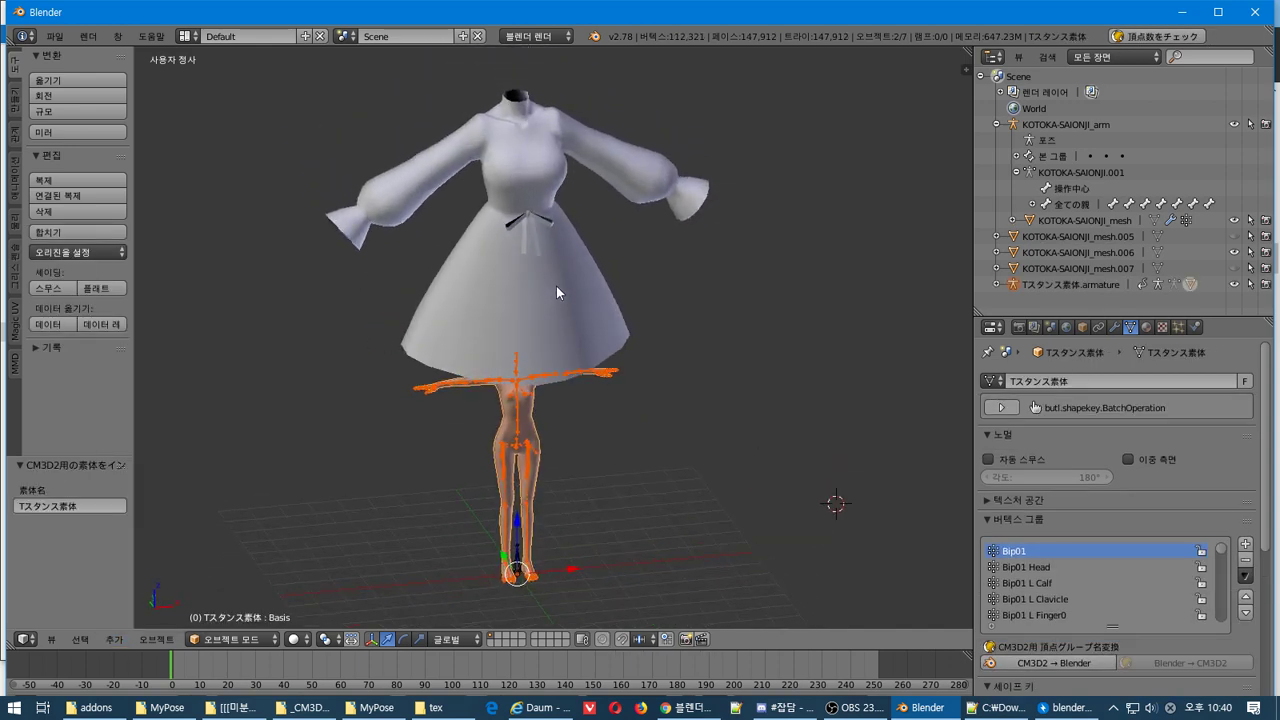
Select and frame the dress, then show its transform values in the N panel
right_click(547, 247)
key("KP_Decimal")
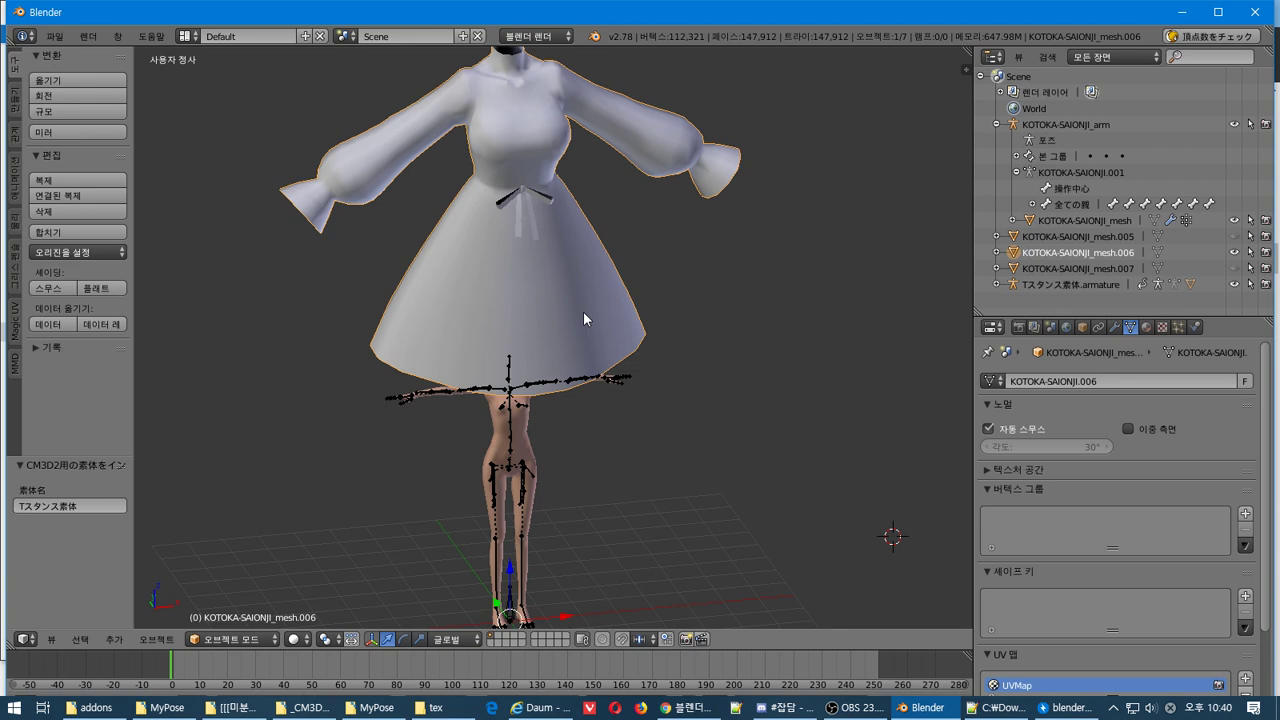
key("Tab")
key("Tab")
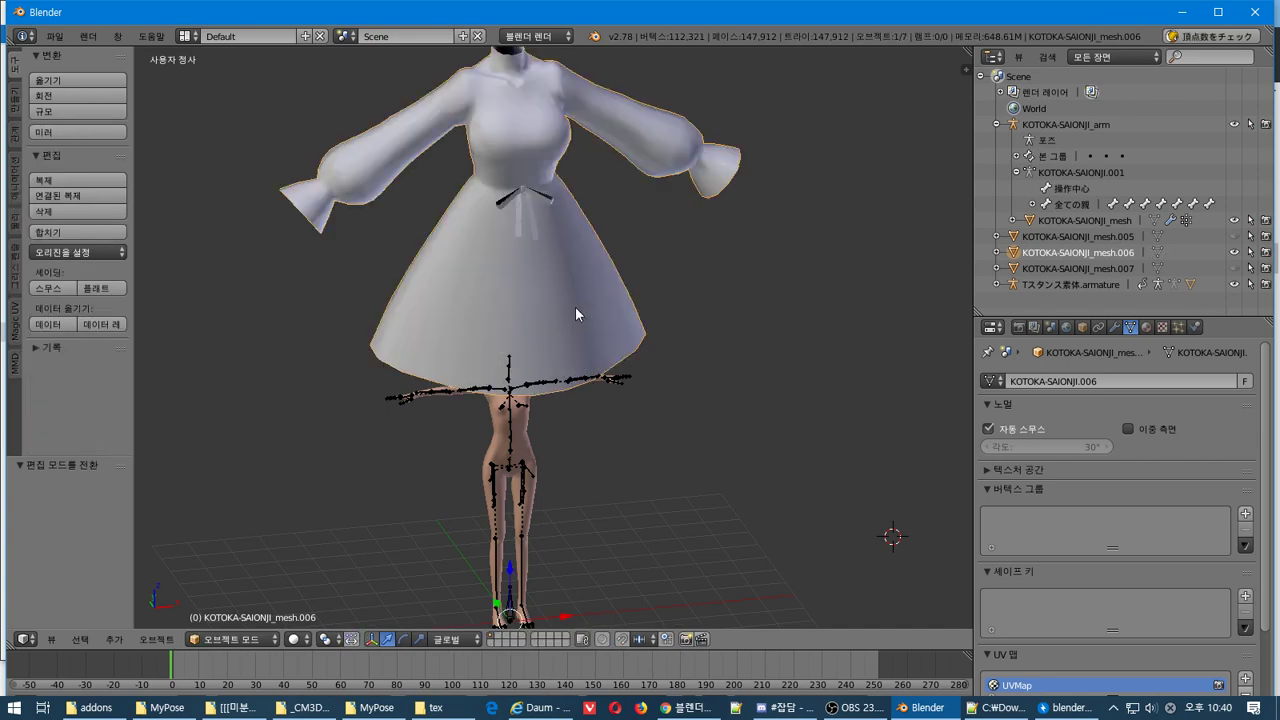
middle_click_drag(575, 313, 640, 290)
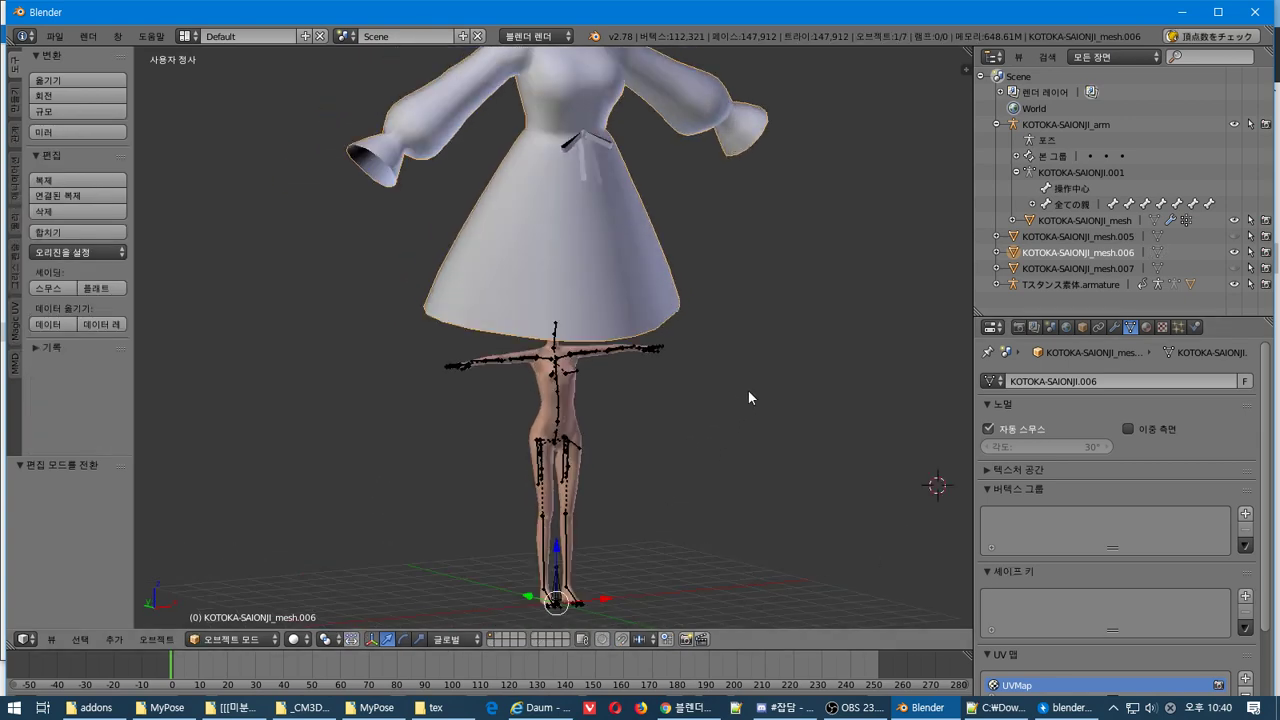
key("n")
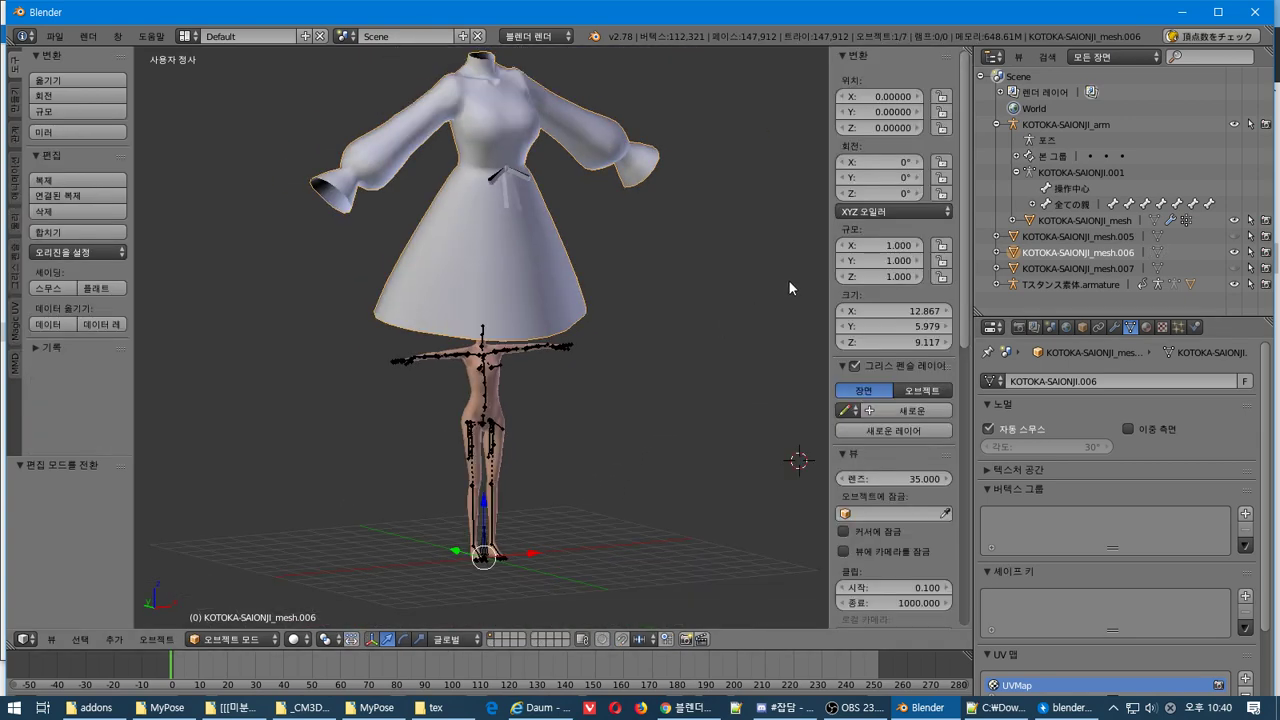
left_click(898, 312)
type("1")
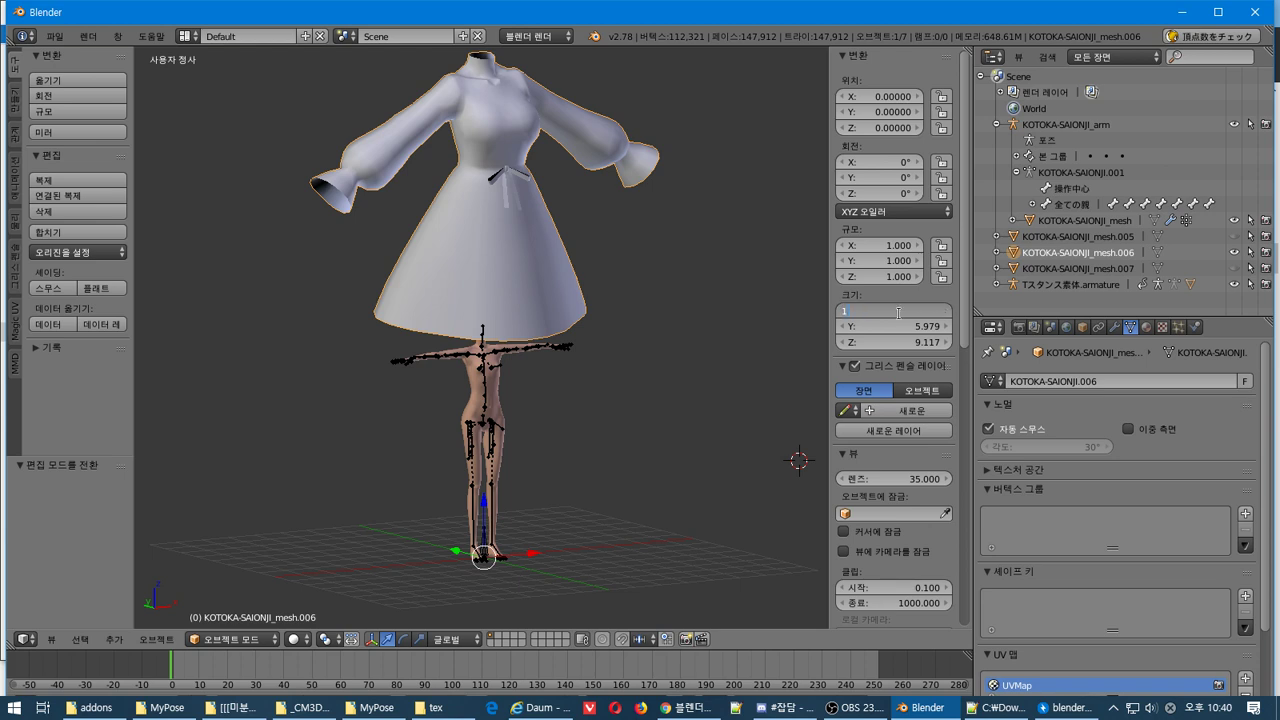
key("Return")
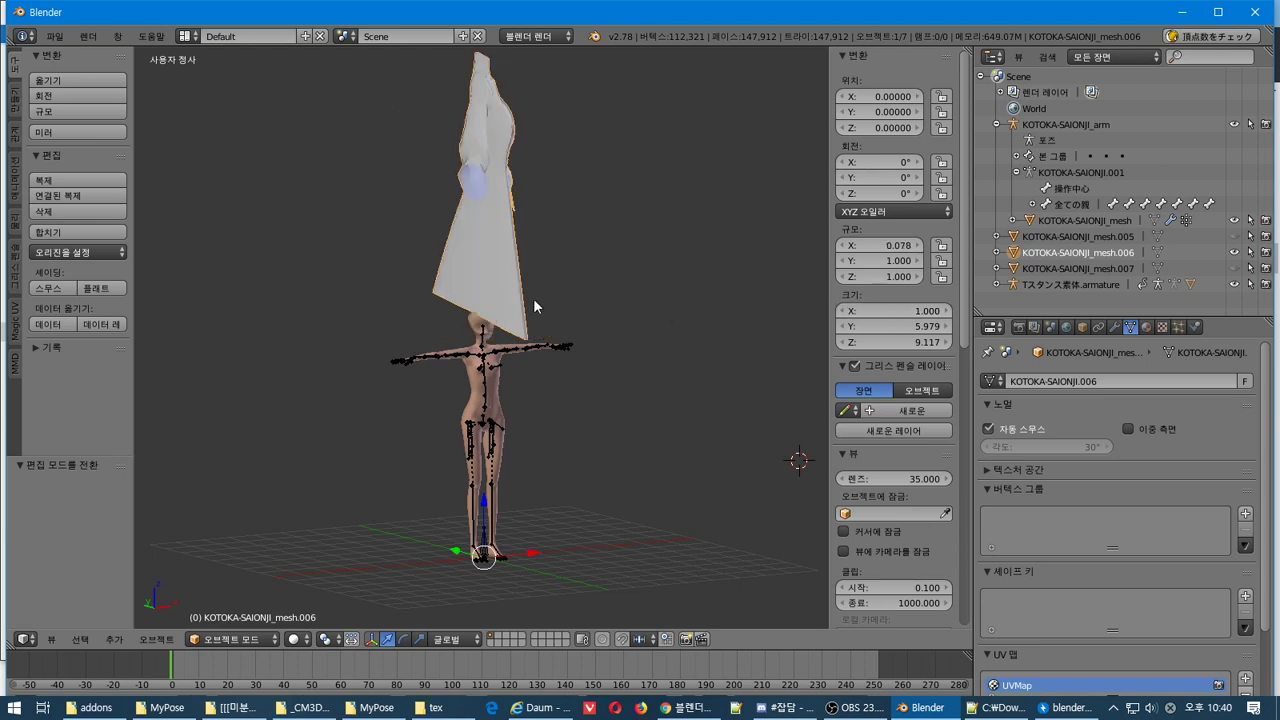
key("ctrl+z")
mouse_move(474, 258)
middle_mouse_down()
mouse_move(438, 288)
mouse_move(466, 277)
middle_mouse_up()
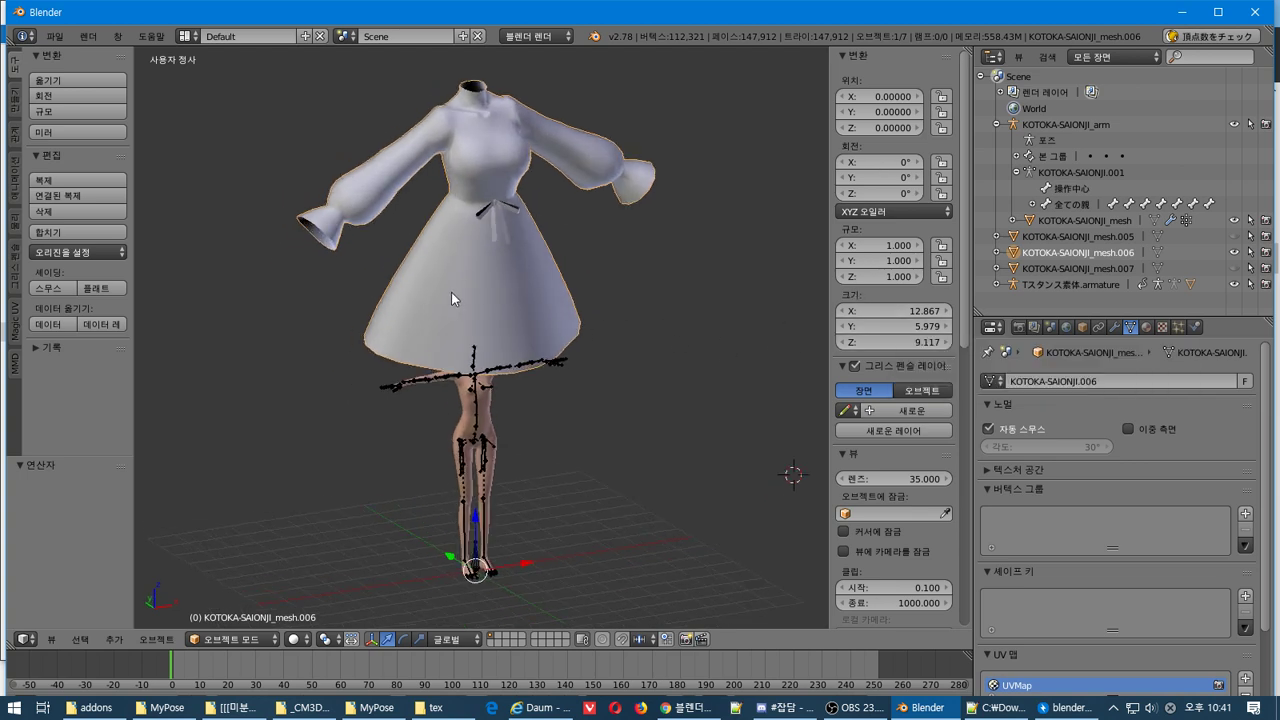
scroll(446, 288, "up", 3)
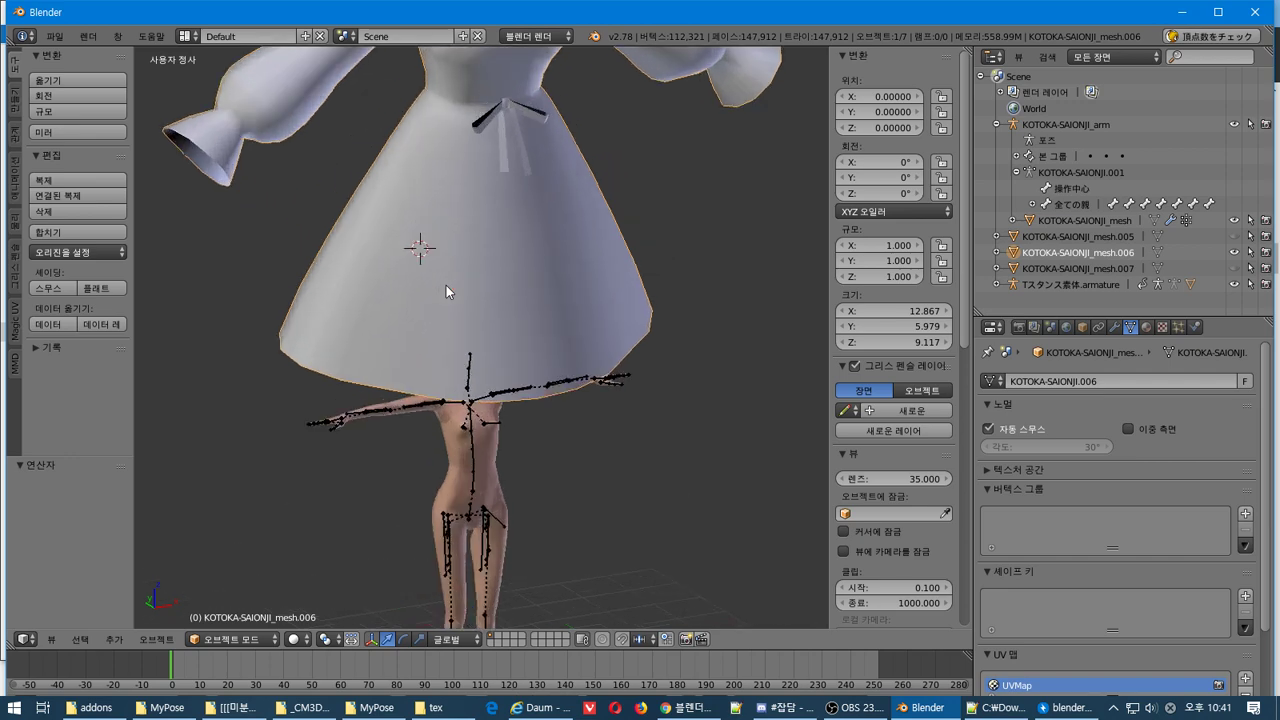
scroll(446, 288, "down", 3)
middle_click_drag(446, 288, 382, 267)
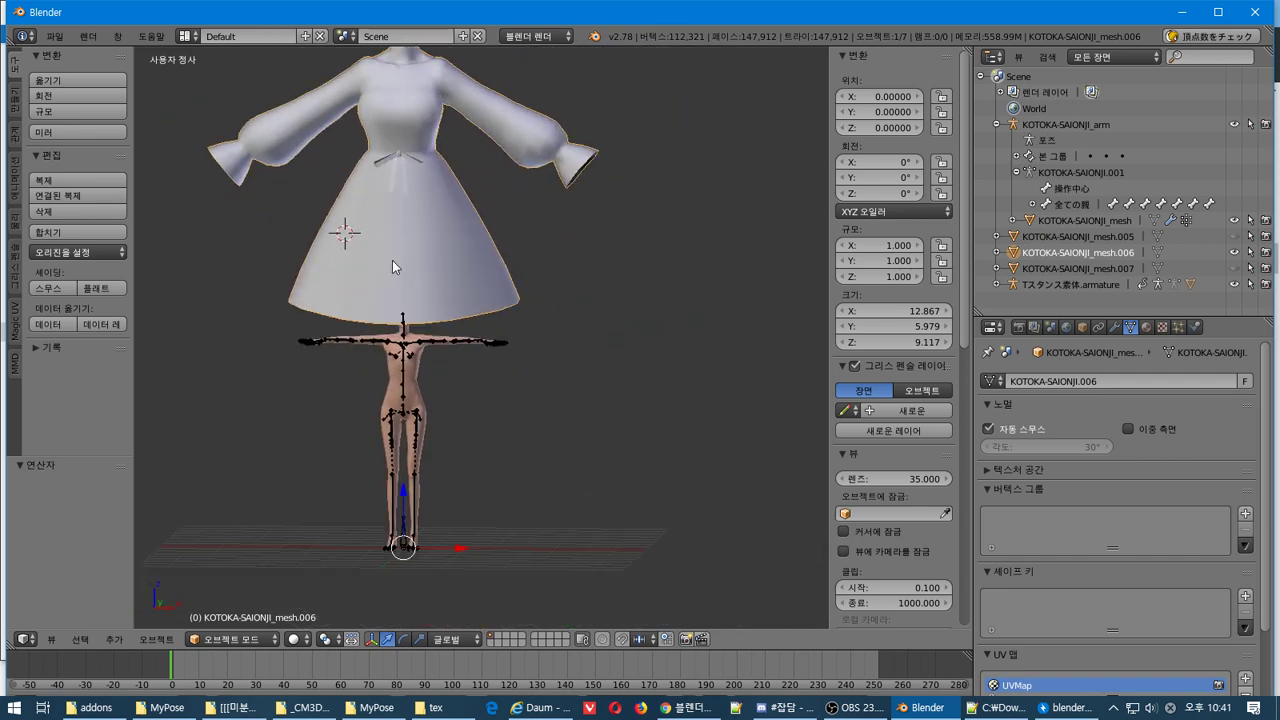
Parent KOTOKA-SAIONJI_mesh.006 to Tスタンス素体.armature using Object parenting
key("Tab")
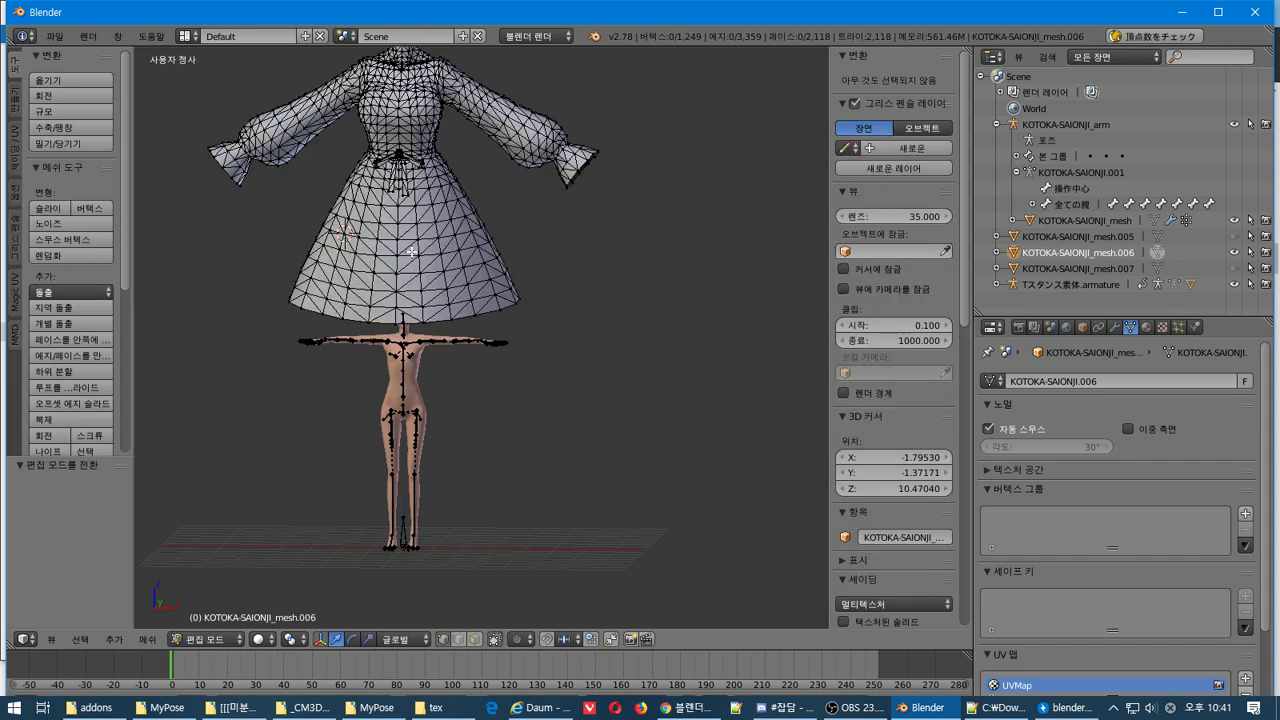
key("Tab")
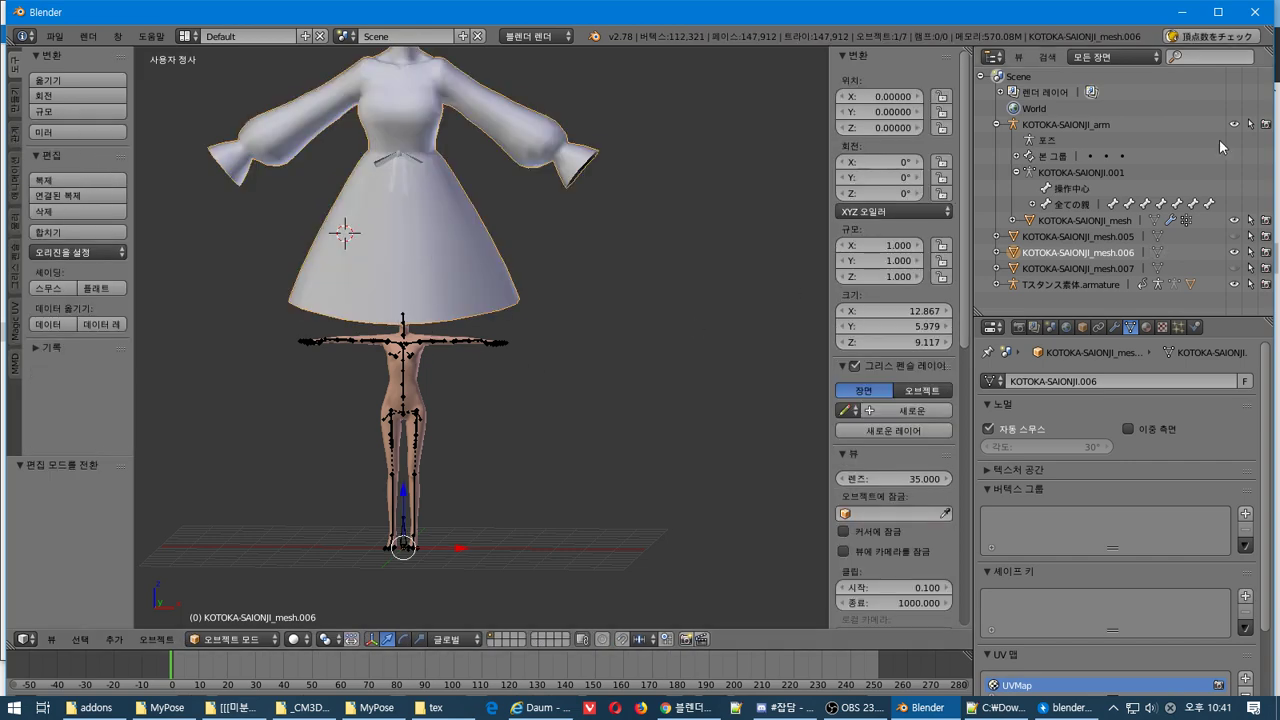
left_click(996, 284)
scroll(1036, 268, "down", 1)
left_click_drag(1018, 214, 1046, 252)
left_click(1046, 252)
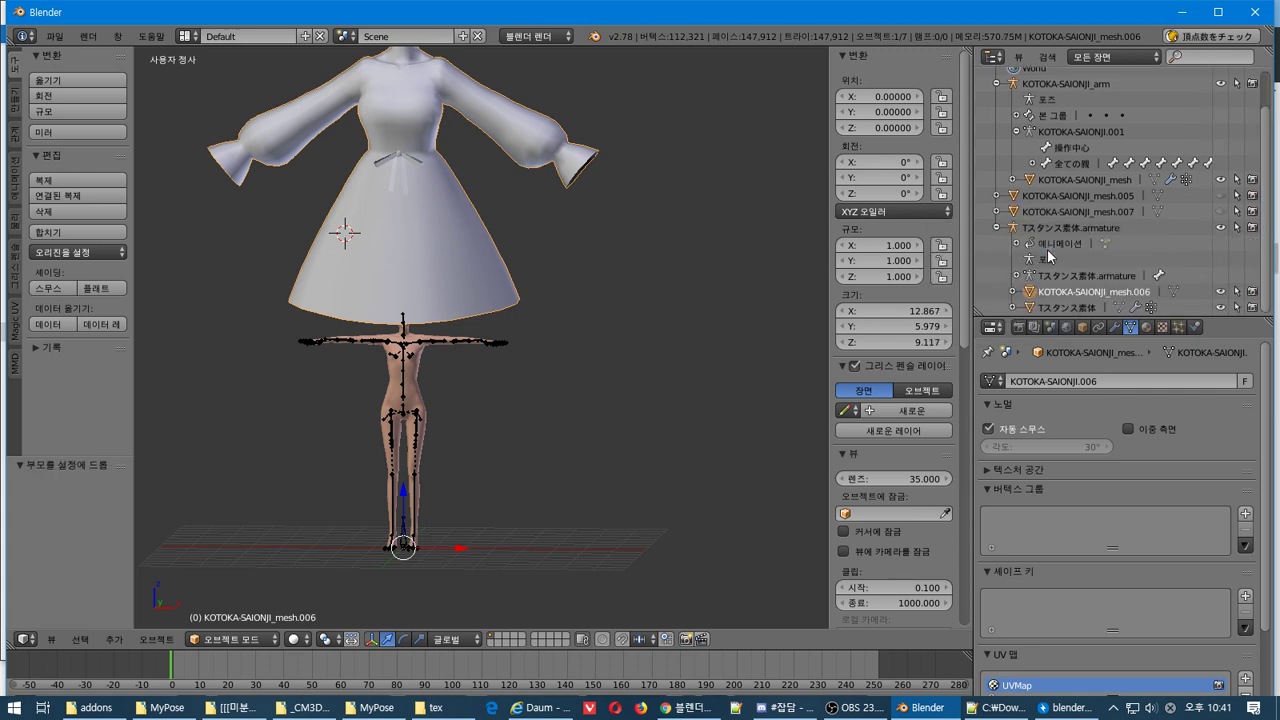
Compare the Tスタンス素体 body and the dress, leaving the dress mesh active
middle_click_drag(562, 346, 517, 342)
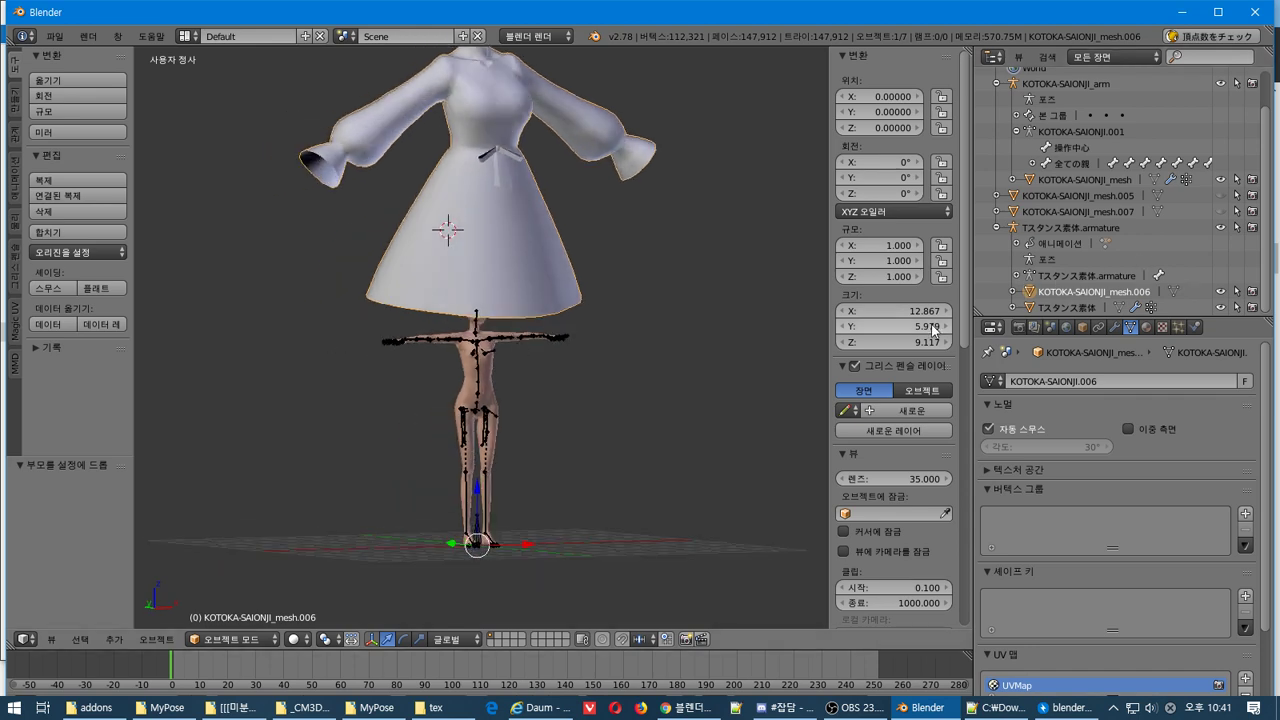
left_click(1025, 310)
left_click(1032, 291)
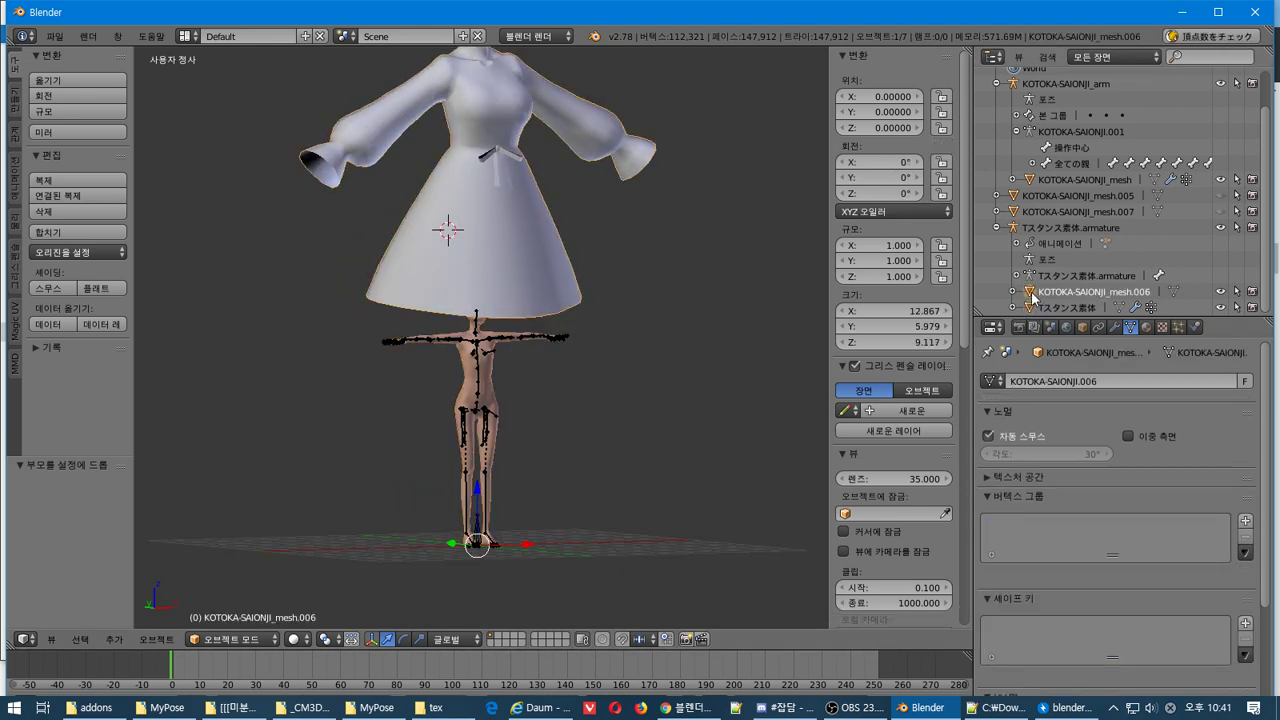
left_click(1030, 307)
left_click(1032, 291)
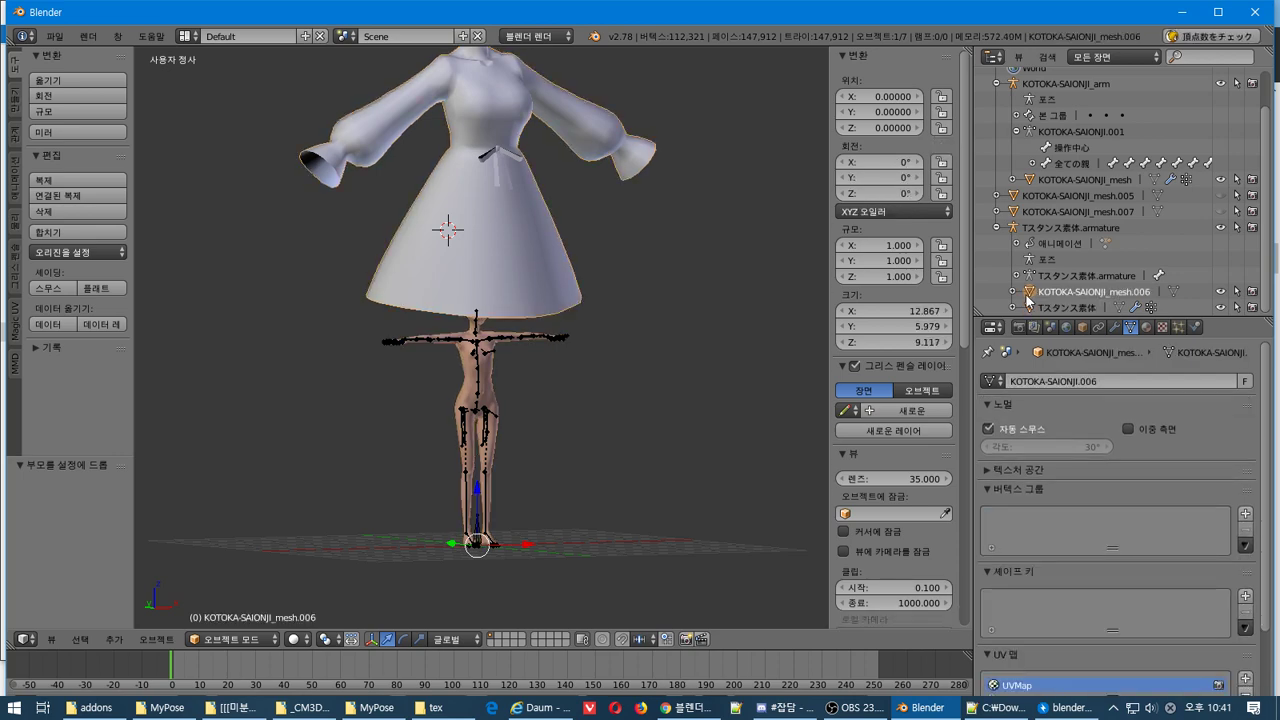
left_click(1030, 307)
left_click(1032, 291)
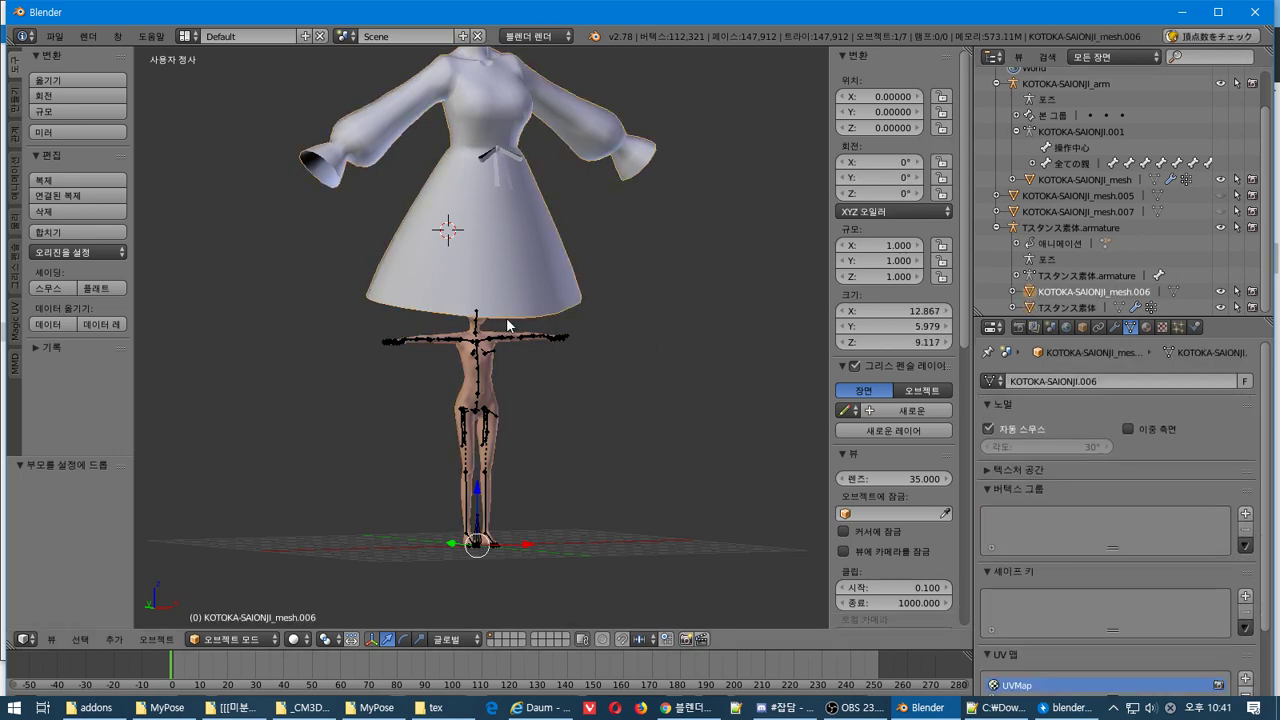
scroll(506, 317, "up", 2)
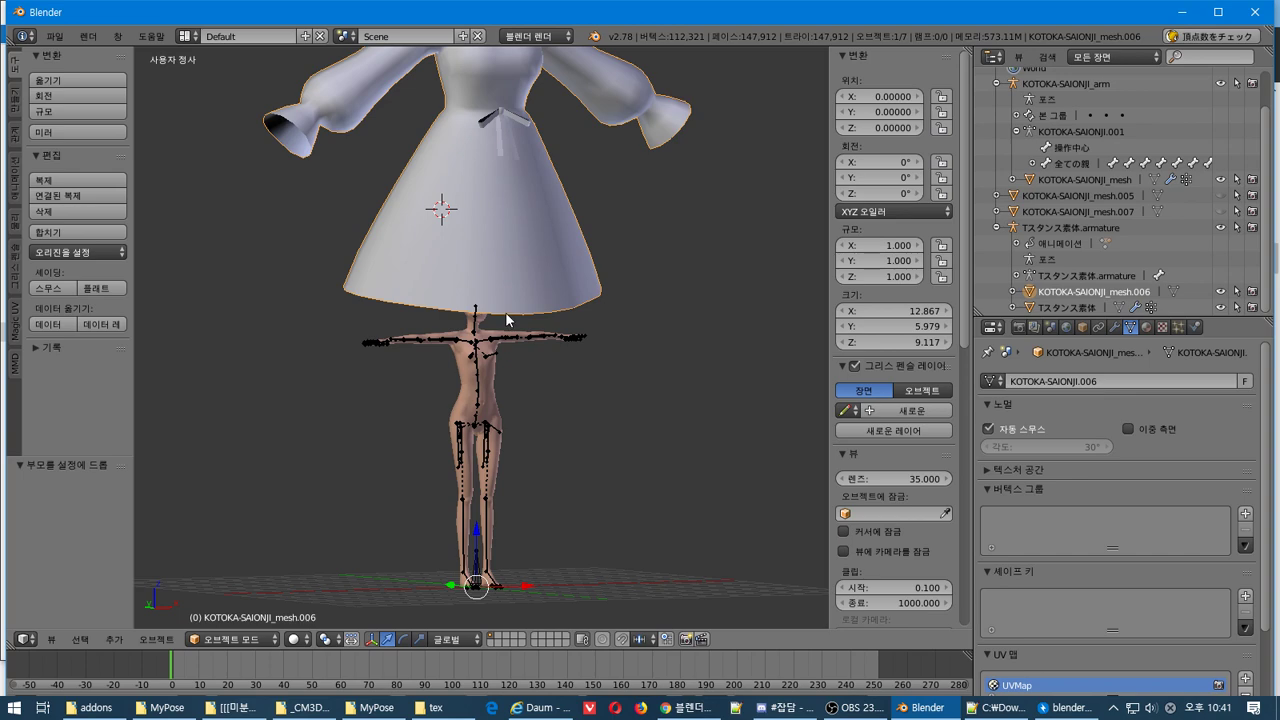
Select all dress vertices in Edit Mode and move the whole mesh
key("Tab")
key("a")
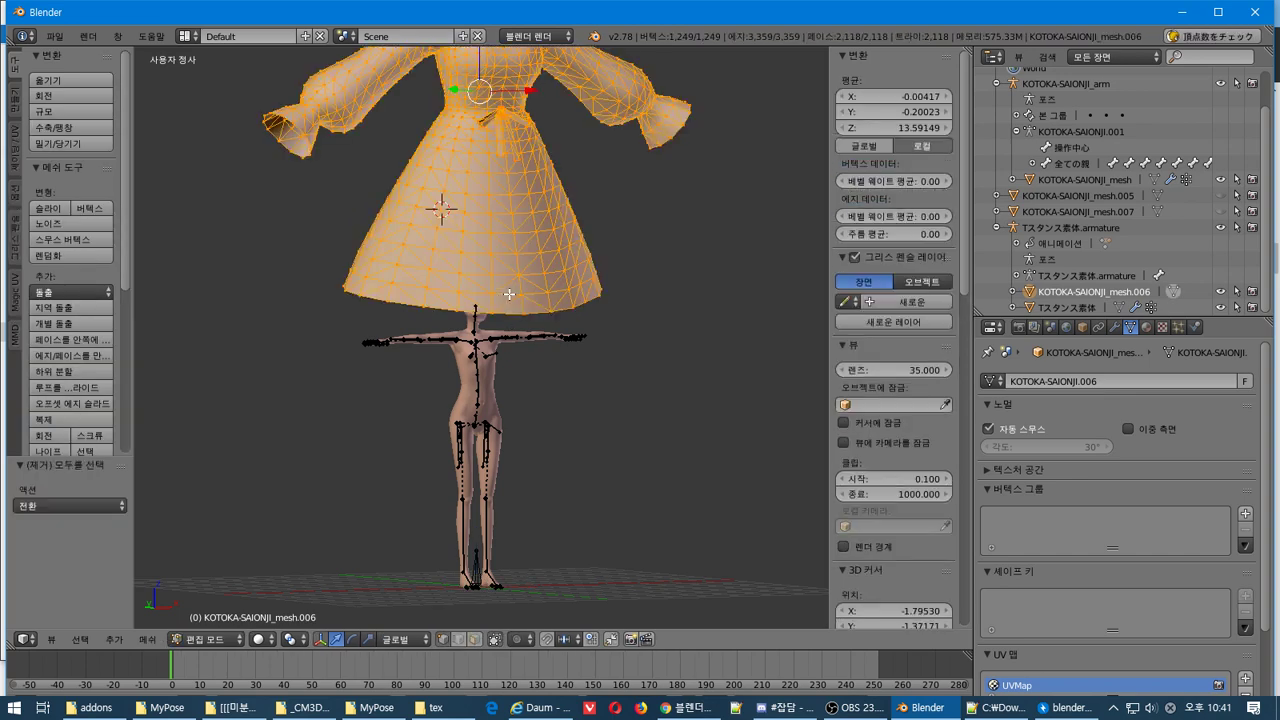
key("g")
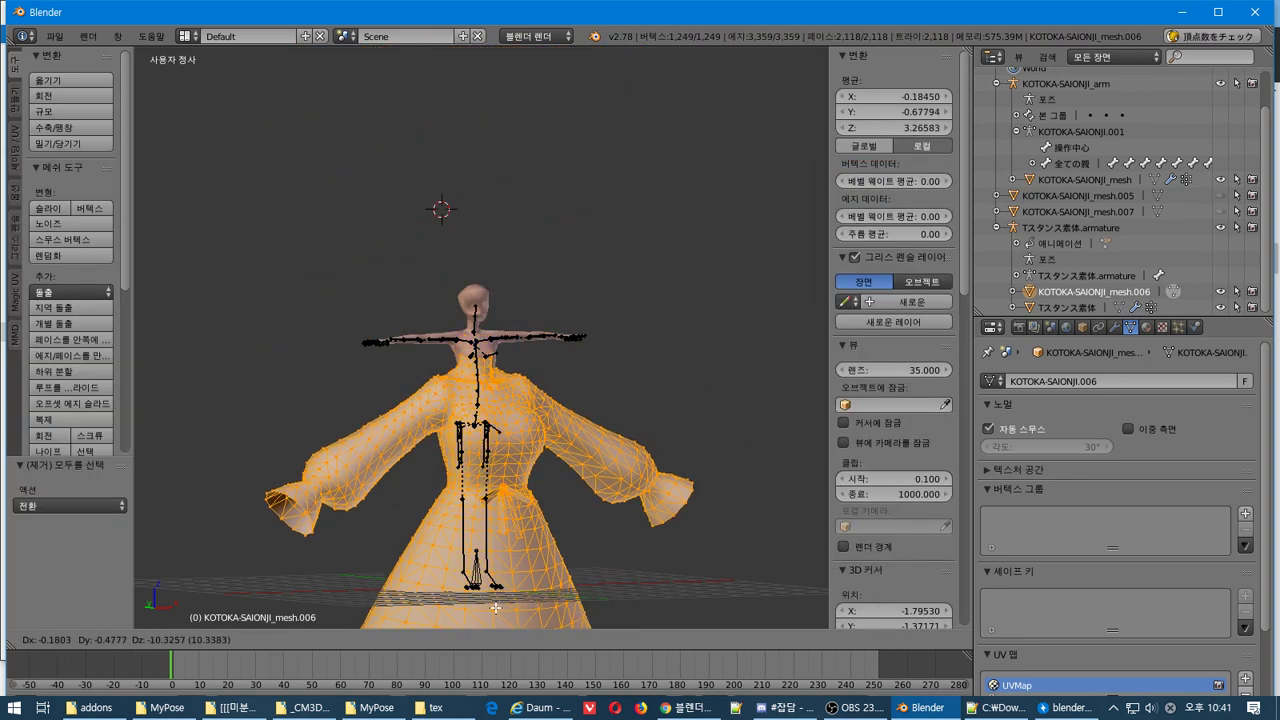
left_click(443, 209)
key("KP_1")
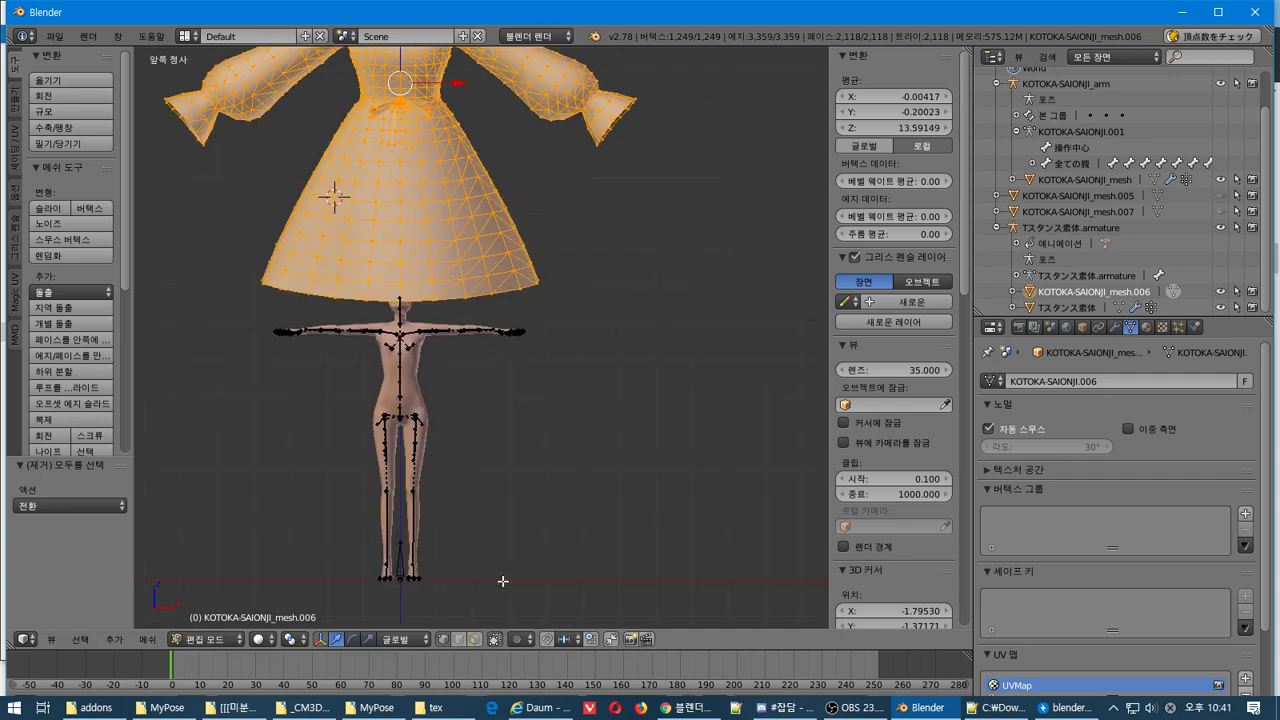
scroll(443, 345, "down", 4)
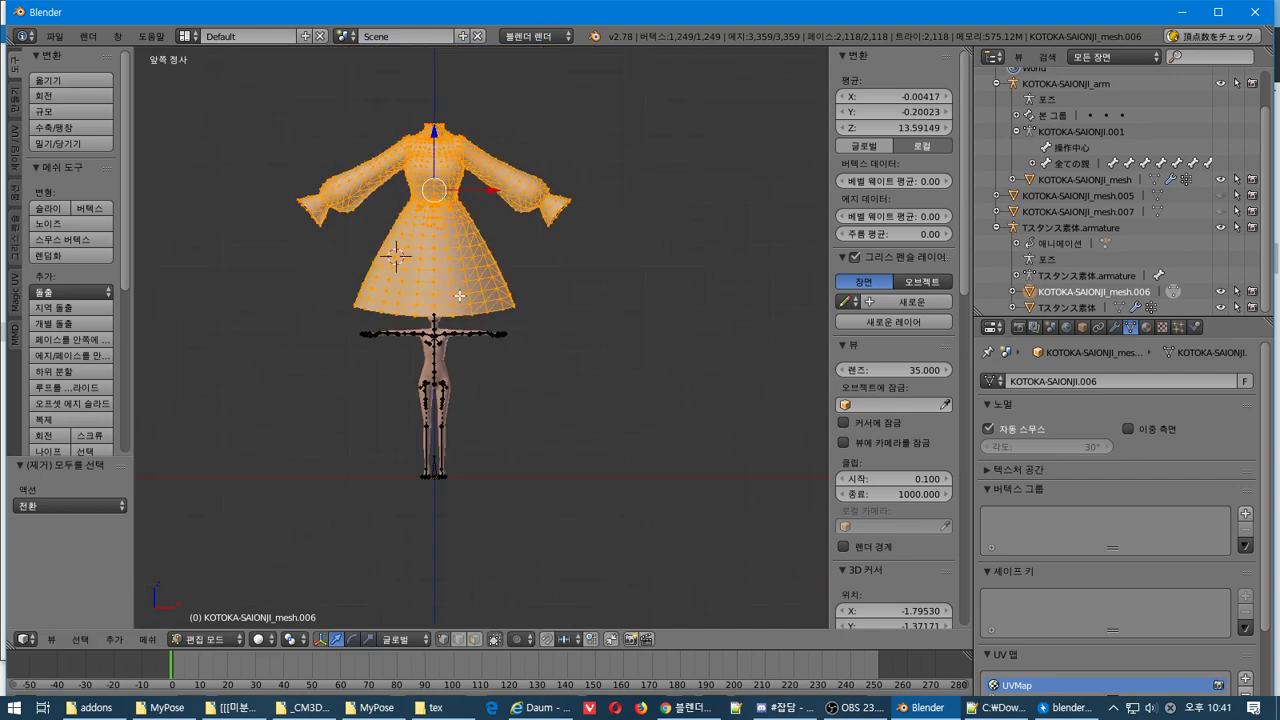
scroll(450, 345, "up", 2)
middle_click_drag(480, 345, 592, 367, "shift")
scroll(517, 329, "up", 2)
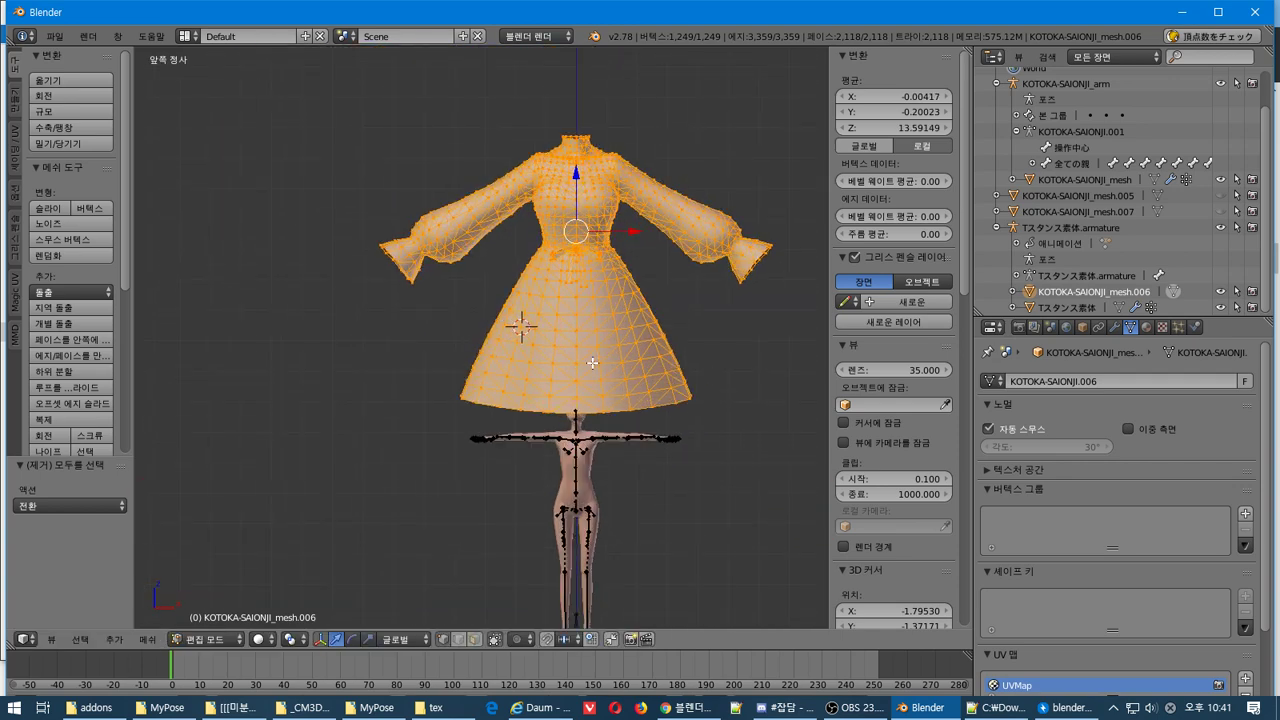
middle_click_drag(517, 329, 497, 292, "shift")
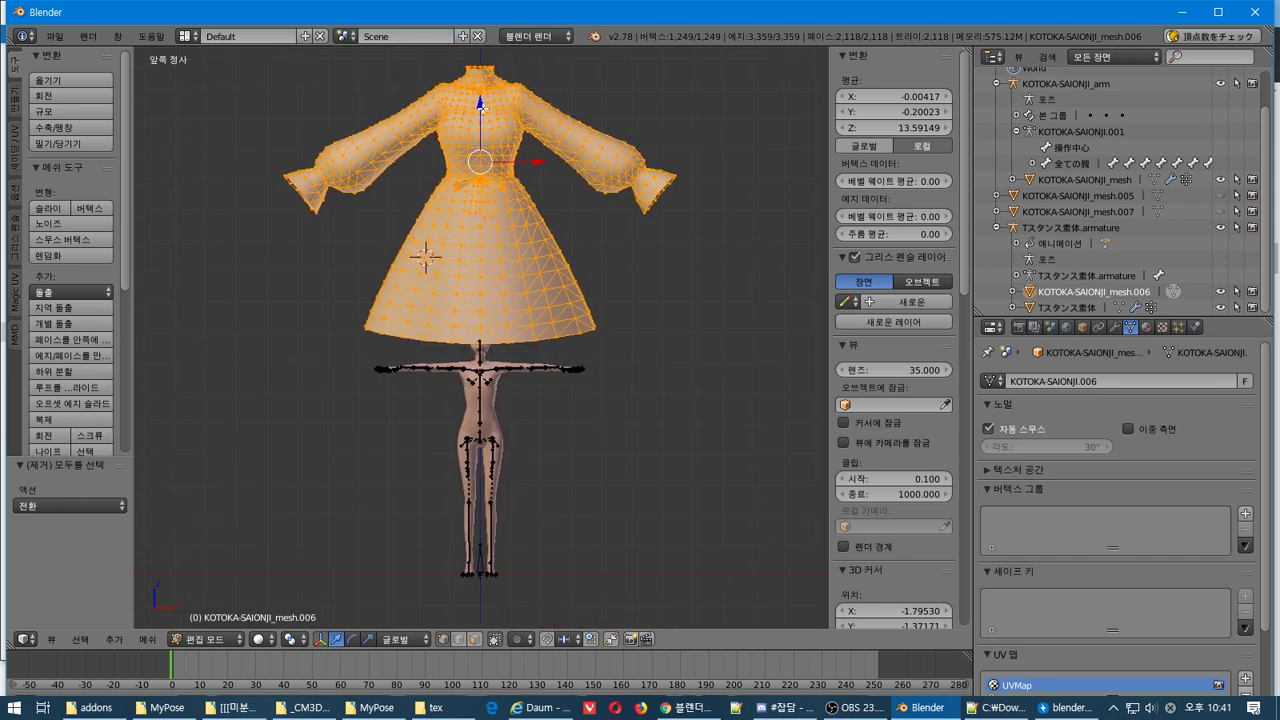
Lower the dress along Z by 7.99 onto the body
key("g")
key("z")
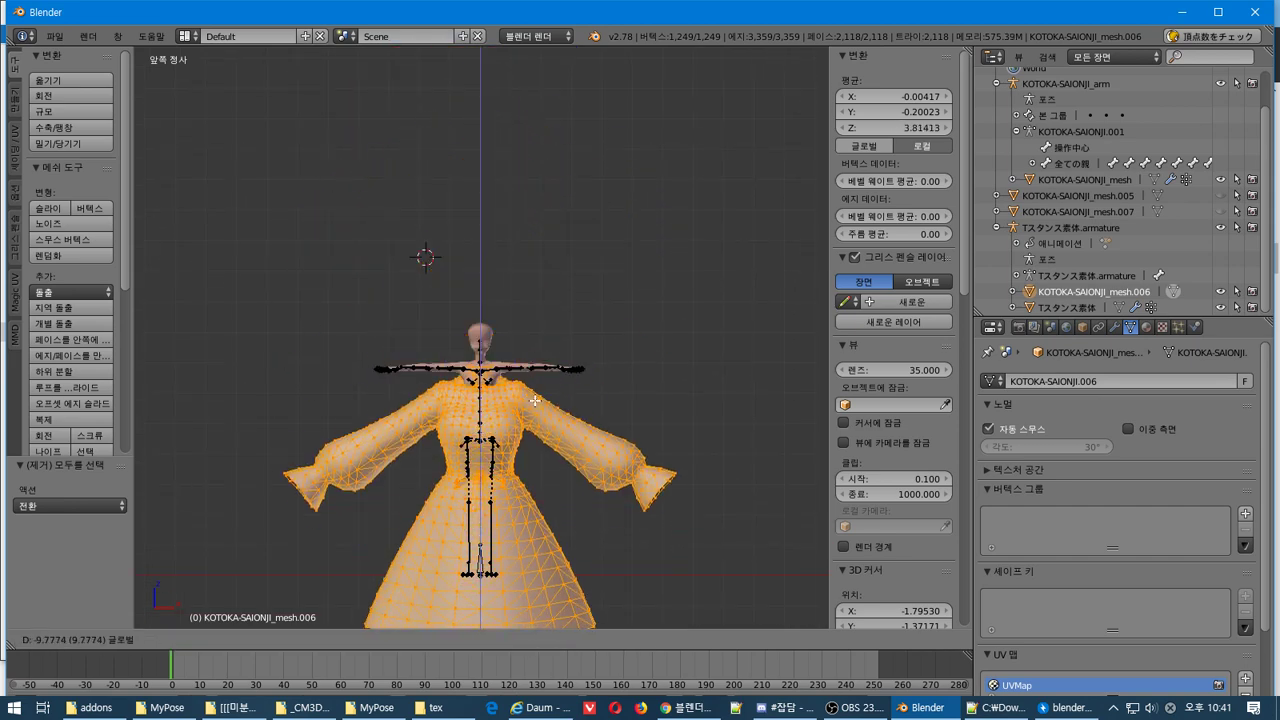
left_click(540, 360)
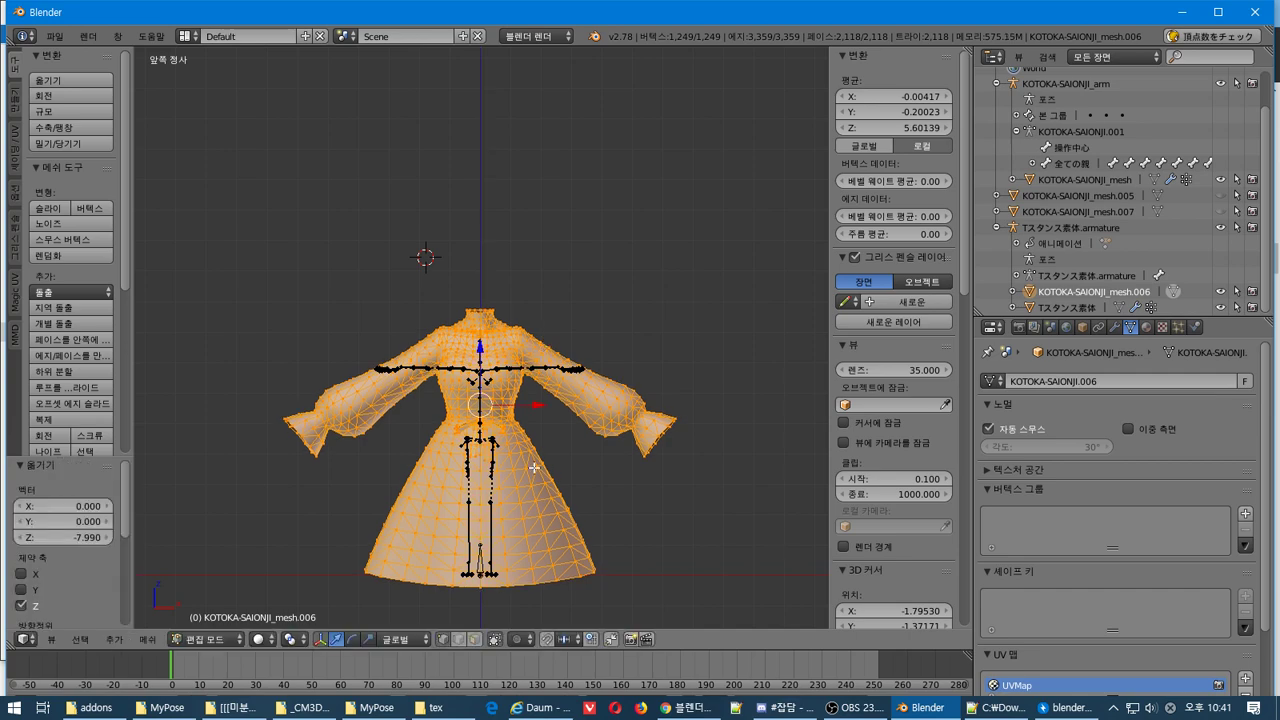
middle_click_drag(540, 360, 794, 462)
key("KP_3")
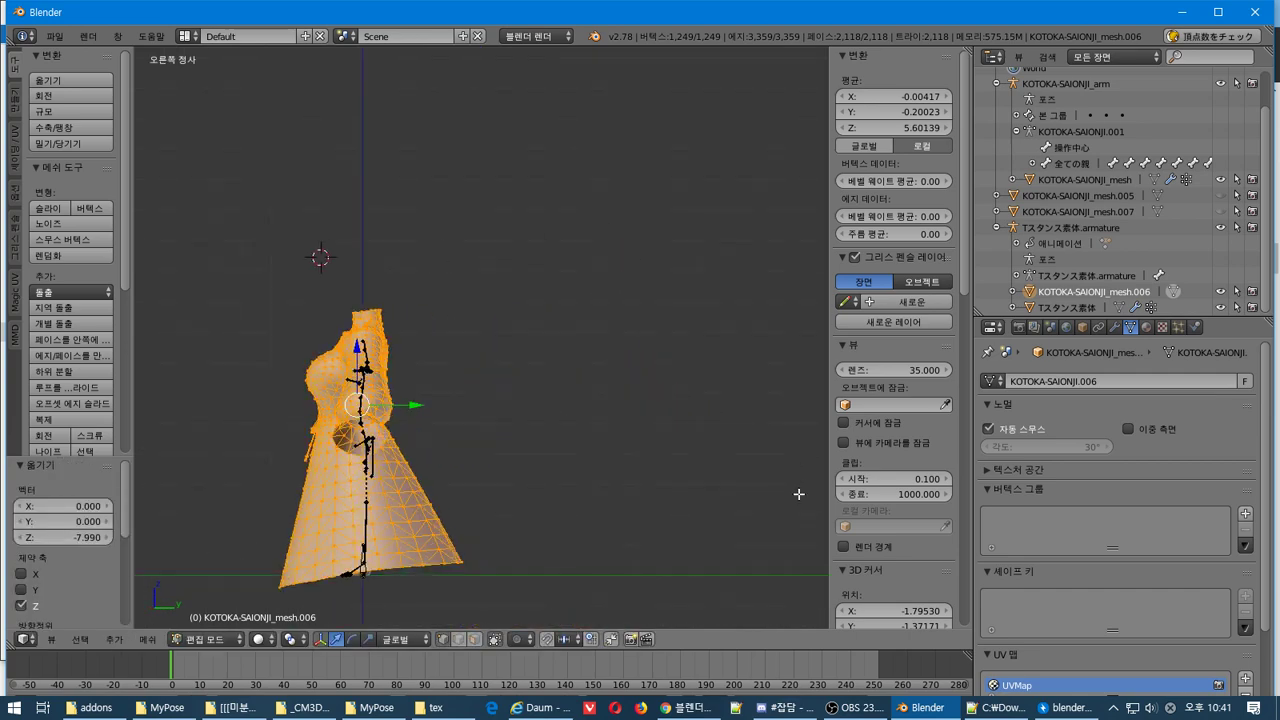
middle_click_drag(400, 463, 534, 409, "shift")
scroll(531, 402, "up", 4)
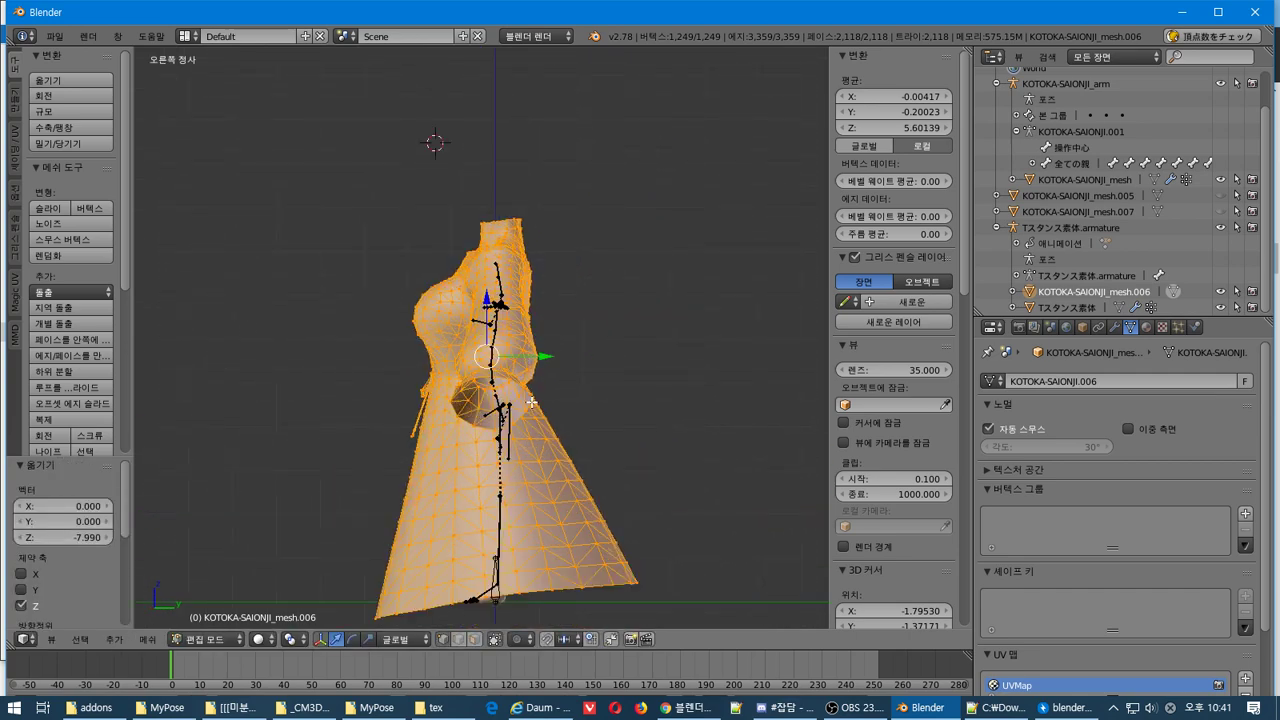
Scale the dress down to 0.354 around its centre
key("r")
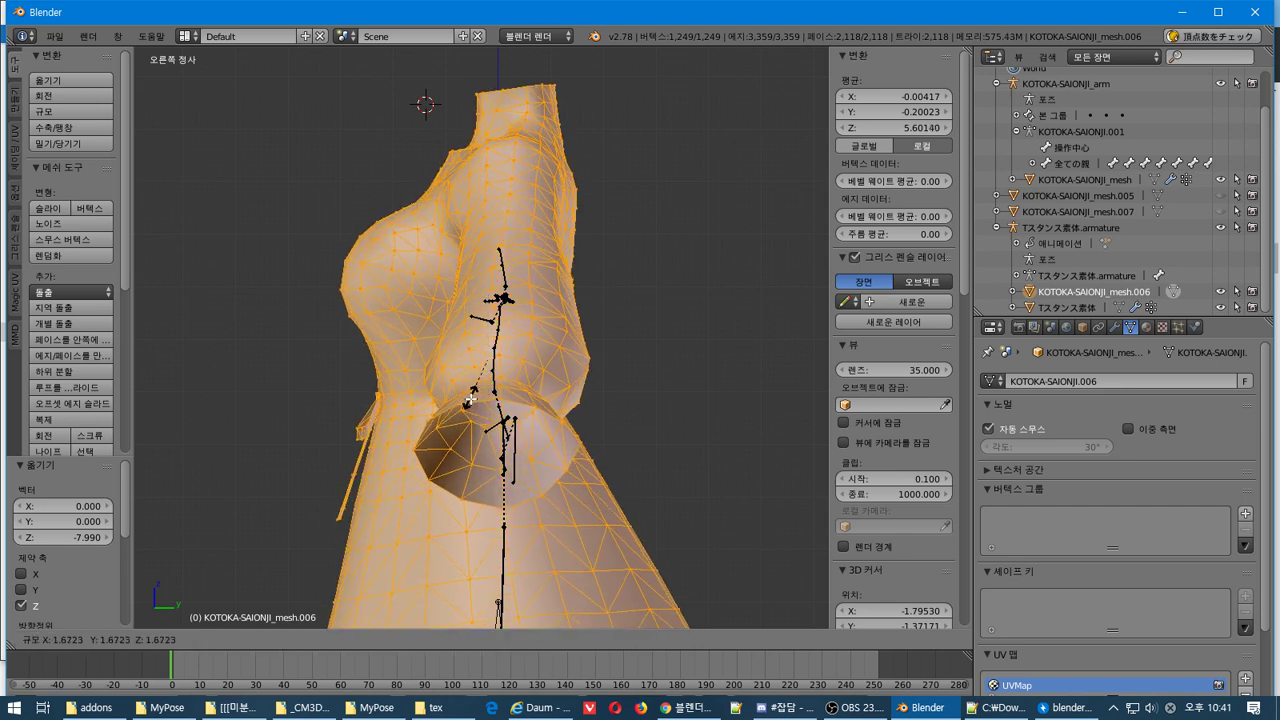
key("Escape")
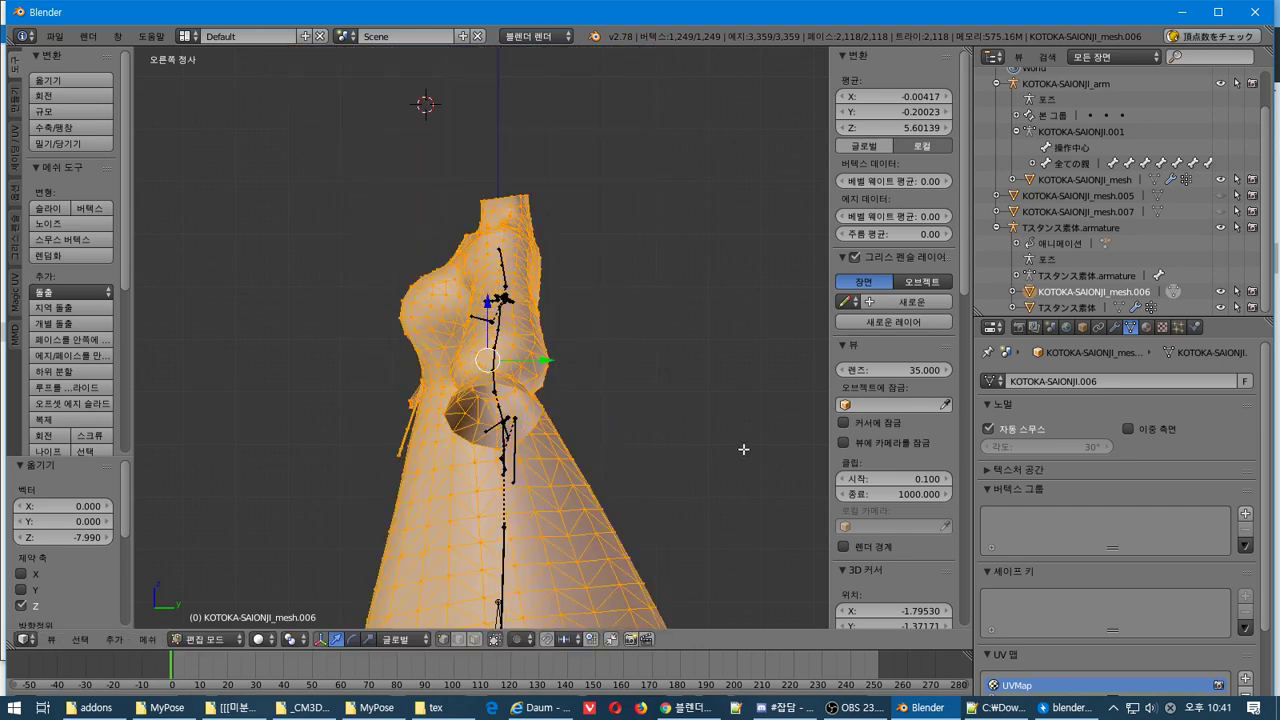
key("s")
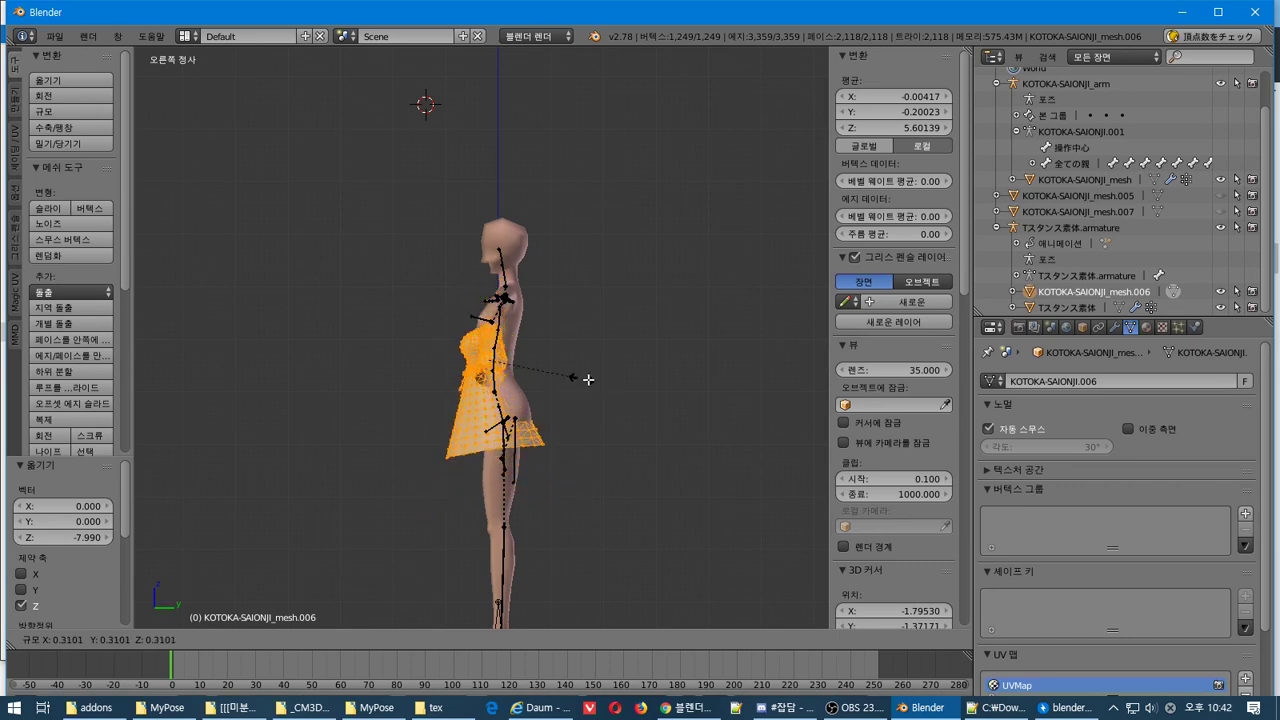
left_click(582, 381)
scroll(543, 394, "up", 3)
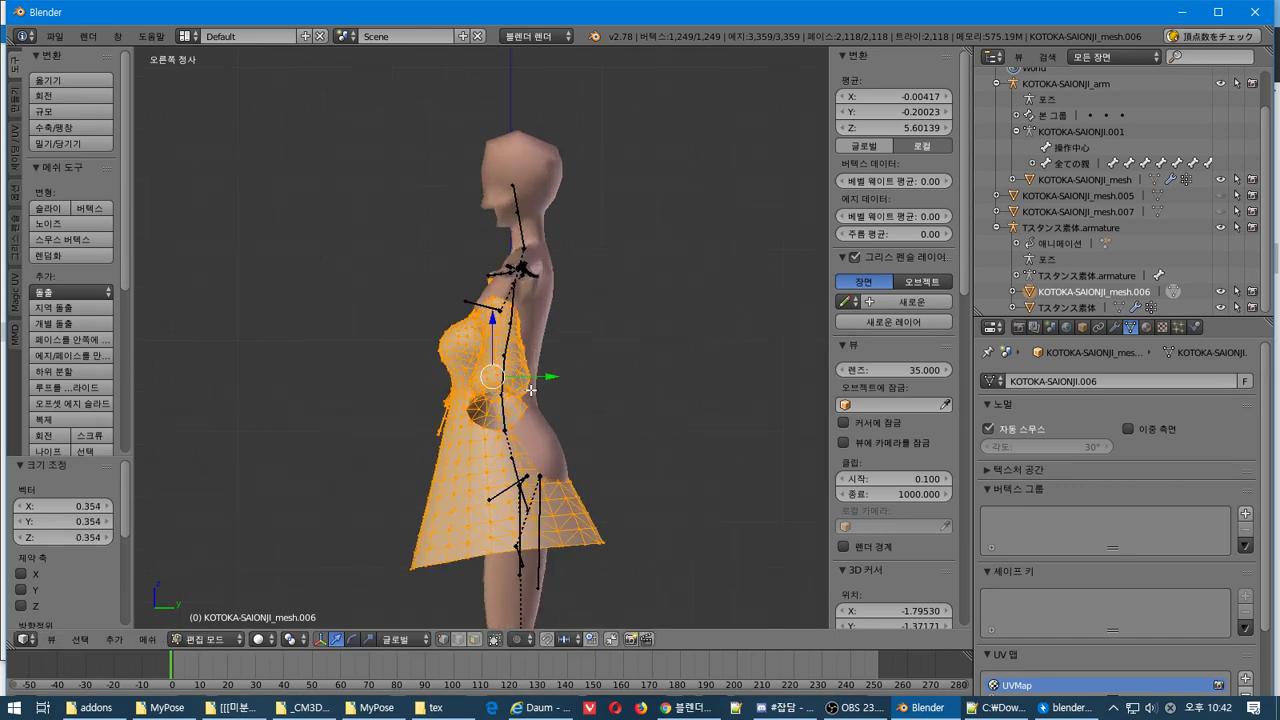
key("KP_1")
key("KP_4")
key("KP_4")
Raise the dress along Z and pull it back along Y with the gizmo arrows
key("KP_8")
key("KP_2")
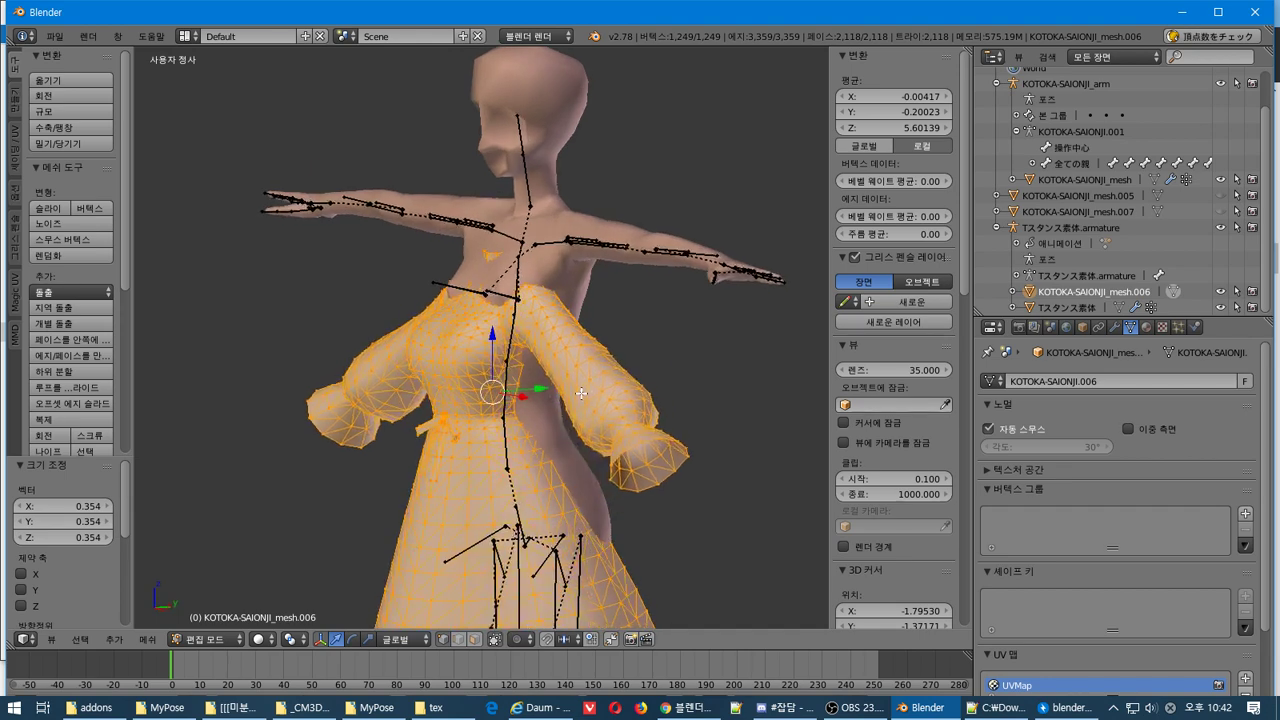
left_click_drag(530, 388, 577, 379)
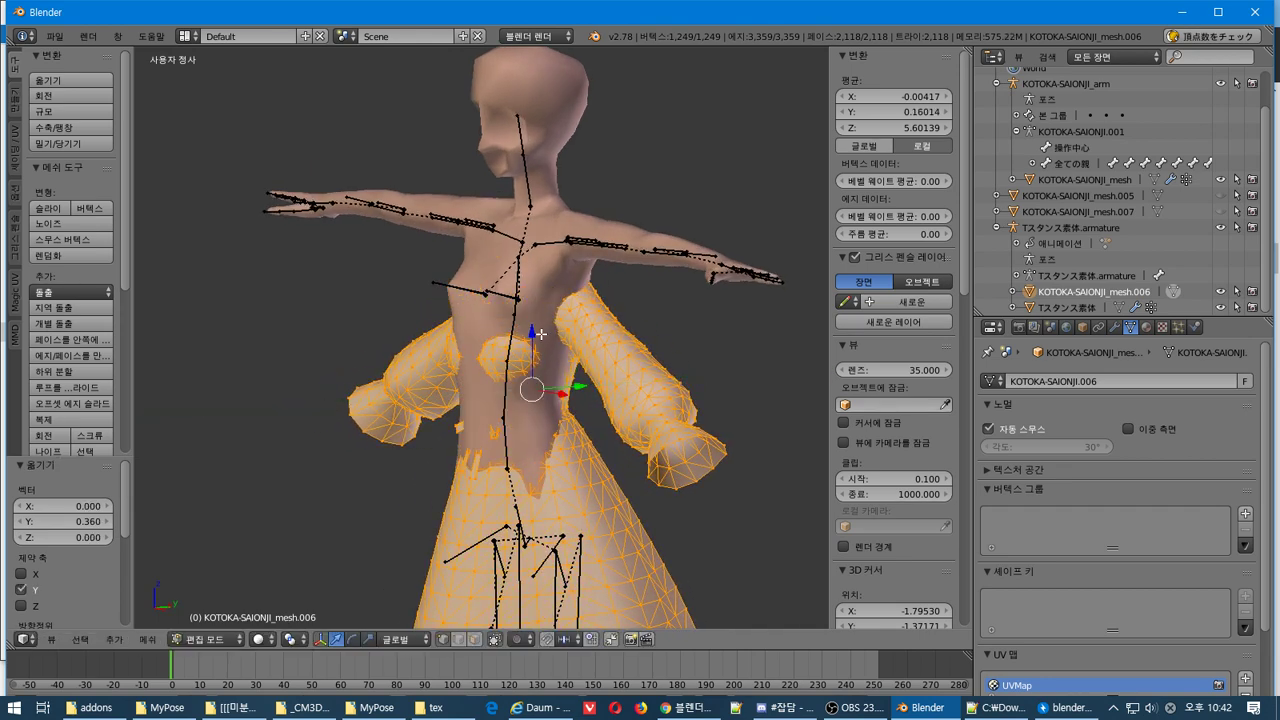
left_click_drag(528, 332, 521, 277)
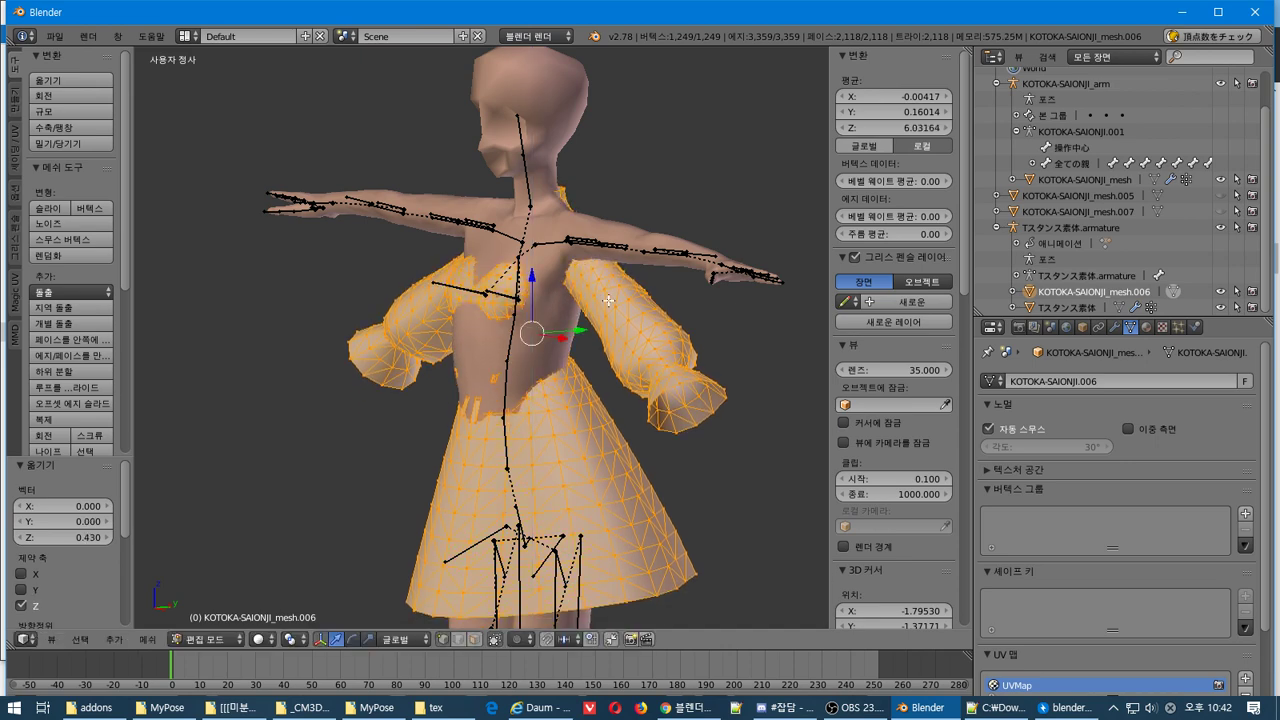
middle_click_drag(521, 277, 611, 342)
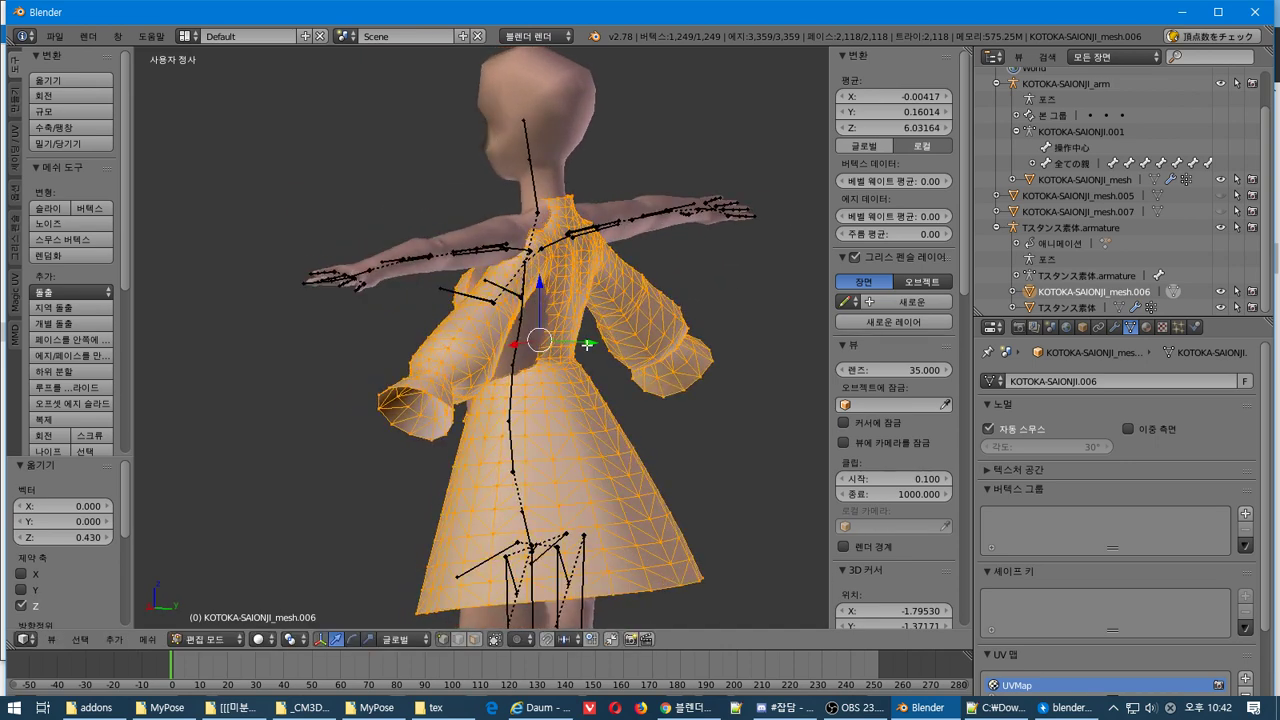
left_click_drag(588, 345, 578, 333)
middle_click_drag(578, 333, 677, 326)
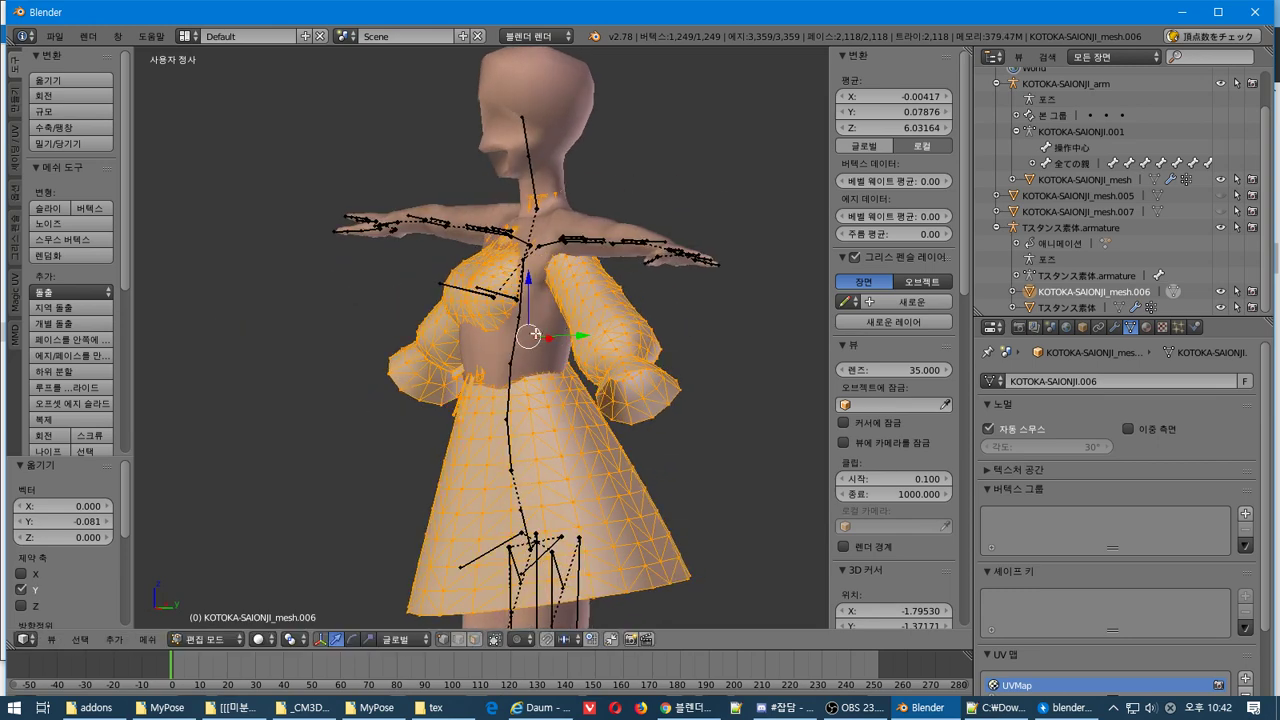
middle_click_drag(535, 334, 497, 345)
Enlarge the dress by a factor of 1.113
key("s")
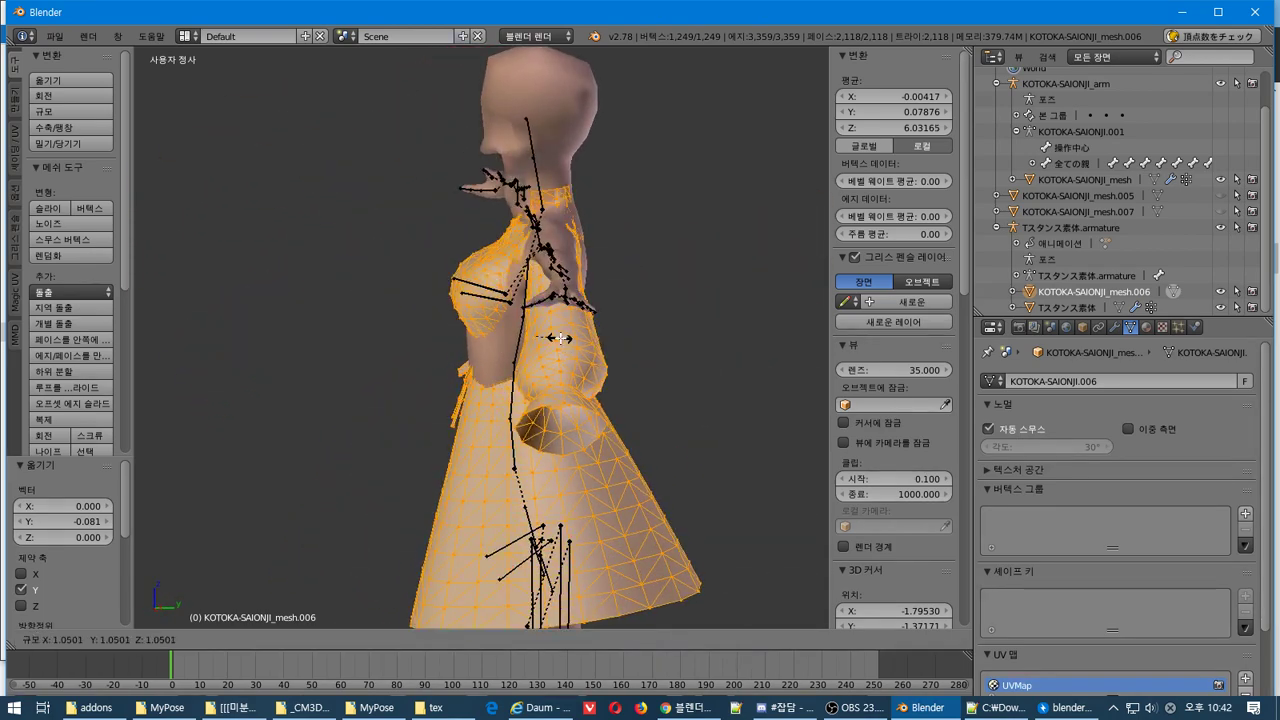
left_click(562, 334)
middle_click_drag(562, 334, 612, 354)
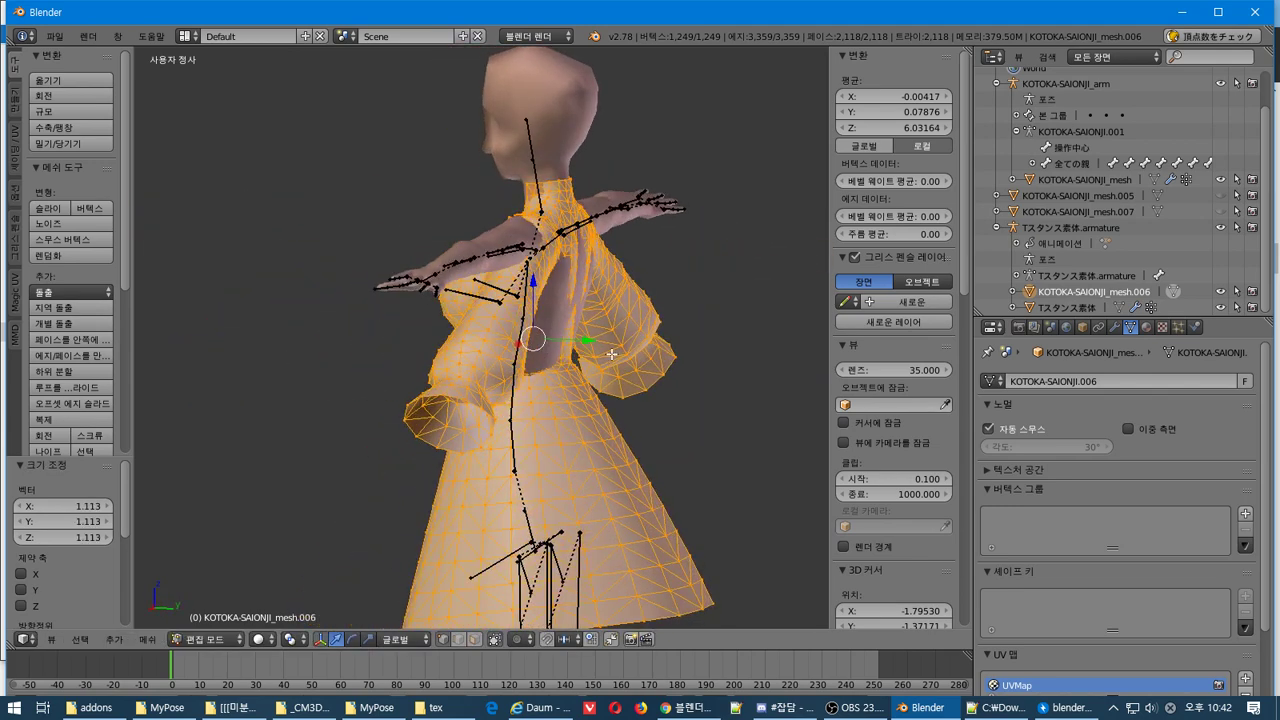
Nudge the dress -0.013 along global Y and inspect the fit
key("g")
key("y")
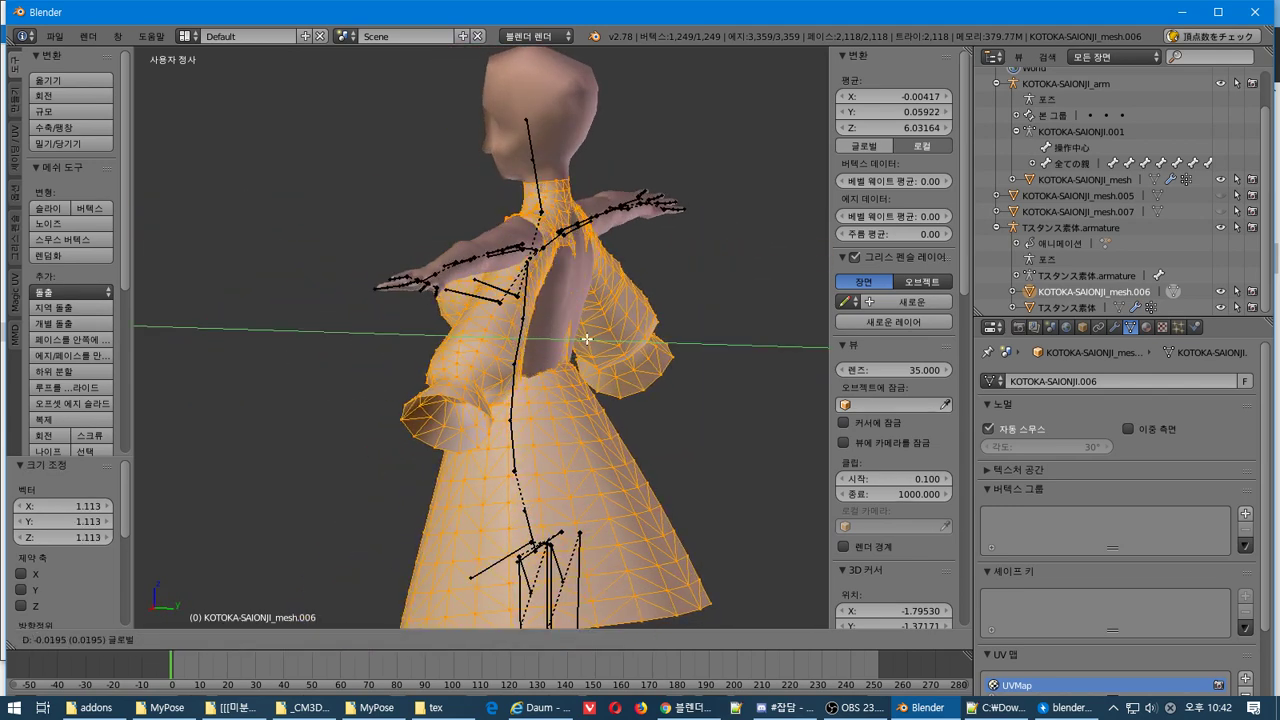
left_click(587, 340)
middle_click_drag(587, 340, 733, 382)
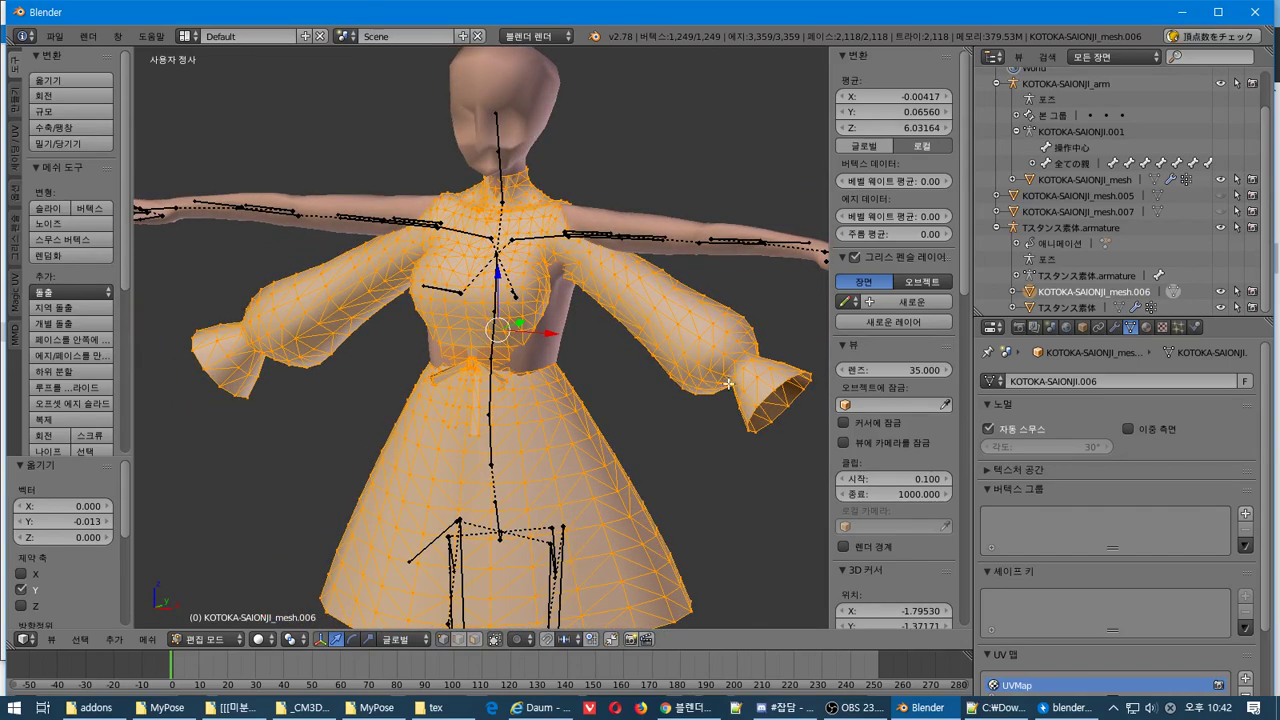
scroll(659, 381, "down", 3)
mouse_move(659, 381)
middle_mouse_down("shift")
mouse_move(657, 77)
mouse_move(685, 416)
mouse_move(654, 380)
middle_mouse_up("shift")
scroll(654, 380, "up", 2)
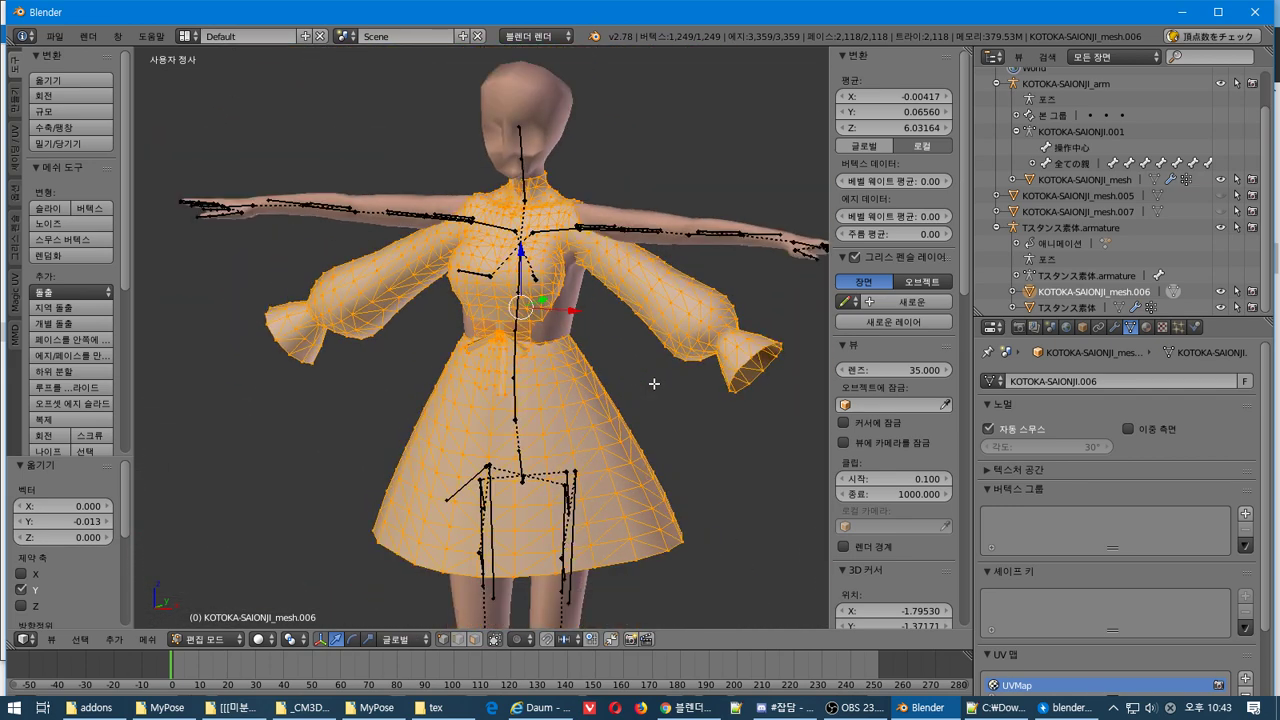
middle_click_drag(654, 383, 720, 386)
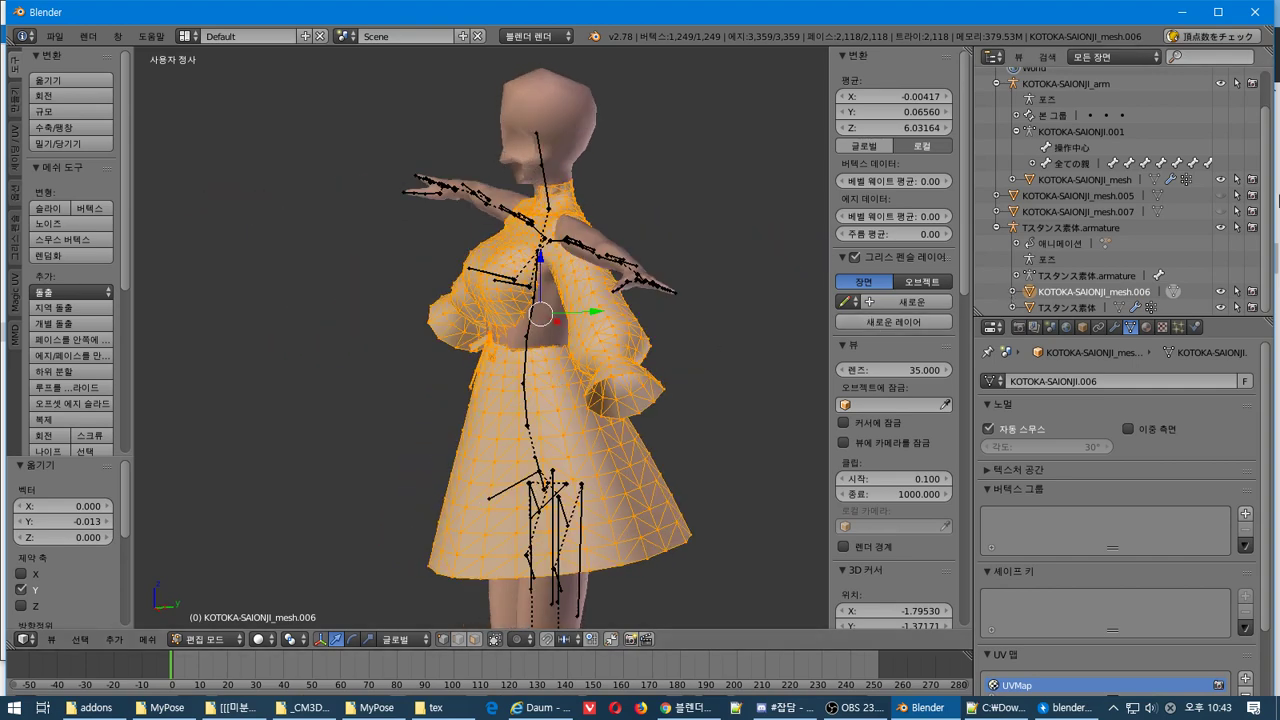
Return to Object Mode and toggle the dress mesh's visibility back on
key("Tab")
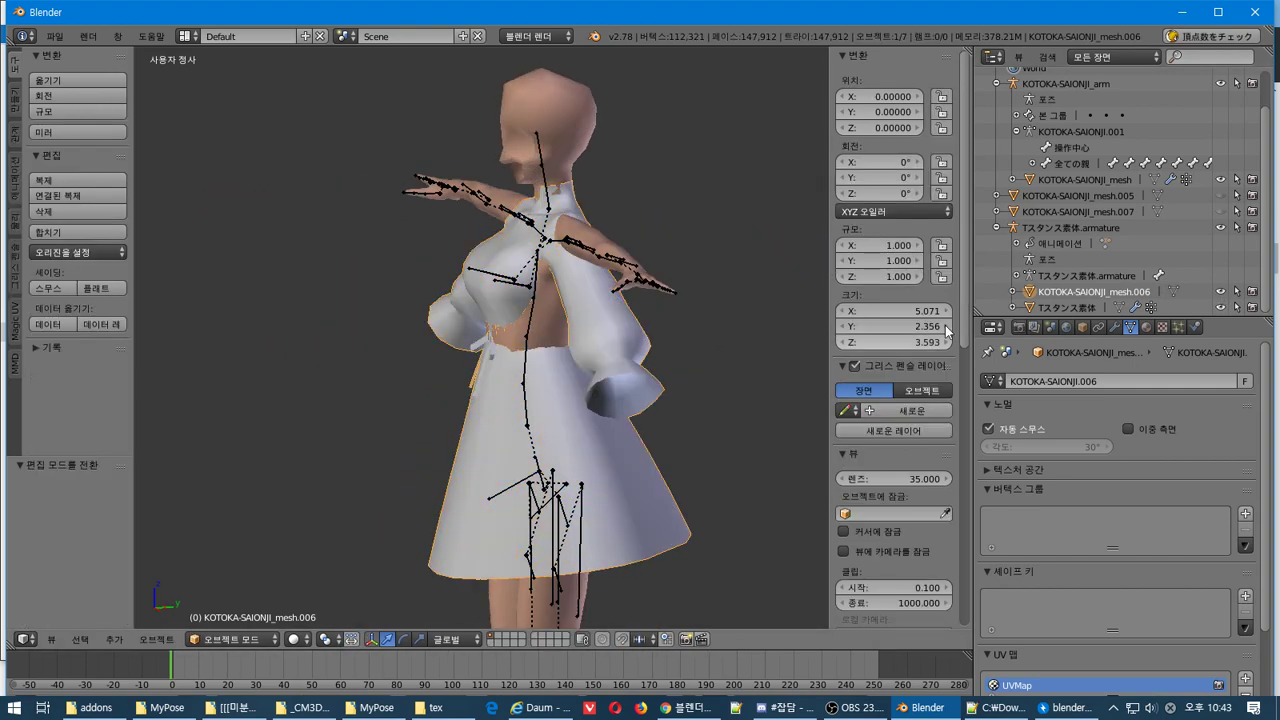
left_click(1219, 292)
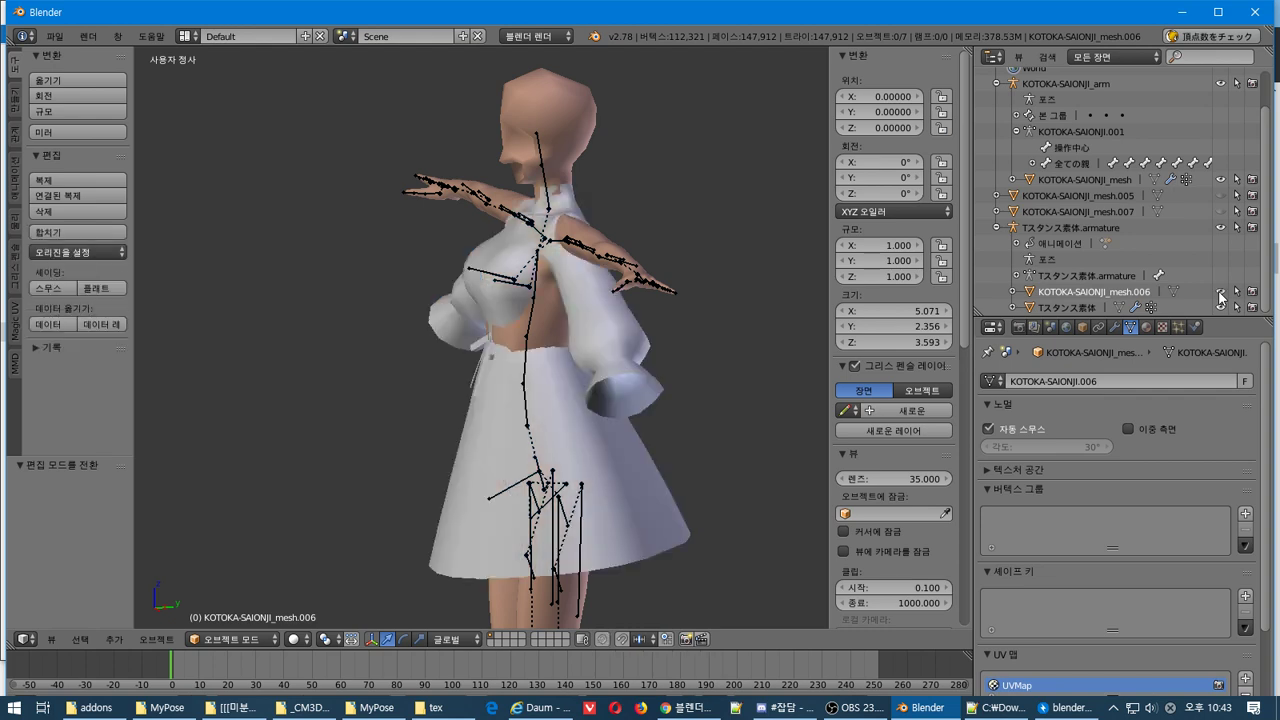
left_click(1219, 292)
left_click(1218, 293)
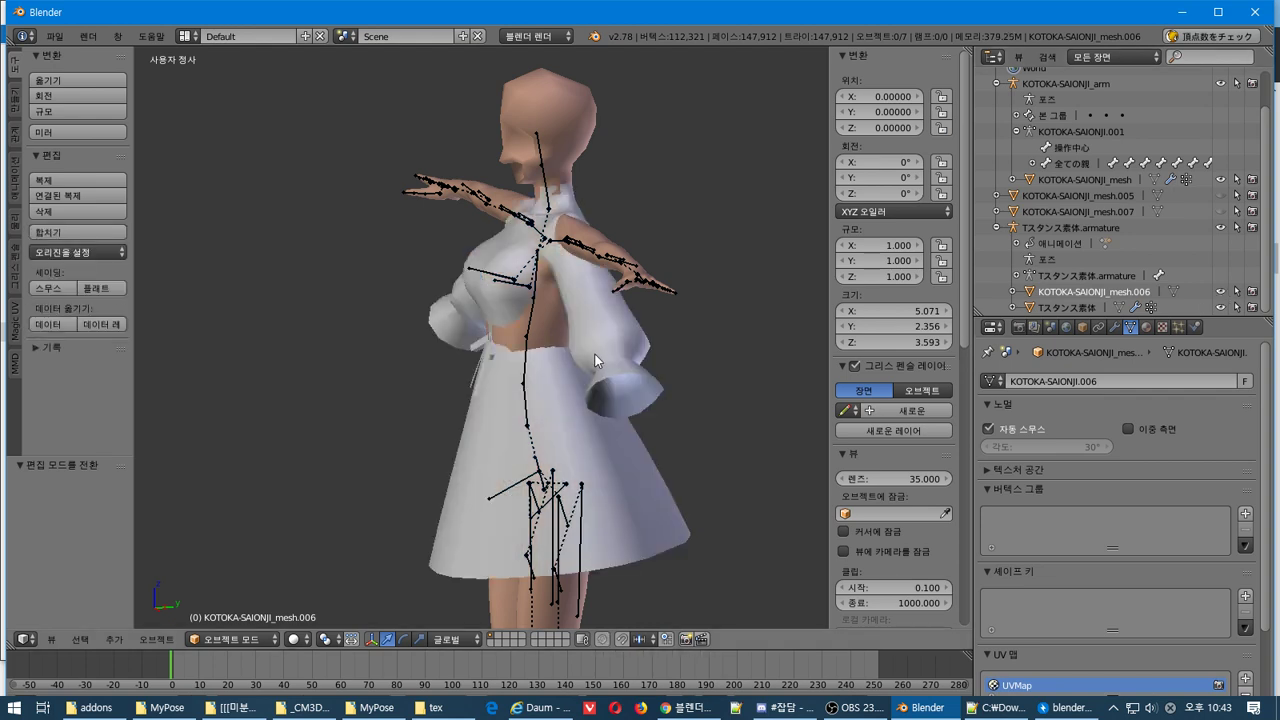
middle_click_drag(595, 354, 579, 352)
Select the dress mesh .006 and enter Edit Mode on its vertices
right_click(548, 344)
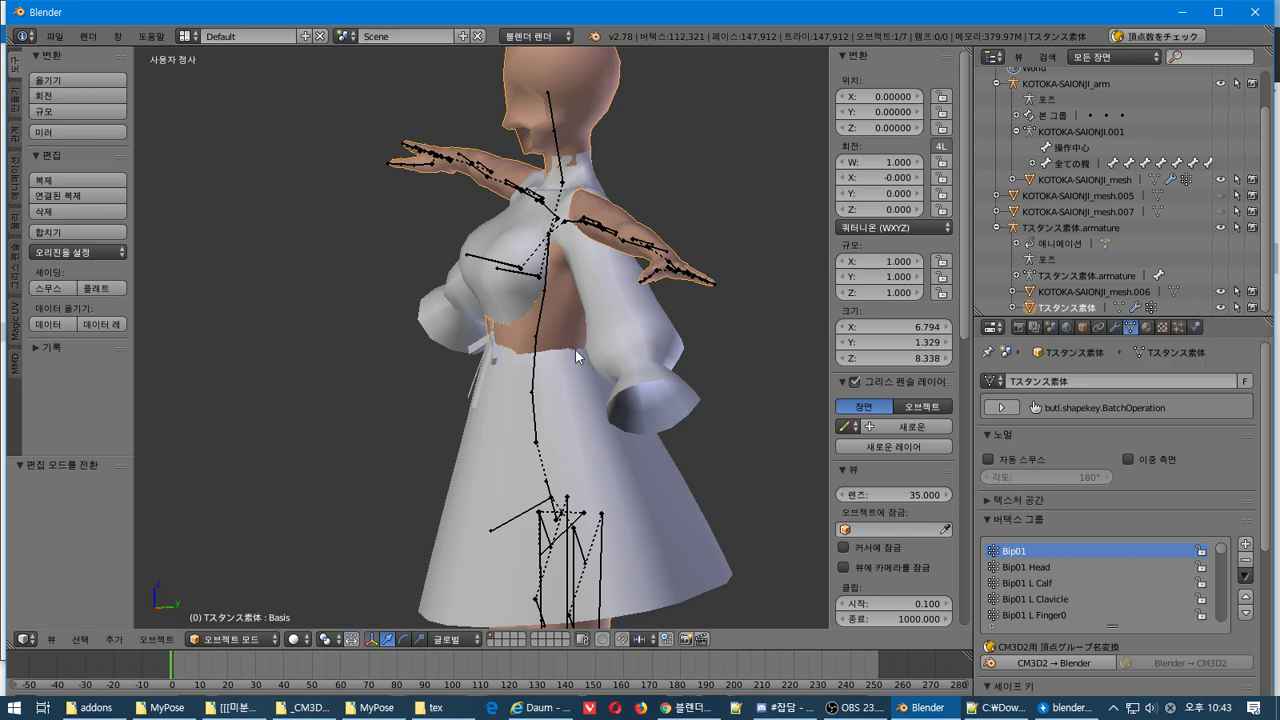
left_click(1056, 293)
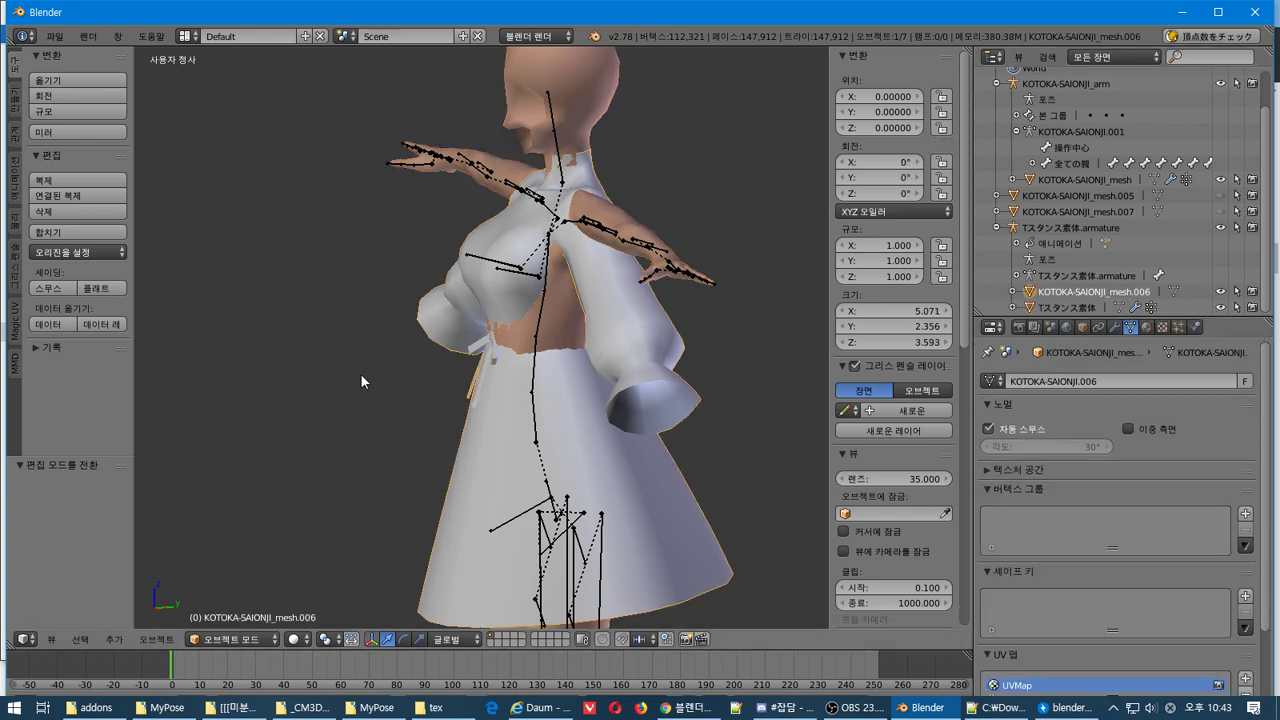
middle_click_drag(360, 373, 474, 350)
scroll(474, 350, "up", 4)
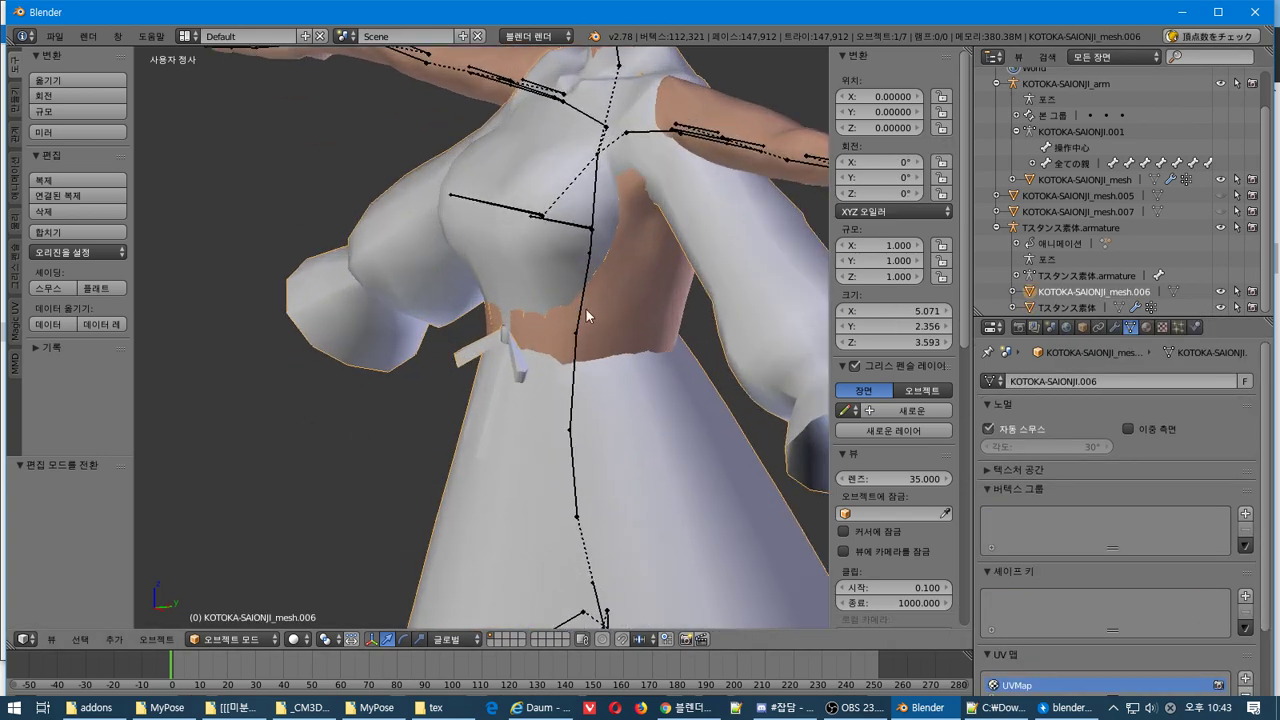
middle_click_drag(586, 309, 466, 347)
right_click(462, 342)
right_click(462, 350)
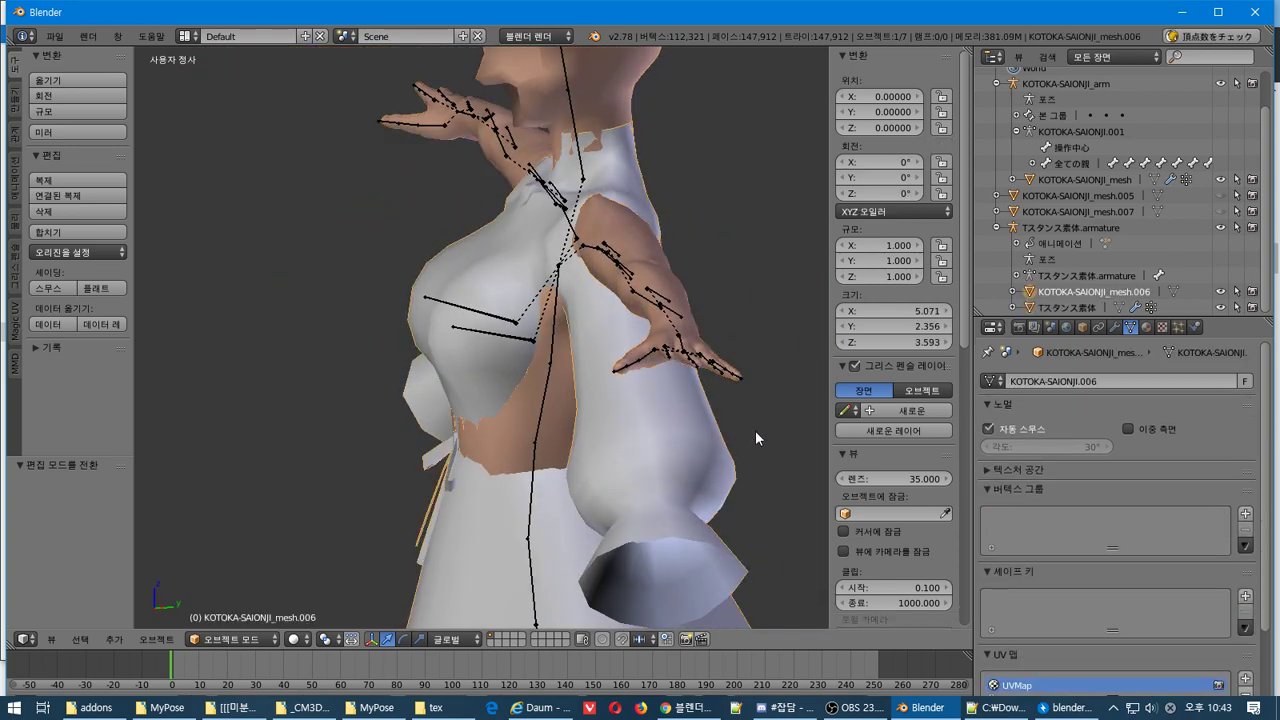
key("Tab")
Select a shortest path of vertices across the dress's bust
middle_click_drag(548, 456, 582, 425)
right_click(512, 361)
right_click(507, 311)
middle_click_drag(555, 340, 675, 355)
middle_click_drag(410, 352, 449, 337)
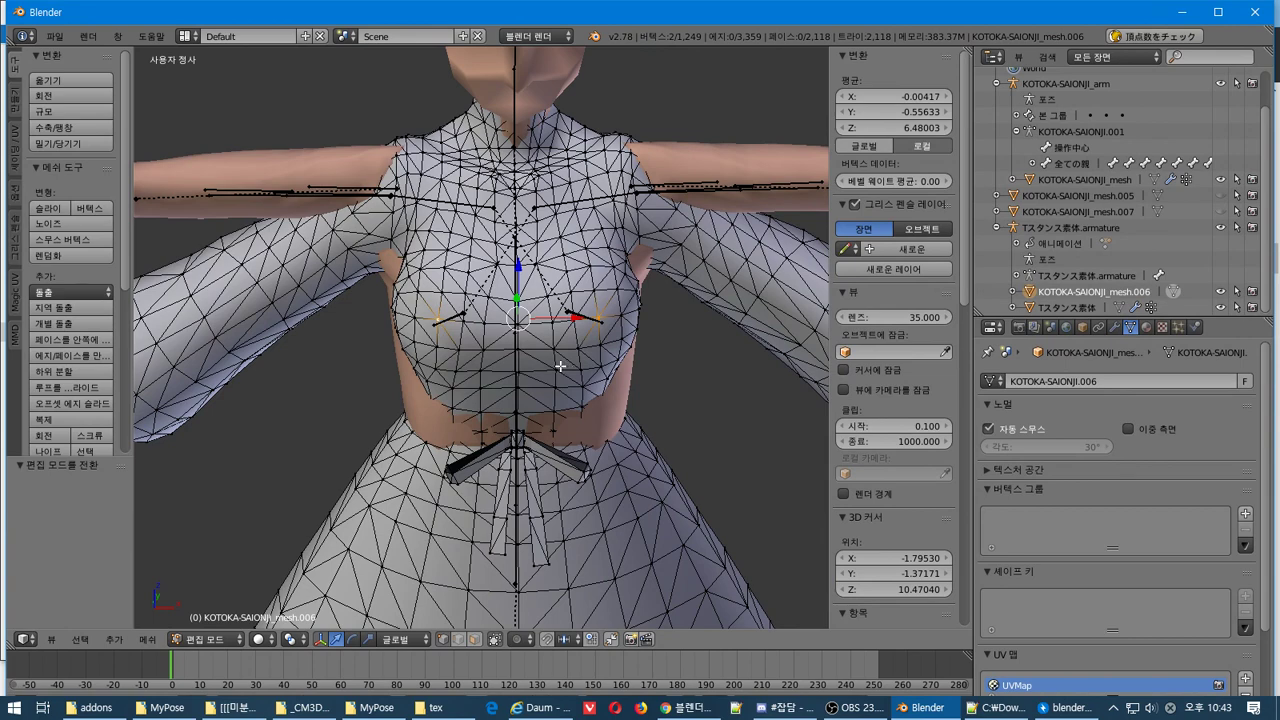
left_click(79, 640)
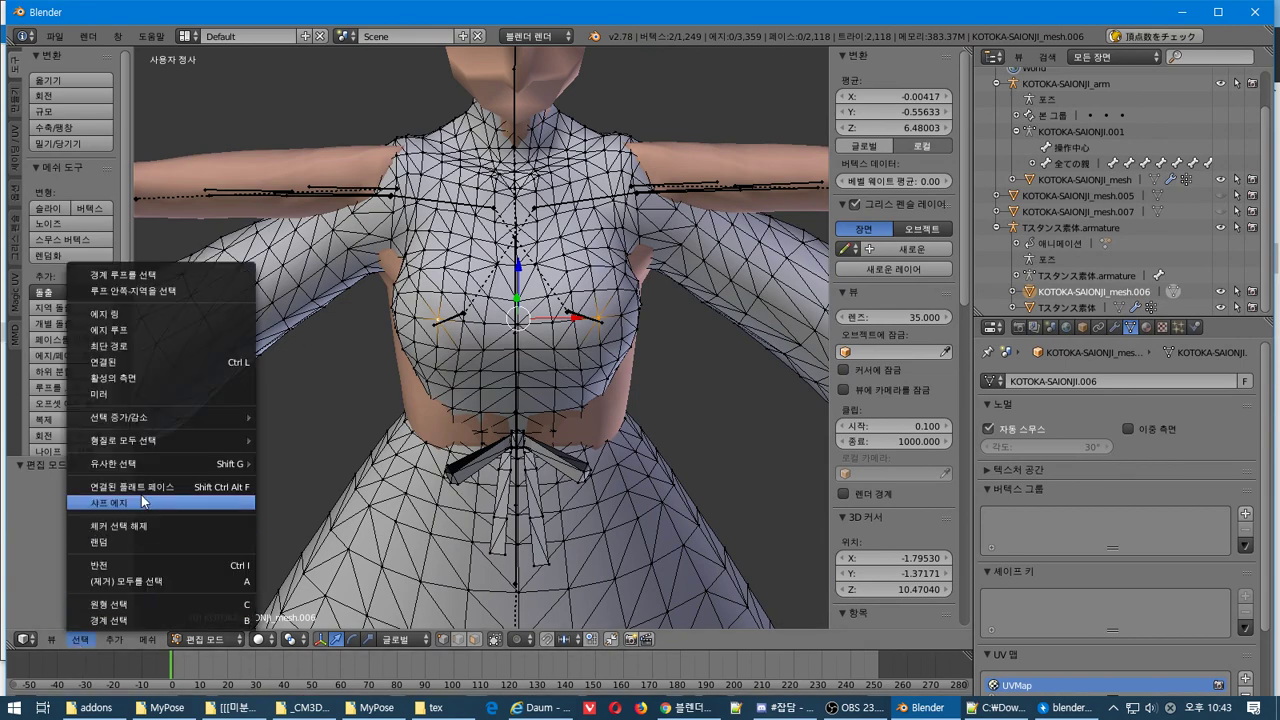
left_click(128, 345)
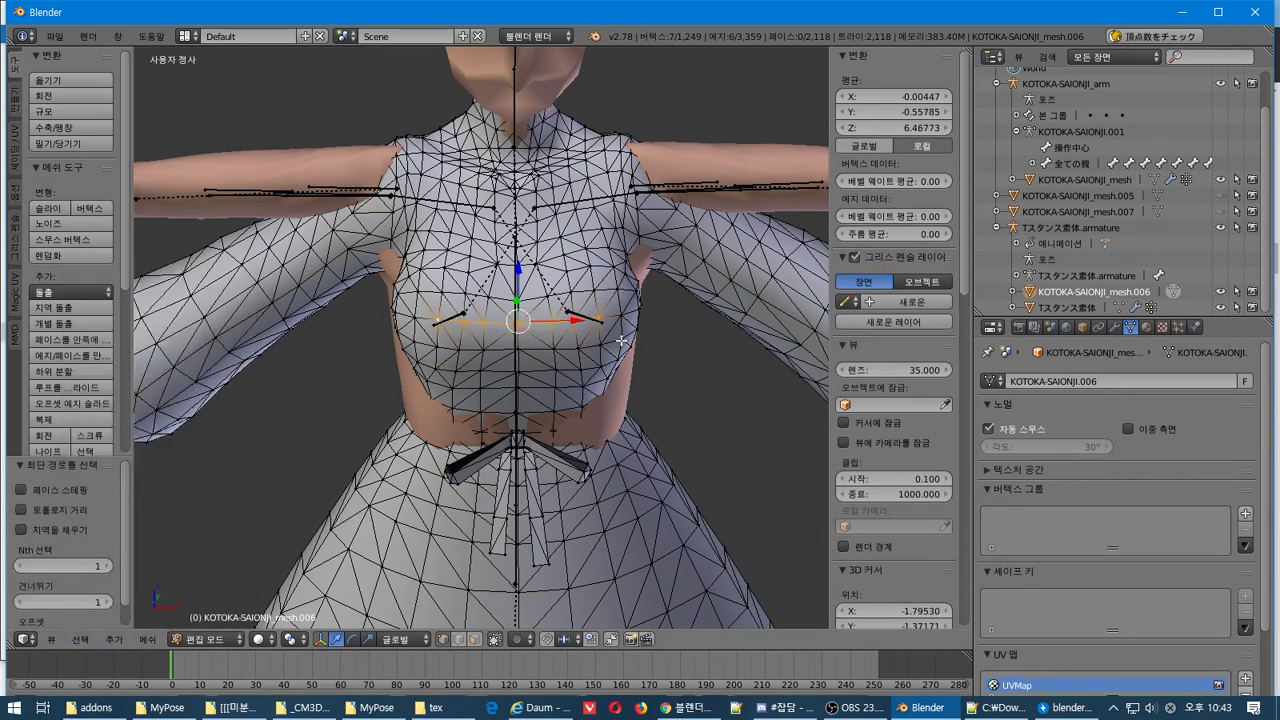
middle_click_drag(552, 365, 474, 385)
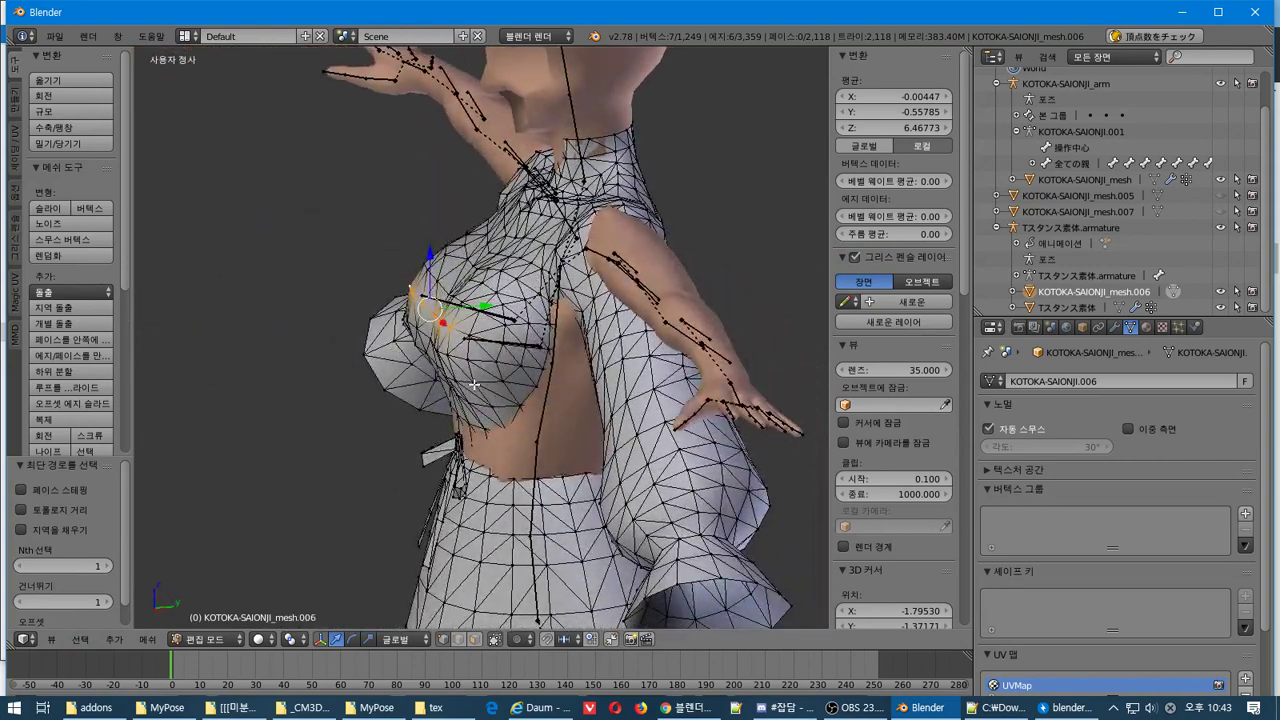
Enable proportional editing, set Gimbal orientation, and preview the pose at frame 80
key("o")
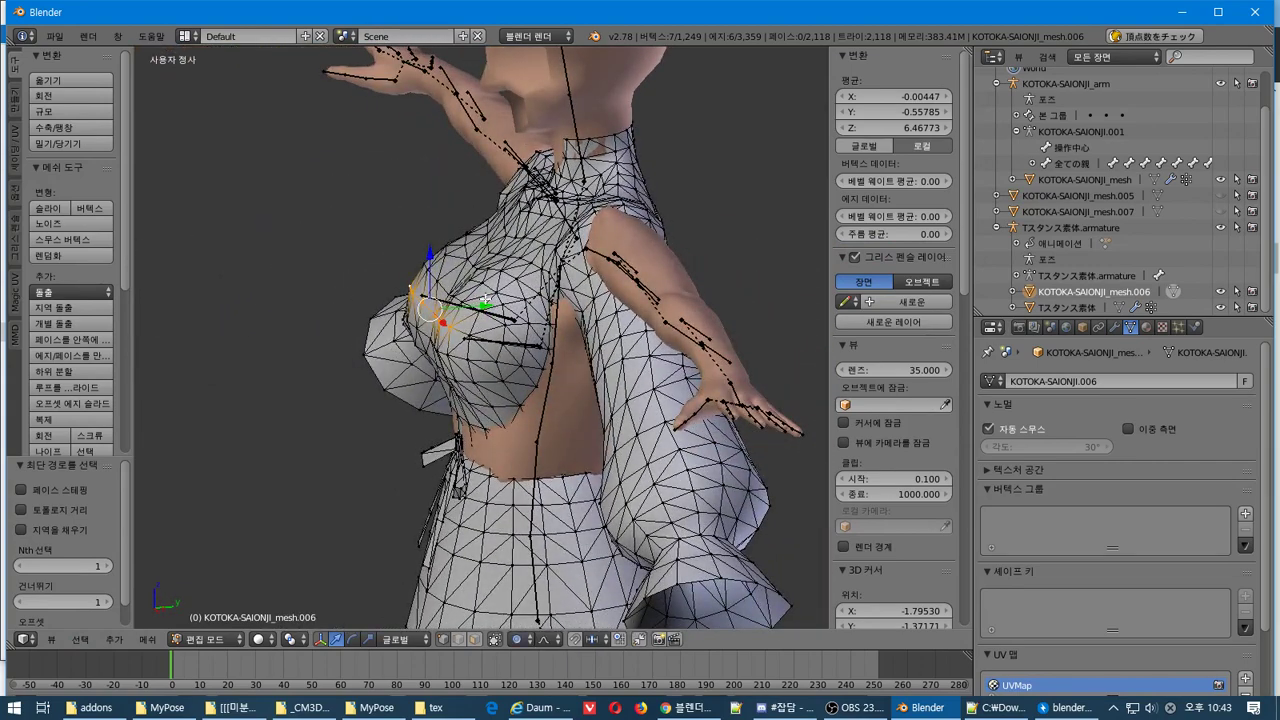
left_click_drag(488, 307, 455, 366)
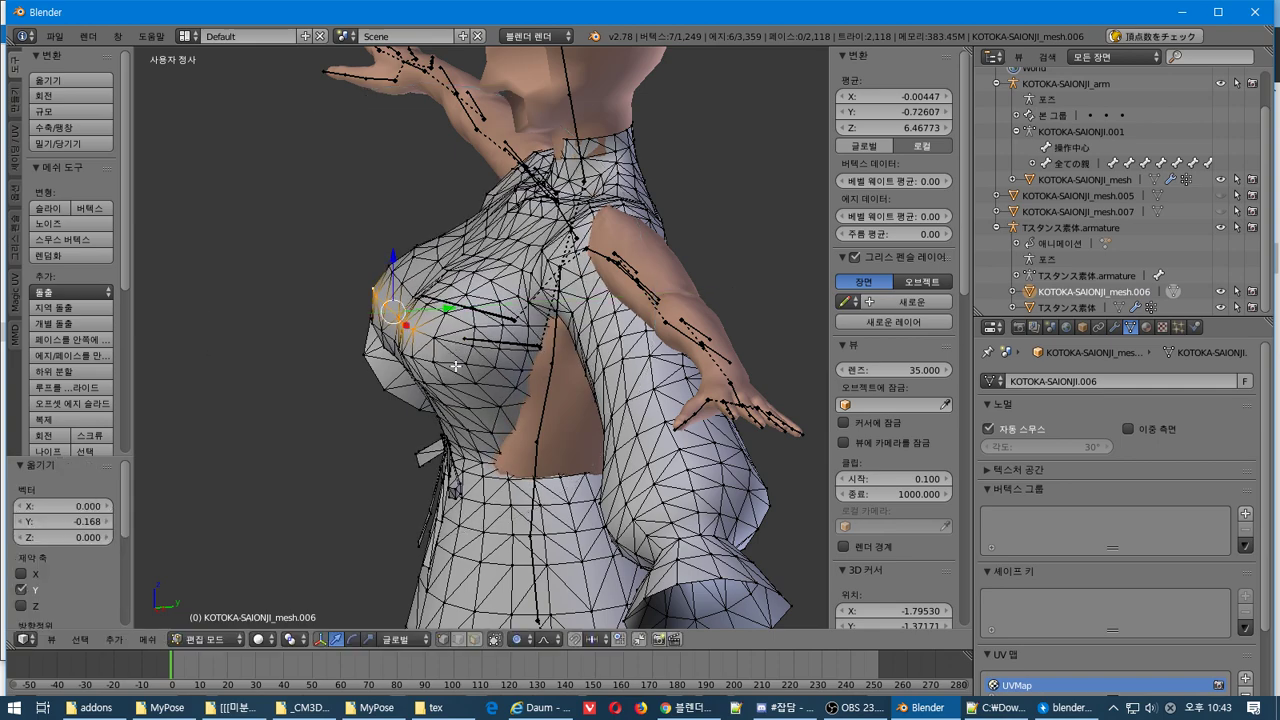
key("ctrl+z")
middle_click_drag(455, 366, 513, 680)
left_click(398, 648)
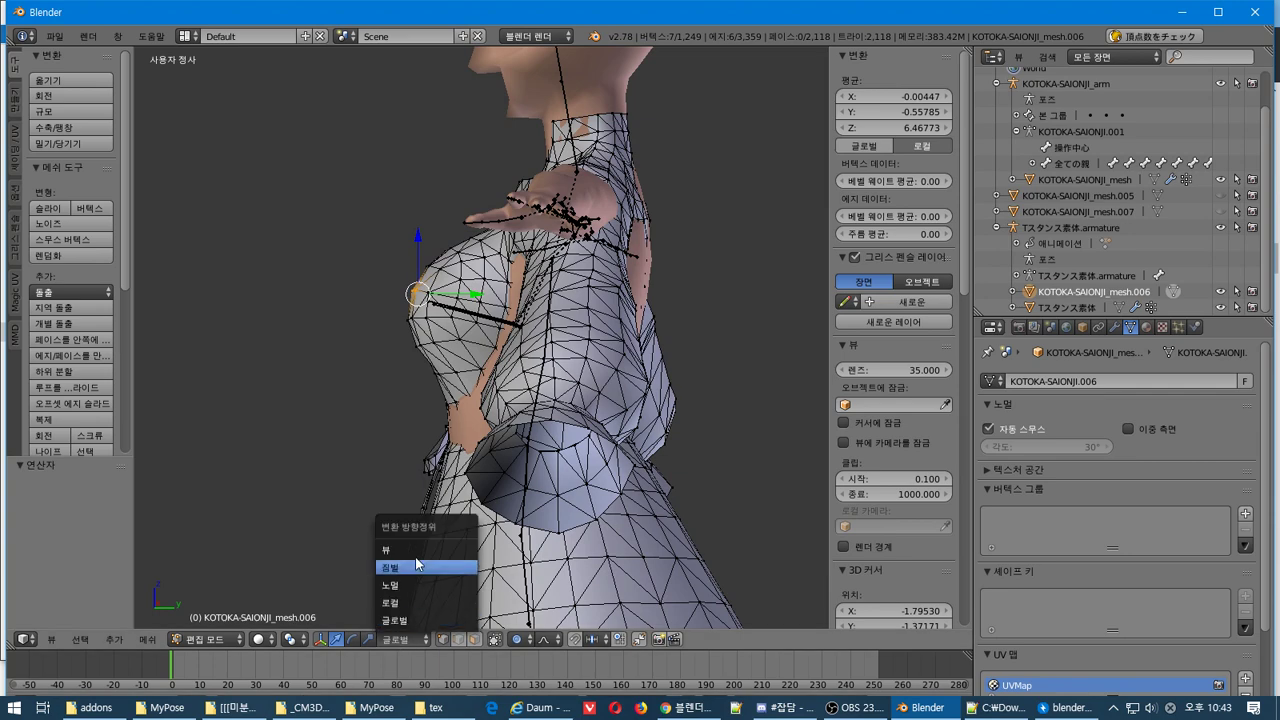
left_click(422, 566)
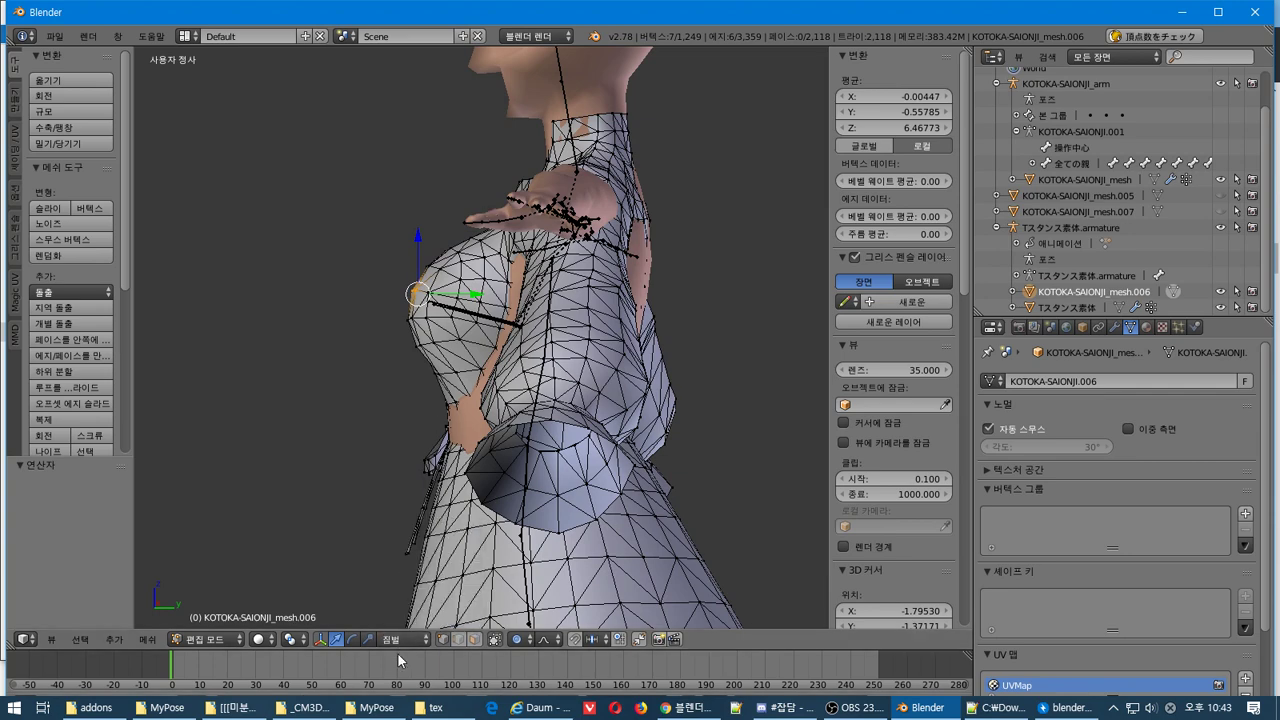
left_click(397, 660)
middle_click_drag(423, 515, 440, 590)
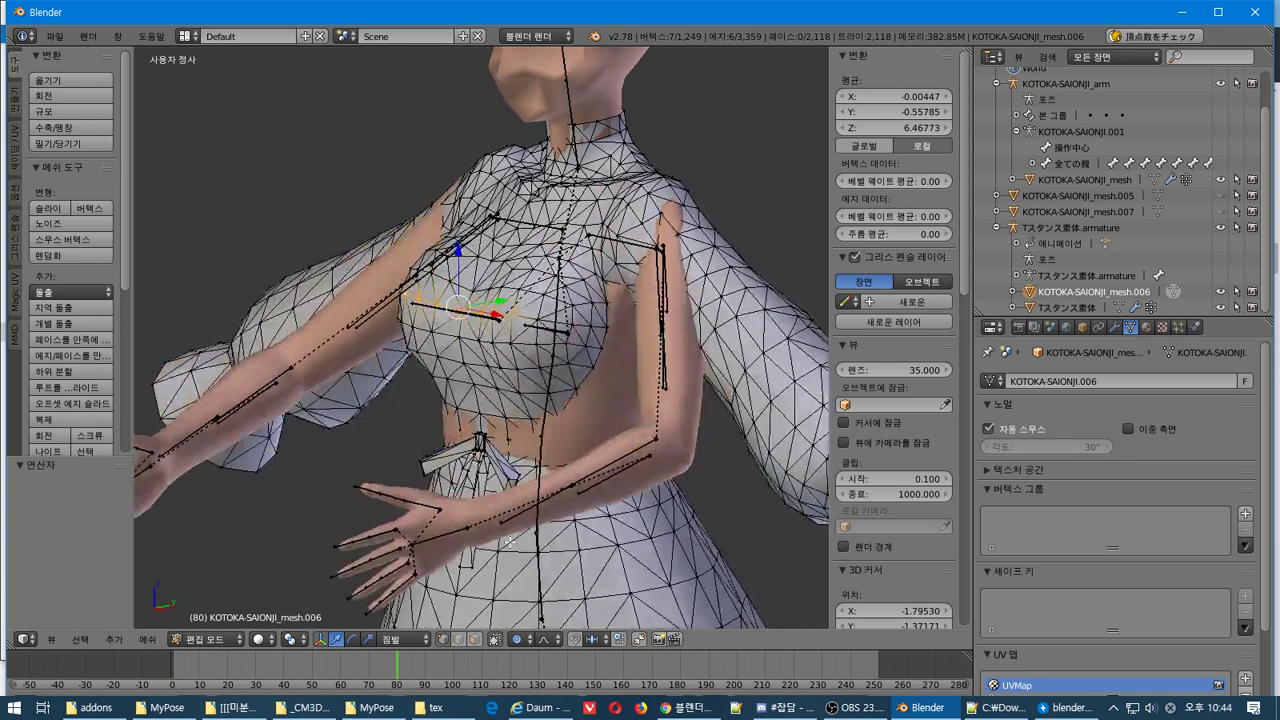
key("shift+Left")
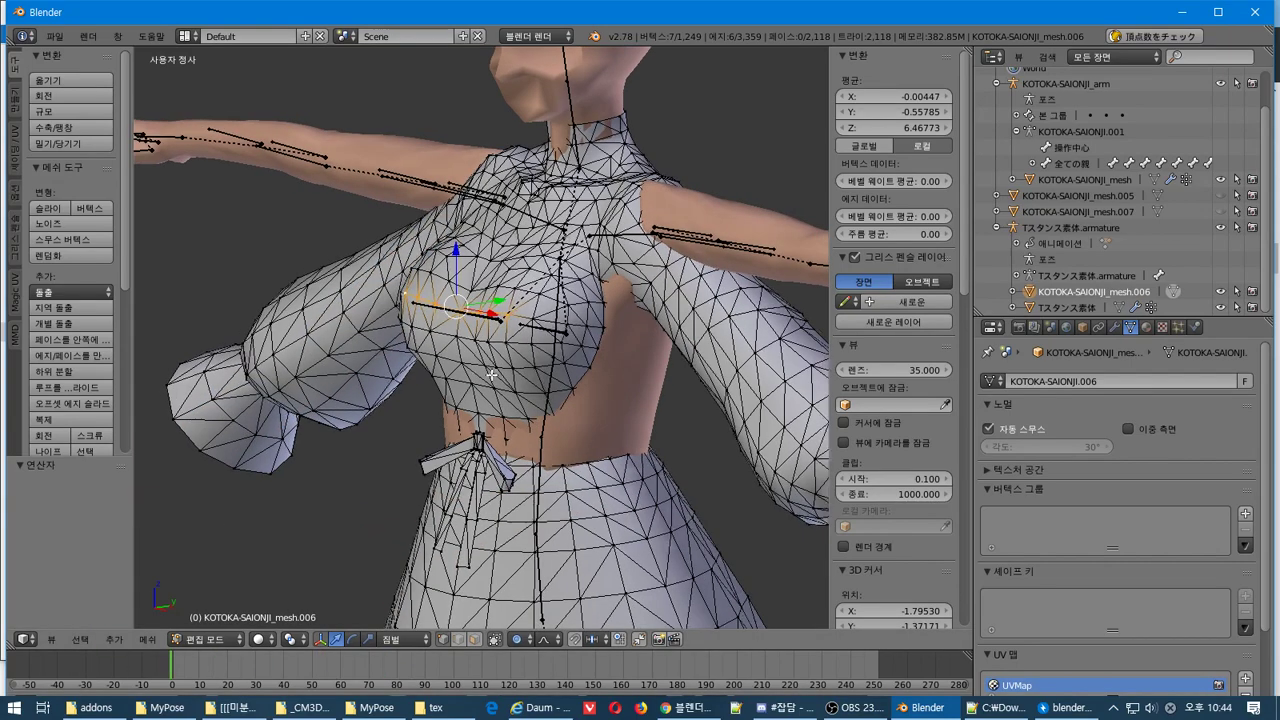
middle_click_drag(430, 385, 455, 378)
Try several Y-axis moves of the chest vertices with proportional falloff
key("g")
key("y")
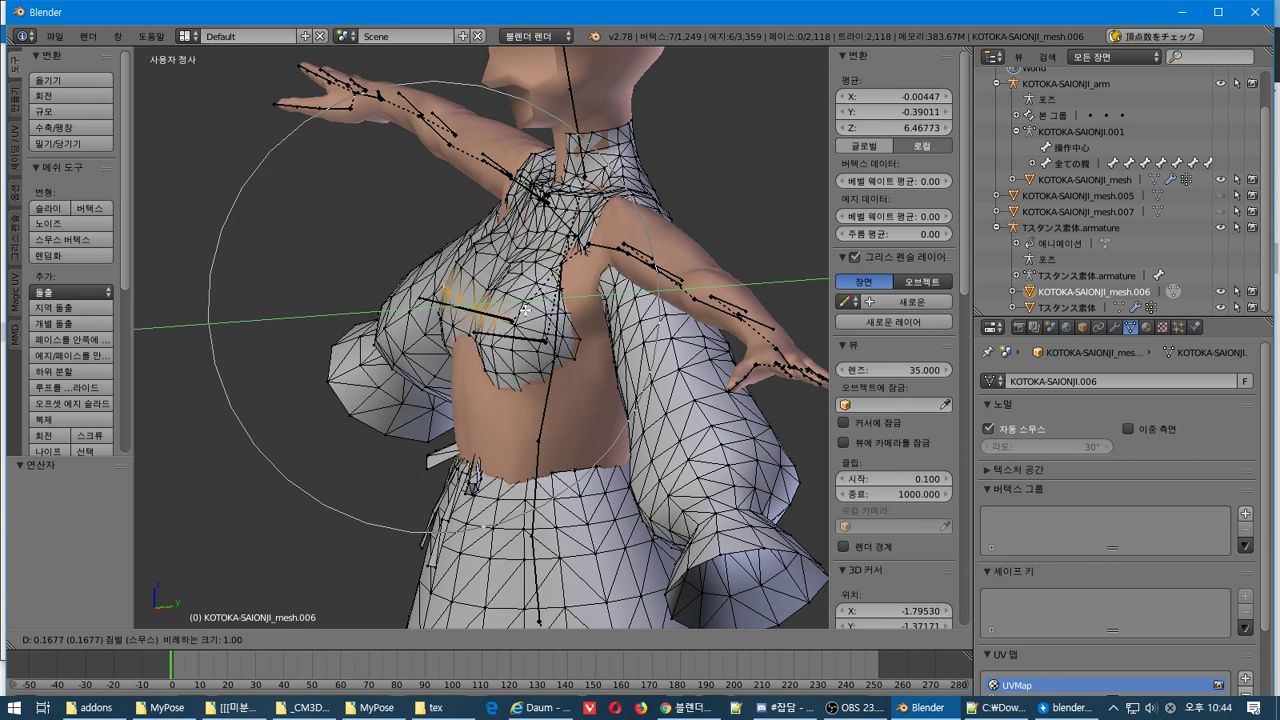
left_click(524, 311)
key("ctrl+z")
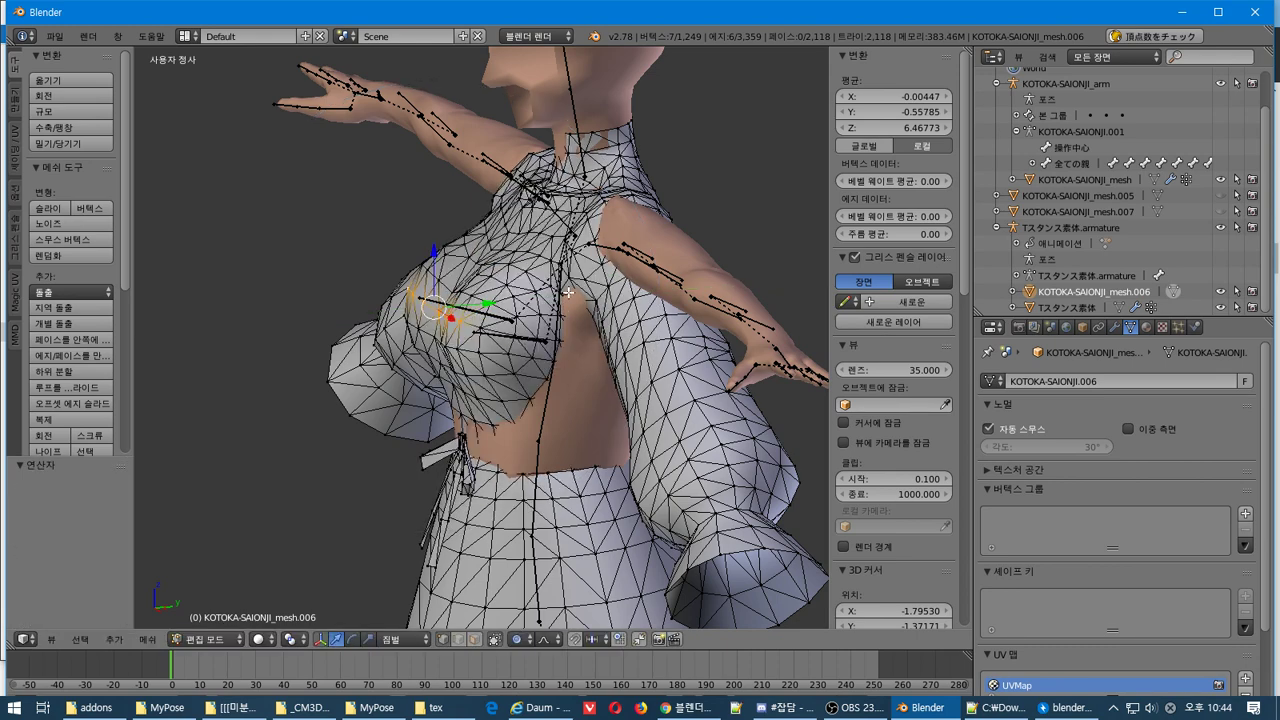
mouse_move(556, 300)
middle_mouse_down()
mouse_move(660, 300)
mouse_move(572, 304)
middle_mouse_up()
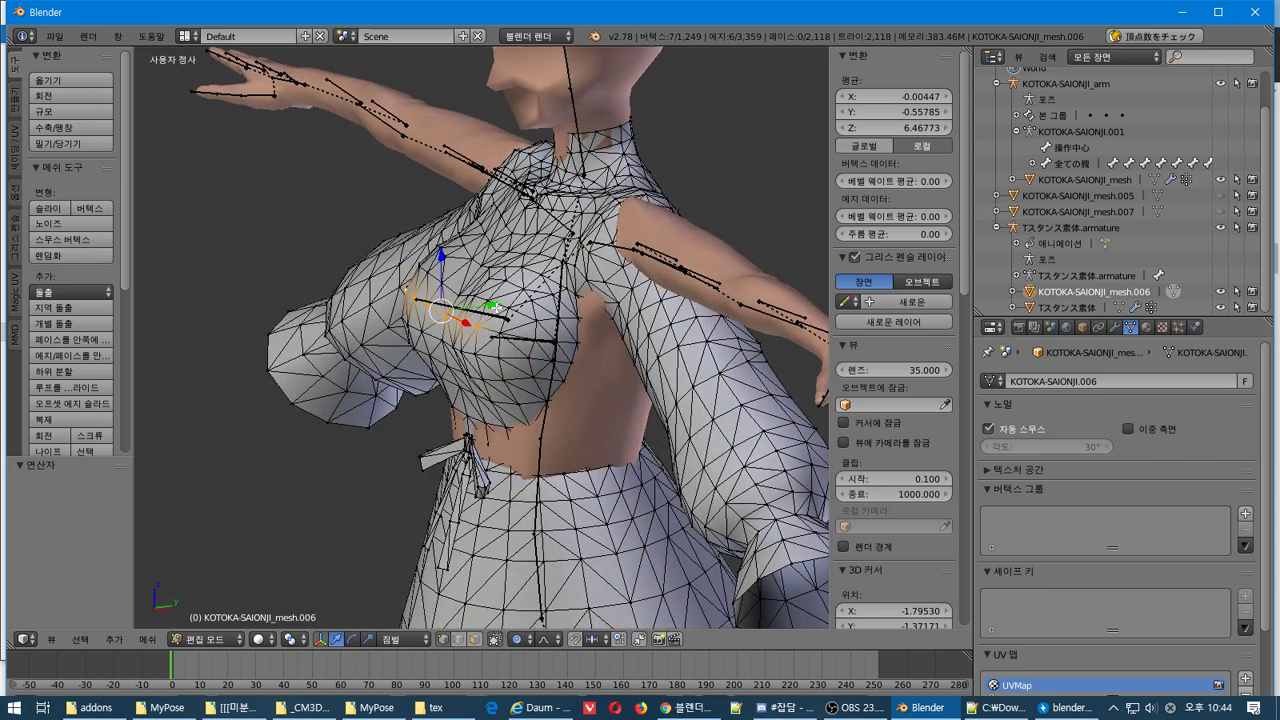
key("g")
key("y")
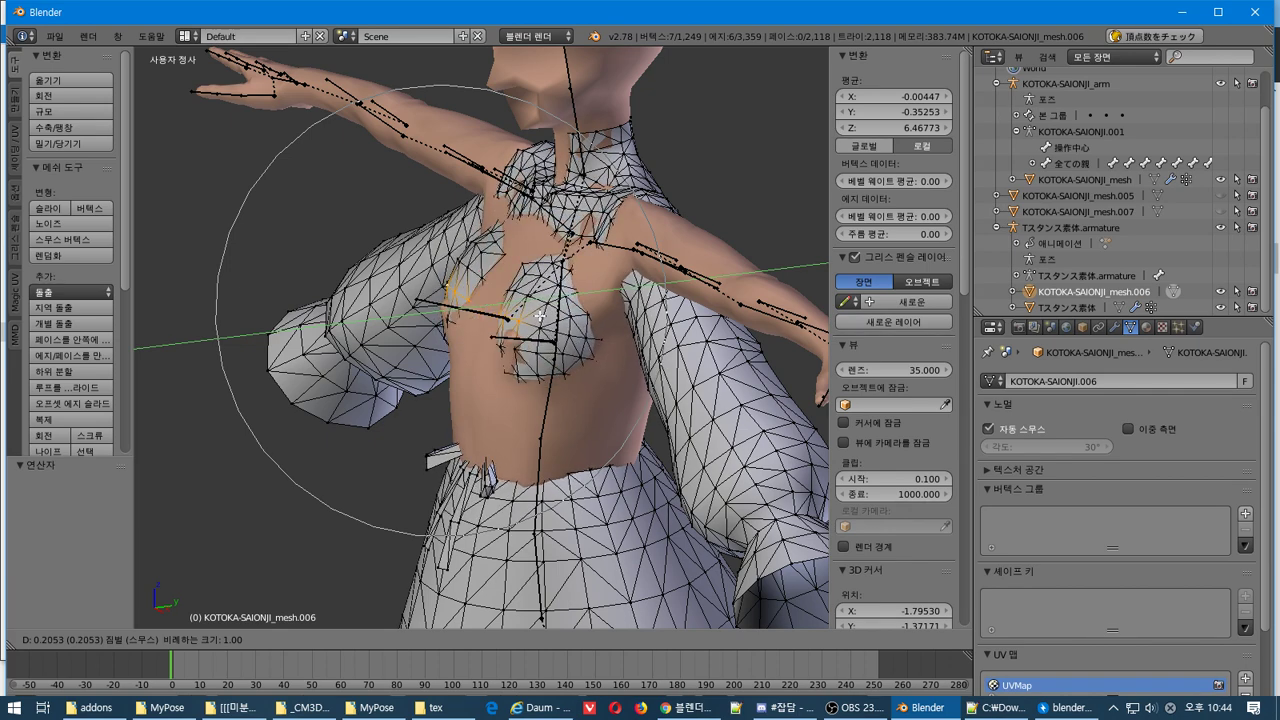
left_click(540, 315)
left_click_drag(533, 300, 528, 300)
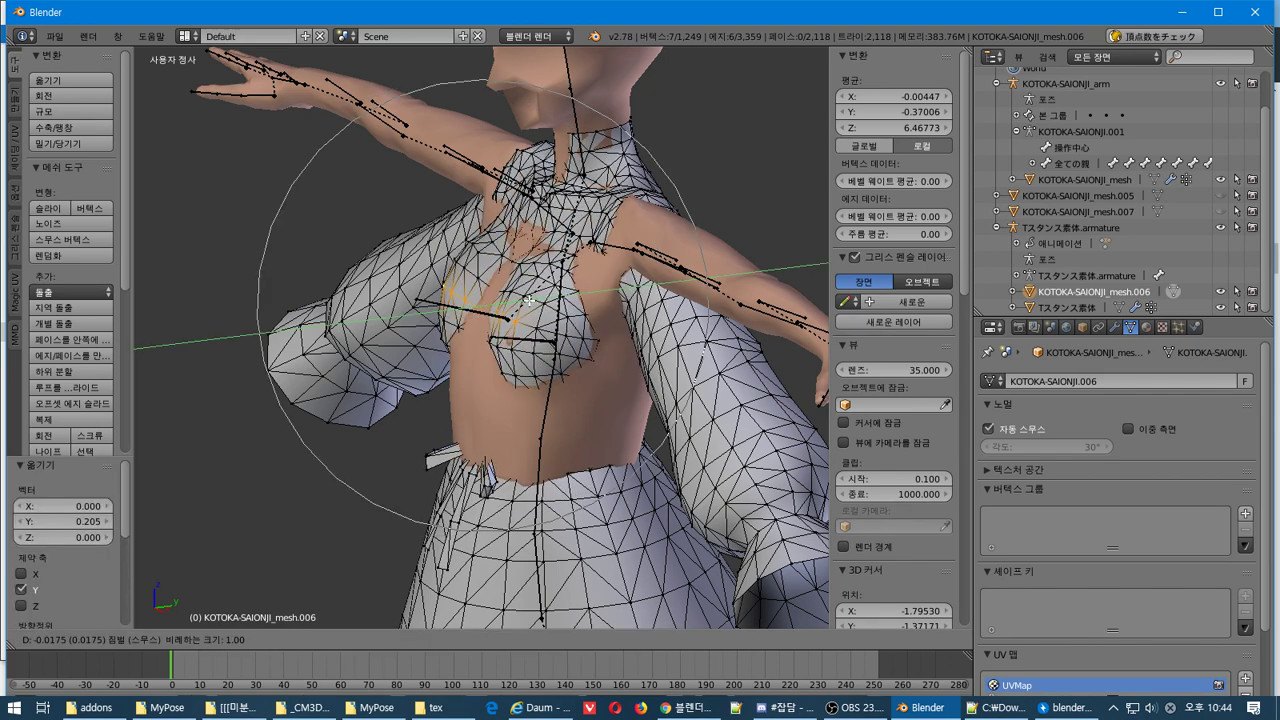
scroll(528, 300, "down", 1)
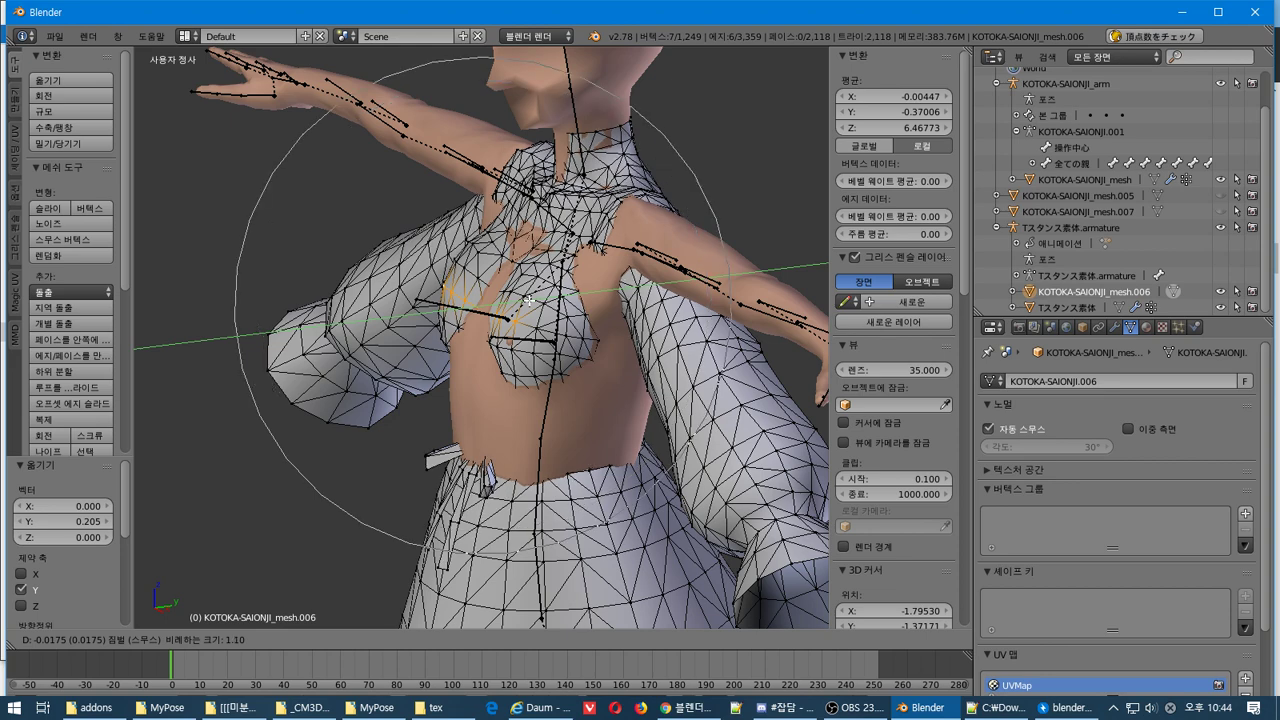
scroll(528, 300, "up", 1)
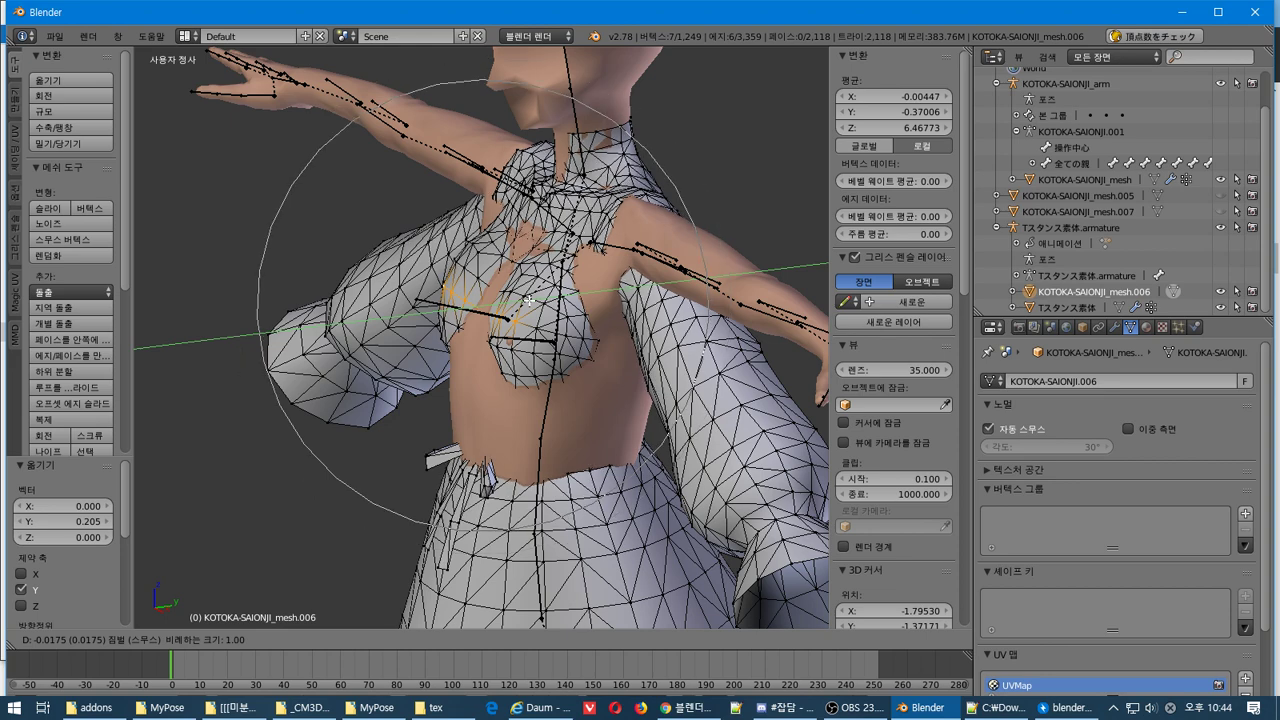
right_click(528, 300)
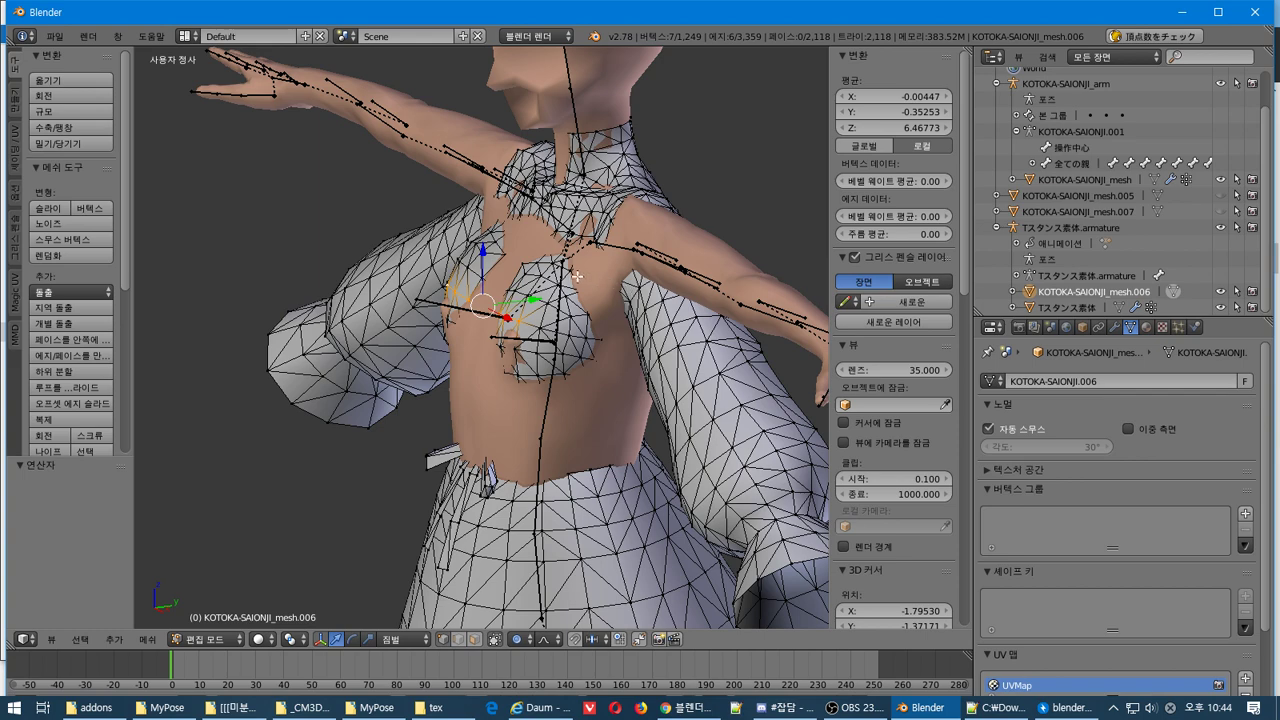
Shift the bust vertices -0.037 along Y and inspect the fit from front and side
key("g")
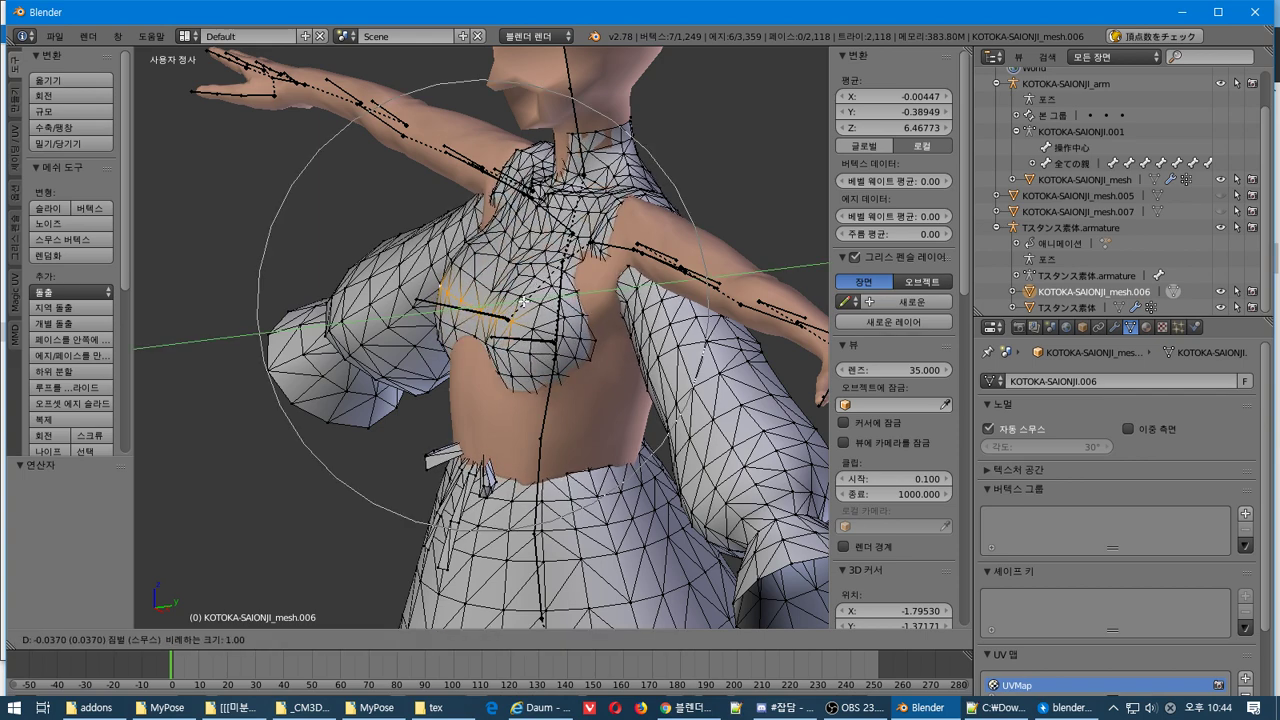
left_click(523, 300)
middle_click_drag(523, 300, 645, 280)
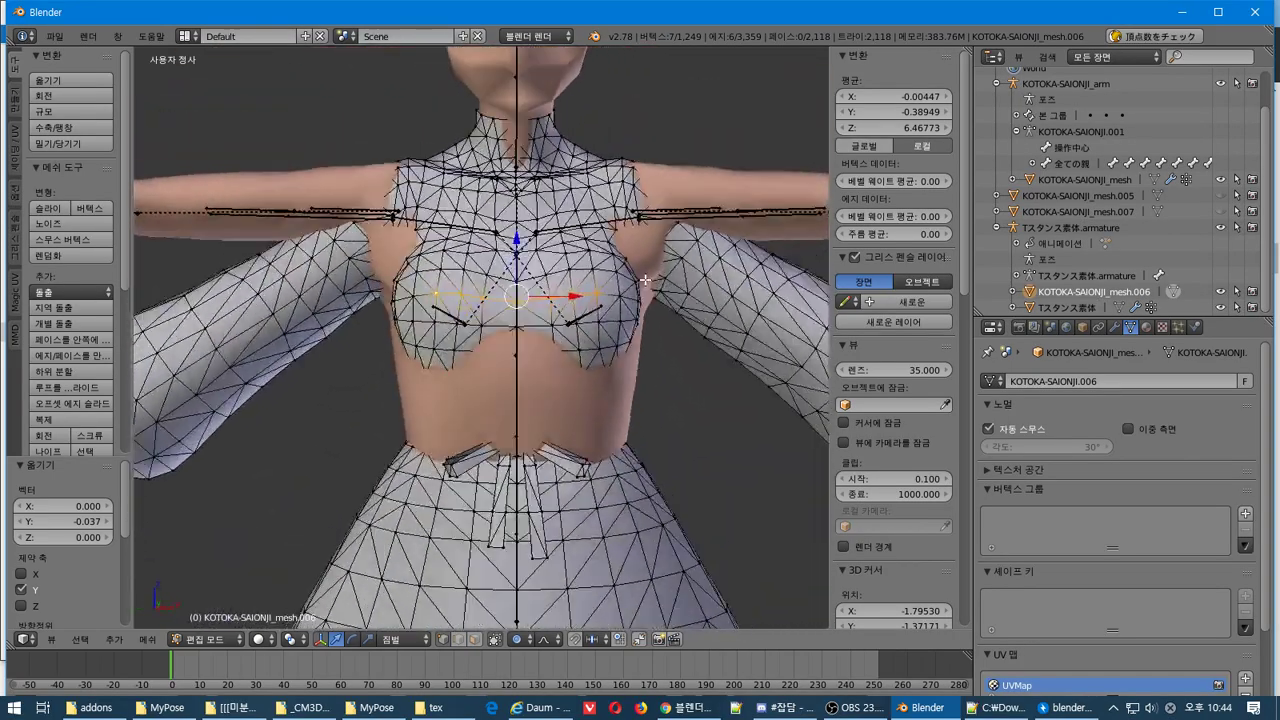
scroll(648, 300, "down", 5)
scroll(645, 330, "up", 5)
middle_click_drag(638, 352, 607, 395)
key("KP_3")
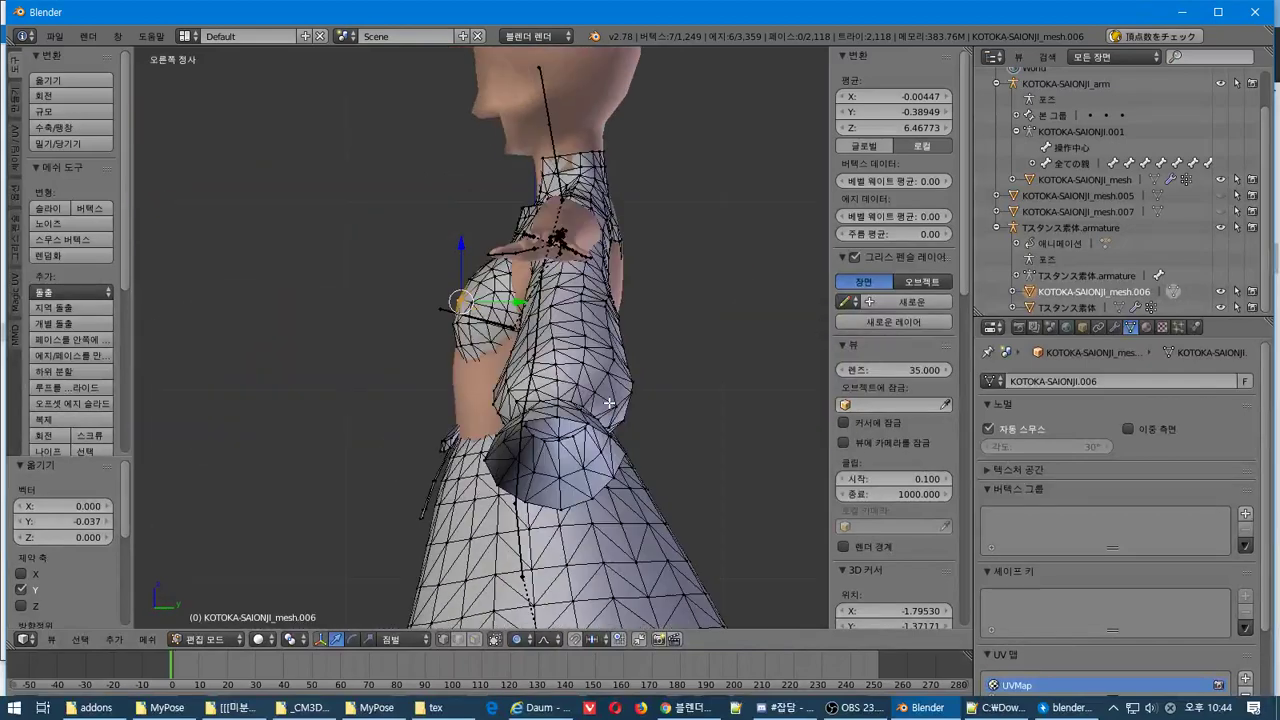
key("KP_1")
scroll(619, 409, "down", 2)
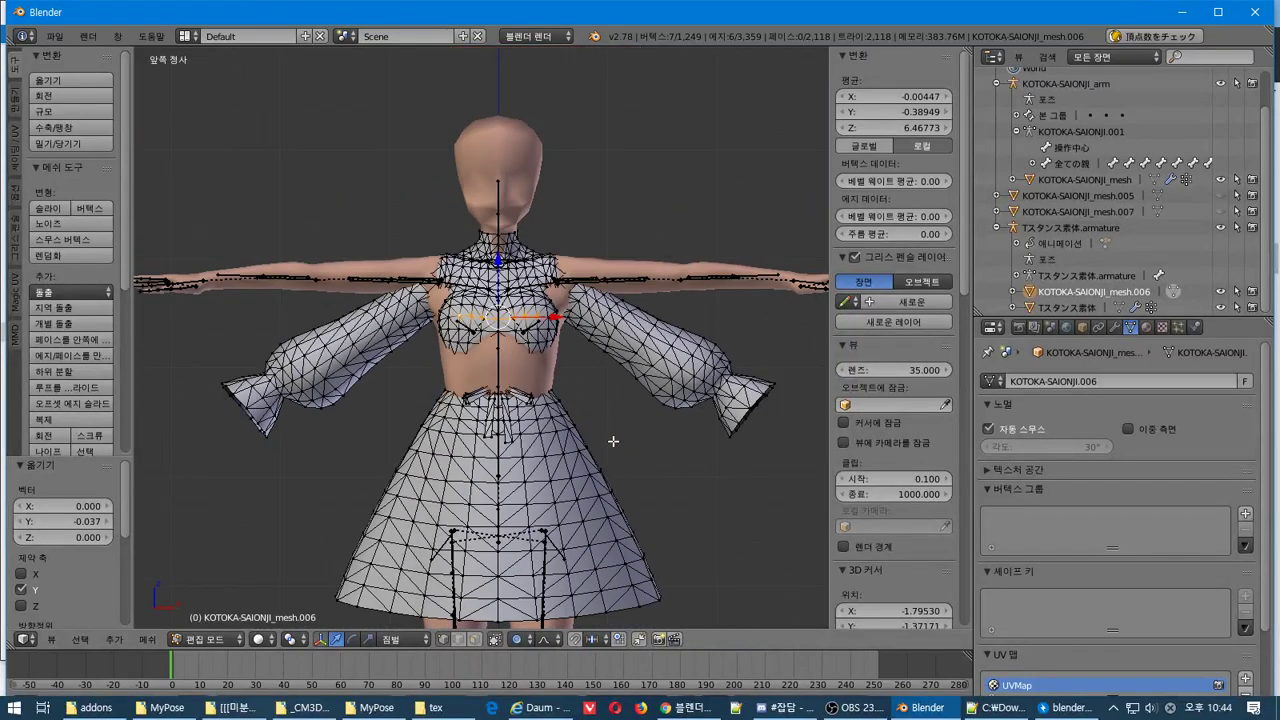
middle_click_drag(608, 443, 584, 330, "shift")
scroll(496, 468, "up", 2)
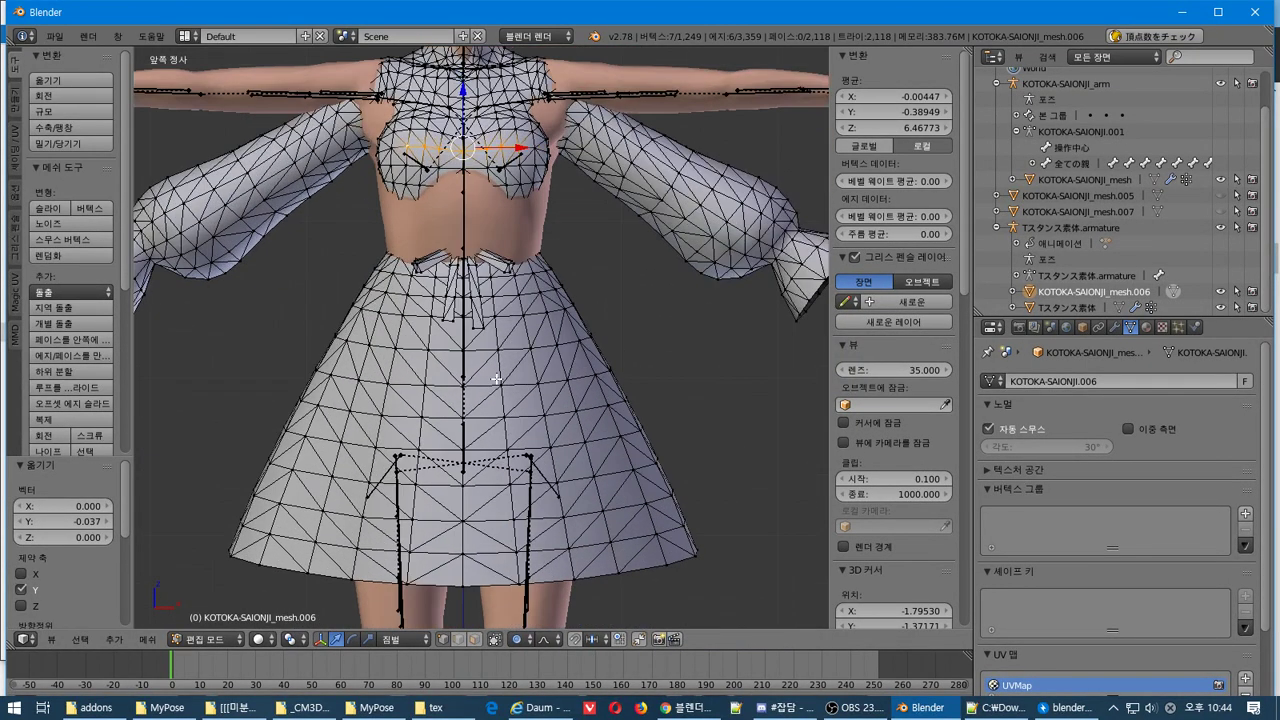
middle_click_drag(462, 204, 240, 390, "shift")
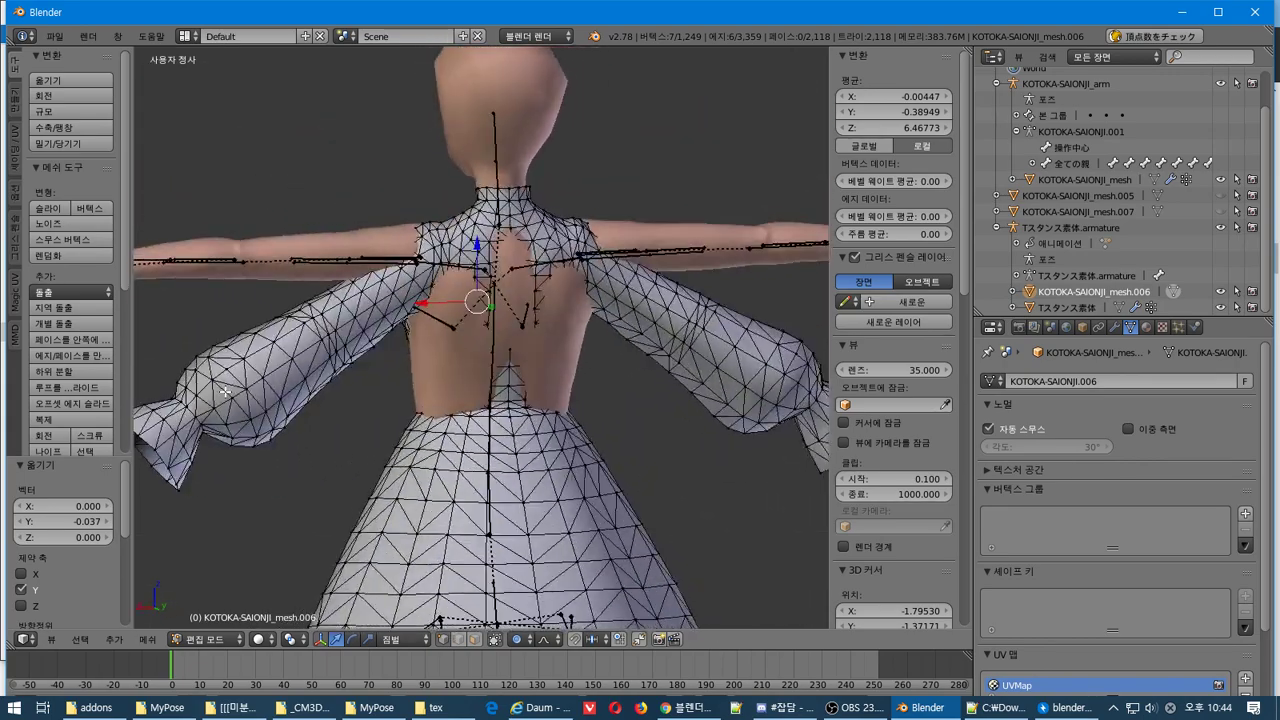
Select a vertex path down the dress's upper back and move it along Y
right_click(508, 262)
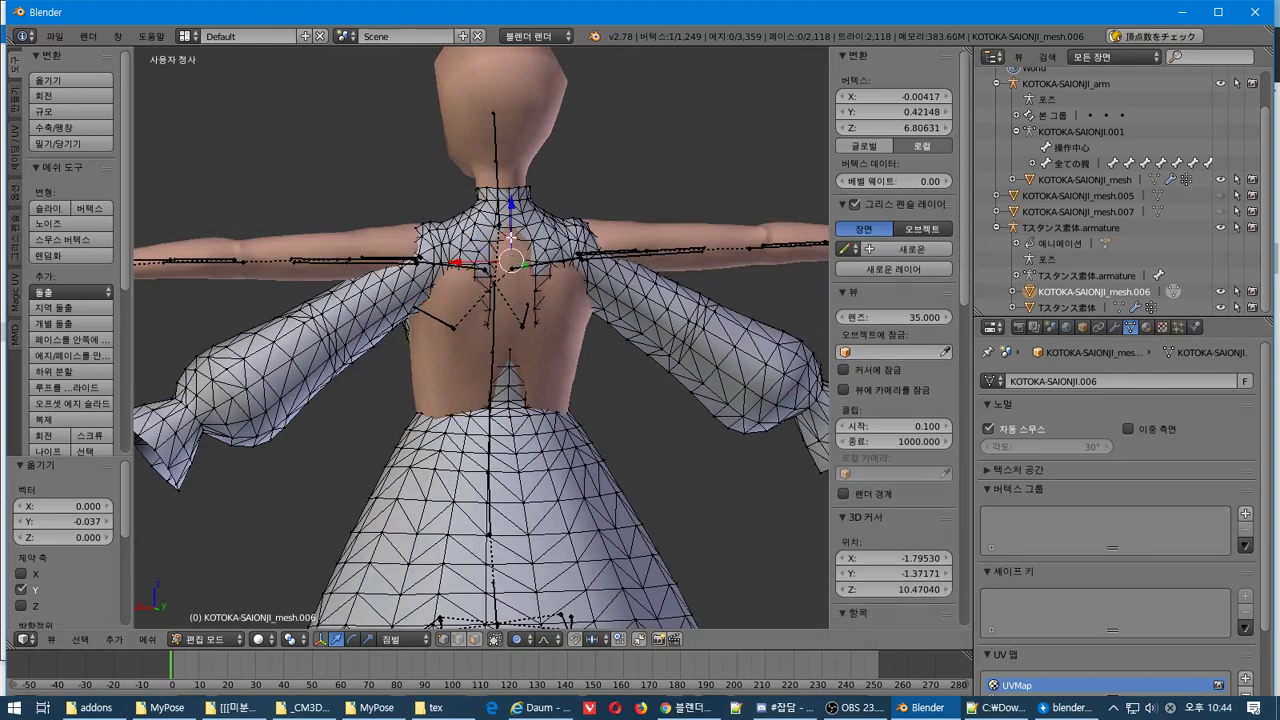
right_click(511, 212)
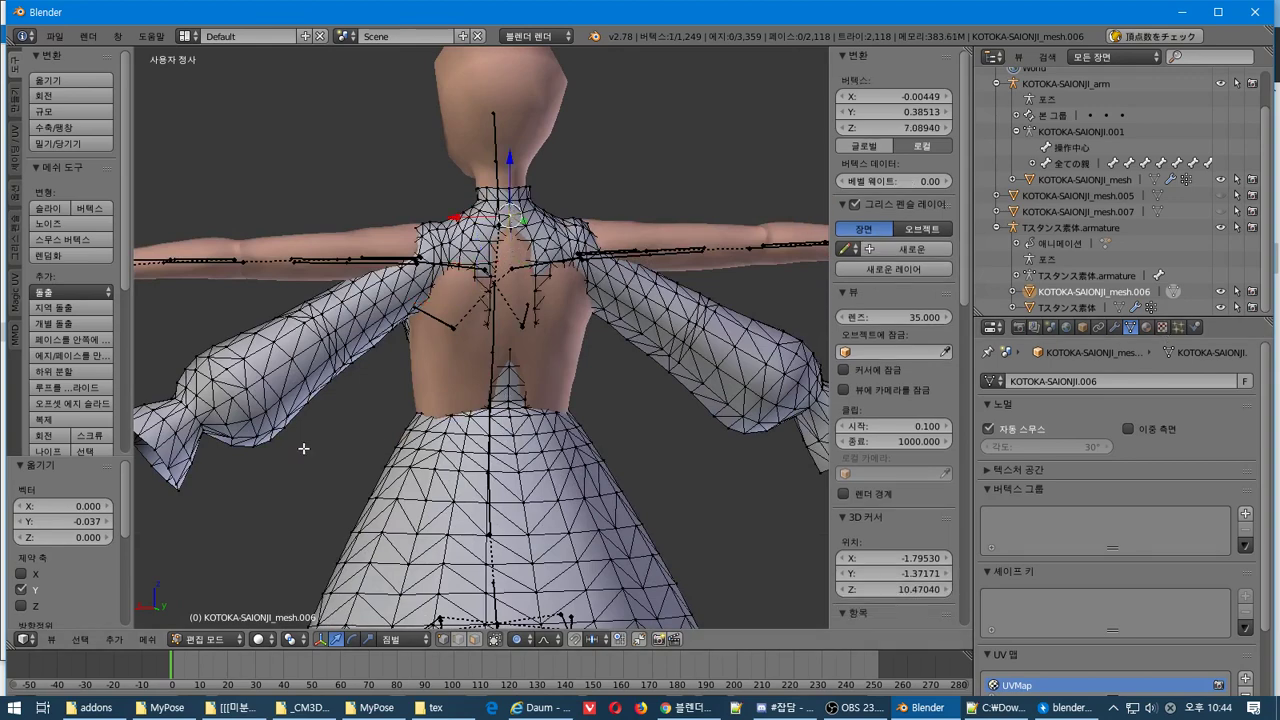
right_click(513, 386, "shift")
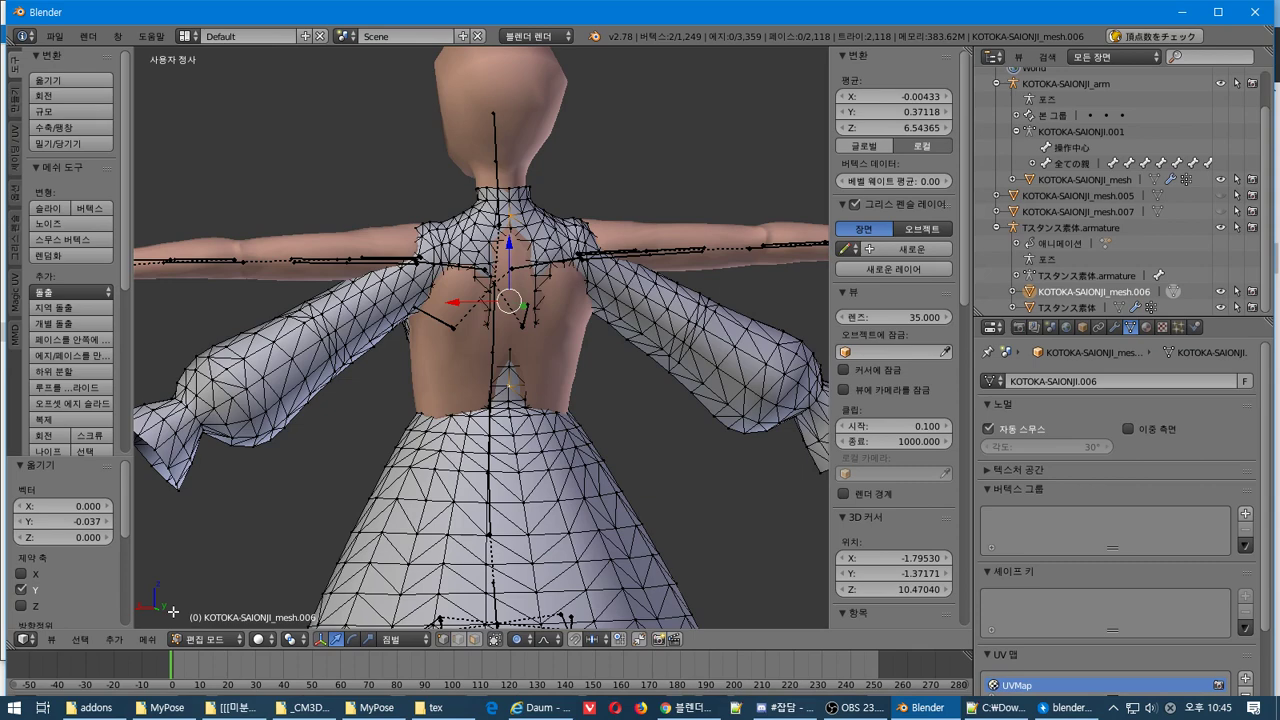
left_click(80, 639)
left_click(158, 347)
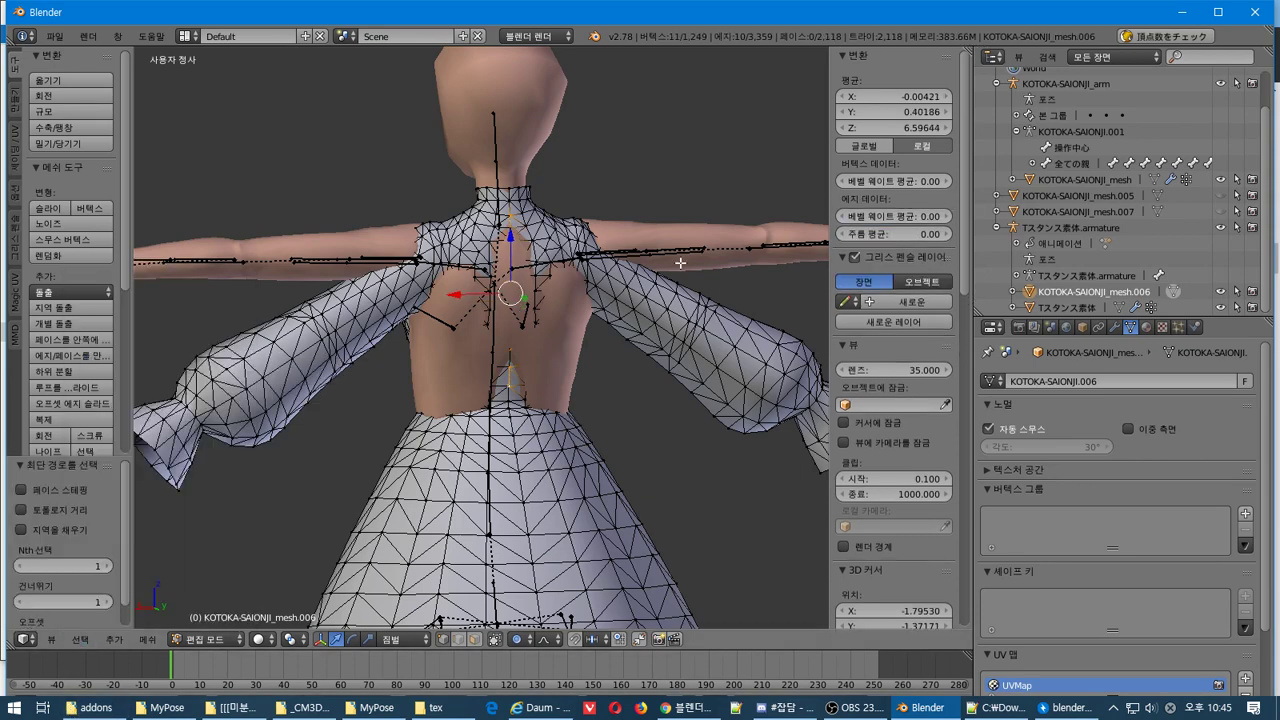
middle_click_drag(539, 310, 600, 327)
key("g")
key("y")
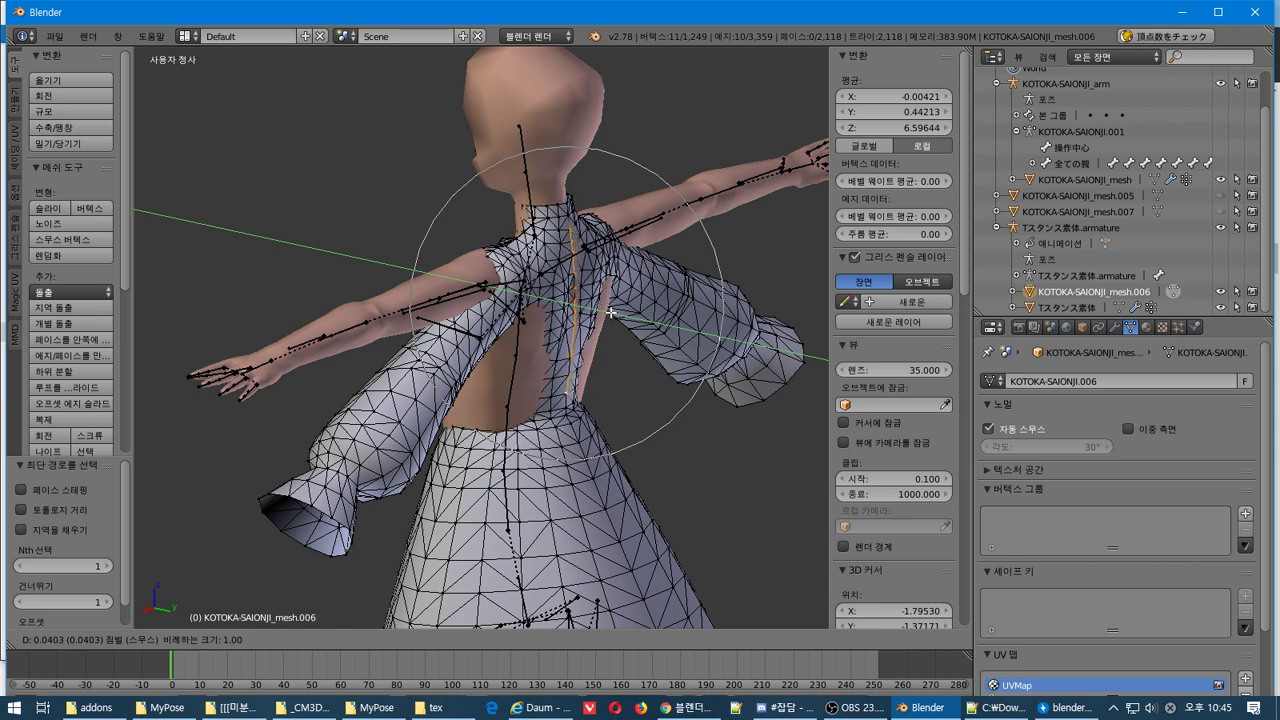
left_click(611, 313)
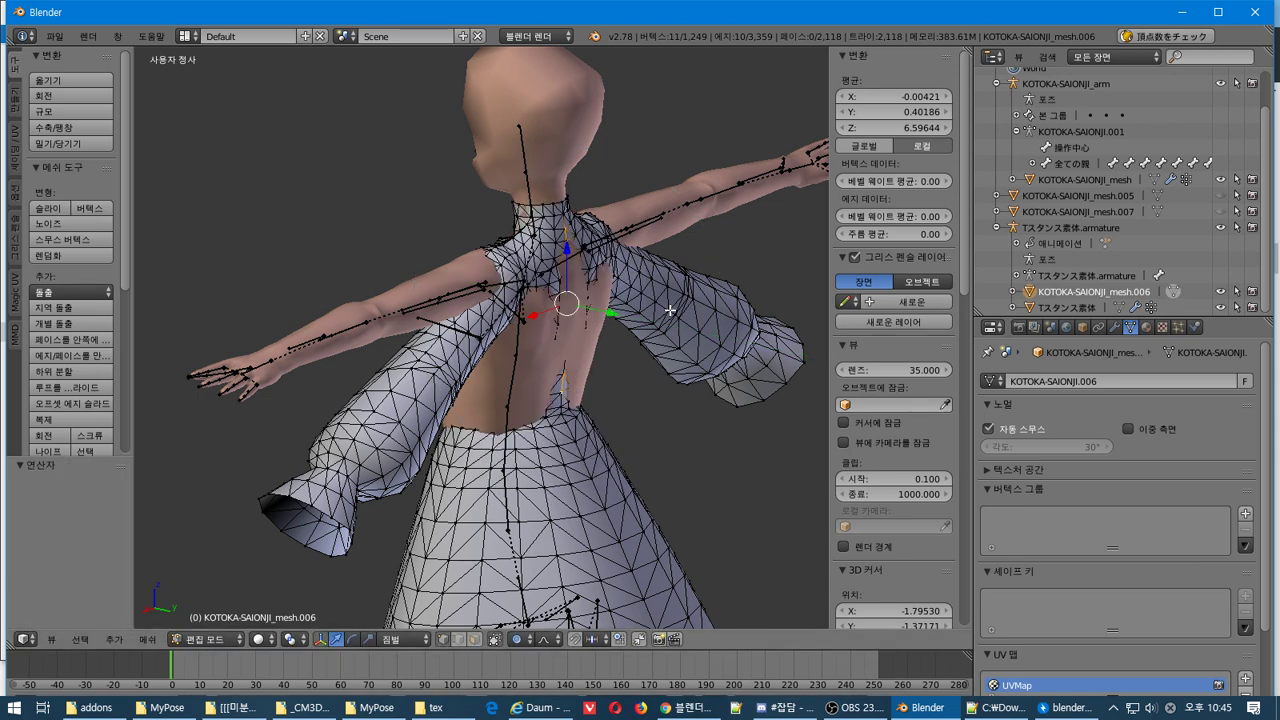
Push the back vertices further along Y with a widened soft falloff
key("g")
key("y")
scroll(610, 318, "up", 5)
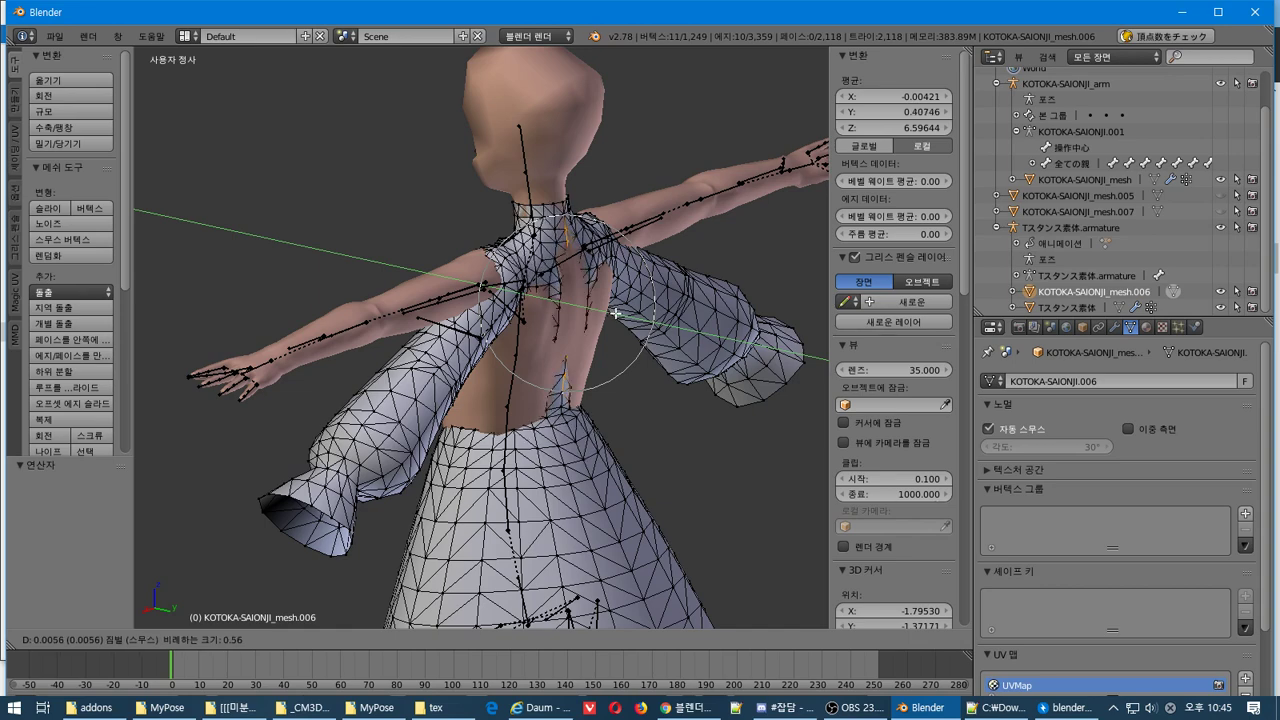
left_click(615, 313)
middle_click_drag(615, 313, 525, 392)
Drop stray vertices from the back selection and push the rest 0.053 along Y
right_click(524, 396, "shift")
right_click(524, 370, "shift")
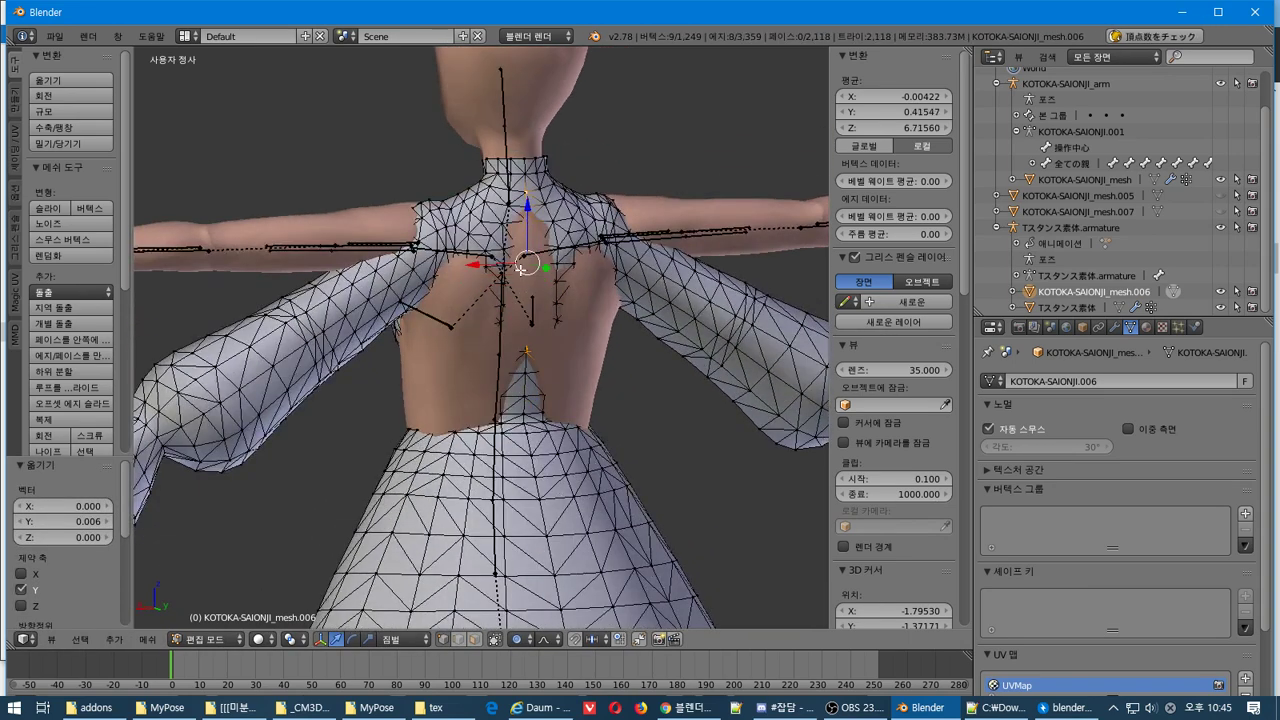
right_click(528, 198, "shift")
right_click(525, 209, "shift")
middle_click_drag(525, 209, 587, 311)
key("g")
key("y")
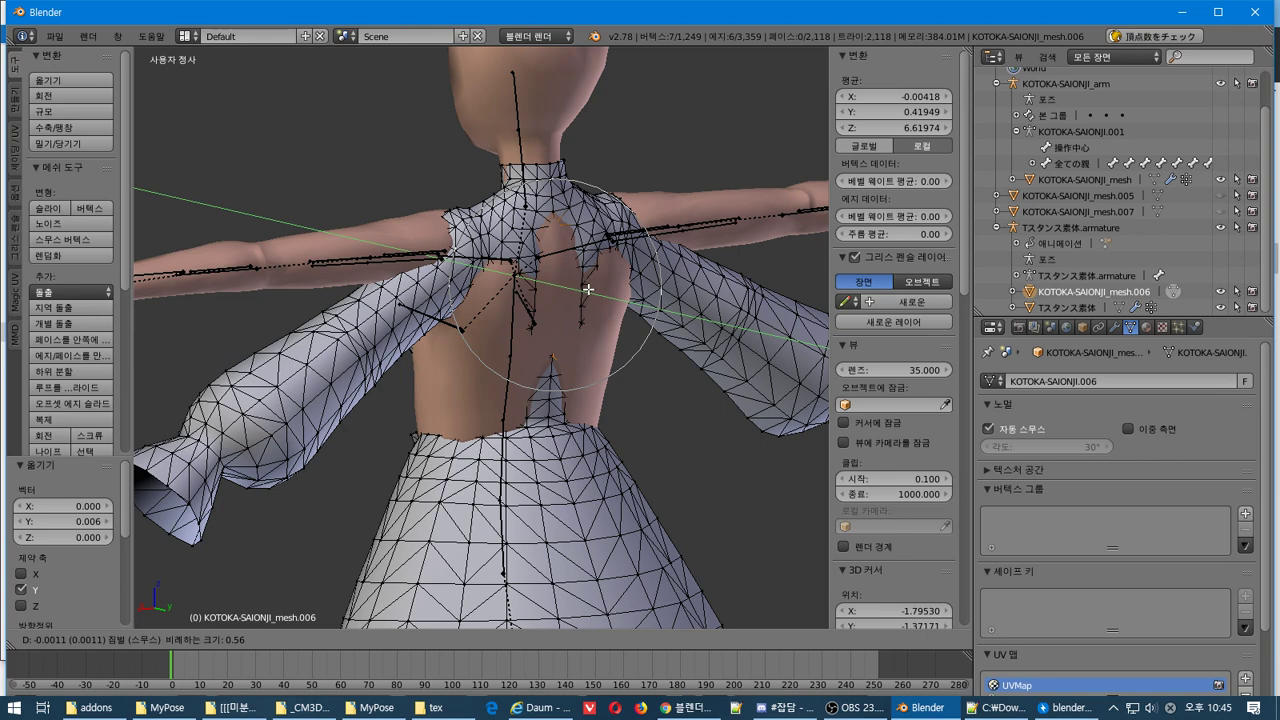
left_click(588, 289)
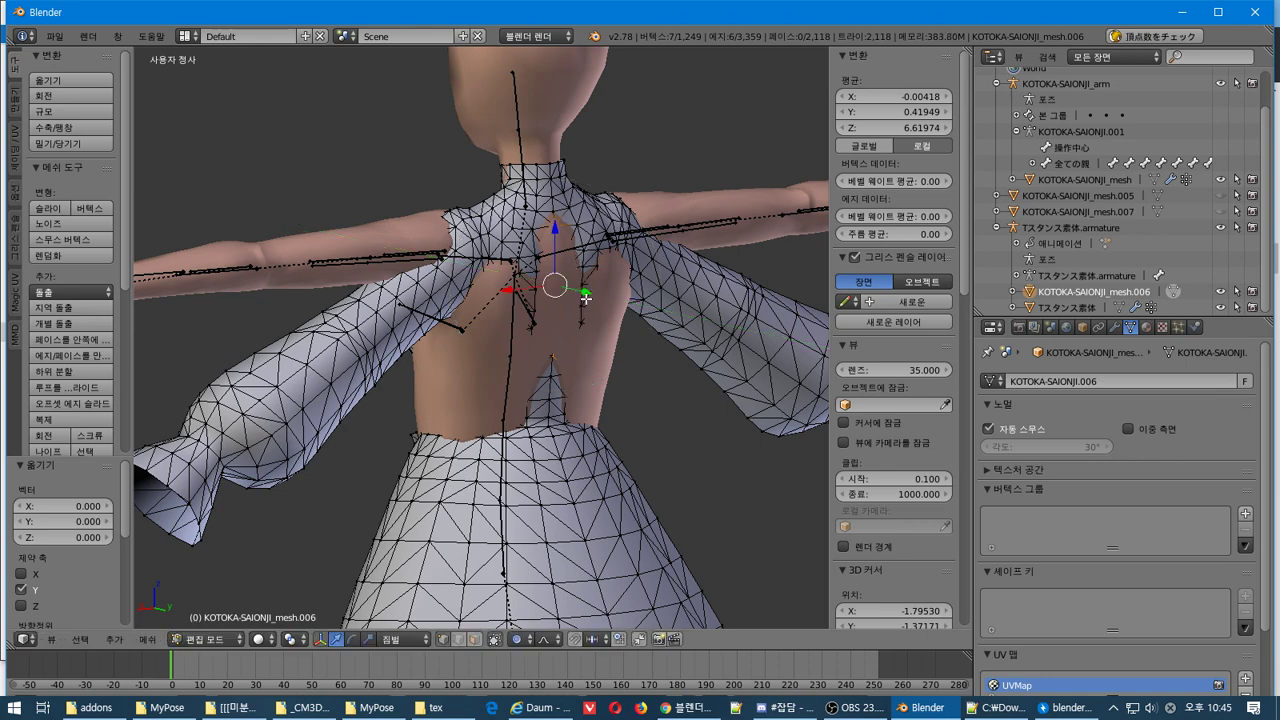
left_click(586, 293)
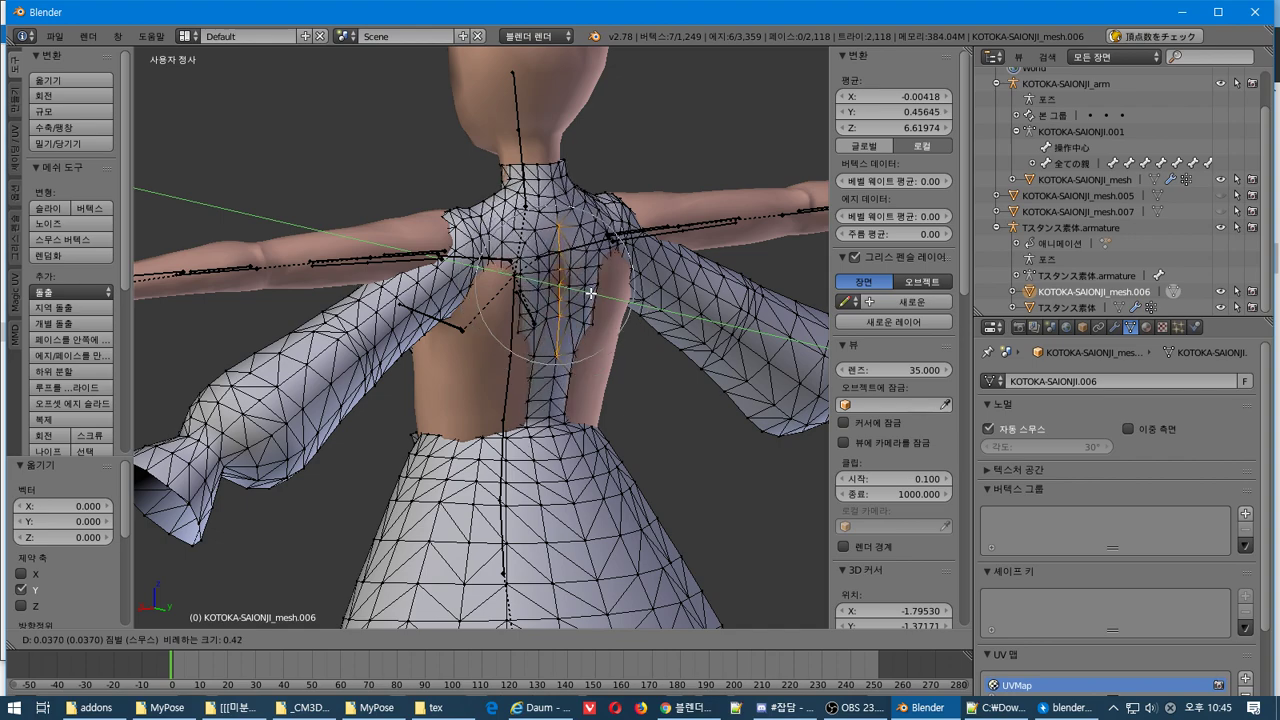
left_click(590, 292)
Select the entire dress mesh and begin scaling it up to about 1.12
middle_click_drag(590, 292, 158, 343)
middle_click_drag(512, 387, 364, 399)
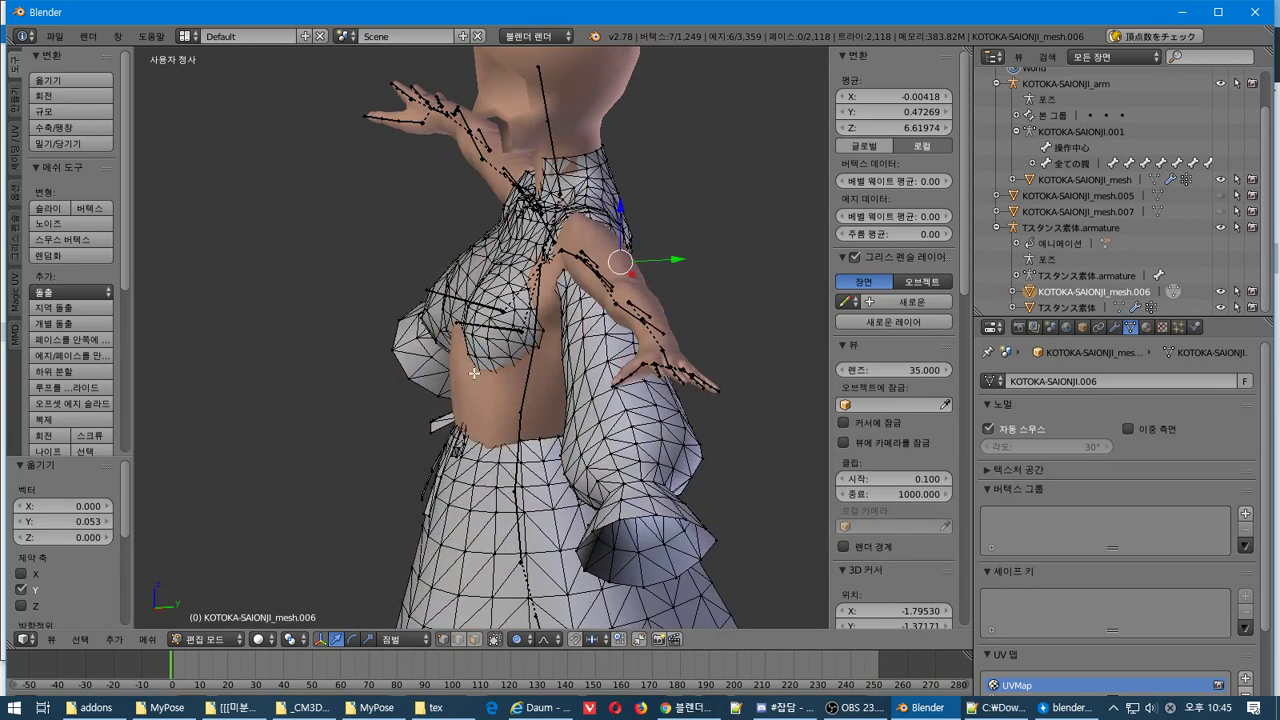
key("a")
key("s")
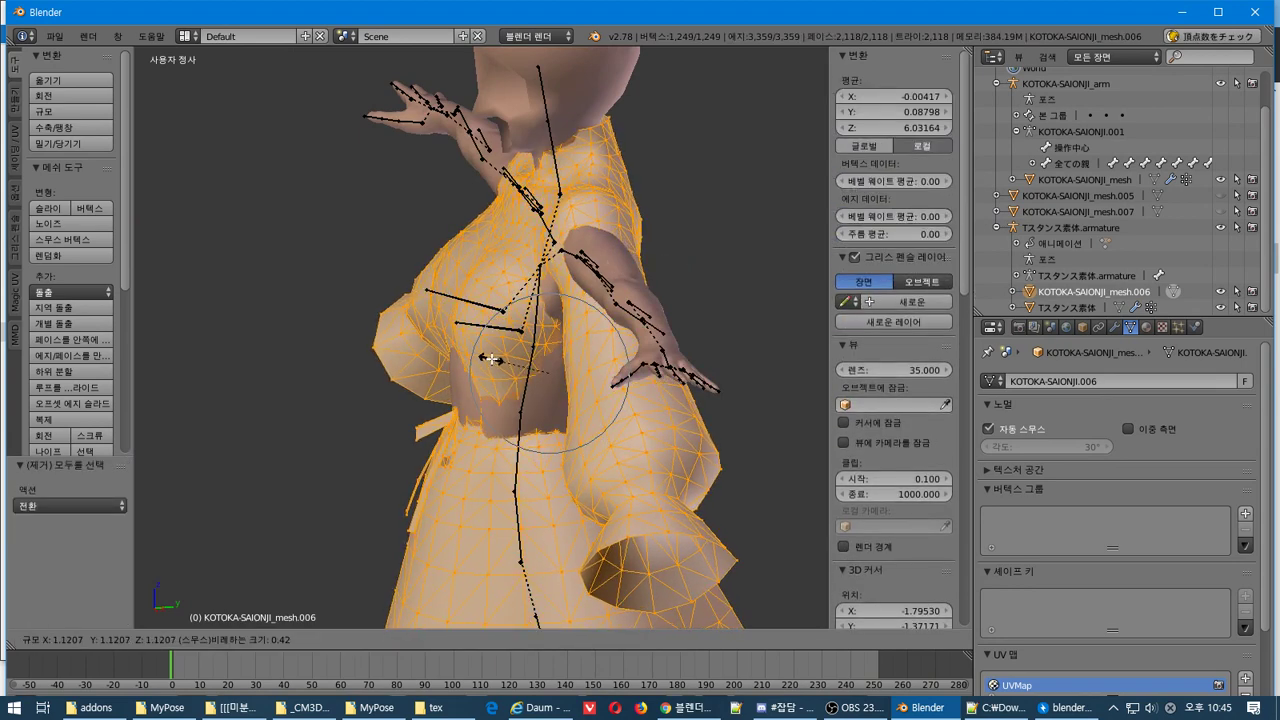
Cancel the trial scale and enlarge the whole dress by 1.102
key("Escape")
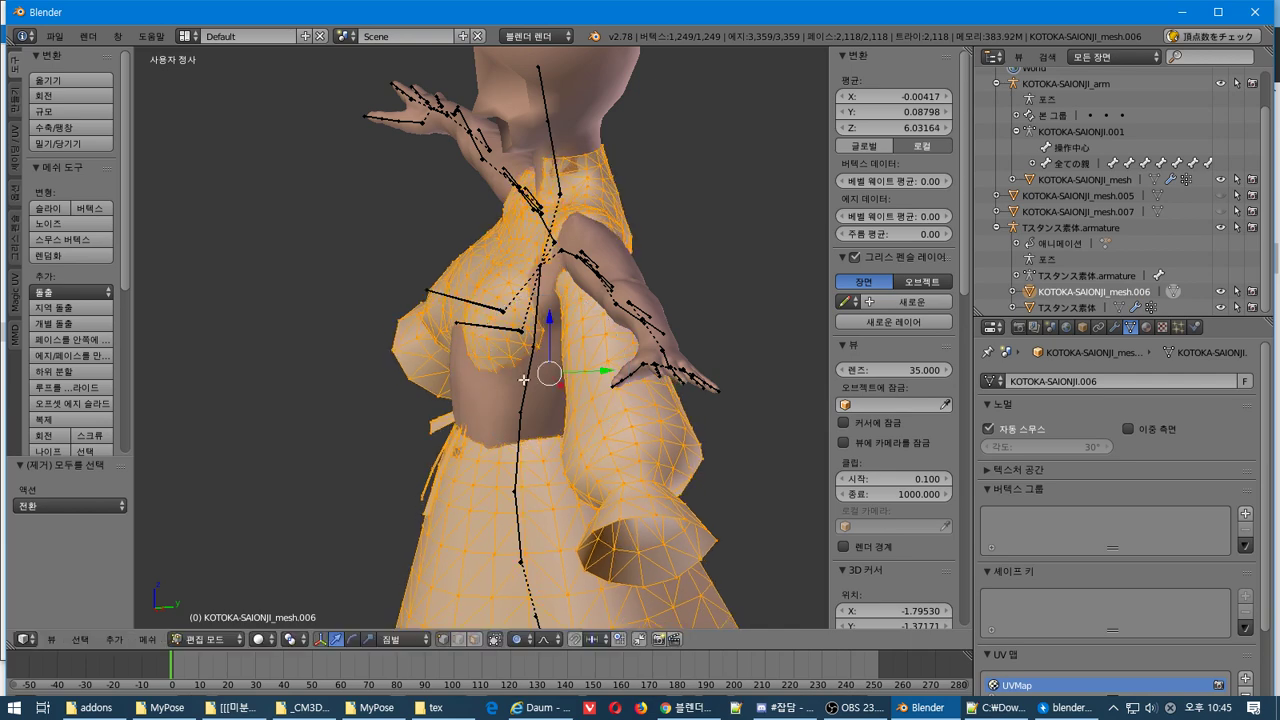
middle_click_drag(600, 320, 696, 300)
scroll(696, 300, "down", 3)
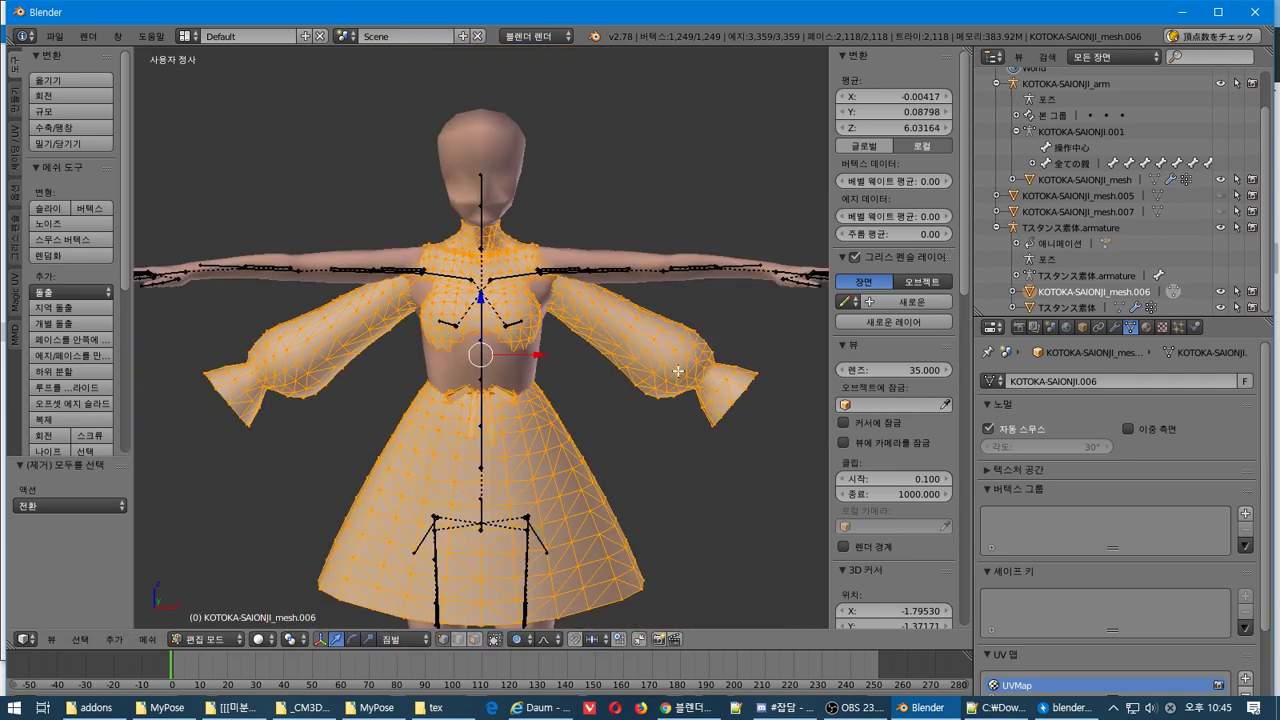
key("s")
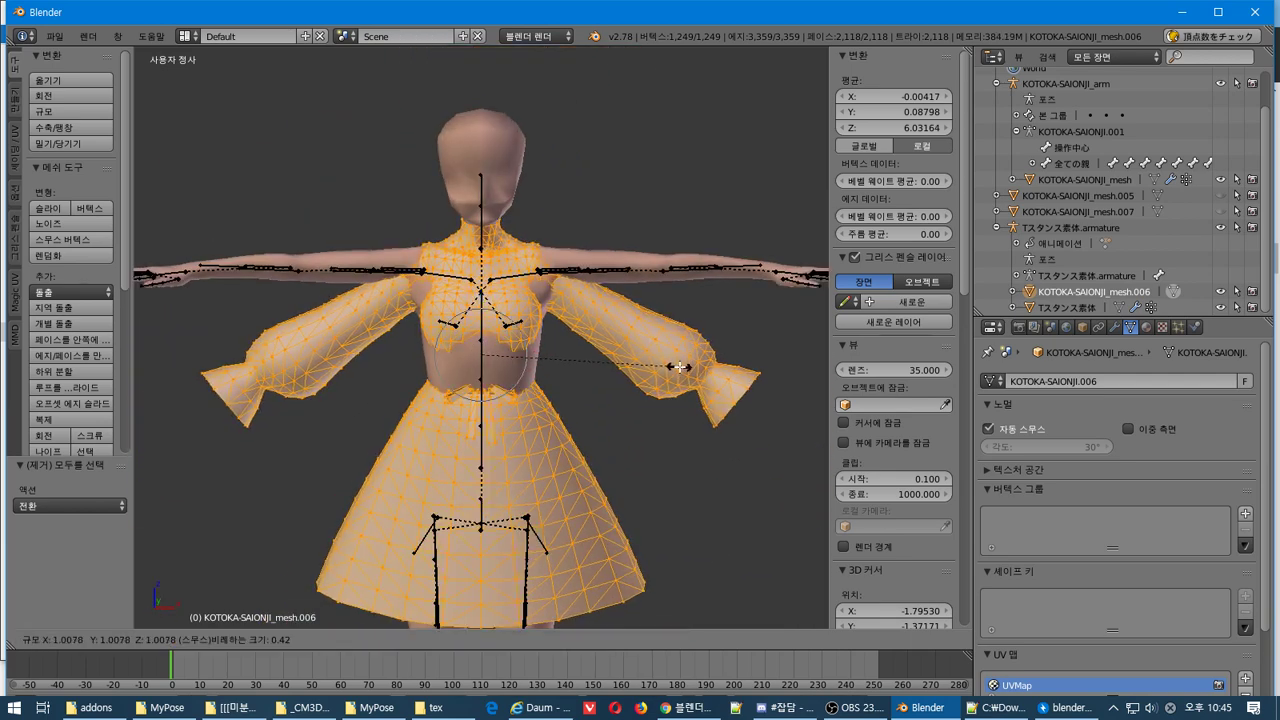
left_click(654, 367)
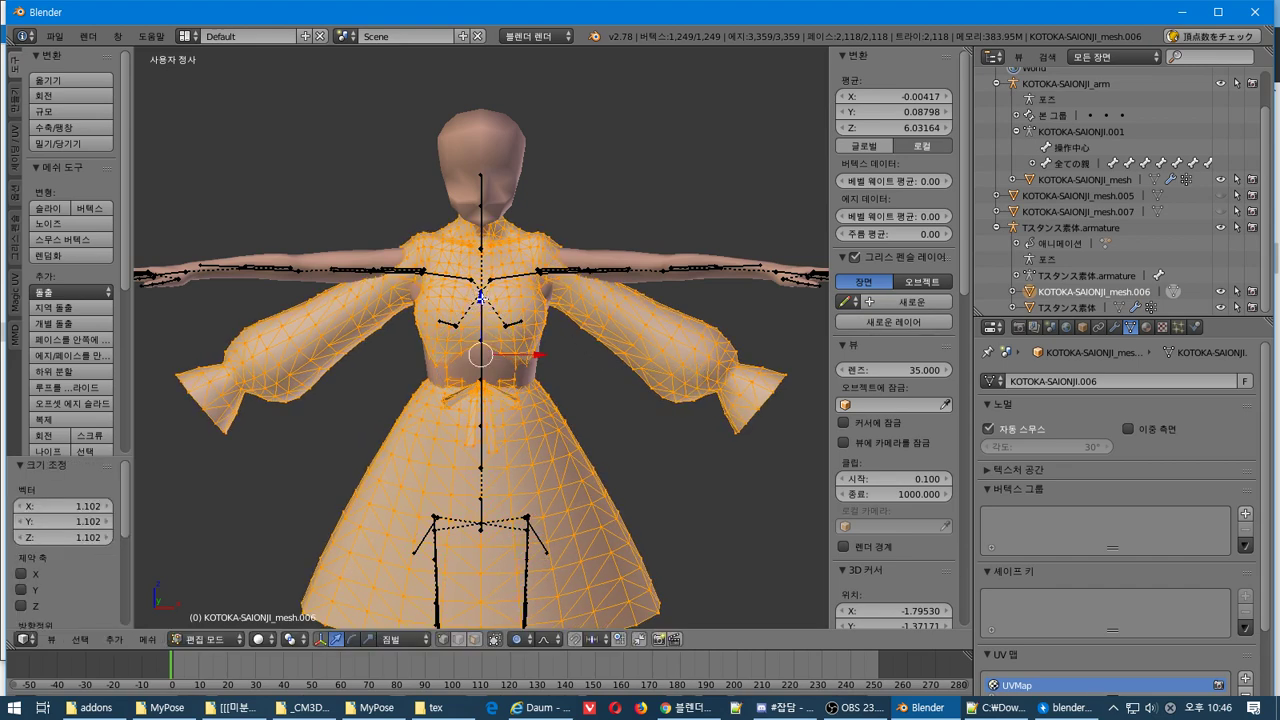
Lower the dress 0.089 along Z, then select a single right-shoulder vertex
key("g")
key("z")
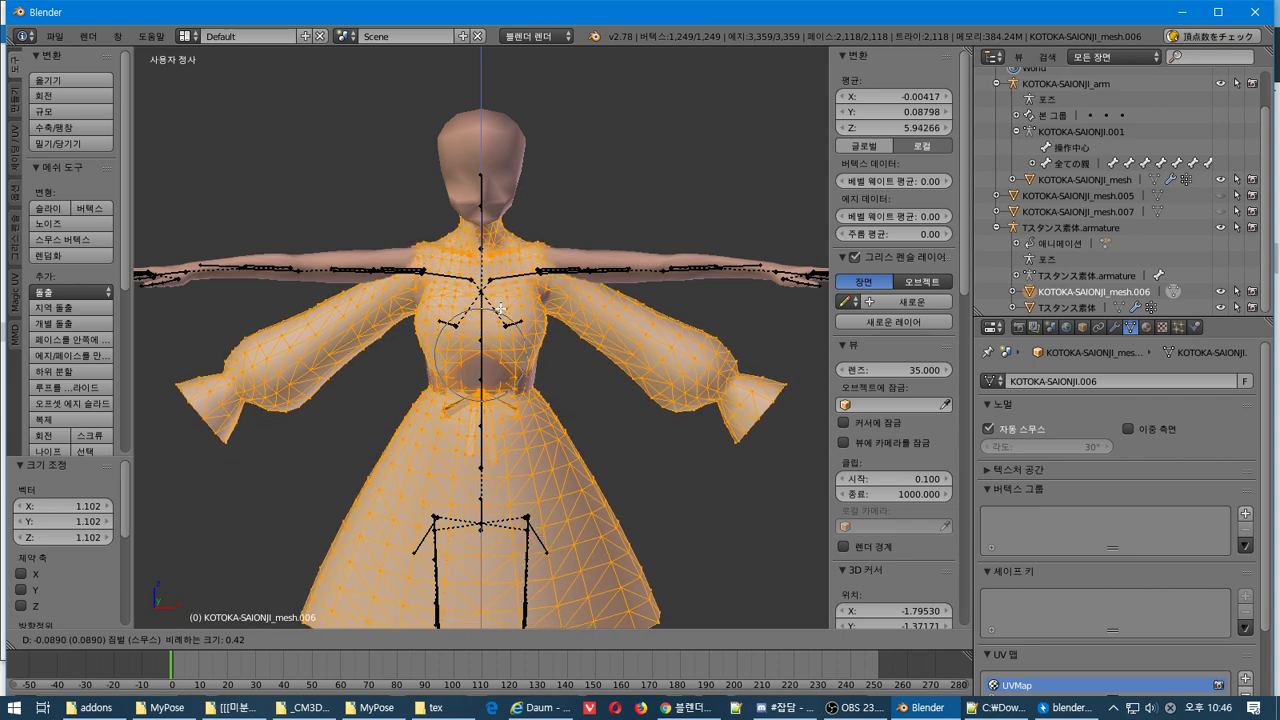
left_click(503, 310)
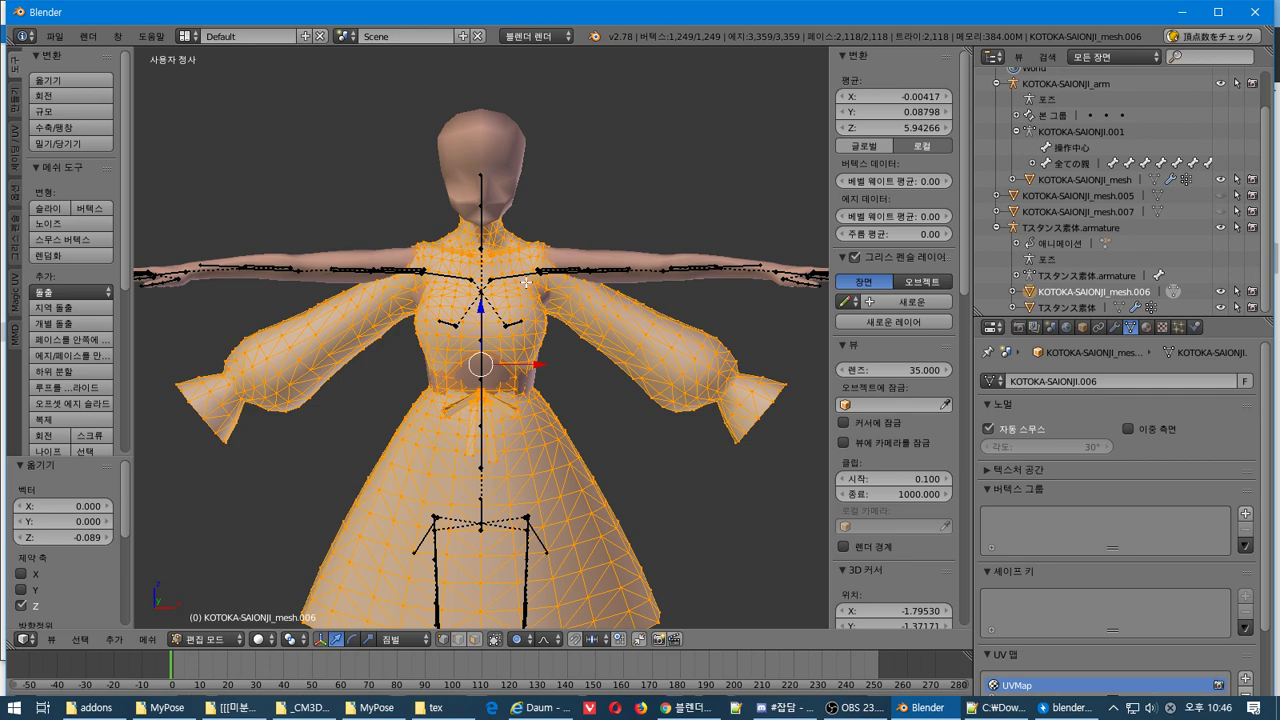
right_click(604, 264)
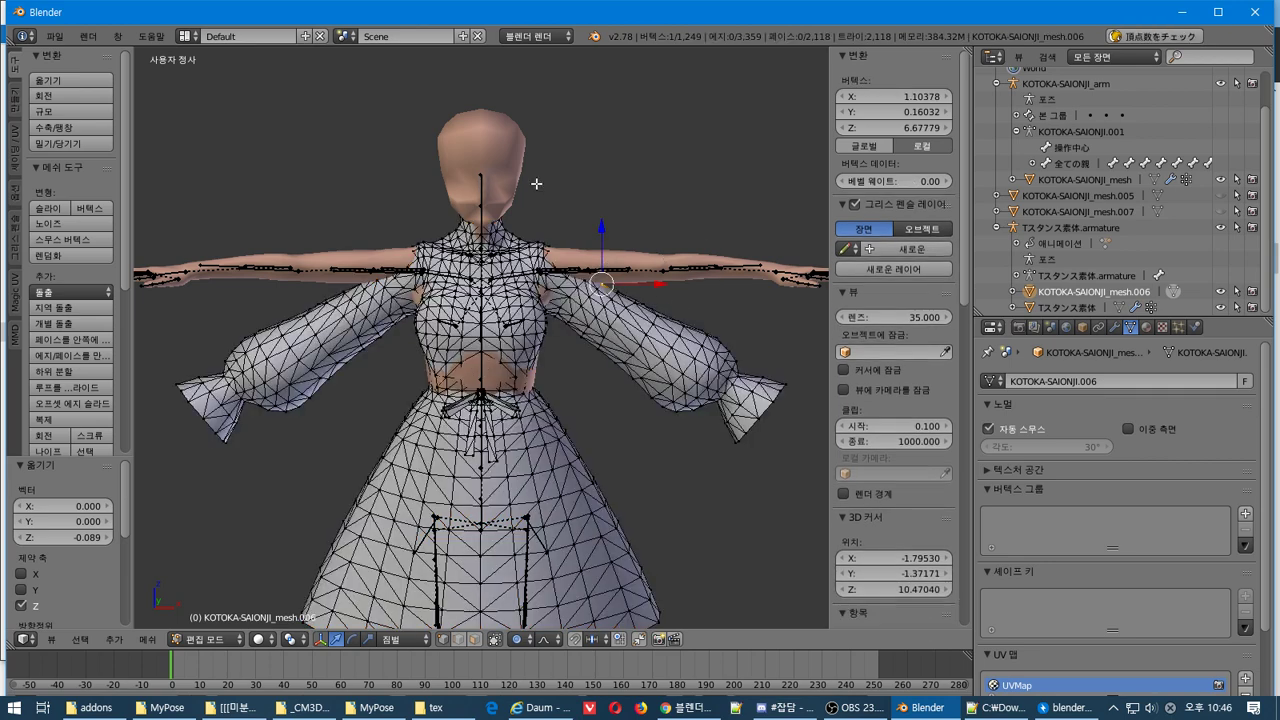
Put the T-stance armature in Pose Mode and lower the left upper arm 32.721 degrees
left_click(1049, 225)
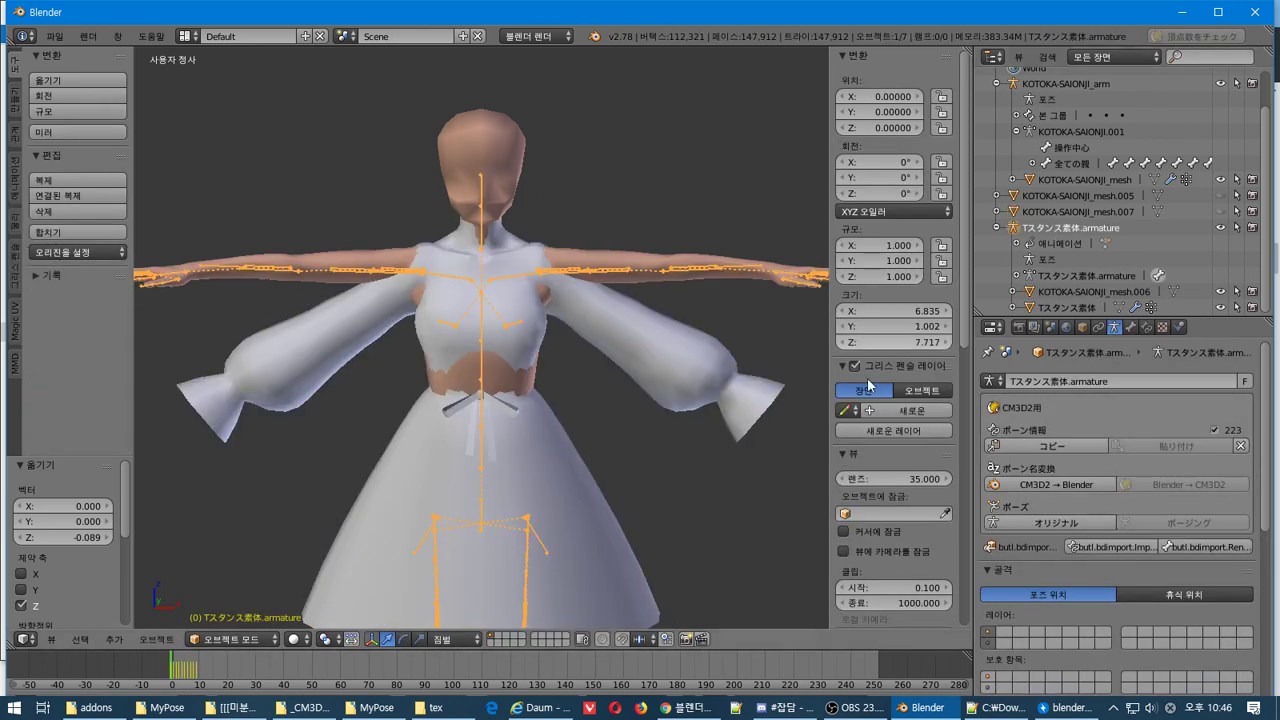
left_click(228, 639)
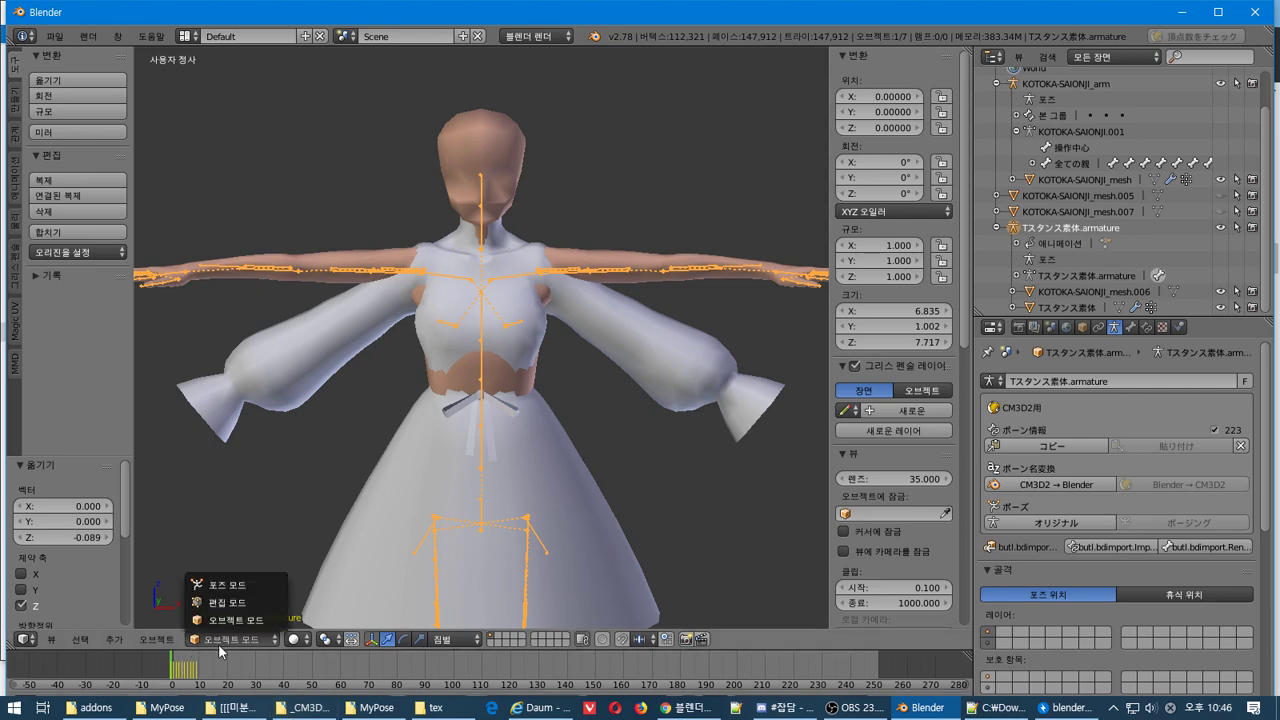
left_click(228, 585)
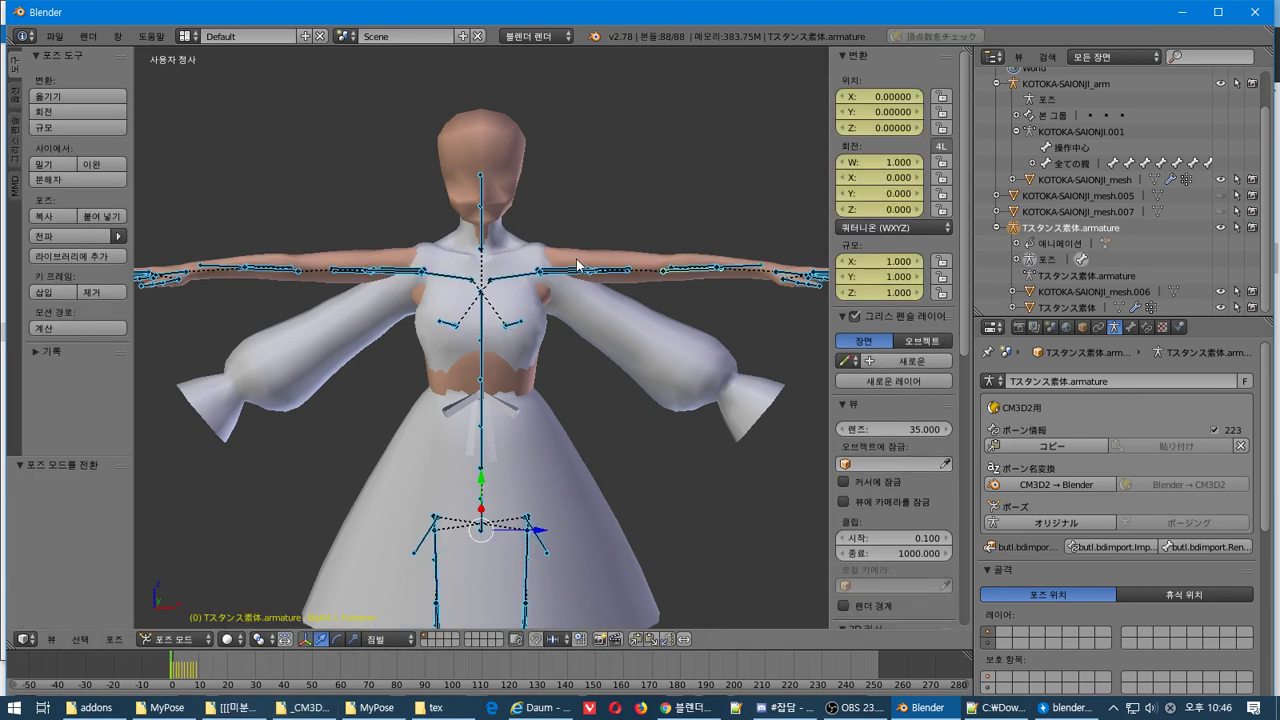
right_click(530, 278)
scroll(545, 325, "up", 4)
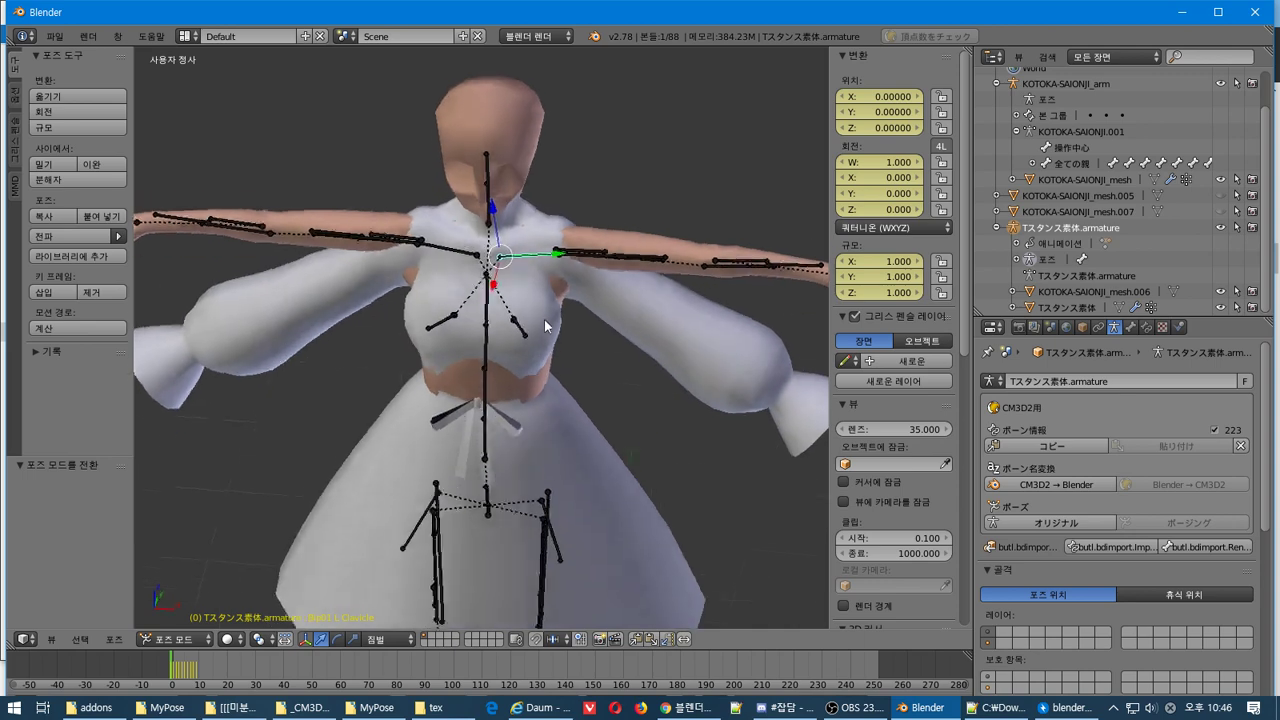
key("KP_1")
right_click(573, 252)
key("KP_5")
key("r")
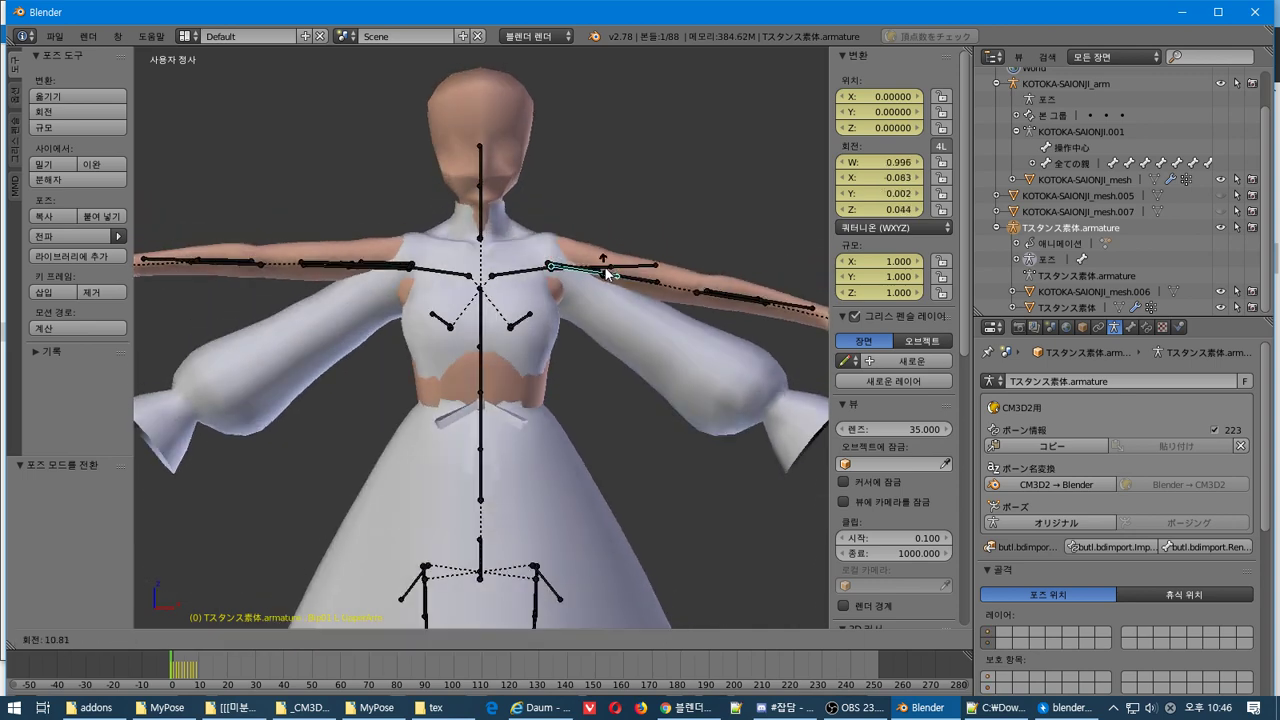
right_click(706, 328)
key("KP_3")
key("KP_1")
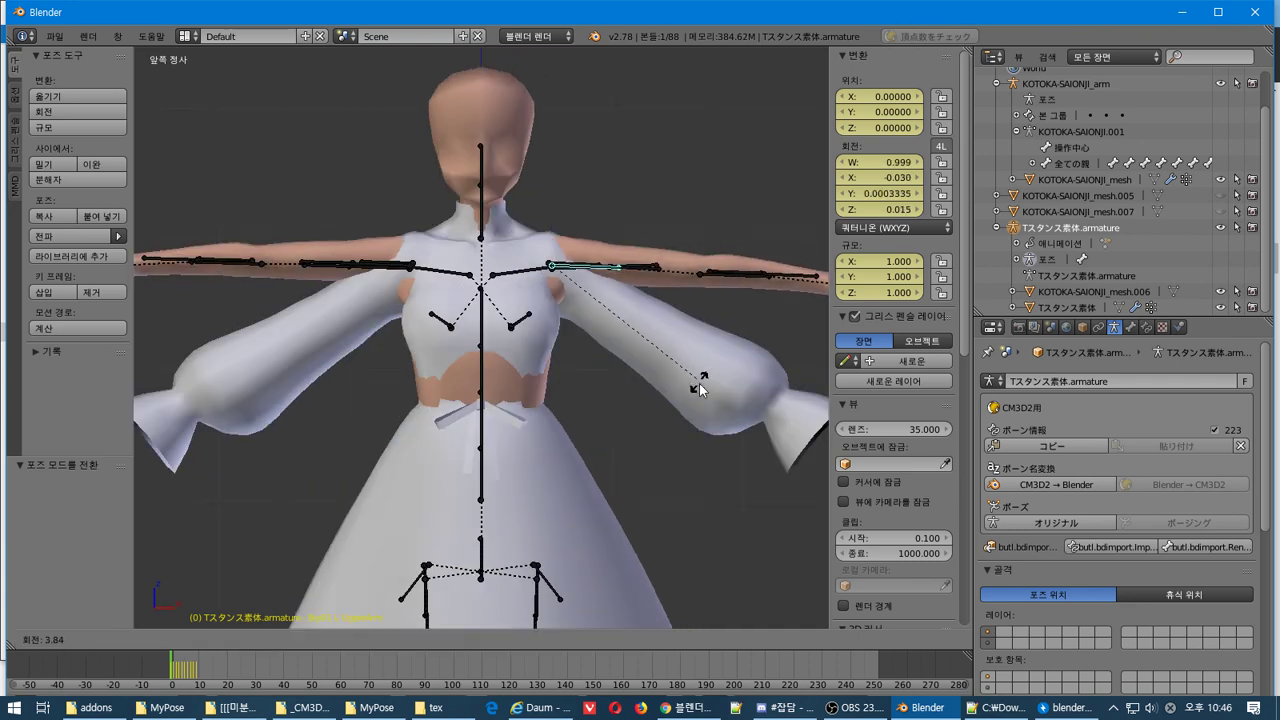
left_click(641, 474)
Lower the other upper arm about 32 degrees to match, then select all bones
right_click(401, 268)
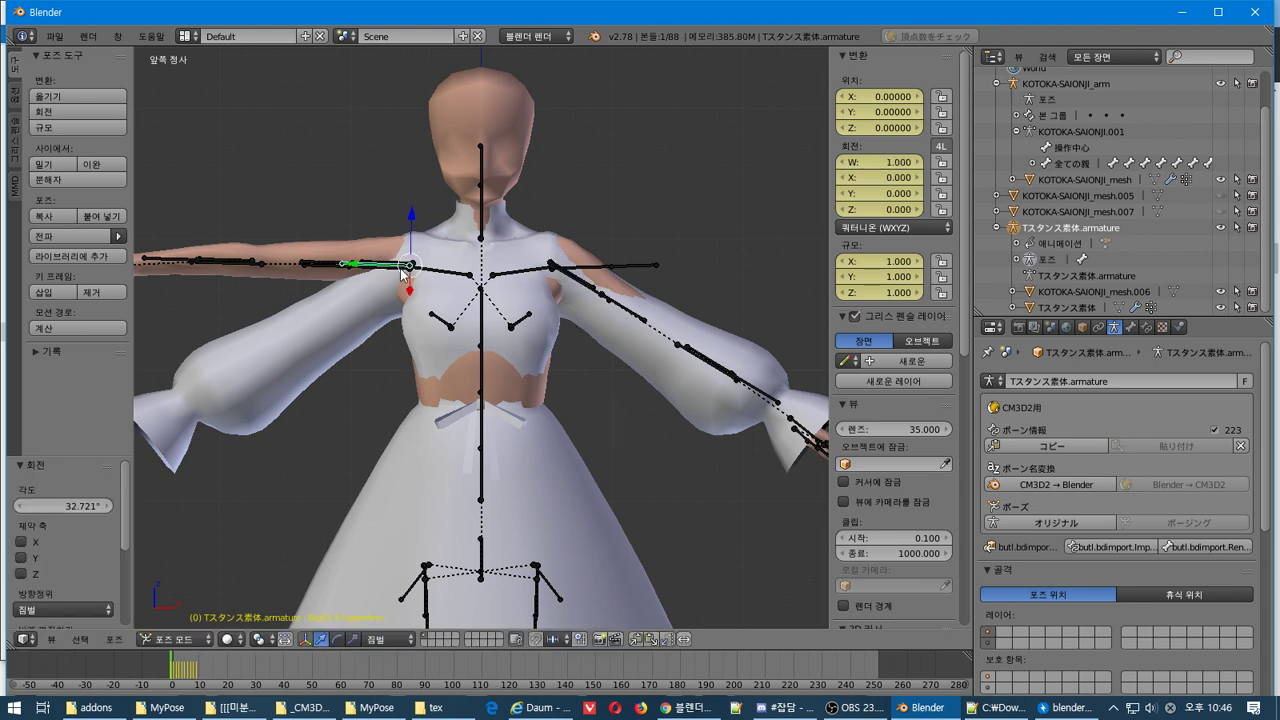
key("r")
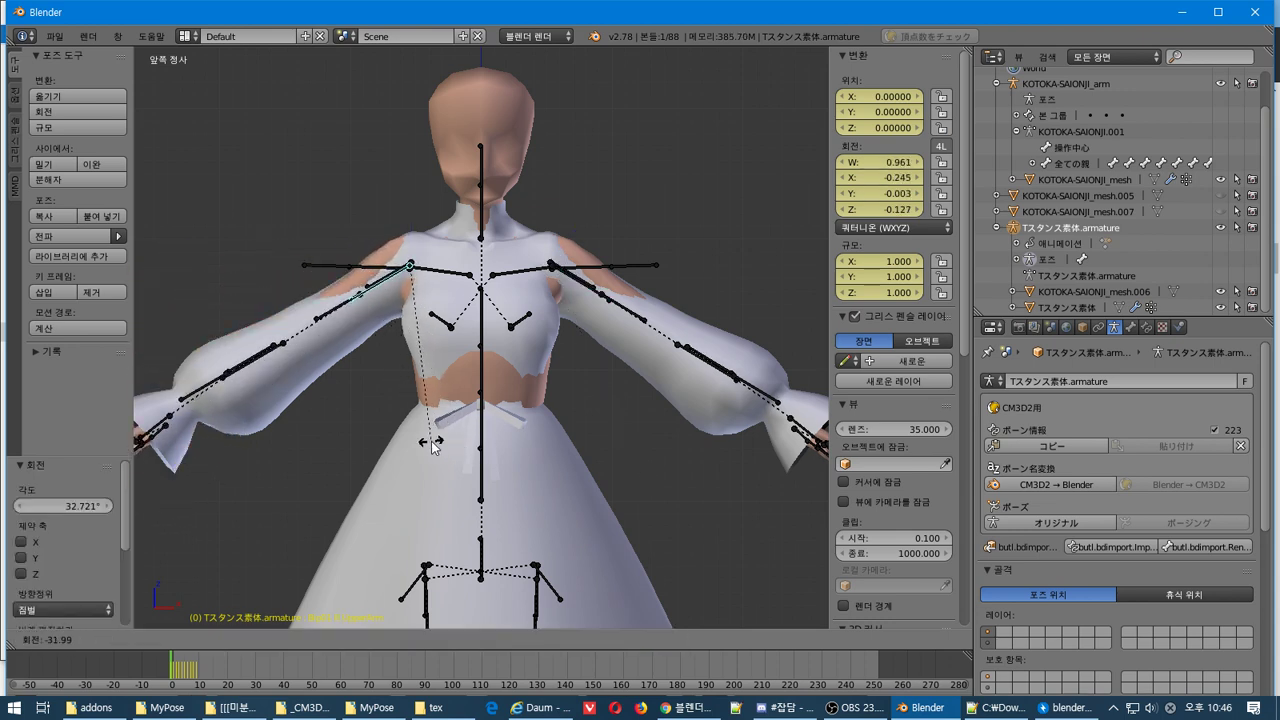
left_click(432, 450)
middle_click_drag(444, 448, 408, 525)
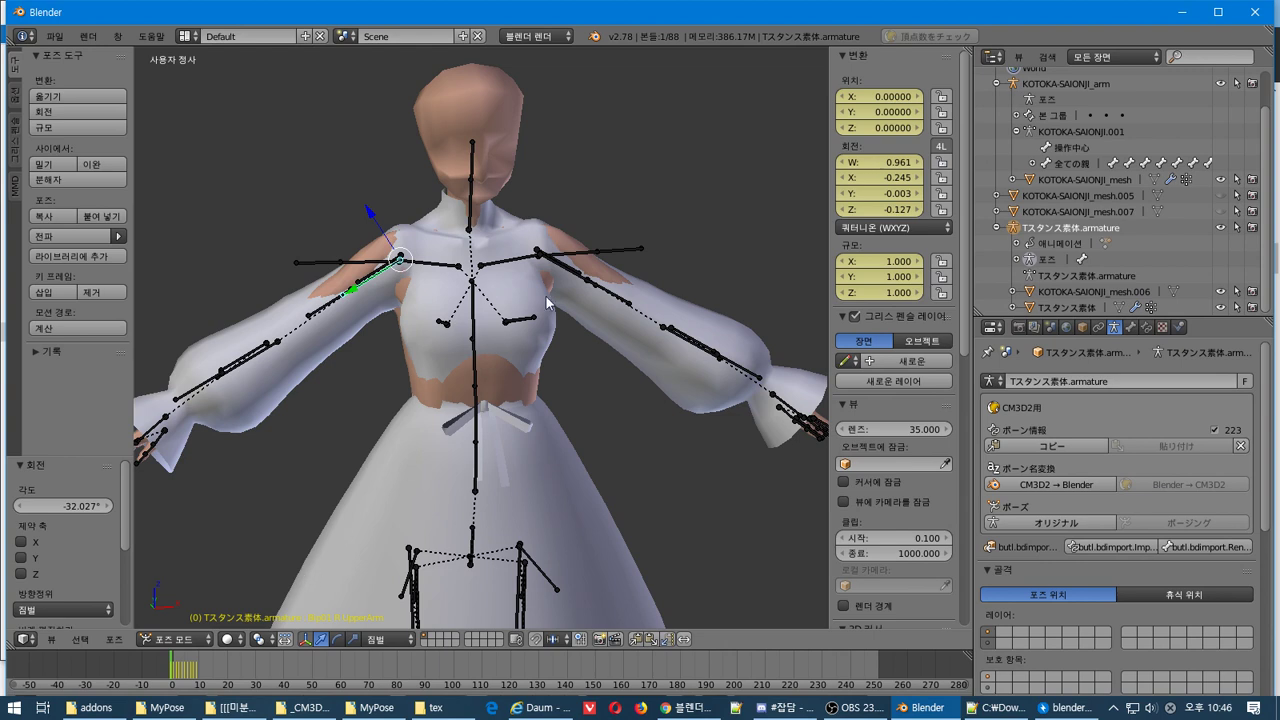
key("a")
key("a")
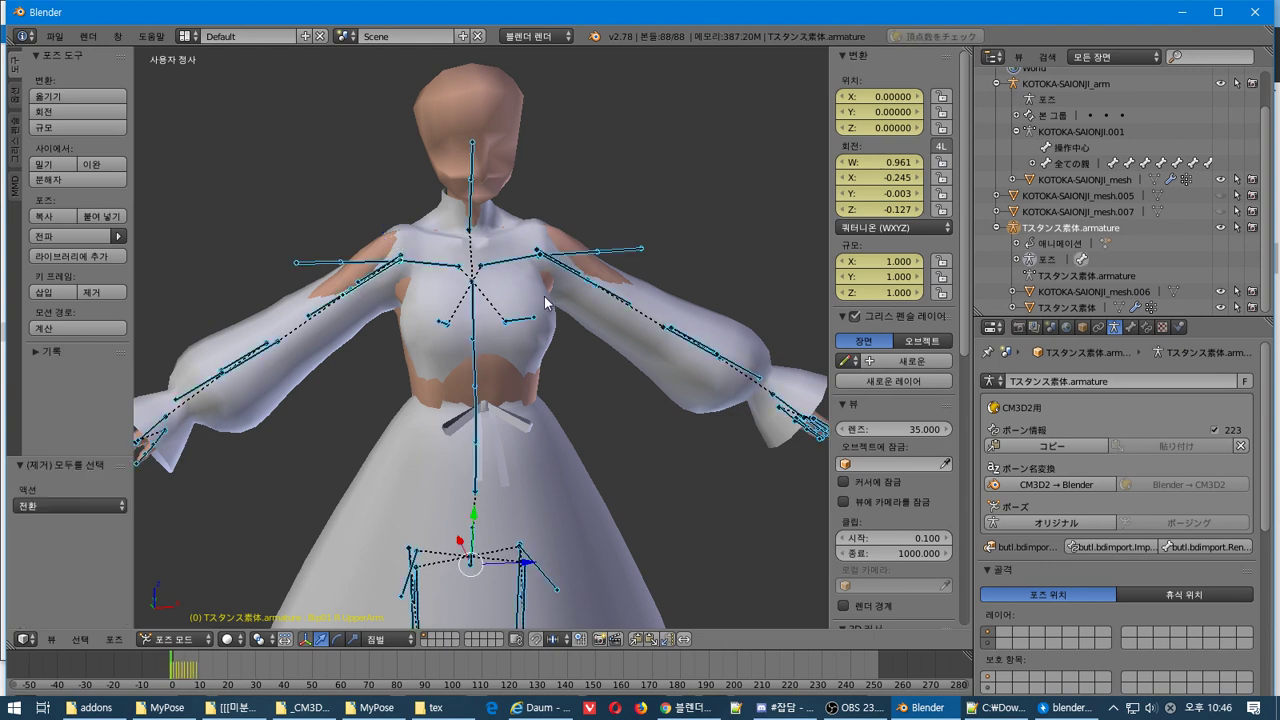
middle_click_drag(525, 300, 637, 374)
Select all of dress mesh .006 in Edit Mode and shift it slightly along Y
right_click(505, 554)
middle_click_drag(505, 554, 516, 537)
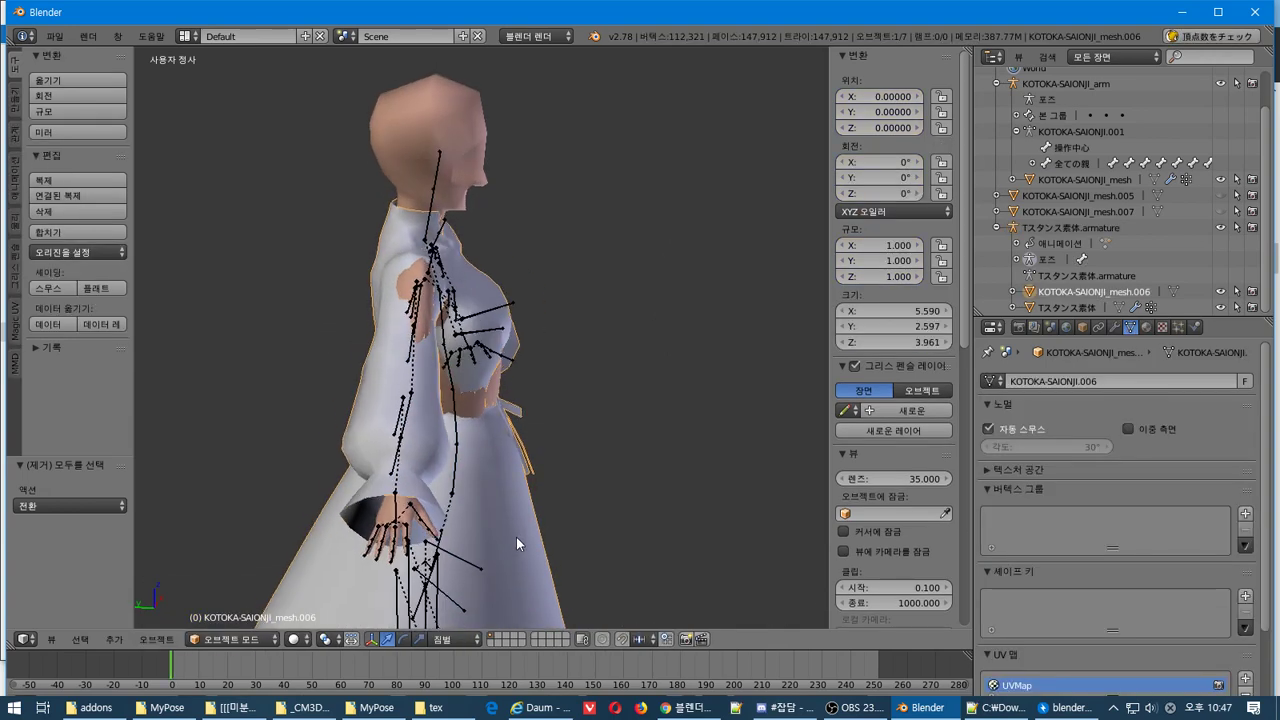
key("Tab")
key("a")
middle_click_drag(510, 437, 472, 404)
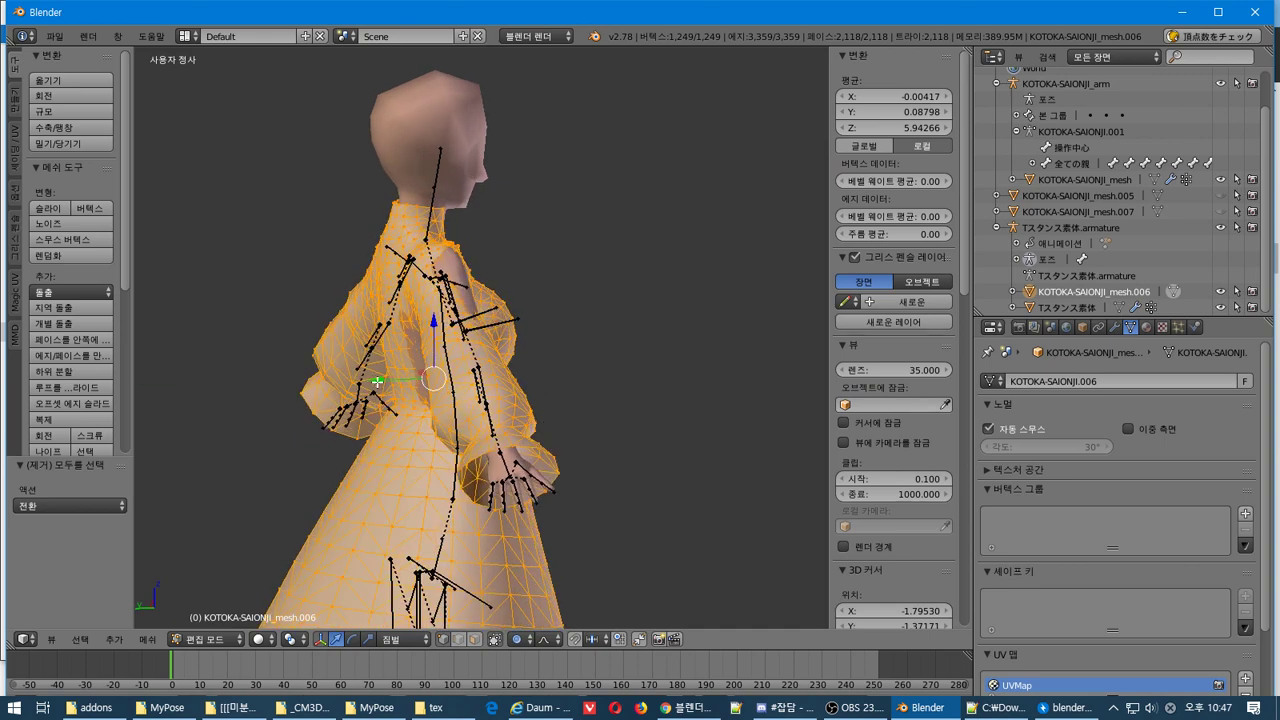
left_click_drag(377, 381, 380, 383)
Raise the whole dress slightly with soft falloff
middle_click_drag(380, 383, 201, 374)
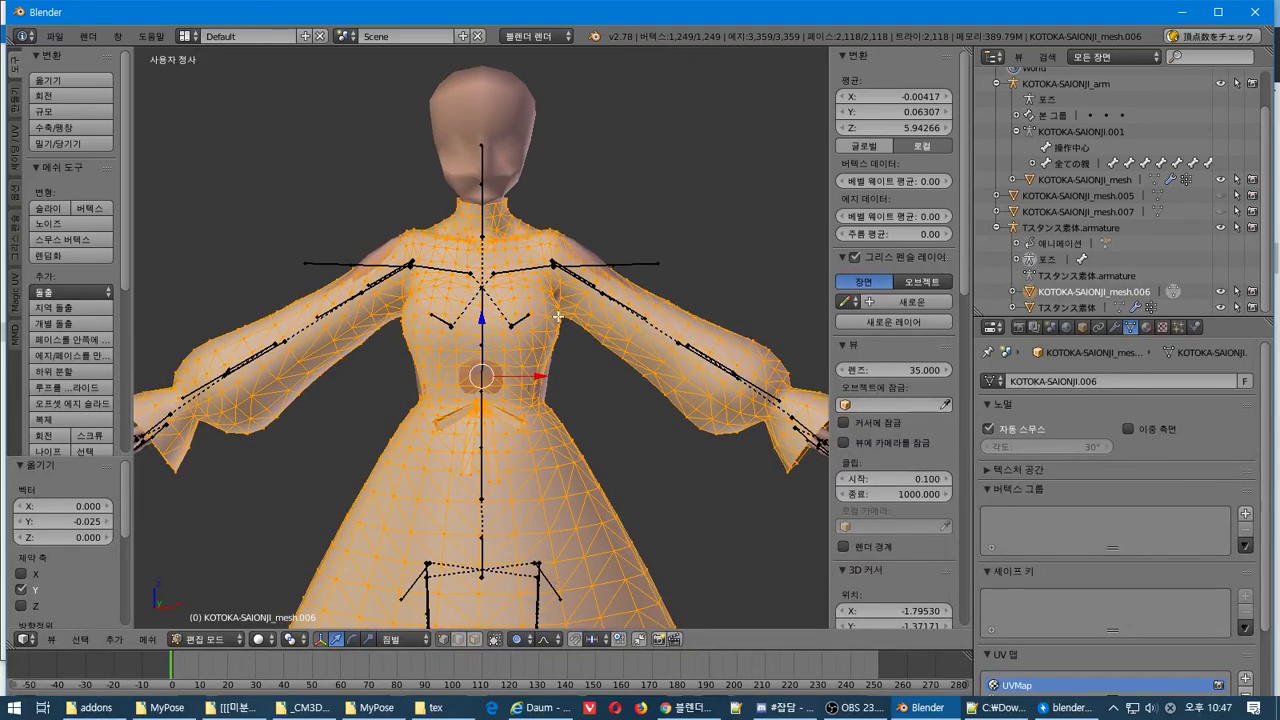
key("g")
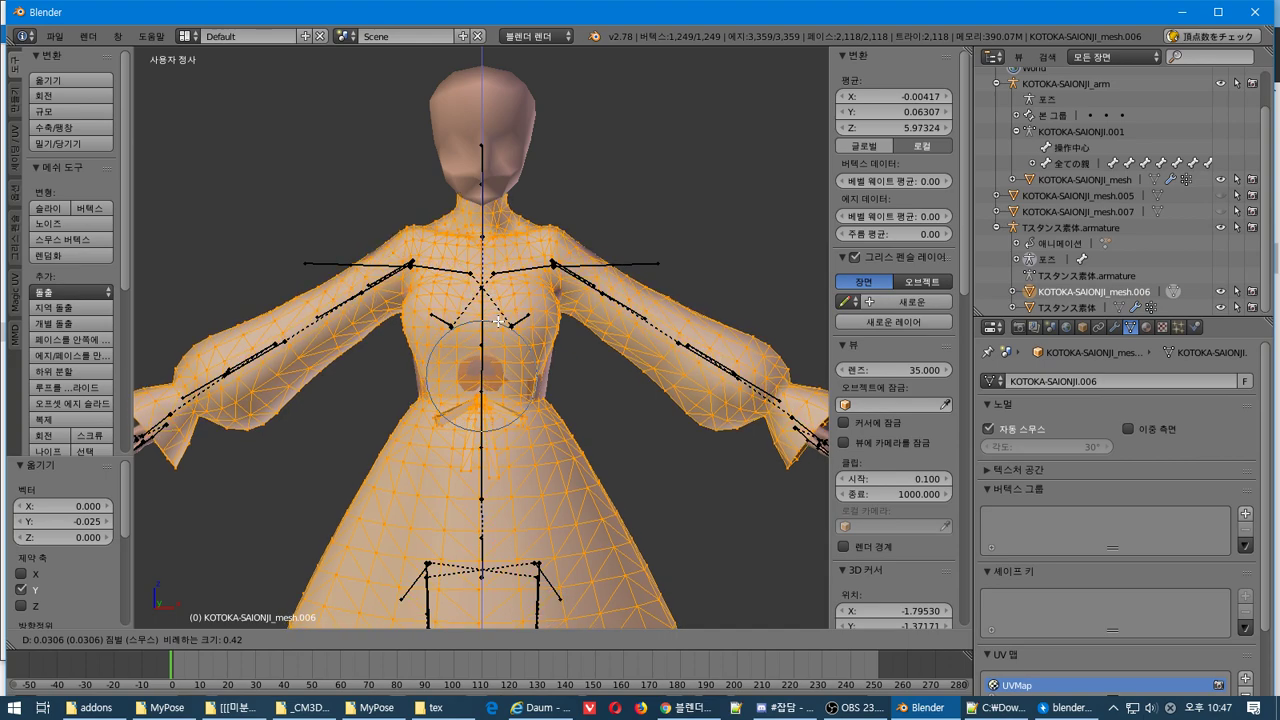
left_click(497, 321)
middle_click_drag(497, 321, 635, 312)
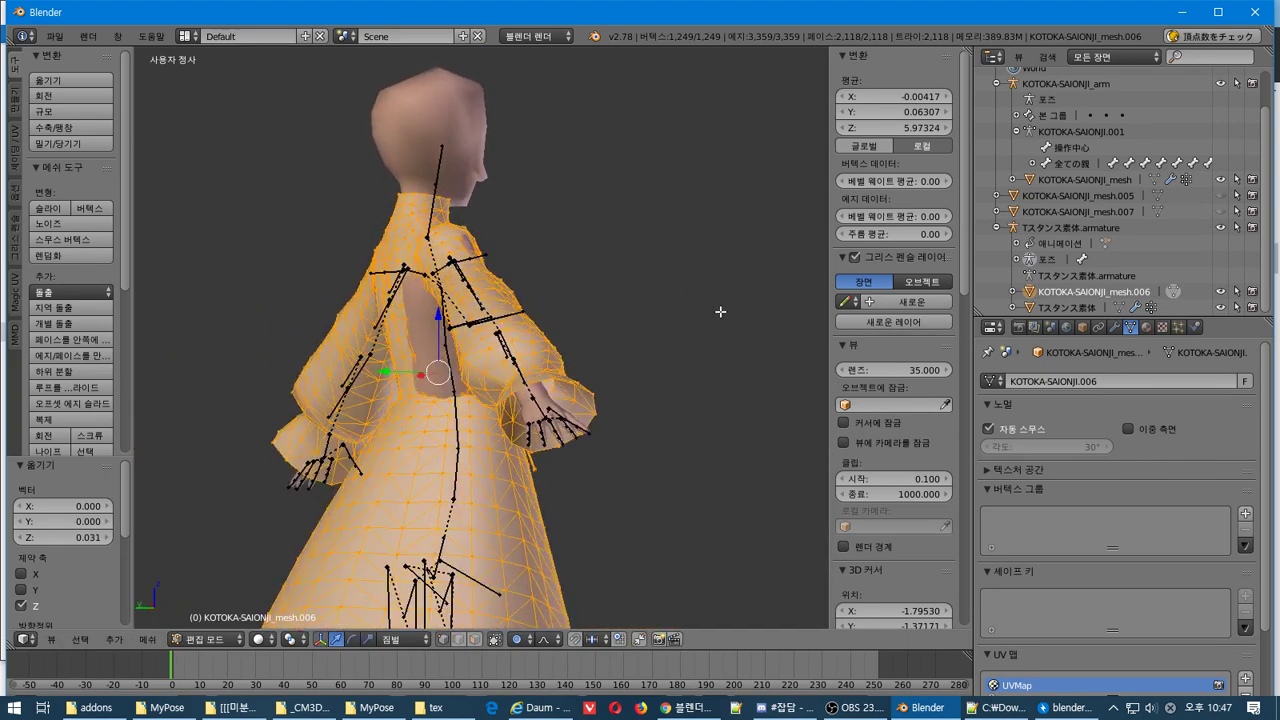
middle_click_drag(720, 311, 143, 343)
middle_click_drag(613, 343, 569, 332)
scroll(497, 330, "up", 2)
scroll(480, 399, "up", 1)
From a back view, turn off Limit Selection to Visible so hidden back vertices show
right_click(549, 350)
scroll(569, 332, "down", 3)
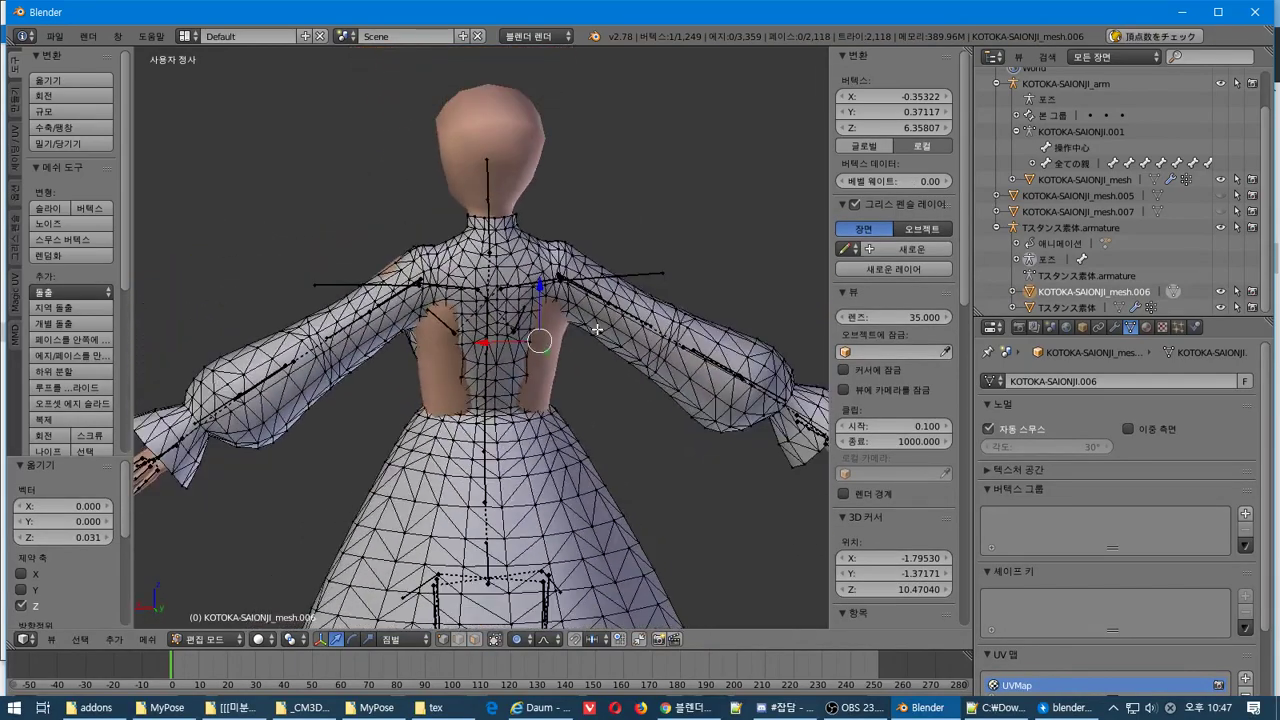
key("a")
key("a")
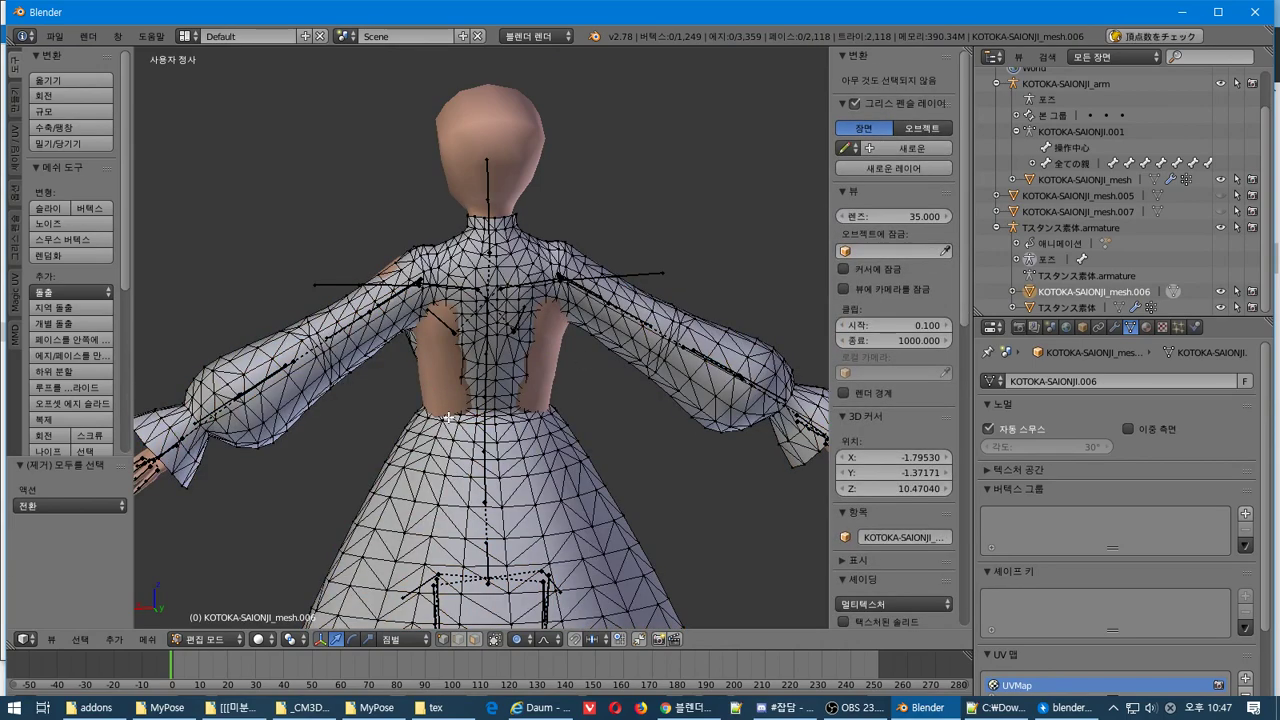
key("KP_9")
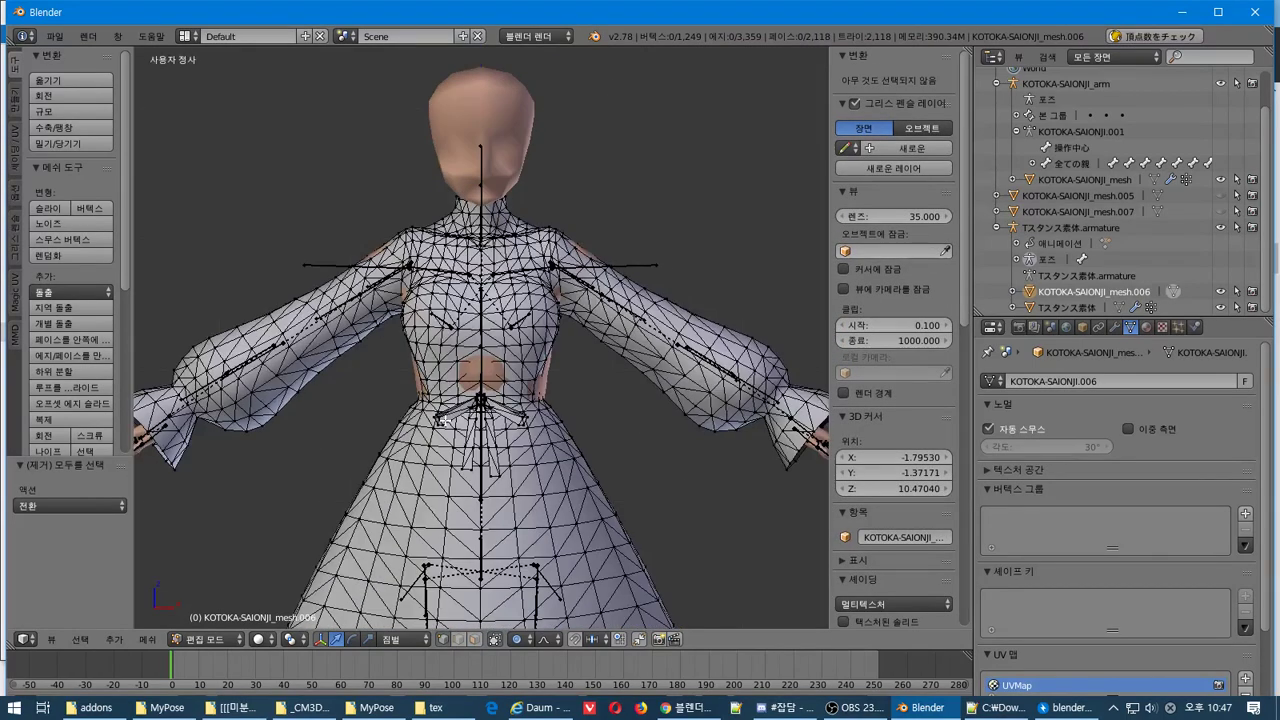
key("ctrl+KP_1")
scroll(494, 433, "up", 2)
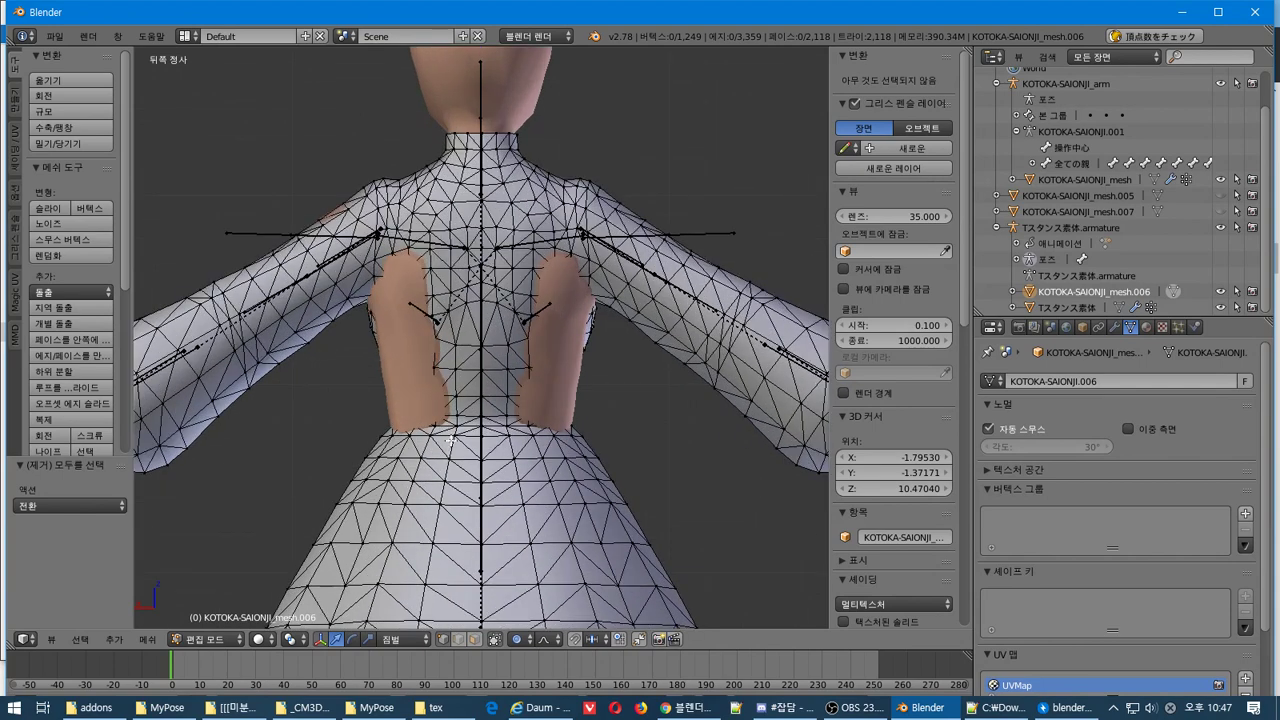
left_click(494, 640)
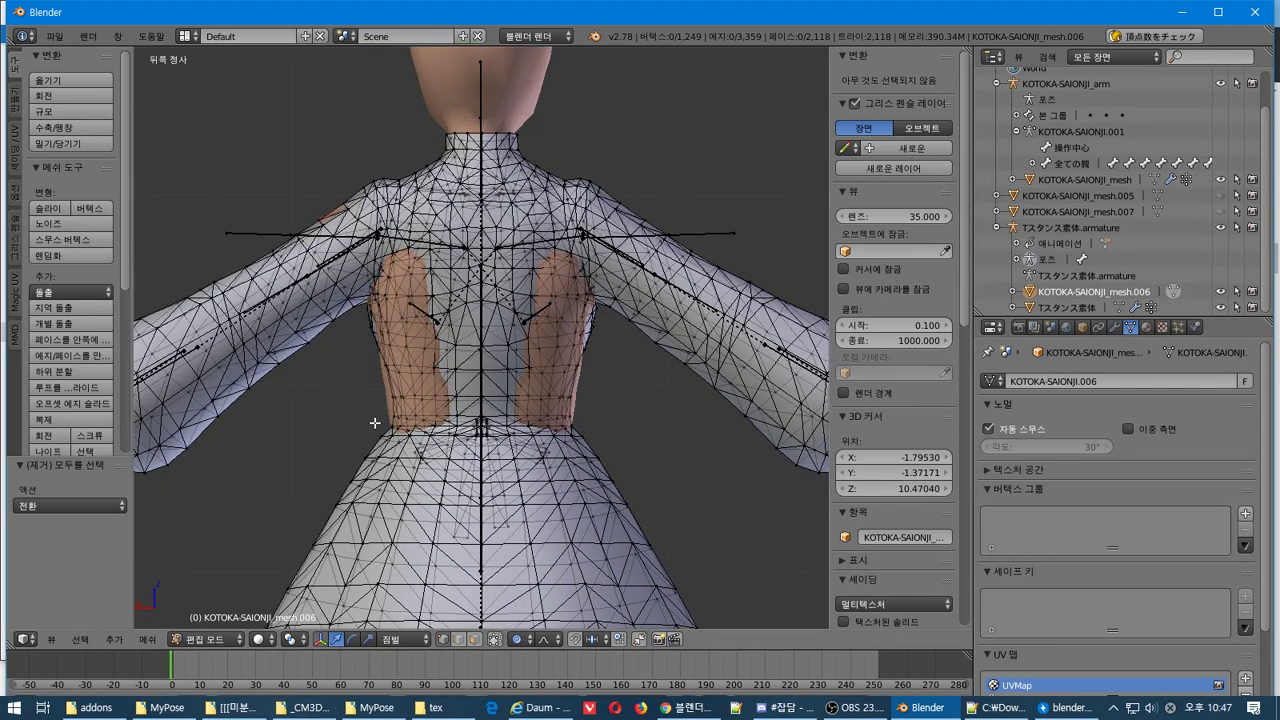
Box-select the dress's waist band vertices and widen them along X
key("Escape")
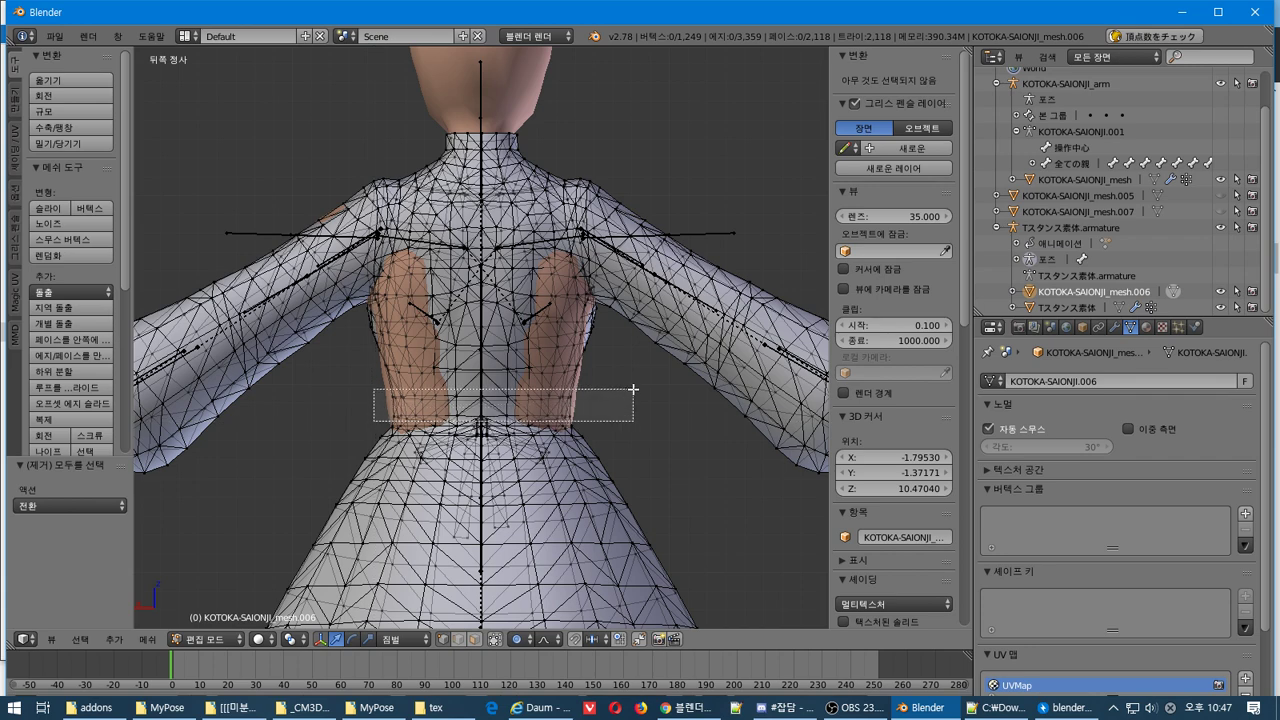
left_click_drag(633, 389, 614, 391)
key("s")
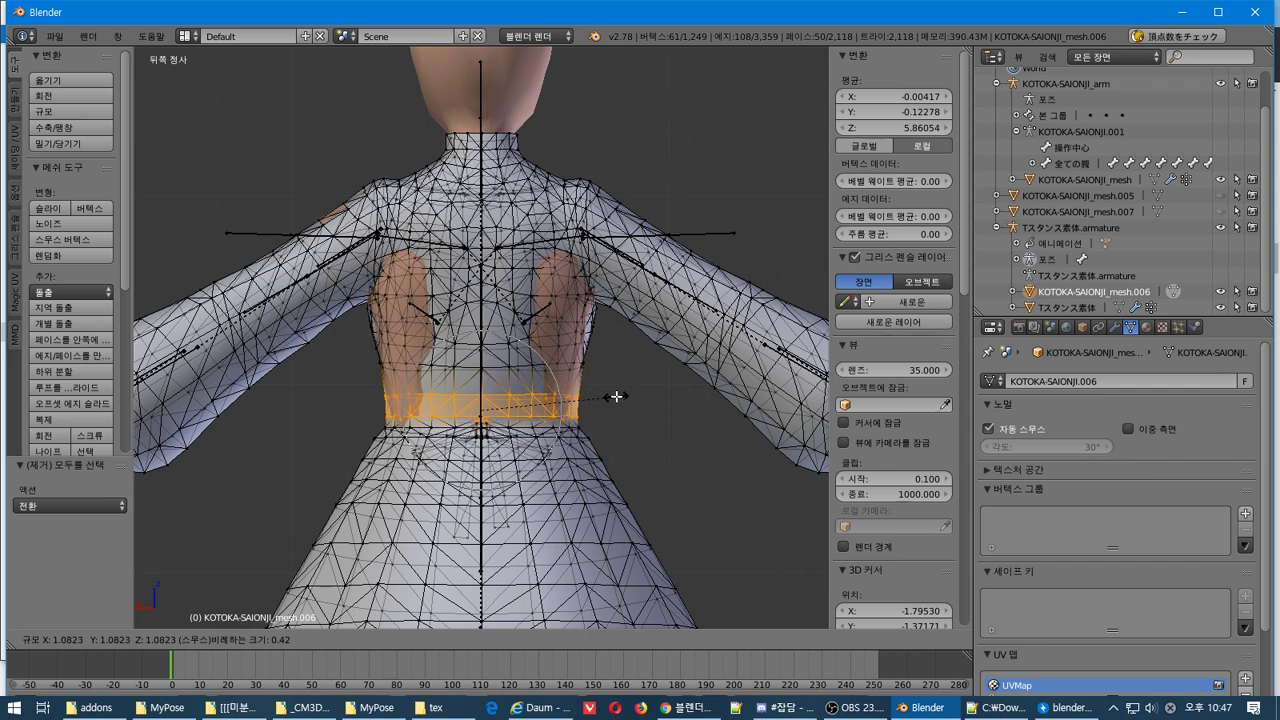
key("x")
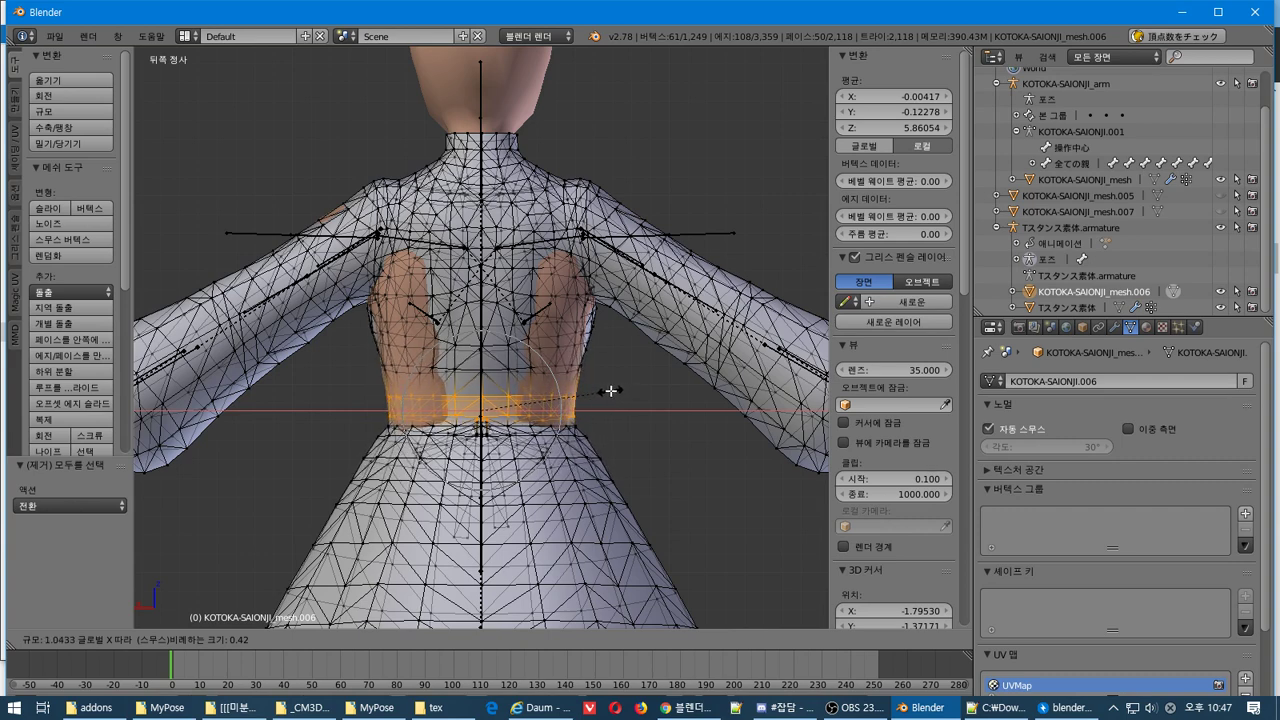
left_click(612, 390)
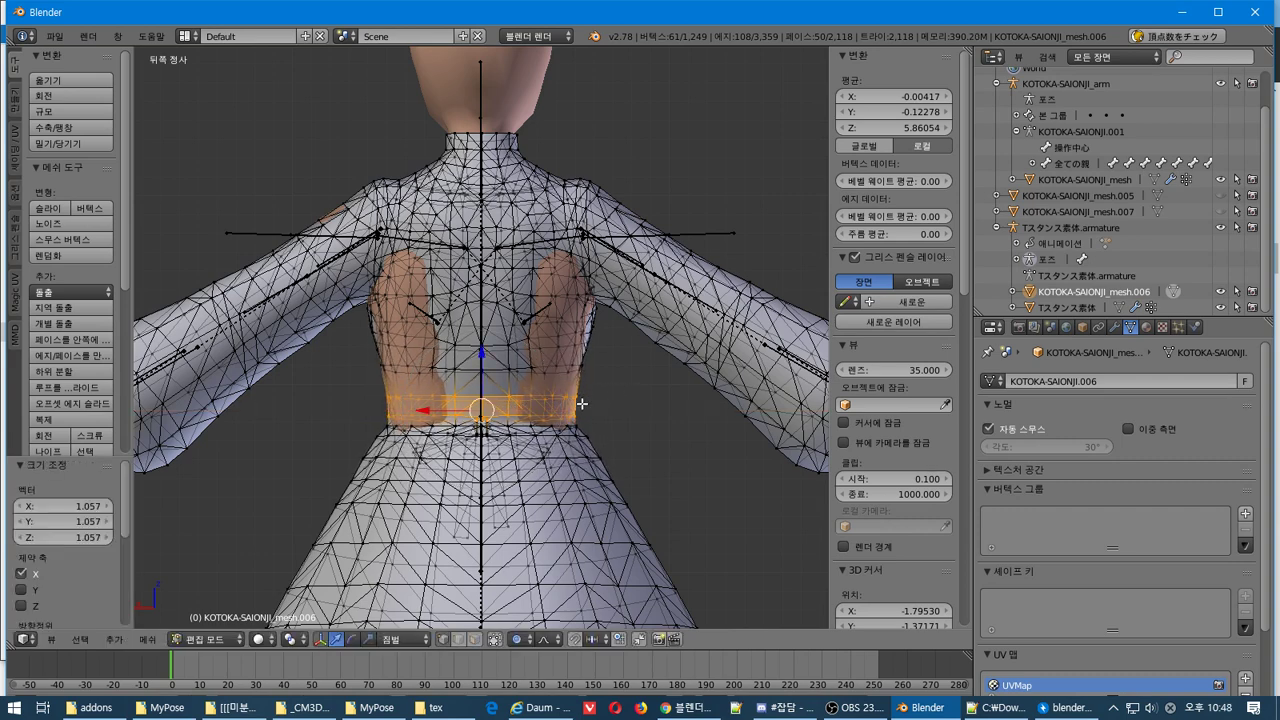
Reselect the waist band and redo the sideways widening at a scale of 1.026
key("a")
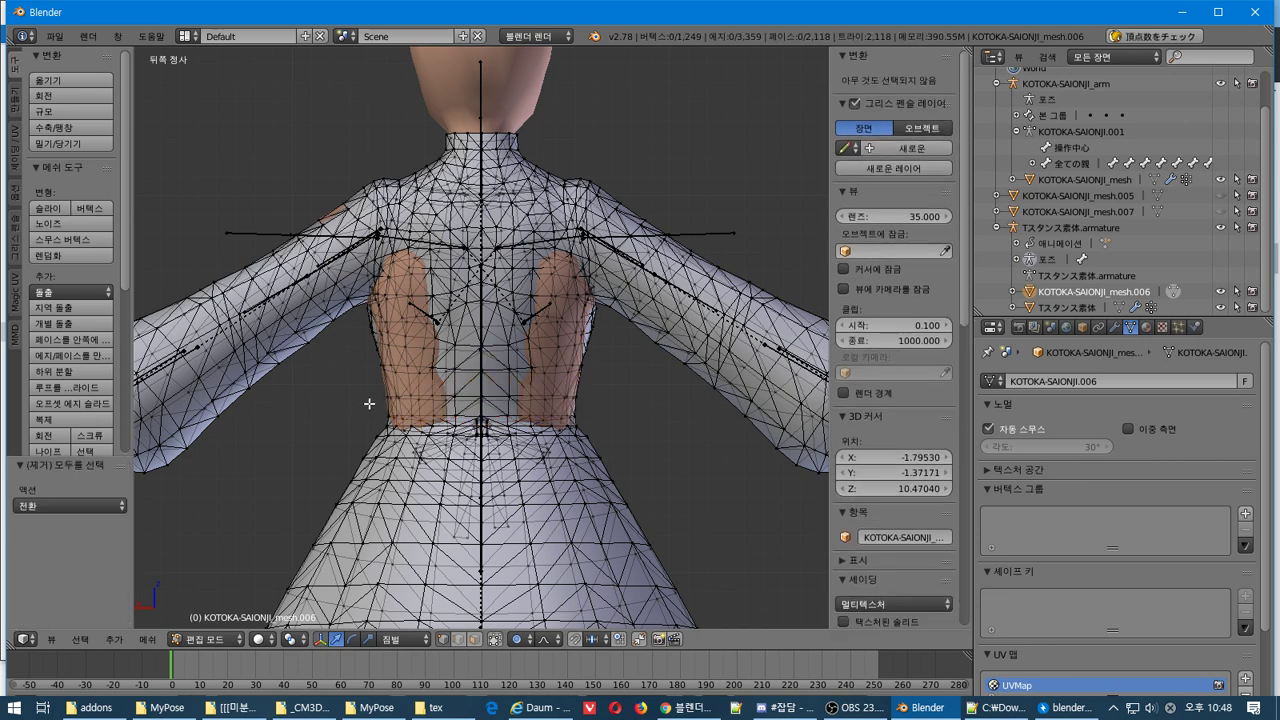
left_click_drag(366, 405, 621, 362)
key("s")
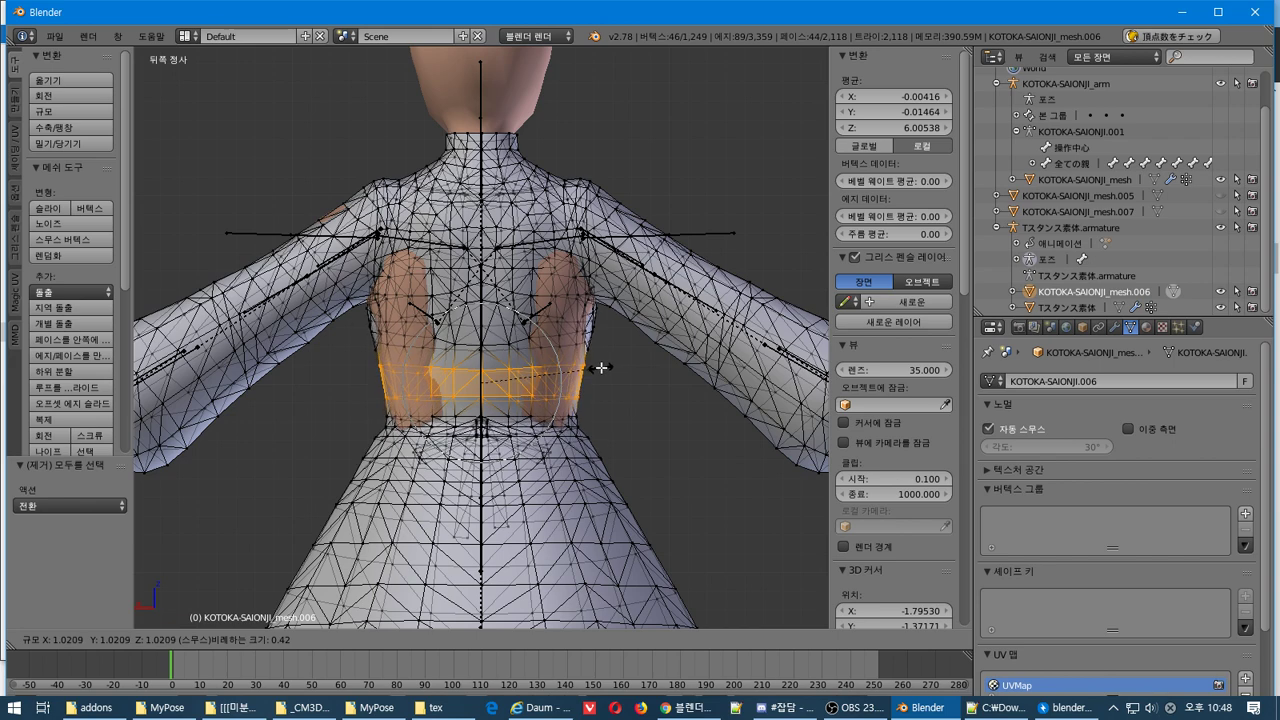
left_click(599, 371)
key("ctrl+z")
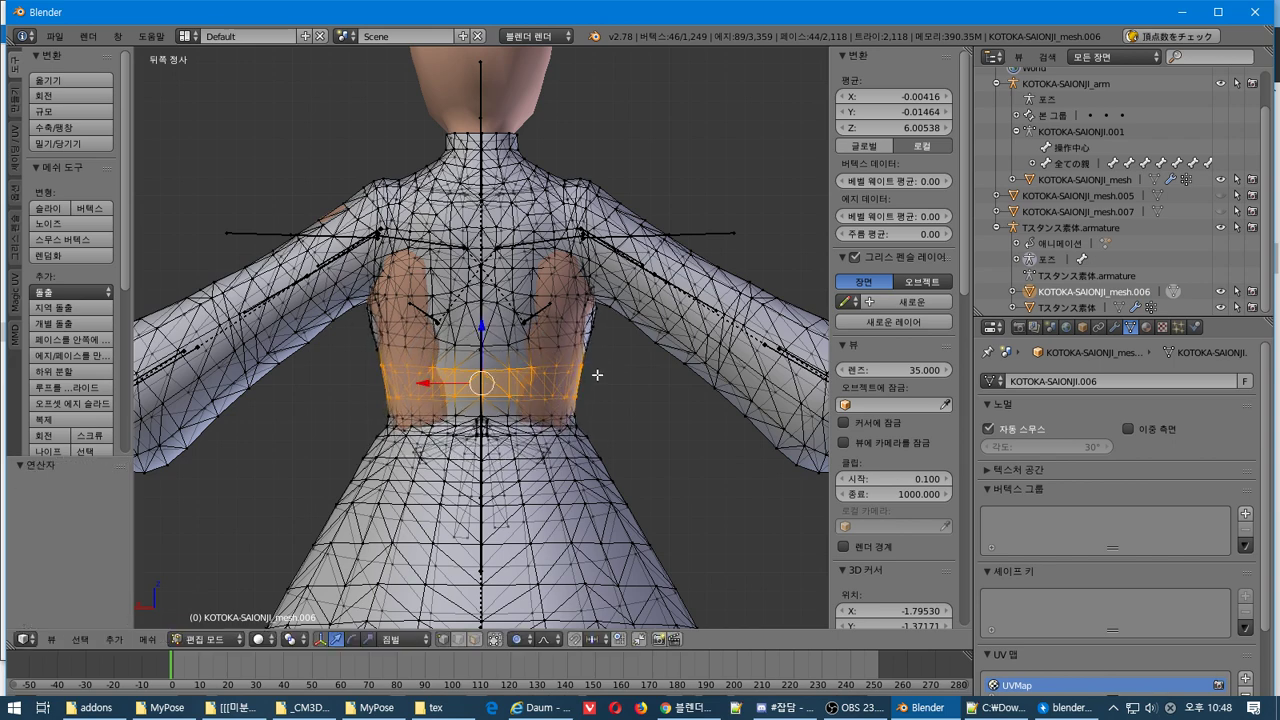
key("s")
key("z")
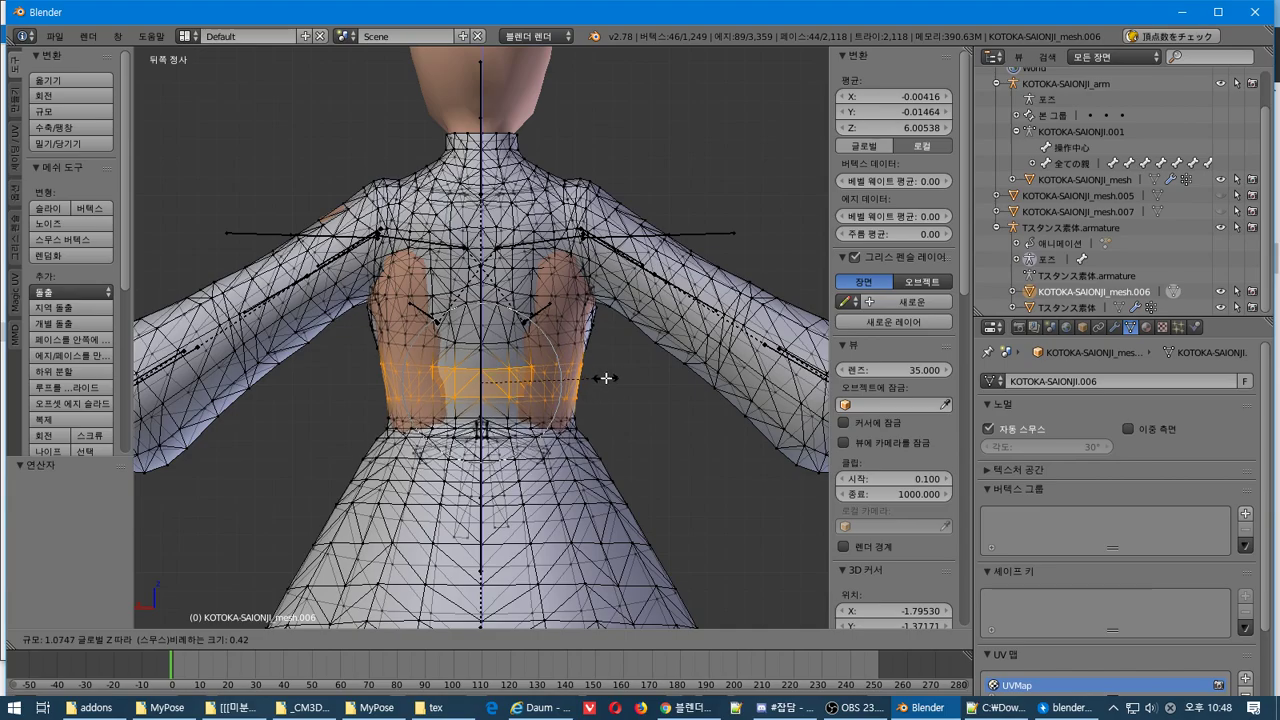
key("x")
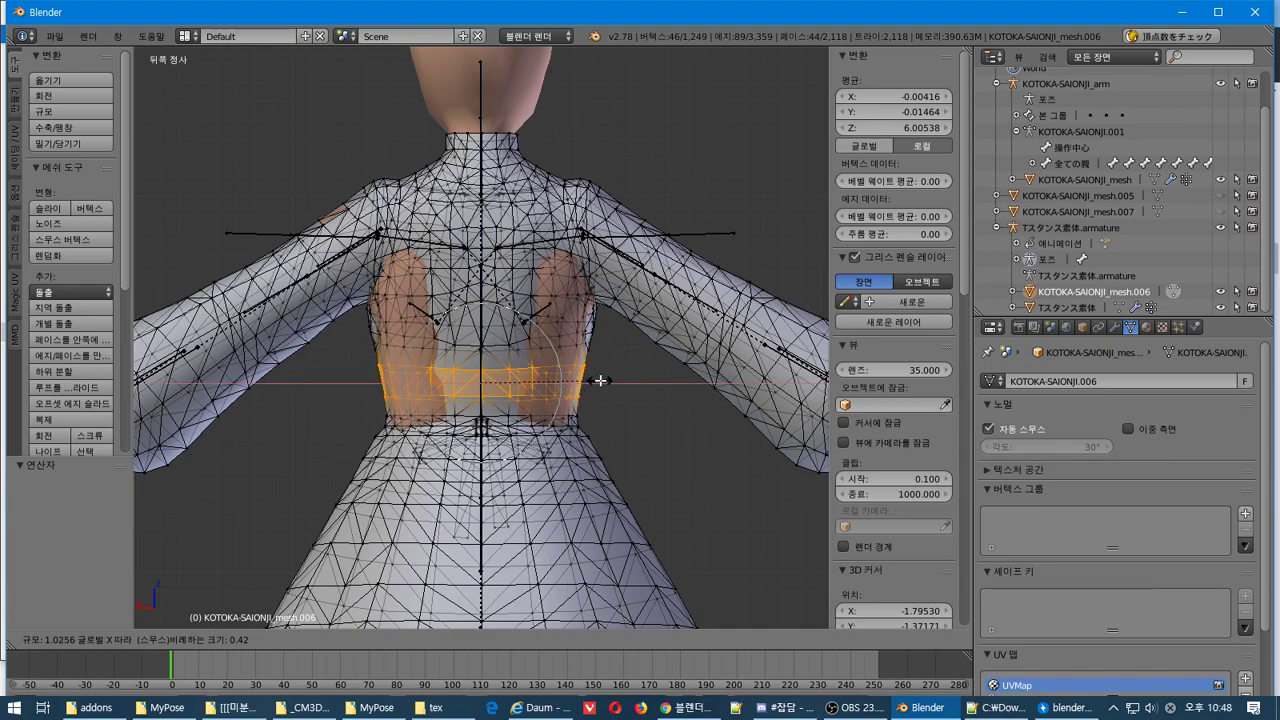
left_click(600, 380)
In right side view, scale the waist band front-to-back by 1.058
middle_click_drag(600, 380, 618, 510)
key("KP_1")
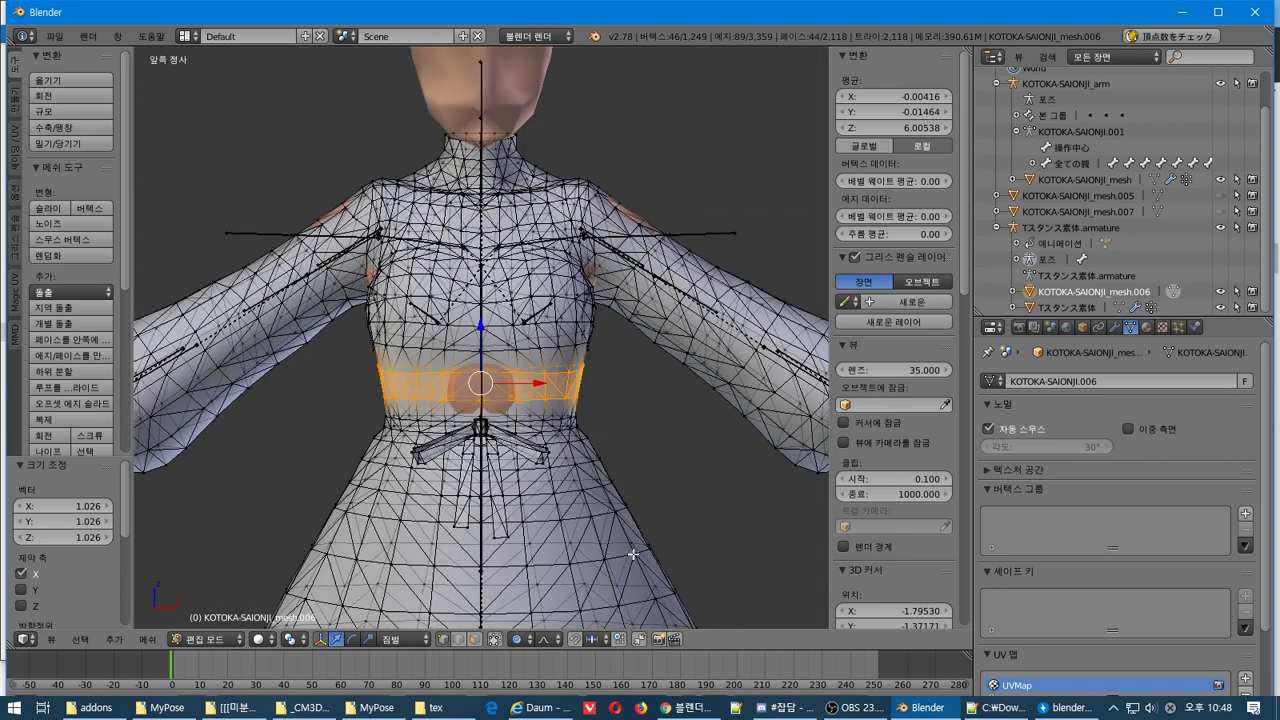
key("KP_3")
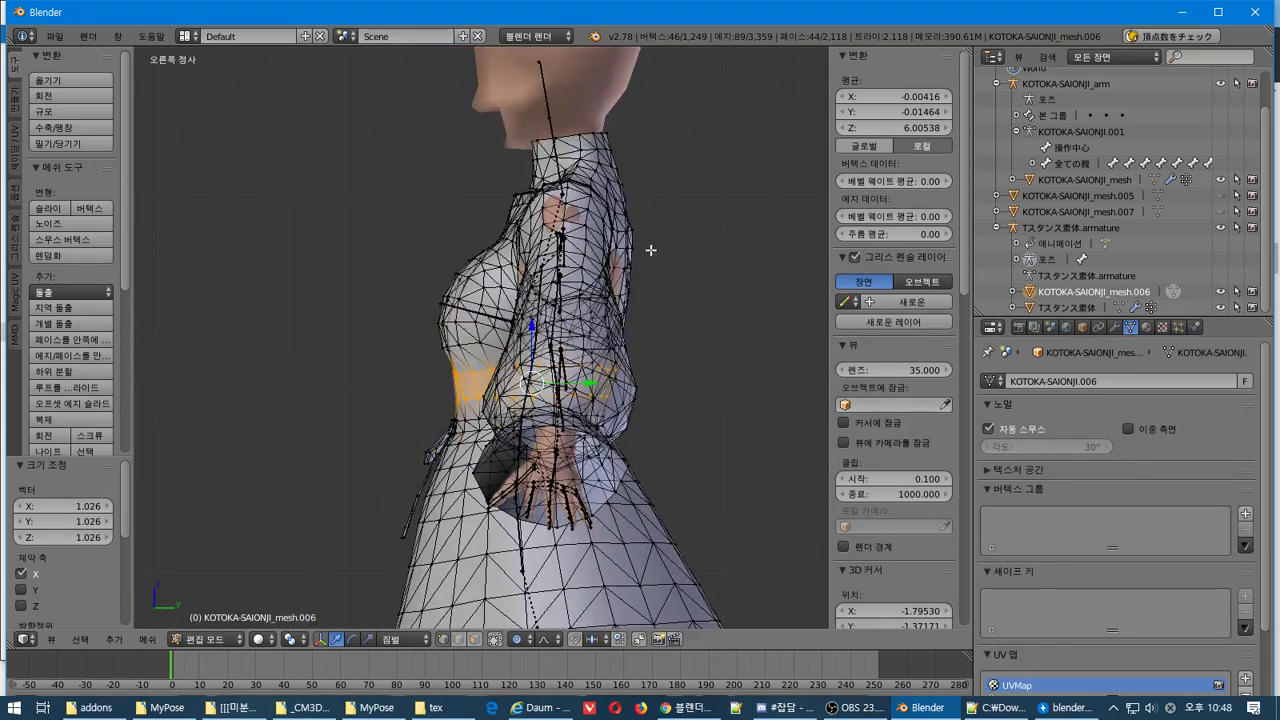
key("s")
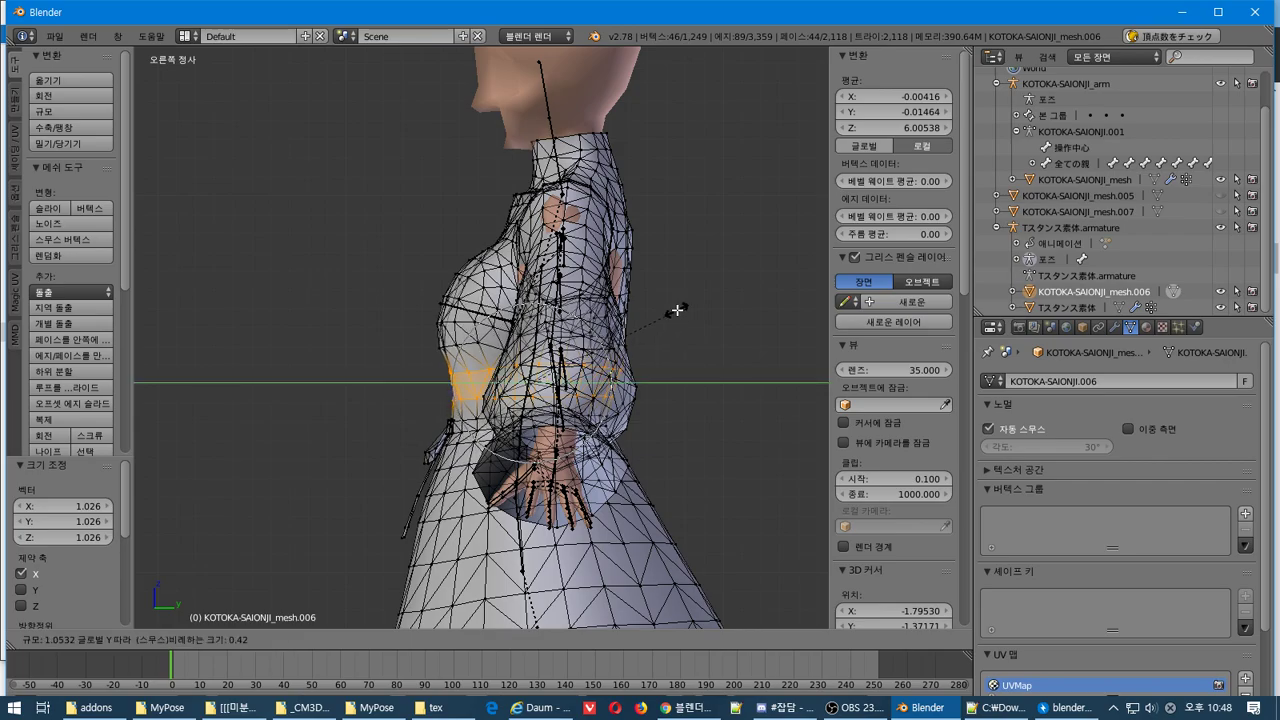
left_click(676, 307)
middle_click_drag(676, 307, 571, 395)
Select a shortest vertex path along one back flank, undoing a failed mirror selection
scroll(446, 369, "up", 4)
key("a")
right_click(528, 403)
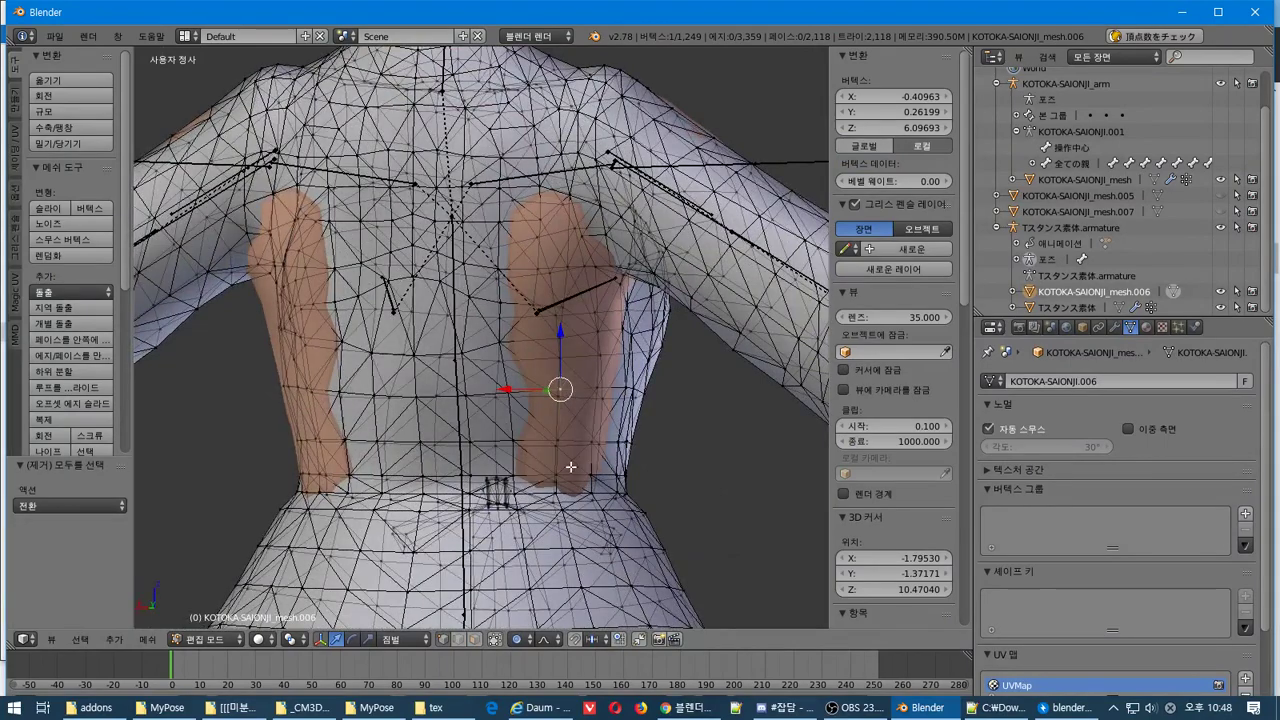
middle_click_drag(554, 475, 545, 340)
right_click(561, 261, "shift")
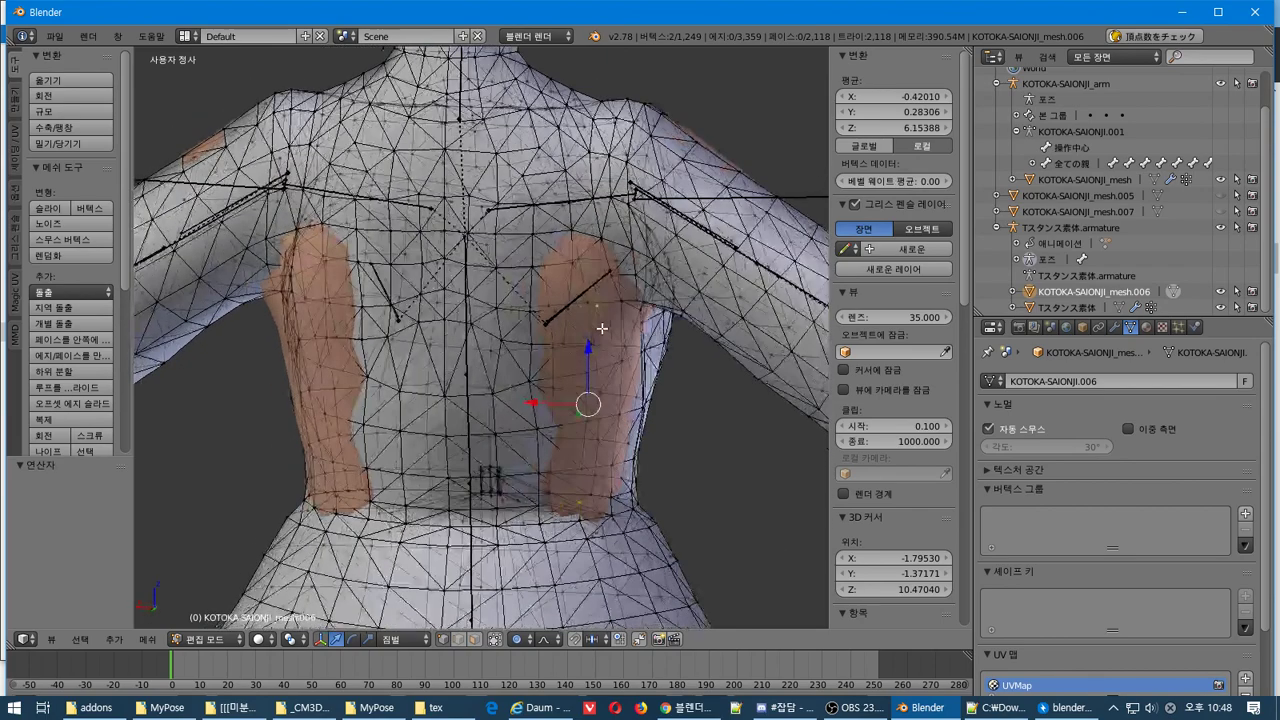
left_click(80, 638)
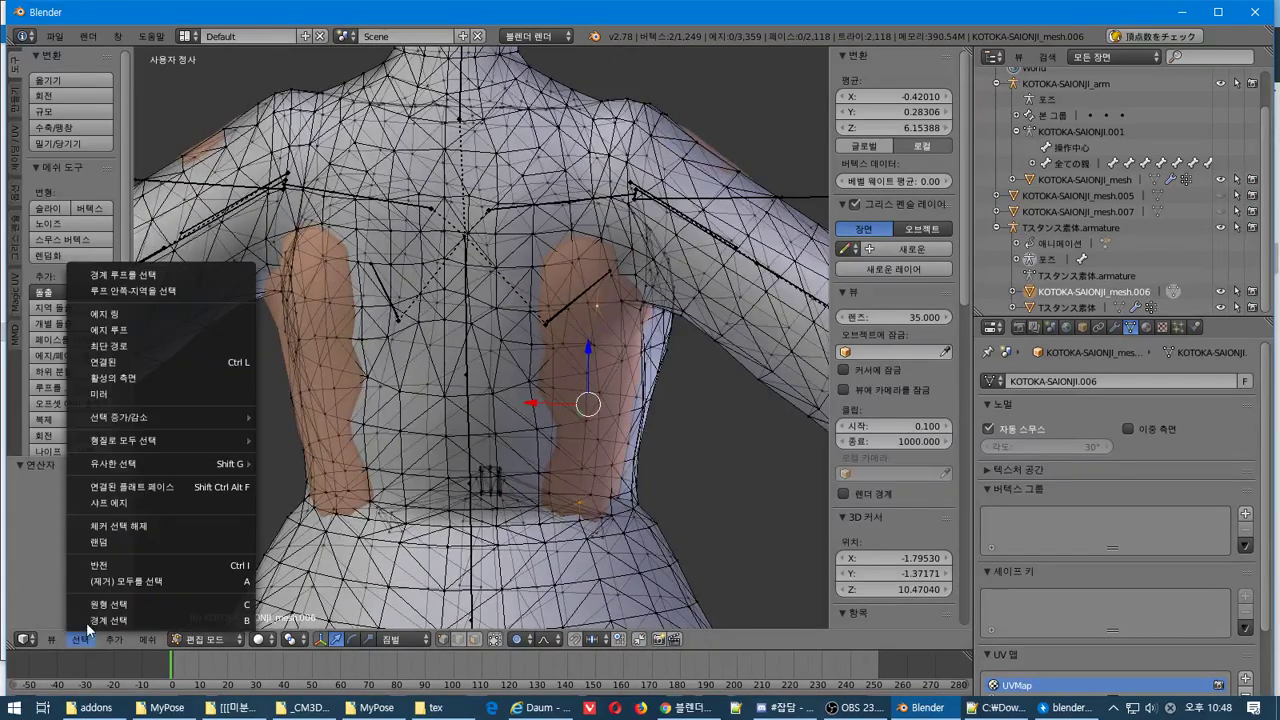
left_click(165, 345)
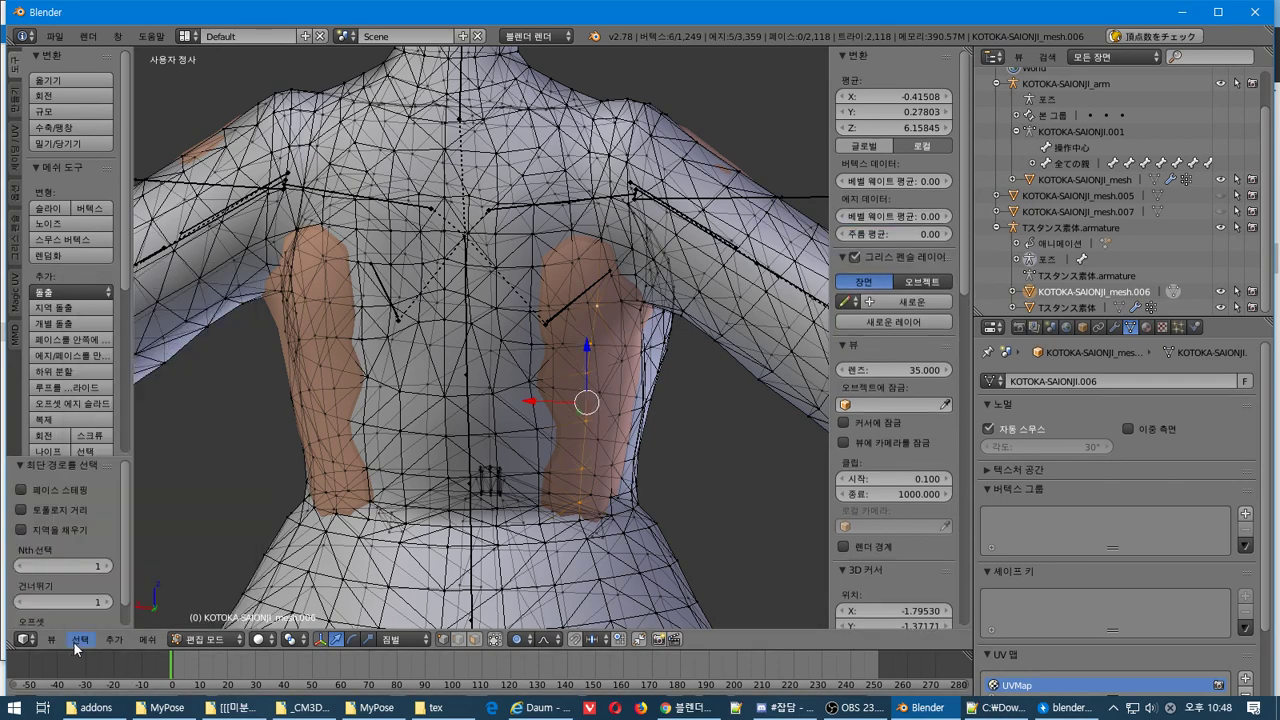
left_click(80, 639)
left_click(128, 397)
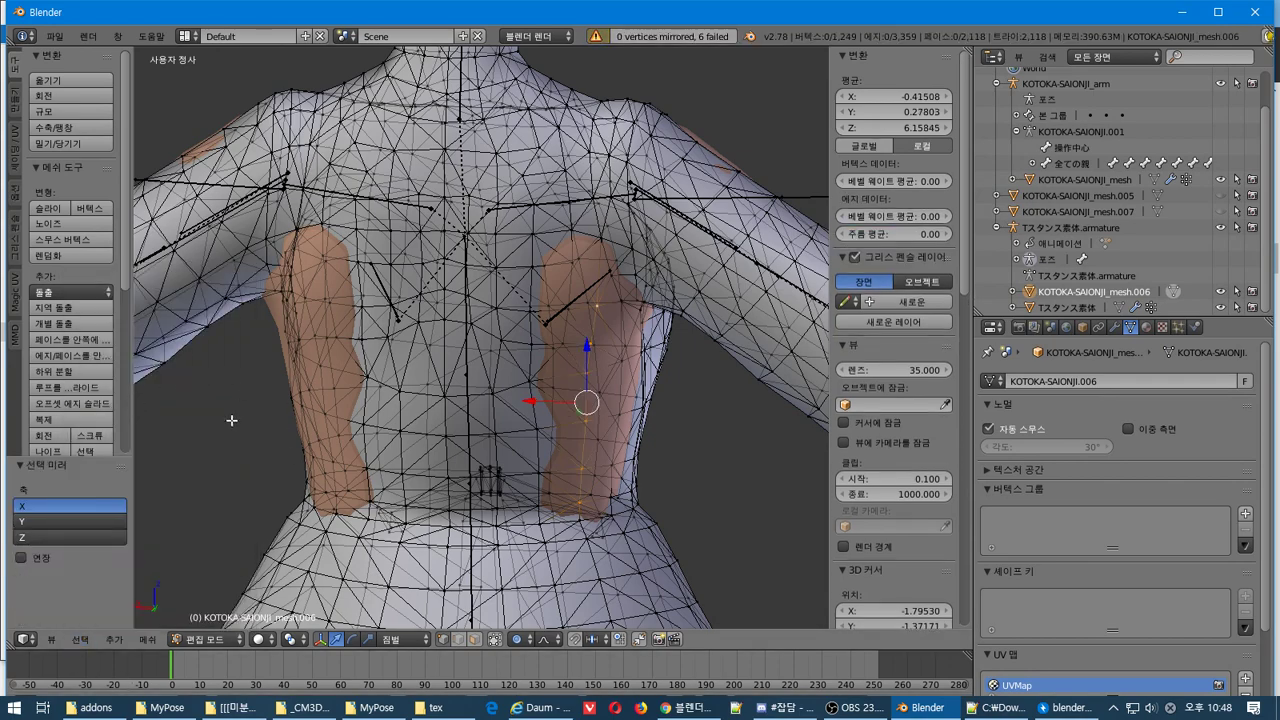
middle_click_drag(452, 305, 494, 276)
key("ctrl+z")
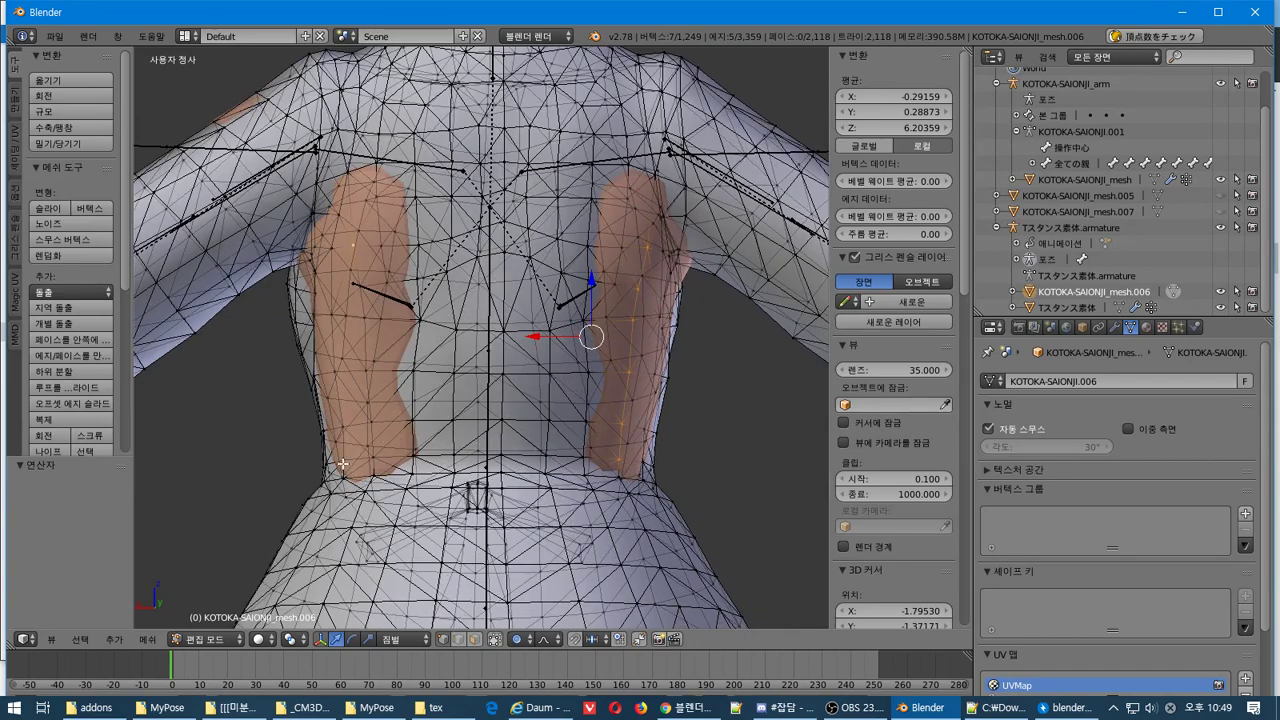
Add the other flank's vertex path and push both 0.066 along Y with soft falloff
middle_click_drag(342, 464, 428, 443)
right_click(391, 487, "shift")
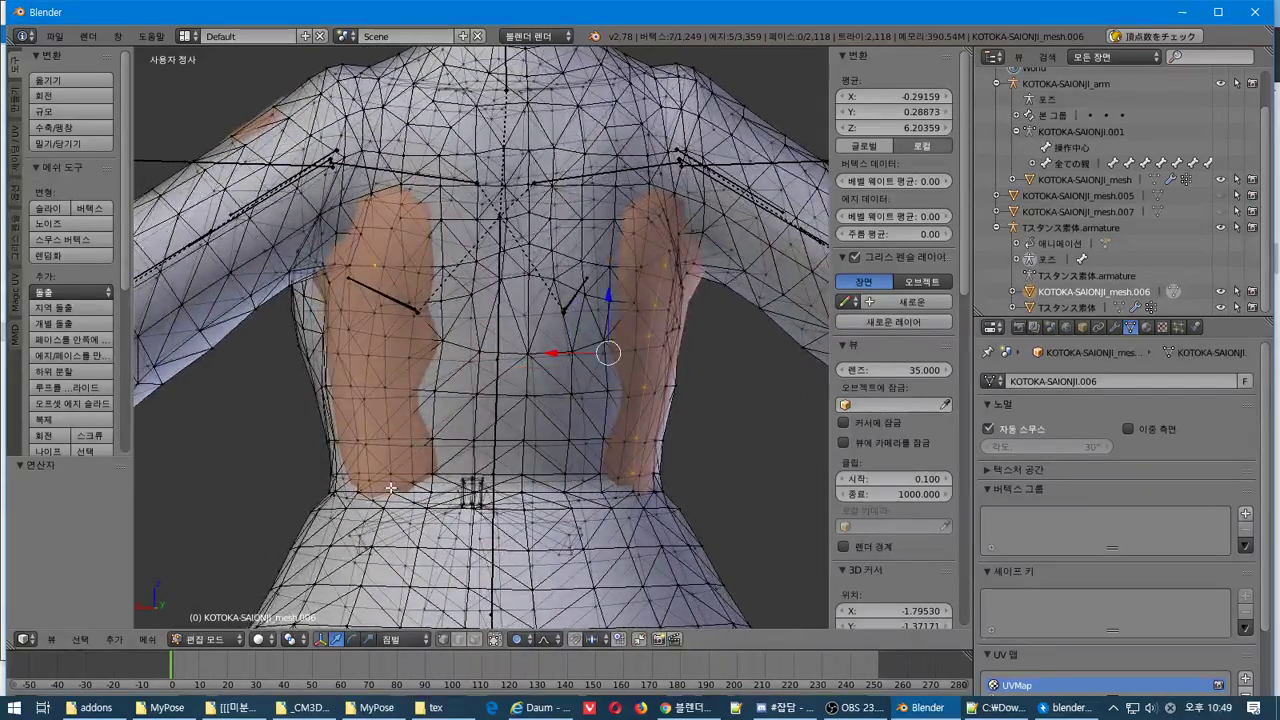
left_click(79, 639)
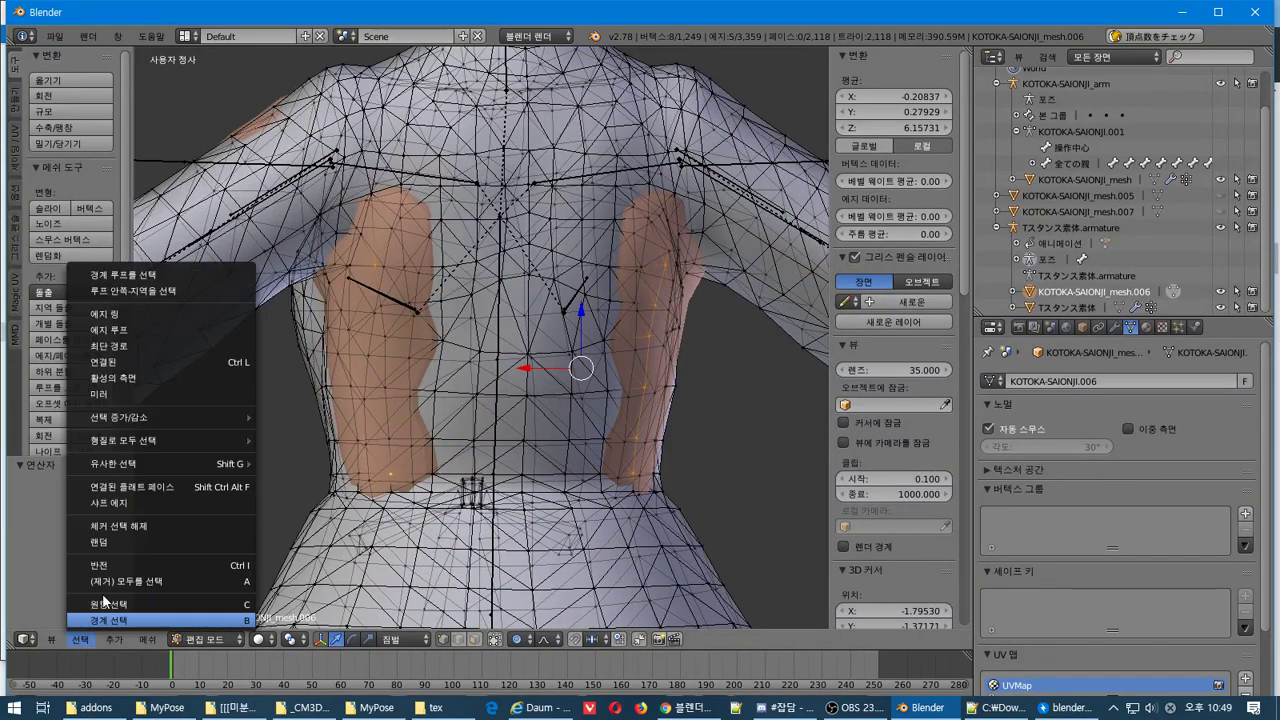
left_click(181, 344)
middle_click_drag(470, 410, 505, 413)
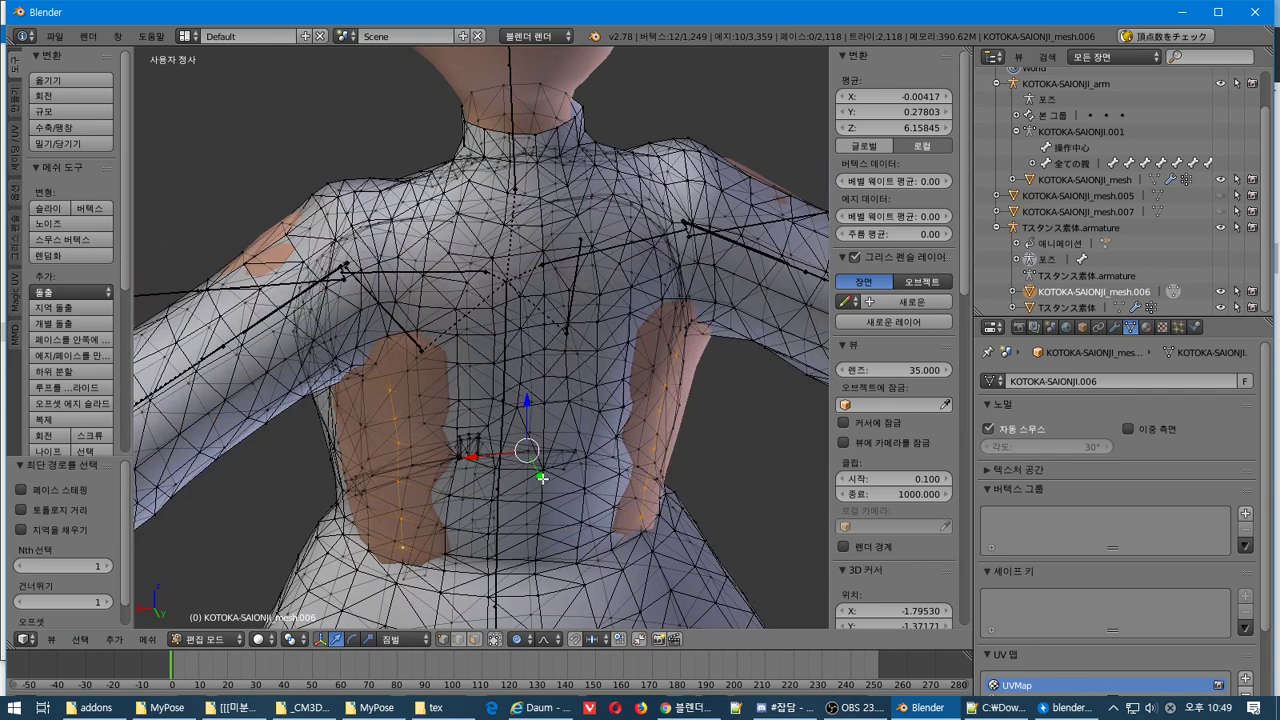
left_click_drag(541, 477, 557, 490)
middle_click_drag(557, 490, 513, 416)
Select vertices on both flanks and widen them to a scale of 1.034
key("a")
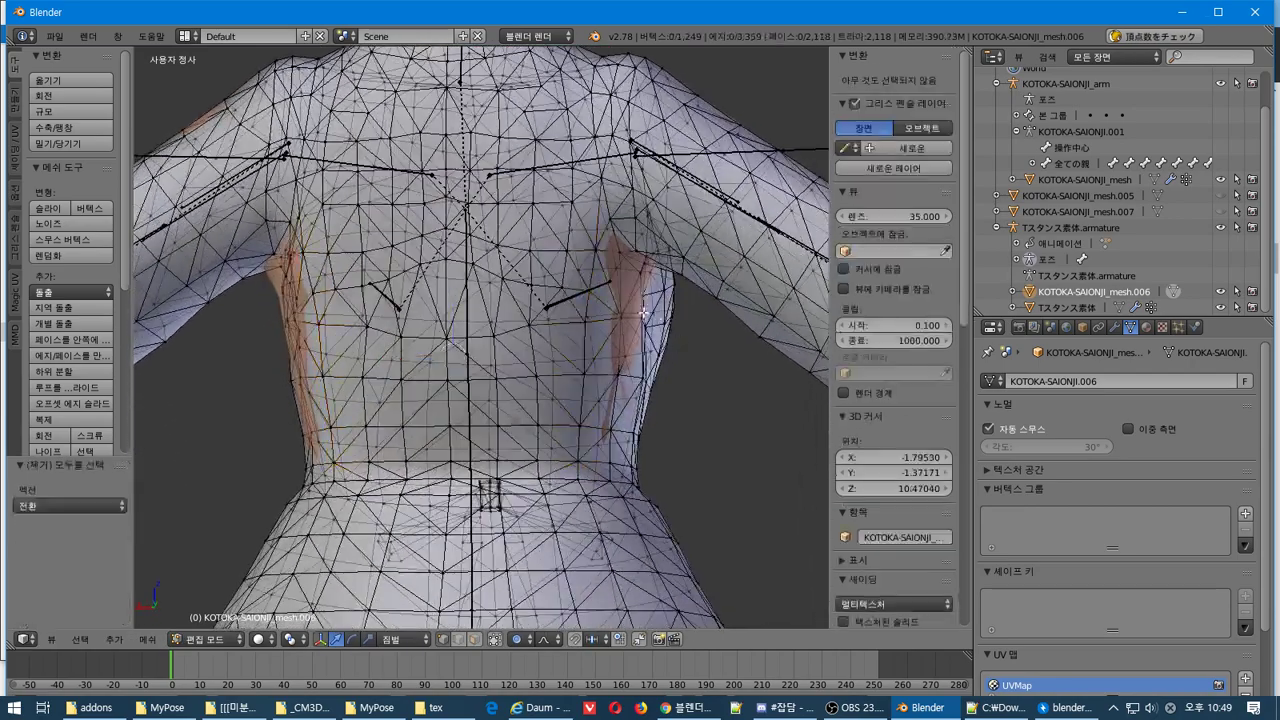
right_click(622, 311)
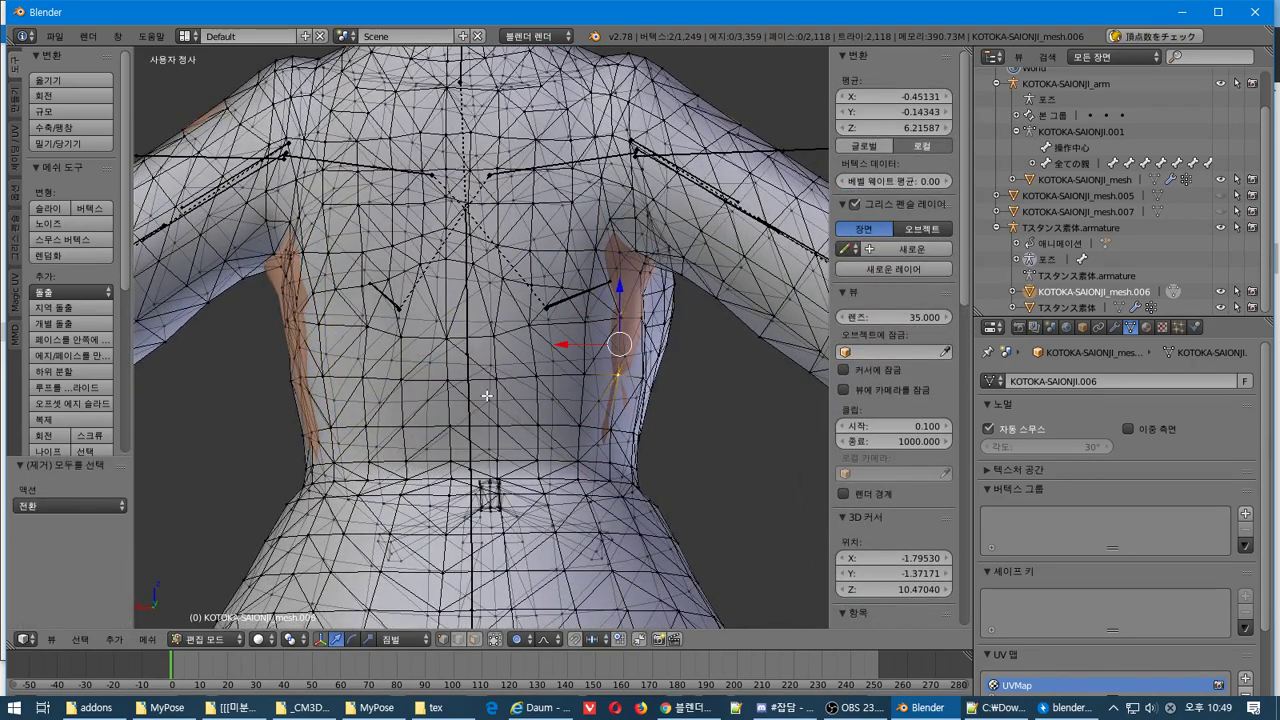
middle_click_drag(486, 396, 673, 303)
right_click(323, 388, "shift")
key("s")
left_click(530, 384)
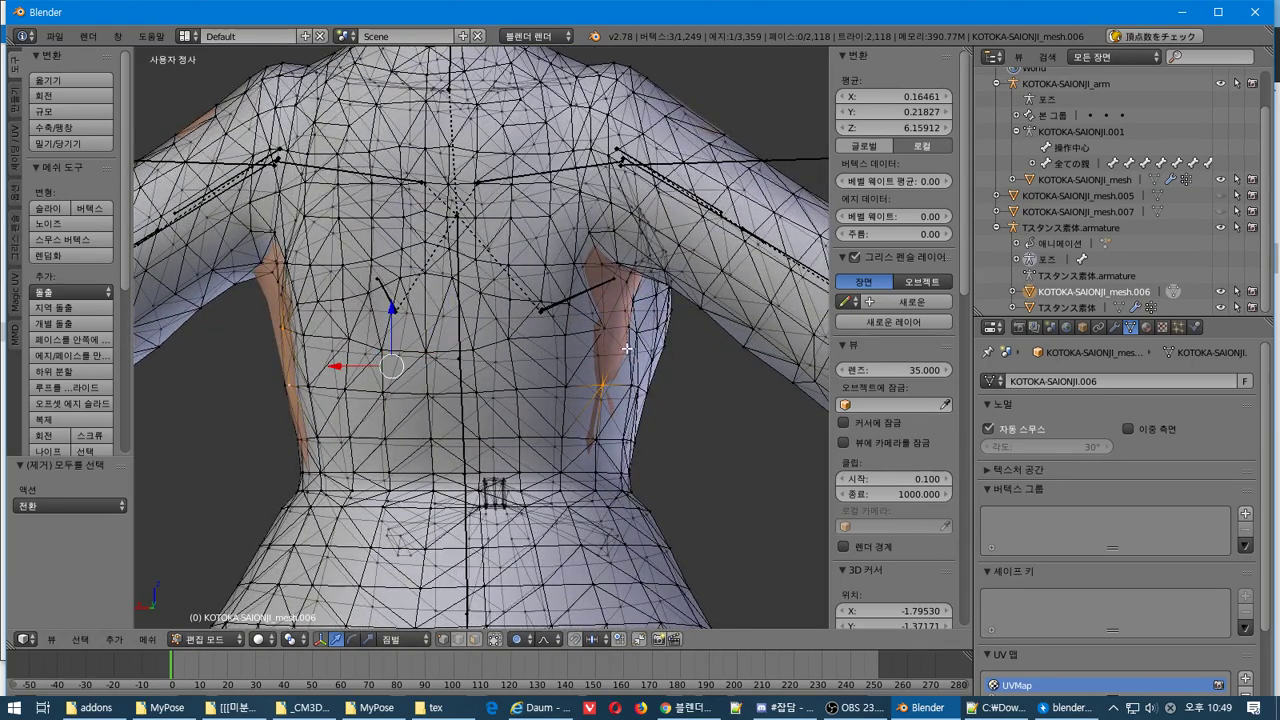
mouse_move(626, 348)
middle_mouse_down()
mouse_move(617, 329)
mouse_move(627, 349)
mouse_move(640, 344)
middle_mouse_up()
key("a")
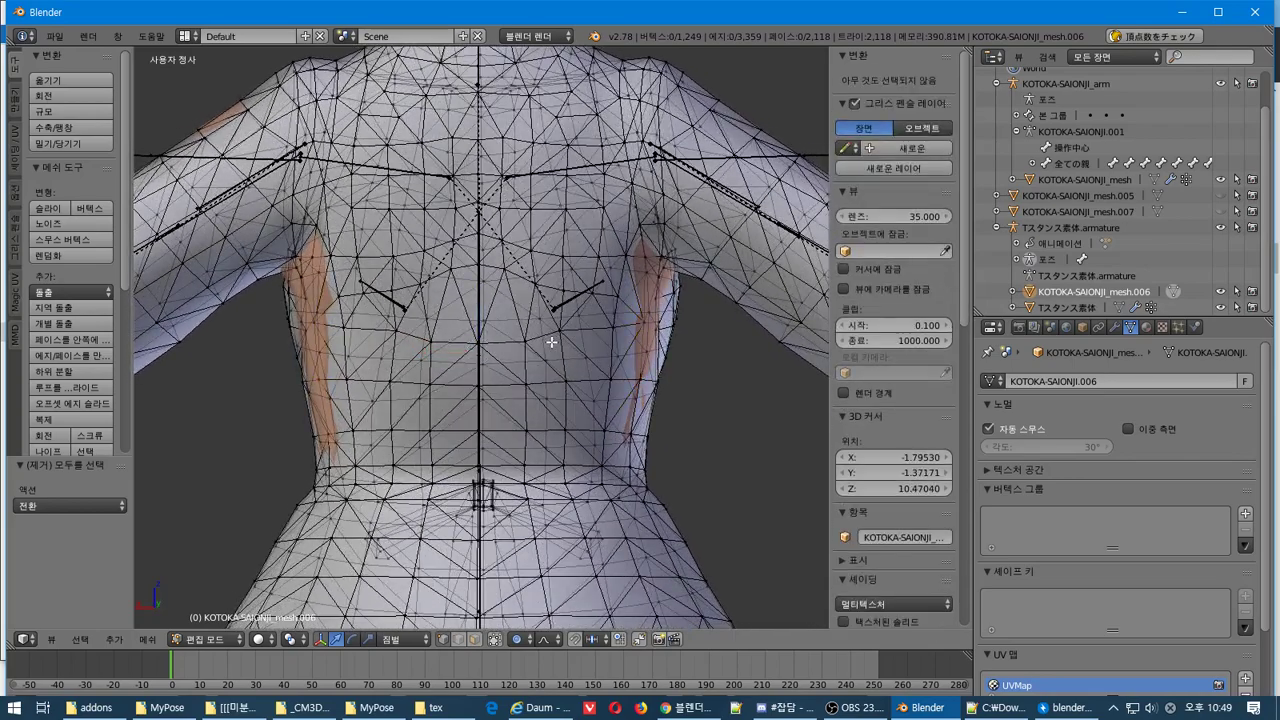
key("ctrl+z")
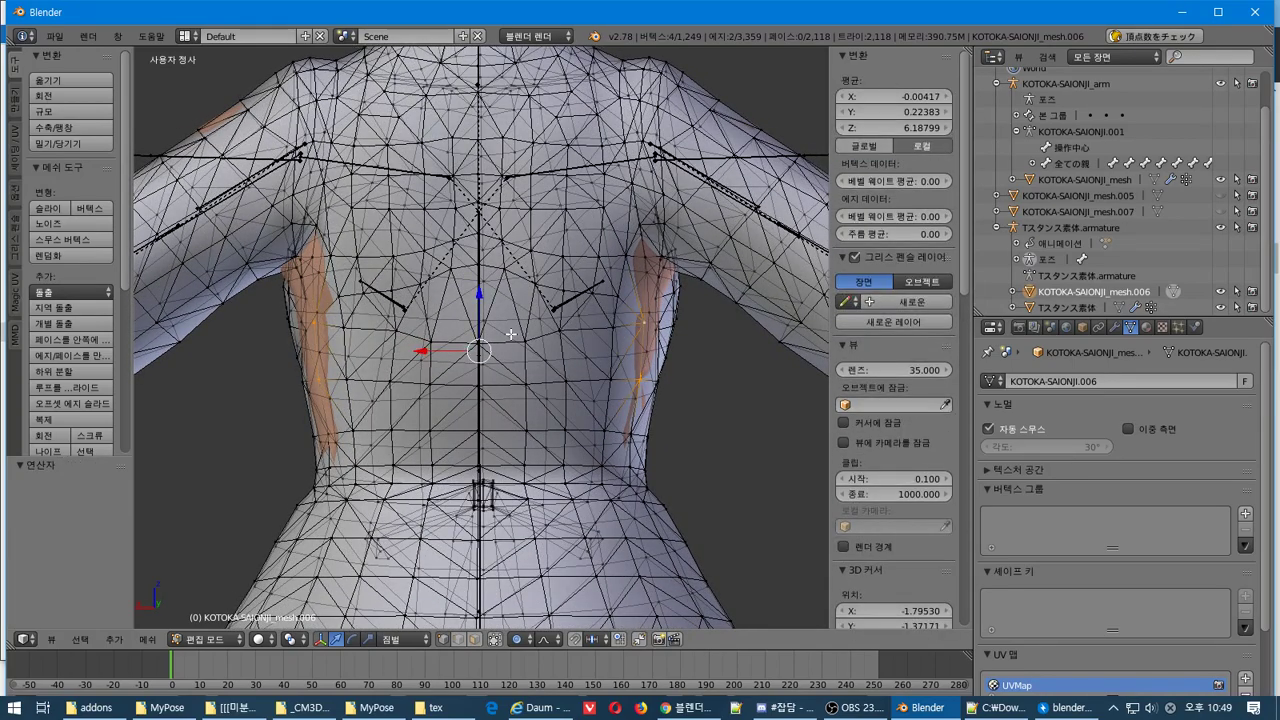
key("s")
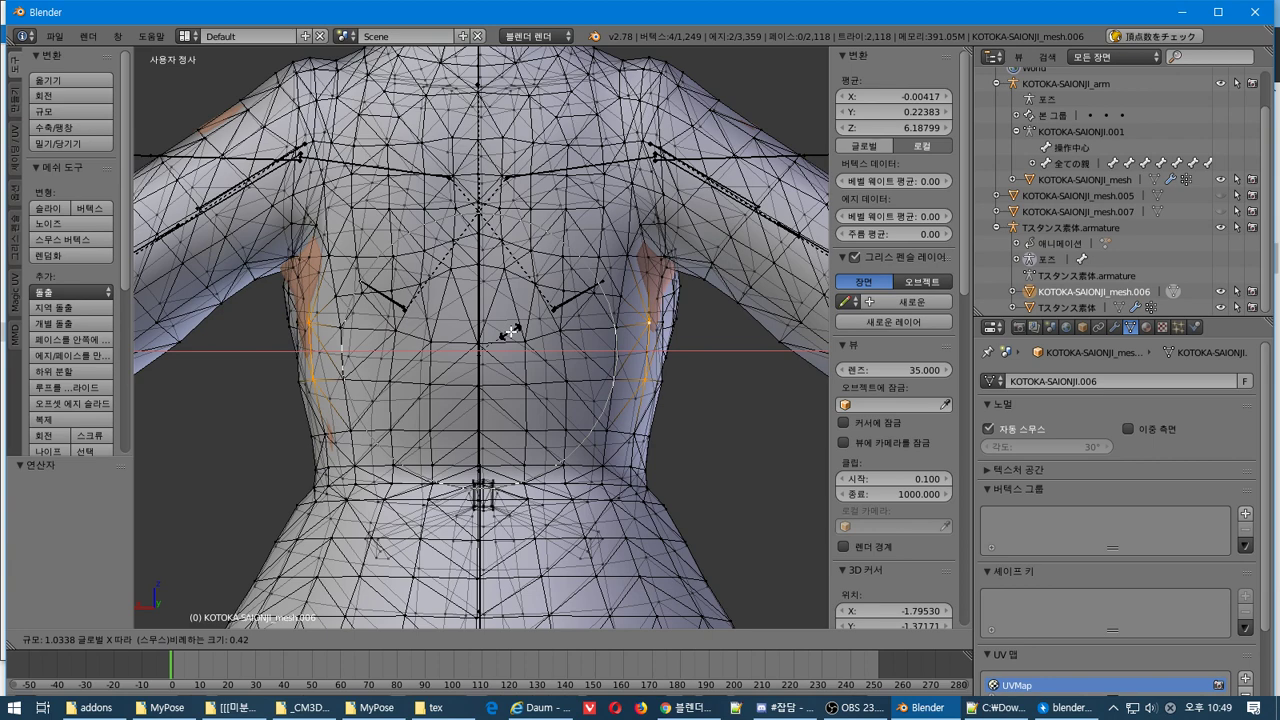
left_click(510, 332)
Box-select the flank vertices and scale them 1.026 along X with soft falloff
key("b")
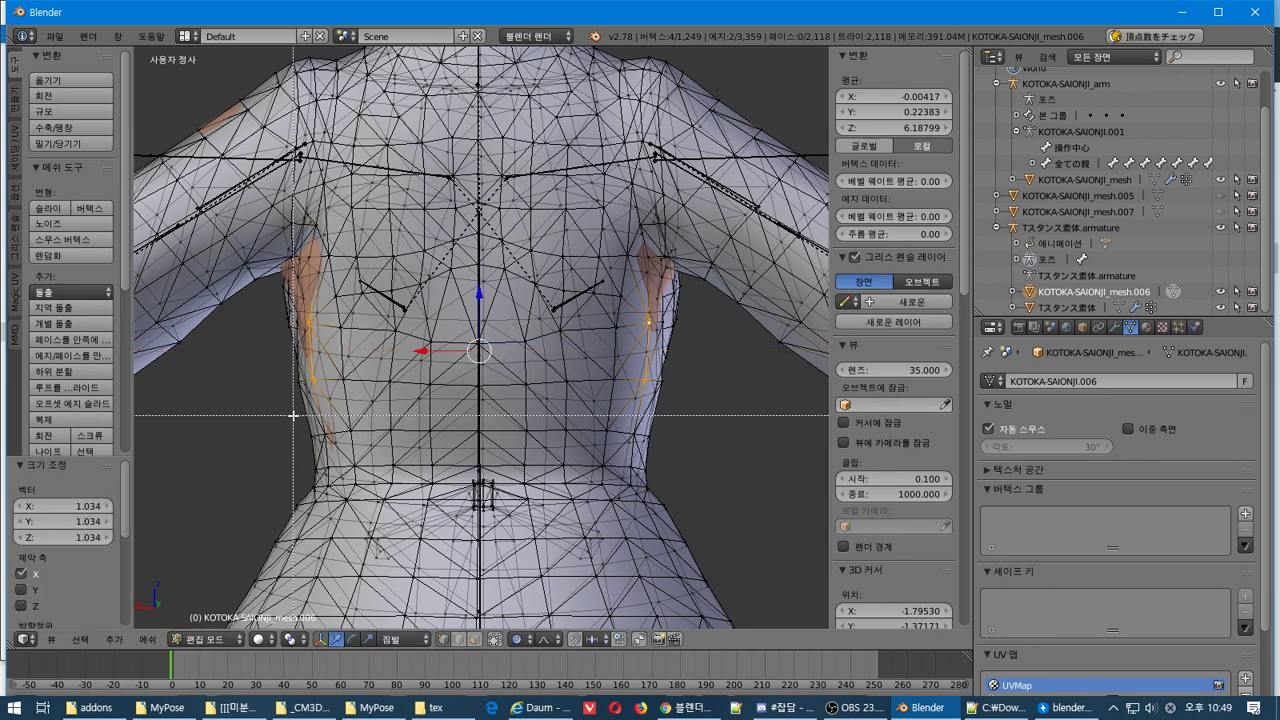
left_click_drag(293, 411, 700, 370)
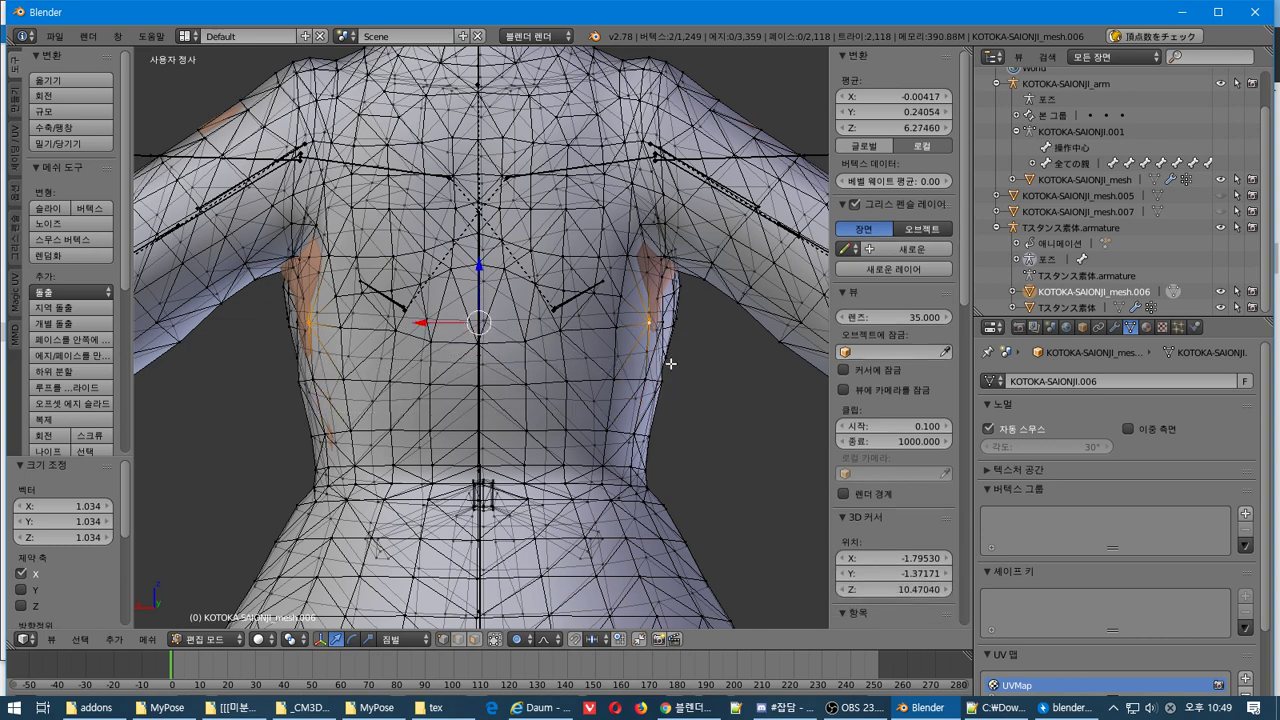
key("s")
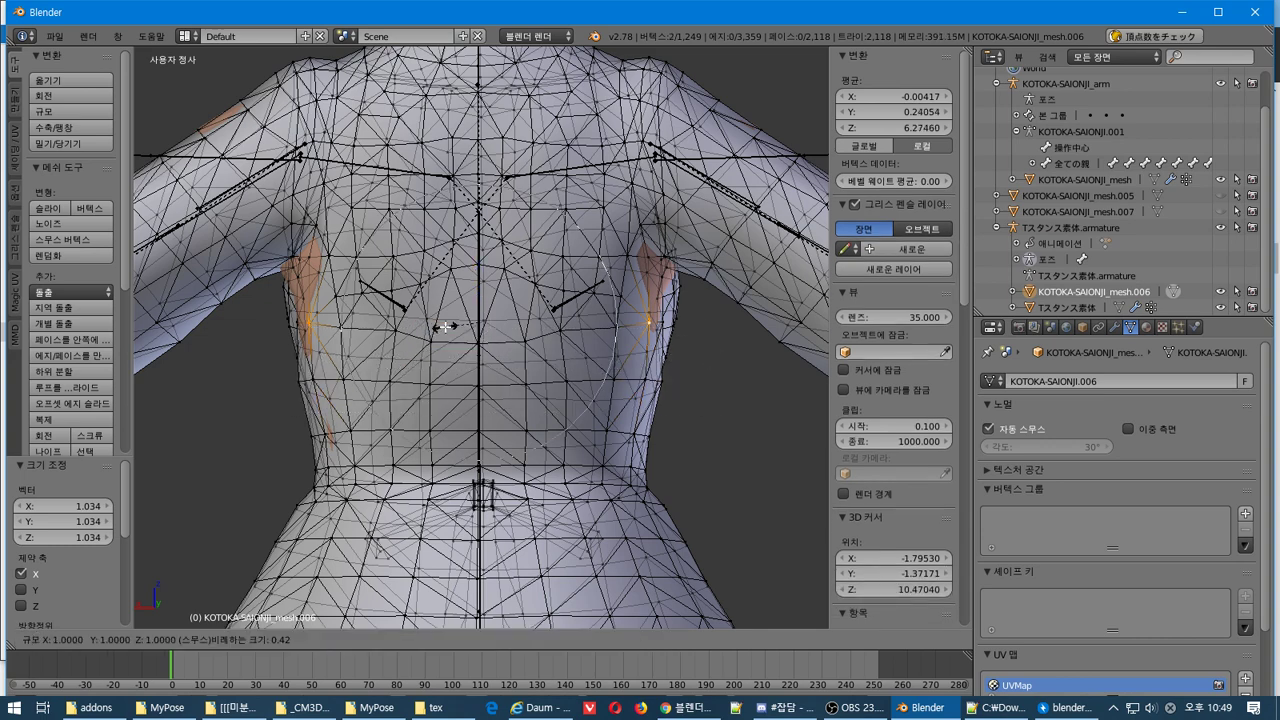
key("x")
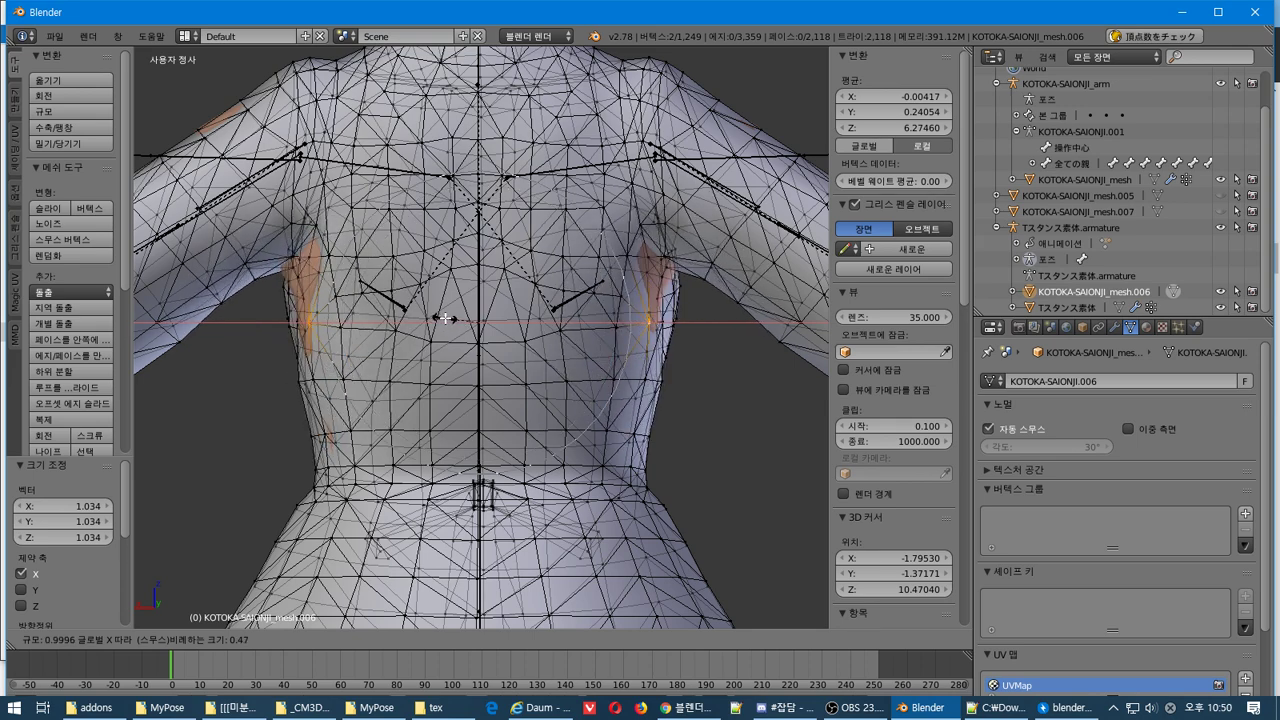
scroll(446, 319, "up", 2)
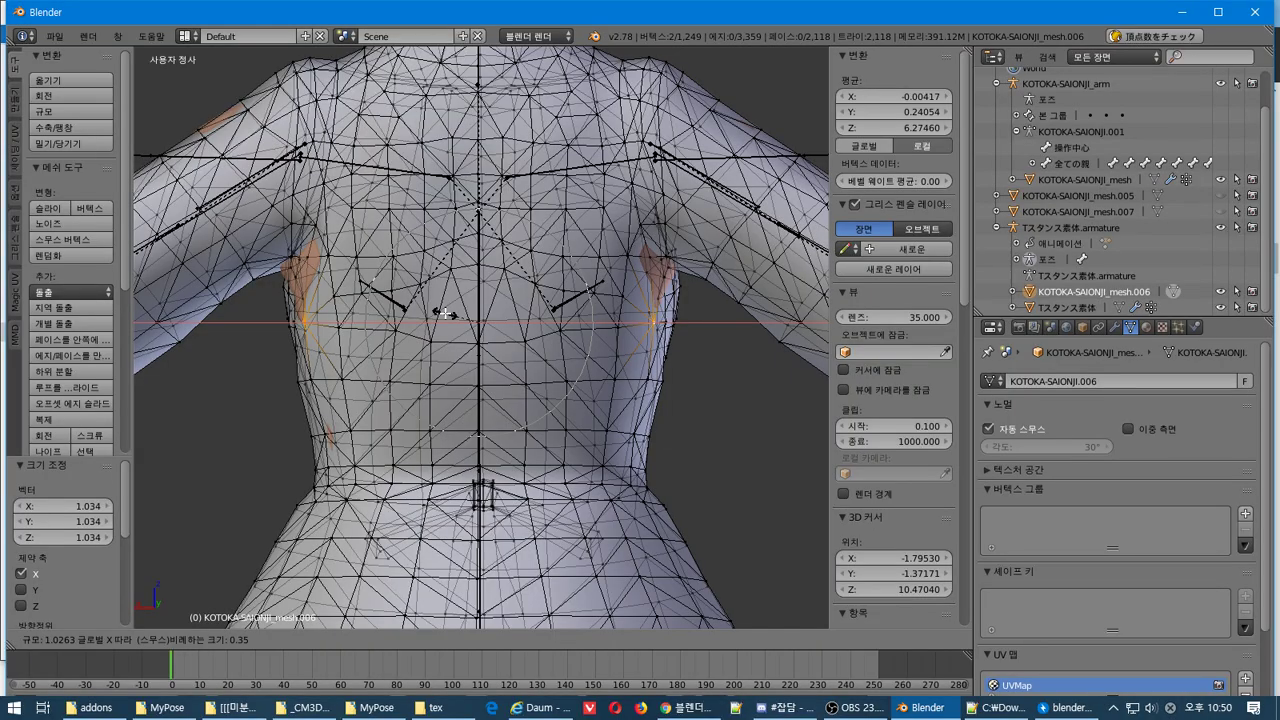
left_click(445, 313)
middle_click_drag(445, 313, 527, 324)
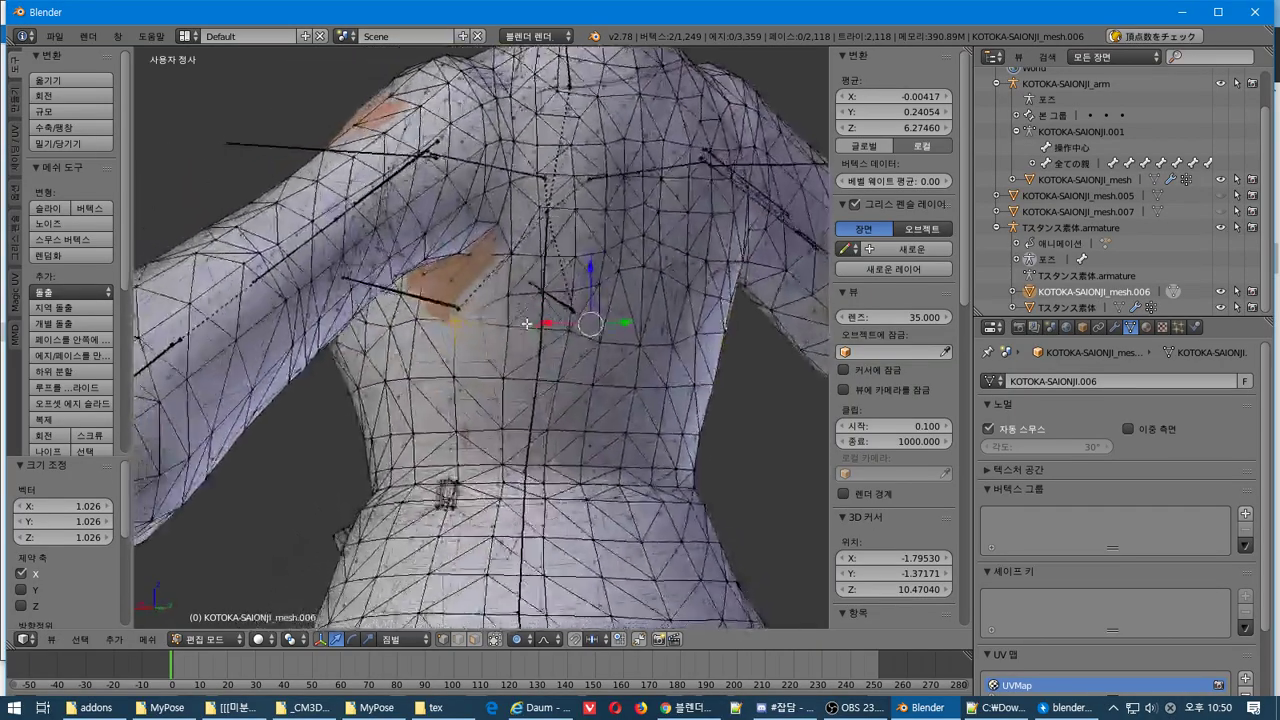
key("KP_1")
Check the whole dress mesh's fit from the right-side and front views, then deselect it
key("a")
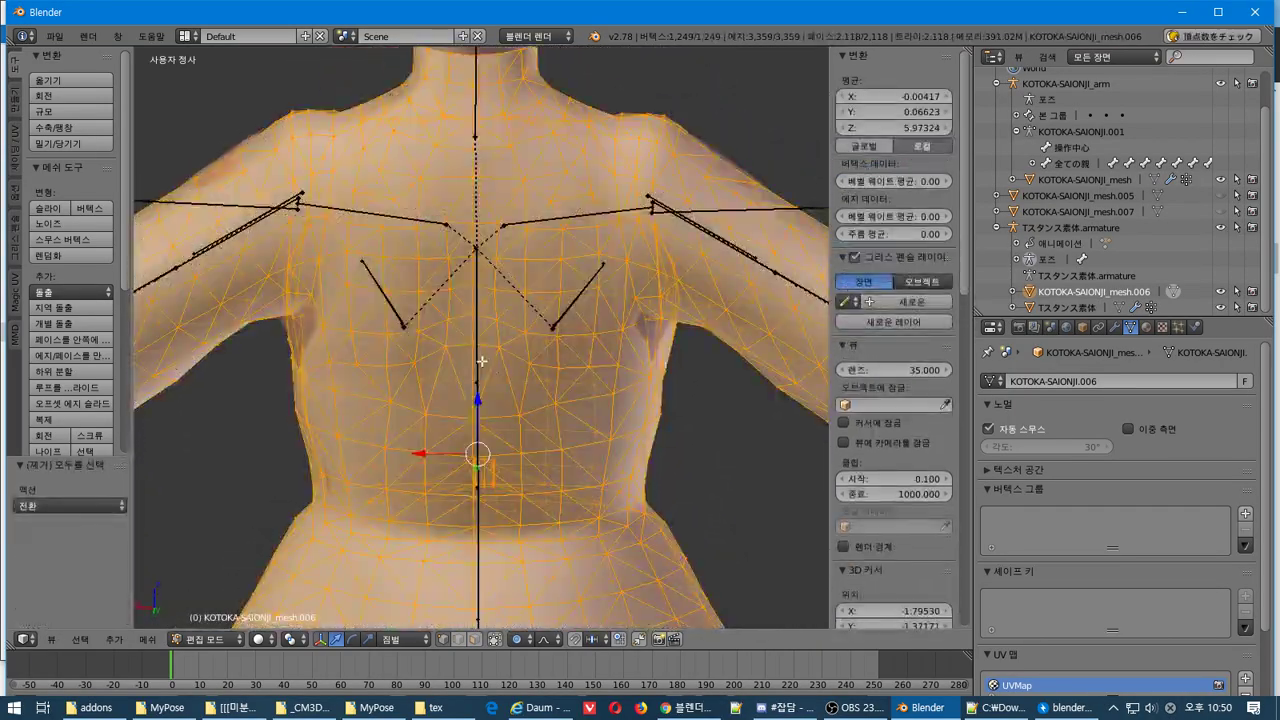
key("KP_3")
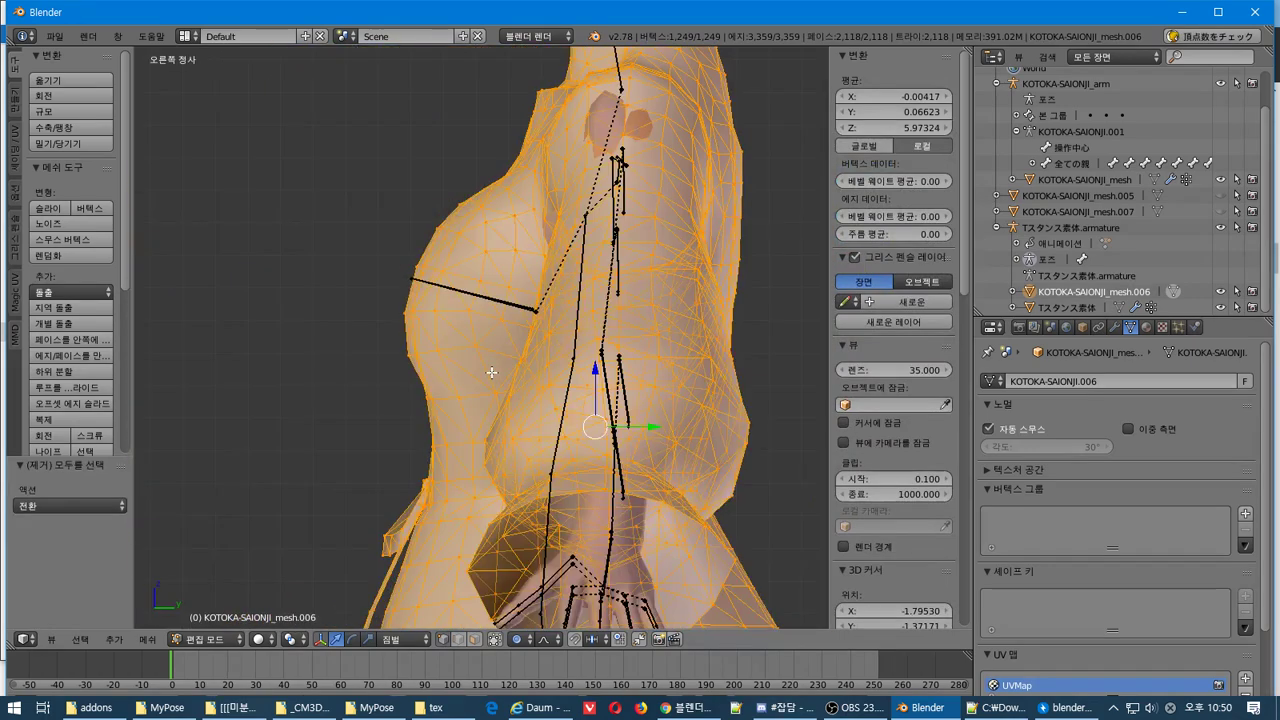
key("KP_1")
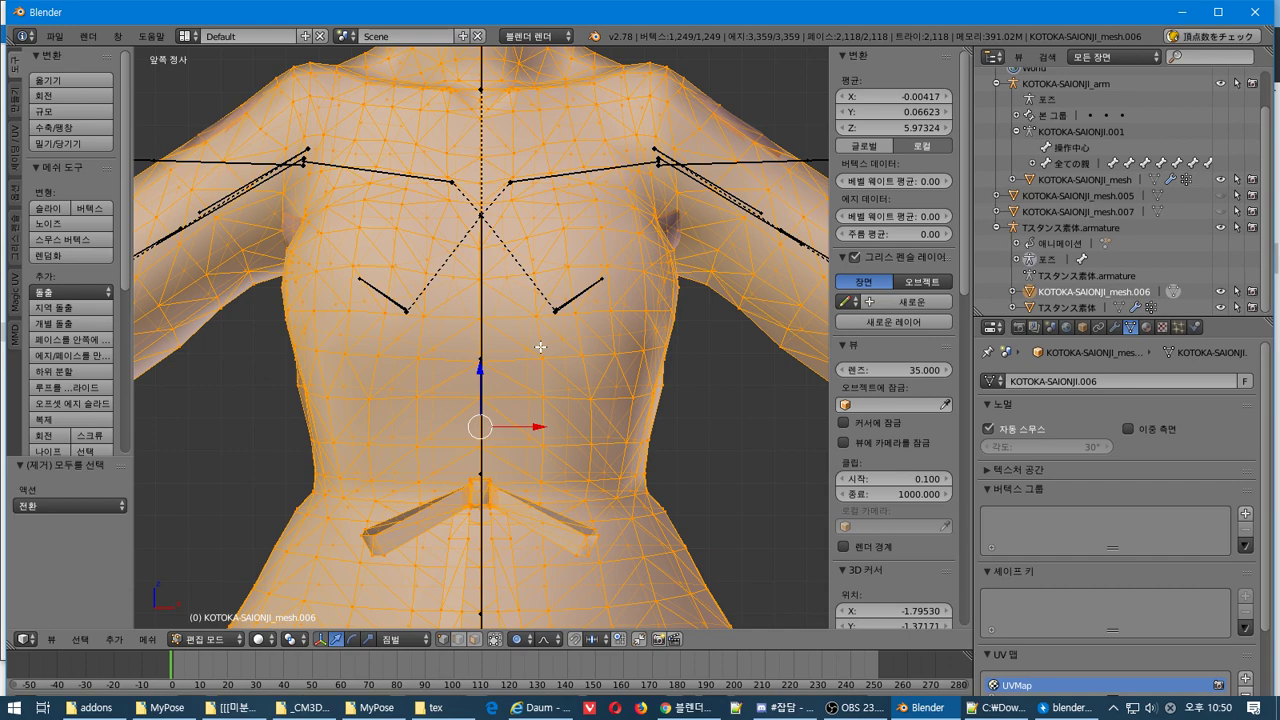
key("KP_3")
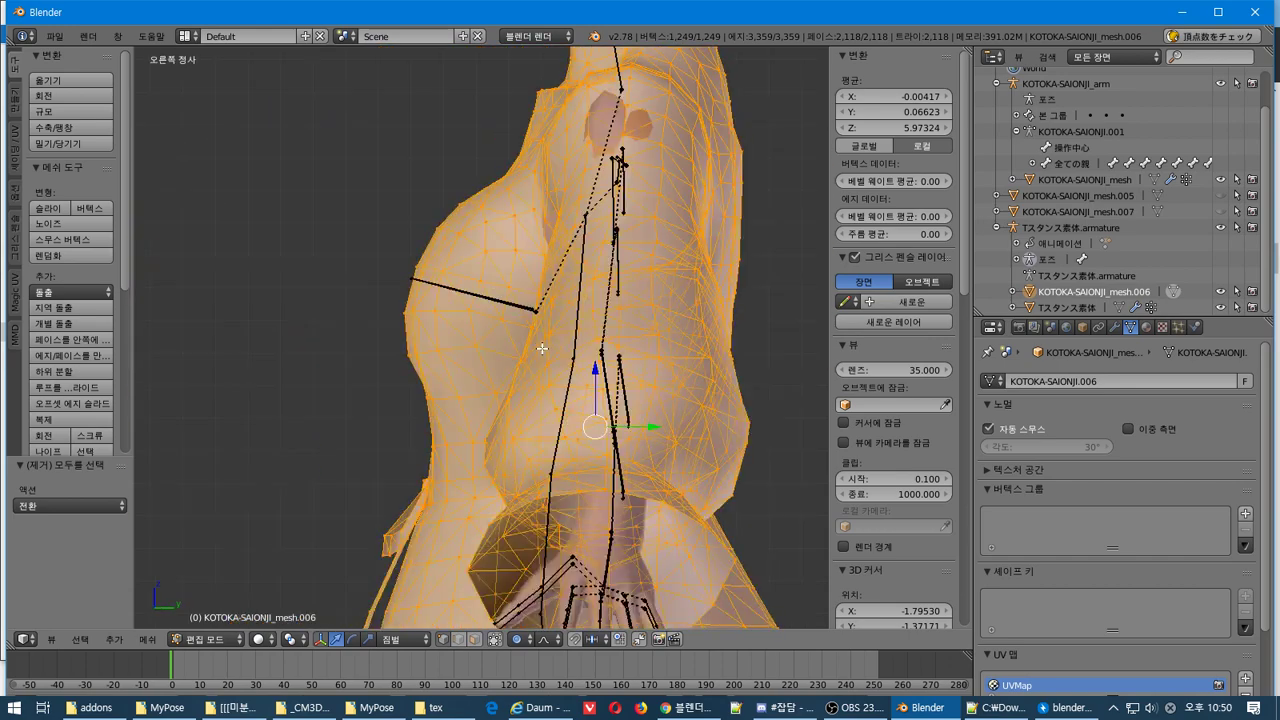
key("KP_4")
key("KP_4")
key("KP_4")
key("KP_4")
key("KP_4")
key("KP_4")
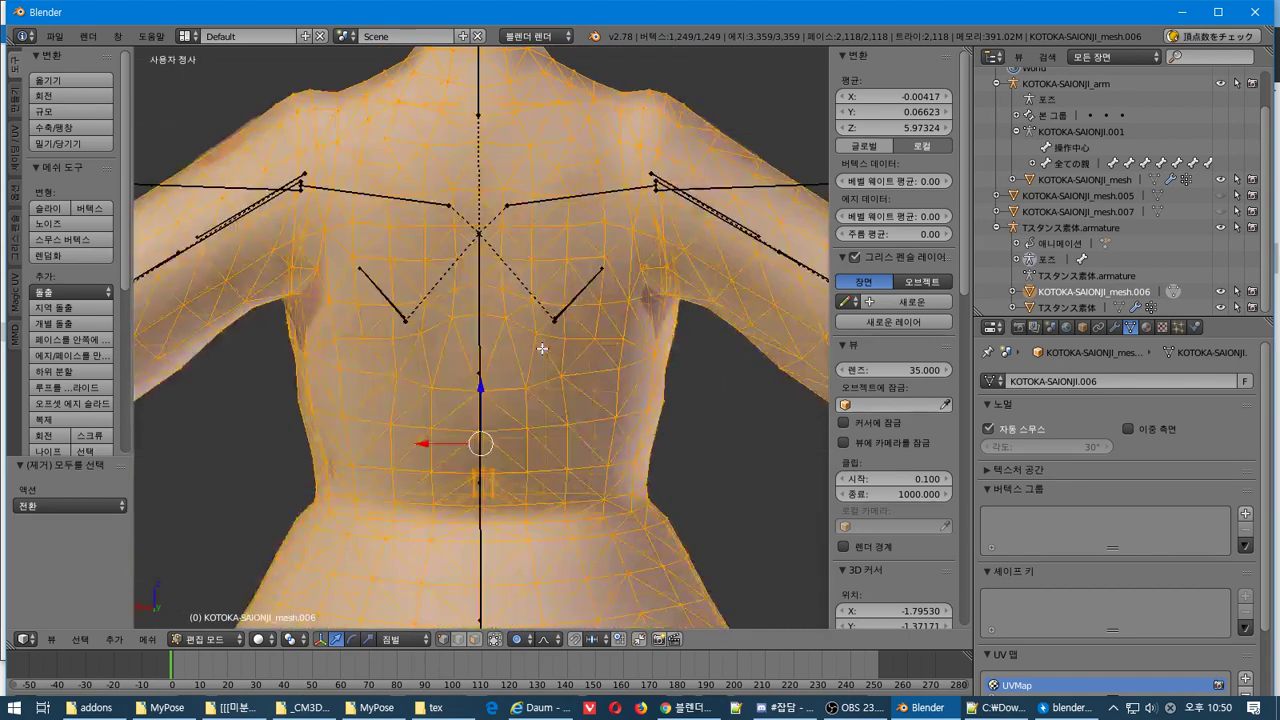
key("a")
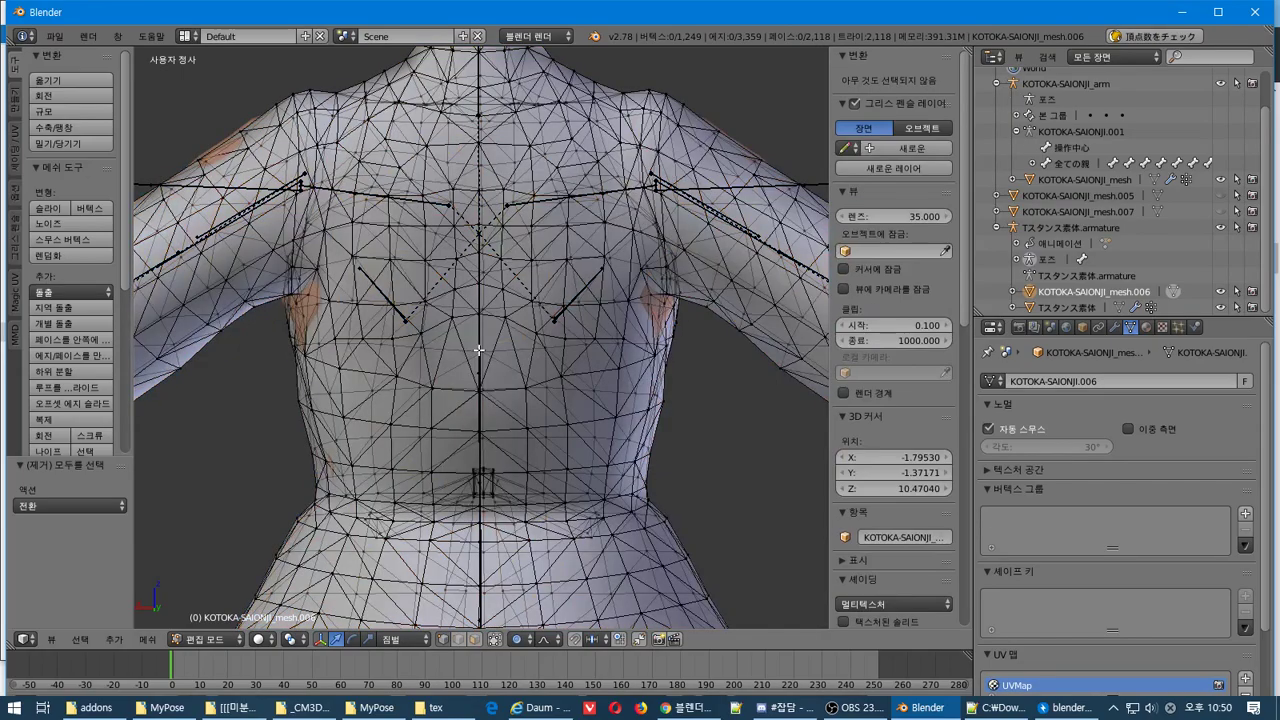
middle_click_drag(530, 340, 499, 278)
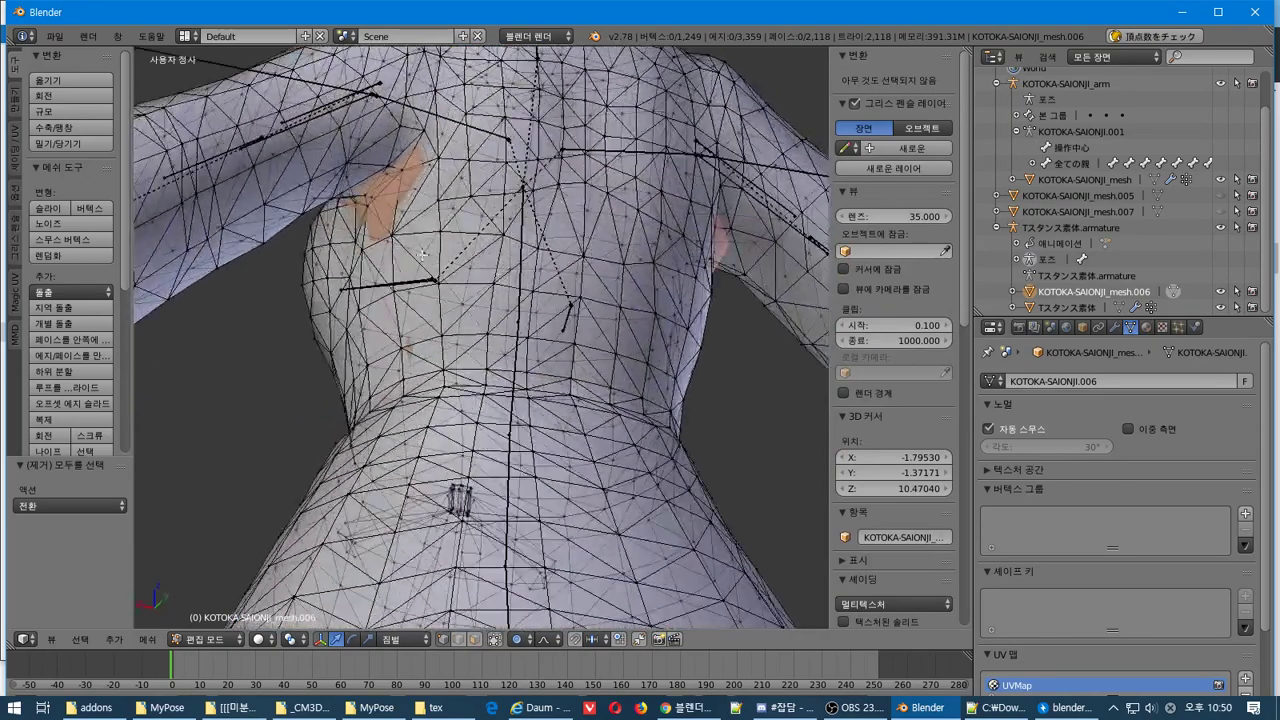
Select the underarm and side vertices on both sides of the dress torso
right_click(361, 190)
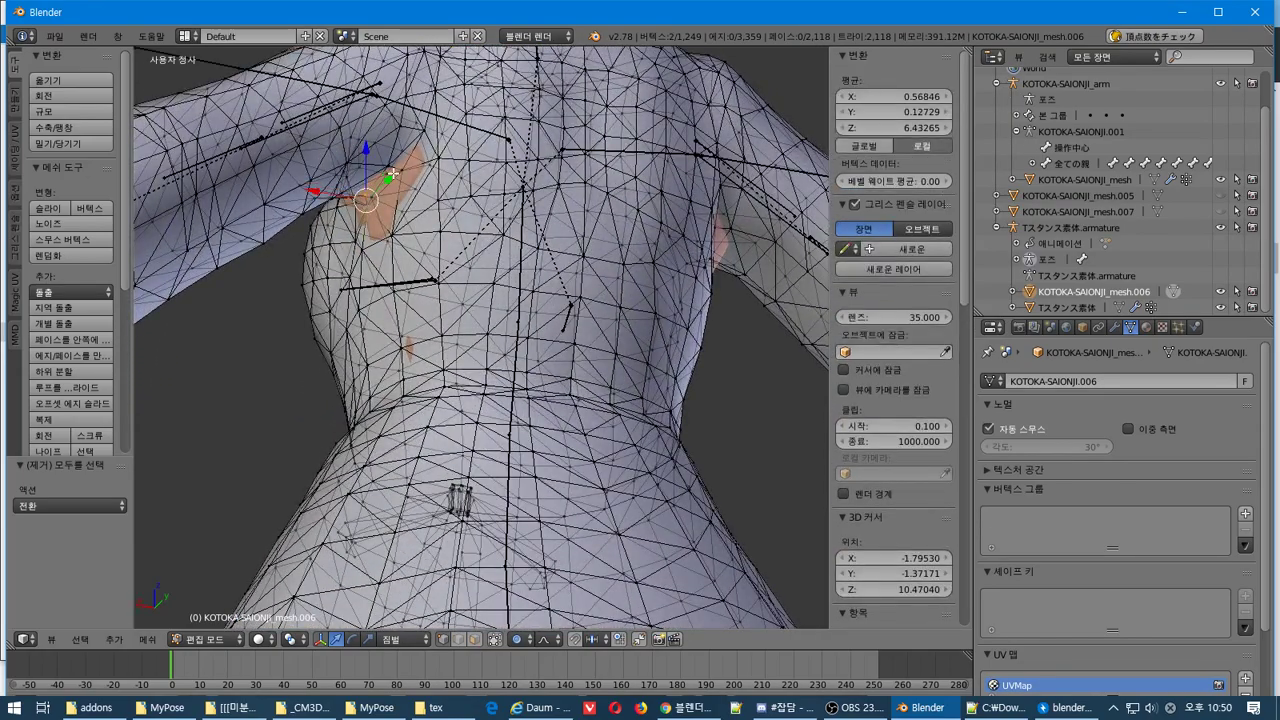
right_click(396, 170, "shift")
right_click(402, 162, "shift")
middle_click_drag(402, 162, 505, 215)
right_click(515, 213, "shift")
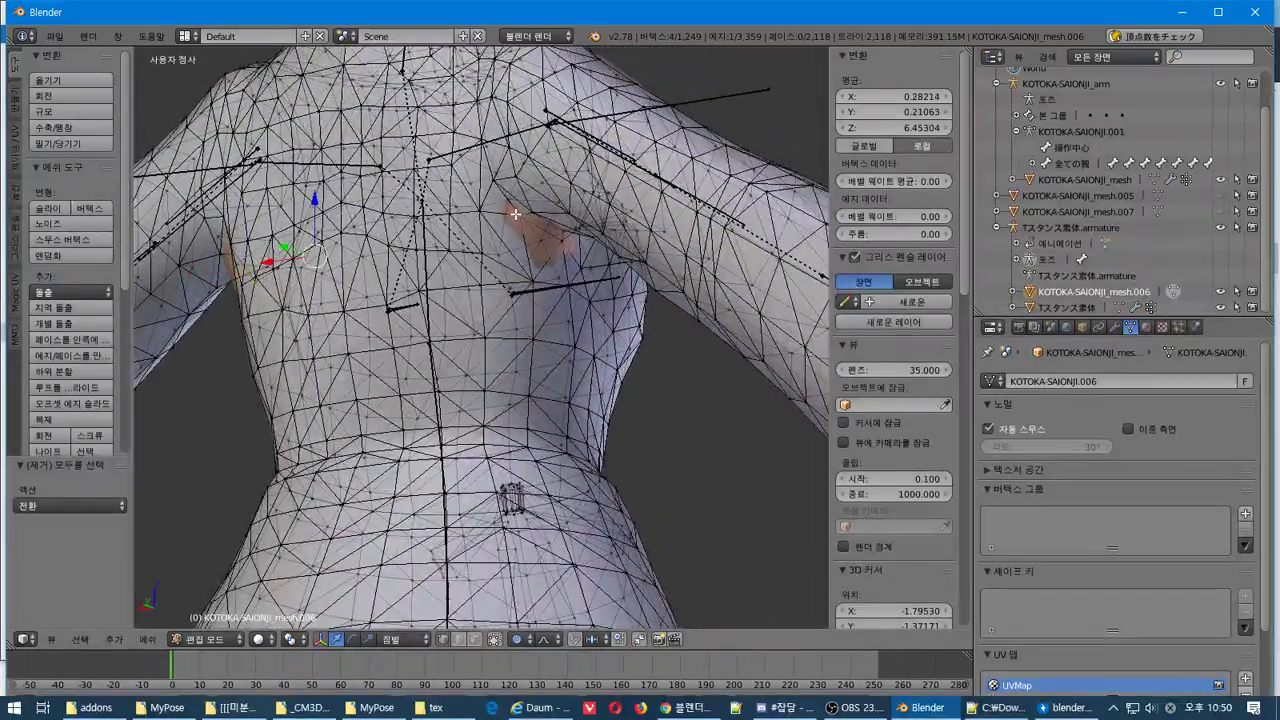
right_click(566, 243, "shift")
right_click(567, 231, "shift")
middle_click_drag(567, 231, 453, 356)
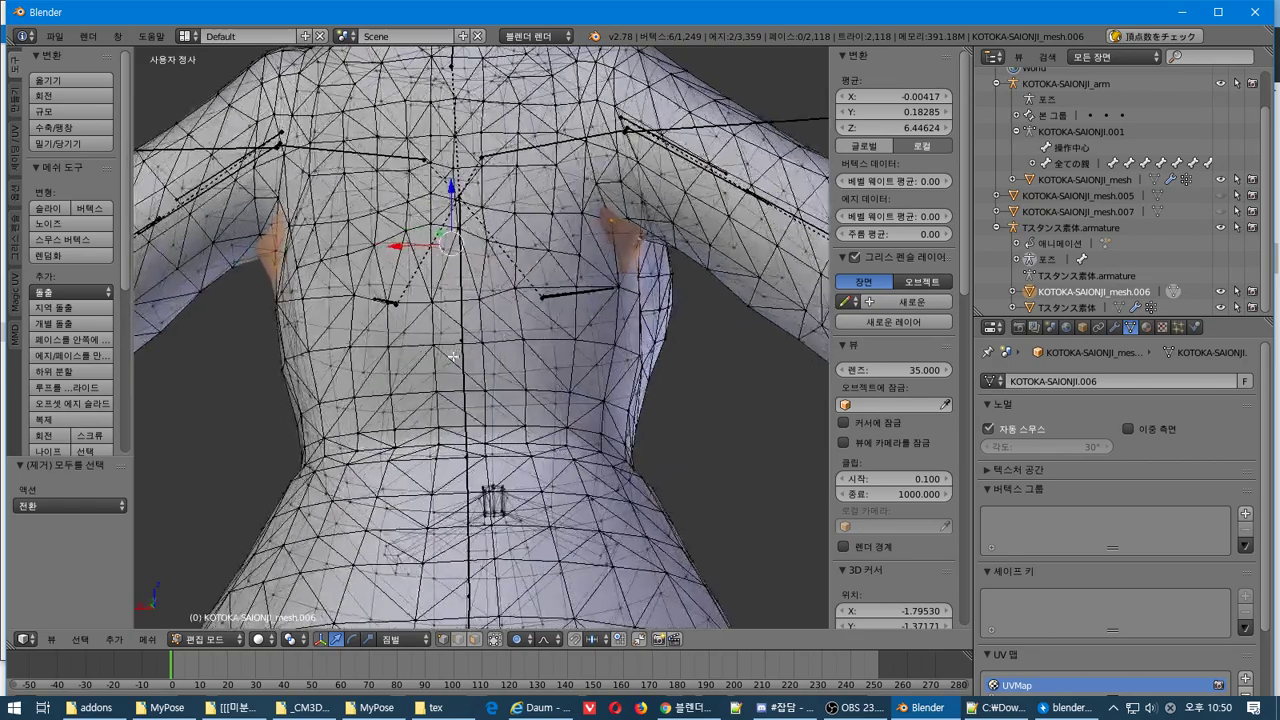
From the back view, widen the selected underarm side vertices by scaling to 1.113
key("KP_1")
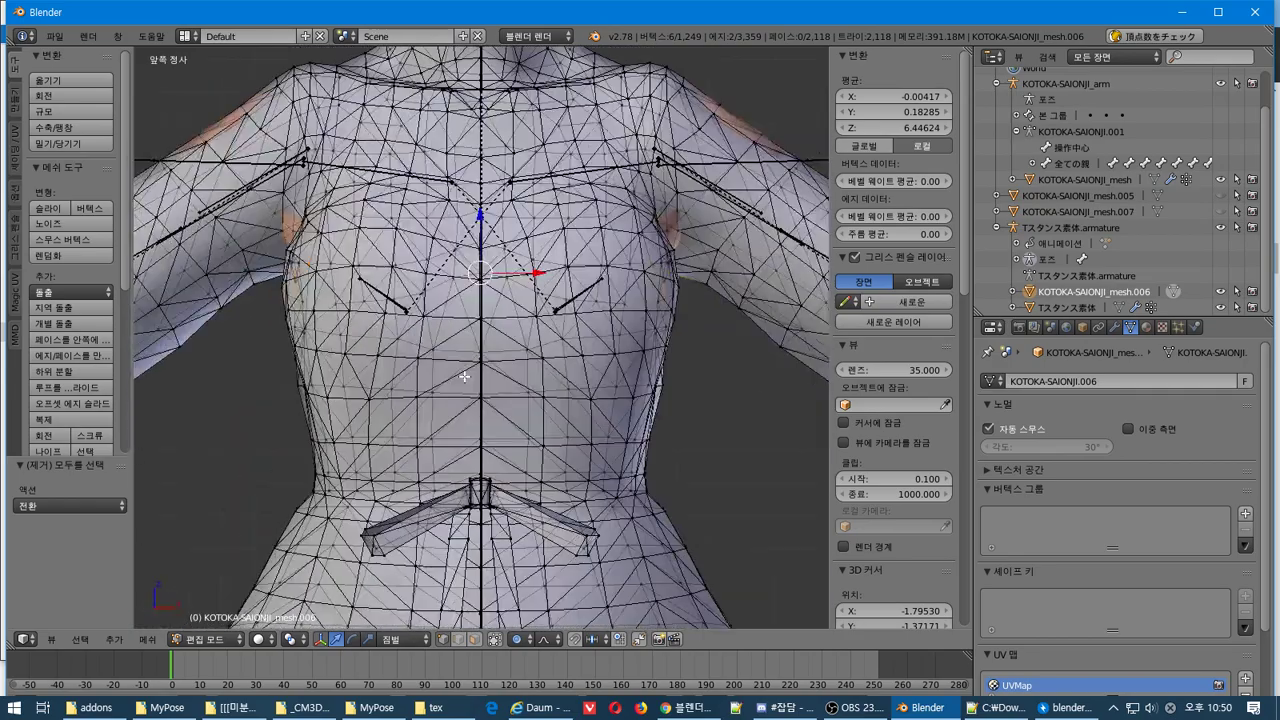
key("KP_2")
key("KP_2")
key("KP_2")
key("KP_2")
key("KP_2")
key("KP_2")
key("KP_2")
key("KP_2")
key("KP_2")
key("KP_2")
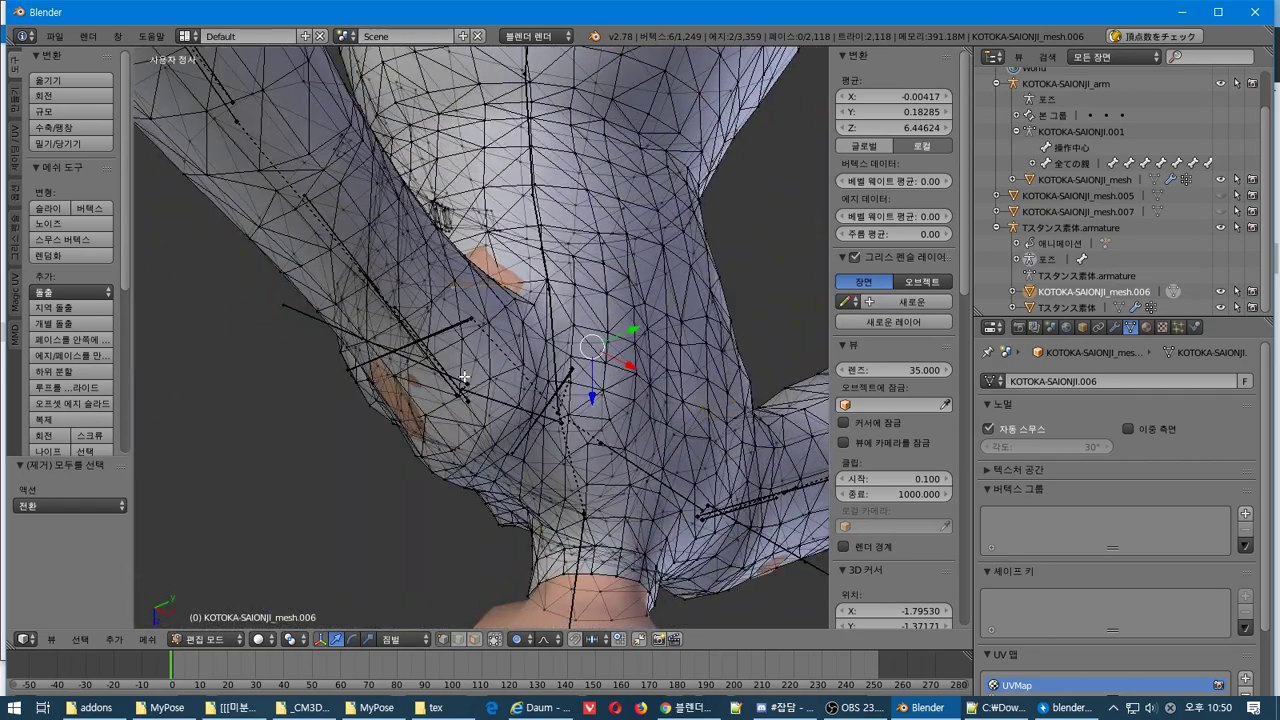
key("KP_1")
key("ctrl+KP_1")
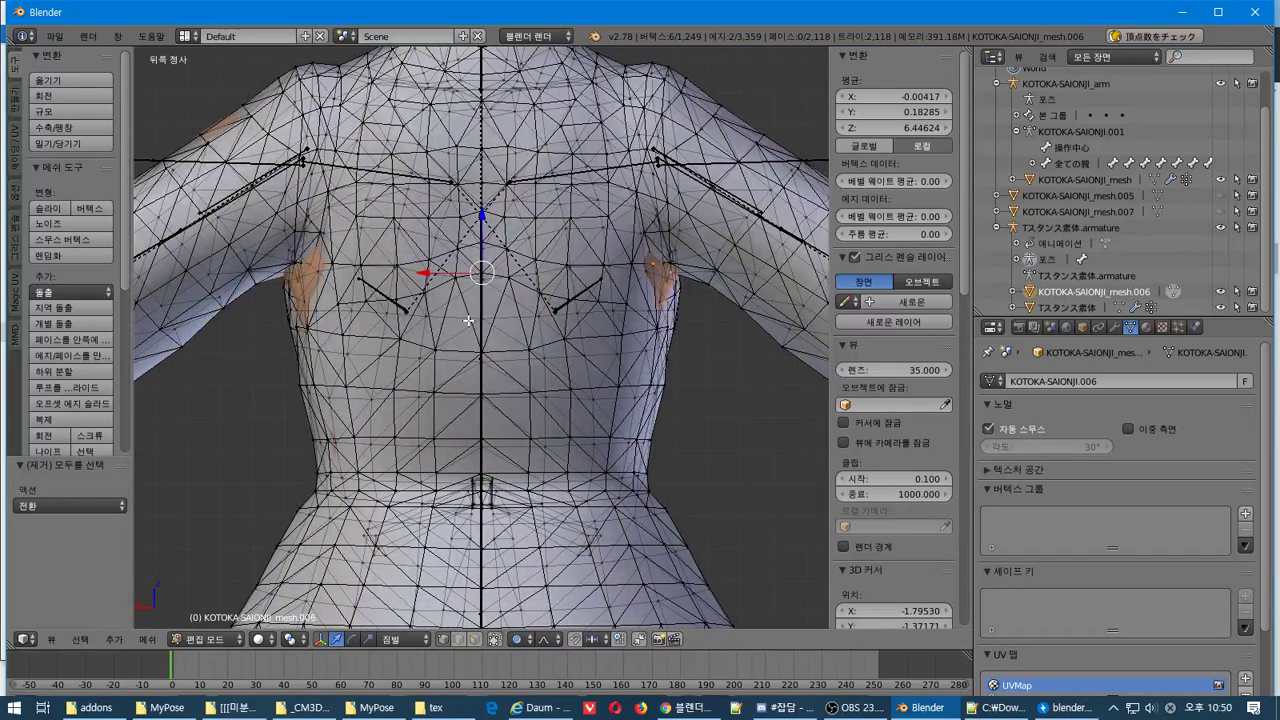
key("s")
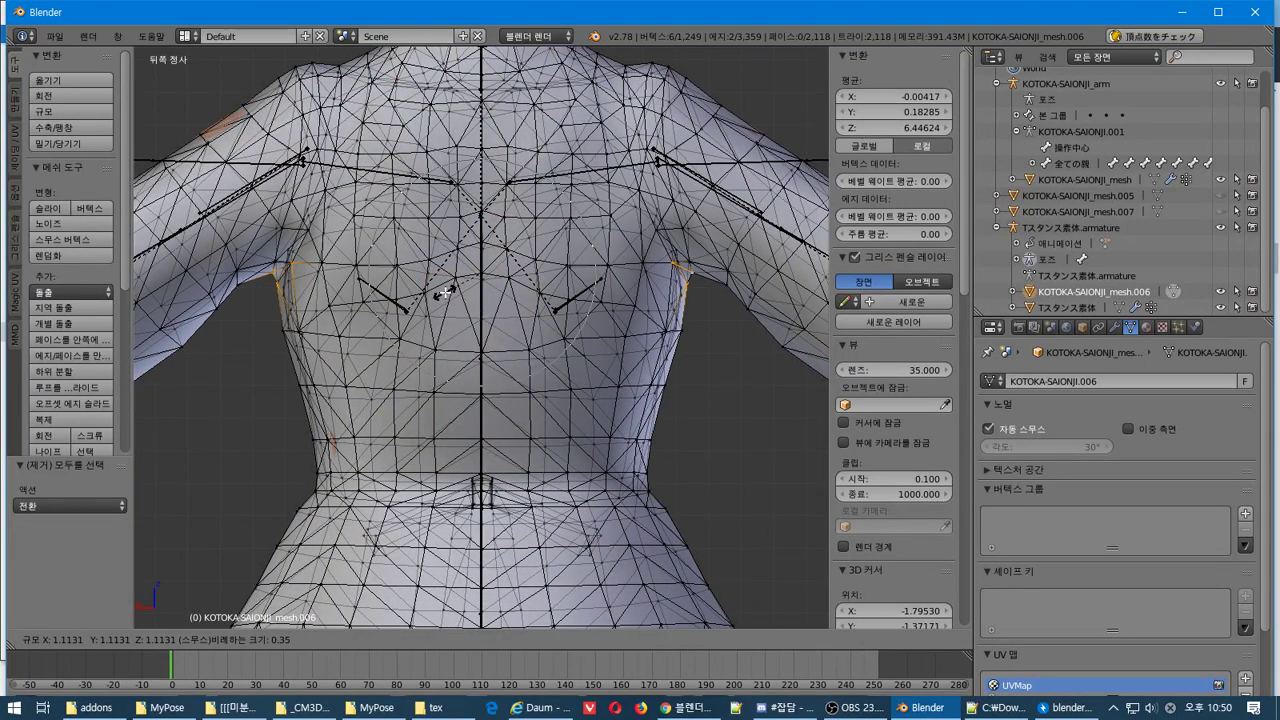
left_click(441, 293)
Push a single left-waist vertex outward along the X axis
middle_click_drag(441, 293, 462, 314)
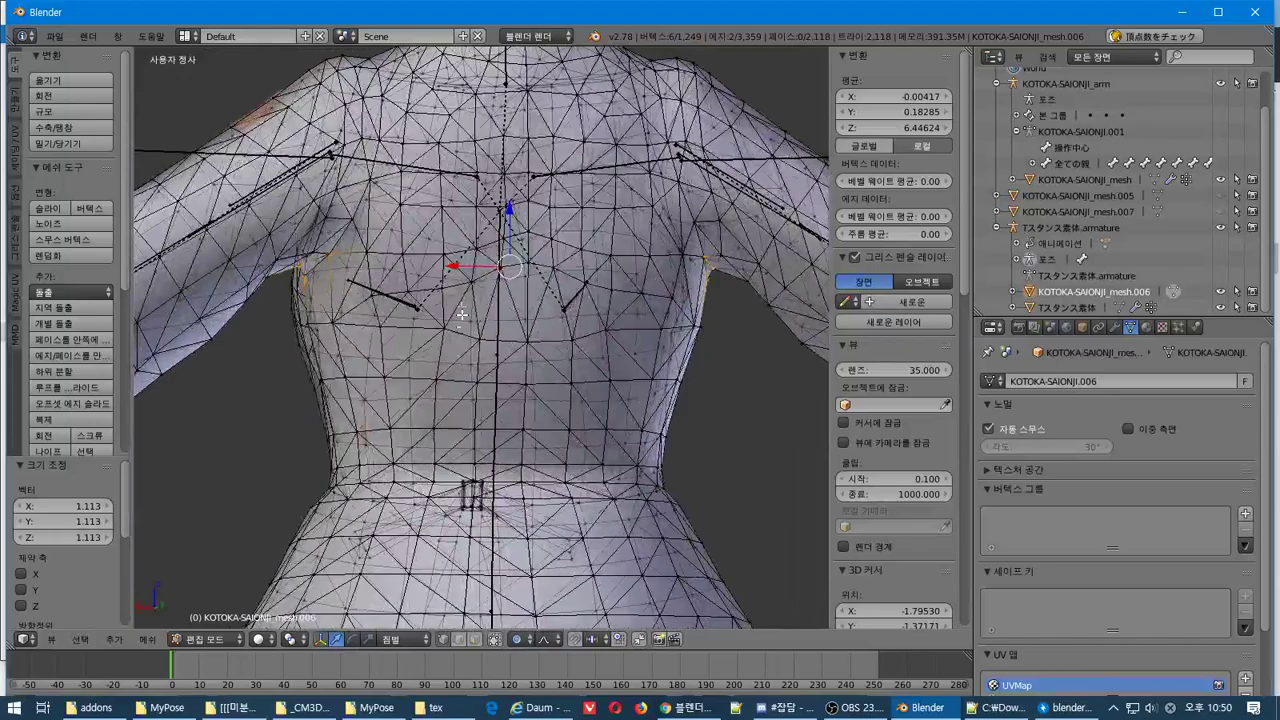
right_click(357, 430)
middle_click_drag(418, 445, 392, 457)
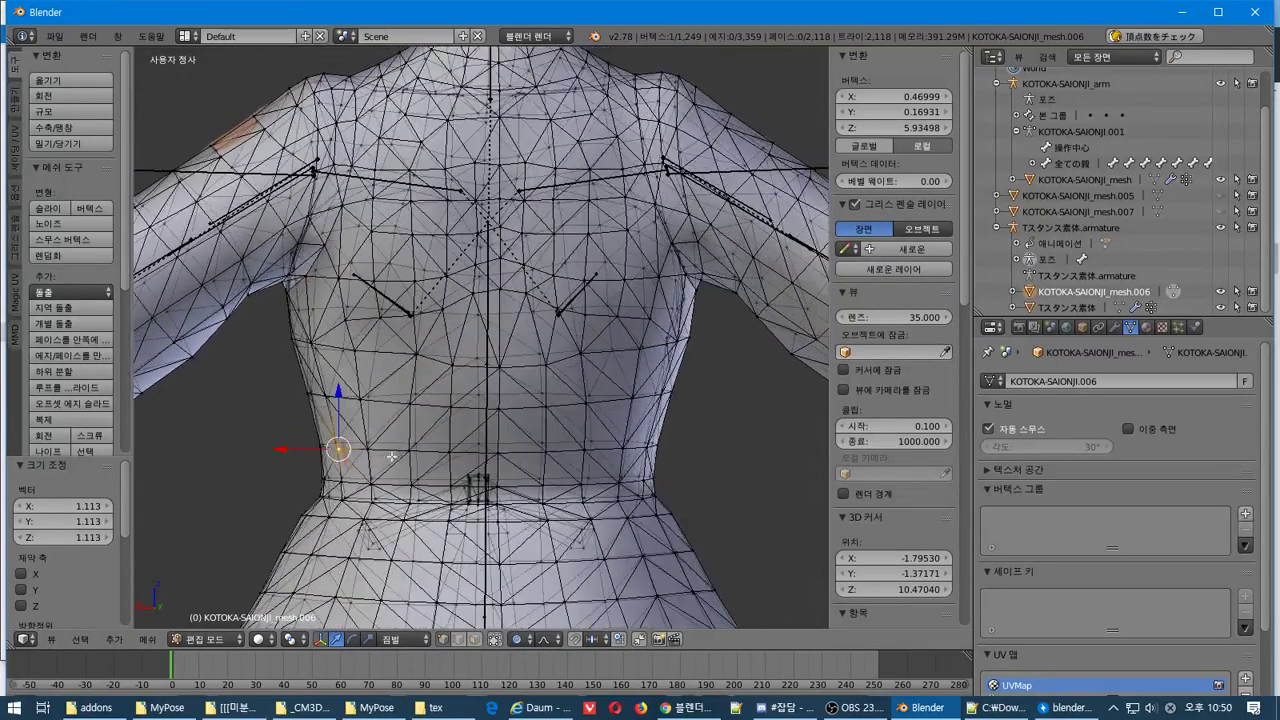
key("g")
key("x")
left_click(285, 449)
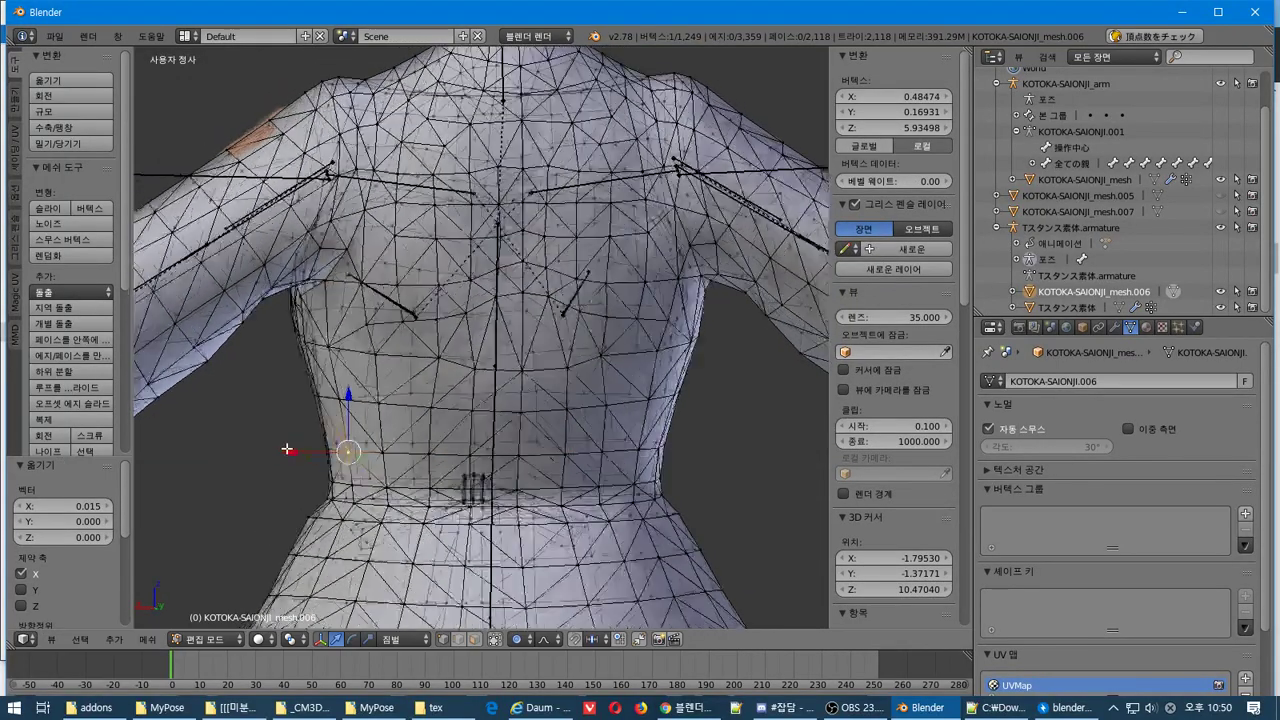
middle_click_drag(286, 449, 466, 363)
Widen the mirrored pair of chest-side vertices by scaling 1.030 along X
right_click(311, 240)
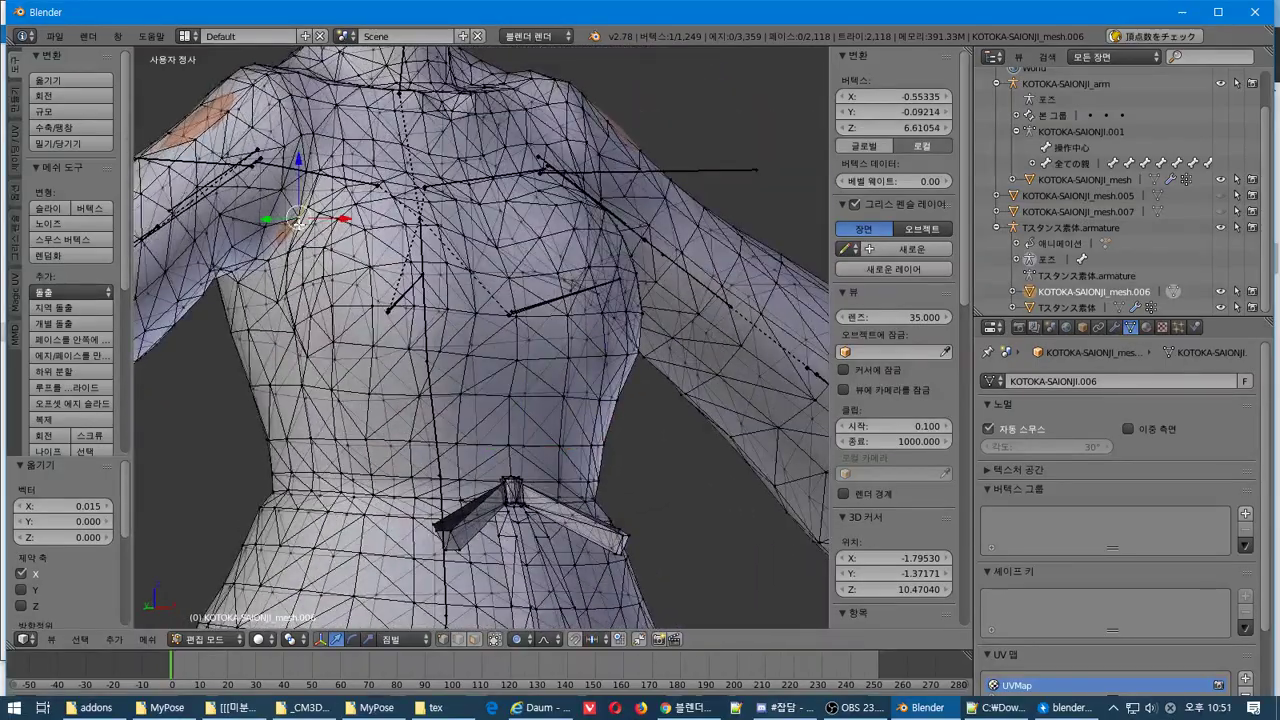
middle_click_drag(311, 240, 310, 275)
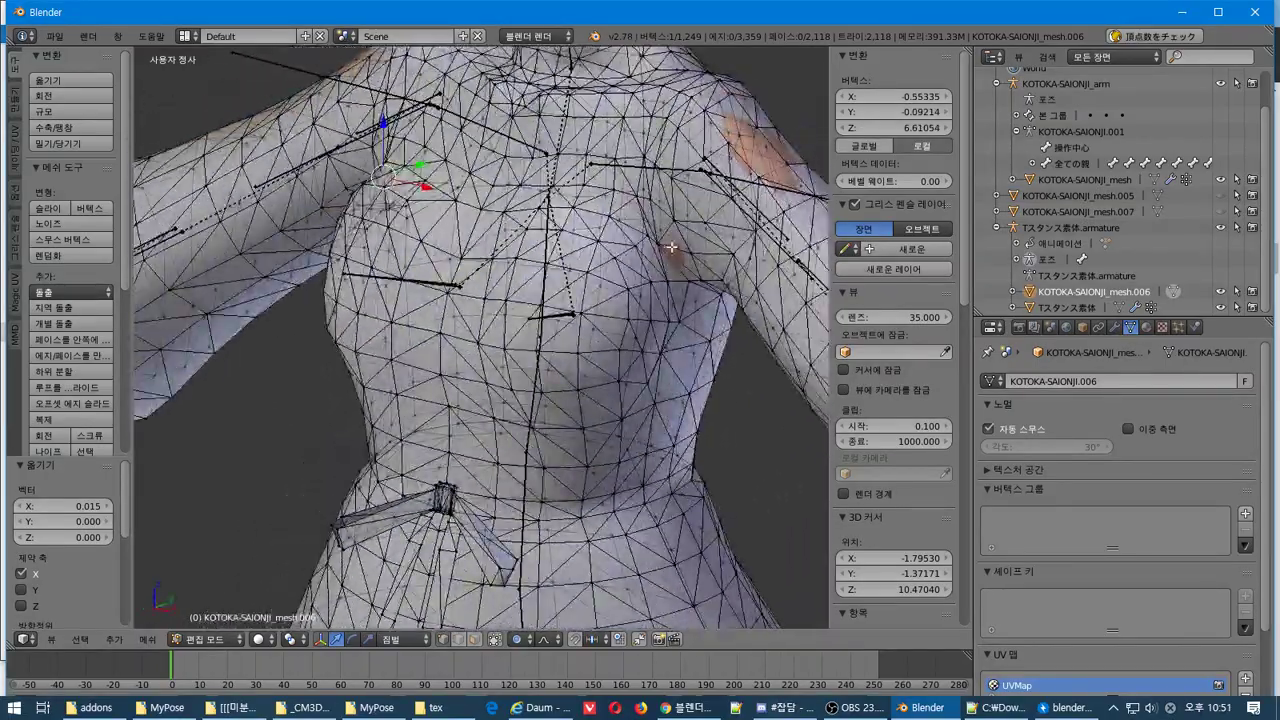
right_click(646, 148, "shift")
middle_click_drag(646, 148, 663, 378)
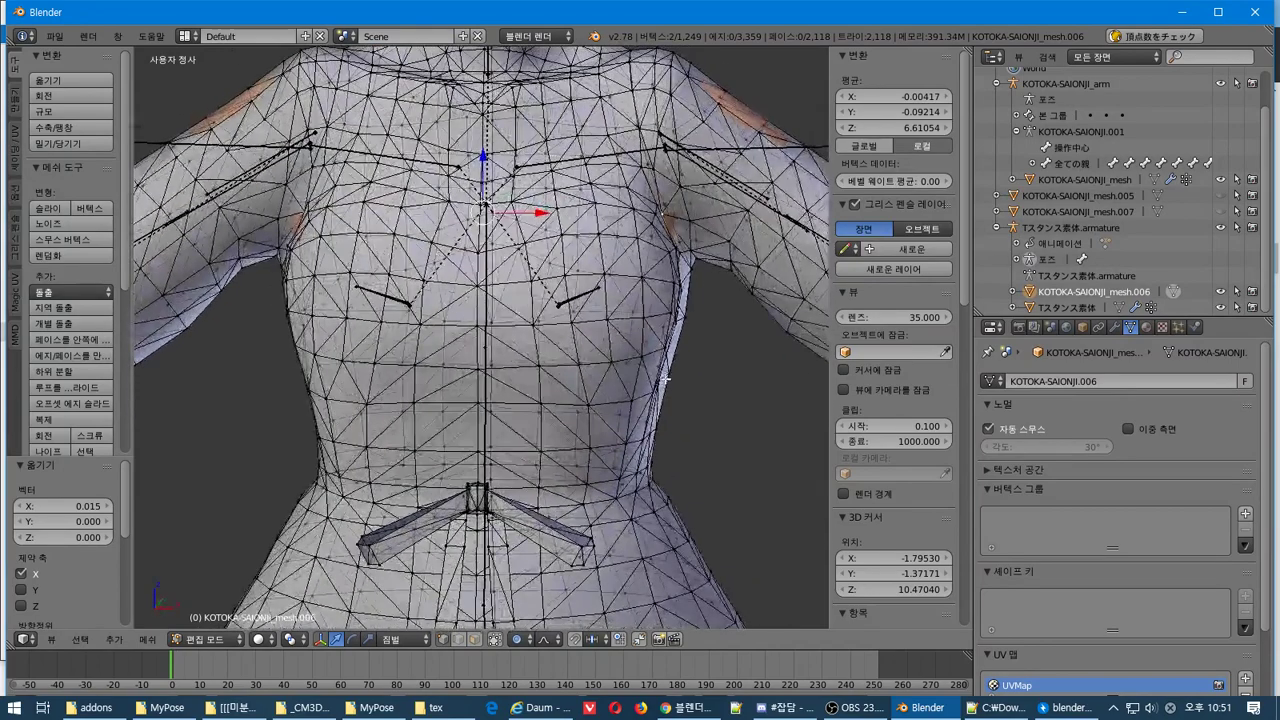
key("s")
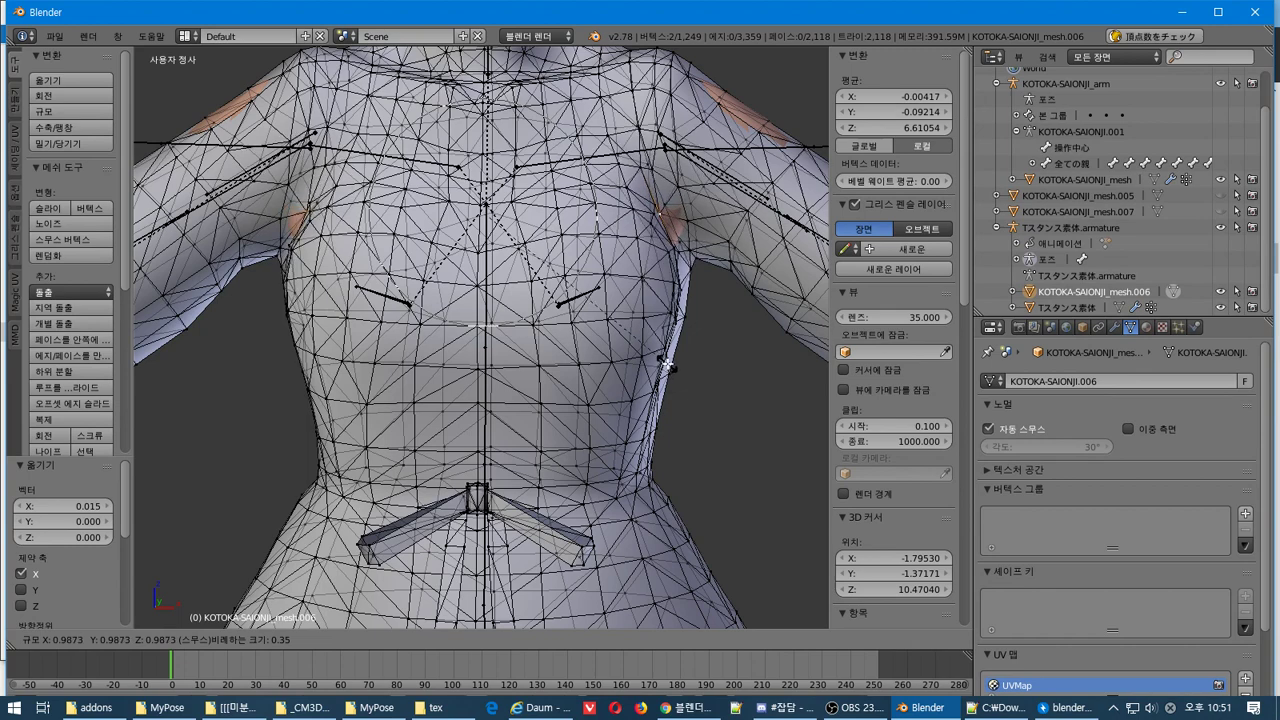
key("z")
key("x")
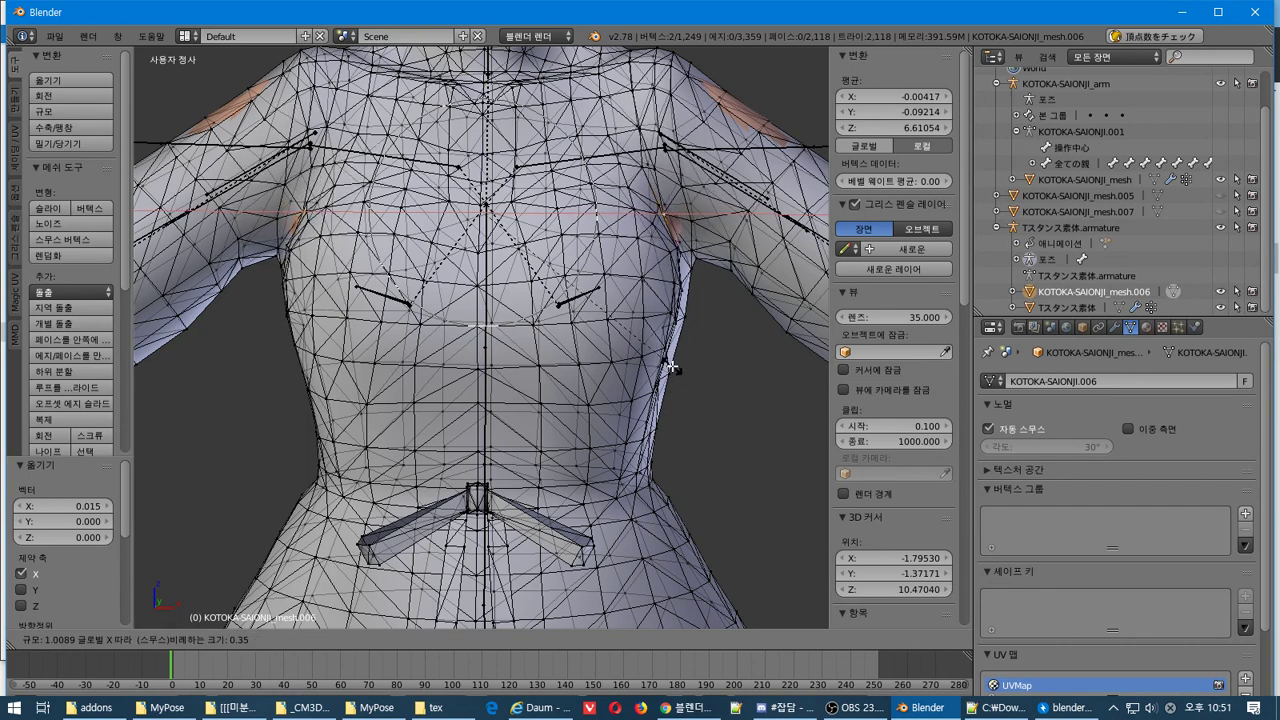
left_click(672, 366)
middle_click_drag(672, 366, 624, 387)
Return to Object Mode and look over the refitted dress shape
key("Tab")
key("Tab")
scroll(650, 360, "down", 5)
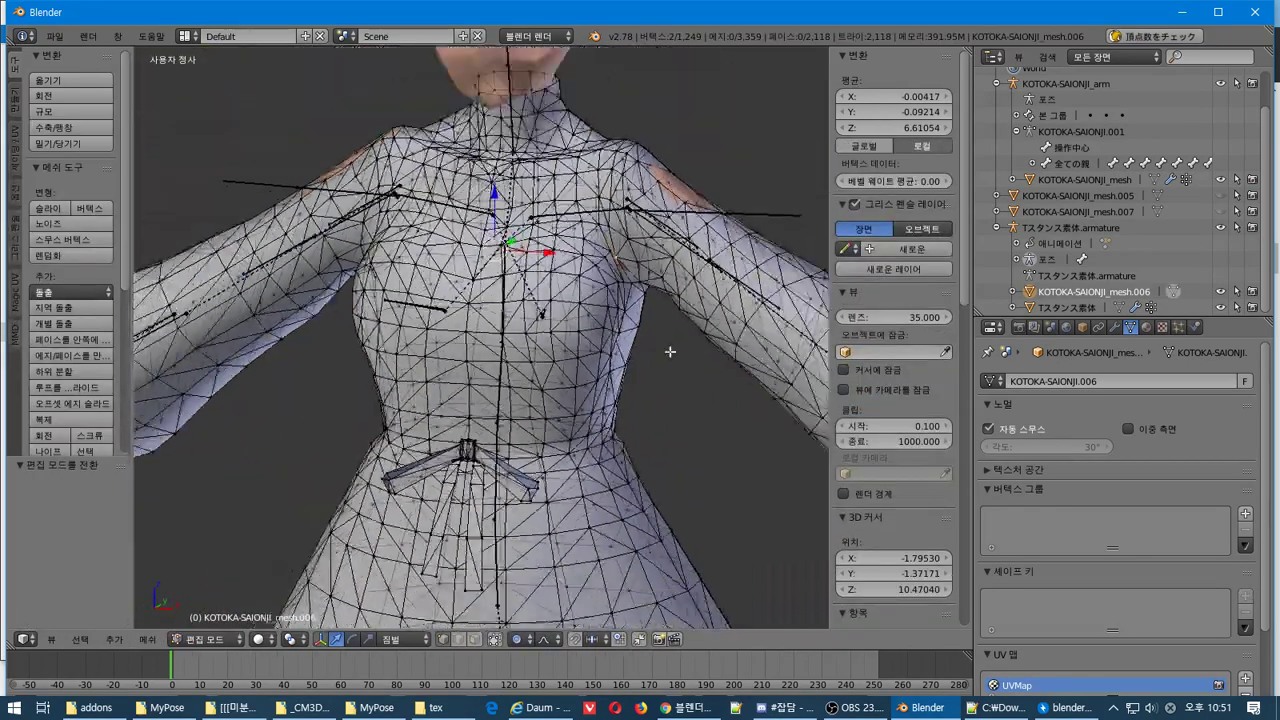
middle_click_drag(676, 350, 600, 365)
scroll(705, 348, "up", 2)
scroll(600, 365, "up", 1)
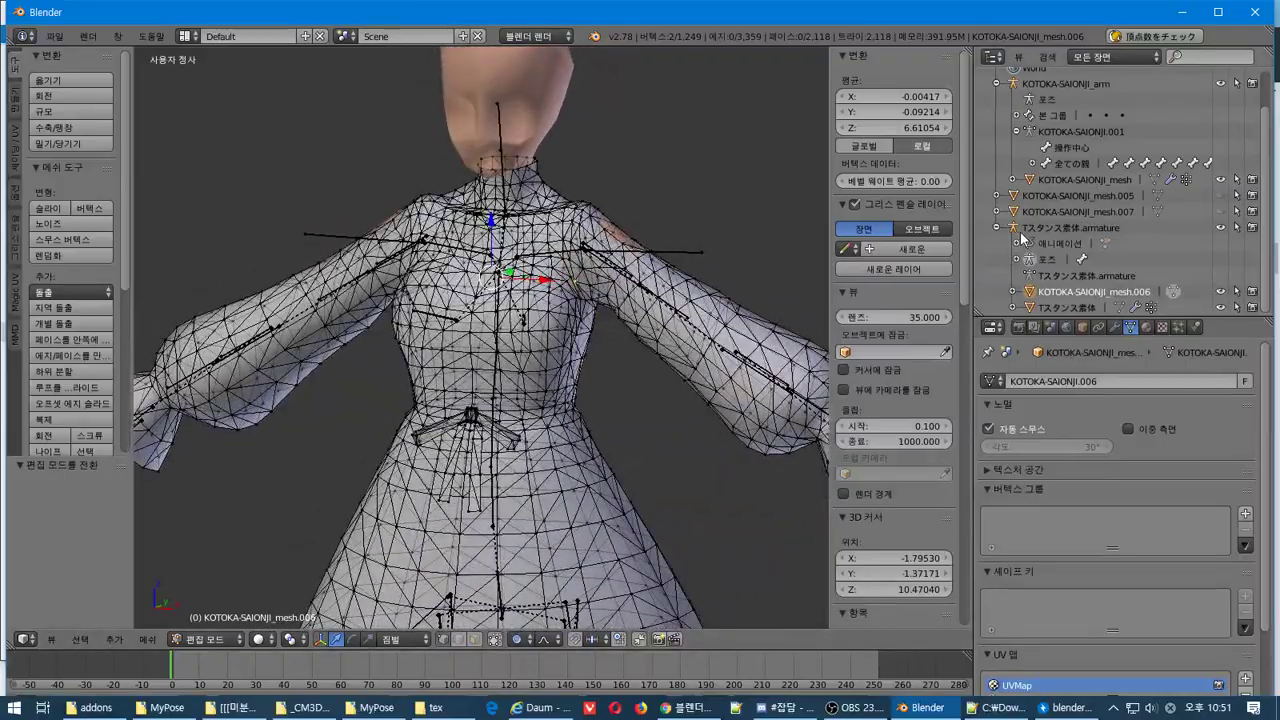
Put the T-stance armature into Pose Mode and propagate its current pose
left_click(1038, 259)
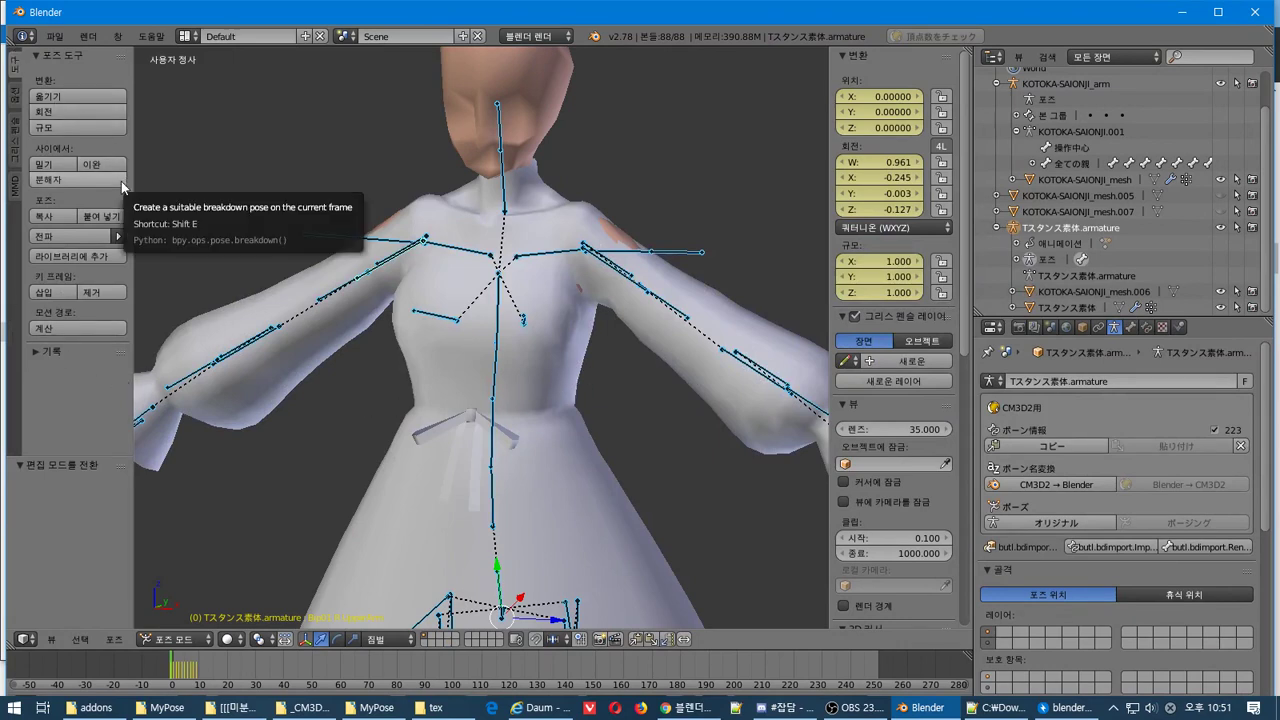
left_click(118, 237)
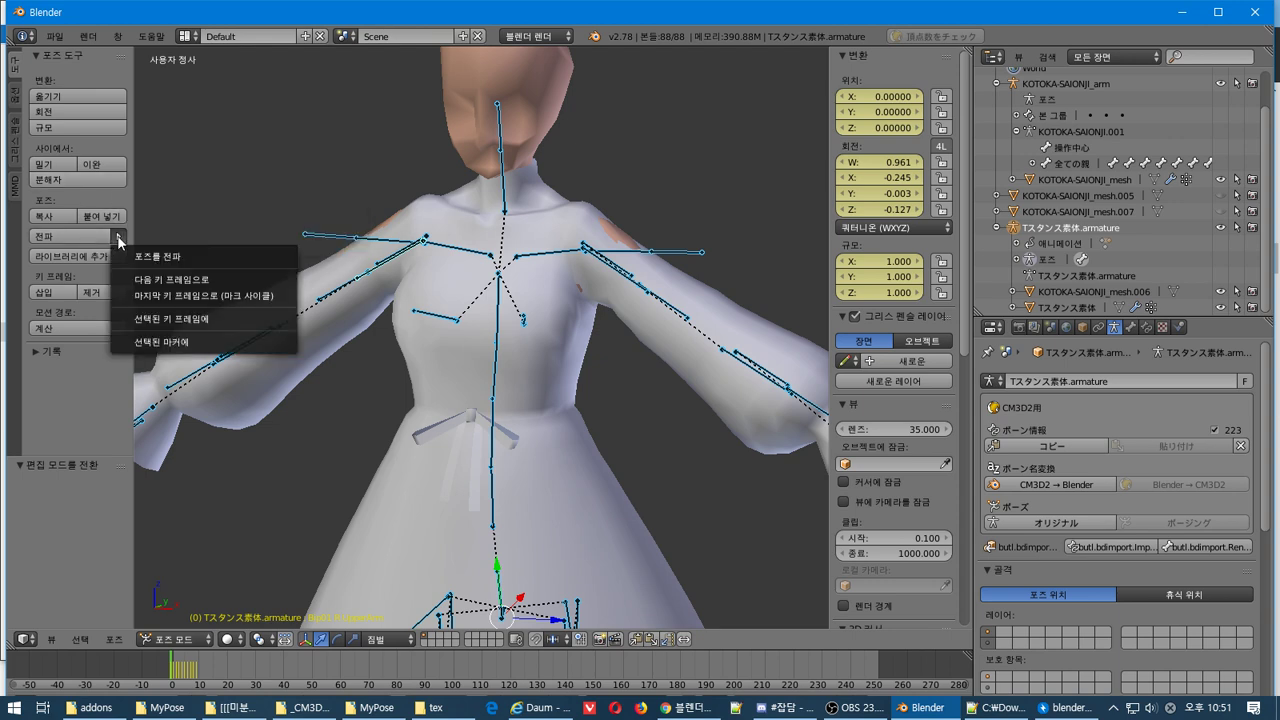
left_click(146, 255)
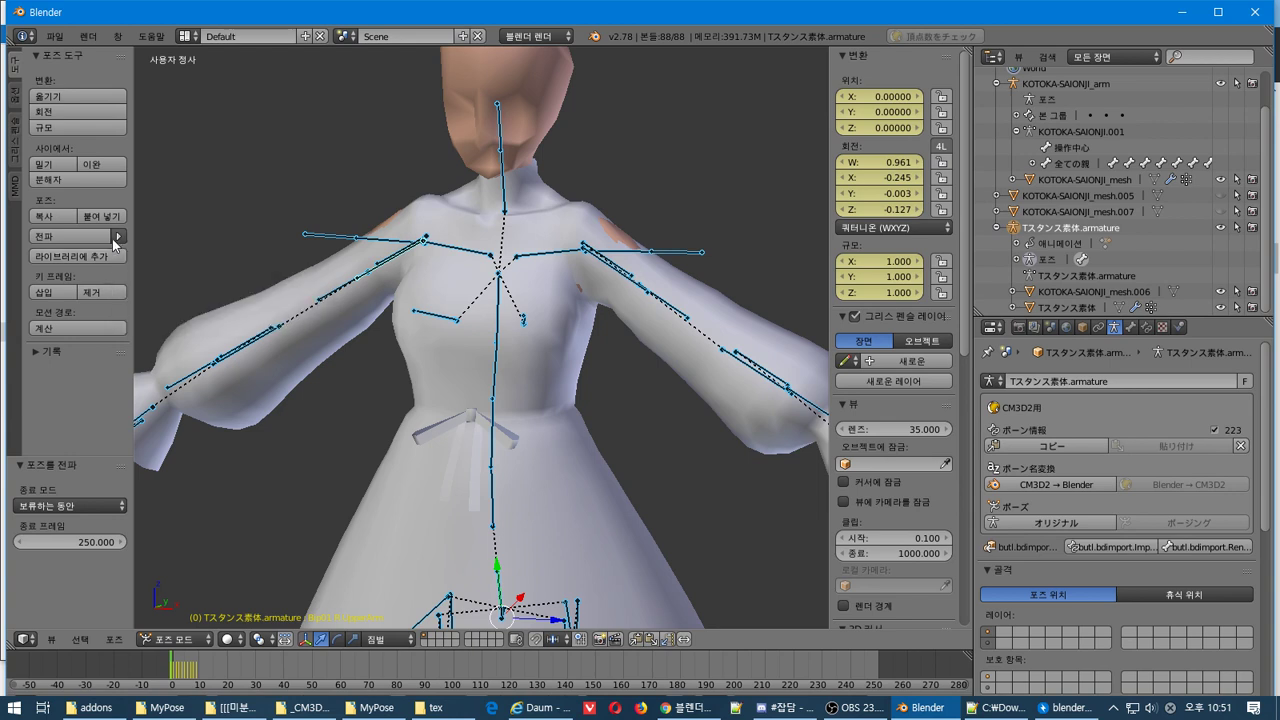
Apply the CM3D2 ポージング posed stance to the armature, lowering the arms to the hips
left_click(115, 239)
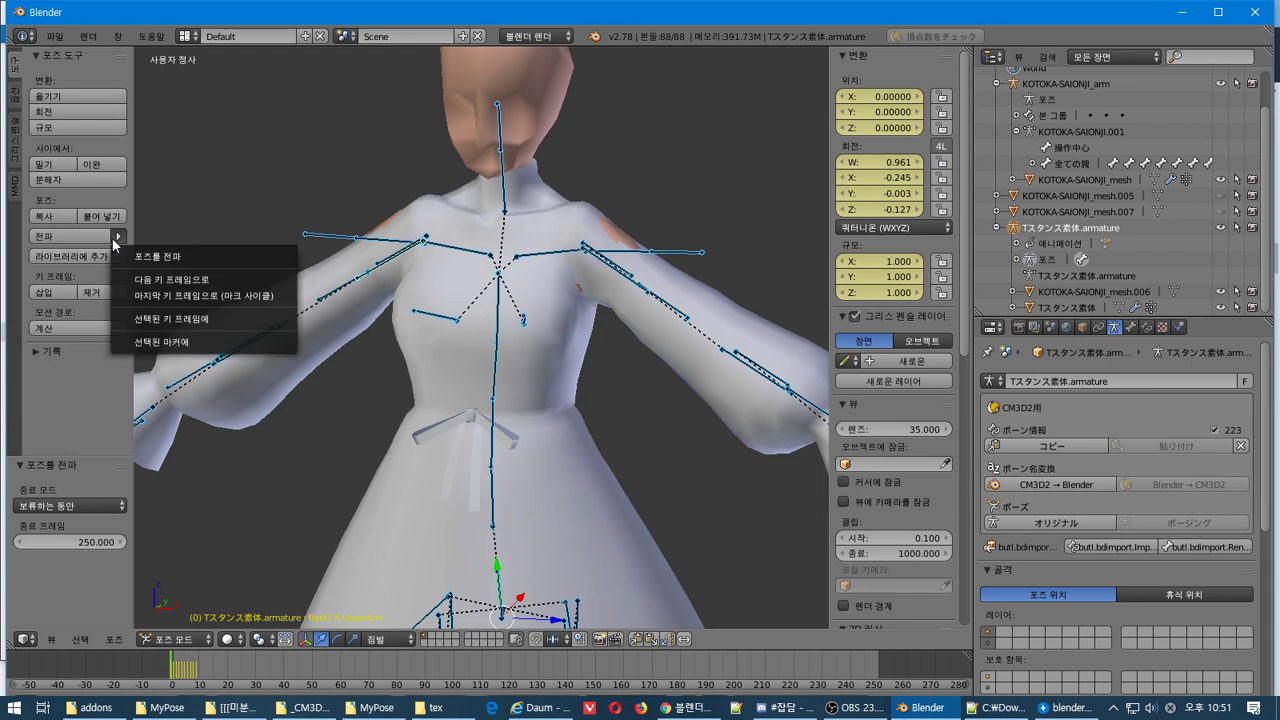
left_click(21, 140)
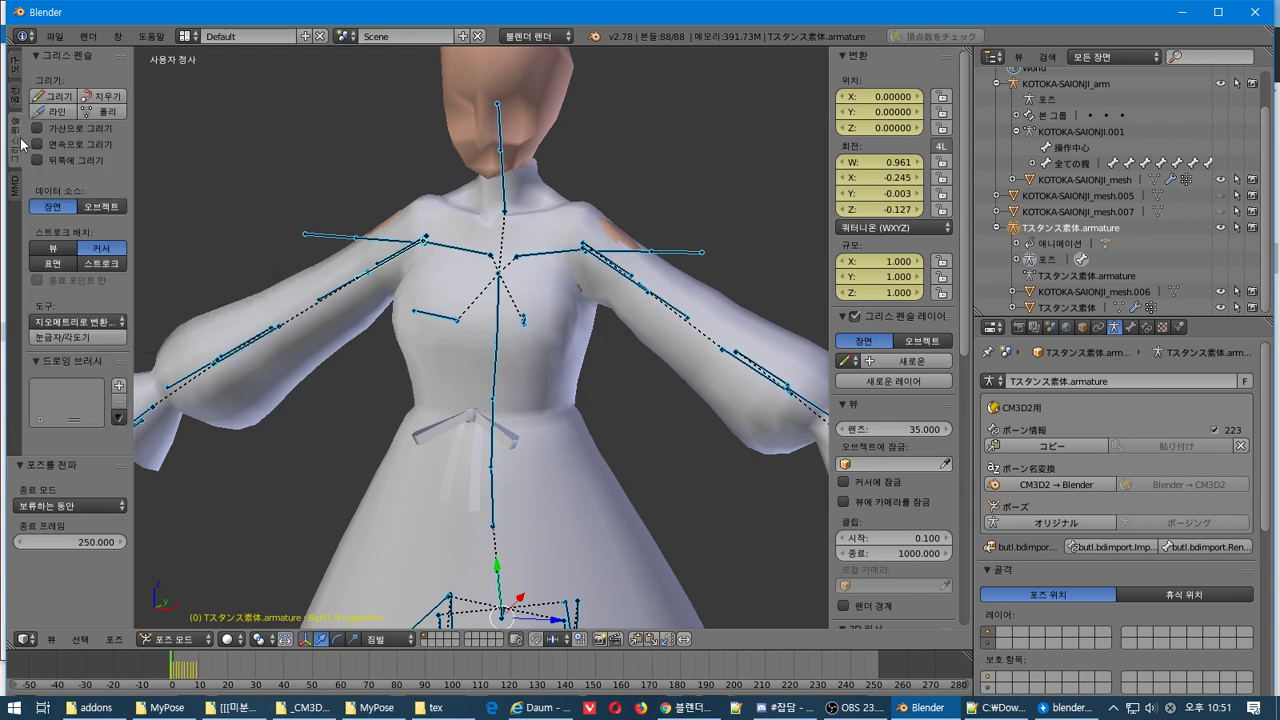
left_click(16, 186)
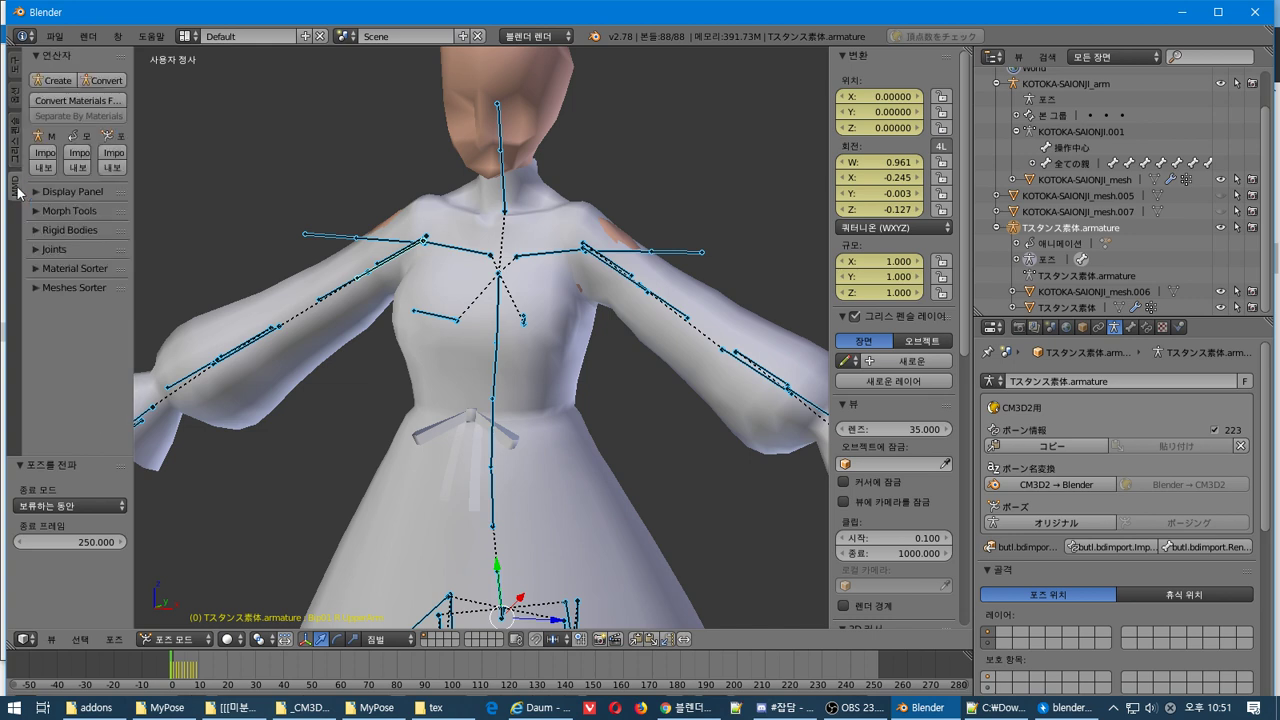
left_click(13, 72)
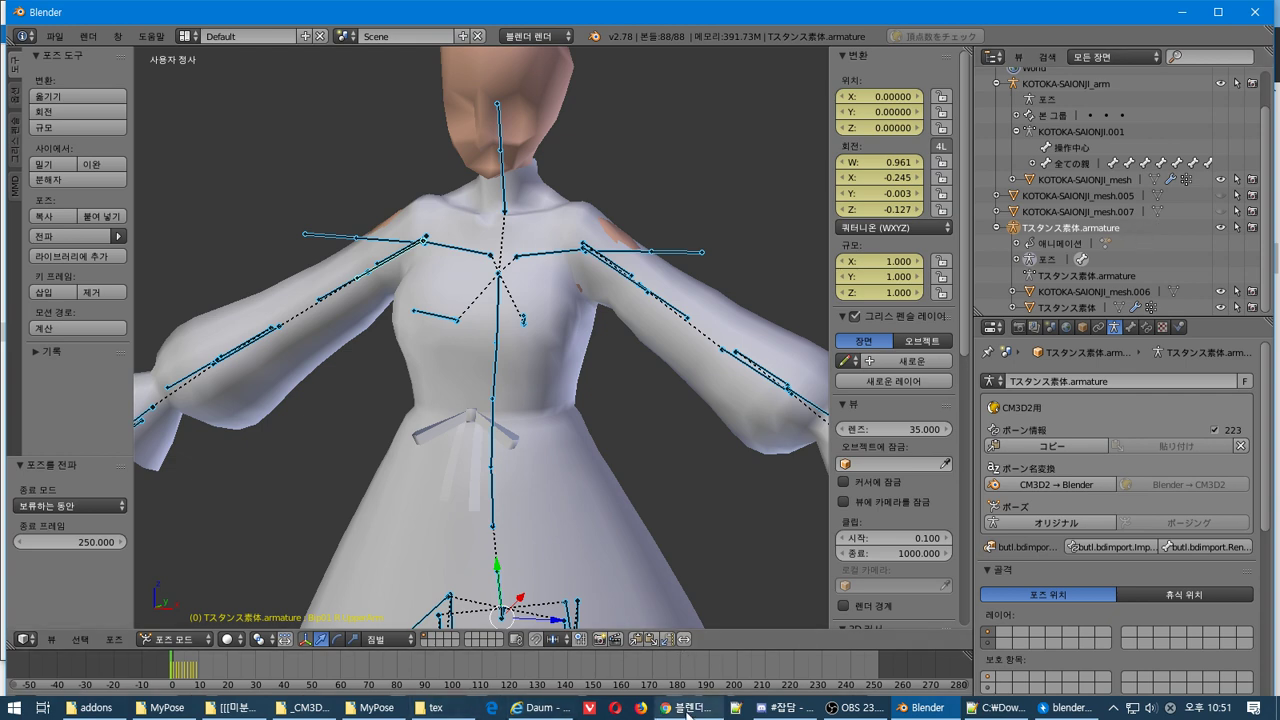
mouse_move(687, 714)
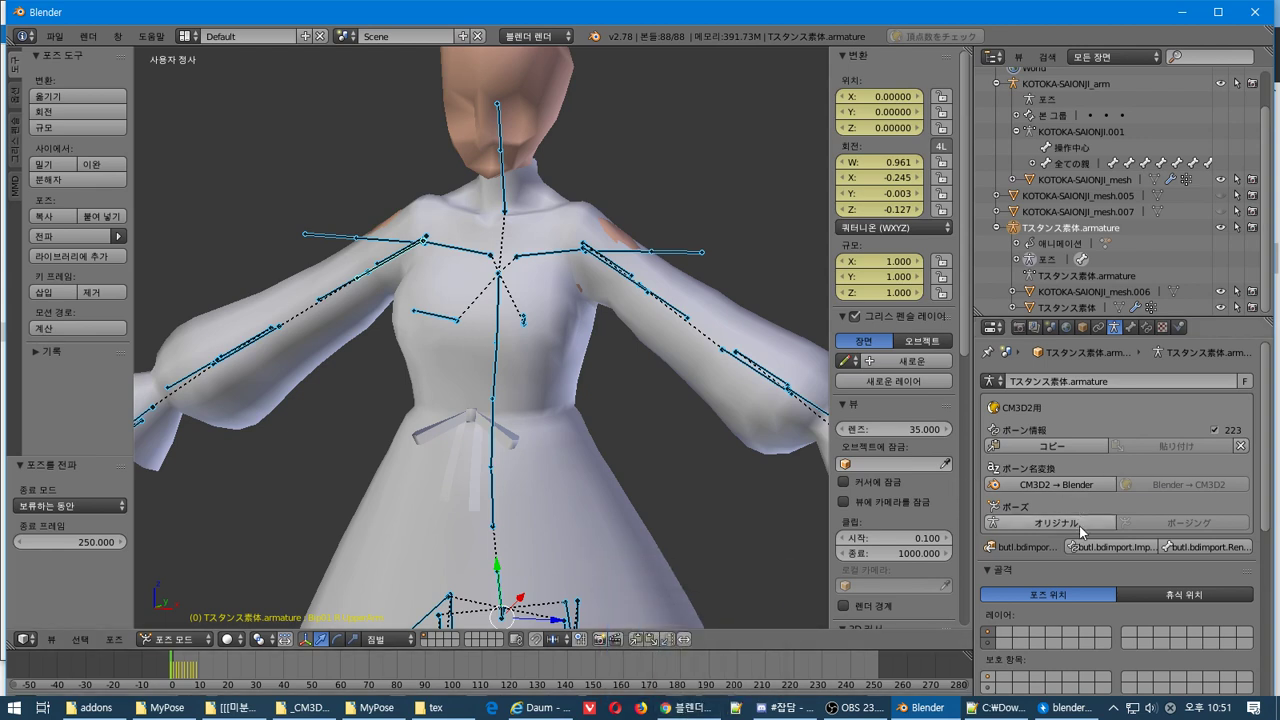
left_click(1078, 524)
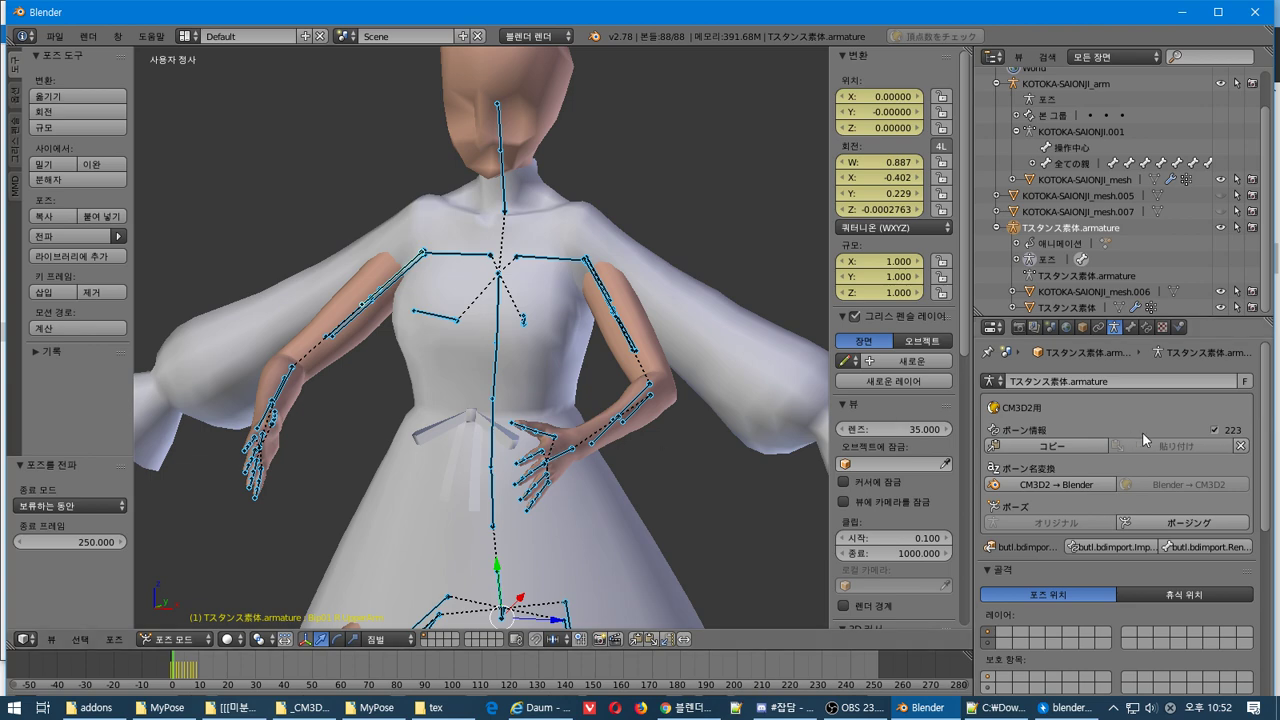
Toggle the armature between original and posed stances while orbiting to compare the dress
left_click(1154, 523)
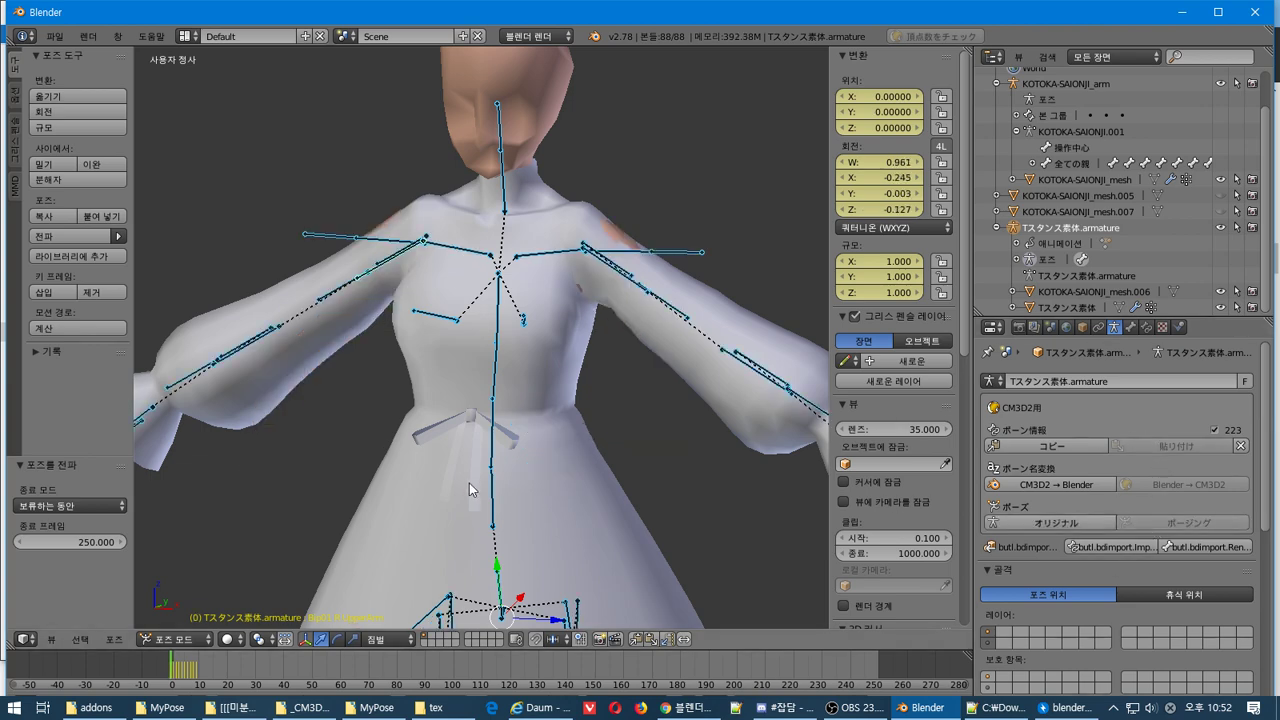
middle_click_drag(480, 470, 688, 484)
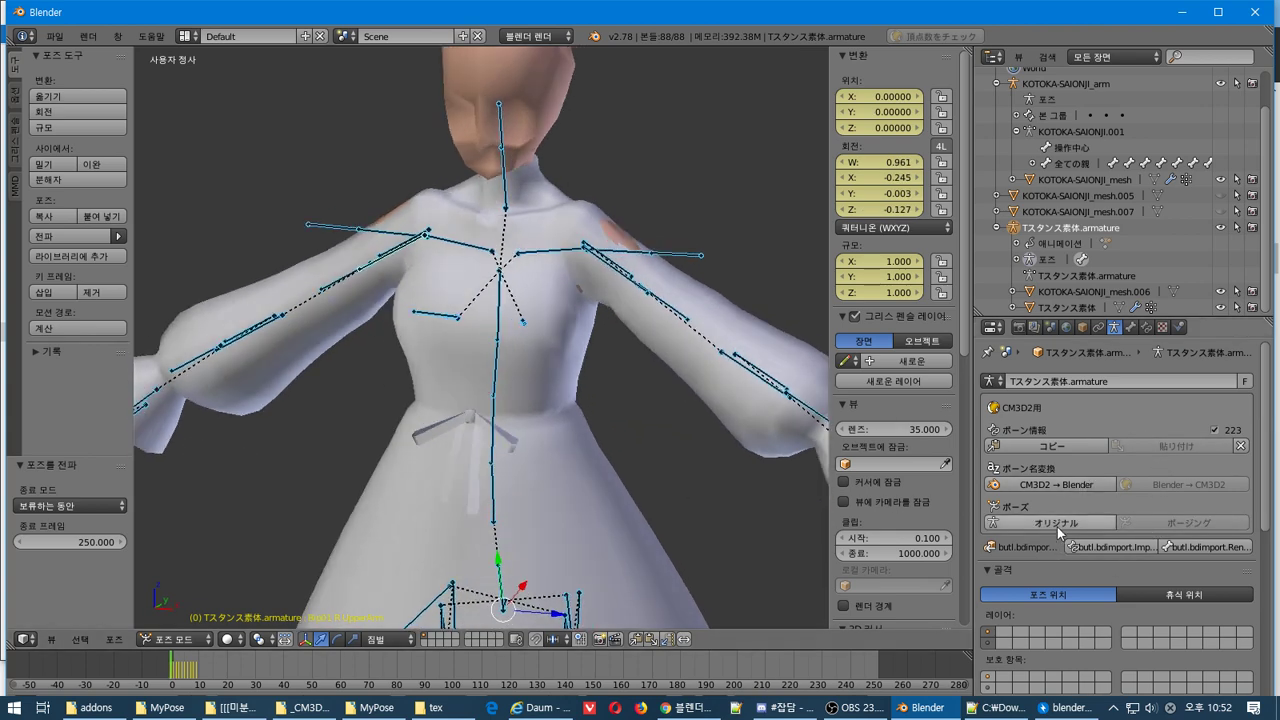
left_click(1050, 523)
middle_click_drag(801, 502, 626, 484)
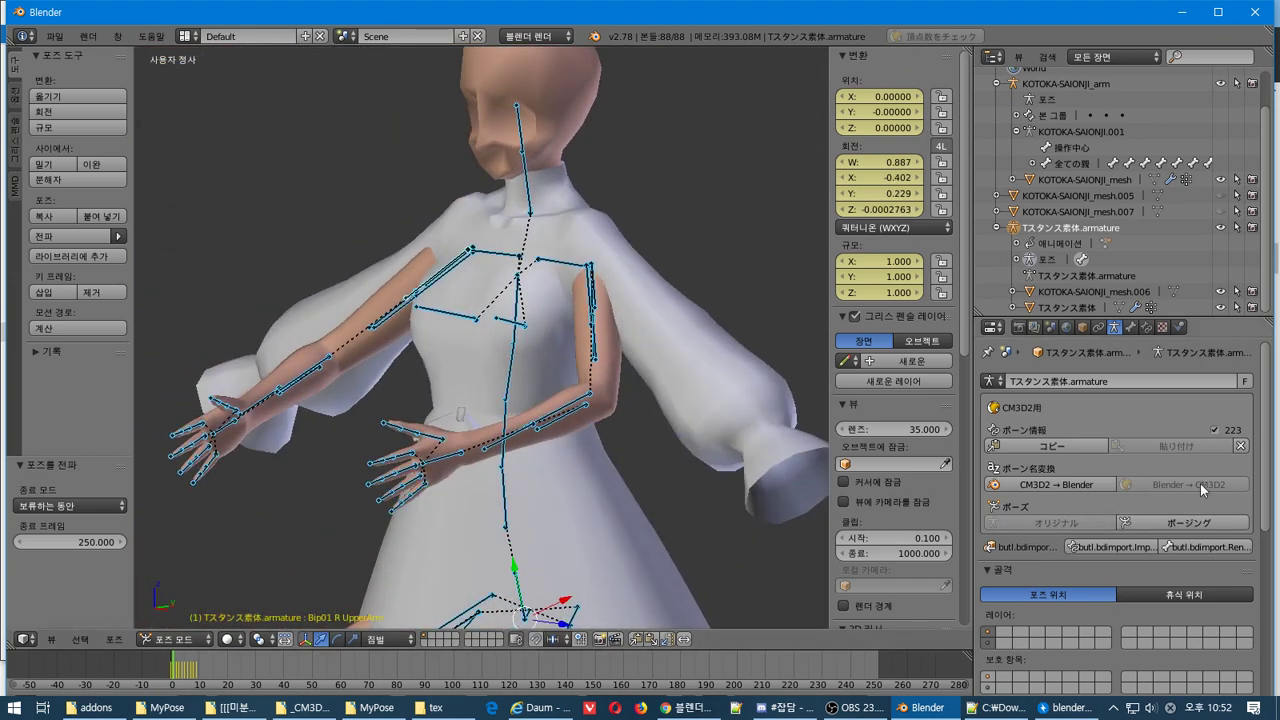
left_click(1187, 526)
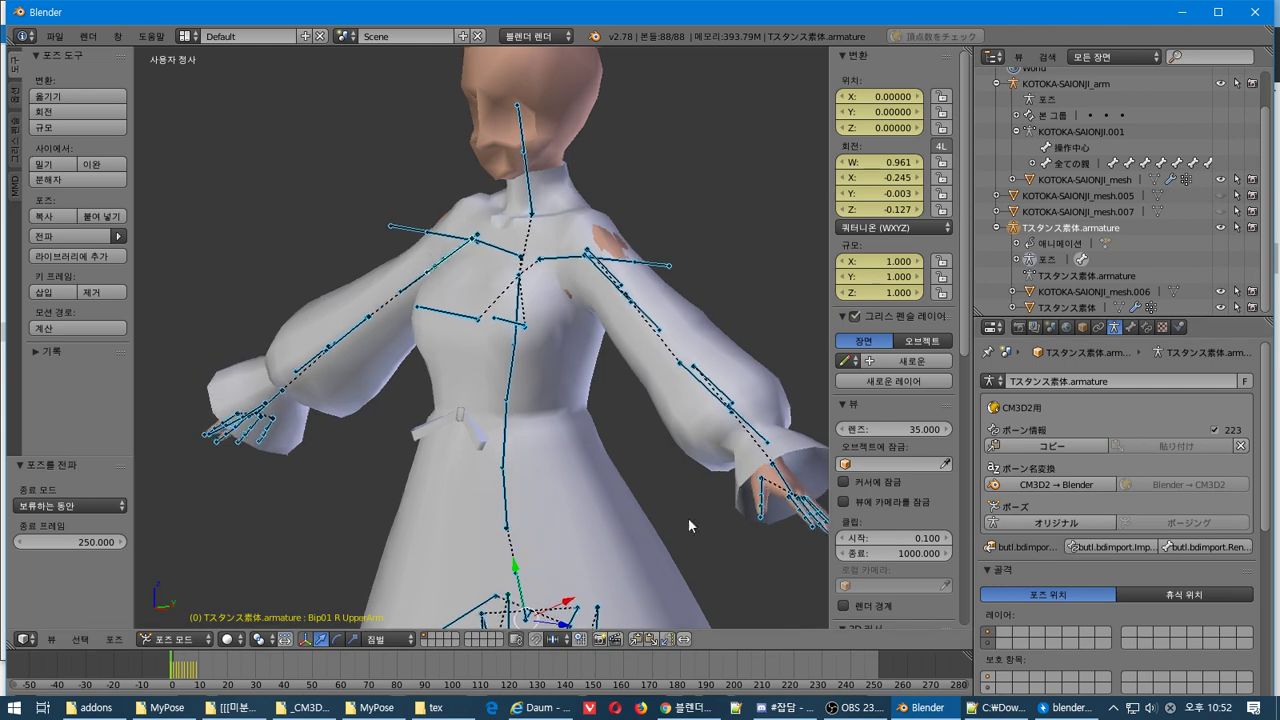
middle_click_drag(688, 517, 694, 551)
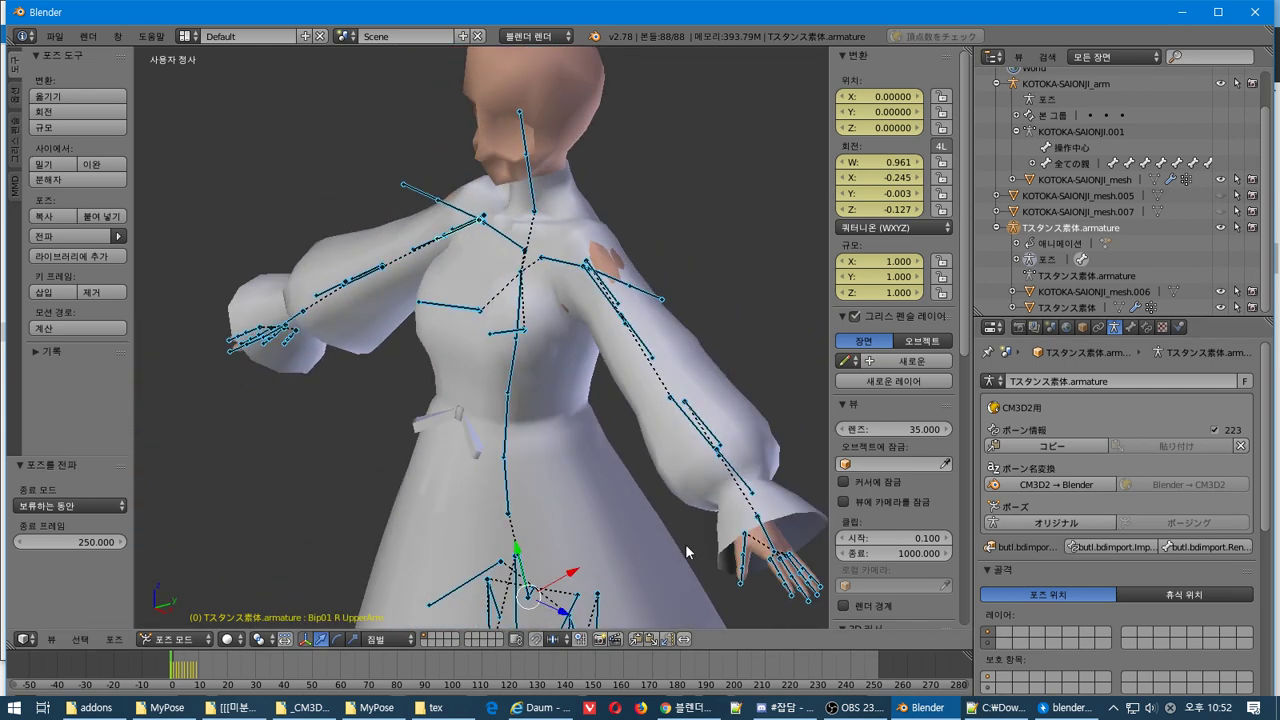
Switch into and out of bone Edit Mode, then restore the original arms-out T-stance
key("Tab")
key("Tab")
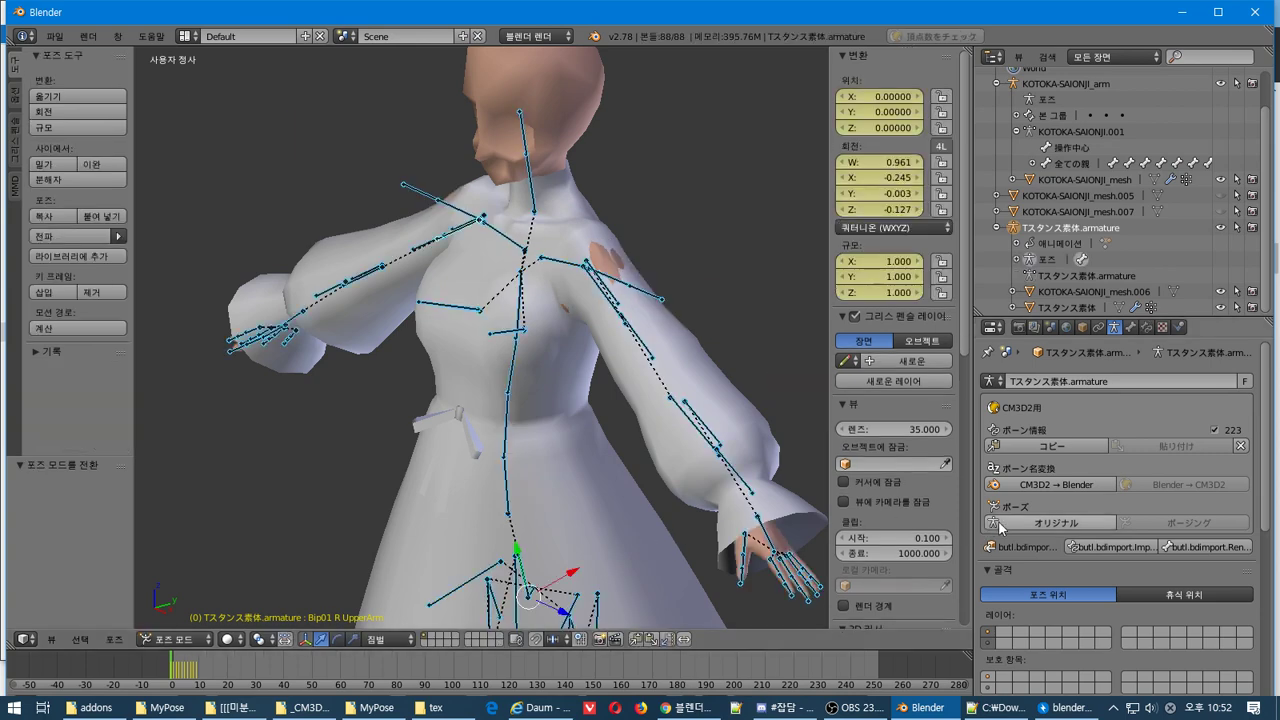
left_click(1050, 522)
key("Tab")
key("Tab")
key("Tab")
key("Tab")
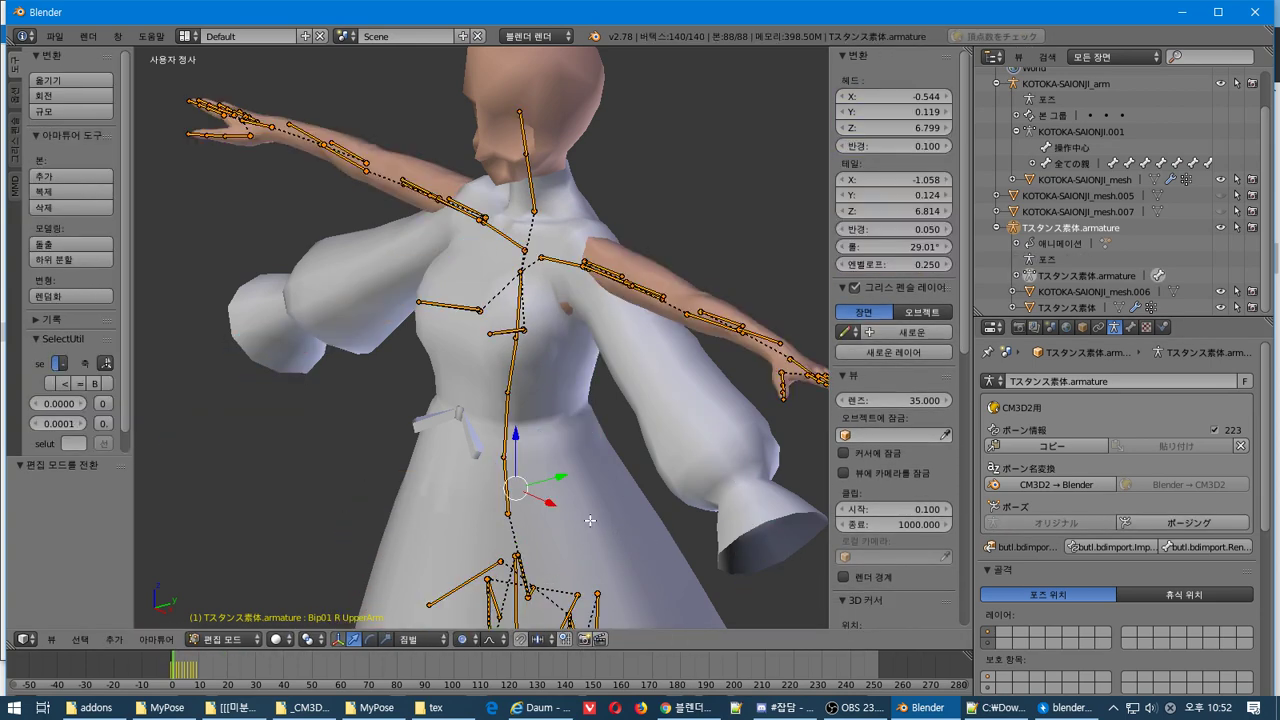
key("KP_1")
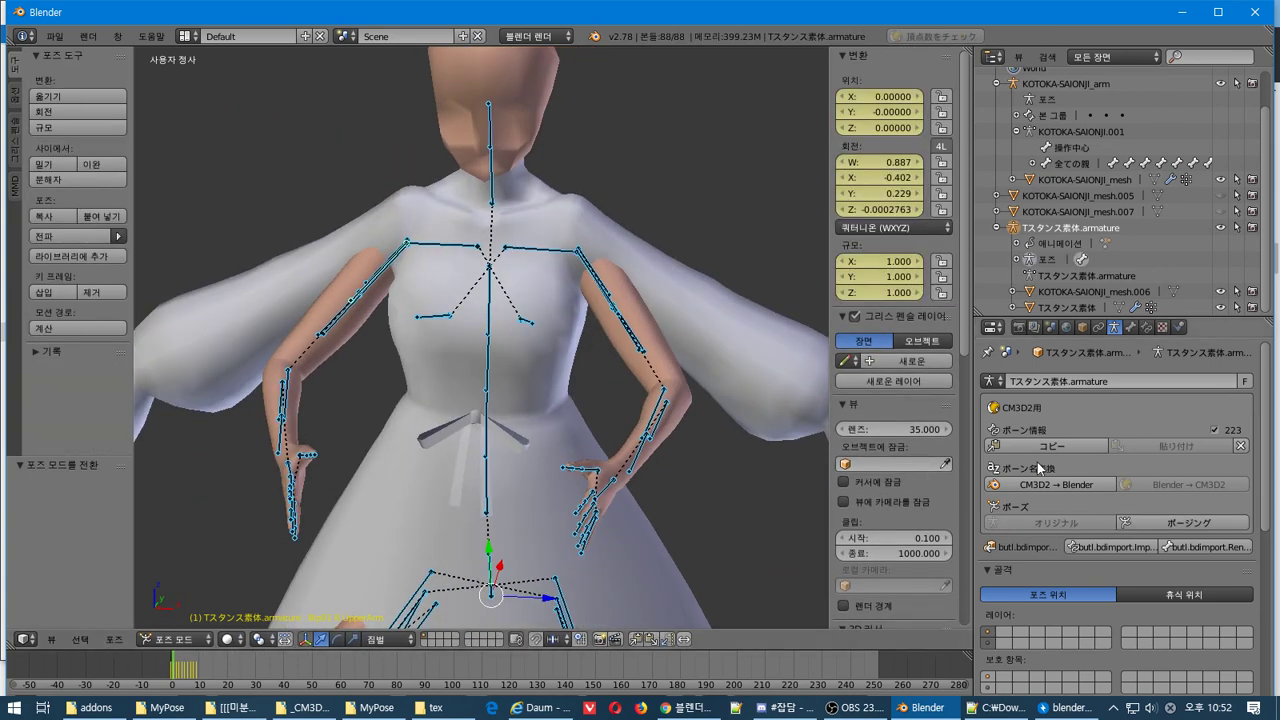
left_click(1144, 523)
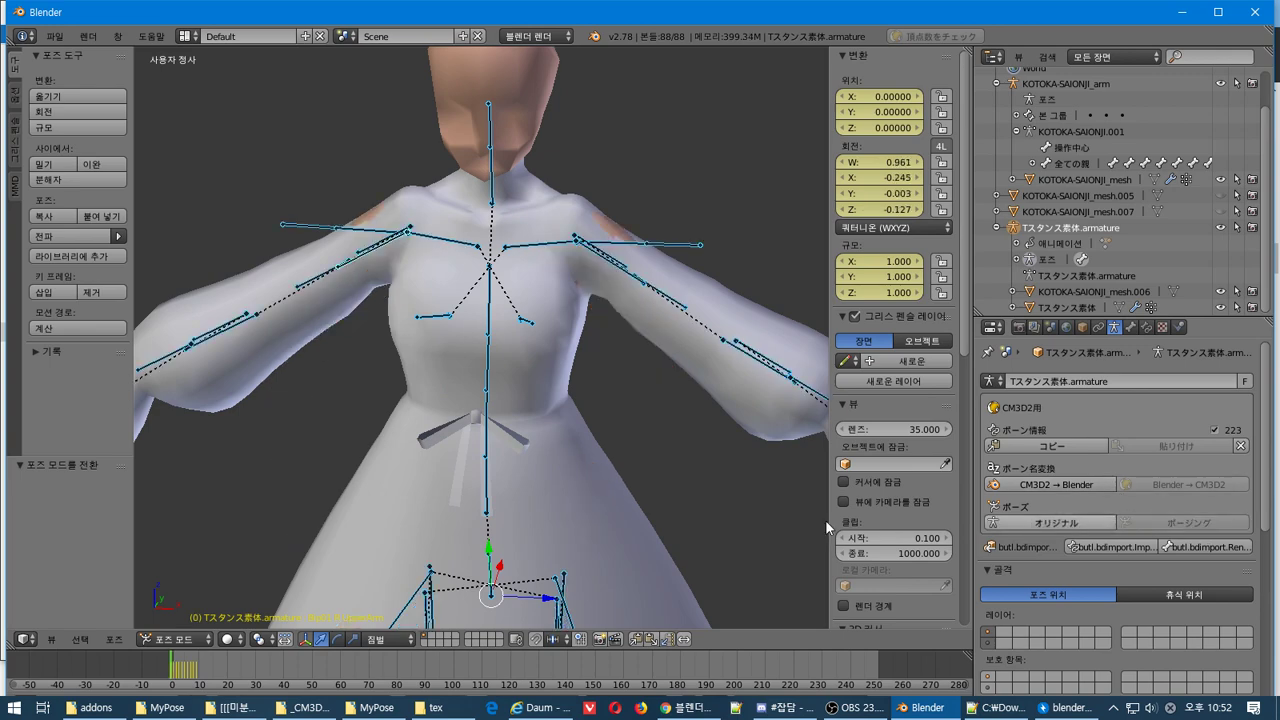
Expand the Inverse Kinematics and Motion Paths panels in the armature's bone properties
scroll(1222, 450, "down", 5)
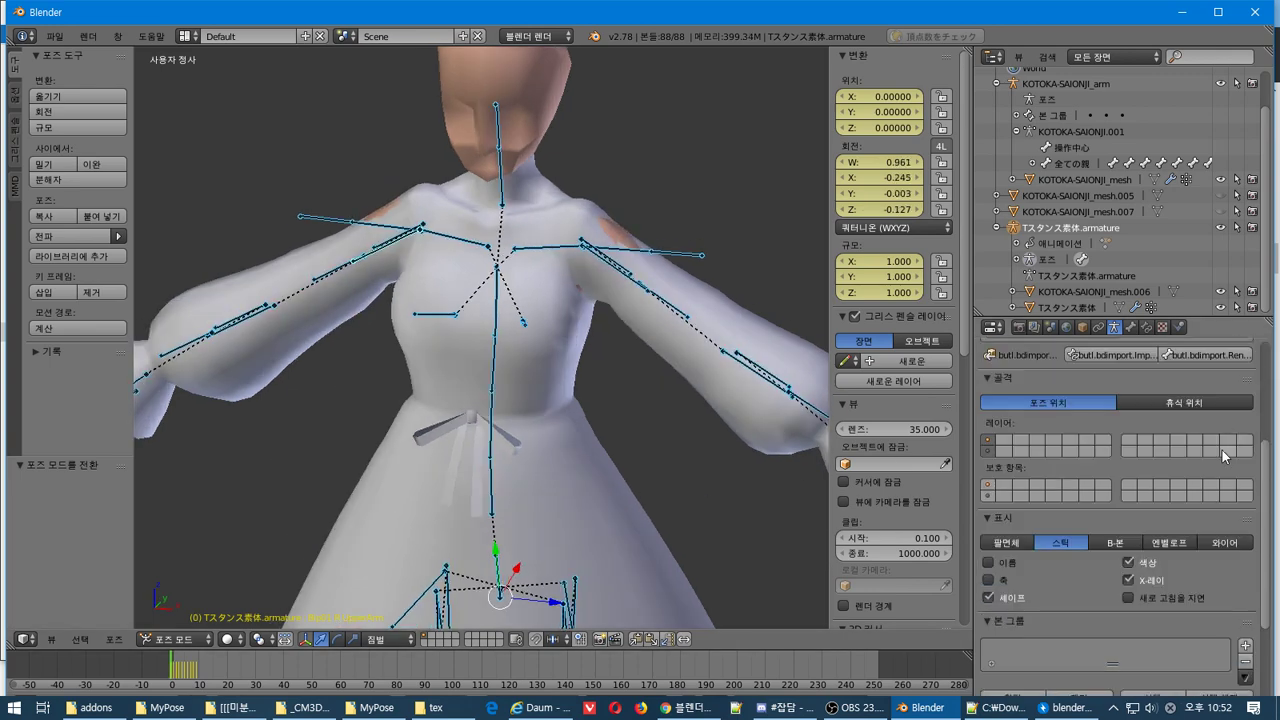
scroll(1200, 441, "down", 4)
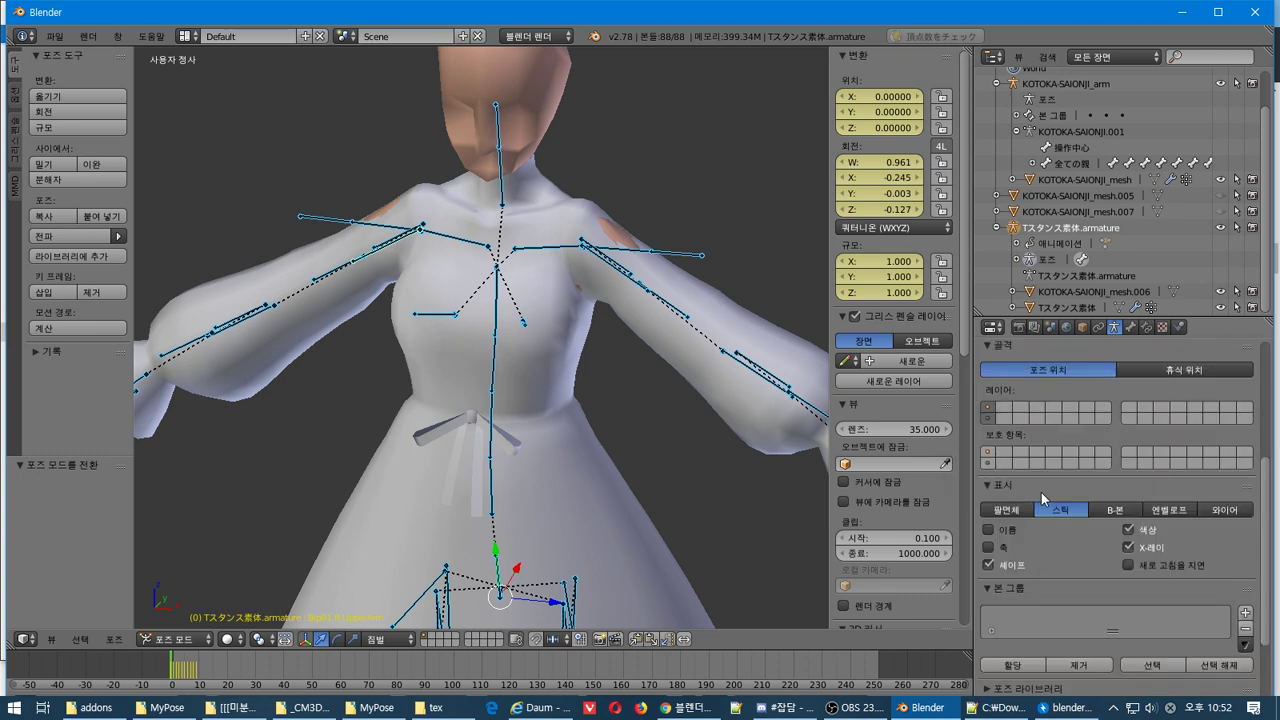
left_click(990, 666)
scroll(1005, 662, "down", 1)
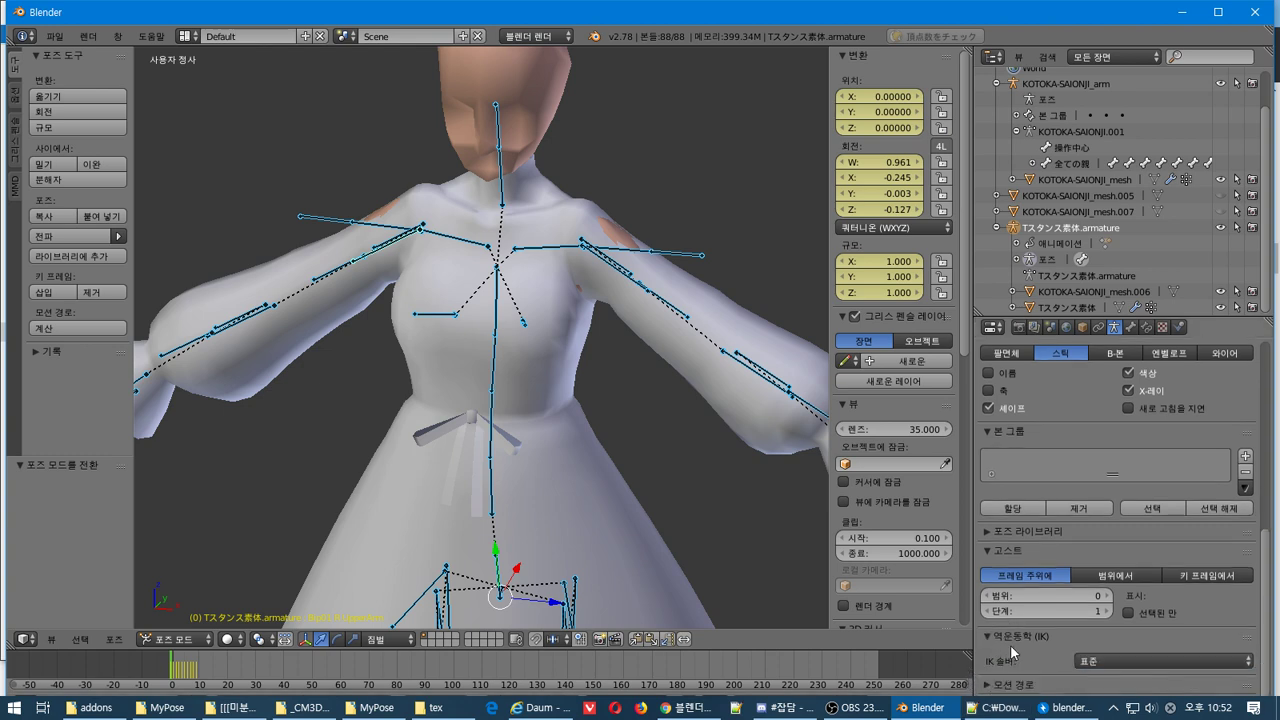
left_click(988, 686)
scroll(1018, 624, "down", 5)
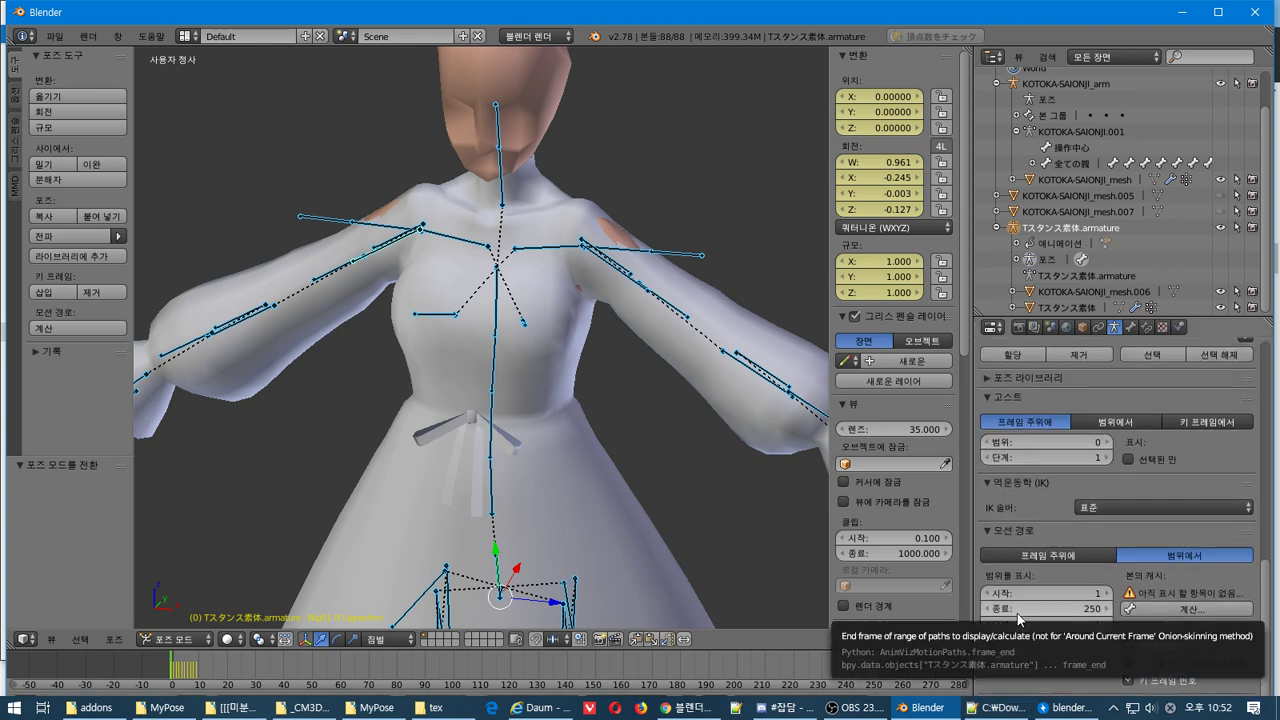
scroll(1020, 605, "up", 6)
scroll(1027, 580, "up", 3)
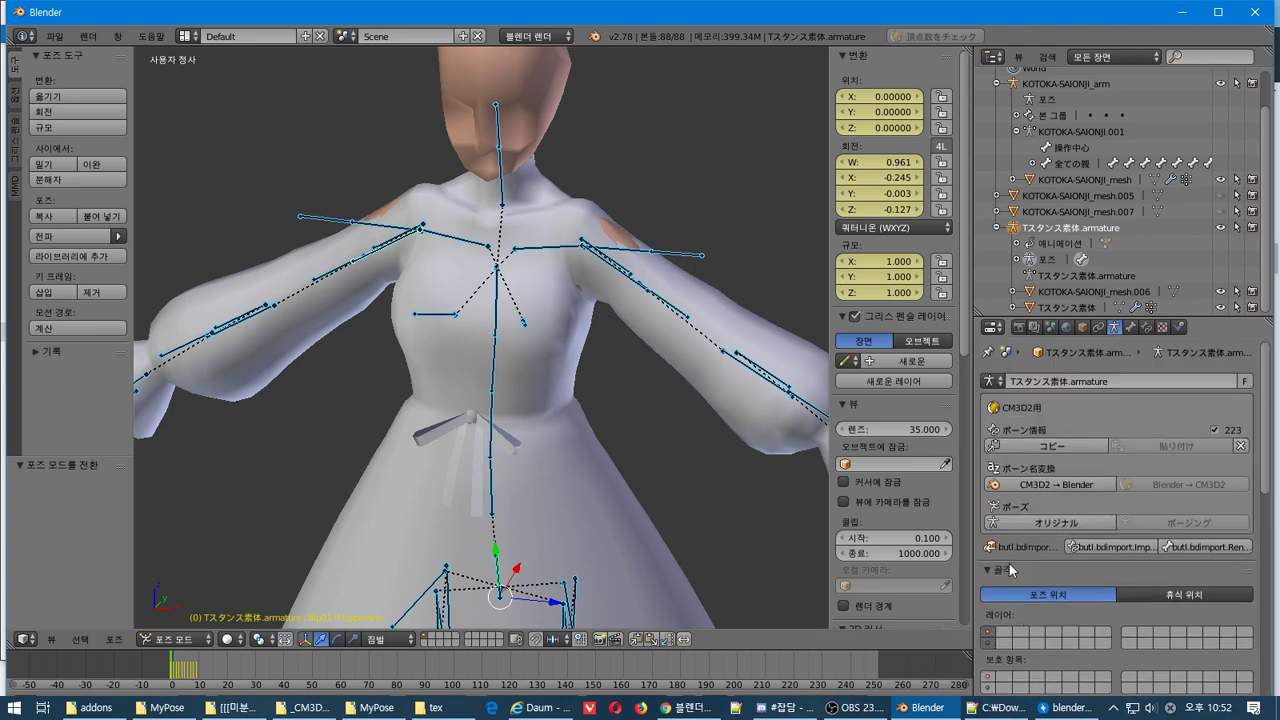
Return to Object Mode and select the Tスタンス素体 body mesh to show its shape keys
key("ctrl+Tab")
right_click(628, 332)
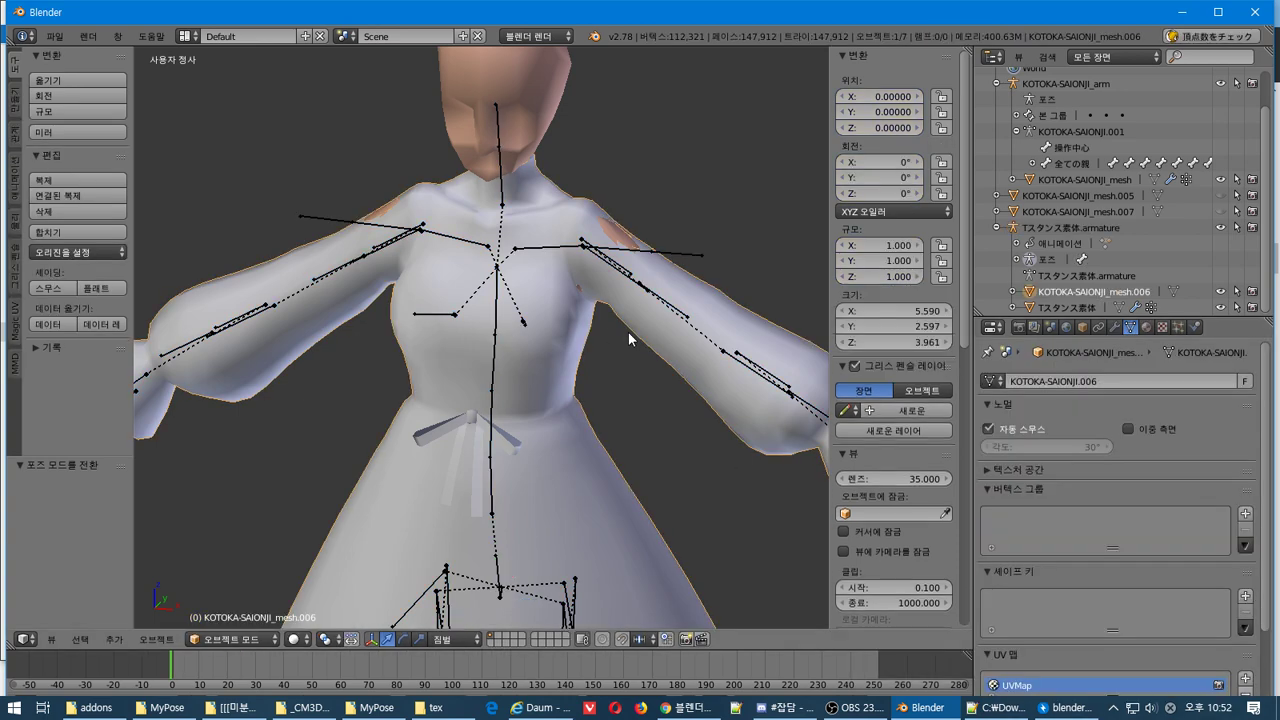
right_click(628, 246)
key("ctrl+Tab")
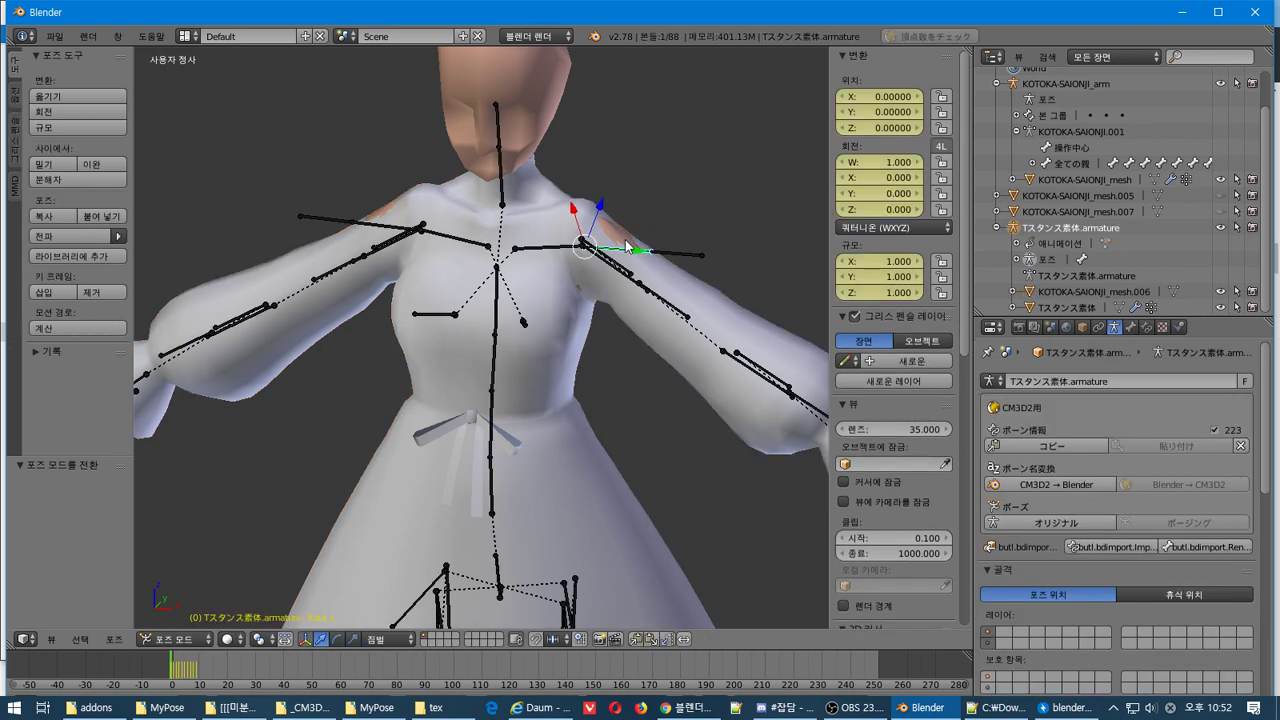
key("ctrl+Tab")
right_click(504, 69)
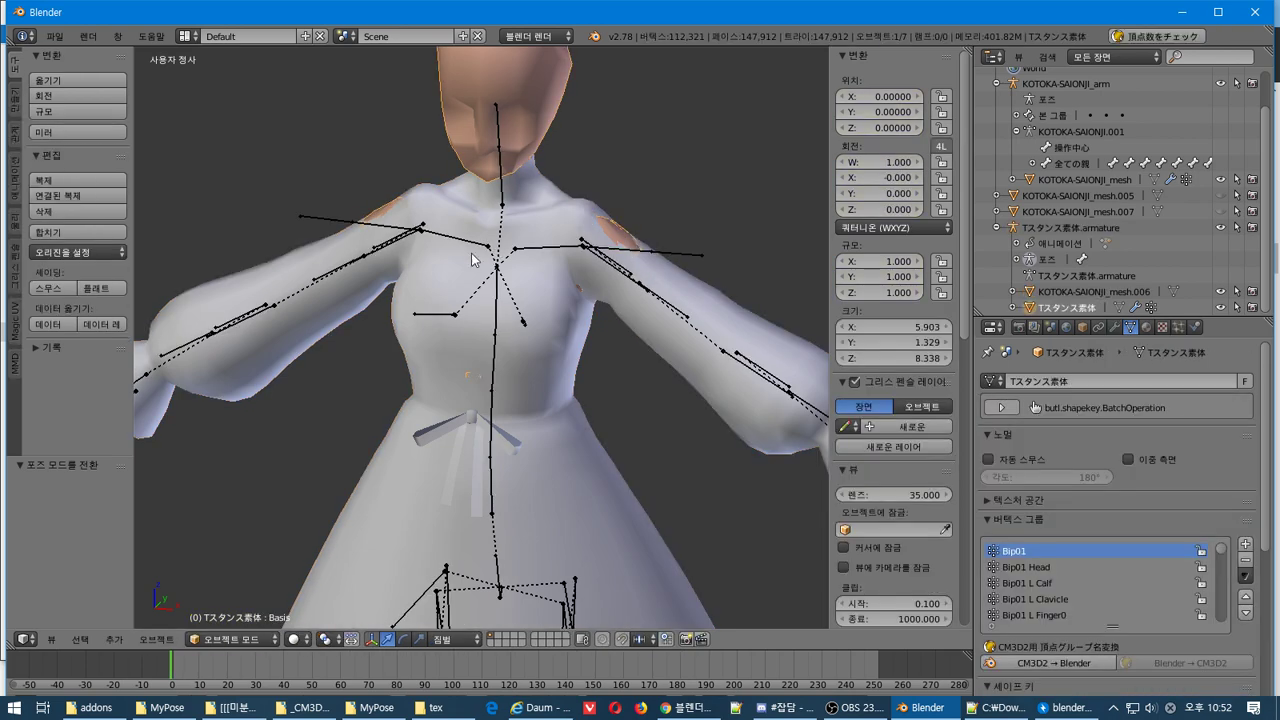
right_click(311, 227)
key("ctrl+Tab")
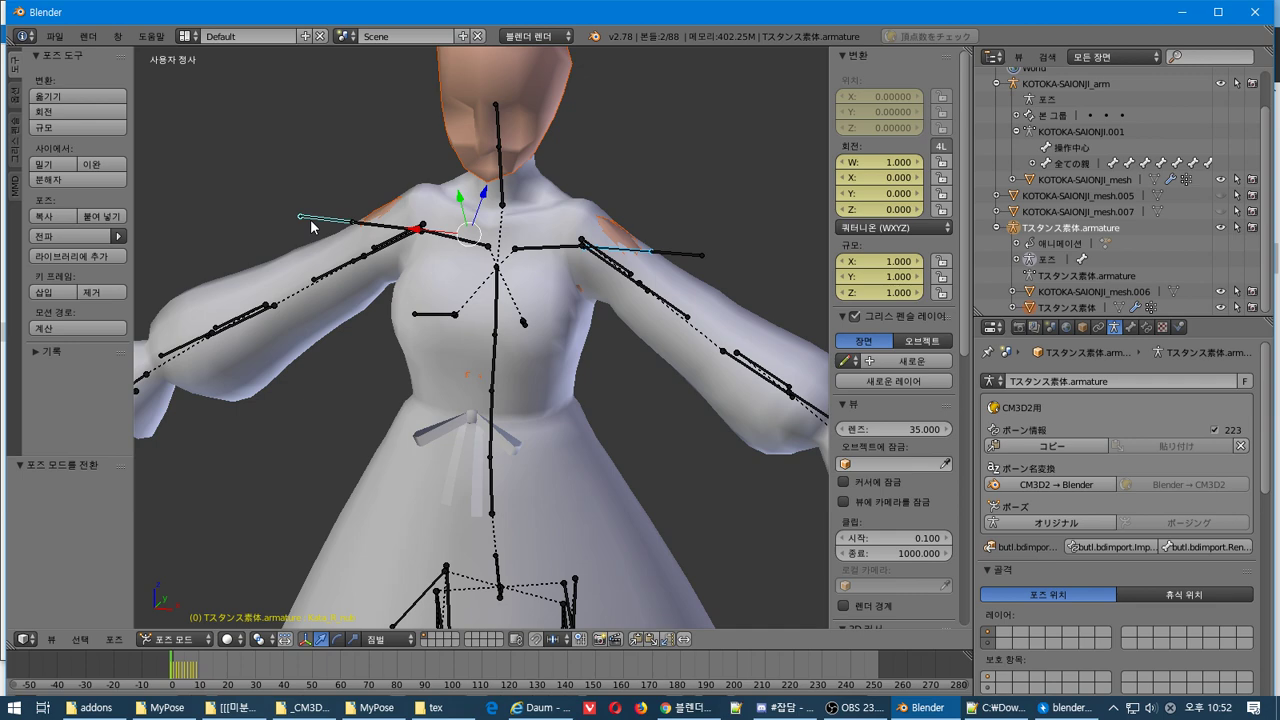
key("ctrl+Tab")
right_click(500, 70)
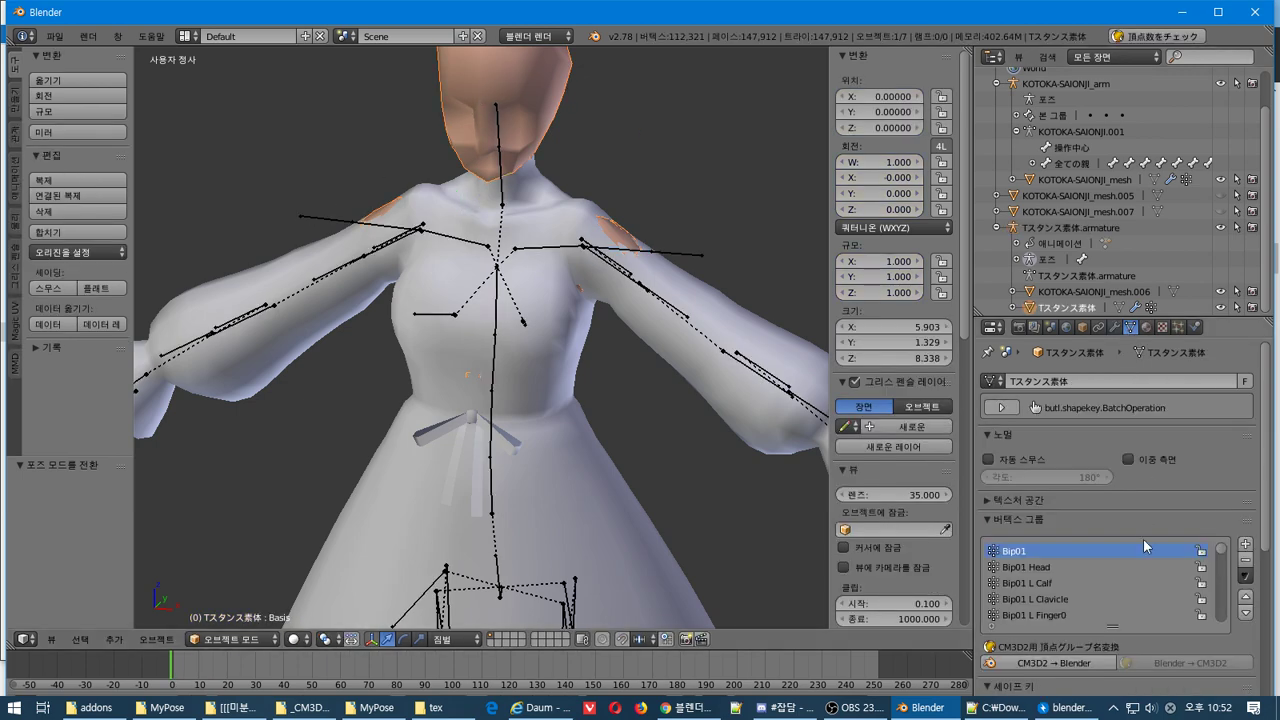
scroll(1266, 537, "down", 6)
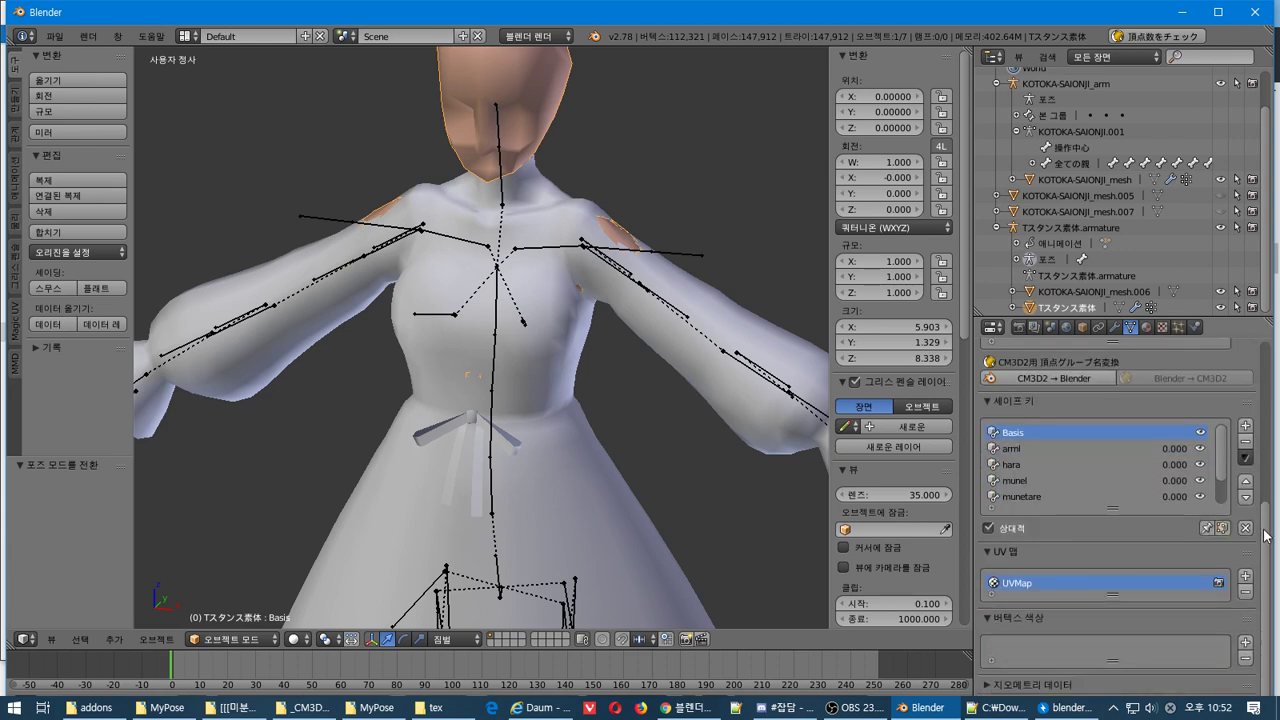
Step through the properties tabs to the body's Modifiers, briefly showing the Add Modifier list
left_click(1040, 329)
left_click(1051, 329)
left_click(1065, 329)
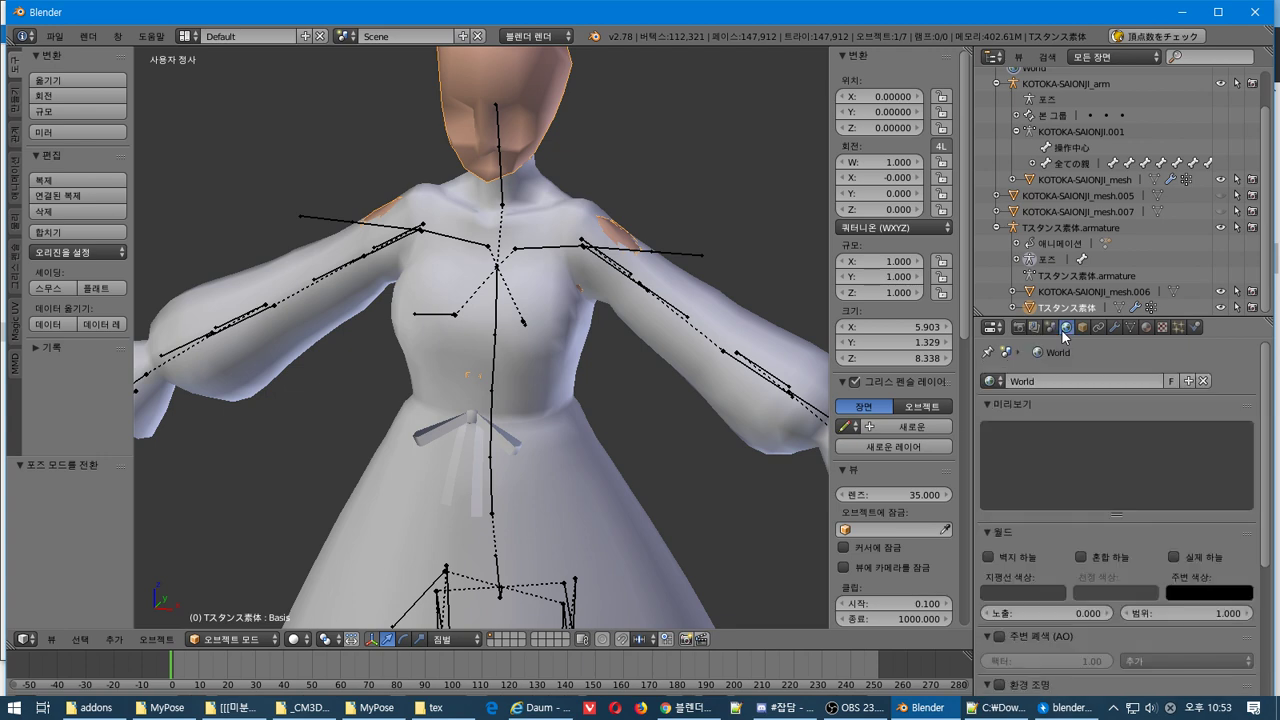
scroll(1091, 375, "down", 5)
left_click(1082, 328)
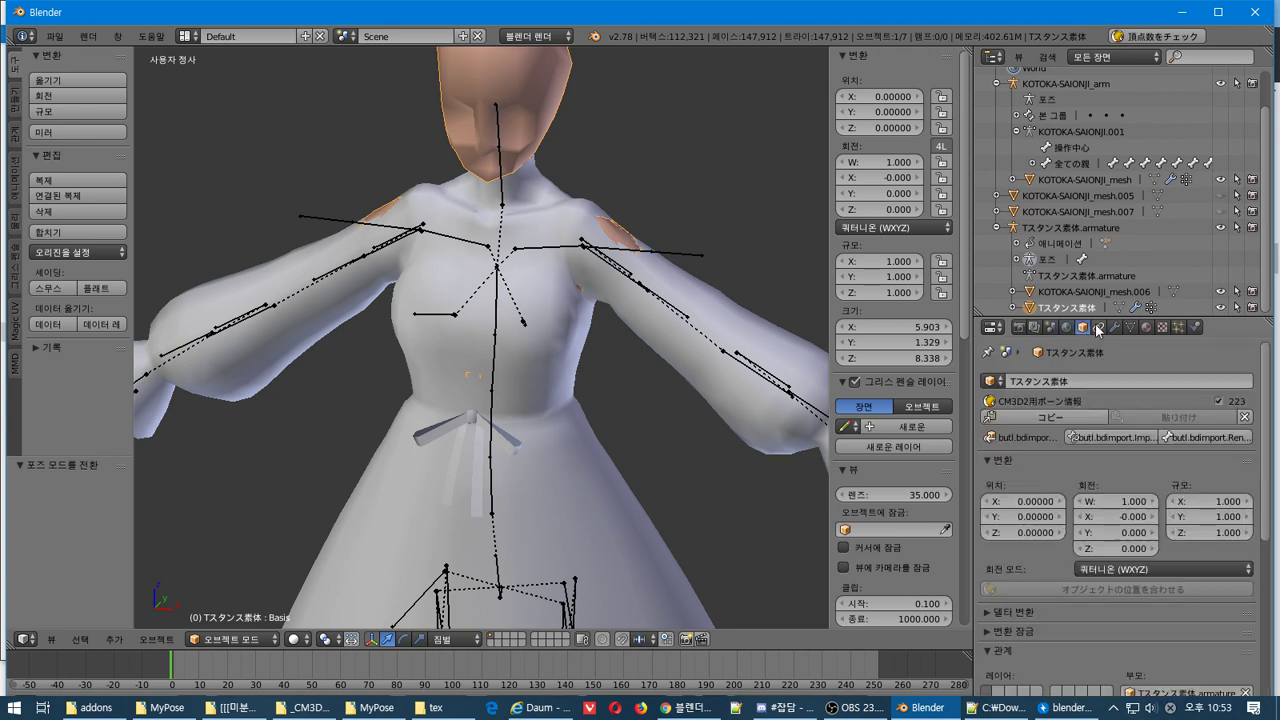
left_click(1101, 328)
left_click(1114, 327)
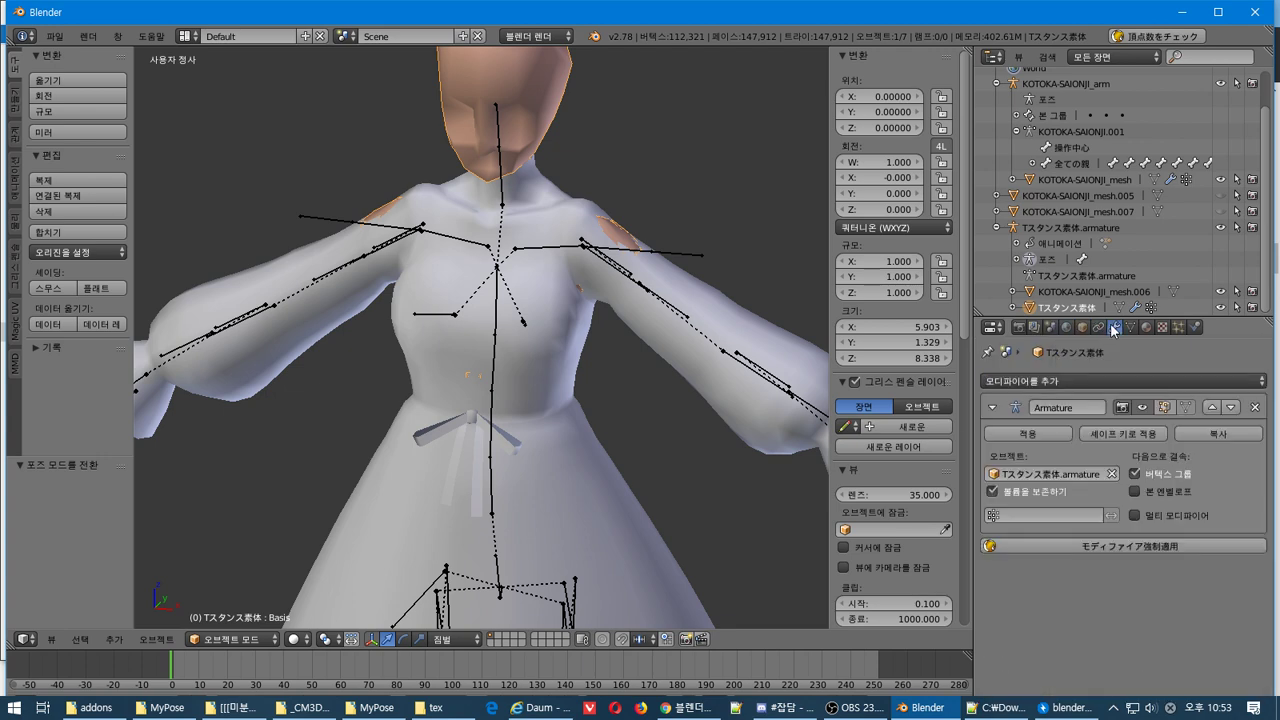
left_click(1102, 380)
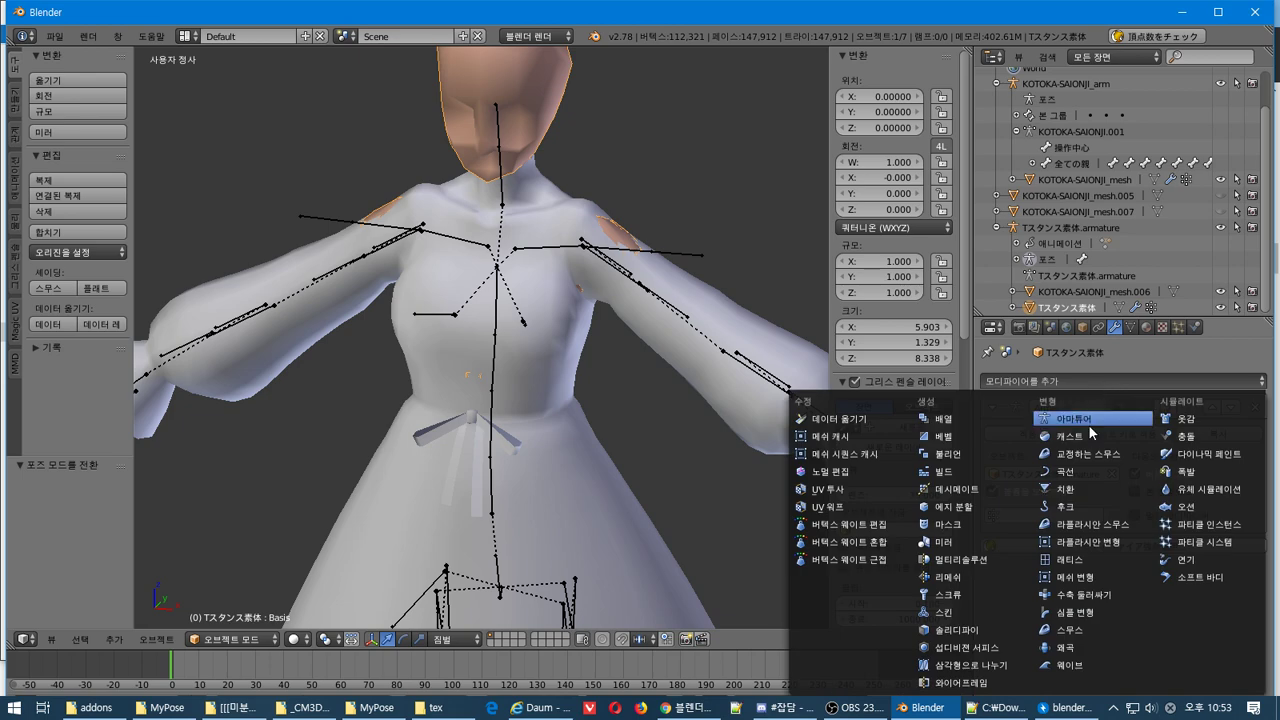
left_click(1093, 418)
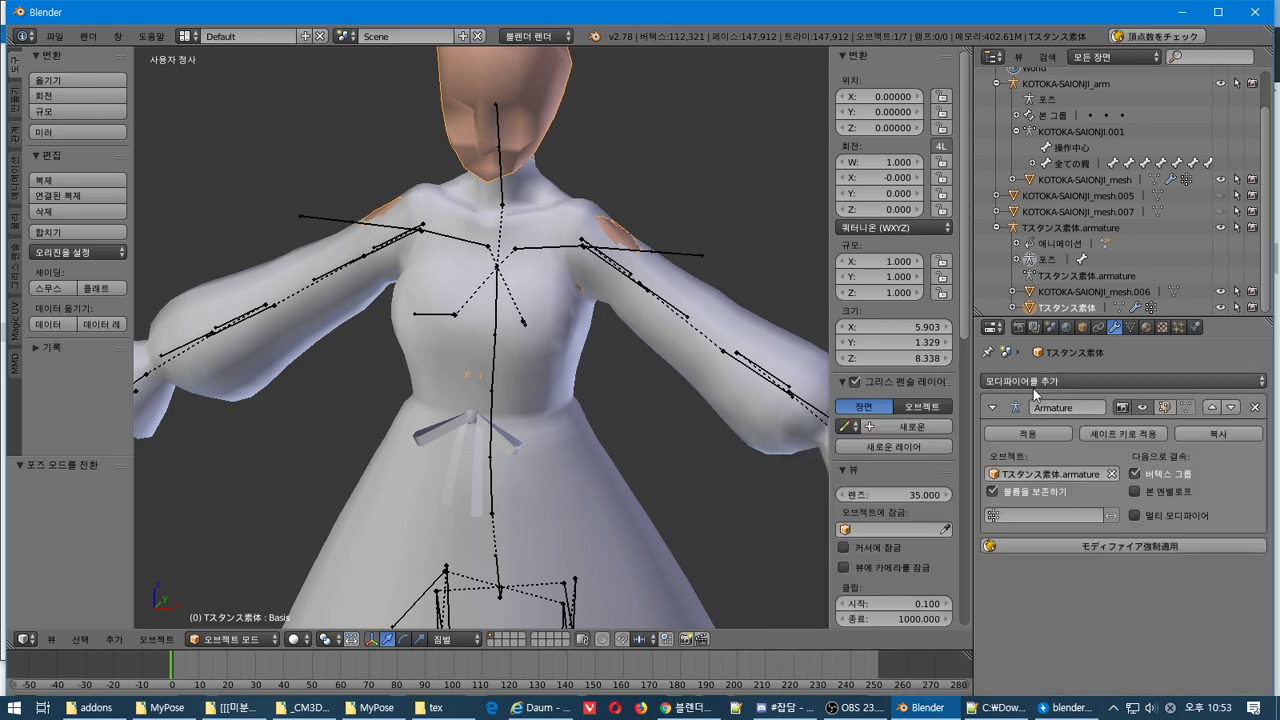
Inspect the Armature modifier's empty vertex group field, then collapse and re-expand the modifier
left_click(993, 492)
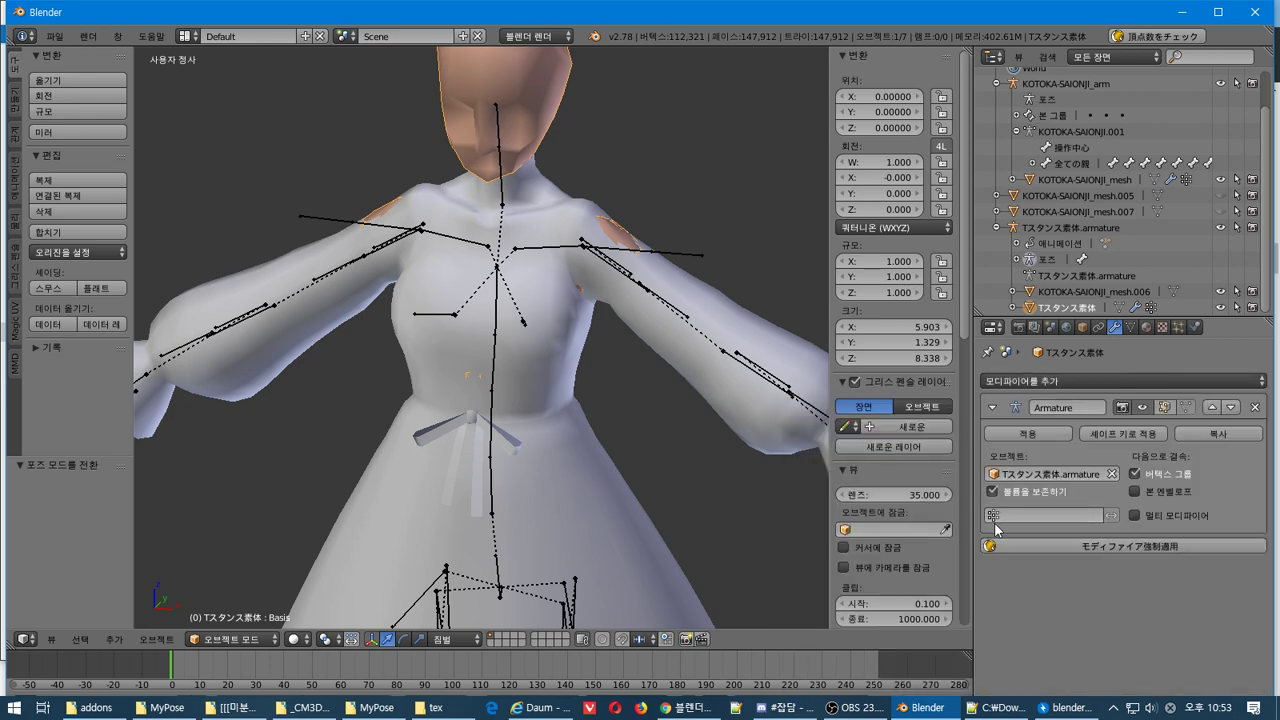
left_click(996, 524)
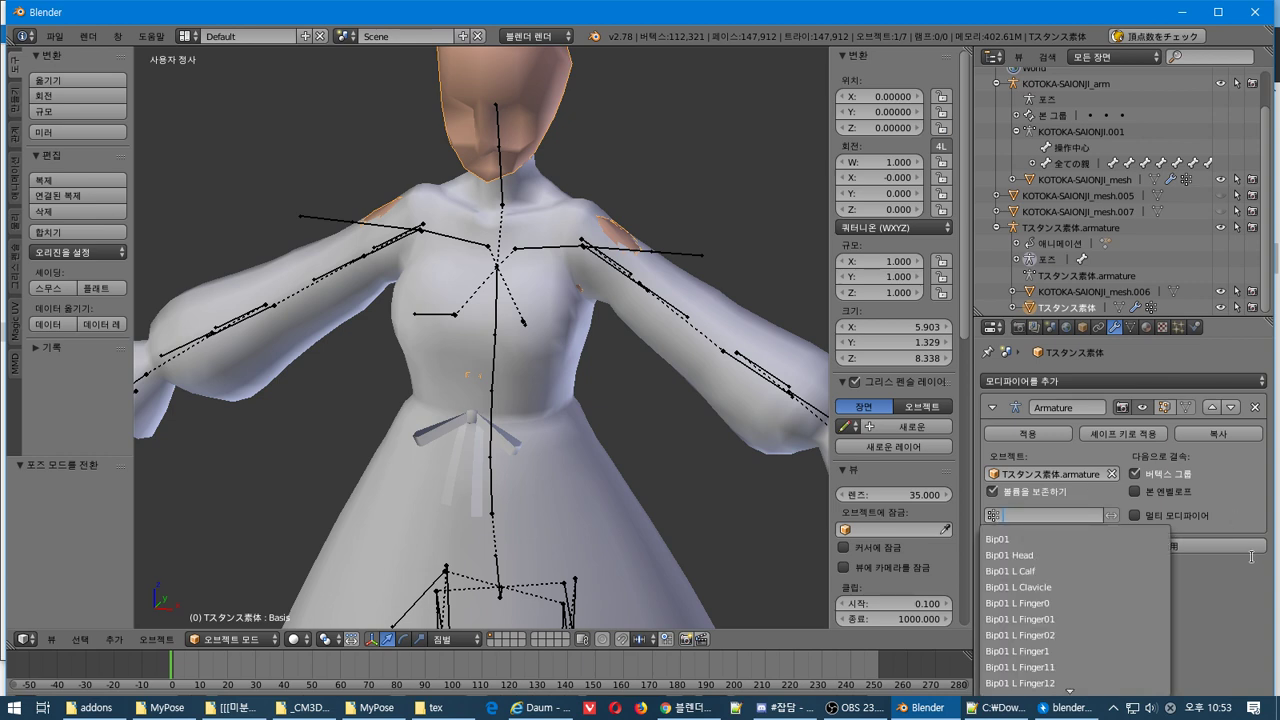
left_click(1262, 592)
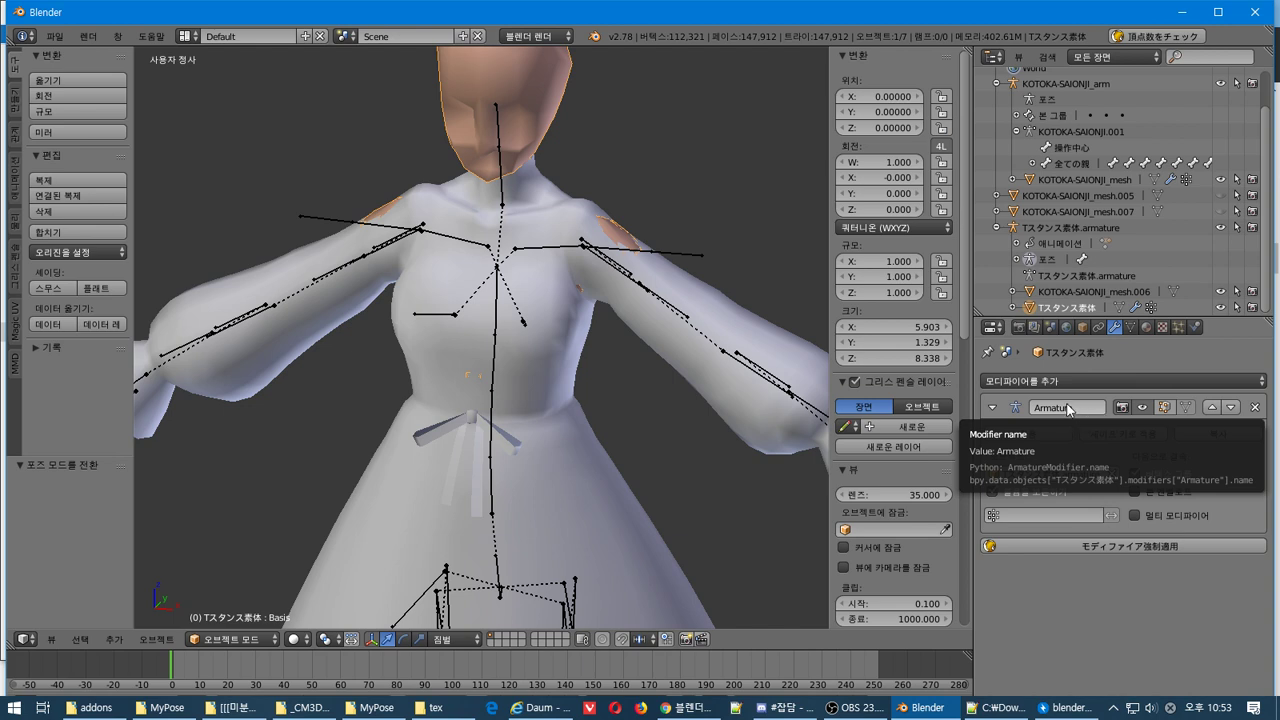
left_click(993, 408)
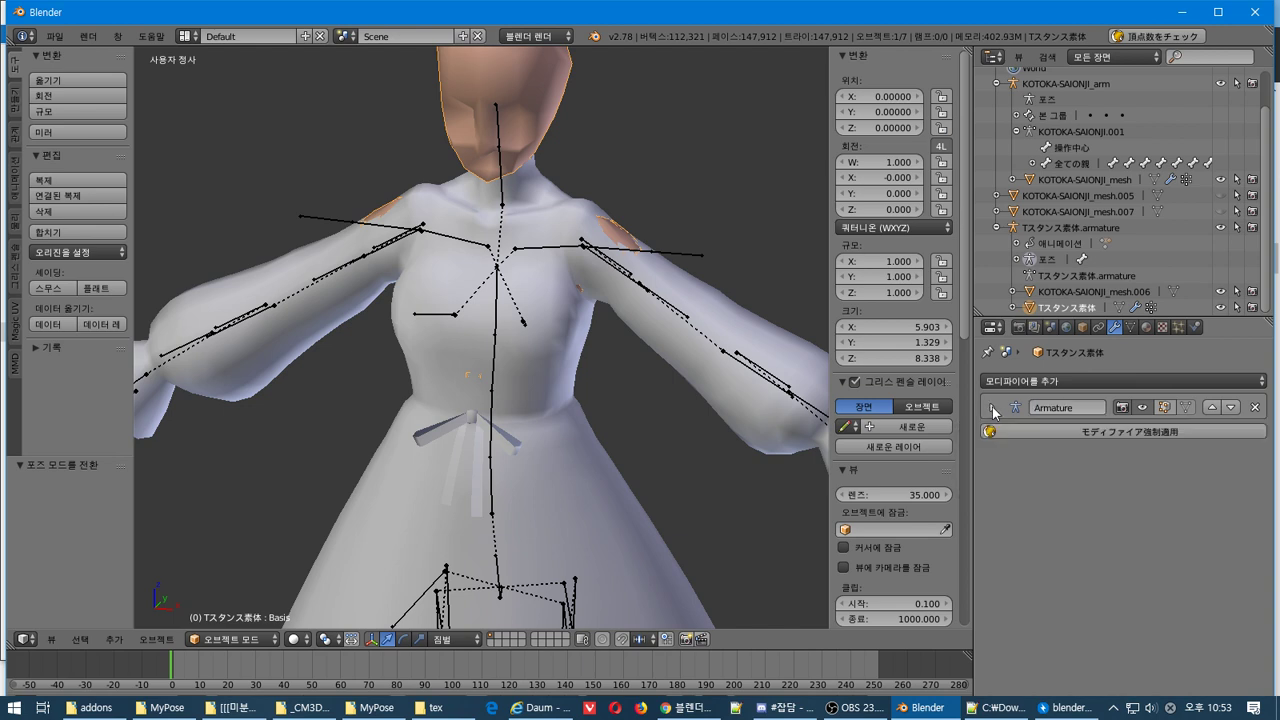
left_click(993, 408)
left_click(1033, 381)
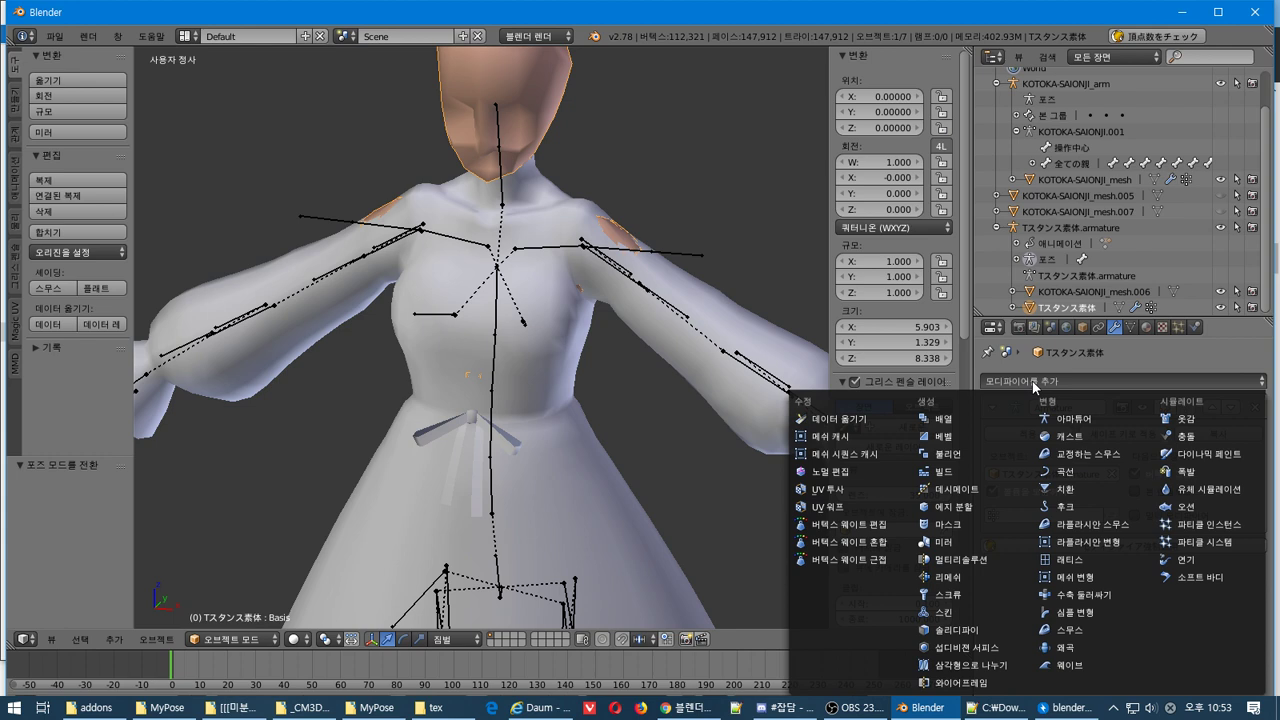
Add an Armature modifier targeting Tスタンス素体.armature and force-apply it with blend rate 0
left_click(1063, 418)
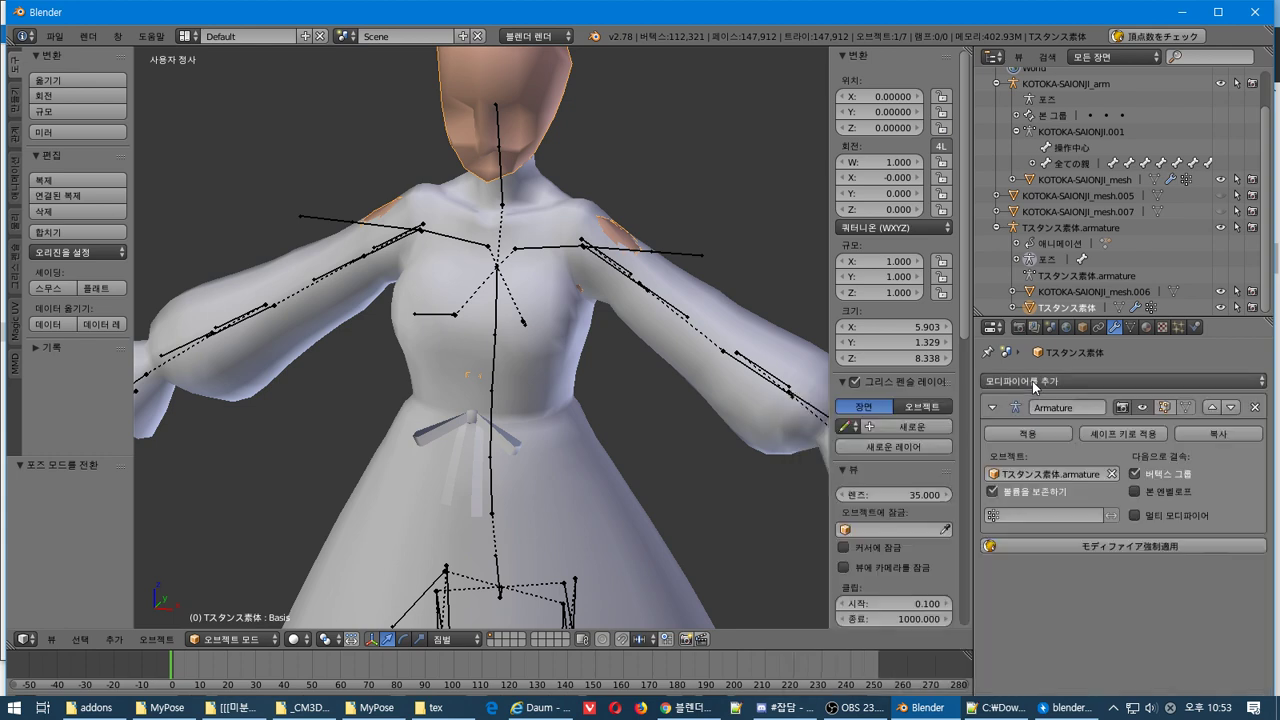
left_click(1111, 548)
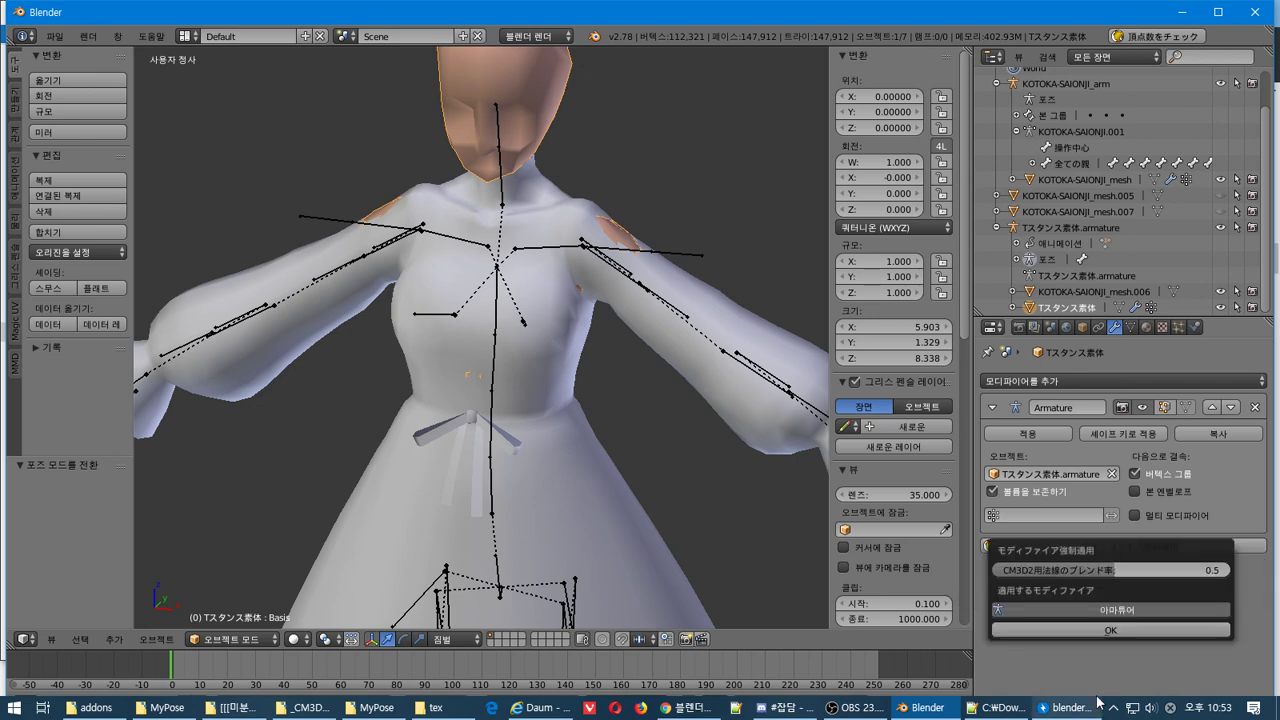
left_click(1155, 629)
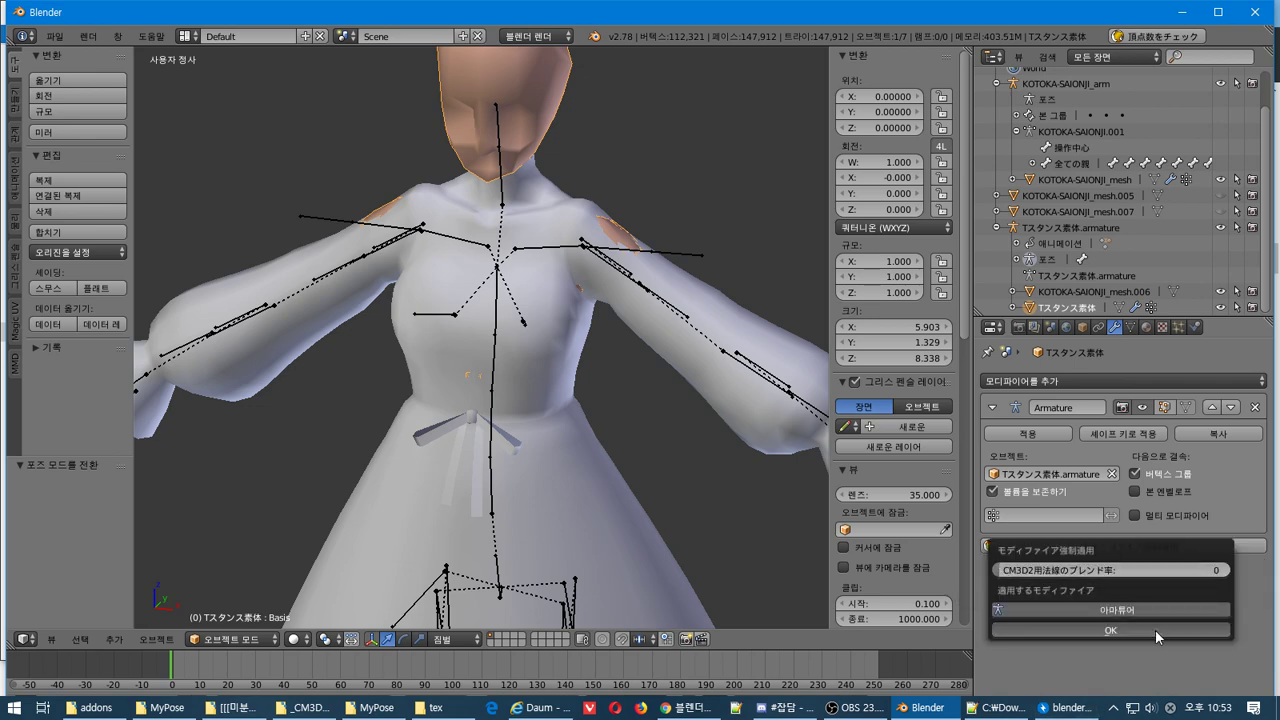
middle_click_drag(574, 462, 606, 336)
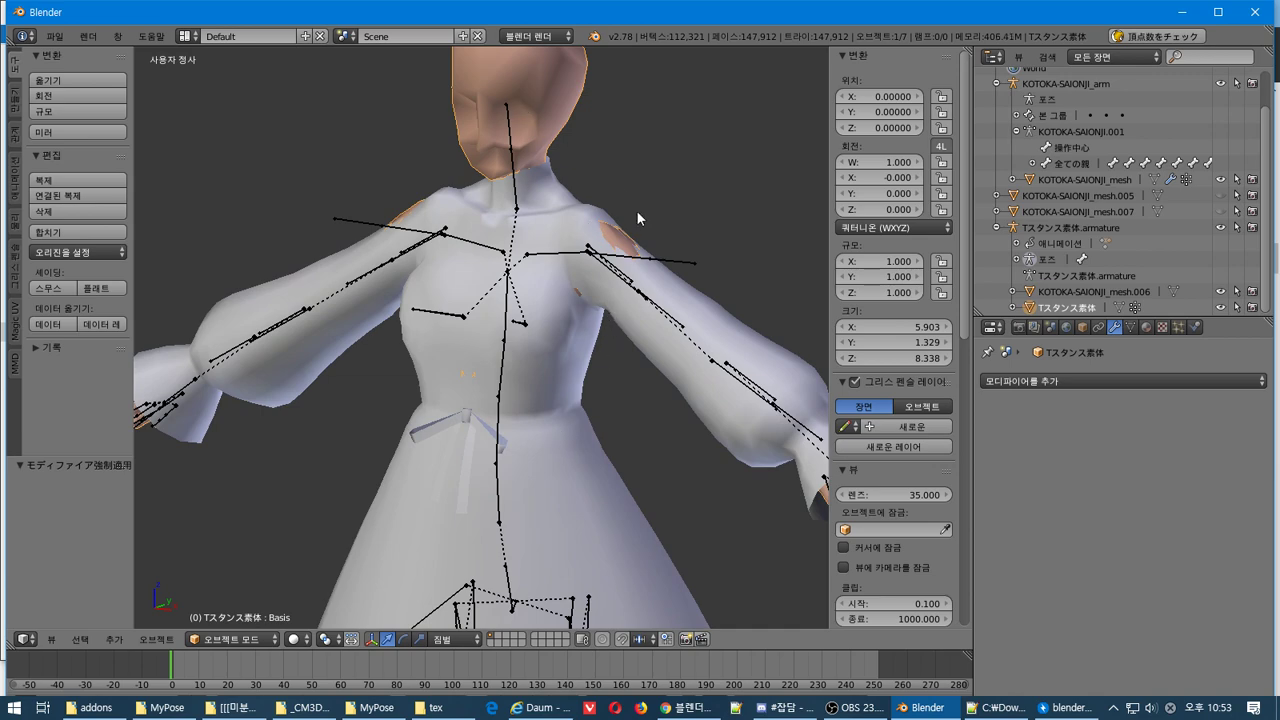
key("Tab")
key("Tab")
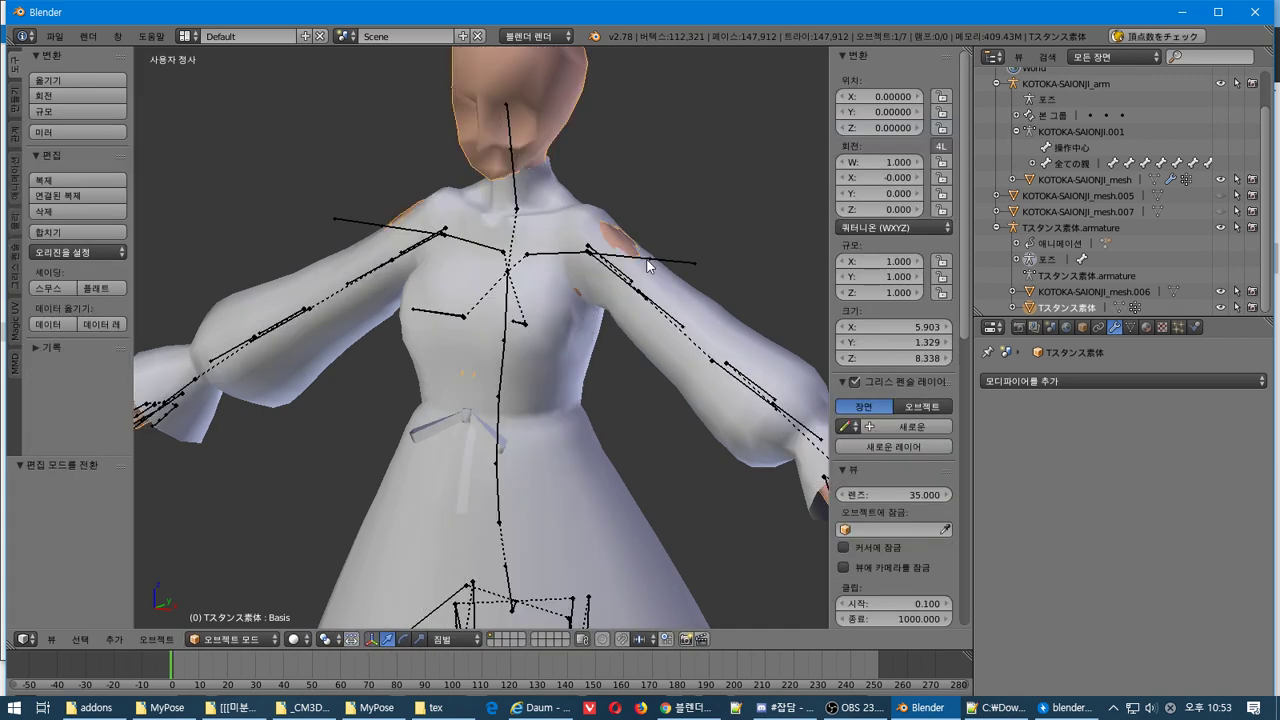
Inspect the armature's bones in Edit Mode, switch it to Pose Mode, then reselect the body mesh
right_click(618, 276)
key("Tab")
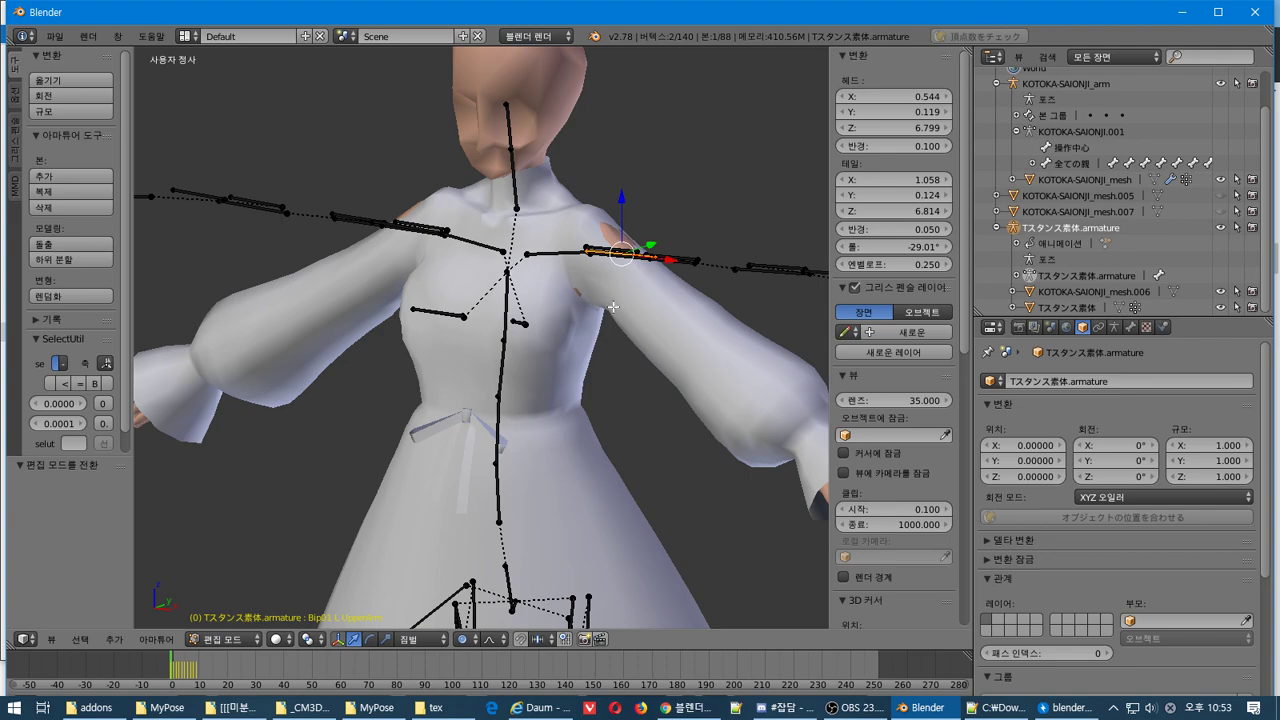
mouse_move(613, 307)
middle_mouse_down()
mouse_move(620, 345)
mouse_move(590, 335)
mouse_move(630, 330)
mouse_move(480, 291)
mouse_move(621, 323)
middle_mouse_up()
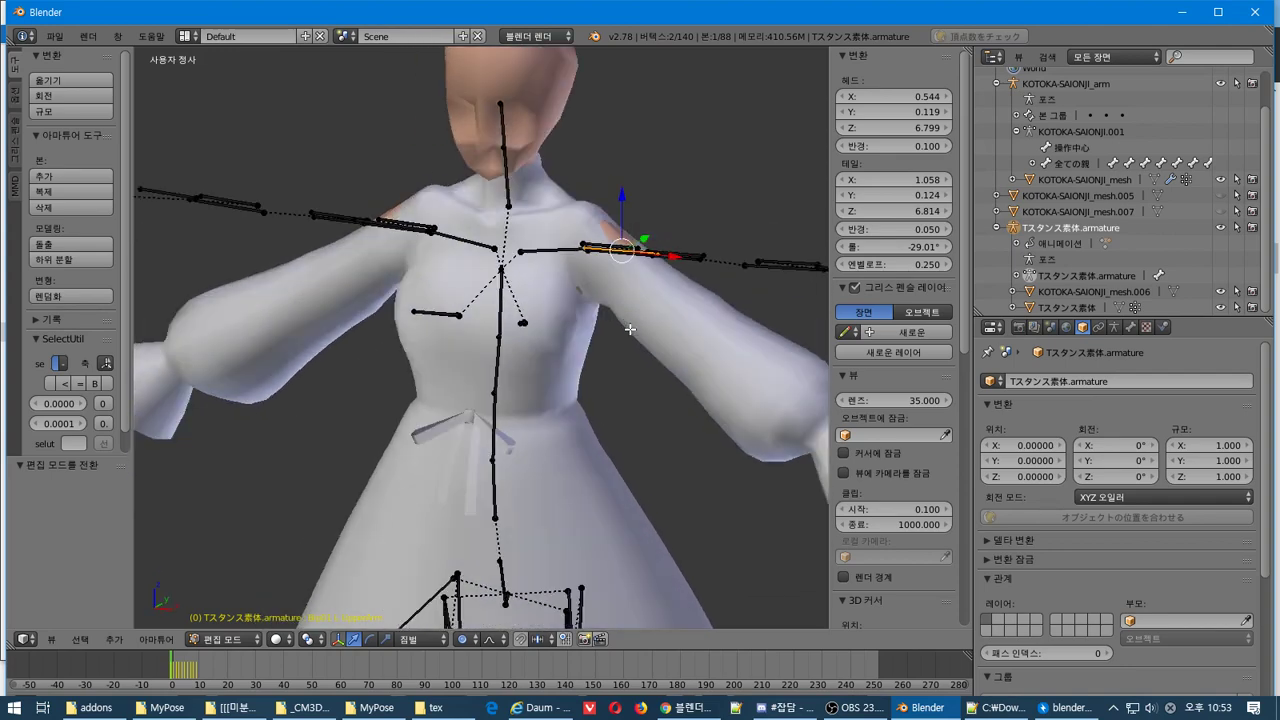
scroll(630, 329, "down", 3)
scroll(629, 328, "up", 3)
middle_click_drag(600, 329, 563, 330)
key("ctrl+Tab")
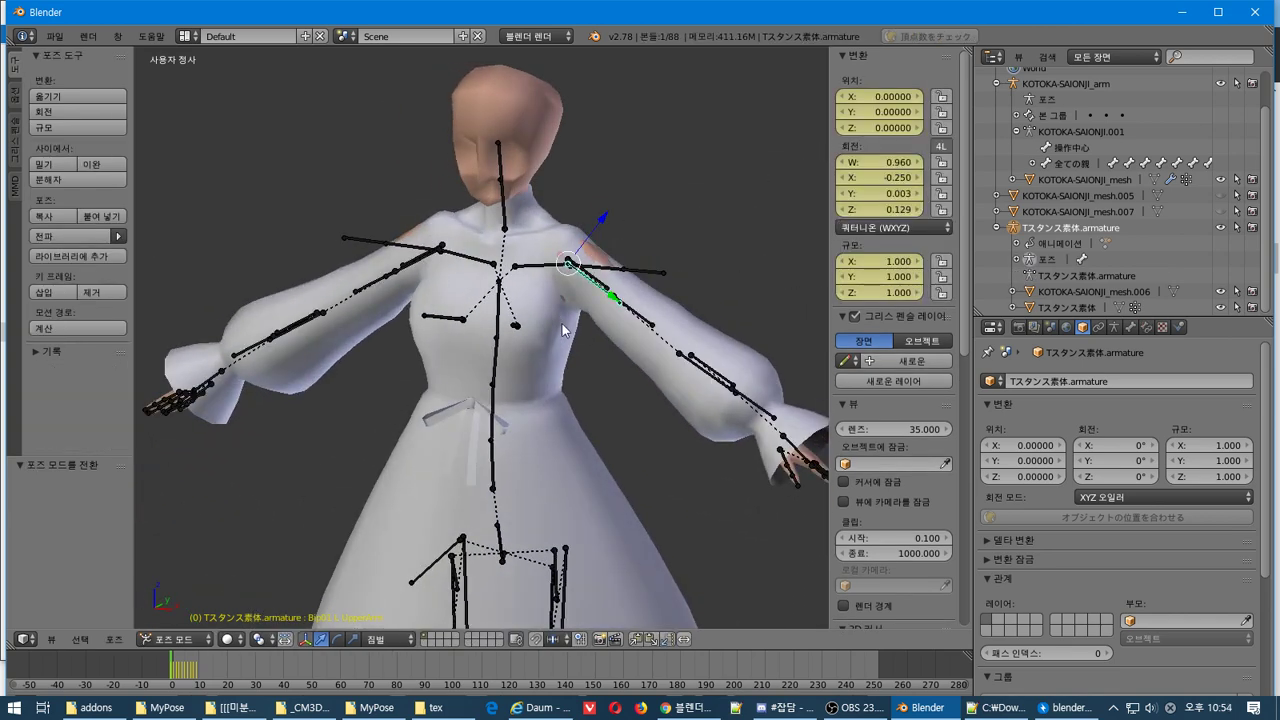
right_click(549, 105)
left_click(62, 38)
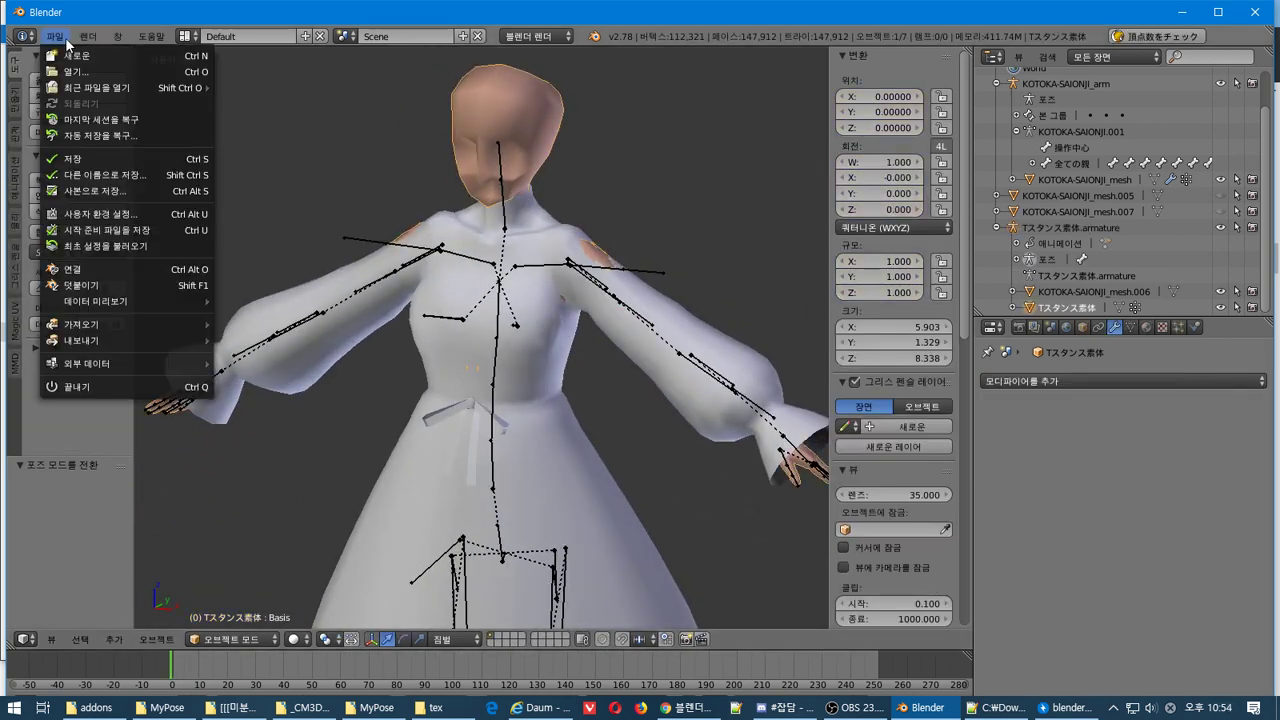
Export the body as CM3D2 Tスタンス素体.model into the Download\あゆむ式西園寺琴歌 folder
mouse_move(172, 340)
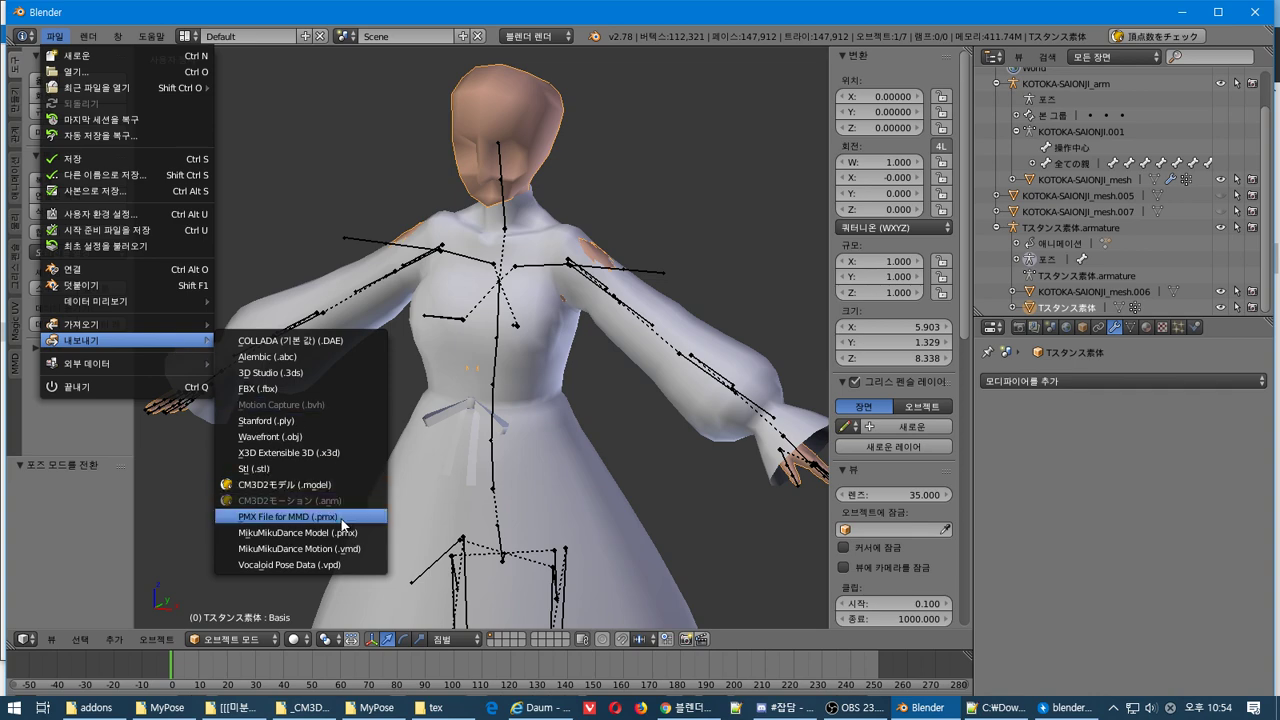
left_click(345, 485)
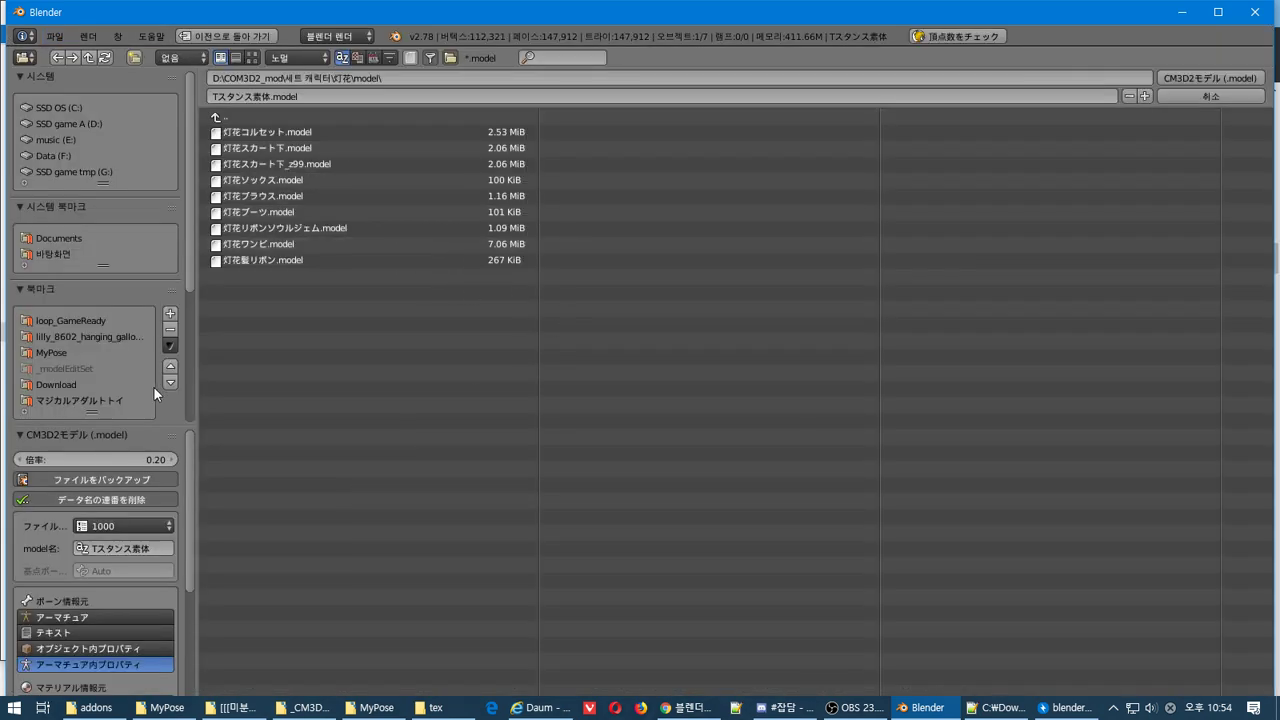
left_click_drag(188, 268, 198, 382)
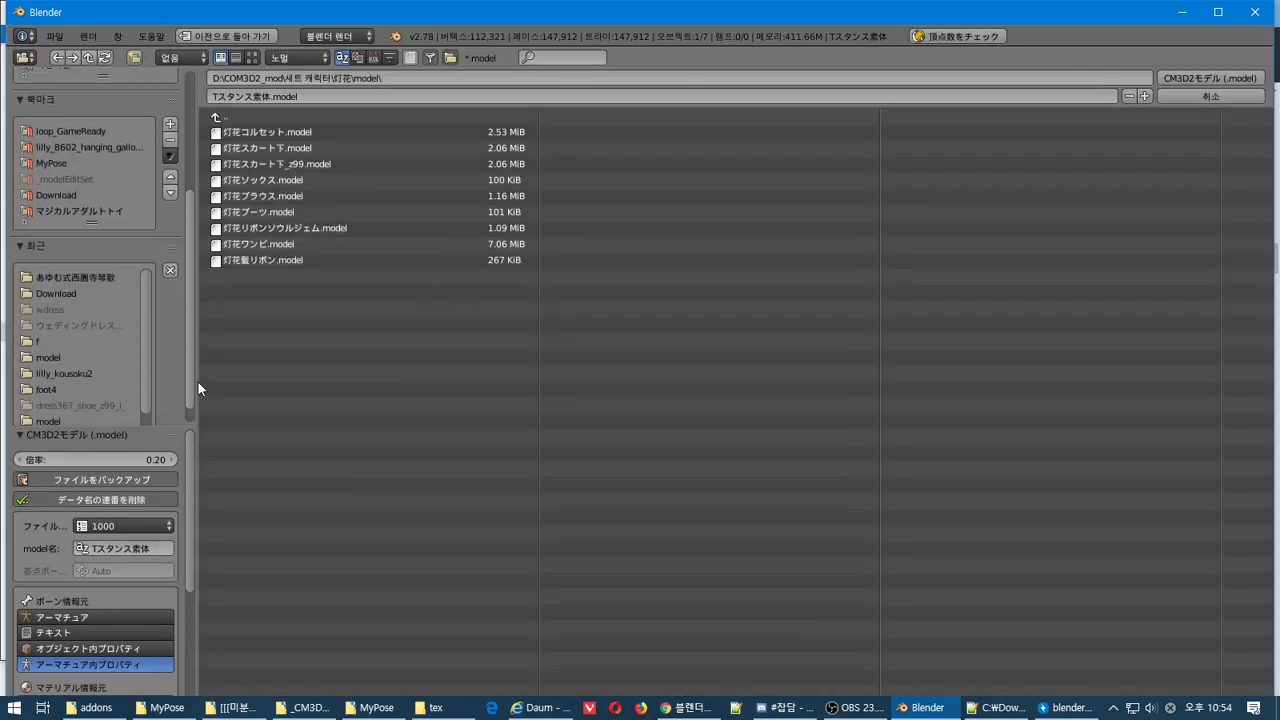
left_click(87, 281)
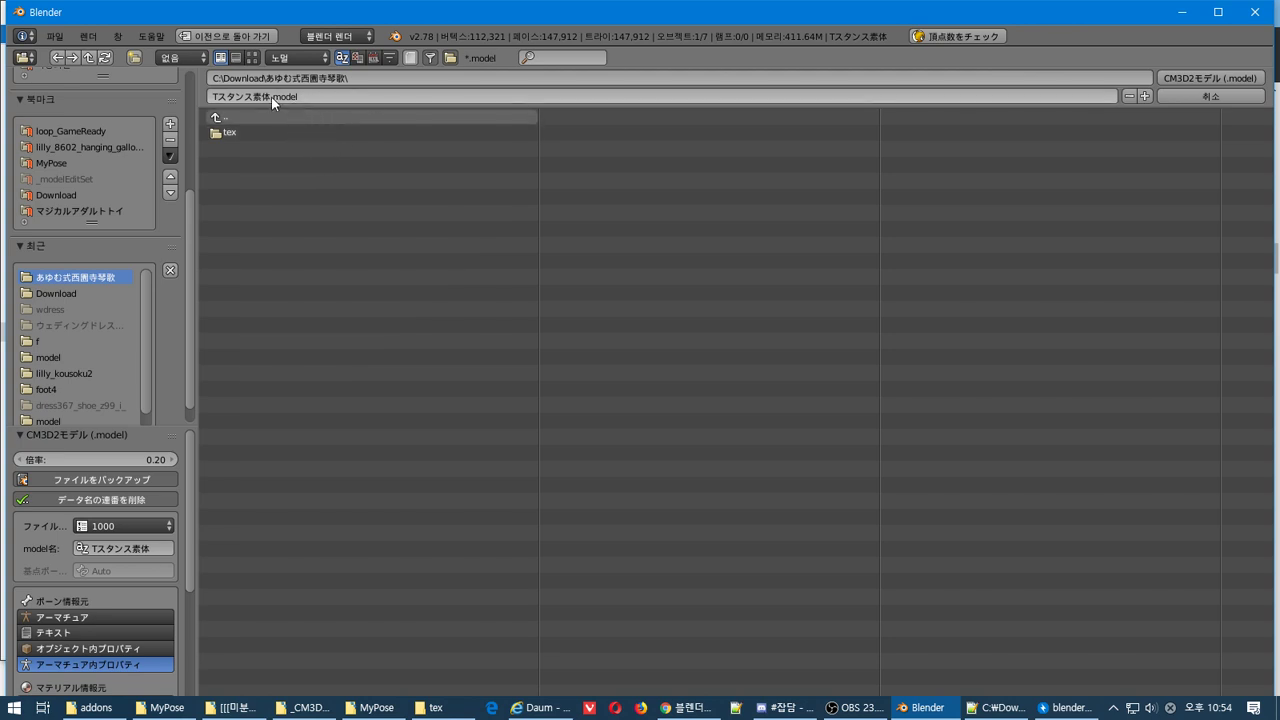
left_click(1176, 77)
left_click(54, 36)
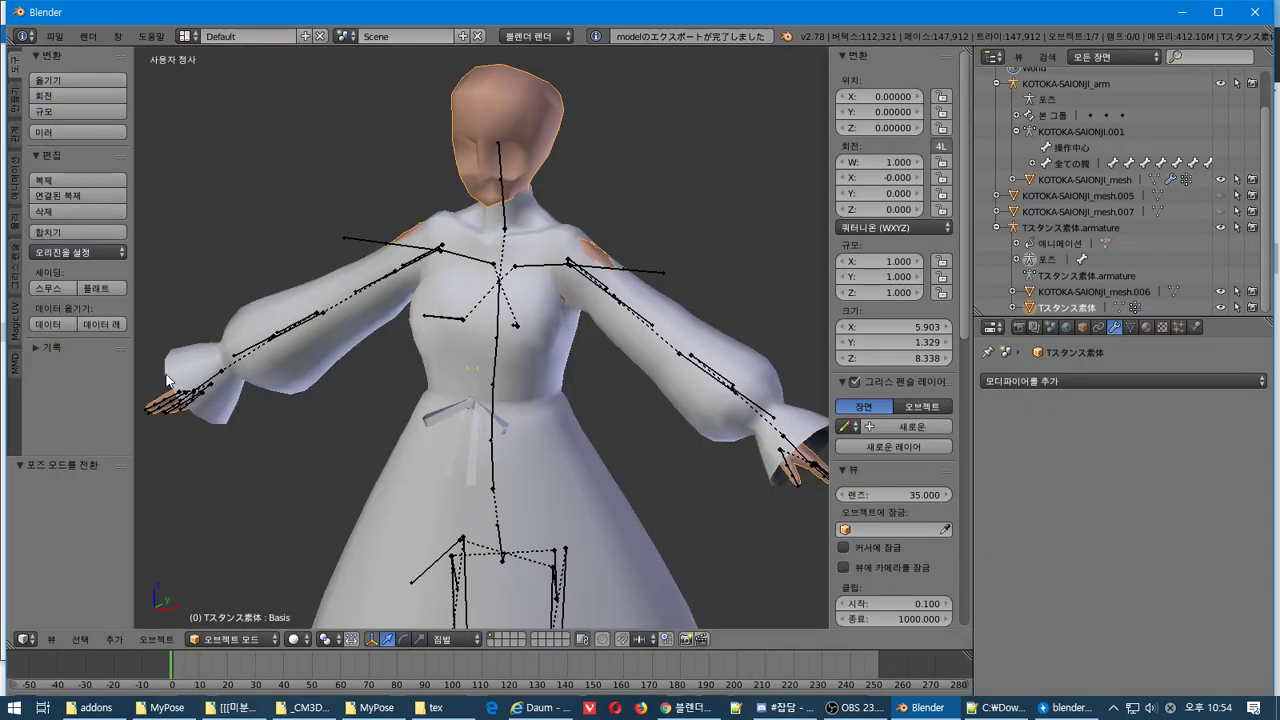
left_click(54, 36)
Import Tスタンス素体.model from the あゆむ式西園寺琴歌 folder and move the copy beside the original
mouse_move(172, 326)
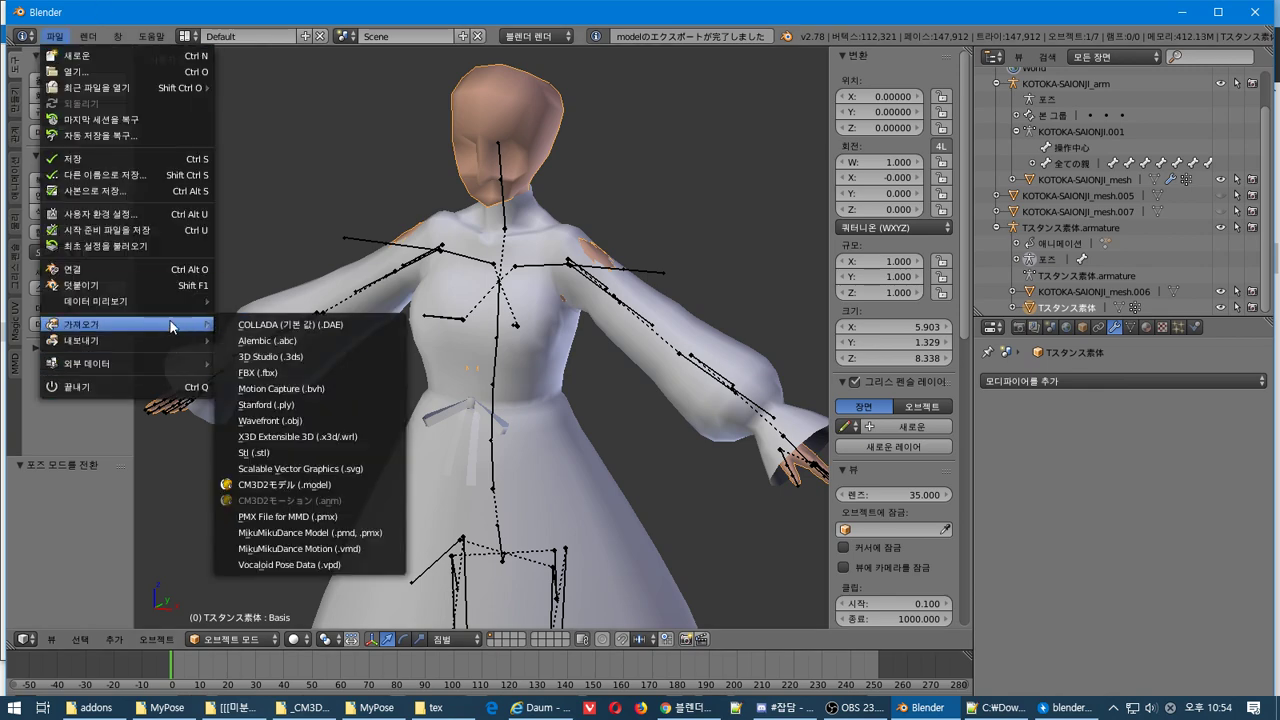
left_click(300, 485)
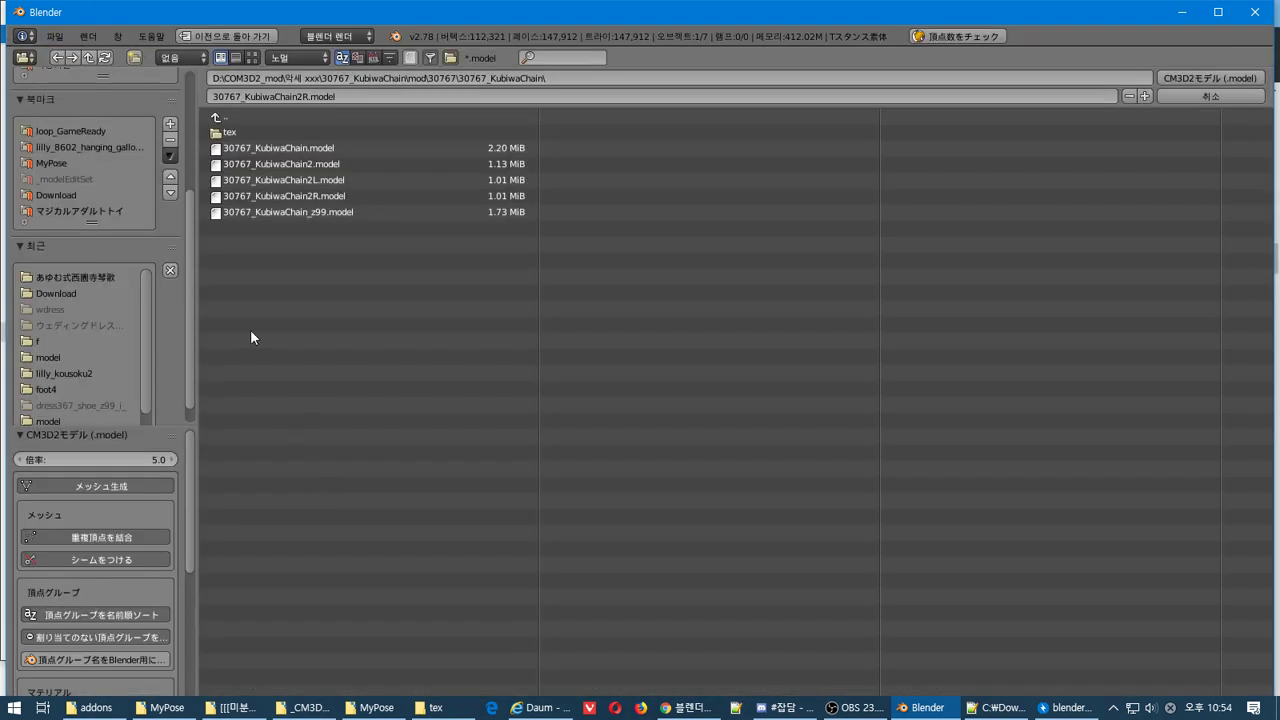
left_click(72, 287)
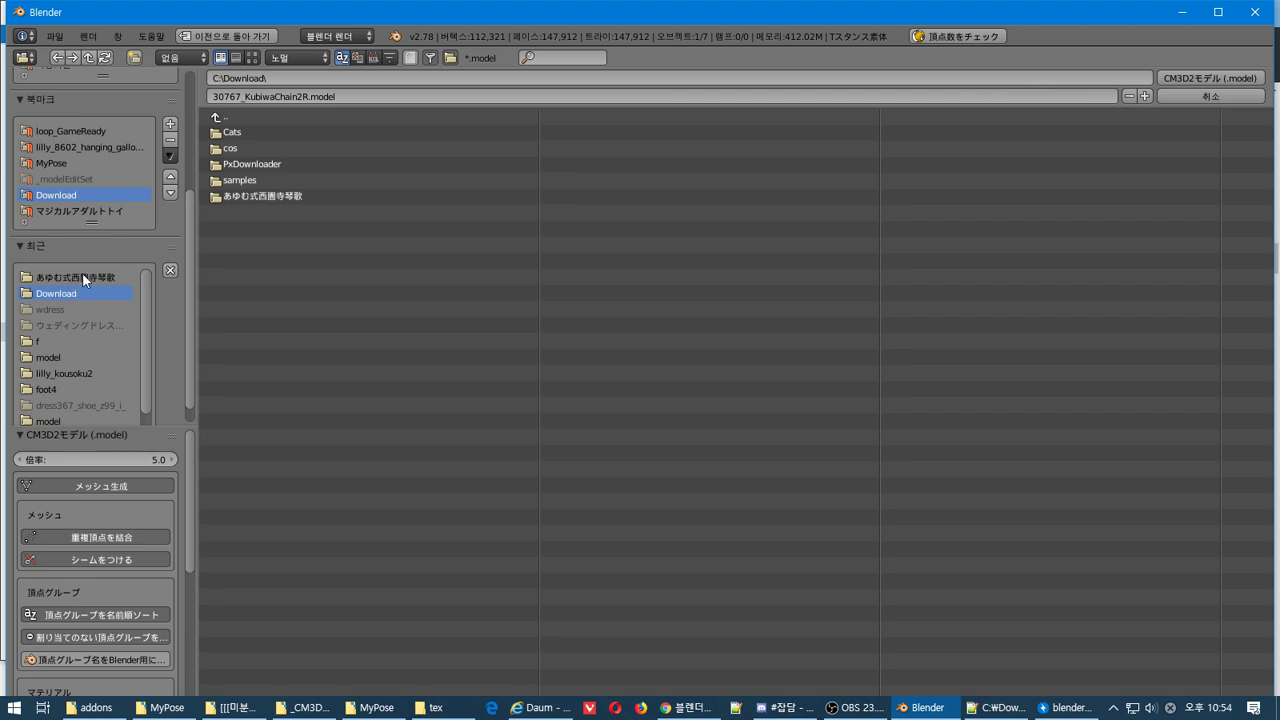
left_click(82, 276)
left_click(250, 150)
double_click(250, 153)
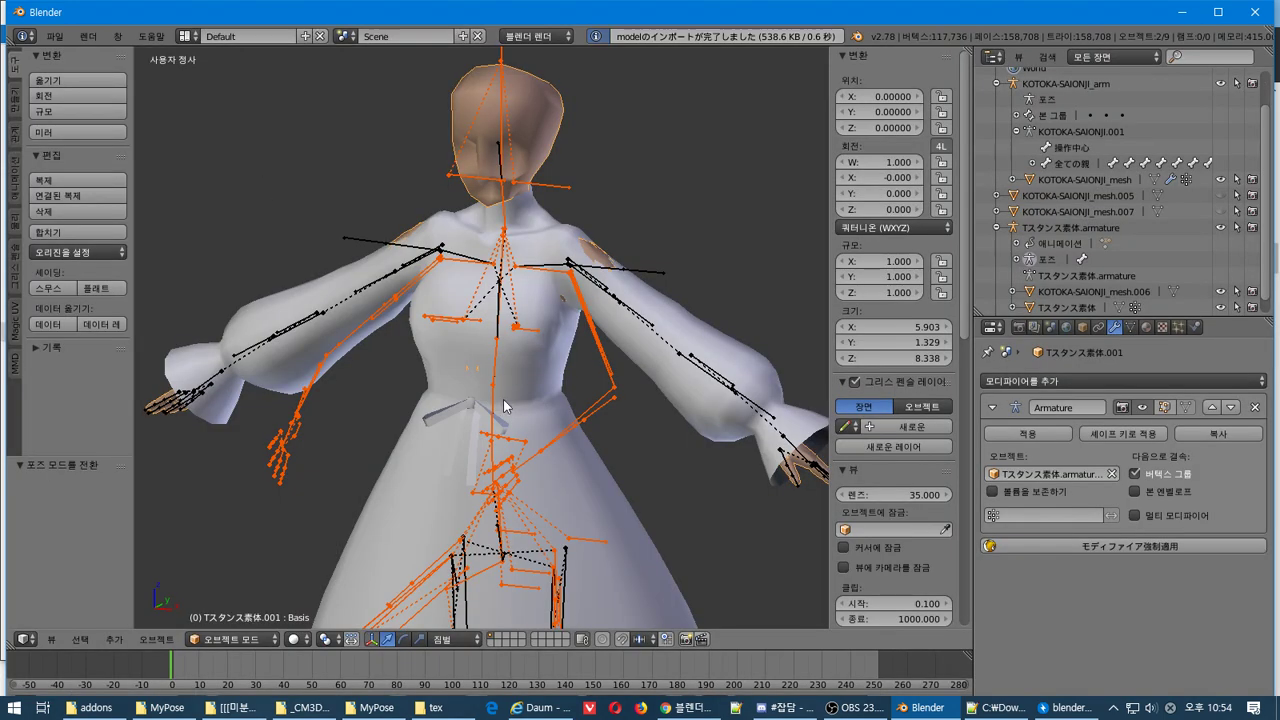
key("g")
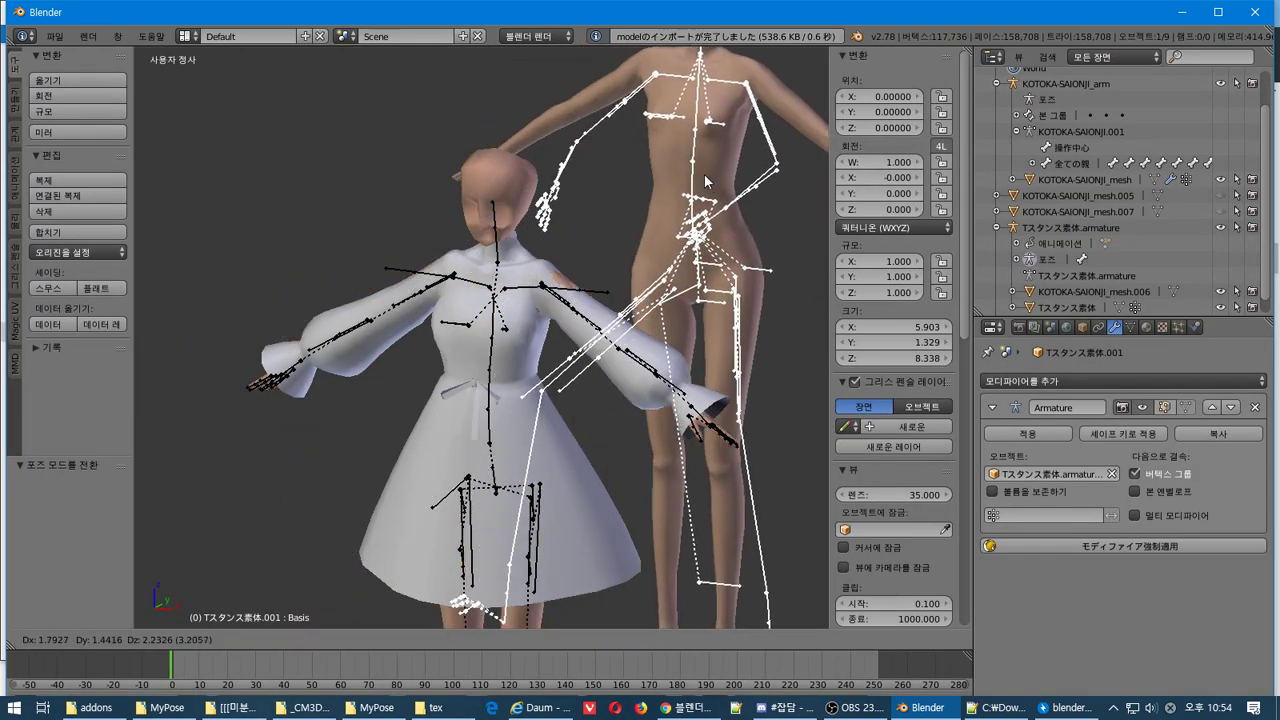
left_click(690, 260)
middle_click_drag(690, 260, 725, 169)
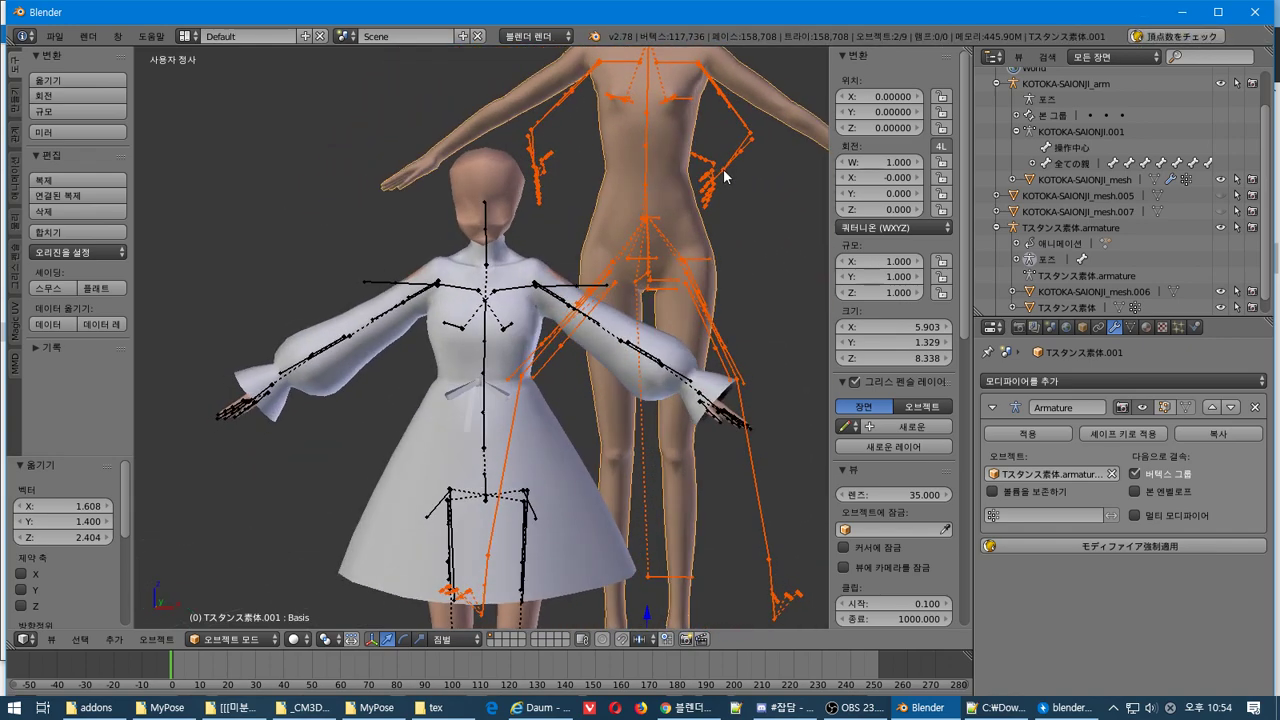
scroll(723, 169, "down", 1)
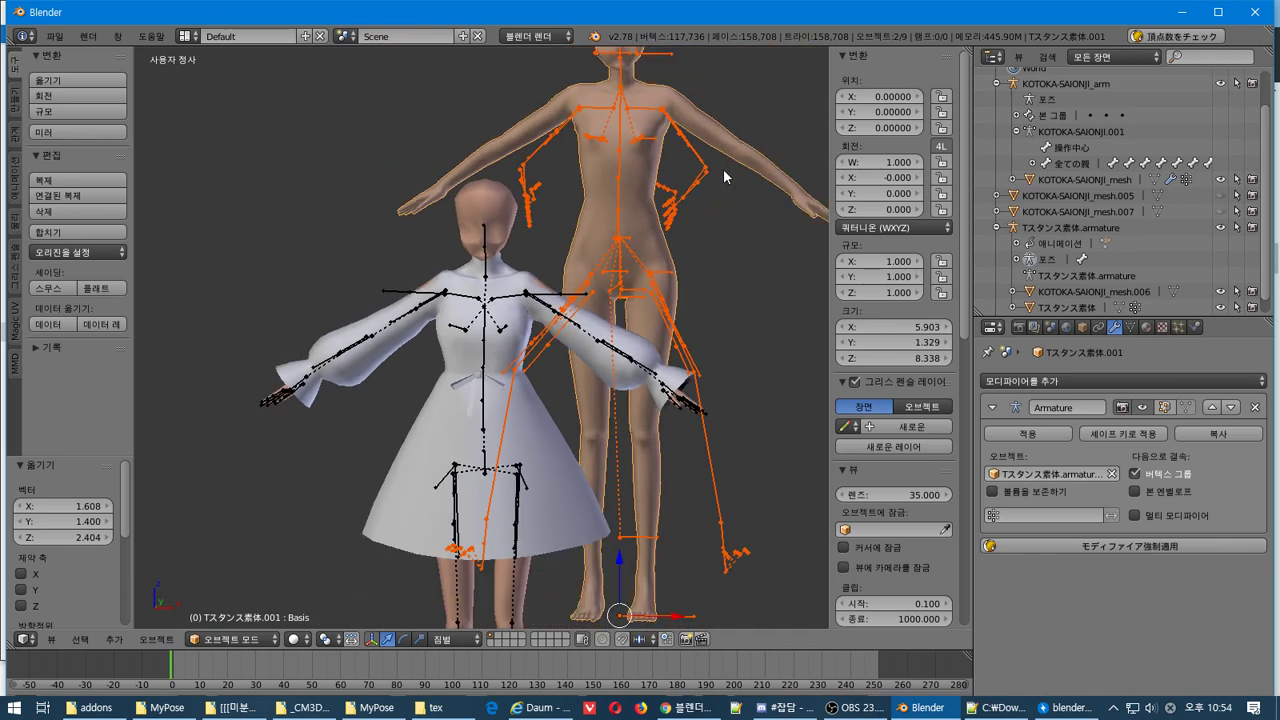
Delete the imported figure and its armature, undoing stray selections along the way
key("x")
left_click(688, 208)
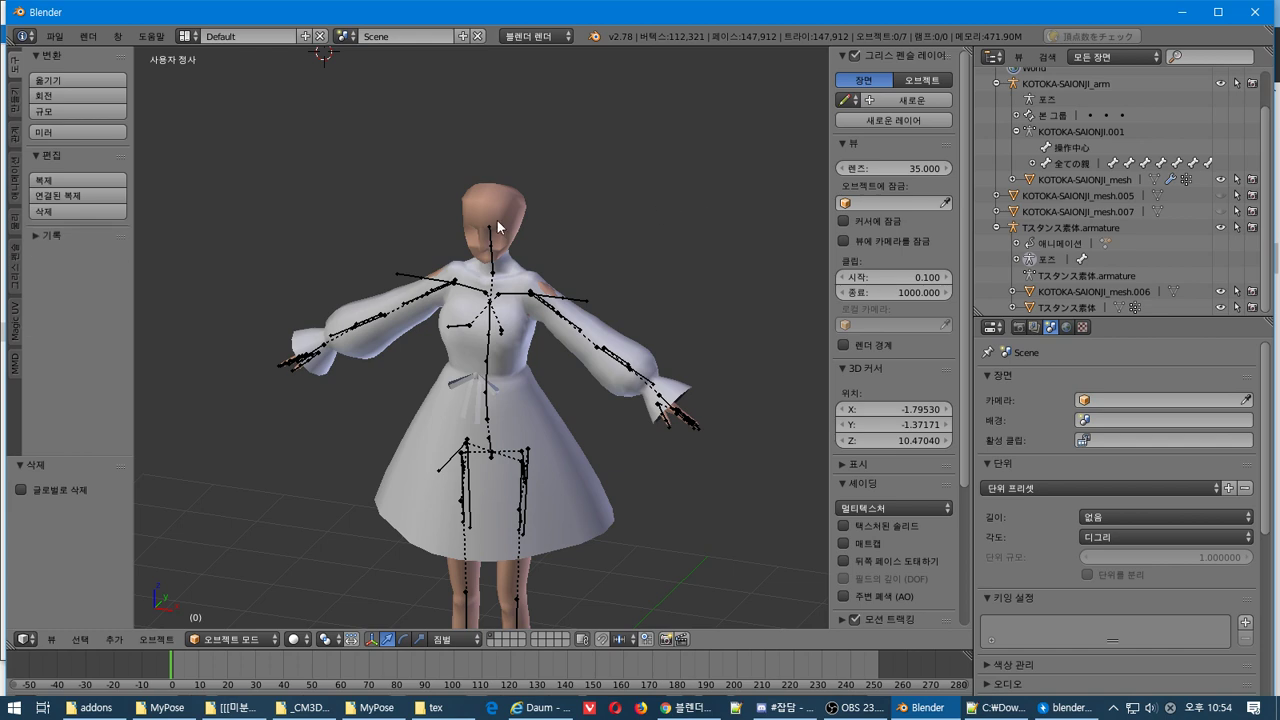
right_click(515, 207)
key("ctrl+z")
left_click(1048, 292)
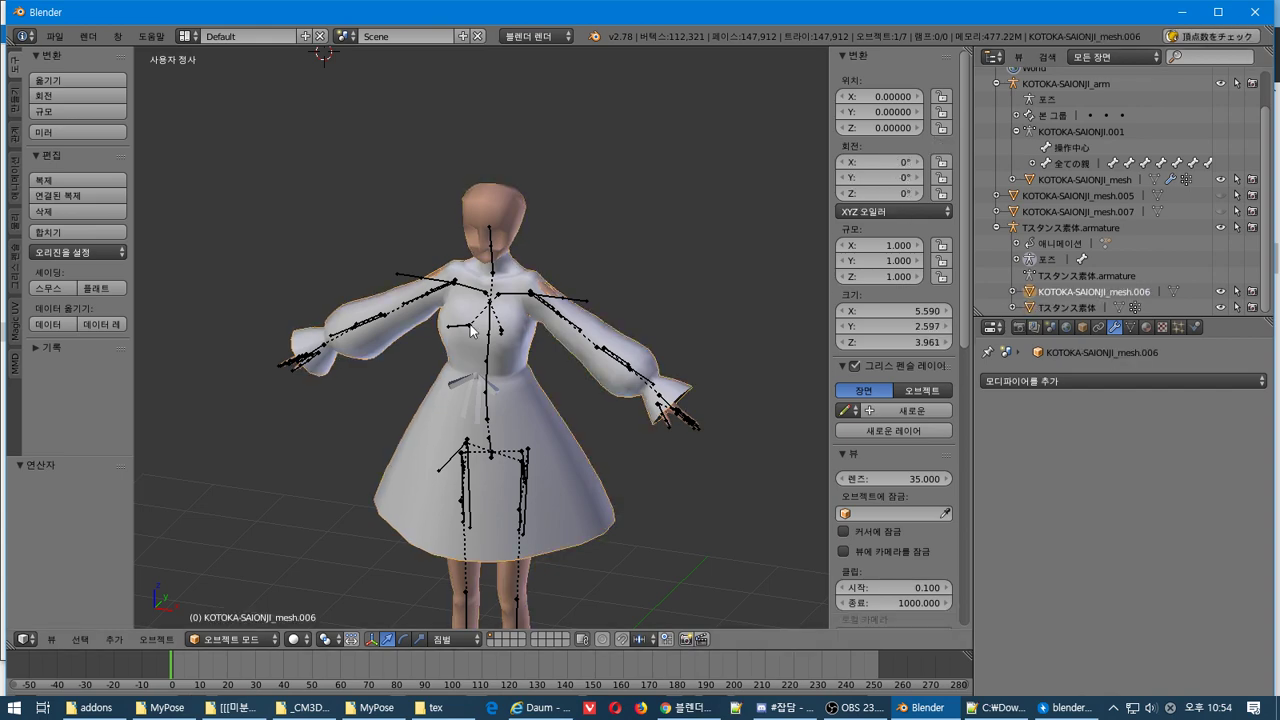
key("ctrl+z")
key("ctrl+z")
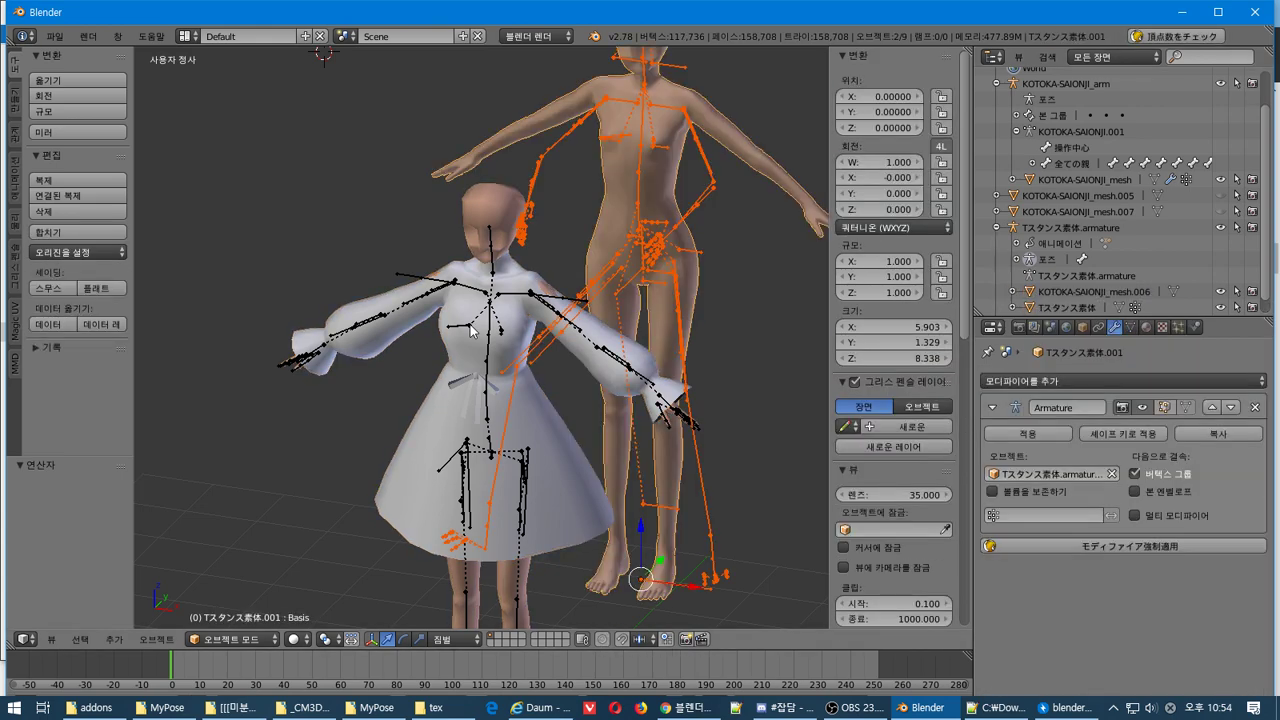
key("ctrl+z")
key("ctrl+z")
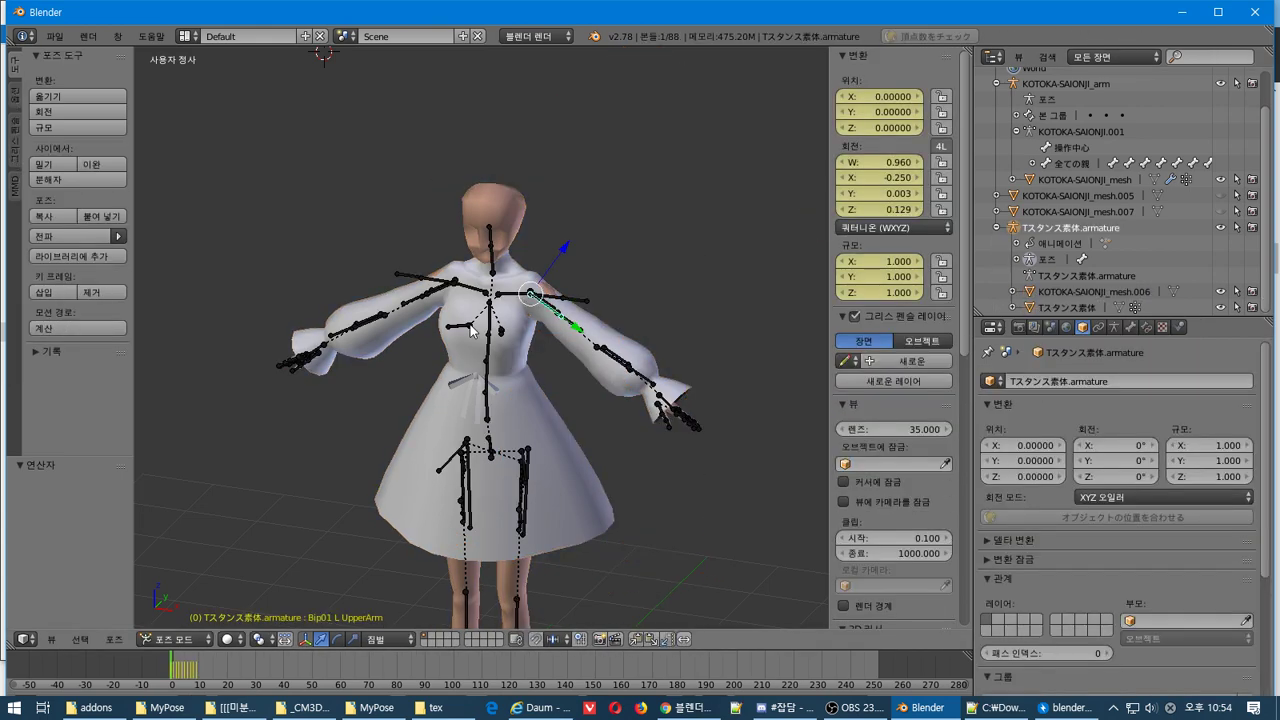
key("ctrl+z")
key("ctrl+z")
scroll(472, 330, "up", 3)
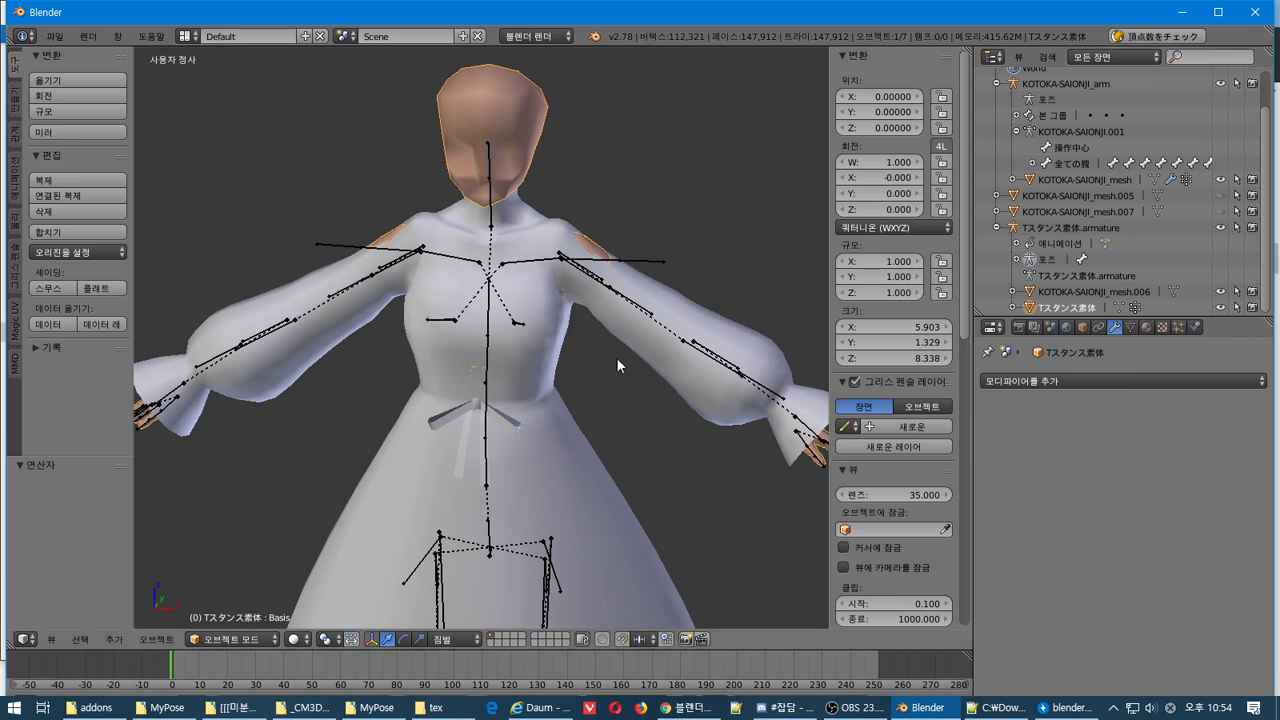
Put the armature into Pose Mode on a forearm bone, then reselect the Tスタンス素体 mesh
right_click(475, 372)
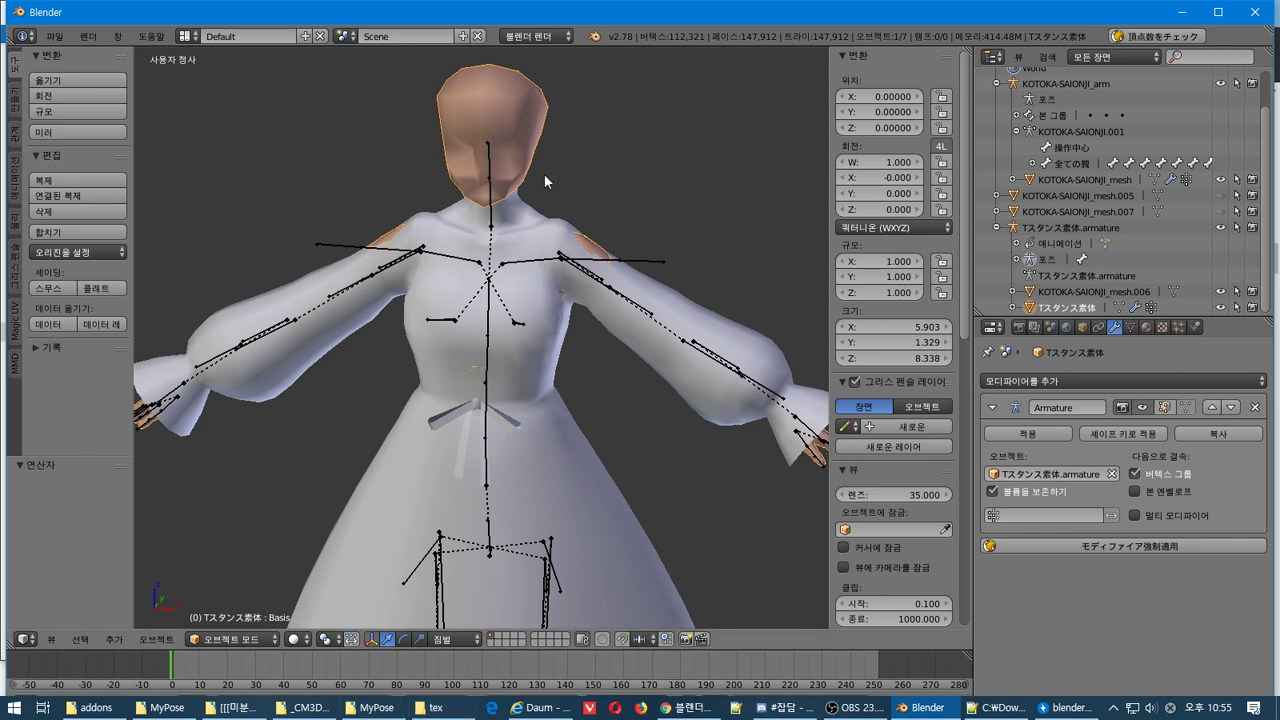
middle_click_drag(545, 181, 505, 201)
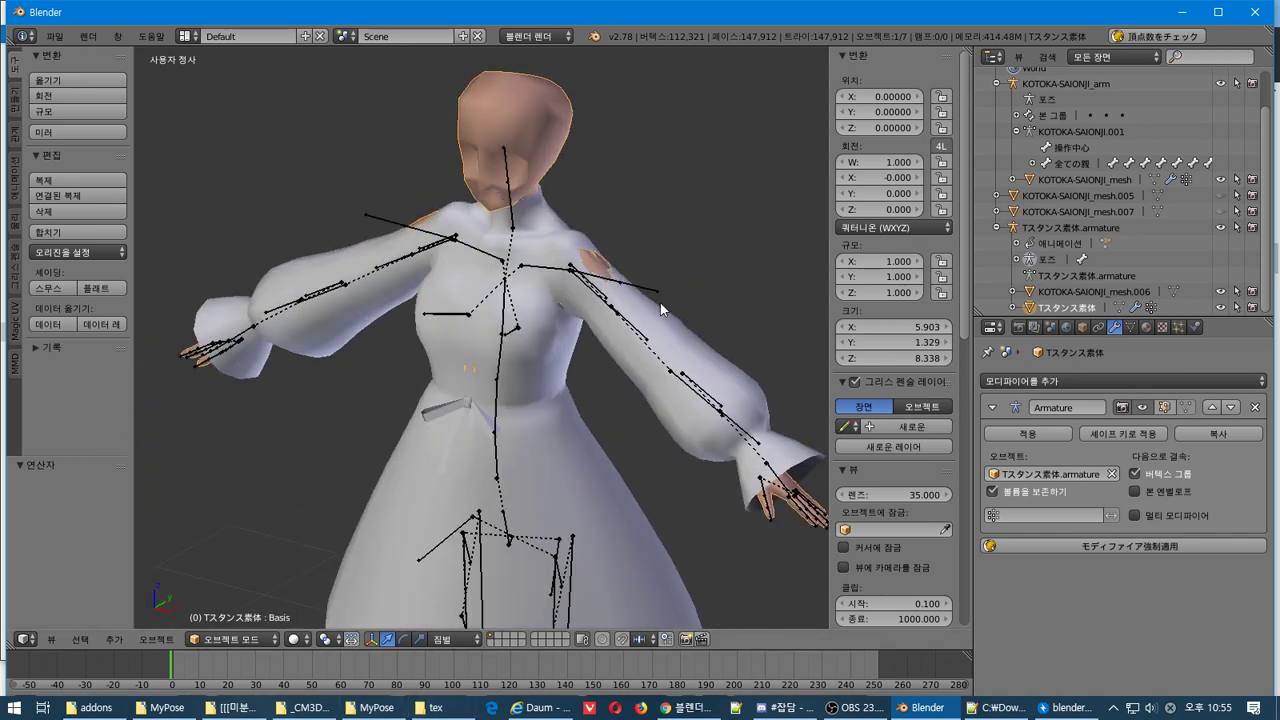
right_click(643, 295)
key("ctrl+Tab")
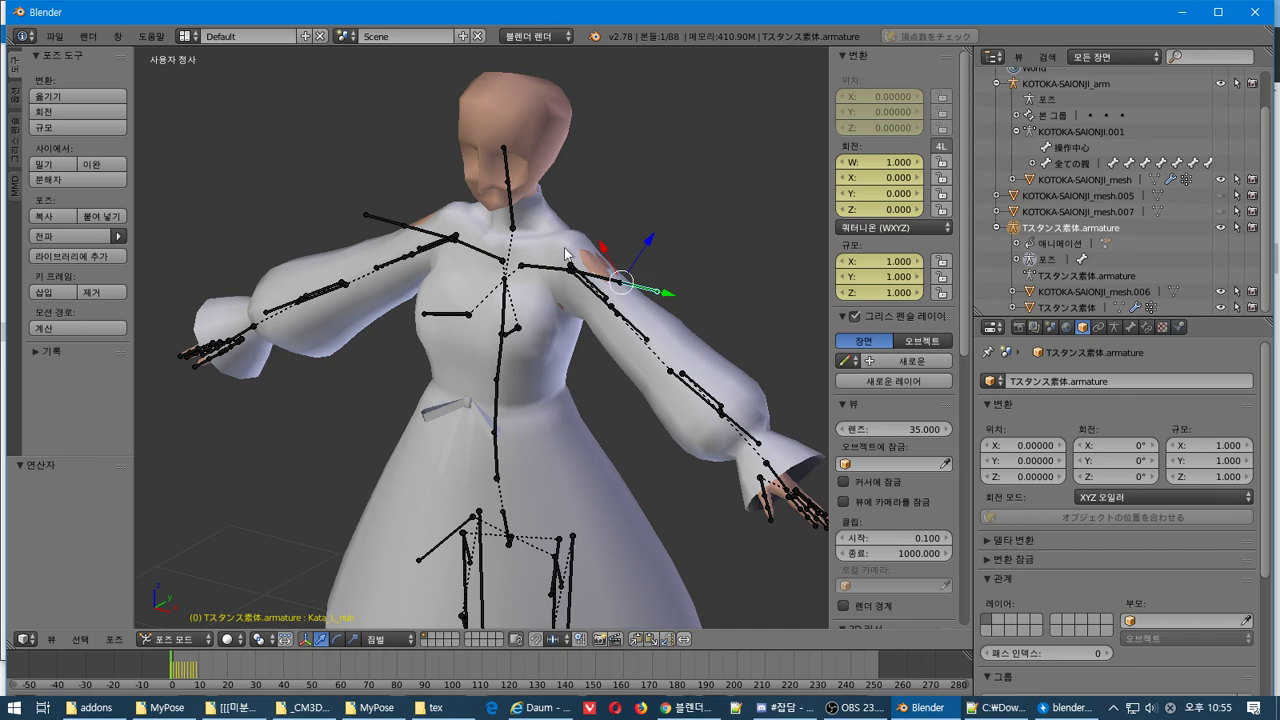
right_click(534, 142)
left_click(54, 36)
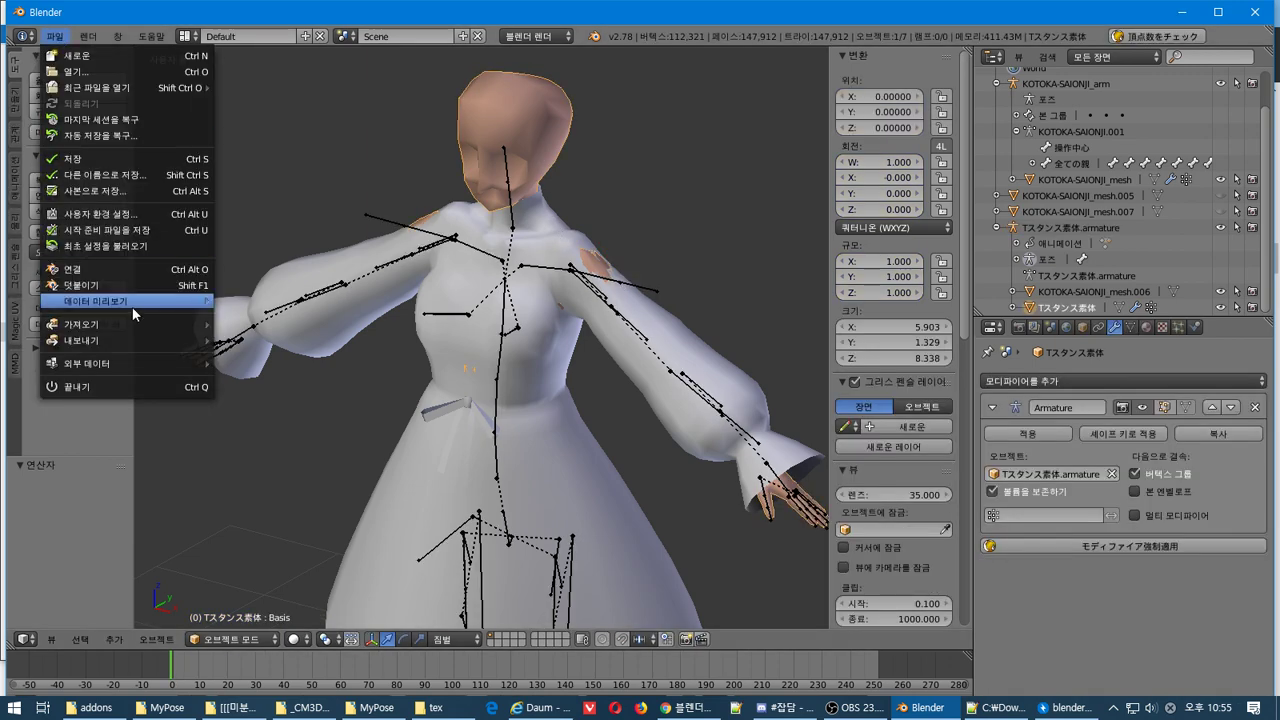
Export the dress as the CM3D2 model Tスタンス素体.model
mouse_move(137, 324)
left_click(300, 471)
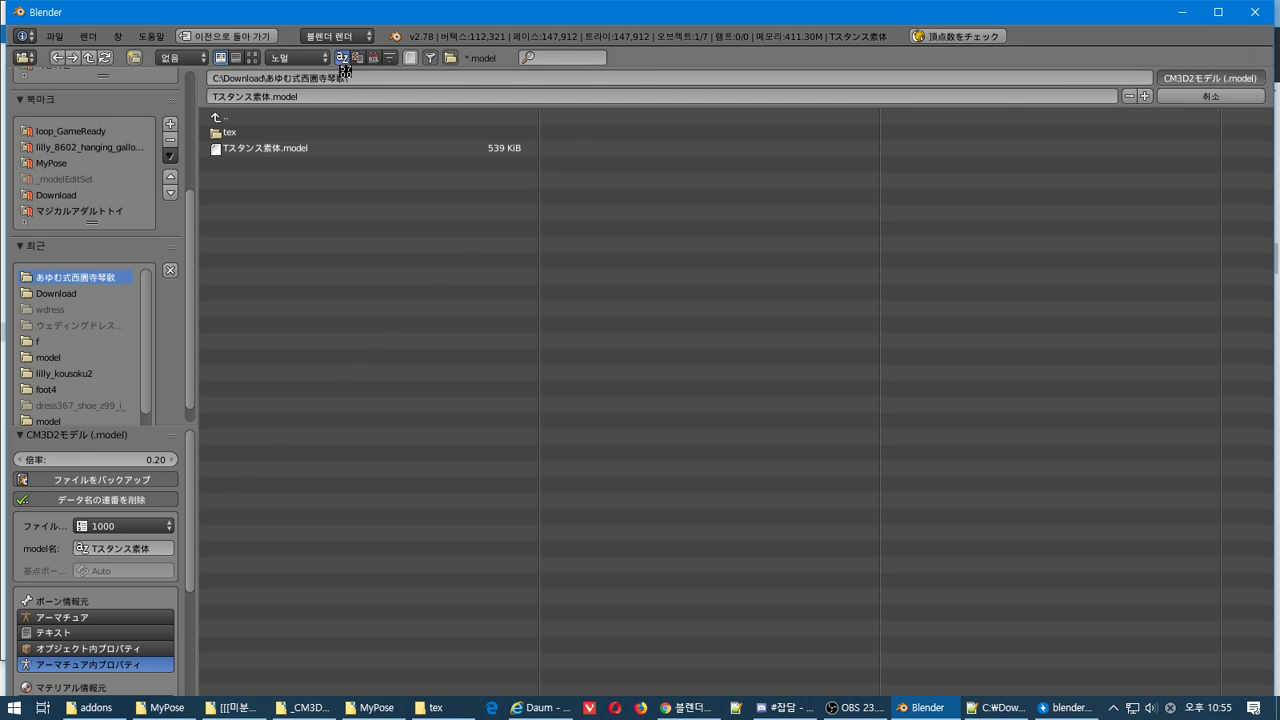
key("Return")
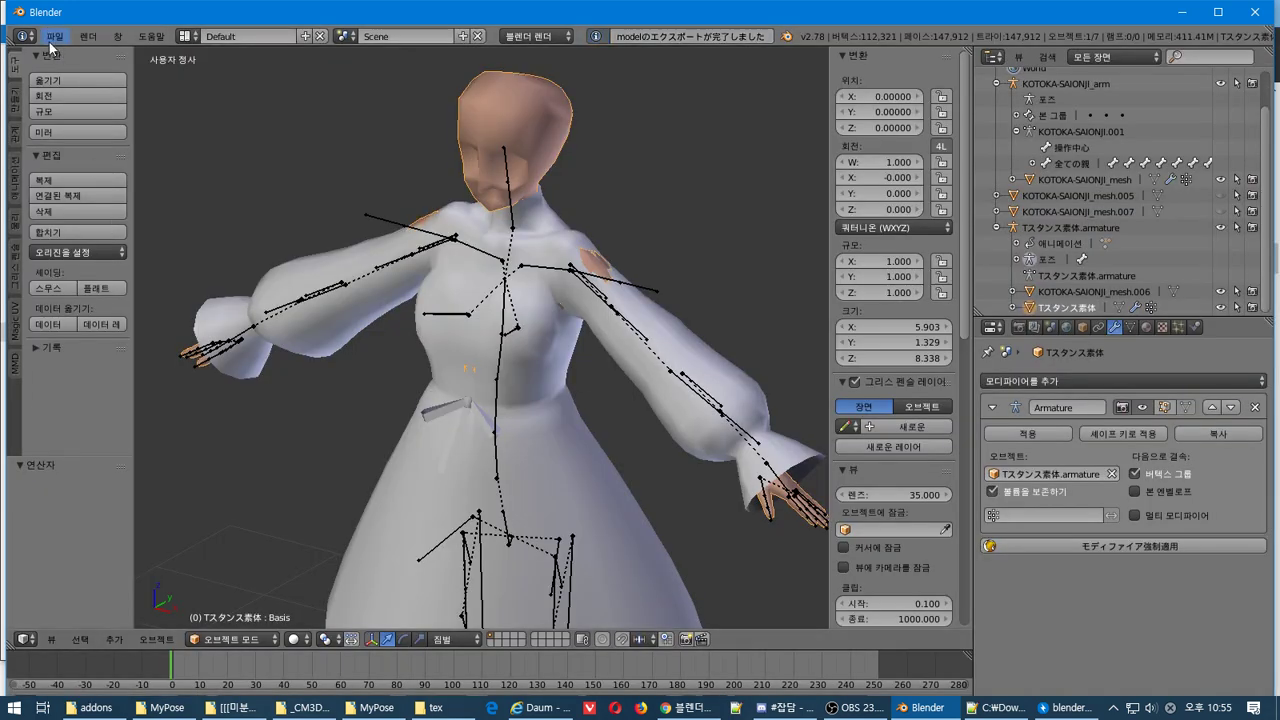
left_click(50, 44)
mouse_move(142, 356)
left_click(276, 472)
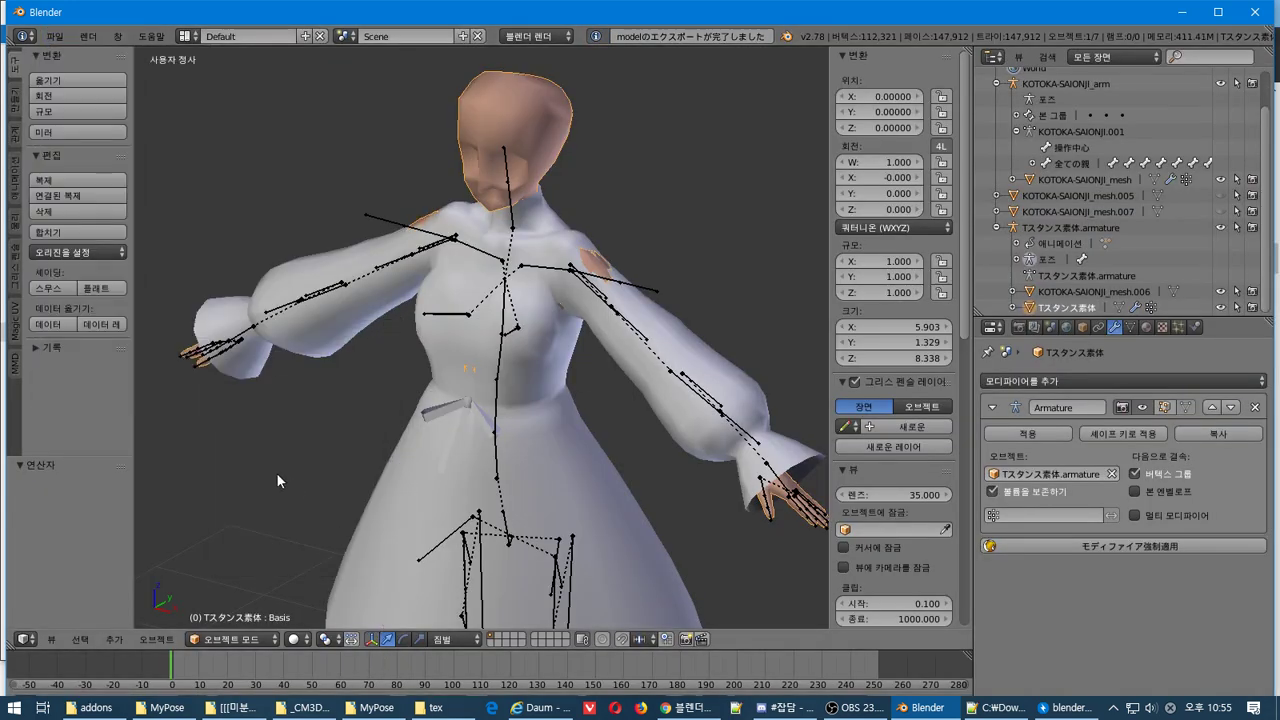
Import Tスタンス素体.model back into the scene and delete the old selected objects
left_click(54, 36)
mouse_move(190, 322)
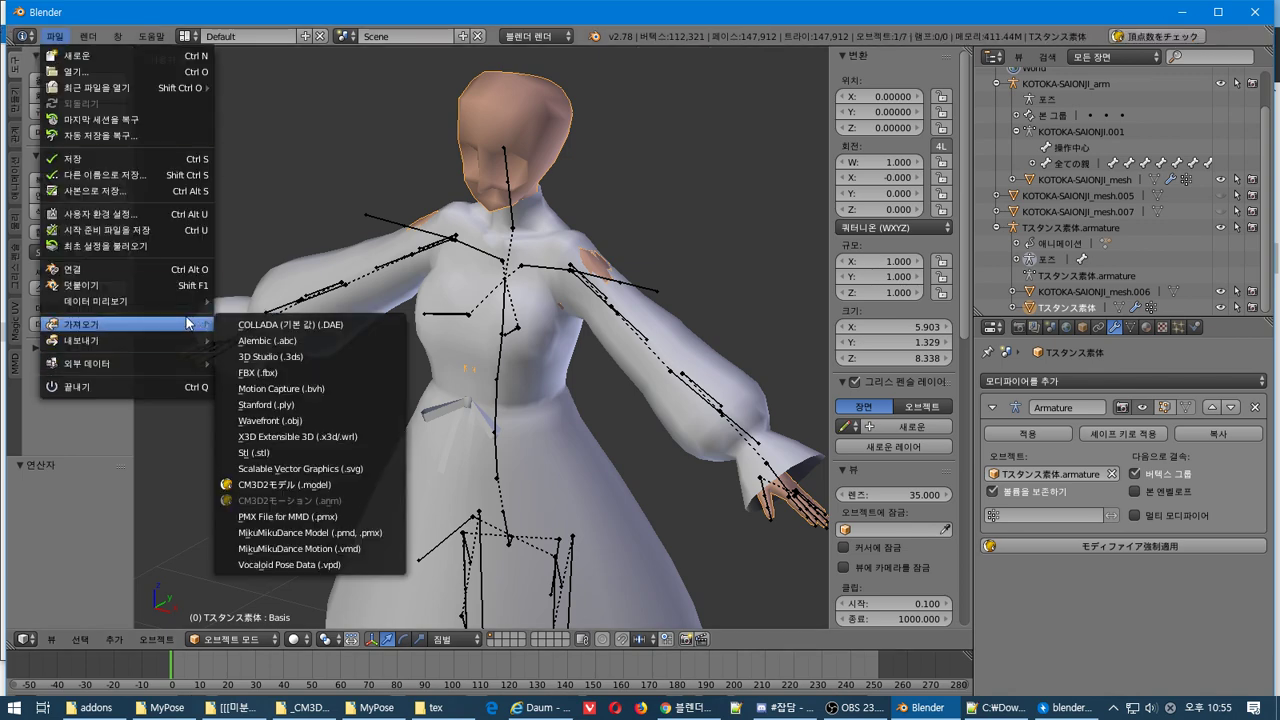
left_click(364, 484)
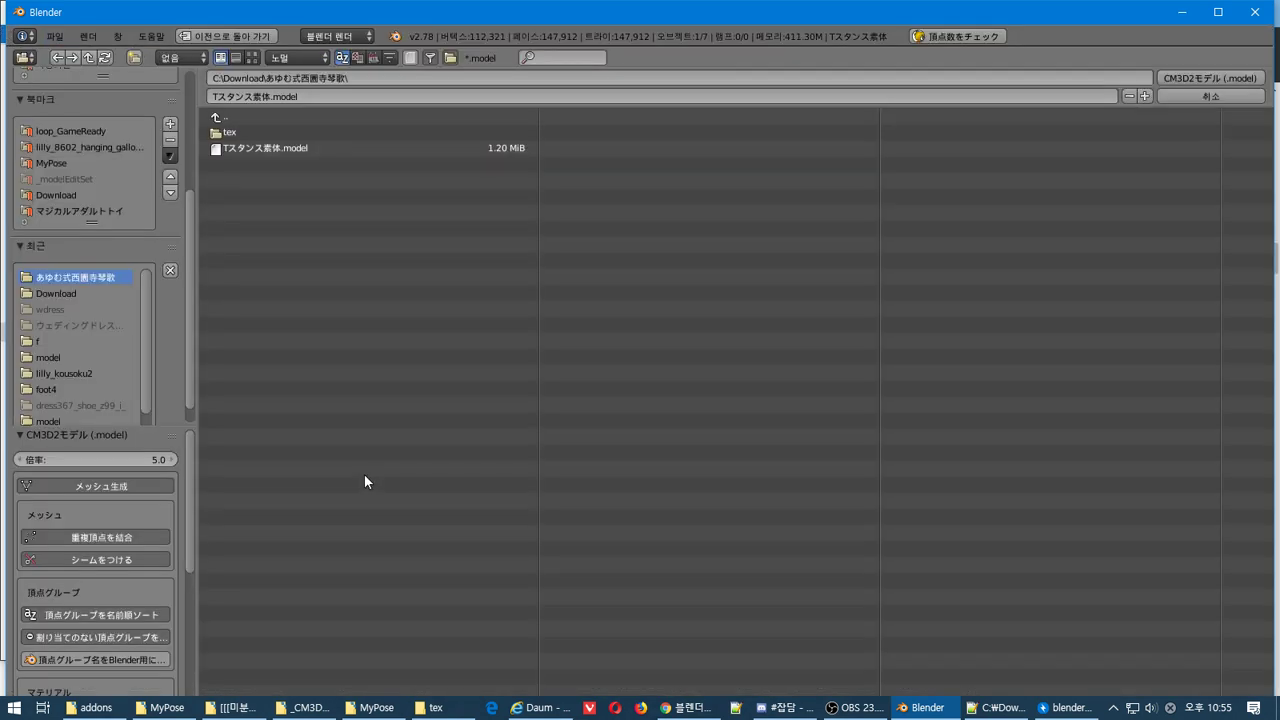
left_click(289, 149)
left_click(1205, 78)
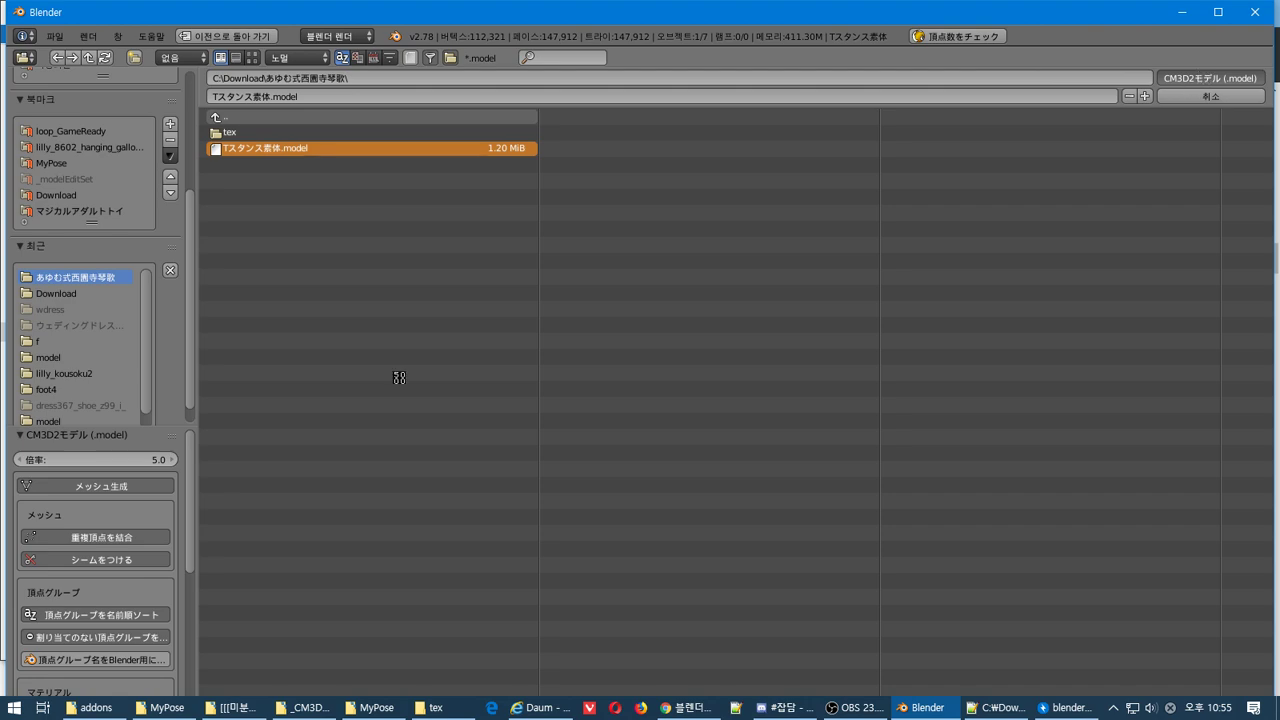
middle_click_drag(398, 371, 513, 330)
key("Delete")
Select the left shoulder bone and put the armature into Pose Mode
right_click(646, 266)
key("ctrl+Tab")
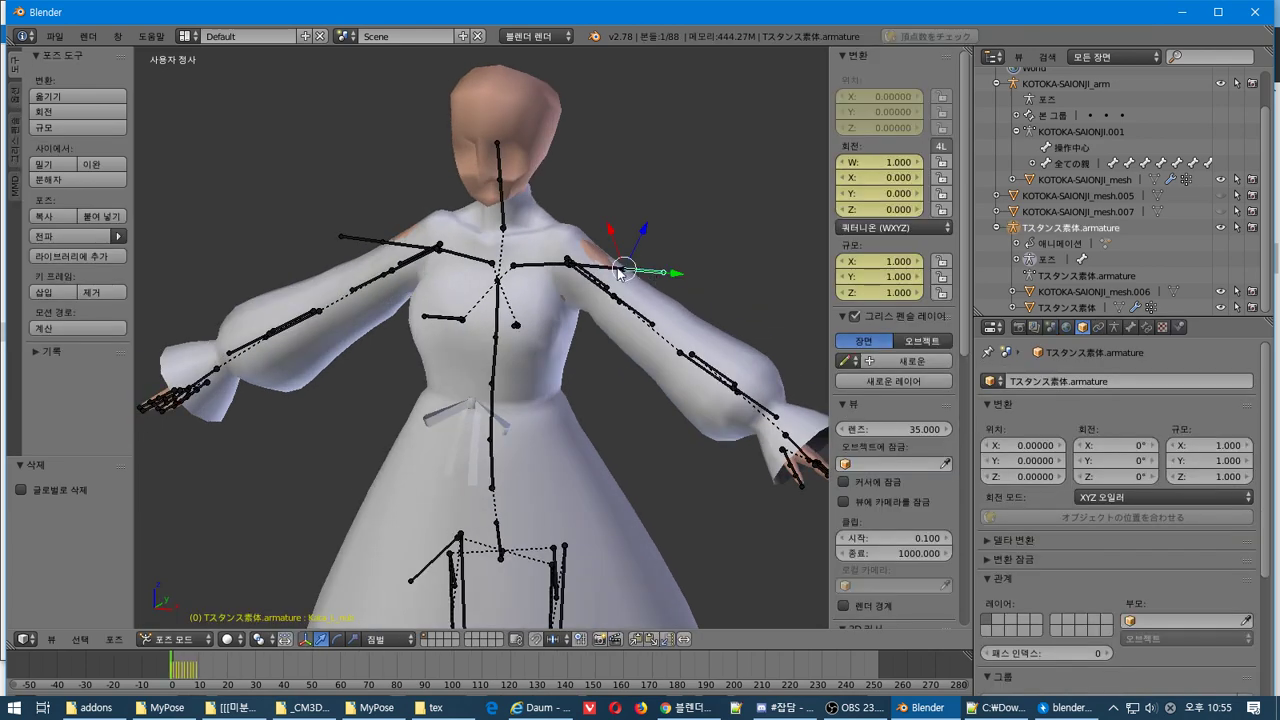
middle_click_drag(622, 266, 600, 280)
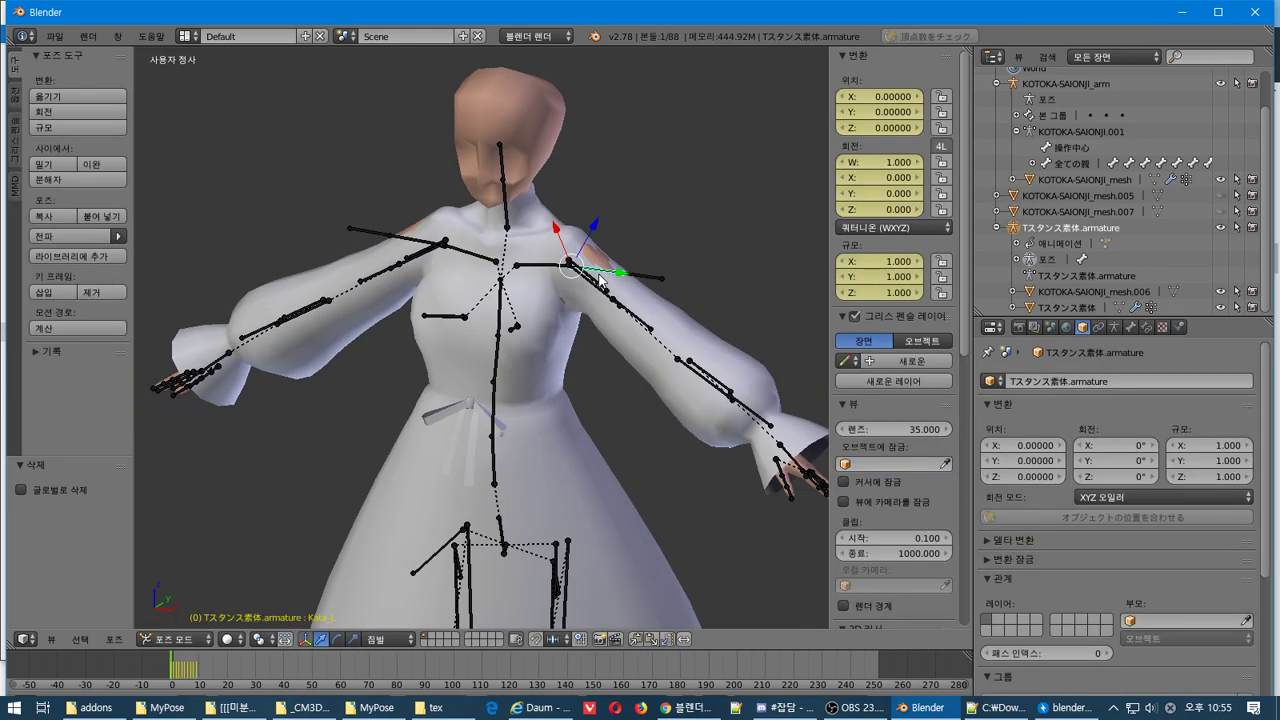
left_click(688, 707)
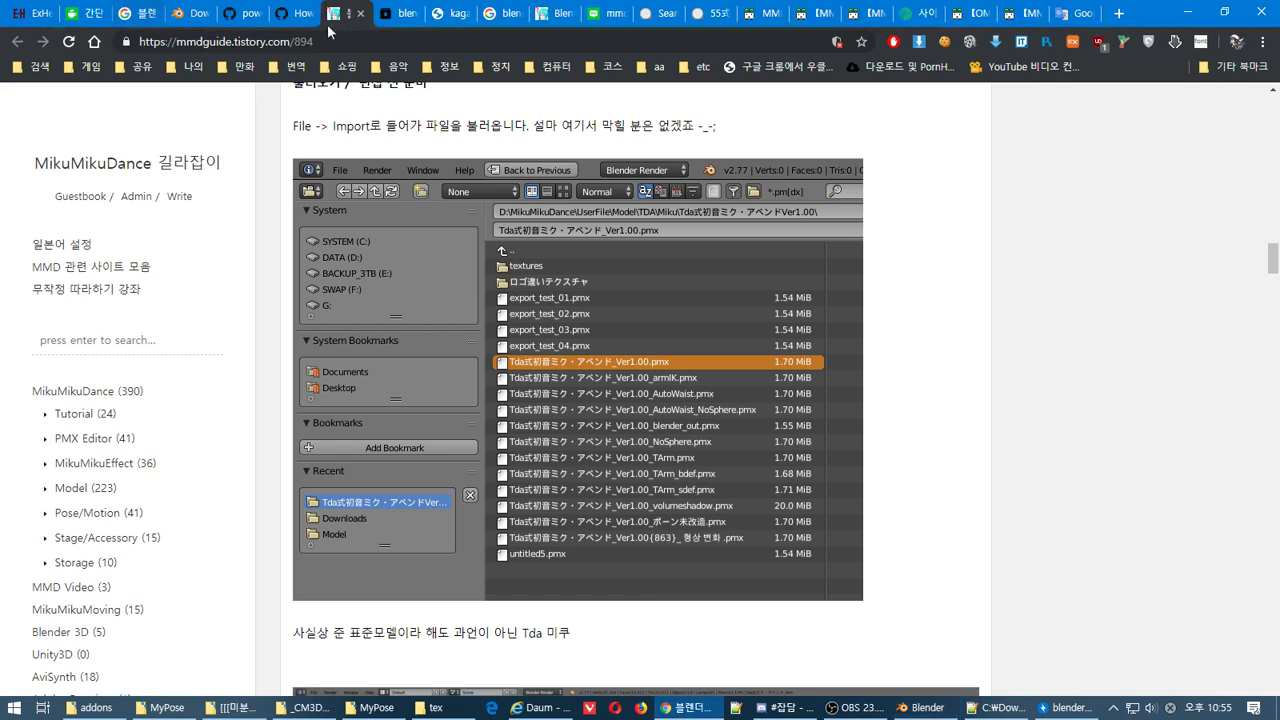
Search Google in a new tab for '블렌더 pose to bone'
left_click(1119, 13)
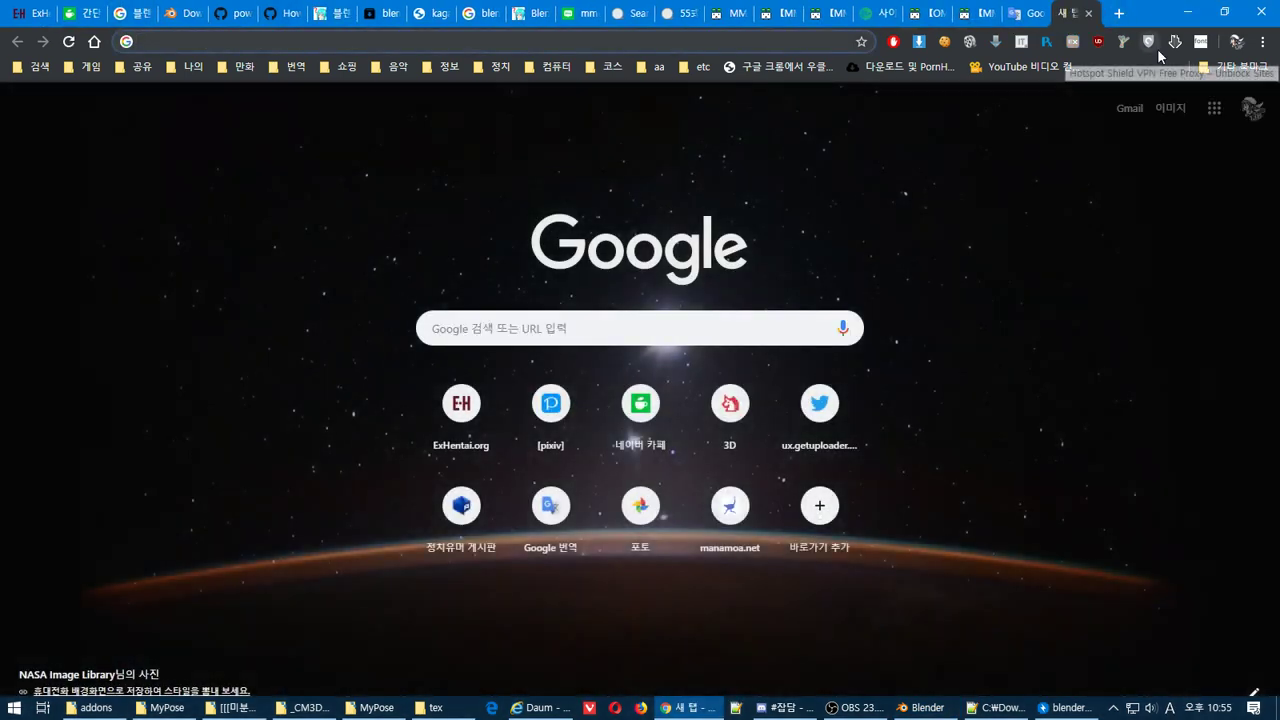
type("qmffosej vhwm ")
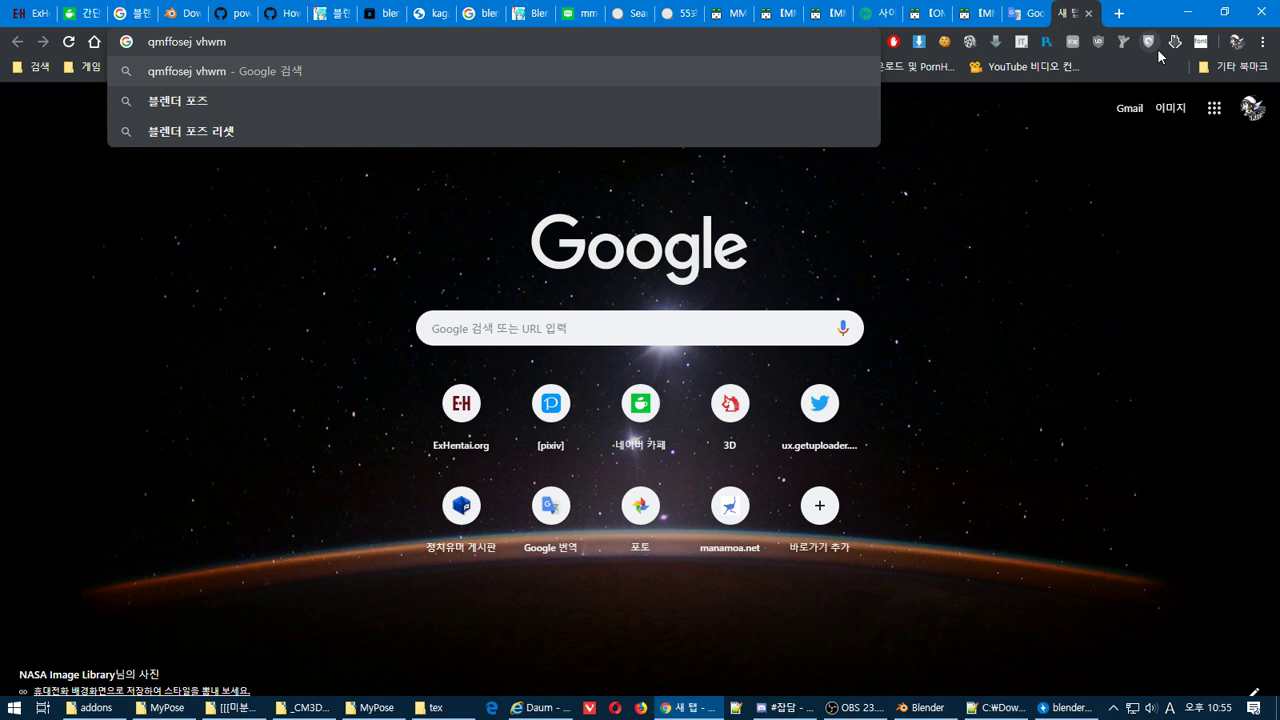
type("fmf qhs")
key("Return")
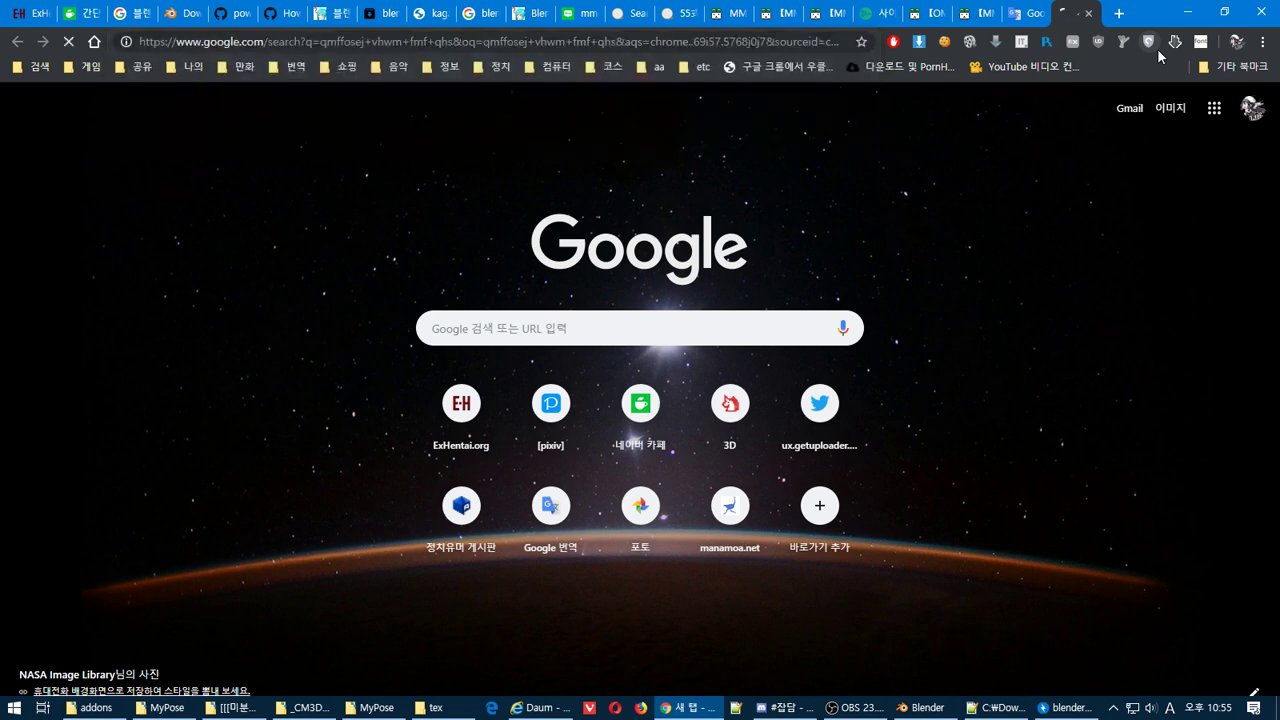
left_click(375, 237)
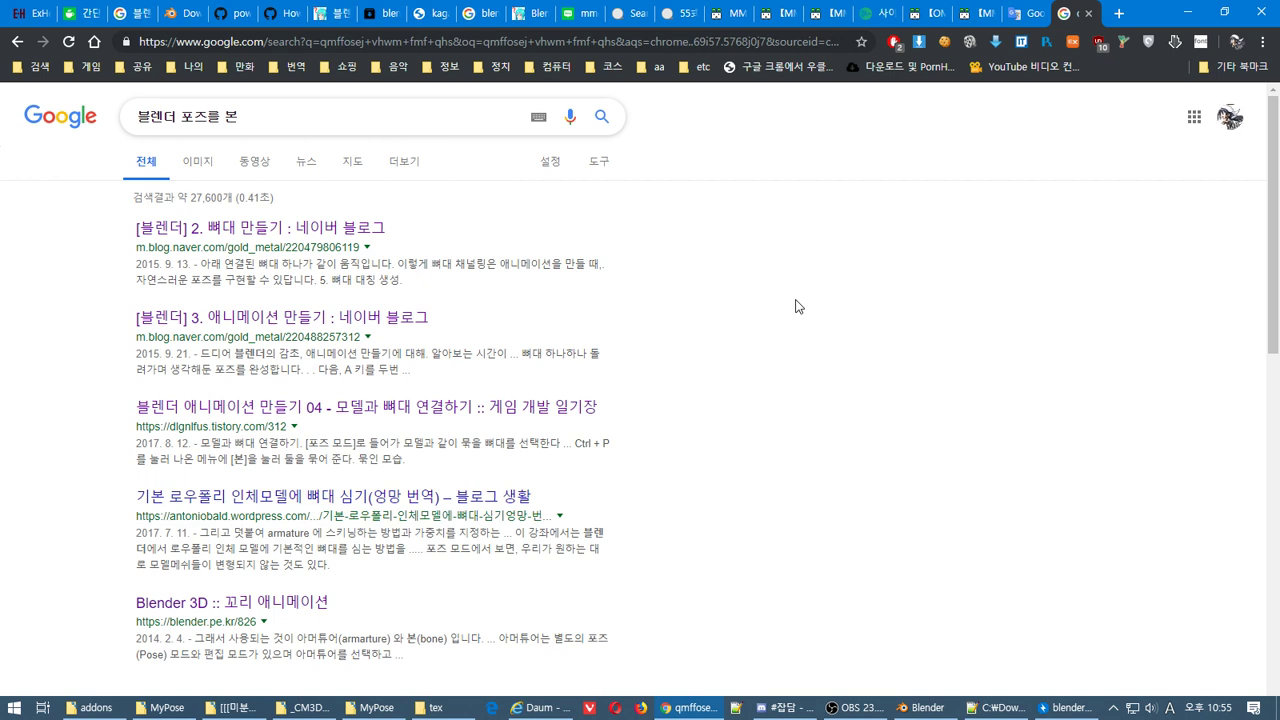
key("BackSpace")
key("BackSpace")
key("BackSpace")
key("BackSpace")
type("에 하는")
key("BackSpace")
key("BackSpace")
key("BackSpace")
key("BackSpace")
type("pose ")
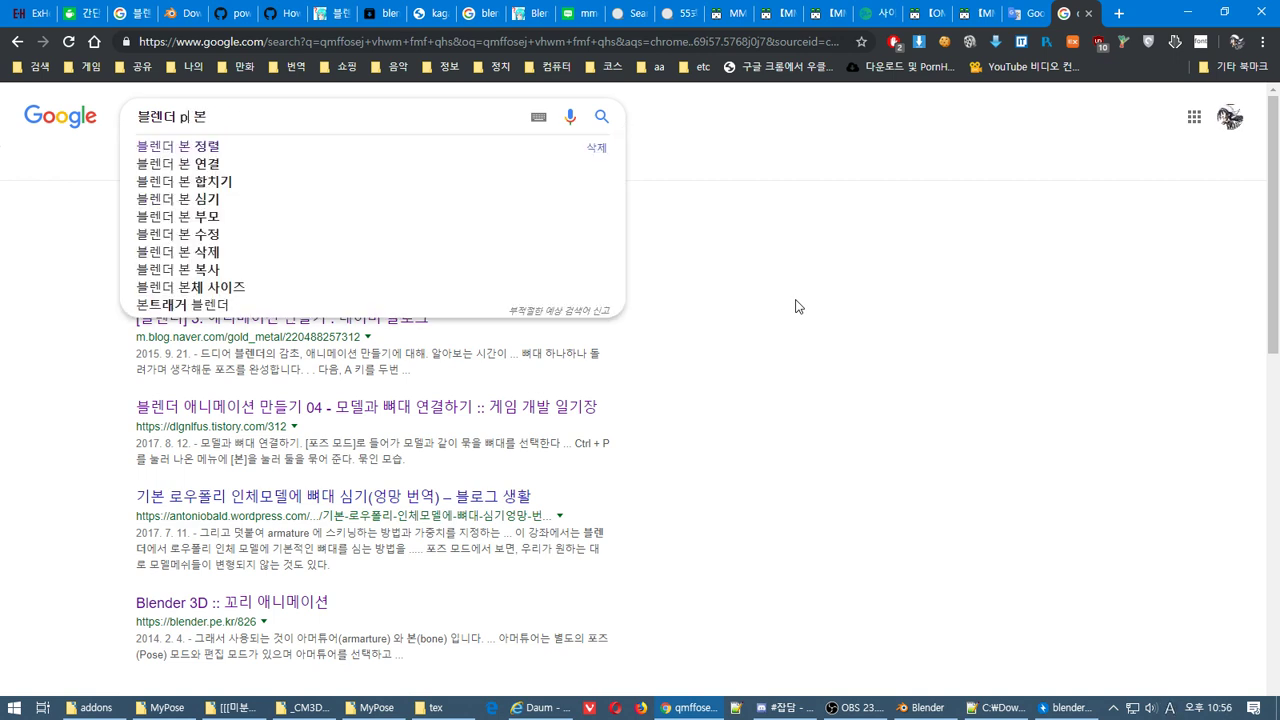
type("to bone")
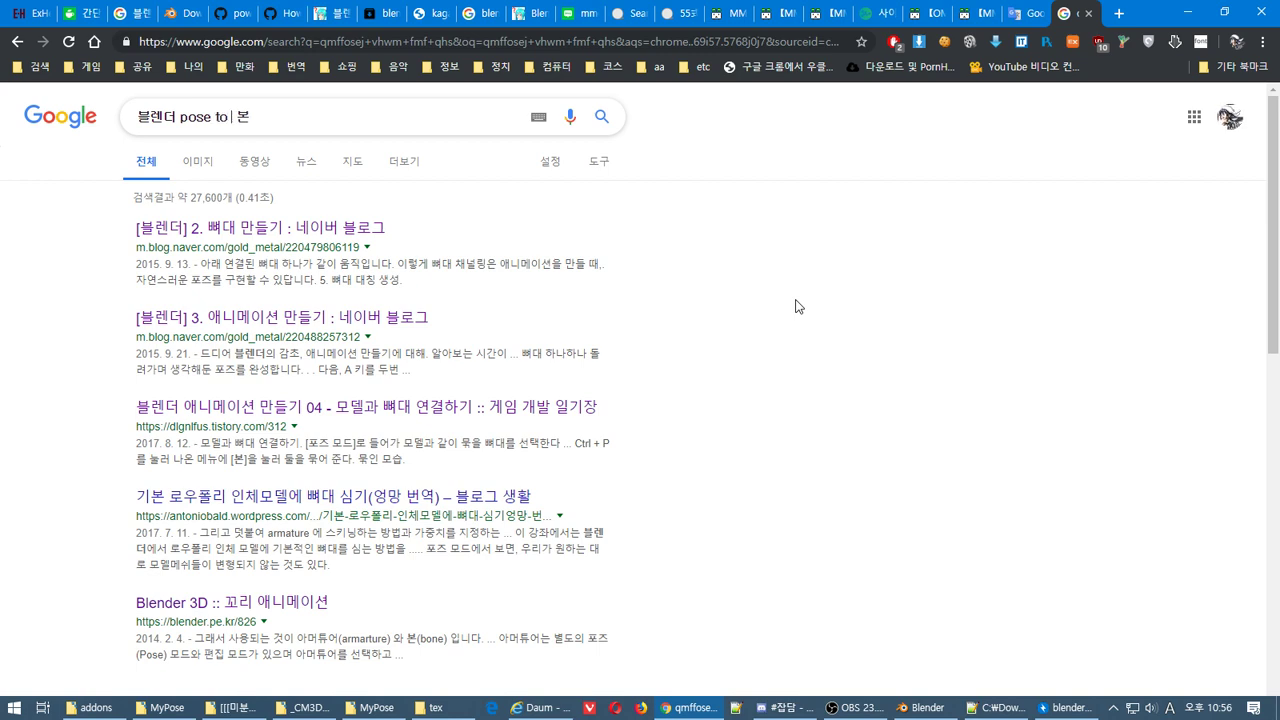
key("Delete")
key("Return")
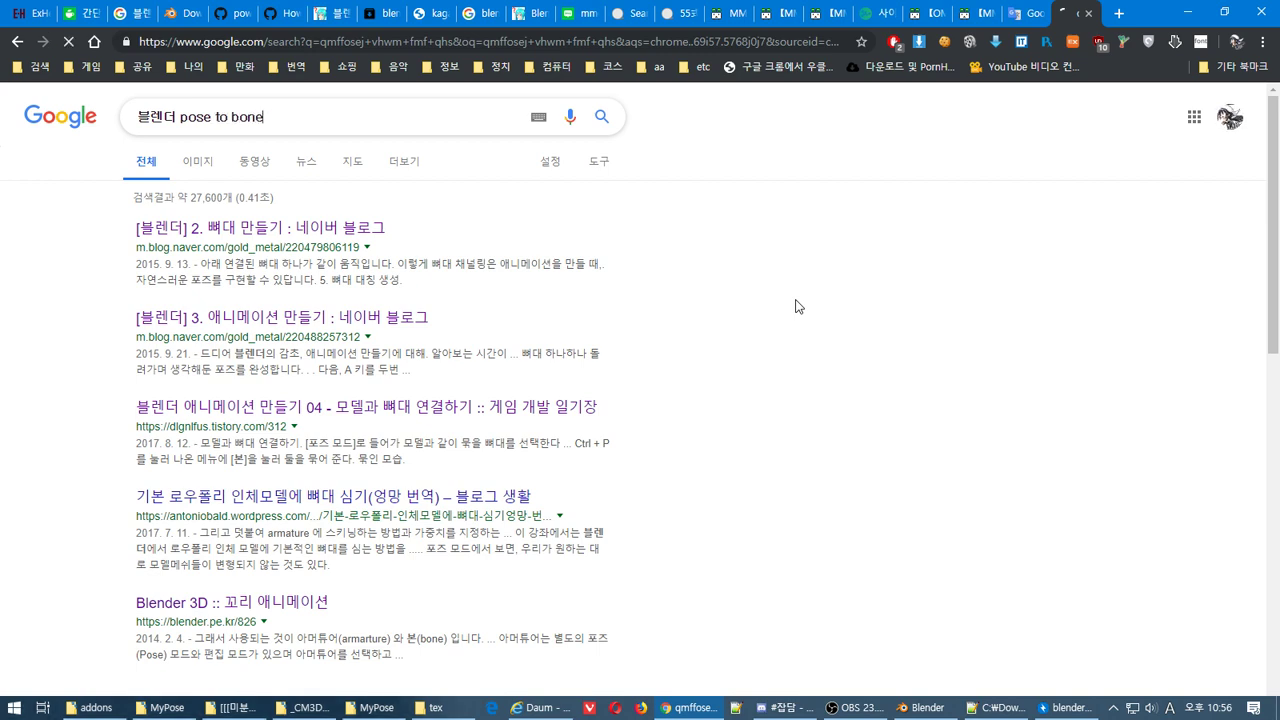
scroll(791, 363, "down", 4)
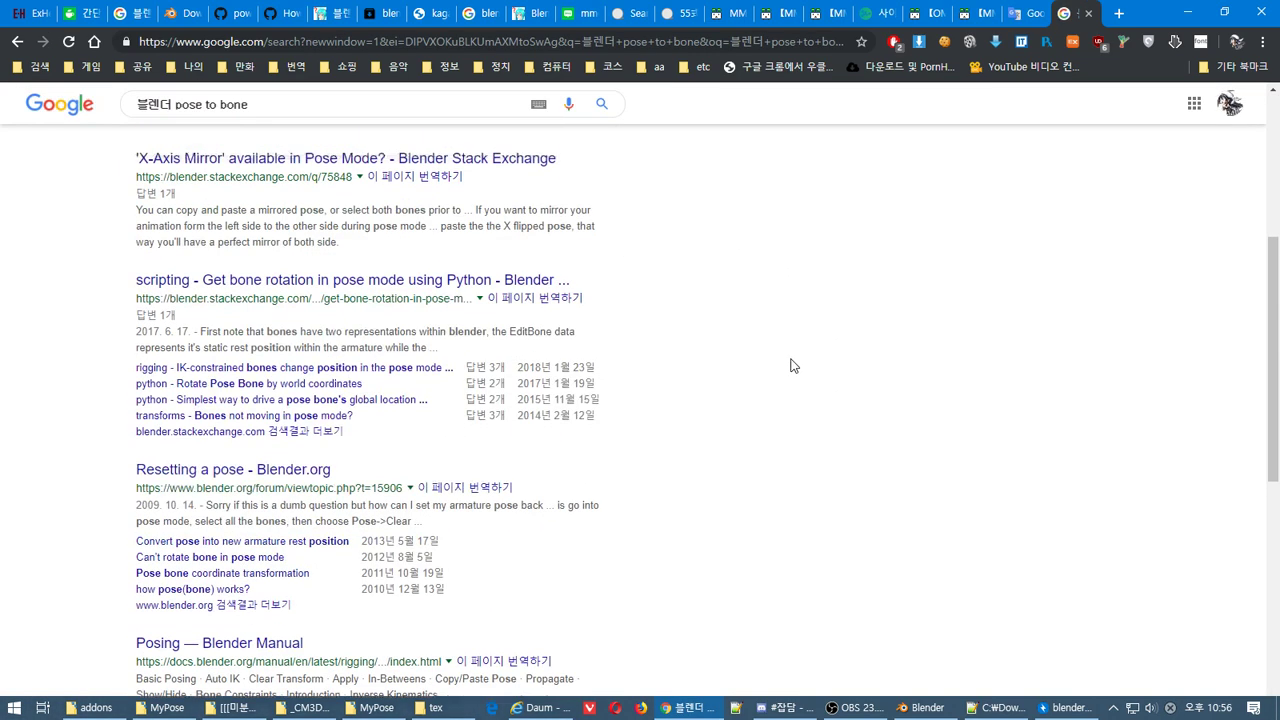
scroll(781, 366, "up", 1)
scroll(778, 364, "down", 2)
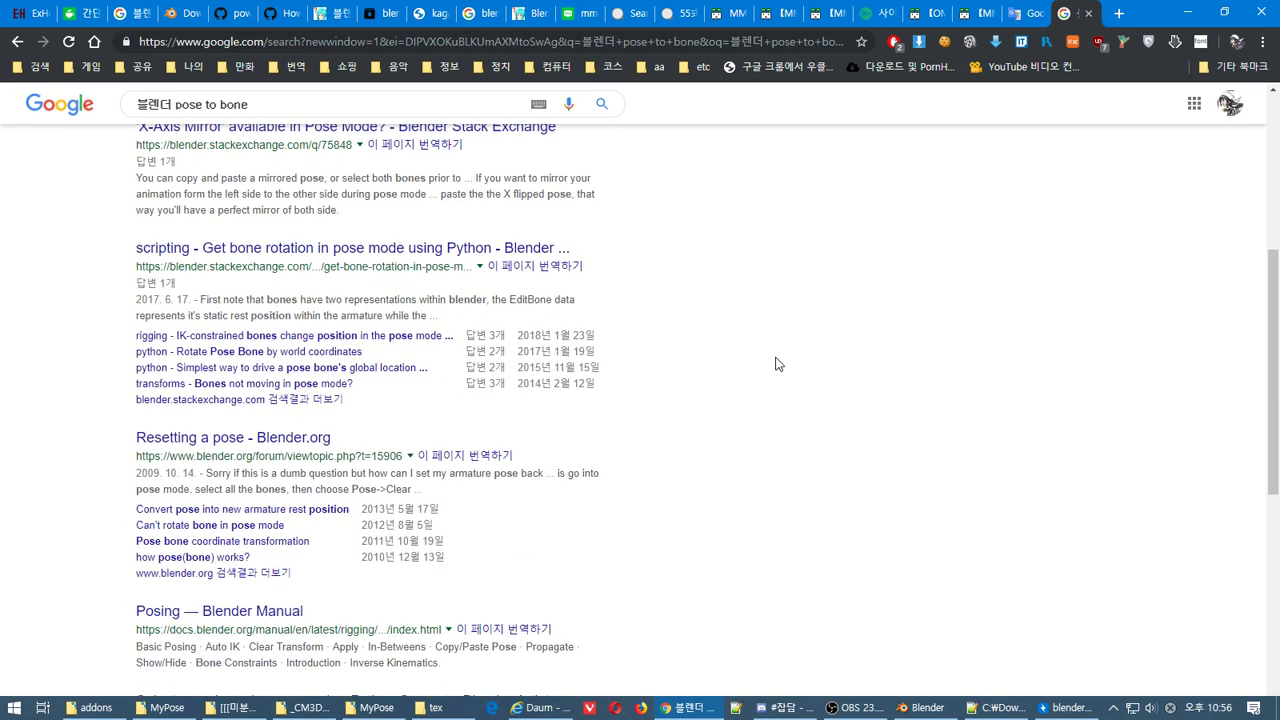
scroll(779, 364, "down", 4)
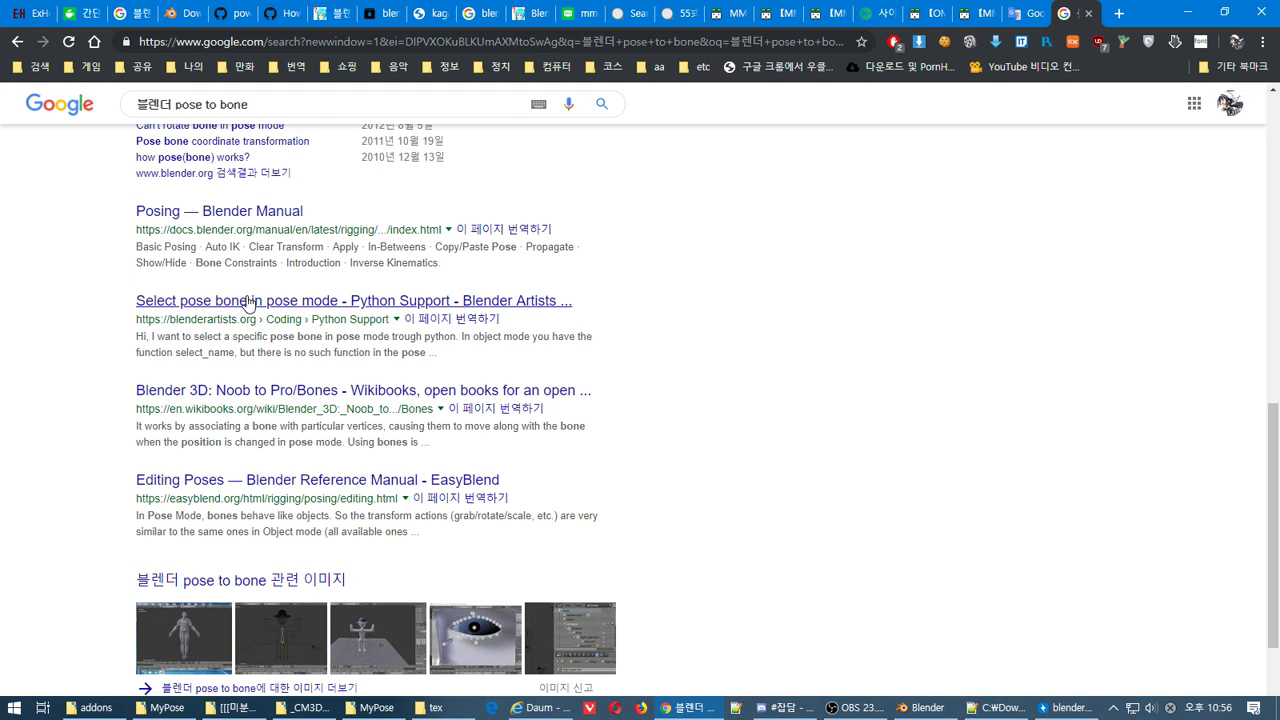
Open the Blender Artists pose-bone thread and Wikibooks bones tutorial in background tabs and read them
middle_click(249, 302)
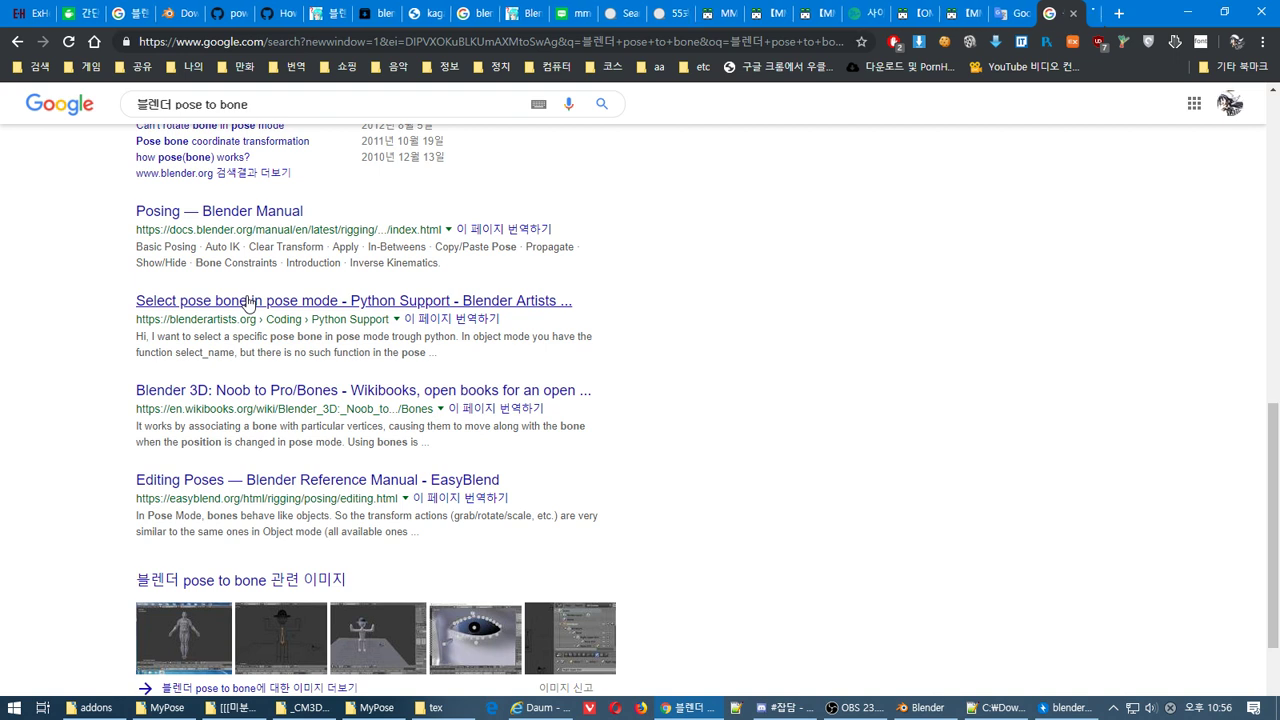
middle_click(318, 392)
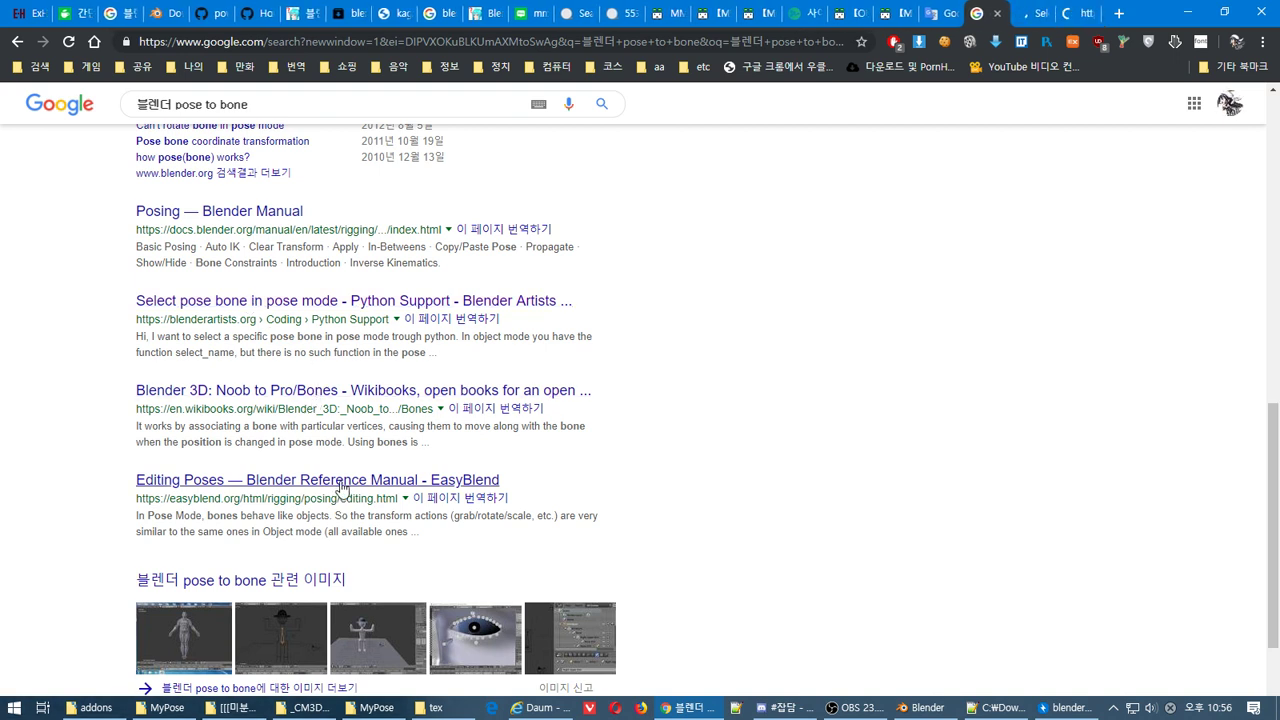
key("ctrl+Tab")
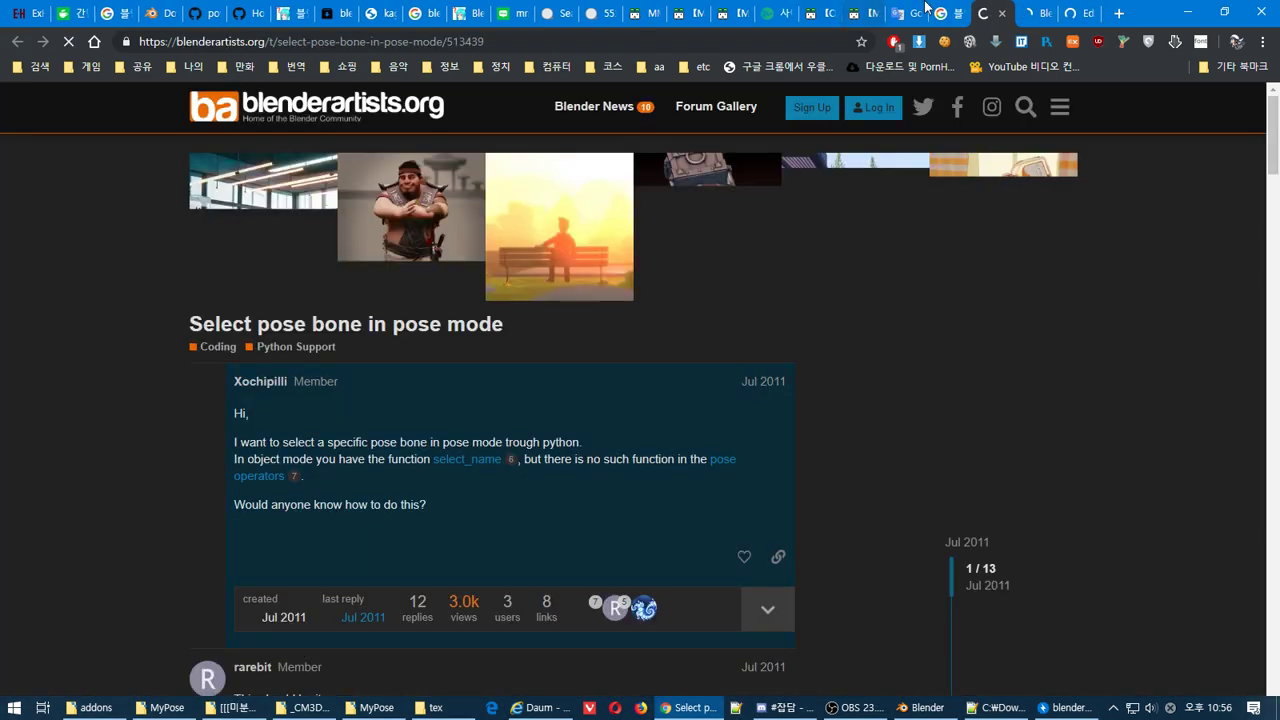
scroll(1090, 280, "down", 8)
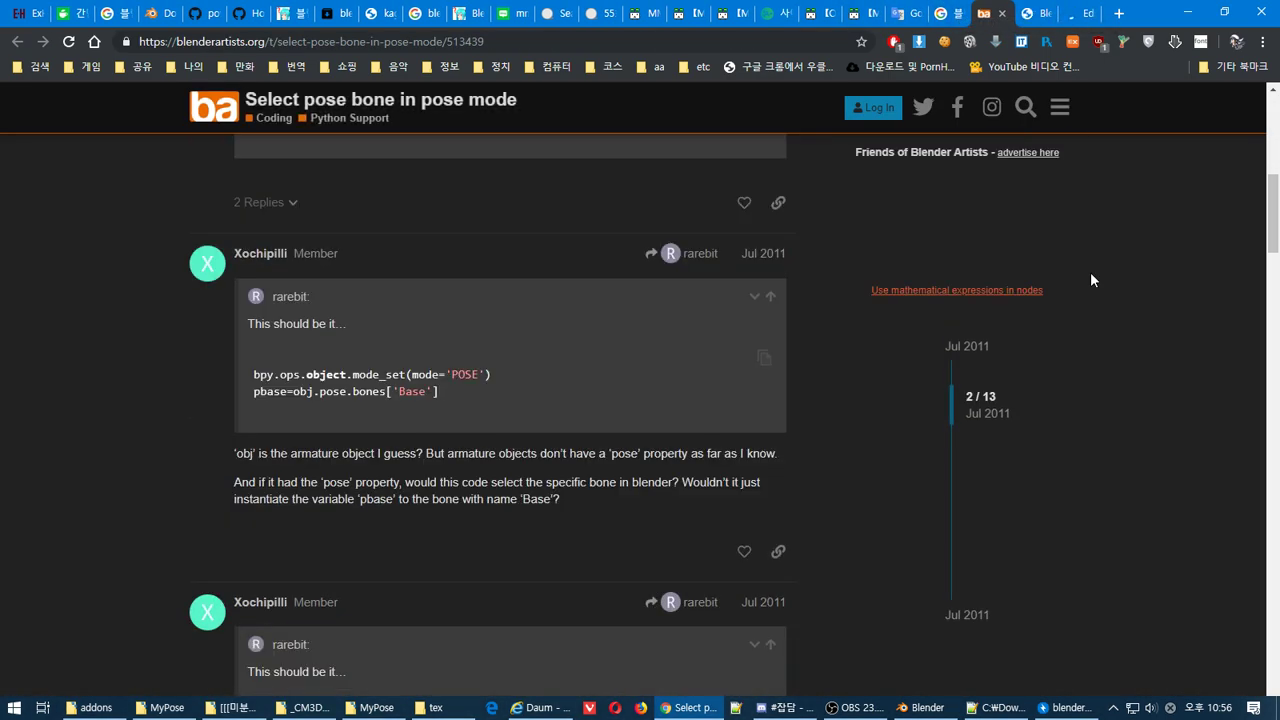
key("ctrl+Tab")
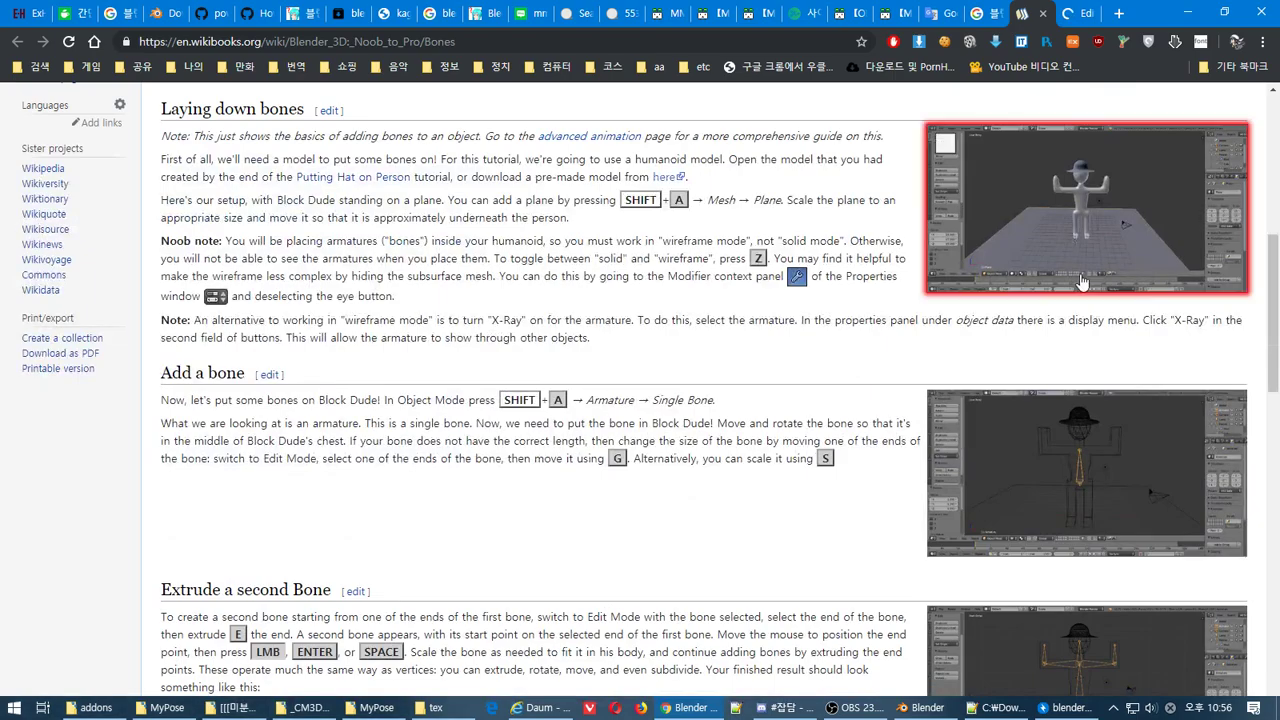
scroll(1000, 280, "down", 5)
scroll(673, 271, "down", 6)
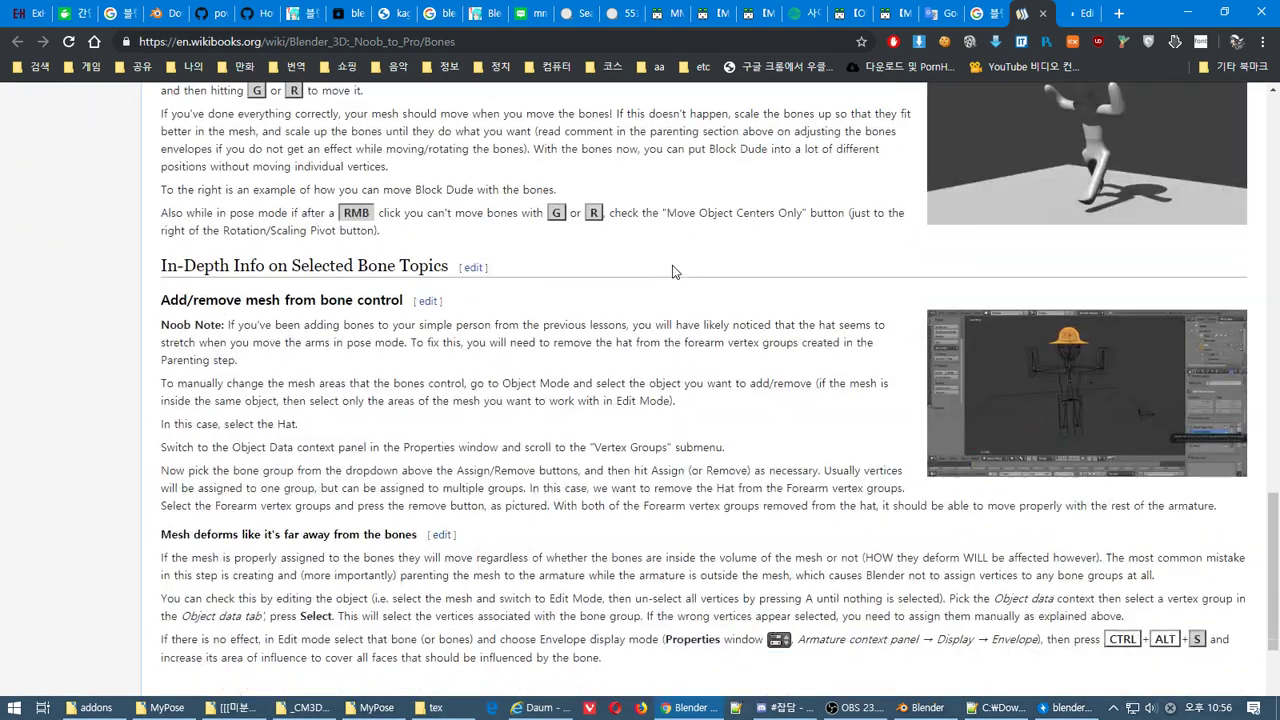
scroll(673, 271, "up", 4)
scroll(673, 271, "down", 7)
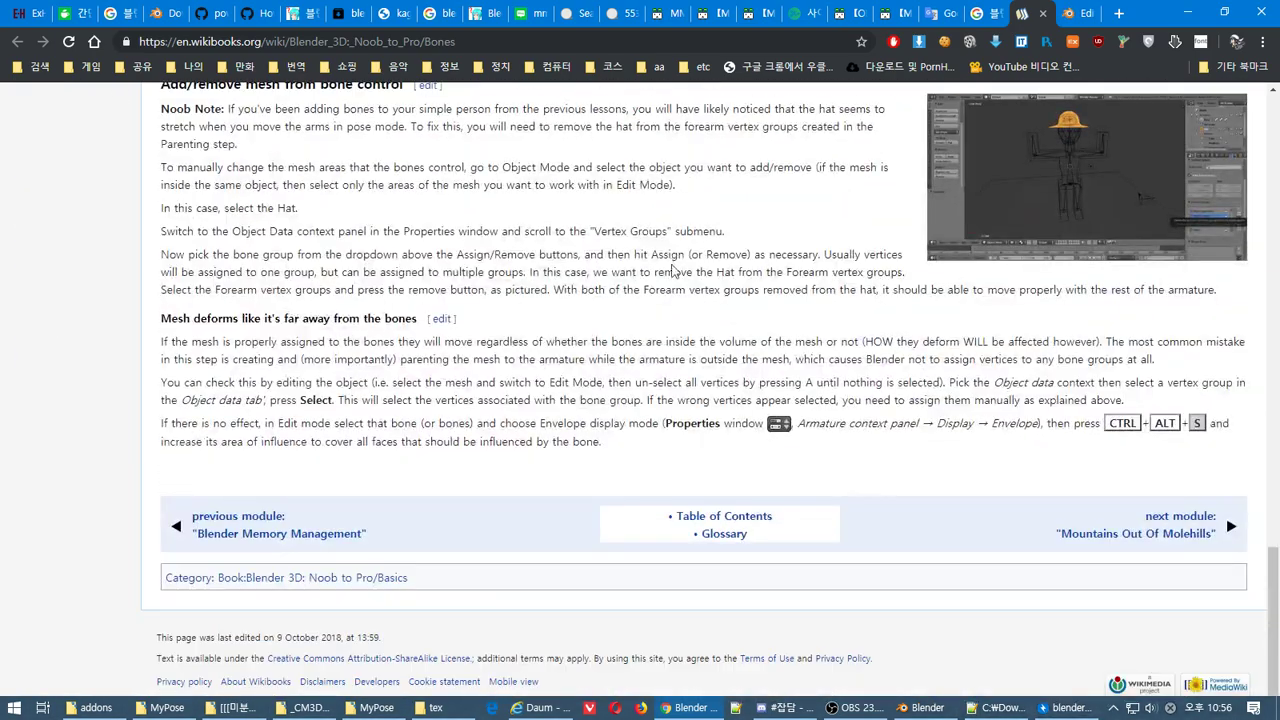
key("ctrl+Tab")
key("alt+Tab")
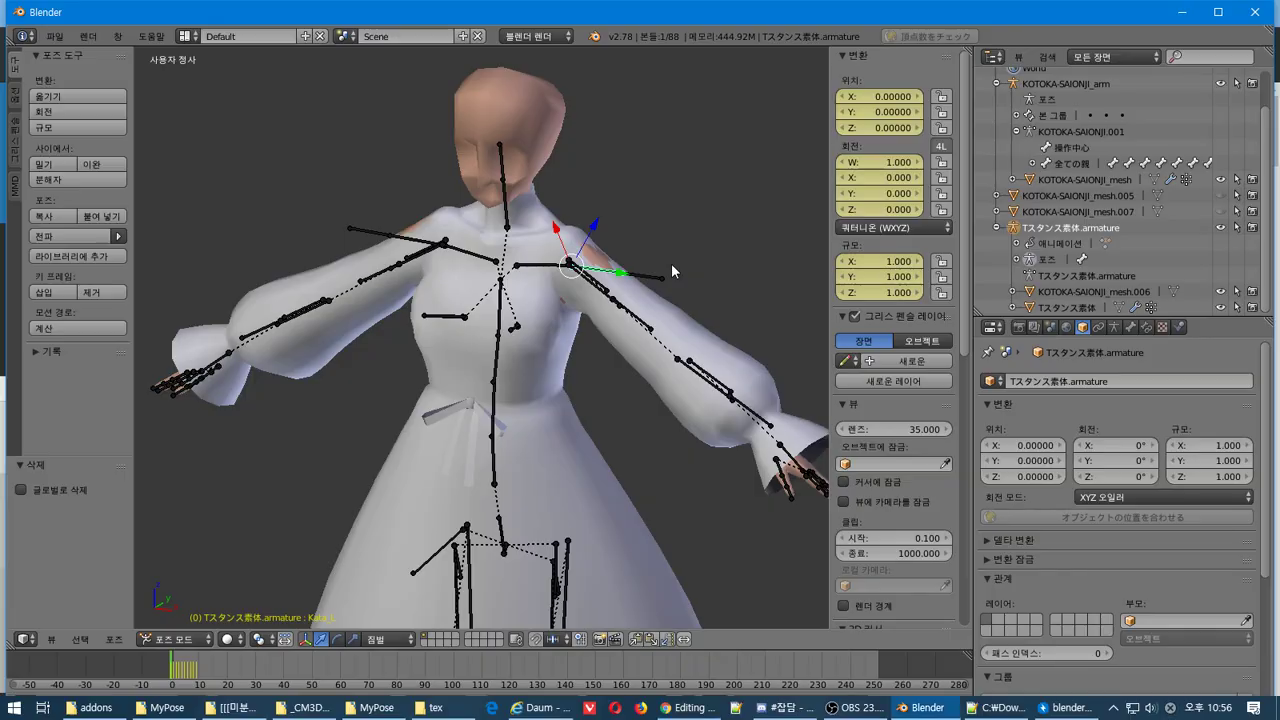
Rotate the left upper-arm bone down toward the body
middle_click_drag(671, 263, 717, 429)
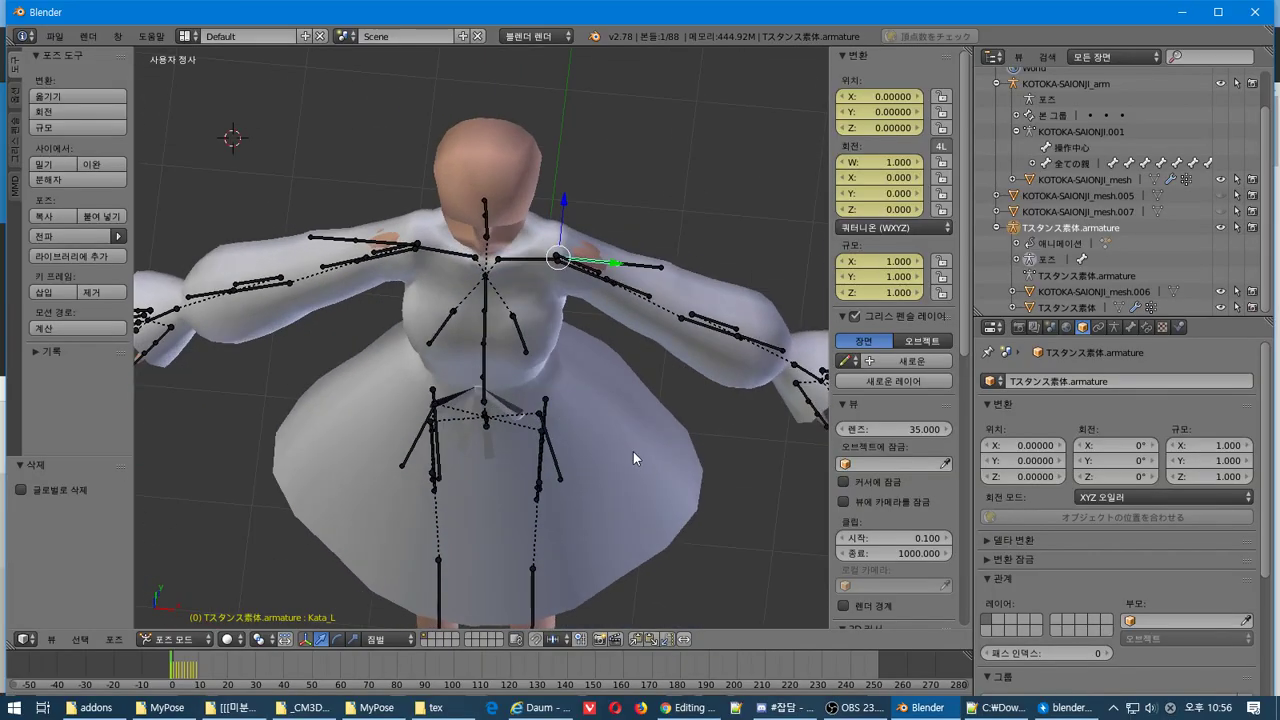
middle_click_drag(633, 451, 617, 339)
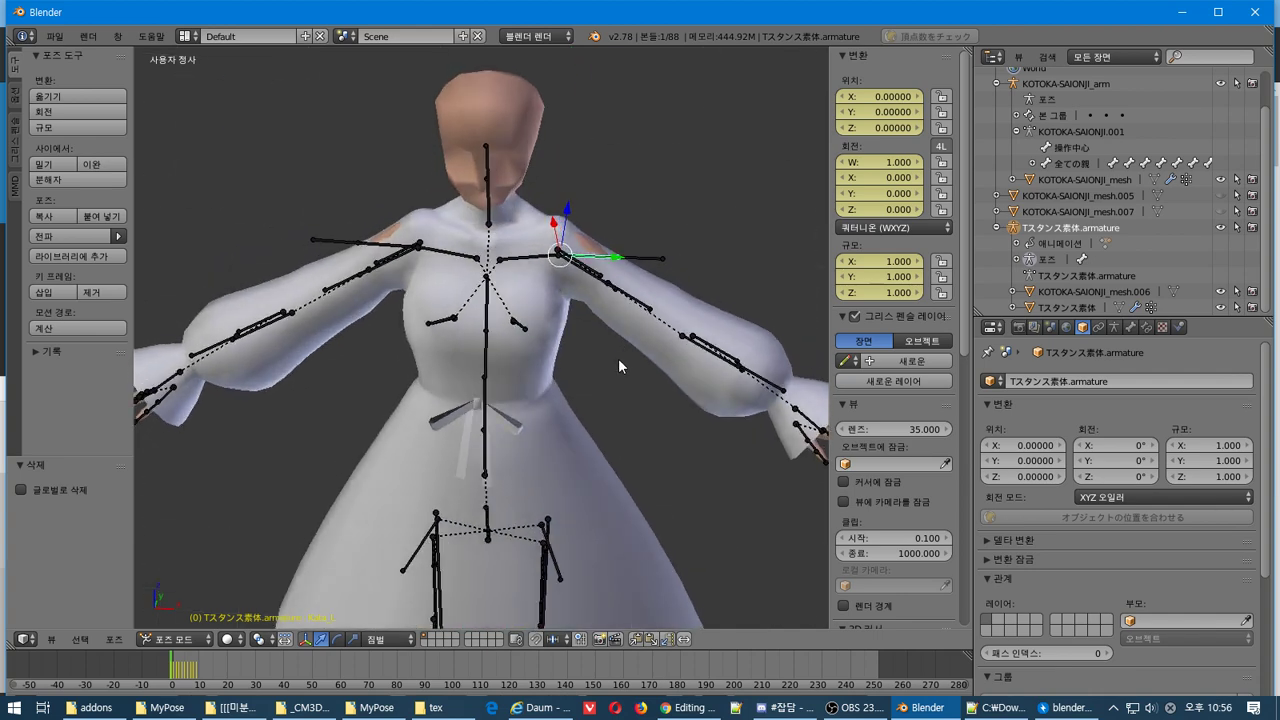
middle_click_drag(619, 360, 606, 320)
key("r")
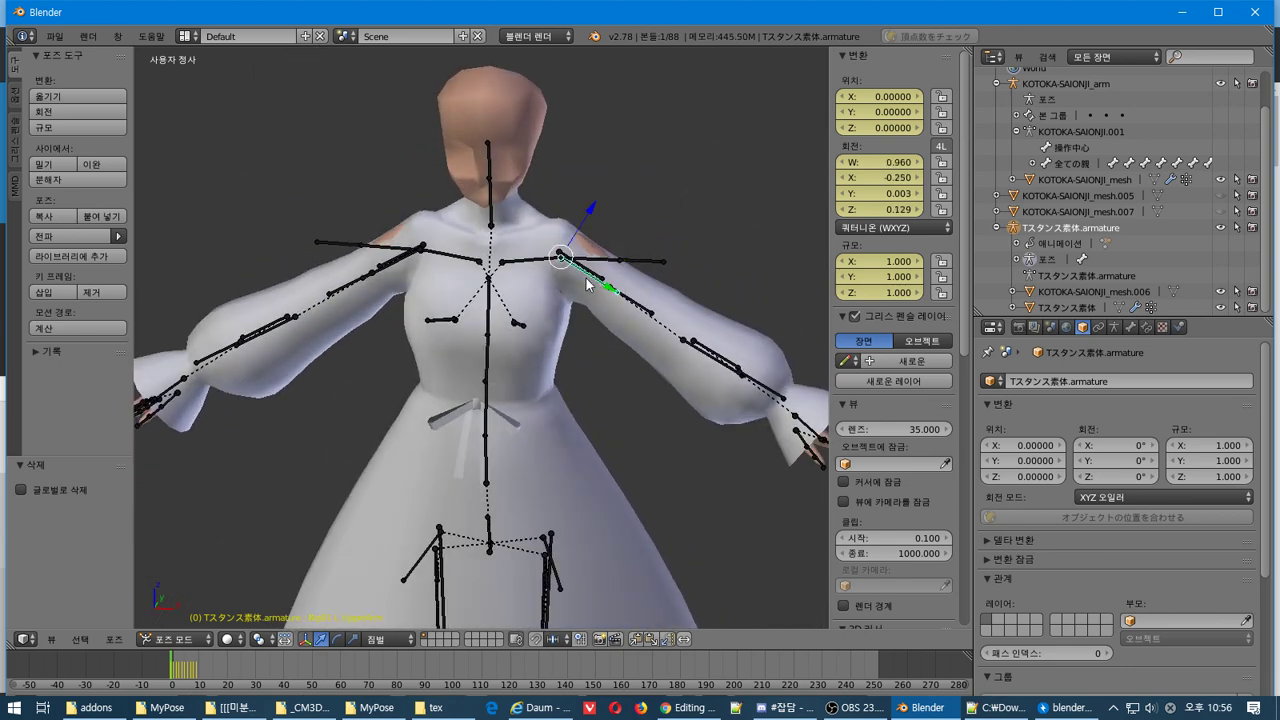
left_click(585, 285)
Select all bones with the toggle action and apply a Breakdowner blend to the arm pose
key("a")
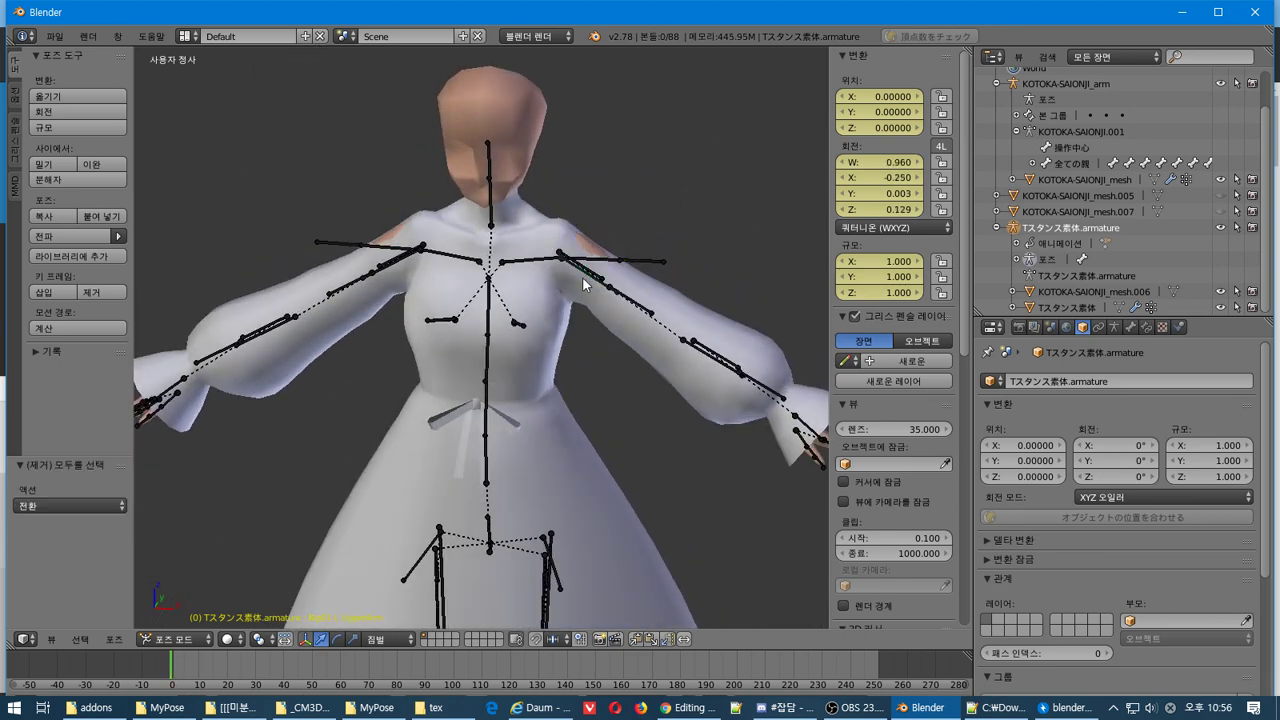
key("a")
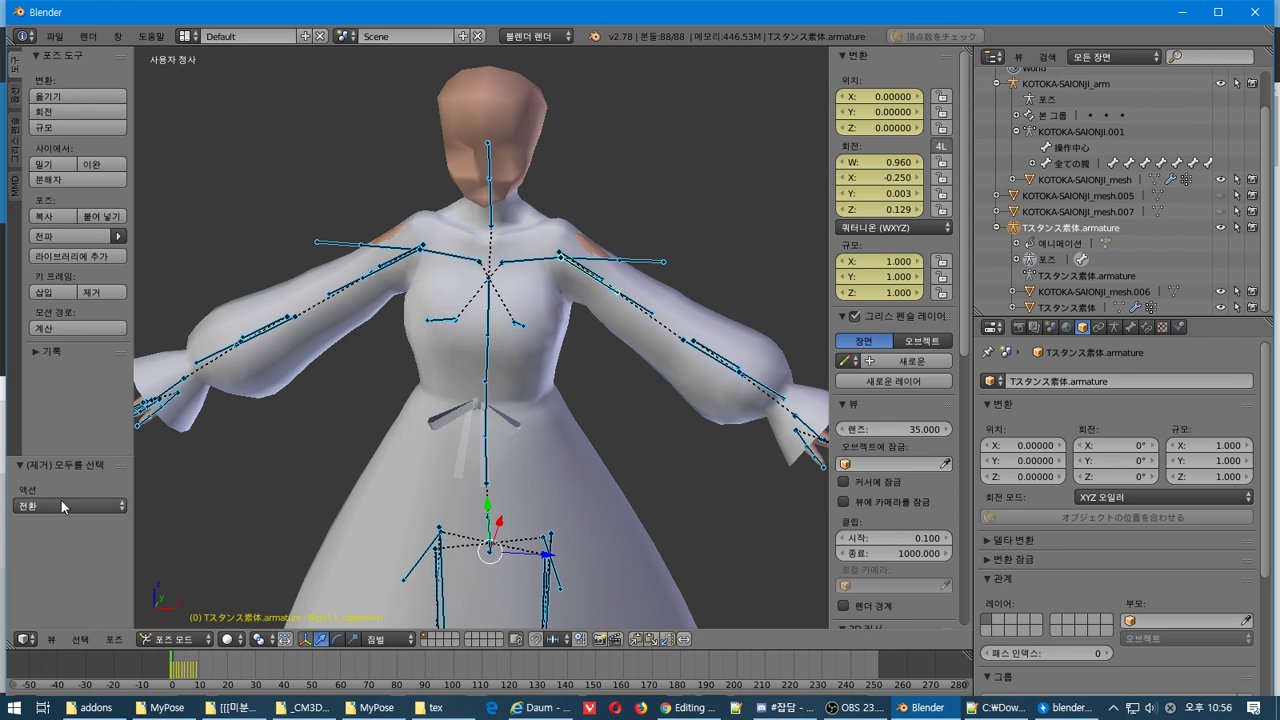
left_click(64, 505)
left_click(67, 512)
left_click(54, 499)
left_click(54, 498)
left_click(77, 179)
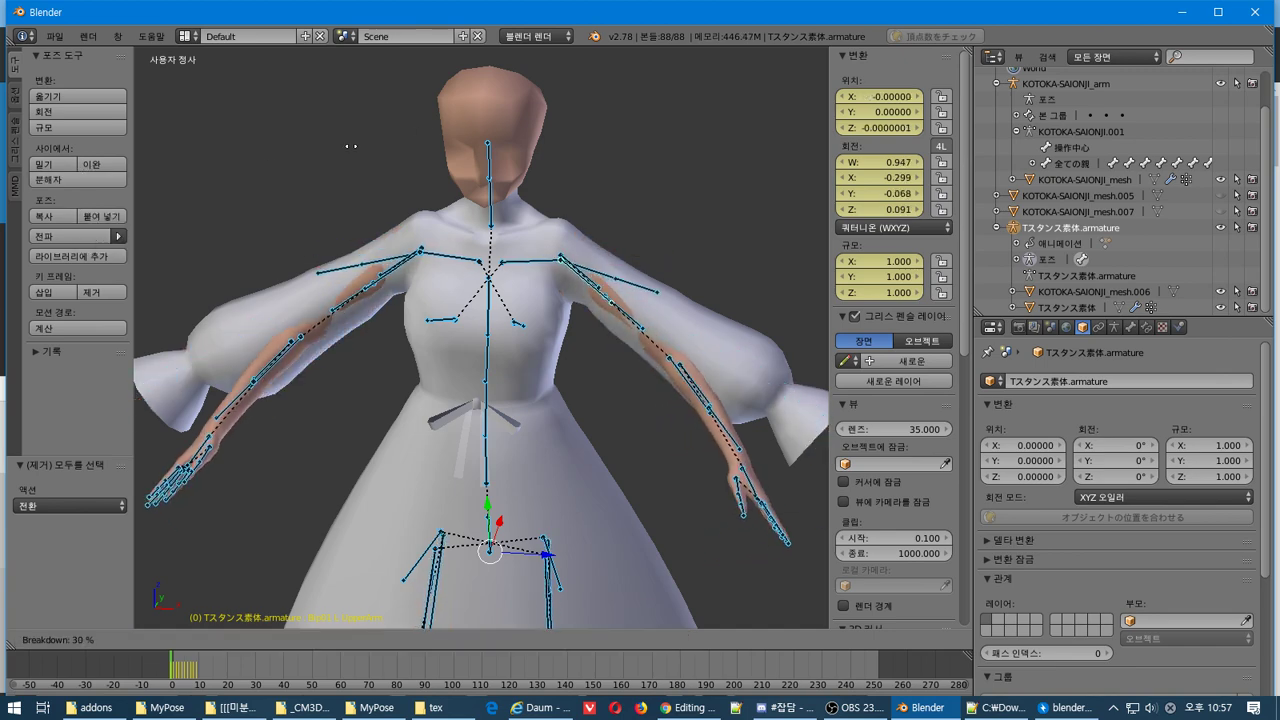
left_click(491, 310)
middle_click_drag(491, 310, 560, 340)
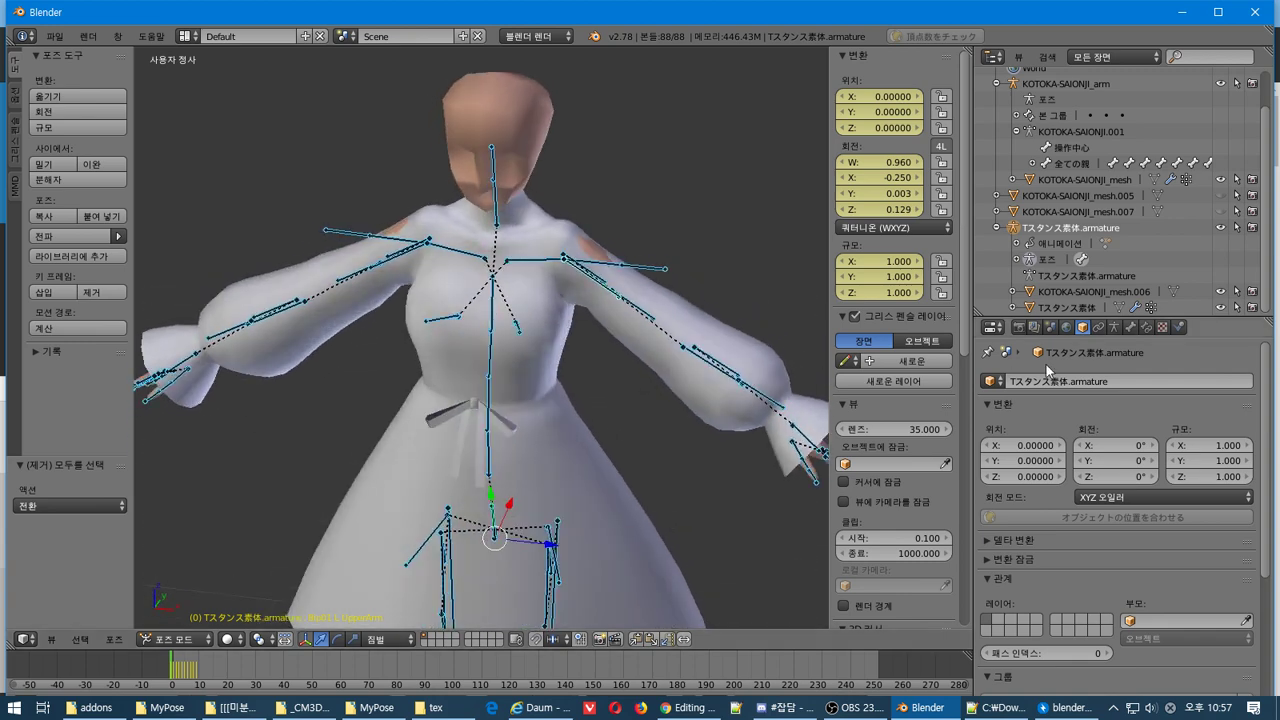
left_click(1126, 330)
left_click(1111, 332)
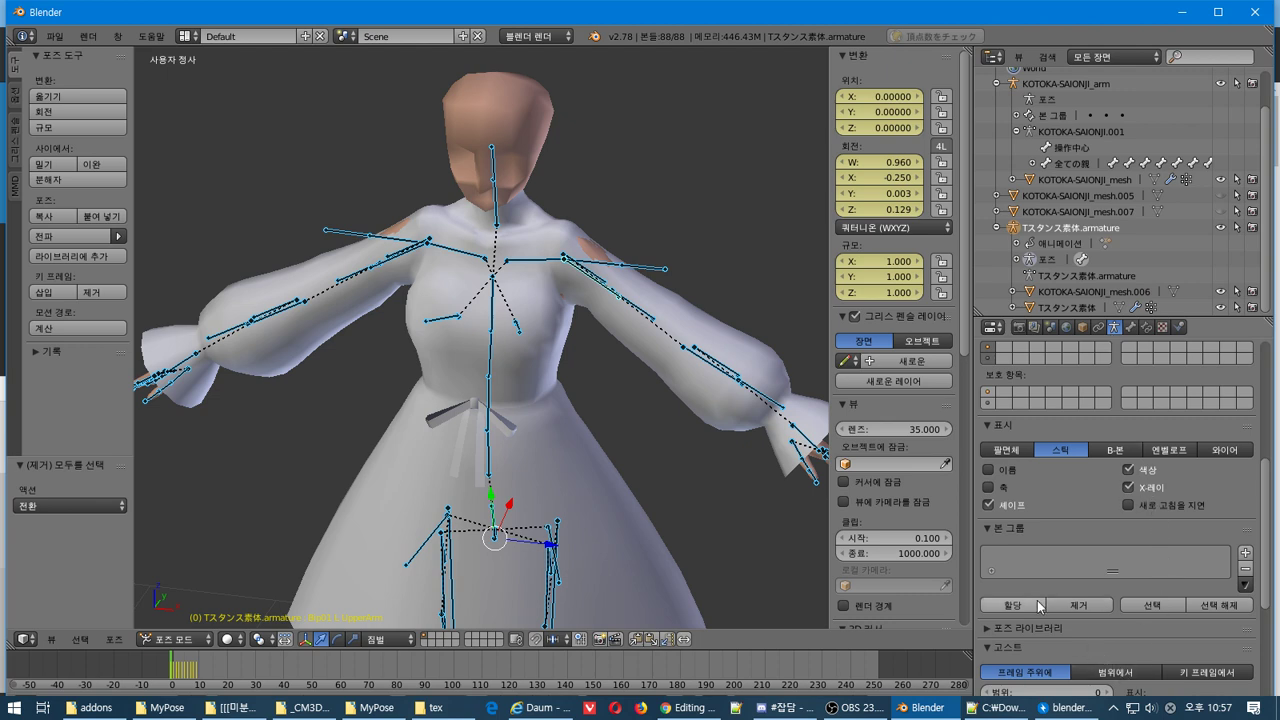
scroll(1034, 545, "down", 4)
scroll(1032, 508, "down", 2)
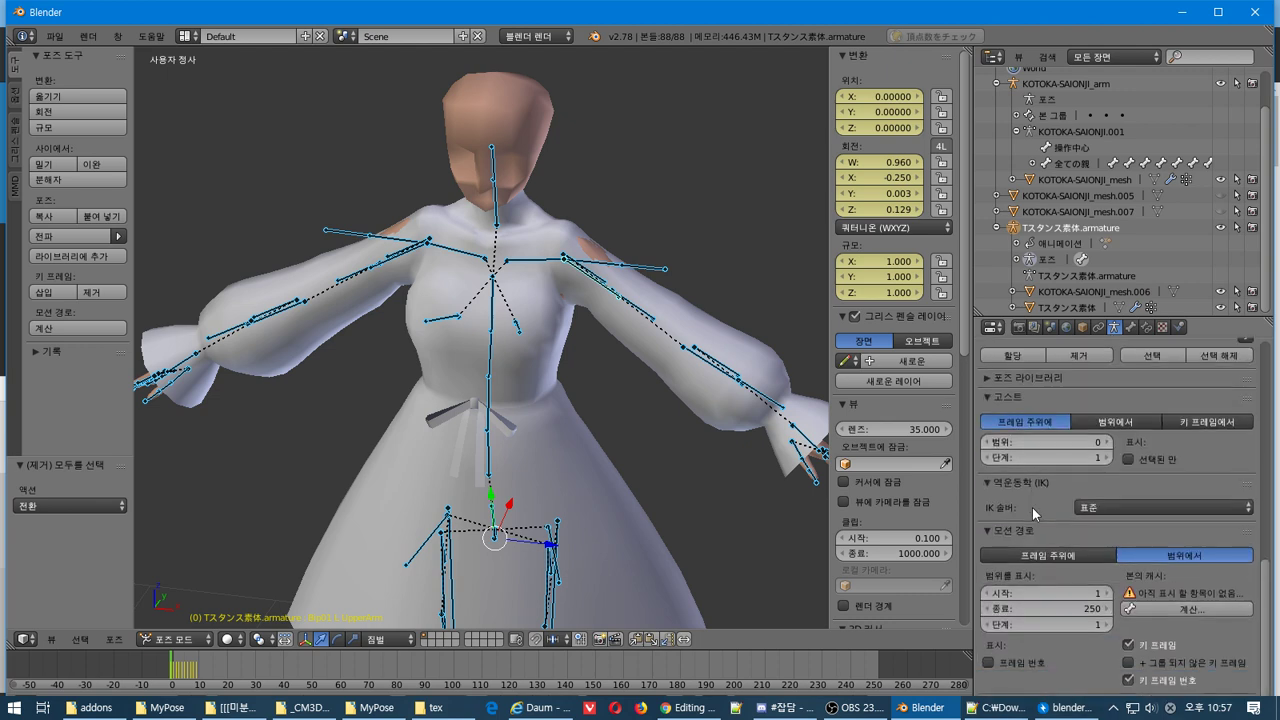
left_click(1133, 328)
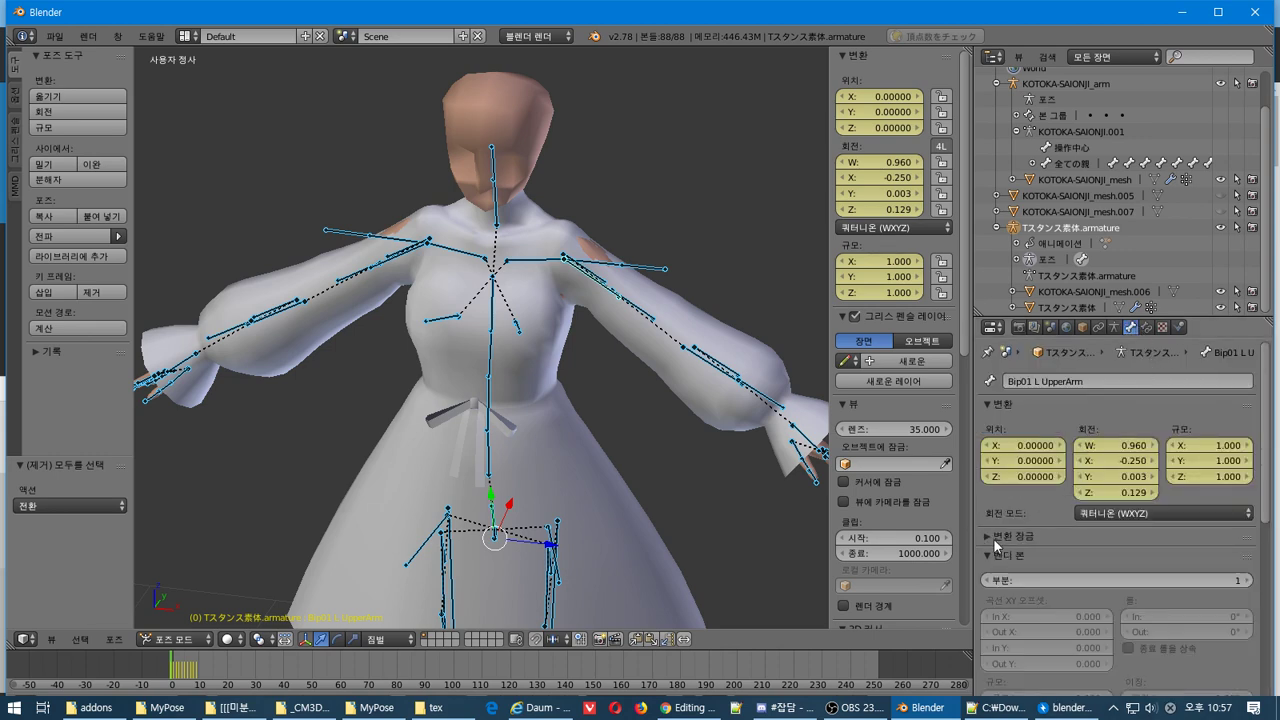
scroll(994, 538, "down", 8)
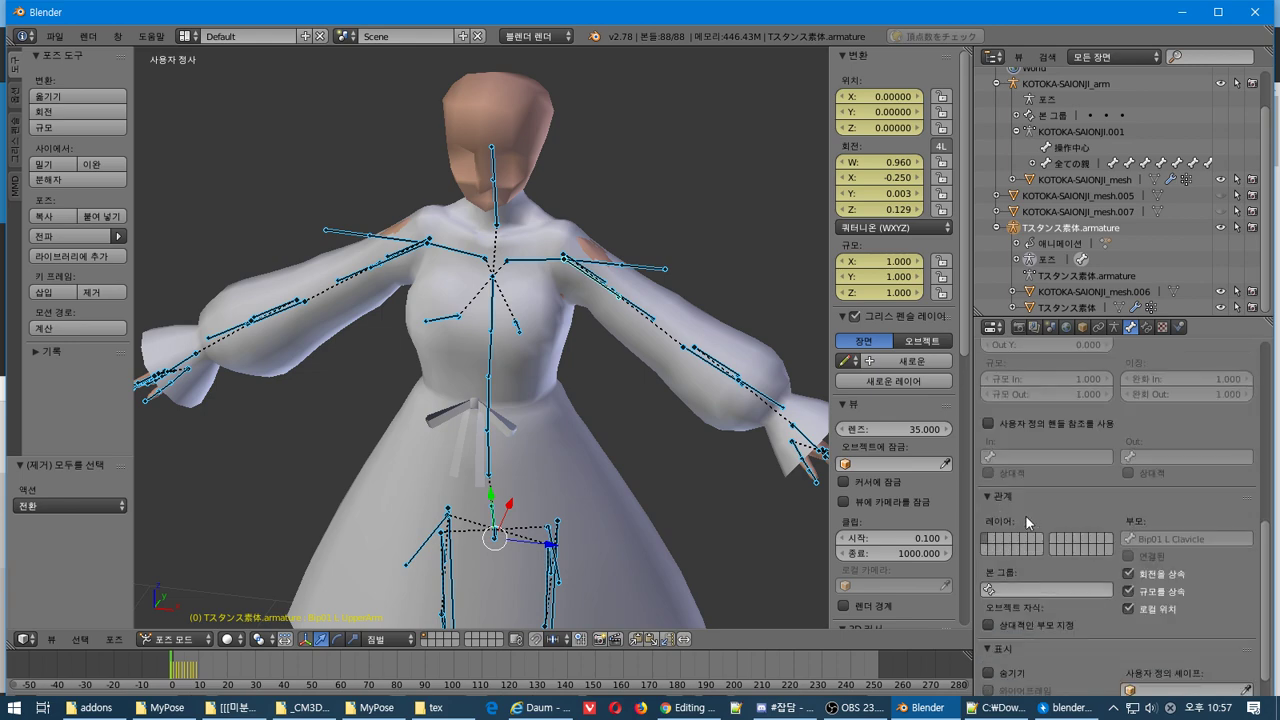
scroll(1026, 516, "down", 2)
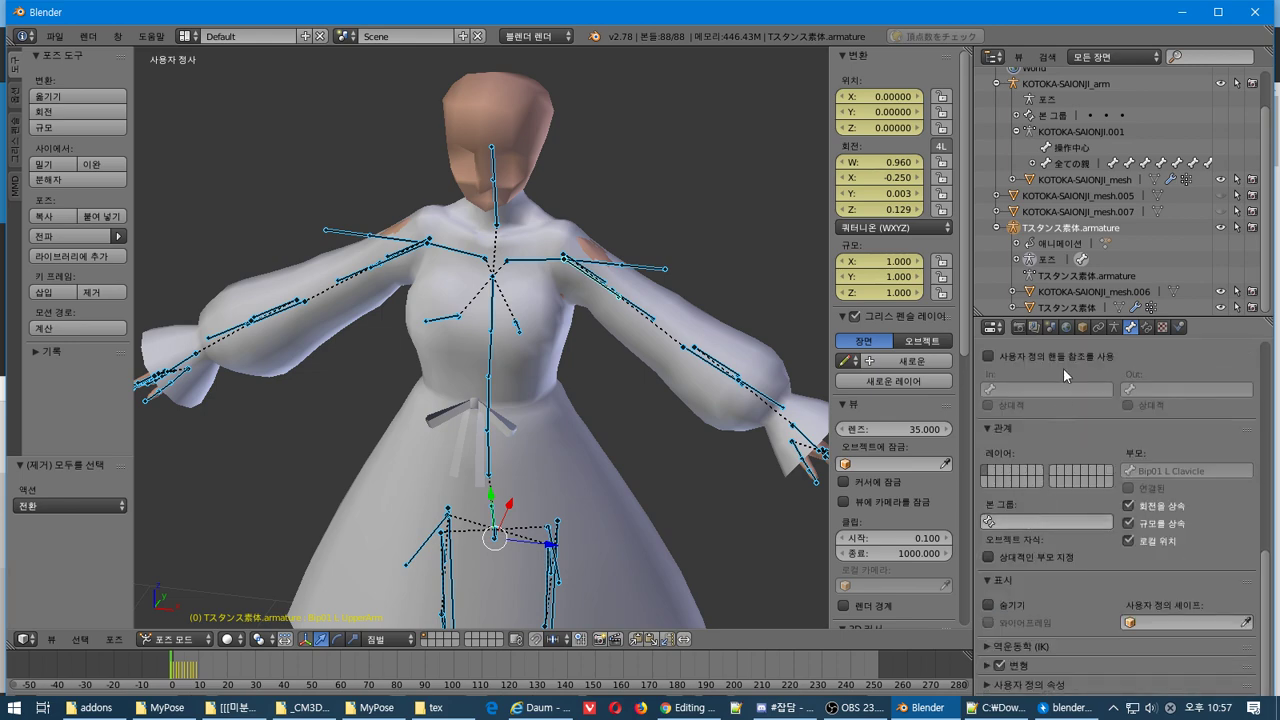
left_click(1110, 330)
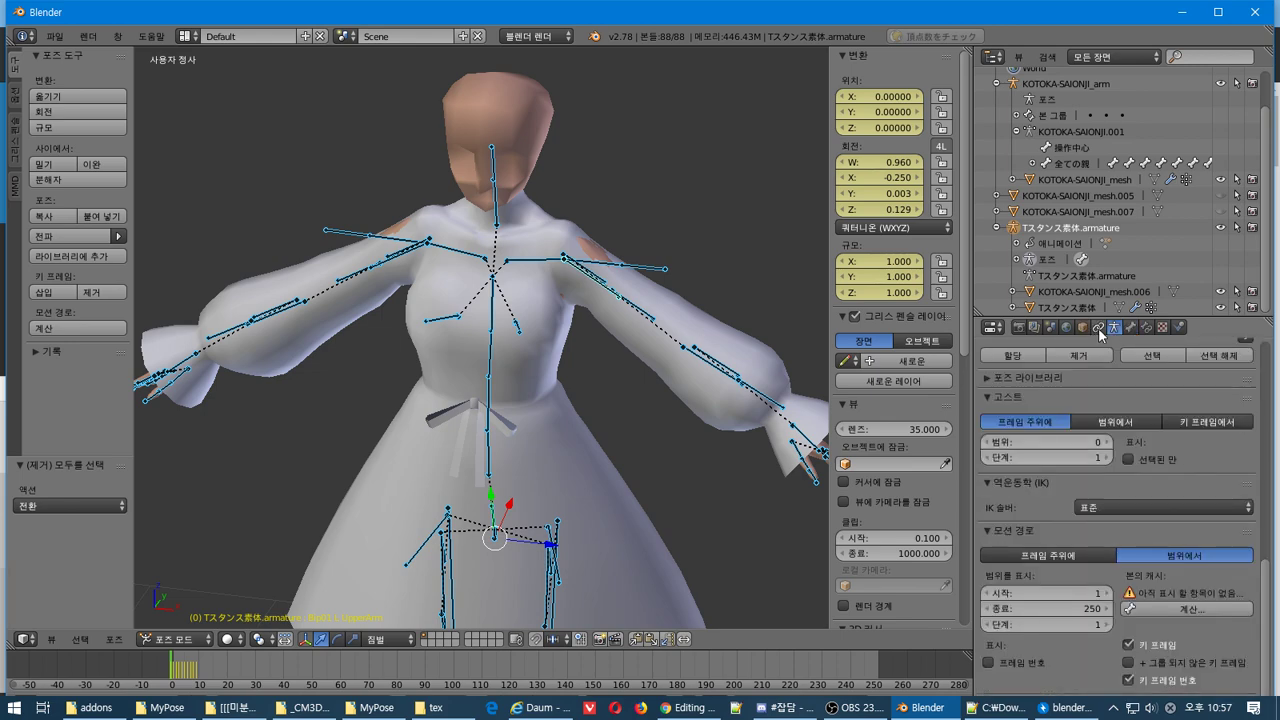
left_click(1097, 328)
left_click(1083, 328)
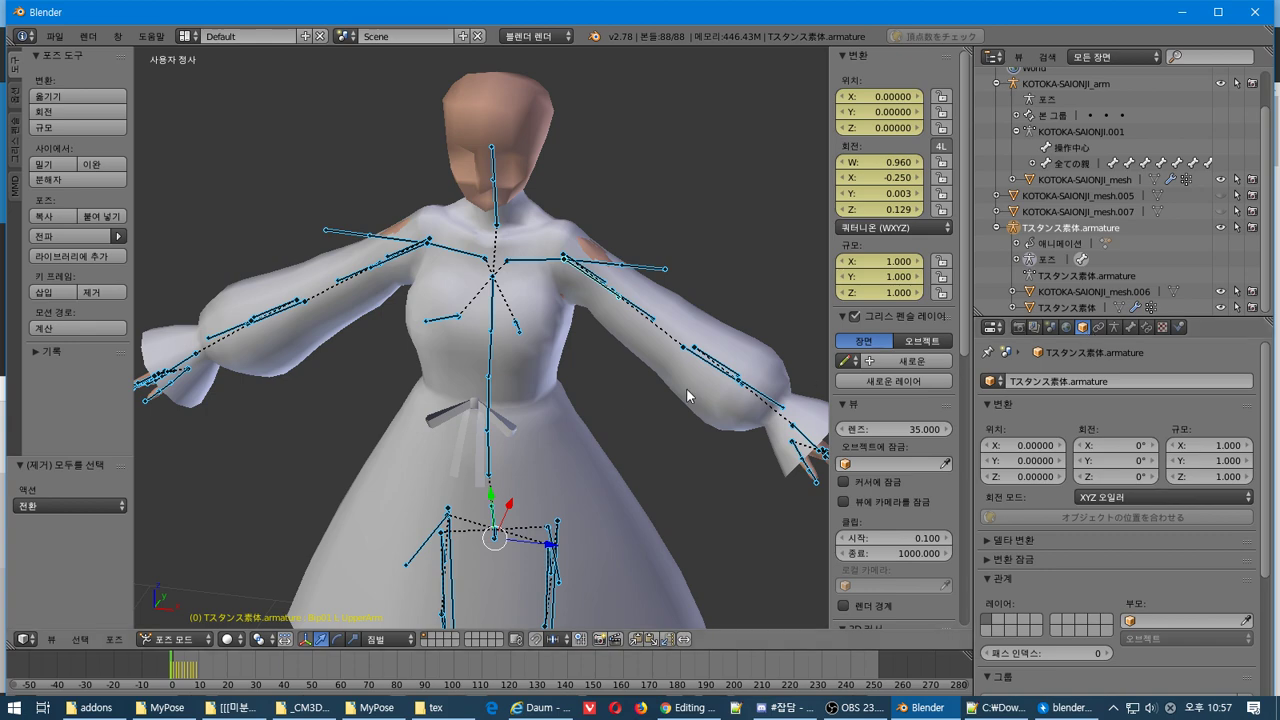
middle_click_drag(686, 388, 596, 423)
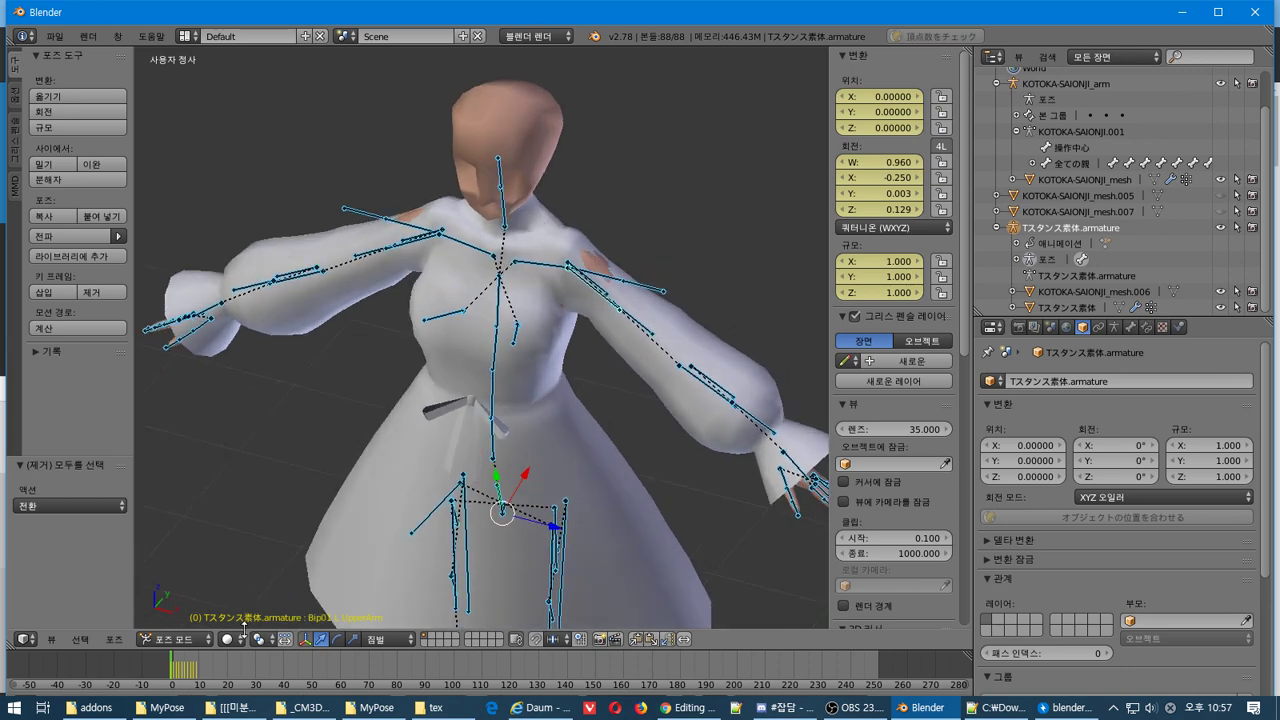
View the armature's rest pose in Edit Mode, reset the timeline to frame 0, then choose Object Mode
left_click(175, 638)
left_click(203, 603)
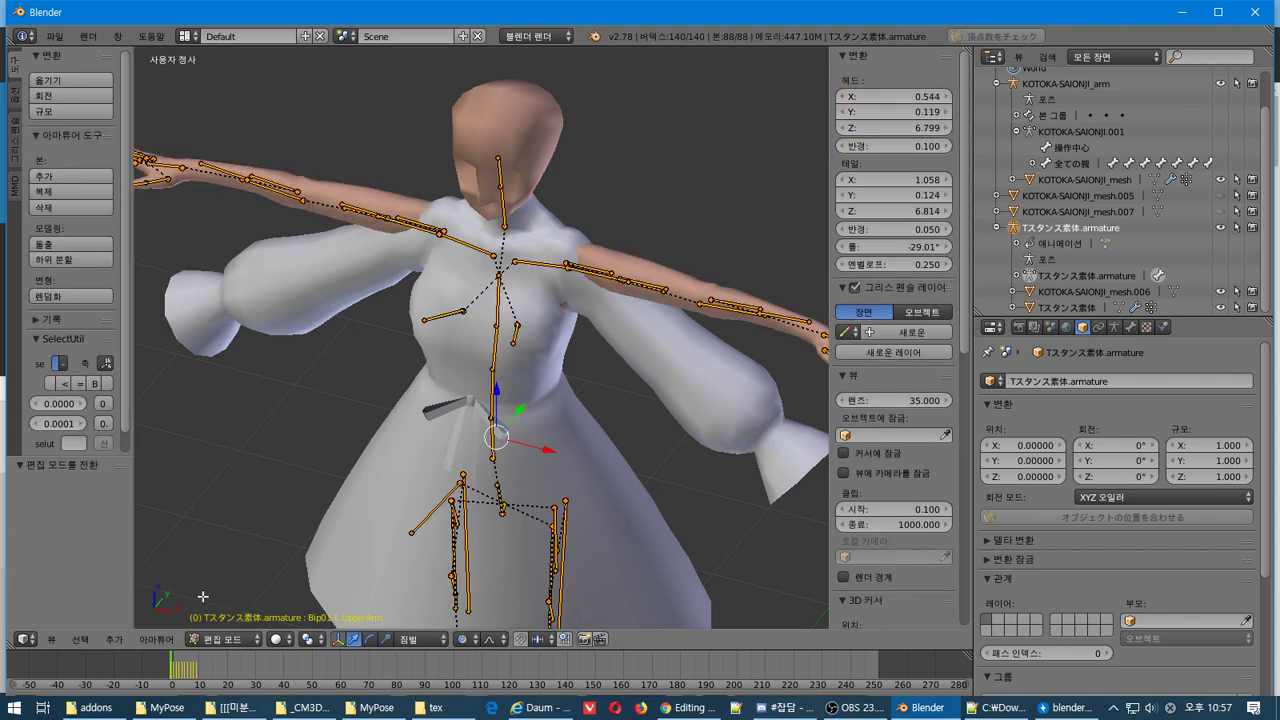
middle_click_drag(530, 360, 420, 398)
scroll(465, 369, "up", 2)
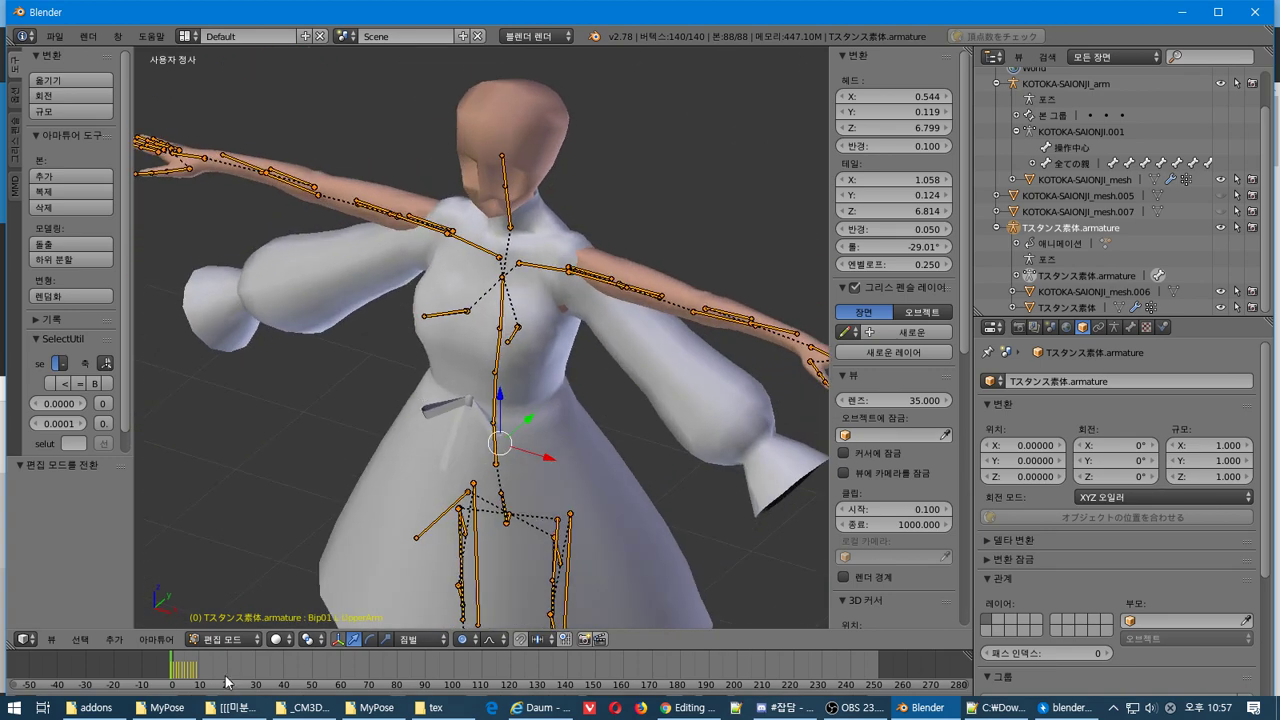
mouse_move(185, 668)
left_mouse_down()
mouse_move(210, 676)
mouse_move(172, 670)
mouse_move(193, 682)
left_mouse_up()
left_click(225, 639)
left_click(218, 620)
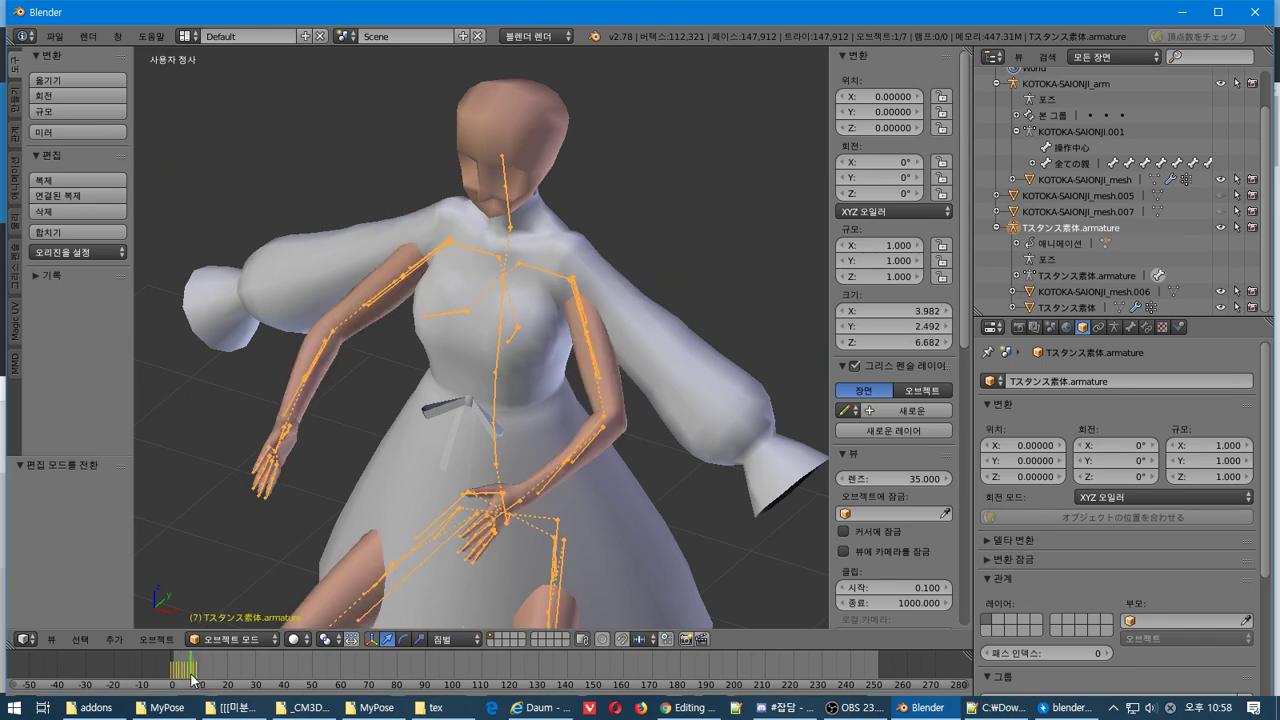
Switch the Tスタンス素体.armature into Edit Mode to show its T-stance rest bones
left_click(230, 638)
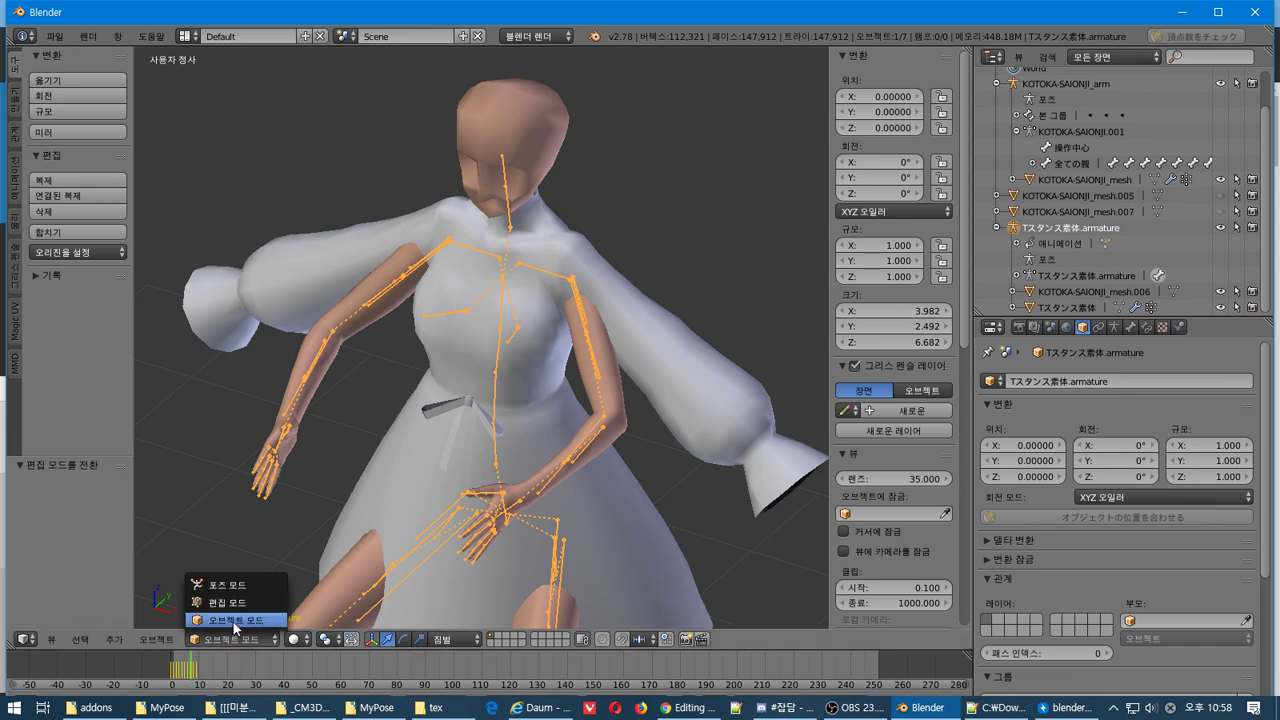
left_click(233, 622)
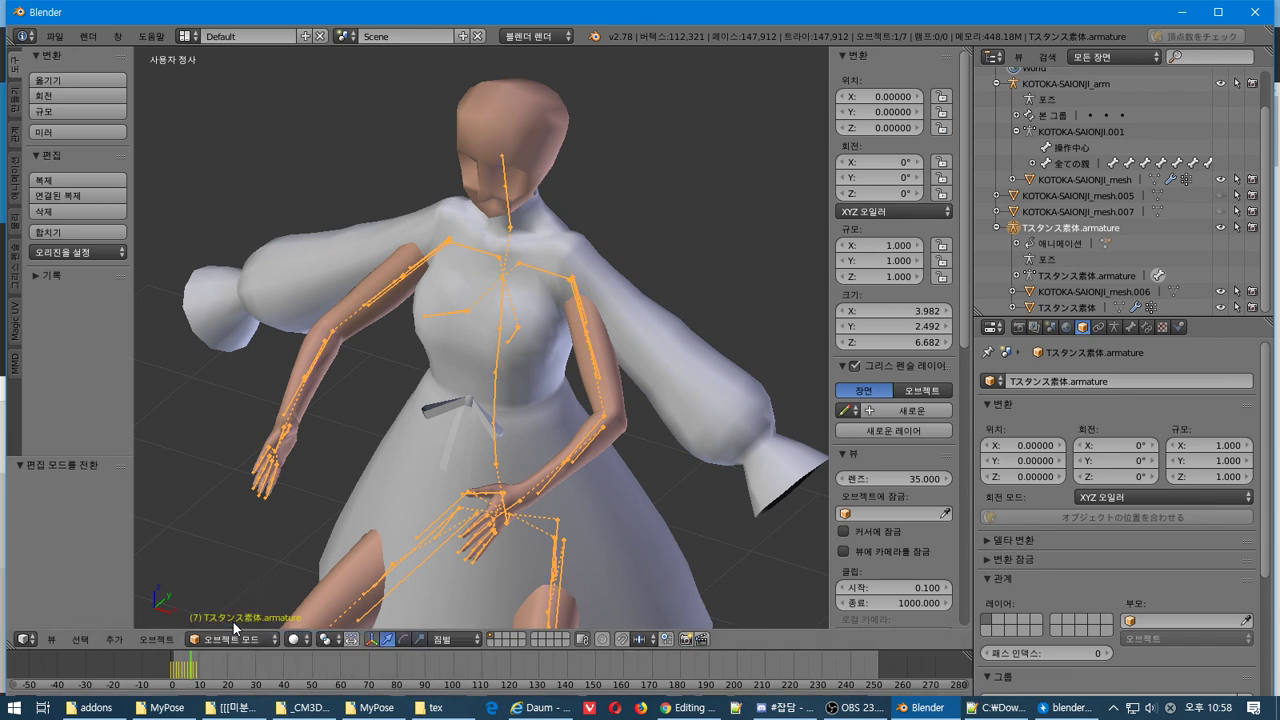
left_click(237, 642)
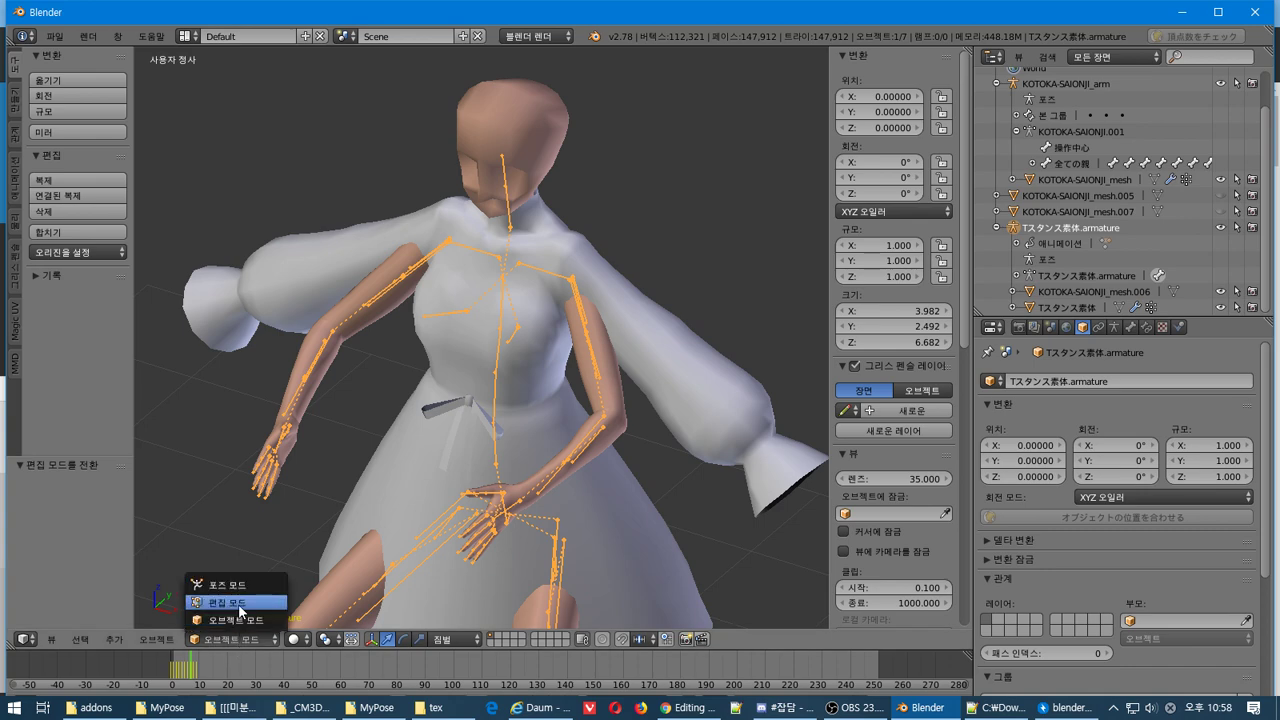
left_click(229, 602)
middle_click_drag(339, 508, 542, 392)
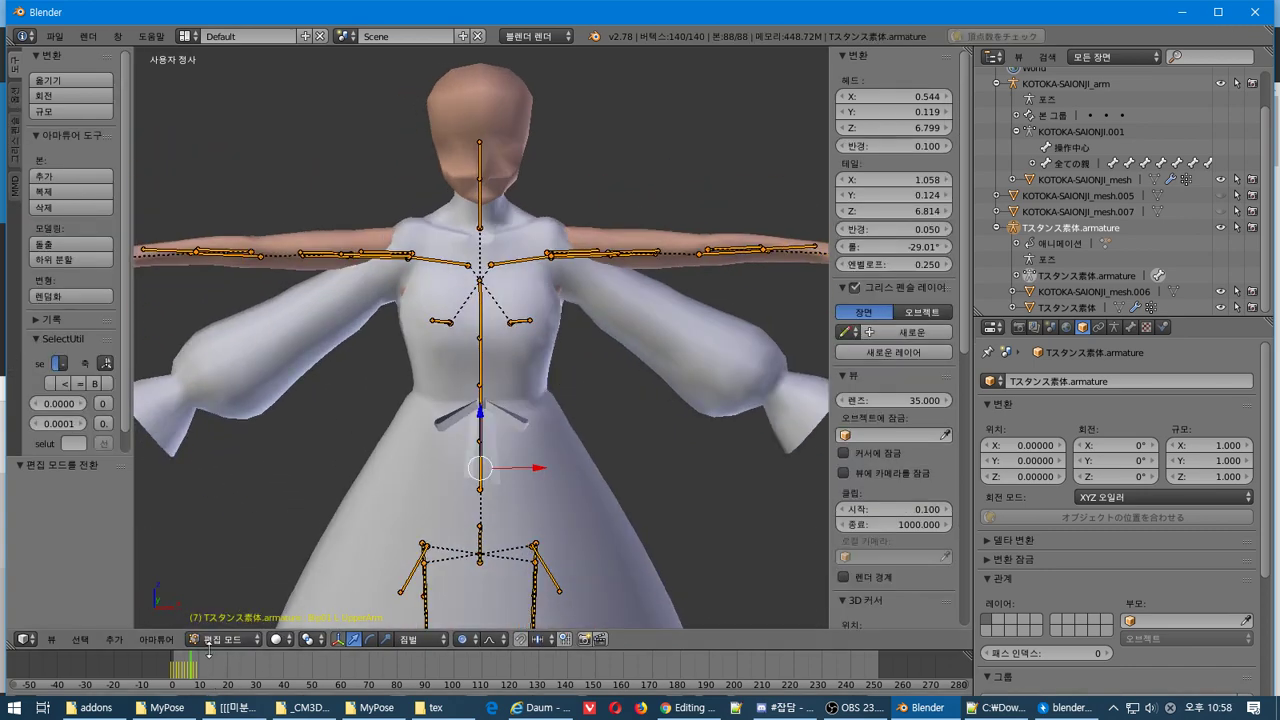
Browse the Armature and Select menus and the armature, world and object properties
left_click(157, 640)
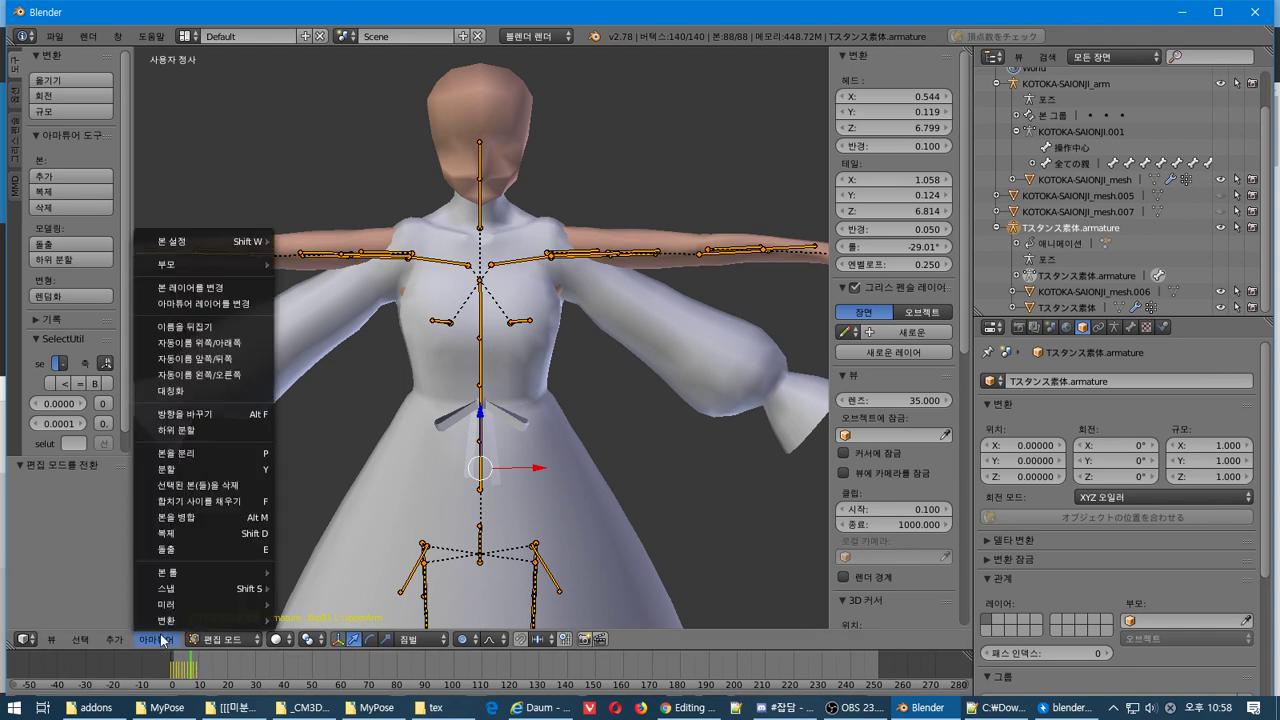
mouse_move(170, 620)
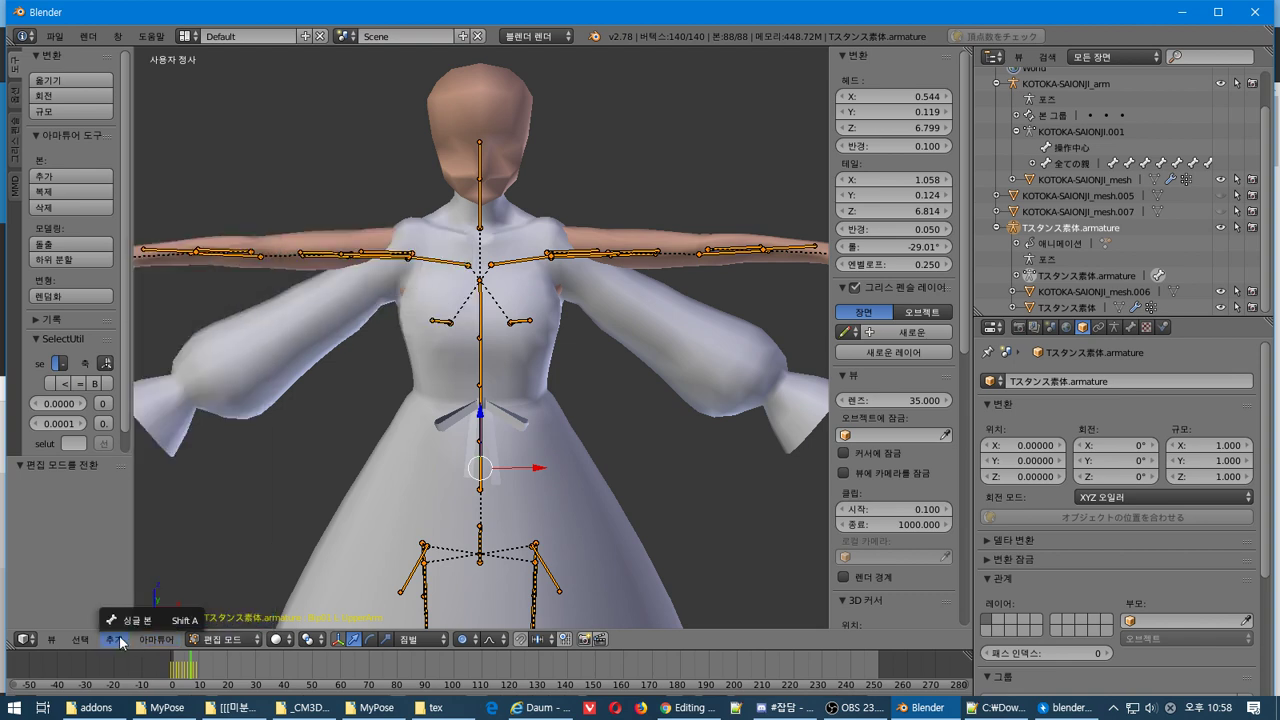
left_click(80, 640)
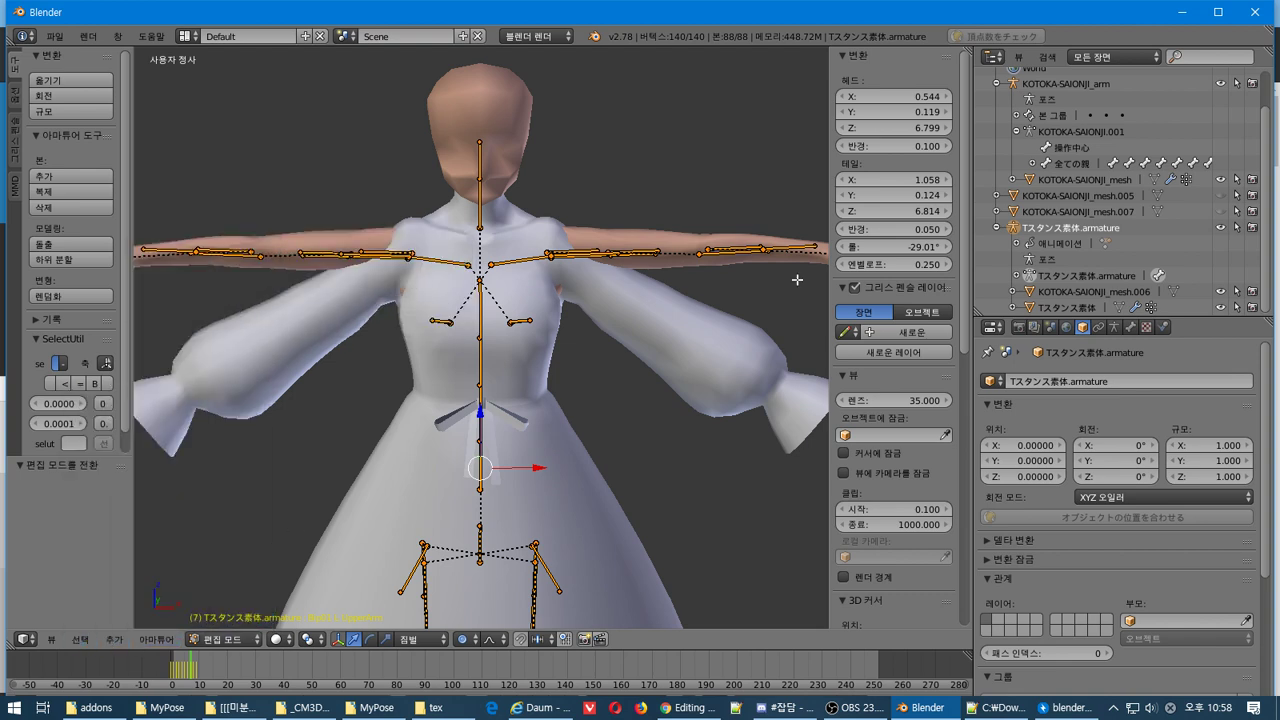
left_click(1114, 328)
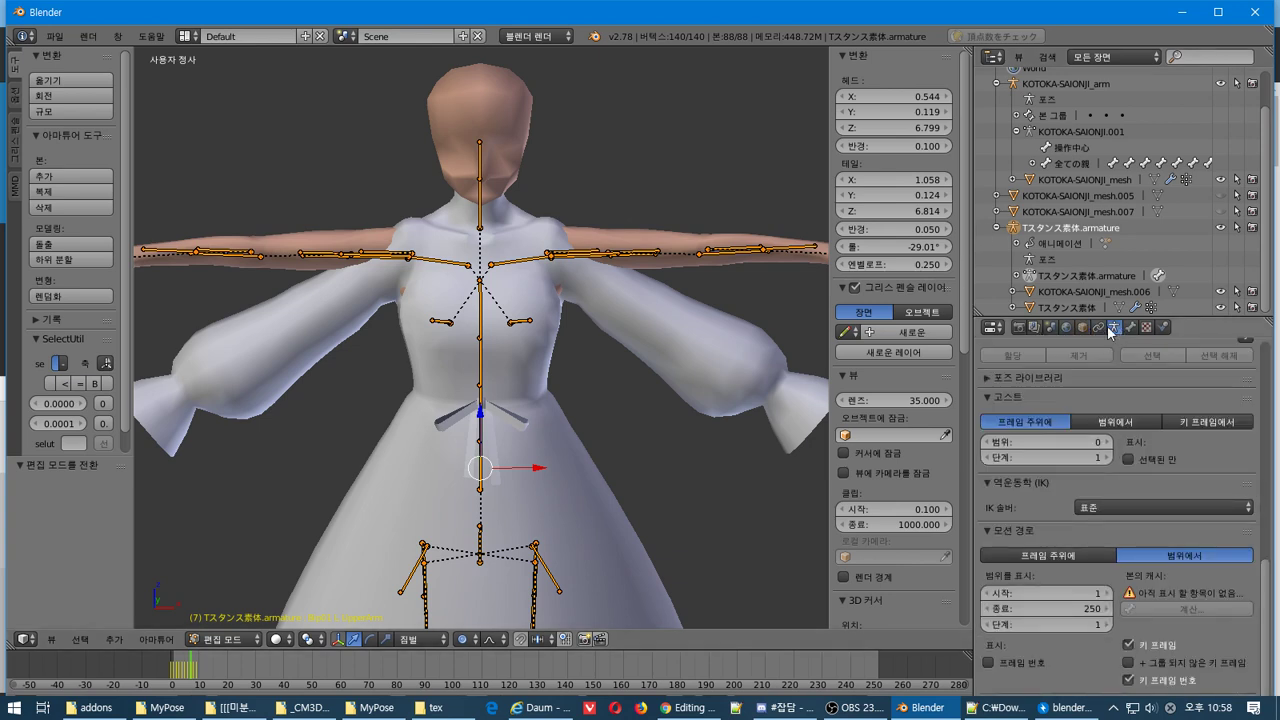
left_click(1067, 328)
left_click(1081, 329)
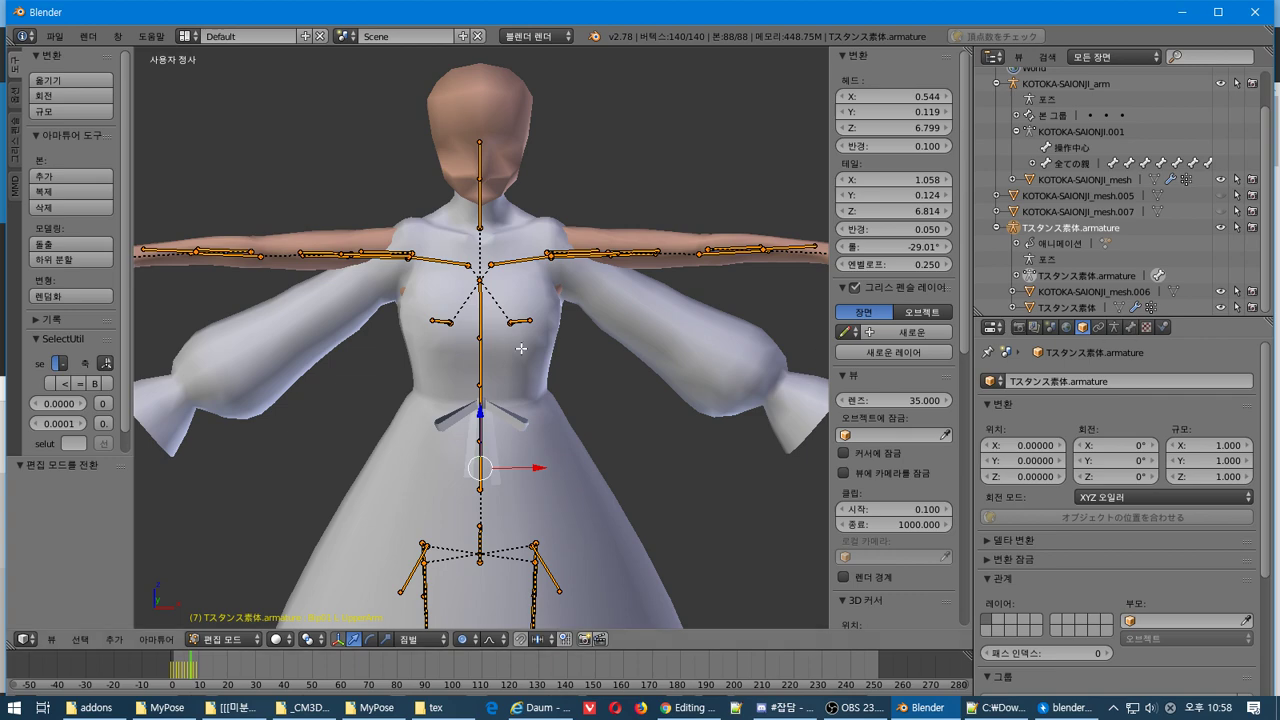
Select the head bone, leave Edit Mode, and make the Tスタンス素体 body mesh active
right_click(486, 140)
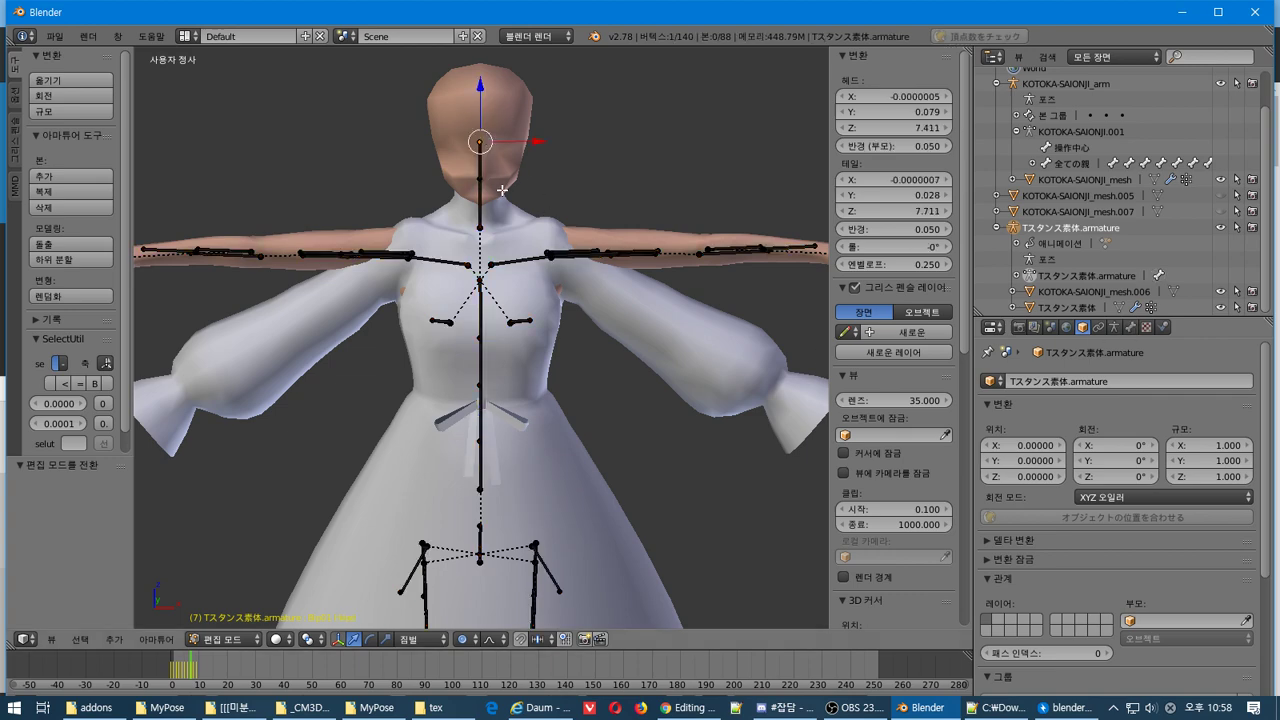
key("Tab")
right_click(502, 188)
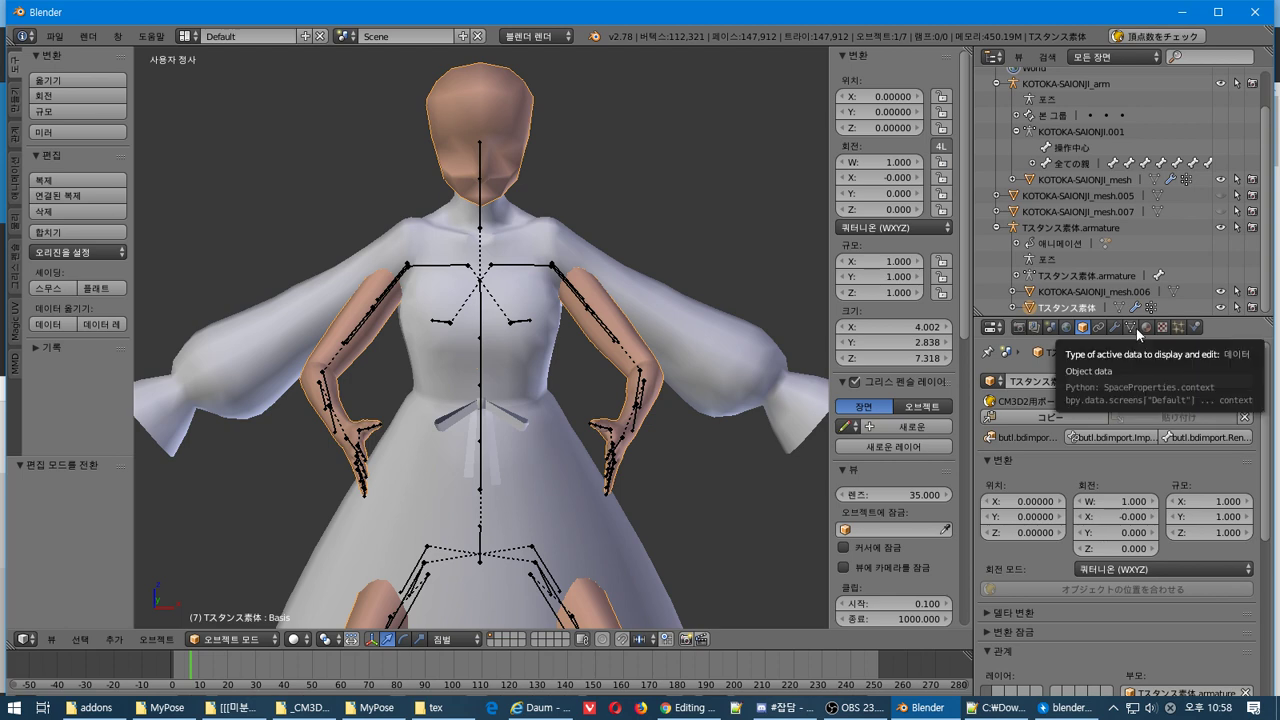
Keep Tスタンス素体.armature as the Armature modifier's target, disable Bone Envelopes, and try applying it
left_click(1129, 328)
left_click(1115, 328)
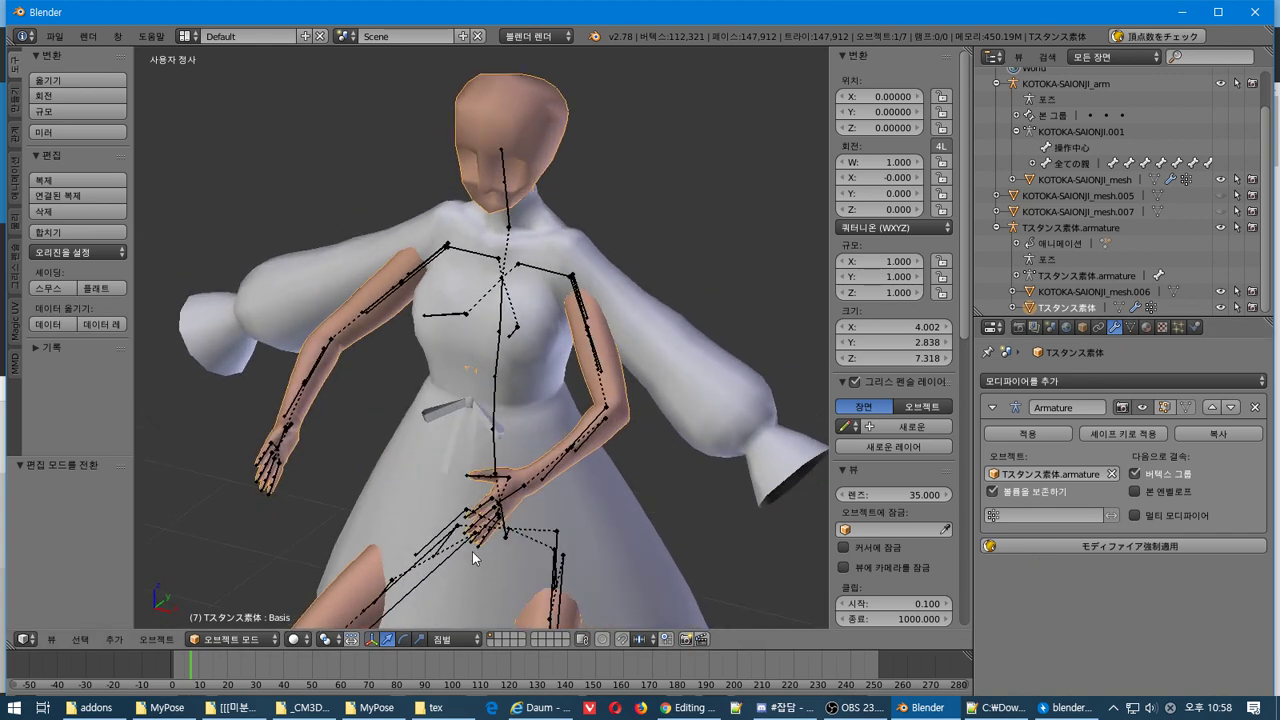
left_click(992, 473)
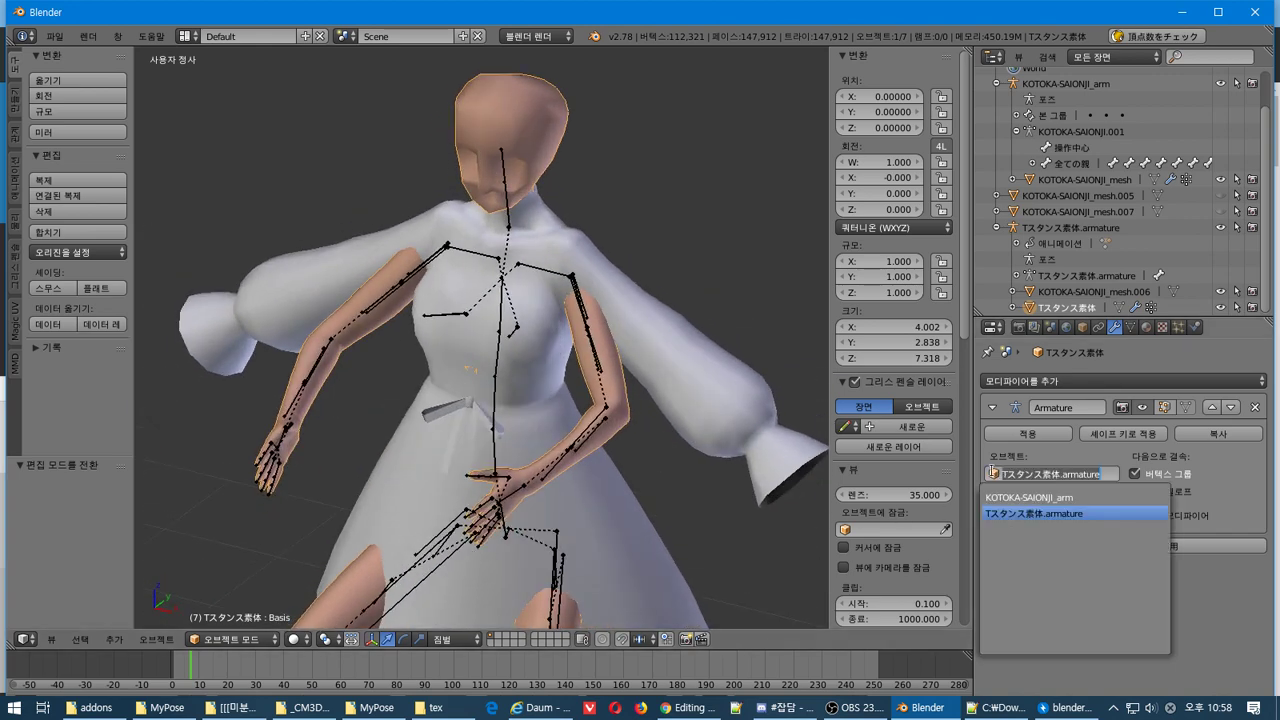
left_click(1010, 464)
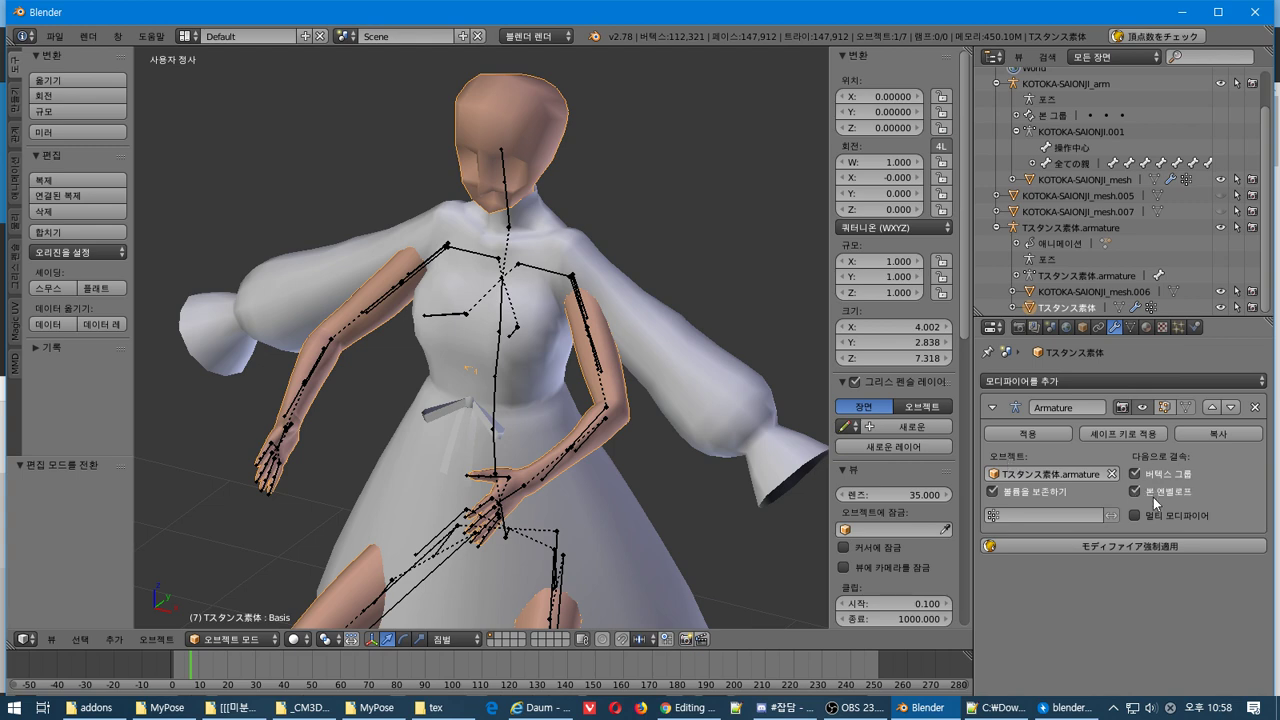
left_click(1044, 437)
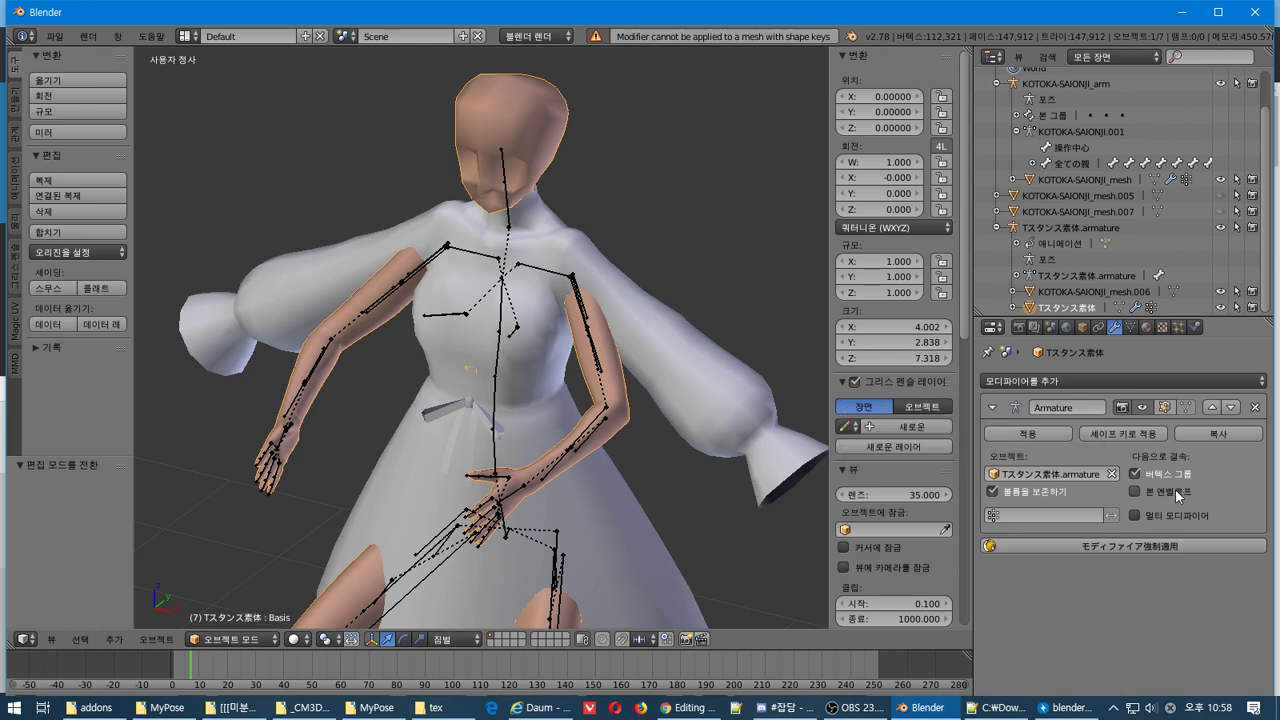
left_click(1174, 520)
left_click(1037, 437)
left_click(993, 516)
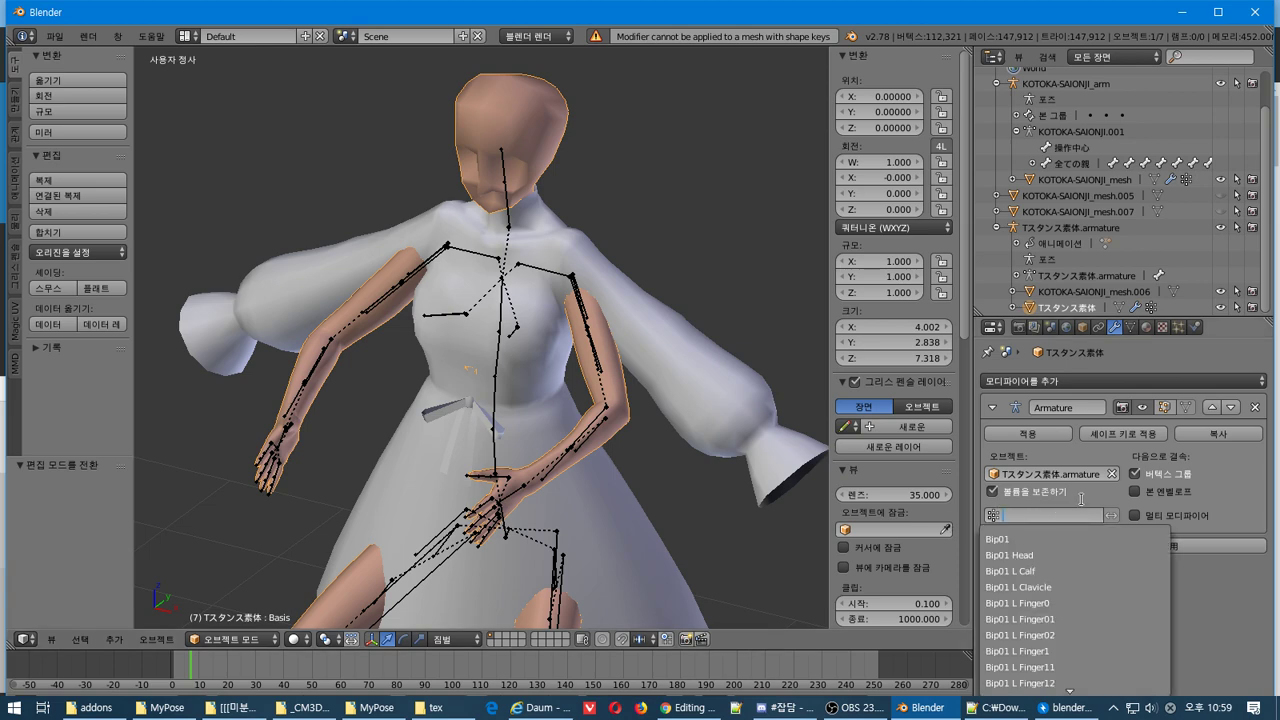
left_click(1084, 499)
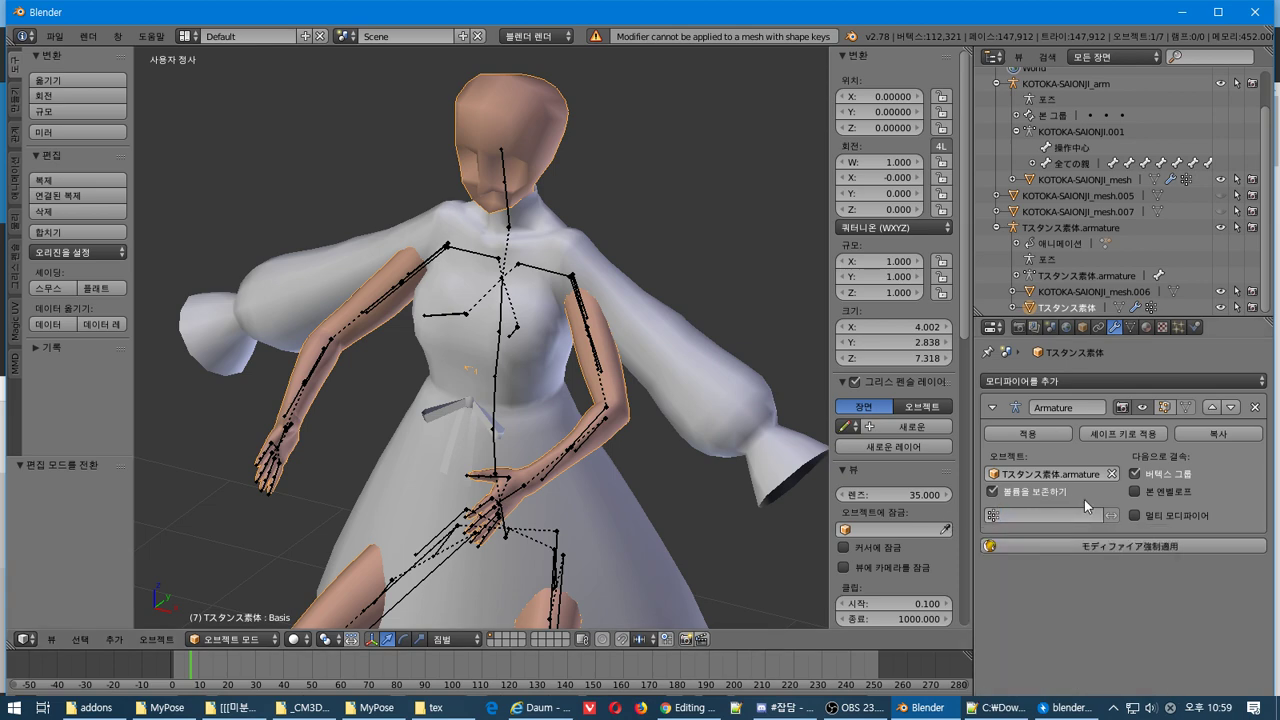
Add a Displace modifier to the body mesh, then undo it
left_click(1038, 378)
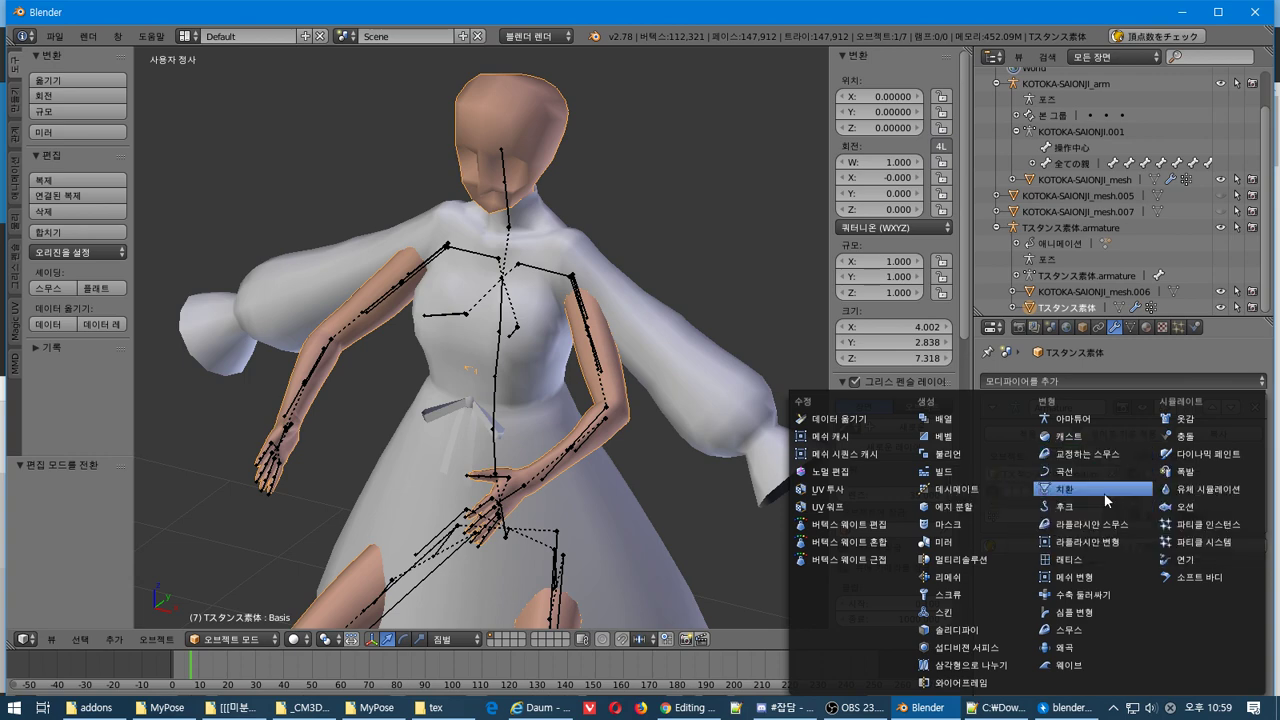
left_click(1107, 500)
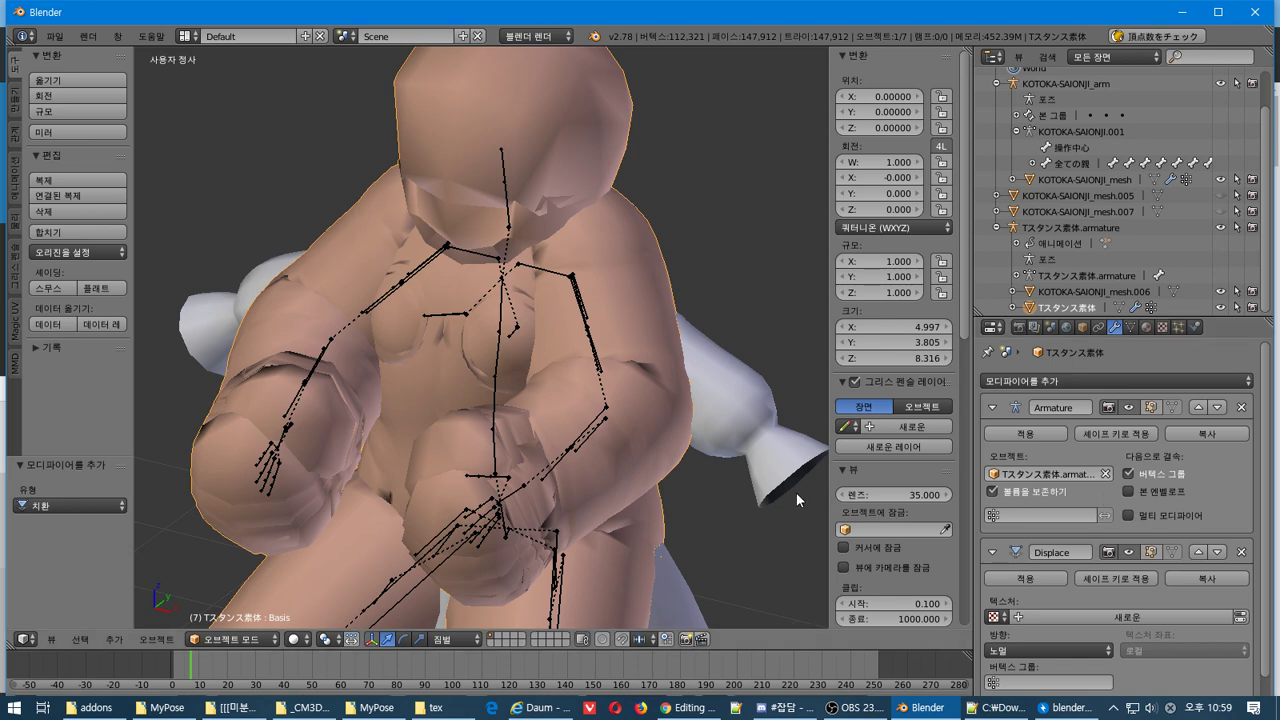
scroll(1206, 497, "down", 1)
key("ctrl+z")
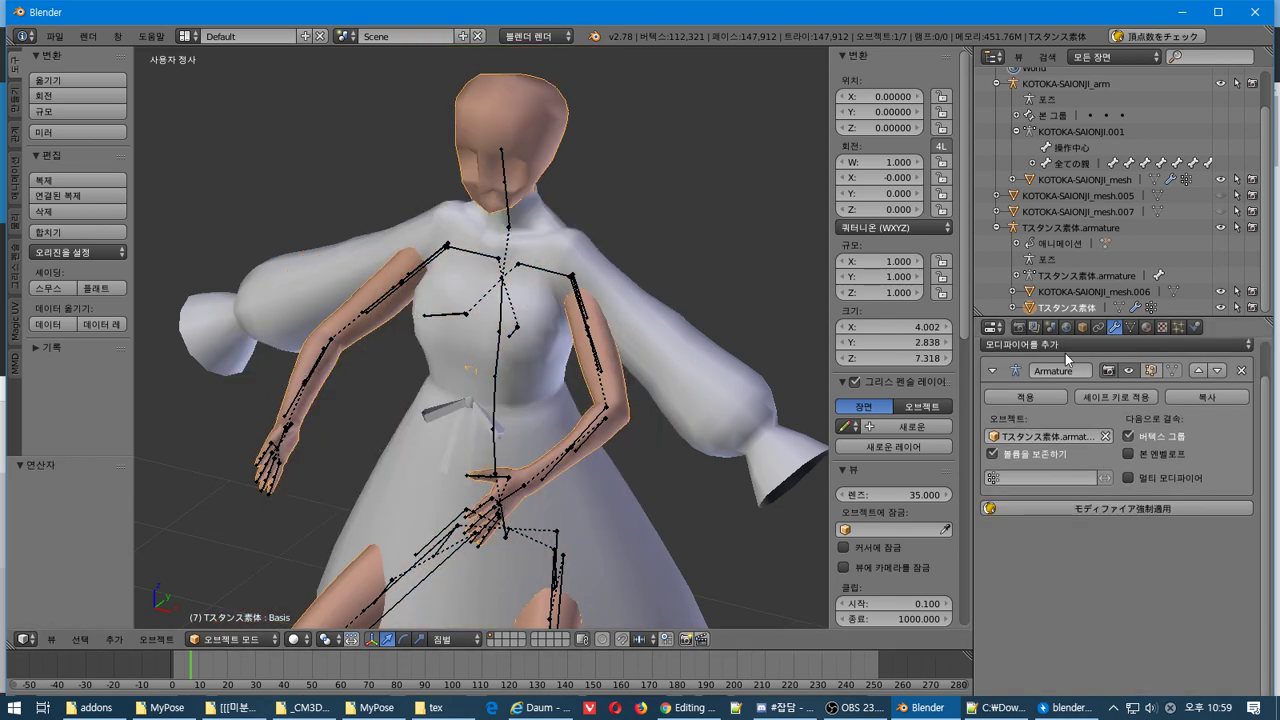
Add a Laplacian Deform modifier anchored to vertex group Bip01, then remove it
left_click(1072, 345)
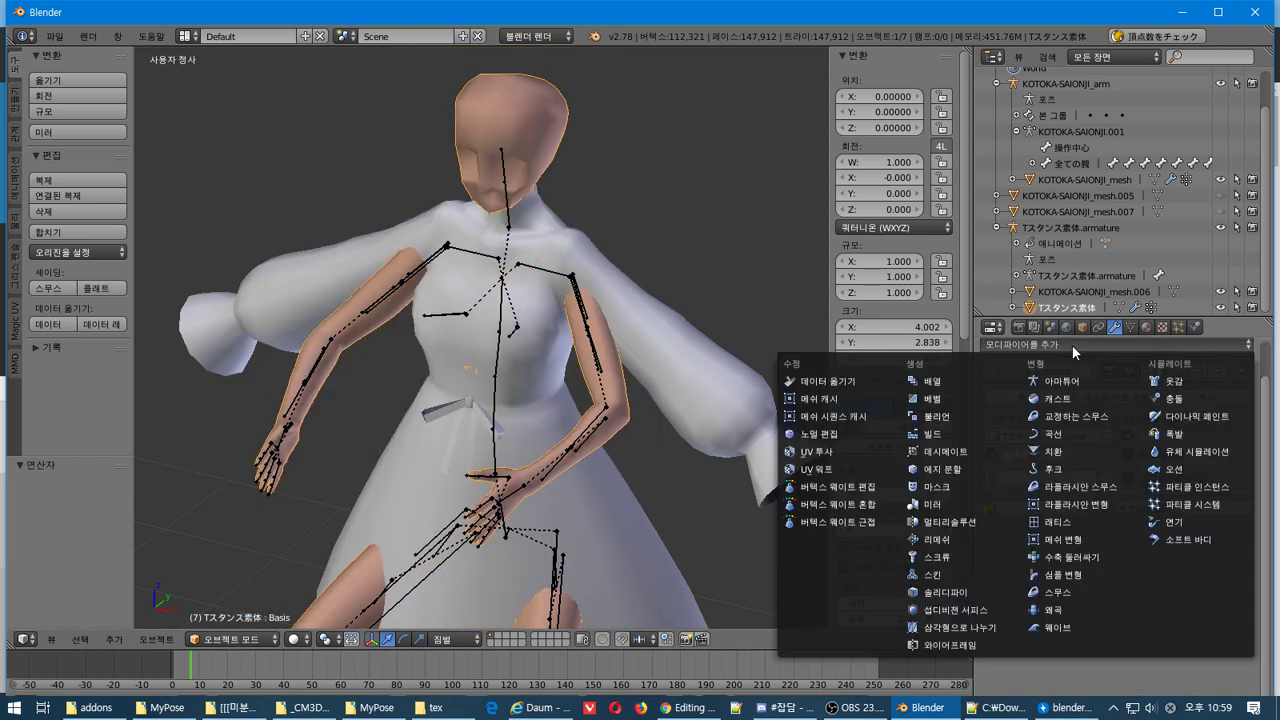
left_click(1086, 508)
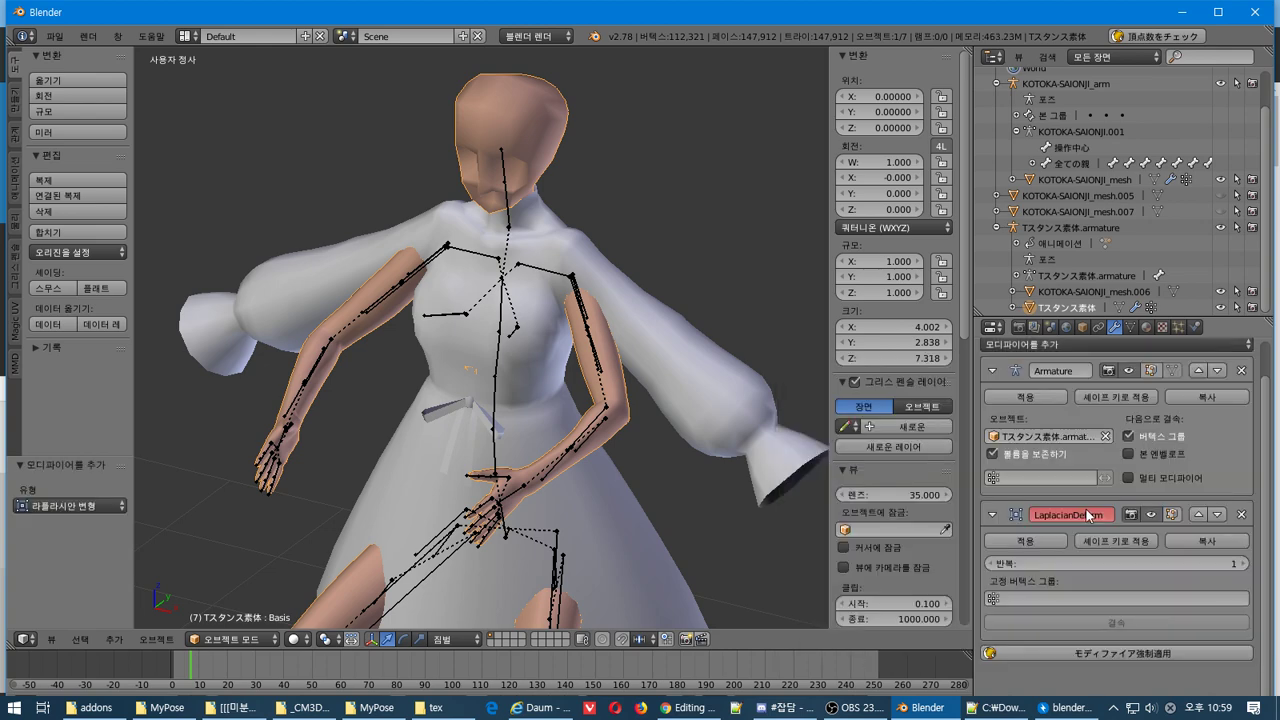
left_click(1045, 598)
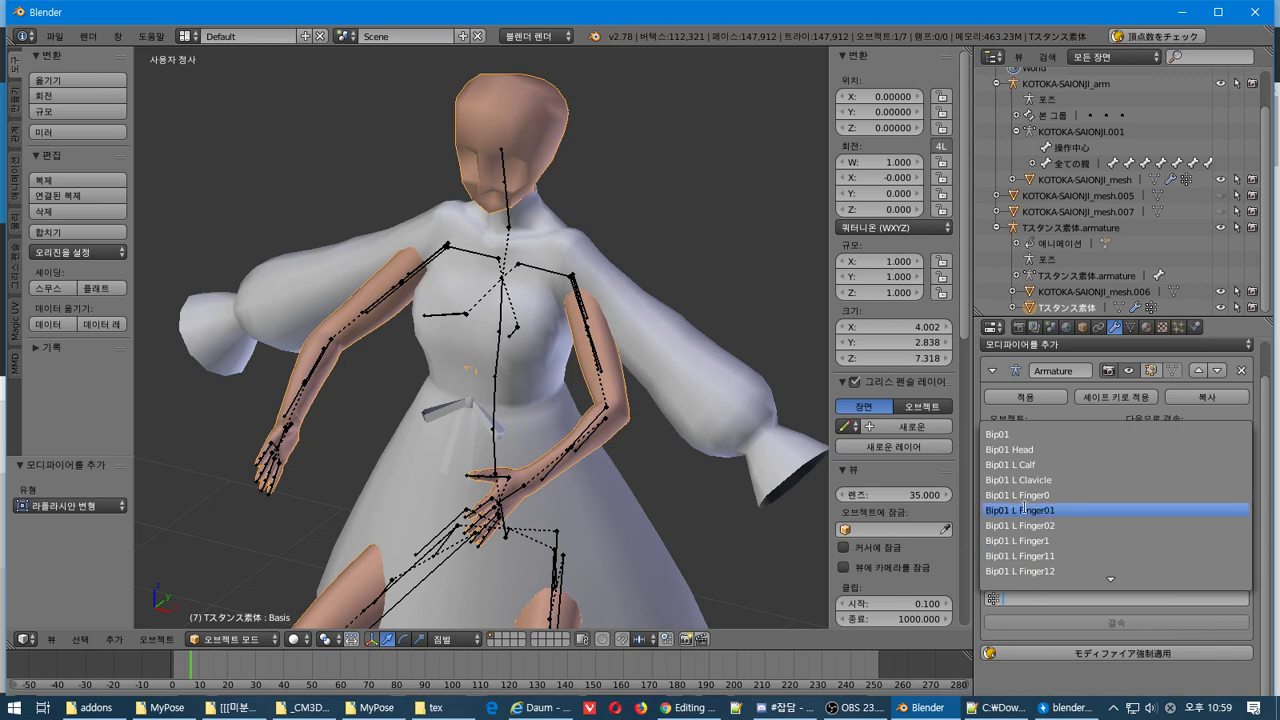
left_click(1015, 433)
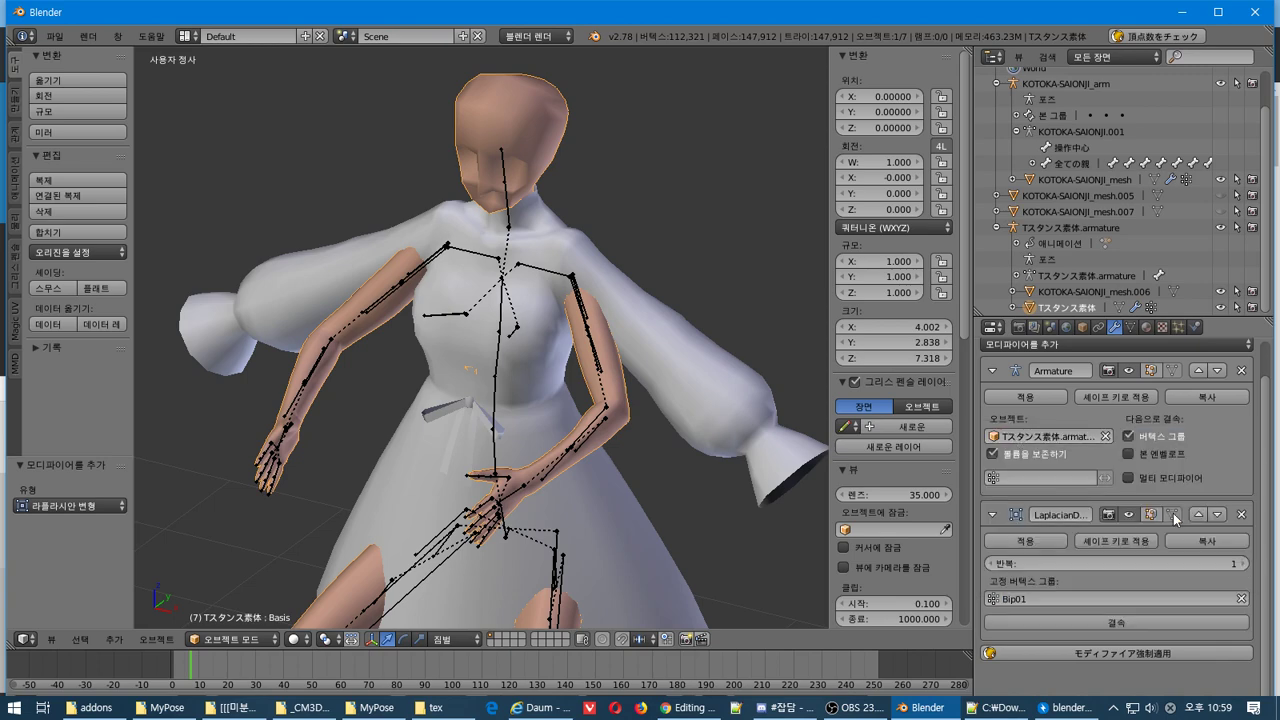
left_click(1241, 514)
left_click(1025, 345)
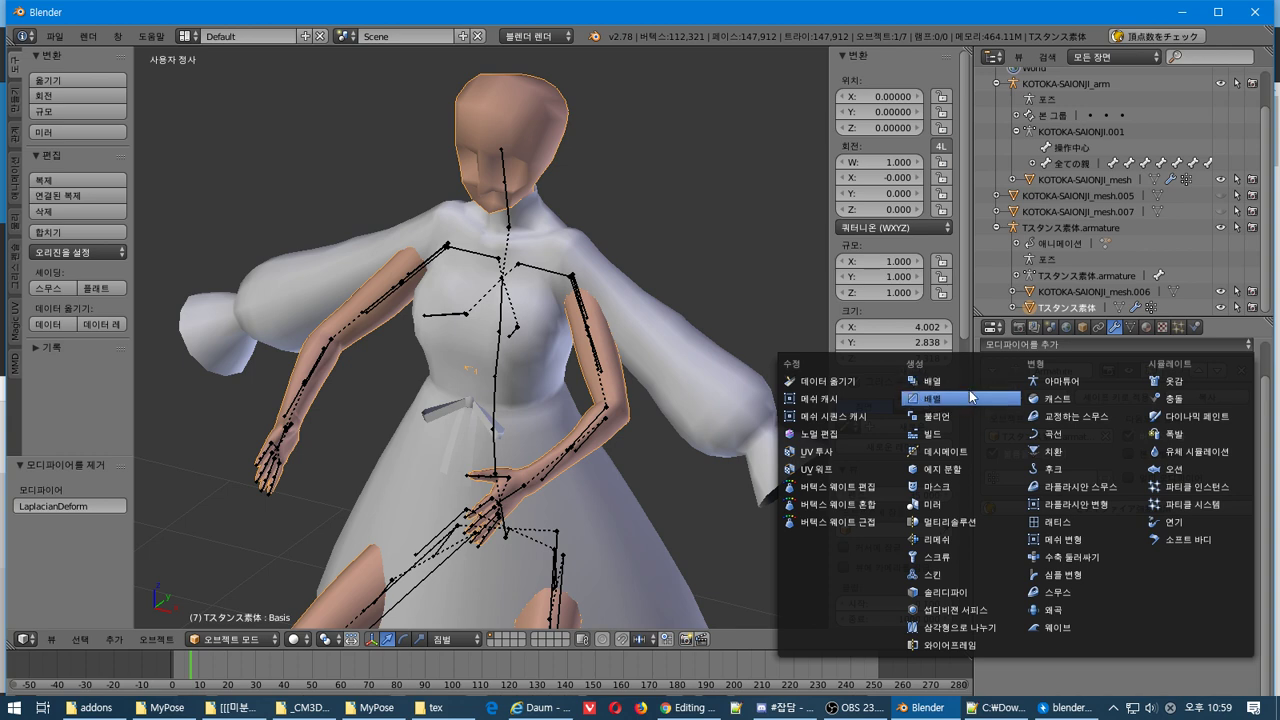
left_click(842, 381)
scroll(1170, 460, "down", 2)
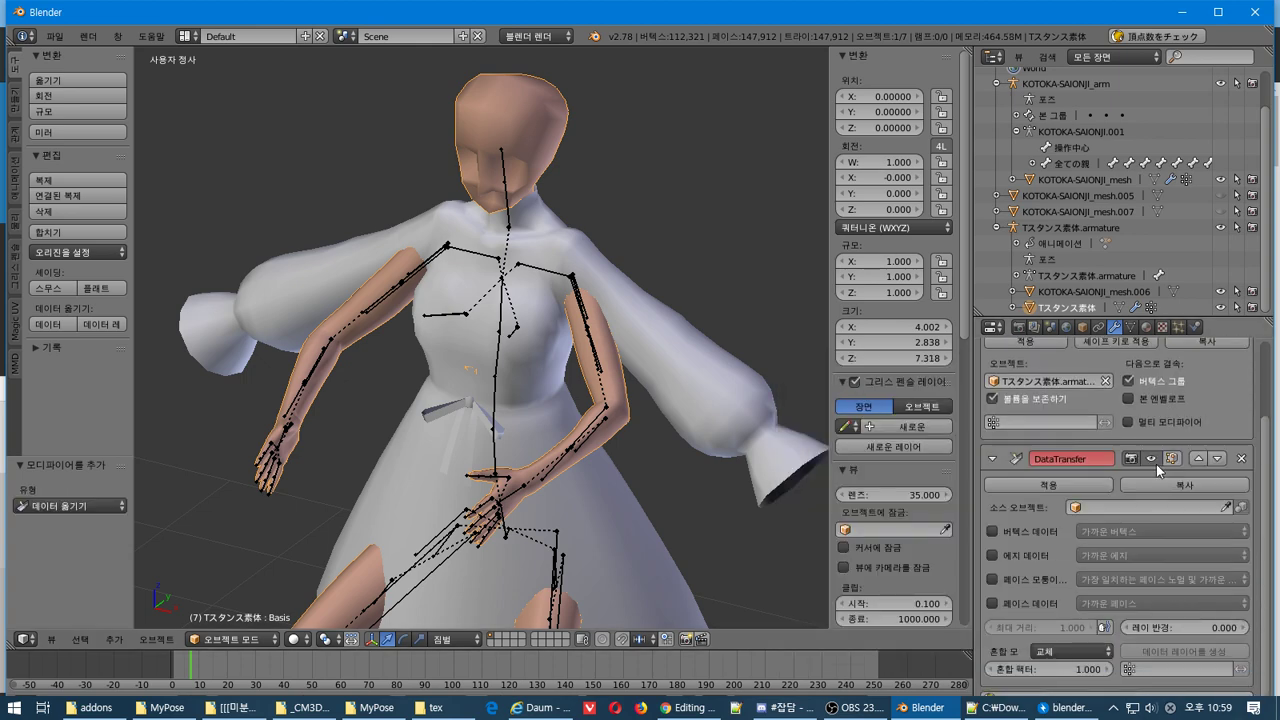
scroll(1162, 463, "up", 3)
left_click(1239, 556)
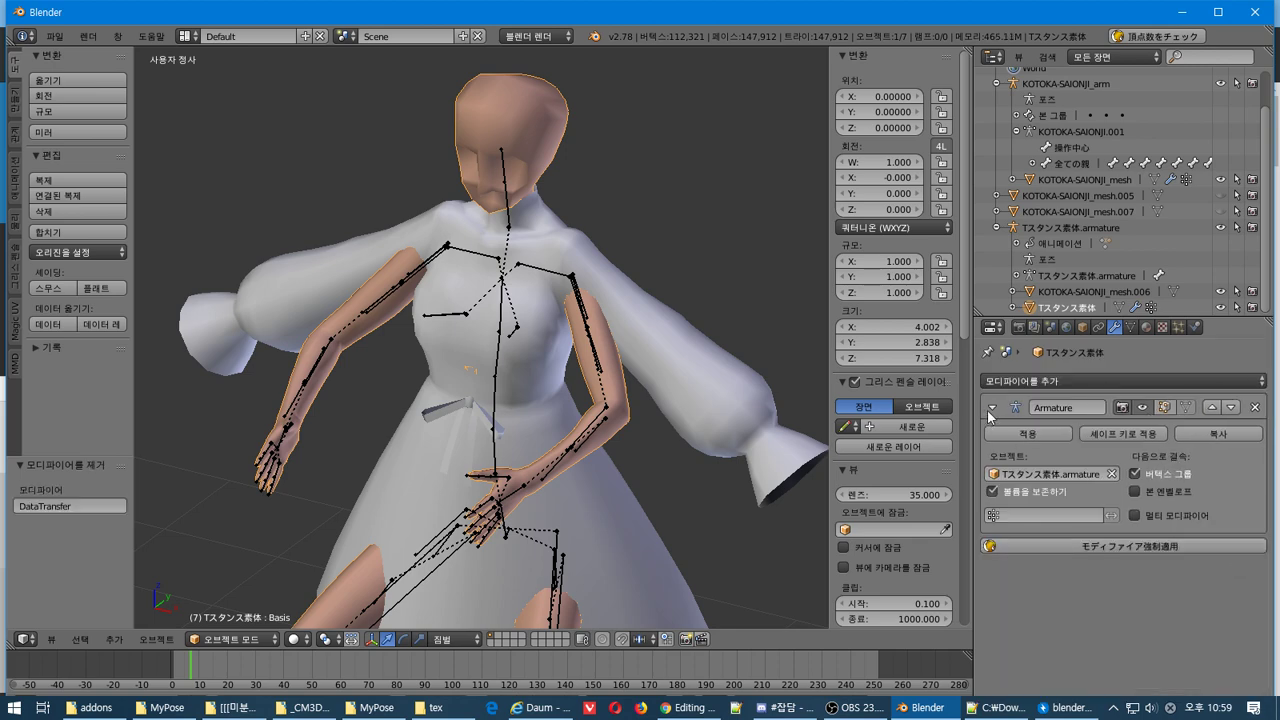
left_click(1017, 381)
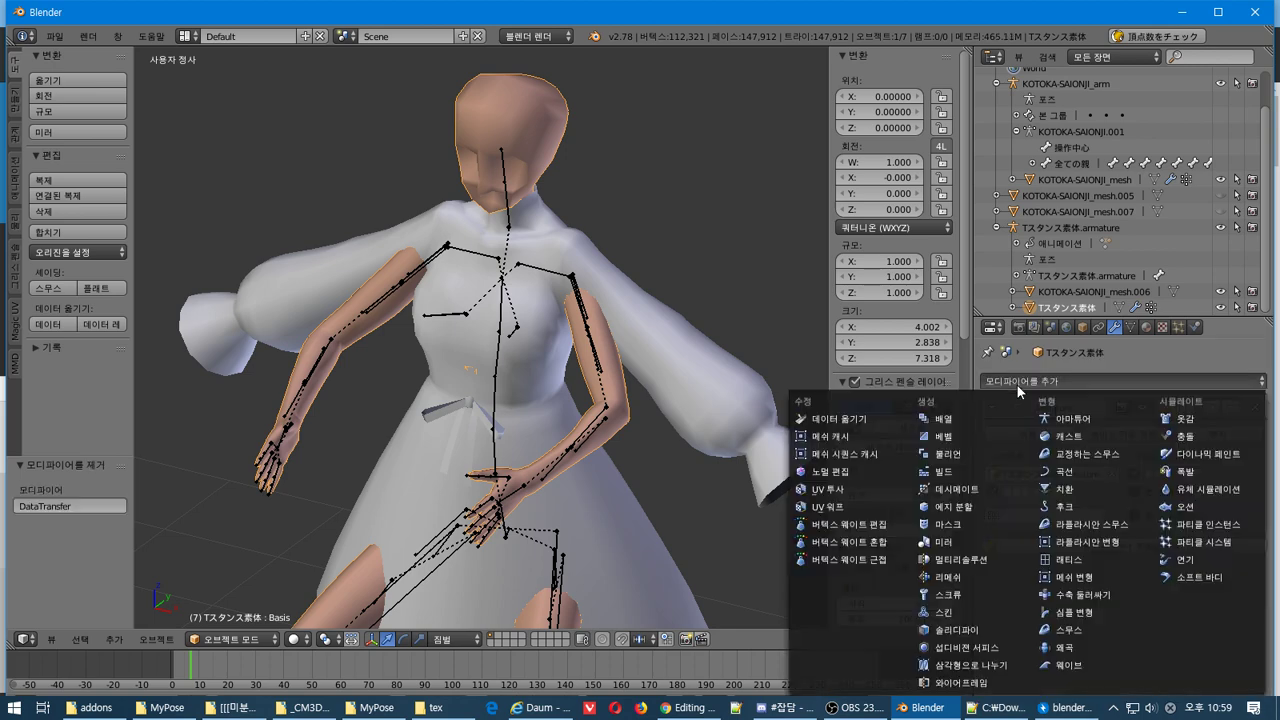
left_click(882, 437)
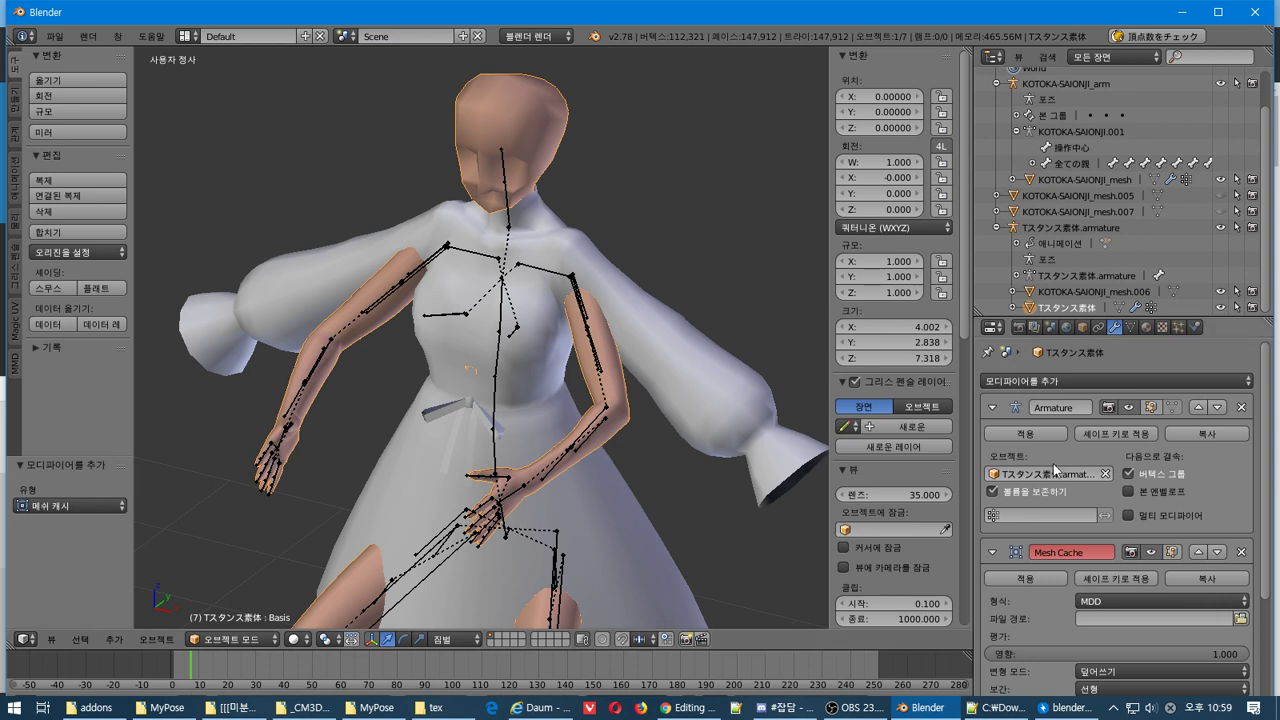
scroll(1060, 465, "up", 1)
scroll(1141, 478, "down", 1)
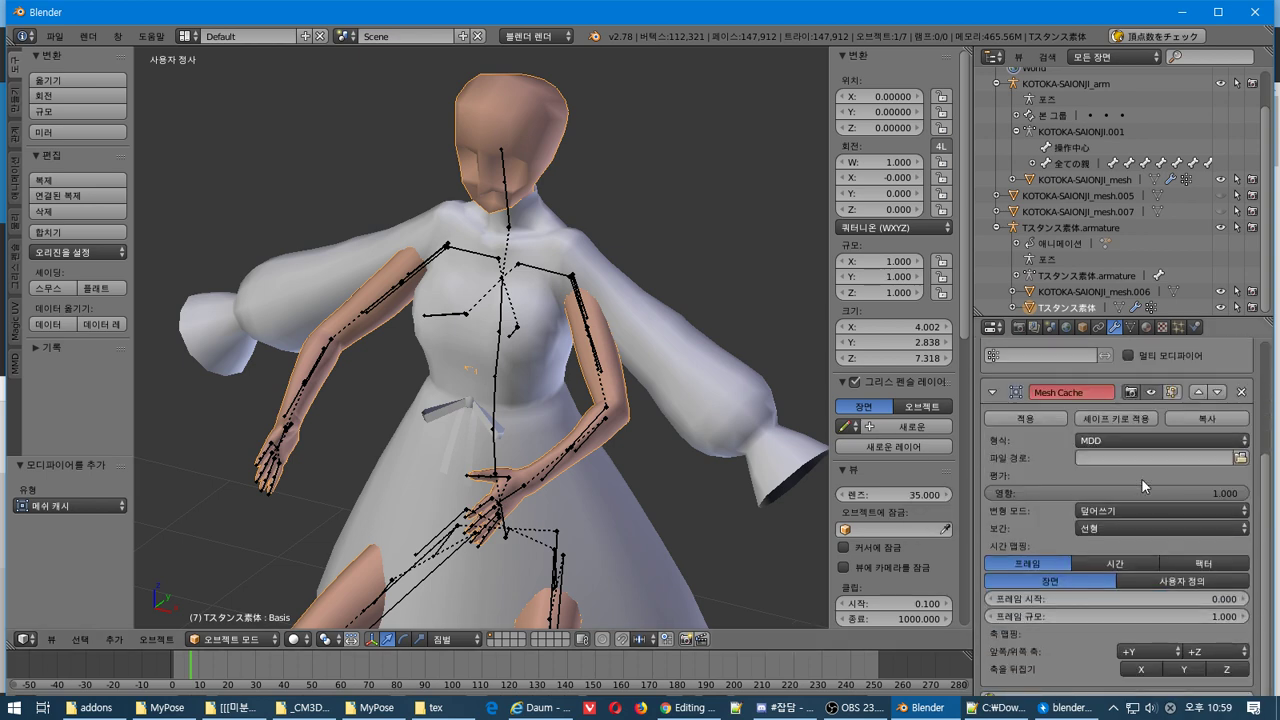
left_click(1241, 392)
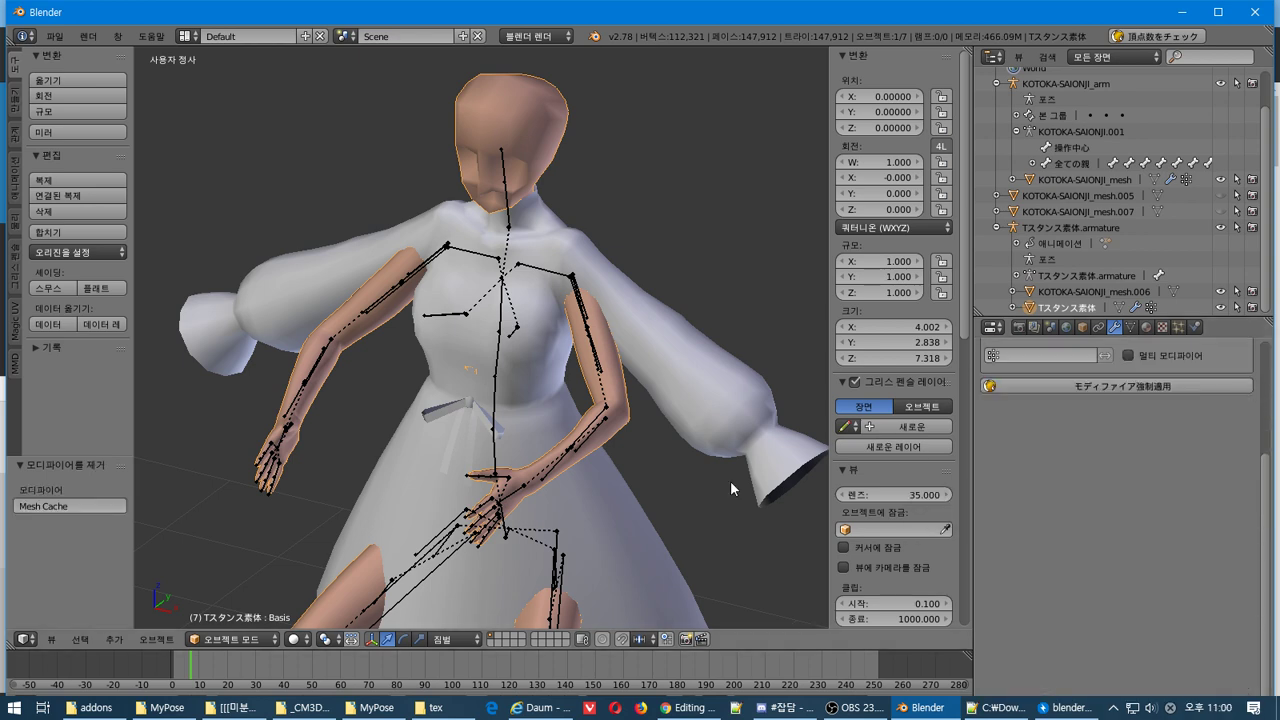
left_click(1025, 350)
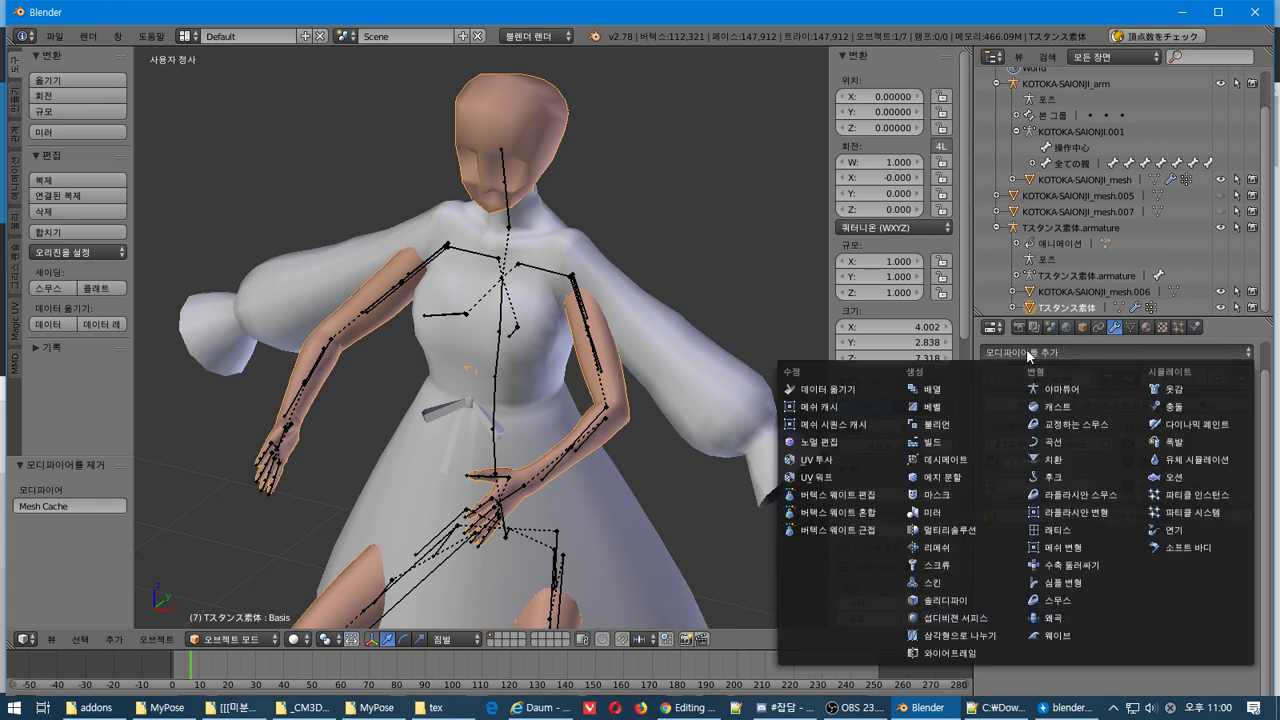
left_click(1089, 577)
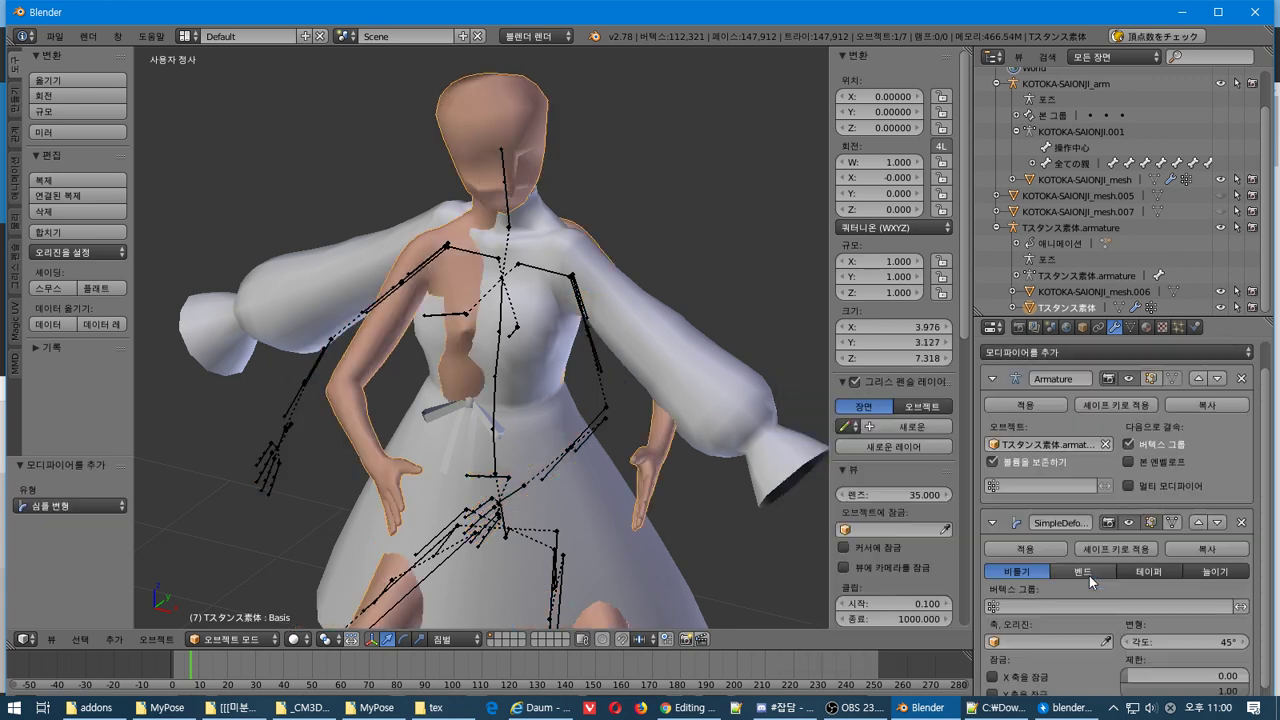
scroll(1089, 575, "down", 1)
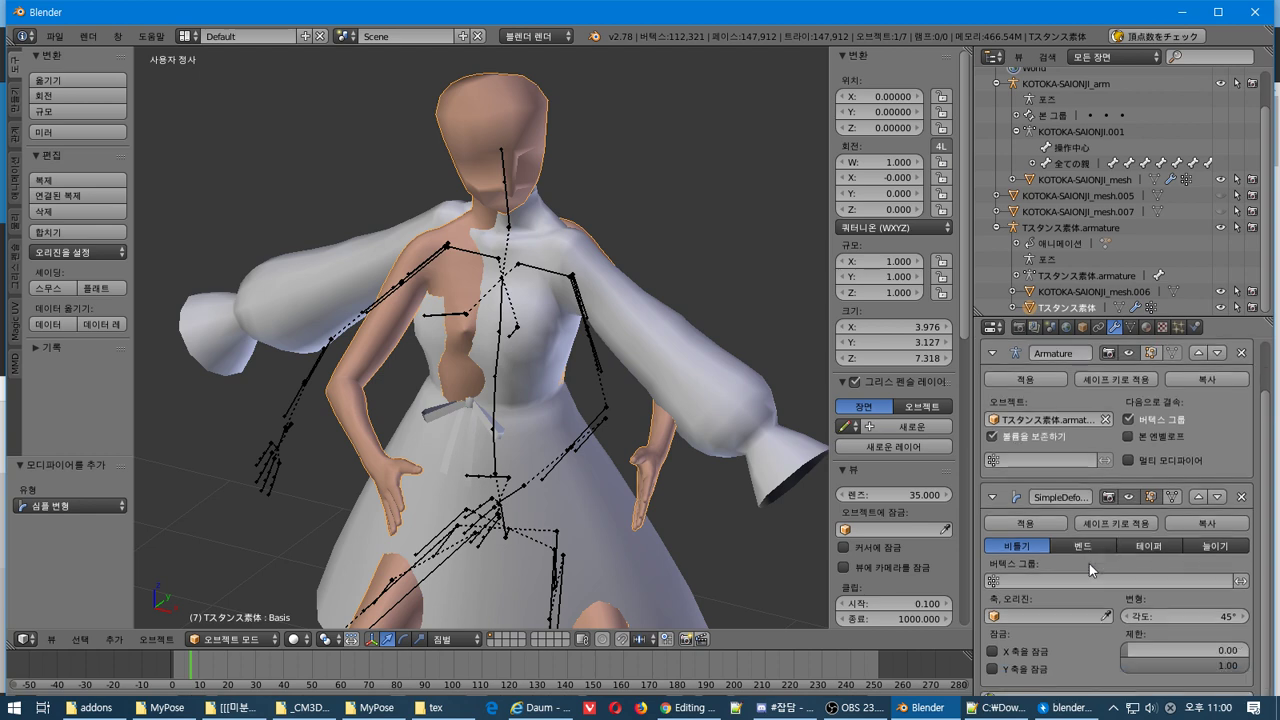
left_click(987, 581)
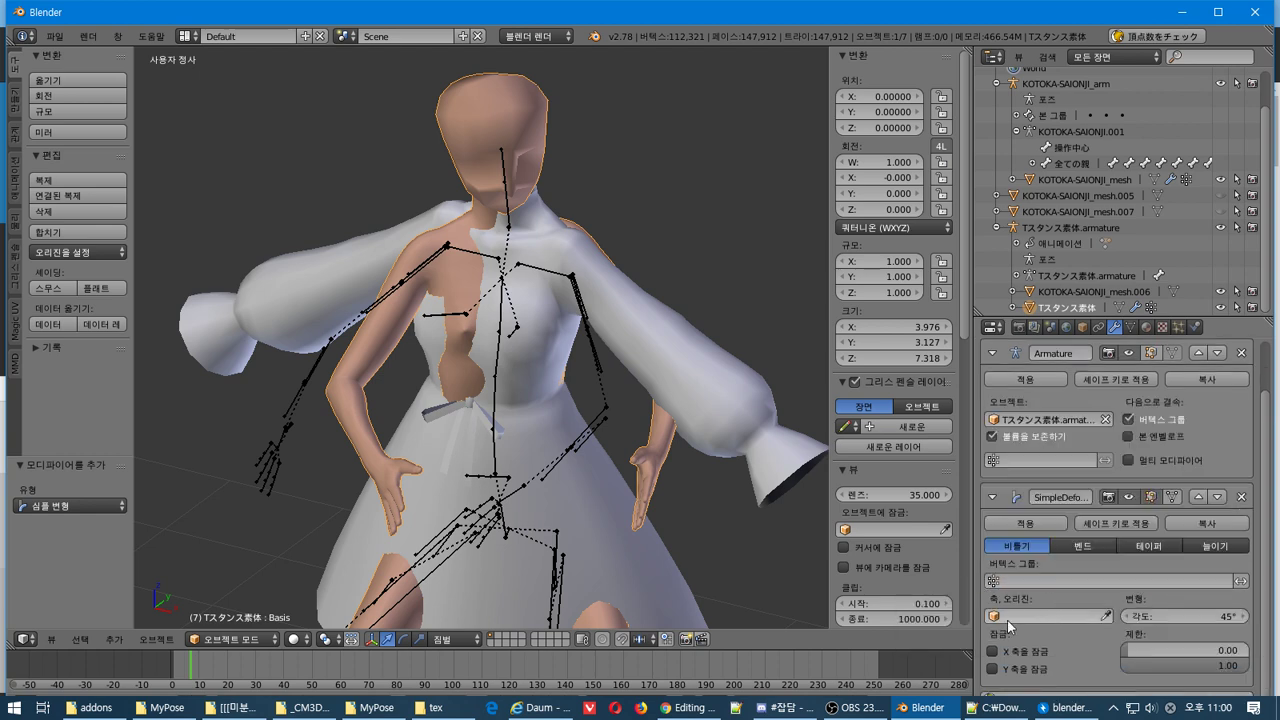
left_click(1005, 616)
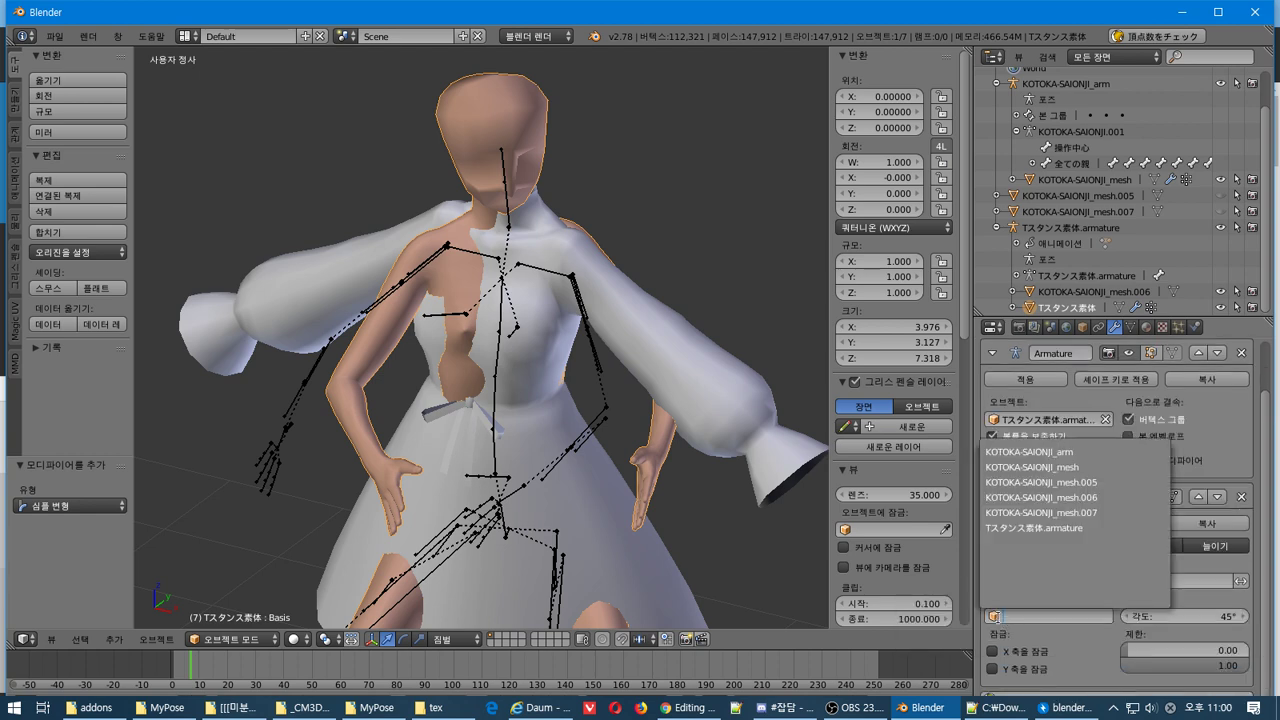
left_click(1040, 527)
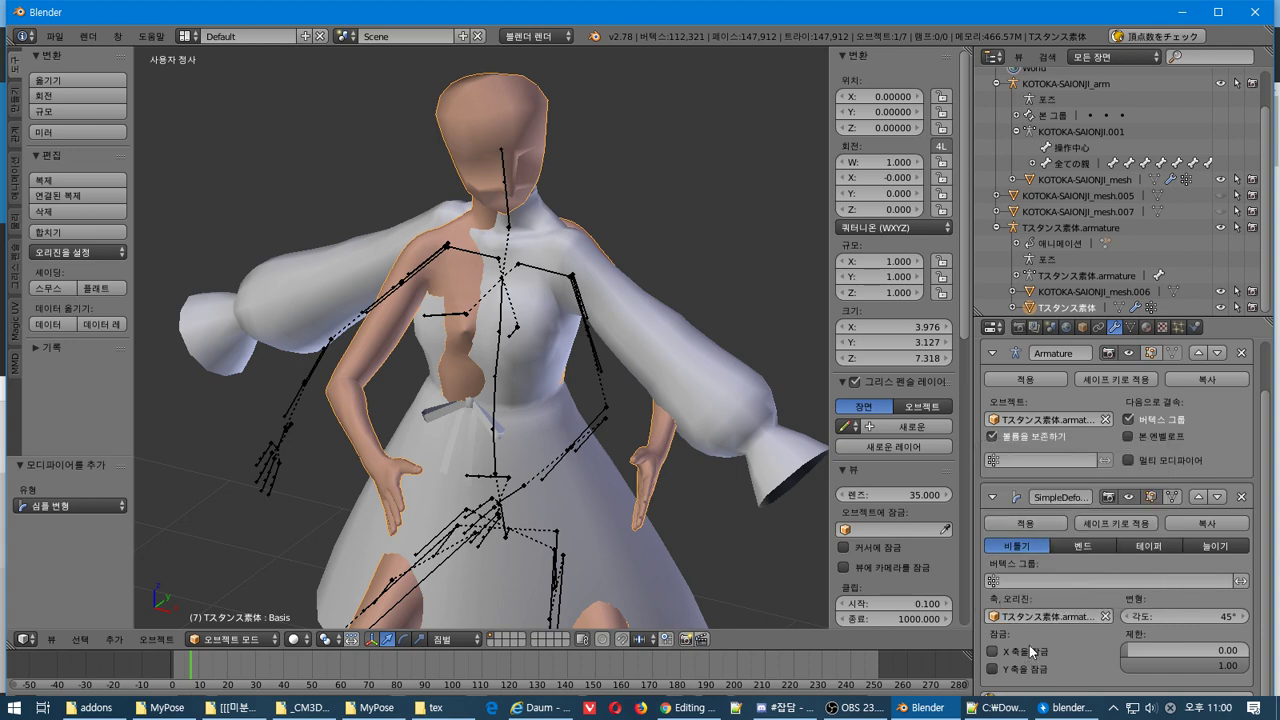
mouse_move(305, 527)
middle_mouse_down()
mouse_move(390, 548)
mouse_move(294, 548)
middle_mouse_up()
left_click(1105, 616)
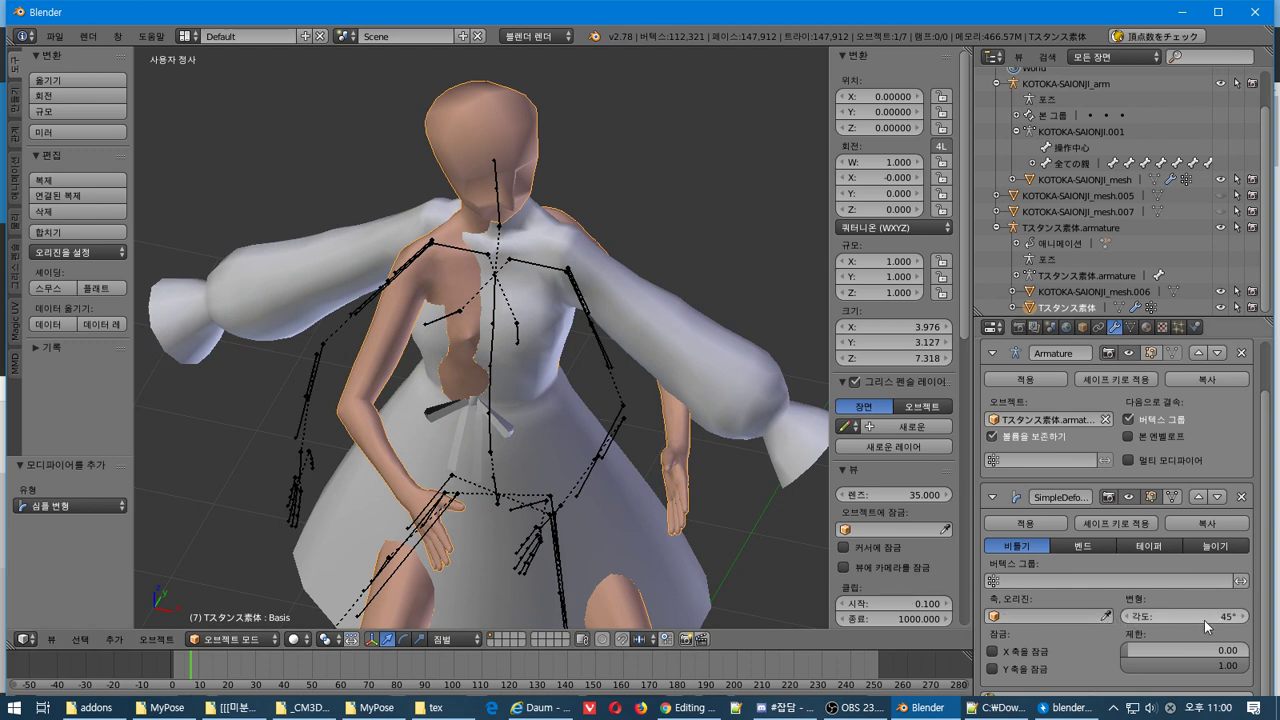
left_click(1242, 498)
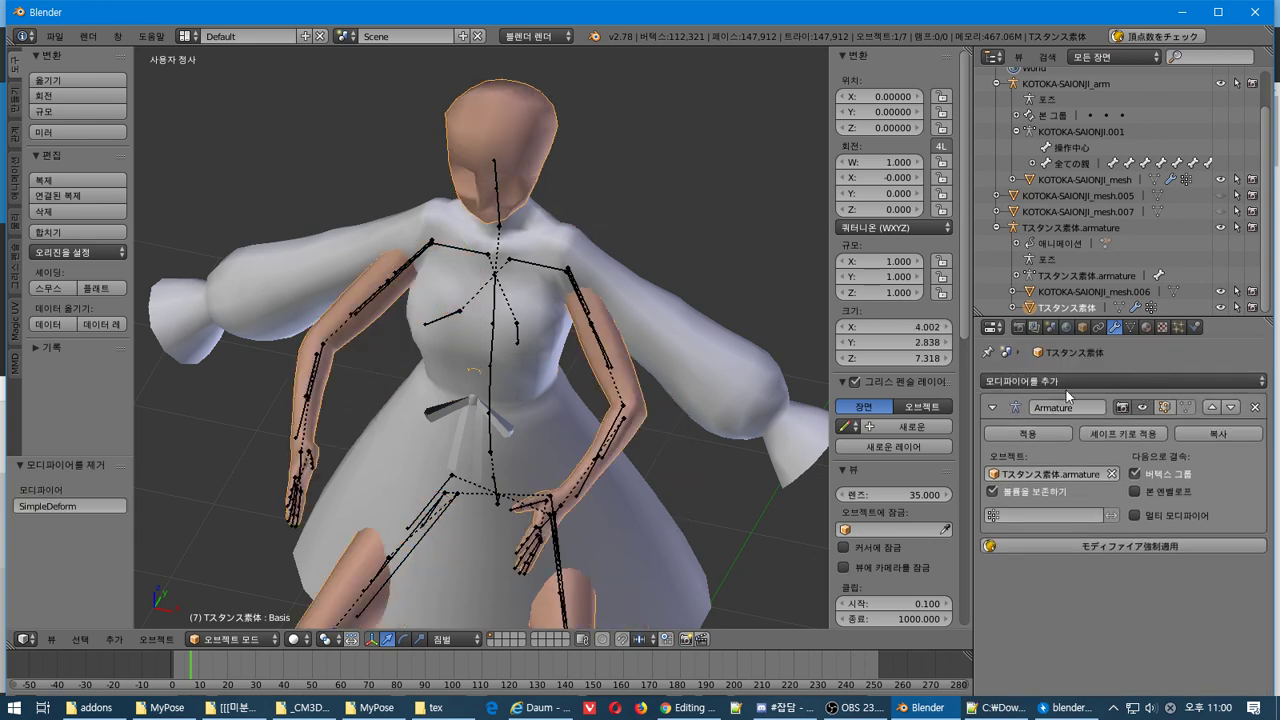
left_click(1074, 379)
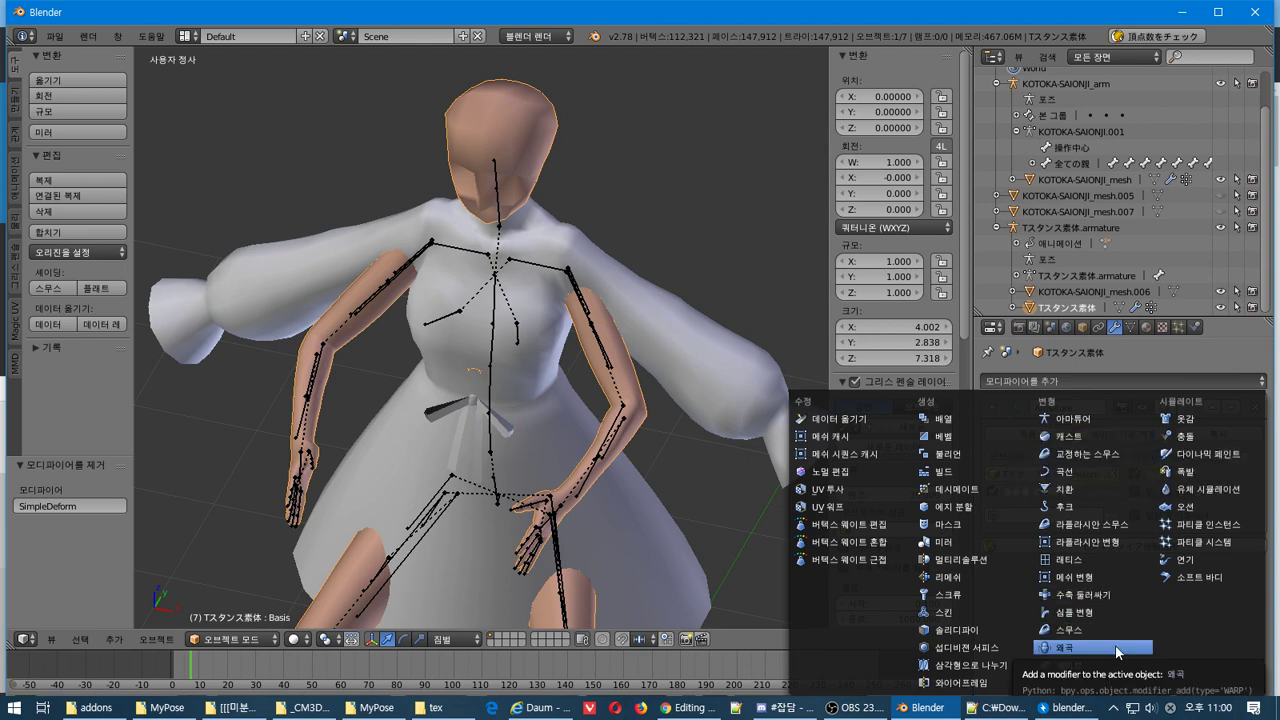
Add a Lattice modifier, browse its object and vertex group lists, then remove it
left_click(1056, 560)
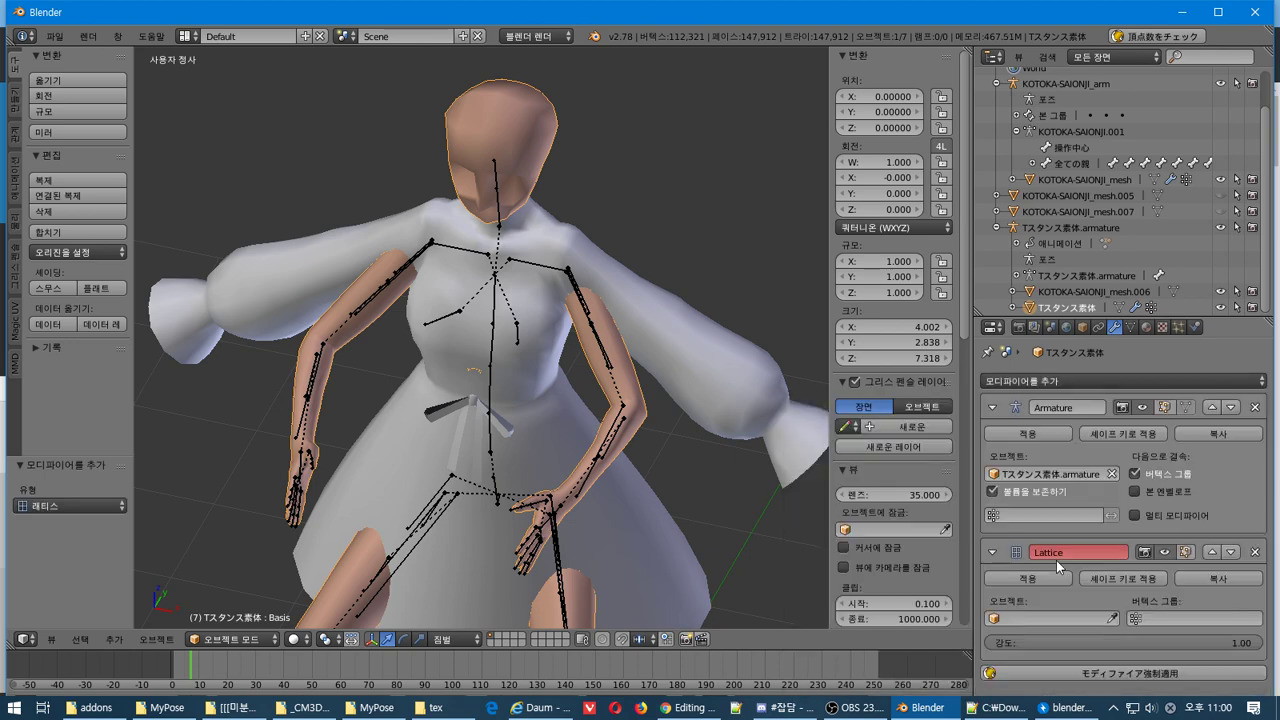
left_click(1010, 618)
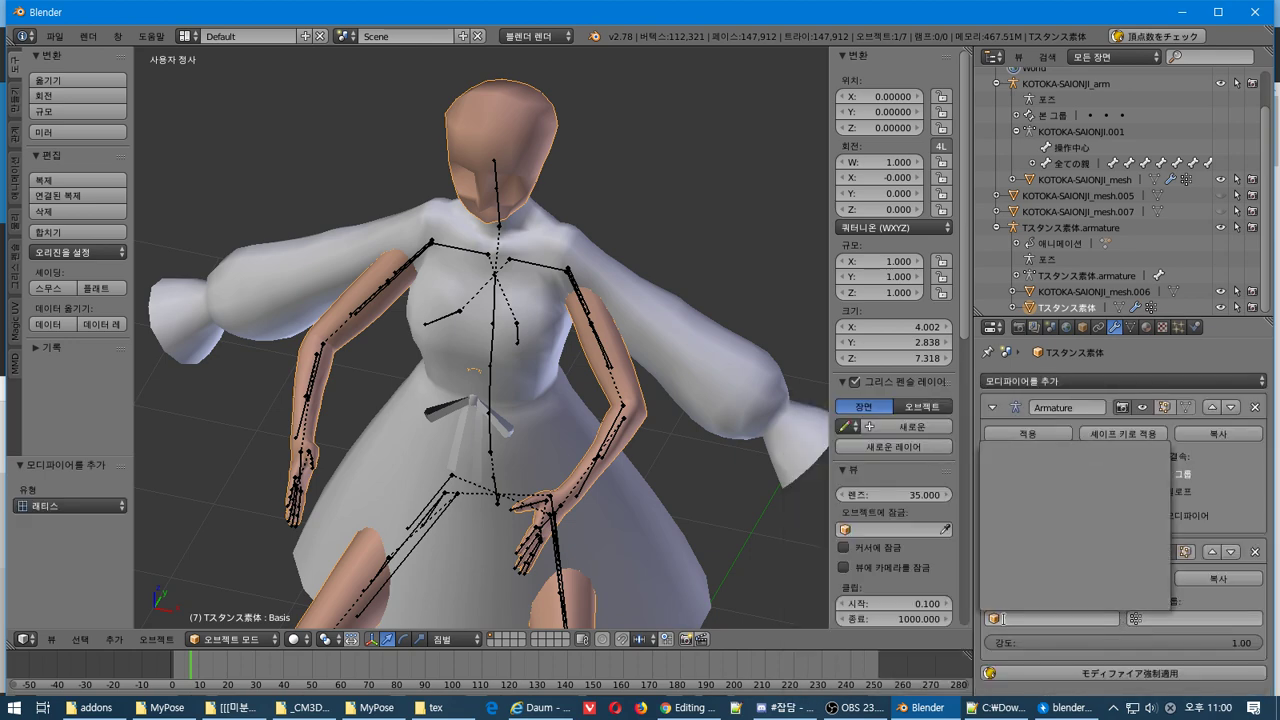
left_click(1140, 618)
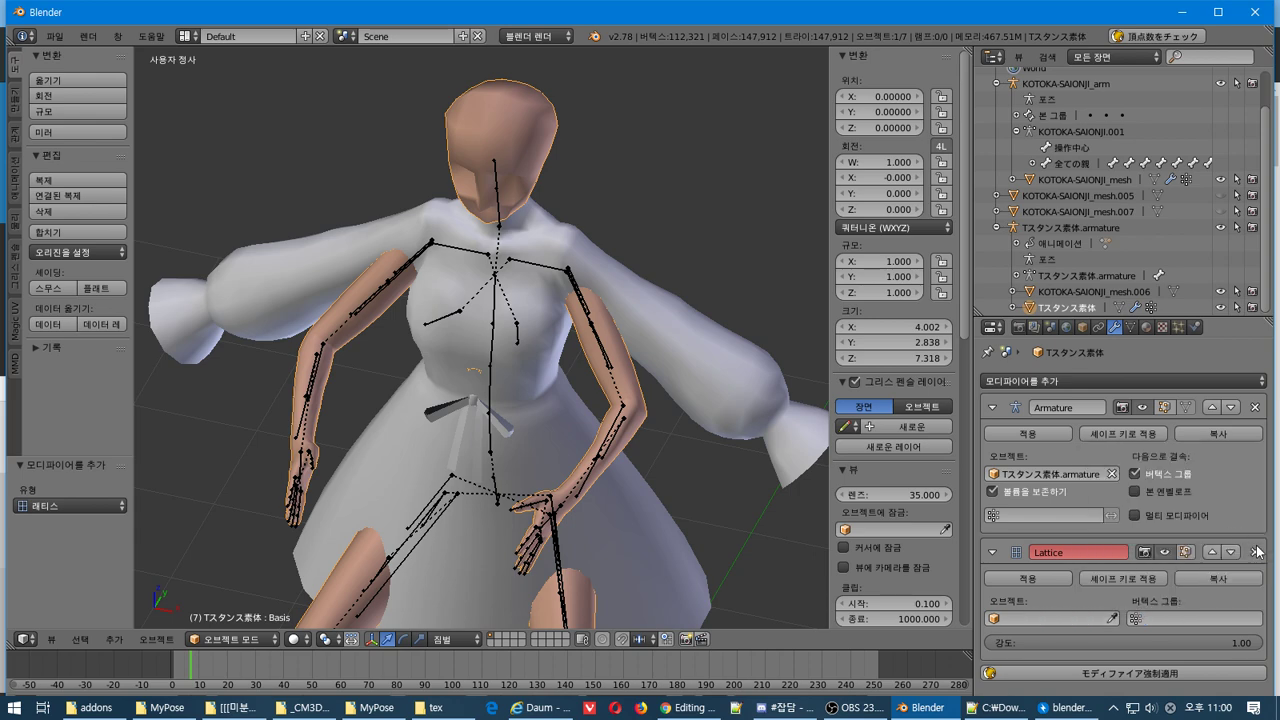
left_click(1255, 552)
Add a Hook modifier targeting a character mesh with radius 99, fail to apply it, and delete it
left_click(1025, 381)
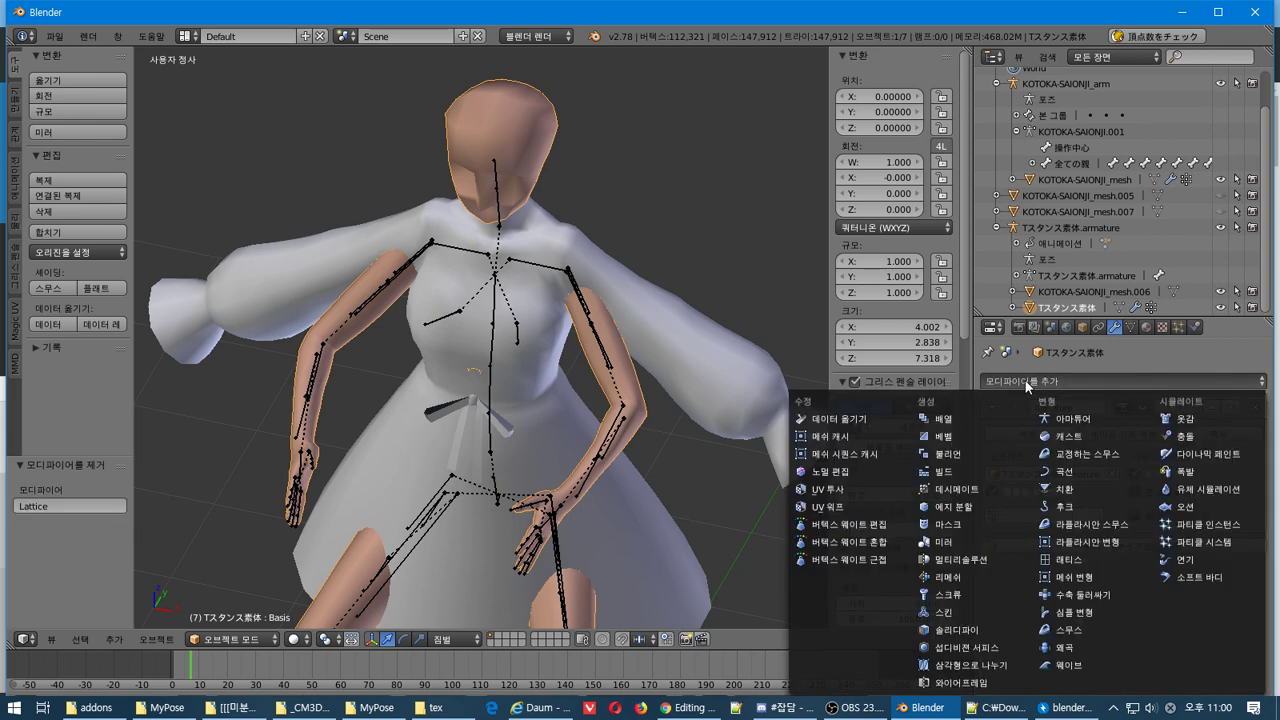
left_click(1068, 506)
left_click(1053, 616)
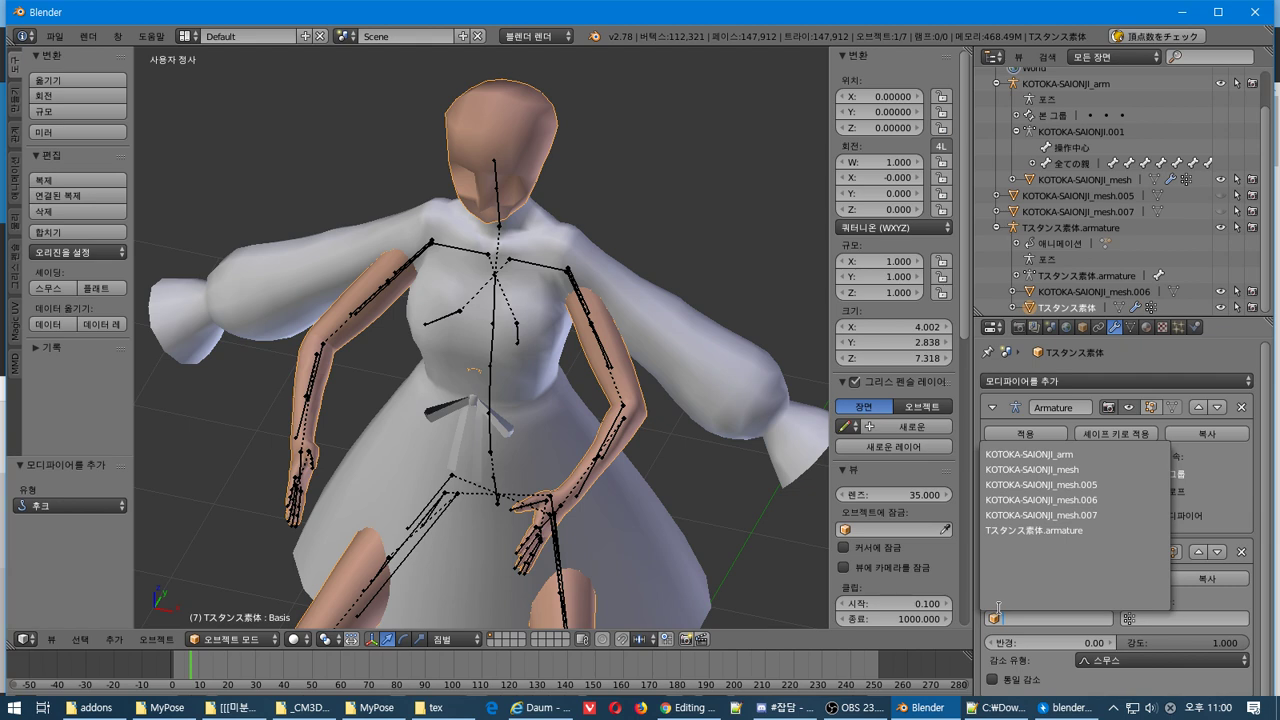
left_click(1040, 500)
left_click(1131, 618)
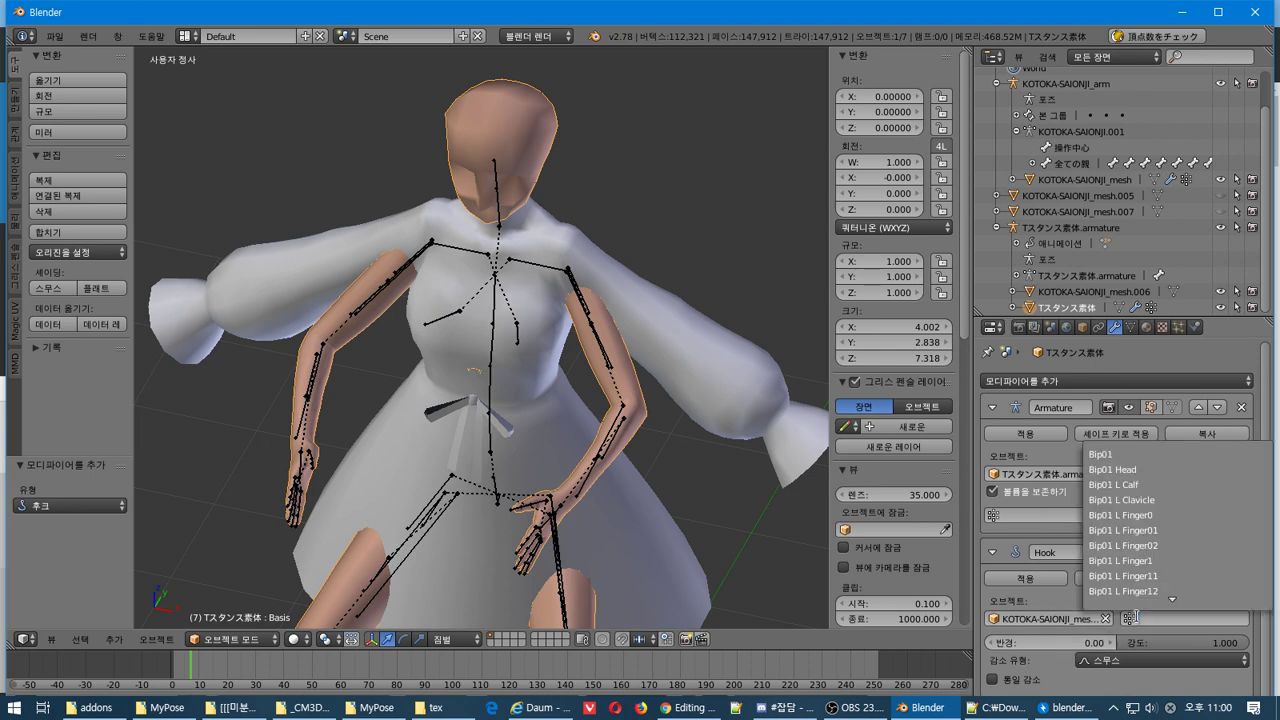
left_click_drag(1050, 643, 1100, 643)
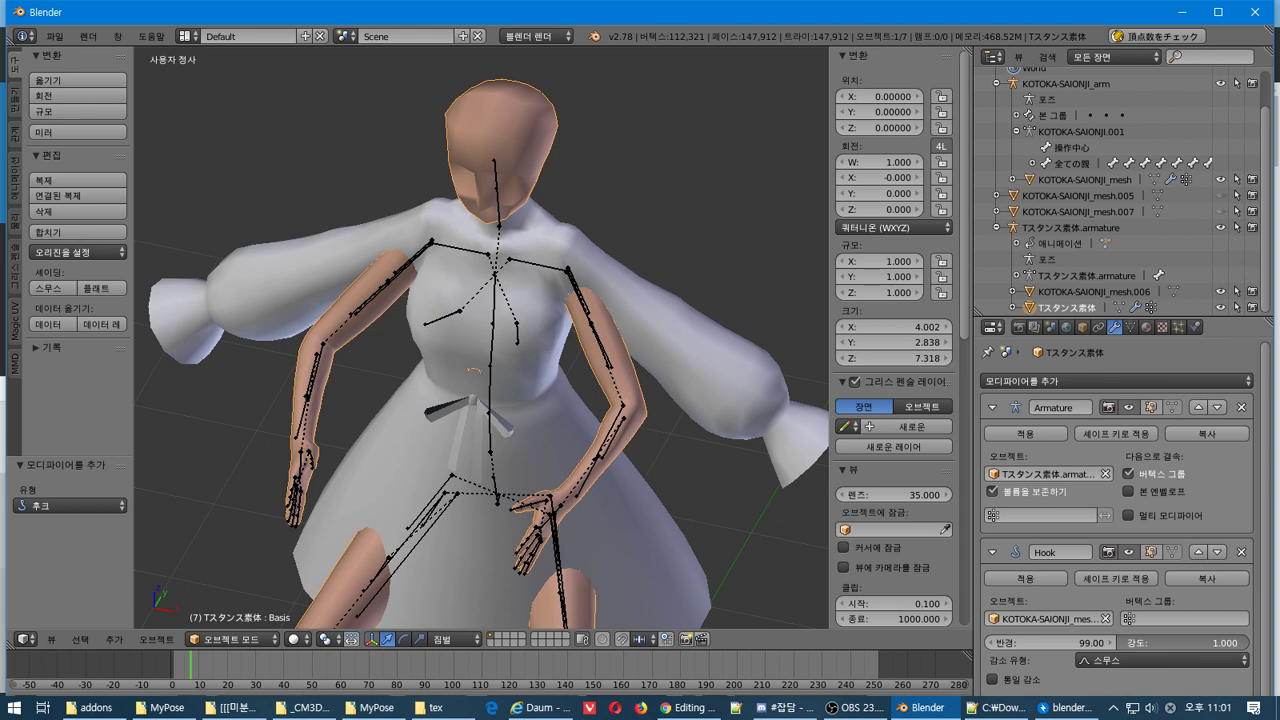
key("Tab")
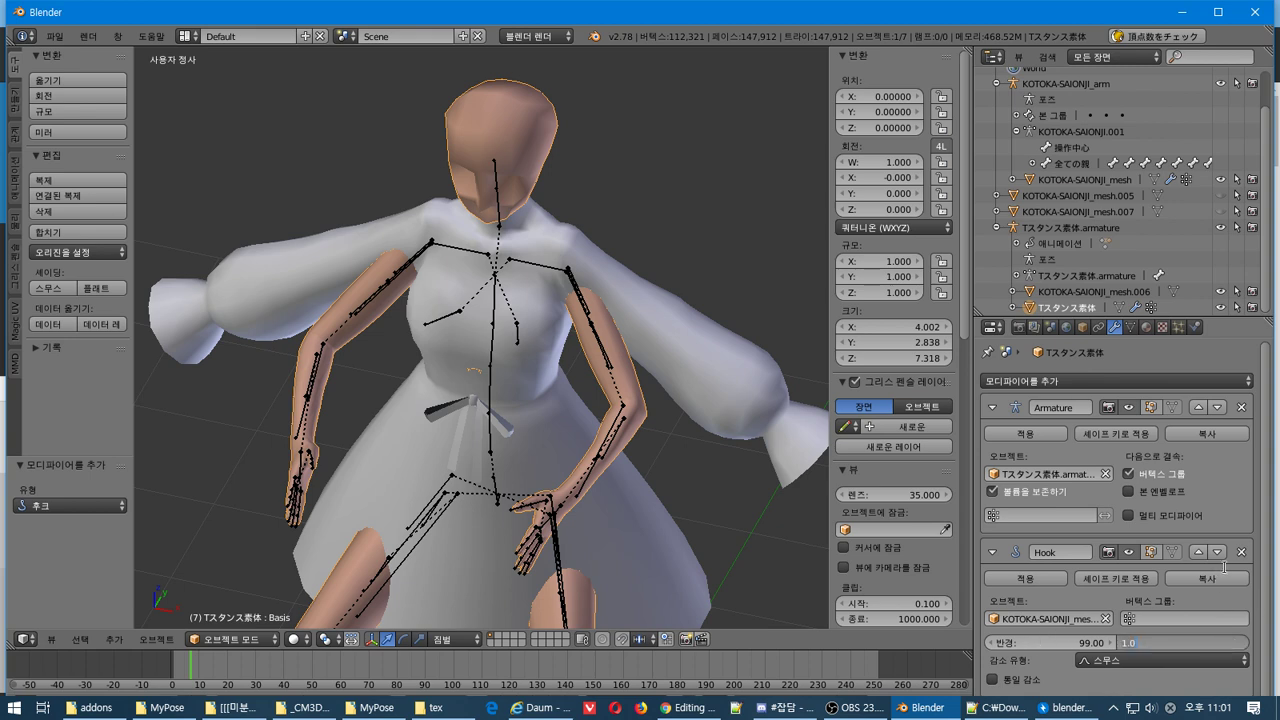
left_click(1025, 578)
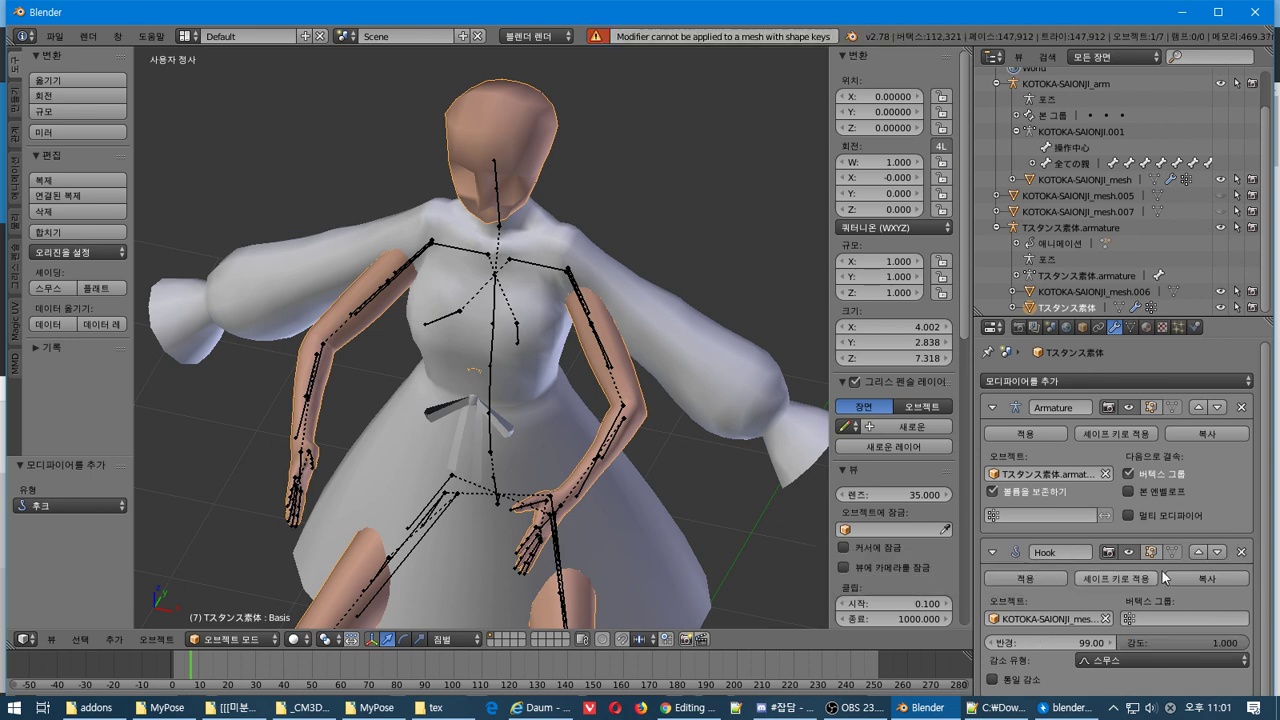
left_click(1241, 551)
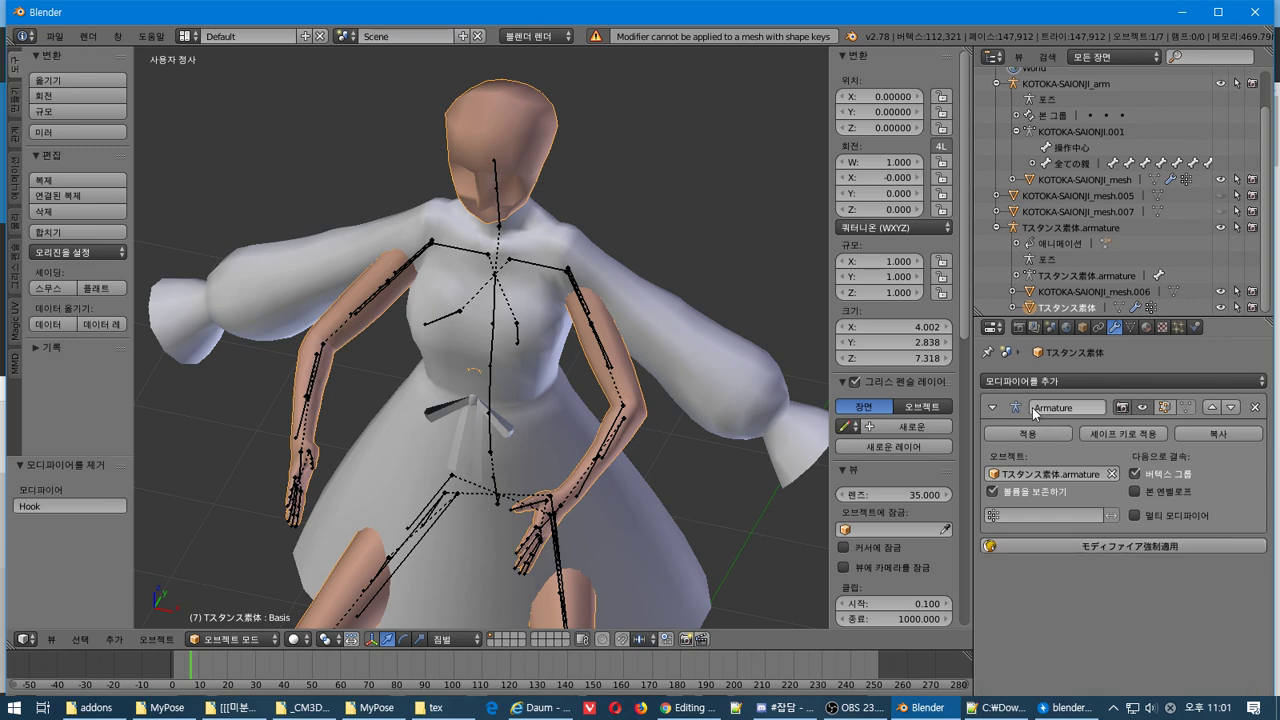
left_click(1134, 380)
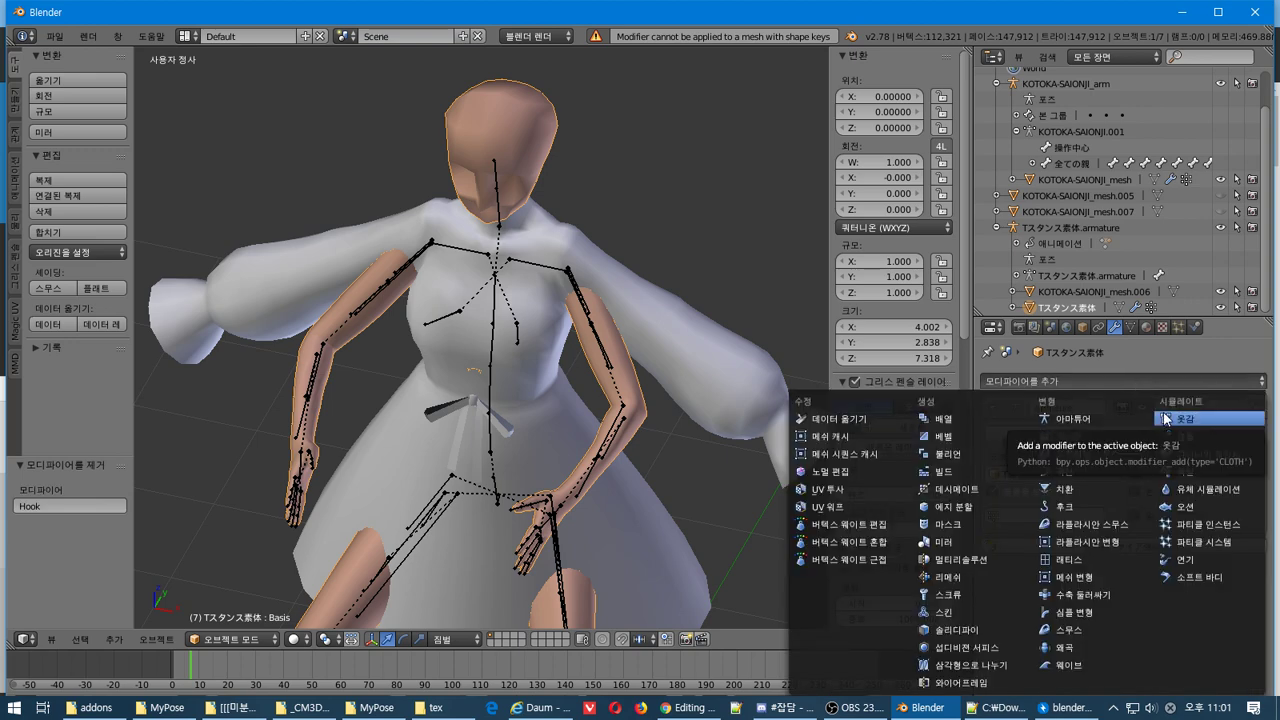
key("alt+Tab")
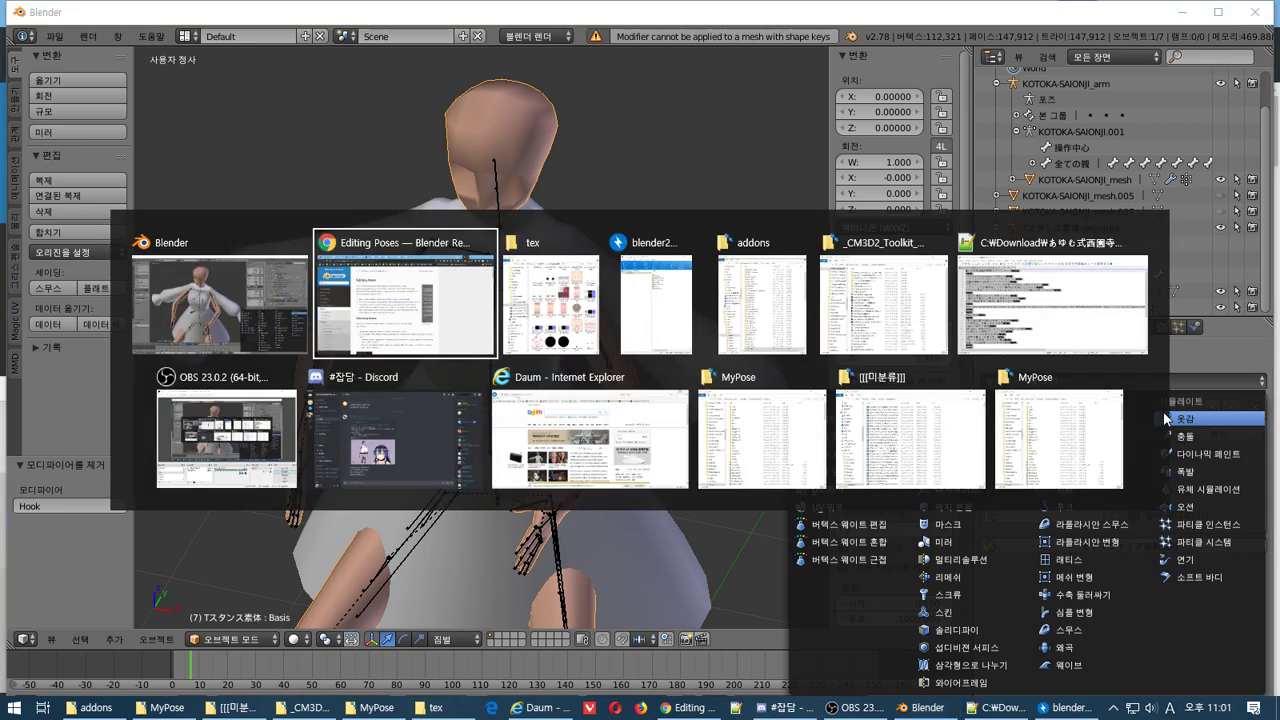
Scroll the Editing Poses page to its Rest Pose section and translate it into Korean
scroll(800, 300, "down", 8)
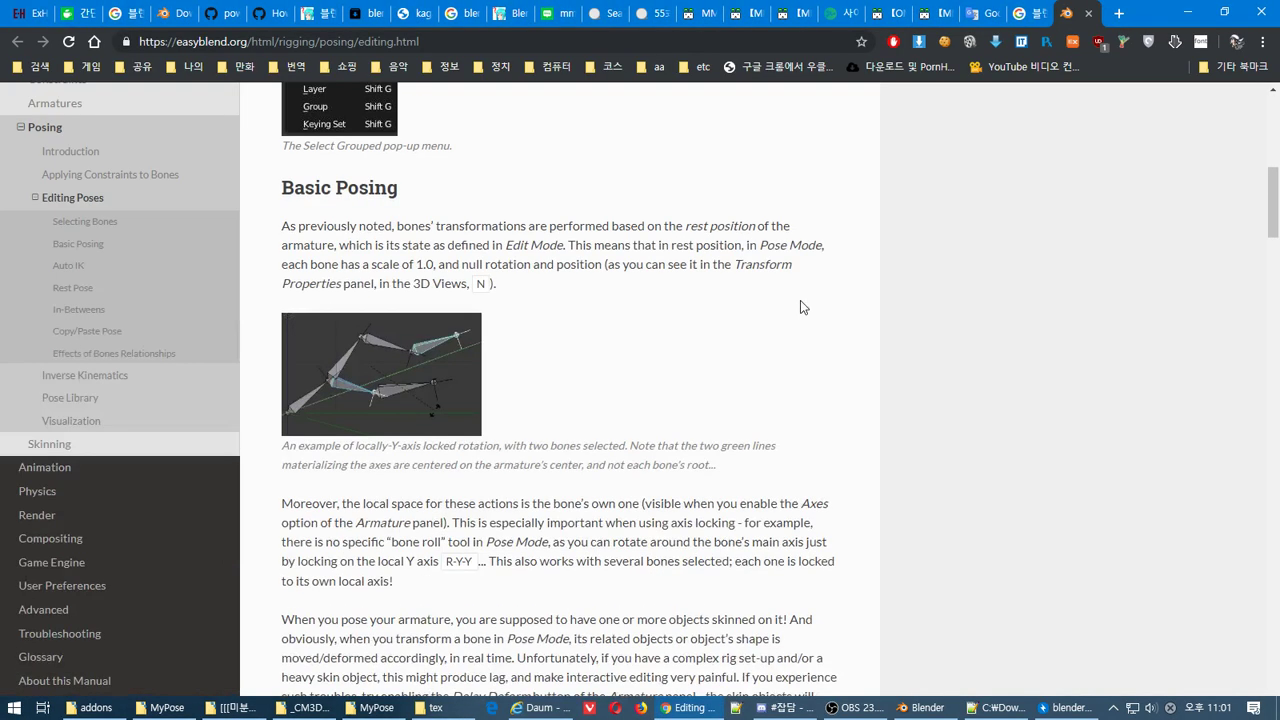
scroll(800, 300, "down", 5)
scroll(800, 305, "down", 3)
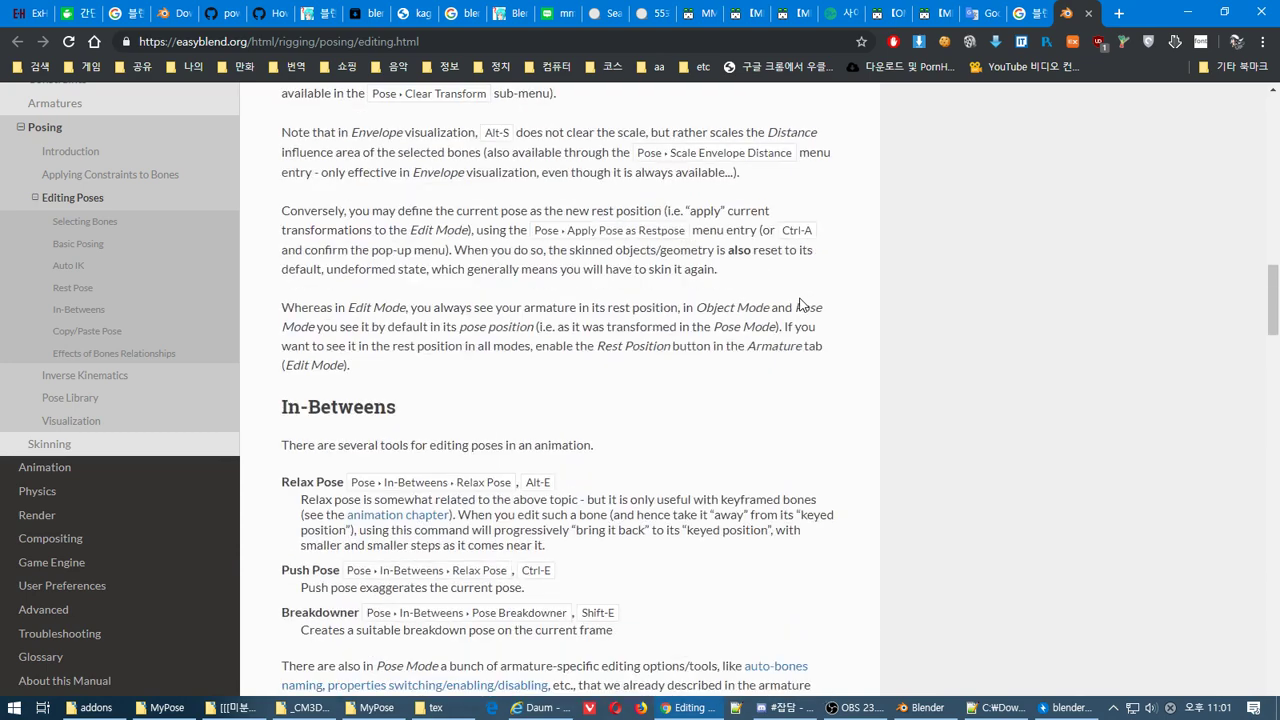
scroll(800, 305, "up", 3)
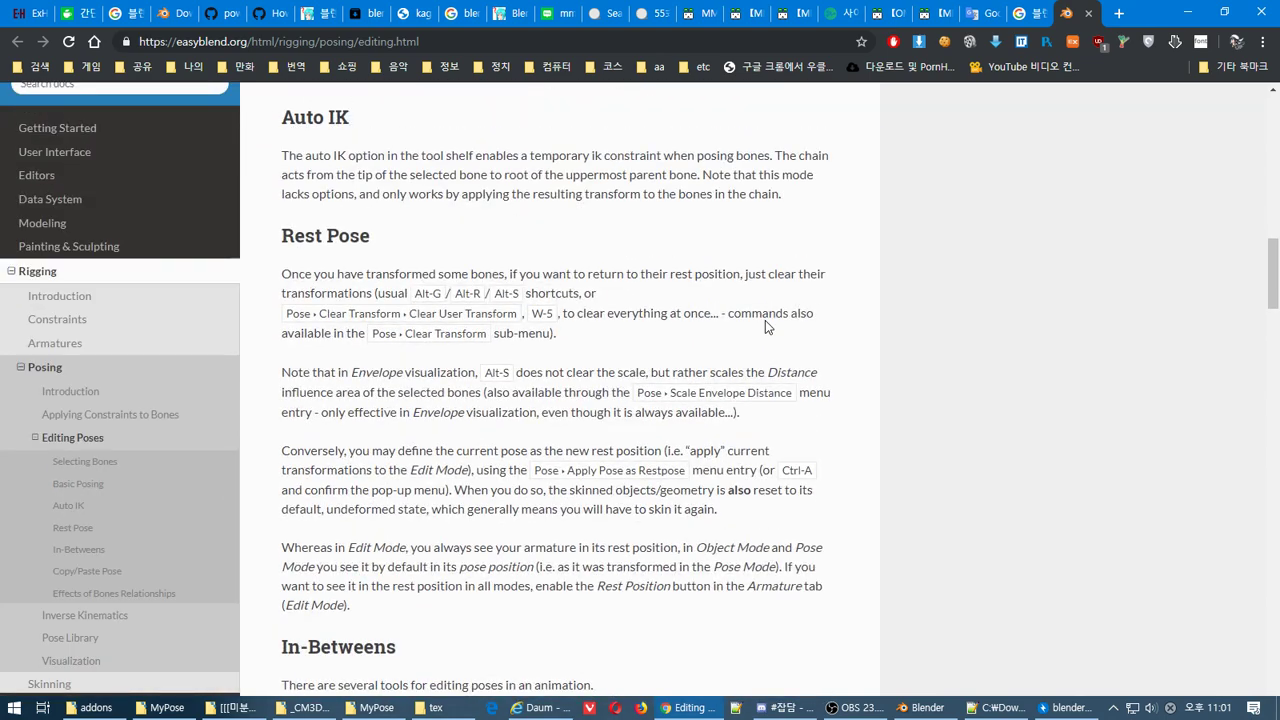
scroll(765, 322, "up", 3)
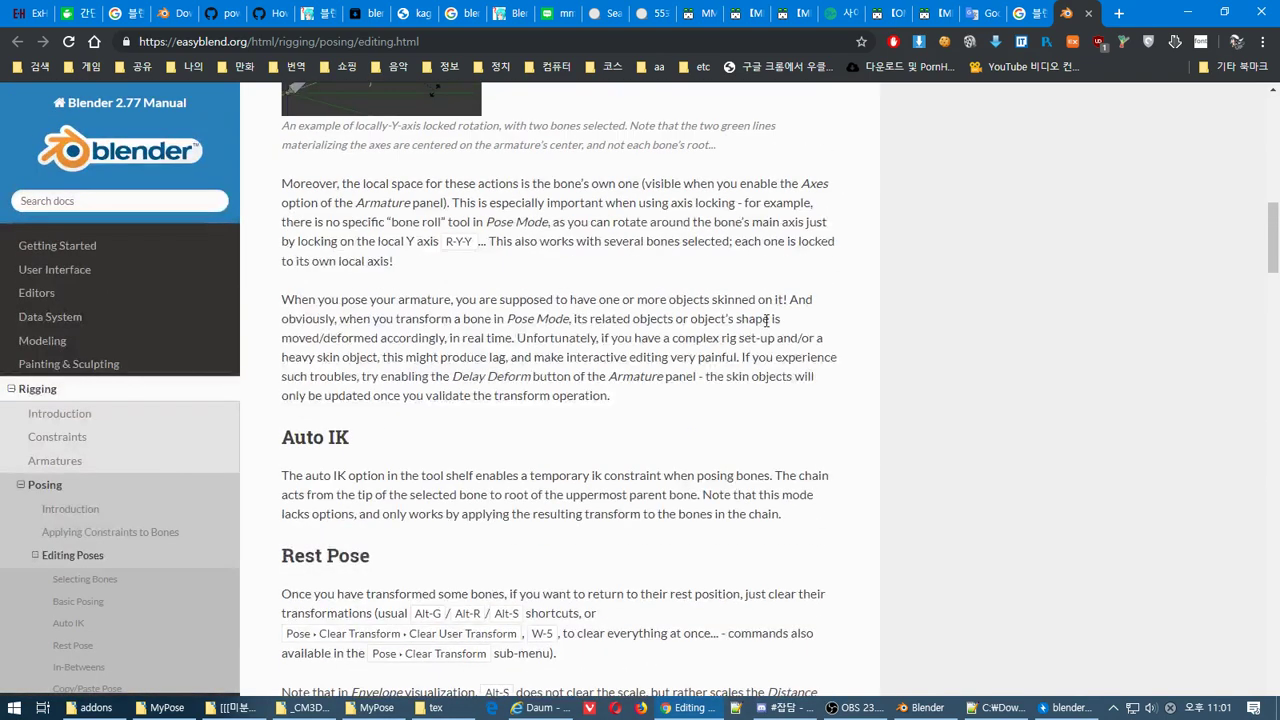
scroll(766, 320, "up", 3)
scroll(765, 322, "up", 3)
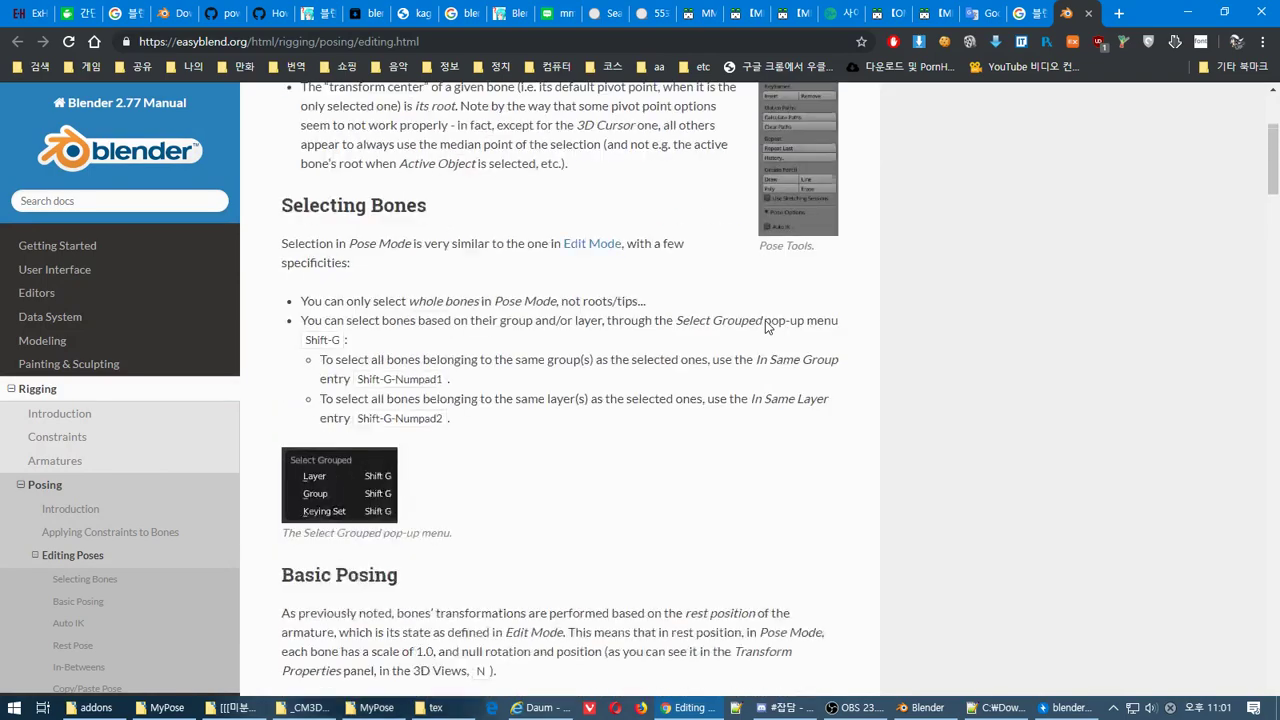
scroll(770, 324, "down", 9)
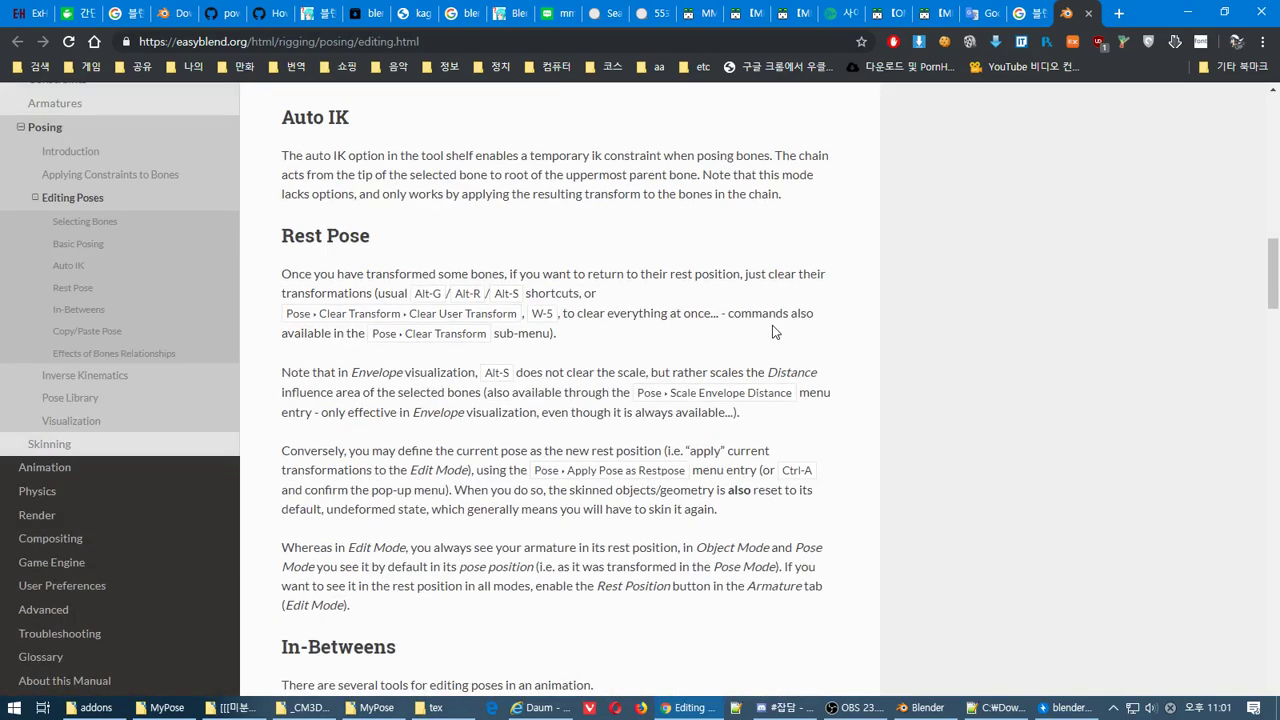
scroll(772, 325, "down", 4)
right_click(728, 272)
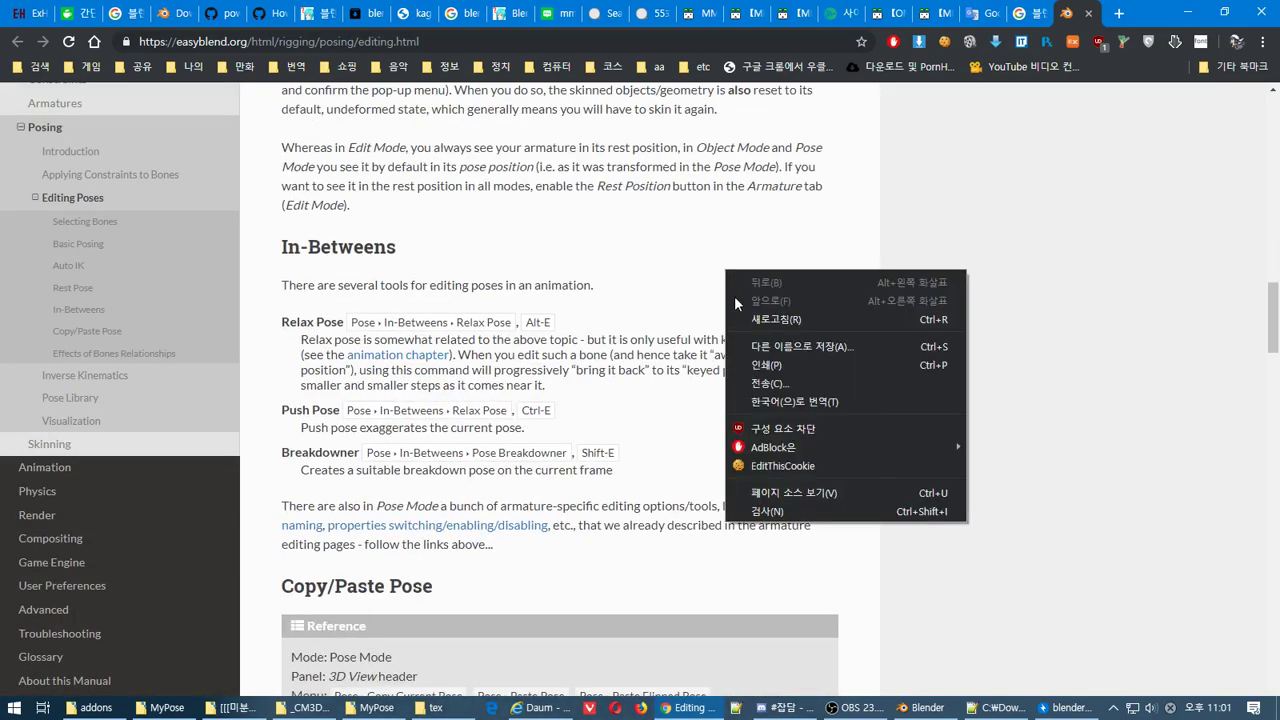
left_click(918, 401)
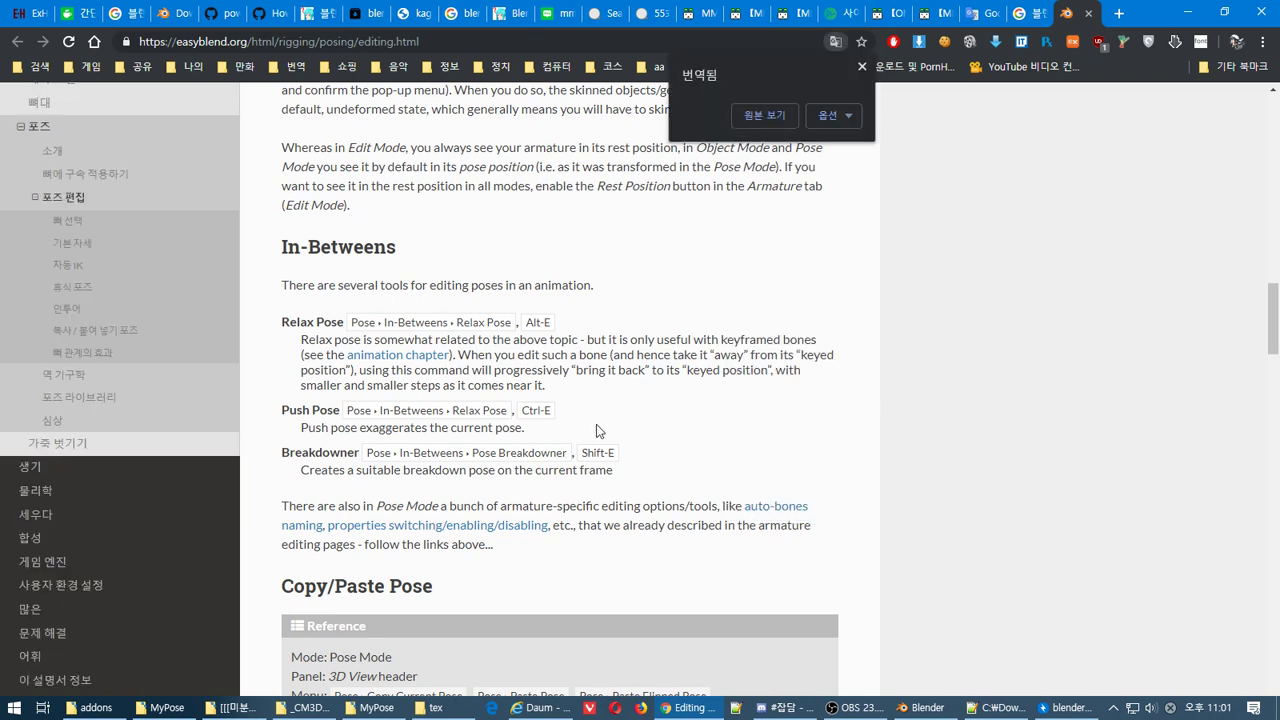
Scroll through the Korean Editing Poses page down to its end
scroll(628, 441, "down", 2)
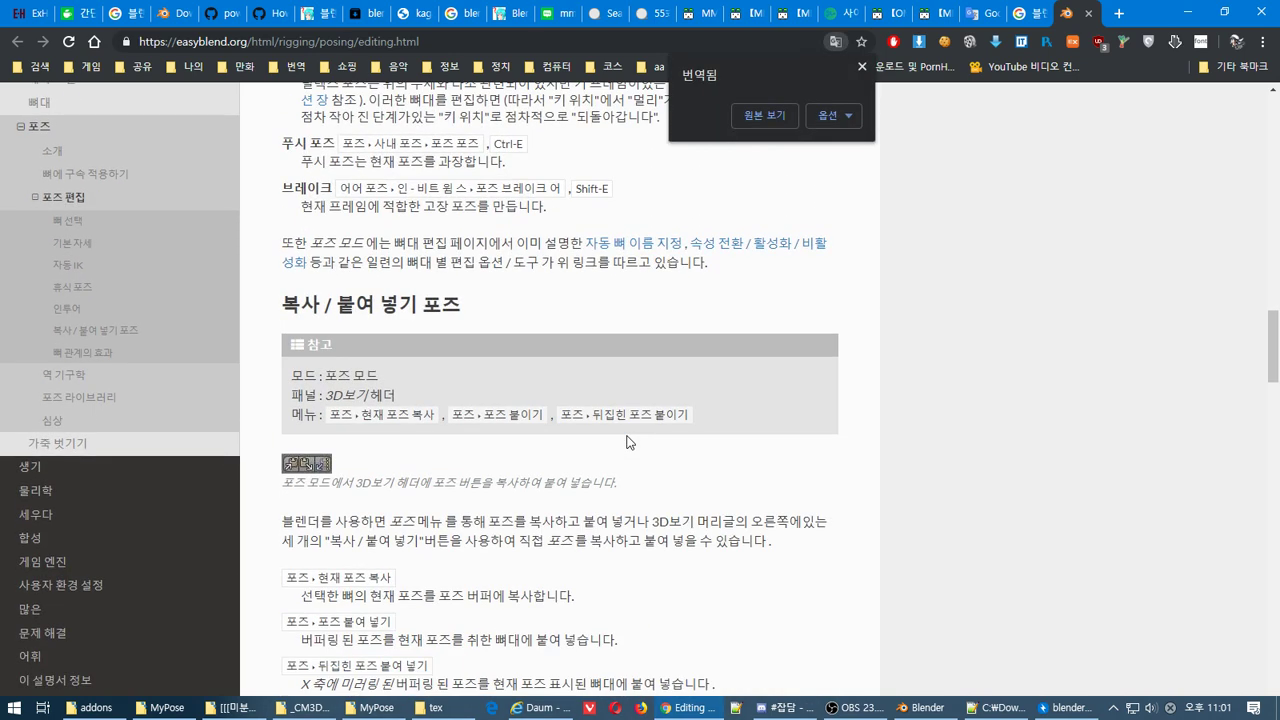
scroll(628, 441, "down", 2)
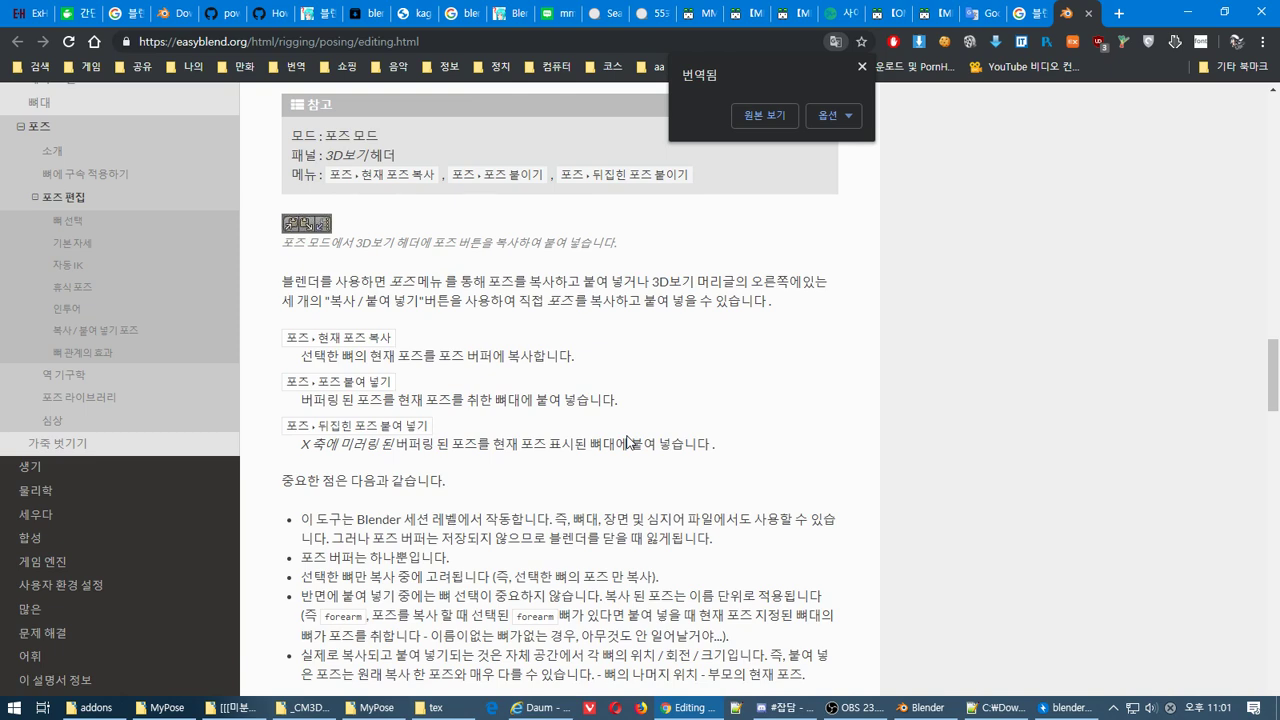
scroll(628, 441, "down", 3)
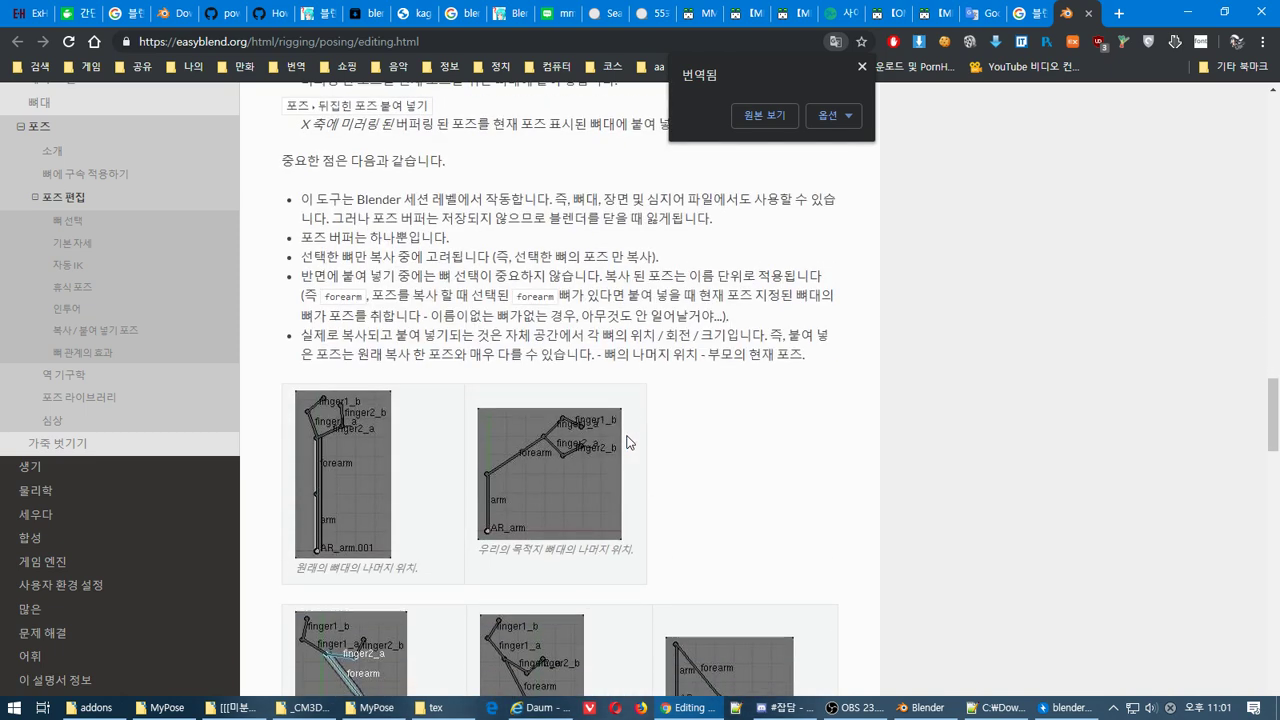
scroll(401, 323, "down", 4)
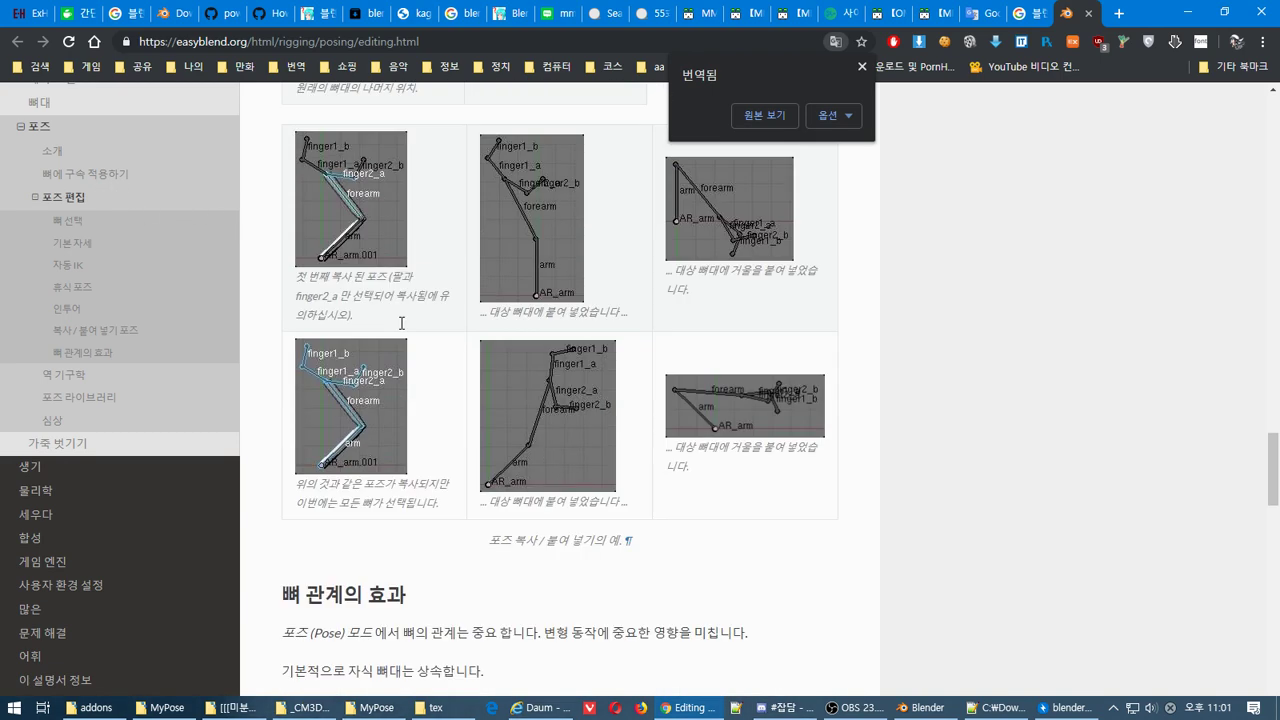
scroll(401, 323, "down", 3)
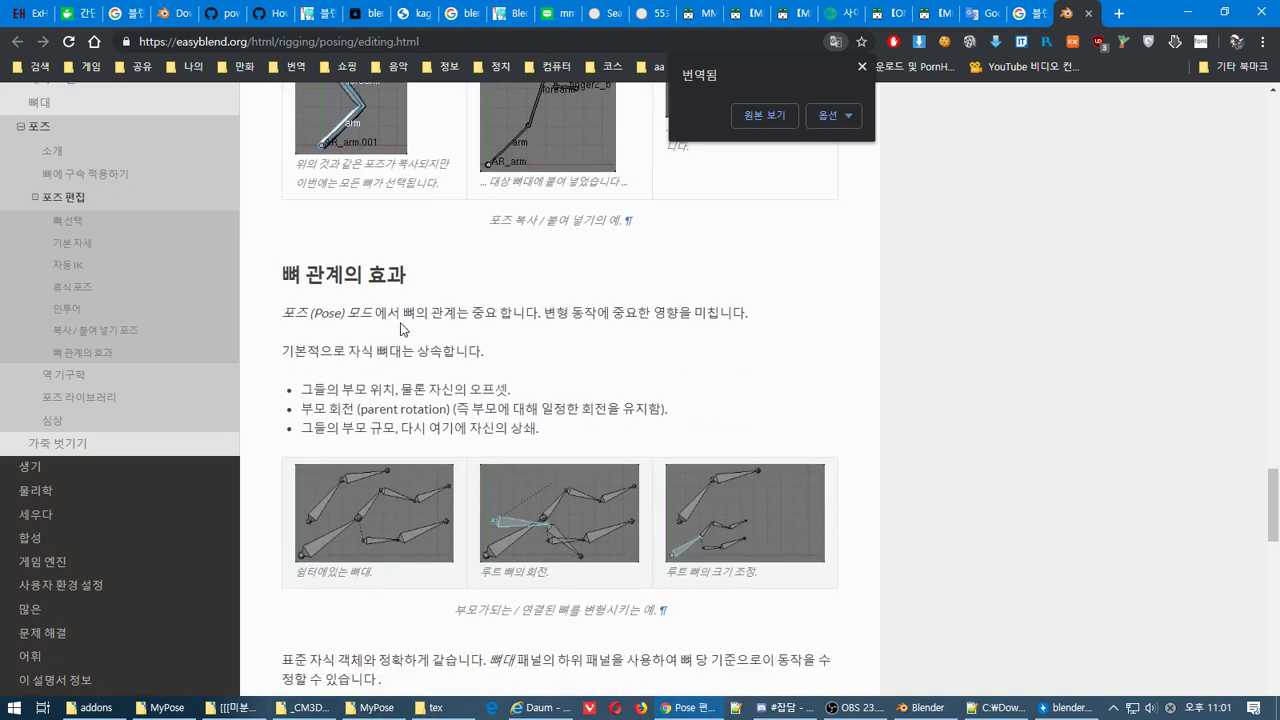
scroll(401, 328, "down", 3)
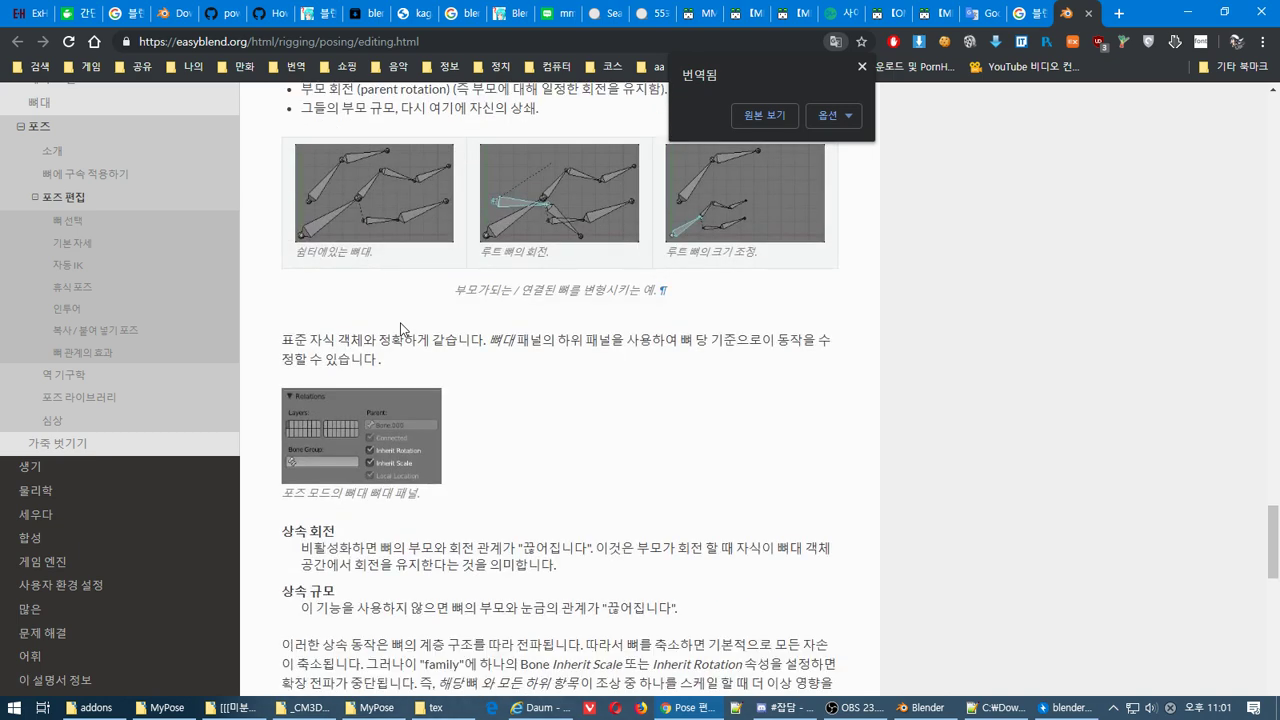
scroll(400, 328, "down", 5)
scroll(400, 328, "down", 2)
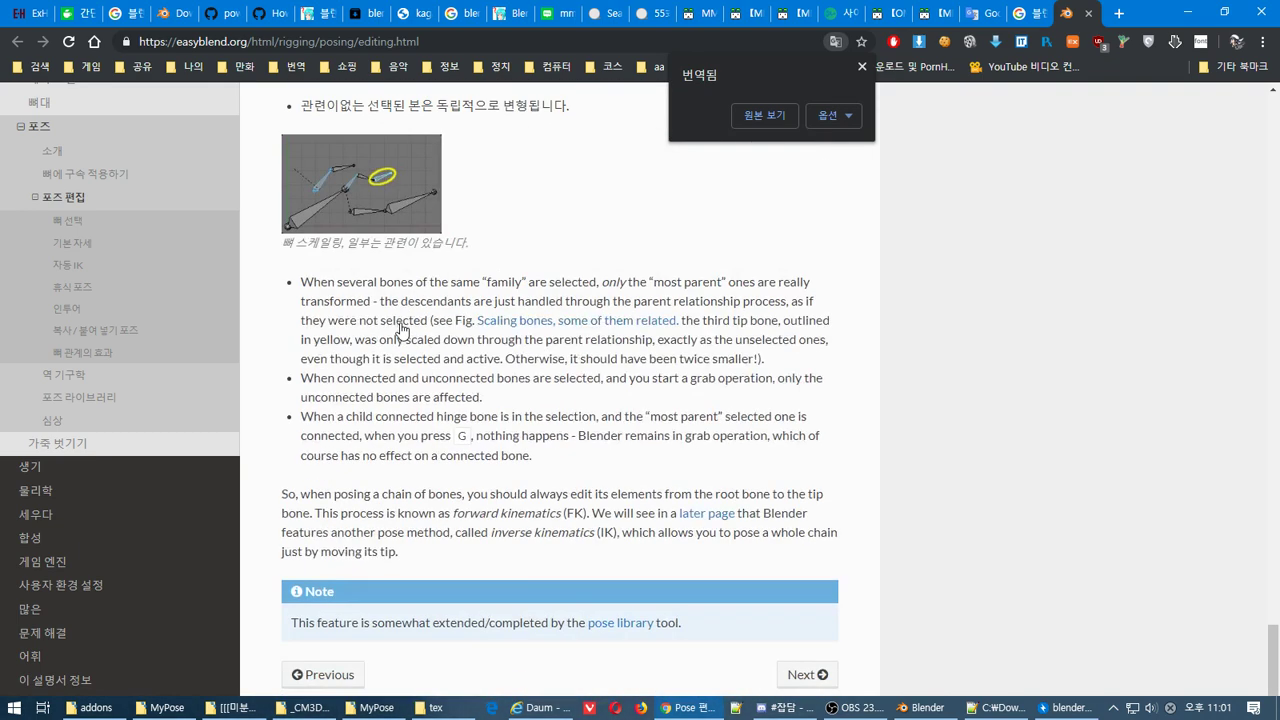
scroll(401, 328, "down", 1)
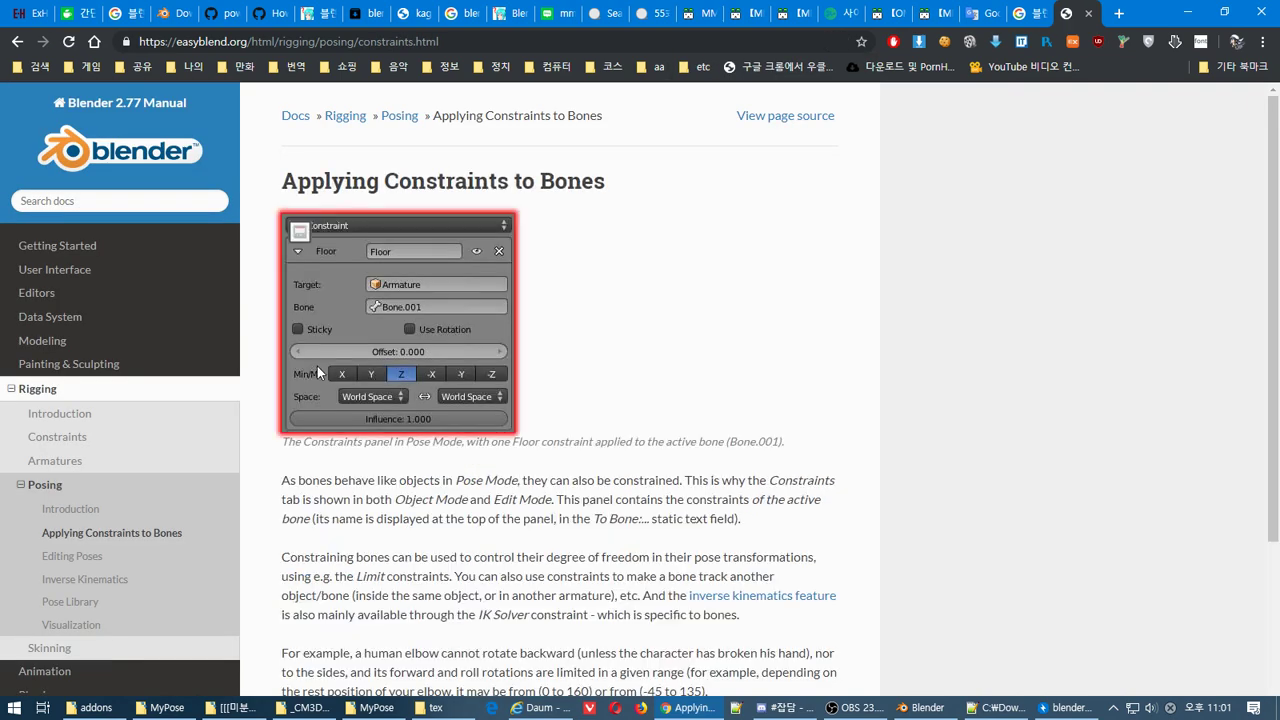
Translate the Applying Constraints to Bones page into Korean
scroll(645, 549, "down", 3)
scroll(605, 520, "up", 3)
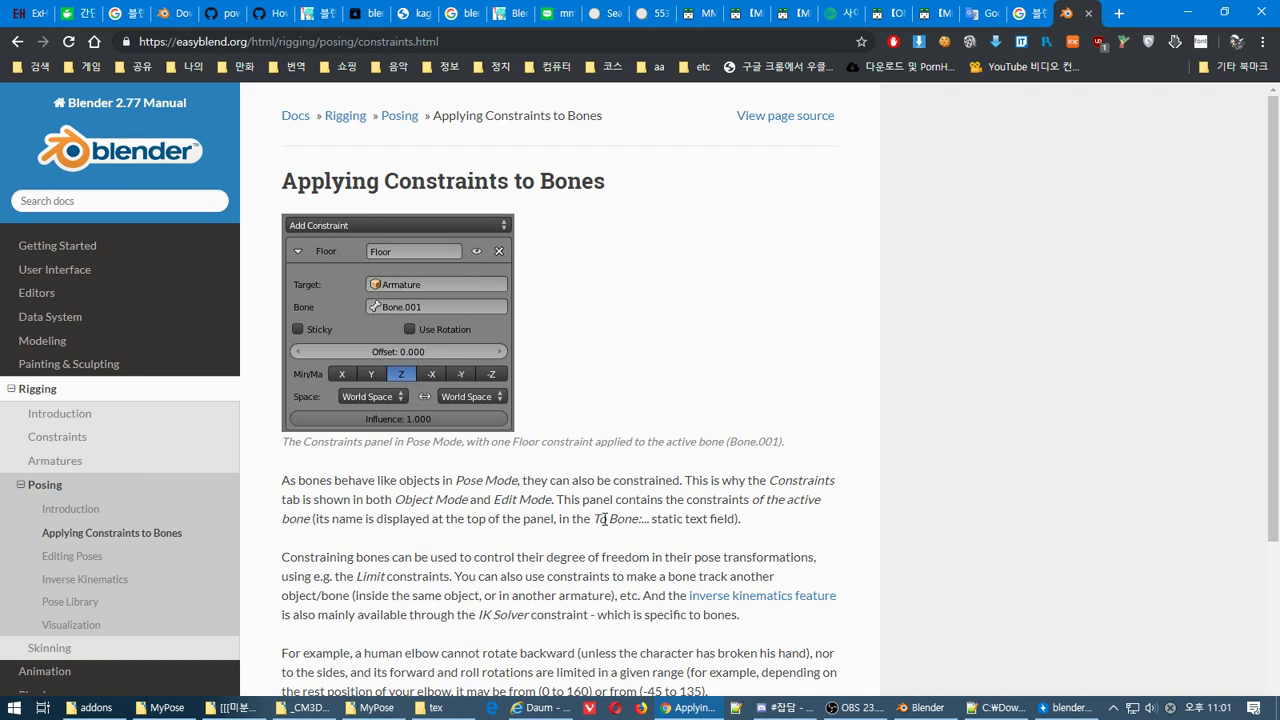
scroll(605, 520, "down", 3)
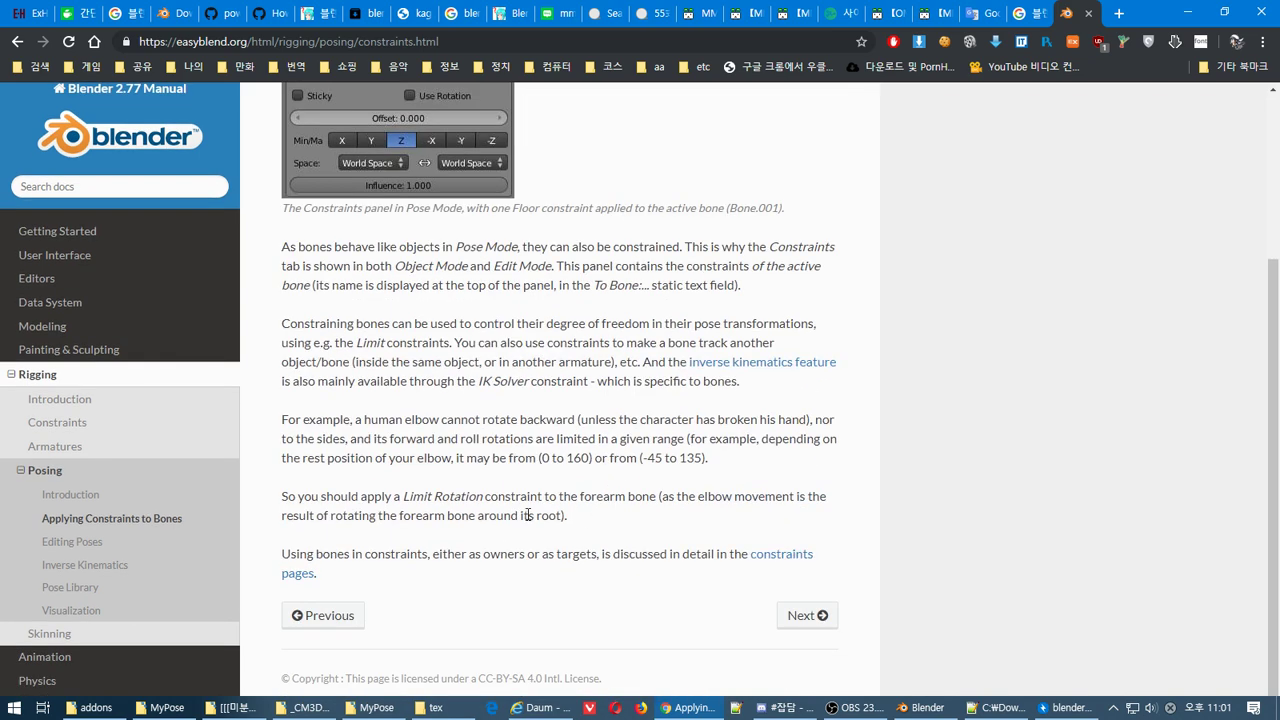
right_click(658, 400)
left_click(773, 522)
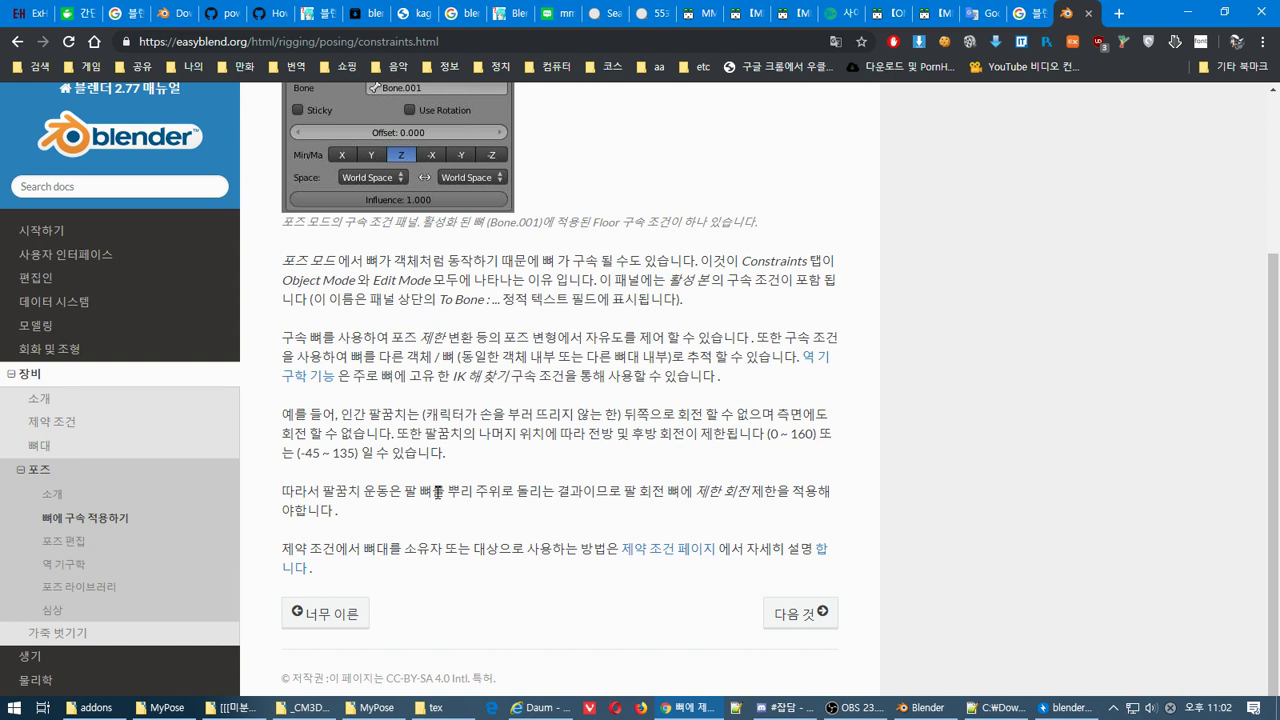
Read the translated constraints page, then open the Armatures chapter from the sidebar
scroll(435, 485, "up", 3)
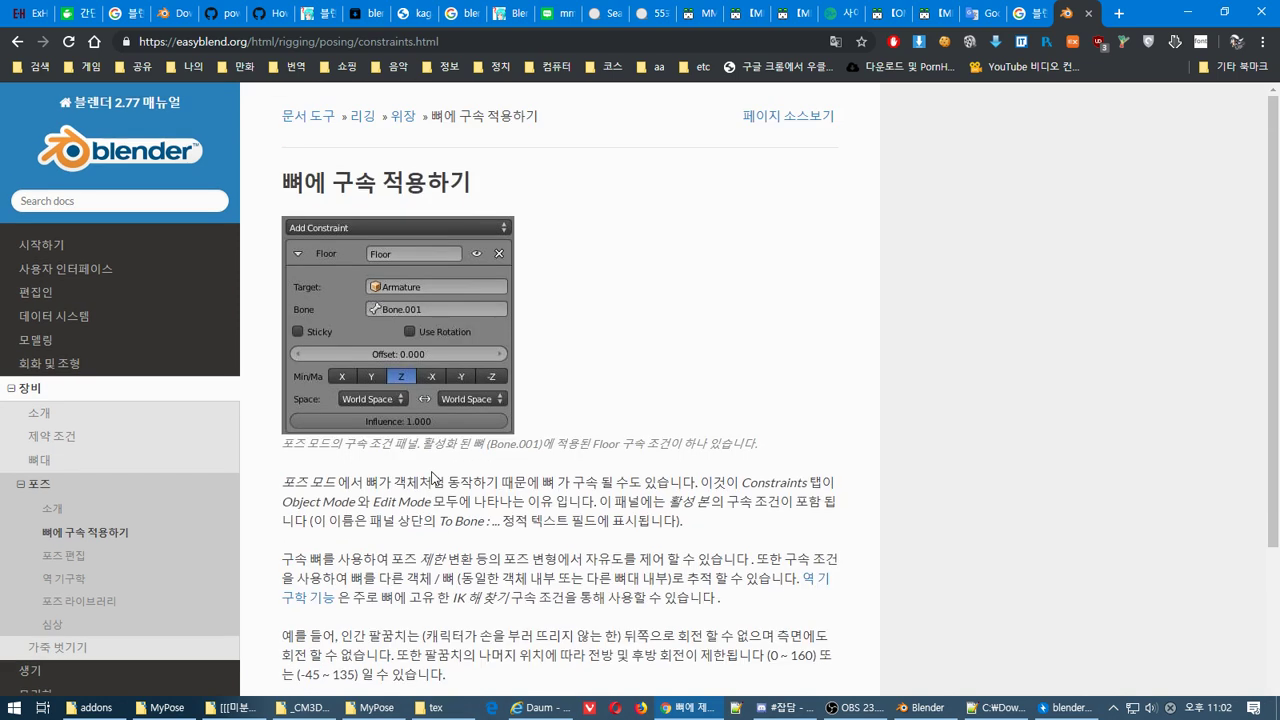
scroll(432, 480, "down", 2)
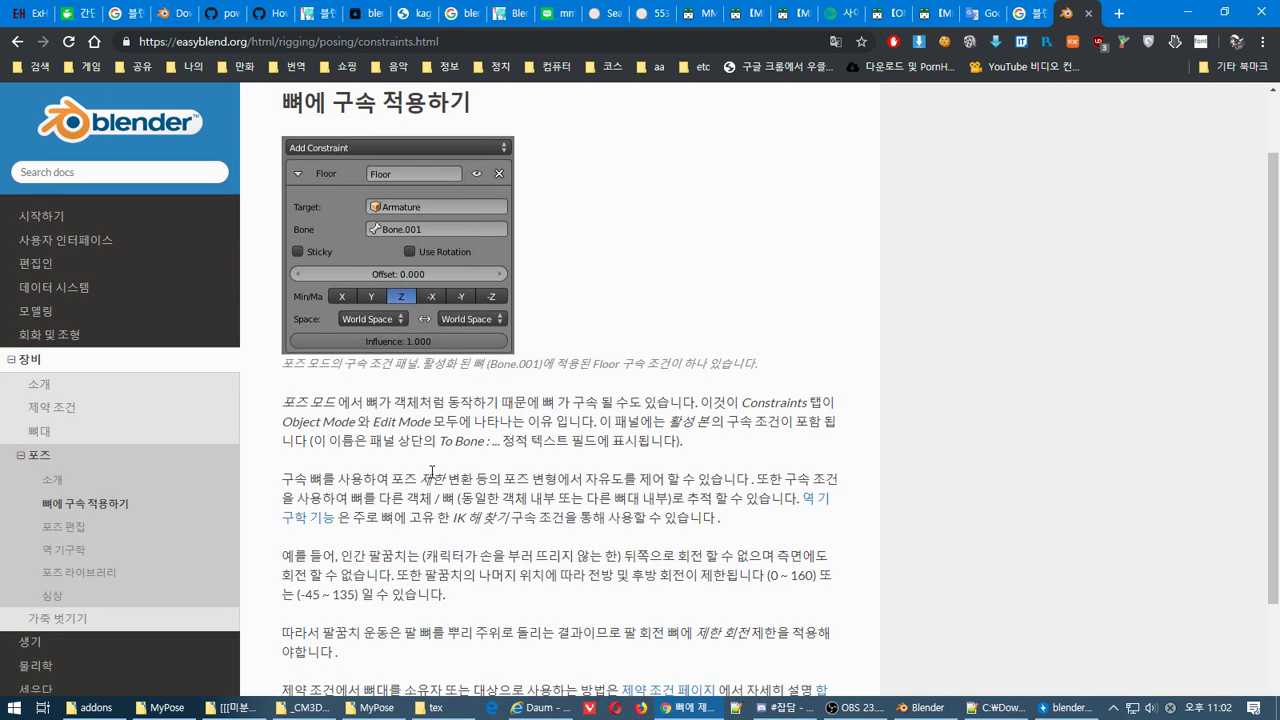
scroll(432, 471, "down", 1)
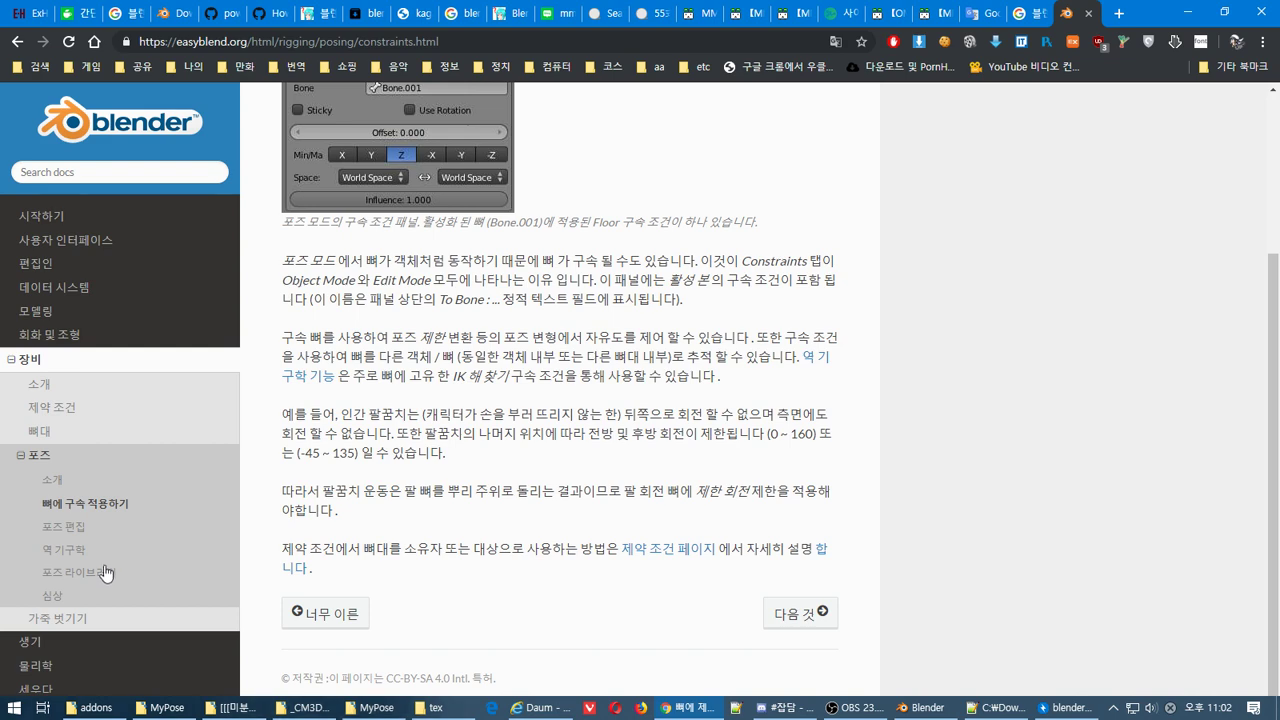
scroll(130, 481, "down", 3)
scroll(100, 440, "up", 3)
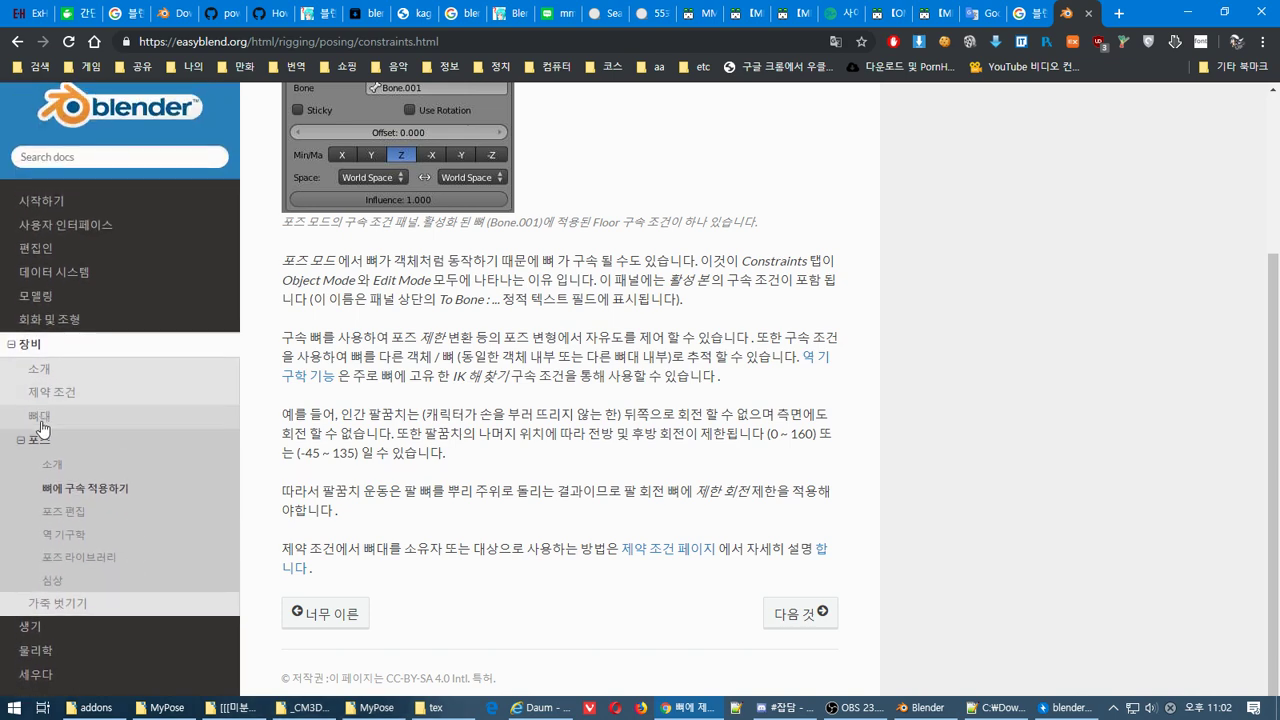
left_click(86, 414)
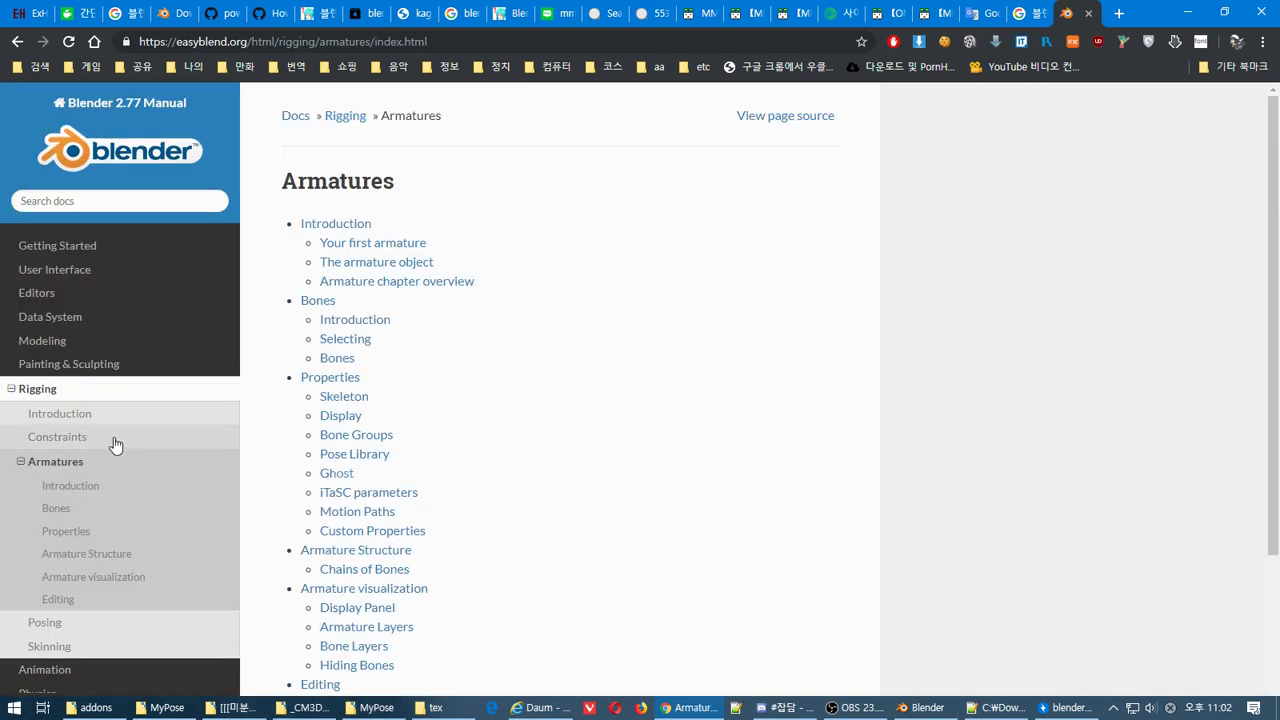
Translate the Armatures overview page into Korean and skim it
scroll(114, 443, "down", 2)
right_click(1040, 314)
left_click(1136, 447)
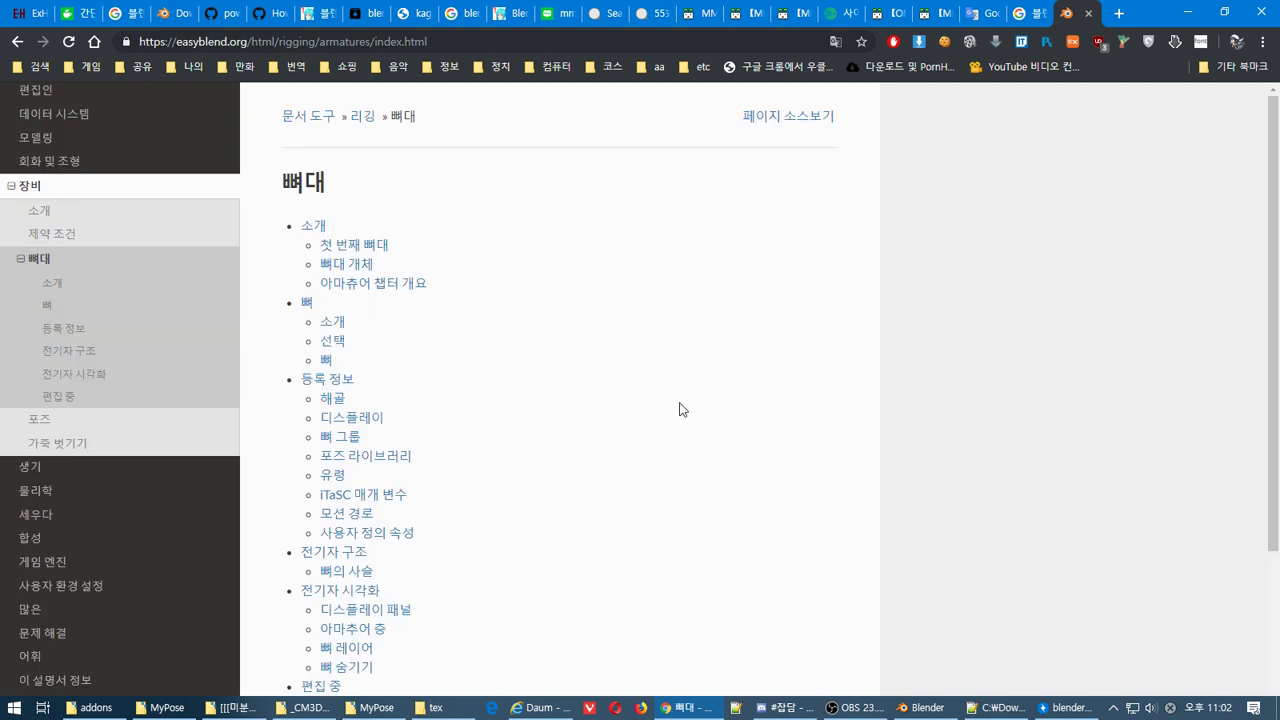
scroll(679, 409, "down", 1)
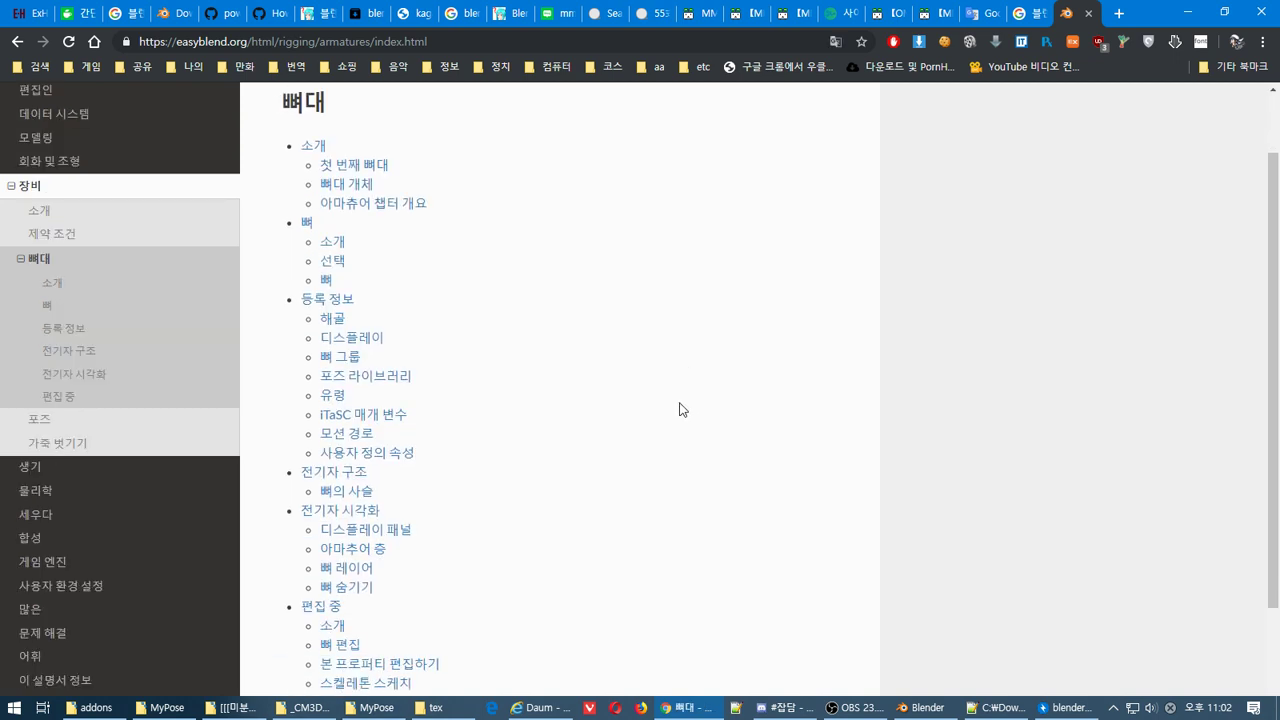
scroll(679, 409, "down", 1)
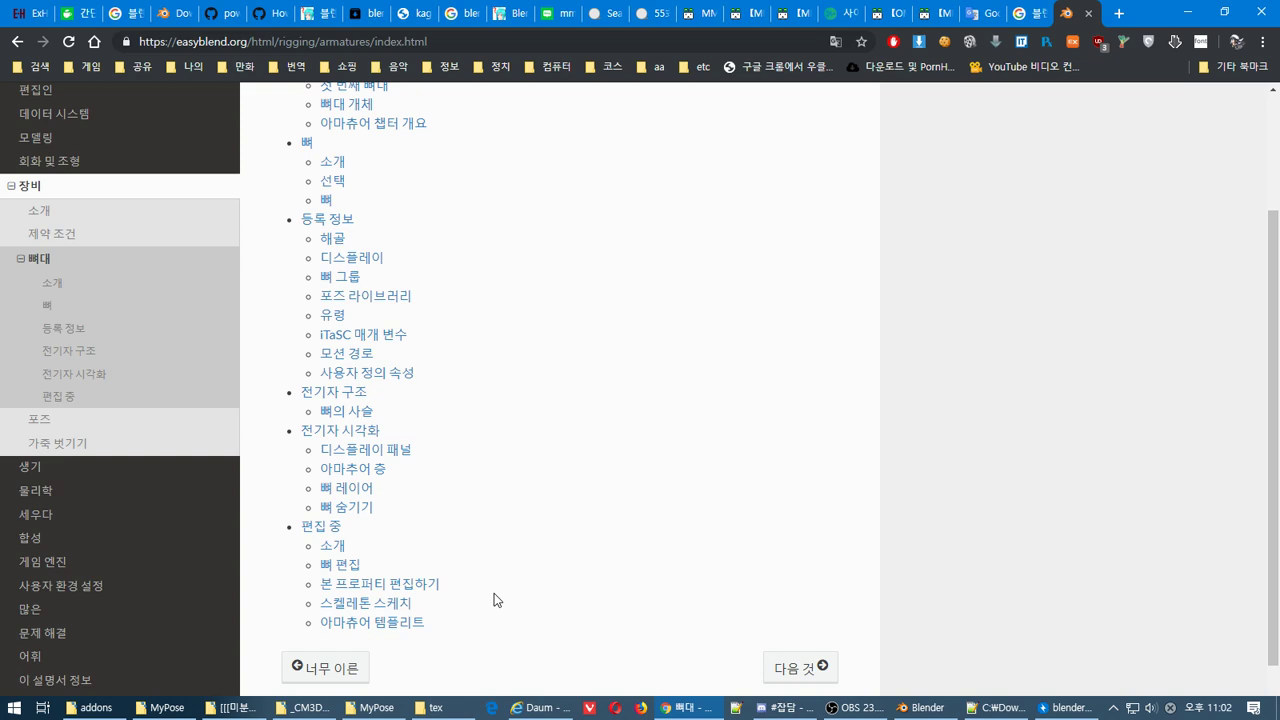
Open the Editing Bones page and translate it into Korean
left_click(349, 568)
scroll(480, 487, "down", 4)
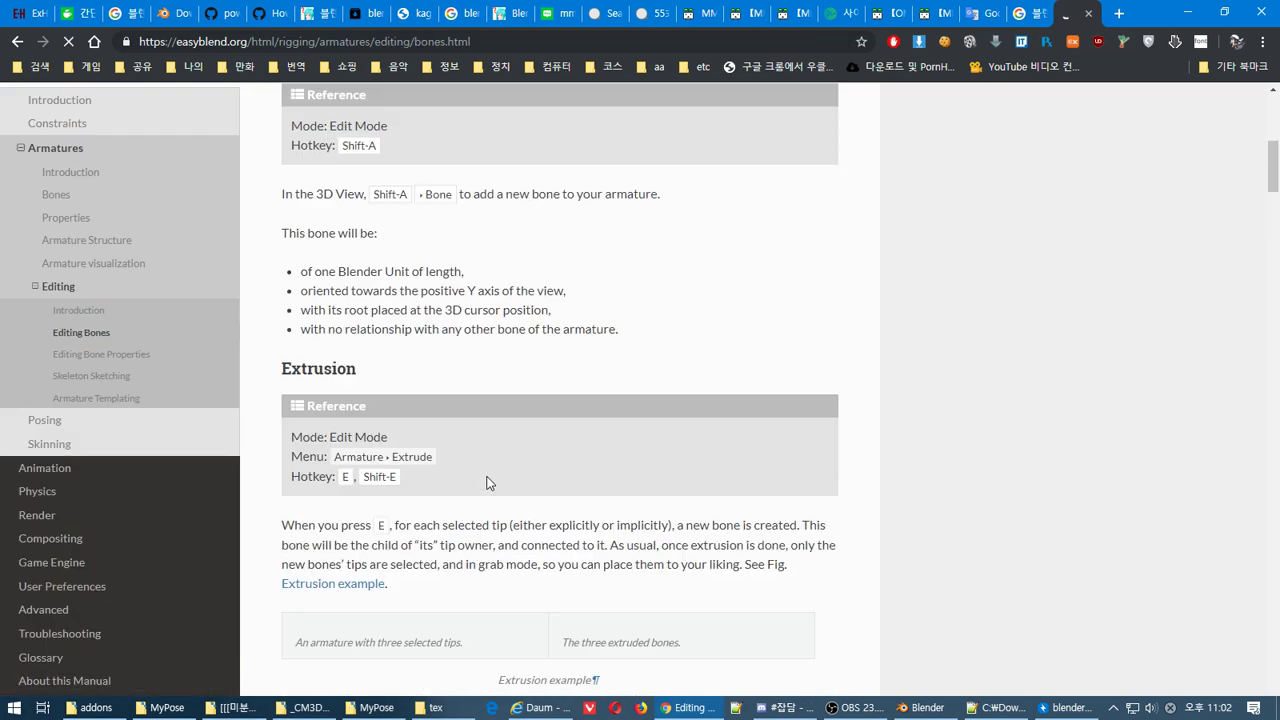
scroll(489, 483, "up", 6)
right_click(488, 227)
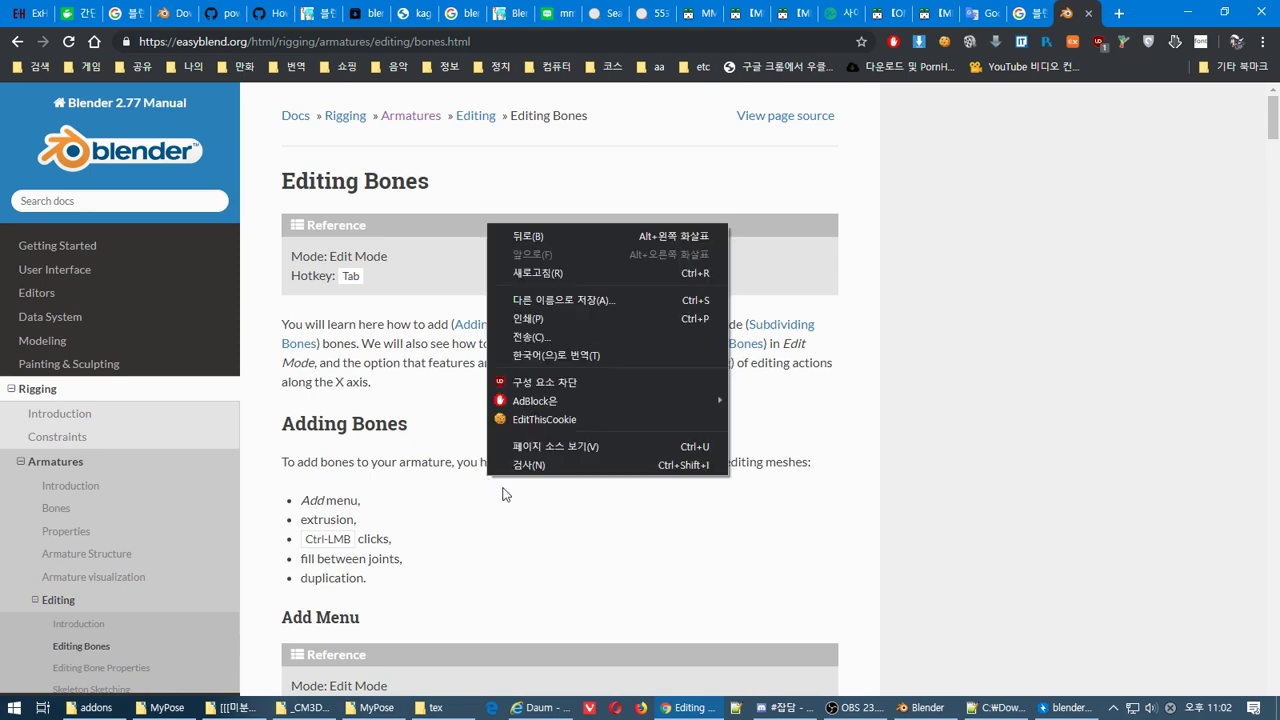
left_click(649, 358)
Read through the Korean Editing Bones page, then open Editing Bone Properties
scroll(650, 366, "down", 4)
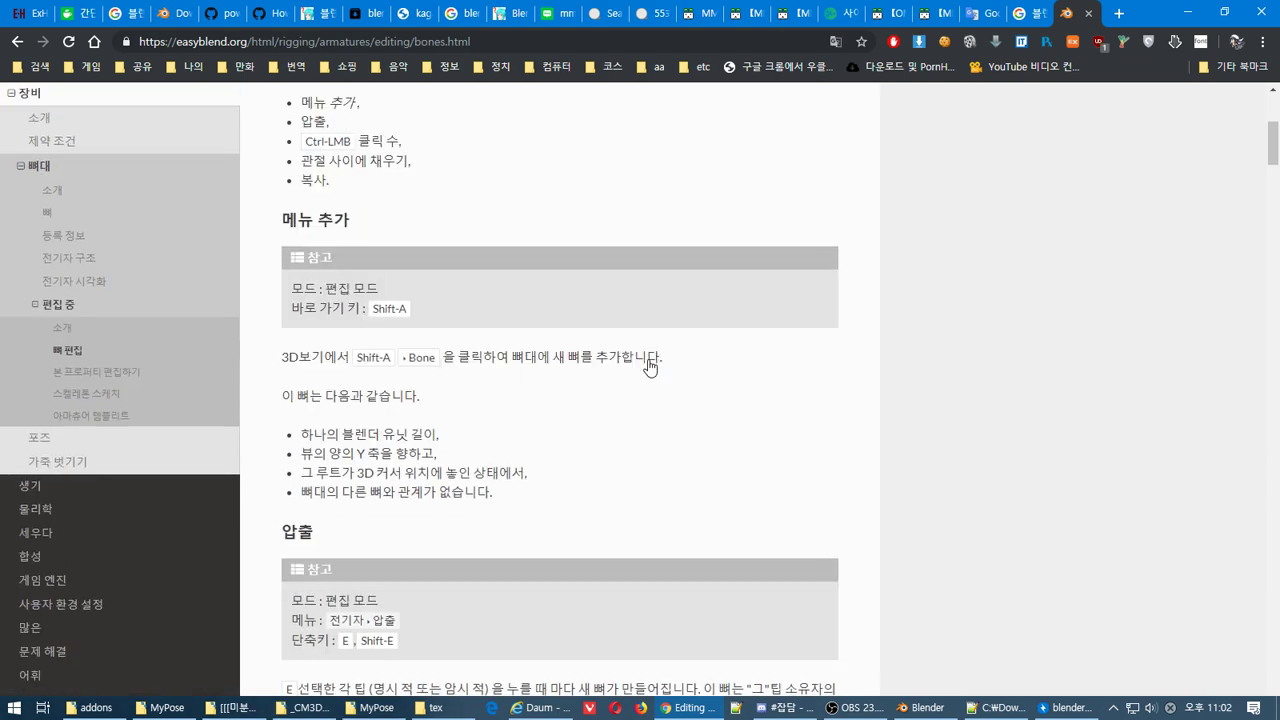
scroll(649, 366, "down", 3)
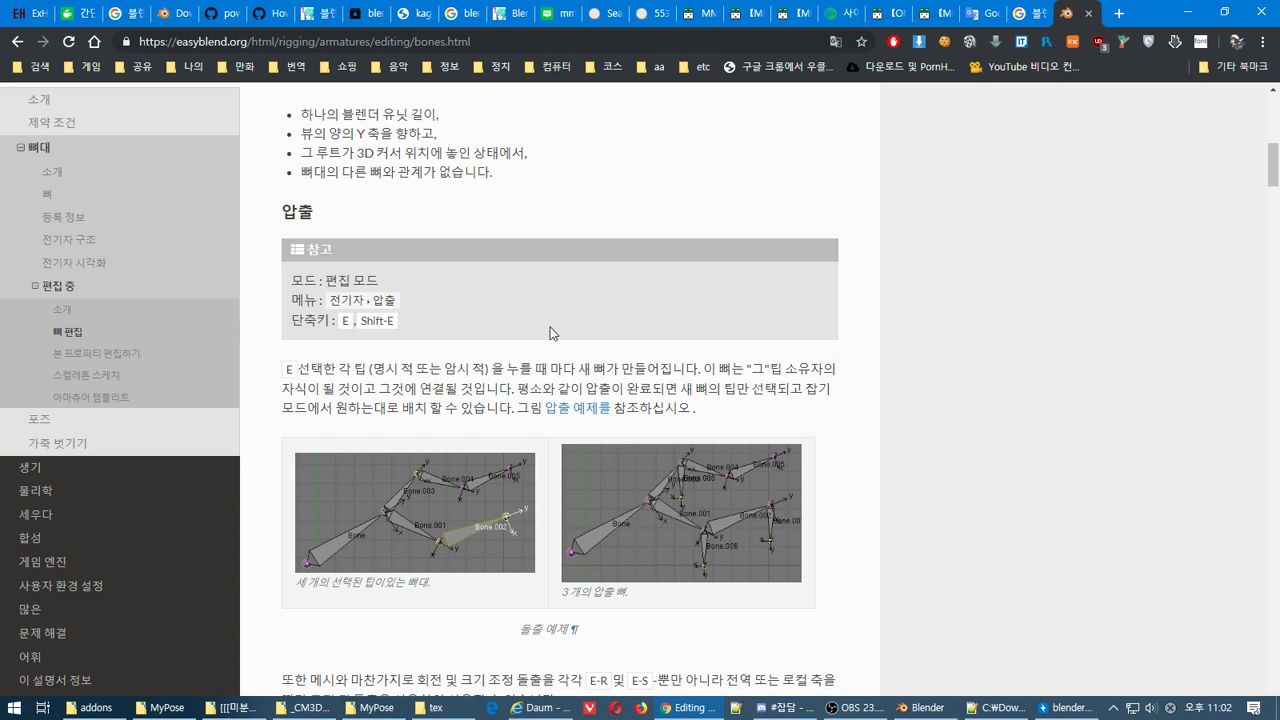
scroll(549, 333, "down", 3)
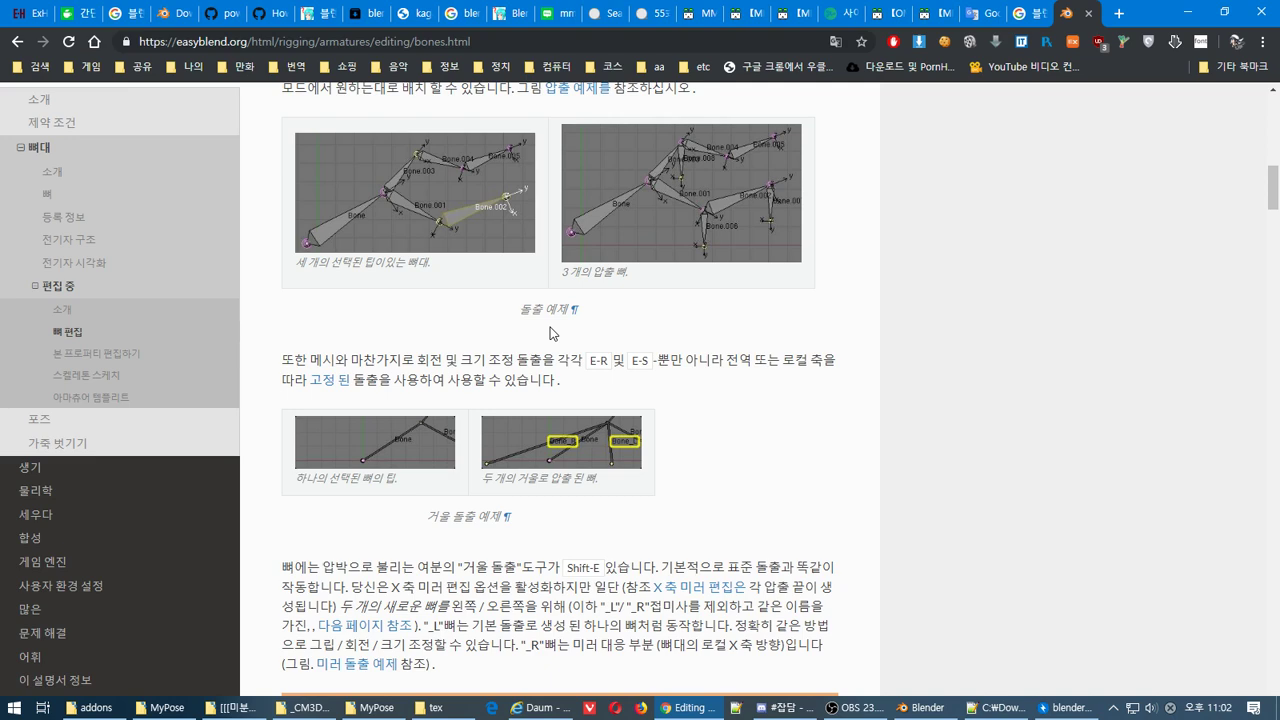
scroll(549, 333, "down", 2)
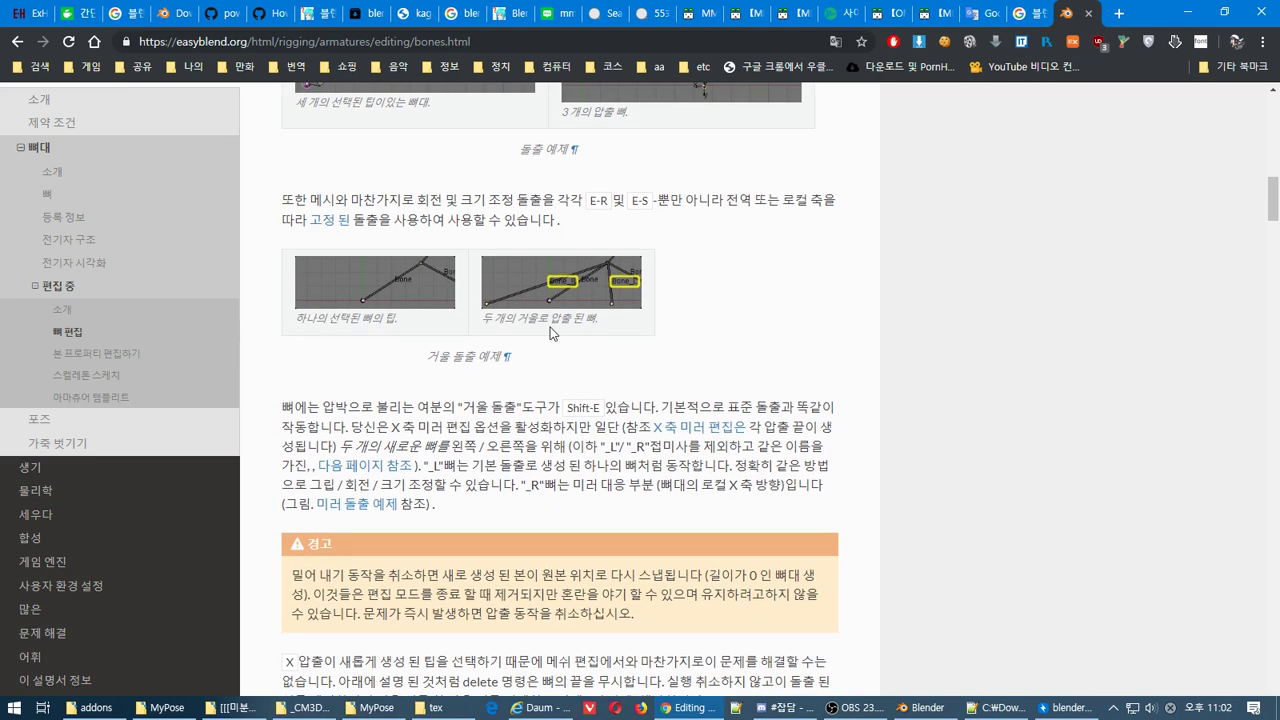
scroll(549, 333, "down", 8)
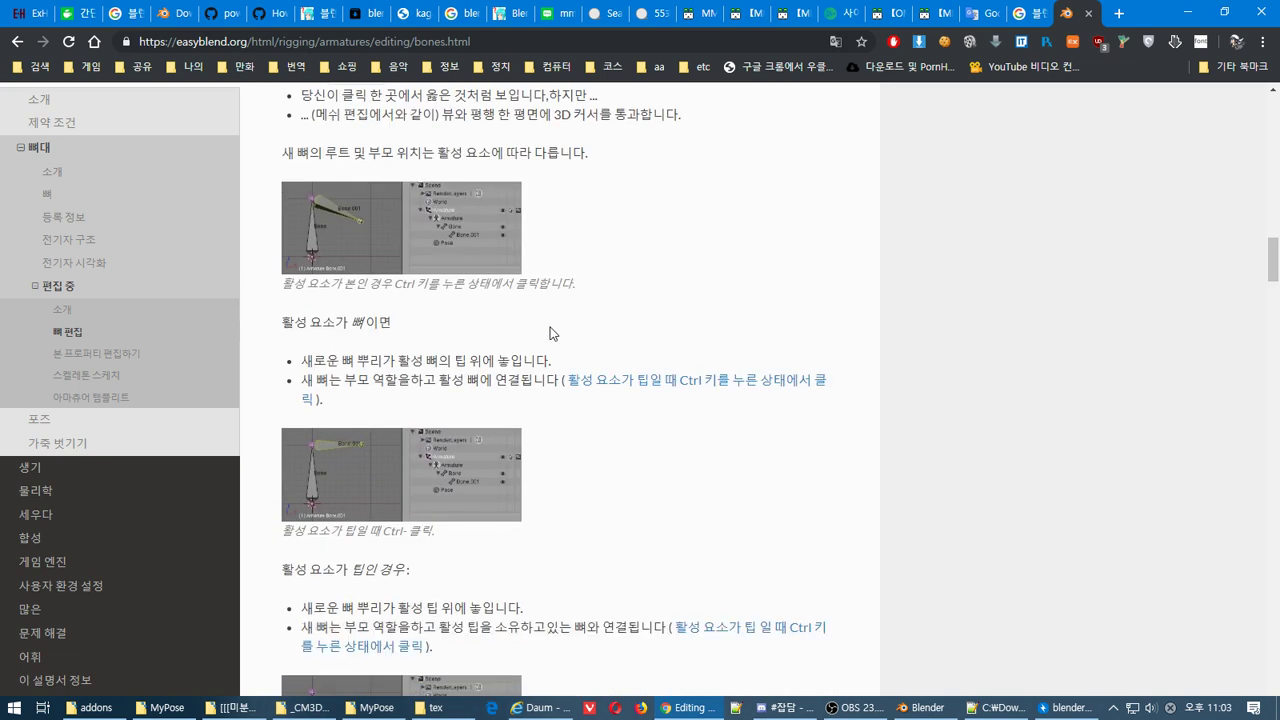
scroll(549, 333, "down", 6)
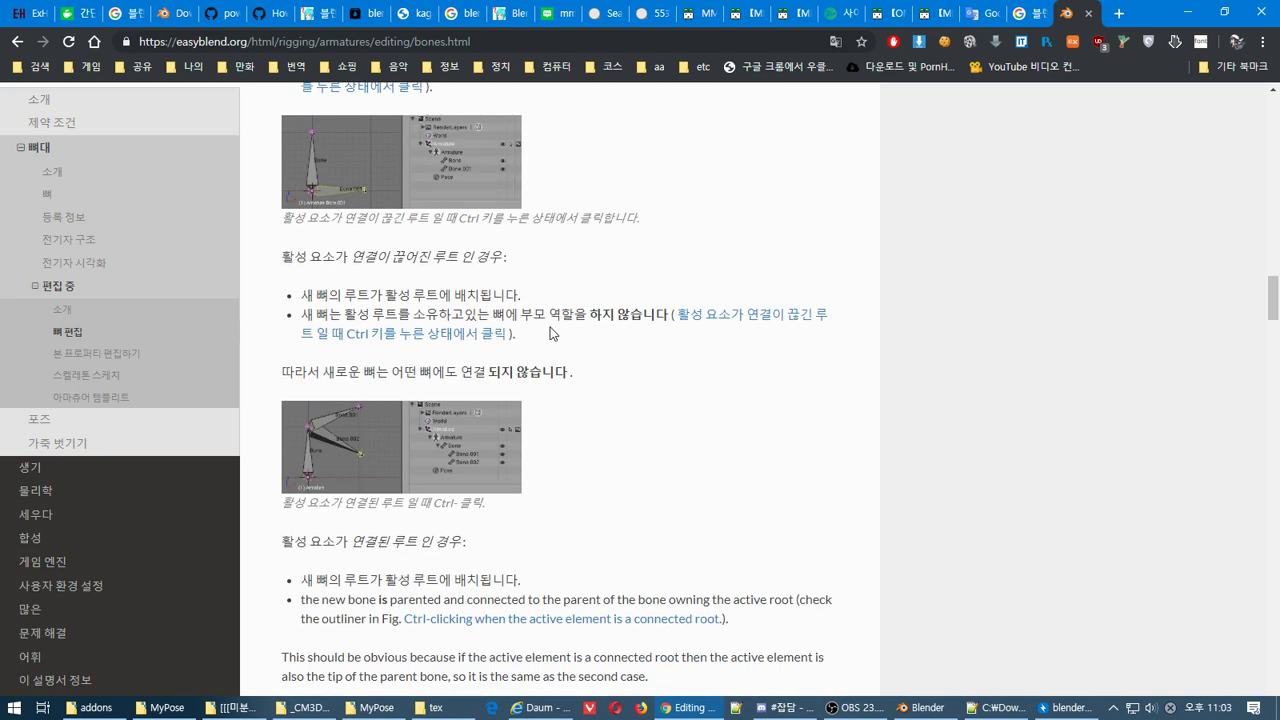
scroll(549, 333, "down", 4)
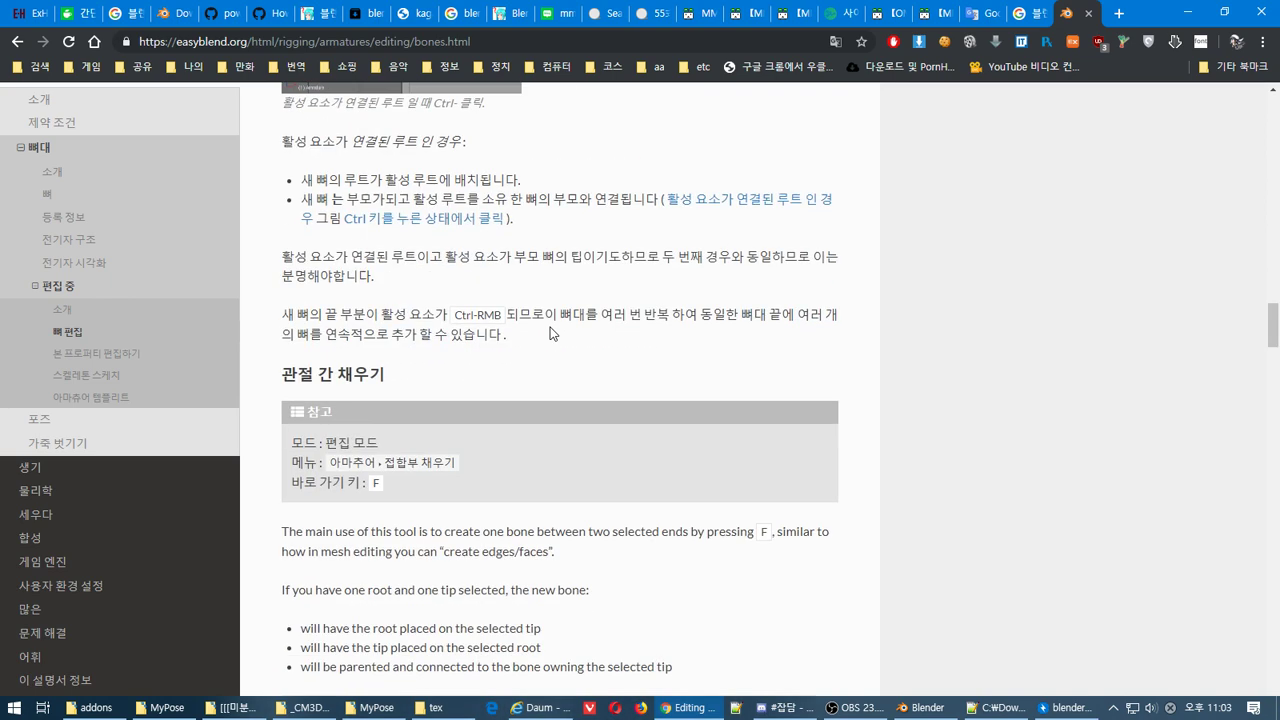
scroll(549, 333, "down", 2)
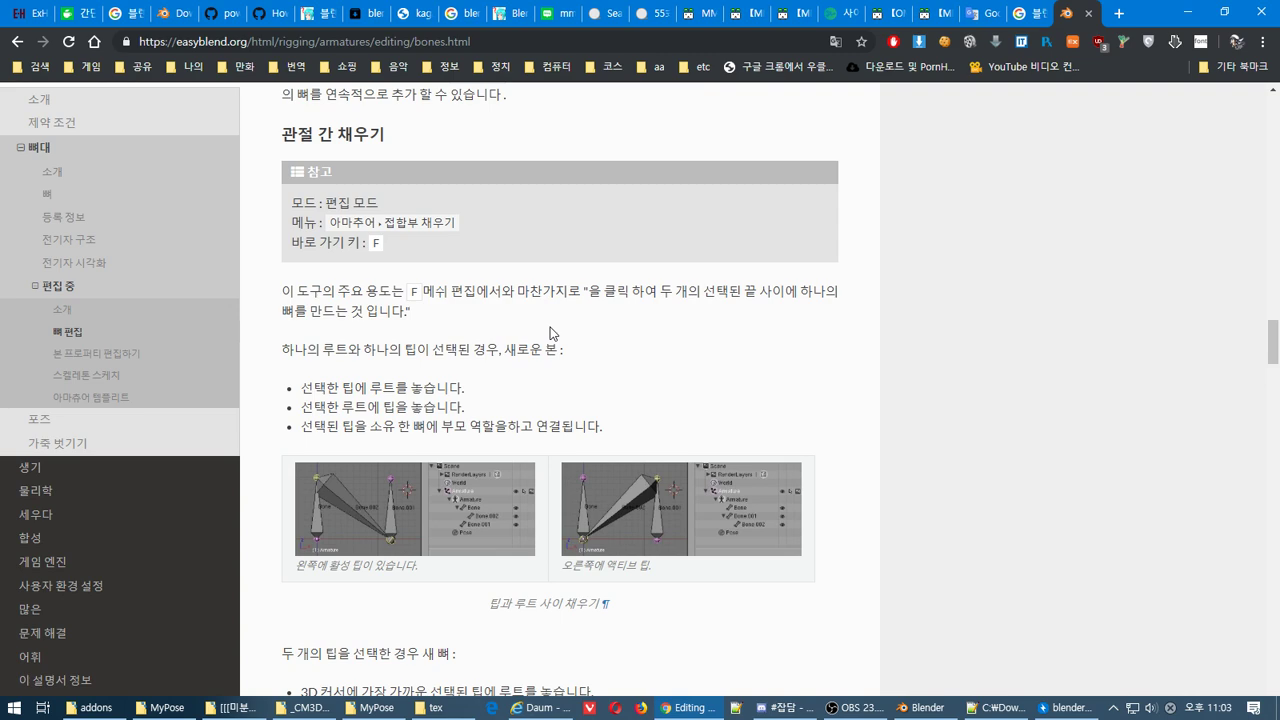
scroll(549, 333, "down", 10)
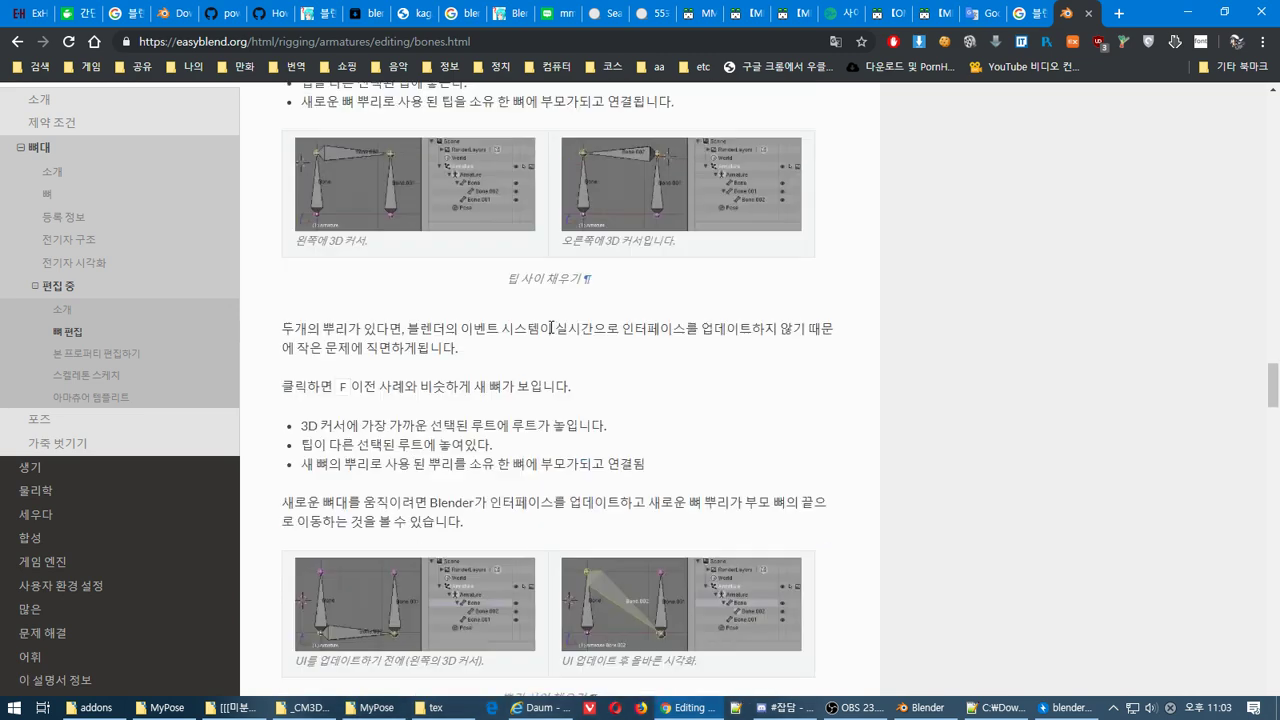
scroll(549, 333, "down", 6)
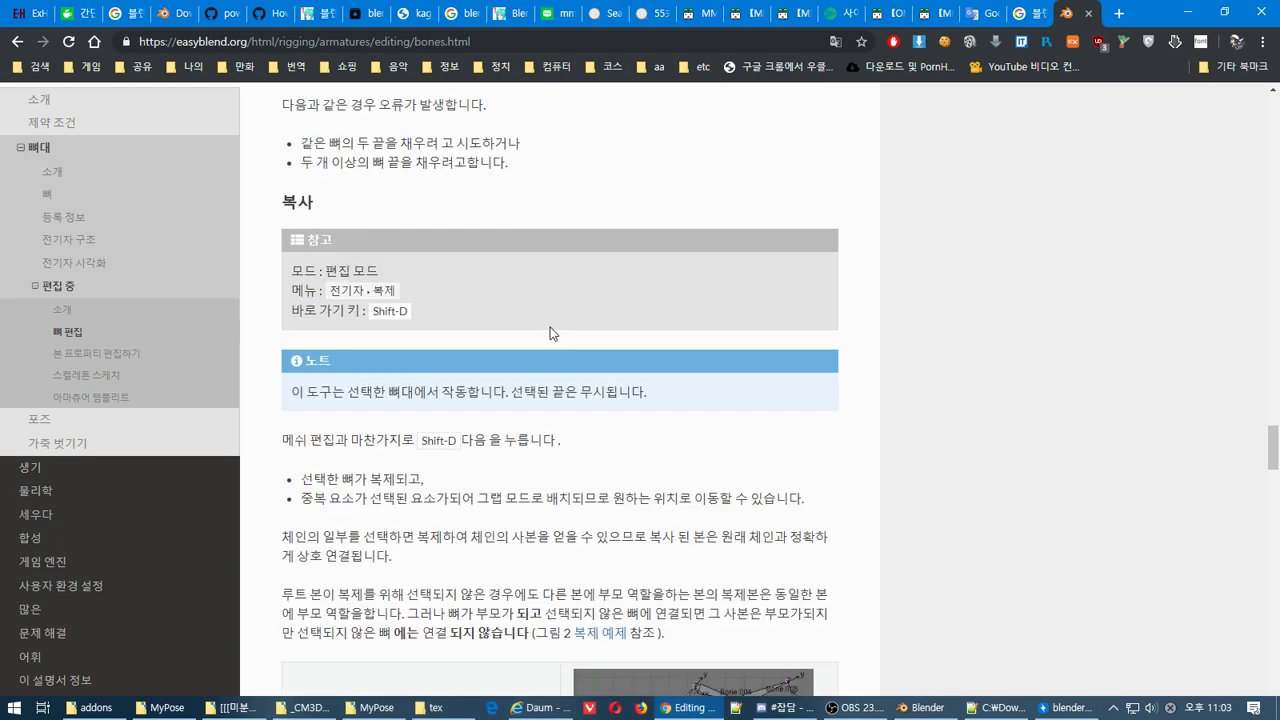
scroll(549, 333, "down", 3)
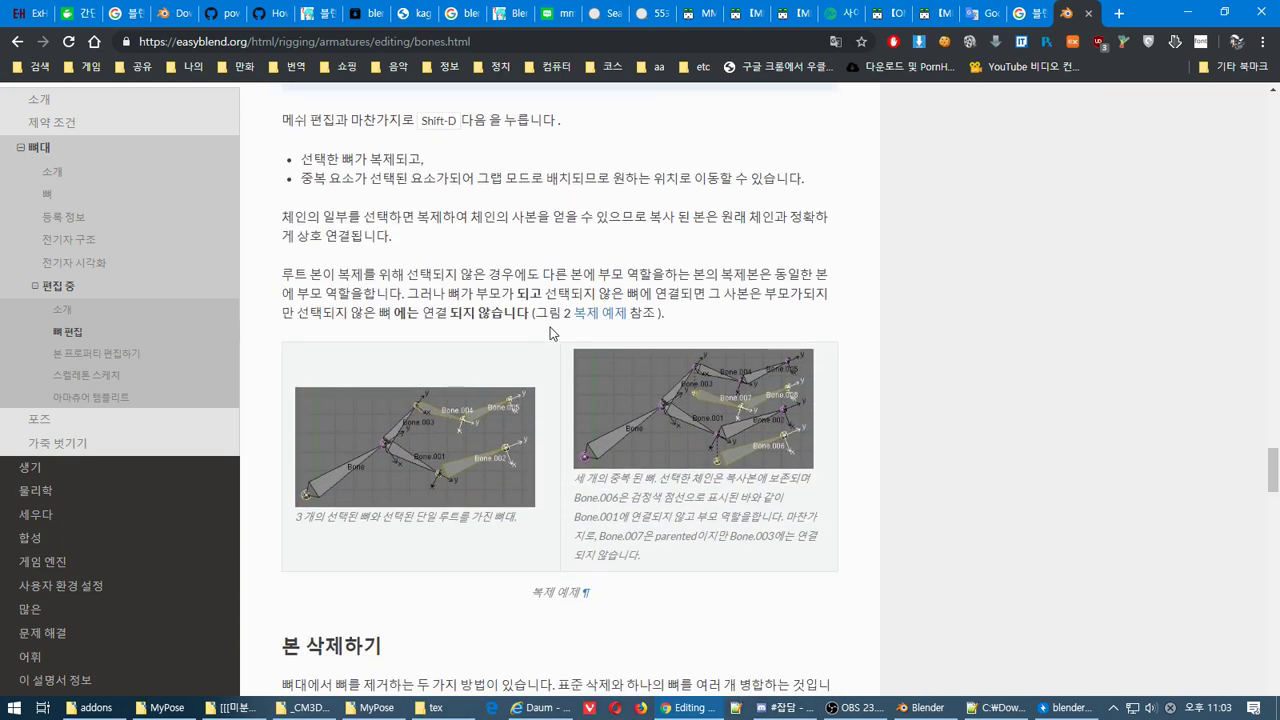
scroll(549, 333, "down", 3)
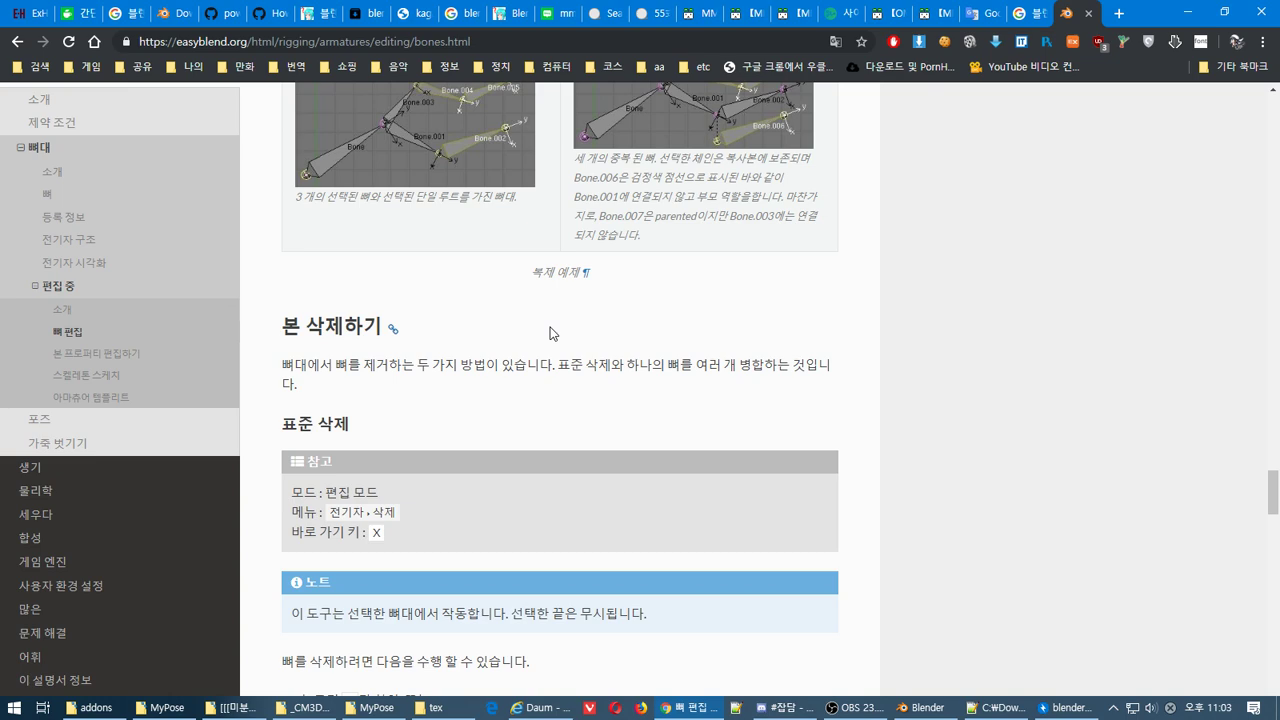
scroll(549, 333, "down", 10)
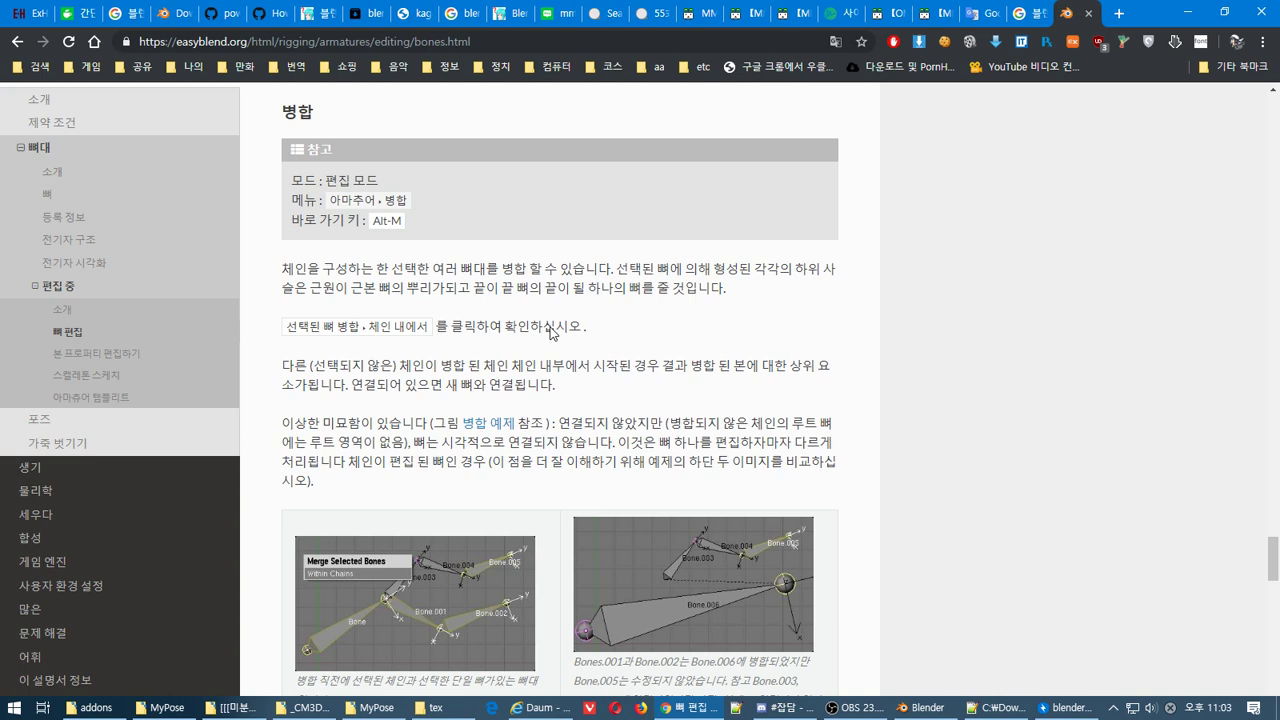
scroll(549, 333, "down", 9)
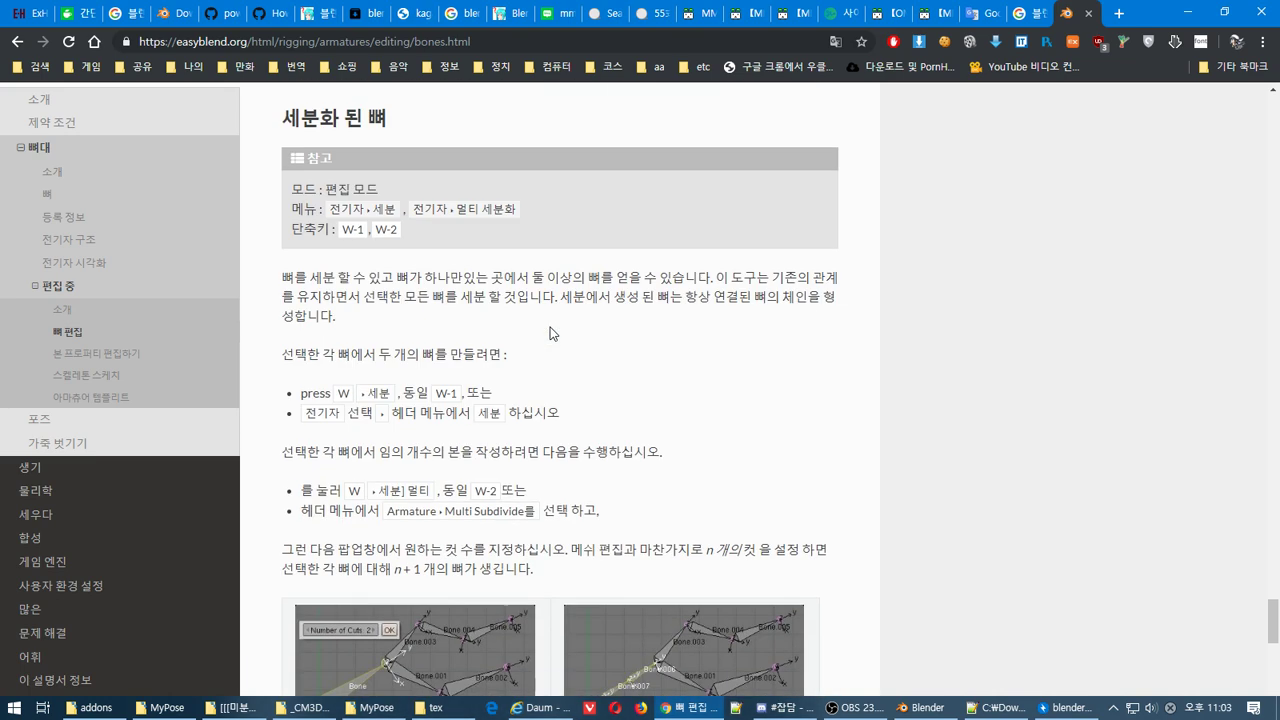
scroll(549, 333, "down", 9)
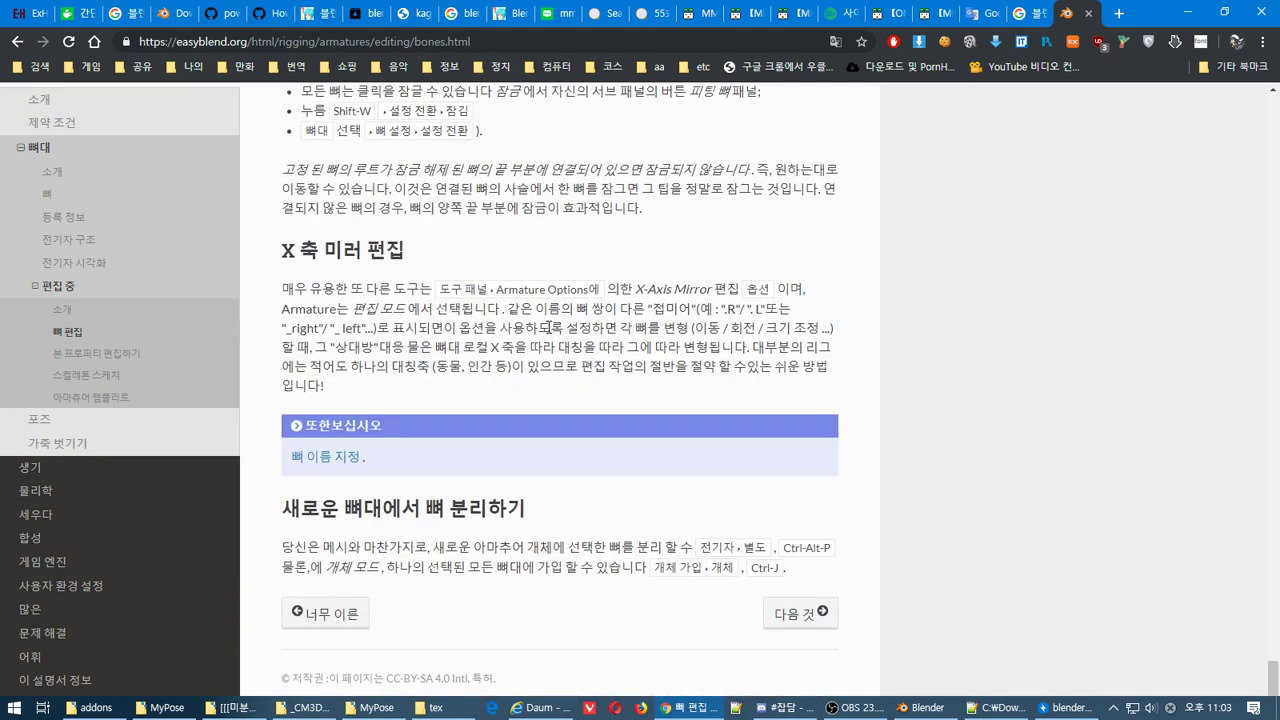
left_click(80, 354)
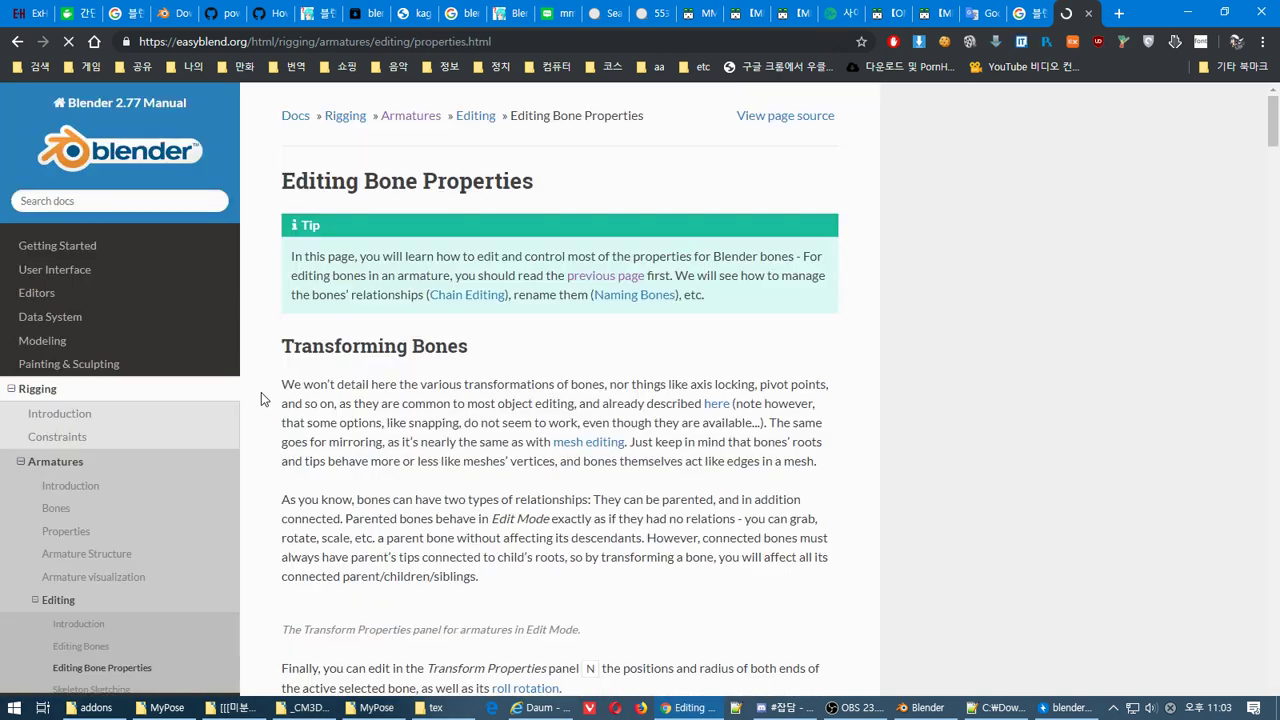
Translate the Editing Bone Properties page into Korean
scroll(618, 513, "down", 1)
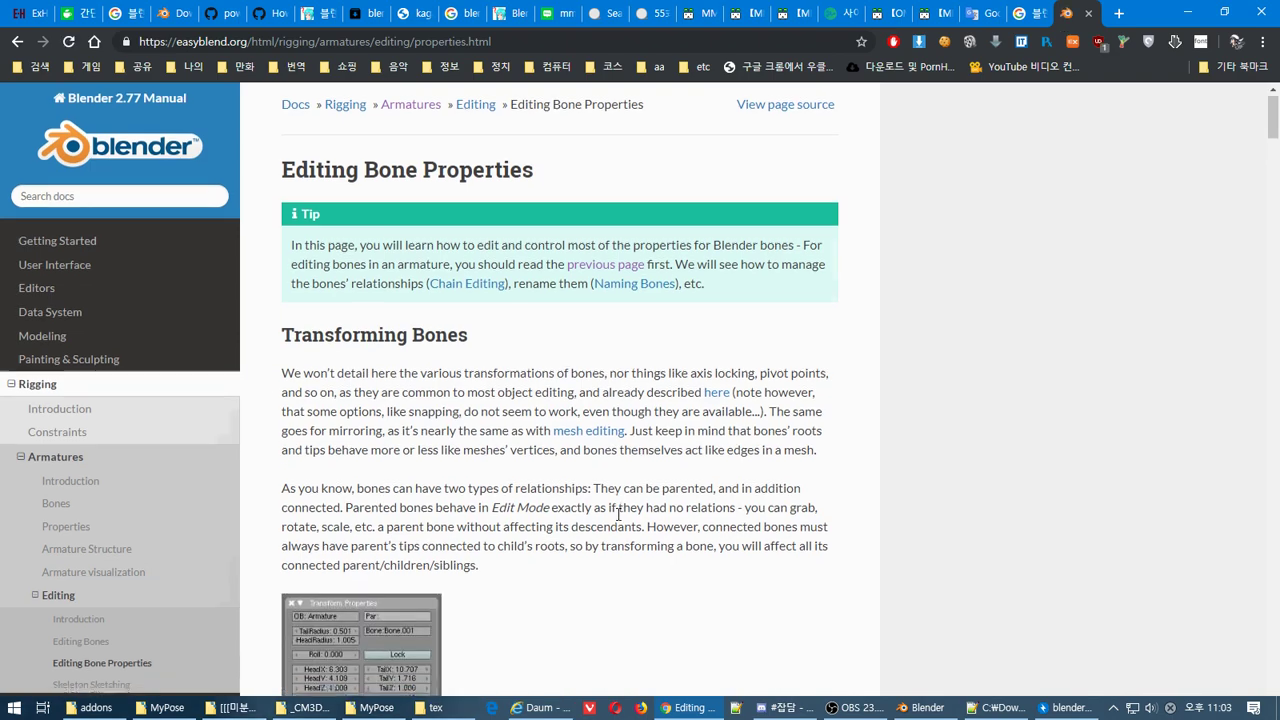
scroll(618, 513, "down", 5)
scroll(618, 520, "down", 12)
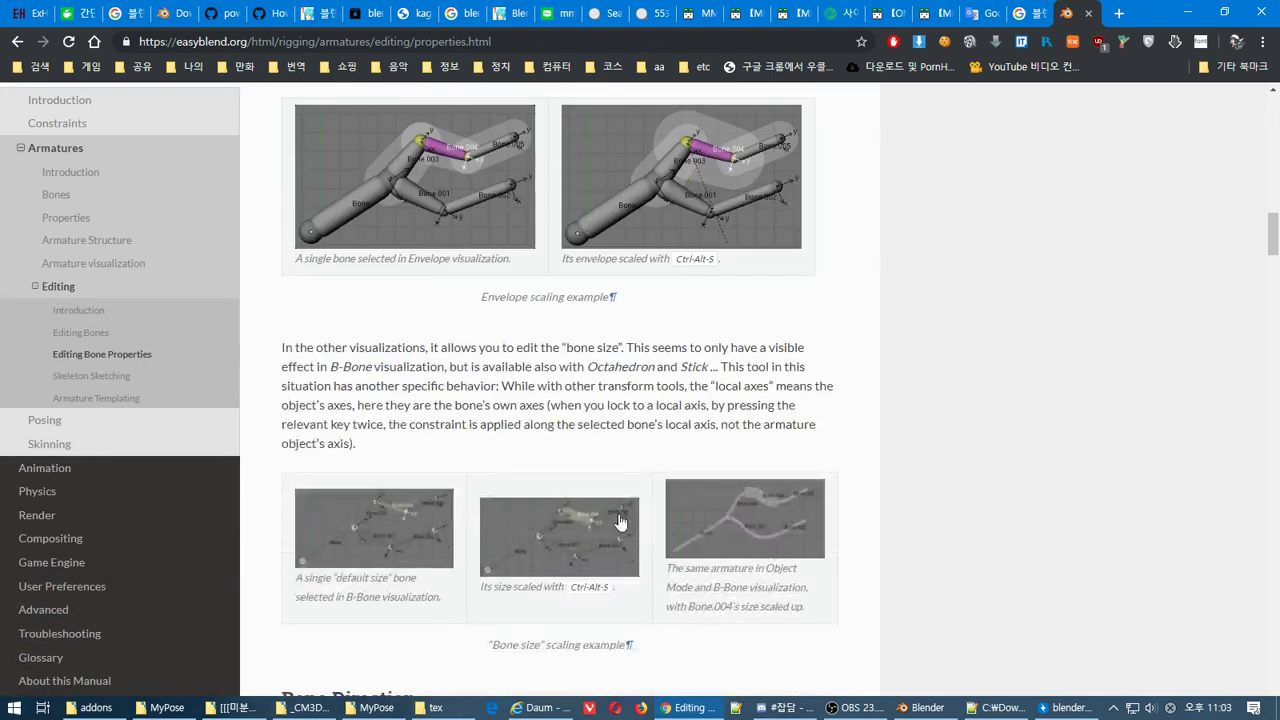
scroll(620, 520, "down", 15)
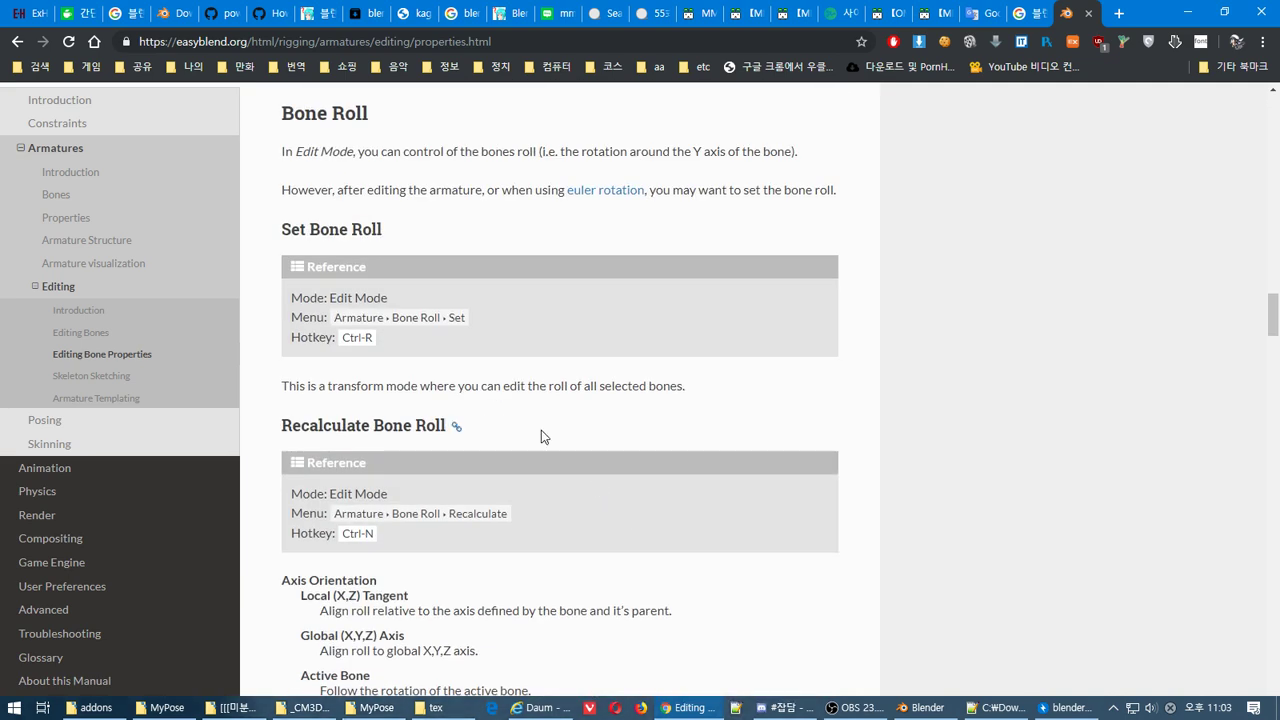
right_click(541, 430)
left_click(653, 564)
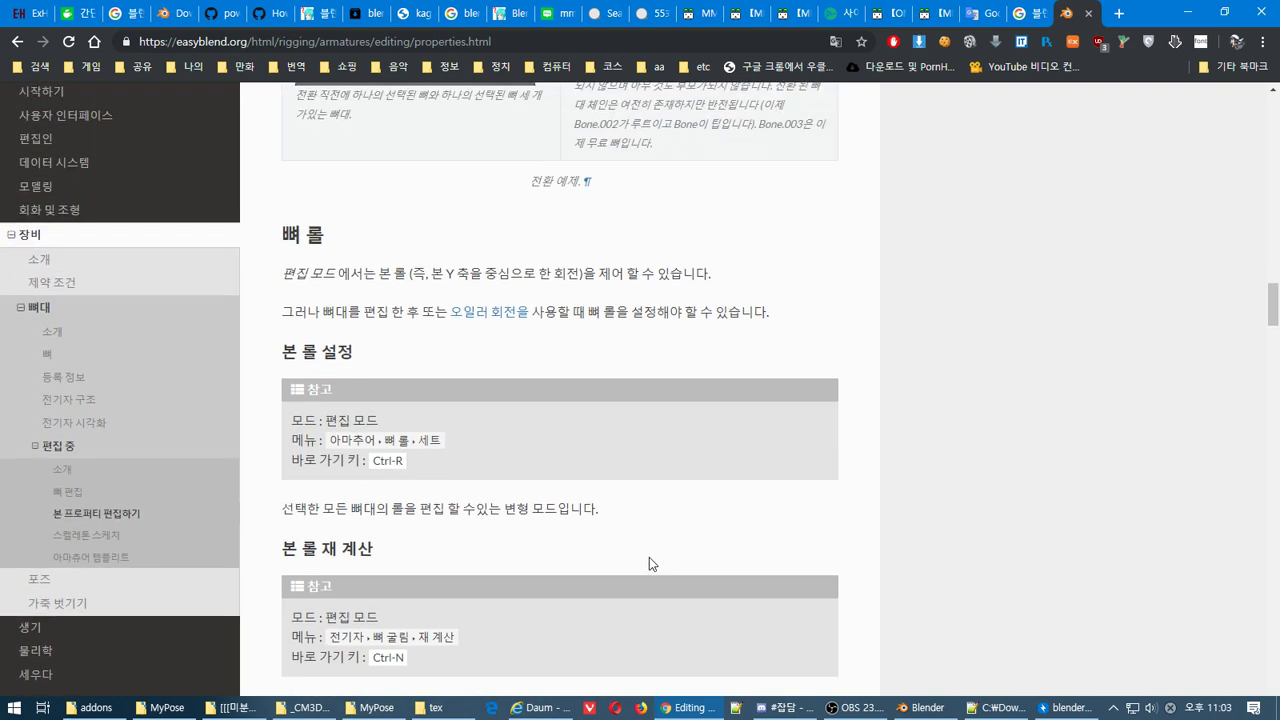
Open the Armature Templating page from the sidebar and bring up its translation menu
scroll(646, 555, "down", 10)
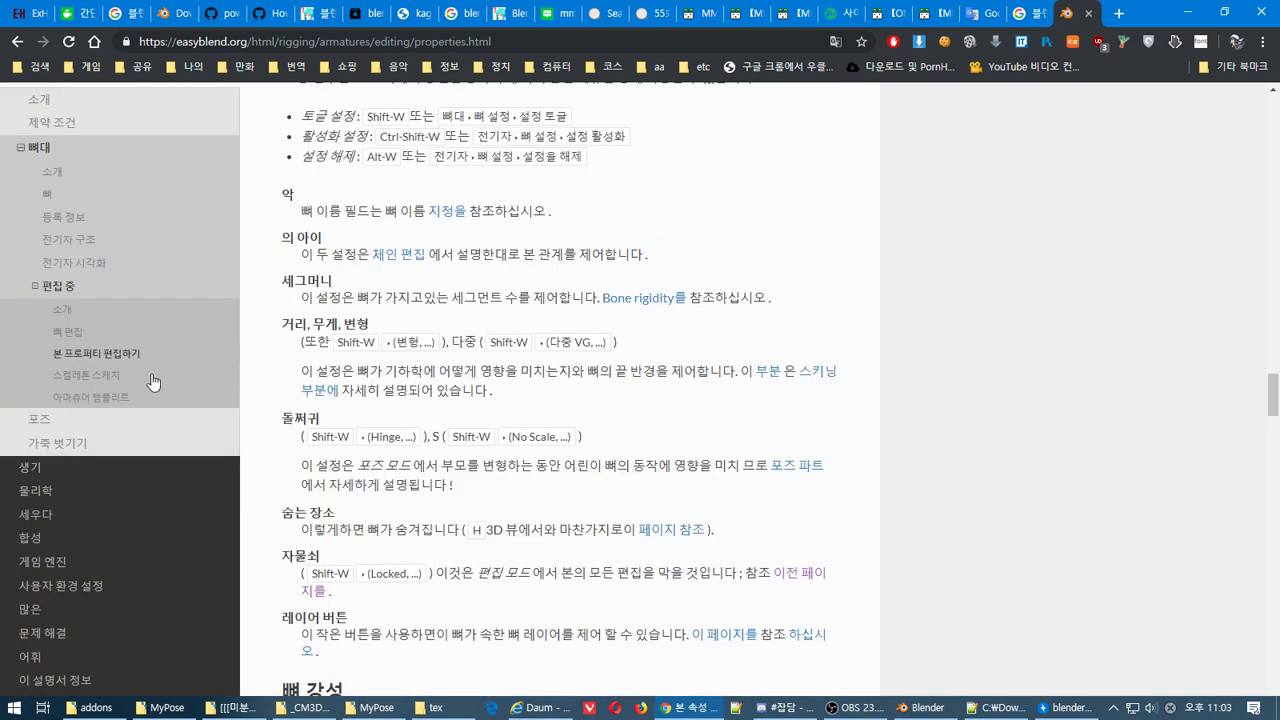
left_click(115, 397)
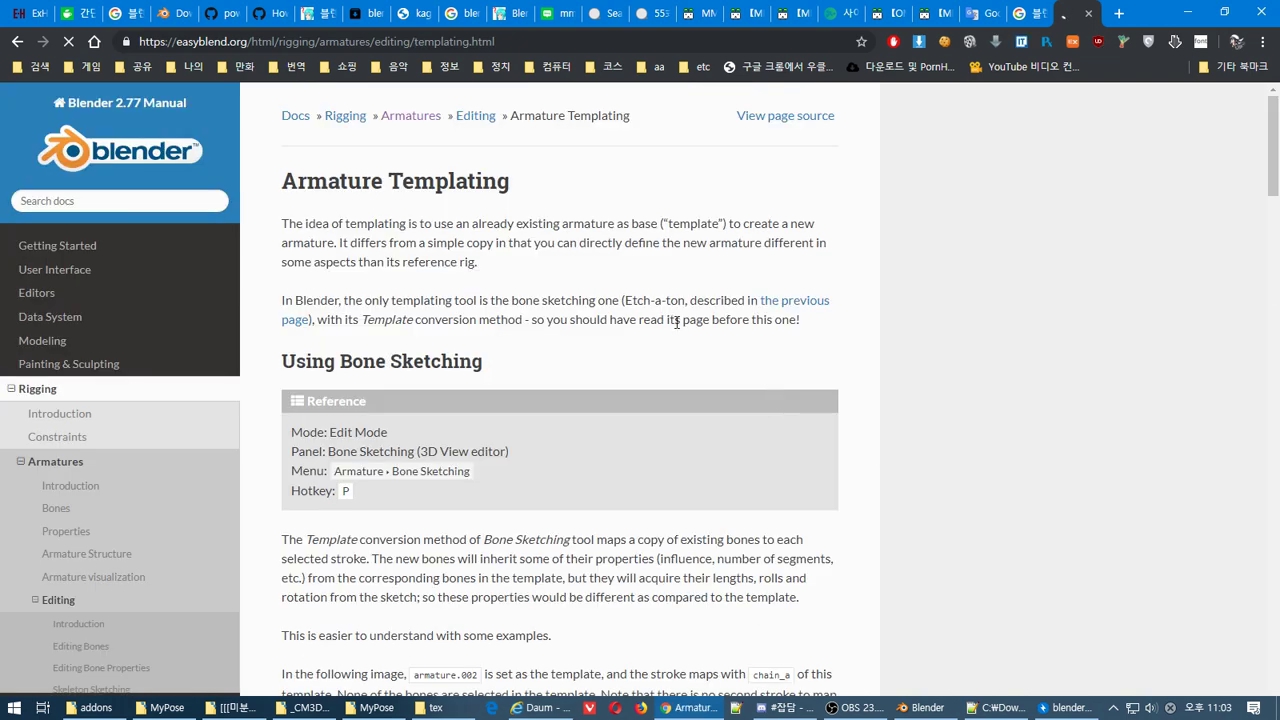
right_click(677, 325)
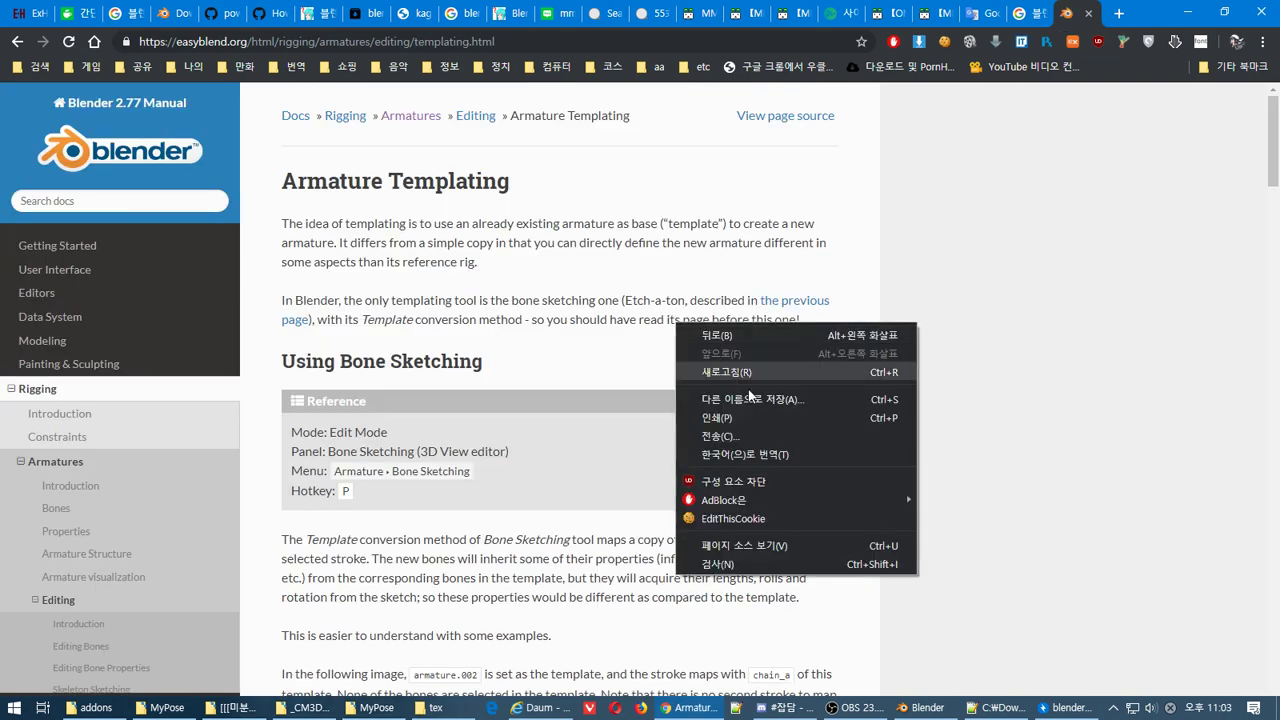
Switch the Armature Templating article to Korean, scroll to its end, and return to Blender
left_click(818, 454)
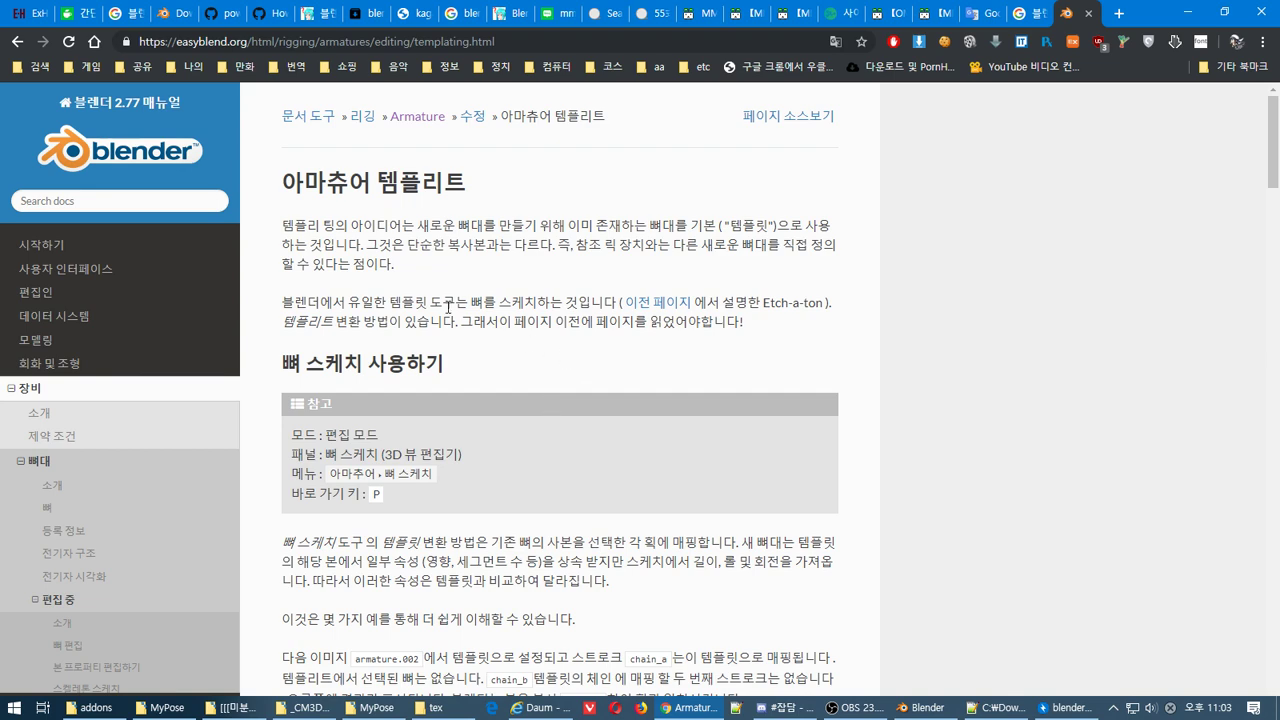
scroll(686, 367, "down", 2)
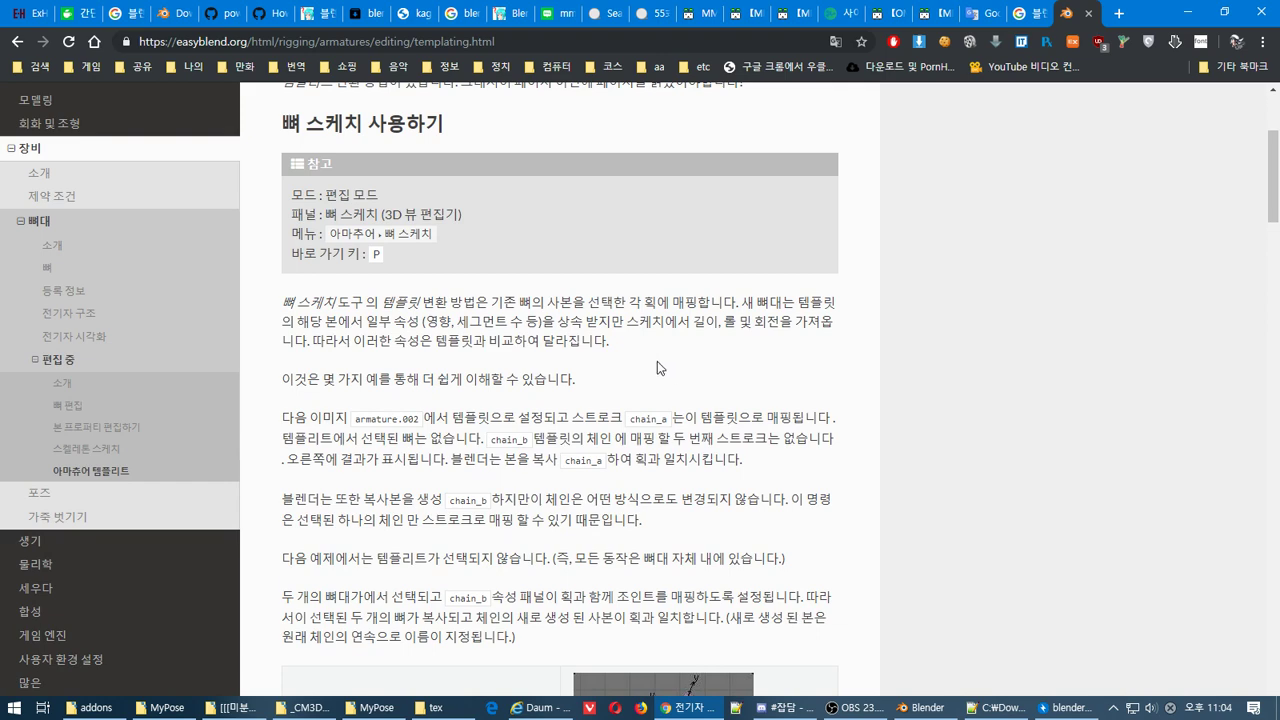
scroll(657, 362, "down", 3)
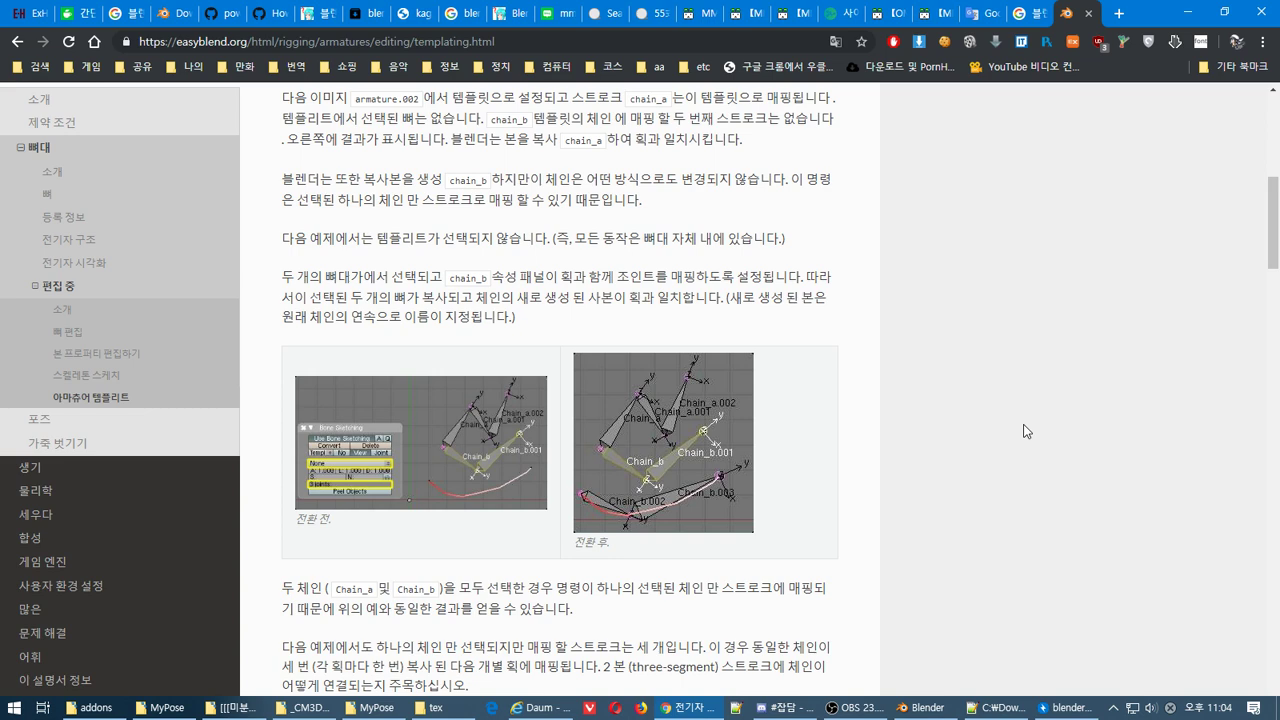
scroll(1023, 431, "down", 5)
scroll(1025, 431, "up", 2)
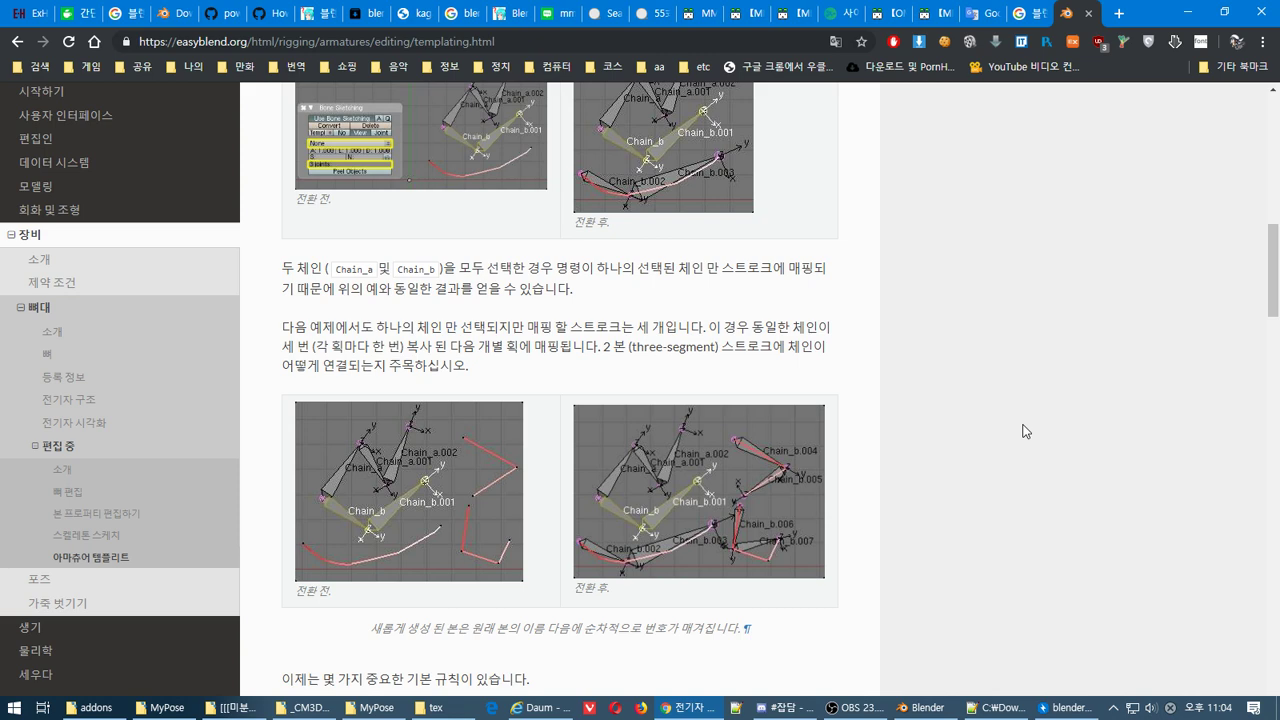
scroll(1023, 431, "down", 2)
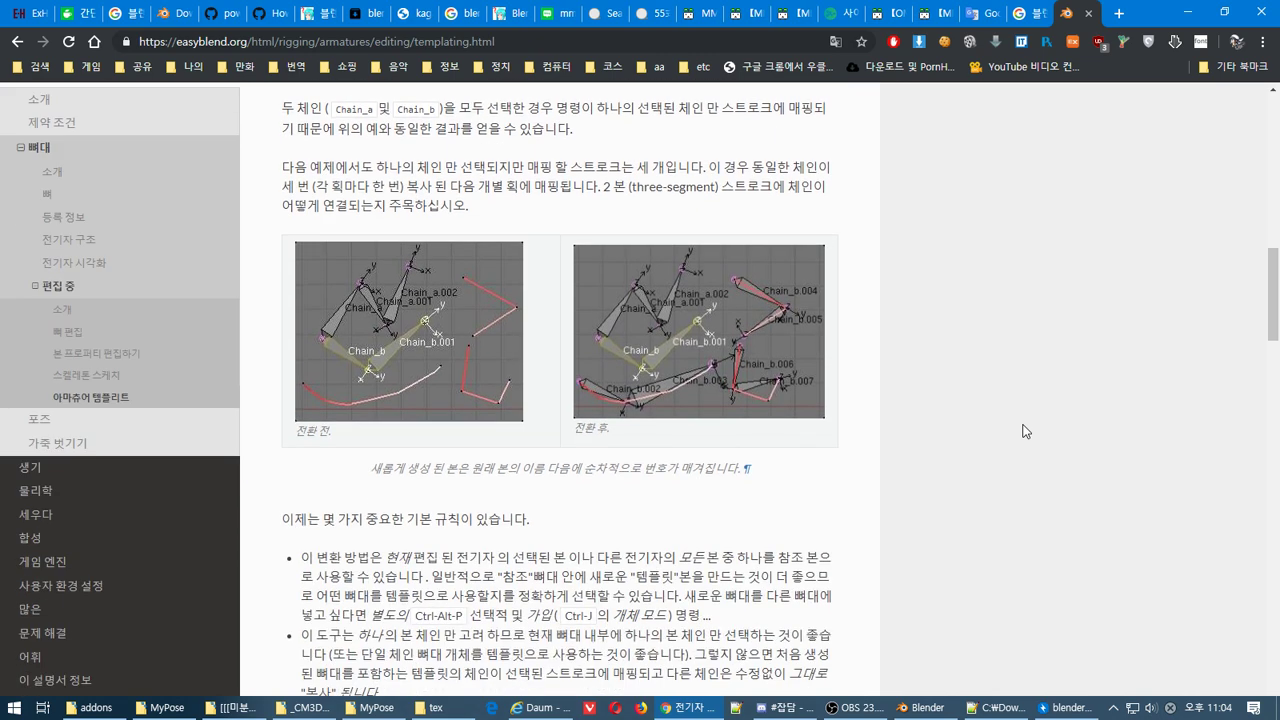
scroll(1023, 431, "down", 4)
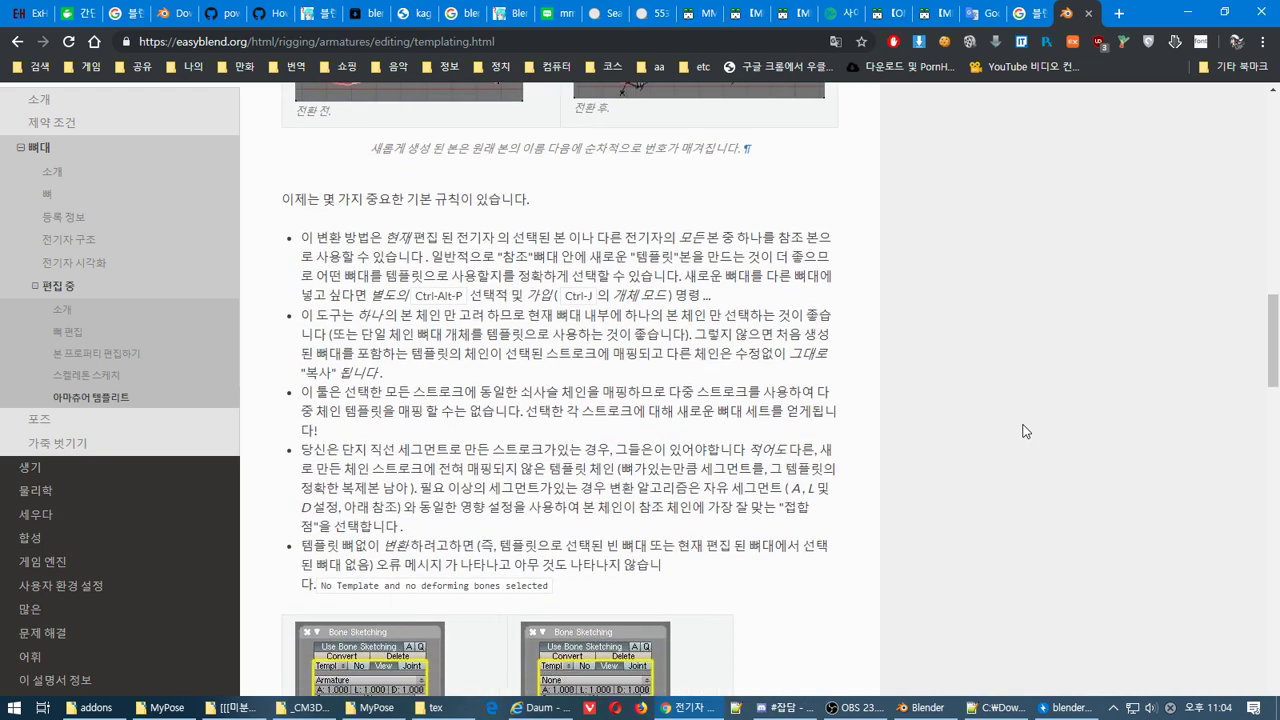
scroll(1023, 431, "down", 1)
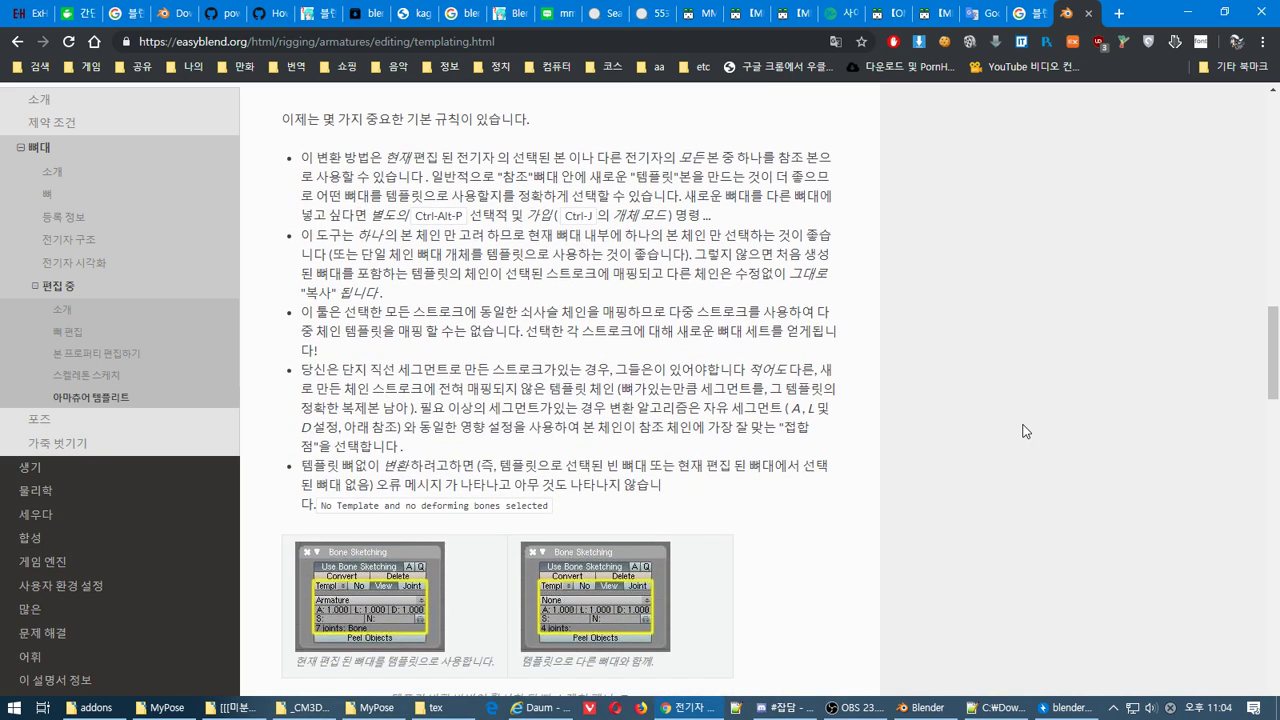
scroll(1023, 431, "down", 1)
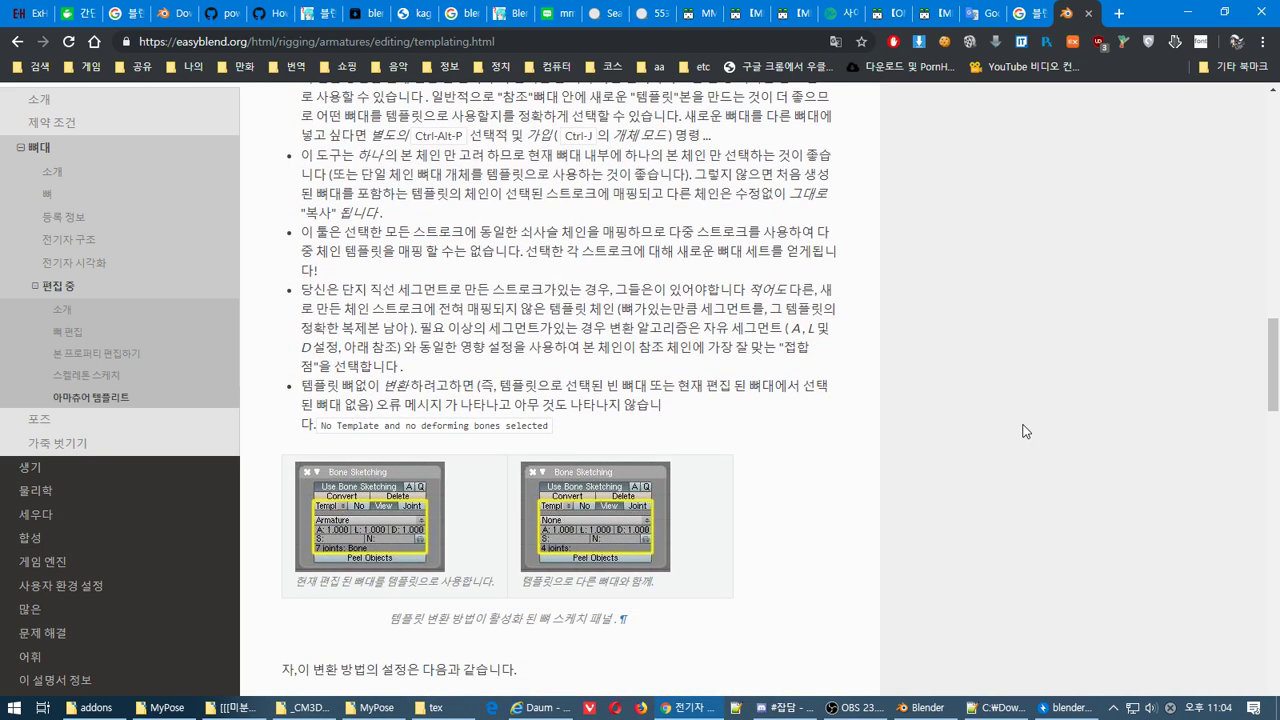
scroll(1023, 431, "down", 6)
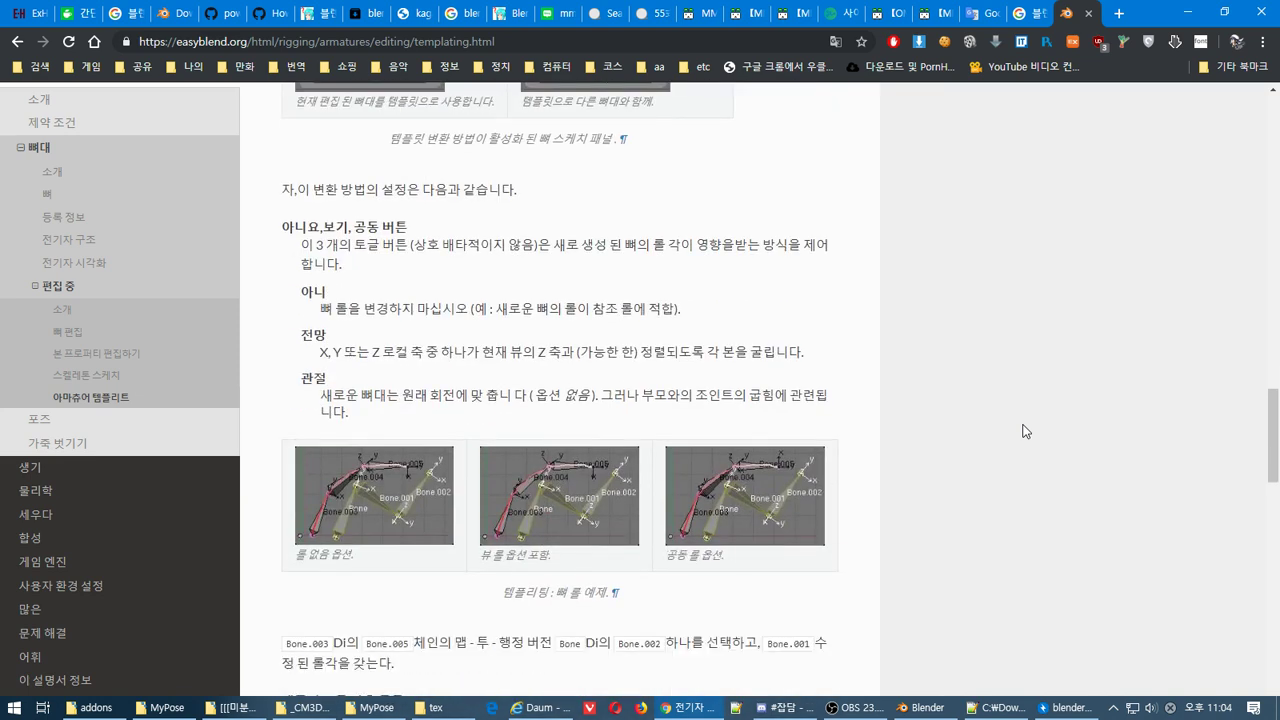
scroll(1023, 431, "down", 3)
scroll(1023, 431, "down", 4)
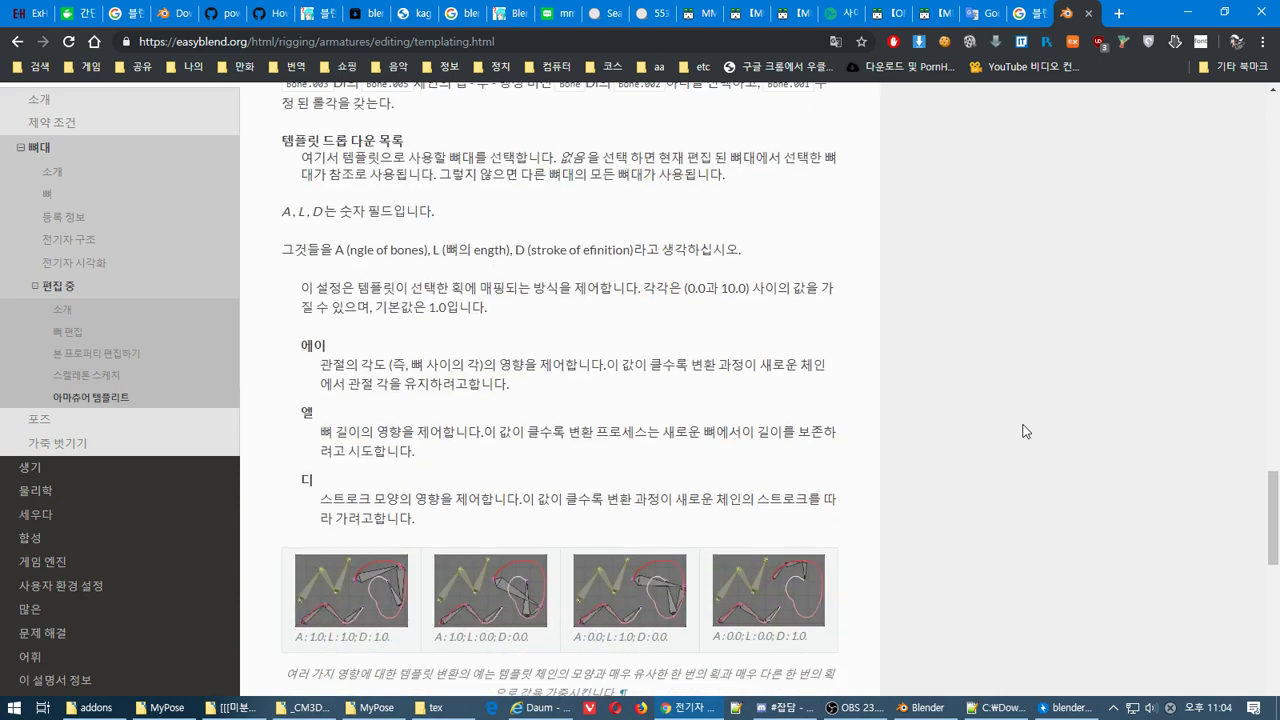
scroll(1023, 431, "down", 5)
scroll(1023, 431, "down", 4)
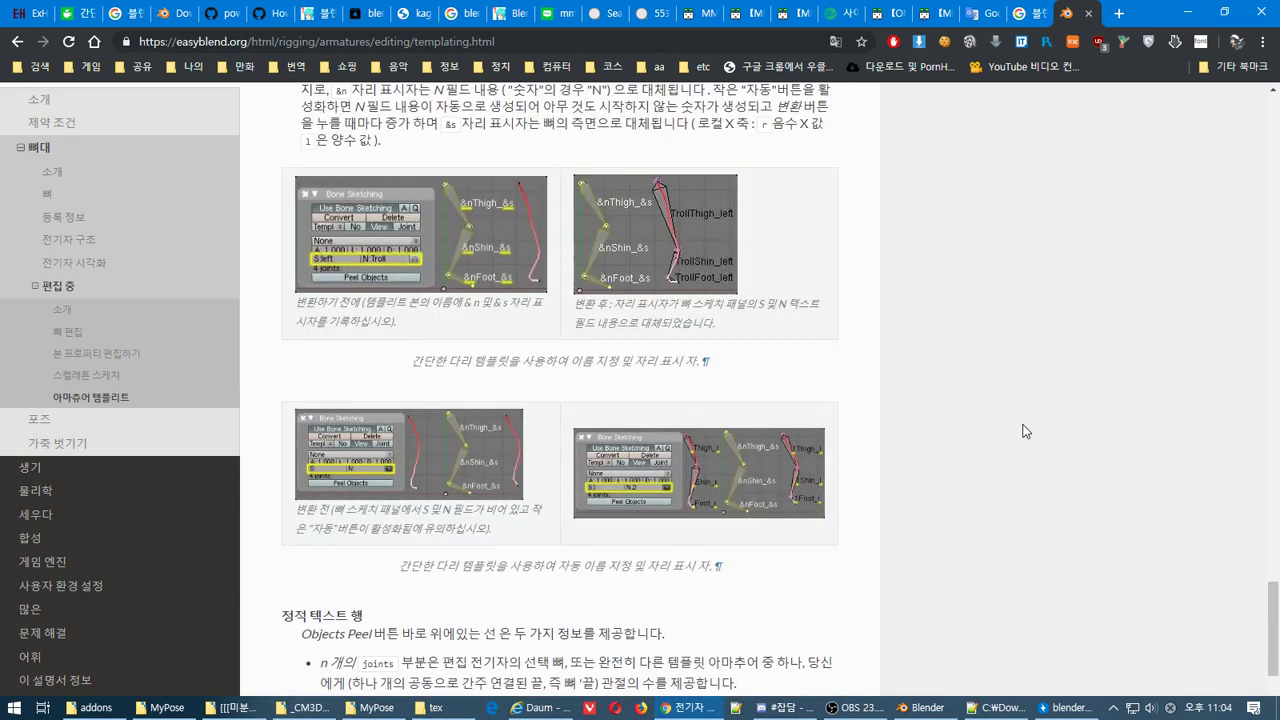
scroll(1023, 431, "down", 2)
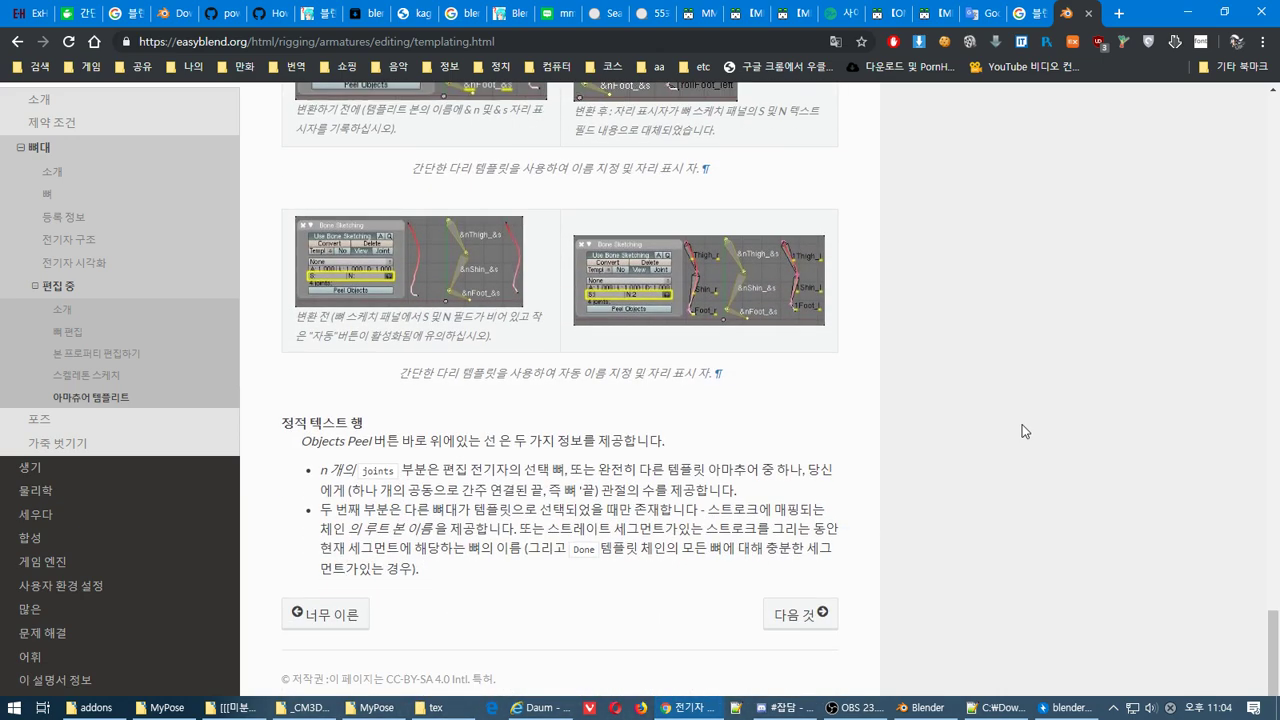
key("alt+Tab")
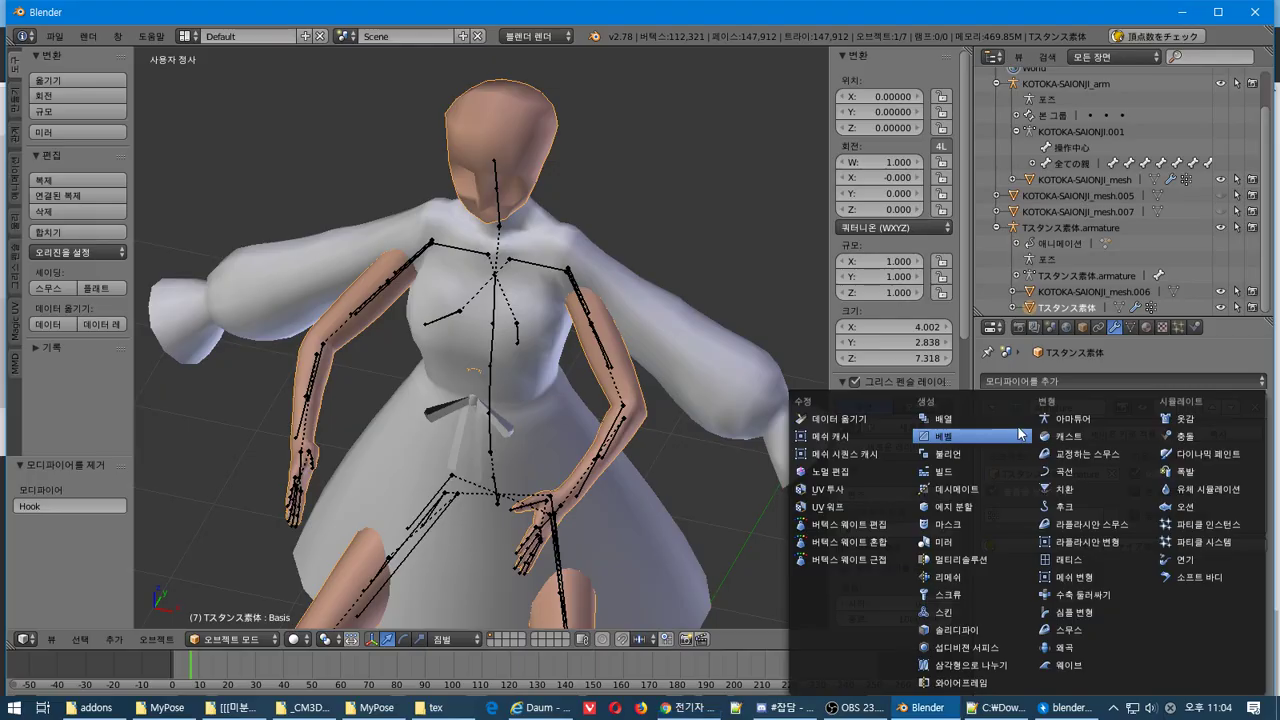
Orbit around the dress model and switch the body mesh into Edit Mode
middle_click_drag(565, 336, 644, 288)
left_click(231, 639)
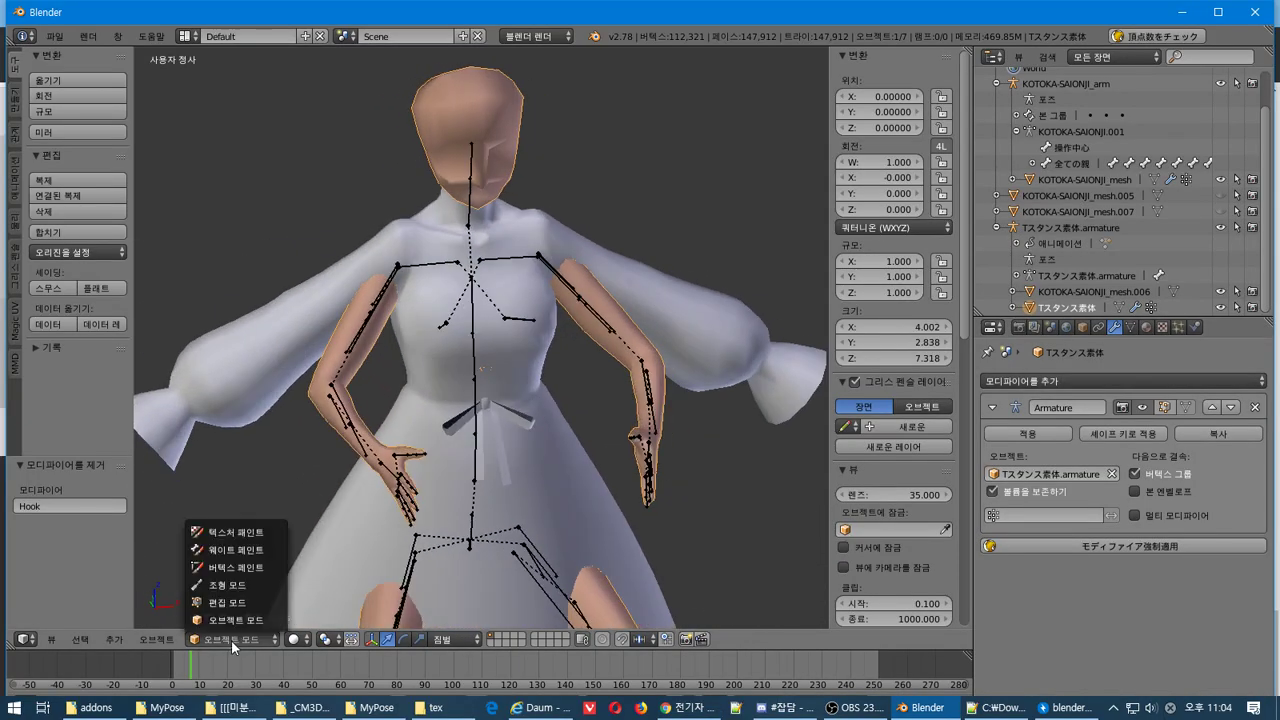
left_click(228, 602)
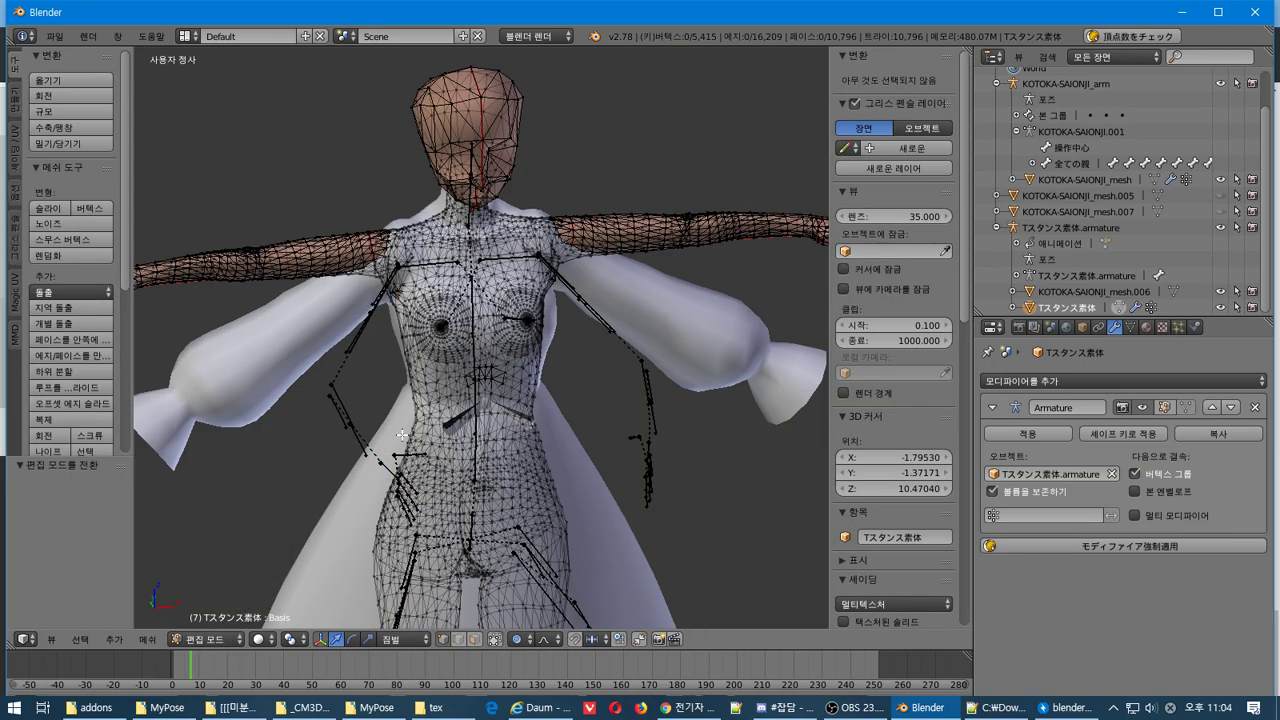
Expand Tスタンス素体's modifiers in the Outliner and select Tスタンス素体.armature from the Armature modifier
middle_click_drag(403, 435, 346, 434)
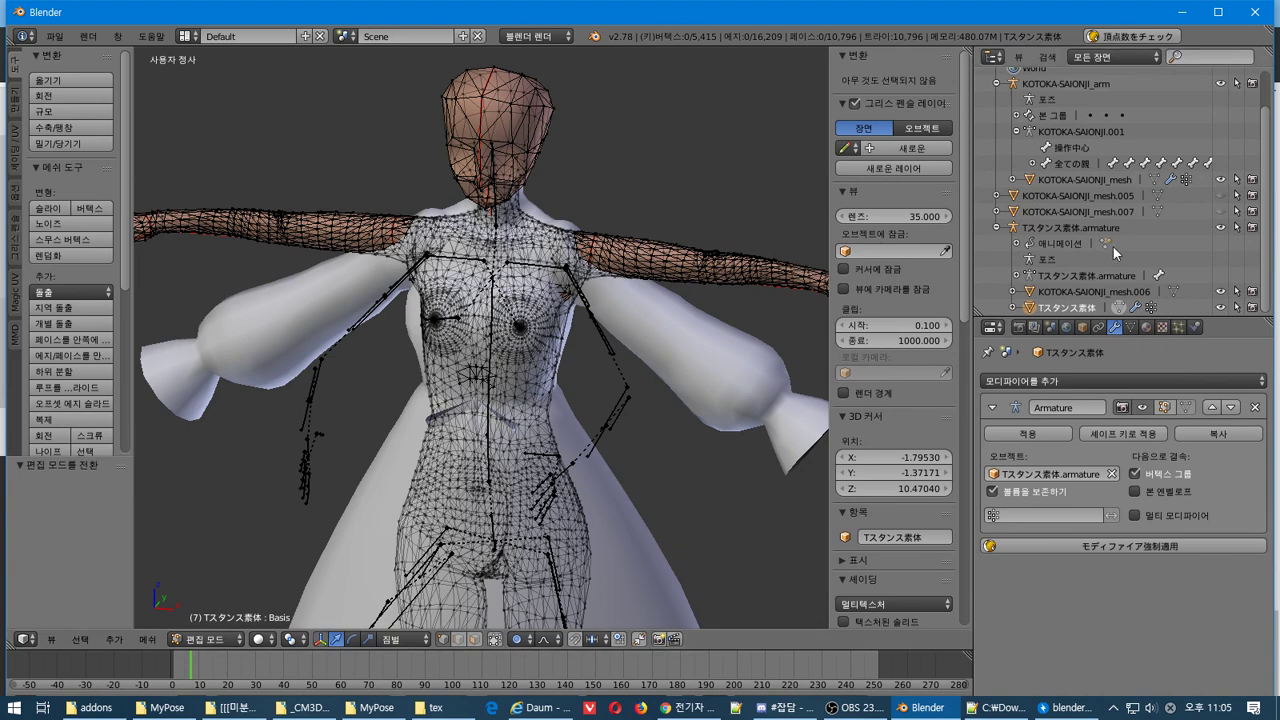
left_click(1013, 307)
scroll(1013, 307, "down", 1)
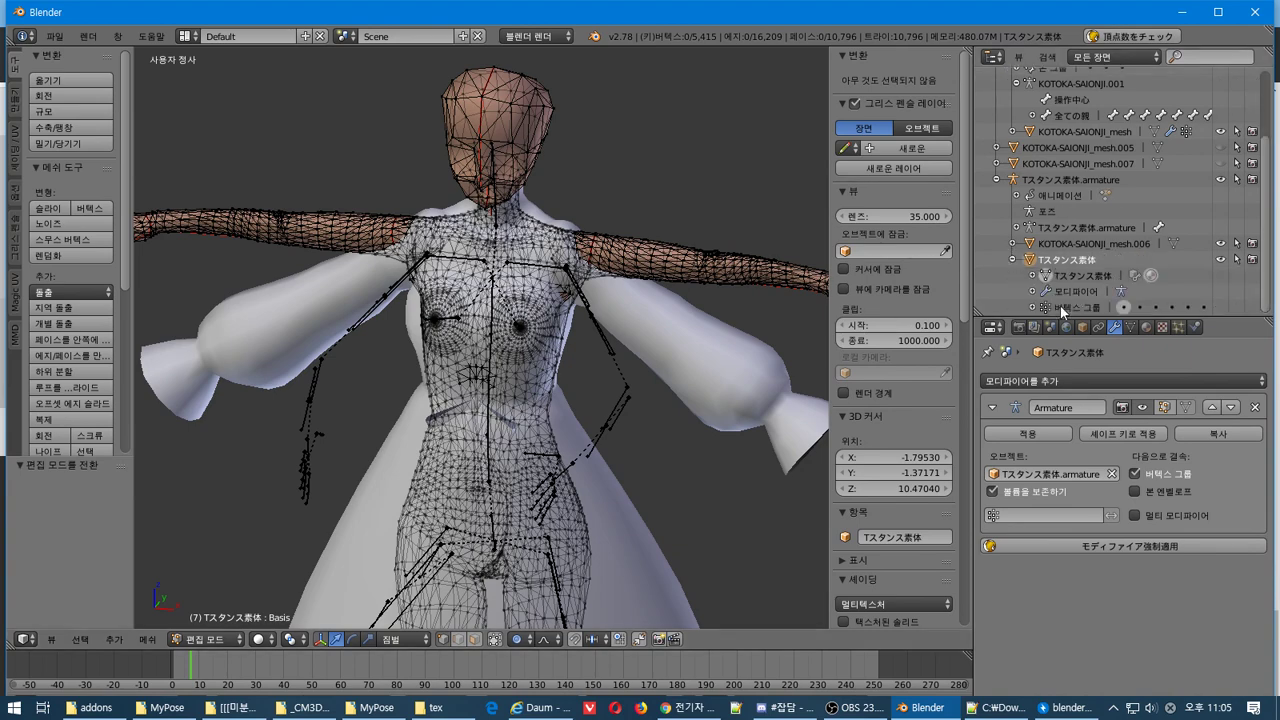
left_click(1033, 291)
scroll(1074, 280, "down", 1)
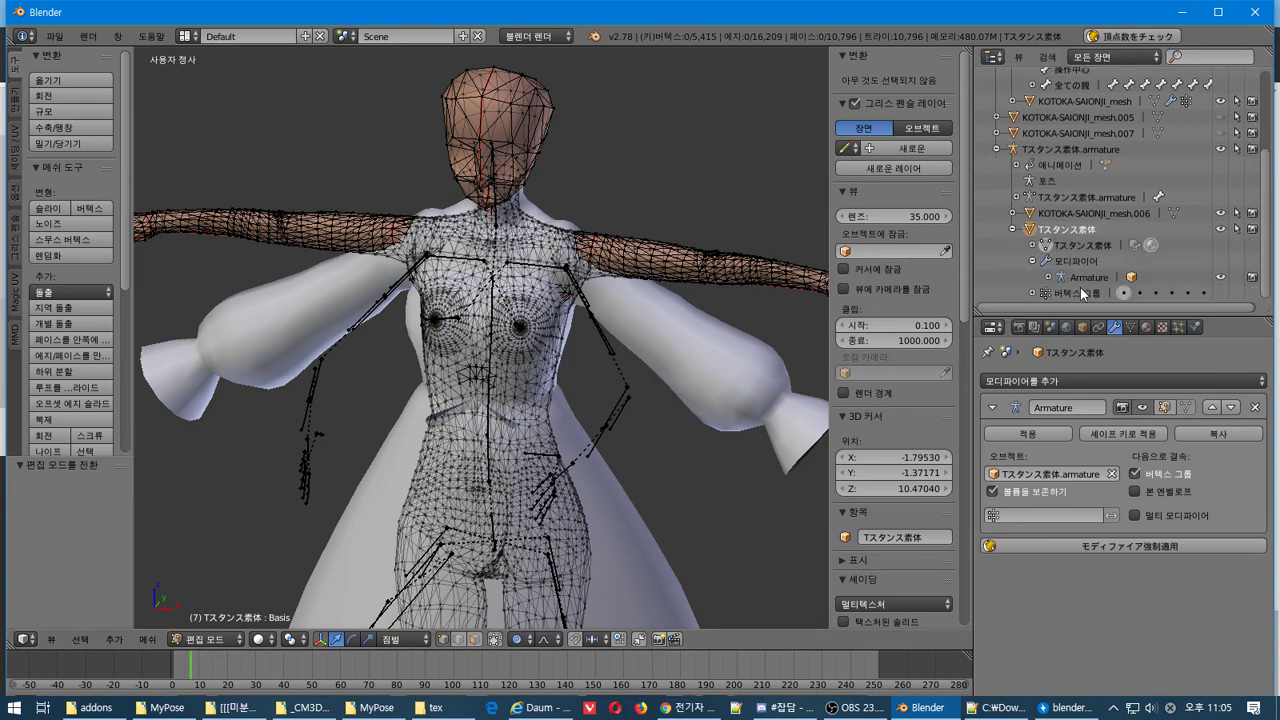
left_click(1131, 277)
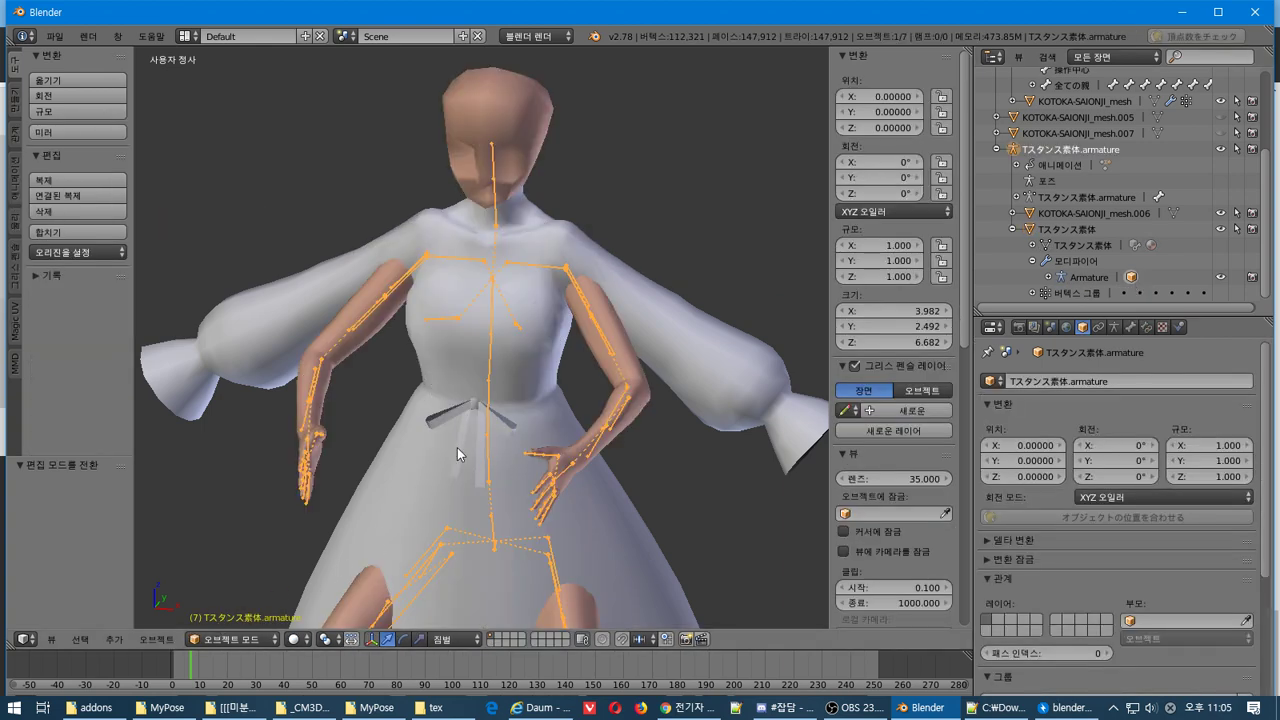
key("Tab")
key("Tab")
key("Tab")
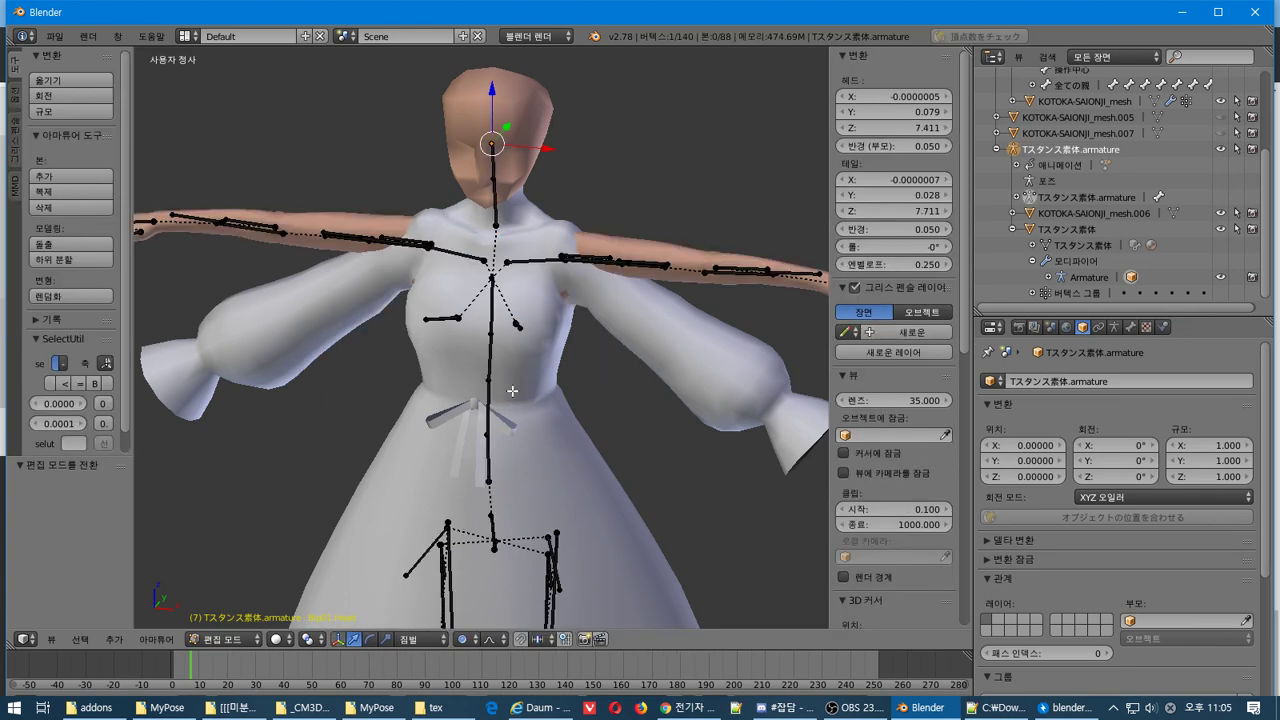
key("Tab")
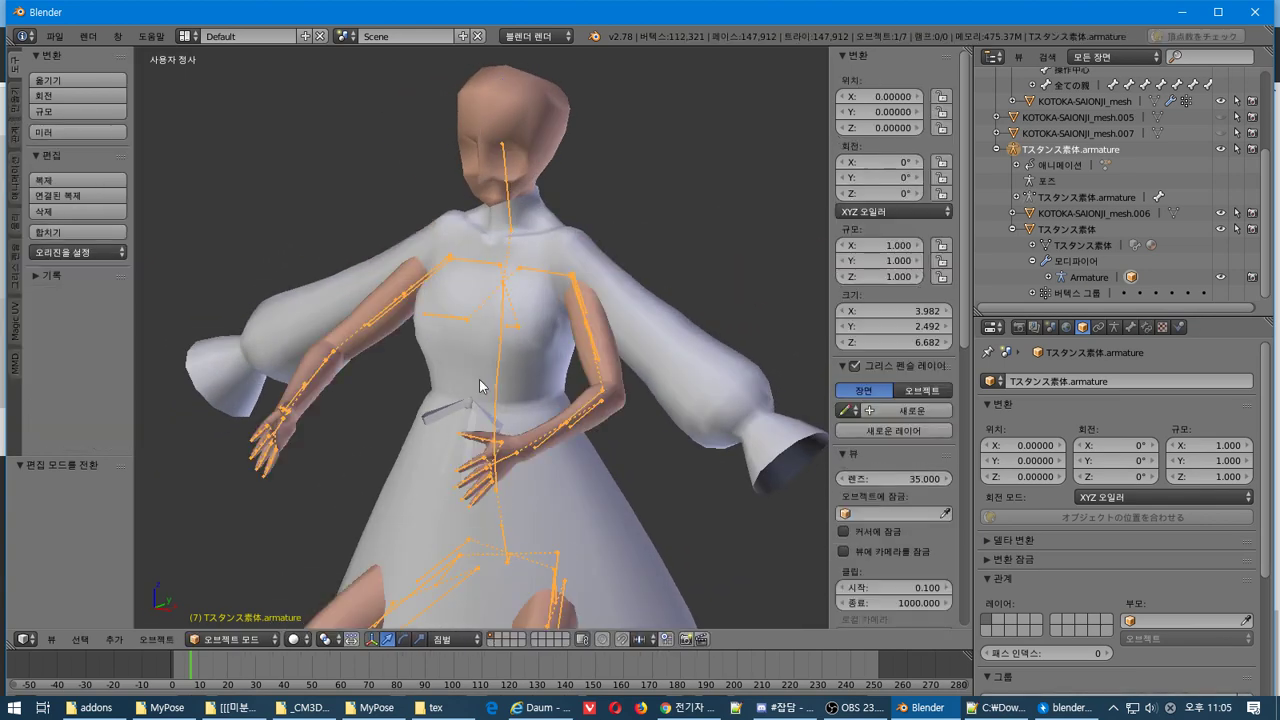
left_click(247, 647)
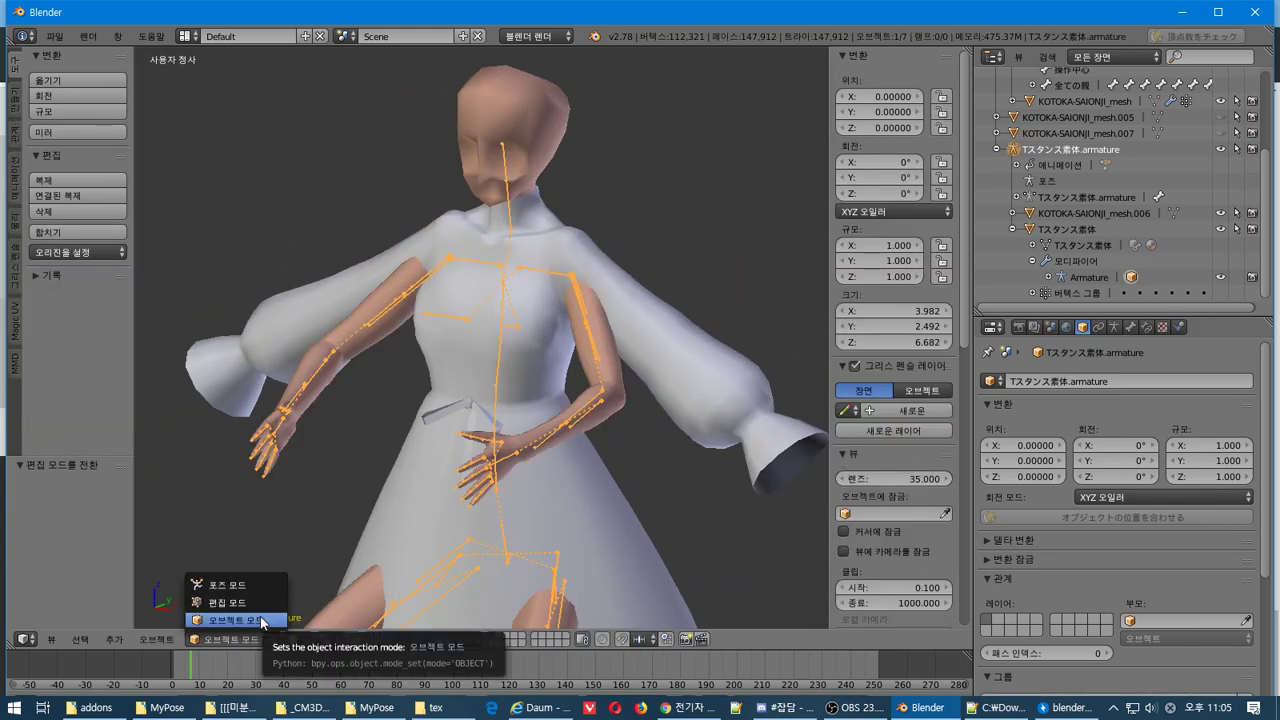
left_click(229, 640)
left_click(229, 640)
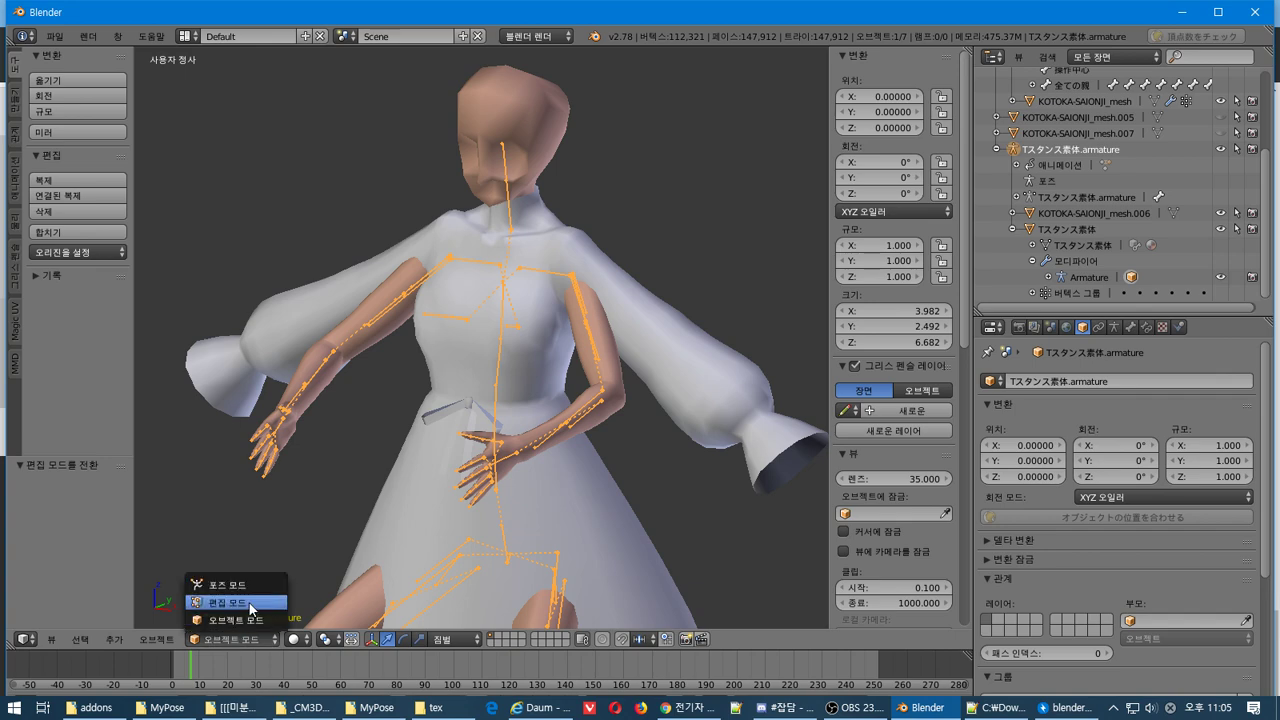
left_click(229, 530)
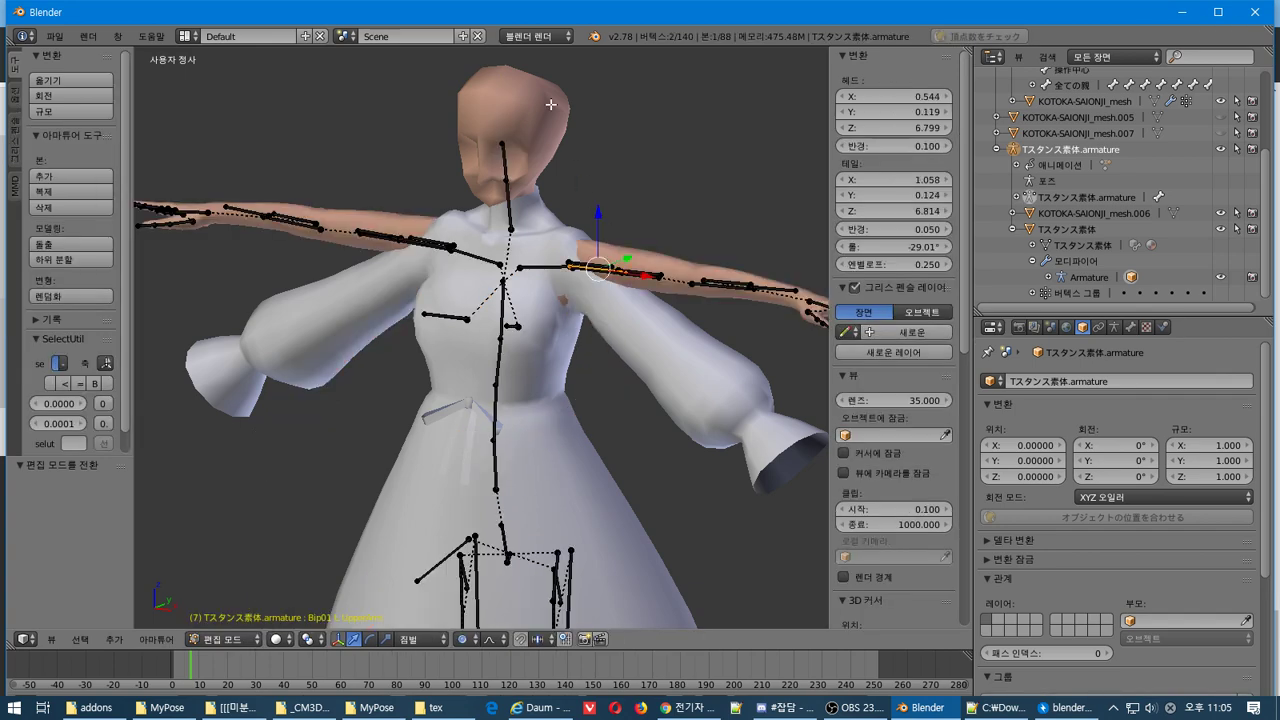
key("Tab")
right_click(522, 128)
key("Tab")
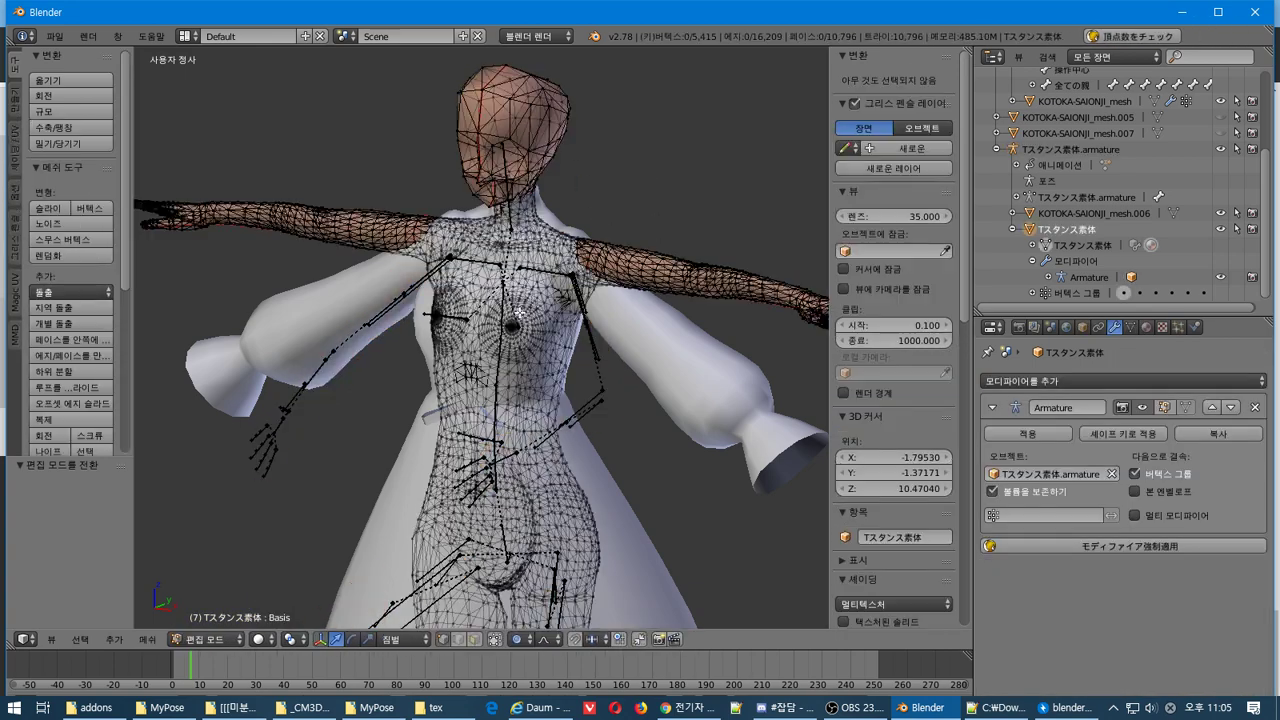
middle_click_drag(544, 351, 534, 348)
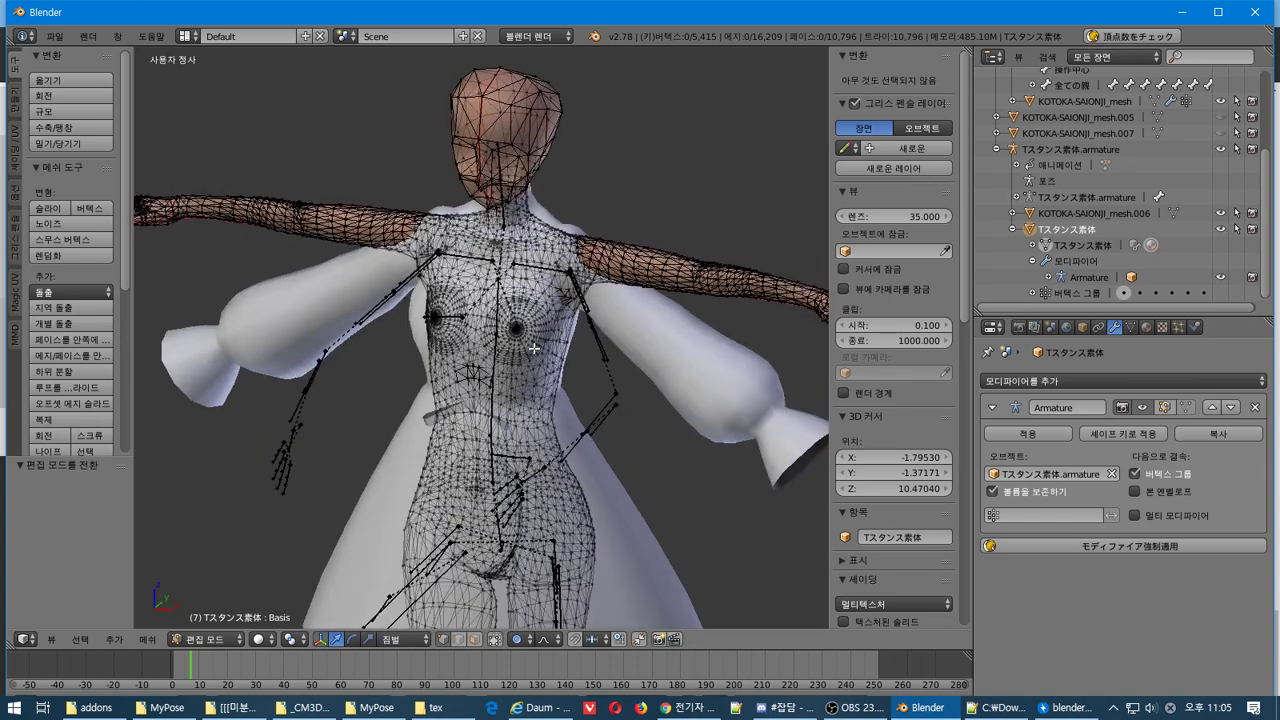
key("Tab")
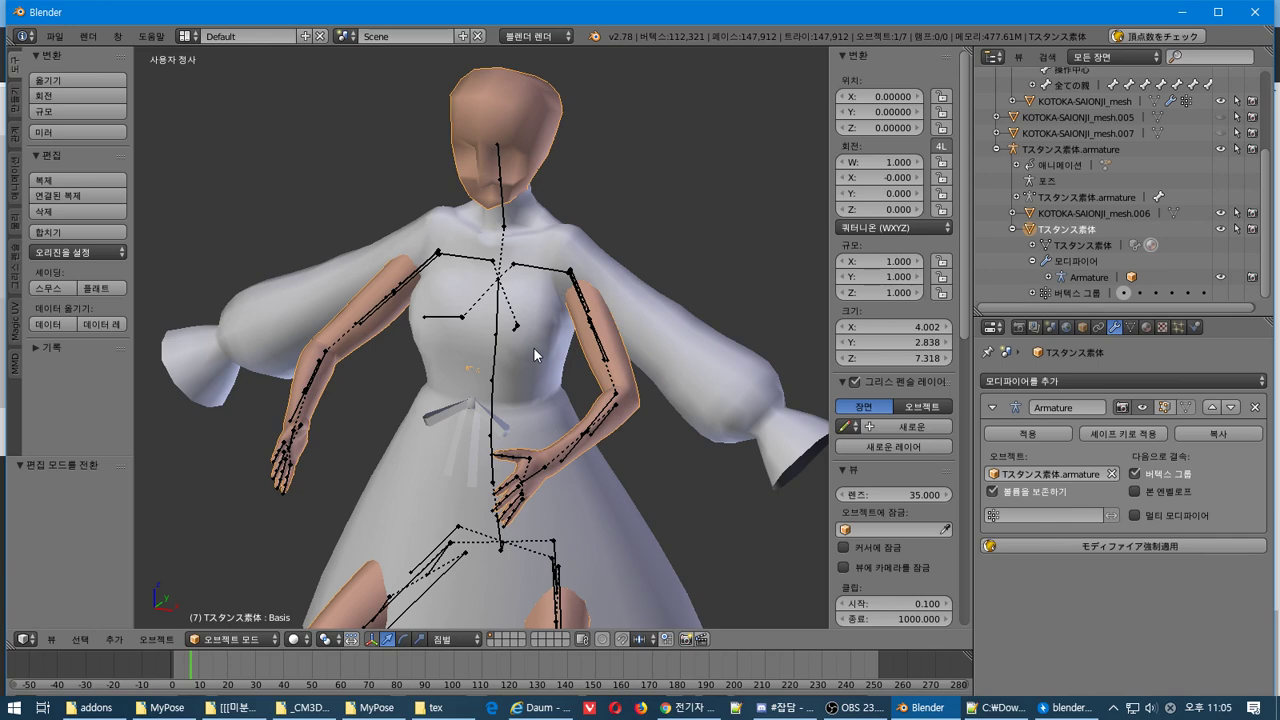
middle_click_drag(533, 347, 659, 355)
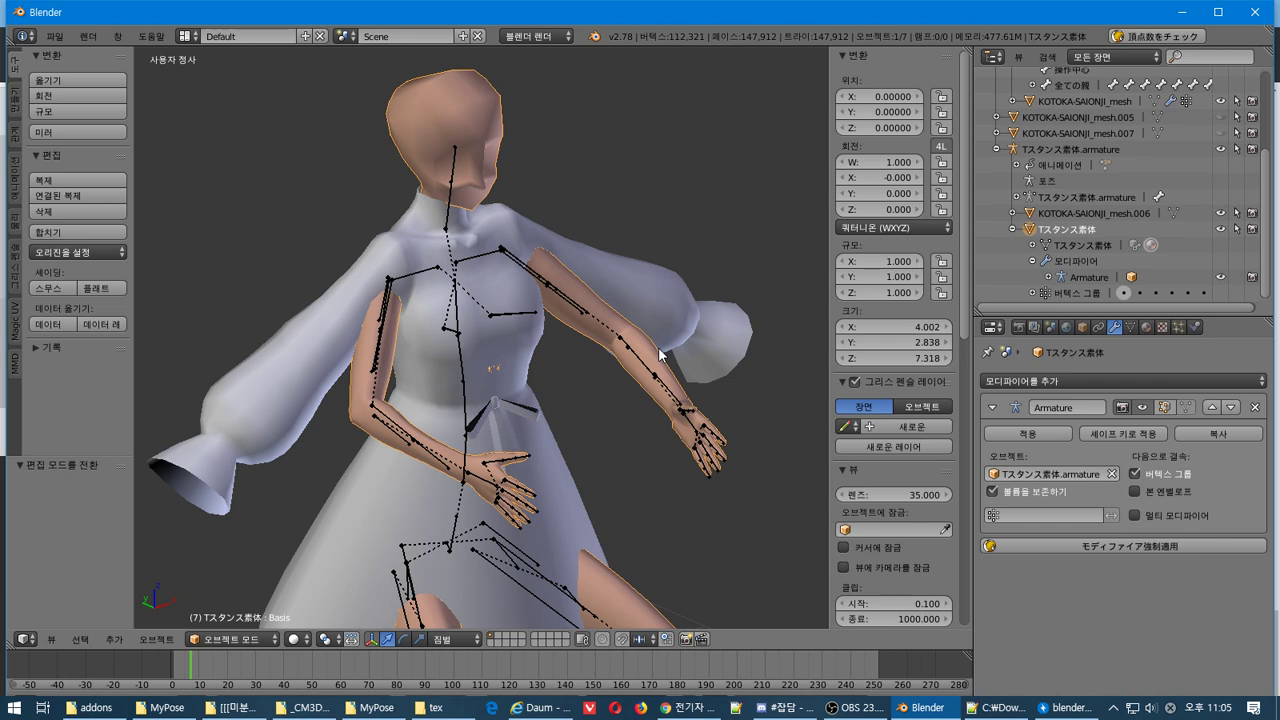
Open the CM3D2 .model import browser and jump to a recently used model folder
left_click(55, 36)
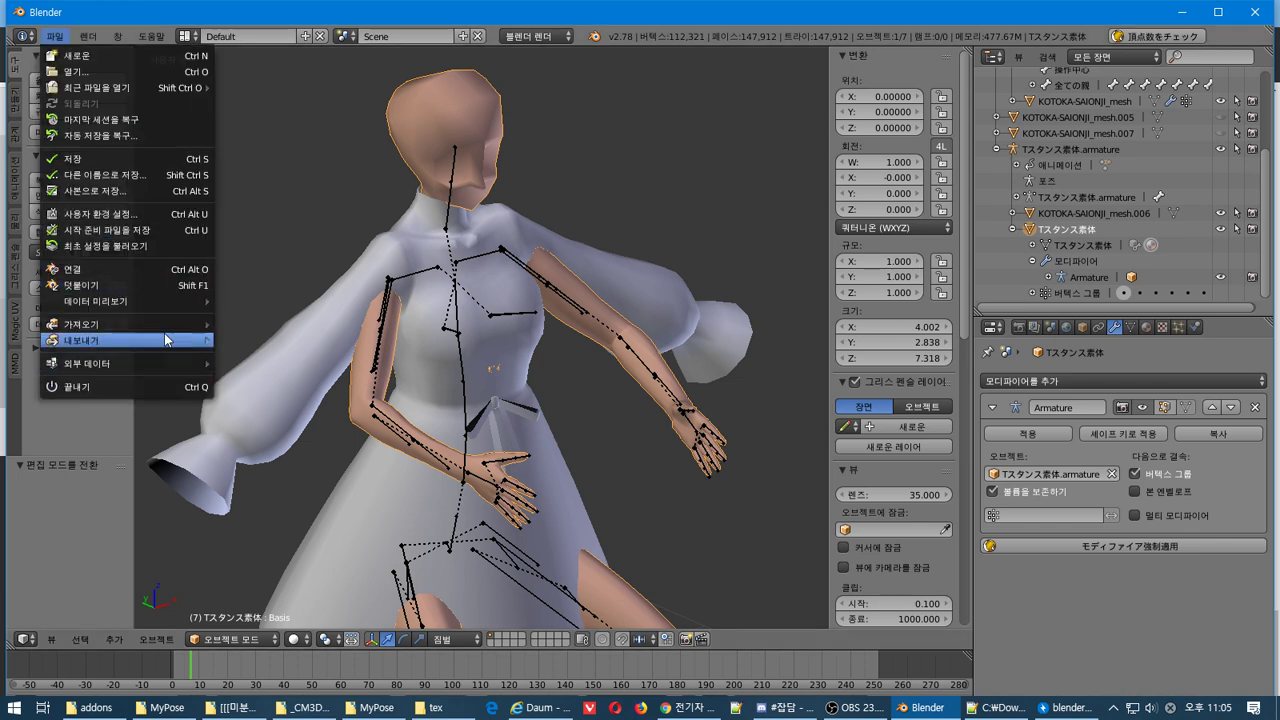
mouse_move(170, 325)
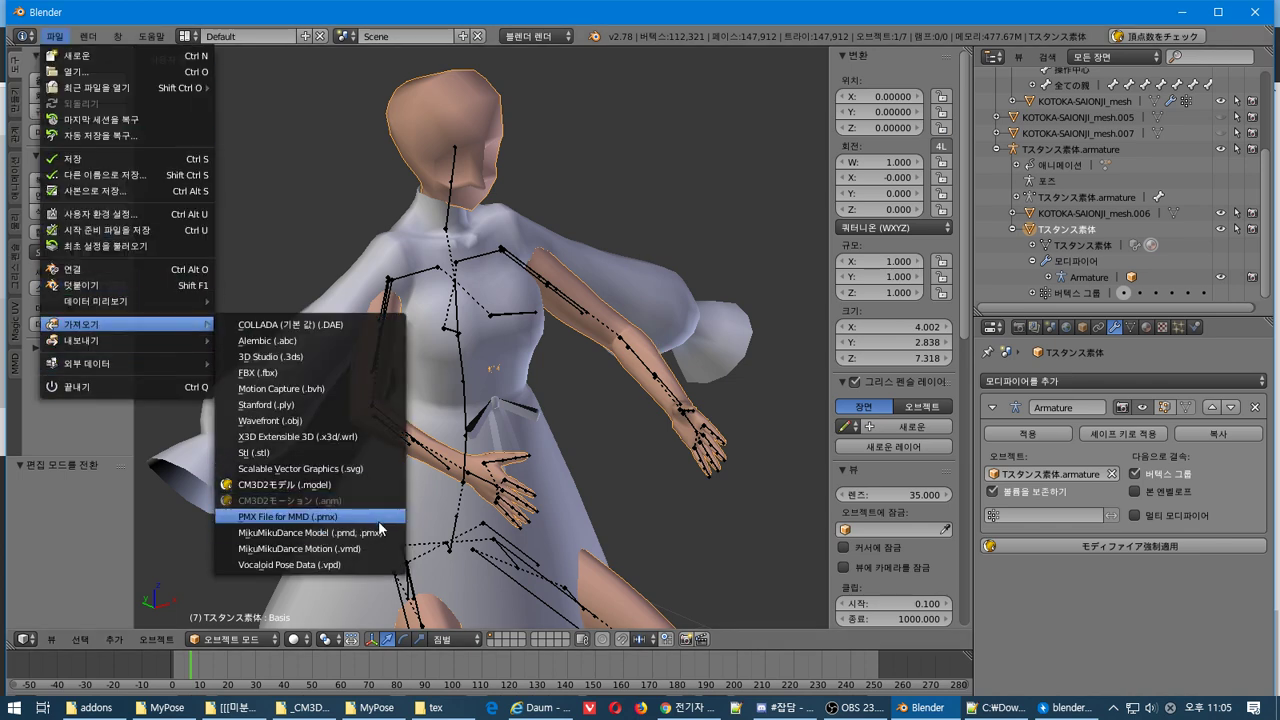
left_click(372, 488)
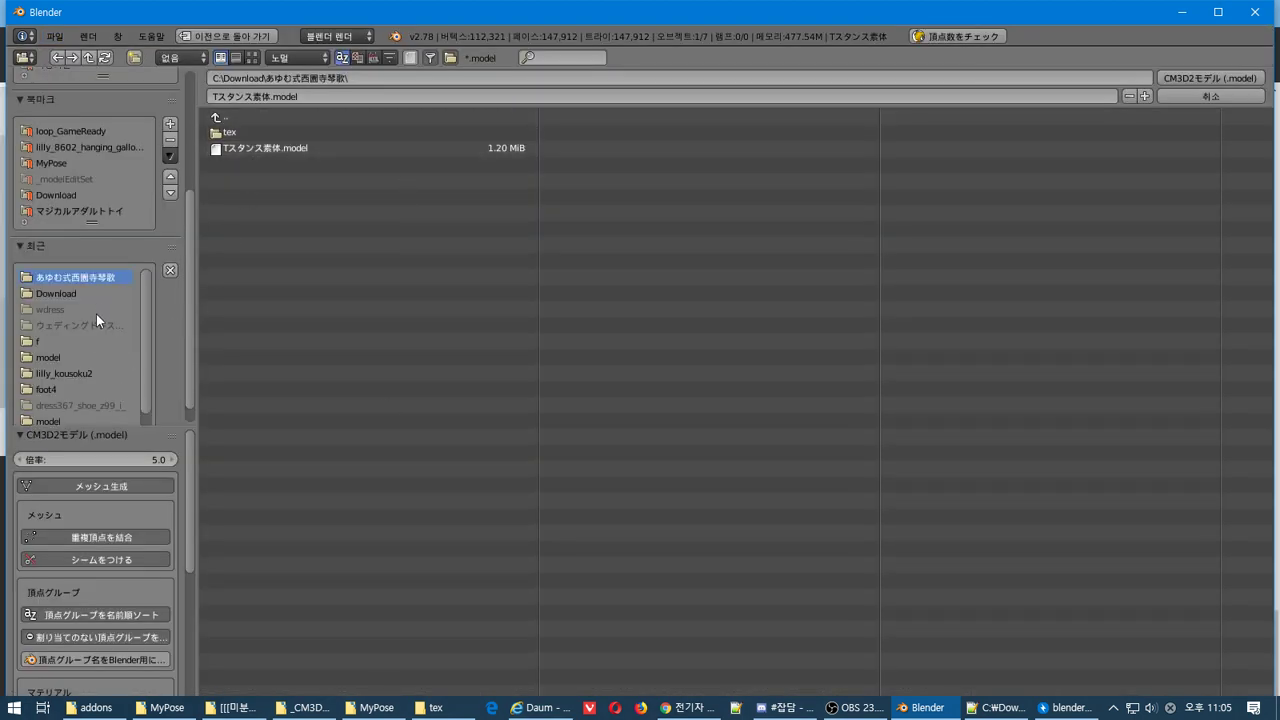
left_click(81, 352)
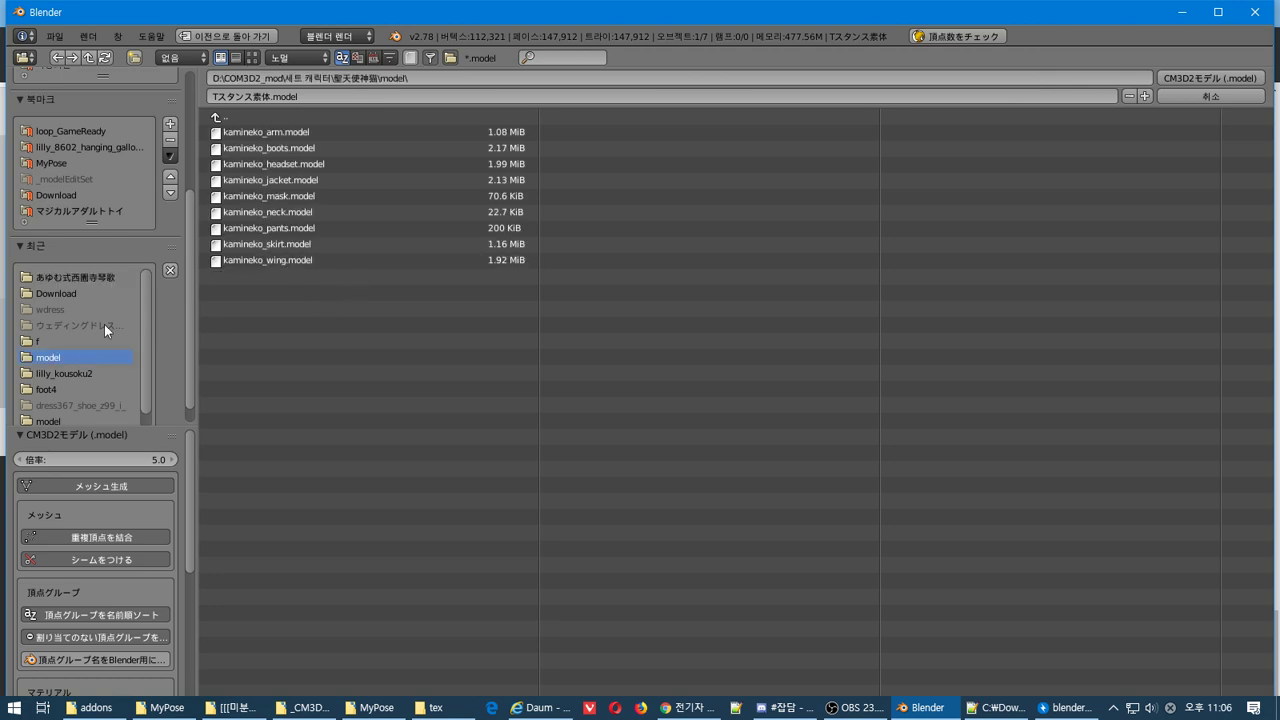
scroll(95, 280, "down", 1)
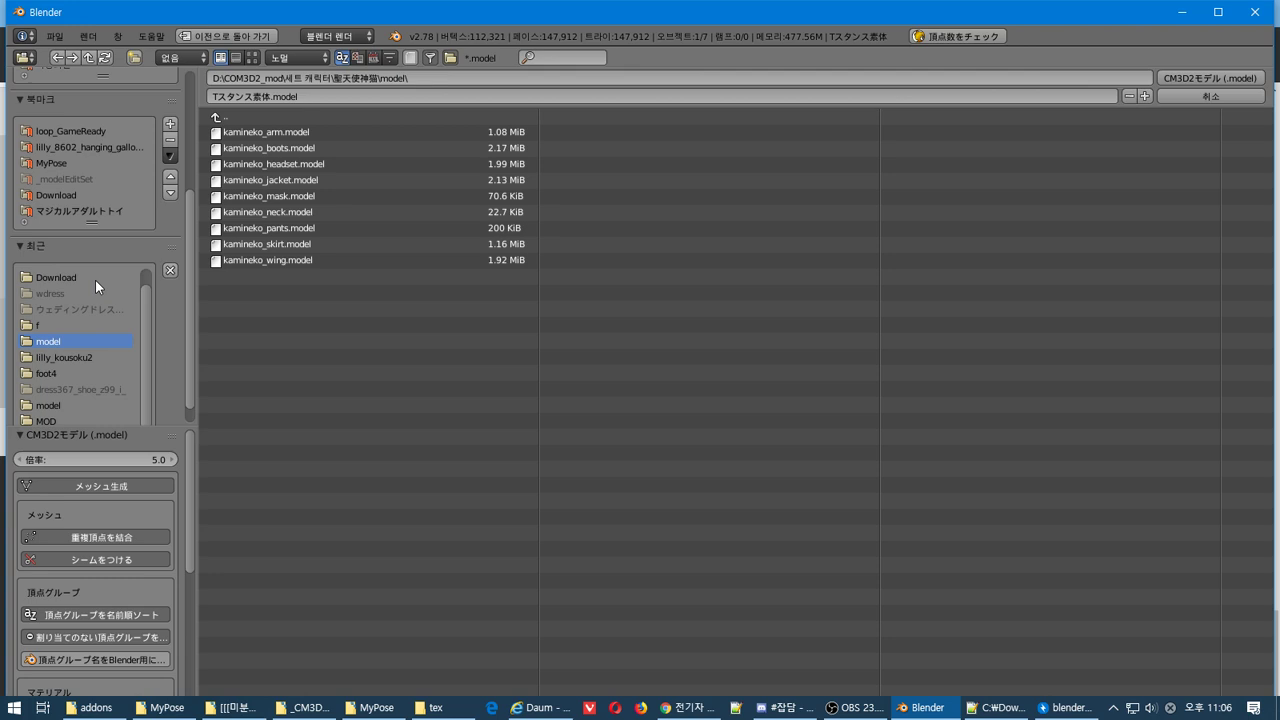
left_click(75, 405)
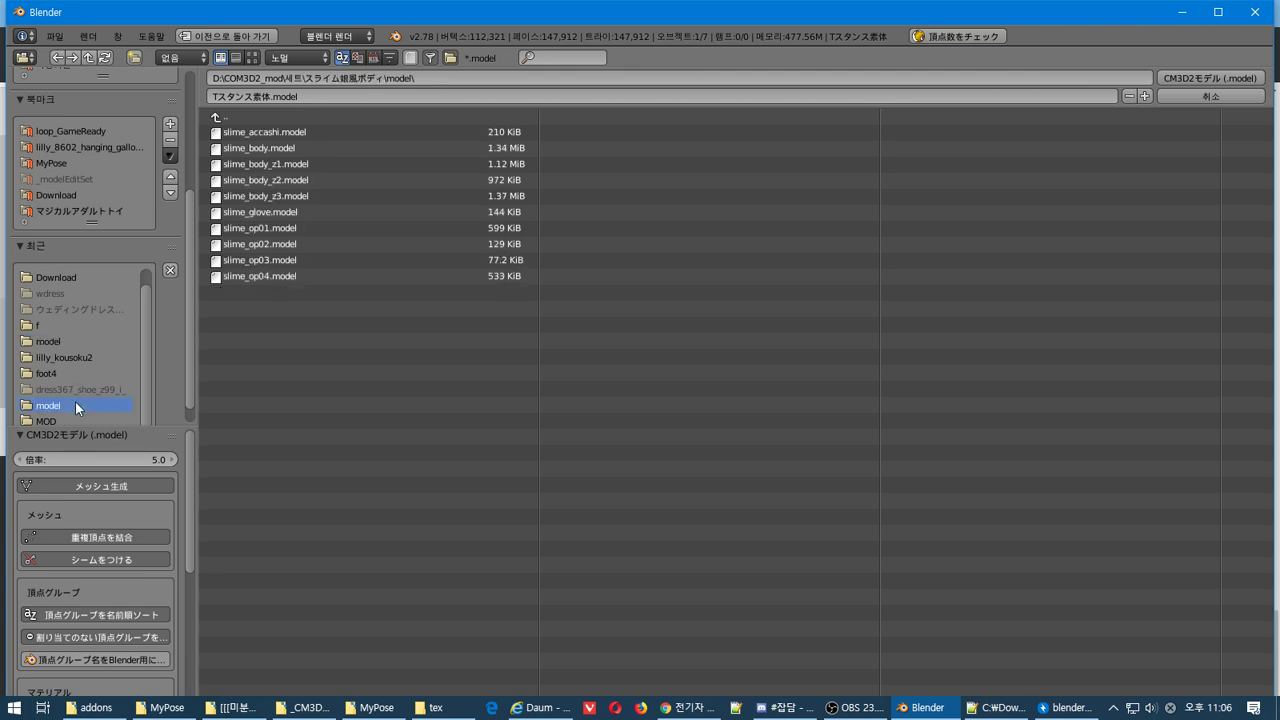
Browse to COM3D2_mod - not use\_게임원본\model_dlc042\model\dress\dress091 and import dress091_wear.model
double_click(305, 118)
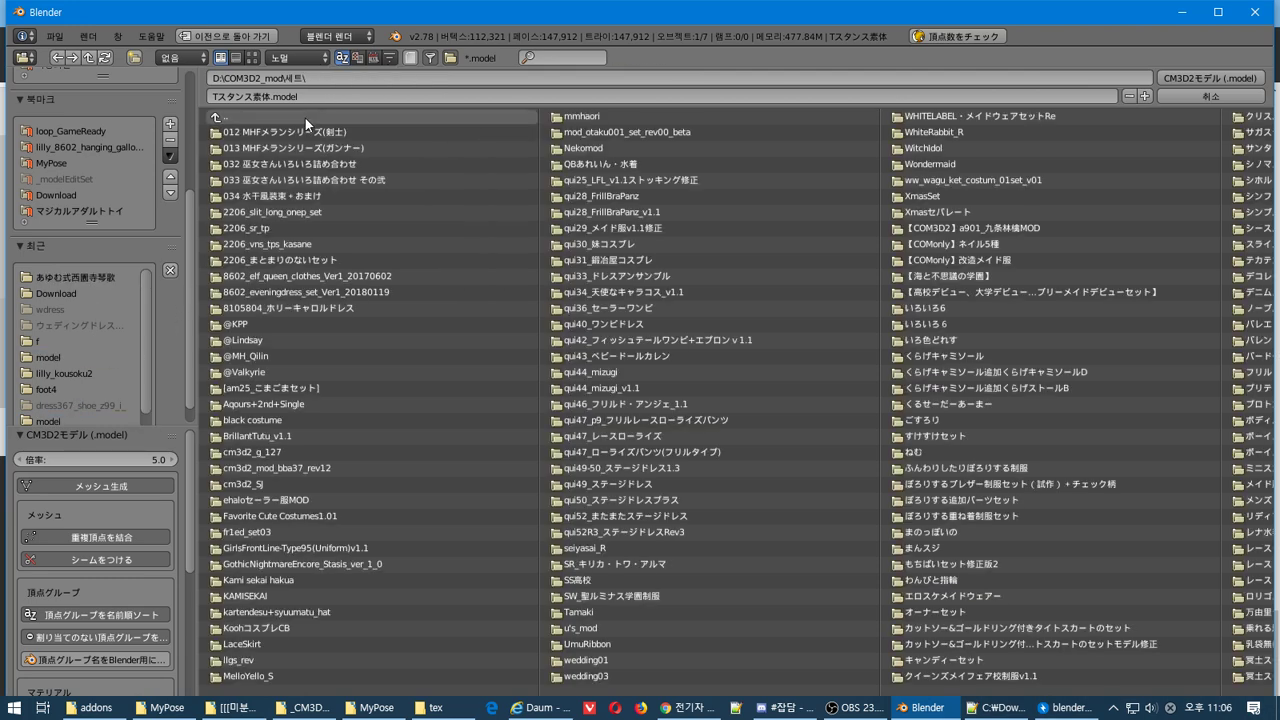
double_click(305, 118)
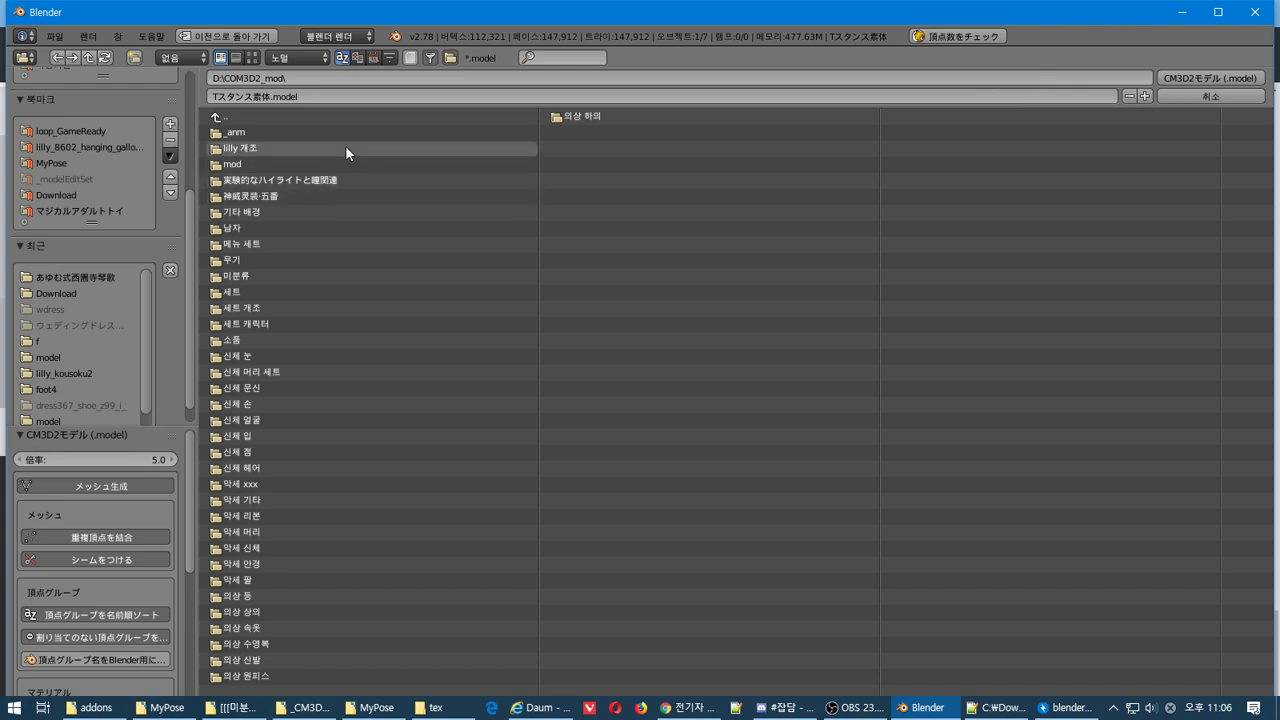
double_click(356, 117)
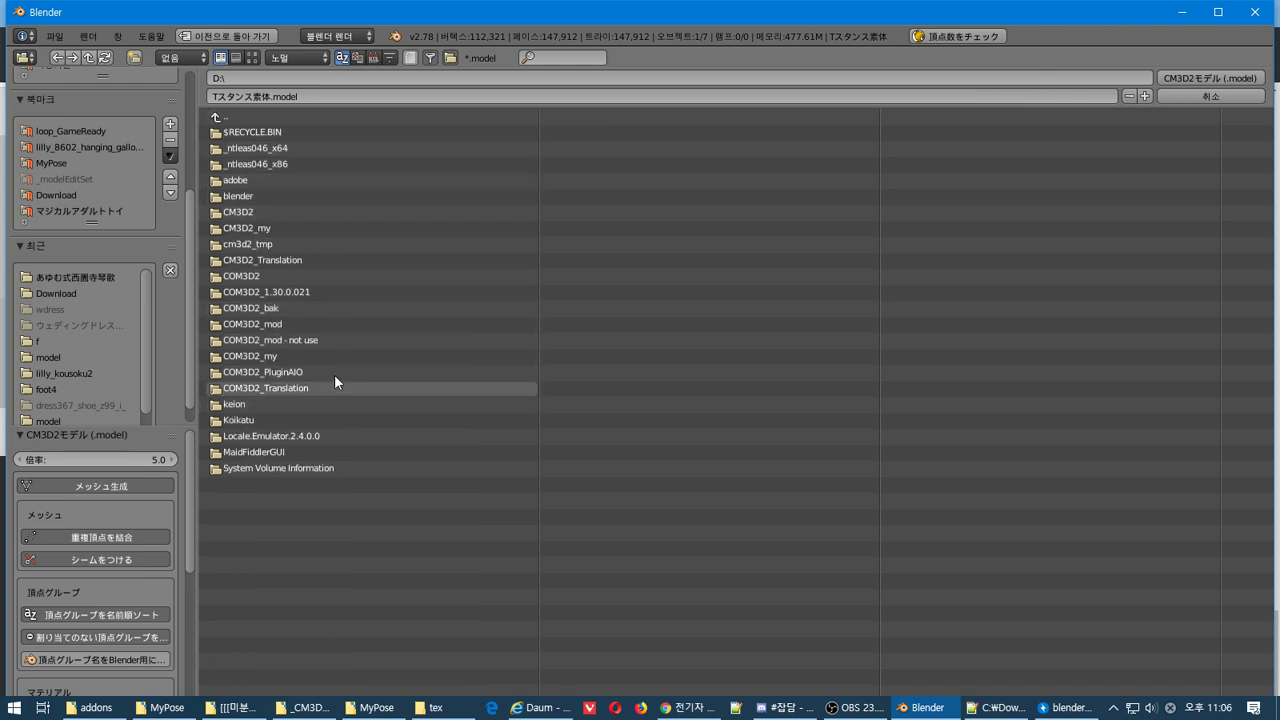
double_click(344, 336)
double_click(319, 131)
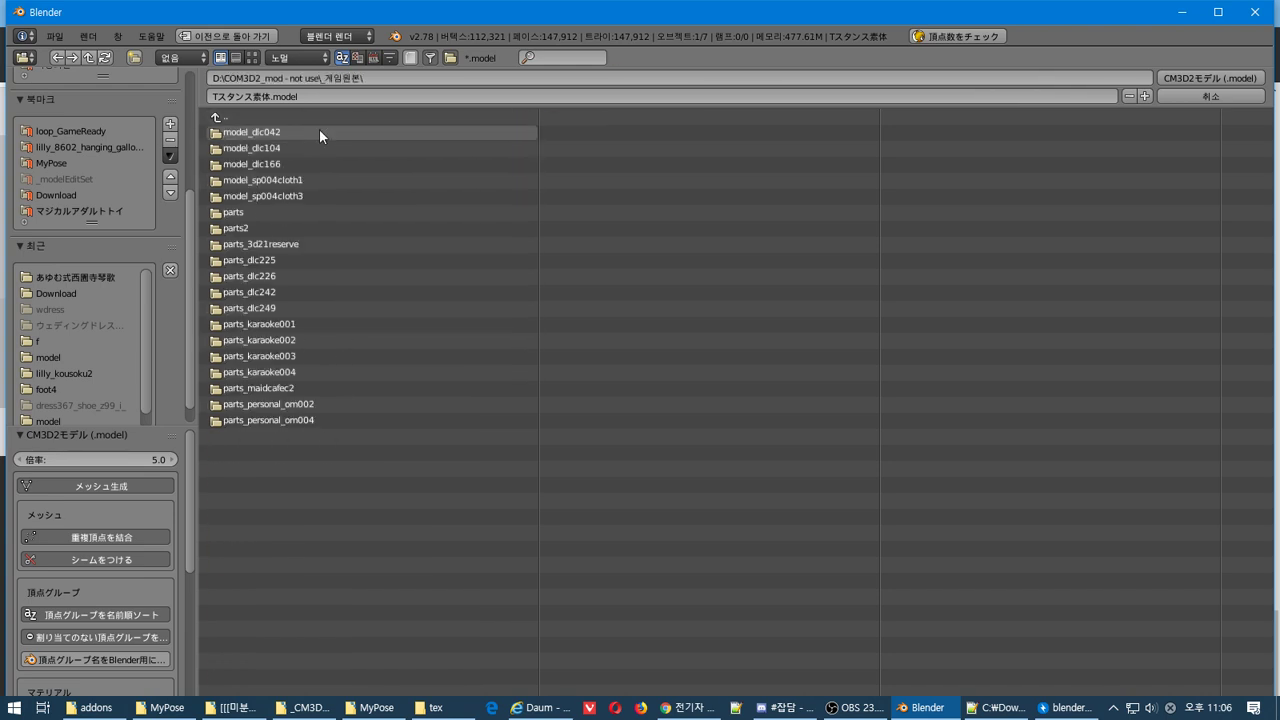
double_click(348, 133)
double_click(348, 133)
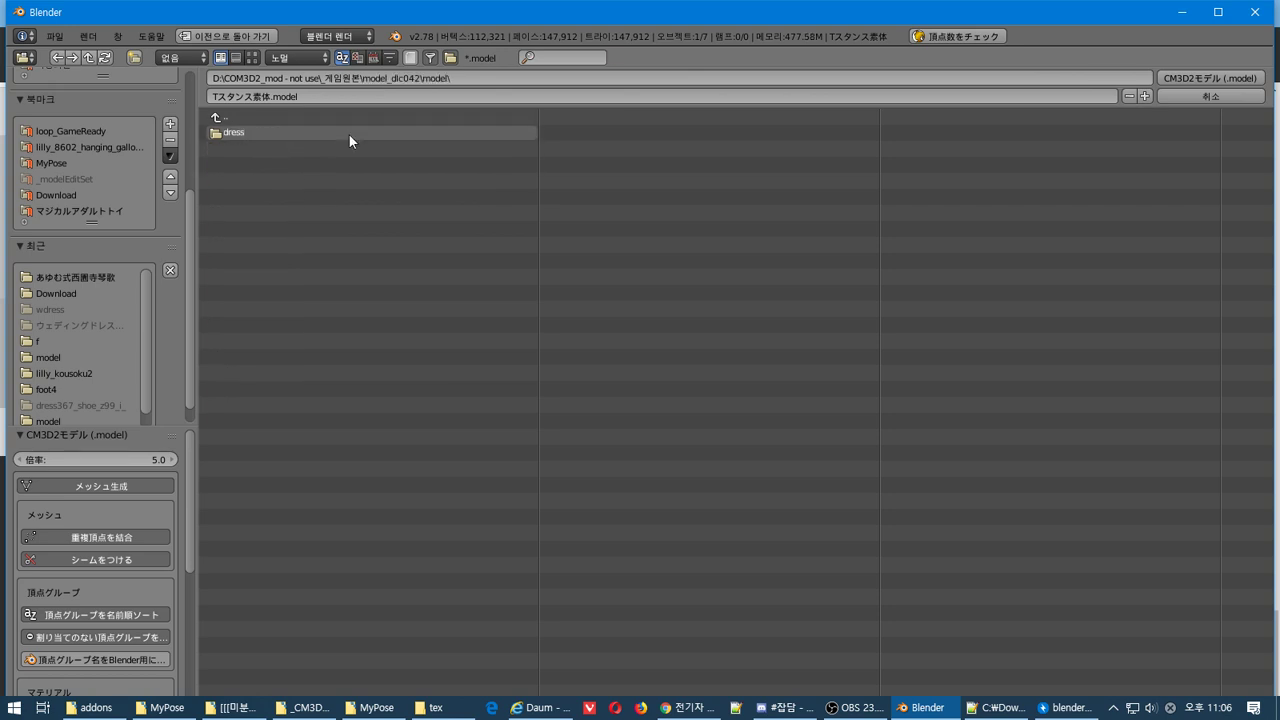
double_click(348, 133)
double_click(349, 134)
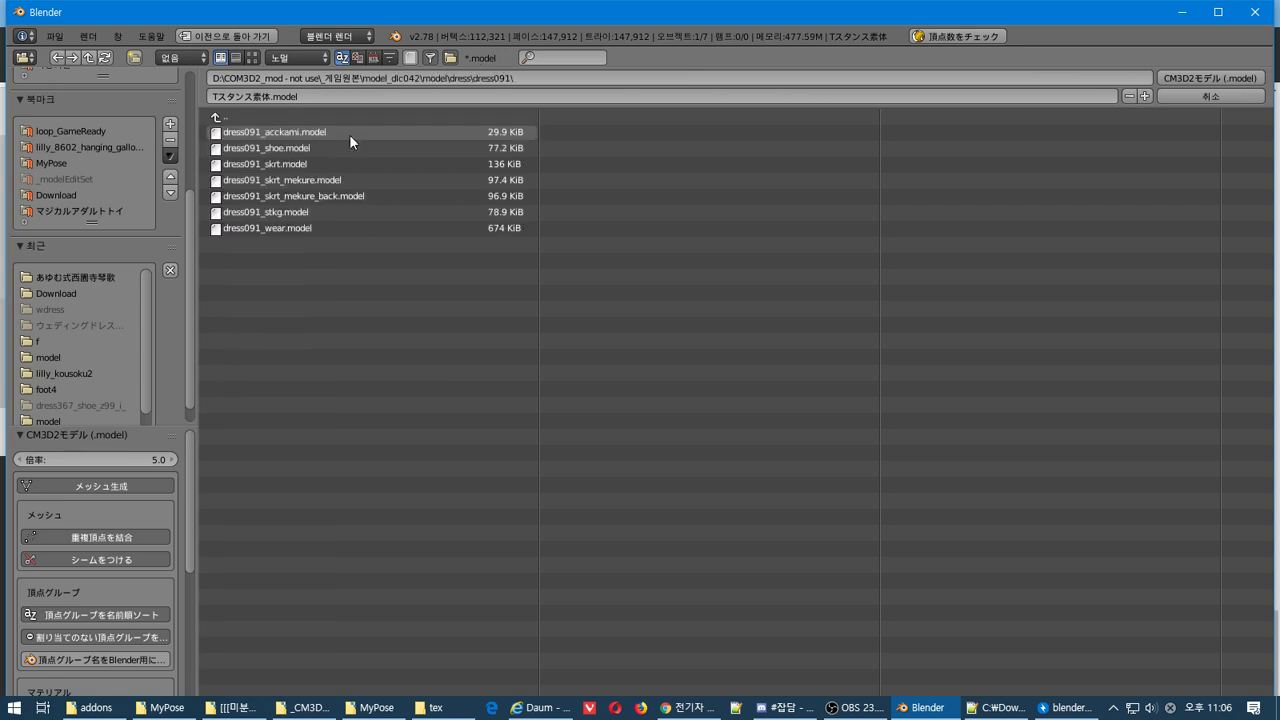
double_click(349, 229)
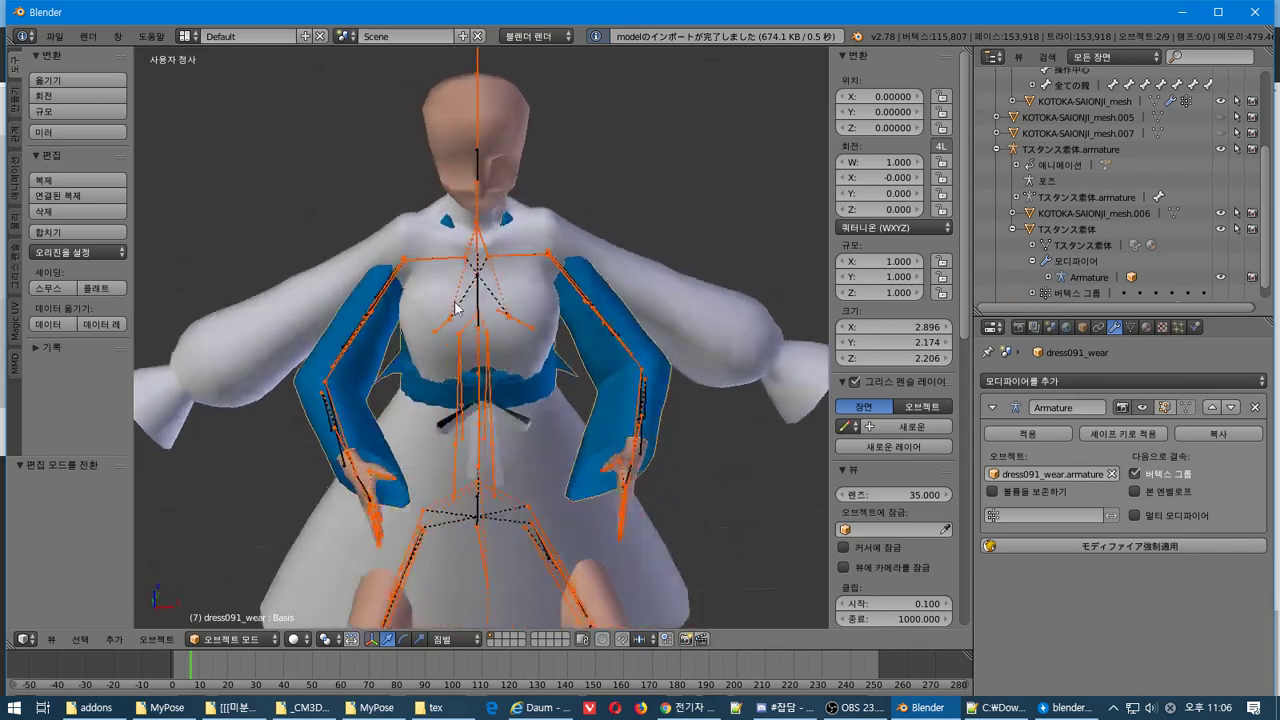
Inspect the imported dress from below and the front, then delete it with its armature
middle_click_drag(455, 308, 401, 120)
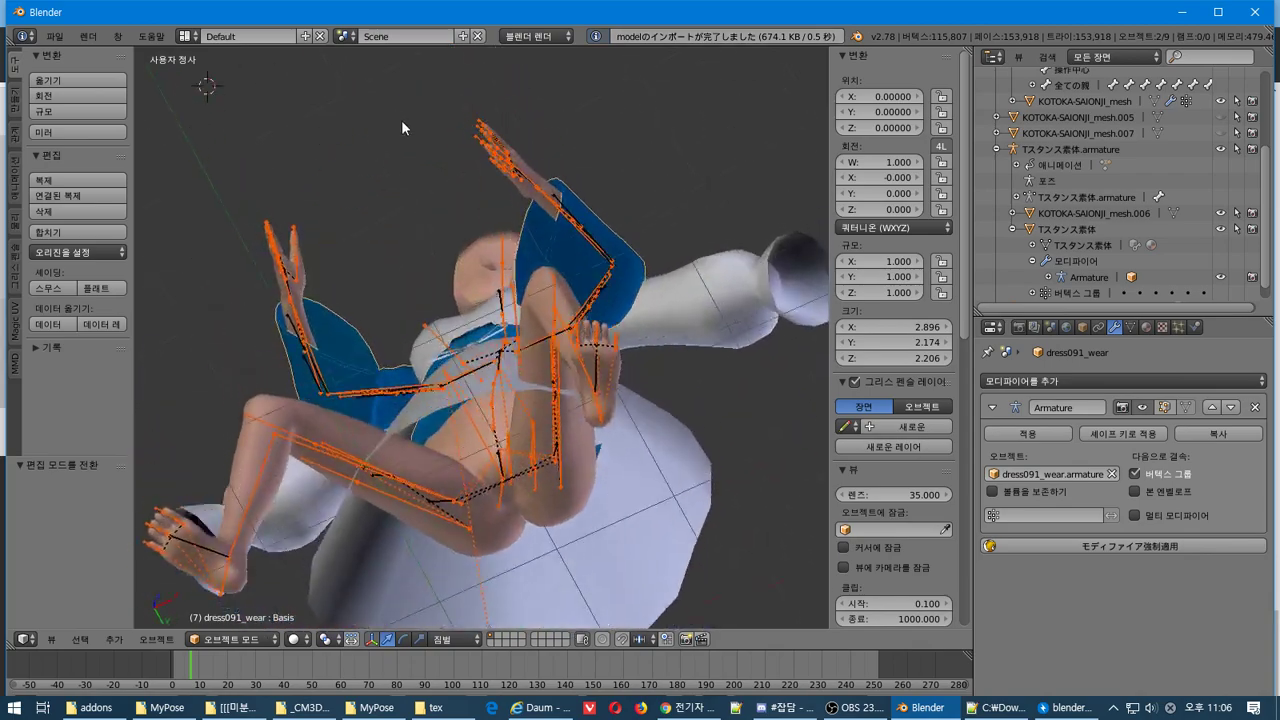
key("KP_1")
scroll(482, 303, "up", 2)
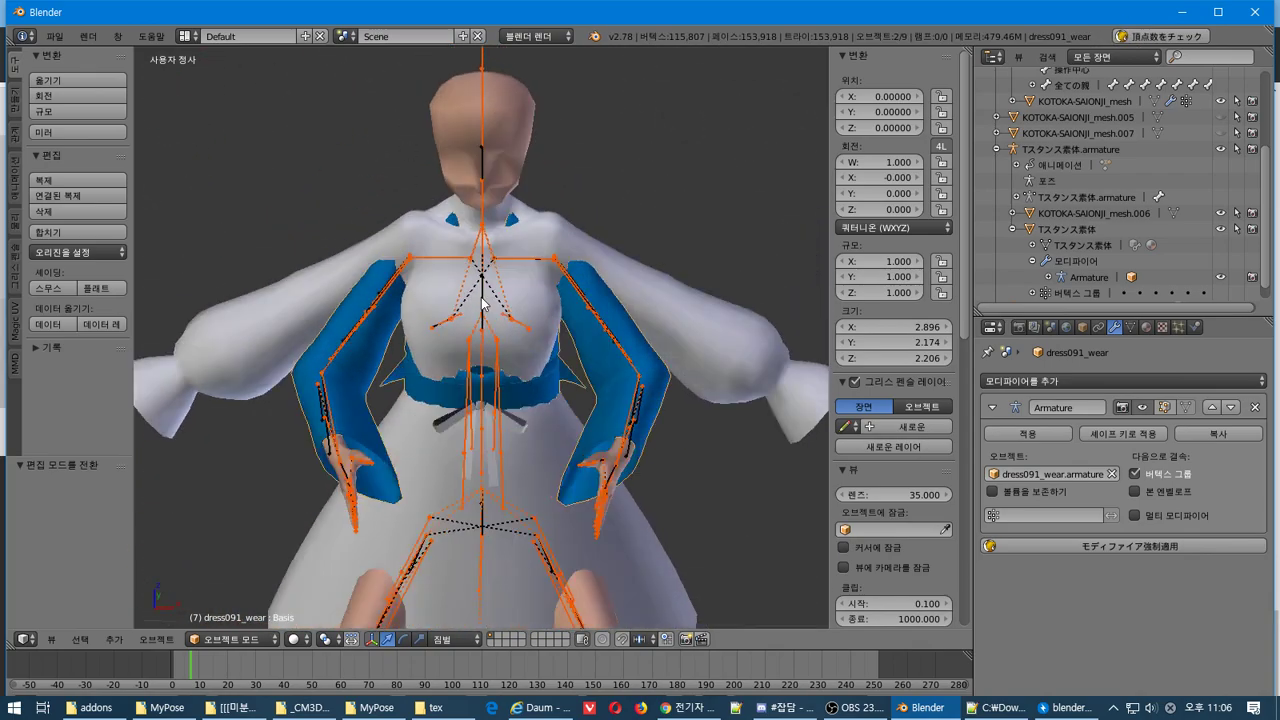
middle_click_drag(482, 303, 560, 300)
key("x")
left_click(570, 310)
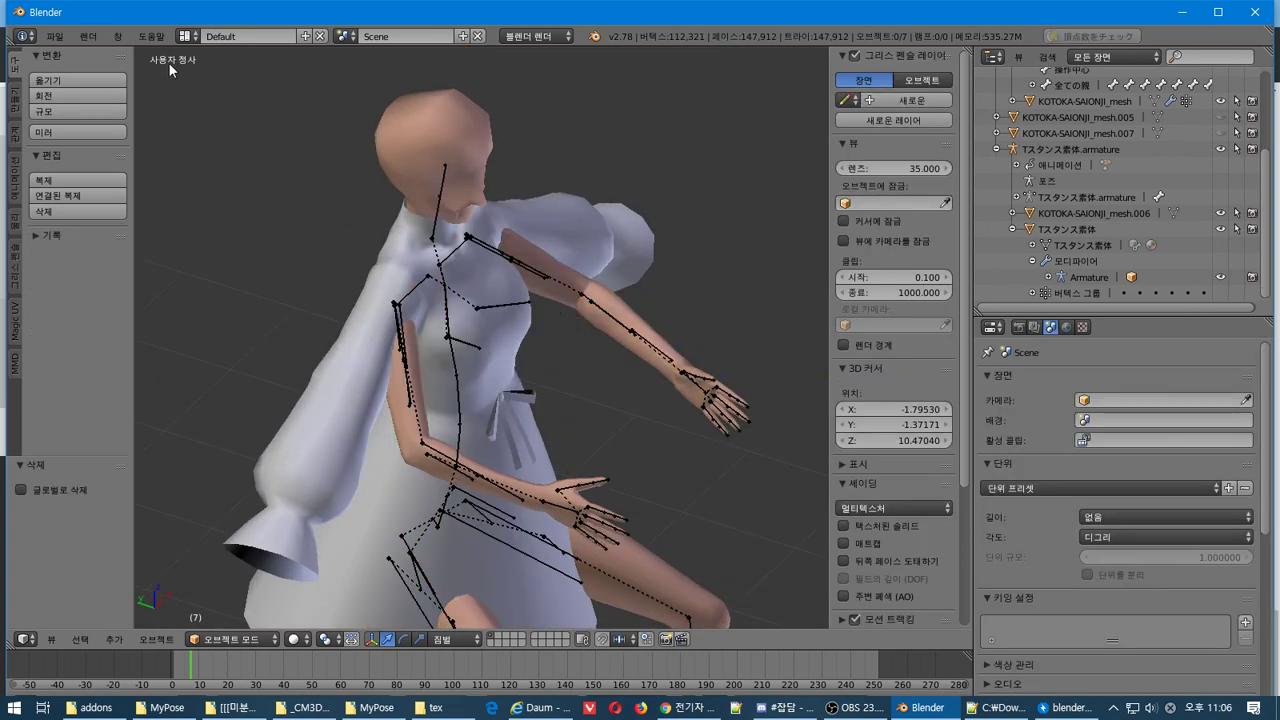
Reopen the CM3D2 .model import browser at the dress folder and bring up the tex texture folder window
left_click(58, 37)
mouse_move(190, 324)
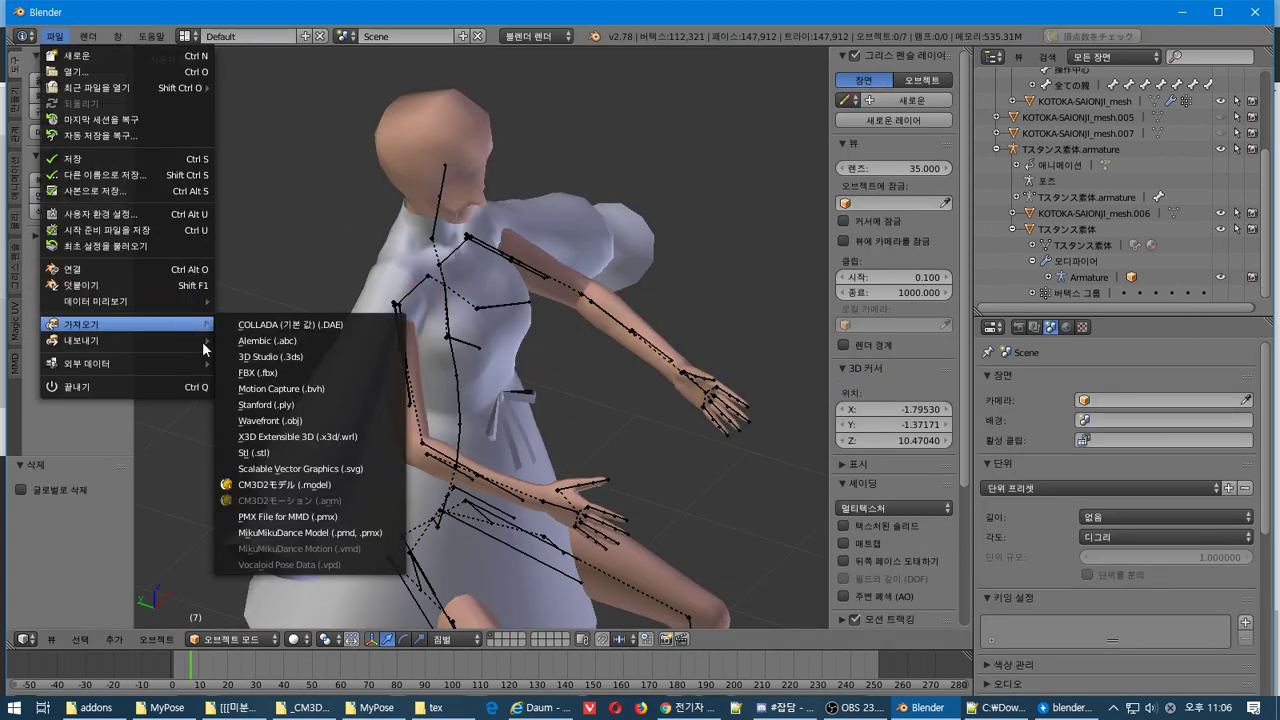
left_click(352, 484)
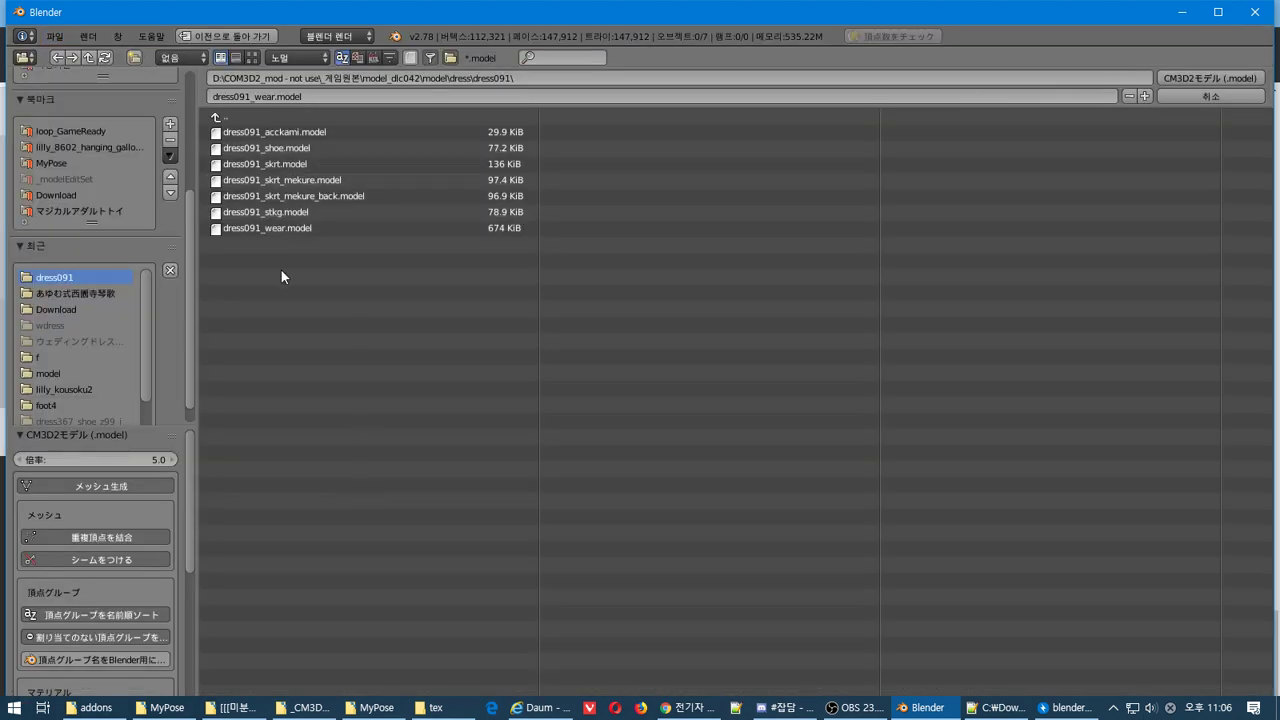
left_click(268, 116)
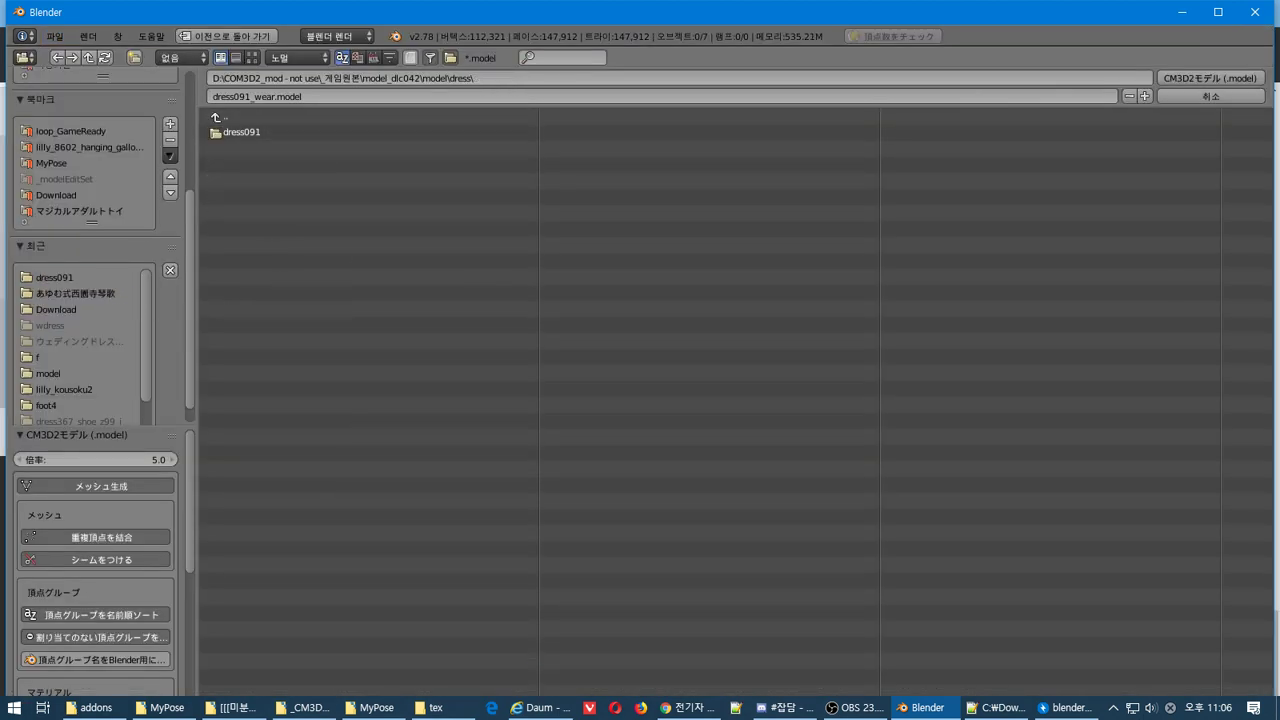
left_click(1113, 708)
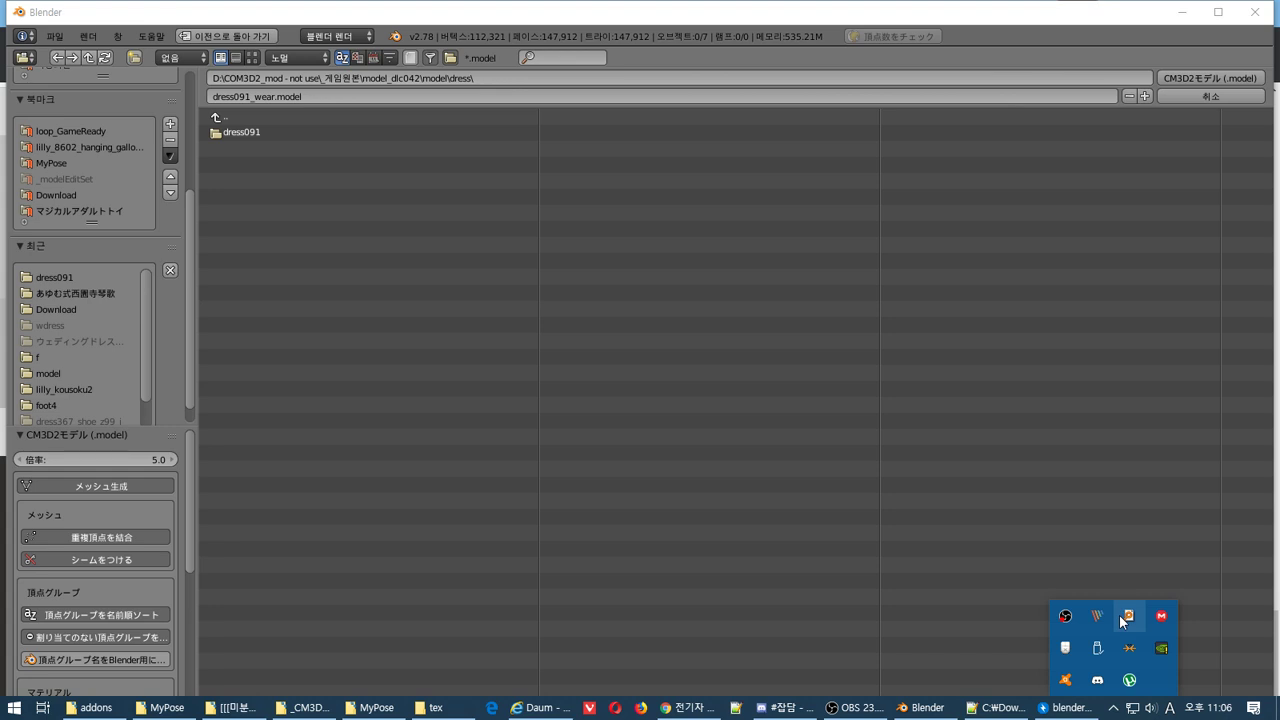
left_click(428, 707)
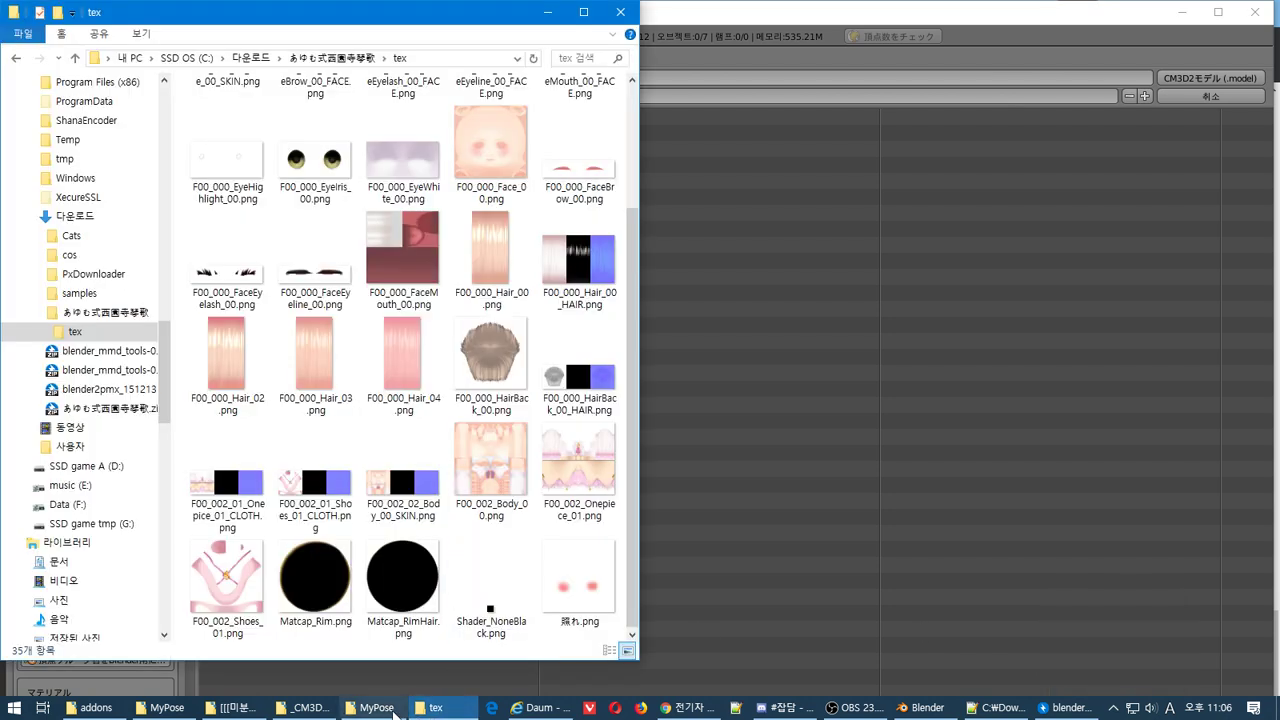
Snap the addons Explorer window to the right half of the screen
left_click(98, 708)
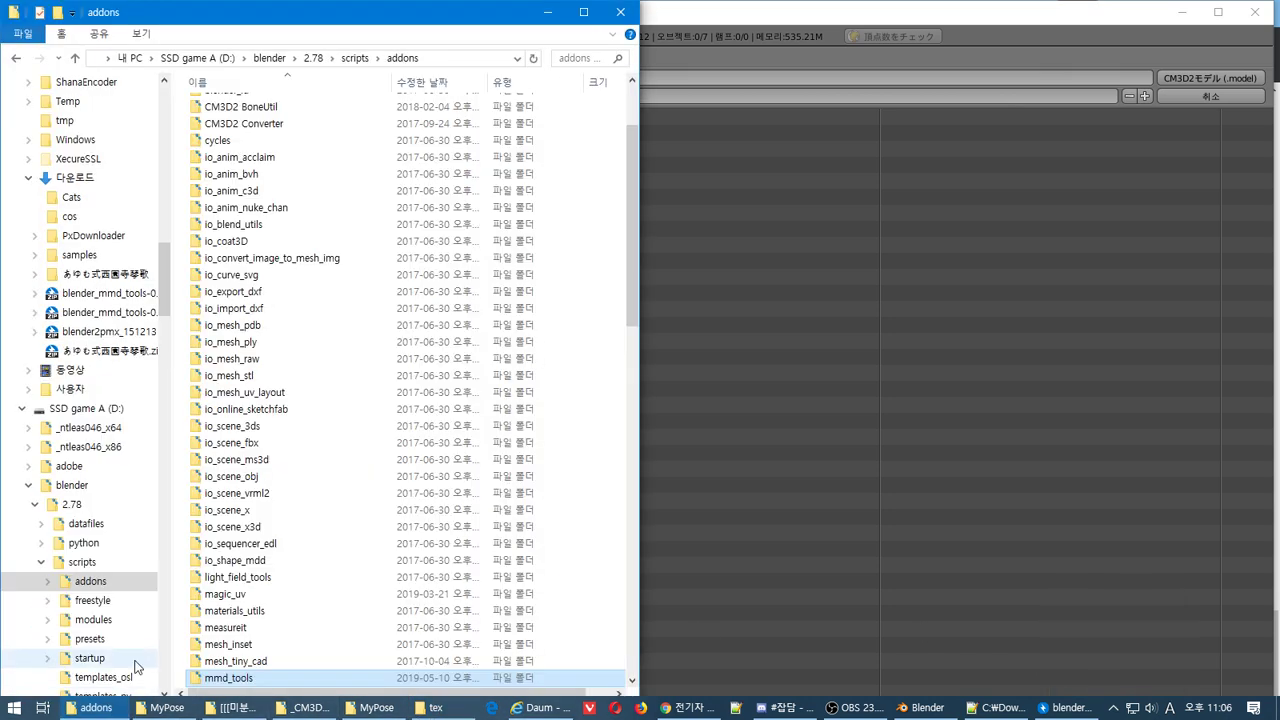
left_click_drag(263, 18, 1278, 16)
left_click(885, 207)
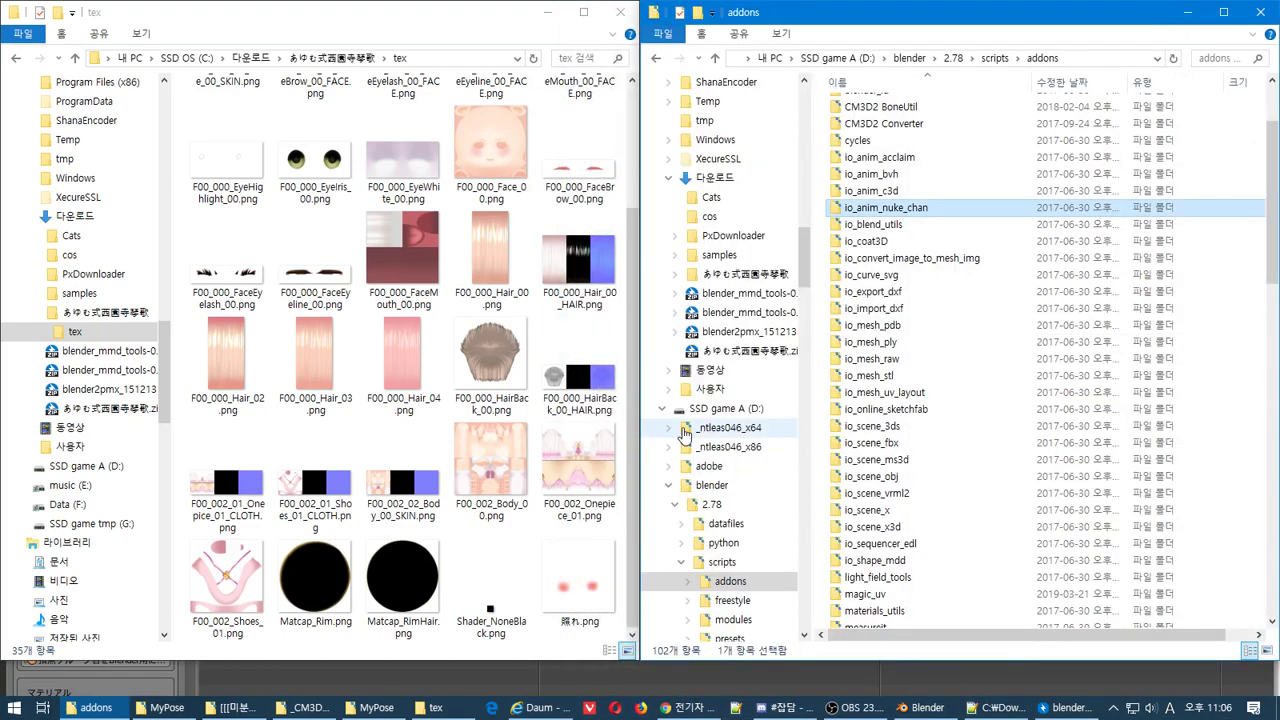
Navigate the right window to D:\COM3D2_mod - not use\_게임원본
scroll(713, 425, "down", 3)
left_click_drag(805, 284, 848, 350)
left_click(760, 295)
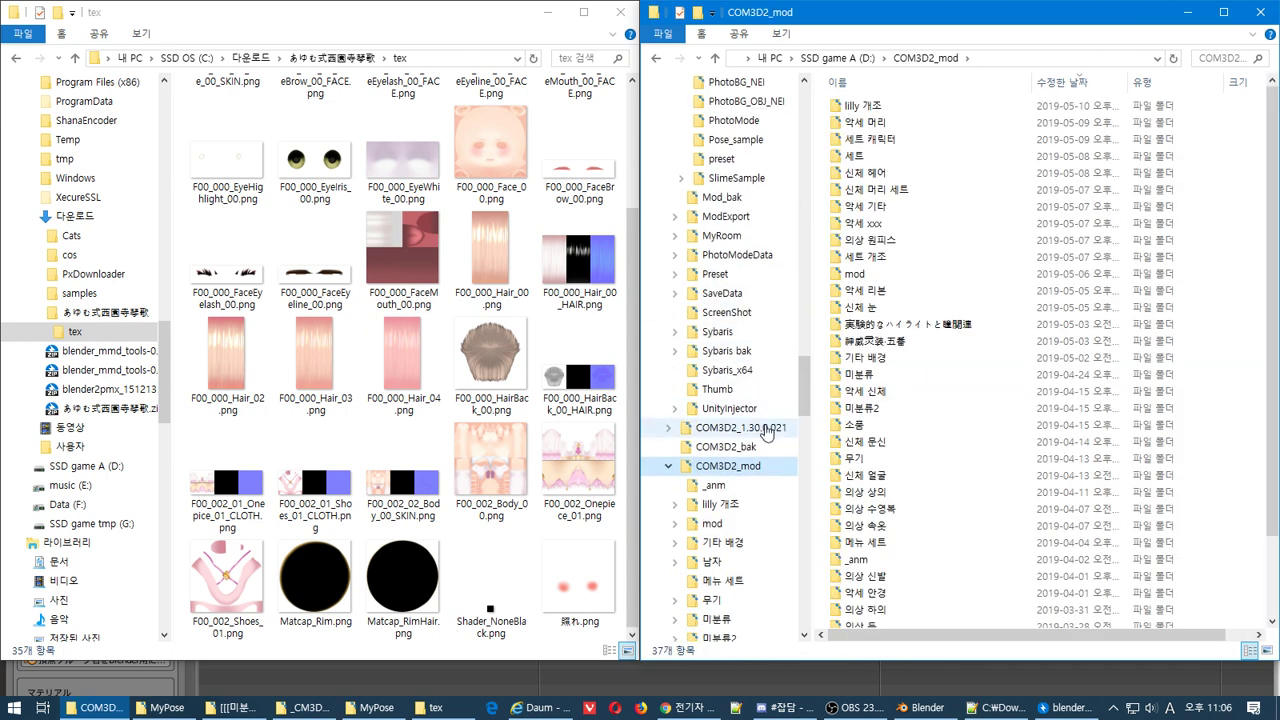
left_click(669, 466)
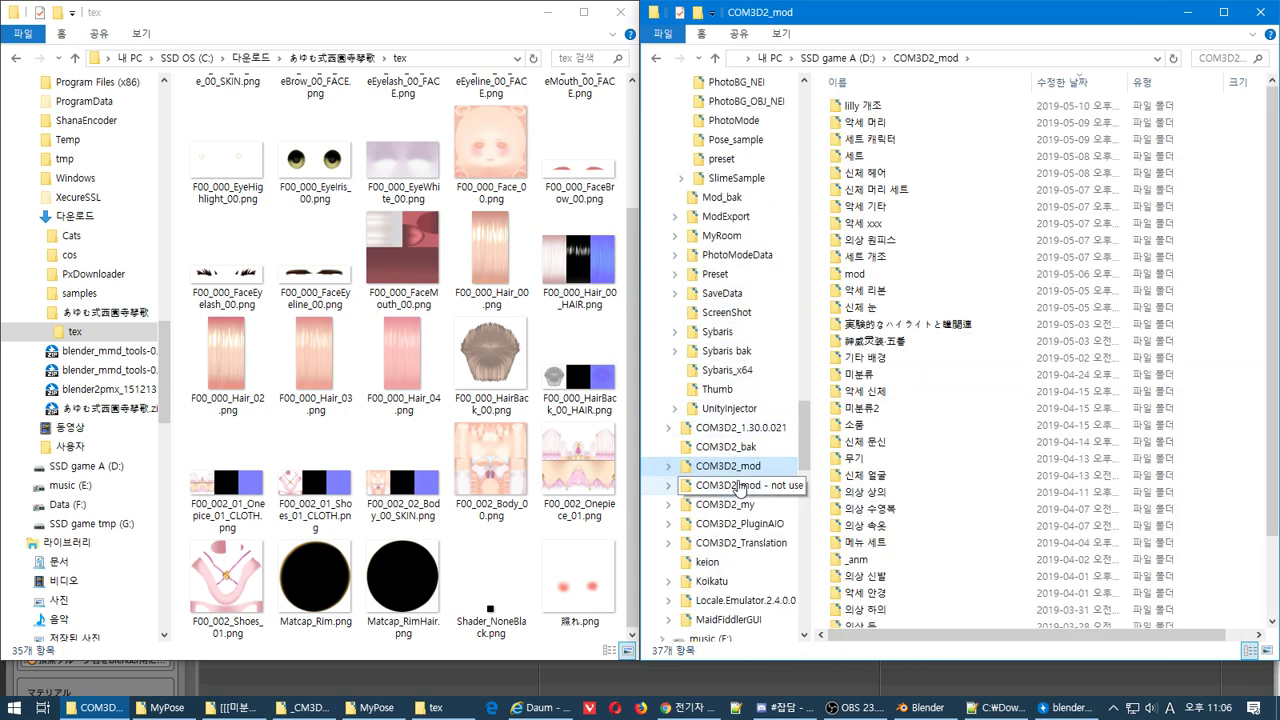
left_click(740, 487)
double_click(895, 110)
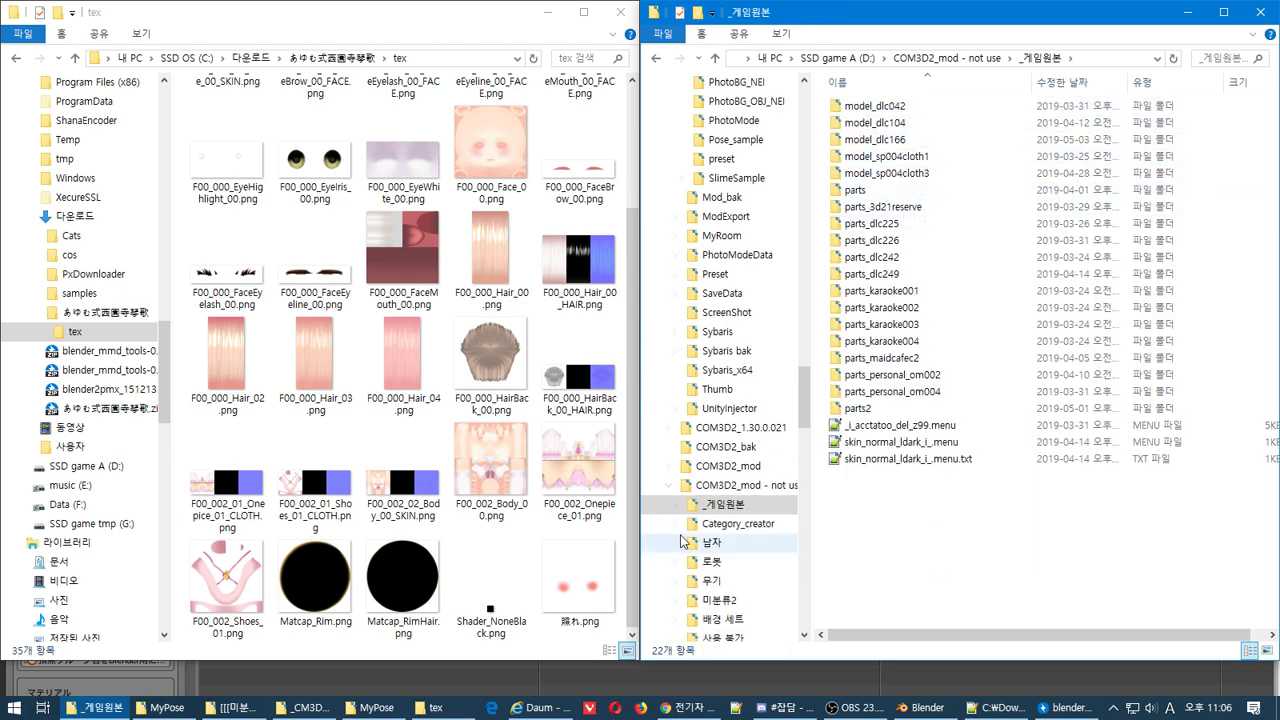
Search the _게임원본 folder in Everything for file names containing 'one'
right_click(715, 496)
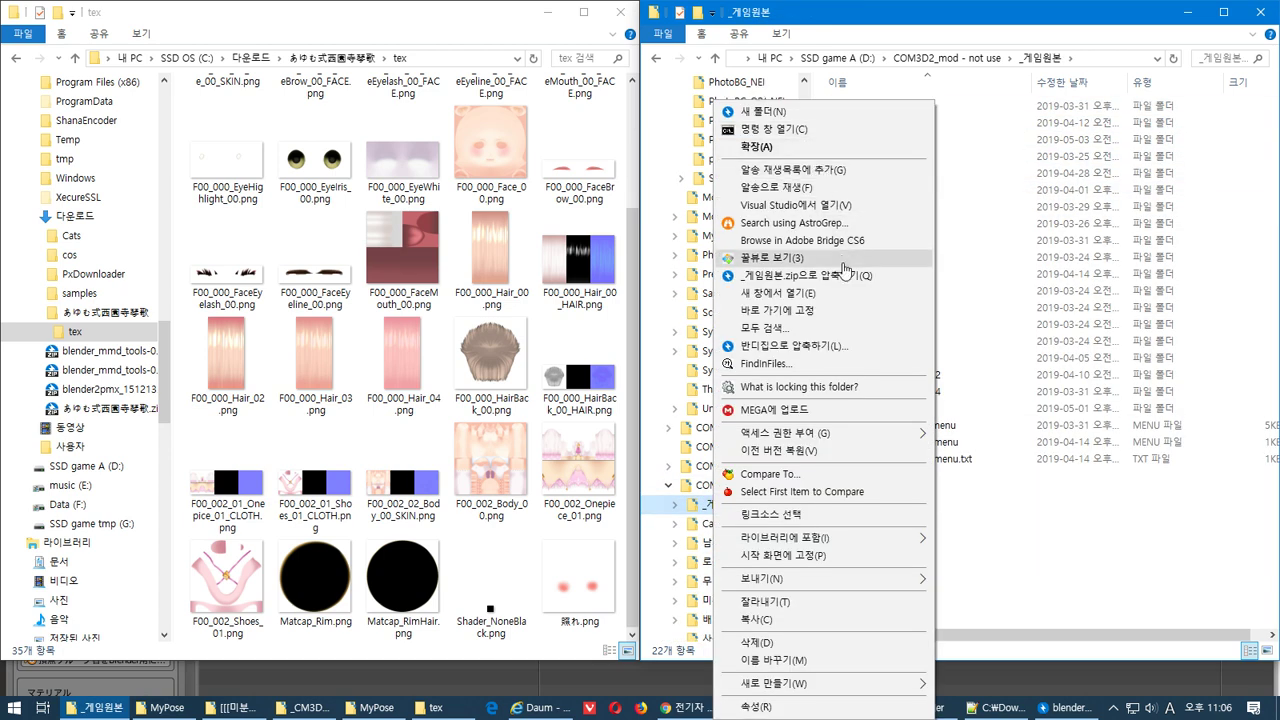
left_click(843, 327)
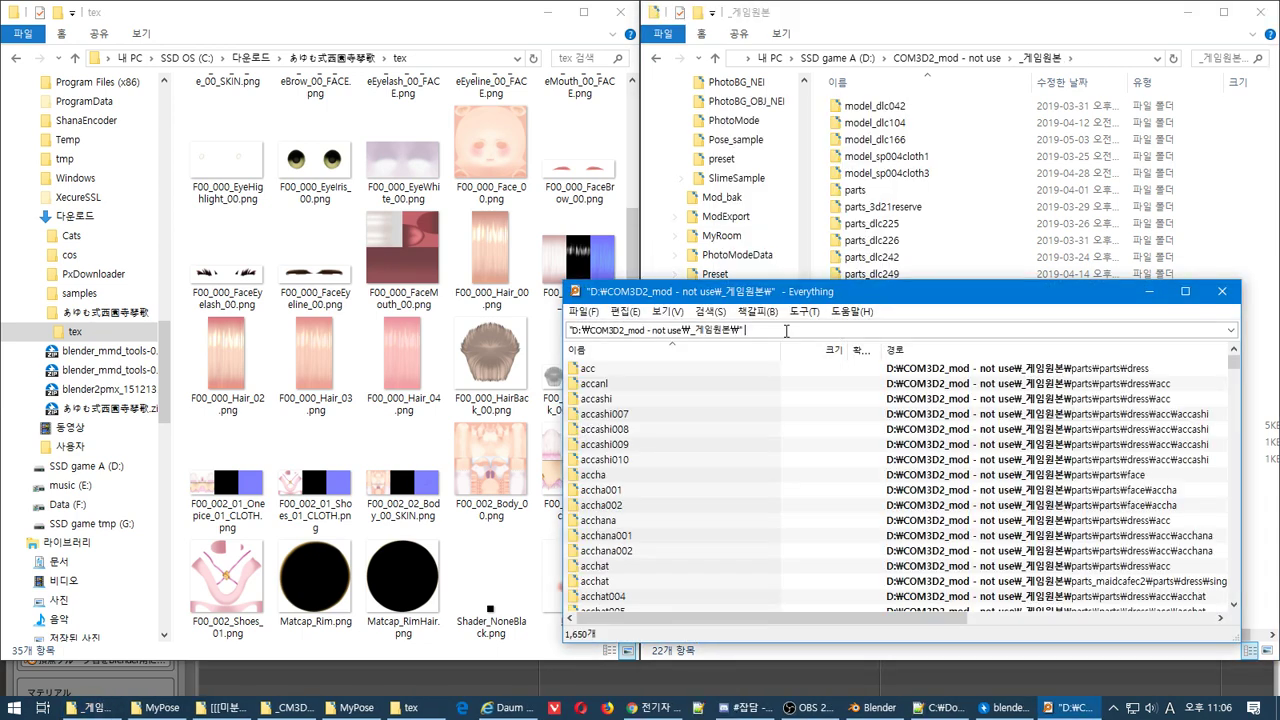
type("onp")
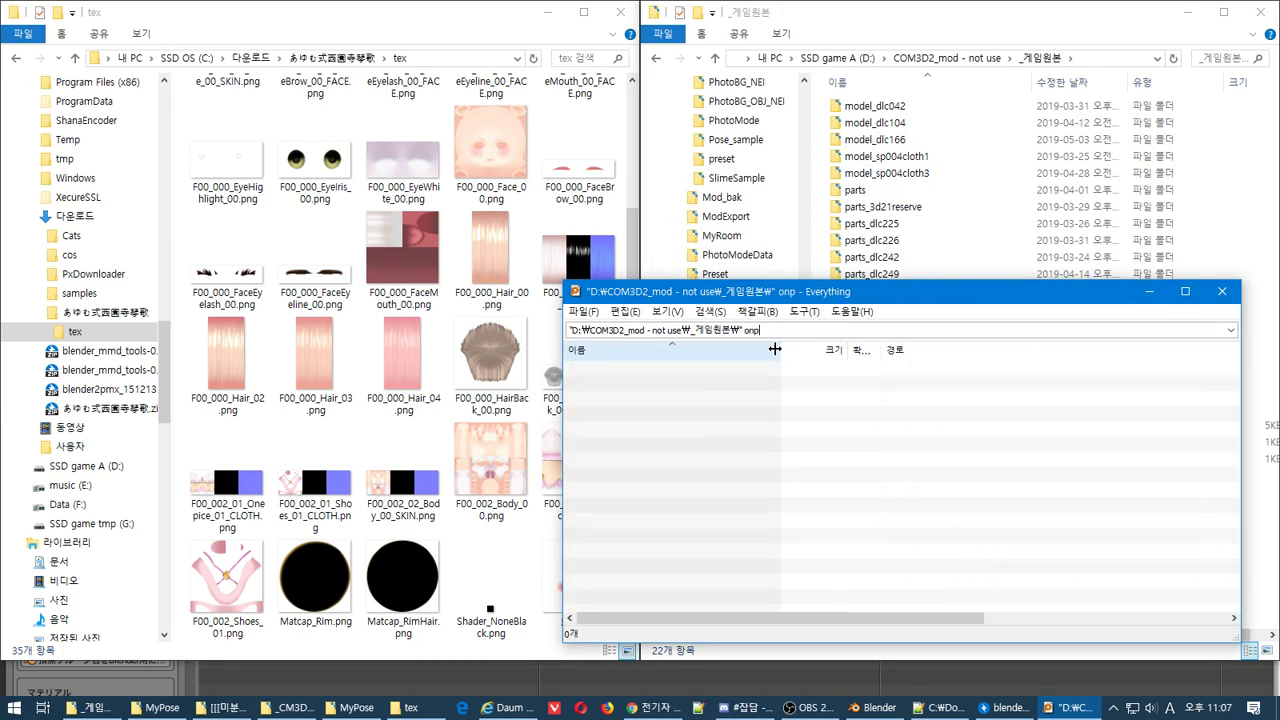
key("BackSpace")
type("e")
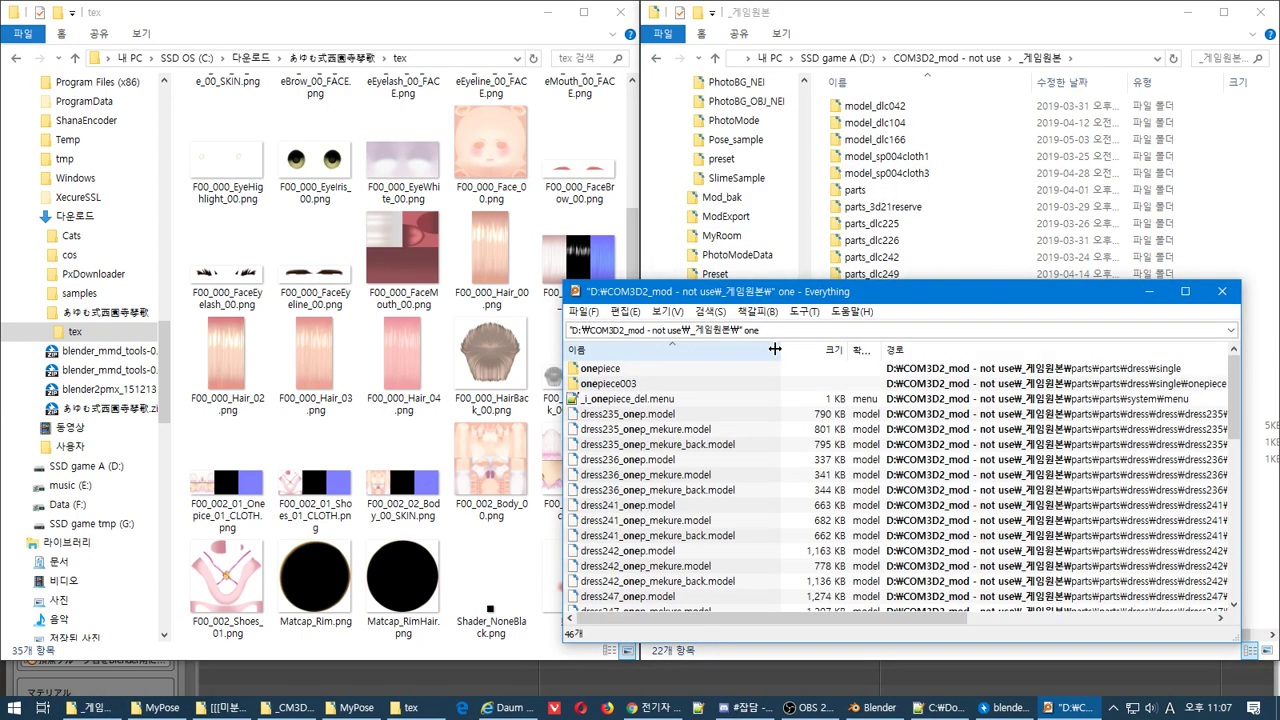
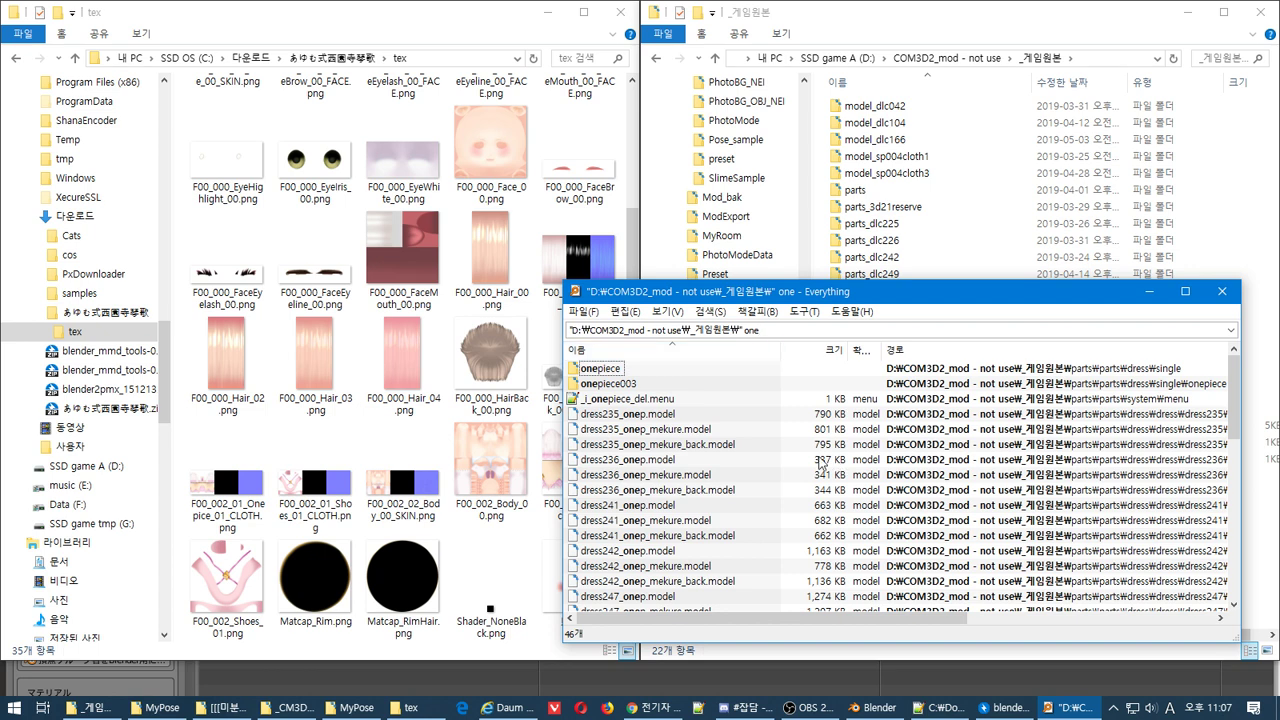
Import dress235_onep.model into the scene beside the posed character
right_click(668, 416)
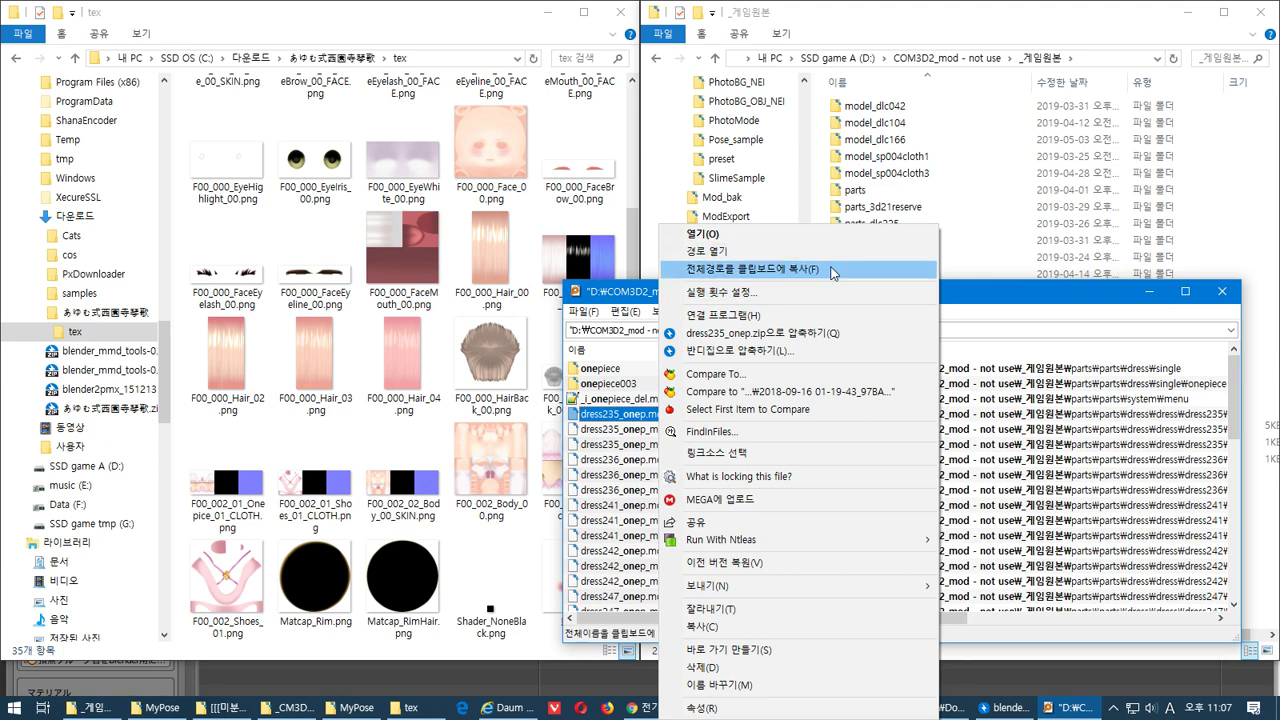
key("alt+Tab")
key("Tab")
key("Tab")
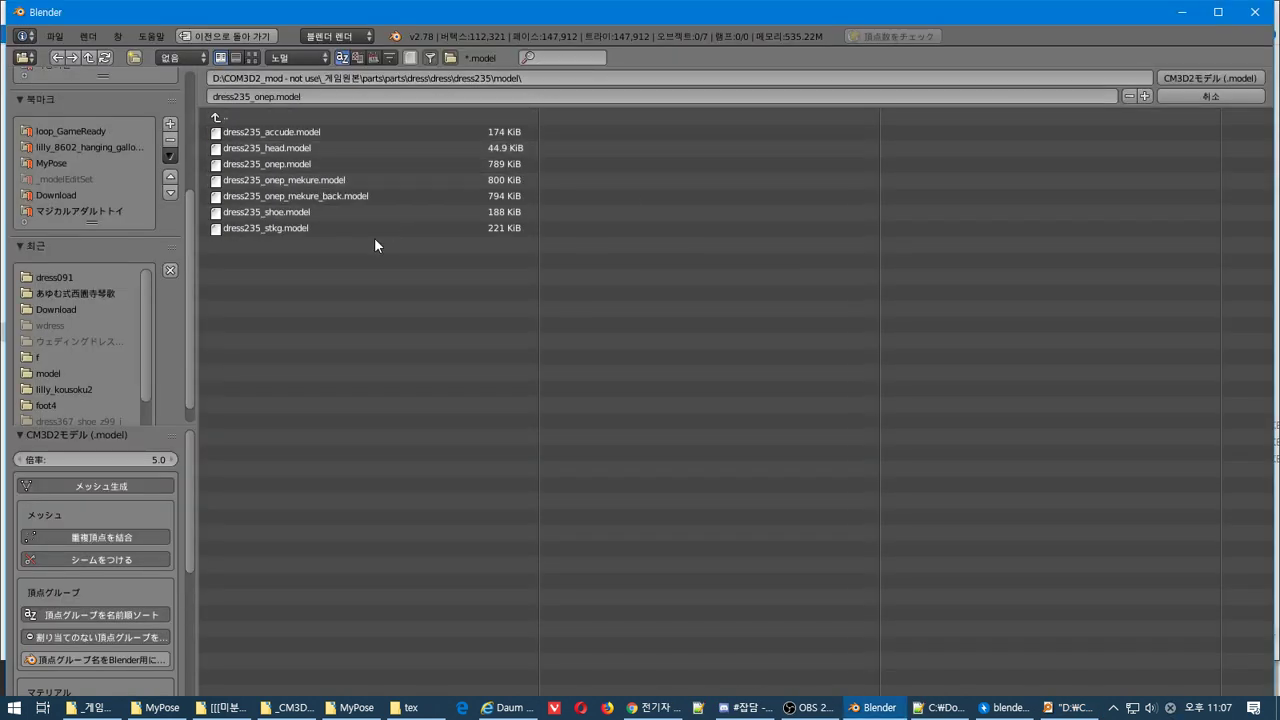
double_click(413, 161)
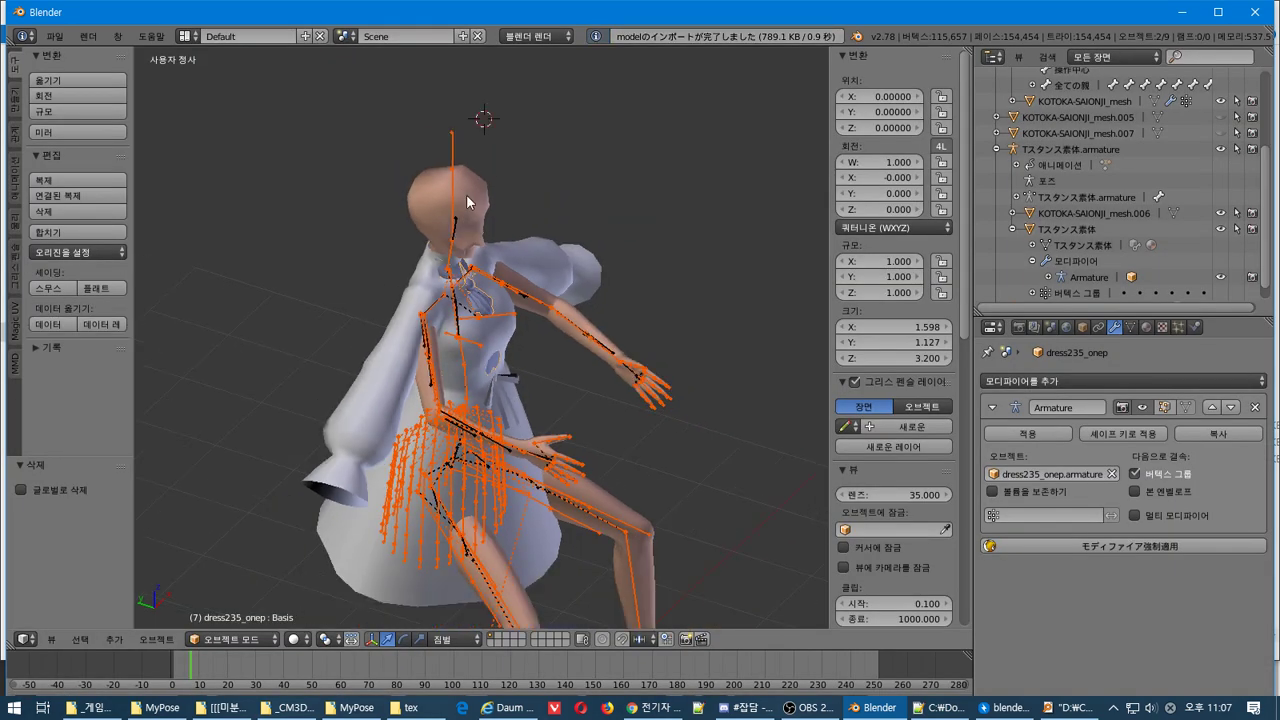
middle_click_drag(467, 201, 617, 283)
scroll(672, 306, "up", 5)
scroll(616, 283, "down", 5)
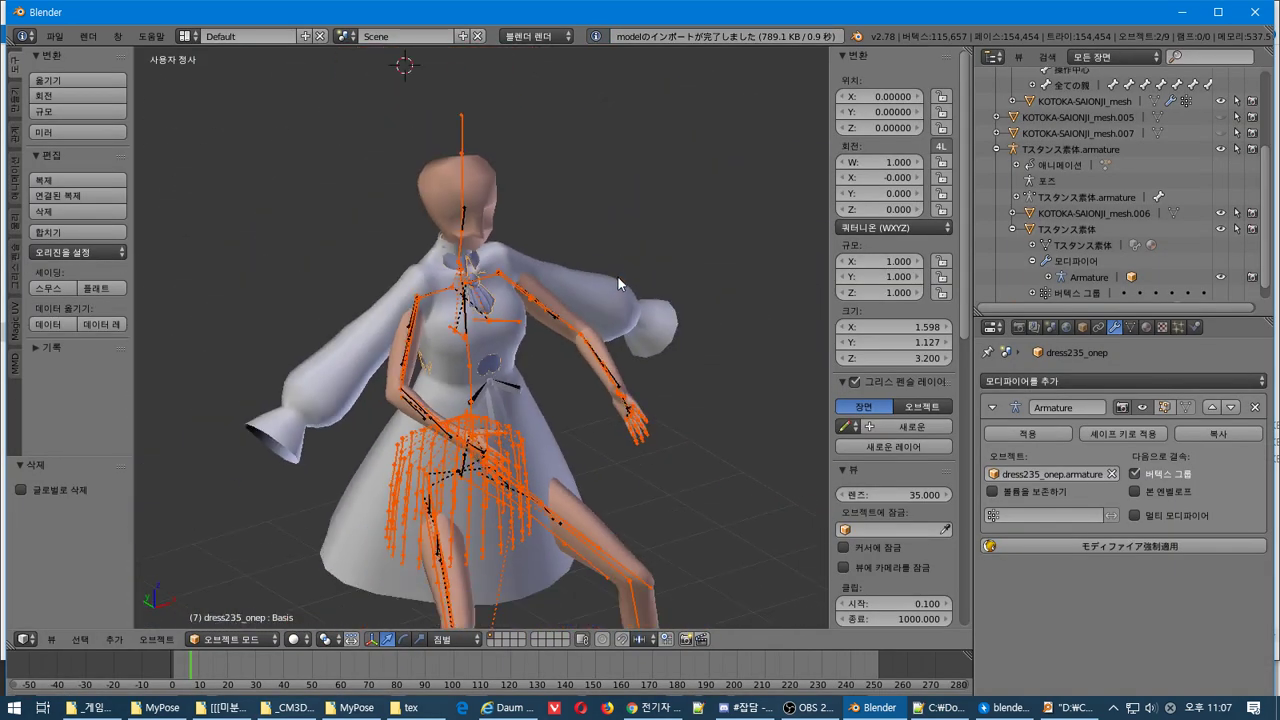
Move the dress235 dress and armature to the character's right, then delete them
key("g")
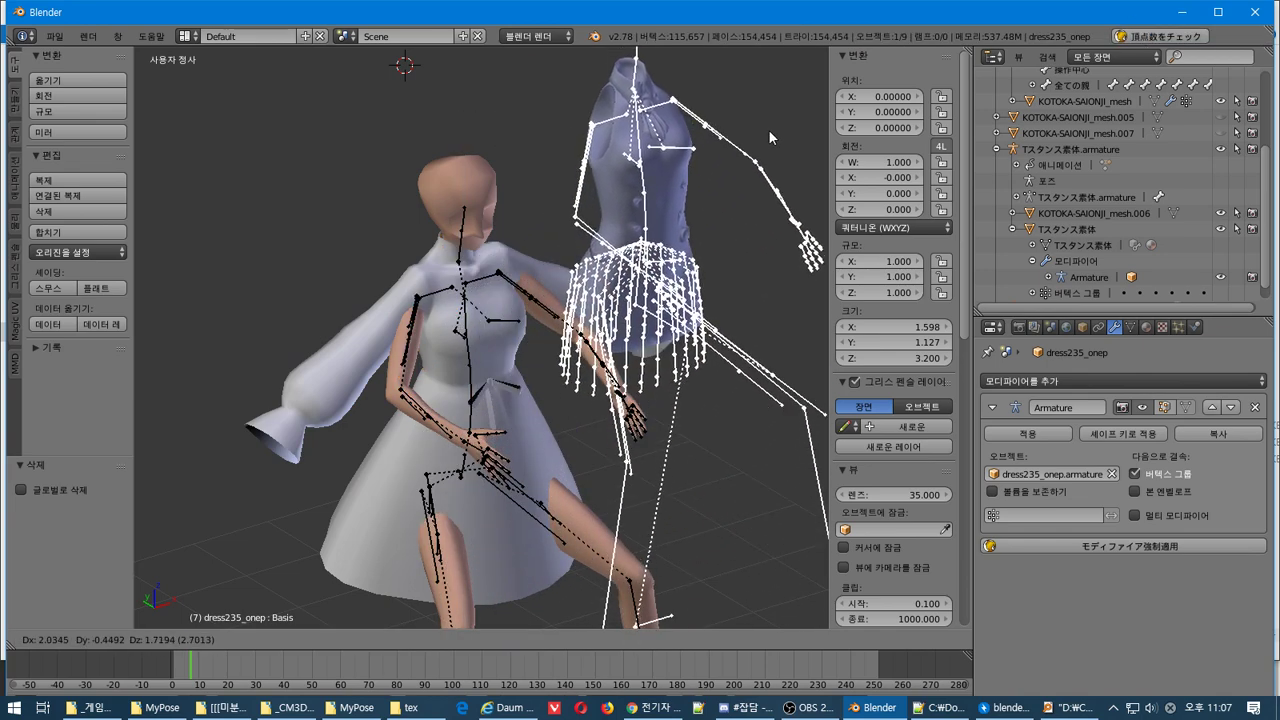
left_click(758, 137)
key("x")
left_click(754, 167)
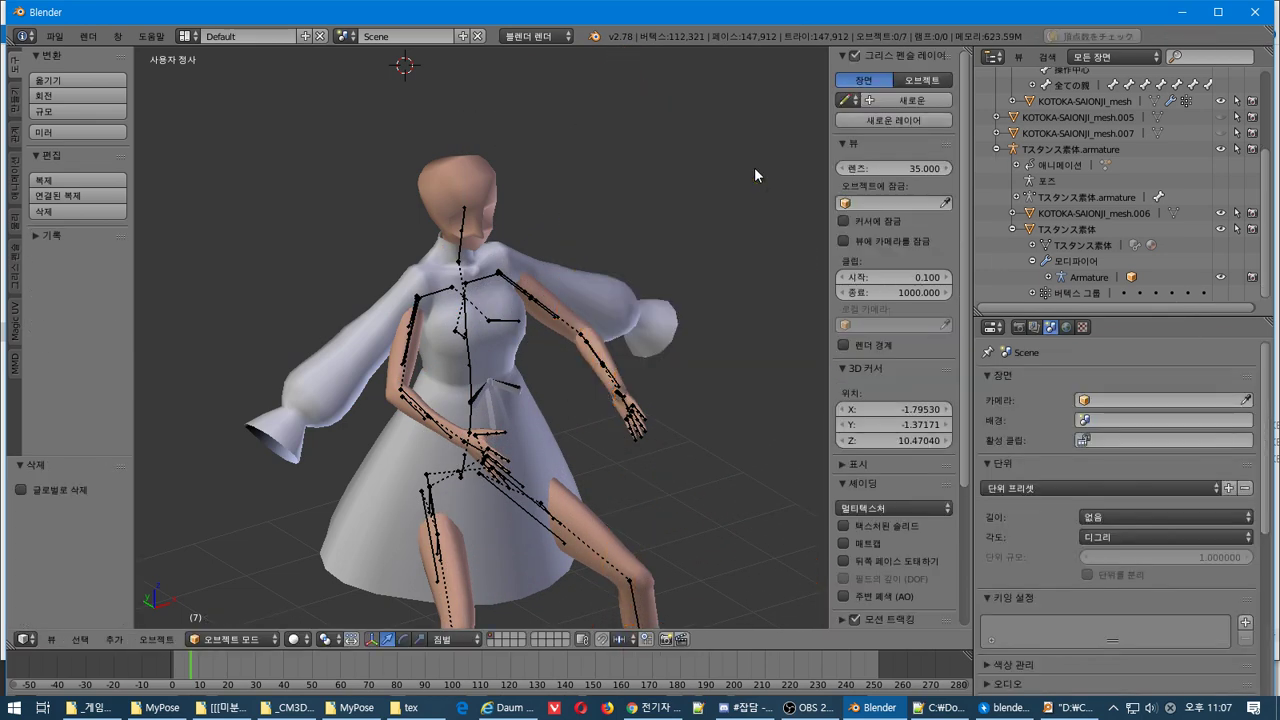
key("alt+Tab")
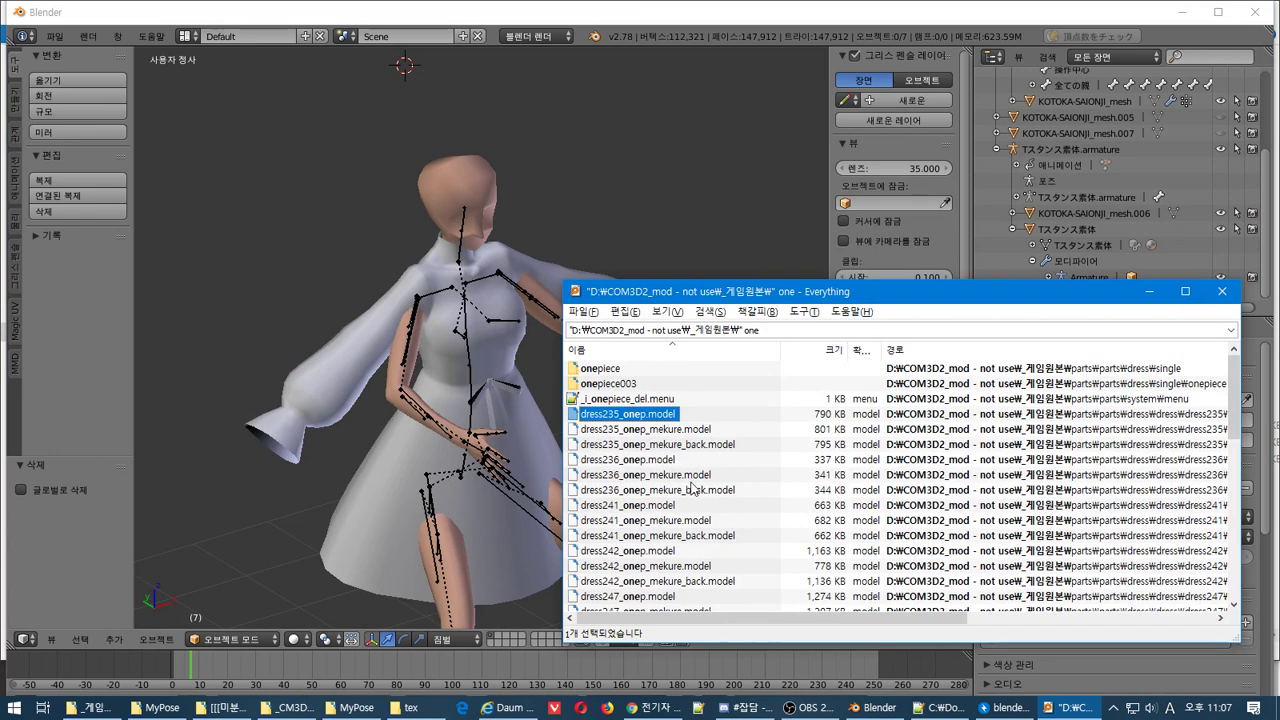
Import dress236_onep.model through the CM3D2 model importer
right_click(645, 470)
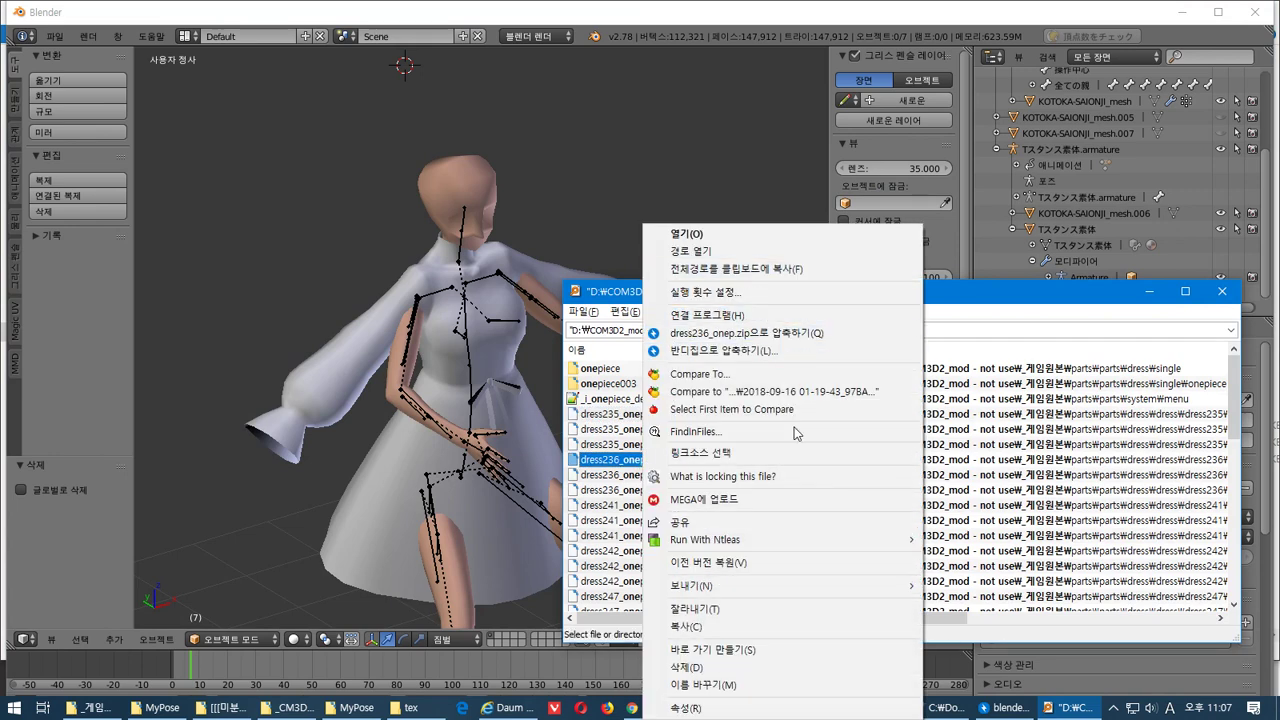
left_click(735, 269)
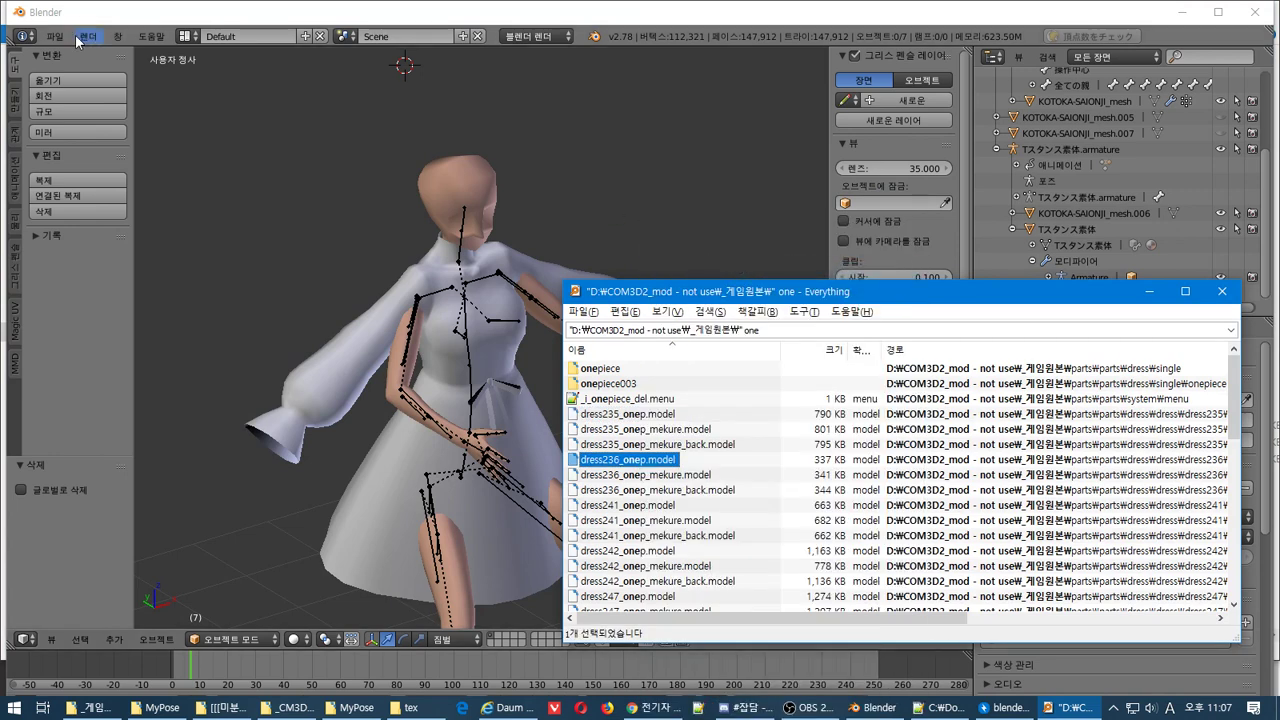
left_click(54, 36)
mouse_move(160, 330)
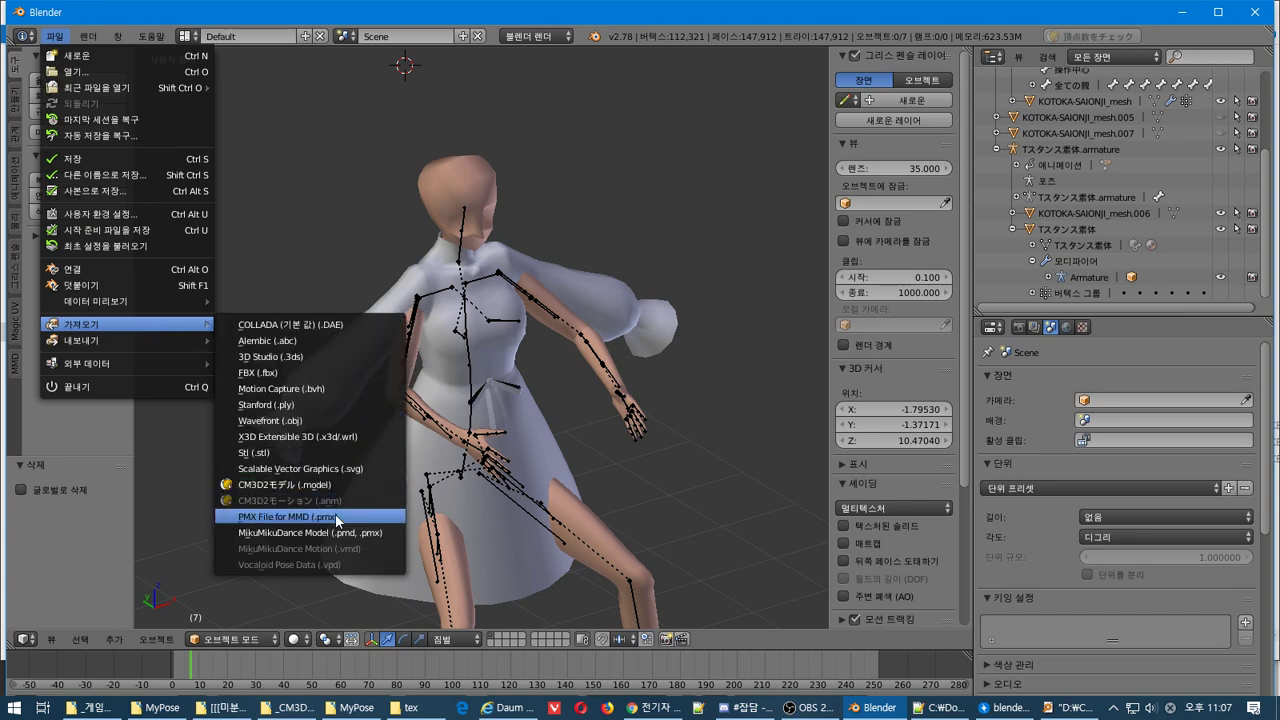
left_click(348, 488)
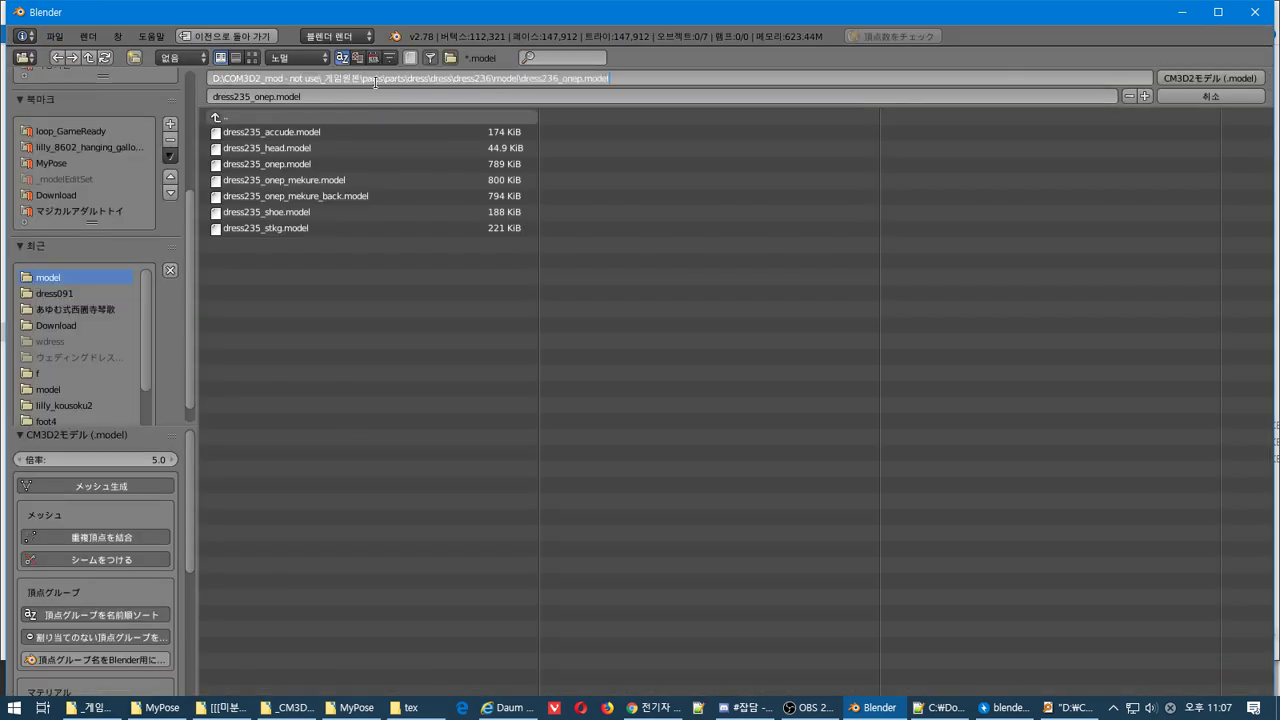
left_click(339, 141)
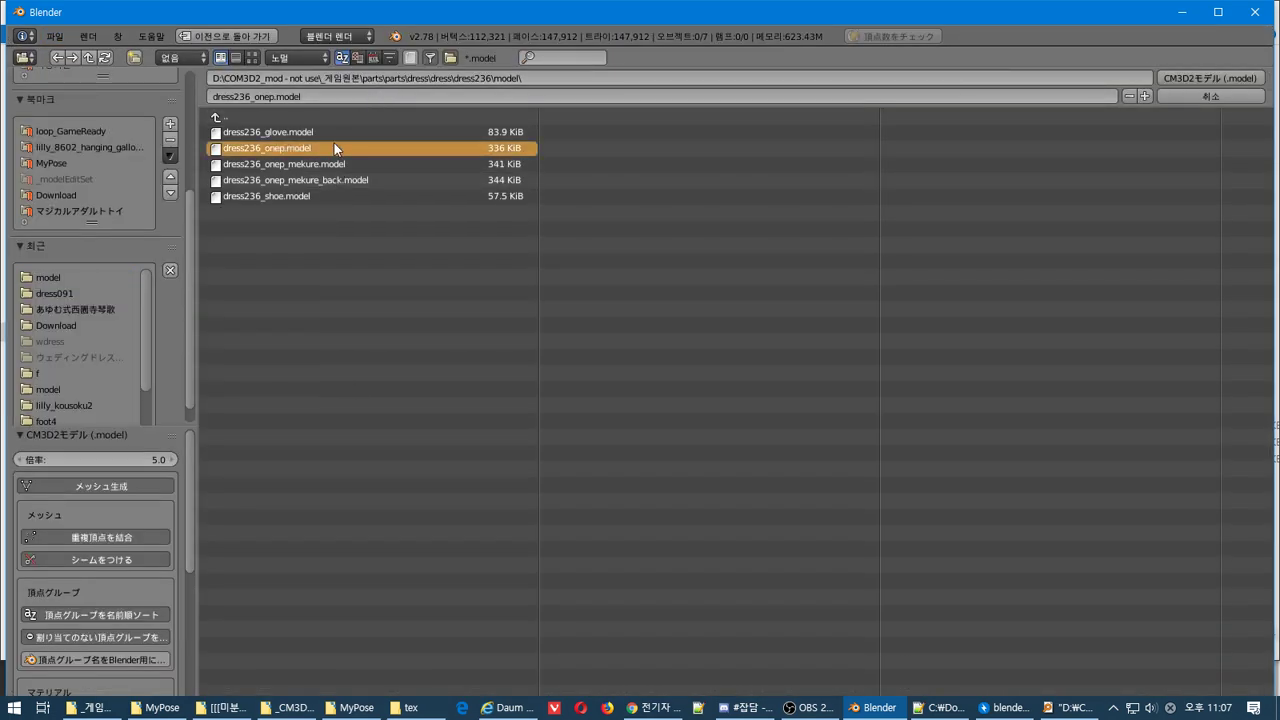
double_click(307, 148)
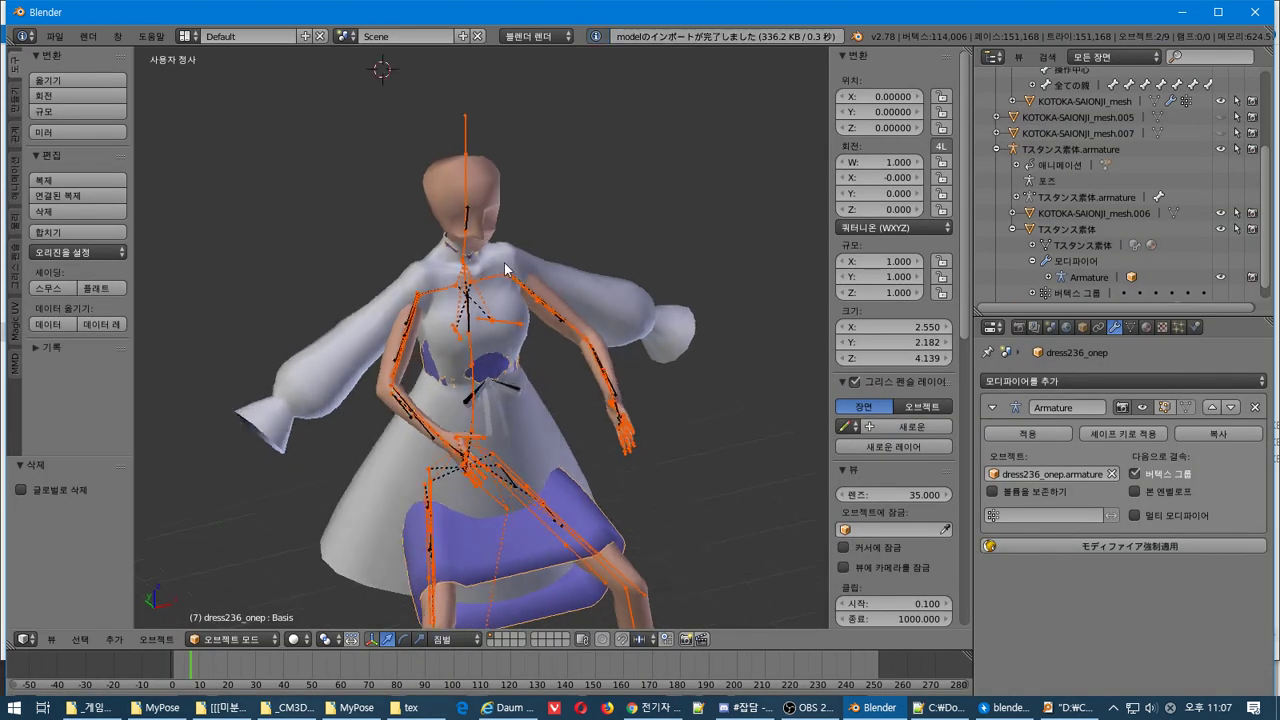
Place the dress236 dress beside the character, then delete it with its armature
key("g")
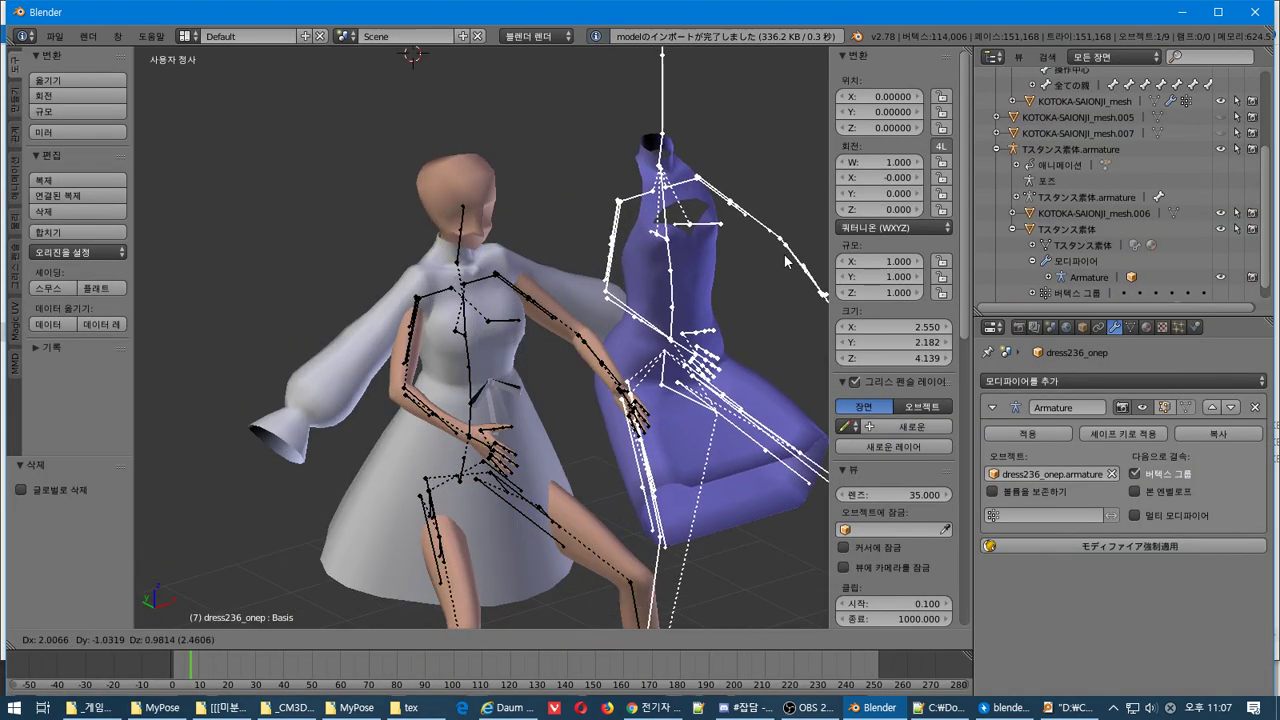
left_click(786, 322)
key("x")
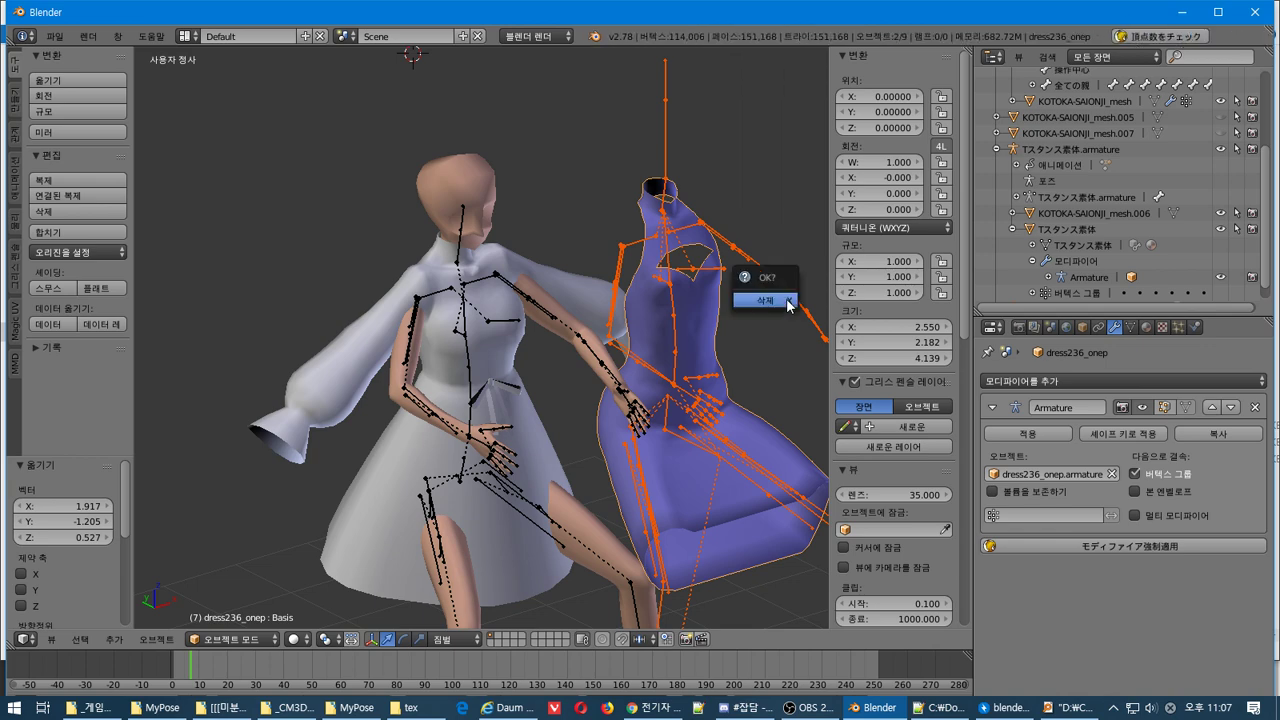
left_click(786, 298)
key("alt+Tab")
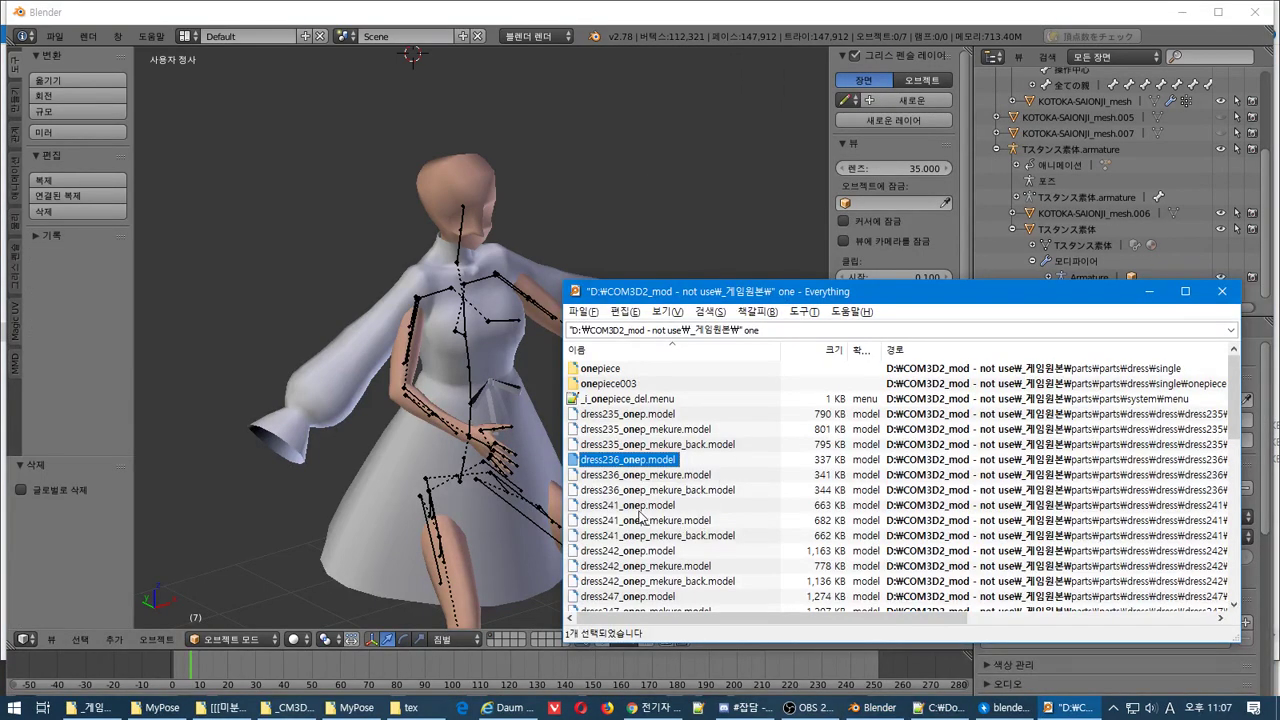
Import dress241_onep.model by pasting its copied folder path into the CM3D2 importer
right_click(641, 507)
left_click(730, 57)
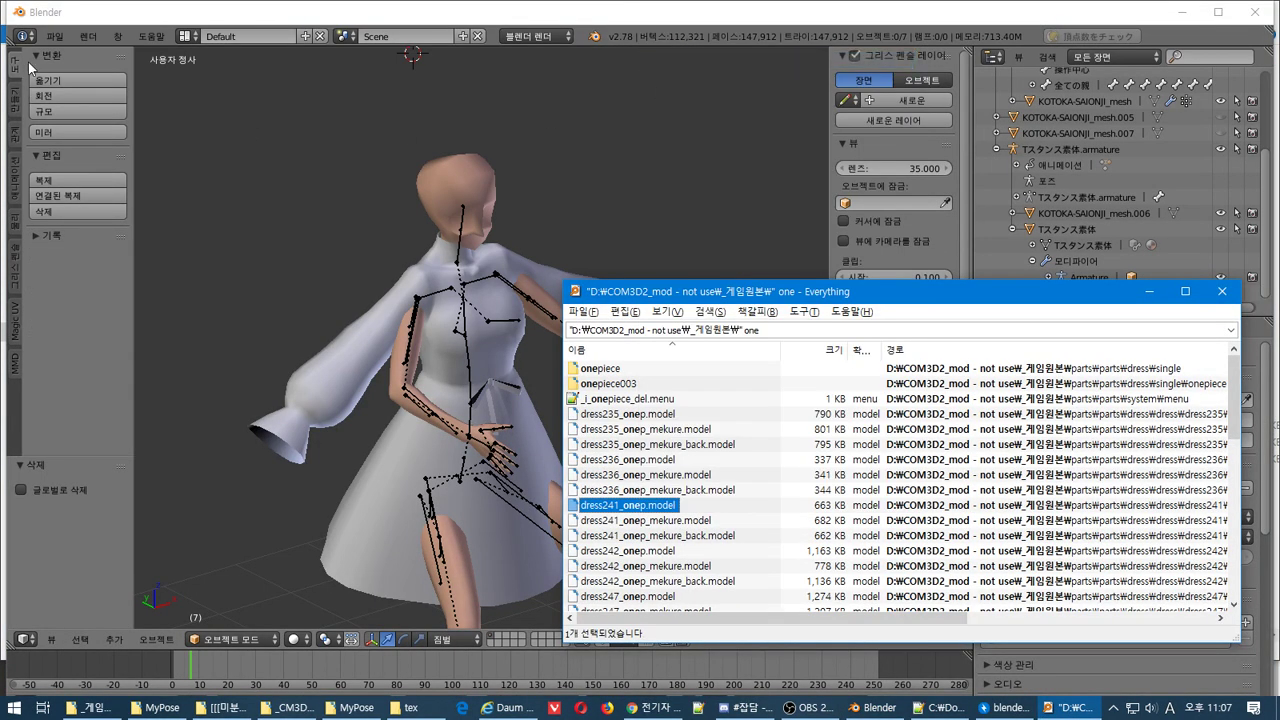
left_click(54, 36)
mouse_move(165, 326)
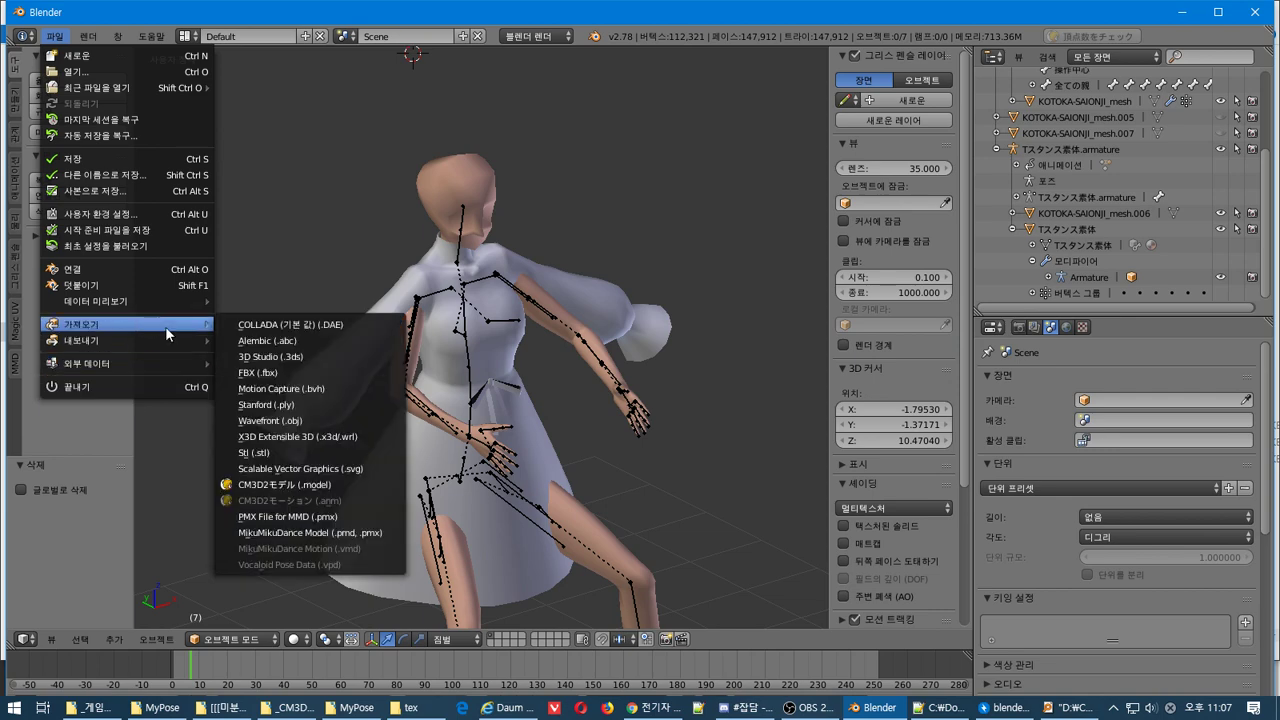
left_click(356, 488)
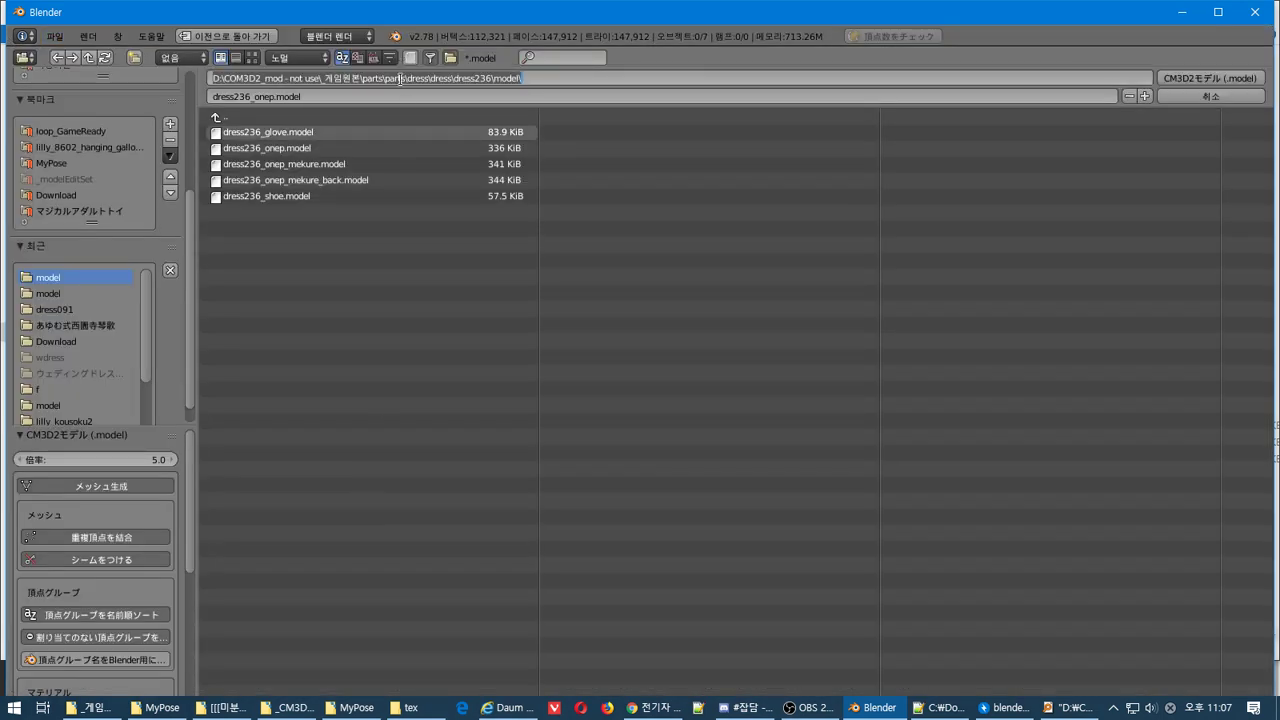
type("D:\\COM3D2_mod - not use\\_게임원본\\parts\\parts\\dress\\dress\\dress241\\model\\")
key("Return")
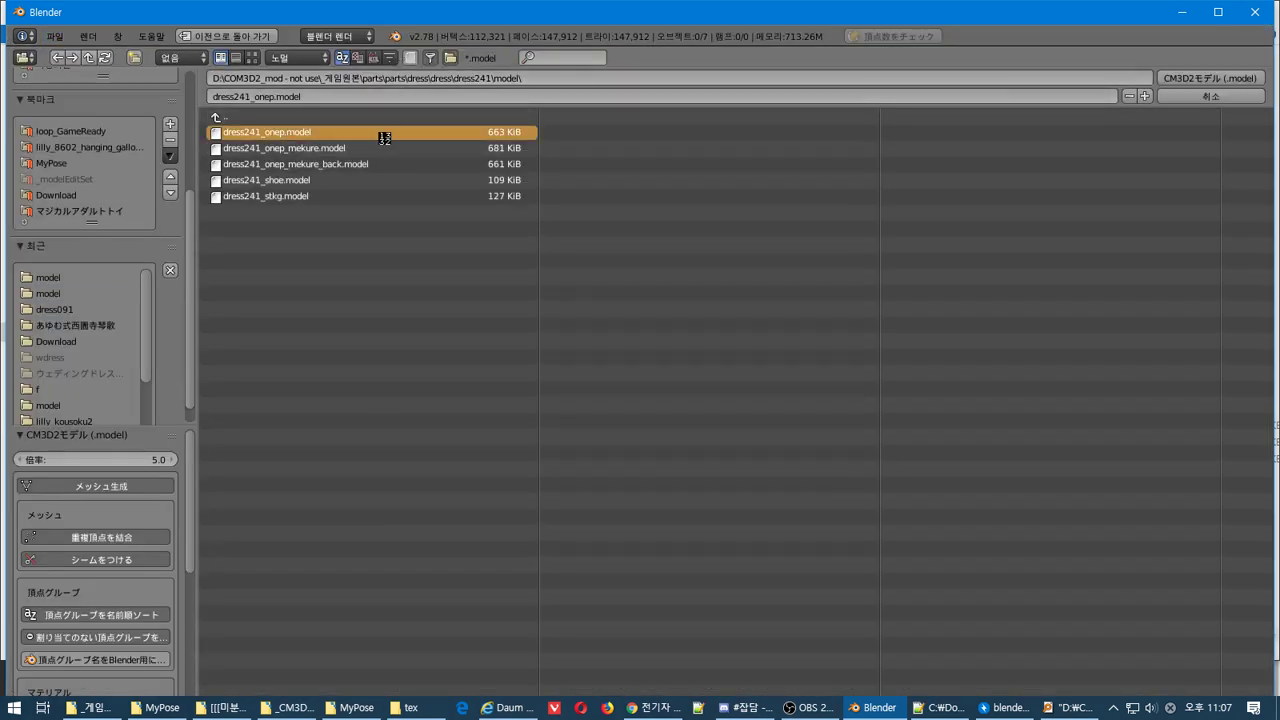
Place the dress241 model beside the character, then delete it with its armature
key("g")
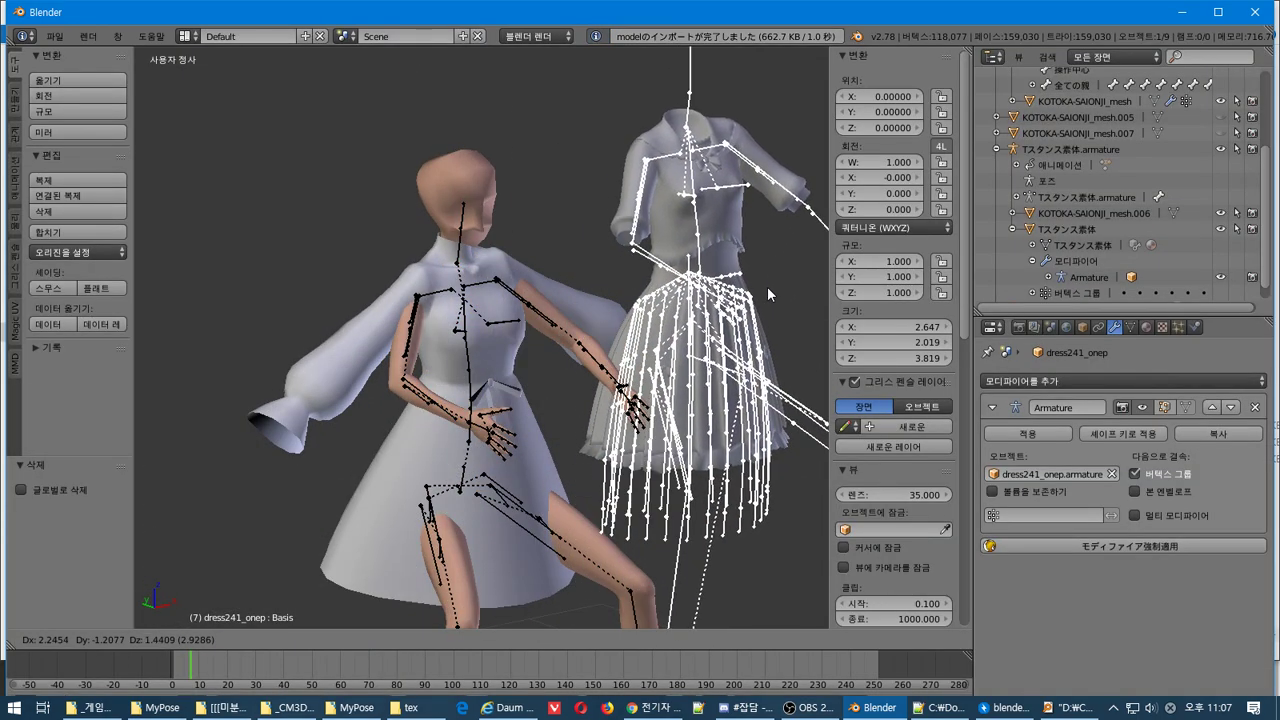
left_click(767, 286)
mouse_move(677, 309)
middle_mouse_down()
mouse_move(690, 315)
mouse_move(683, 333)
middle_mouse_up()
key("Delete")
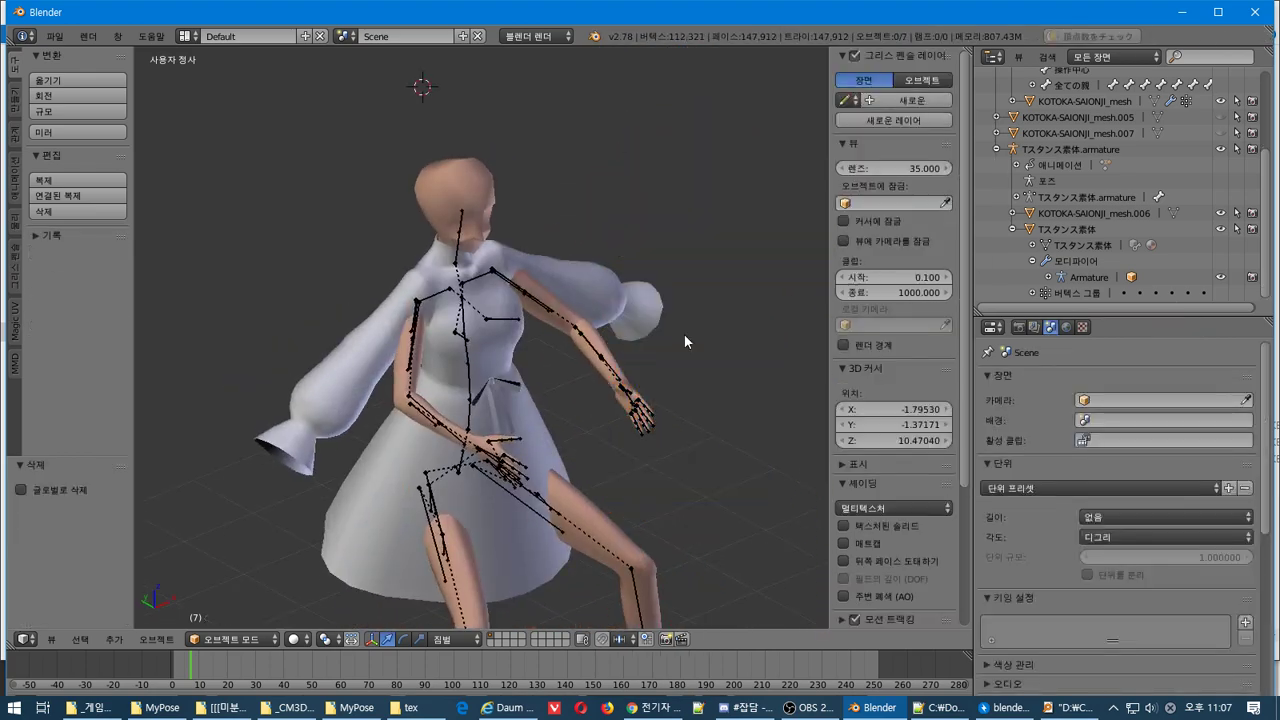
key("alt+Tab")
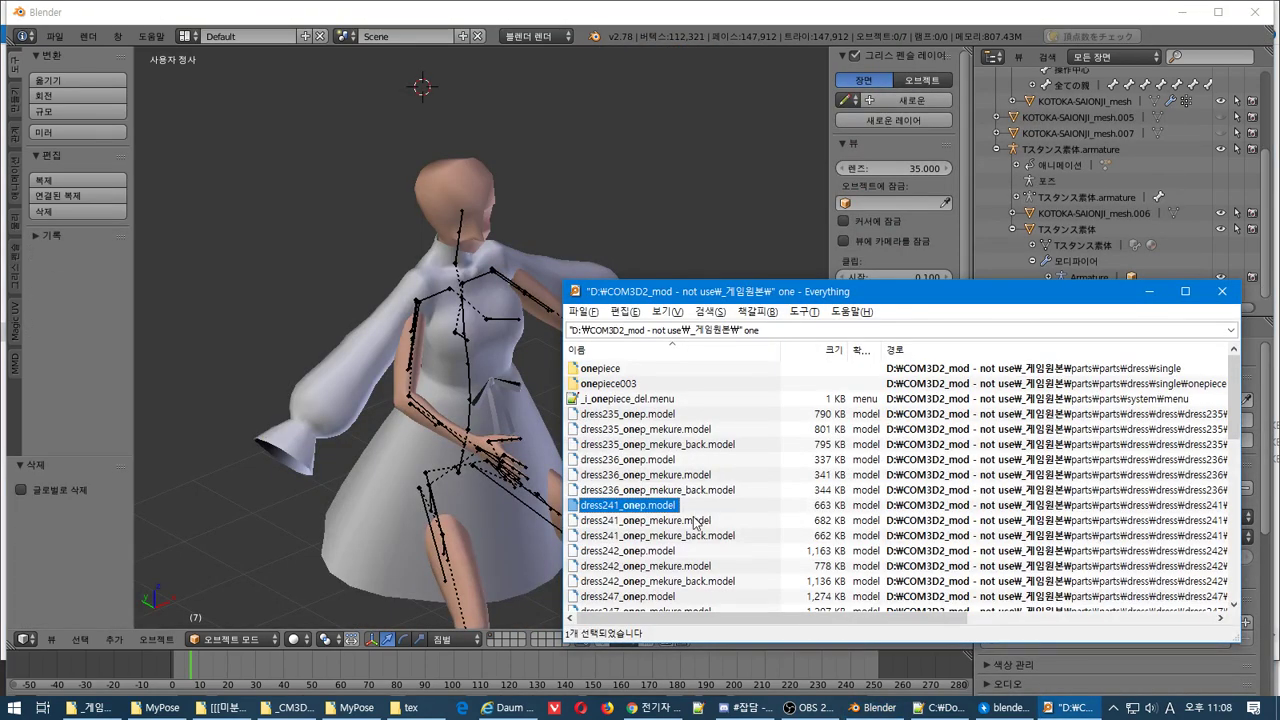
right_click(655, 555)
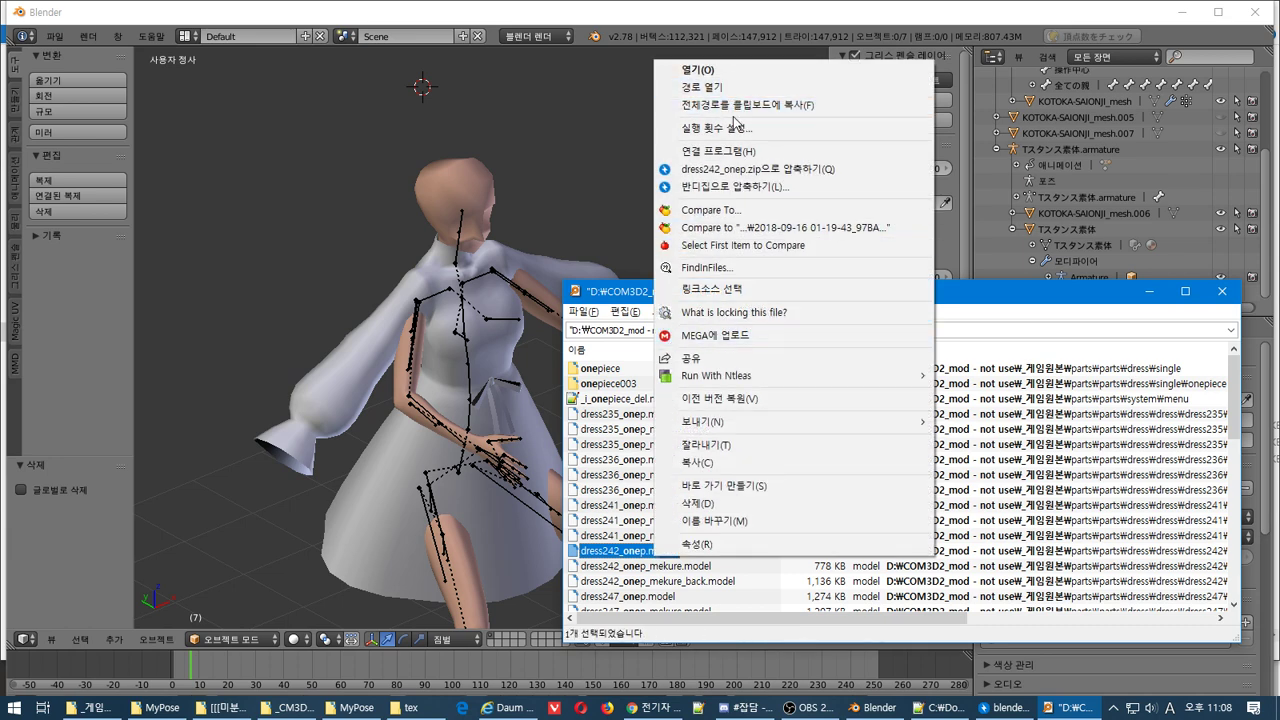
left_click(740, 105)
left_click(54, 36)
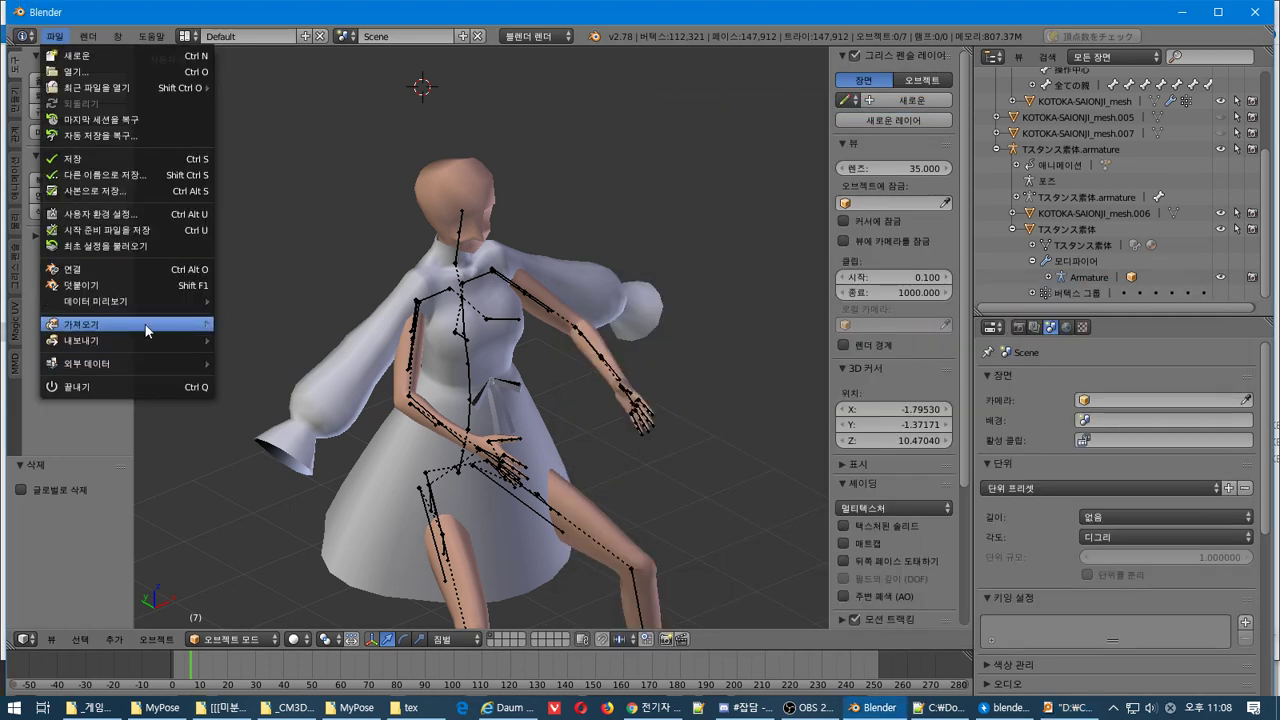
mouse_move(130, 324)
left_click(260, 484)
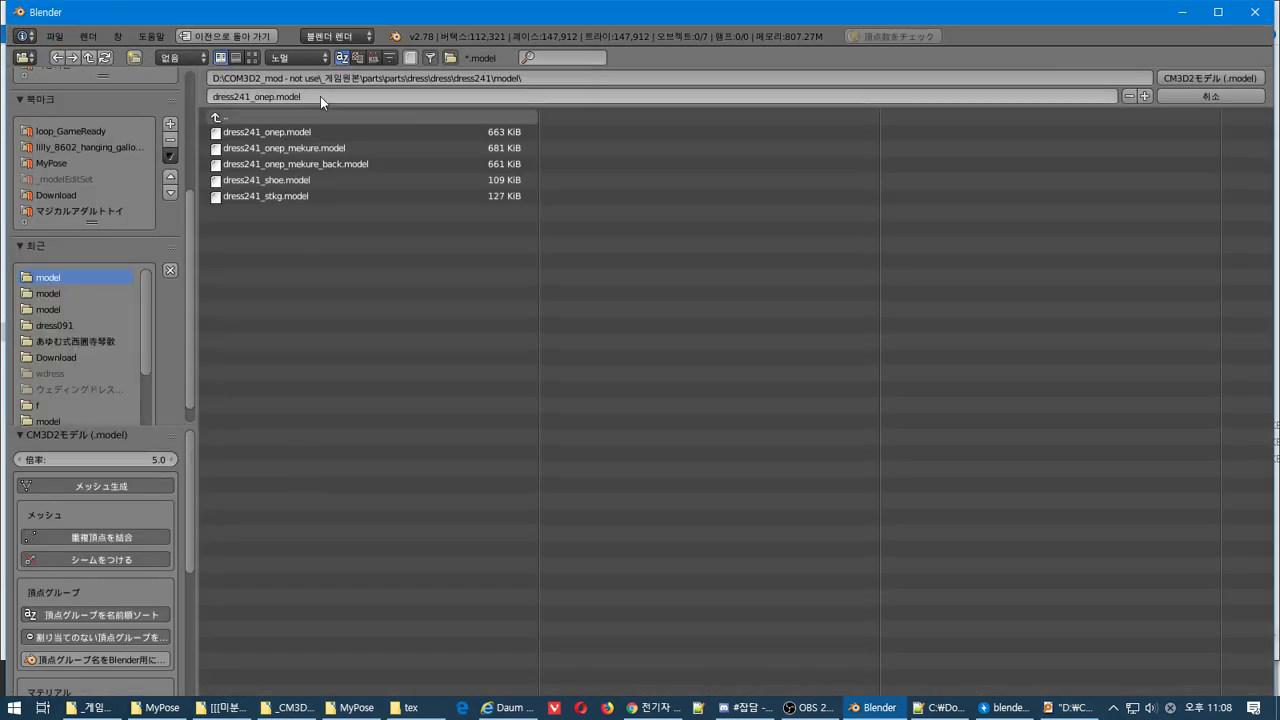
left_click(325, 78)
type("D:\\COM3D2_mod - not use\\_게임원본\\parts\\parts\\dress\\dress242\\model\\dress242_onep.model")
key("Return")
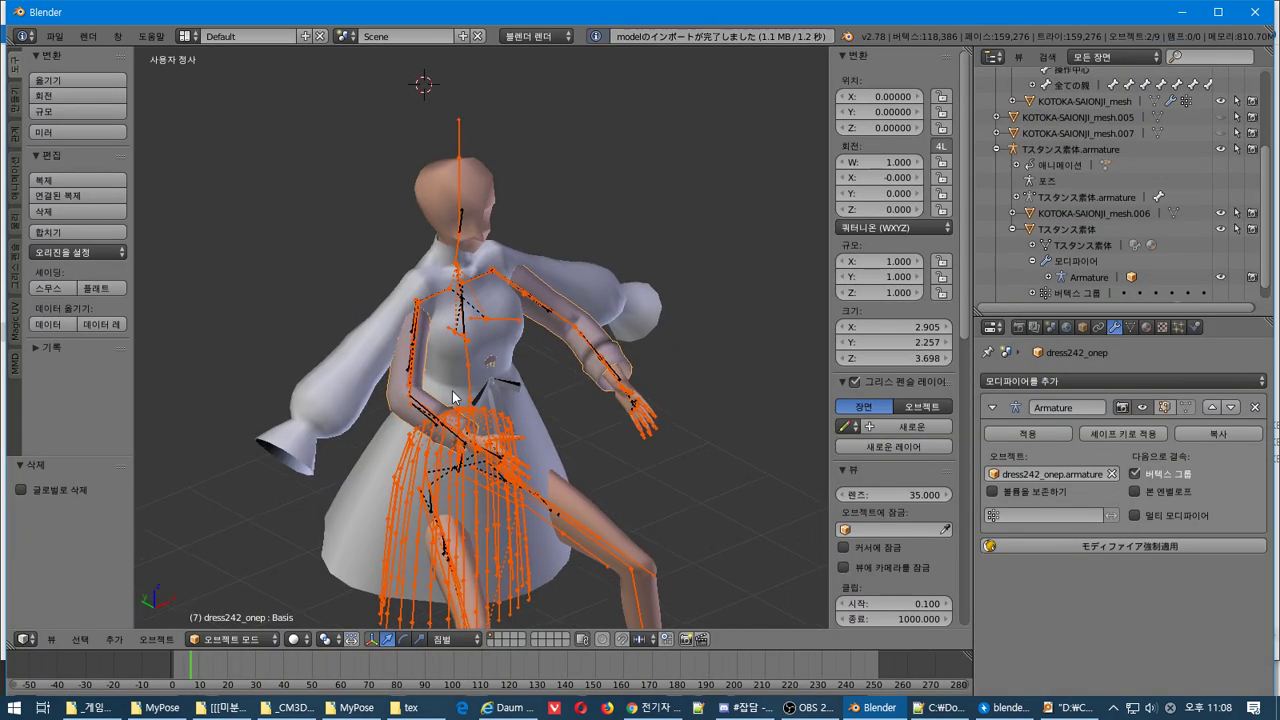
key("g")
left_click(640, 300)
middle_click_drag(640, 300, 703, 266)
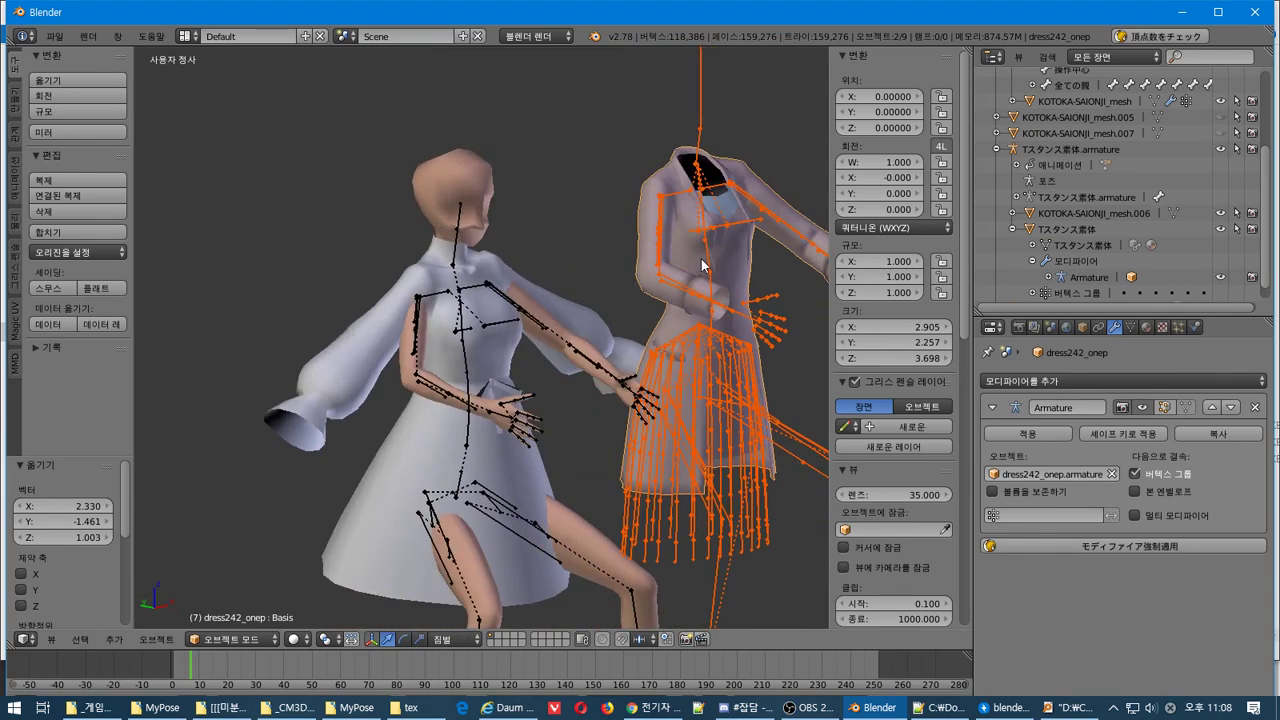
key("Delete")
middle_click_drag(683, 348, 587, 412)
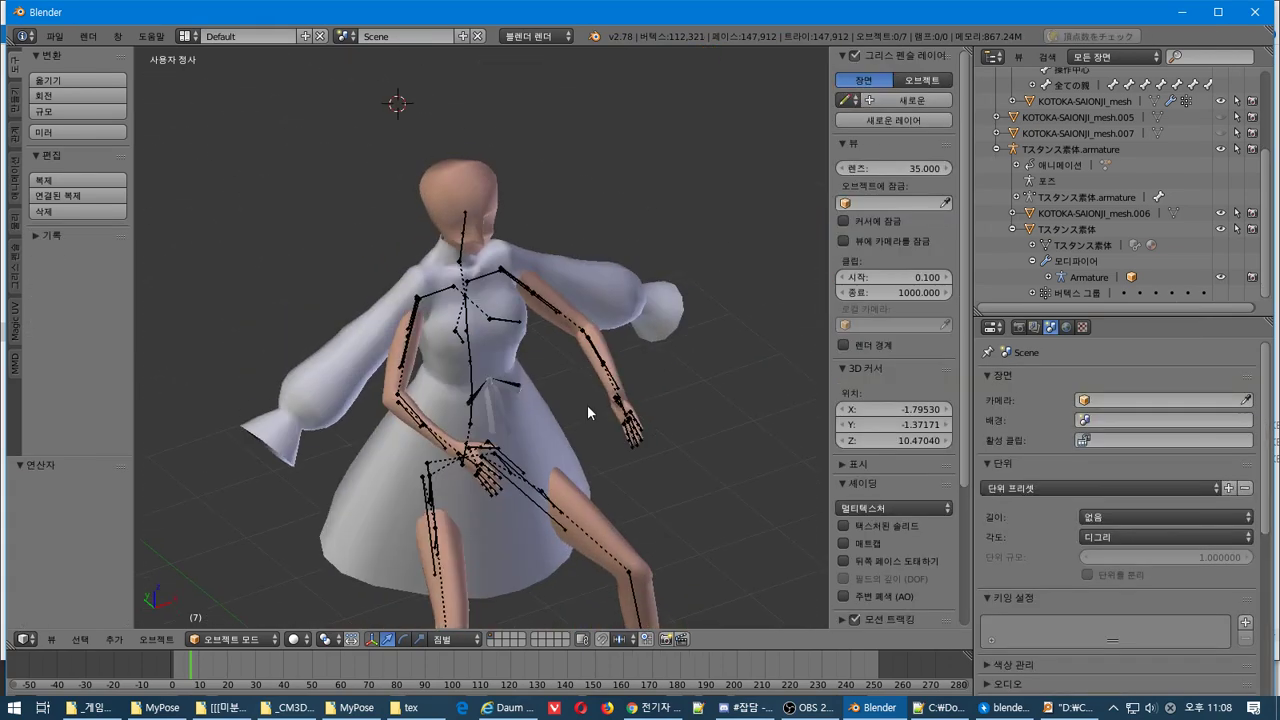
key("alt+Tab")
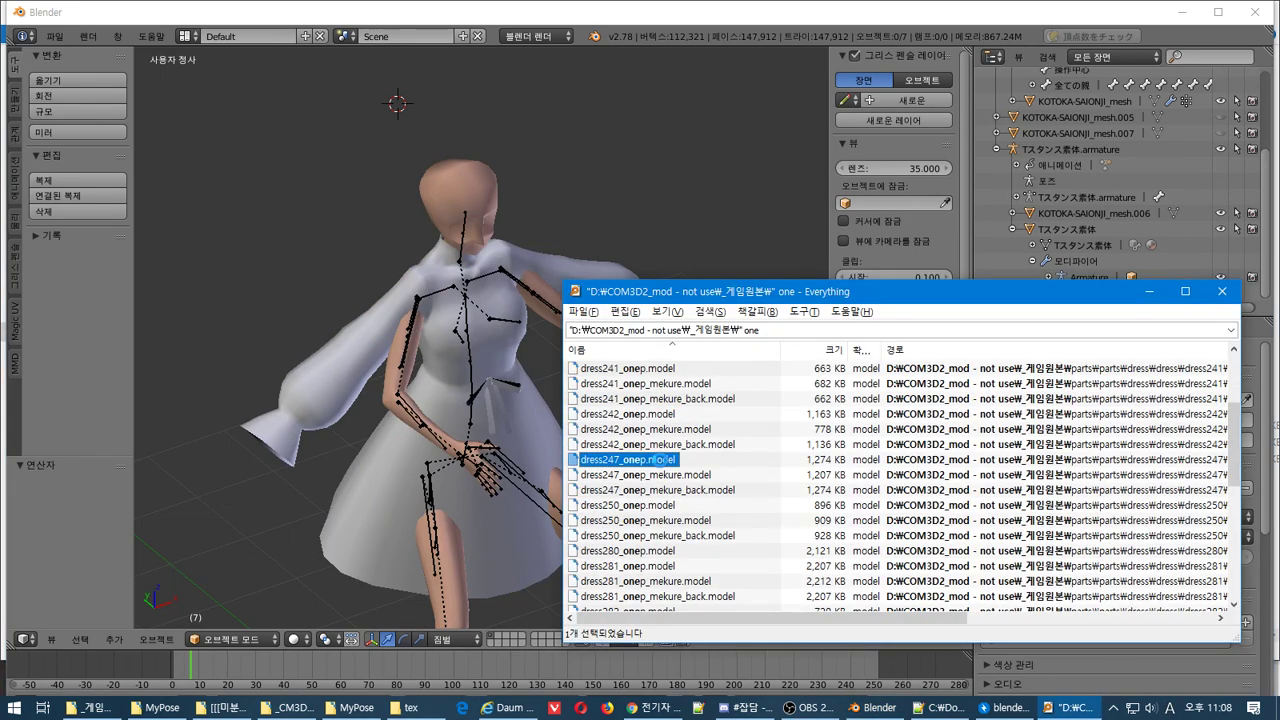
right_click(660, 459)
left_click(700, 271)
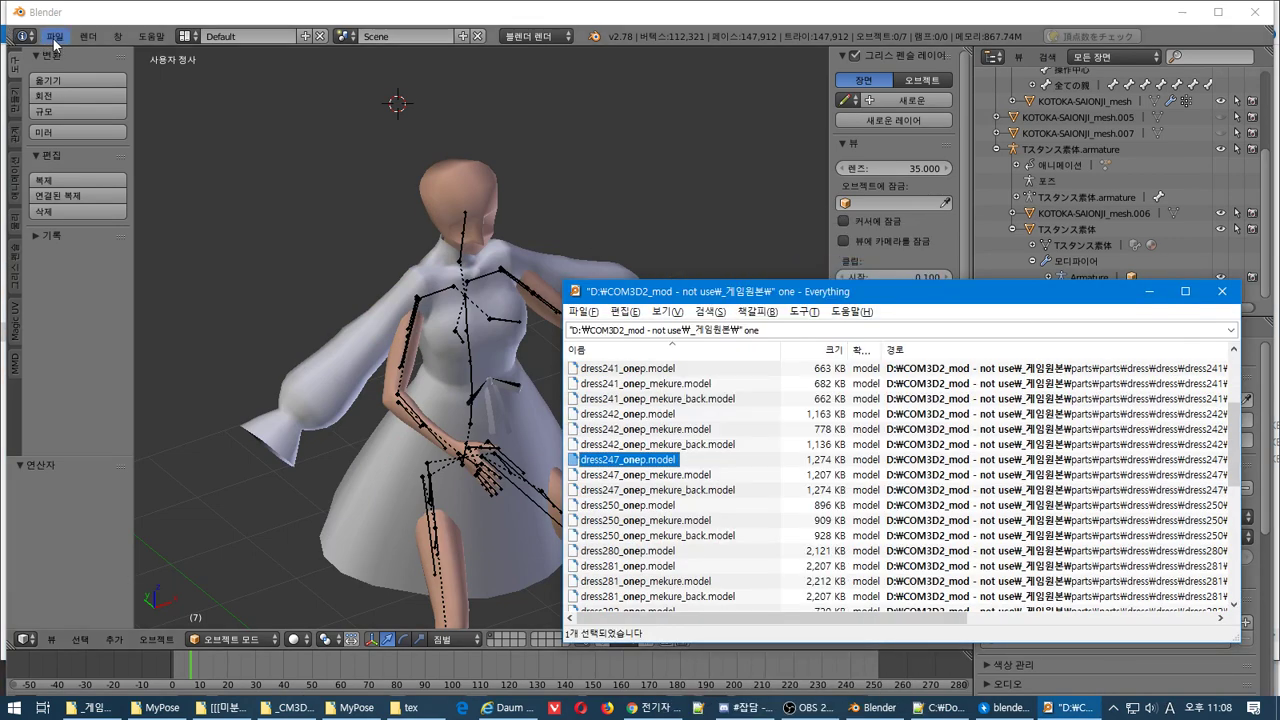
left_click(55, 42)
mouse_move(152, 330)
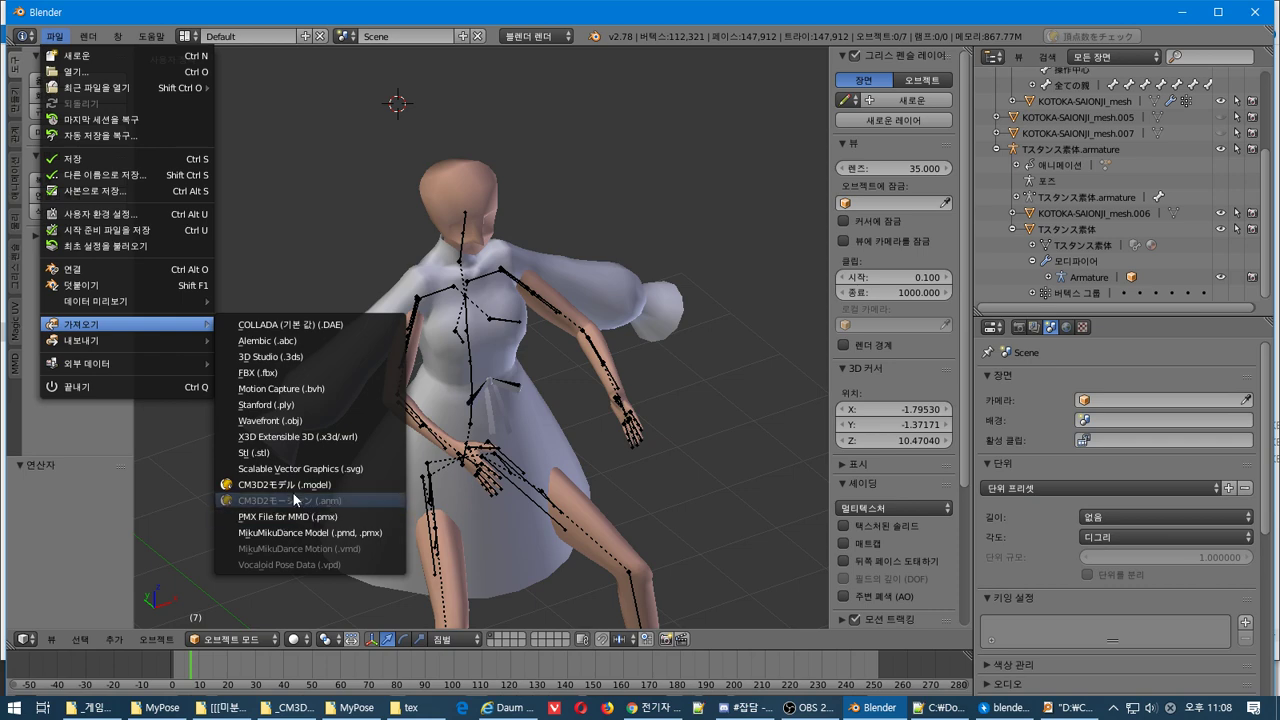
left_click(285, 484)
left_click(297, 78)
type("D:\\COM3D2_mod - not use\\_게임원본\\parts\\parts\\dress\\dress\\dress247\\model\\")
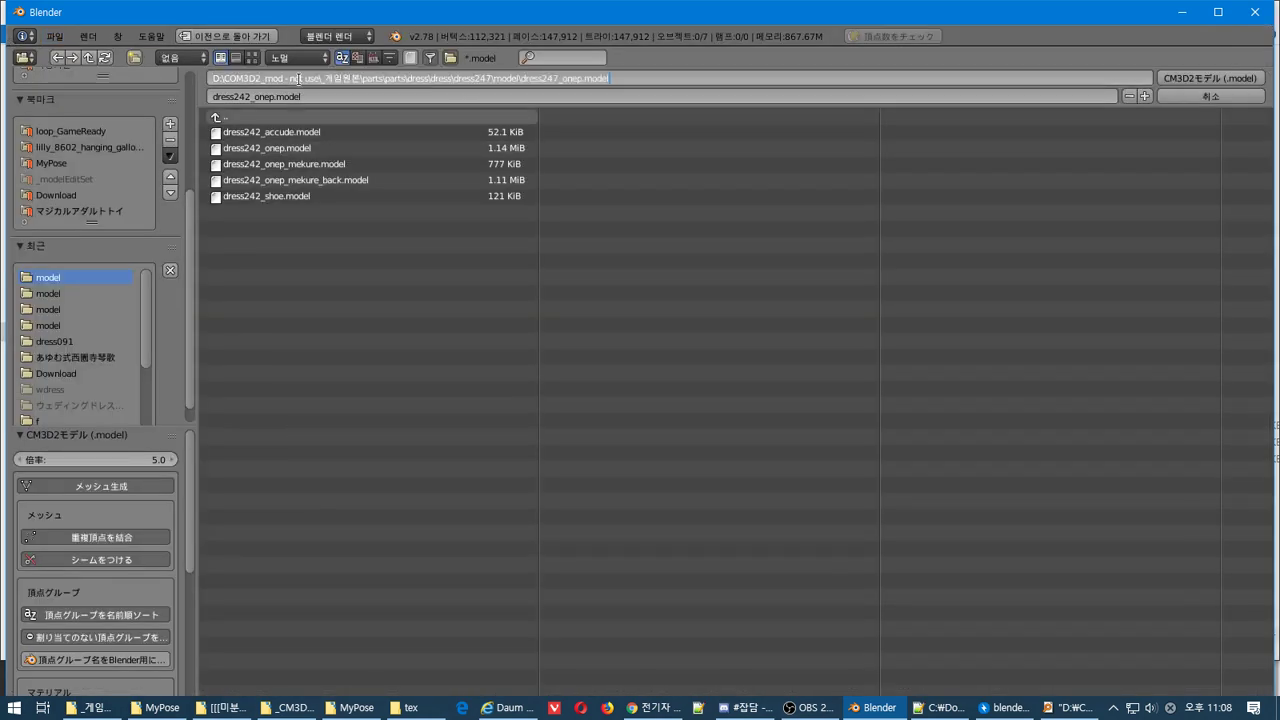
key("Return")
left_click(293, 165)
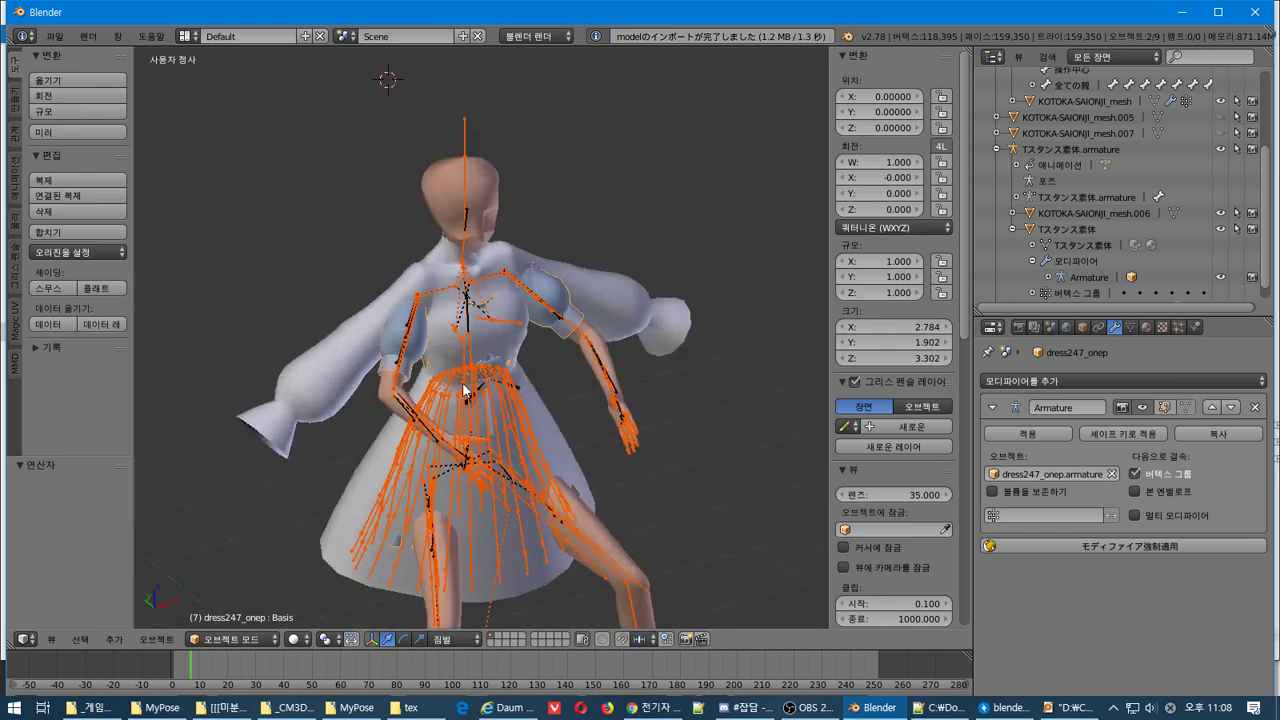
left_click(441, 388)
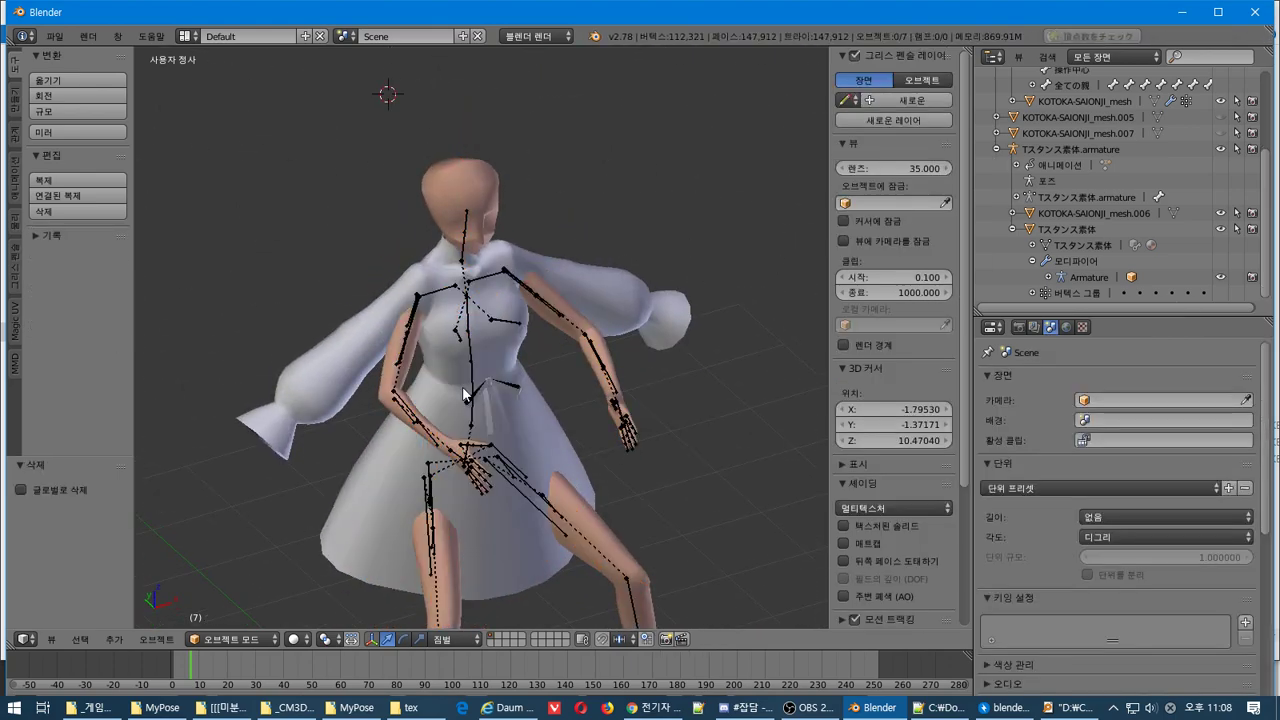
key("alt+Tab")
right_click(663, 505)
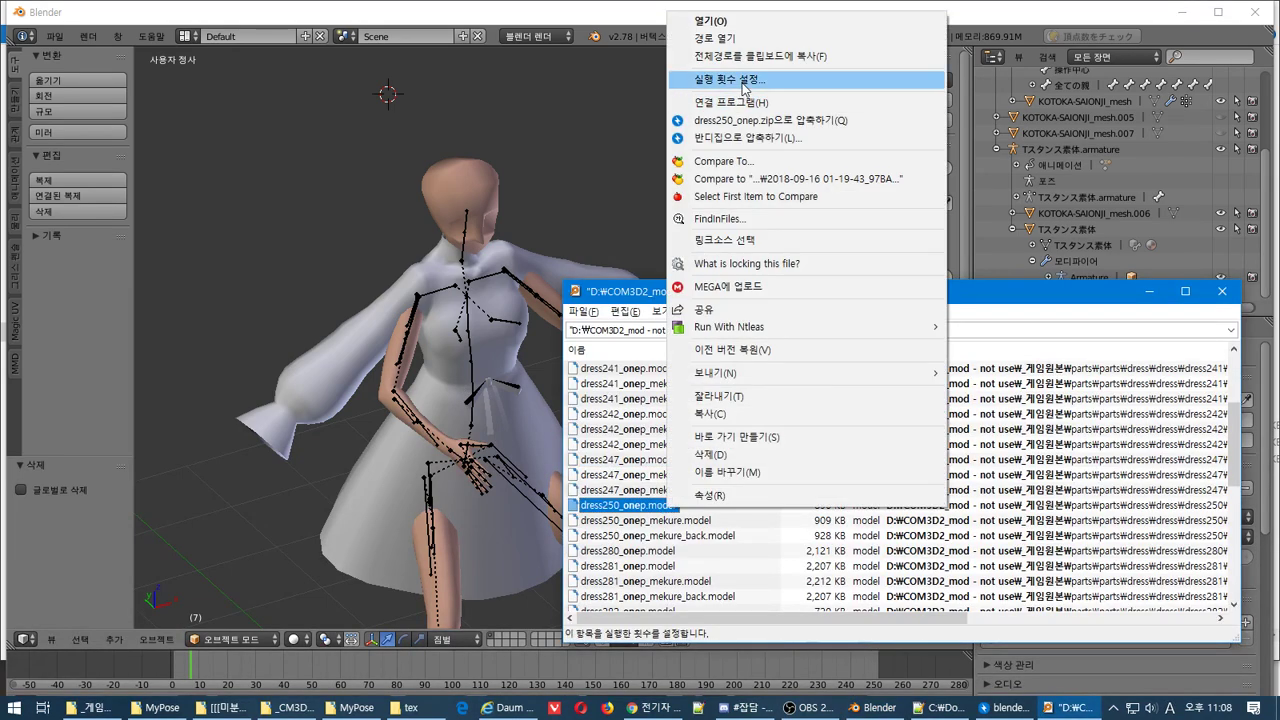
left_click(710, 47)
left_click(55, 36)
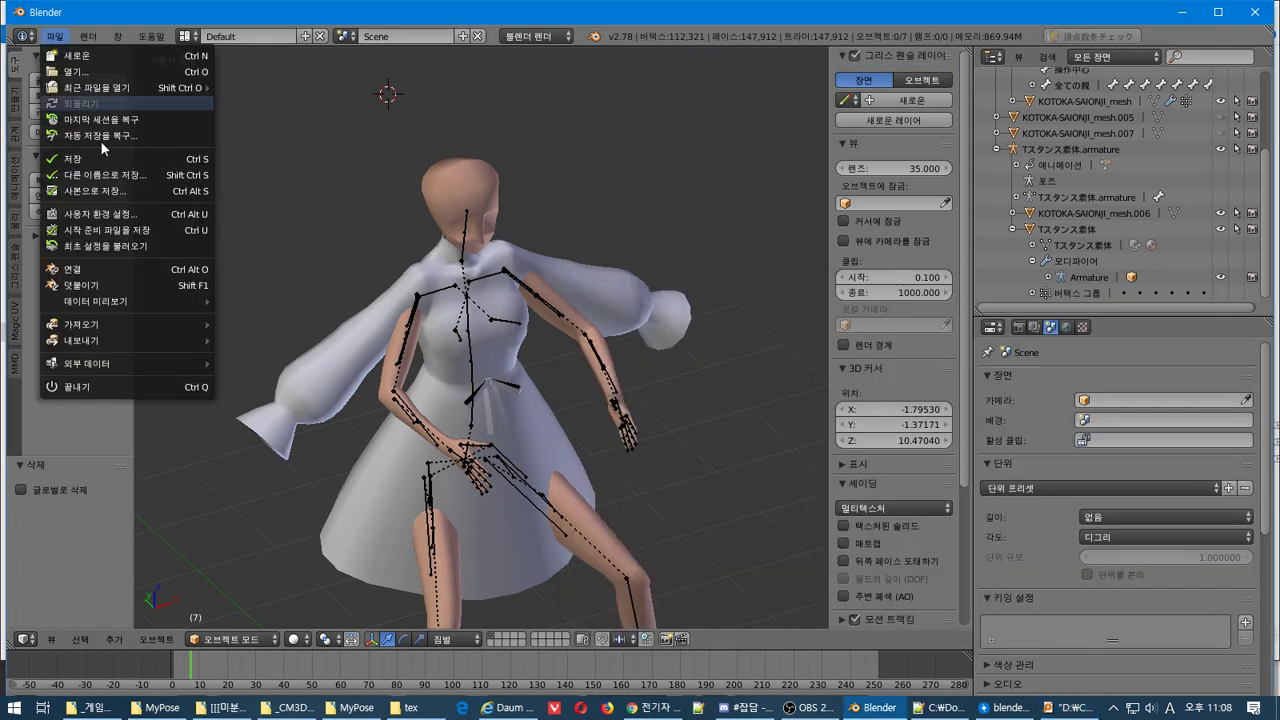
mouse_move(171, 326)
left_click(294, 488)
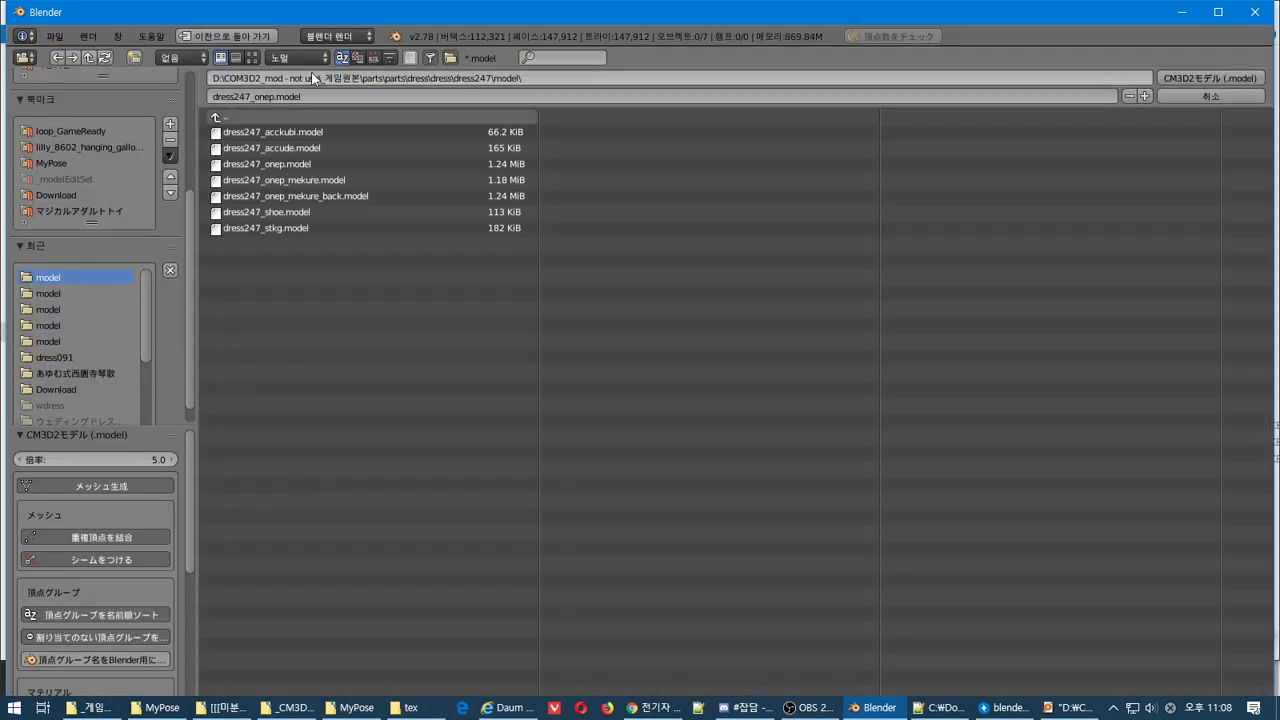
left_click(311, 72)
key("ctrl+v")
key("Return")
double_click(310, 131)
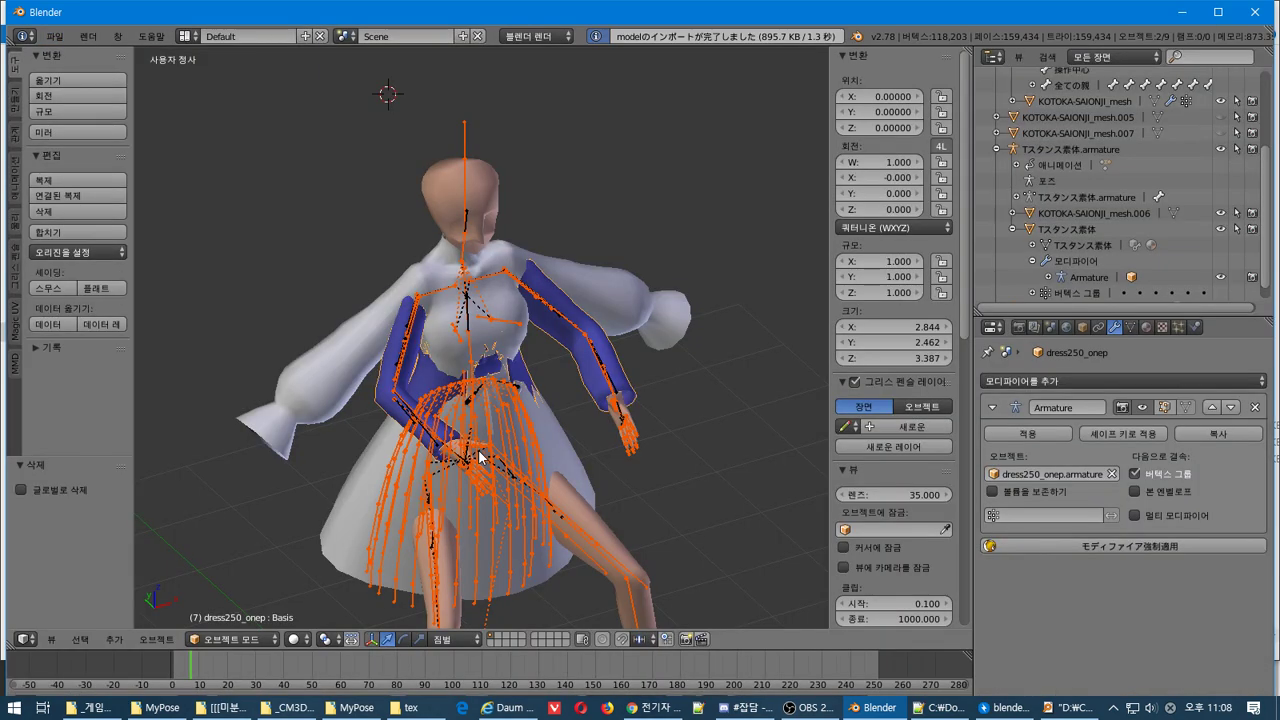
key("g")
left_click(648, 354)
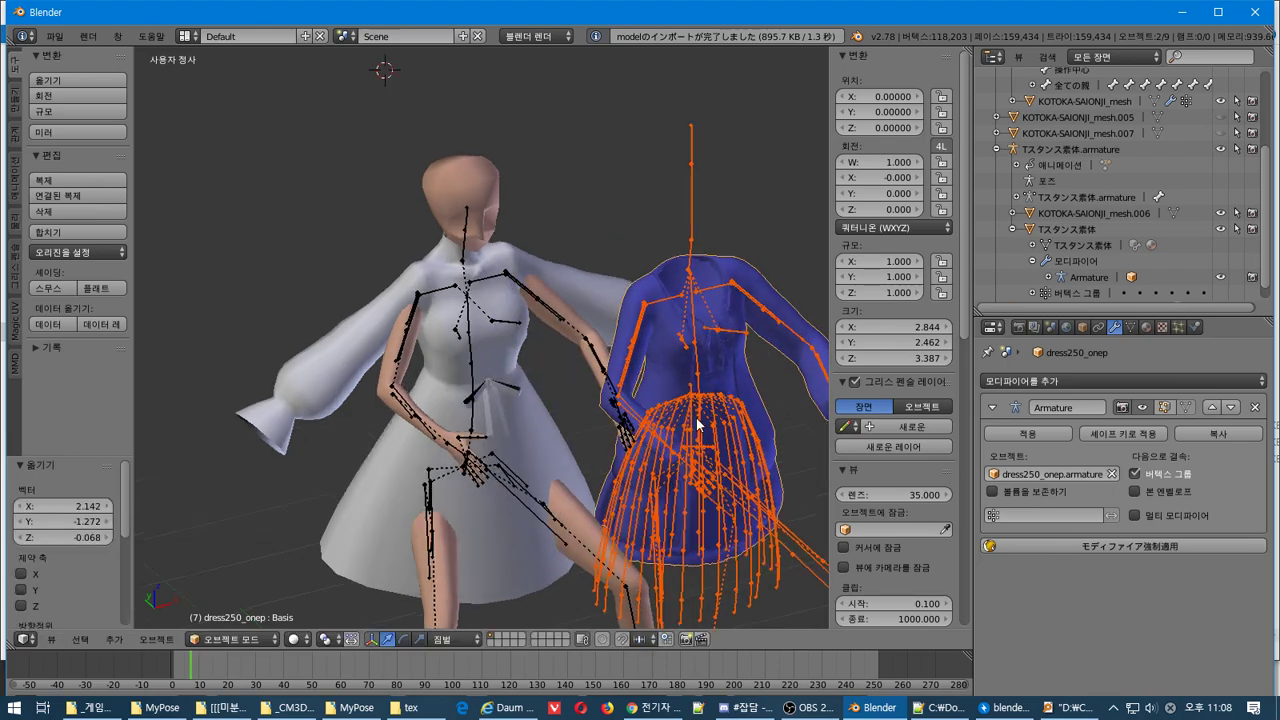
middle_click_drag(648, 354, 700, 392)
key("Delete")
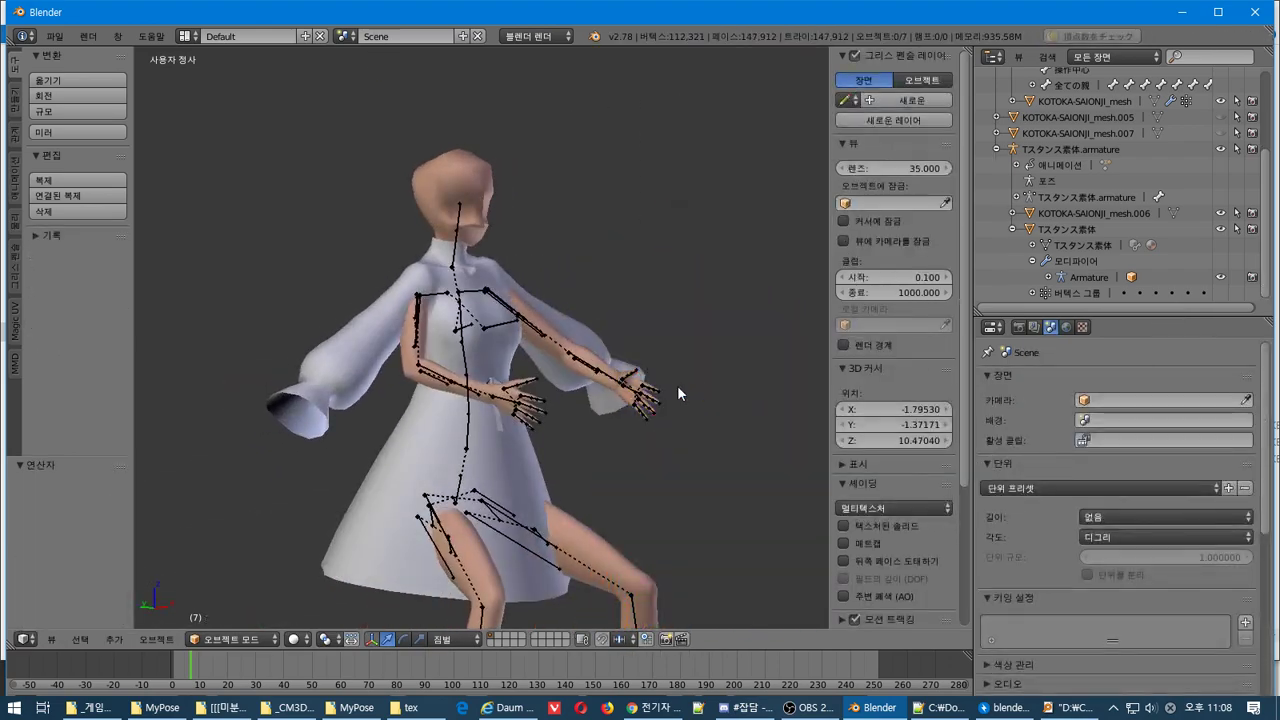
Import dress250_onep.model again with the CM3D2 model importer
left_click(54, 36)
mouse_move(164, 326)
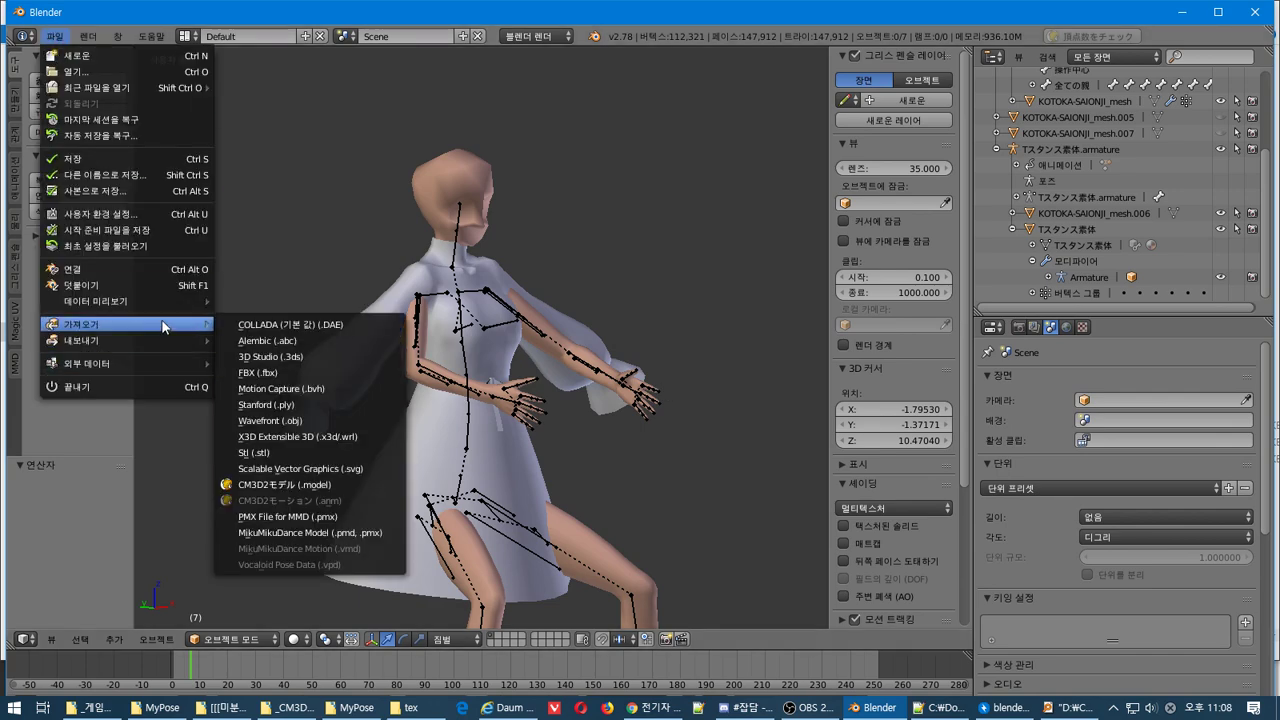
left_click(290, 484)
double_click(280, 134)
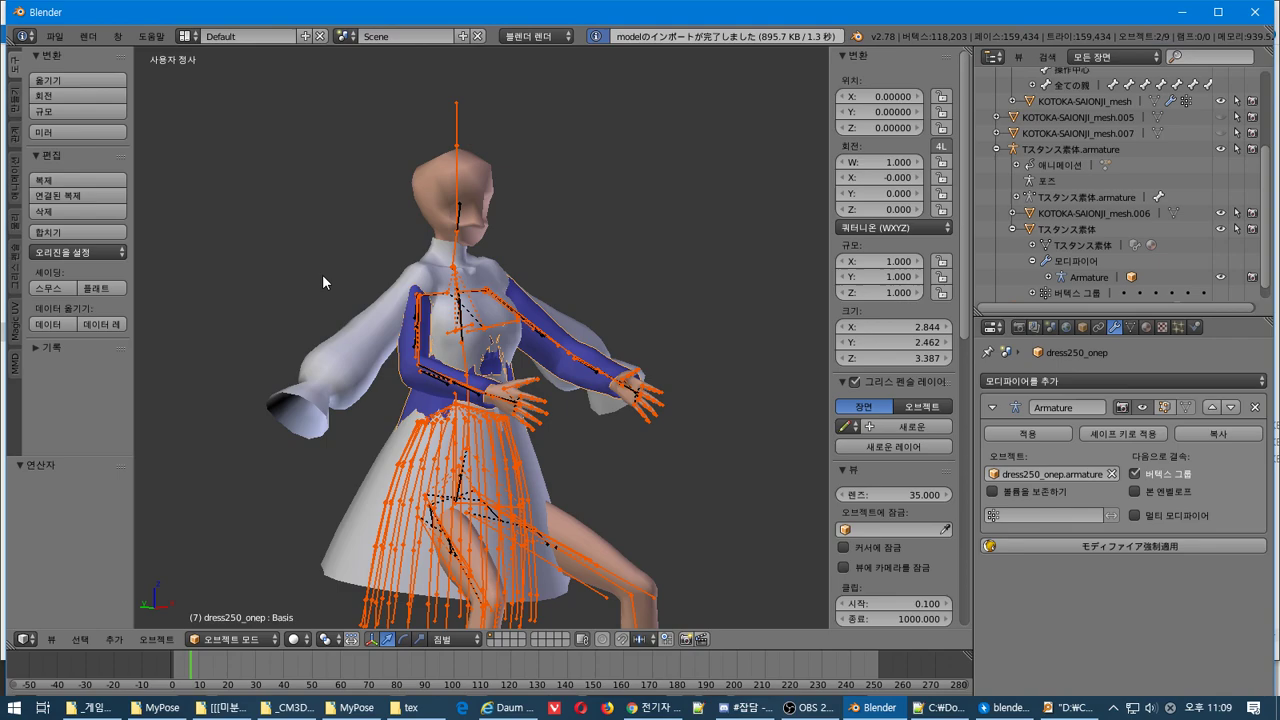
Orbit and zoom to inspect the dress250 model overlapping the character from above
middle_click_drag(322, 274, 520, 415)
scroll(311, 391, "up", 3)
scroll(634, 429, "down", 3)
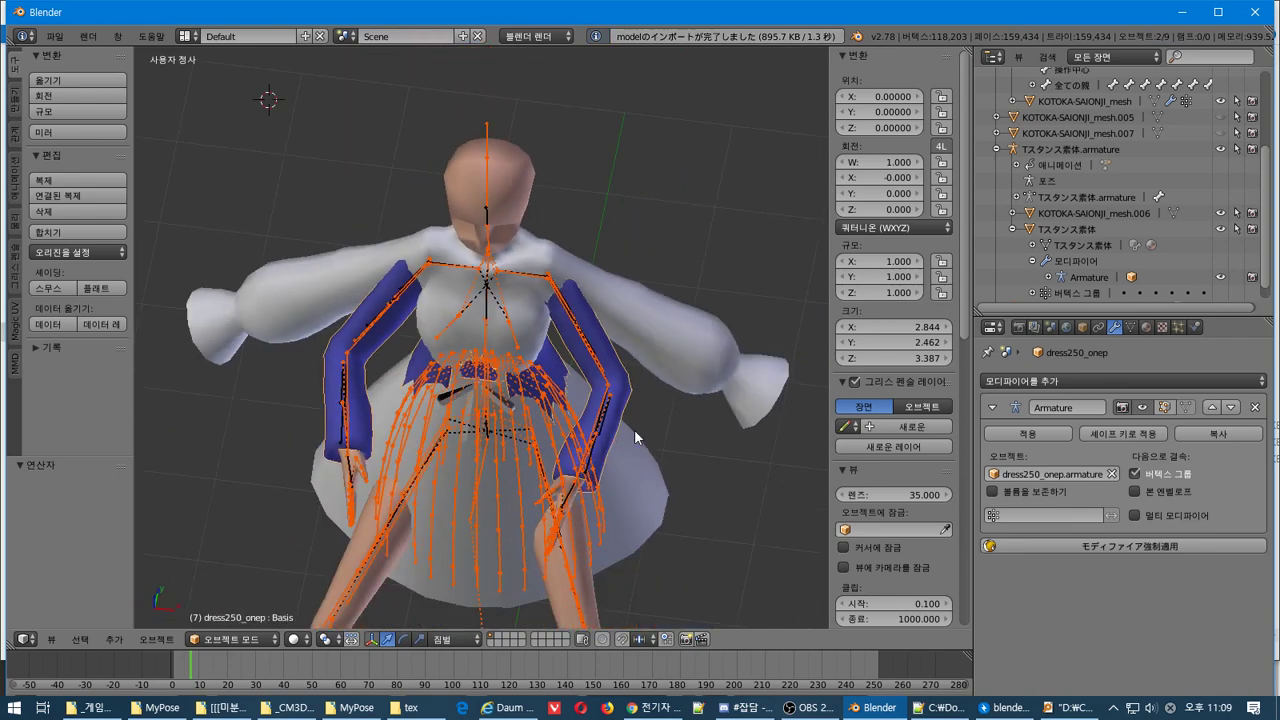
scroll(641, 425, "up", 1)
middle_click_drag(641, 418, 632, 329)
middle_click_drag(608, 256, 606, 318, "shift")
scroll(1160, 215, "up", 3)
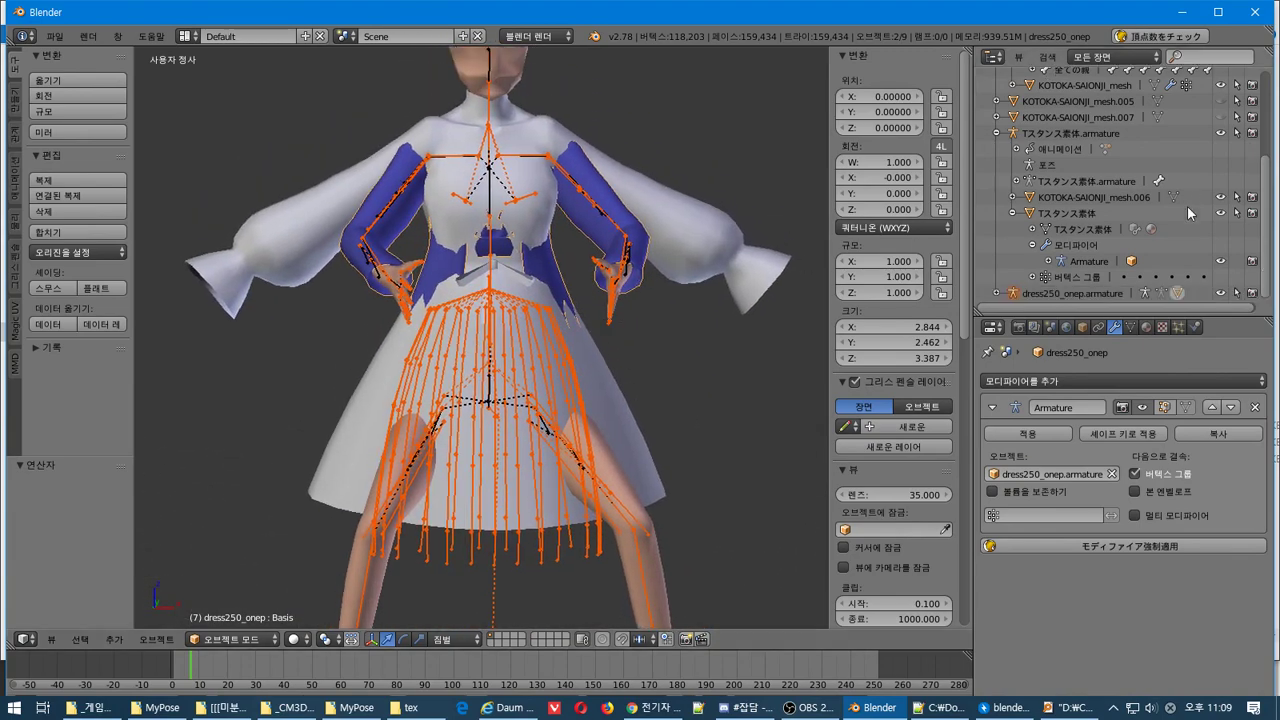
scroll(1160, 215, "up", 1)
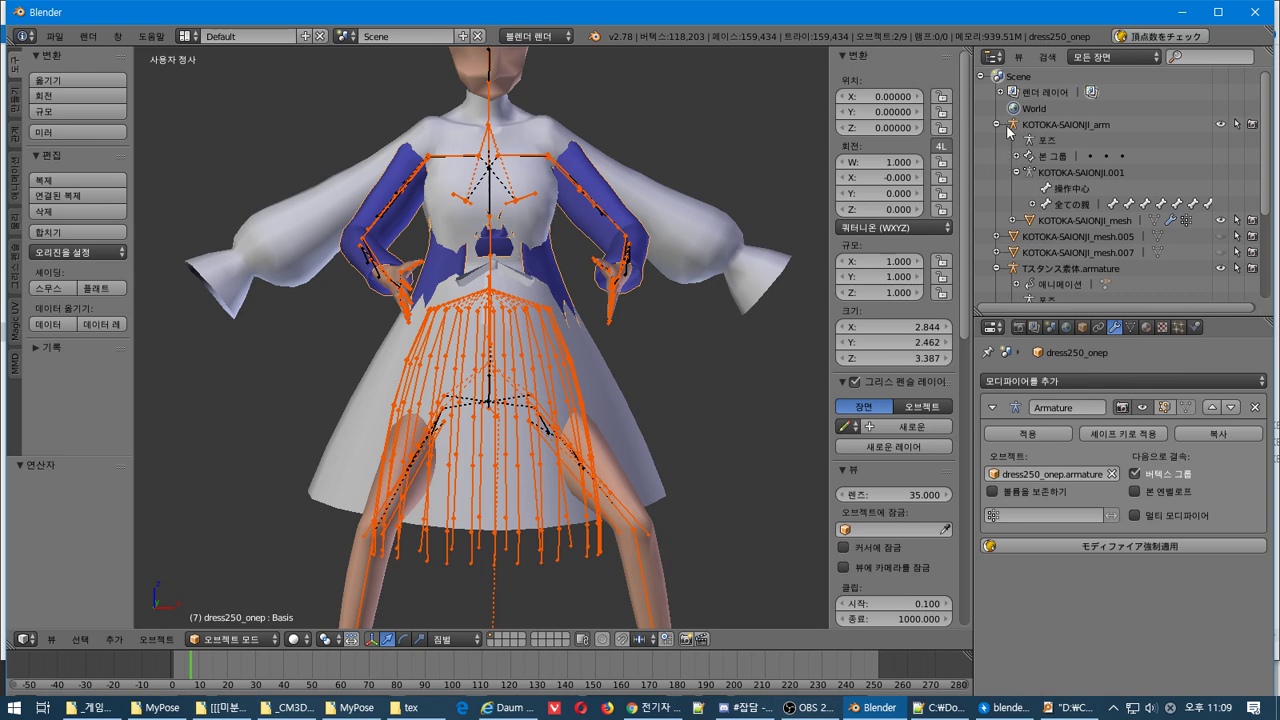
Collapse the KOTOKA-SAIONJI_arm tree and hide the Tスタンス素体 body mesh
left_click(1012, 126)
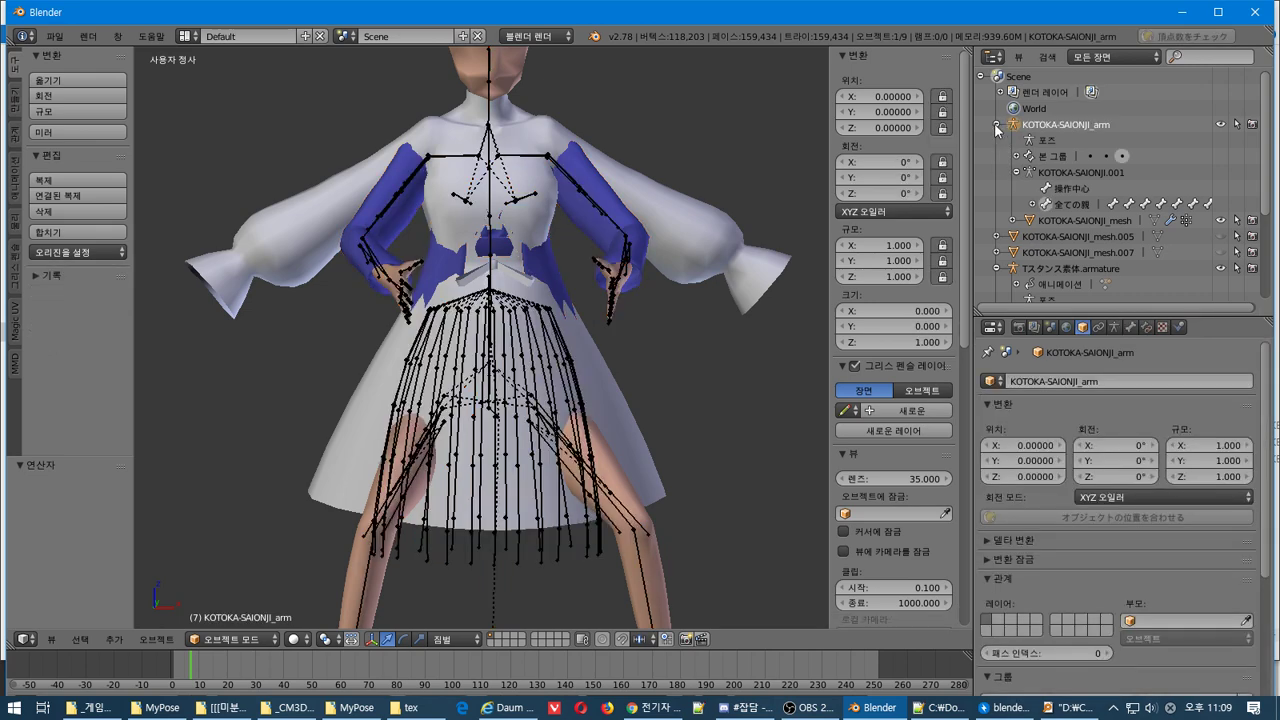
left_click(996, 124)
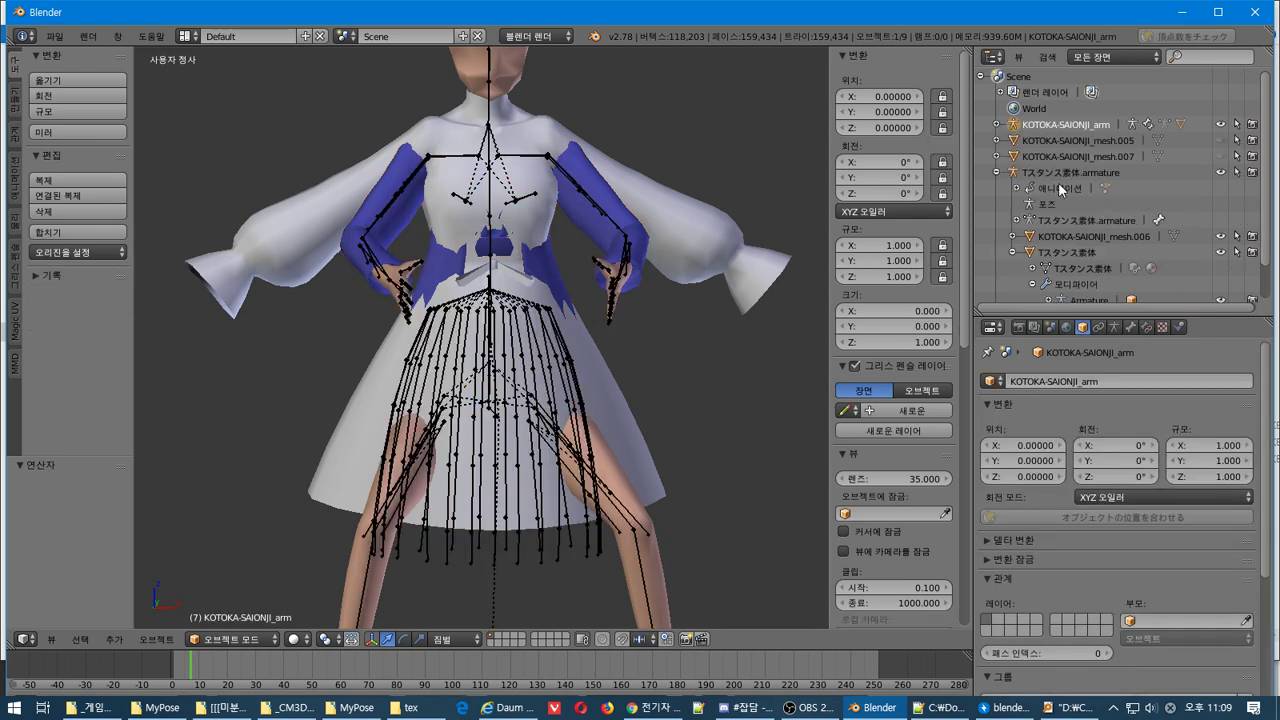
scroll(1050, 174, "down", 3)
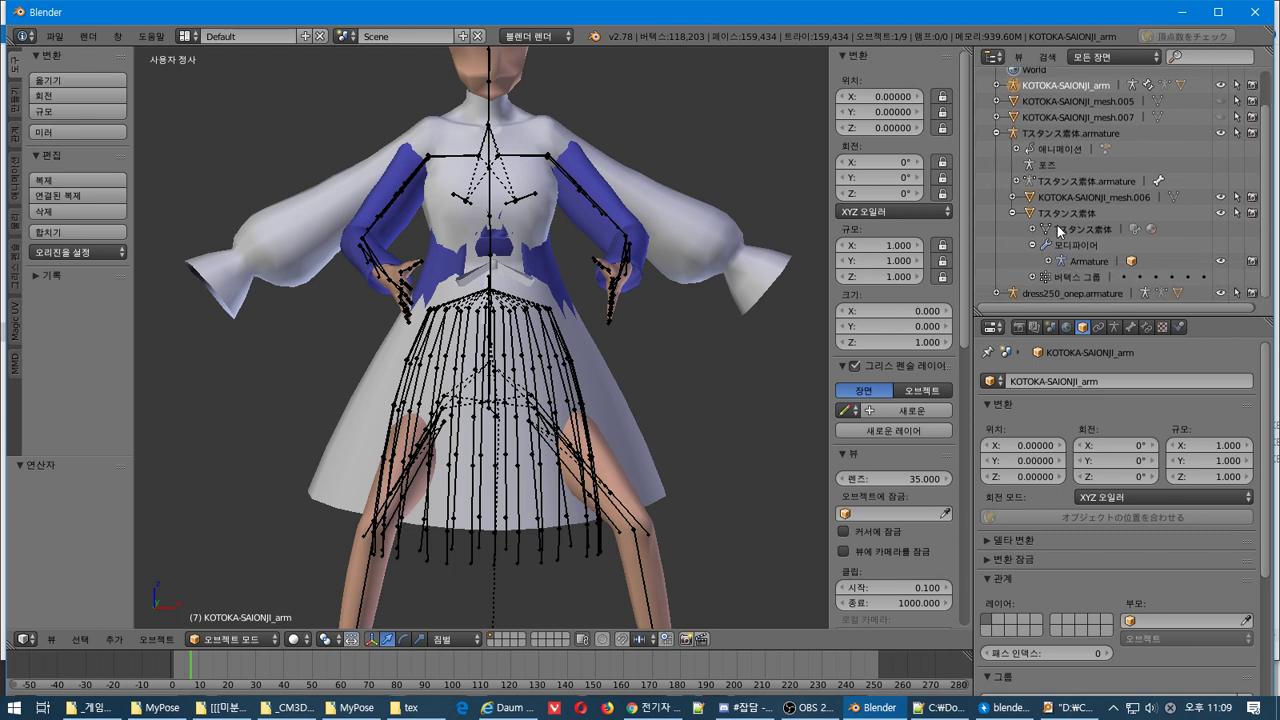
left_click(1069, 215)
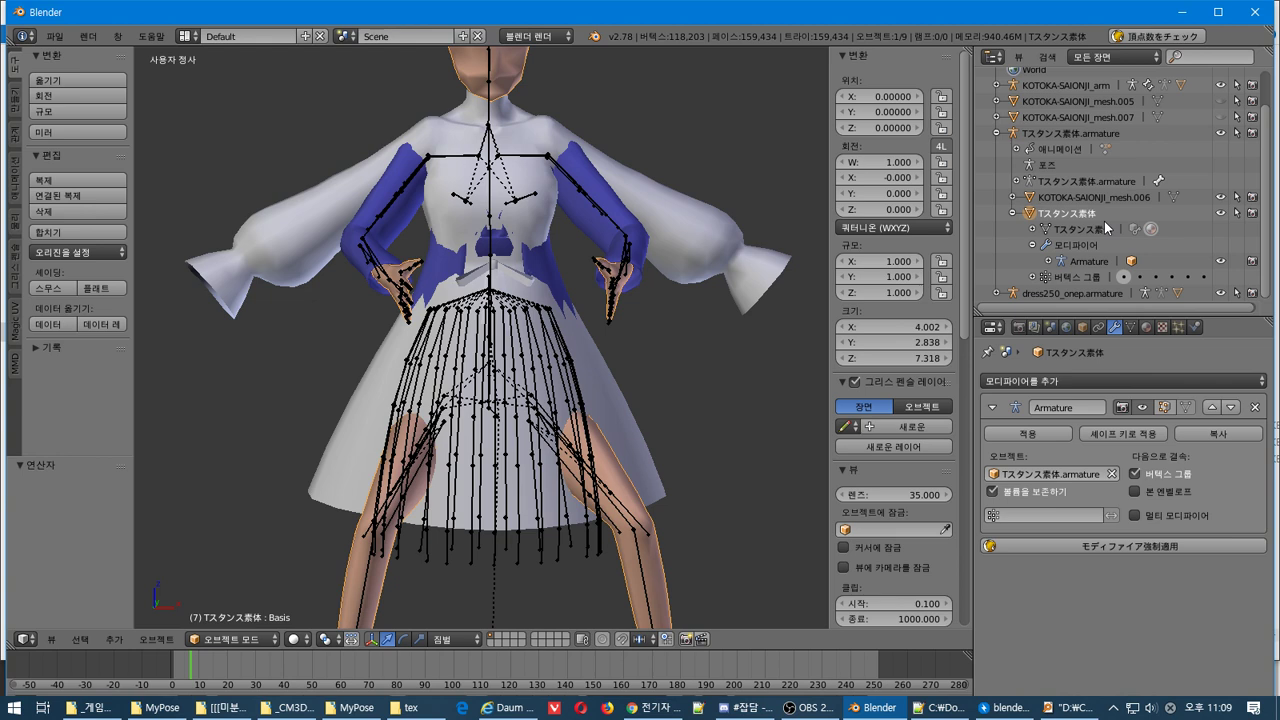
right_click(1078, 215)
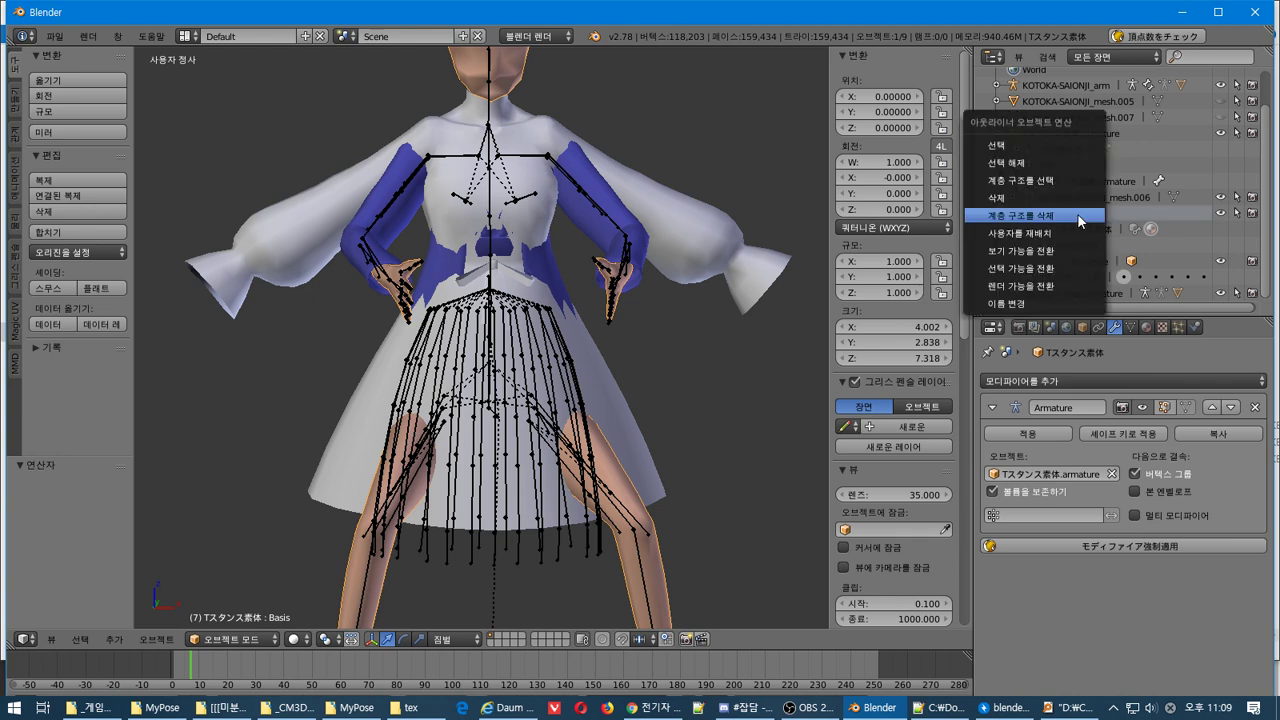
left_click(1220, 213)
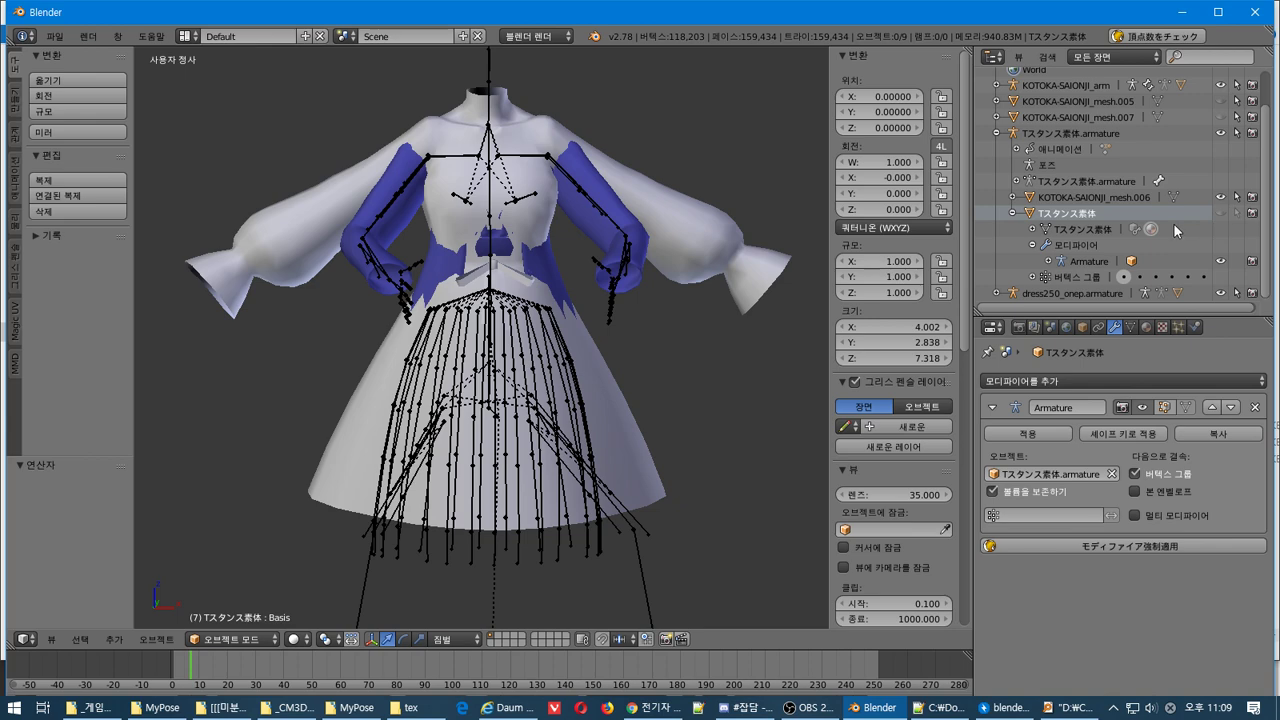
Expand dress250_onep.armature in the outliner and select KOTOKA-SAIONJI_mesh.006
left_click(1016, 295)
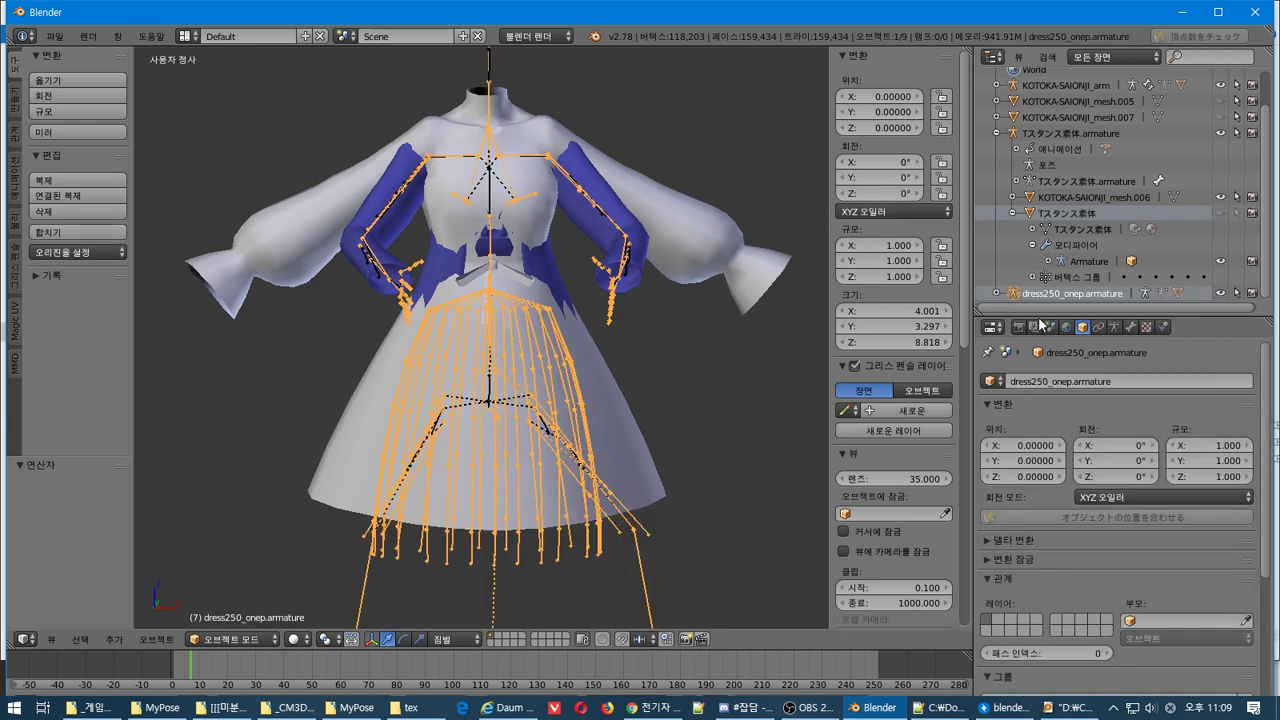
left_click(996, 294)
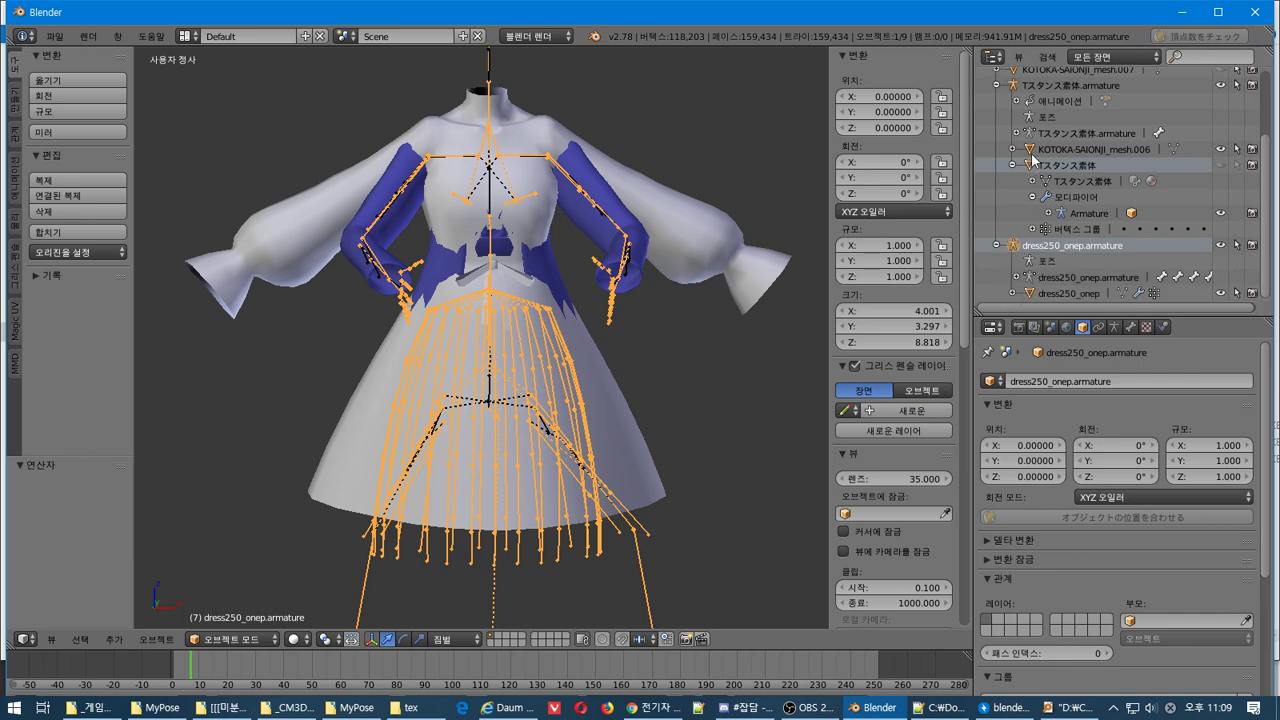
left_click(1033, 152)
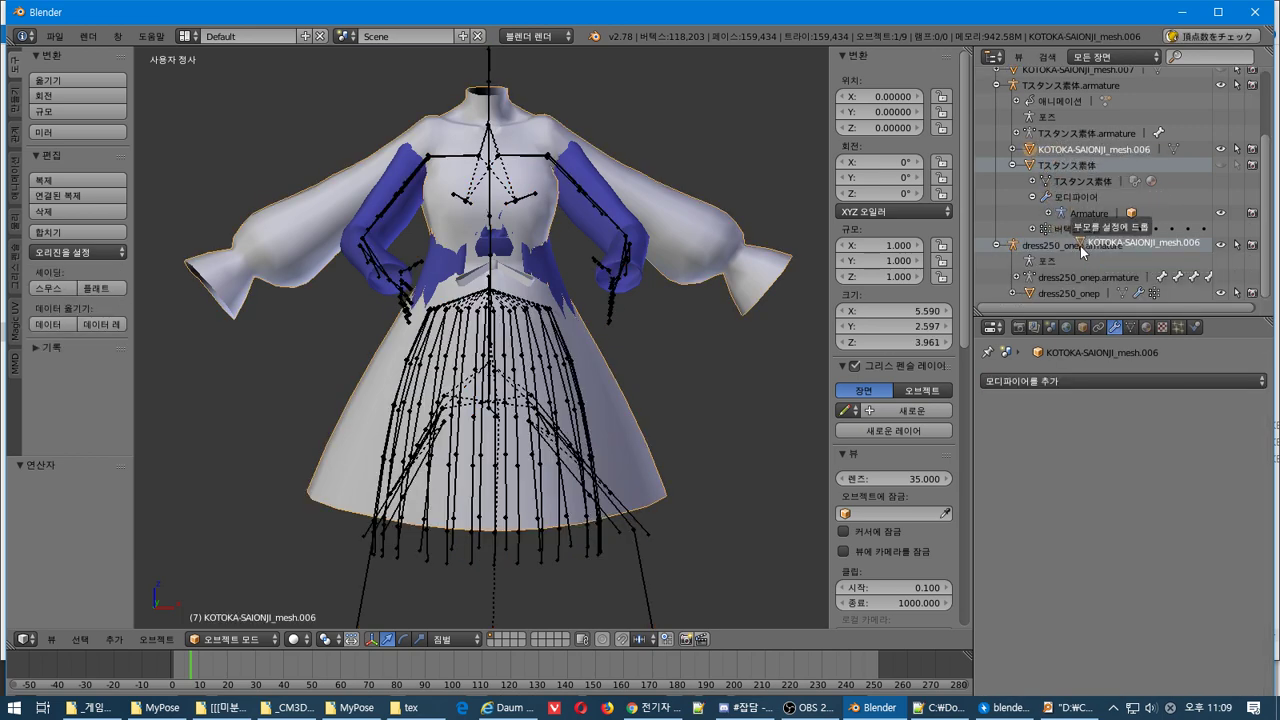
Parent KOTOKA-SAIONJI_mesh.006 to the dress250_onep armature as a plain object
left_click_drag(1080, 252, 1082, 250)
left_click(1078, 250)
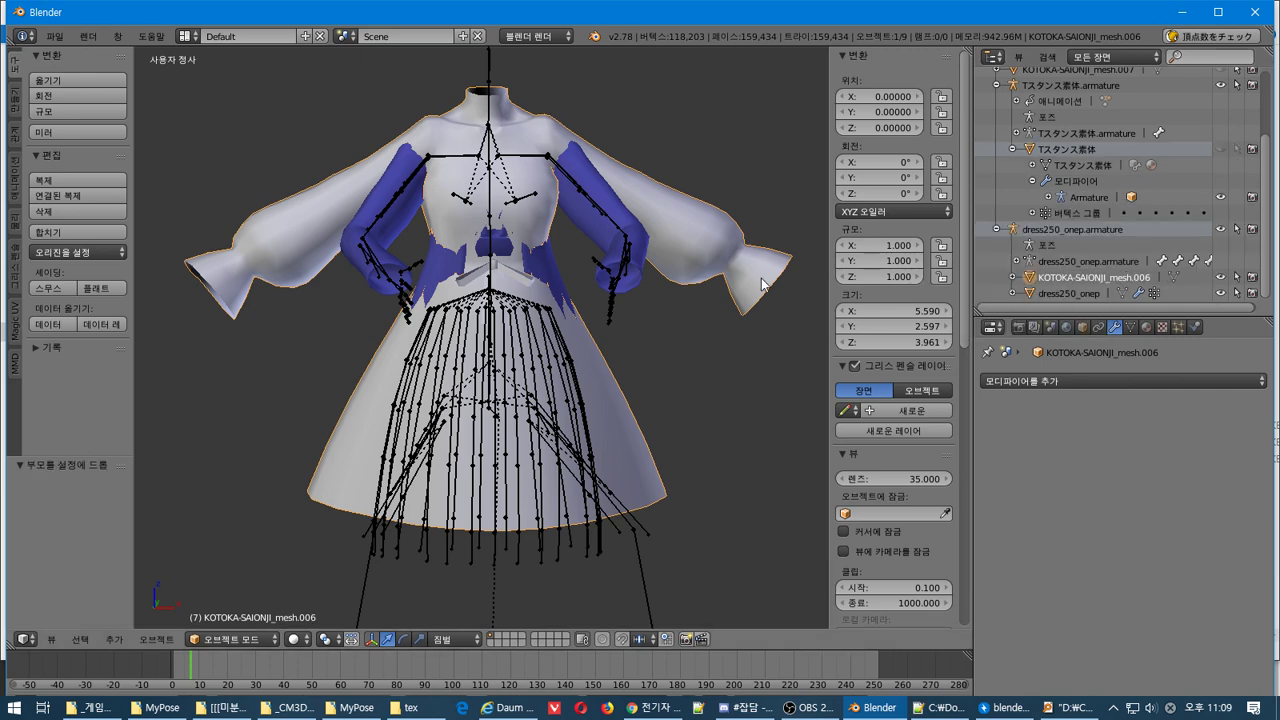
scroll(700, 280, "down", 3)
scroll(670, 280, "up", 3)
middle_click_drag(620, 290, 587, 318)
middle_click_drag(688, 234, 704, 258)
scroll(704, 258, "up", 1)
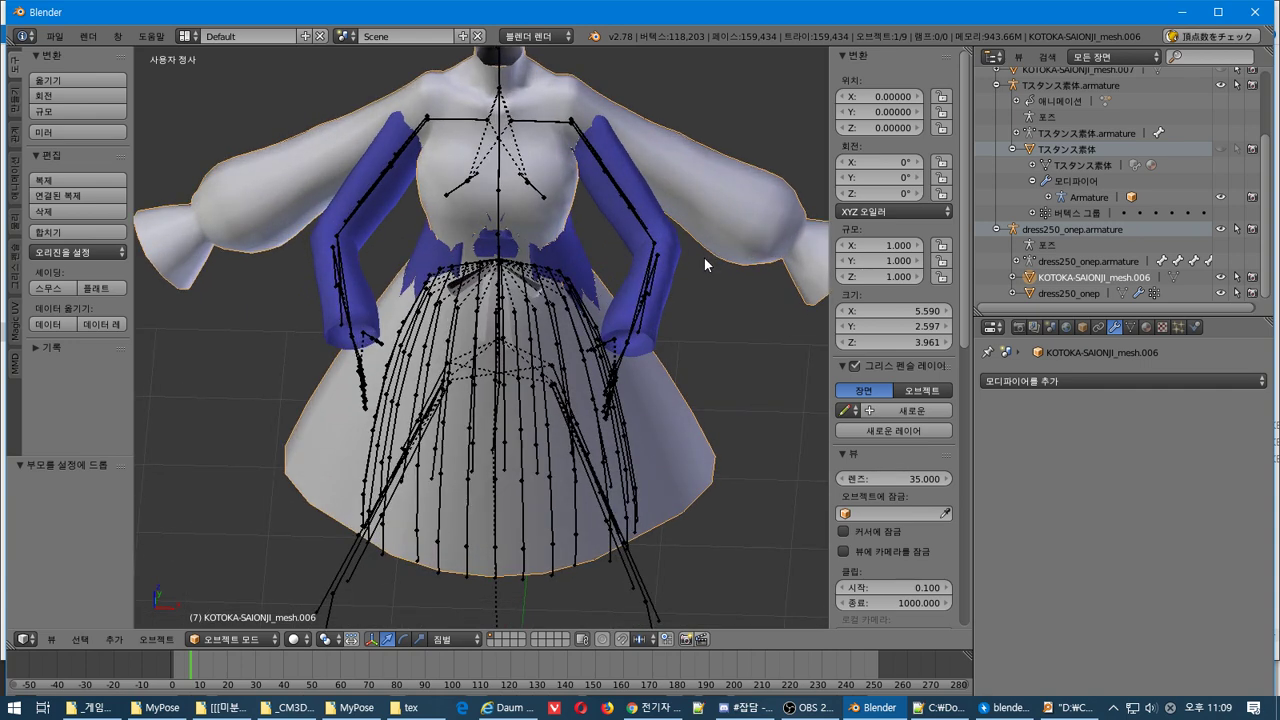
scroll(704, 258, "down", 1)
scroll(704, 258, "up", 3)
Enter Edit Mode on the dress mesh and check it from front, side, top and bottom views
key("Tab")
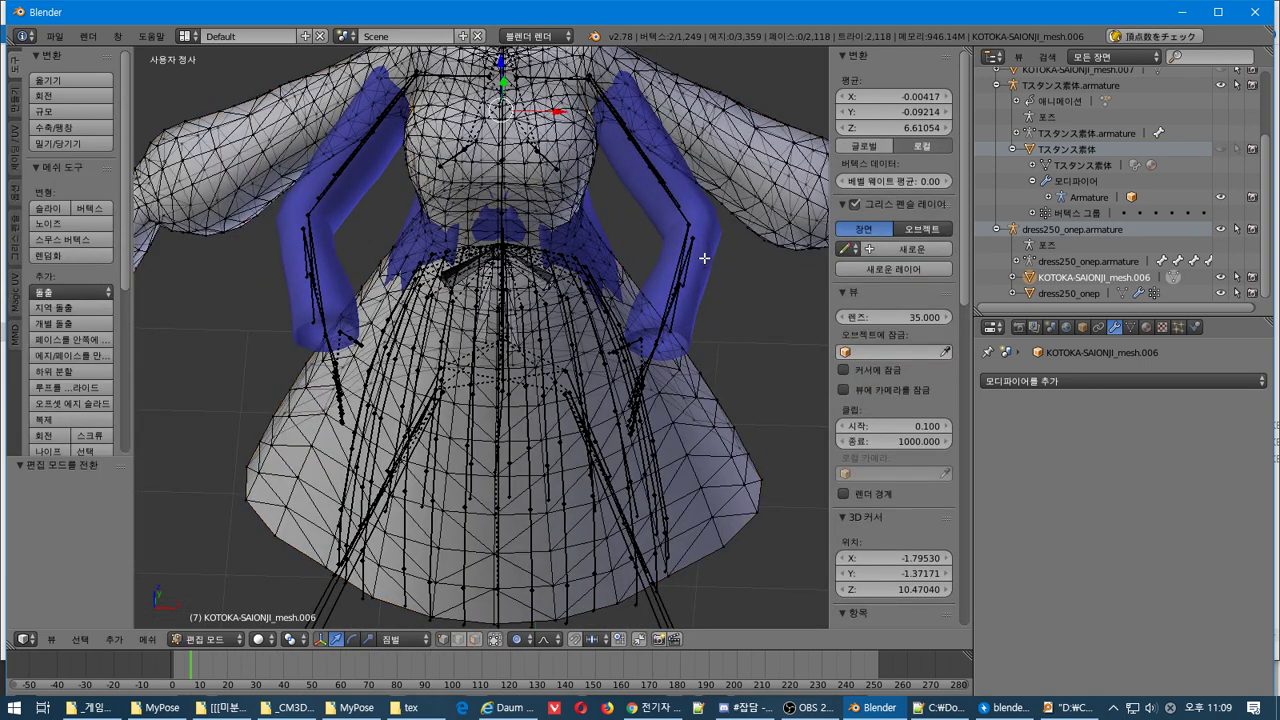
scroll(704, 258, "down", 2)
scroll(712, 242, "up", 1)
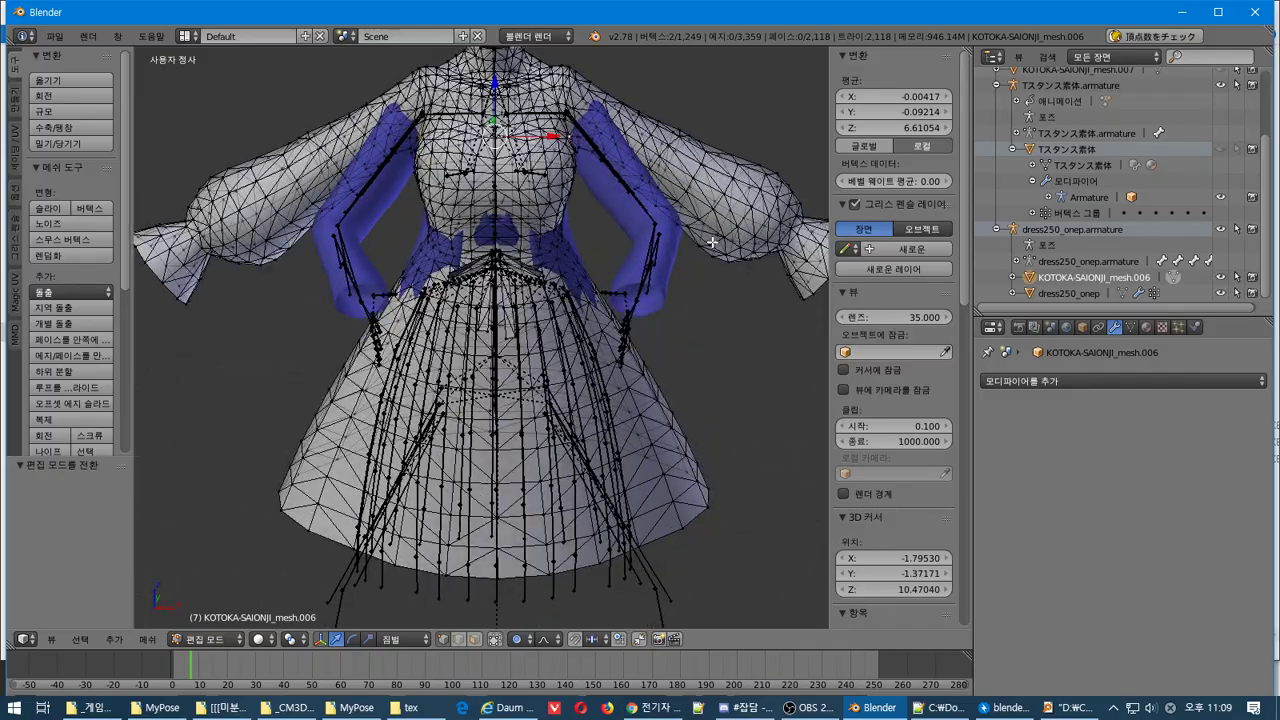
key("KP_1")
middle_click_drag(706, 241, 381, 560)
key("KP_3")
key("KP_1")
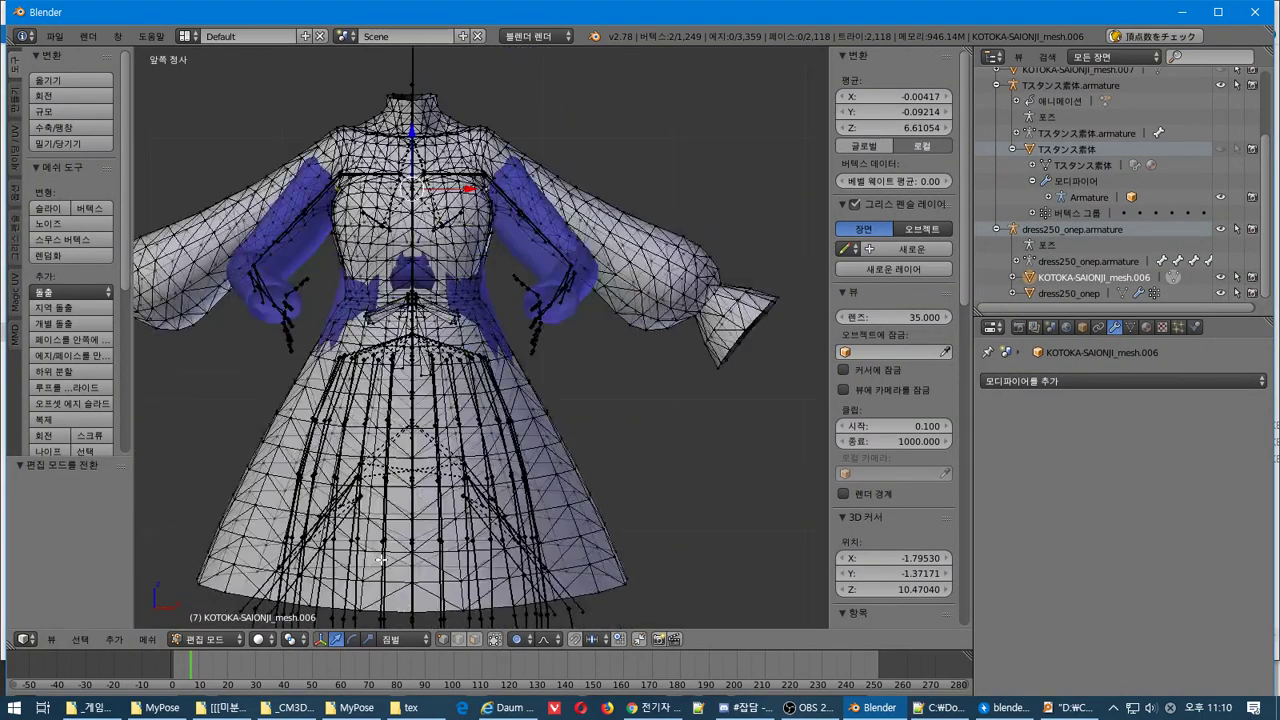
key("KP_4")
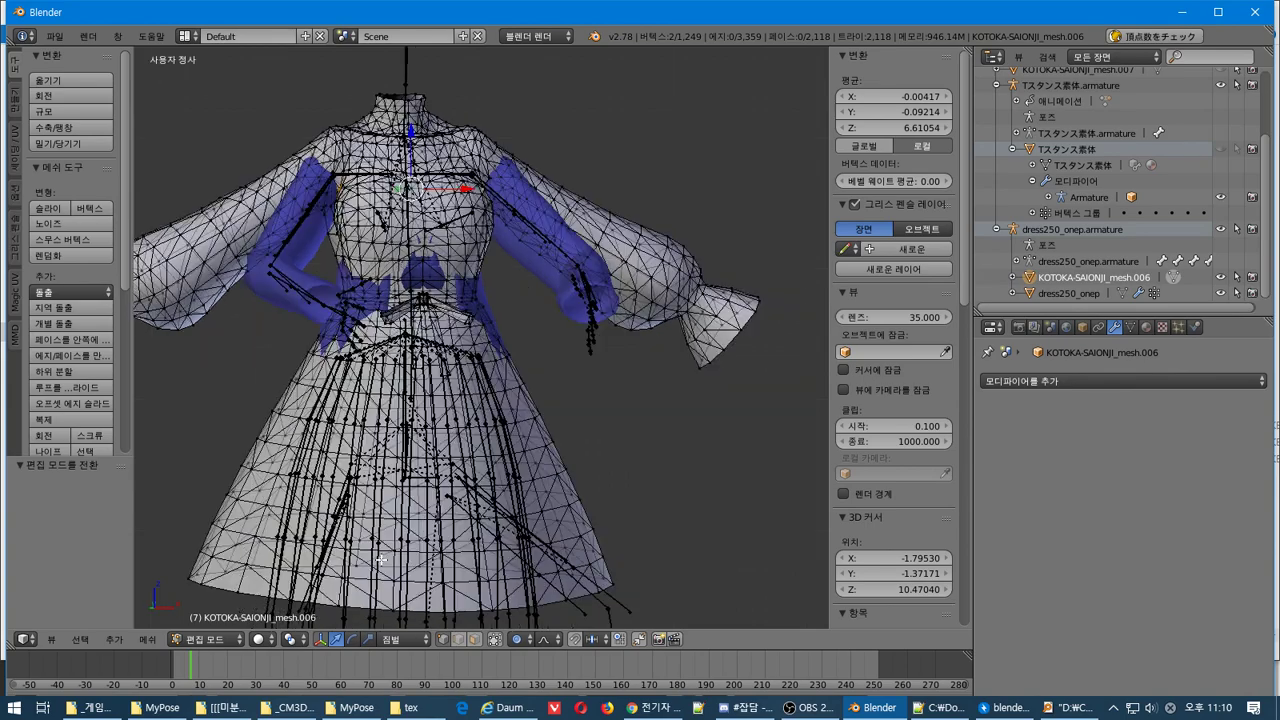
key("KP_6")
key("KP_8")
key("KP_8")
key("KP_8")
key("KP_8")
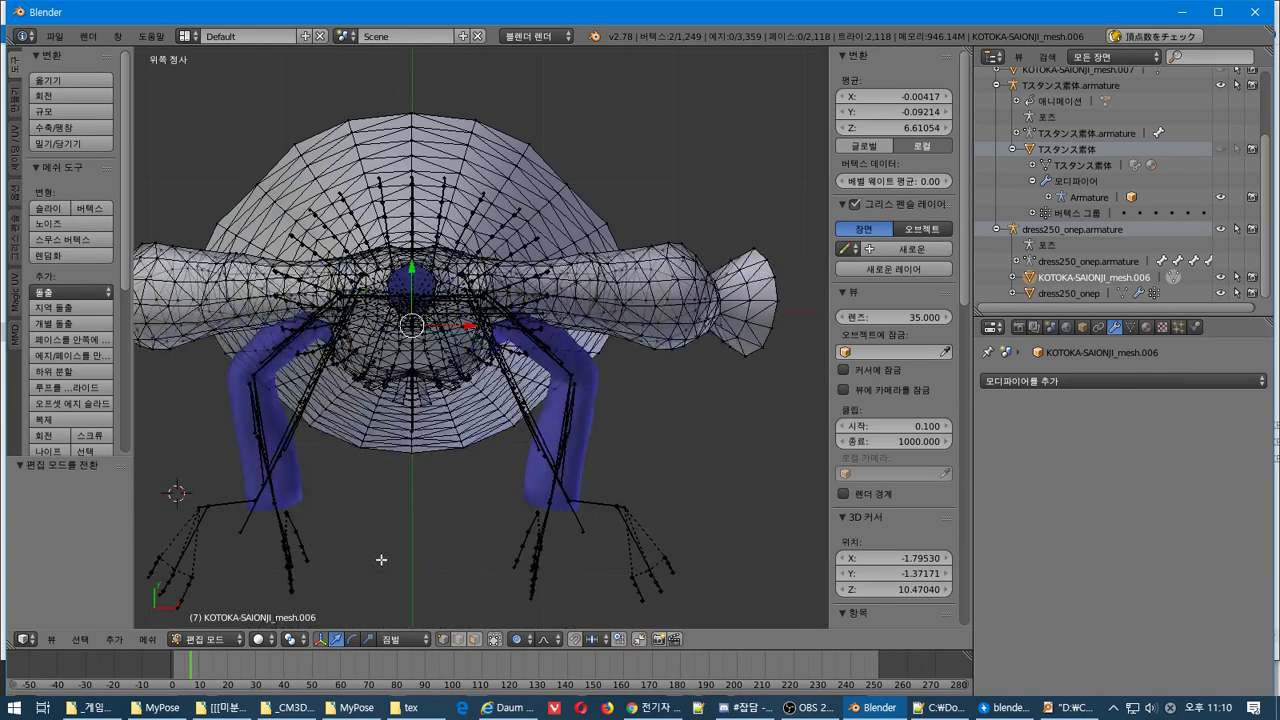
key("KP_2")
key("KP_2")
key("KP_2")
key("KP_2")
key("KP_2")
key("KP_2")
key("KP_2")
key("KP_2")
key("KP_8")
key("KP_8")
key("KP_8")
key("KP_8")
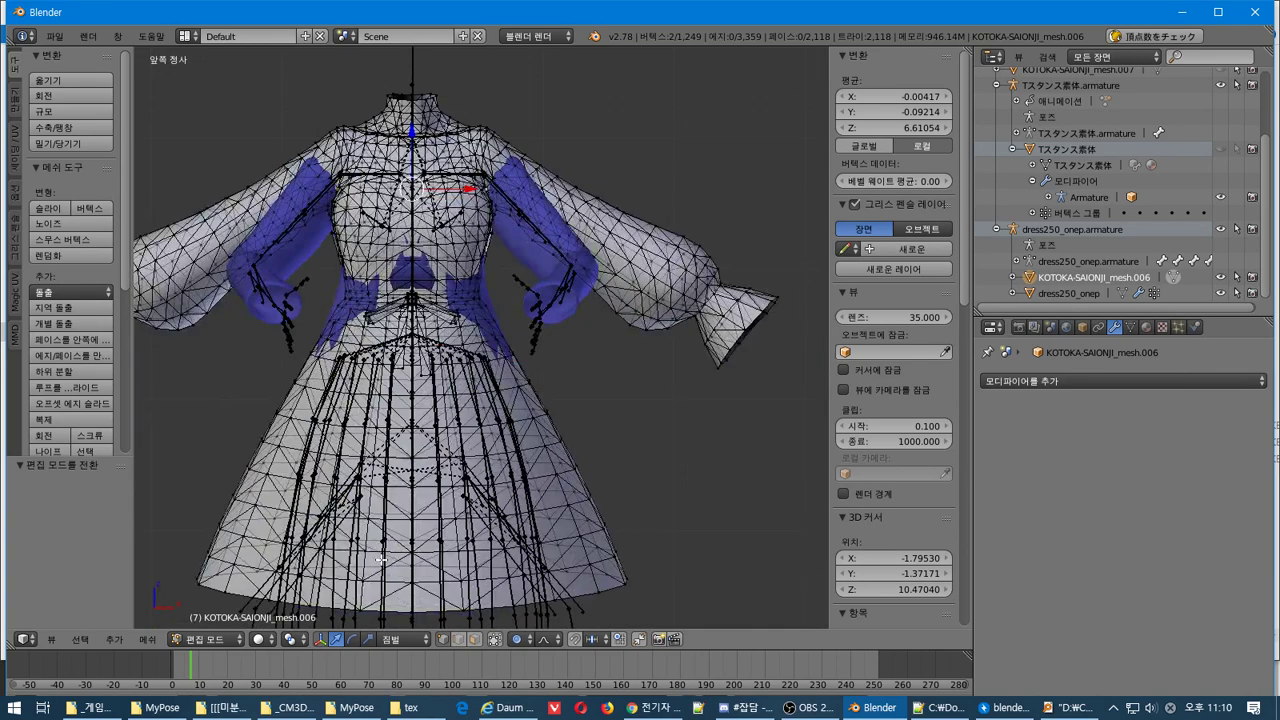
key("KP_4")
key("KP_4")
key("KP_8")
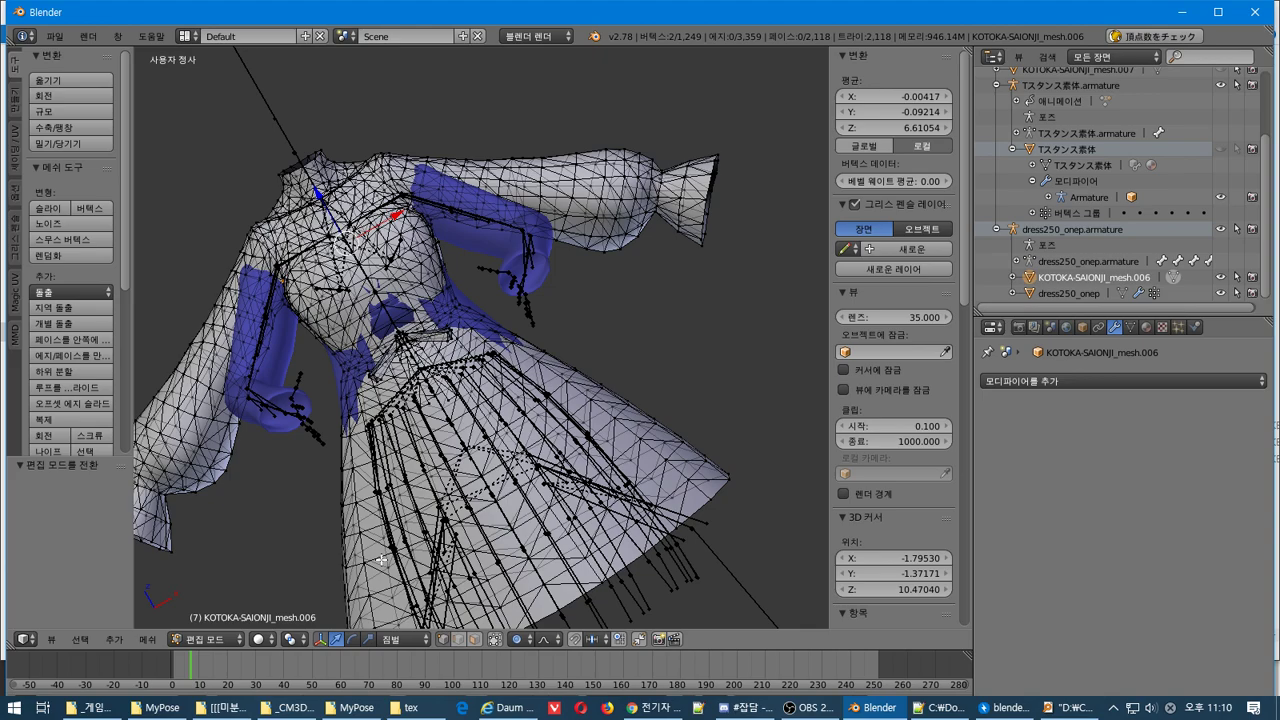
Orbit above the dress and select a sleeve vertex beside the bent arm
middle_click_drag(544, 413, 603, 346)
key("KP_1")
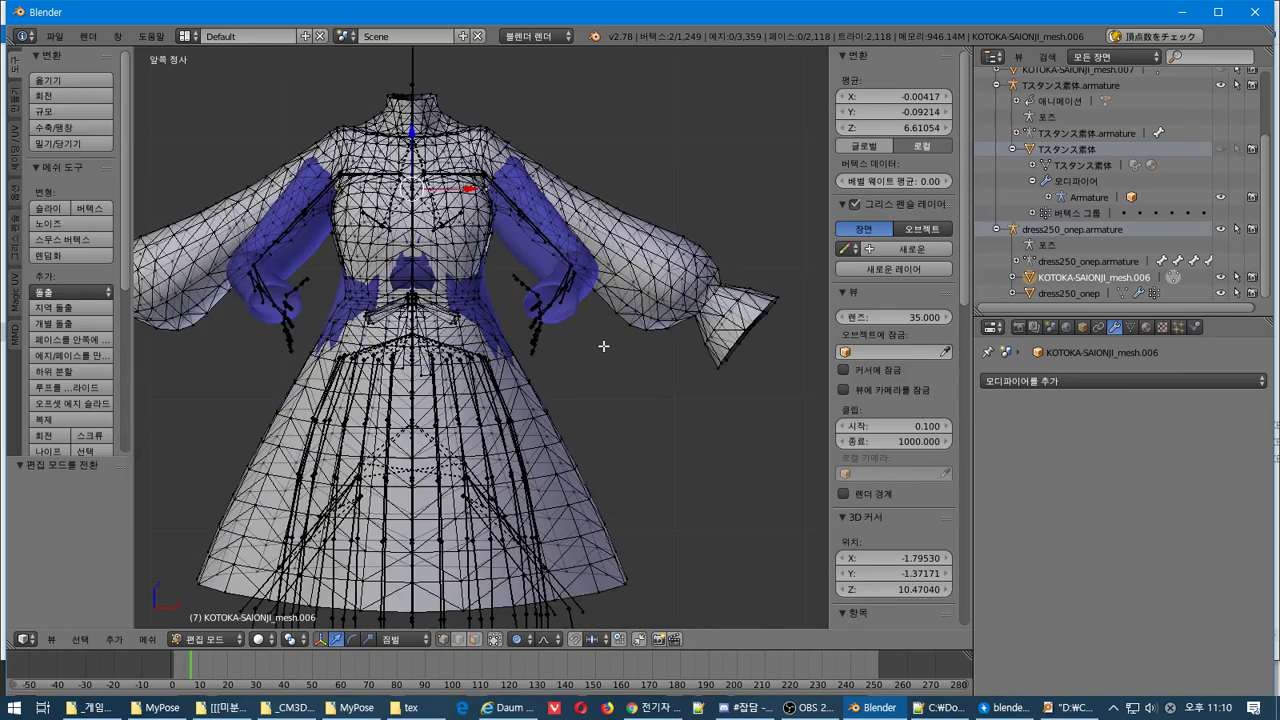
middle_click_drag(561, 307, 510, 340)
scroll(600, 337, "up", 5)
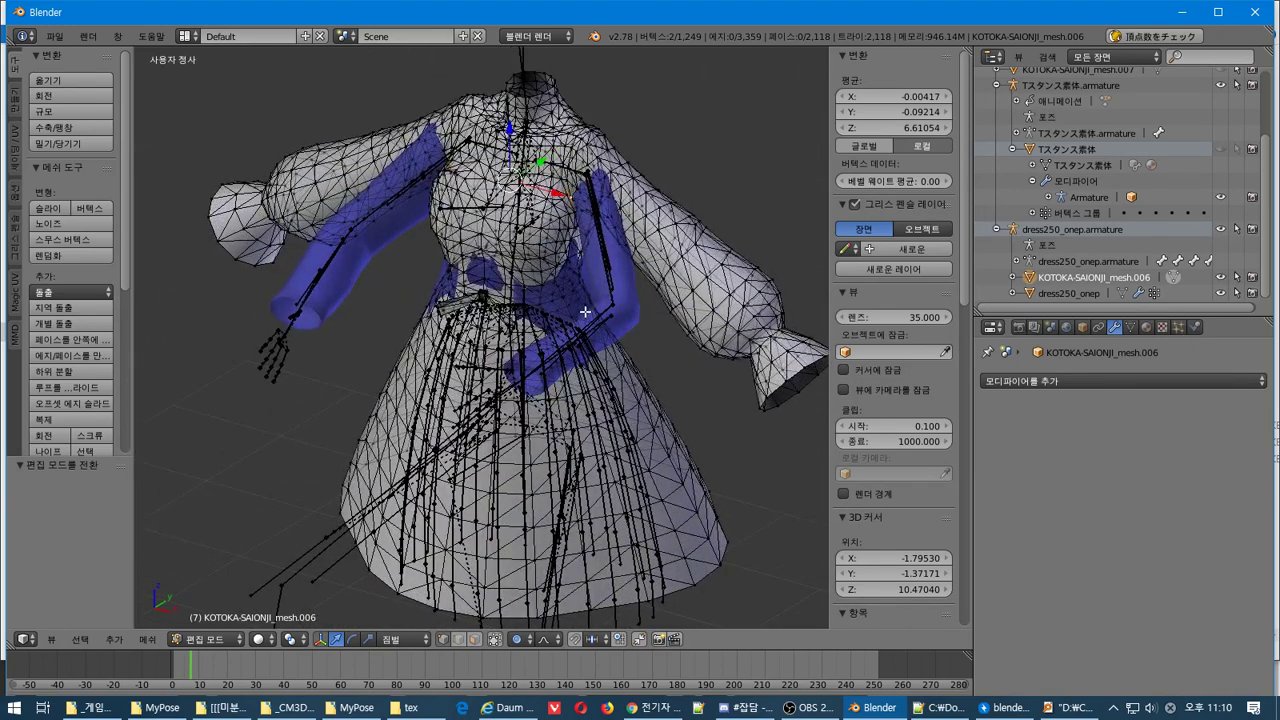
scroll(604, 302, "down", 5)
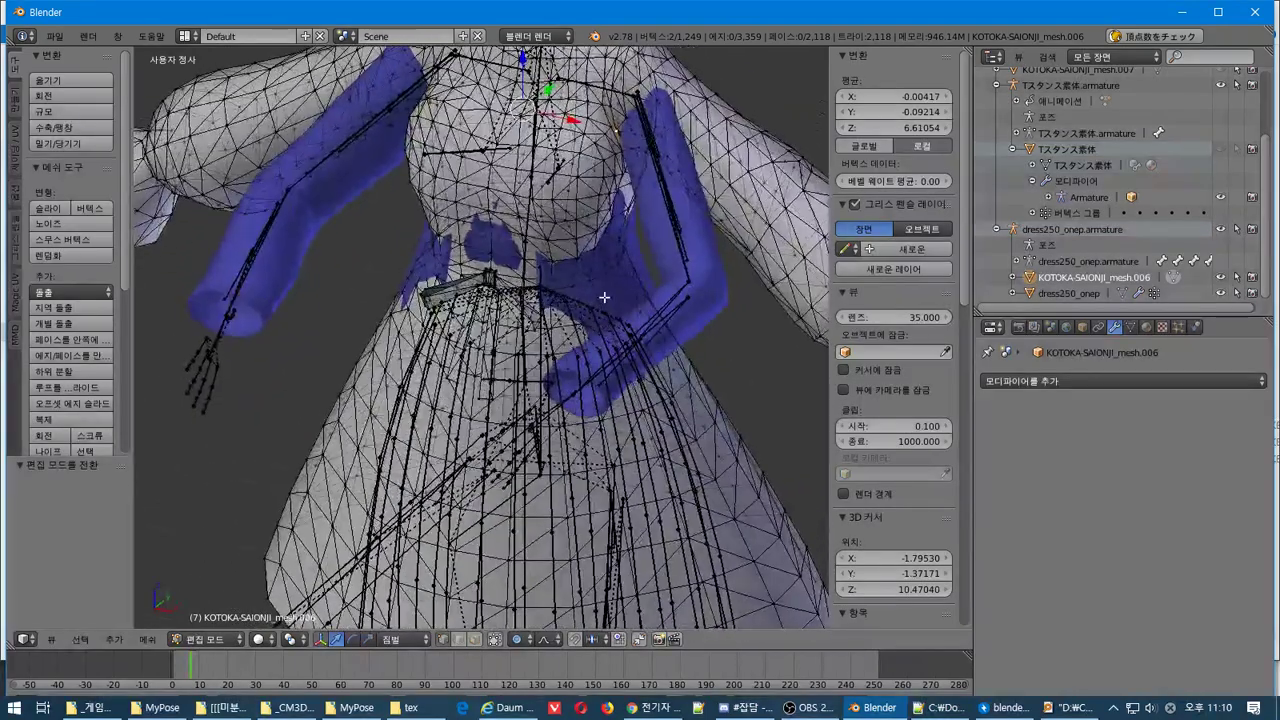
middle_click_drag(606, 294, 596, 397)
right_click(630, 328)
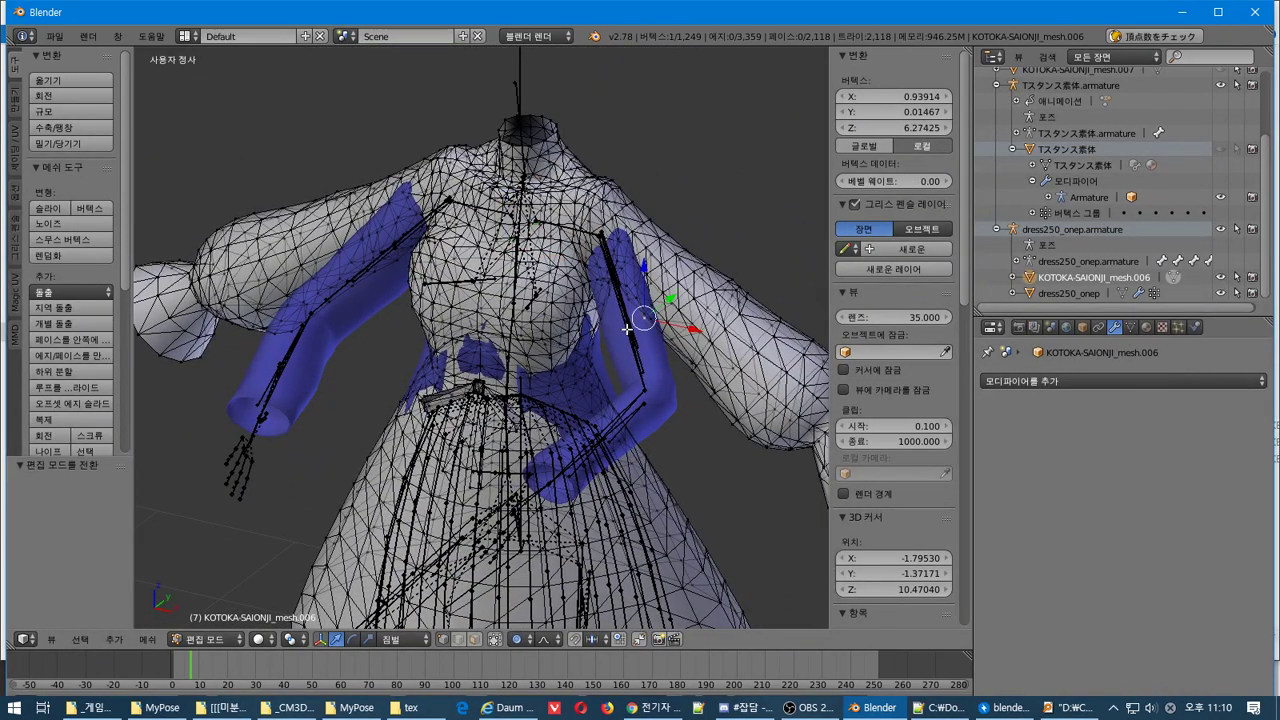
right_click(625, 332)
left_click(238, 639)
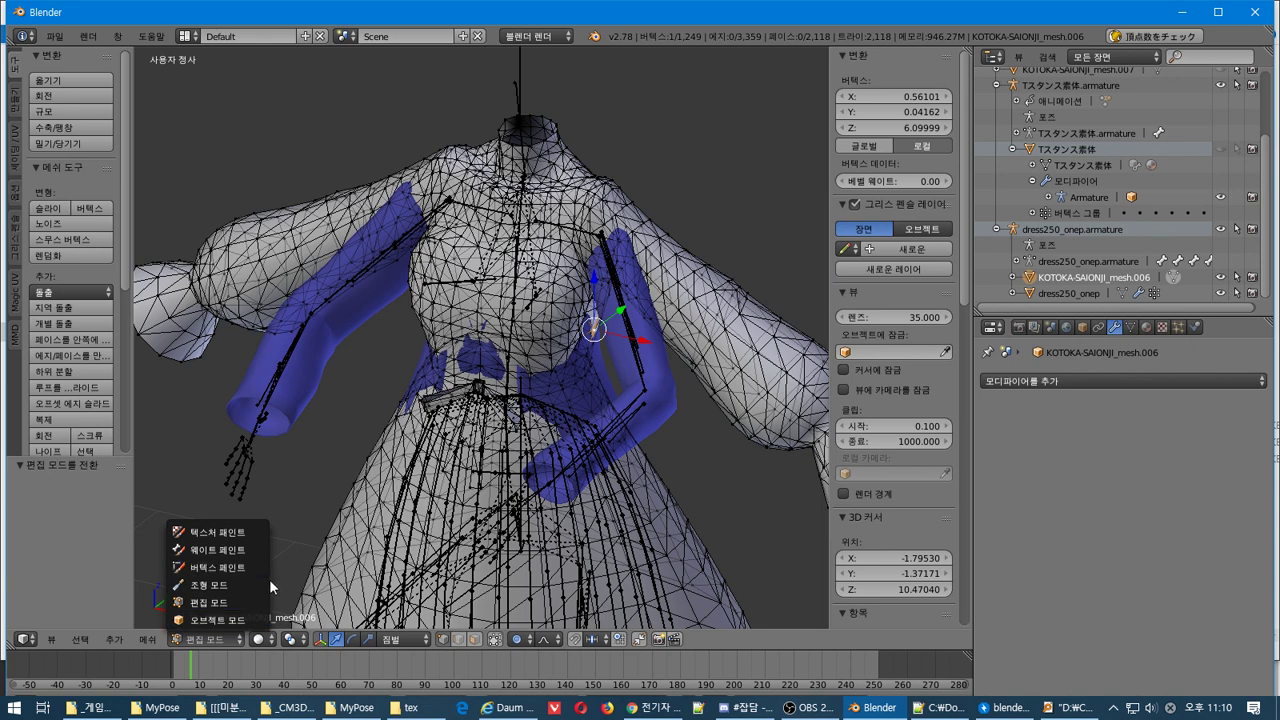
Return to Object Mode and try applying dress250_onep's Armature modifier, blocked by shape keys
left_click(250, 604)
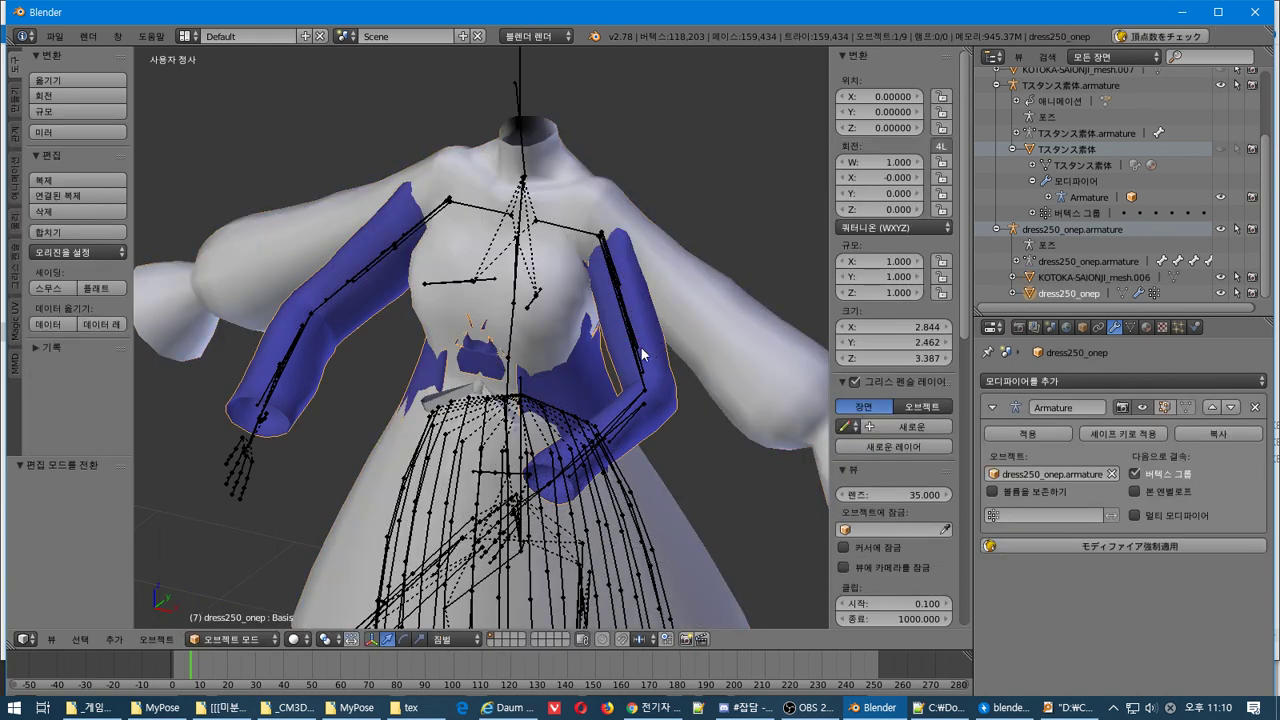
right_click(638, 342)
key("ctrl+z")
key("ctrl+z")
key("ctrl+z")
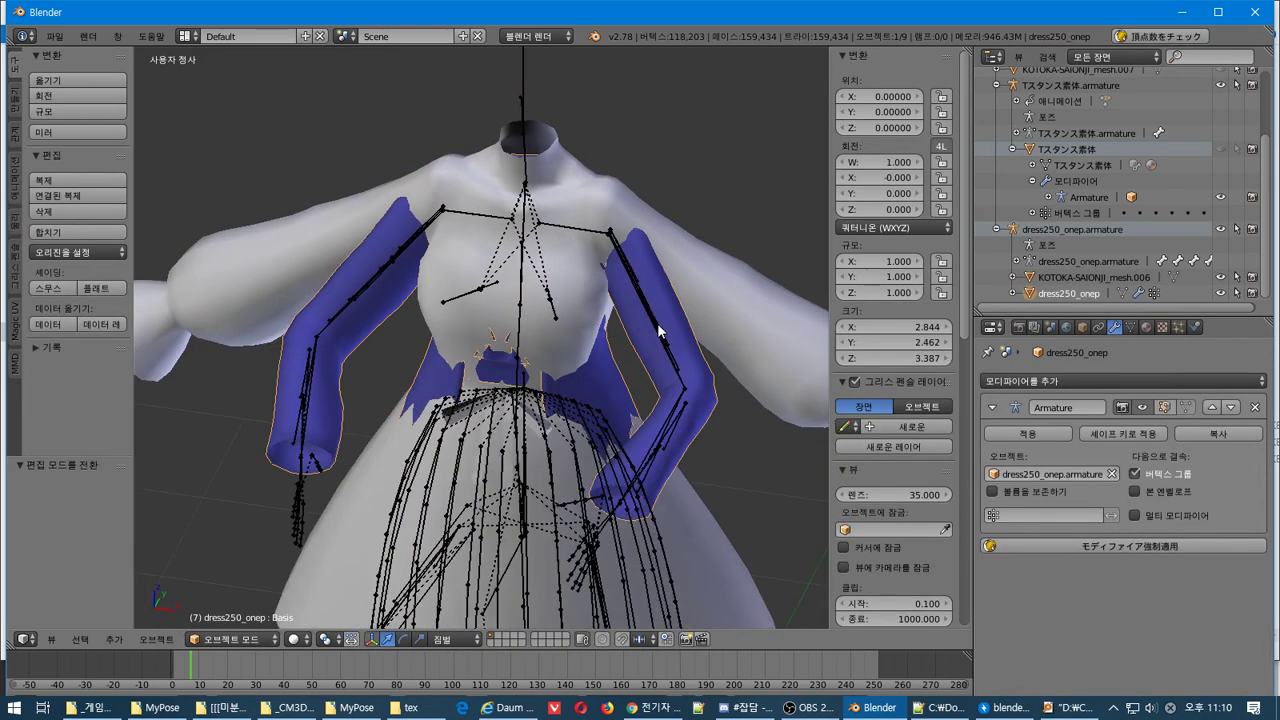
left_click(236, 640)
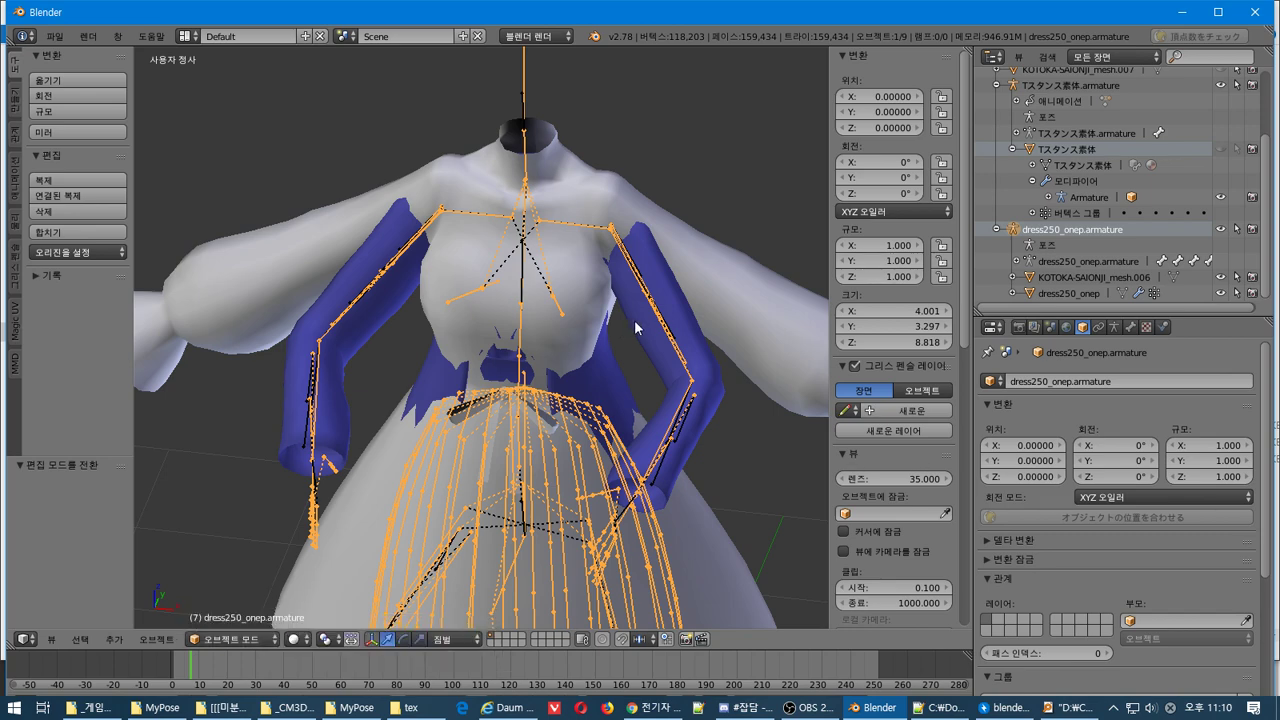
right_click(702, 350)
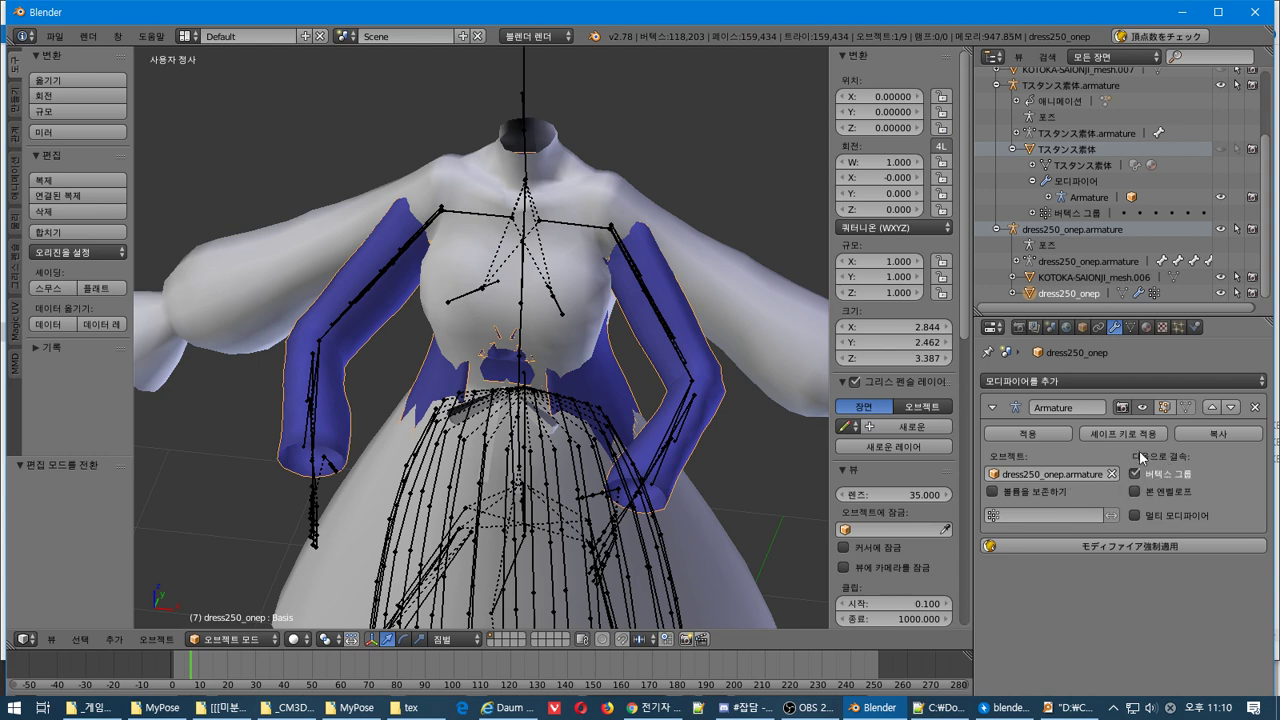
left_click(1033, 434)
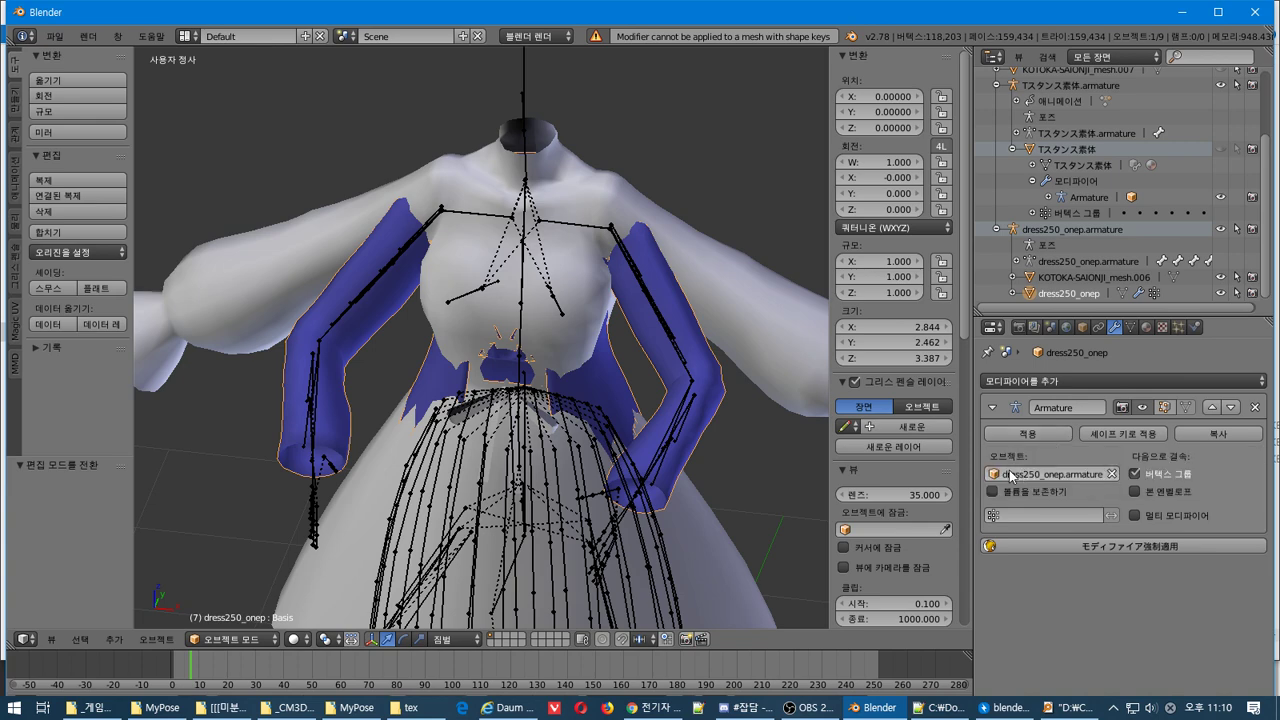
Select the Tスタンス素体.armature and switch it into Edit Mode
right_click(655, 314)
middle_click_drag(655, 314, 660, 336)
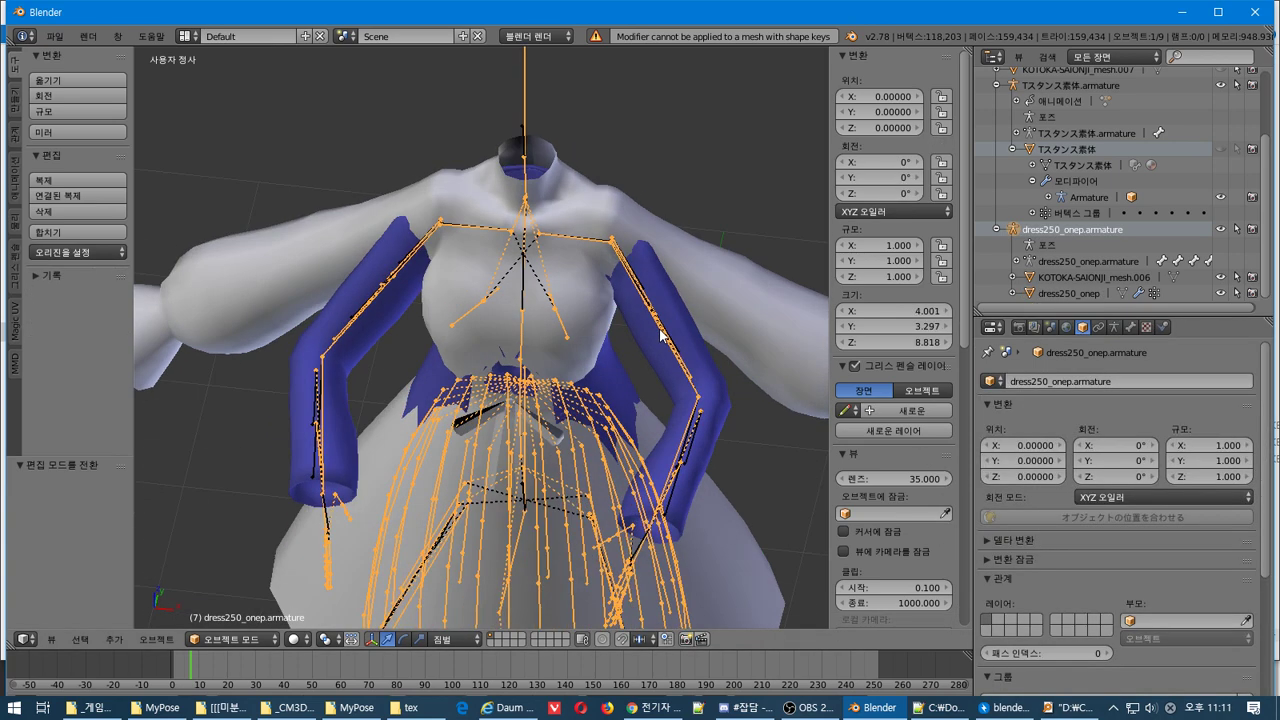
right_click(660, 336)
right_click(660, 340)
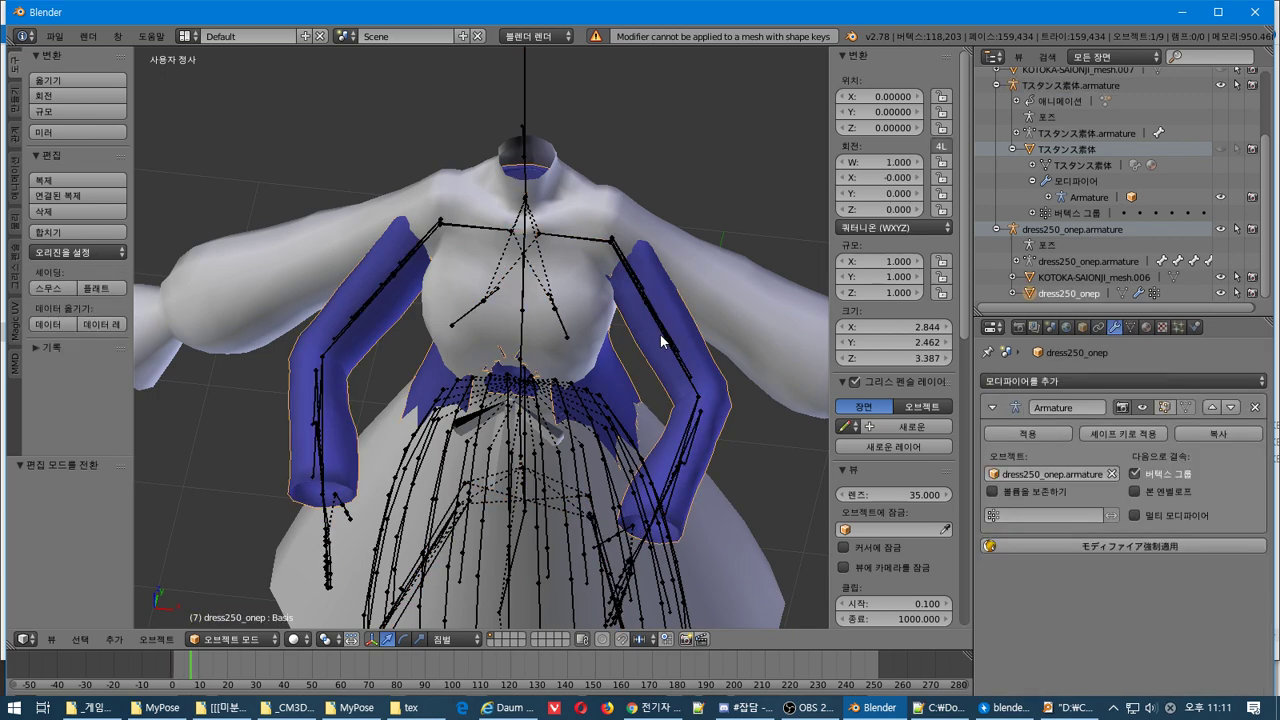
right_click(662, 338)
key("Tab")
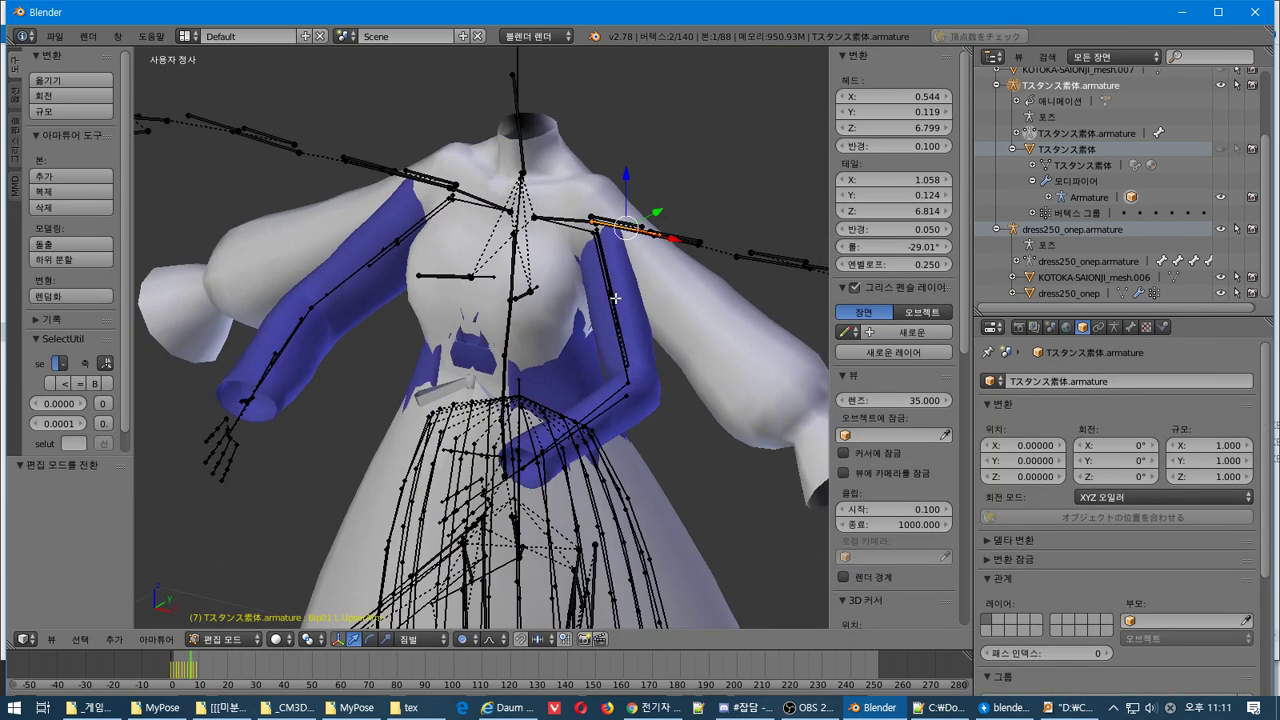
Back in Object Mode, hide the KOTOKA-SAIONJI_arm object and disable the Armature modifier's viewport display
key("Tab")
scroll(1210, 124, "up", 3)
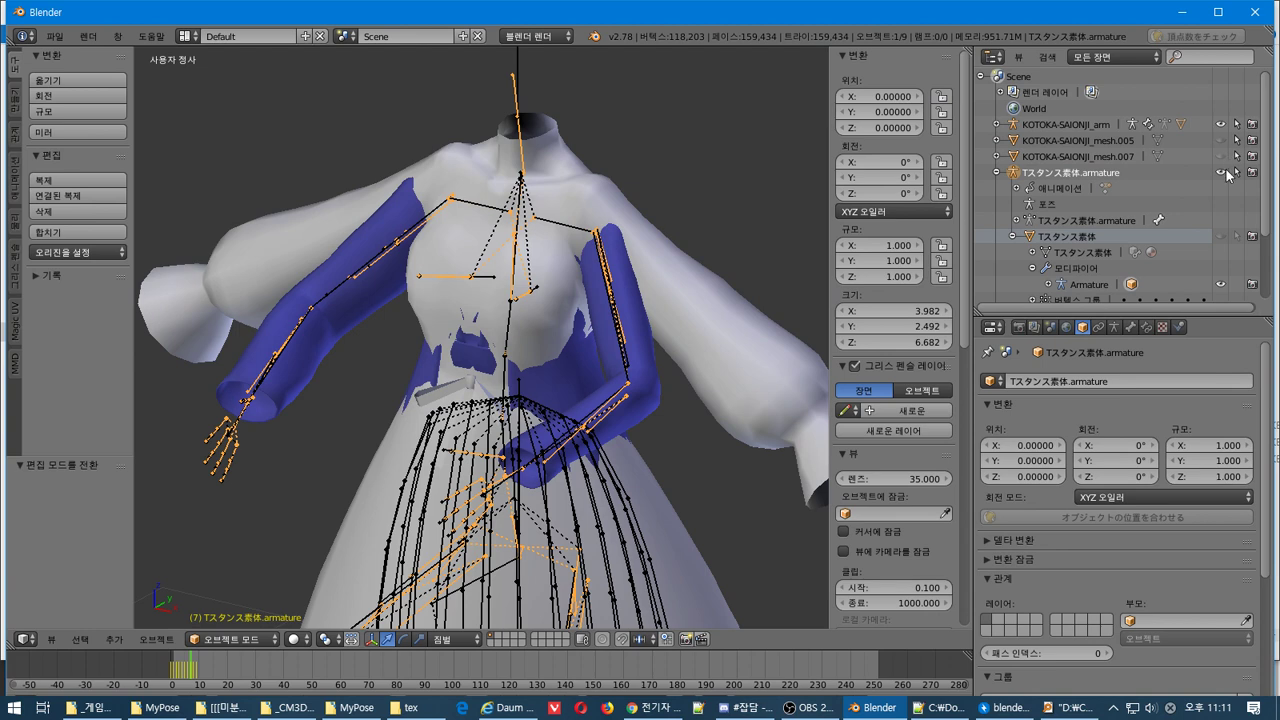
left_click(1236, 172)
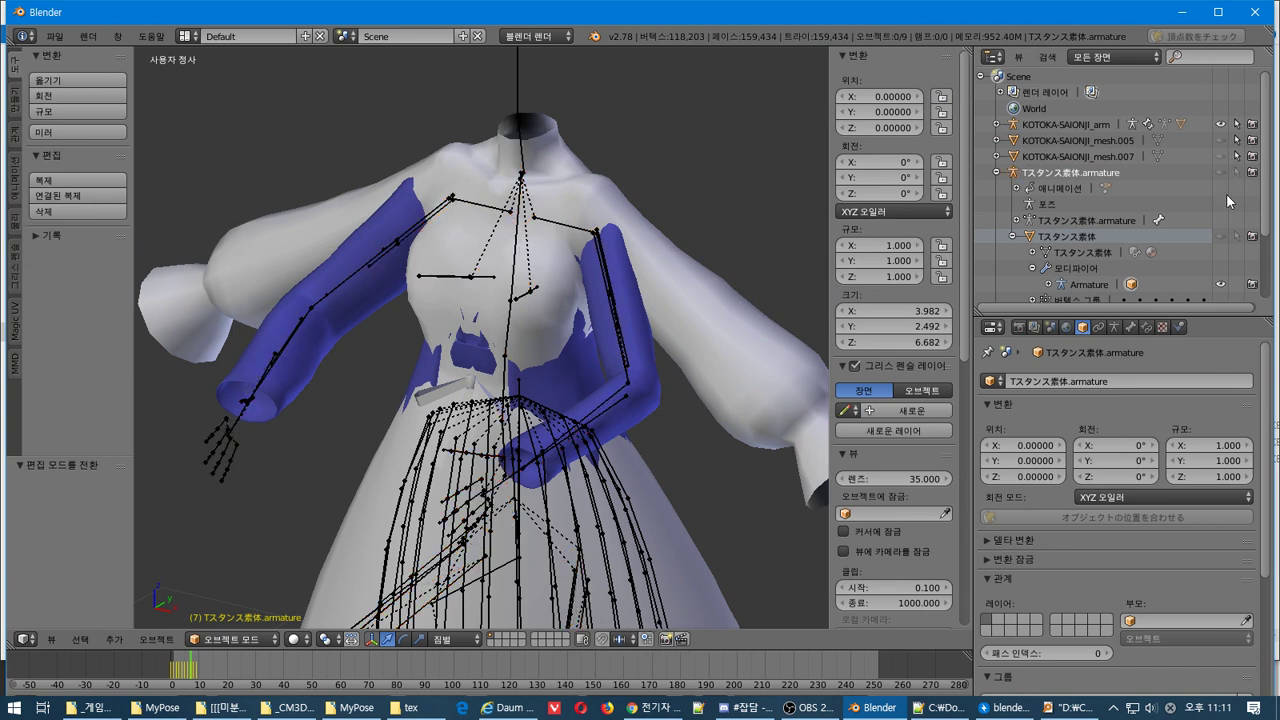
left_click(1220, 124)
scroll(1190, 228, "down", 3)
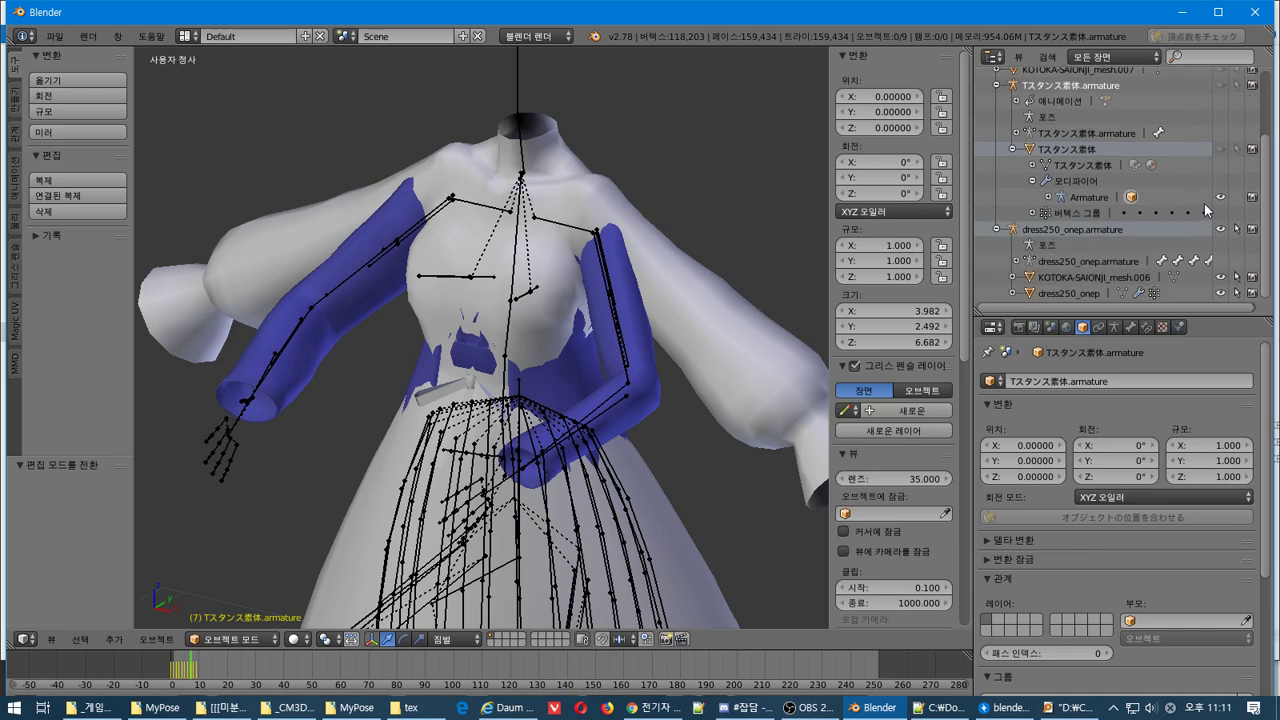
left_click(1220, 197)
Select the dress250_onep armature and inspect its Bip01 L UpperArm bone in Edit Mode
right_click(620, 340)
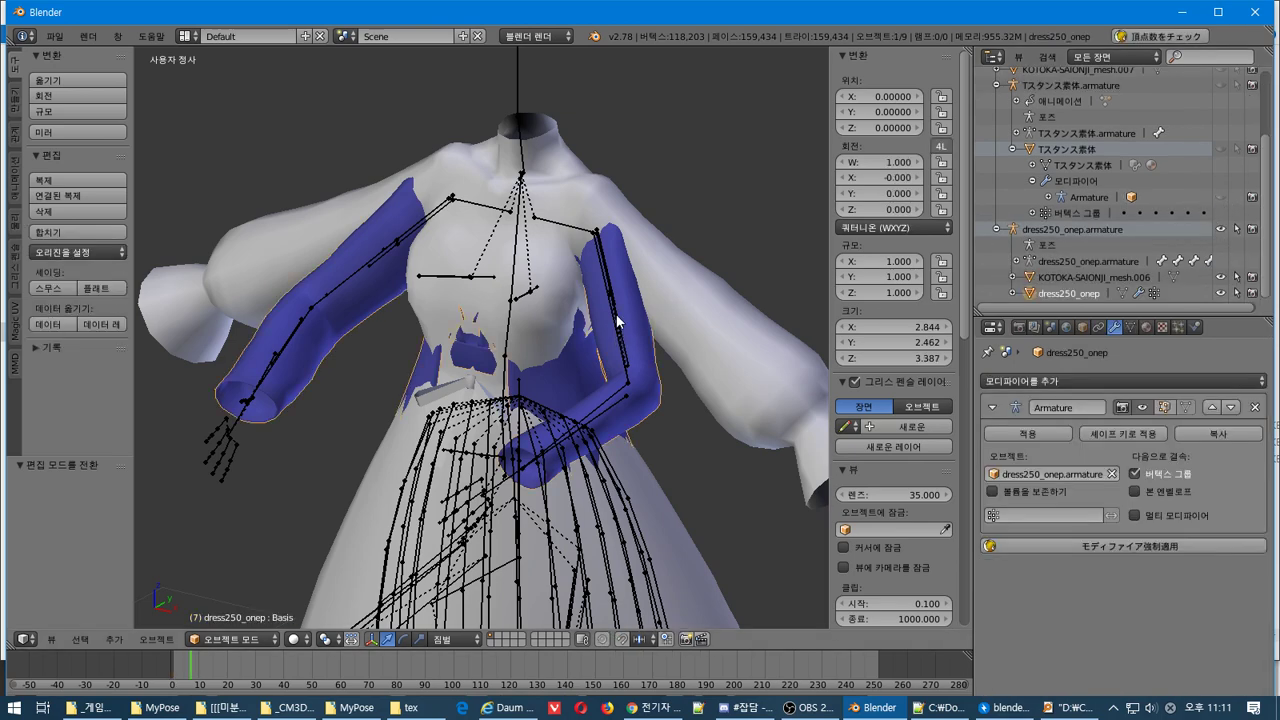
right_click(617, 321)
key("Tab")
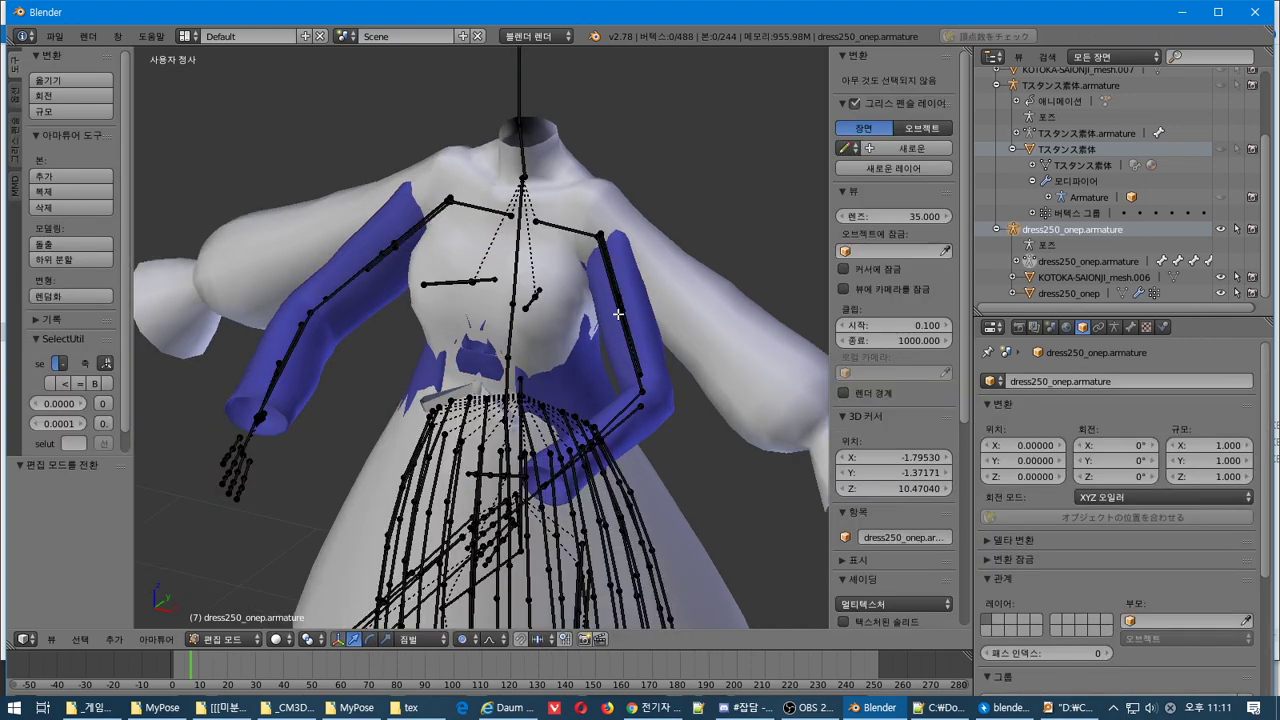
right_click(618, 314)
middle_click_drag(618, 314, 644, 314)
key("Tab")
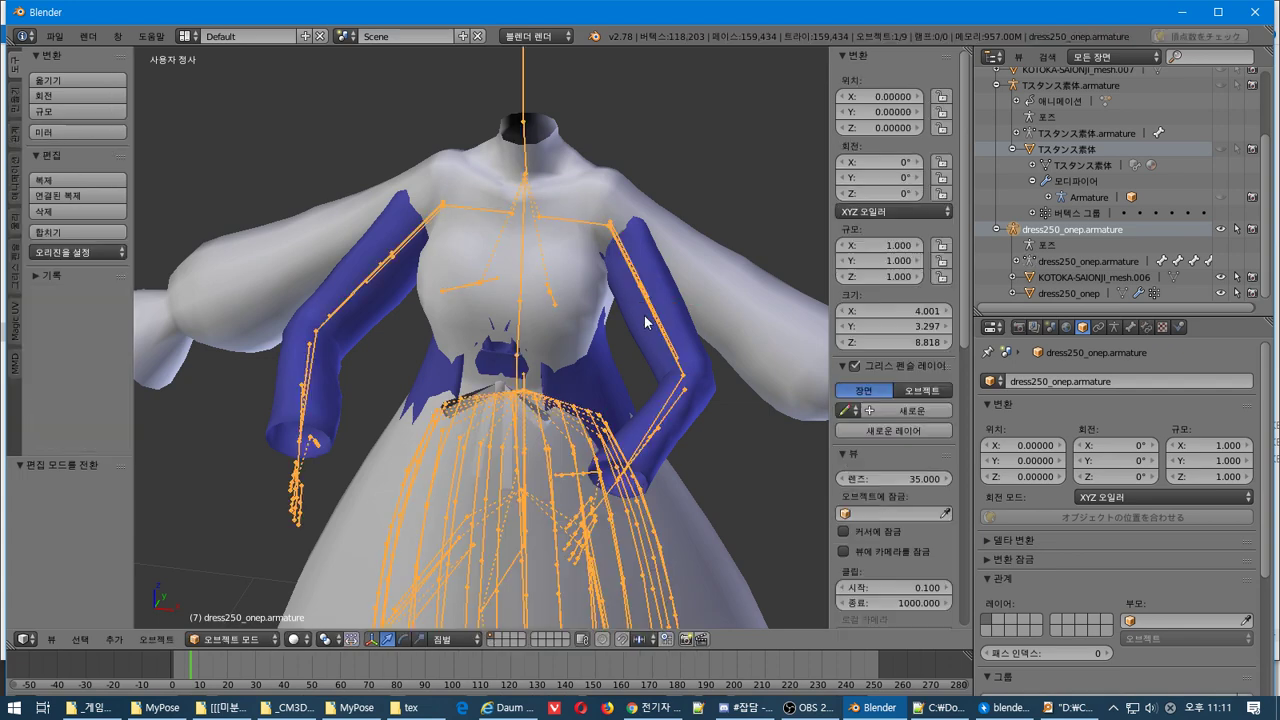
right_click(648, 318)
right_click(648, 318)
Show the armature data settings and switch the dress250_onep armature into Pose Mode
scroll(1045, 434, "down", 2)
scroll(1045, 434, "up", 2)
left_click(1114, 327)
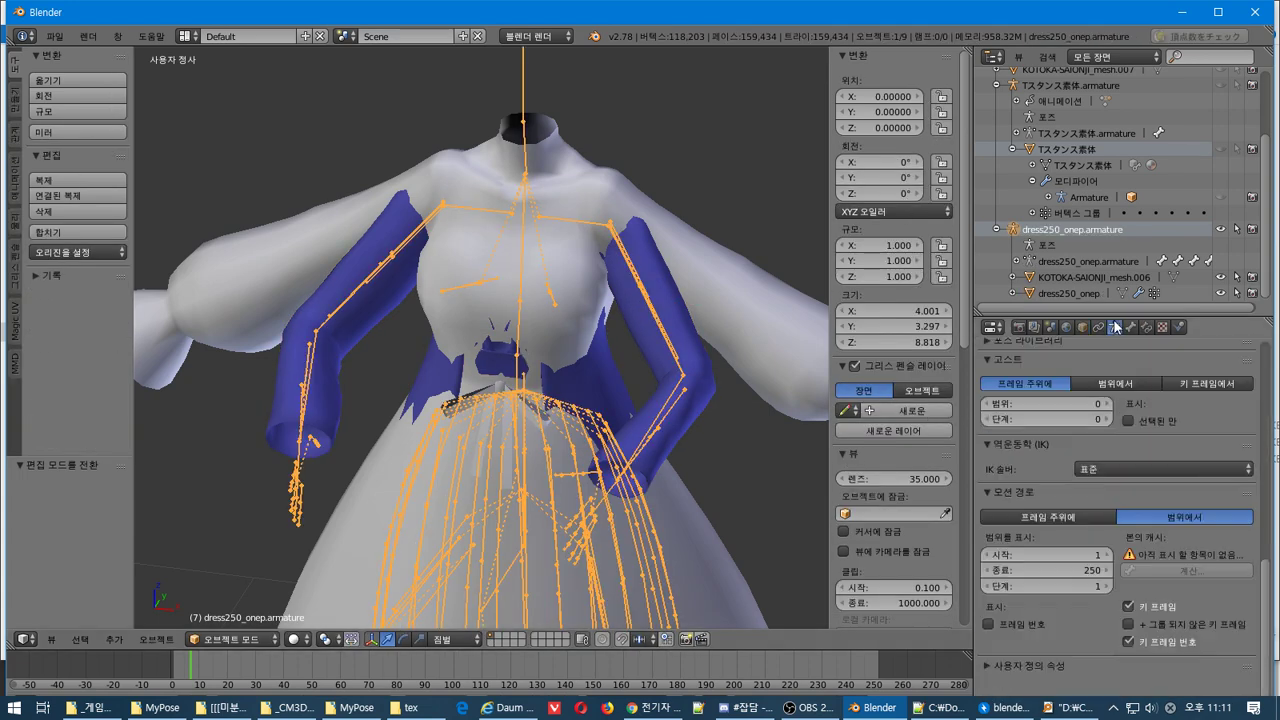
scroll(1135, 480, "up", 10)
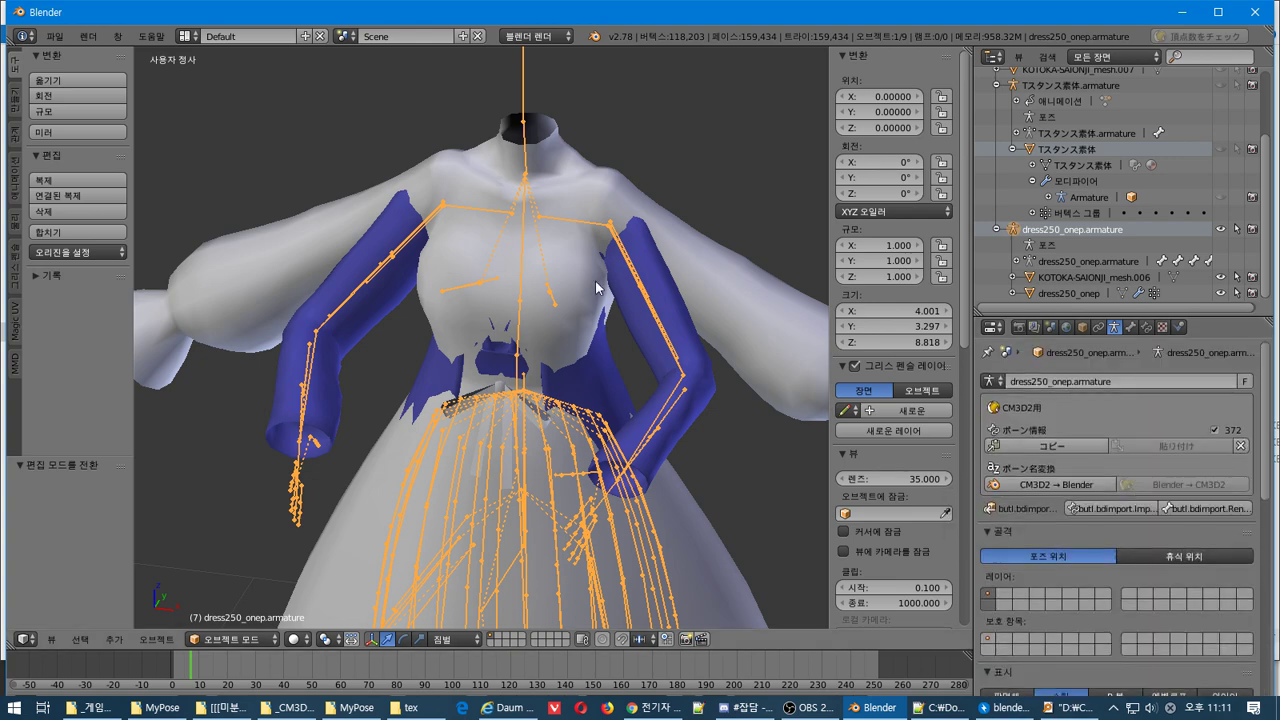
key("Tab")
key("Tab")
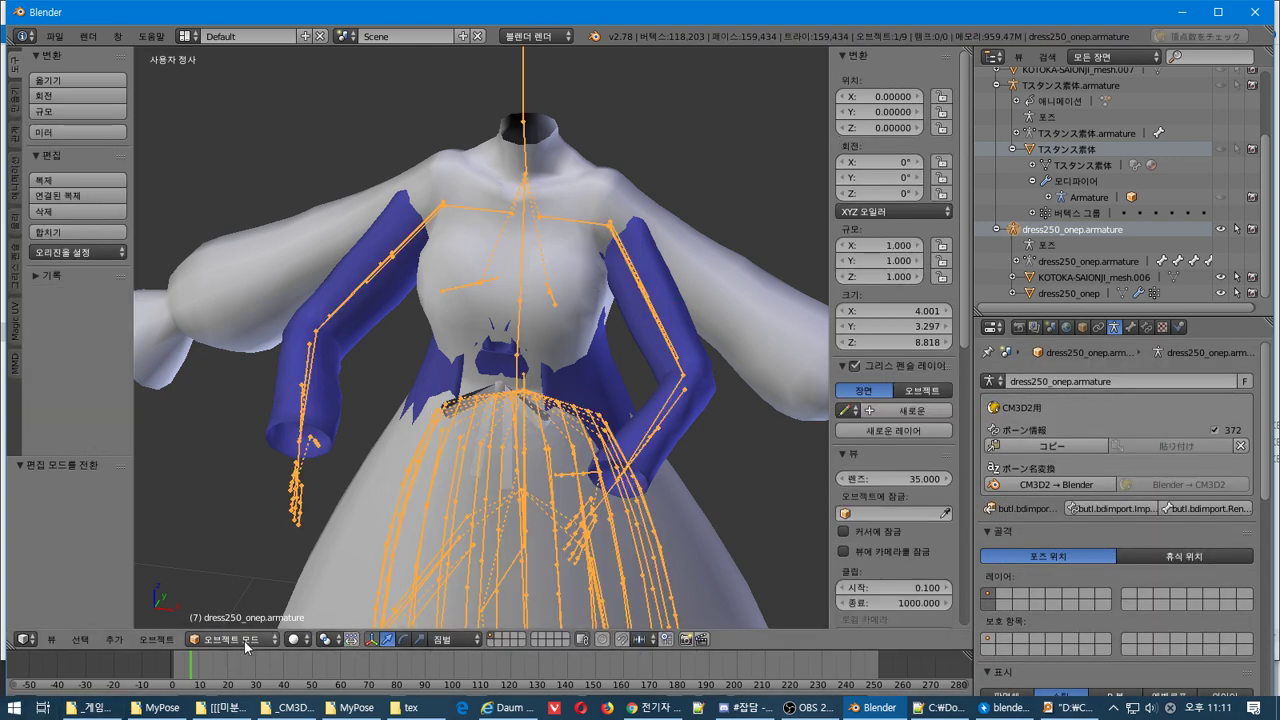
left_click(232, 639)
left_click(268, 590)
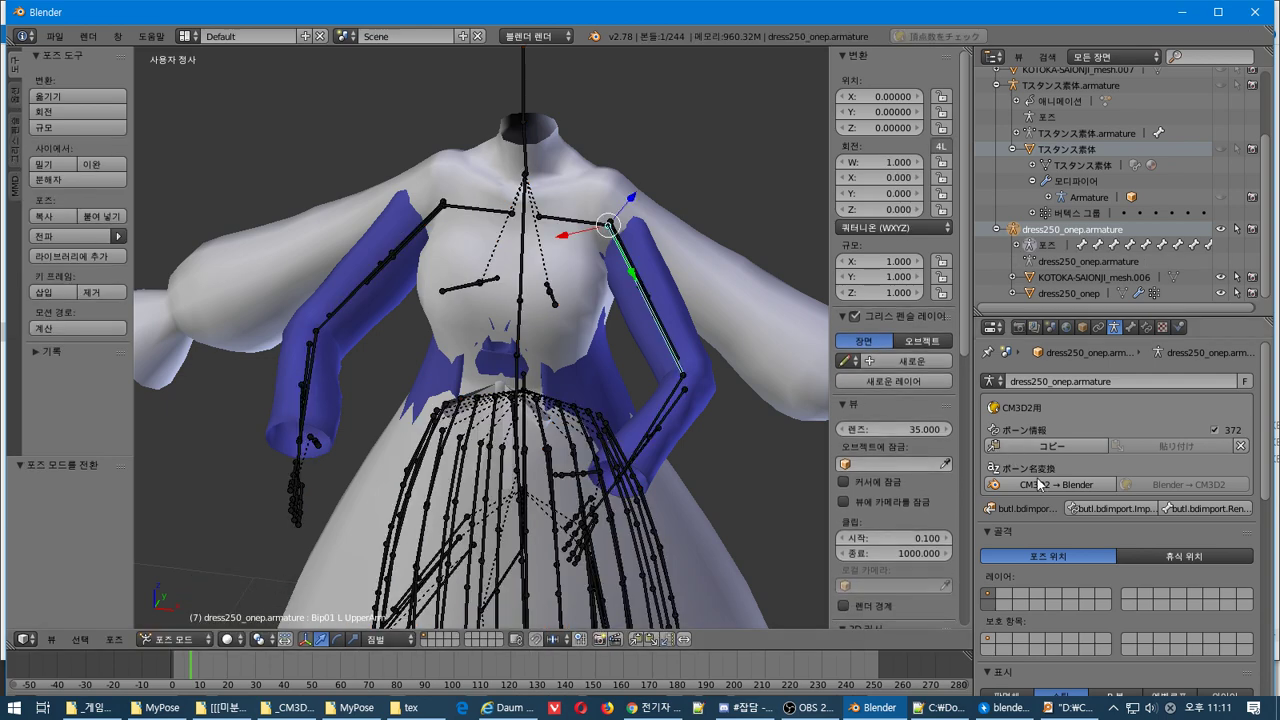
Browse the Bone, Bone Constraints, Object Constraints and Object property tabs
scroll(1080, 512, "down", 3)
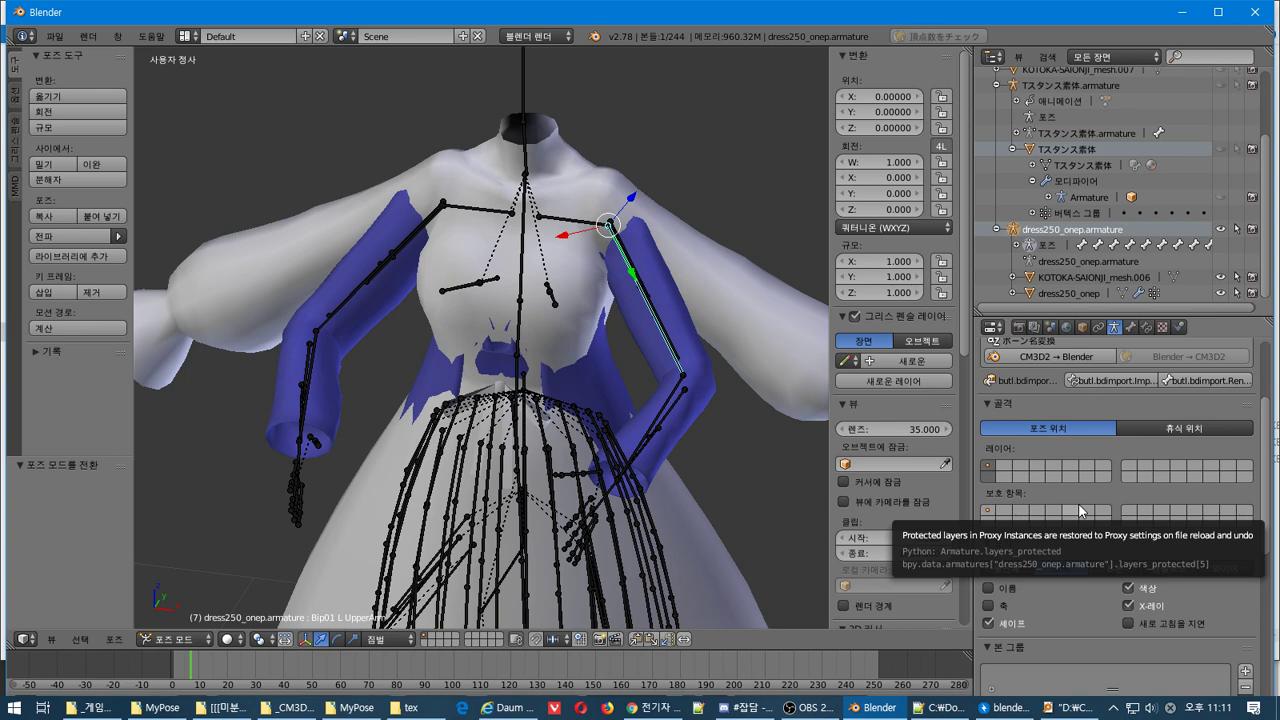
scroll(1082, 505, "up", 2)
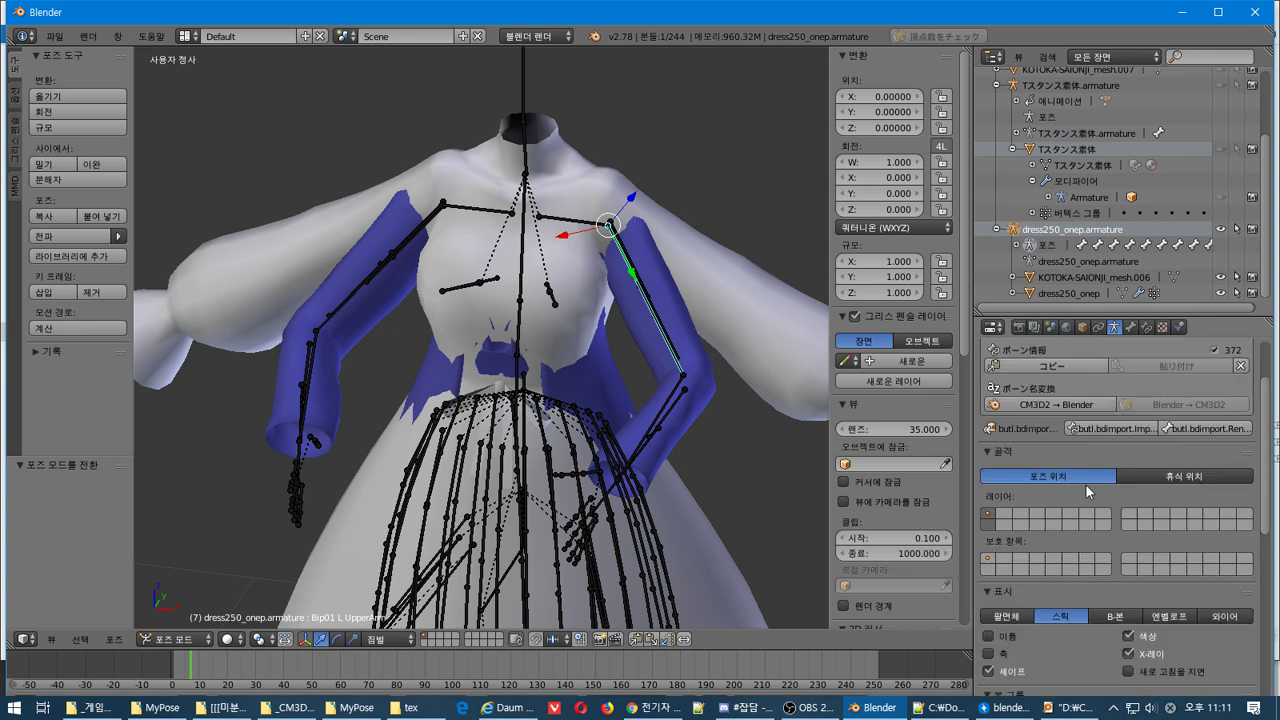
scroll(1089, 491, "up", 2)
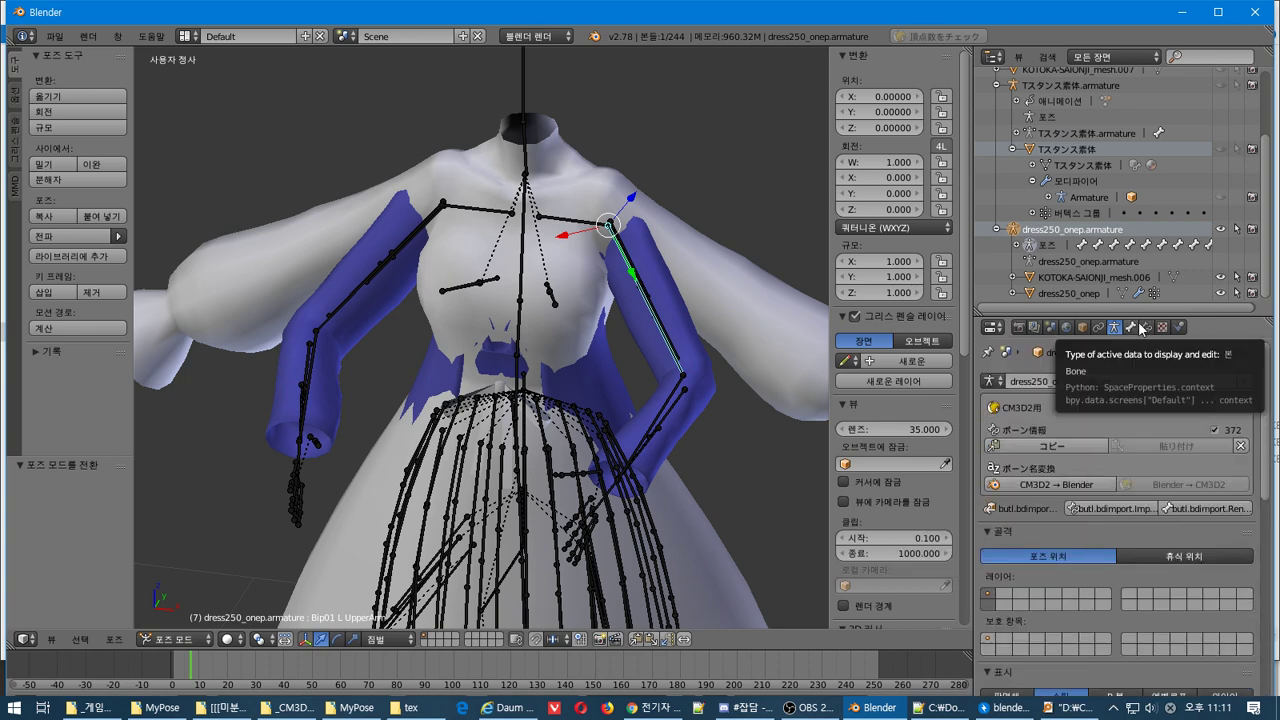
left_click(1139, 328)
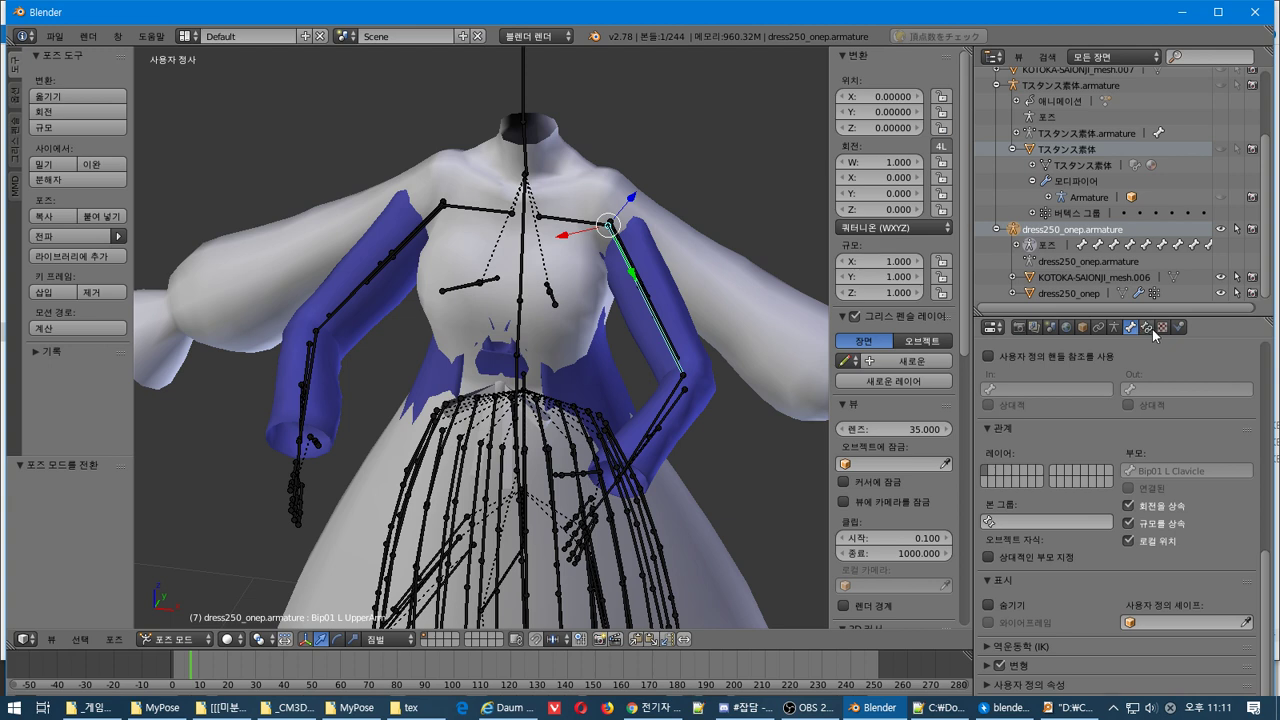
left_click(1147, 328)
left_click(1098, 328)
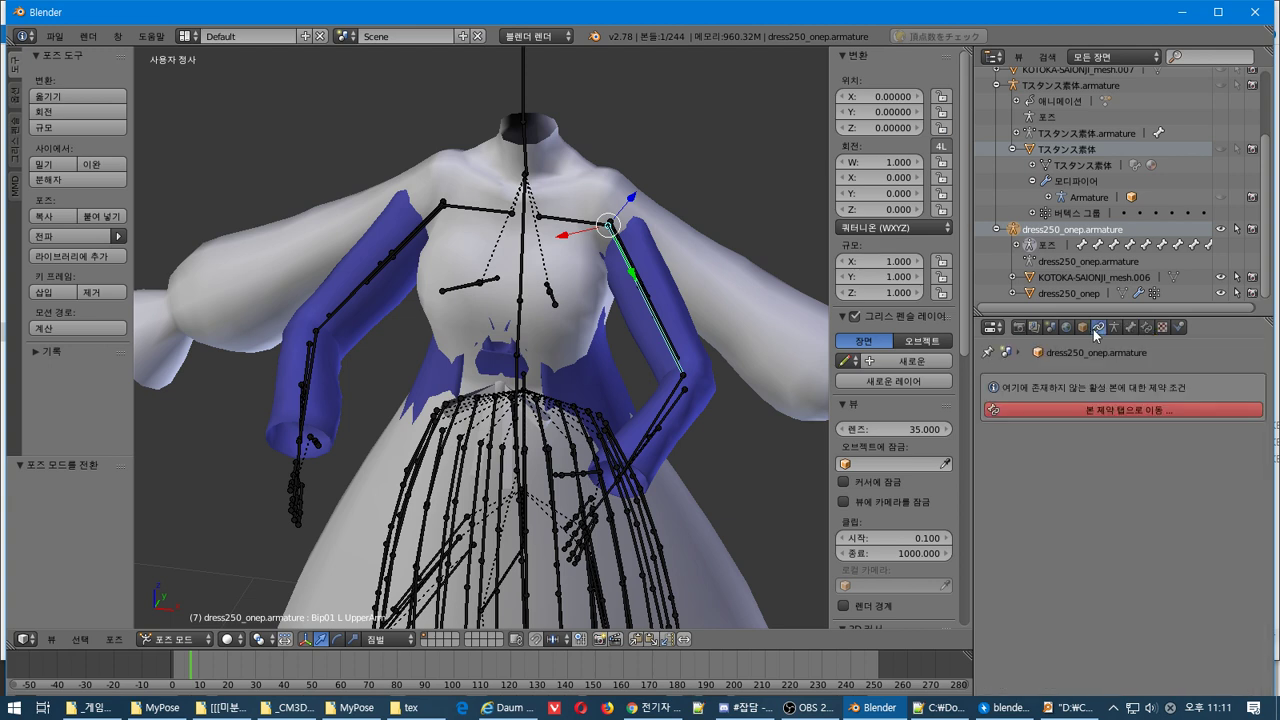
left_click(1082, 328)
left_click(1097, 330)
Open and dismiss the bone constraint types list, then view the World and Render Layer settings
left_click(1113, 409)
left_click(1127, 380)
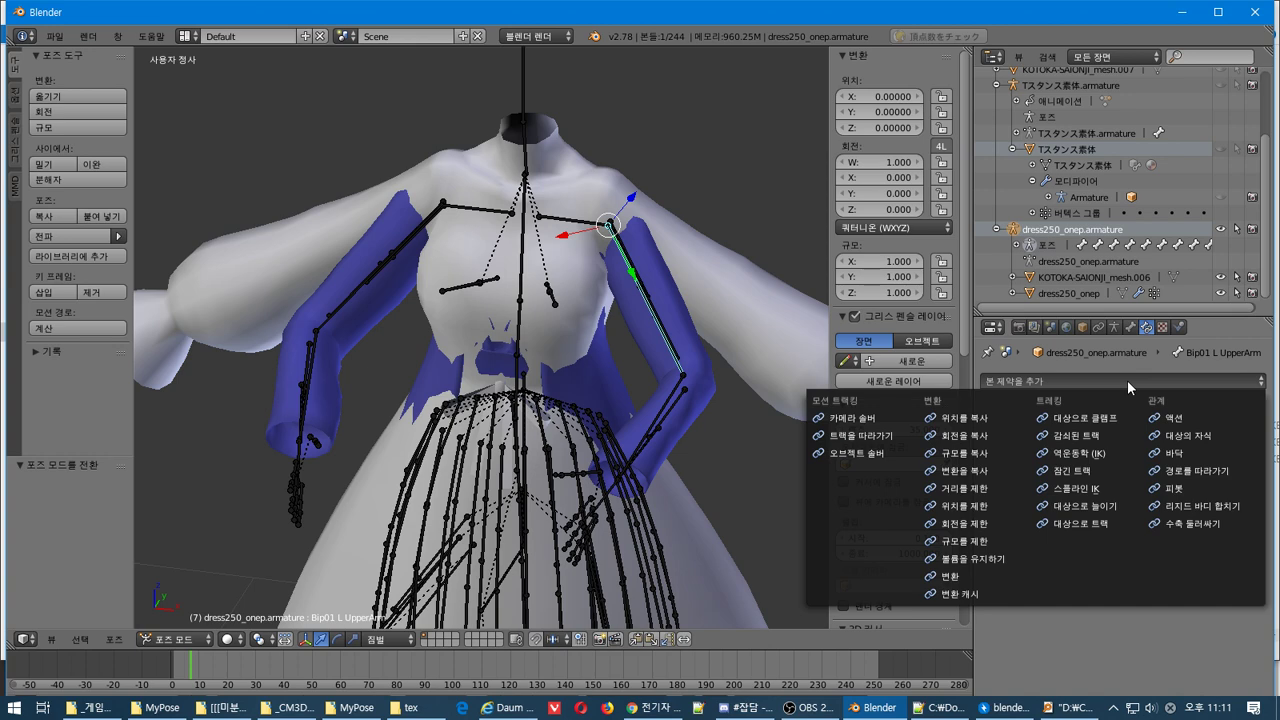
left_click(1127, 380)
left_click(1097, 328)
left_click(1083, 328)
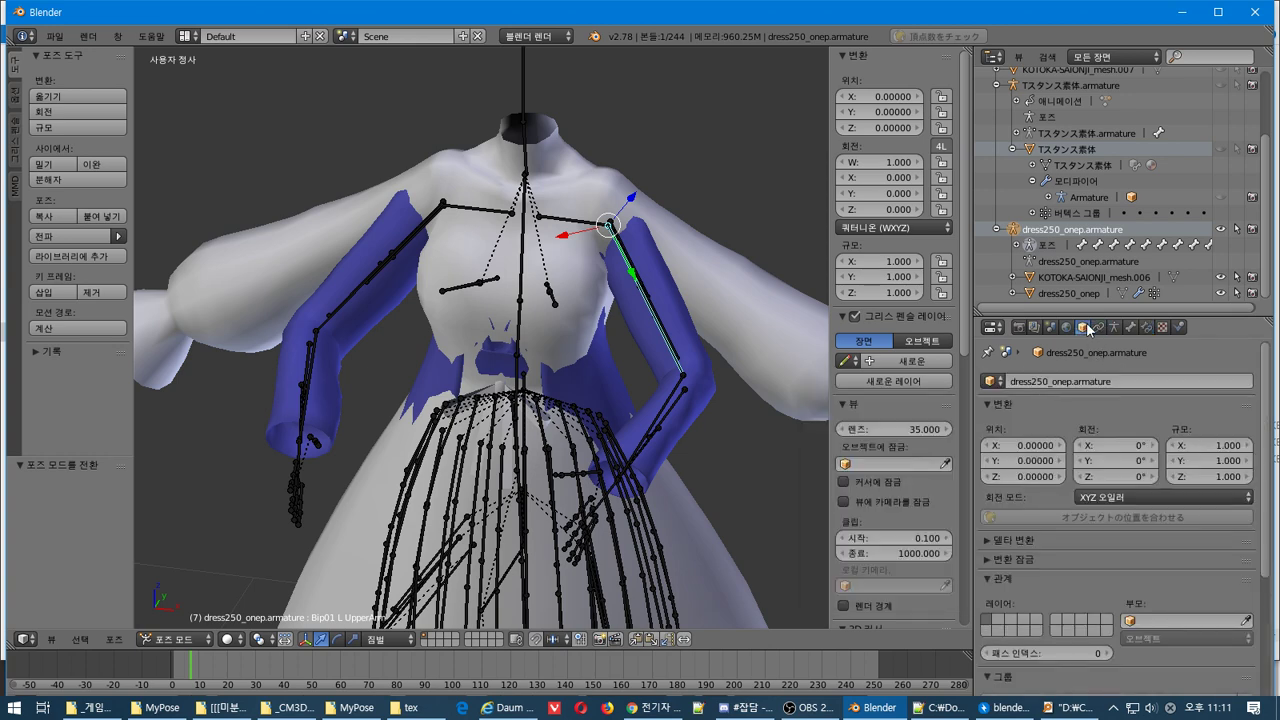
left_click(1066, 328)
left_click(1034, 328)
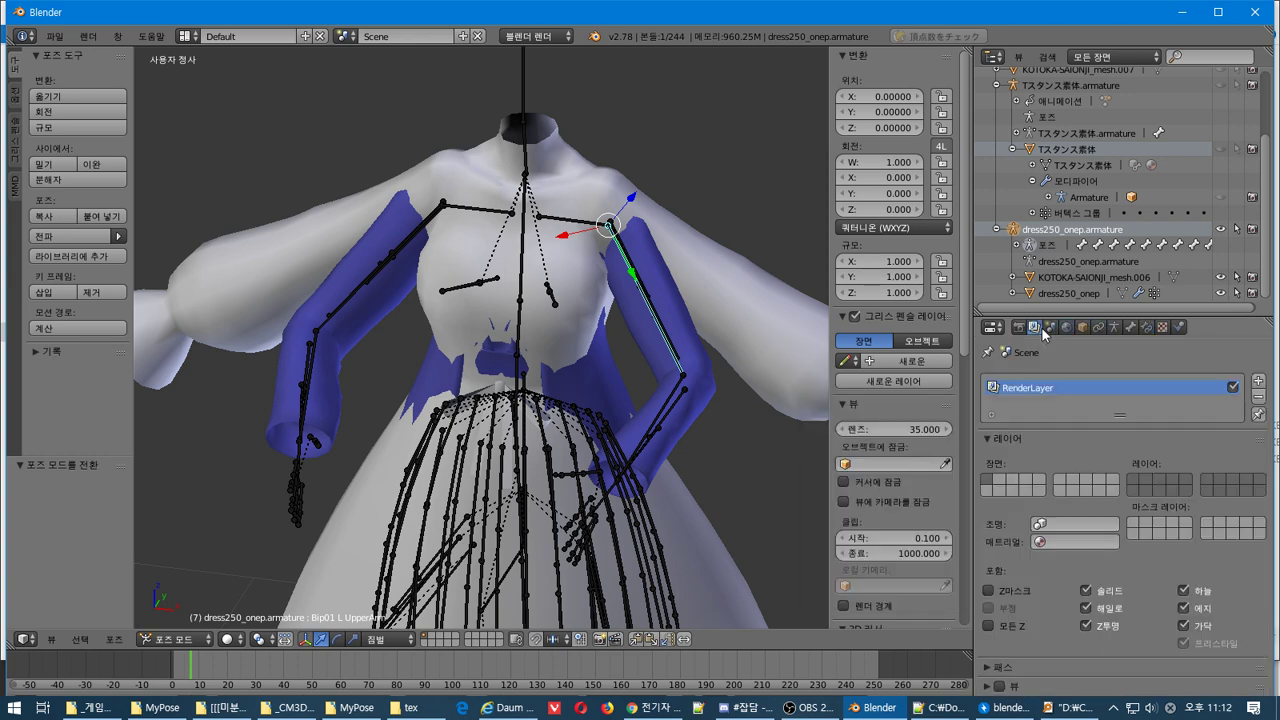
left_click(1114, 328)
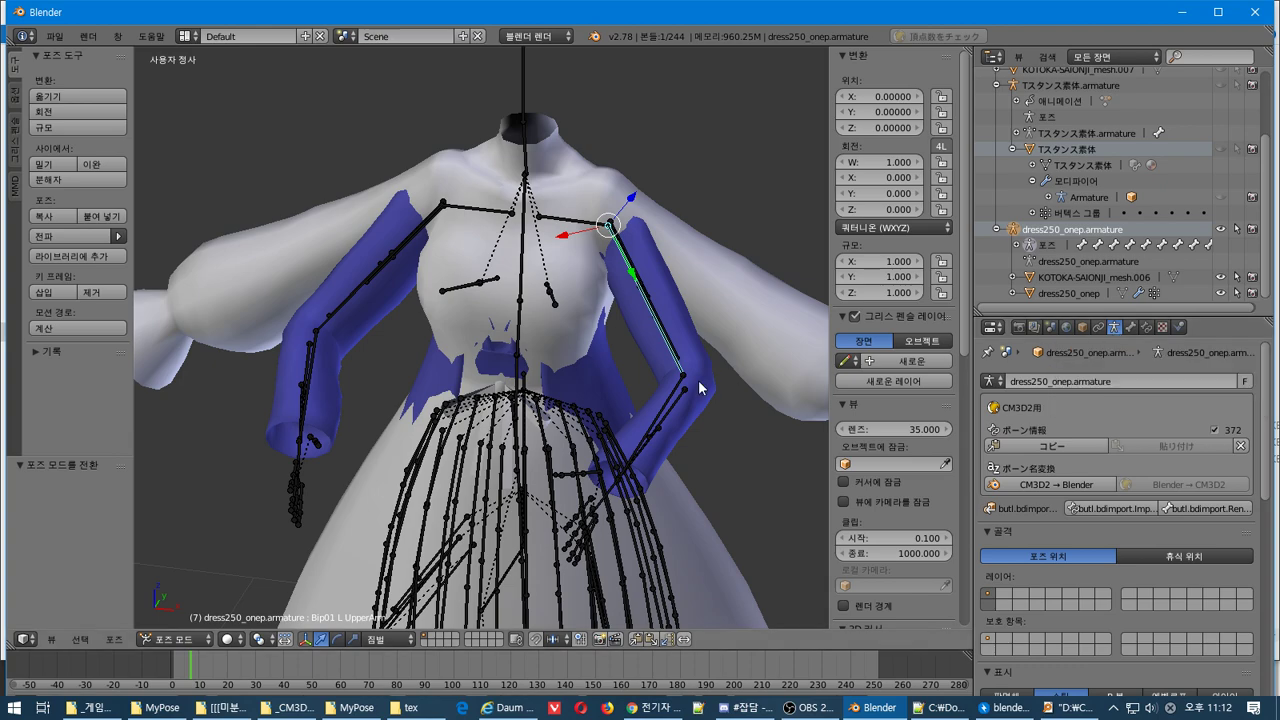
Start rotating the upper-arm bone and cancel it, leaving the pose unchanged
middle_click_drag(697, 380, 684, 406)
key("r")
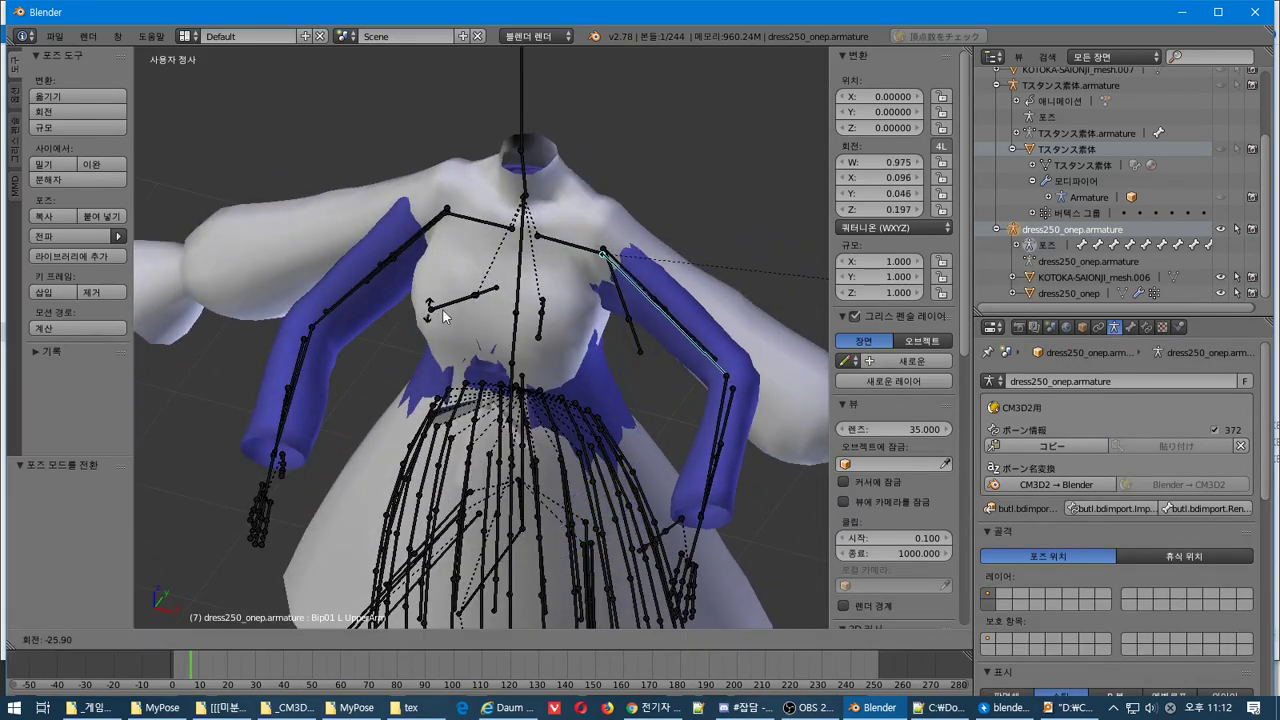
key("Escape")
middle_click_drag(726, 408, 679, 431)
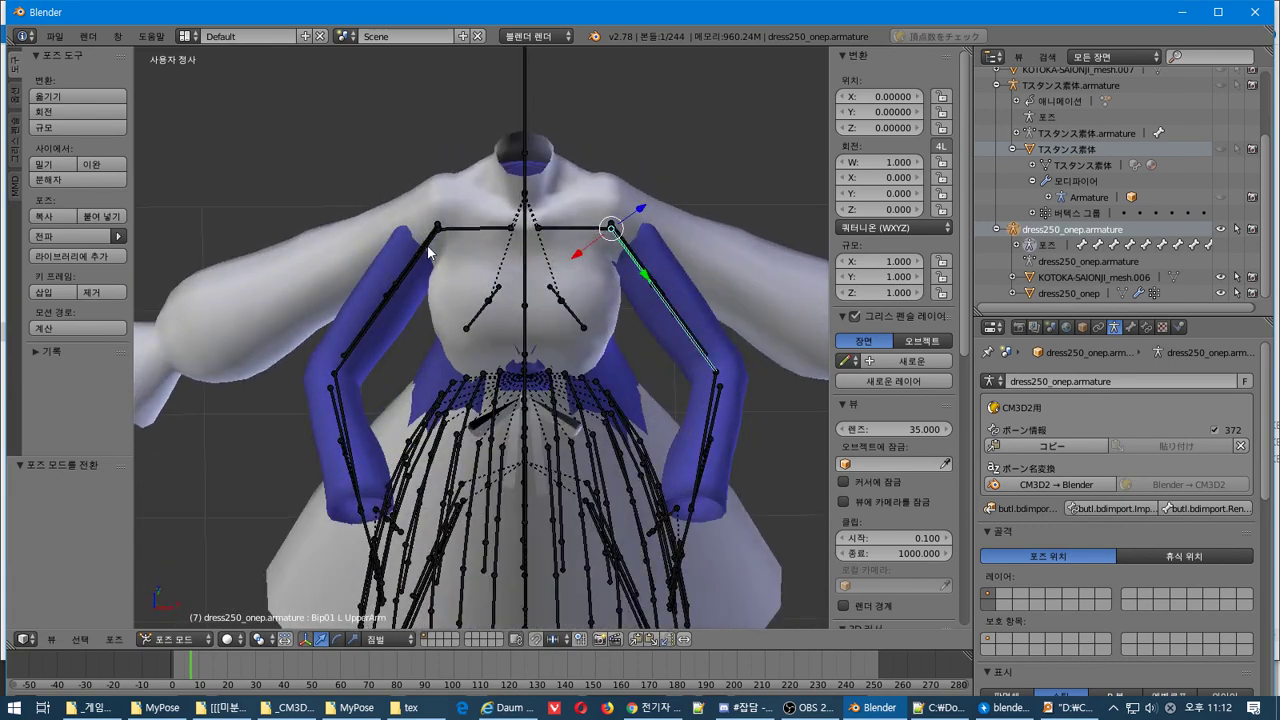
middle_click_drag(639, 289, 636, 348)
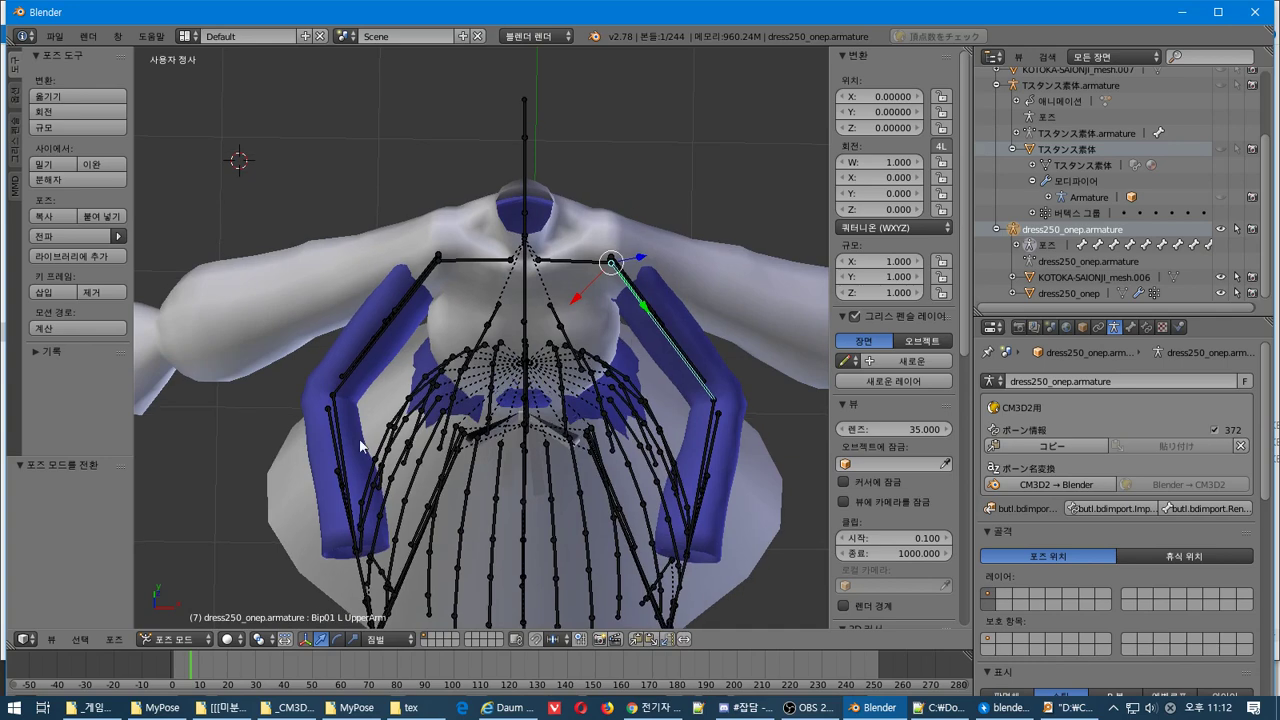
middle_click_drag(400, 448, 372, 365)
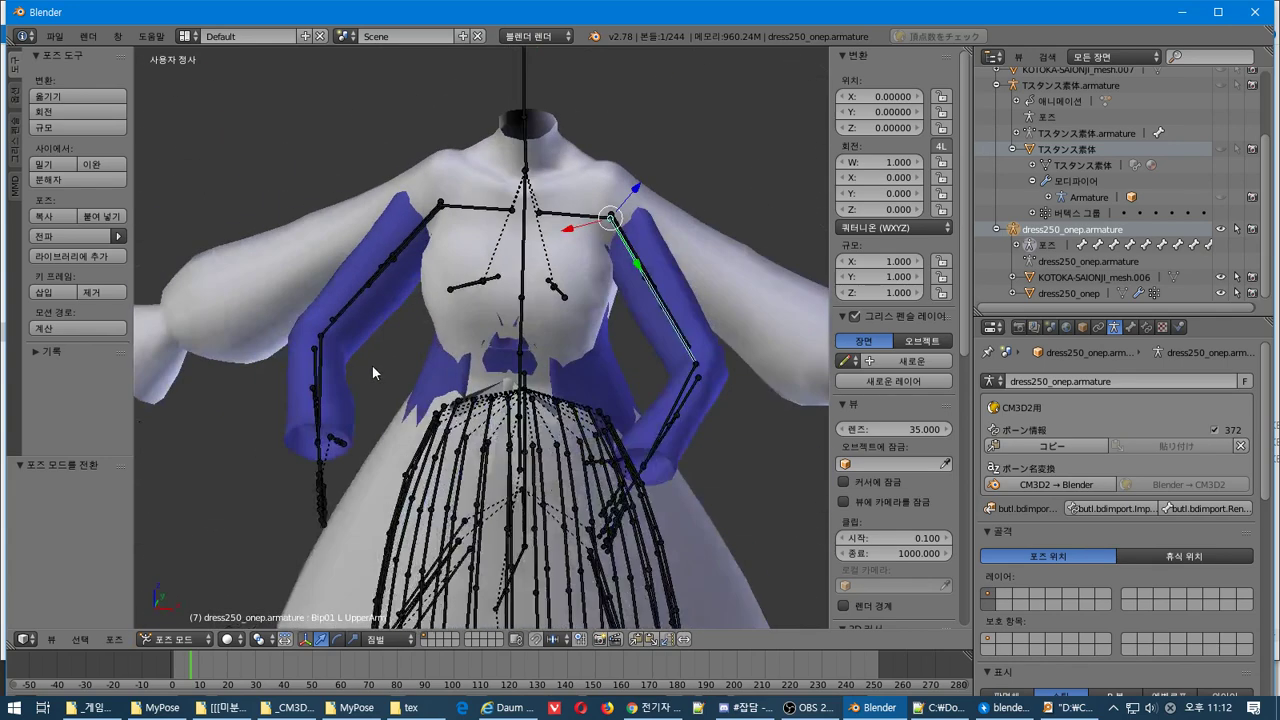
Revisit the Object, Constraint, Armature data, Bone, Bone Constraint and World tabs
left_click(1086, 333)
left_click(1099, 331)
left_click(1114, 330)
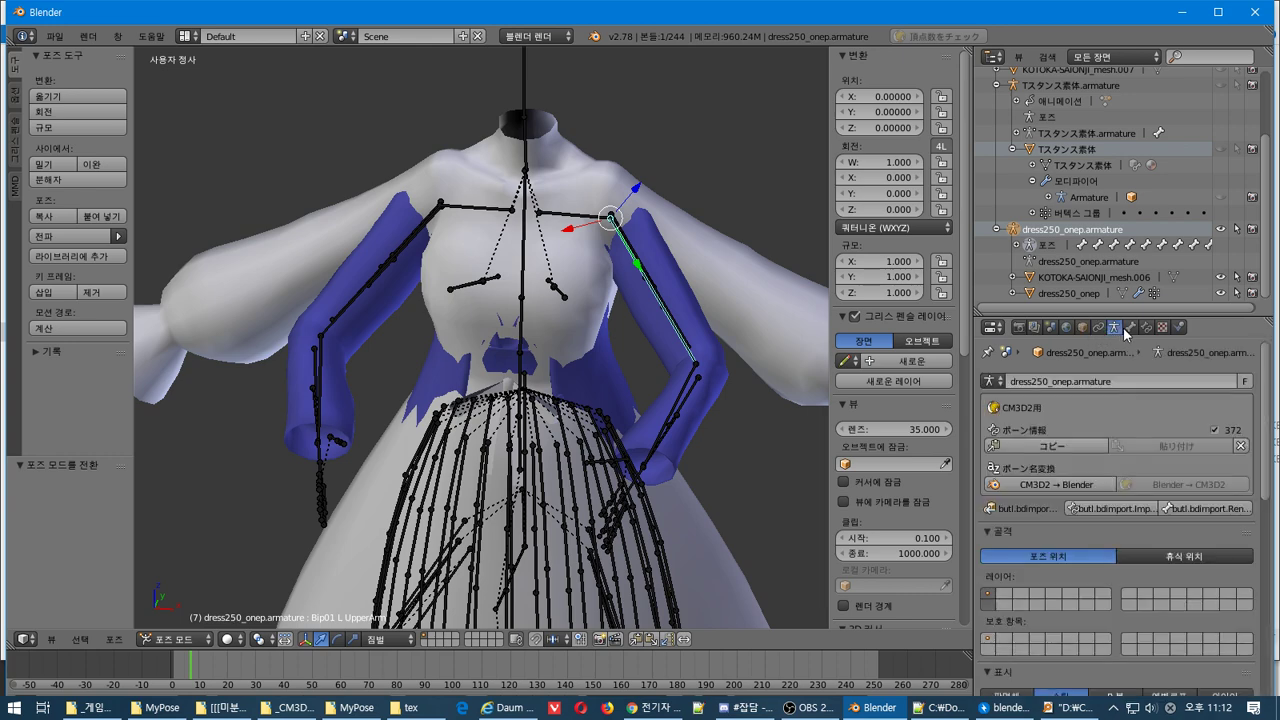
left_click(1130, 328)
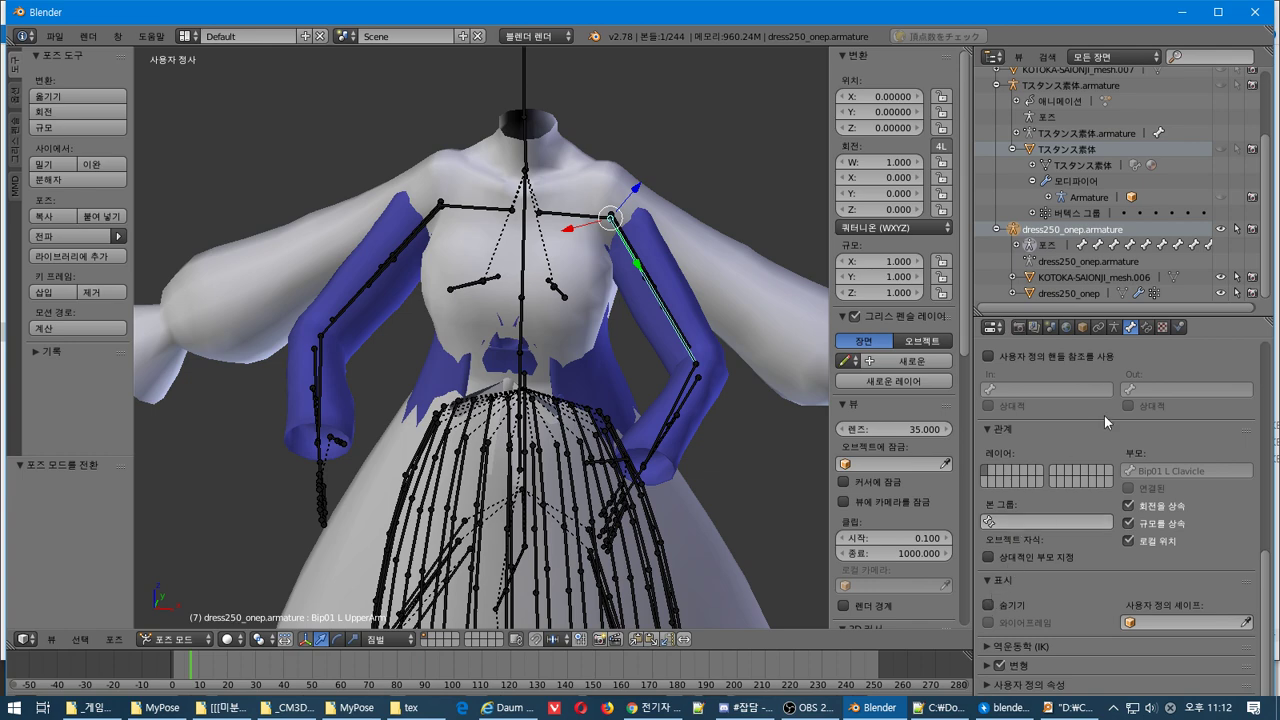
left_click(1147, 328)
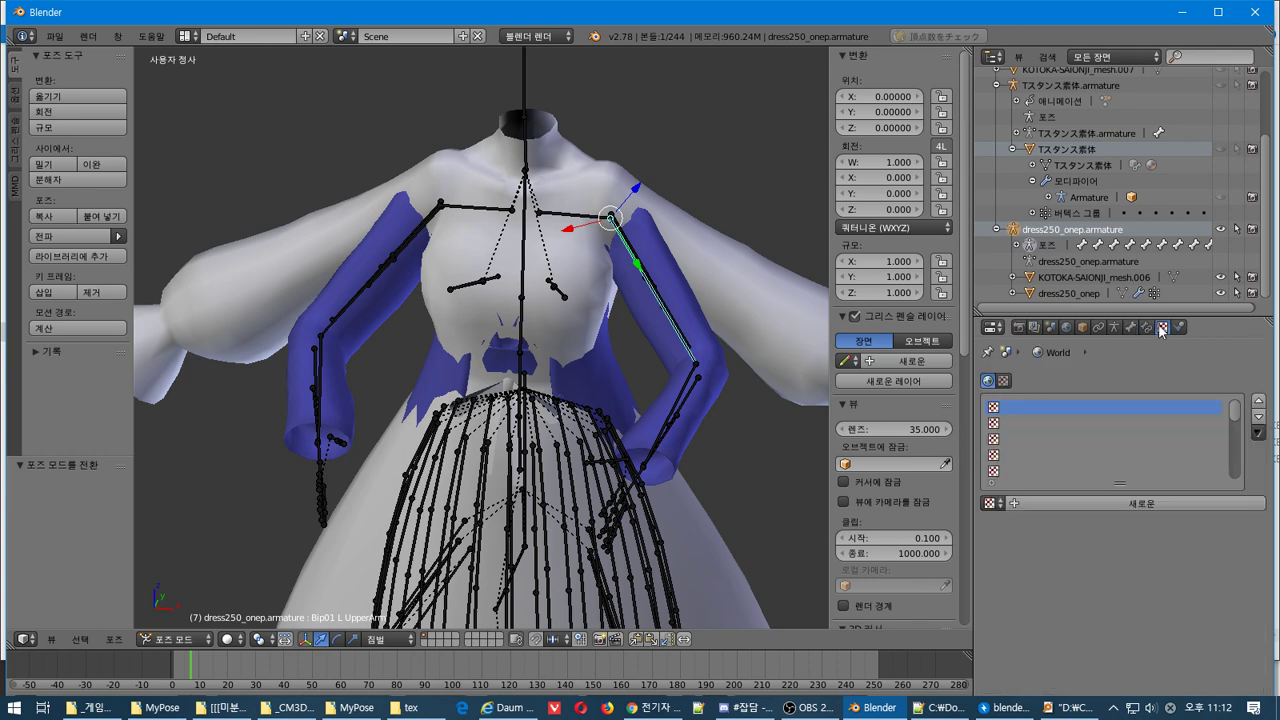
left_click(1083, 328)
left_click(1065, 328)
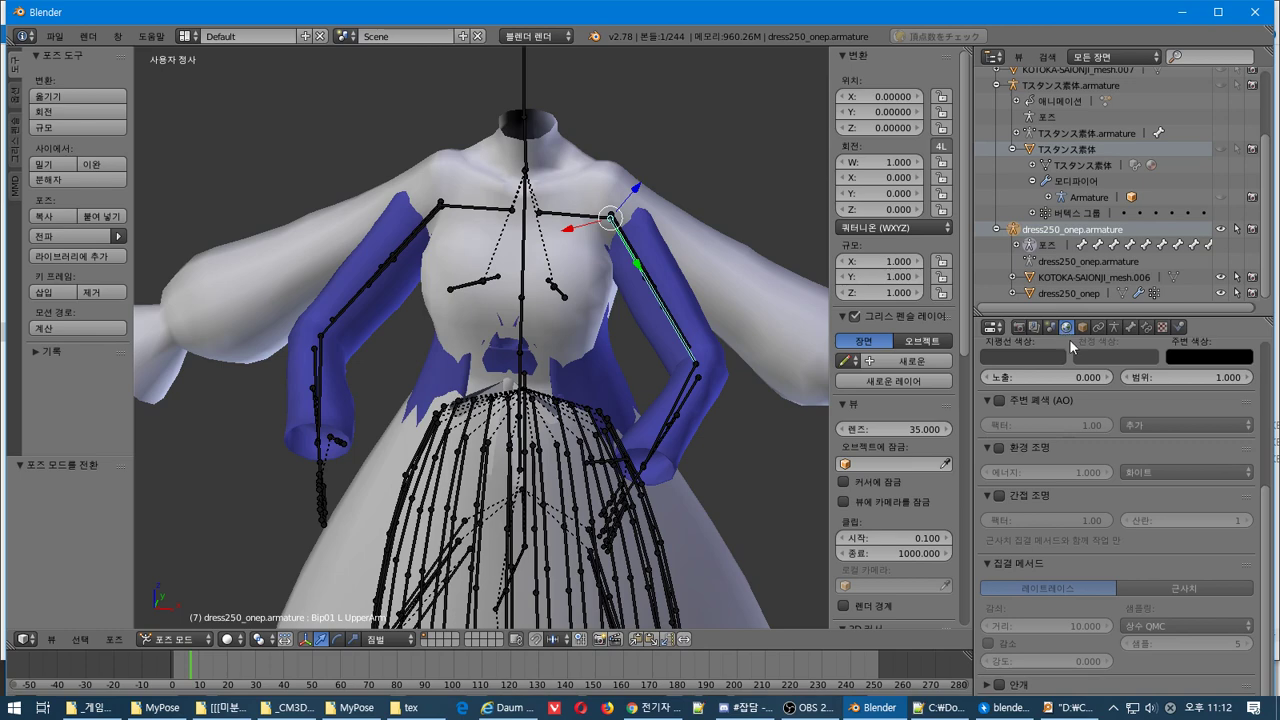
scroll(1077, 349, "up", 5)
In armature Edit Mode, try moving the upper-arm bone, cancel, and change the pivot point
key("Tab")
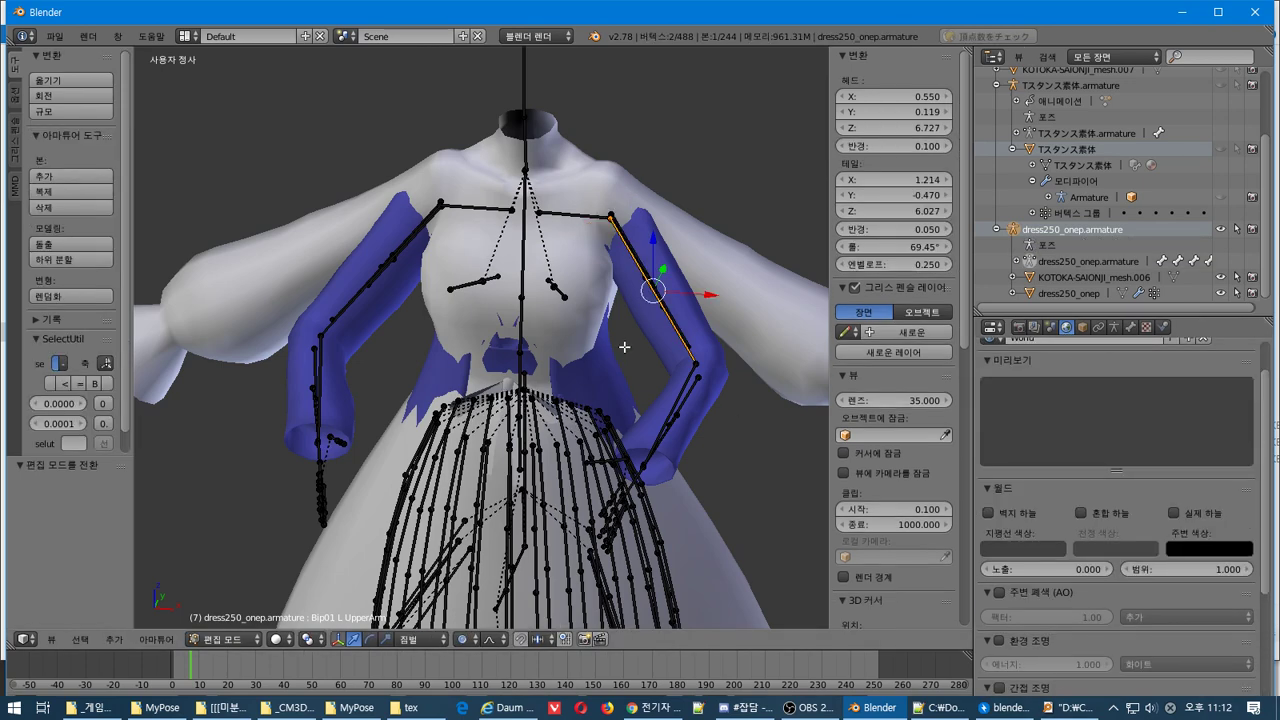
mouse_move(623, 349)
middle_mouse_down()
mouse_move(646, 303)
mouse_move(514, 366)
mouse_move(510, 327)
mouse_move(623, 354)
middle_mouse_up()
key("g")
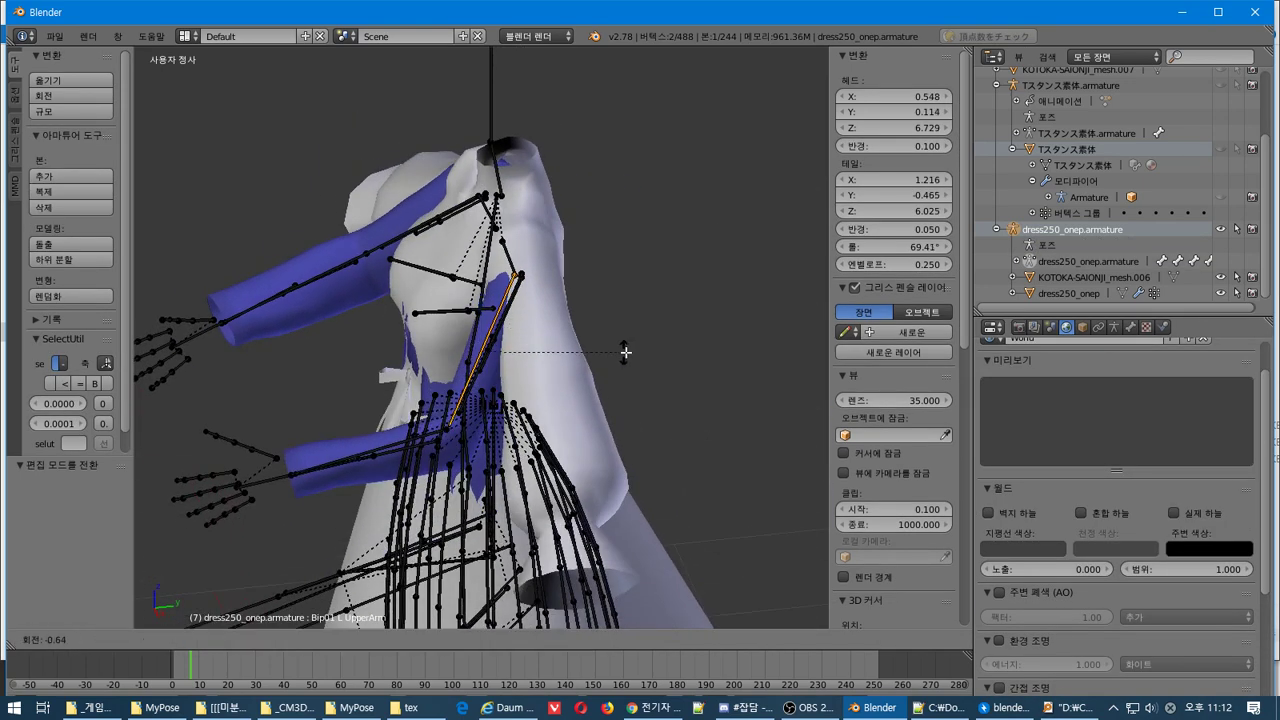
right_click(529, 357)
middle_click_drag(539, 369, 583, 401)
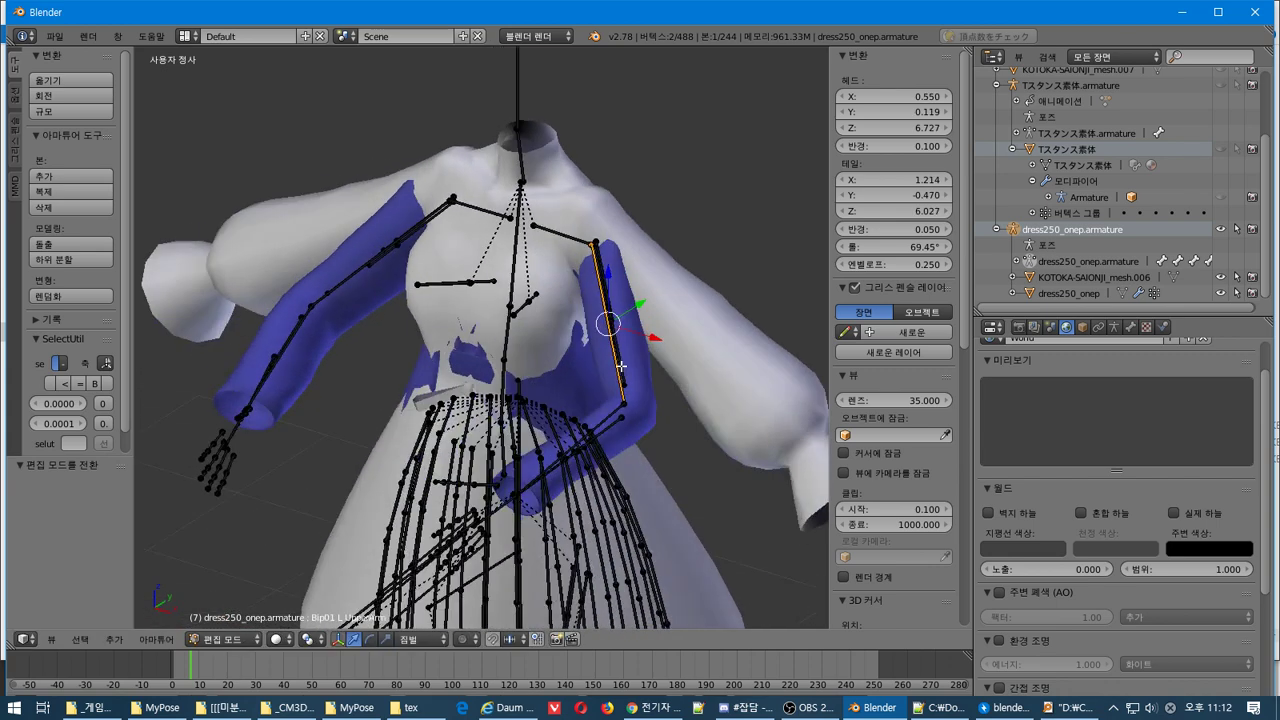
left_click(312, 630)
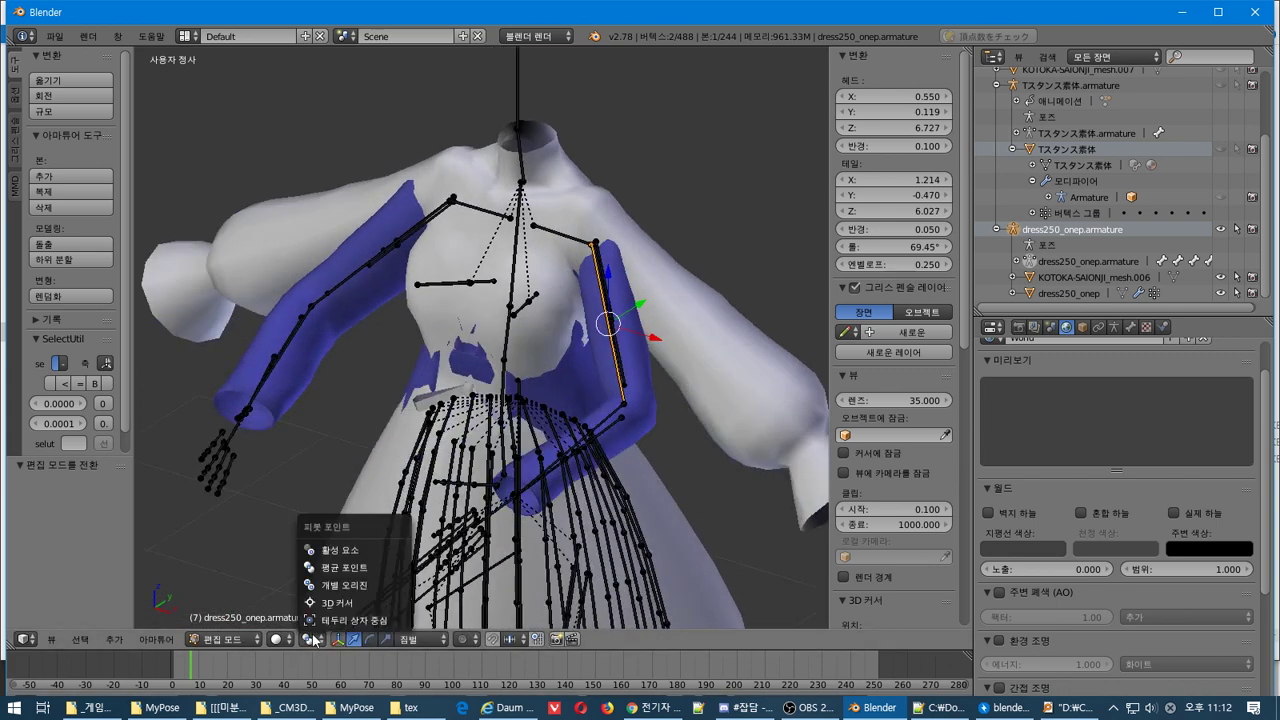
left_click(382, 546)
middle_click_drag(633, 337, 632, 304)
Select the Bip01 L UpperArm bone and set the pivot point to Active Element
right_click(598, 285)
right_click(599, 292)
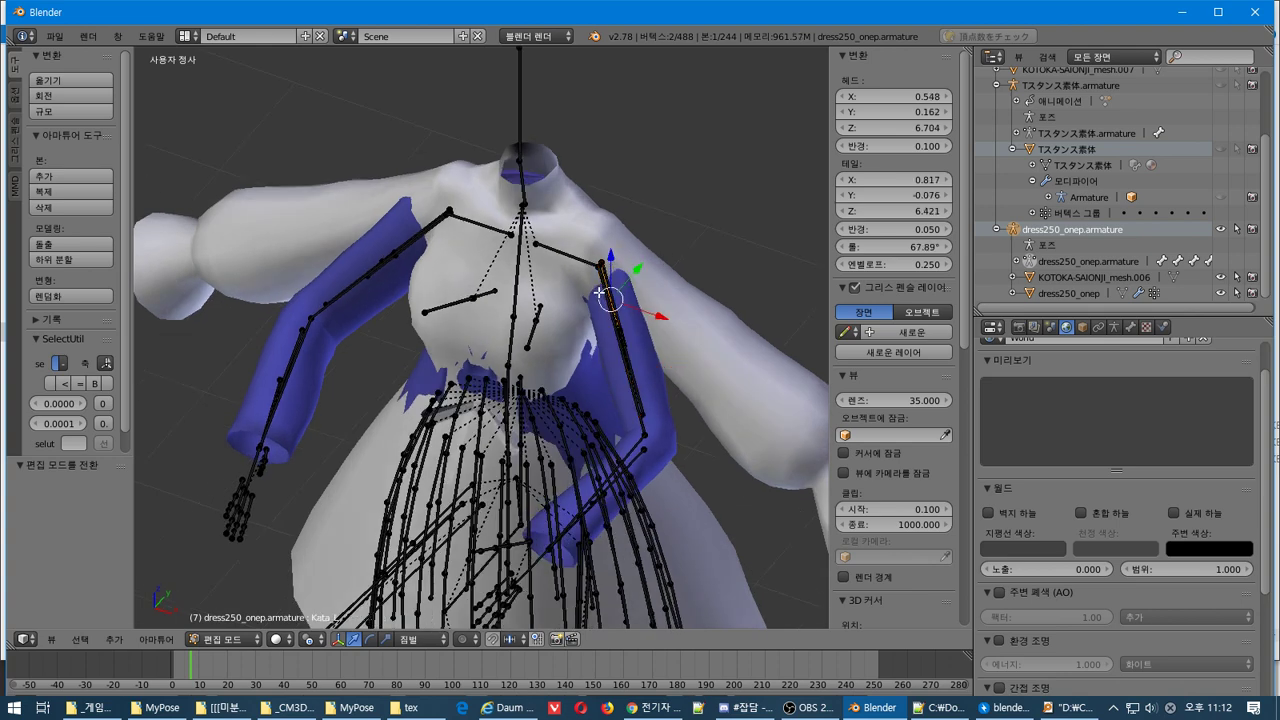
right_click(608, 326)
middle_click_drag(613, 360, 620, 345)
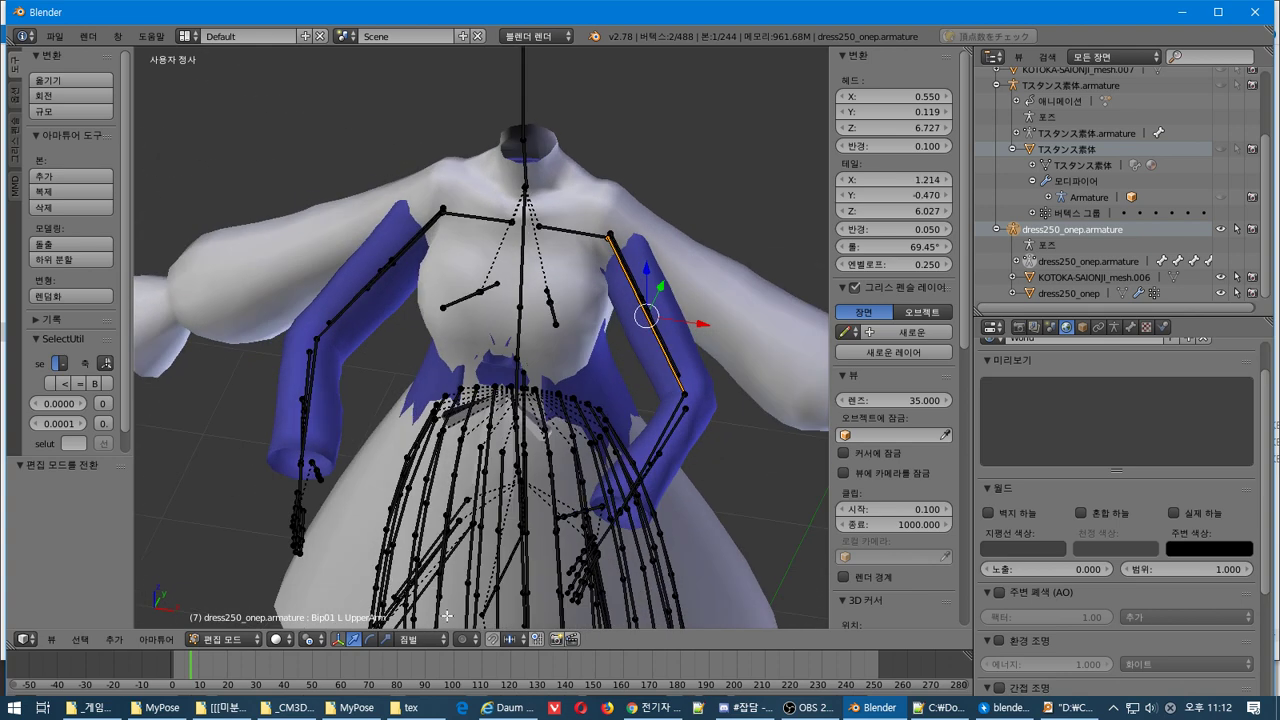
left_click(326, 643)
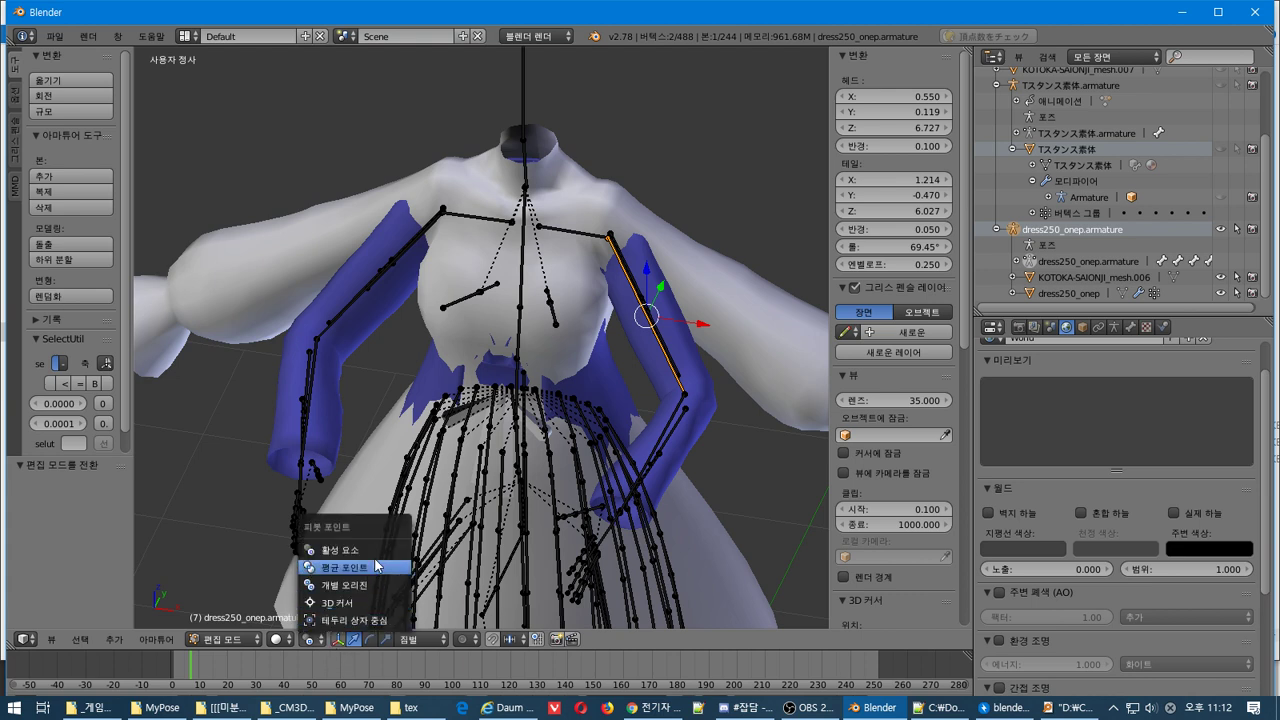
left_click(335, 567)
left_click(305, 641)
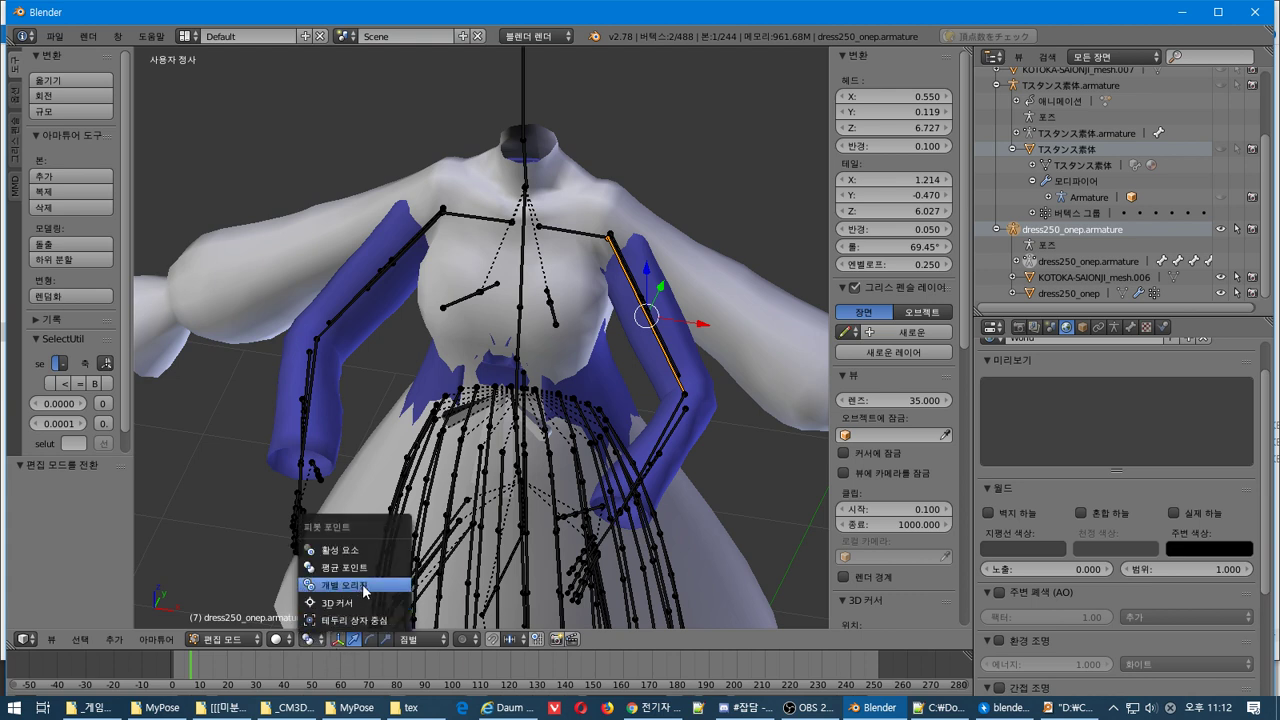
left_click(355, 585)
left_click(313, 644)
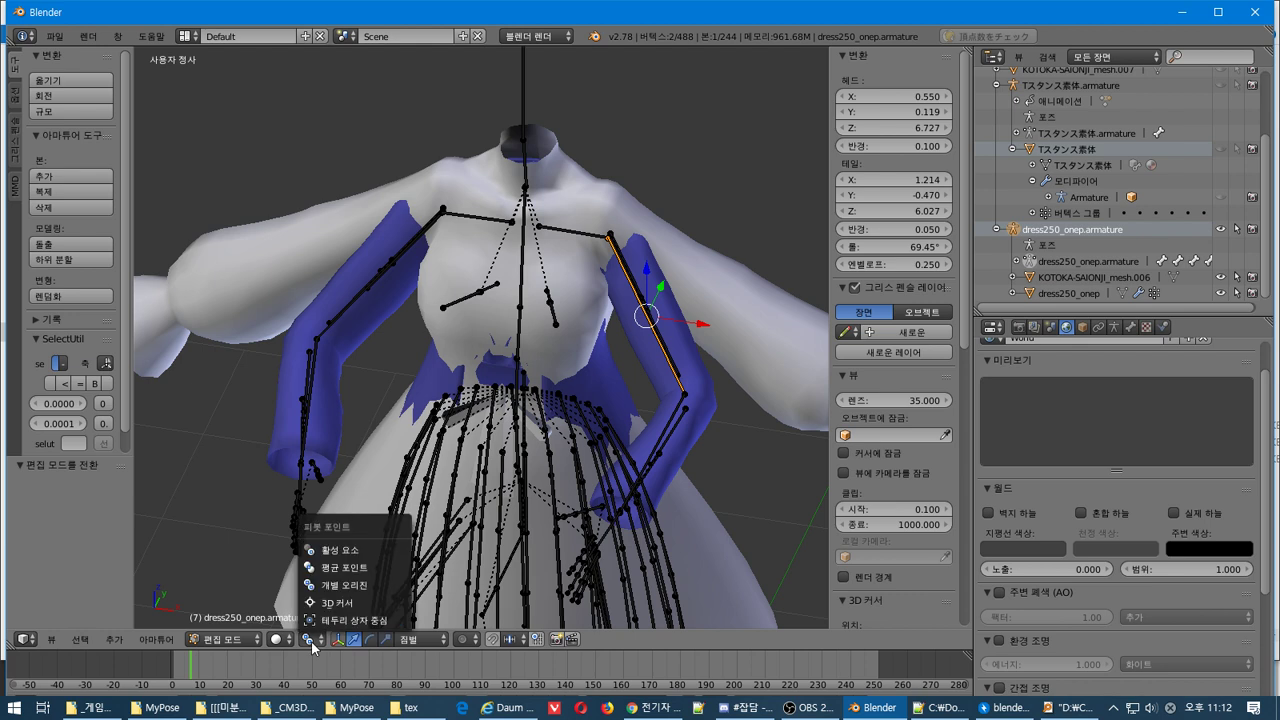
left_click(355, 552)
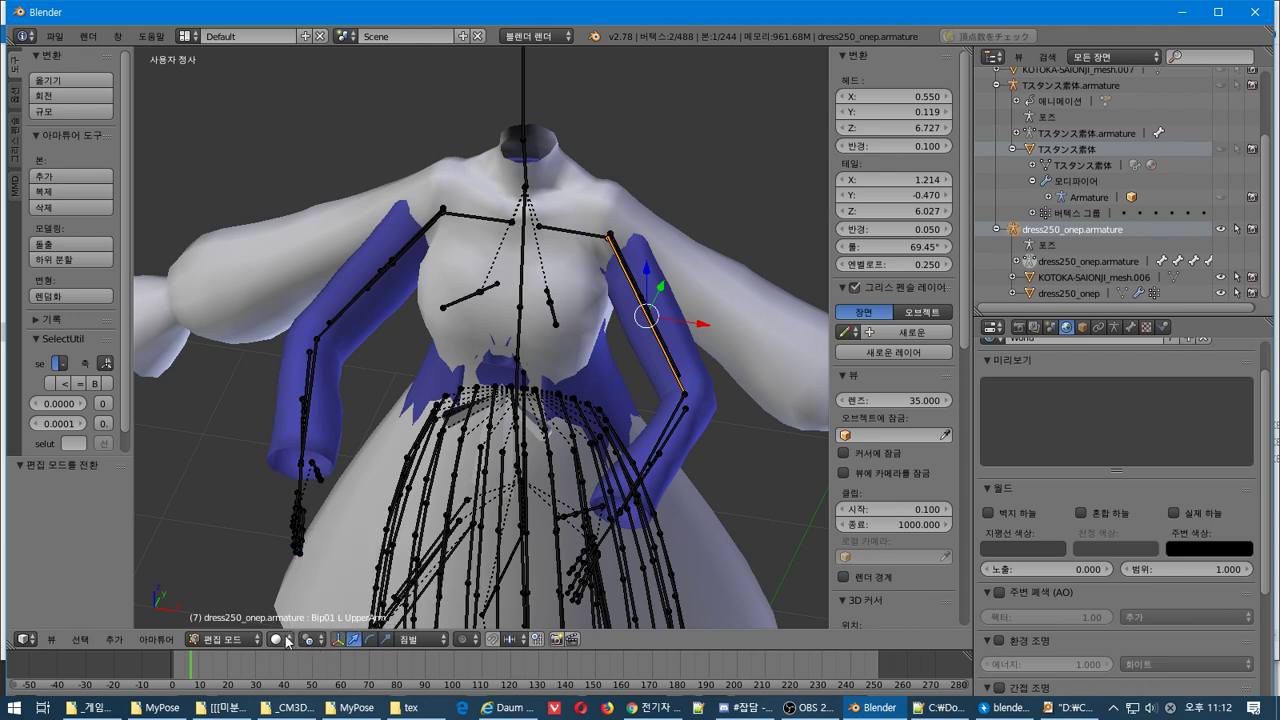
left_click(285, 640)
Rotate the UpperArm bone along the sleeve, then box-select the left arm and hand bones
middle_click_drag(545, 396, 483, 397)
key("r")
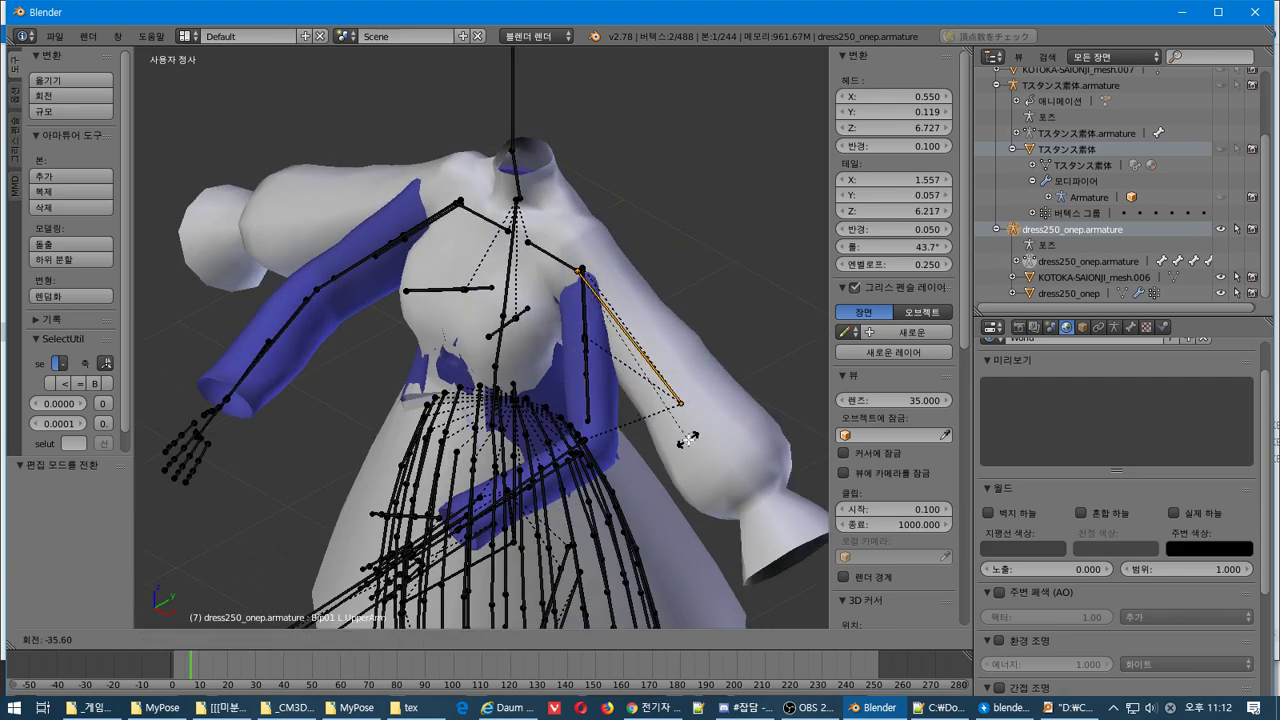
left_click(692, 438)
middle_click_drag(692, 438, 723, 460)
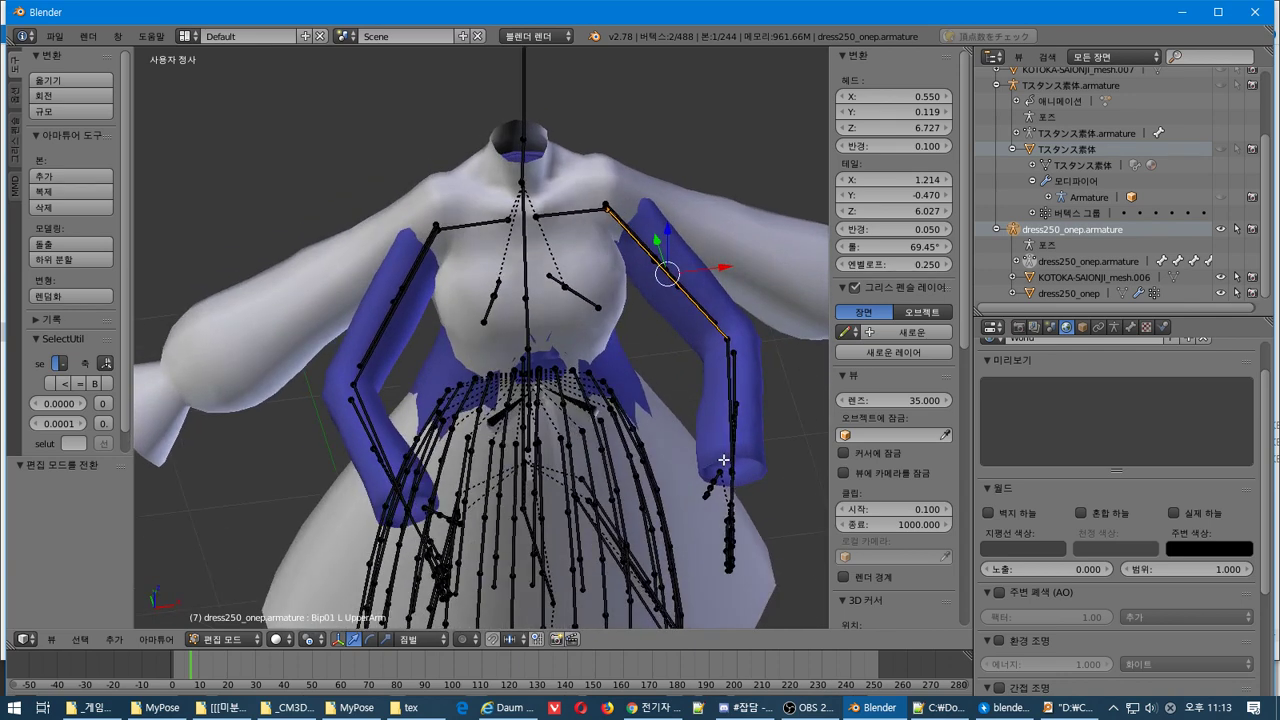
scroll(723, 460, "down", 2)
middle_click_drag(723, 460, 750, 455)
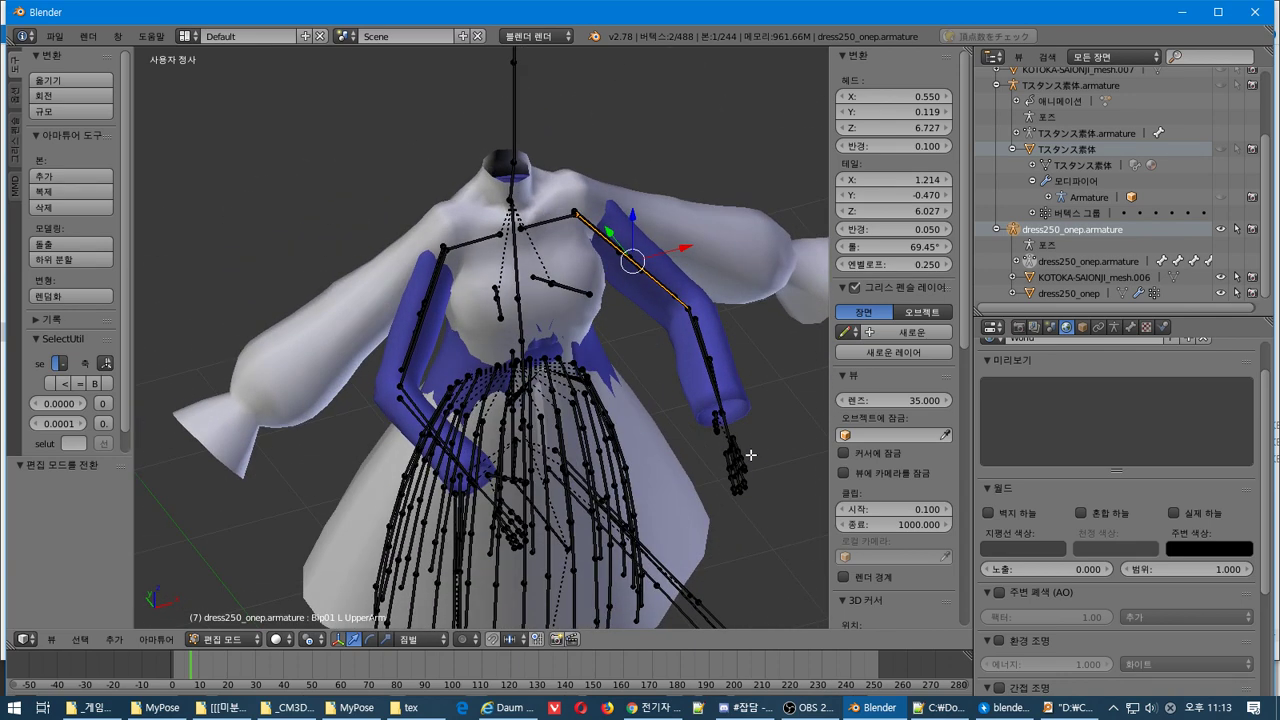
key("b")
left_click_drag(669, 505, 829, 193)
middle_click_drag(829, 193, 660, 306)
Try moving the shoulder bone along X, undo, and box-select the whole arm bone chain
key("b")
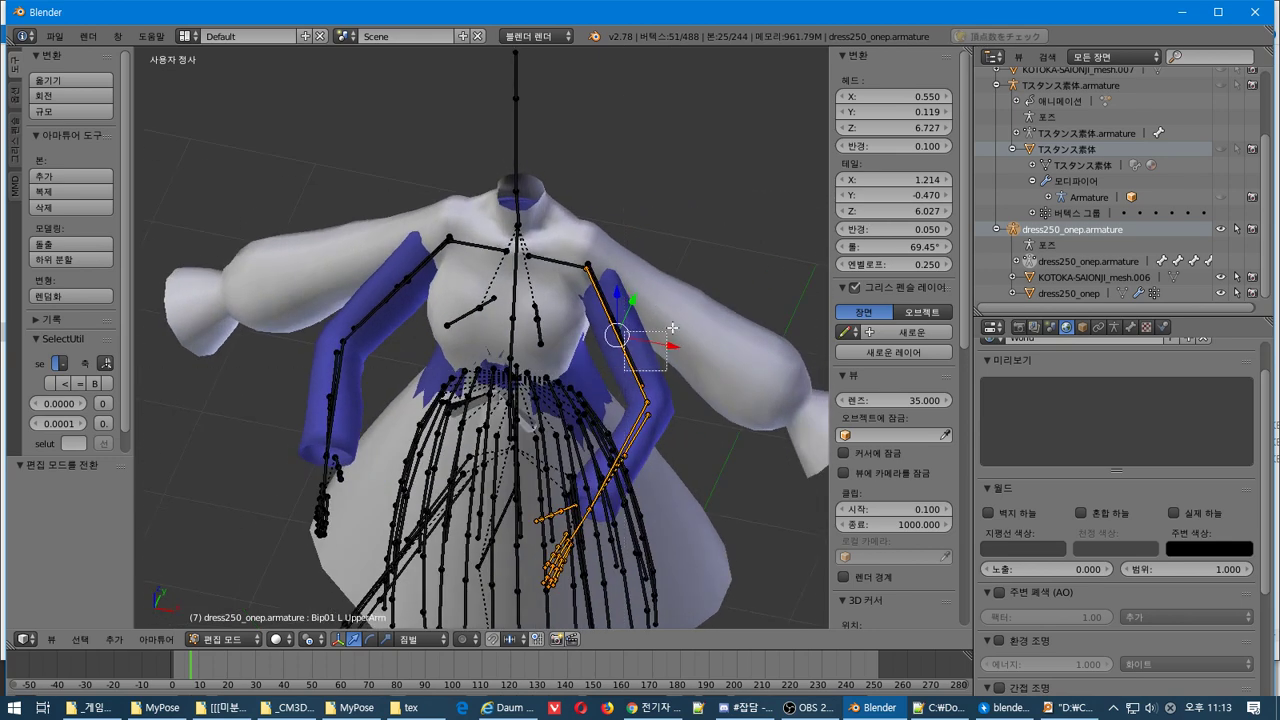
scroll(680, 320, "up", 4)
middle_click_drag(683, 320, 635, 339, "shift")
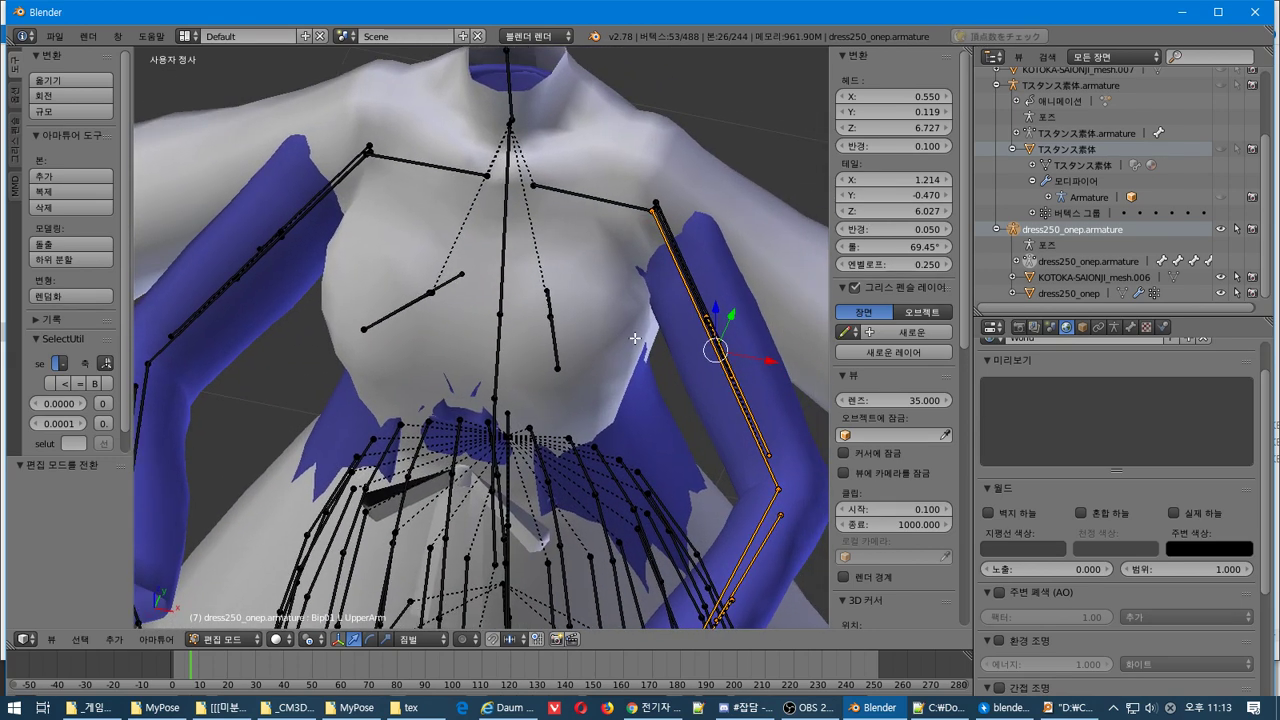
right_click(692, 268)
key("g")
key("x")
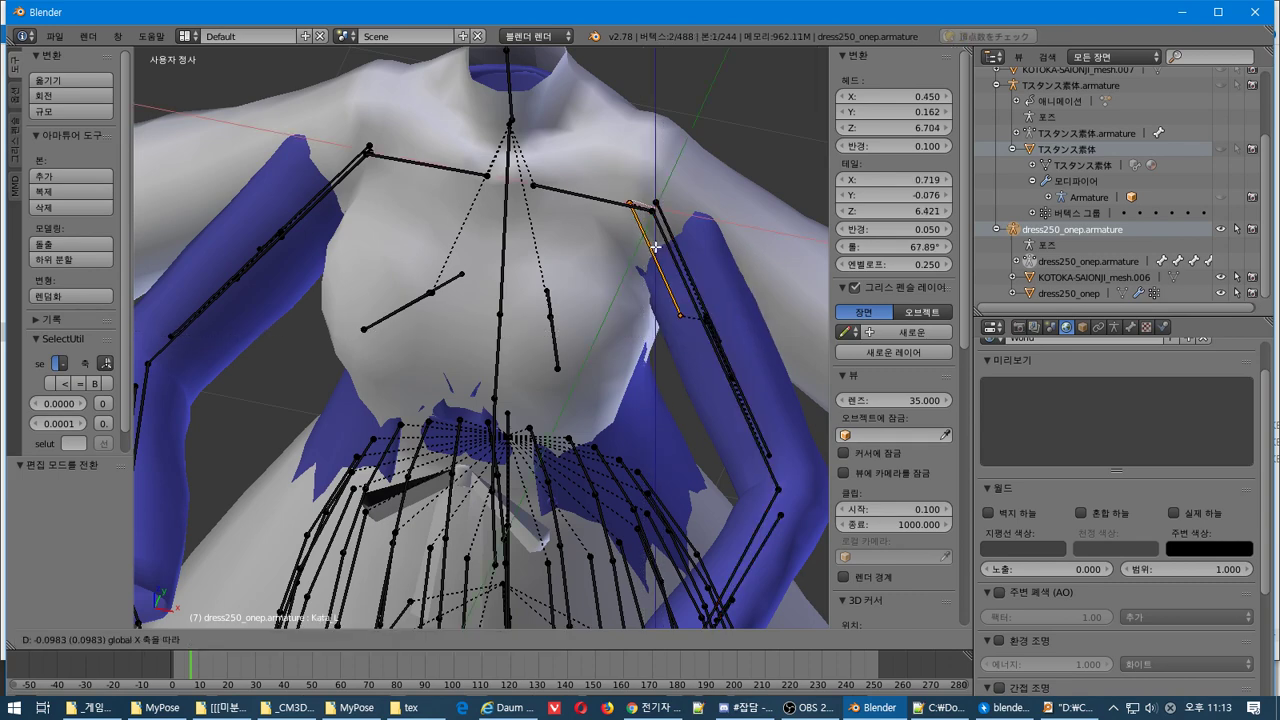
key("ctrl+z")
middle_click_drag(731, 284, 665, 240)
key("b")
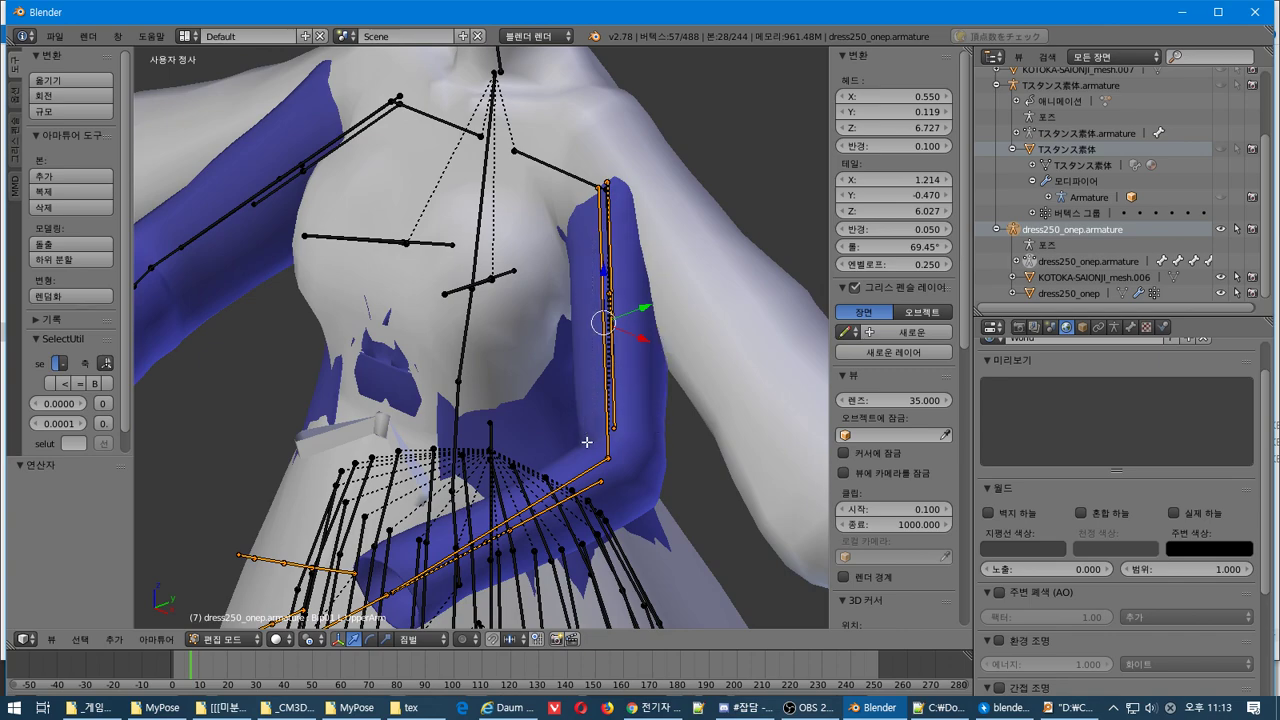
middle_click_drag(587, 441, 230, 335)
Rotate the selected arm bones, then undo the rotation
key("r")
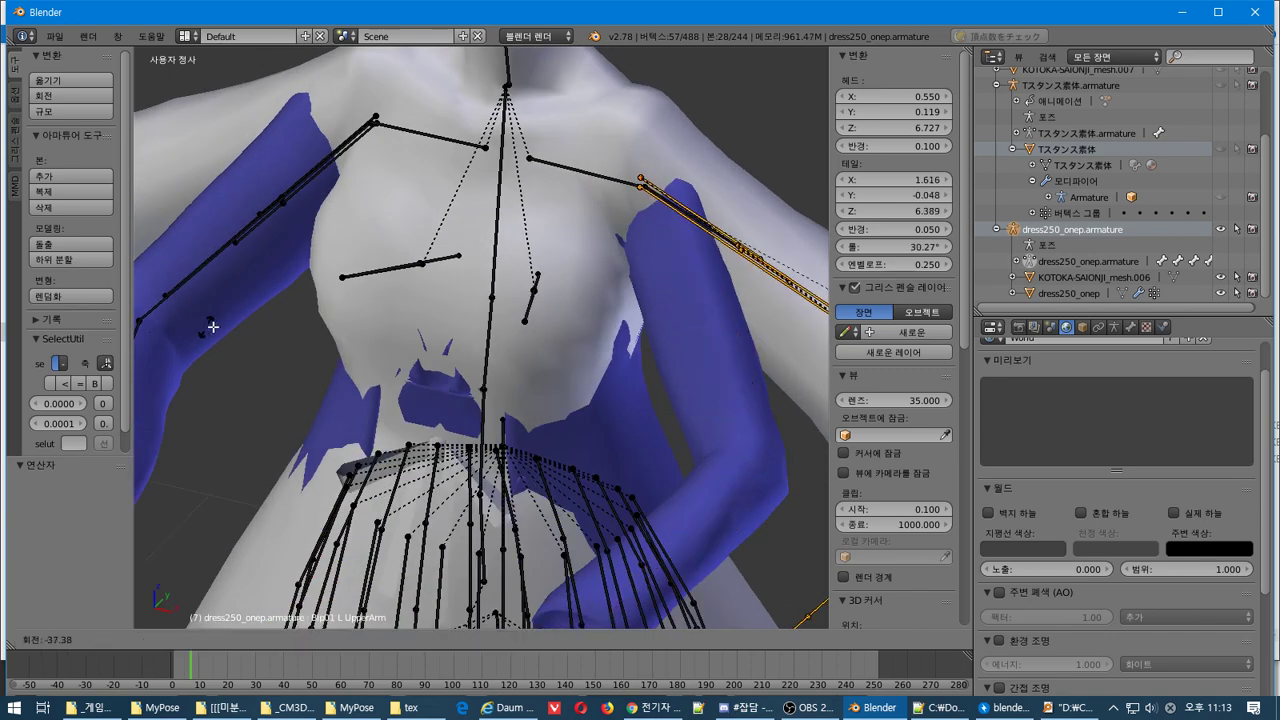
left_click(408, 322)
scroll(408, 322, "down", 5)
middle_click_drag(408, 322, 472, 283)
key("ctrl+z")
Rotate the arm bones down beside the dress, undo a second rotation, and make the dress mesh active
key("r")
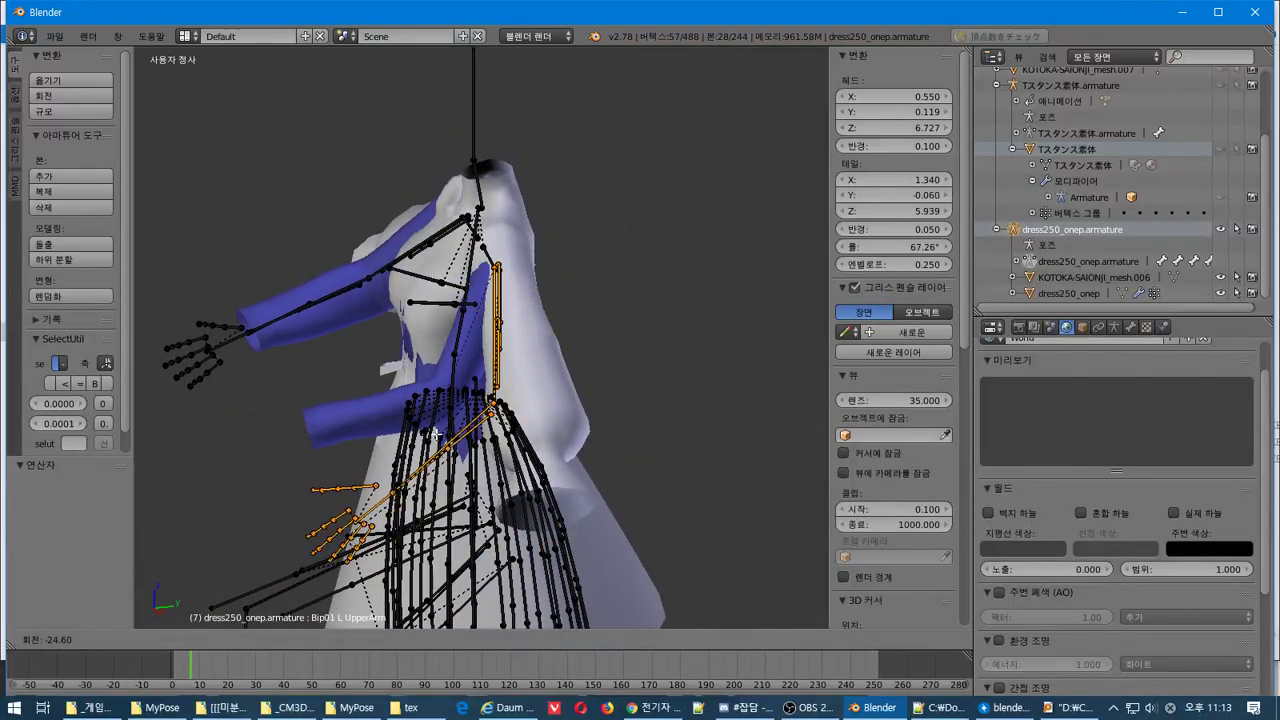
left_click(472, 436)
middle_click_drag(472, 436, 638, 396)
key("r")
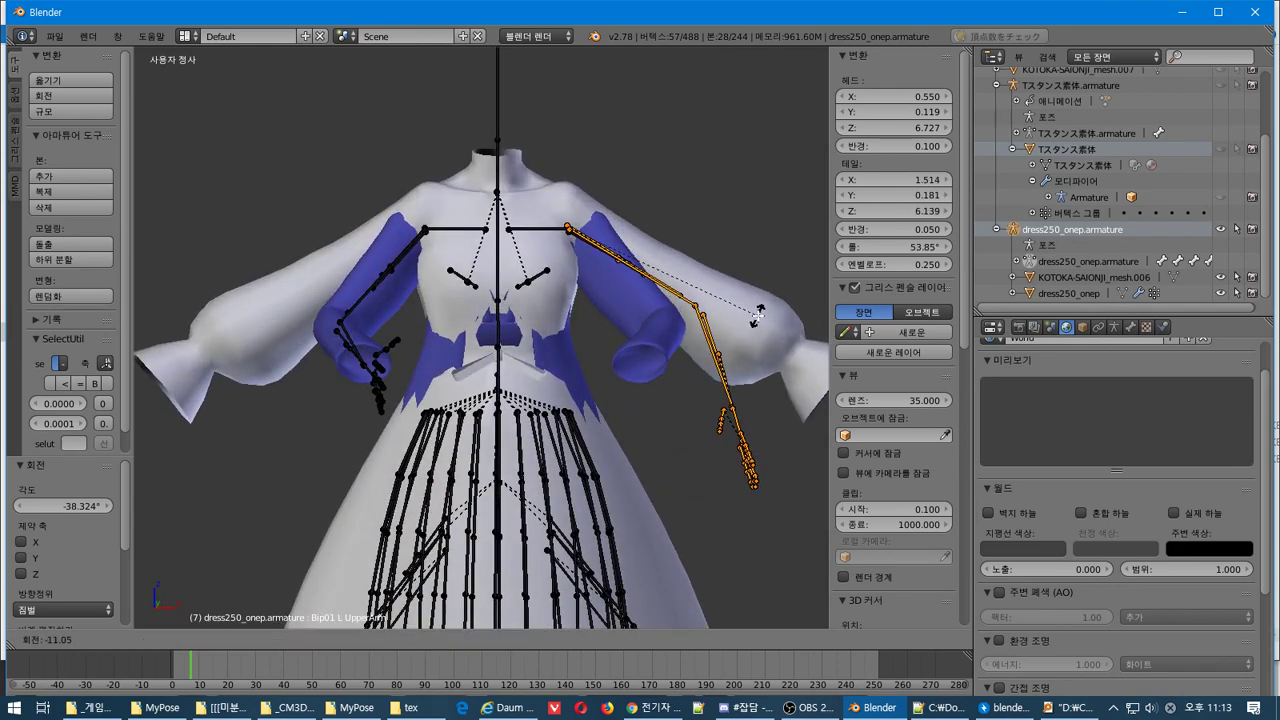
left_click(757, 316)
middle_click_drag(757, 316, 673, 367)
key("ctrl+z")
key("ctrl+z")
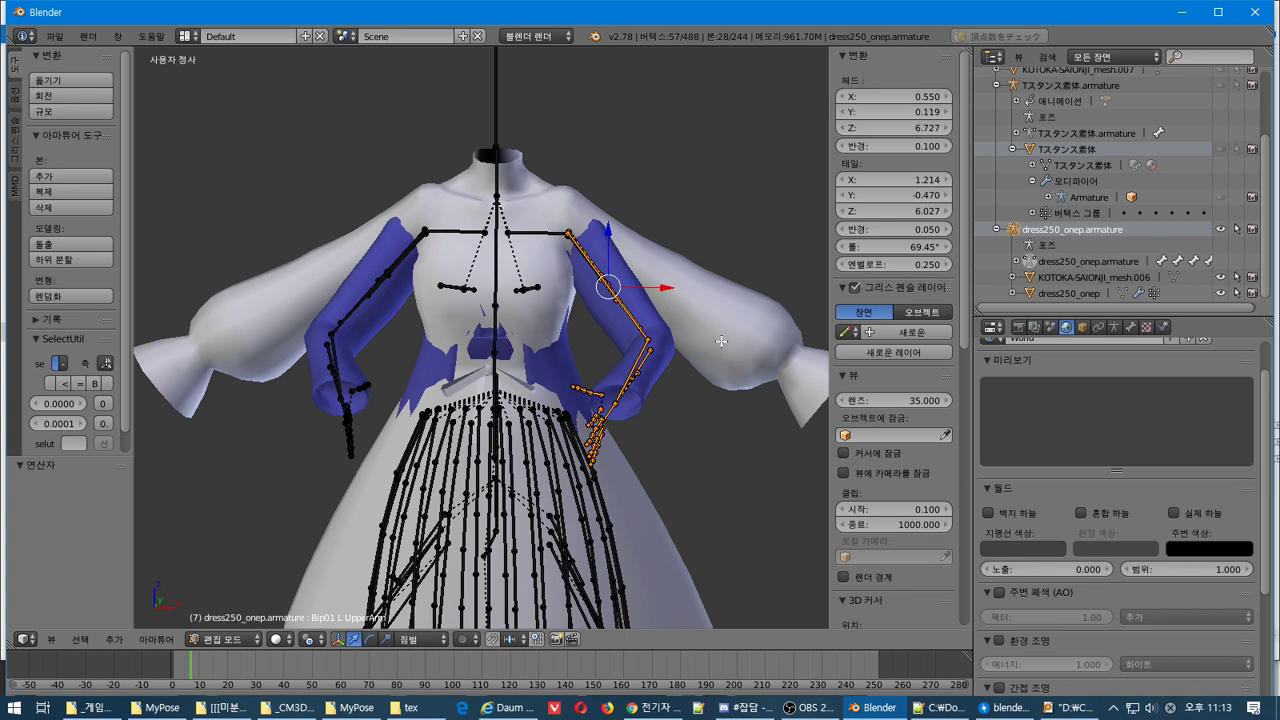
left_click(1066, 280)
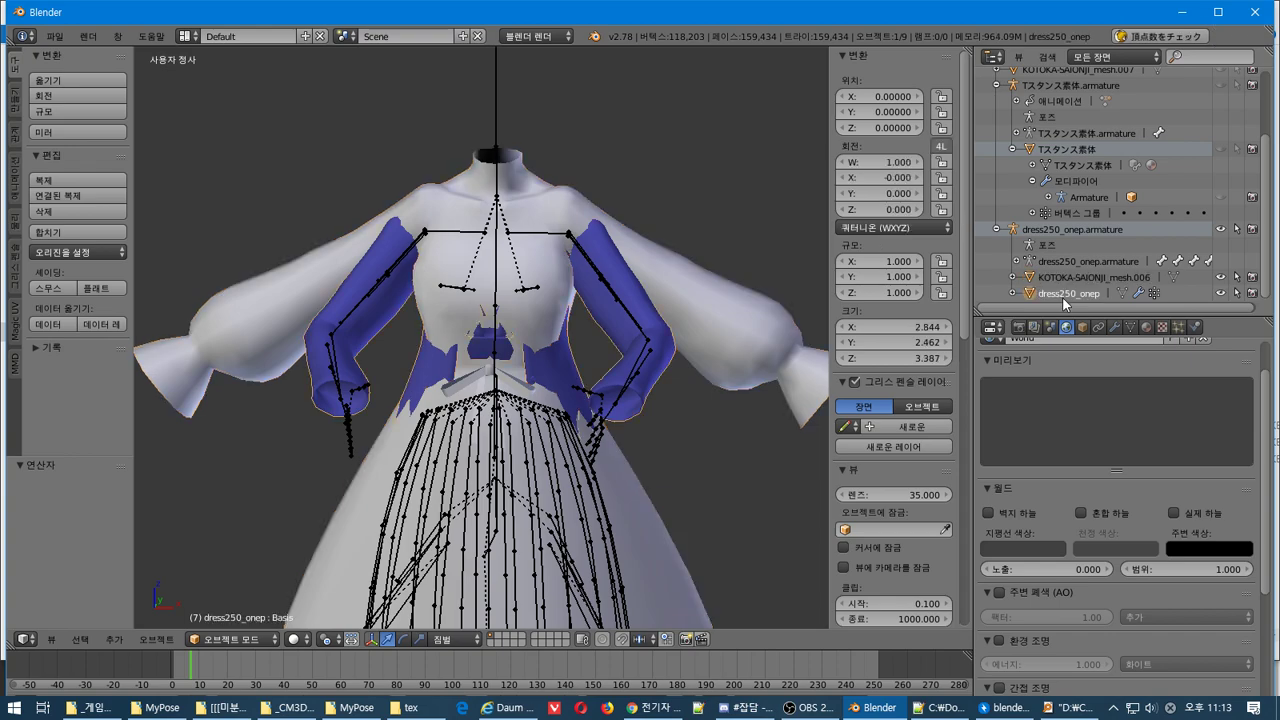
Enter Edit Mode on the dress mesh and box-select the right sleeve's cuff vertices
middle_click_drag(472, 360, 503, 340)
key("Tab")
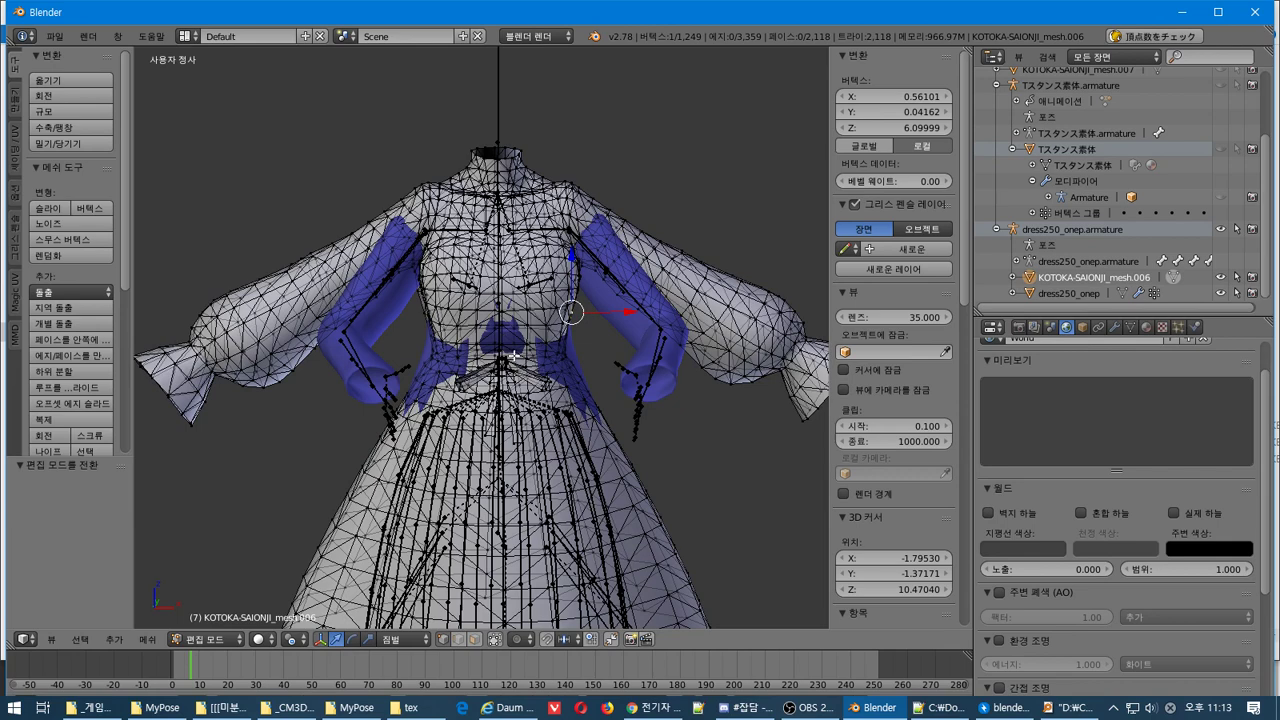
key("KP_1")
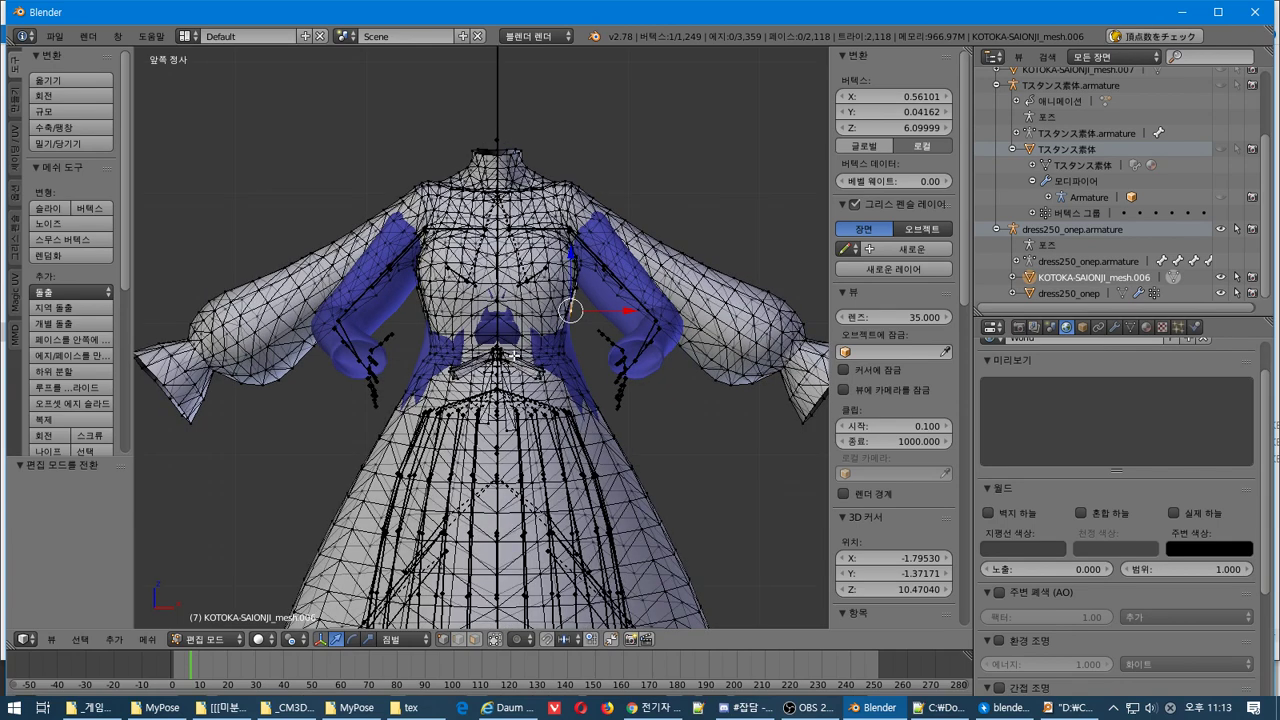
middle_click_drag(513, 356, 512, 354)
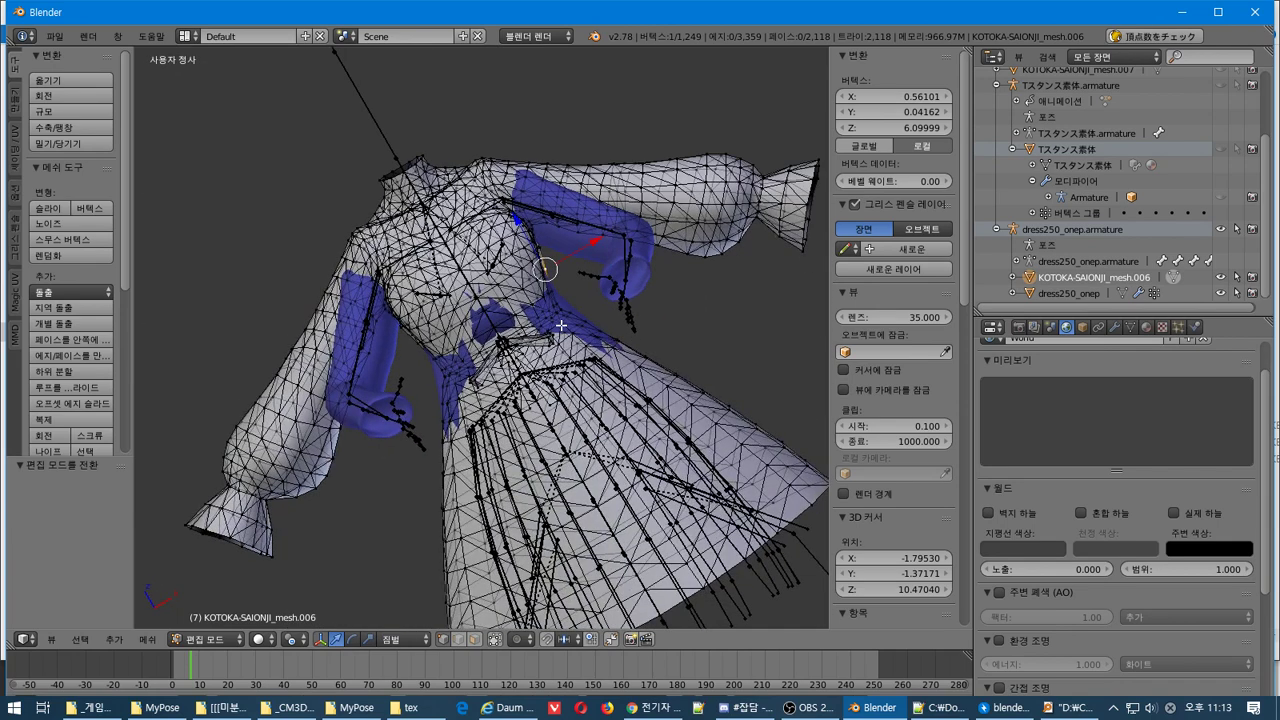
left_click_drag(737, 140, 830, 288)
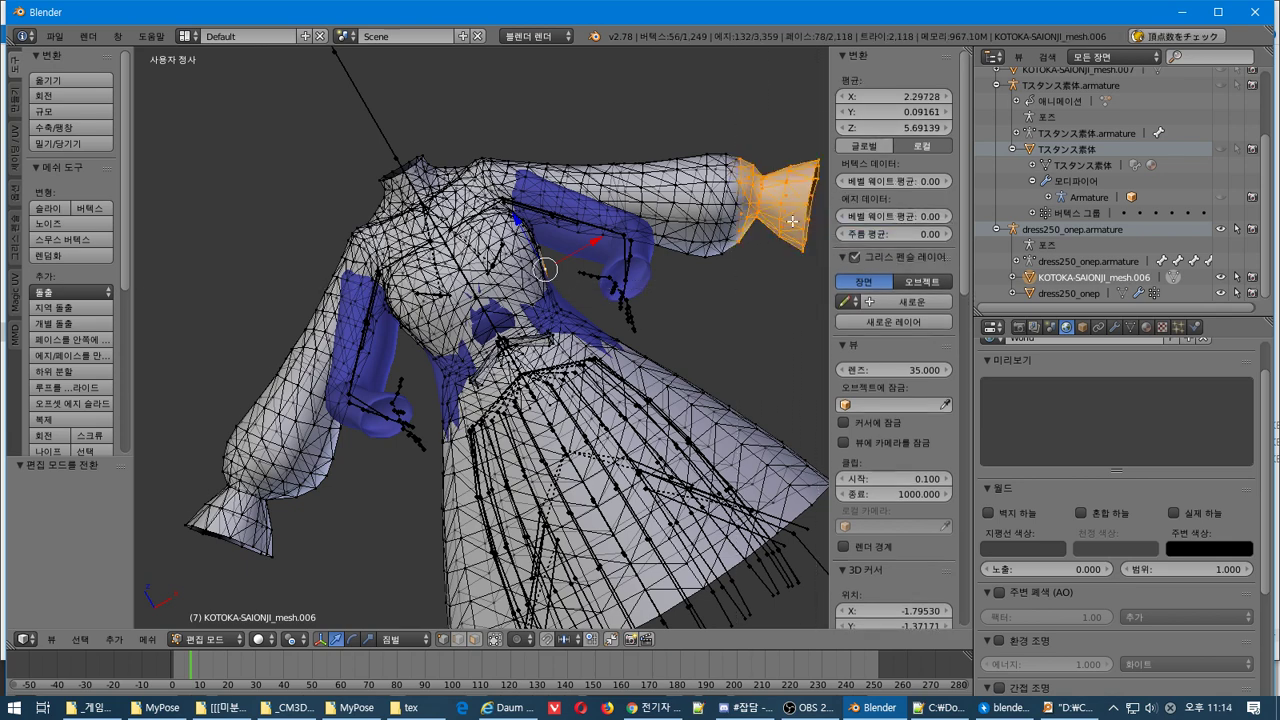
middle_click_drag(777, 227, 585, 303, "shift")
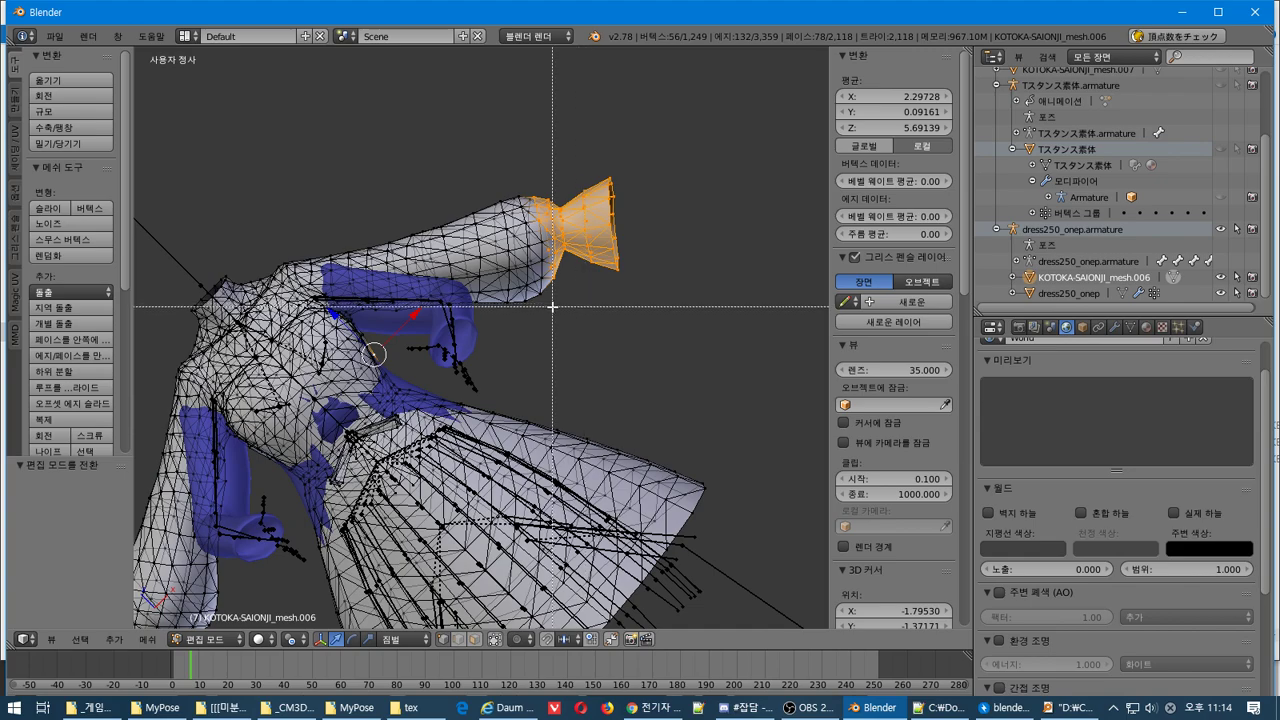
left_click_drag(528, 314, 634, 230)
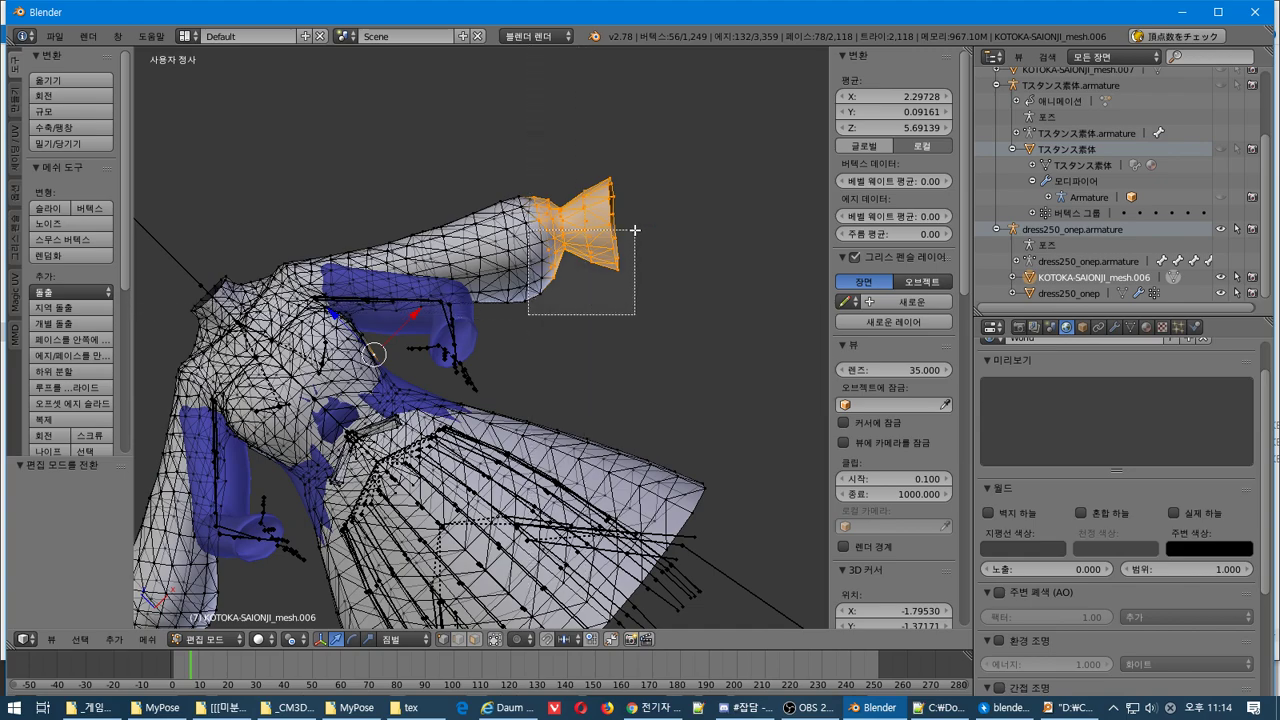
left_click_drag(675, 184, 675, 184)
scroll(643, 251, "up", 4)
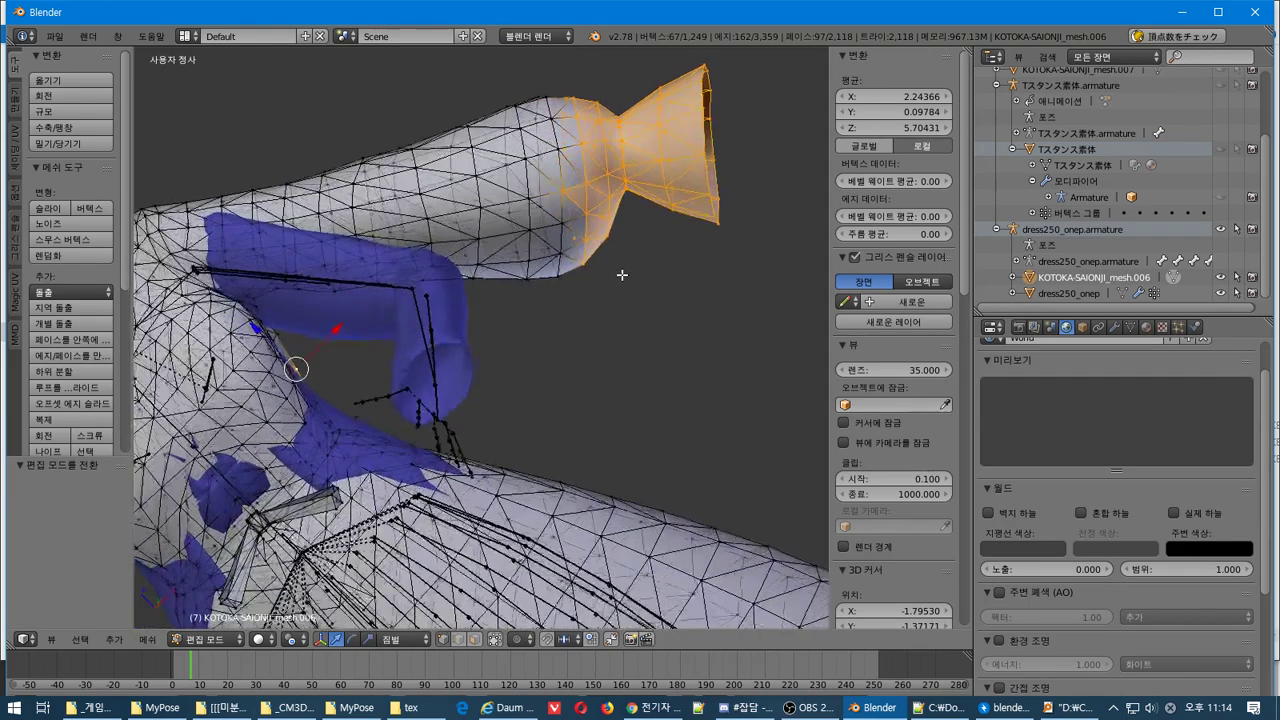
middle_click_drag(585, 271, 491, 422)
scroll(491, 422, "down", 2)
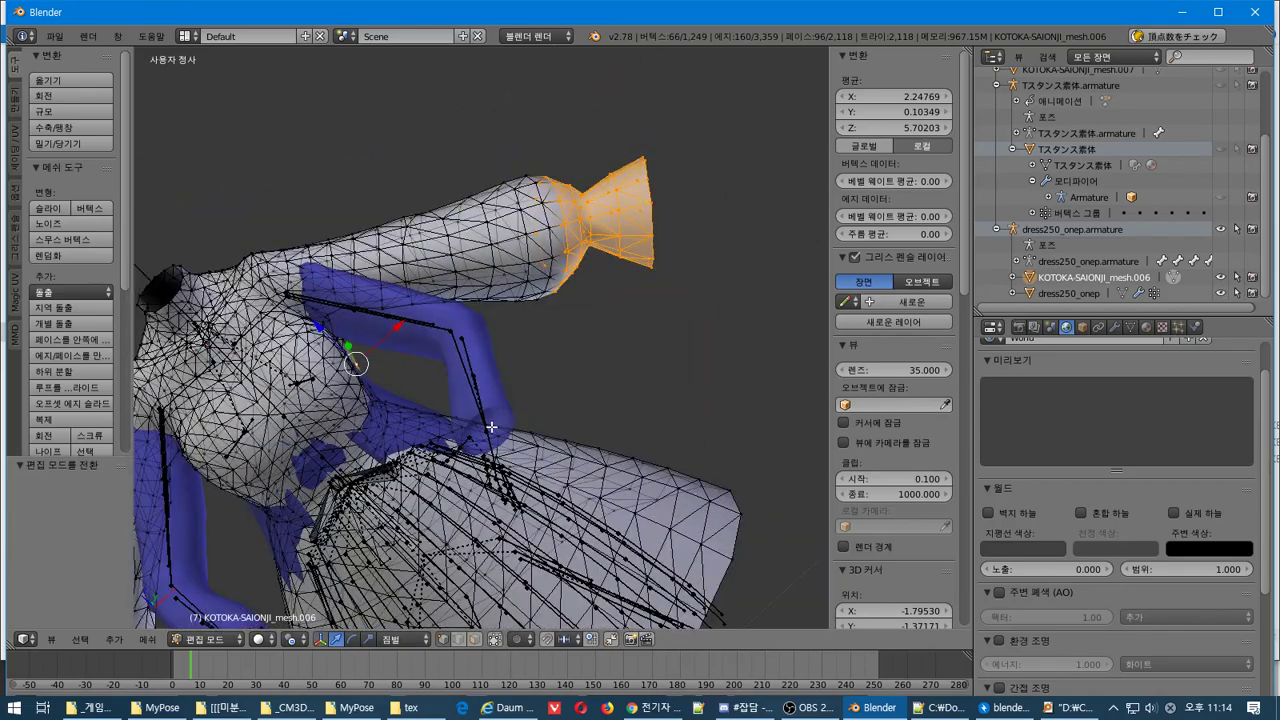
Grow the selection up the sleeve with Ctrl+Numpad+, excluding the shoulder vertices
key("KP_5")
scroll(491, 427, "down", 4)
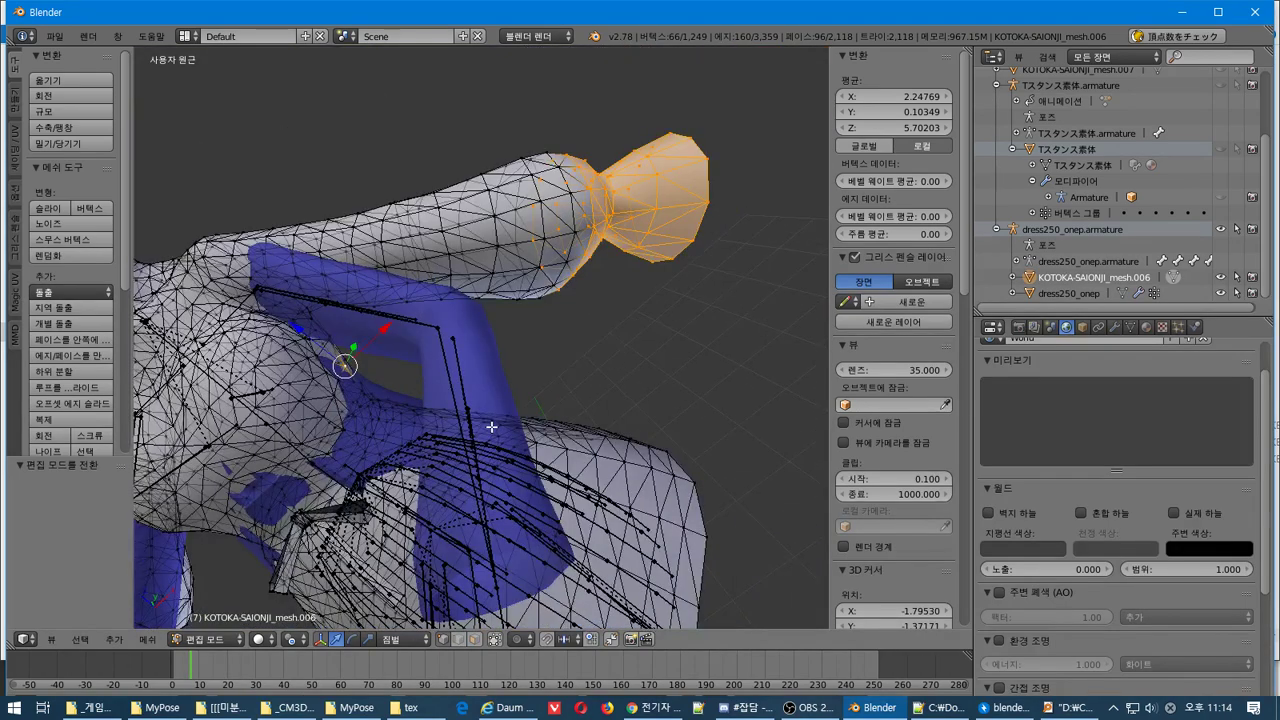
key("KP_3")
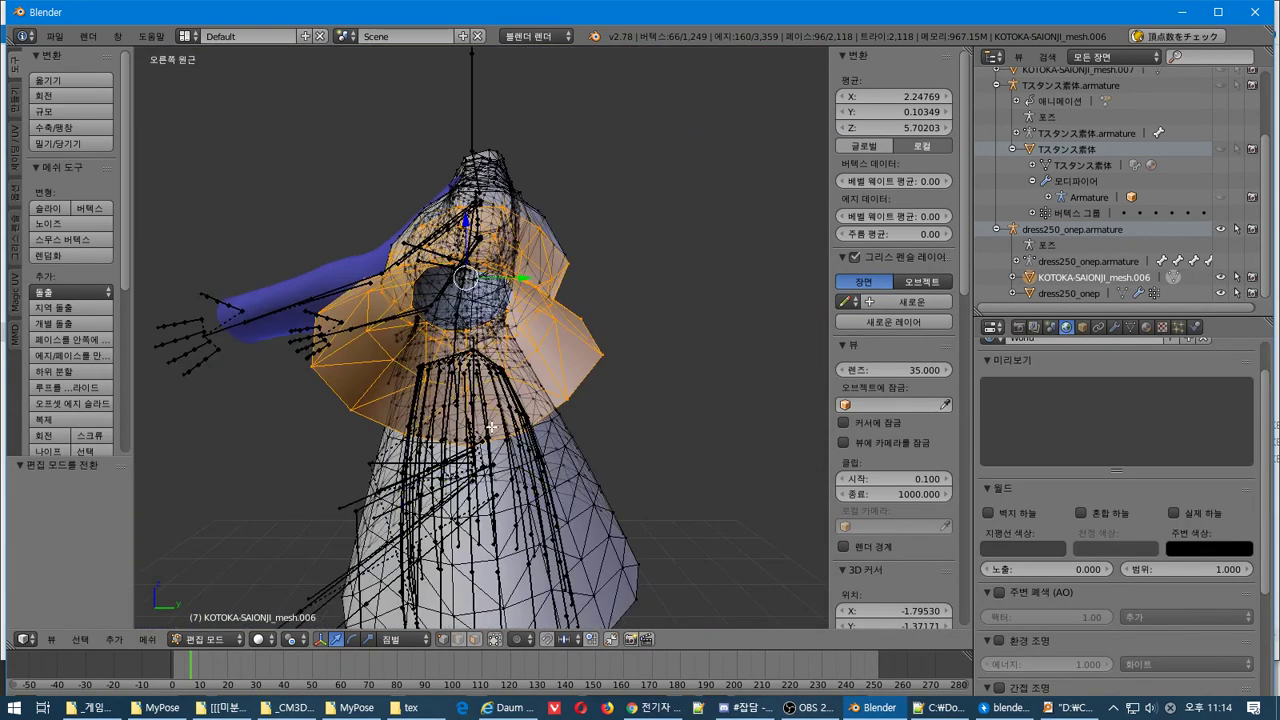
key("KP_5")
key("KP_1")
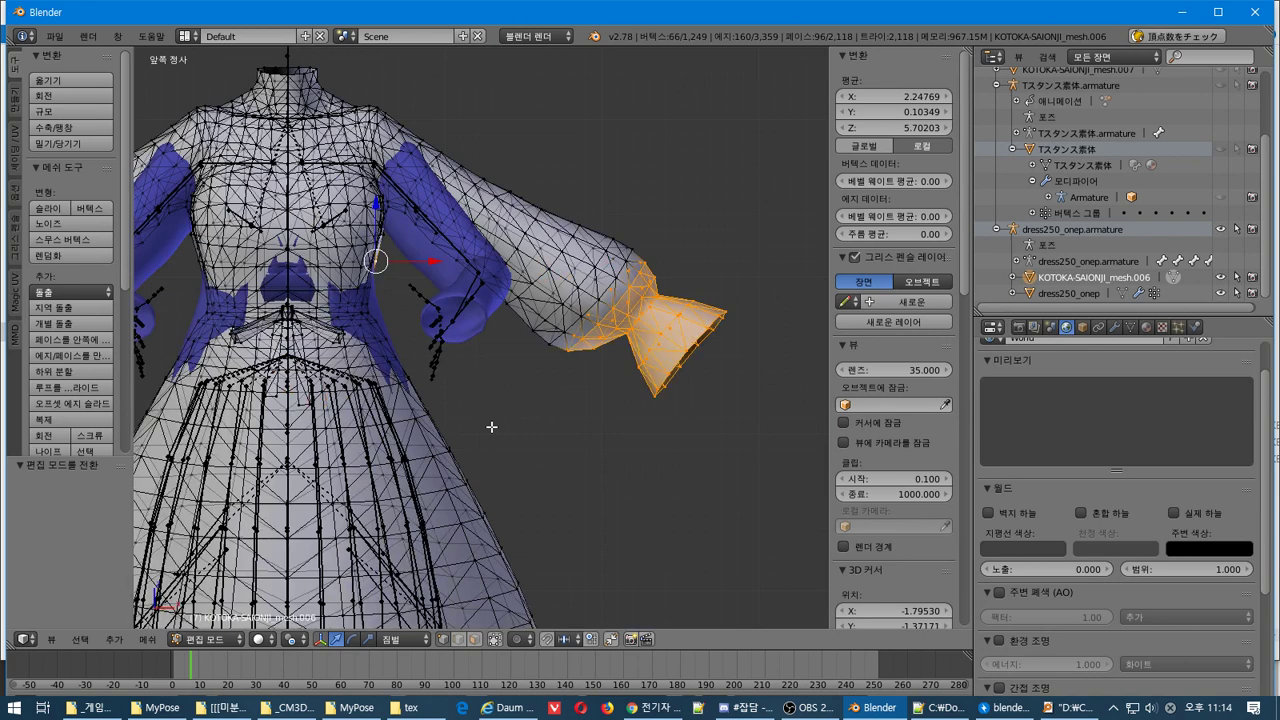
key("ctrl+KP_Add")
key("ctrl+KP_Add")
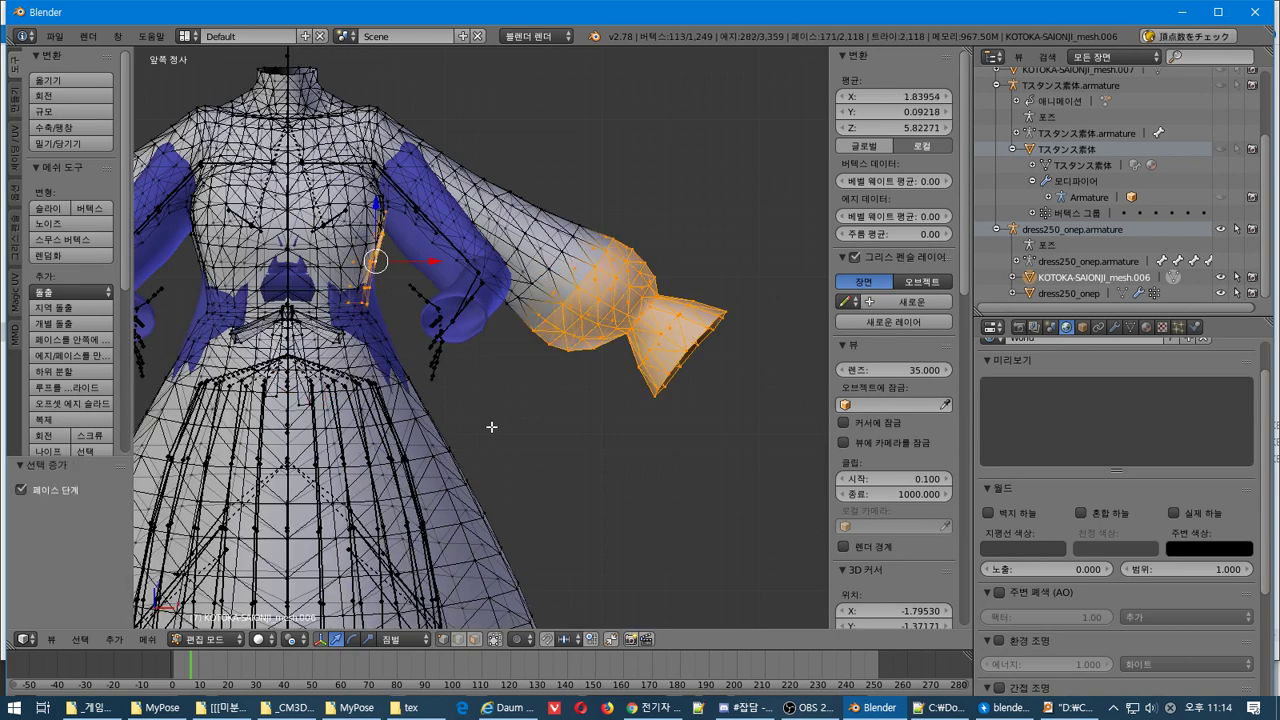
key("ctrl+KP_Subtract")
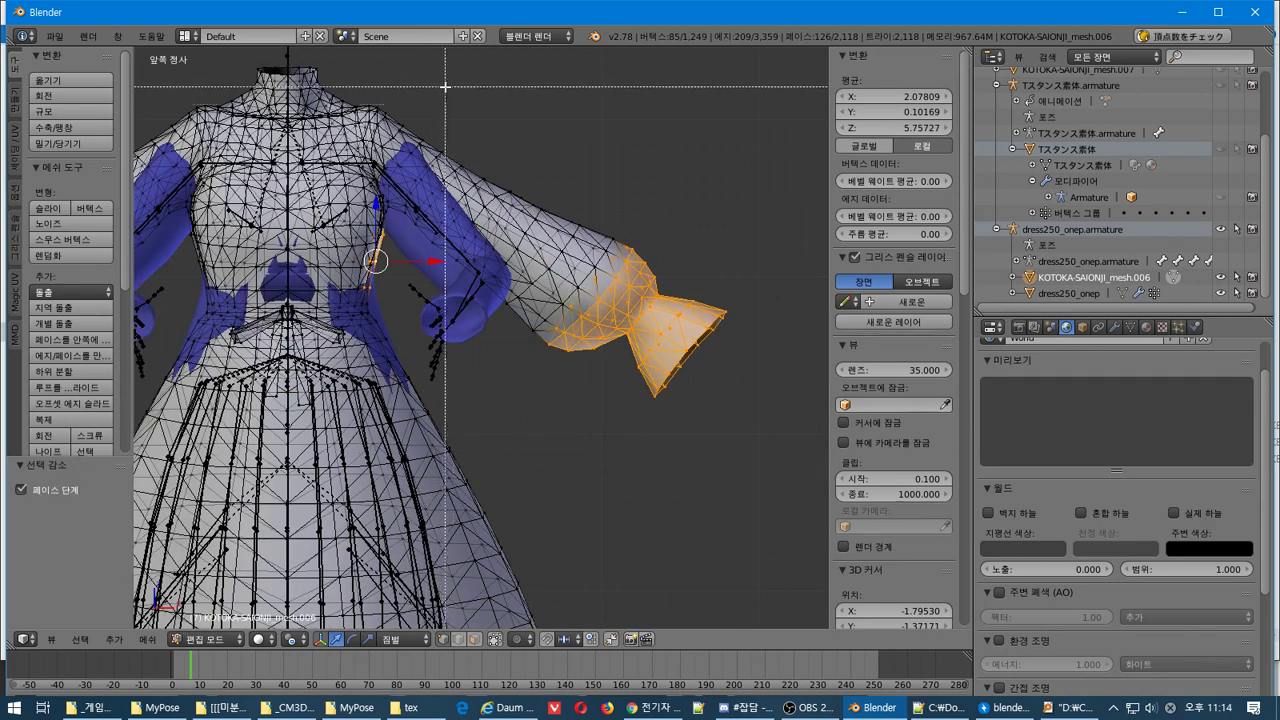
middle_click_drag(445, 87, 322, 516)
key("ctrl+KP_Add")
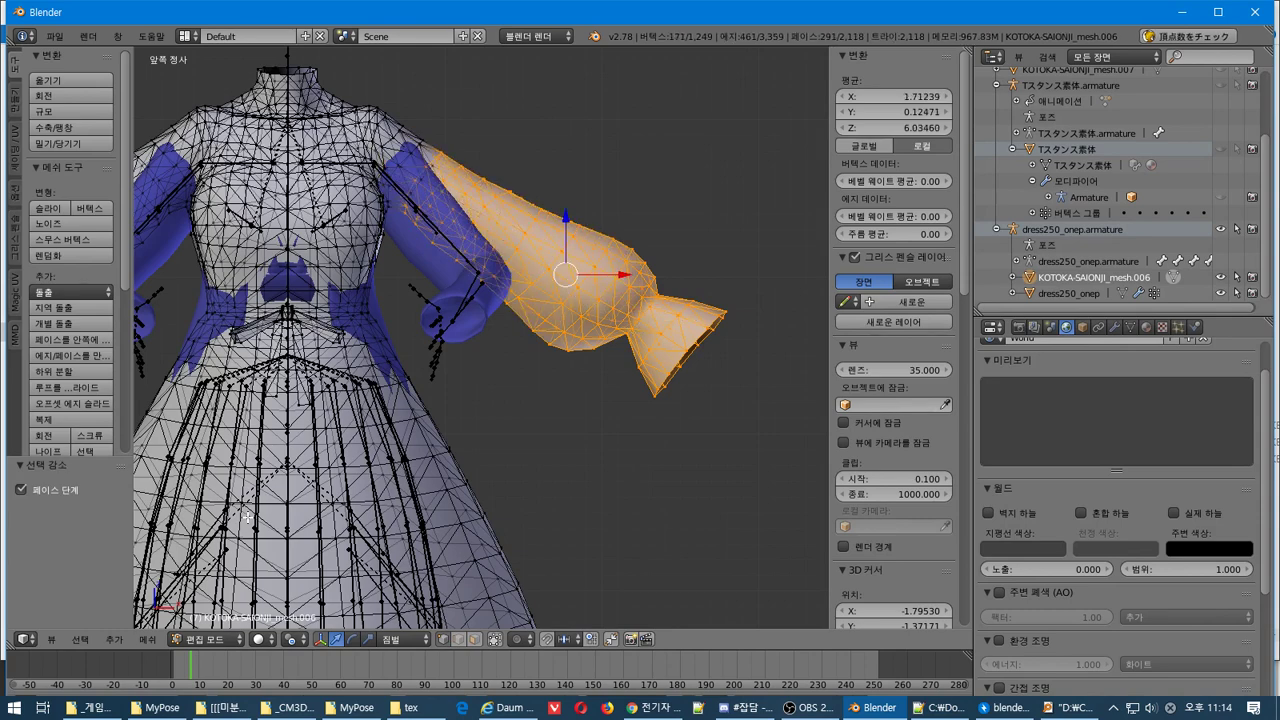
Test-rotate the selected sleeve and cancel, trying pivot point options such as Active Element
middle_click_drag(247, 518, 342, 390)
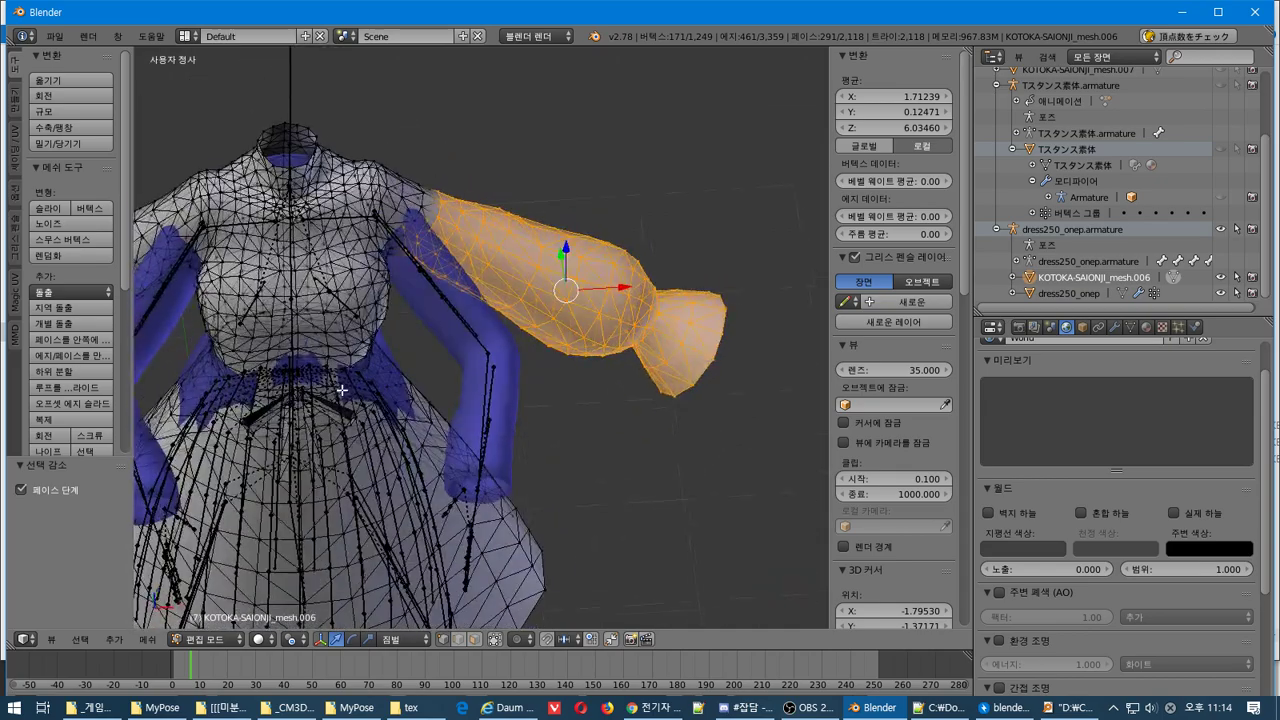
scroll(342, 390, "up", 6)
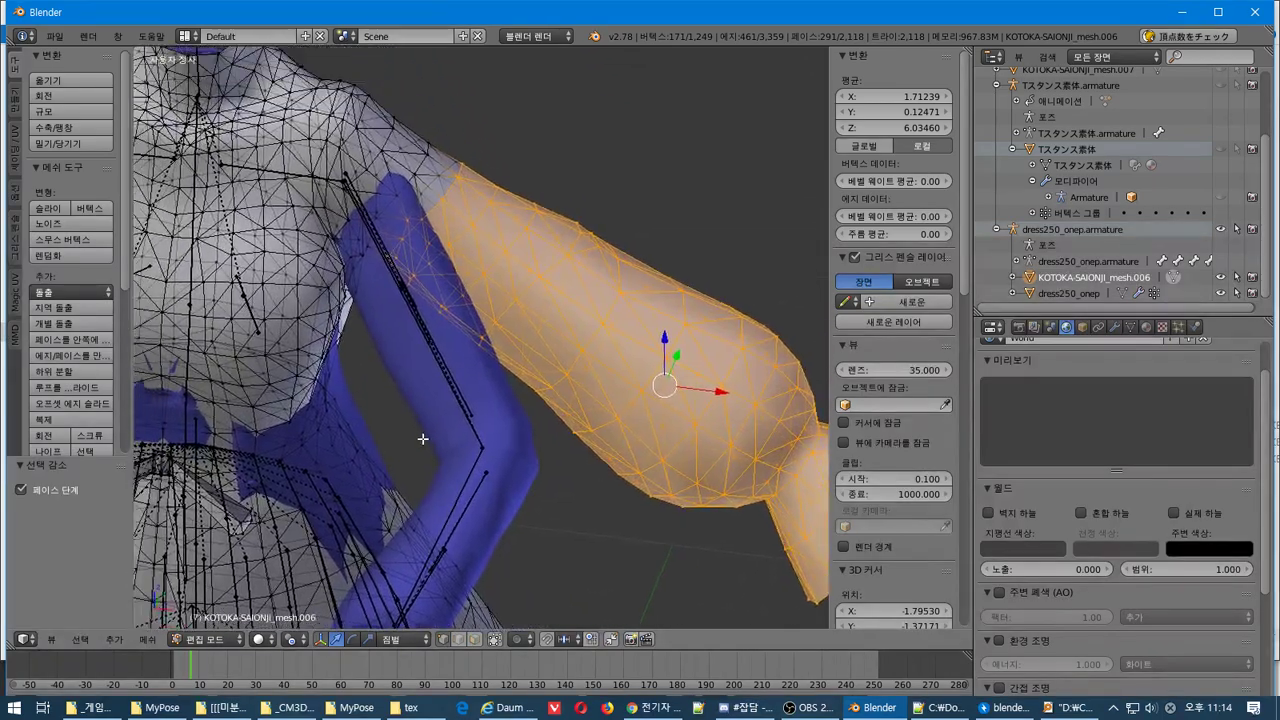
middle_click_drag(422, 438, 428, 473, "shift")
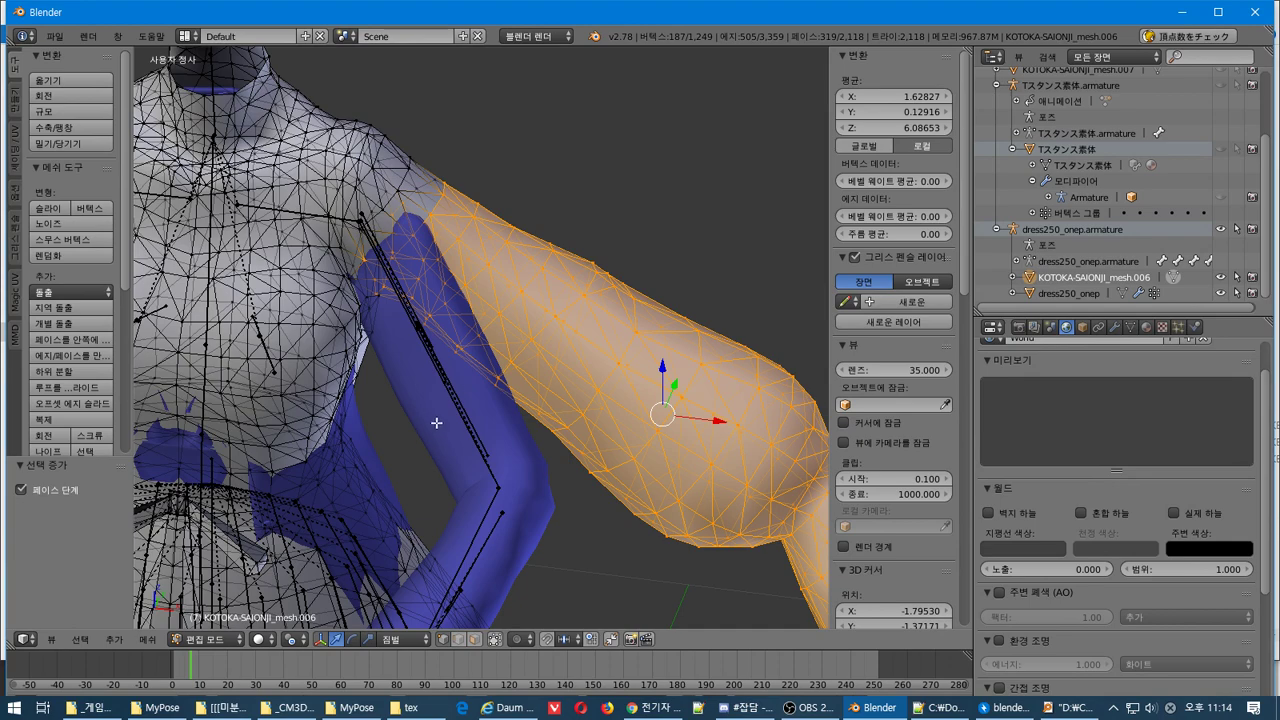
key("r")
right_click(473, 381)
middle_click_drag(374, 182, 355, 264)
key("r")
right_click(449, 345)
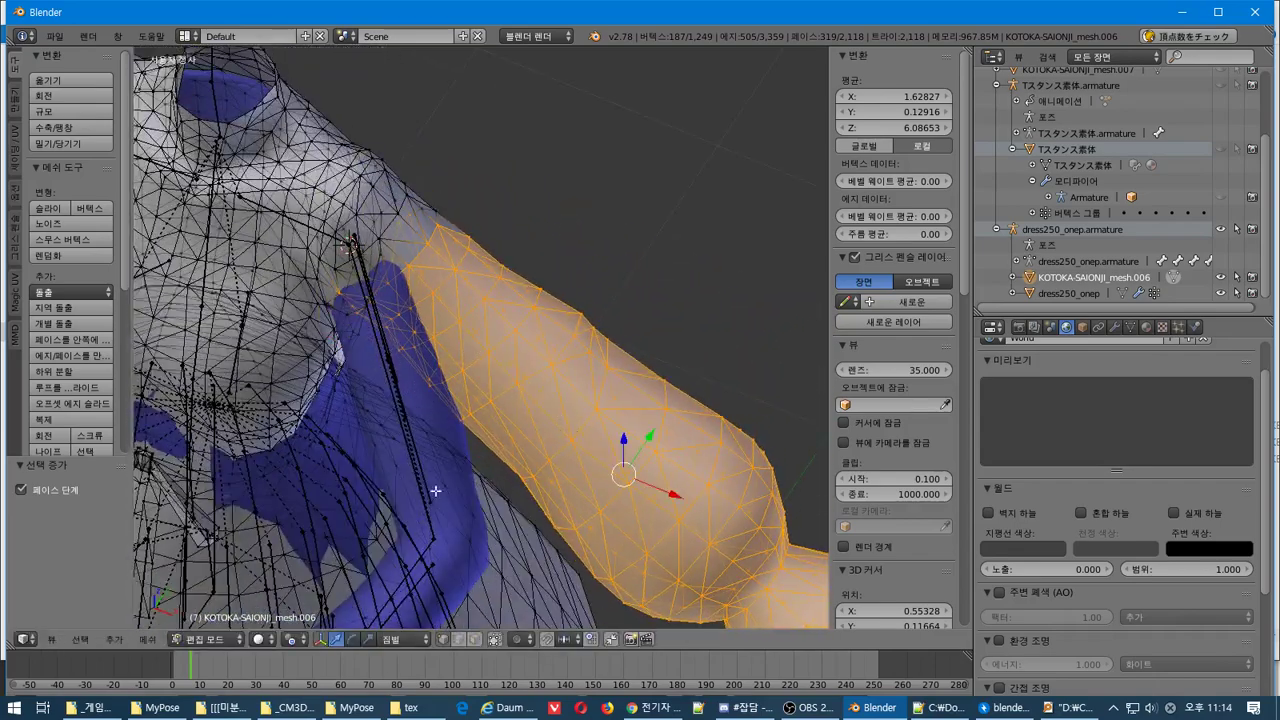
left_click(293, 639)
left_click(329, 552)
key("r")
right_click(440, 460)
left_click(293, 639)
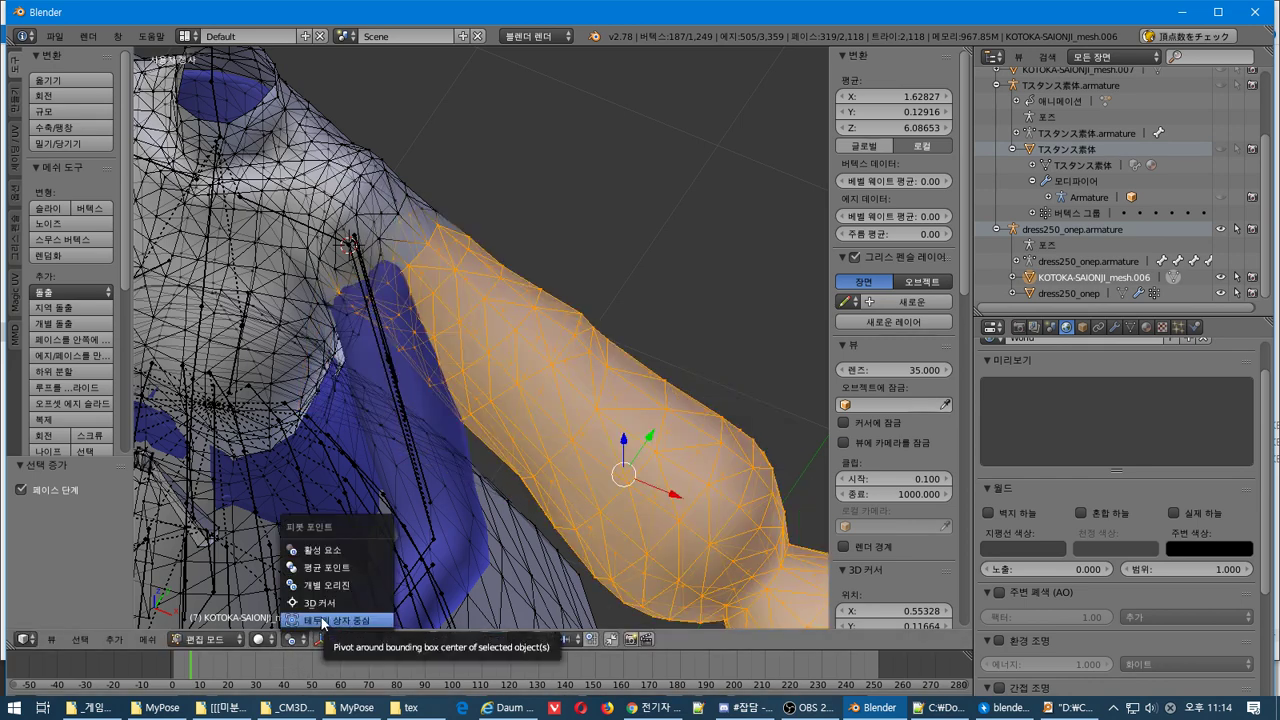
Set the transform pivot point to the 3D Cursor
left_click(323, 621)
left_click(292, 640)
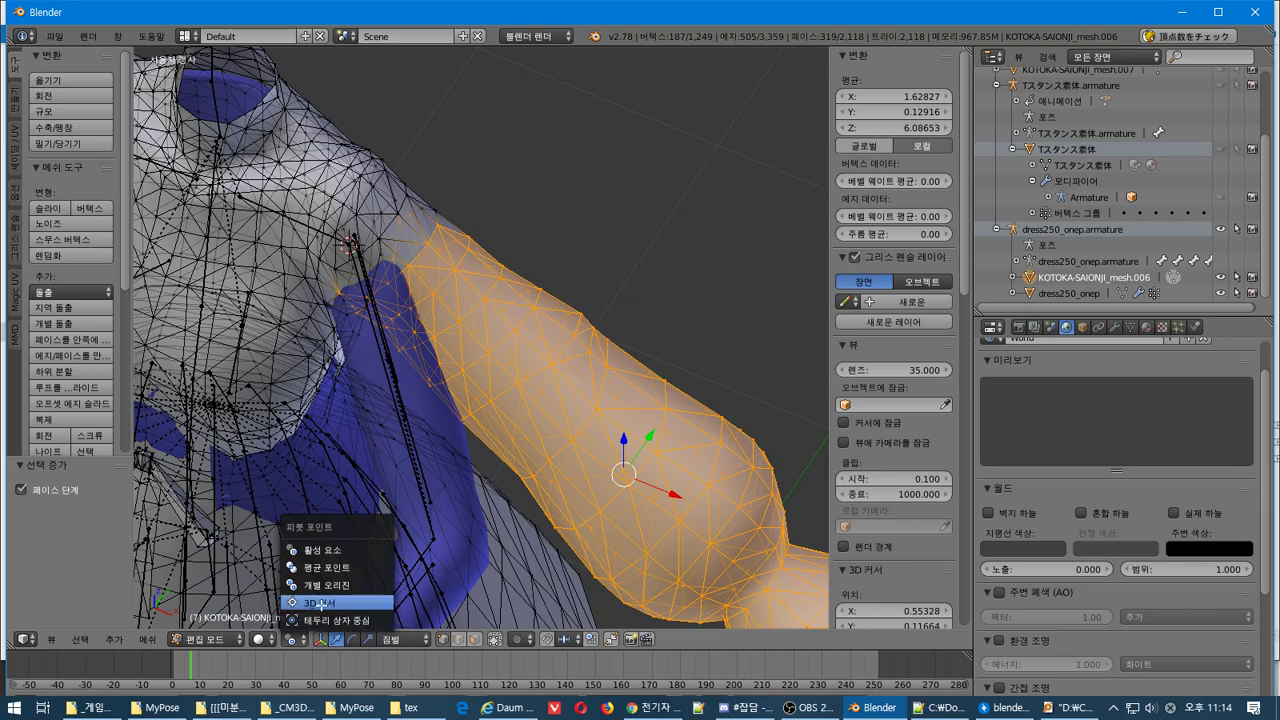
left_click(318, 604)
Try a sleeve rotation around the cursor, then undo it
key("r")
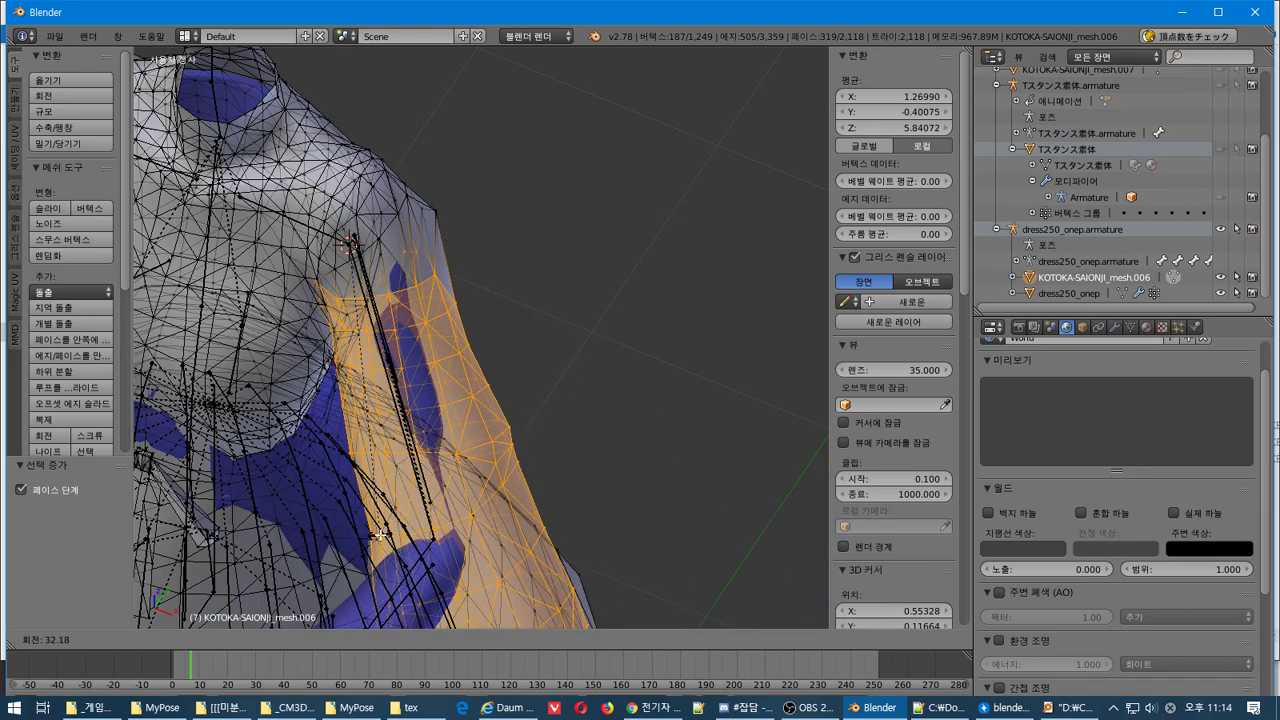
left_click(381, 535)
middle_click_drag(480, 476, 609, 284)
key("ctrl+z")
scroll(609, 284, "up", 1)
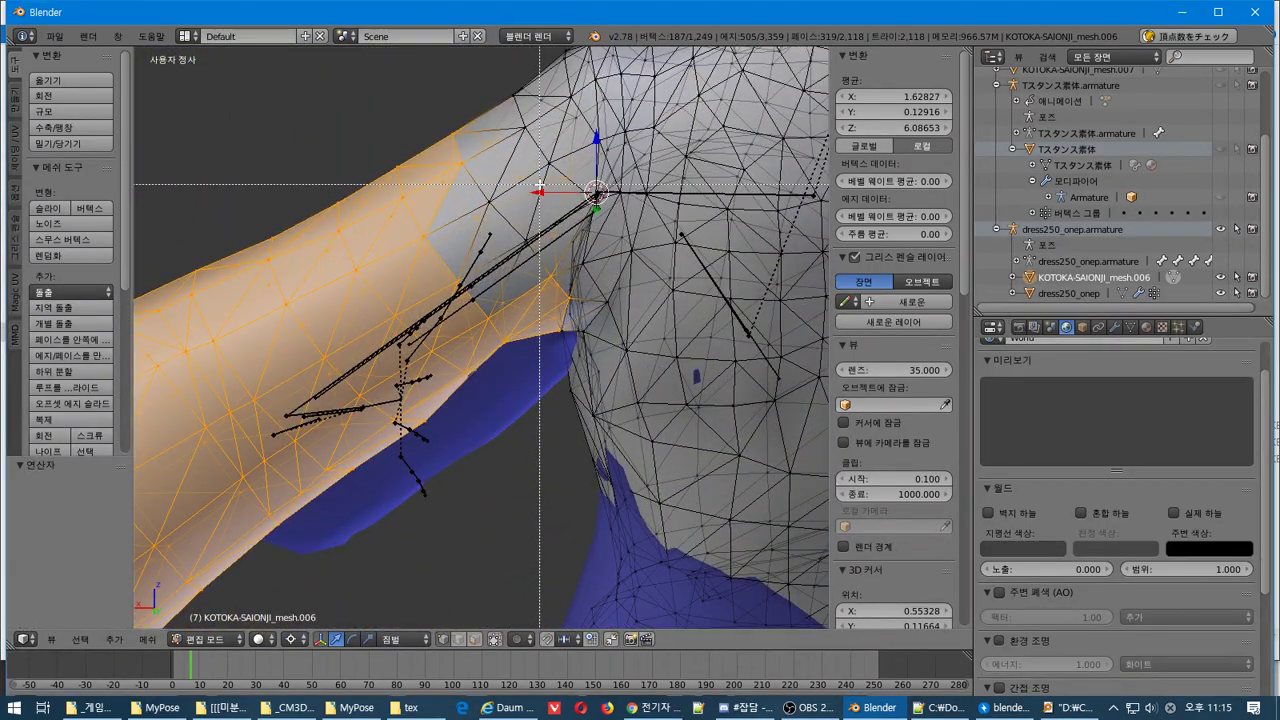
middle_click_drag(478, 276, 718, 261)
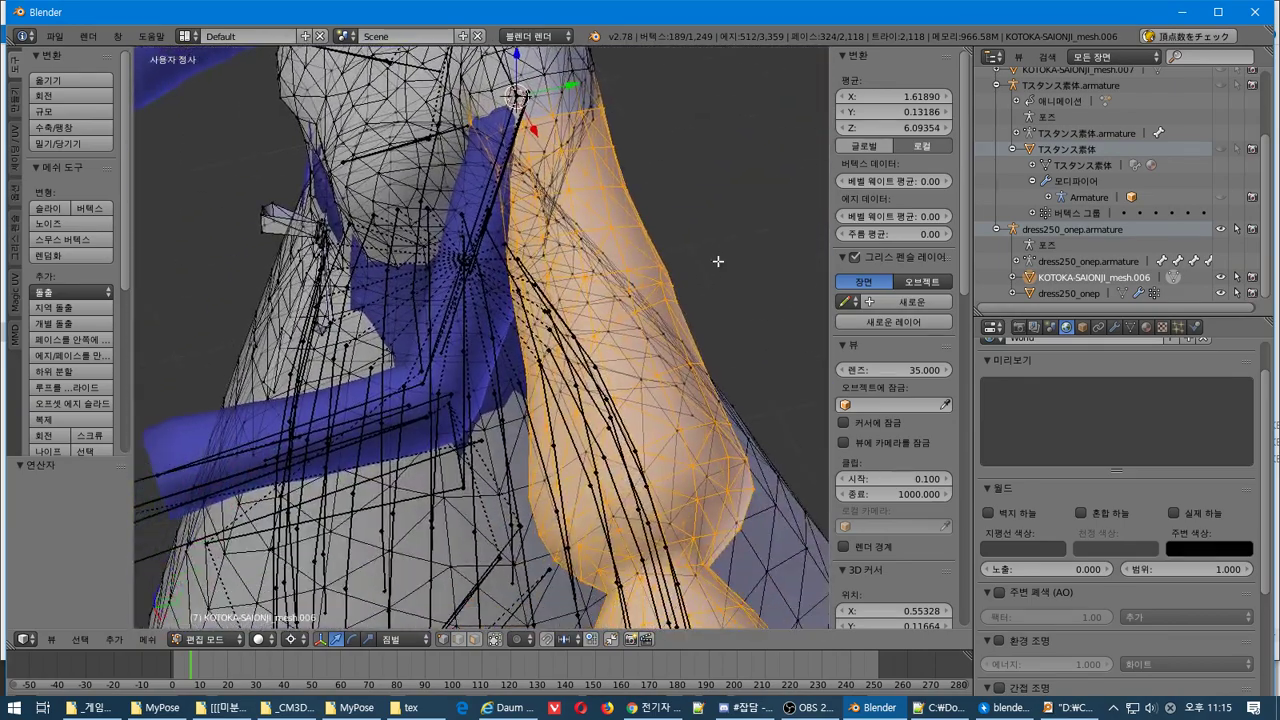
Rotate the sleeve downward around the shoulder in two passes, then return to Object Mode
key("r")
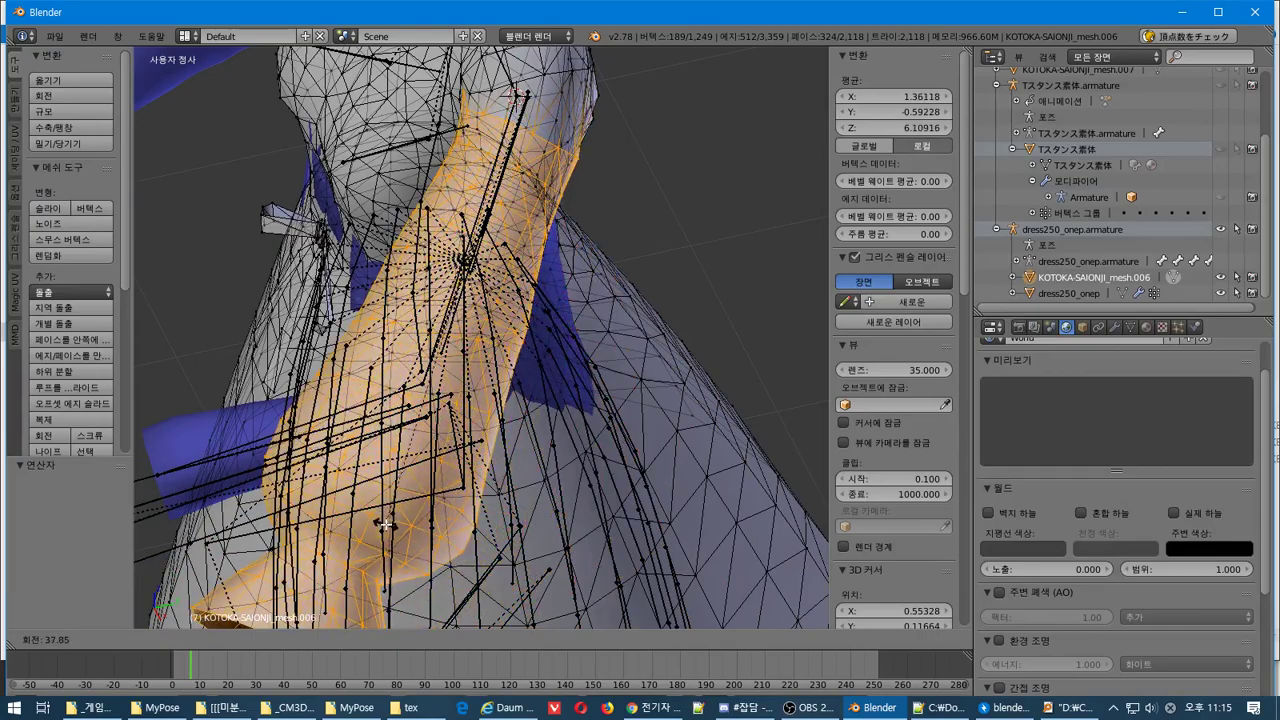
left_click(385, 524)
middle_click_drag(385, 524, 537, 440)
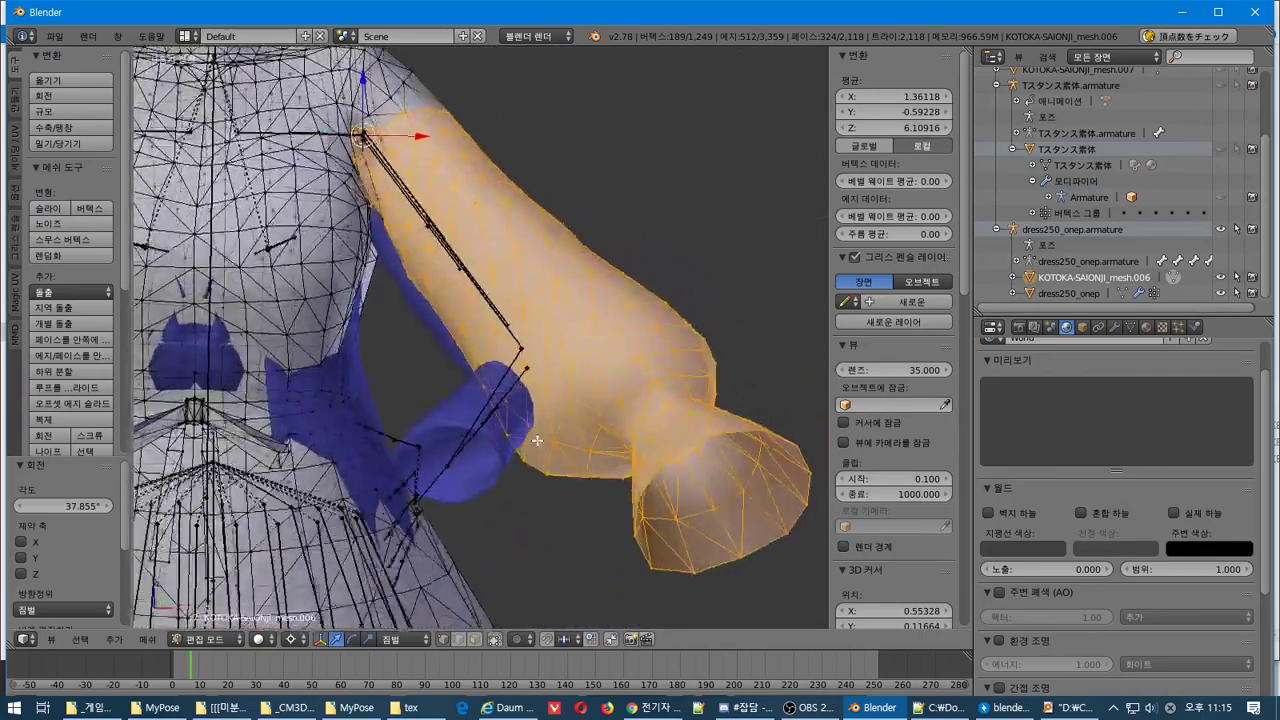
key("r")
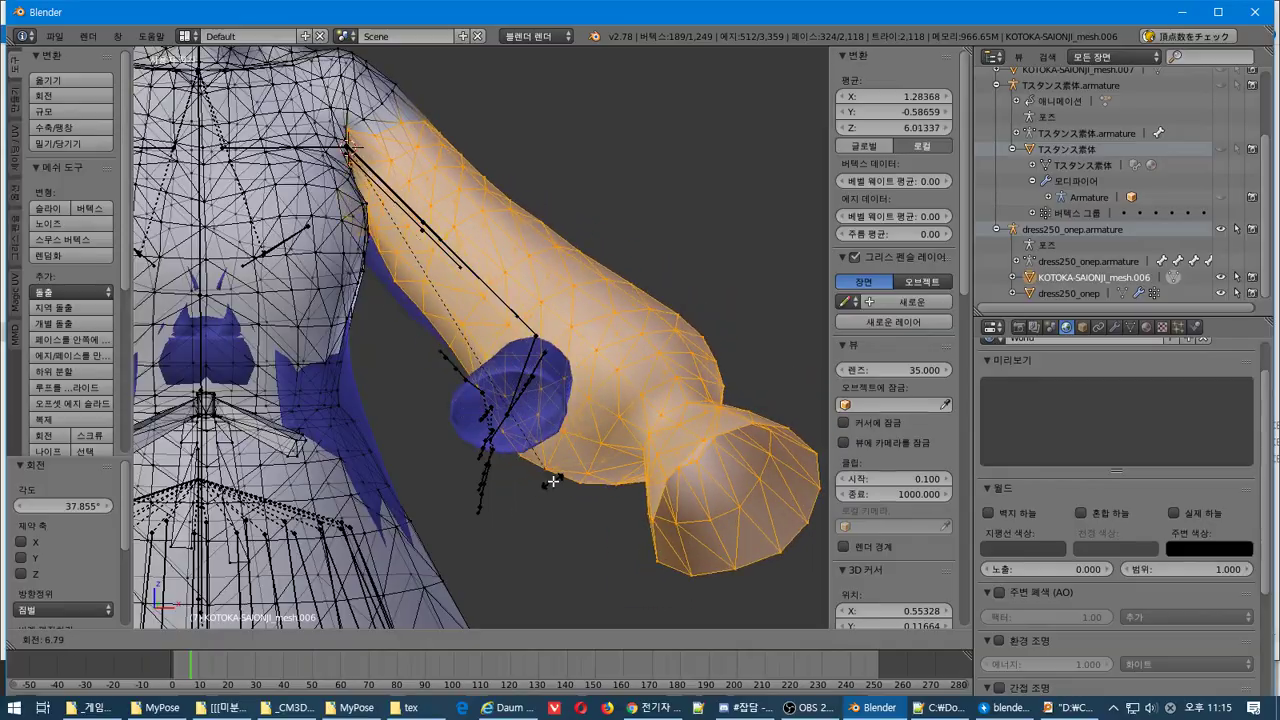
middle_click_drag(553, 481, 346, 481)
middle_click_drag(417, 441, 563, 449)
key("Tab")
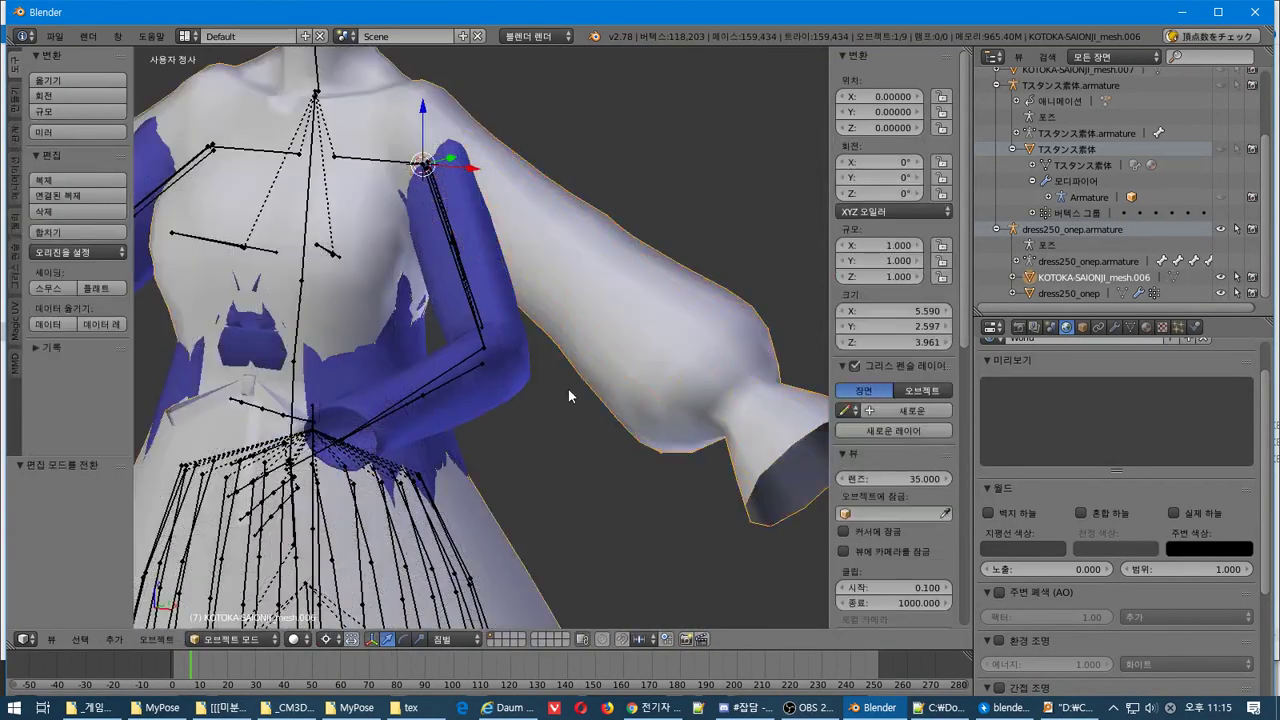
Move the whole dress slightly down along the Z axis
middle_click_drag(539, 329, 552, 125)
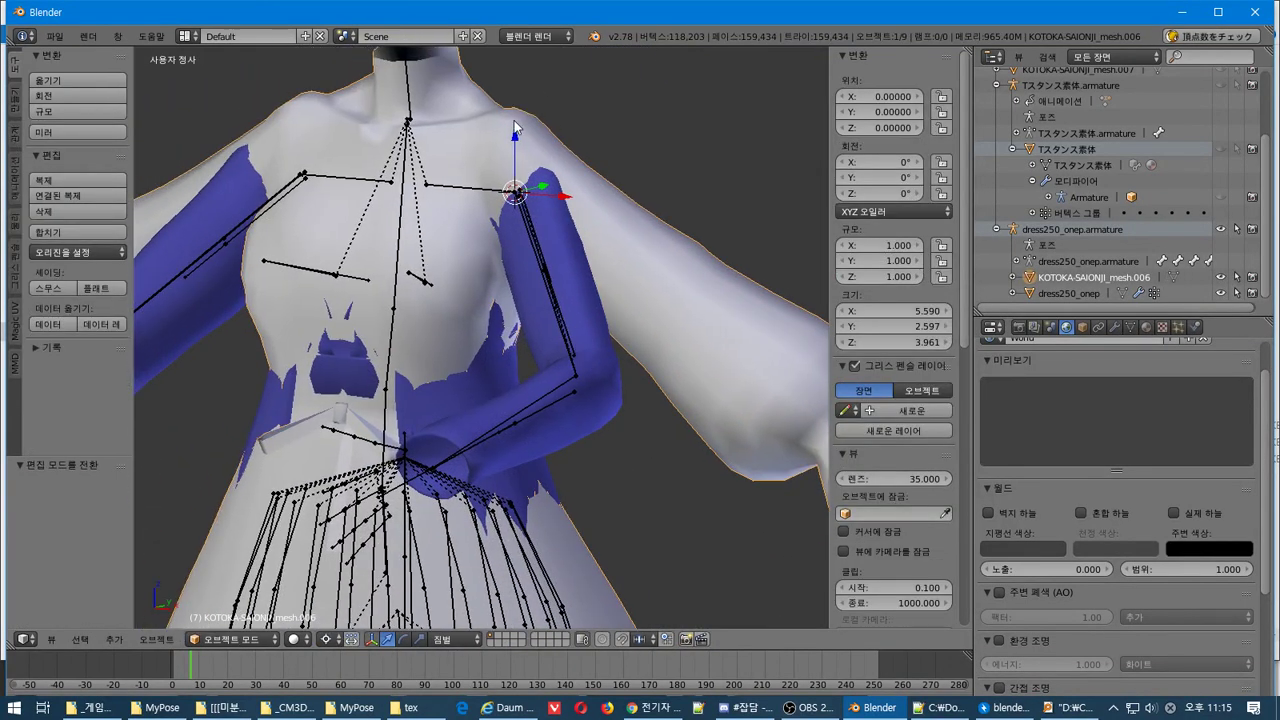
left_click_drag(518, 136, 576, 137)
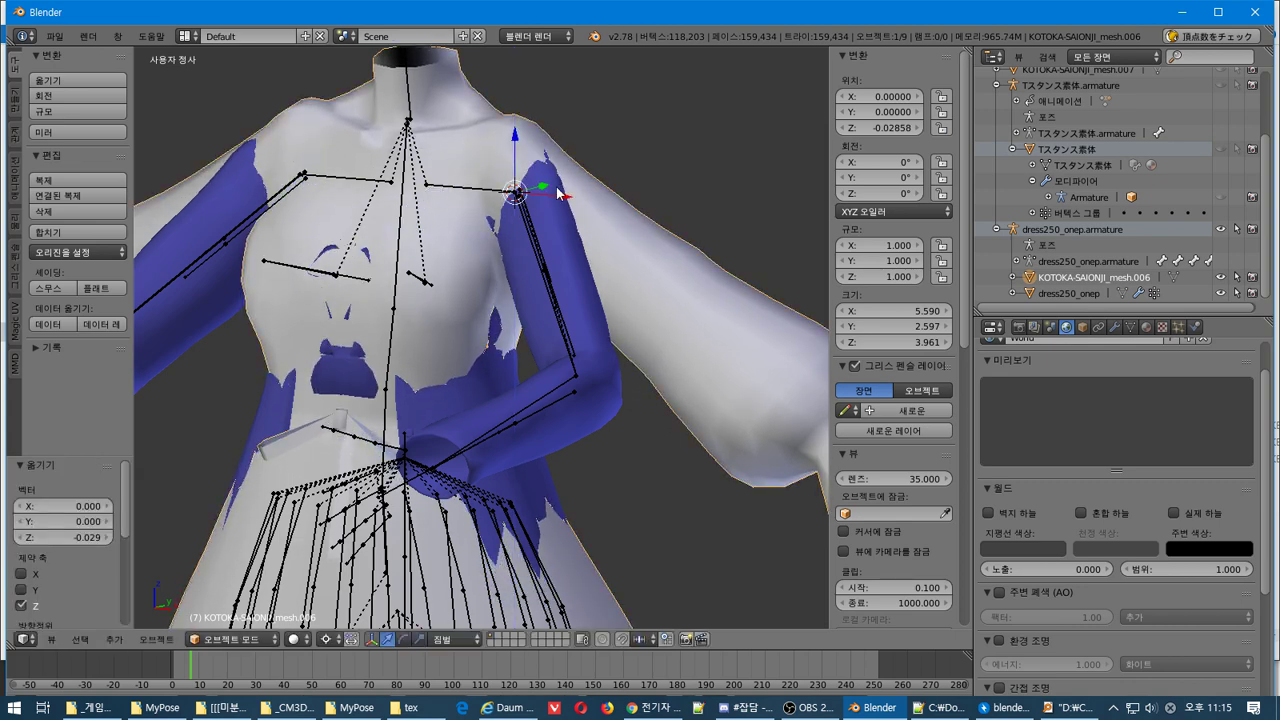
scroll(582, 226, "down", 5)
middle_click_drag(583, 223, 480, 352)
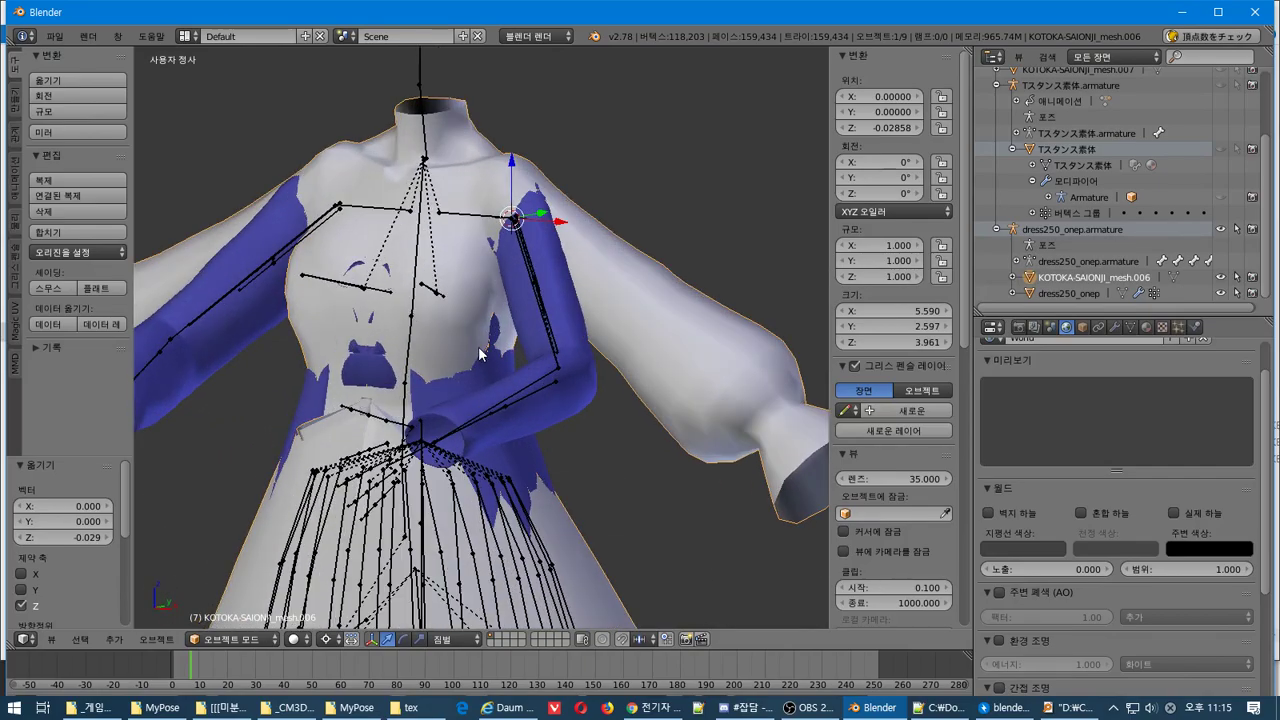
In Edit Mode, rotate the sleeve down alongside the body in two passes
key("Tab")
middle_click_drag(514, 309, 515, 318)
key("r")
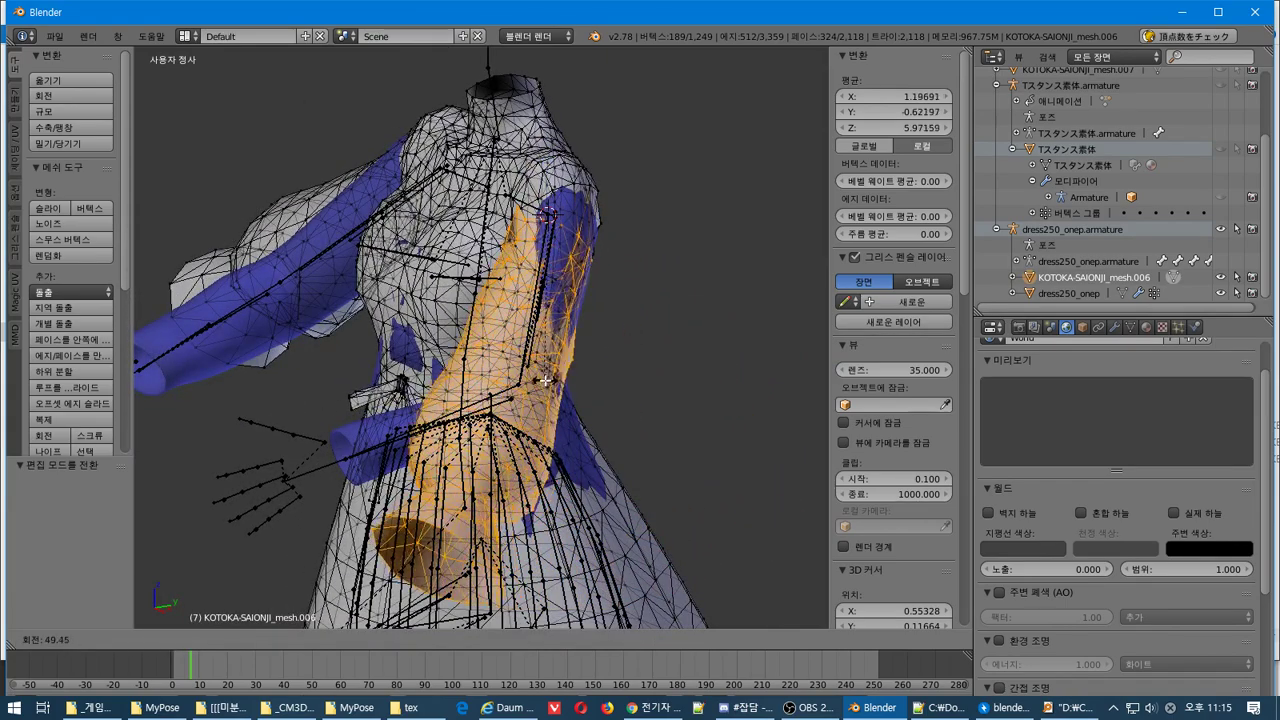
left_click(552, 338)
middle_click_drag(552, 338, 697, 387)
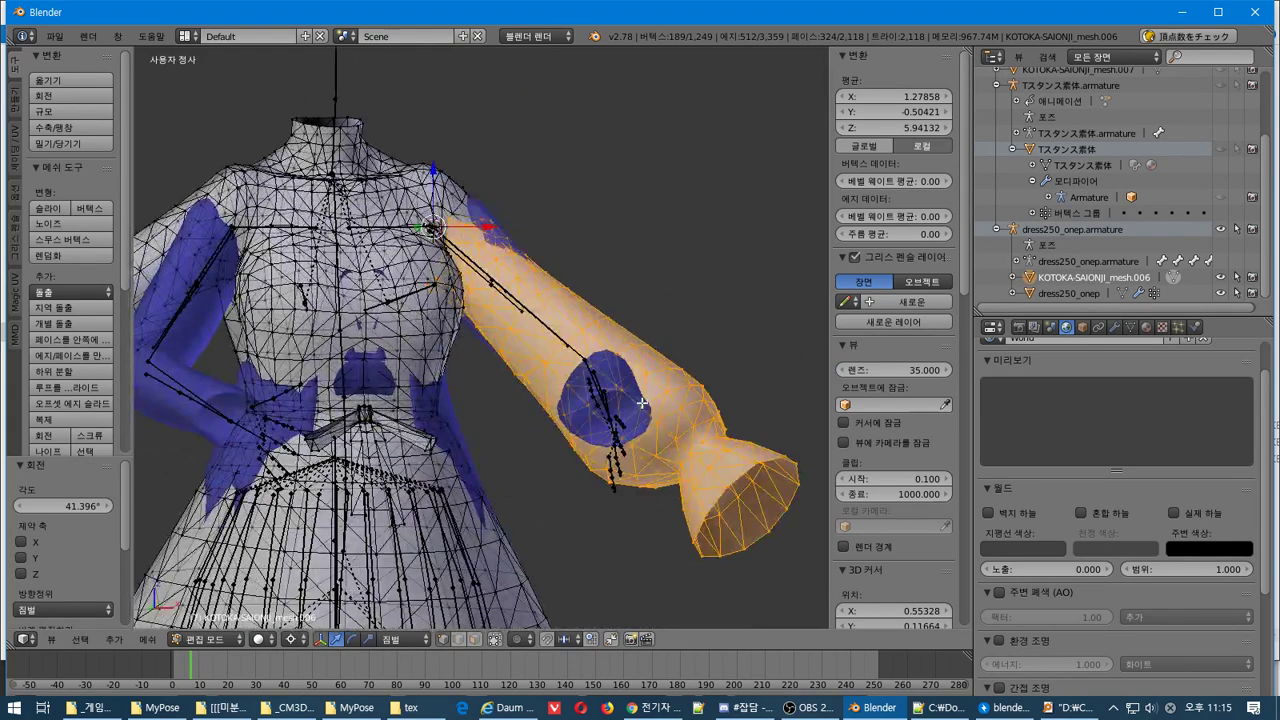
key("r")
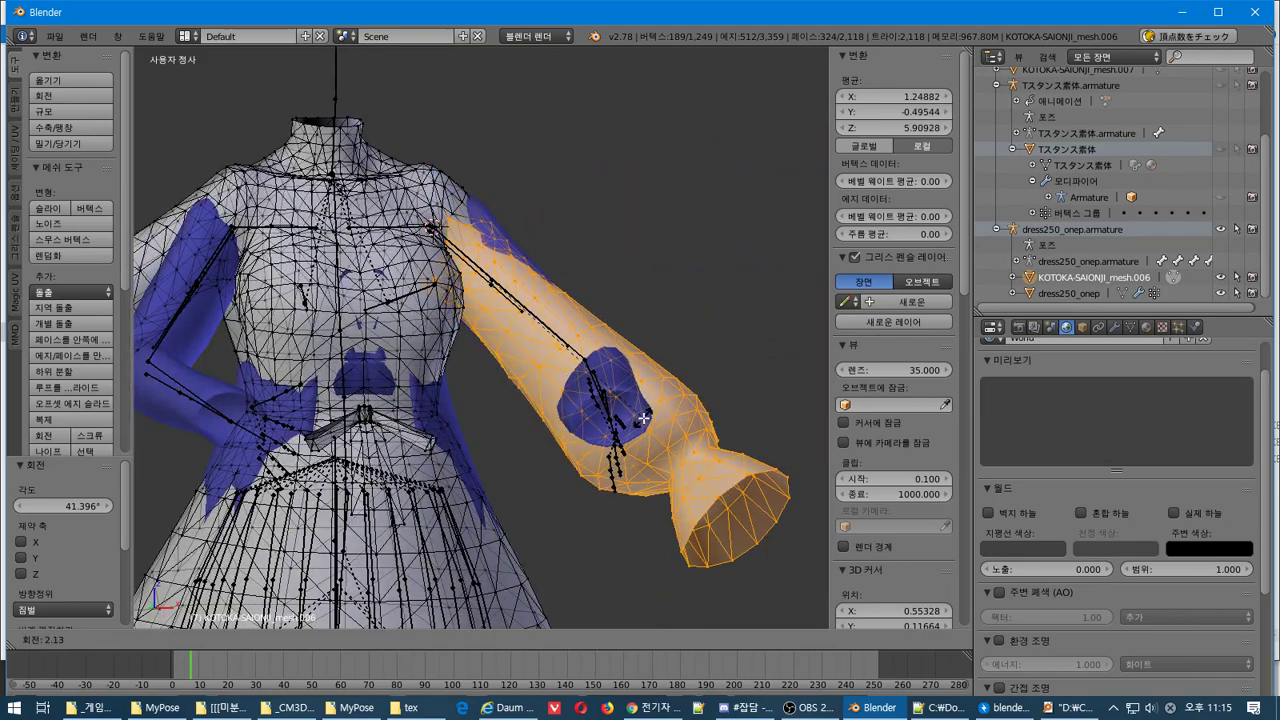
left_click(661, 409)
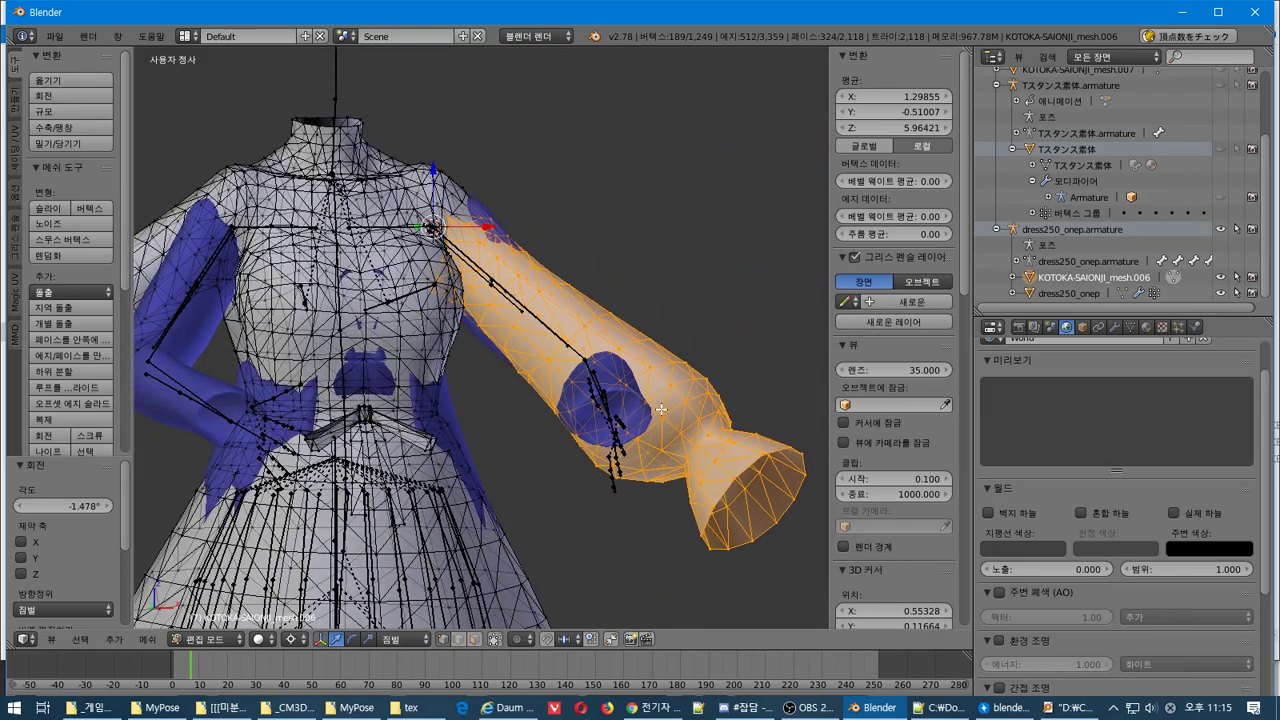
middle_click_drag(661, 409, 578, 463)
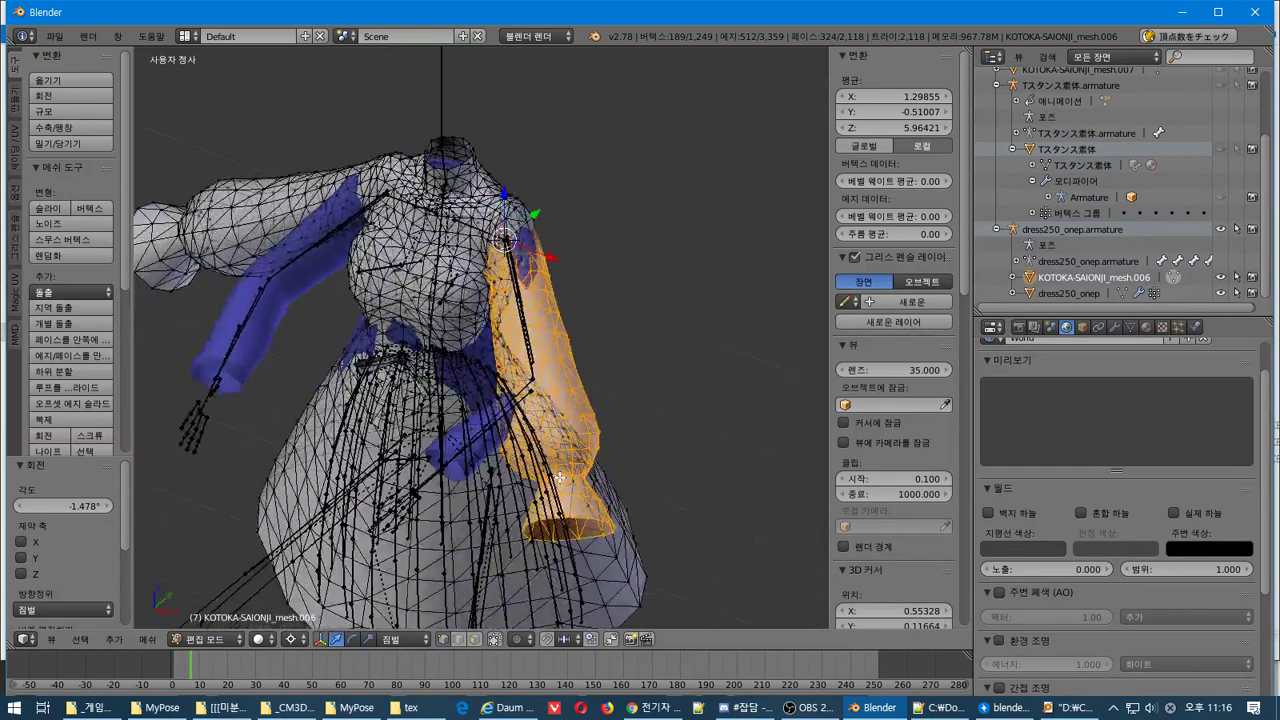
scroll(565, 472, "up", 3)
Switch to Object Mode to check the sleeve, then go back into Edit Mode
key("Tab")
scroll(560, 476, "down", 3)
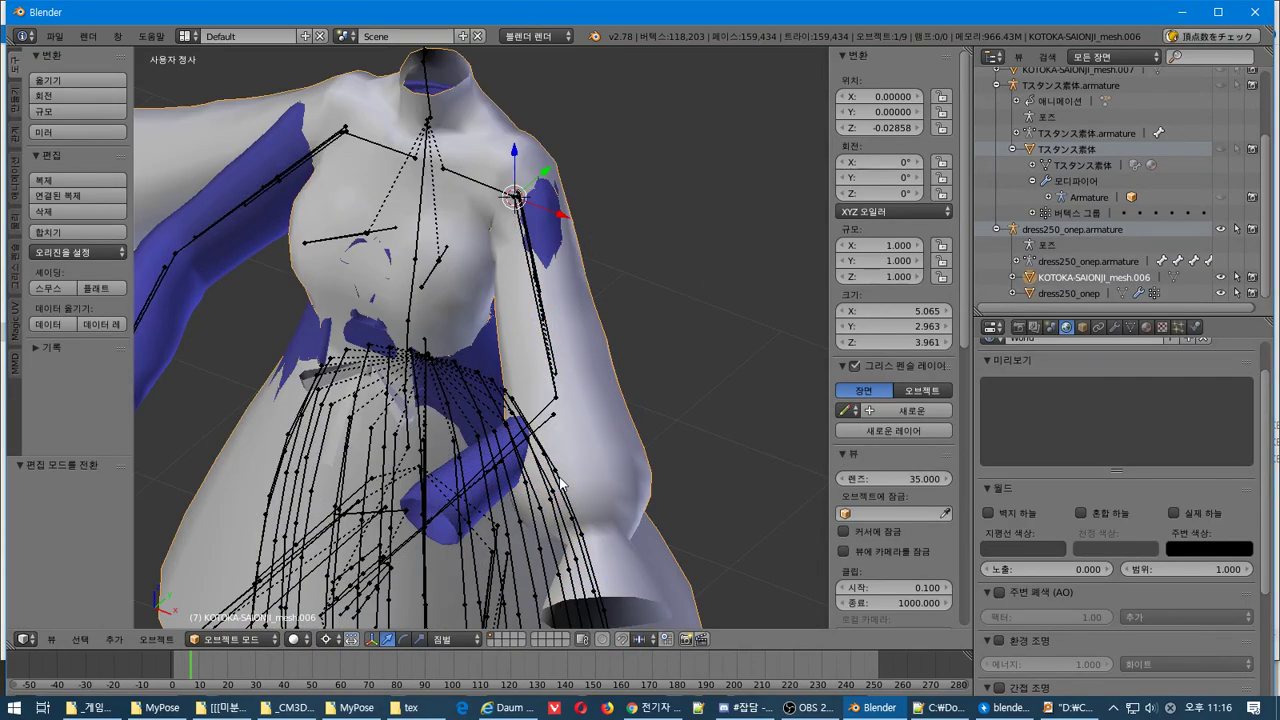
key("Tab")
middle_click_drag(560, 479, 597, 376, "shift")
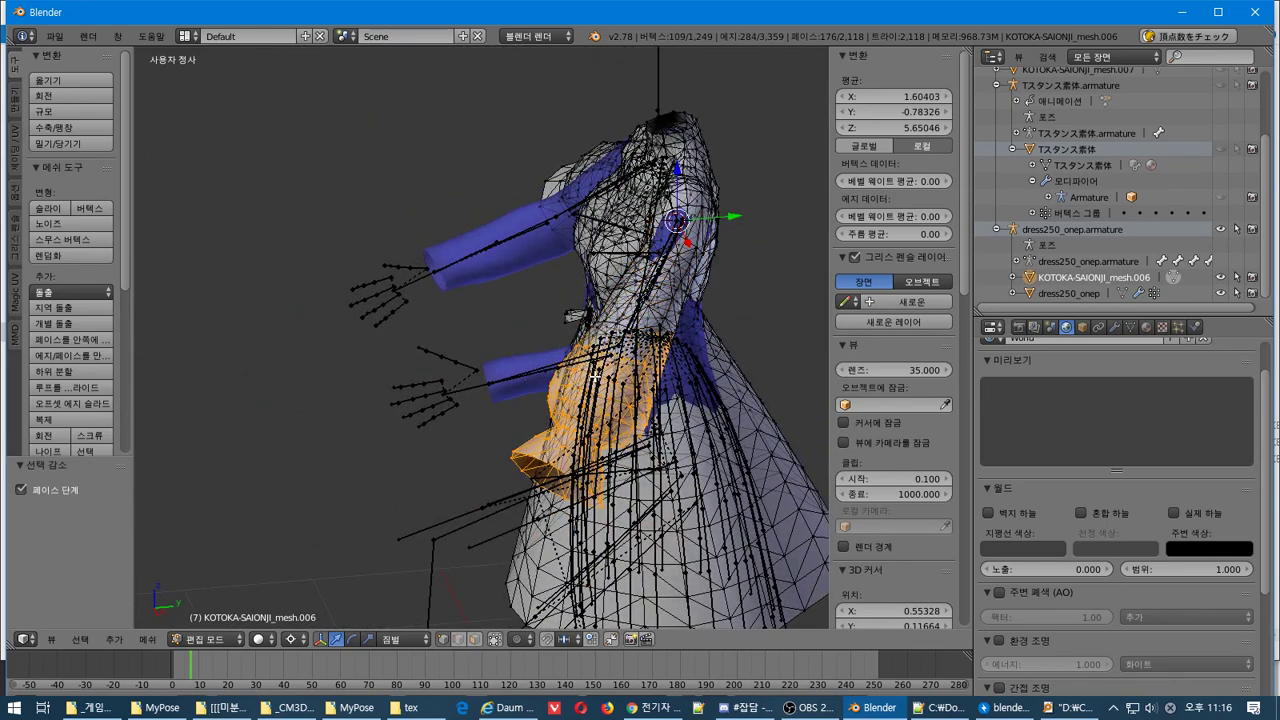
Trim the sleeve selection to the cuff and rotate the cuff
middle_click_drag(597, 376, 506, 331)
scroll(506, 331, "up", 5)
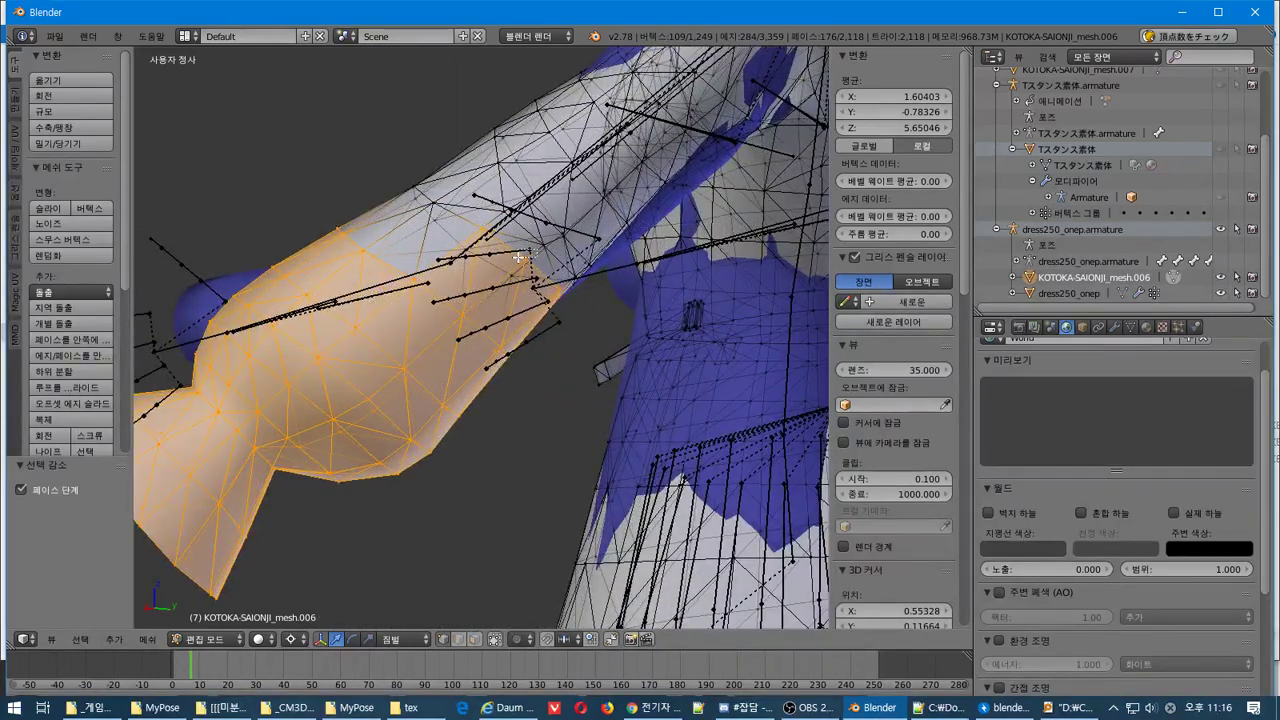
middle_click_drag(555, 276, 631, 373)
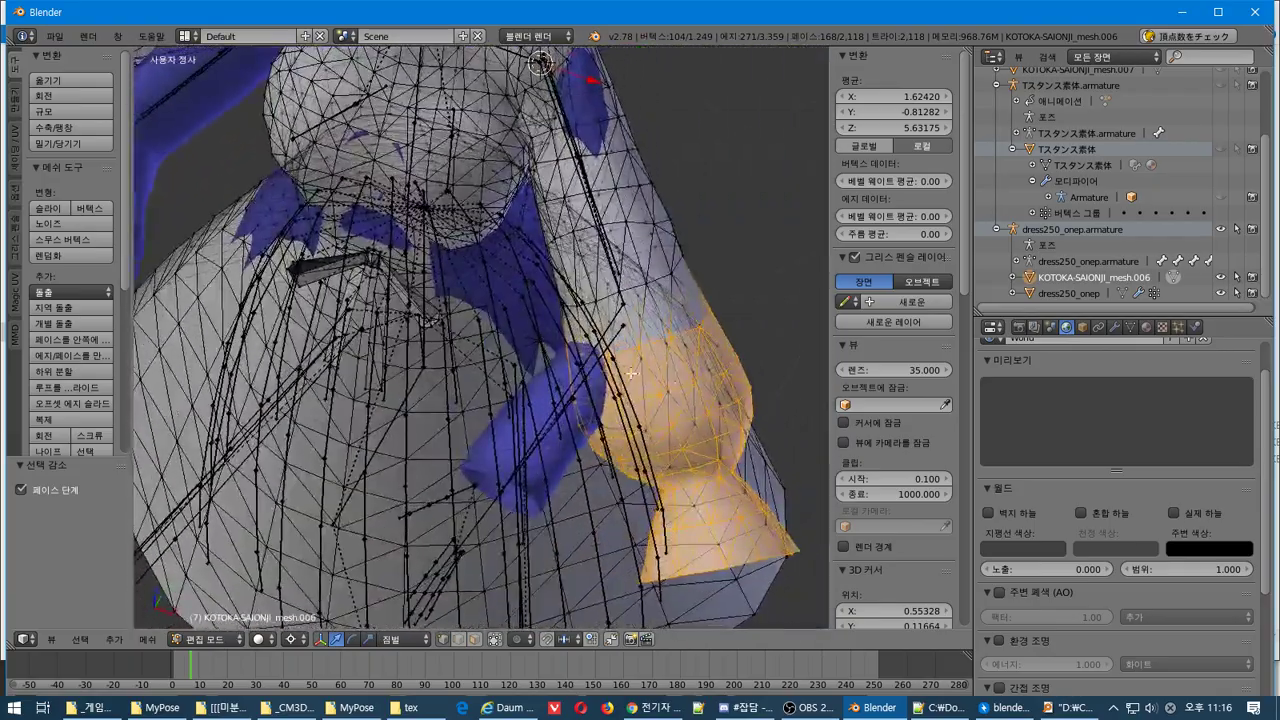
key("r")
left_click(630, 348)
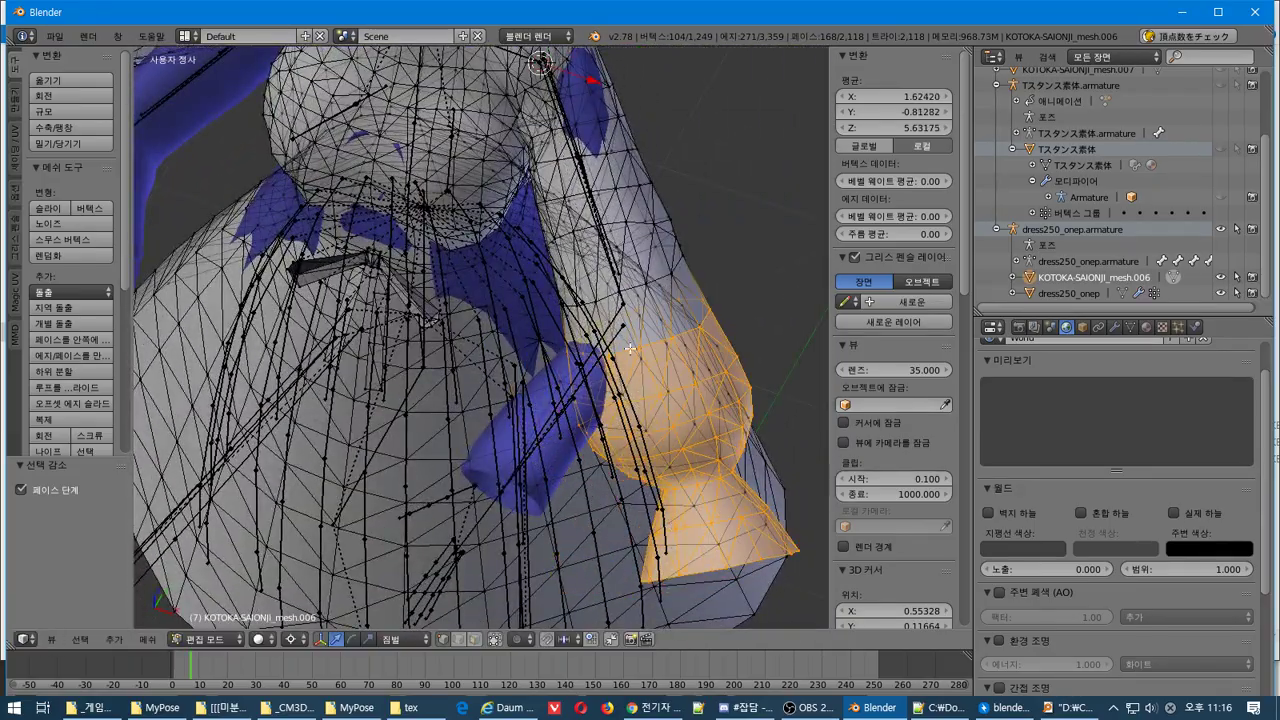
Refine the sleeve part's angle with four more rotations from changing viewpoints
middle_click_drag(672, 399, 642, 404)
key("r")
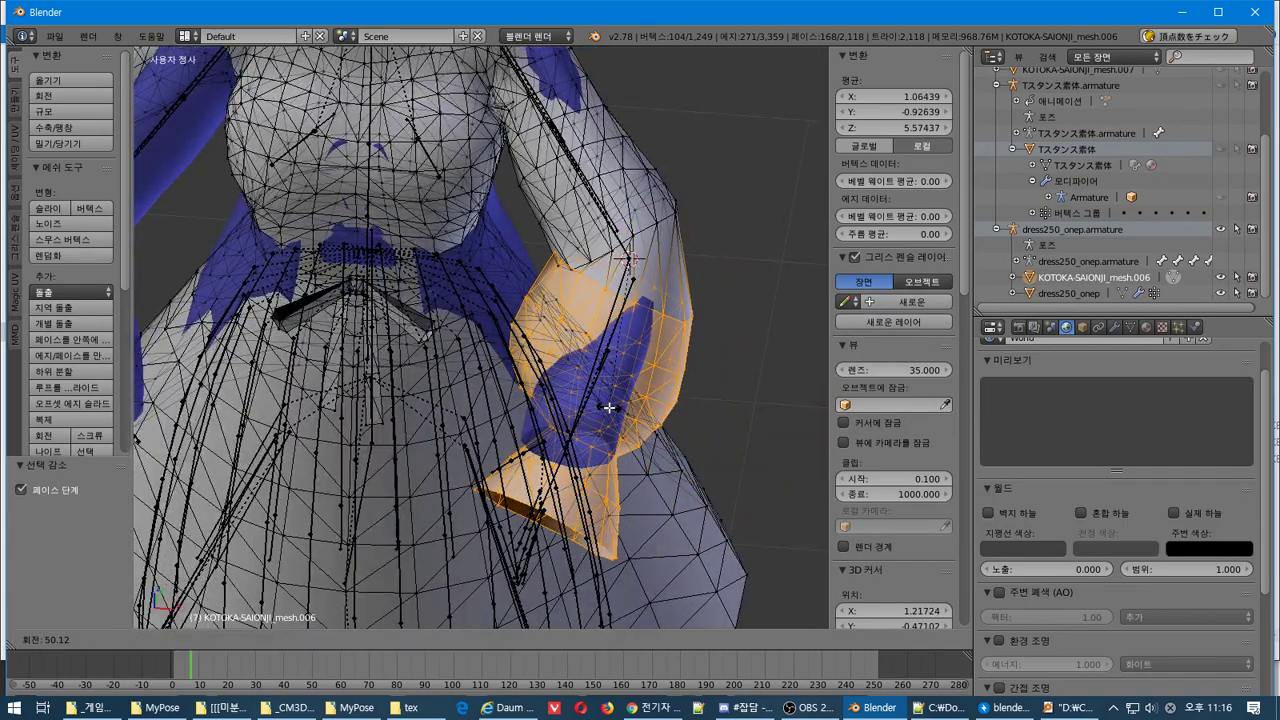
left_click(608, 407)
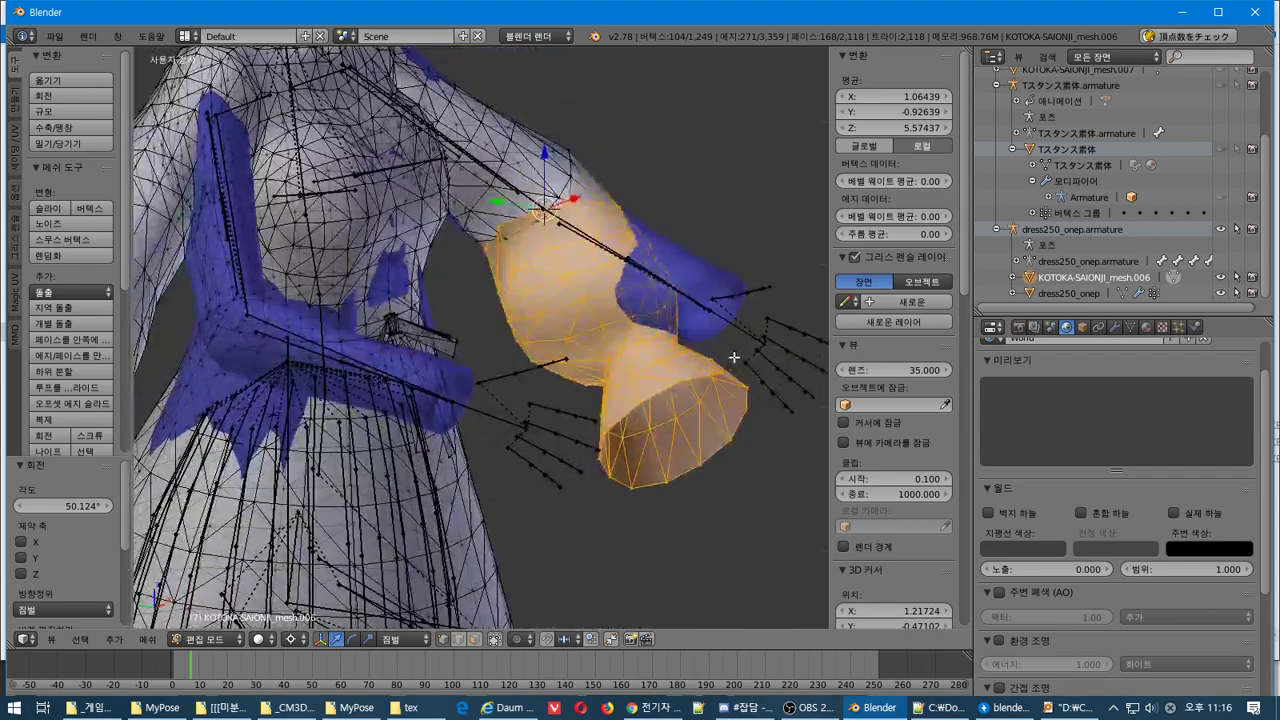
key("r")
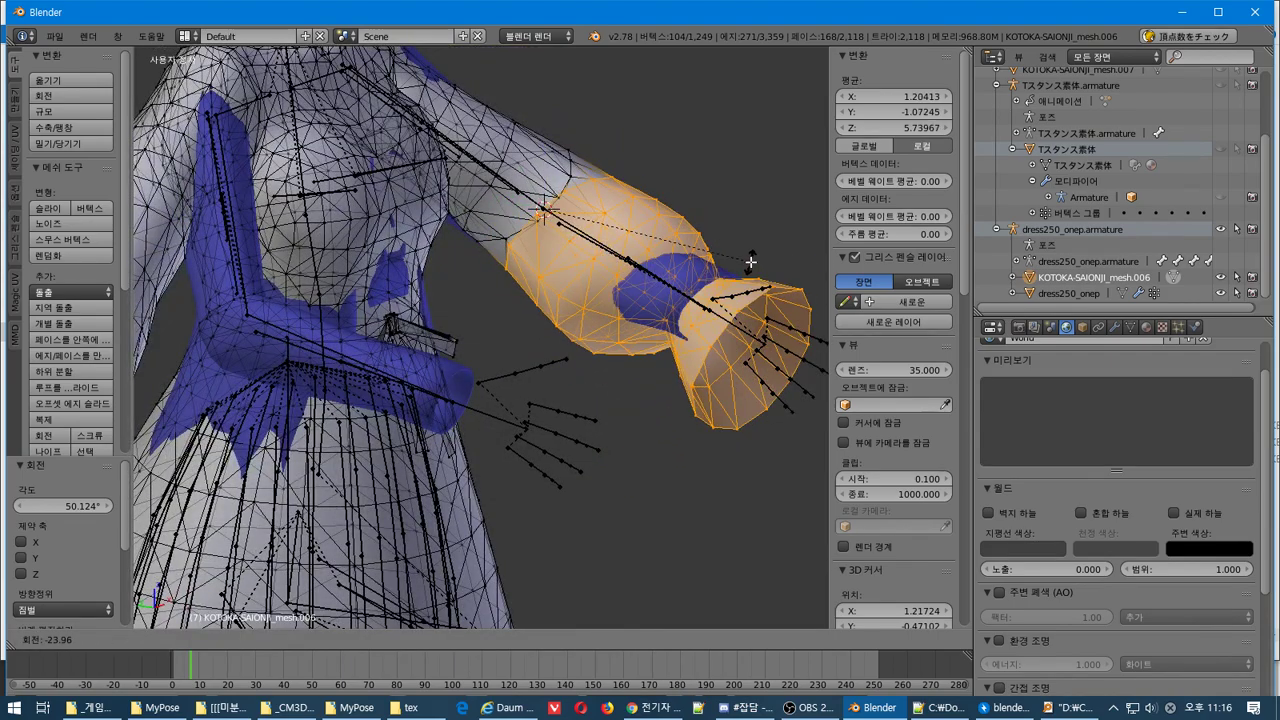
left_click(752, 278)
middle_click_drag(766, 246, 648, 235)
key("r")
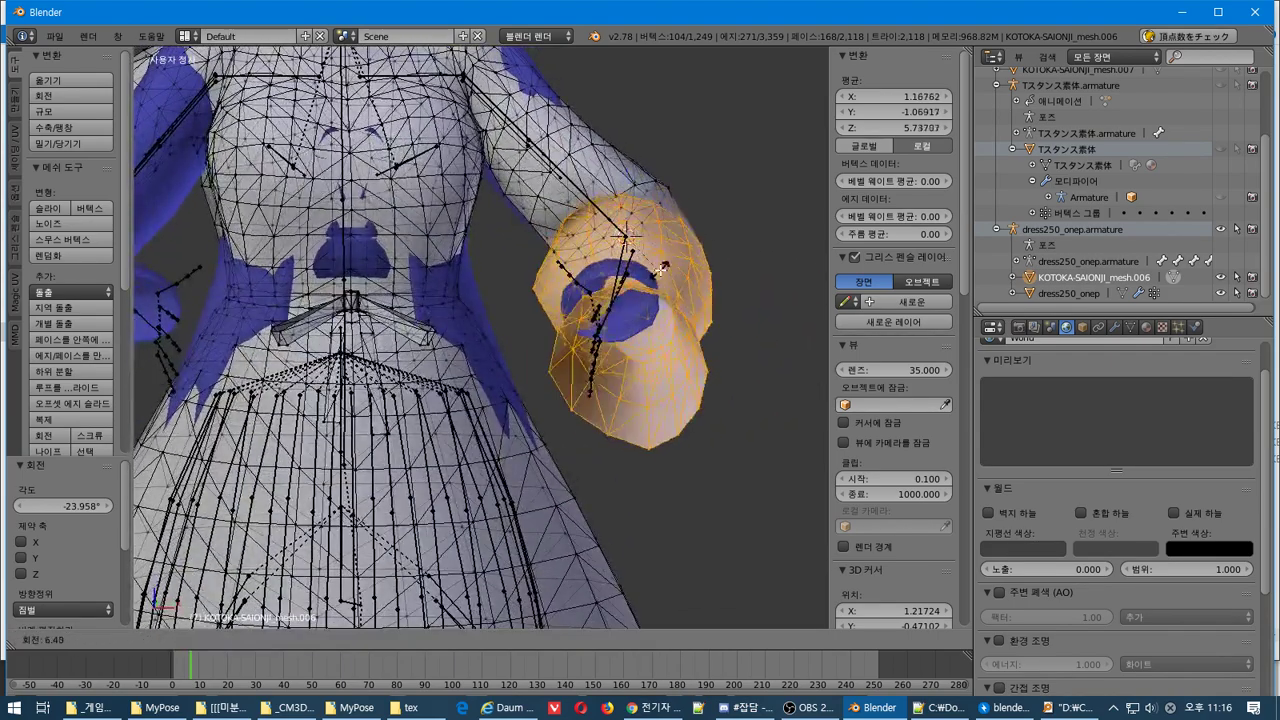
left_click(683, 290)
middle_click_drag(683, 290, 606, 274)
key("r")
left_click(530, 268)
Re-rotate the cuff, then rotate it around the 3D cursor from the bottom view
key("r")
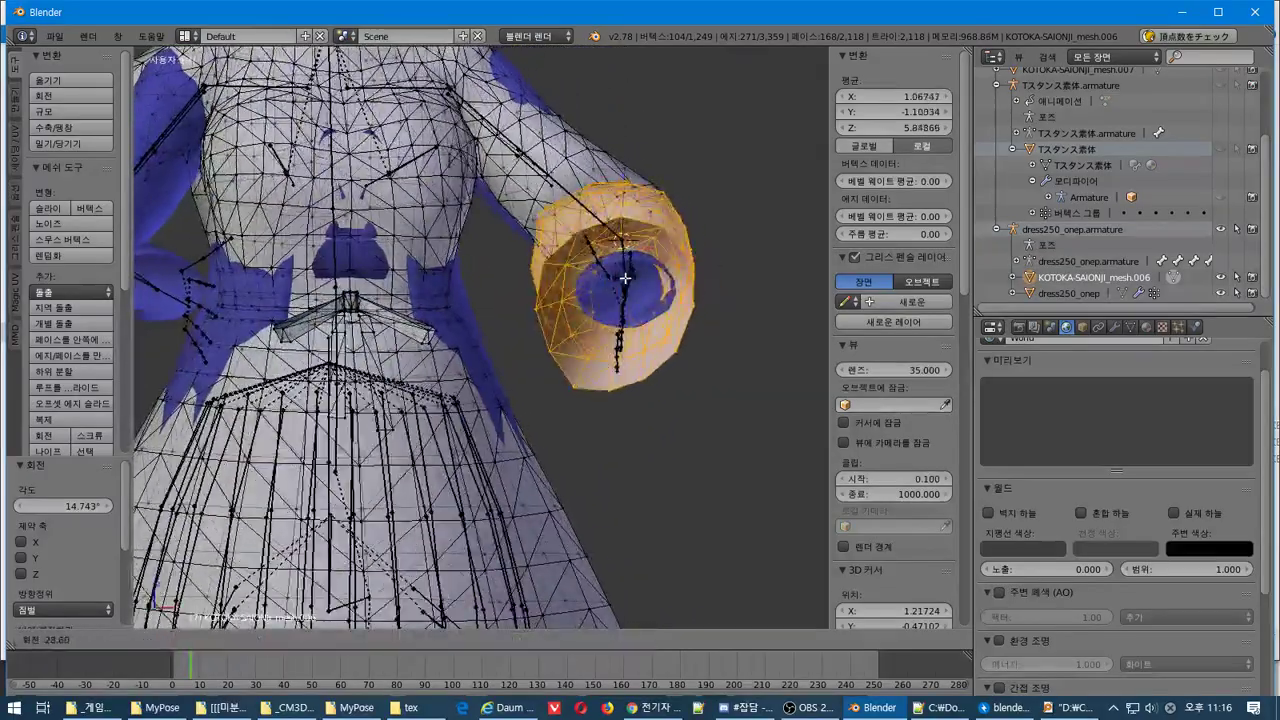
right_click(705, 258)
middle_click_drag(705, 258, 641, 407)
key("r")
left_click(622, 402)
key("KP_1")
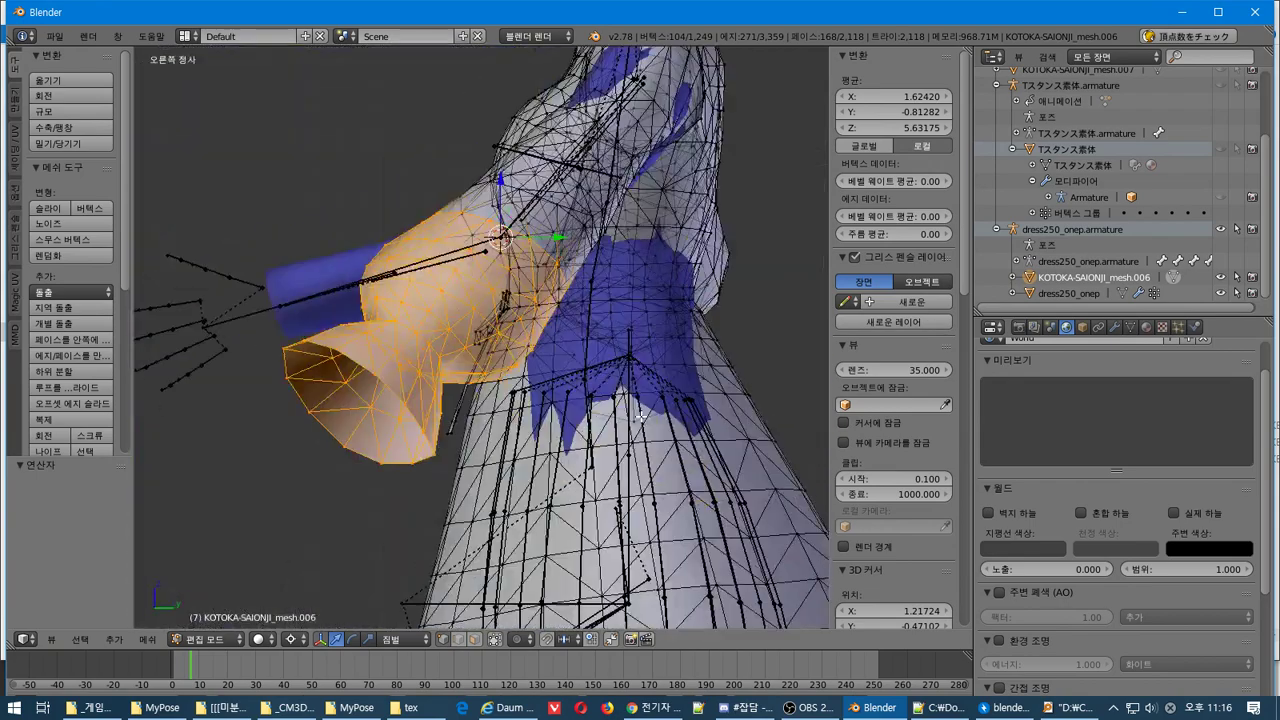
key("ctrl+KP_7")
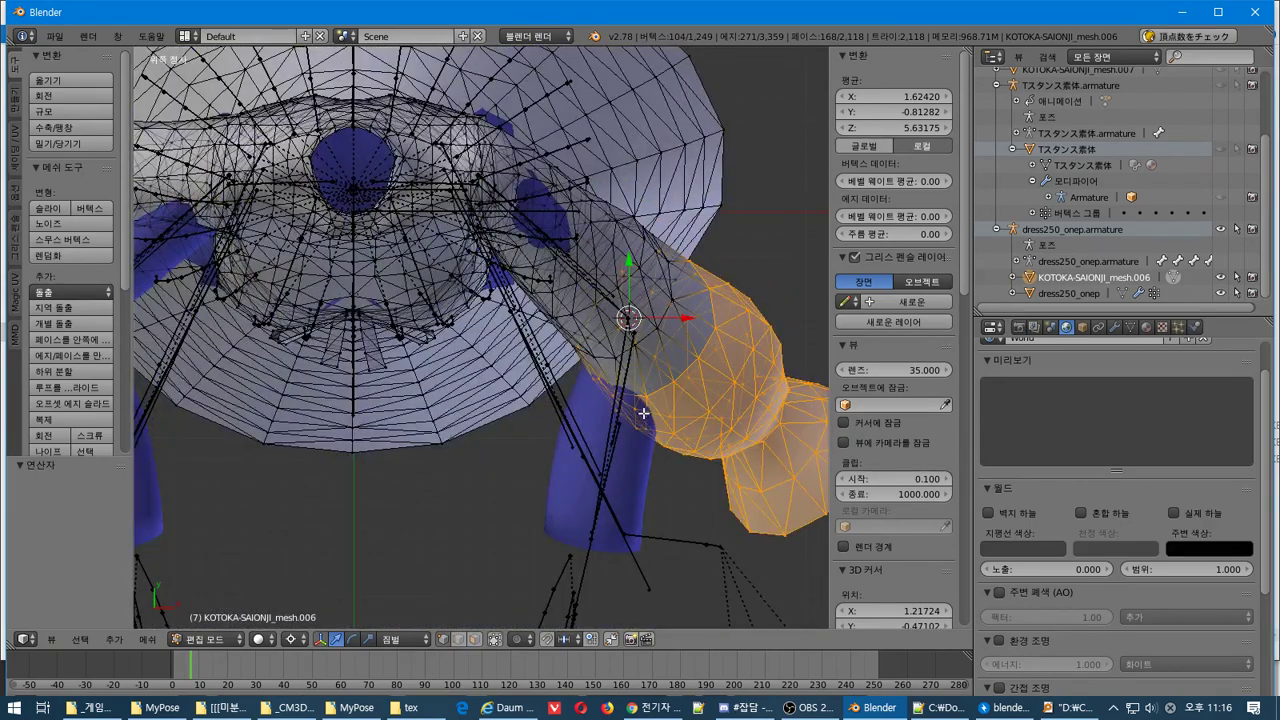
key("r")
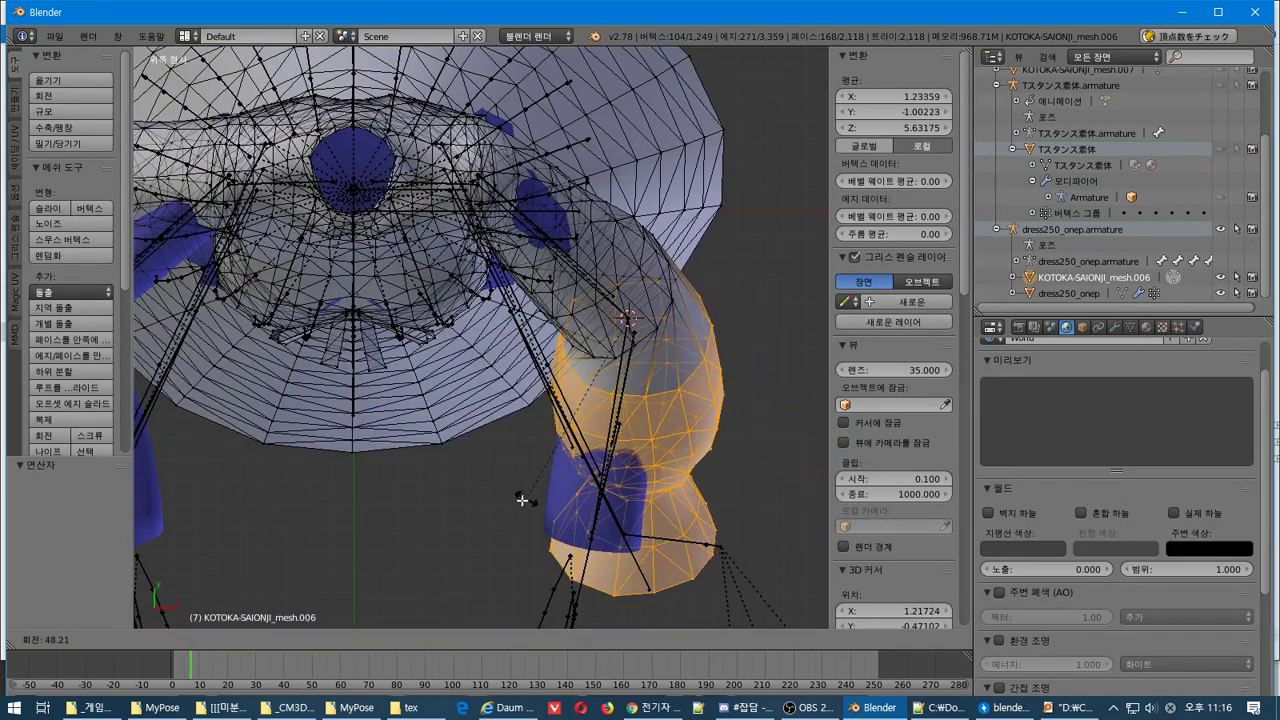
left_click(451, 520)
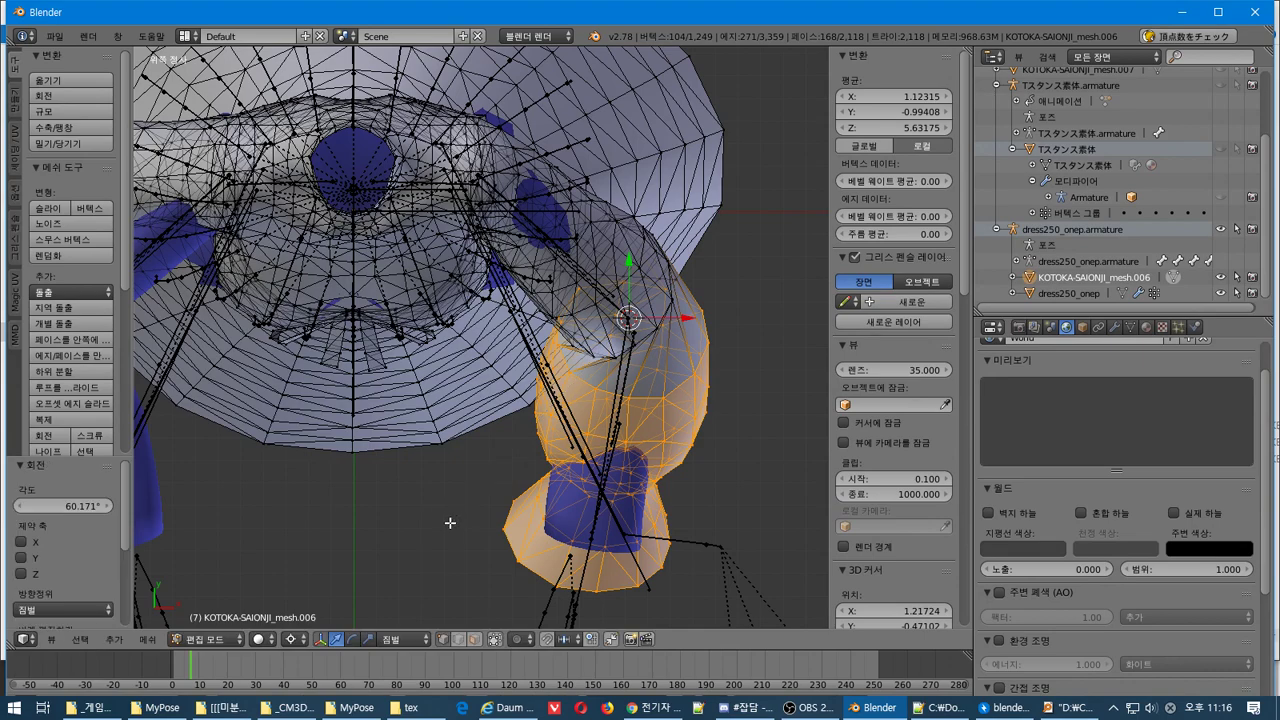
Rotate the cuff 19.458° in Right Ortho view
key("KP_3")
key("r")
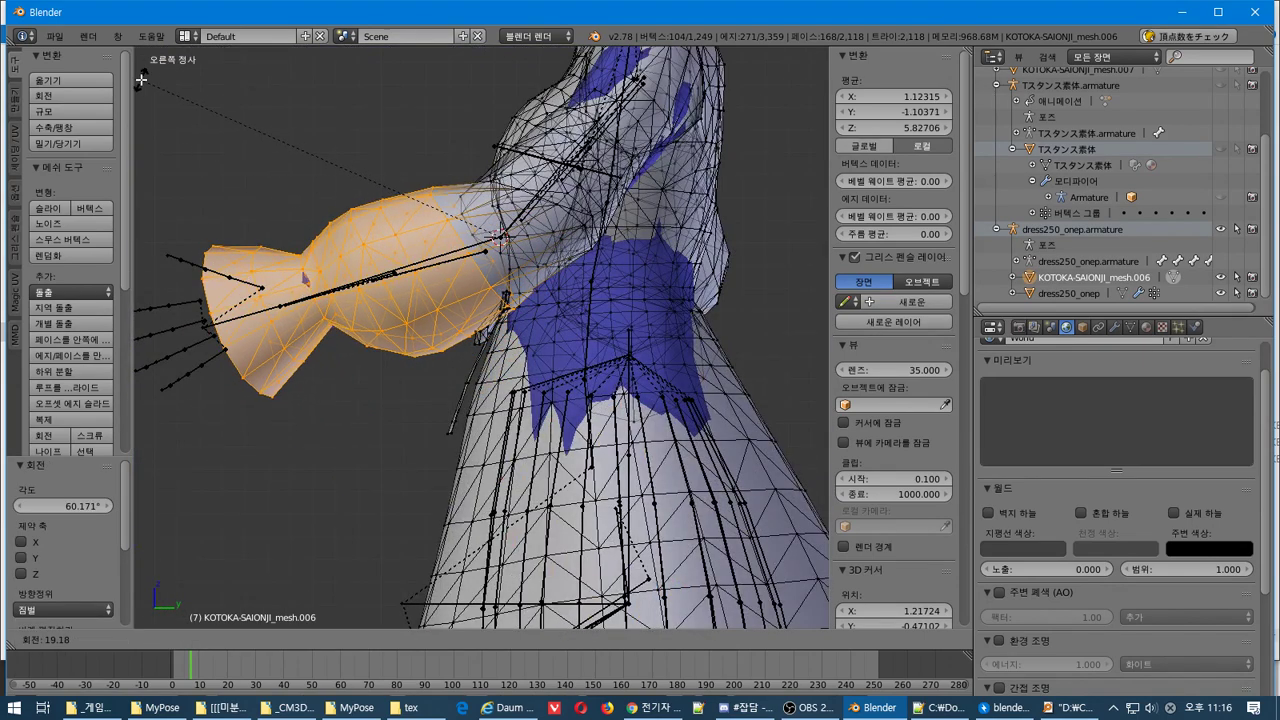
left_click(174, 92)
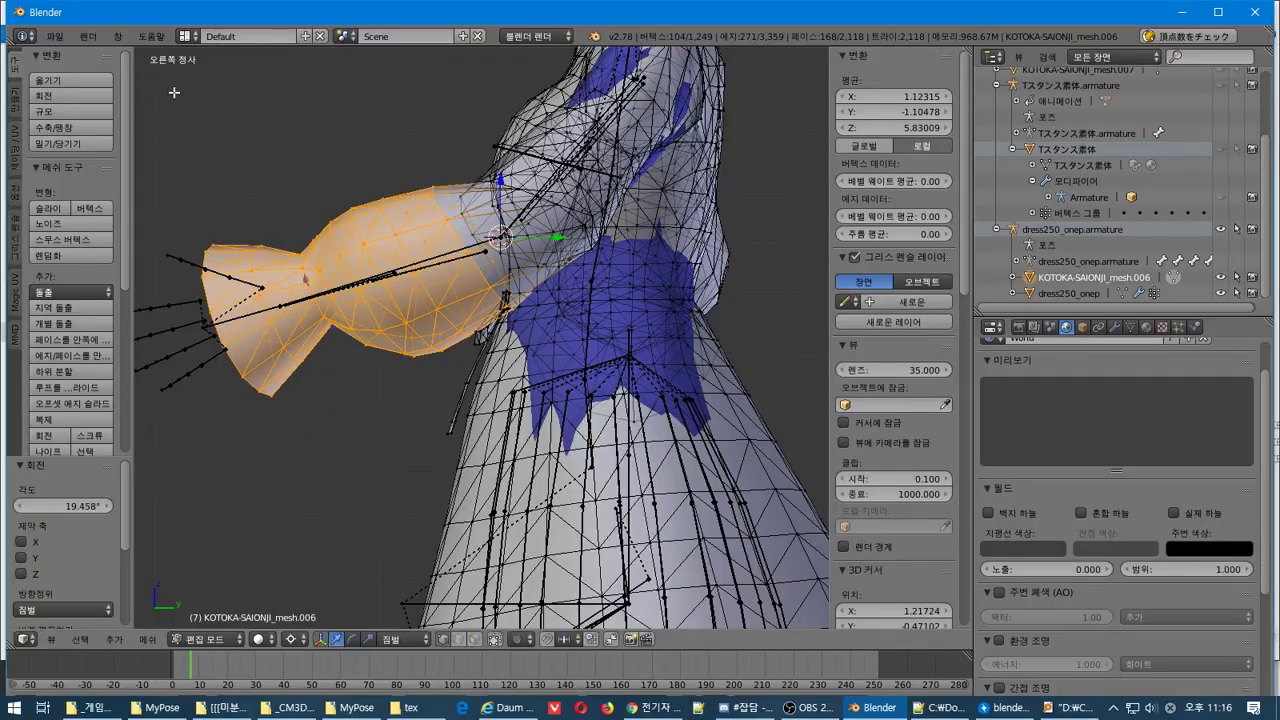
middle_click_drag(174, 92, 388, 280)
scroll(590, 345, "up", 5)
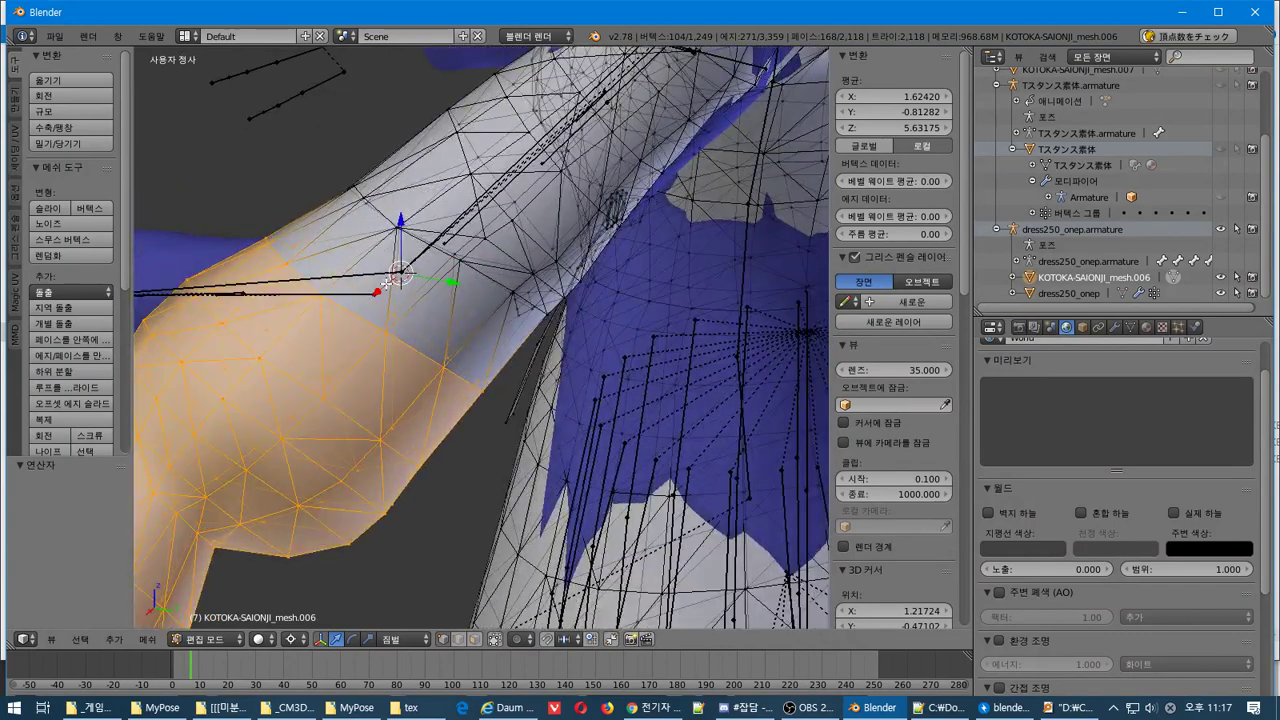
Grow the selection by one ring and rotate it 34.44° in the right view
key("ctrl+KP_Add")
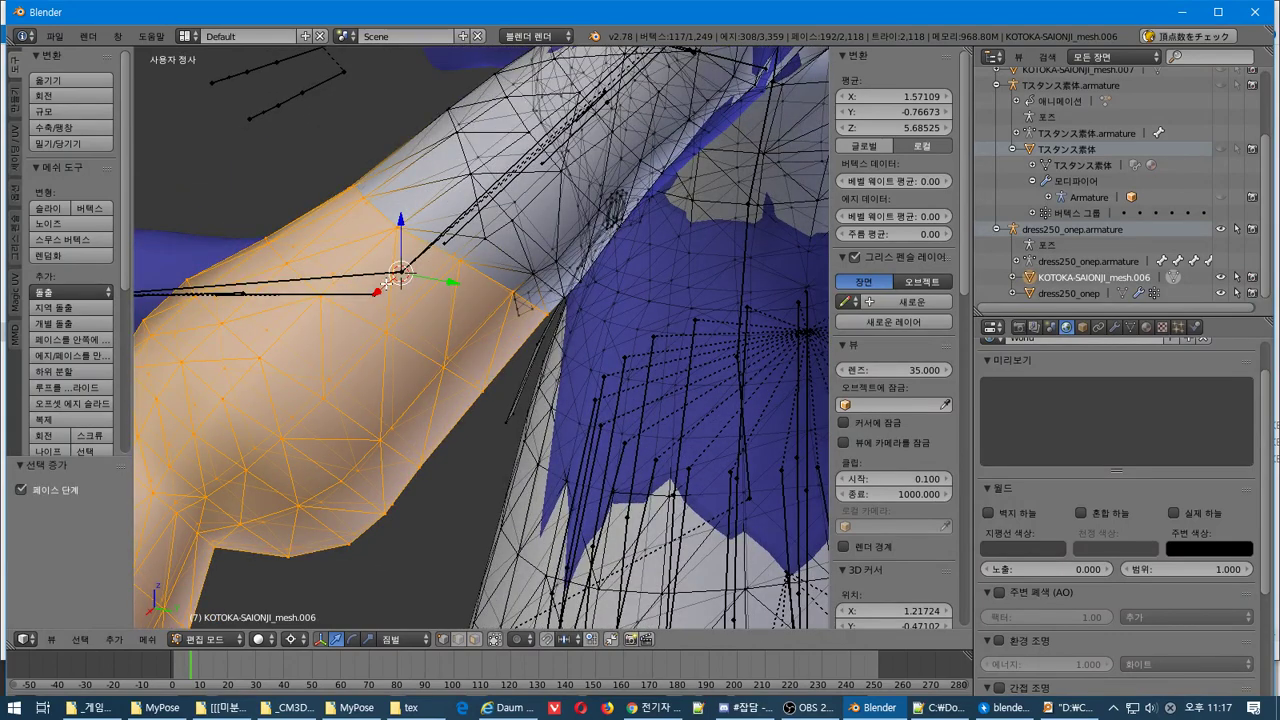
key("KP_3")
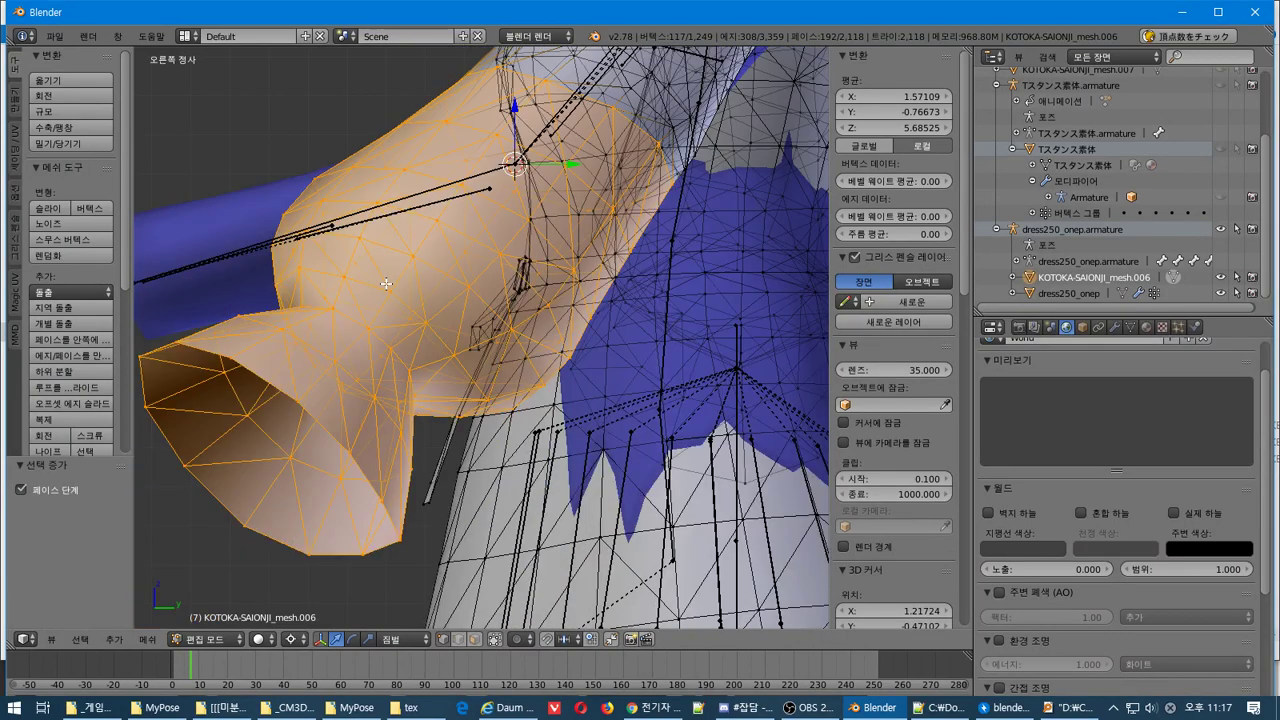
scroll(386, 284, "down", 4)
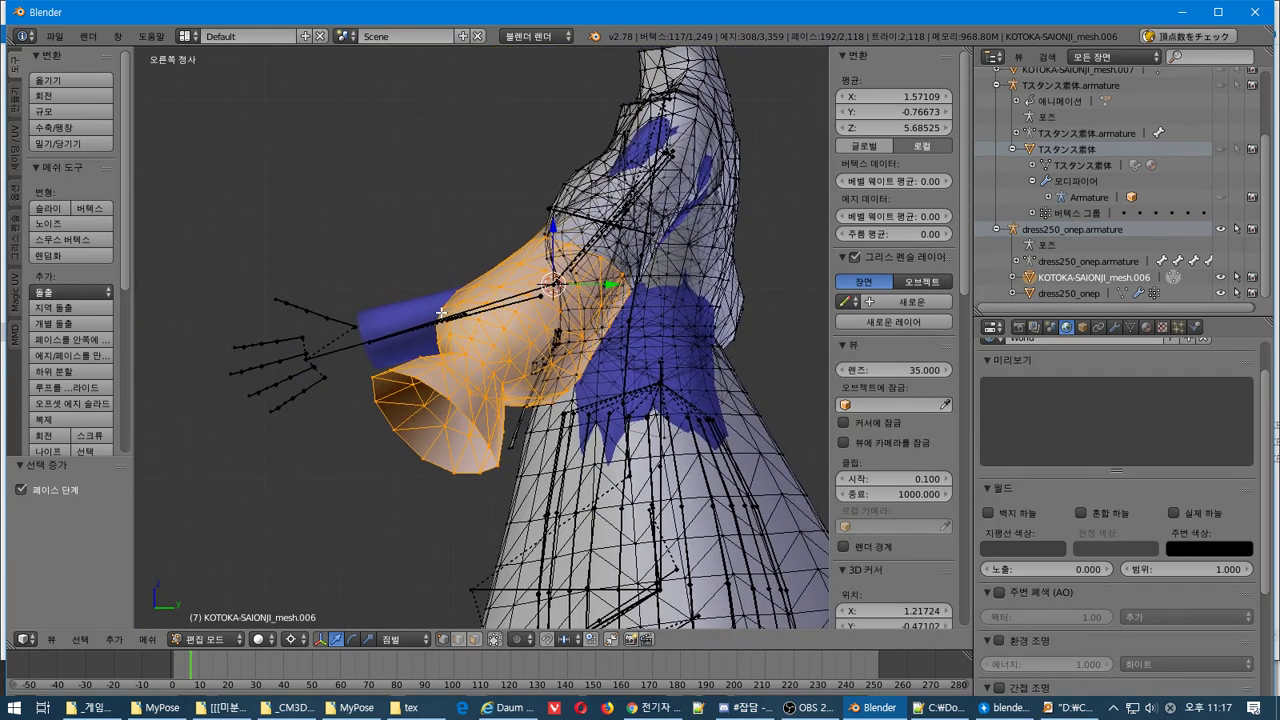
key("r")
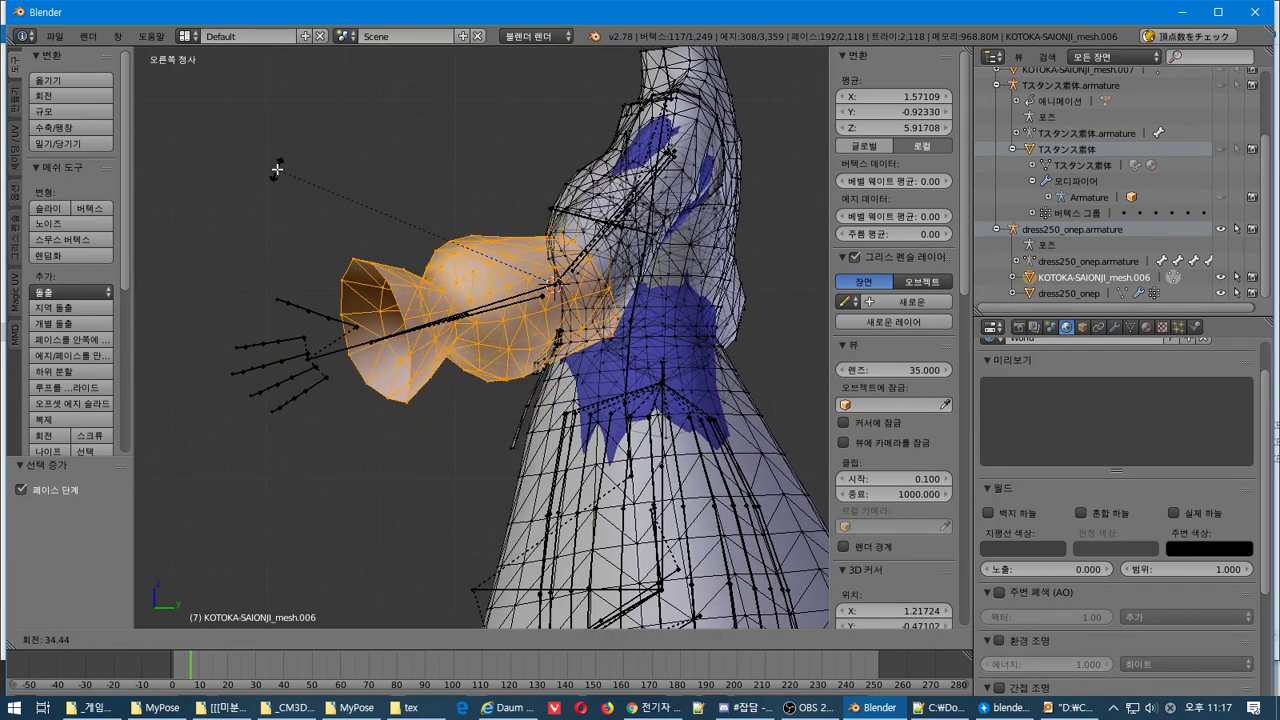
left_click(277, 170)
Rotate the sleeve 50.385° around the 3D cursor from the bottom view
key("KP_1")
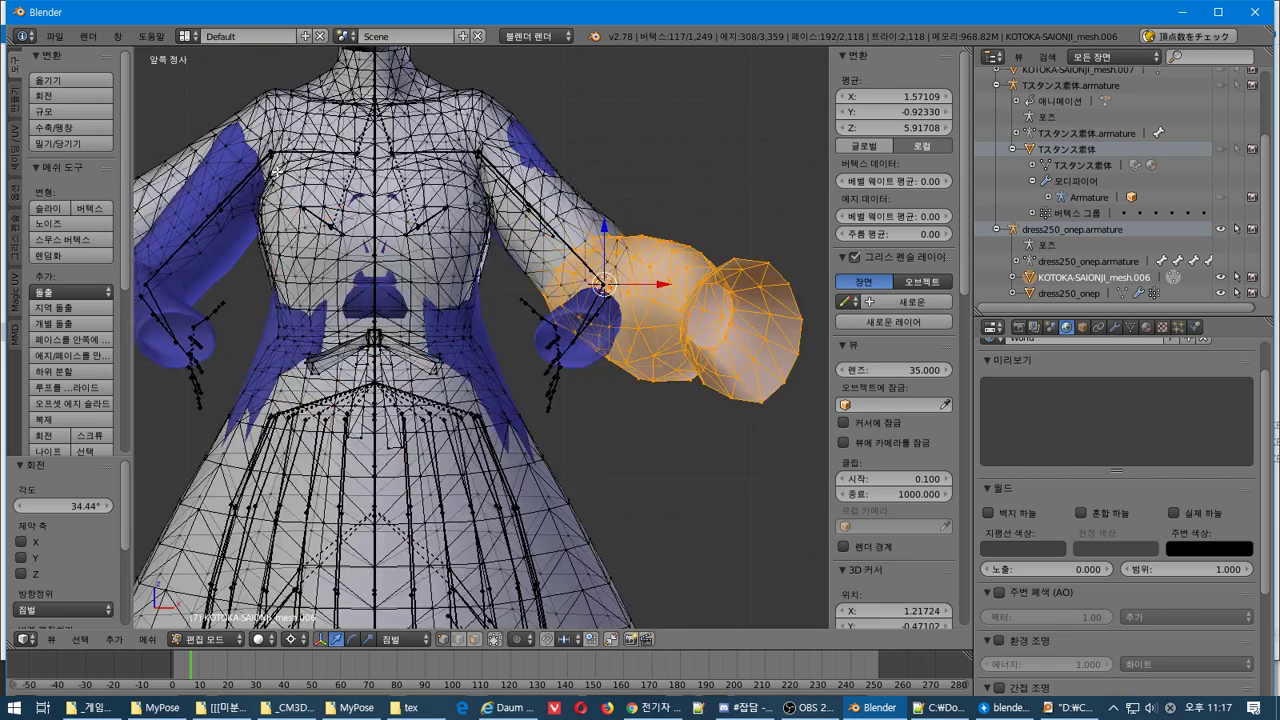
key("ctrl+KP_7")
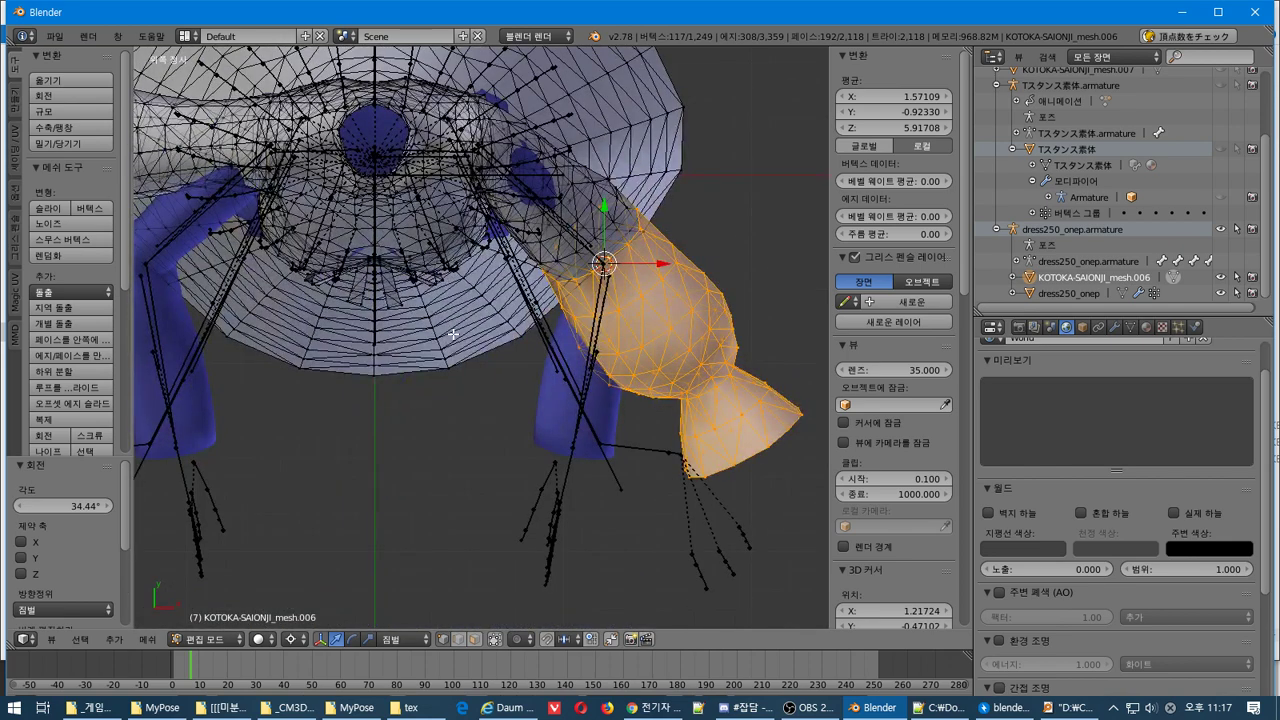
key("r")
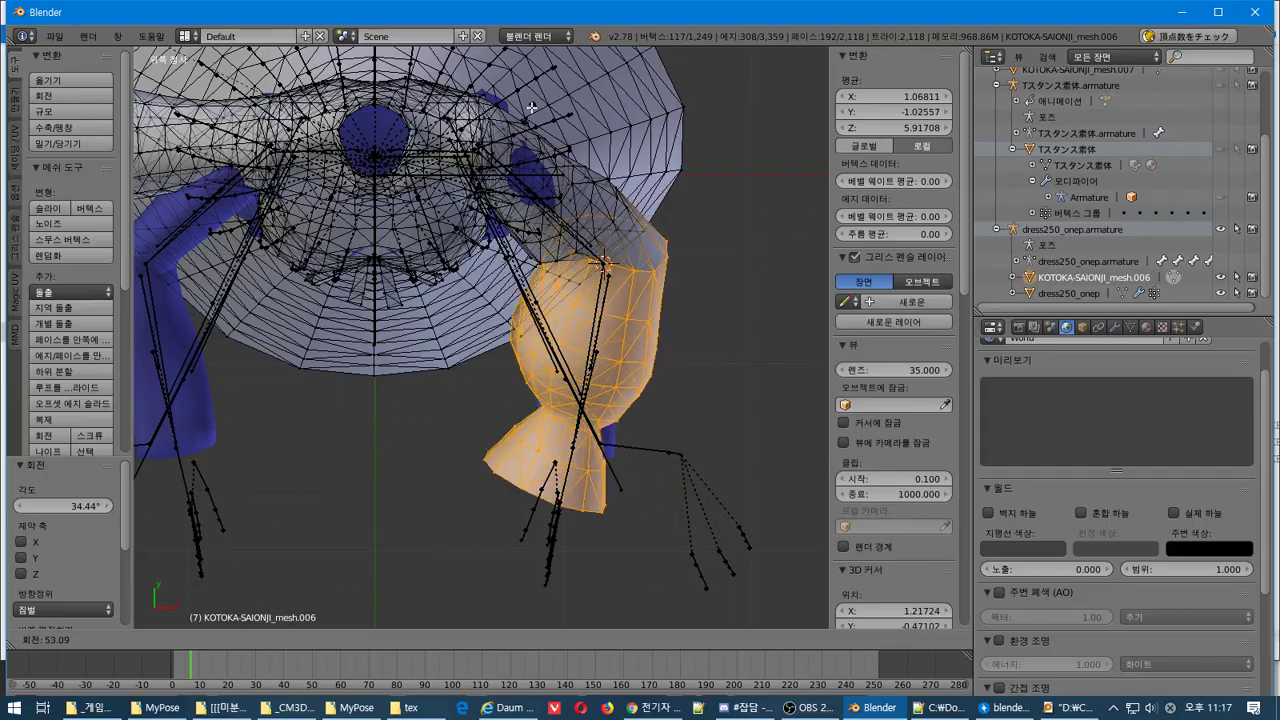
left_click(555, 444)
Apply a -5.741° corrective rotation in the right view and inspect the sleeve
middle_click_drag(591, 508, 412, 340)
middle_click_drag(436, 292, 538, 297)
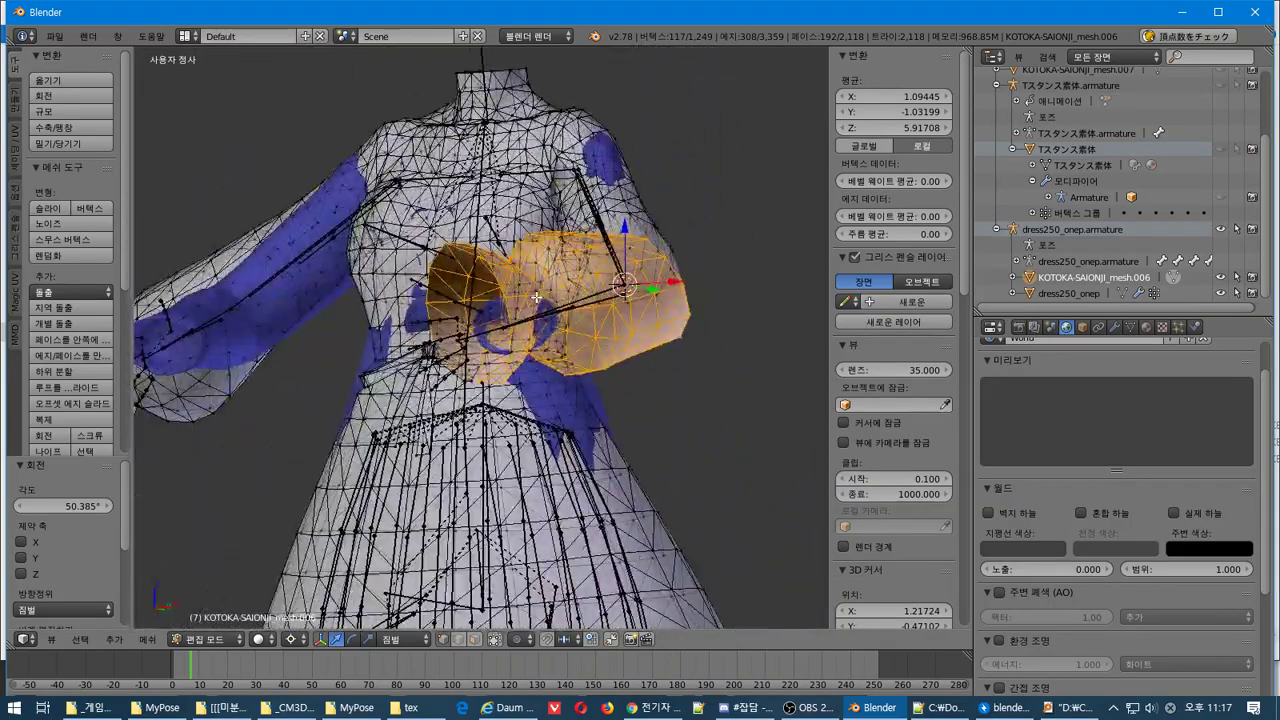
key("KP_3")
key("r")
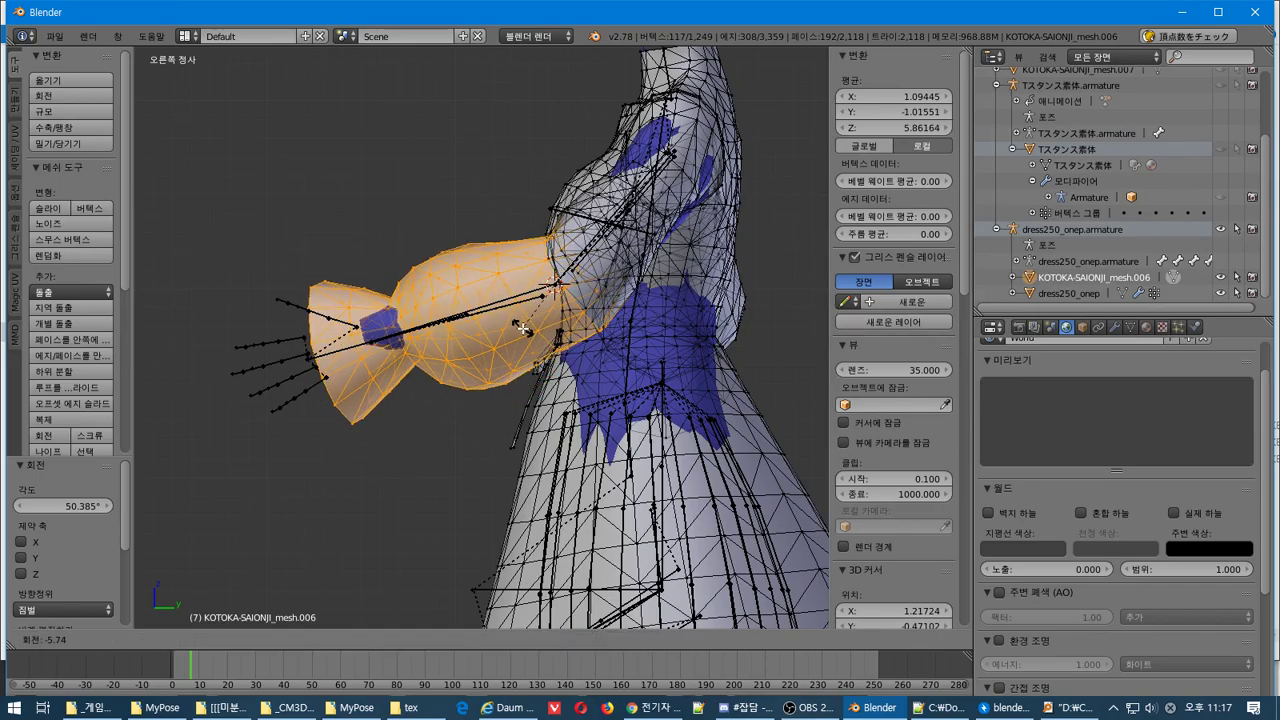
left_click(522, 328)
middle_click_drag(522, 328, 607, 484)
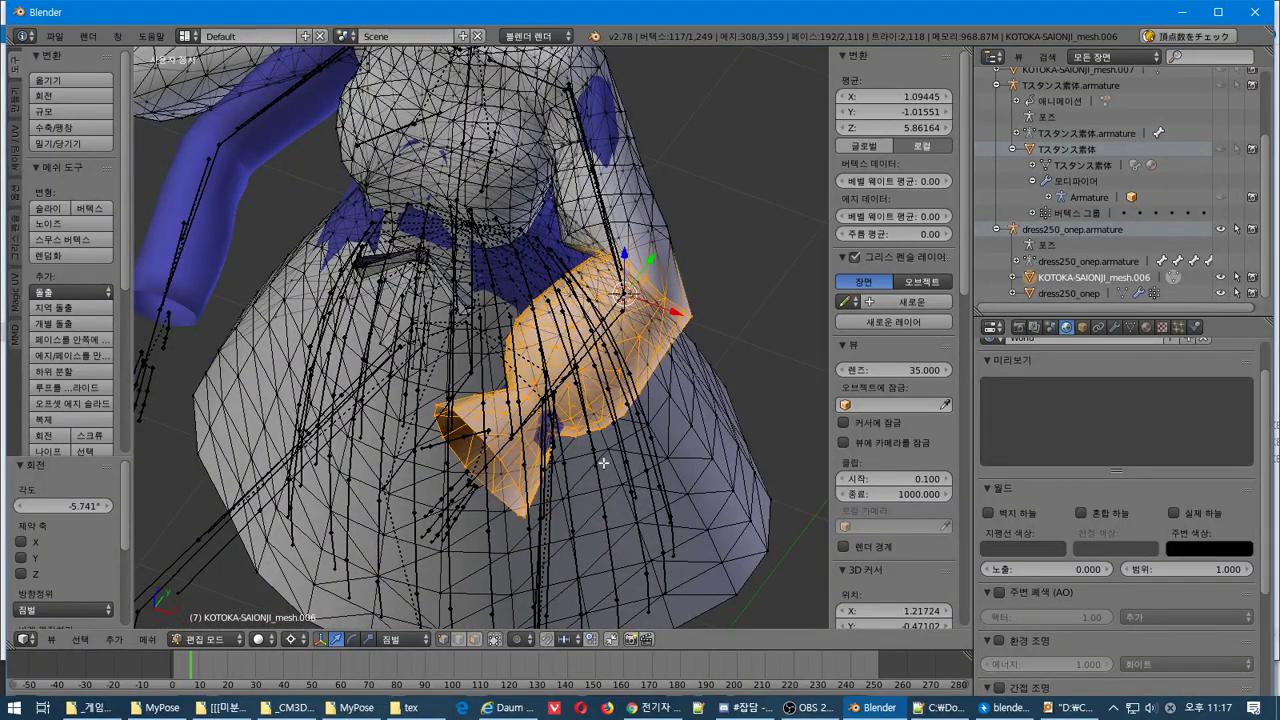
scroll(603, 463, "up", 2)
middle_click_drag(586, 160, 497, 173)
middle_click_drag(540, 237, 539, 267)
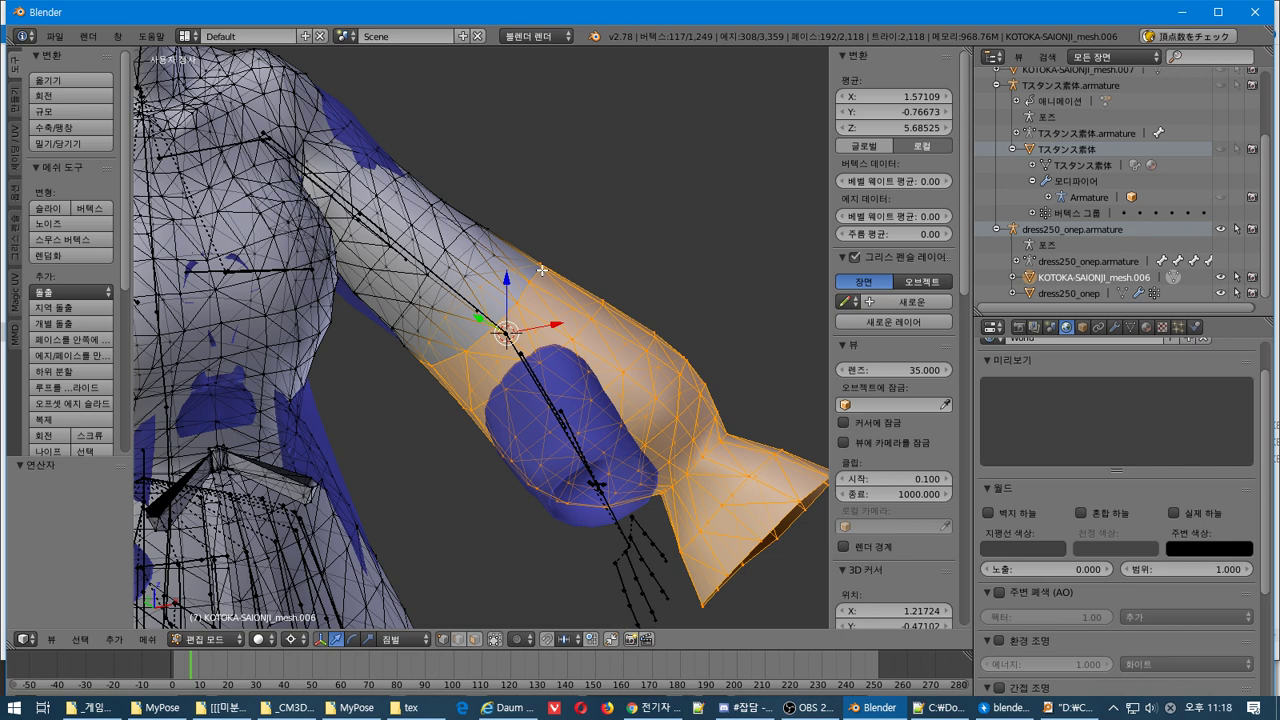
Enable proportional editing, shrink the selection one ring, and rotate the sleeve 59.28°
key("o")
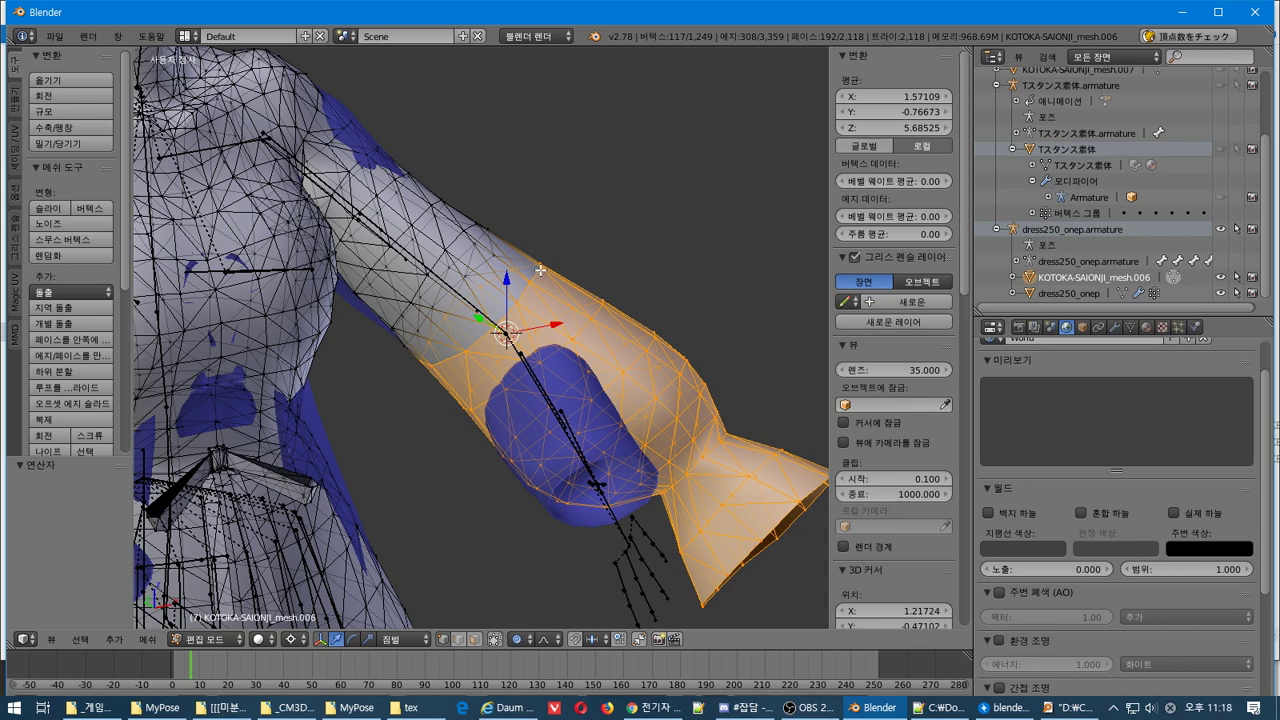
key("ctrl+KP_Subtract")
middle_click_drag(540, 270, 480, 338)
key("r")
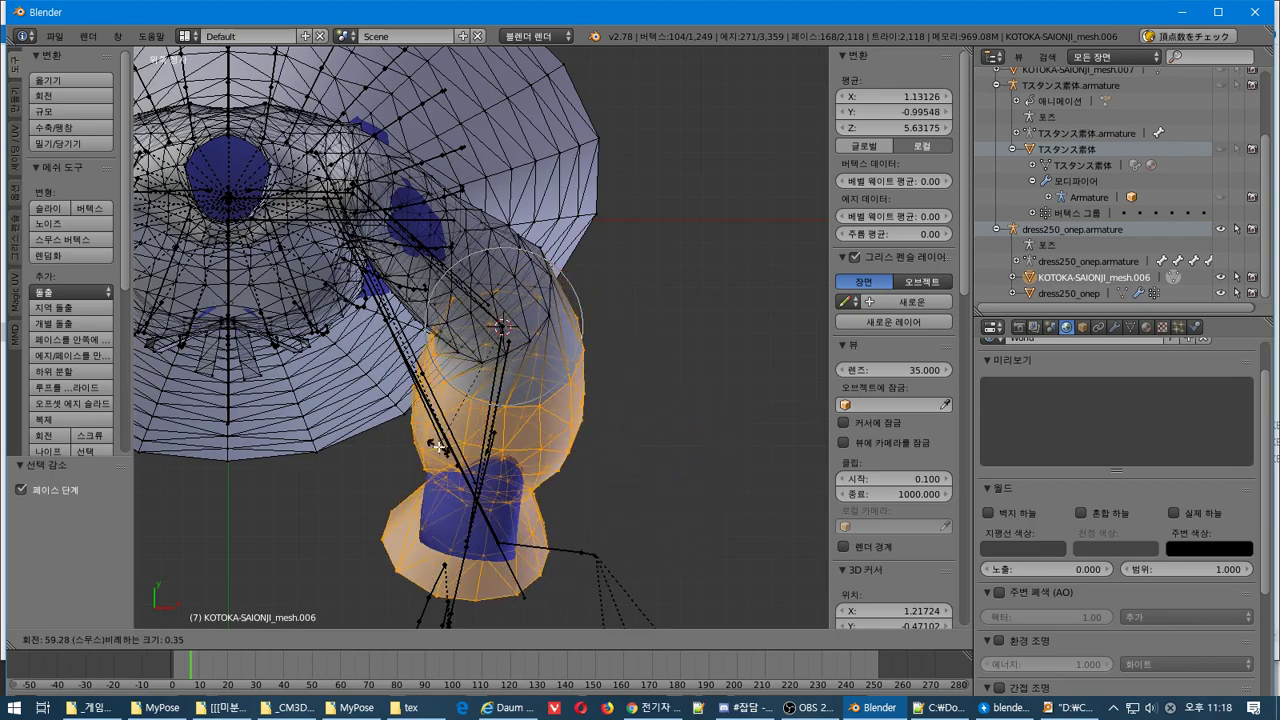
left_click(438, 447)
middle_click_drag(438, 447, 366, 289)
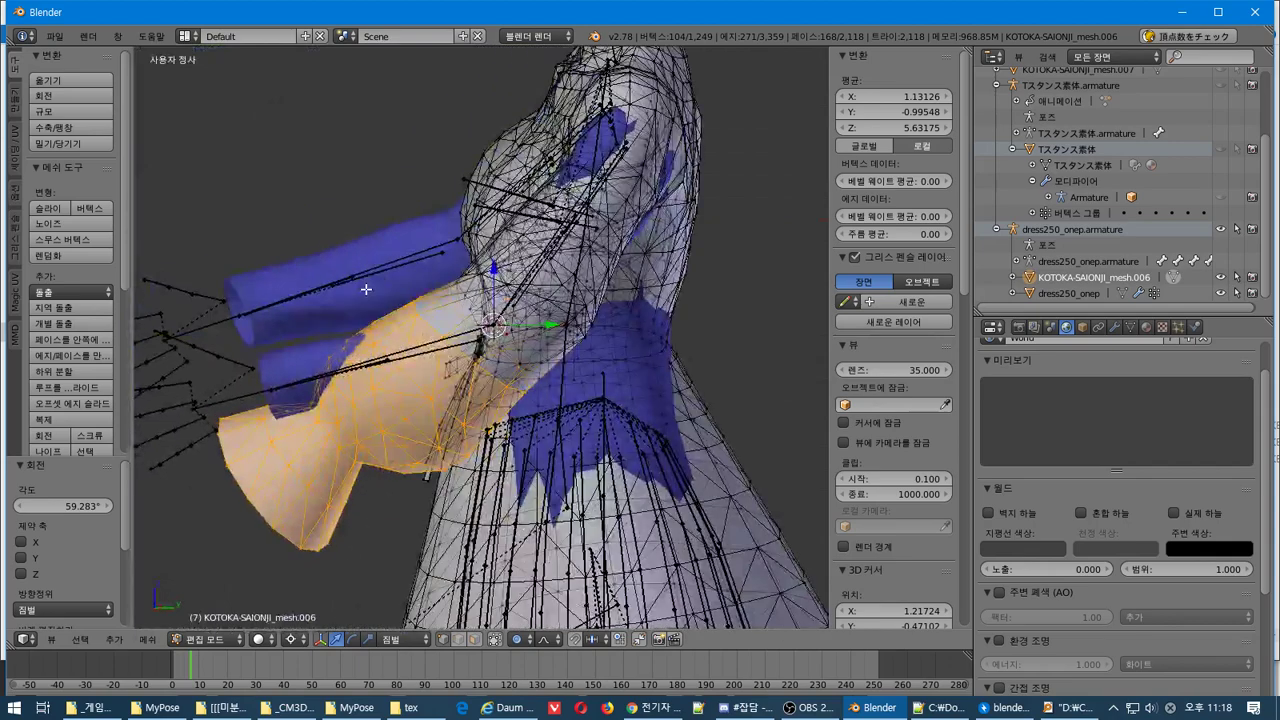
Rotate the sleeve 18.03° with falloff in Right Ortho, then deselect all
key("KP_3")
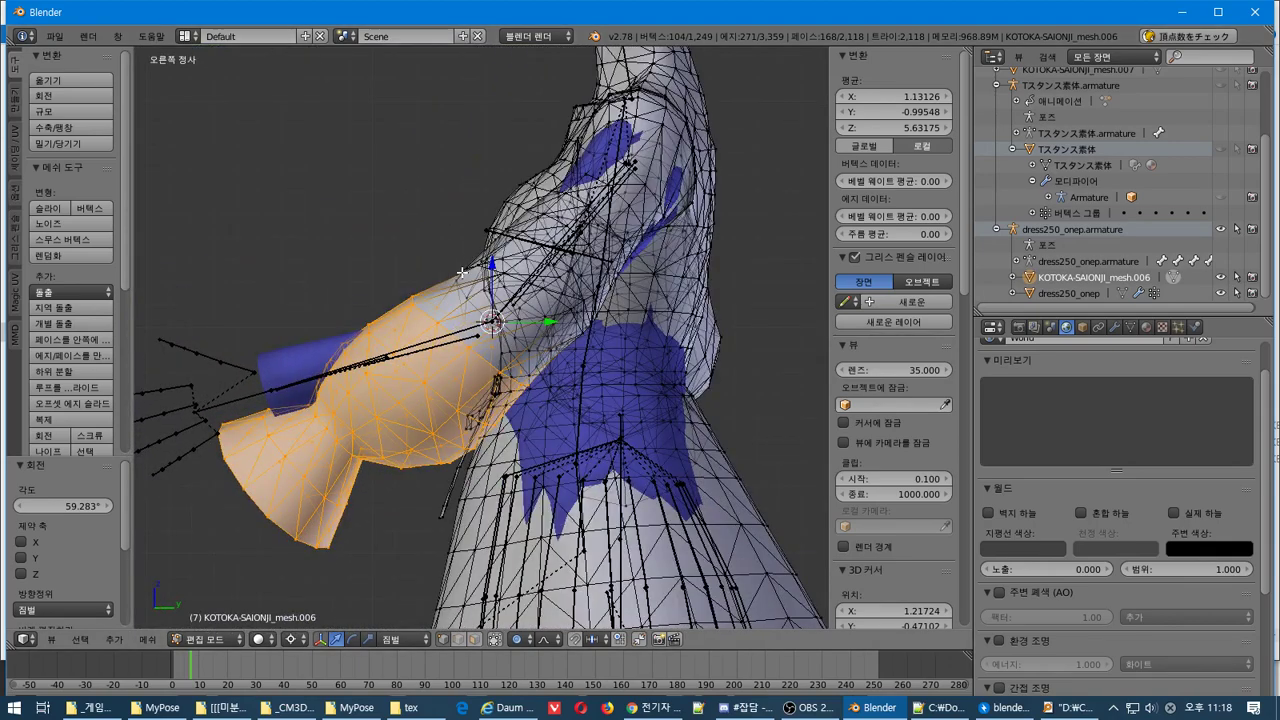
key("r")
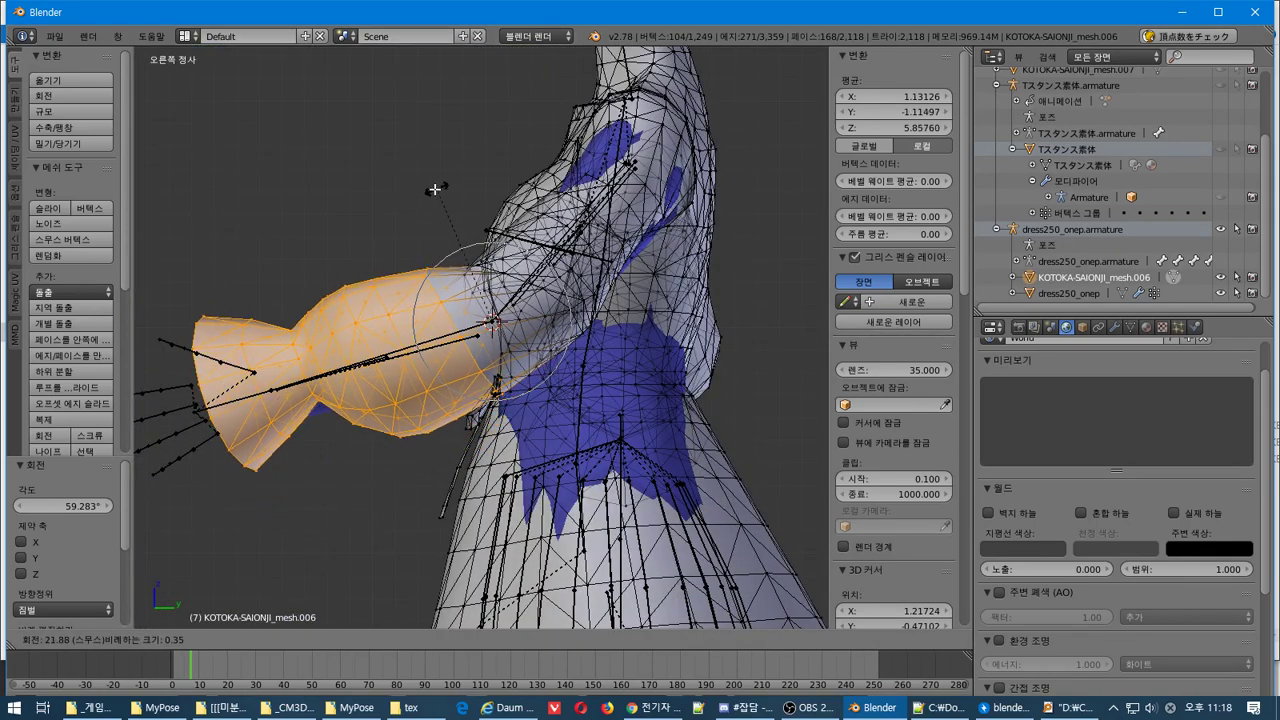
left_click(429, 197)
middle_click_drag(429, 200, 381, 418)
scroll(542, 313, "down", 5)
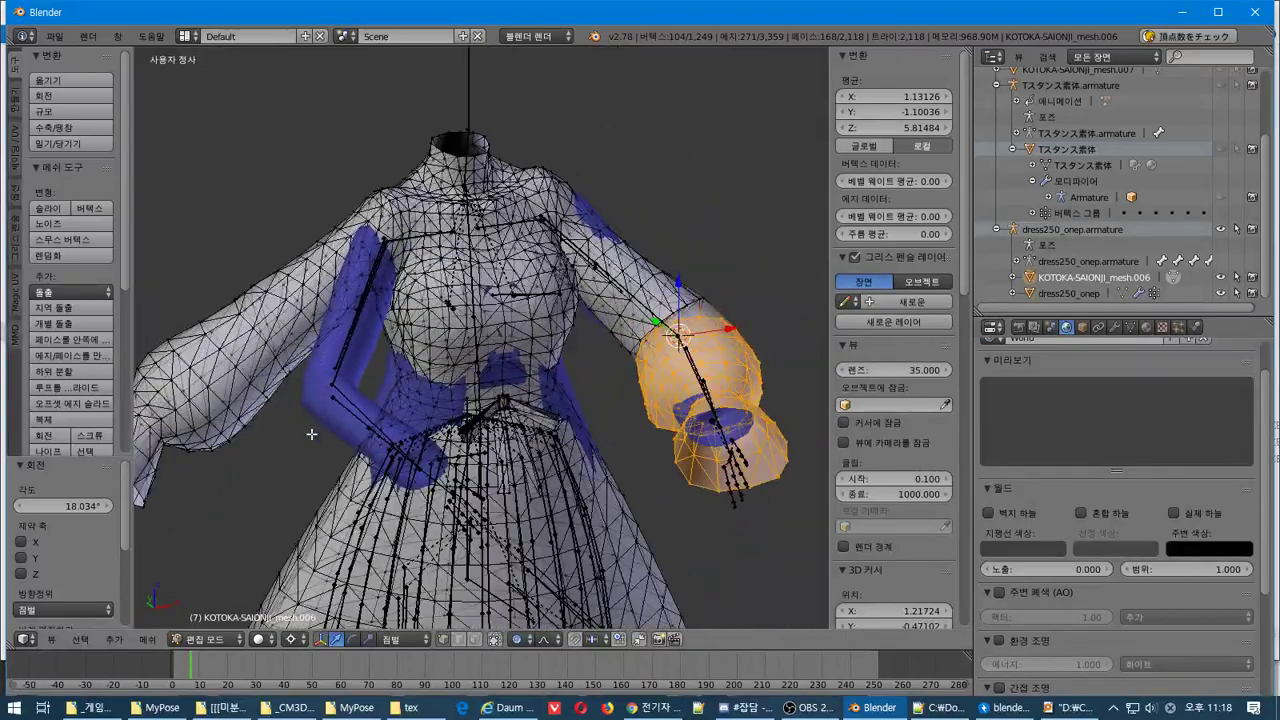
key("a")
middle_click_drag(280, 437, 280, 358)
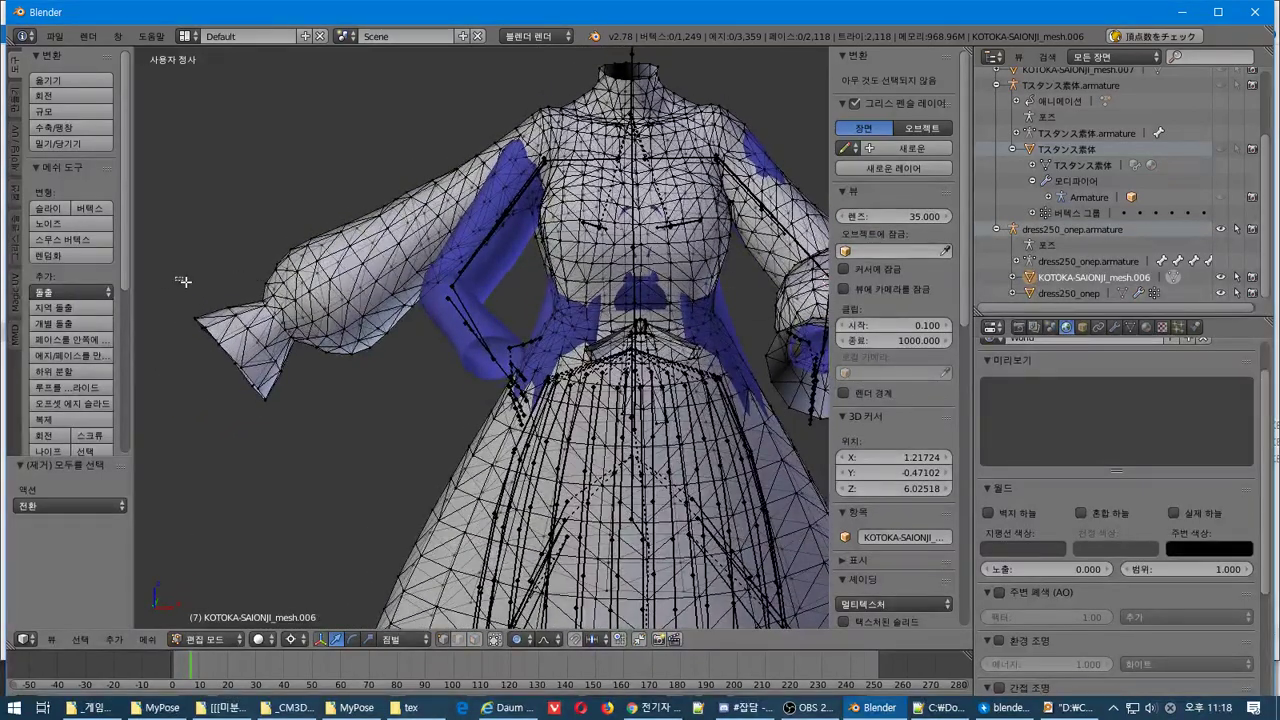
Box-select the other sleeve's cuff and grow the selection two rings toward the shoulder
left_click_drag(176, 277, 305, 475)
key("ctrl+KP_Add")
key("ctrl+KP_Add")
key("ctrl+KP_Add")
key("ctrl+KP_Add")
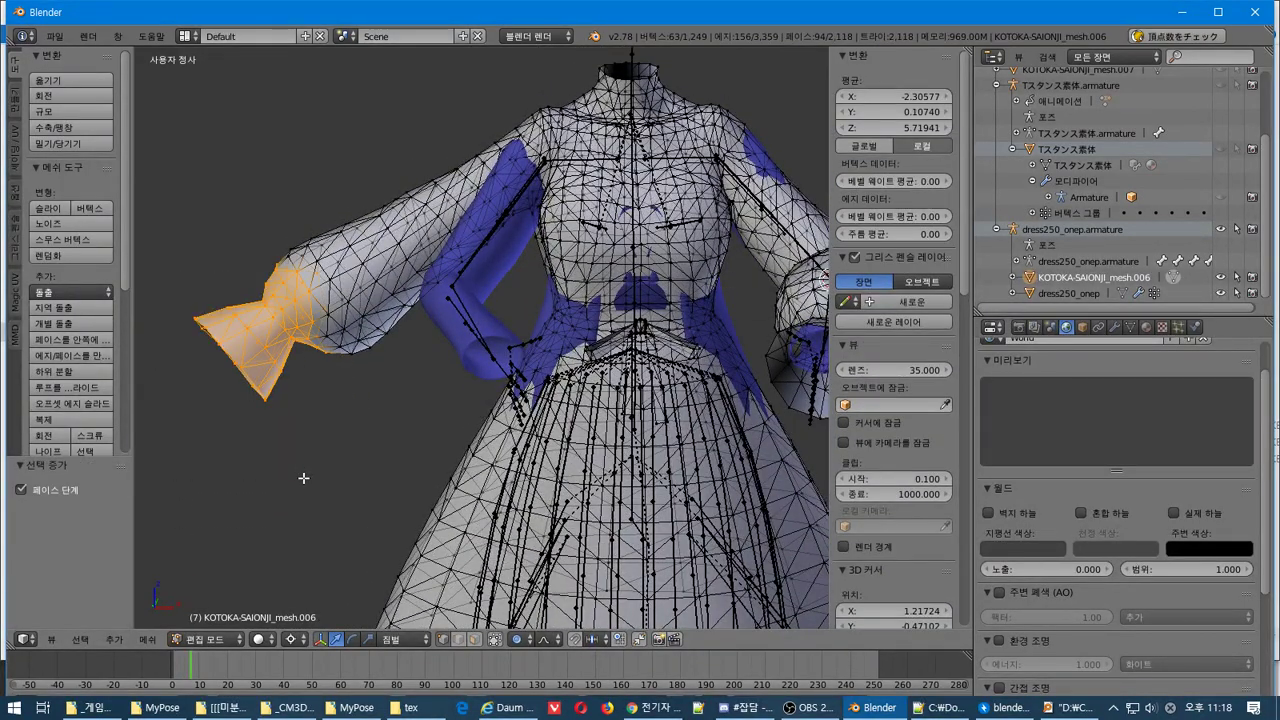
key("ctrl+KP_Add")
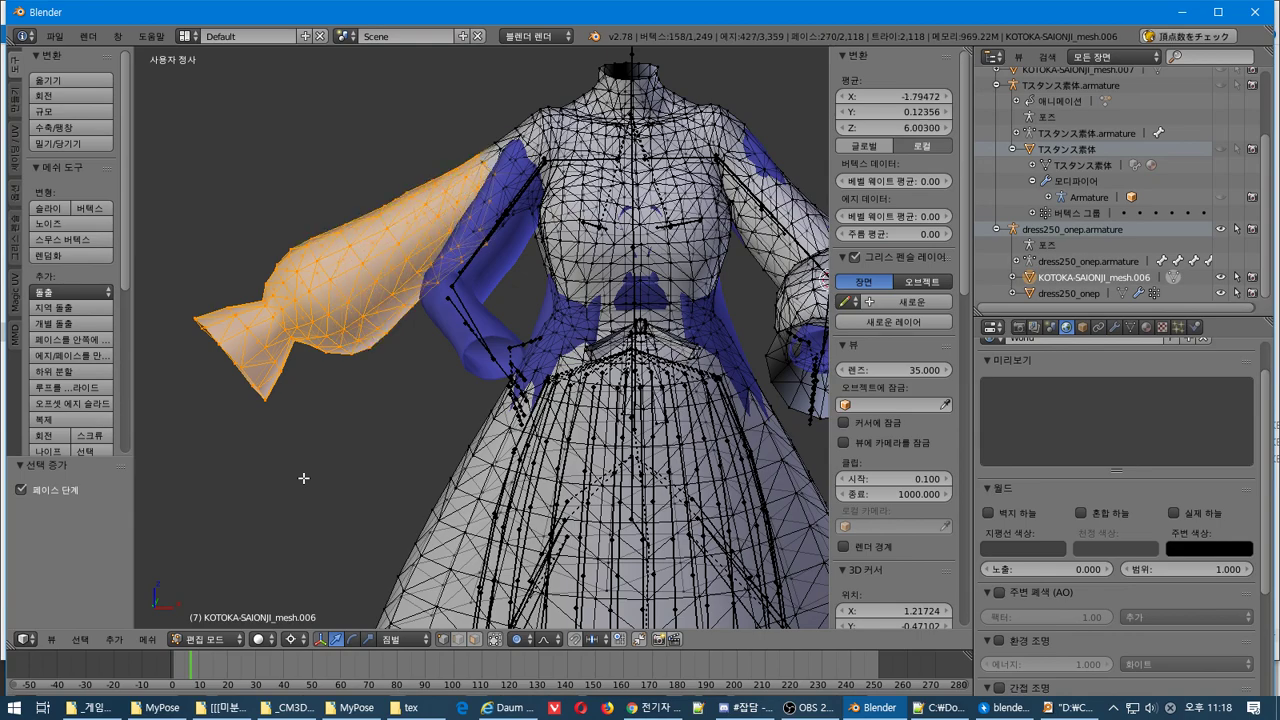
middle_click_drag(300, 267, 609, 446)
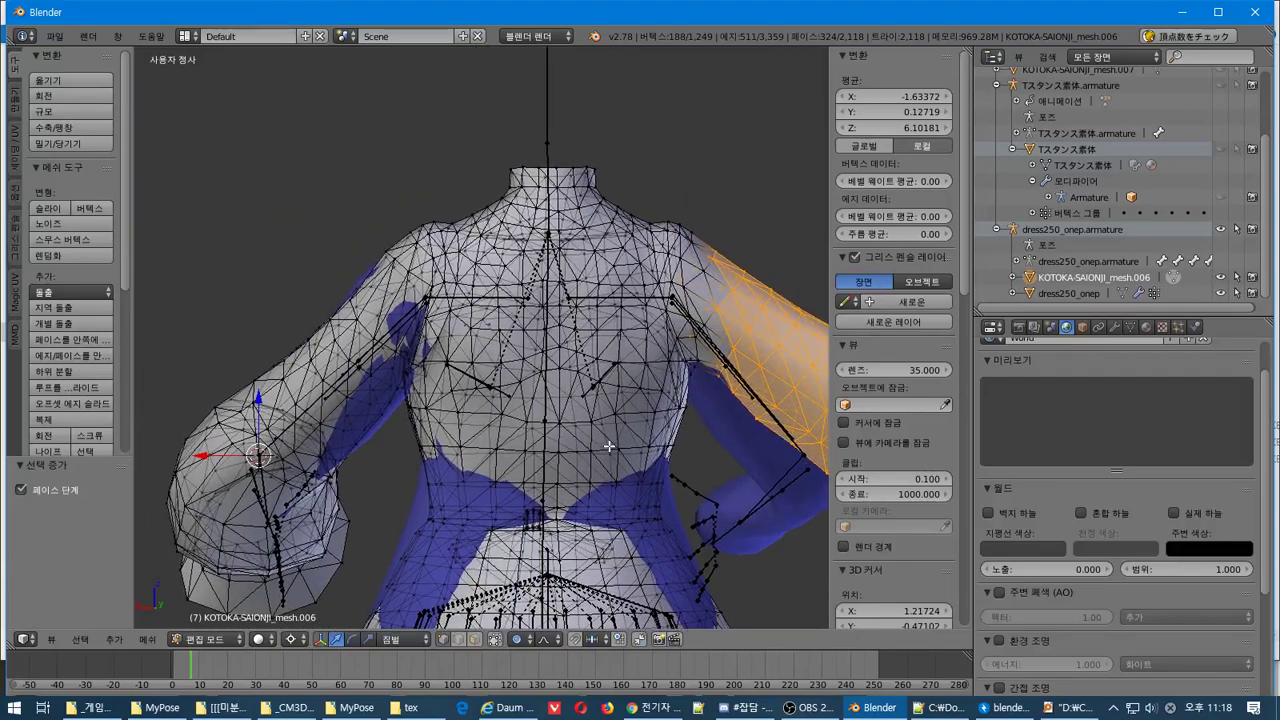
middle_click_drag(622, 372, 518, 359, "shift")
scroll(520, 367, "up", 1)
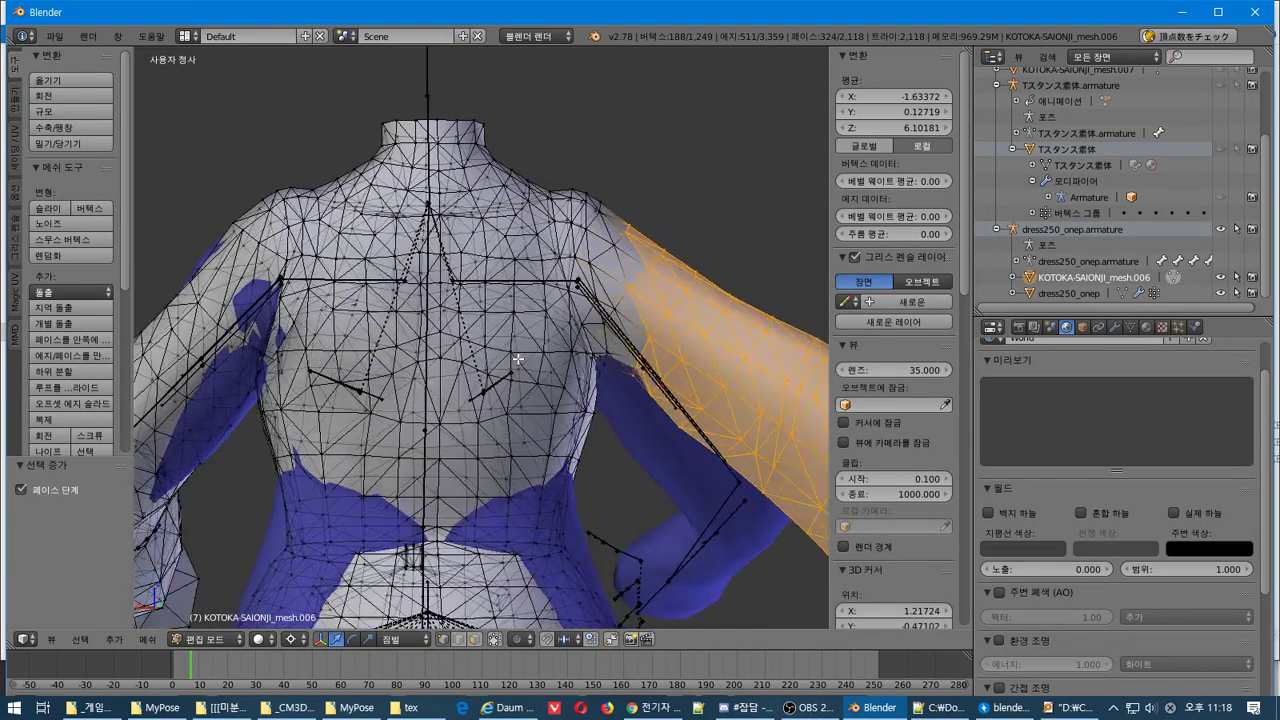
key("b")
middle_click_drag(610, 209, 592, 330)
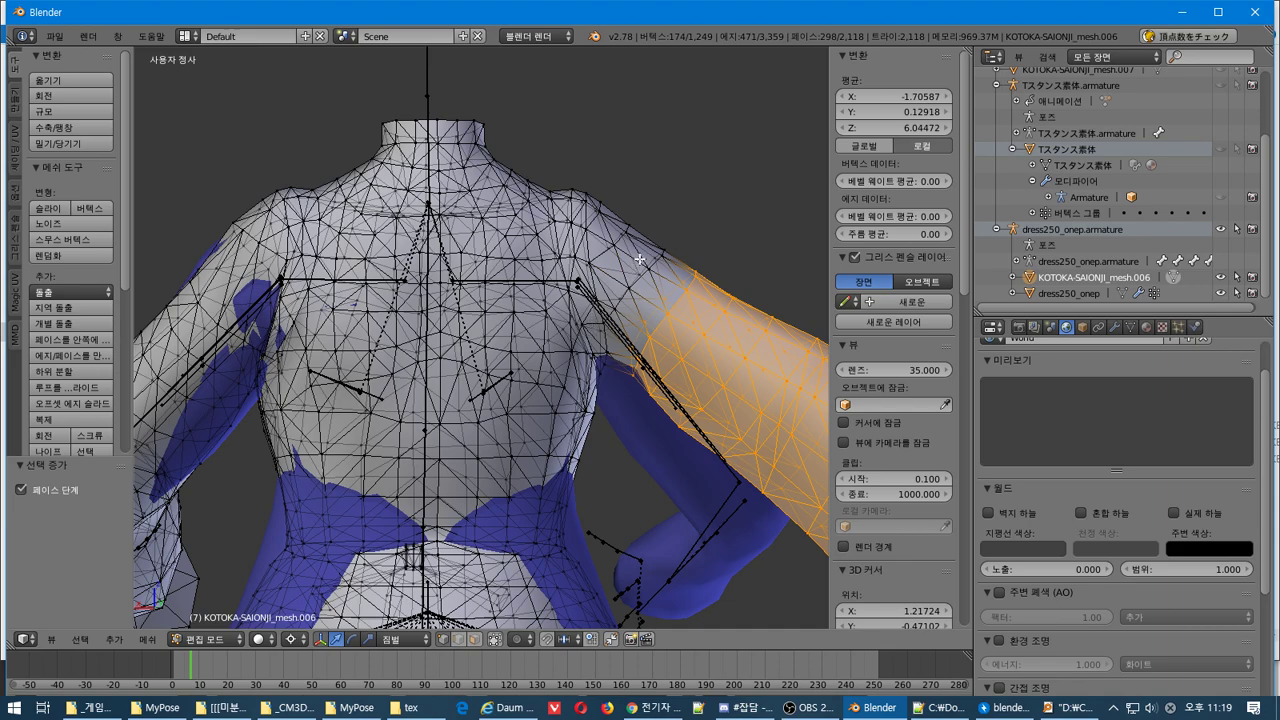
key("ctrl+z")
Check the selected sleeve in side and front views, cancelling a trial rotation
middle_click_drag(615, 301, 589, 313)
key("KP_3")
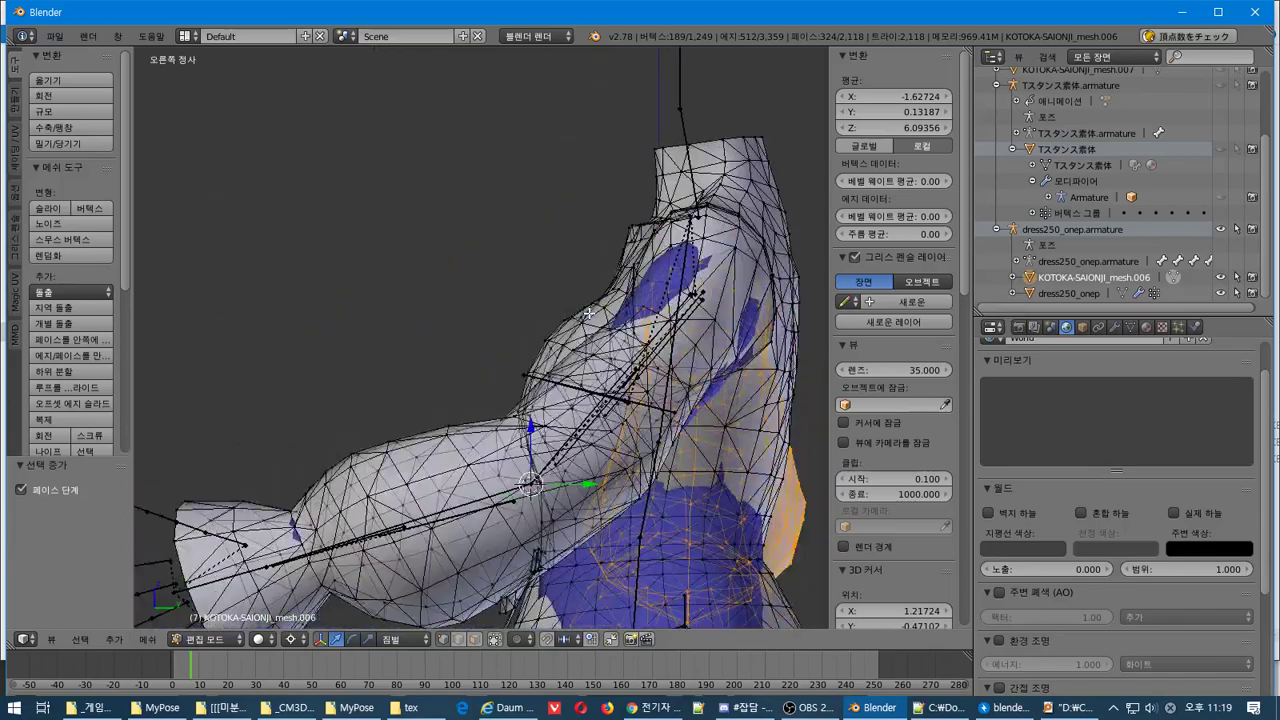
key("KP_1")
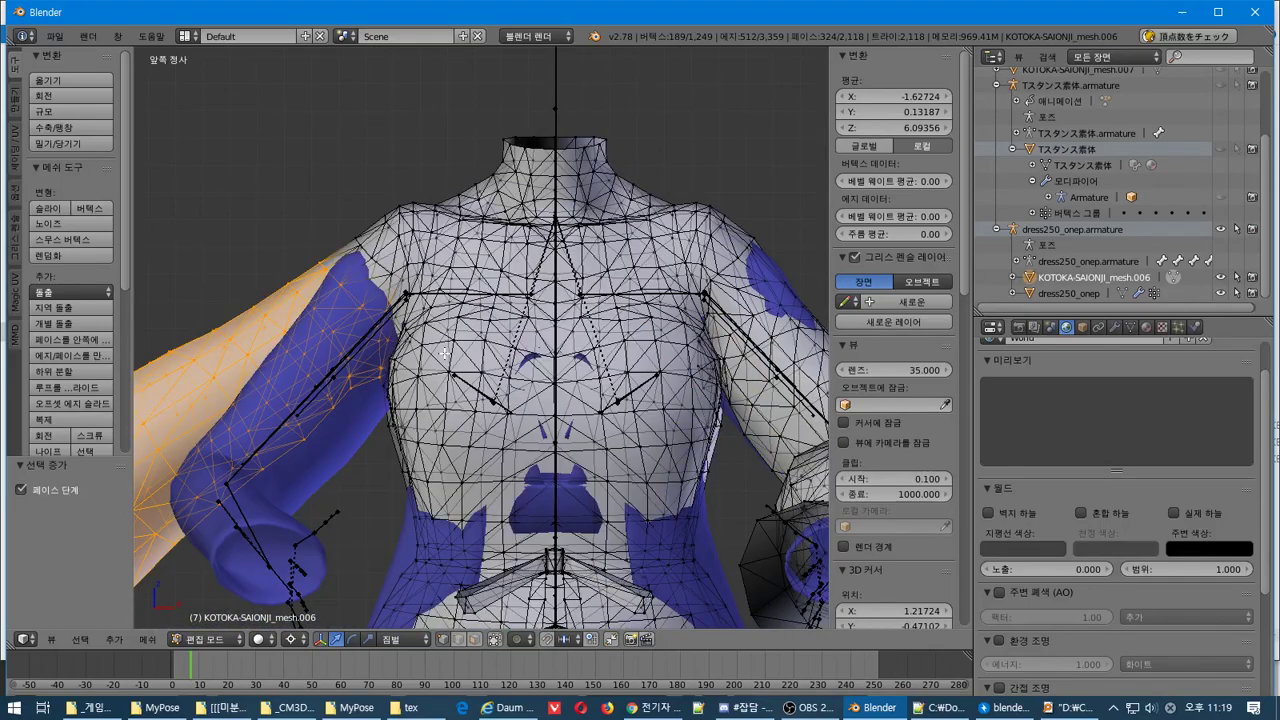
scroll(444, 353, "down", 3)
key("r")
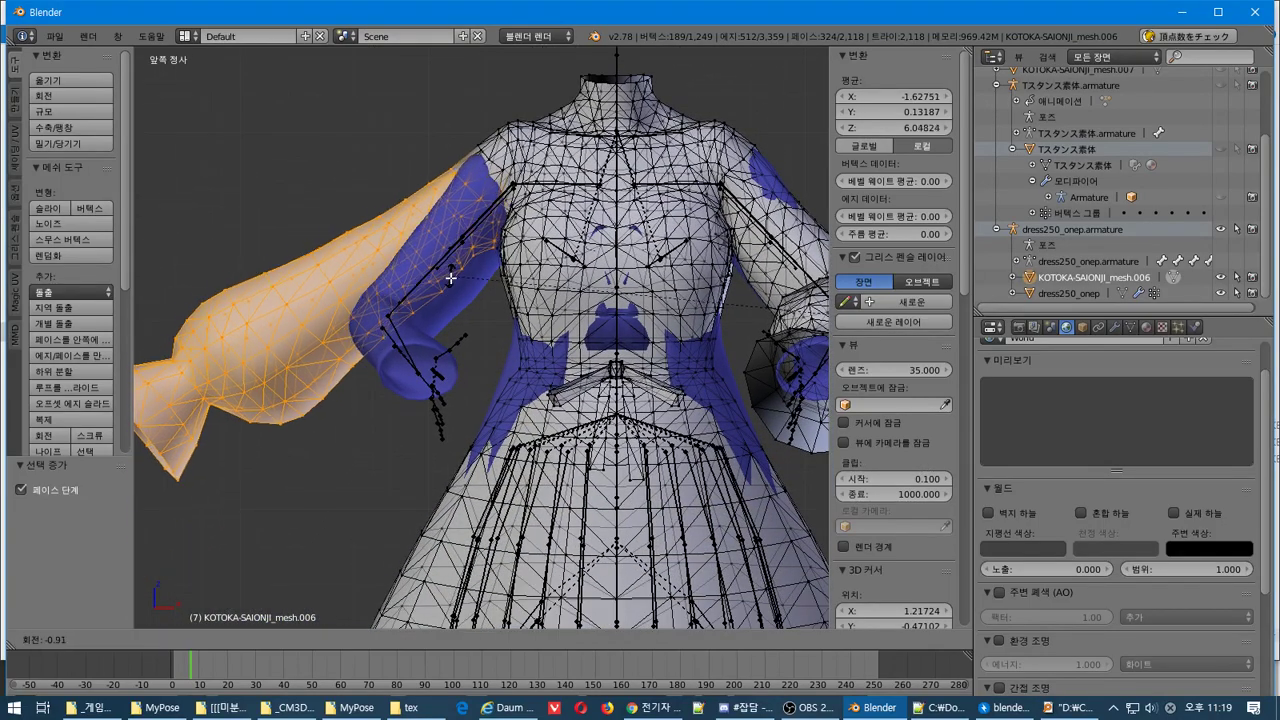
key("Escape")
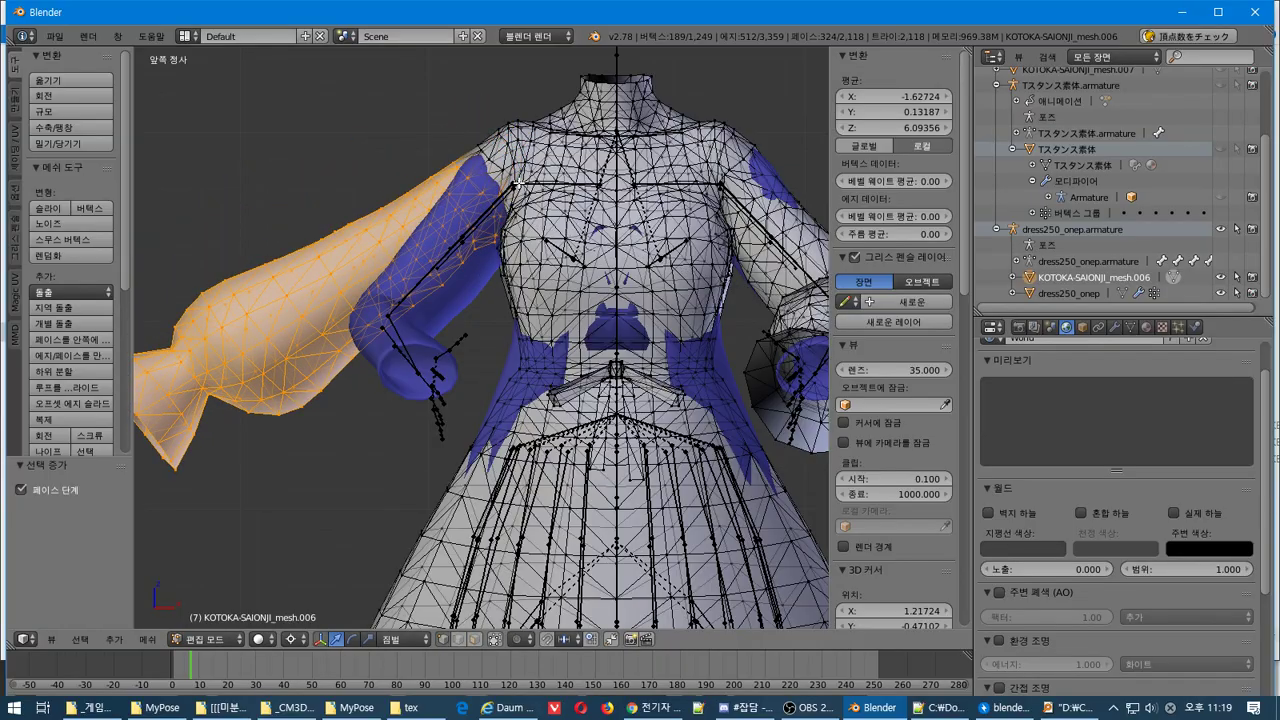
middle_click_drag(512, 185, 504, 290)
key("KP_1")
key("KP_3")
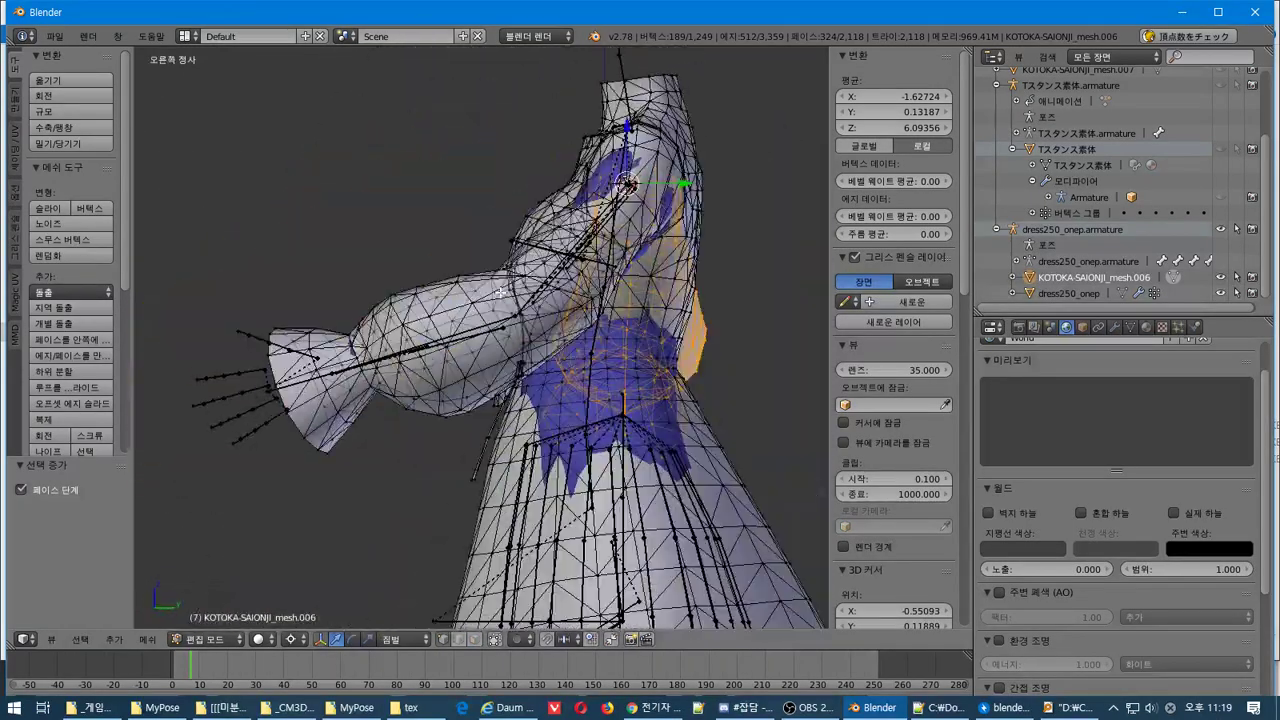
key("KP_1")
Rotate the sleeve down toward the arm from front and top views, then readjust it
key("r")
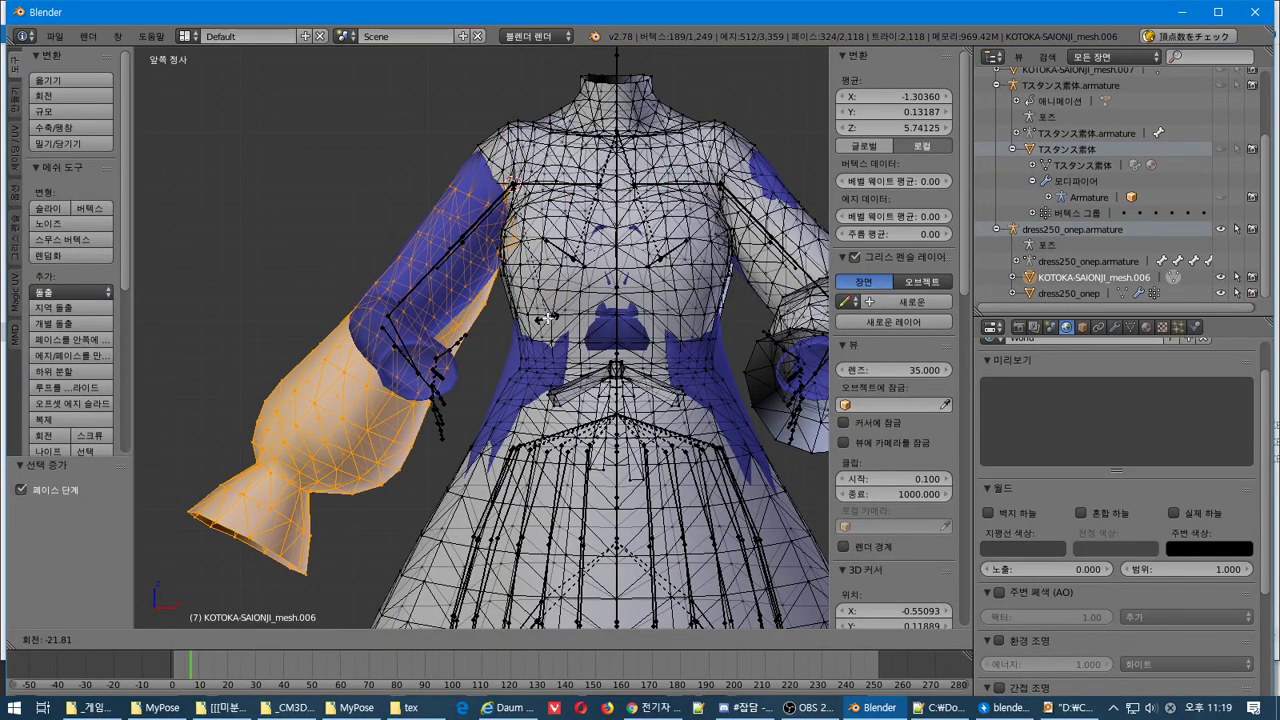
left_click(548, 318)
key("KP_7")
key("r")
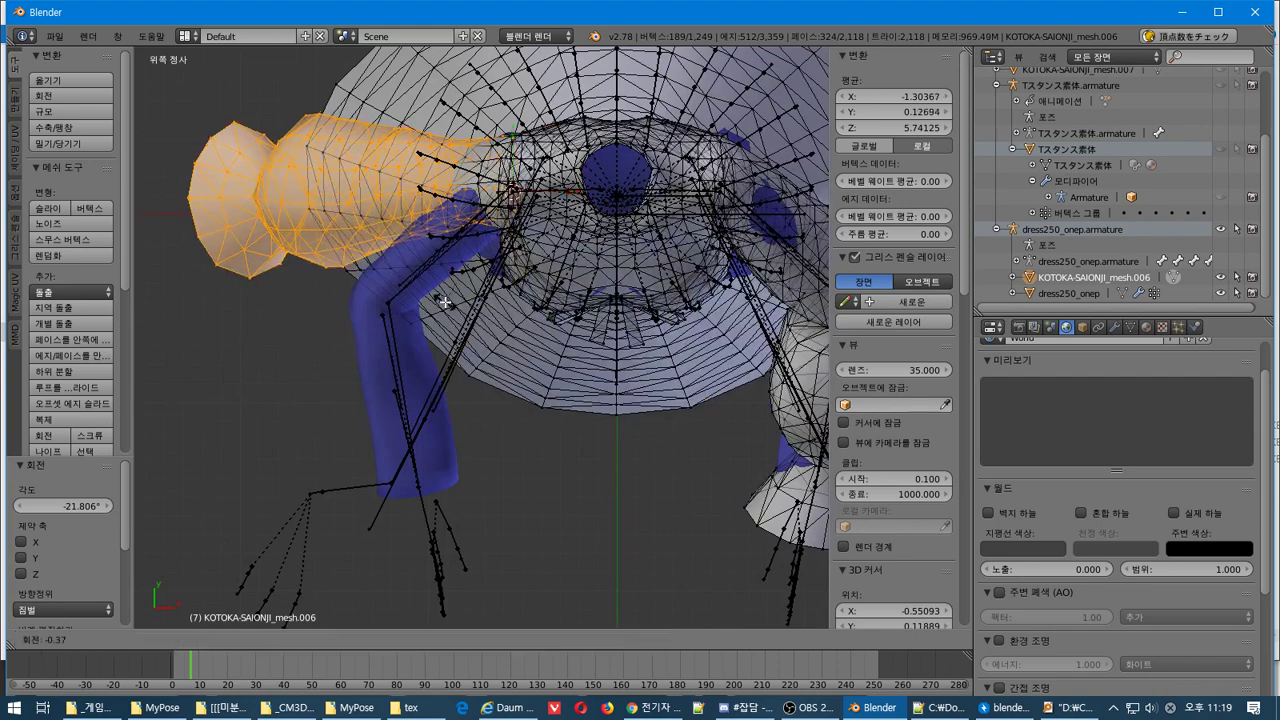
left_click(551, 384)
key("KP_1")
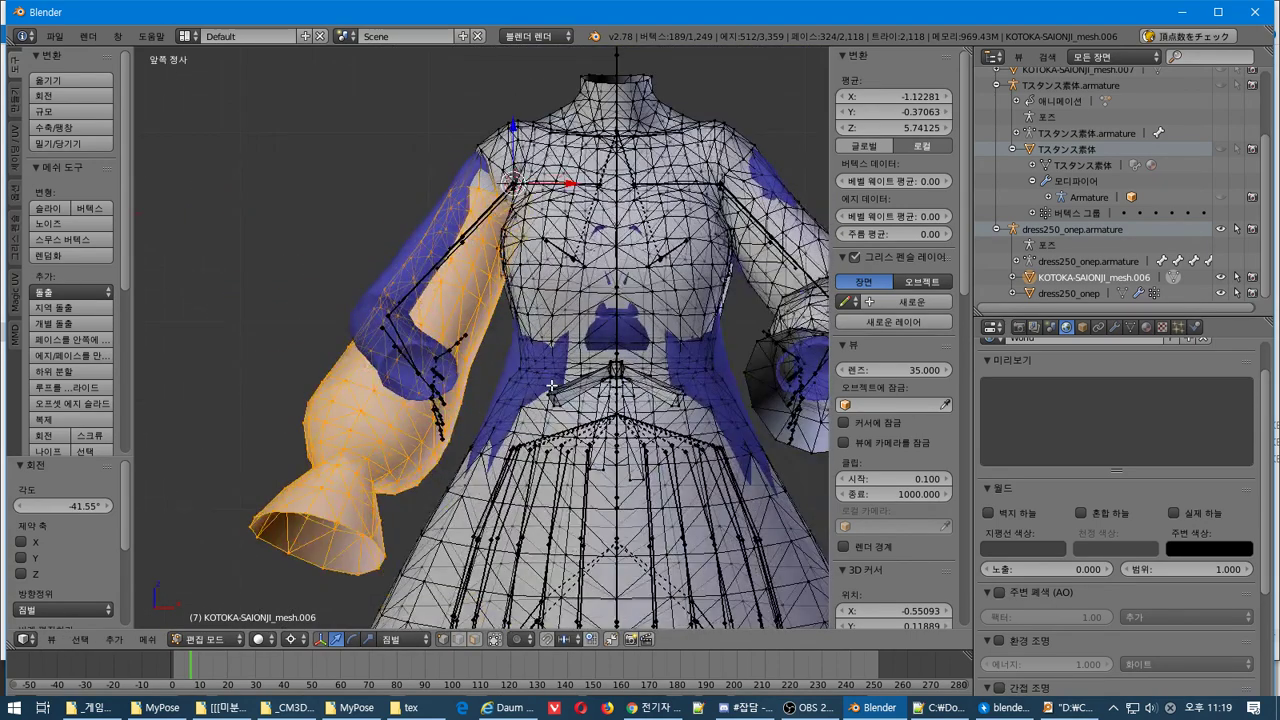
key("ctrl+z")
key("r")
left_click(520, 378)
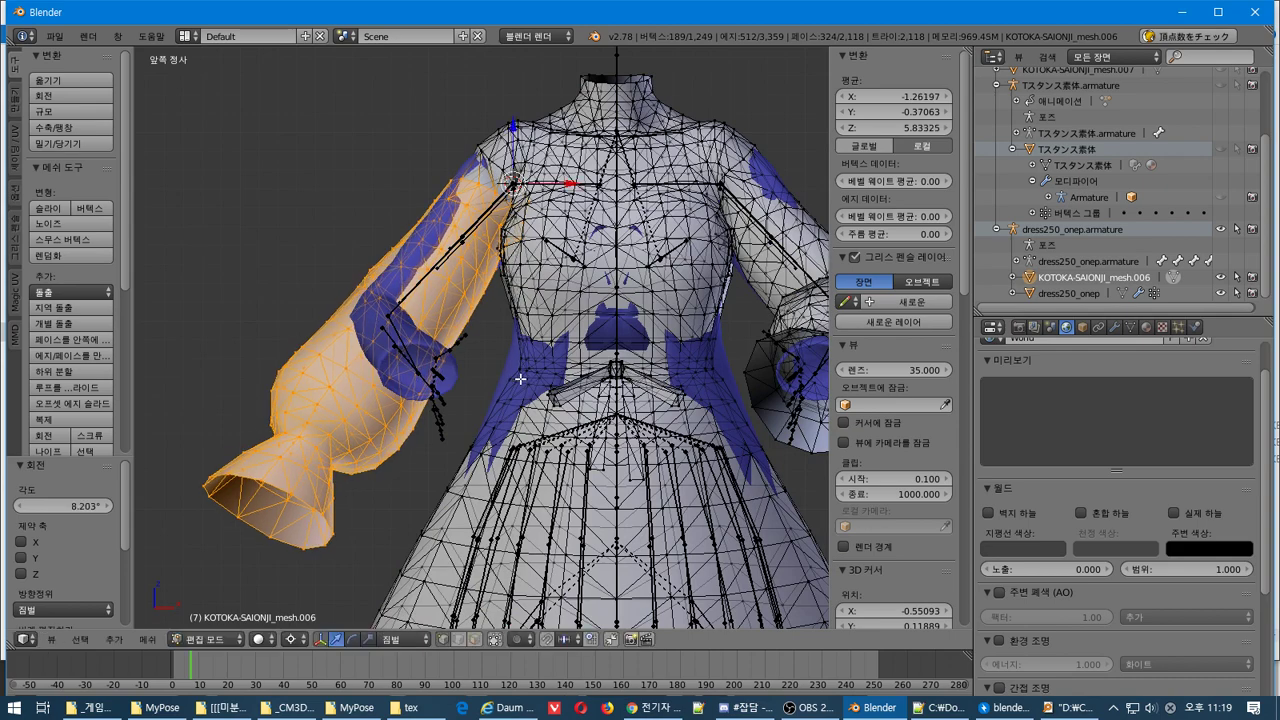
key("KP_3")
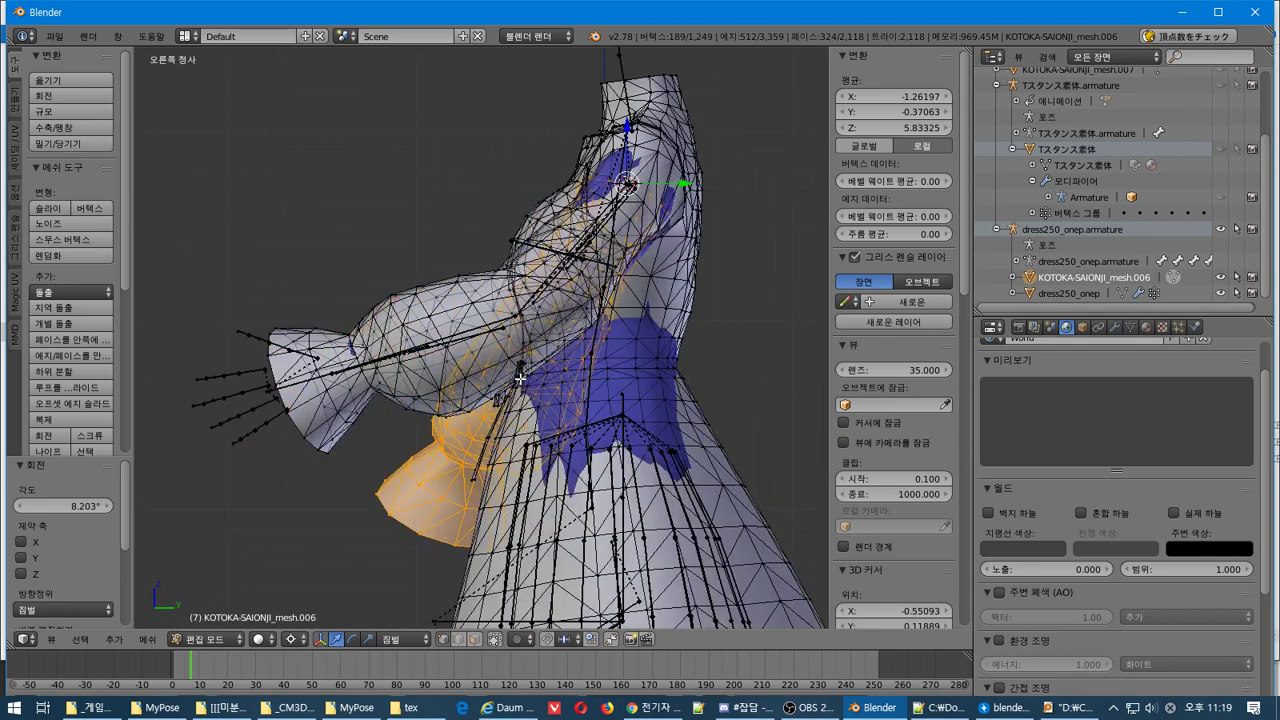
key("KP_7")
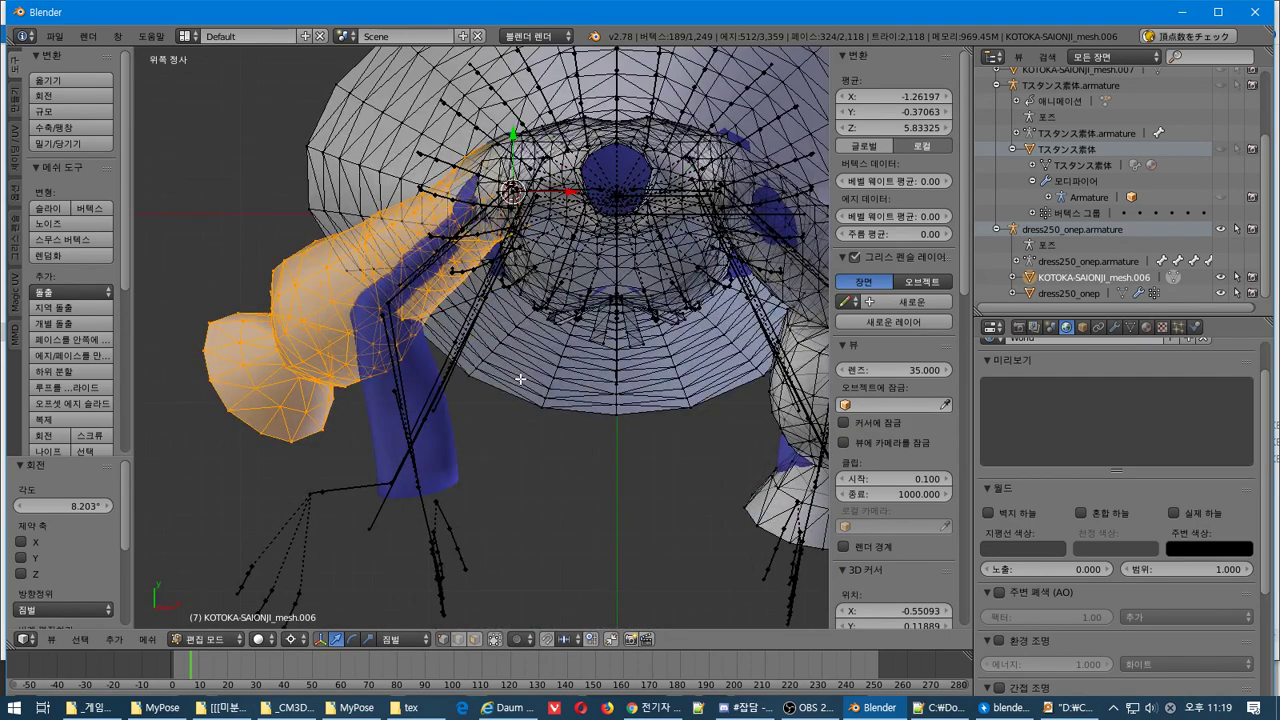
Make two small final rotations, ending at -7.092°, to tuck the sleeve against the arm
middle_click_drag(520, 378, 784, 215)
key("r")
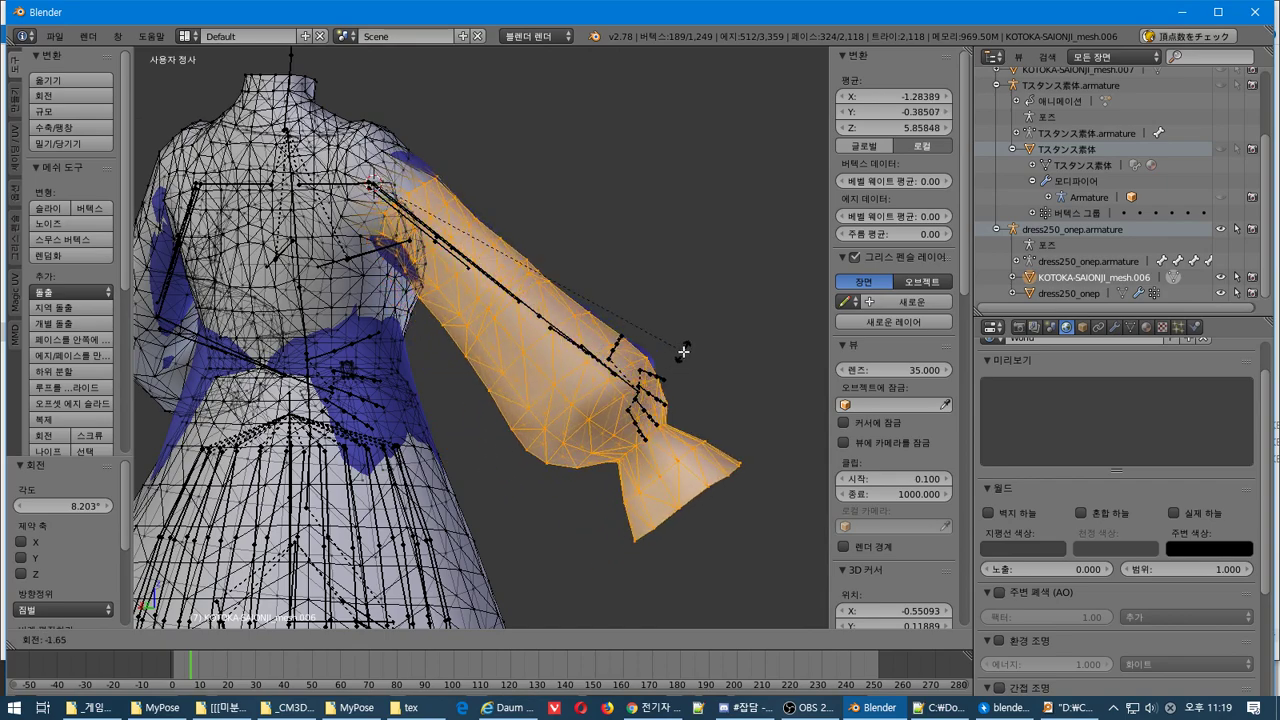
left_click(778, 395)
middle_click_drag(778, 395, 326, 470)
middle_click_drag(339, 357, 390, 400)
key("r")
left_click(443, 510)
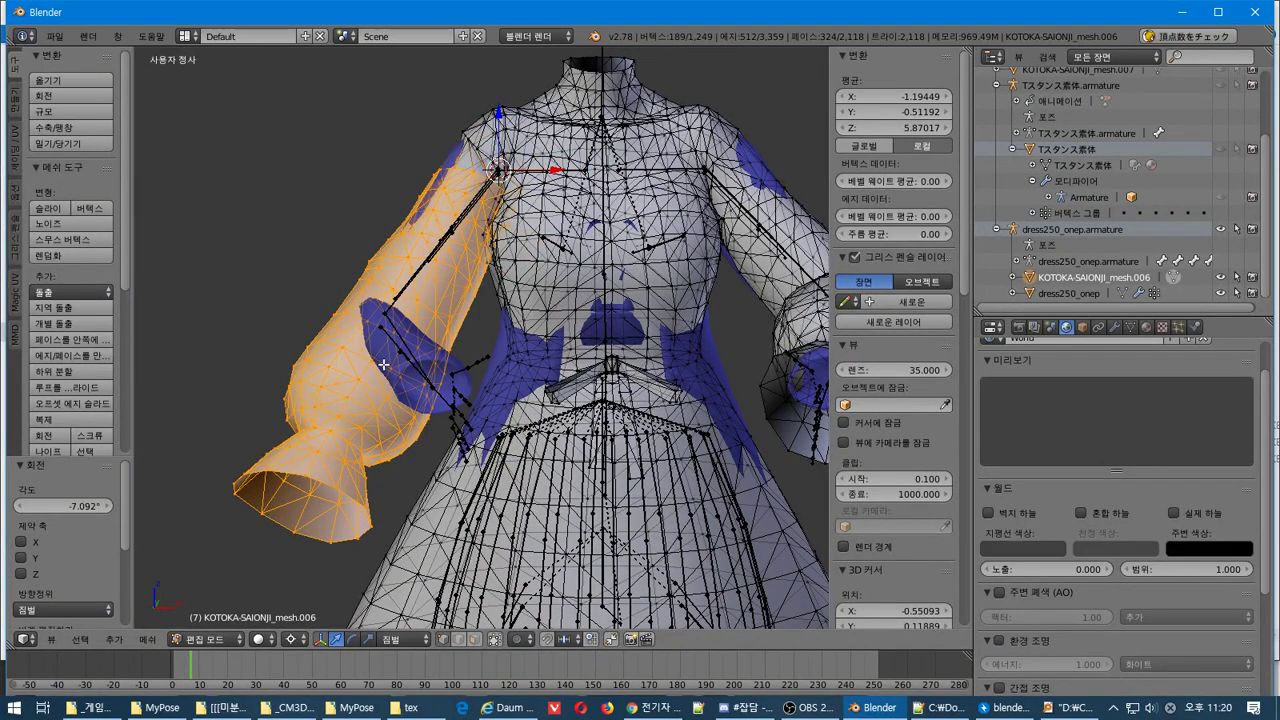
middle_click_drag(390, 318, 371, 343)
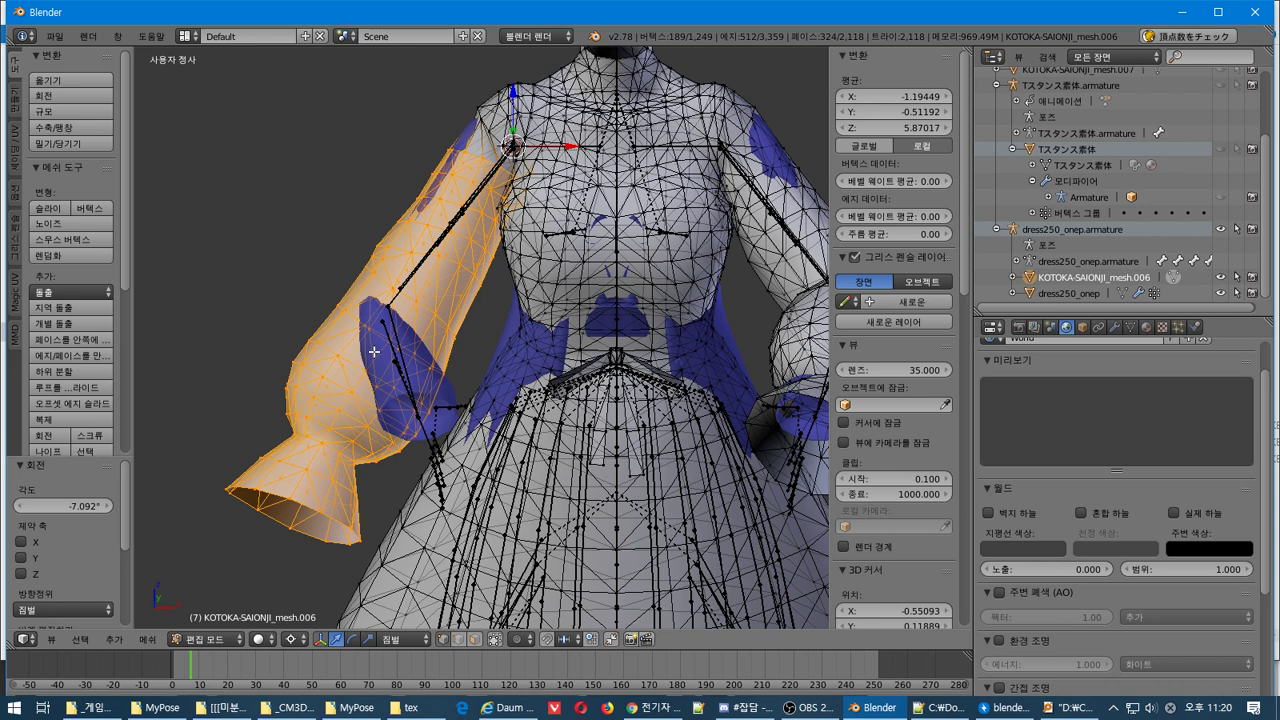
Undo the sleeve rotations, stepping back to the earlier right-sleeve selection without the shoulder part
key("ctrl+z")
key("ctrl+z")
key("ctrl+z")
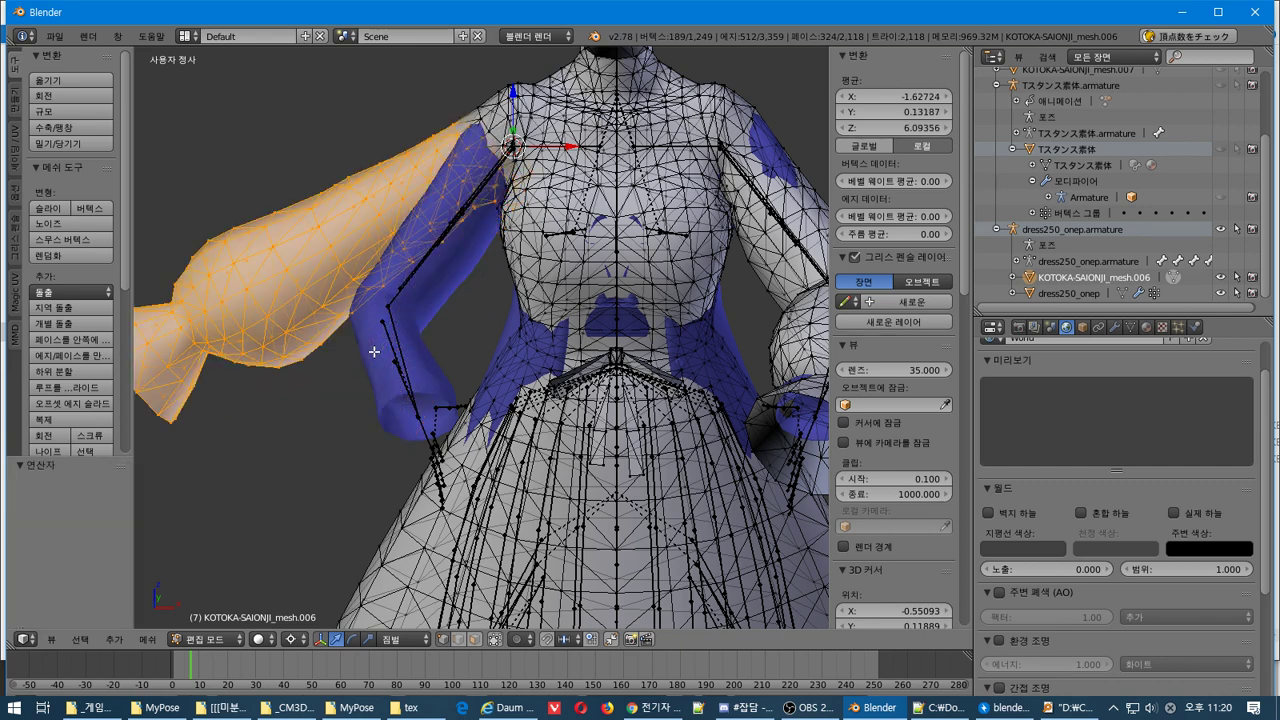
key("ctrl+z")
key("ctrl+z")
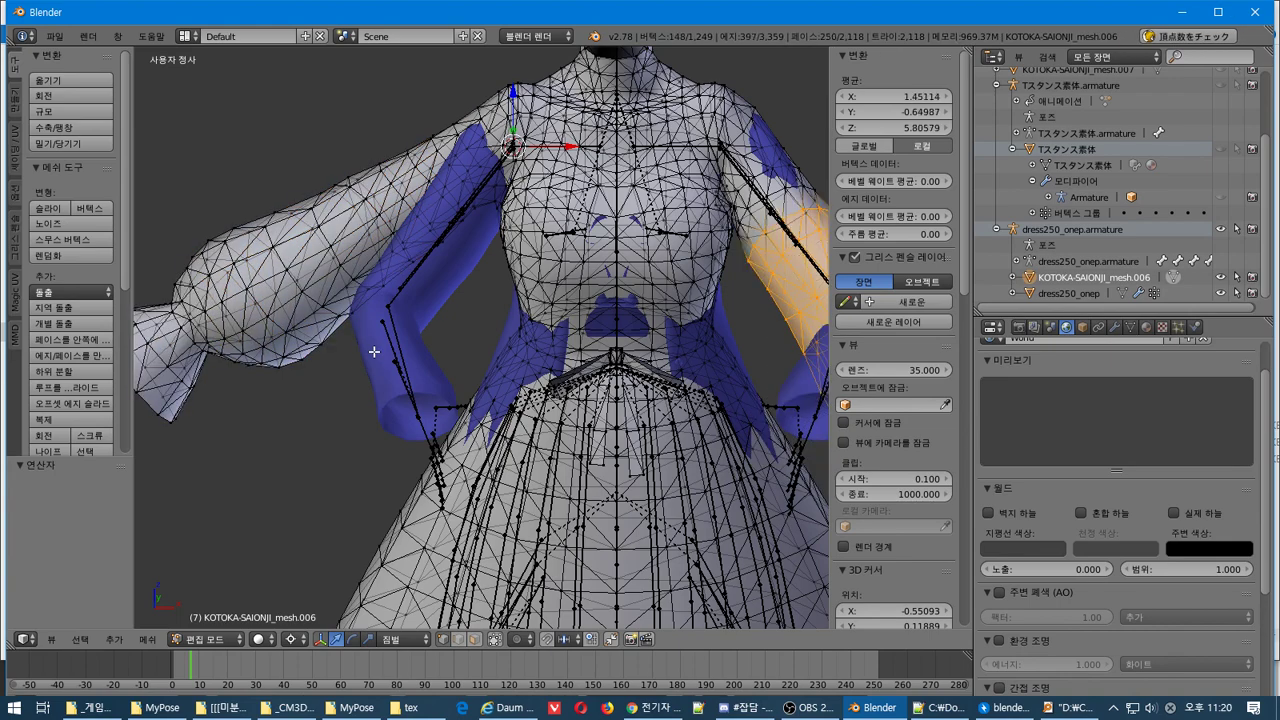
scroll(373, 352, "down", 5)
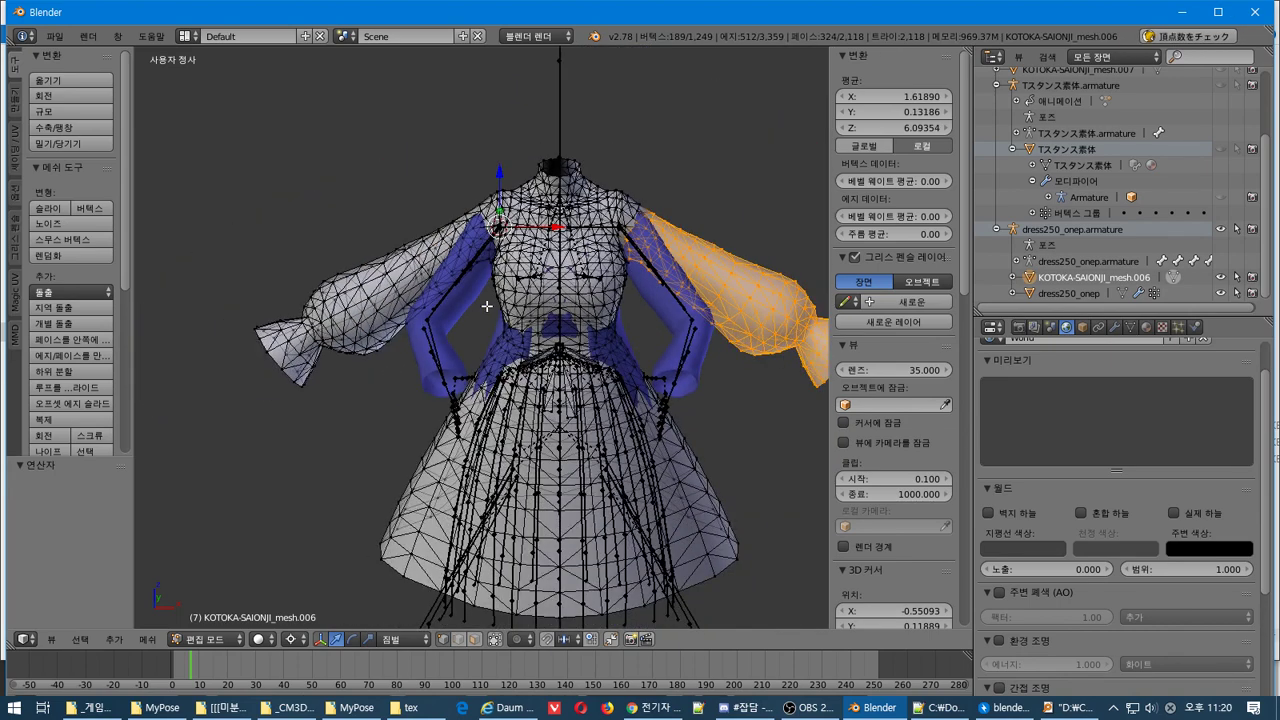
middle_click_drag(486, 304, 353, 310)
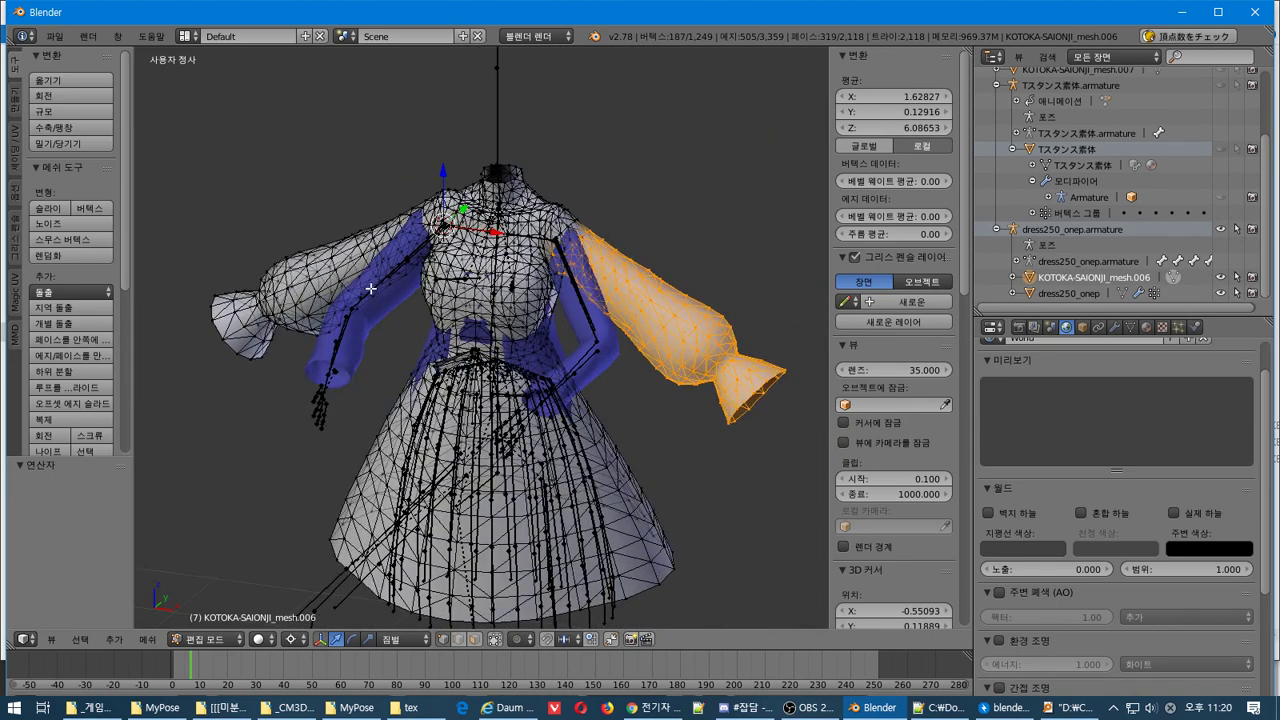
key("ctrl+z")
key("ctrl+shift+z")
key("ctrl+z")
Switch back to Object Mode and select the dress250_onep armature
key("Tab")
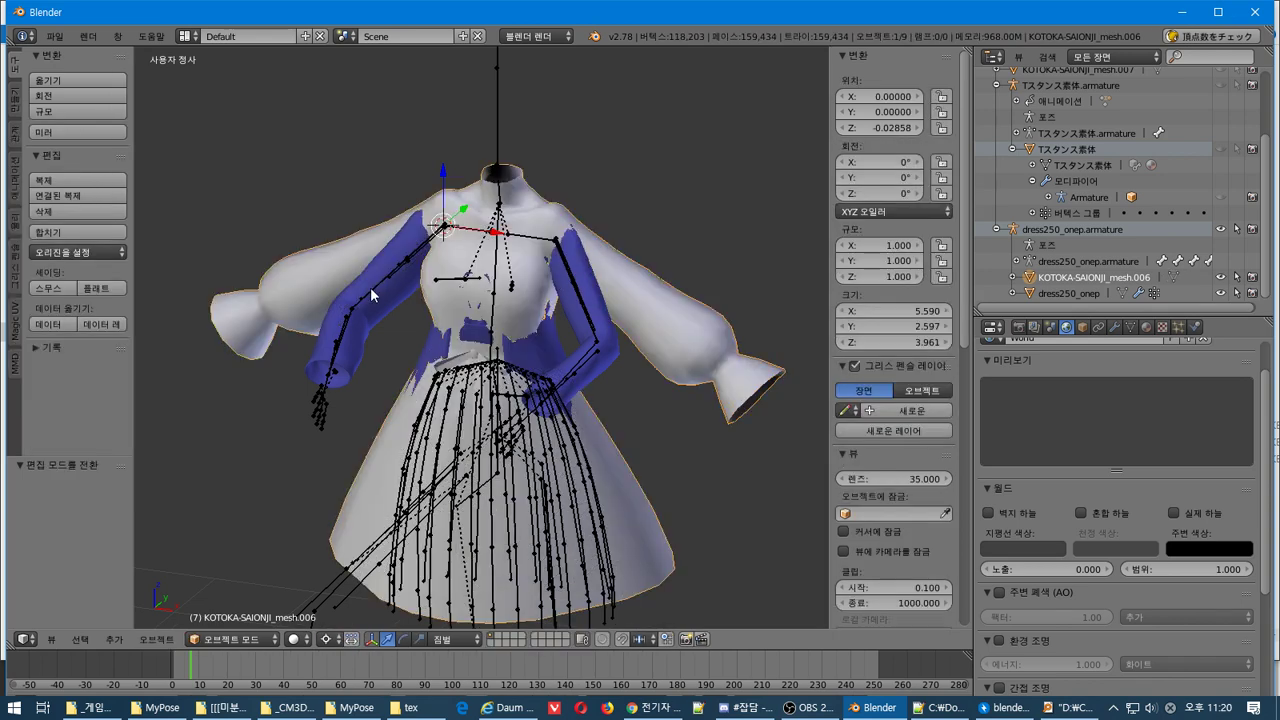
middle_click_drag(370, 287, 440, 270)
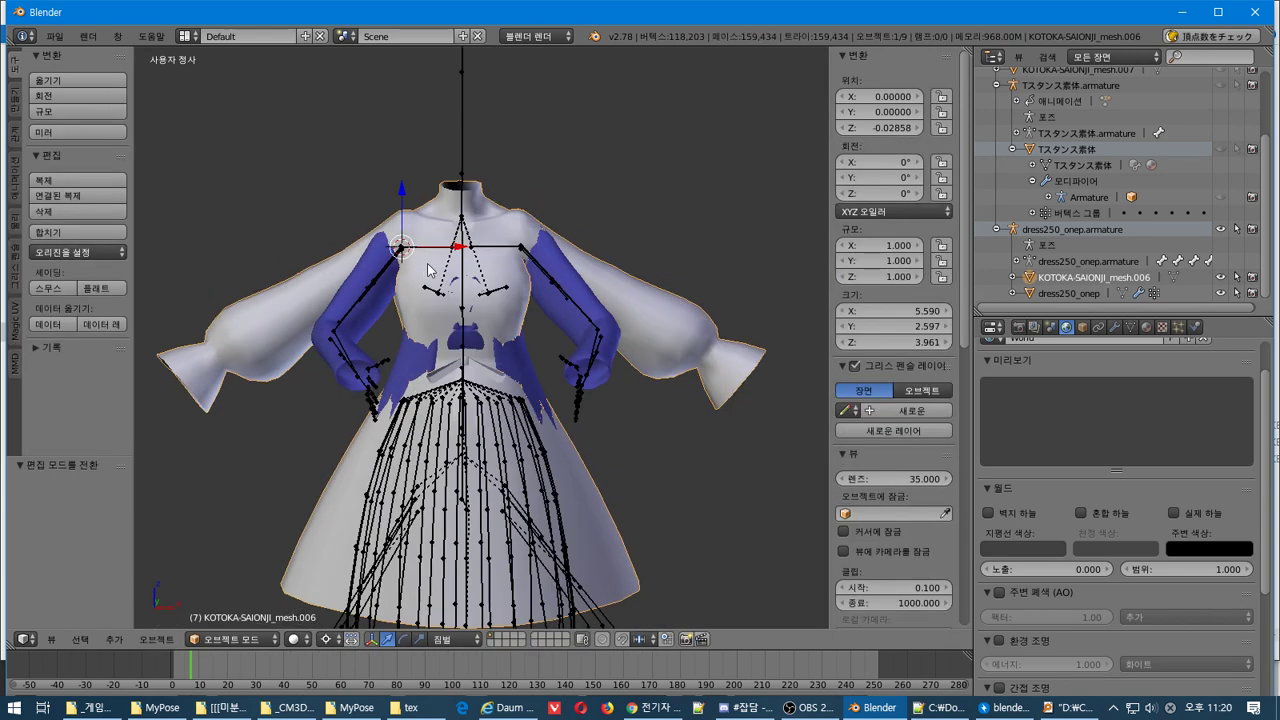
right_click(573, 302)
middle_click_drag(573, 302, 700, 290)
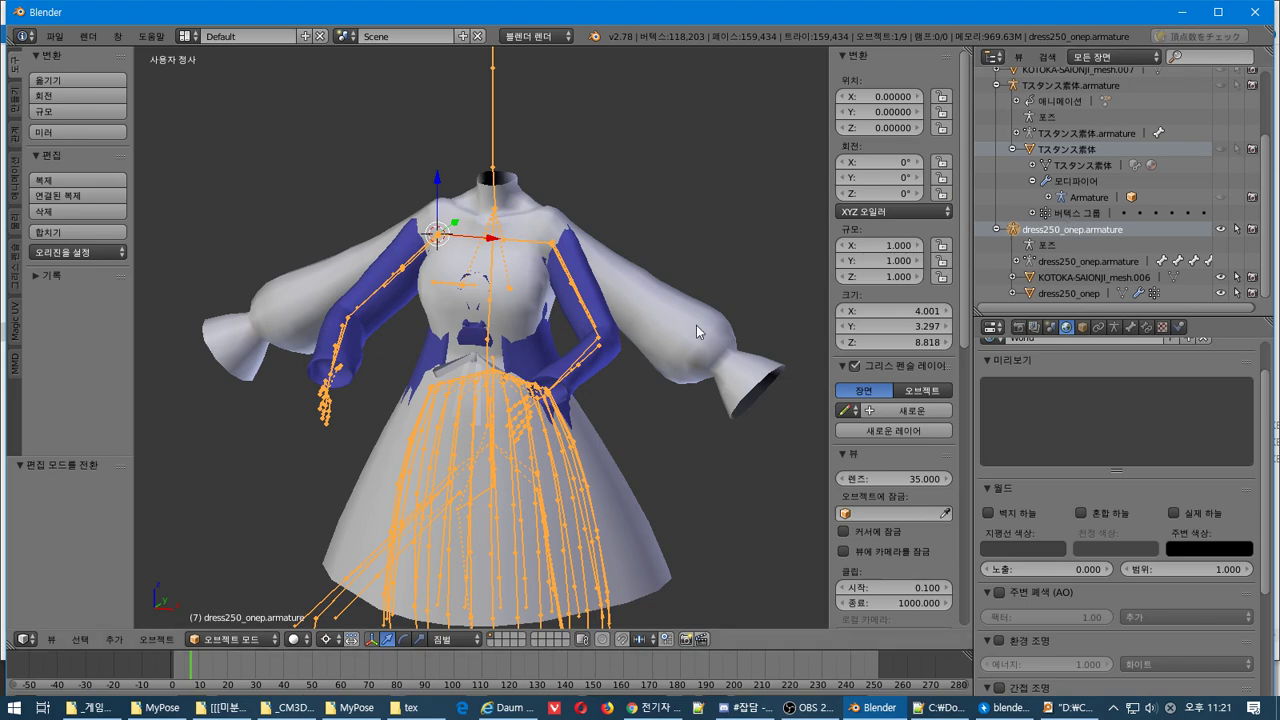
middle_click_drag(694, 327, 610, 274)
right_click(579, 297)
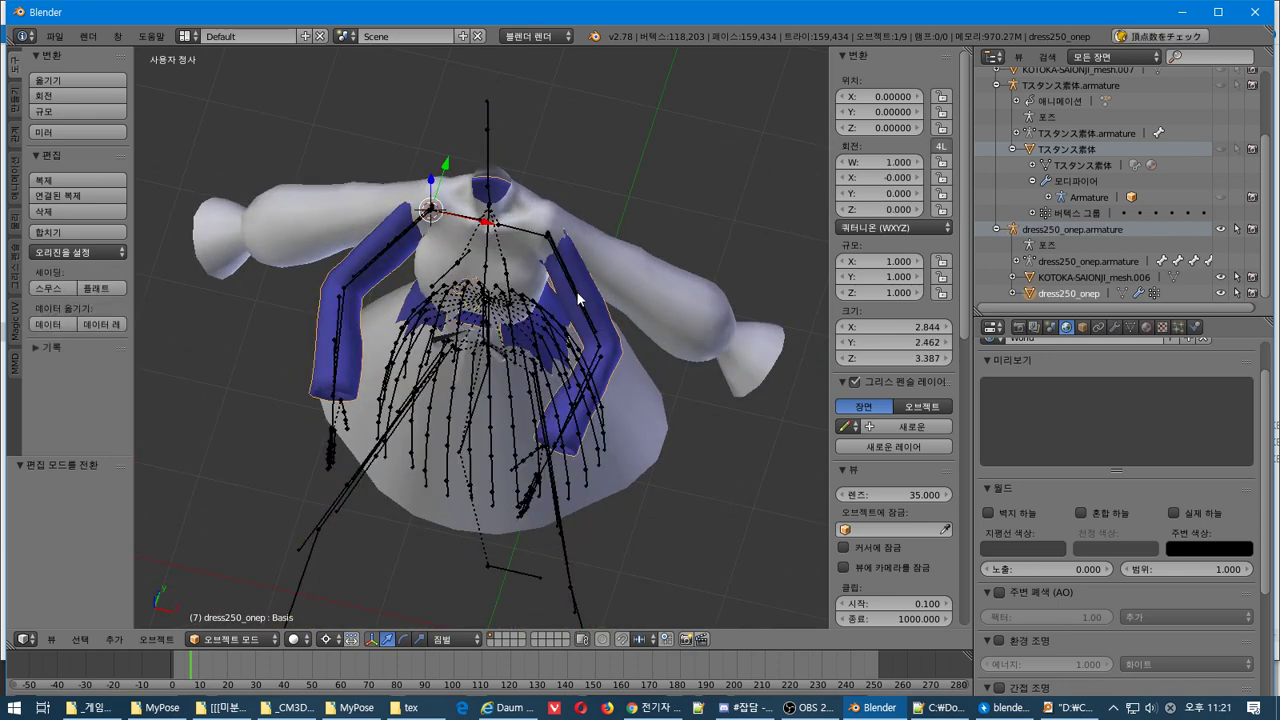
right_click(579, 302)
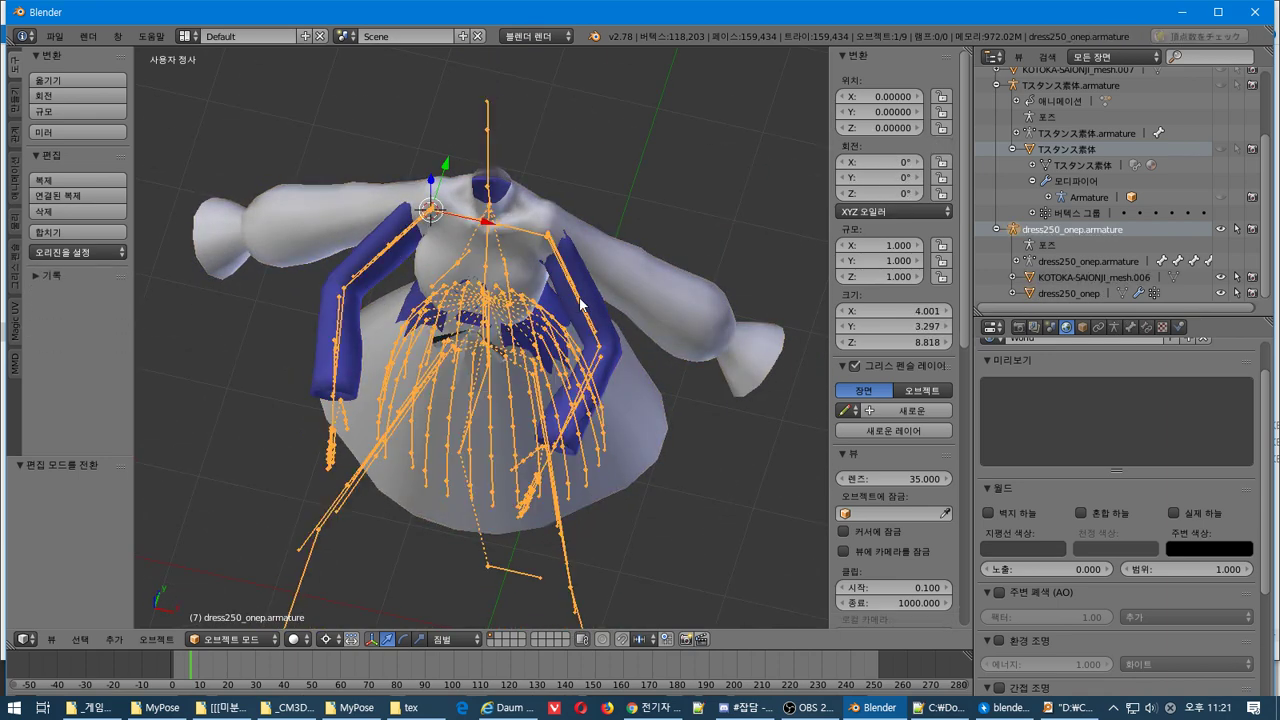
Alternate the selection between the dress mesh and armature, finishing with the armature selected
middle_click_drag(580, 302, 592, 229)
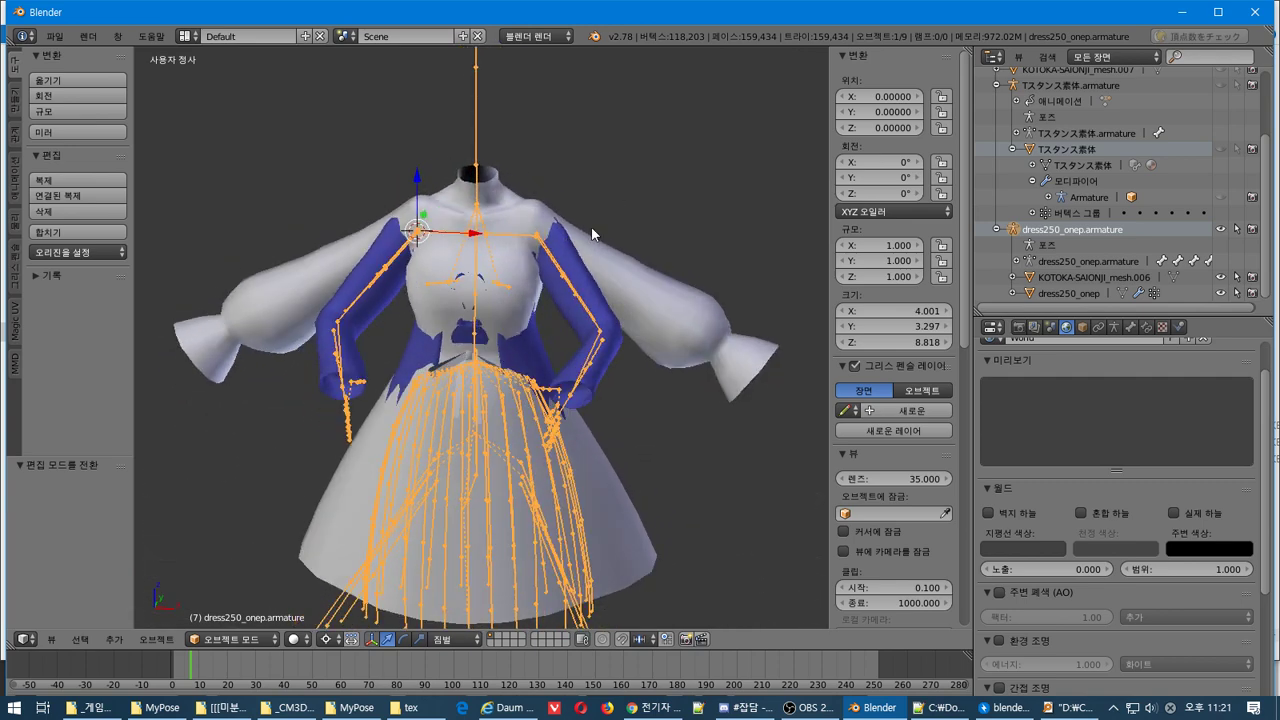
right_click(596, 300)
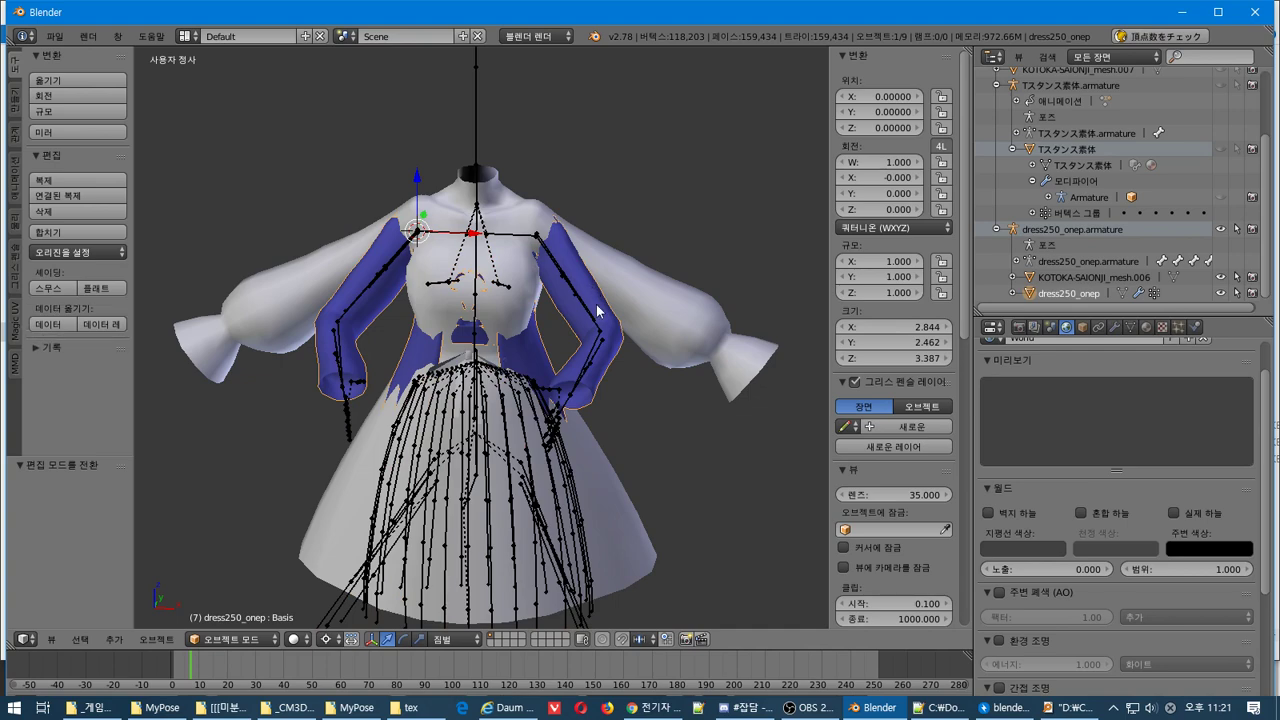
middle_click_drag(597, 311, 525, 334)
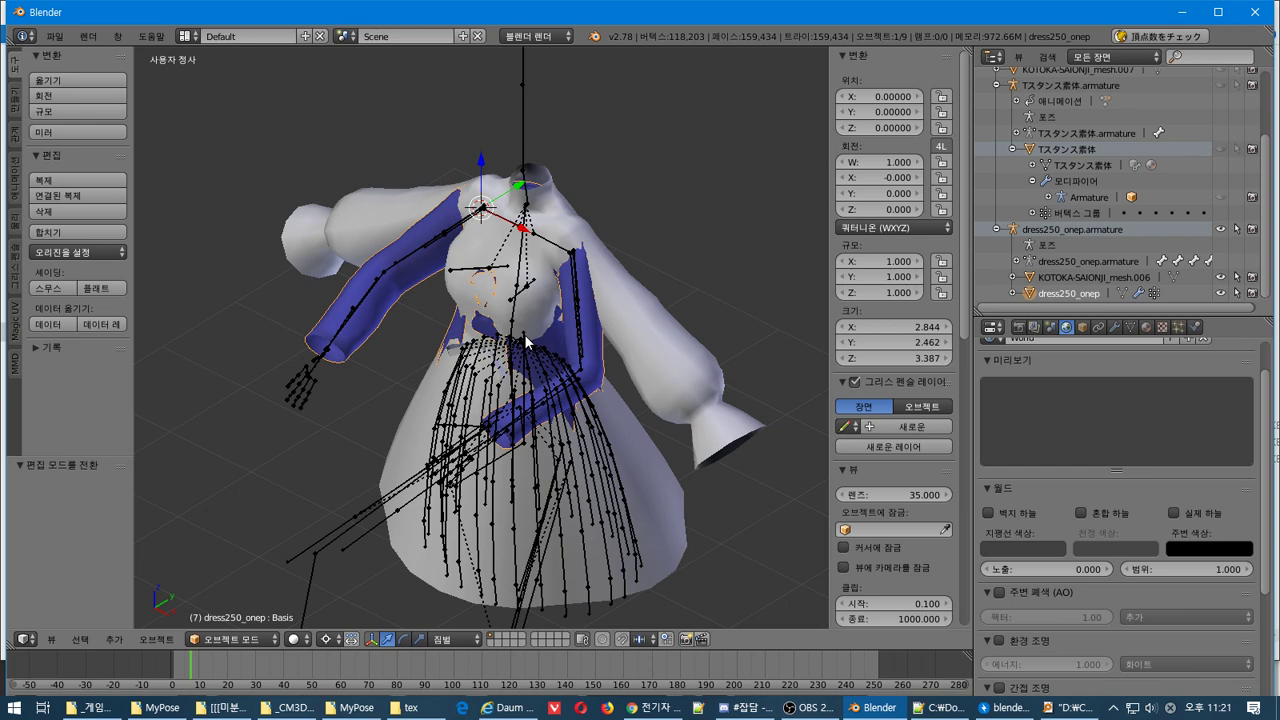
scroll(526, 341, "up", 2)
right_click(627, 300)
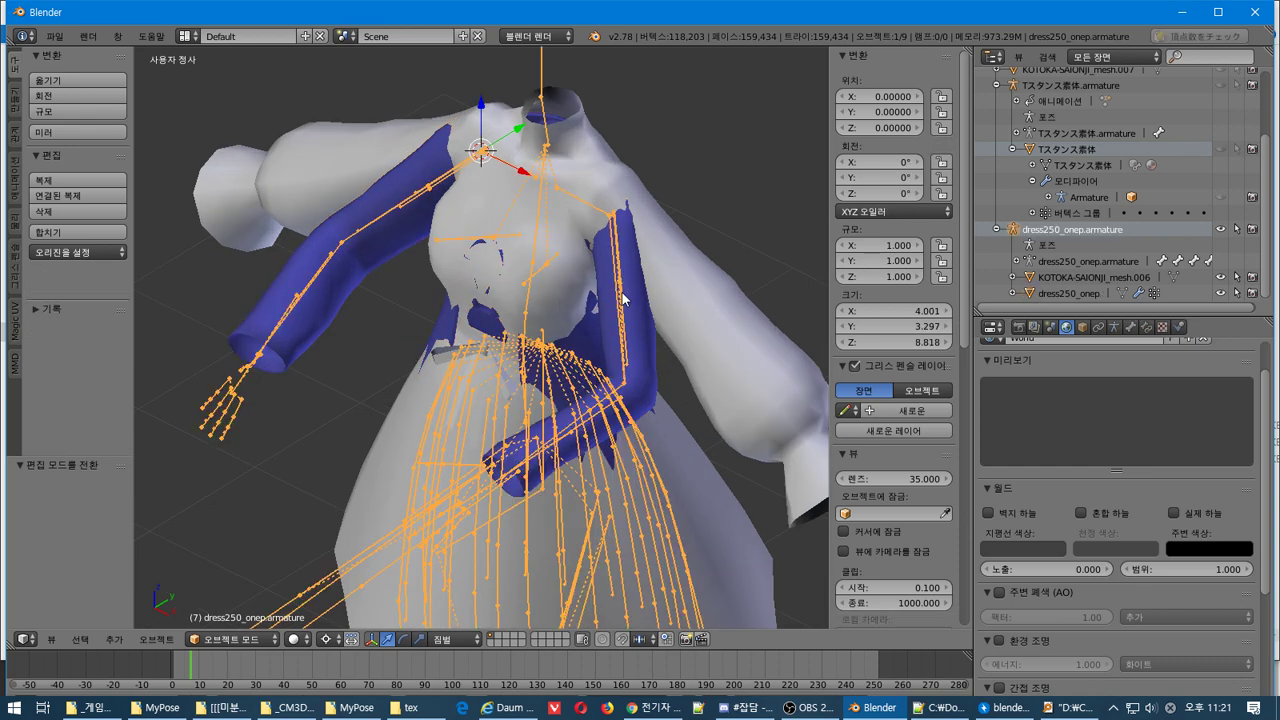
right_click(627, 300)
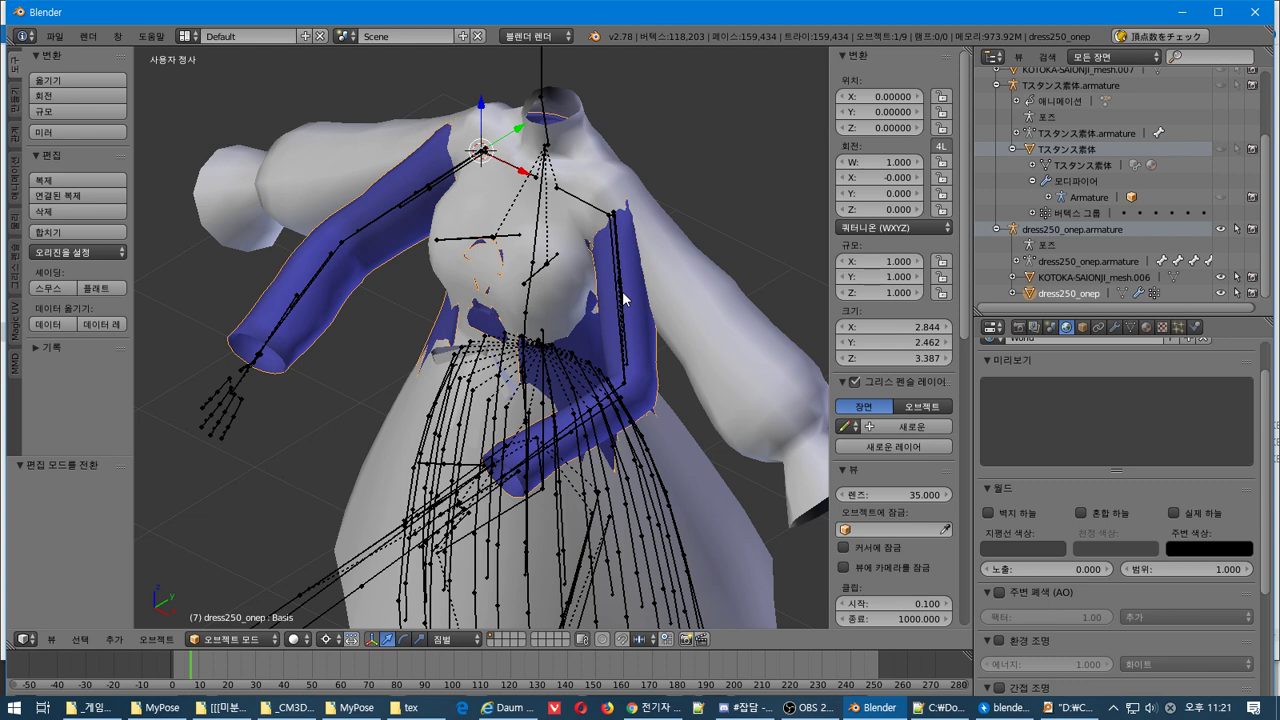
right_click(623, 298)
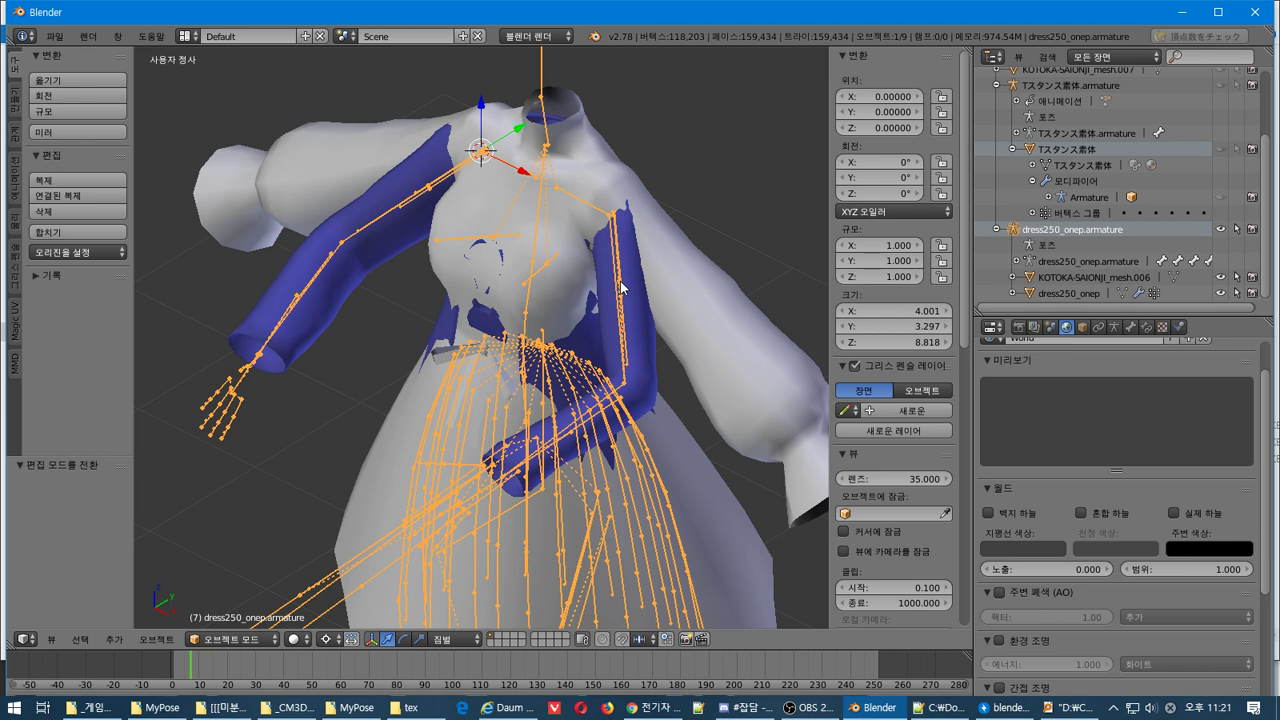
Select dress250_onep.armature and duplicate it as dress250_onep.armature.001
right_click(1069, 228)
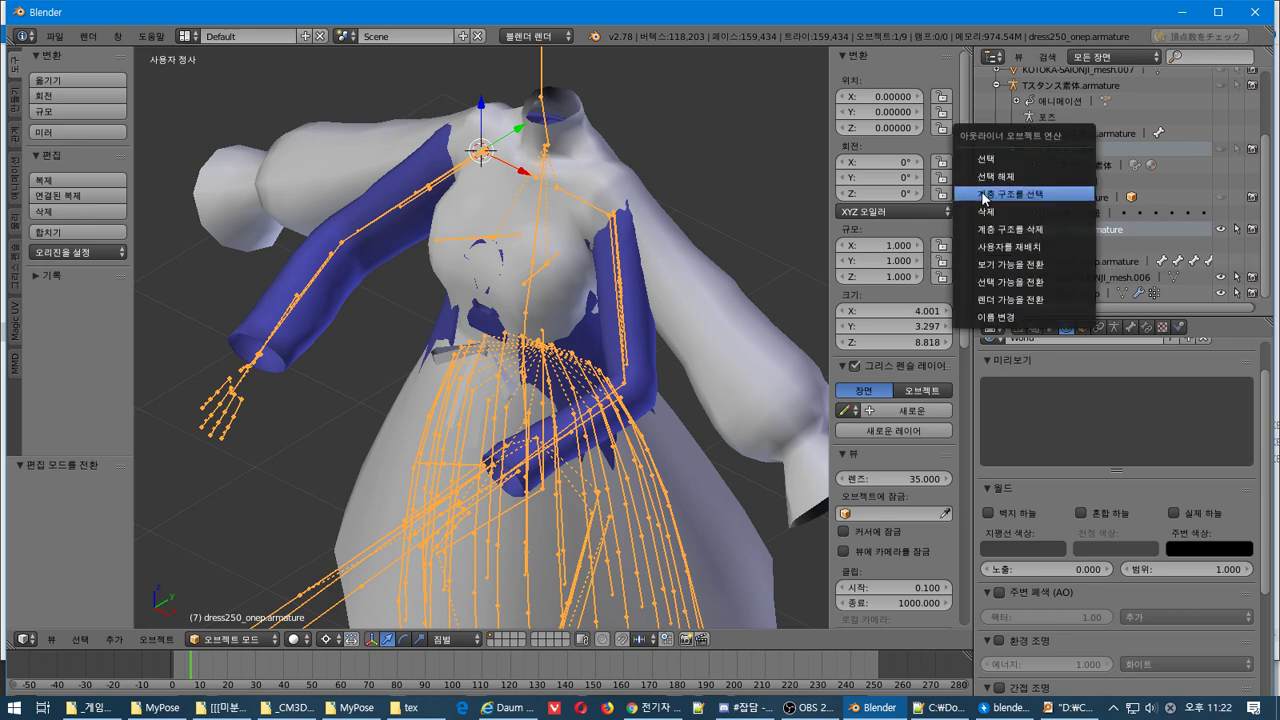
left_click(365, 289)
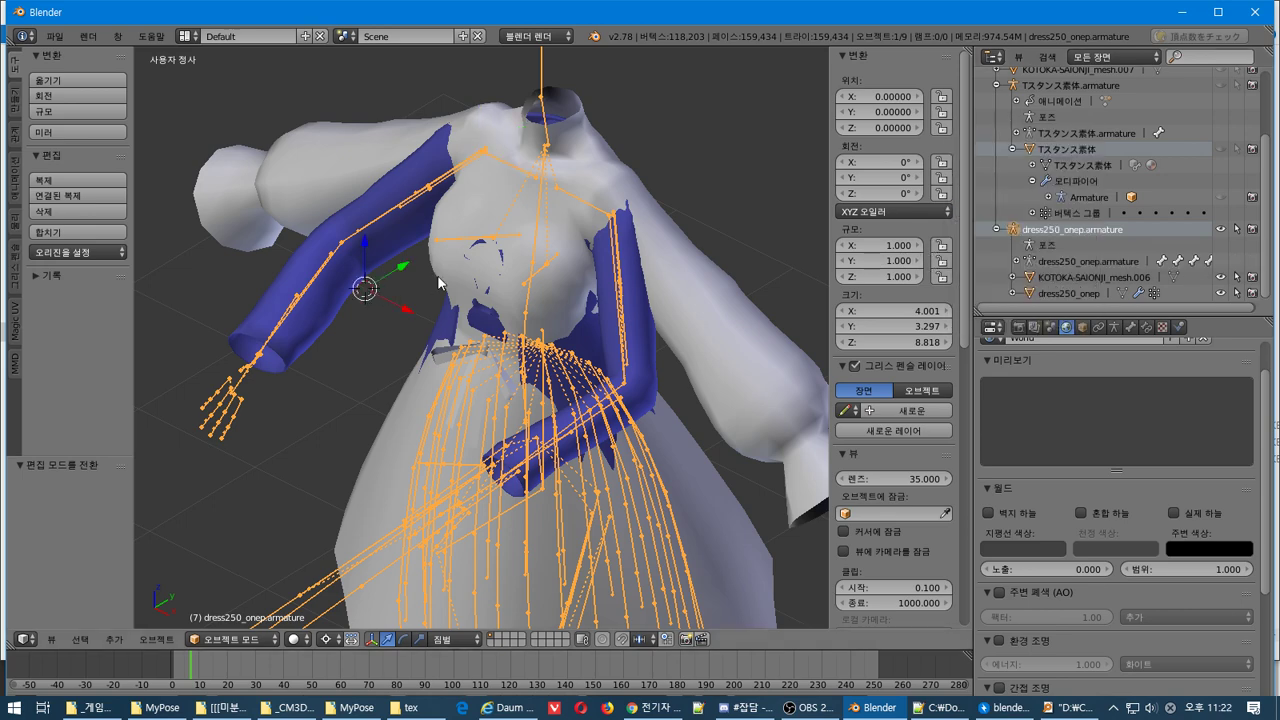
right_click(537, 288)
right_click(526, 286)
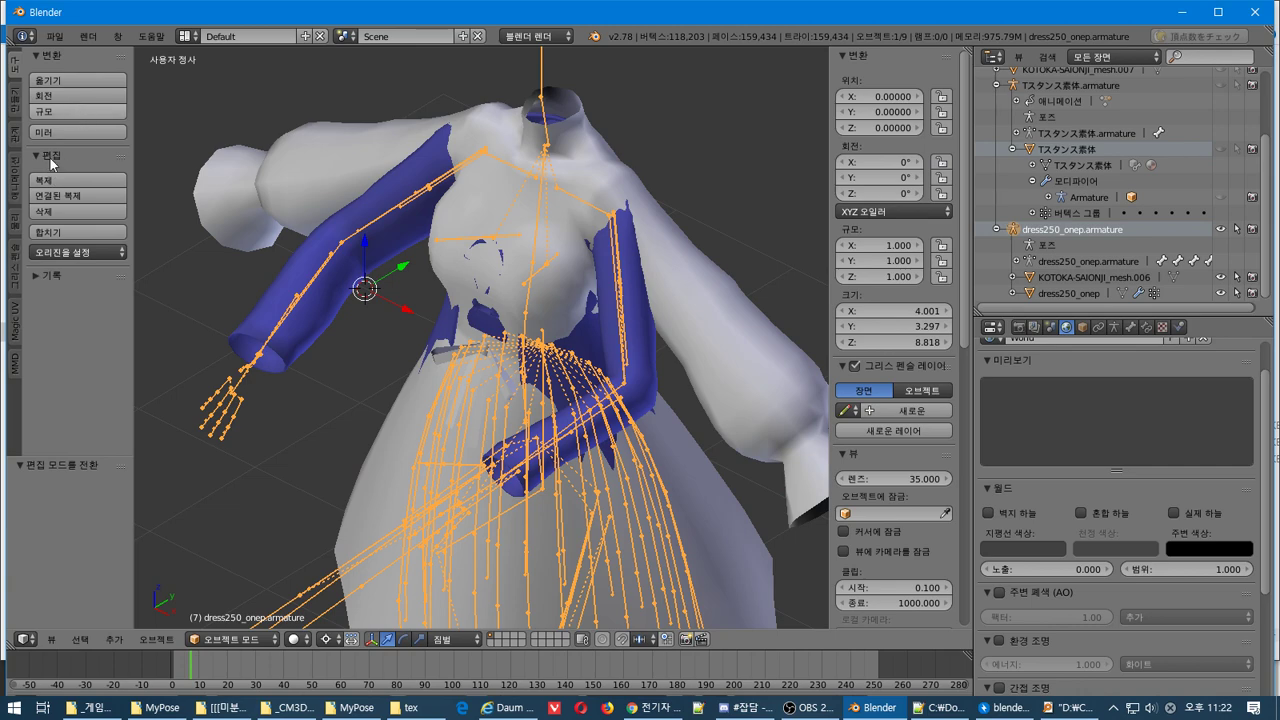
left_click(60, 180)
left_click(280, 236)
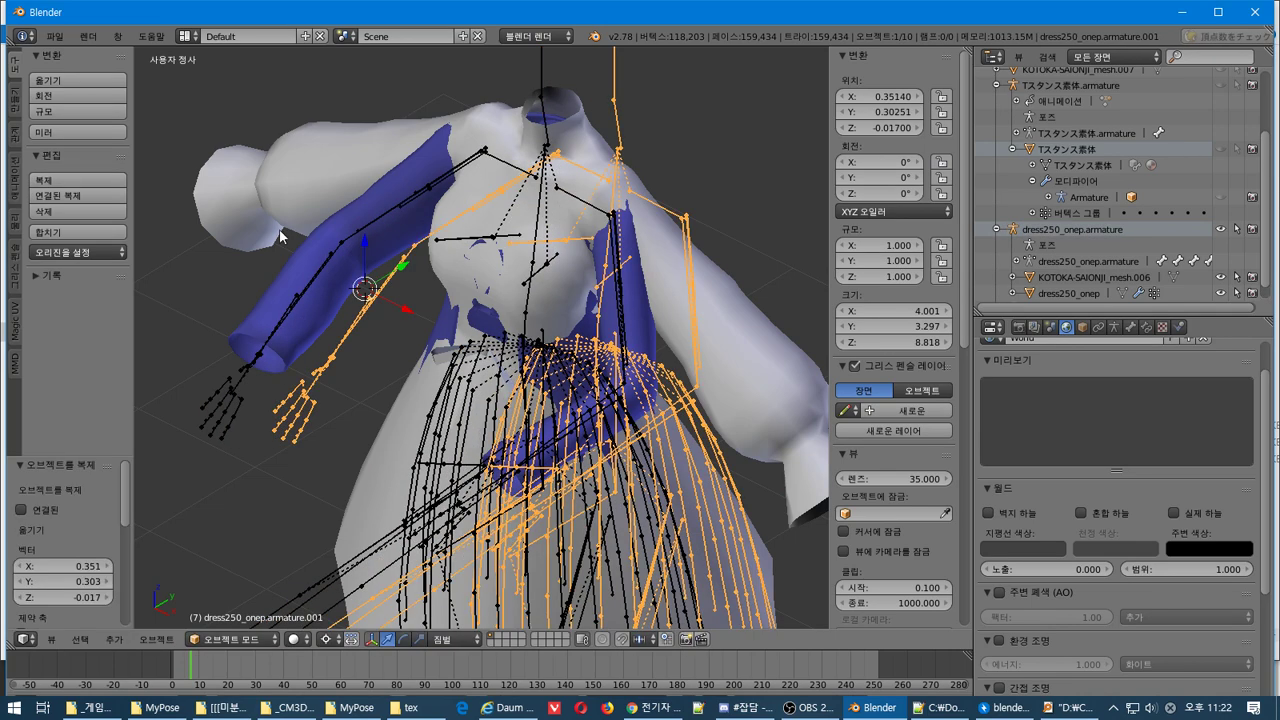
Reset the duplicate's location to 0, 0, 0 and expand it in the outliner
right_click(880, 97)
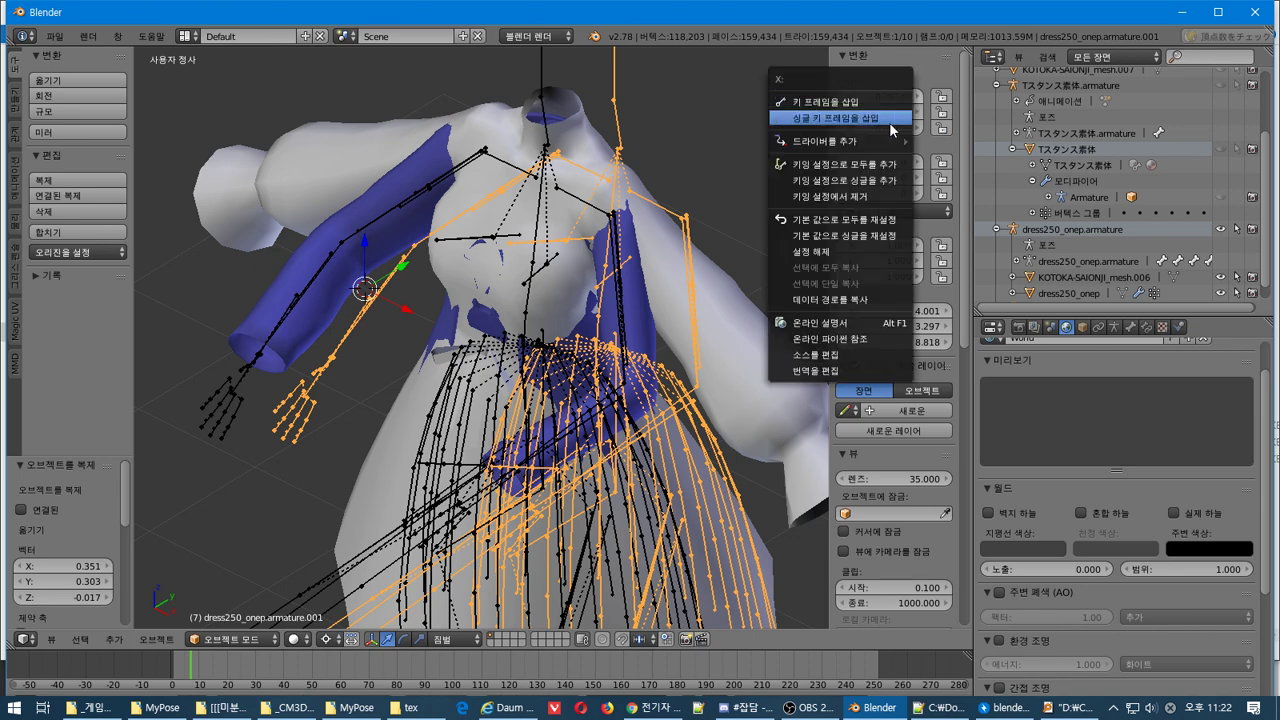
left_click(892, 219)
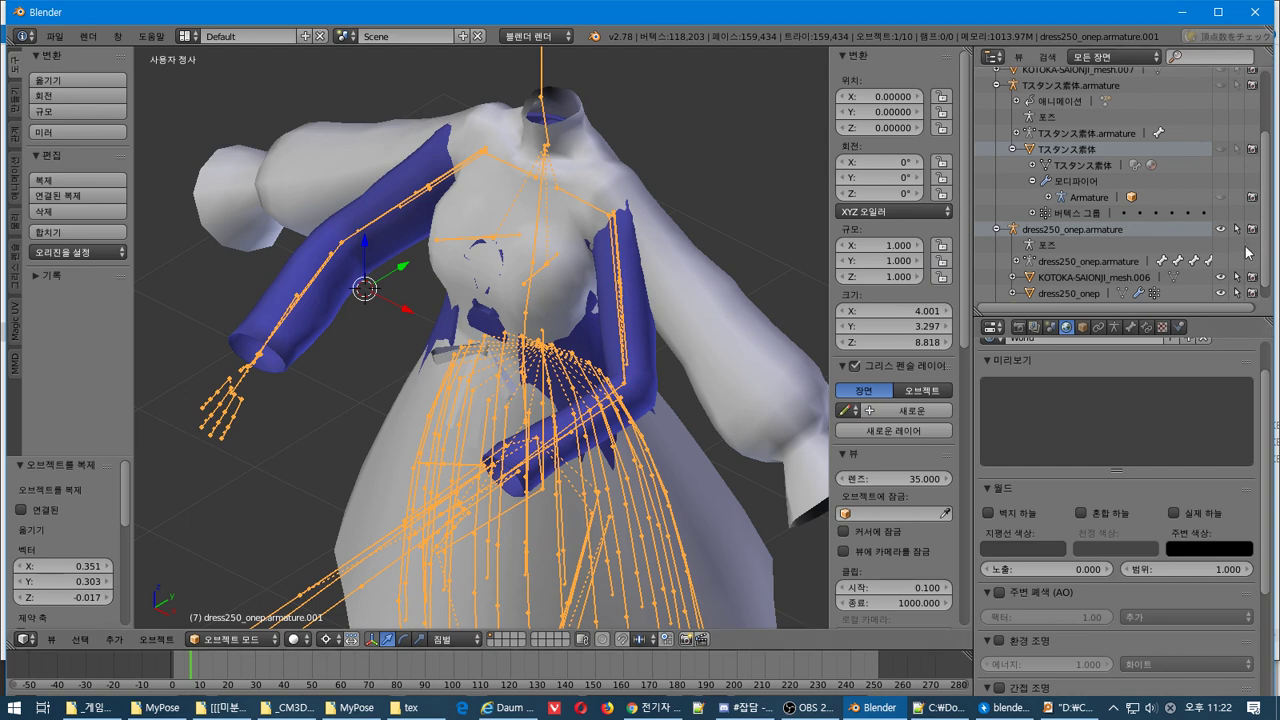
scroll(1175, 245, "down", 1)
left_click(996, 293)
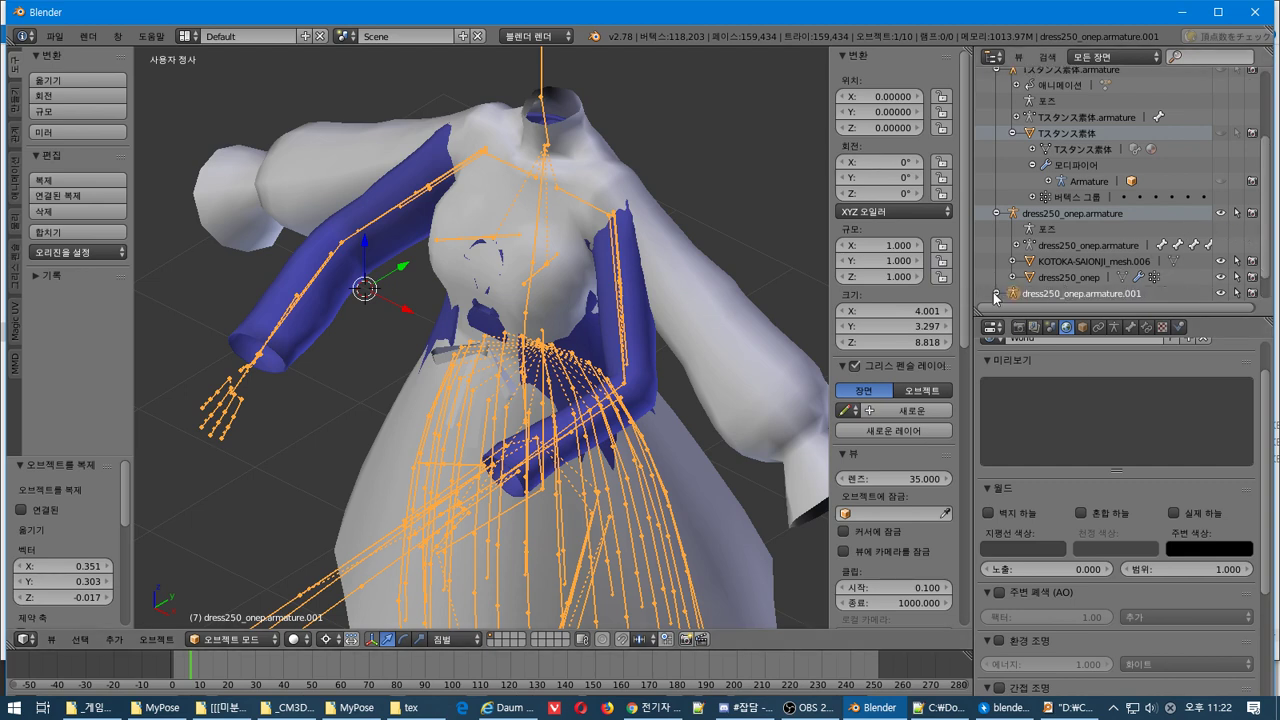
Select dress250_onep.armature.001 over the dress and switch it into Edit Mode
scroll(1004, 278, "down", 1)
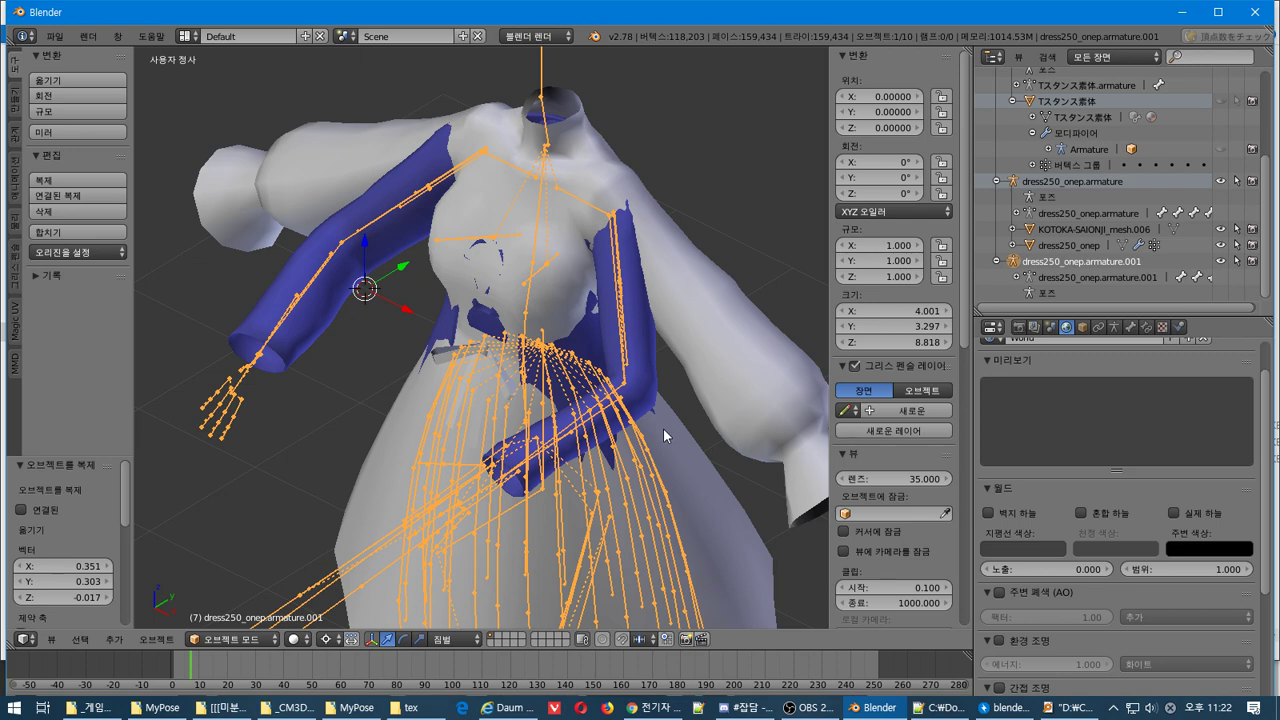
middle_click_drag(663, 428, 598, 360)
right_click(604, 311)
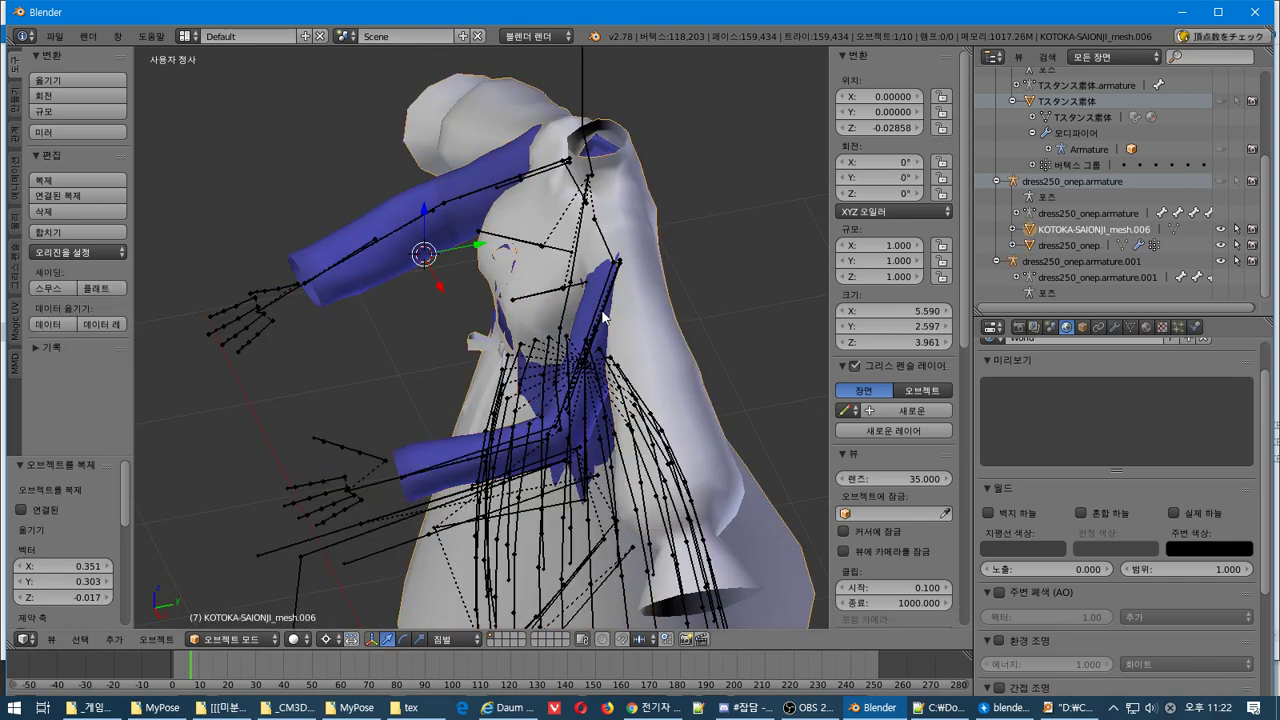
middle_click_drag(580, 363, 597, 502)
right_click(606, 488)
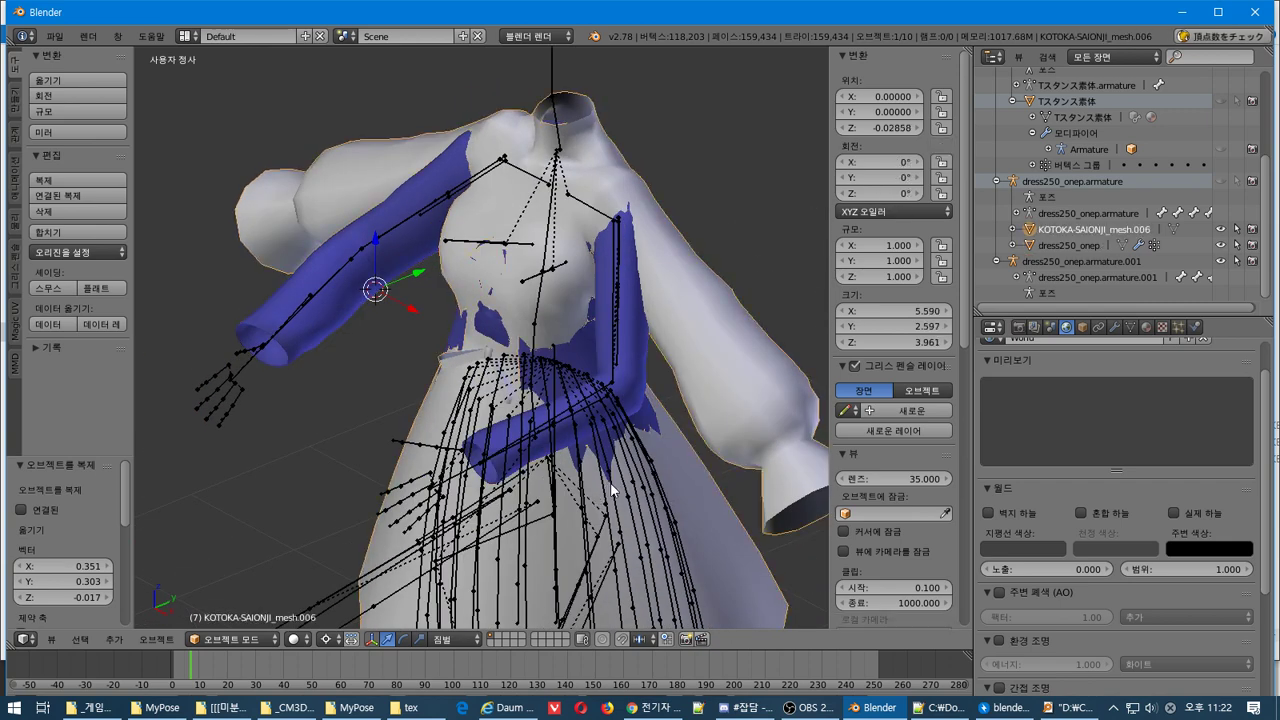
right_click(617, 302)
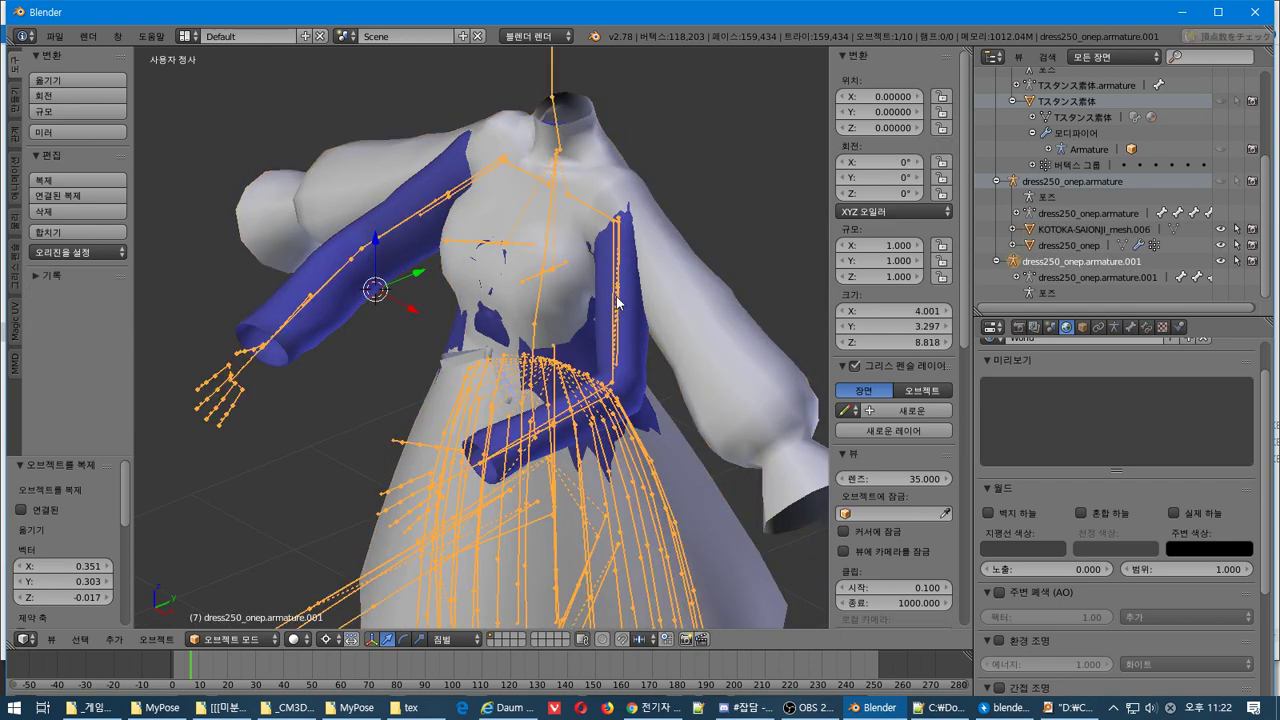
key("Tab")
middle_click_drag(618, 298, 564, 199)
Rotate the L UpperArm bone -14.074° in front view, then -36.794° in top view
key("r")
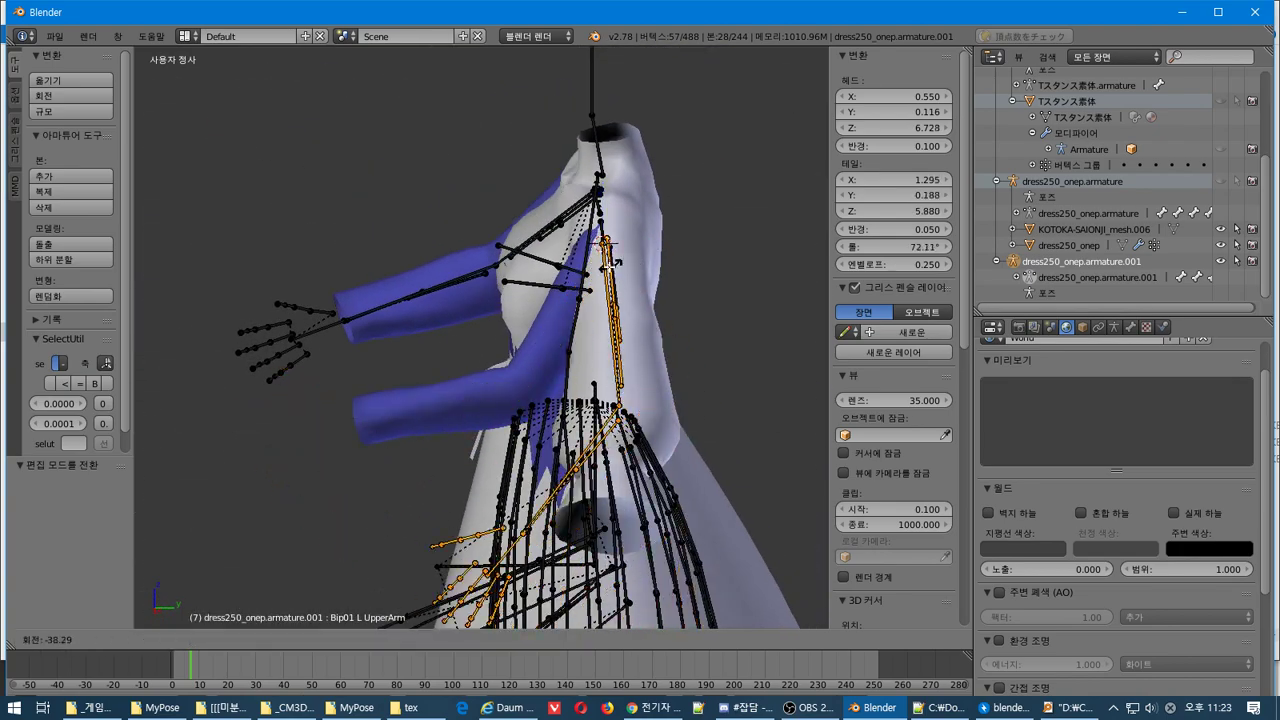
left_click(608, 264)
middle_click_drag(608, 264, 766, 322)
key("KP_1")
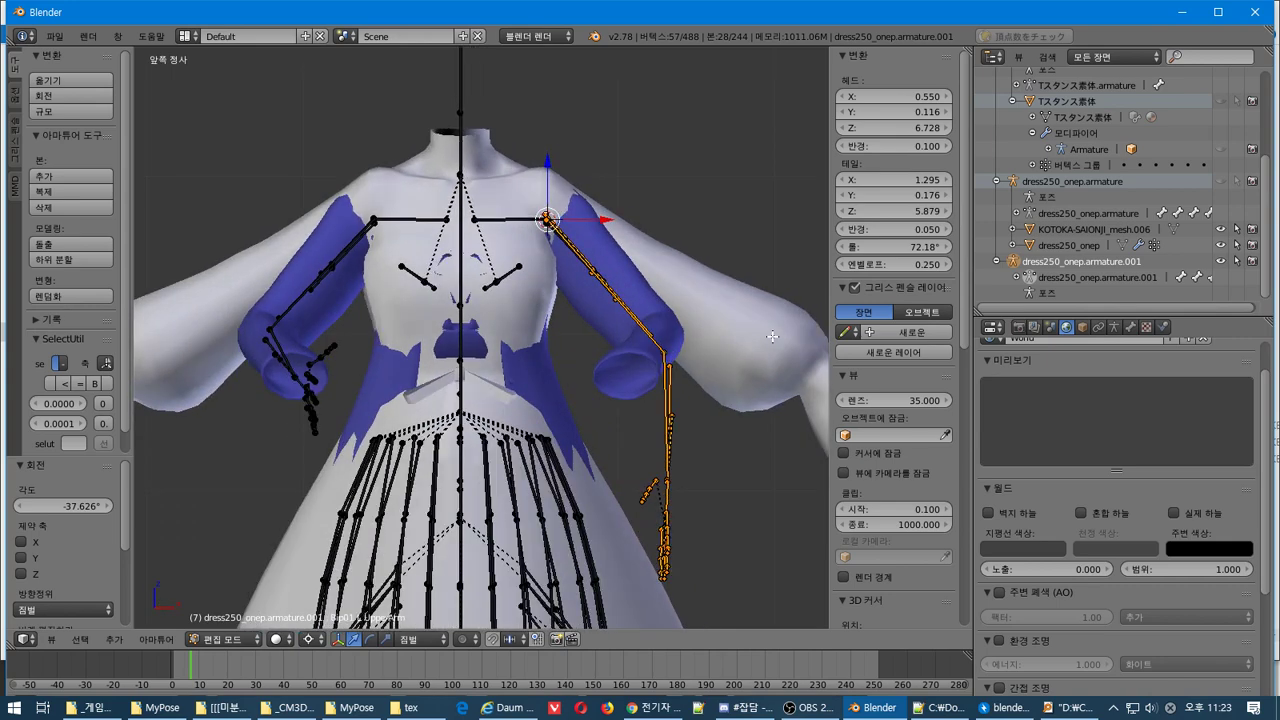
key("ctrl+z")
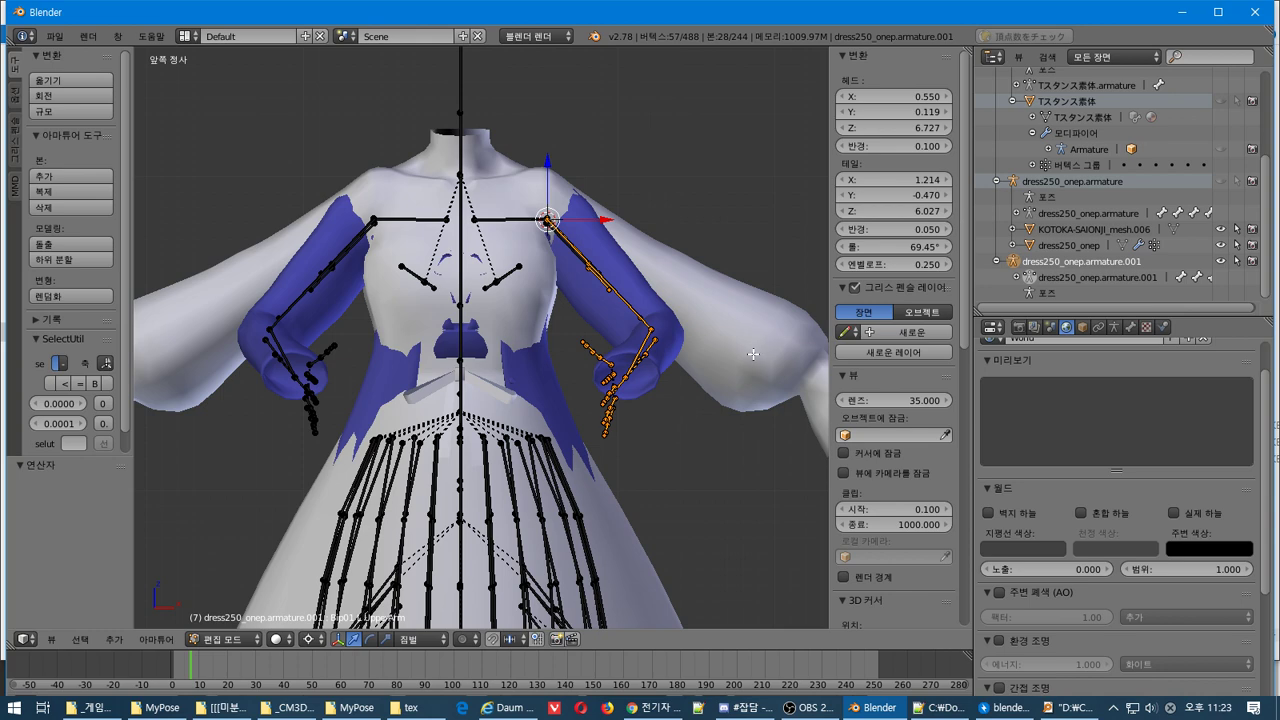
key("r")
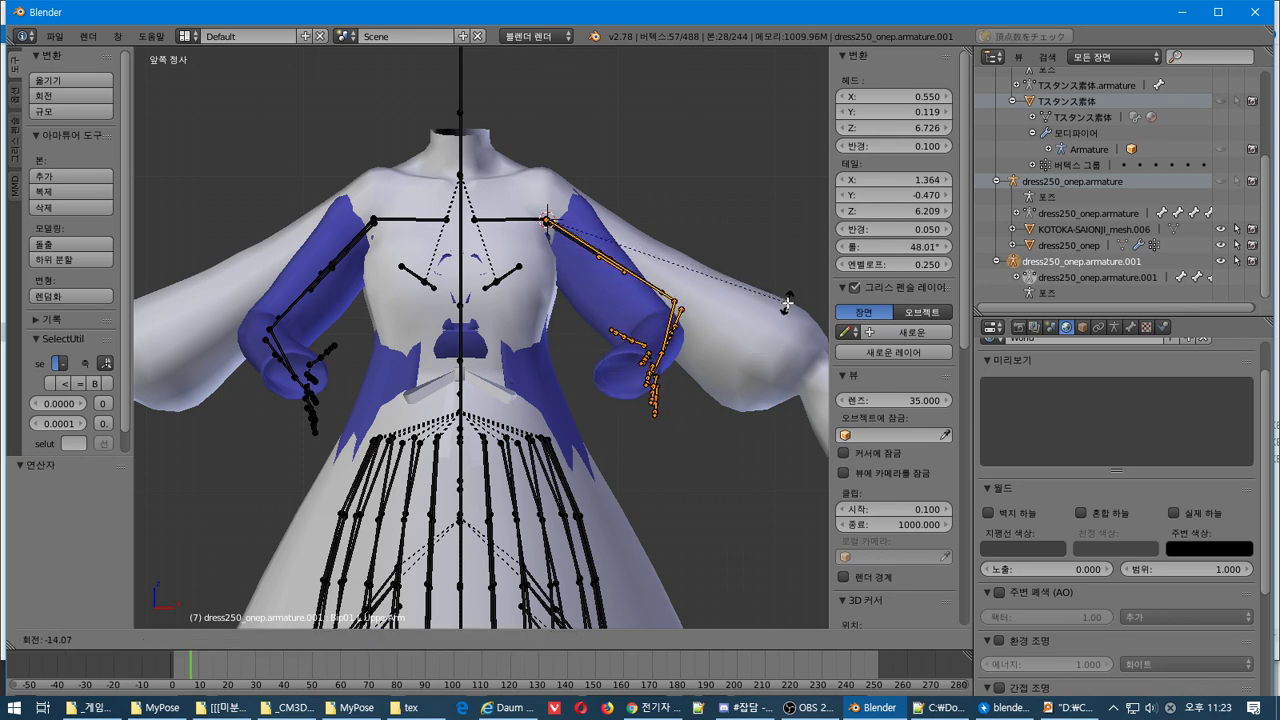
left_click(788, 302)
key("KP_7")
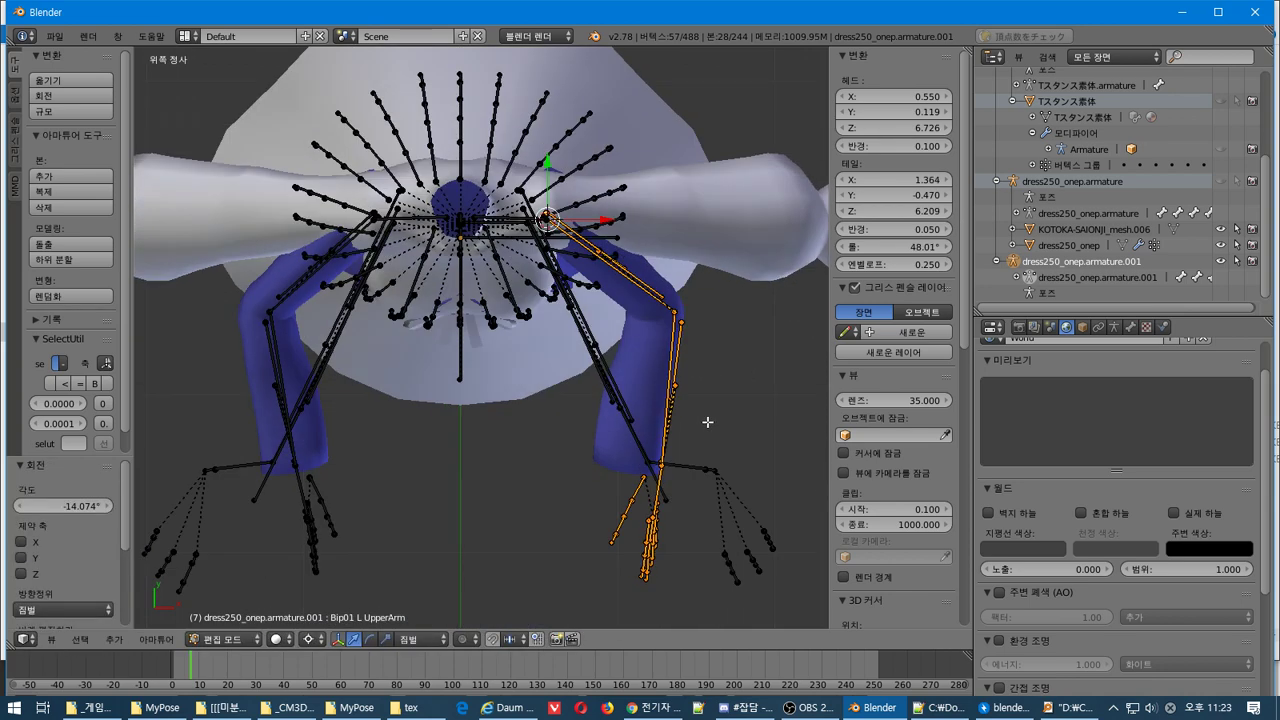
key("r")
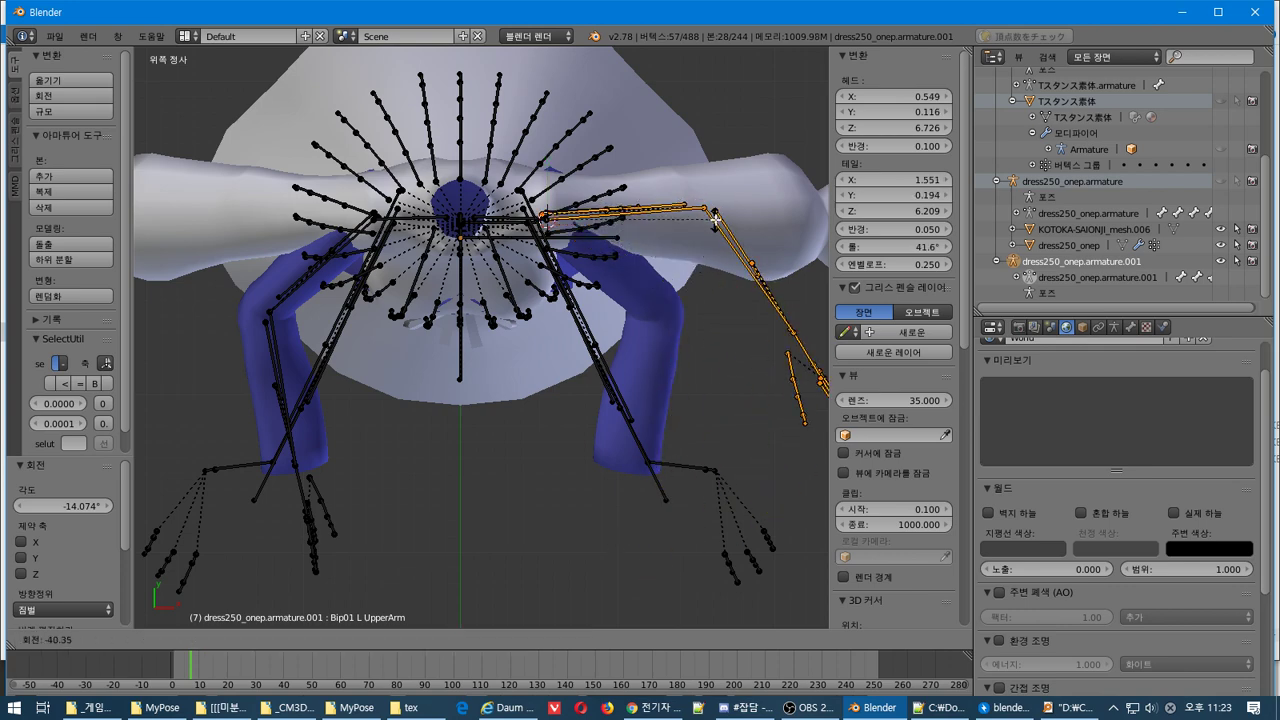
left_click(716, 266)
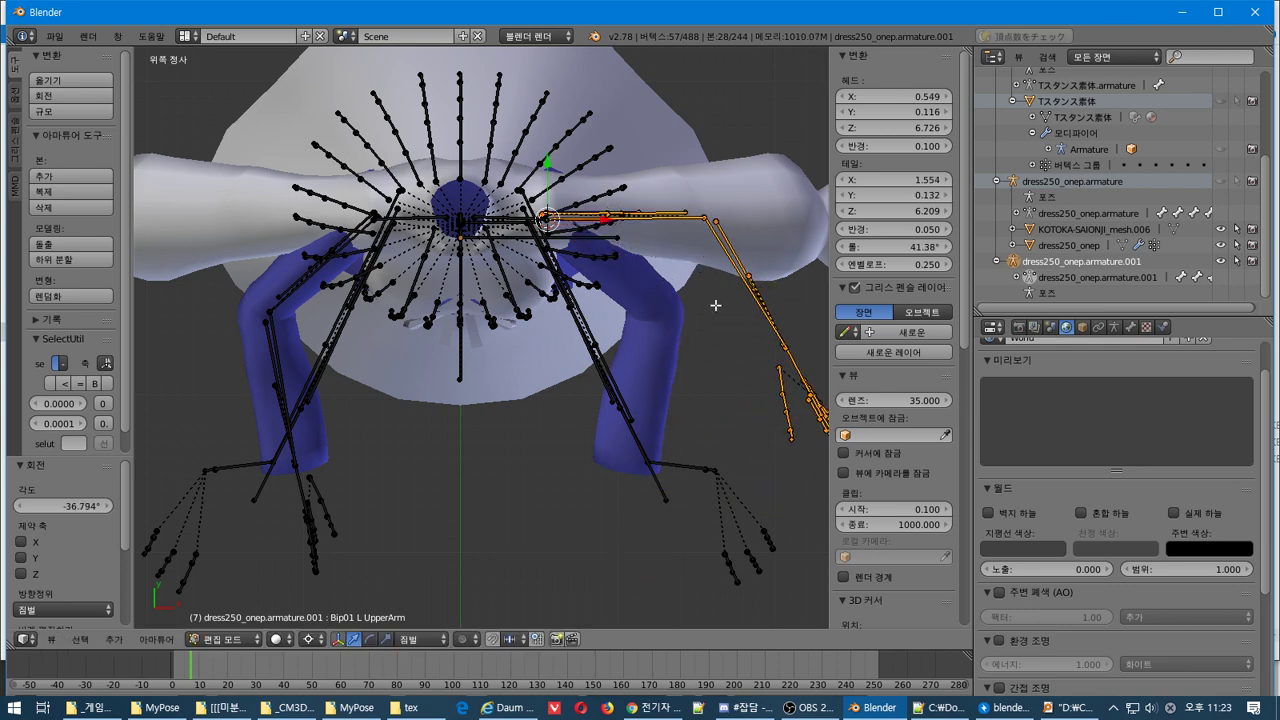
Box-select the lower arm bones and set the pivot at the elbow, cancelling trial rotations
key("b")
middle_click_drag(656, 210, 540, 300)
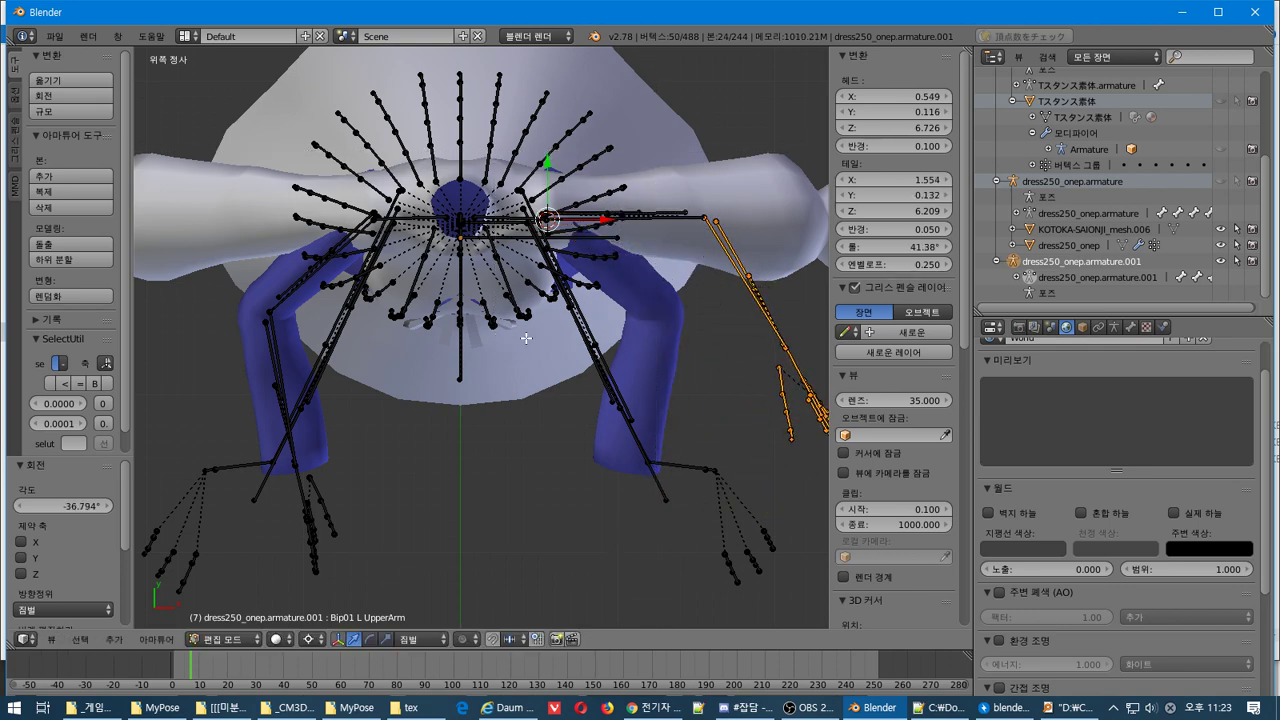
key("r")
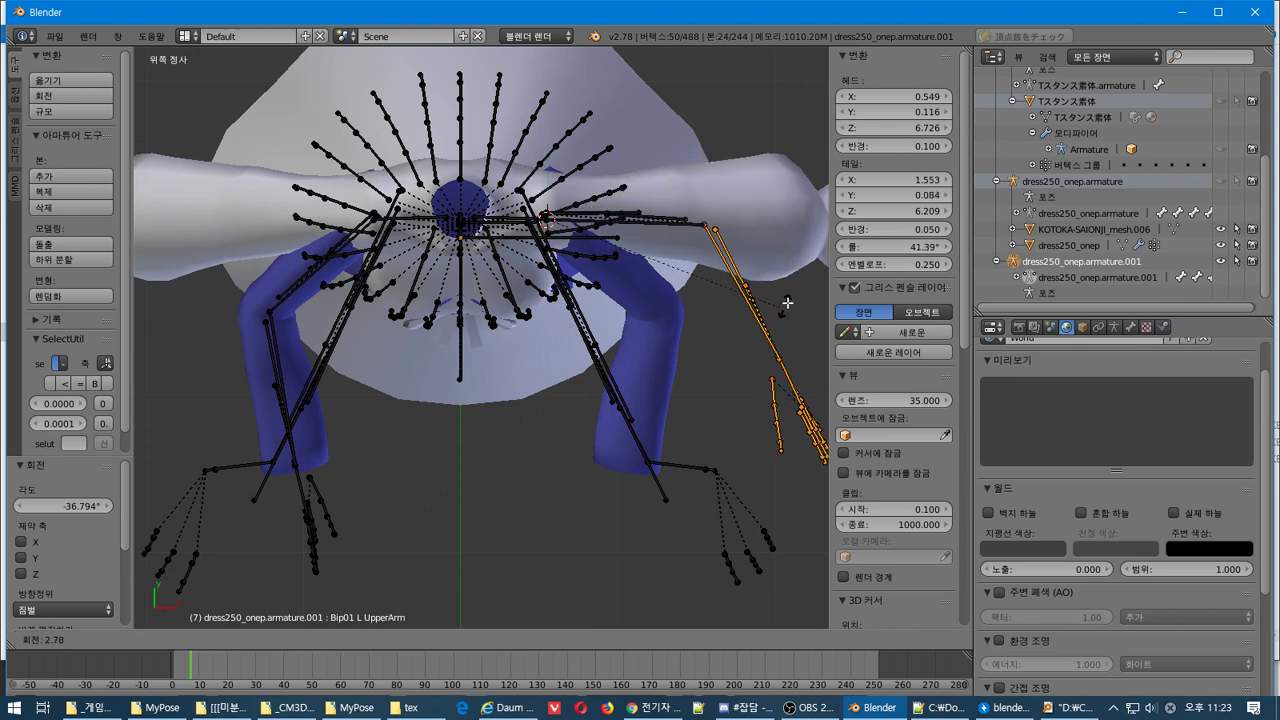
key("Escape")
left_click(704, 212)
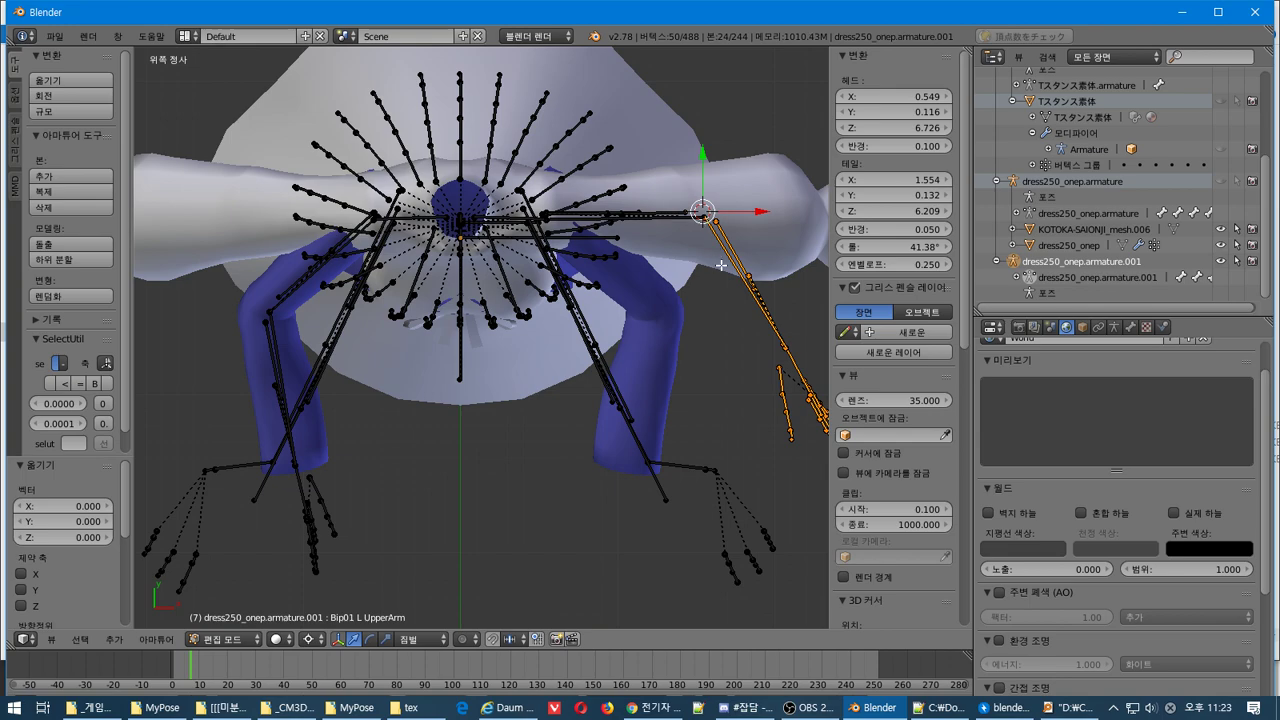
middle_click_drag(721, 257, 748, 351)
key("r")
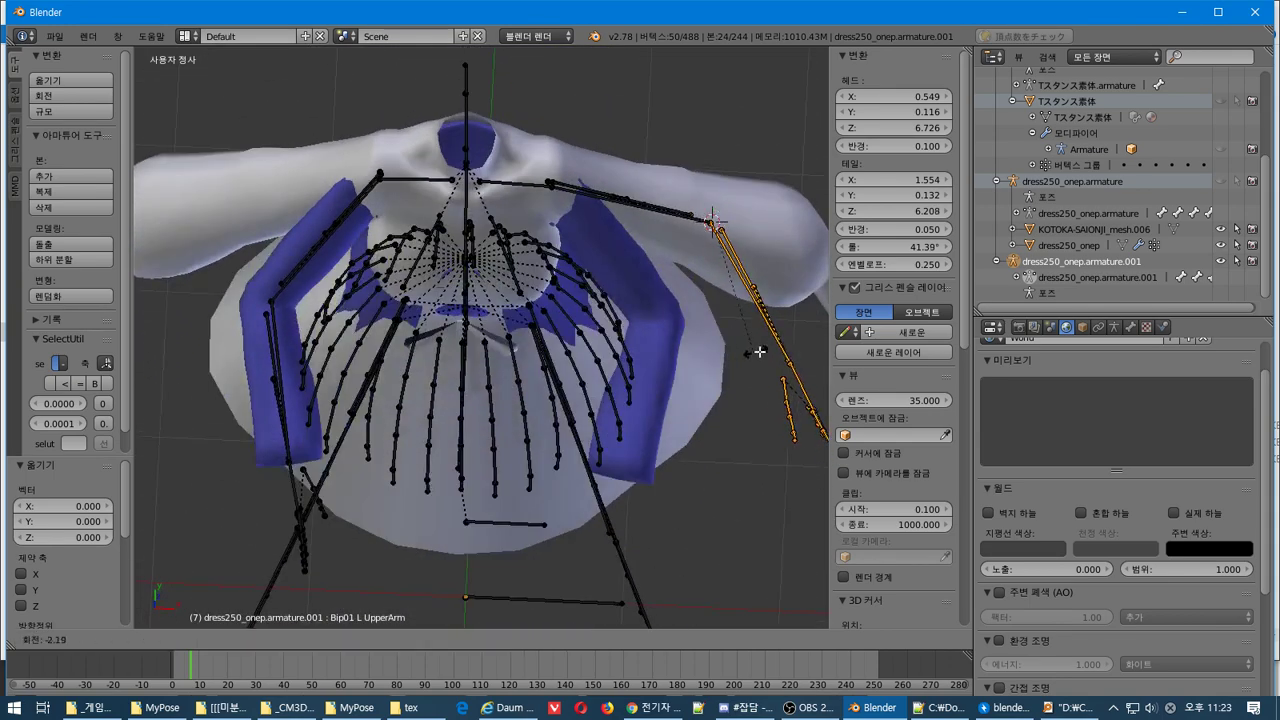
key("Escape")
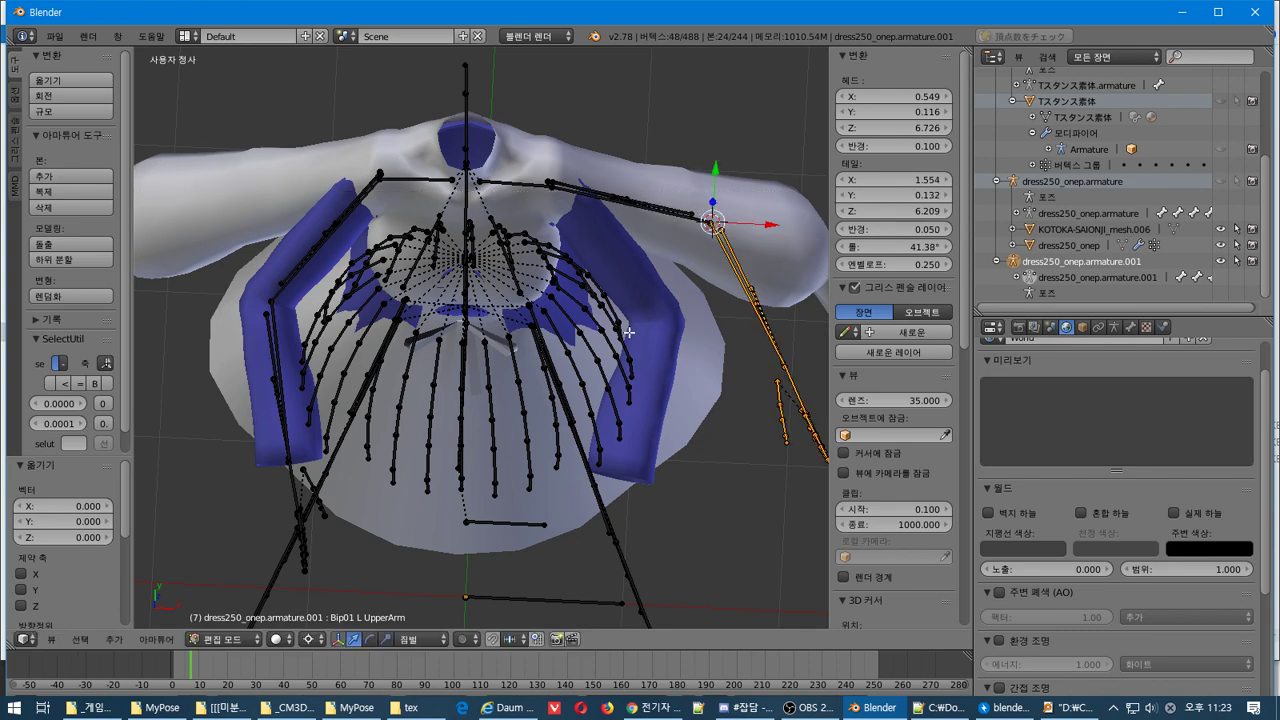
key("KP_7")
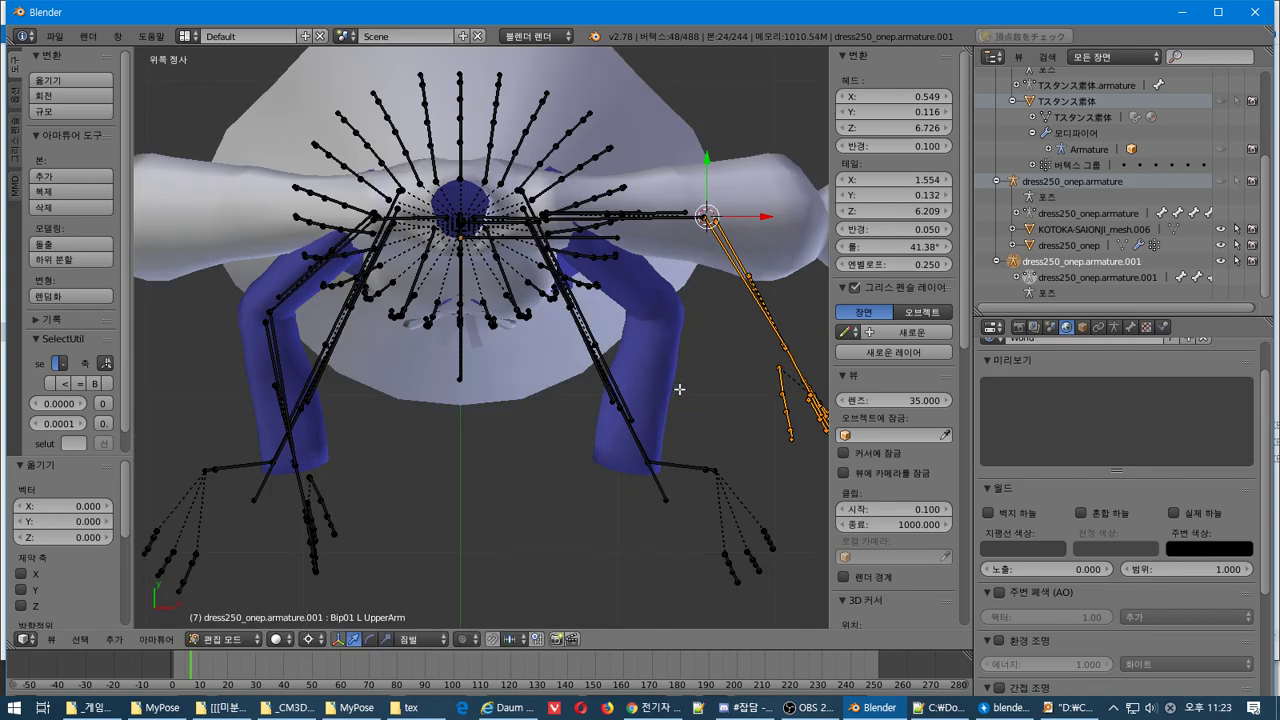
Rotate the arm bone -57.317°, then rotate the forearm and hand bones in front view
middle_click_drag(674, 386, 477, 589, "shift")
key("r")
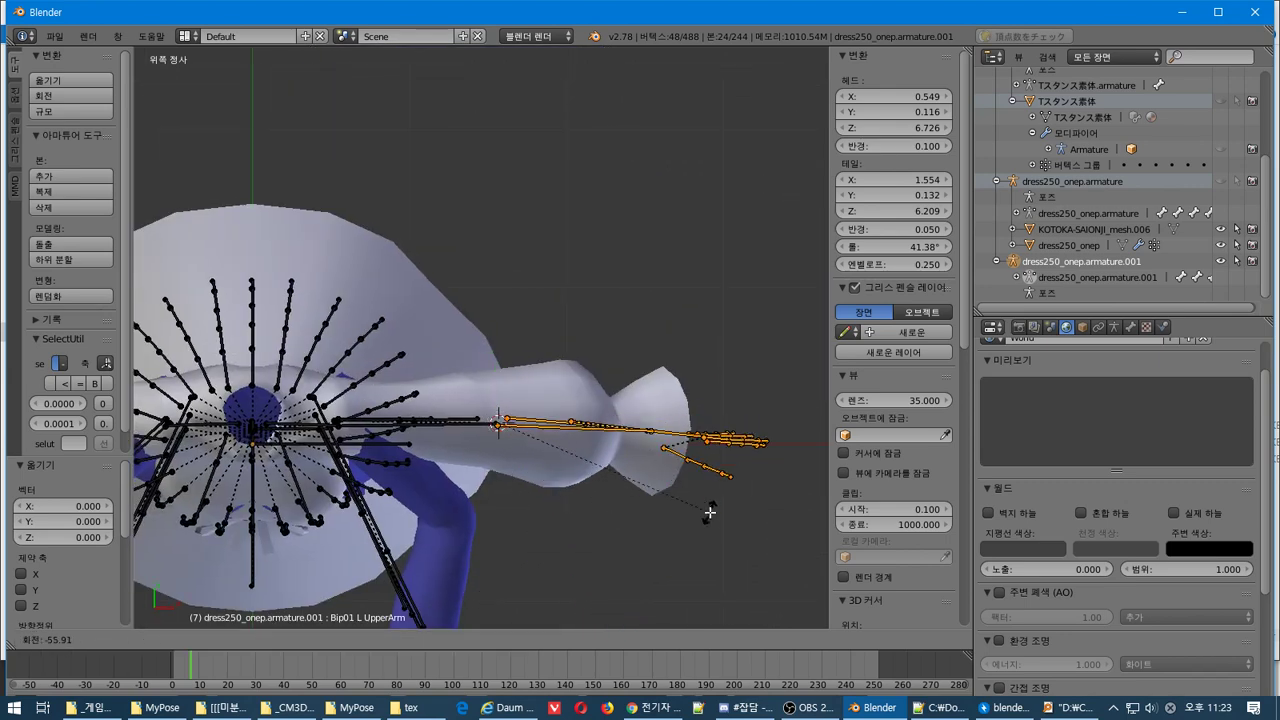
left_click(717, 509)
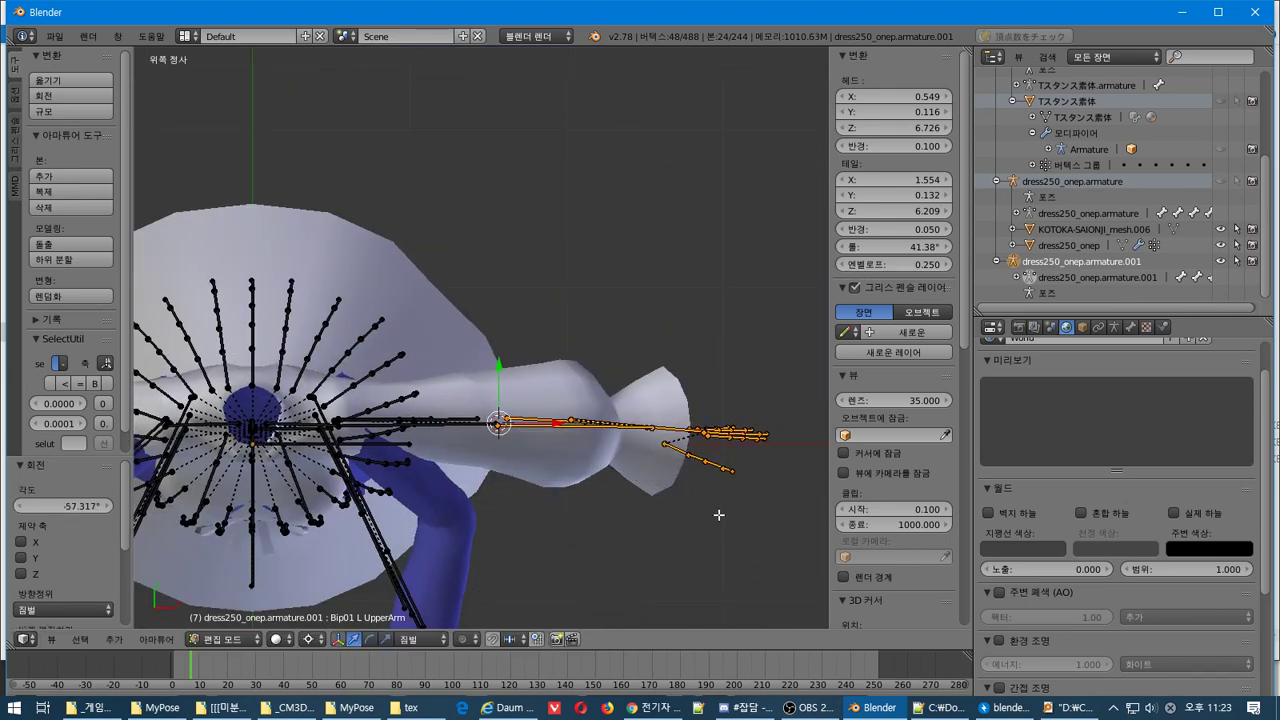
key("KP_3")
key("KP_1")
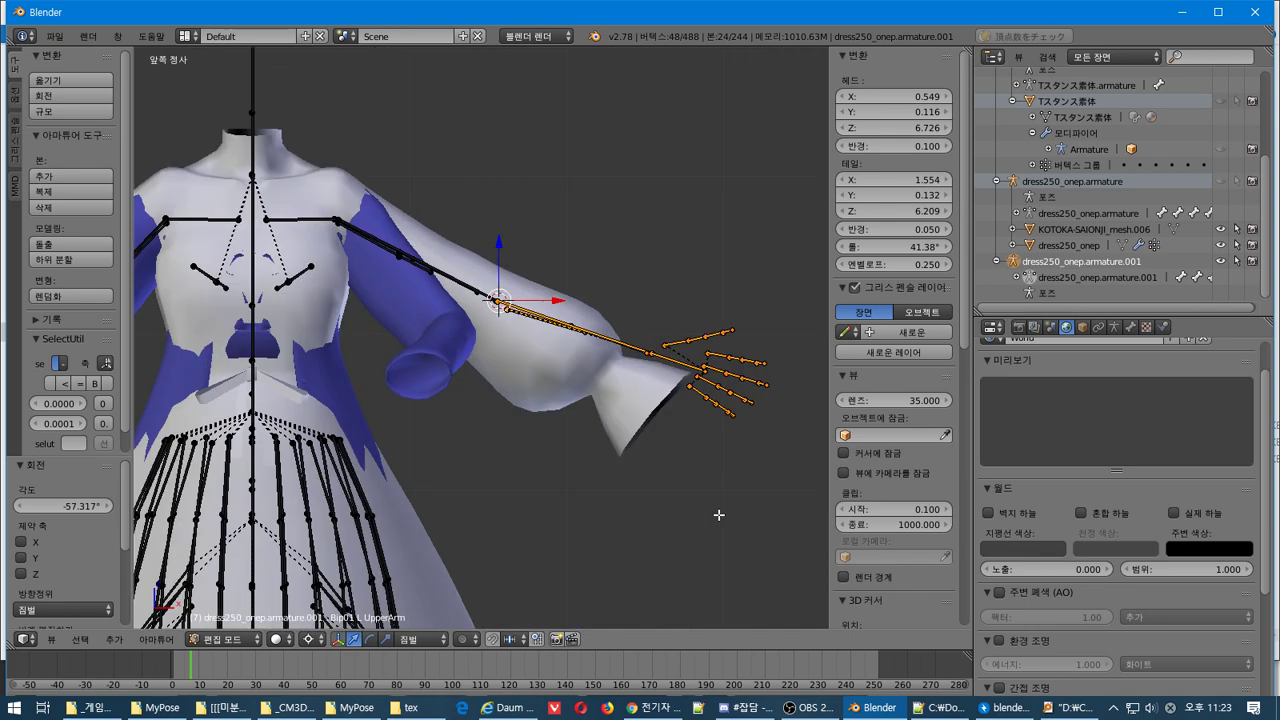
key("r")
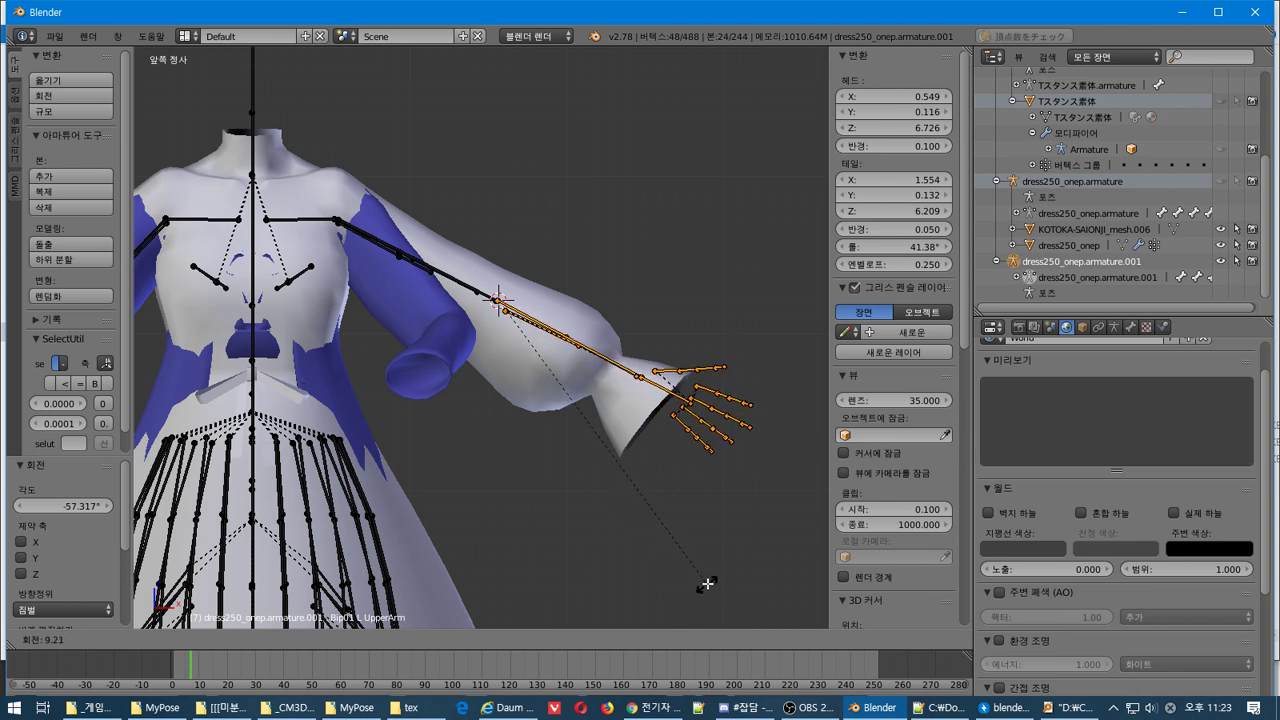
left_click(707, 581)
Box-select the shoulder and arm bones, rotate them down around the shoulder, and exit to Object Mode
key("b")
left_click_drag(390, 332, 493, 145)
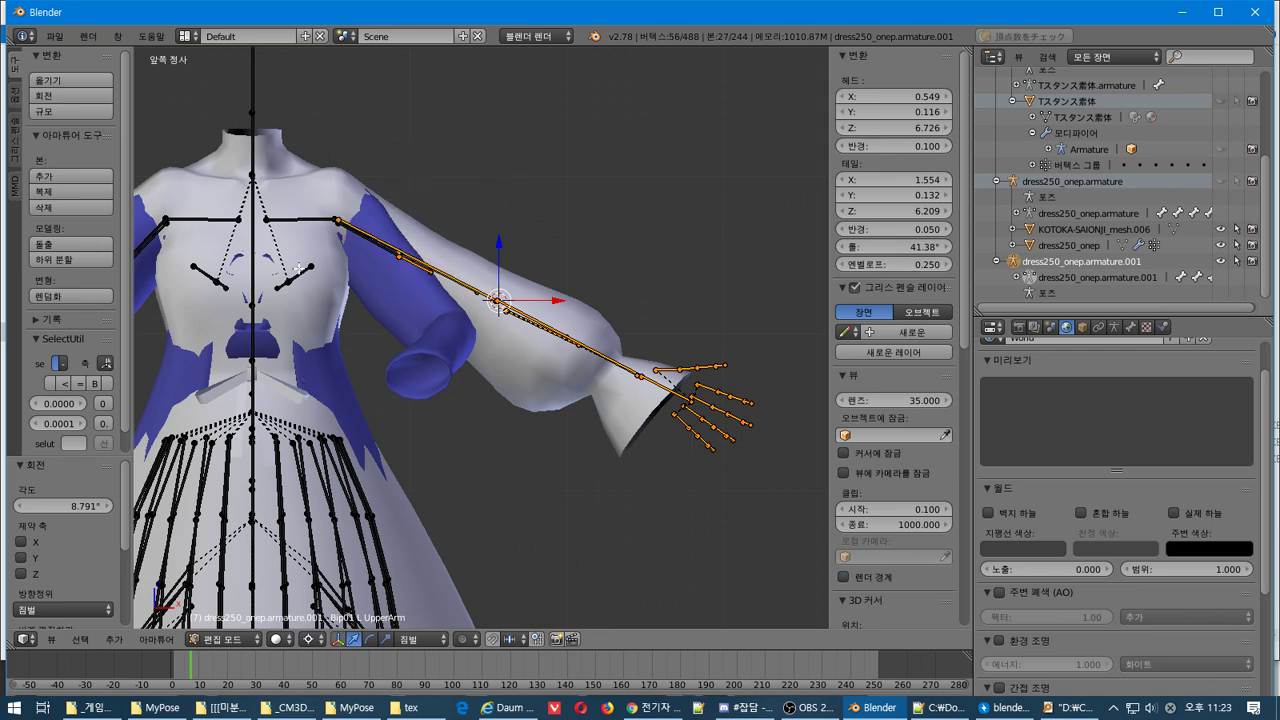
key("b")
left_click_drag(352, 266, 409, 203)
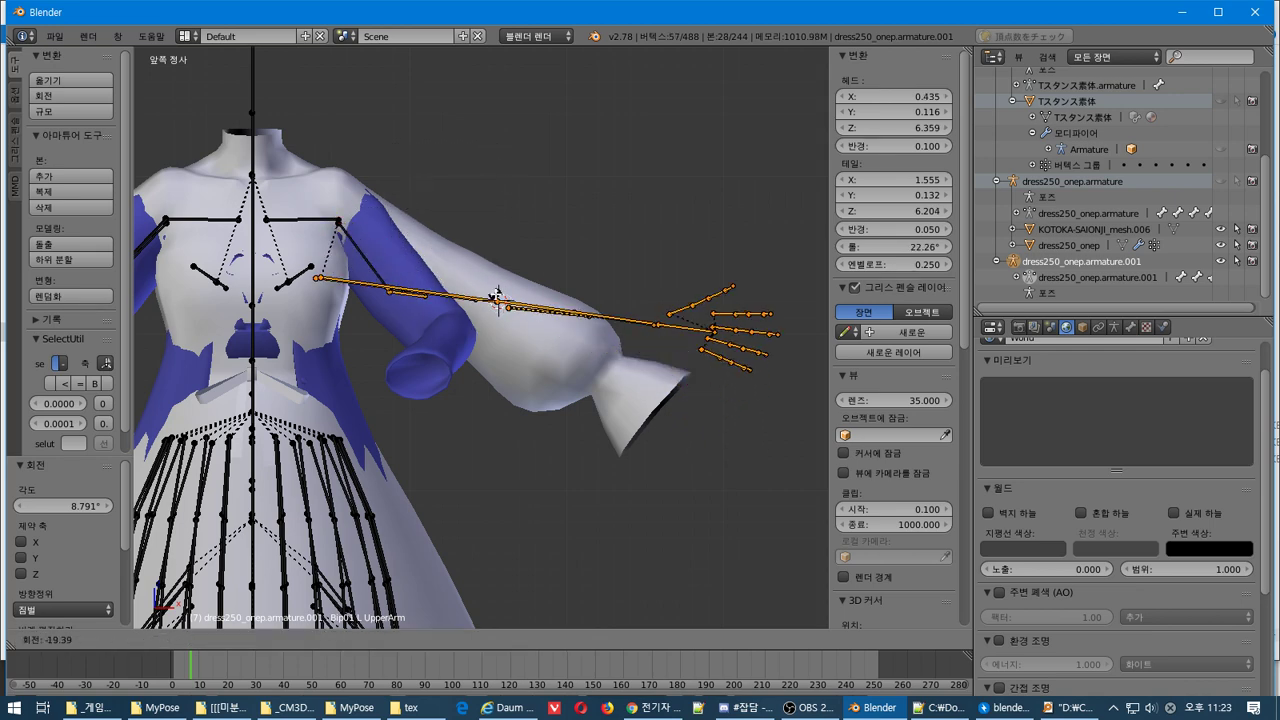
left_click(336, 220)
key("r")
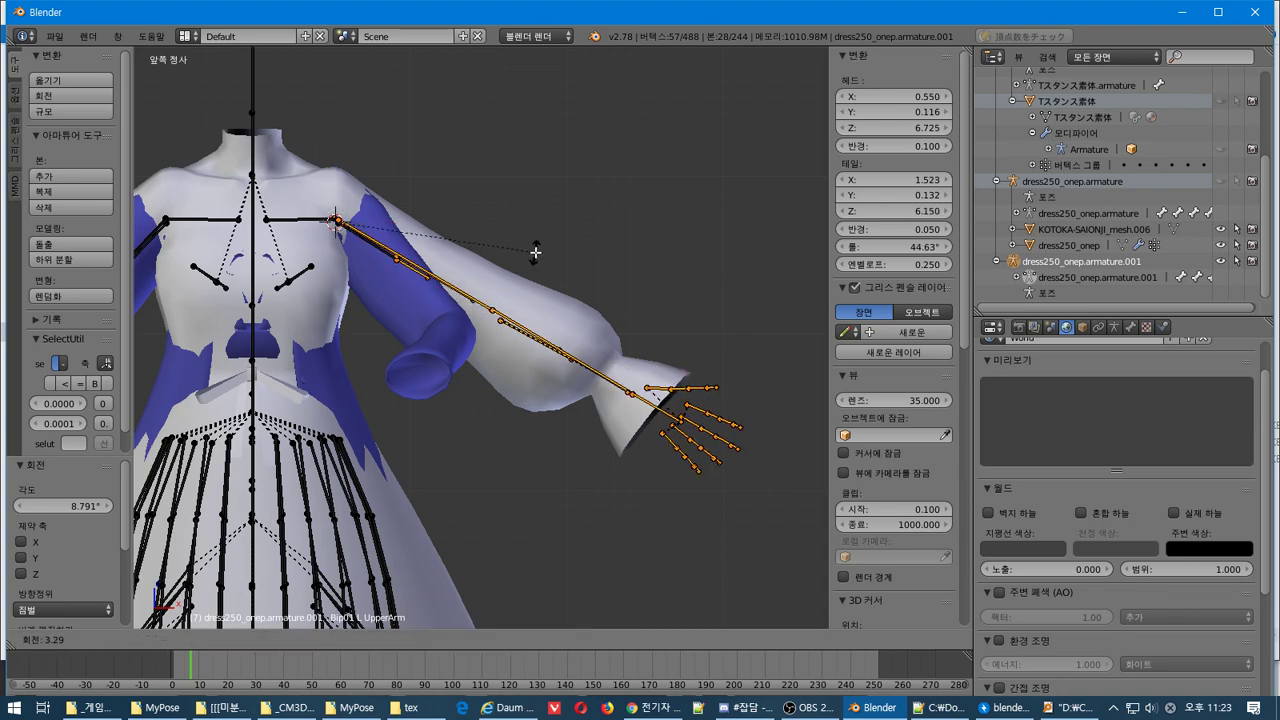
left_click(534, 258)
middle_click_drag(534, 260, 493, 341)
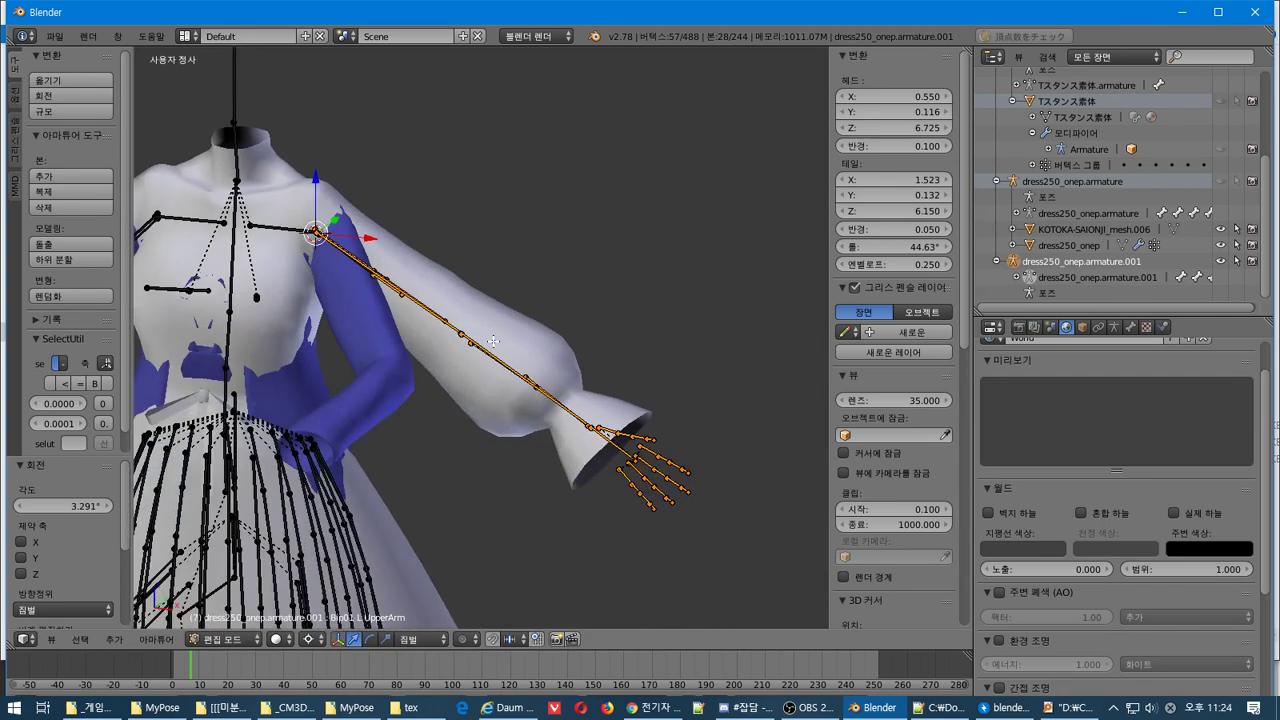
middle_click_drag(436, 411, 656, 520)
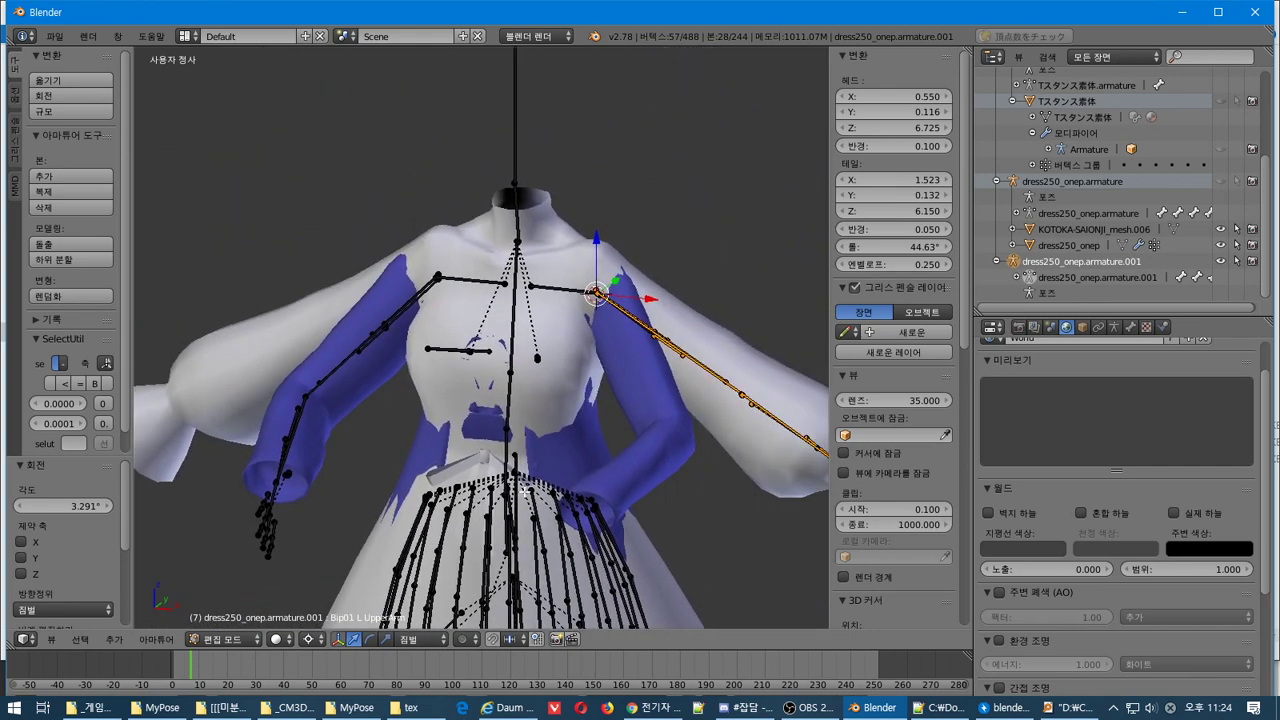
middle_click_drag(476, 484, 521, 534)
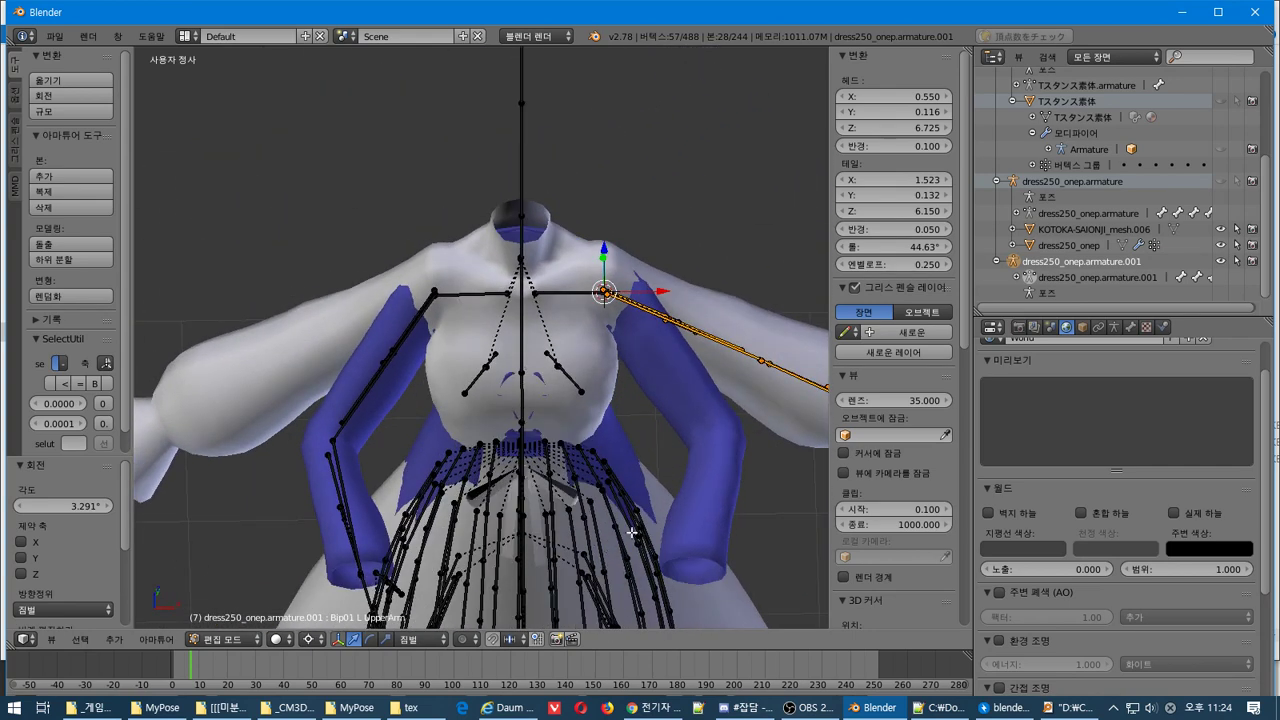
key("Tab")
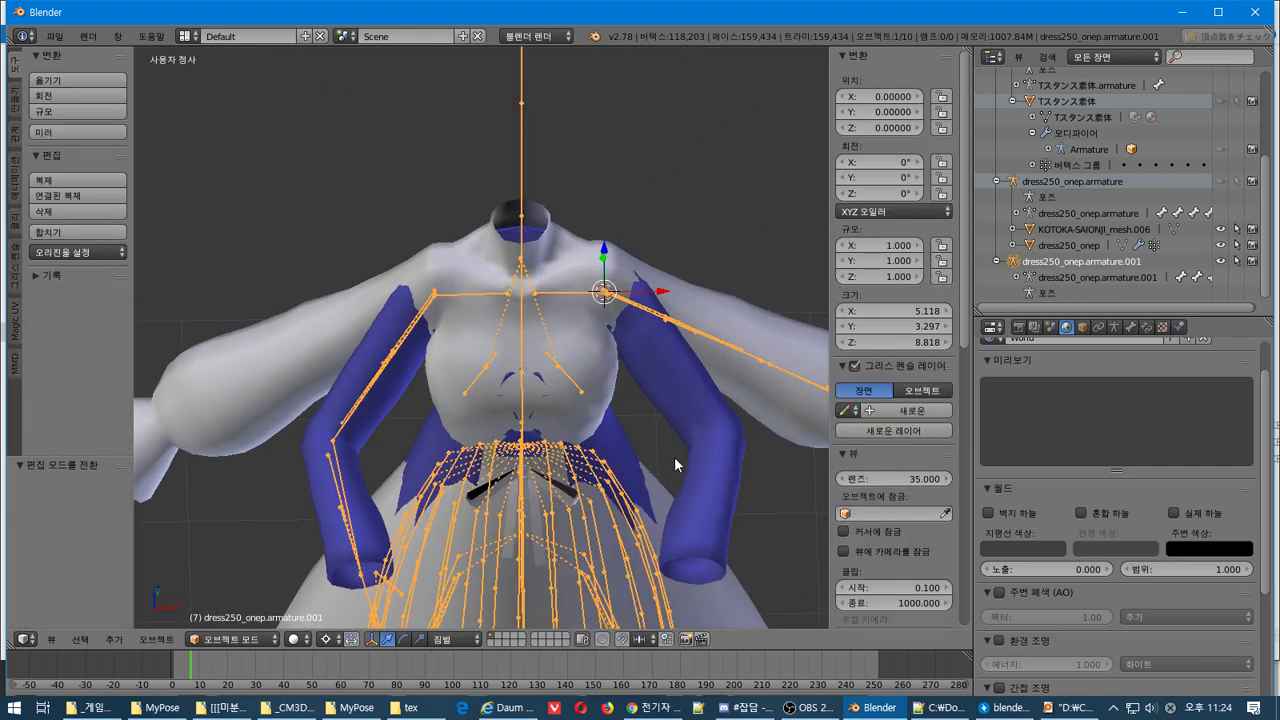
Try each armature as the dress's Armature modifier target, settling on dress250_onep.armature
right_click(700, 457)
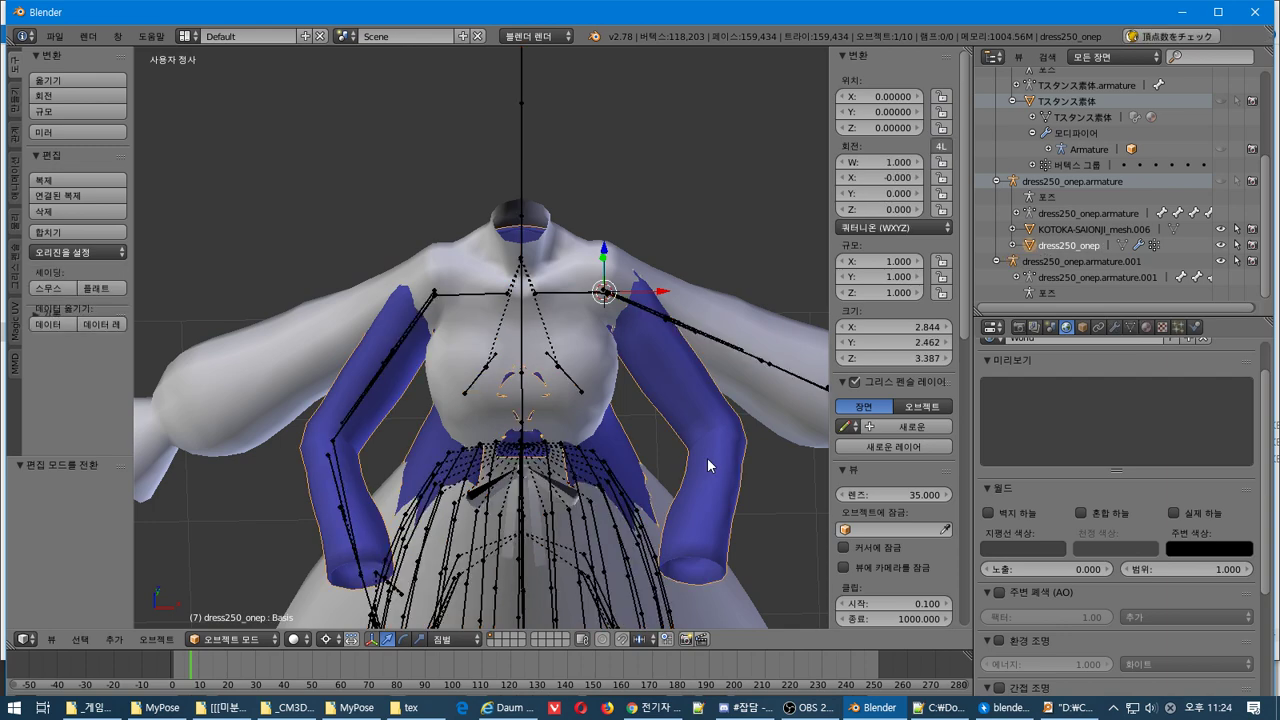
left_click(1115, 329)
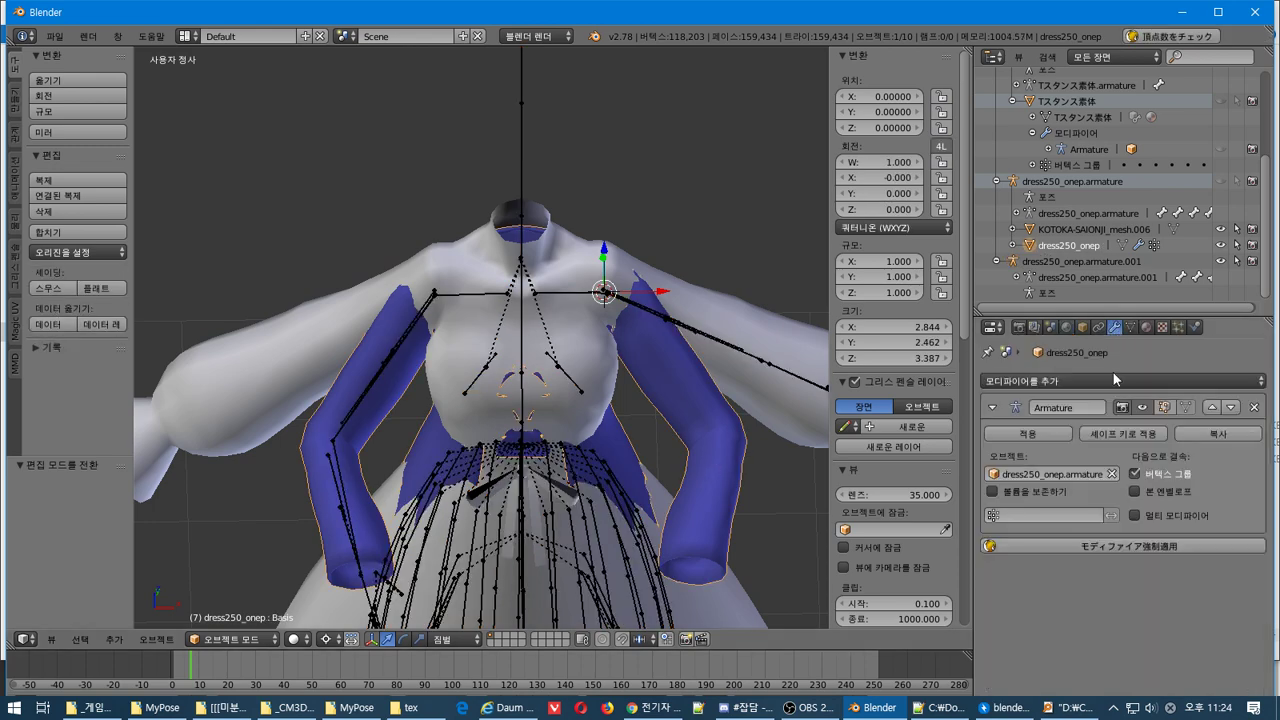
left_click(991, 477)
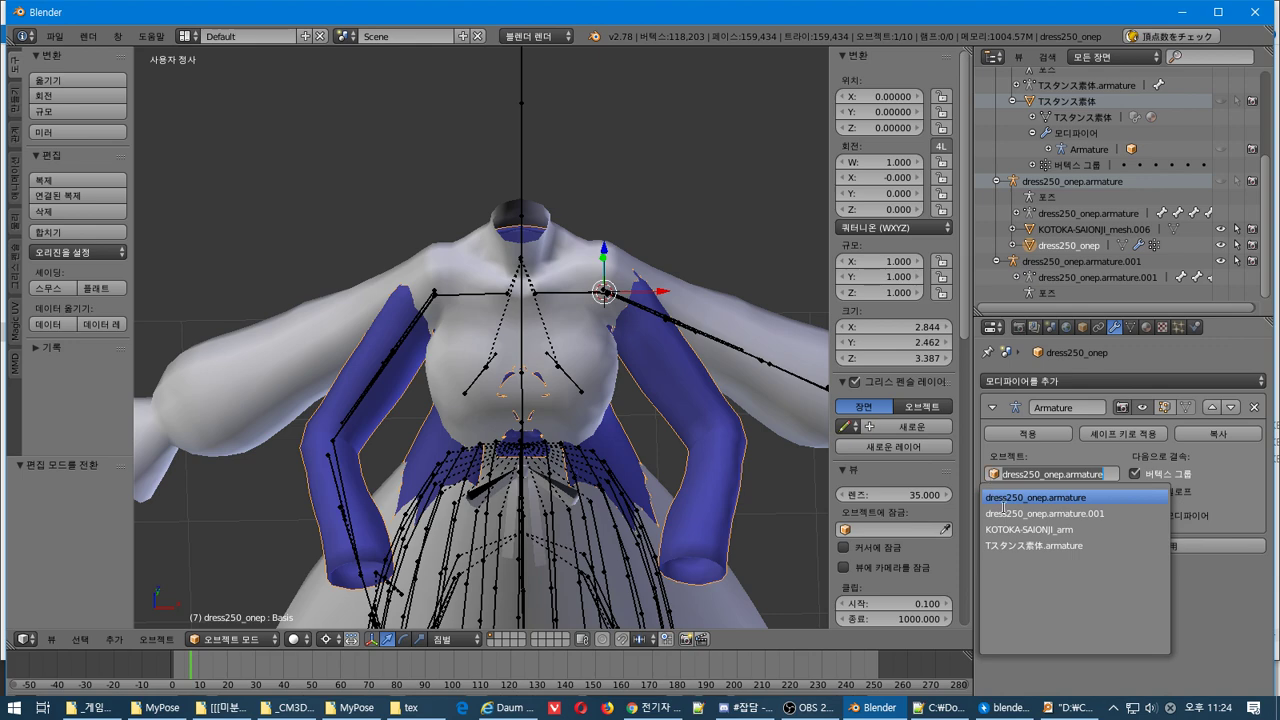
left_click(1026, 546)
middle_click_drag(480, 440, 385, 425)
left_click(1005, 474)
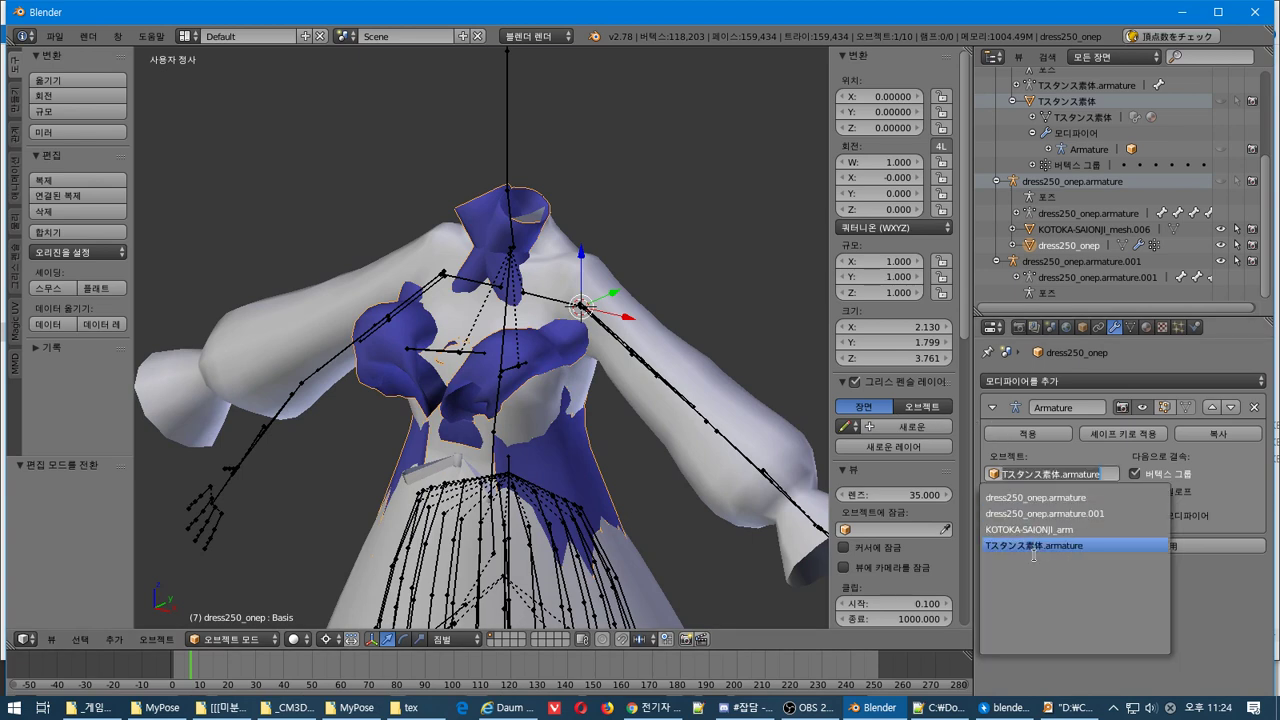
left_click(1030, 529)
left_click(1005, 474)
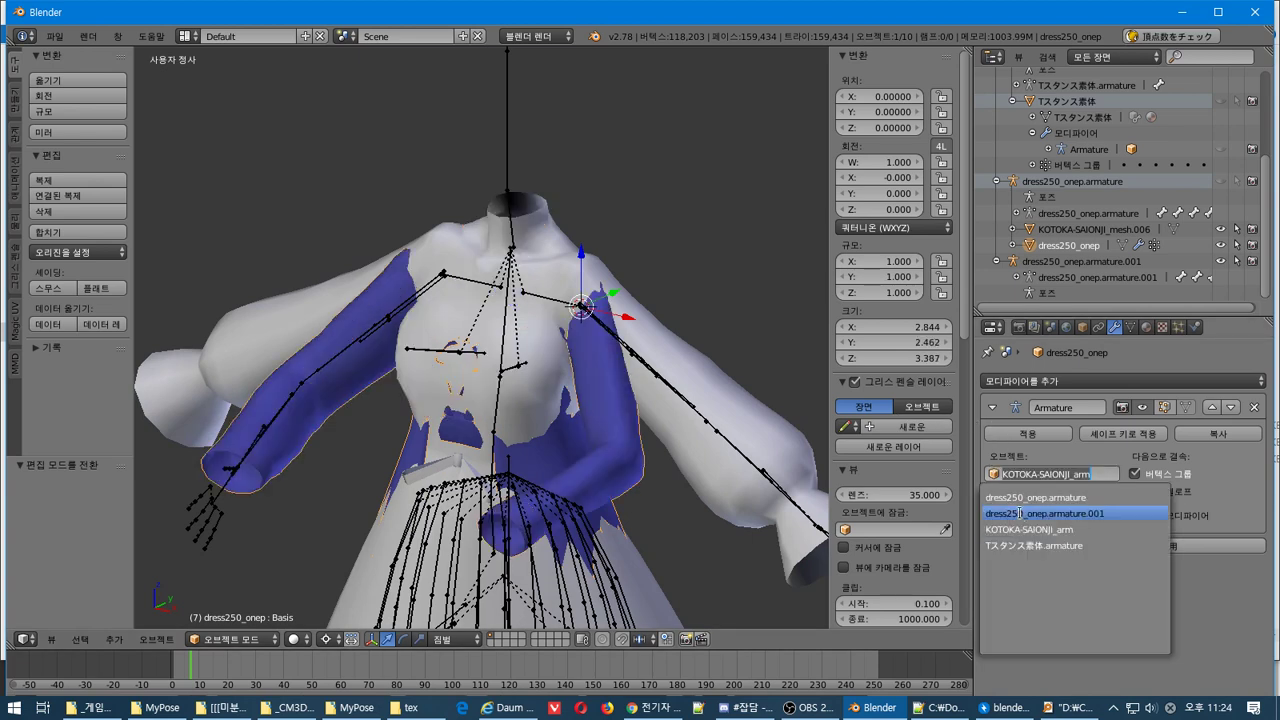
left_click(1025, 515)
left_click(1005, 474)
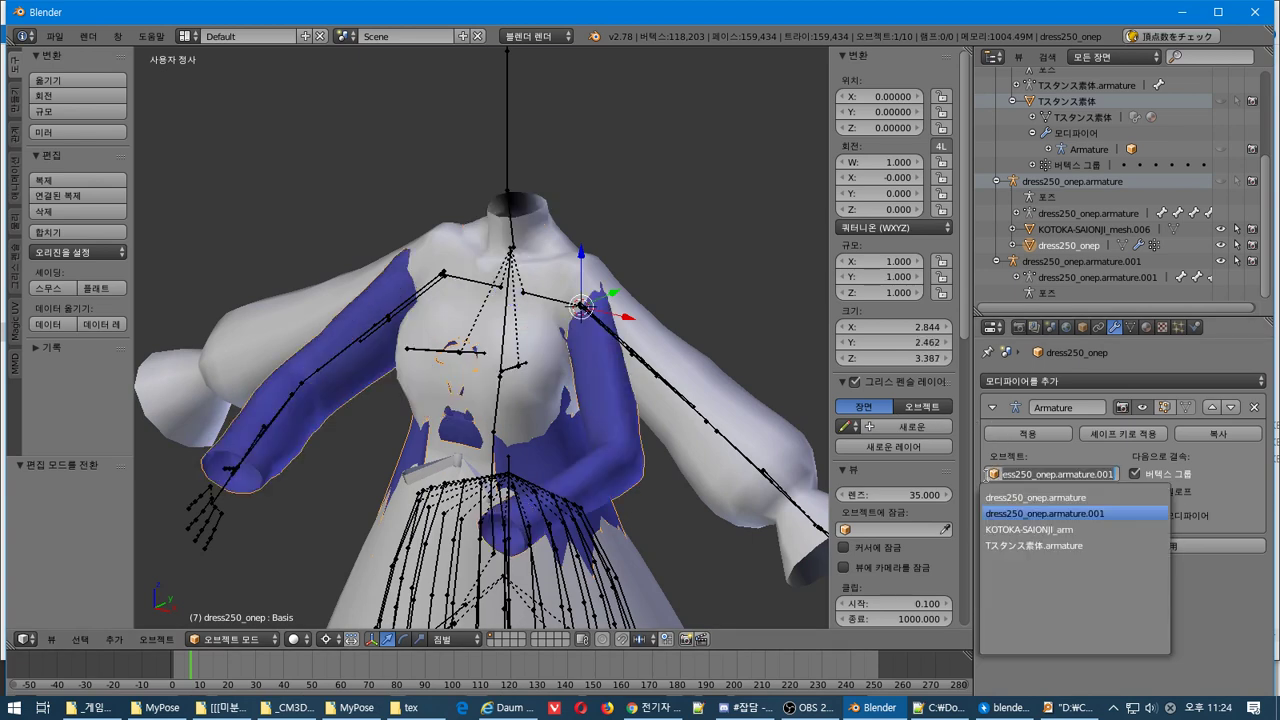
left_click(1012, 497)
left_click(1005, 476)
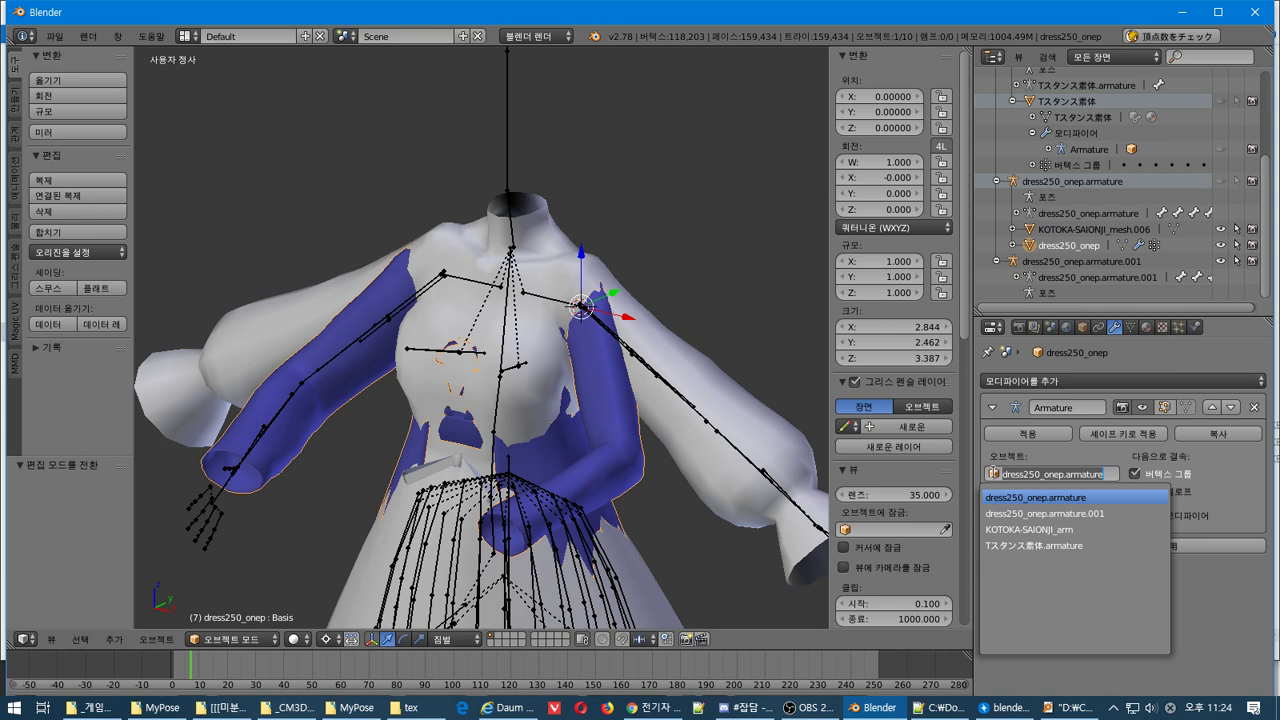
left_click(1155, 497)
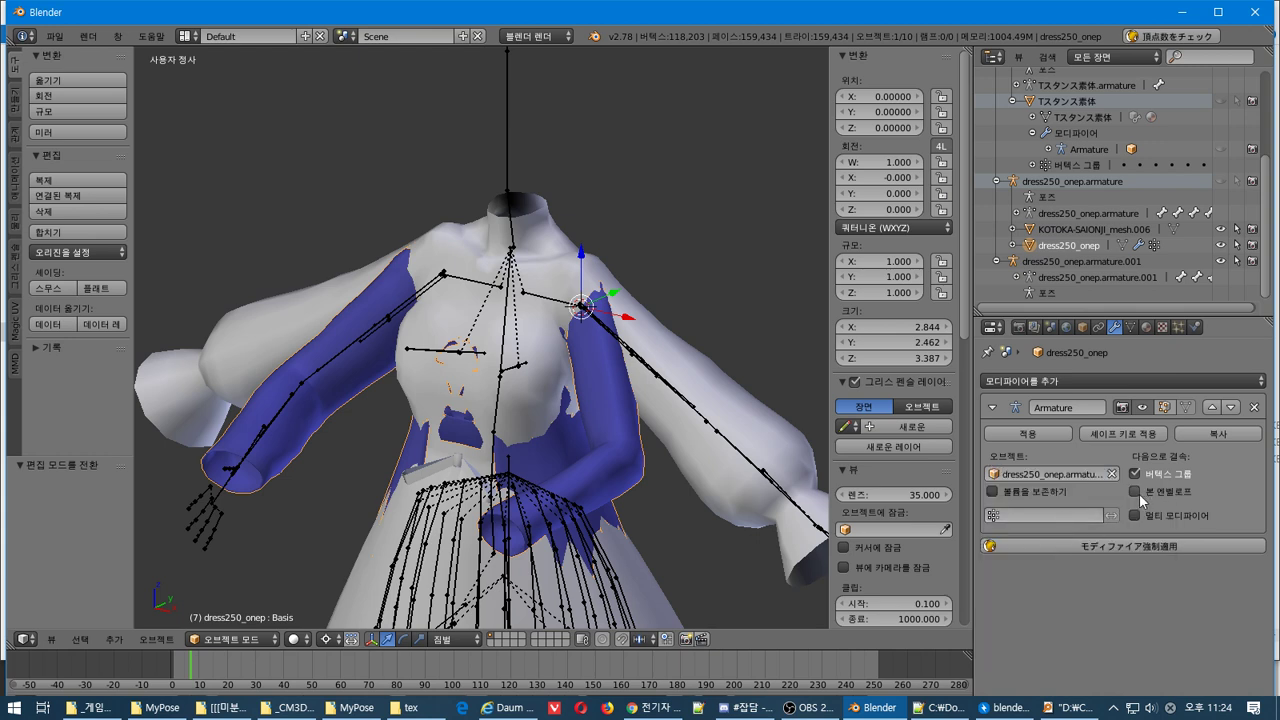
Turn on Bone Envelopes, Multi Modifier and Preserve Volume, retrying Apply each time
left_click(1136, 492)
left_click(1033, 433)
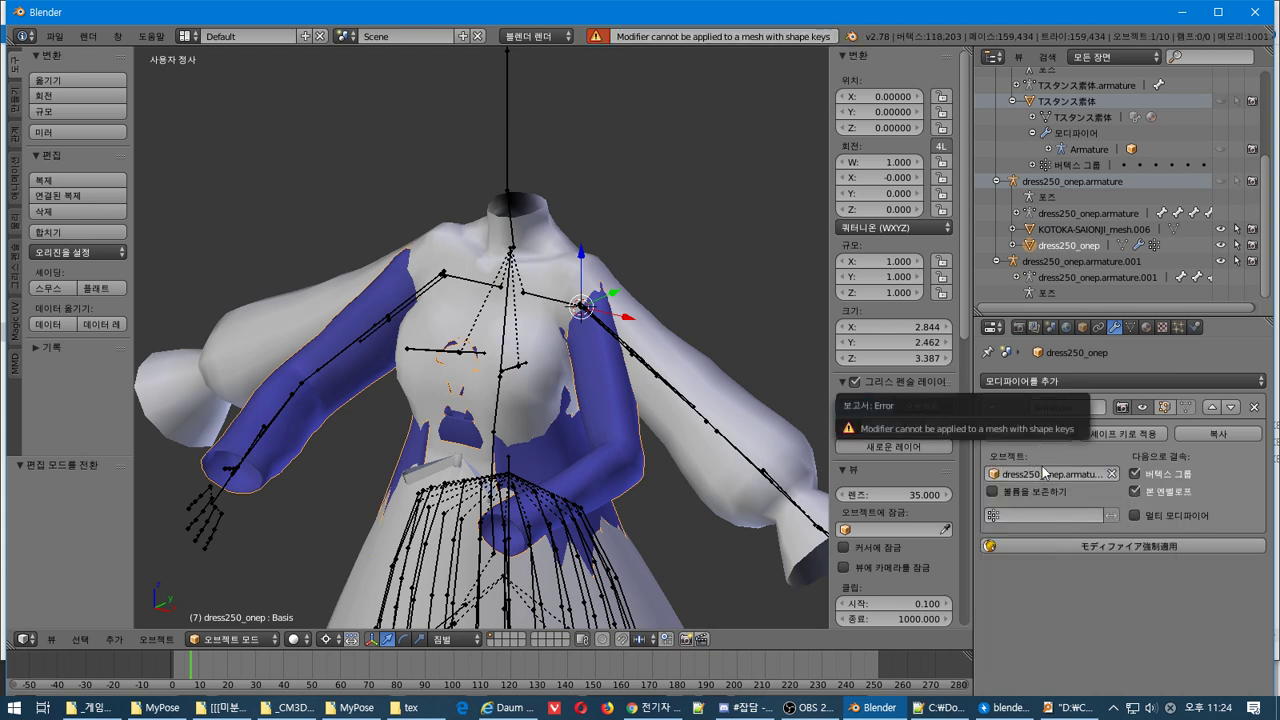
left_click(1146, 516)
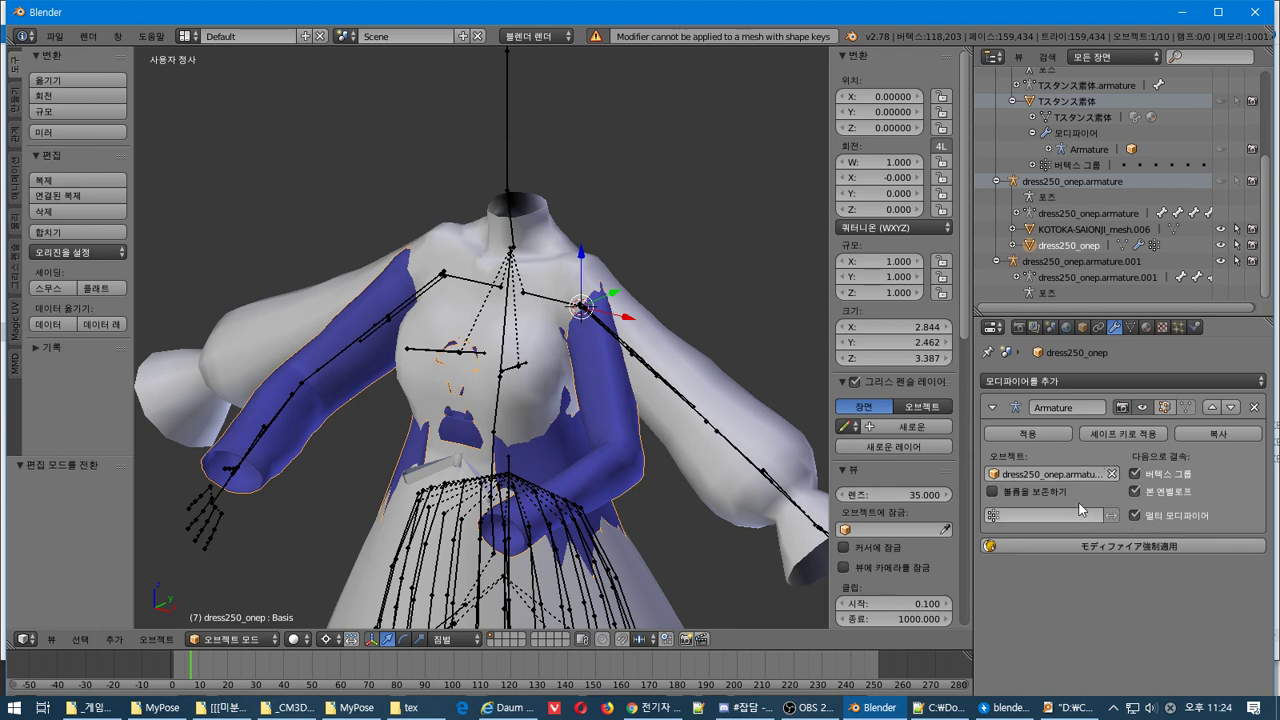
left_click(1026, 436)
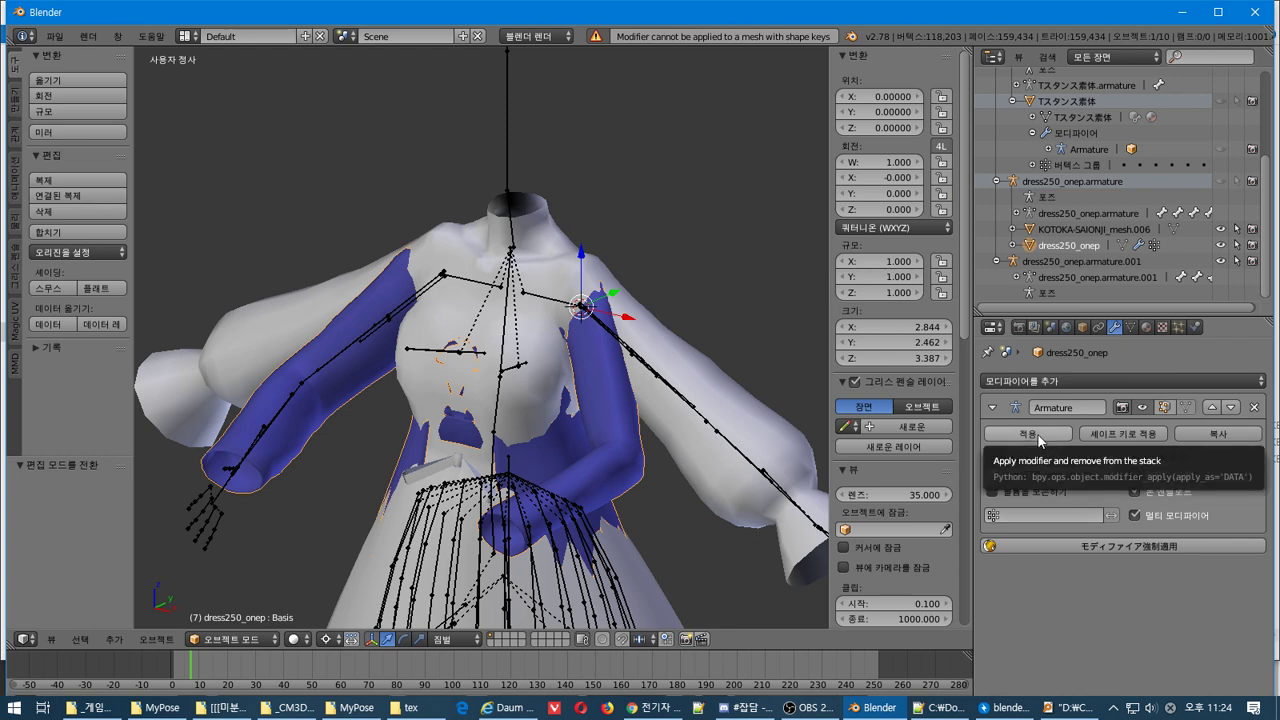
left_click(1037, 436)
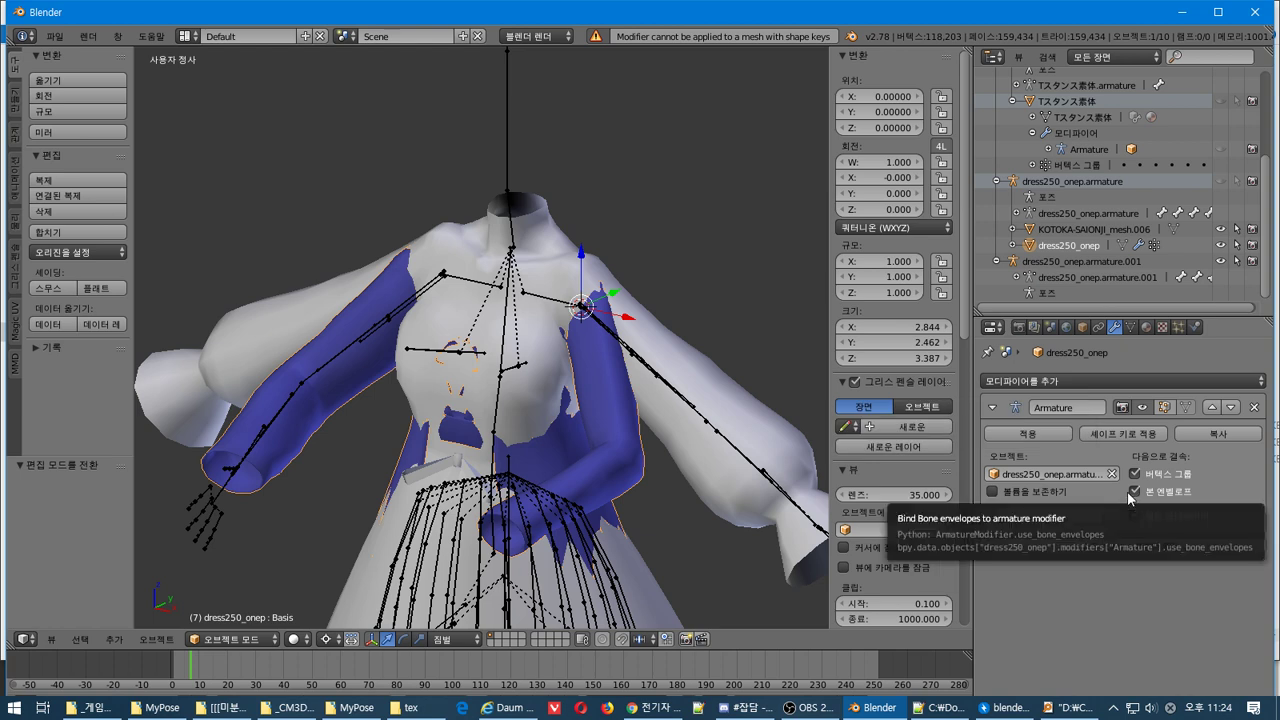
left_click(995, 491)
left_click(1030, 436)
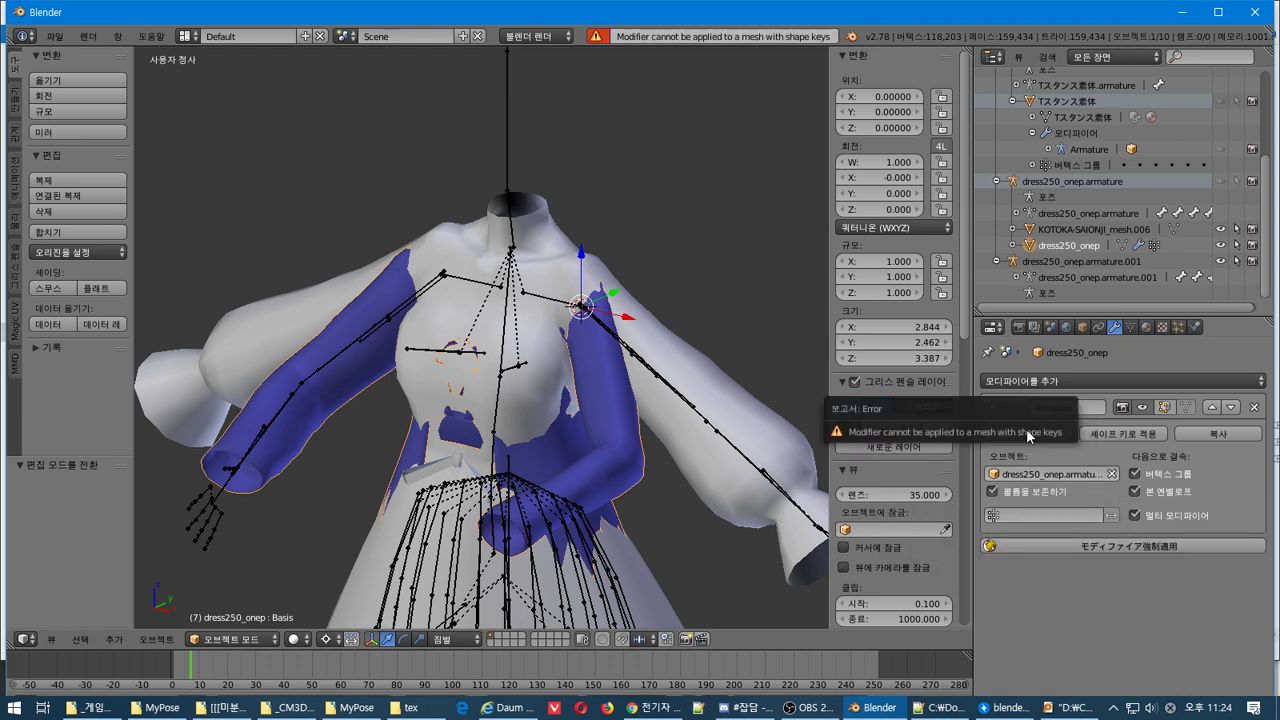
Limit deformation to Skirt04_A, then clear it, retarget dress250_onep.armature and retry Apply
left_click(992, 516)
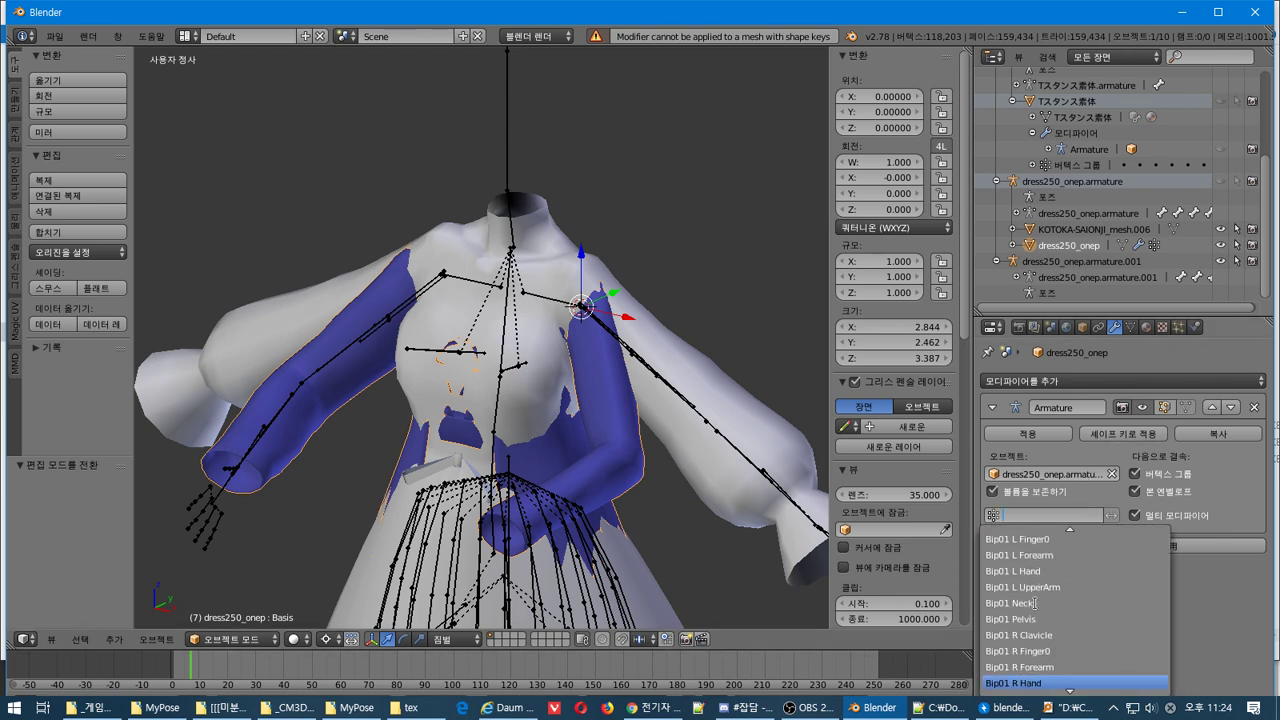
scroll(1035, 598, "down", 20)
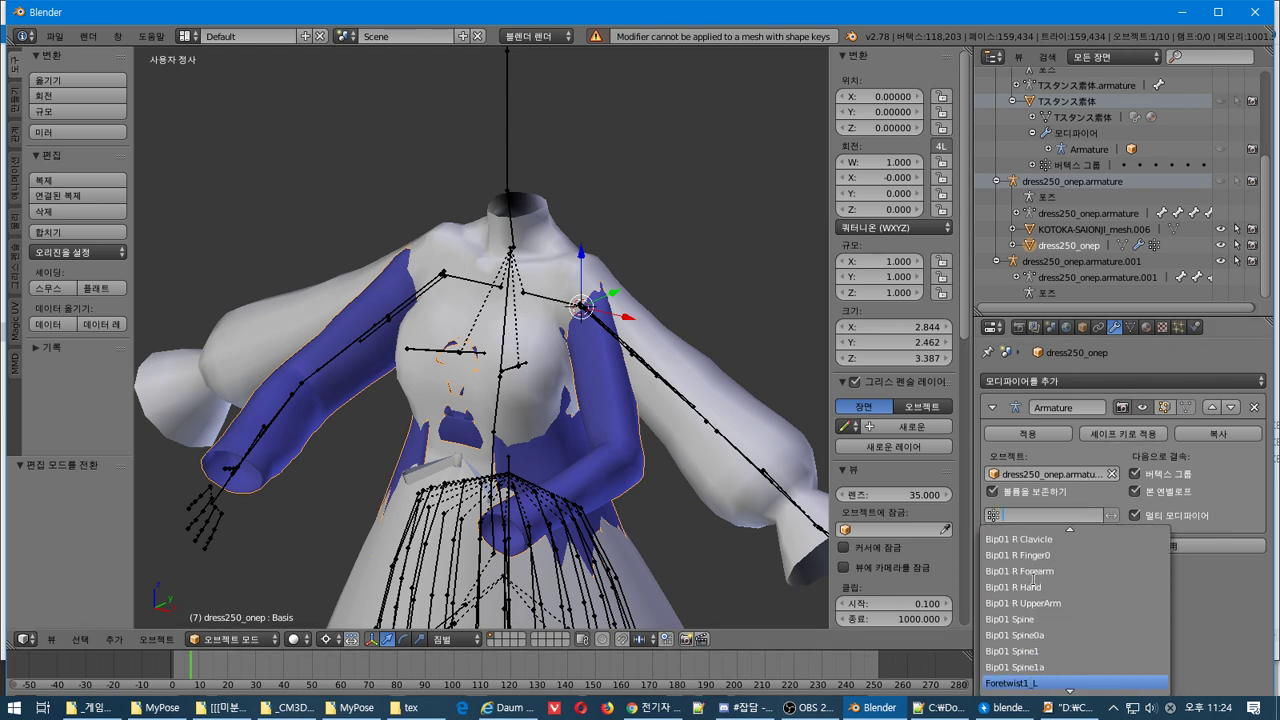
scroll(1032, 590, "down", 10)
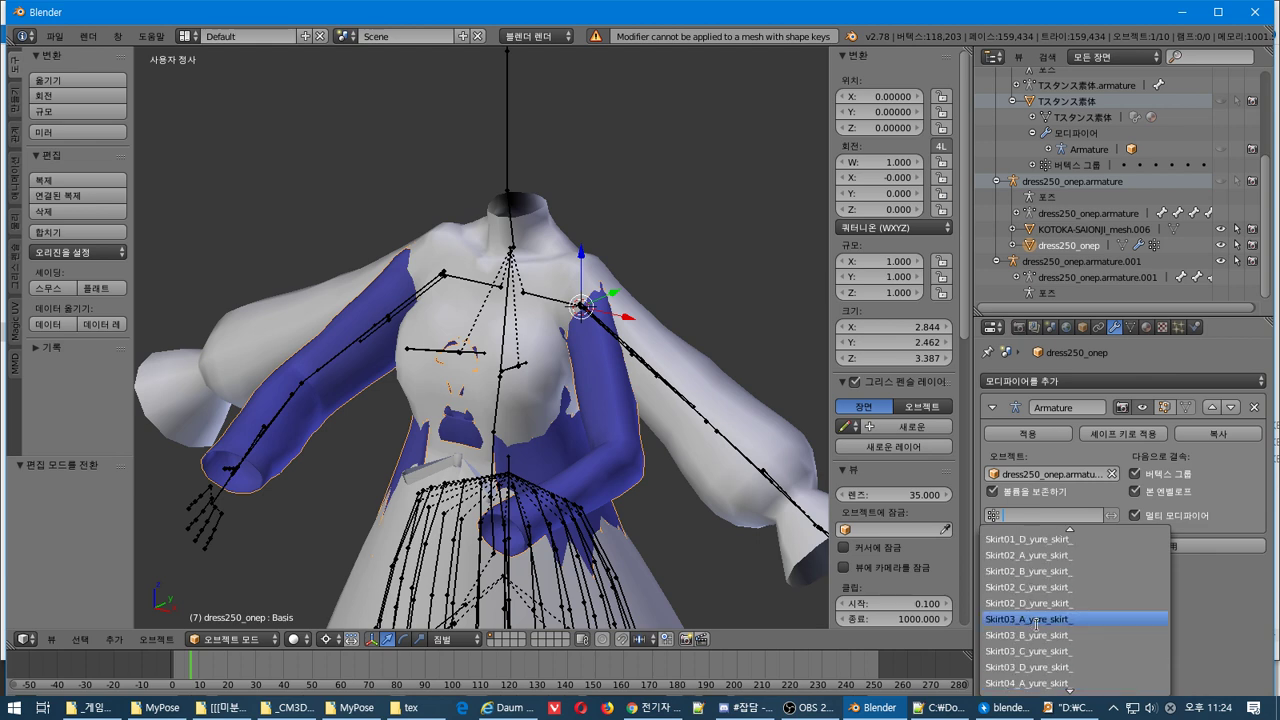
left_click(1069, 683)
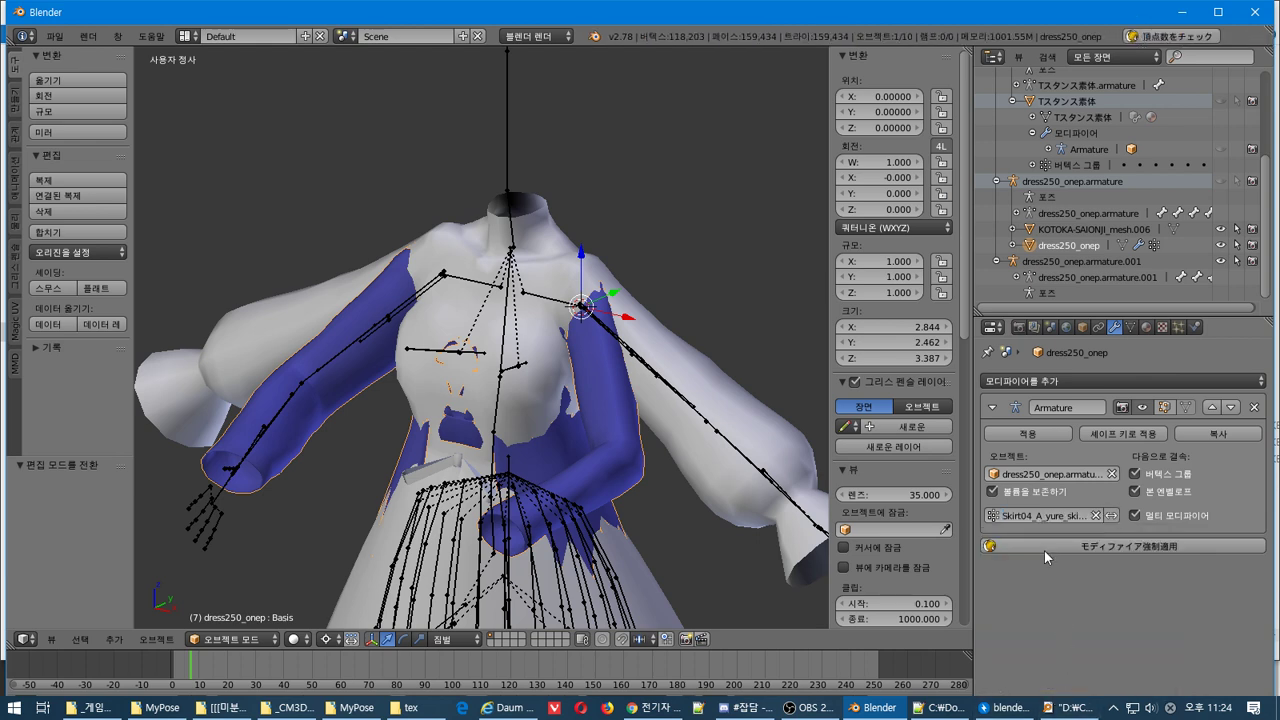
left_click(1063, 439)
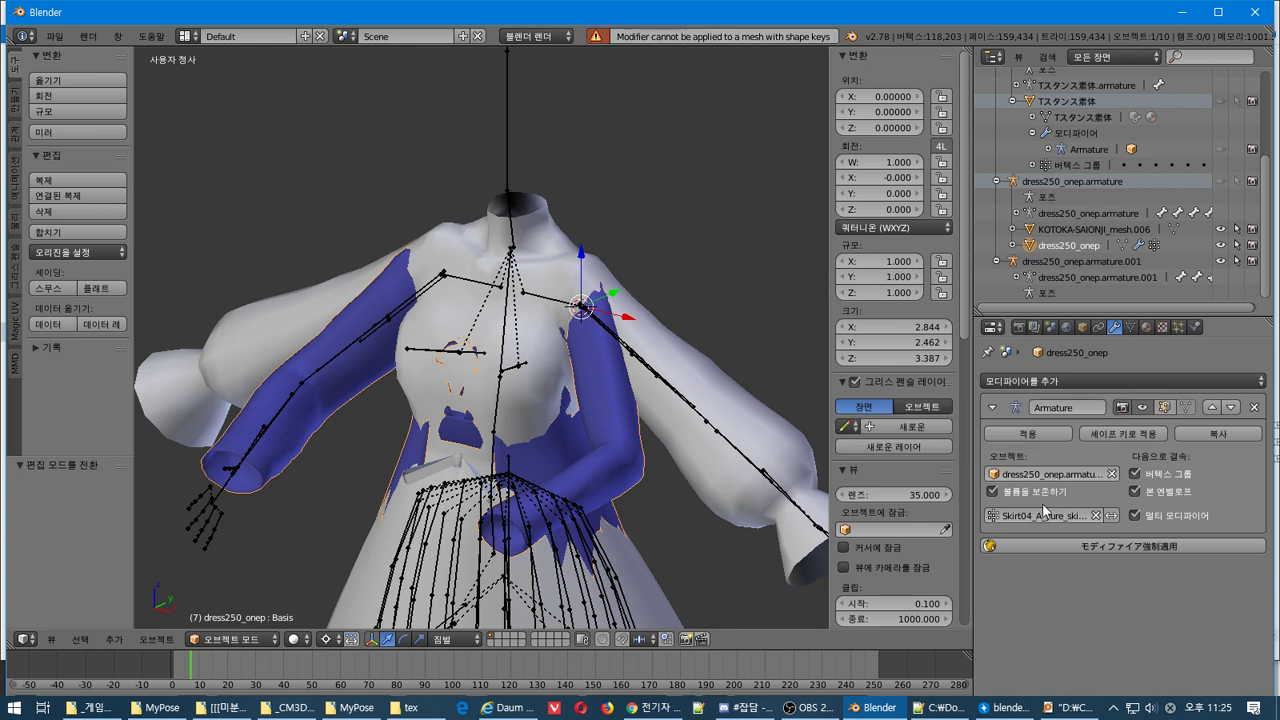
left_click(1095, 516)
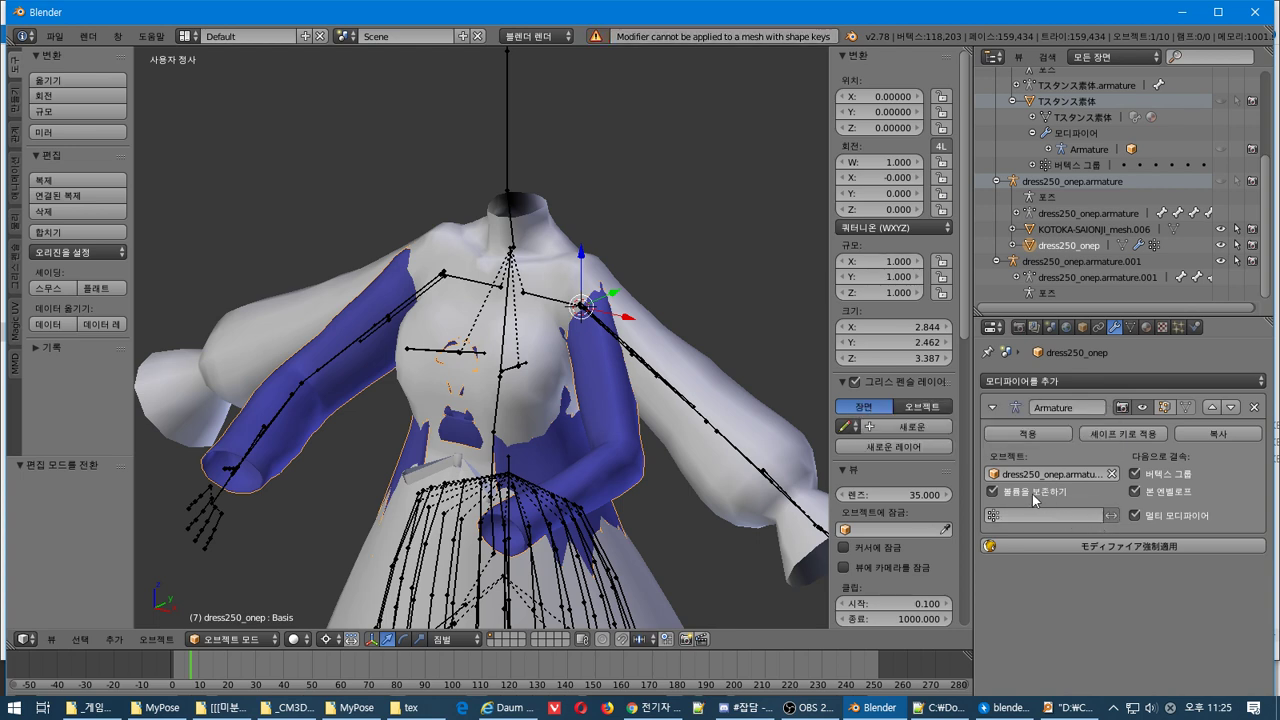
left_click(1111, 474)
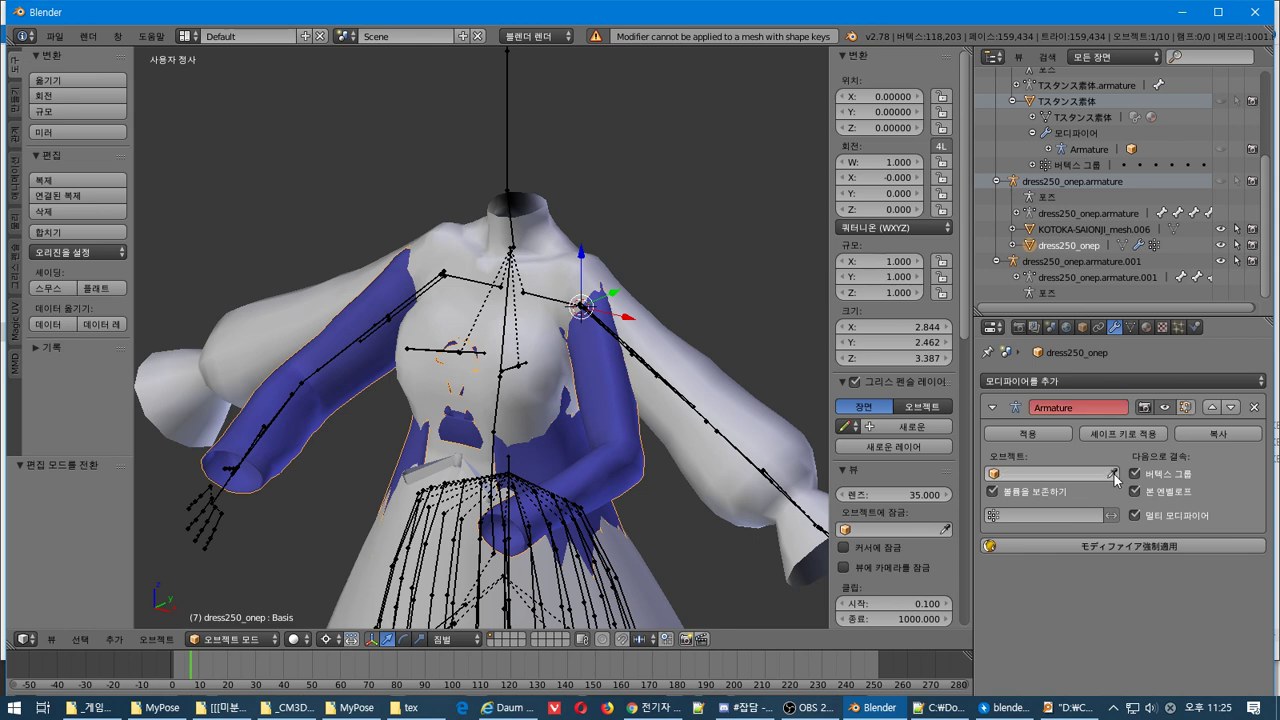
left_click(993, 475)
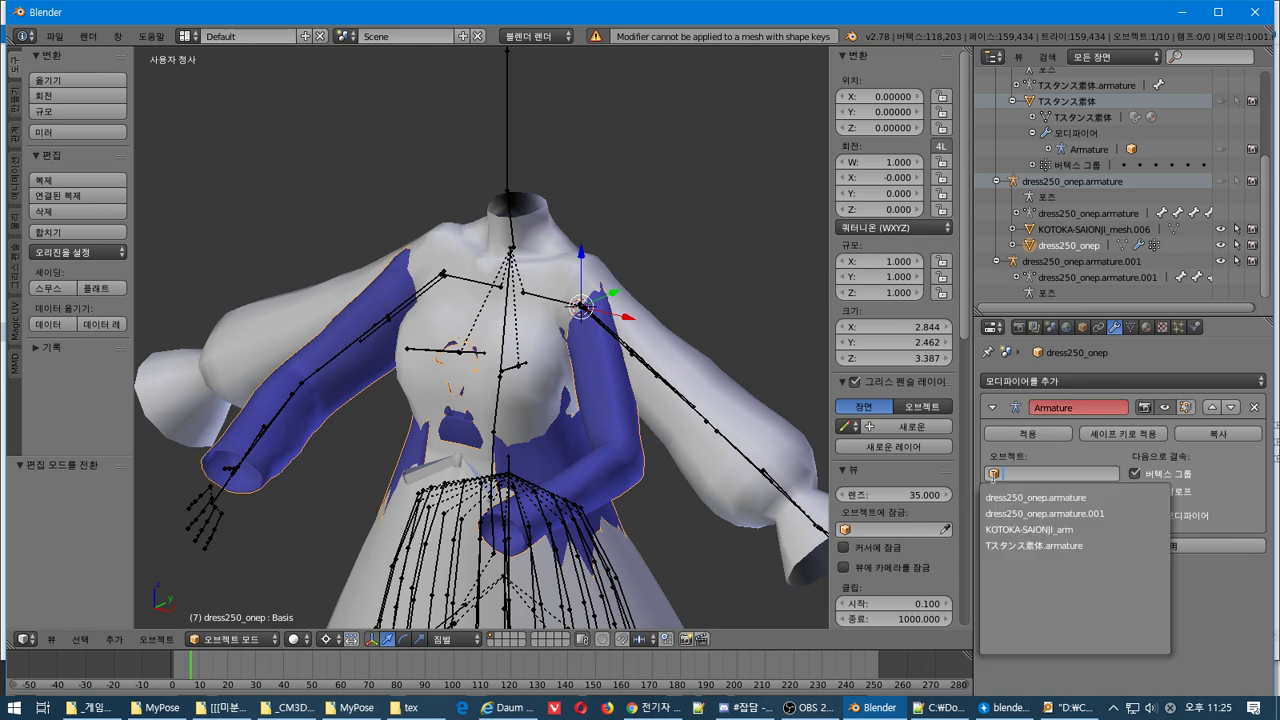
left_click(1016, 498)
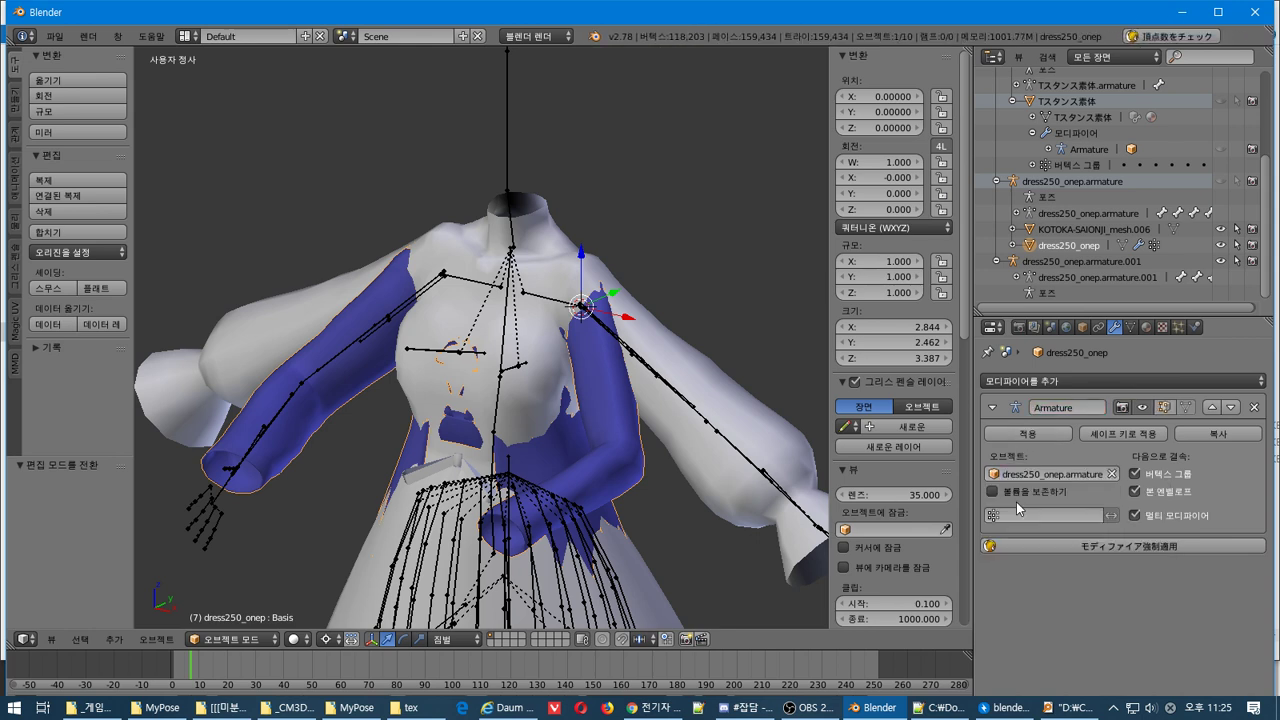
left_click(1029, 433)
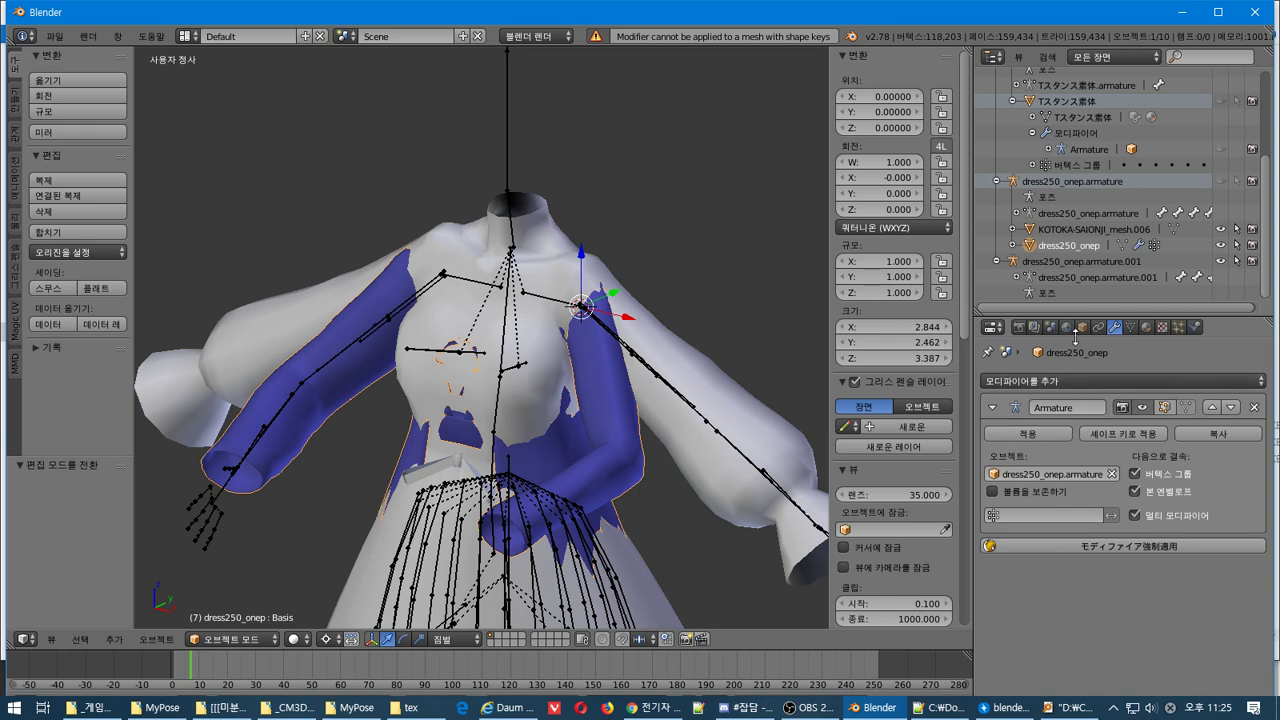
left_click(1120, 378)
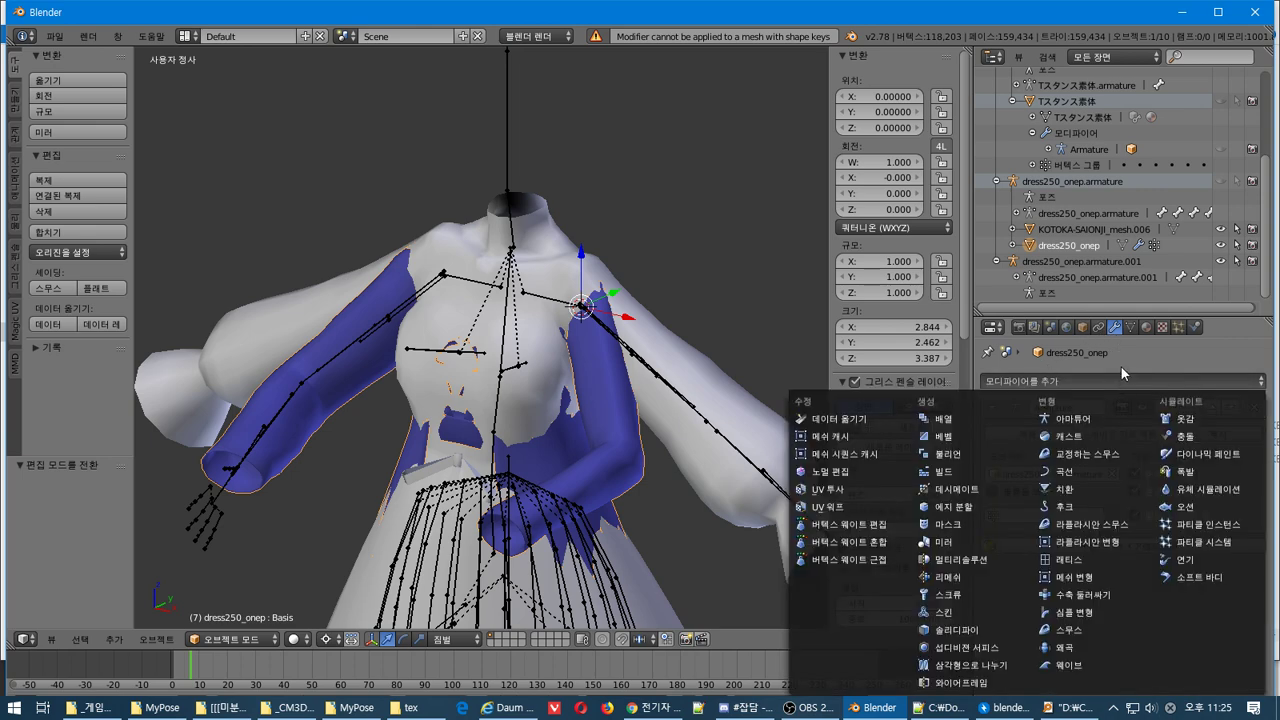
left_click(1068, 436)
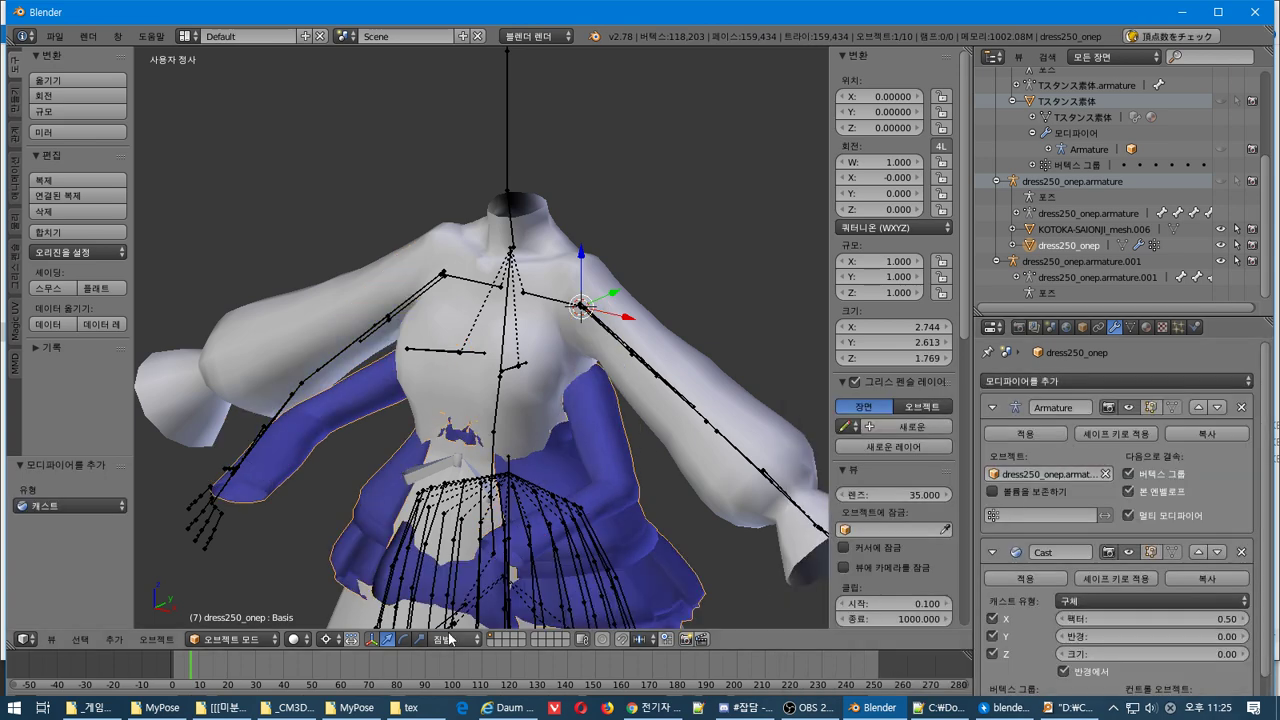
scroll(422, 588, "down", 4)
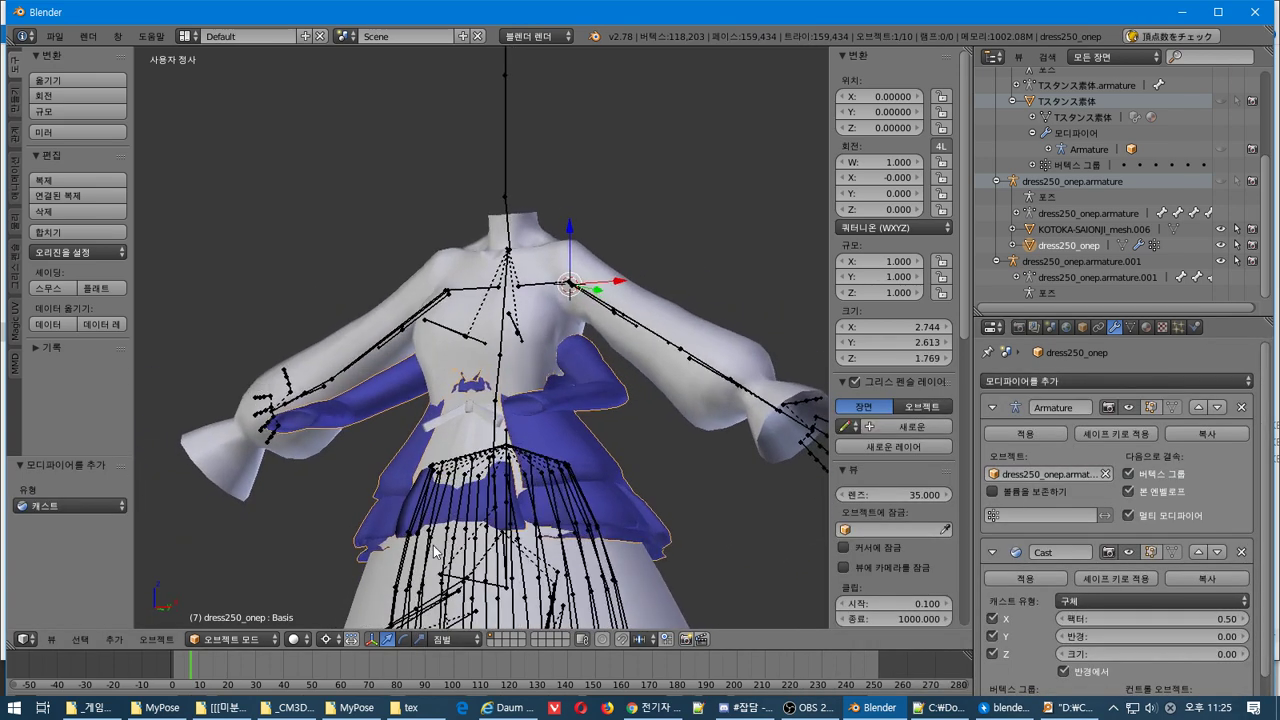
scroll(1096, 576, "down", 1)
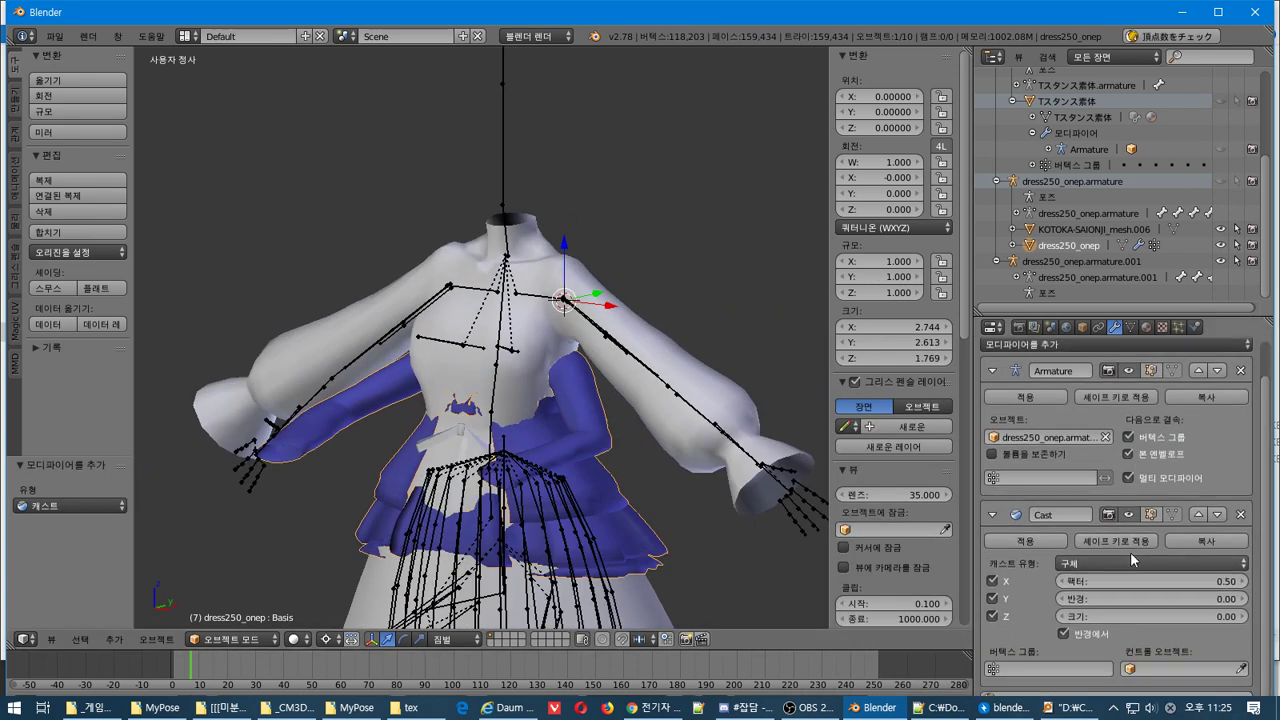
left_click(1240, 514)
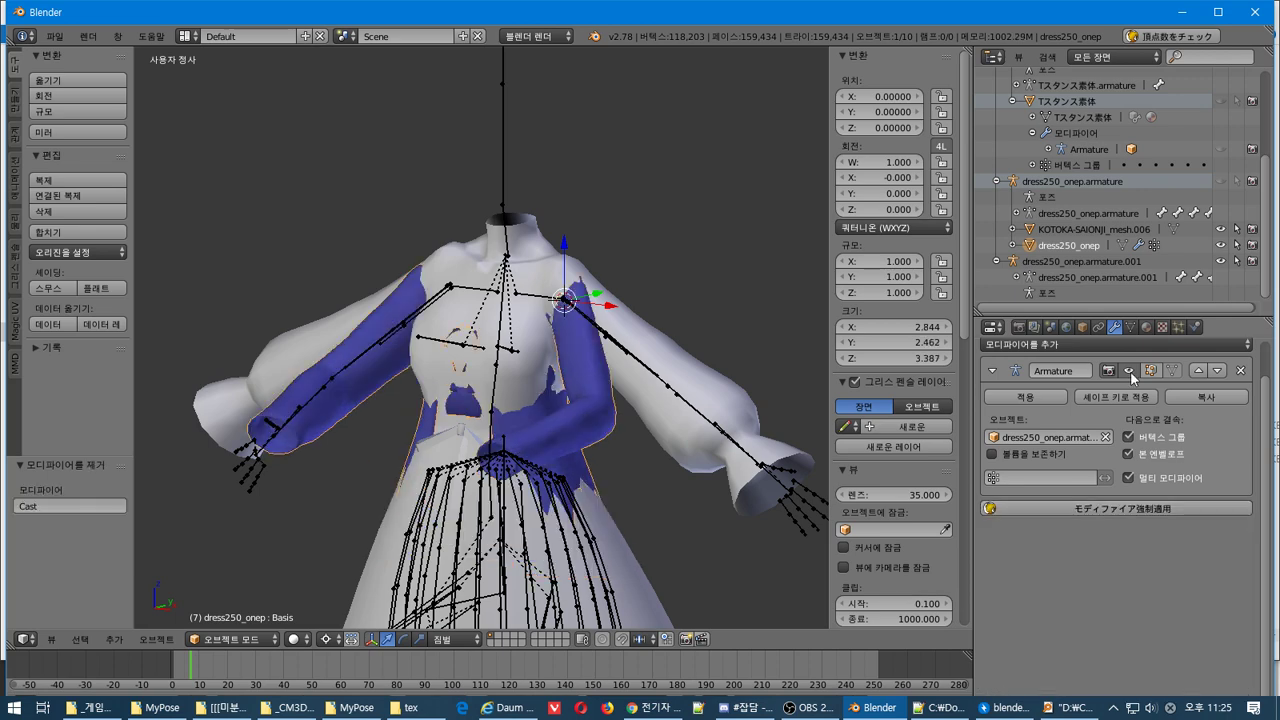
left_click(1136, 345)
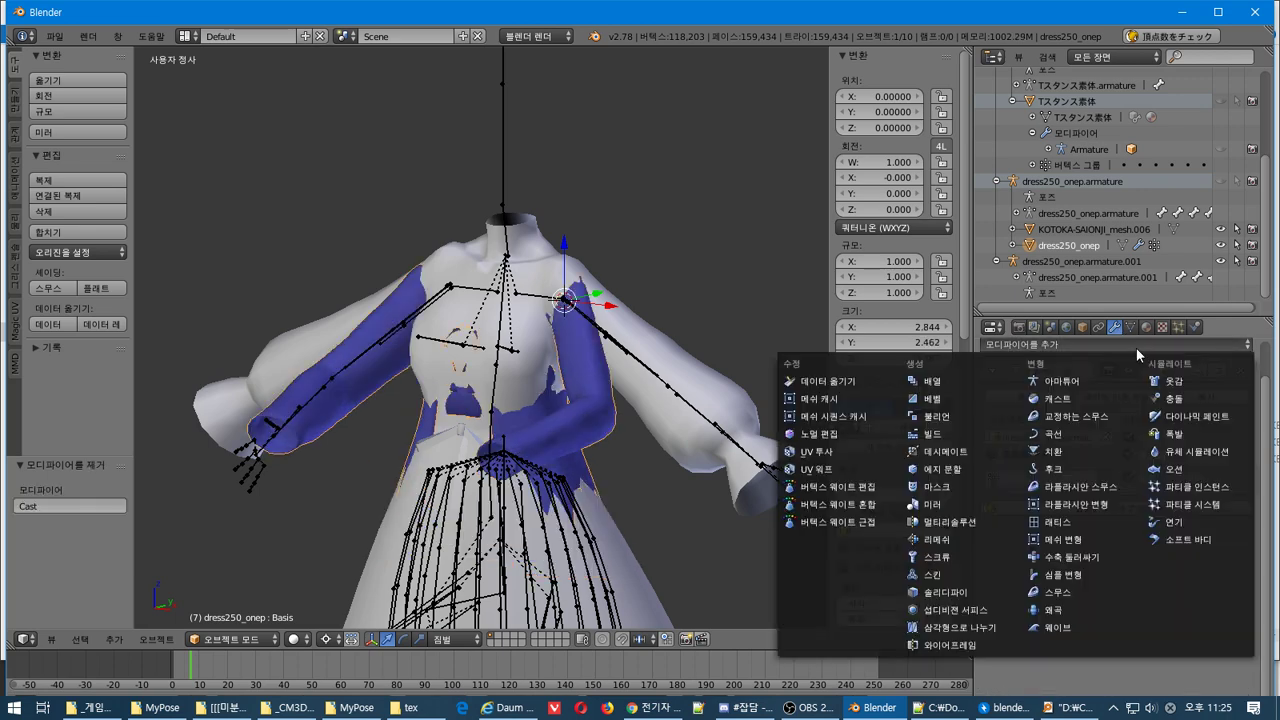
left_click(1105, 414)
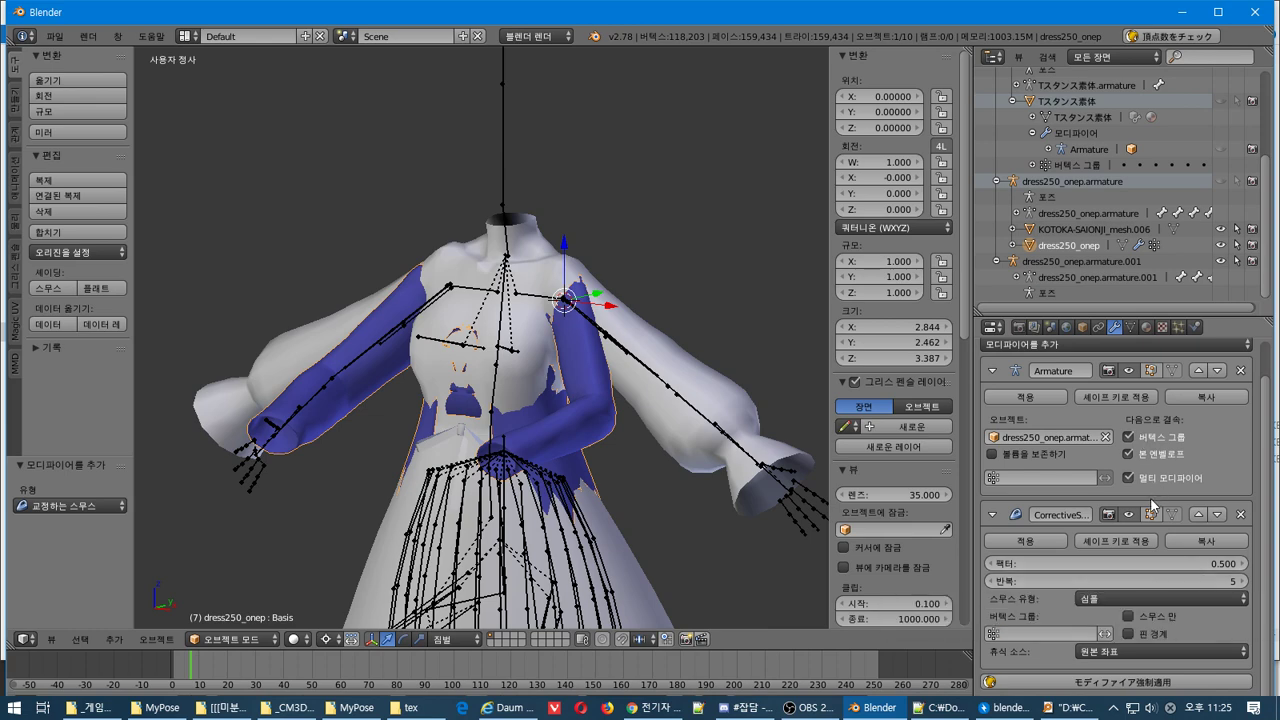
left_click(1240, 514)
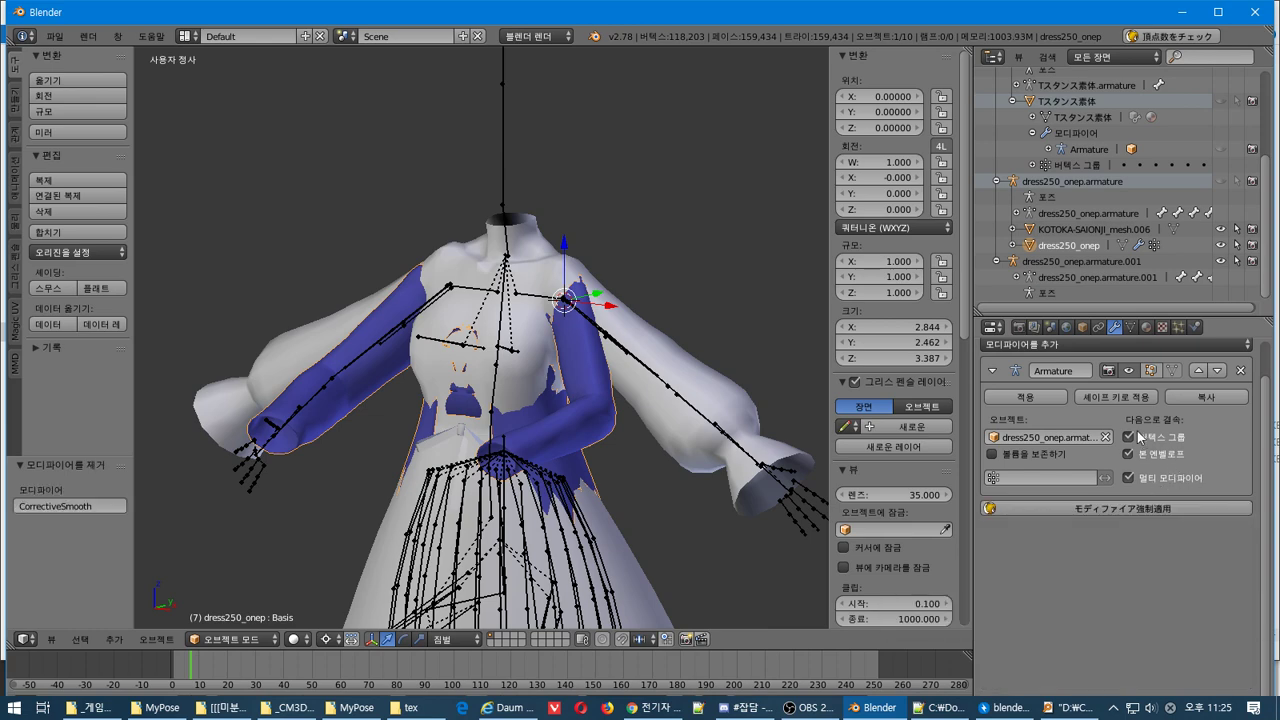
left_click(1098, 346)
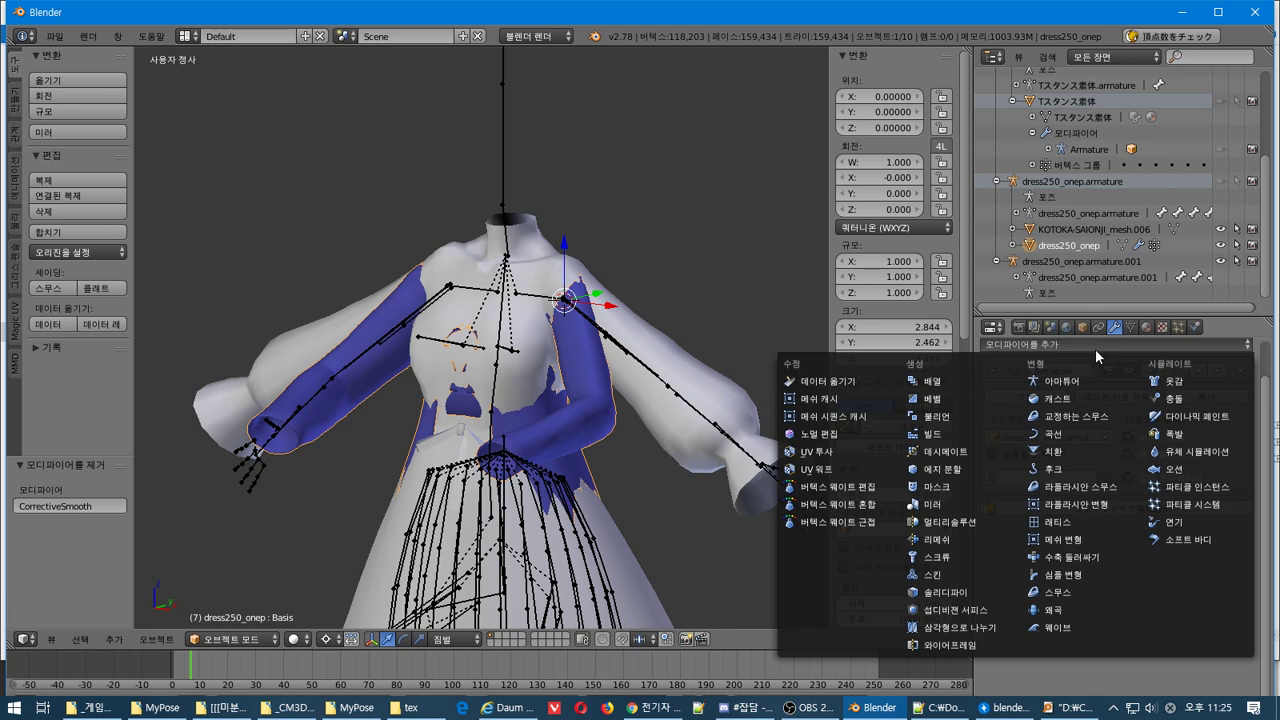
left_click(1120, 453)
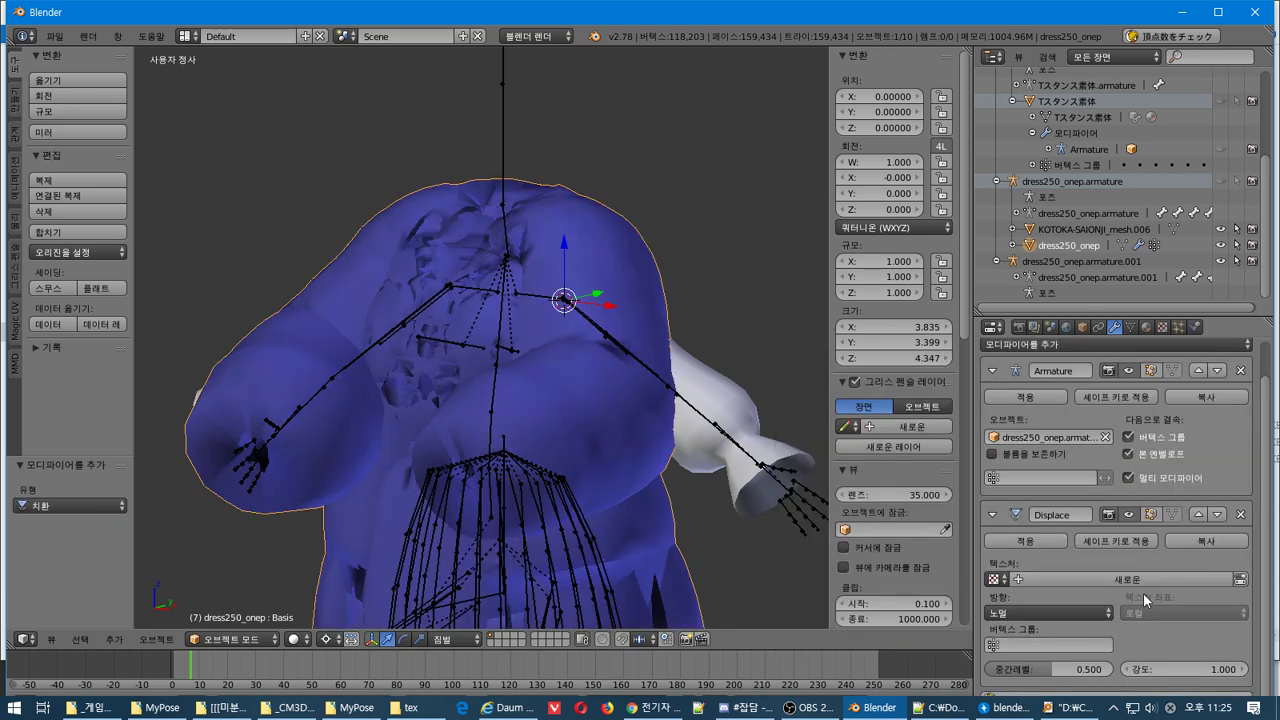
left_click(1037, 608)
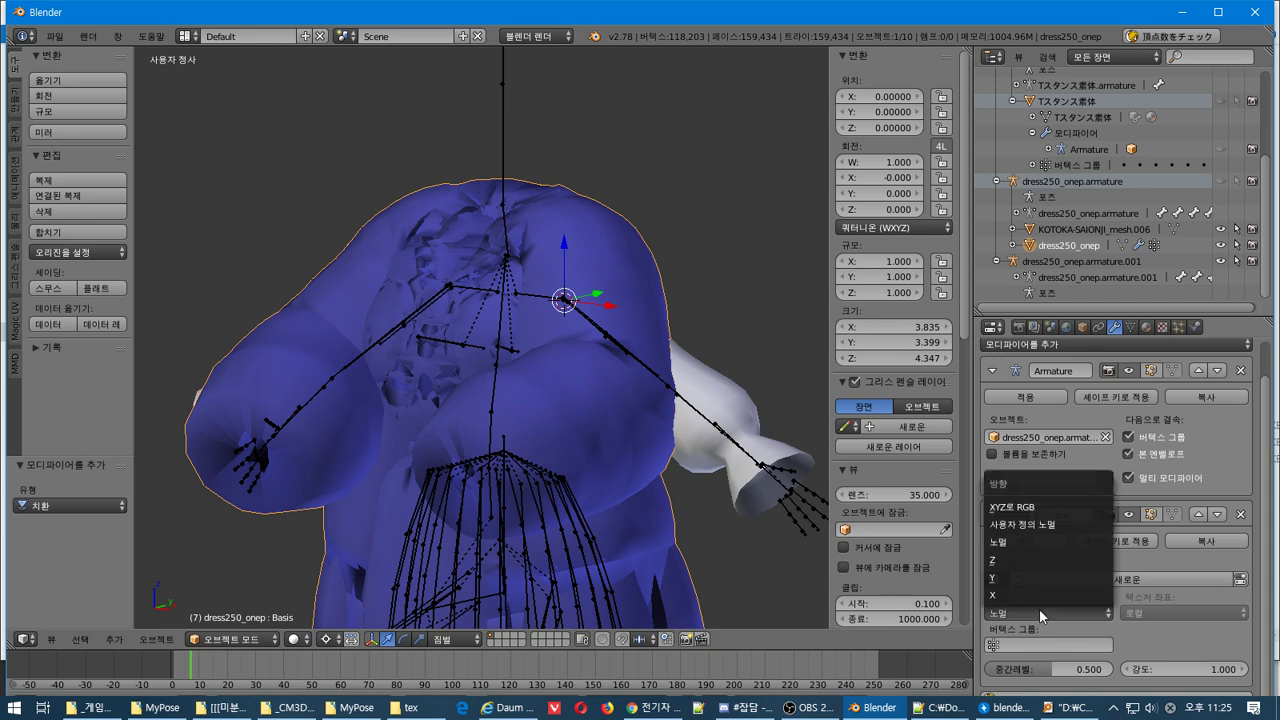
left_click(1039, 609)
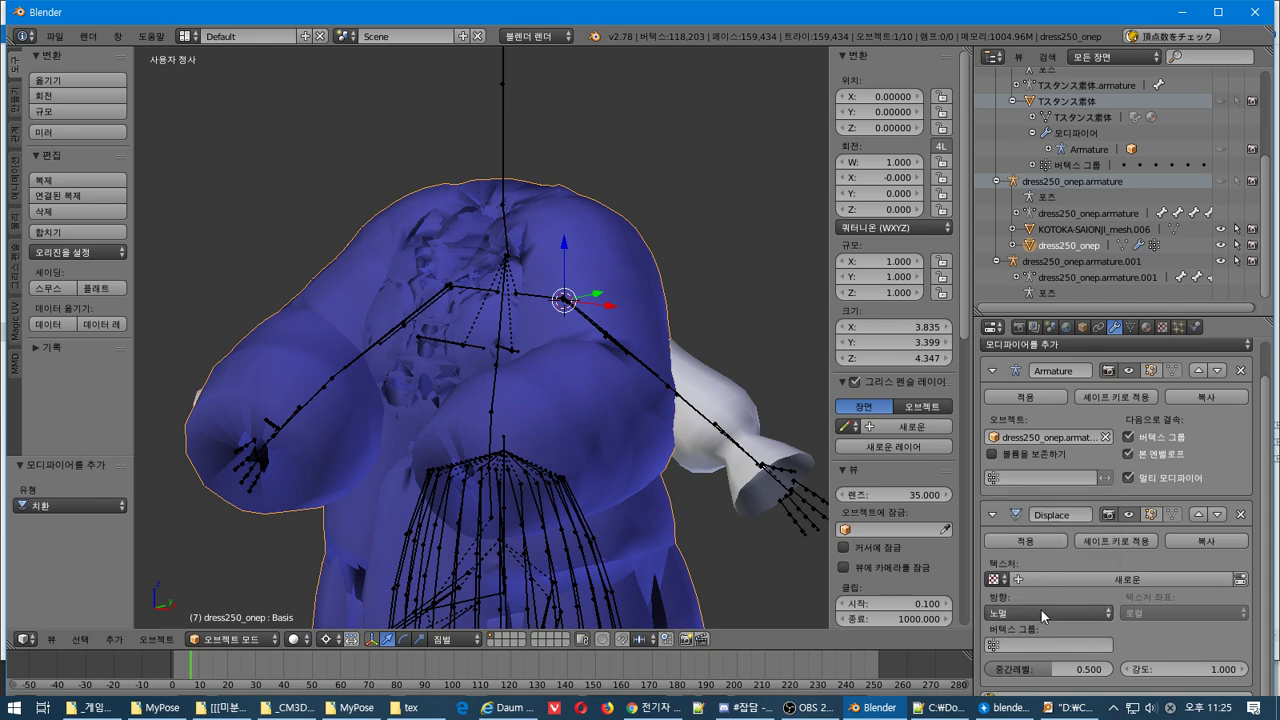
left_click(997, 578)
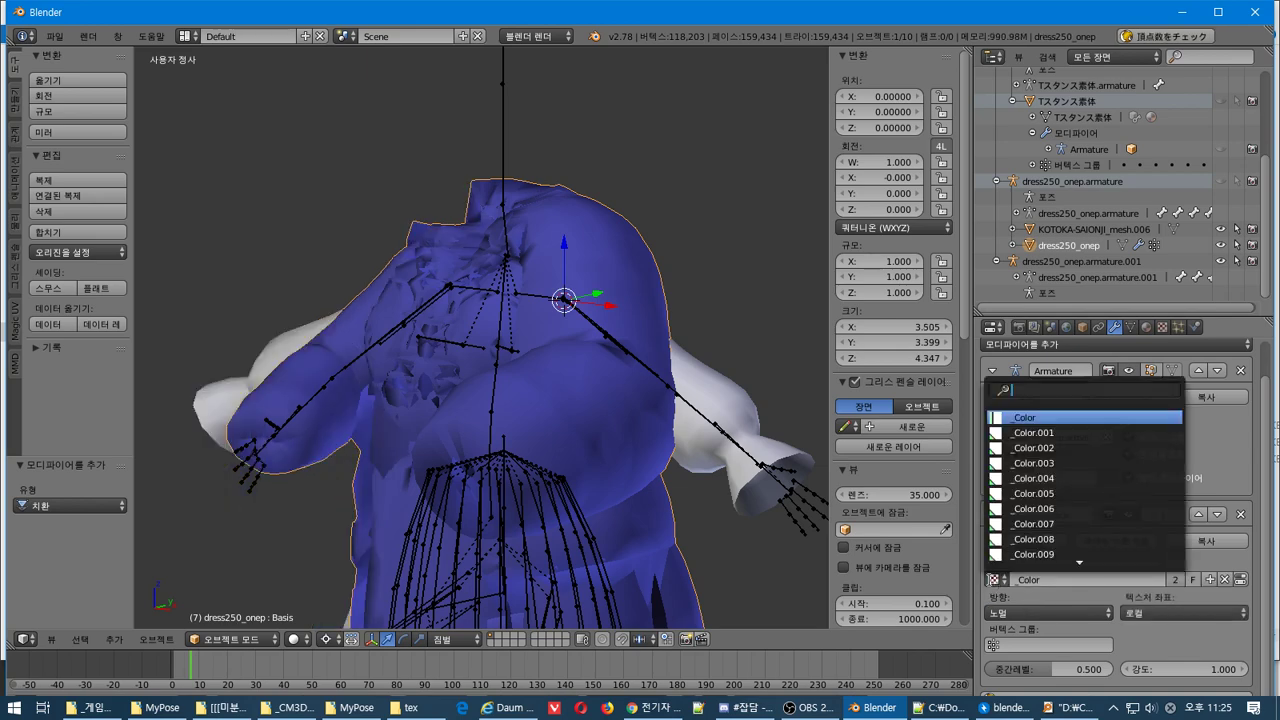
left_click(1031, 594)
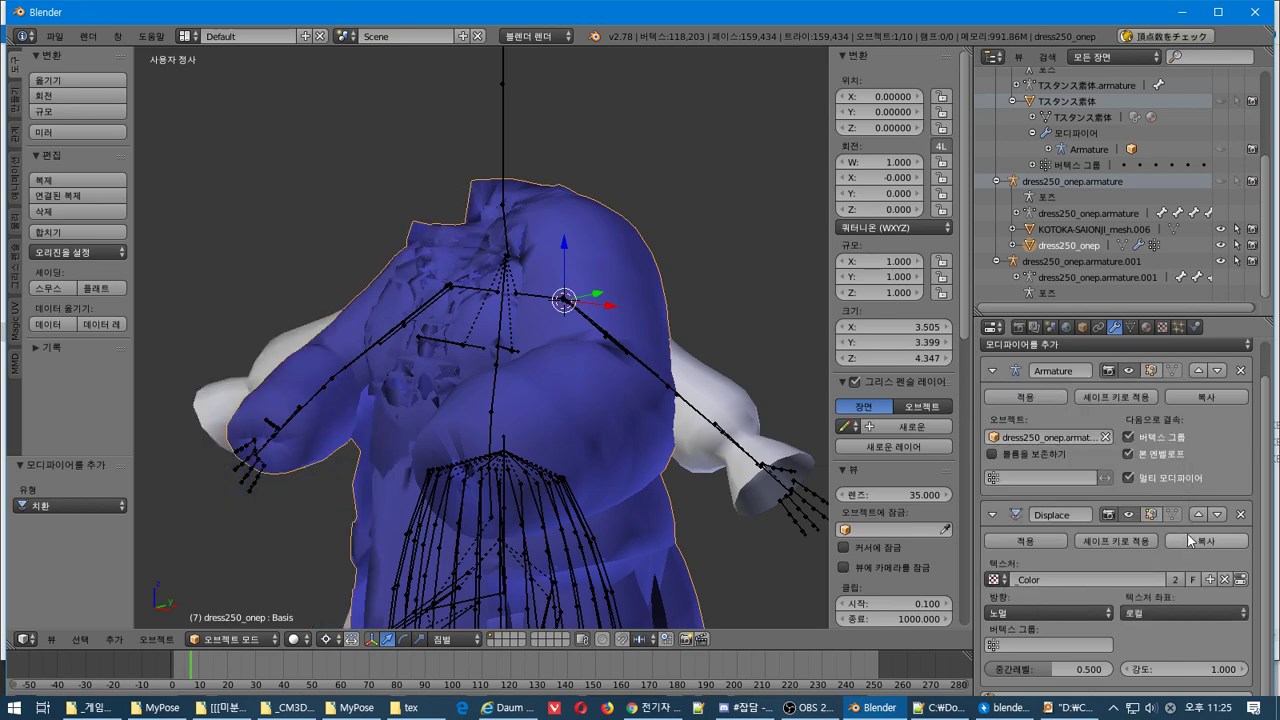
left_click(1240, 514)
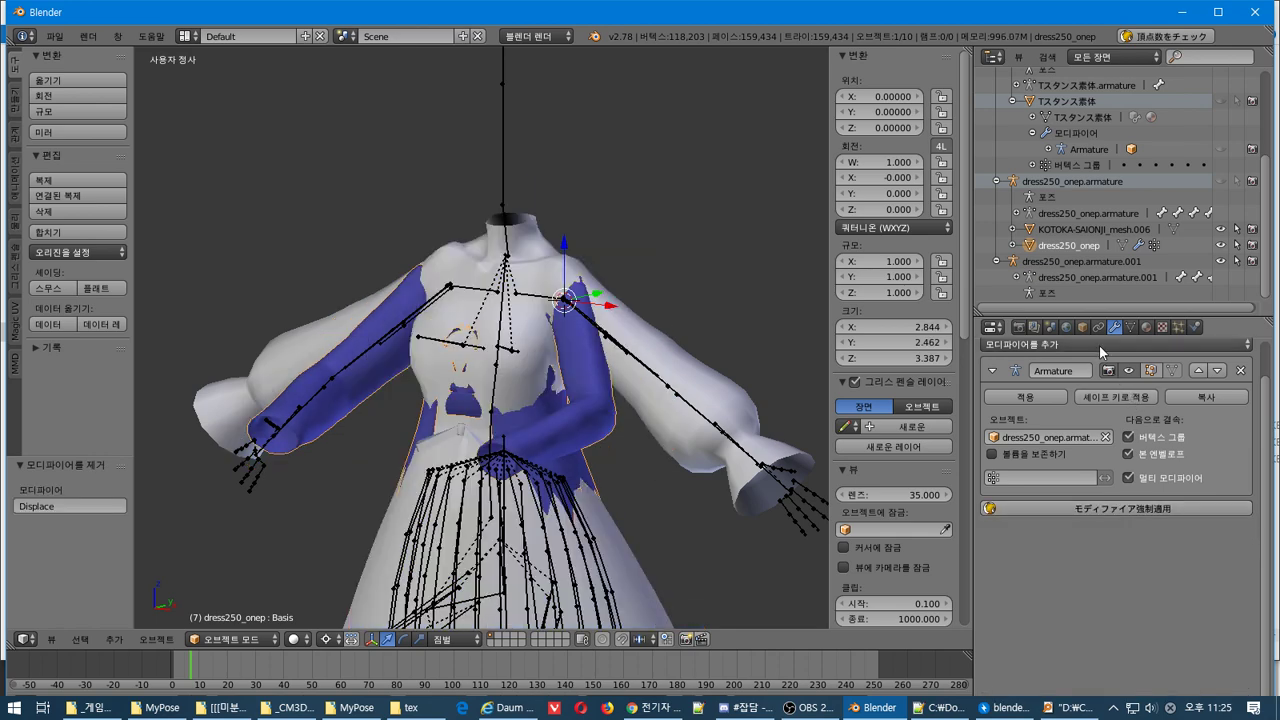
Add a Laplacian Deform anchored to Bip01 Pelvis, attempt to apply it, then delete it
left_click(1095, 343)
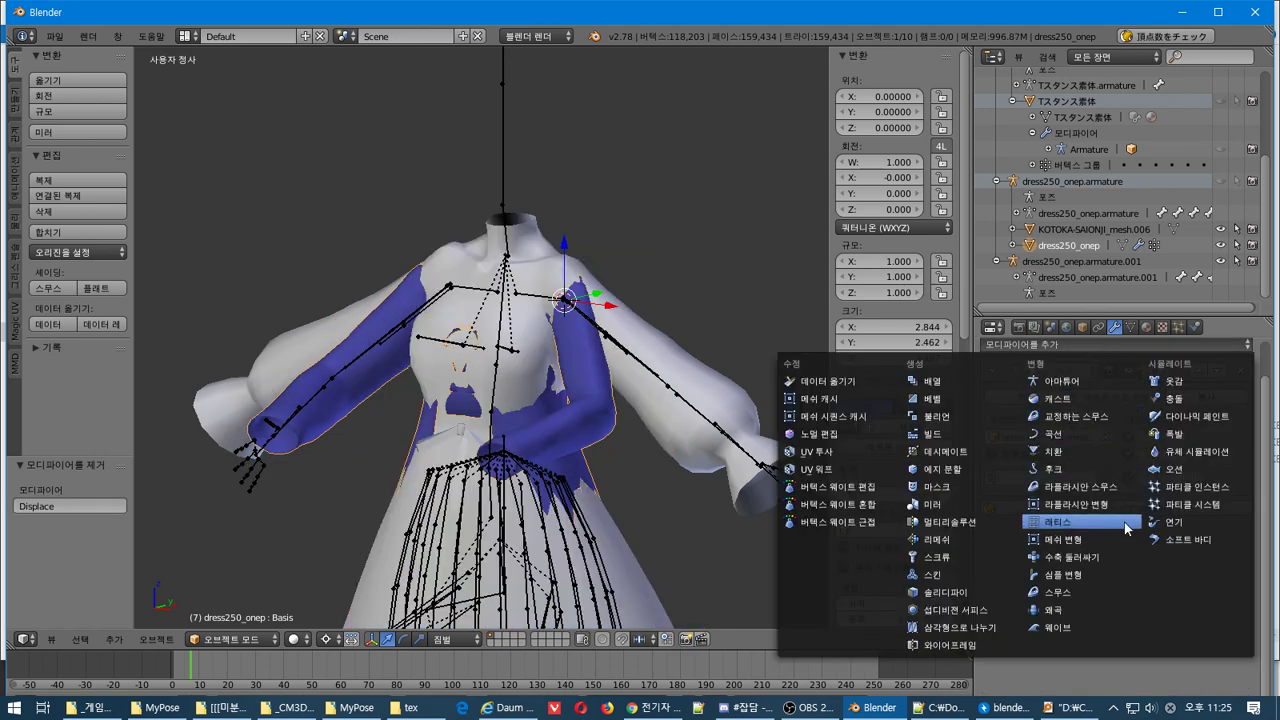
left_click(1092, 505)
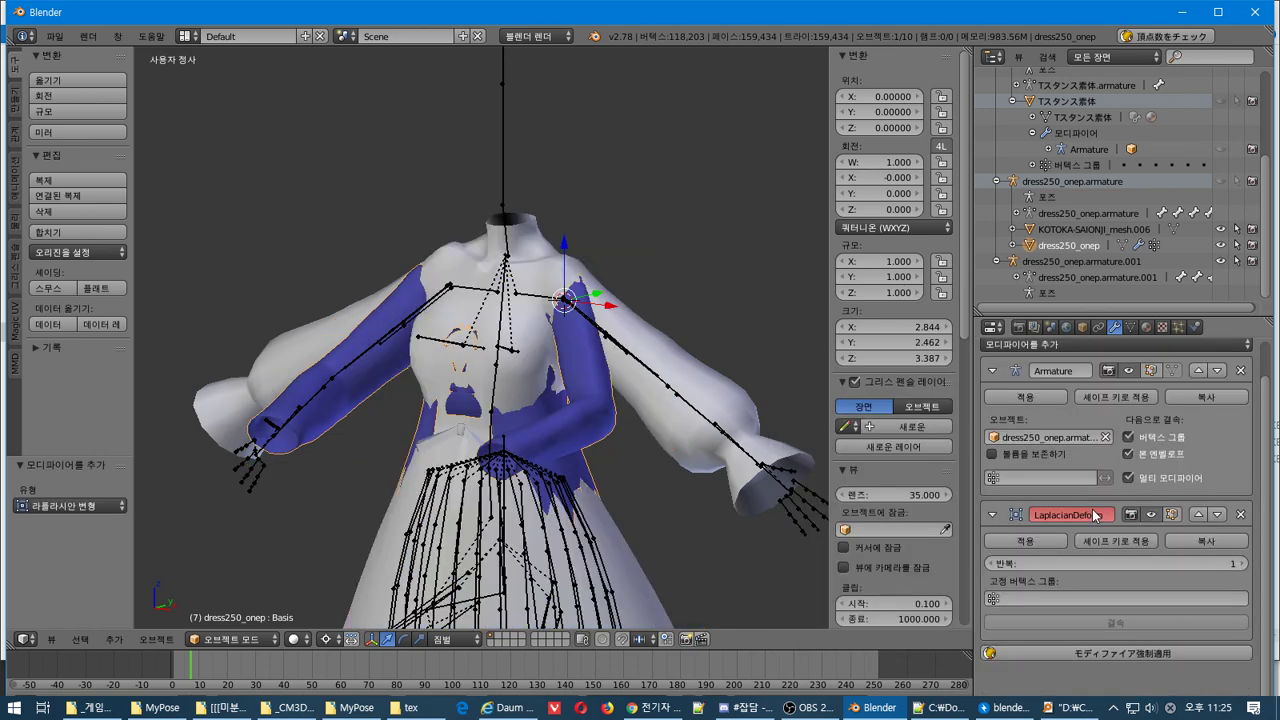
left_click(1057, 597)
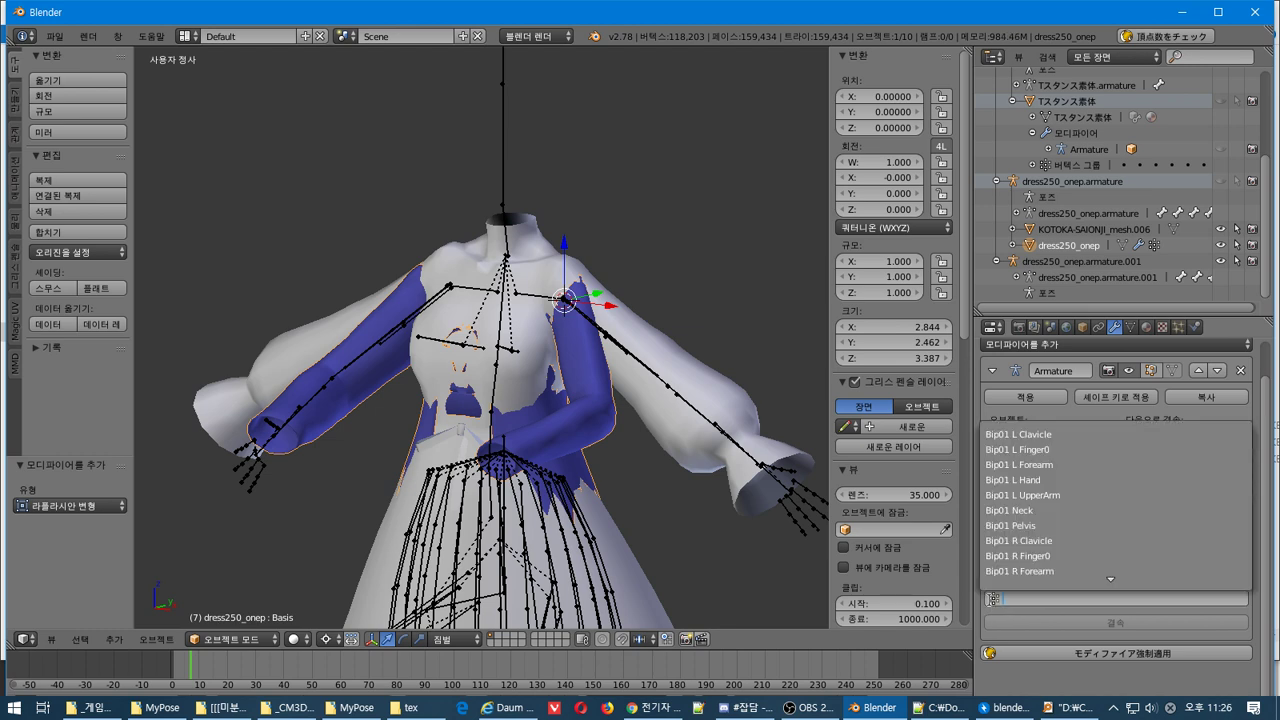
left_click(1043, 526)
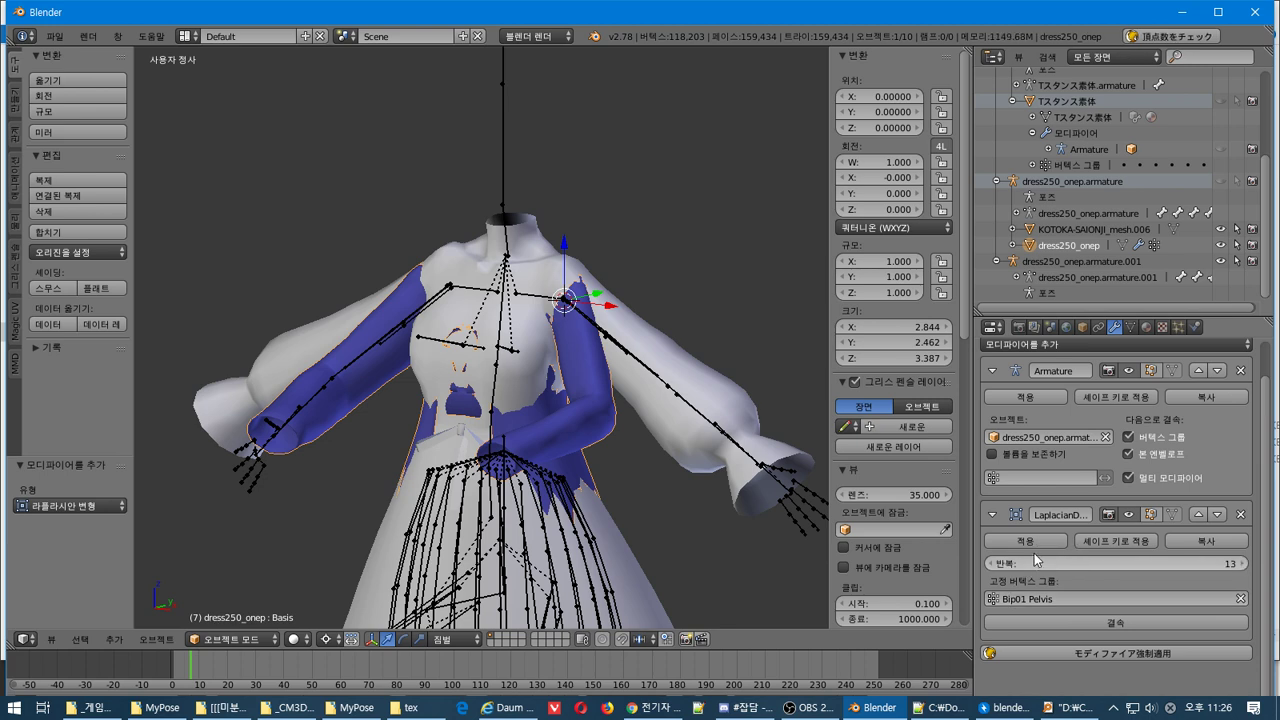
left_click(1037, 540)
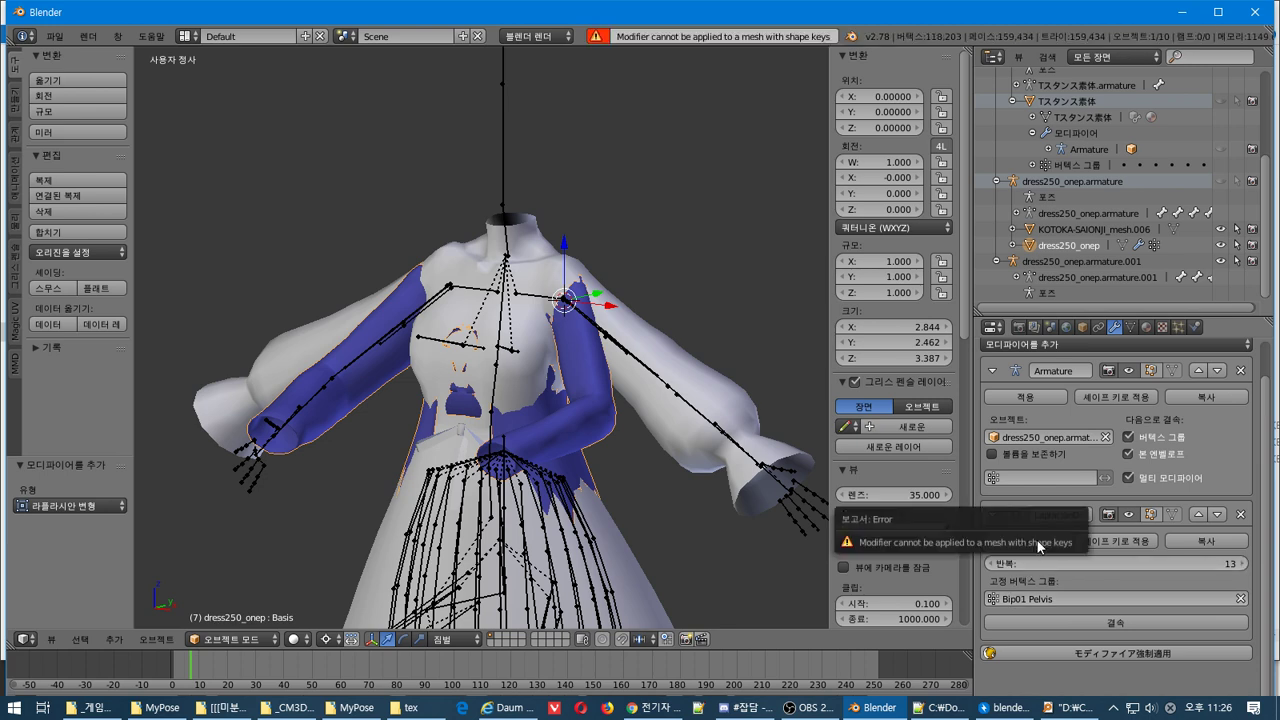
left_click(1240, 514)
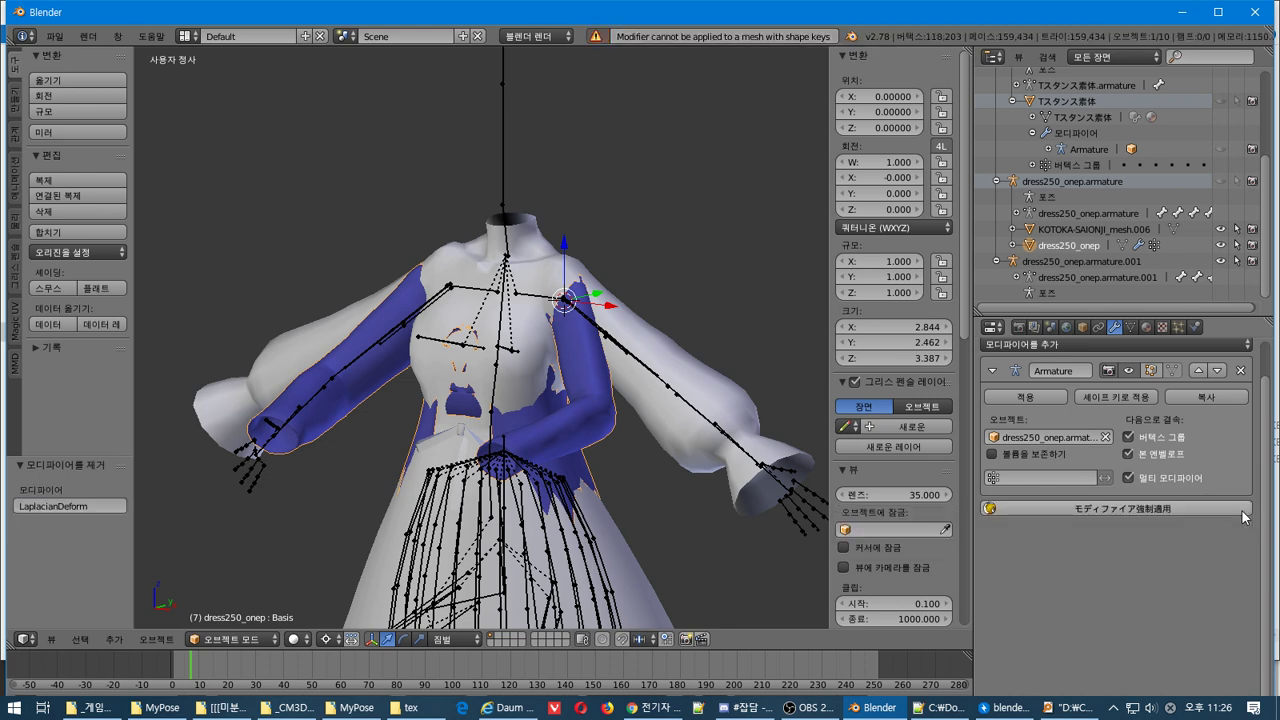
left_click(1051, 344)
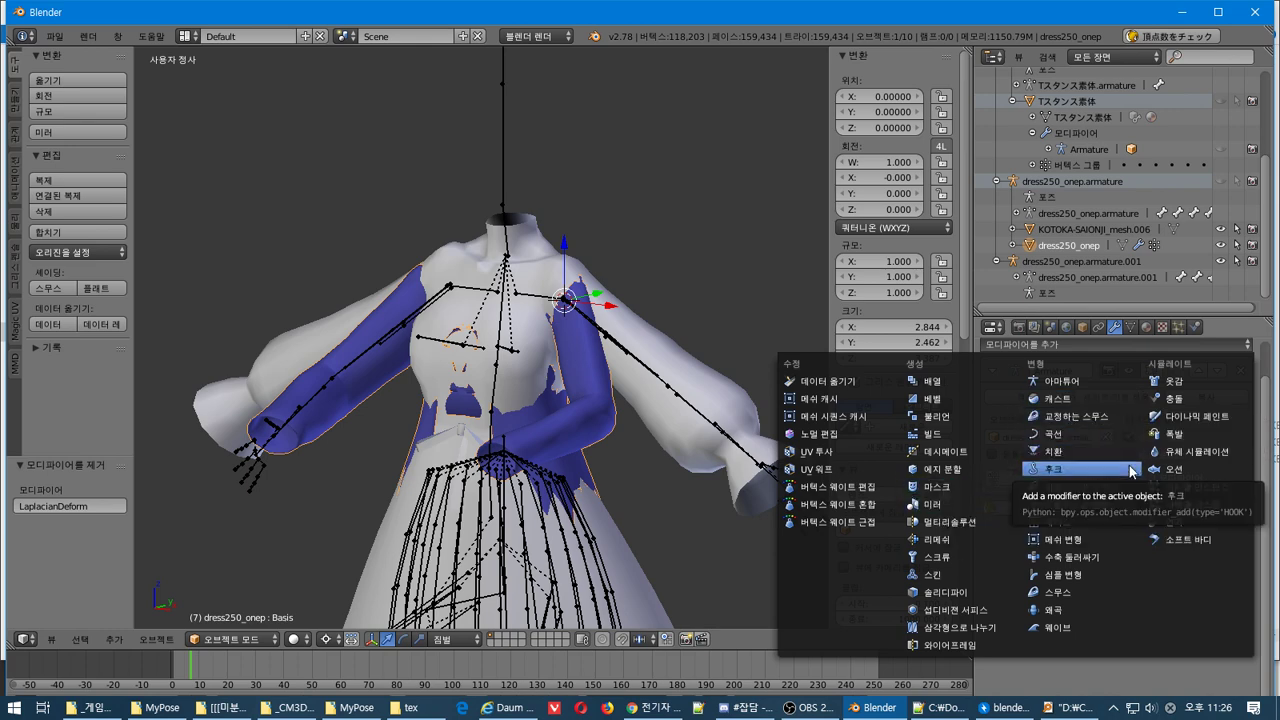
Try and remove Mesh Cache and Mesh Sequence Cache, then add a Vertex Weight Edit modifier
left_click(804, 399)
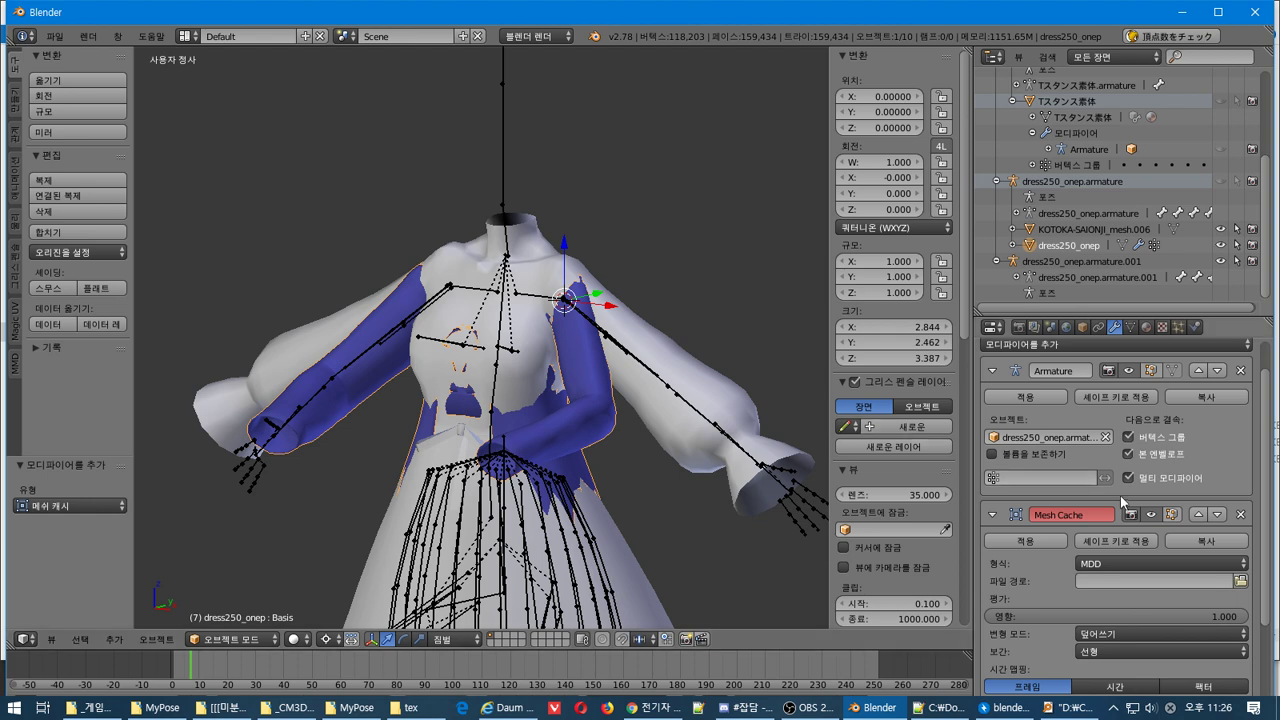
scroll(1121, 496, "down", 5)
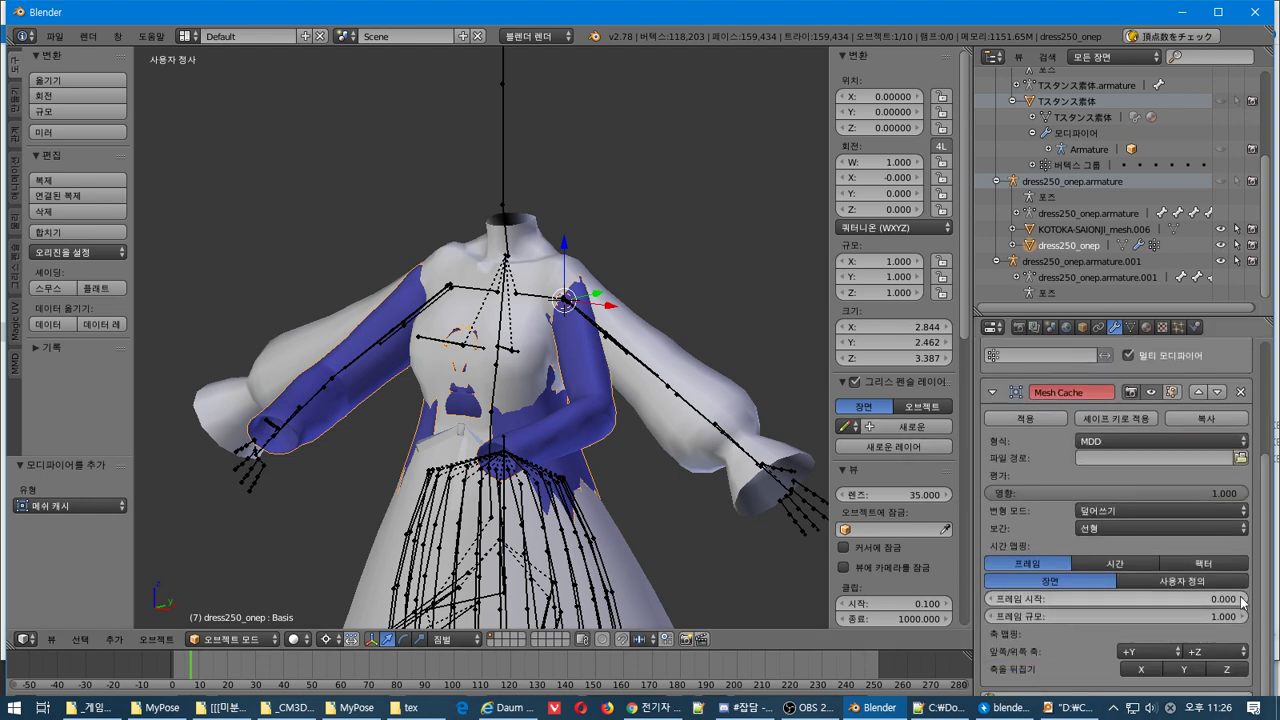
scroll(1087, 479, "up", 3)
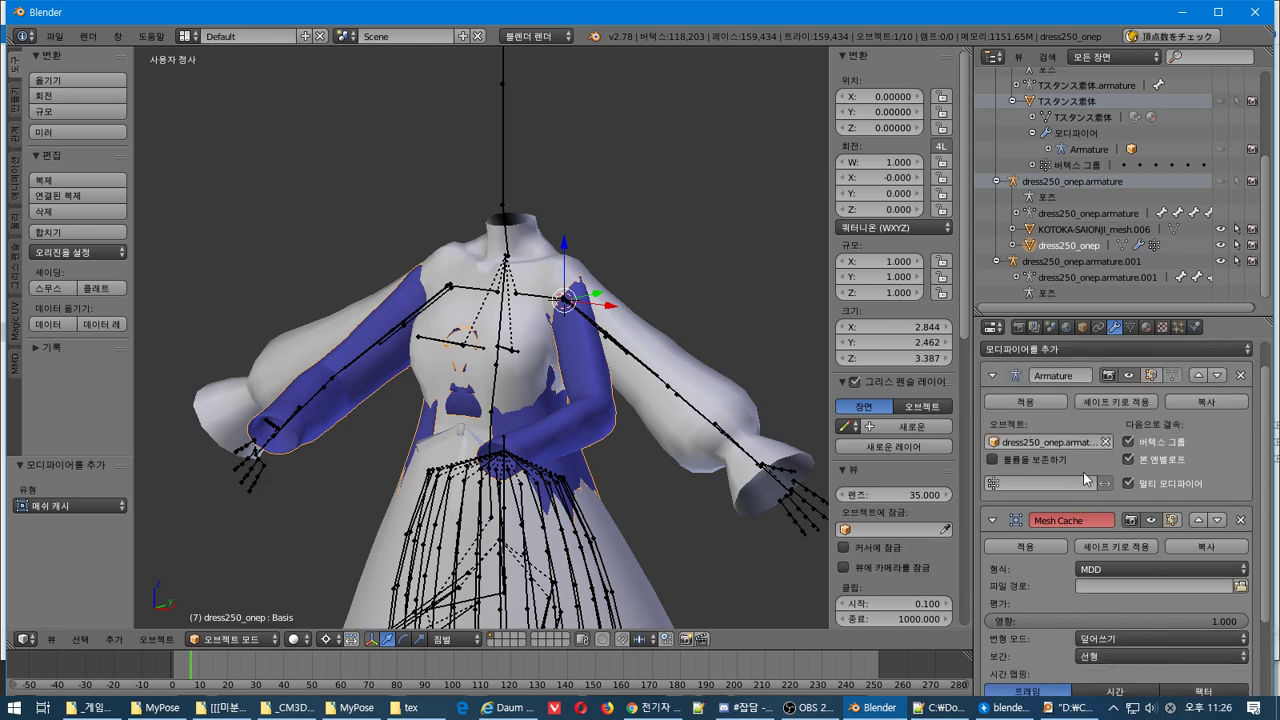
left_click(1240, 520)
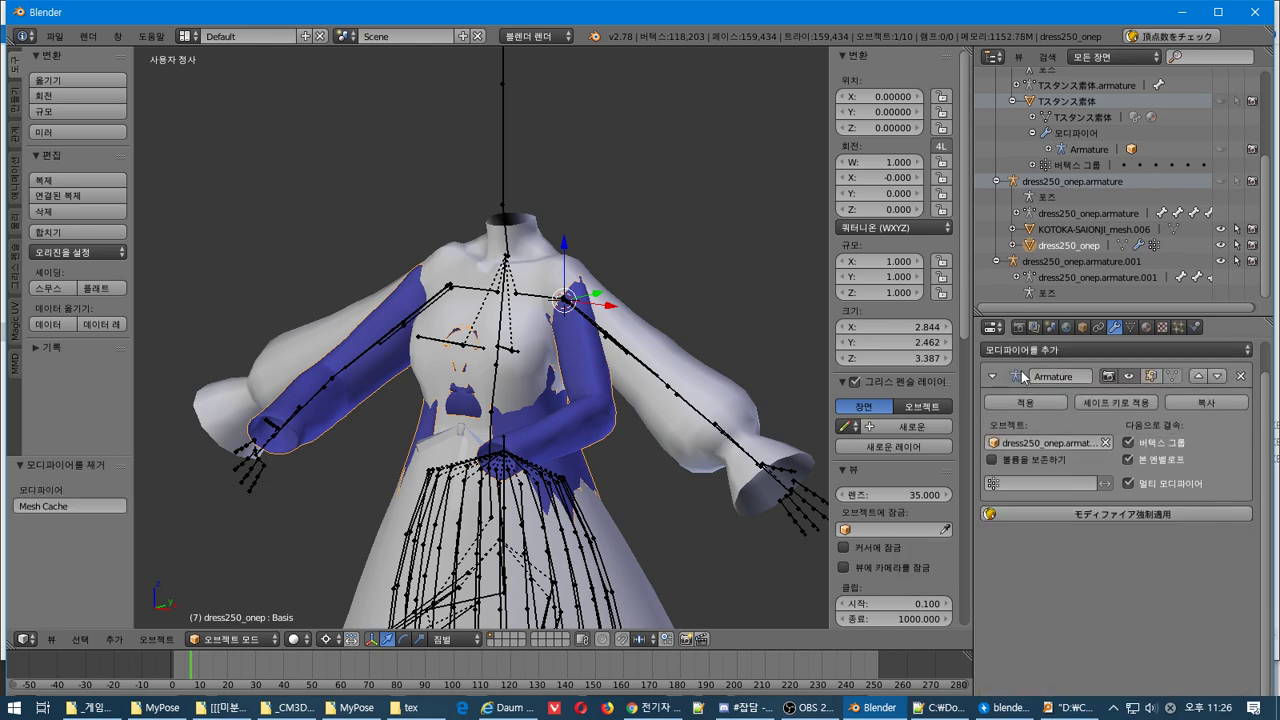
left_click(1039, 349)
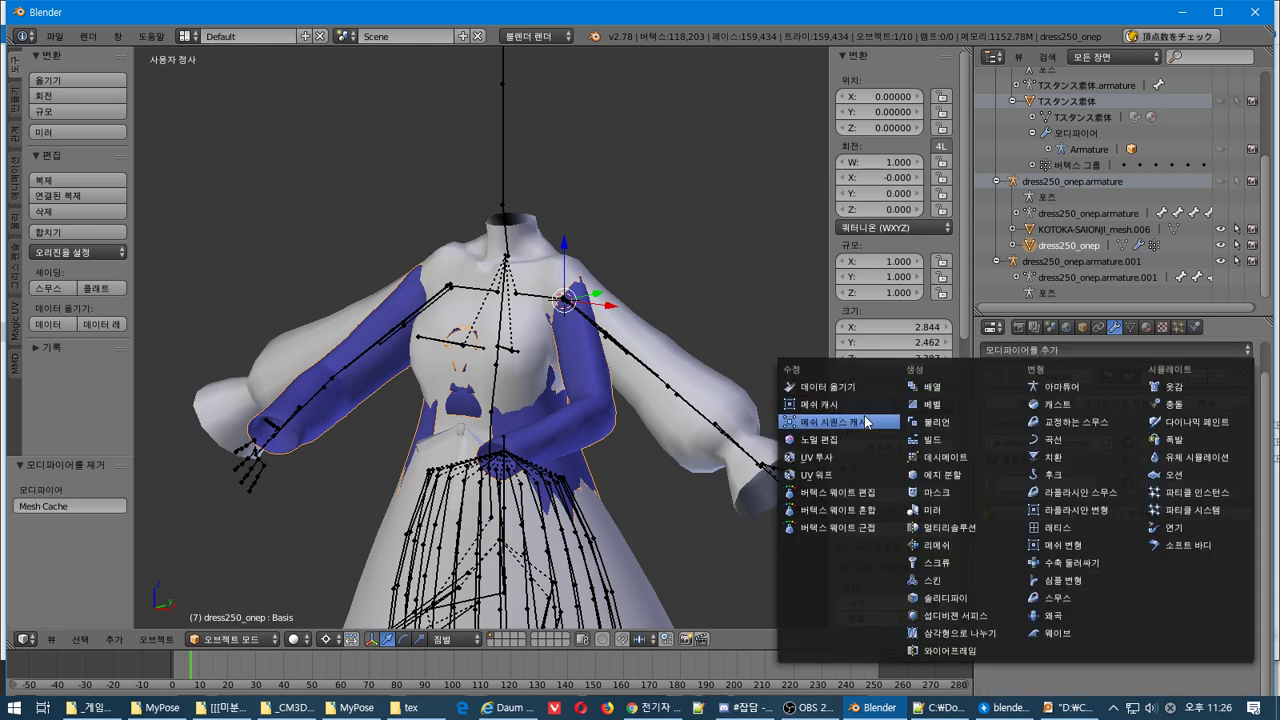
left_click(866, 422)
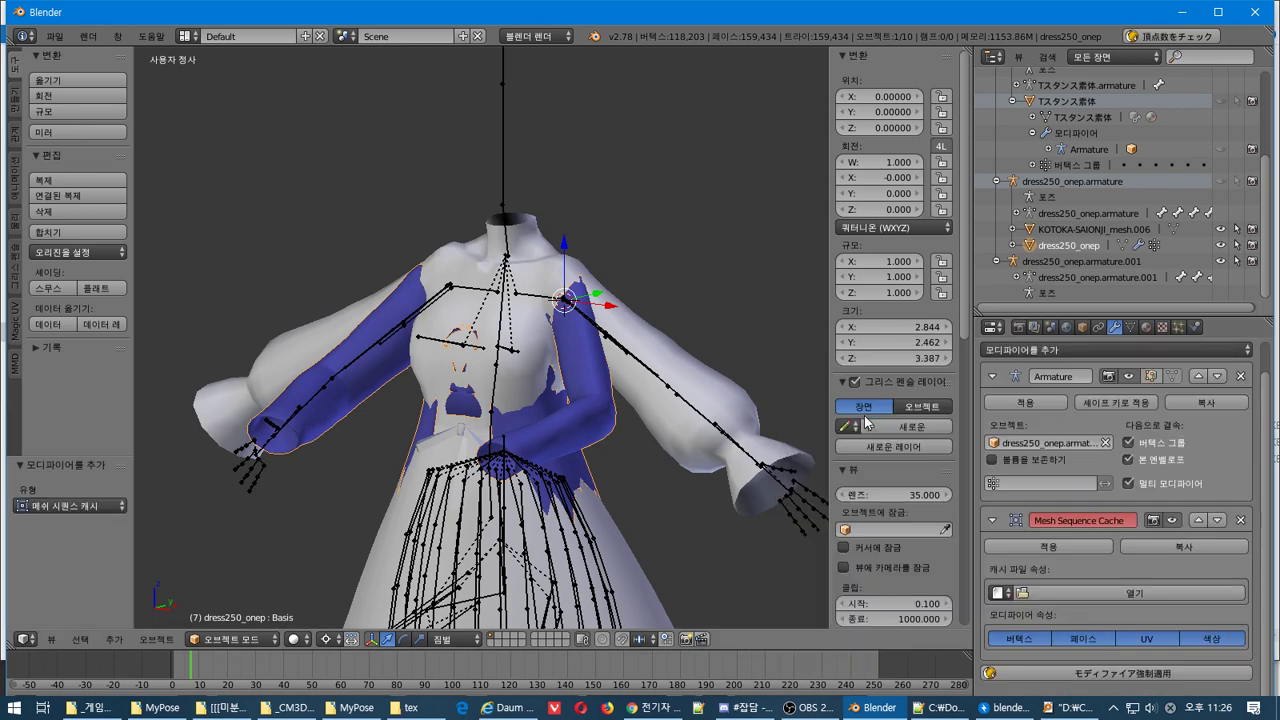
left_click(1240, 520)
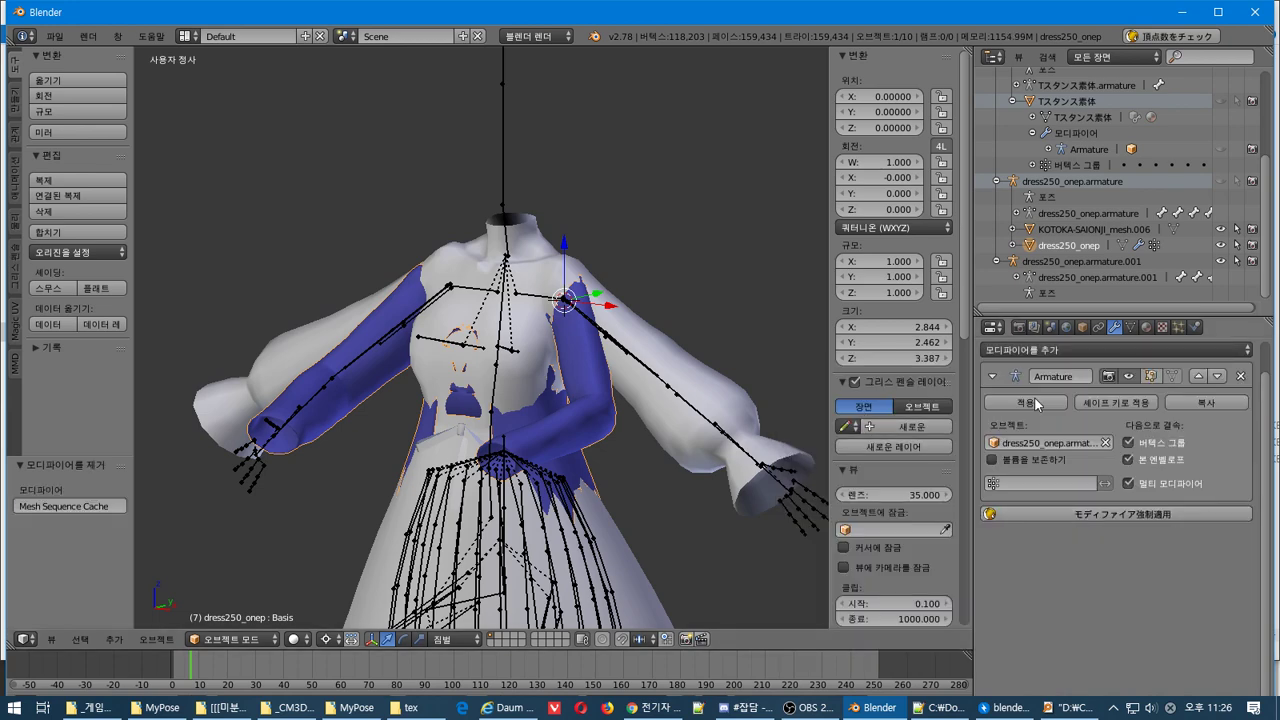
left_click(1065, 348)
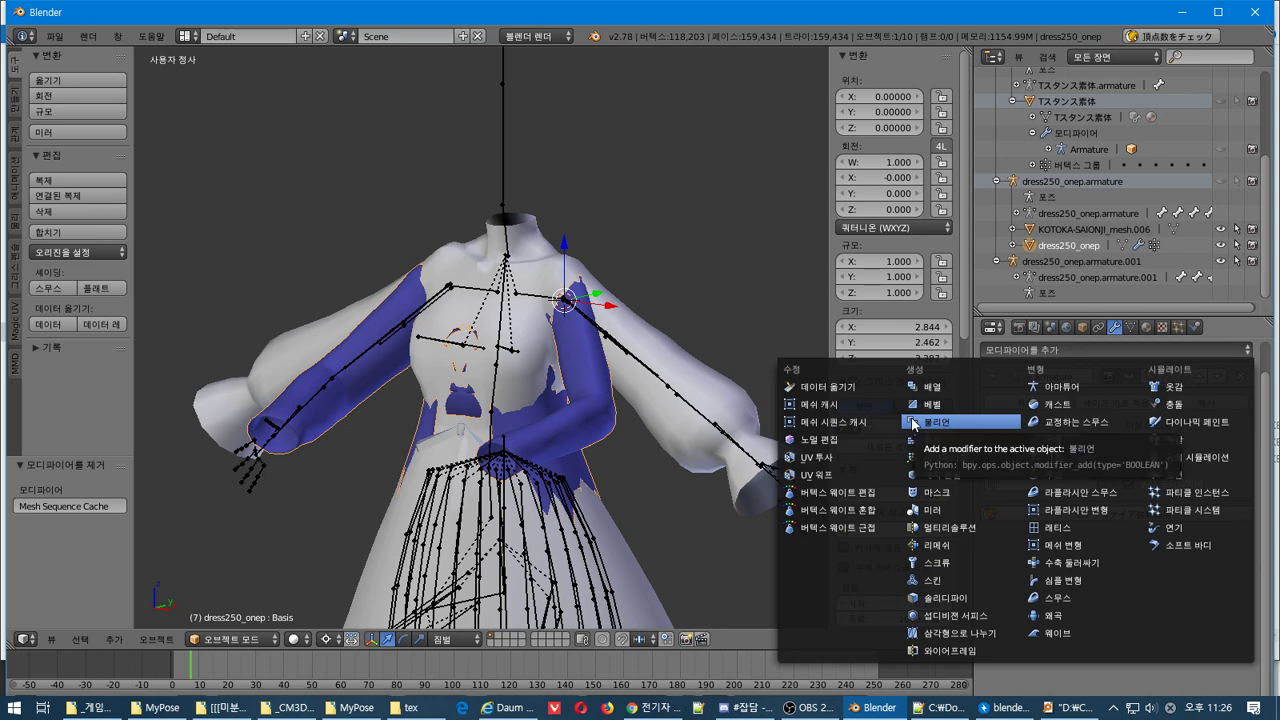
left_click(879, 493)
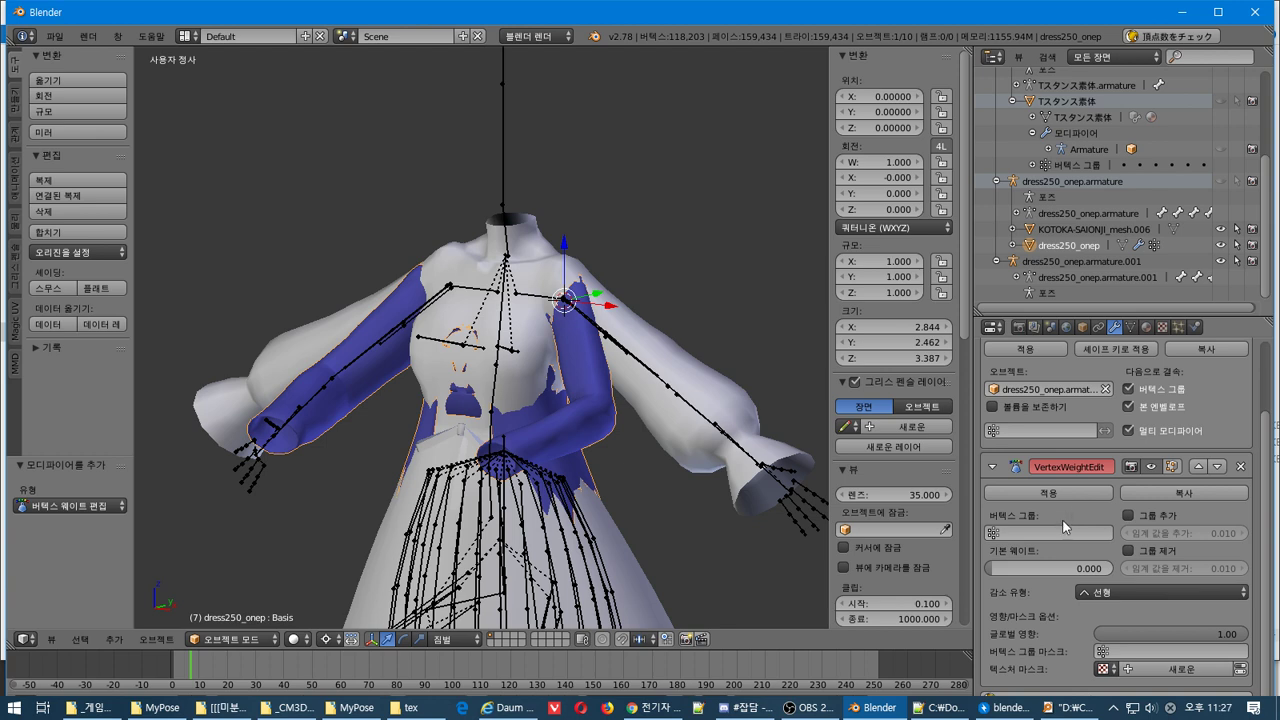
Delete the VertexWeightEdit modifier, then add and delete a Smooth modifier on dress250_onep
left_click(1242, 467)
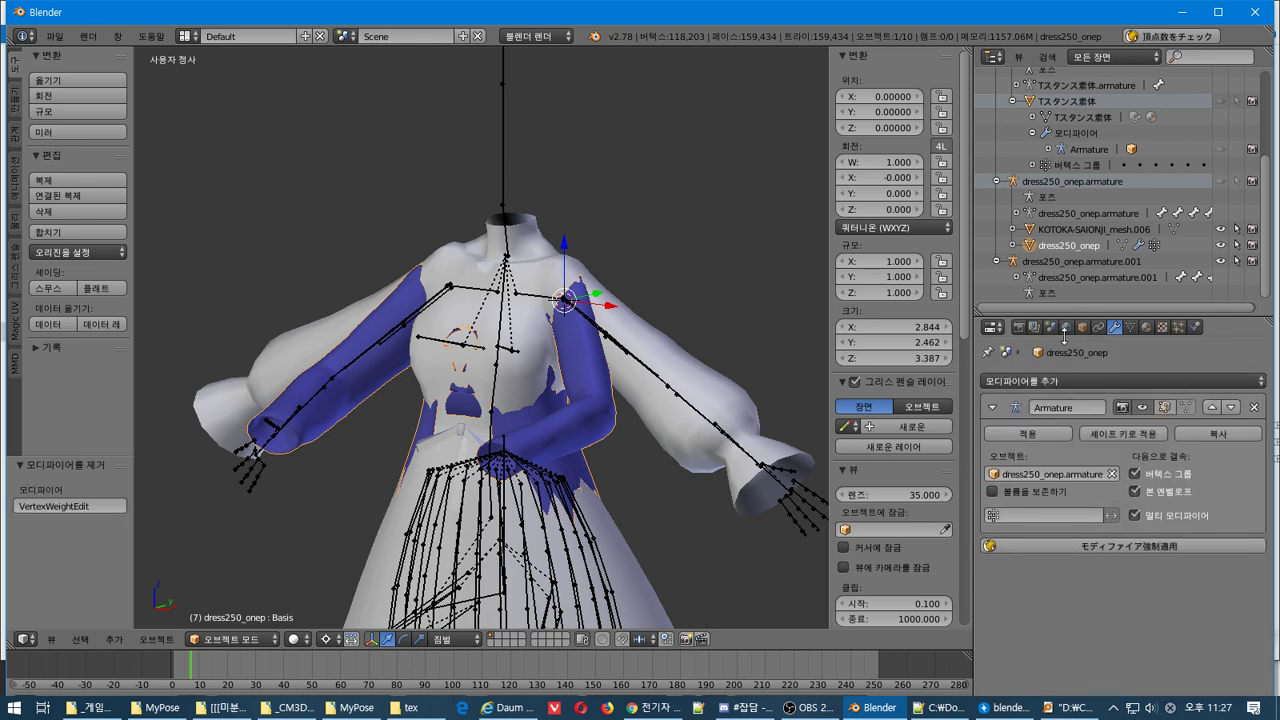
left_click(1090, 380)
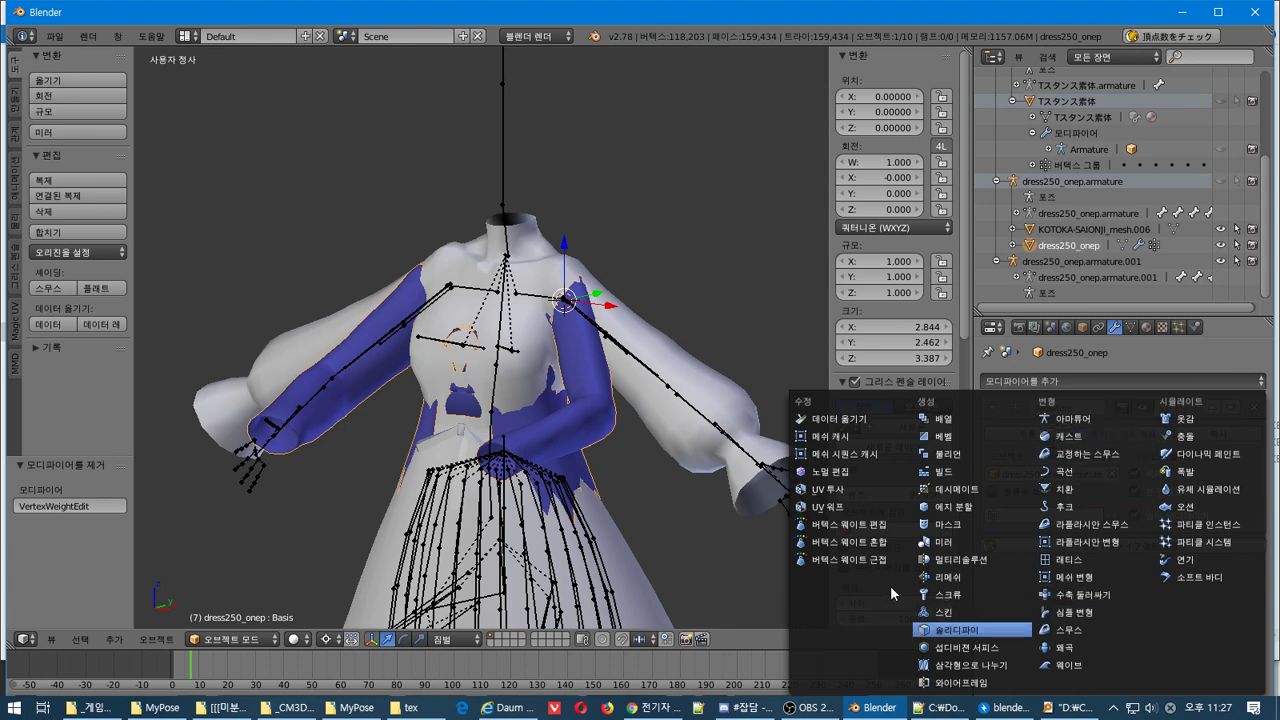
left_click(1104, 629)
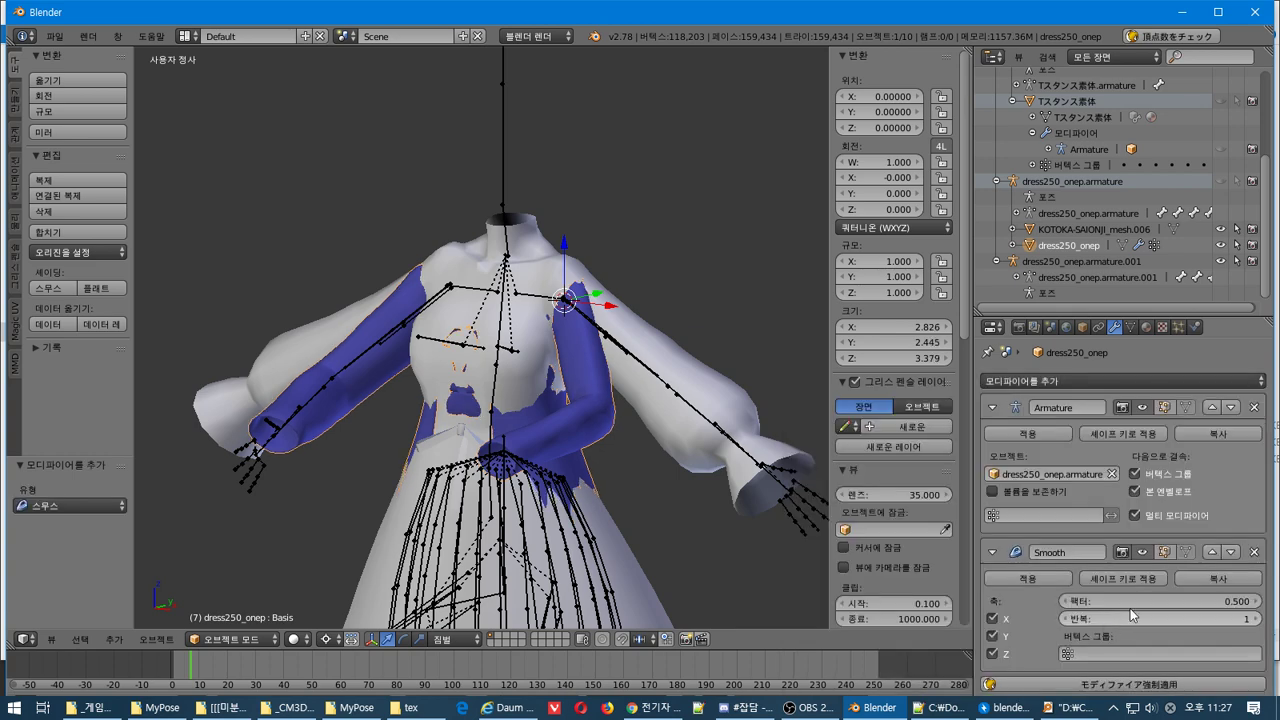
left_click(1254, 552)
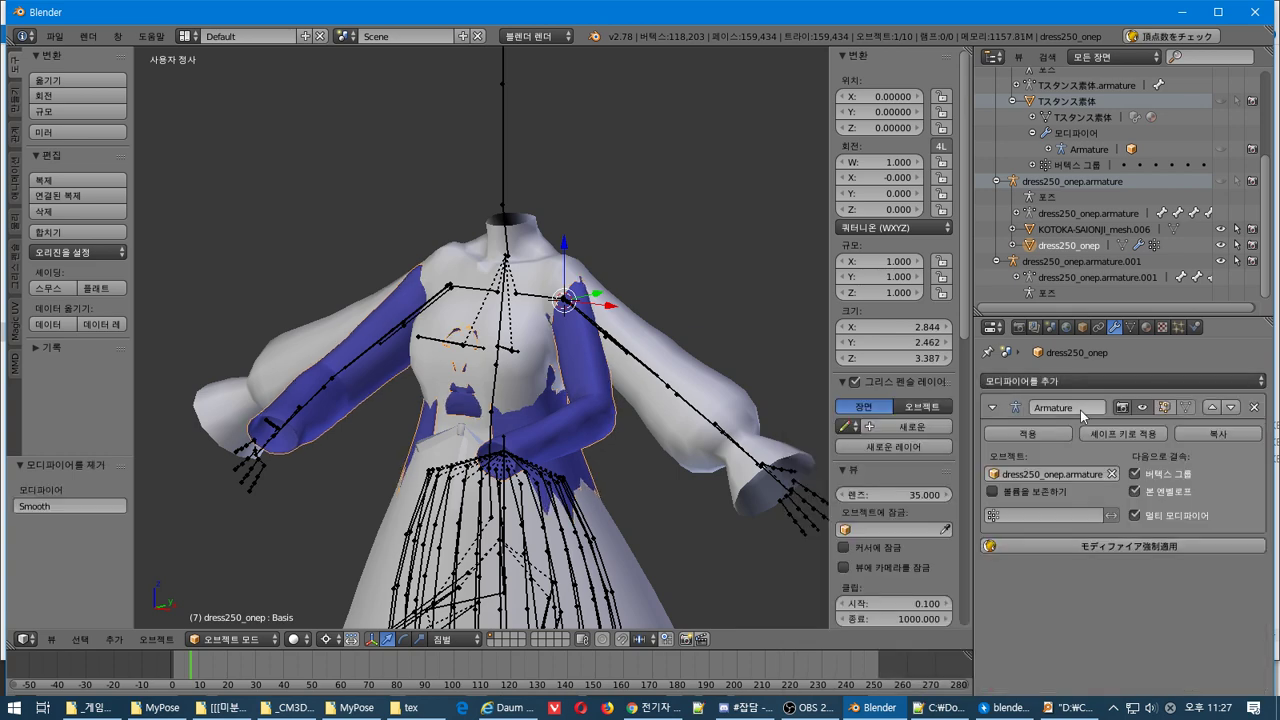
left_click(1084, 389)
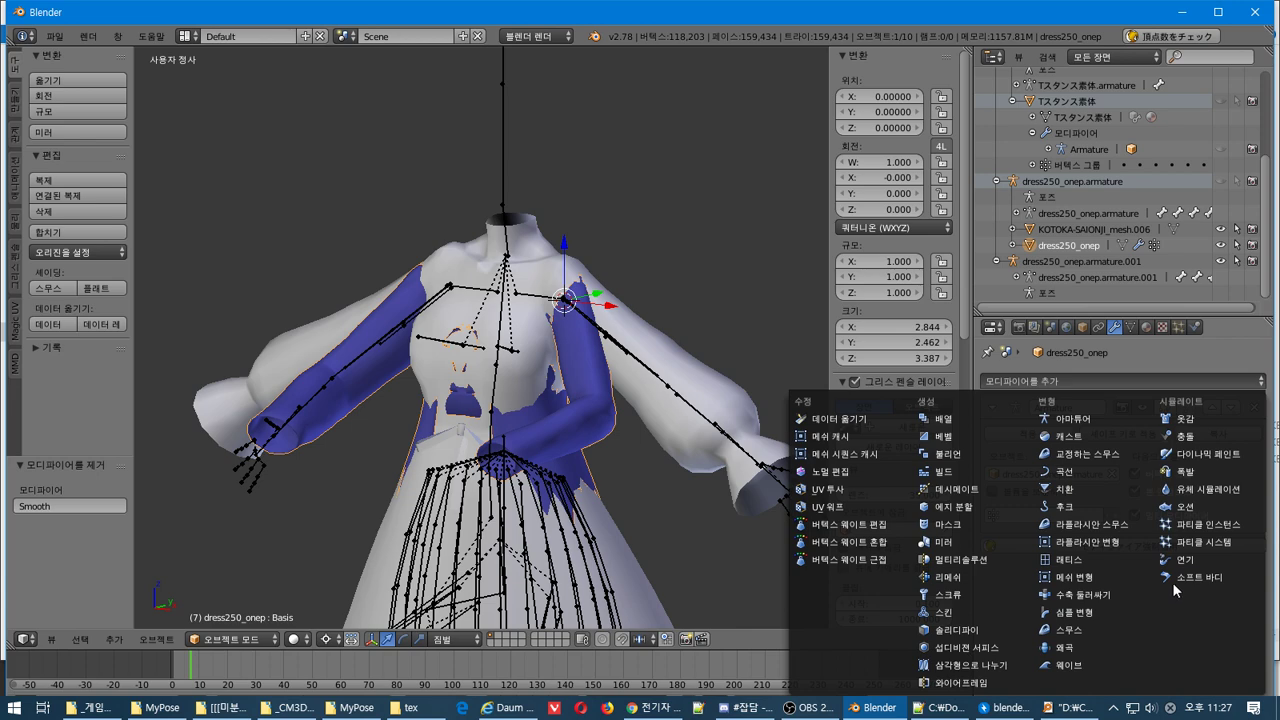
left_click(338, 372)
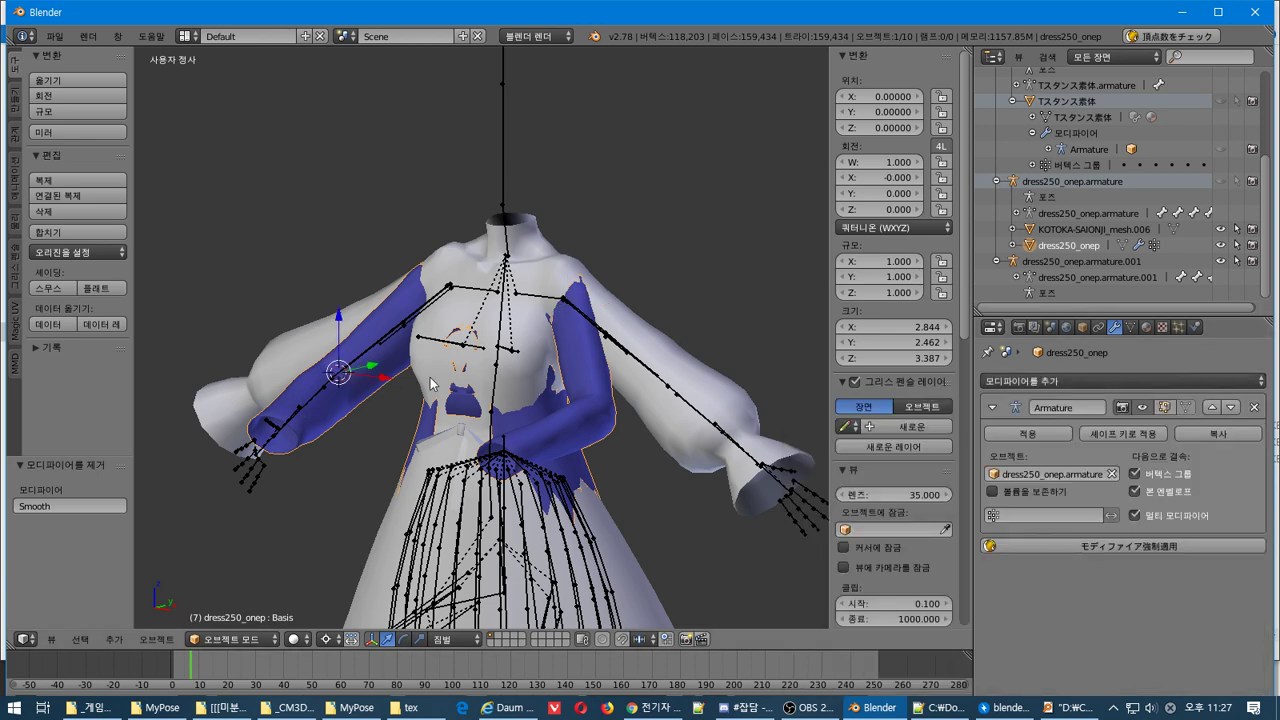
middle_click_drag(430, 383, 451, 437)
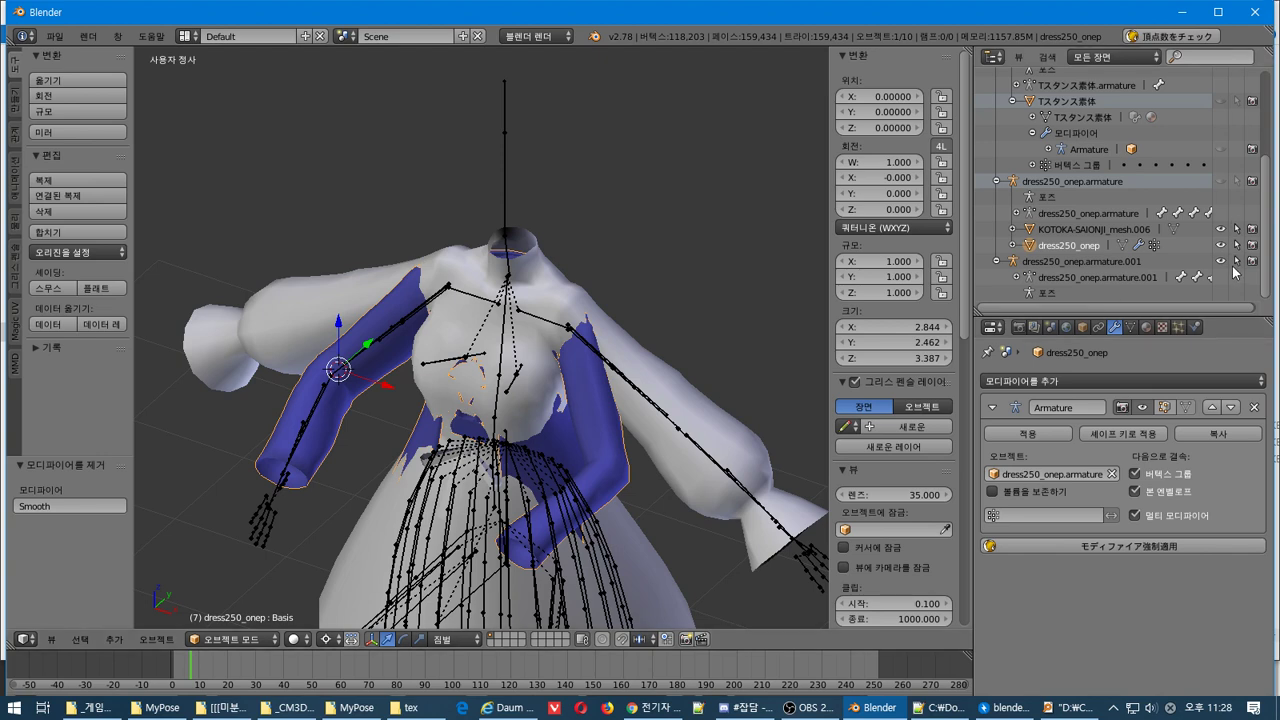
Hide the KOTOKA and dress meshes, and show Tスタンス素体 with its armature
left_click(1220, 261)
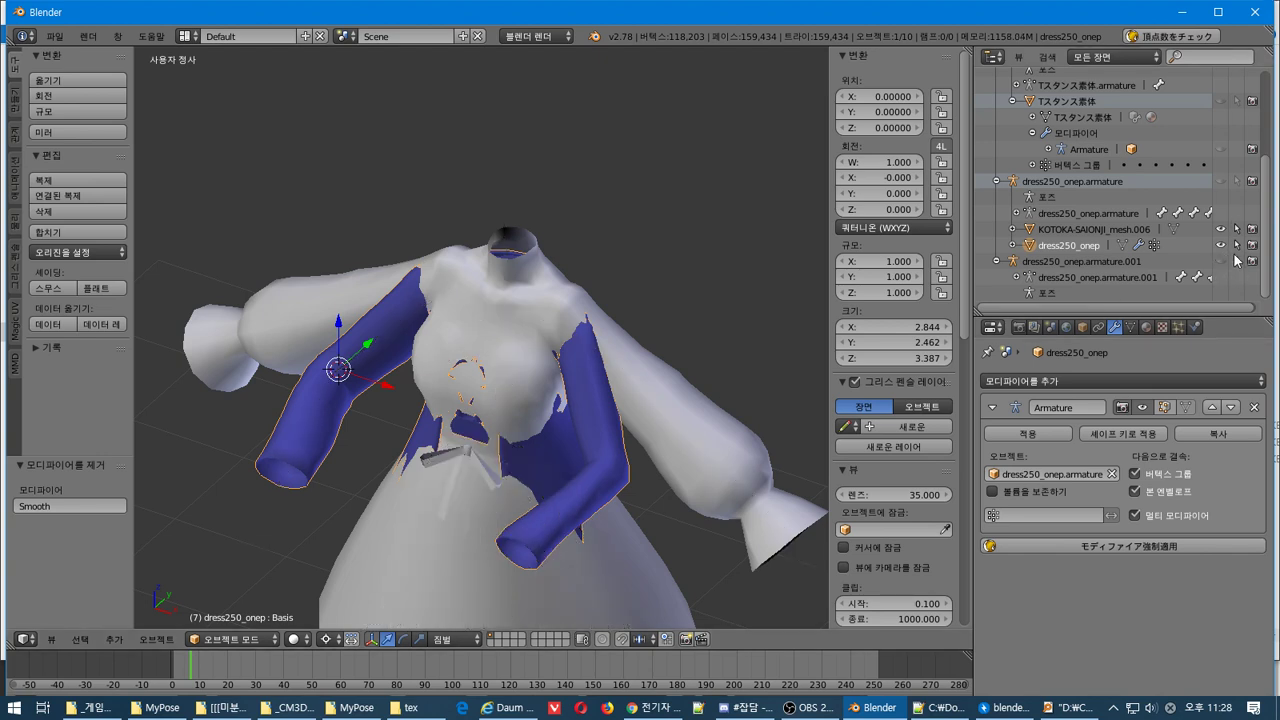
left_click(1220, 229)
left_click(1220, 245)
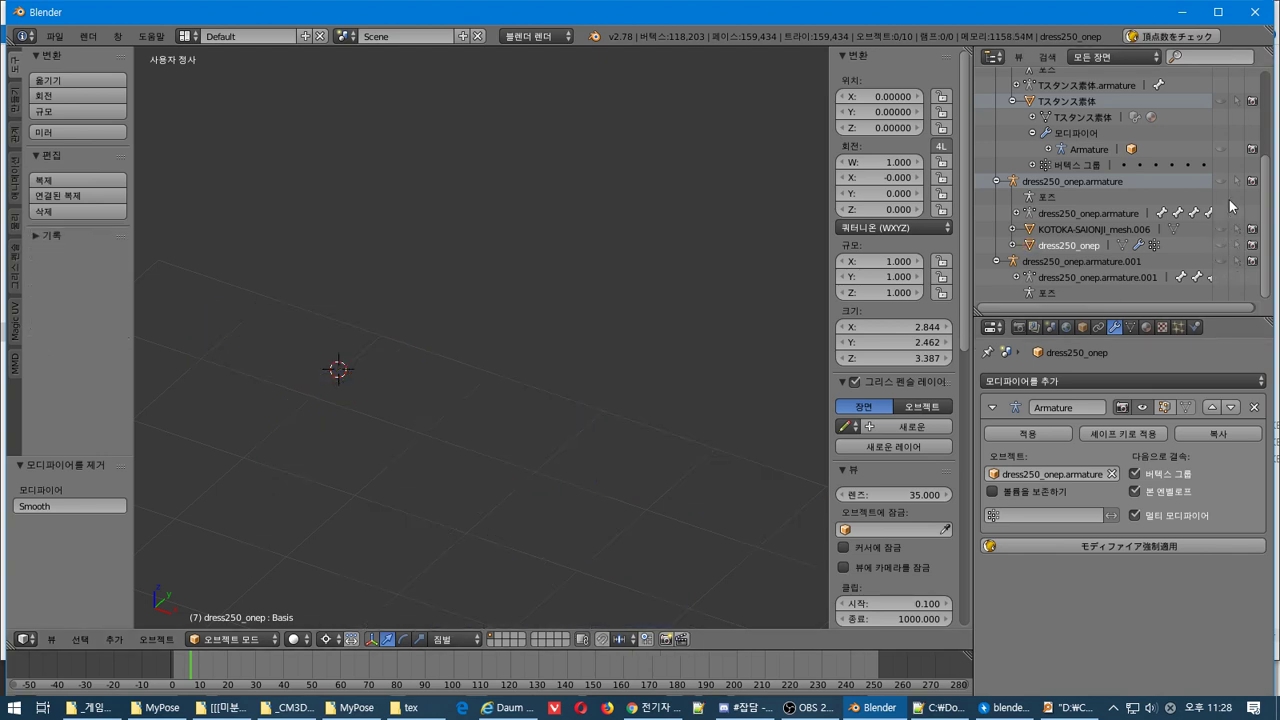
scroll(1217, 188, "up", 5)
scroll(1217, 183, "down", 3)
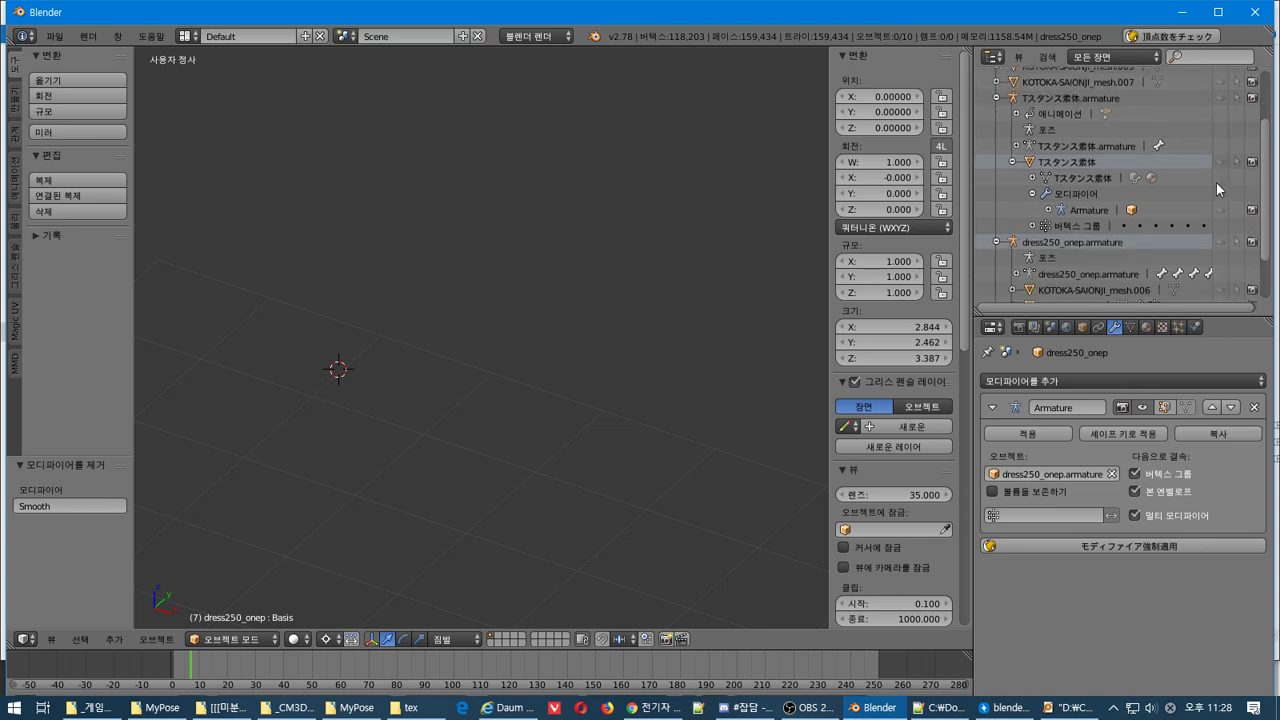
left_click(1221, 98)
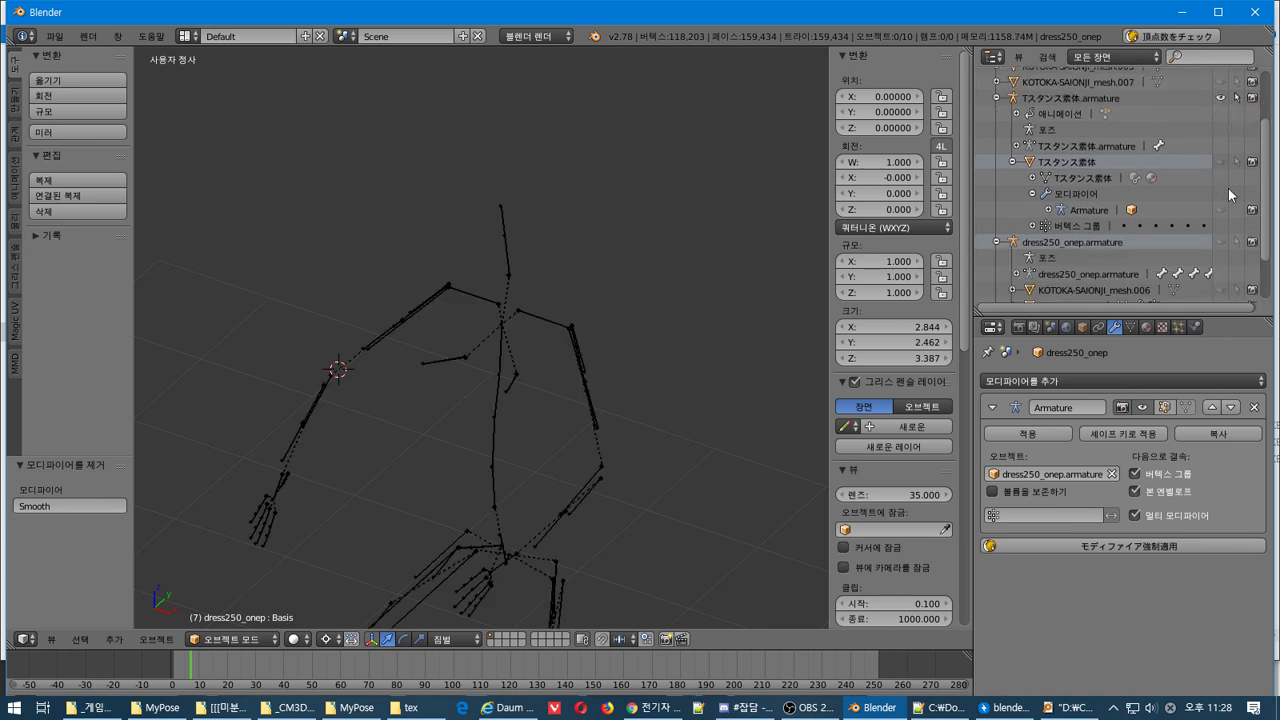
left_click(1219, 162)
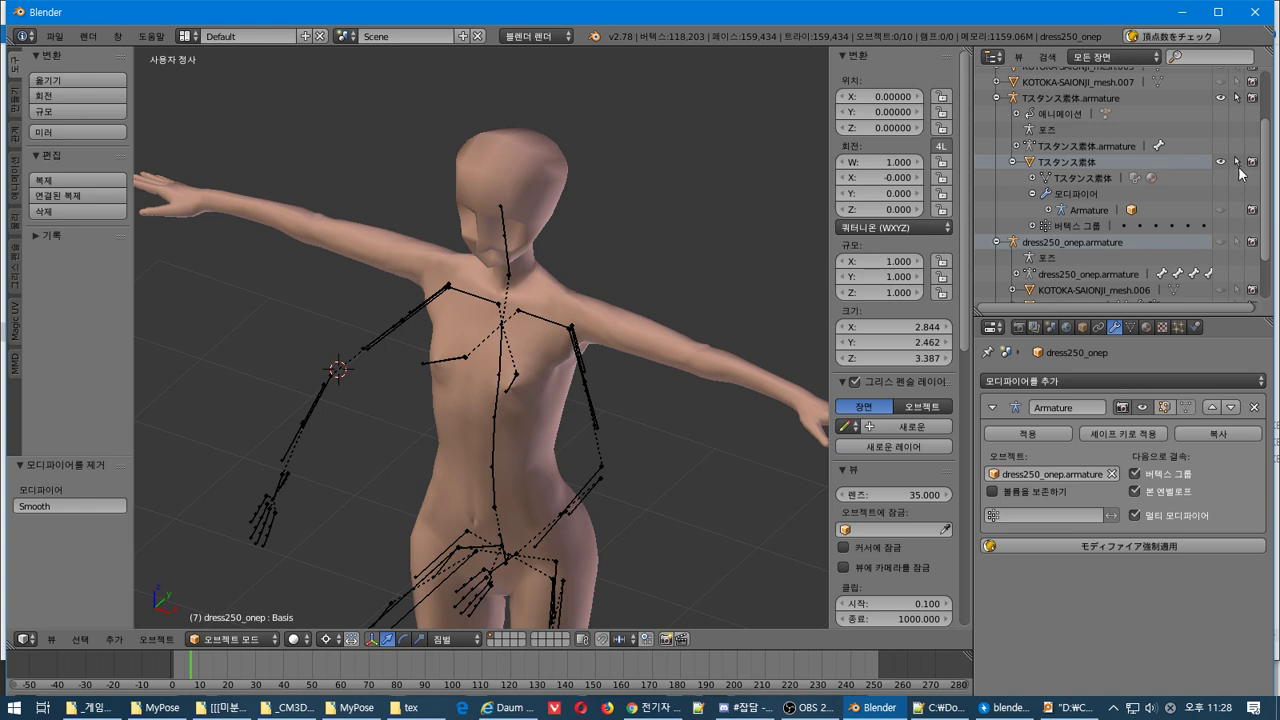
Select the Tスタンス素体 body and retarget its Armature modifier to Tスタンス素体.armature
right_click(629, 360)
middle_click_drag(629, 360, 647, 328)
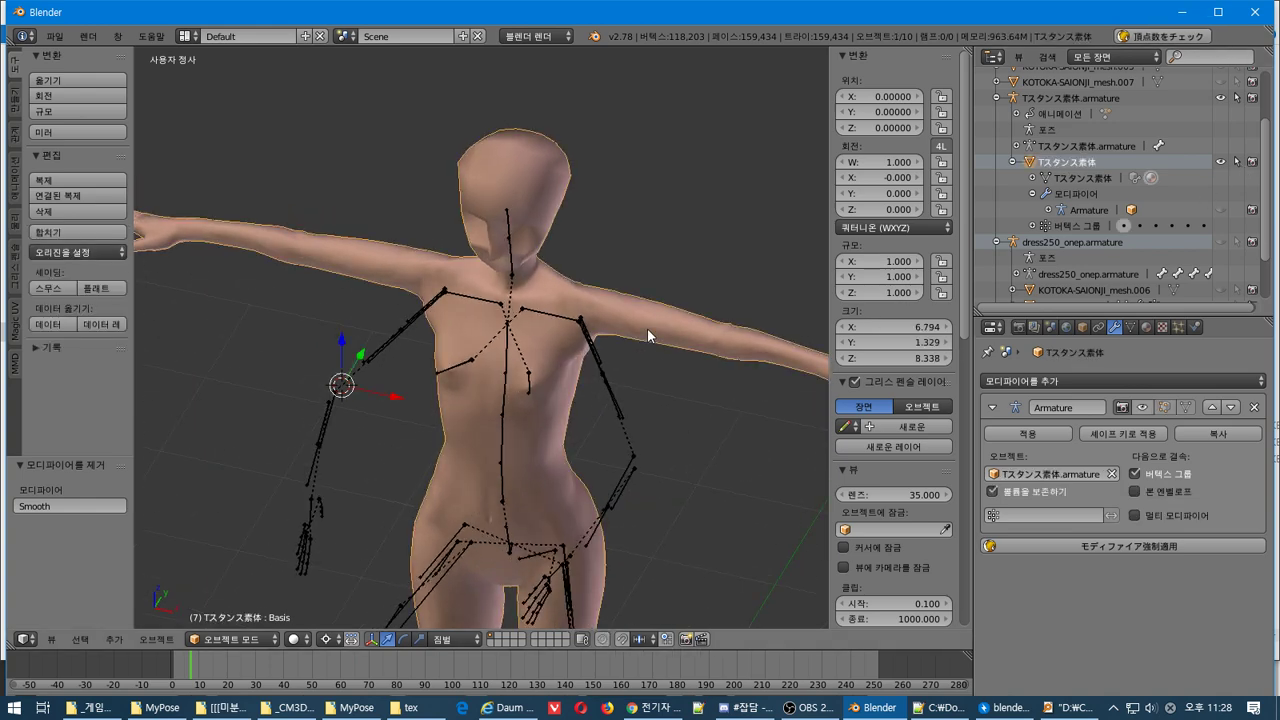
key("Tab")
key("Tab")
right_click(612, 380)
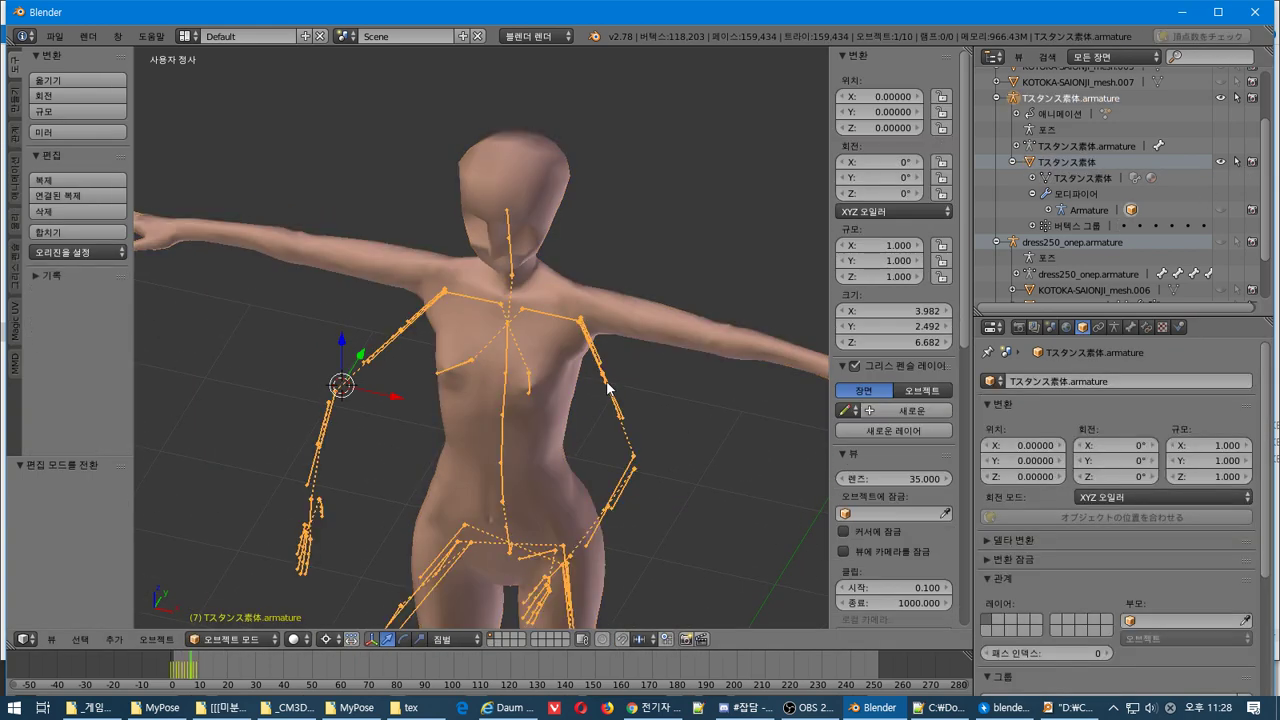
key("Tab")
key("Tab")
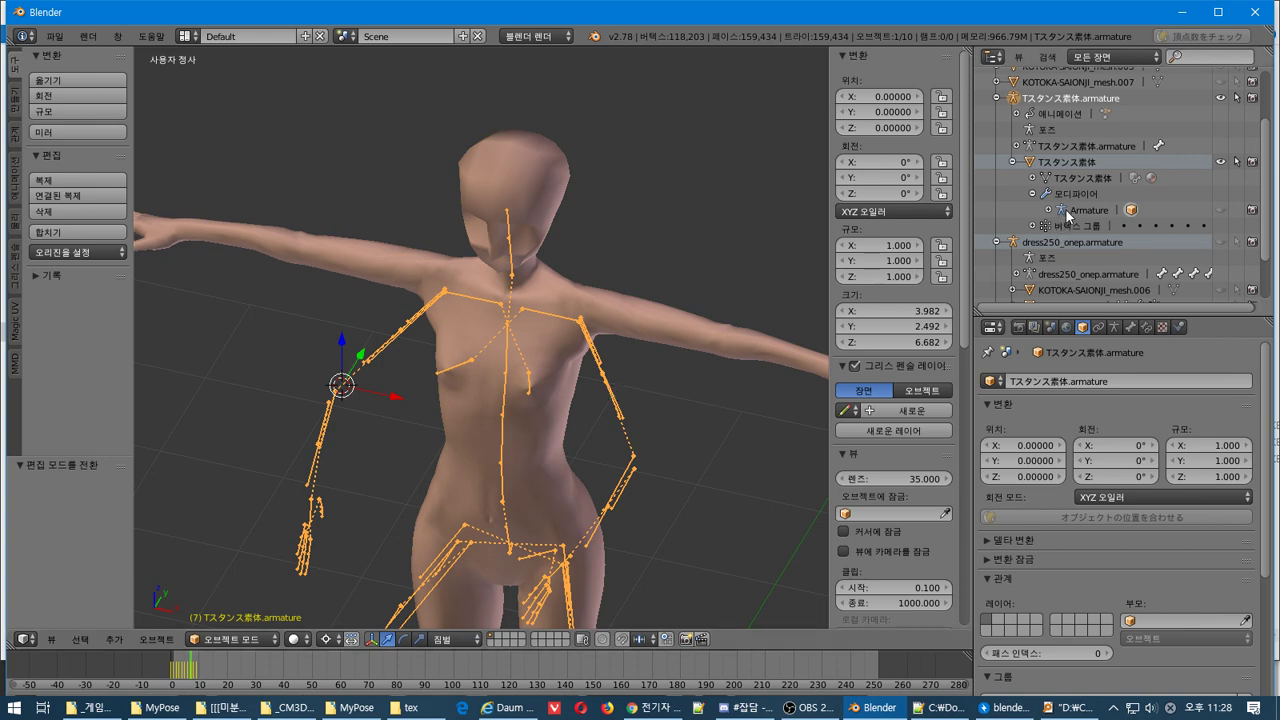
left_click(1068, 212)
scroll(1068, 212, "down", 2)
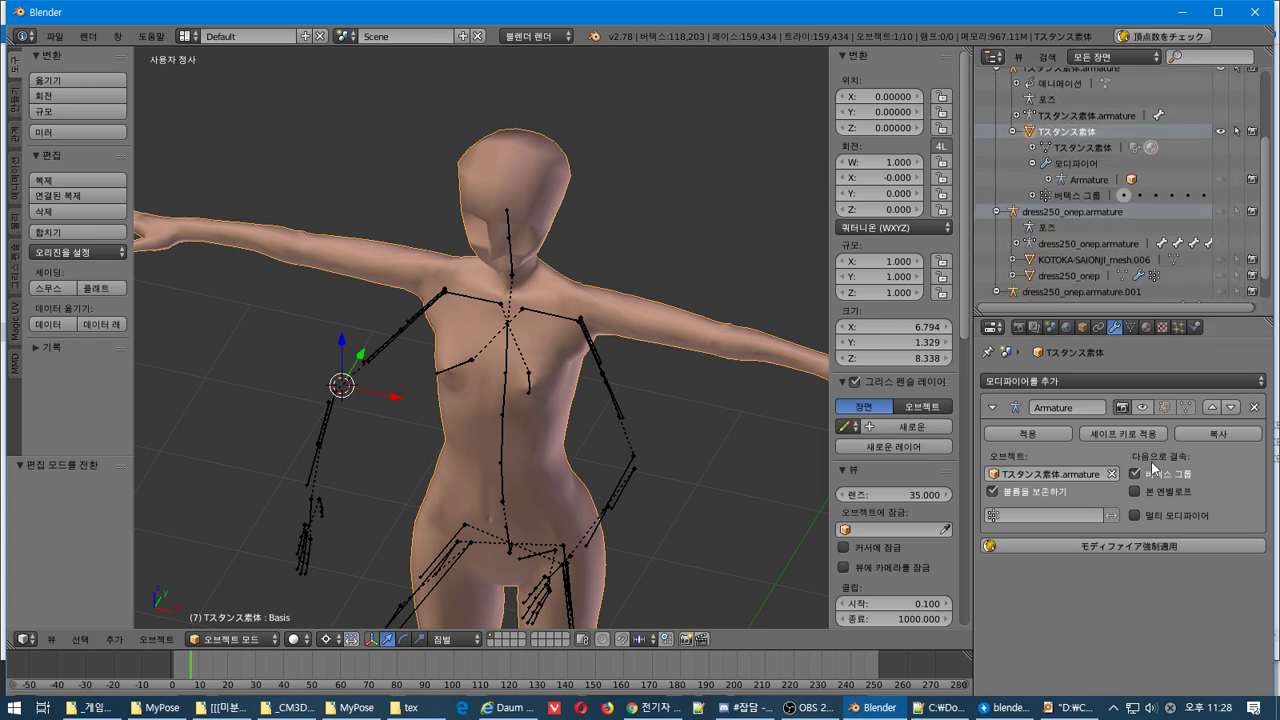
left_click(1111, 474)
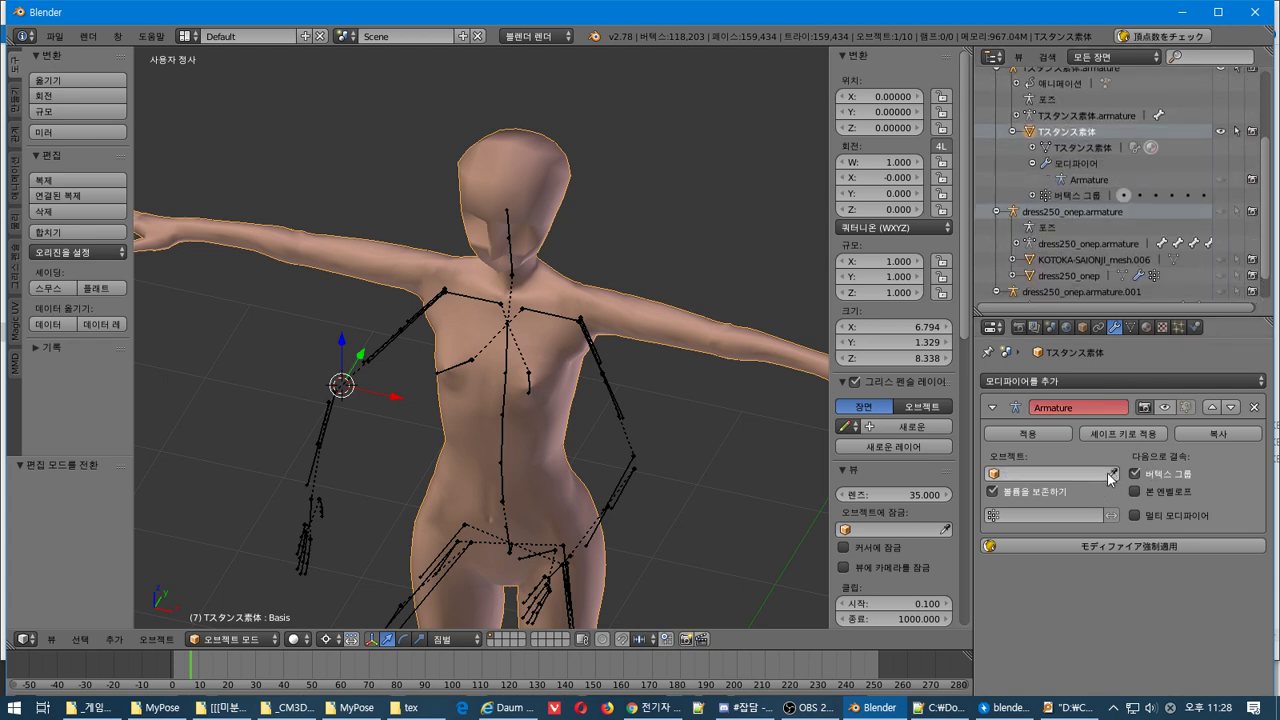
left_click(1007, 476)
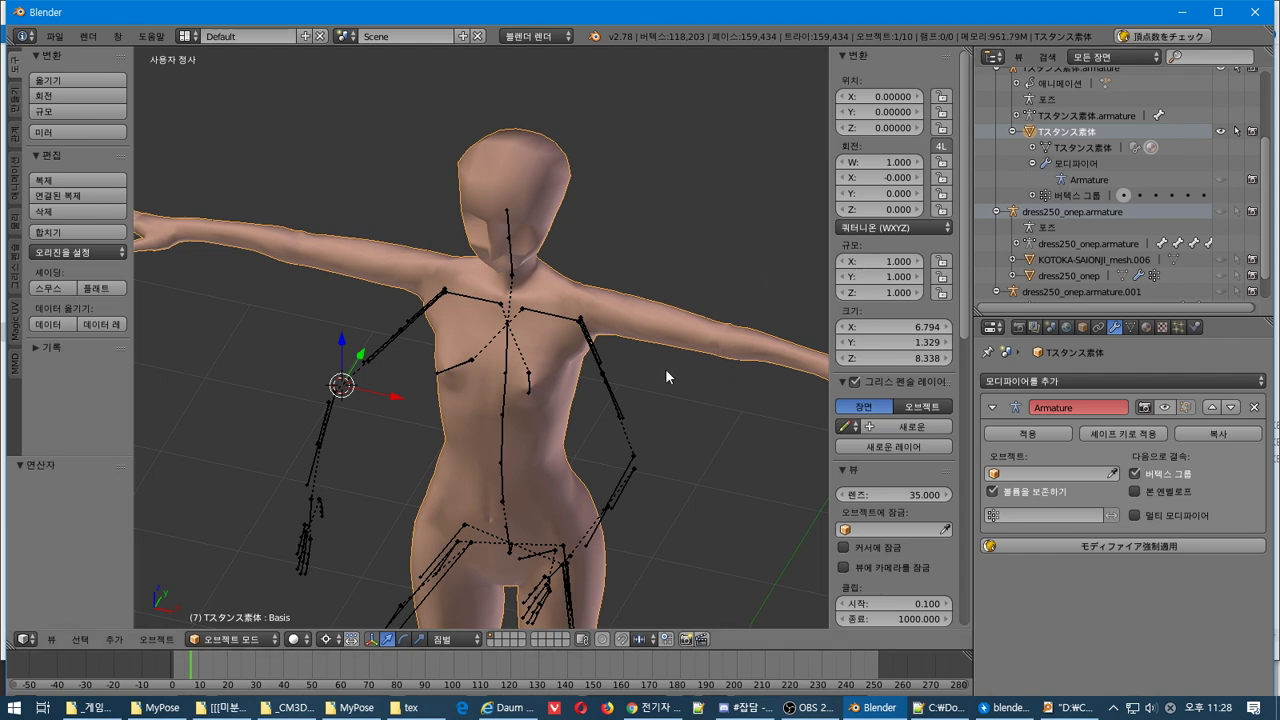
left_click(717, 351)
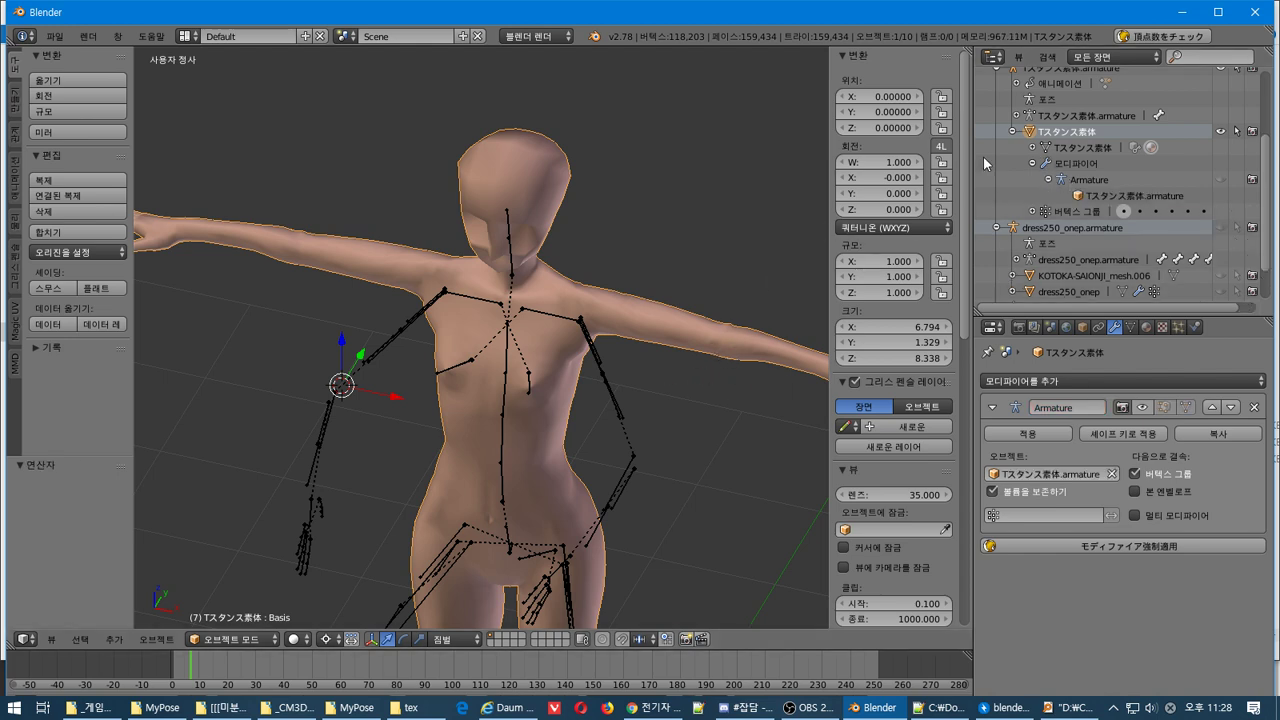
Select the Tスタンス素体.armature object, then reselect the body mesh
left_click(1088, 196)
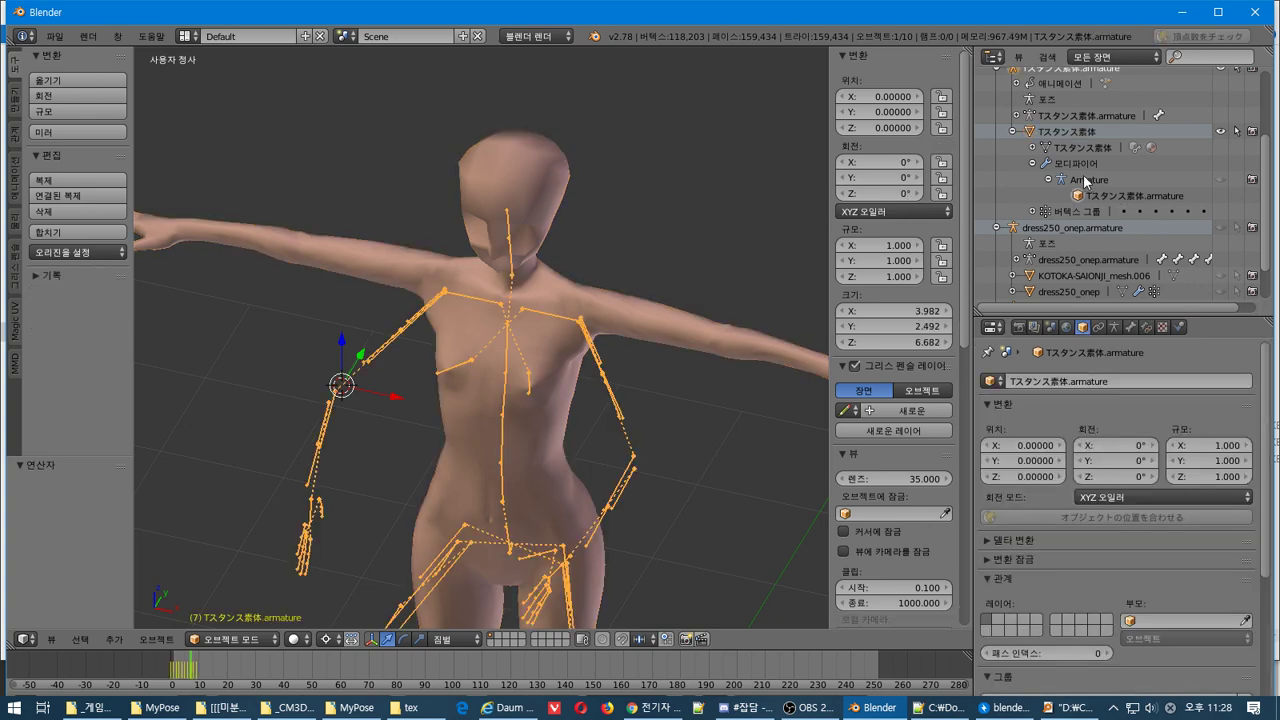
left_click(1085, 180)
left_click(1104, 199)
right_click(651, 340)
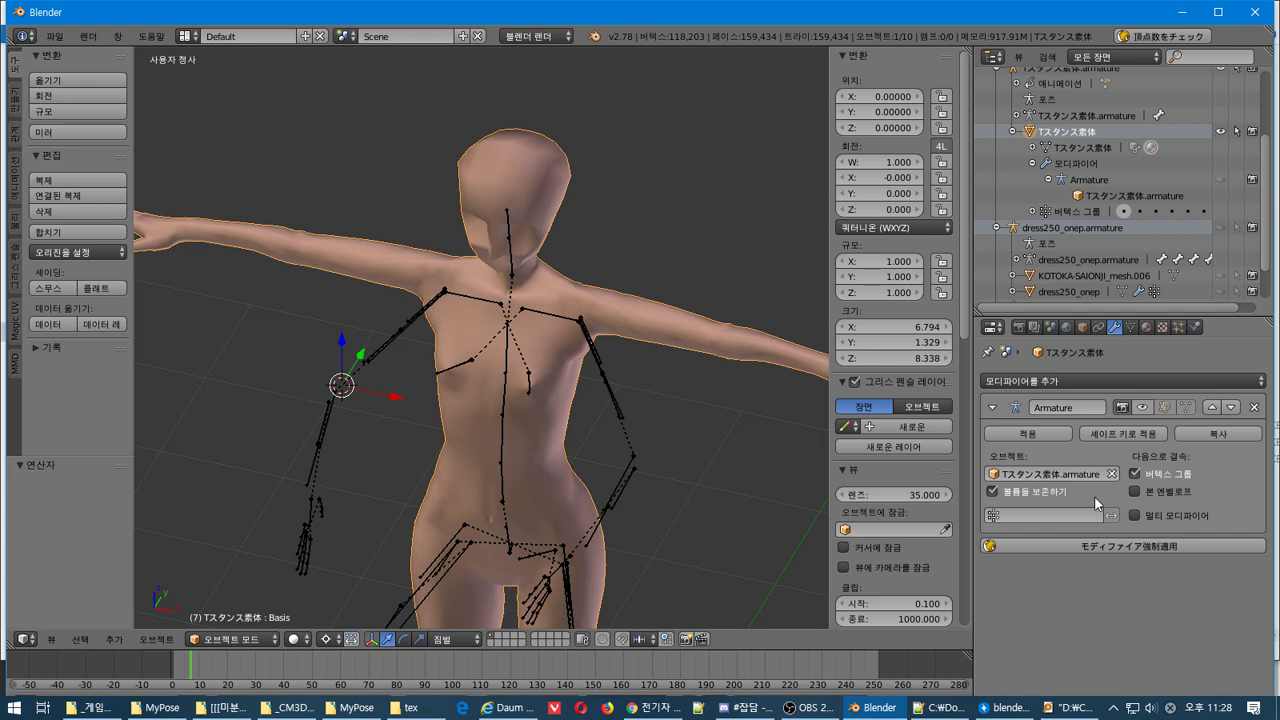
scroll(1061, 236, "up", 2)
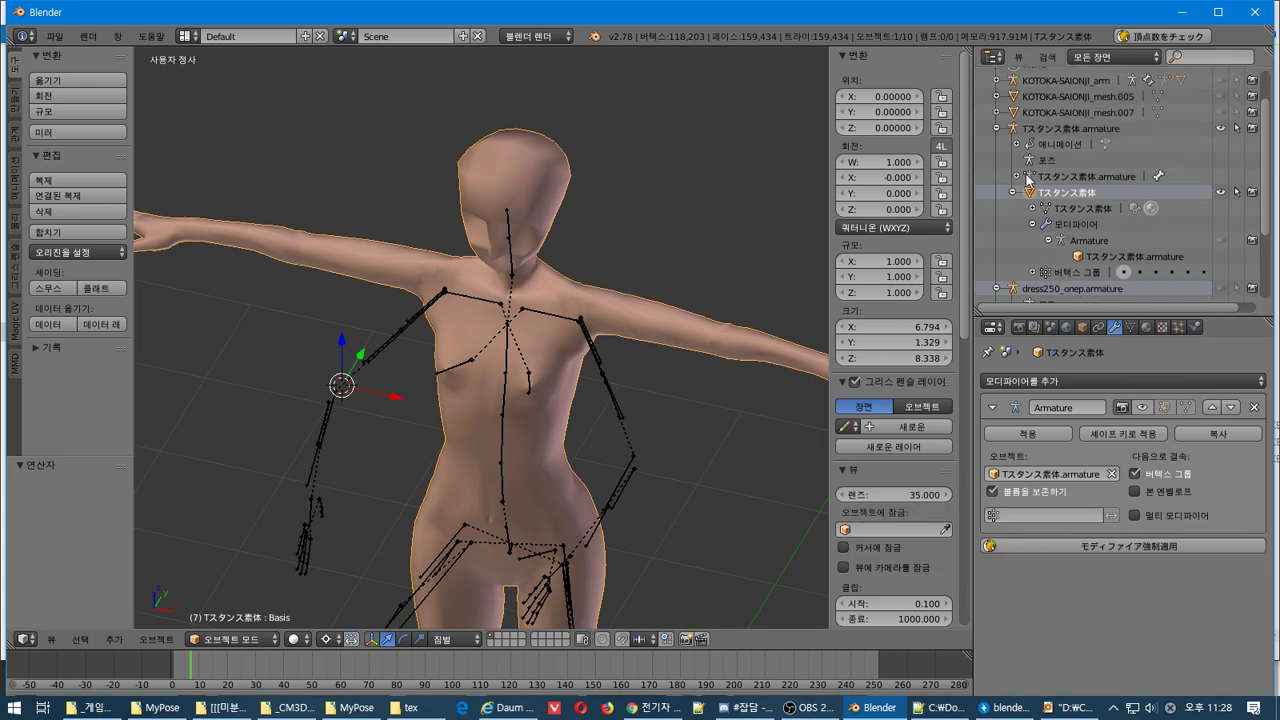
left_click(1029, 159)
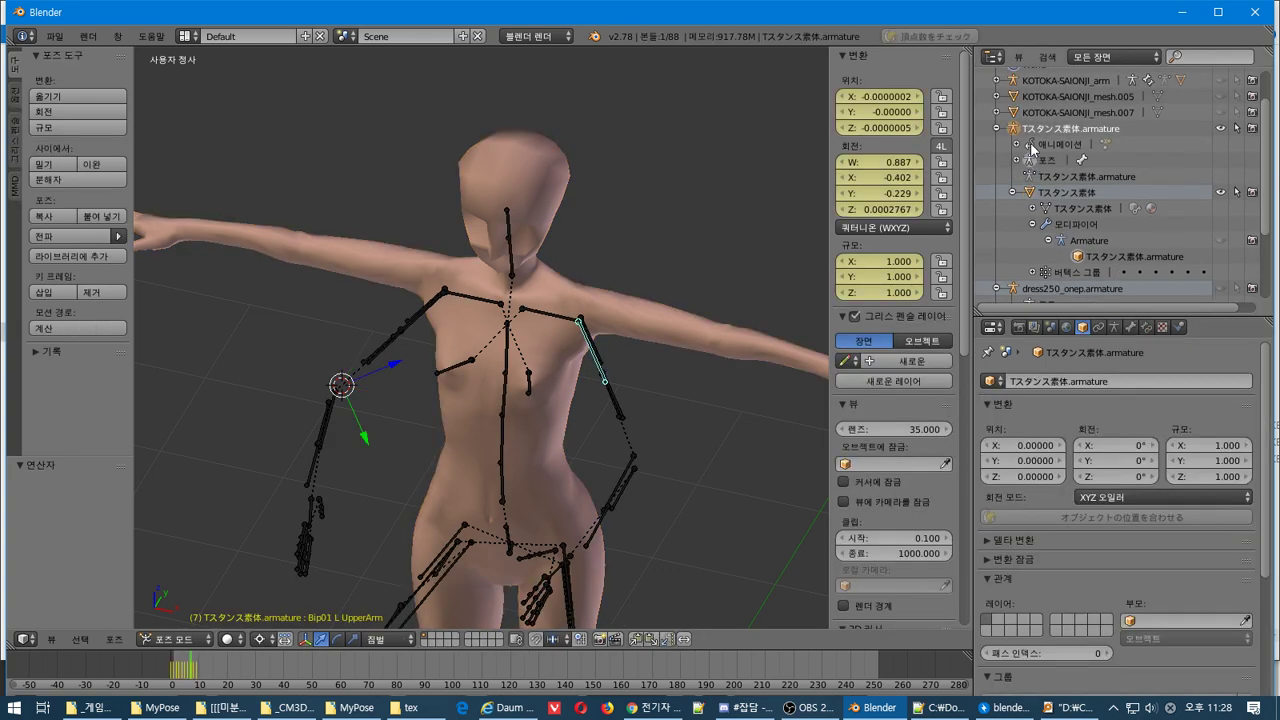
right_click(1030, 142)
left_click(1030, 144)
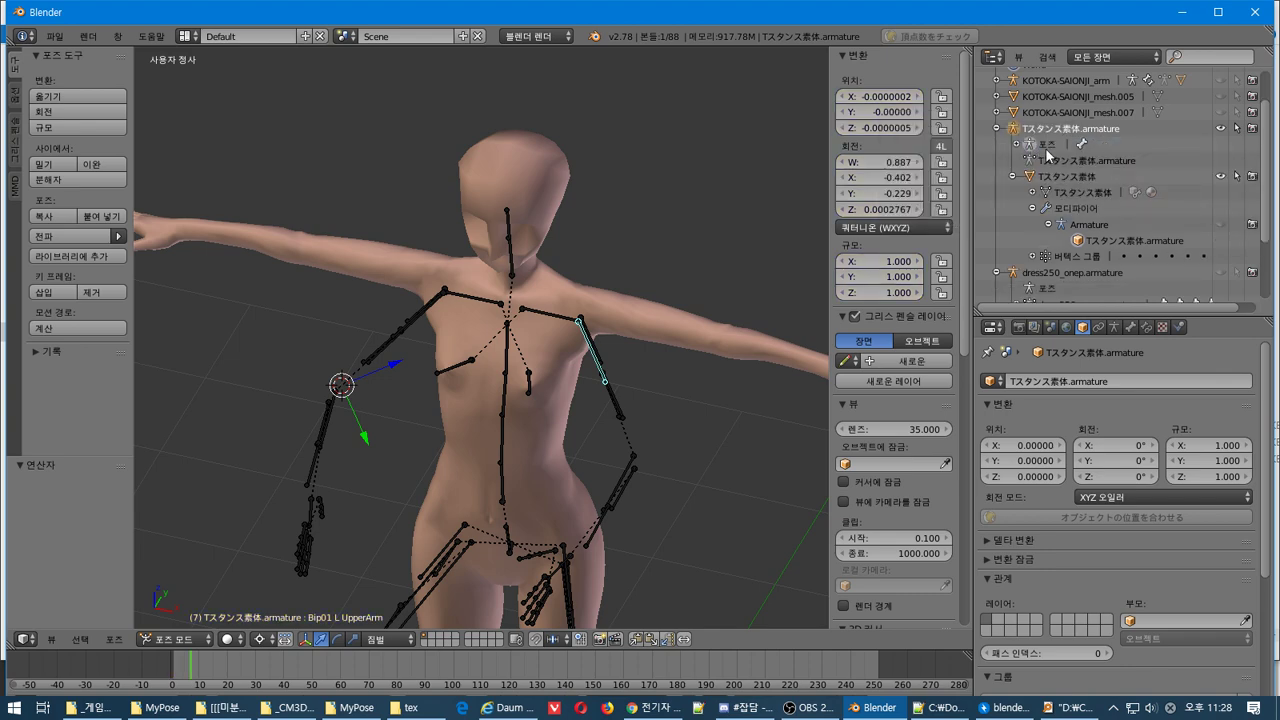
left_click(1036, 147)
left_click(1036, 148)
left_click(1030, 160)
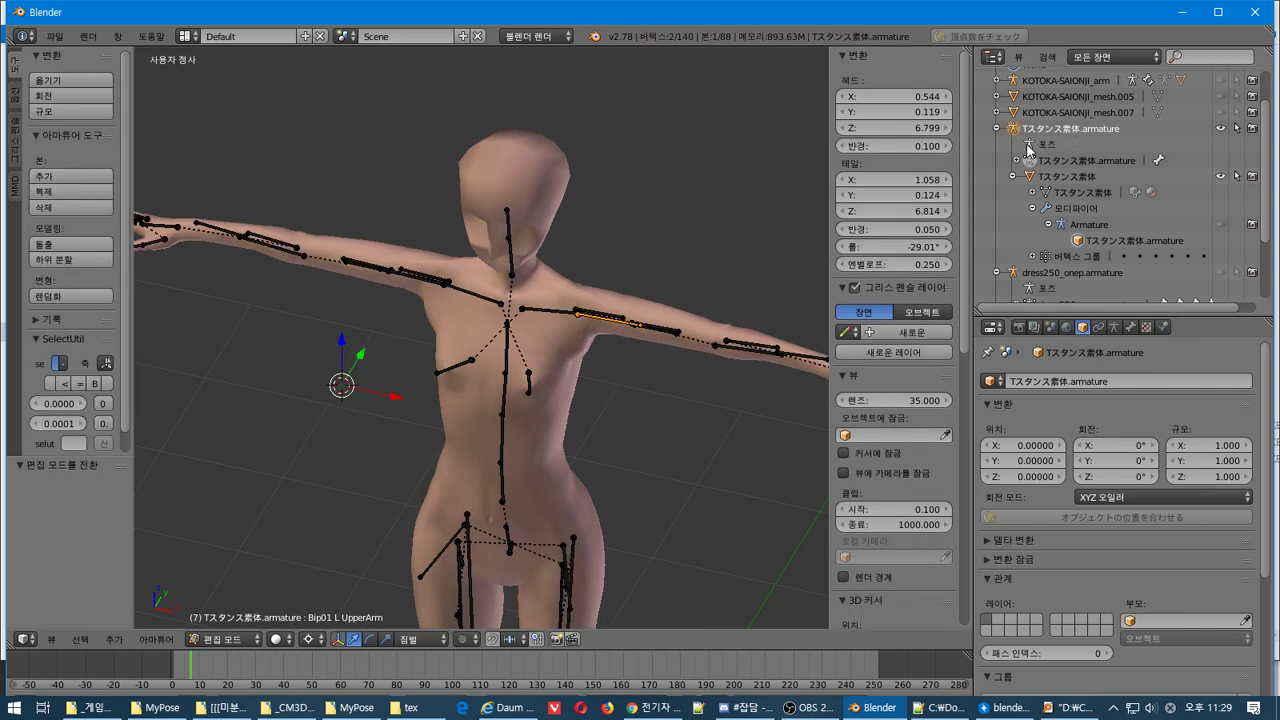
left_click(1030, 148)
left_click(1031, 161)
left_click(1036, 146)
left_click(1037, 162)
right_click(1036, 146)
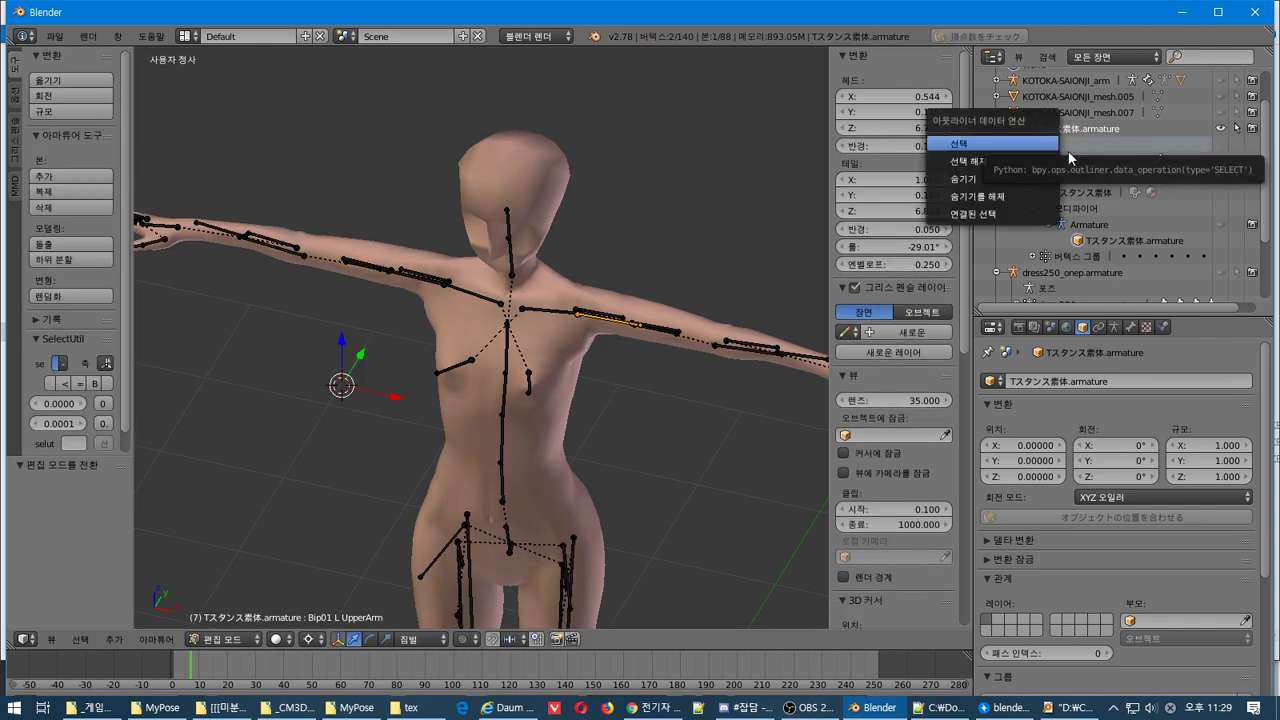
left_click(1072, 158)
left_click(1030, 148)
right_click(1030, 148)
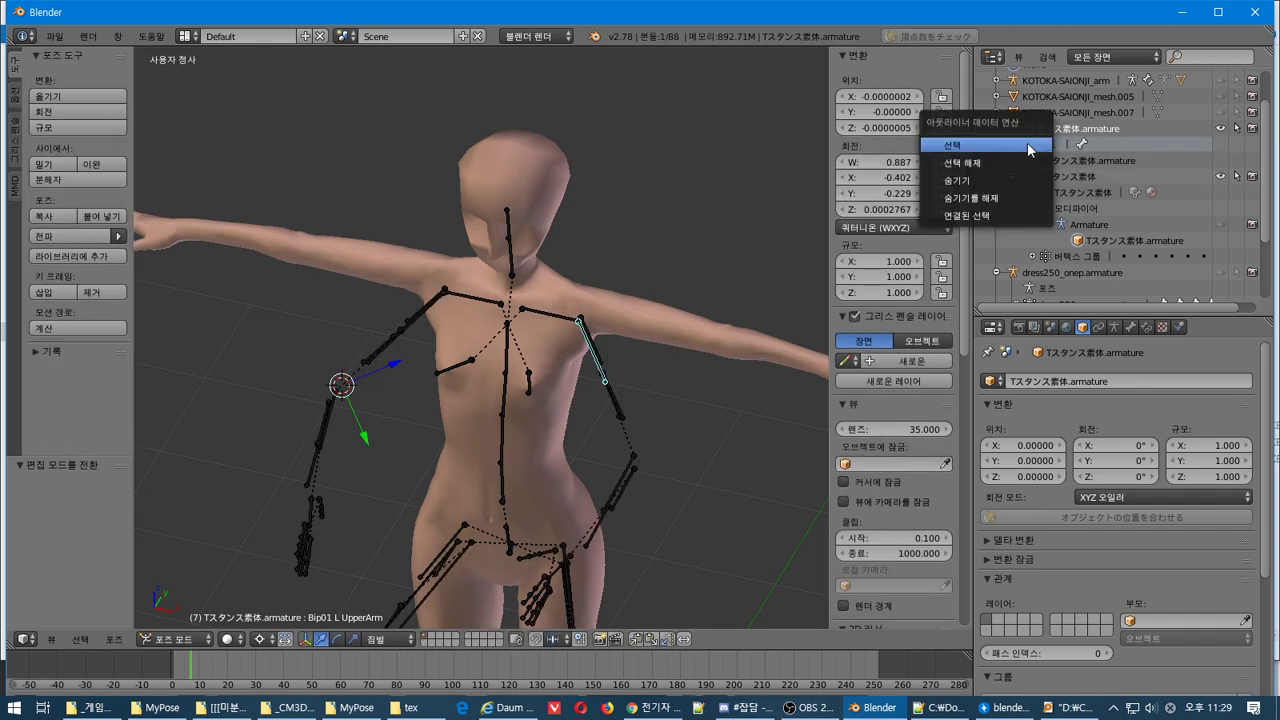
left_click(1078, 156)
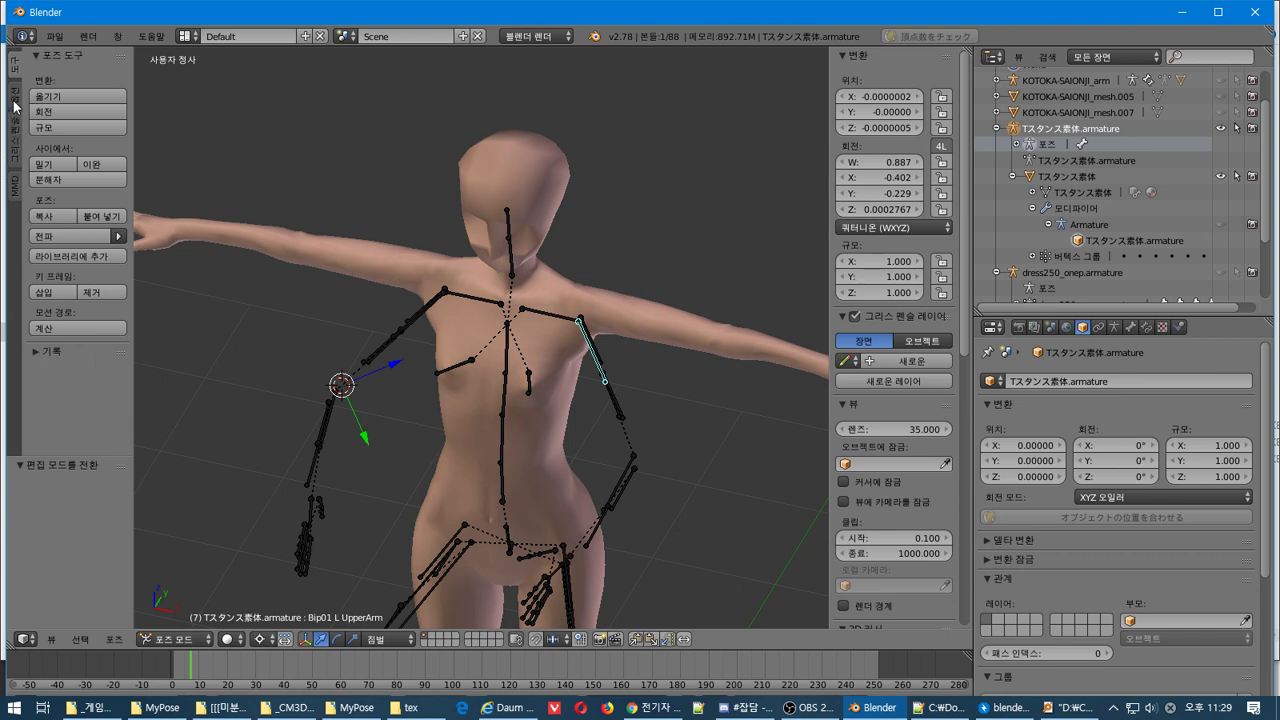
left_click(78, 96)
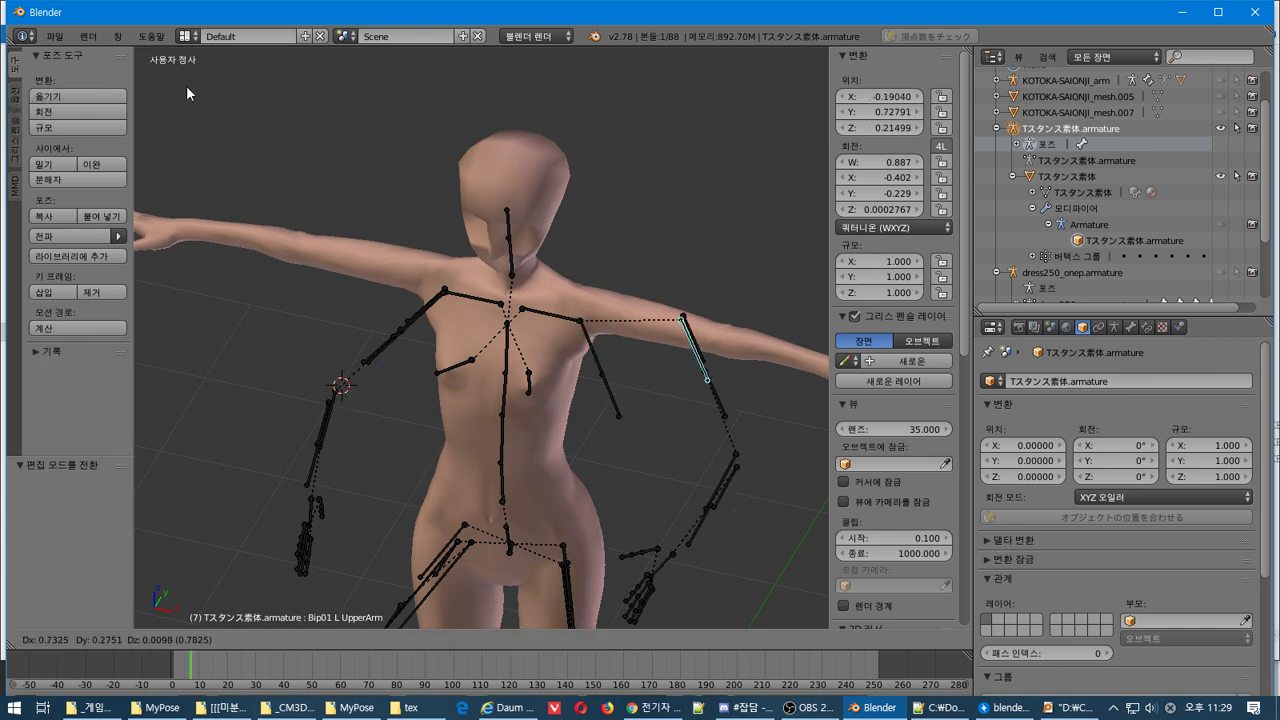
key("Escape")
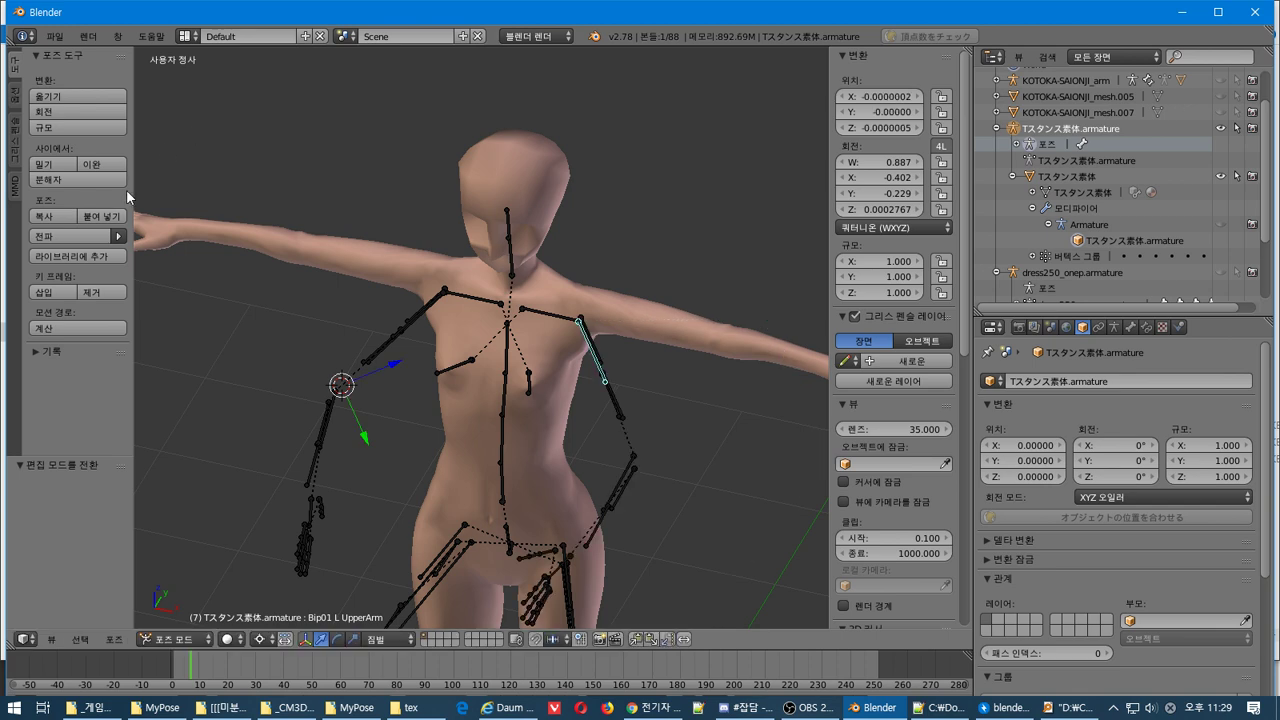
Browse the pose propagation and grease pencil shelf tabs, collapsing the pose options
left_click(117, 238)
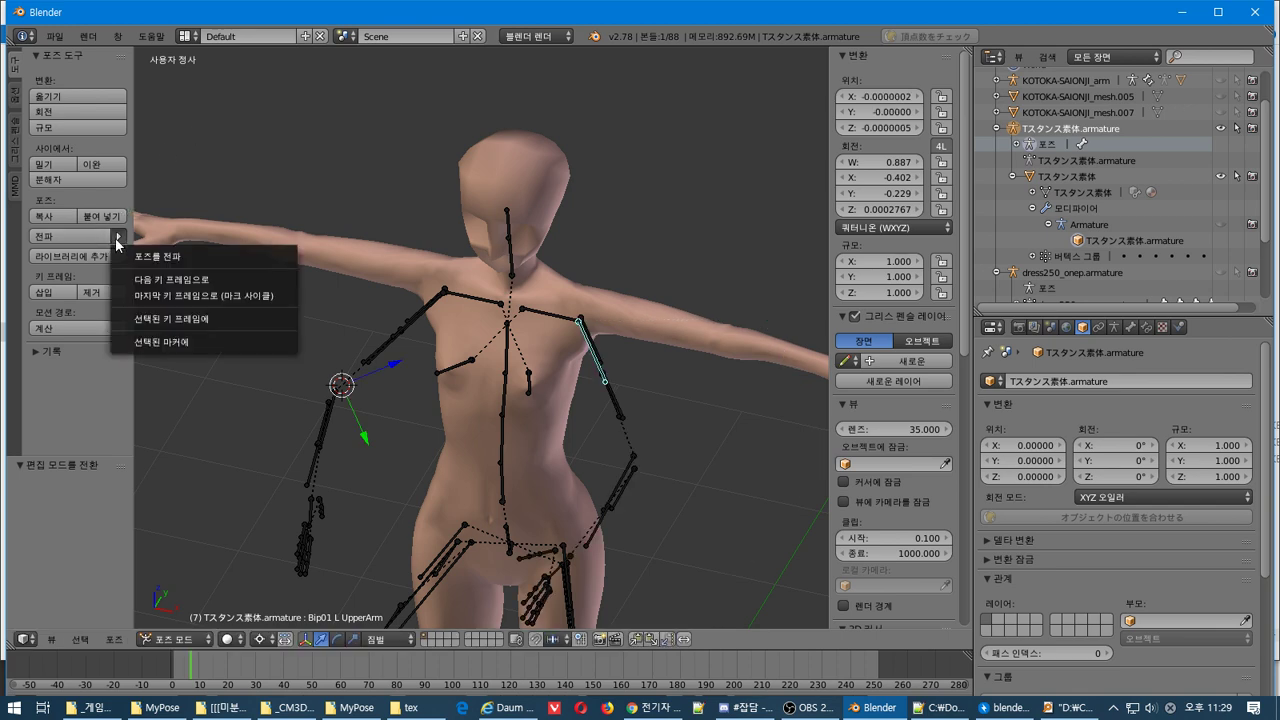
left_click(13, 104)
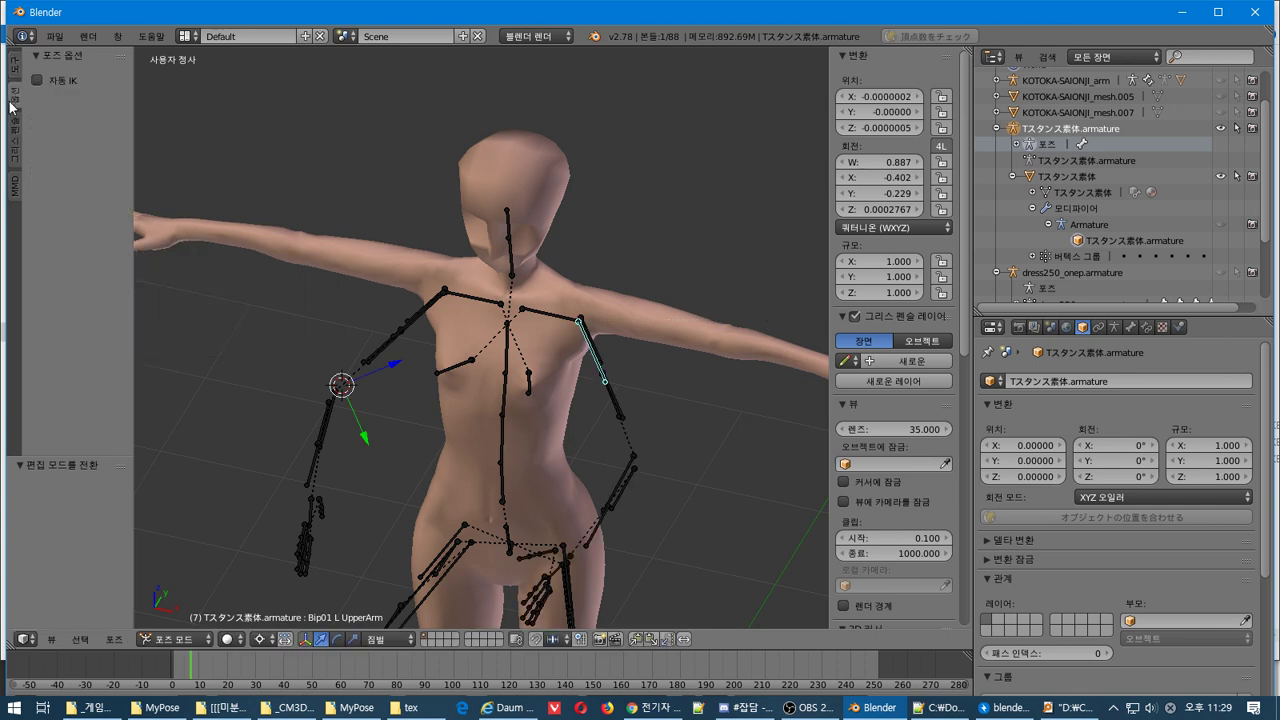
left_click(39, 58)
left_click(13, 127)
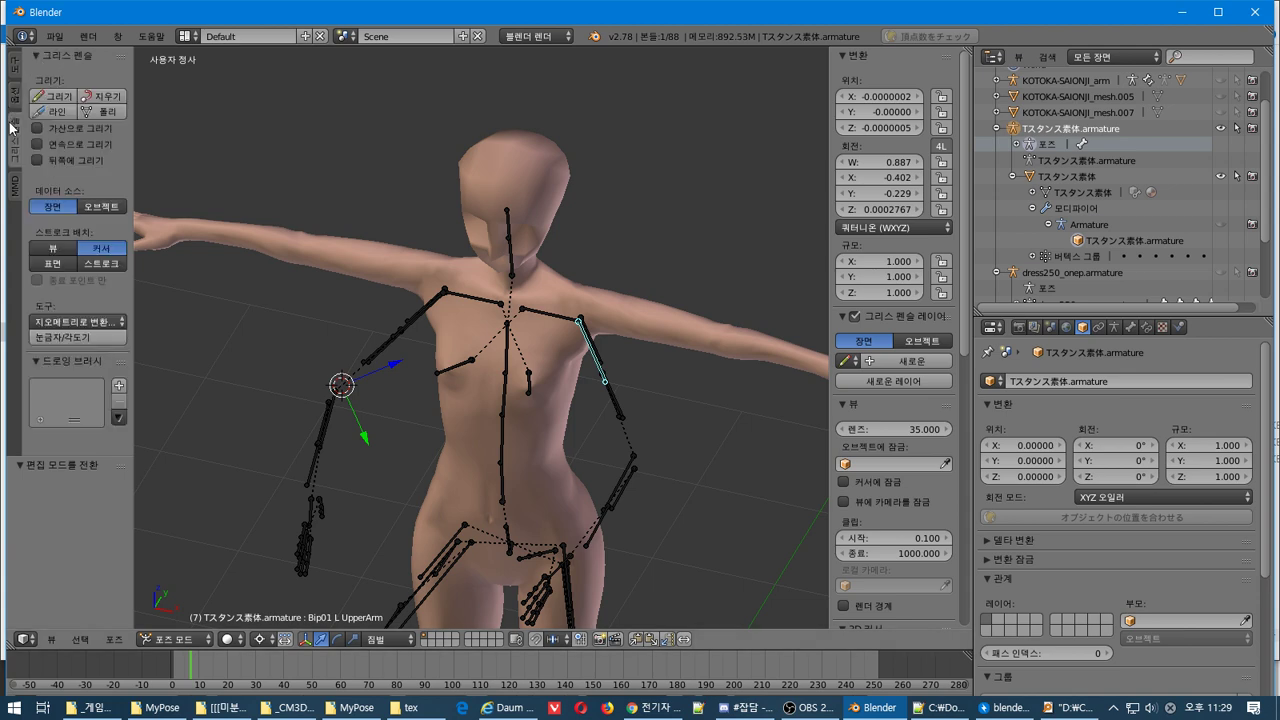
Switch to MMD tools and expand Display Panel, Morph Tools, Rigid Bodies and Joints
left_click(12, 195)
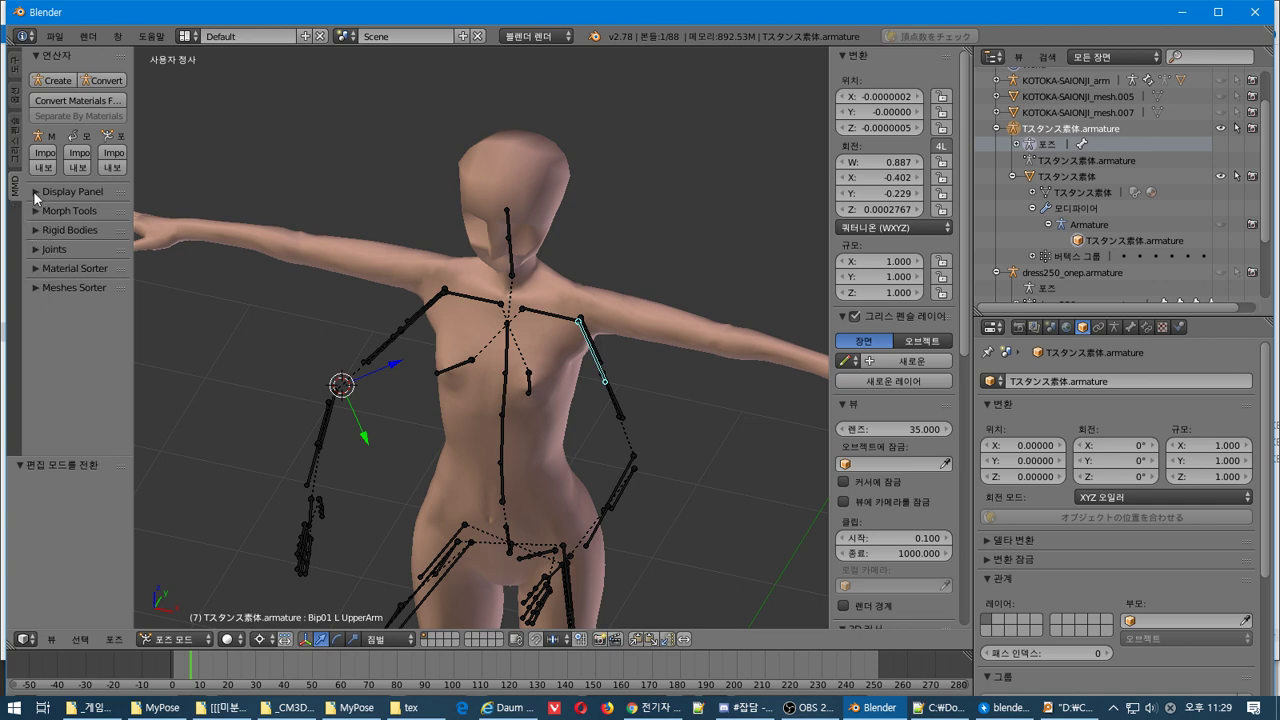
left_click(35, 192)
left_click(35, 240)
left_click(36, 288)
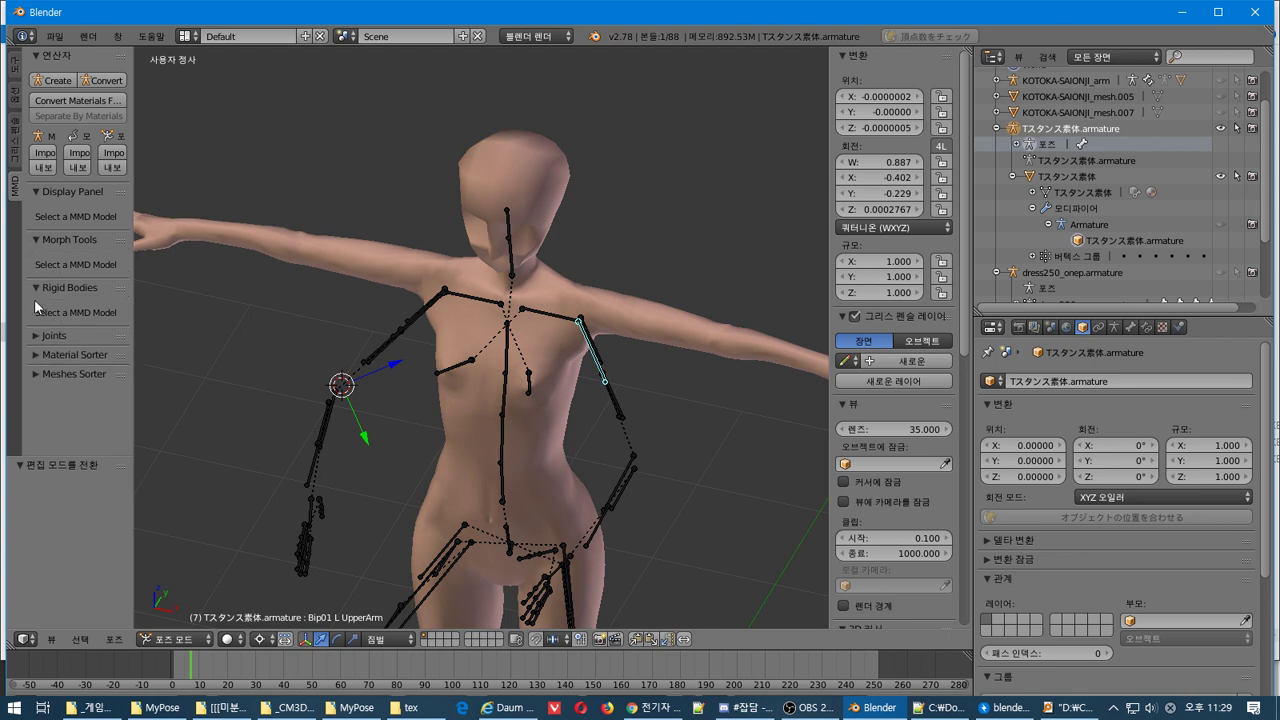
left_click(36, 336)
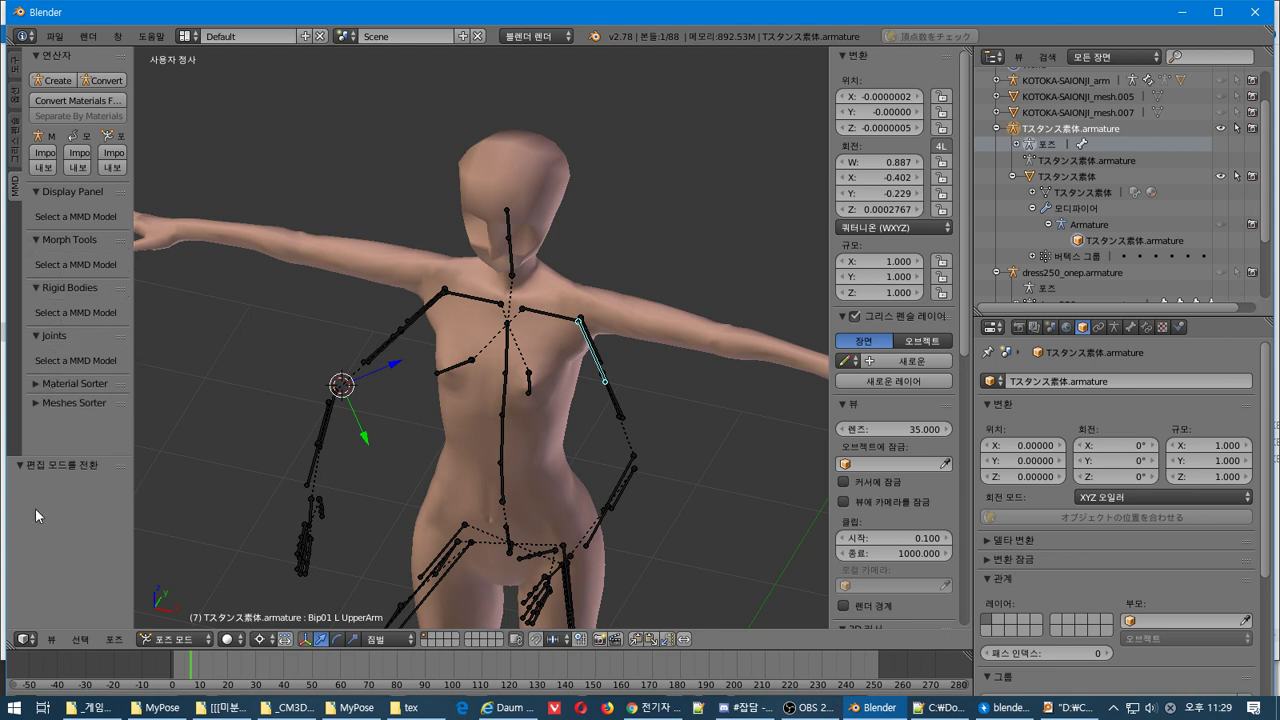
left_click(116, 640)
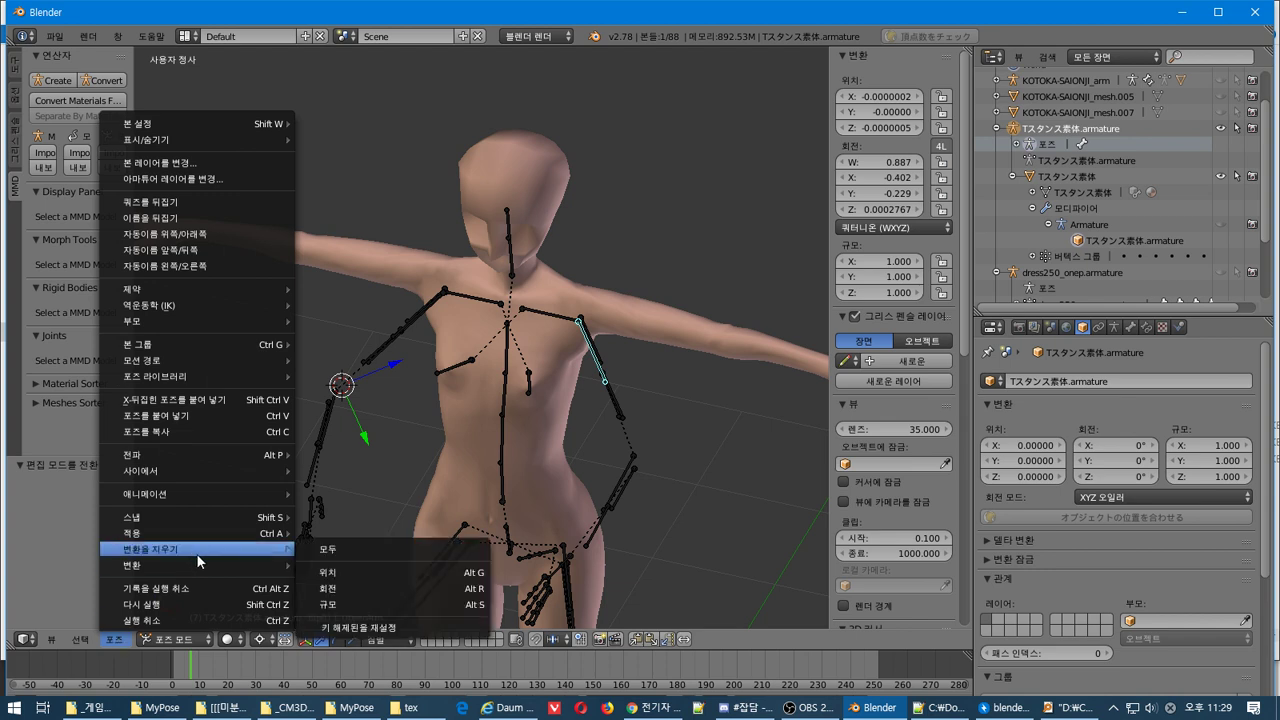
Bake the current pose into the base body with 現在のポーズで素体化, keeping both mesh options, then switch to Object Mode
mouse_move(210, 570)
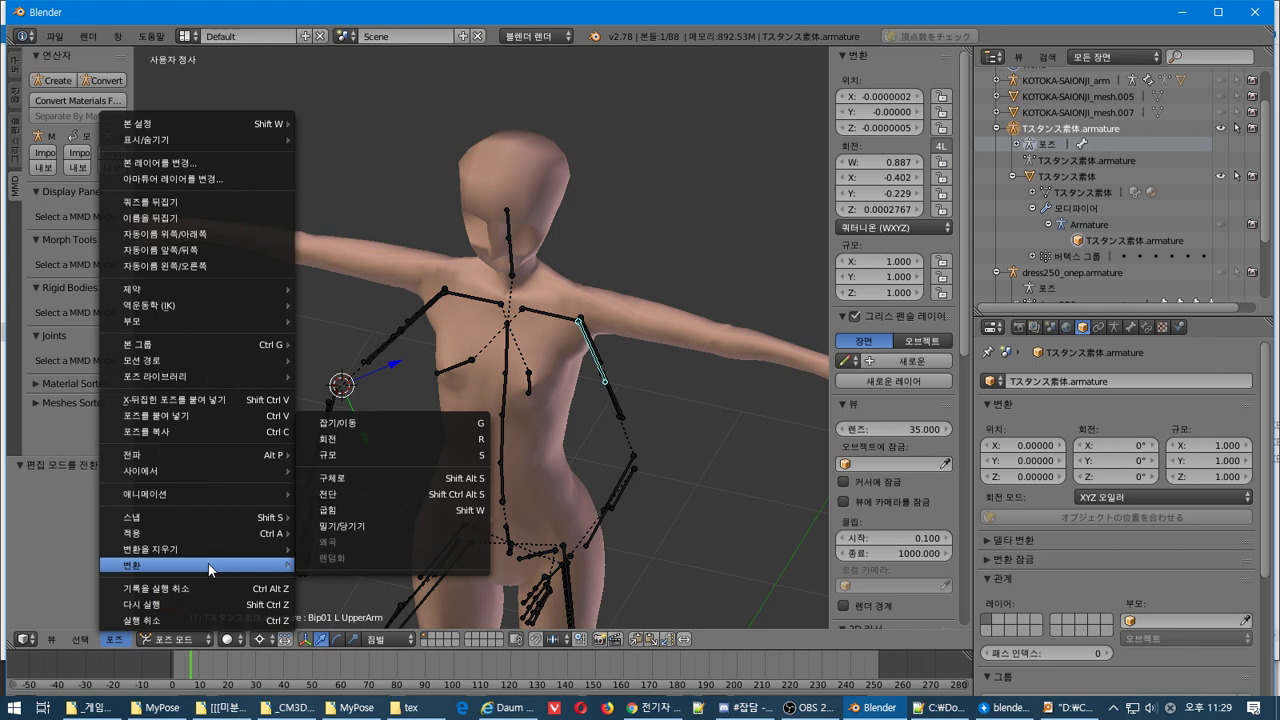
mouse_move(215, 553)
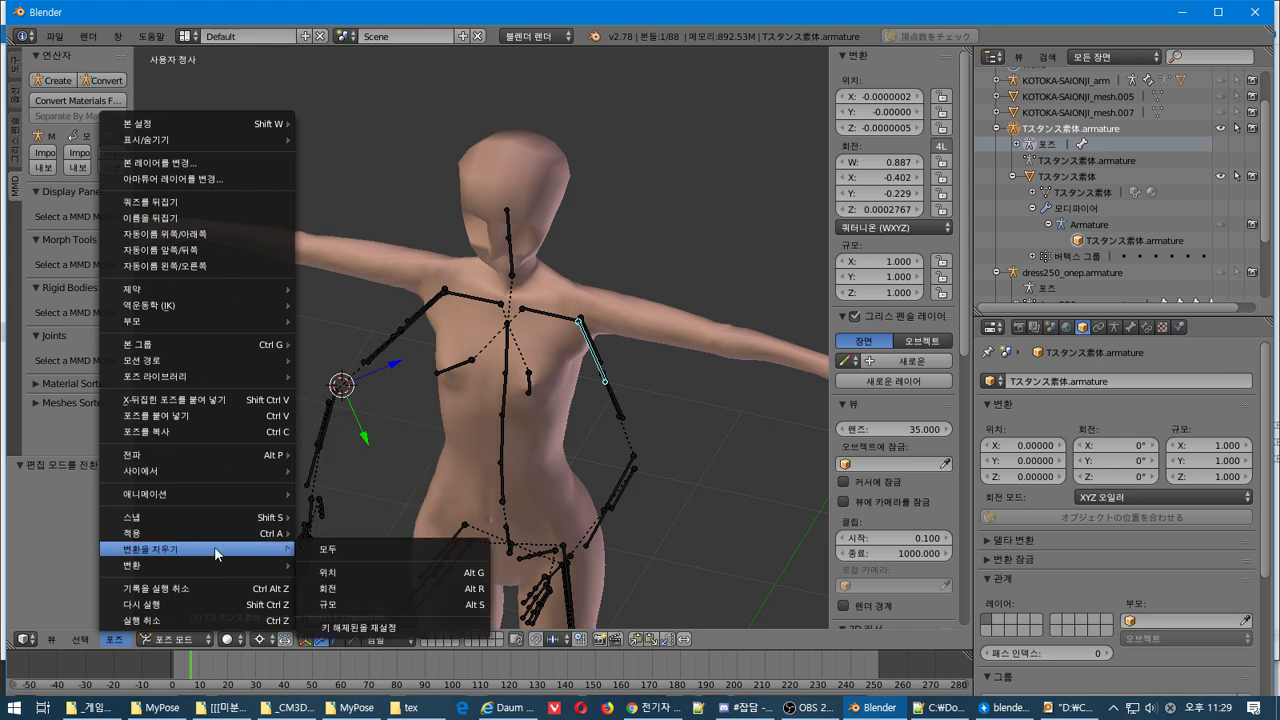
mouse_move(231, 531)
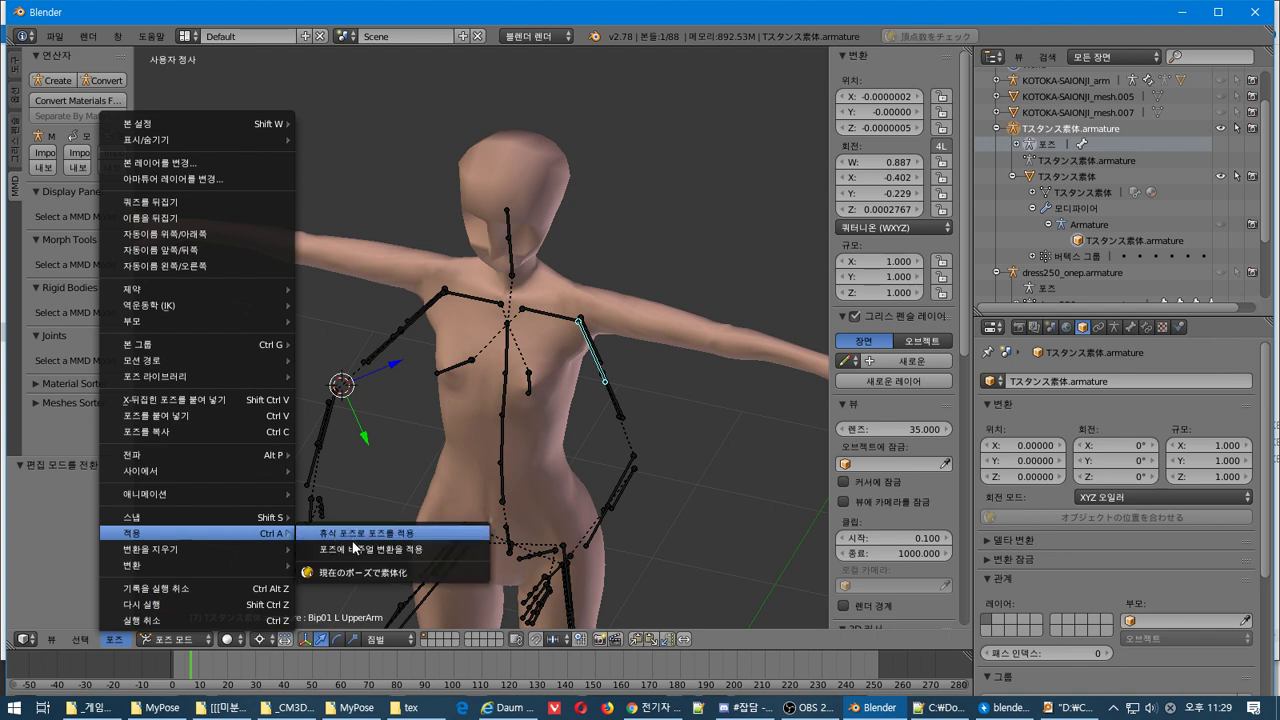
left_click(355, 574)
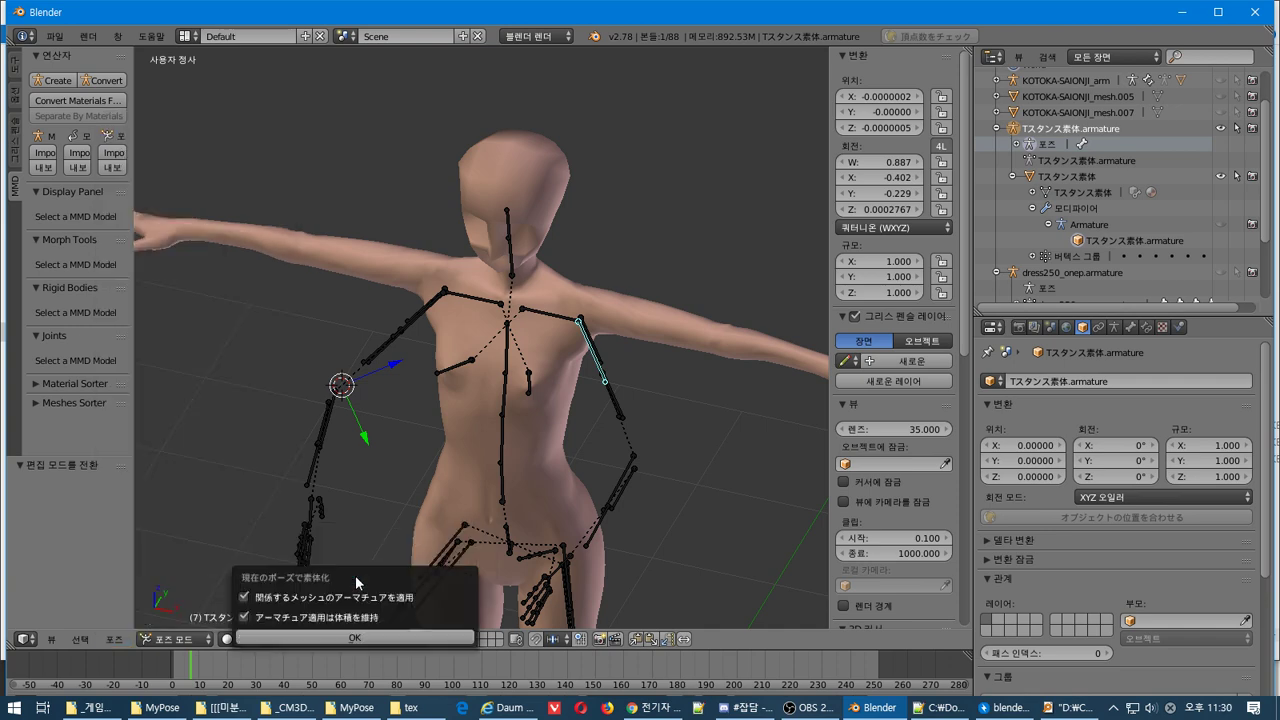
left_click(334, 638)
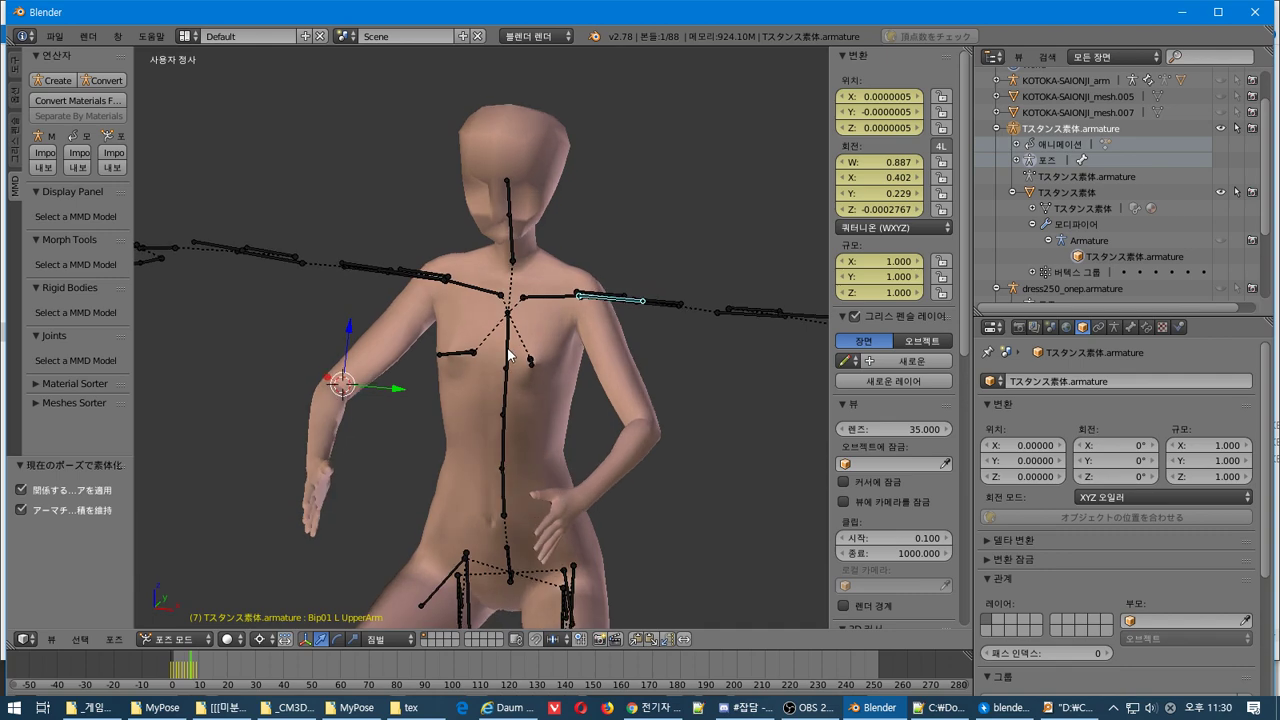
left_click(175, 638)
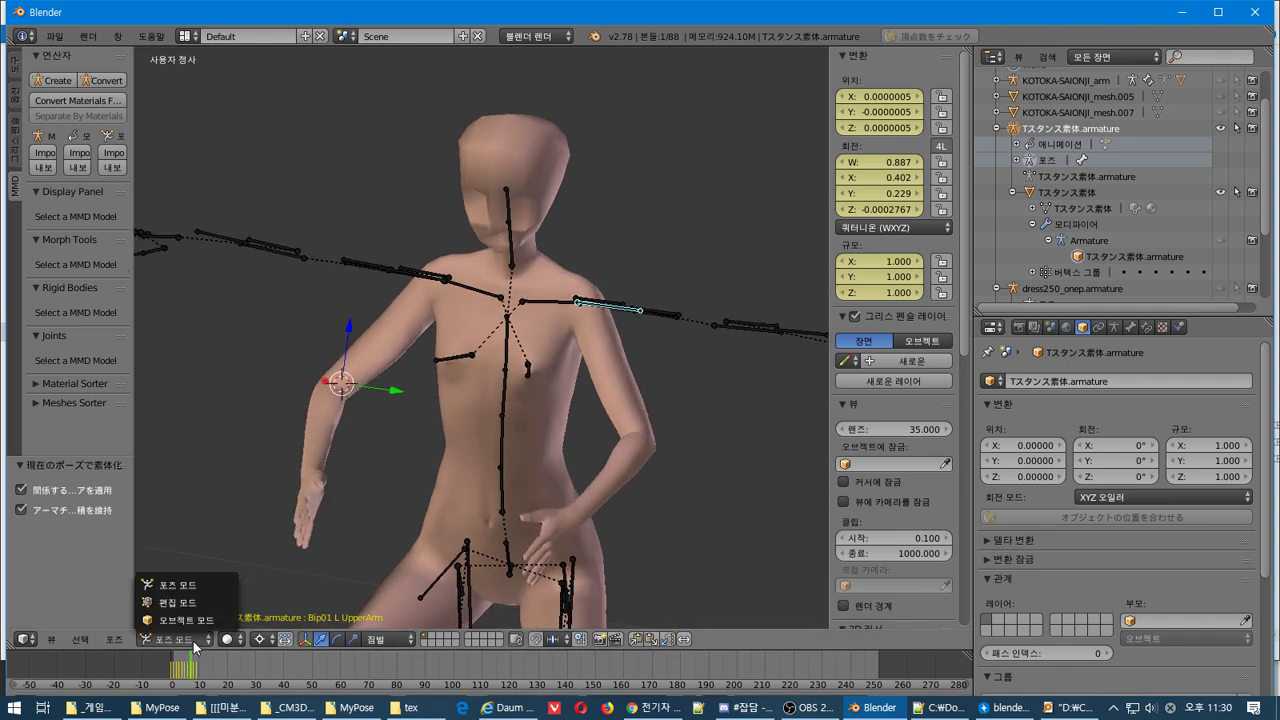
left_click(201, 624)
Select the body mesh, then put the Tスタンス素体 armature into Pose Mode and orbit to check it
right_click(614, 368)
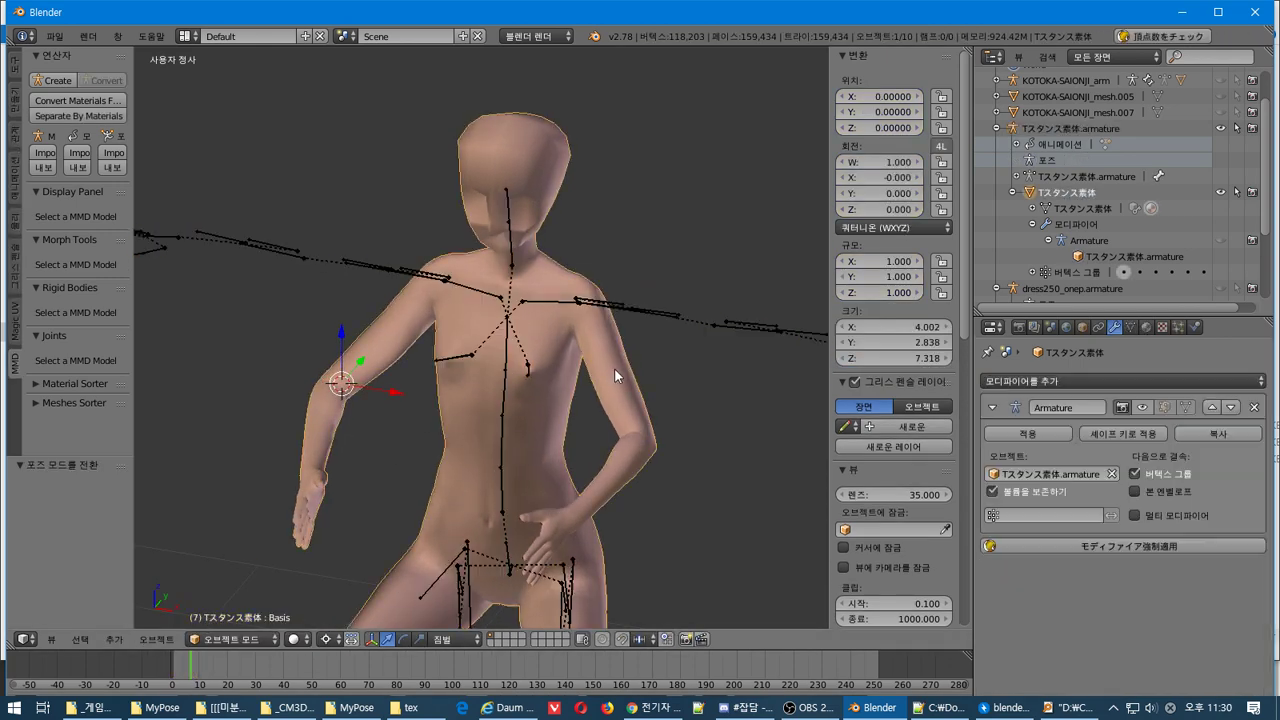
left_click(230, 638)
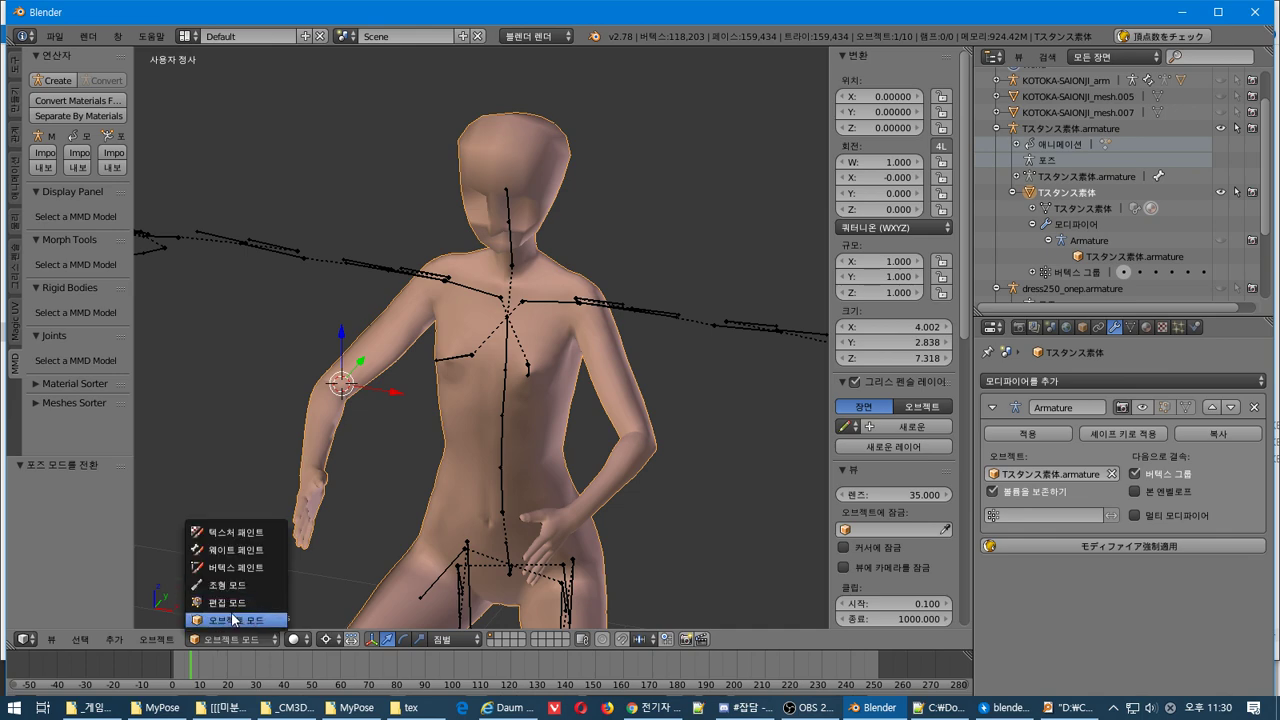
left_click(230, 616)
left_click(599, 333)
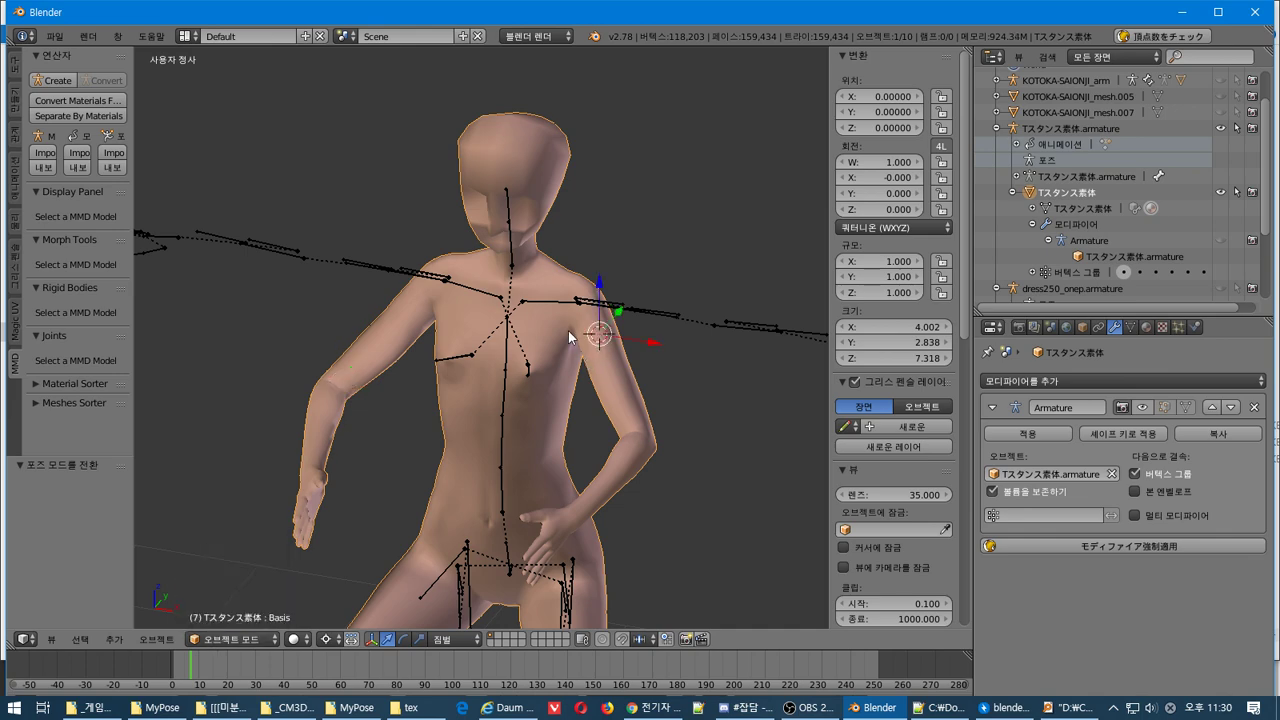
key("Tab")
key("Tab")
right_click(551, 302)
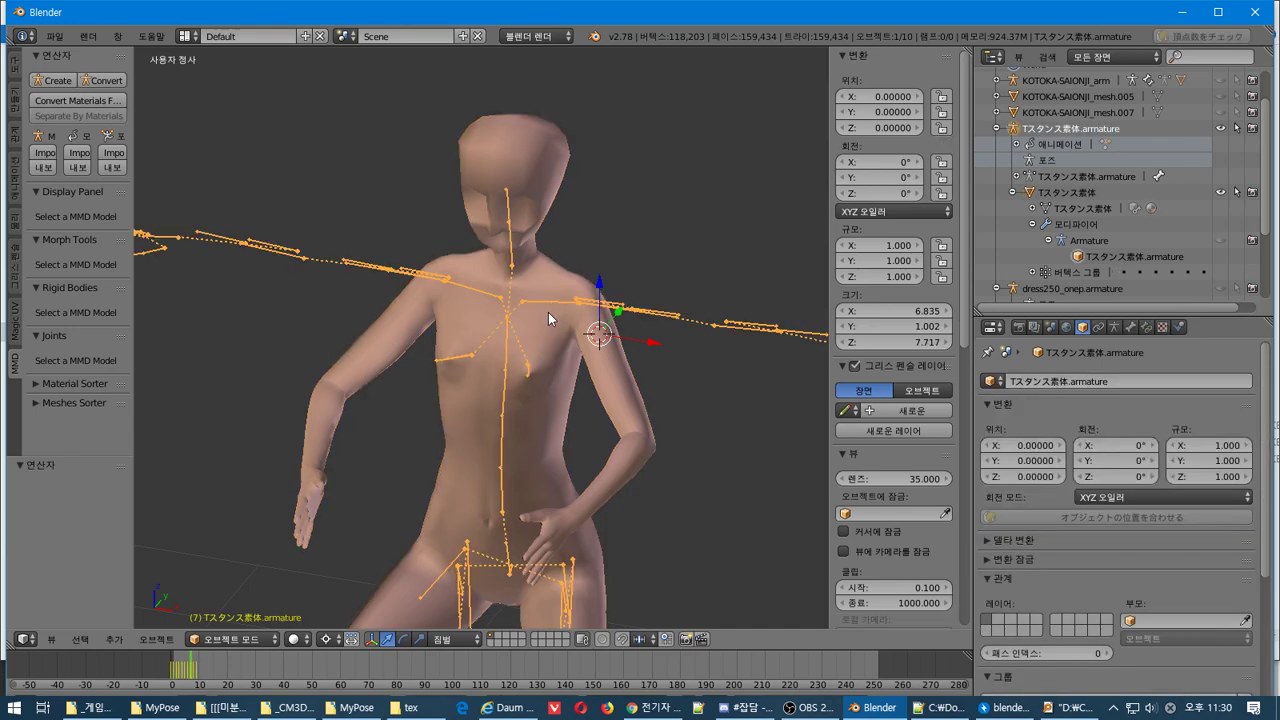
key("ctrl+Tab")
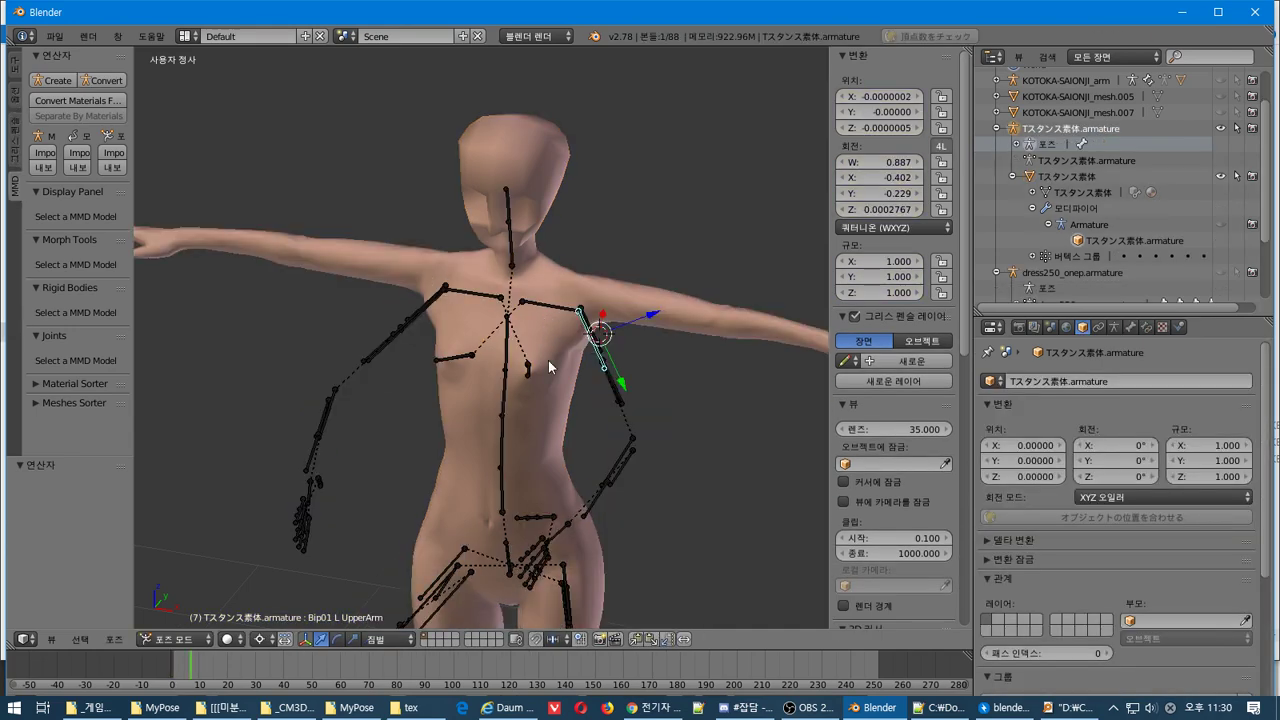
middle_click_drag(548, 360, 665, 373)
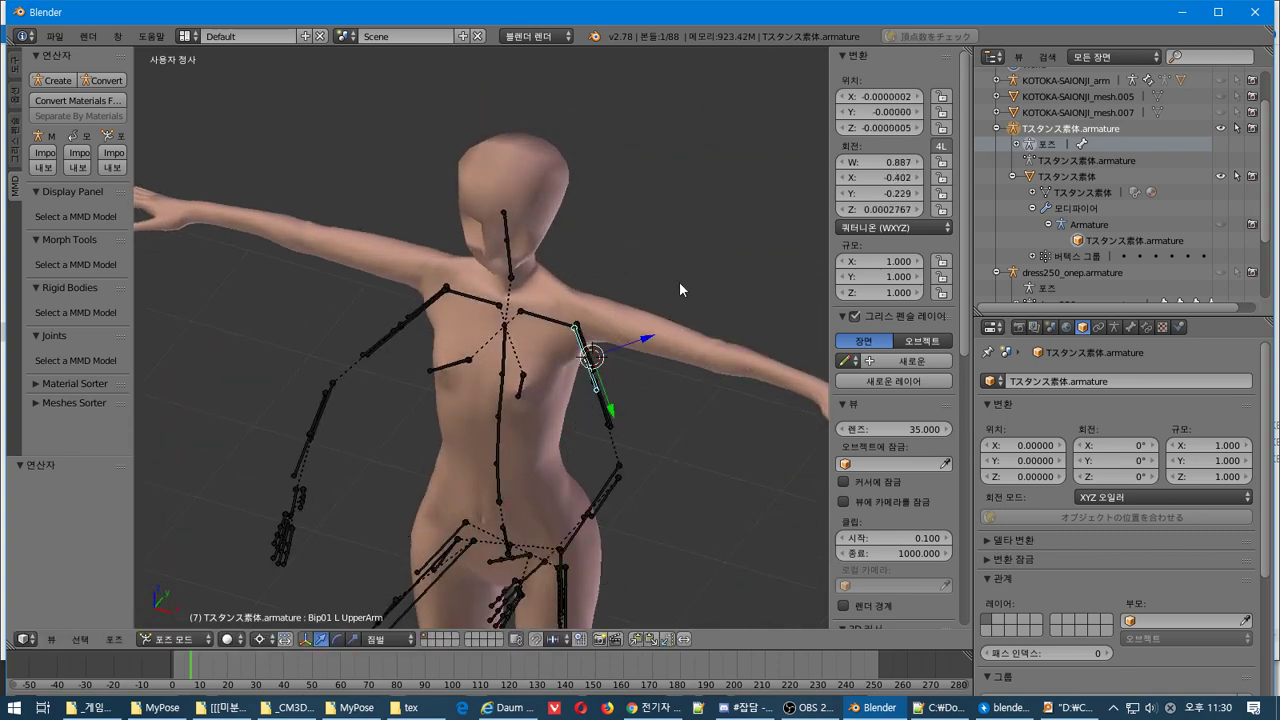
Return to Object Mode, reselect the armature in Pose Mode and browse the Pose menu
key("ctrl+Tab")
right_click(656, 346)
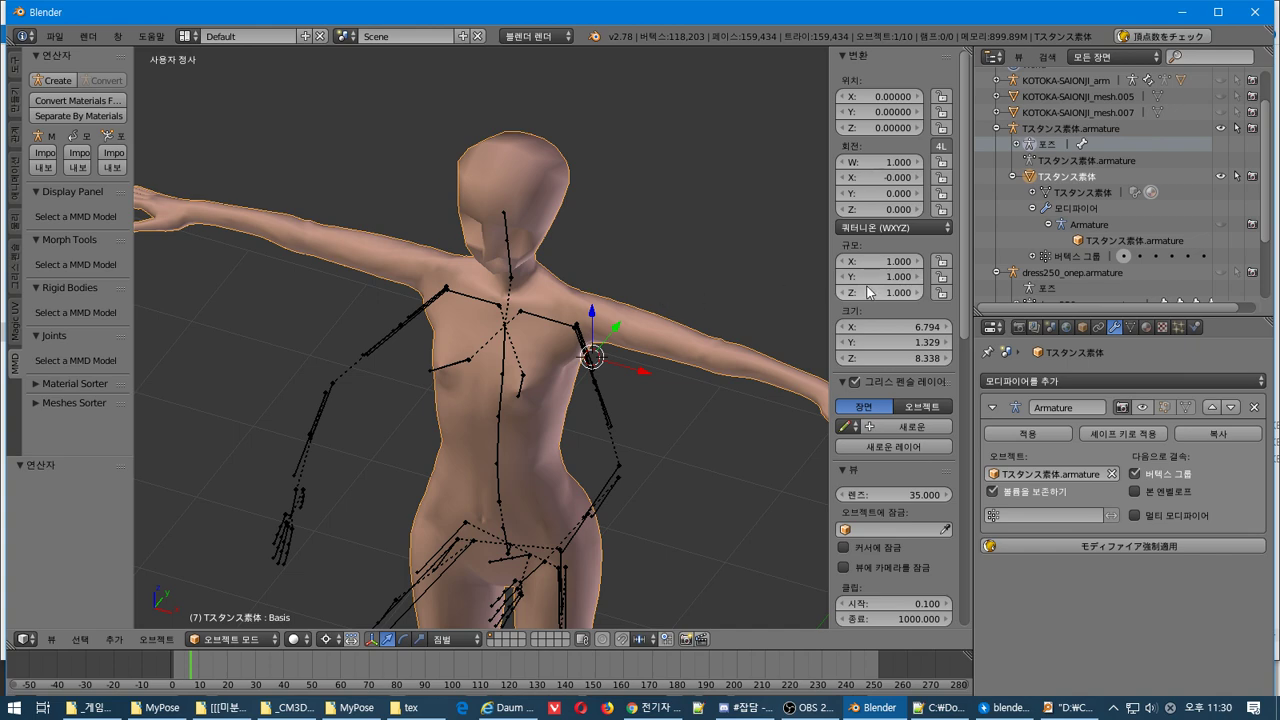
left_click(156, 639)
left_click(114, 639)
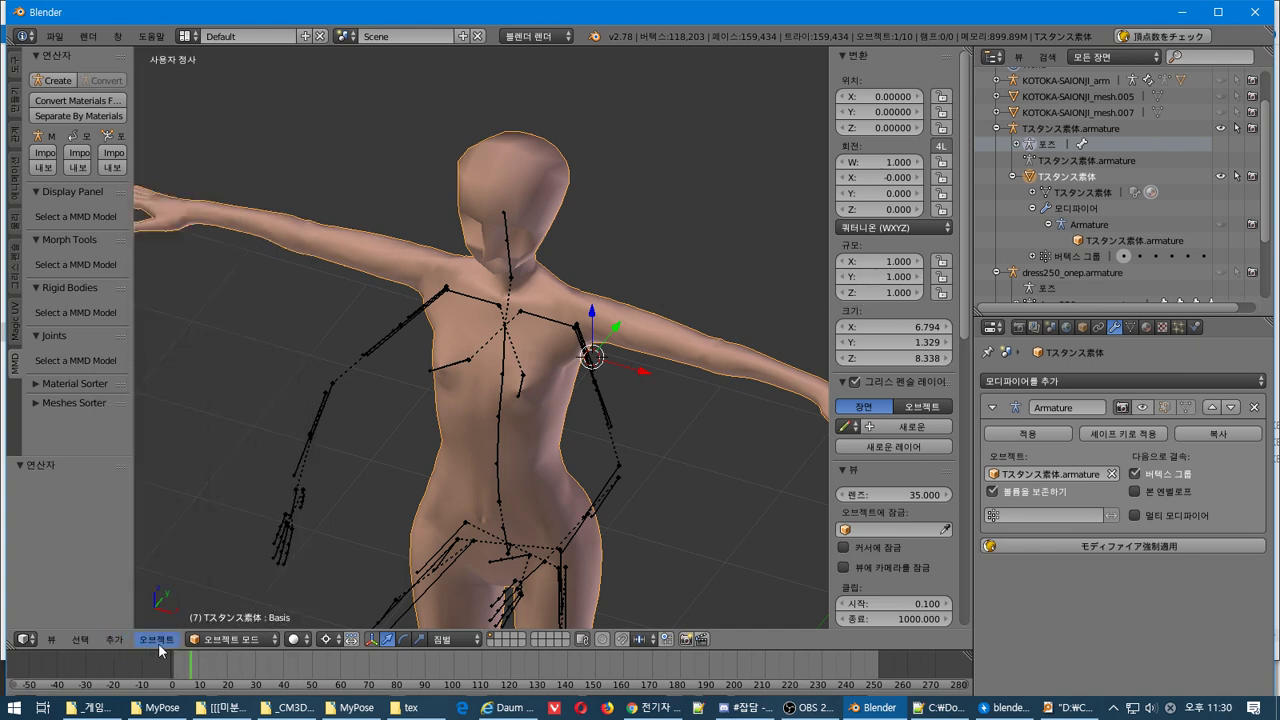
left_click(157, 639)
right_click(588, 360)
key("ctrl+Tab")
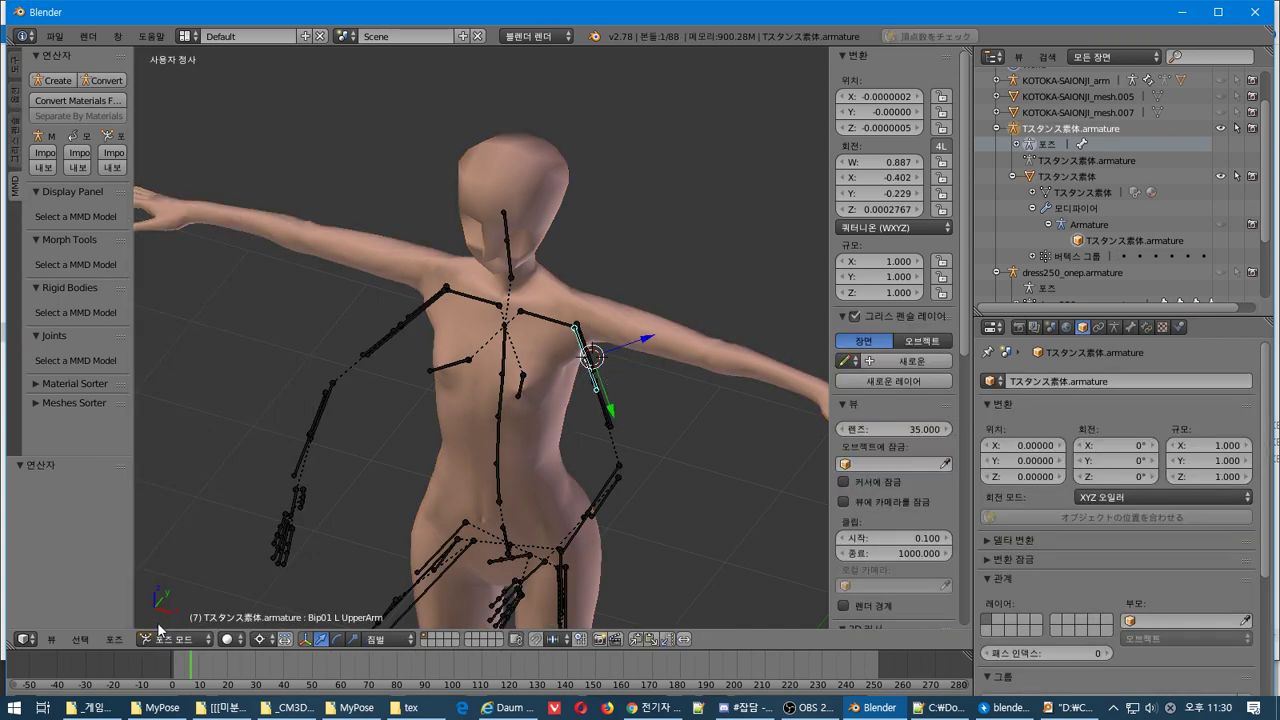
left_click(114, 639)
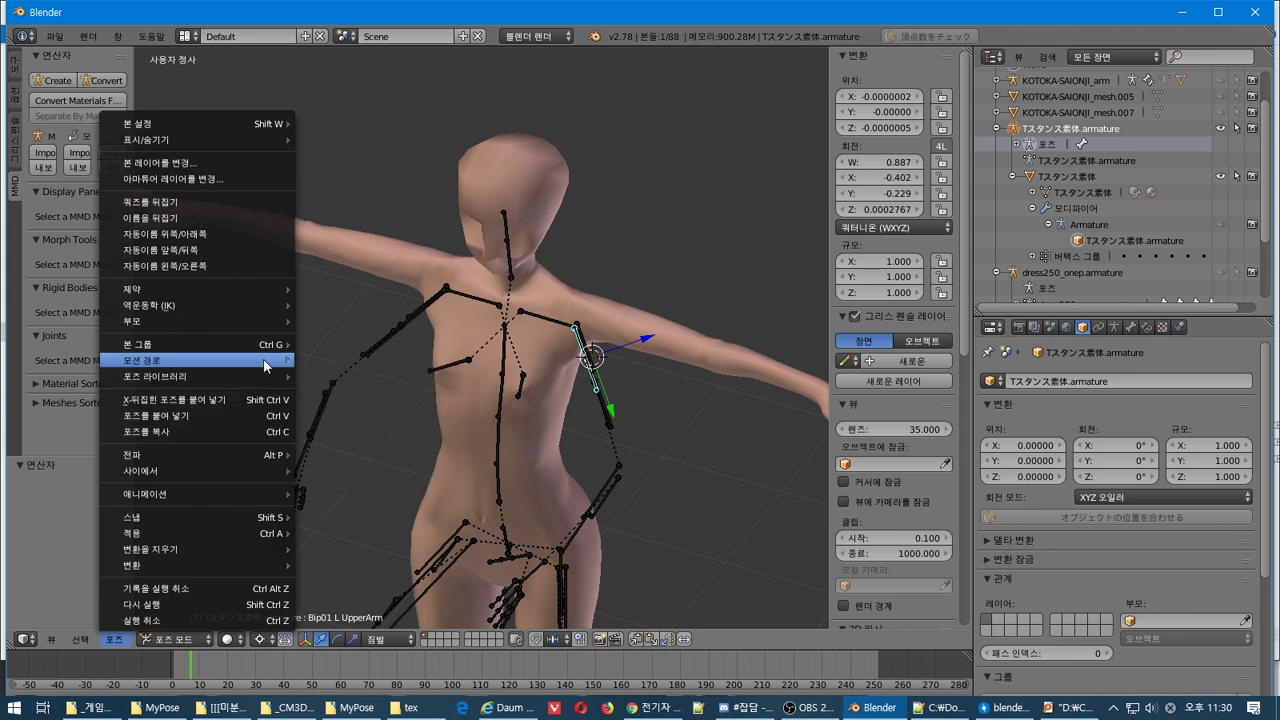
mouse_move(268, 355)
mouse_move(272, 305)
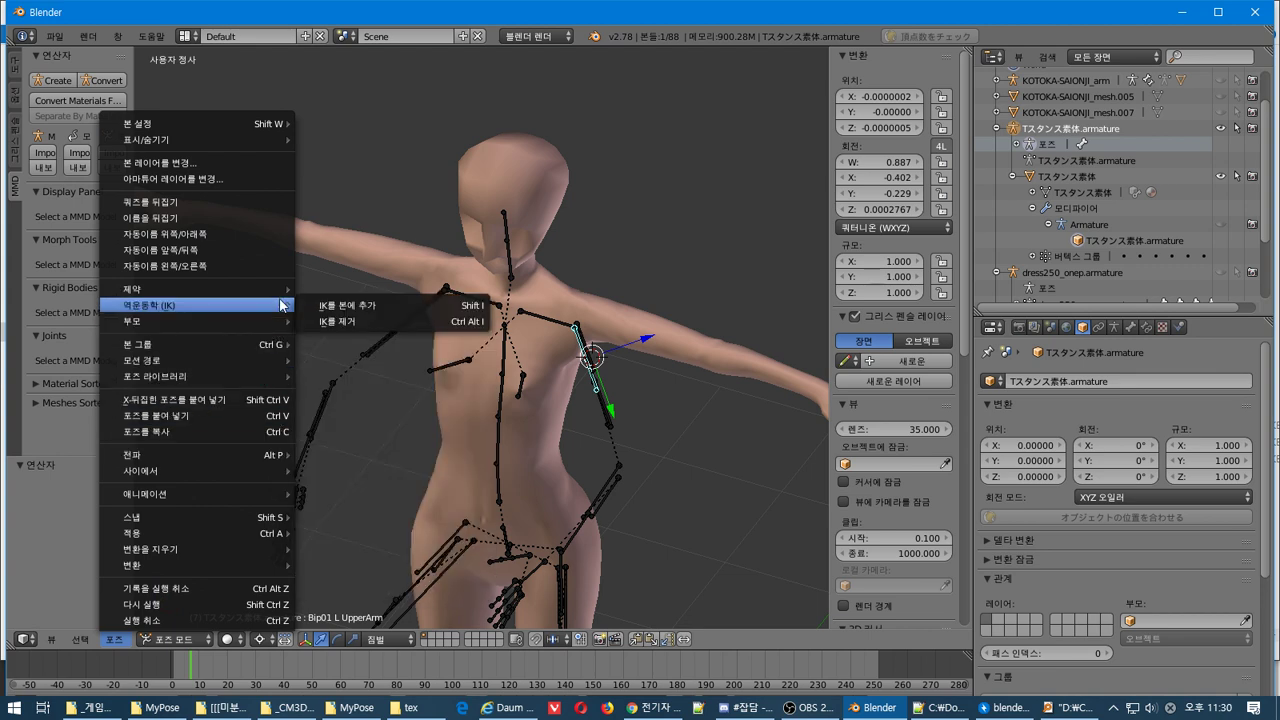
mouse_move(257, 141)
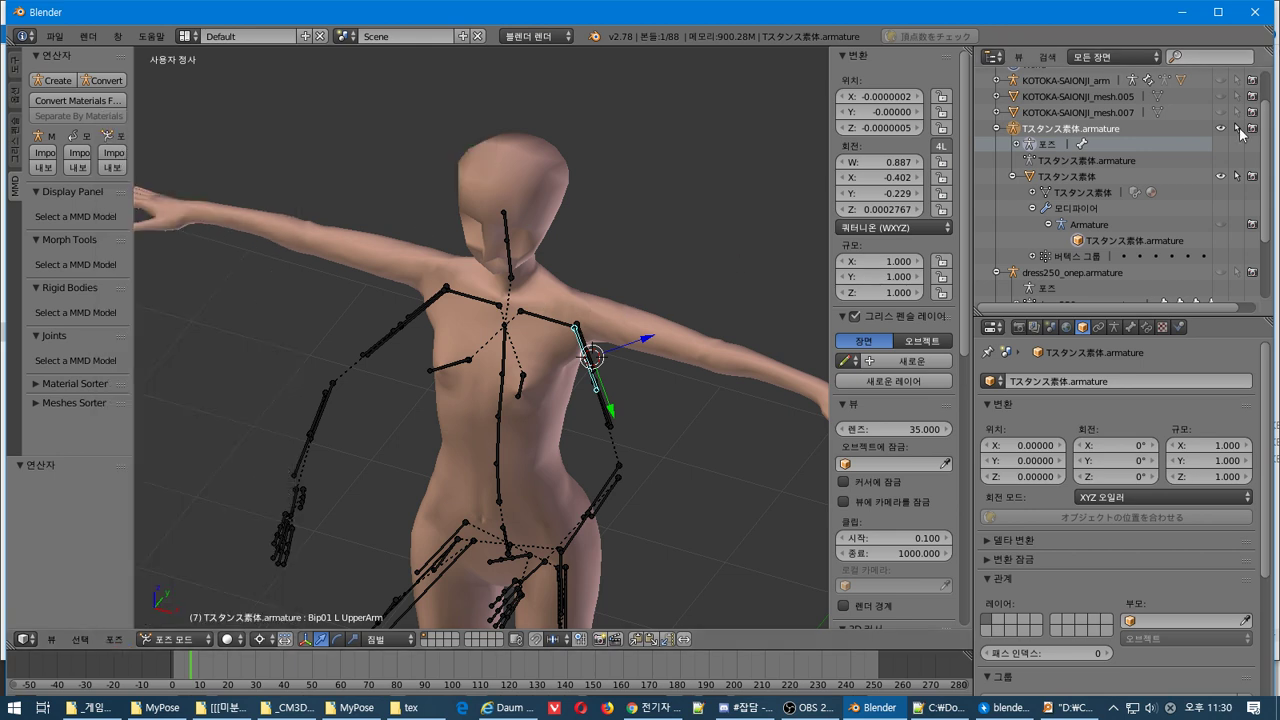
Hide the T-stance armature and body, and show the dress armature with the white KOTOKA and blue dress250_onep dresses
left_click(1220, 128)
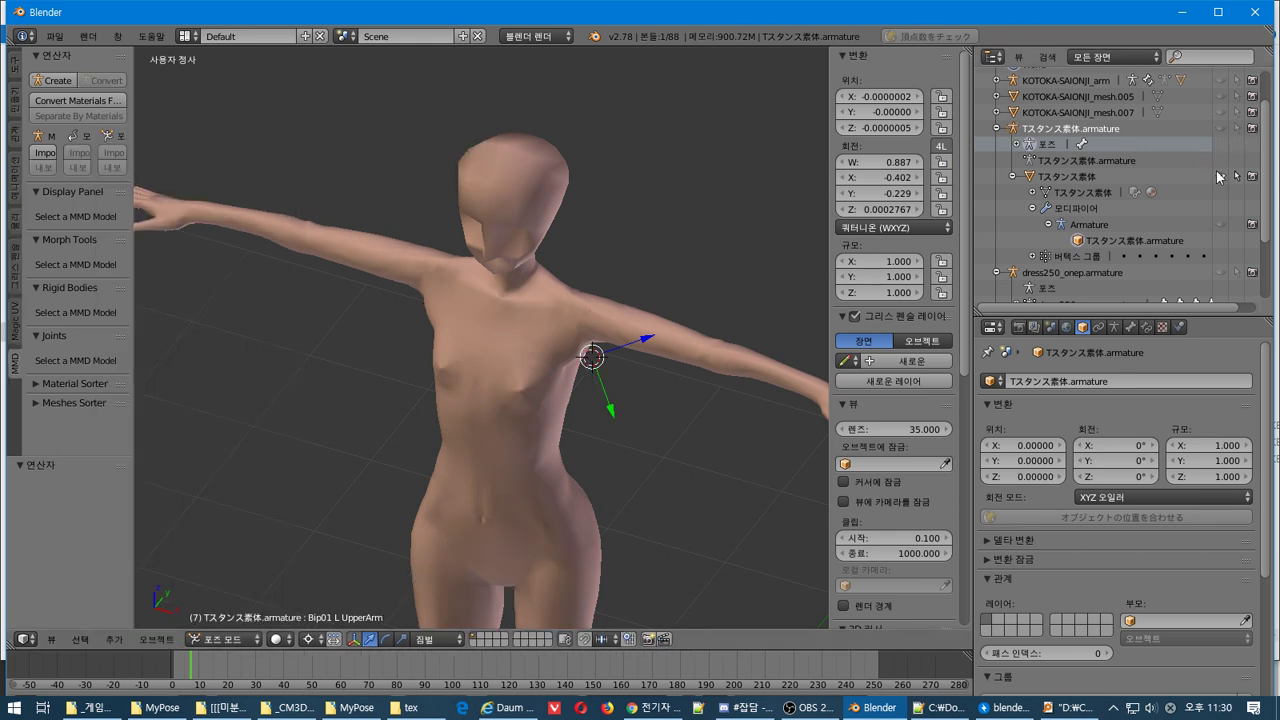
left_click(1219, 177)
scroll(1240, 178, "down", 3)
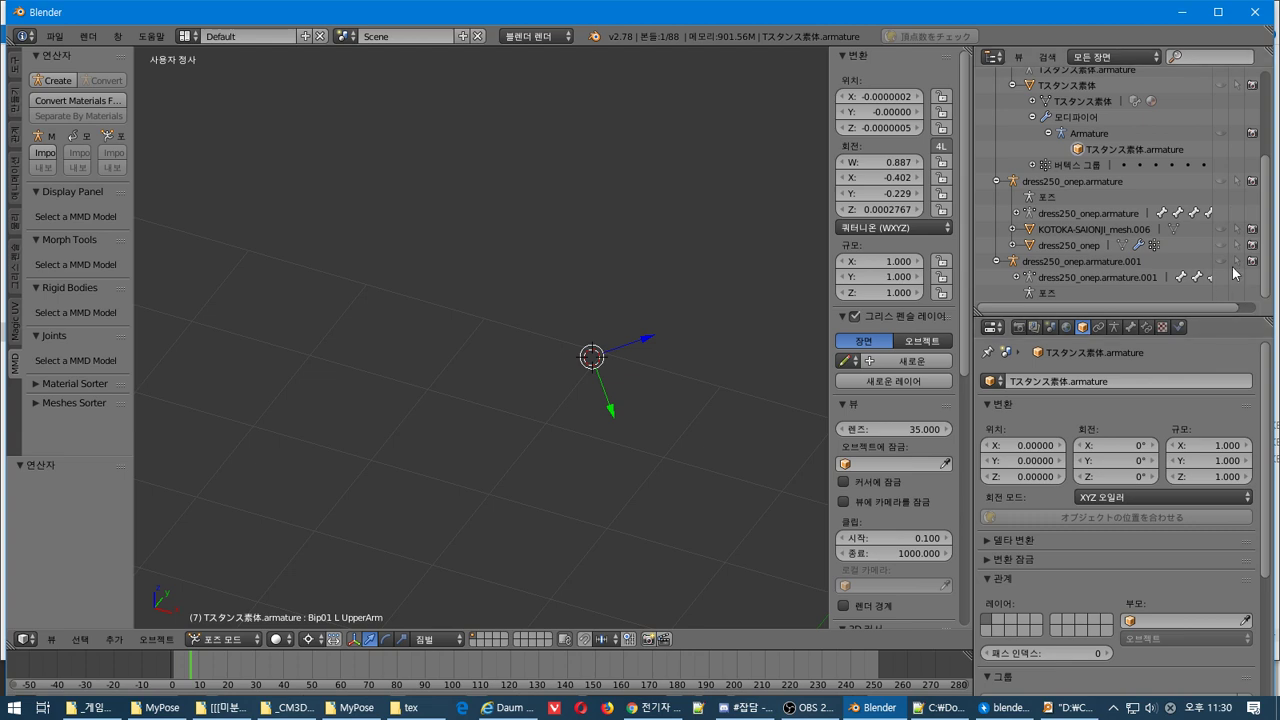
left_click(1221, 181)
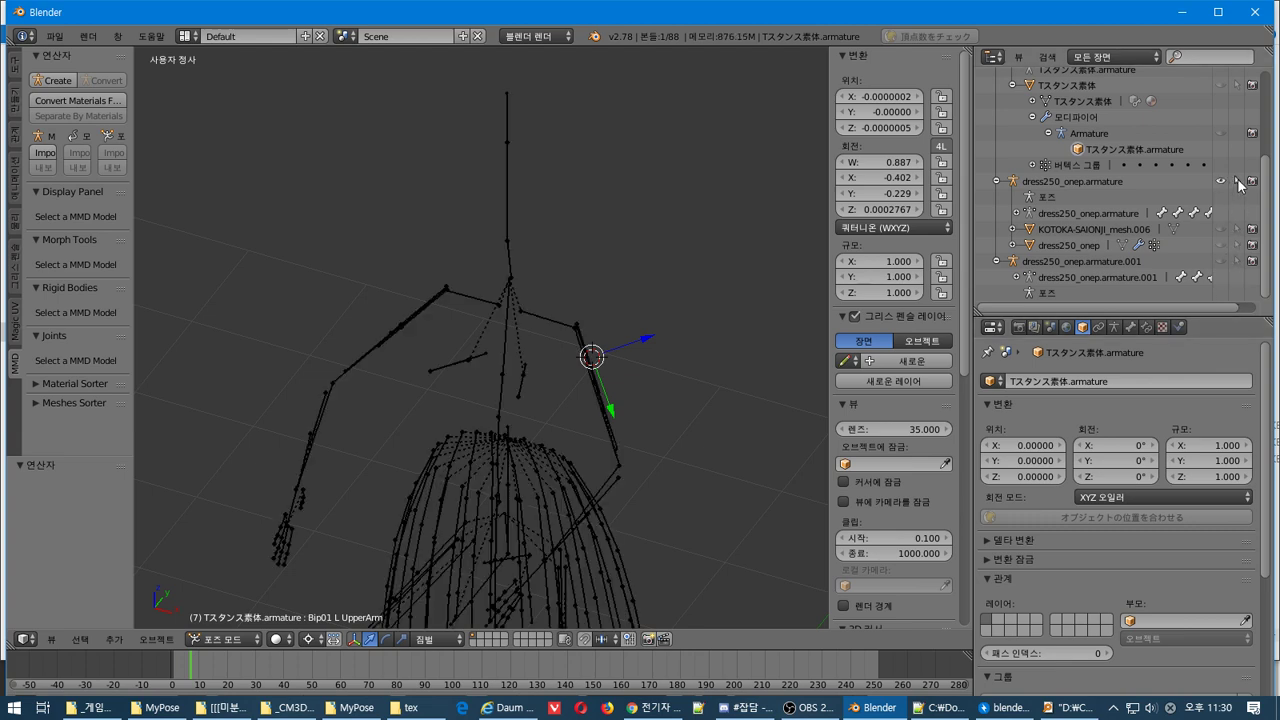
left_click(1221, 230)
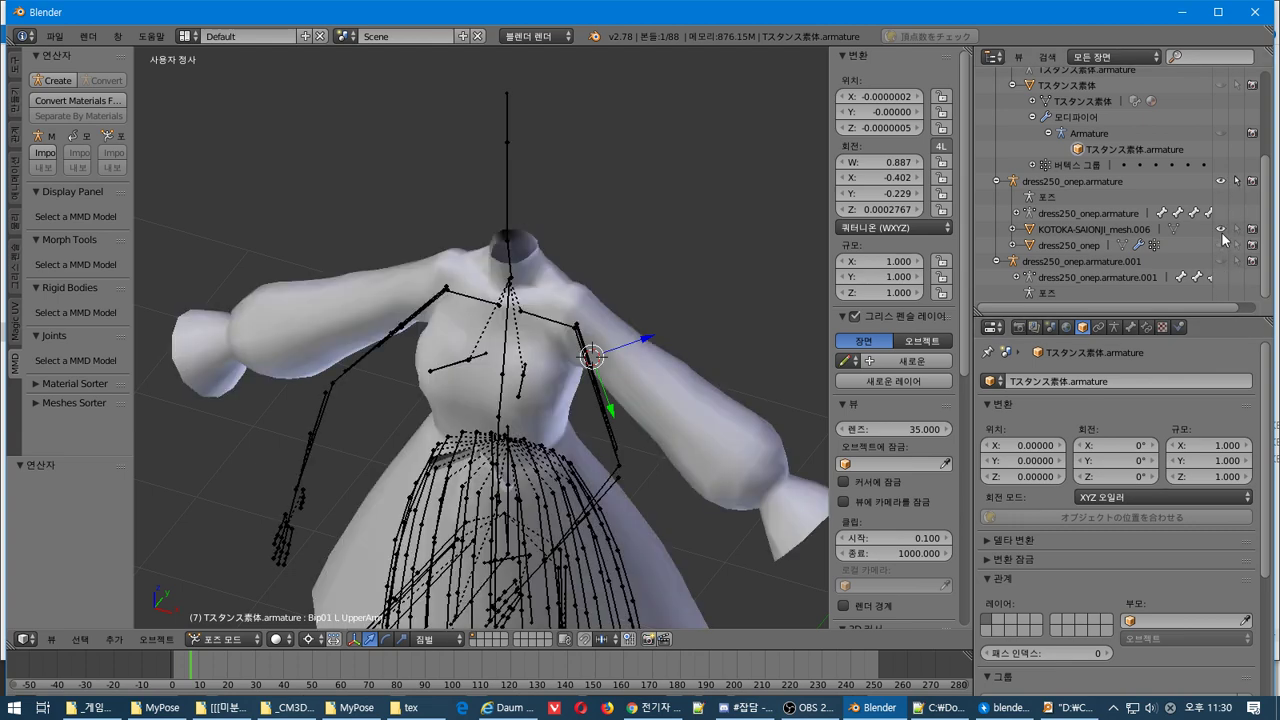
left_click(1221, 229)
left_click(1221, 245)
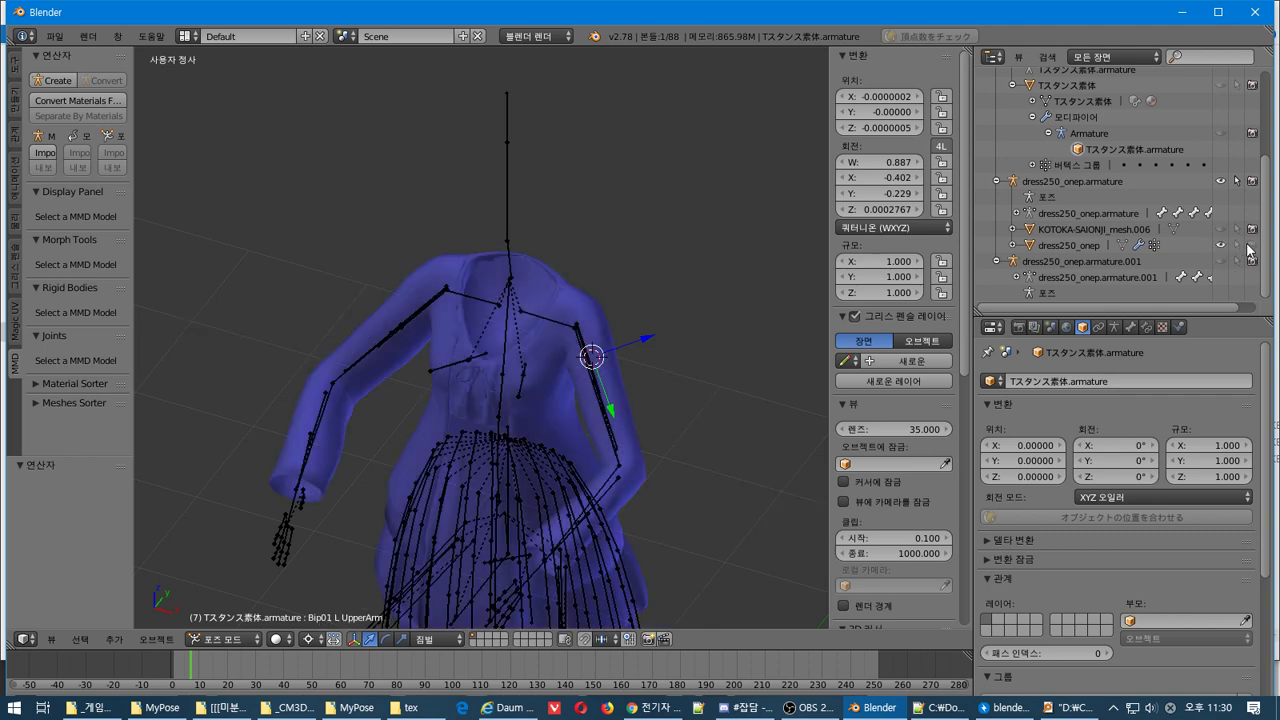
left_click(1221, 229)
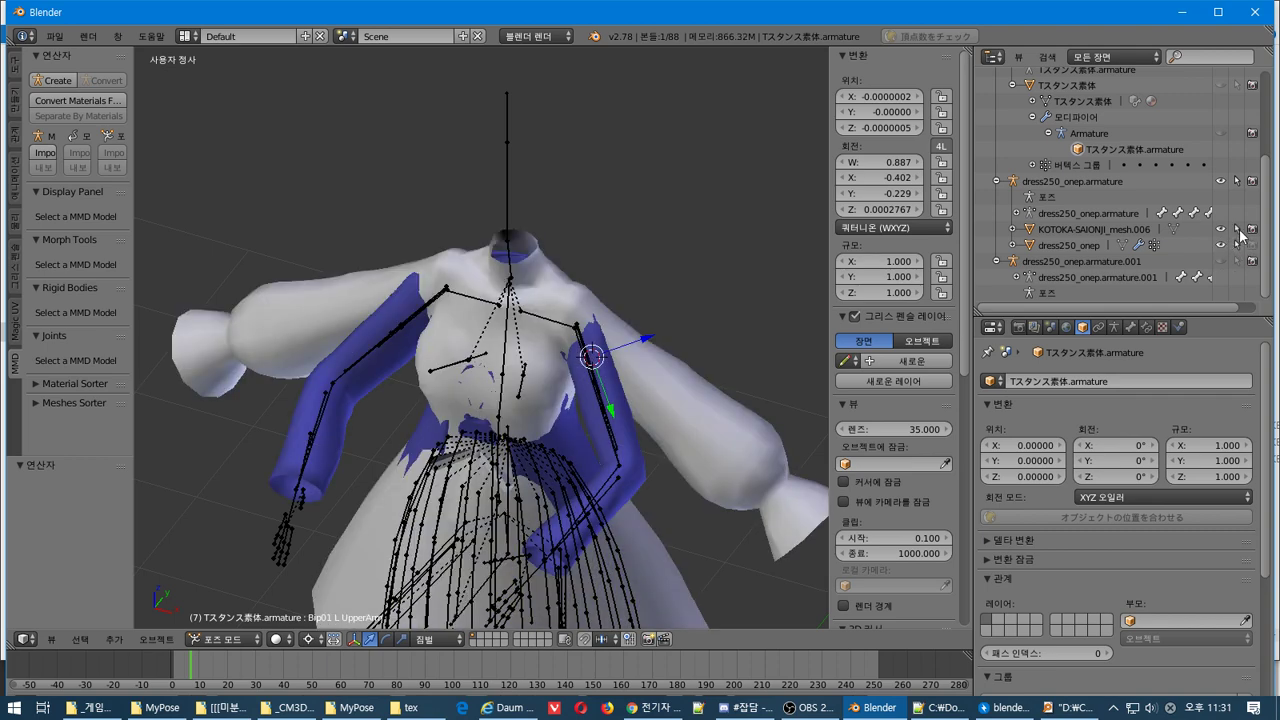
right_click(578, 339)
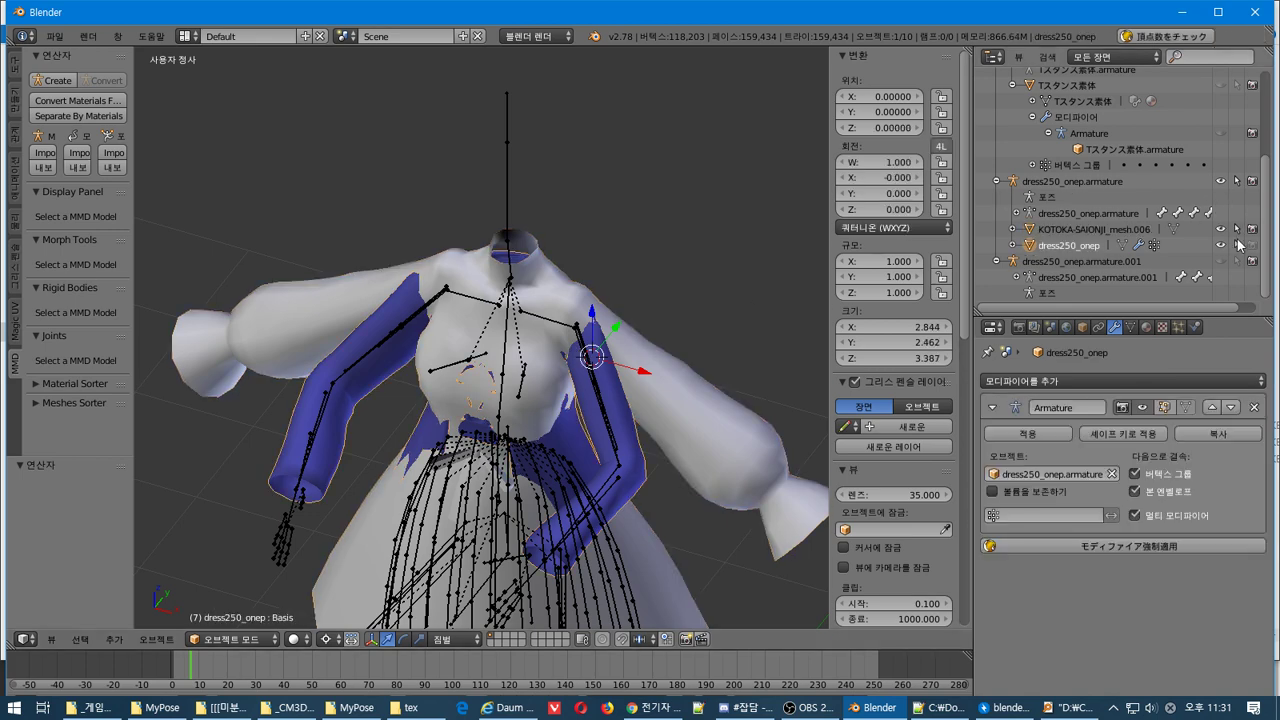
Put the dress armature in Pose Mode and rotate Bip01 L UpperArm about -41°
left_click(1090, 181)
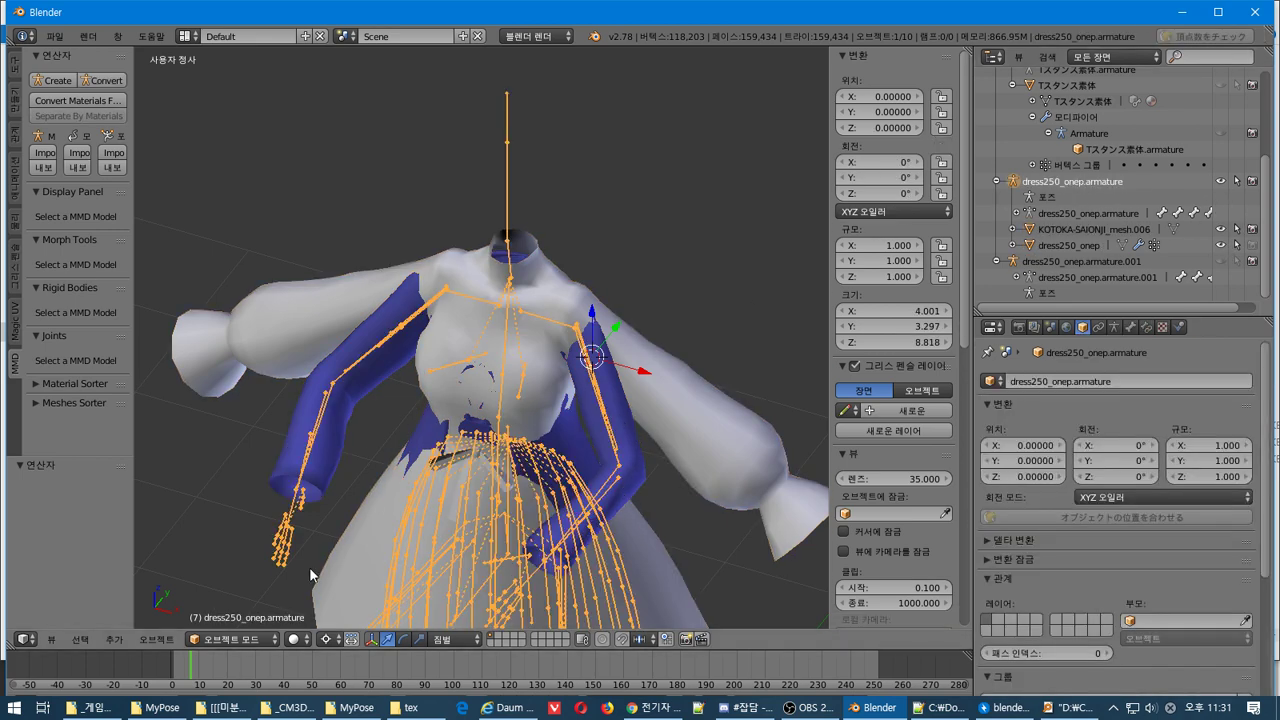
left_click(232, 639)
left_click(262, 586)
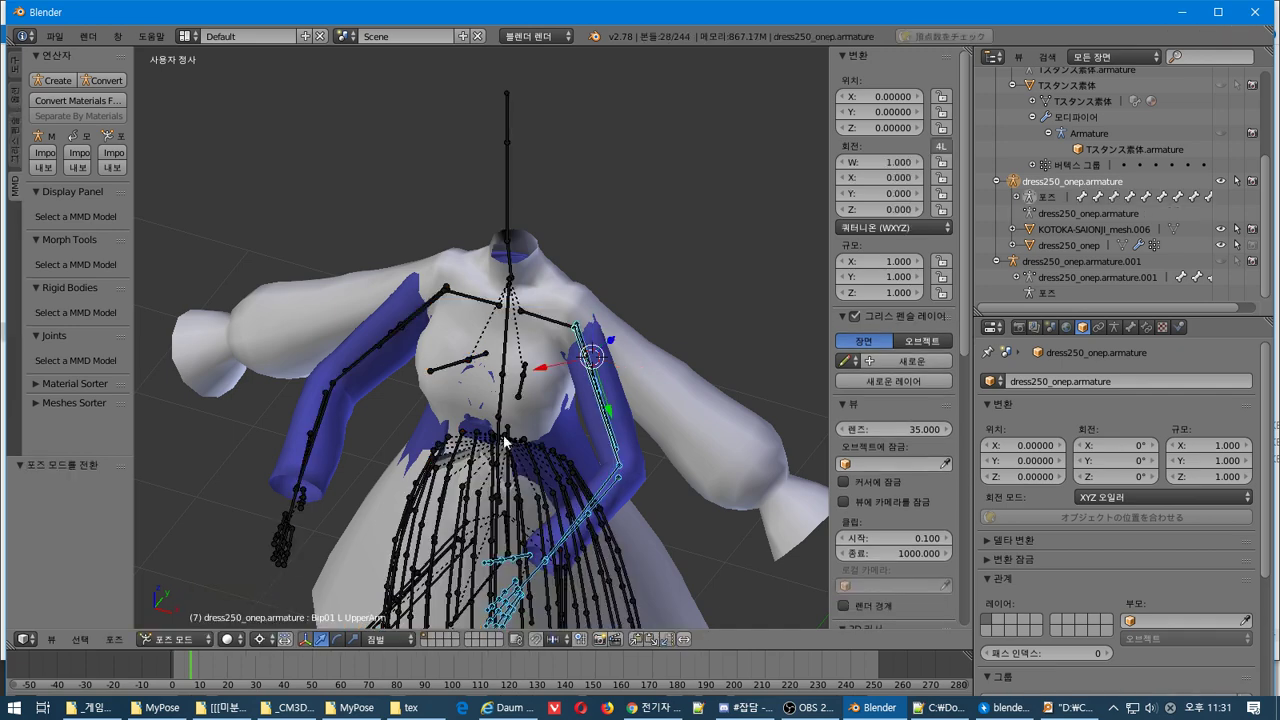
key("r")
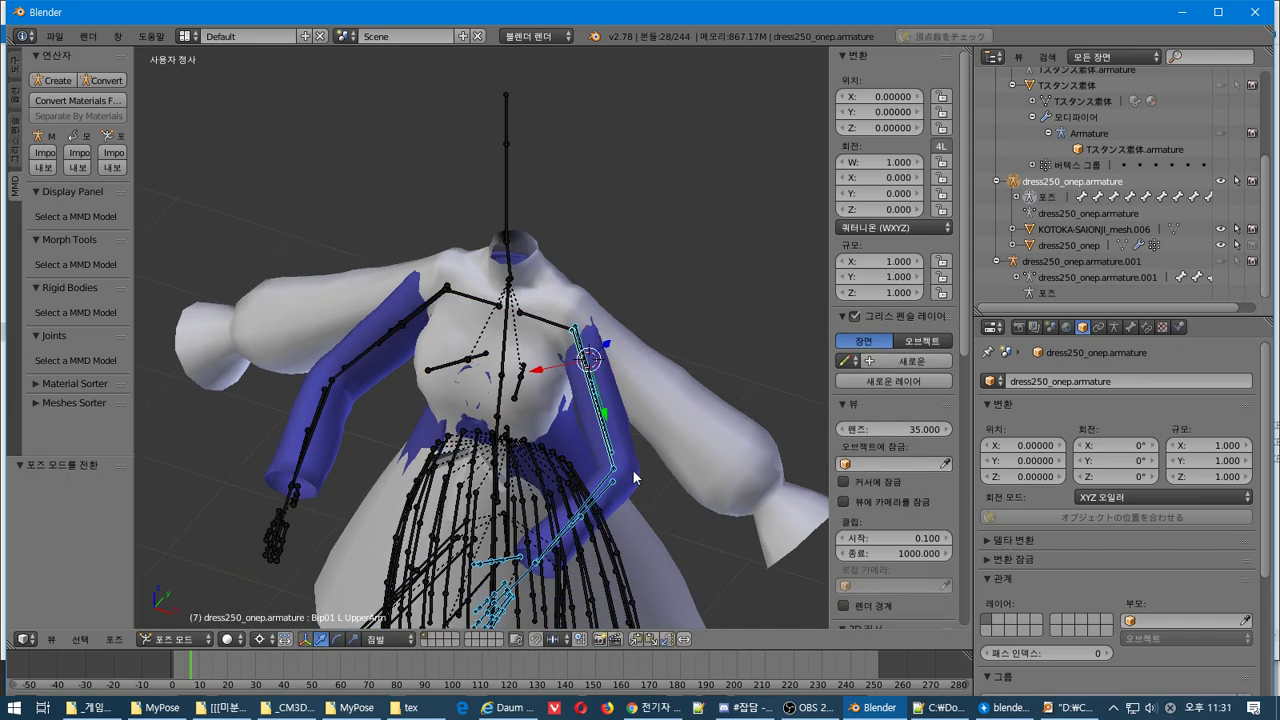
key("KP_7")
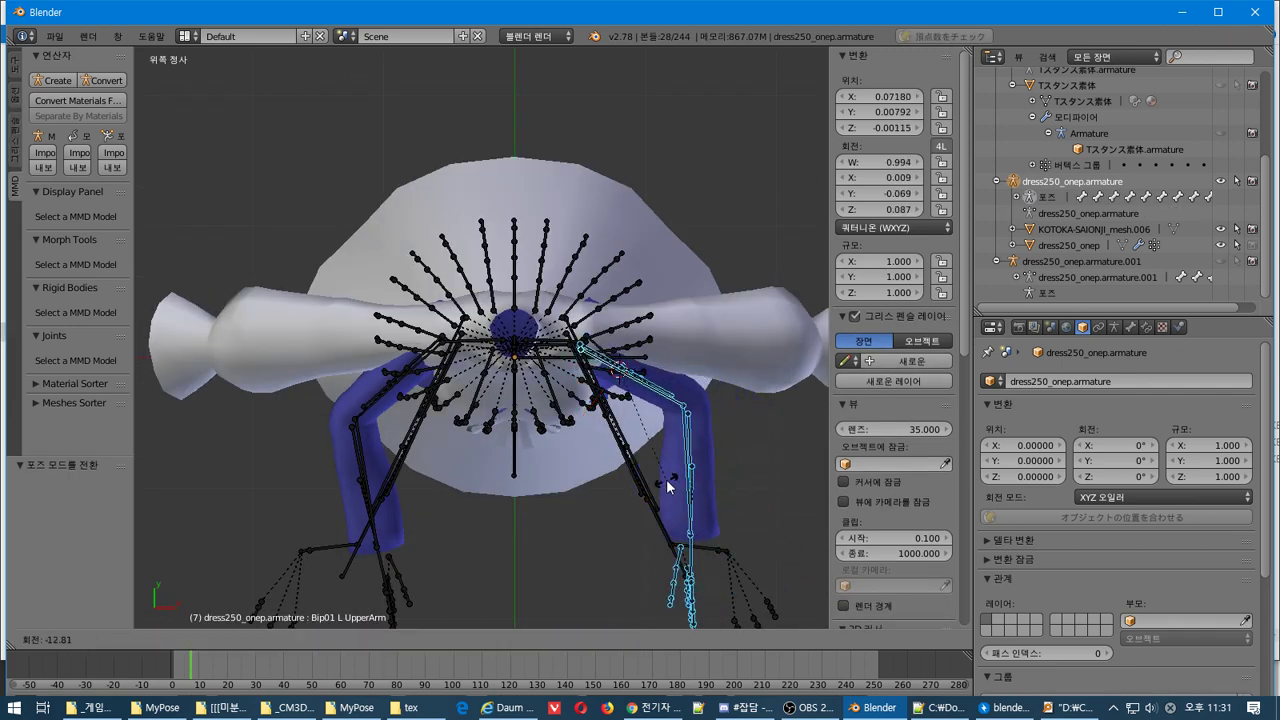
right_click(672, 485)
key("r")
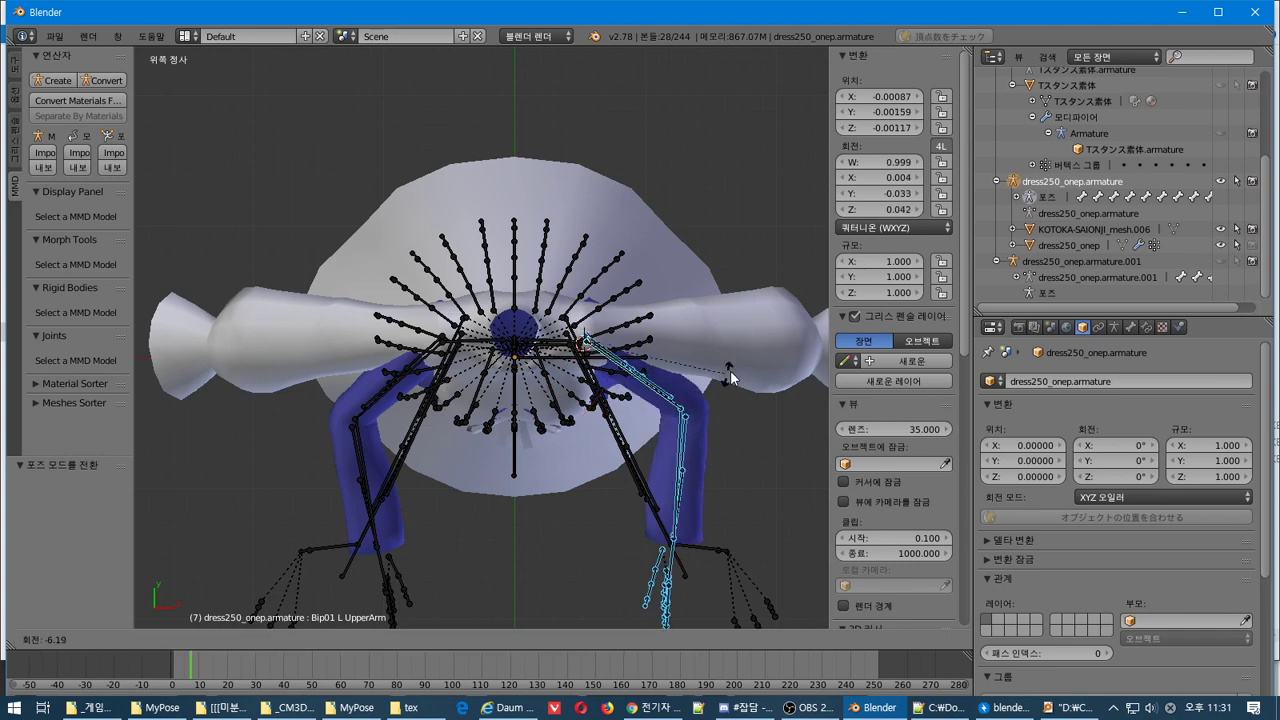
left_click(164, 228)
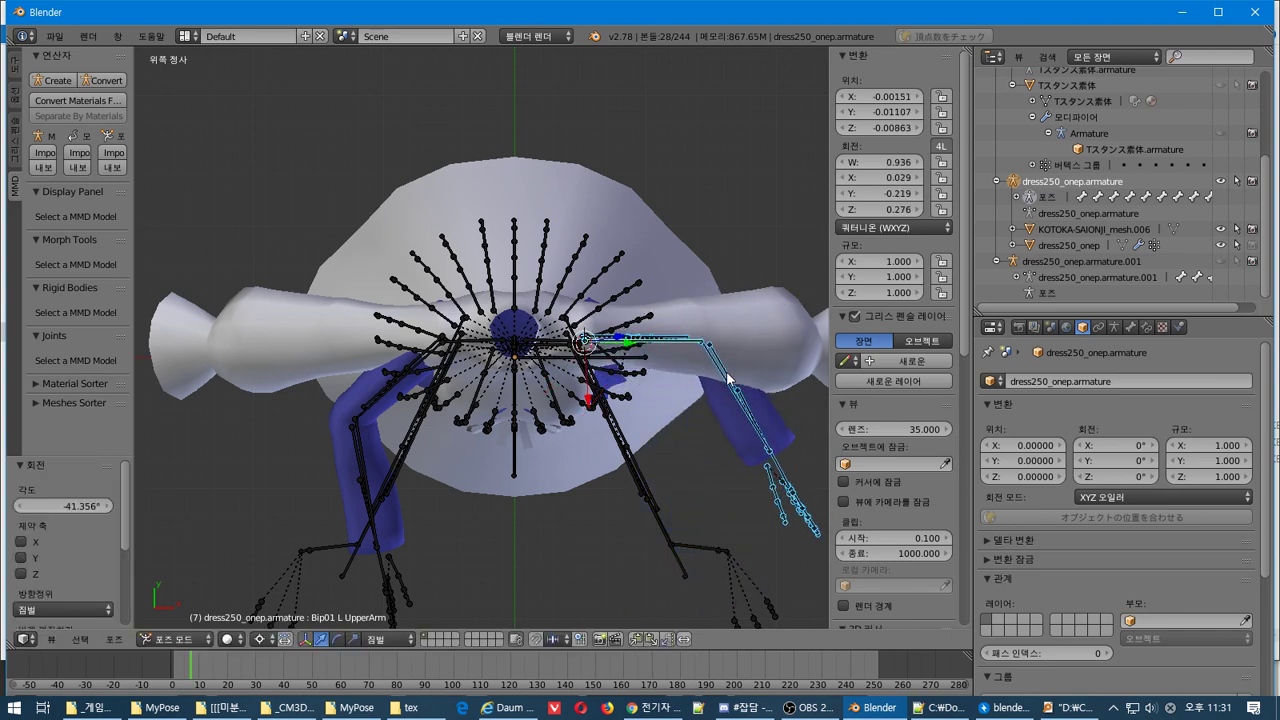
Fine-tune the upper arm rotation in Front view, then select the white KOTOKA dress for editing
key("KP_3")
key("KP_1")
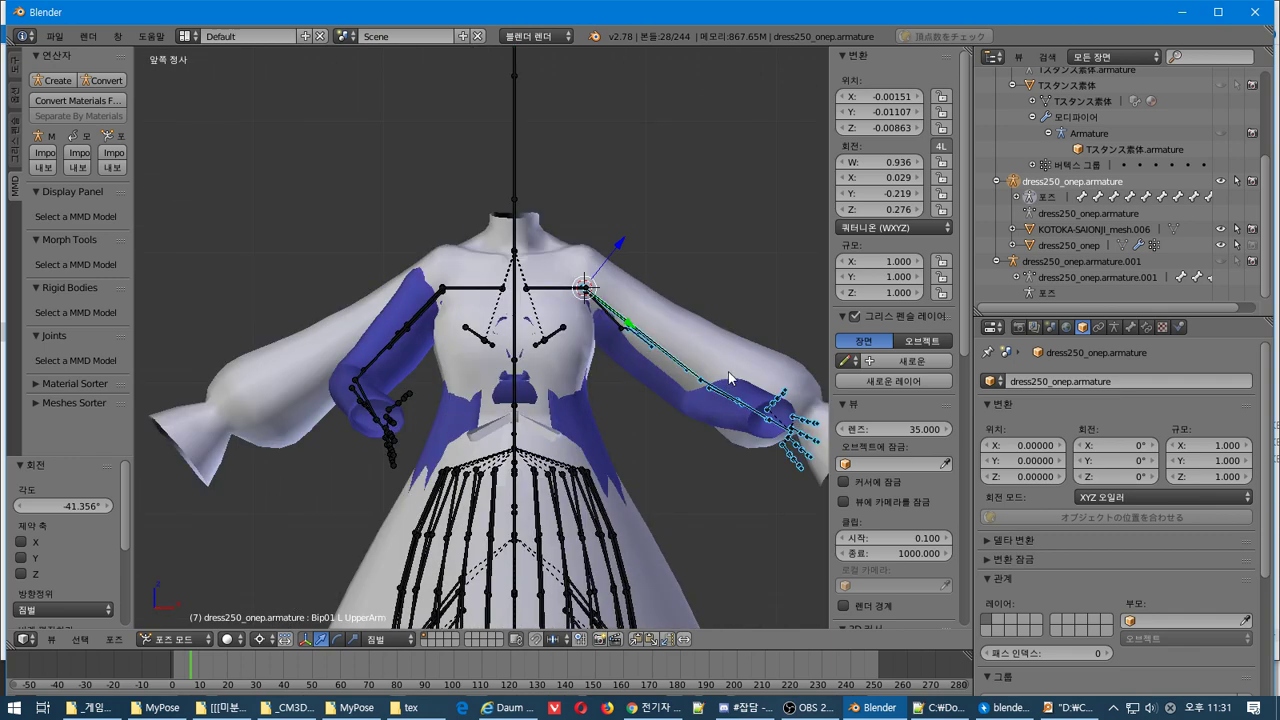
key("r")
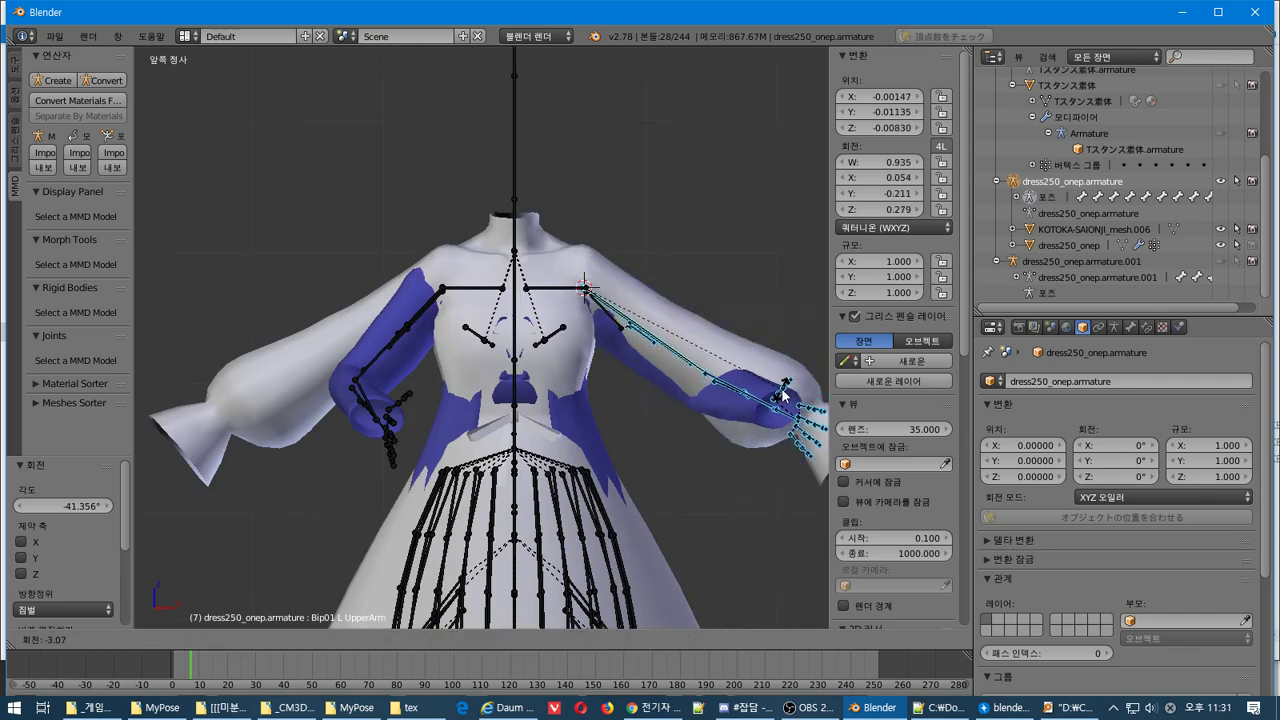
left_click(783, 422)
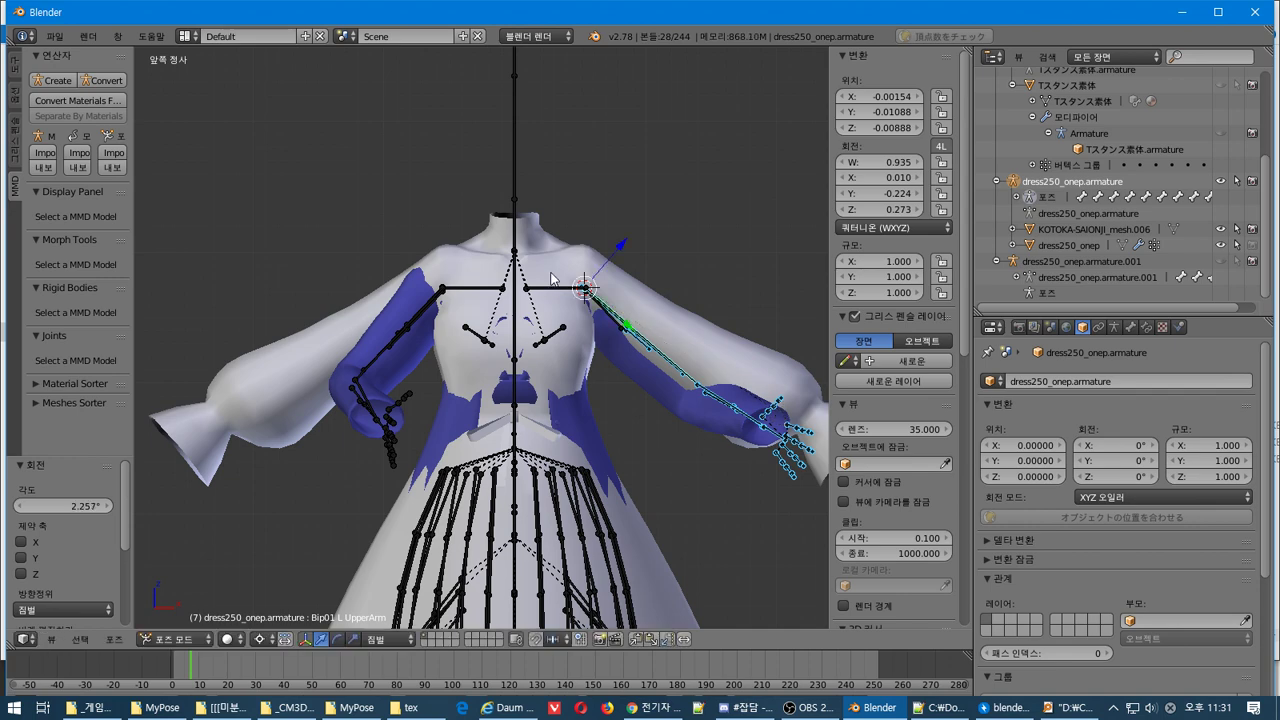
right_click(578, 263)
key("Tab")
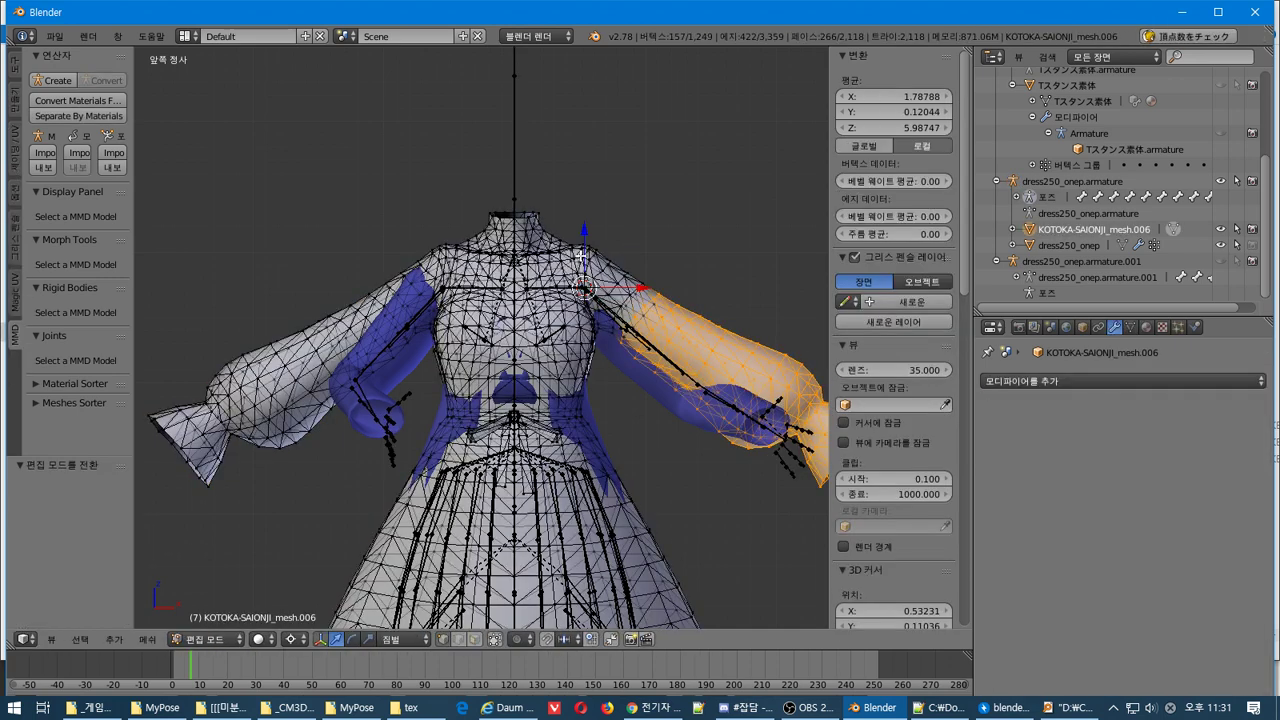
Select all KOTOKA dress vertices and move them about -0.03 along Z, then select dress250_onep
key("a")
key("a")
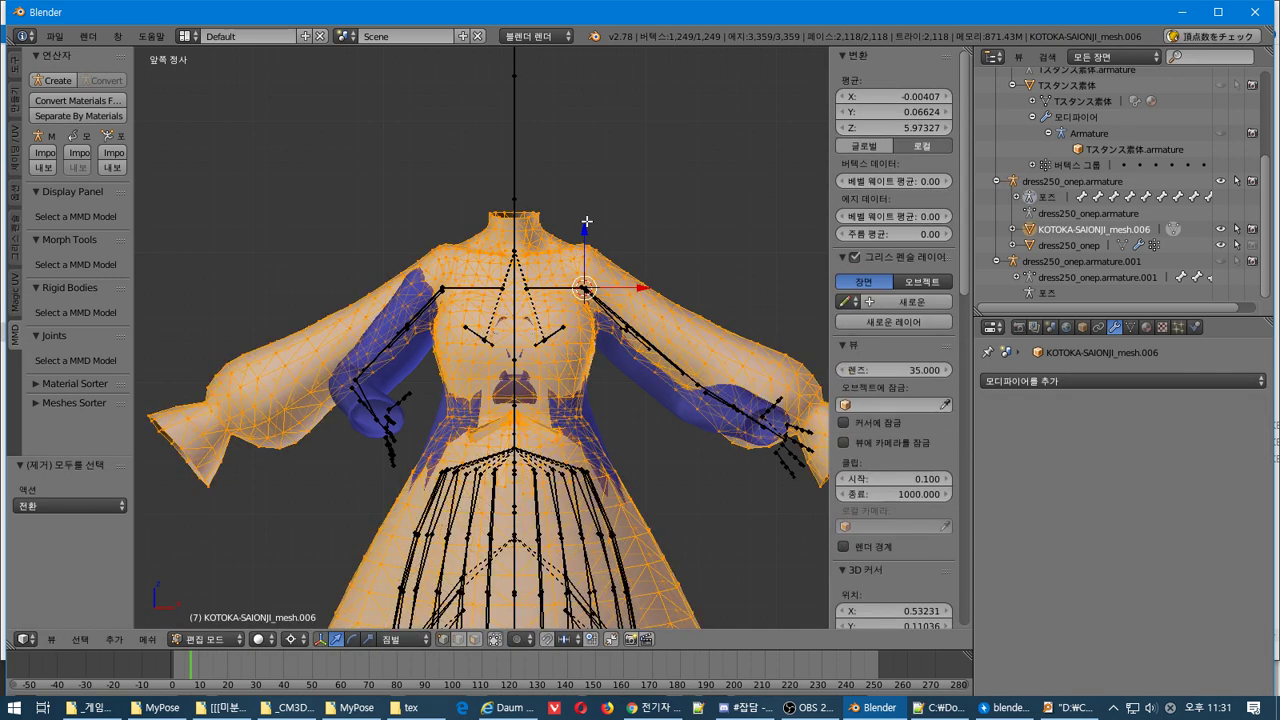
key("g")
key("z")
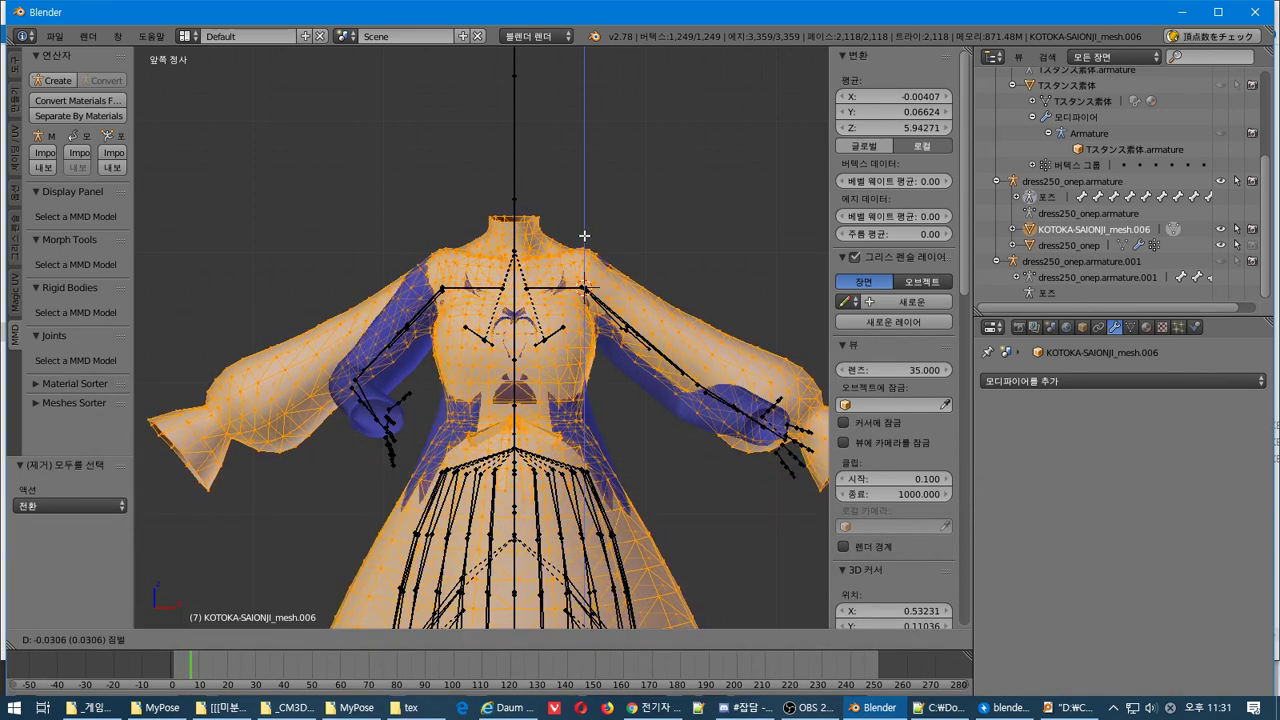
left_click(584, 236)
key("Tab")
right_click(642, 388)
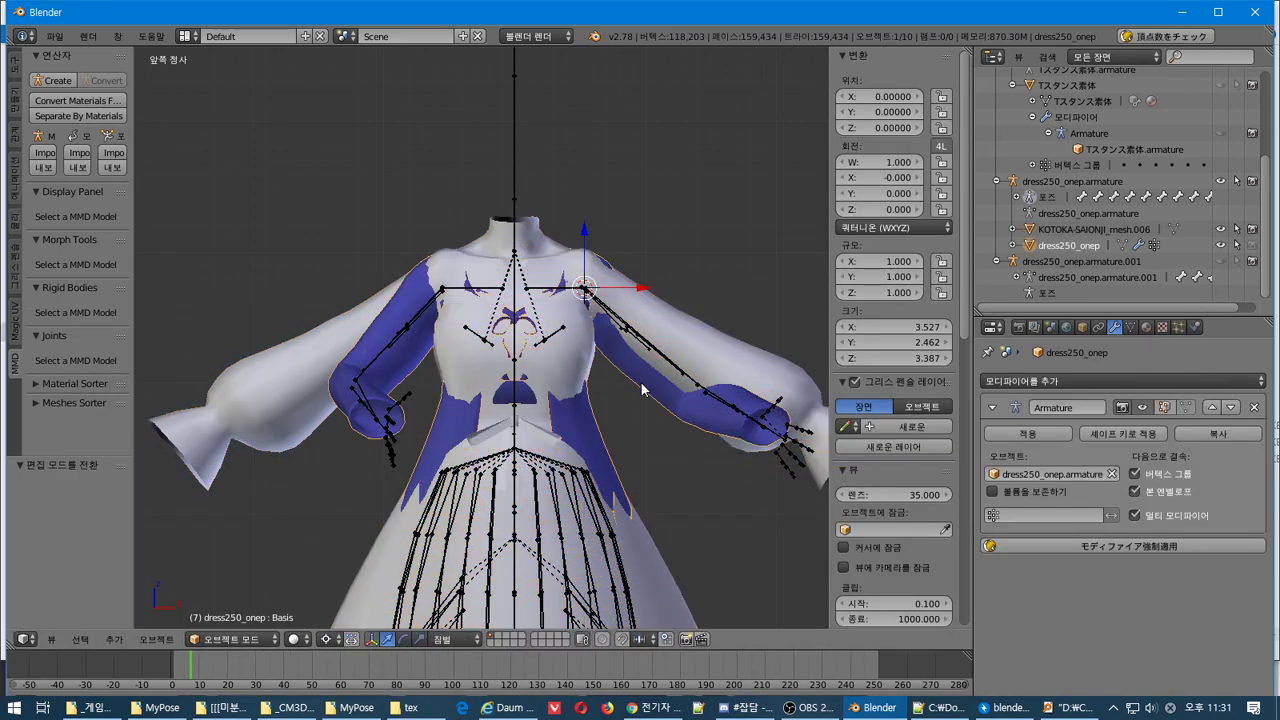
In Pose Mode, rotate the left upper arm bone about -14°
right_click(642, 343)
key("ctrl+Tab")
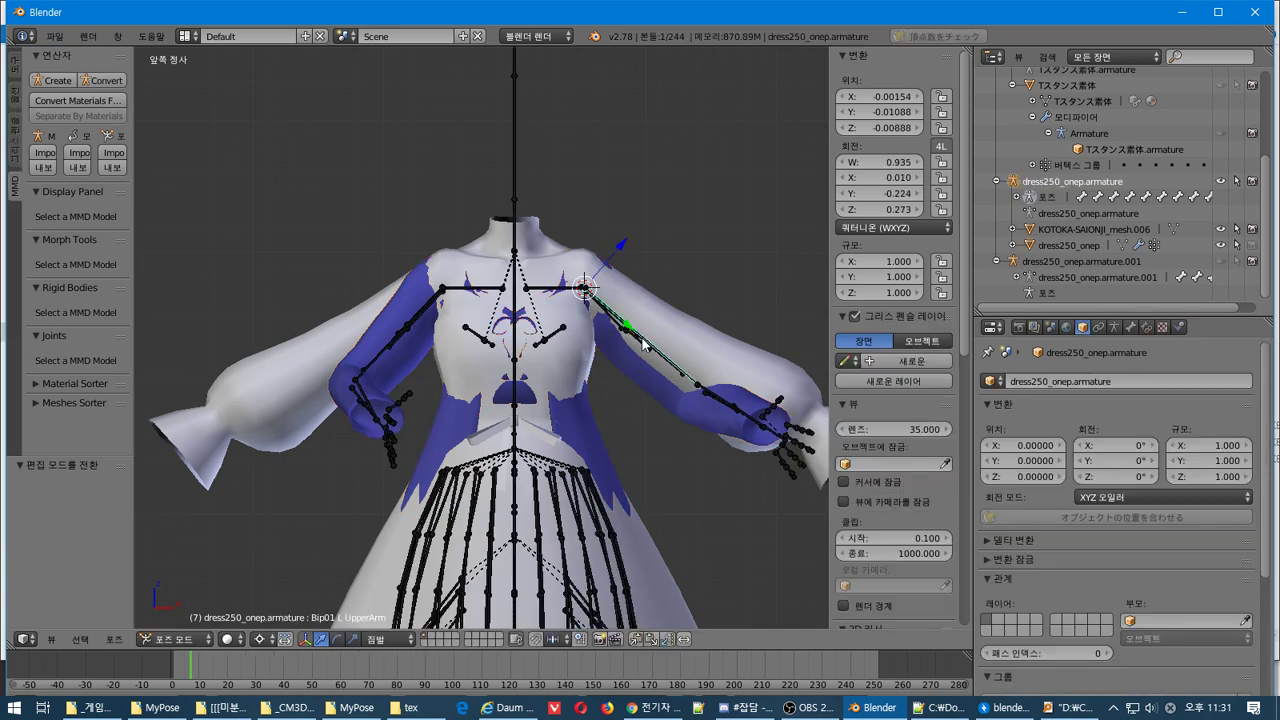
key("r")
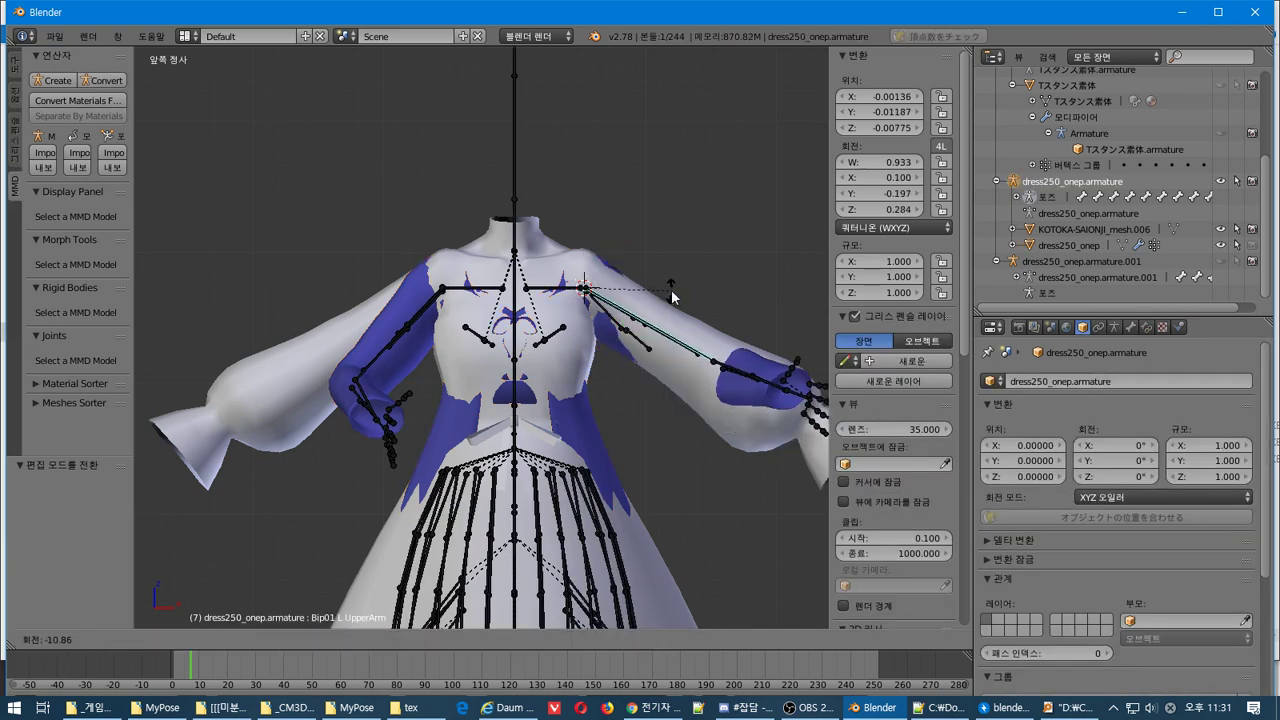
key("Escape")
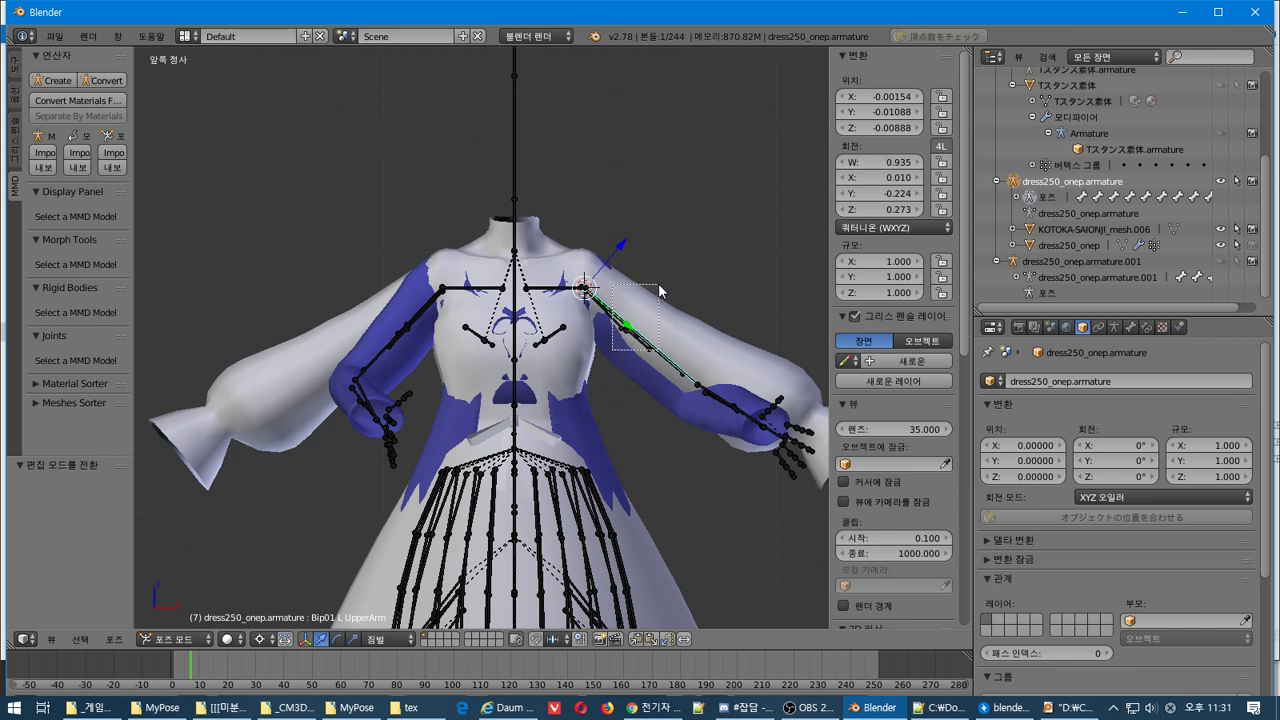
key("r")
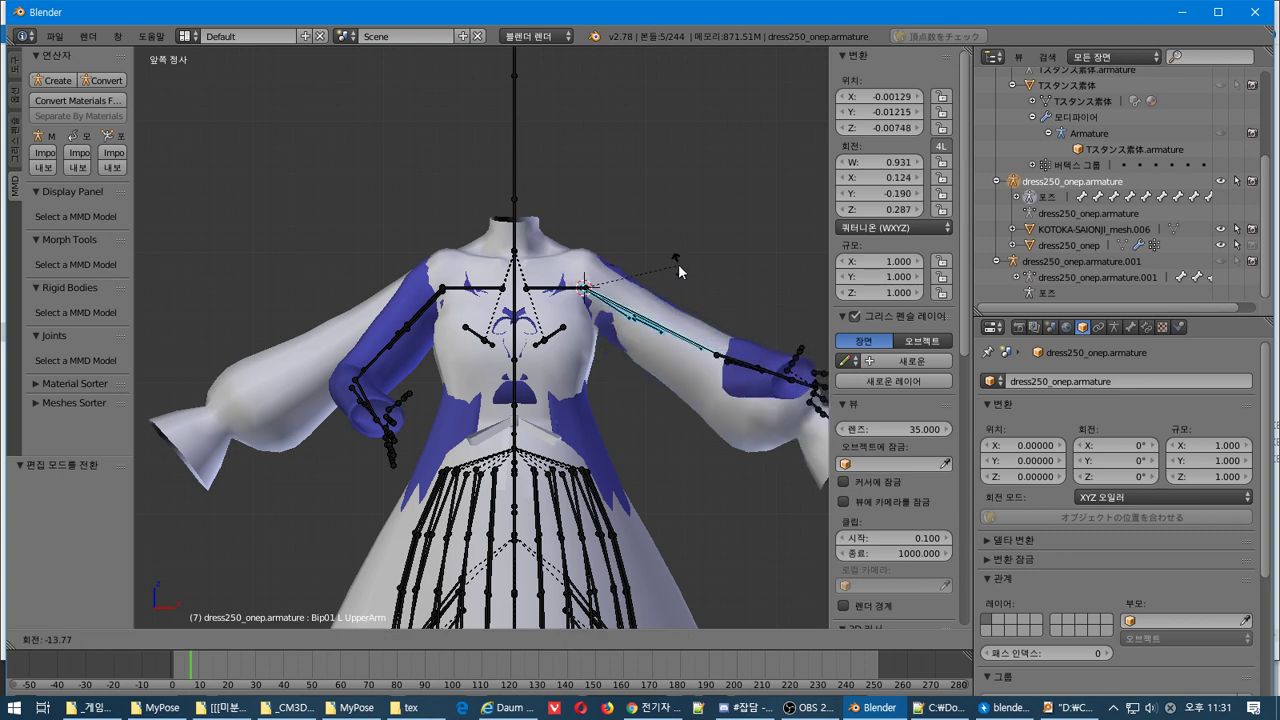
left_click(678, 264)
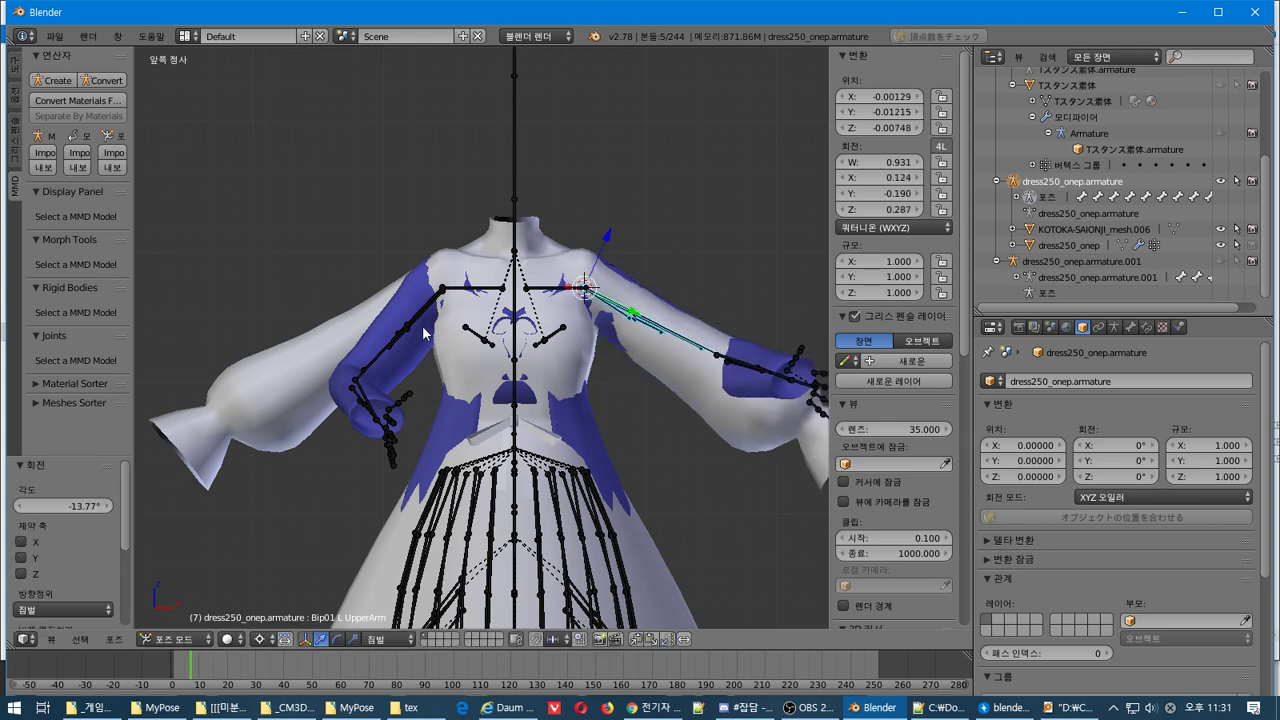
Box-select the other upper arm bone and rotate it about 20°
key("a")
key("b")
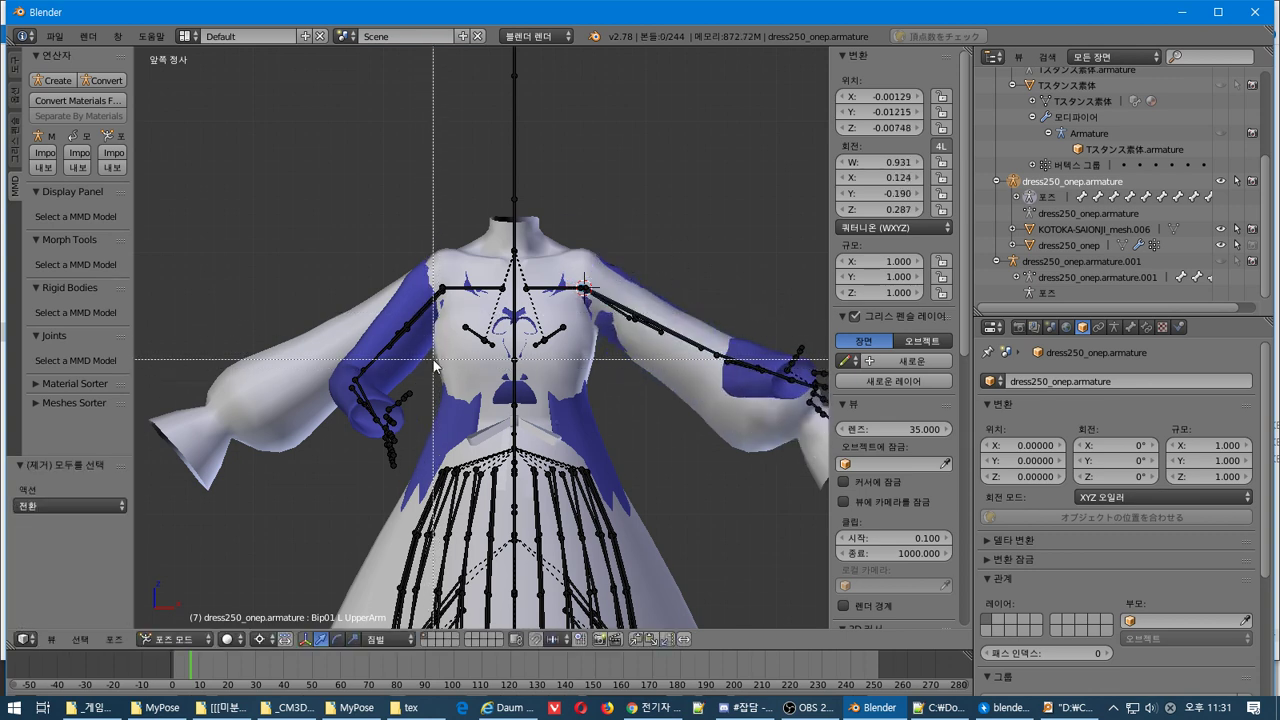
left_click_drag(433, 358, 360, 304)
key("r")
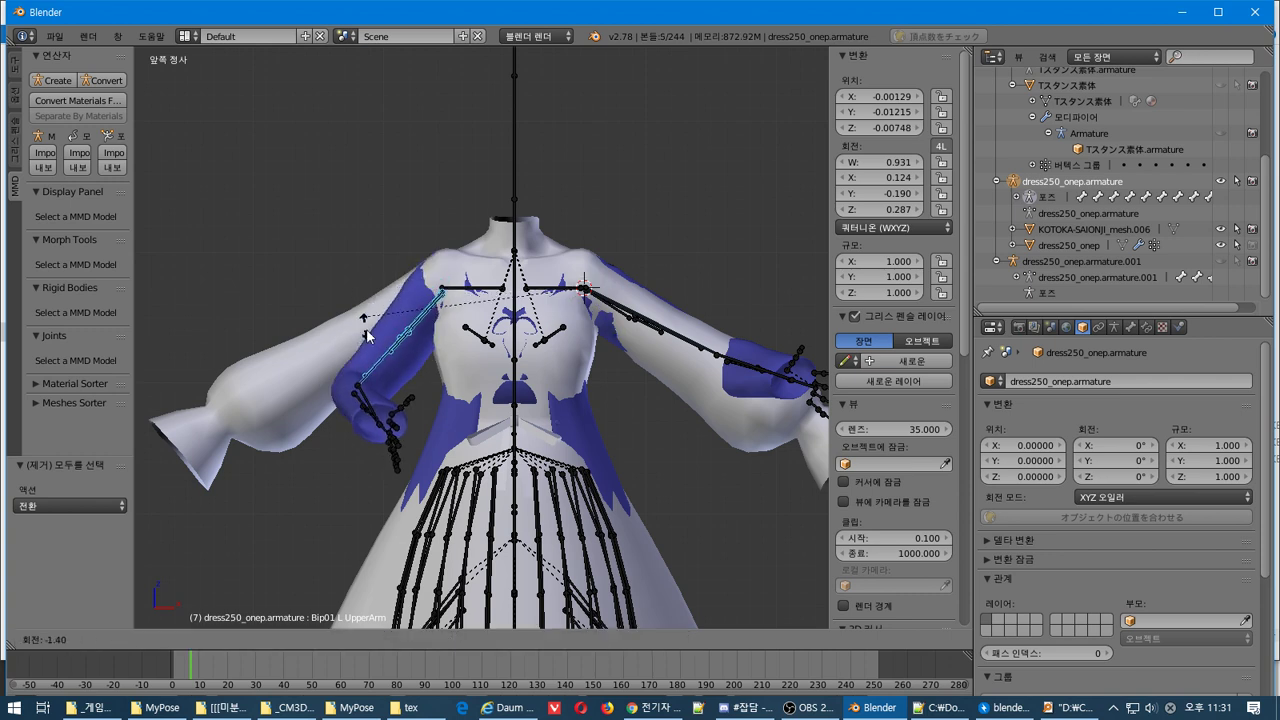
key("Escape")
left_click(442, 292)
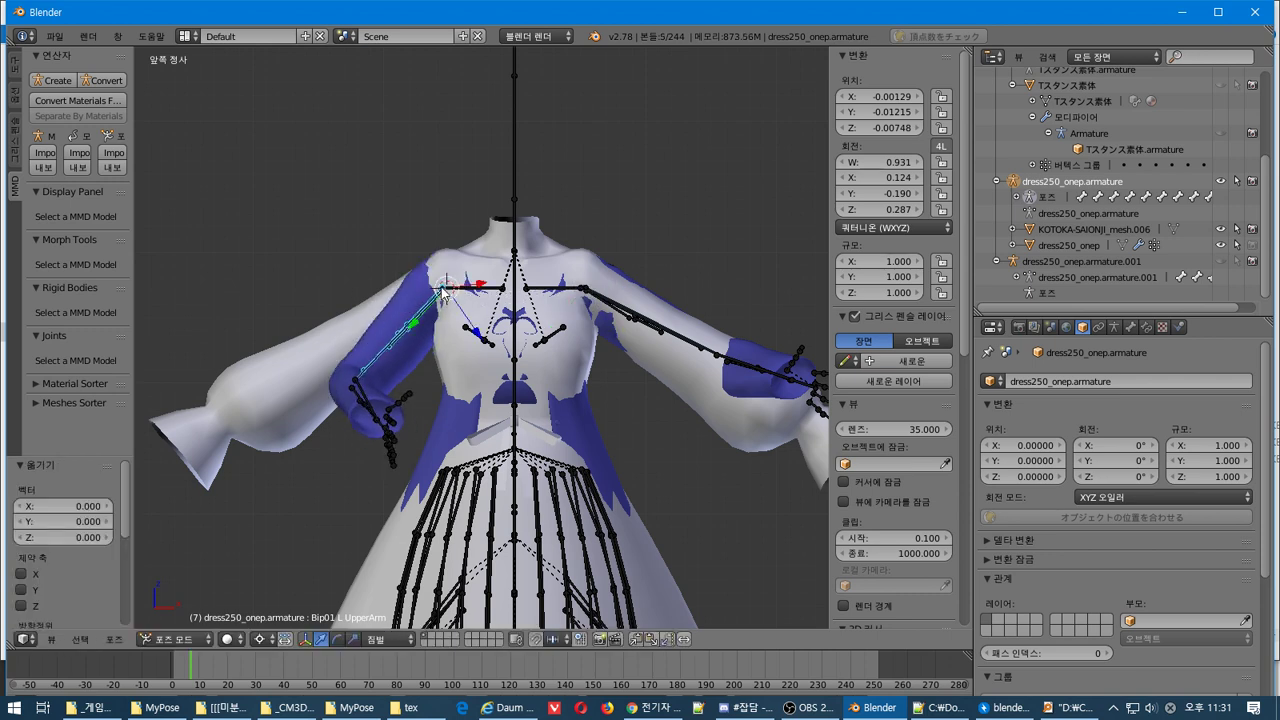
key("r")
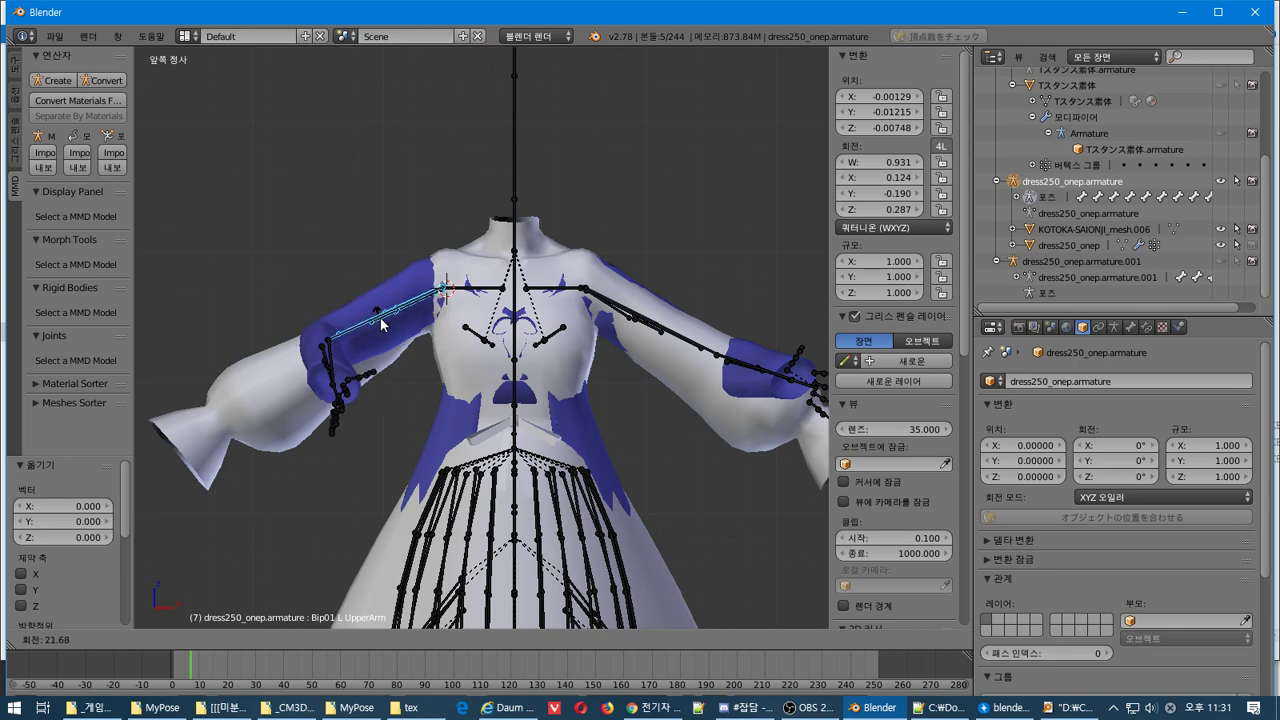
left_click(382, 325)
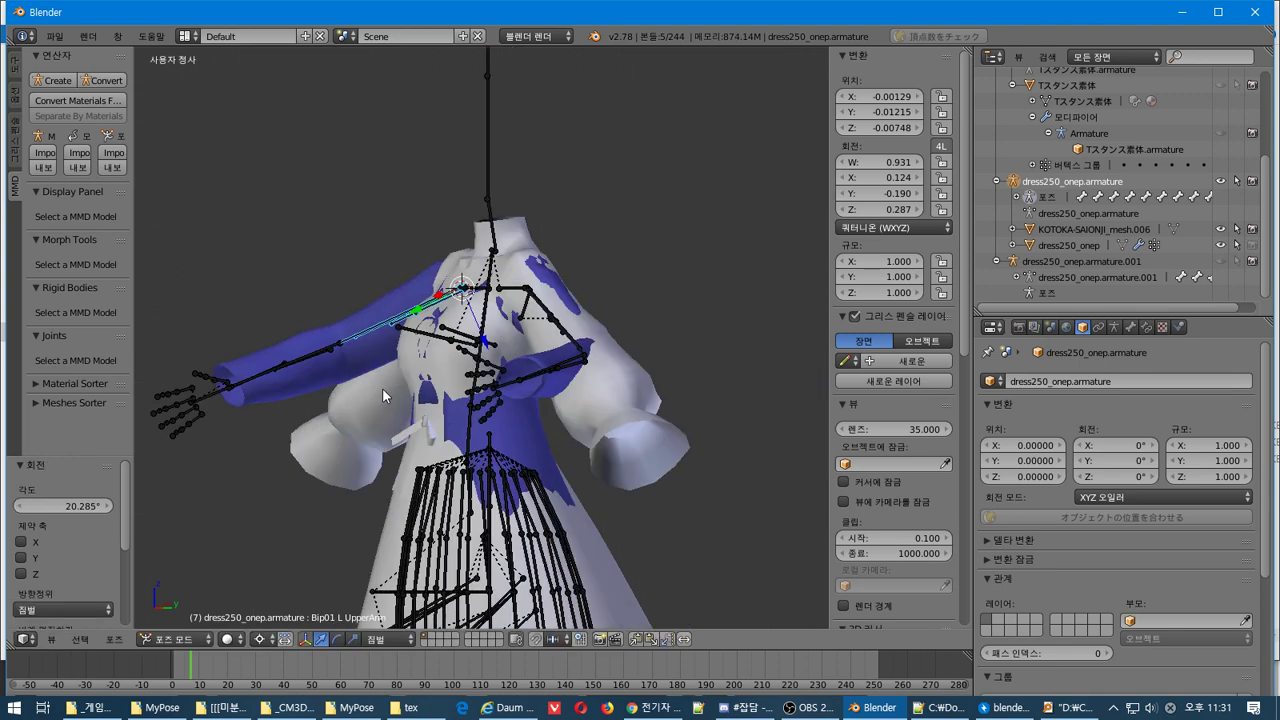
Rotate that upper arm a further 32° in top view, then adjust it again in front view
key("KP_7")
key("r")
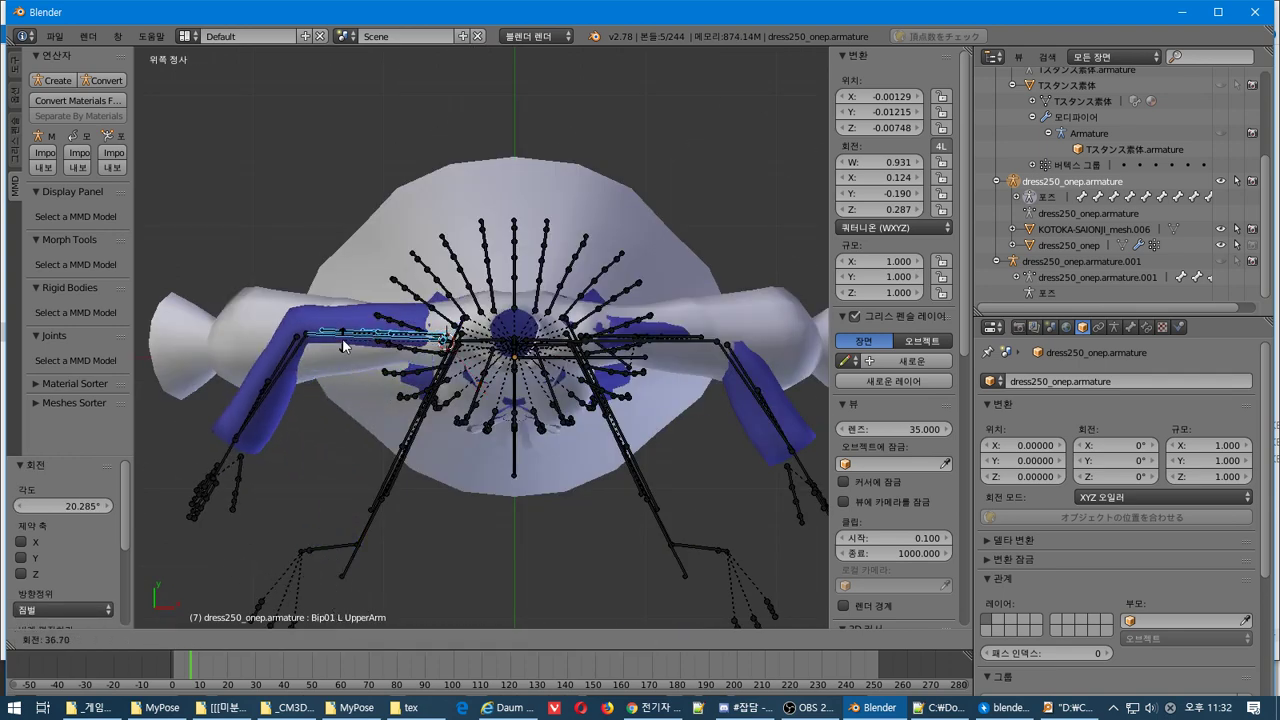
left_click(339, 353)
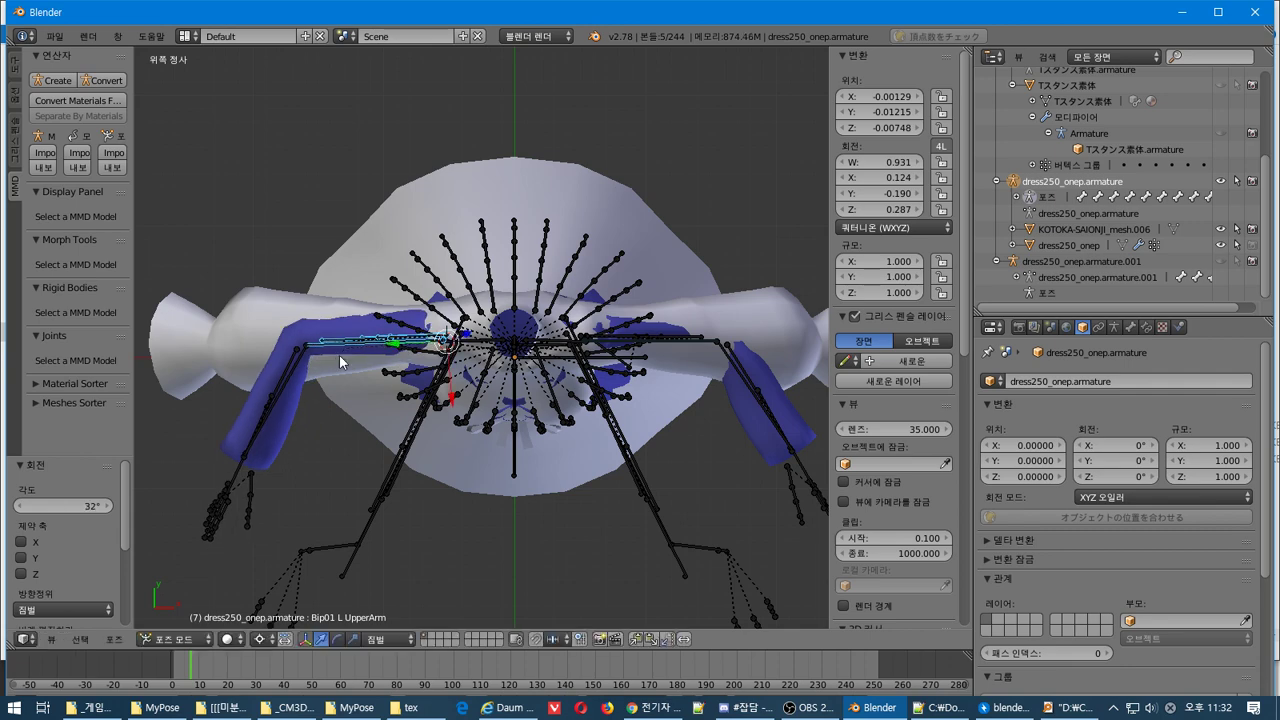
key("KP_1")
key("r")
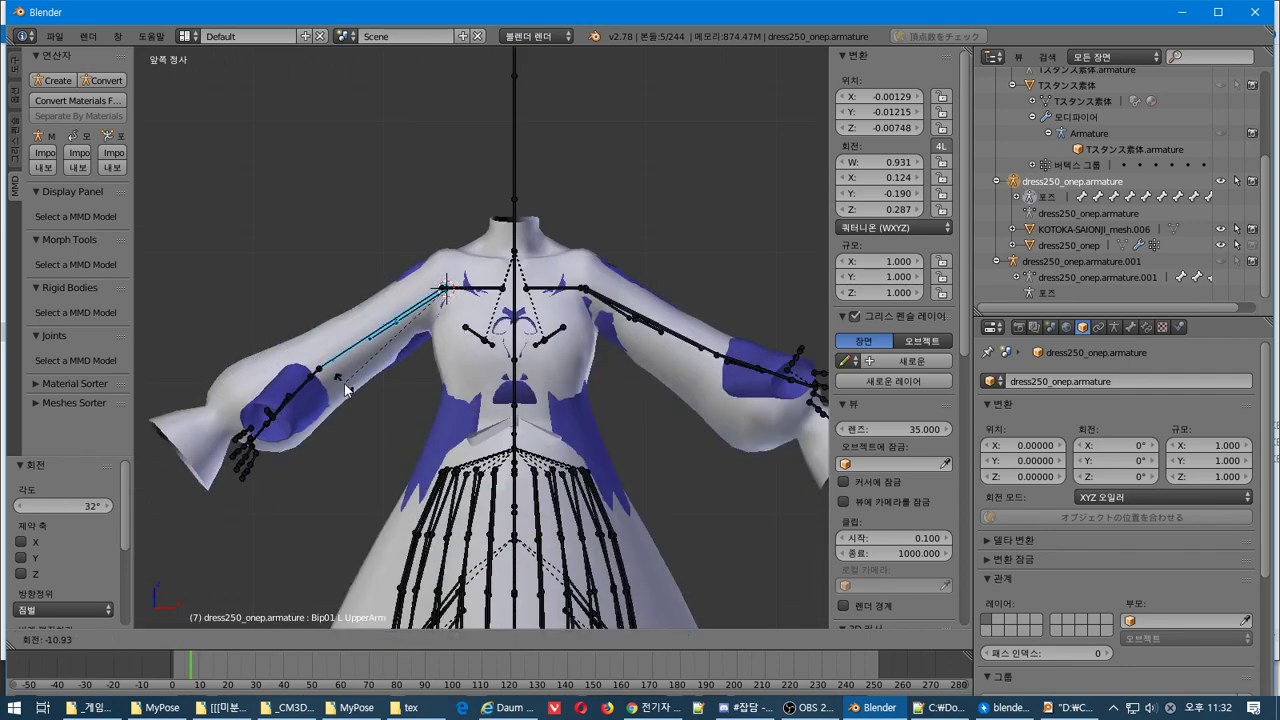
left_click(330, 370)
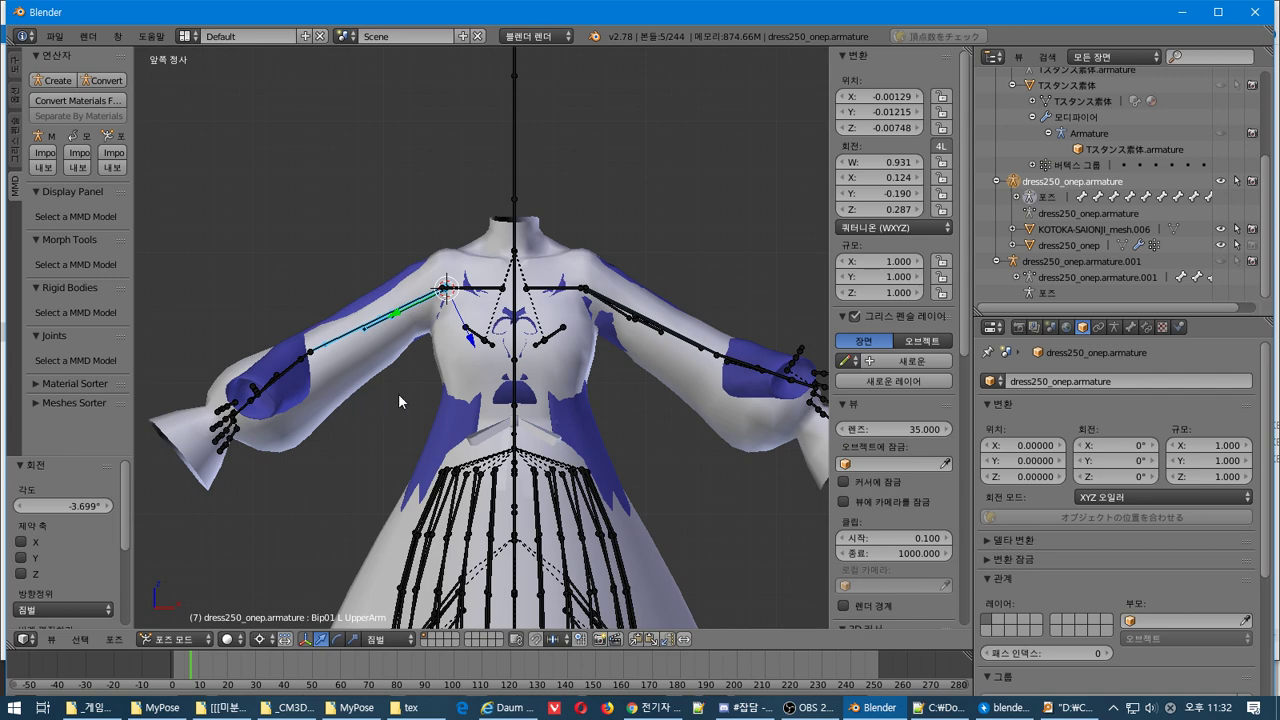
key("KP_7")
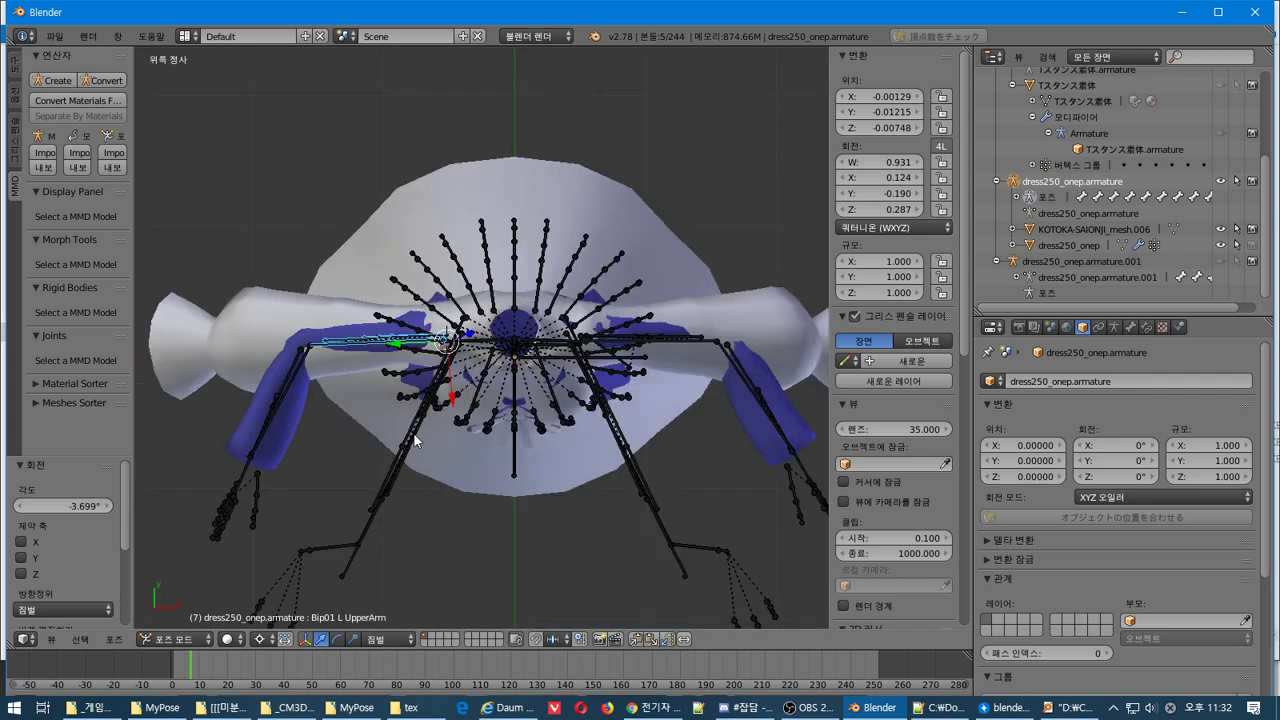
Box-select the left upper arm and raise it about 60° toward horizontal in top view
key("a")
key("b")
left_click_drag(326, 372, 240, 462)
key("r")
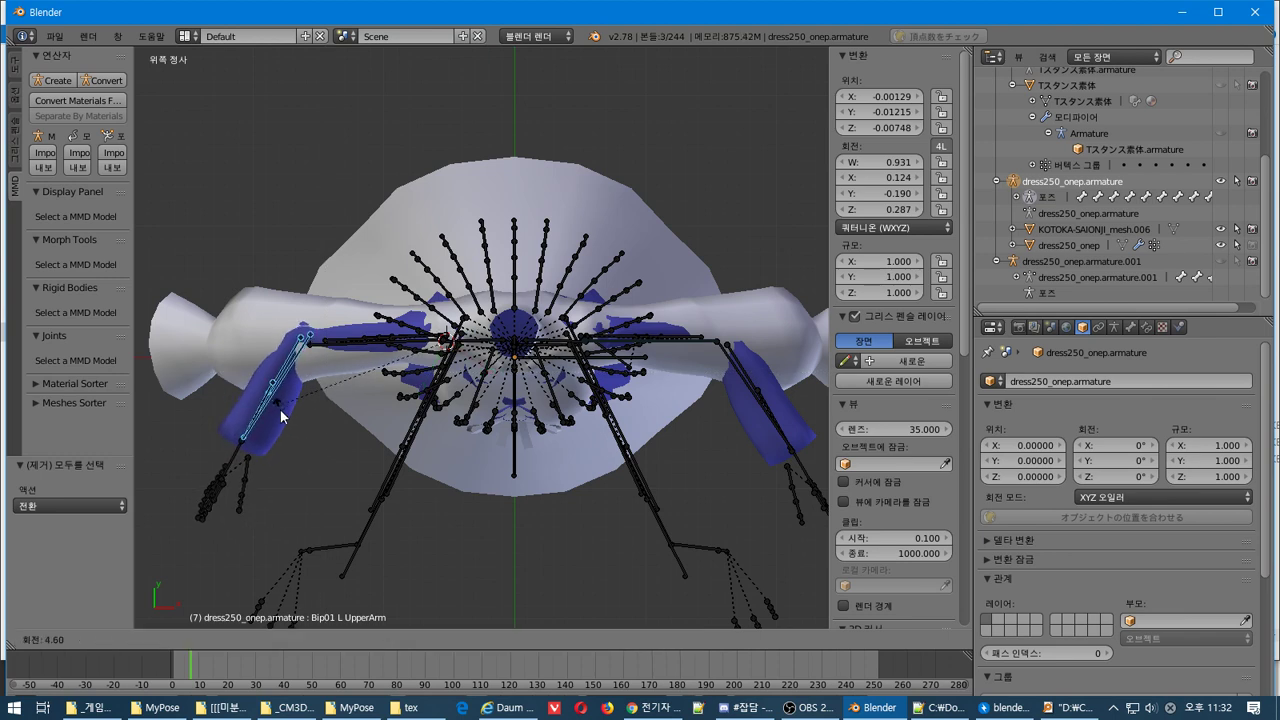
right_click(298, 424)
key("r")
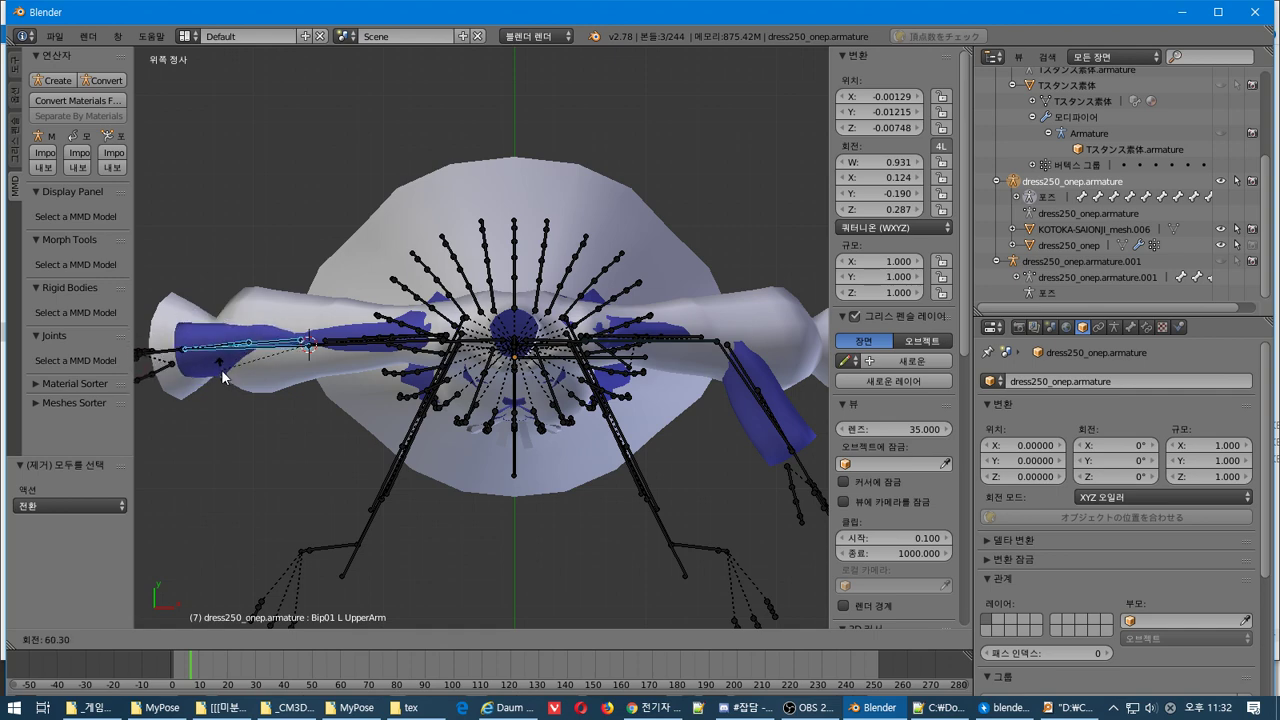
left_click(221, 366)
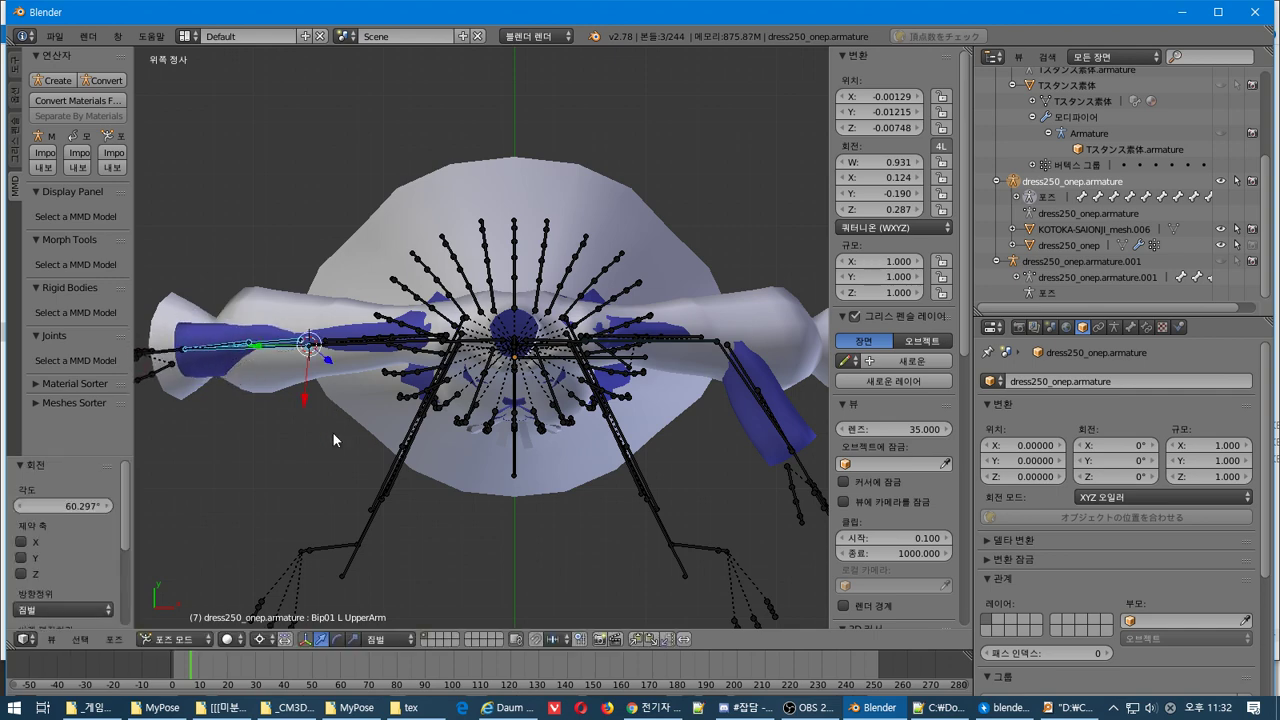
In front view, tilt the upper arm about -8.6°, then rotate the whole left arm chain about -3.2°
key("KP_1")
key("r")
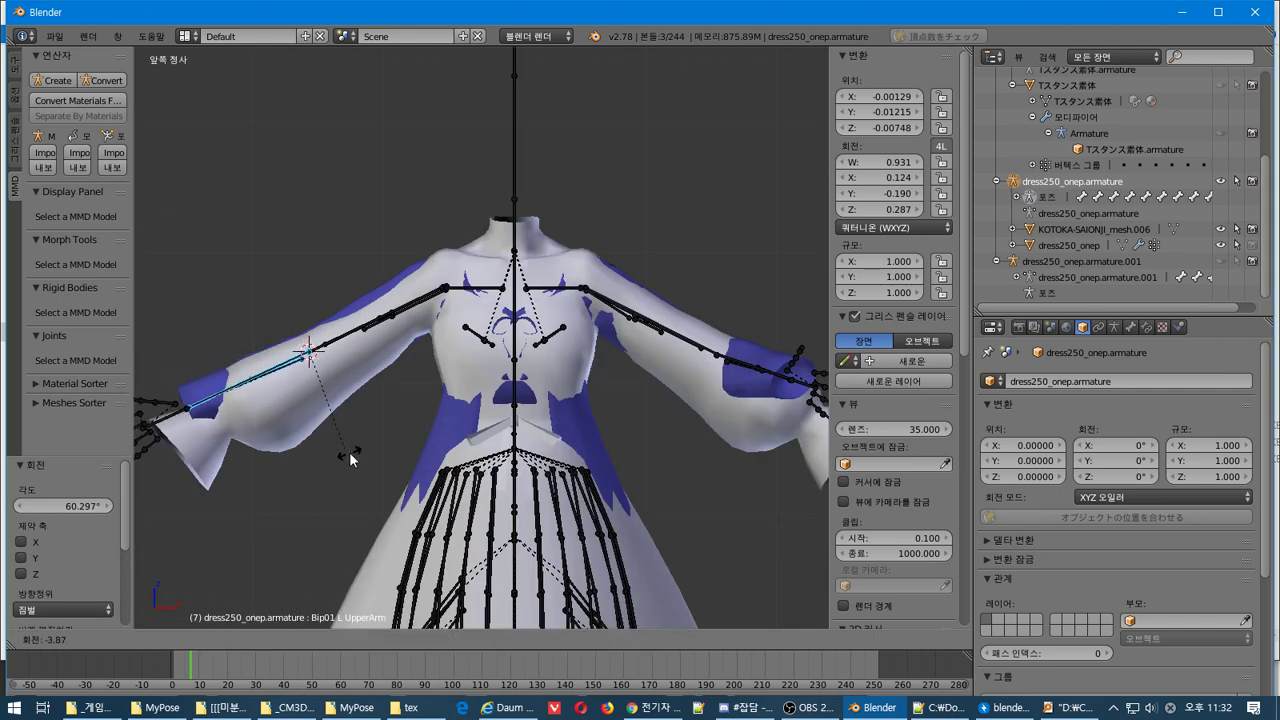
left_click(380, 505)
left_click_drag(406, 394, 281, 263)
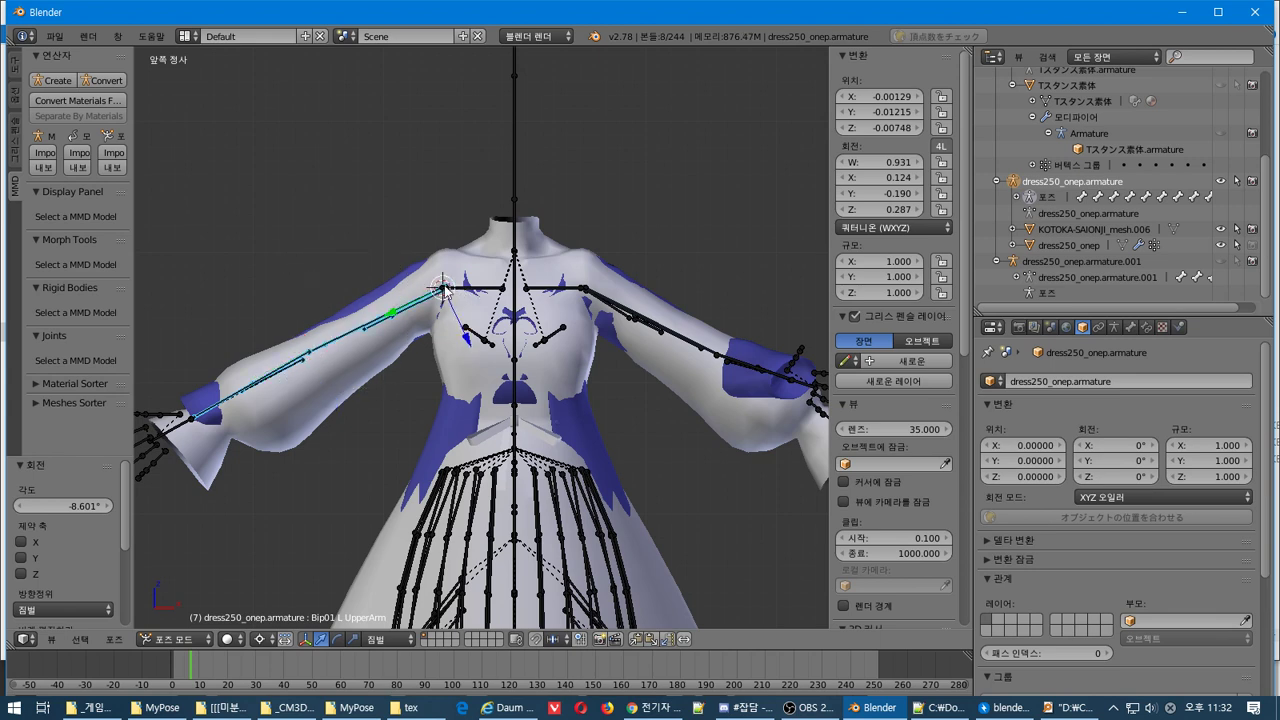
key("r")
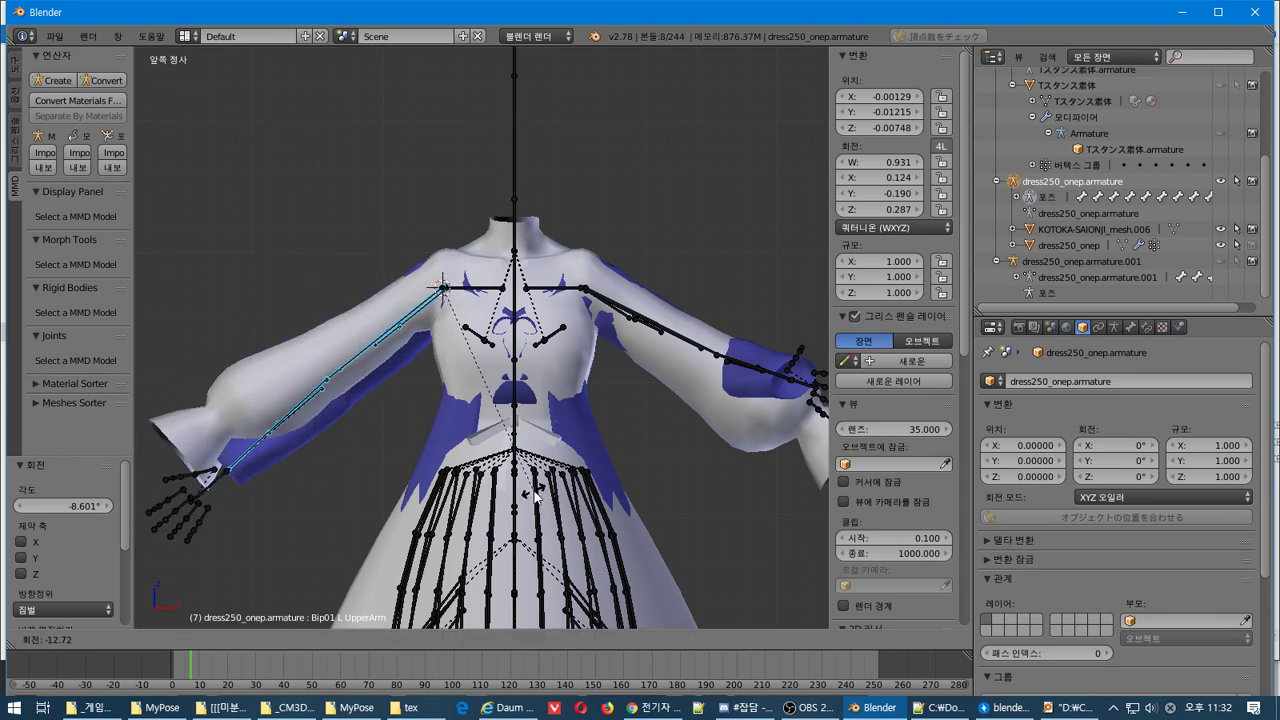
left_click(613, 470)
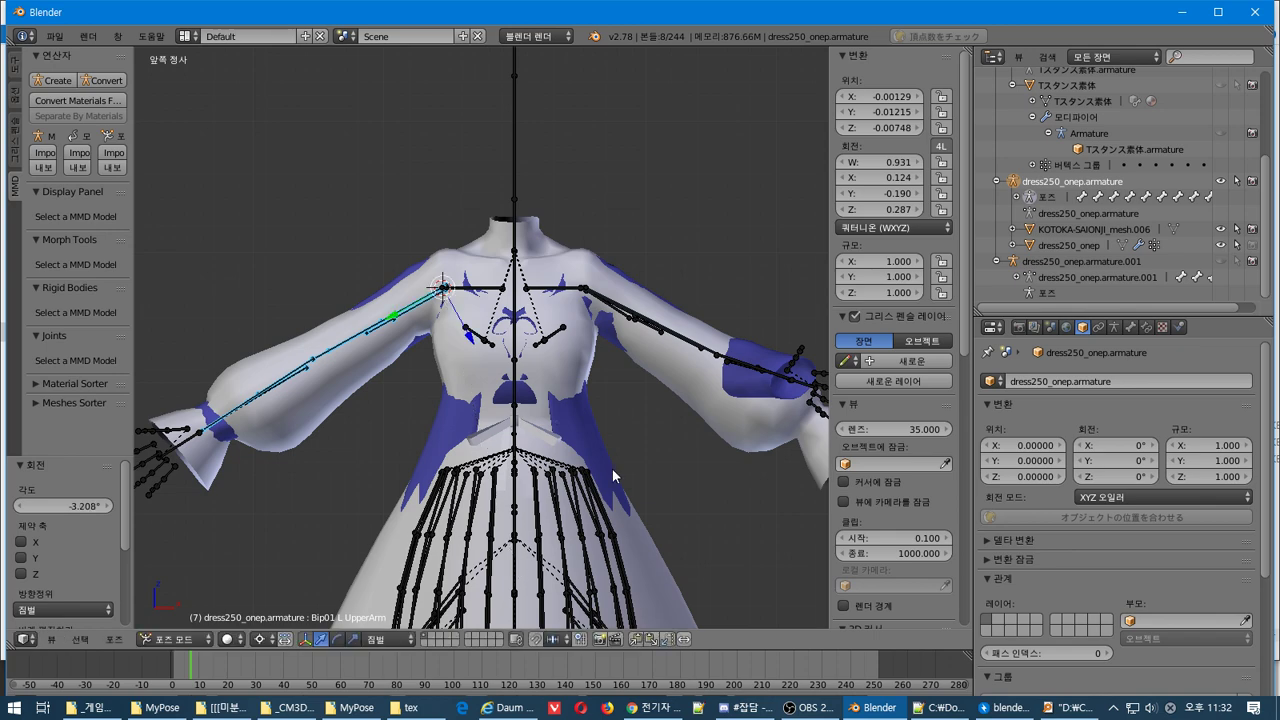
Rotate the right sleeve's arm bones about -55.6° in top view and 14.35° in front view
key("a")
key("b")
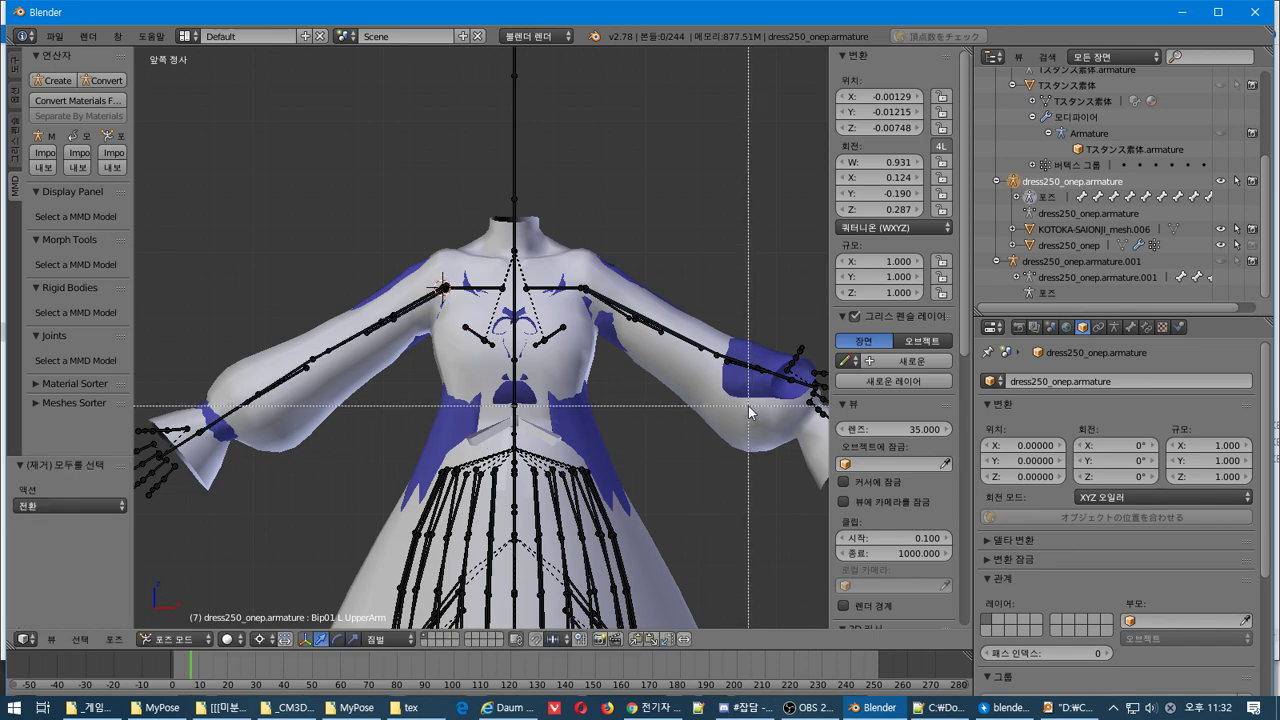
left_click_drag(740, 398, 770, 357)
middle_click_drag(770, 358, 766, 528)
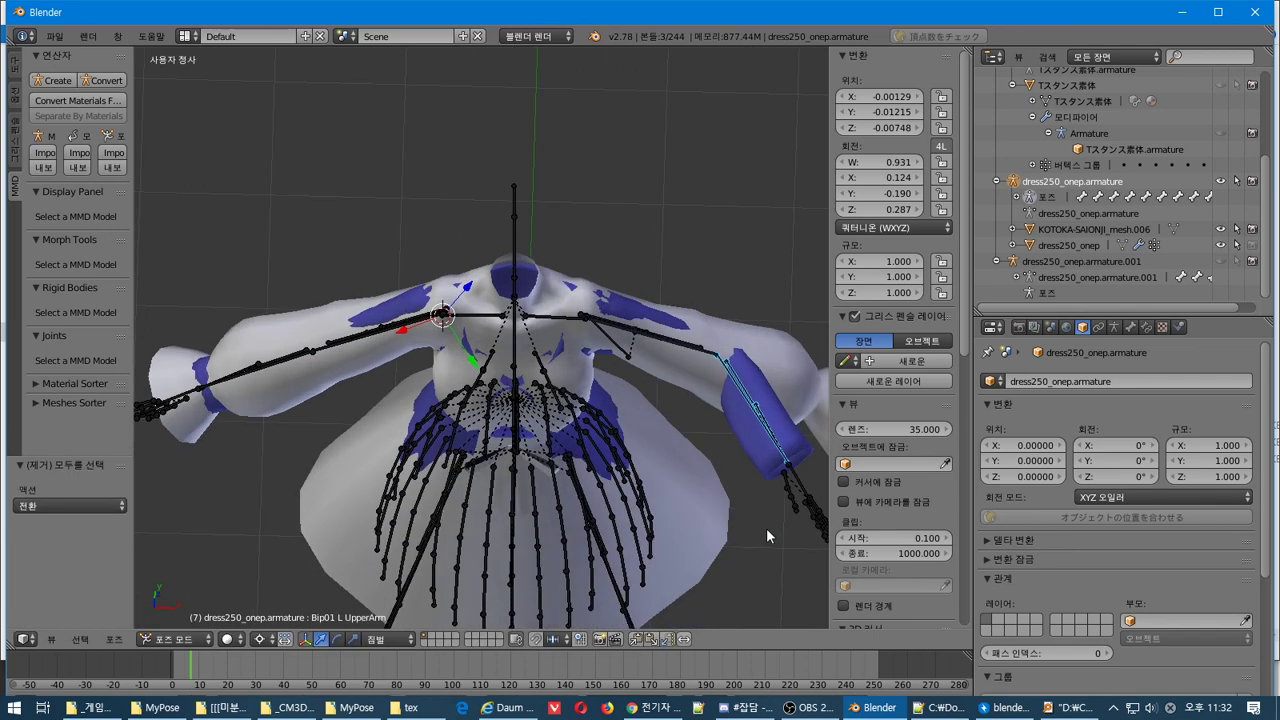
key("KP_7")
key("r")
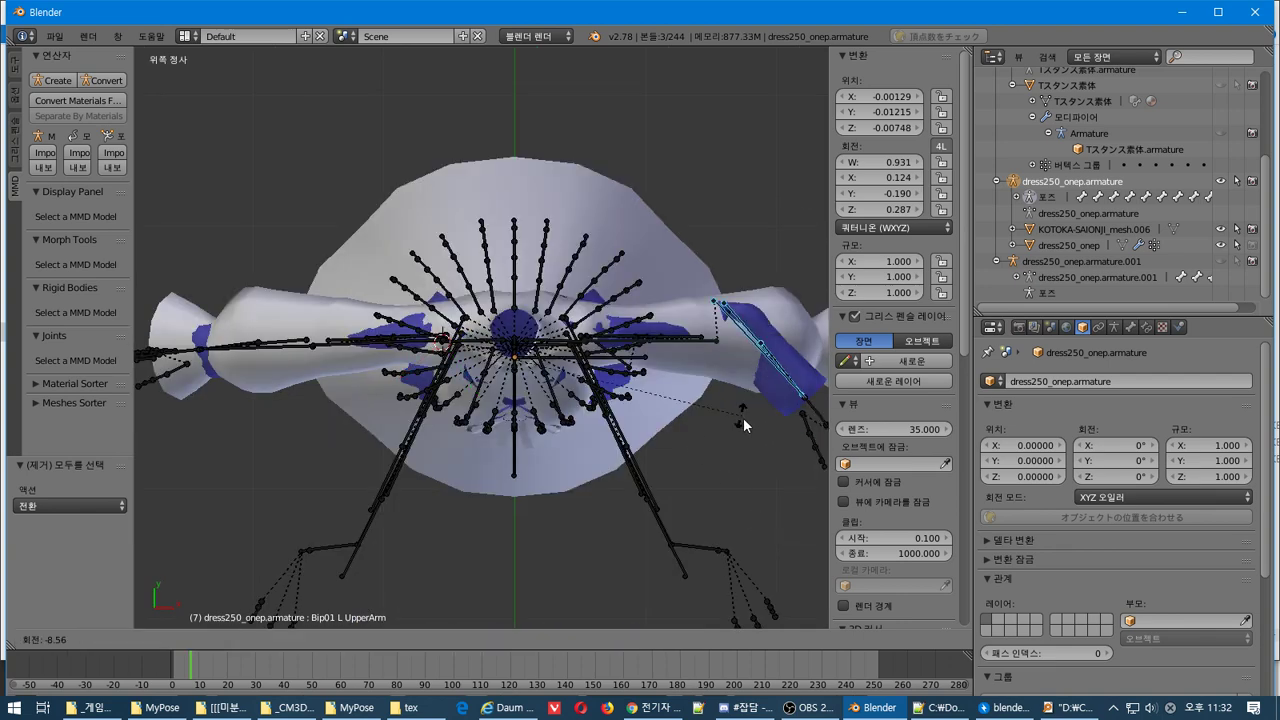
key("Escape")
key("r")
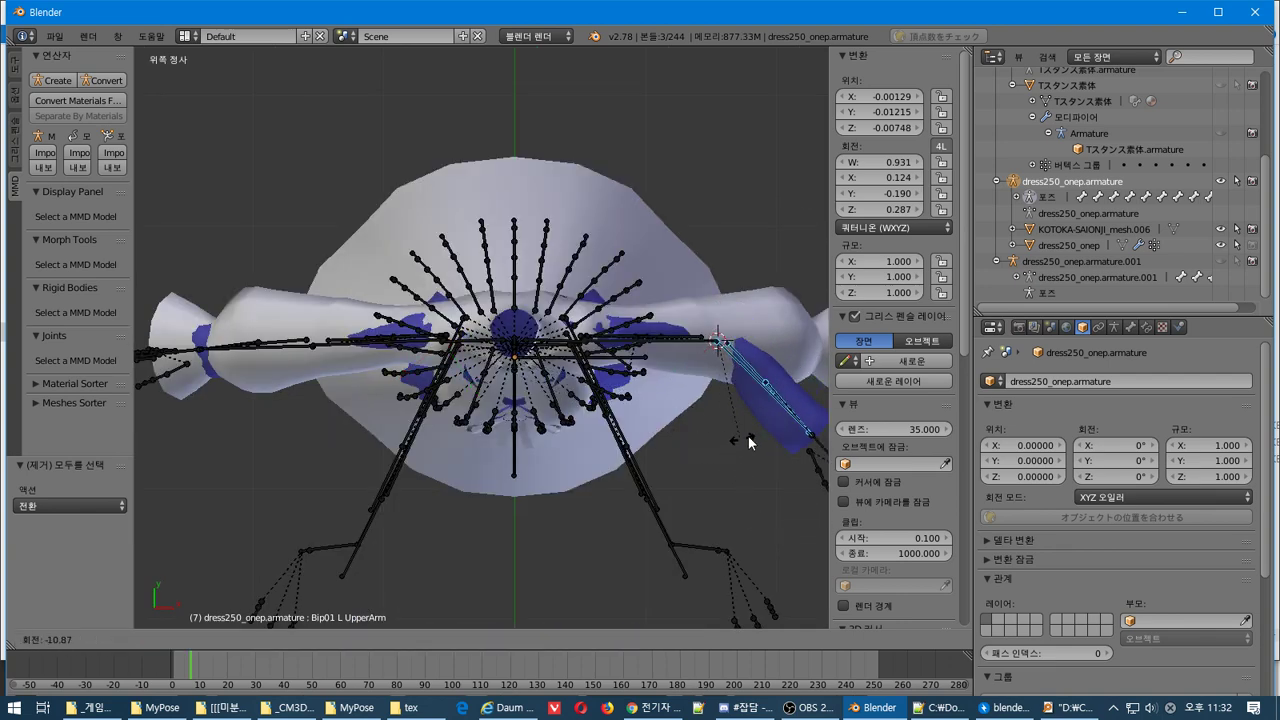
left_click(145, 418)
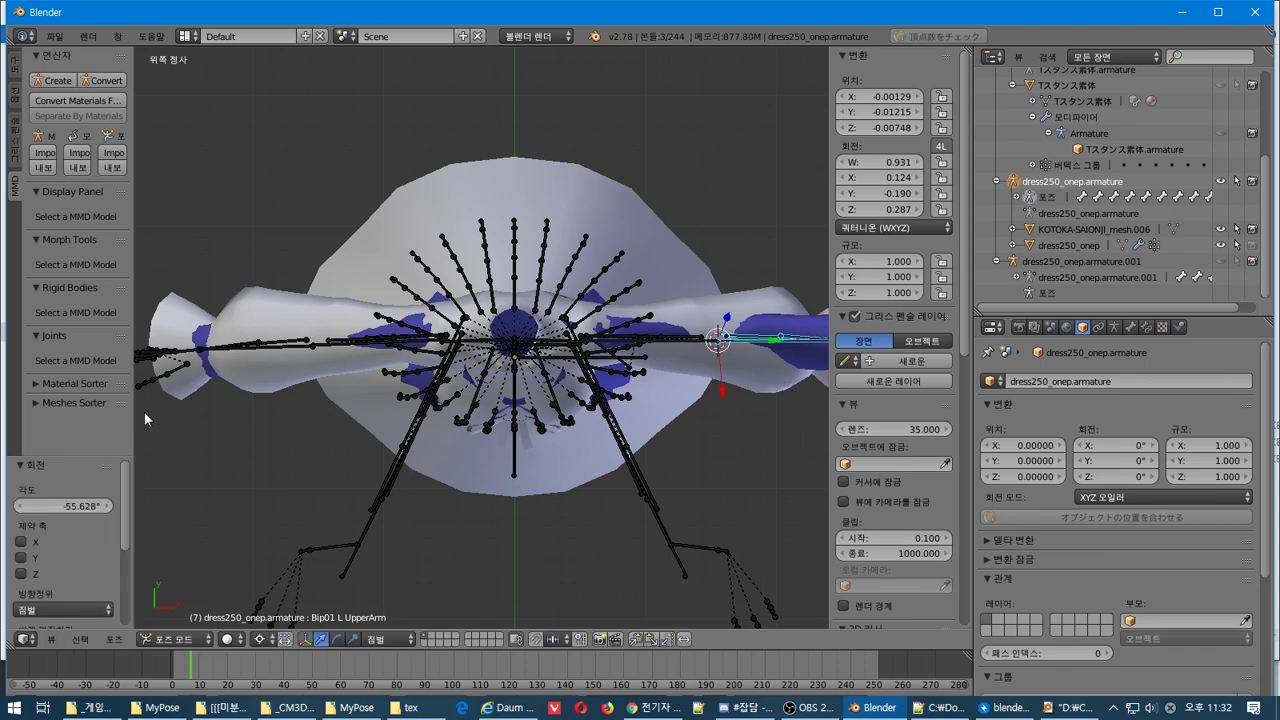
key("KP_1")
key("r")
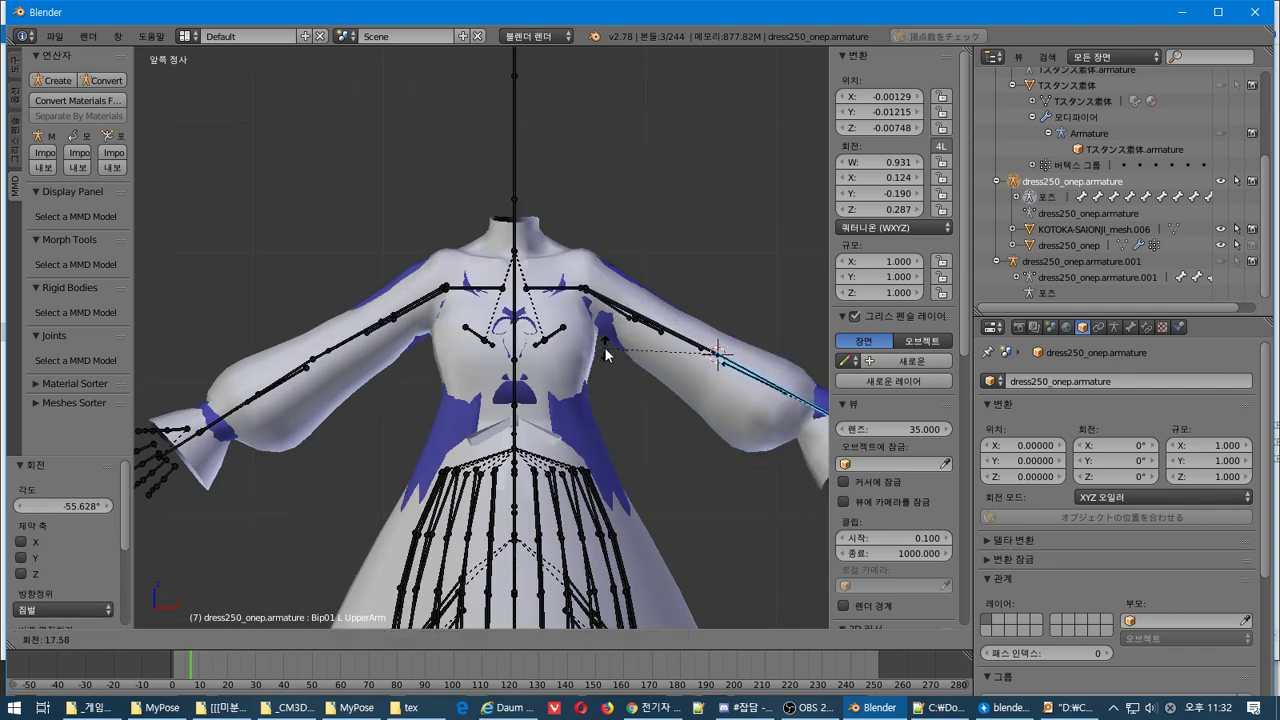
left_click(615, 356)
Select the whole right arm chain, set the pivot near the right shoulder and rotate it around there
key("b")
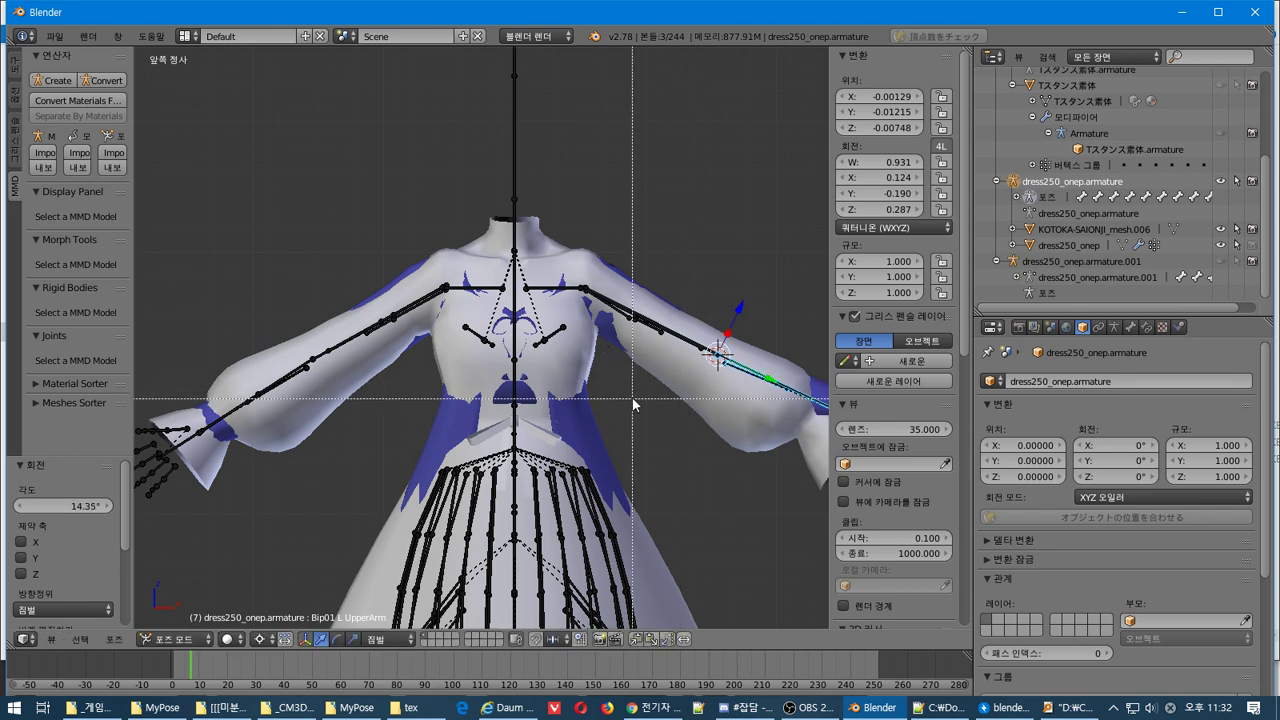
left_click_drag(610, 383, 760, 228)
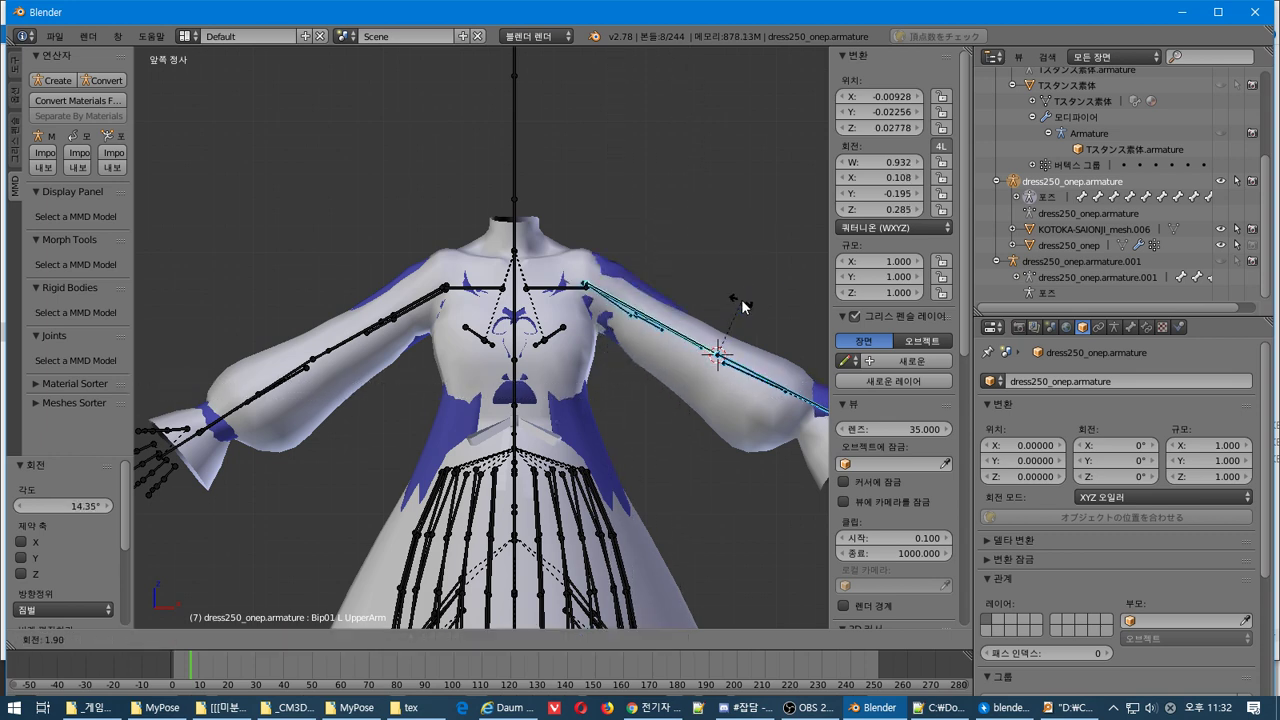
left_click(595, 285)
left_click_drag(590, 287, 583, 290)
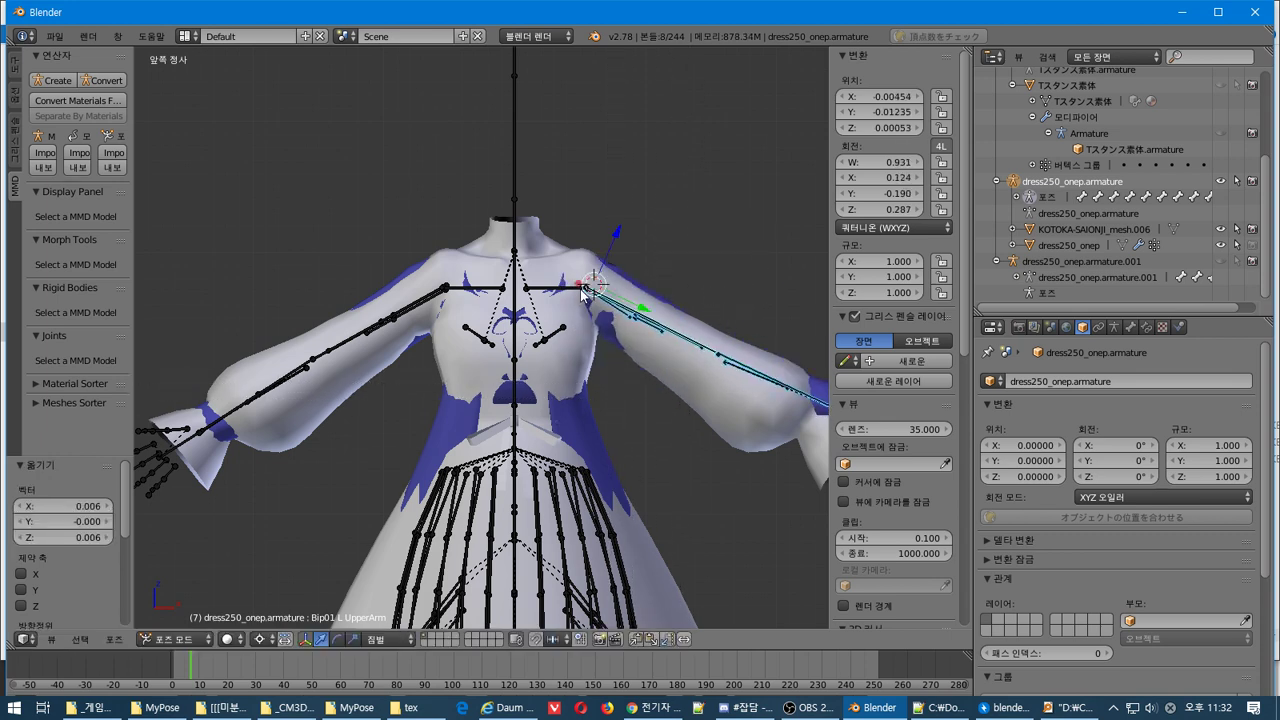
key("ctrl+z")
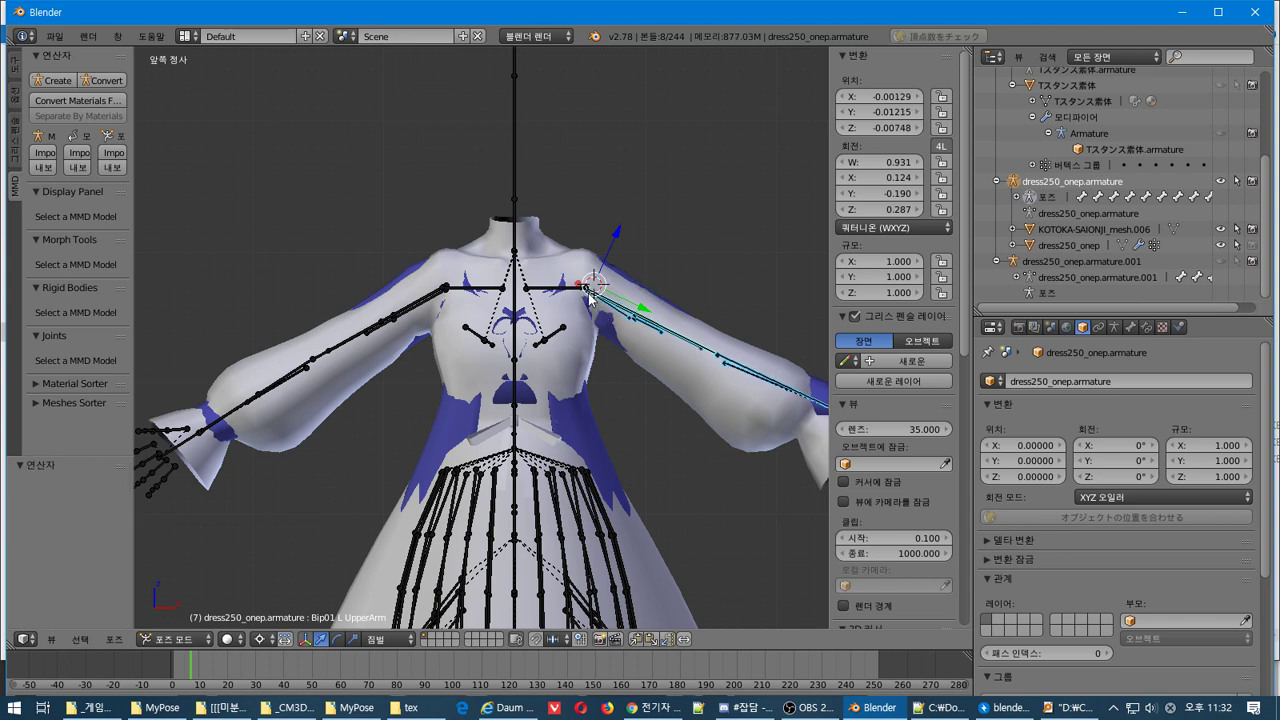
left_click(589, 294)
left_click(661, 390)
left_click(588, 291)
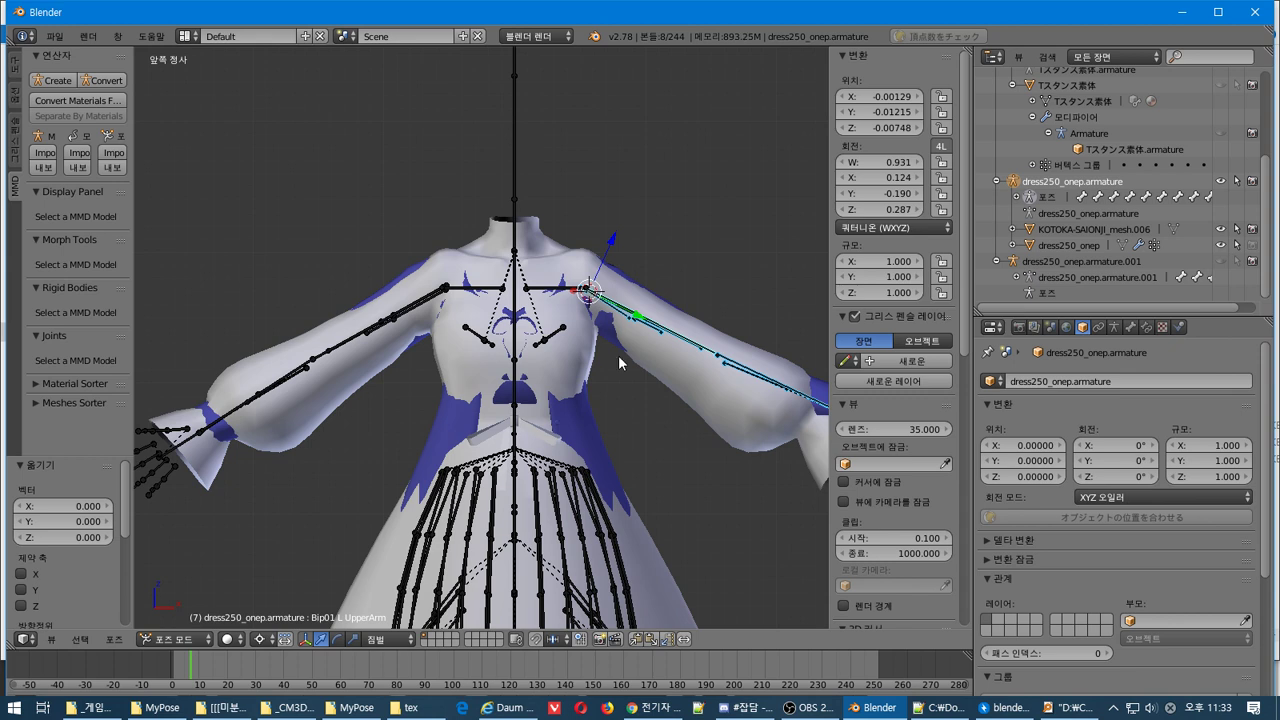
left_click(657, 473)
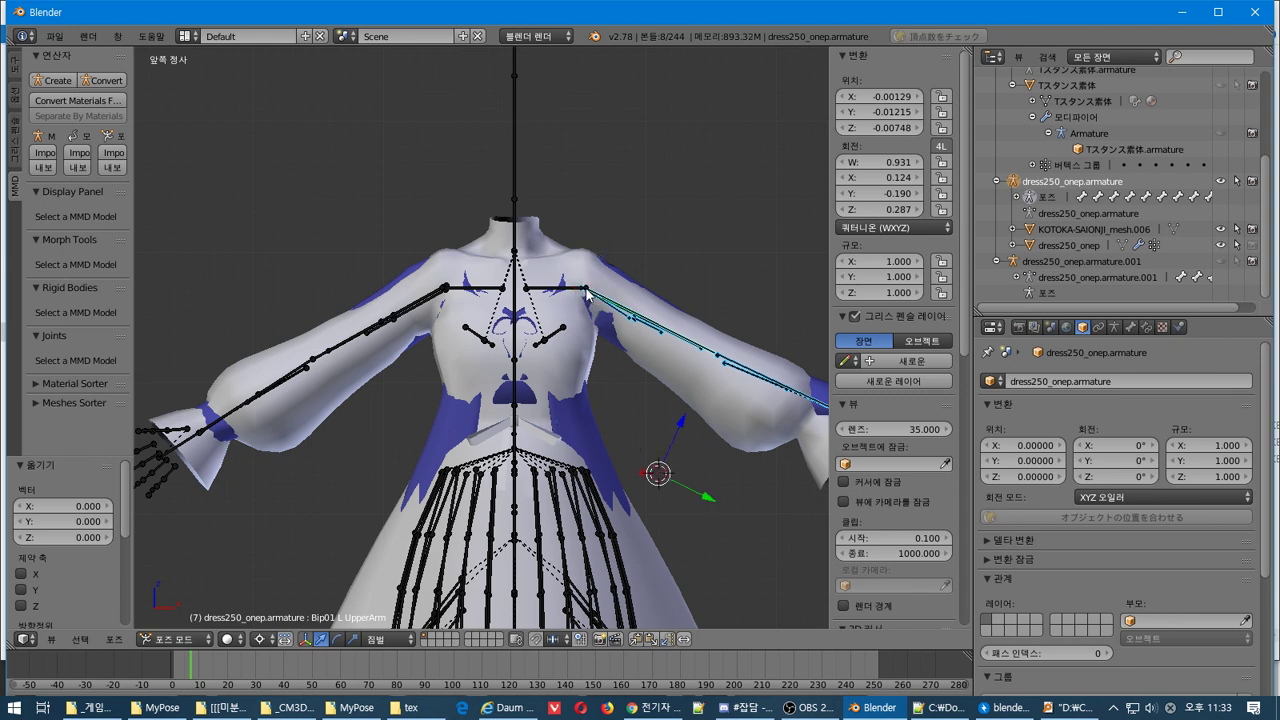
key("r")
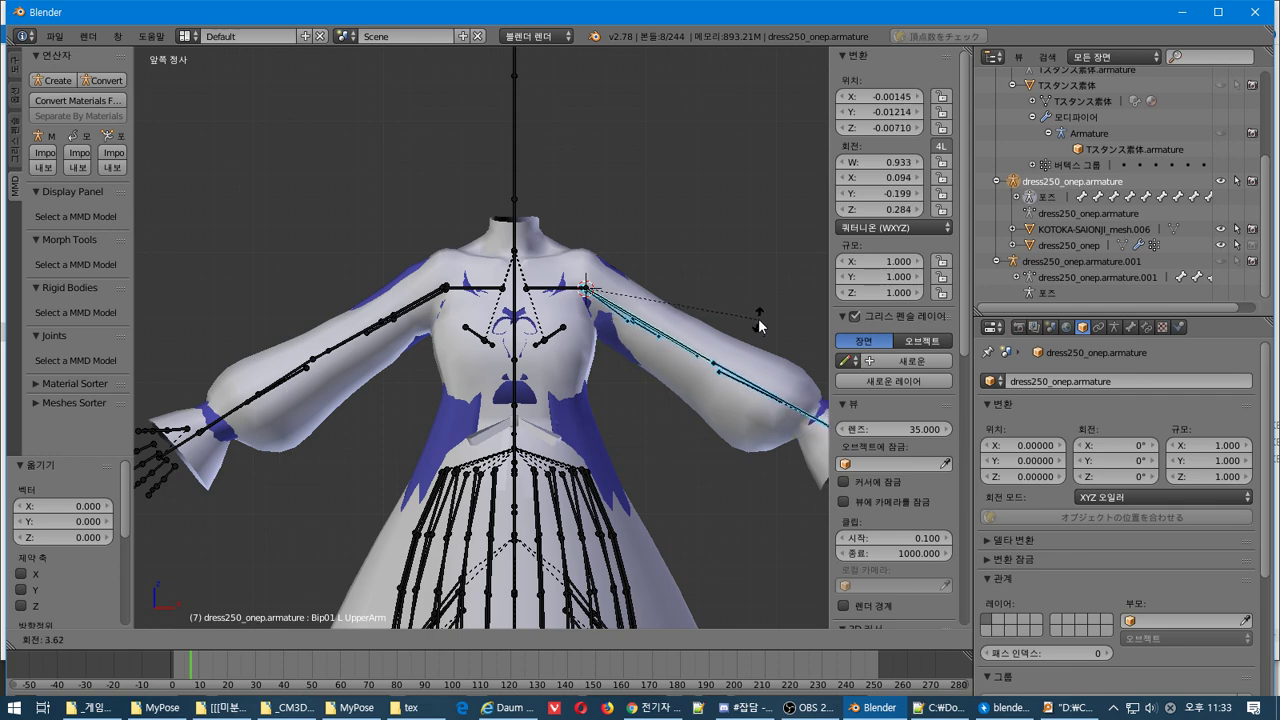
scroll(660, 492, "down", 3)
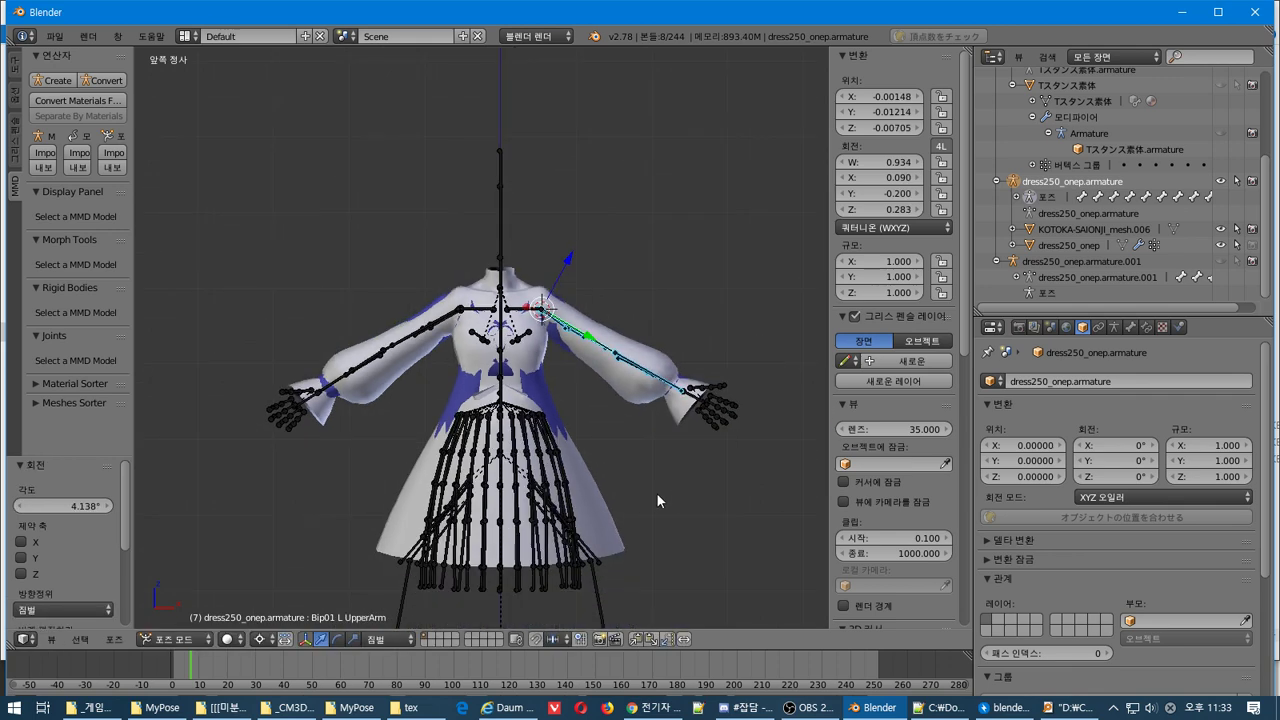
middle_click_drag(656, 492, 606, 560)
scroll(580, 443, "up", 4)
scroll(580, 443, "up", 2)
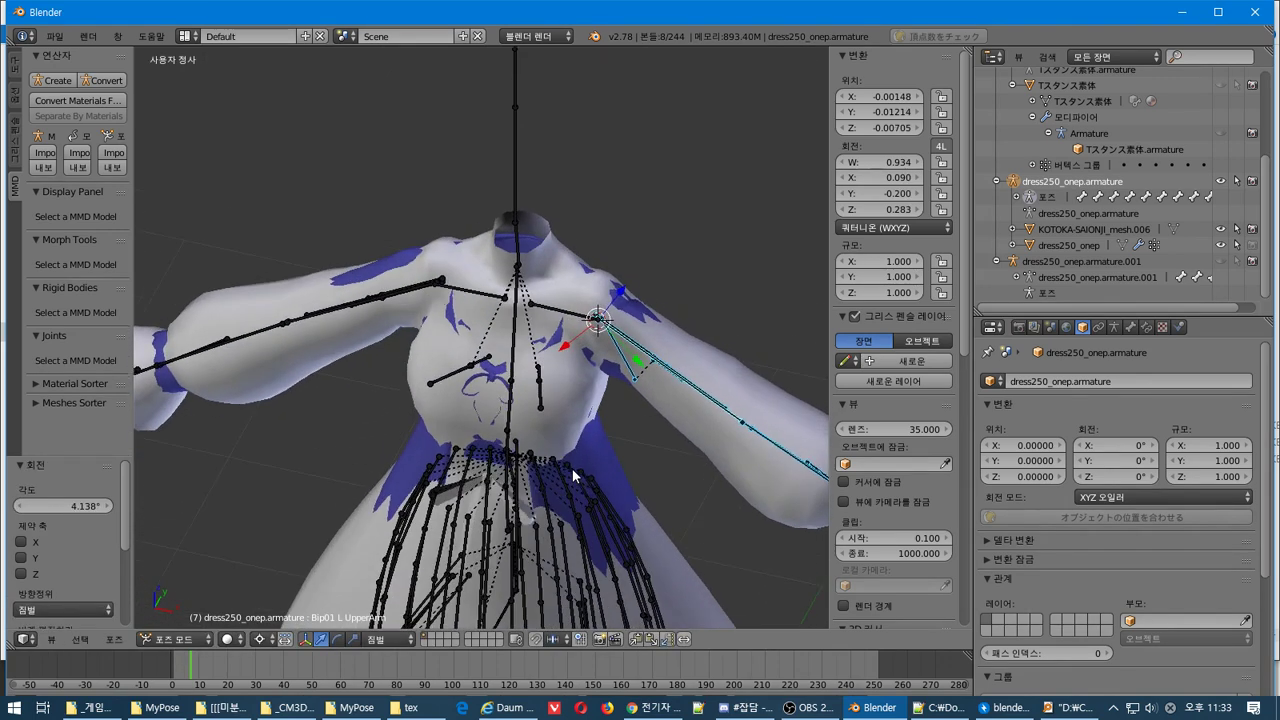
Make the dress armature's current pose its rest pose via 現在のポーズで素体化, then enter Edit Mode
left_click(116, 639)
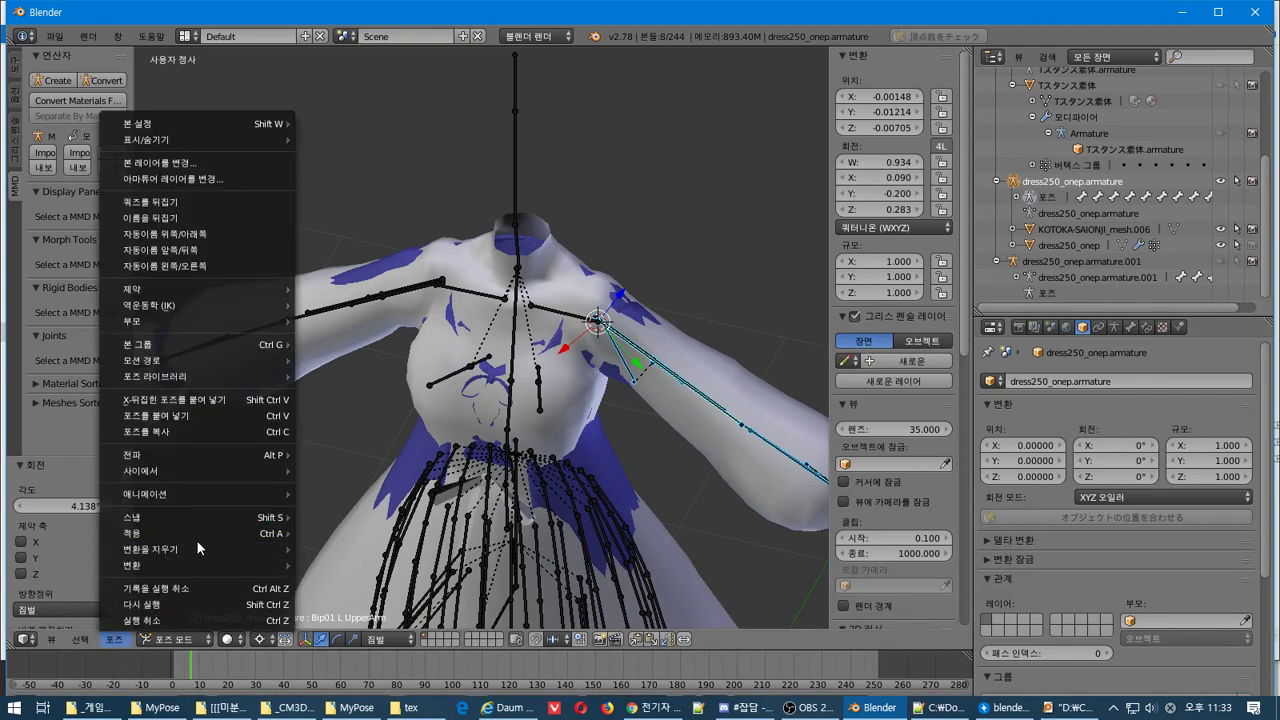
mouse_move(203, 568)
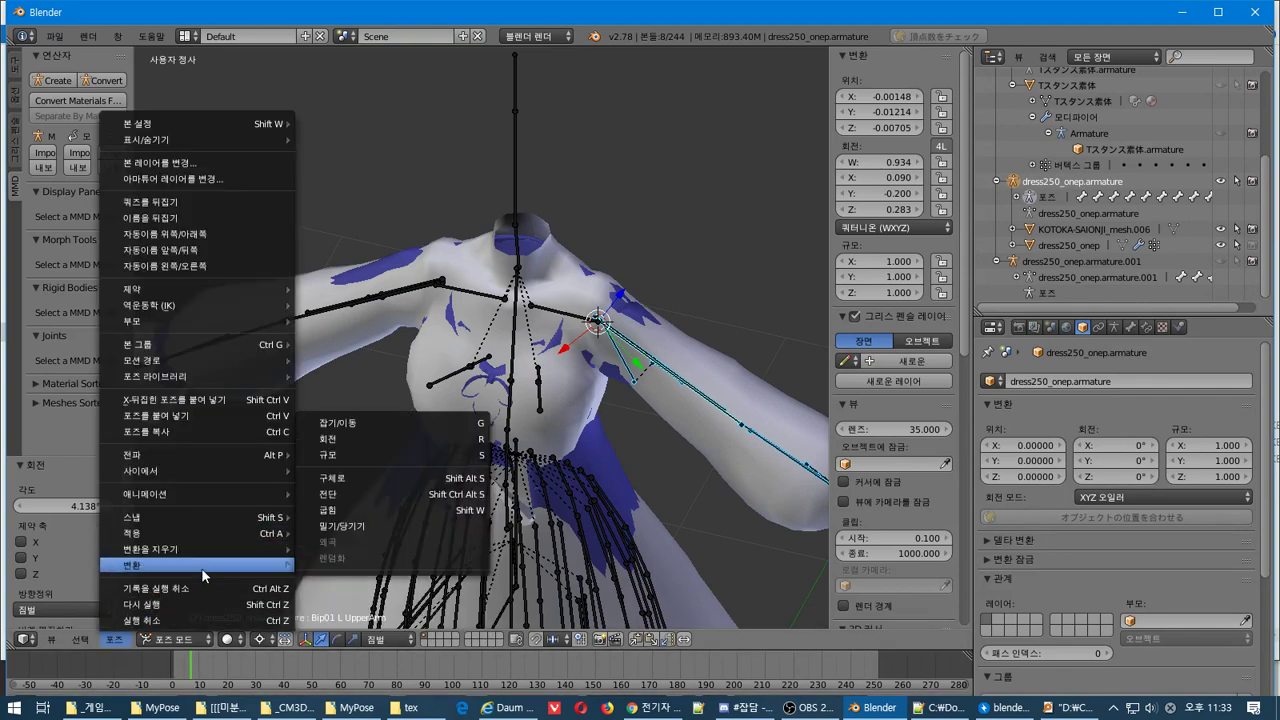
mouse_move(297, 540)
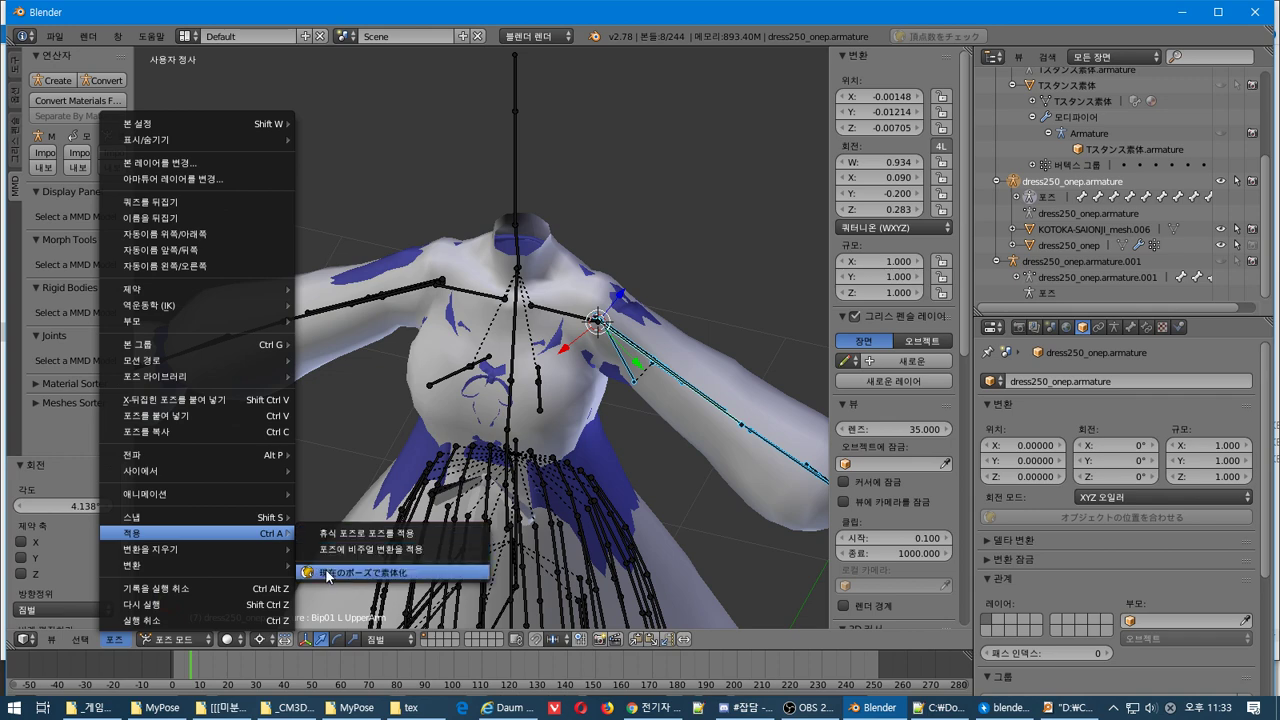
left_click(335, 572)
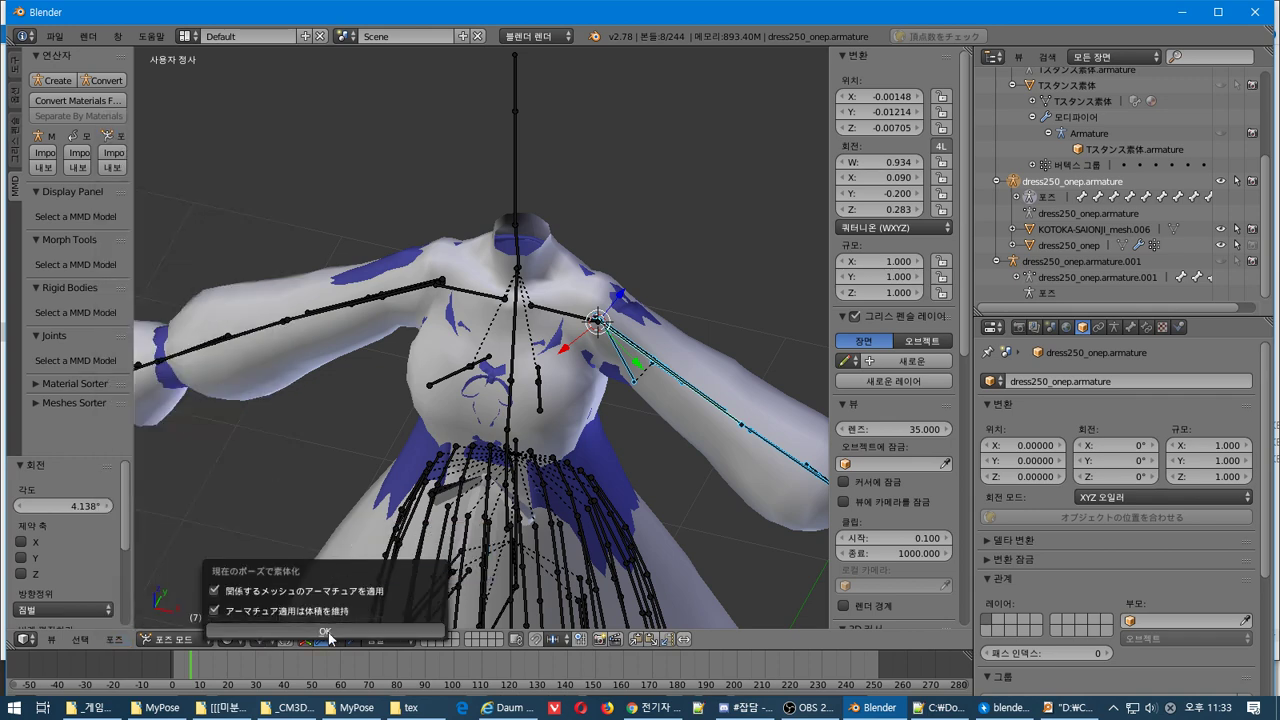
key("Return")
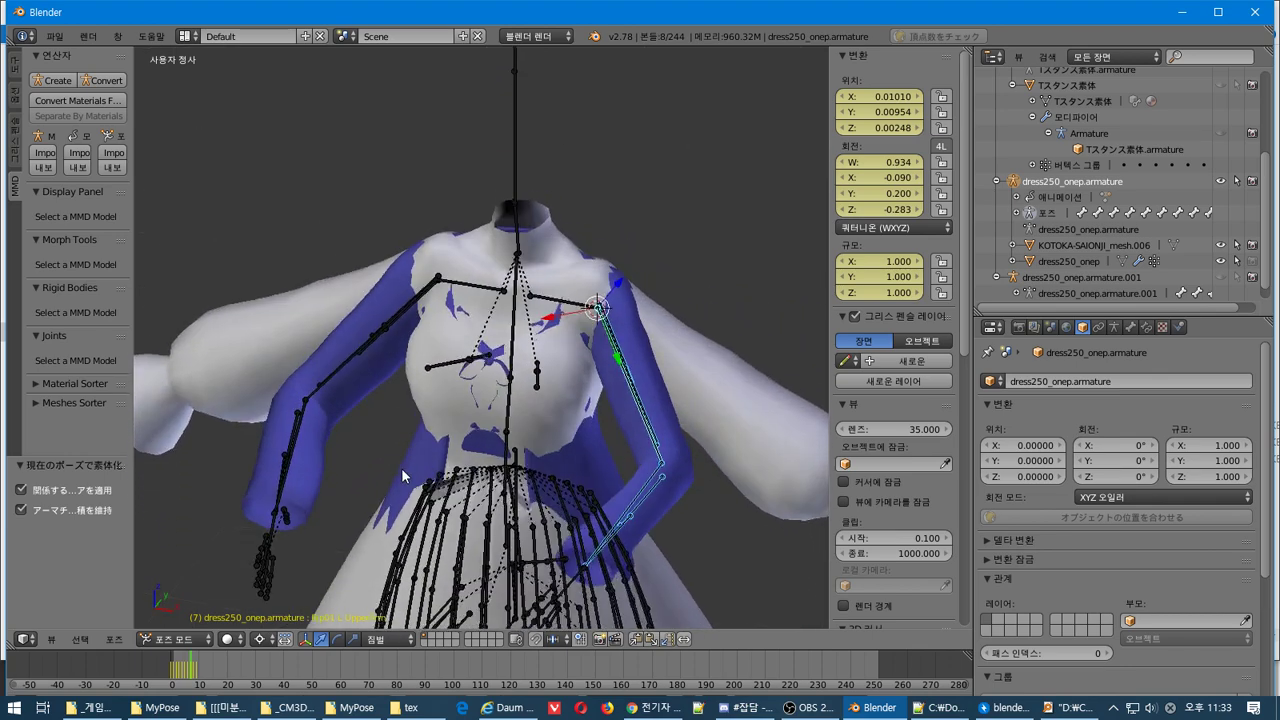
key("Tab")
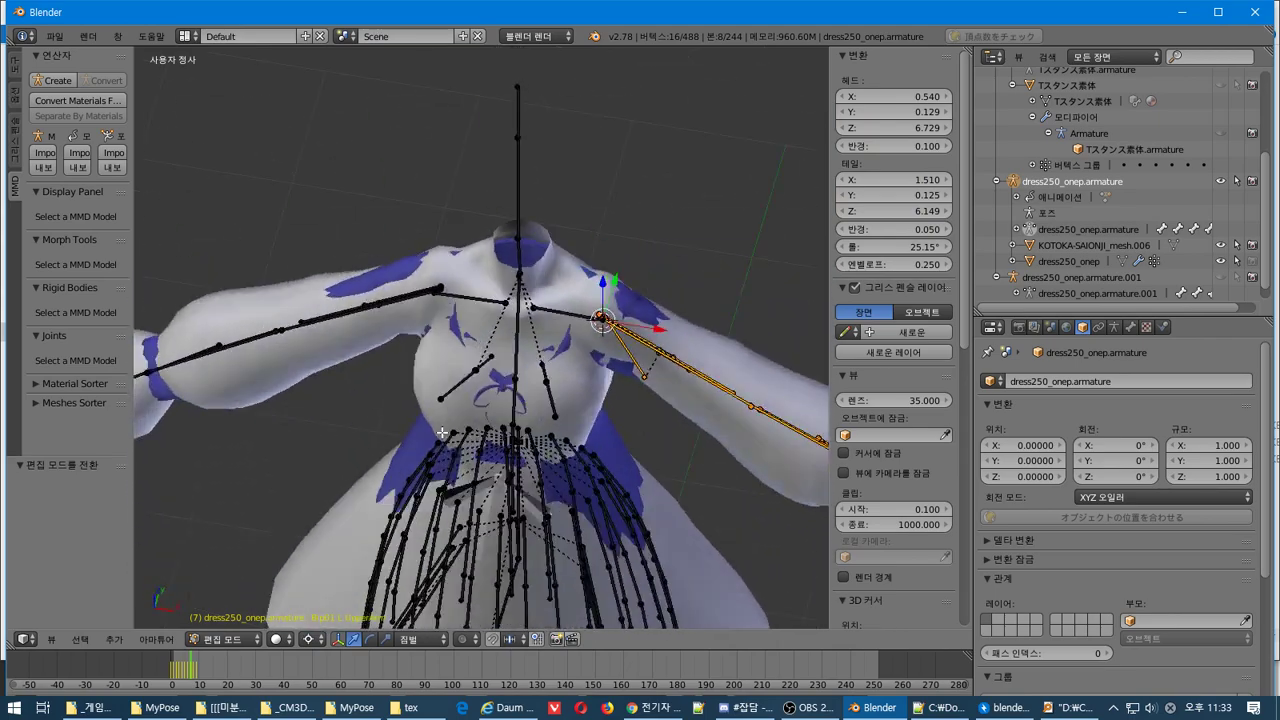
Select the Kata_L shoulder bone, look over the model, then make dress250_onep the active object
right_click(606, 380)
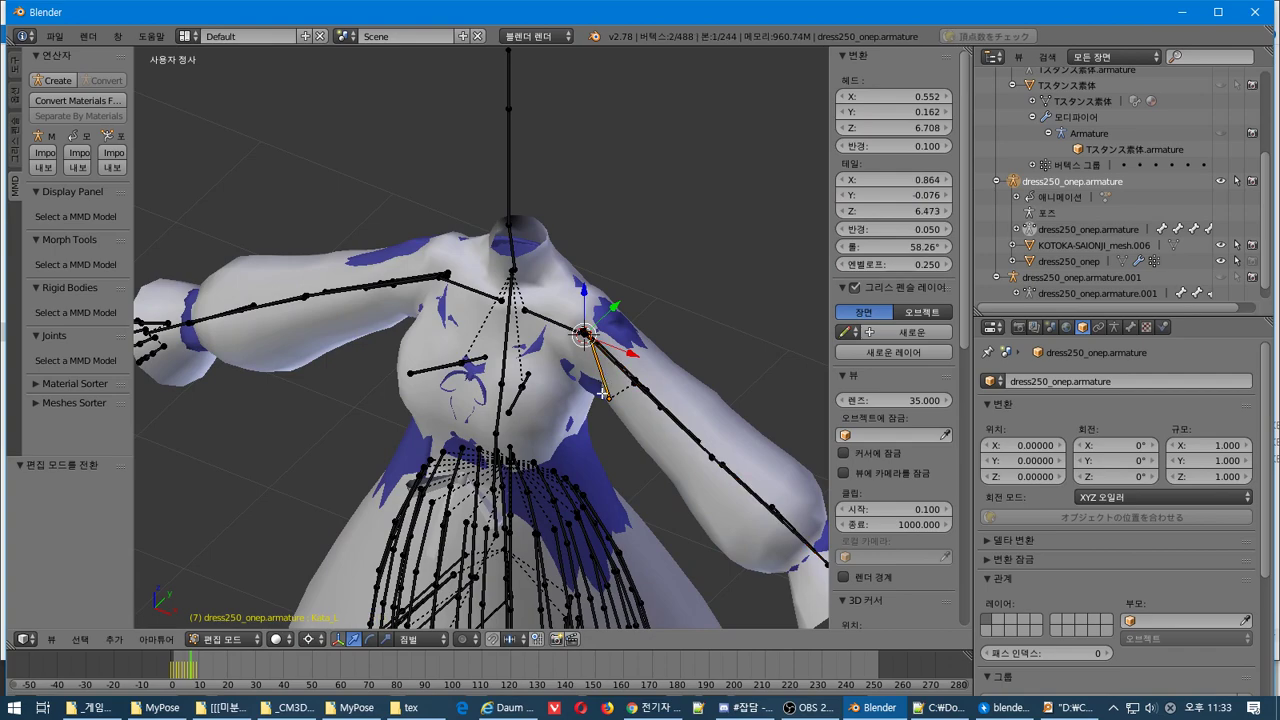
middle_click_drag(697, 453, 658, 390)
scroll(660, 391, "up", 4)
scroll(671, 417, "down", 5)
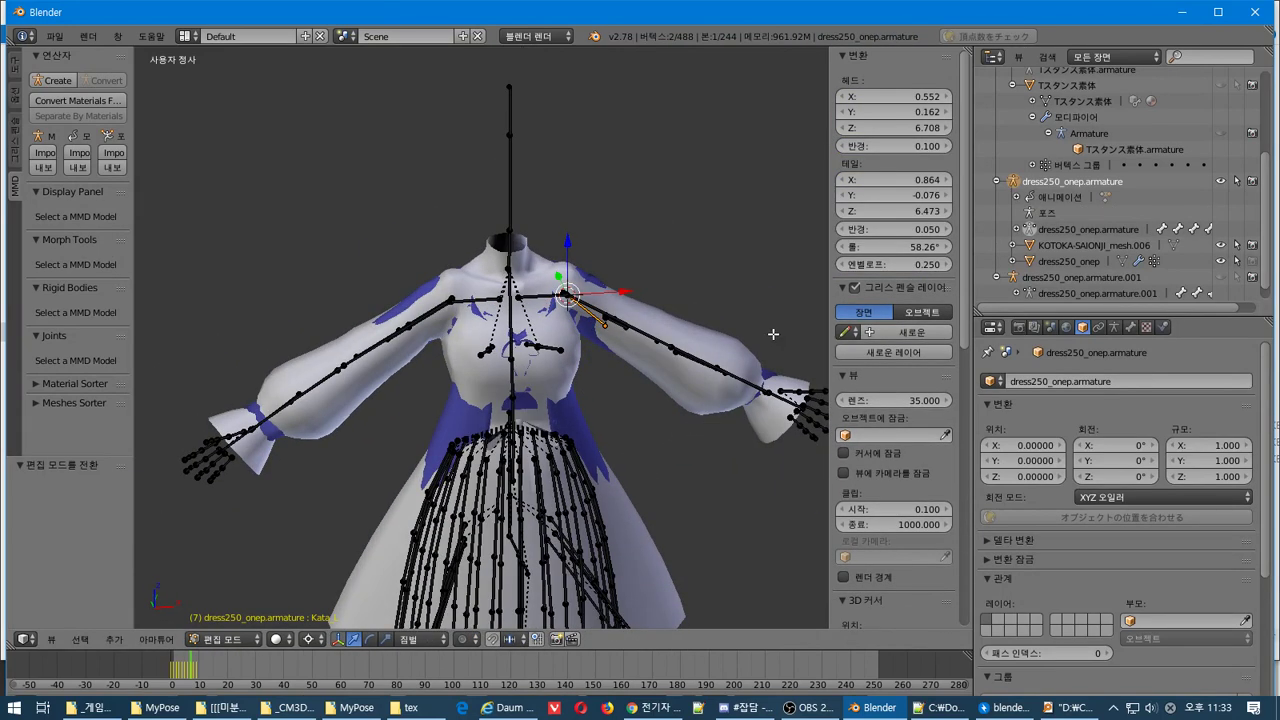
left_click(1070, 257)
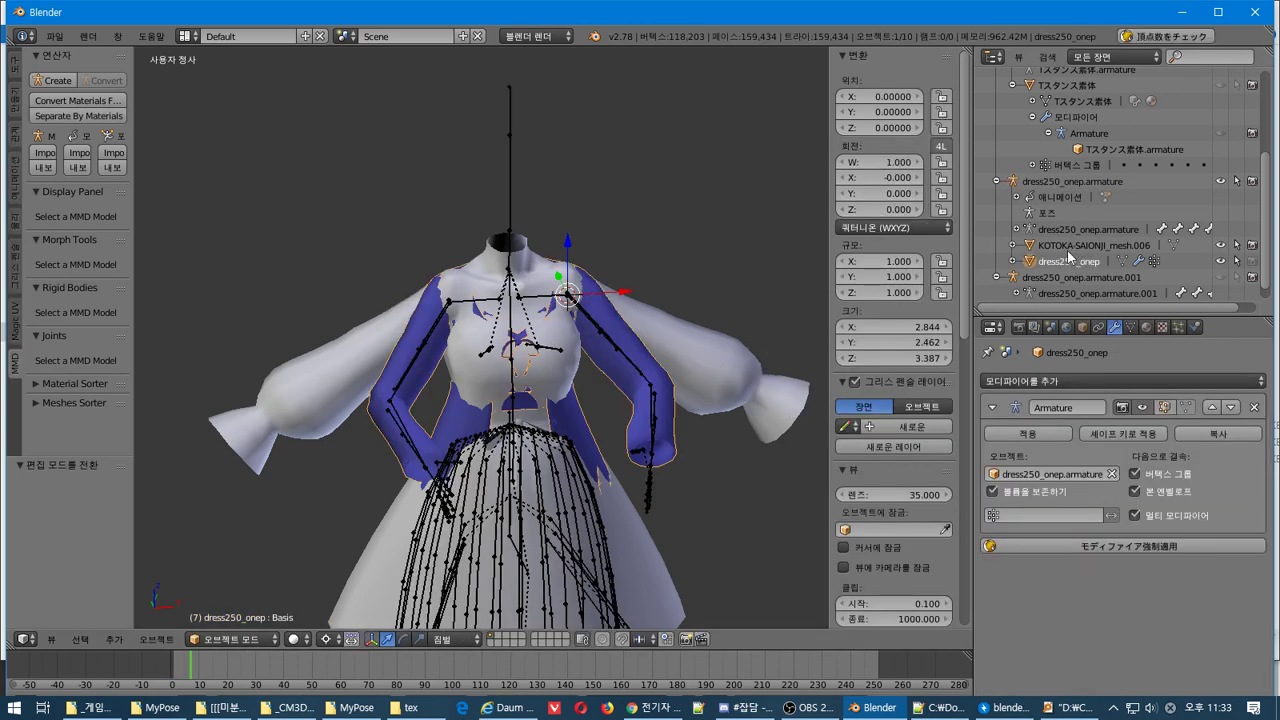
Put the dress armature into Pose Mode and clear its animation data in the Outliner
left_click(229, 638)
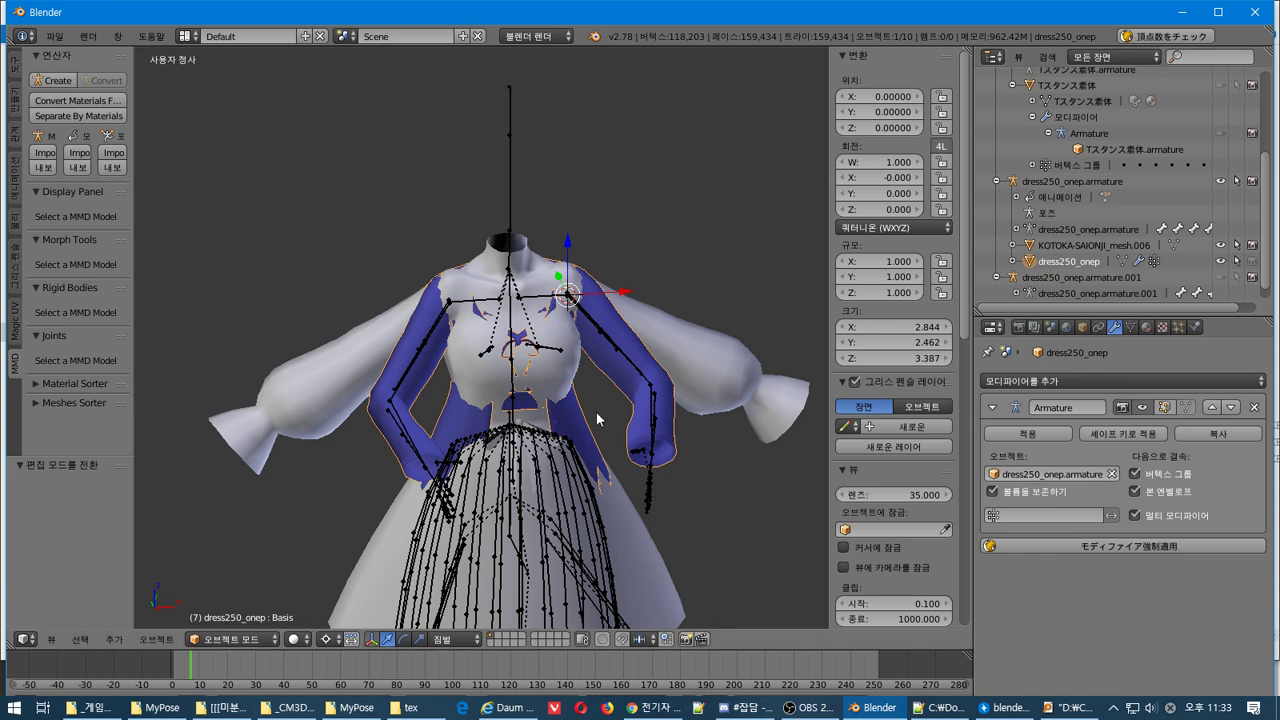
right_click(613, 344)
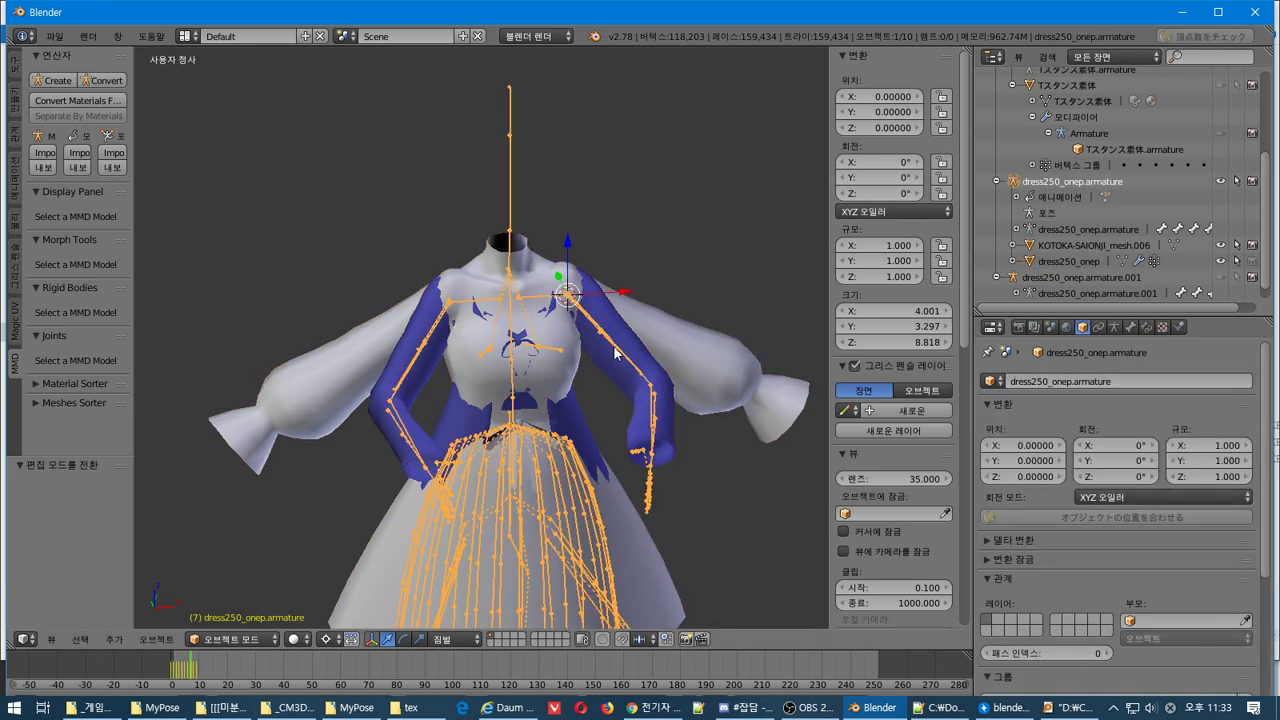
left_click(225, 639)
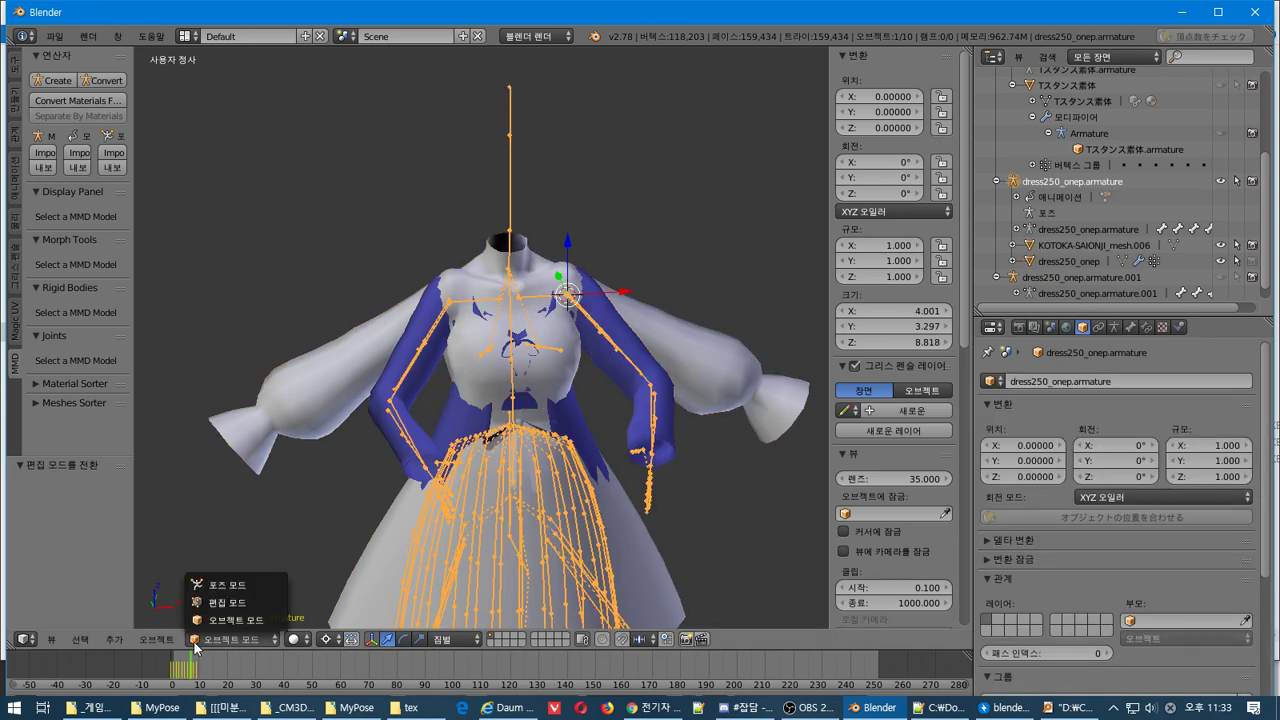
left_click(246, 585)
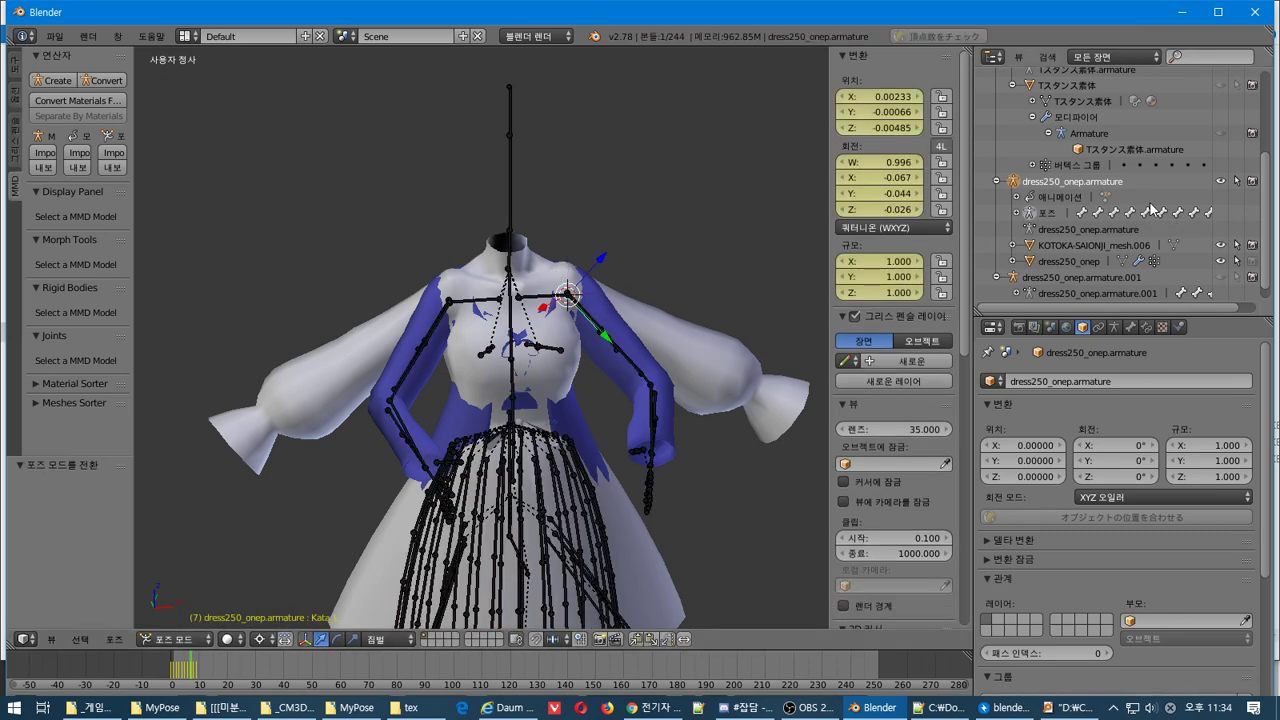
right_click(1053, 206)
left_click(1055, 206)
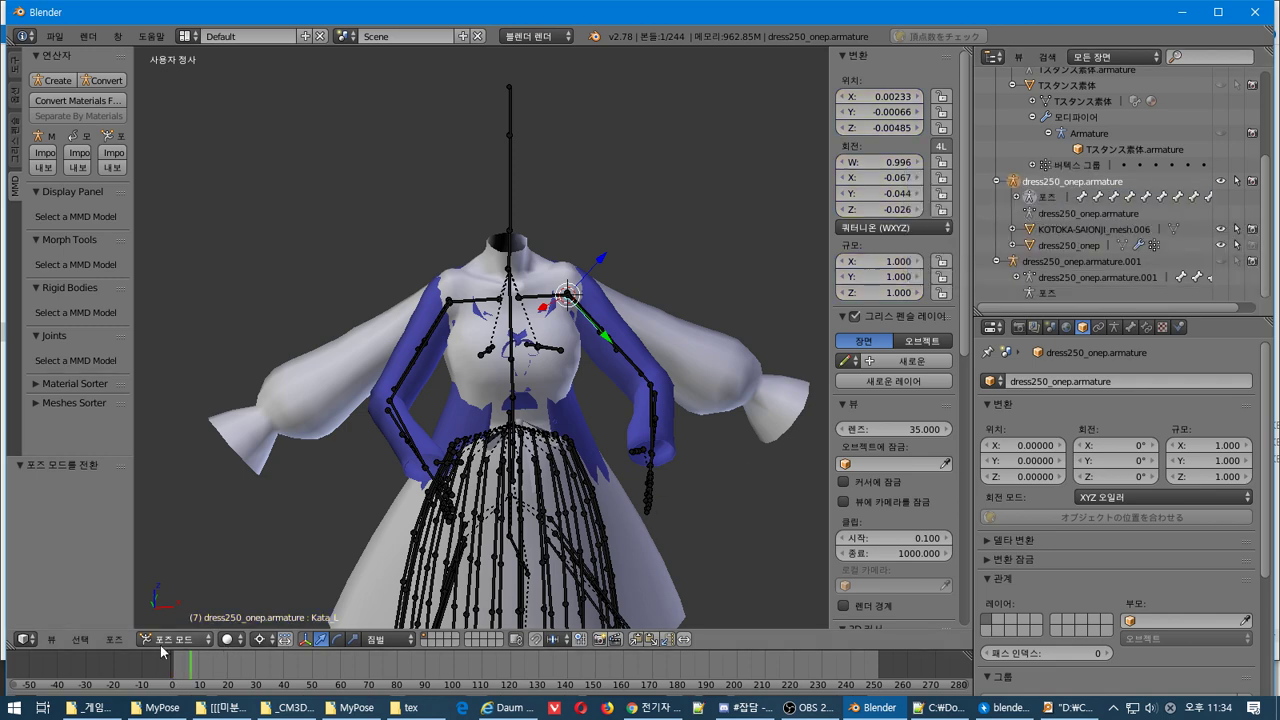
Apply Visual Transform to Pose, select all bones and reopen the Pose > Apply menu
left_click(113, 639)
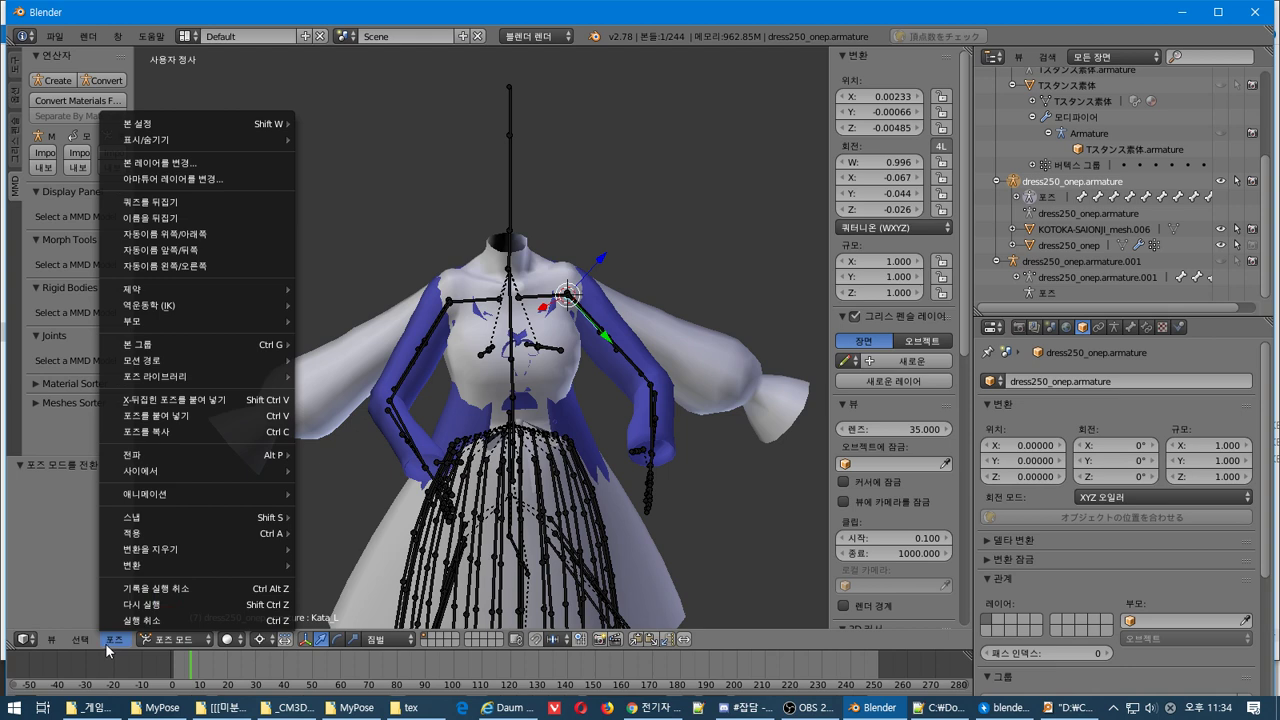
mouse_move(187, 532)
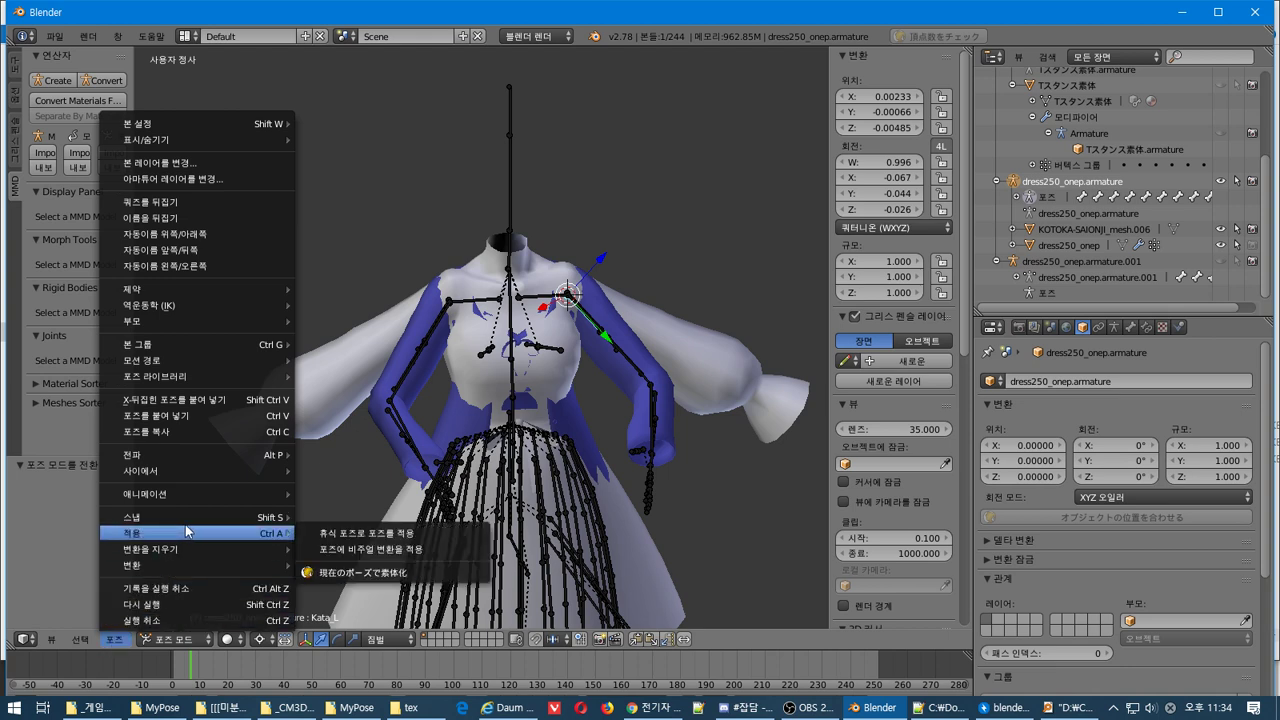
left_click(372, 549)
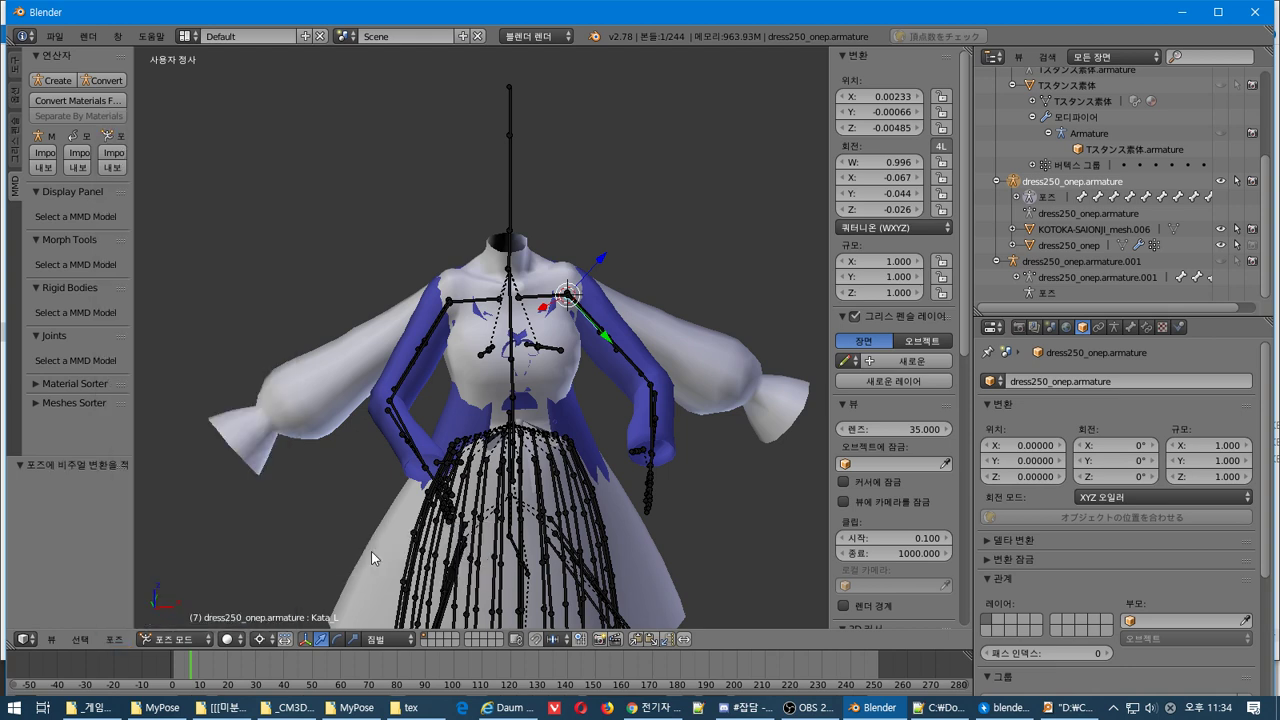
key("a")
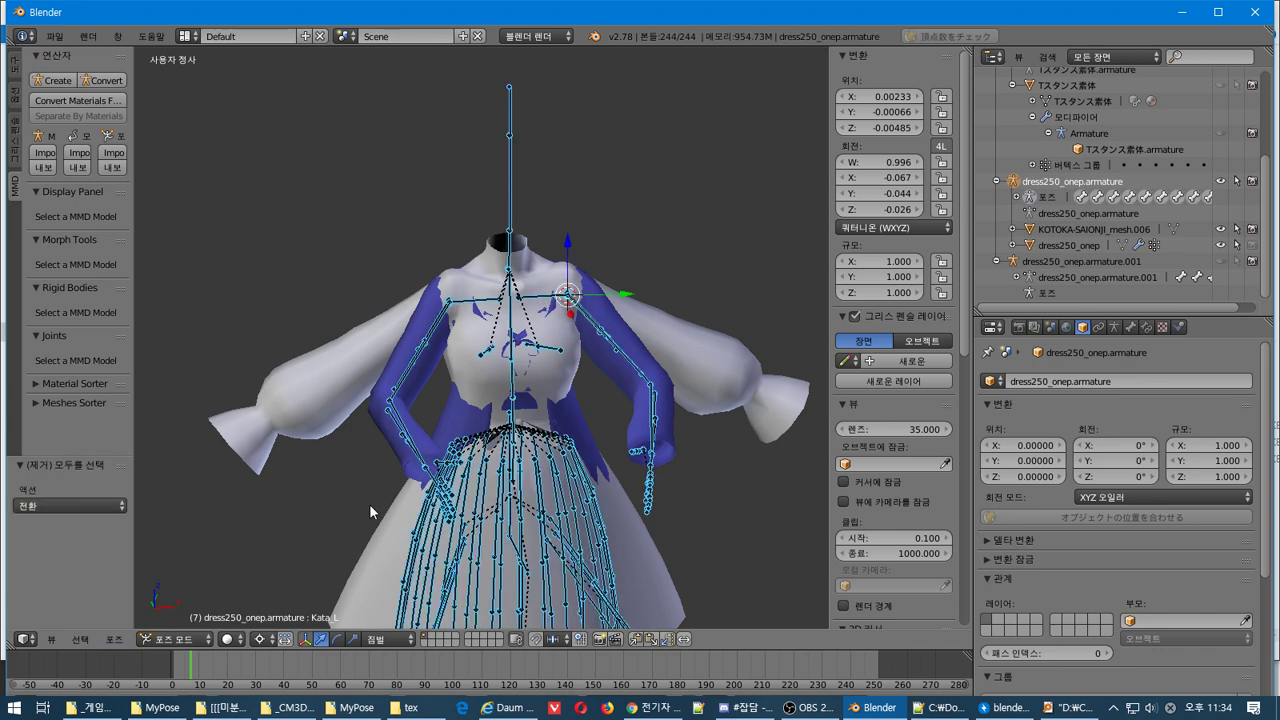
left_click(115, 639)
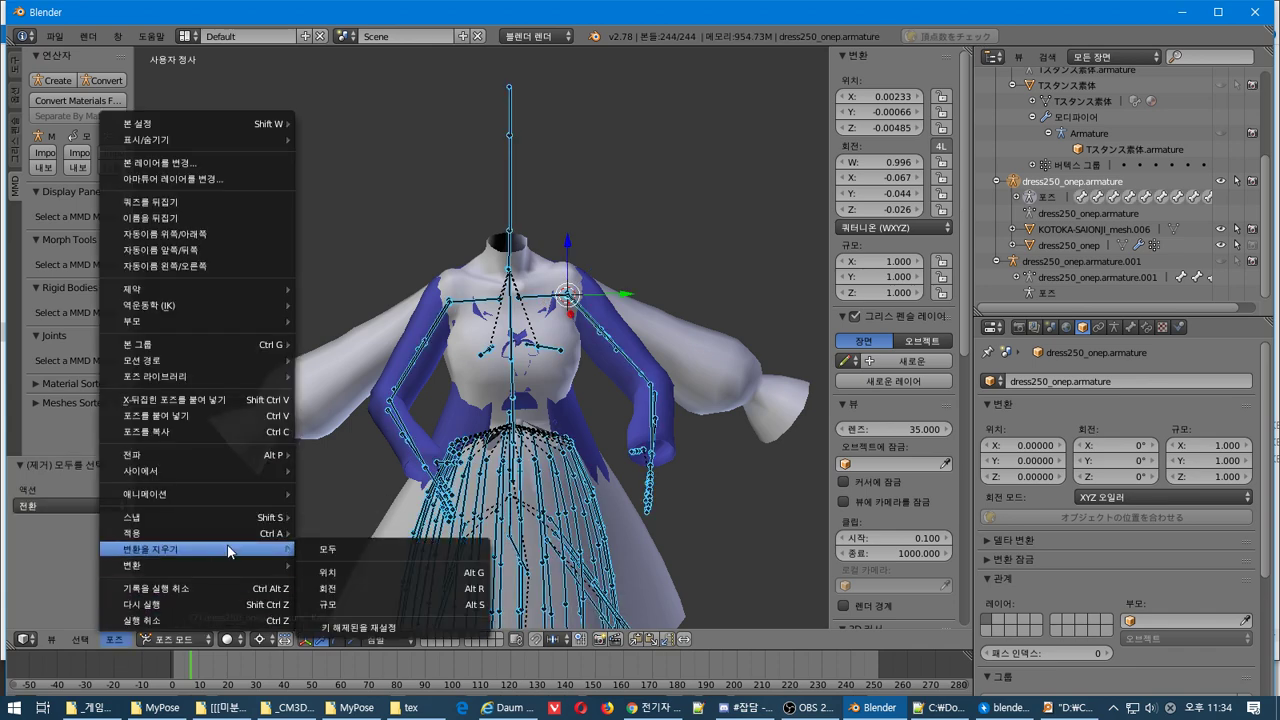
mouse_move(258, 534)
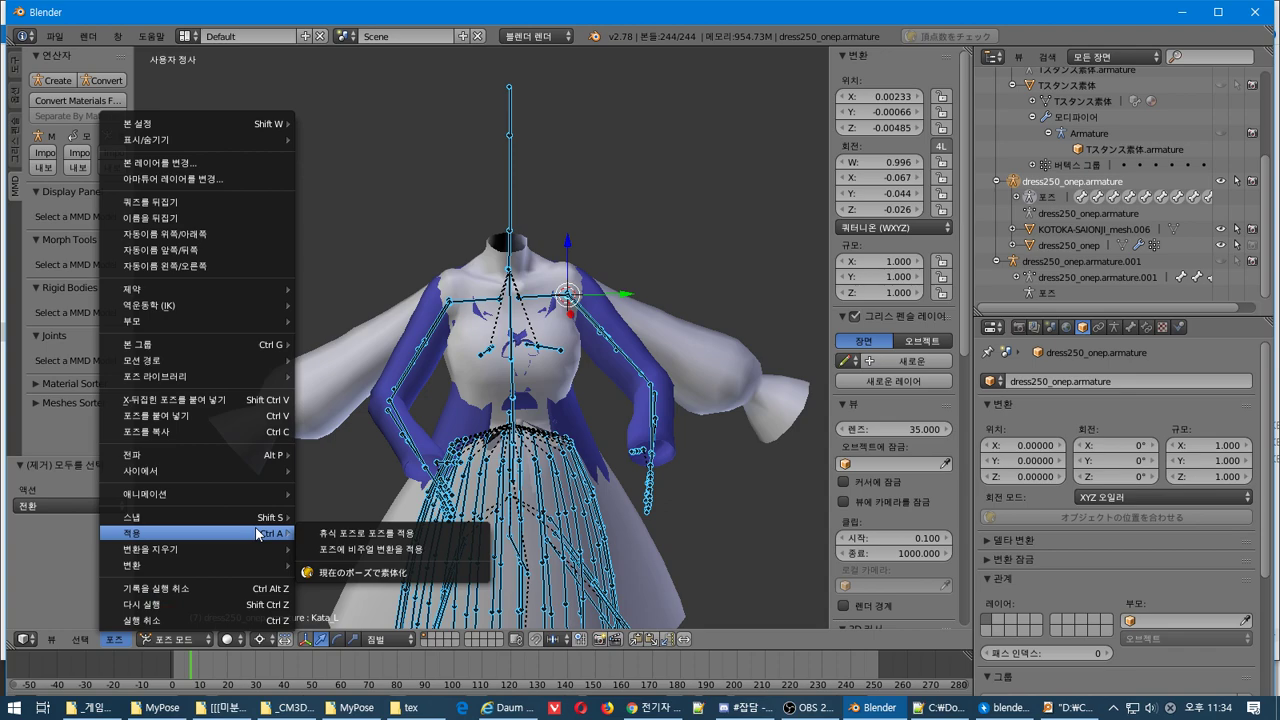
Apply the dress armature's current pose as its rest pose and check the dress from the front
left_click(355, 533)
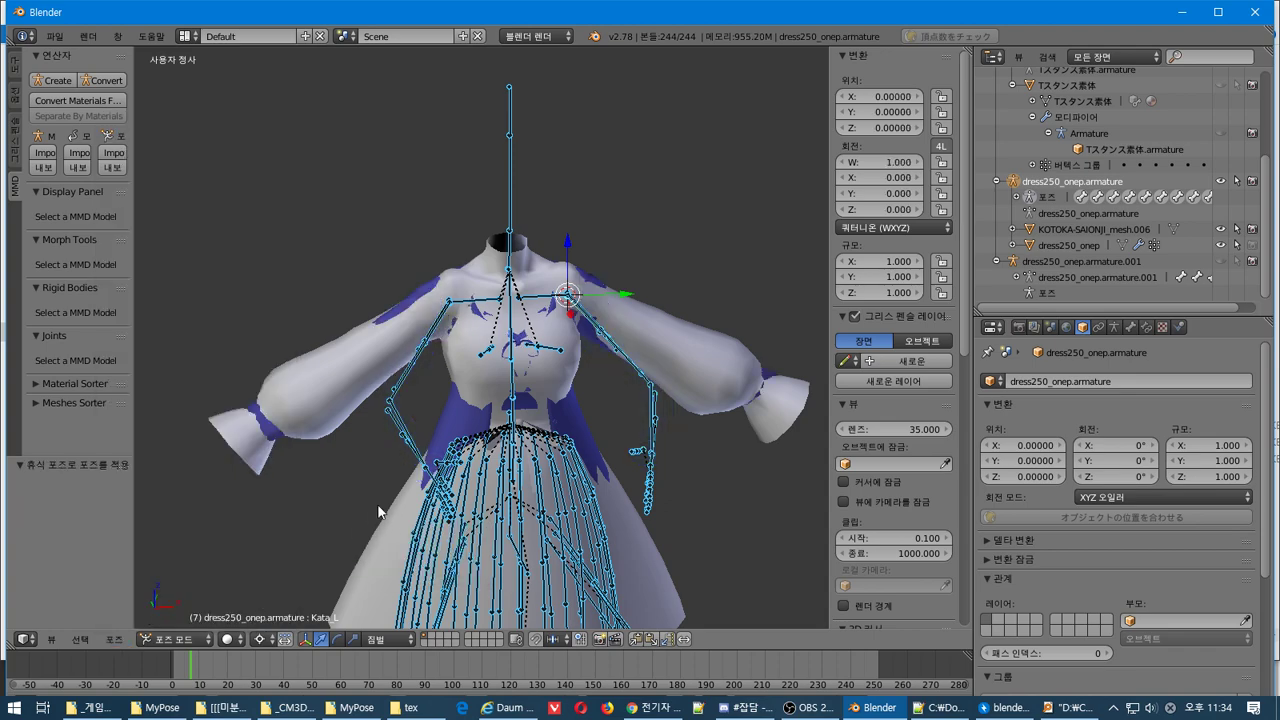
middle_click_drag(417, 495, 433, 516)
key("KP_1")
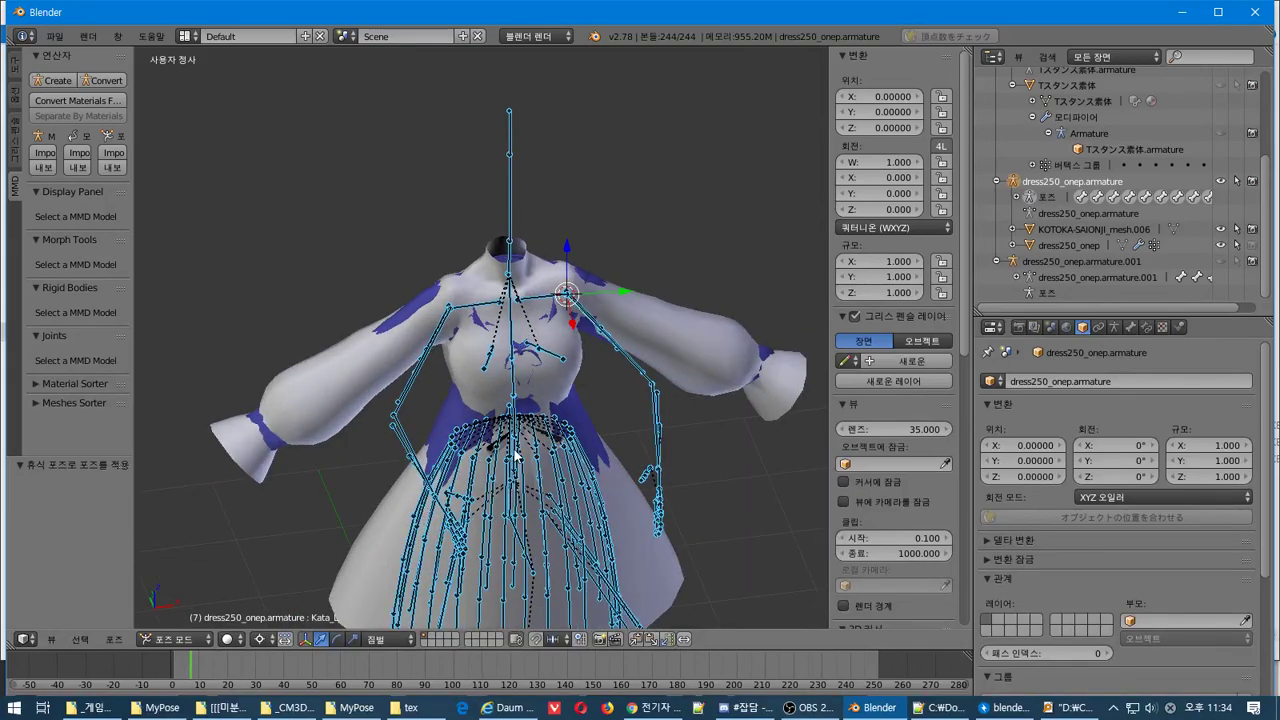
mouse_move(520, 452)
middle_mouse_down()
mouse_move(493, 462)
mouse_move(510, 445)
middle_mouse_up()
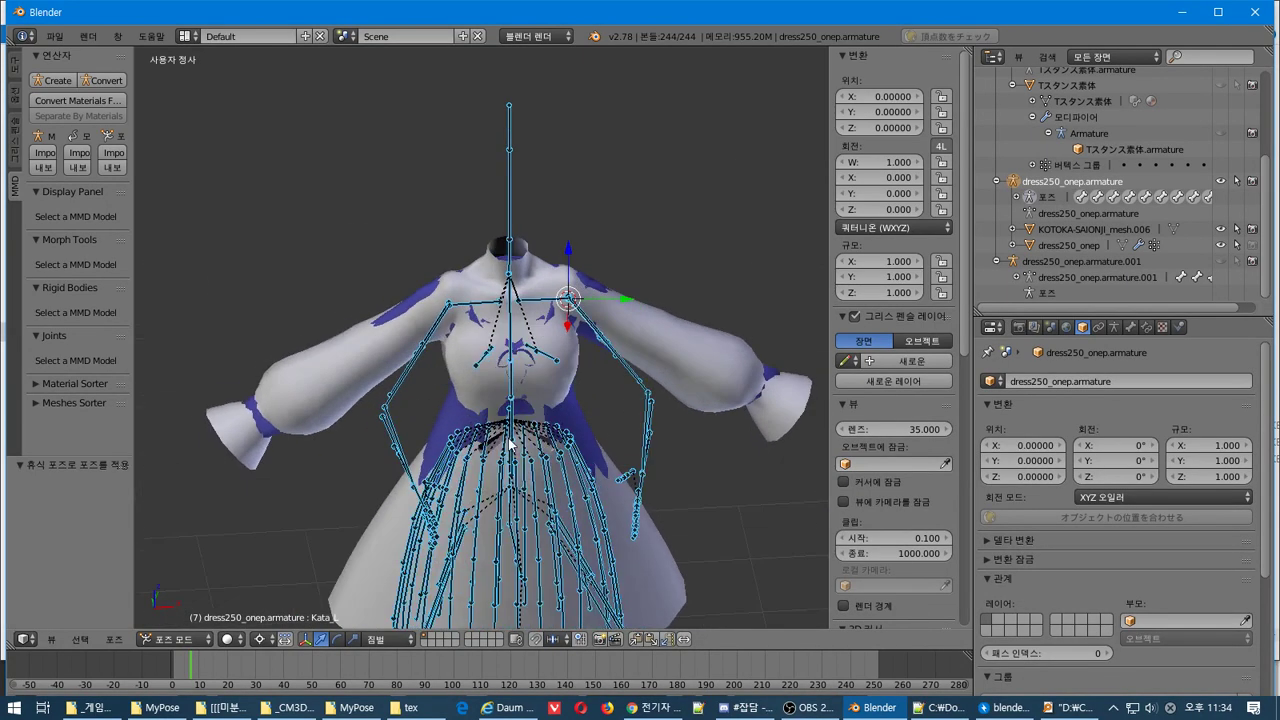
Cycle the armature through Edit, Object and Pose Mode to confirm the new rest pose
key("Tab")
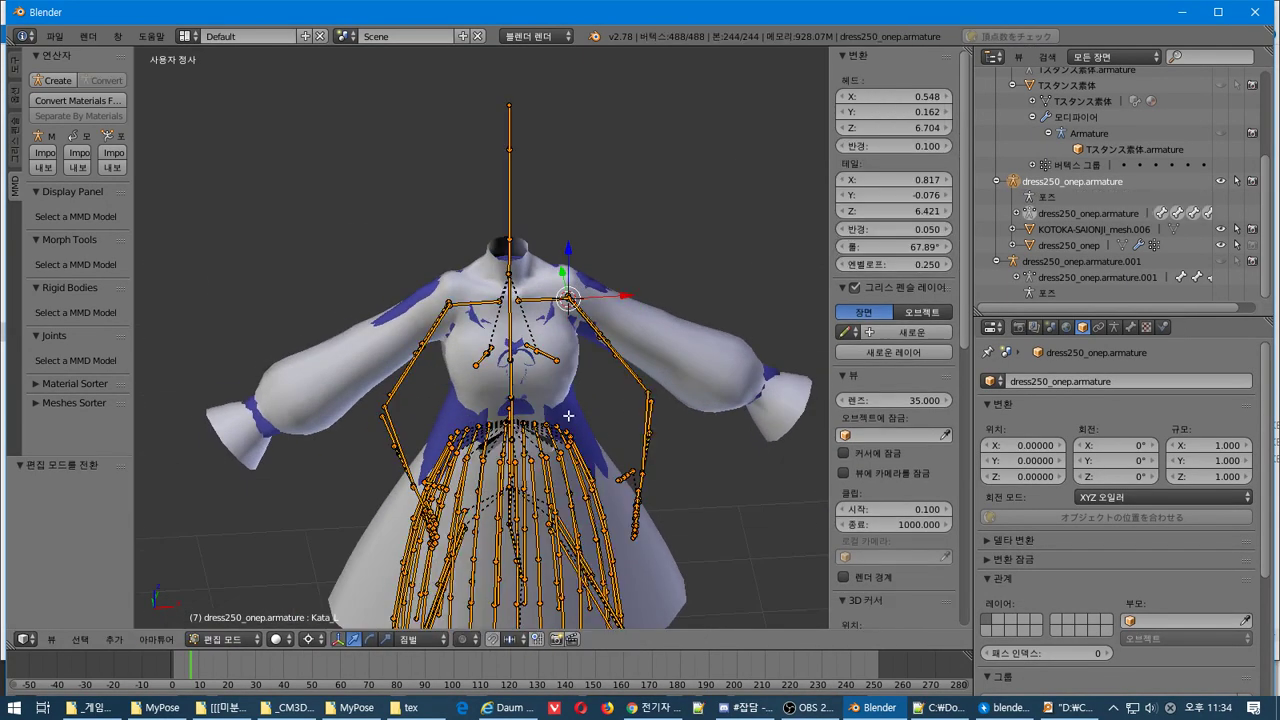
middle_click_drag(493, 433, 436, 392)
key("Tab")
key("Tab")
key("Tab")
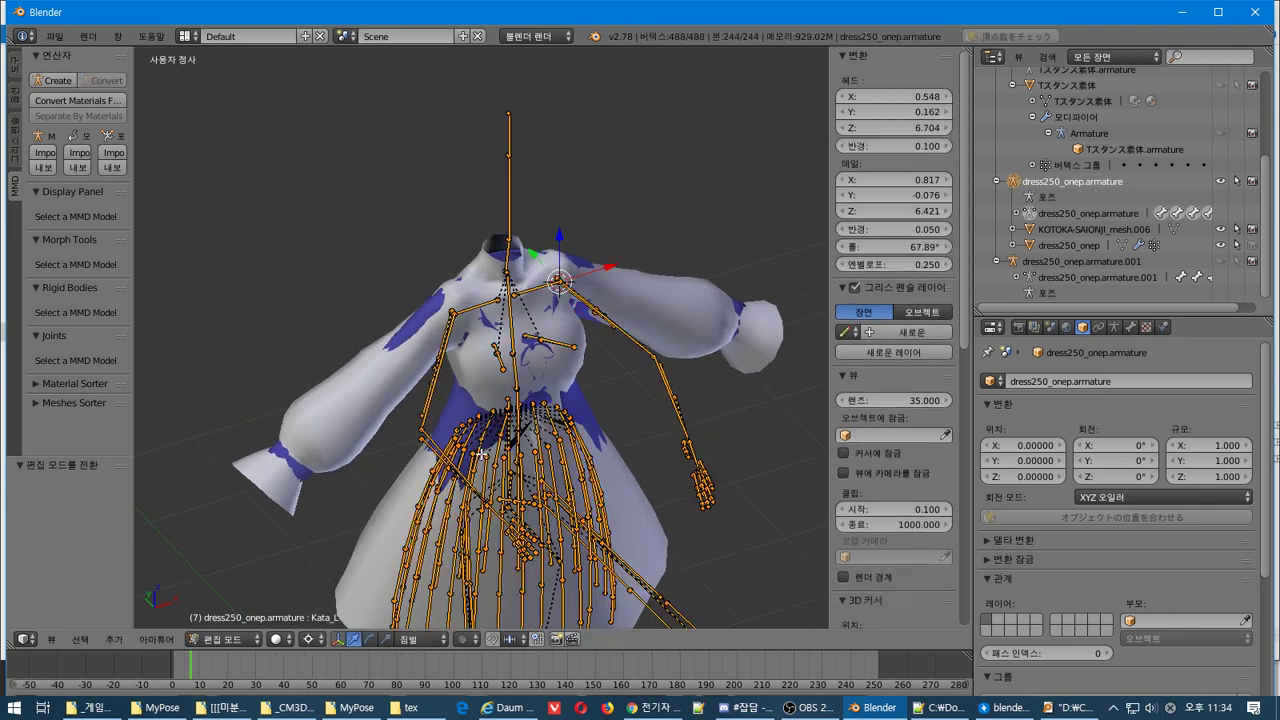
key("ctrl+Tab")
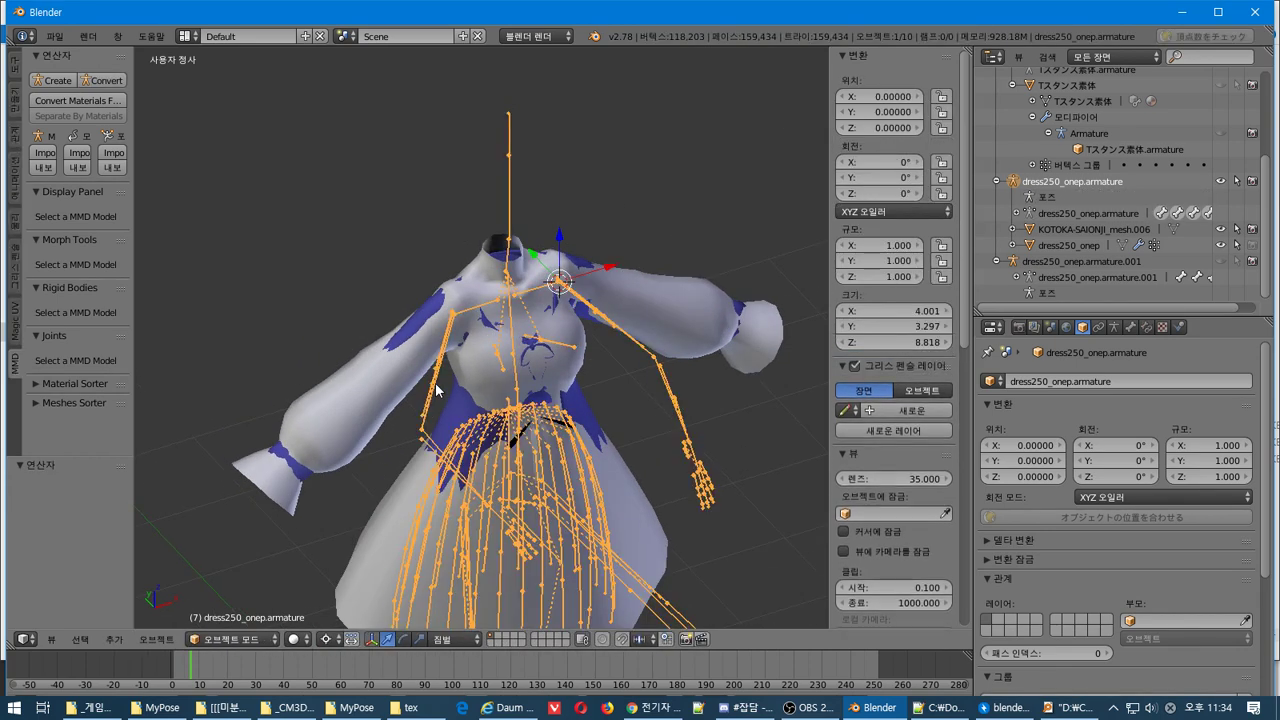
key("ctrl+Tab")
middle_click_drag(436, 390, 678, 398)
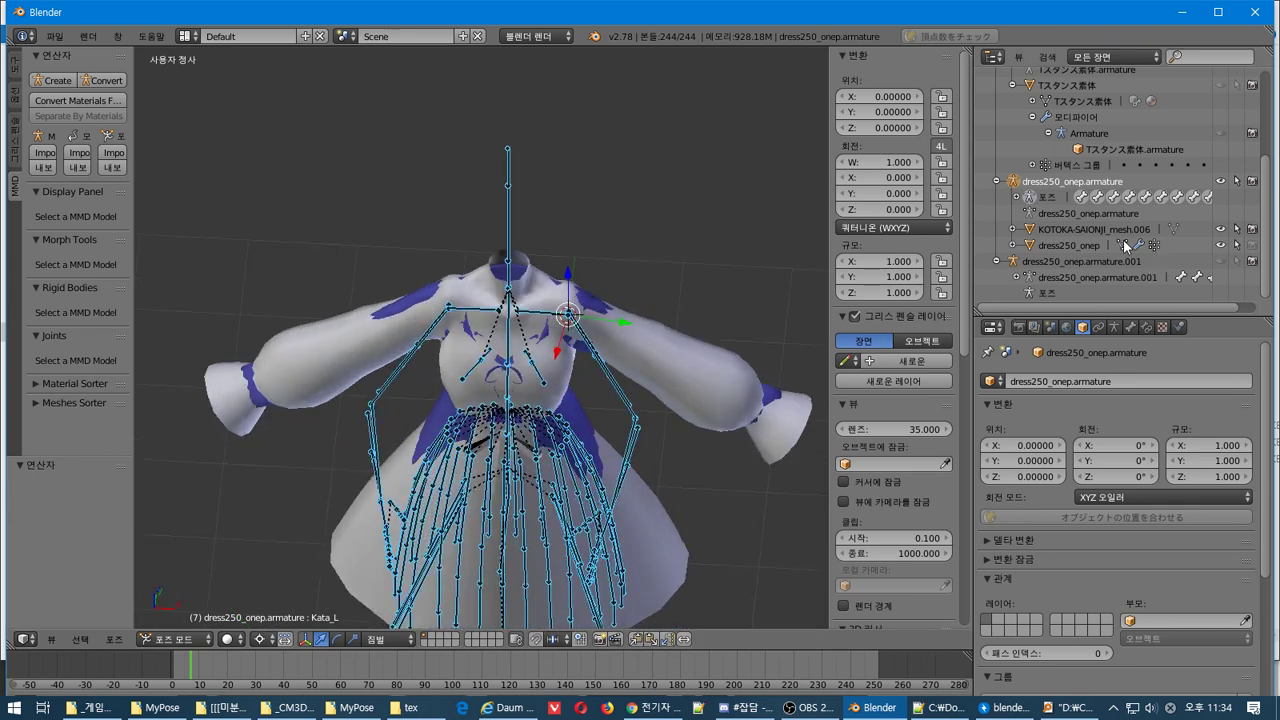
Toggle the armature's viewport visibility on and off to inspect the dress, leaving it visible
left_click(1221, 182)
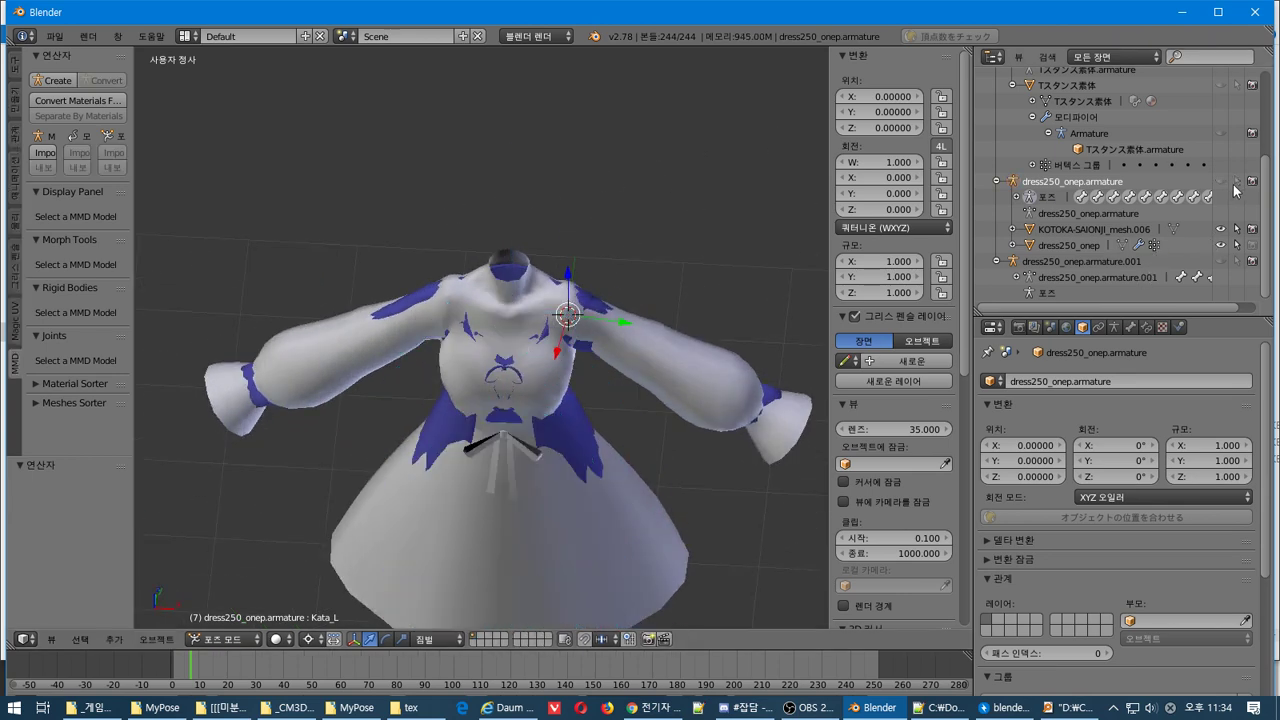
left_click(1220, 183)
left_click(1220, 183)
left_click(1220, 183)
left_click(1220, 183)
left_click(1220, 183)
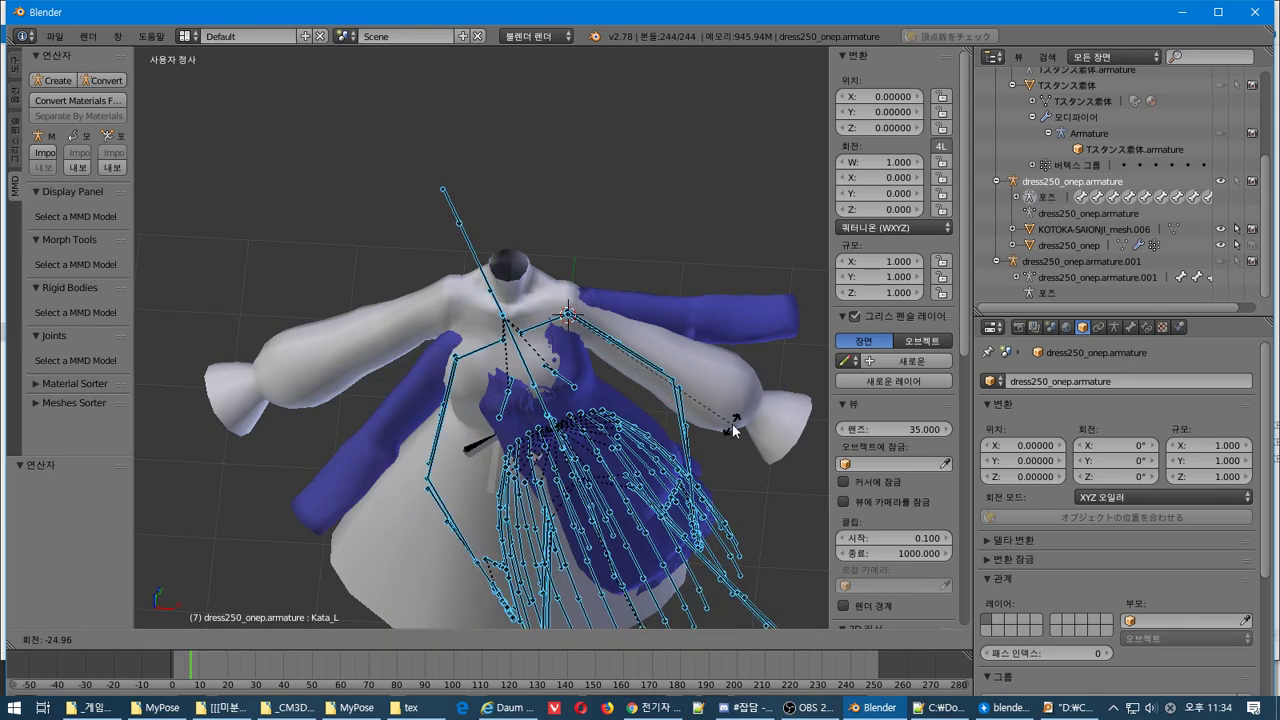
Restore the earlier arms-down pose and compare it with the rest pose in Edit Mode
key("ctrl+Tab")
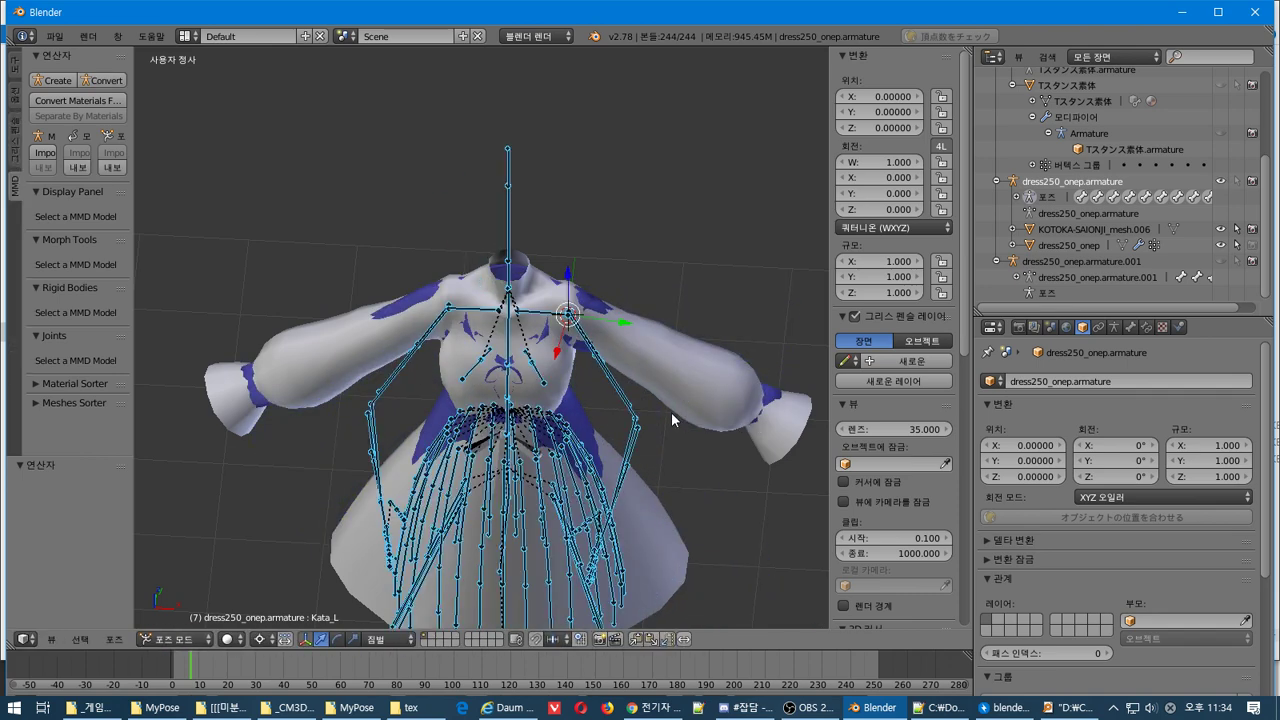
key("alt+h")
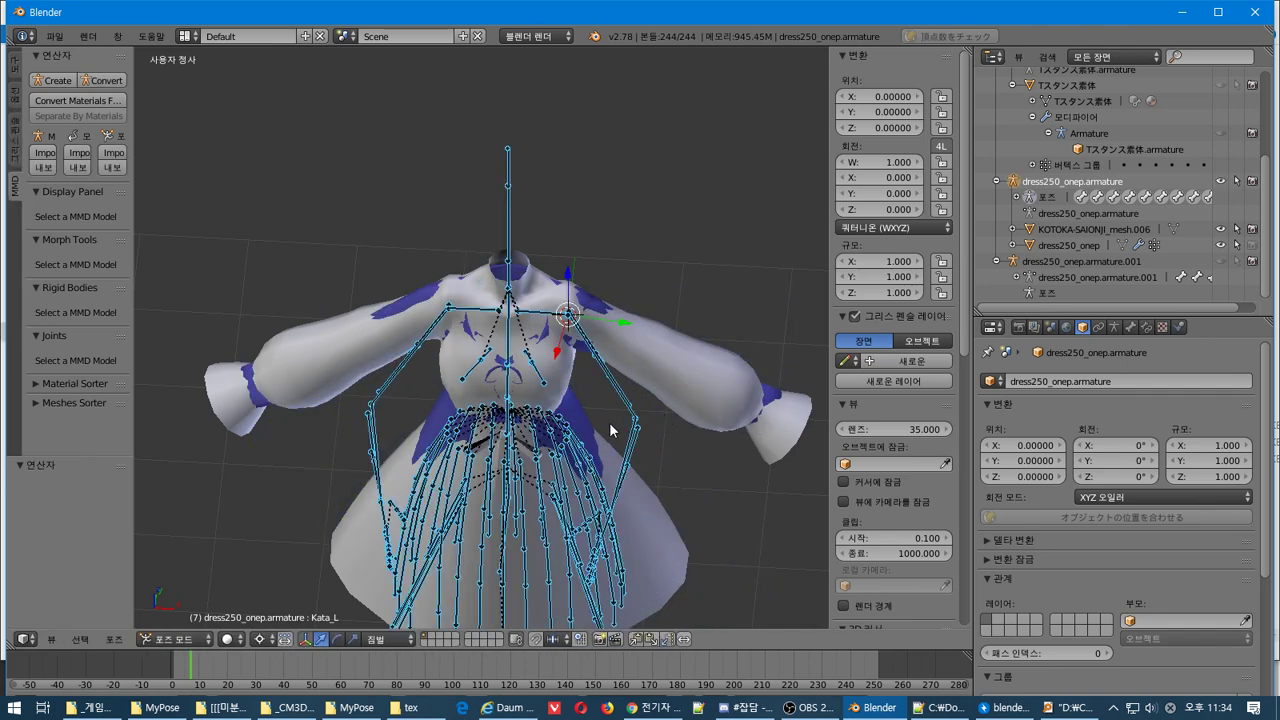
key("ctrl+Tab")
key("ctrl+Tab")
key("ctrl+v")
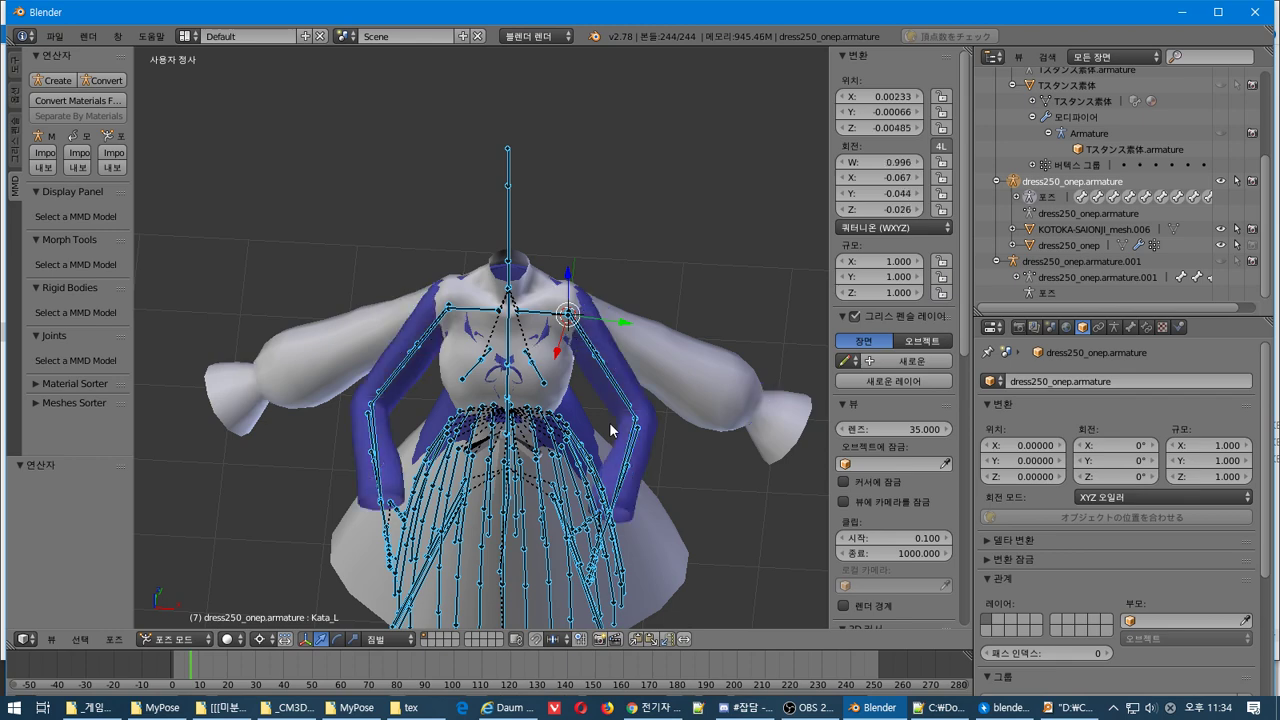
key("ctrl+shift+v")
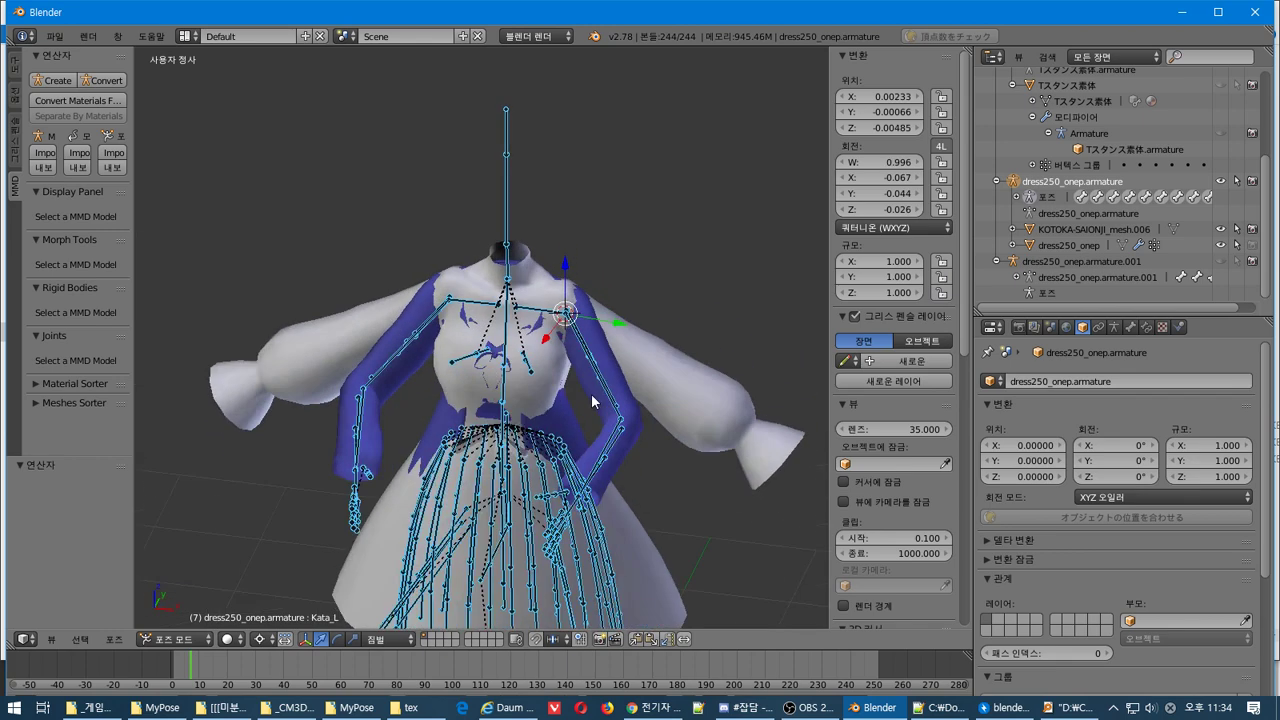
key("Tab")
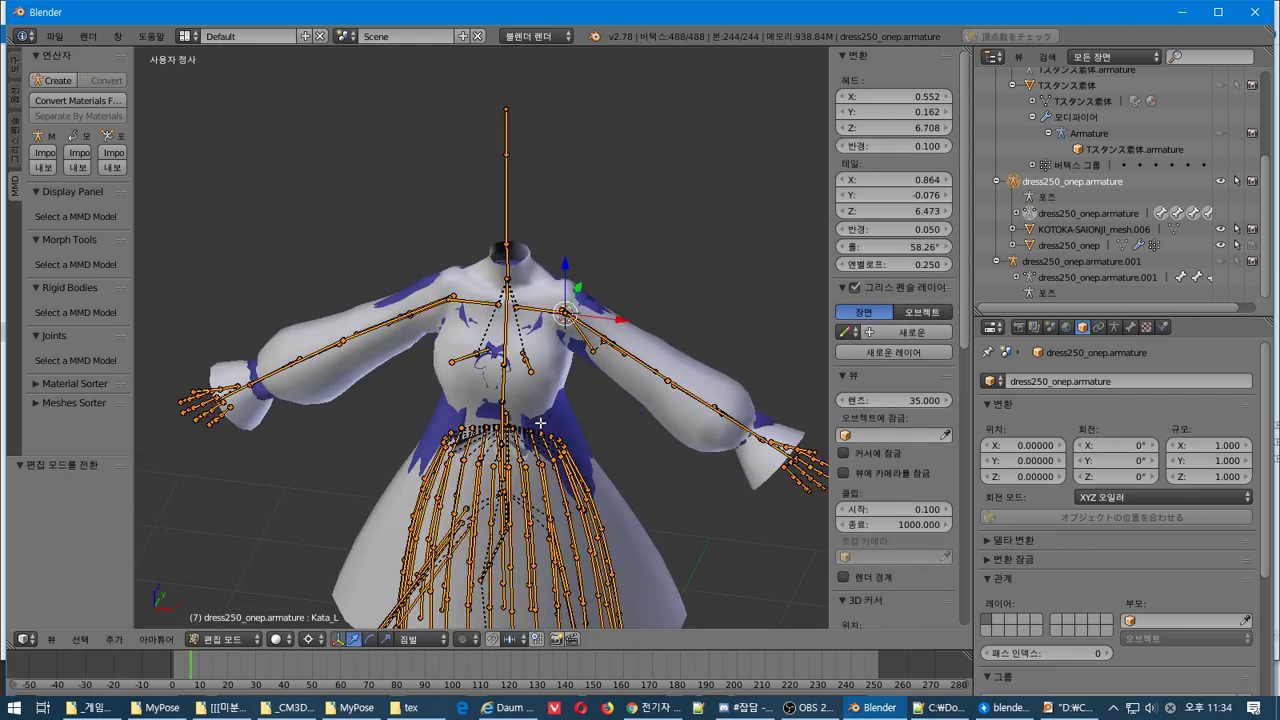
key("Tab")
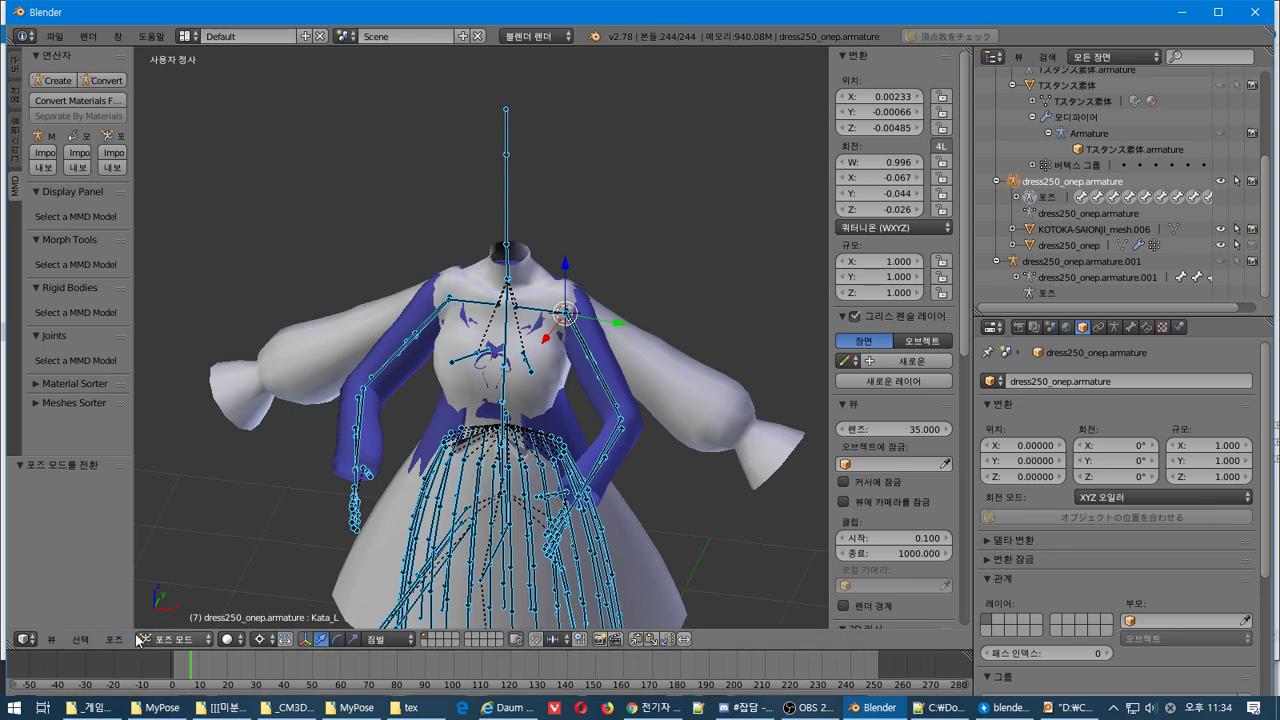
Delete the keyframes from the posed bones via Pose > Animation > Delete Keyframes
left_click(120, 640)
mouse_move(245, 550)
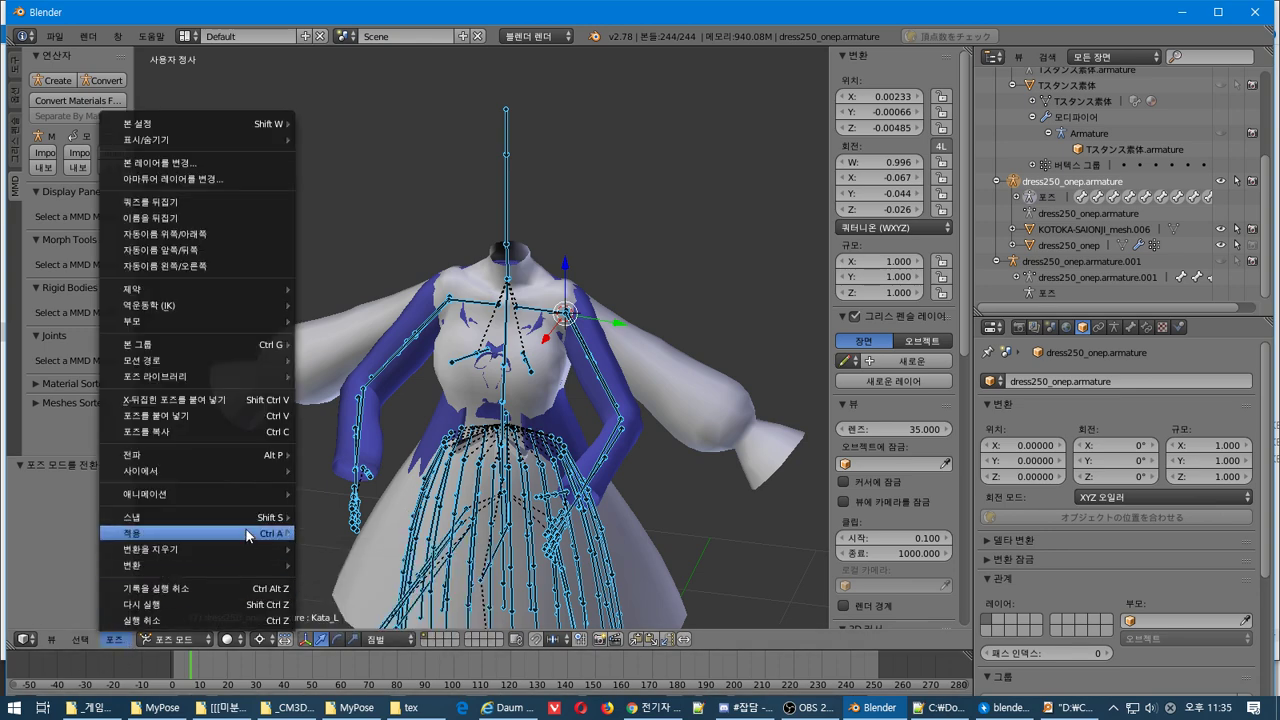
mouse_move(240, 494)
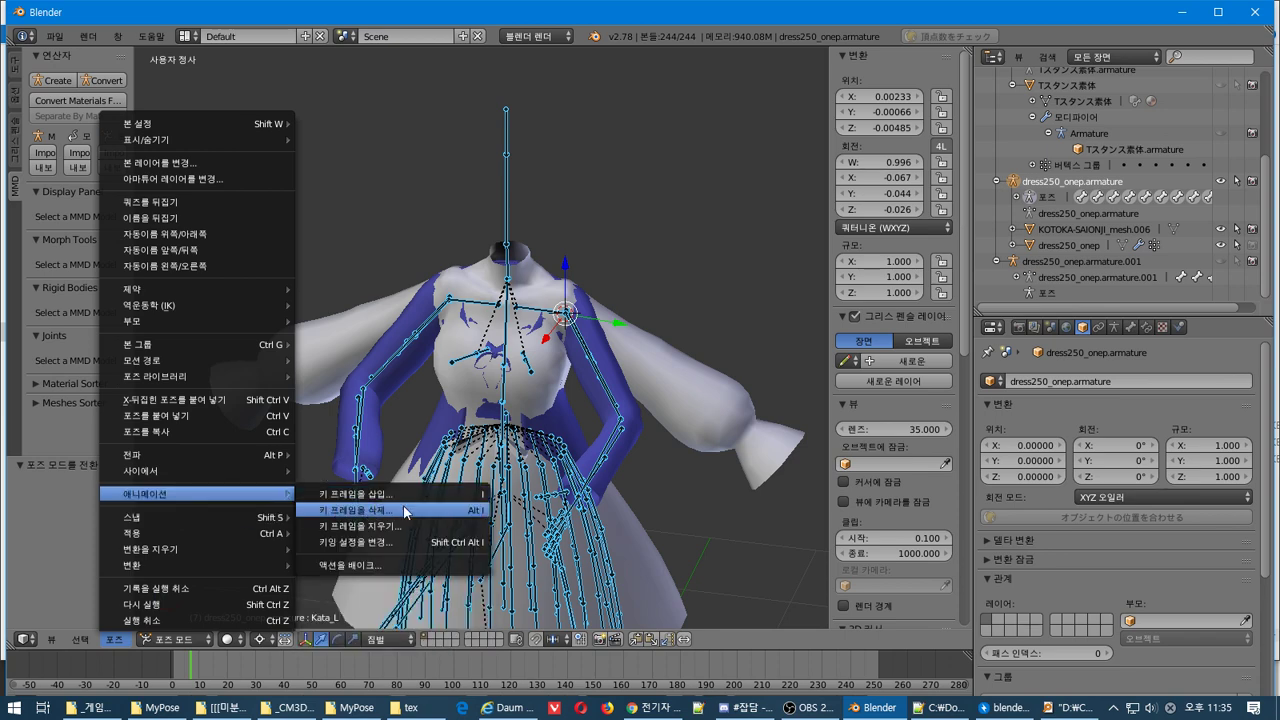
left_click(329, 511)
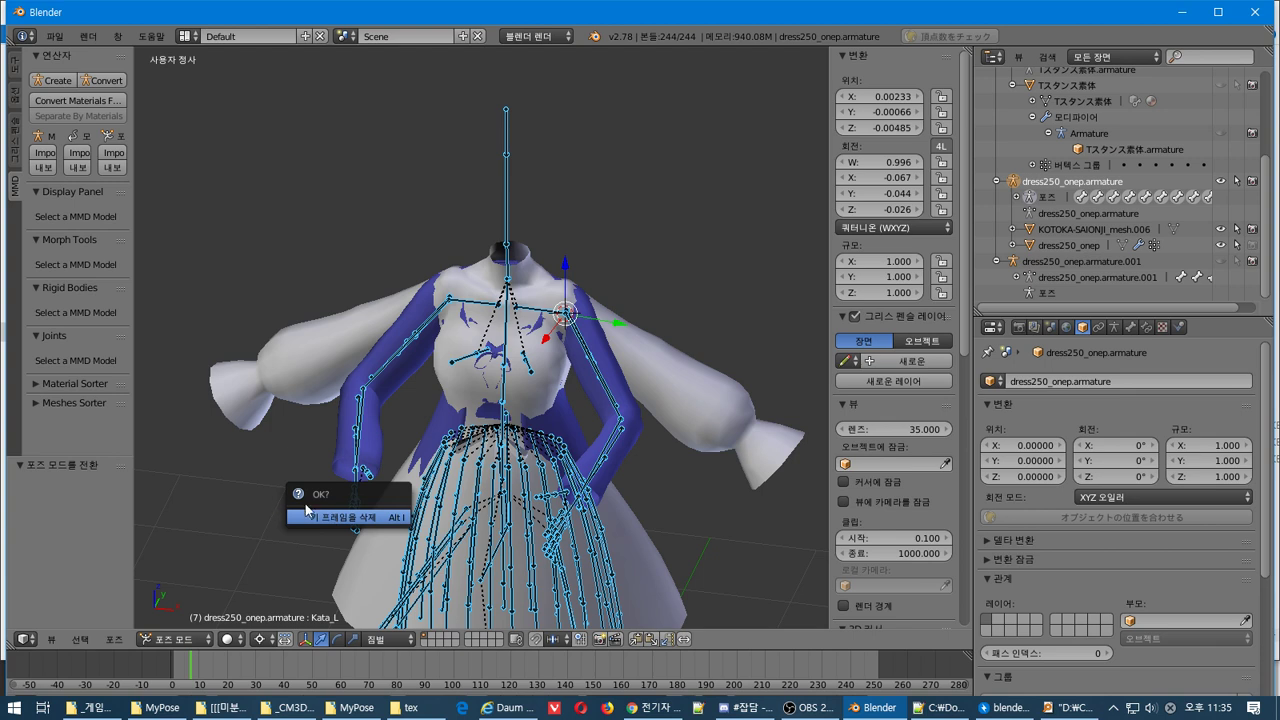
left_click(317, 518)
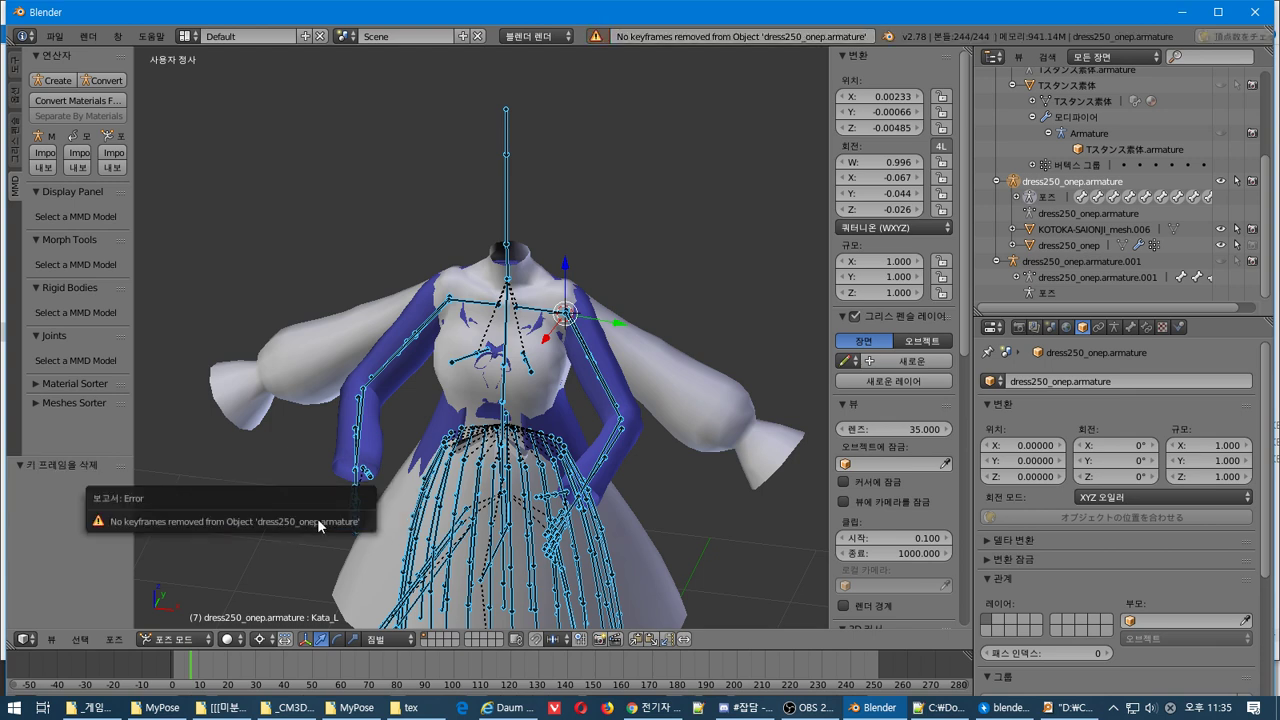
Reset the bone's Y and X rotation values to their defaults
right_click(885, 191)
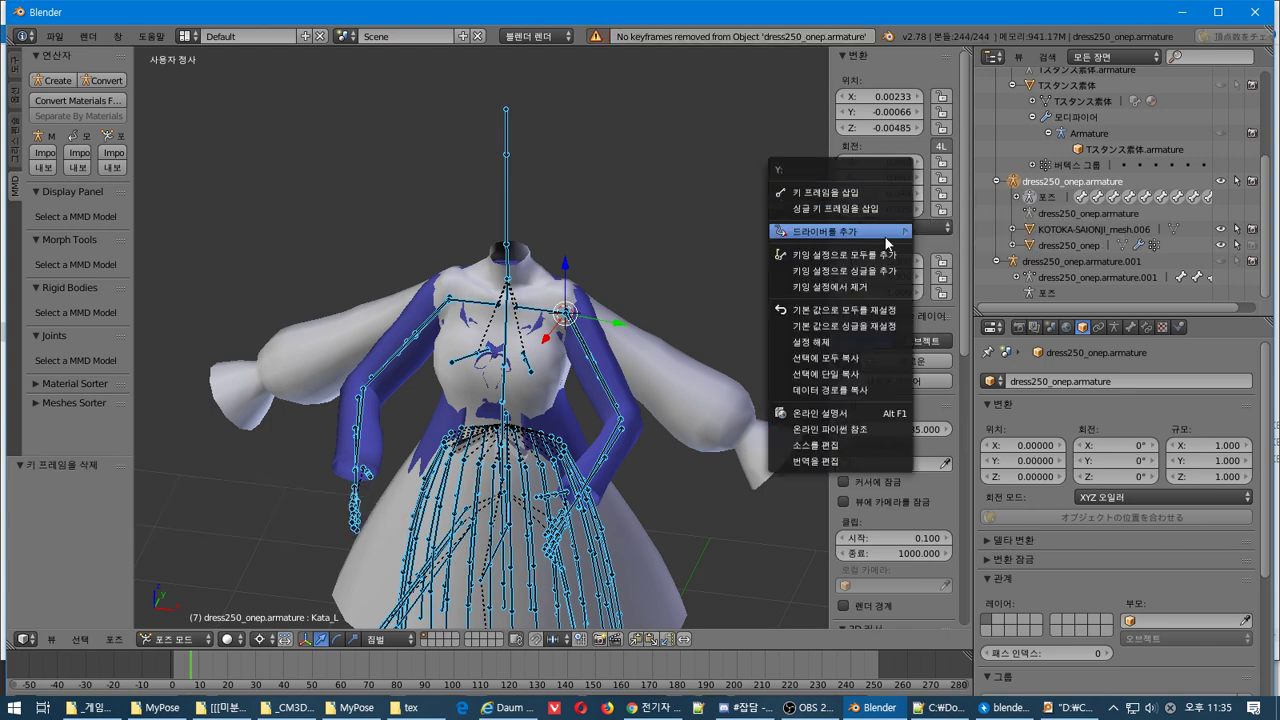
left_click(884, 325)
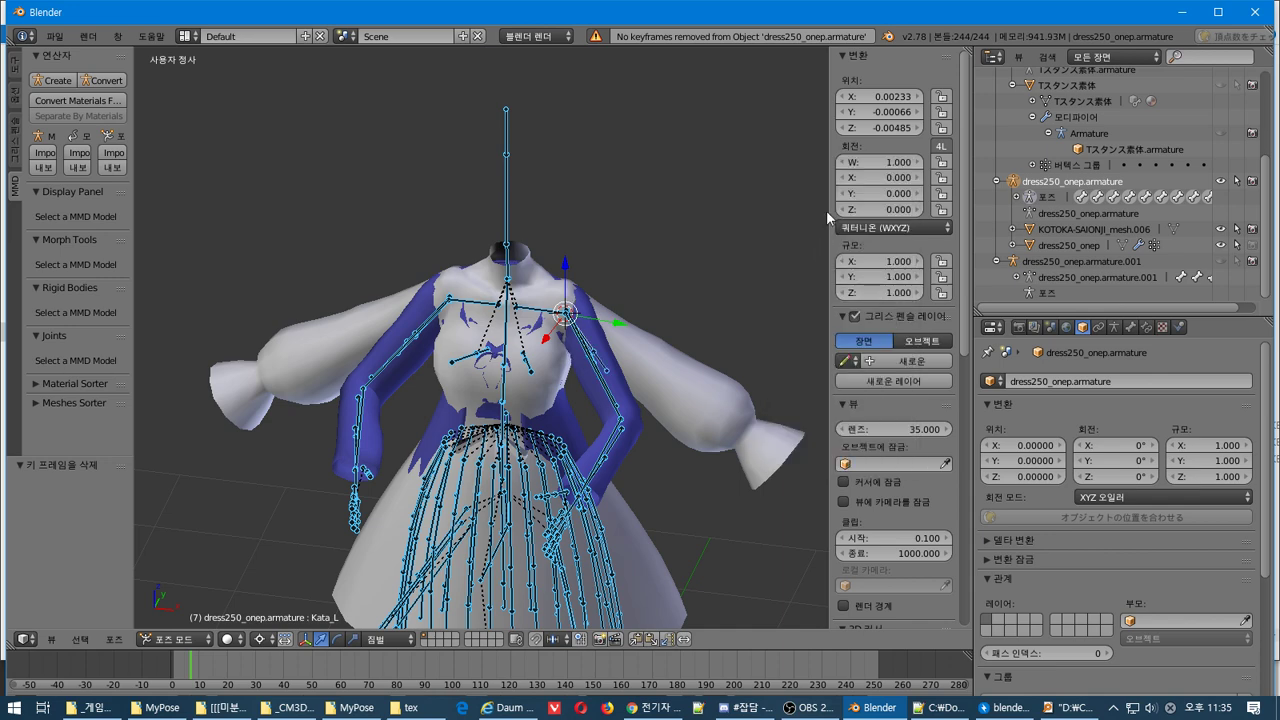
right_click(889, 96)
left_click(890, 200)
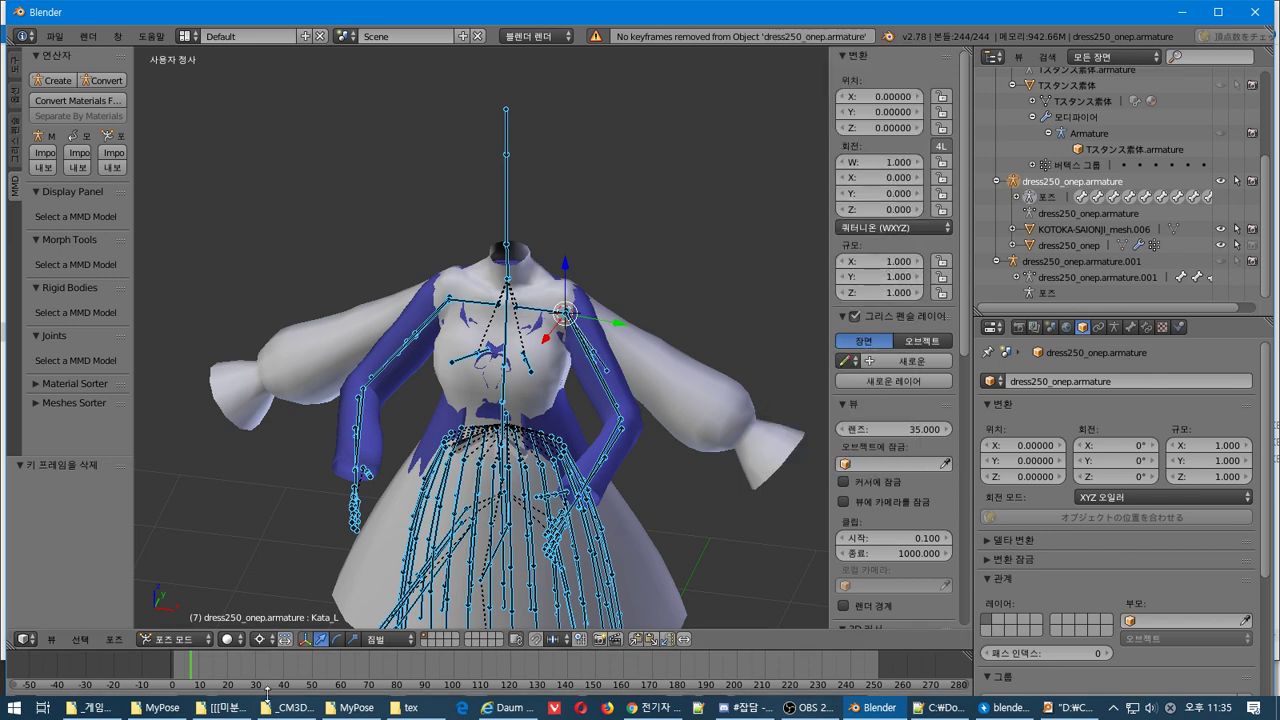
Clear the bones' parents while keeping their transforms
left_click(114, 639)
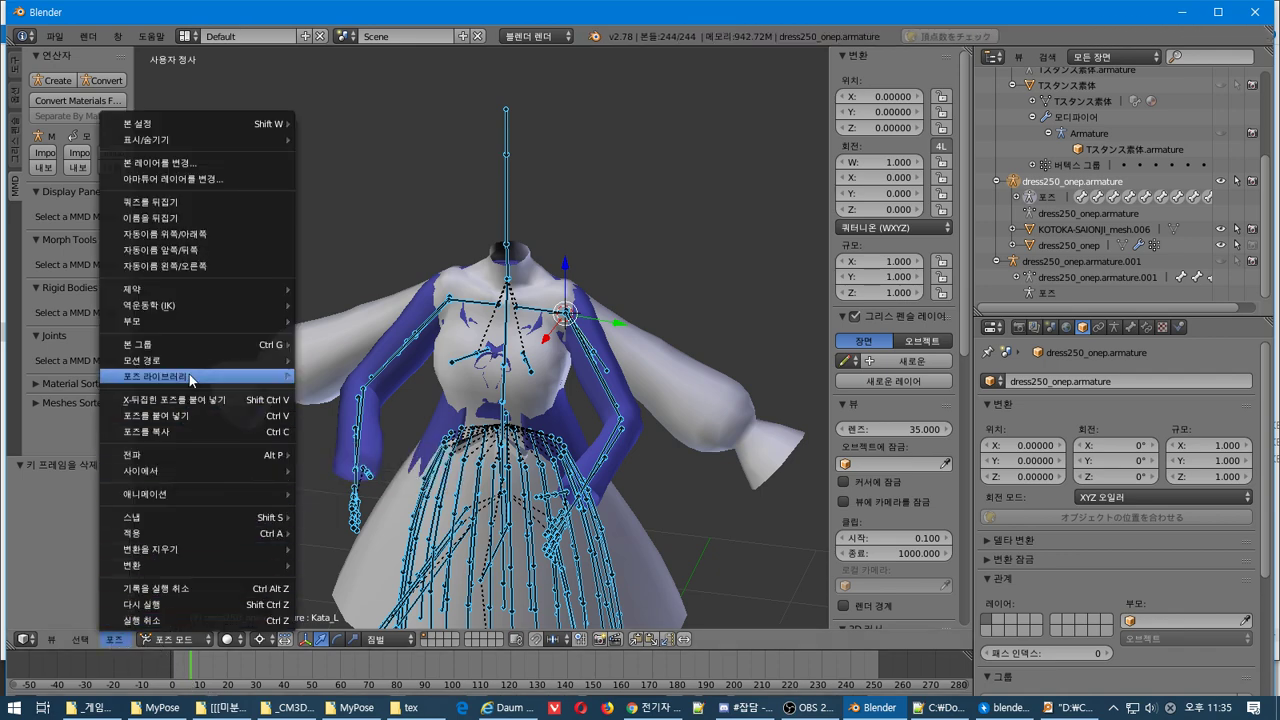
mouse_move(189, 374)
mouse_move(204, 348)
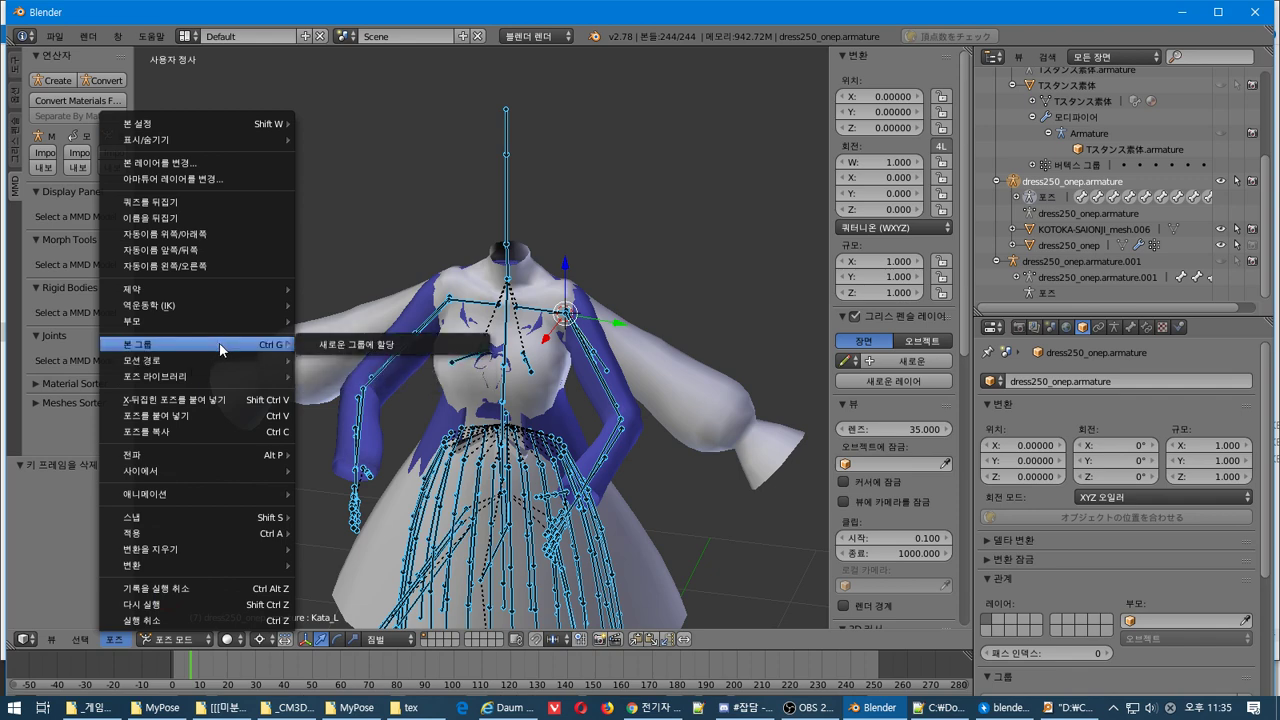
mouse_move(242, 319)
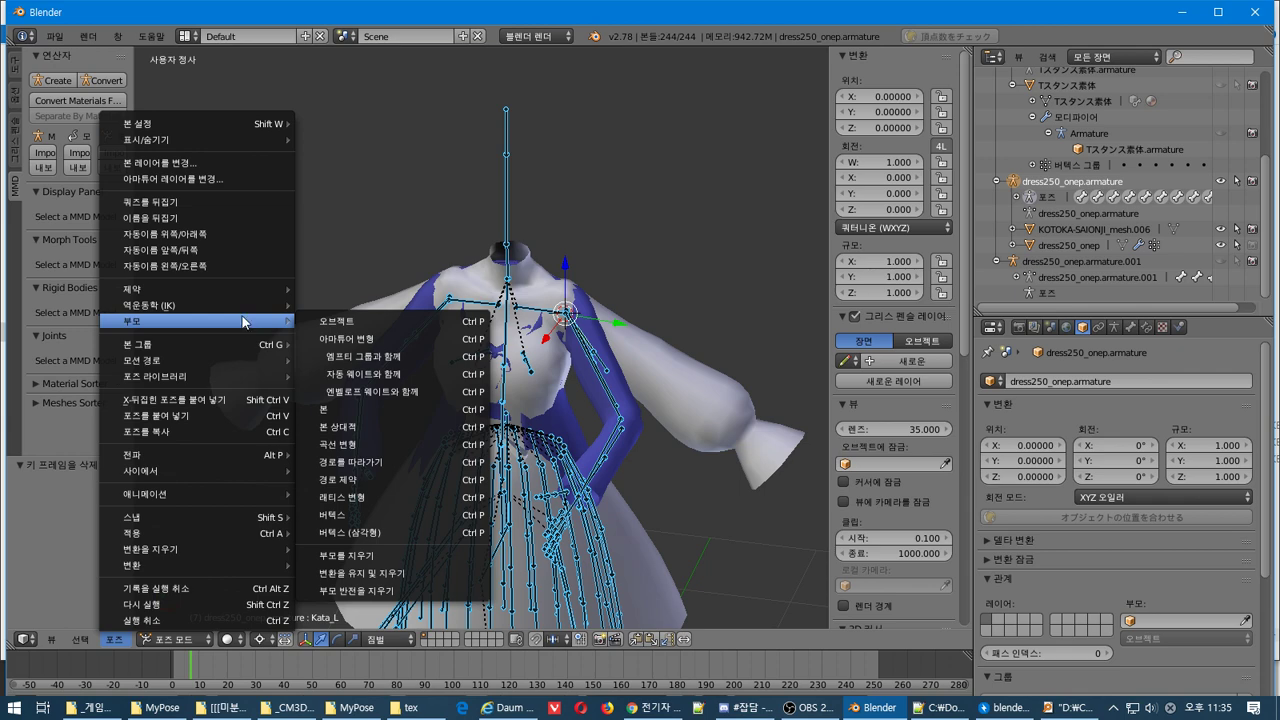
left_click(432, 577)
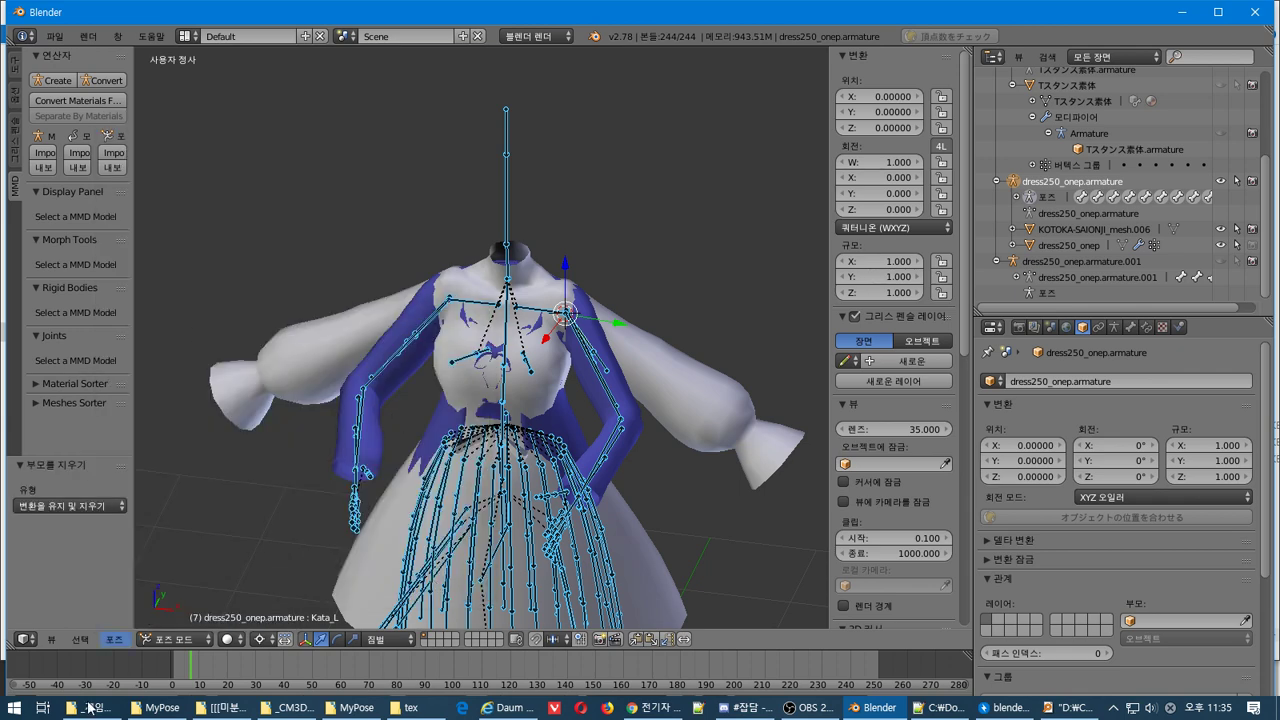
Clear all bone transforms back to the T-stance, then switch to Object Mode
left_click(115, 639)
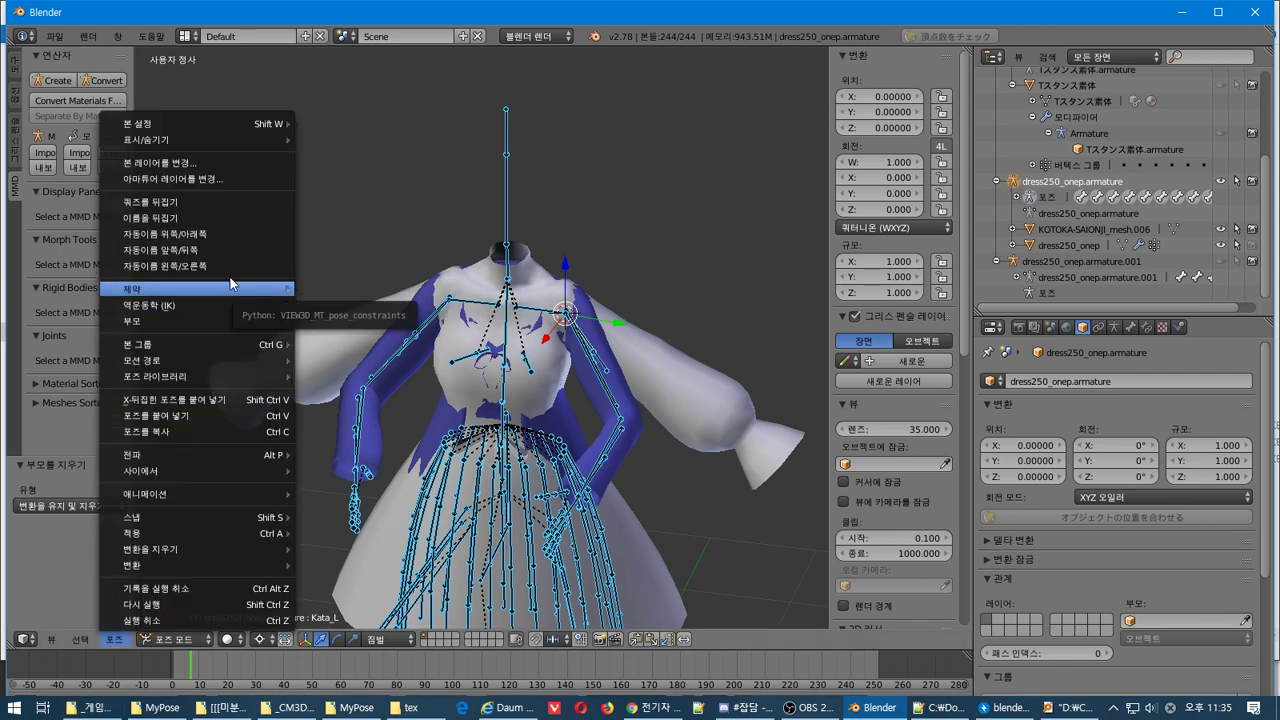
mouse_move(219, 142)
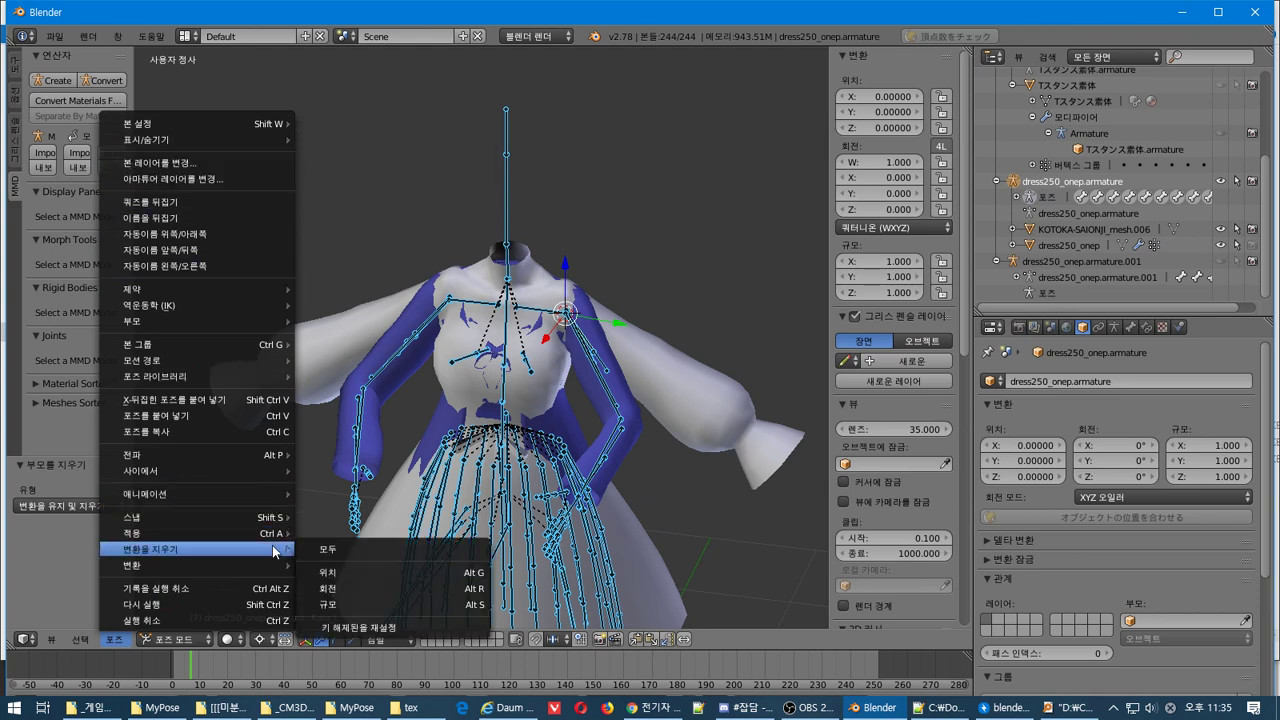
left_click(357, 551)
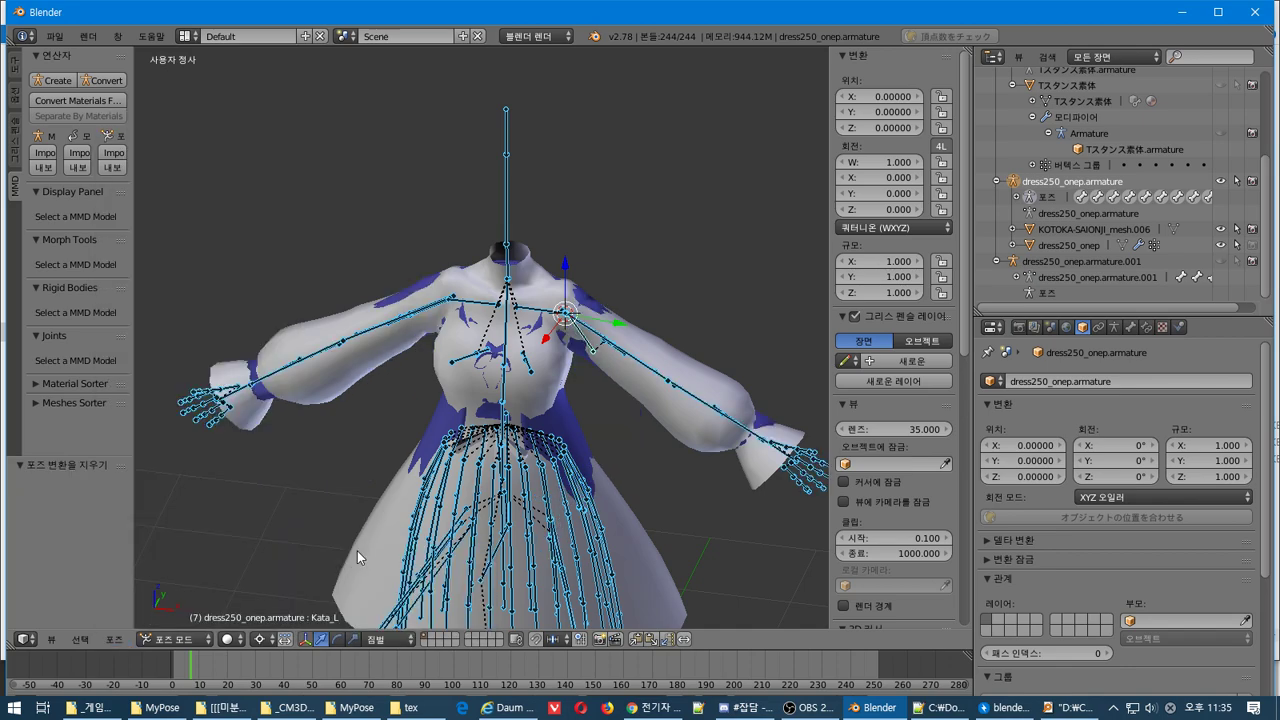
middle_click_drag(357, 551, 463, 502)
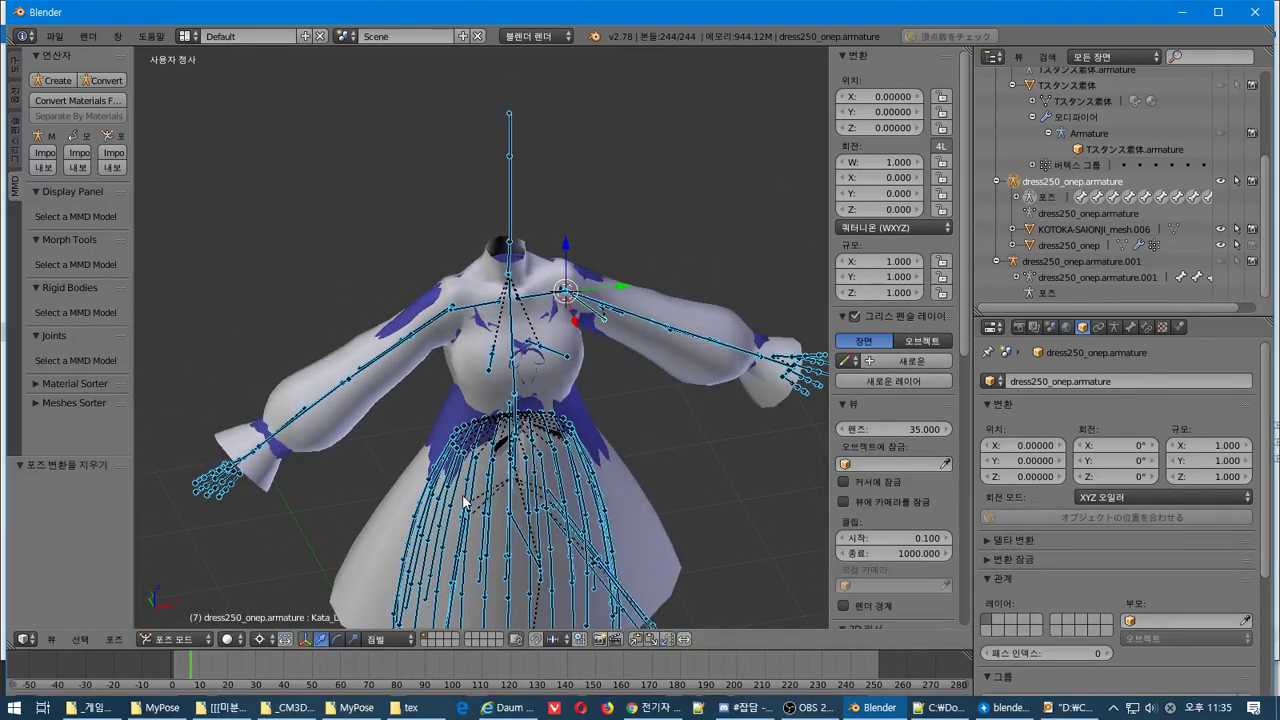
key("ctrl+Tab")
key("ctrl+Tab")
left_click(180, 640)
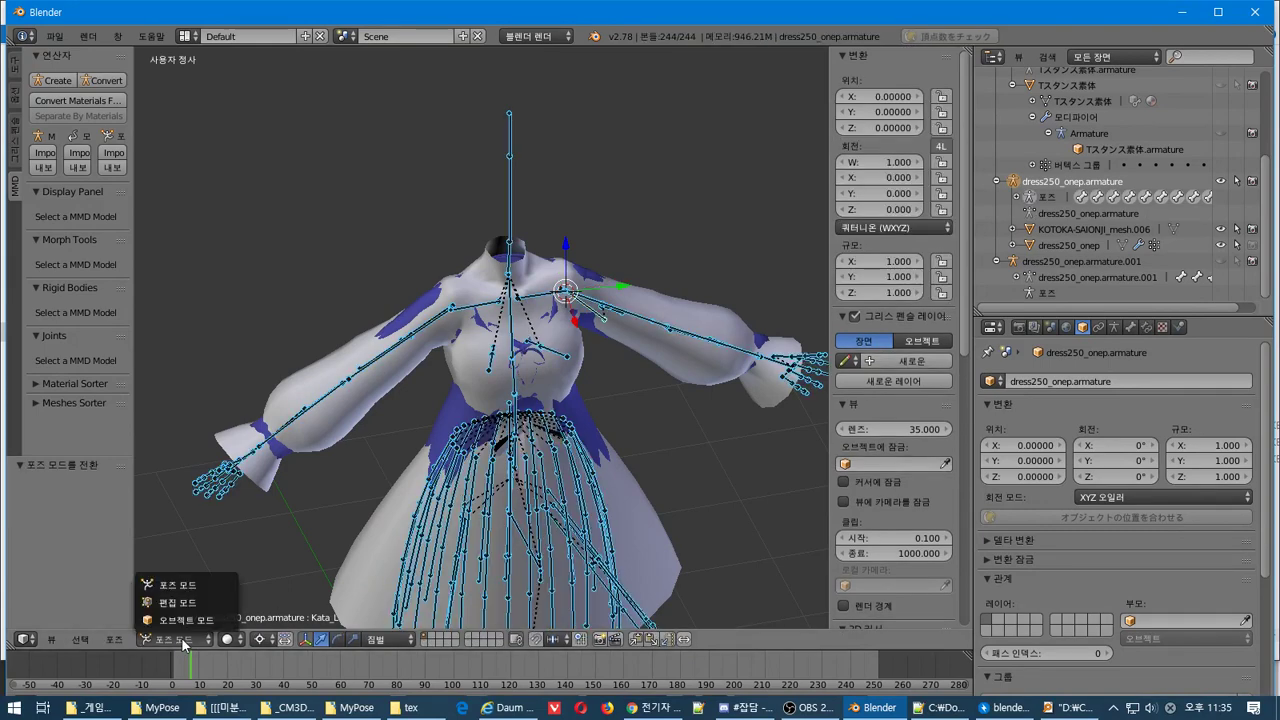
left_click(178, 620)
Select the KOTOKA-SAIONJI_mesh.006 dress and add the source dress to the selection
right_click(566, 372)
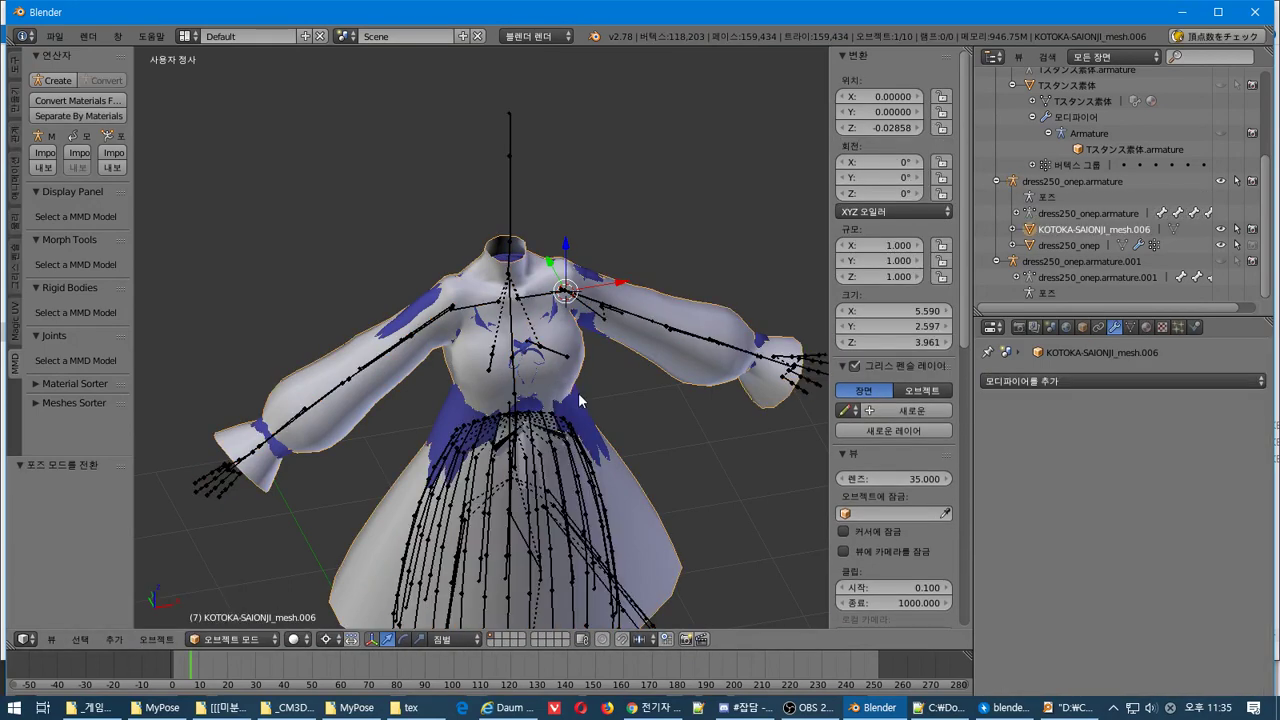
right_click(580, 412)
right_click(597, 436)
right_click(593, 427, "shift")
right_click(622, 494, "shift")
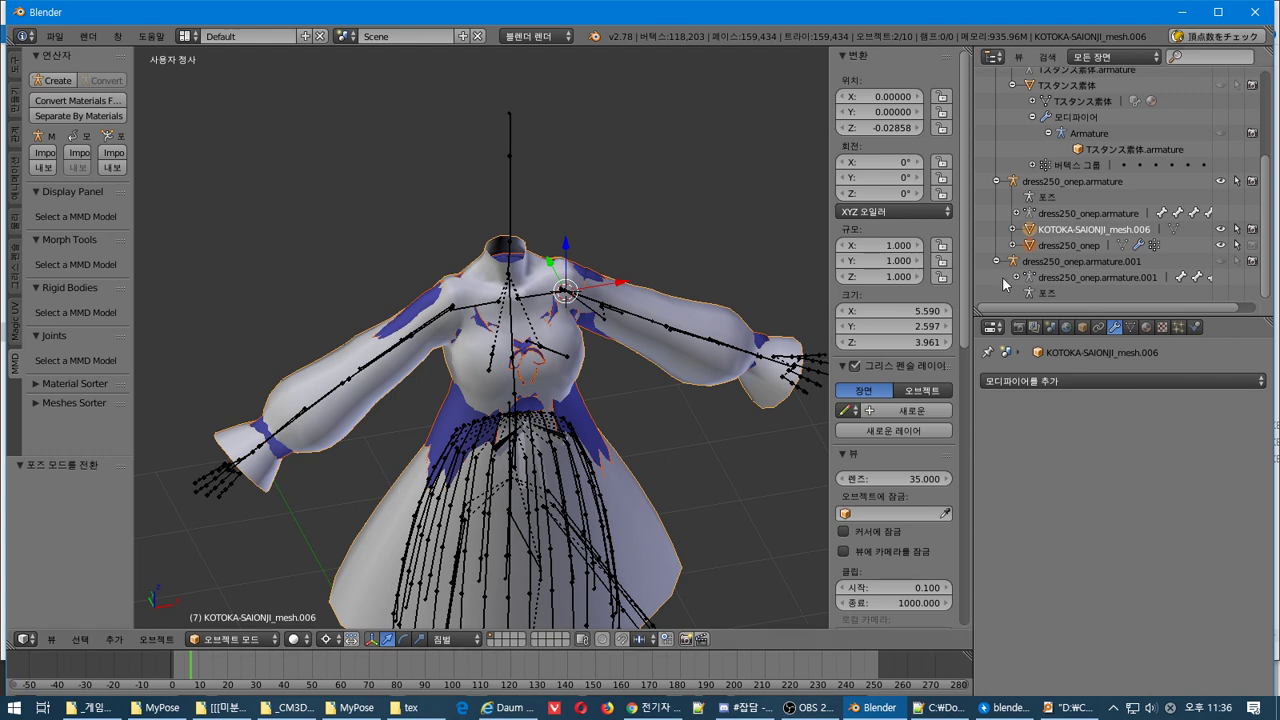
Run a high-precision weight transfer from Vertex Groups specials with division 1 and range 1.10
left_click(1135, 328)
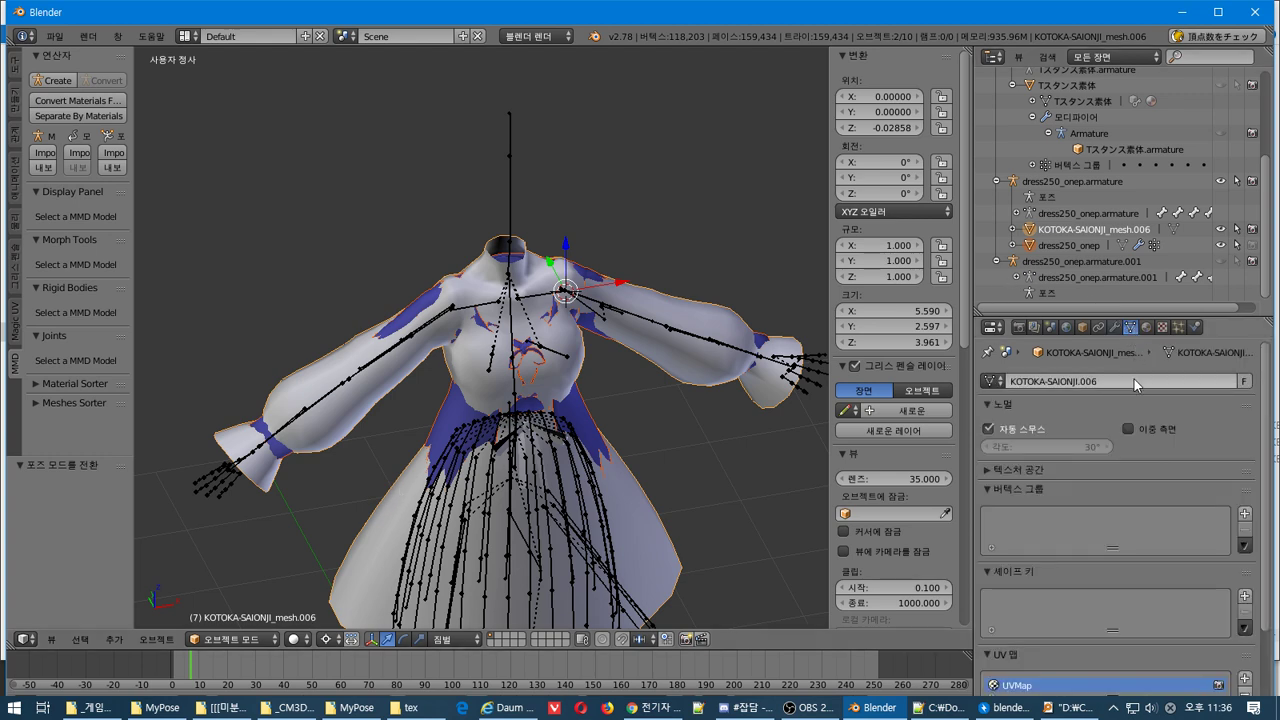
left_click(1244, 545)
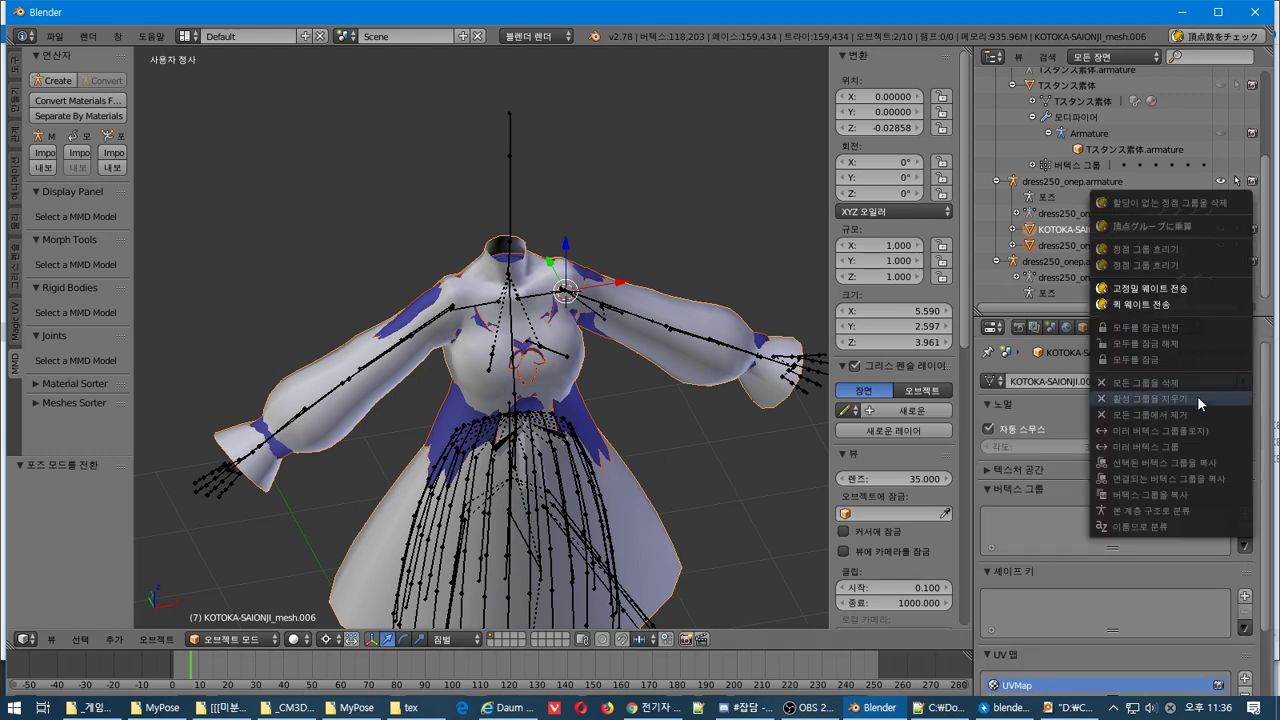
left_click(1141, 288)
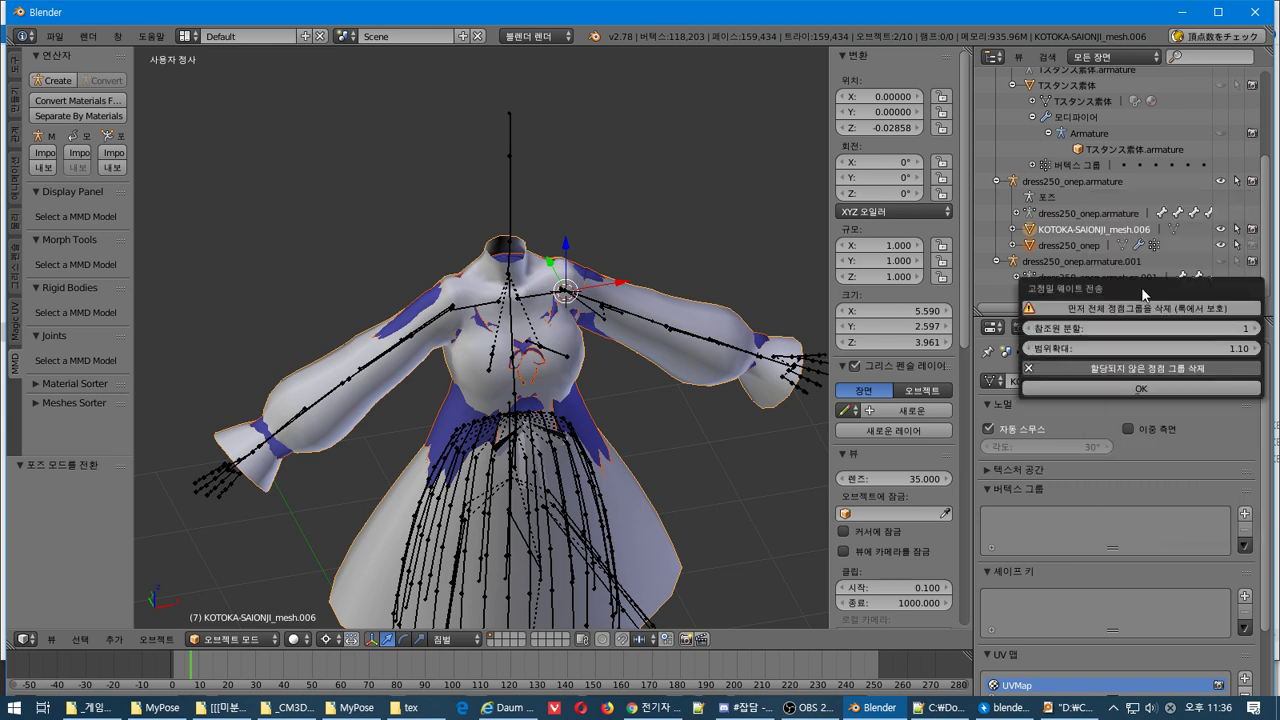
left_click(1157, 392)
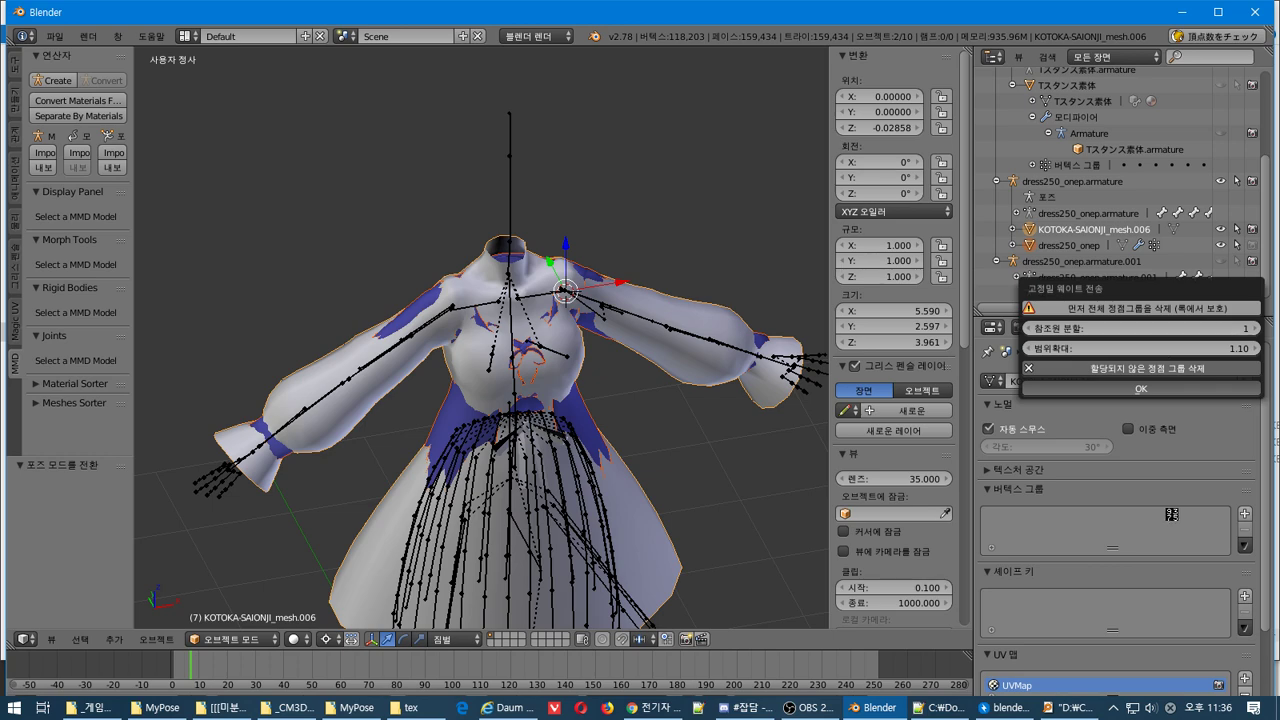
scroll(1177, 530, "down", 3)
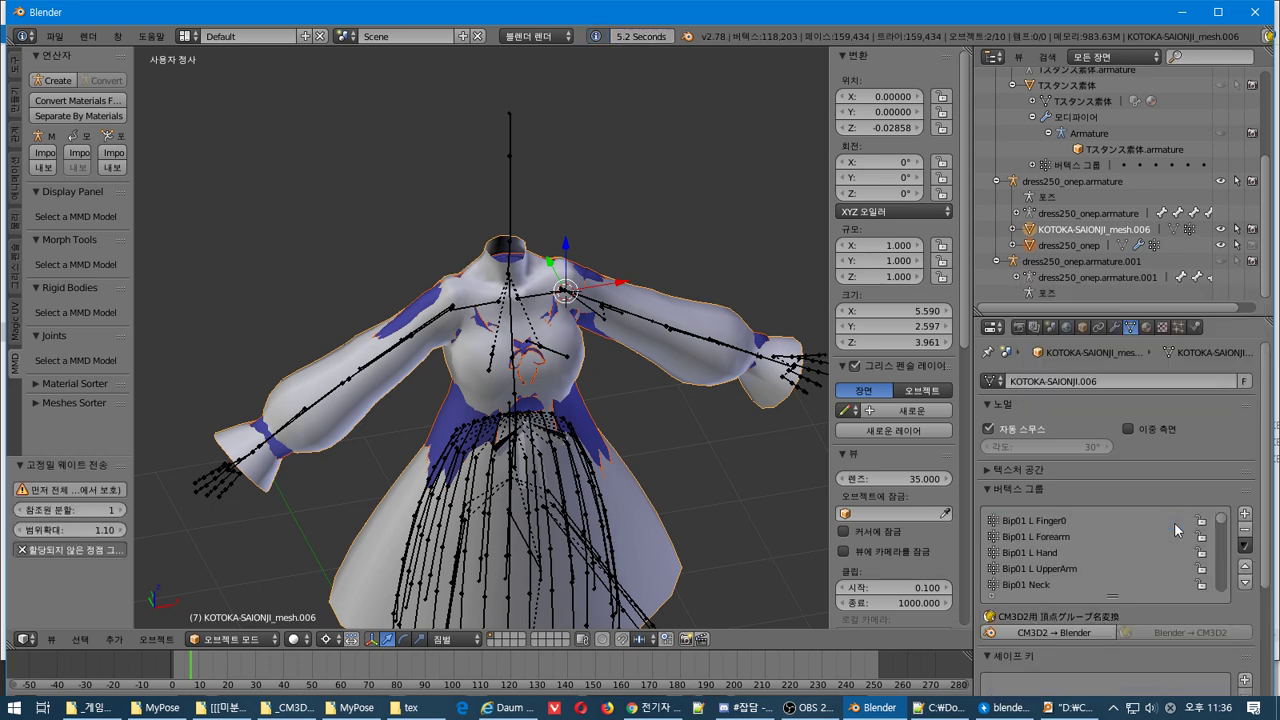
Open the 공간 흐림 쉐이프 키 전송 dialog from the Shape Keys specials menu
scroll(1239, 622, "down", 3)
left_click(1244, 615)
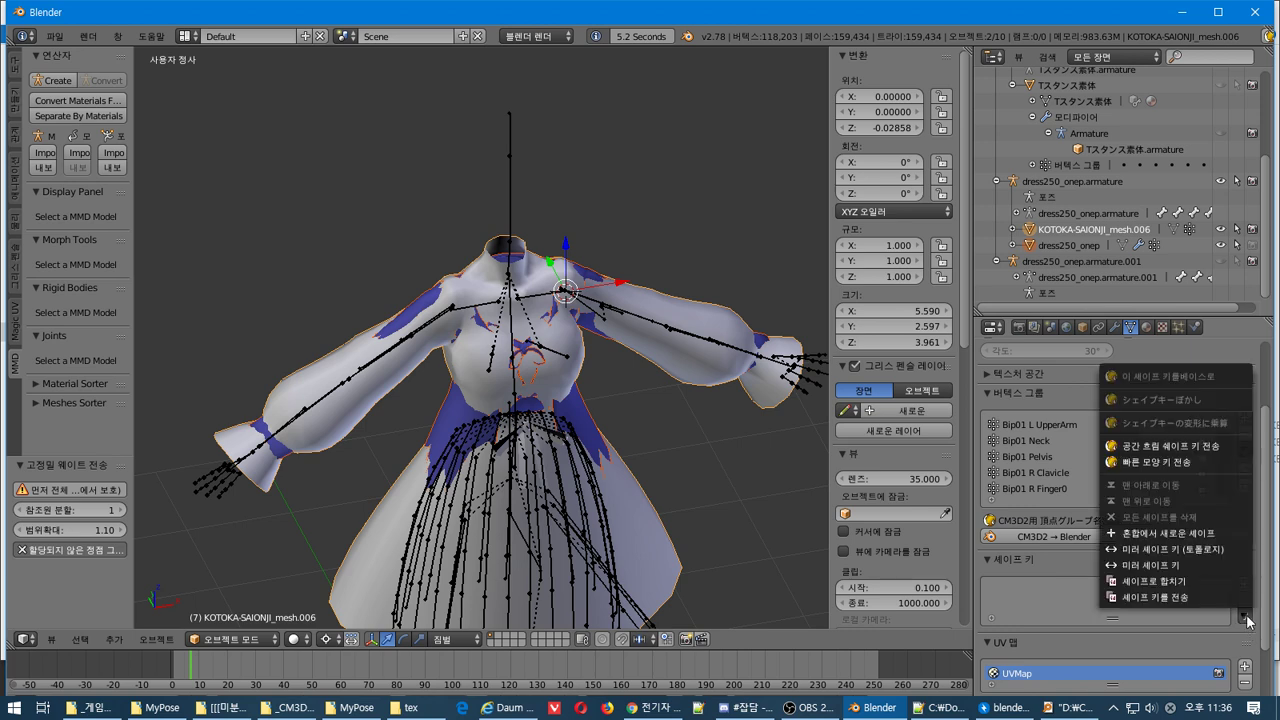
left_click(1186, 445)
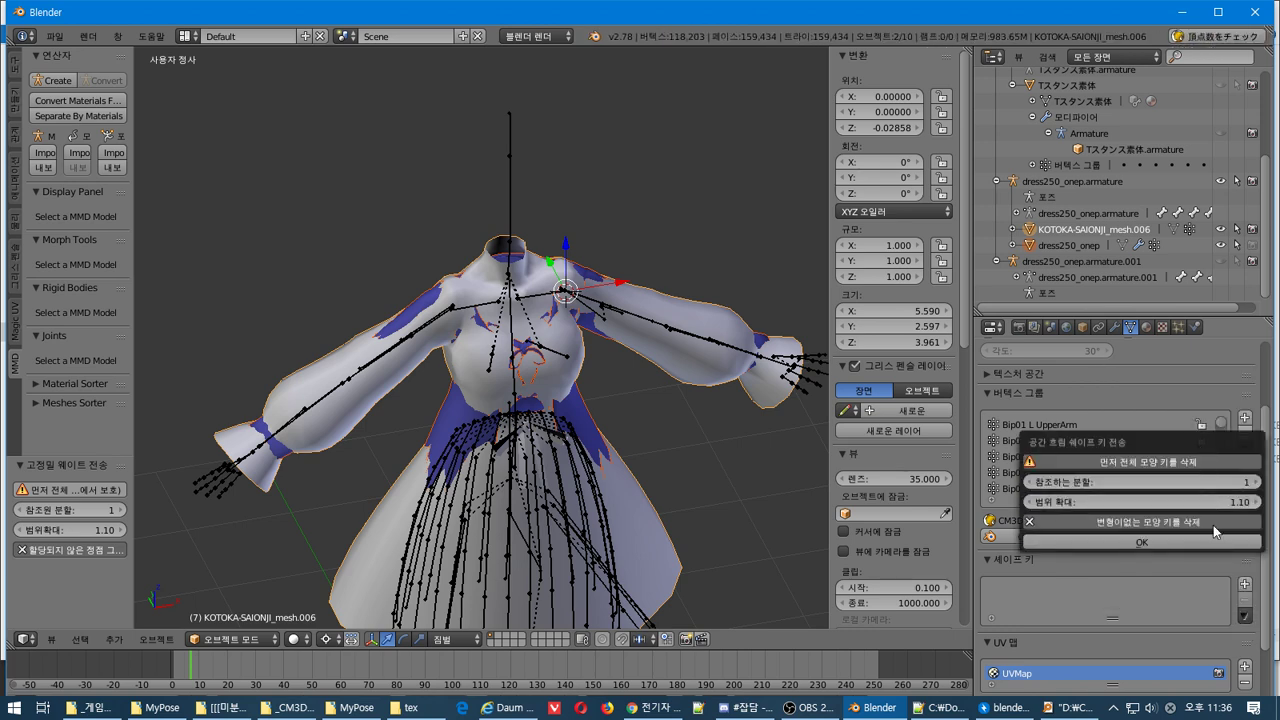
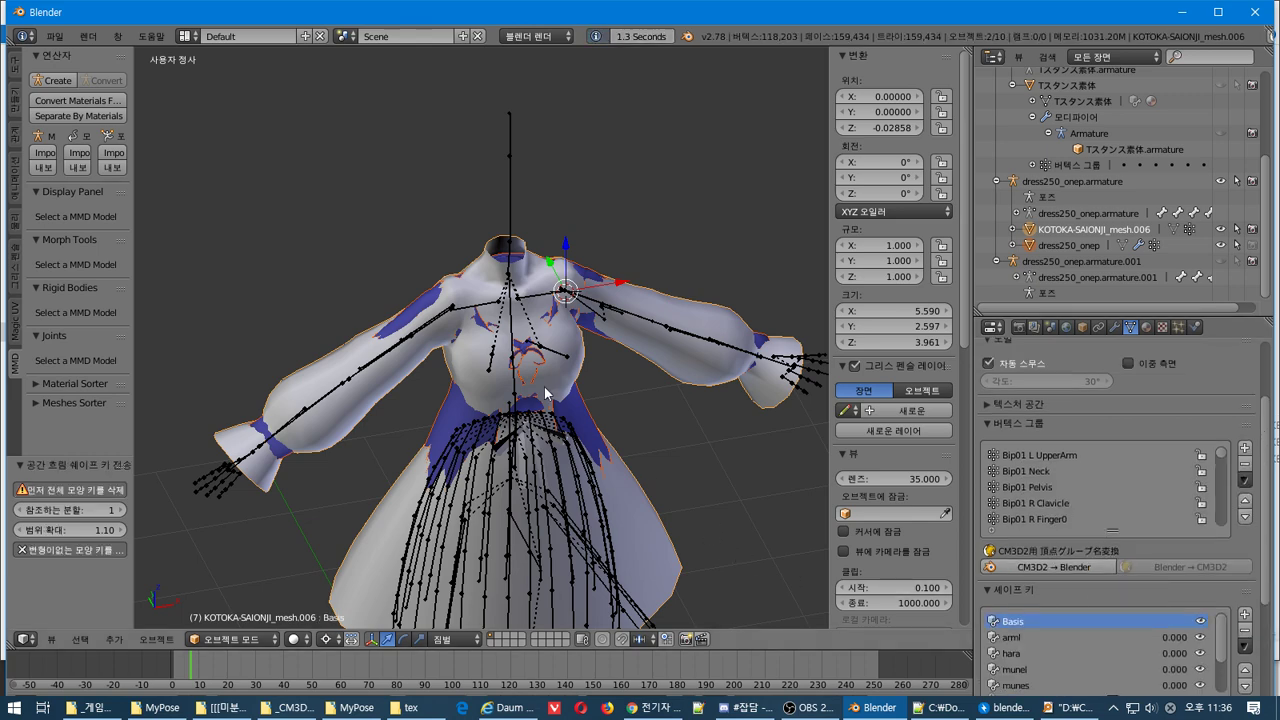
Select the munel shape key on the KOTOKA-SAIONJI_mesh.006 dress
middle_click_drag(545, 393, 570, 370)
scroll(1218, 603, "down", 1)
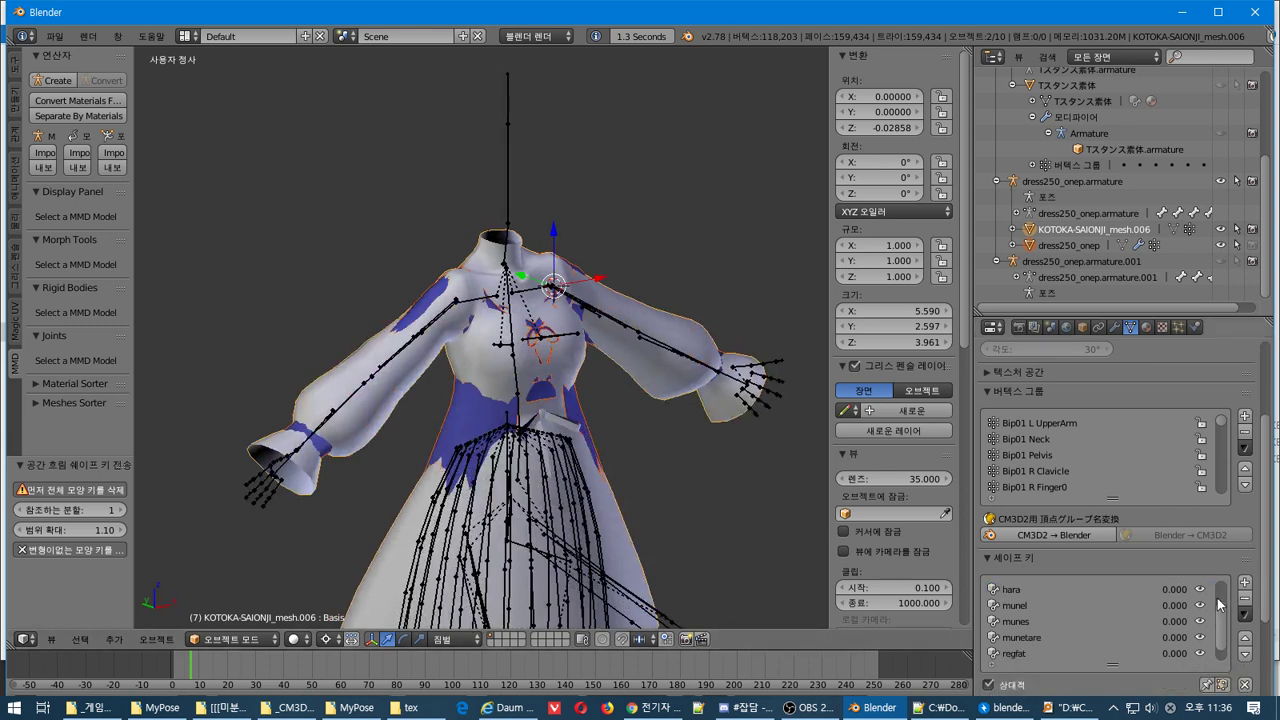
scroll(1218, 603, "up", 2)
left_click(1110, 637)
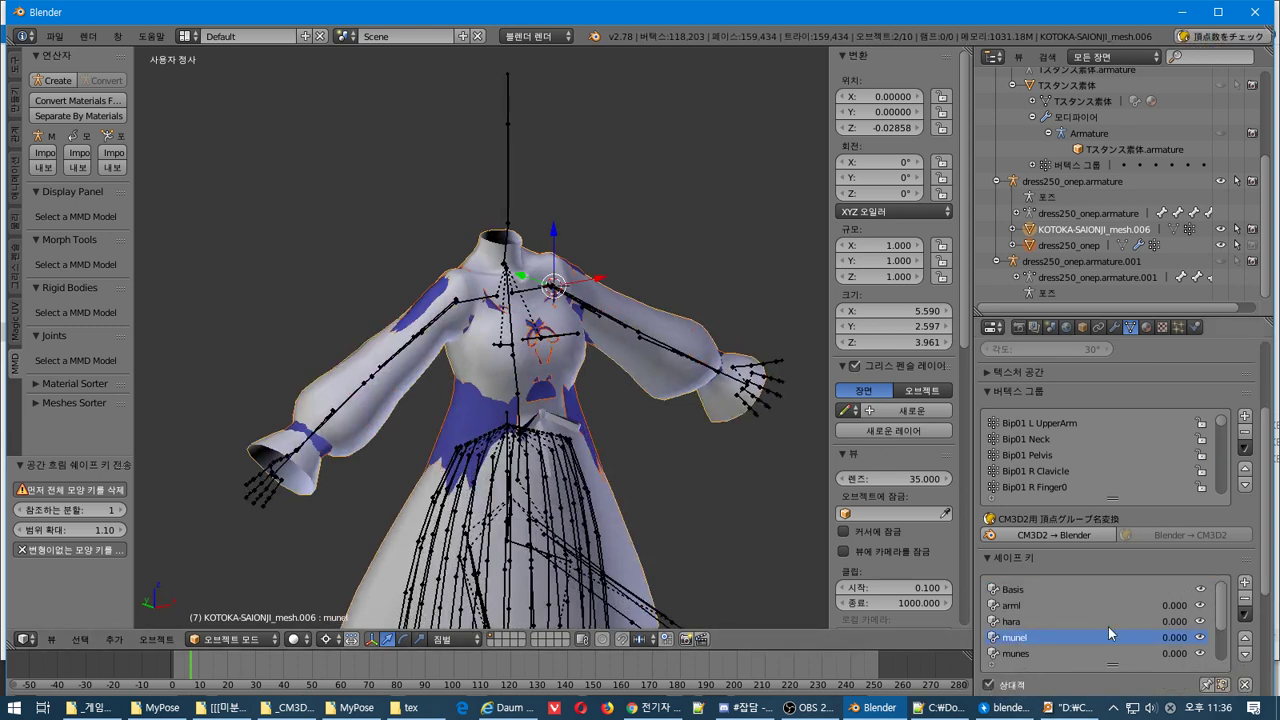
scroll(1110, 633, "down", 2)
left_click_drag(1024, 607, 990, 609)
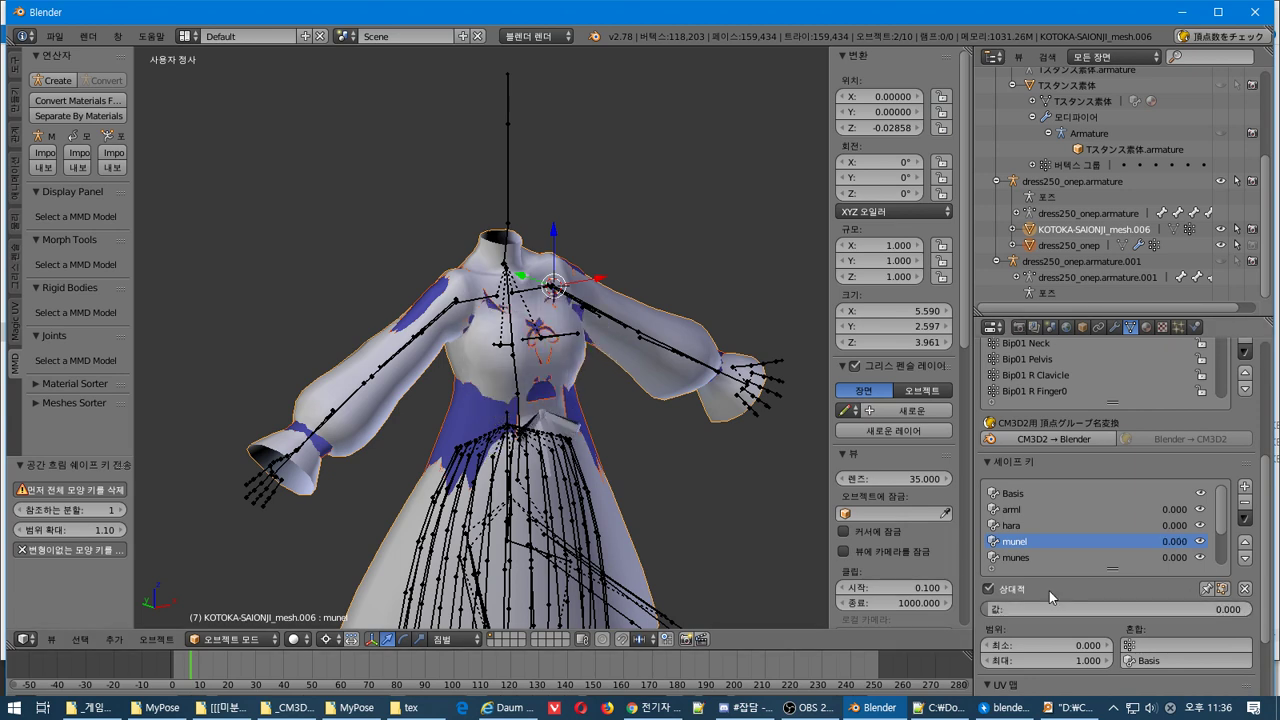
Run 빠른 모양 키 전송 (Quick Shape Key Transfer) from the Shape Keys specials menu, then inspect the dress
left_click(1244, 518)
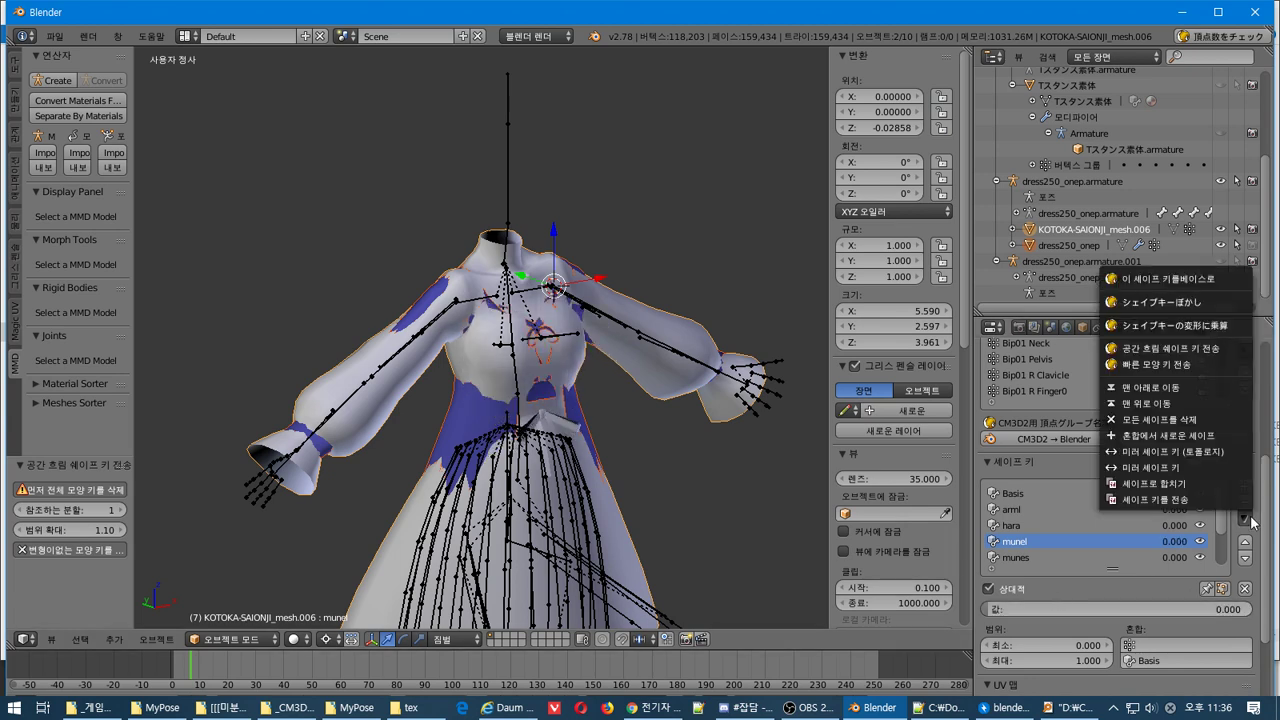
left_click(1186, 366)
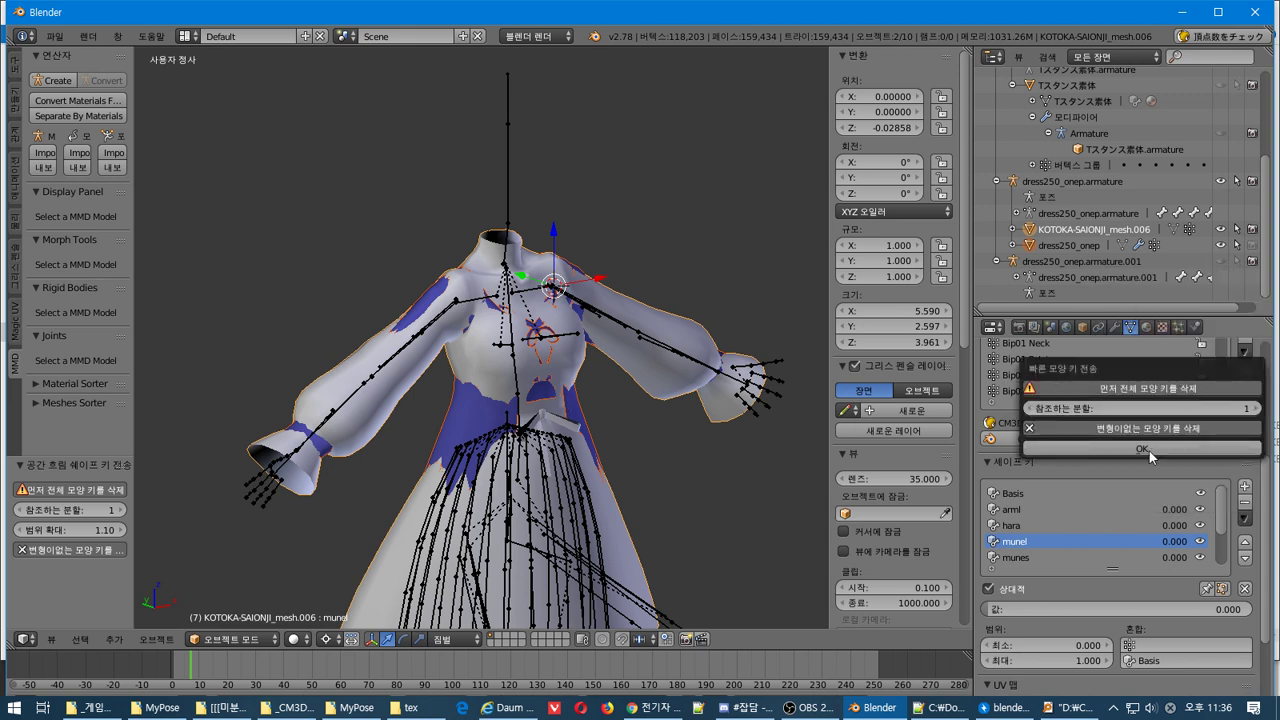
left_click(1149, 449)
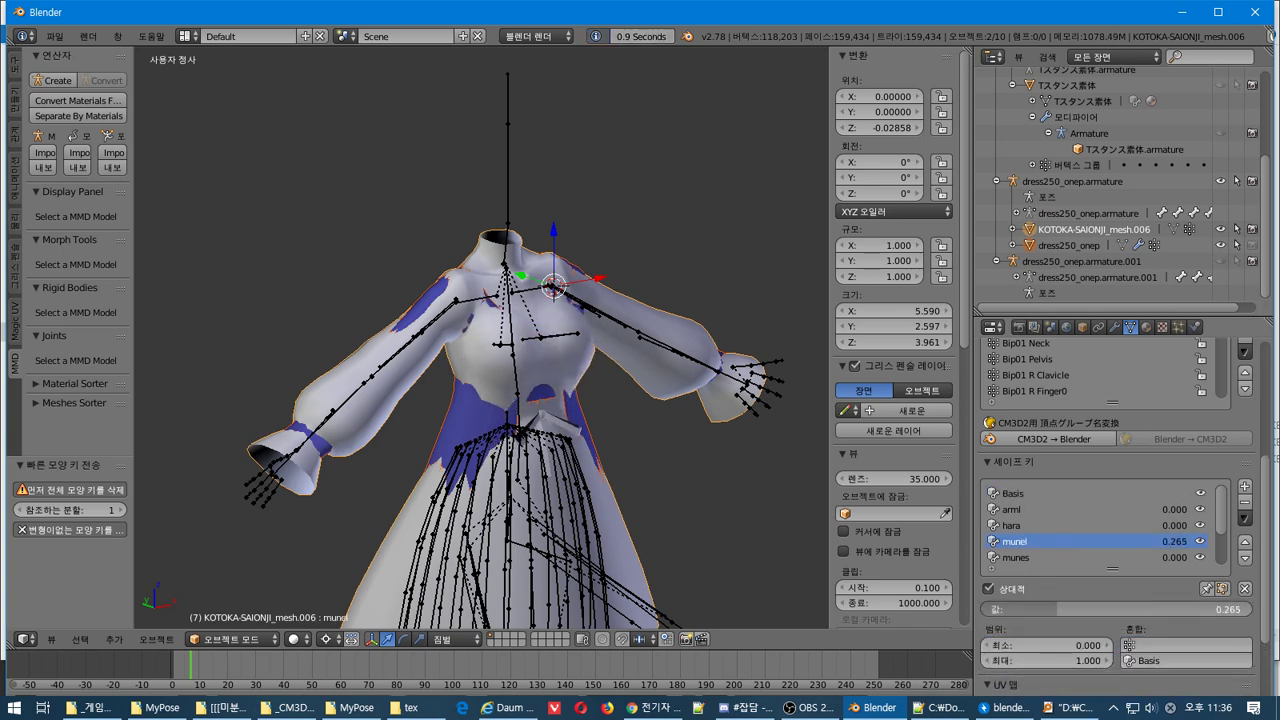
middle_click_drag(640, 480, 558, 482)
scroll(567, 503, "down", 2)
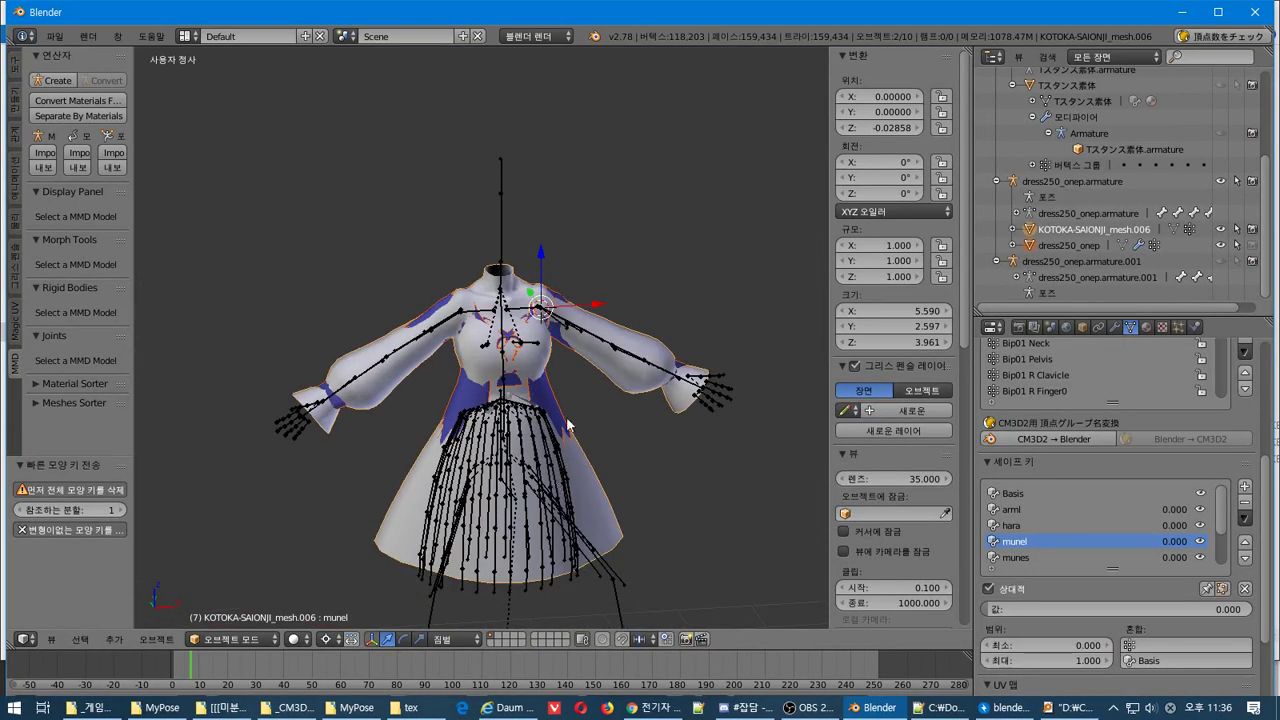
Make KOTOKA-SAIONJI_mesh.006 the active object and show its texture properties
right_click(665, 390)
right_click(644, 405)
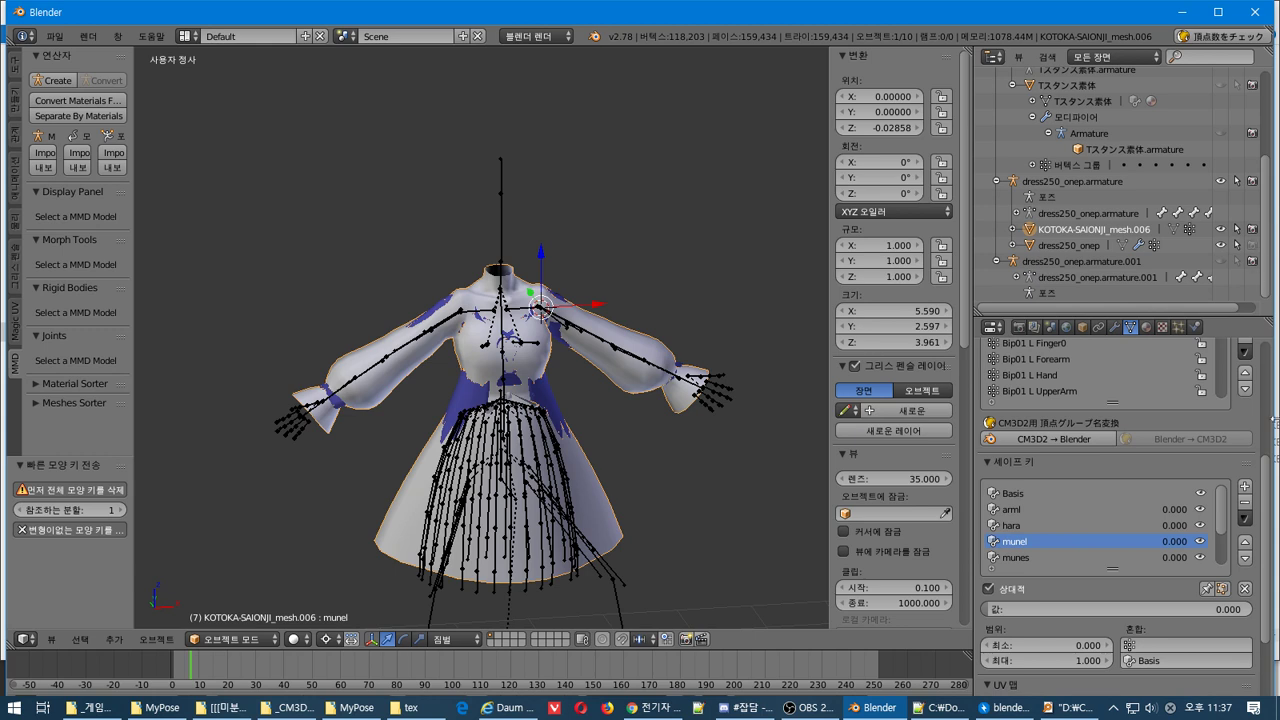
scroll(1272, 480, "up", 5)
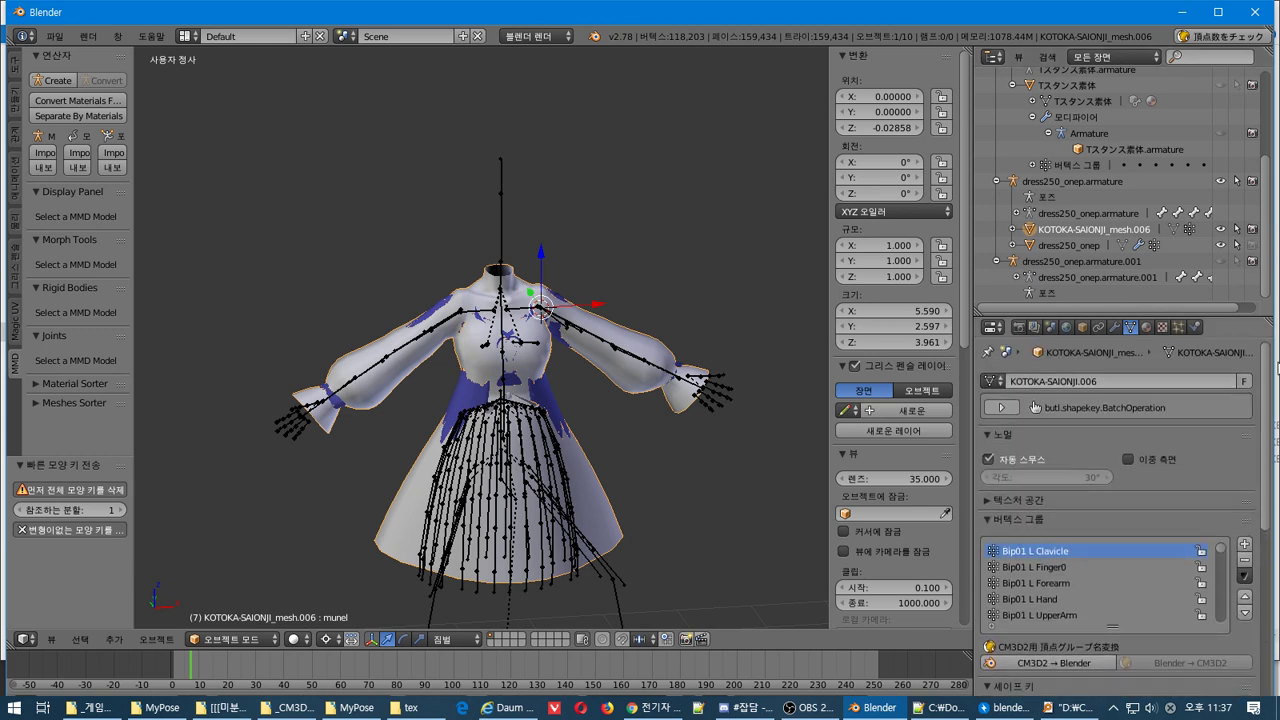
left_click(1147, 328)
left_click(1160, 328)
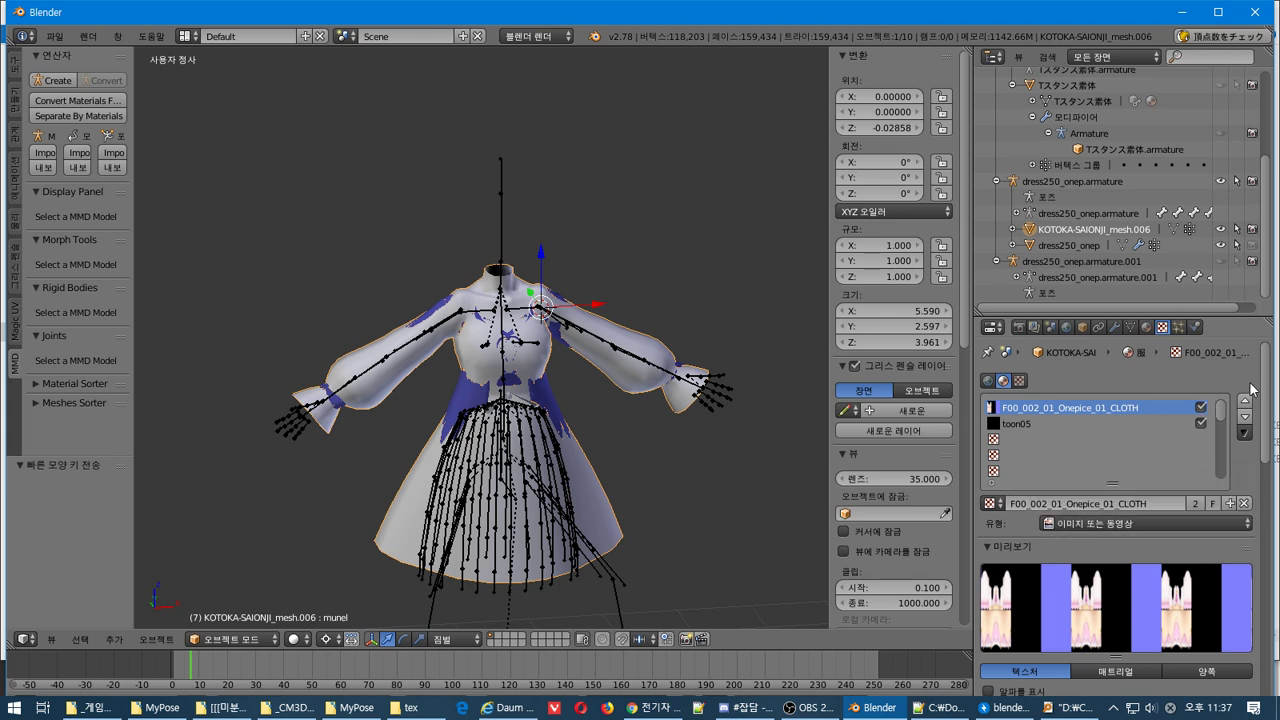
Check the Onepice_01_CLOTH image's file path without changing it, then return to material settings
scroll(1270, 372, "down", 8)
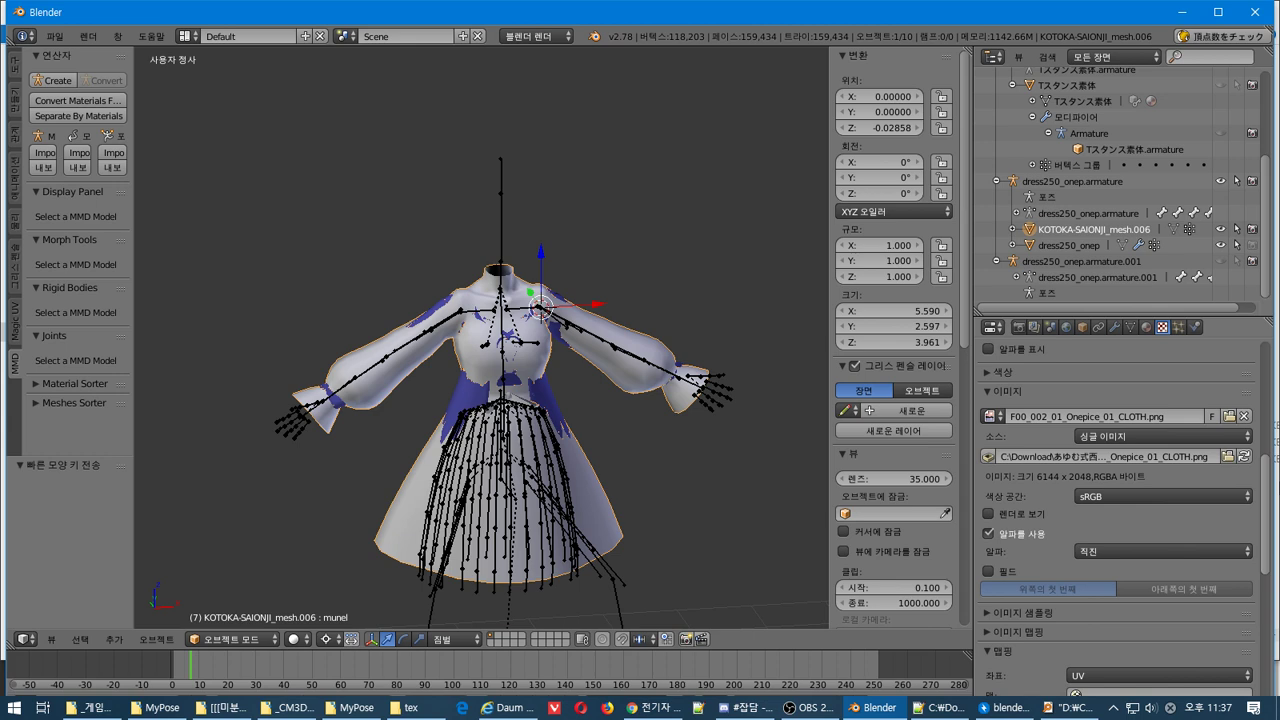
left_click(1066, 459)
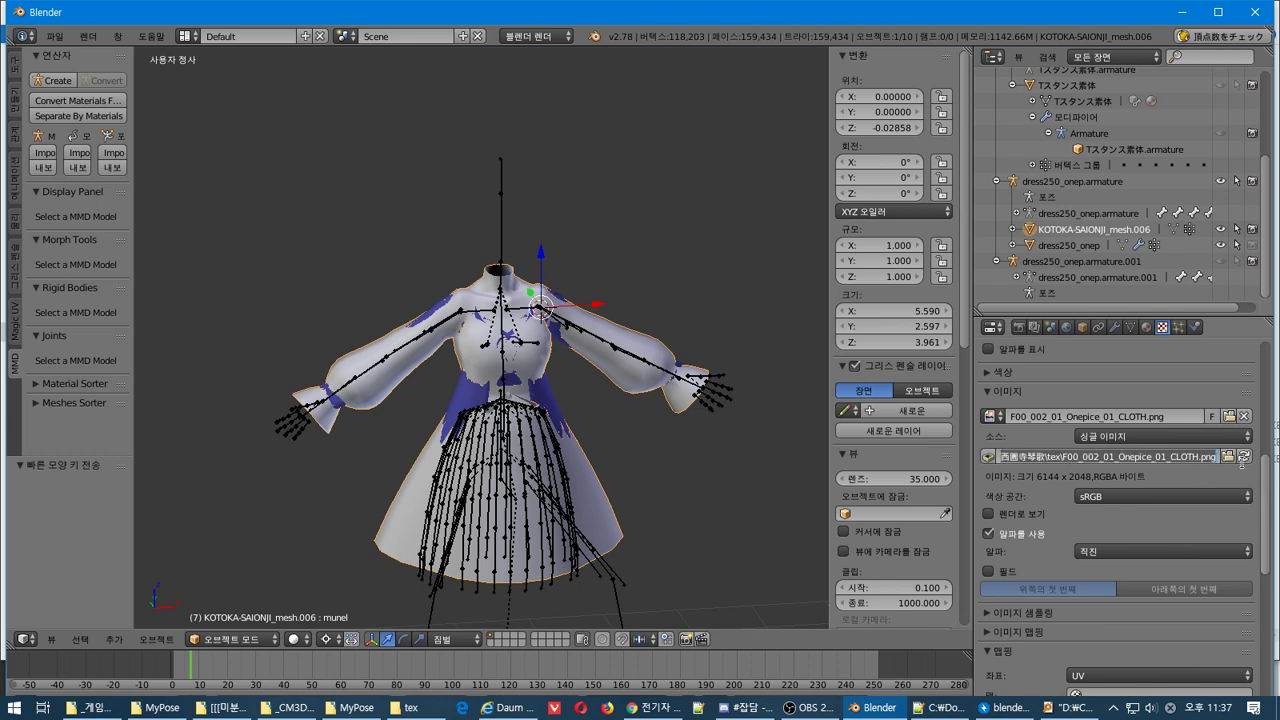
key("Escape")
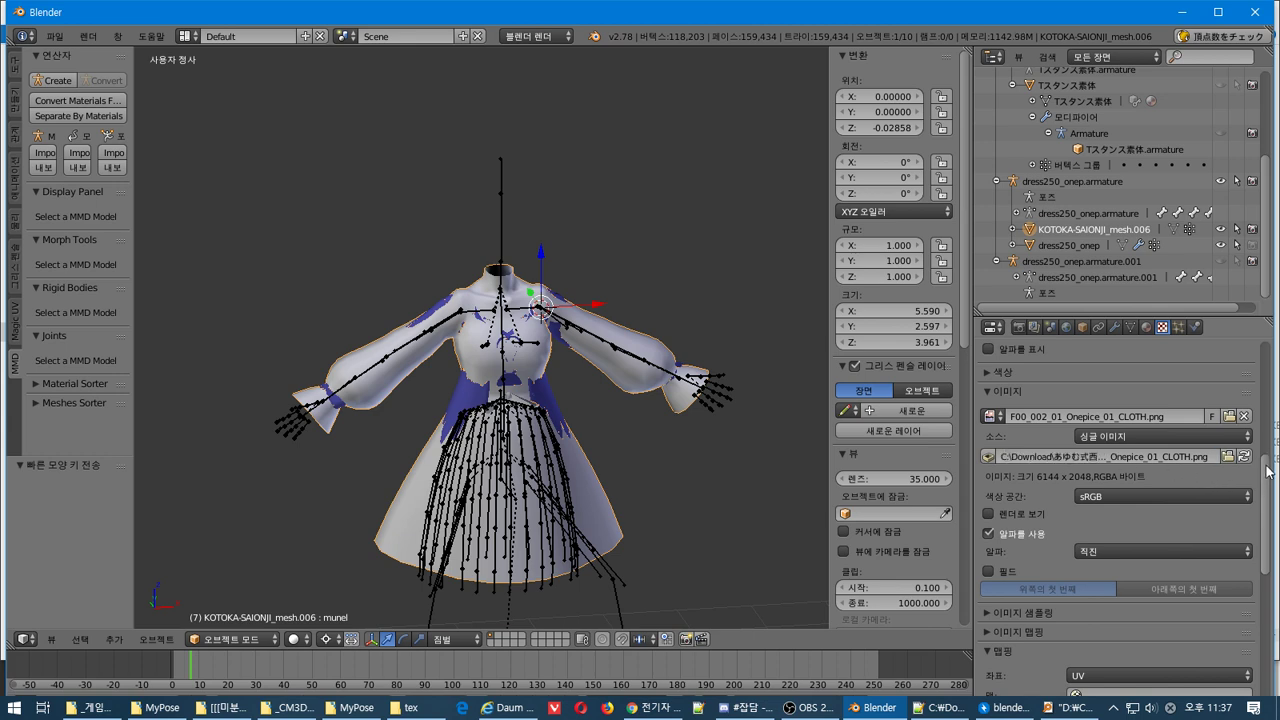
scroll(1268, 476, "up", 8)
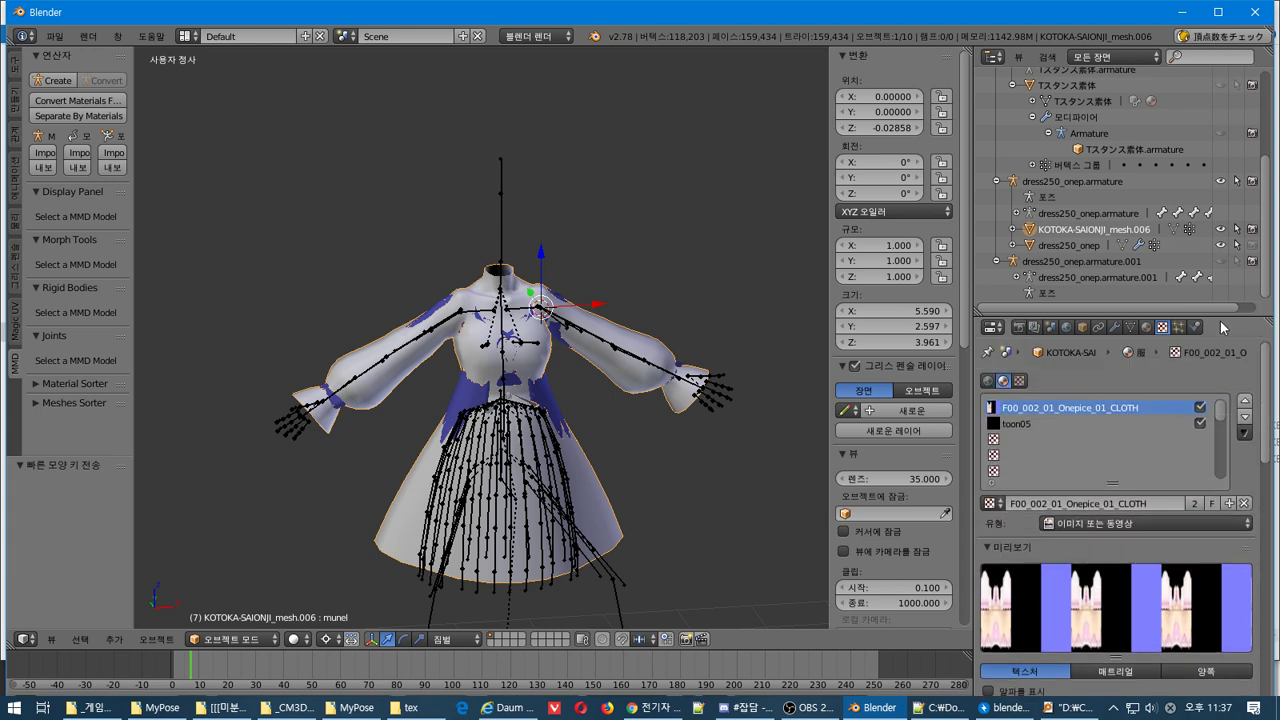
left_click(1146, 327)
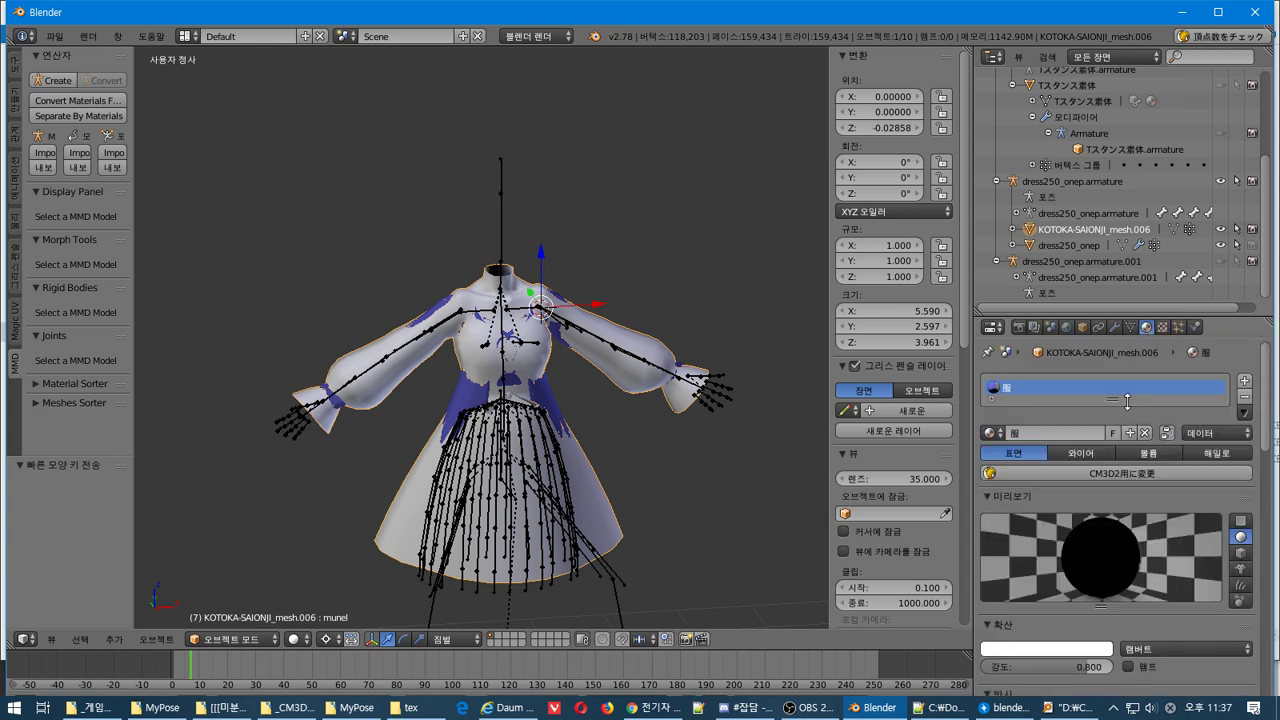
Convert the 服 material to a CM3D2 トゥーン 輪郭線 (Toony_Lighted_Outline) material and review its MainTex image
mouse_move(1112, 400)
left_mouse_down()
mouse_move(1108, 503)
mouse_move(1108, 414)
left_mouse_up()
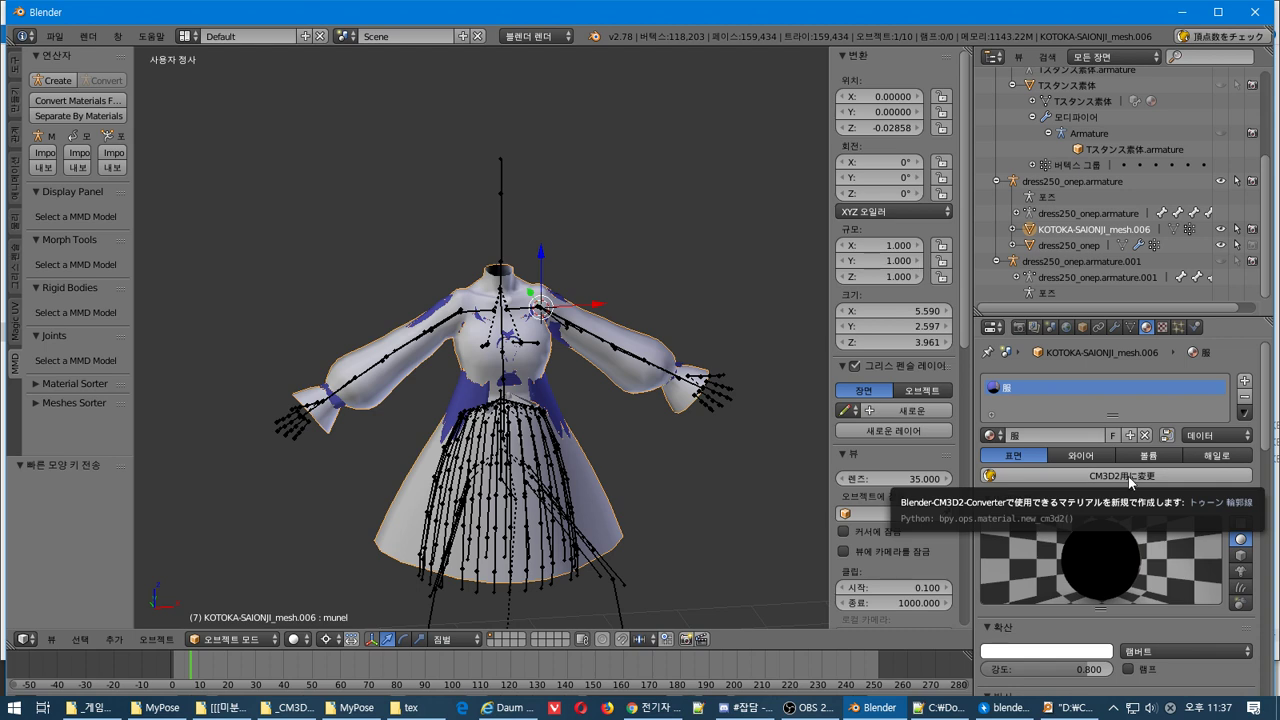
left_click(990, 435)
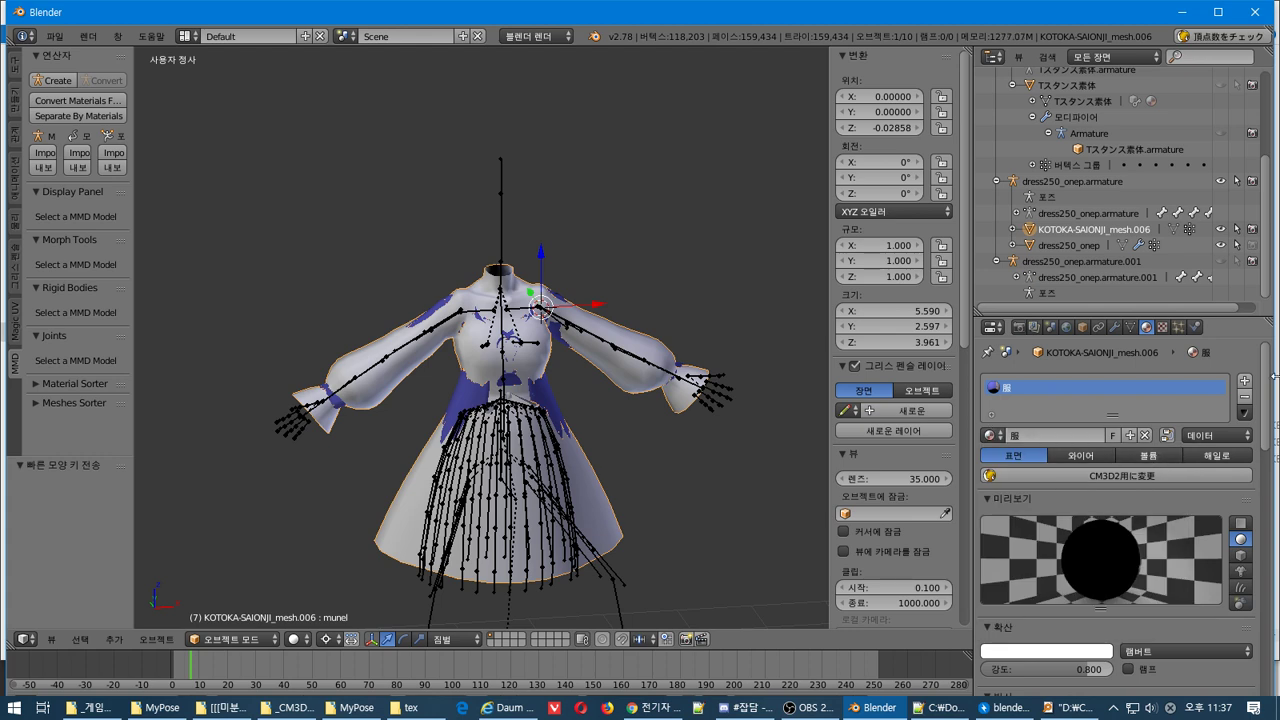
left_click(1200, 475)
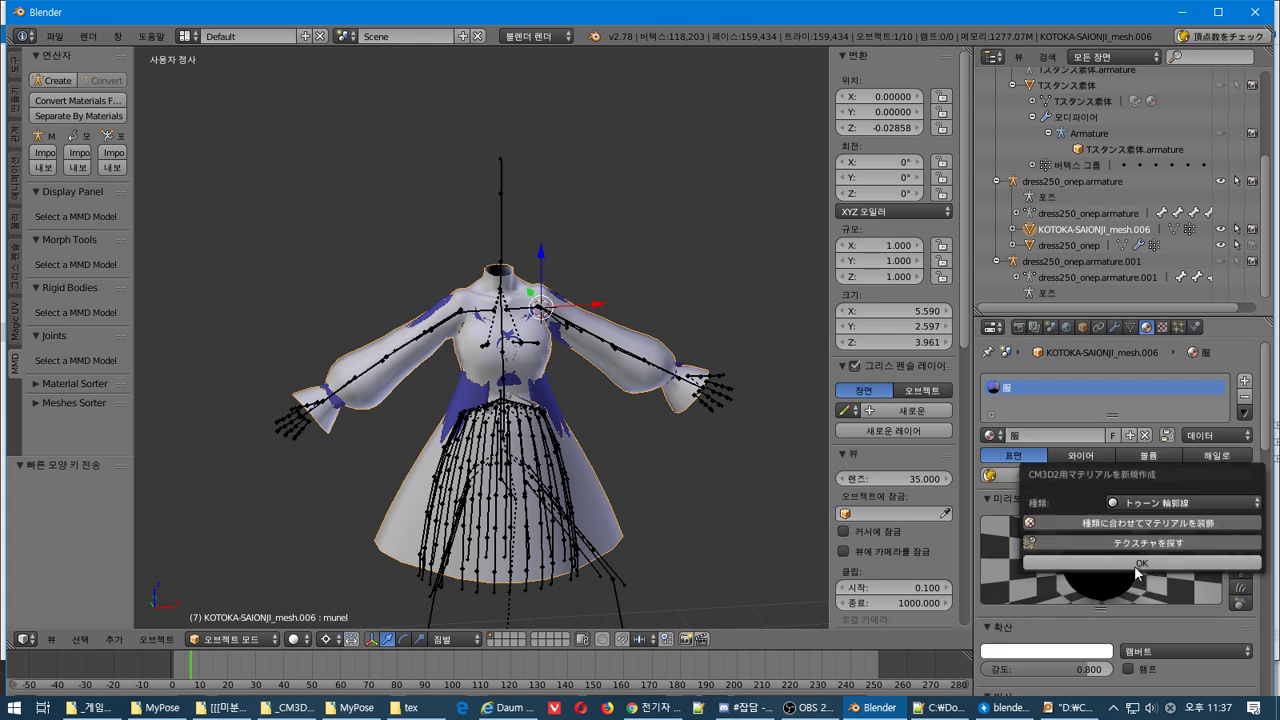
left_click(1153, 506)
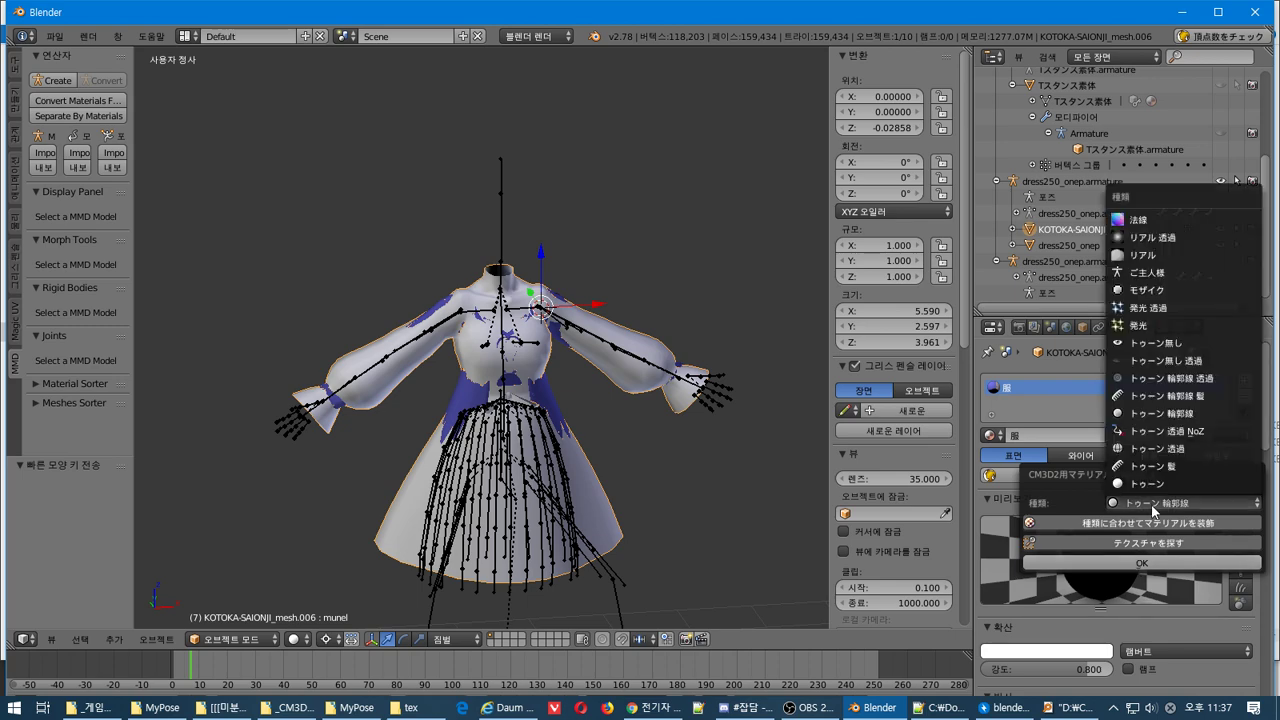
left_click(1137, 564)
scroll(1080, 548, "down", 3)
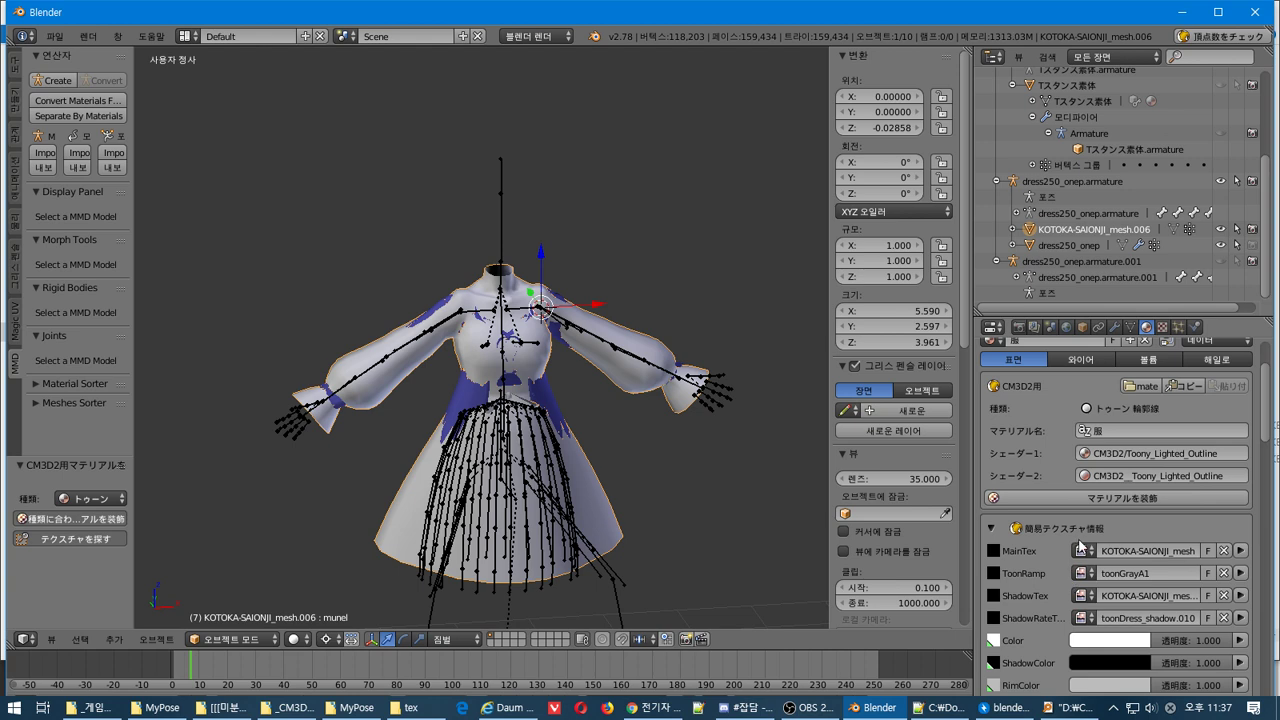
left_click(1081, 550)
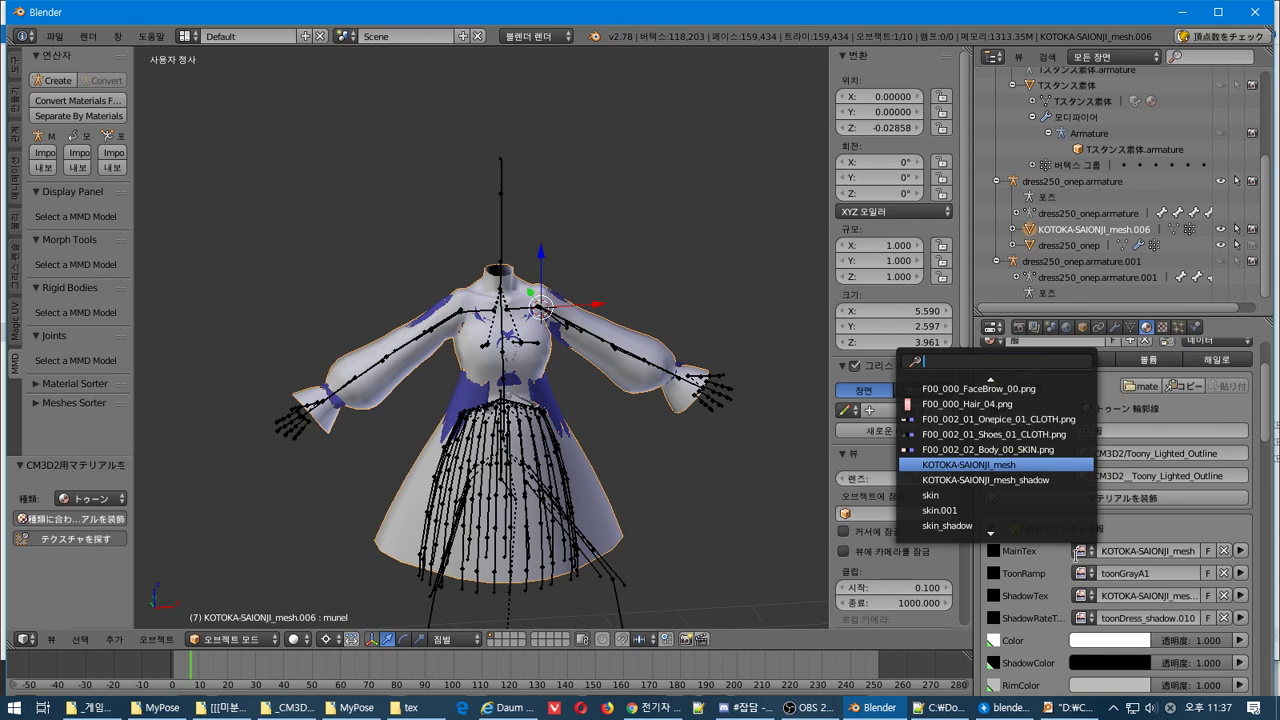
left_click(238, 639)
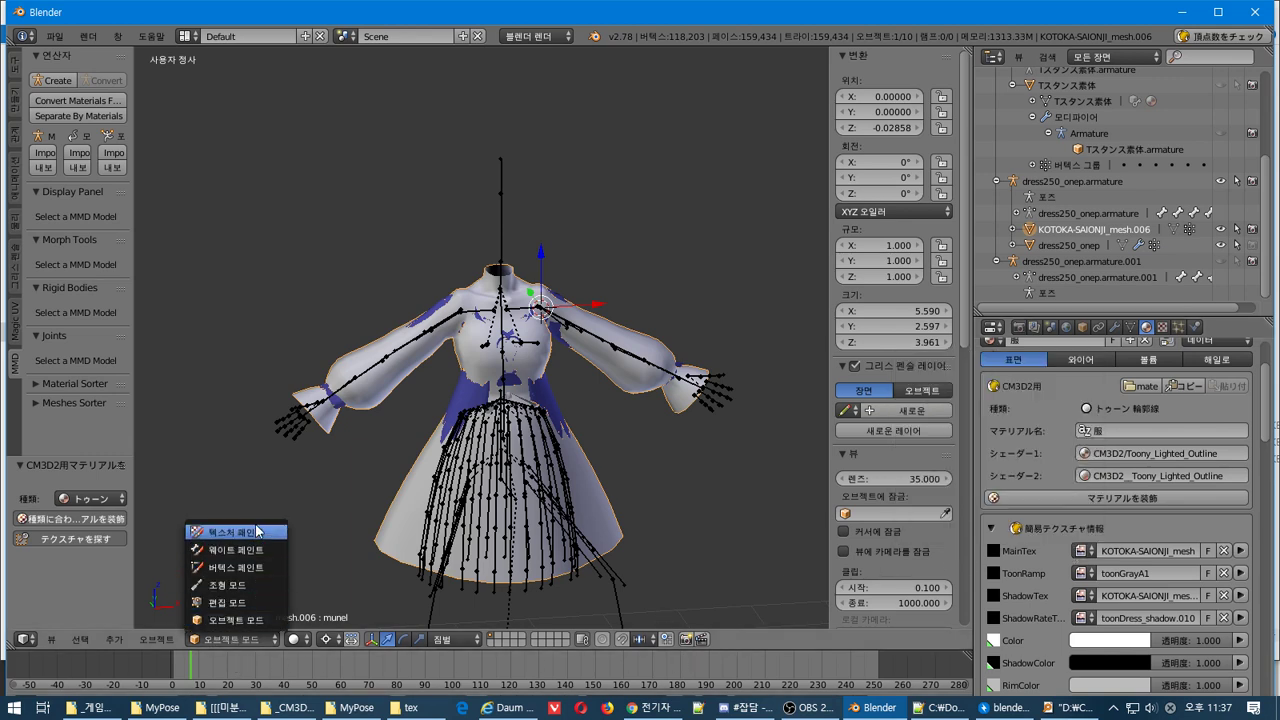
Switch the KOTOKA-SAIONJI_mesh.006 dress into 텍스처 페인트 (Texture Paint) mode, undoing brief switches to Object Mode
left_click(257, 531)
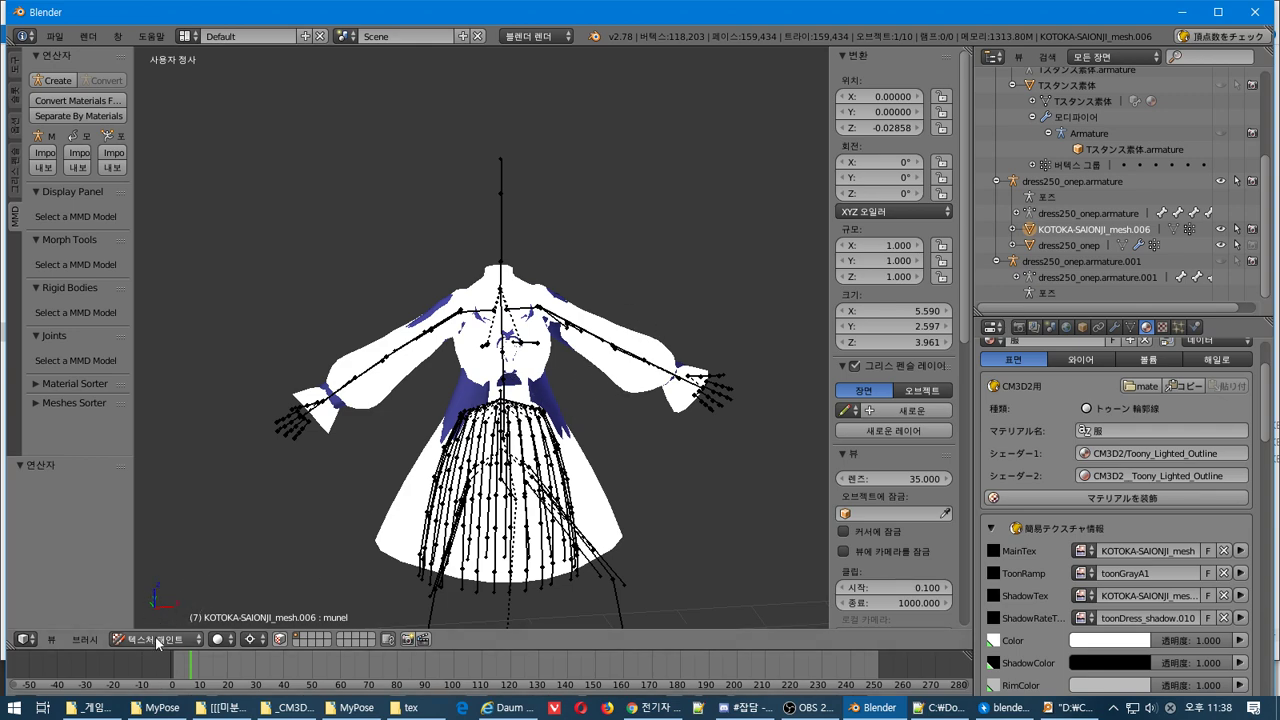
left_click(157, 643)
left_click(150, 522)
key("ctrl+z")
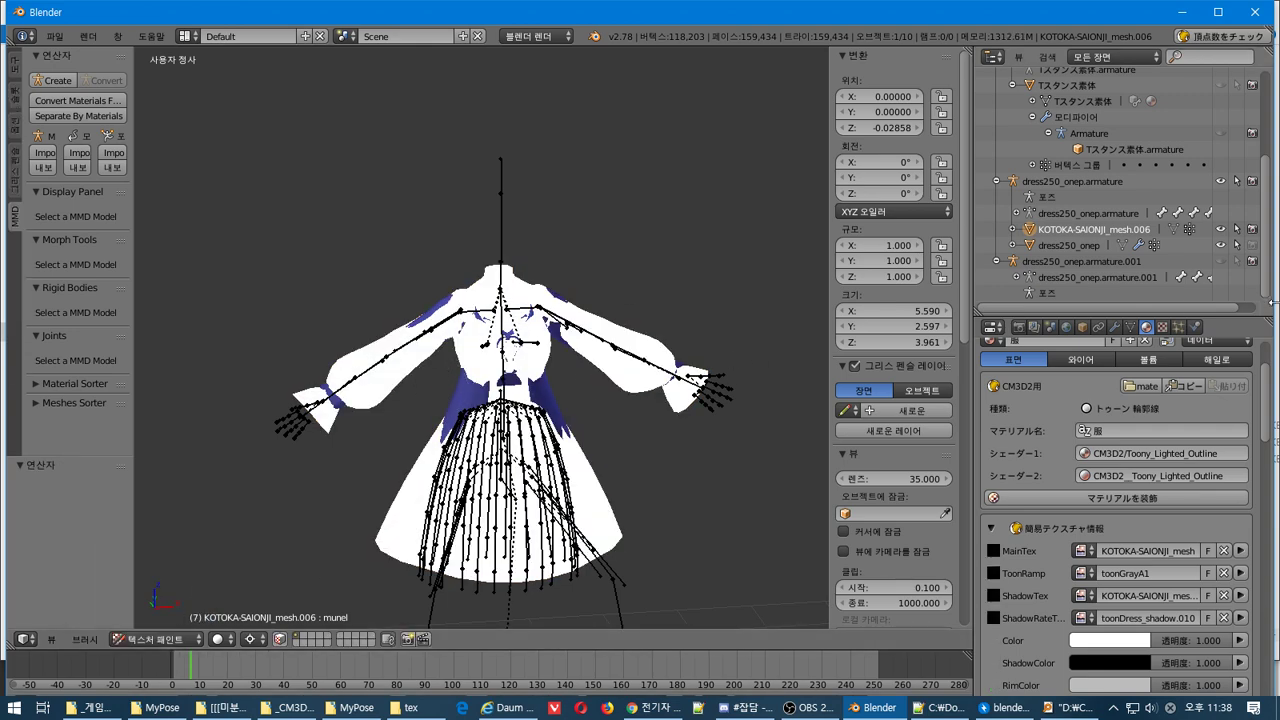
scroll(1200, 420, "up", 3)
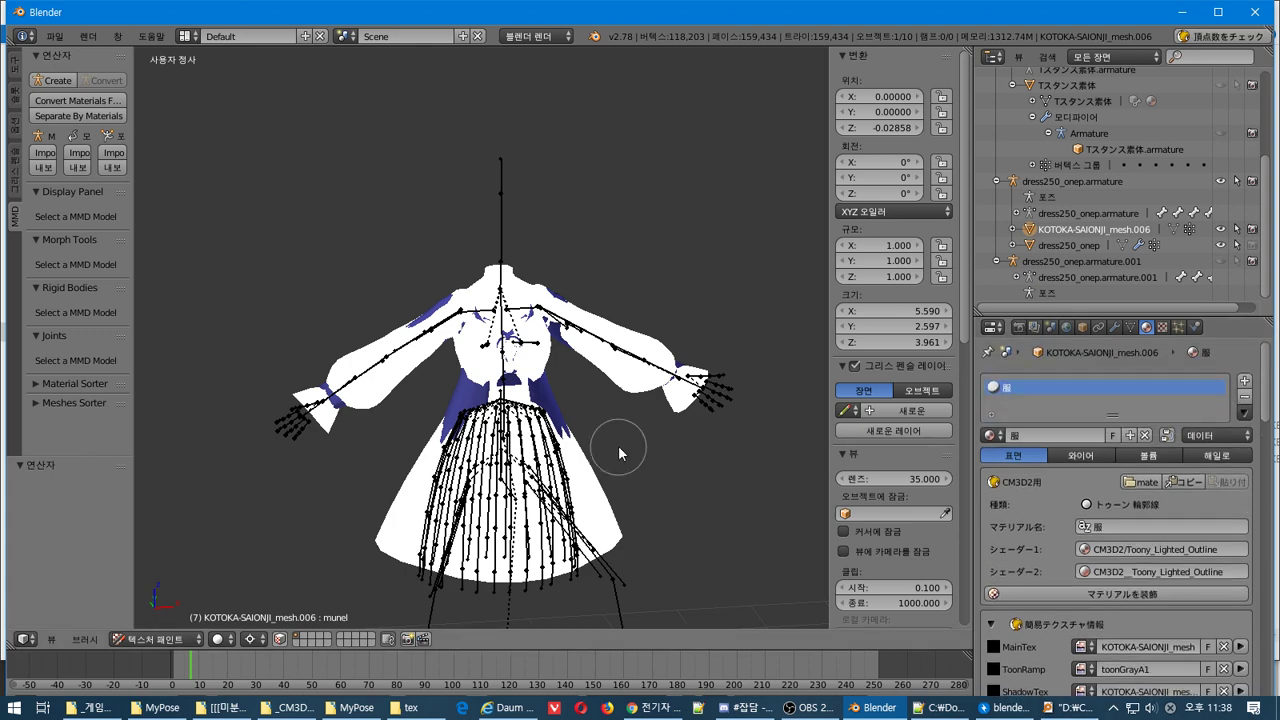
left_click(157, 639)
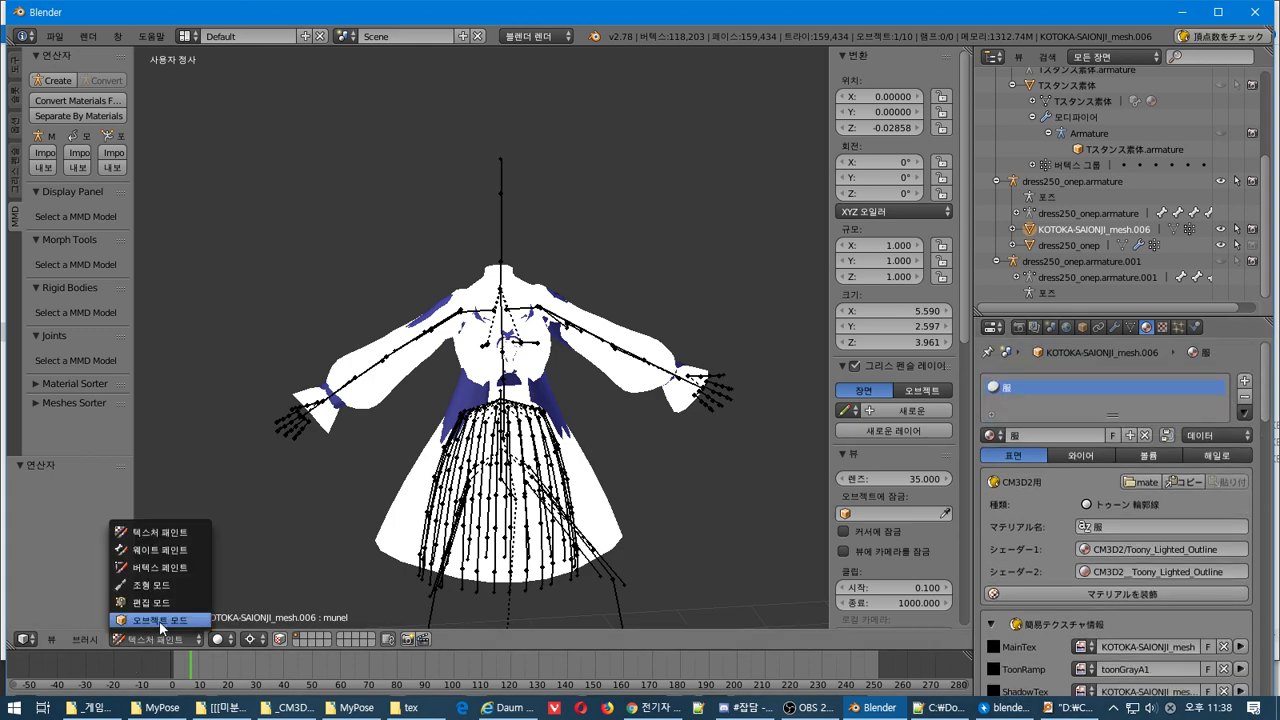
left_click(155, 621)
key("ctrl+z")
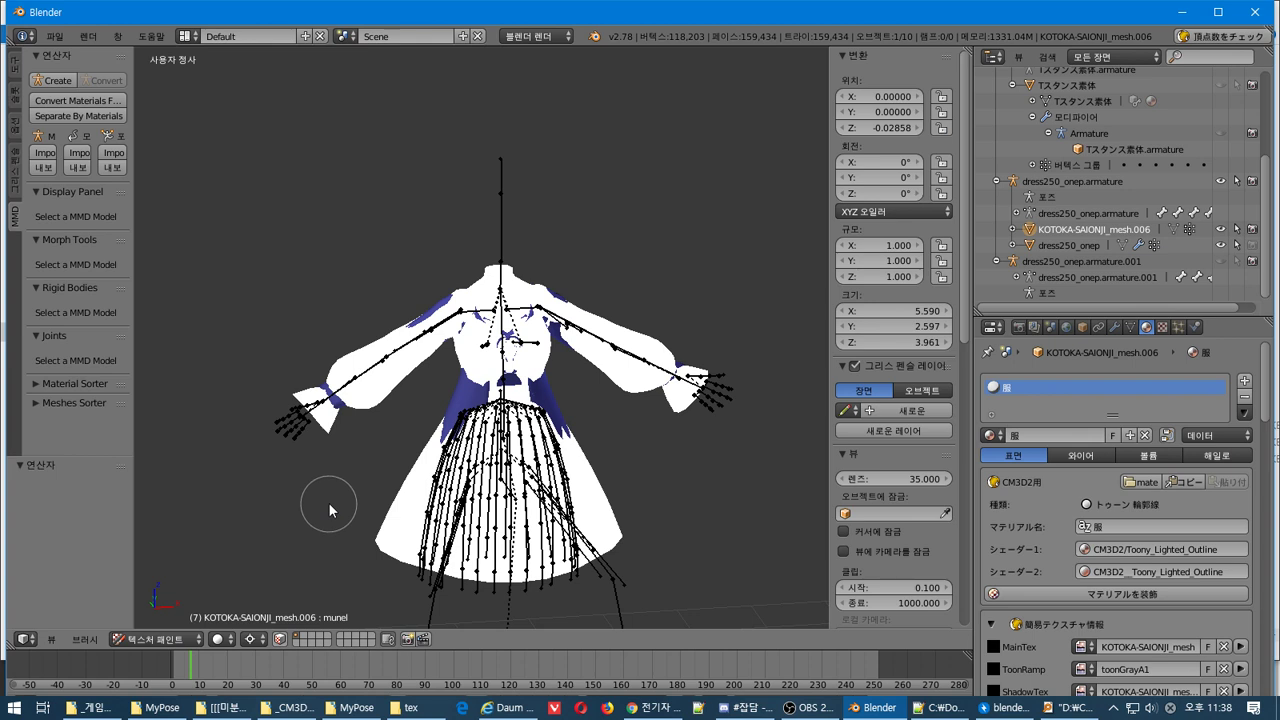
Import KOTOKA-SAIONJI.pmx via File > Import > MikuMikuDance Model (.pmd, .pmx)
left_click(55, 36)
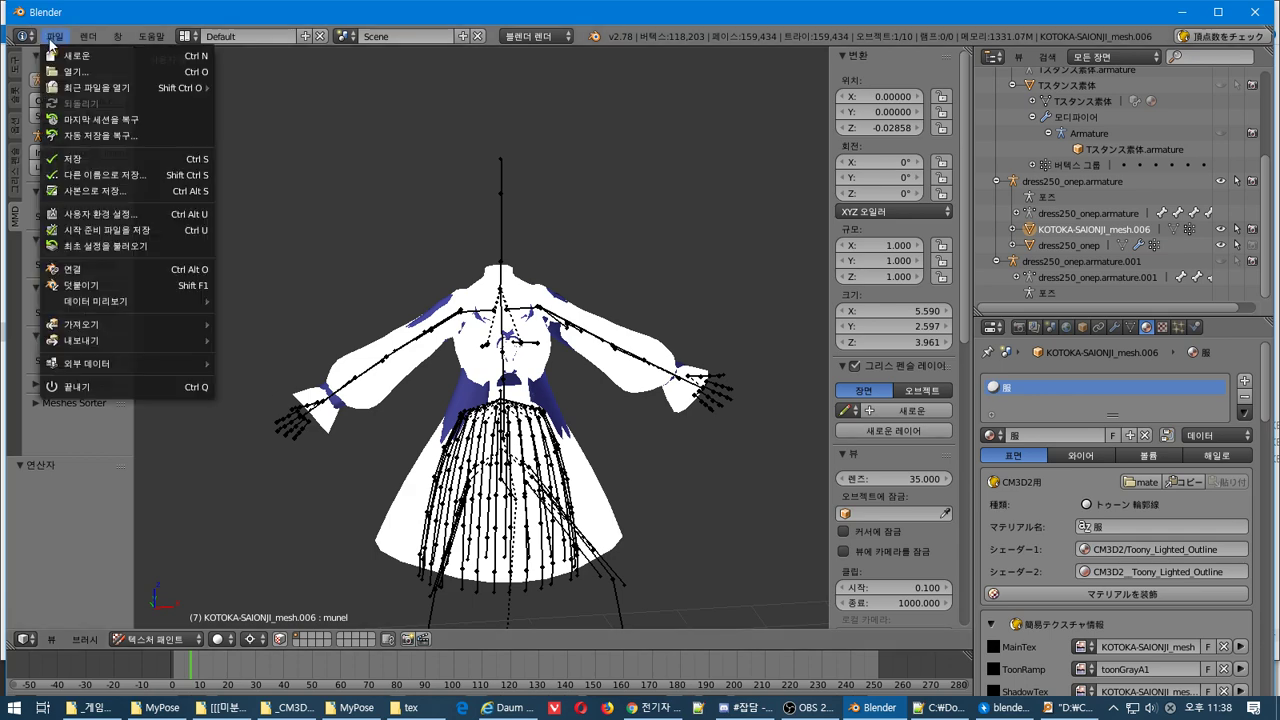
mouse_move(168, 343)
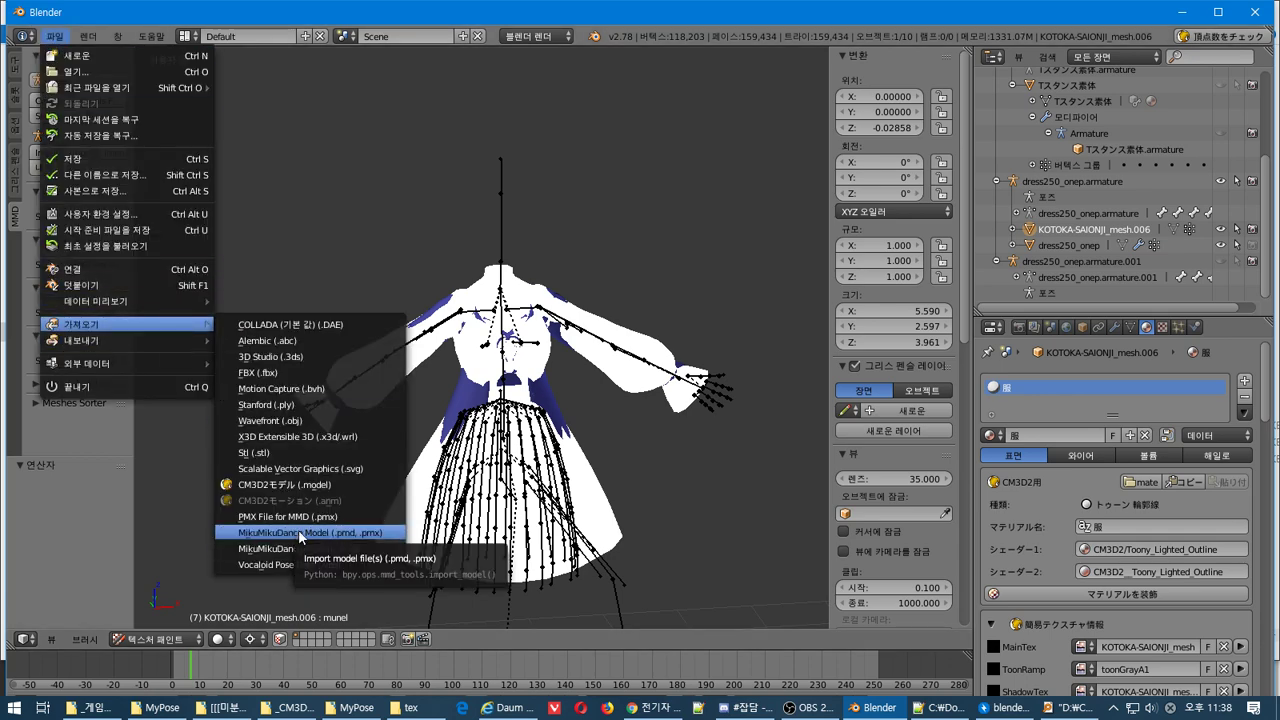
left_click(293, 537)
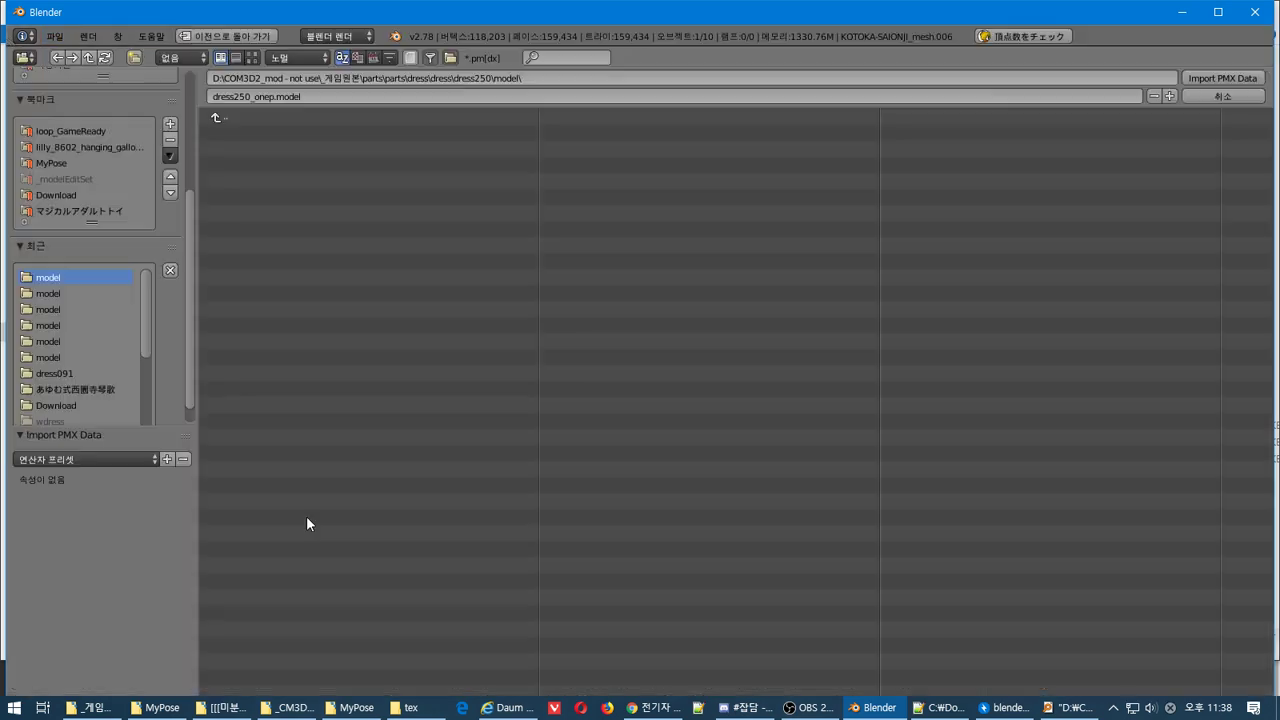
left_click(91, 375)
left_click(90, 389)
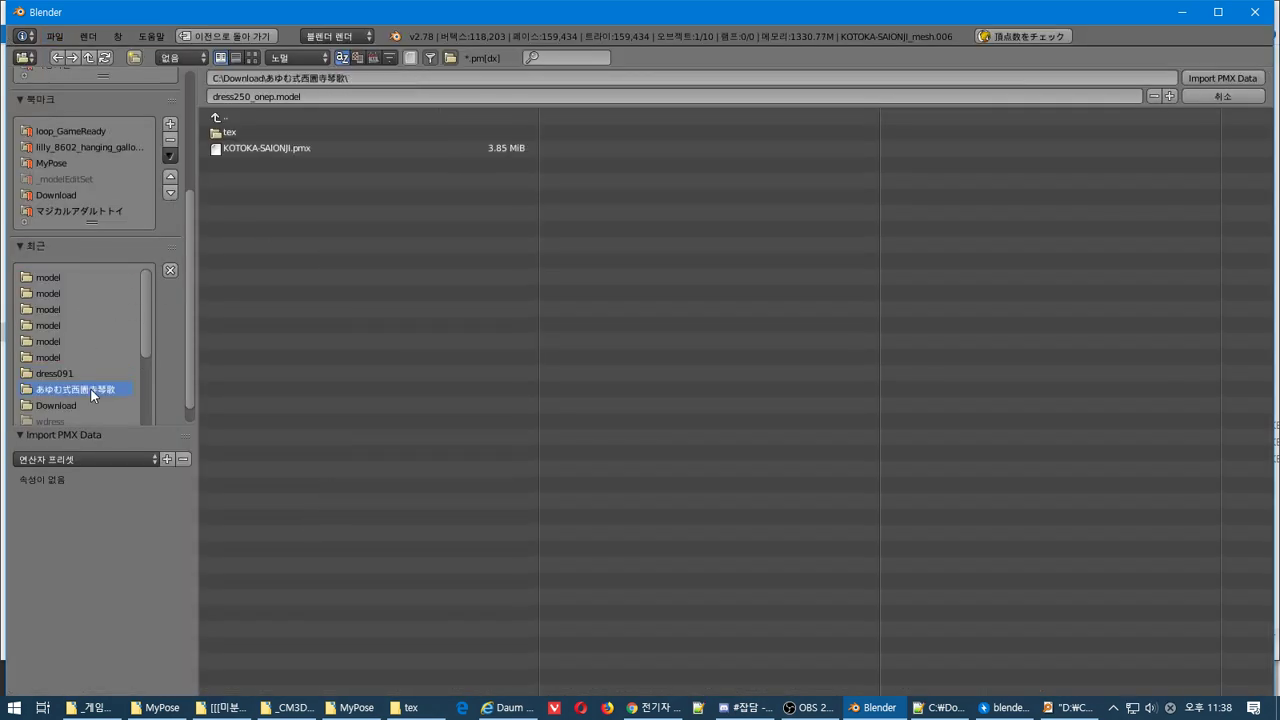
left_click(245, 150)
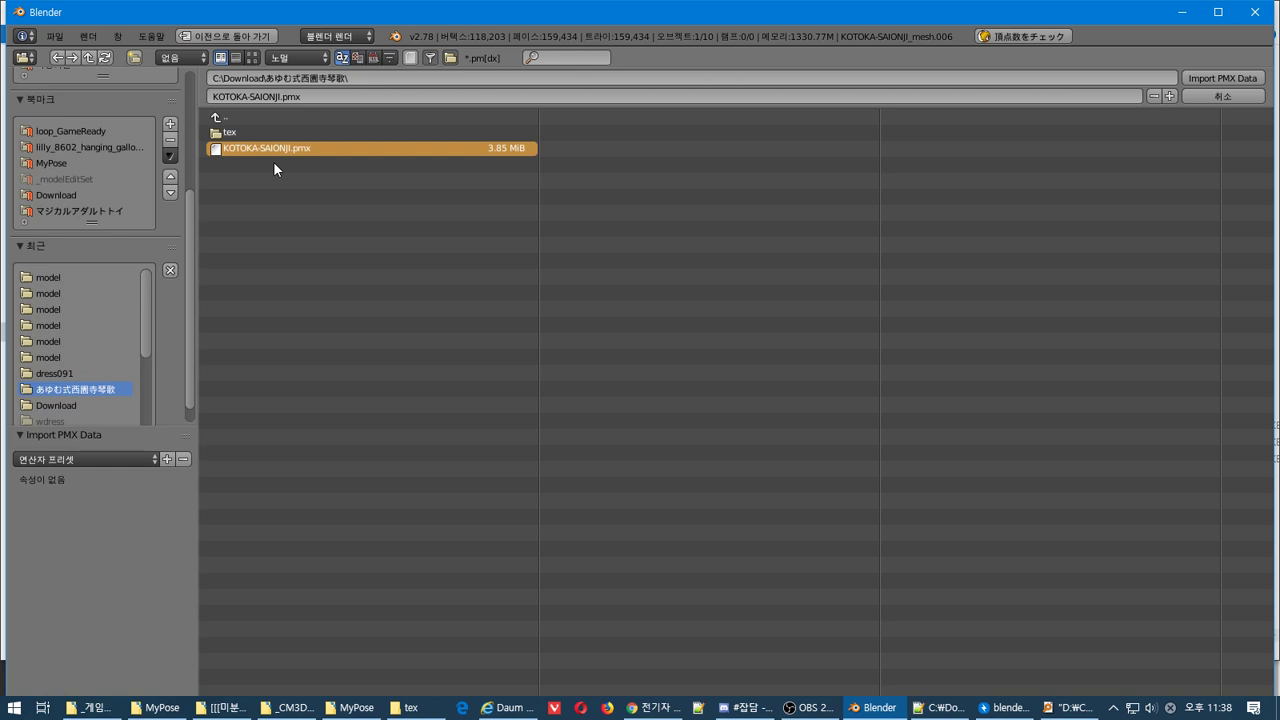
key("Return")
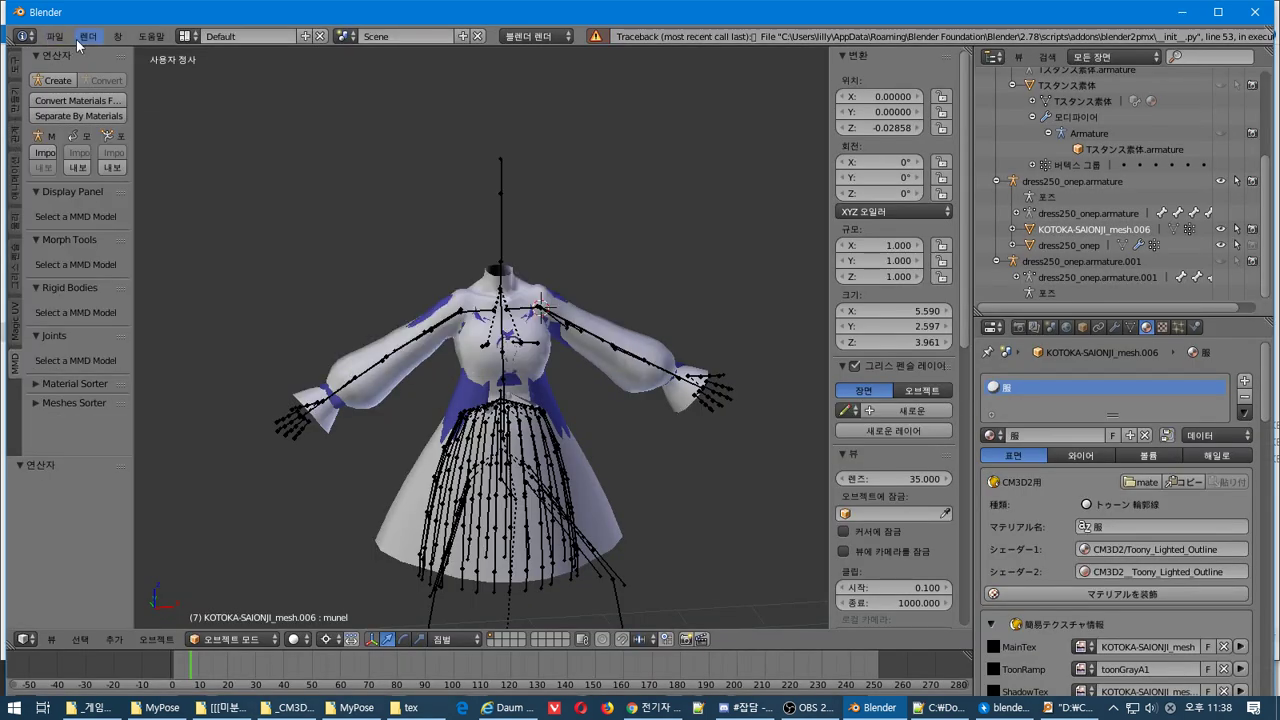
Repeat the MikuMikuDance Model import of KOTOKA-SAIONJI.pmx
left_click(55, 36)
mouse_move(144, 329)
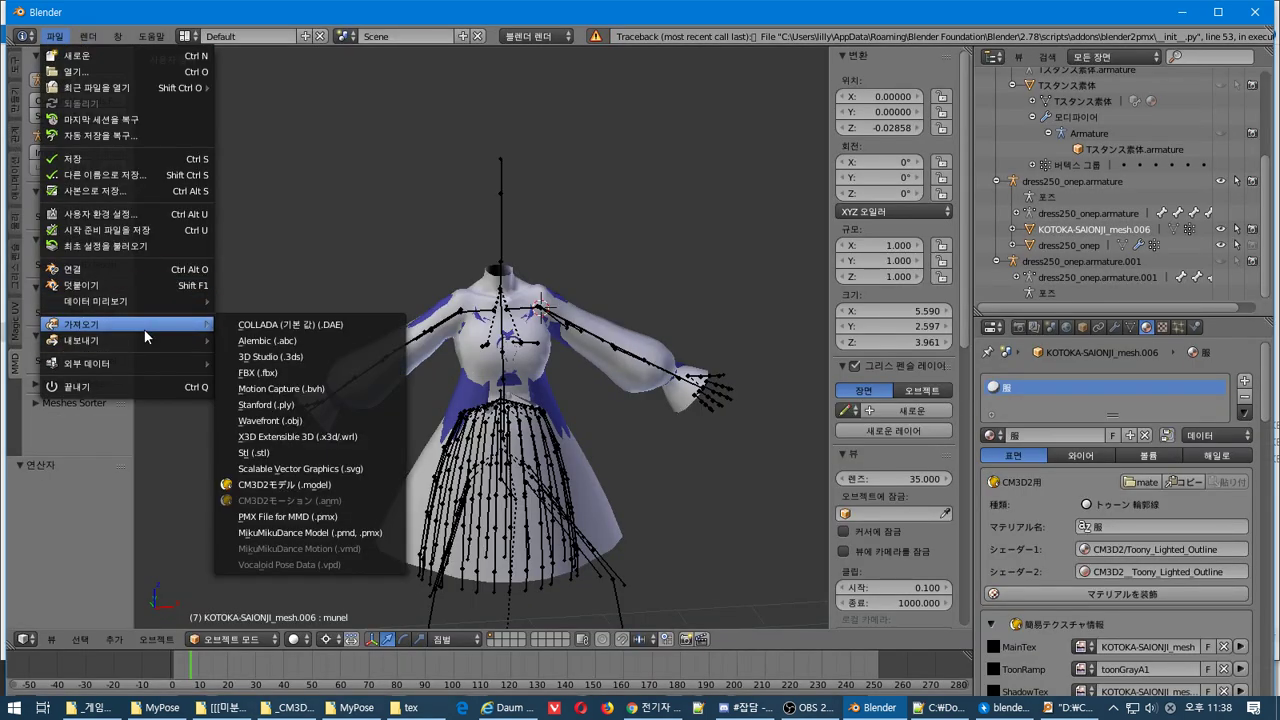
left_click(338, 534)
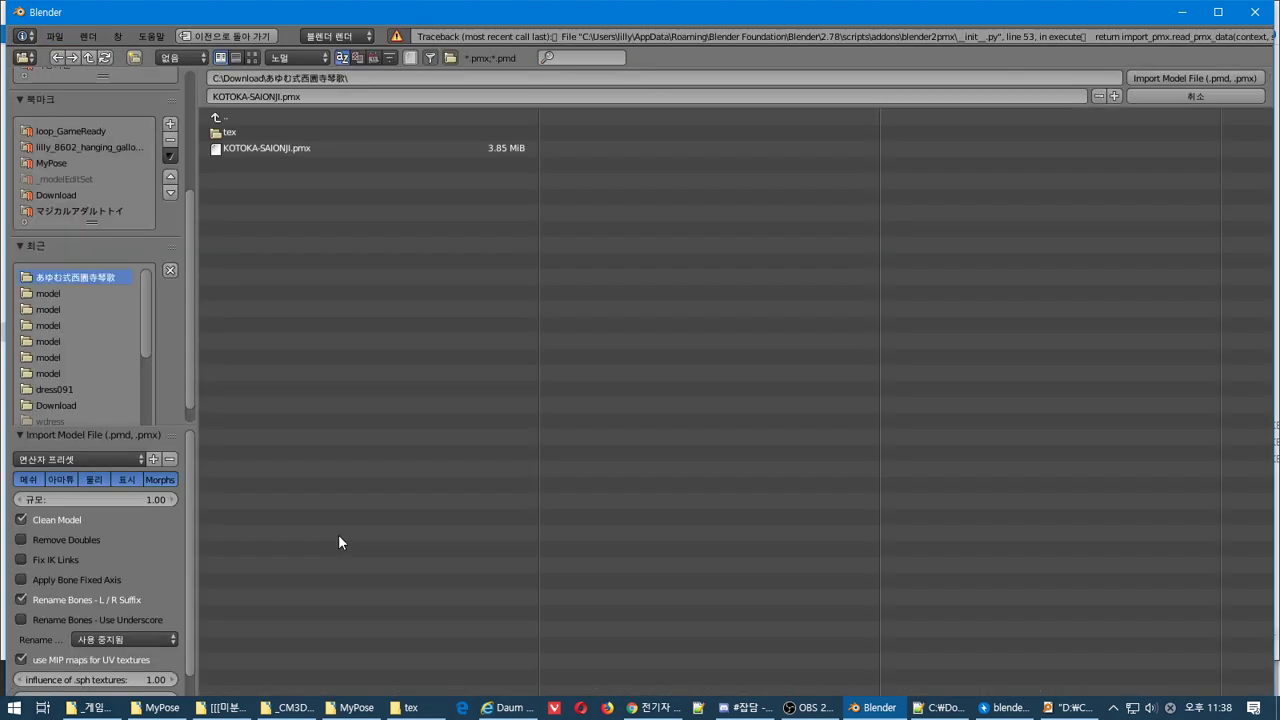
left_click(234, 153)
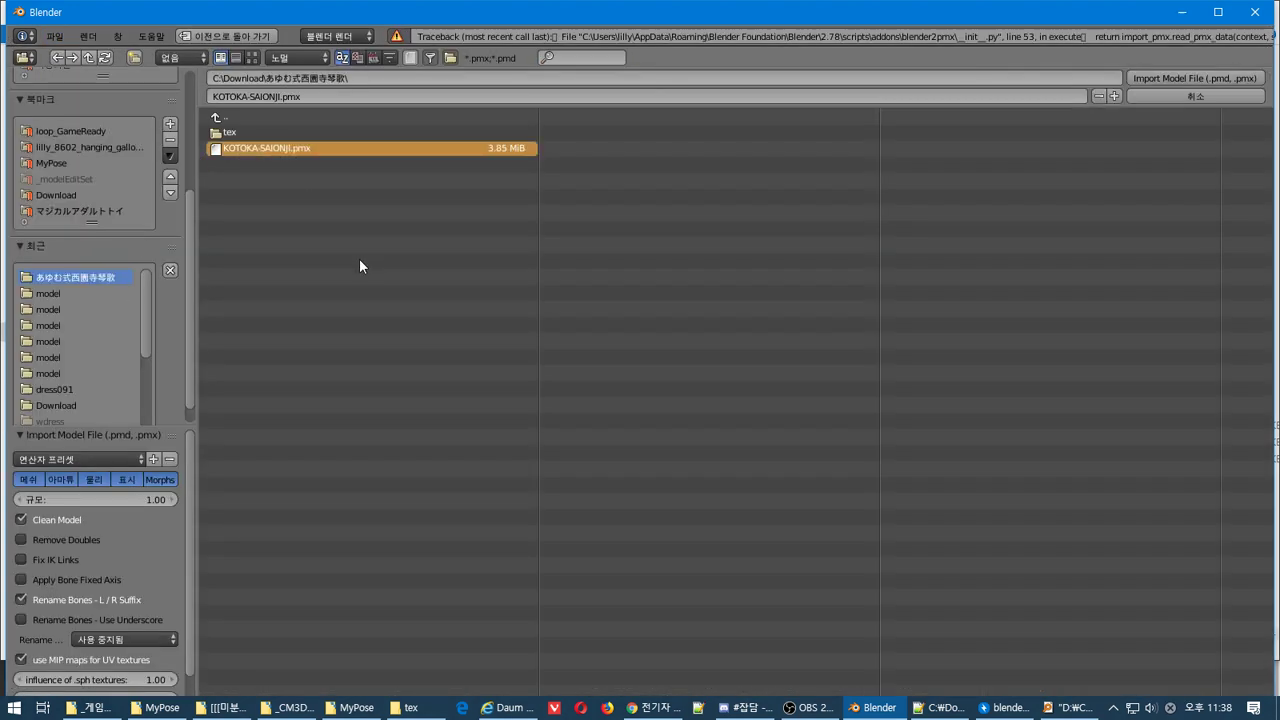
key("Return")
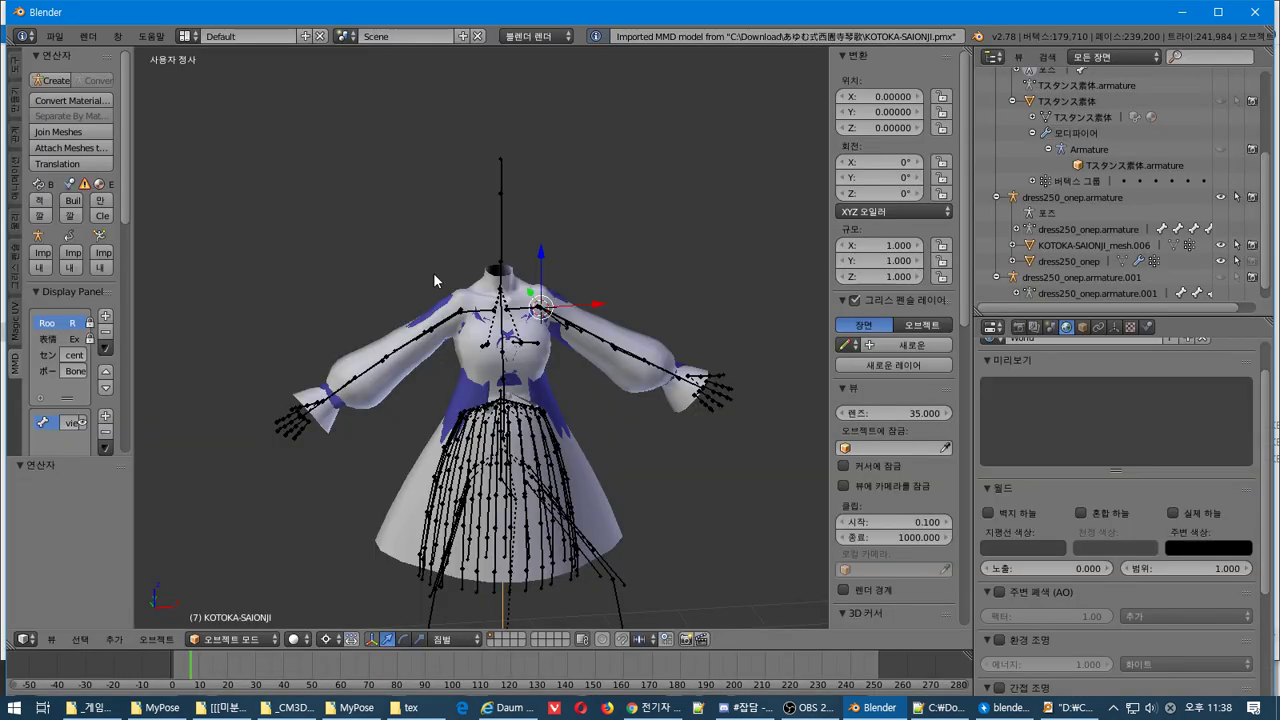
Expand KOTOKA-SAIONJI in the Outliner and move arm.001 under the rigidbodies object
scroll(1104, 204, "down", 1)
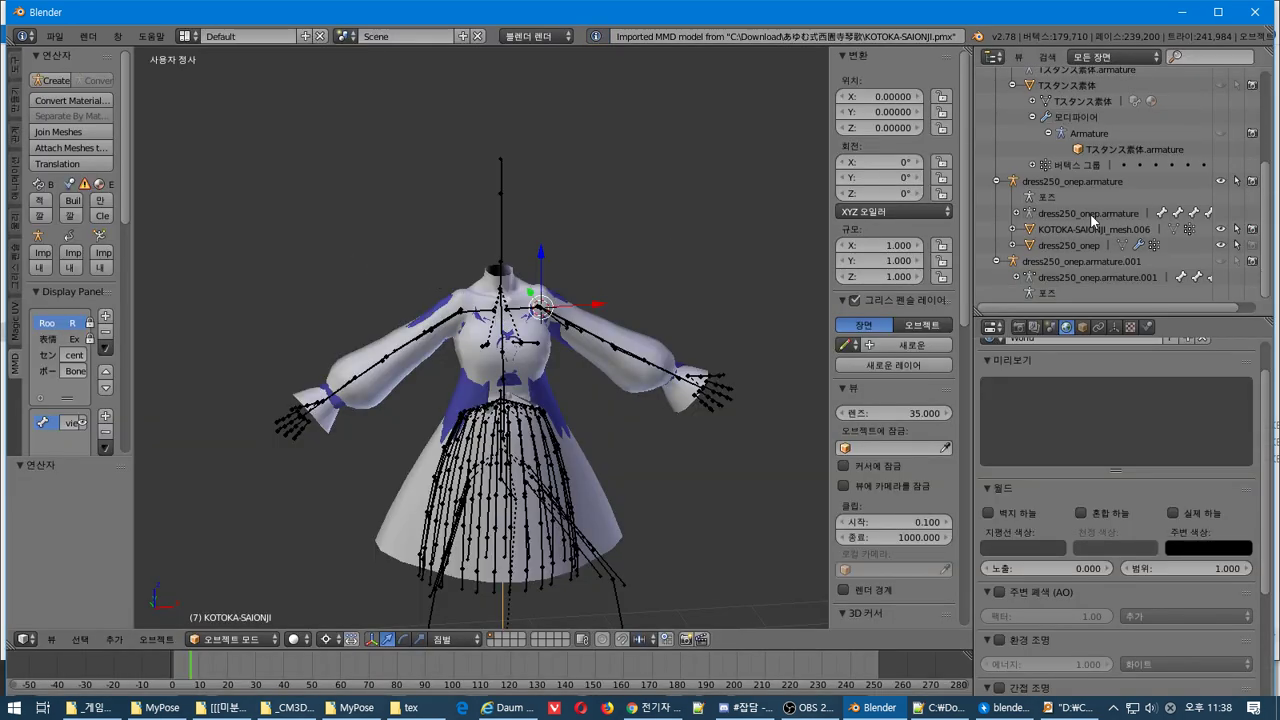
scroll(1093, 261, "up", 10)
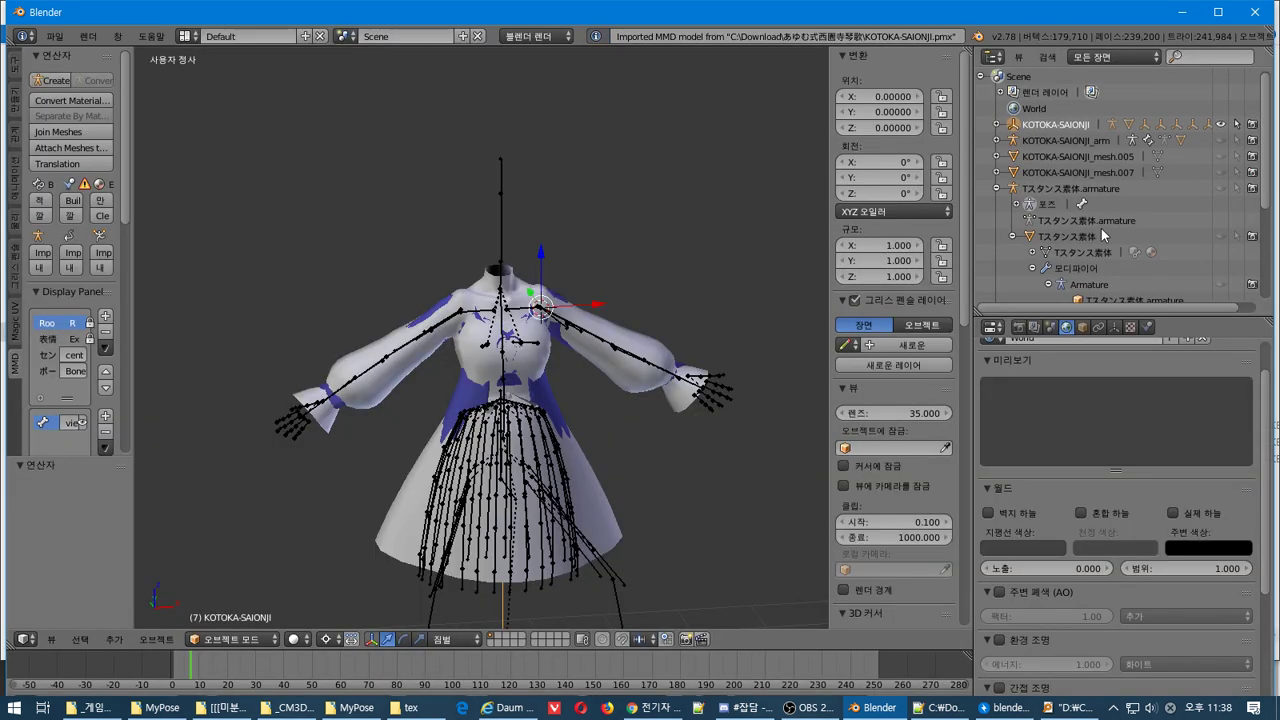
left_click(998, 124)
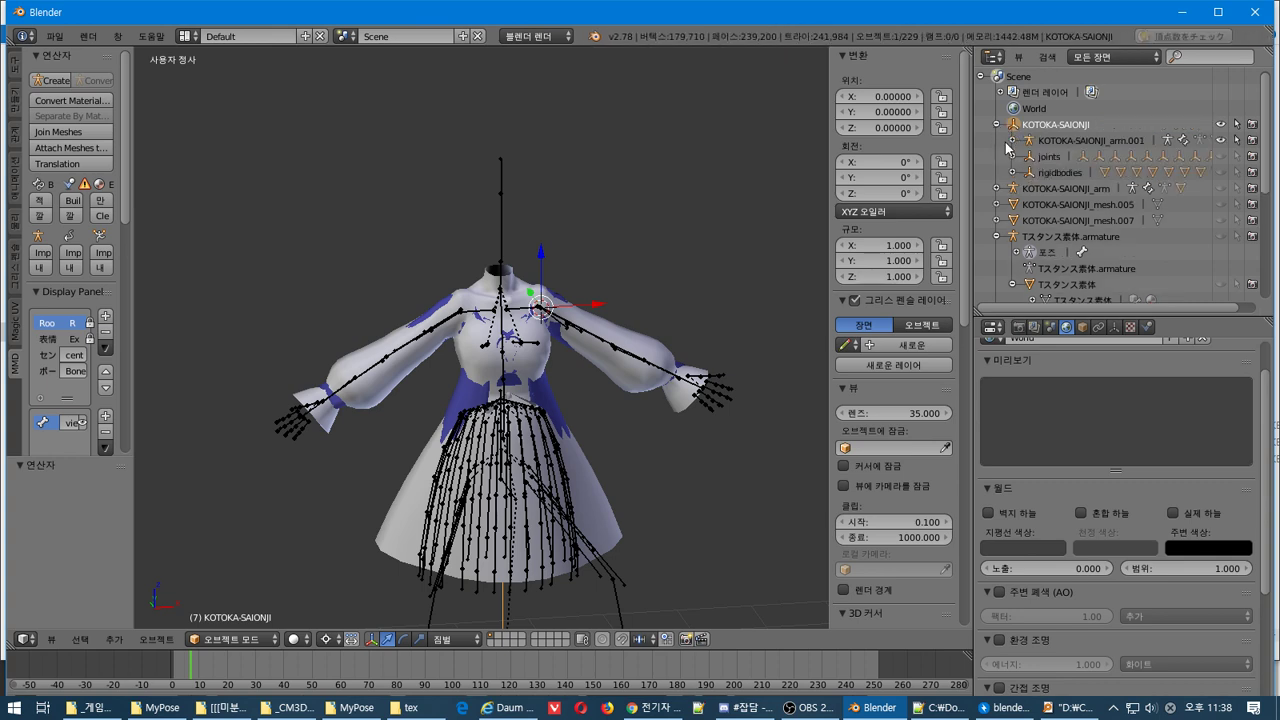
left_click_drag(1036, 146, 1030, 175)
left_click(1030, 173)
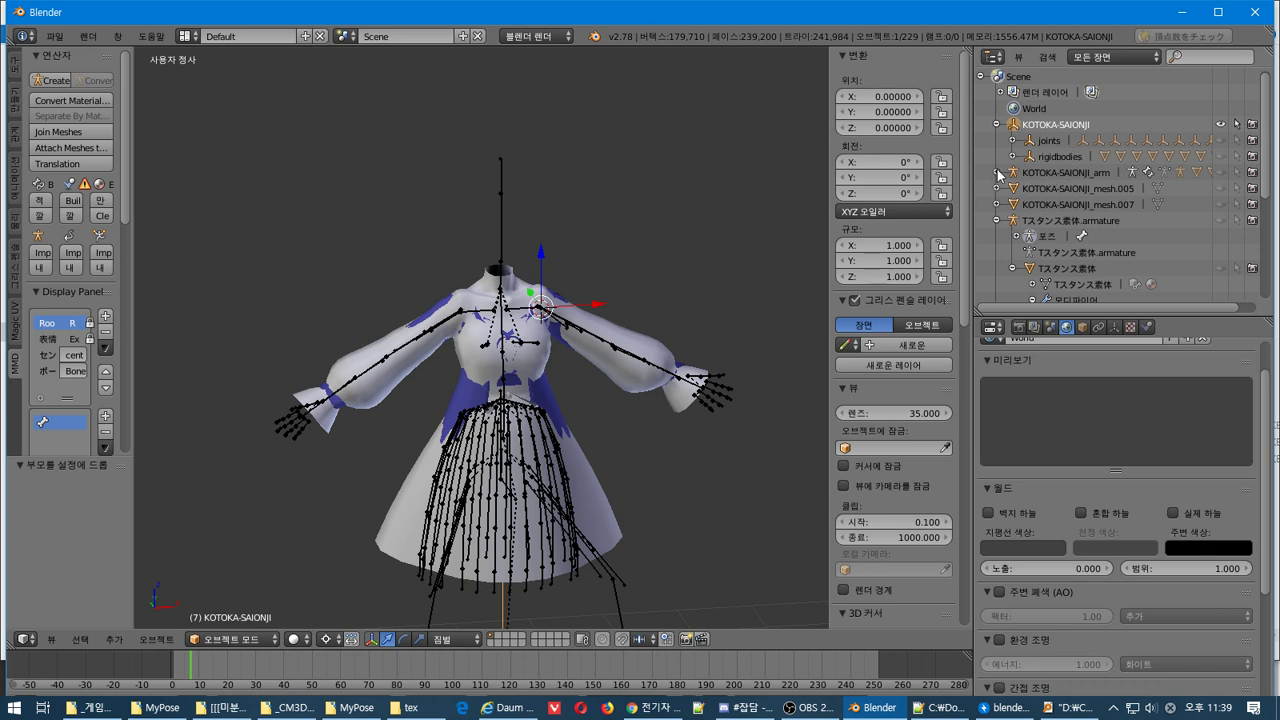
left_click(996, 172)
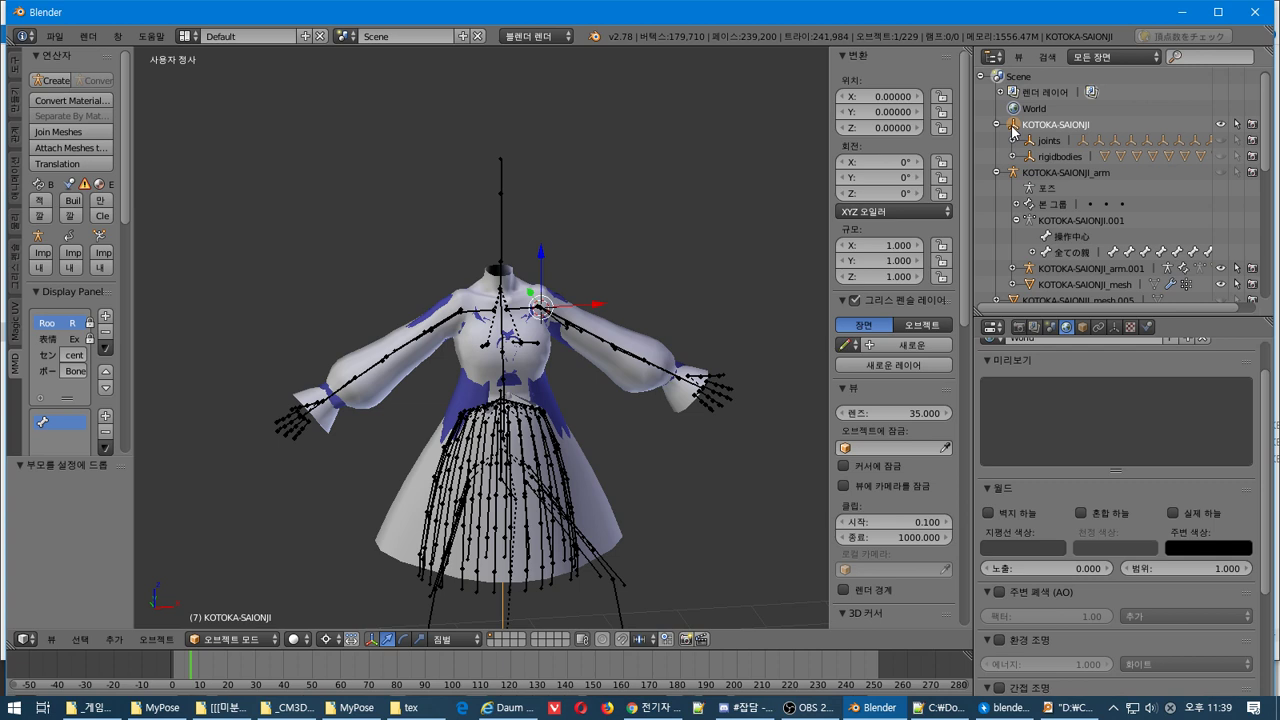
left_click(660, 217)
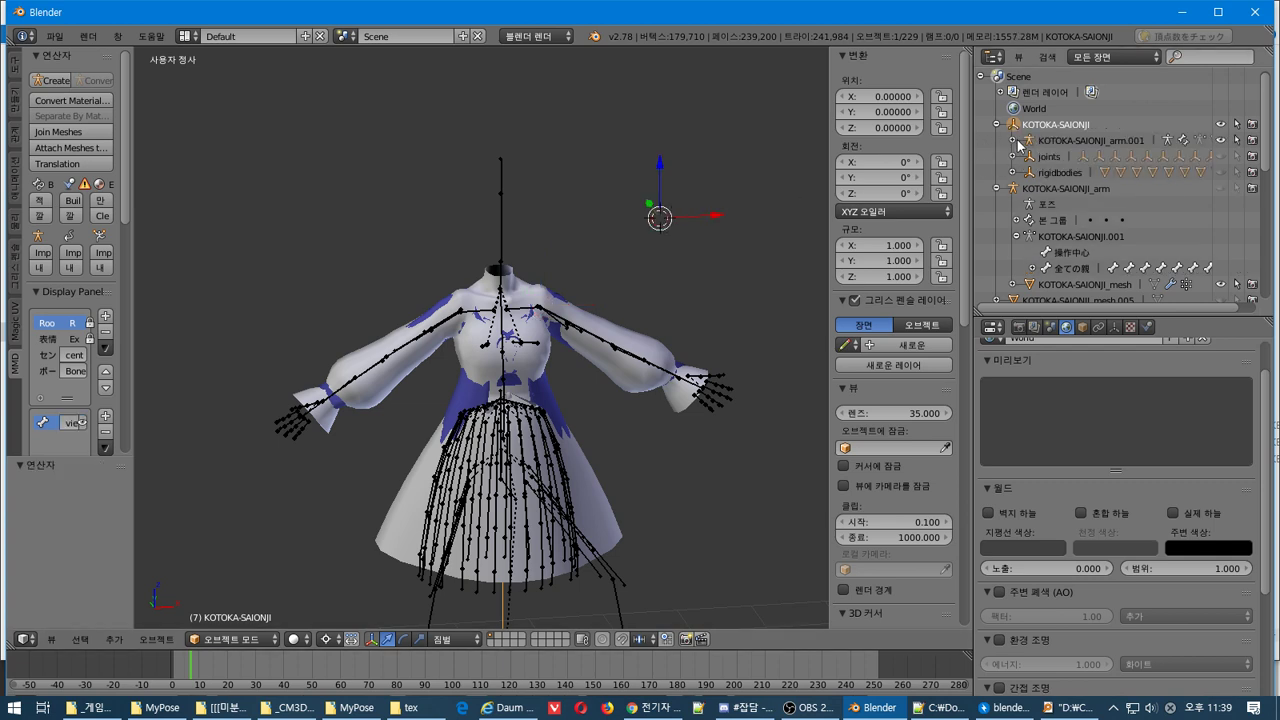
Drag KOTOKA-SAIONJI_arm.001 onto the Scene row and choose Clear Parent
left_click(1032, 141)
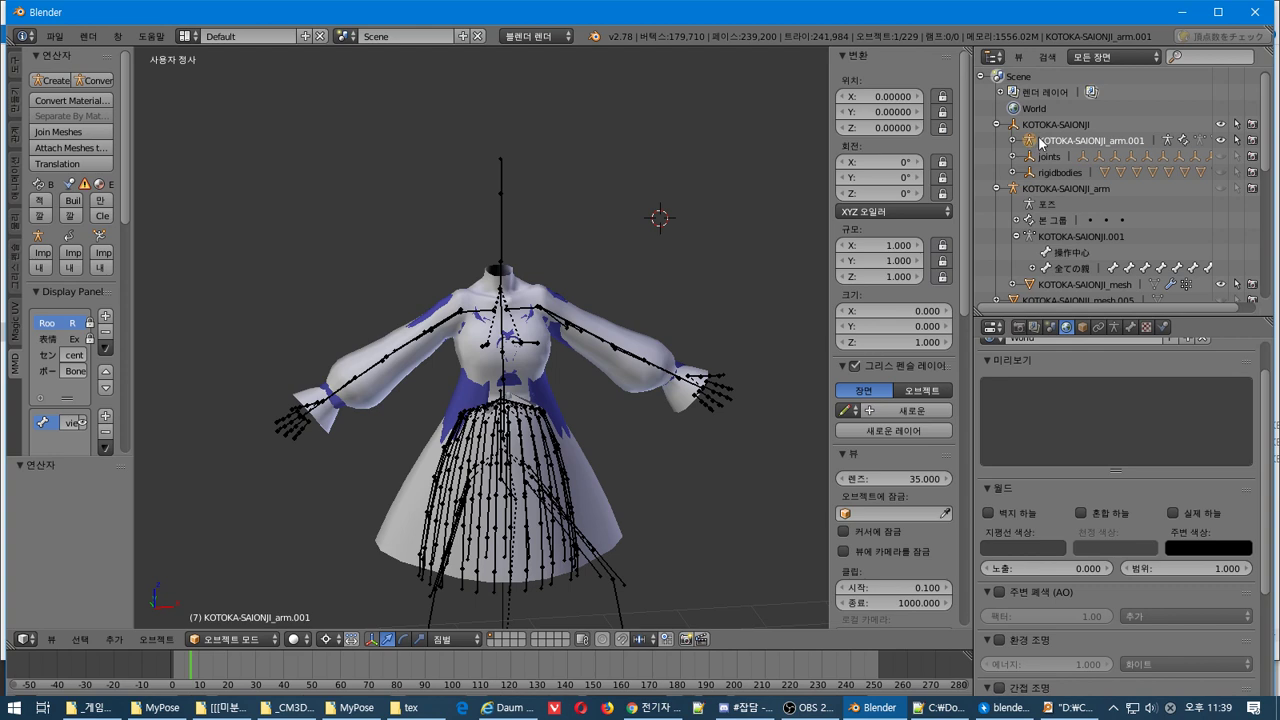
left_click(996, 188)
left_click(997, 237)
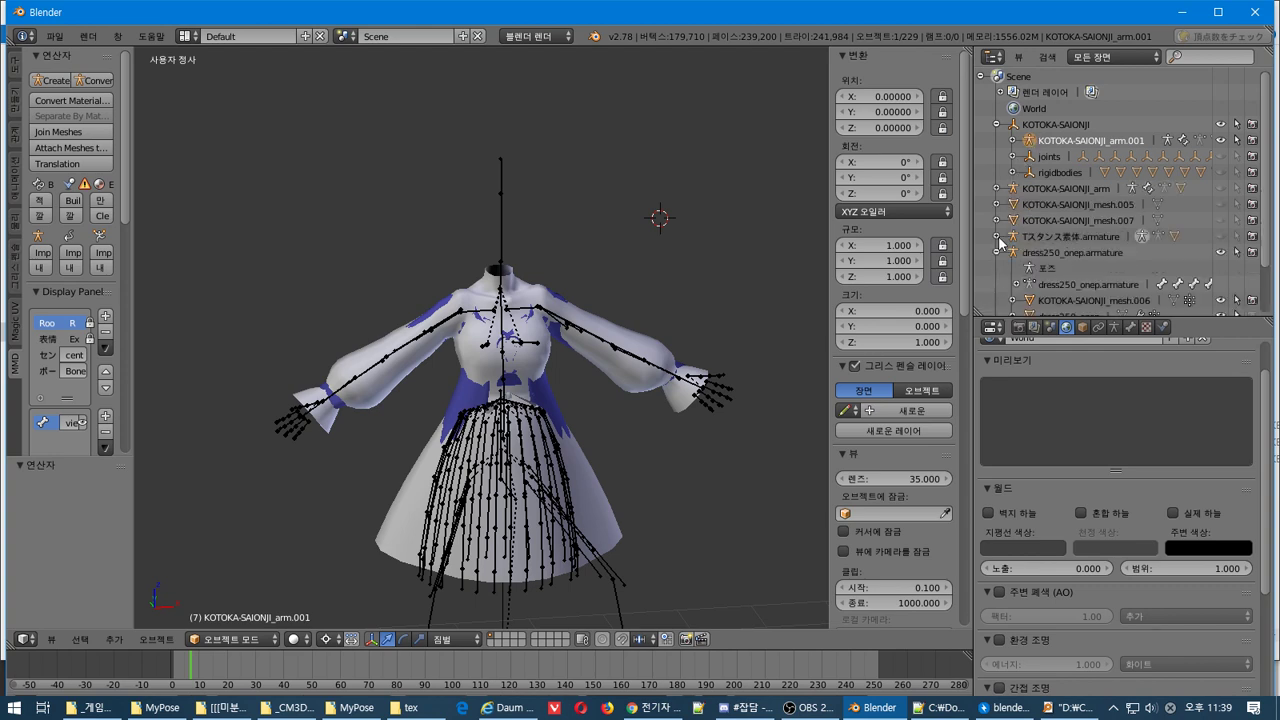
left_click(998, 238)
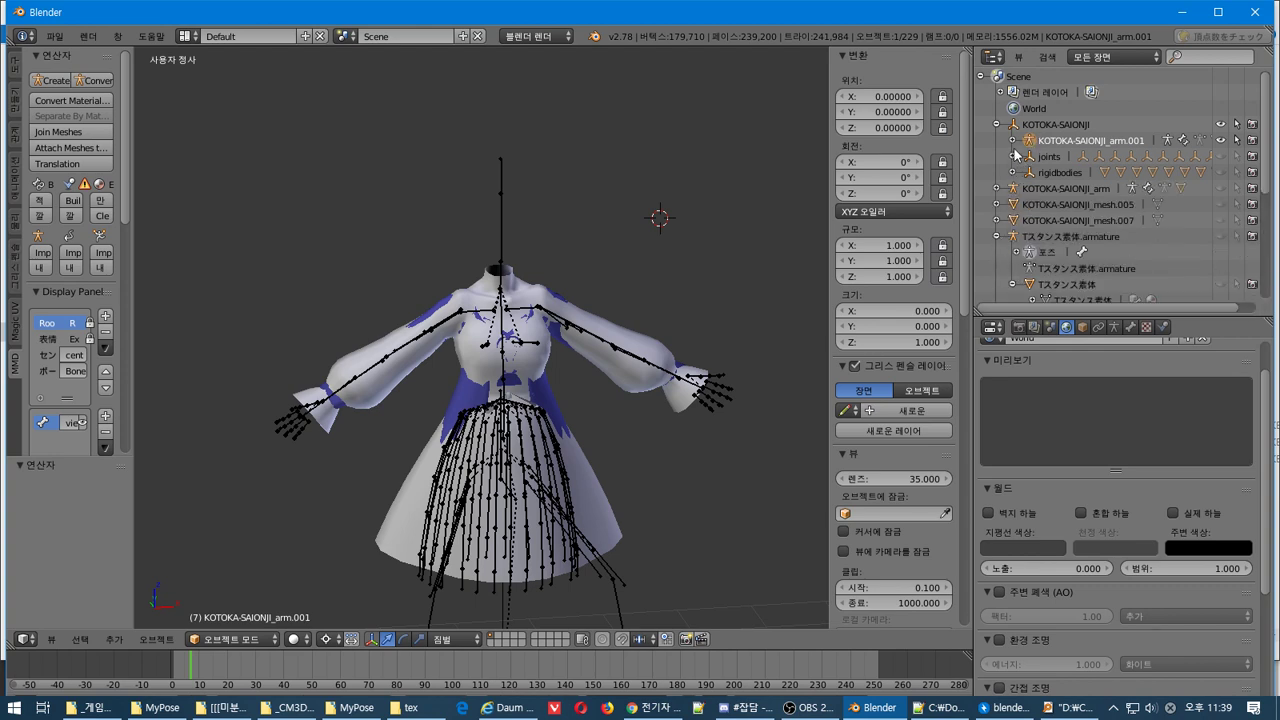
left_click_drag(1025, 141, 1020, 84)
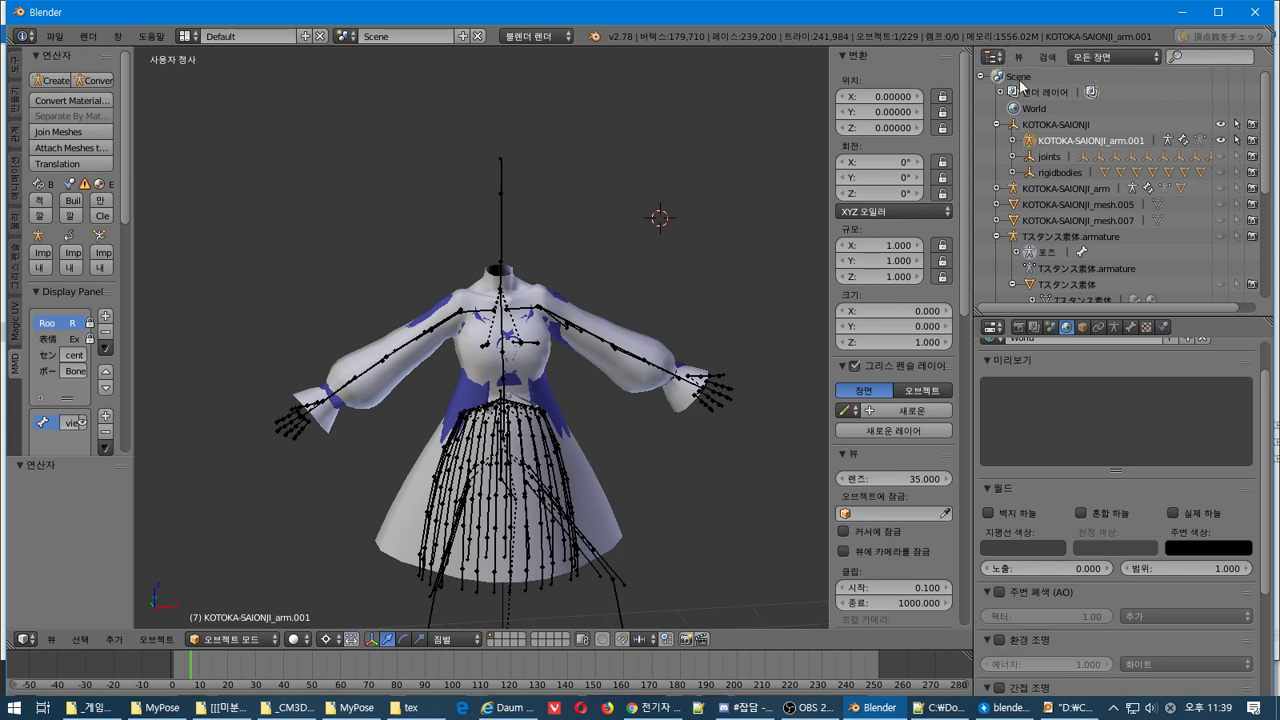
left_click(1049, 124)
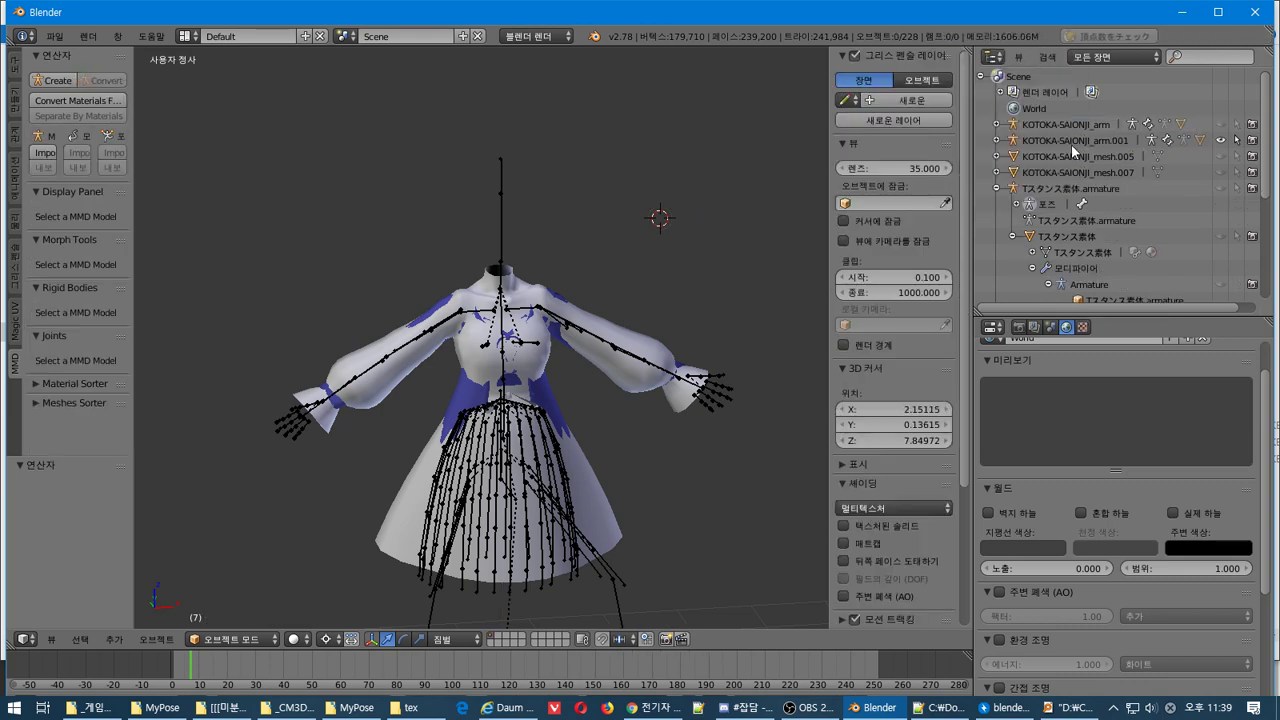
Select the joints and rigidbodies objects in the Outliner
scroll(1071, 146, "down", 5)
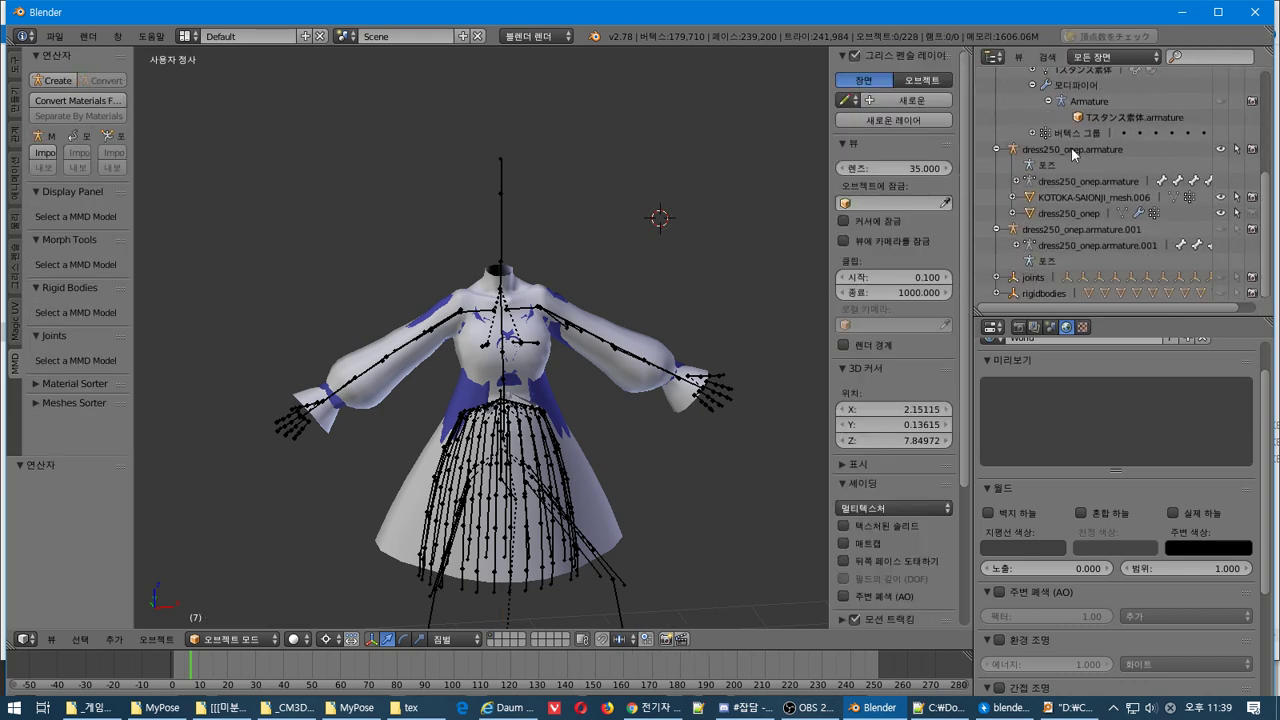
left_click(1041, 282)
left_click(1043, 293)
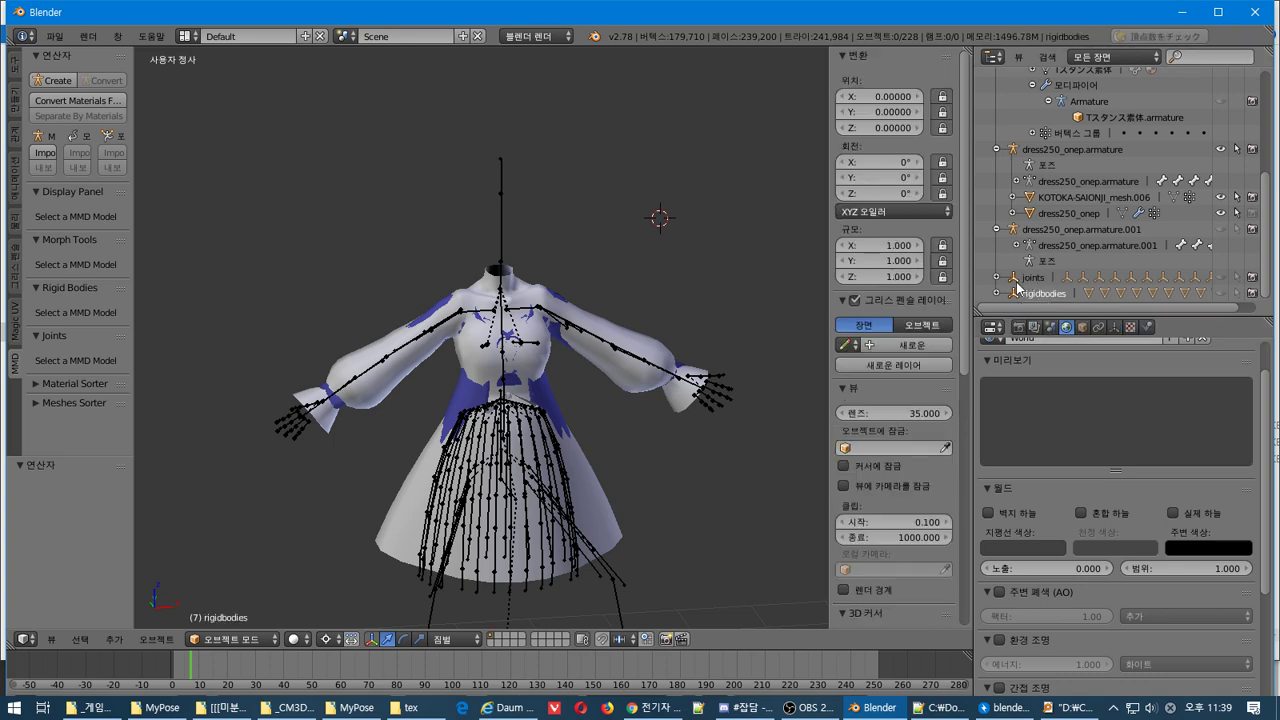
left_click(1033, 278)
Delete the joints object, then undo that plain deletion with Ctrl+Z
right_click(1033, 279)
left_click(1033, 278)
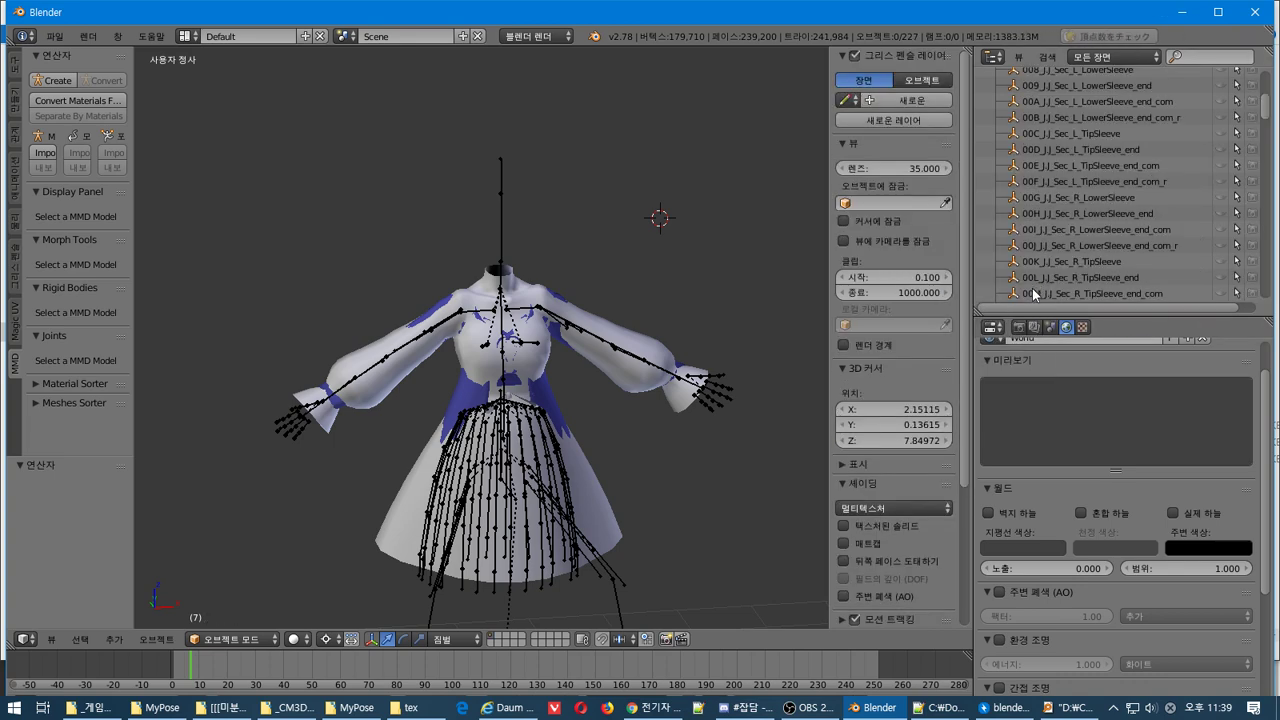
scroll(1045, 280, "up", 3)
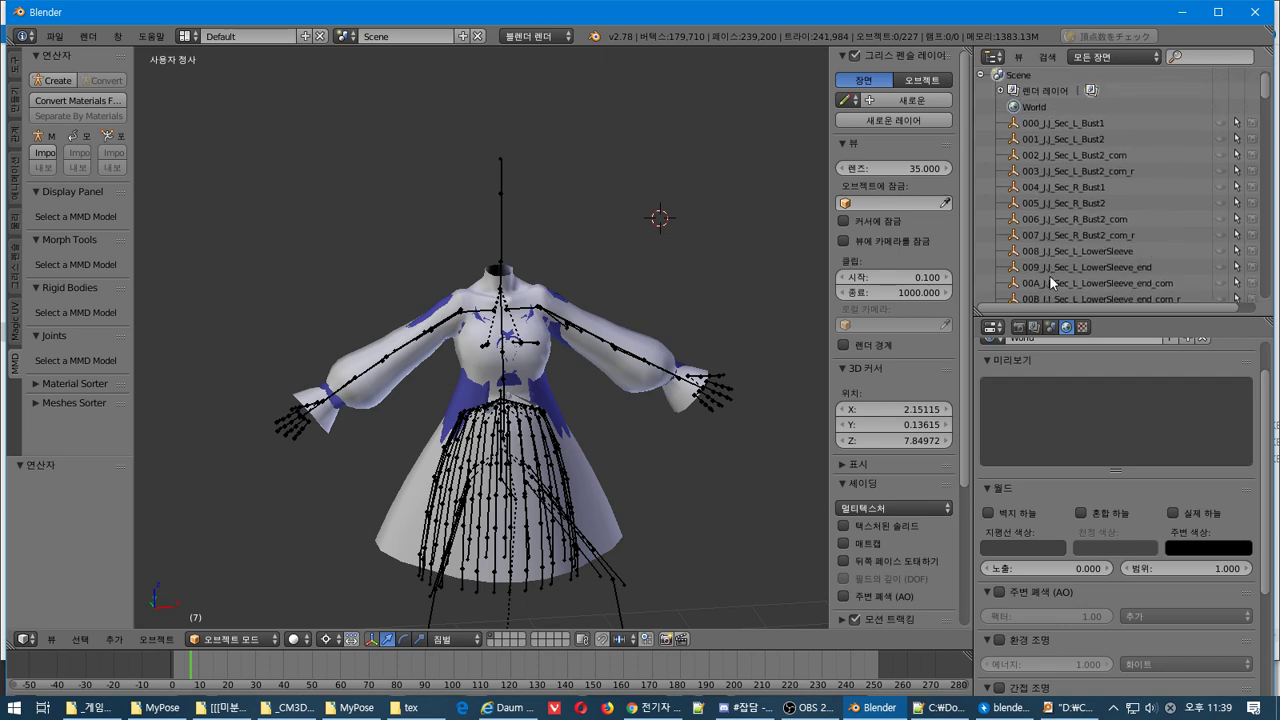
key("ctrl+z")
scroll(1049, 275, "down", 5)
Use Delete Hierarchy on joints and rigidbodies to remove them with all children
right_click(1040, 282)
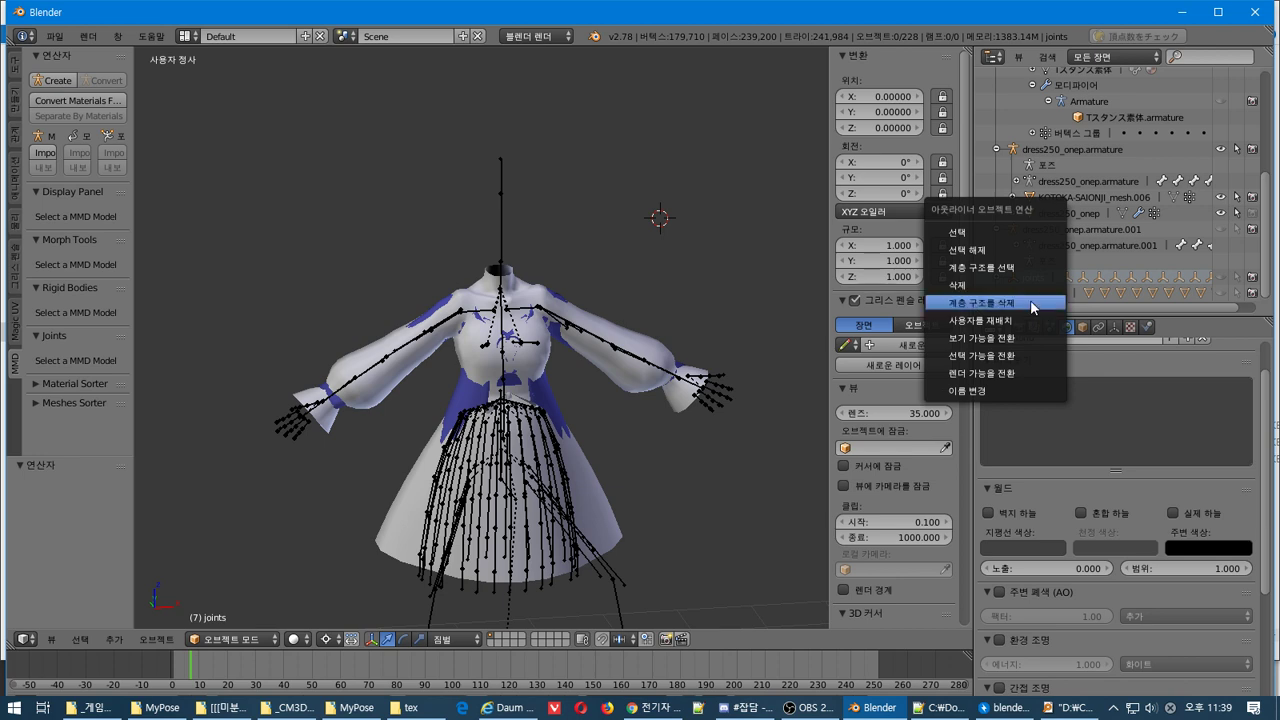
left_click(1030, 300)
right_click(1038, 296)
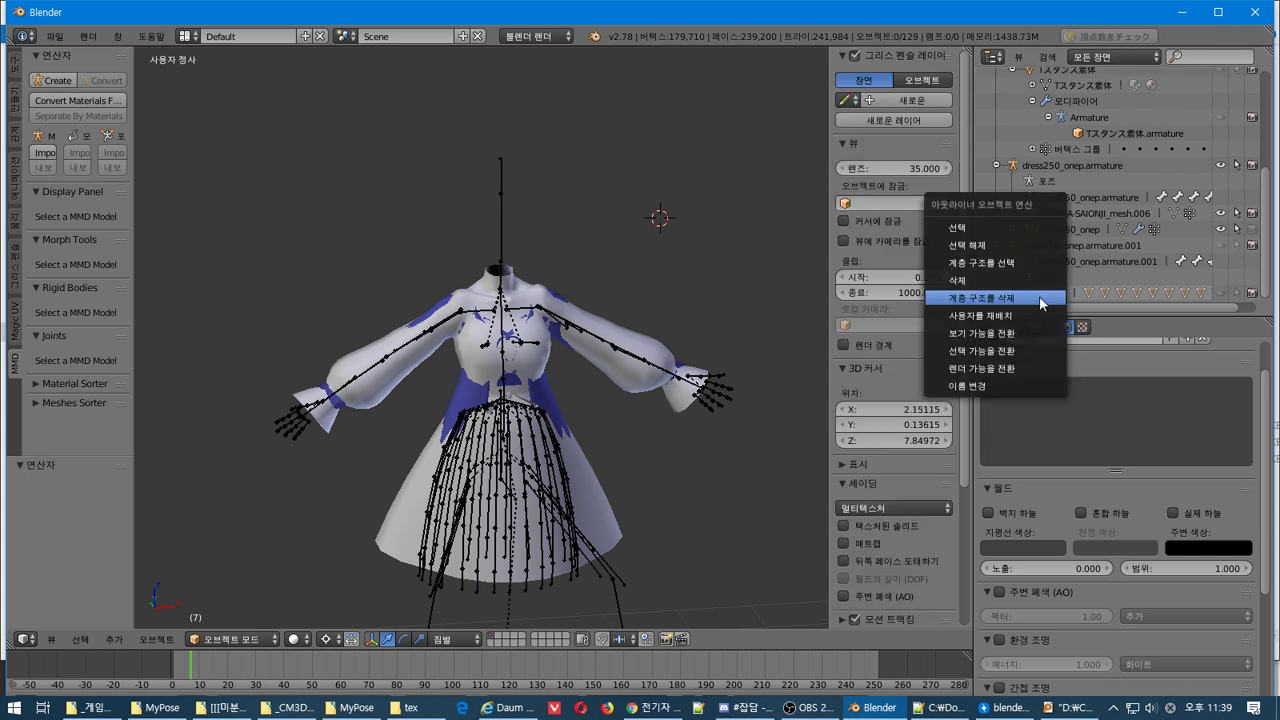
left_click(1039, 296)
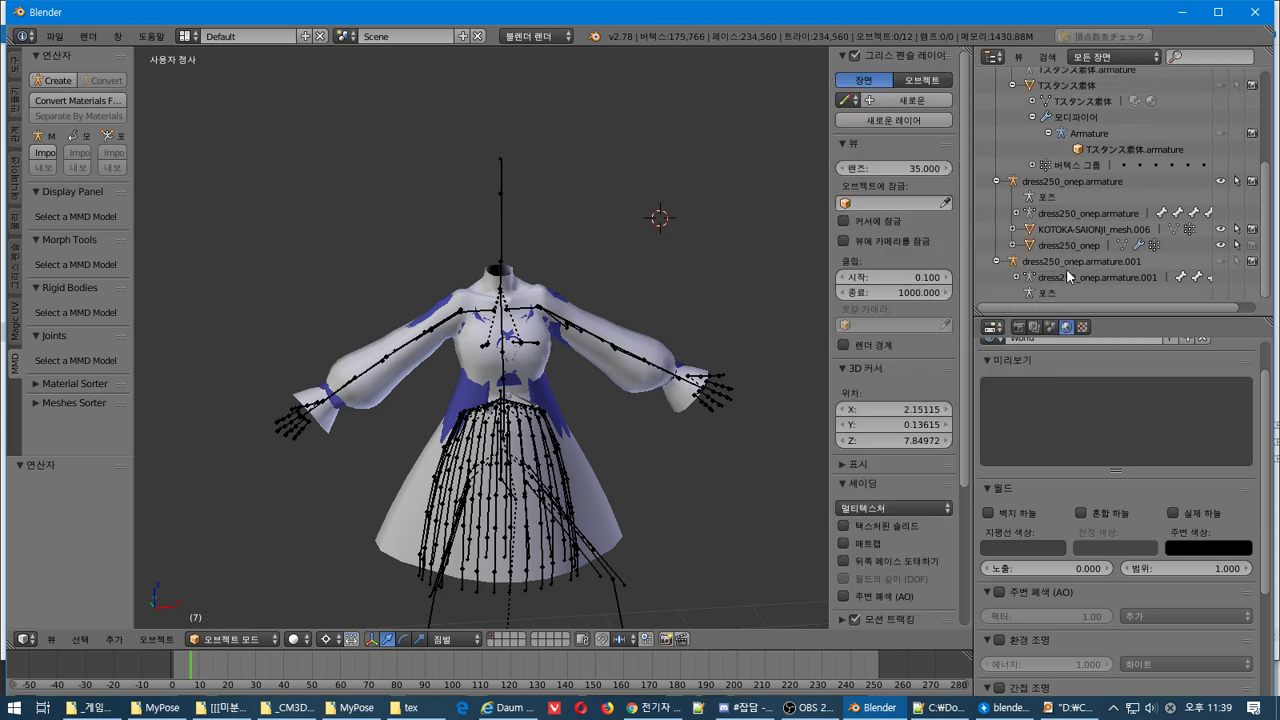
scroll(1066, 268, "up", 5)
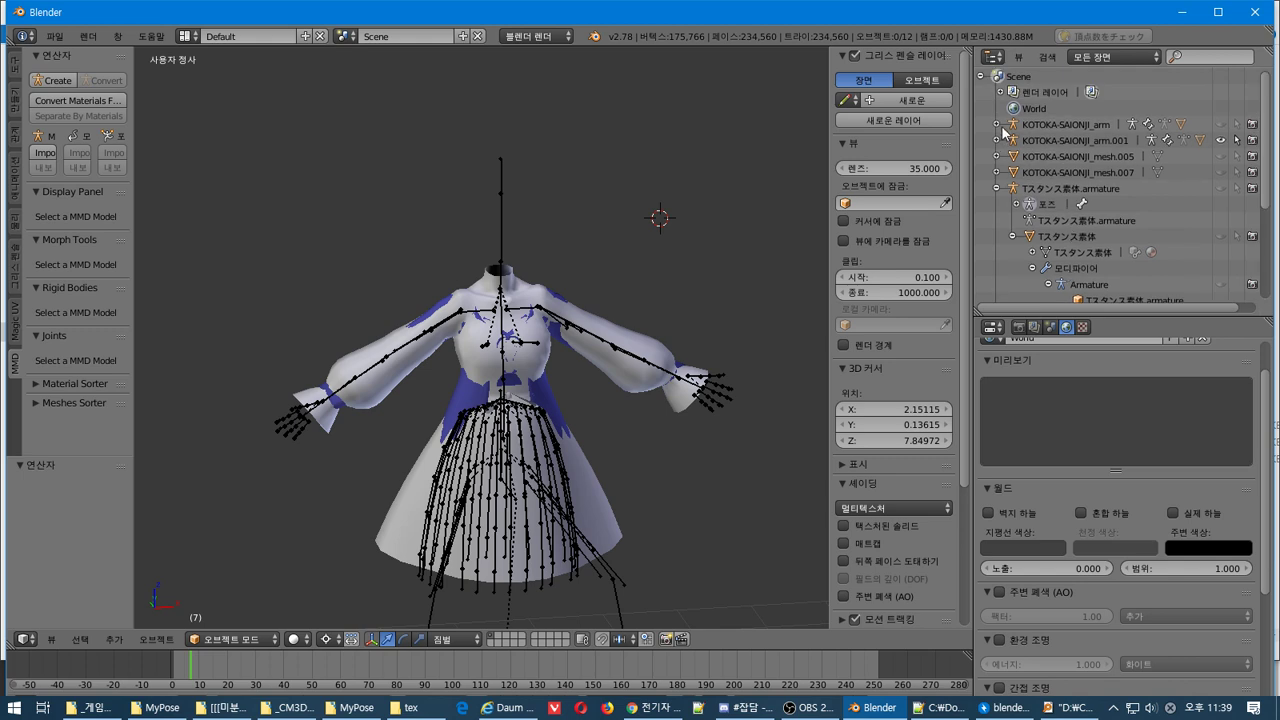
Select KOTOKA-SAIONJI_mesh under KOTOKA-SAIONJI_arm, enter Edit Mode and deselect all vertices
left_click(997, 125)
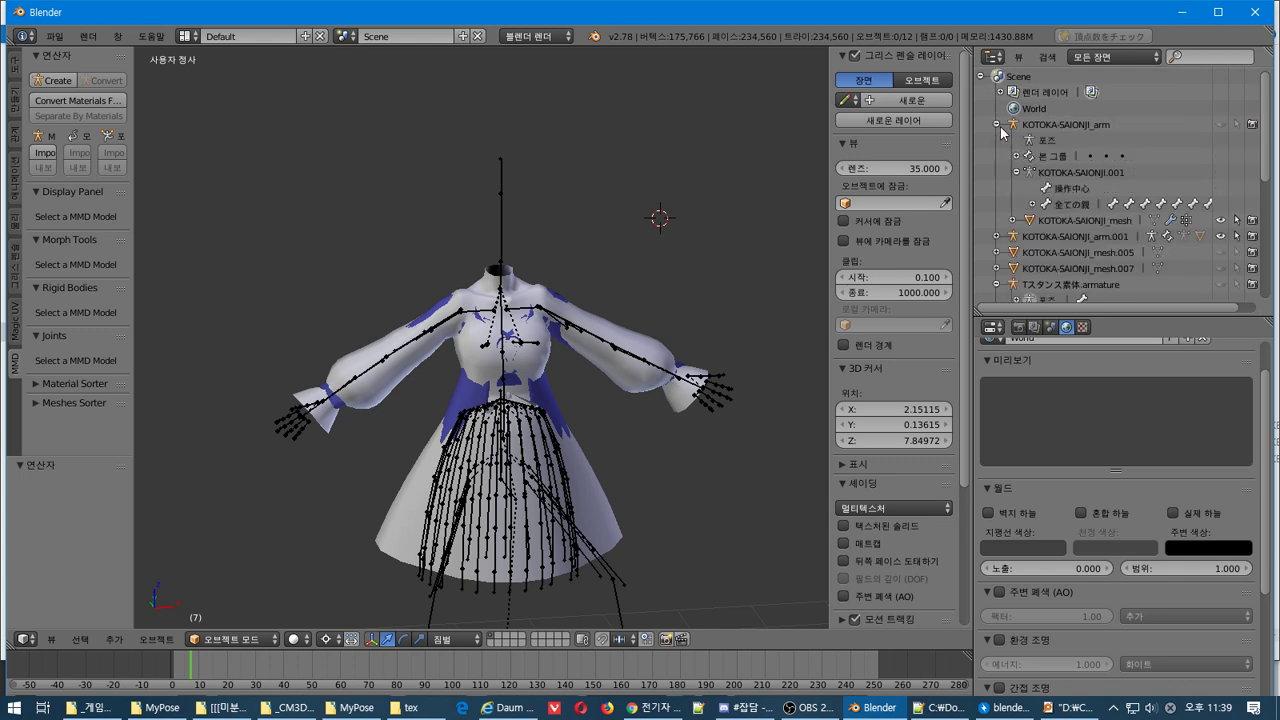
left_click(1040, 221)
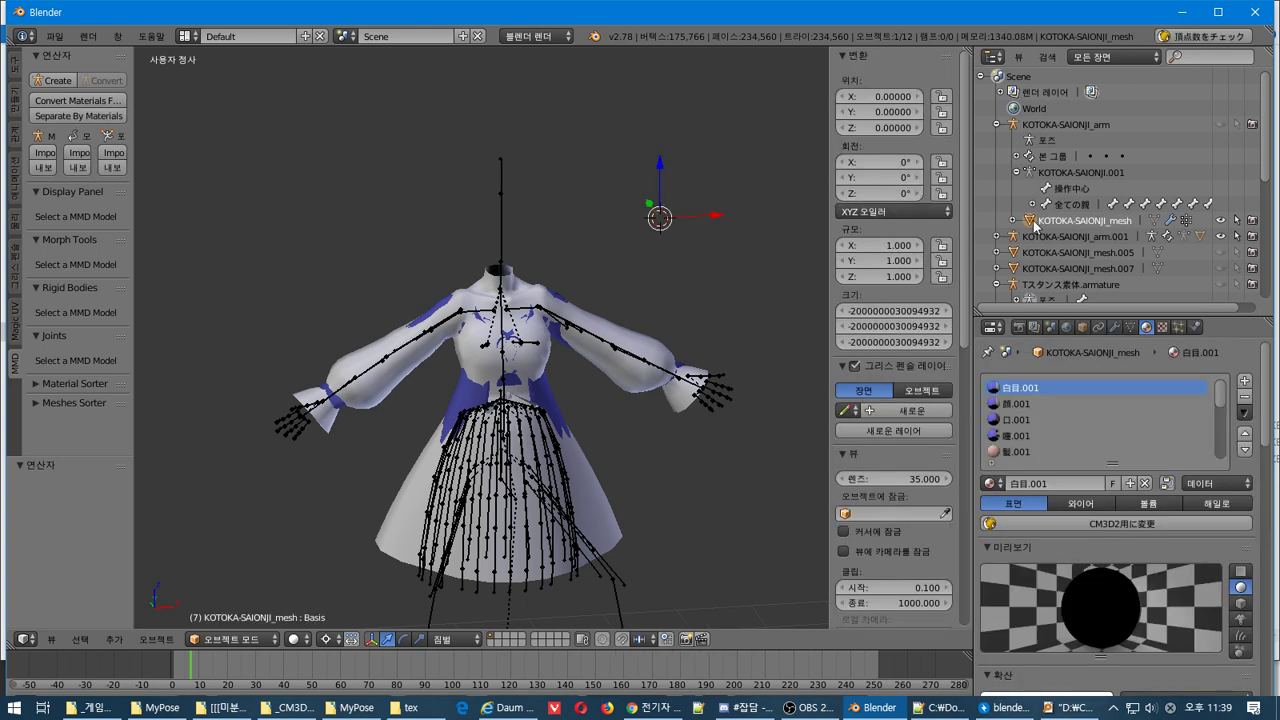
key("Tab")
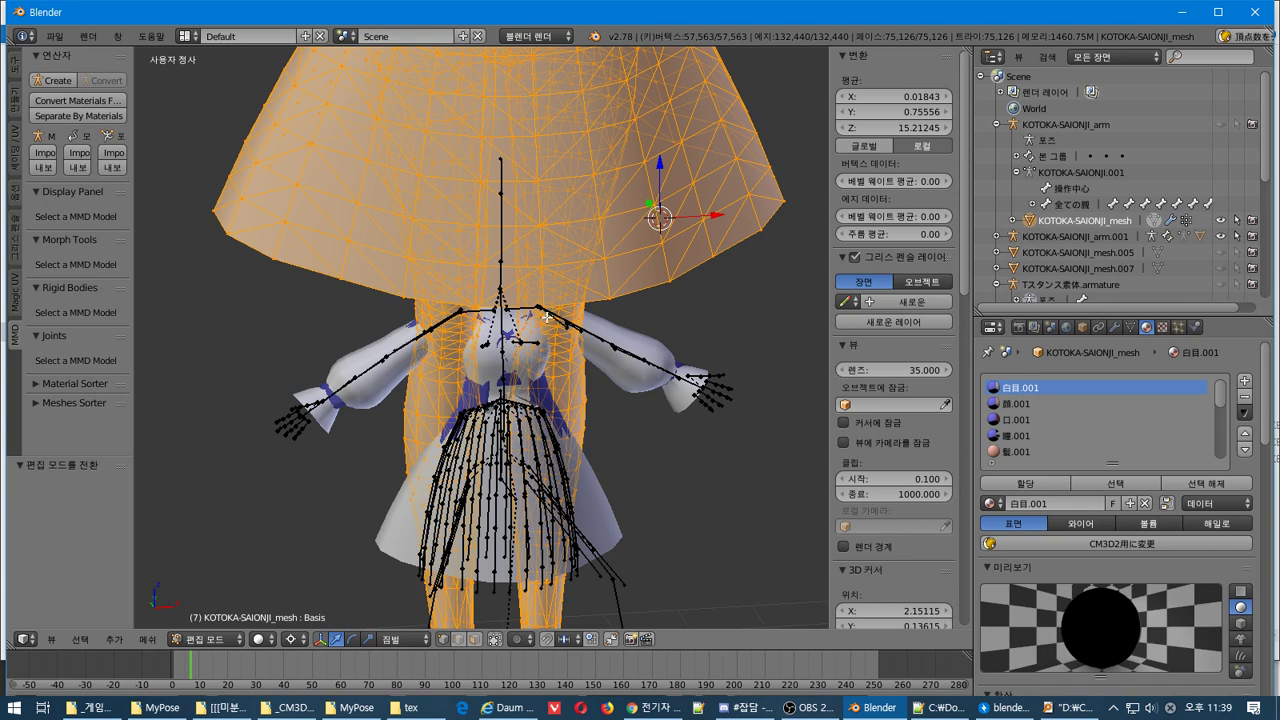
scroll(547, 316, "down", 4)
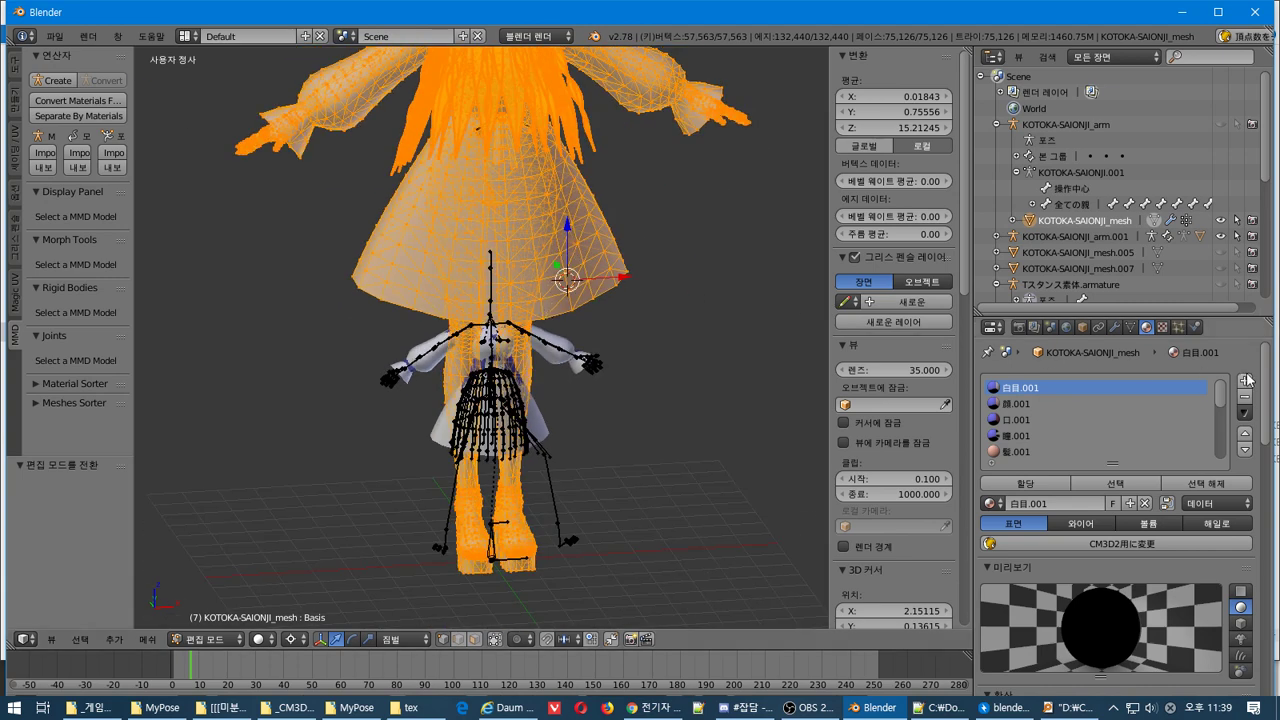
left_click(1211, 483)
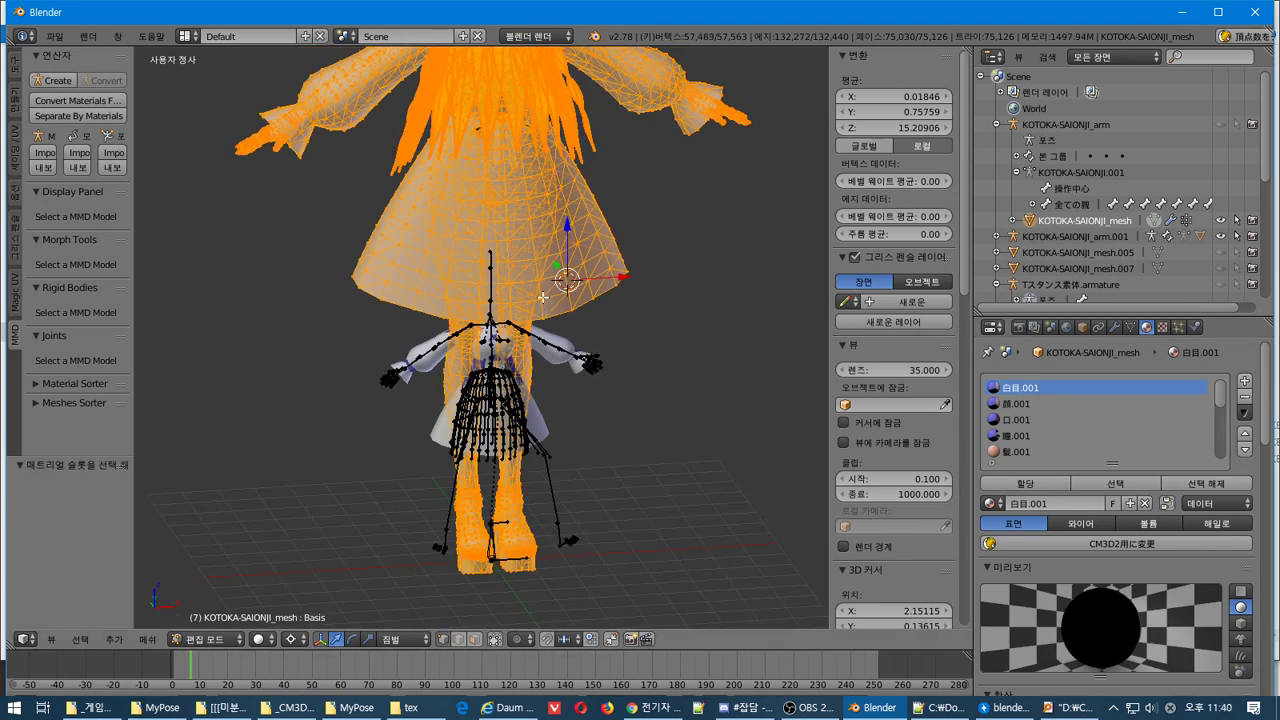
key("a")
scroll(1065, 410, "down", 3)
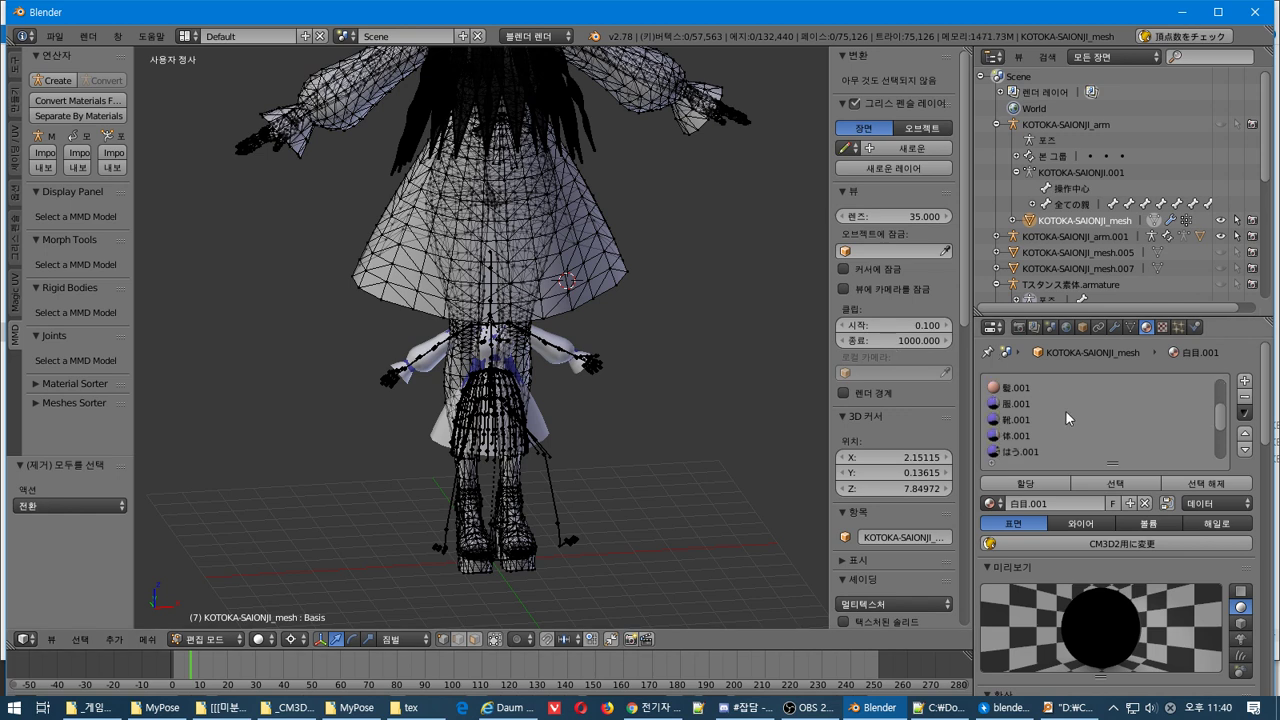
left_click(1018, 404)
scroll(1020, 404, "down", 1)
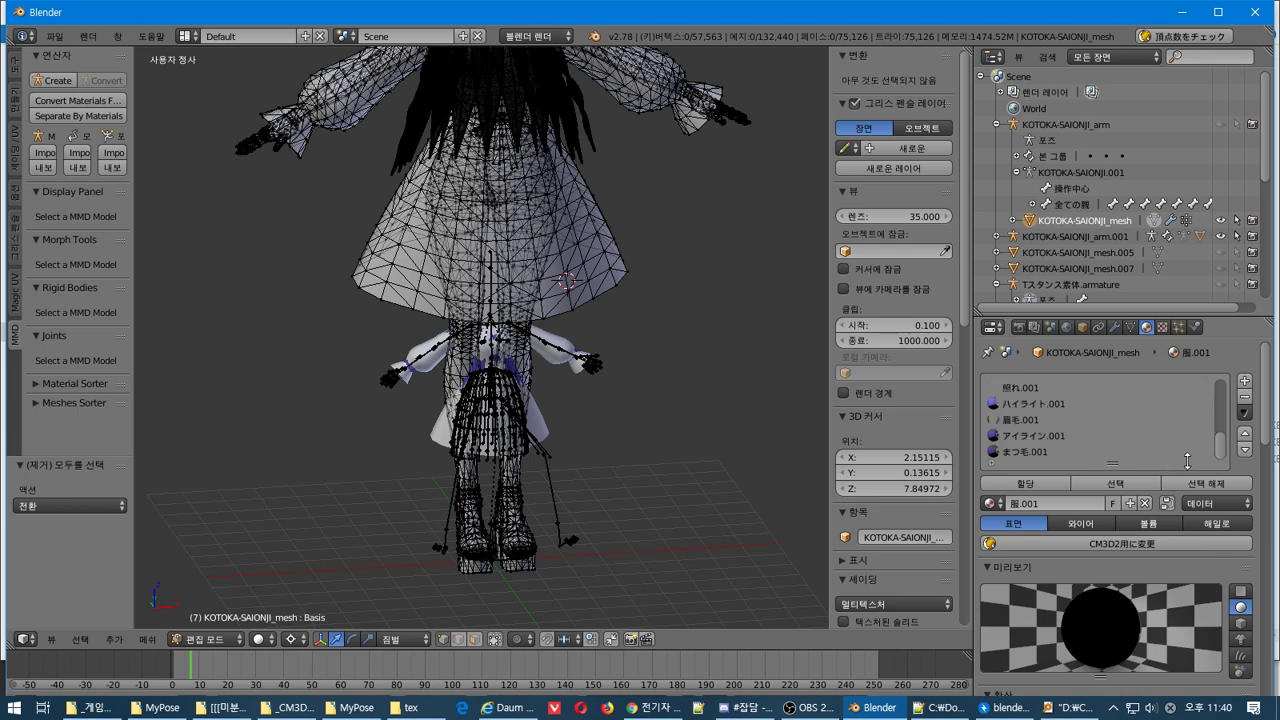
scroll(1185, 462, "down", 2)
scroll(1209, 513, "down", 4)
scroll(1210, 516, "down", 4)
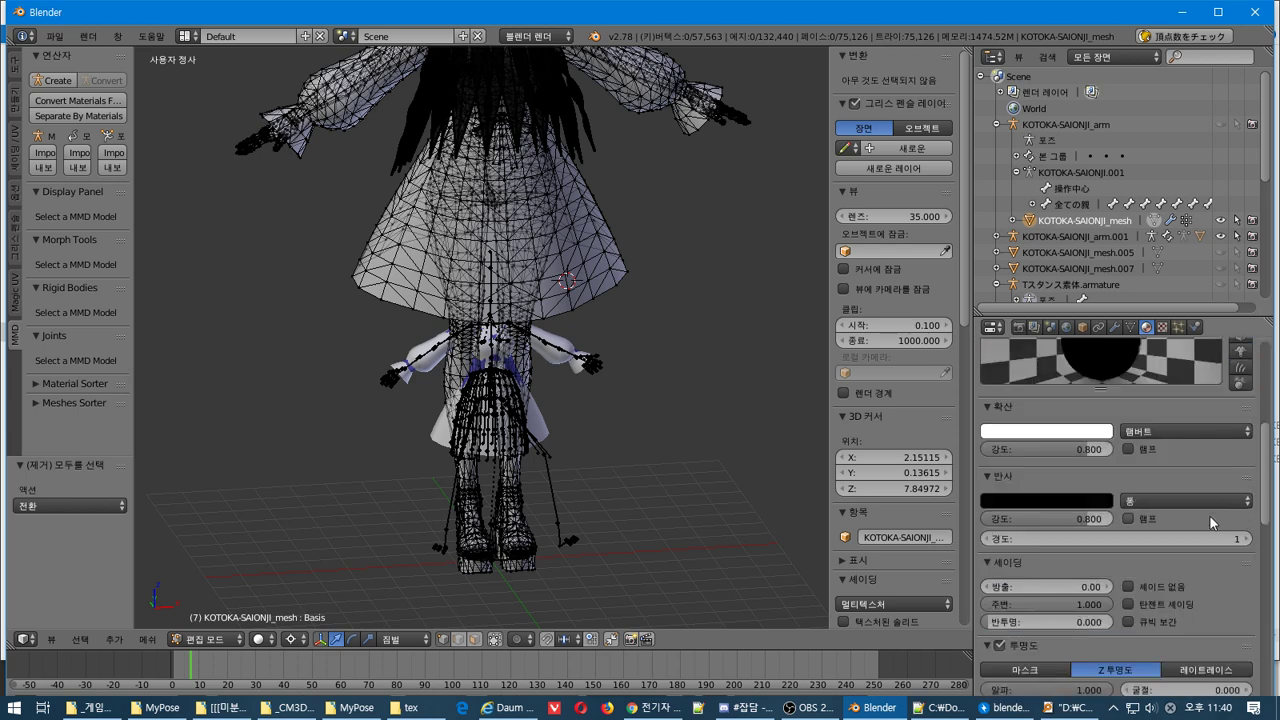
scroll(1210, 516, "up", 8)
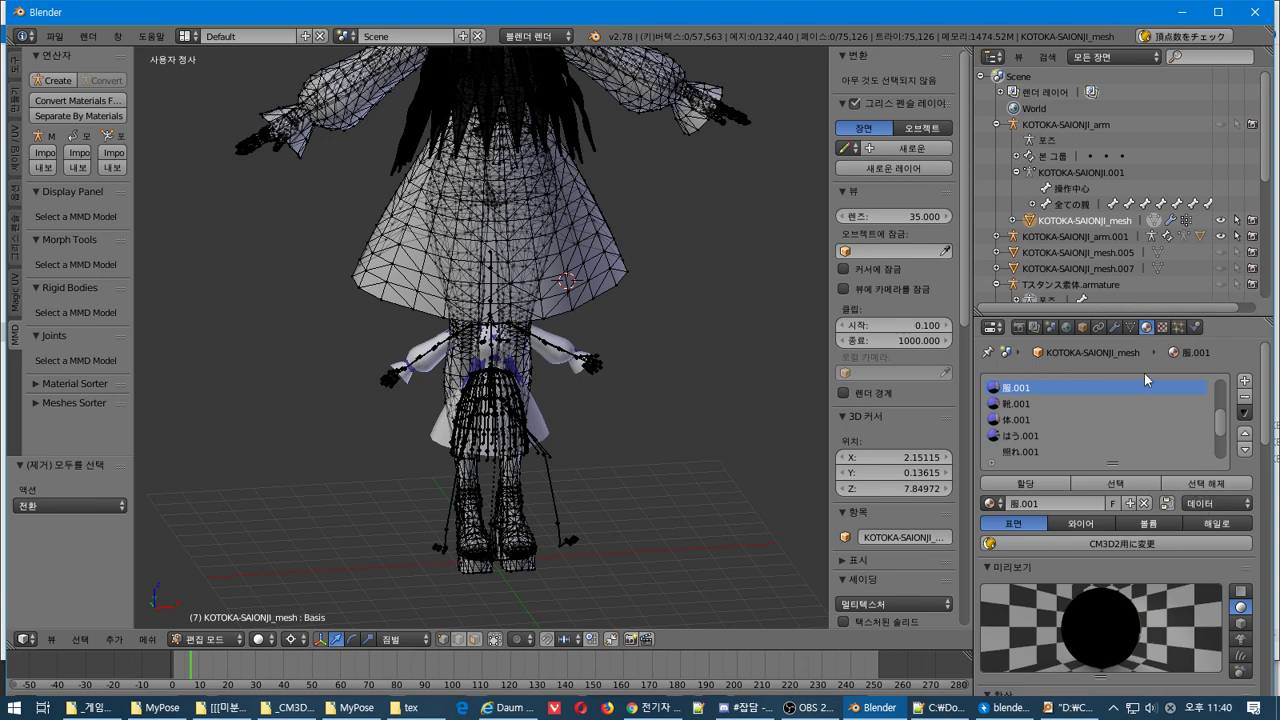
left_click(1161, 328)
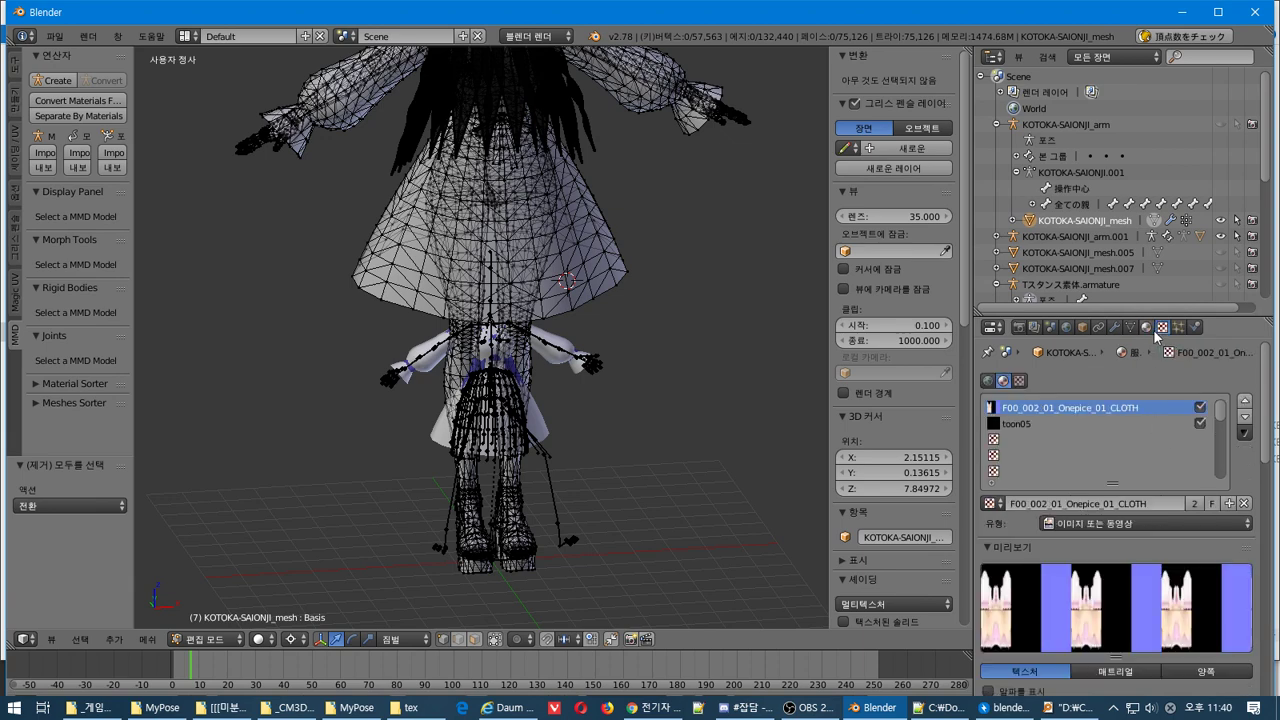
left_click(1019, 381)
left_click(1004, 381)
left_click(988, 381)
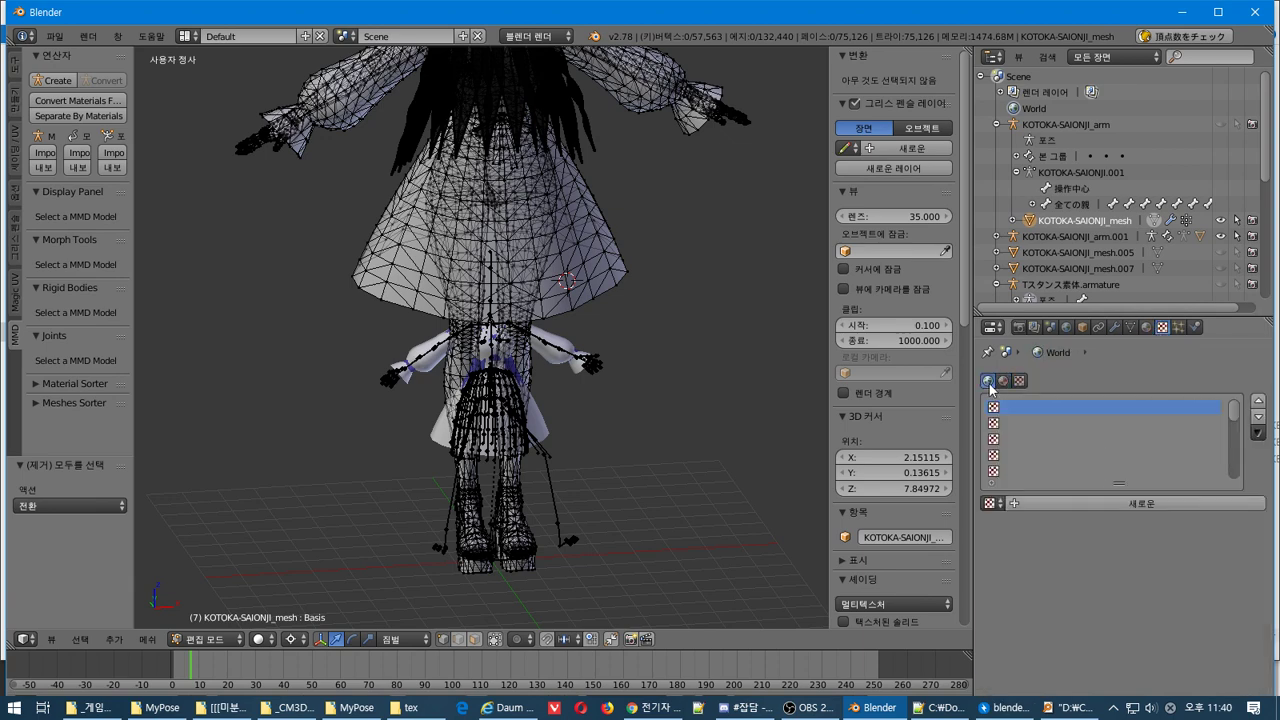
left_click(1004, 381)
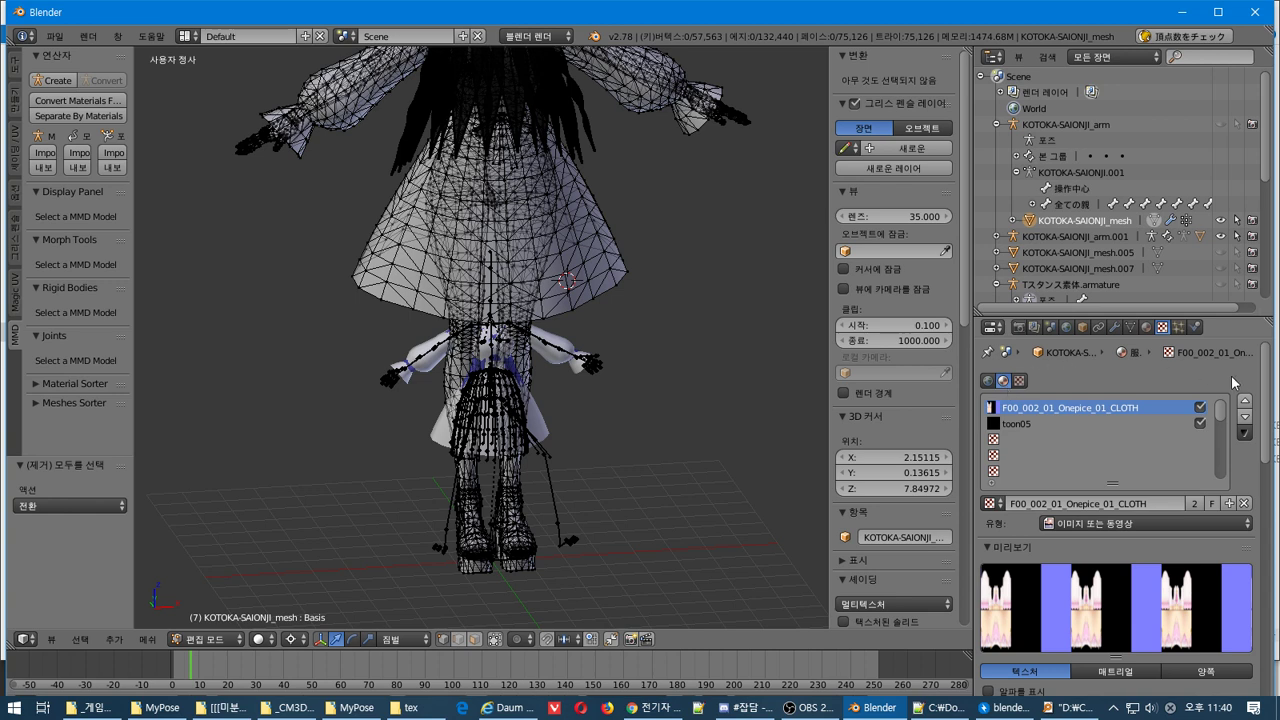
scroll(1078, 464, "down", 5)
scroll(1095, 429, "up", 2)
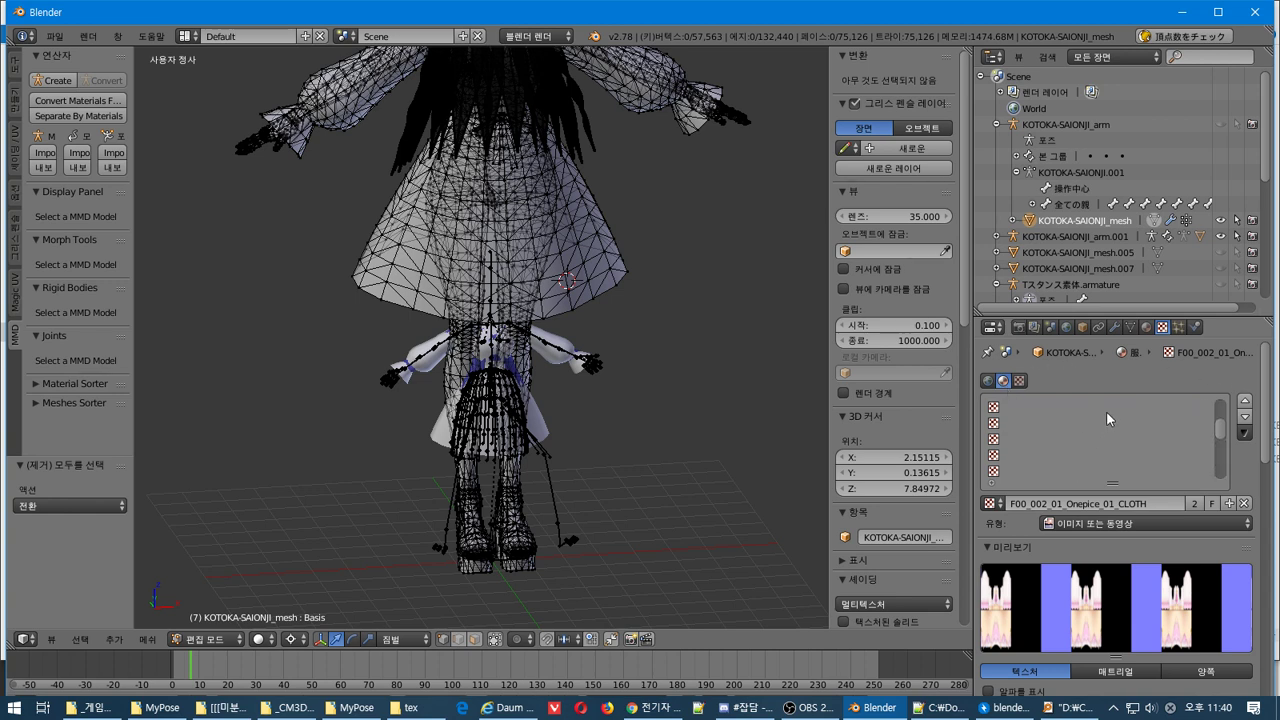
scroll(1106, 411, "up", 2)
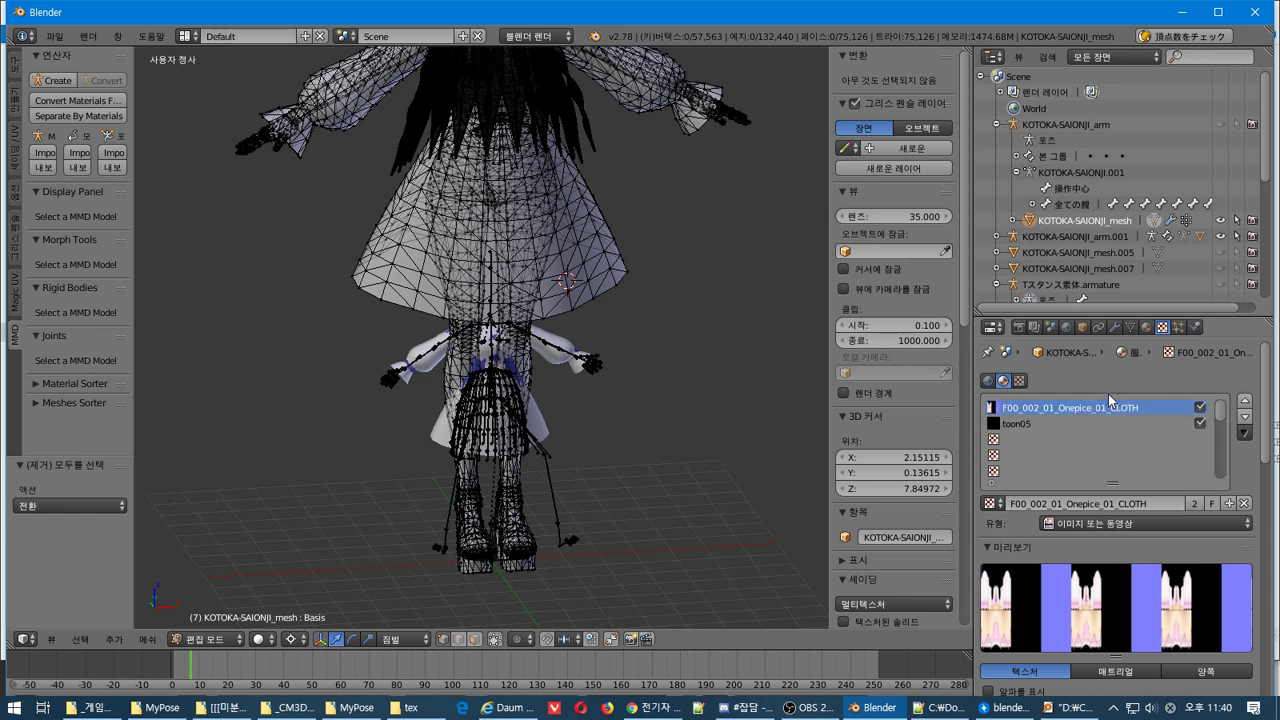
scroll(1186, 540, "down", 8)
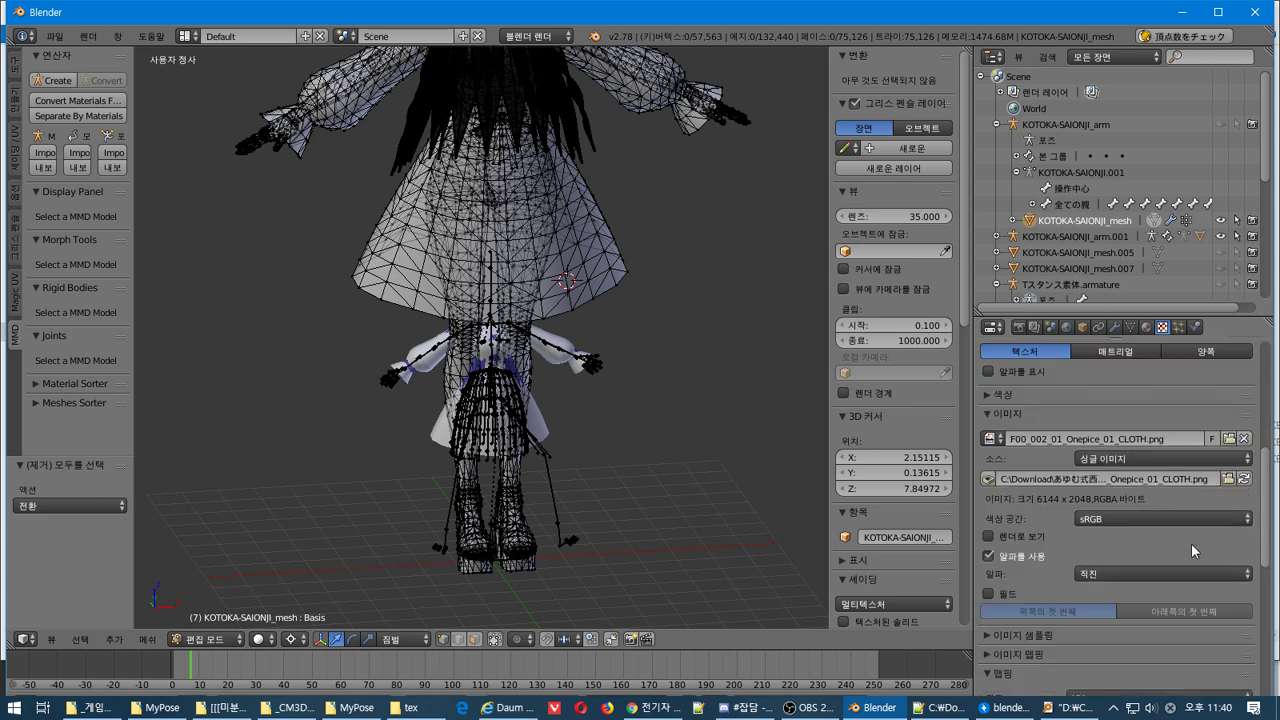
scroll(1191, 543, "up", 8)
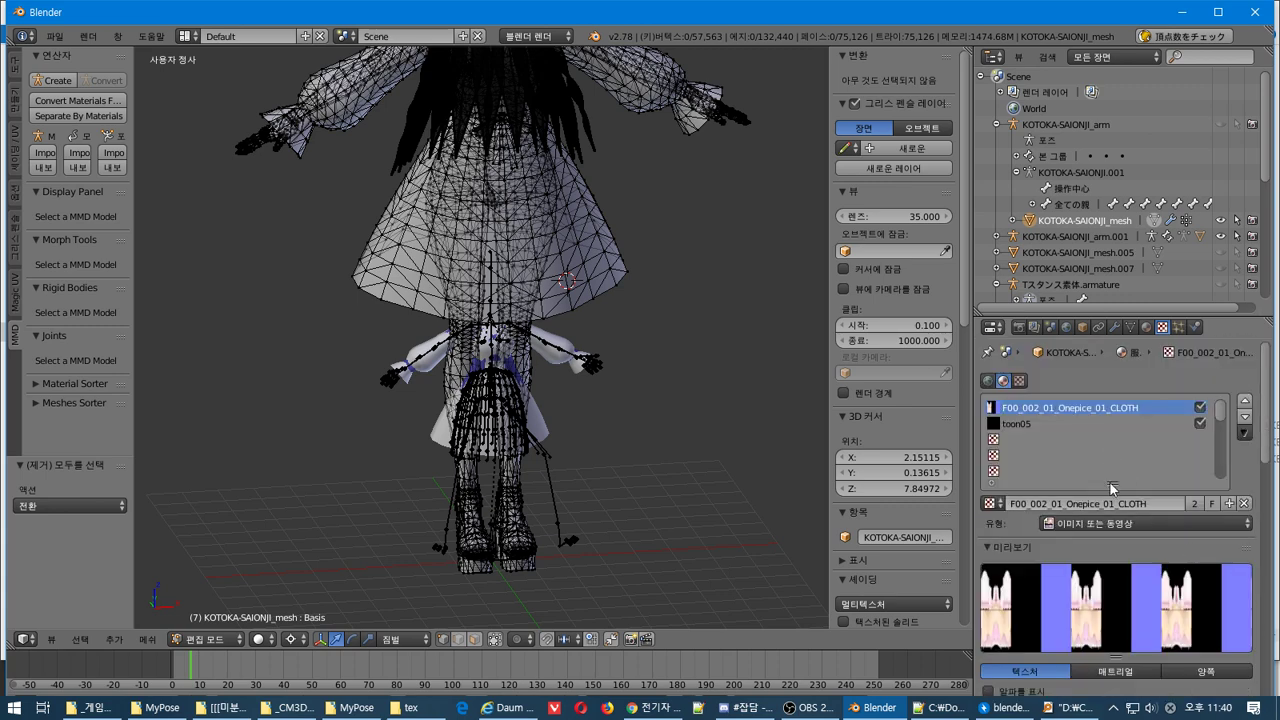
left_click(1146, 327)
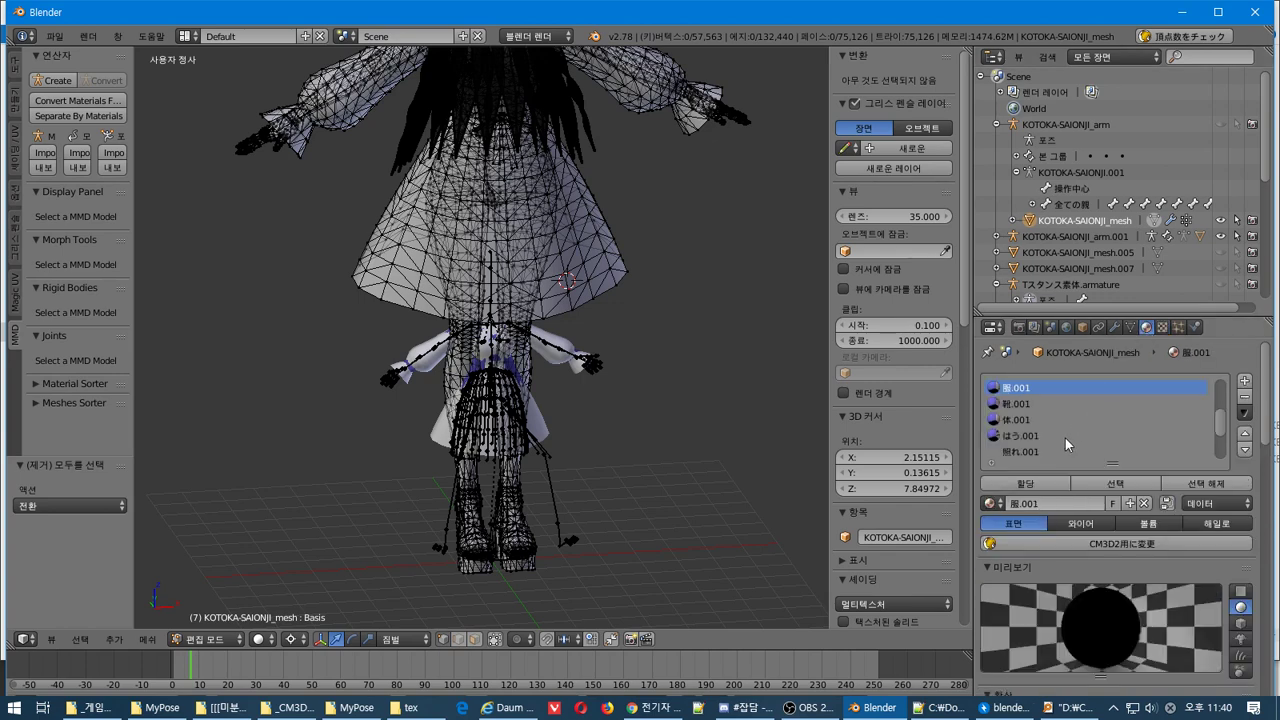
left_click(989, 503)
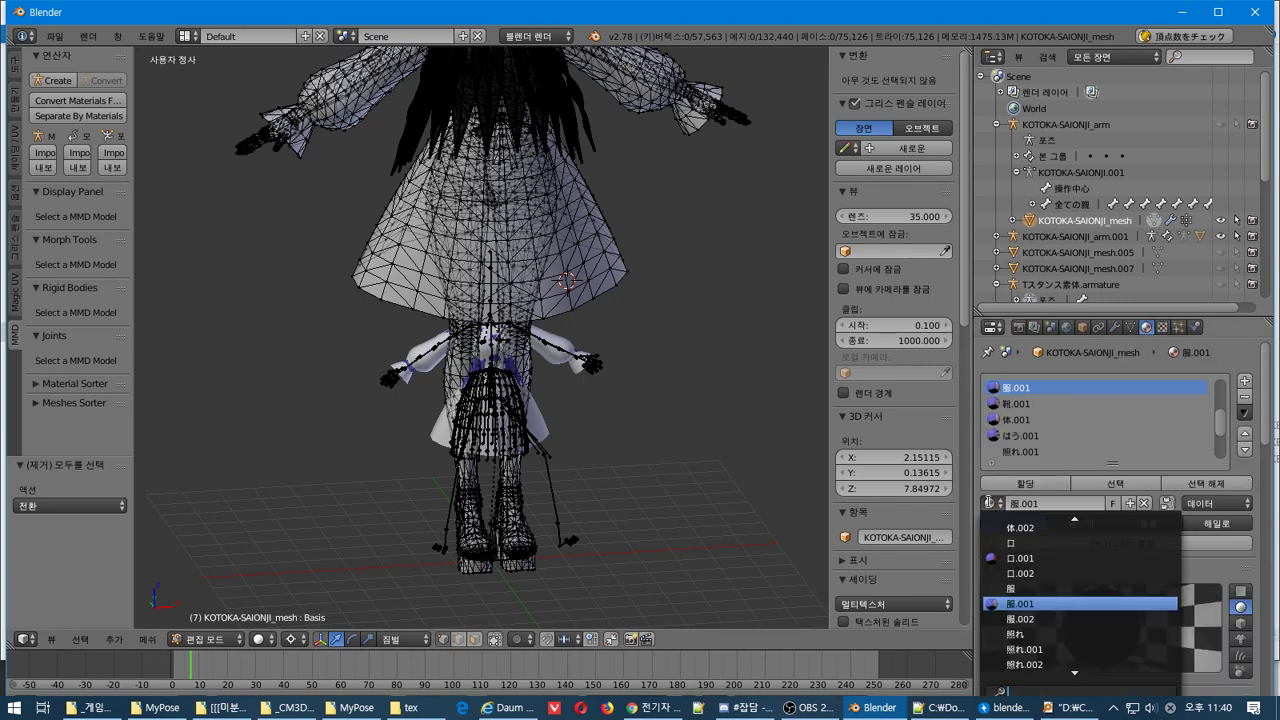
scroll(1189, 428, "down", 3)
scroll(1209, 518, "down", 3)
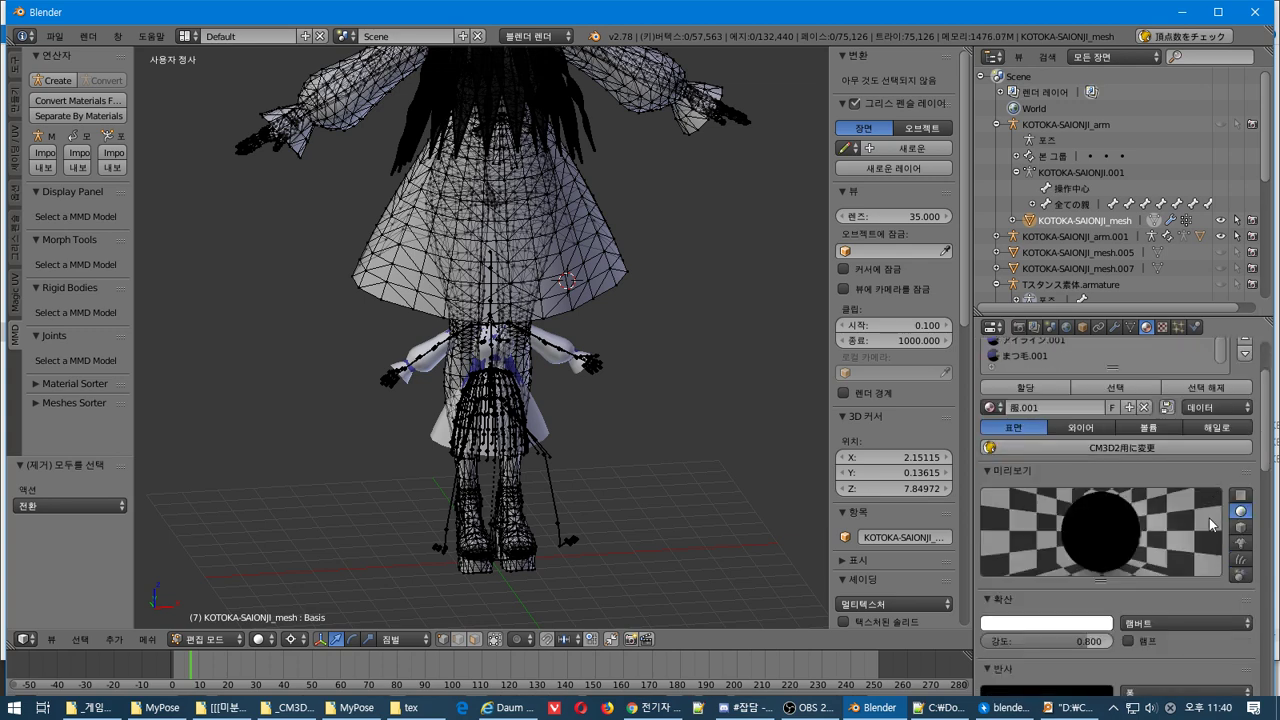
scroll(1209, 518, "down", 6)
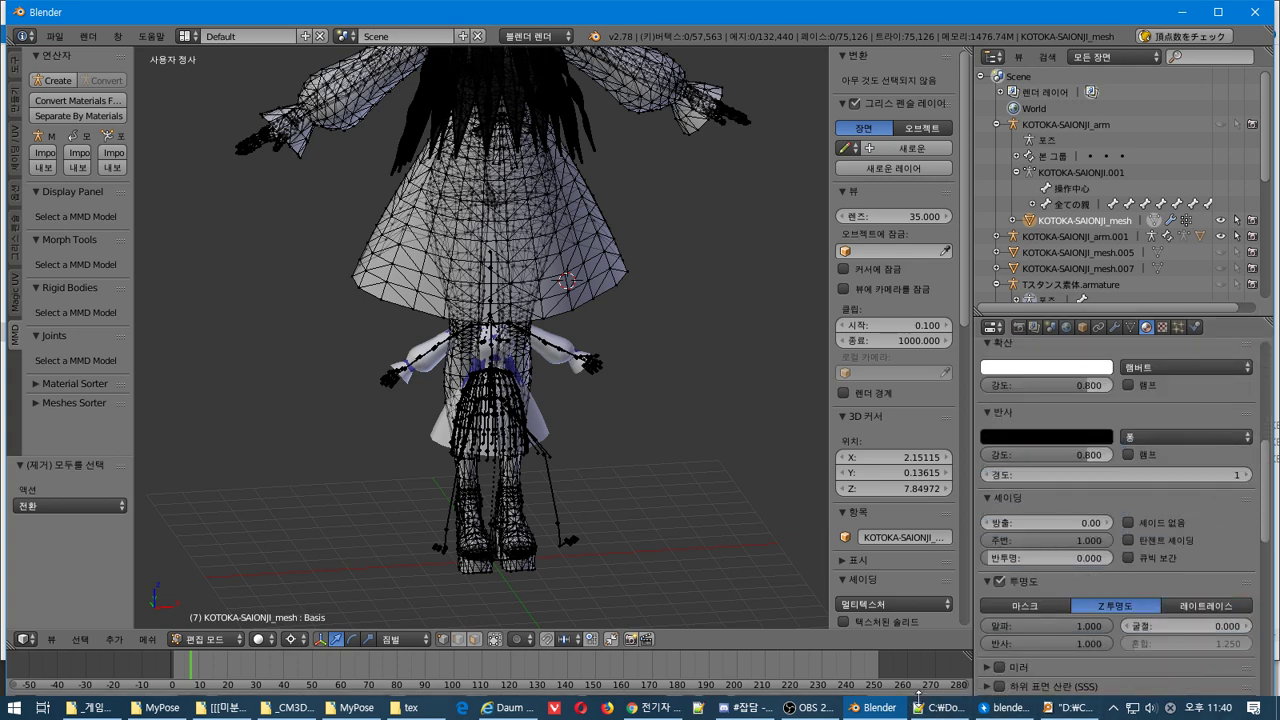
mouse_move(857, 708)
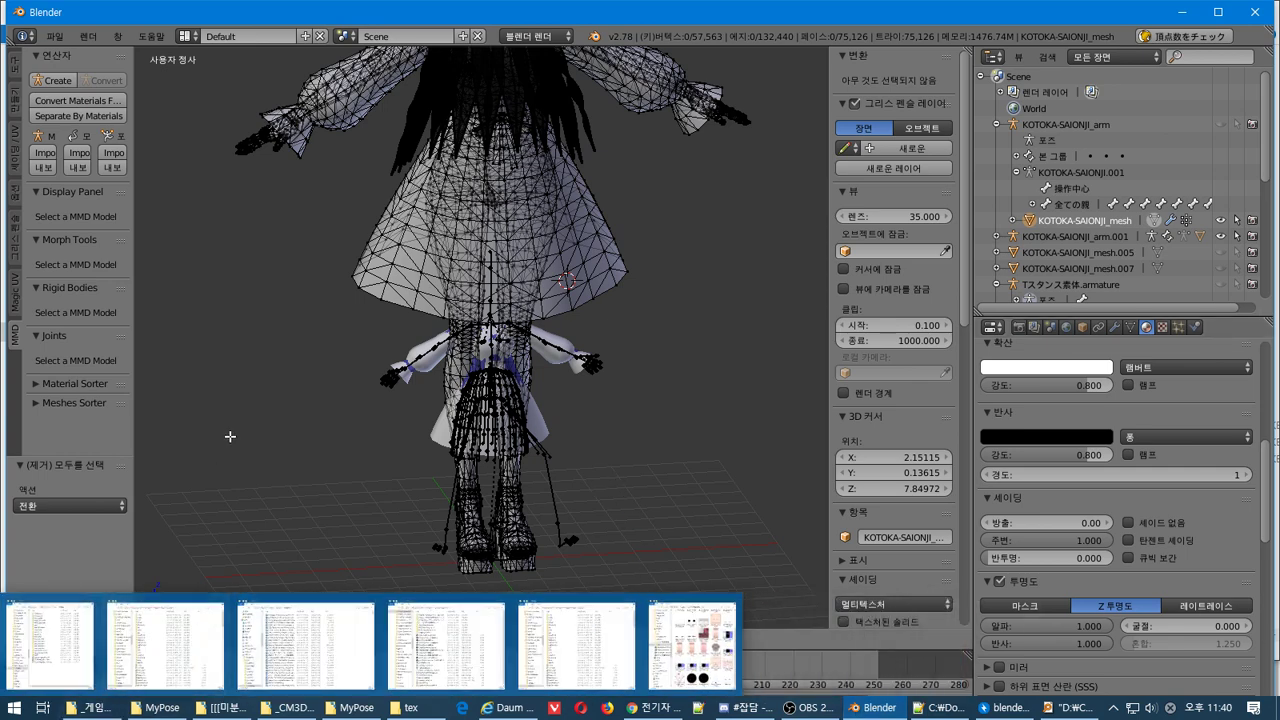
Switch the dress to Texture Paint mode, then try Render from the Render tab, which reports no camera
left_click(205, 639)
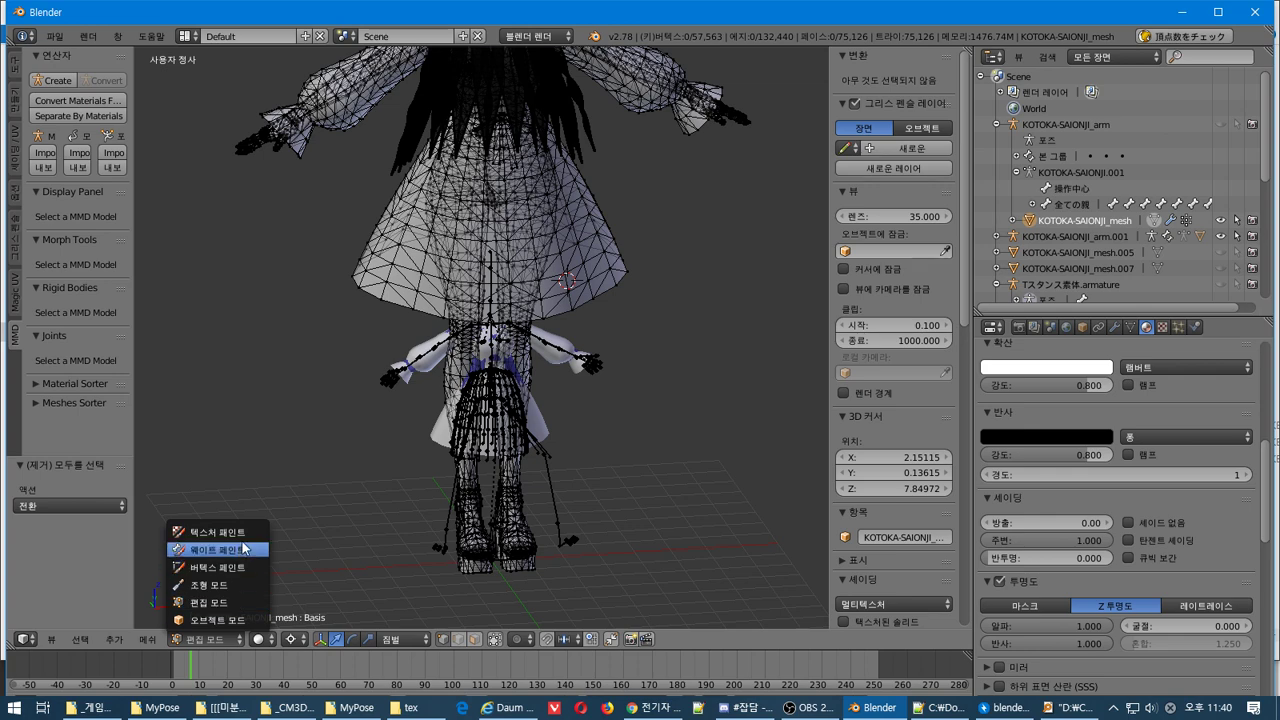
left_click(216, 531)
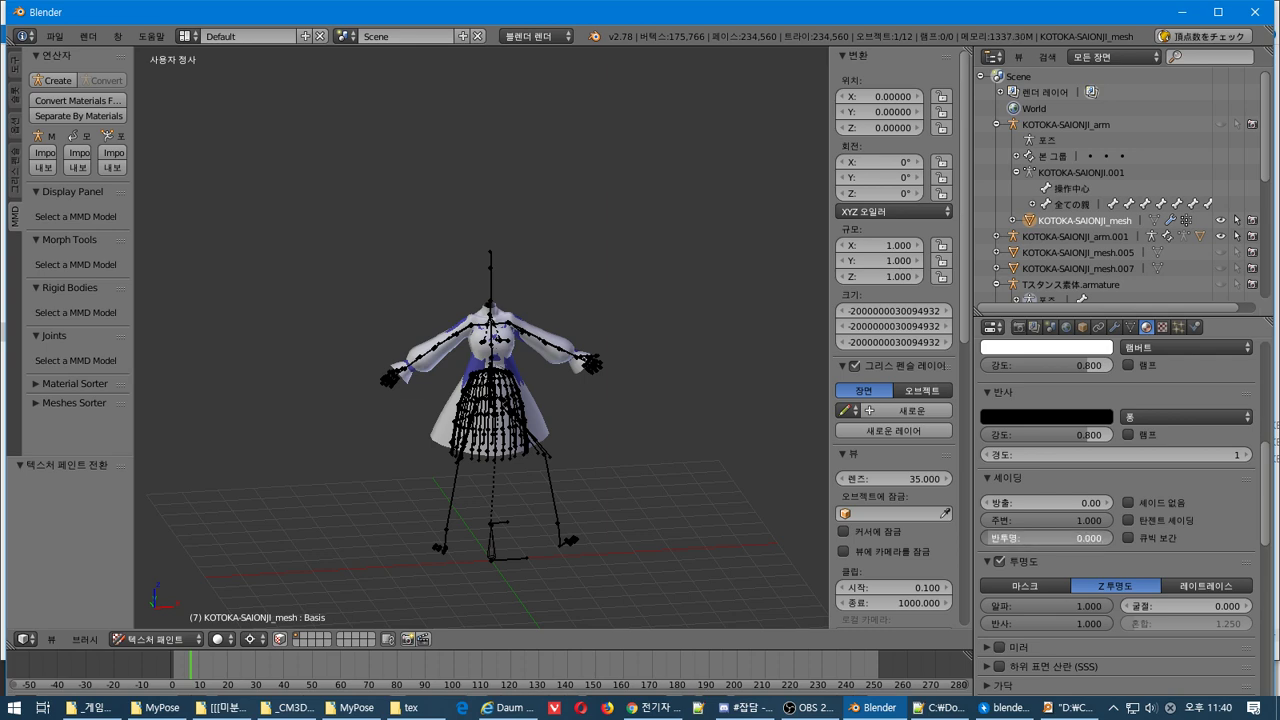
scroll(1150, 500, "up", 8)
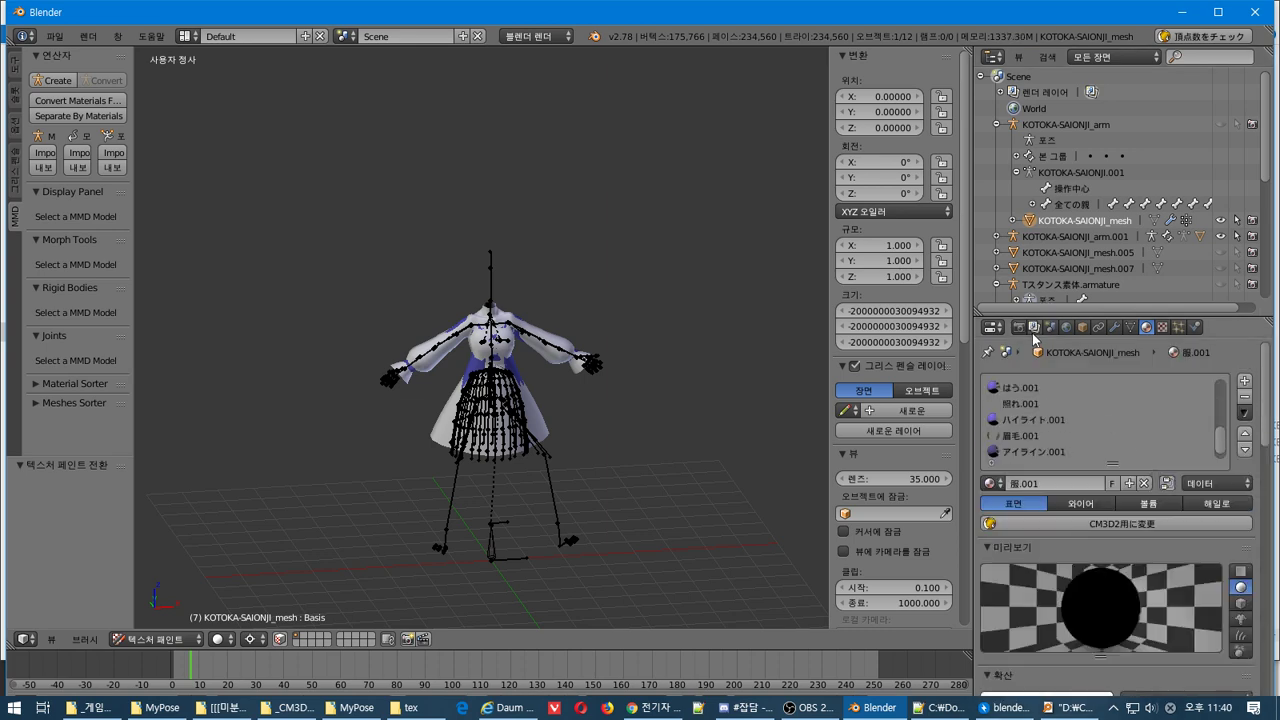
left_click(1022, 328)
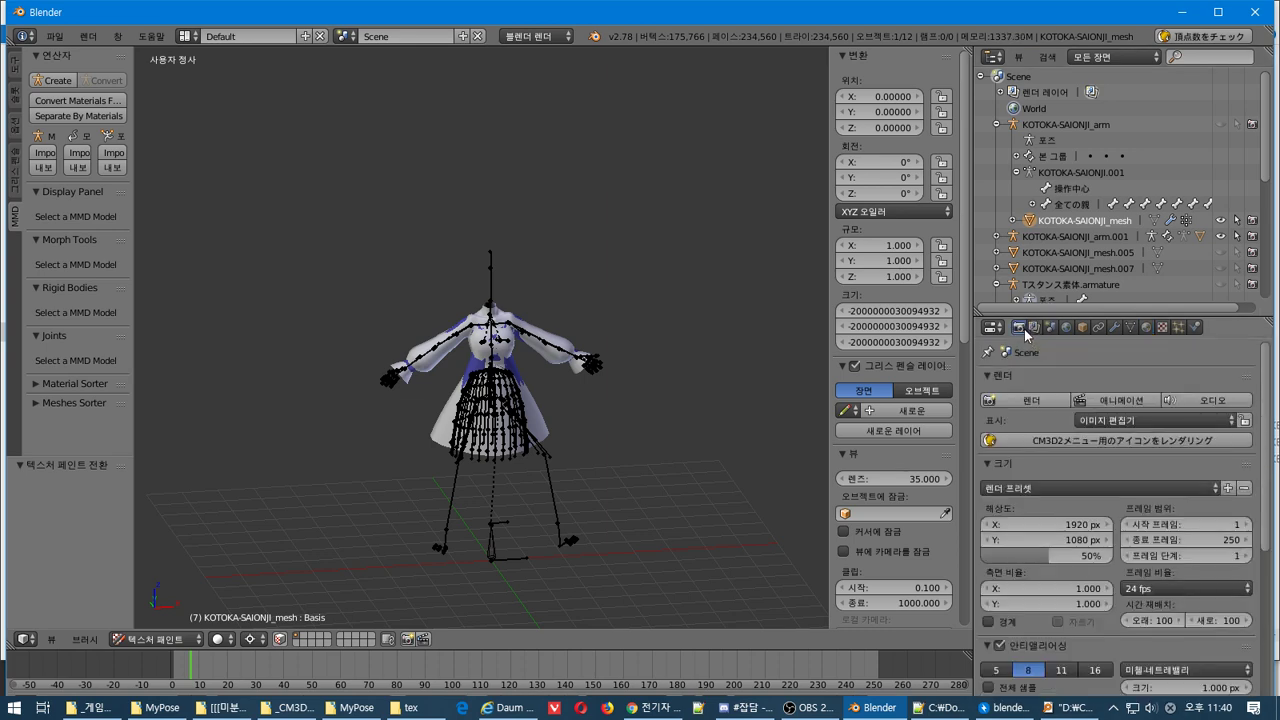
left_click(1028, 400)
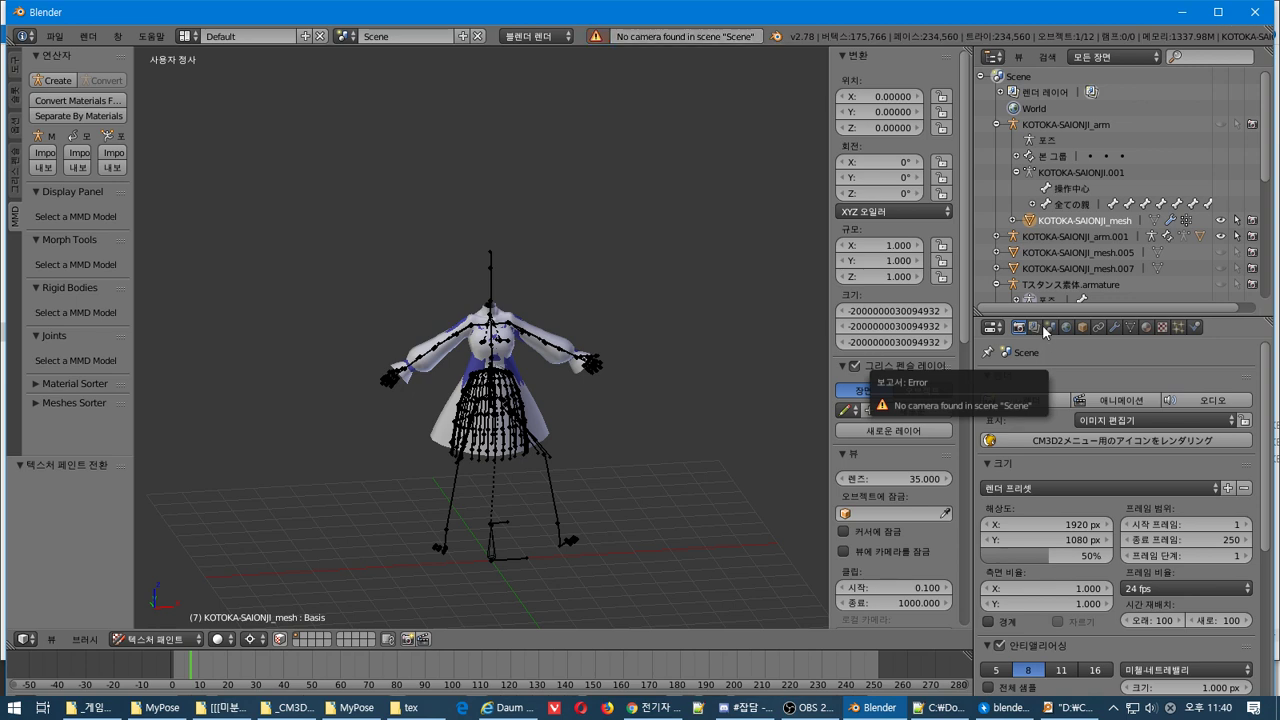
right_click(1071, 229)
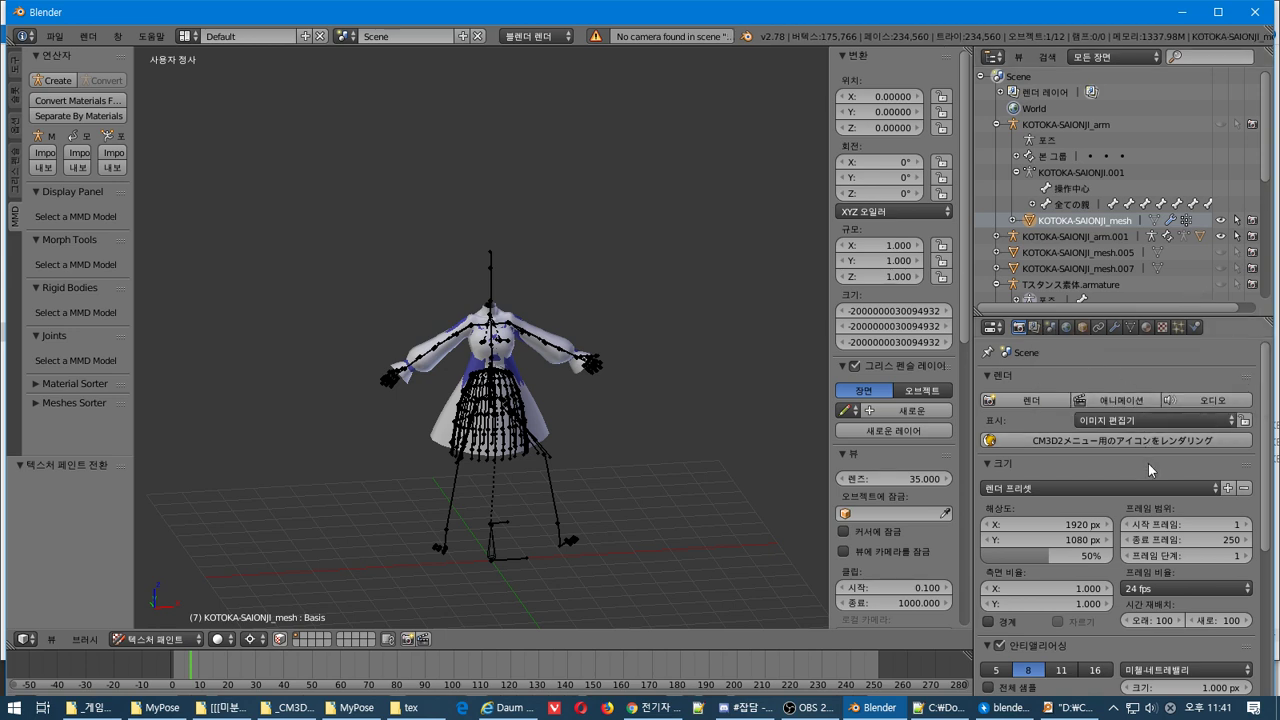
Try resetting and editing the mesh's X, Y and Z Dimensions values, cancelling the edits
right_click(900, 320)
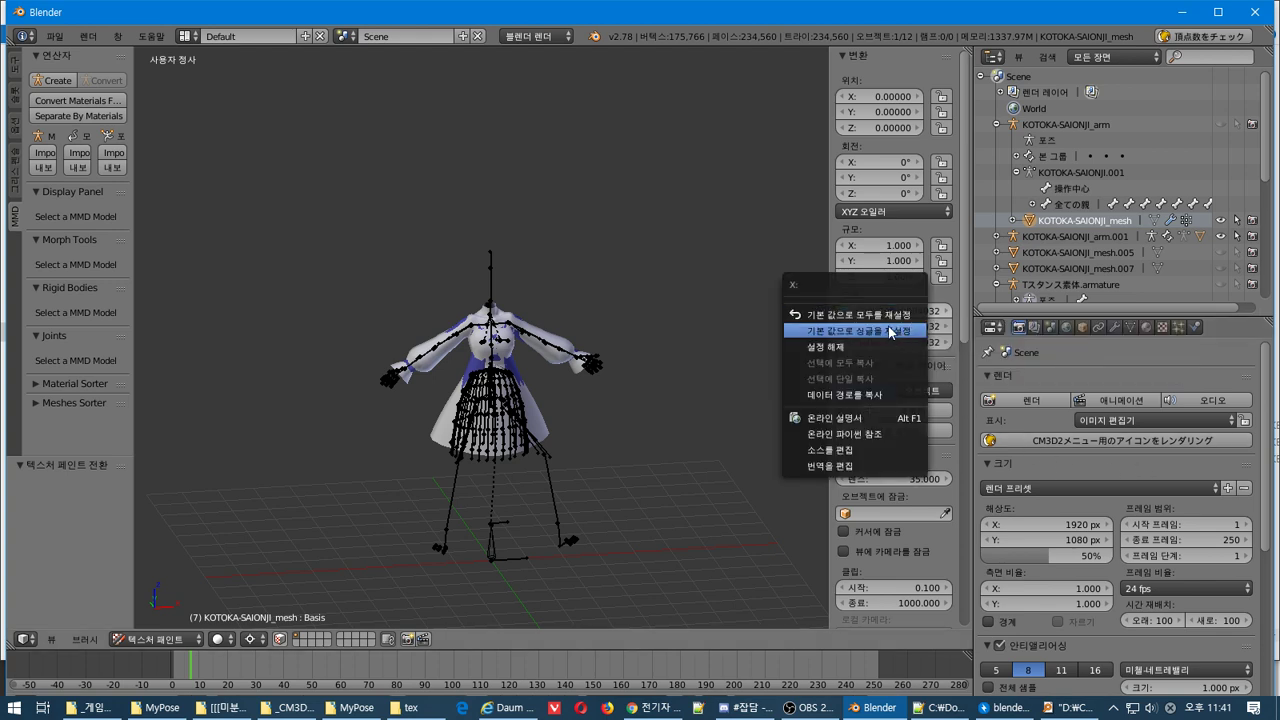
left_click(888, 322)
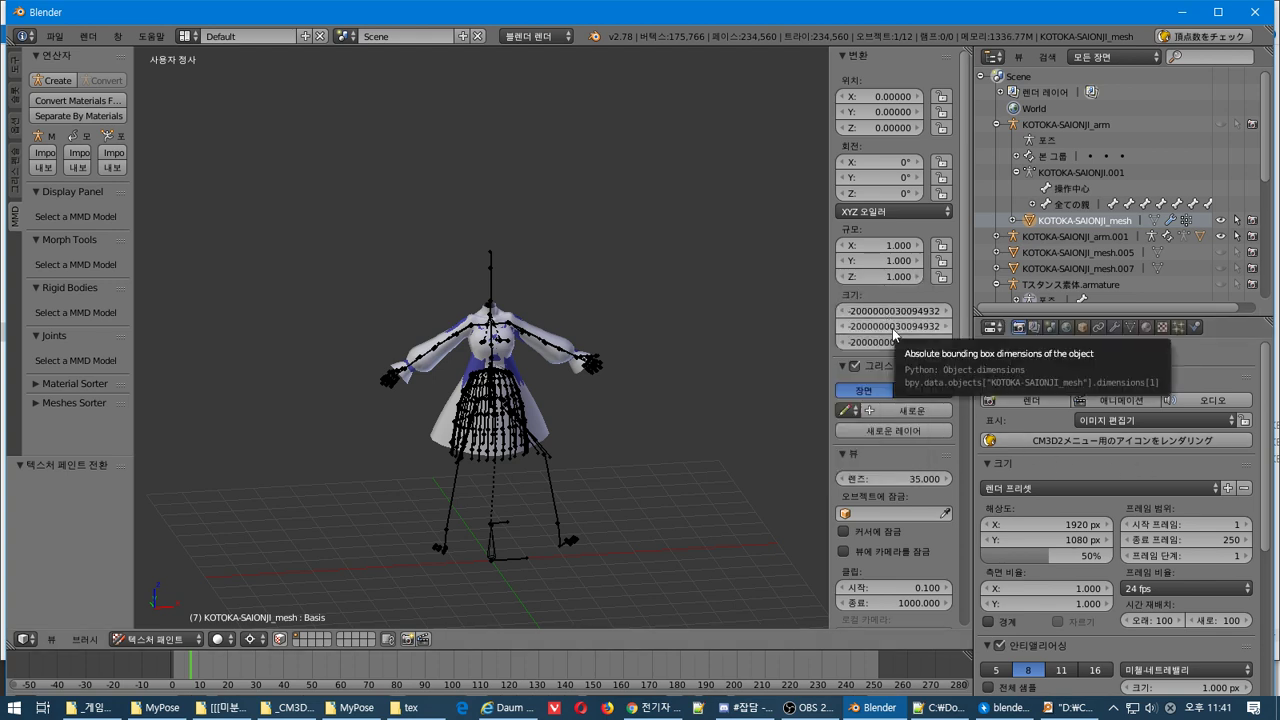
left_click(895, 322)
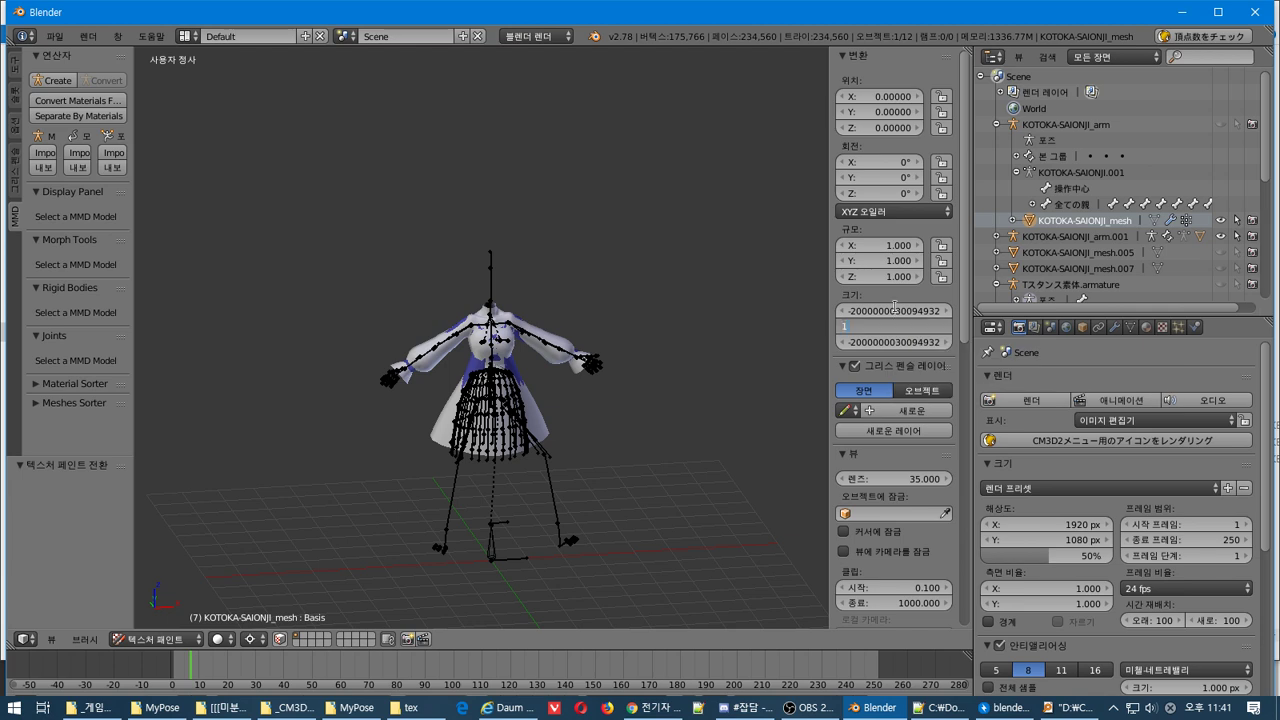
left_click(895, 310)
type("1")
key("Escape")
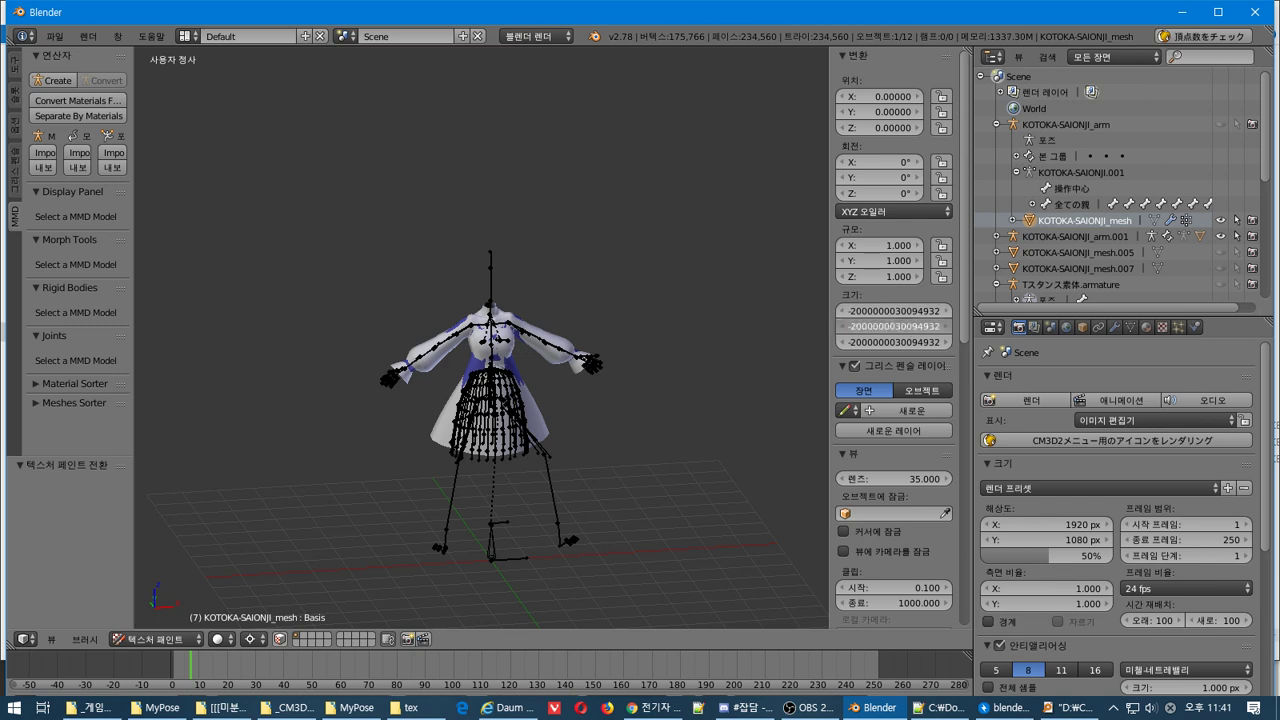
right_click(882, 342)
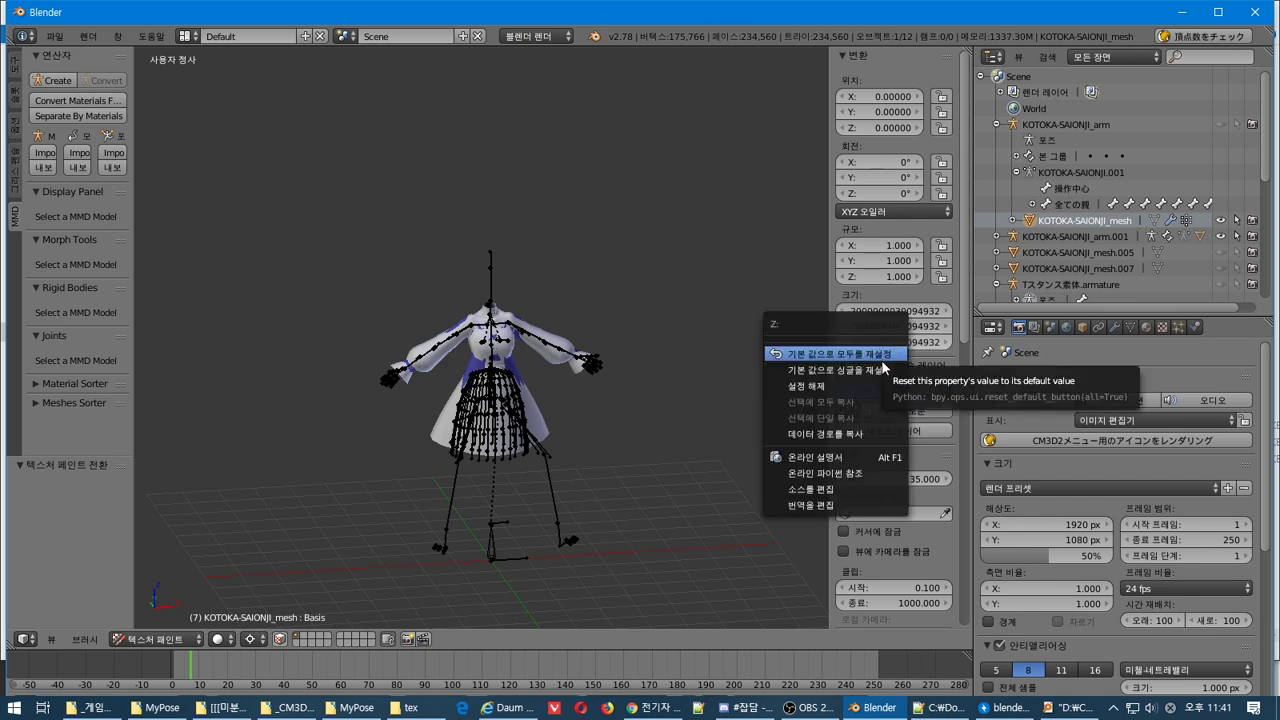
left_click(874, 370)
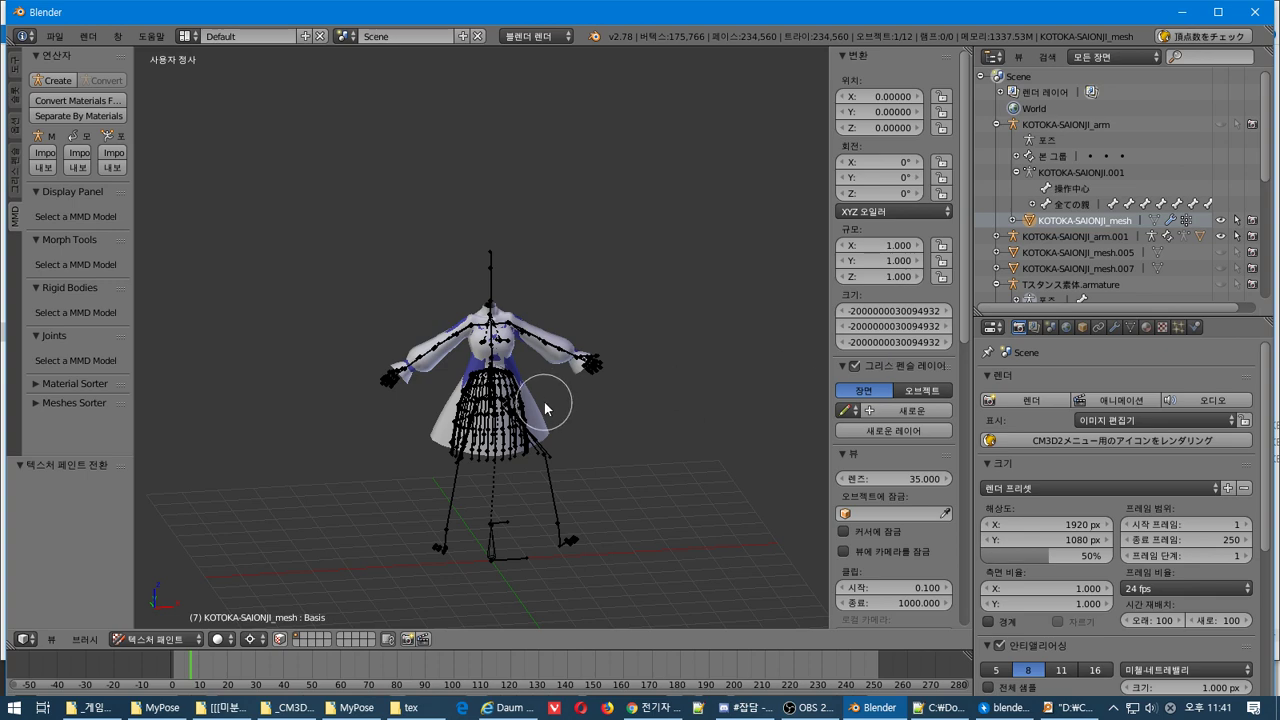
Toggle Edit Mode and back, then switch the mesh to Object Mode with dimensions unchanged
key("Tab")
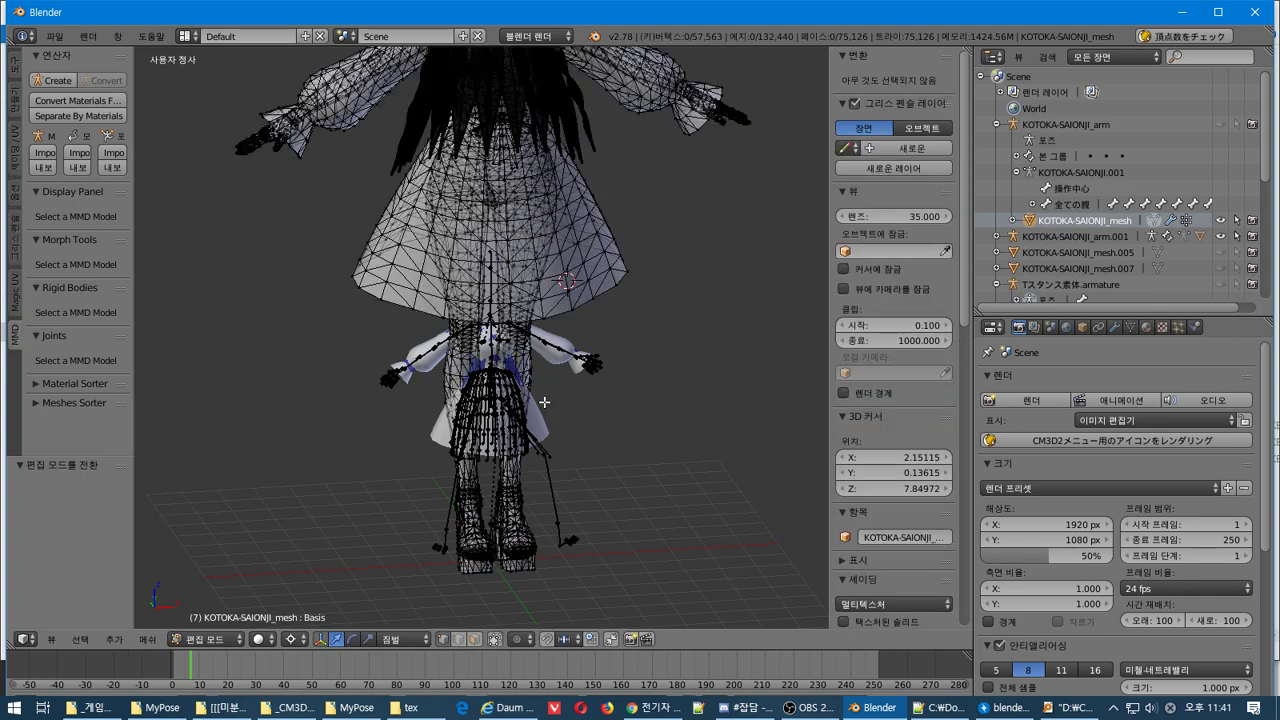
key("Tab")
key("Tab")
key("Tab")
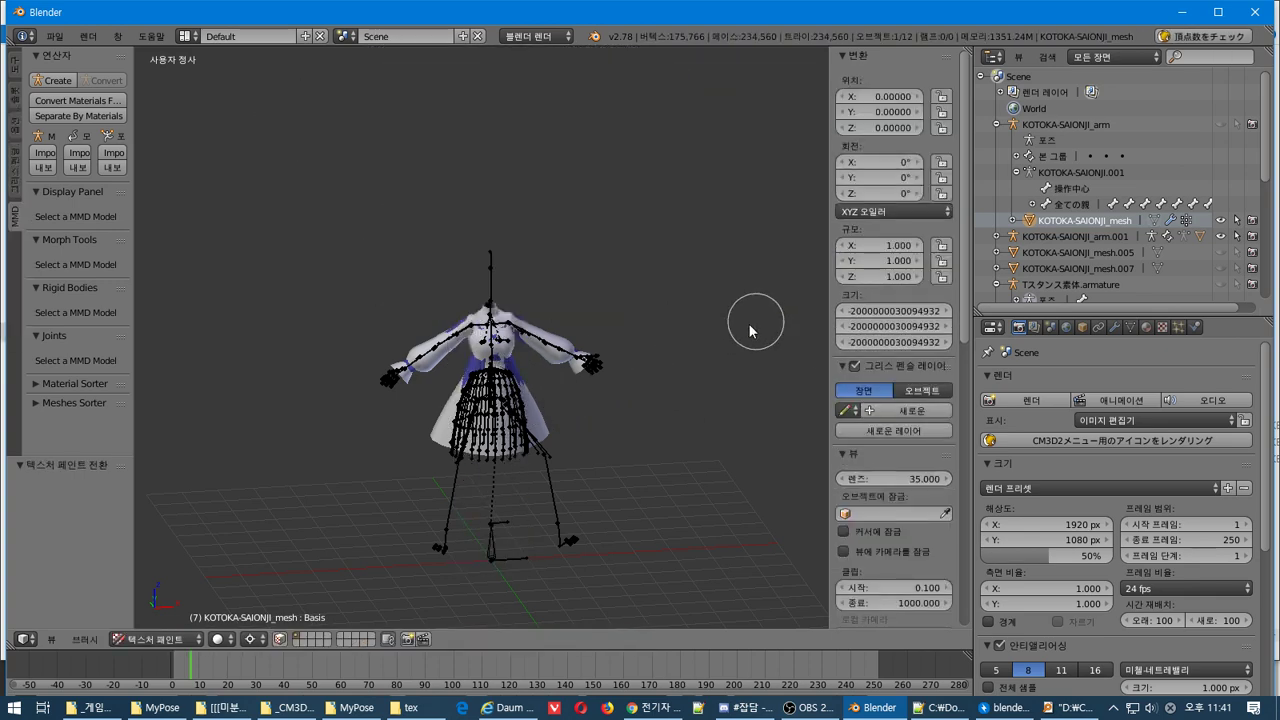
left_click(158, 639)
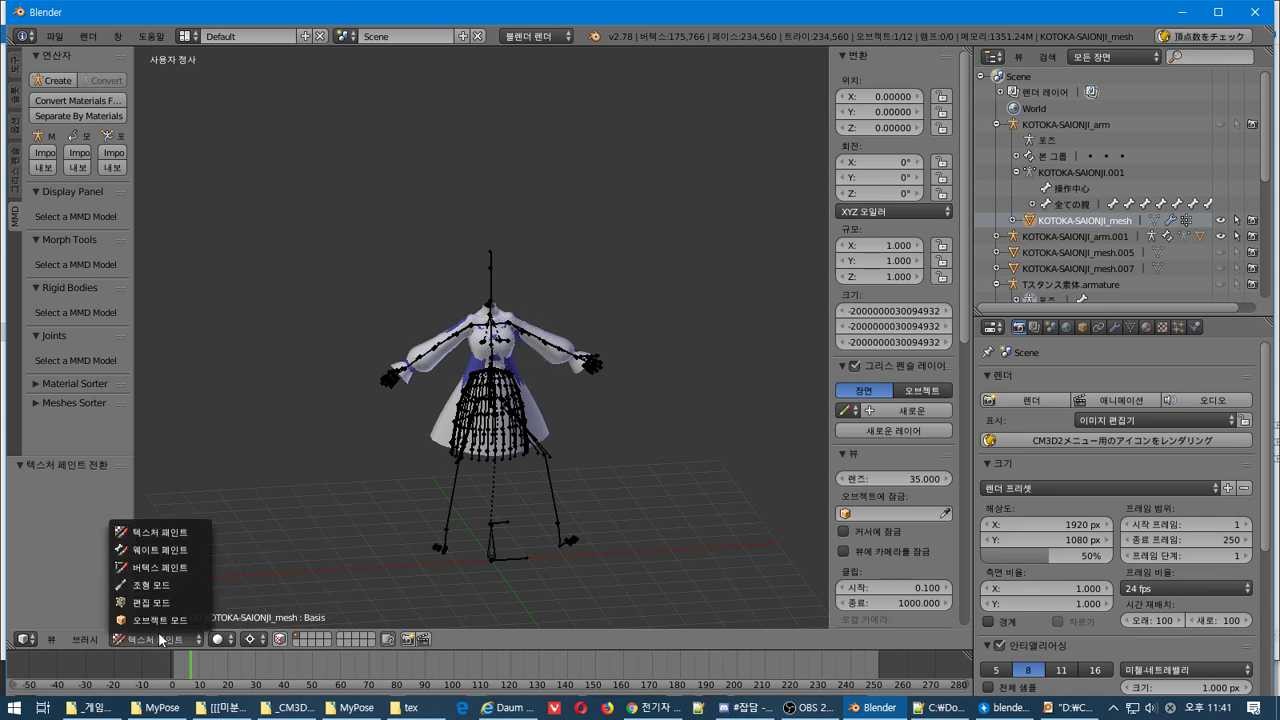
left_click(140, 619)
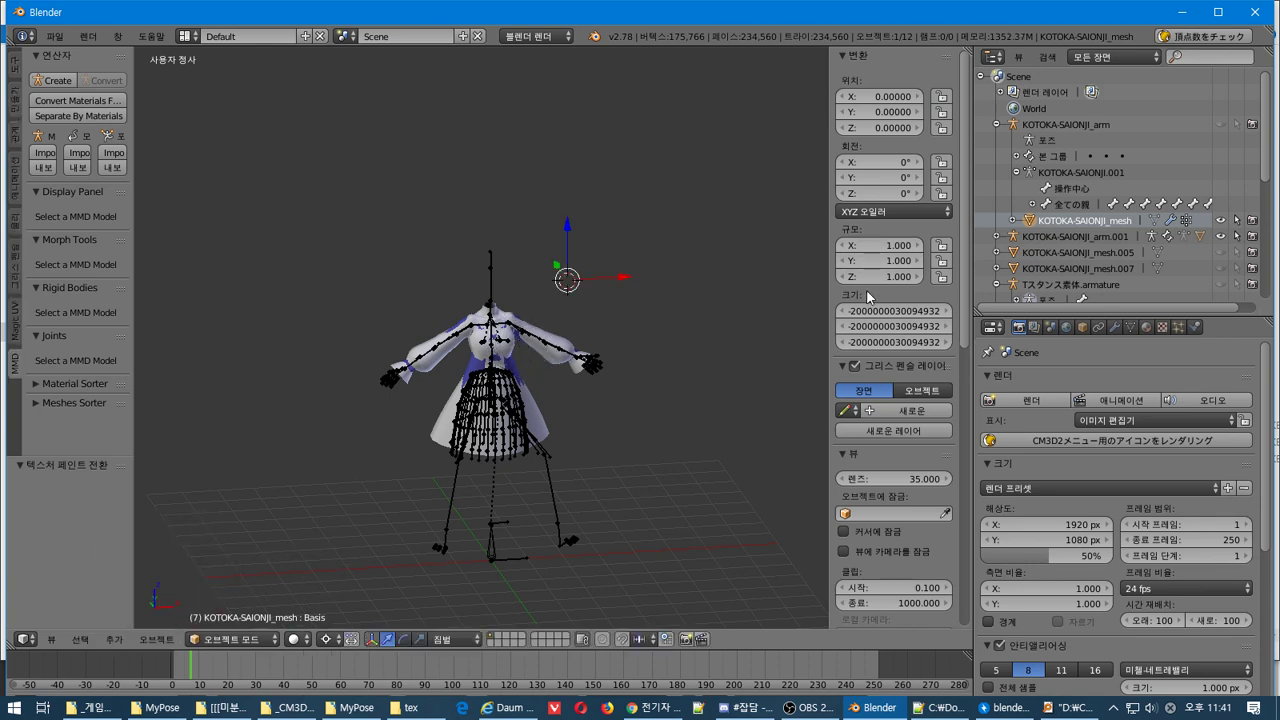
right_click(868, 330)
key("Escape")
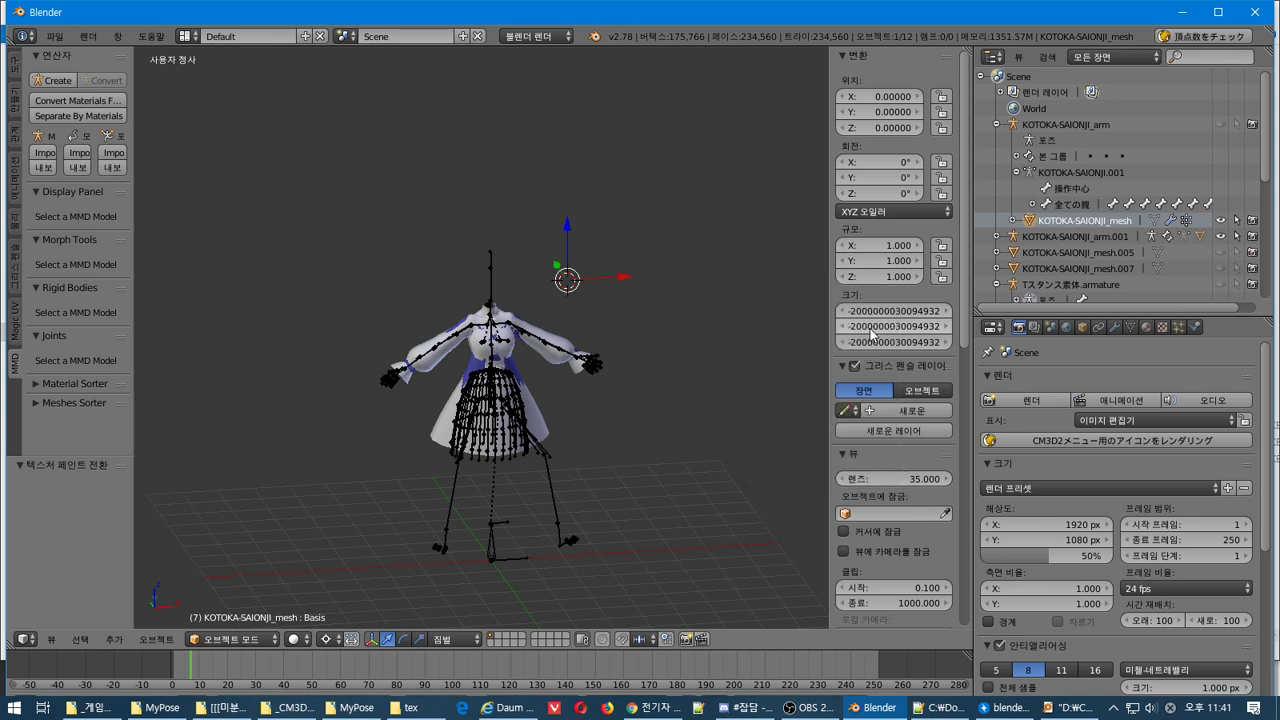
left_click_drag(870, 333, 870, 342)
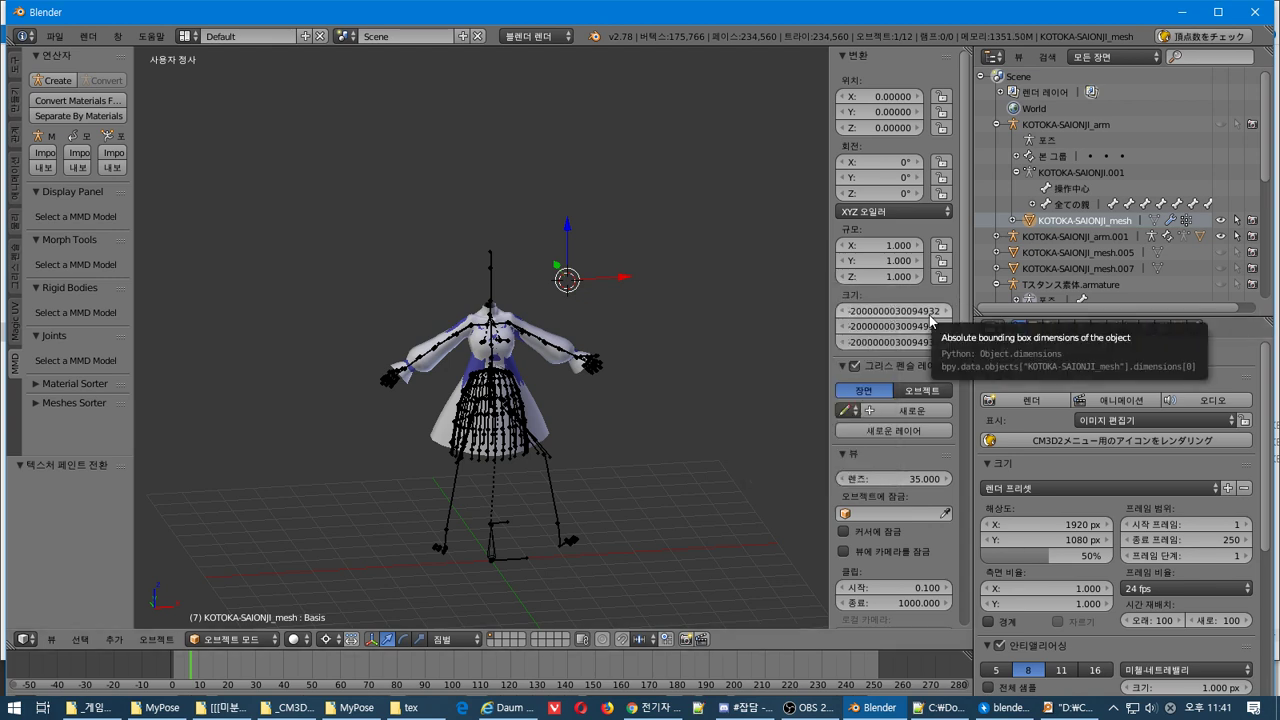
In the Display section, turn Only Render off and enable Outline Selected
scroll(922, 480, "down", 7)
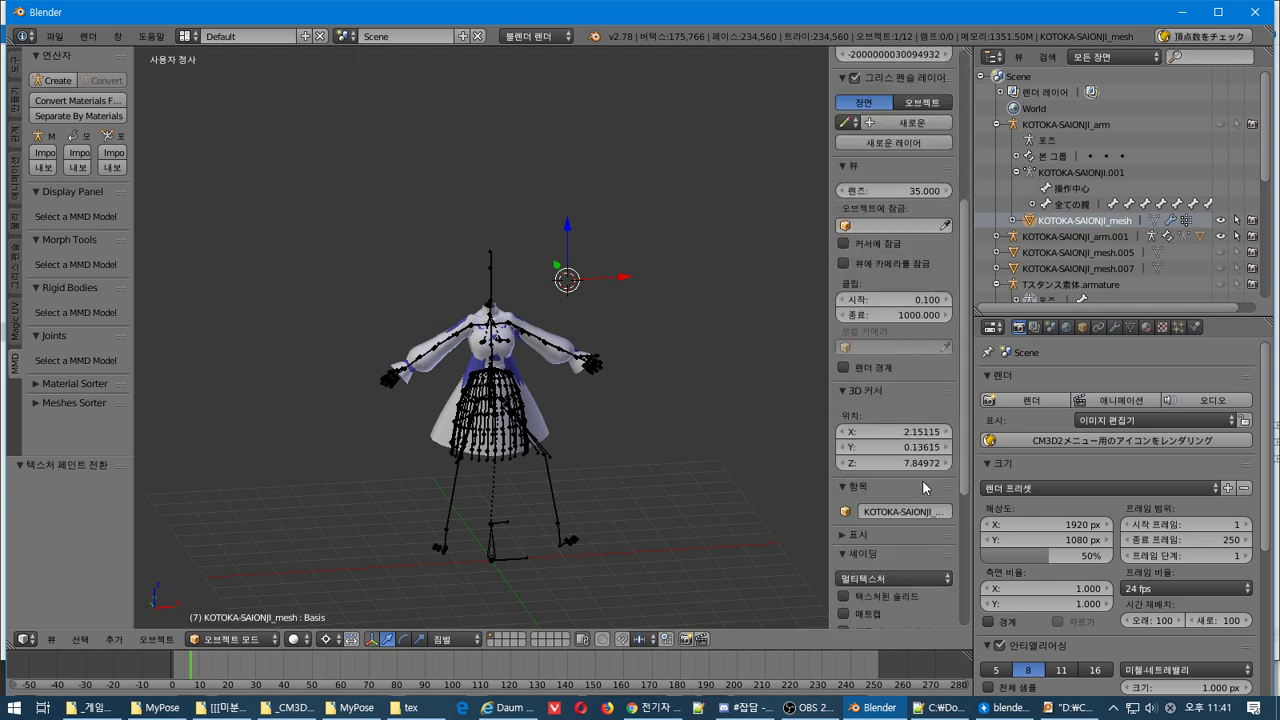
left_click(841, 533)
scroll(841, 533, "down", 4)
left_click(850, 401)
left_click(850, 402)
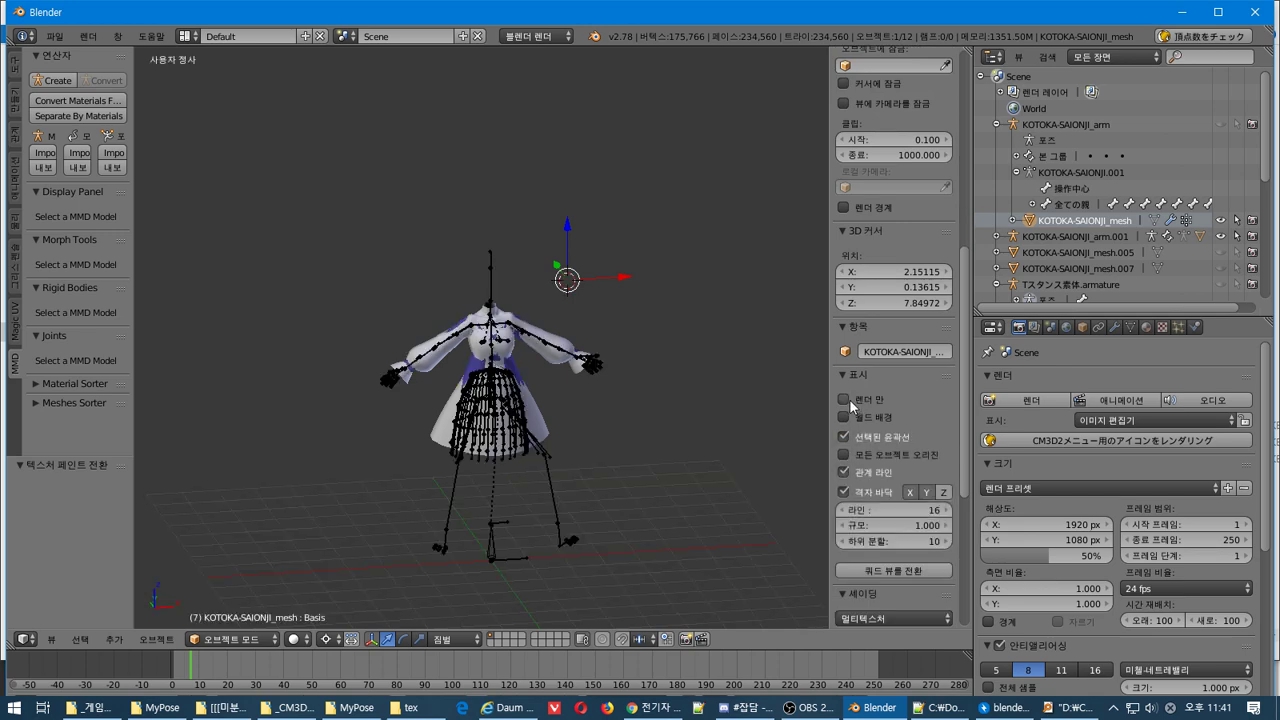
left_click(874, 443)
Reset the MMD Shading so back faces on the dress are culled
scroll(893, 490, "down", 3)
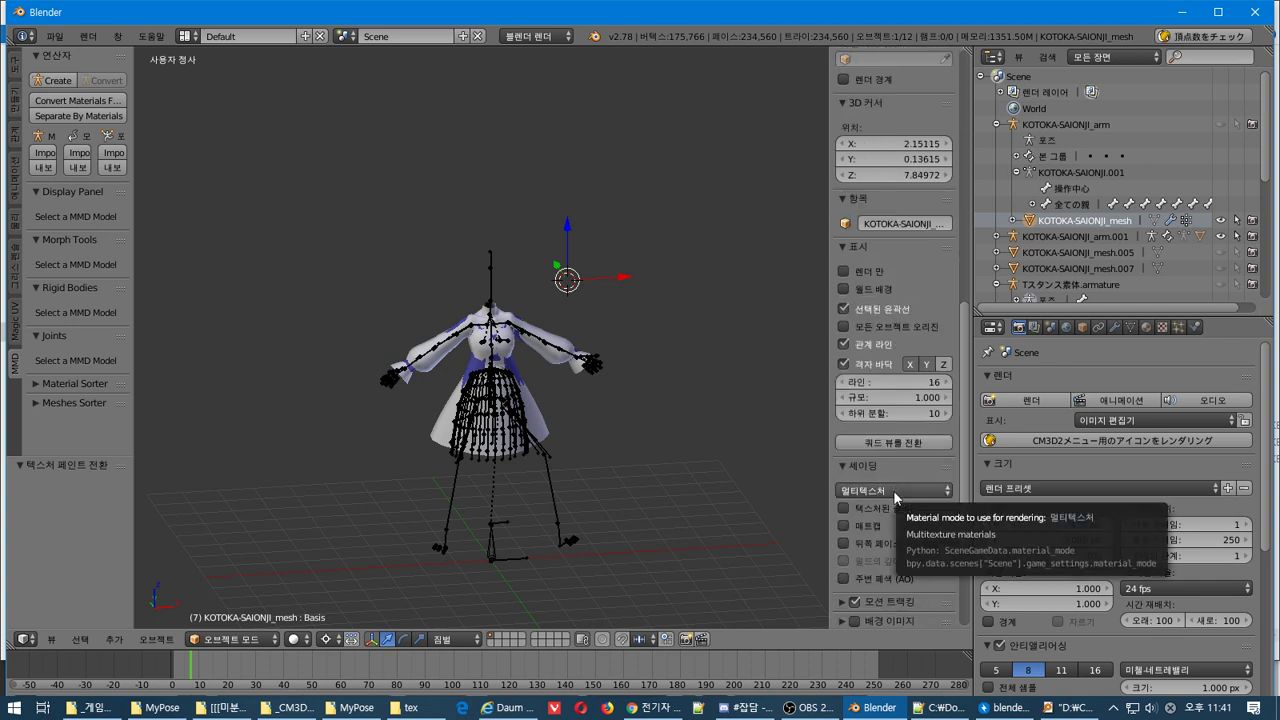
scroll(894, 491, "down", 3)
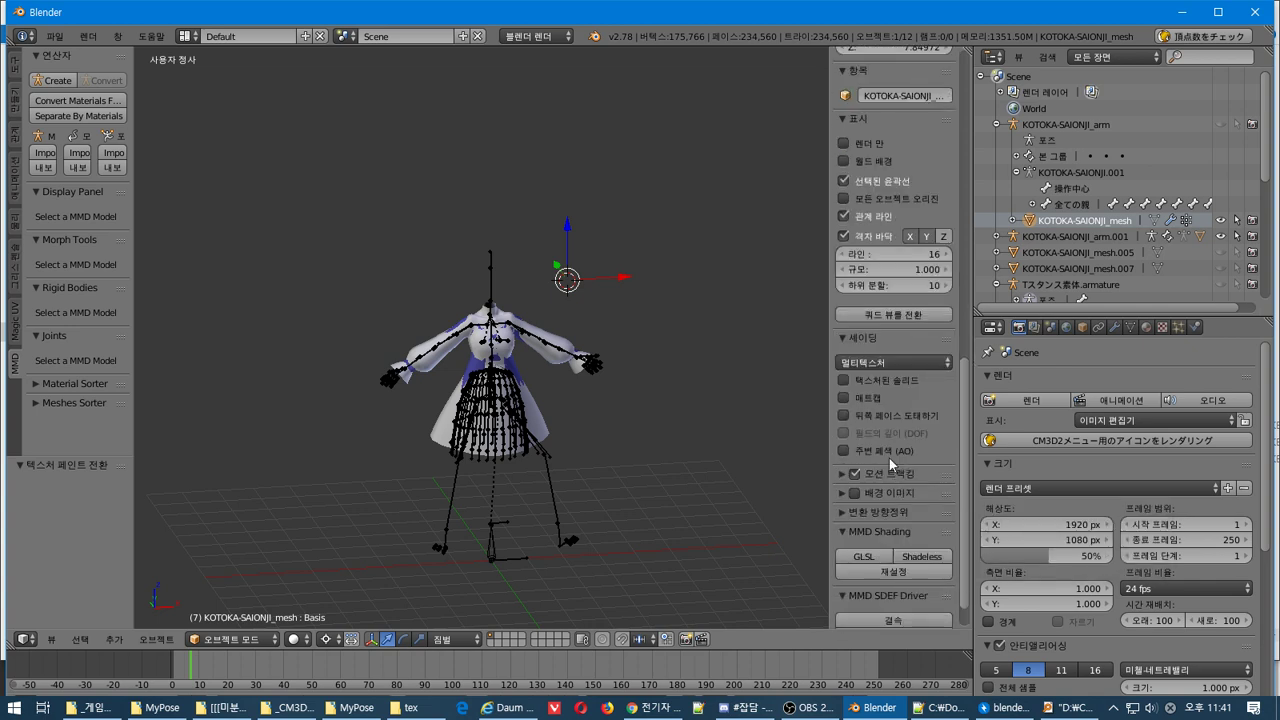
scroll(889, 475, "down", 1)
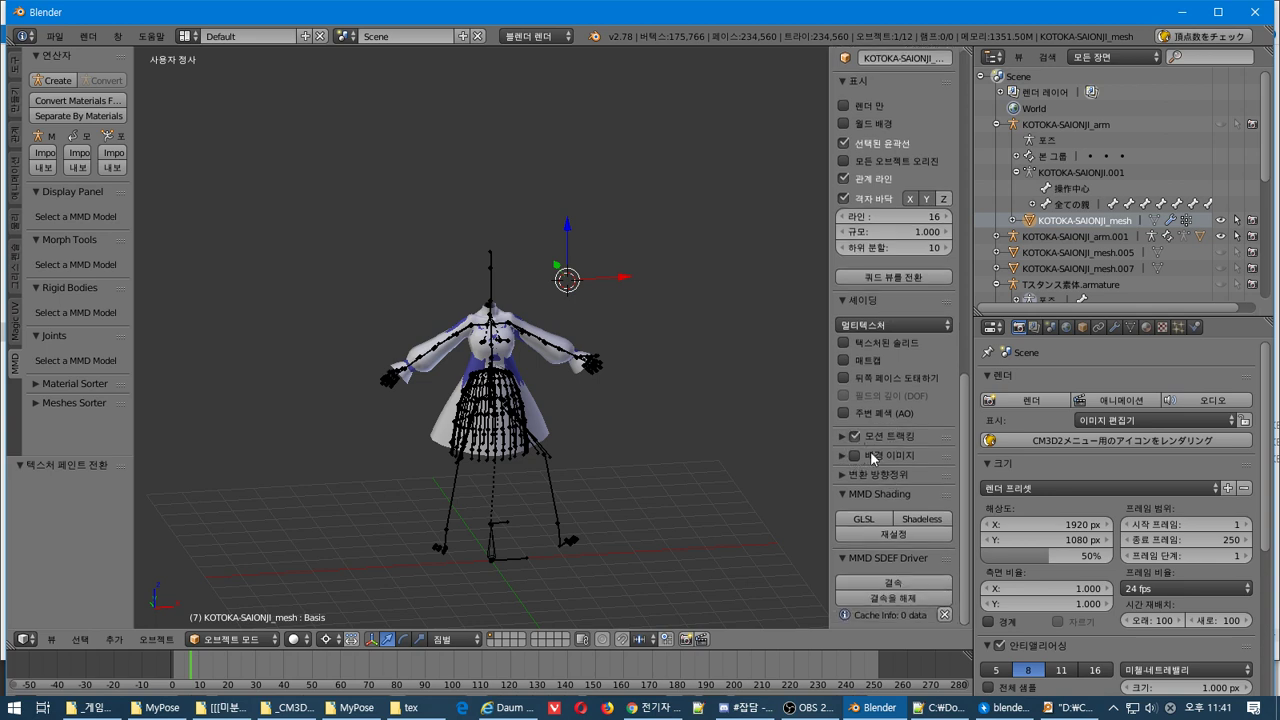
left_click(905, 532)
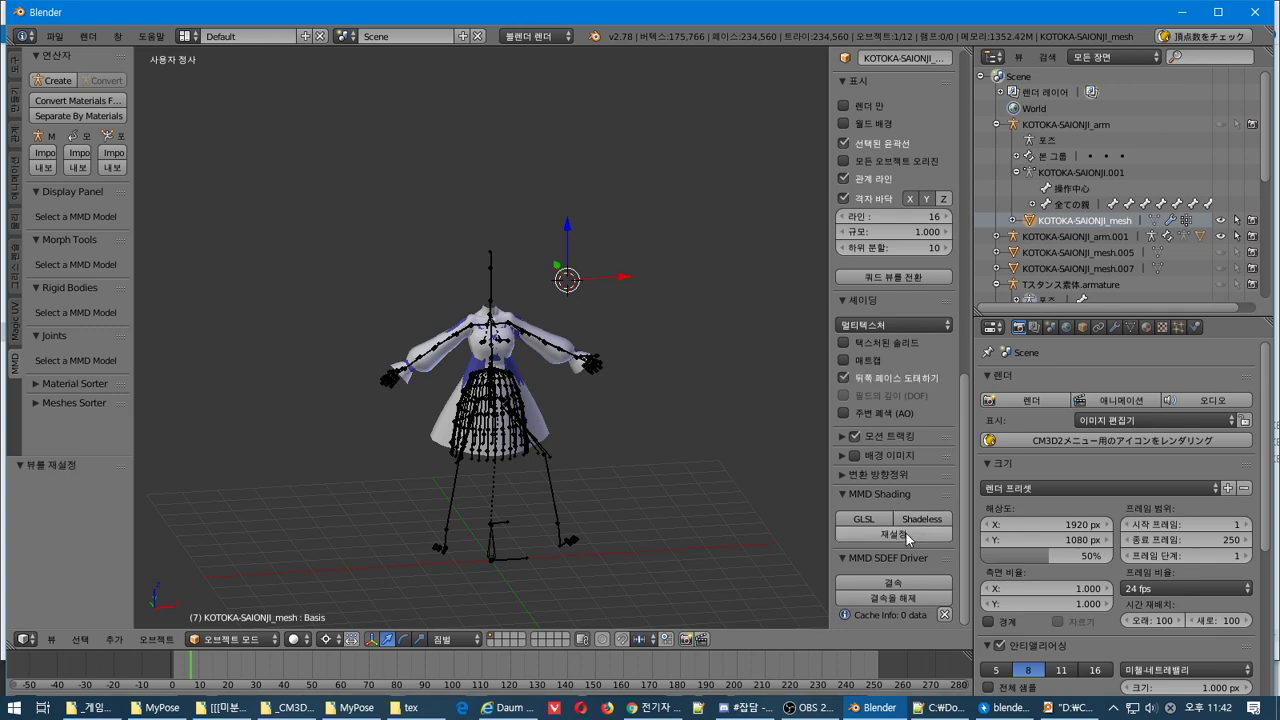
mouse_move(717, 509)
middle_mouse_down()
mouse_move(745, 512)
mouse_move(700, 512)
middle_mouse_up()
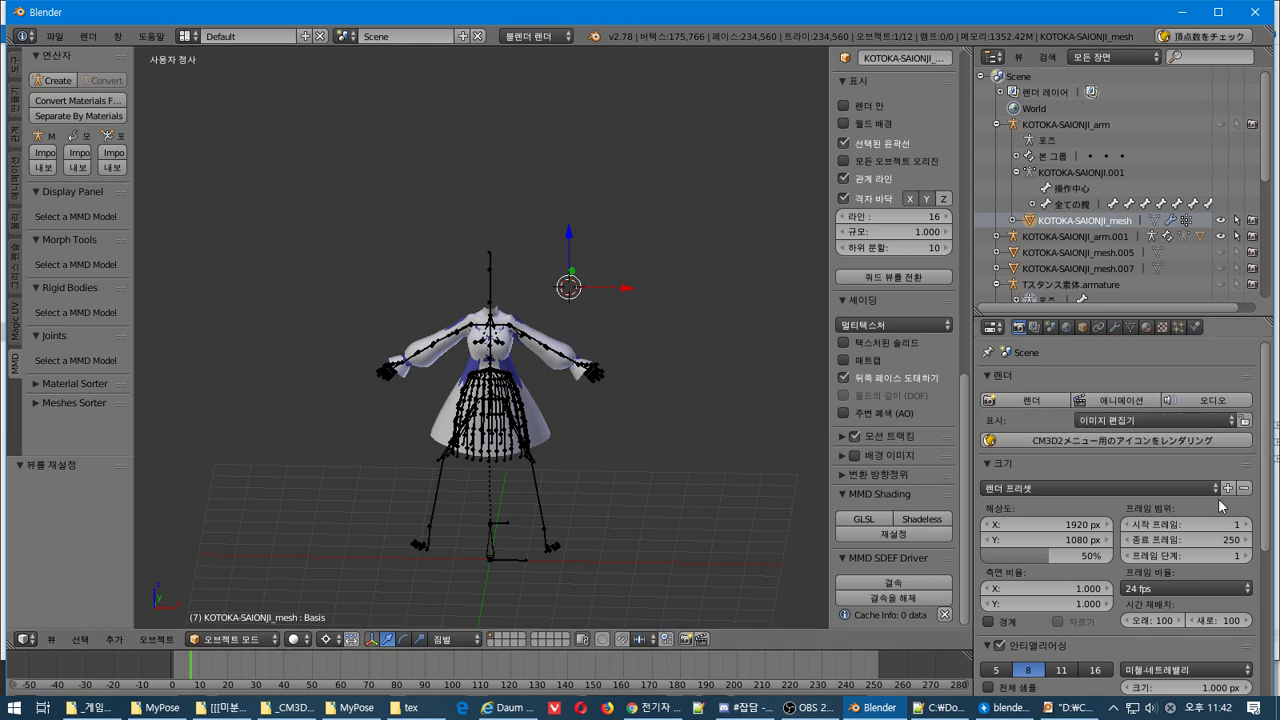
scroll(1218, 498, "down", 2)
scroll(1218, 498, "up", 2)
scroll(1123, 502, "down", 3)
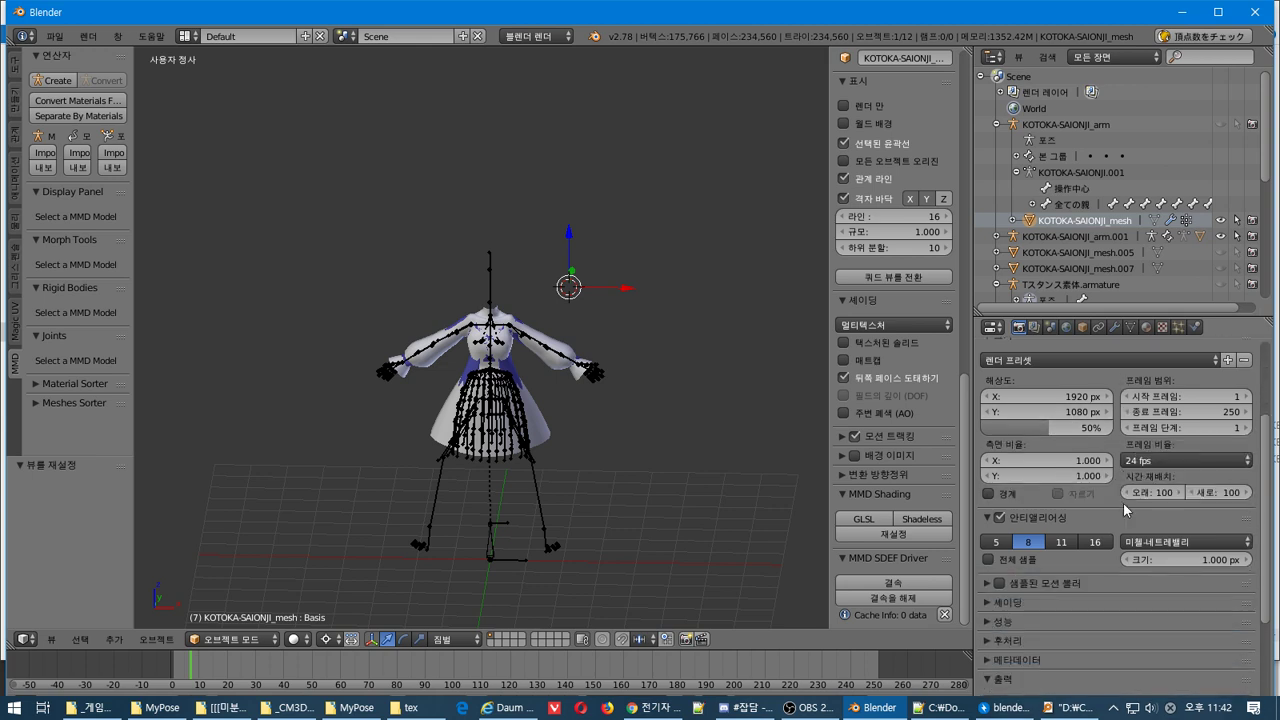
Select KOTOKA-SAIONJI_mesh and show its modifier settings
left_click(1035, 328)
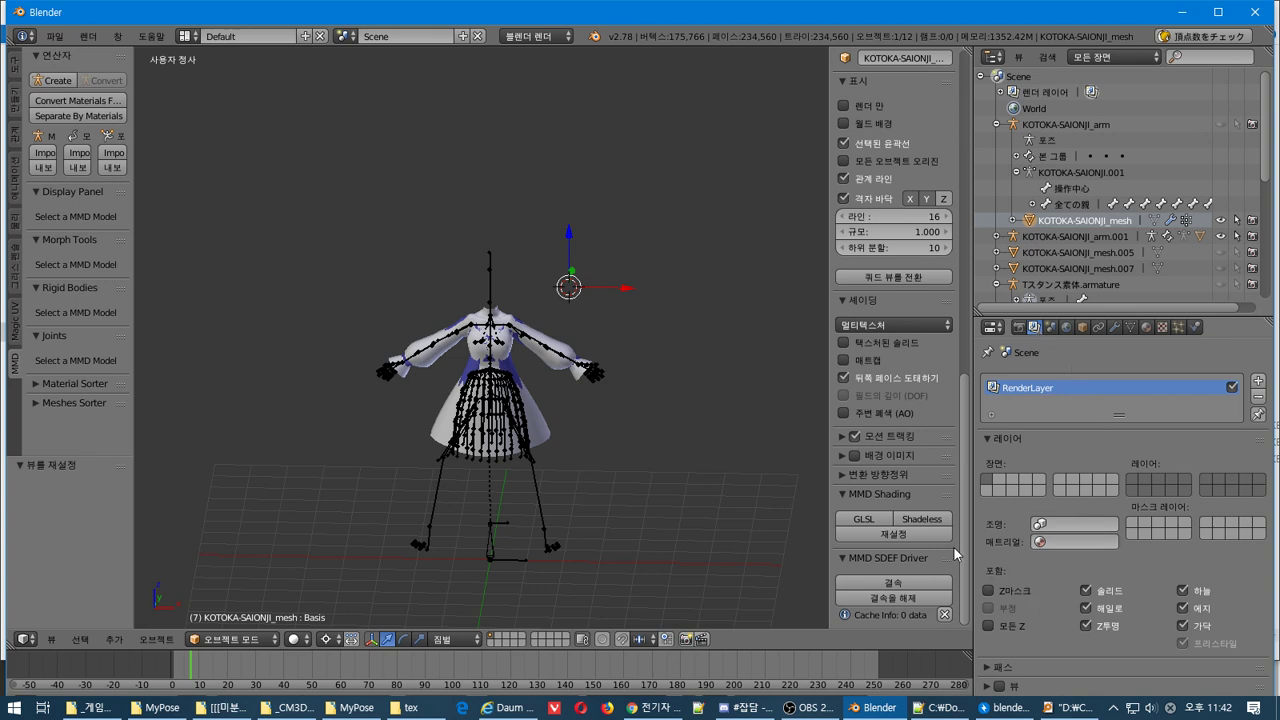
right_click(530, 425)
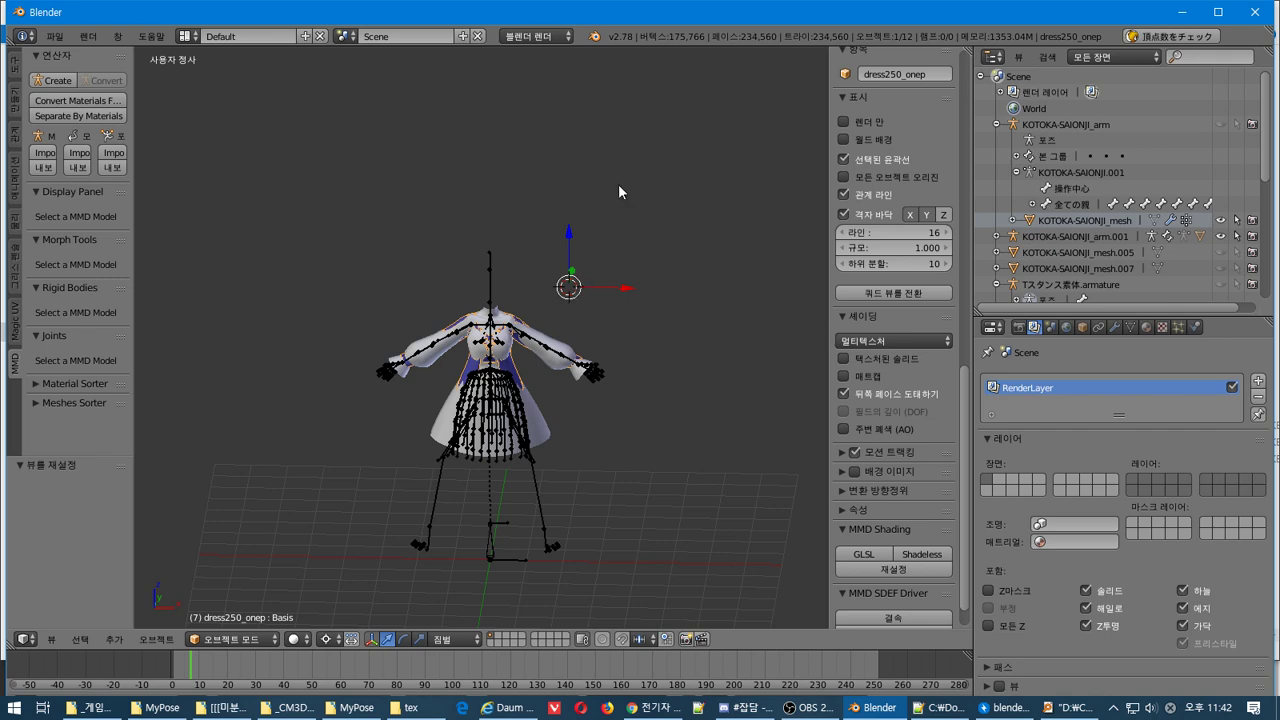
middle_click_drag(586, 177, 631, 86)
left_click(1118, 222)
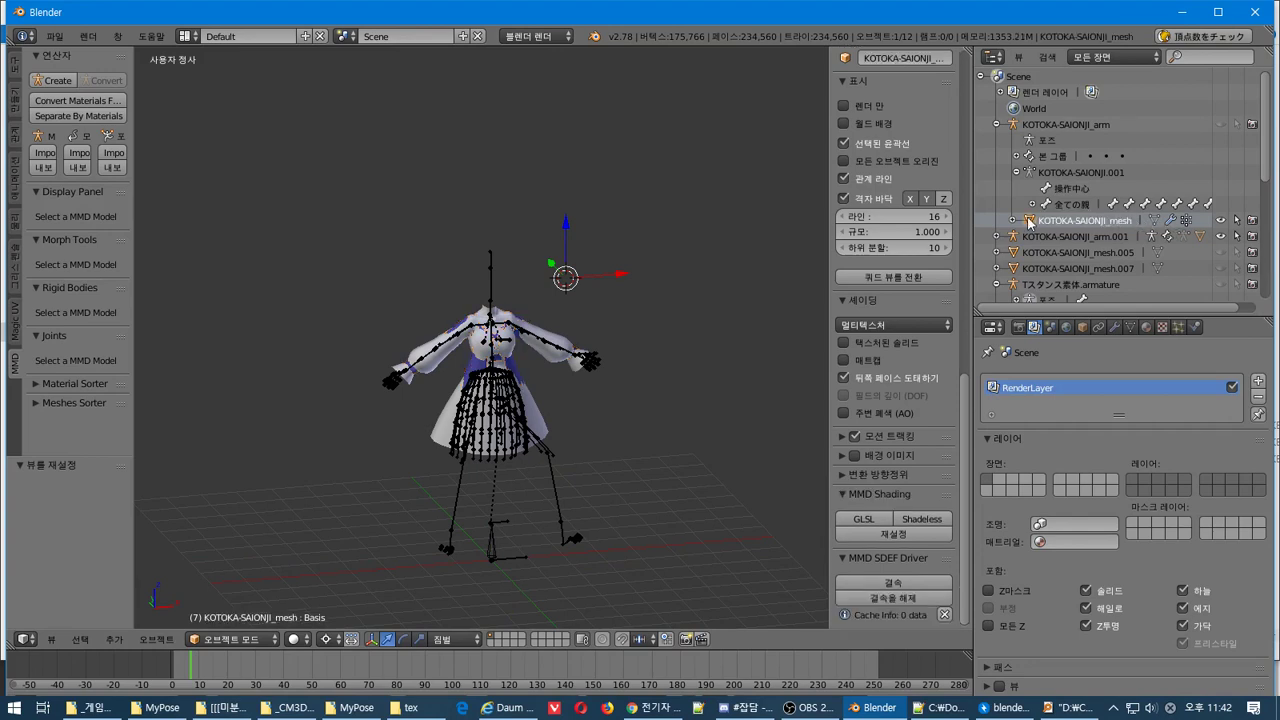
left_click(1015, 221)
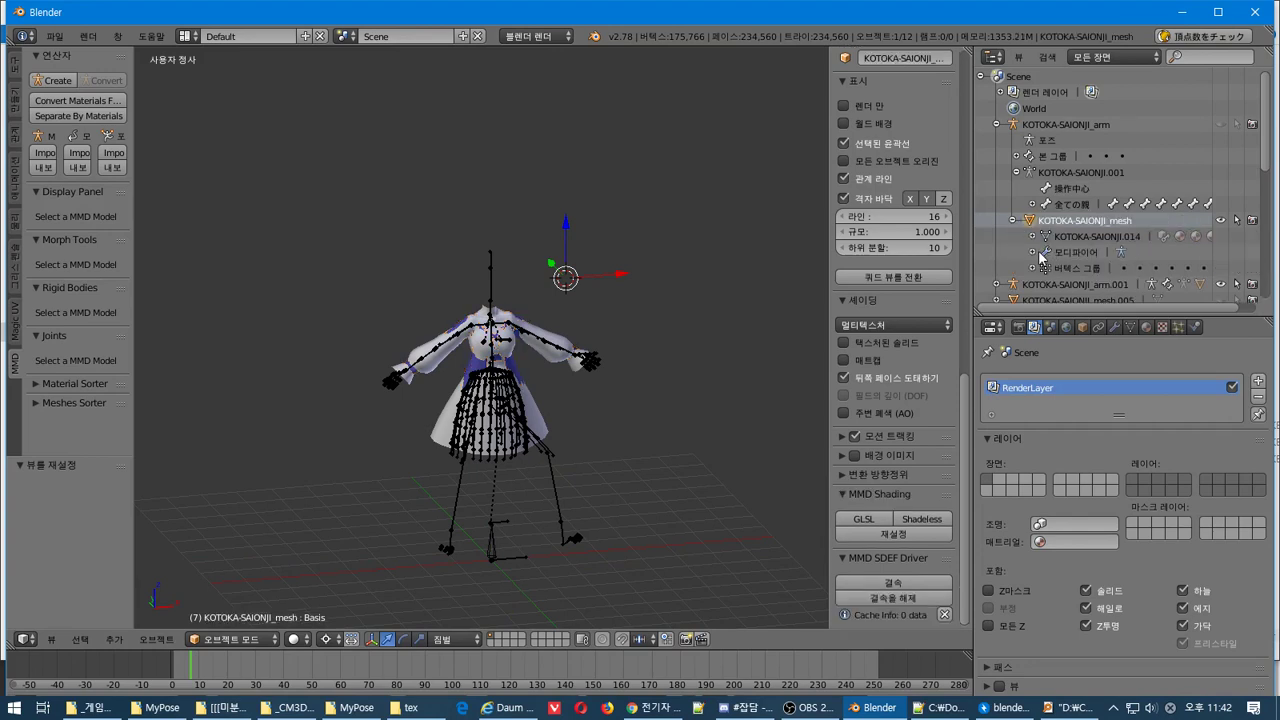
left_click(1033, 252)
scroll(1034, 257, "down", 3)
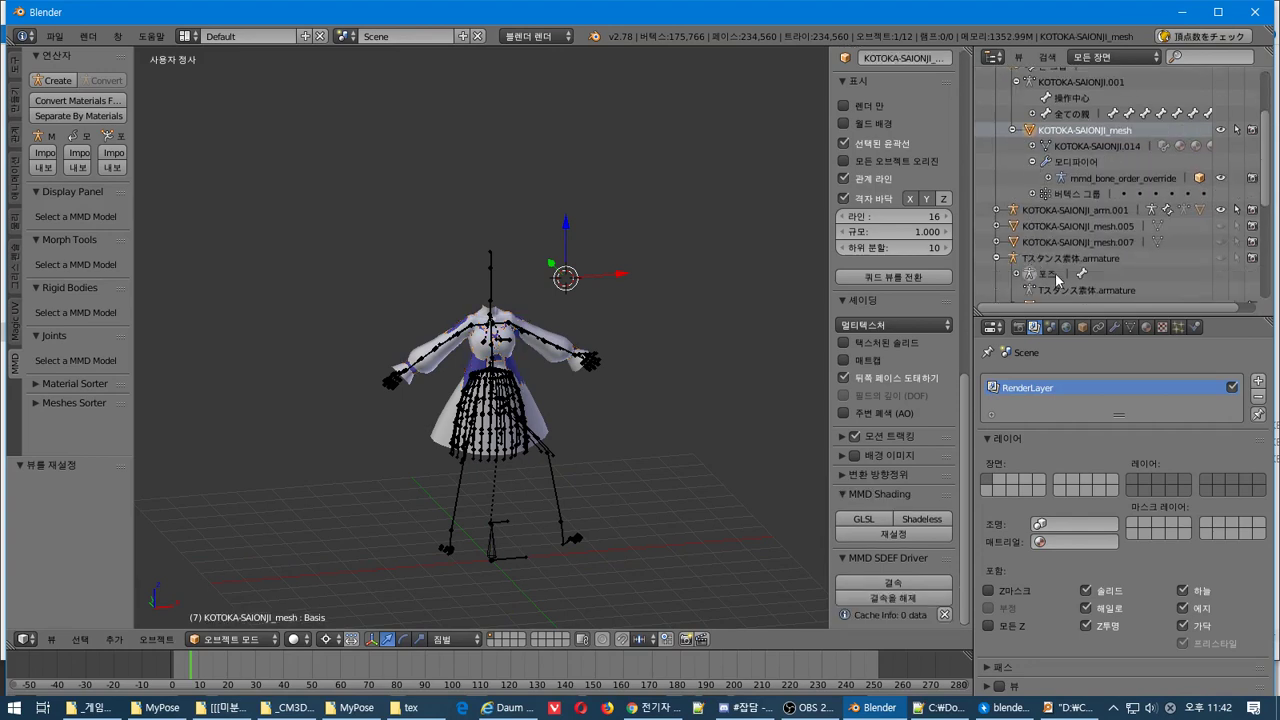
left_click(1115, 330)
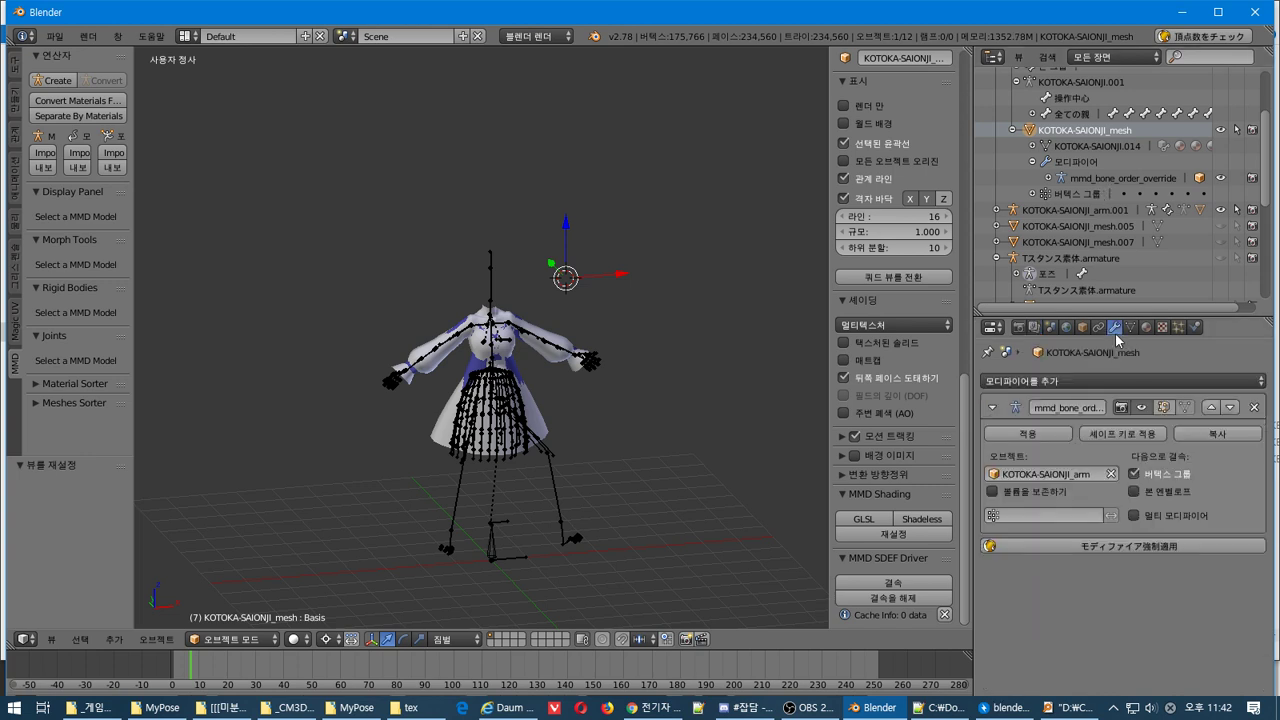
Uncheck Vertex Groups in the mesh's mmd_bone_order_override armature modifier
left_click(1111, 475)
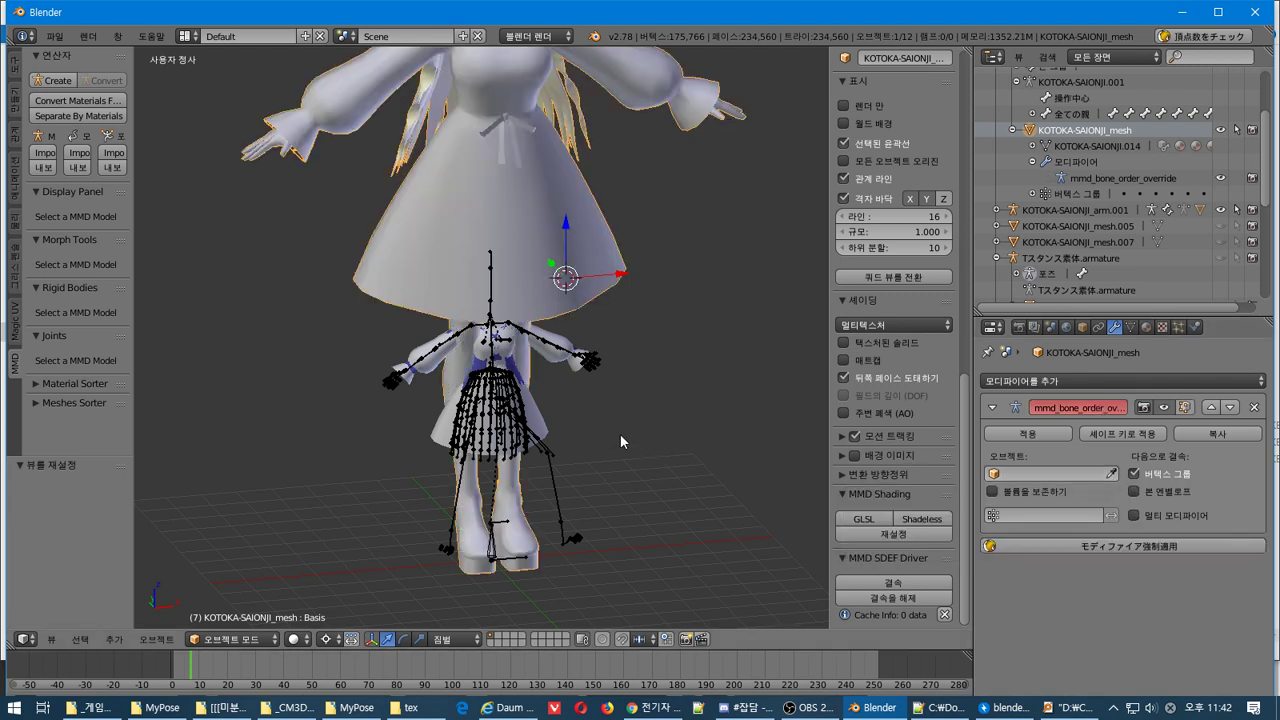
key("ctrl+z")
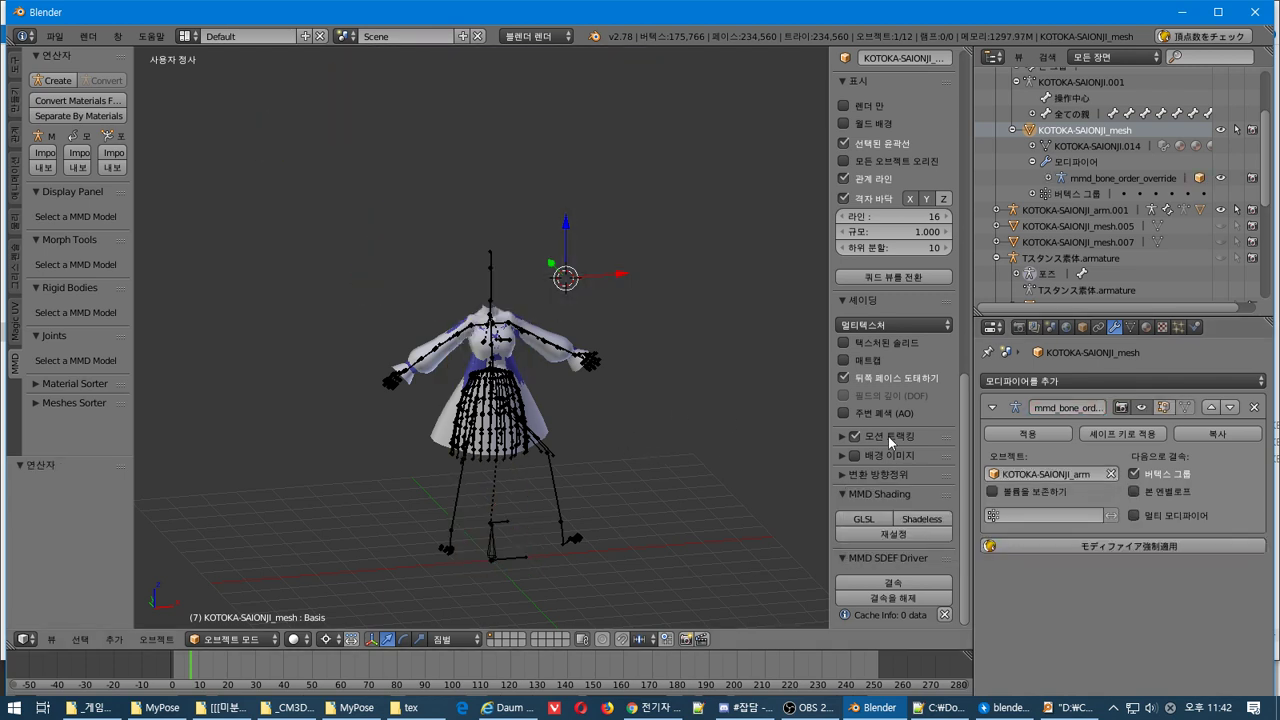
scroll(1062, 226, "up", 4)
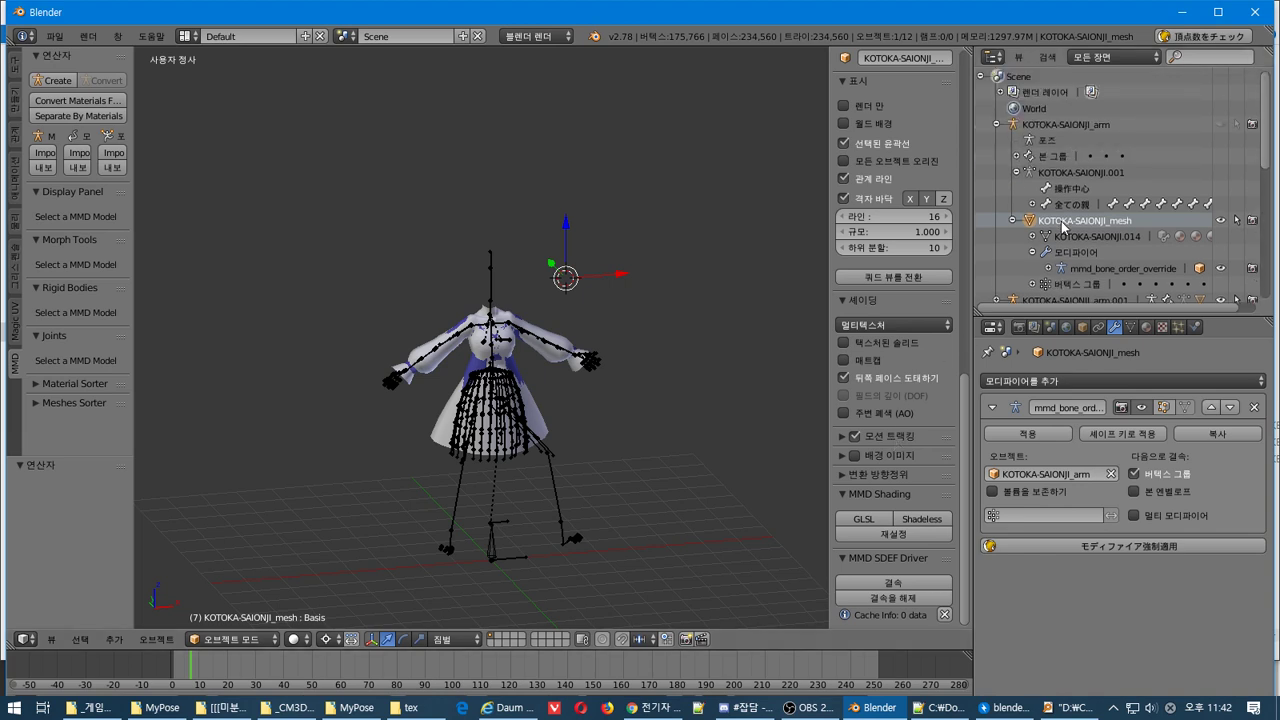
left_click(1135, 474)
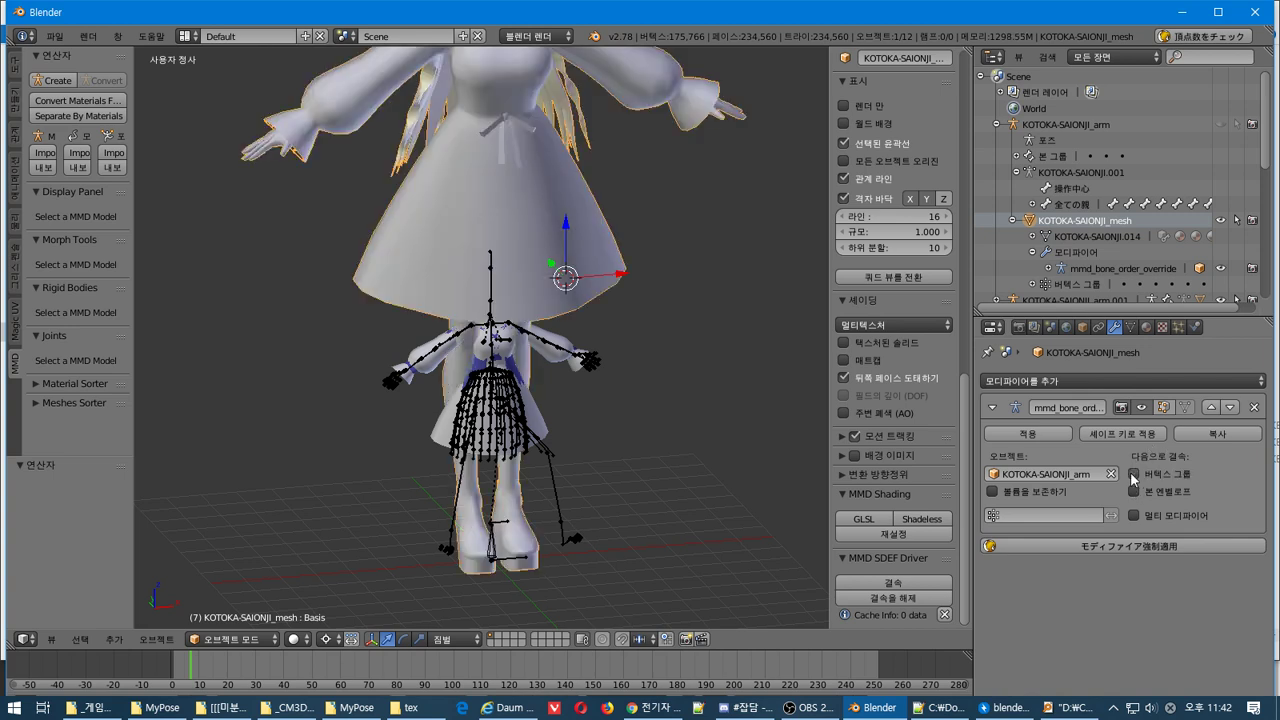
left_click(1134, 475)
left_click(1134, 474)
Switch KOTOKA-SAIONJI_mesh into Texture Paint mode
left_click(230, 640)
left_click(272, 530)
scroll(444, 218, "up", 5, "shift")
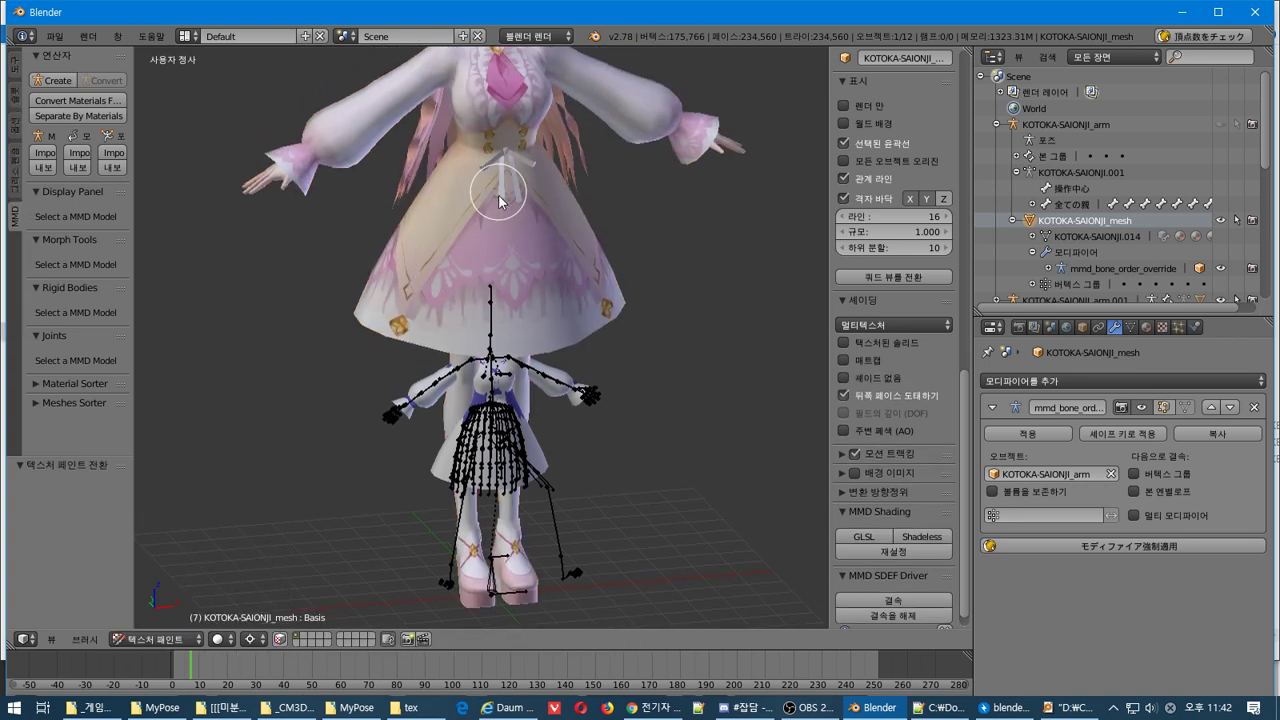
Make the timeline area taller and close the Bandizip archive window
mouse_move(523, 339)
middle_mouse_down()
mouse_move(512, 354)
mouse_move(528, 318)
middle_mouse_up()
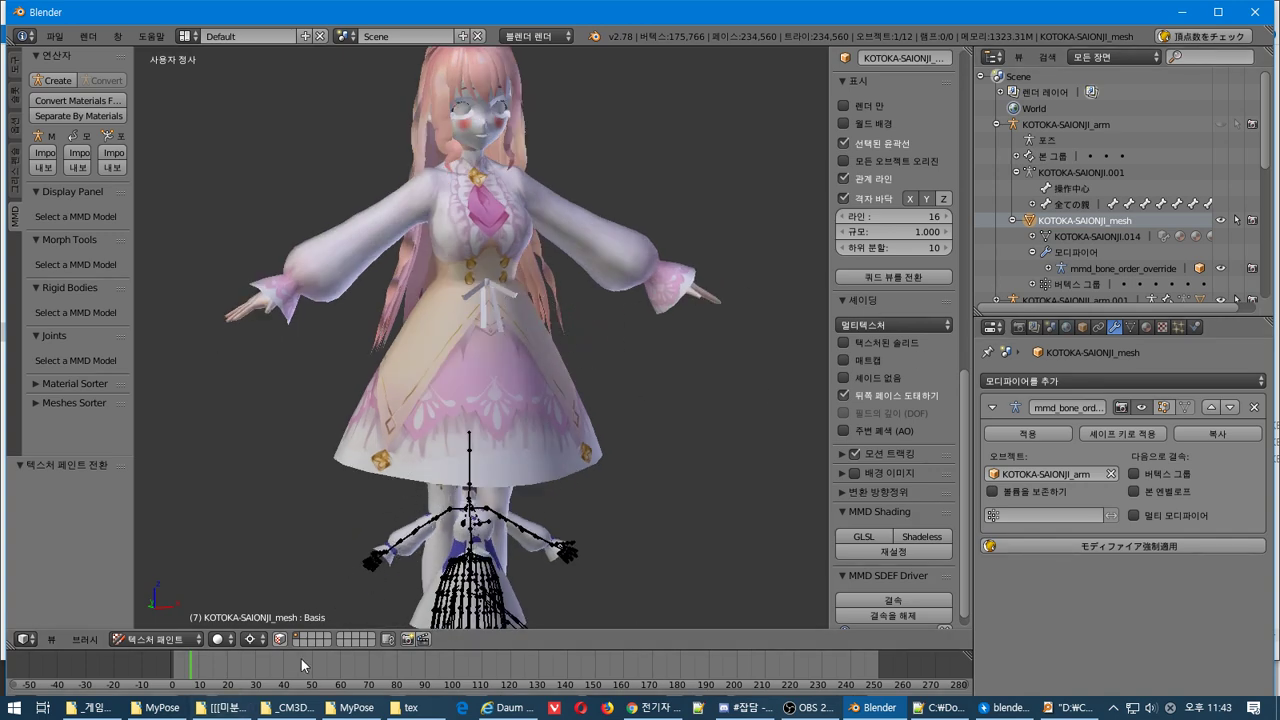
left_click_drag(105, 650, 125, 556)
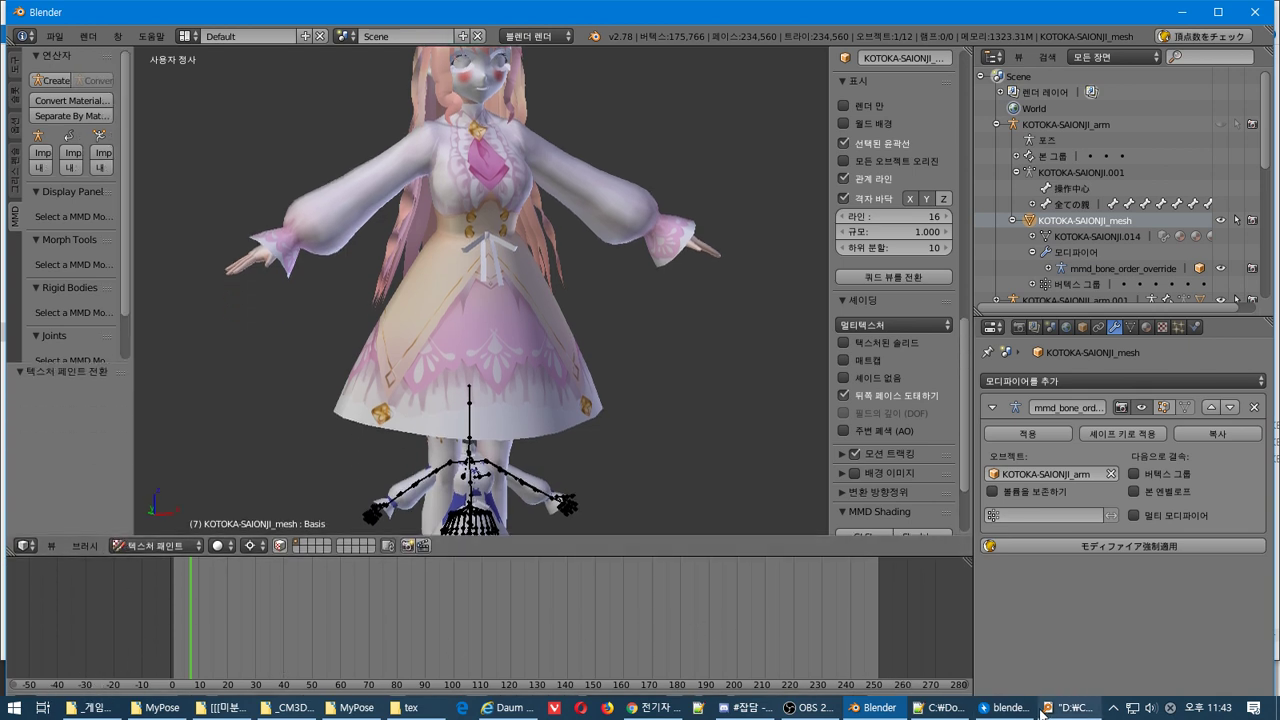
left_click(1008, 707)
left_click(688, 8)
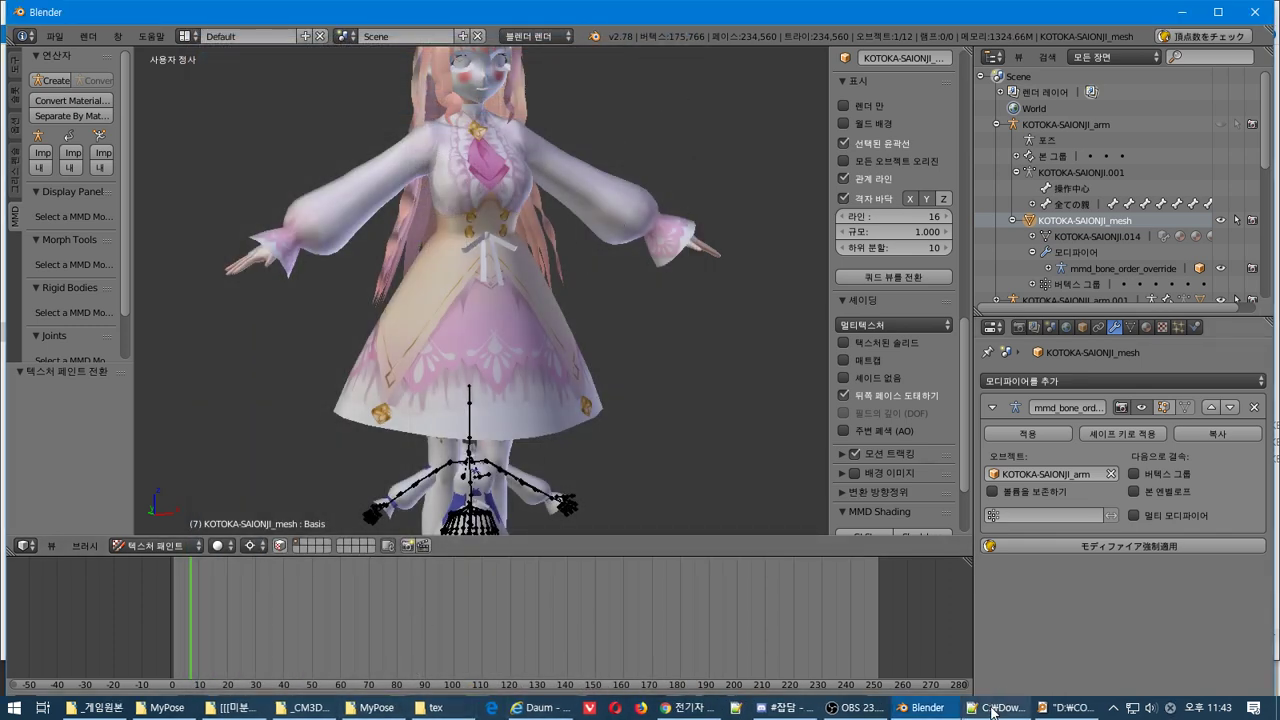
Check the ReadMe.txt and OBS windows, then maximize Blender to fill the screen
left_click(990, 707)
left_click(990, 707)
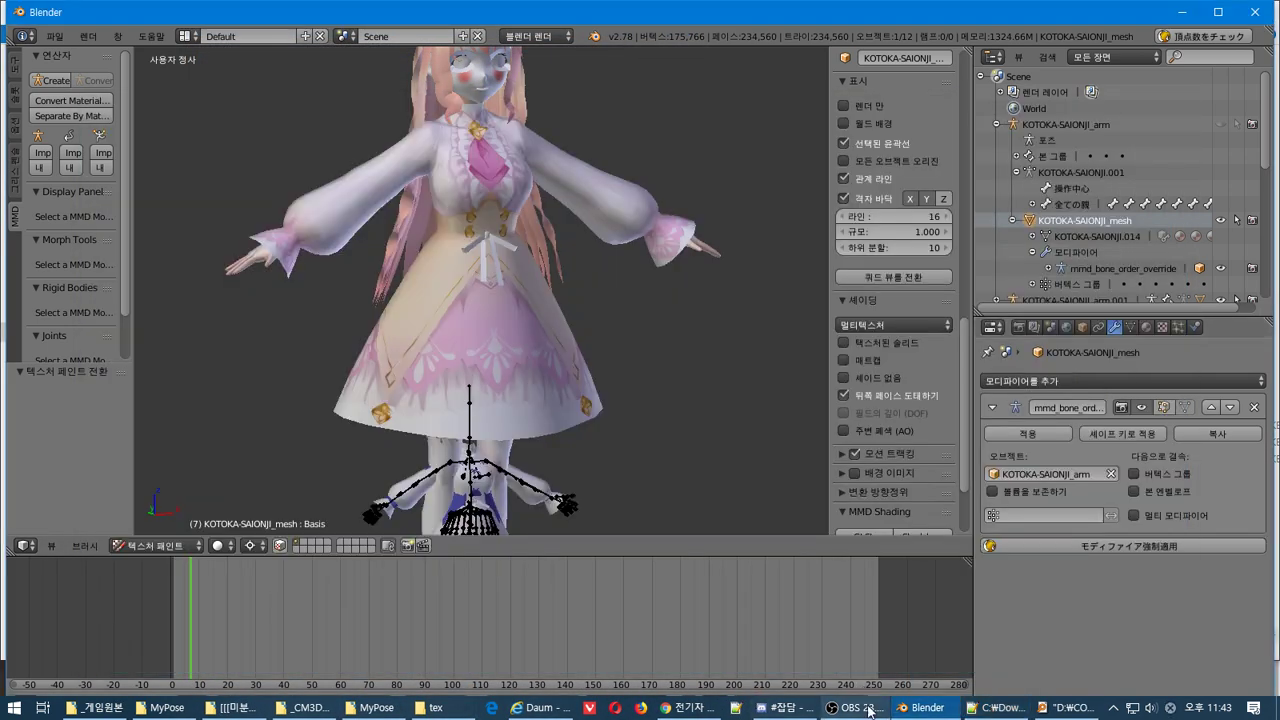
left_click(855, 707)
left_click(855, 707)
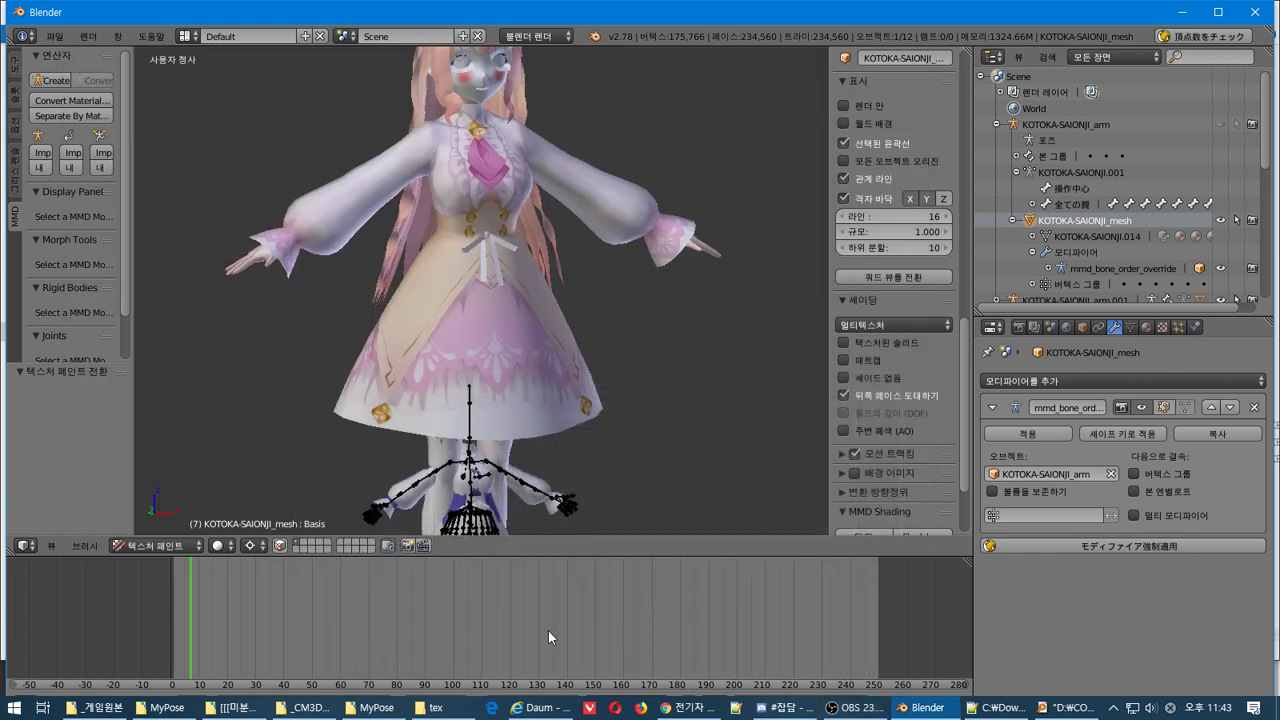
left_click(1218, 12)
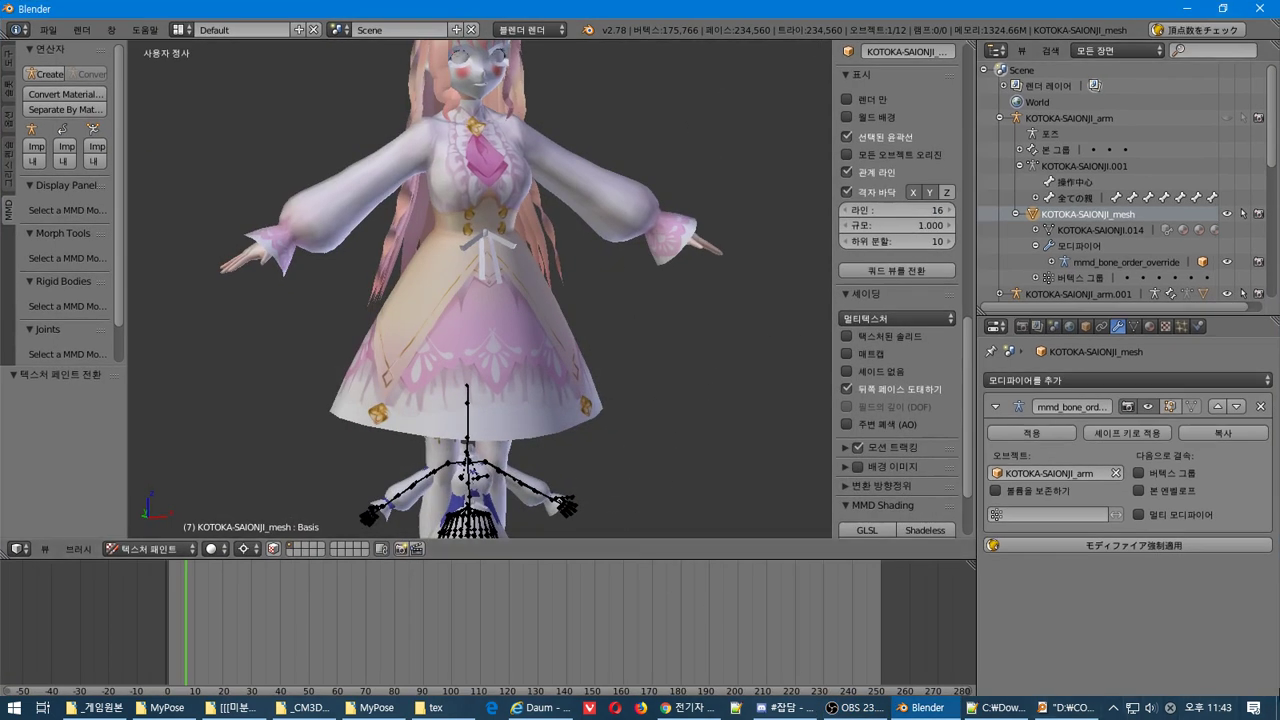
right_click(1226, 704)
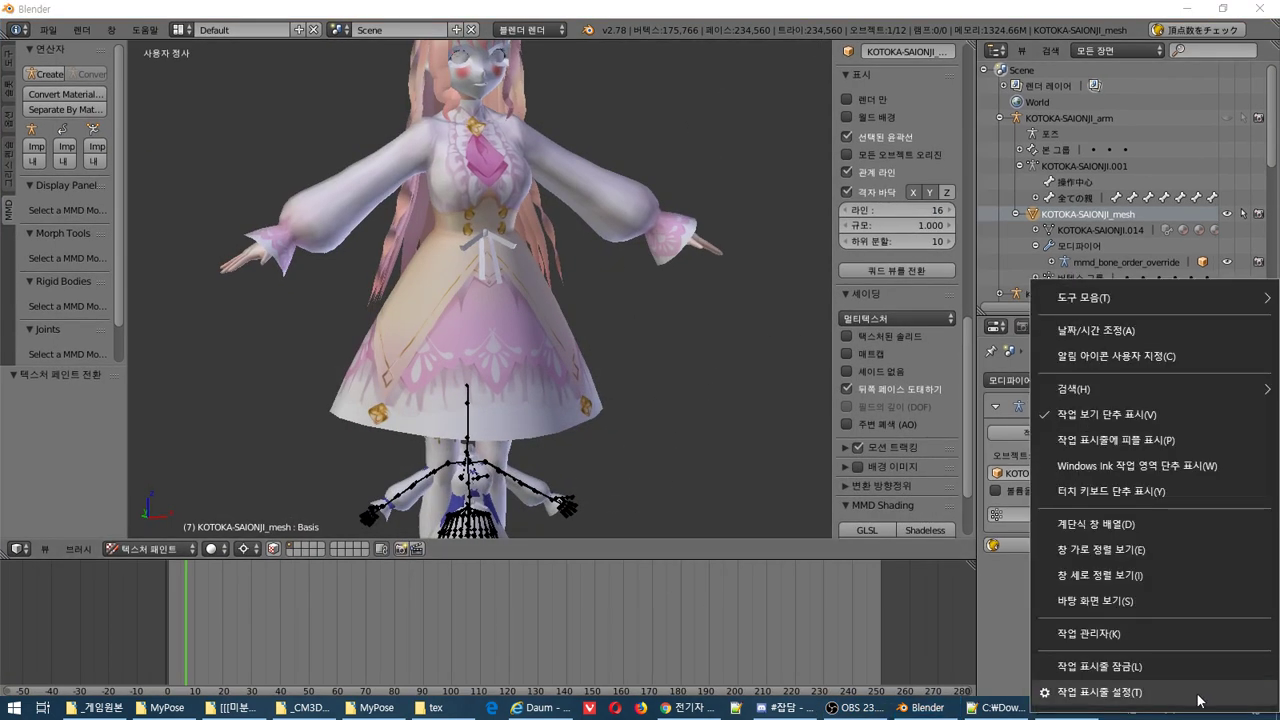
Switch off taskbar auto-hide in desktop mode, then minimize Settings to return to Blender
left_click(1203, 692)
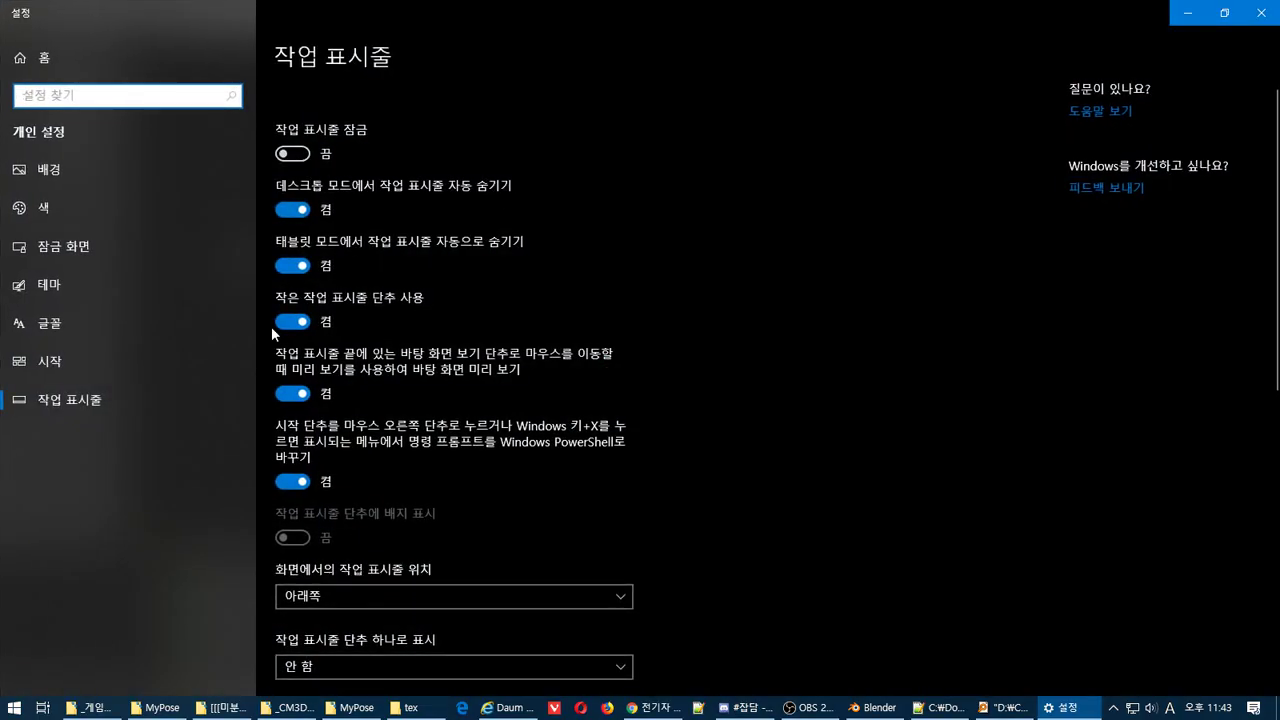
left_click(292, 265)
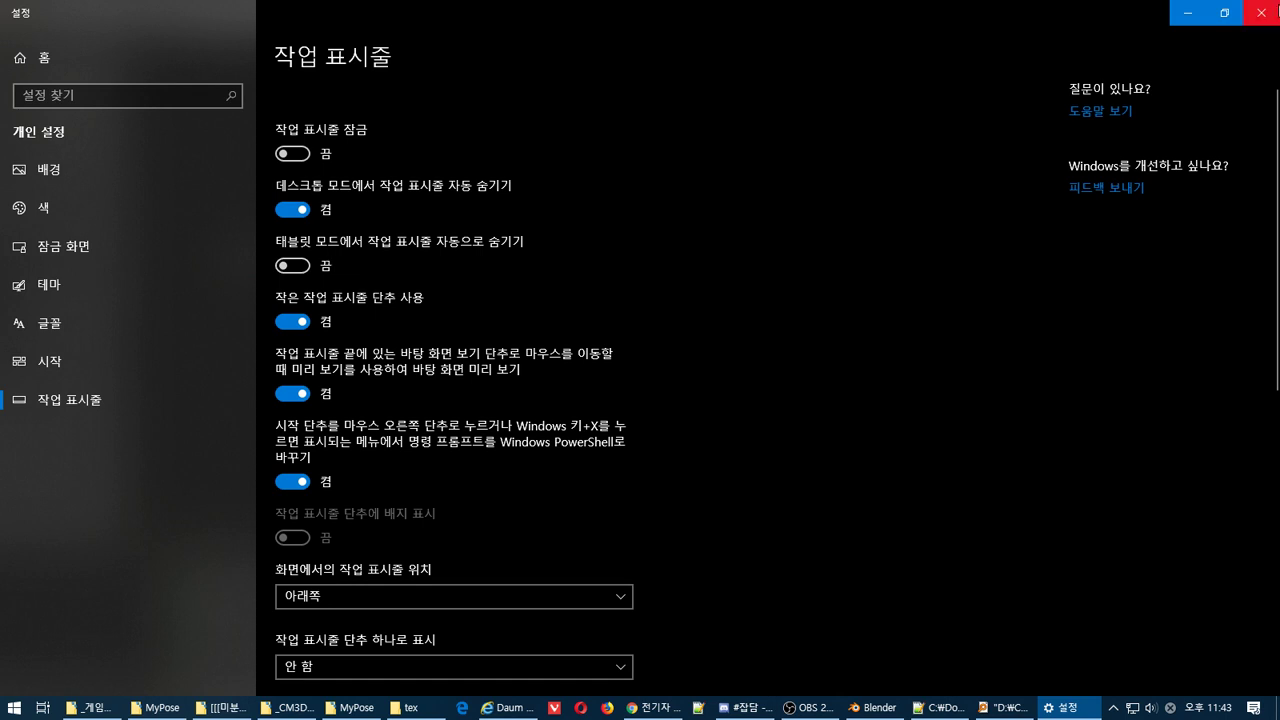
left_click(292, 265)
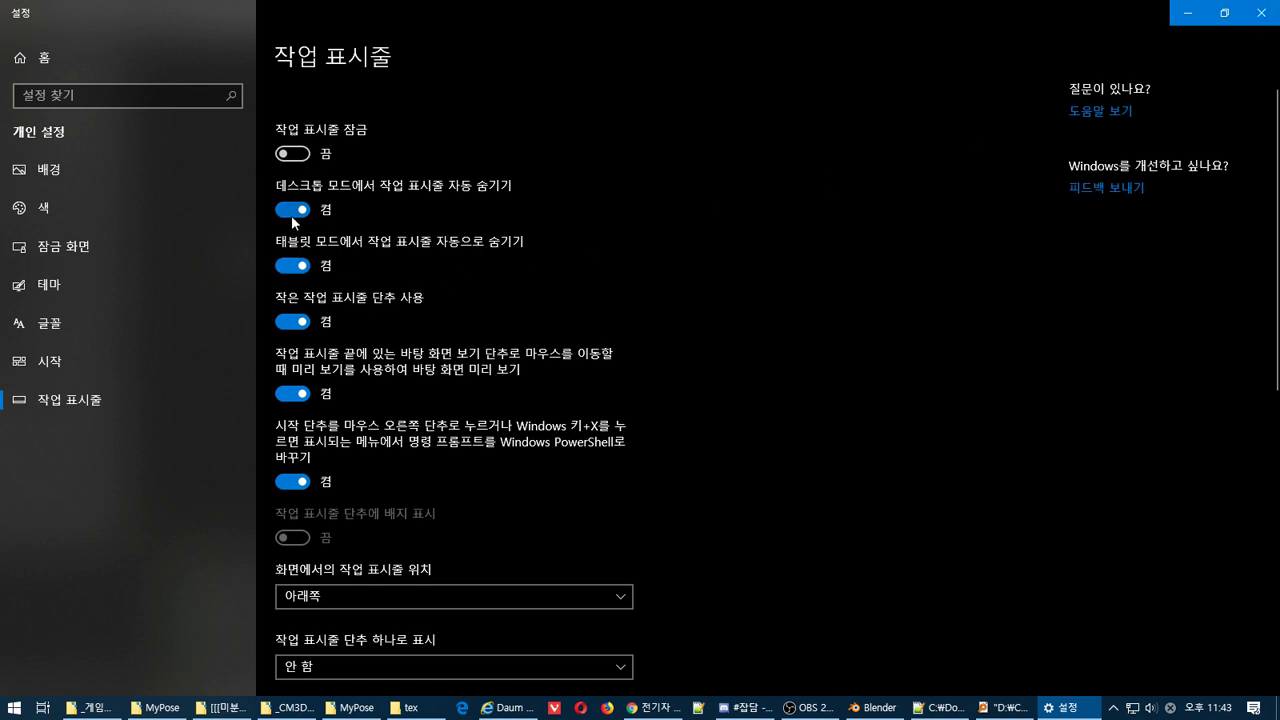
left_click(291, 214)
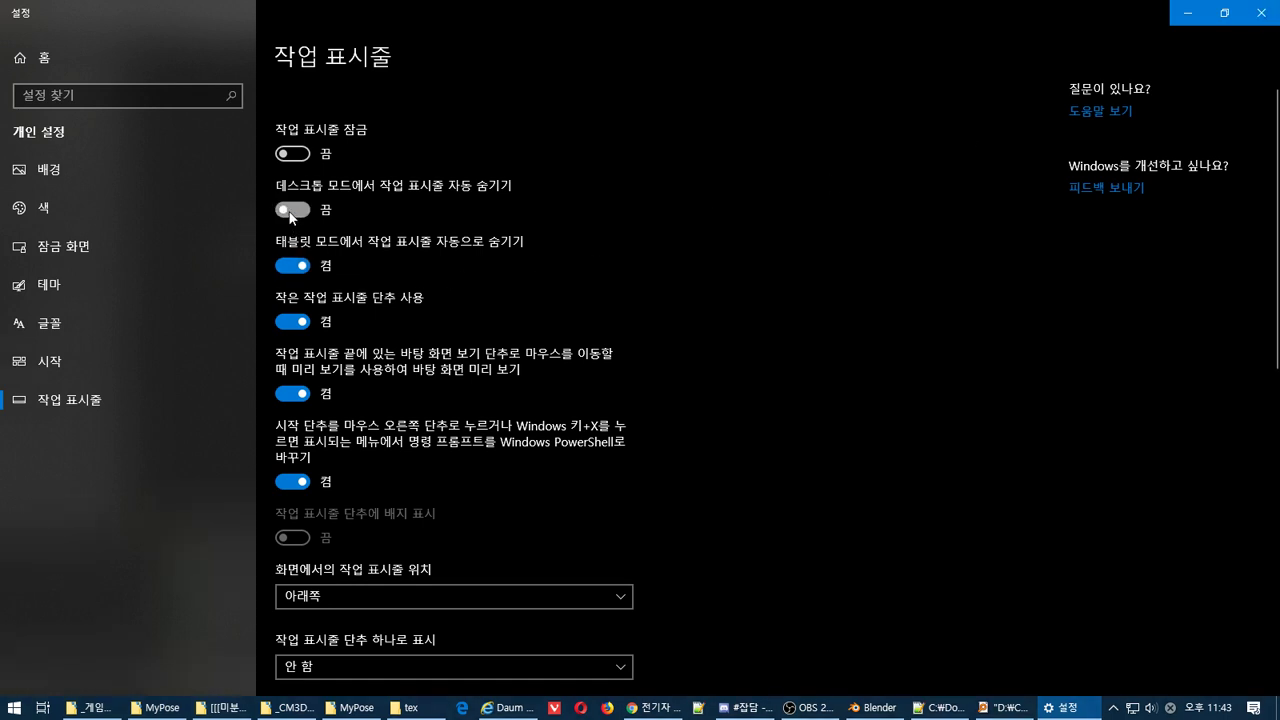
left_click(291, 211)
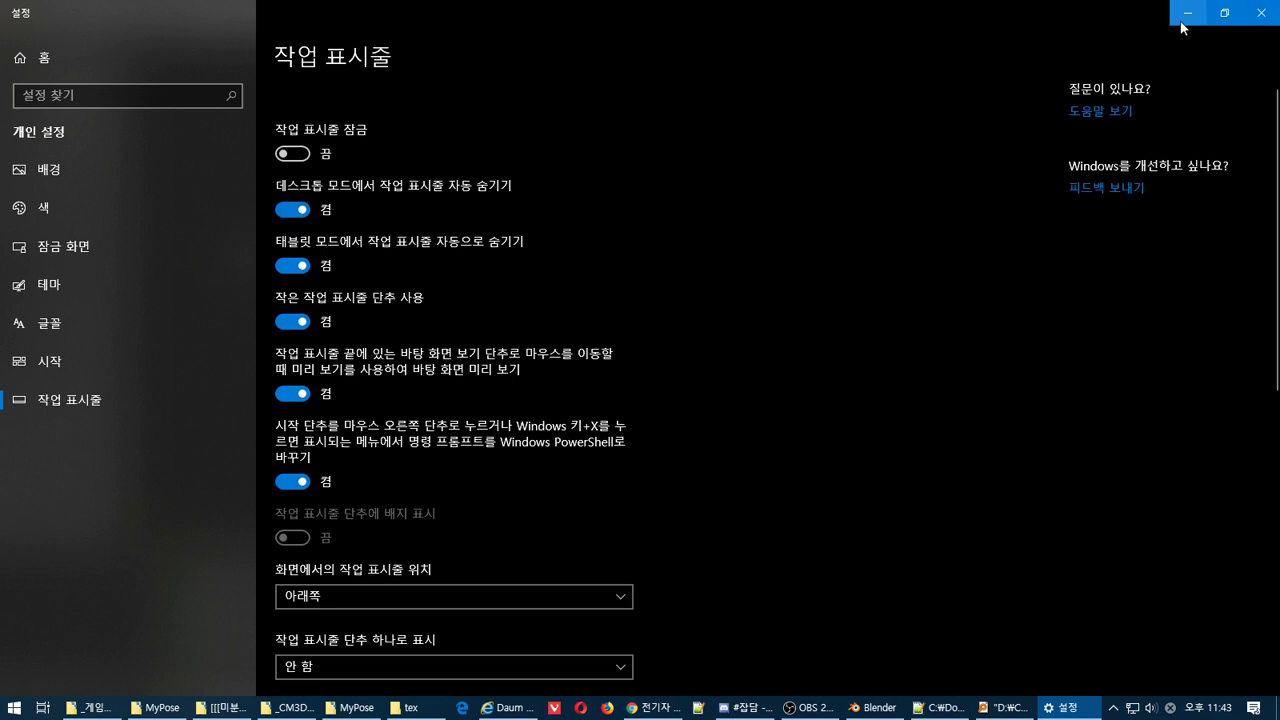
left_click(281, 212)
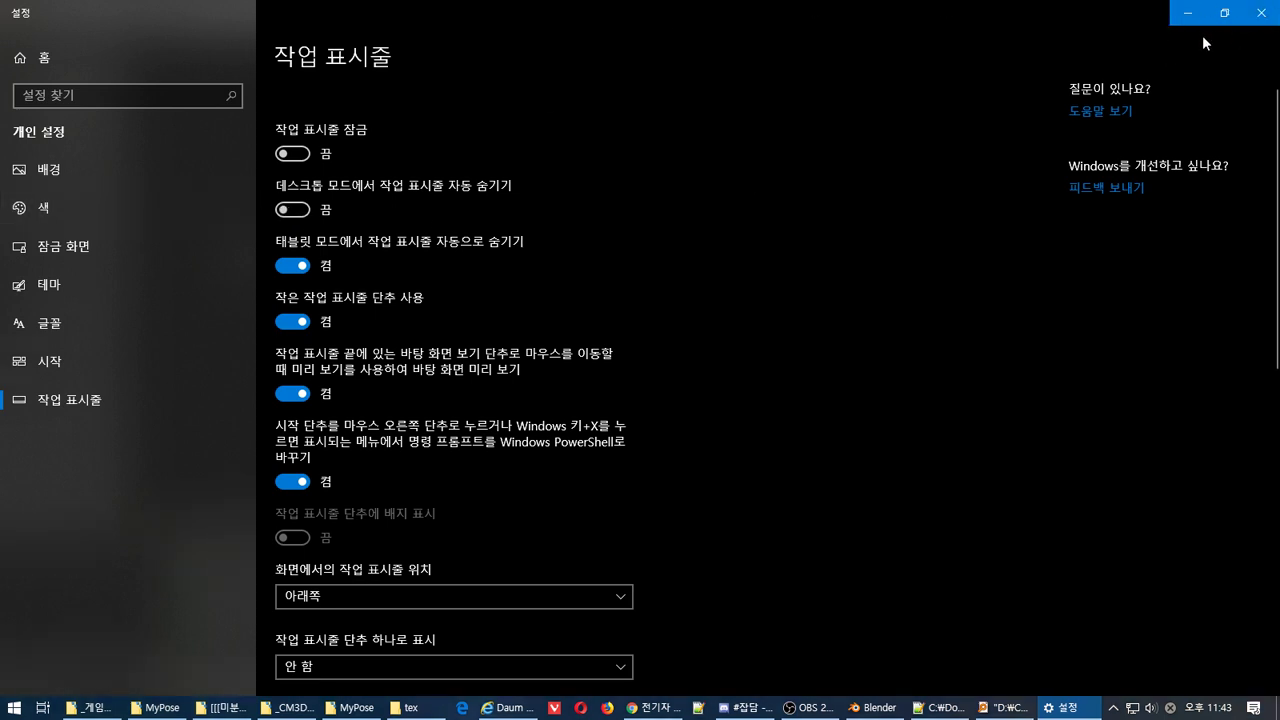
left_click(1187, 13)
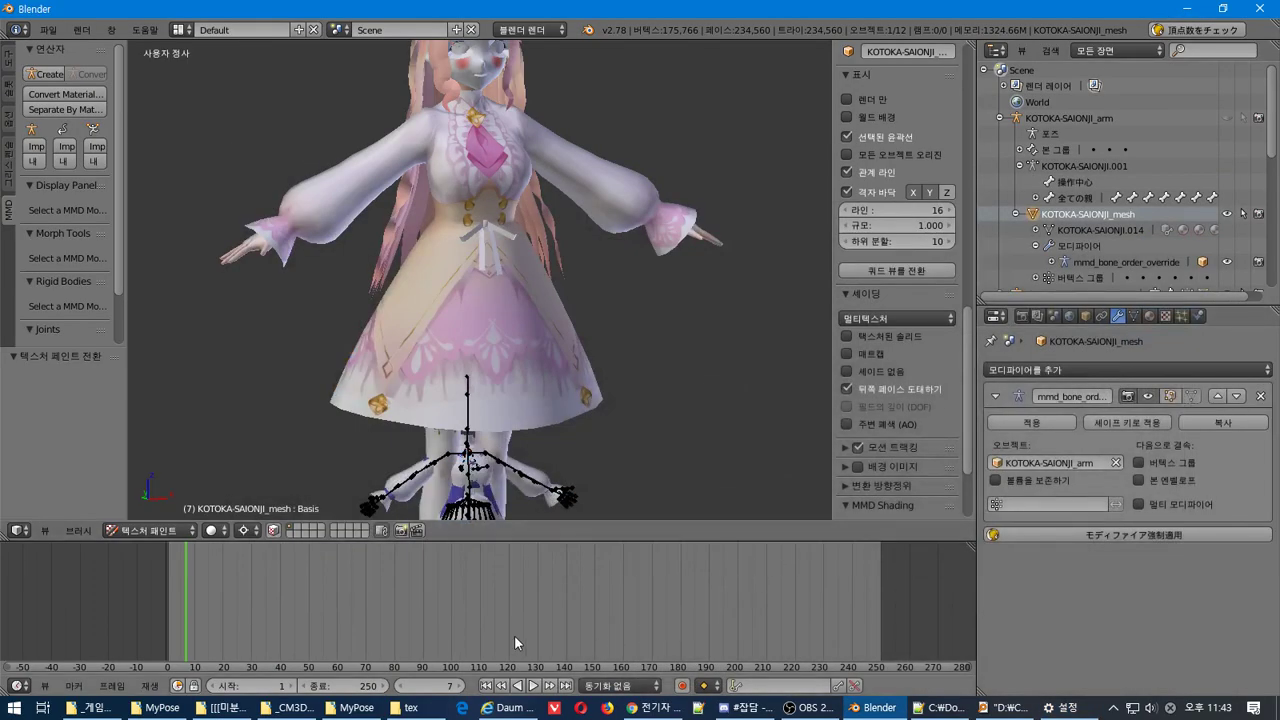
Turn the timeline into a taller UV/Image Editor
left_click(18, 685)
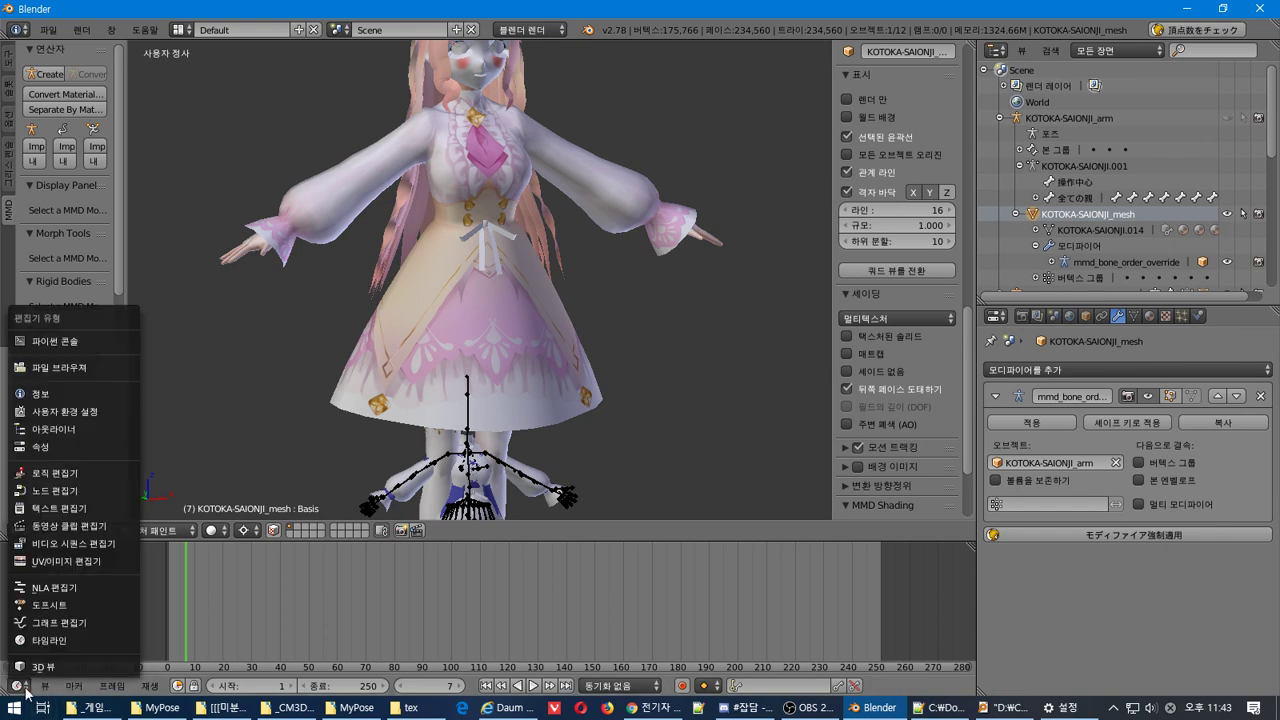
left_click(66, 561)
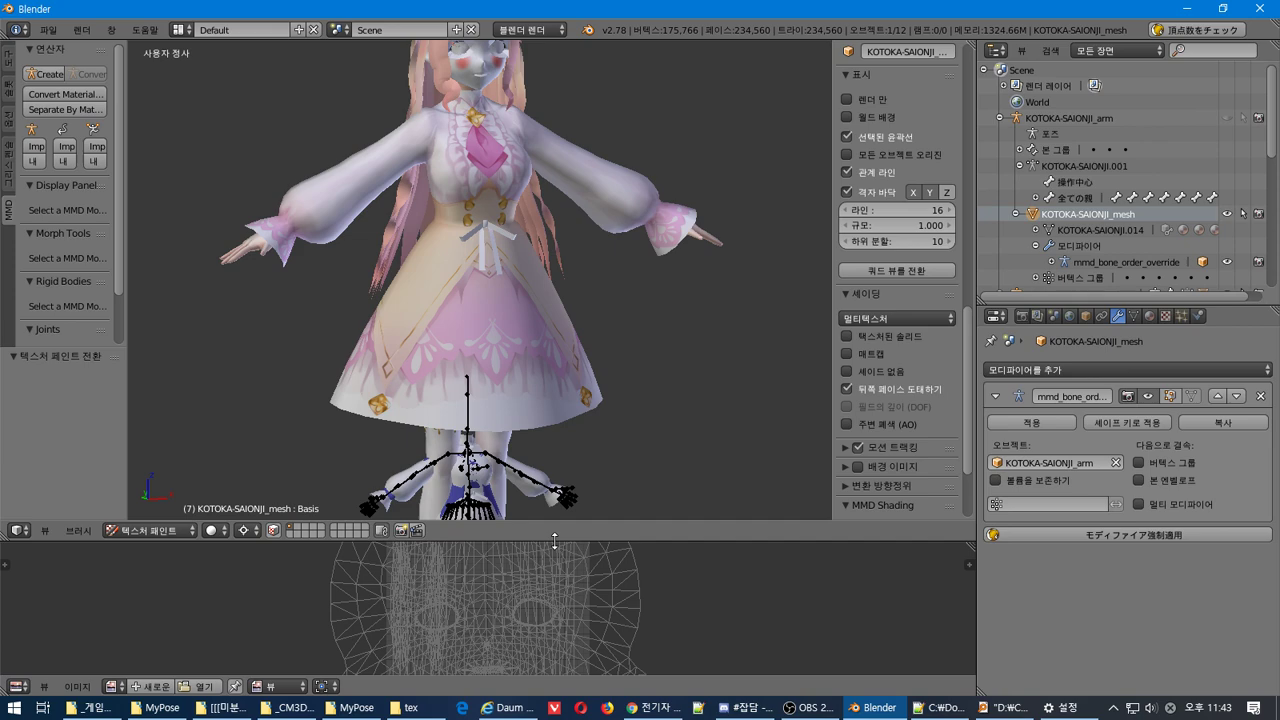
left_click_drag(554, 540, 556, 464)
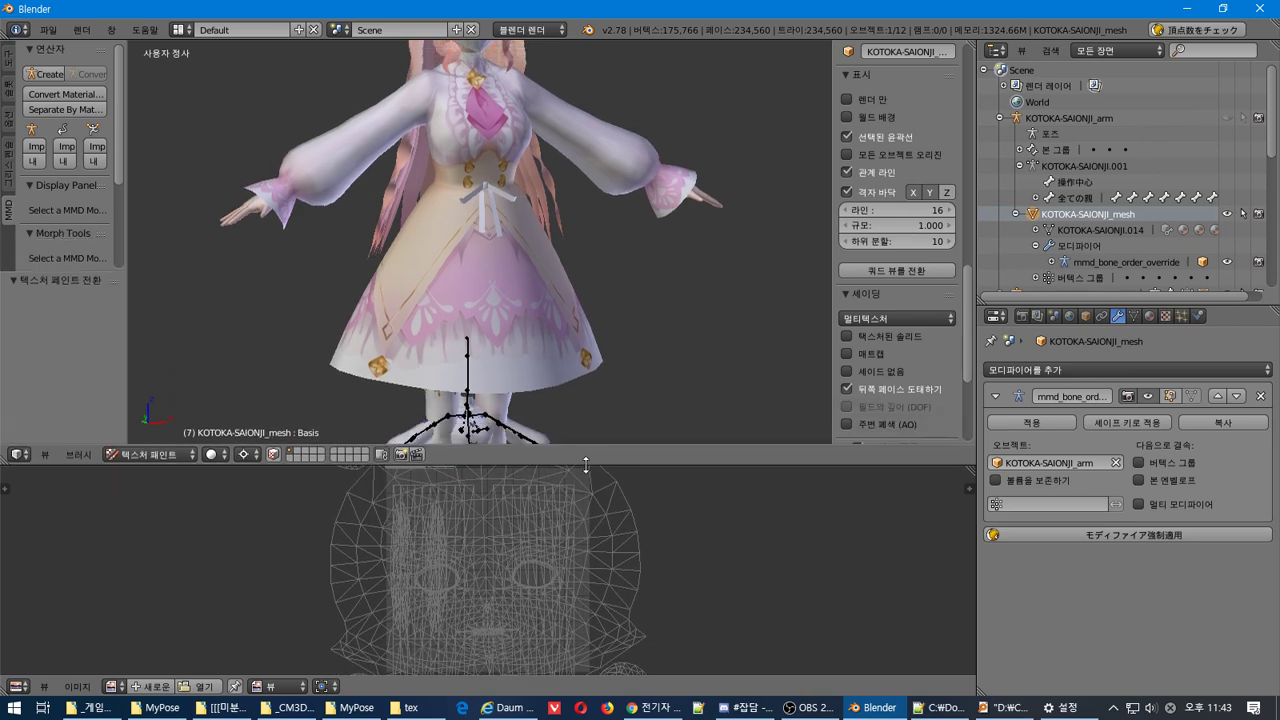
Switch the model to Object Mode and enable Textured Solid display
left_click(150, 454)
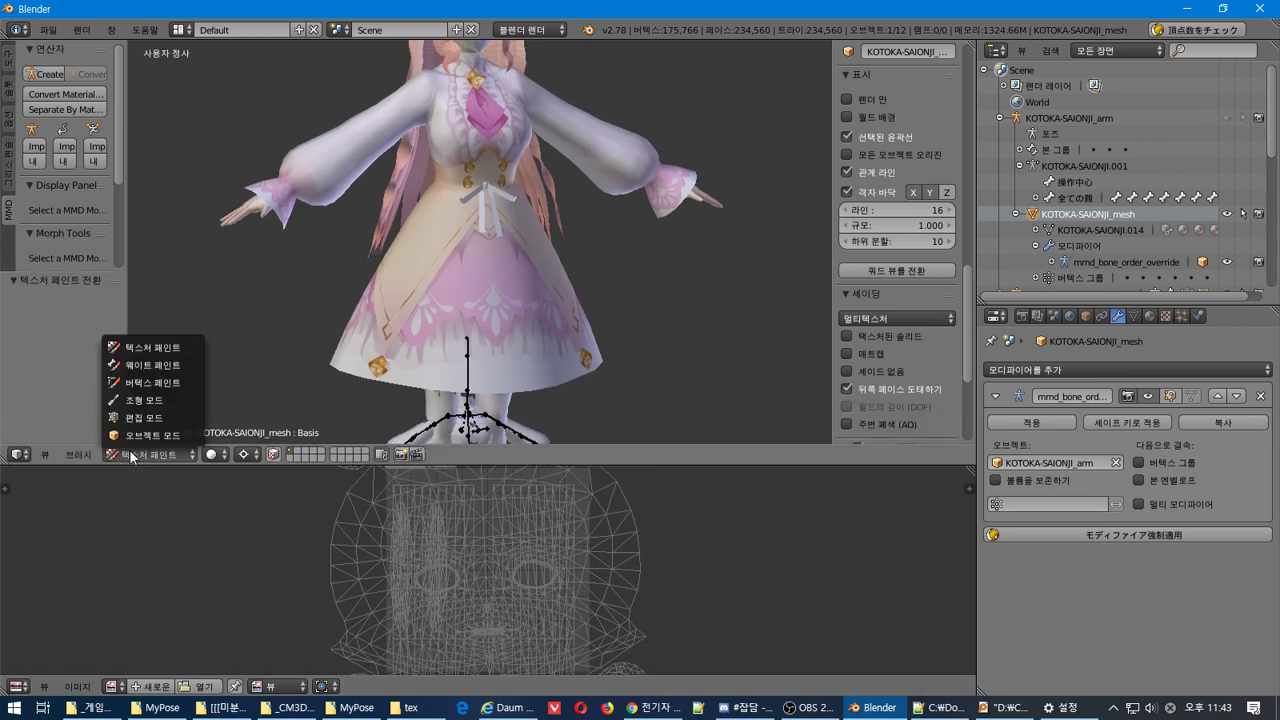
left_click(148, 435)
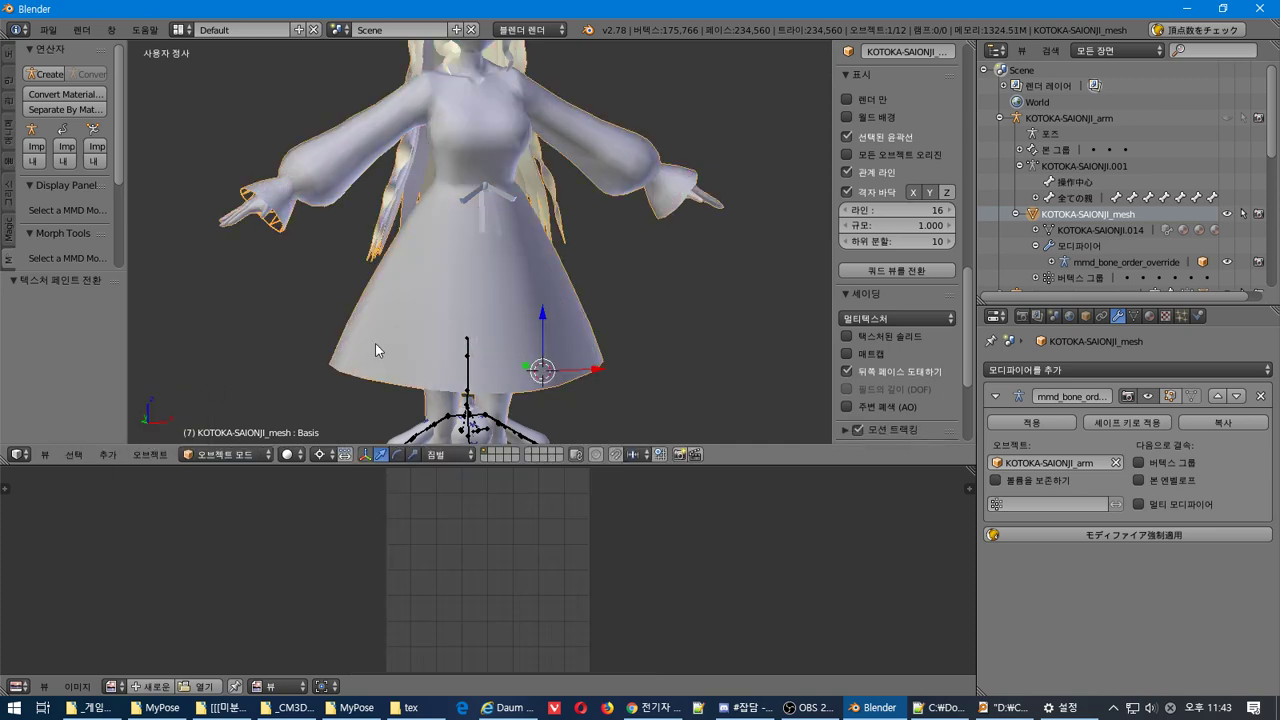
left_click(878, 338)
middle_click_drag(500, 330, 503, 356)
scroll(476, 349, "down", 4)
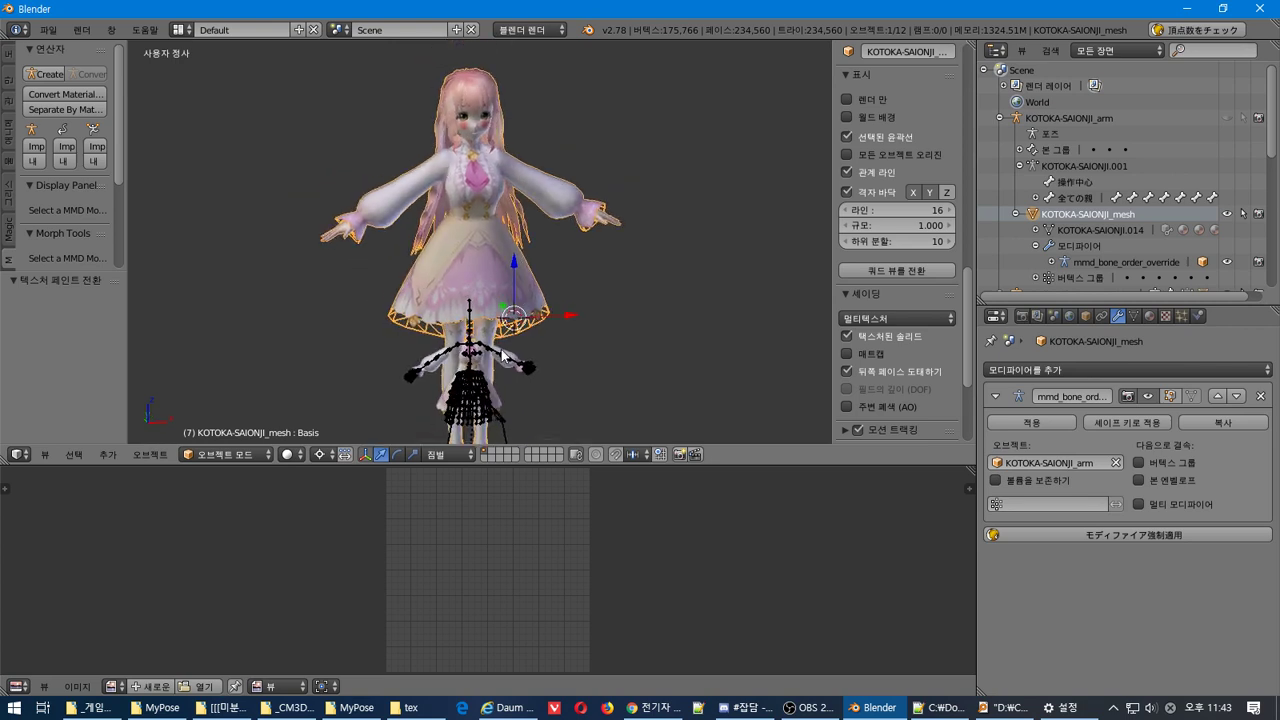
scroll(503, 356, "up", 1)
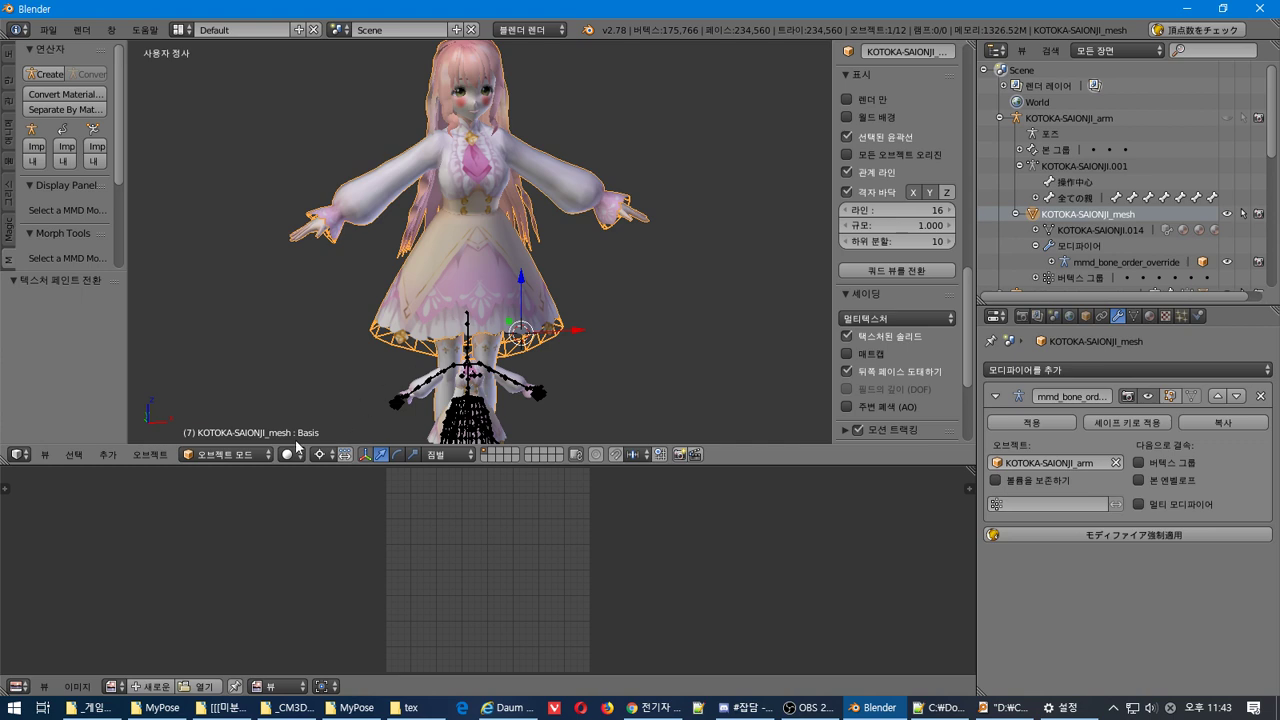
Show the F00_002_01_Onepice_01_CLOTH.png texture in the image editor
left_click(116, 686)
scroll(195, 662, "down", 20)
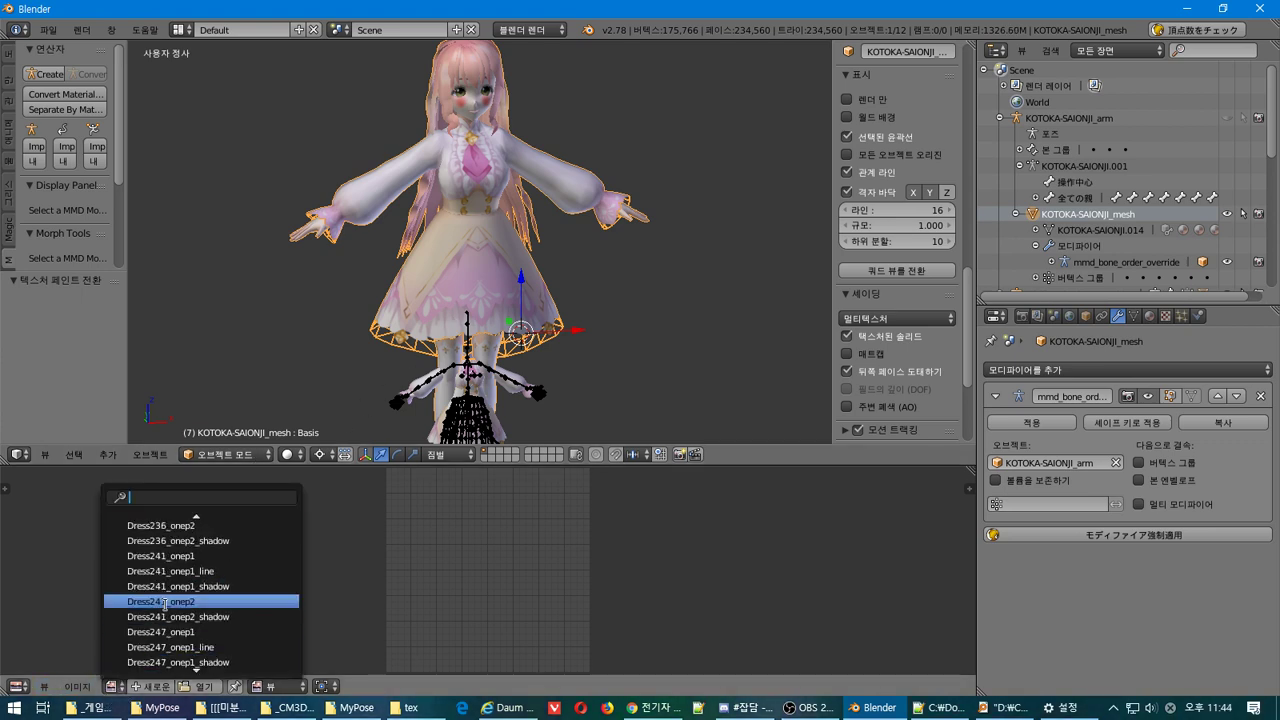
scroll(194, 660, "down", 15)
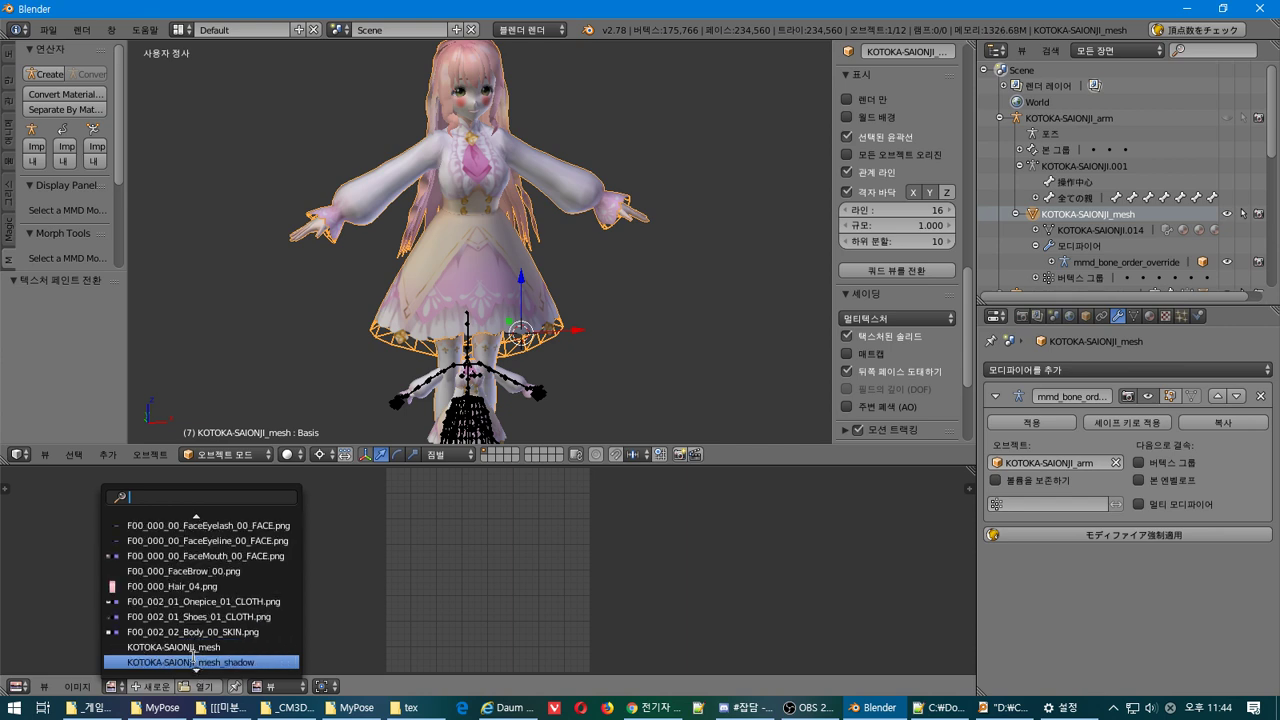
scroll(194, 657, "down", 3)
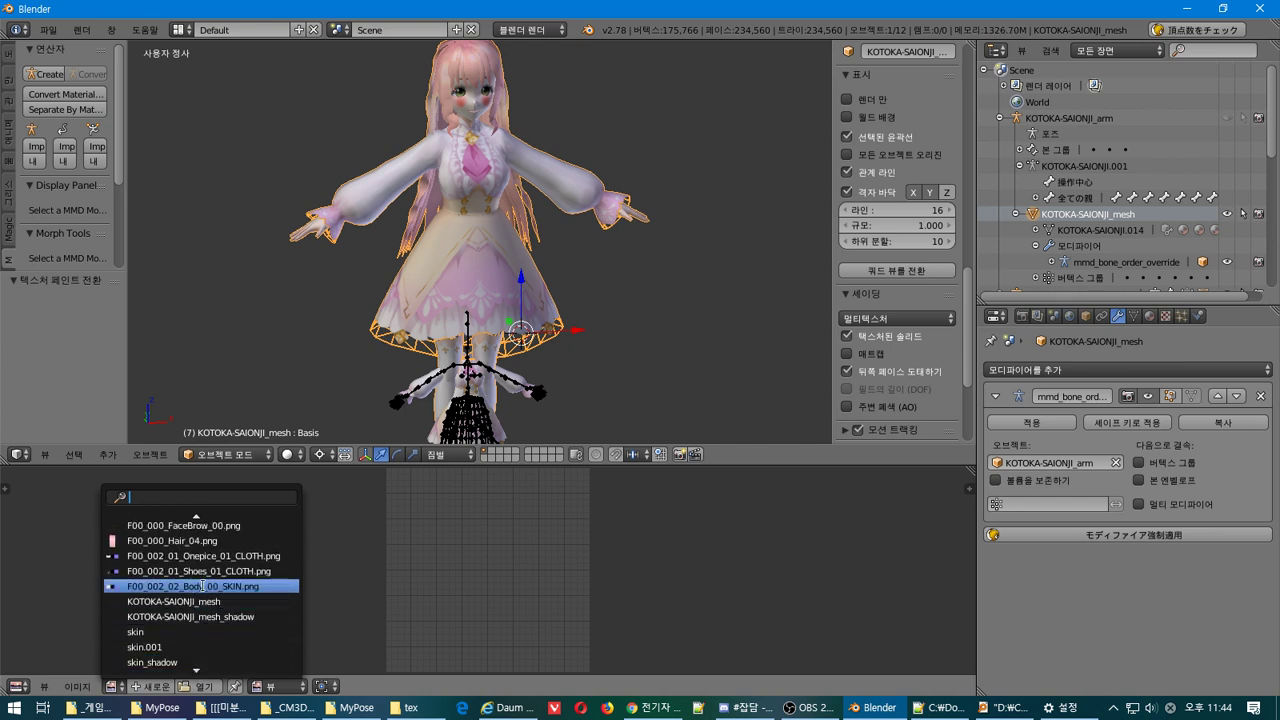
left_click(233, 556)
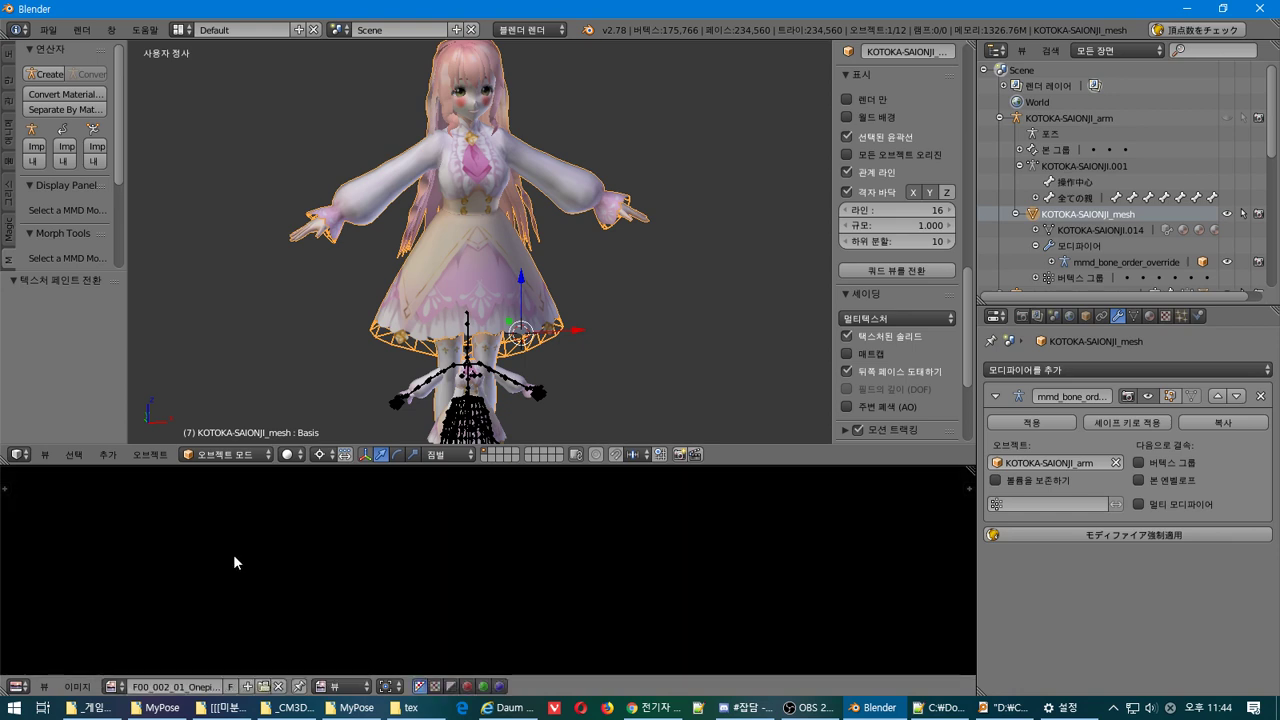
scroll(233, 554, "down", 9)
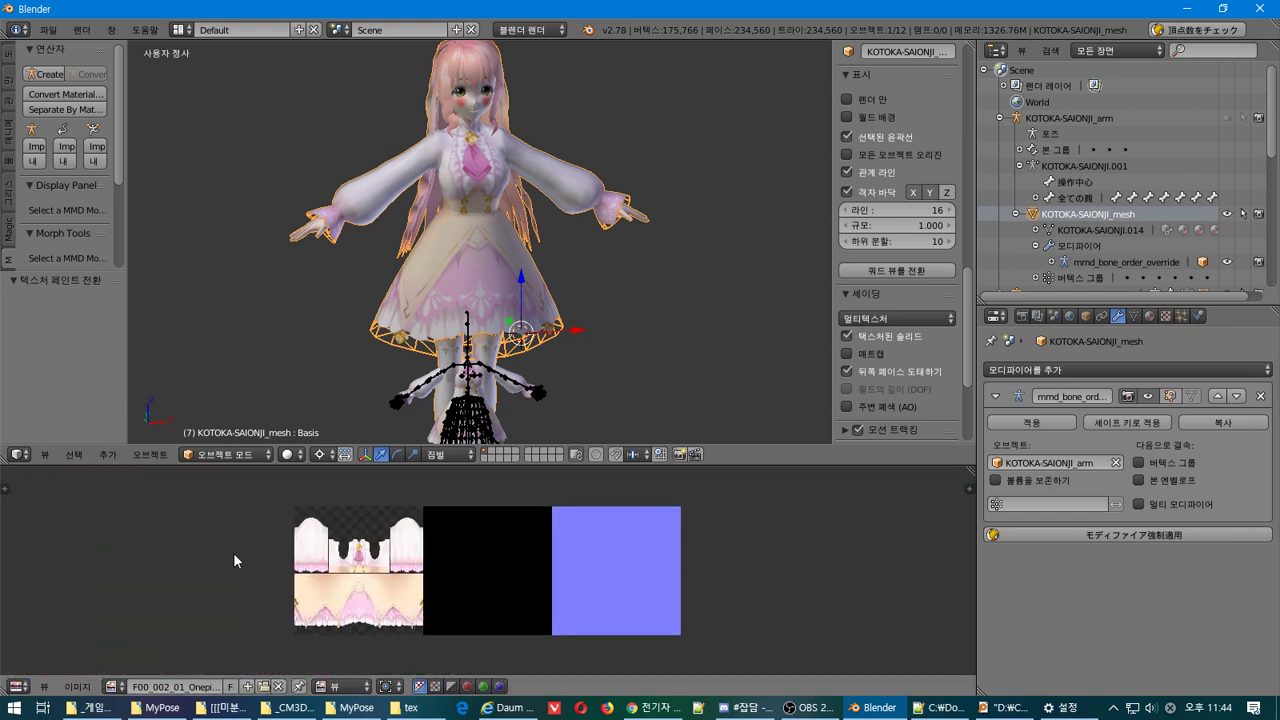
scroll(233, 552, "up", 1)
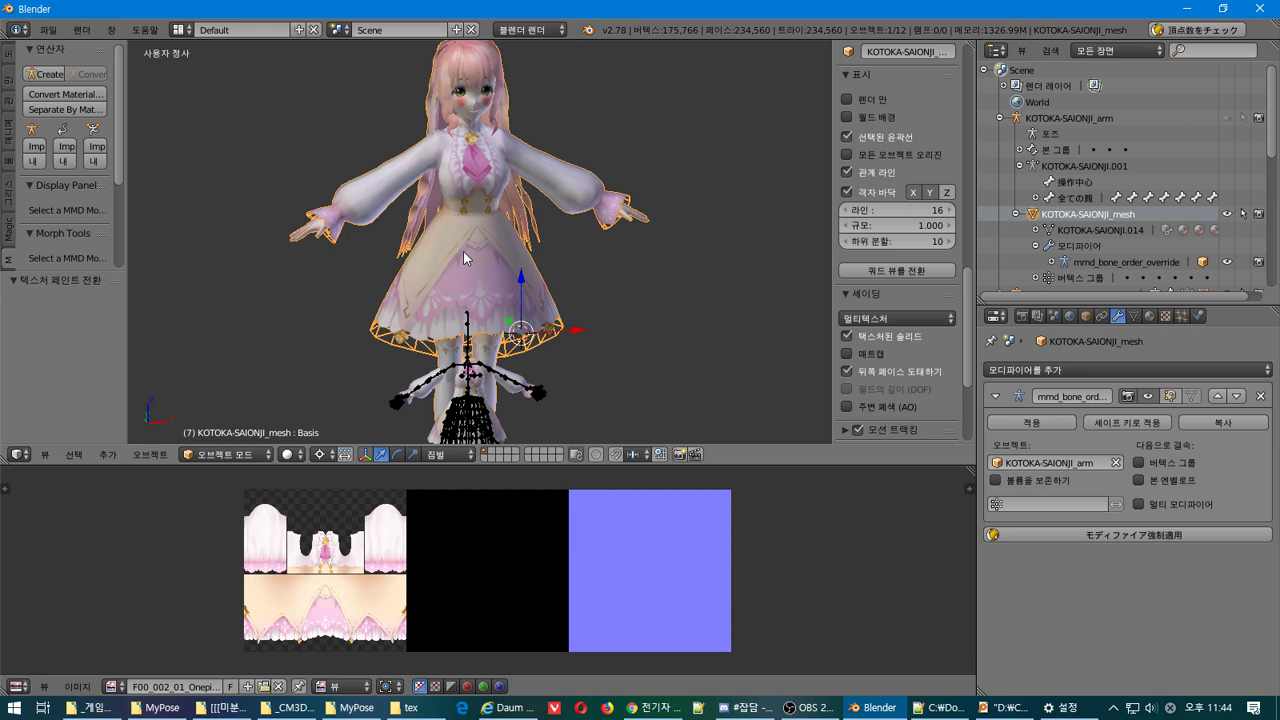
key("a")
key("a")
key("a")
key("a")
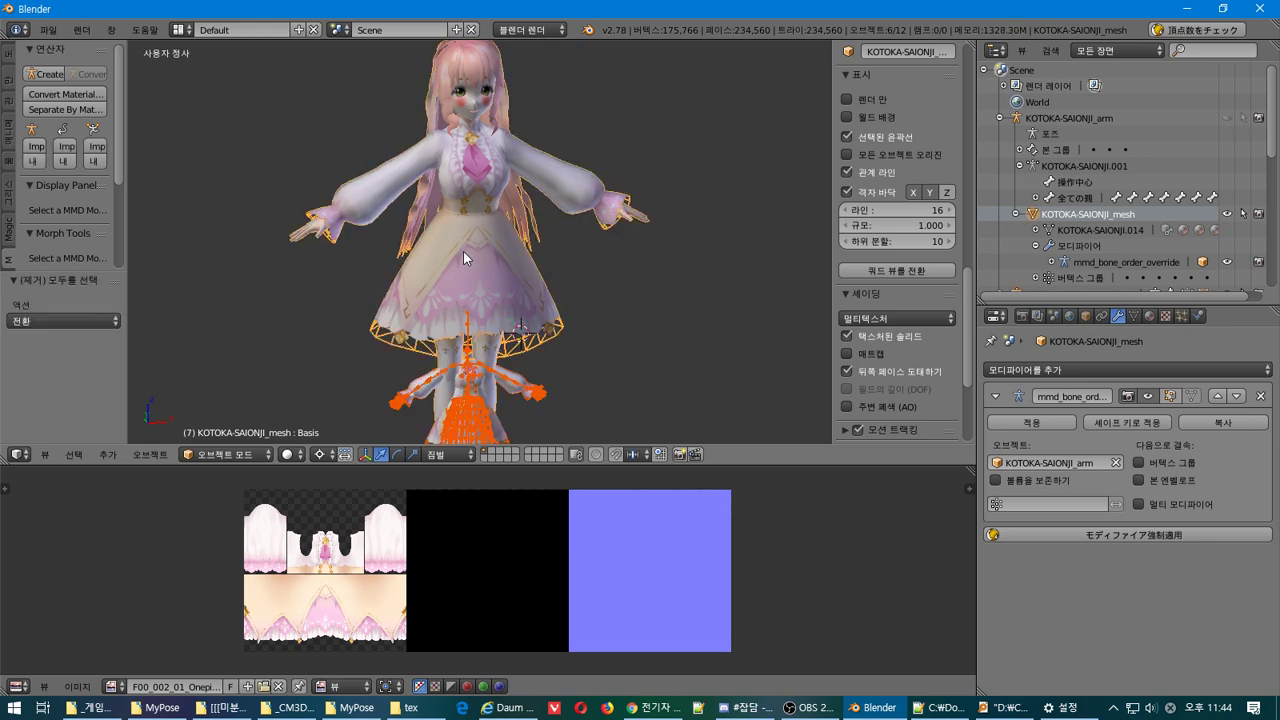
key("a")
right_click(463, 249)
key("Tab")
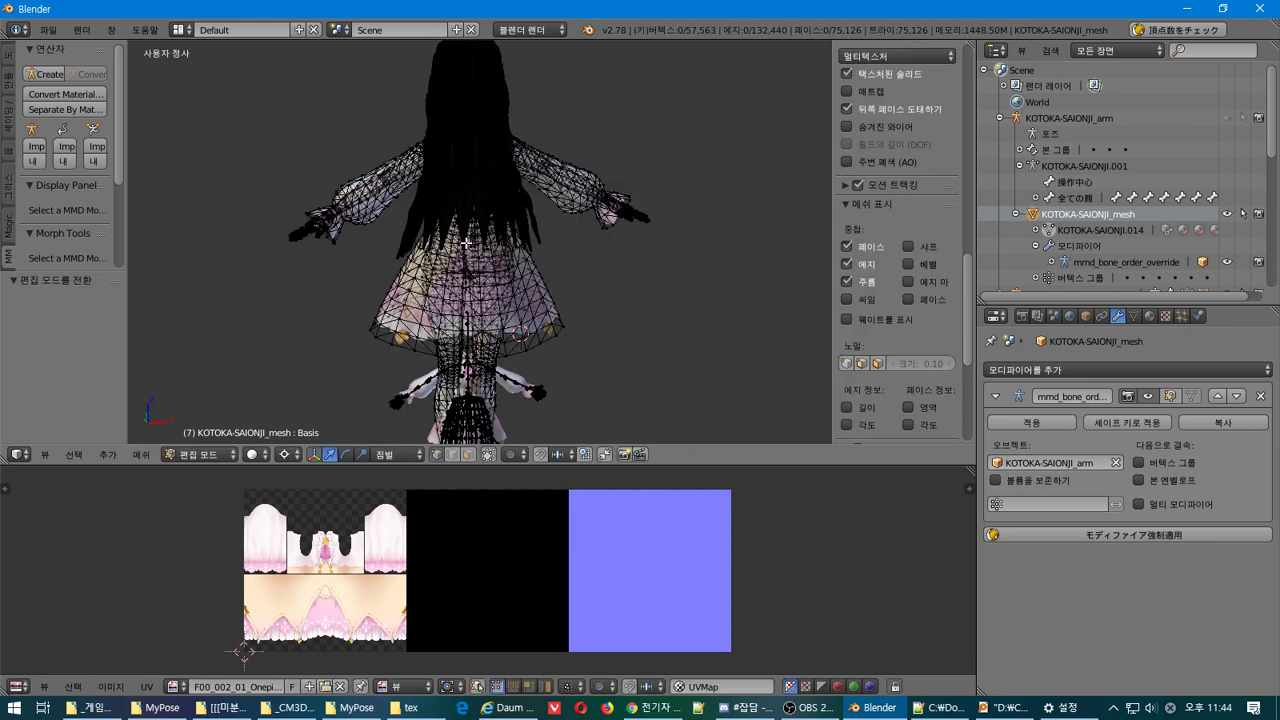
key("a")
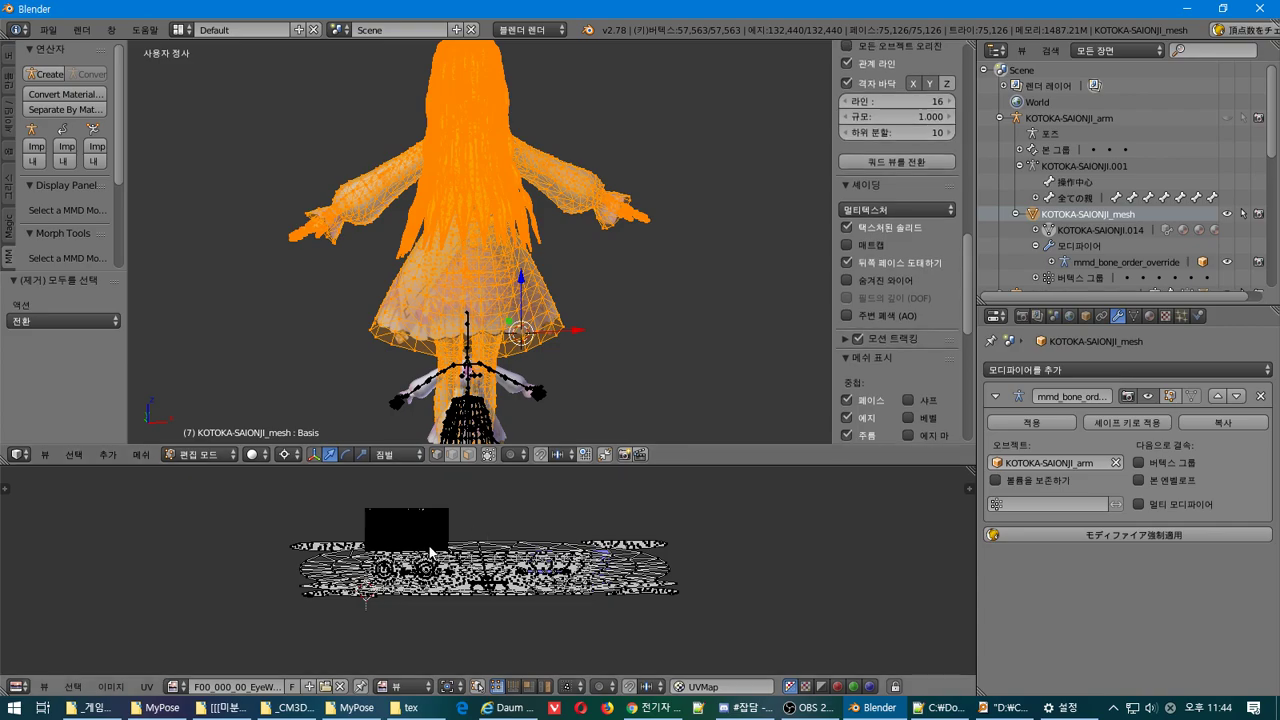
scroll(331, 527, "up", 6)
scroll(331, 527, "down", 5)
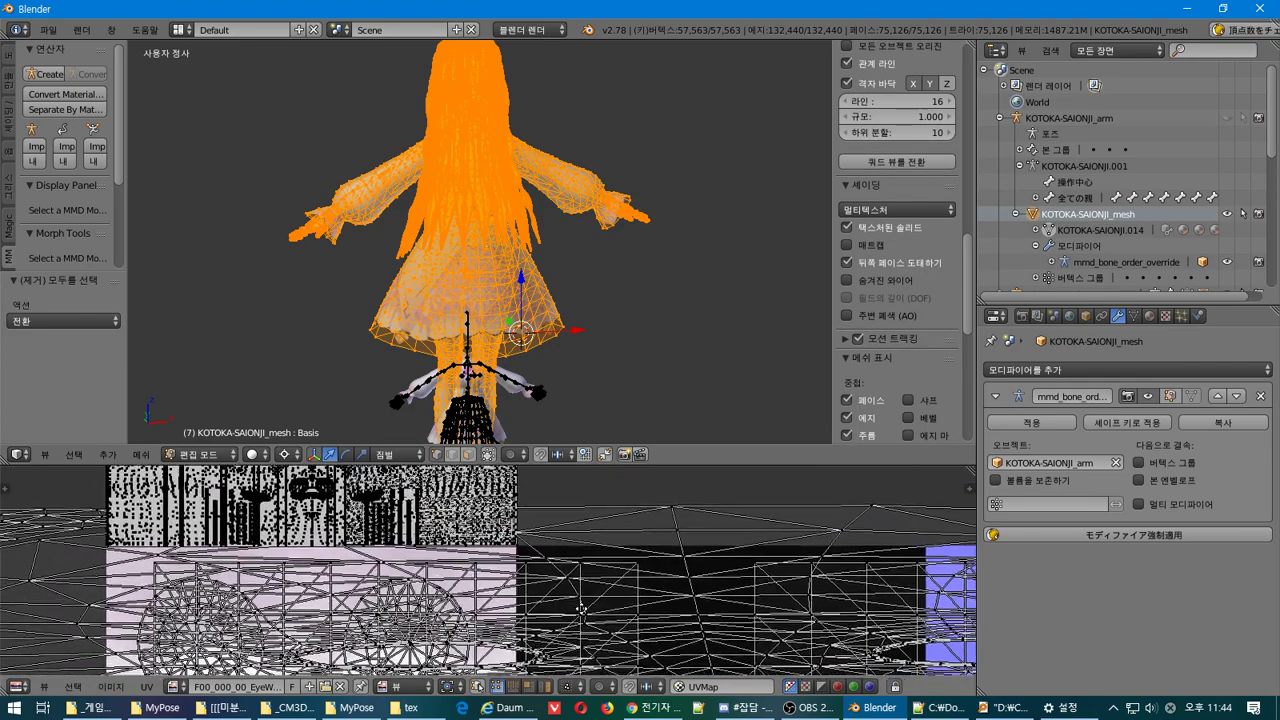
key("a")
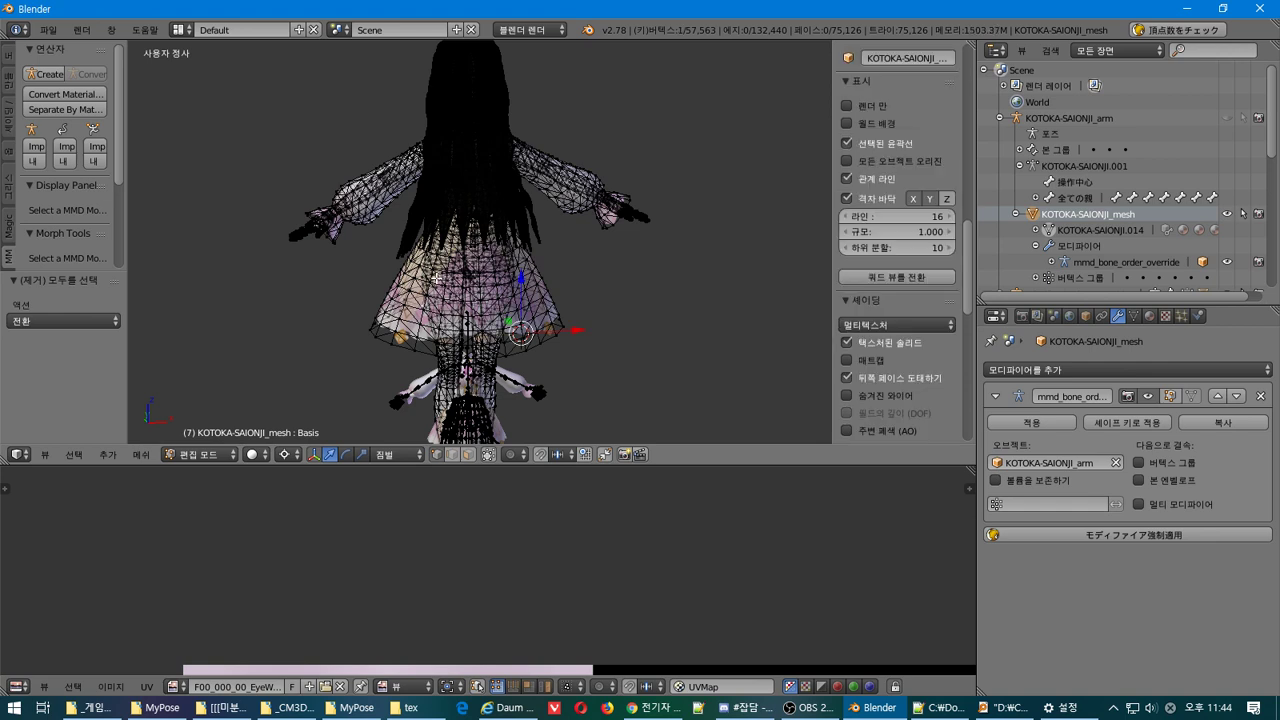
key("ctrl+KP_Add")
key("ctrl+KP_Add")
key("ctrl+KP_Add")
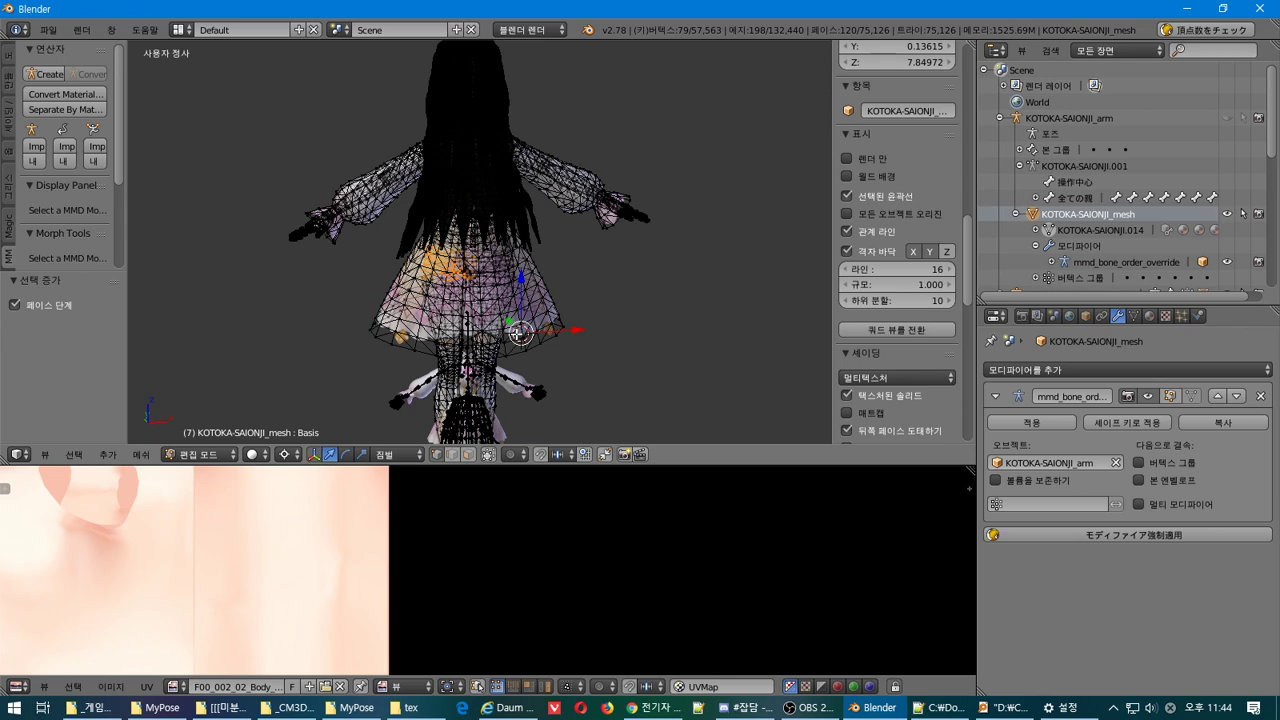
key("ctrl+KP_Add")
key("ctrl+KP_Add")
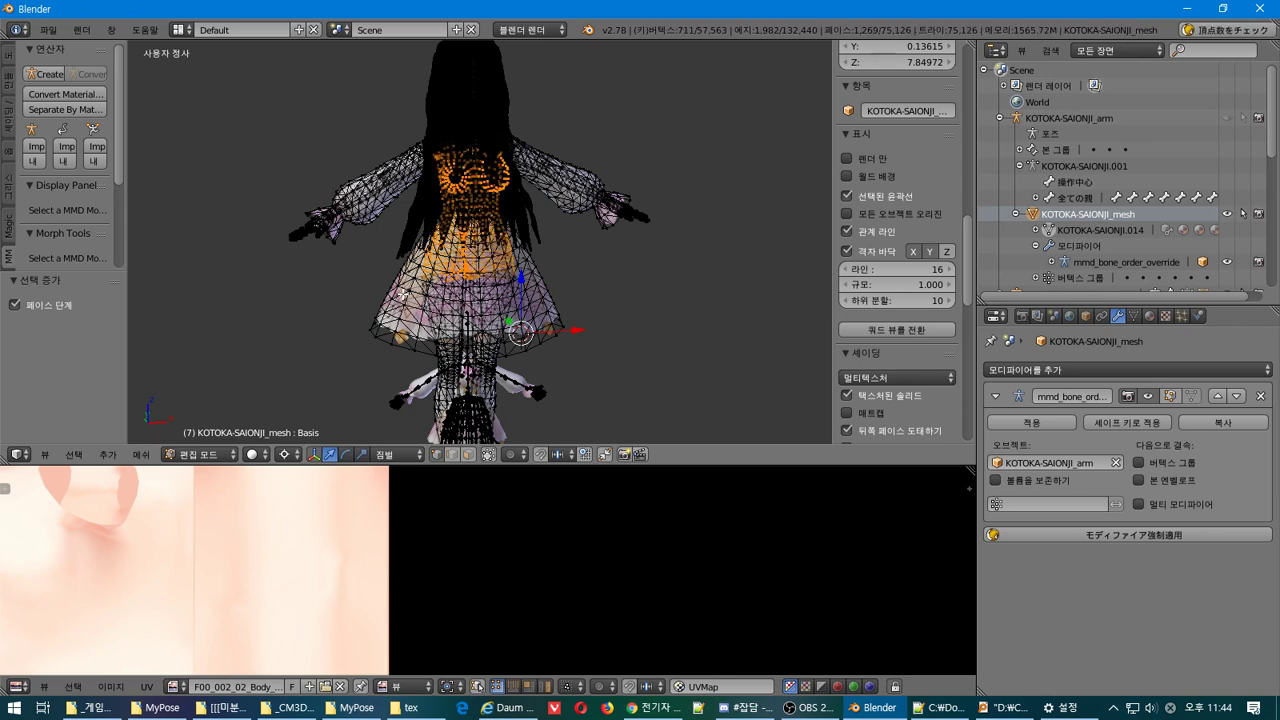
key("a")
scroll(897, 250, "down", 5)
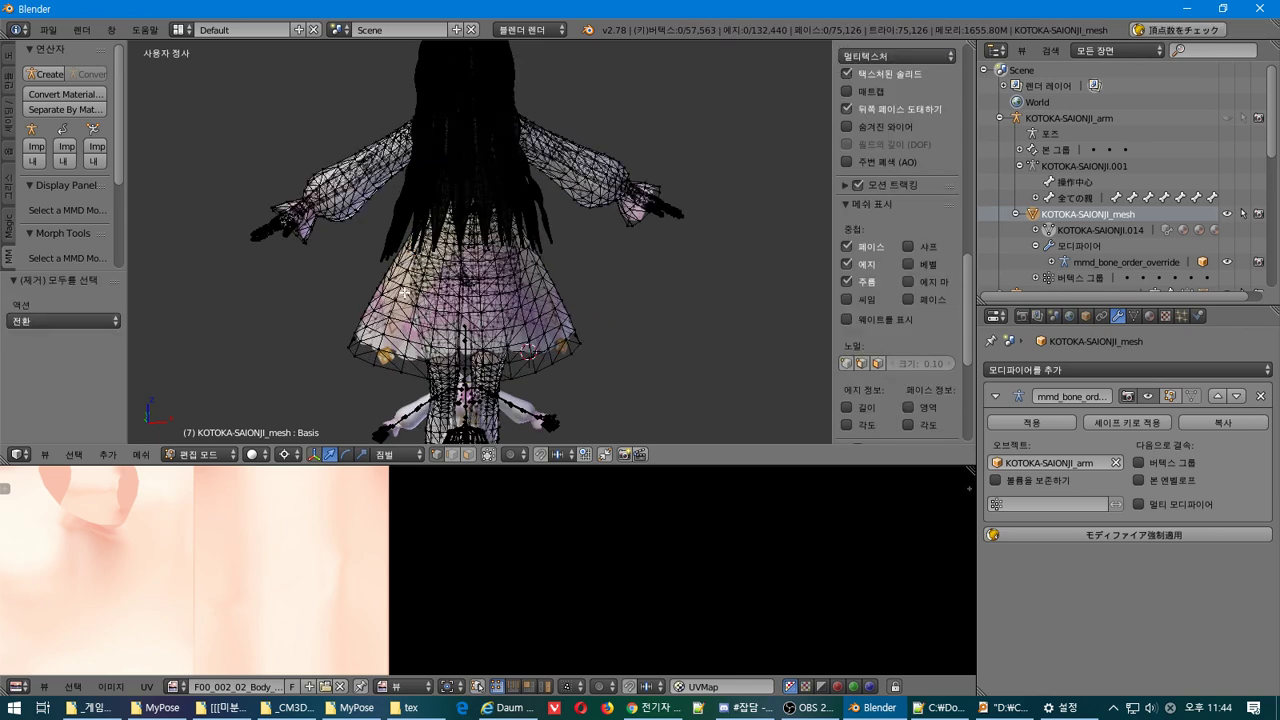
right_click(404, 288)
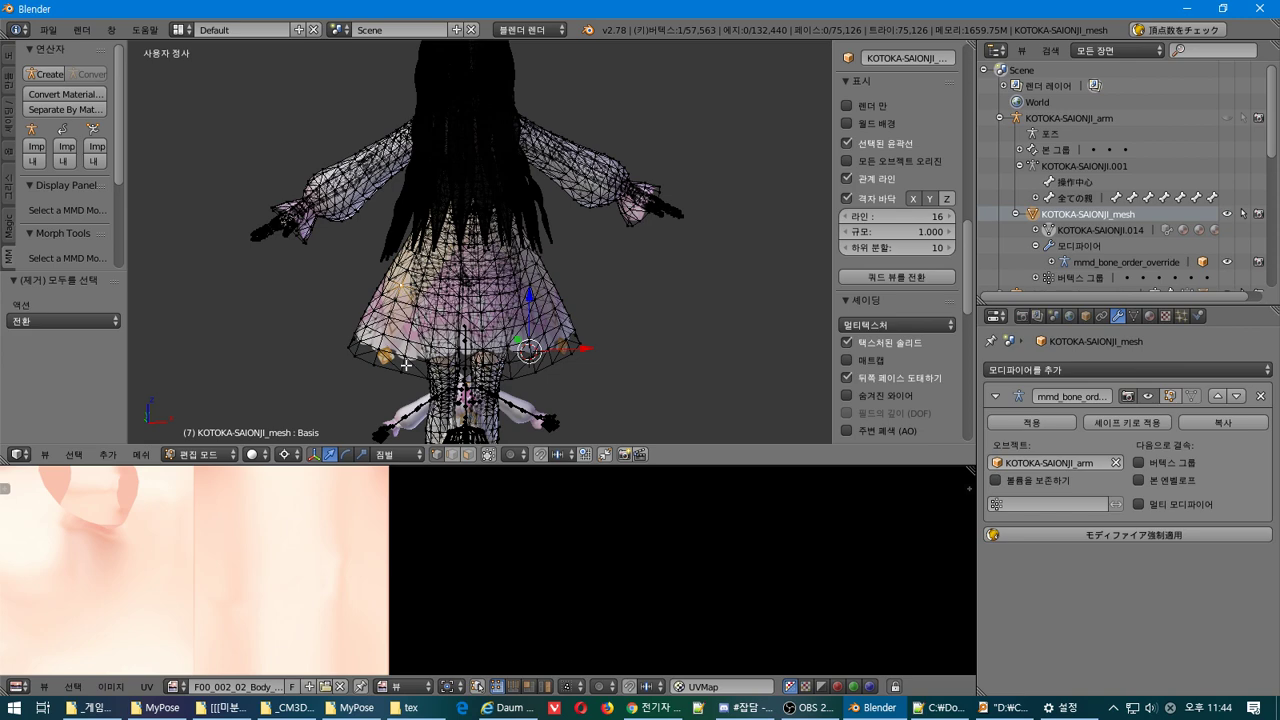
key("ctrl+KP_Add")
key("ctrl+KP_Add")
key("ctrl+KP_Add")
key("ctrl+KP_Add")
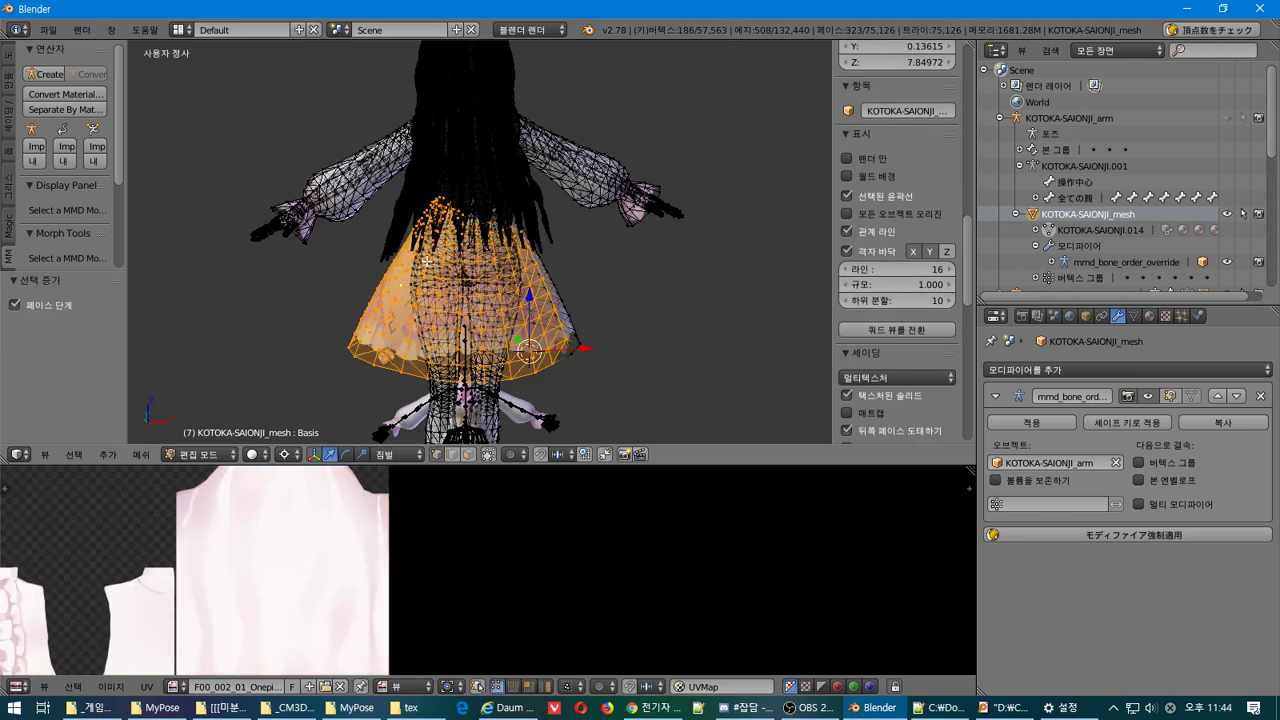
key("ctrl+KP_Add")
scroll(372, 551, "down", 3)
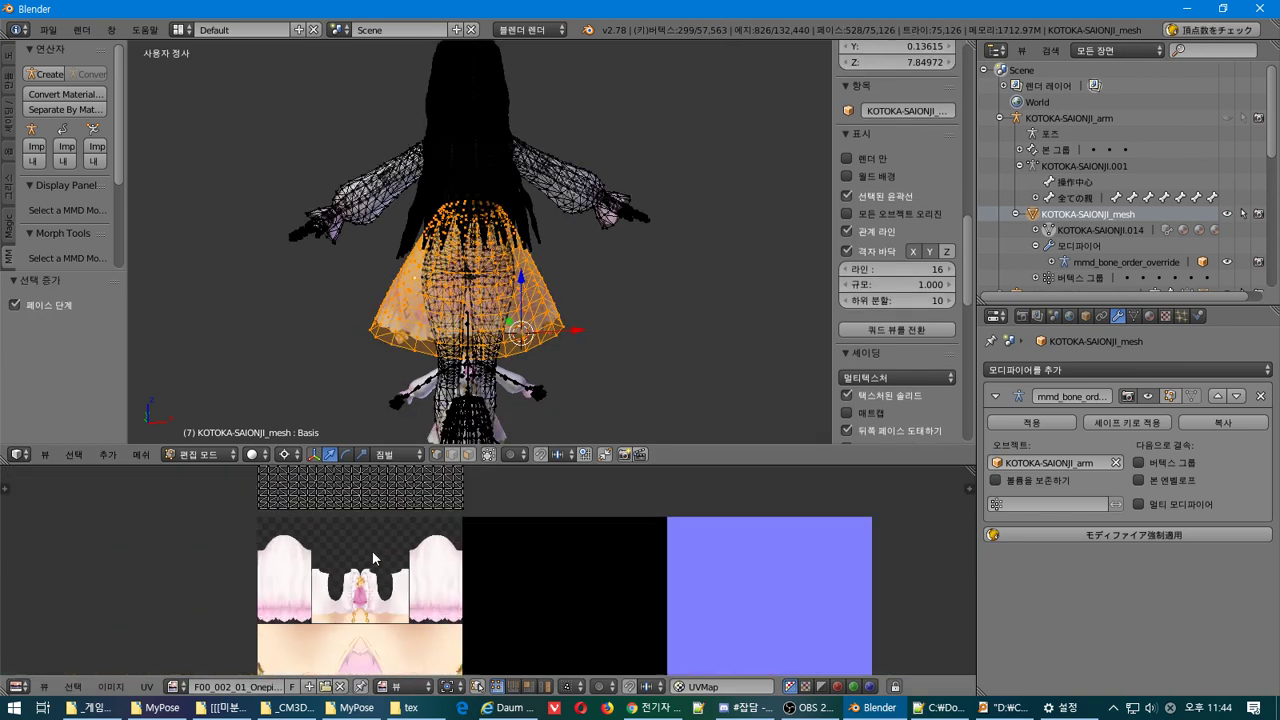
scroll(372, 551, "up", 2)
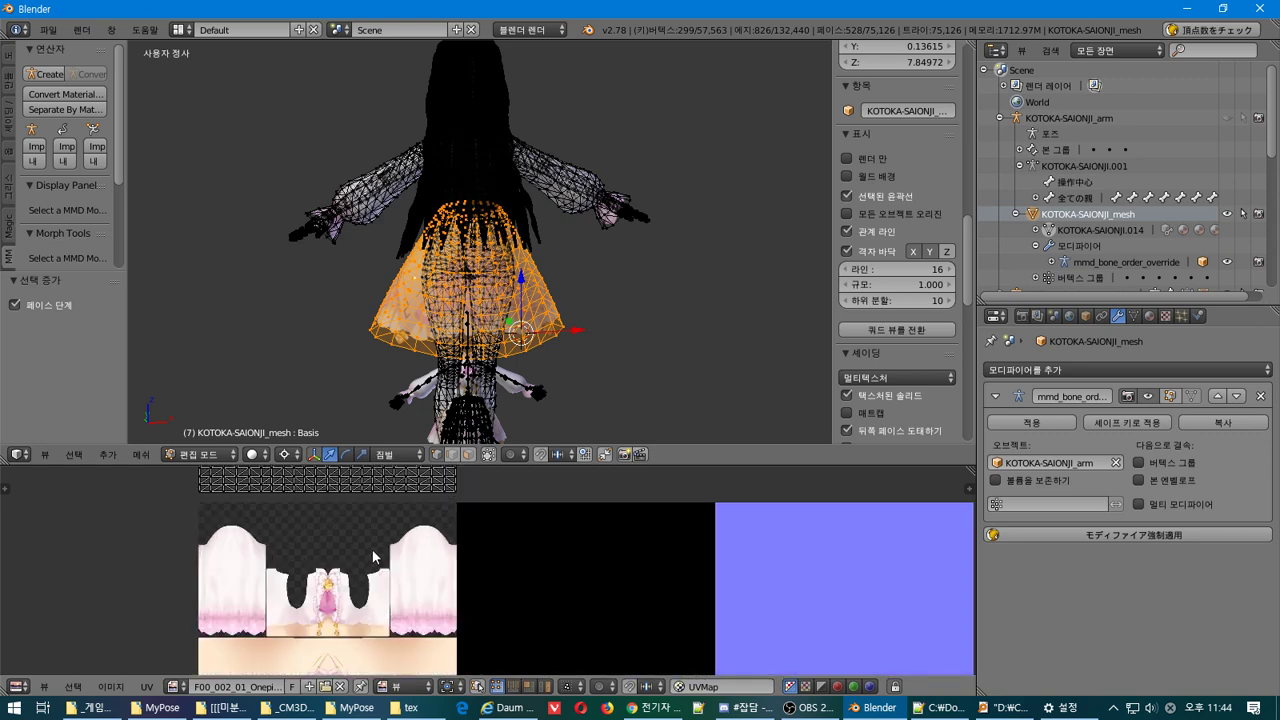
scroll(372, 551, "down", 2)
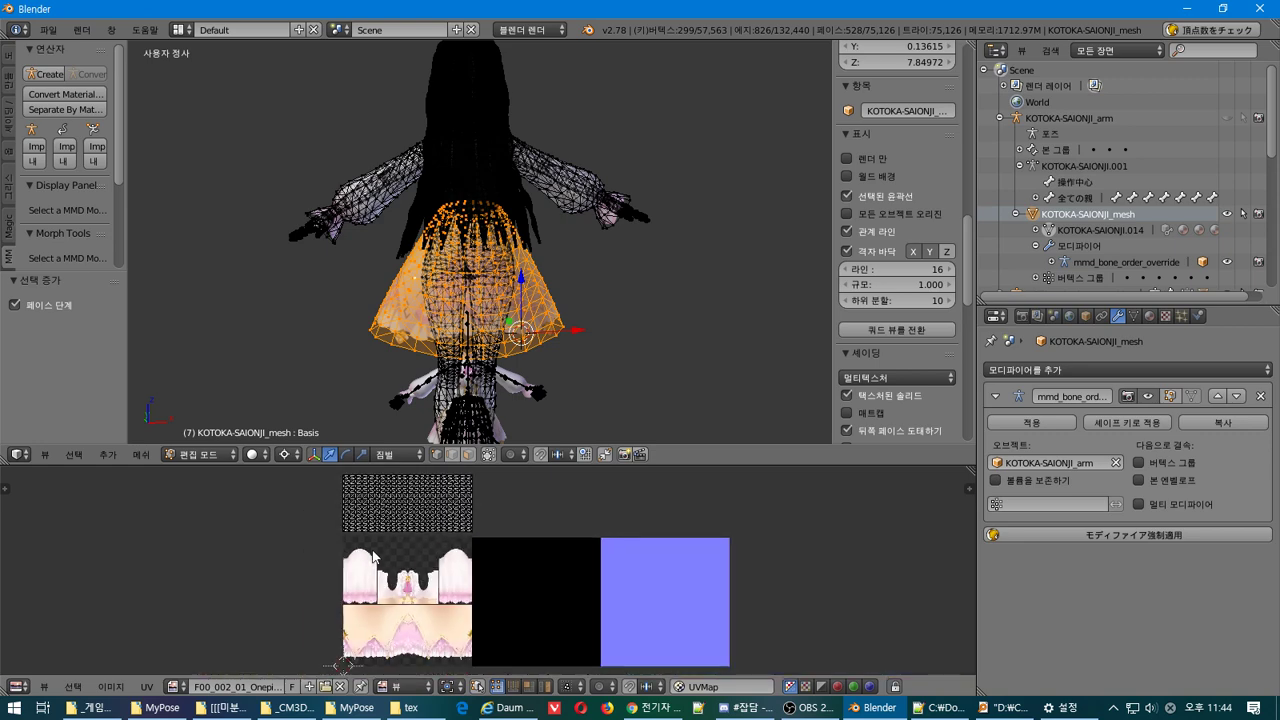
left_click(173, 687)
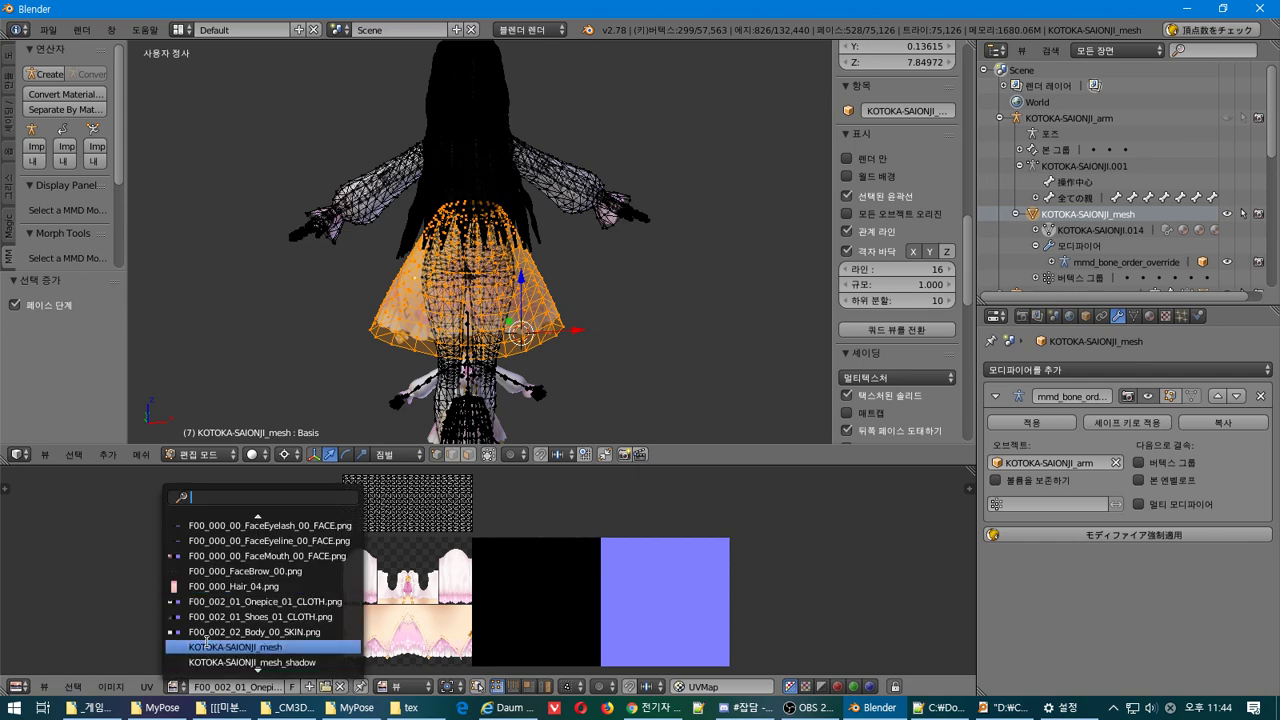
left_click(206, 645)
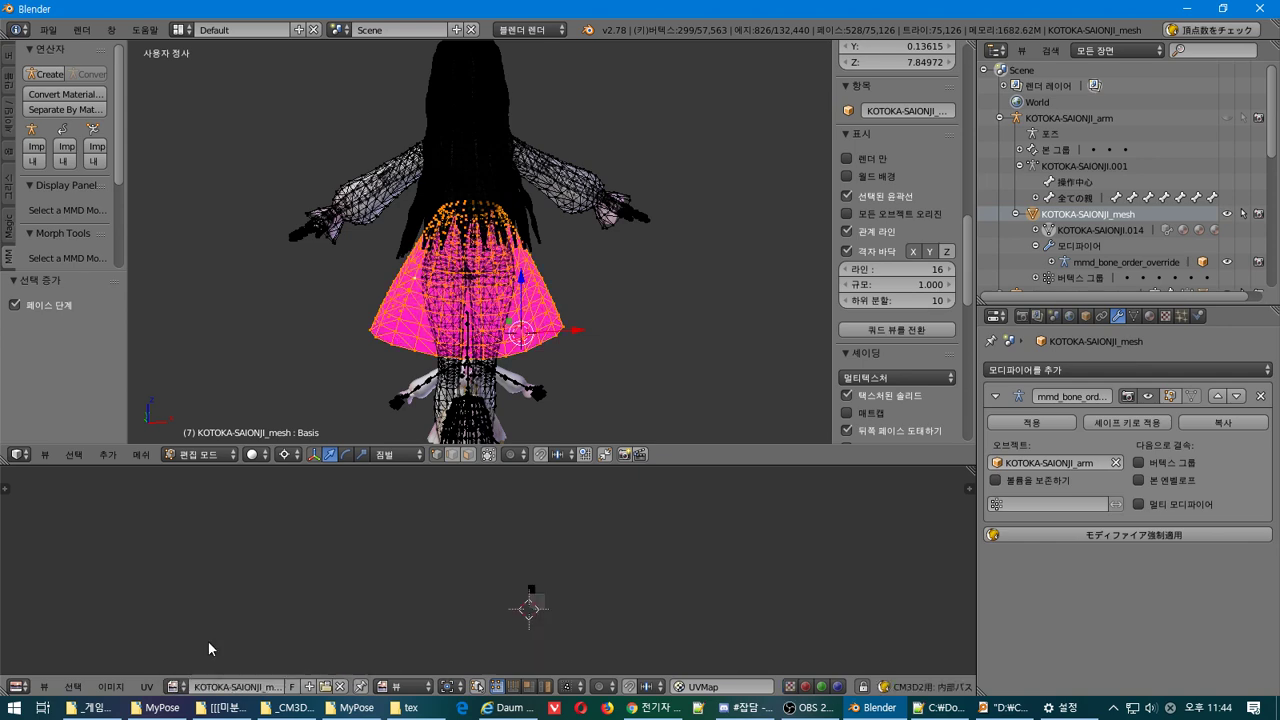
left_click(170, 687)
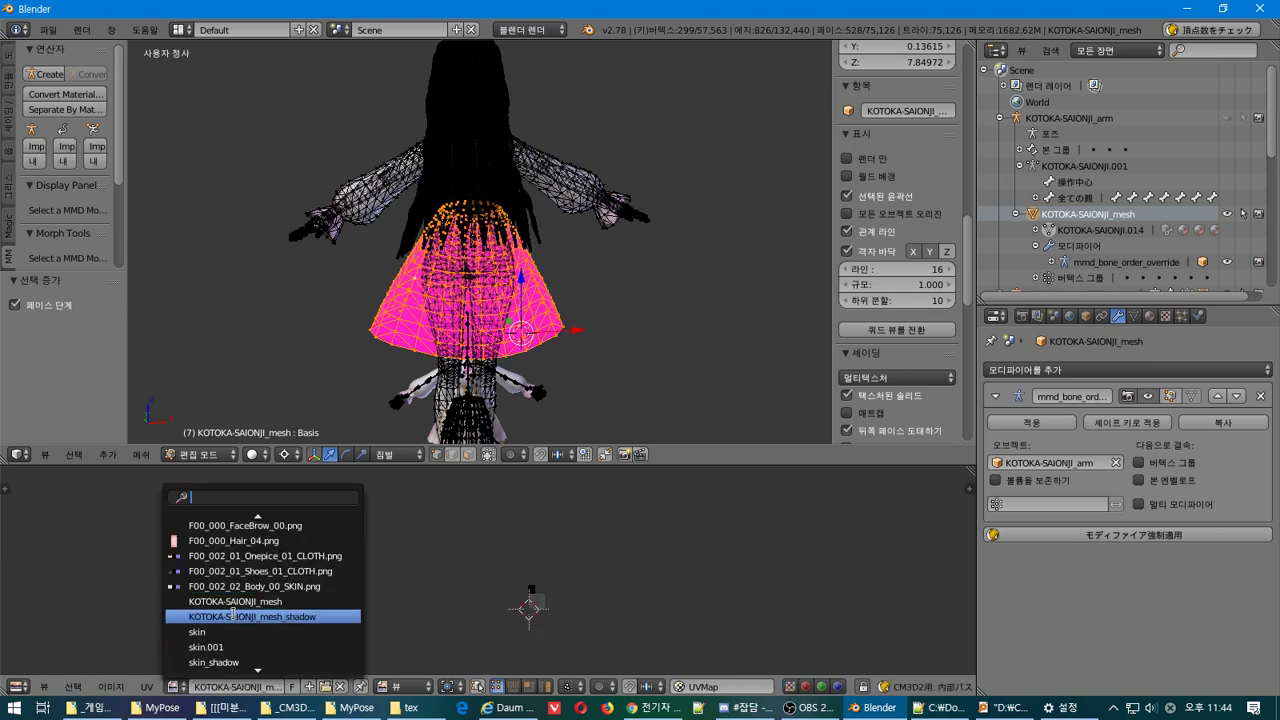
left_click(284, 586)
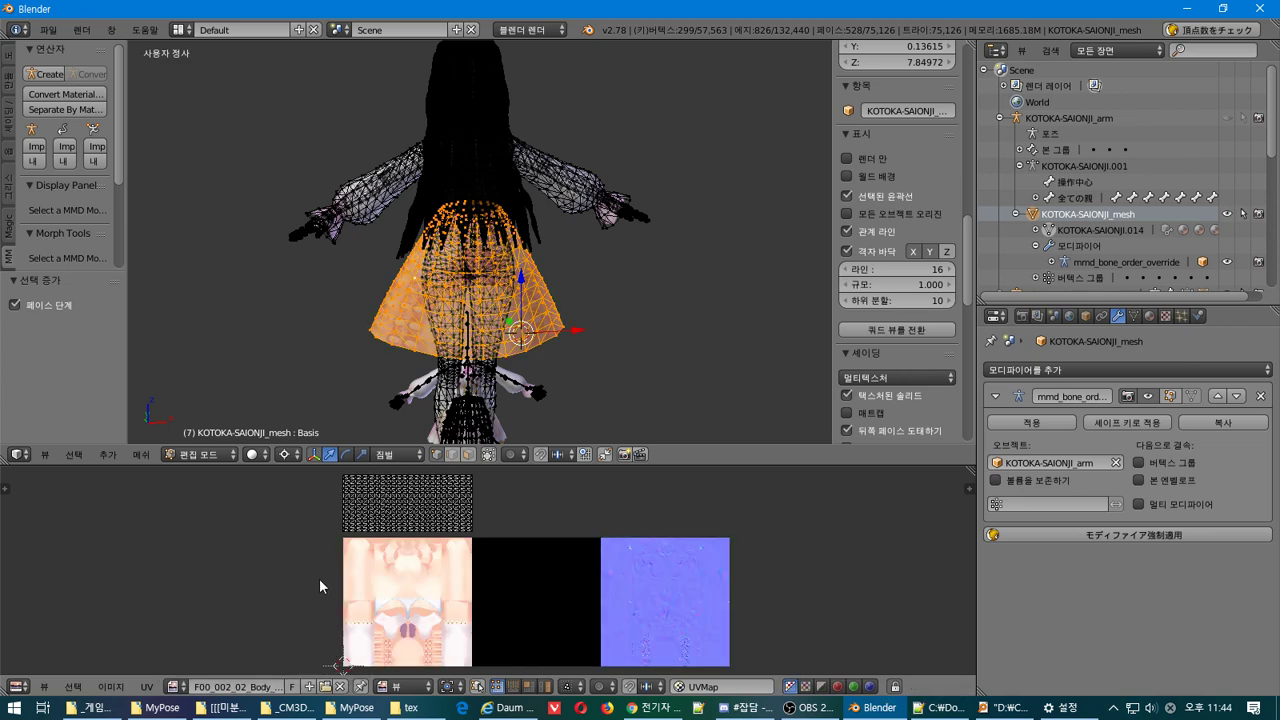
left_click(175, 687)
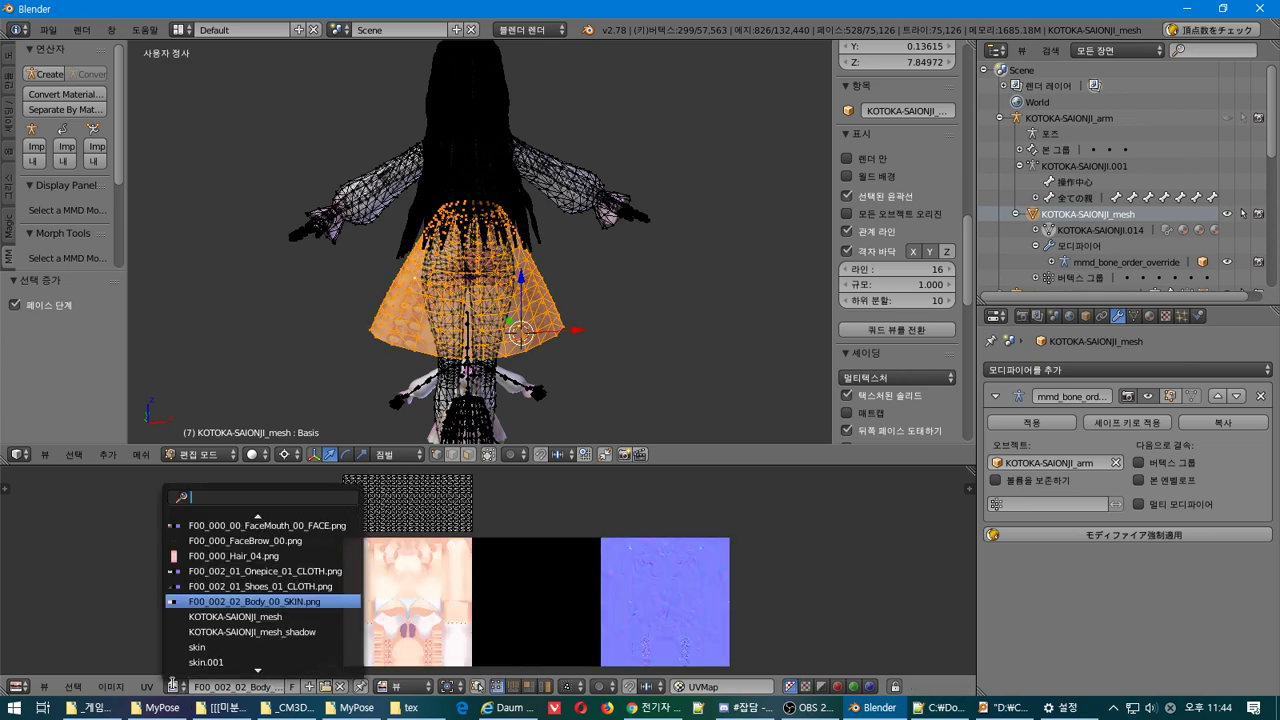
left_click(268, 571)
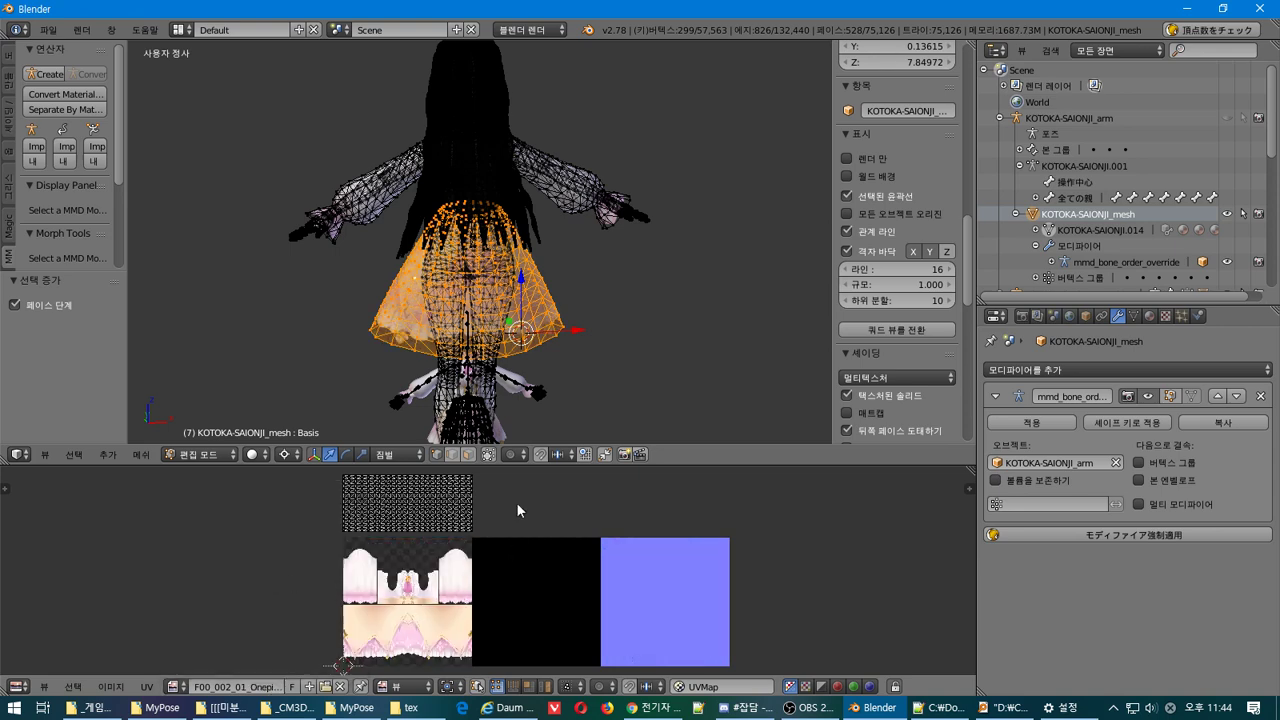
scroll(506, 383, "up", 3)
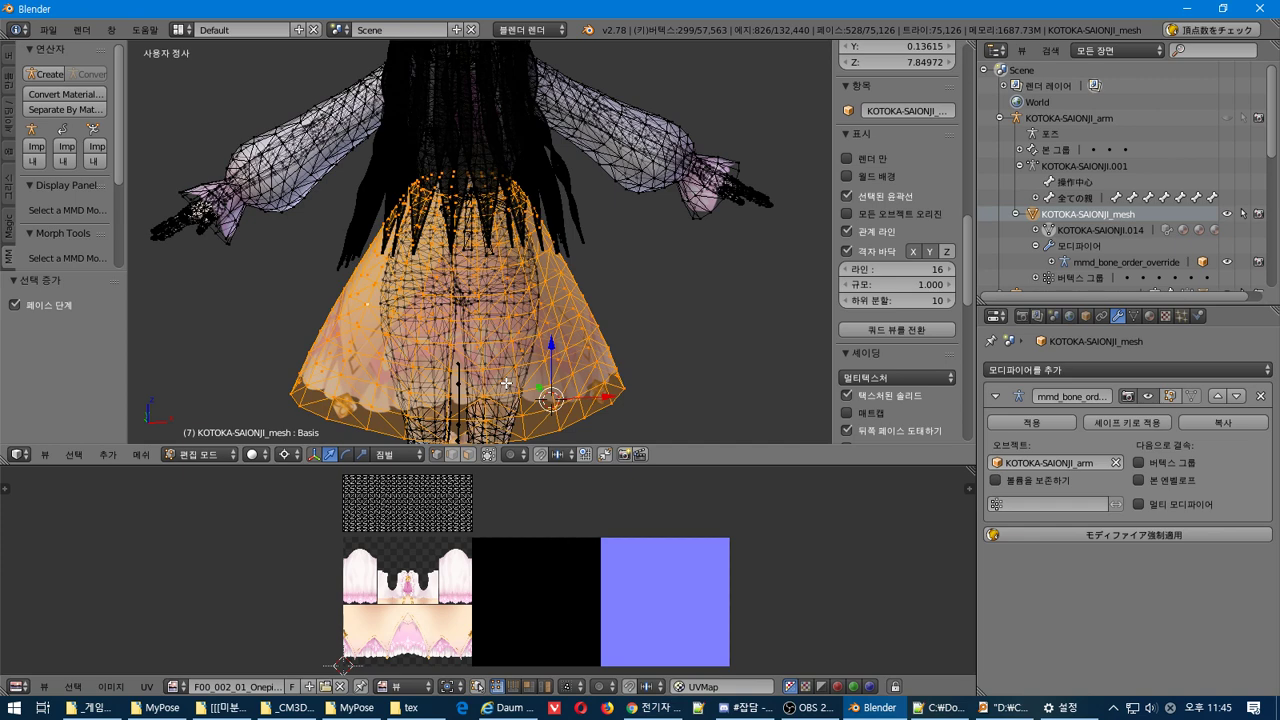
middle_click_drag(506, 383, 517, 131, "shift")
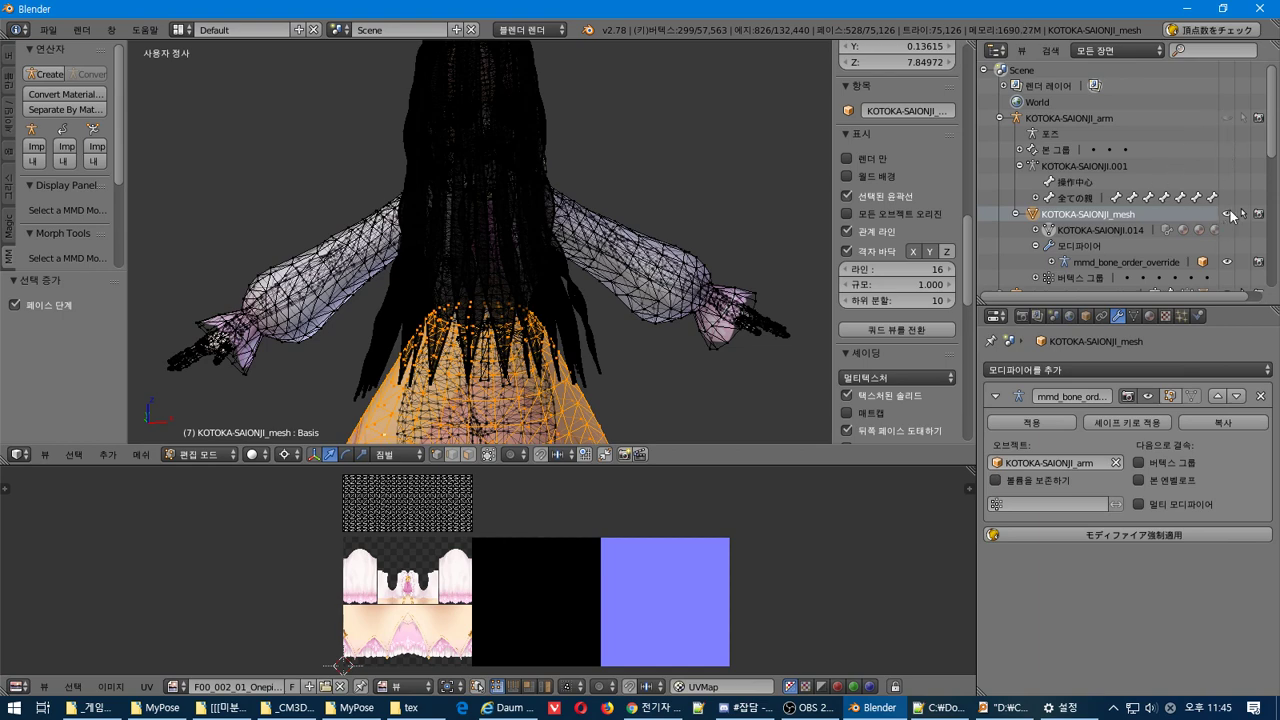
Return to Object Mode and hide the original character mesh in the Outliner
key("Tab")
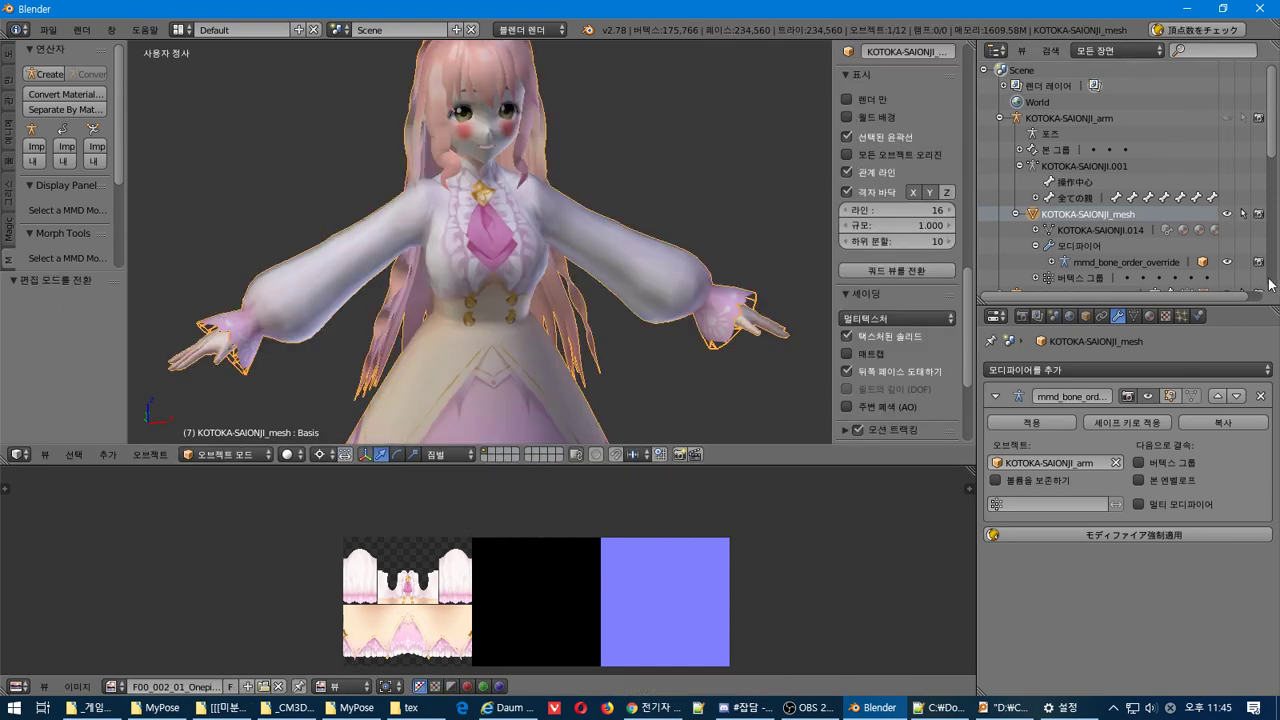
left_click(1228, 214)
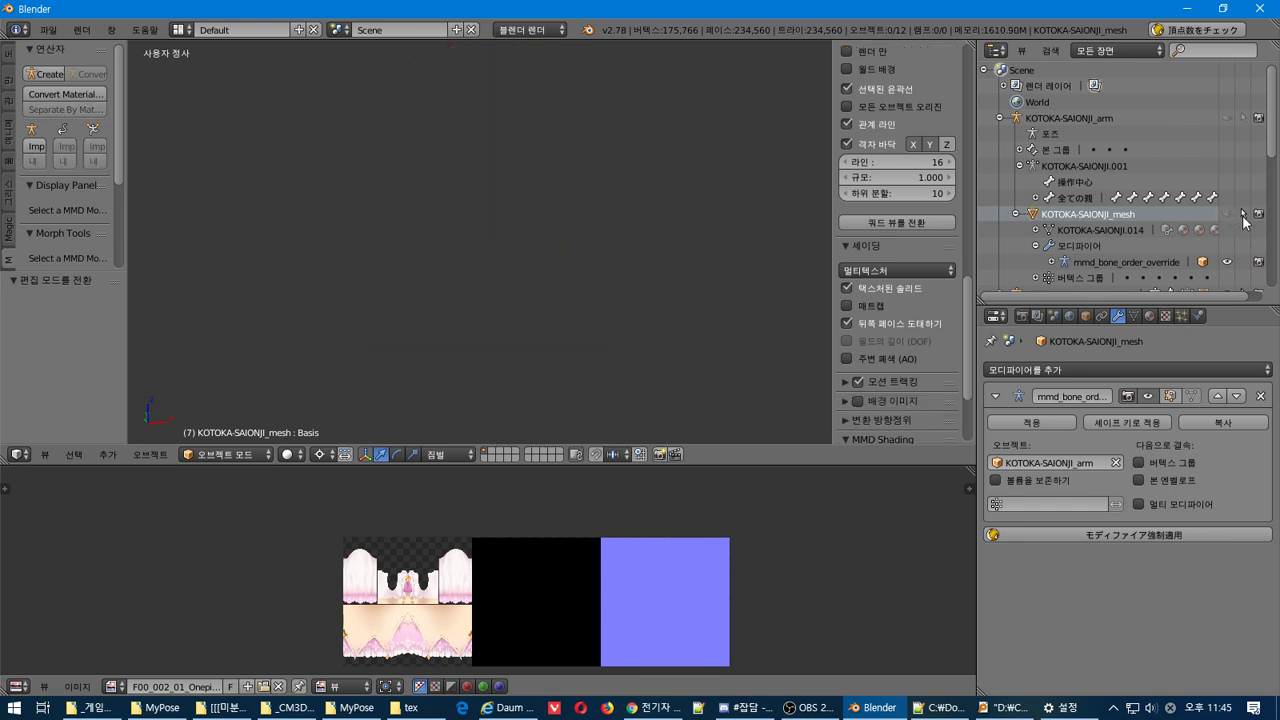
scroll(1160, 205, "down", 5)
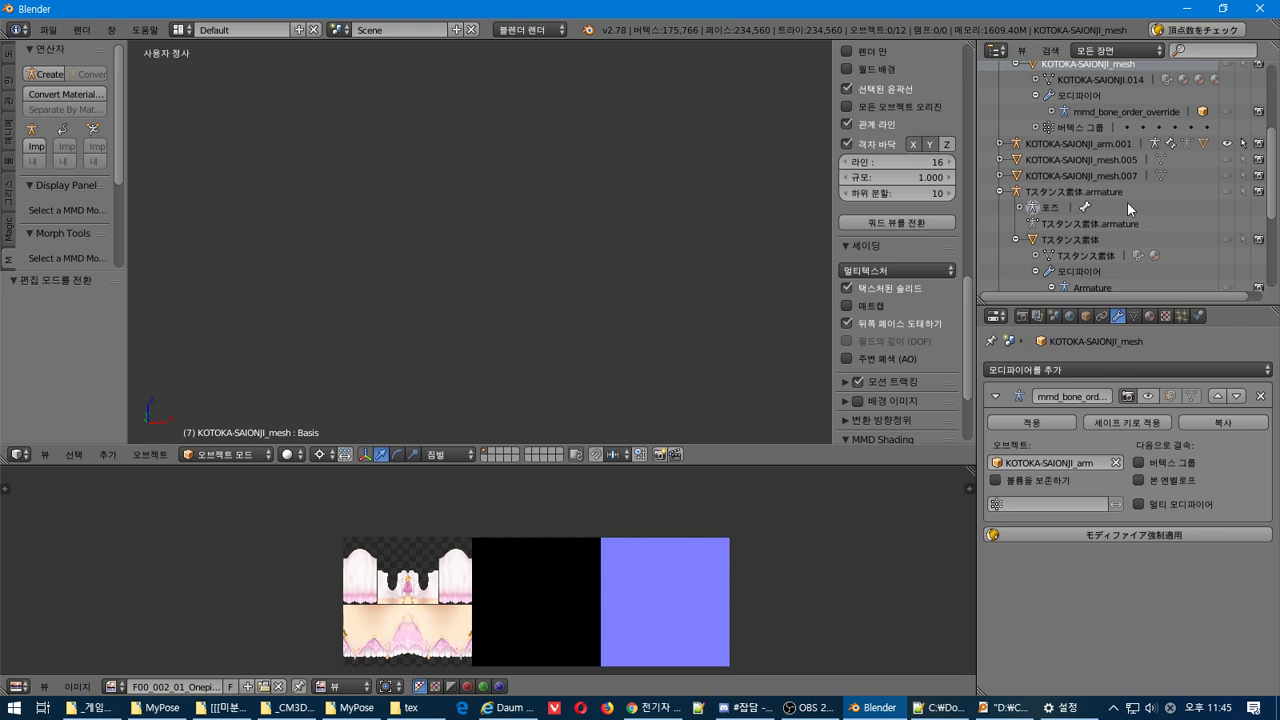
scroll(629, 341, "down", 5)
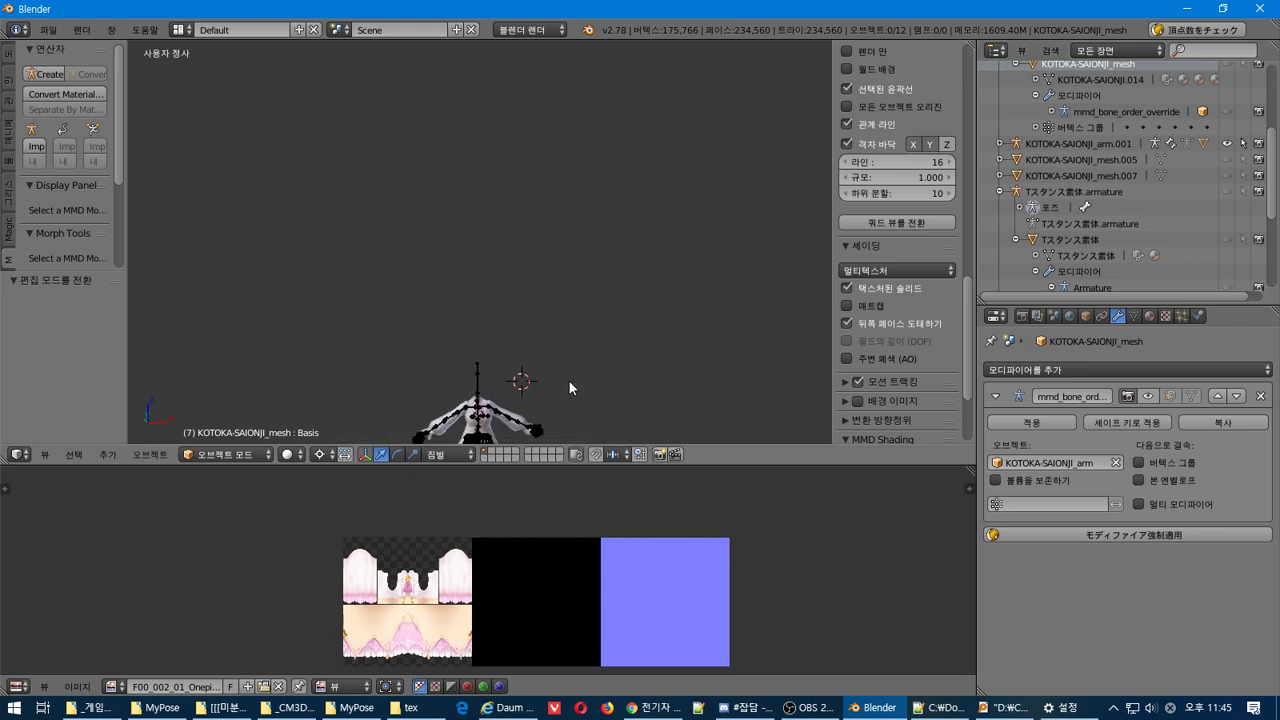
middle_click_drag(563, 394, 591, 73, "shift")
scroll(580, 160, "up", 4)
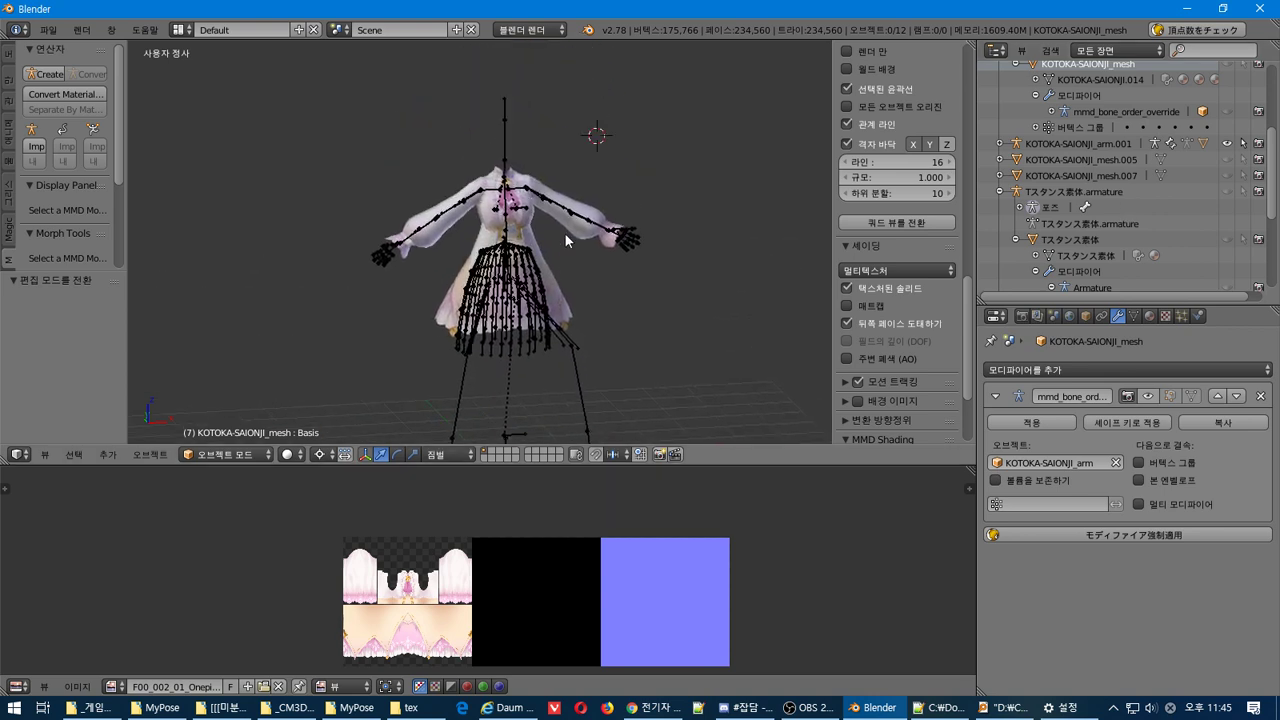
scroll(565, 237, "up", 3)
Select the dress mesh KOTOKA-SAIONJI_mesh.006 and open its MainTex image choices in the Material tab
right_click(639, 203)
right_click(639, 203)
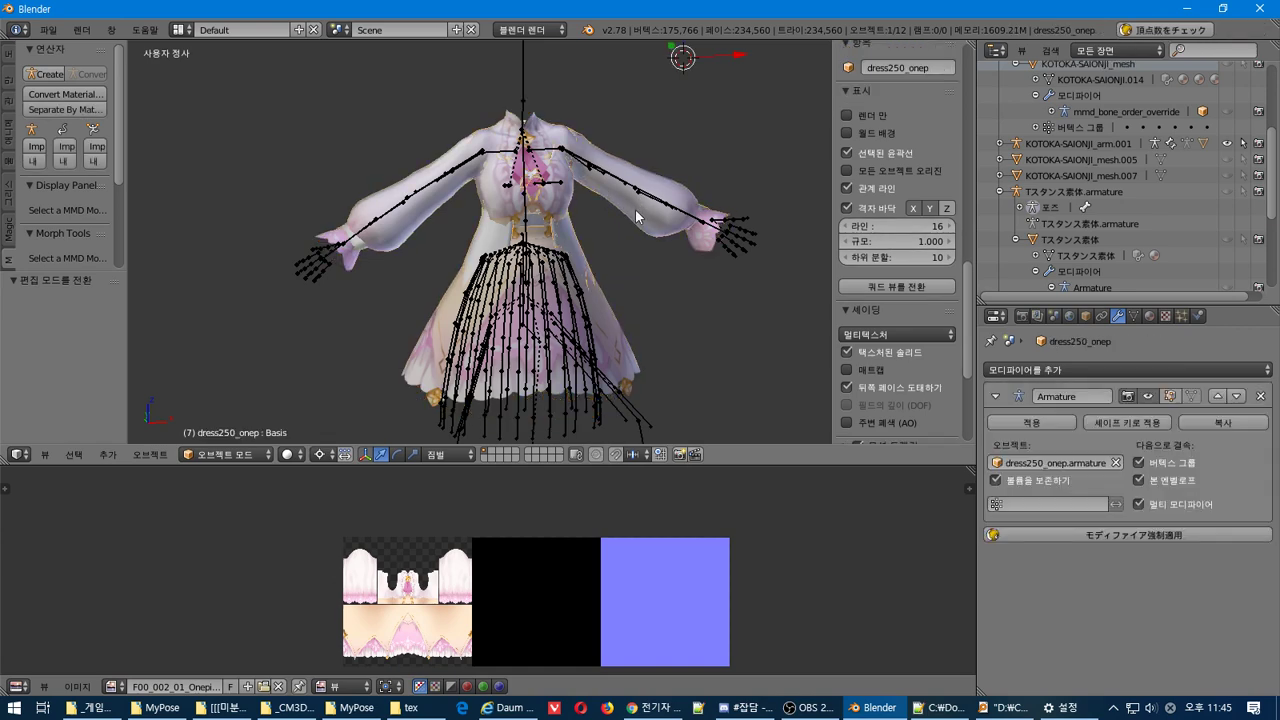
right_click(639, 219)
key("Tab")
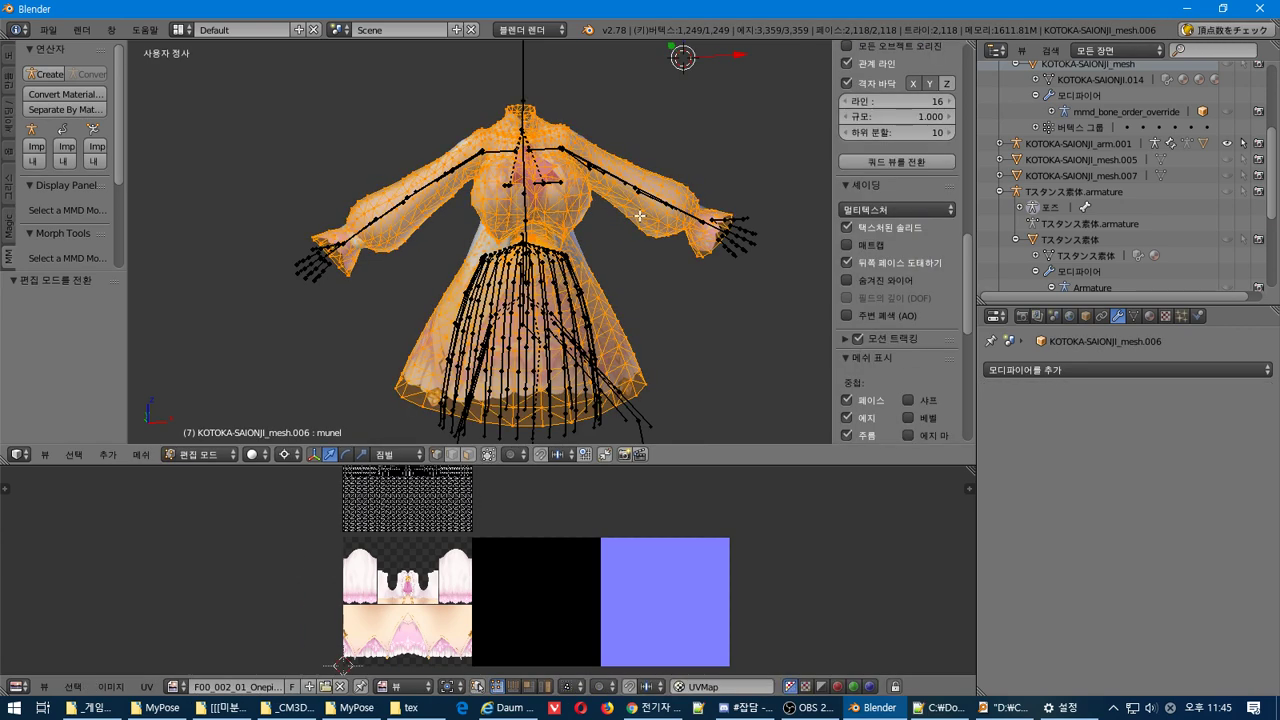
key("Tab")
left_click(1150, 316)
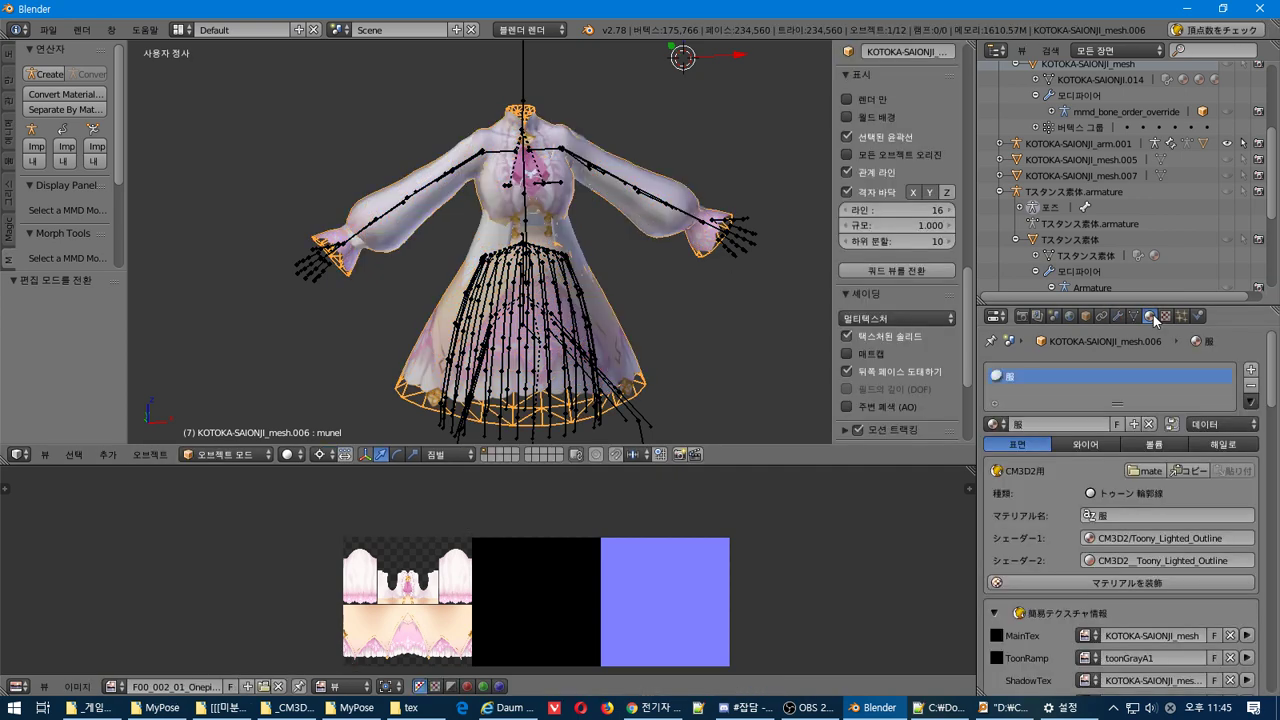
scroll(1055, 519, "down", 2)
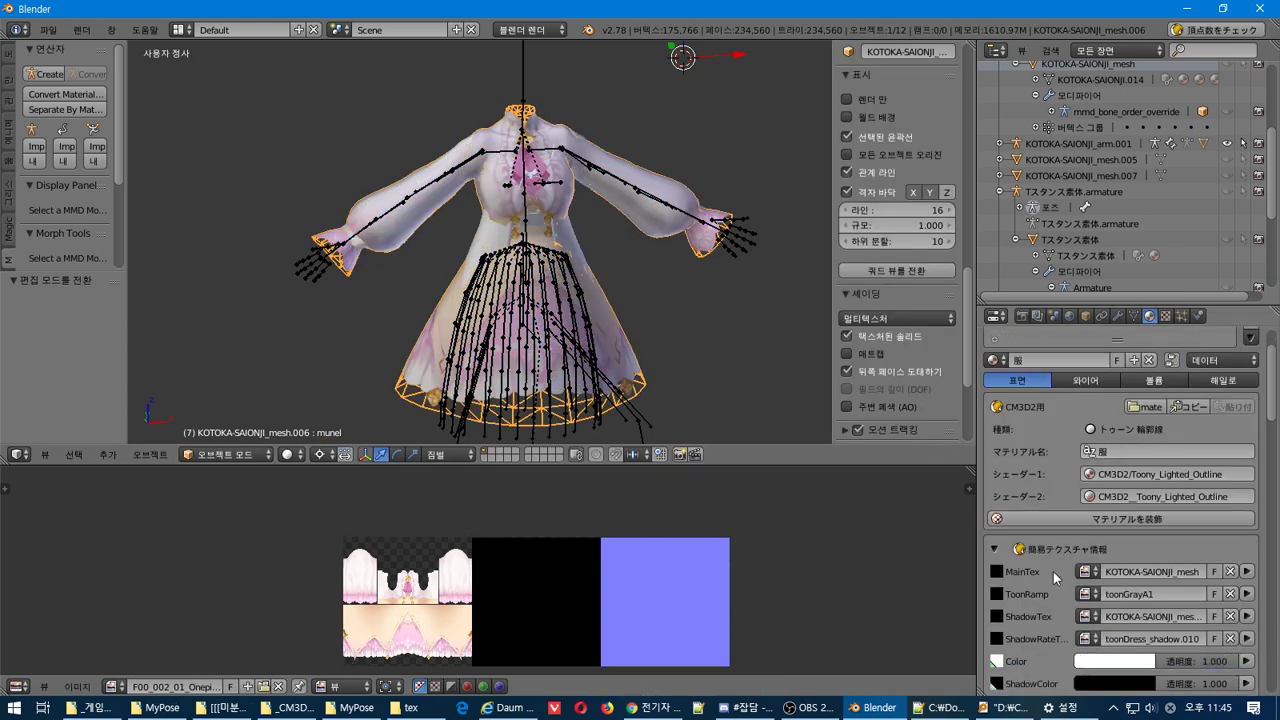
left_click(1087, 571)
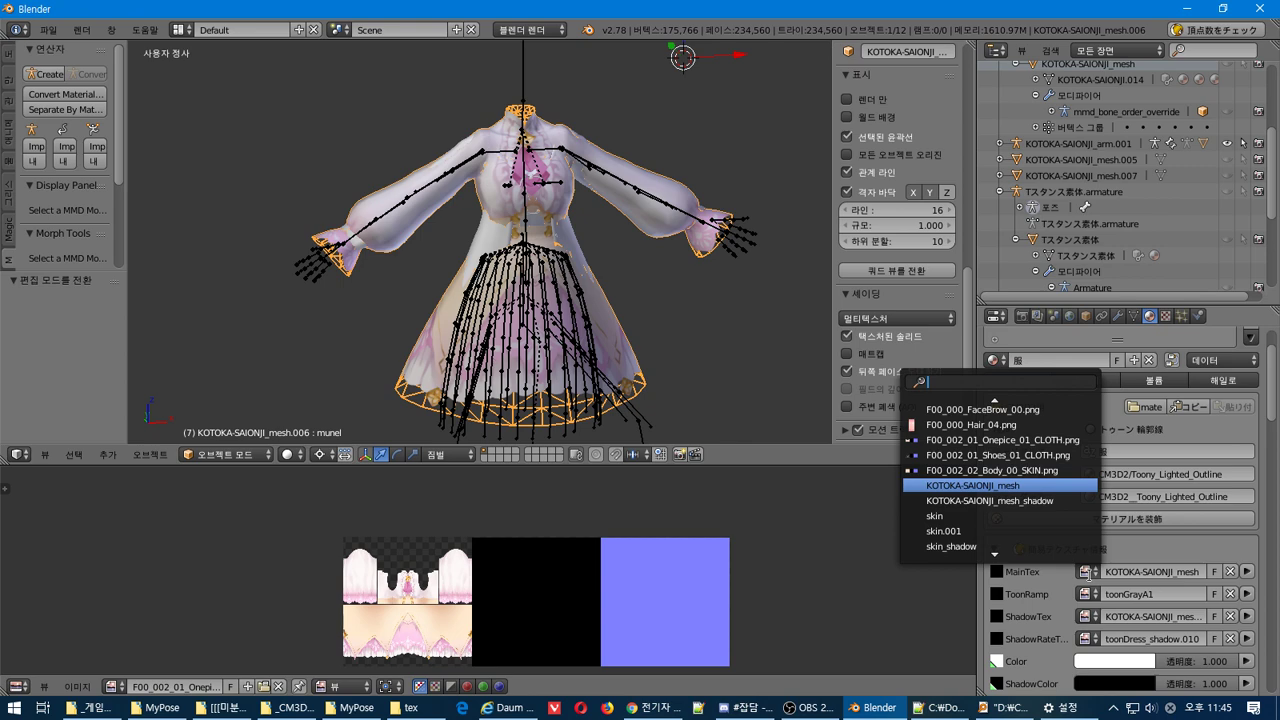
Review the tex folder in Explorer, then browse the MainTex image list without changing it
left_click(410, 708)
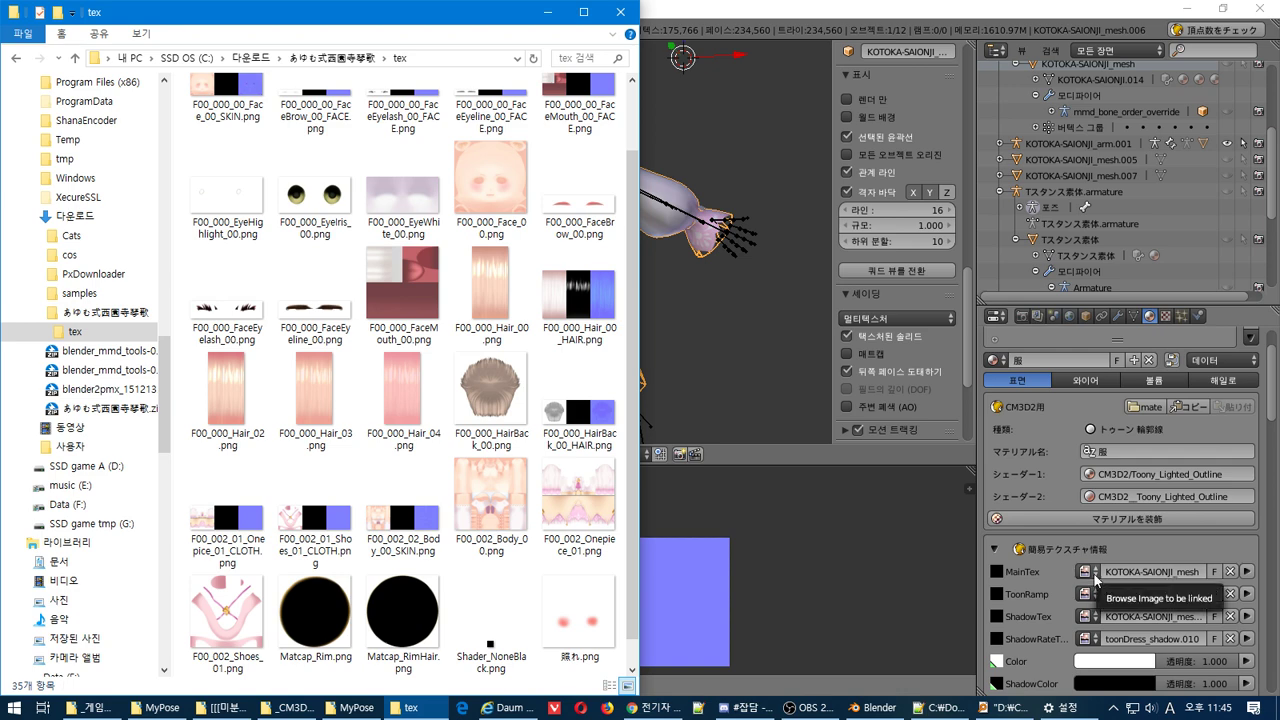
left_click(1095, 580)
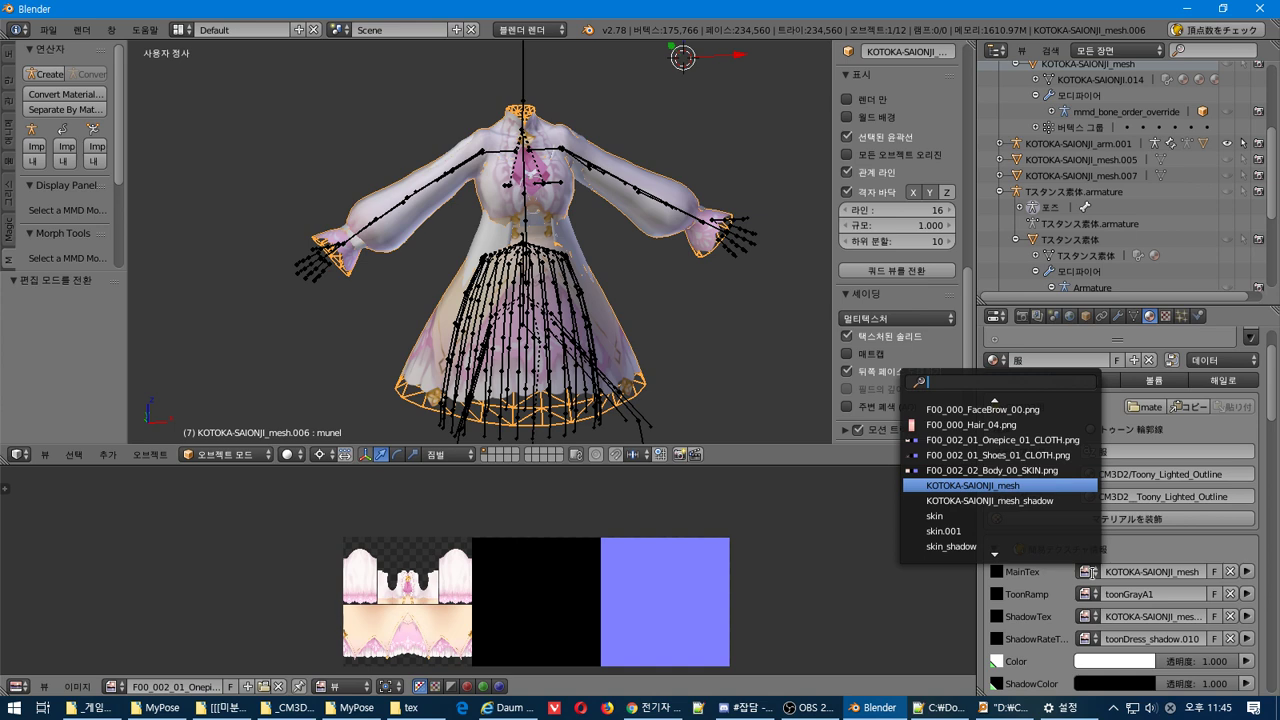
scroll(975, 452, "up", 4)
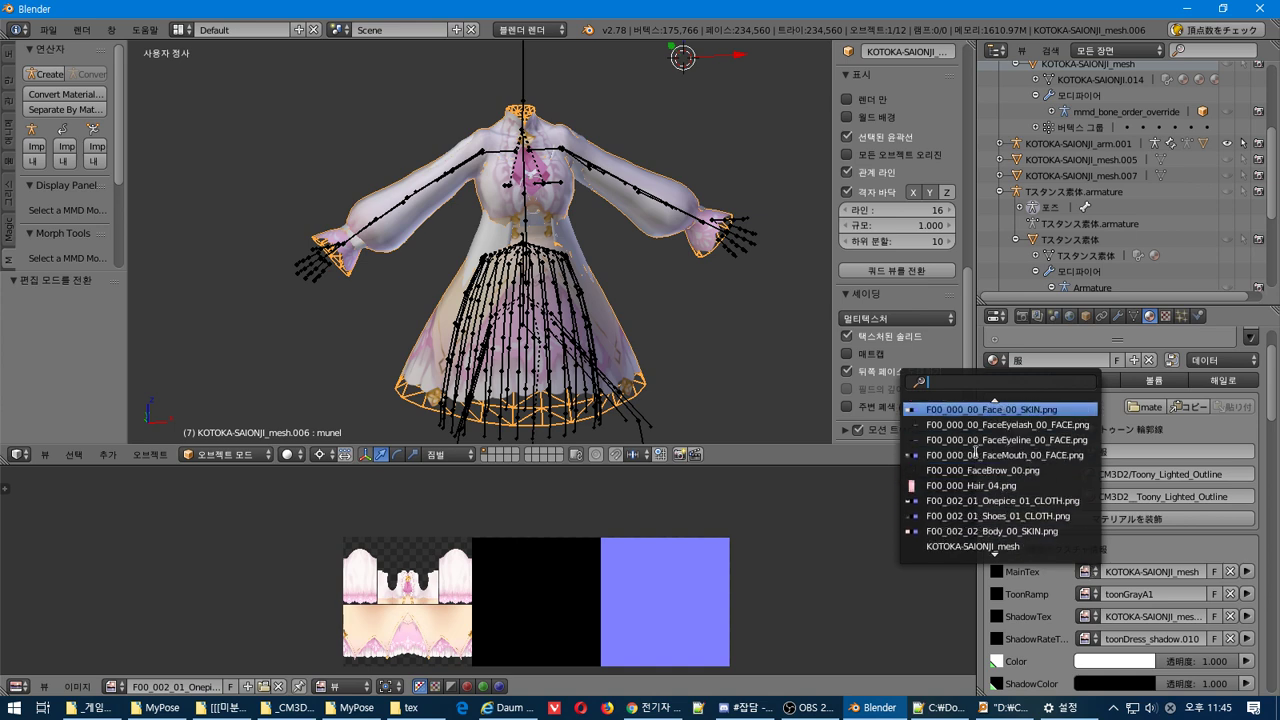
scroll(975, 452, "up", 5)
scroll(975, 452, "up", 15)
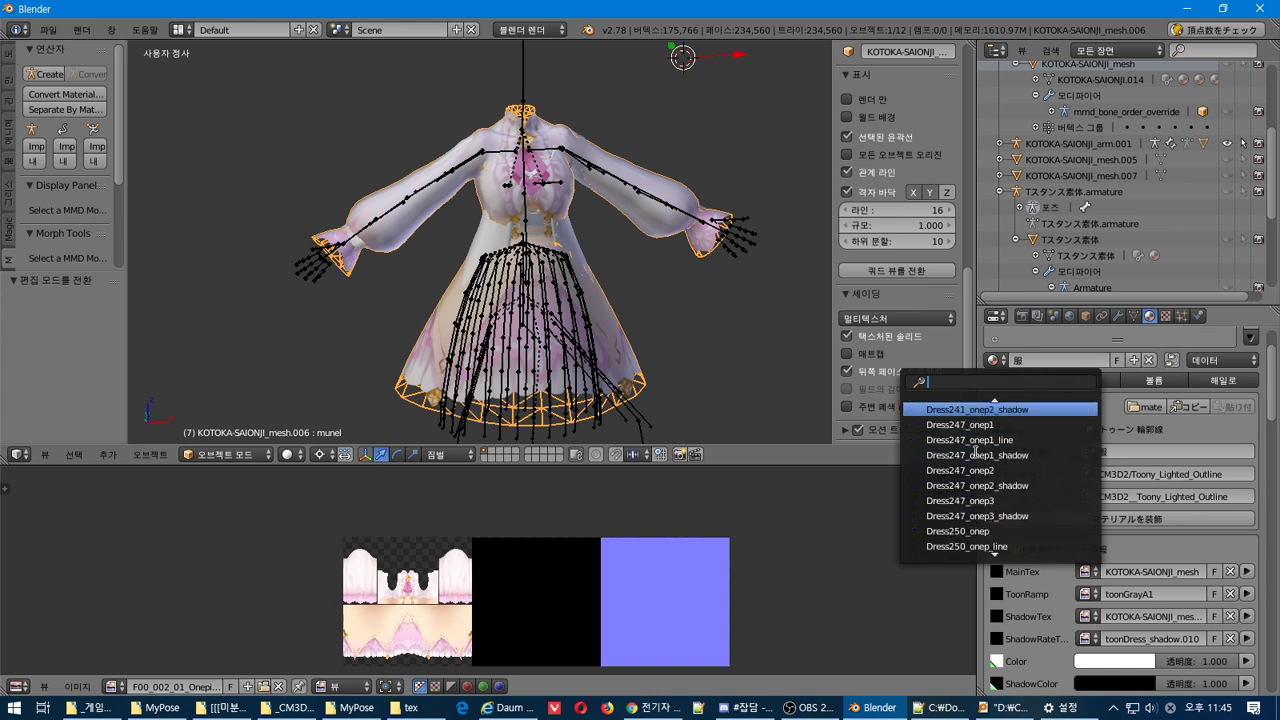
scroll(1034, 422, "down", 20)
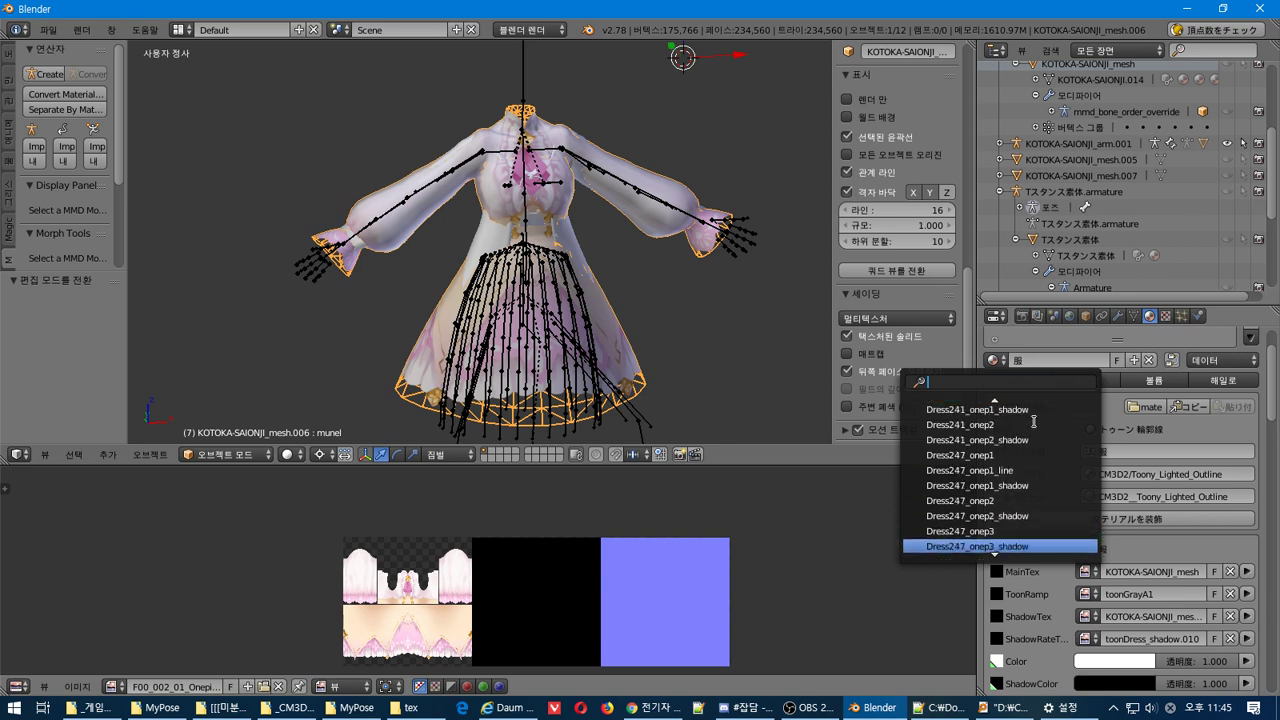
scroll(1034, 417, "down", 20)
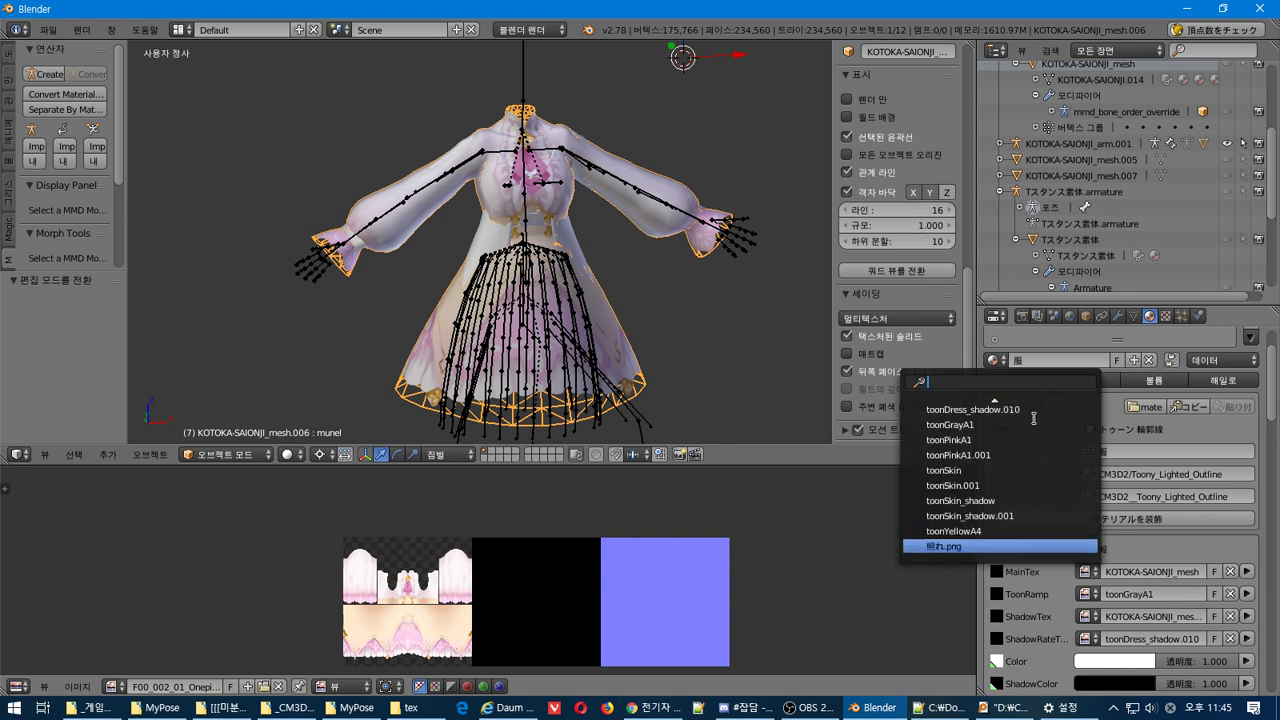
scroll(994, 540, "down", 3)
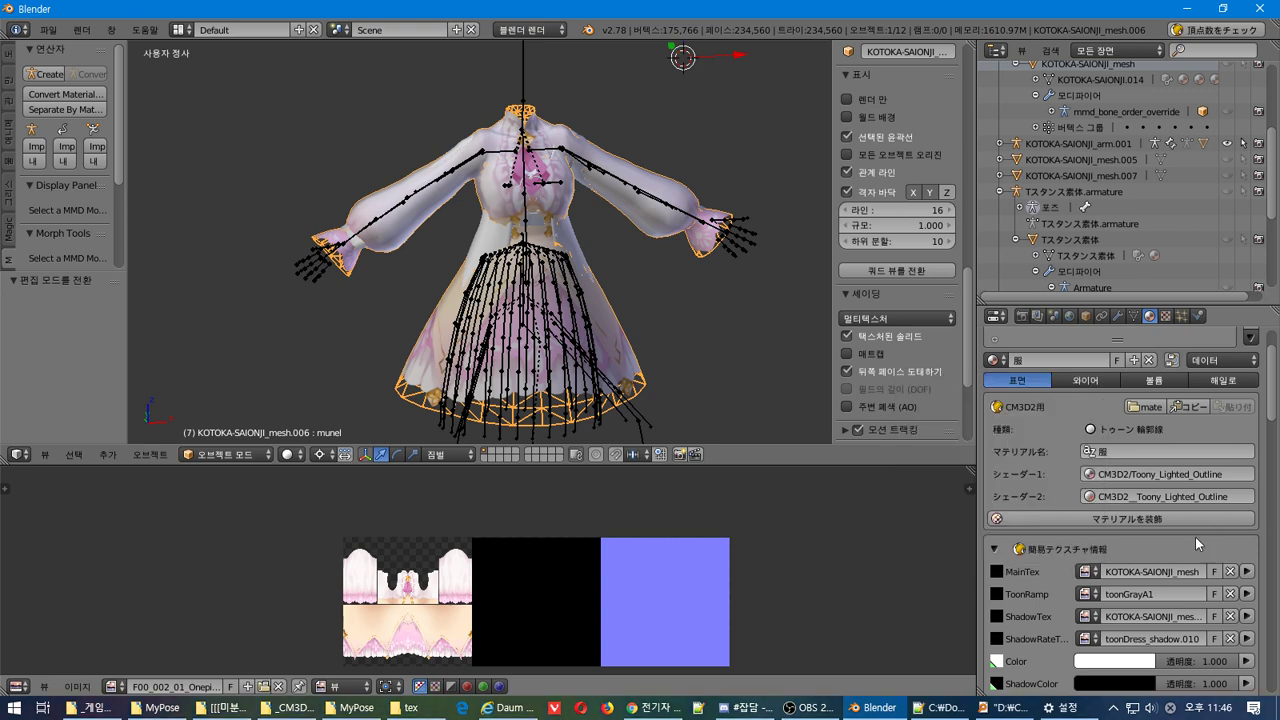
scroll(1195, 536, "up", 2)
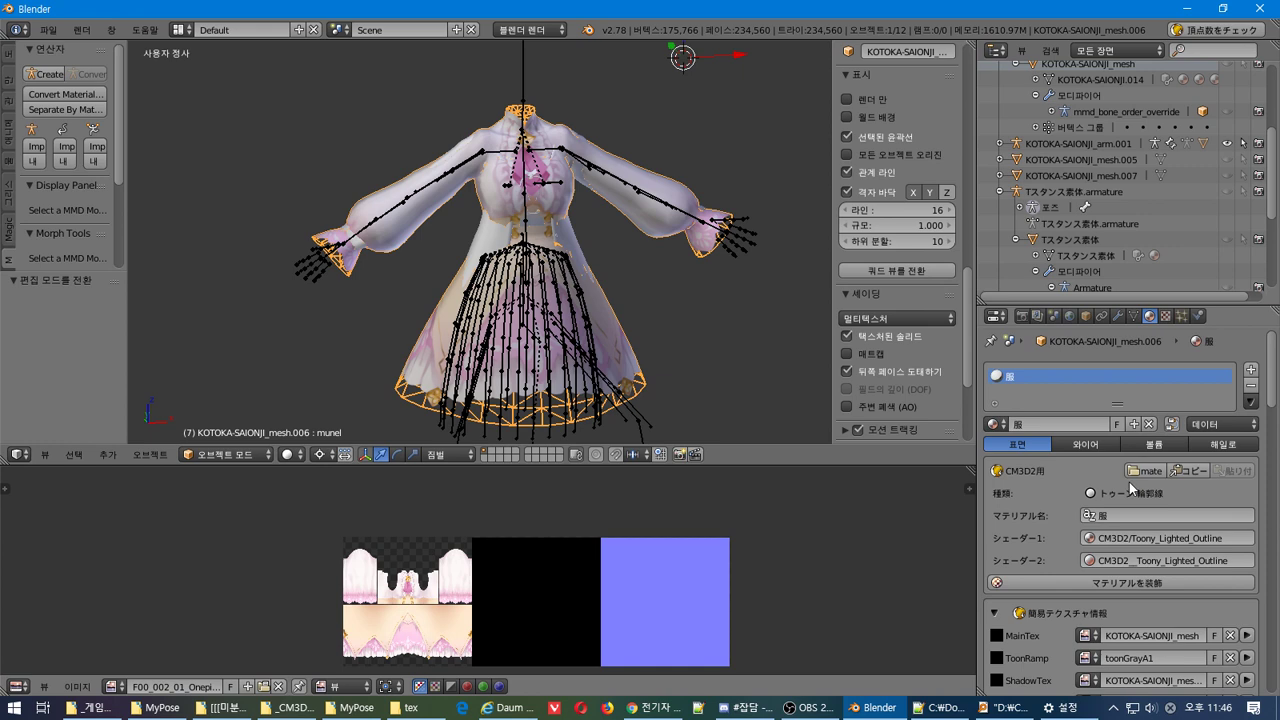
Decorate the dress's 服 material for CM3D2 with マテリアルを装飾
left_click(1189, 541)
left_click(1140, 582)
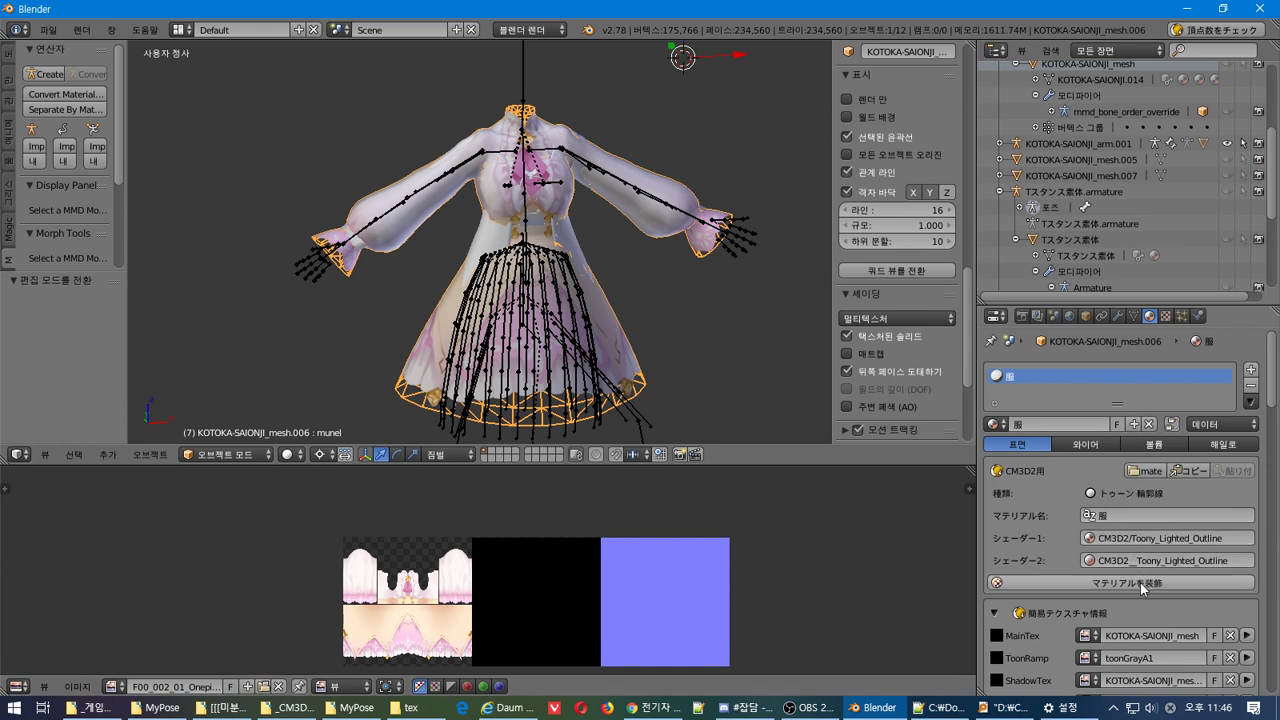
left_click(1140, 582)
scroll(1140, 584, "down", 4)
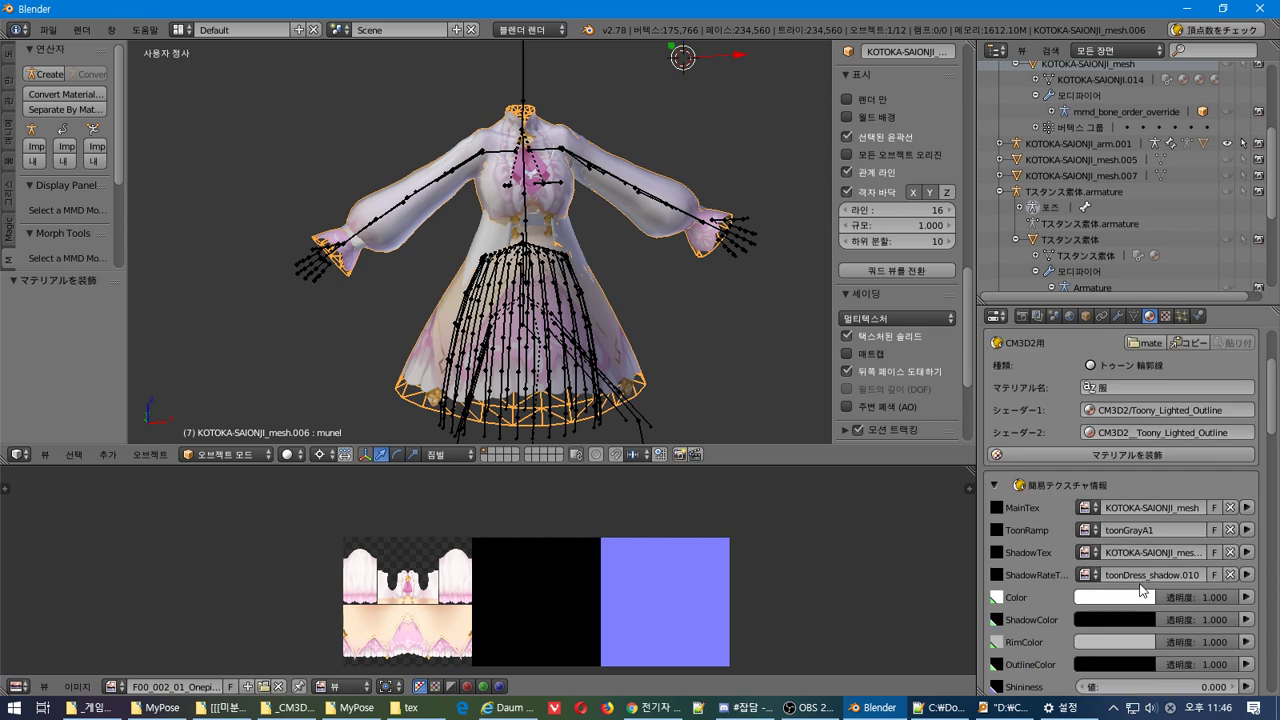
scroll(1140, 588, "down", 10)
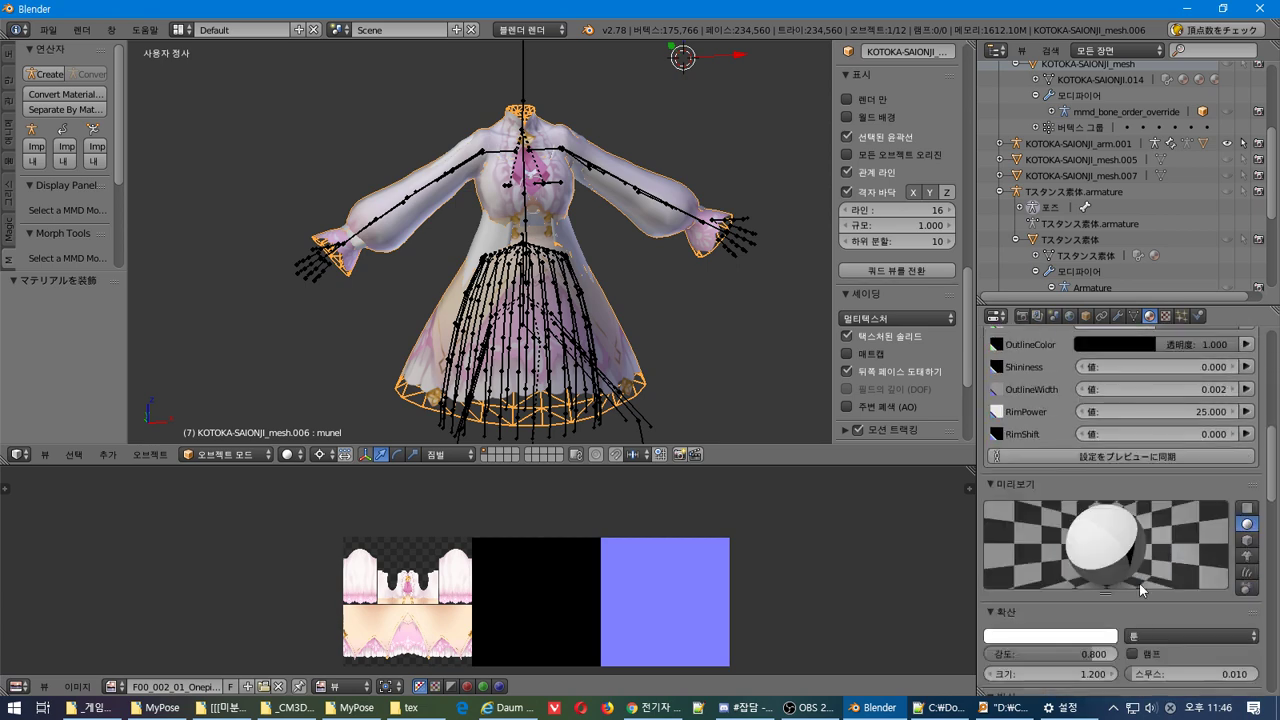
scroll(1139, 582, "up", 3)
Sync the material to the preview with 設定をプレビューに同期 and copy its English name
left_click(1127, 555)
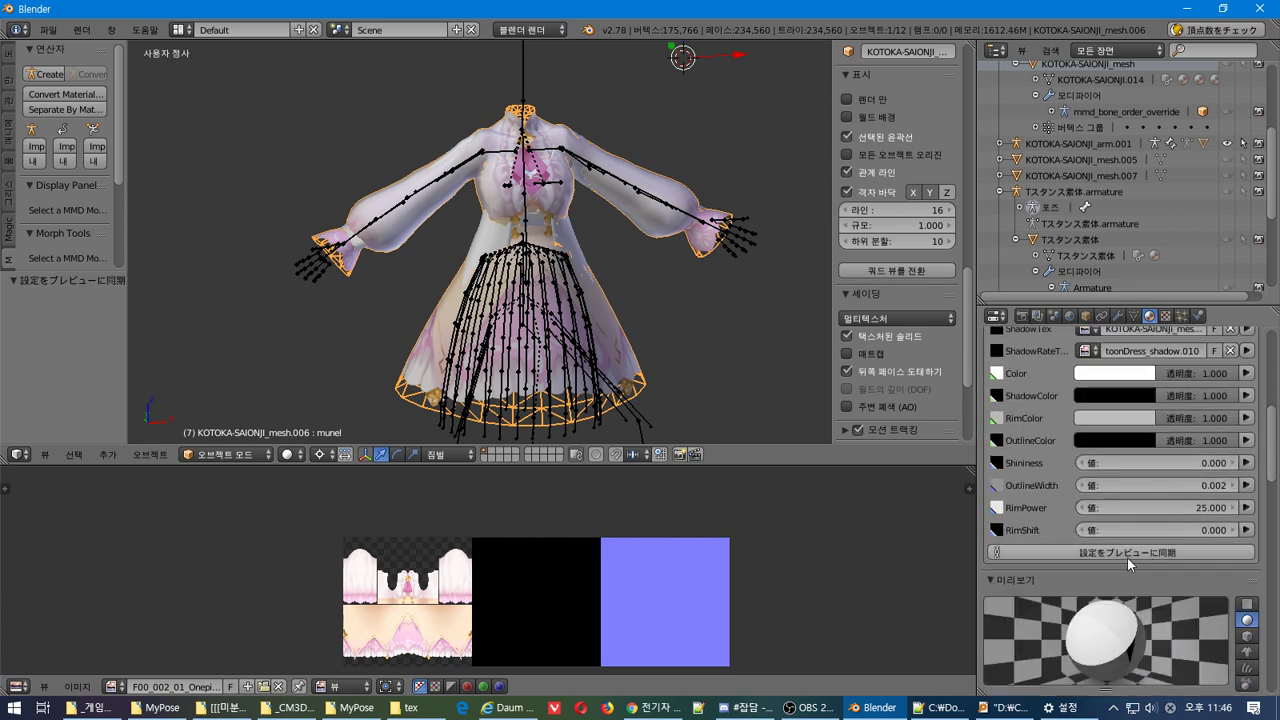
scroll(1127, 557, "down", 15)
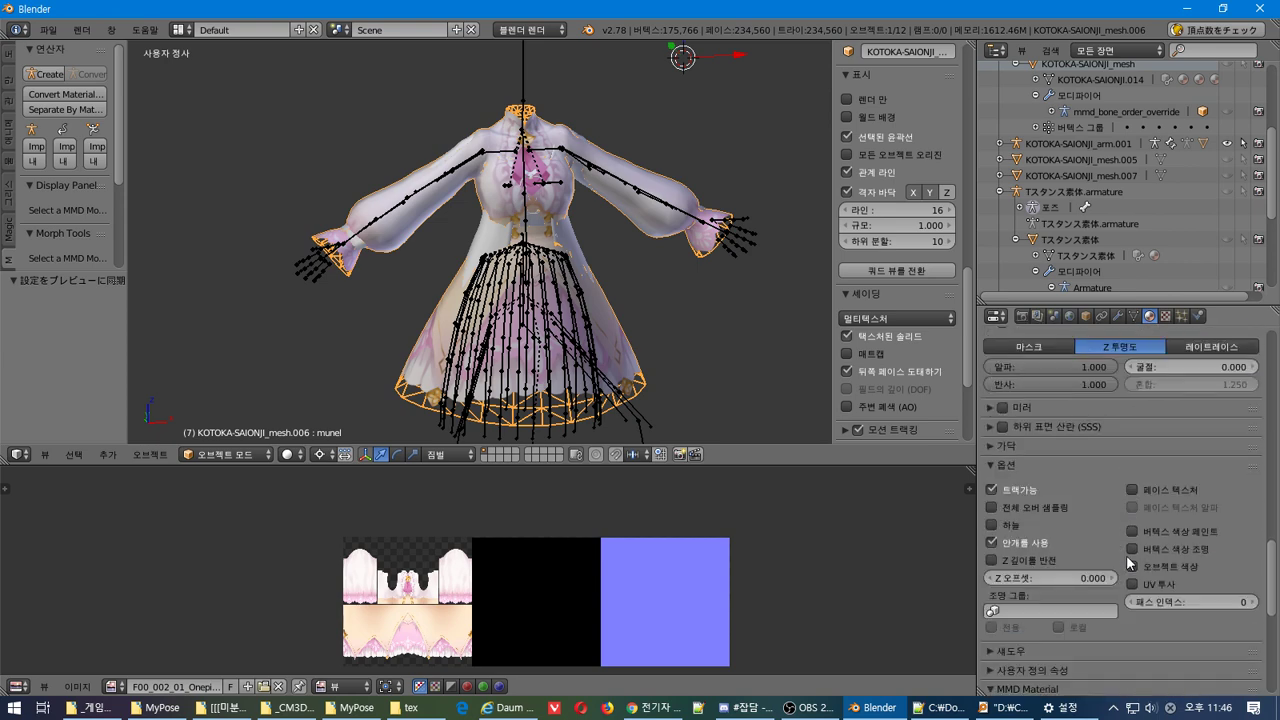
scroll(1126, 555, "down", 7)
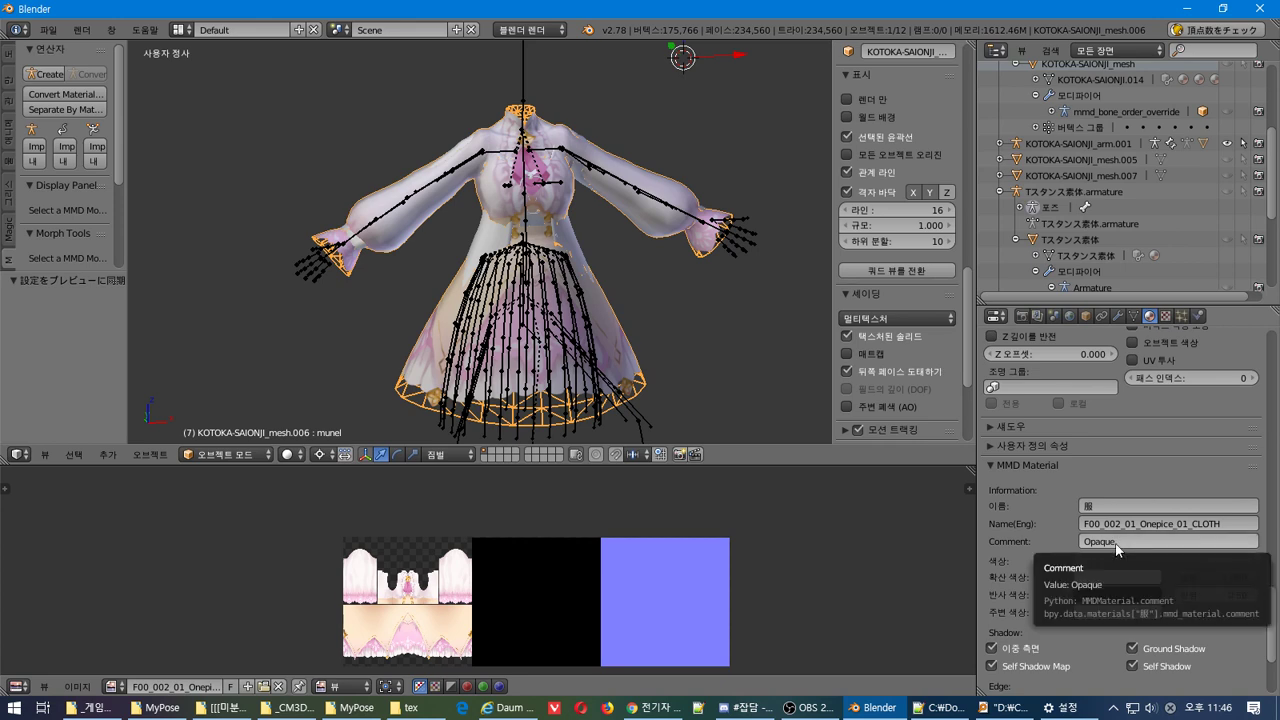
left_click(1123, 524)
key("ctrl+c")
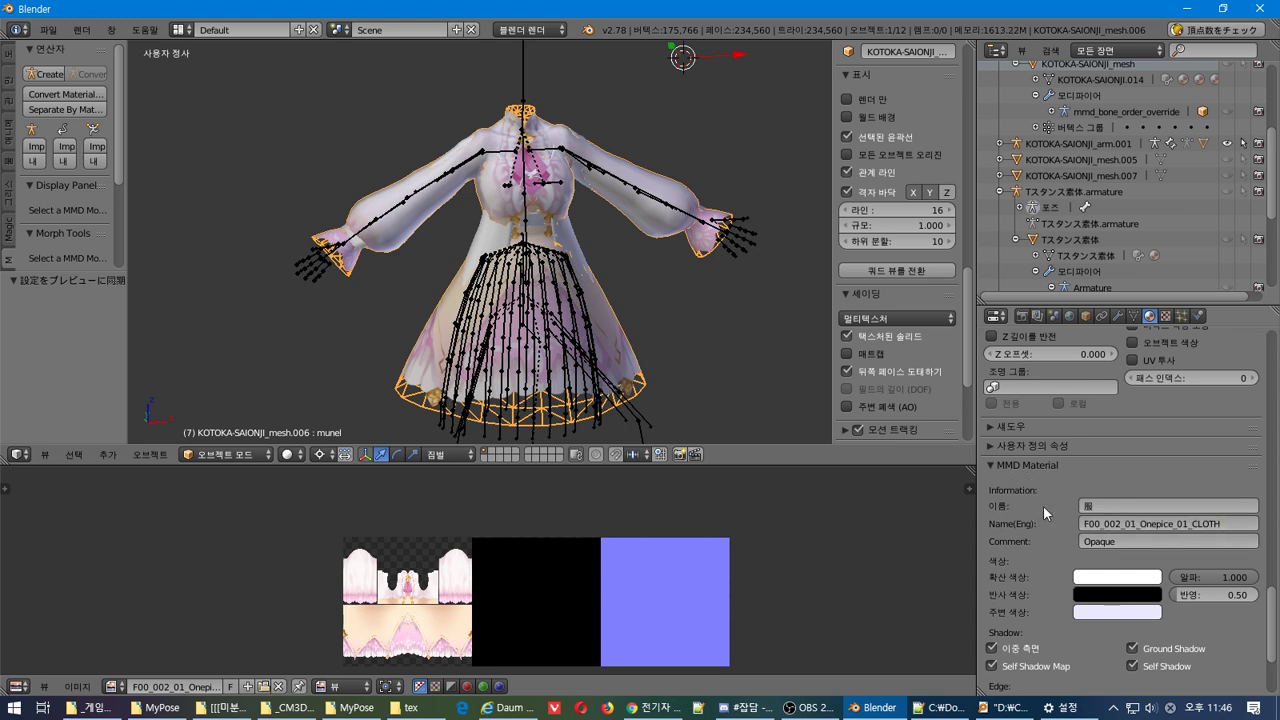
scroll(1045, 504, "down", 10)
scroll(1070, 515, "up", 9)
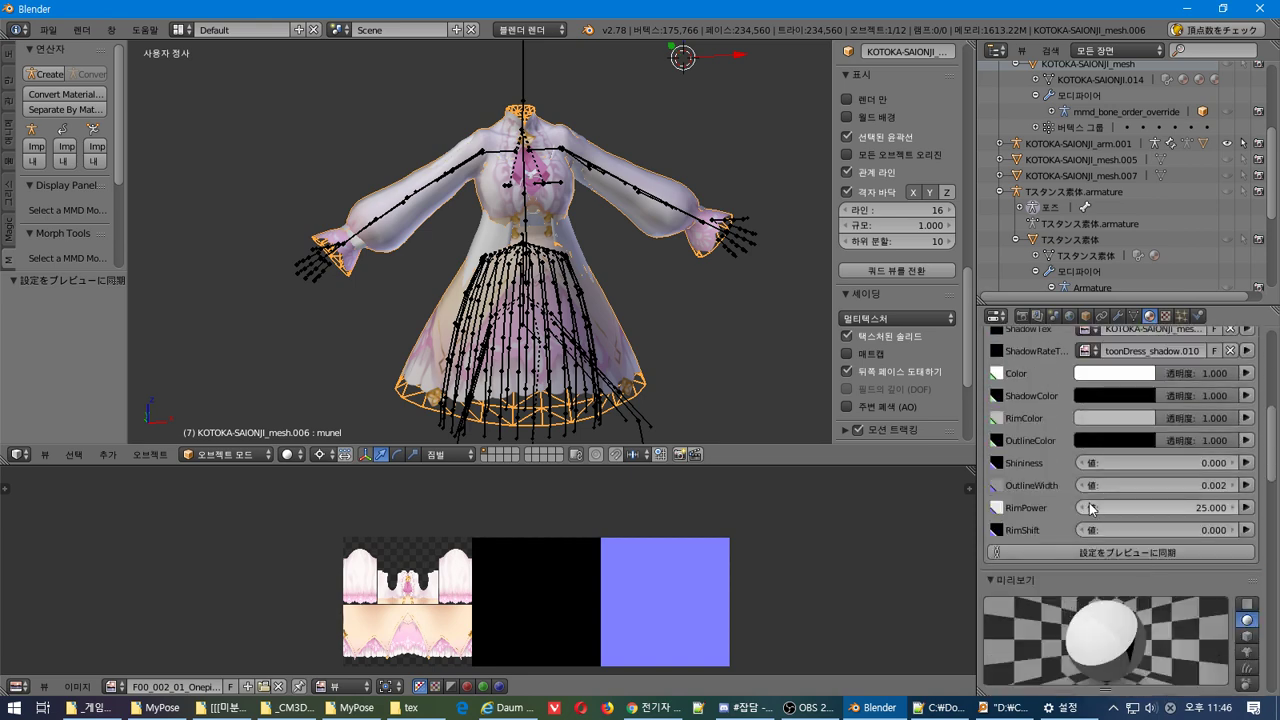
left_click(1128, 508)
key("ctrl+v")
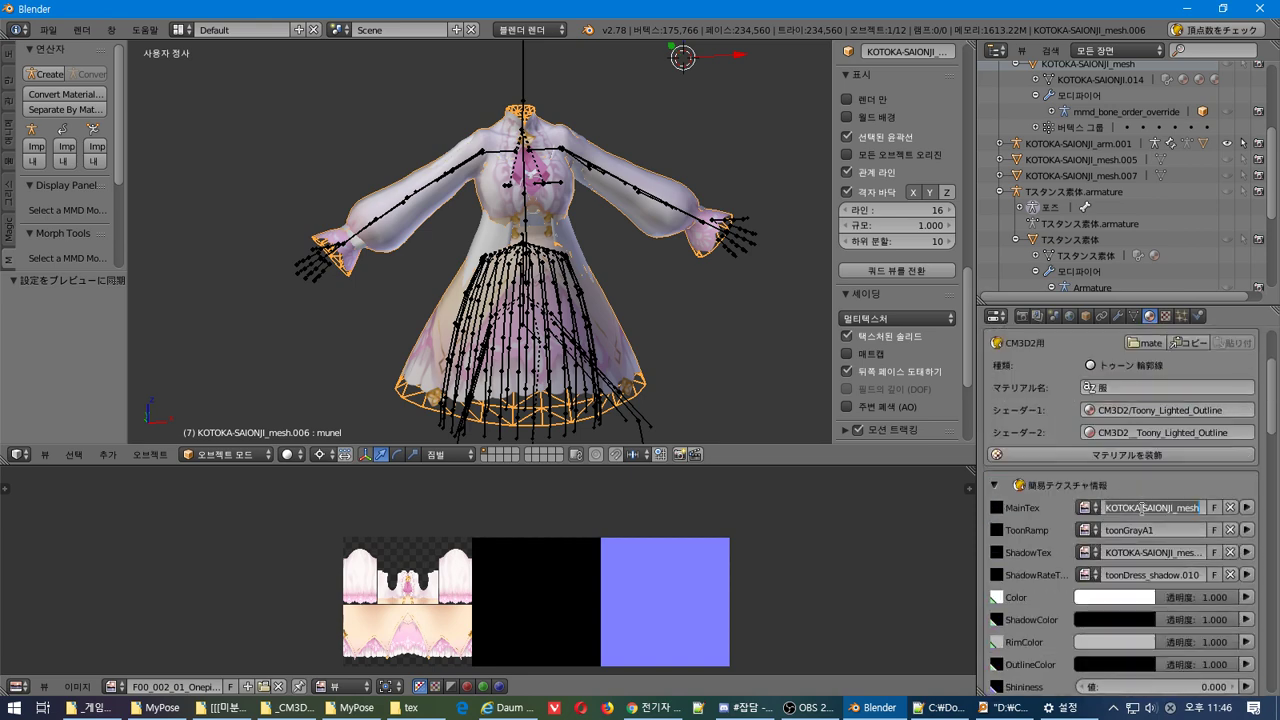
key("Return")
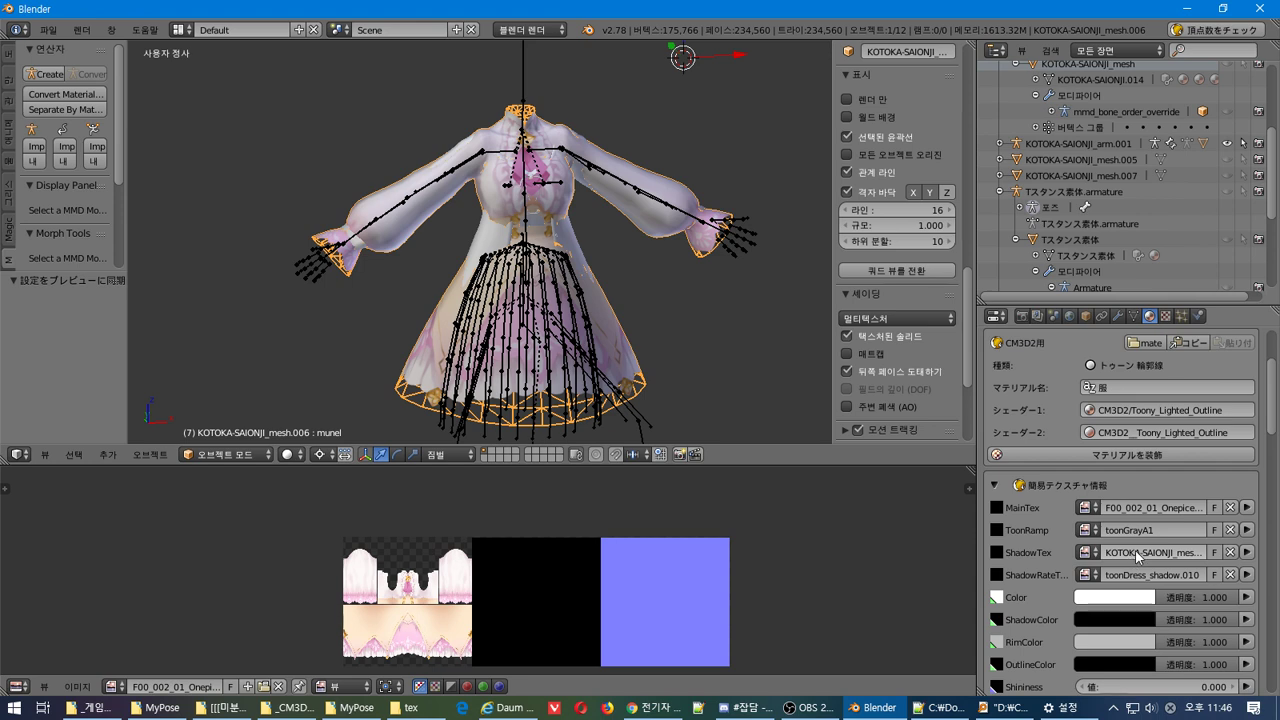
left_click(1131, 554)
key("ctrl+v")
key("Return")
left_click(1085, 553)
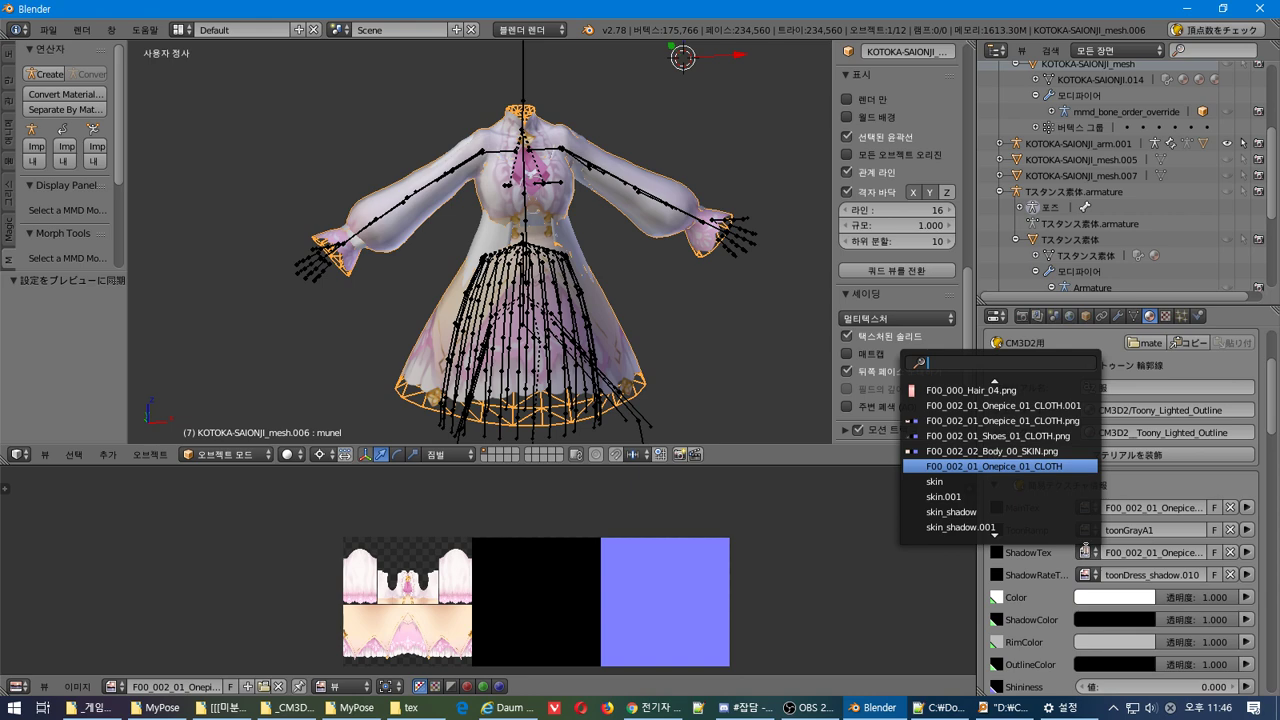
scroll(1079, 537, "down", 4)
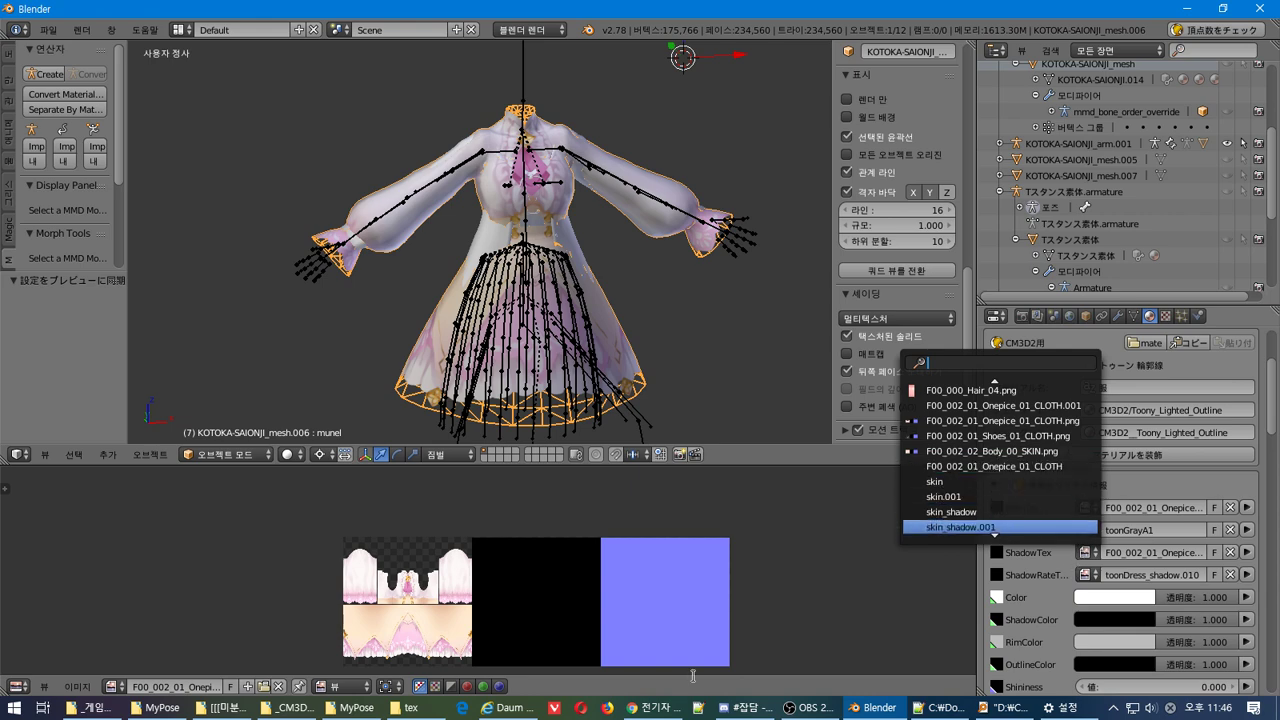
left_click(412, 708)
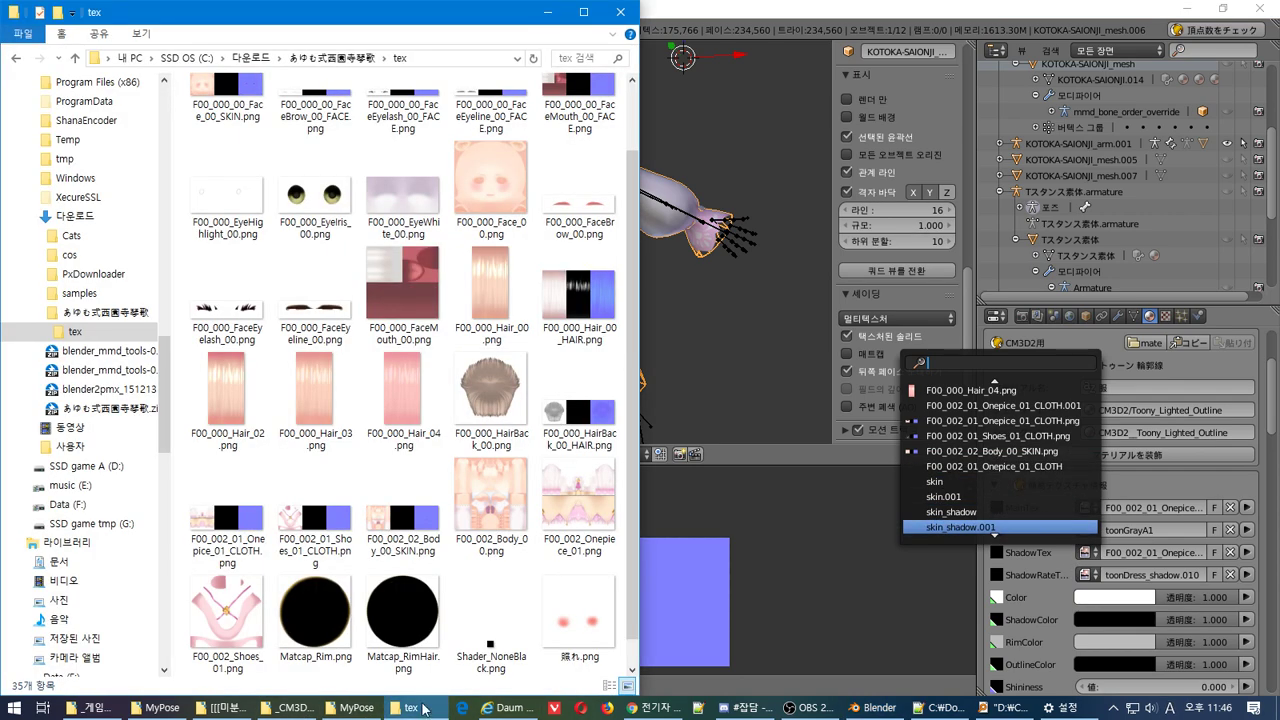
left_click(1005, 708)
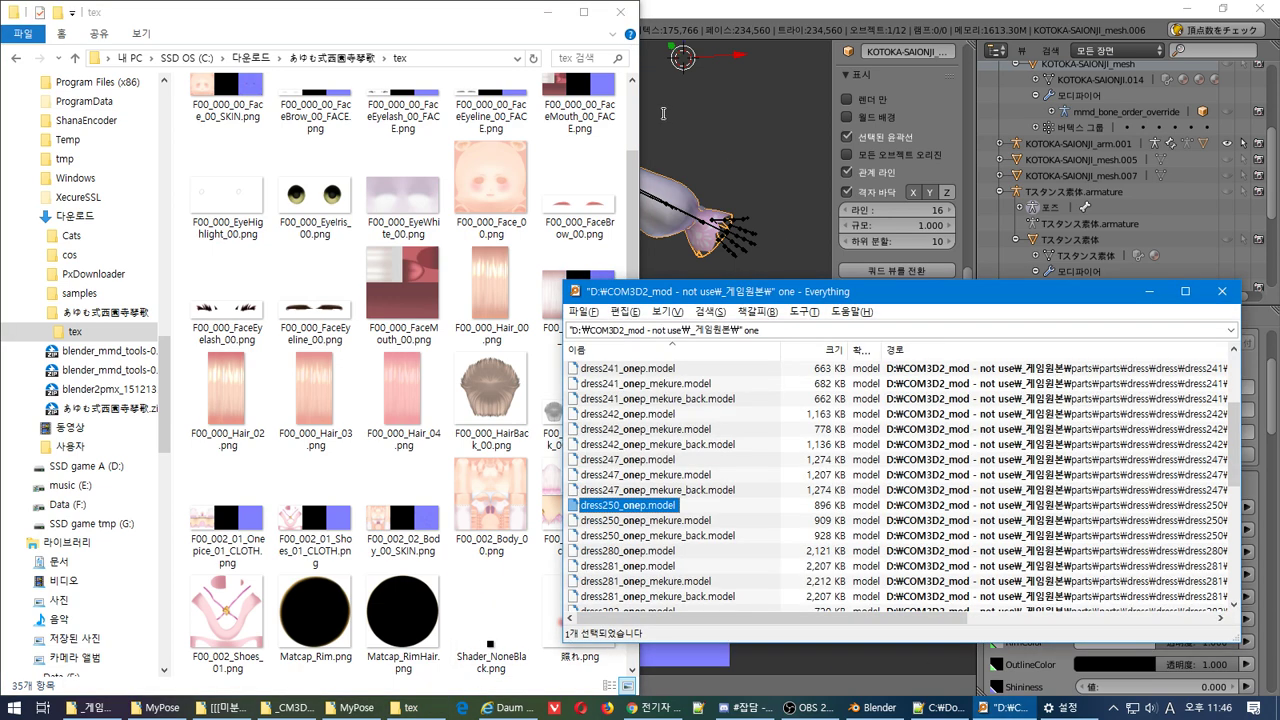
triple_click(765, 329)
key("ctrl+v")
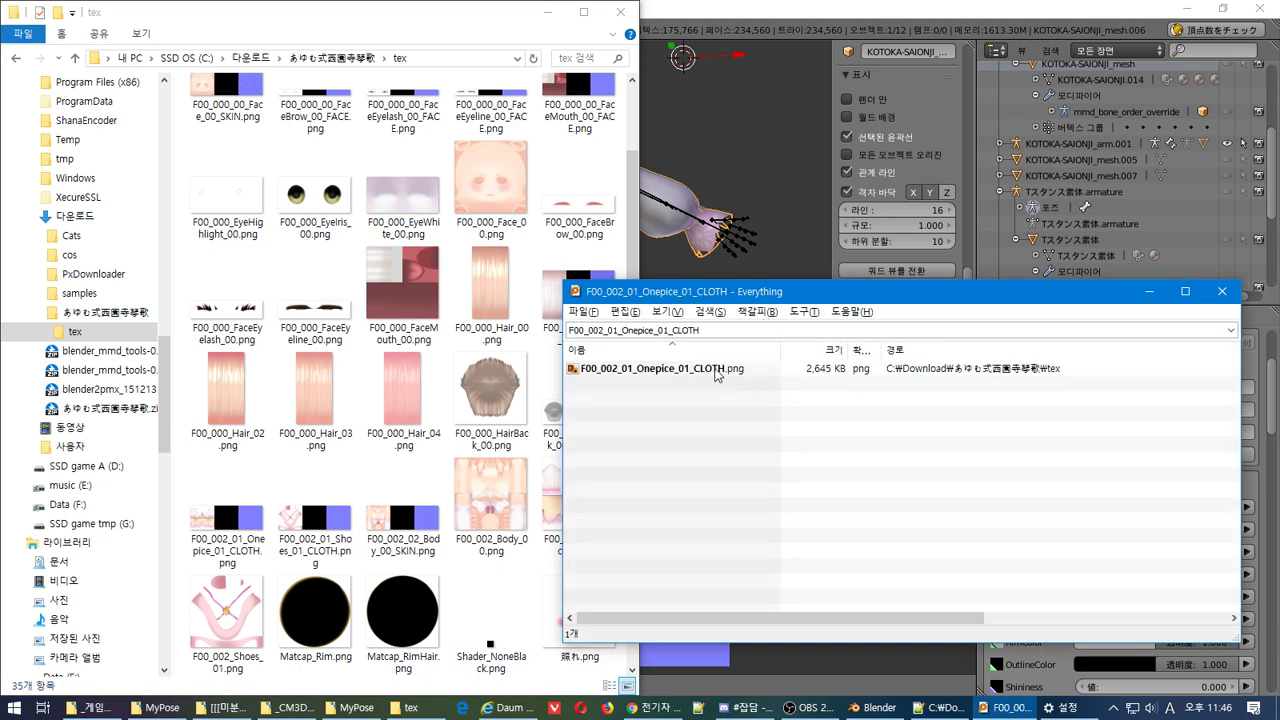
left_click(715, 372)
left_click(1149, 291)
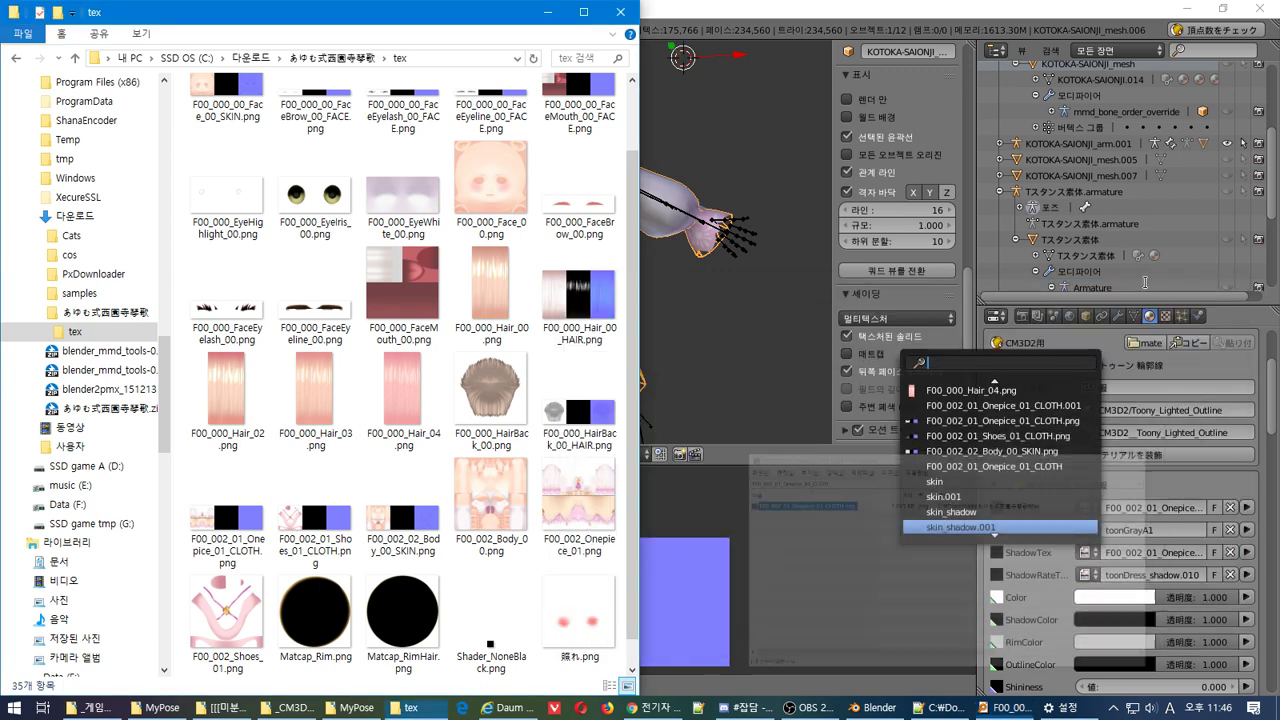
left_click(1203, 471)
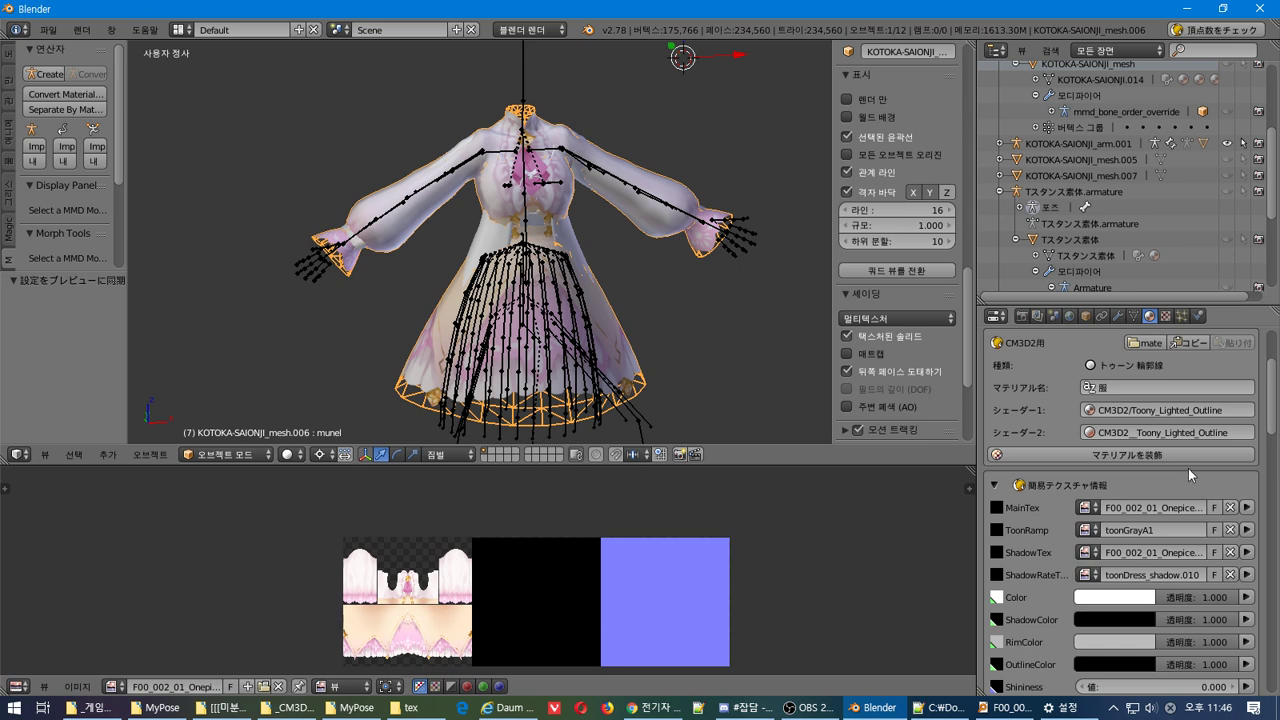
Change Shader-1 from Toony_Lighted_Outline to Toony_Lighted_Trans
left_click(1186, 410)
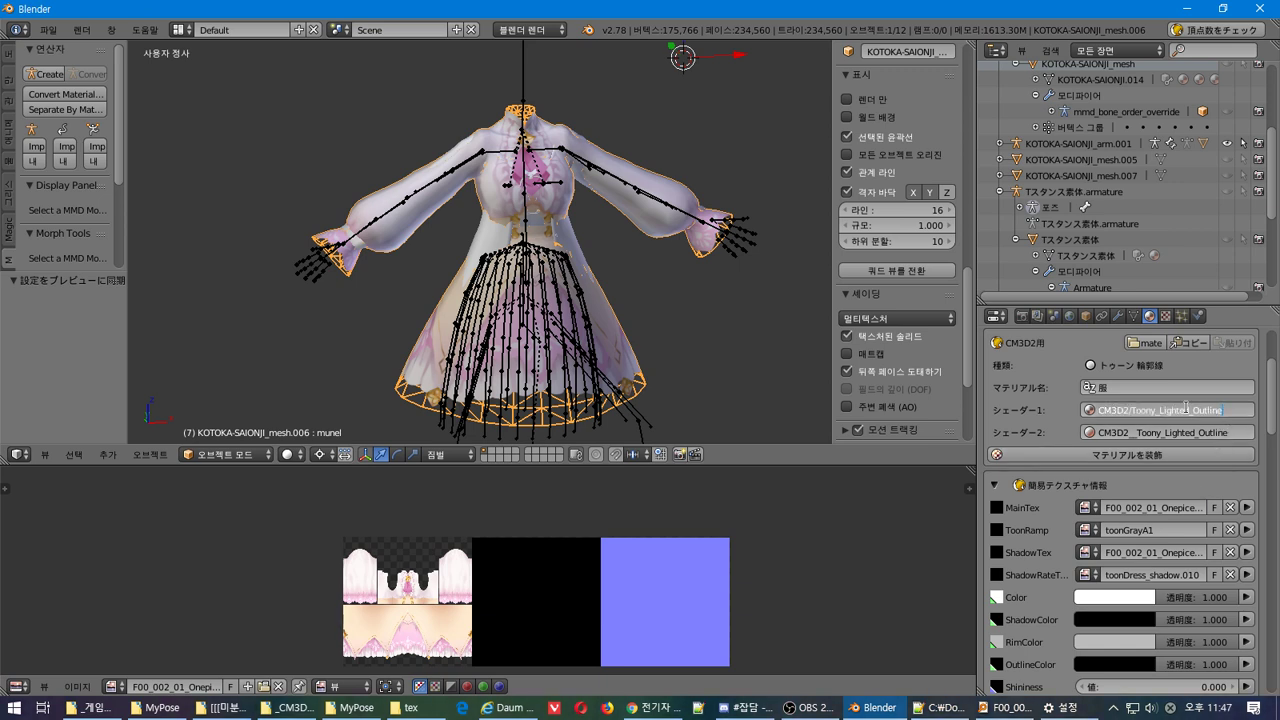
left_click_drag(1195, 410, 1242, 422)
type("Trans")
key("Return")
Change Shader-2 to Toony_Lighted_Trans as well
left_click(1228, 435)
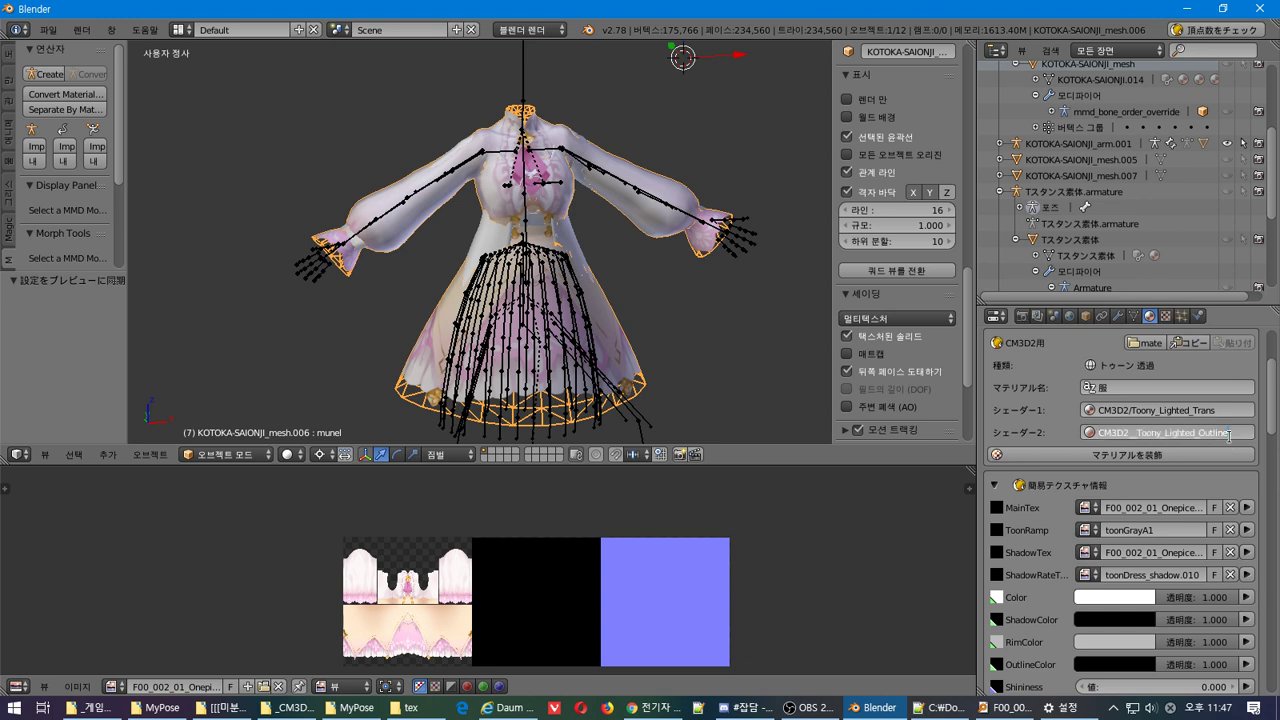
left_click_drag(1199, 437, 1277, 440)
type("Trans")
key("Return")
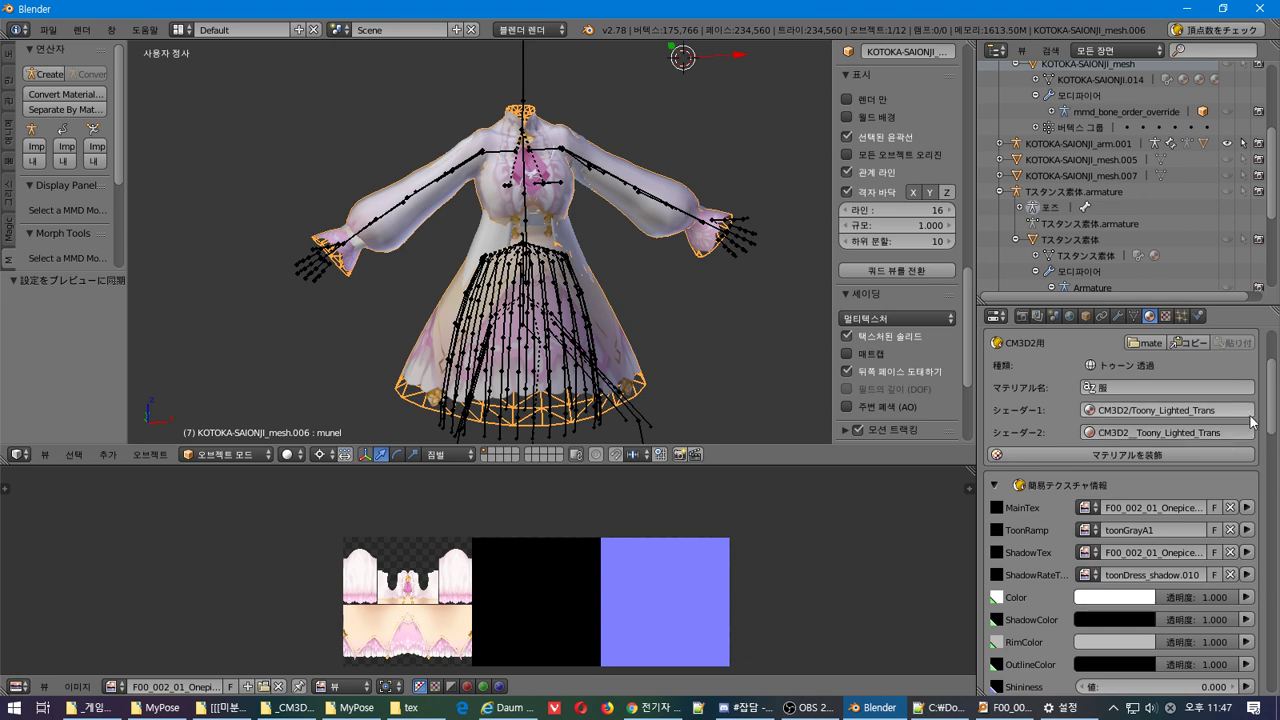
scroll(1274, 410, "up", 3)
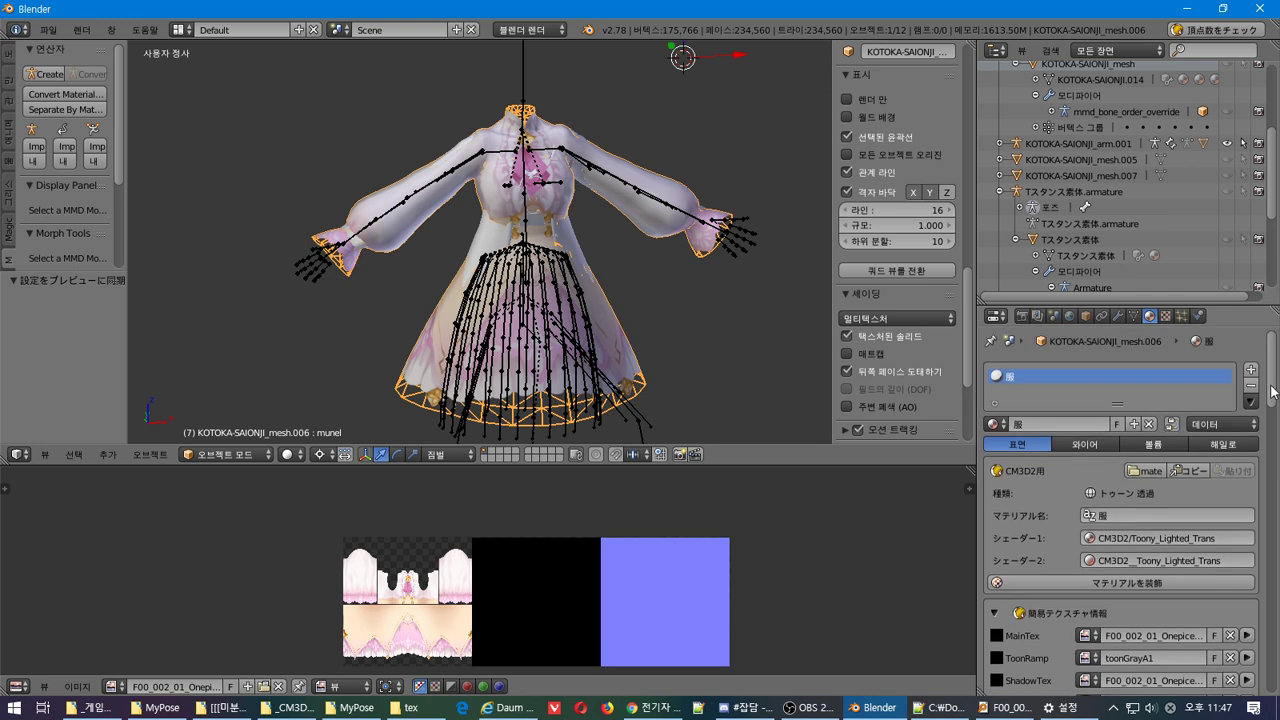
scroll(1256, 357, "down", 3)
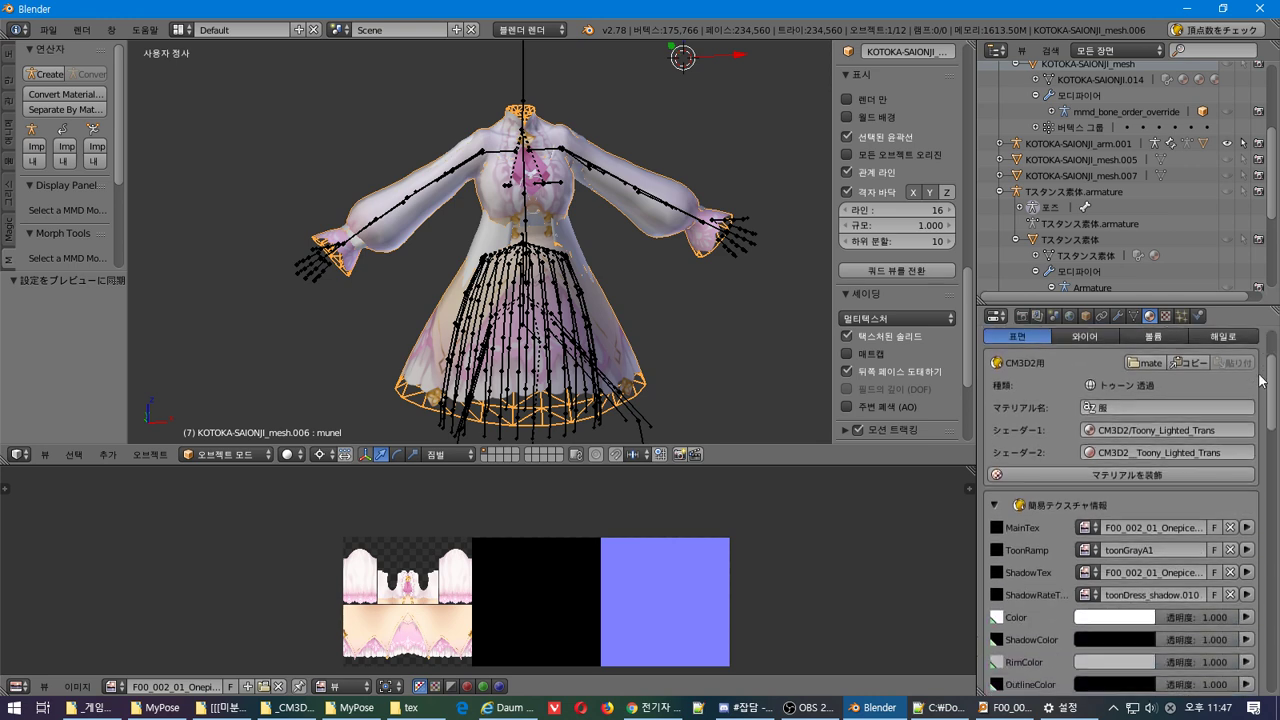
scroll(1262, 380, "down", 5)
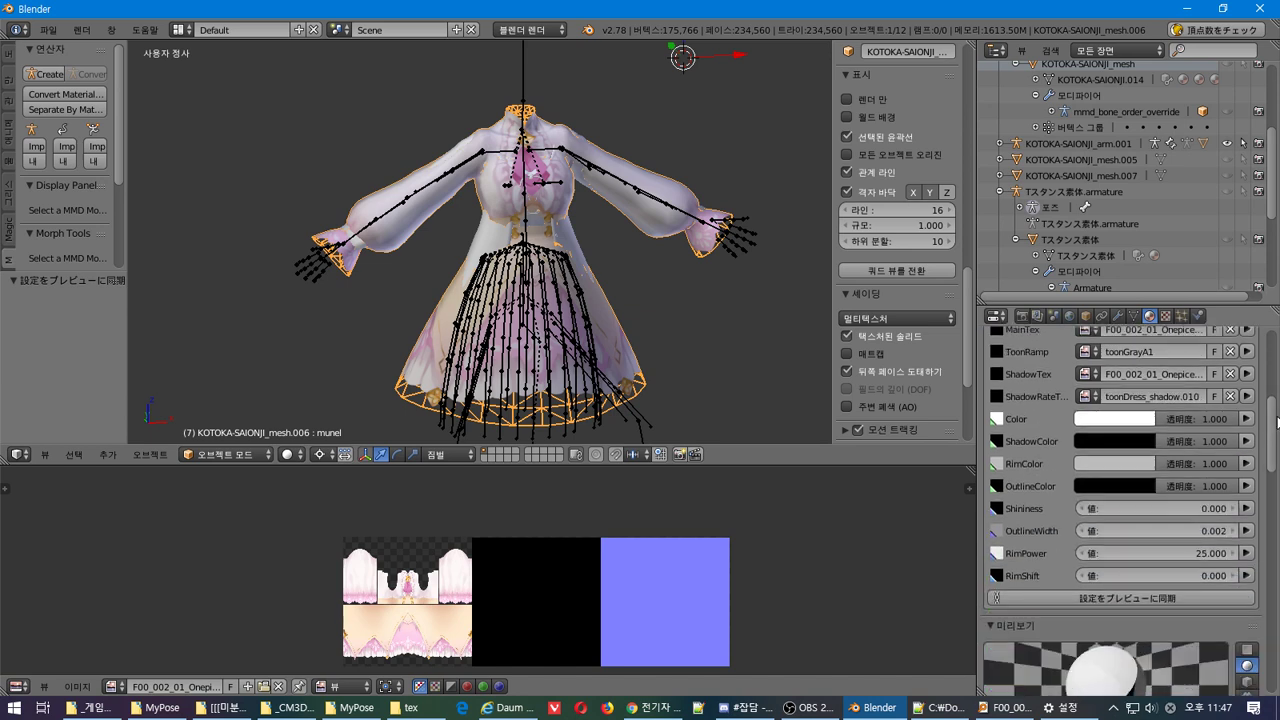
scroll(1206, 446, "up", 4)
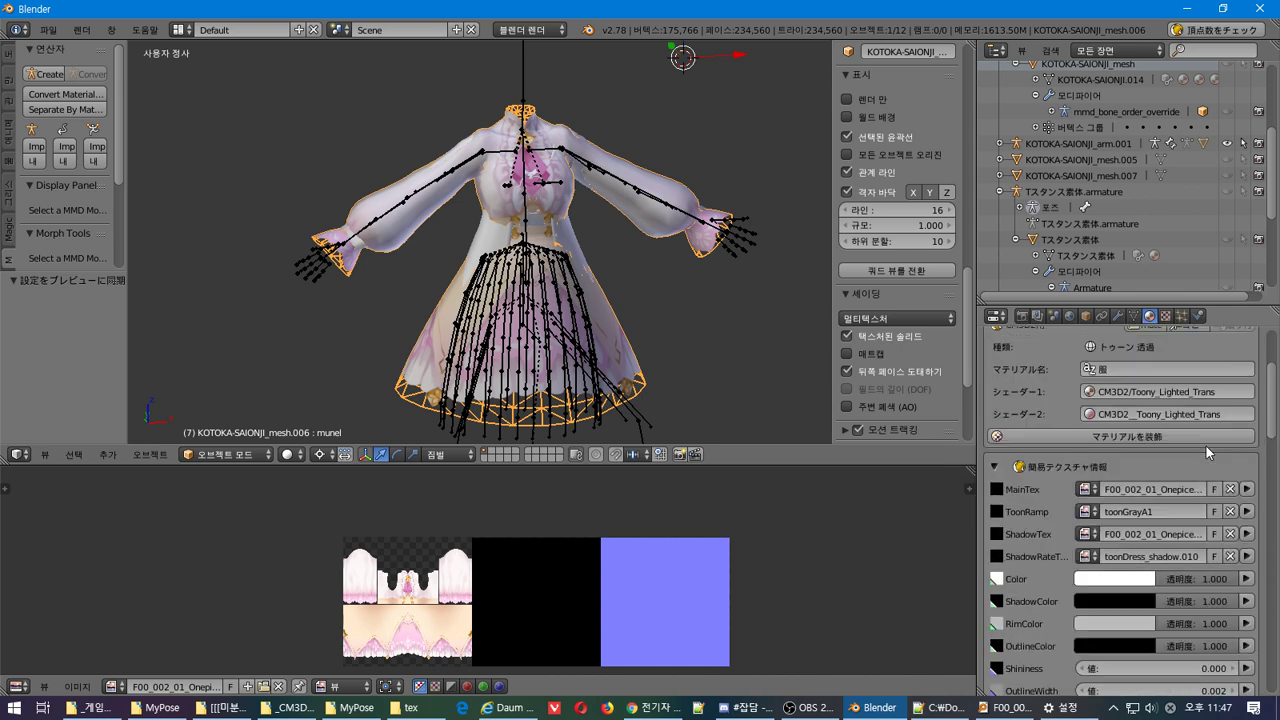
scroll(1200, 450, "down", 2)
scroll(1195, 452, "down", 1)
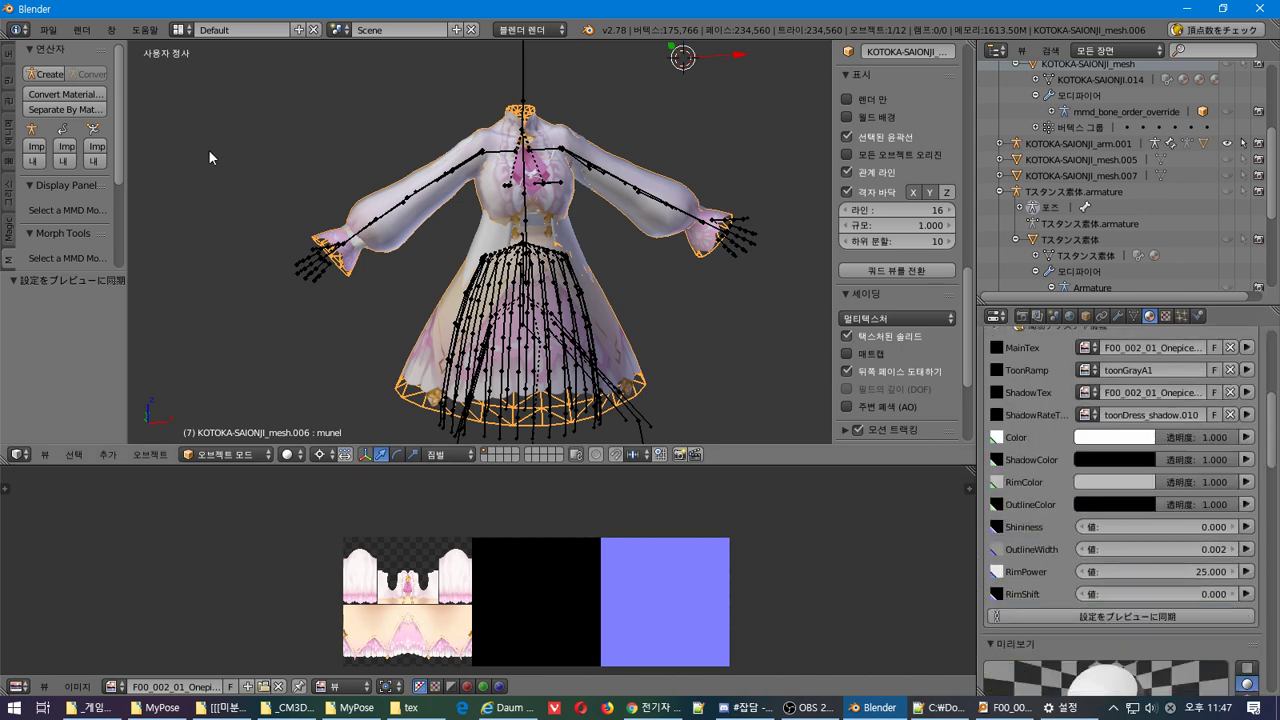
left_click(48, 29)
Export KOTOKA-SAIONJI_mesh.model as CM3D2モデル (.model) at scale 0.20 into the あゆむ式西園寺琴歌 folder
mouse_move(118, 335)
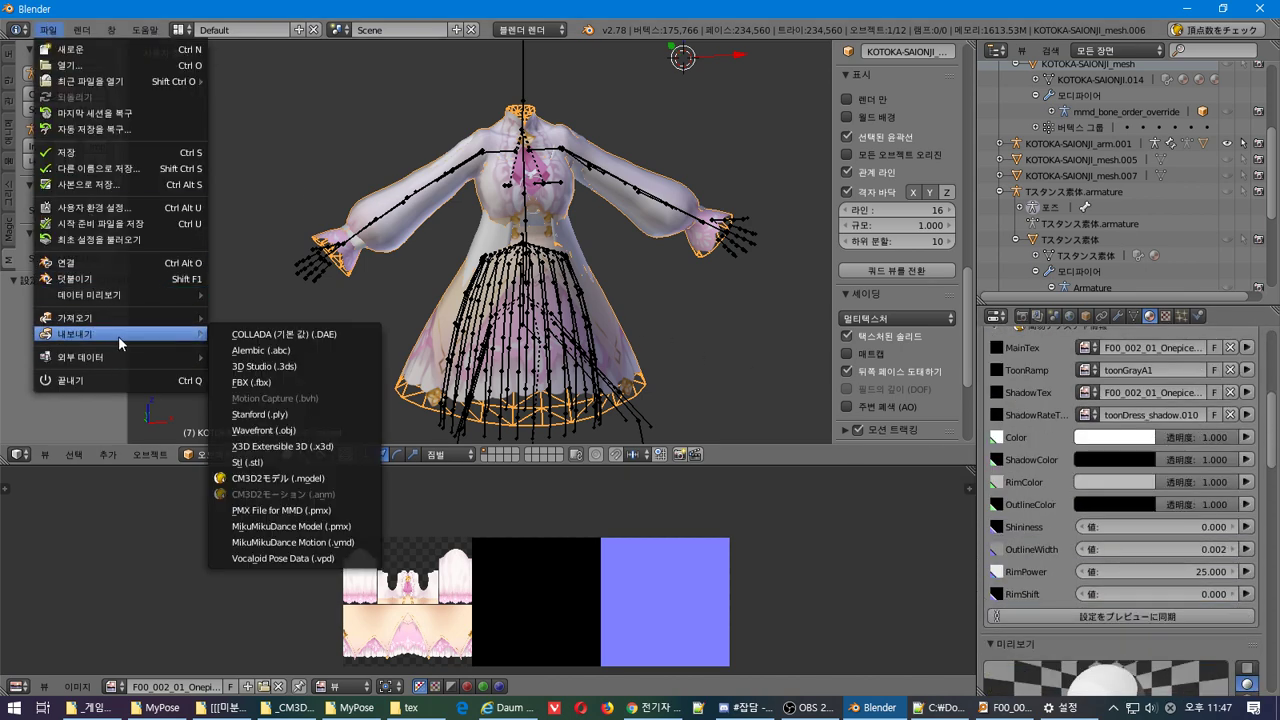
left_click(323, 477)
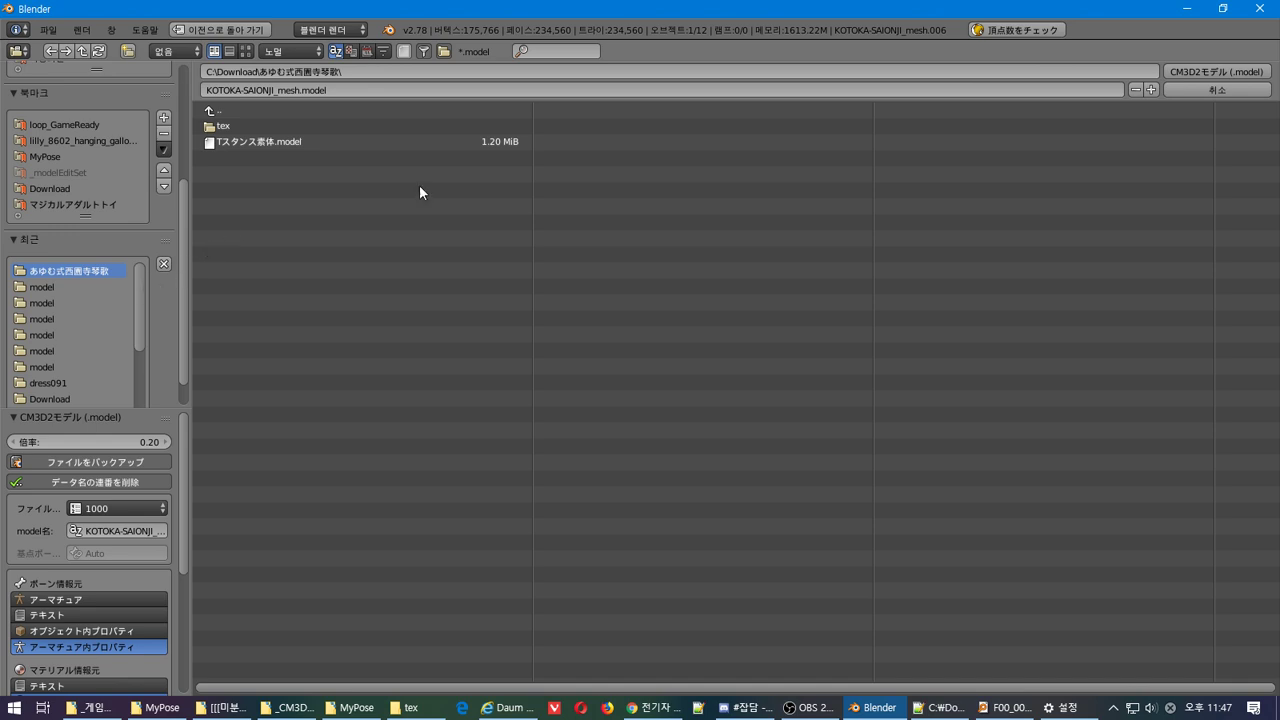
scroll(82, 296, "down", 3)
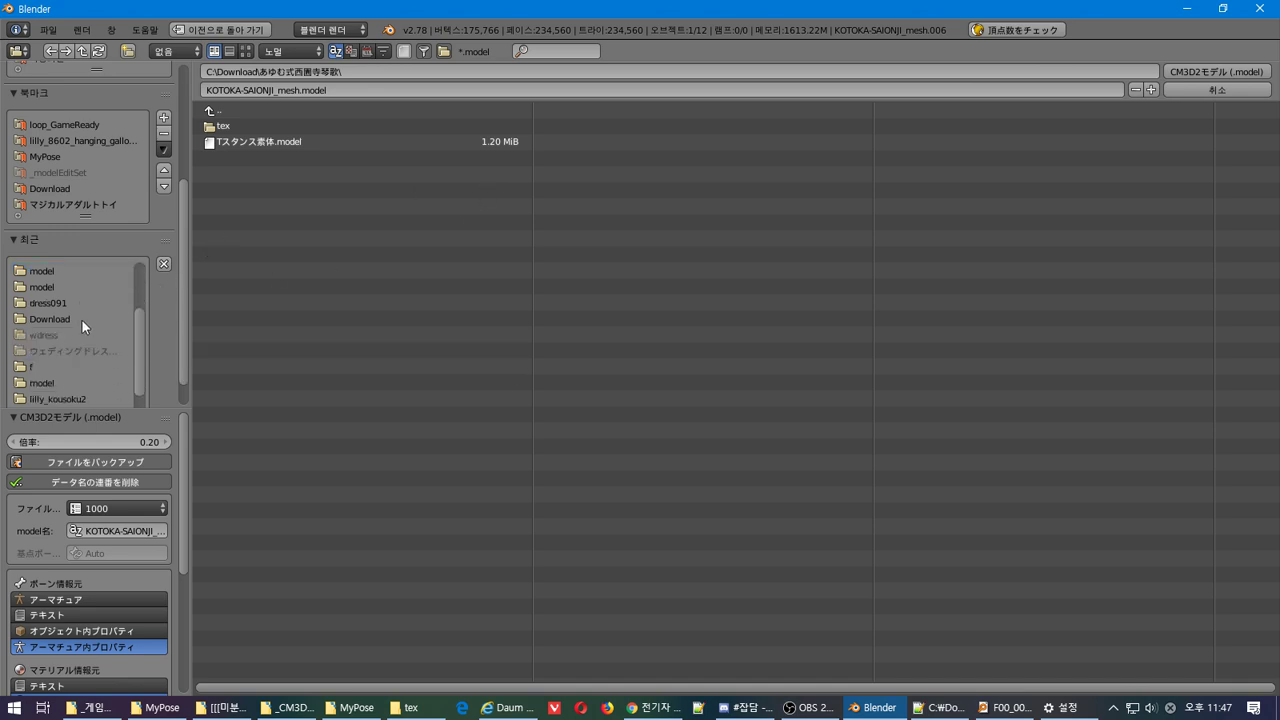
scroll(82, 320, "up", 4)
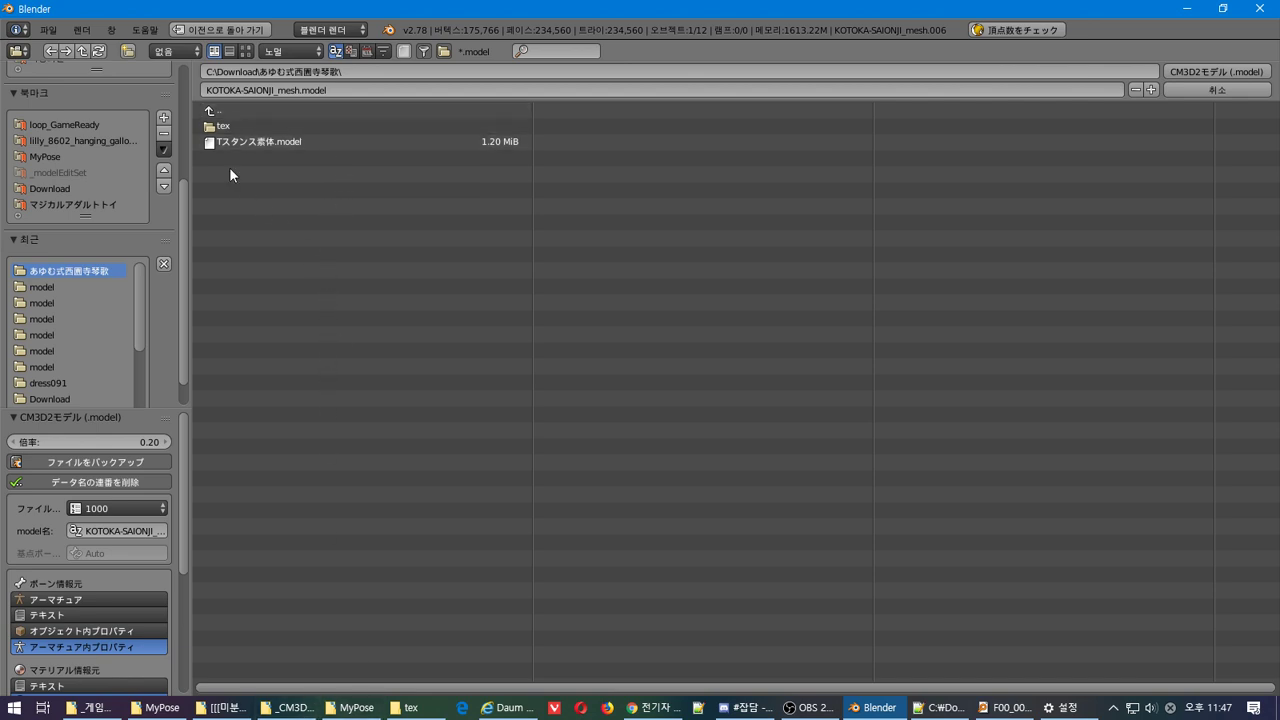
left_click(1240, 70)
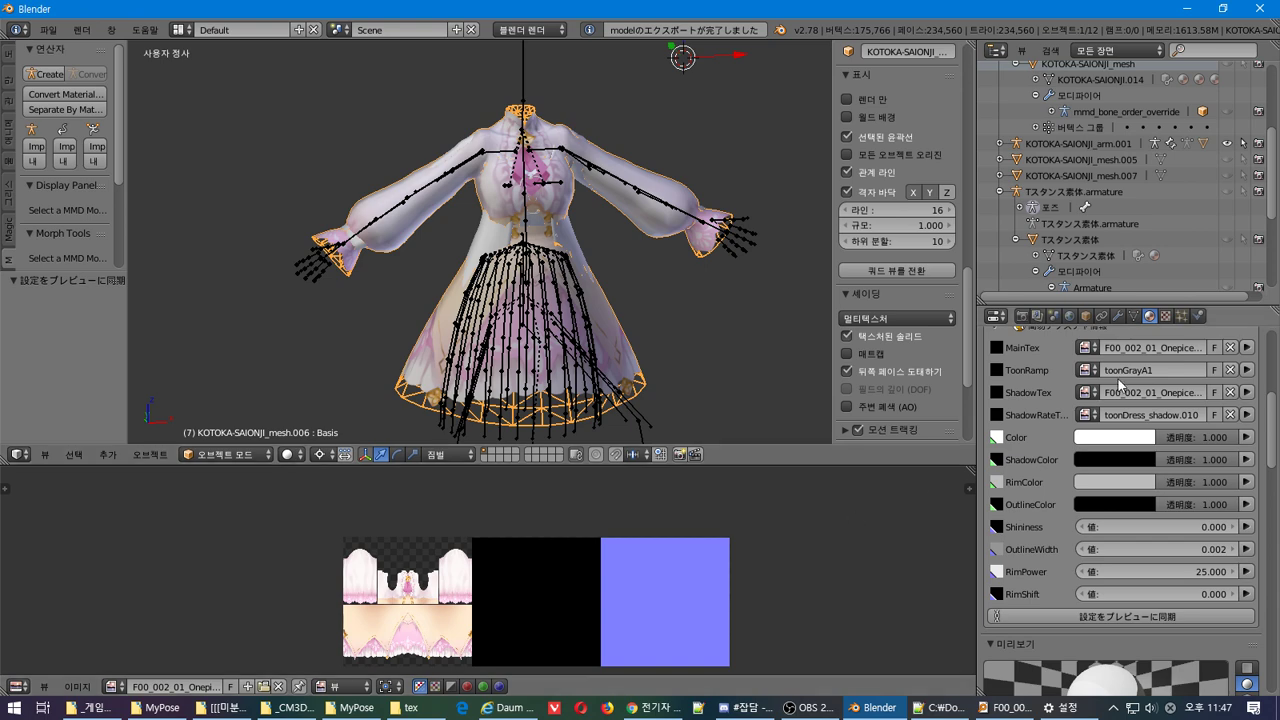
Import the bone data into the dress250_onep armature with target EnumAll, giving 460 bone entries
left_click(1071, 316)
right_click(736, 246)
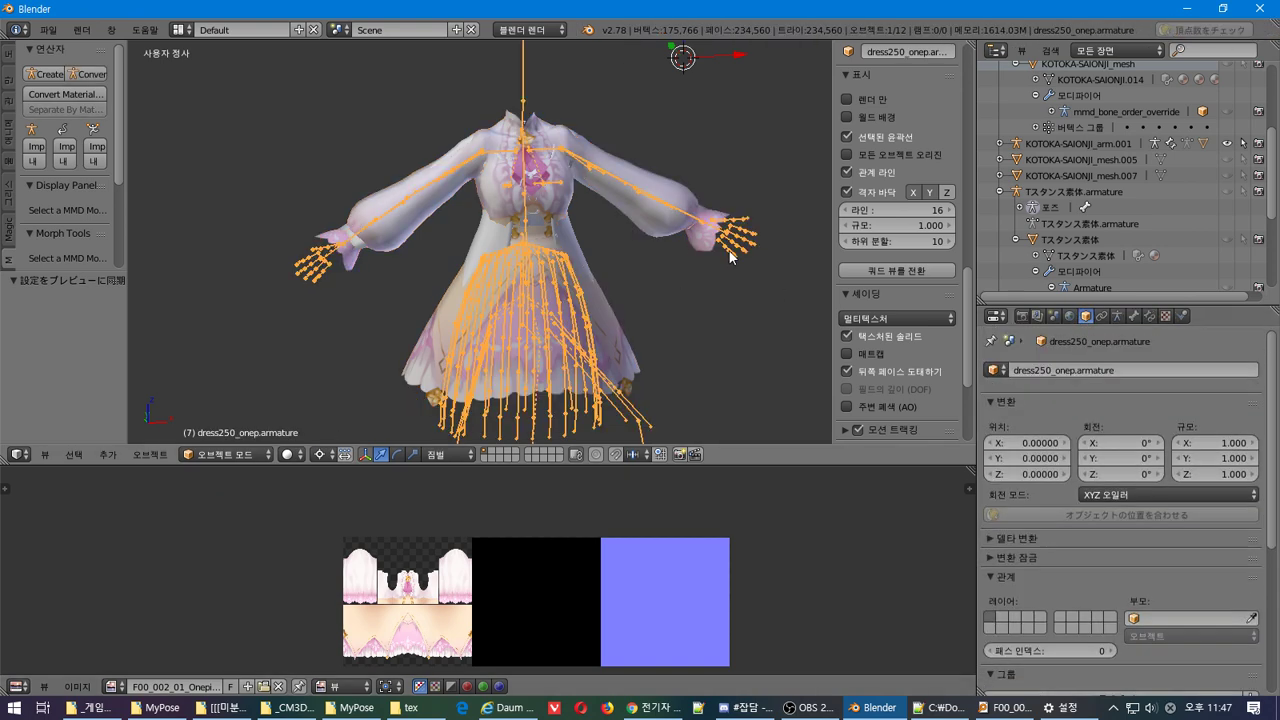
left_click(1120, 318)
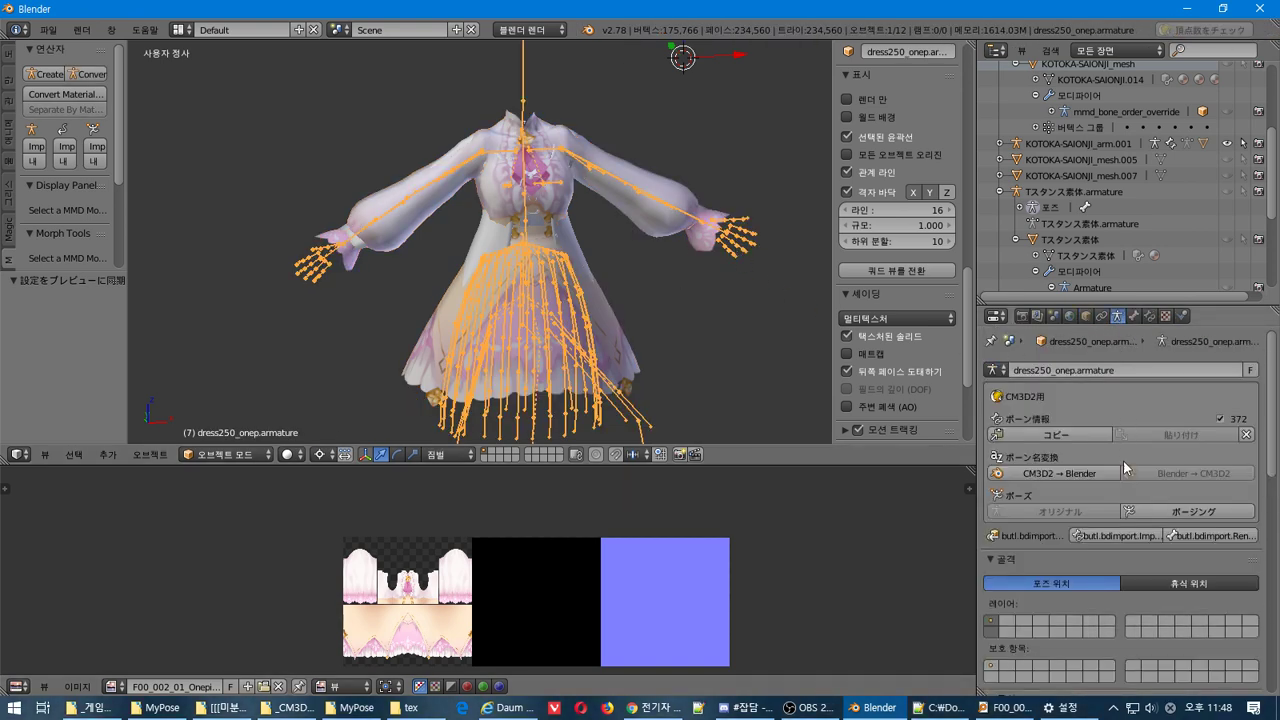
left_click(1107, 536)
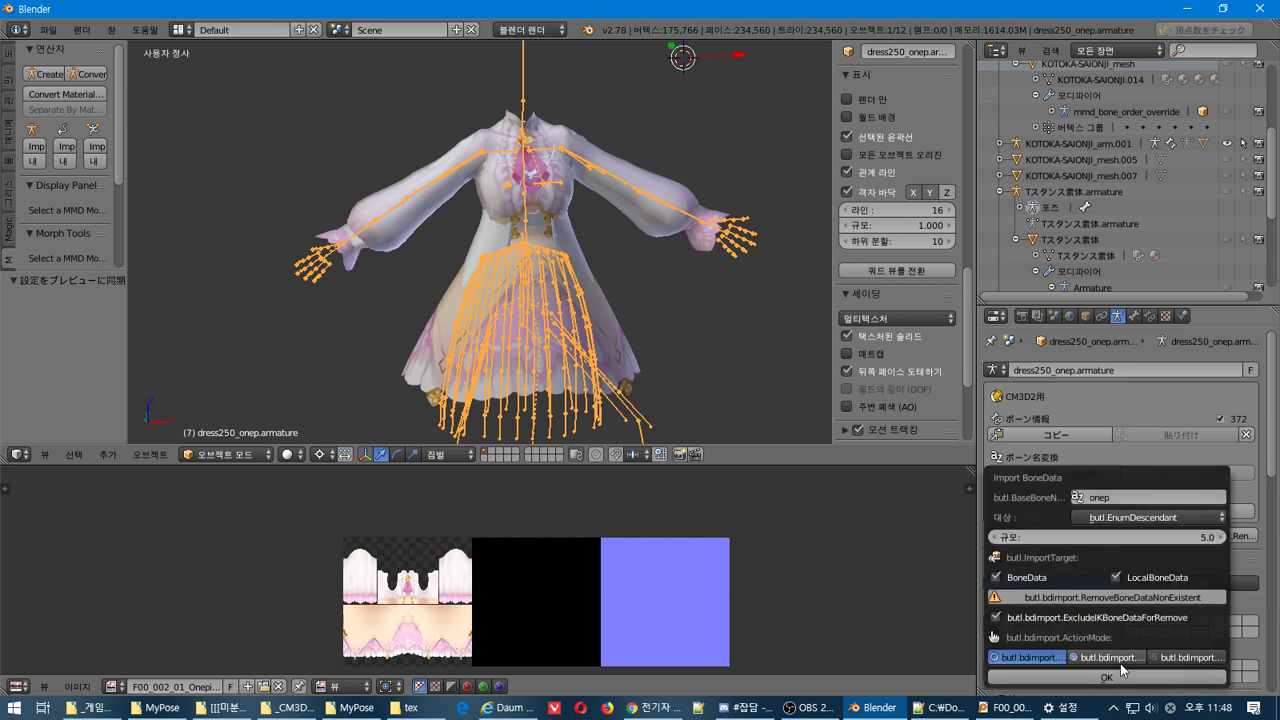
left_click(1180, 517)
left_click(1177, 500)
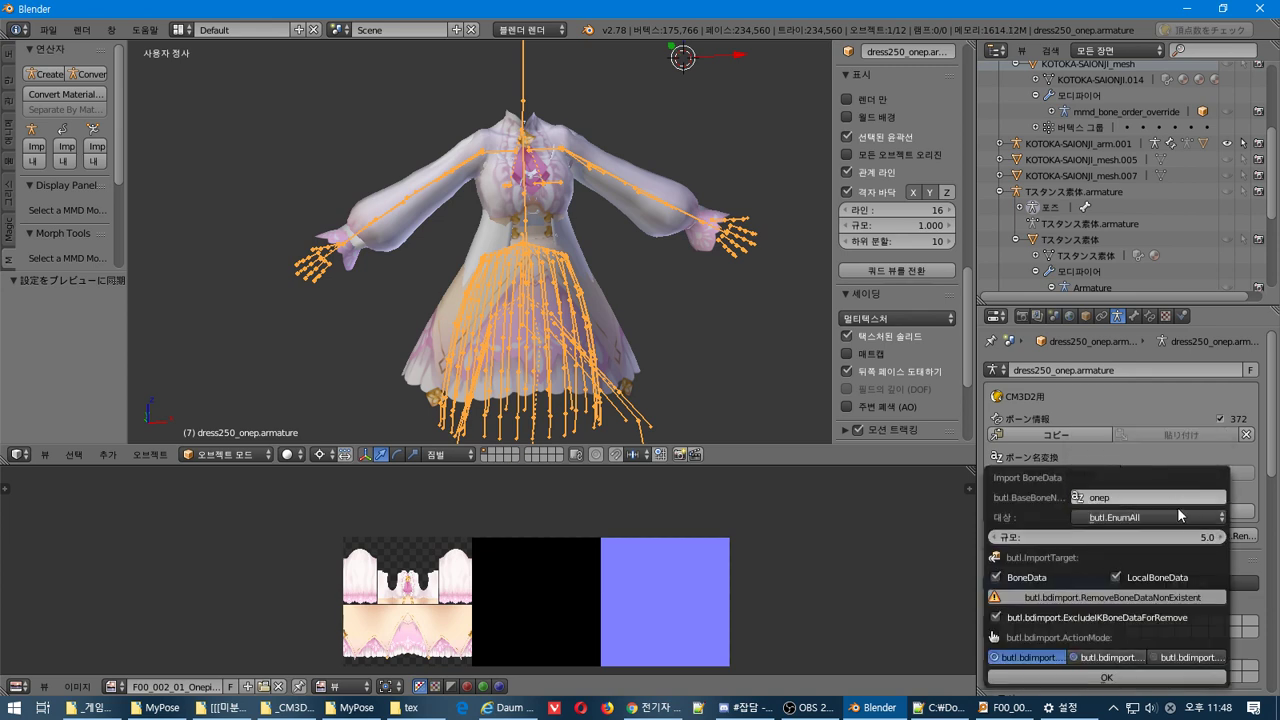
left_click(1102, 677)
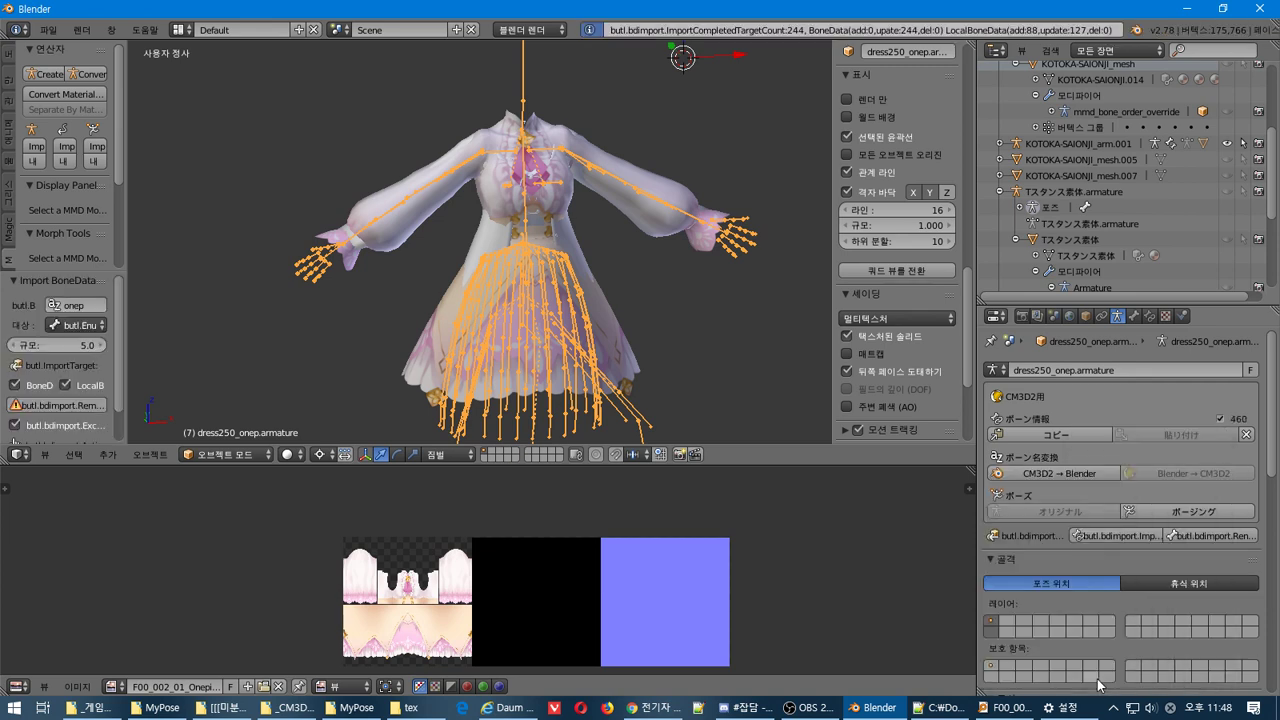
Copy the armature's bone info and paste it onto the KOTOKA-SAIONJI_mesh.006 dress mesh
left_click(1055, 435)
right_click(611, 196)
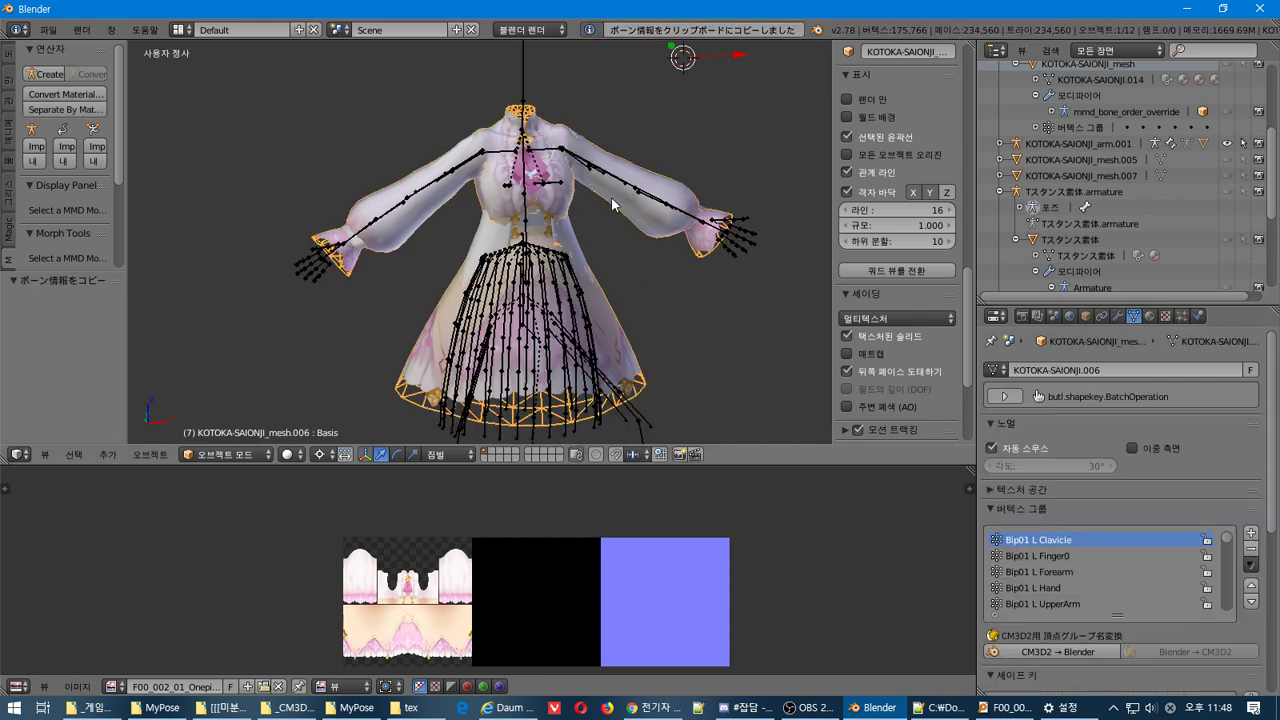
left_click(1087, 316)
left_click(1180, 405)
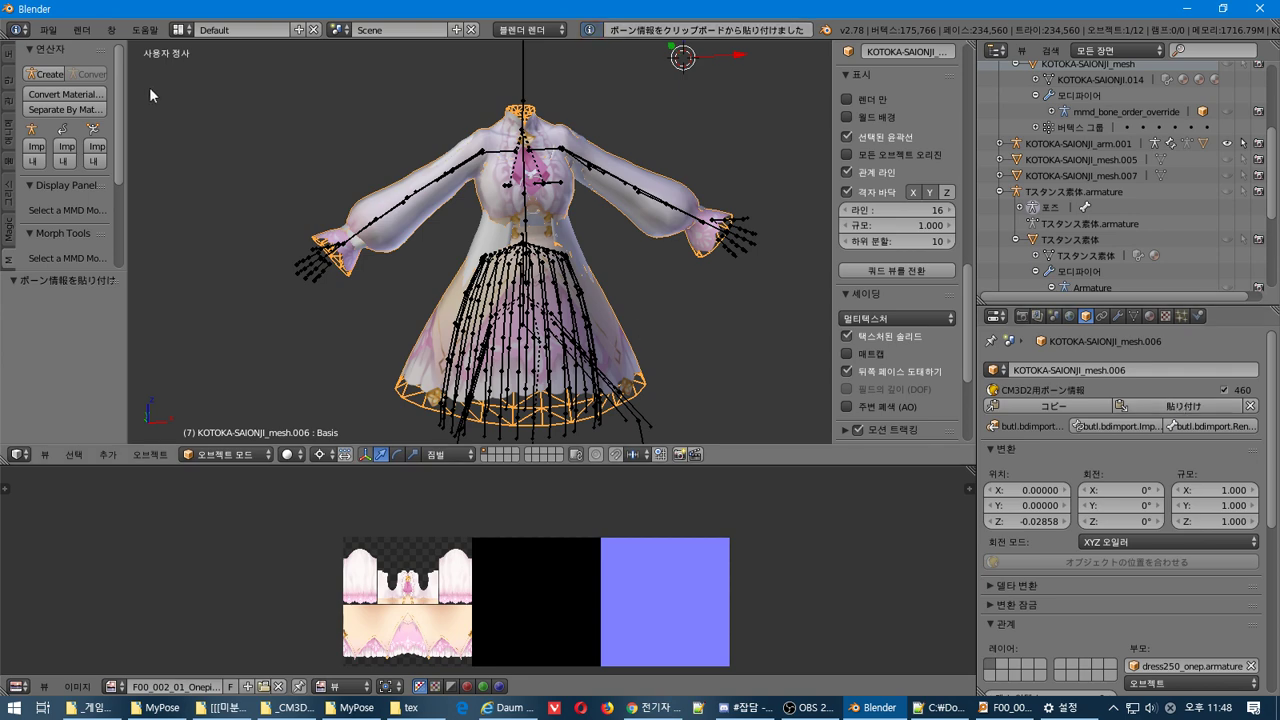
left_click(48, 29)
Export the dress as a CM3D2 .model, overwriting KOTOKA-SAIONJI_mesh.model with the new bone data
mouse_move(120, 339)
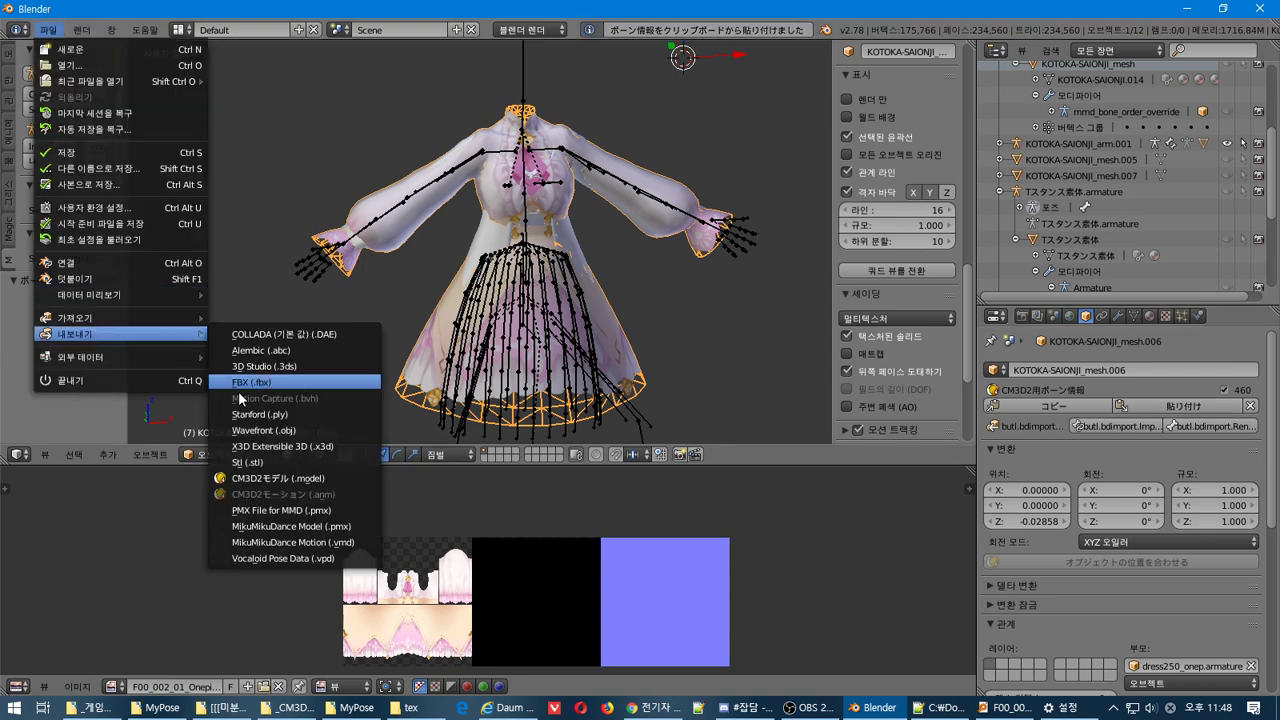
left_click(240, 479)
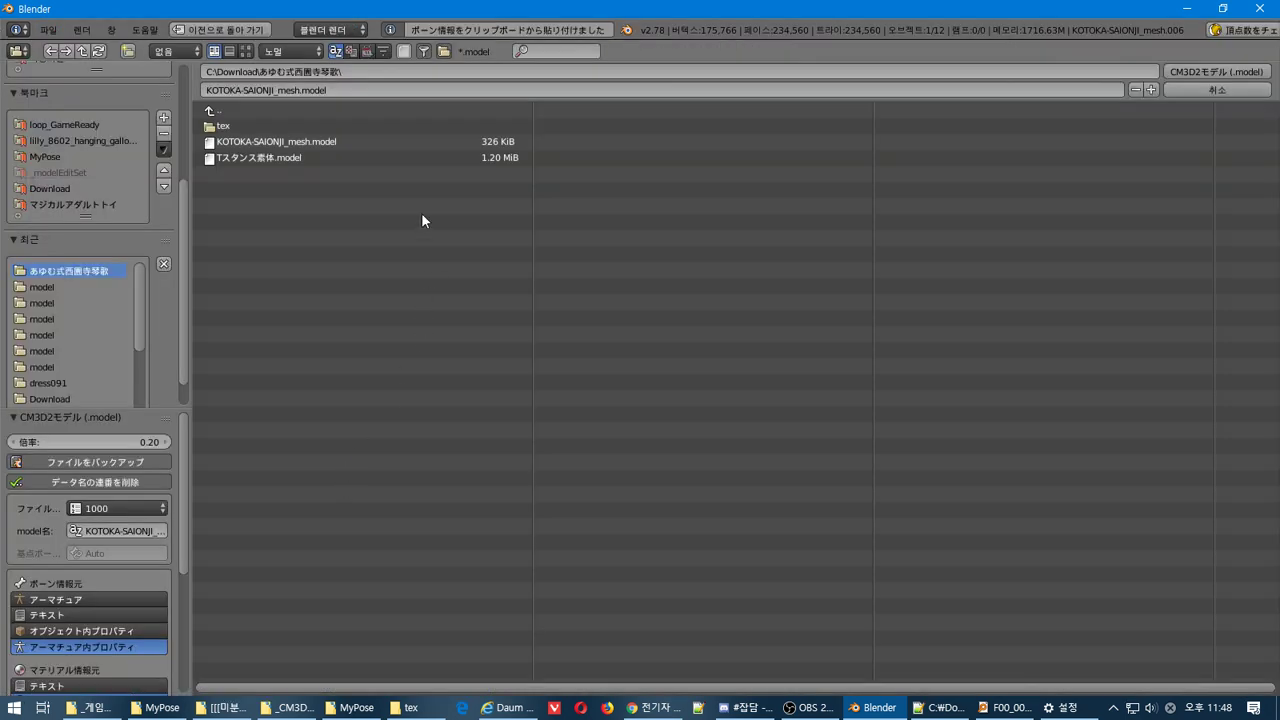
left_click(1217, 74)
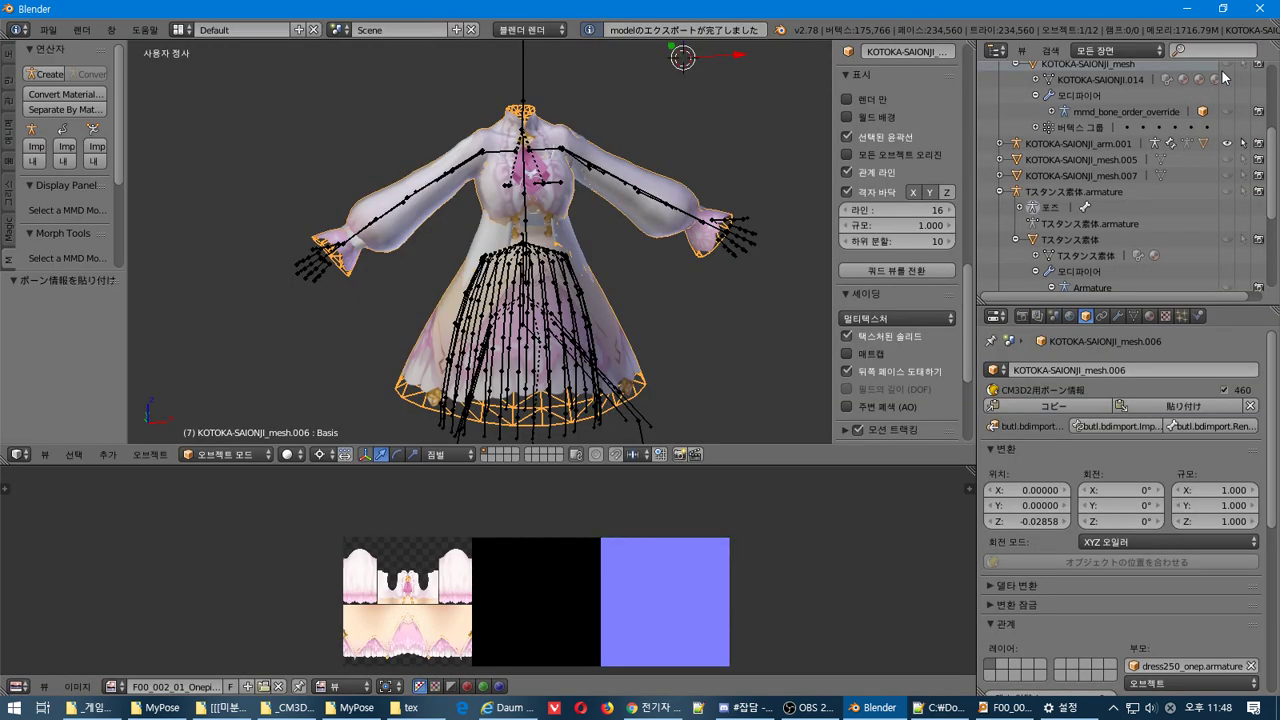
left_click(405, 707)
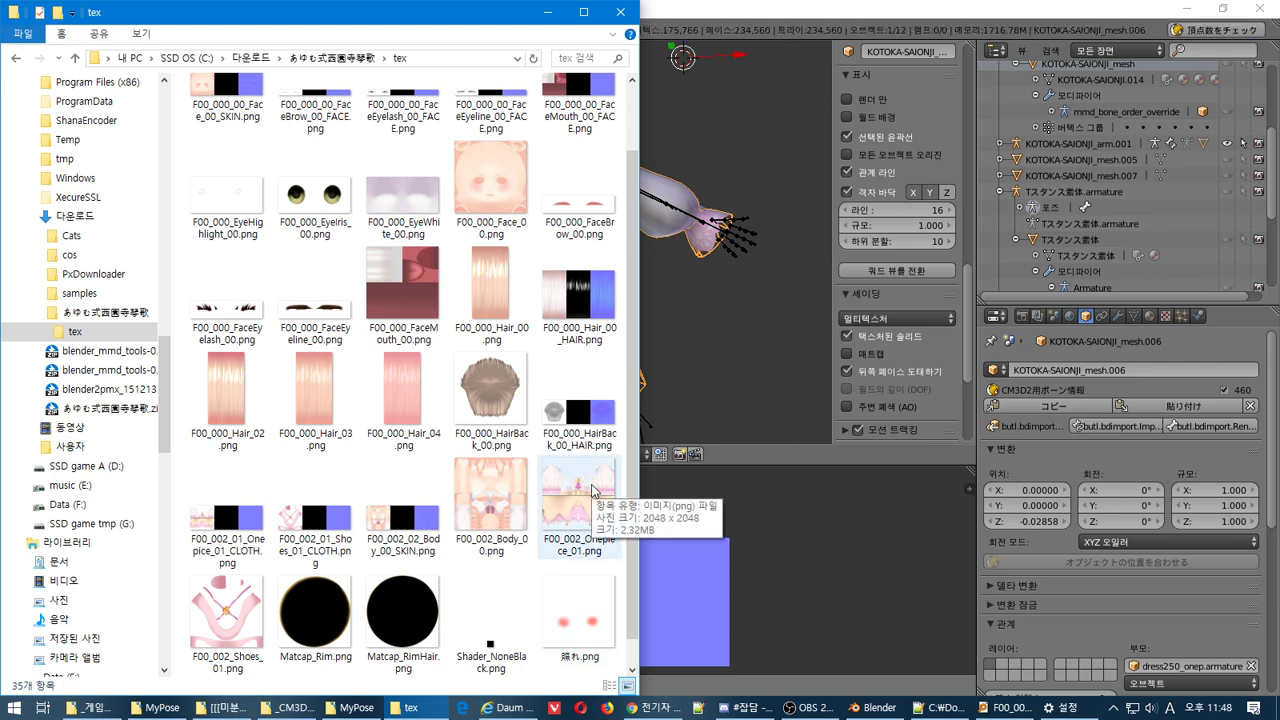
Select the MainTex texture name in Blender's dress material settings
left_click(1149, 315)
scroll(1192, 414, "up", 3)
left_click(1152, 443)
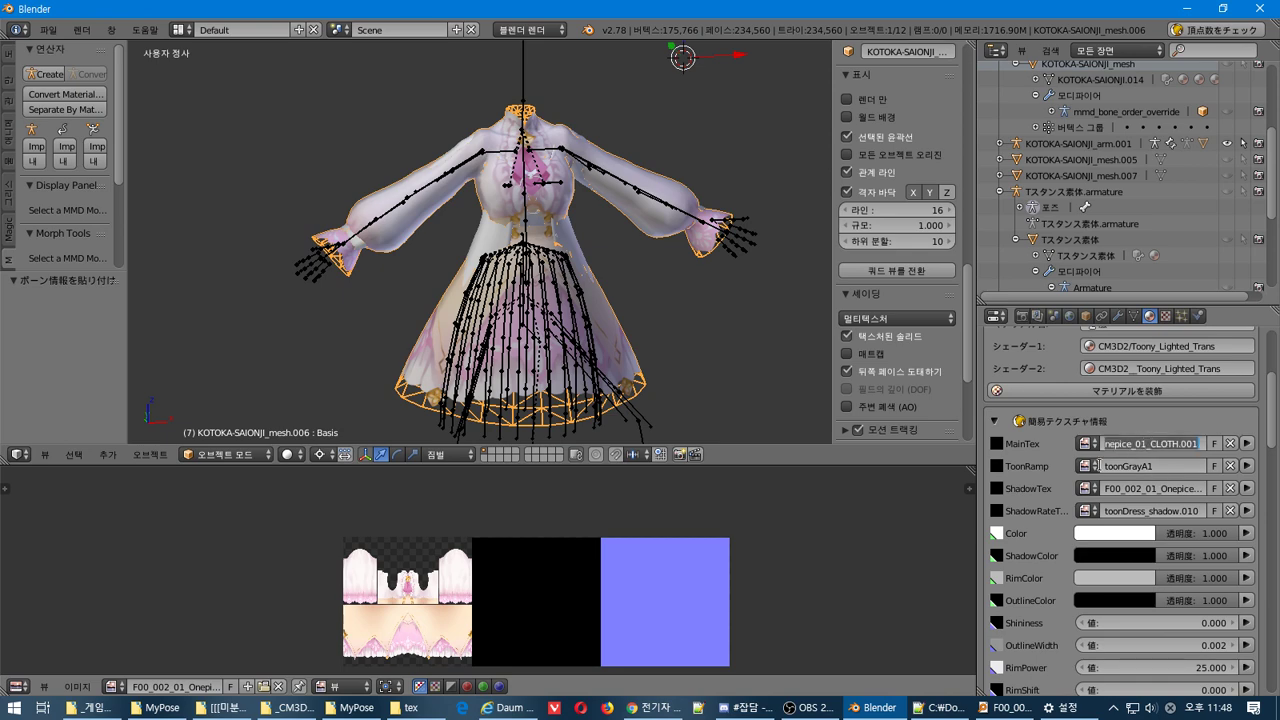
Convert F00_002_01_Onepice_01_CLOTH.png into a .tex file with texture path assets/texture/
key("alt+Tab")
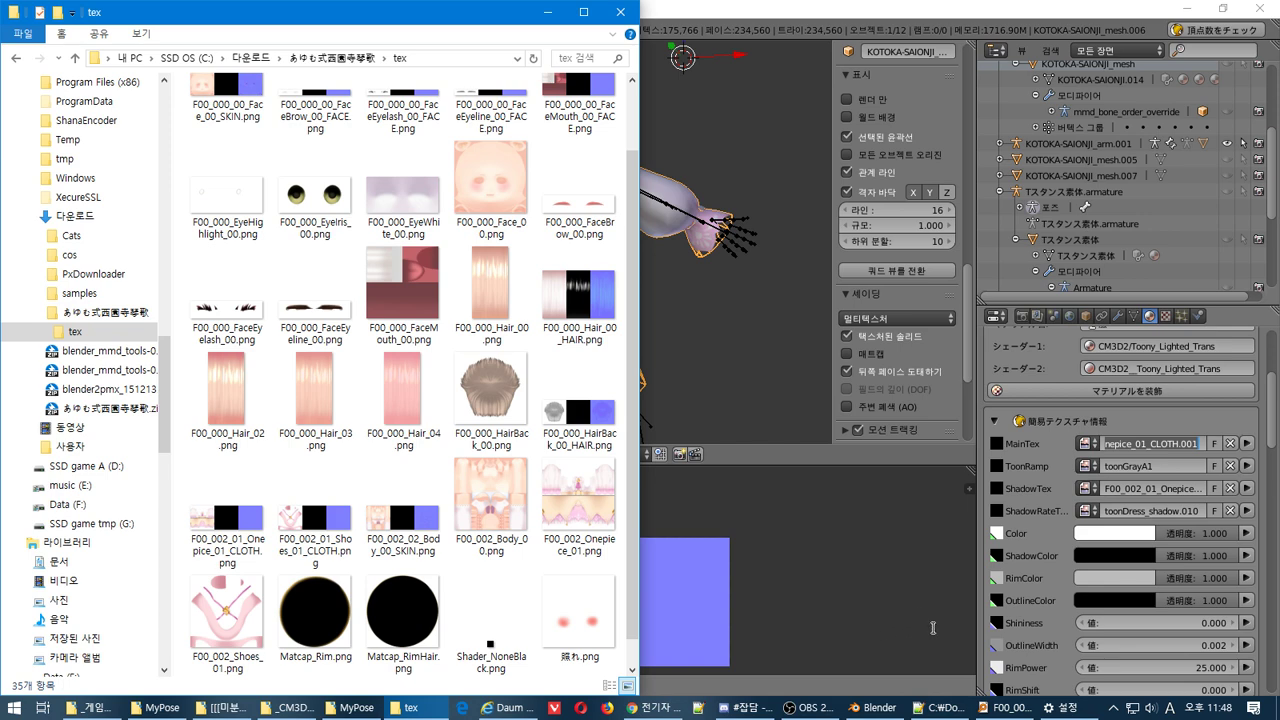
left_click(1005, 708)
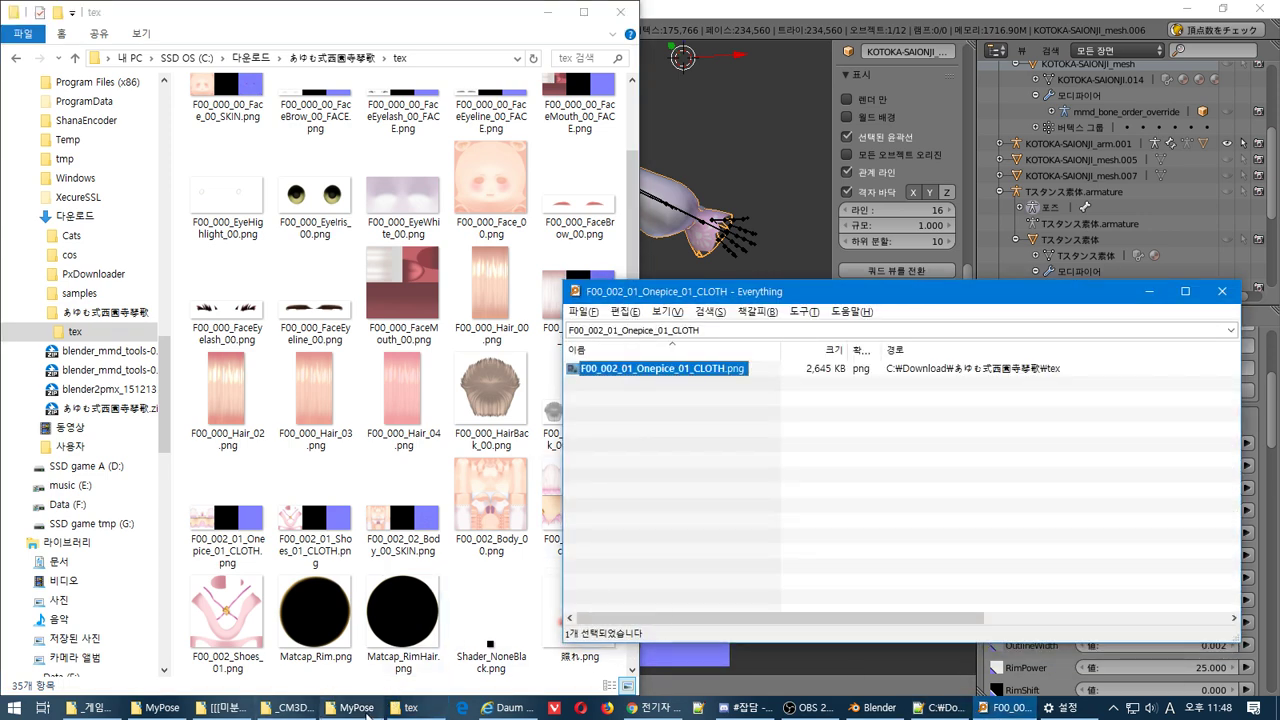
left_click(295, 707)
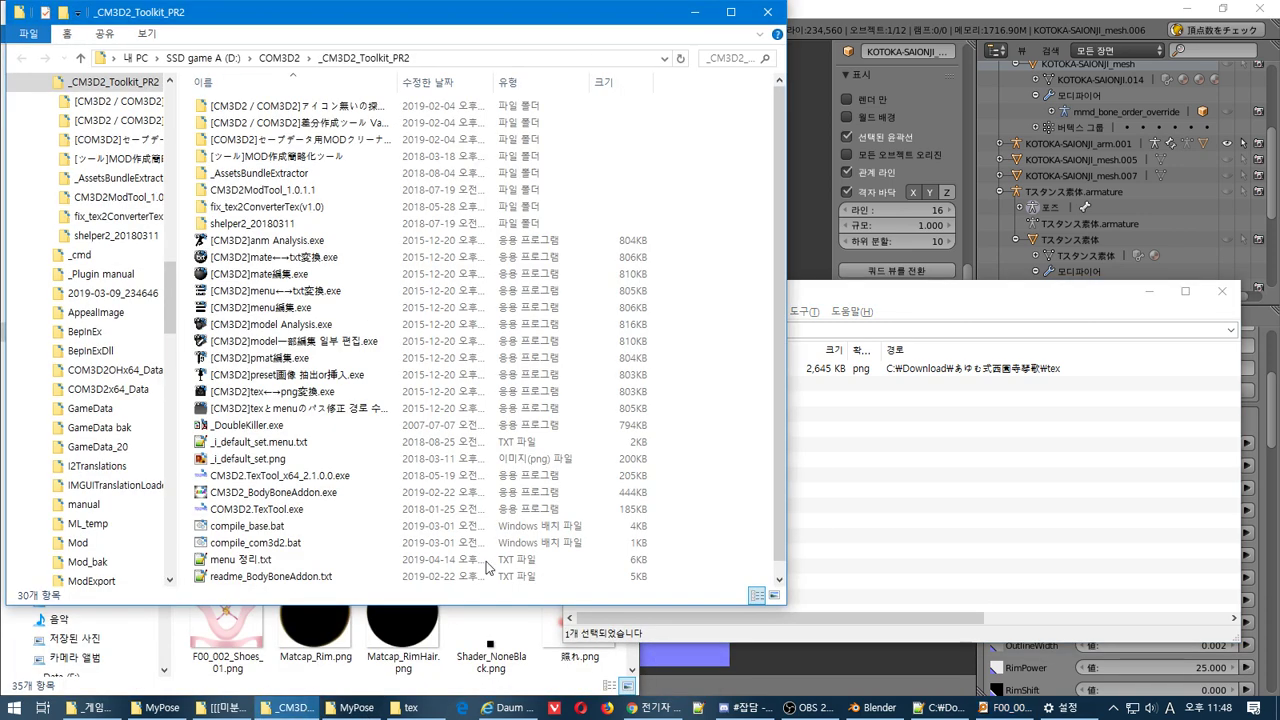
left_click(894, 400)
left_click_drag(636, 376, 468, 400)
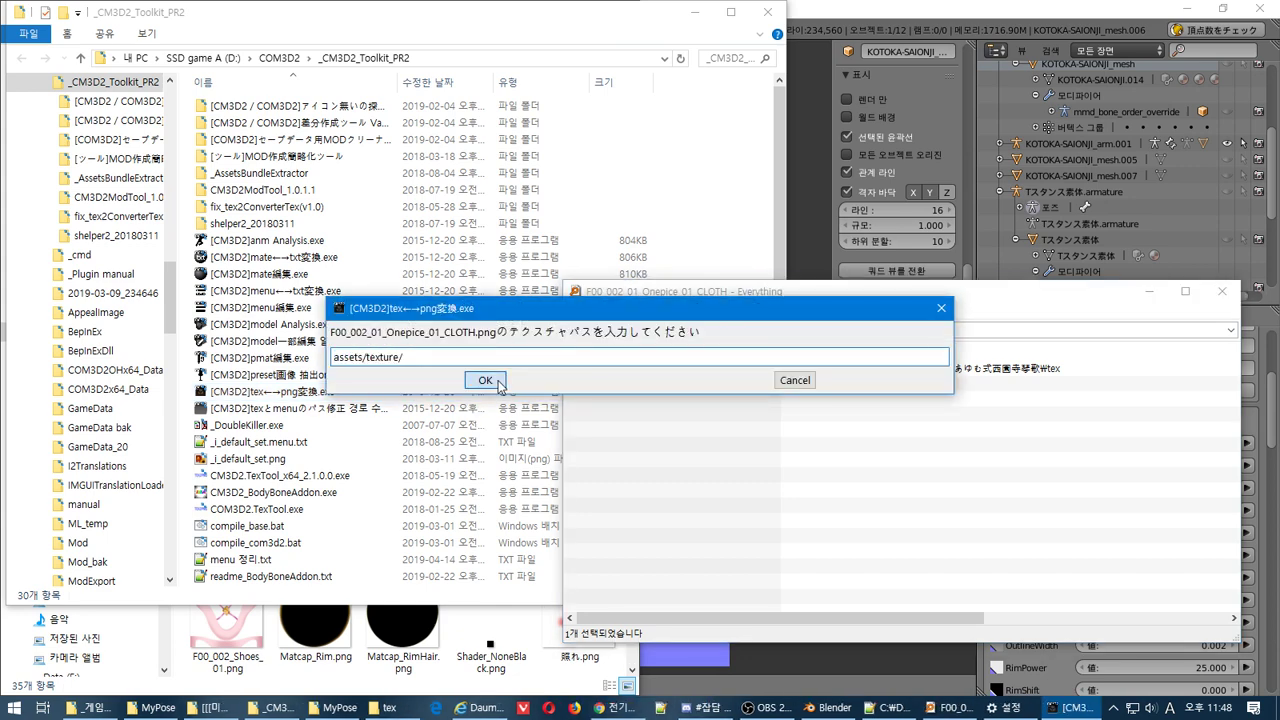
left_click(500, 385)
left_click(727, 386)
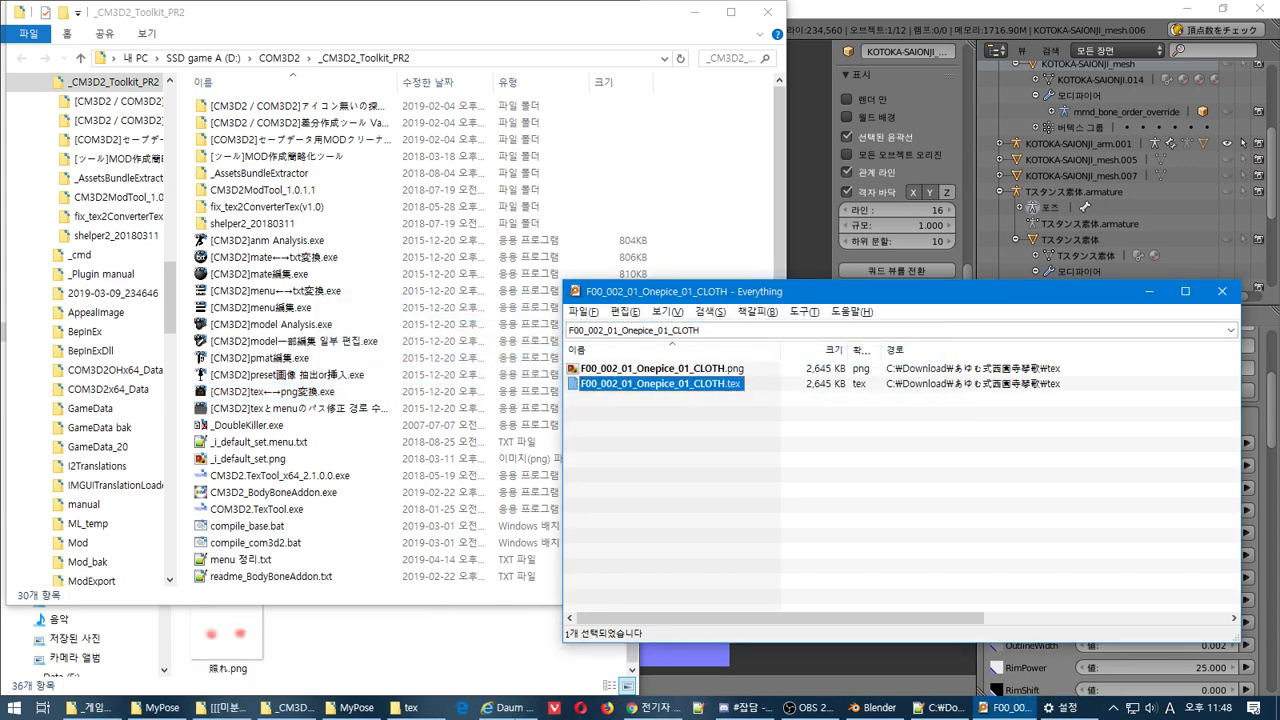
left_click(405, 707)
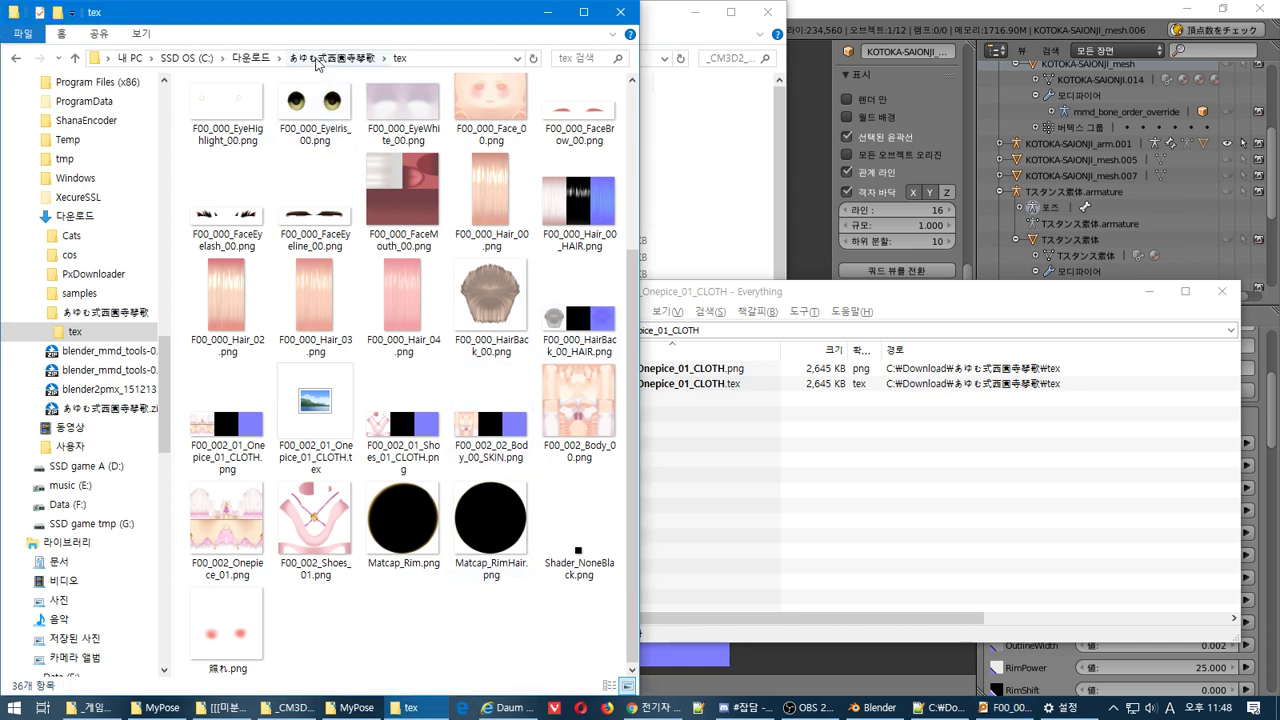
Create a new folder named KOTOKA-SAIONJI in the parent model folder
left_click(330, 58)
key("Down")
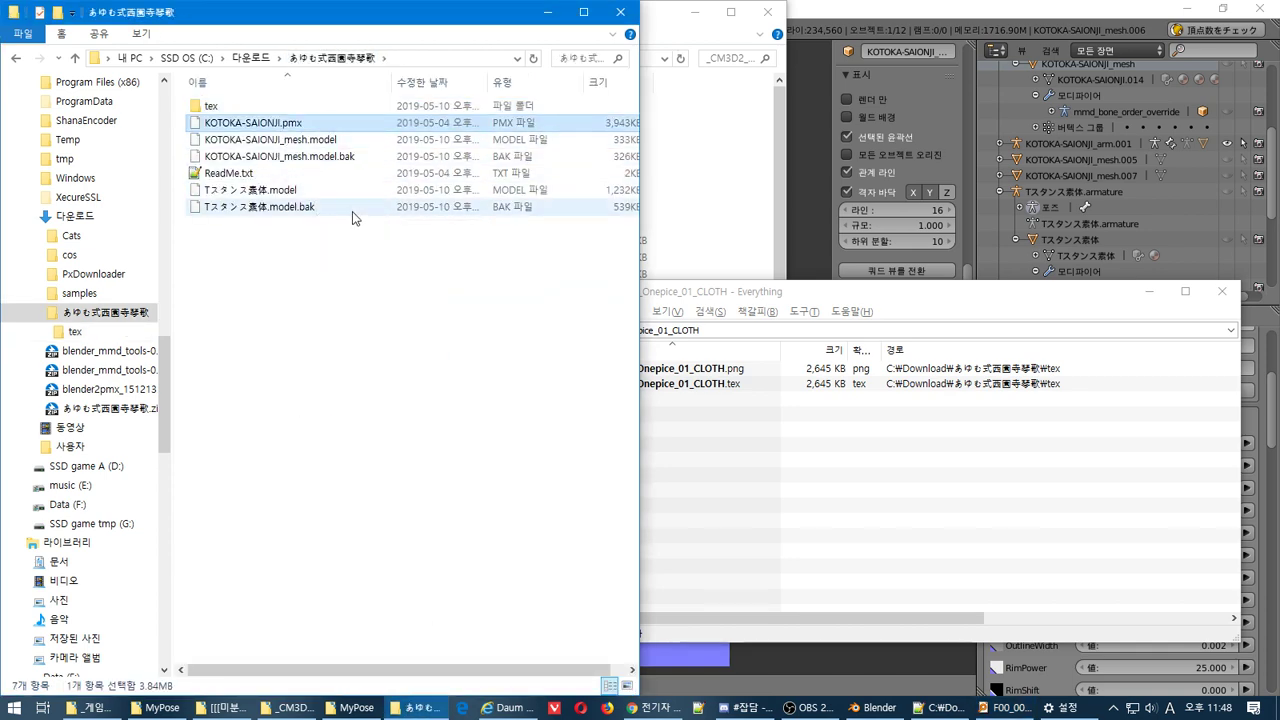
right_click(276, 288)
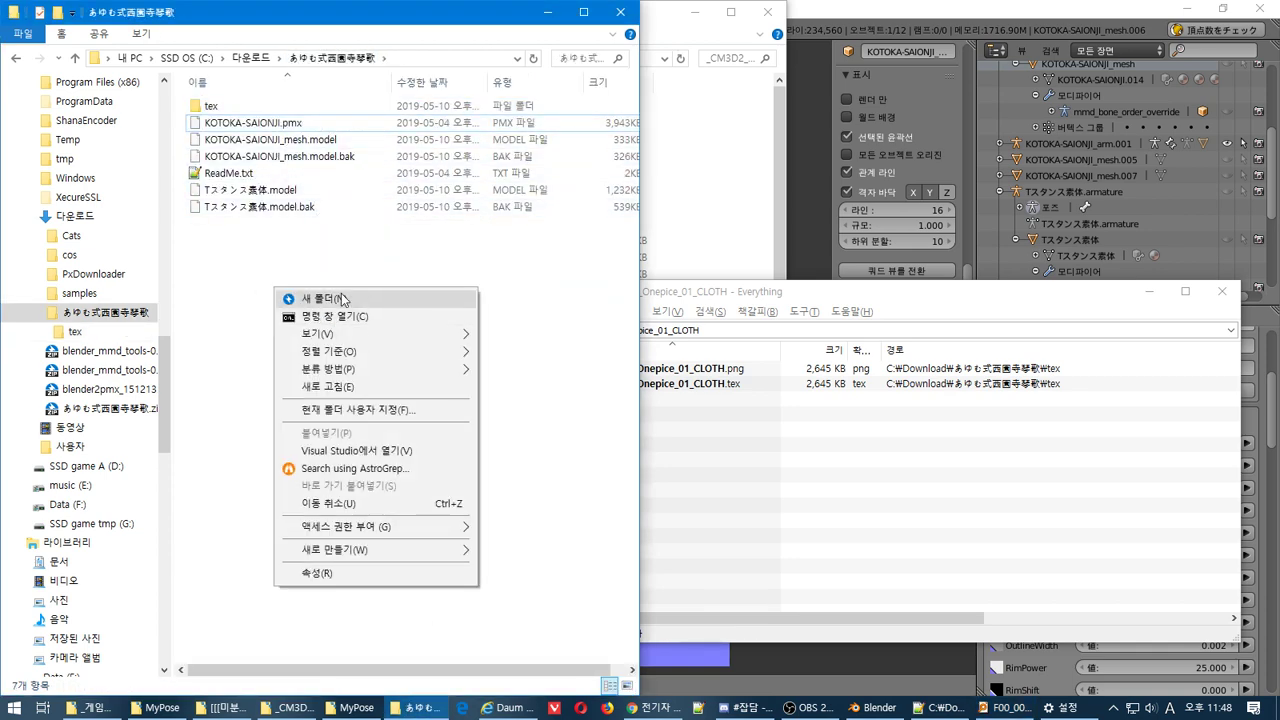
left_click(341, 298)
type("KOTOKA-SAIONJI")
key("Return")
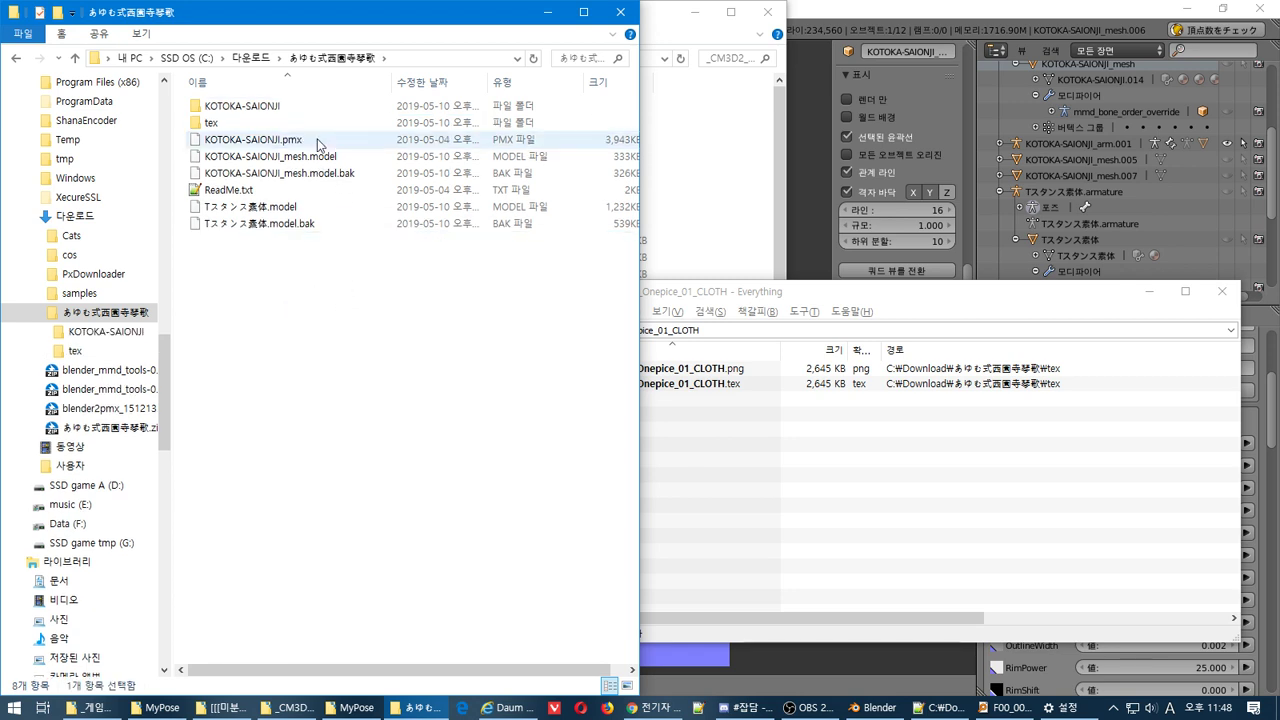
Rename KOTOKA-SAIONJI_mesh.model to KOTOKA-SAIONJI.model
left_click(303, 160)
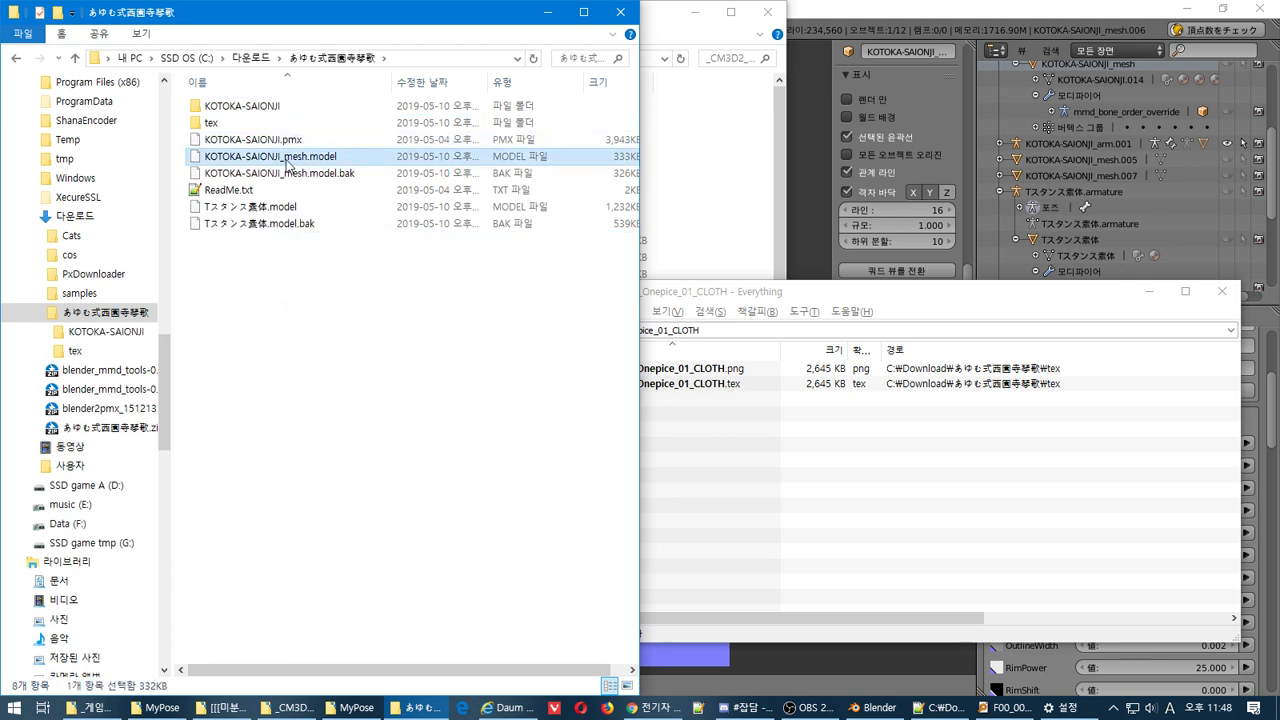
left_click(283, 158)
left_click_drag(283, 158, 311, 187)
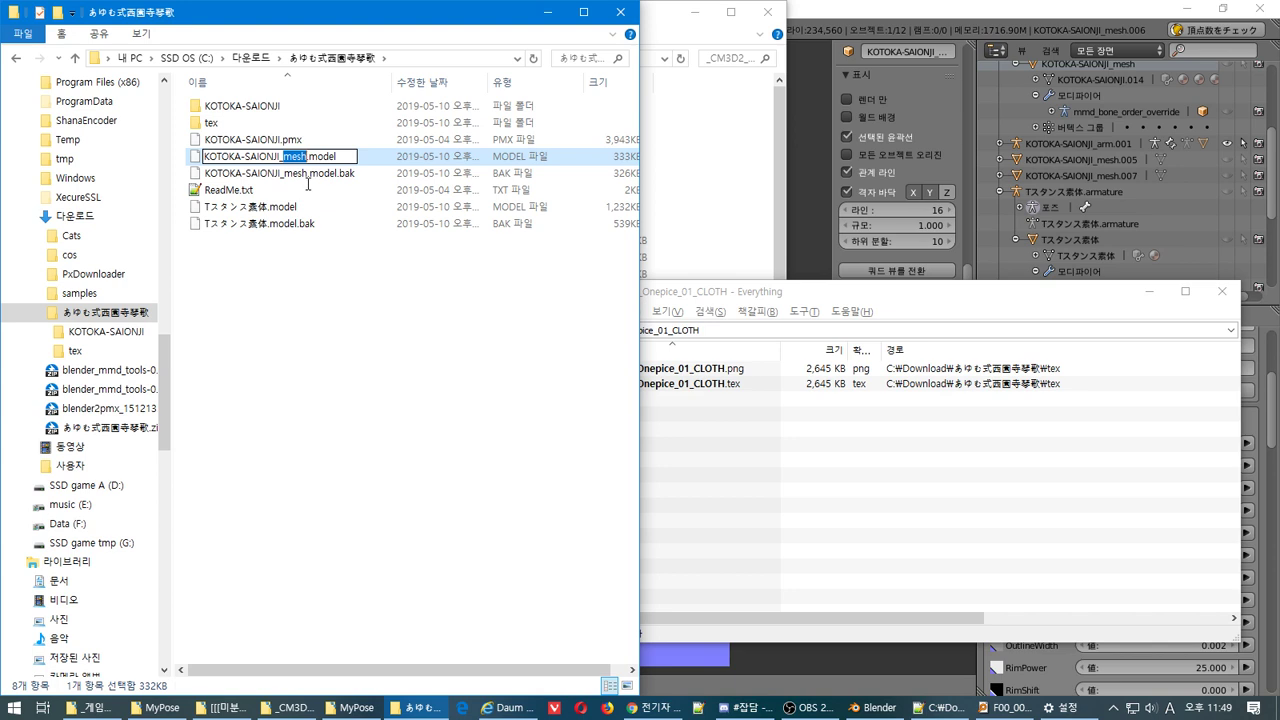
key("BackSpace")
key("BackSpace")
key("Return")
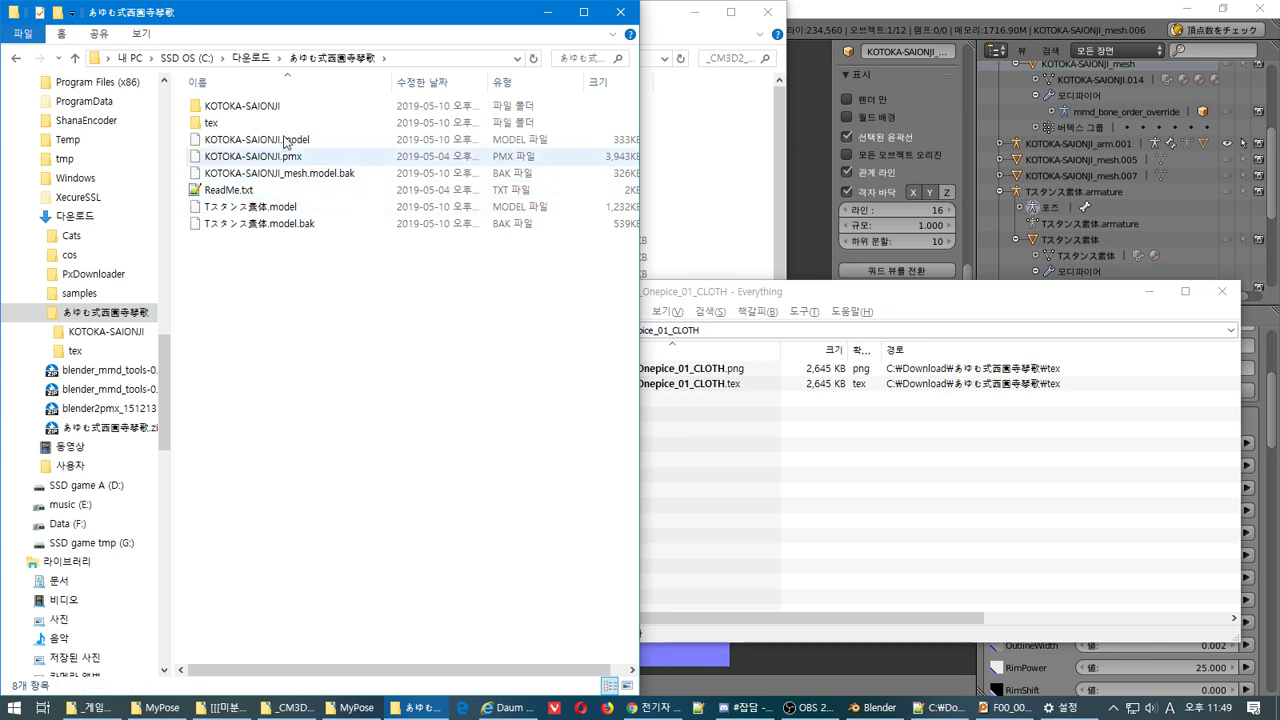
Move KOTOKA-SAIONJI.model and the cloth .tex file into the KOTOKA-SAIONJI folder
left_click_drag(285, 141, 288, 110)
left_click(675, 409)
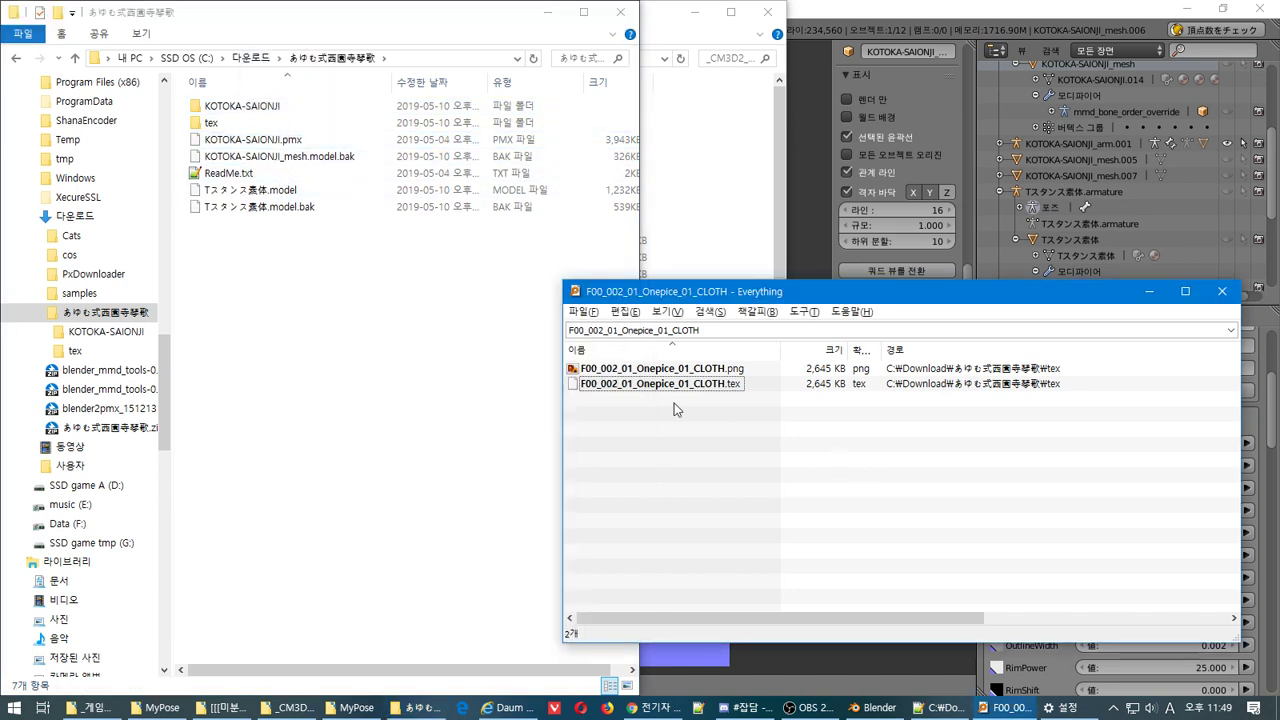
left_click_drag(660, 384, 272, 113)
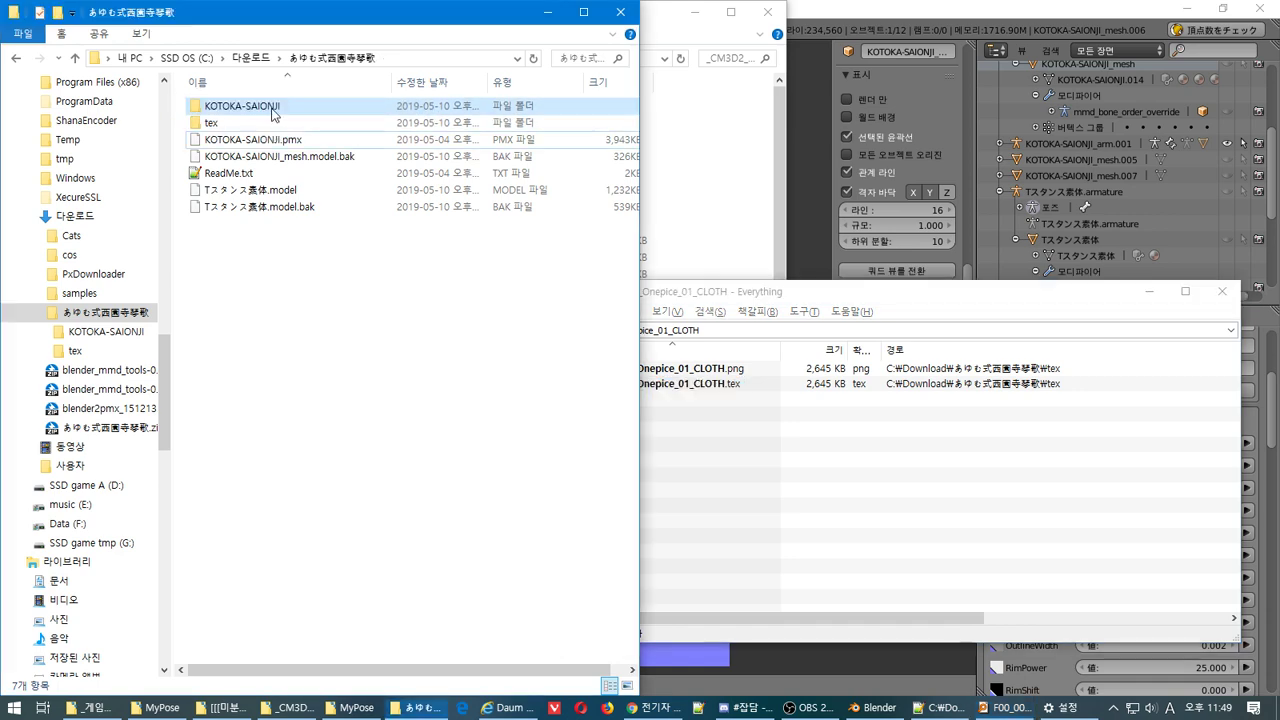
left_click(870, 707)
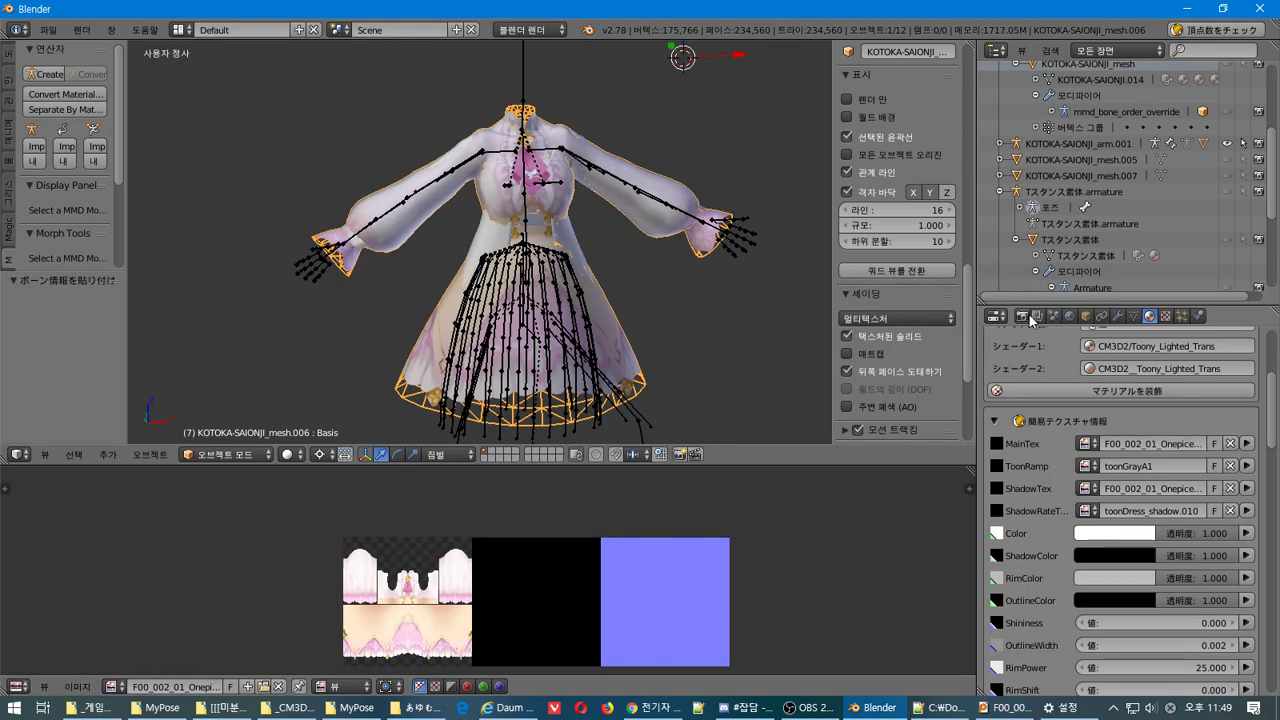
Render an 80 px CM3D2 menu icon of the dress
left_click(1026, 316)
scroll(1118, 543, "up", 3)
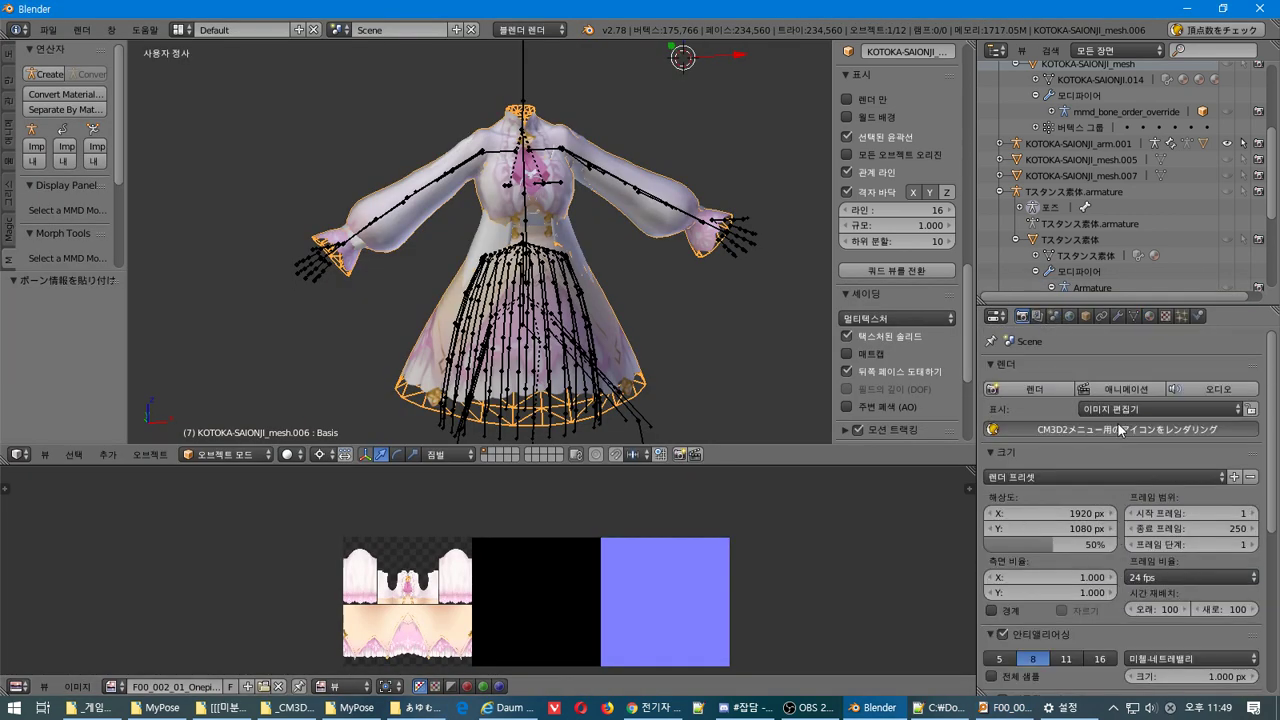
left_click(1117, 422)
left_click(1090, 677)
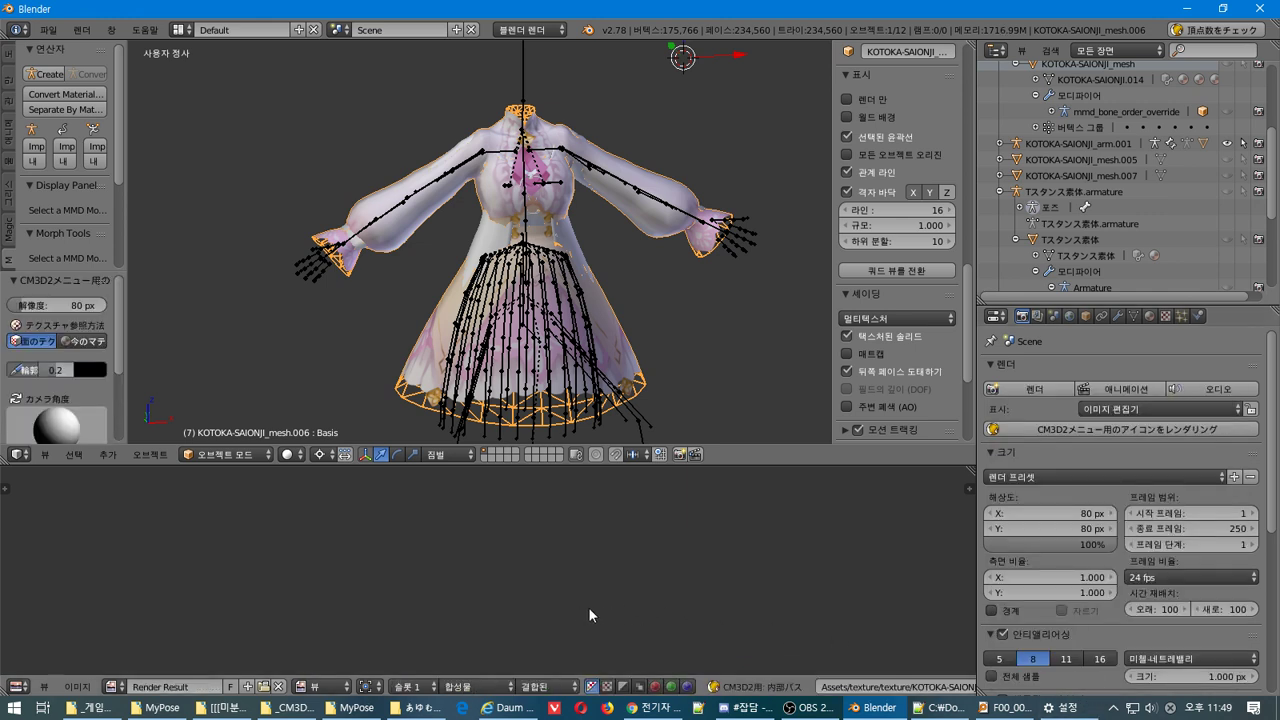
Bring up the Save As Image browser for the rendered icon
scroll(504, 561, "up", 7)
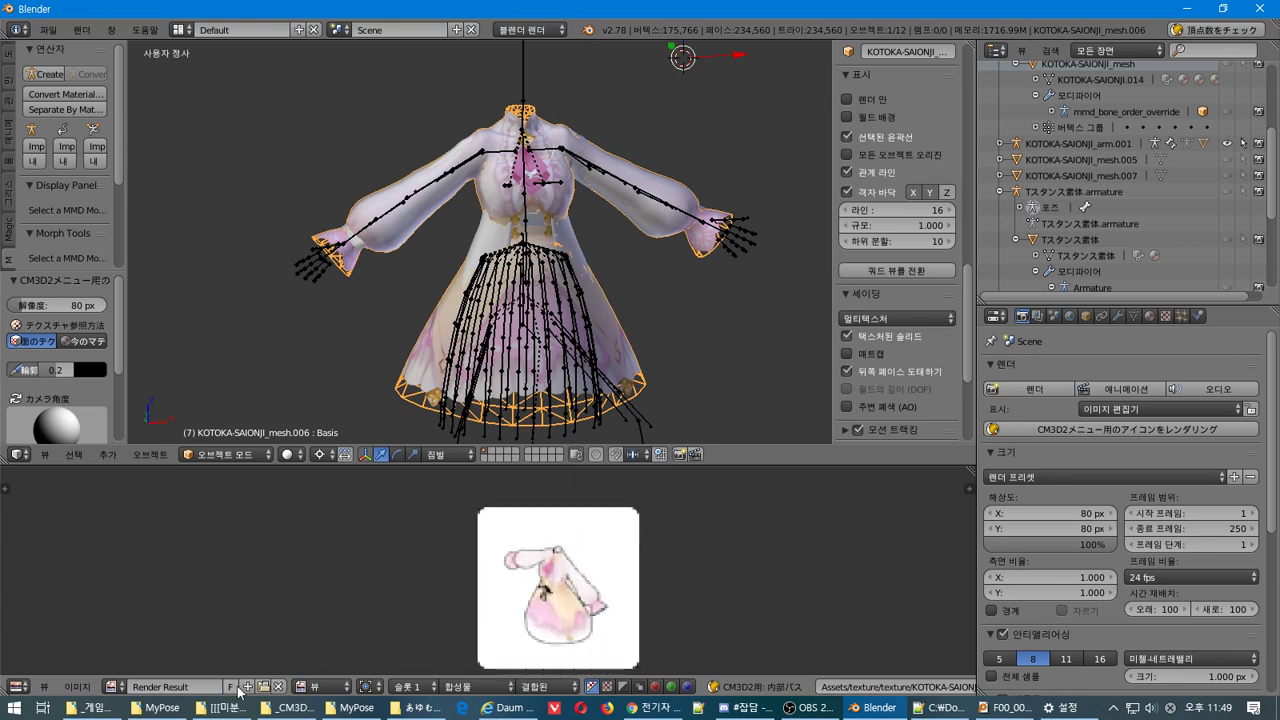
left_click(80, 687)
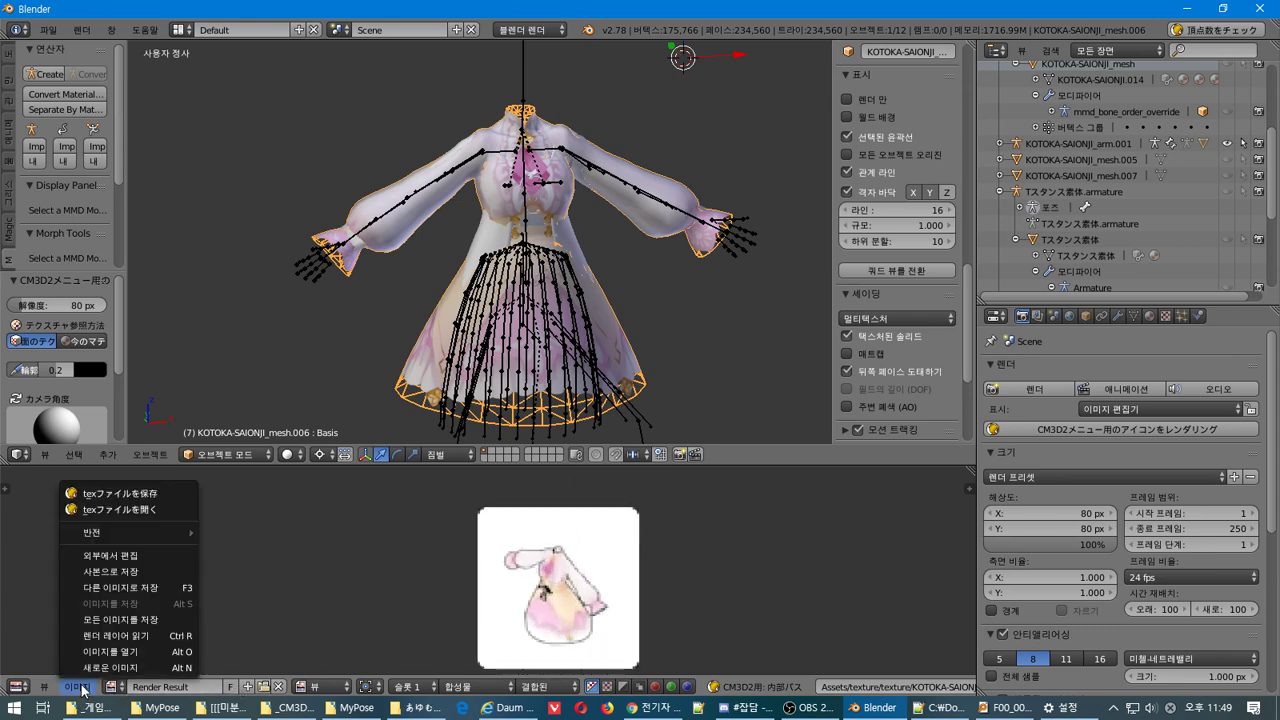
left_click(154, 587)
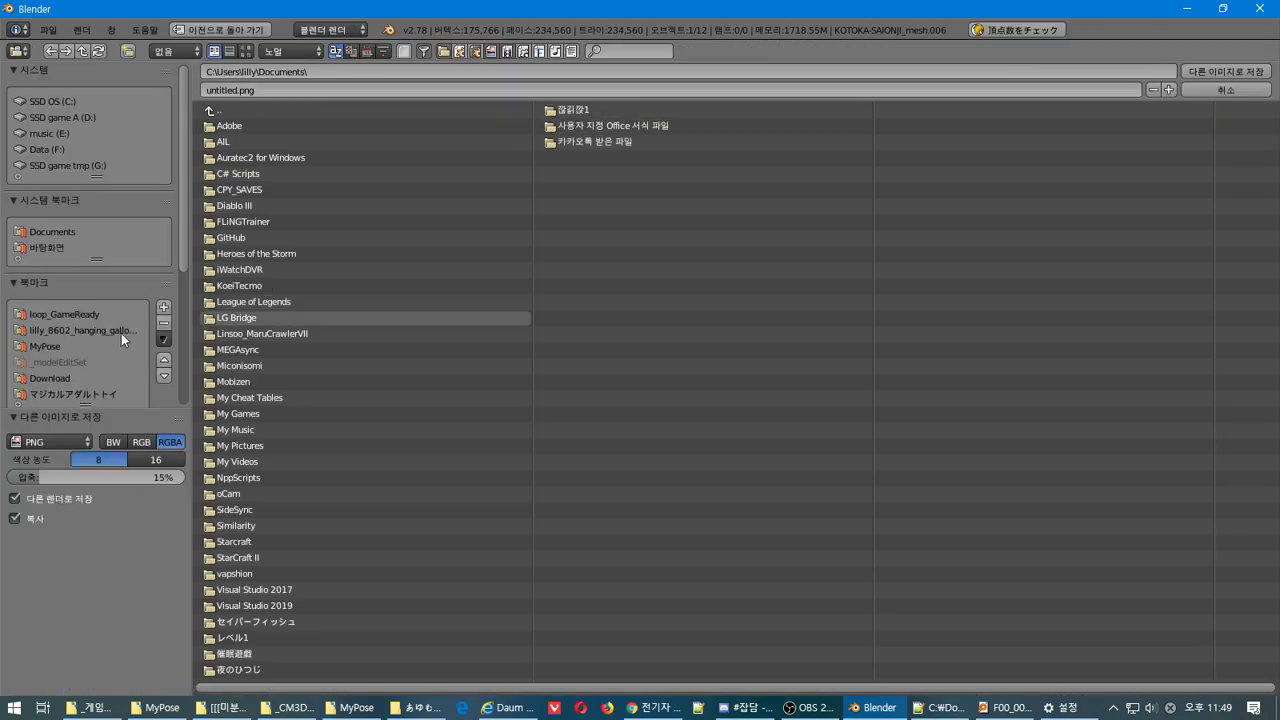
Browse into the KOTOKA-SAIONJI folder and save the icon as KOTOKA-SAIONJI_i_.png
scroll(121, 333, "down", 5)
left_click(94, 269)
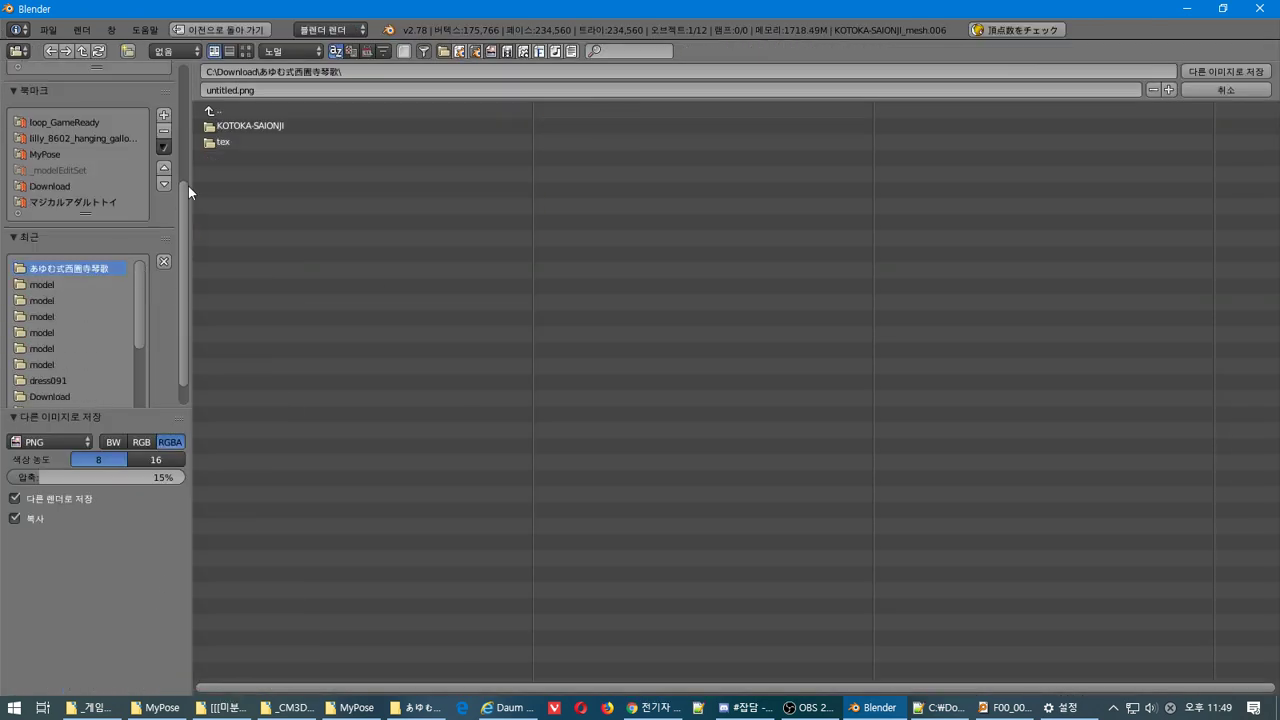
double_click(254, 124)
left_click(240, 91)
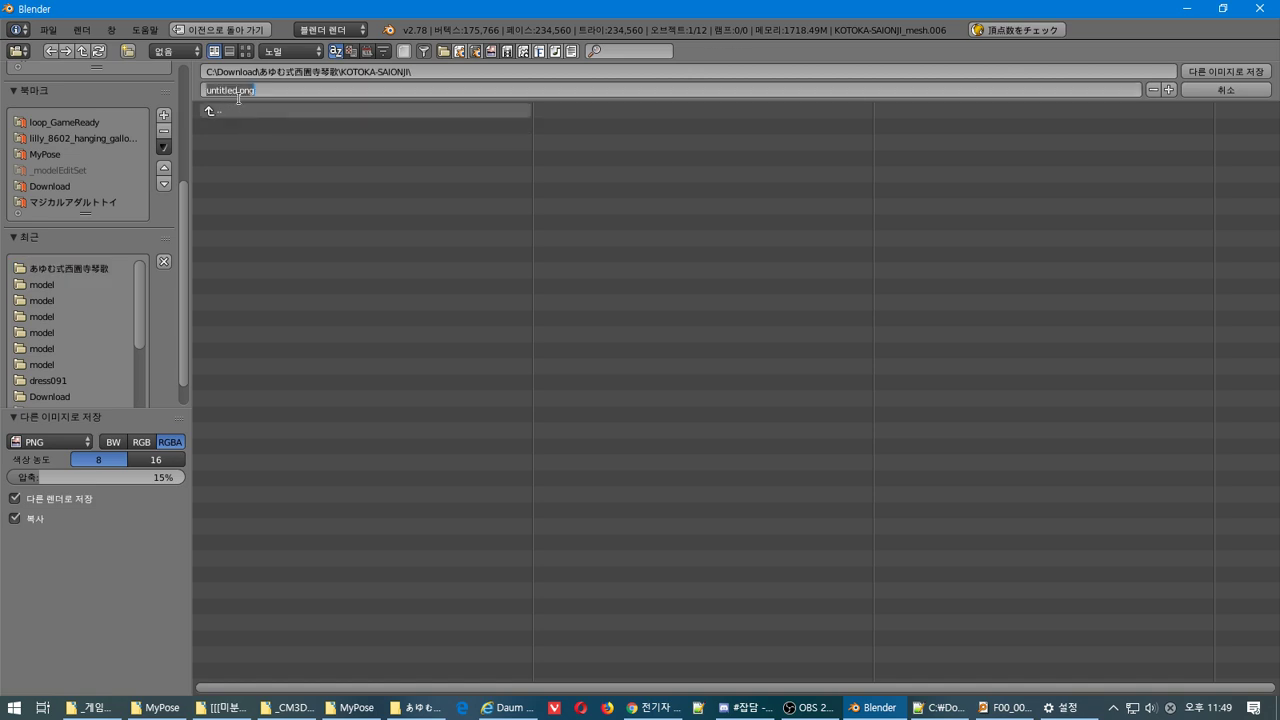
type("KOTOKA-SAIONJI")
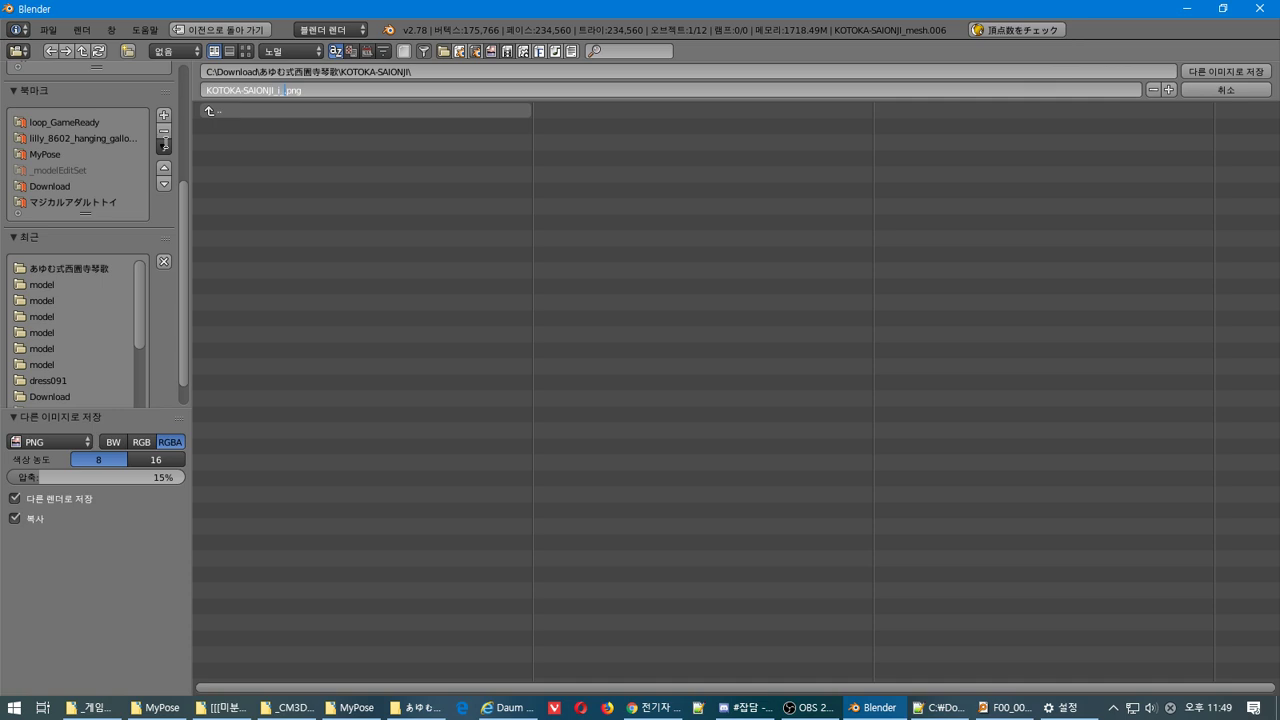
key("Return")
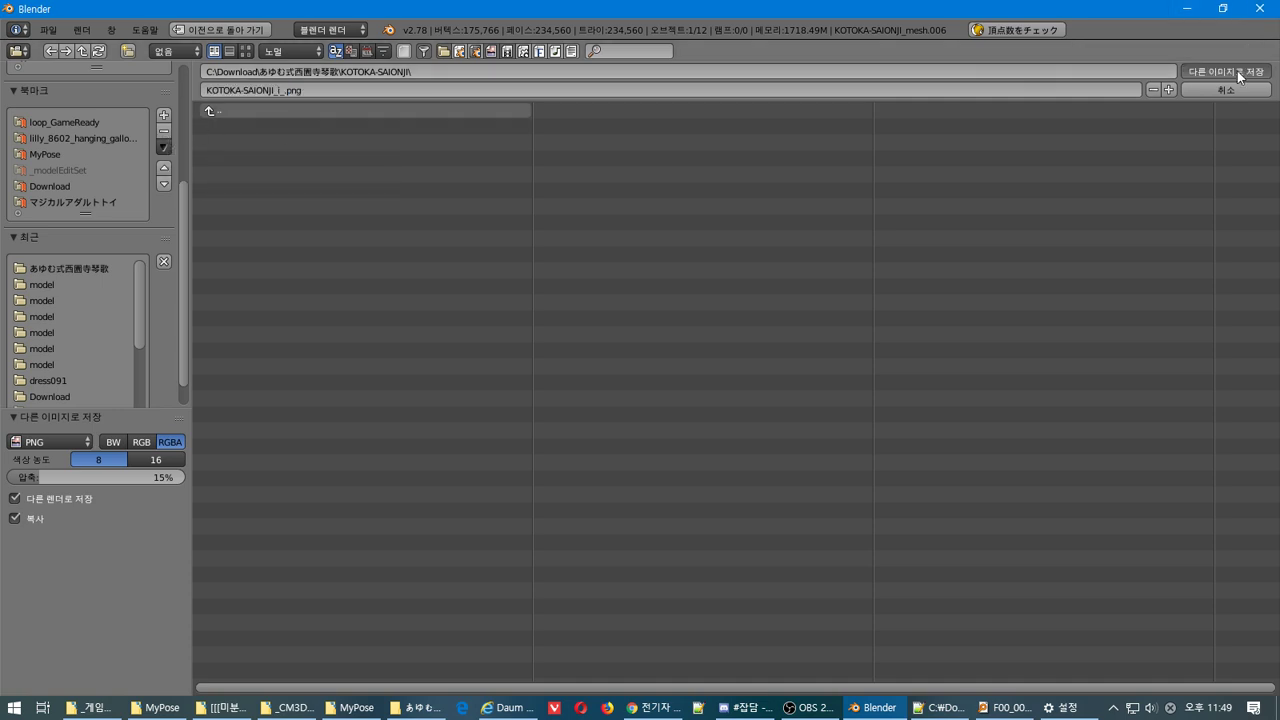
left_click(1238, 73)
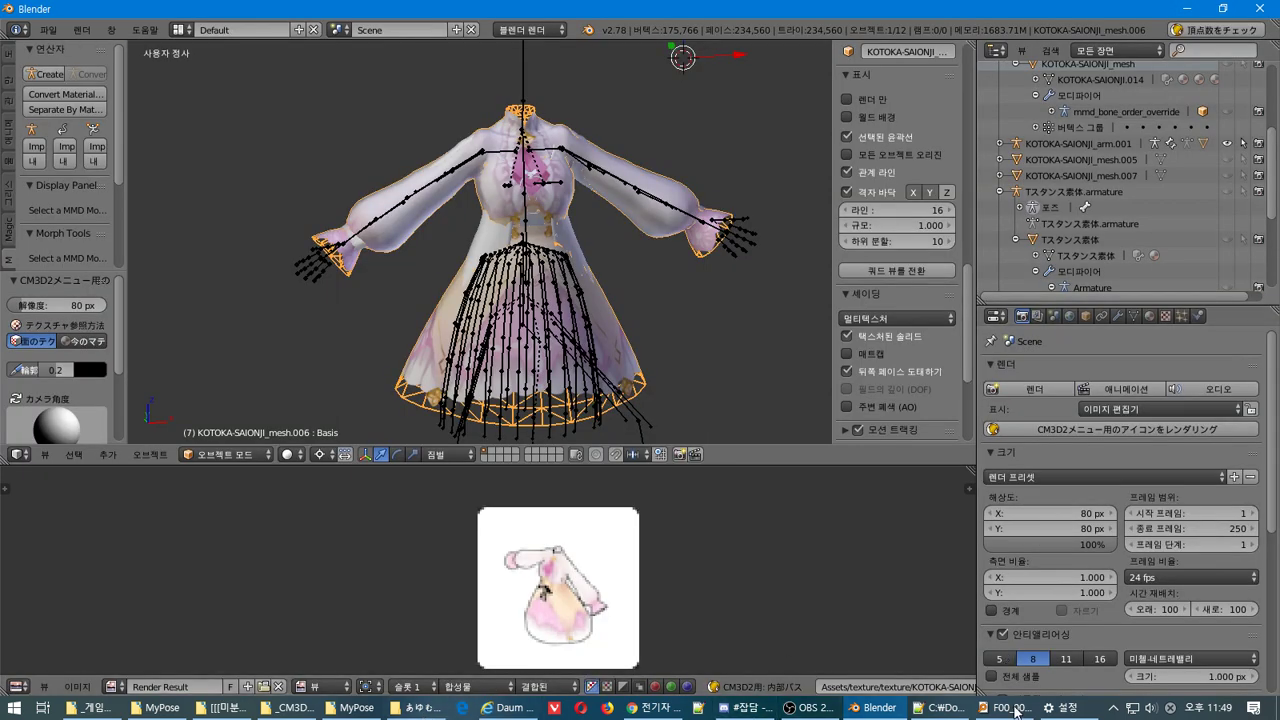
Open the KOTOKA-SAIONJI folder and move its window to the right half of the screen
left_click(1012, 708)
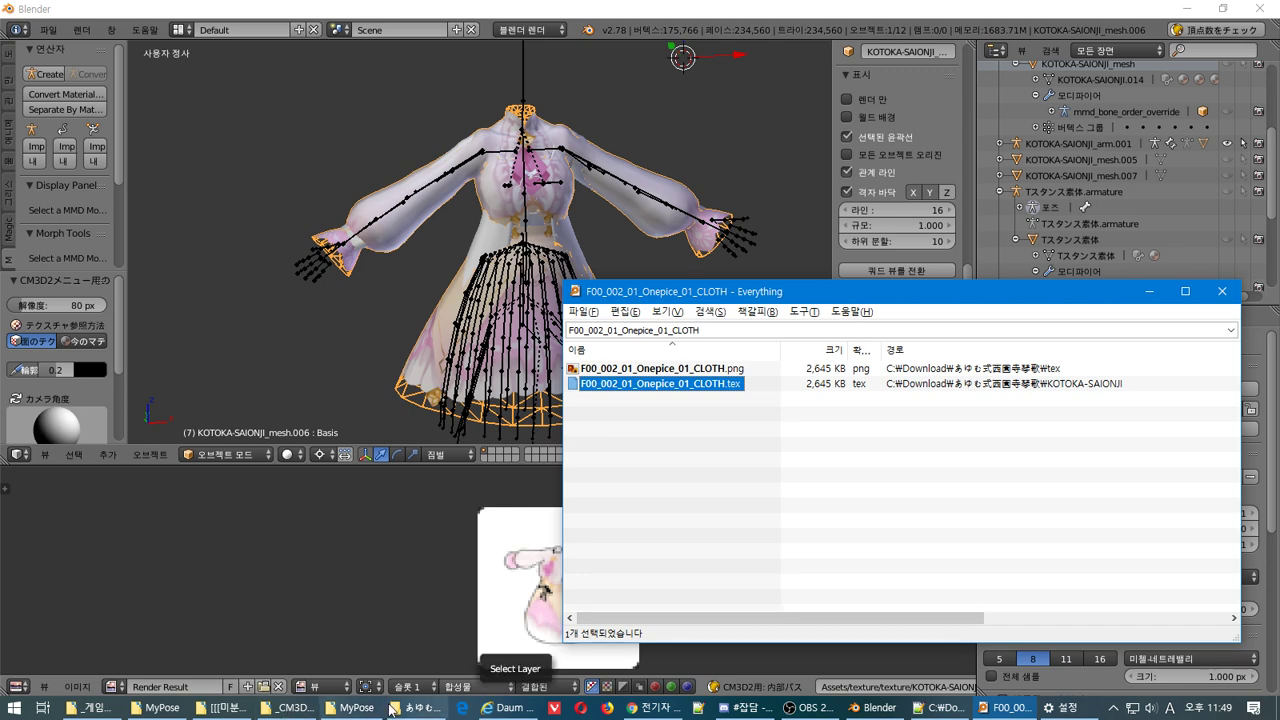
left_click(392, 708)
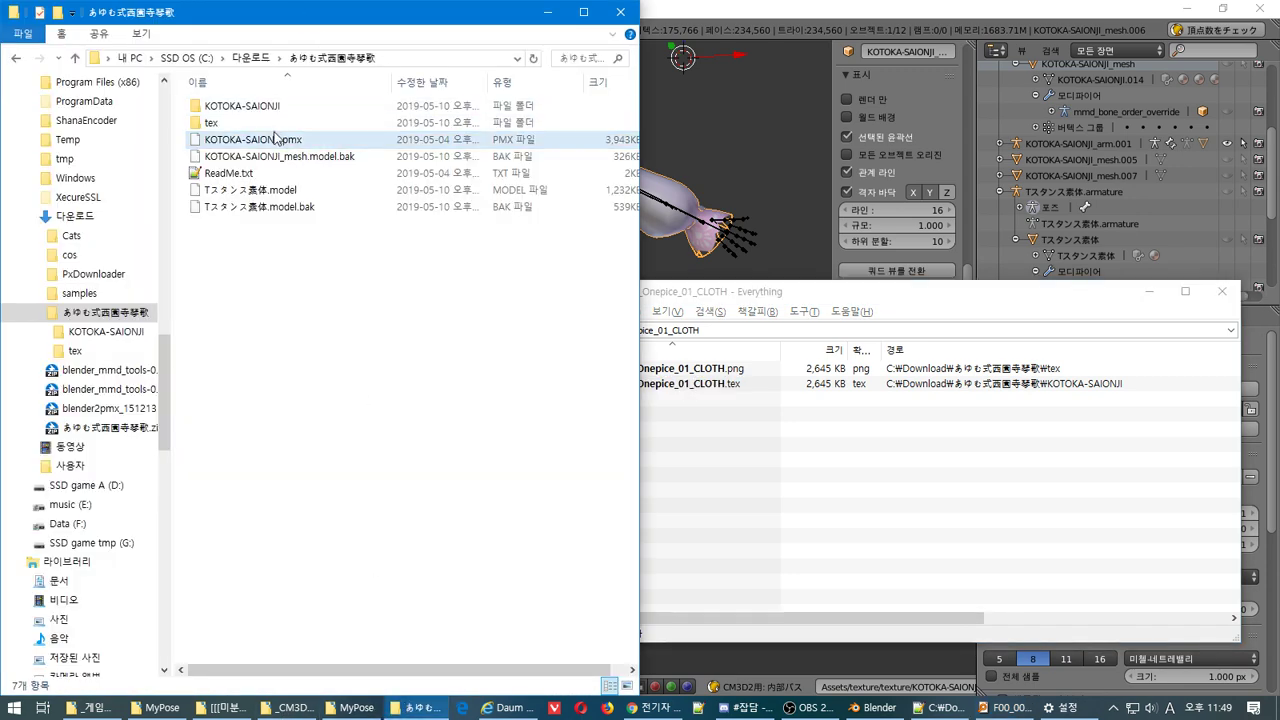
left_click(316, 156)
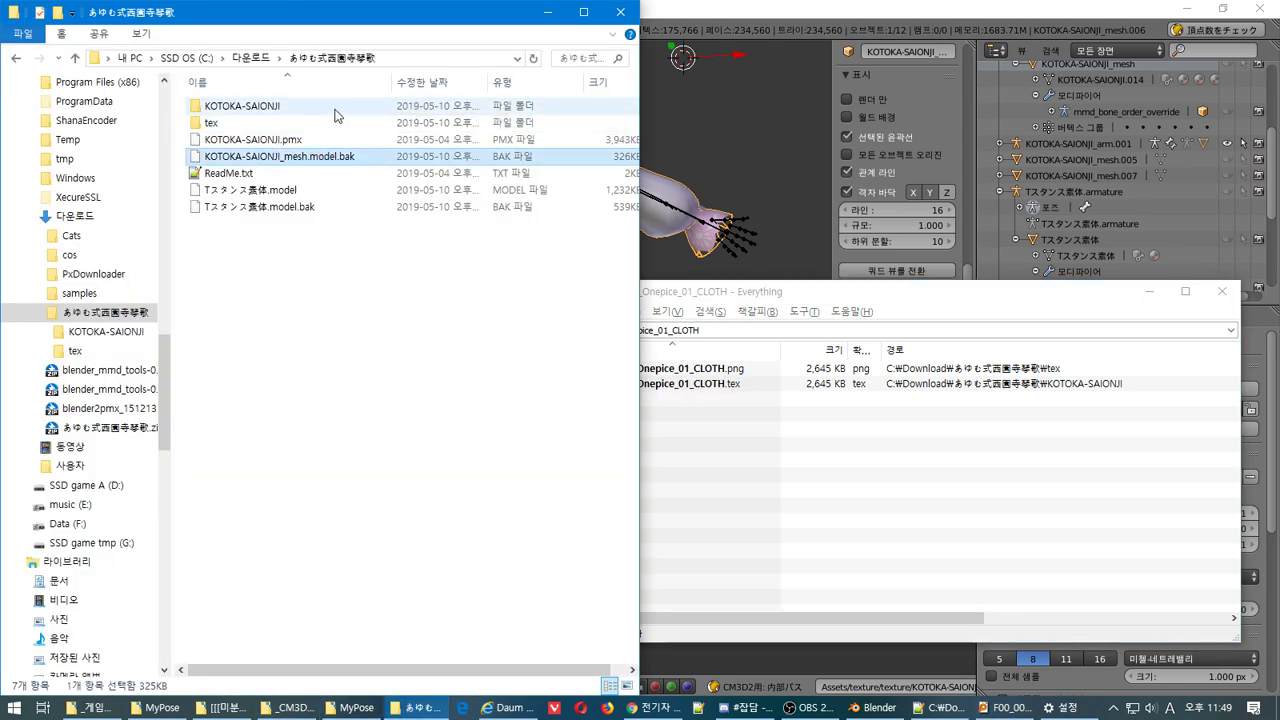
double_click(264, 107)
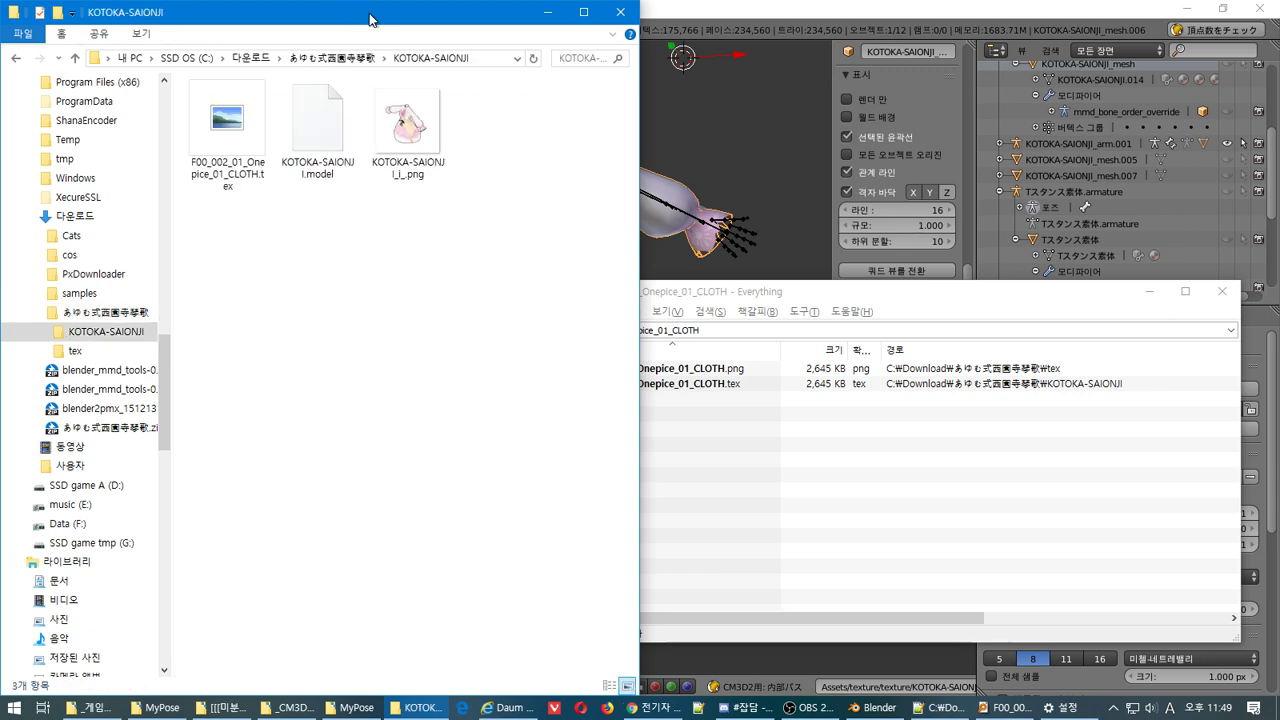
left_click_drag(370, 20, 1012, 20)
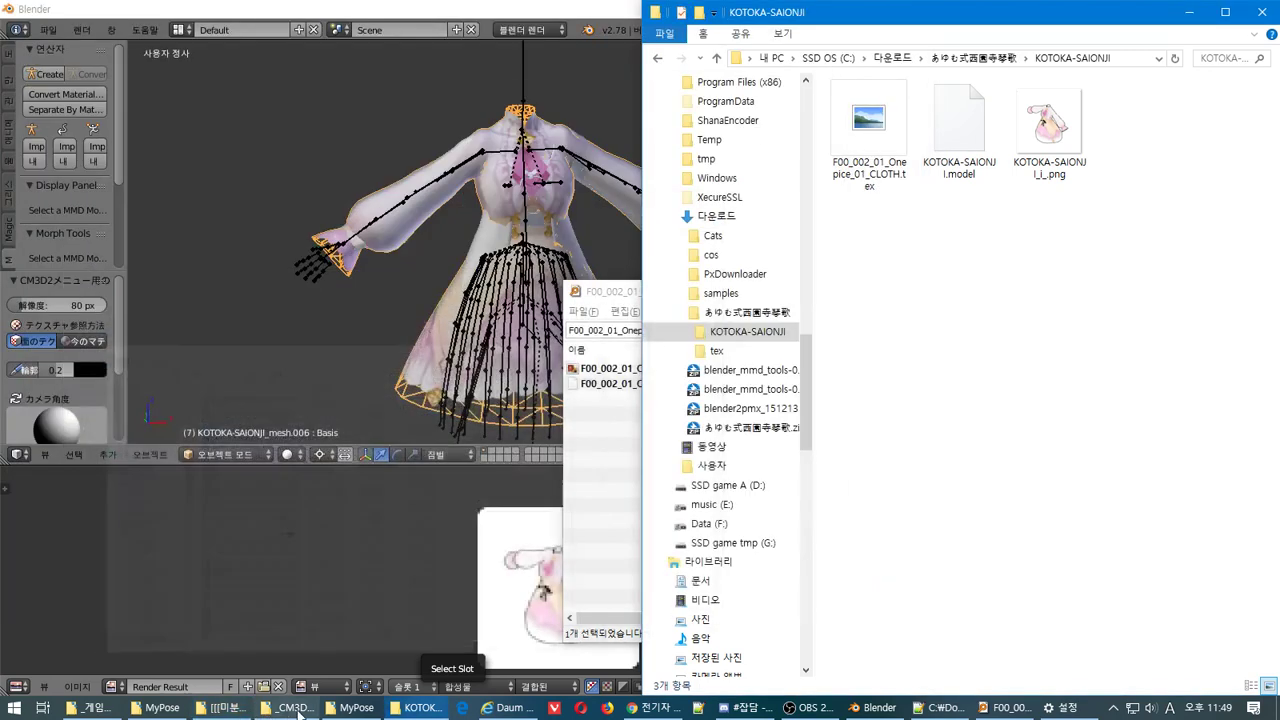
Convert KOTOKA-SAIONJI_i_.png into KOTOKA-SAIONJI_i_.tex with the tex←→png converter
left_click(290, 708)
left_click_drag(1049, 125, 557, 402)
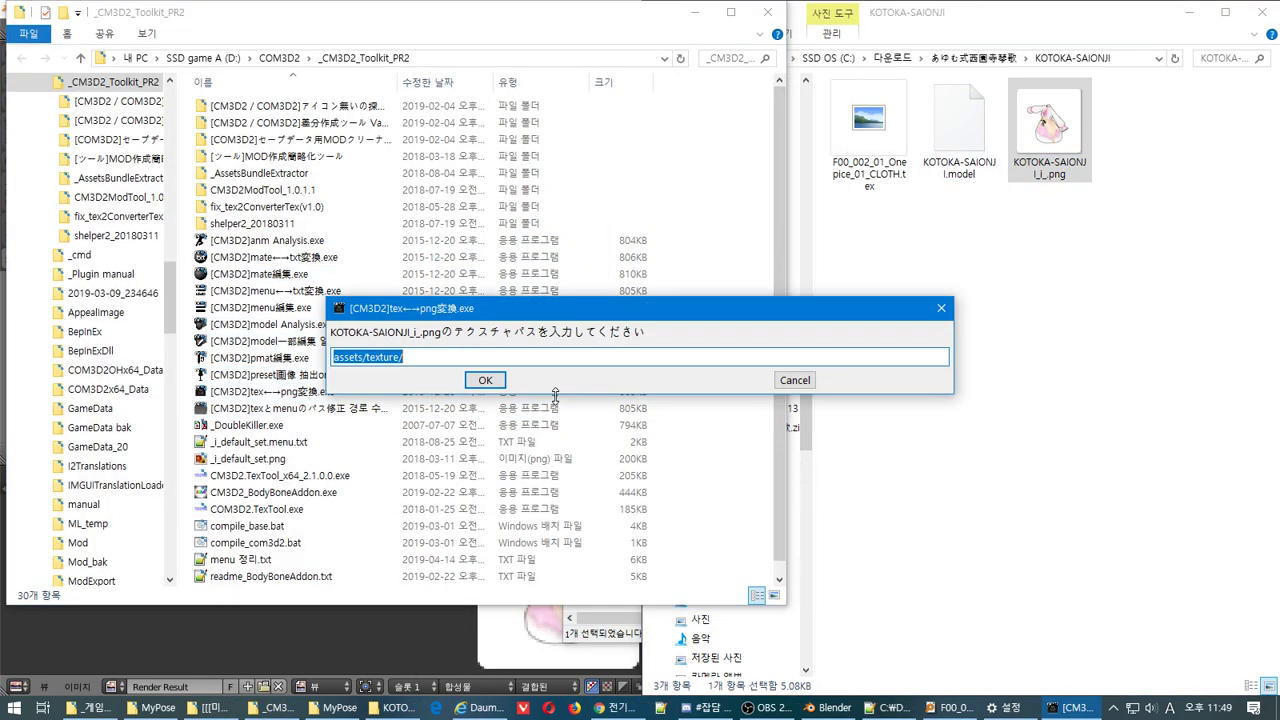
left_click(486, 376)
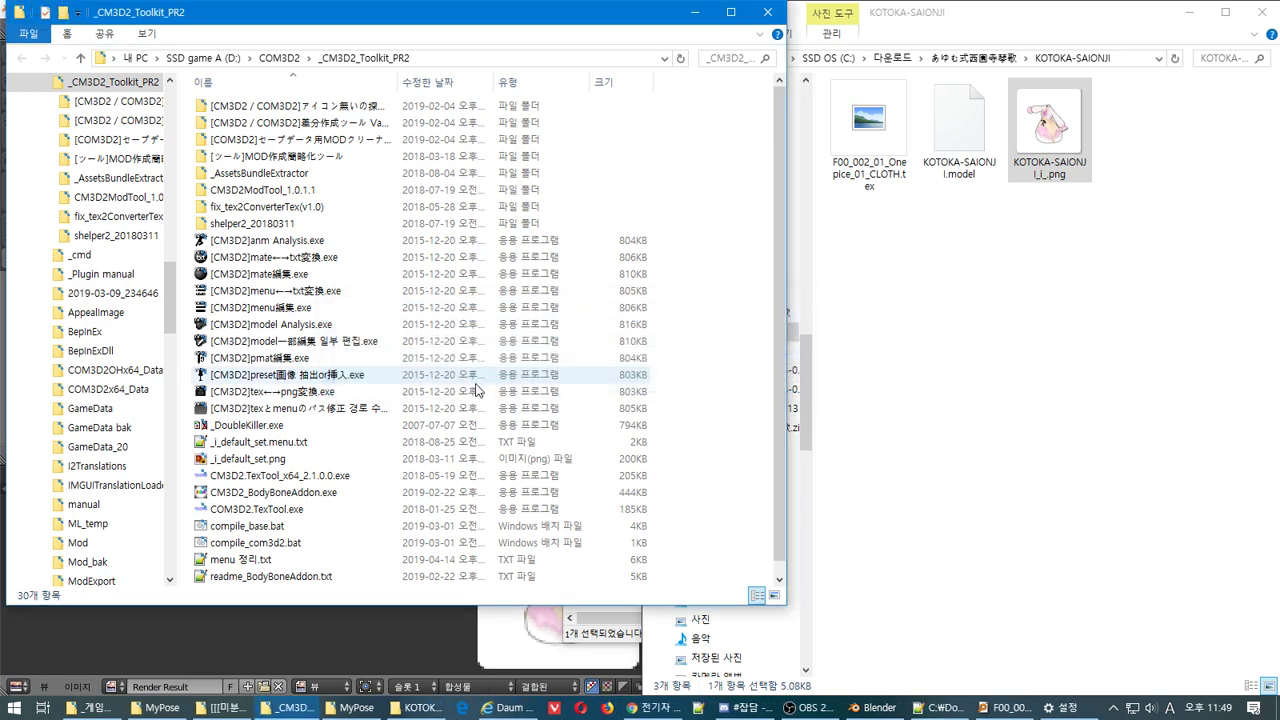
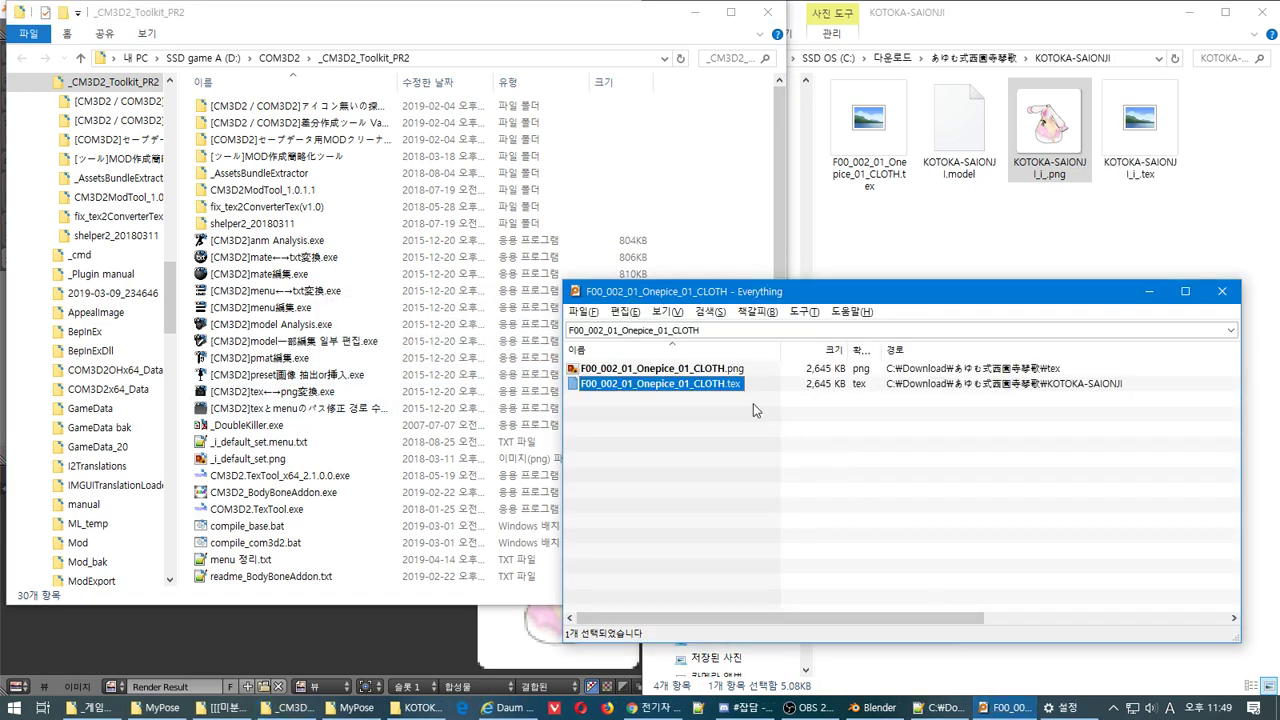
Search Everything for 'onep' and show the full results
left_click(1231, 330)
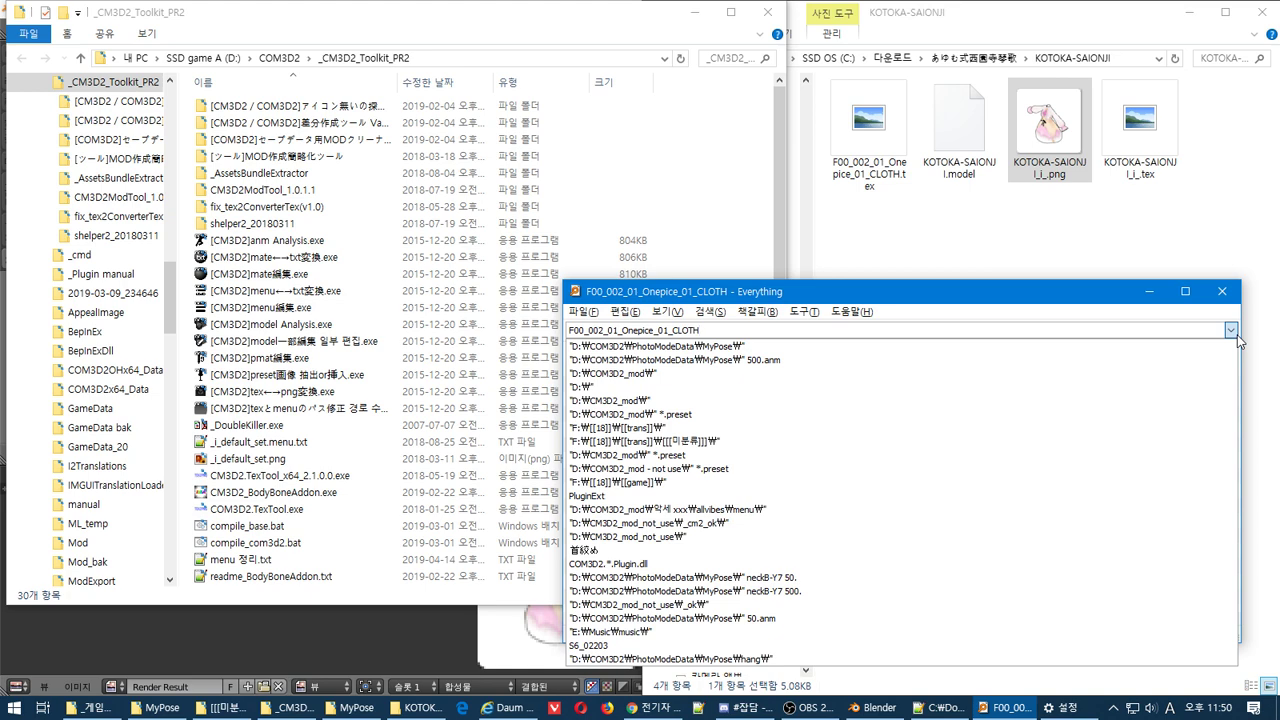
left_click(1231, 330)
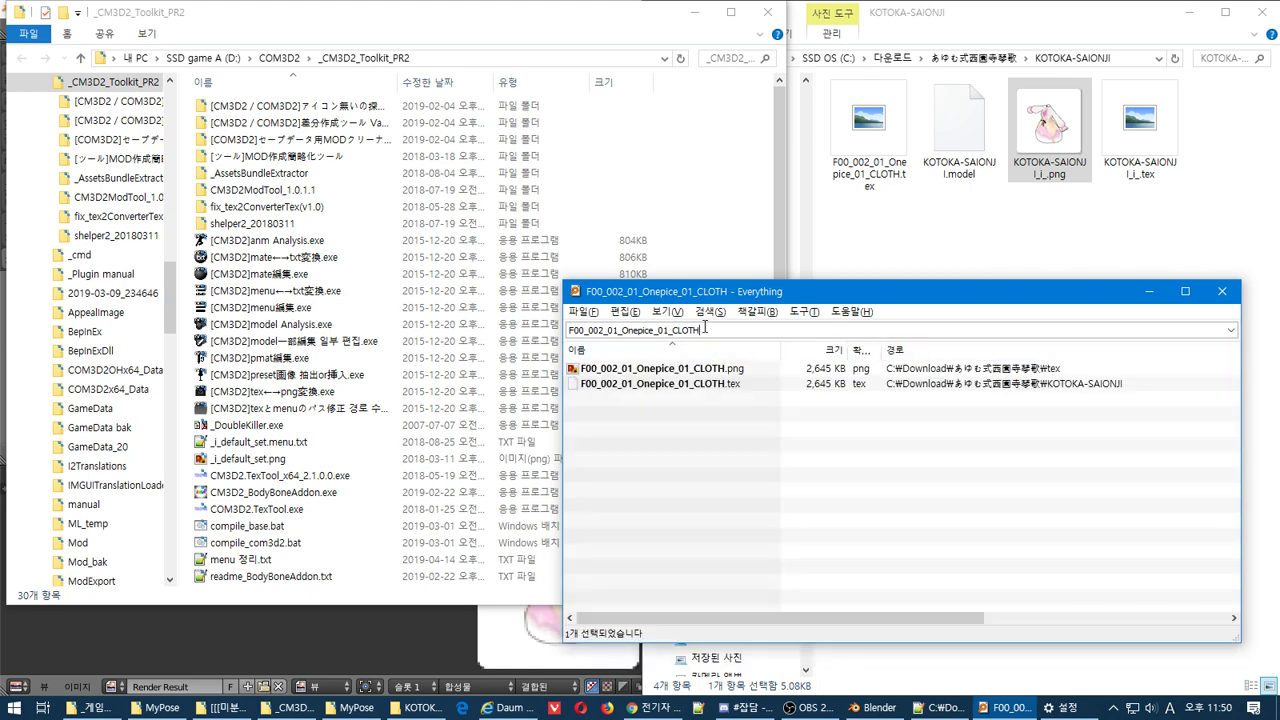
type("on")
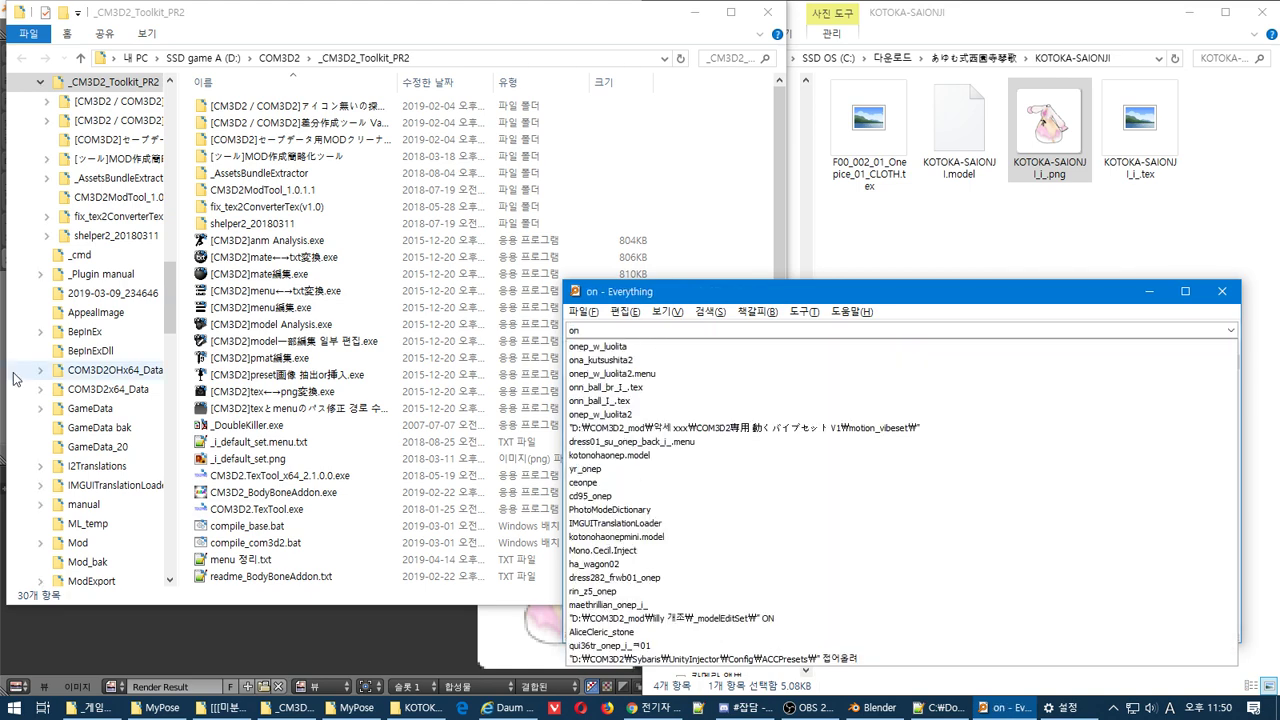
type("ep")
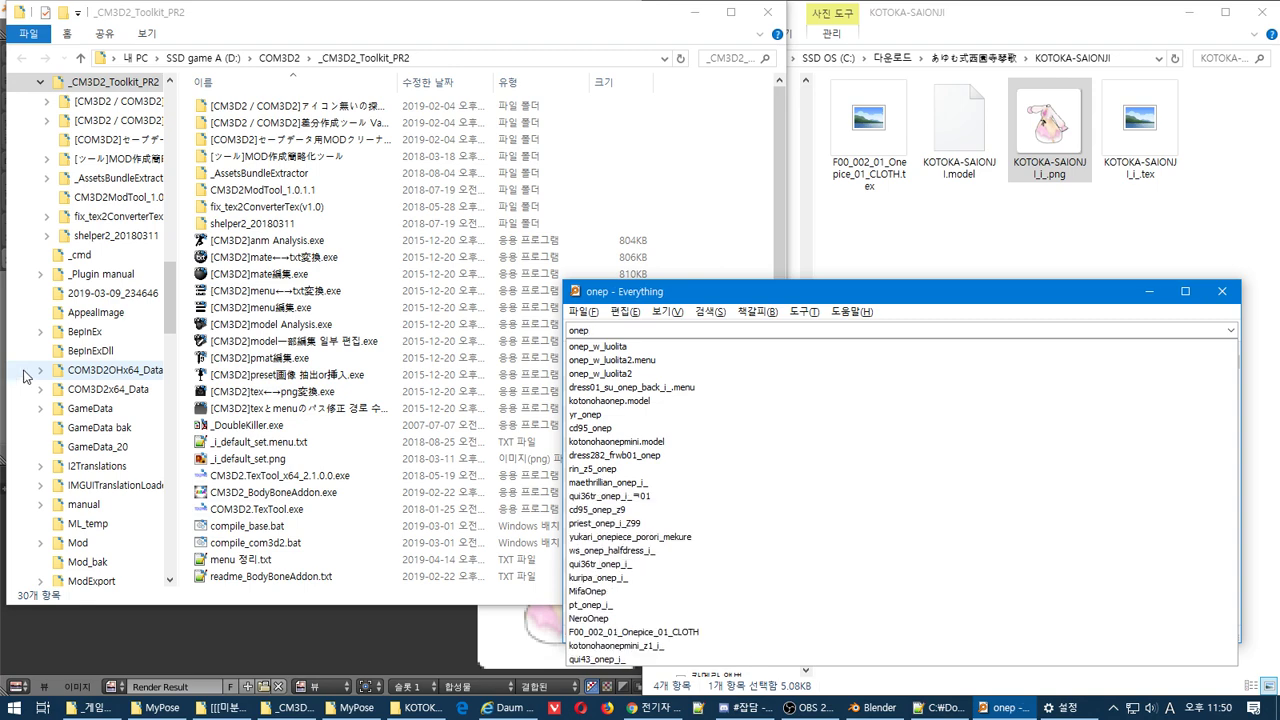
left_click(1026, 300)
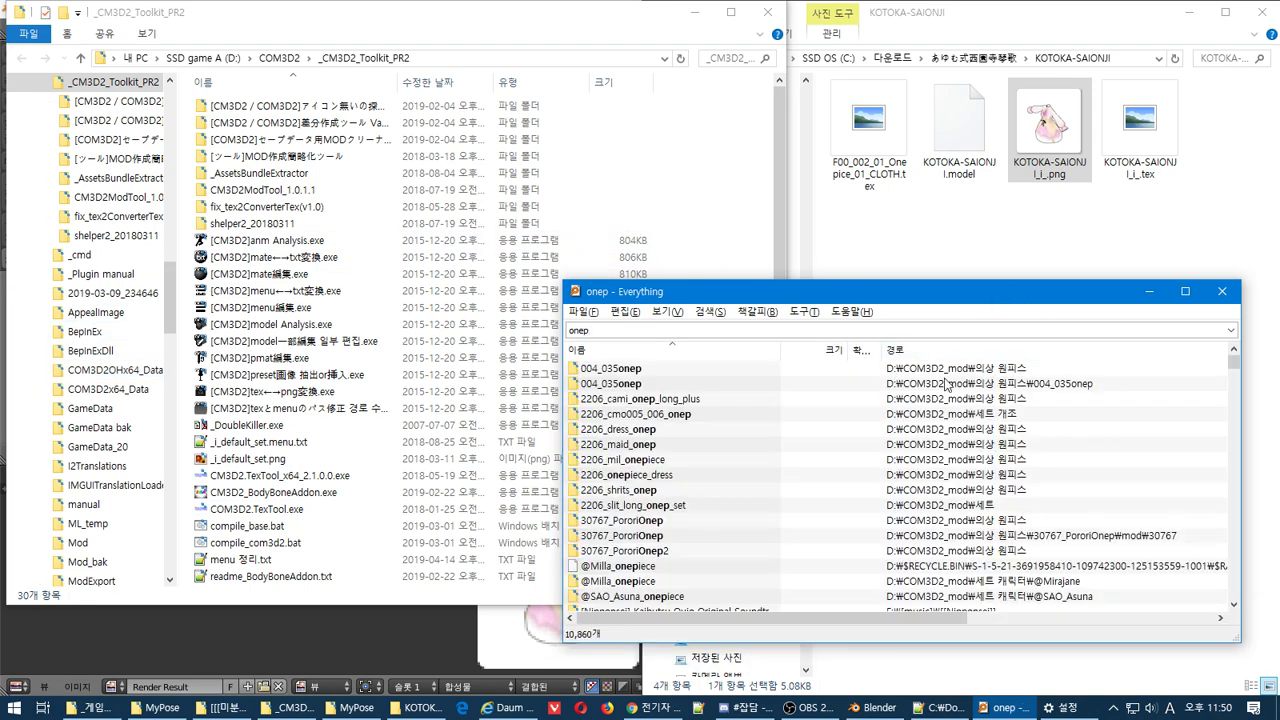
Pick kirika_onep_i_.menu from the results and paste it into the KOTOKA-SAIONJI folder
key("Tab")
type("kotonohaonepmini")
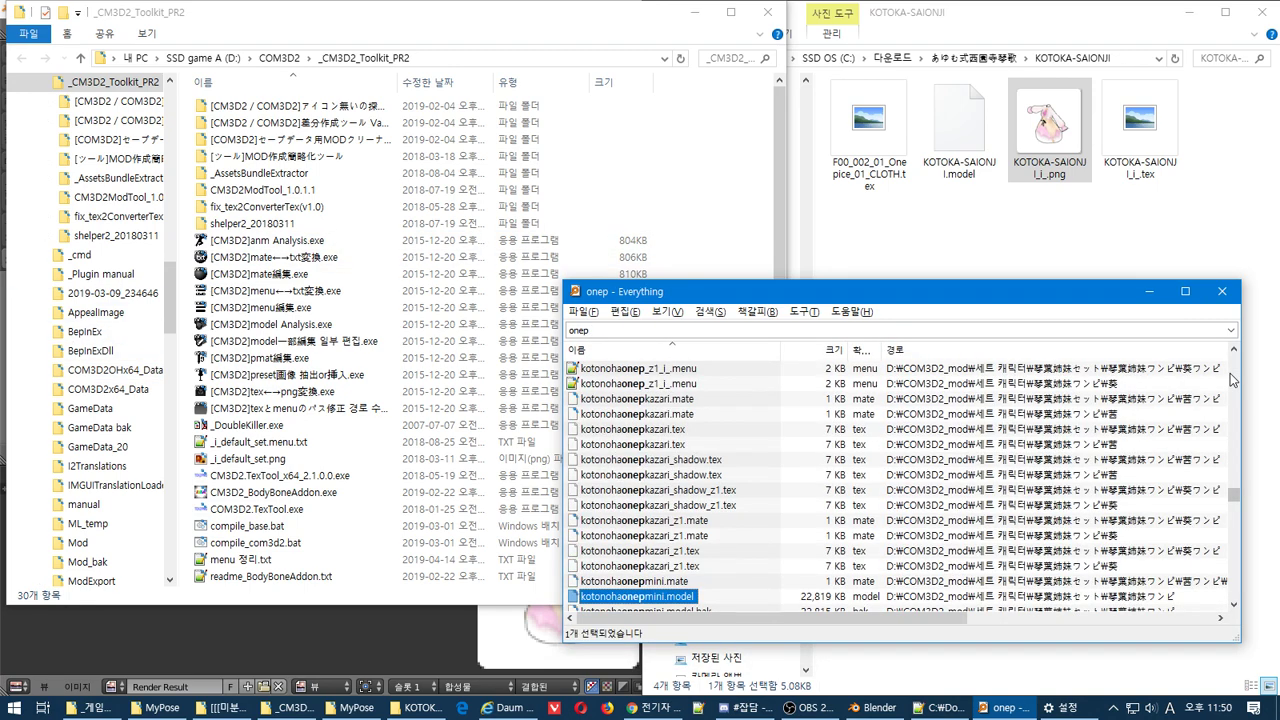
scroll(911, 420, "up", 3)
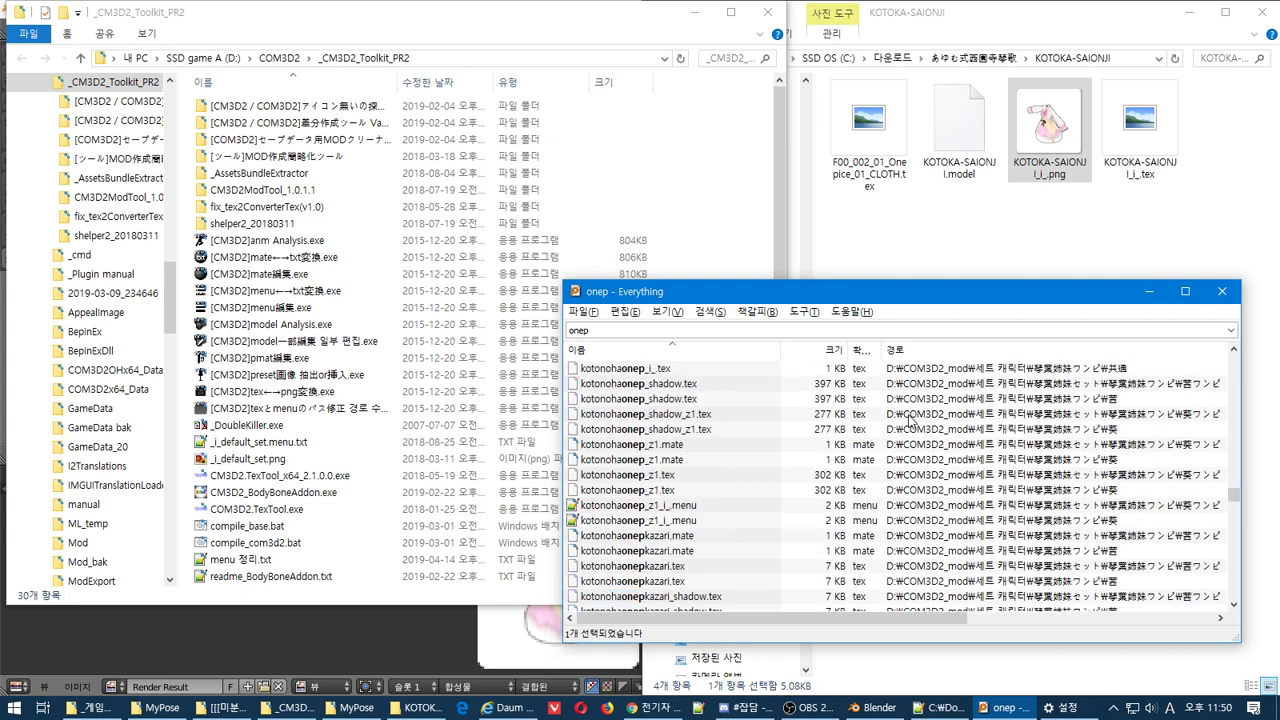
scroll(911, 420, "up", 5)
scroll(911, 420, "up", 5)
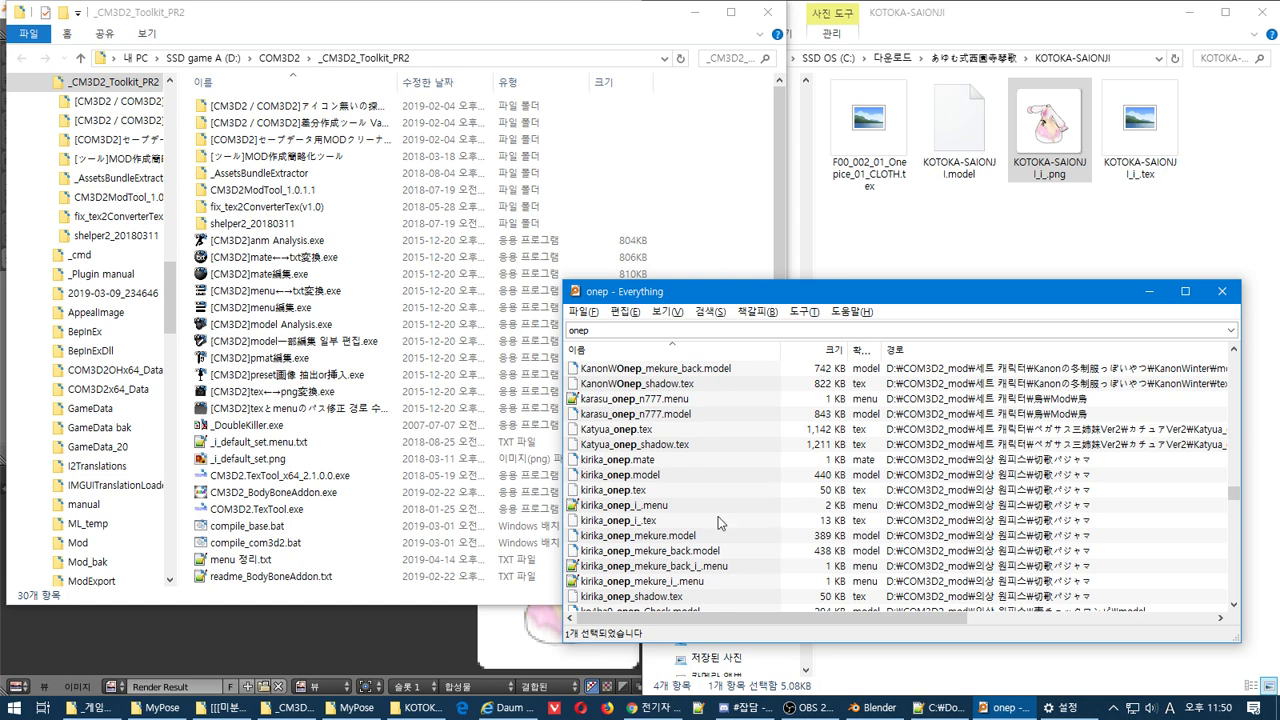
left_click(662, 507)
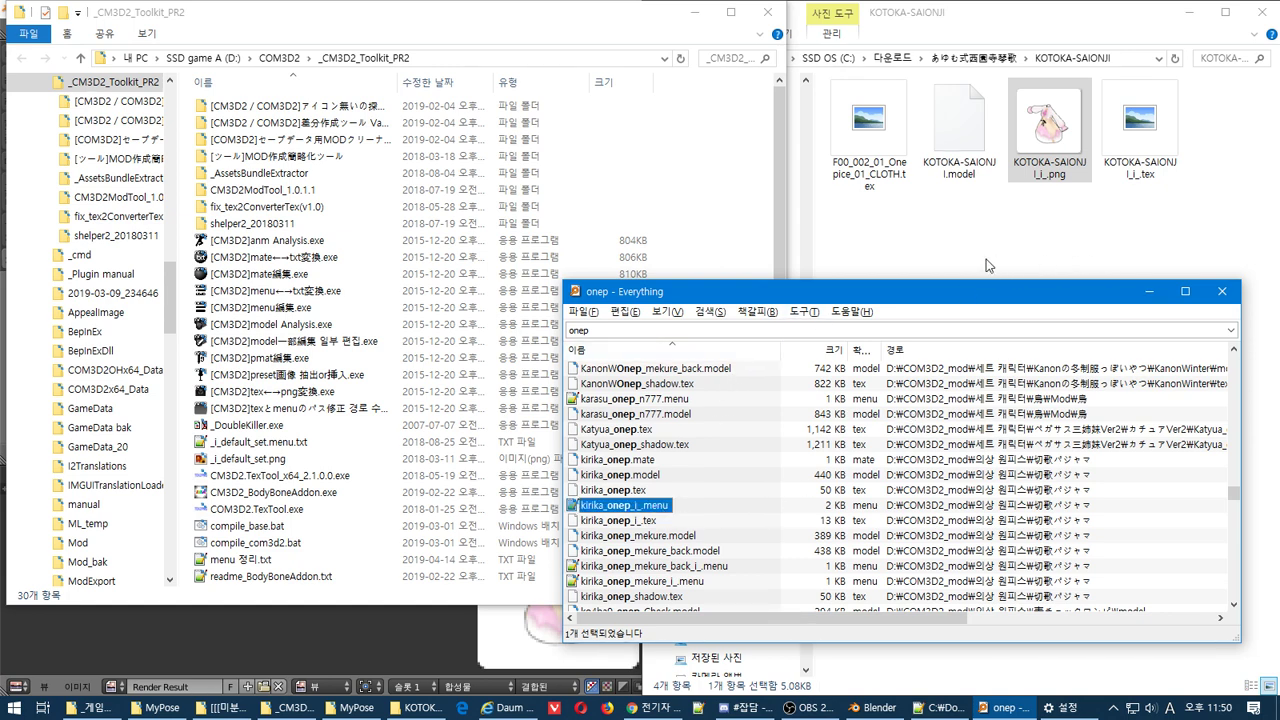
left_click(1008, 222)
key("ctrl+v")
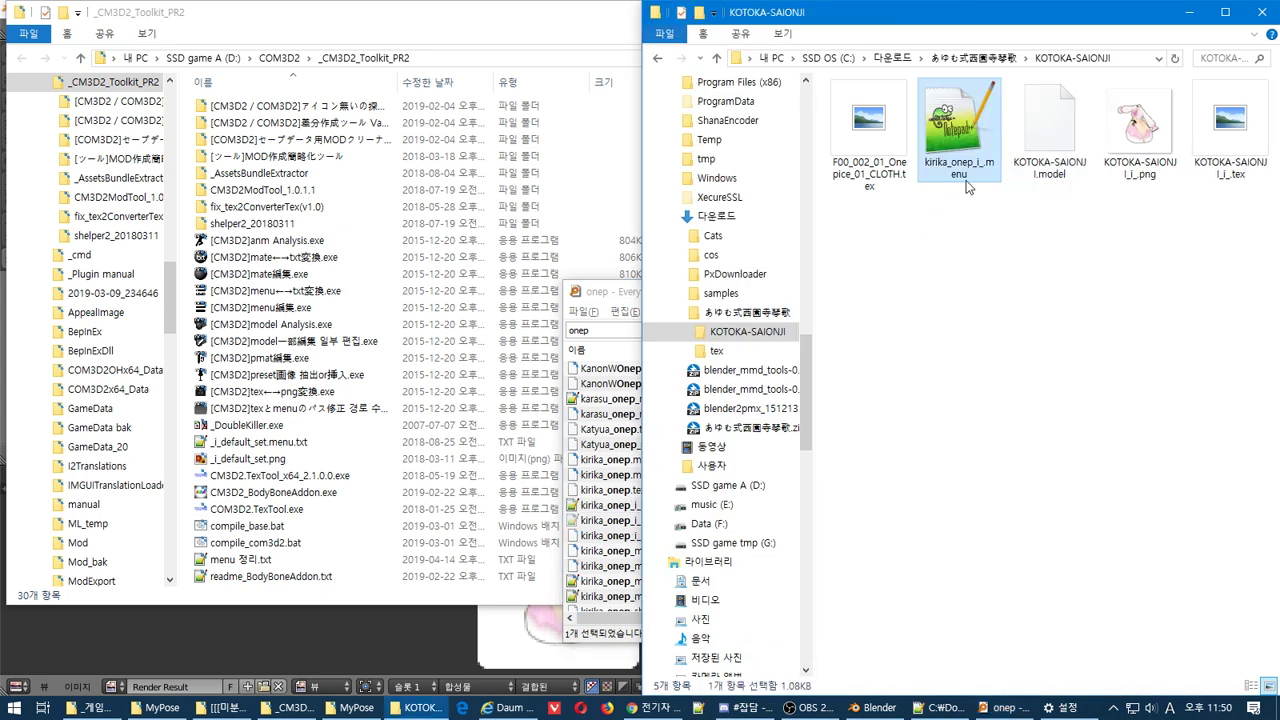
Copy the KOTOKA-SAIONJI name from the KOTOKA-SAIONJI.model file name
left_click(868, 193)
right_click(898, 229)
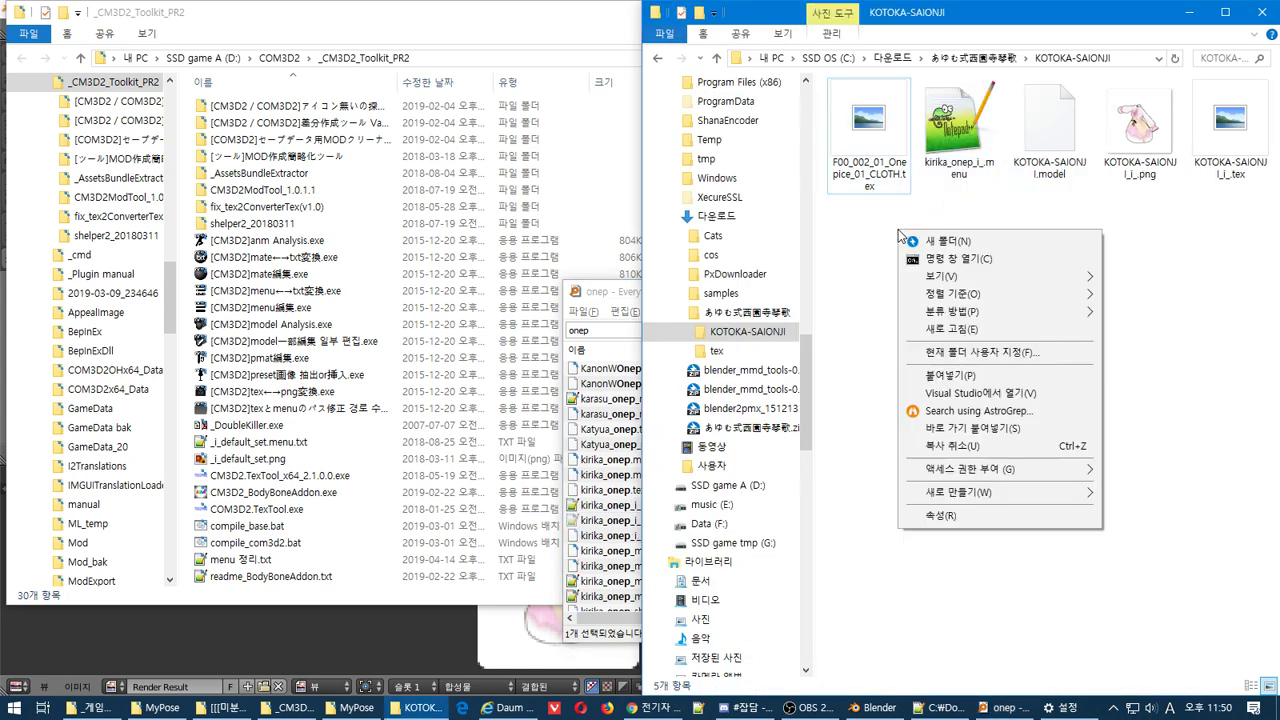
left_click(852, 219)
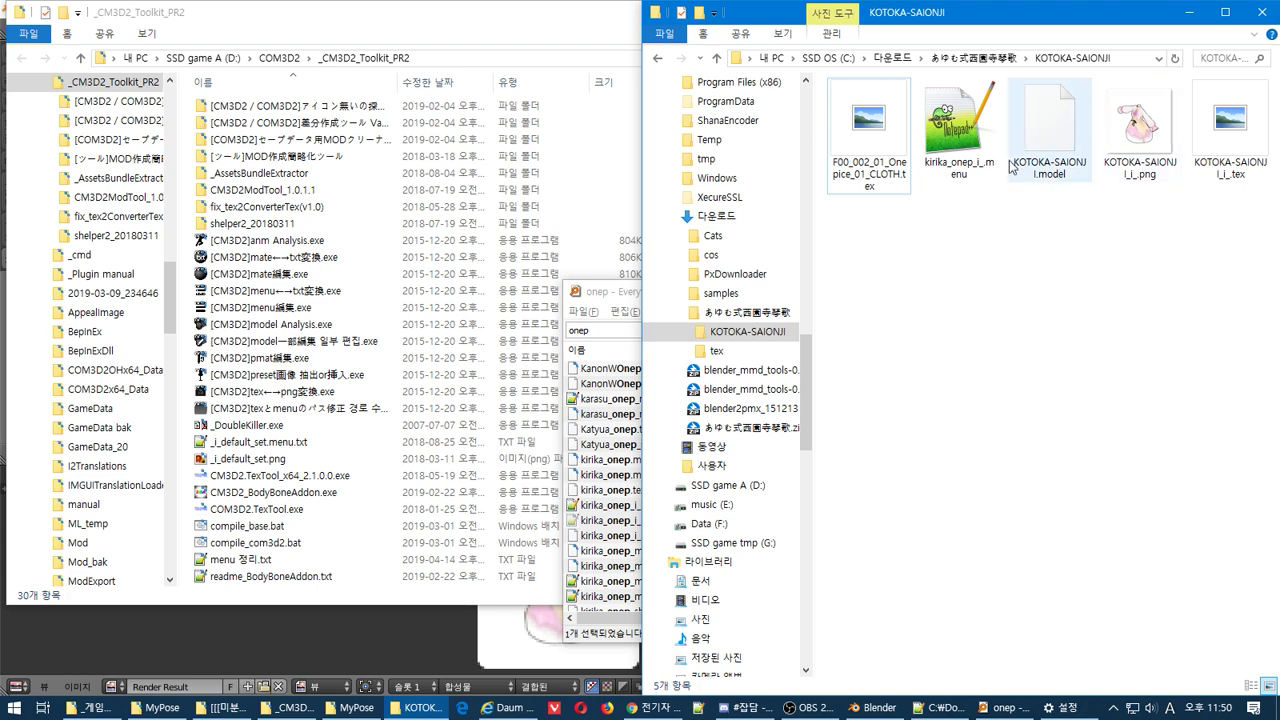
left_click(975, 160)
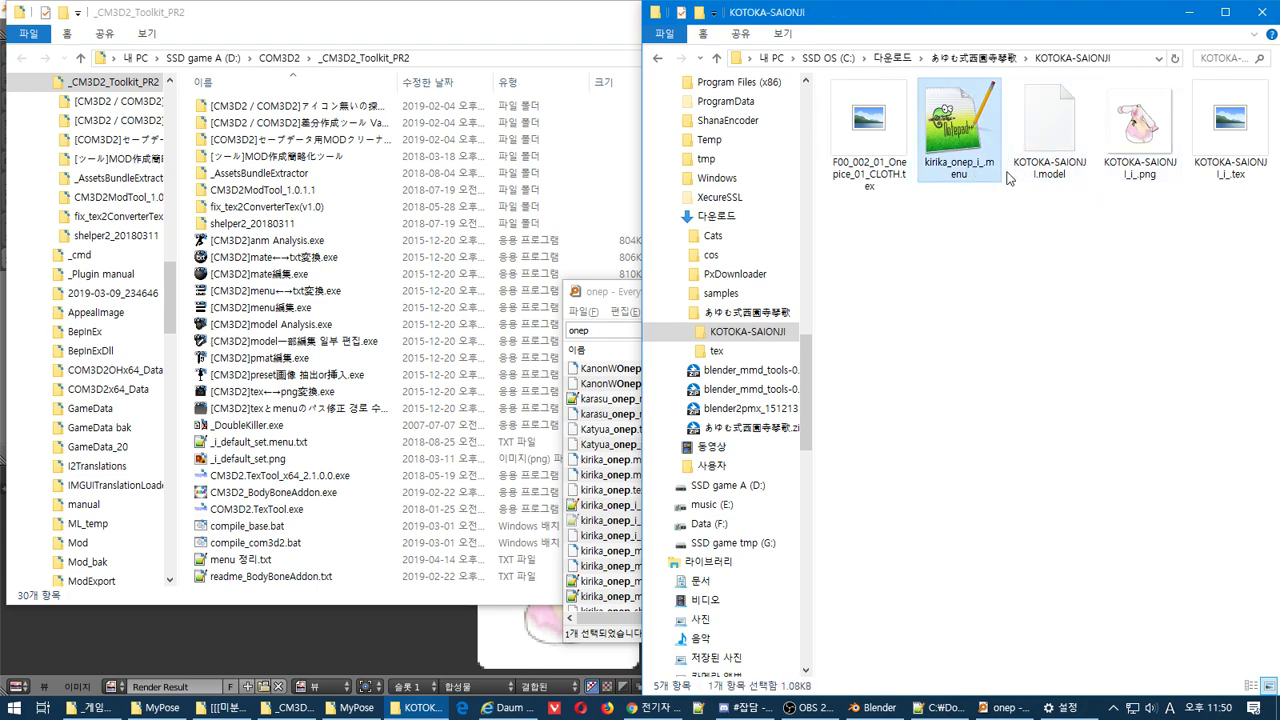
left_click(1073, 173)
key("ctrl+c")
key("F2")
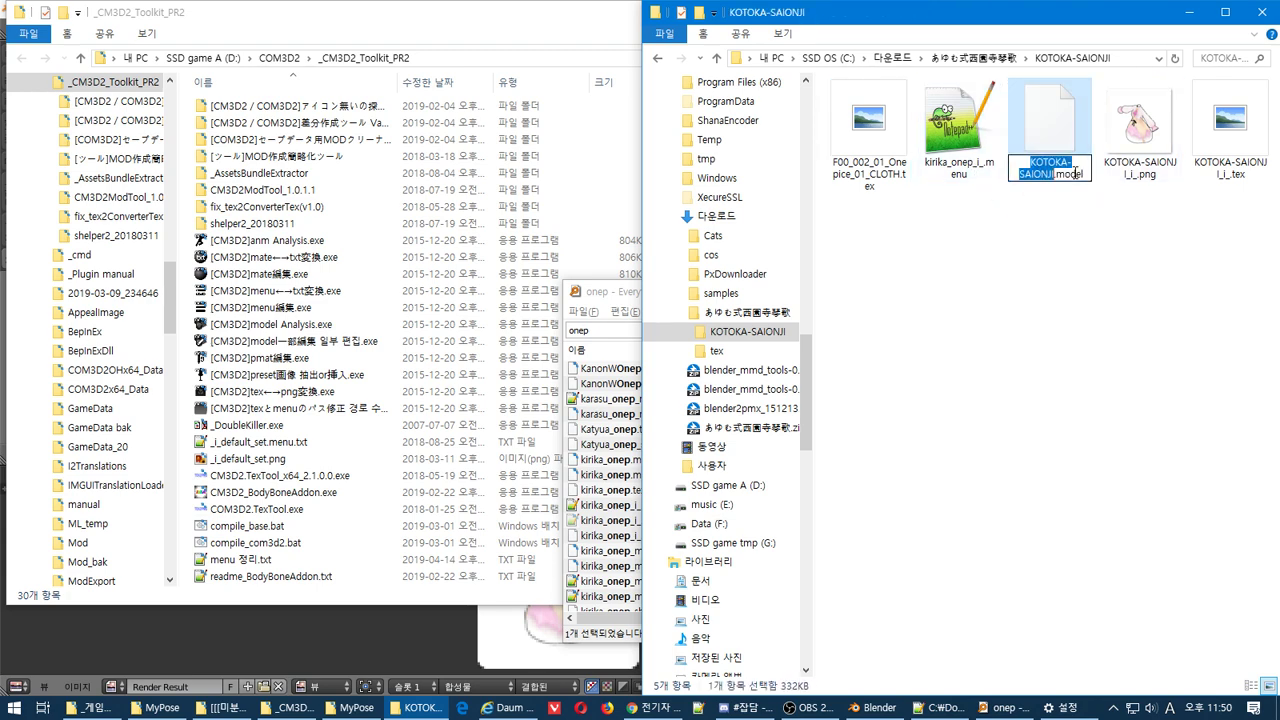
Rename the kirika menu file to KOTOKA-SAIONJI_onep_i_.menu and load it into [CM3D2]menu編集.exe
left_click(972, 184)
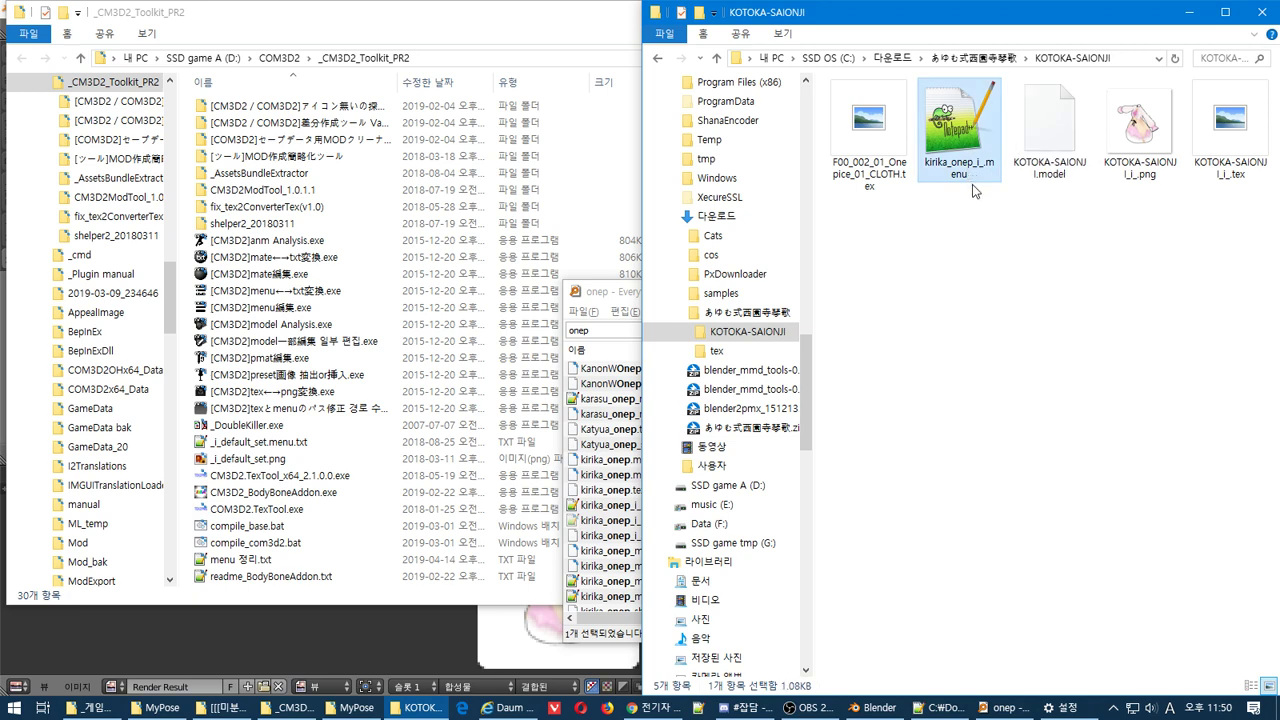
key("F2")
left_click_drag(1000, 162, 840, 160)
key("ctrl+v")
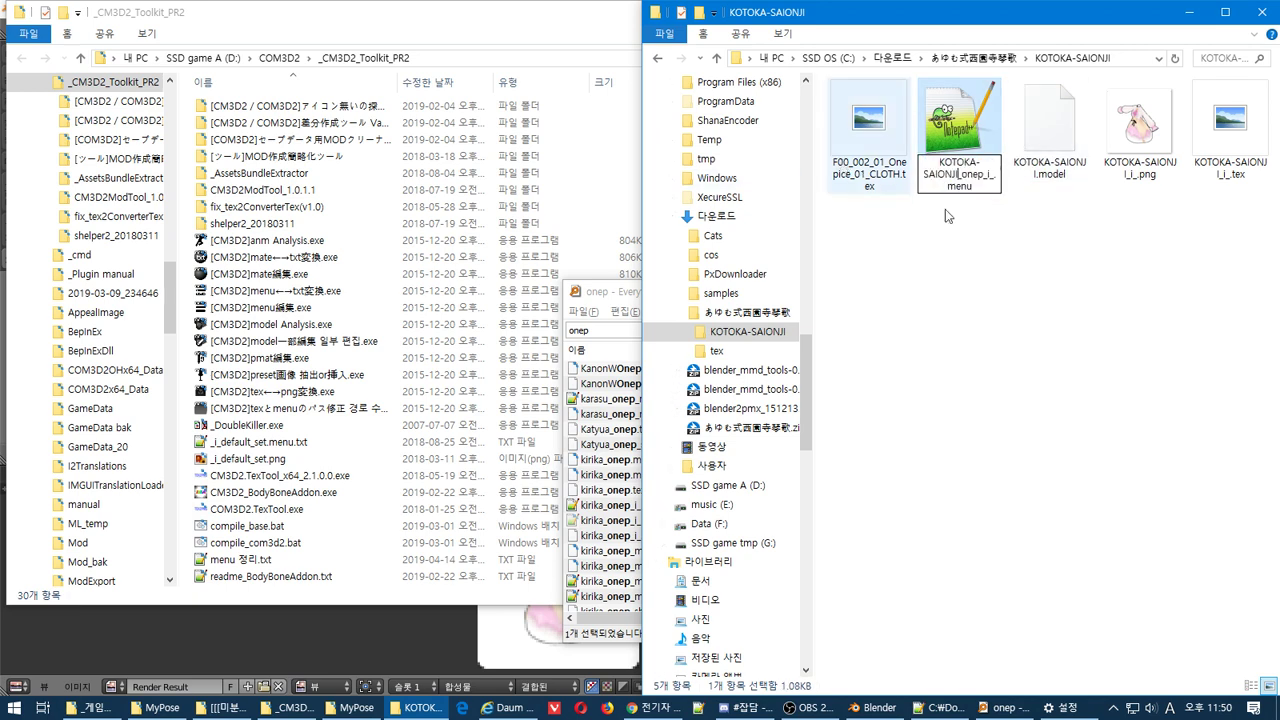
key("Return")
left_click_drag(1215, 125, 346, 320)
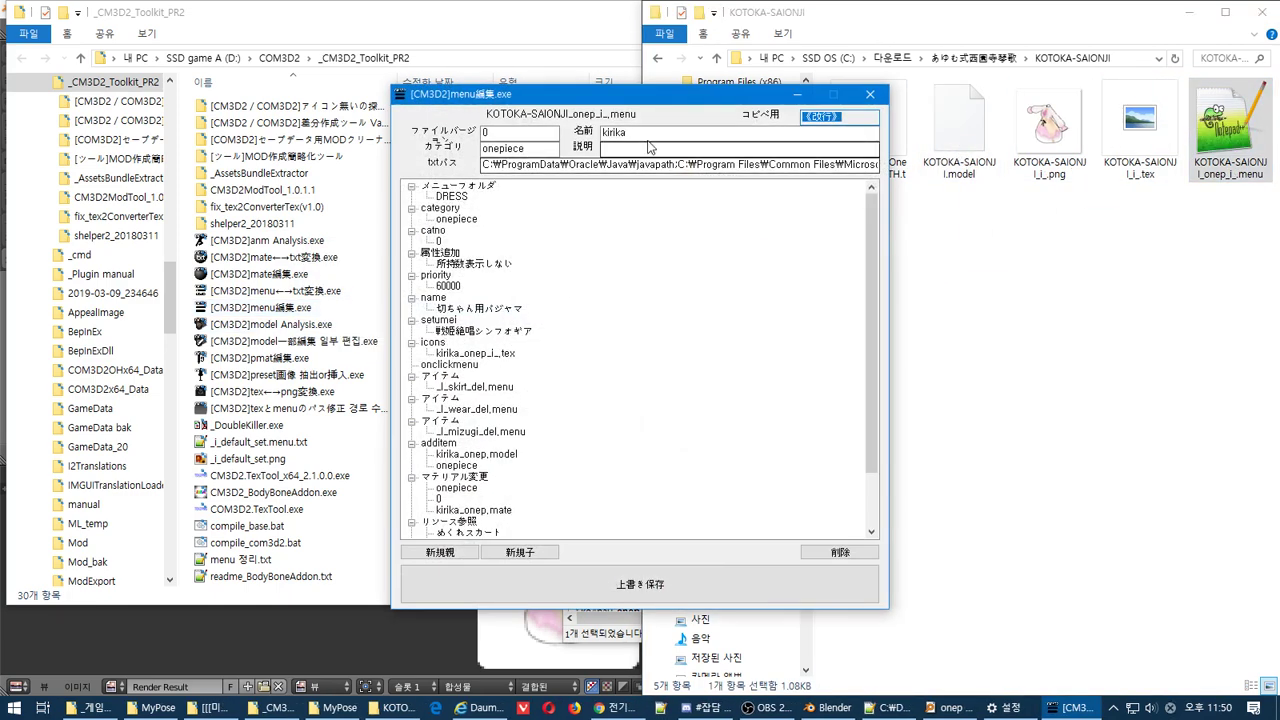
Set the item name, description, name and setumei entries to KOTOKA-SAIONJI
double_click(663, 132)
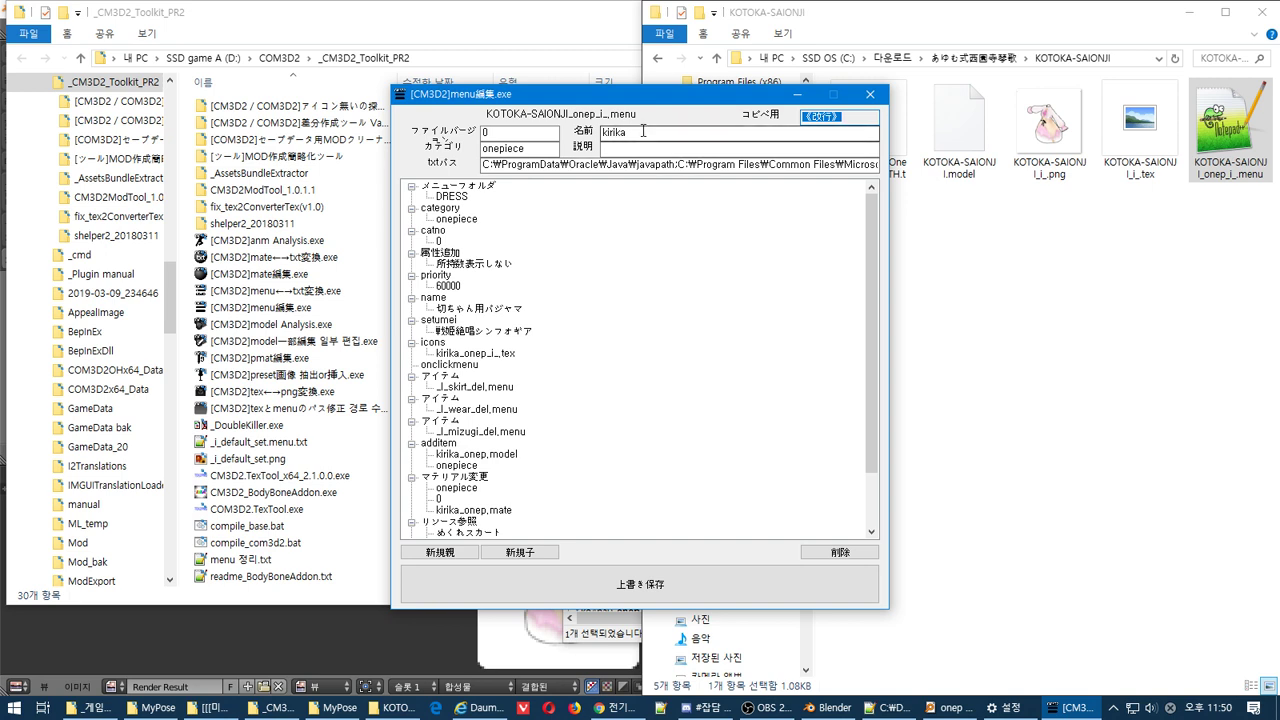
key("ctrl+v")
left_click(650, 149)
key("ctrl+v")
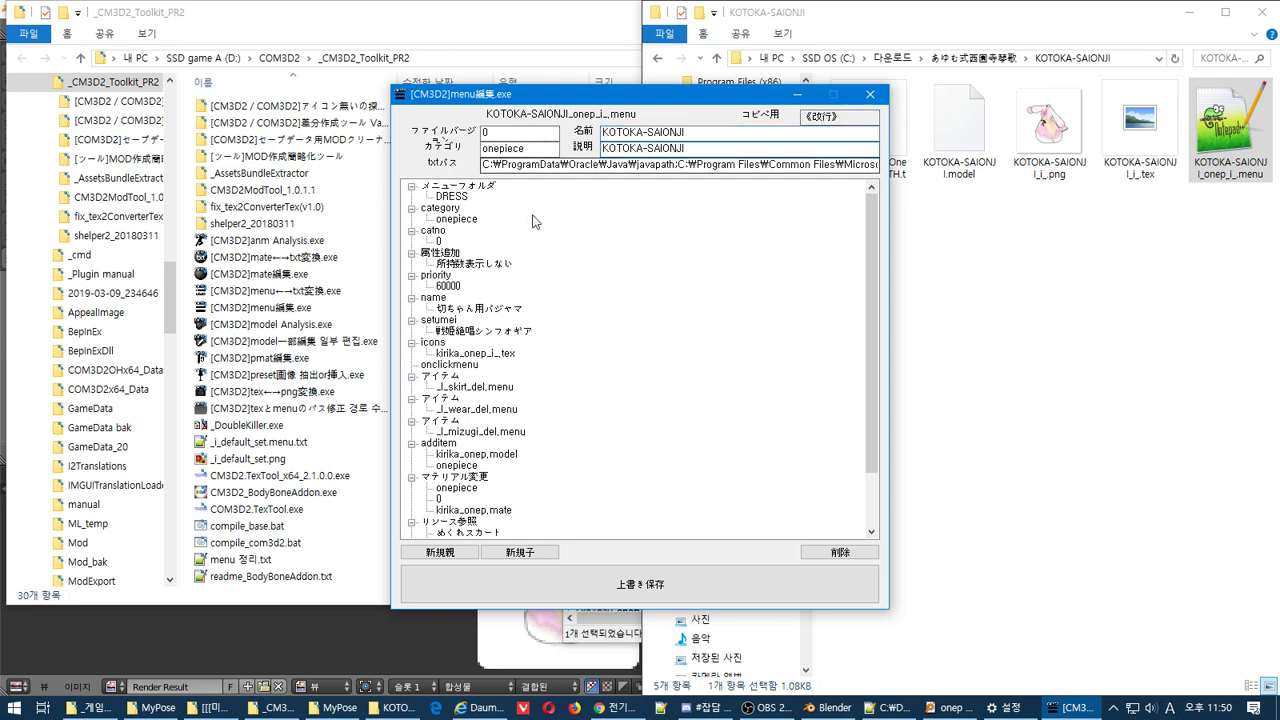
left_click(466, 309)
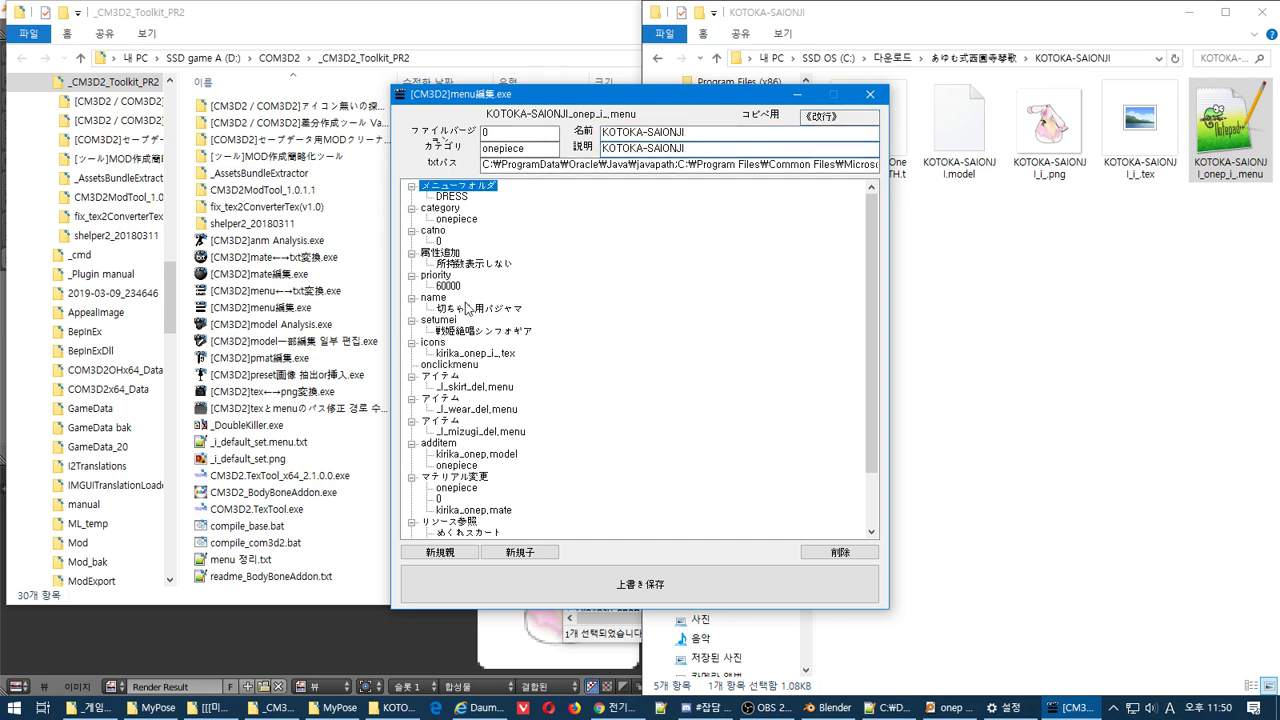
key("ctrl+v")
left_click(490, 331)
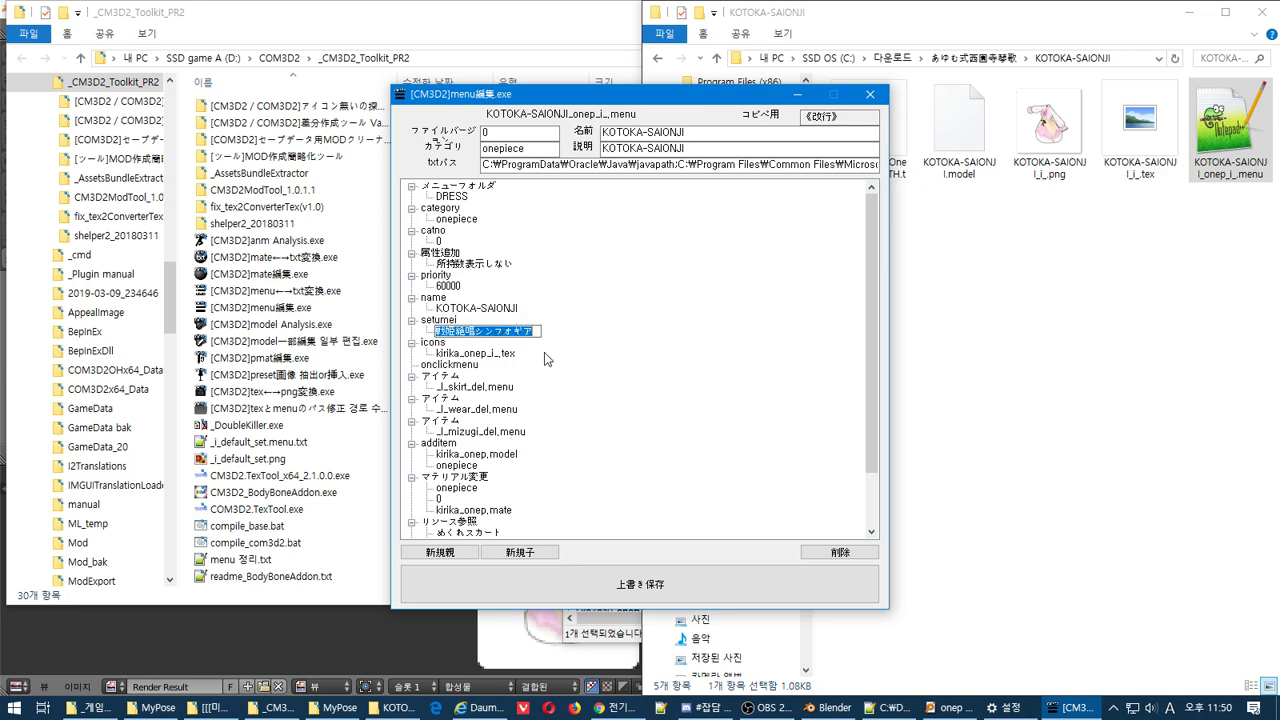
key("ctrl+v")
Delete the skirt_del, wear_del and mizugi_del item entries
left_click_drag(650, 94, 547, 98)
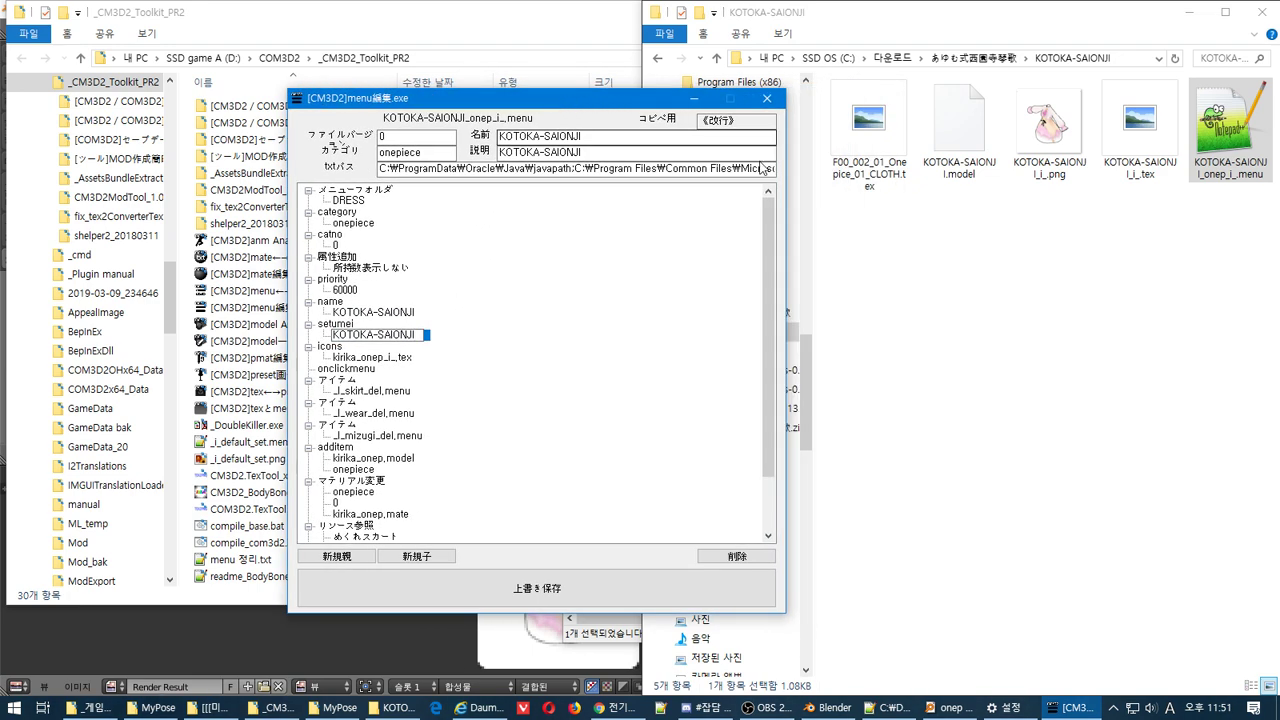
left_click(347, 381)
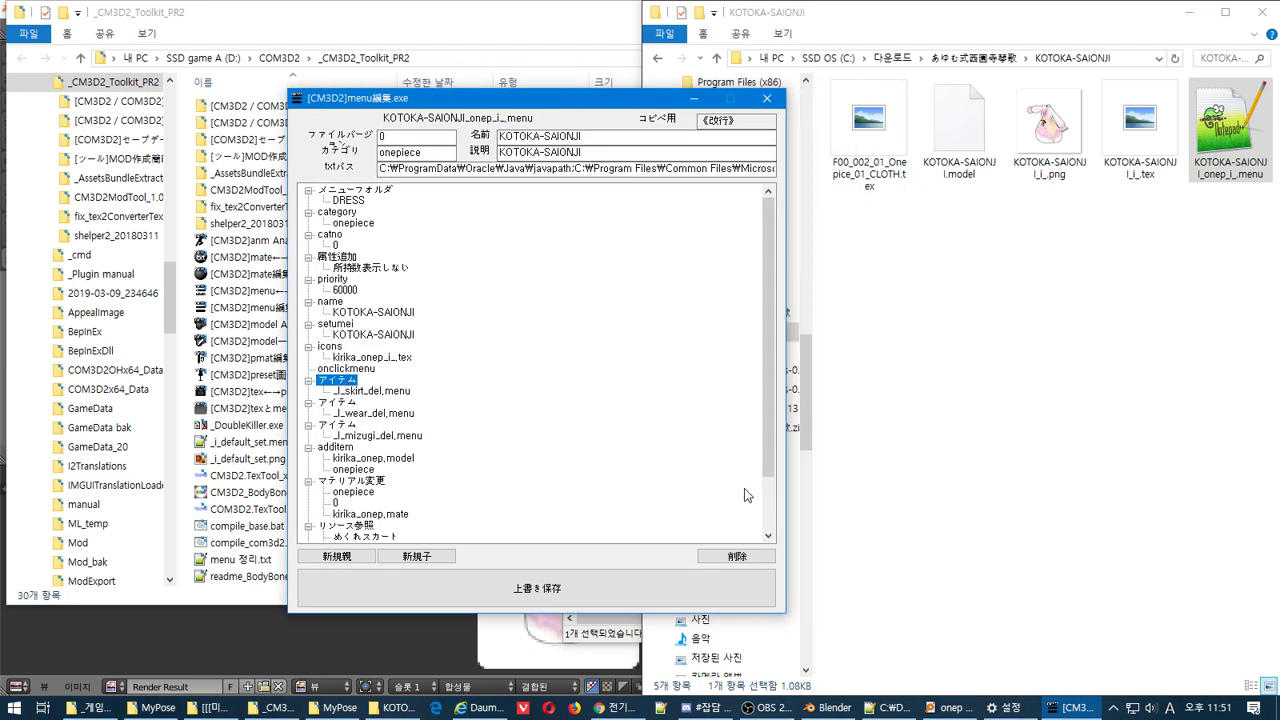
left_click(739, 558)
left_click(739, 558)
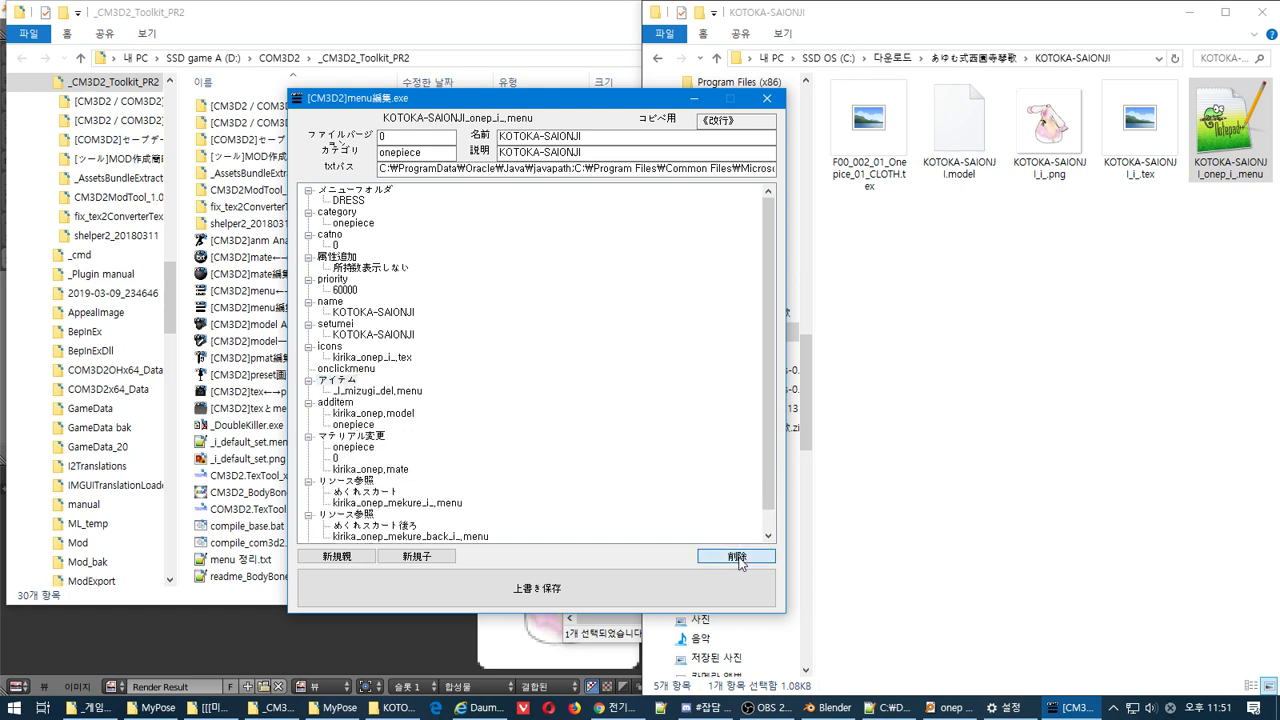
left_click(739, 558)
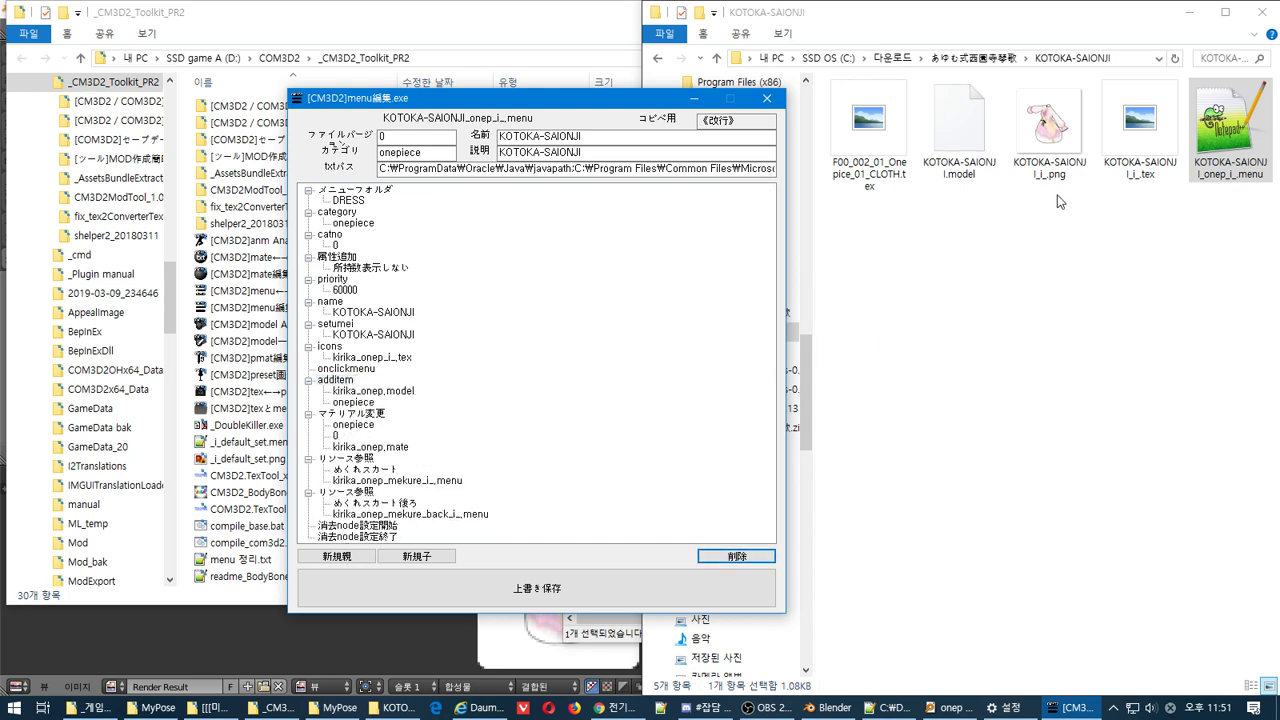
Point the additem entry at KOTOKA-SAIONJI.model
left_click(957, 176)
key("F2")
key("ctrl+c")
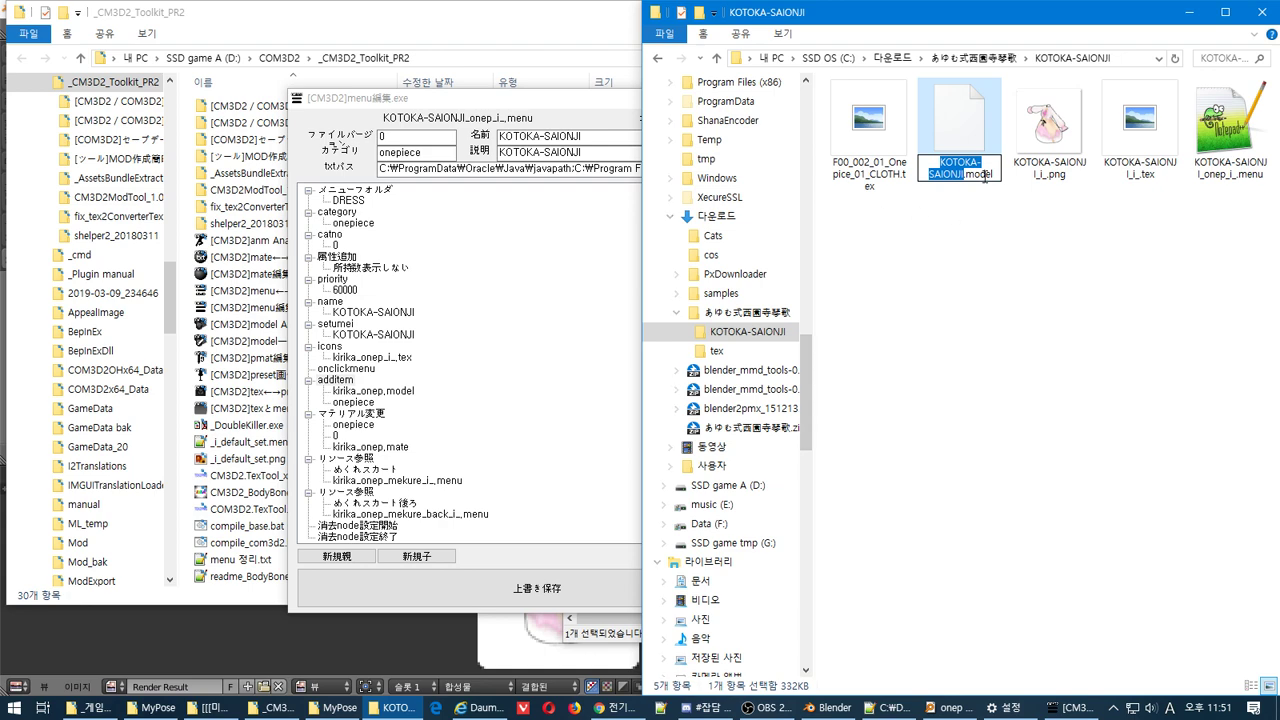
left_click(388, 391)
left_click(388, 391)
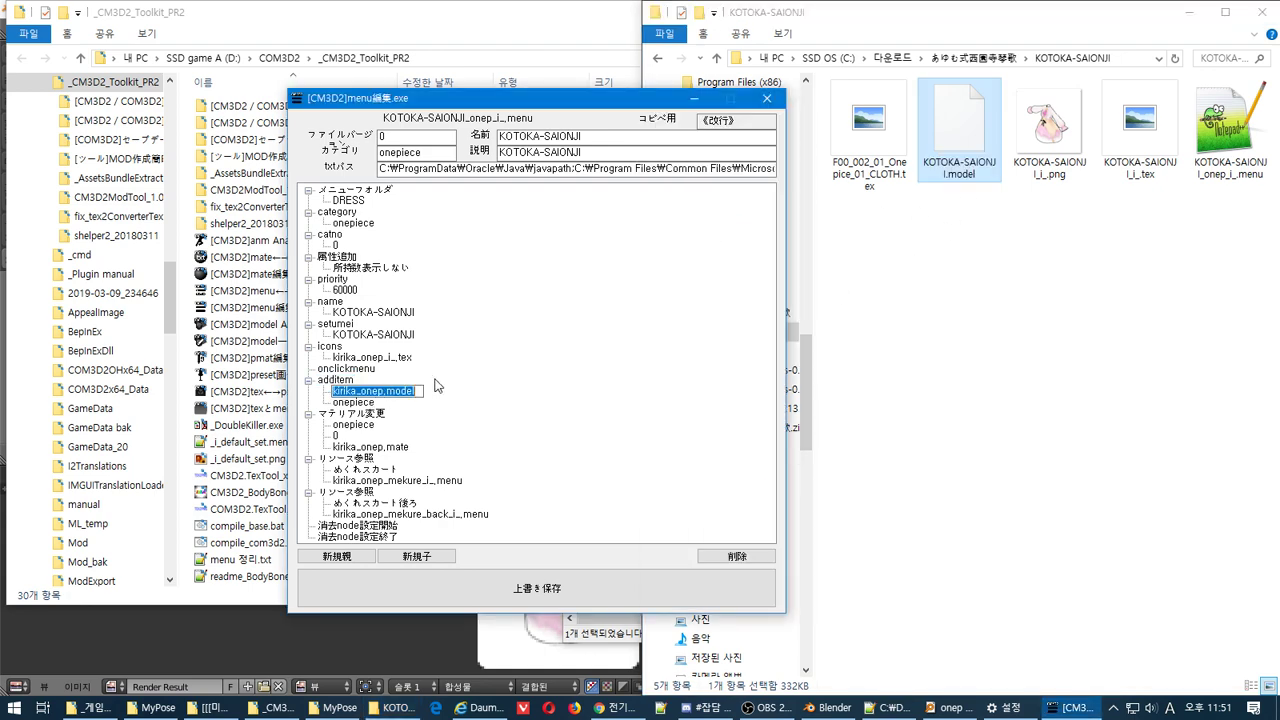
key("ctrl+v")
Set the icons entry to KOTOKA-SAIONJI_i_.tex
left_click(1115, 166)
key("F2")
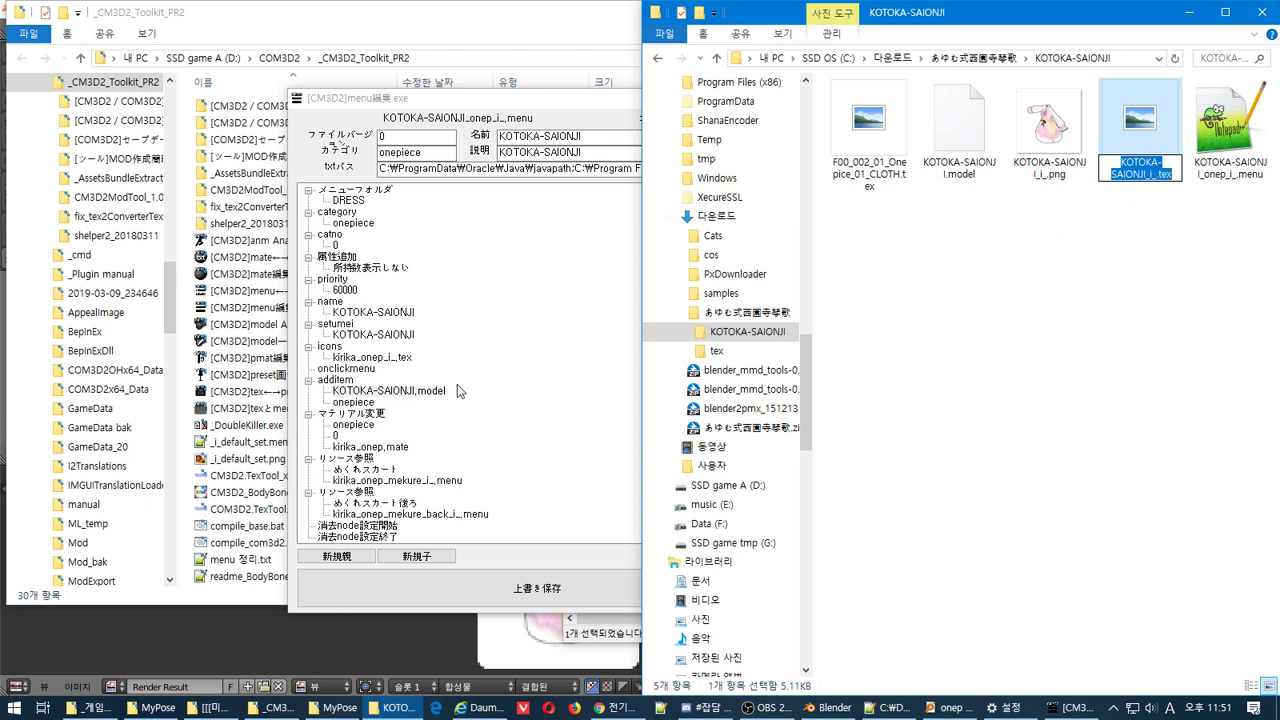
left_click(372, 357)
left_click(372, 357)
type("KOTOKA-SAIONJI_i_.tex")
key("Return")
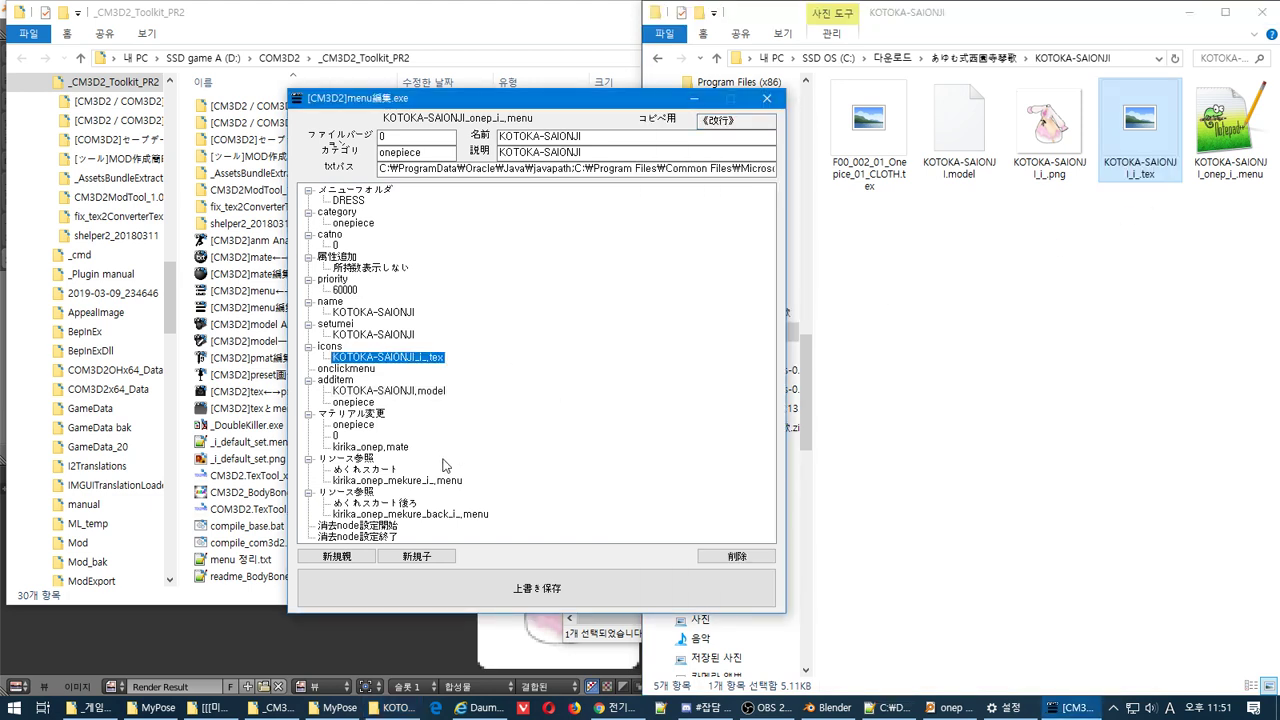
Delete the マテリアル変更 entry and all リソース参照 nodes
left_click(368, 416)
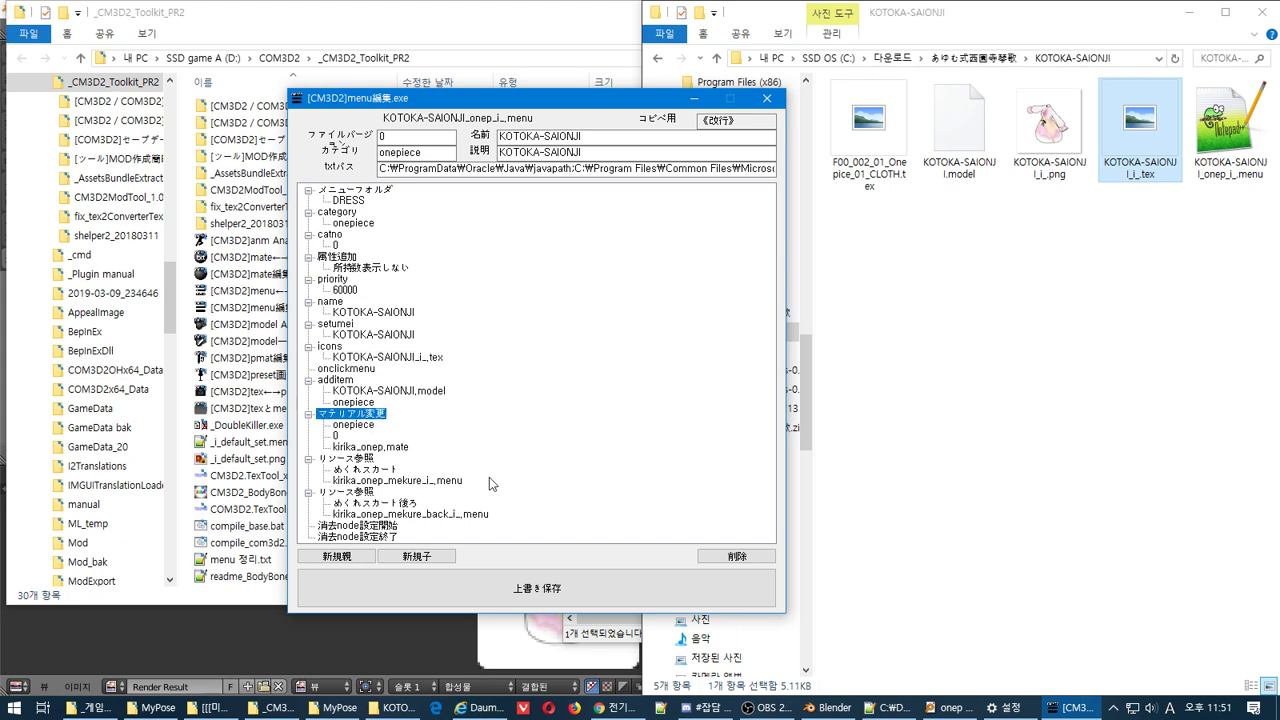
left_click(728, 556)
left_click(733, 558)
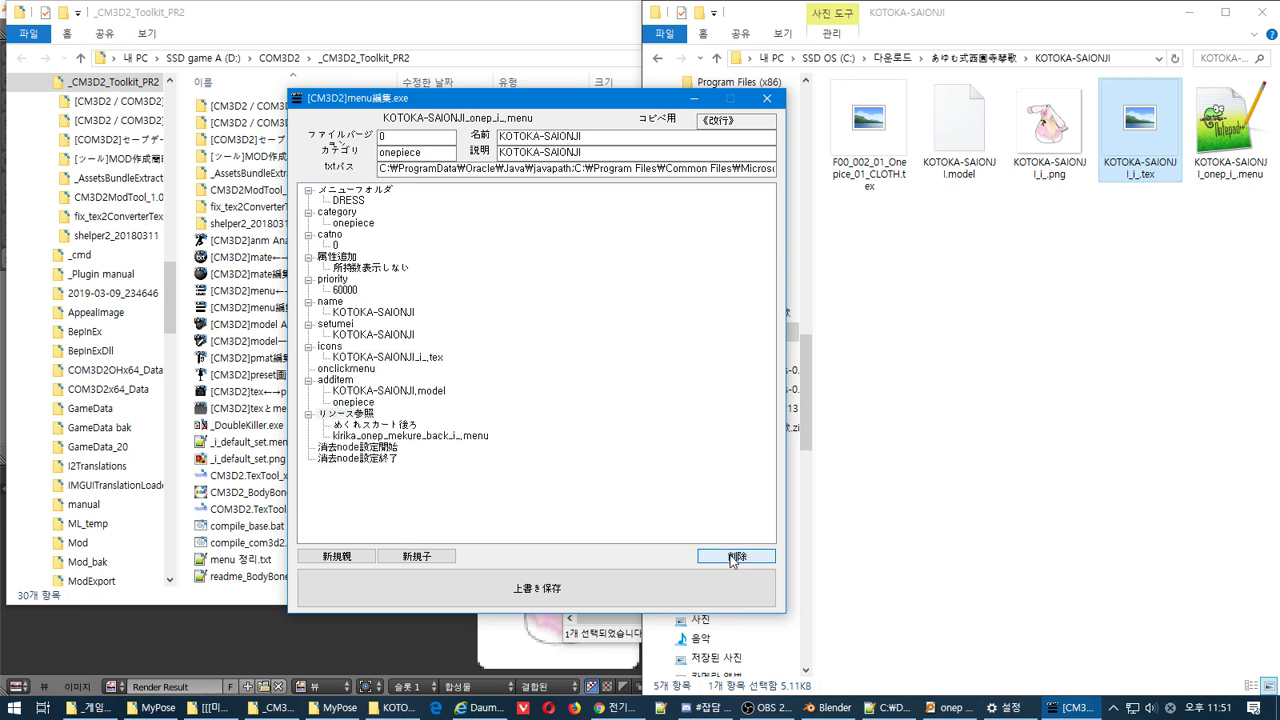
left_click(731, 558)
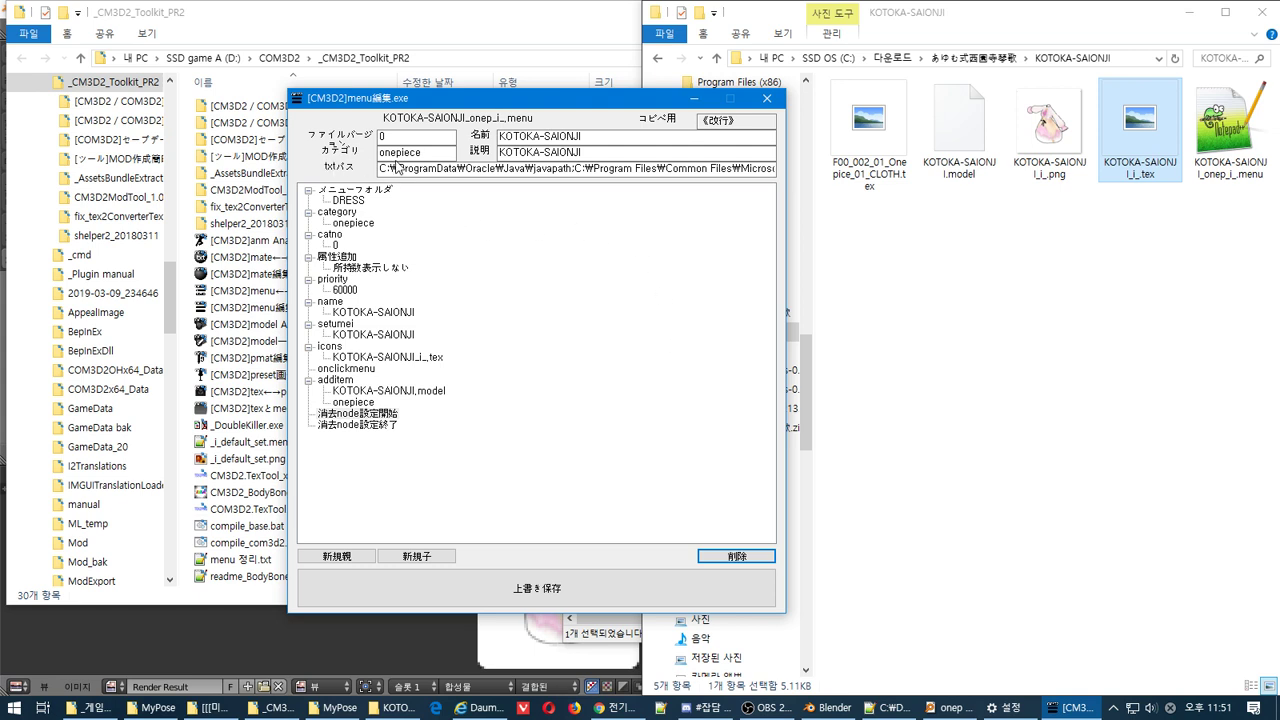
Empty the txtパス field, save over the menu file, and close the editor
left_click_drag(397, 167, 1237, 146)
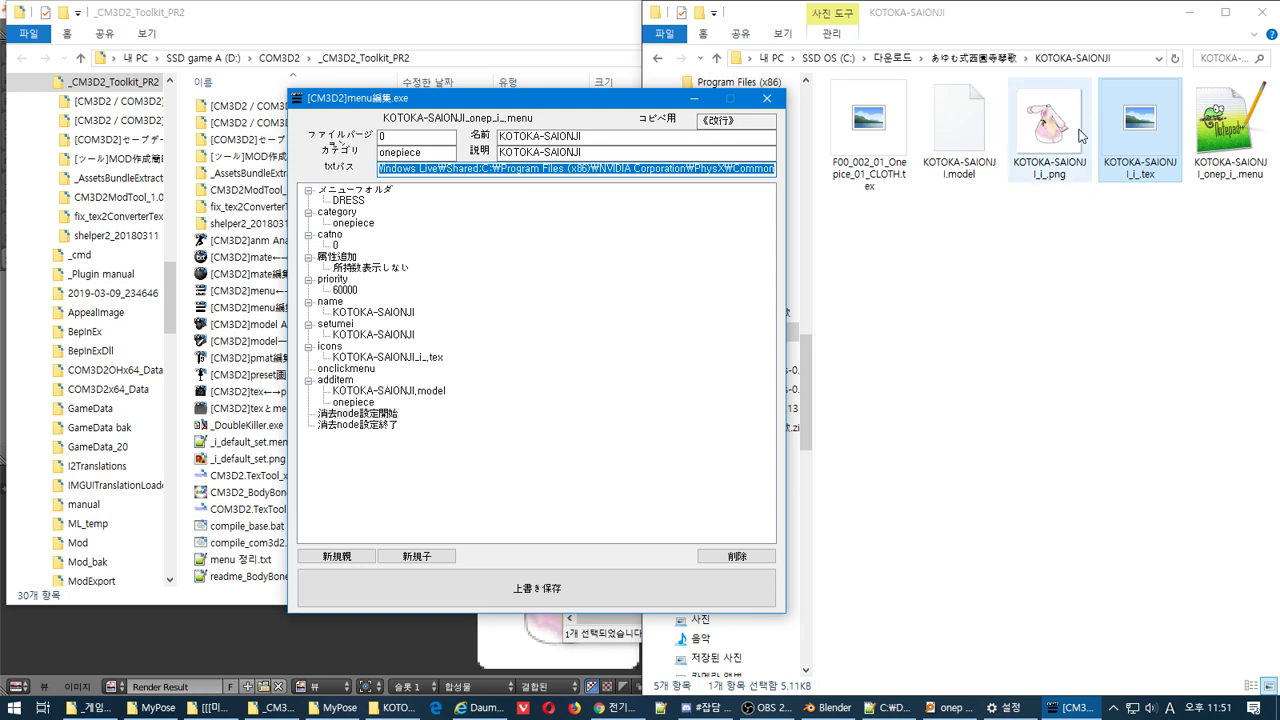
key("BackSpace")
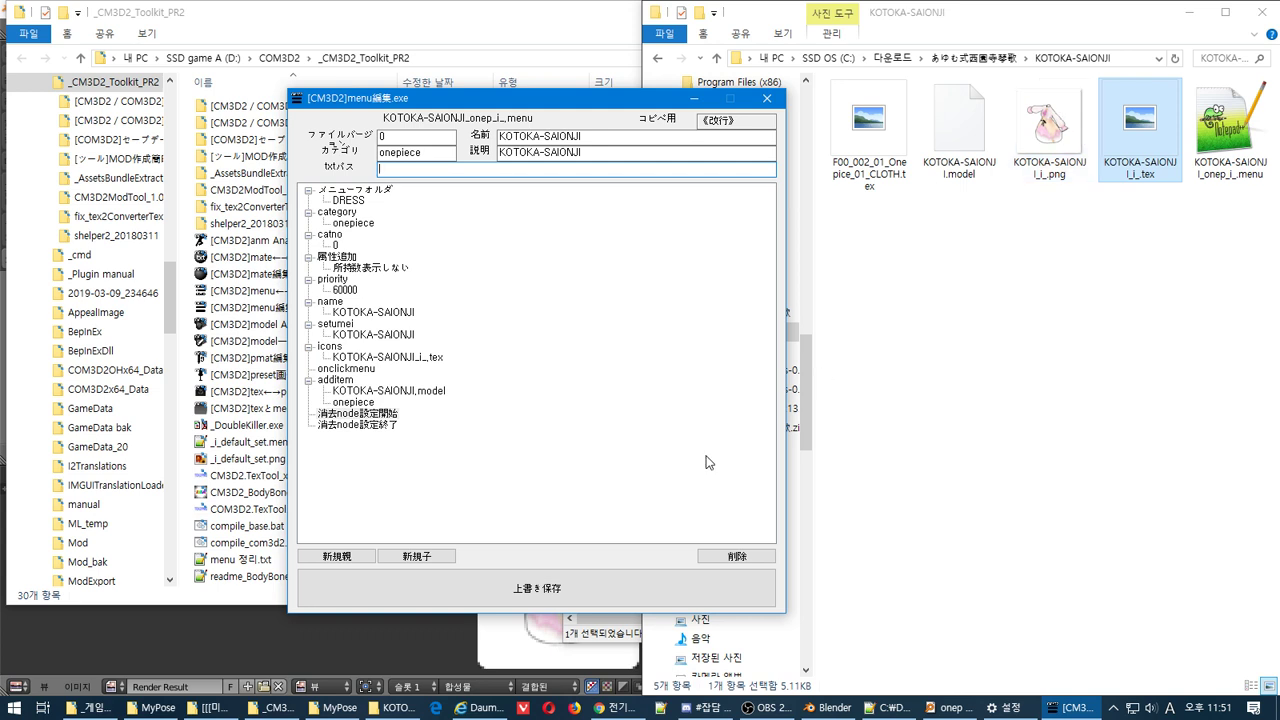
left_click(575, 582)
left_click(713, 402)
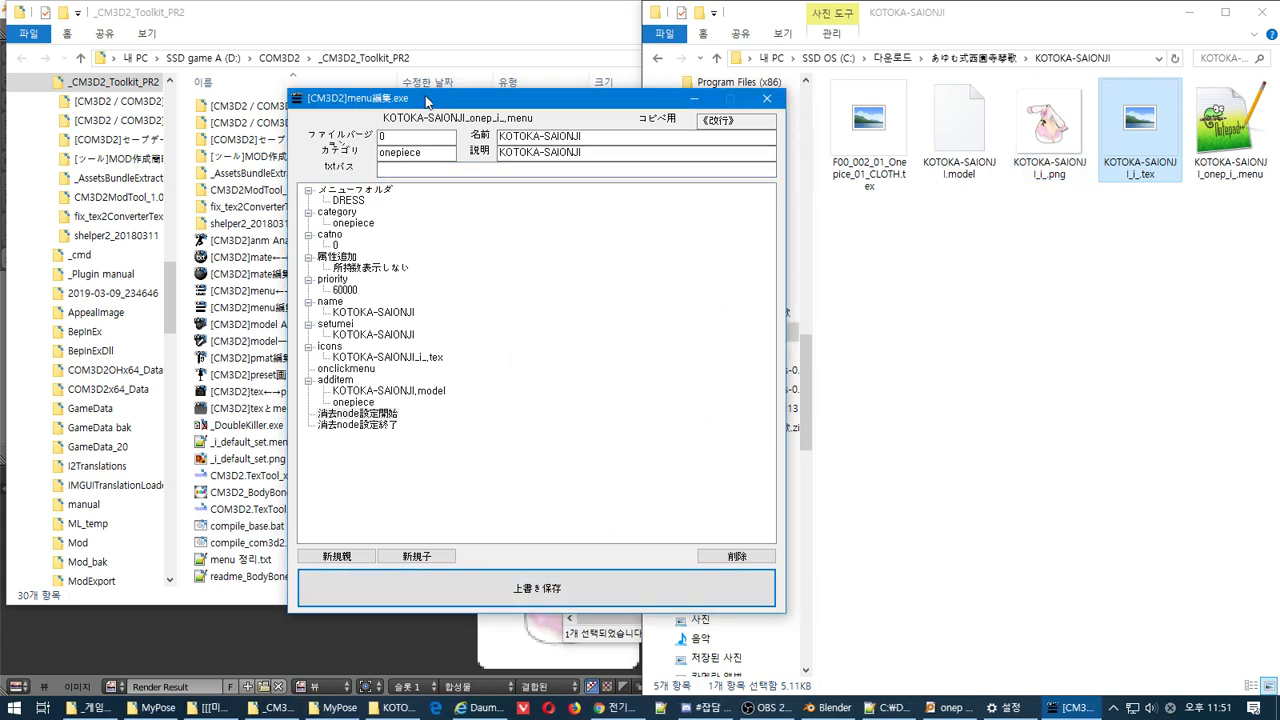
left_click(768, 99)
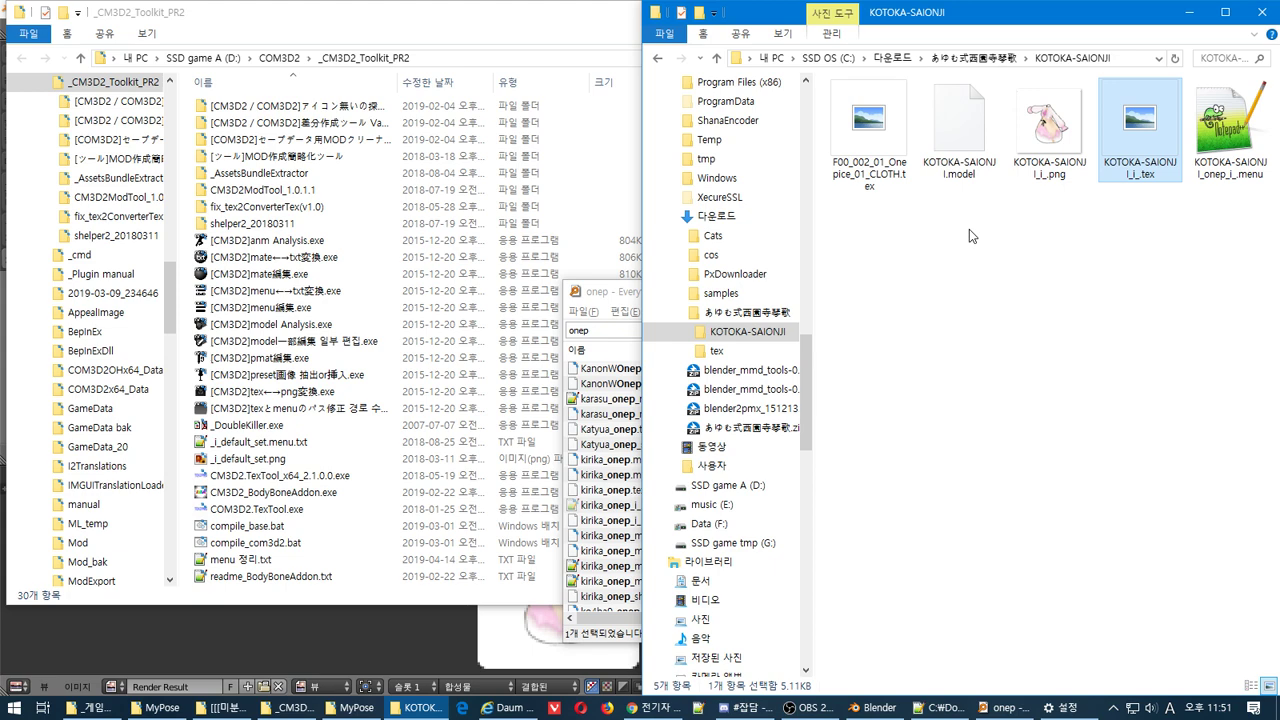
Load the dress menu in the editor and set txtパス to KOTOKA-SAIONJI_i_.txt
left_click_drag(1212, 138, 418, 320)
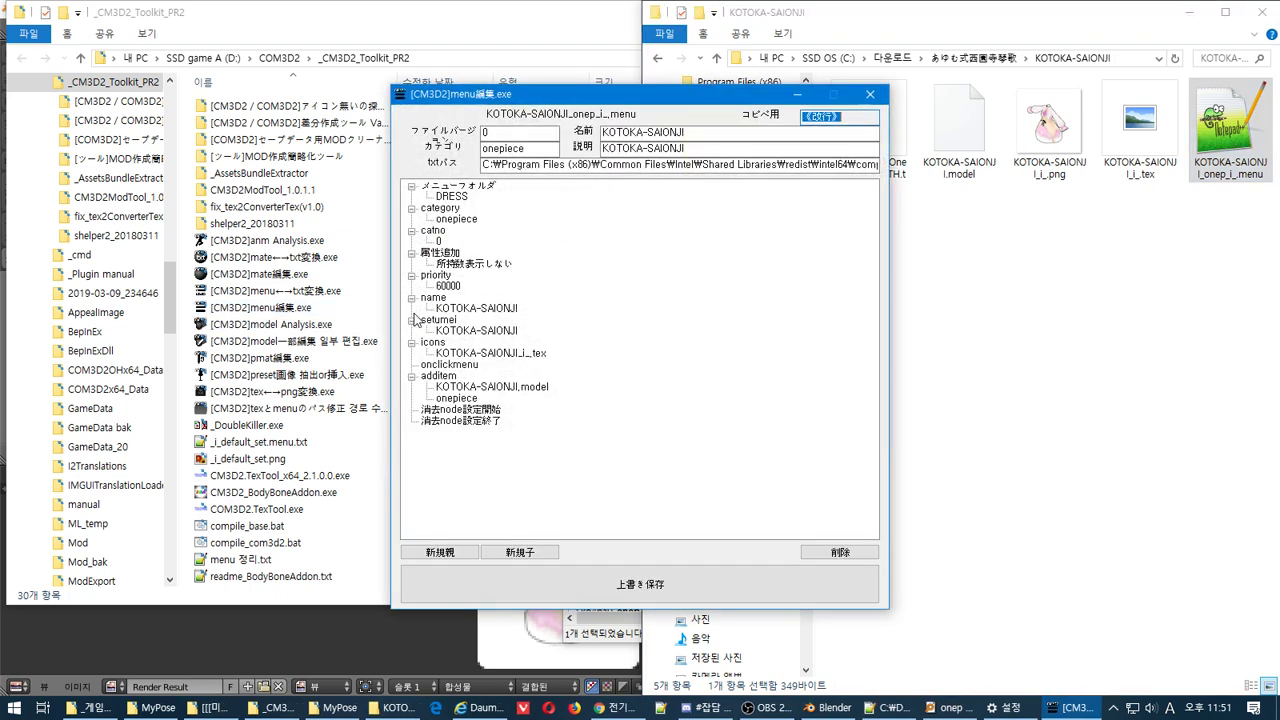
left_click(746, 165)
key("ctrl+a")
type("KOTOKA-SAIONJI_i_.tex")
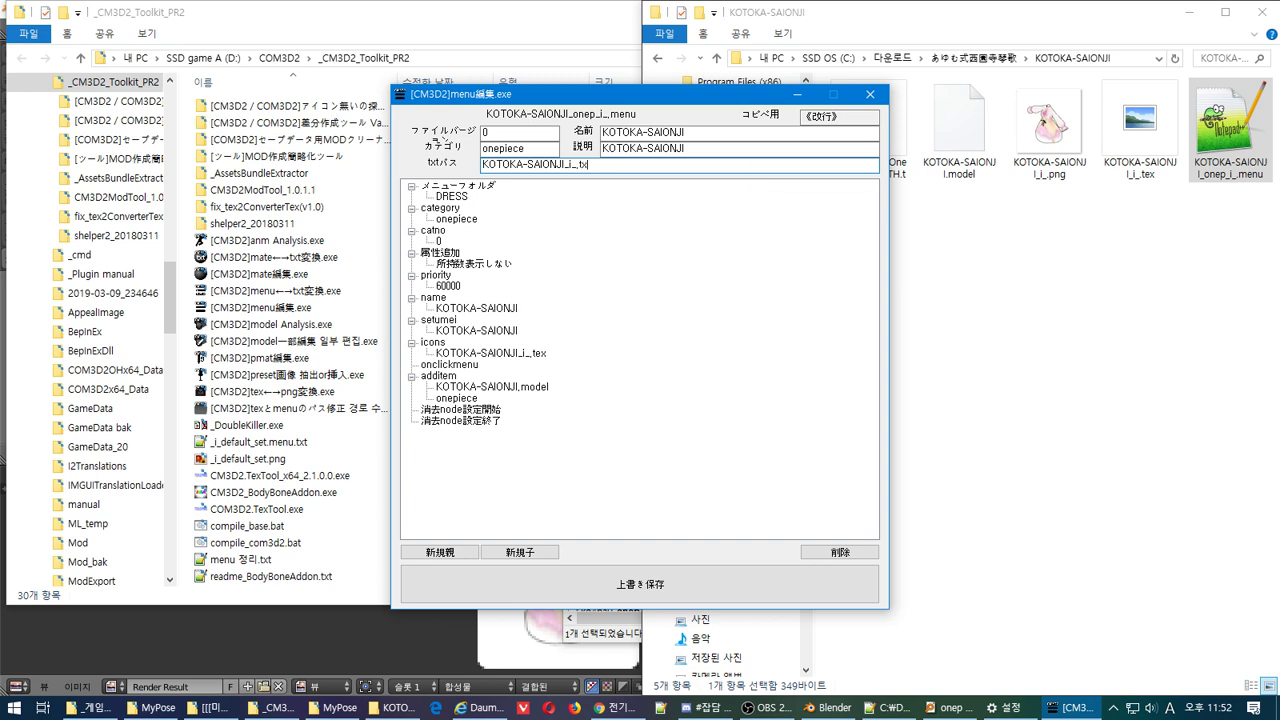
type("t")
Save over the menu file, then reopen it to check and close the editor
left_click(632, 578)
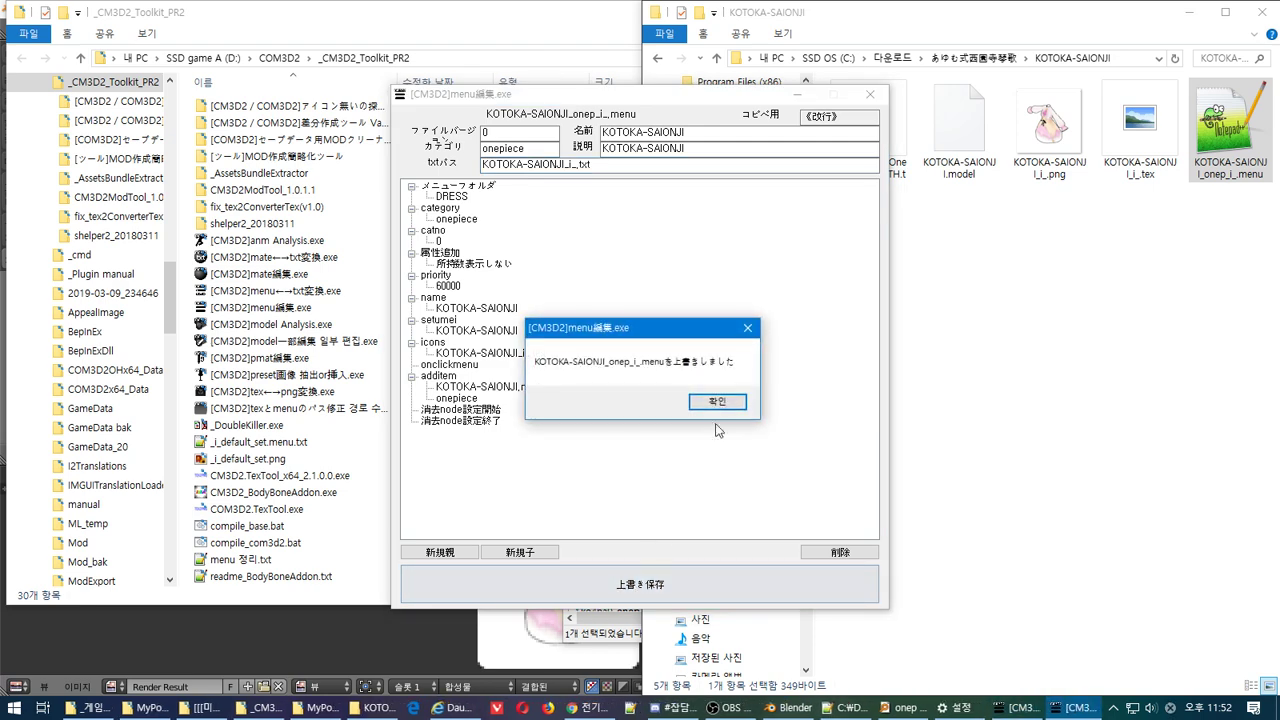
left_click(728, 401)
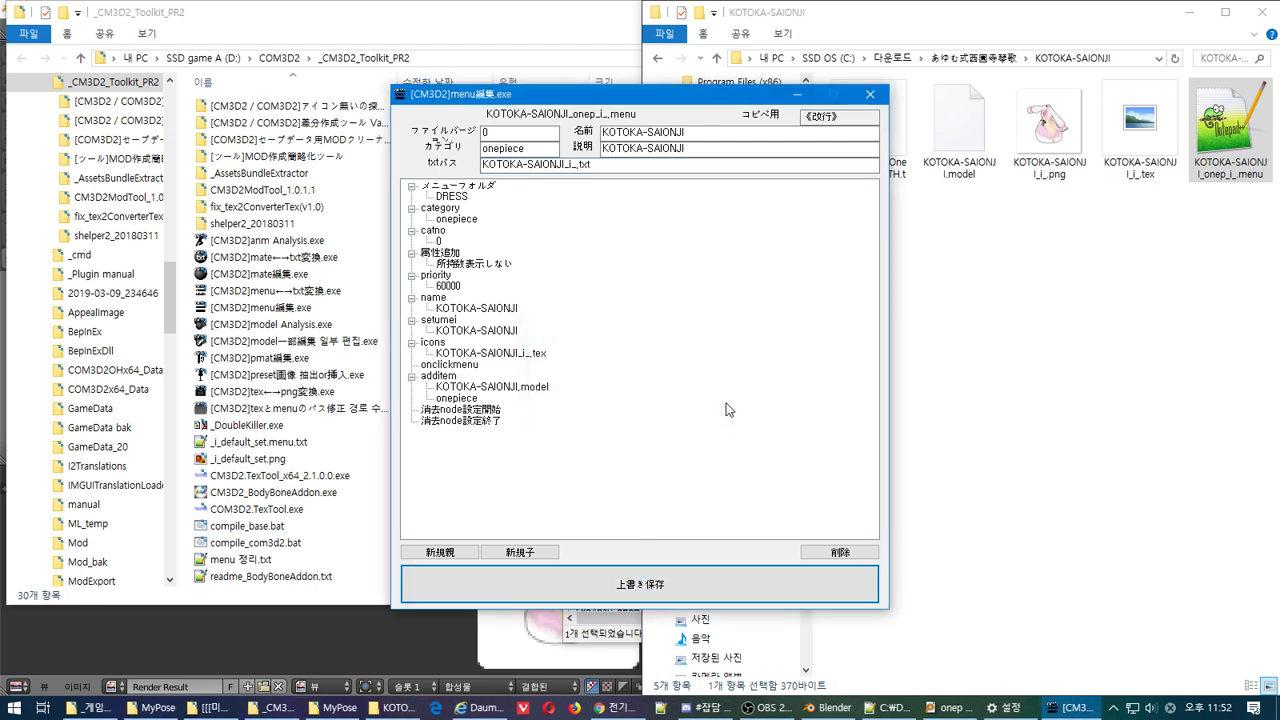
left_click(872, 96)
left_click_drag(1215, 145, 361, 314)
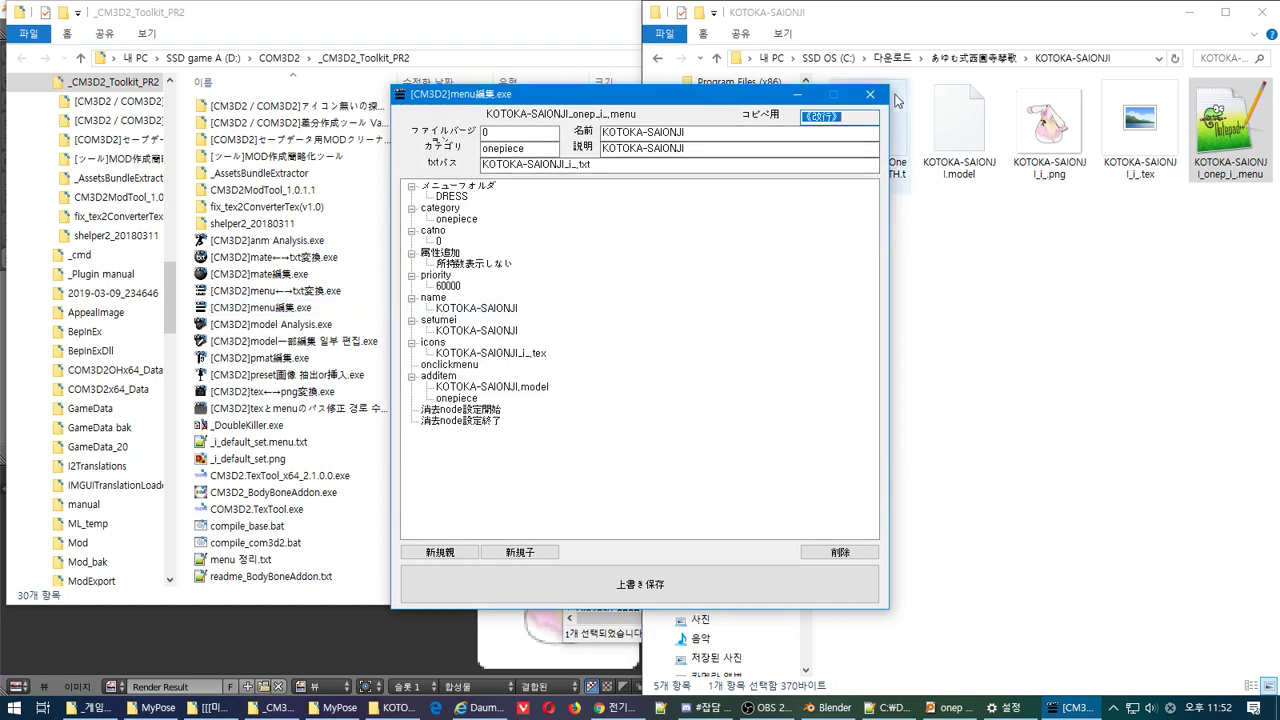
left_click(870, 95)
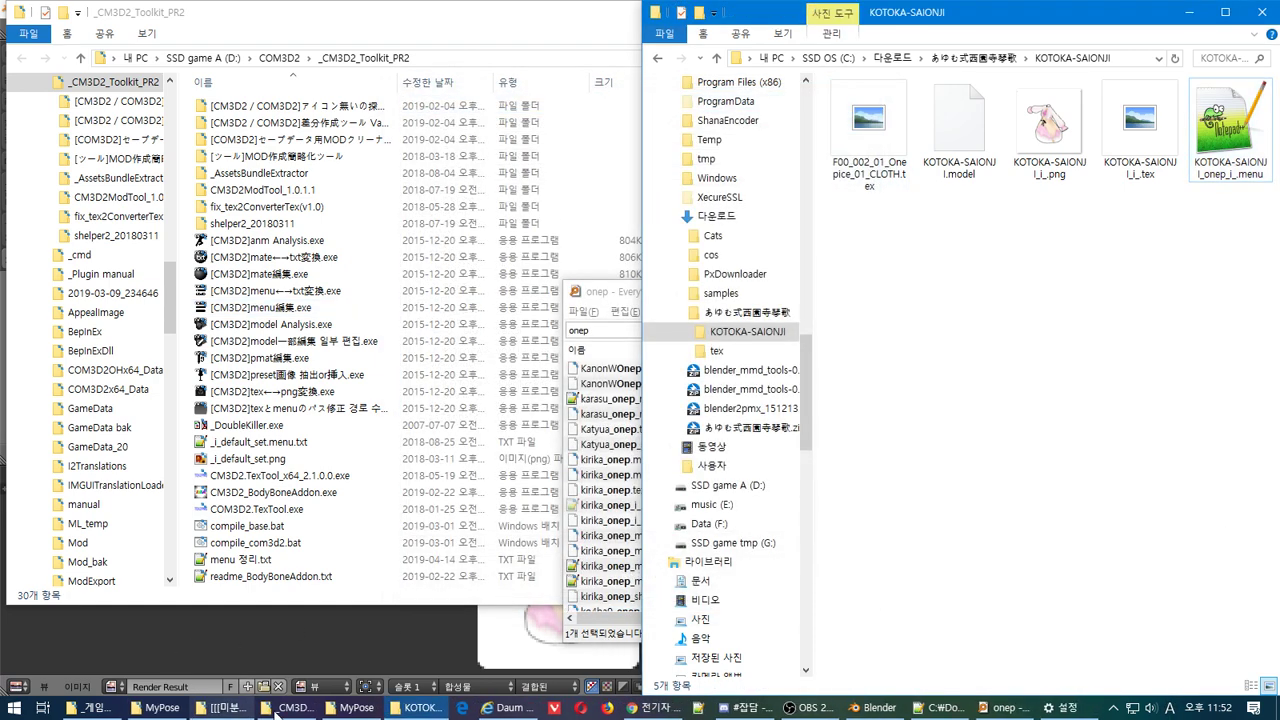
Open COM3D2_mod\lilly 개조 snapped left and drag the KOTOKA-SAIONJI folder into it
left_click(97, 708)
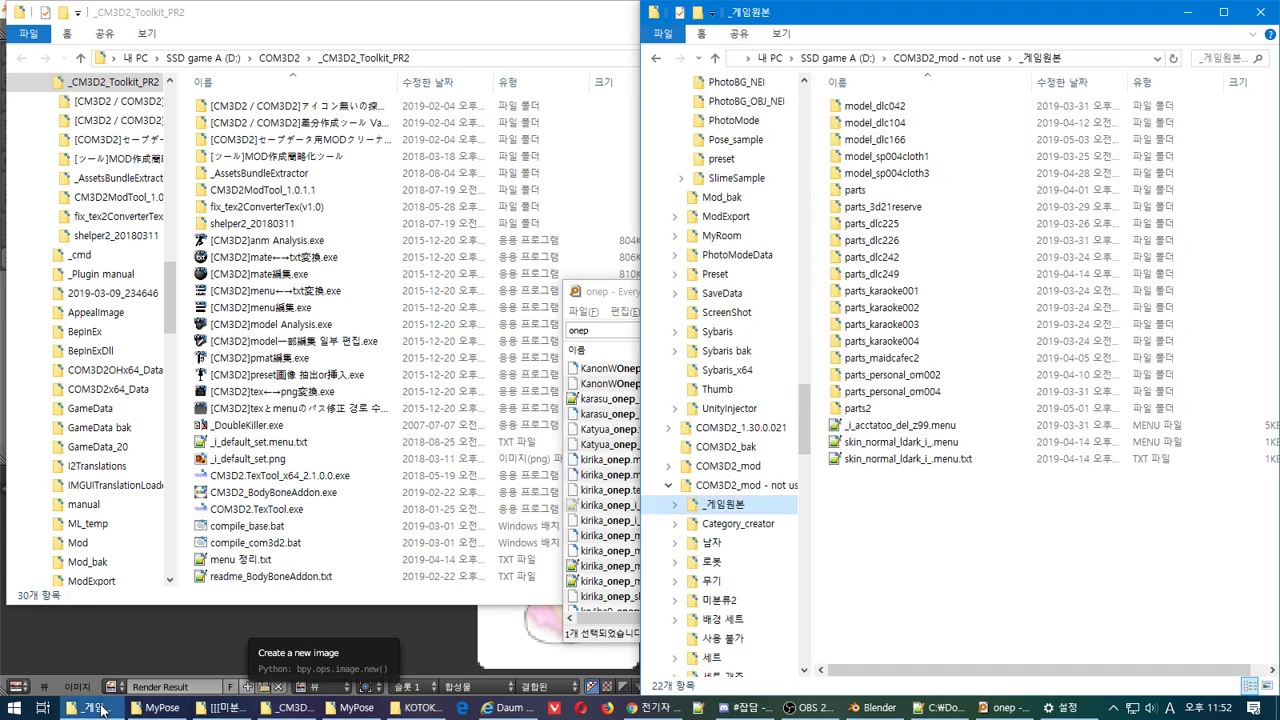
left_click(735, 466)
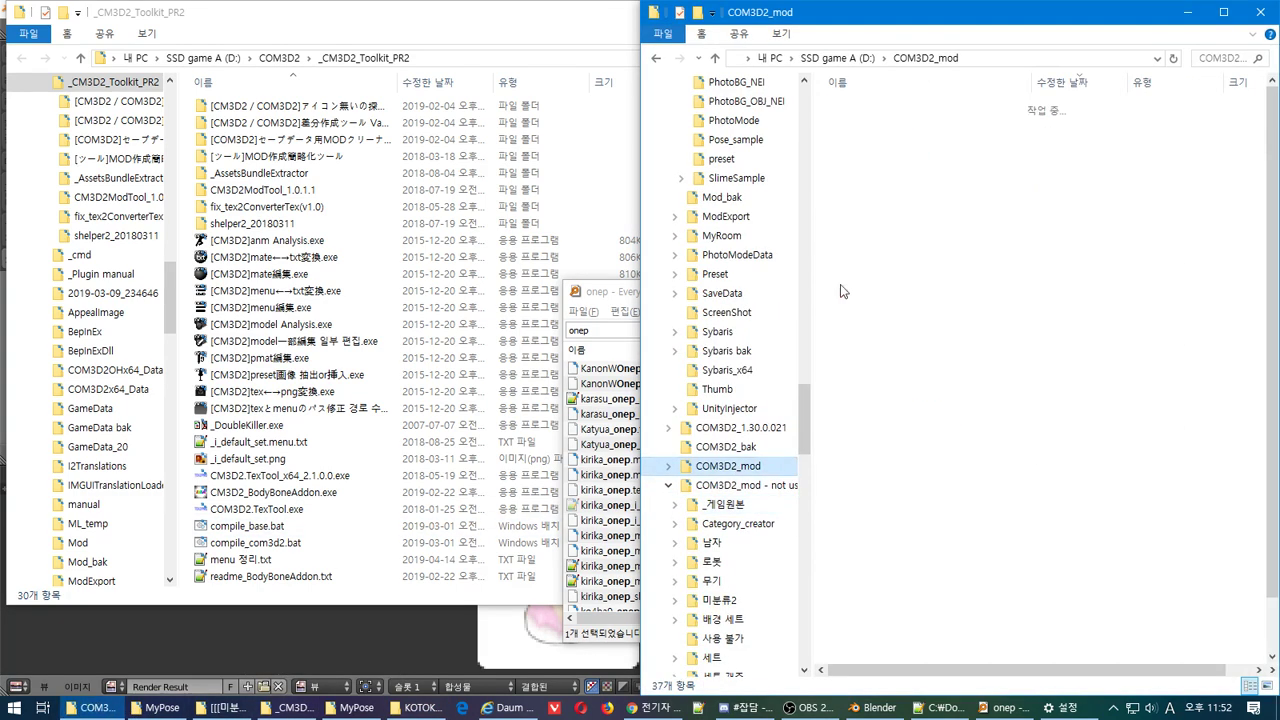
double_click(905, 122)
left_click_drag(1008, 36, 2, 40)
left_click(1020, 336)
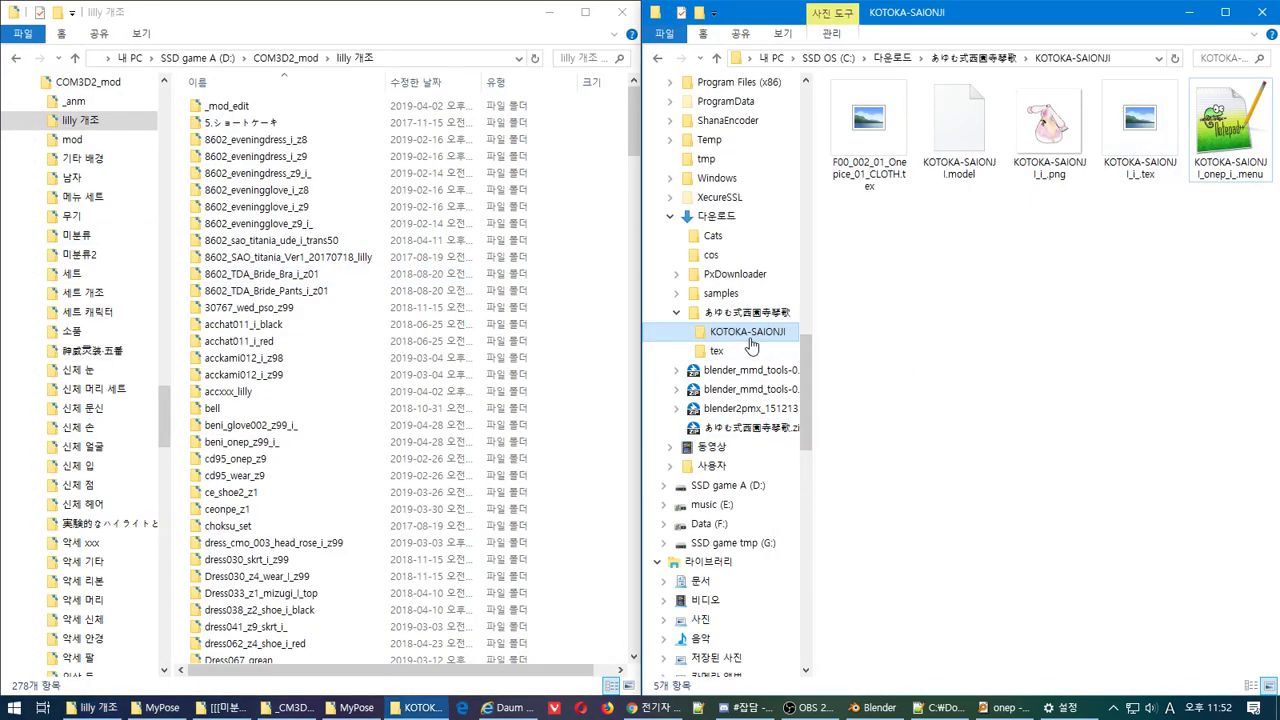
left_click_drag(737, 337, 180, 582)
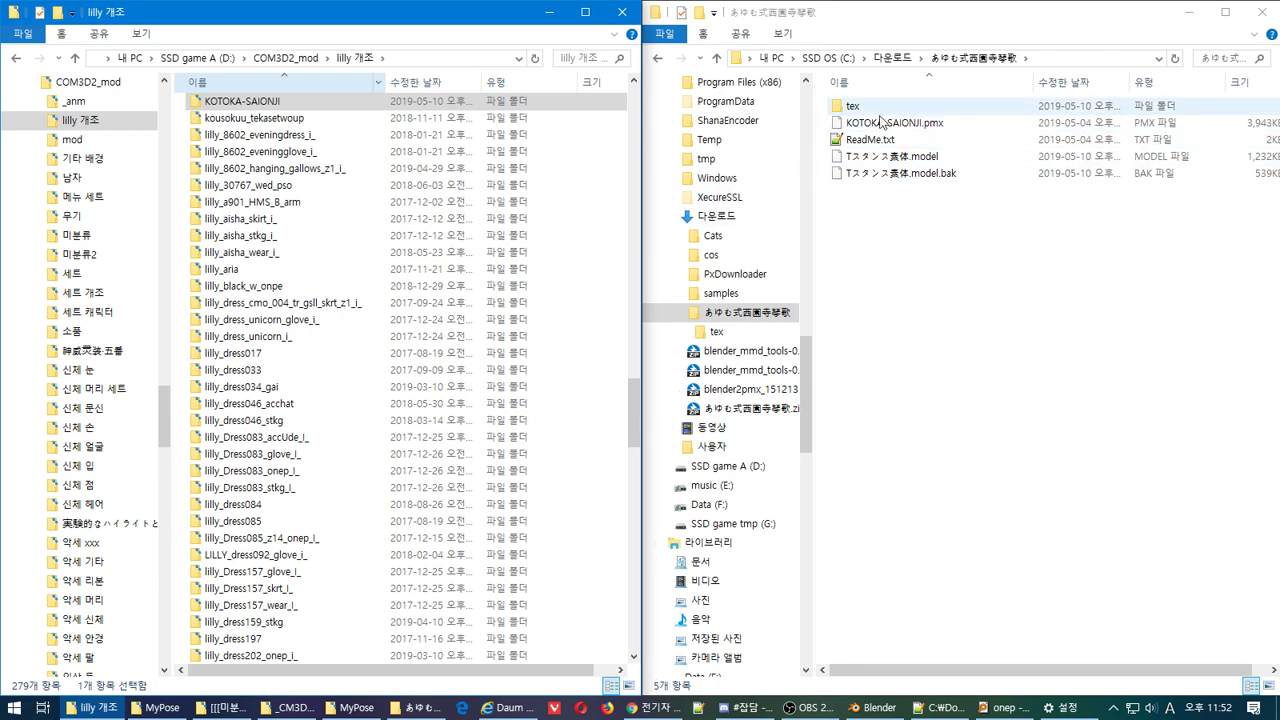
left_click(872, 708)
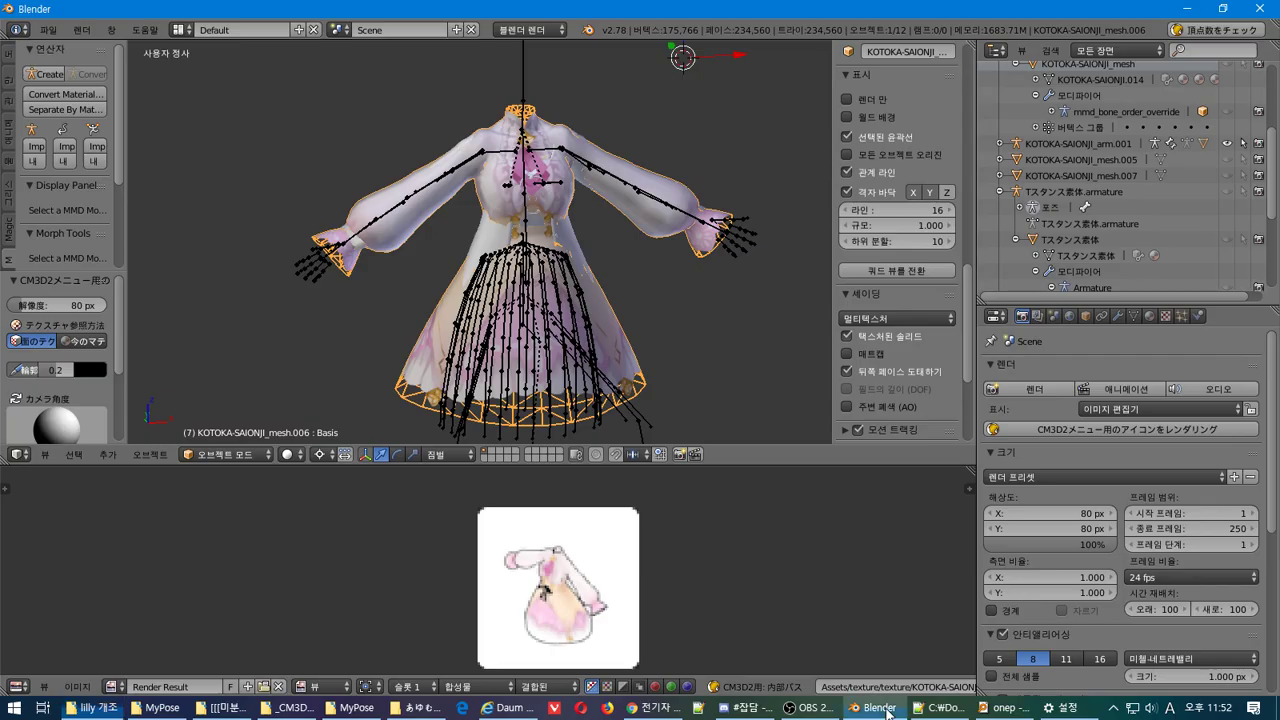
Delete the dress250_onep.armature.001 hierarchy, undoing an accidental deletion of dress250_onep
scroll(1070, 205, "down", 3)
scroll(1076, 221, "up", 3)
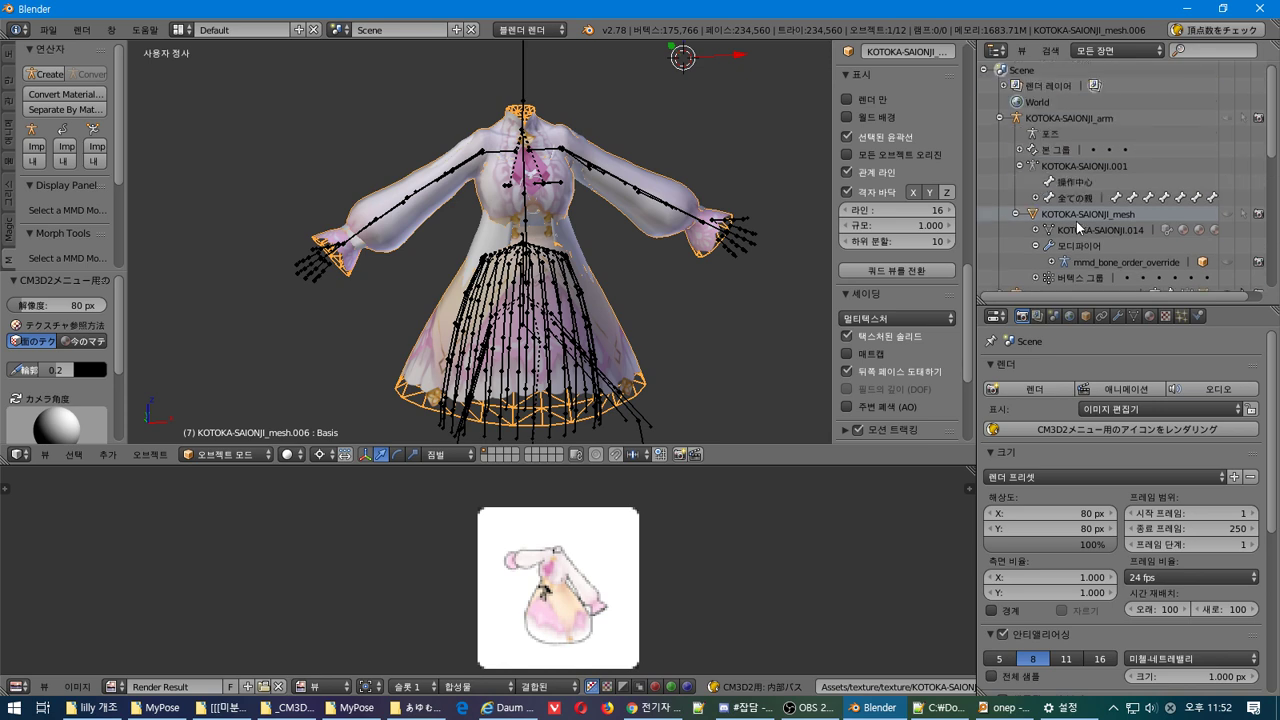
scroll(1095, 174, "down", 2)
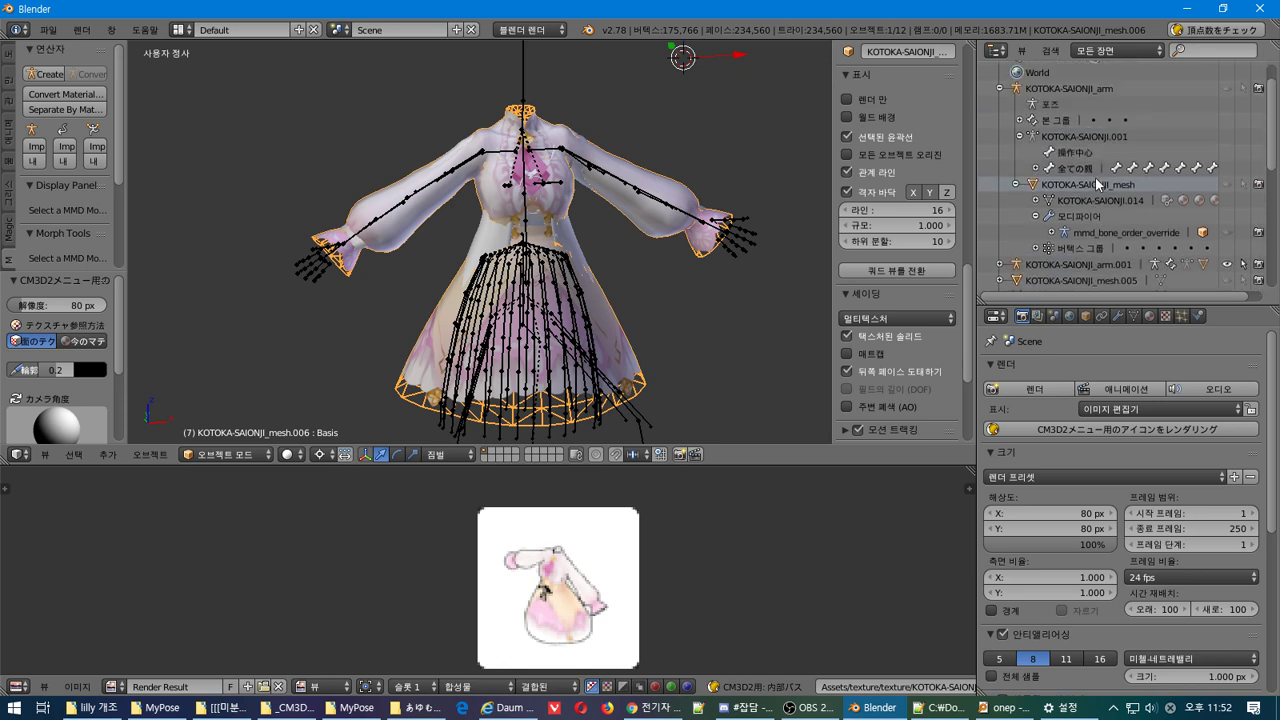
left_click(1084, 91)
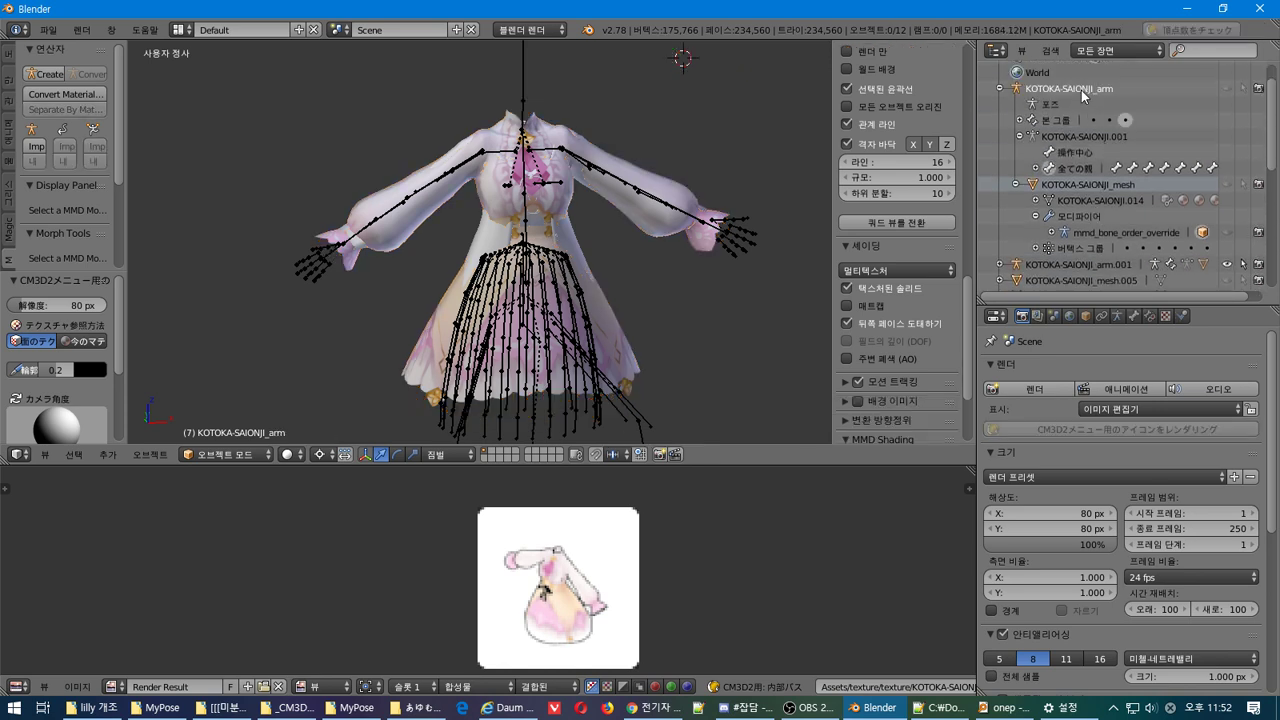
right_click(1084, 91)
key("Escape")
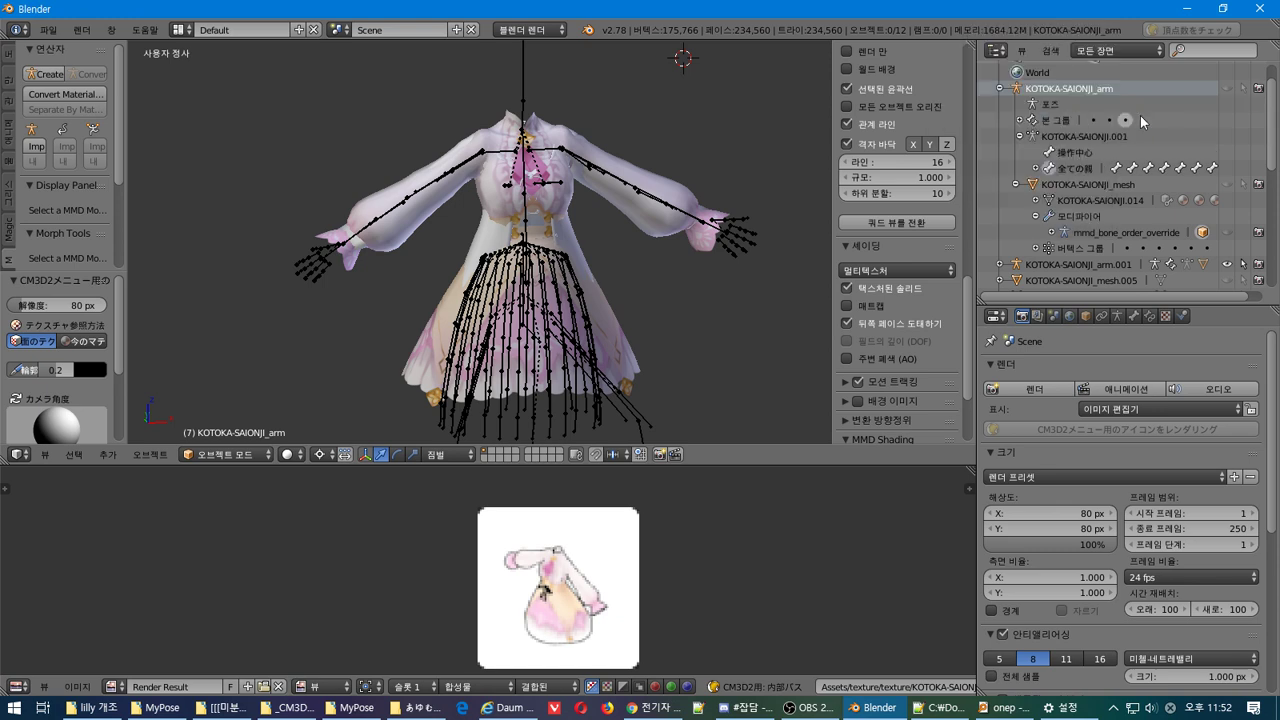
scroll(1140, 115, "down", 5)
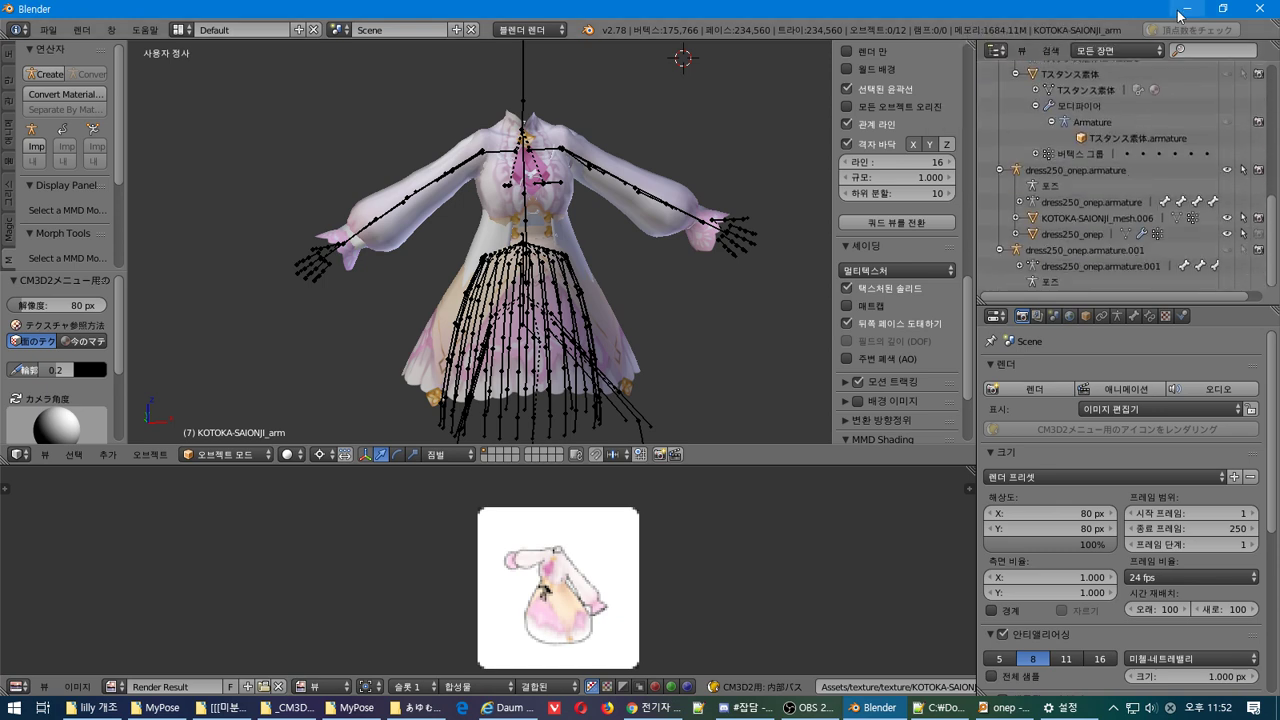
right_click(1088, 242)
left_click(1088, 242)
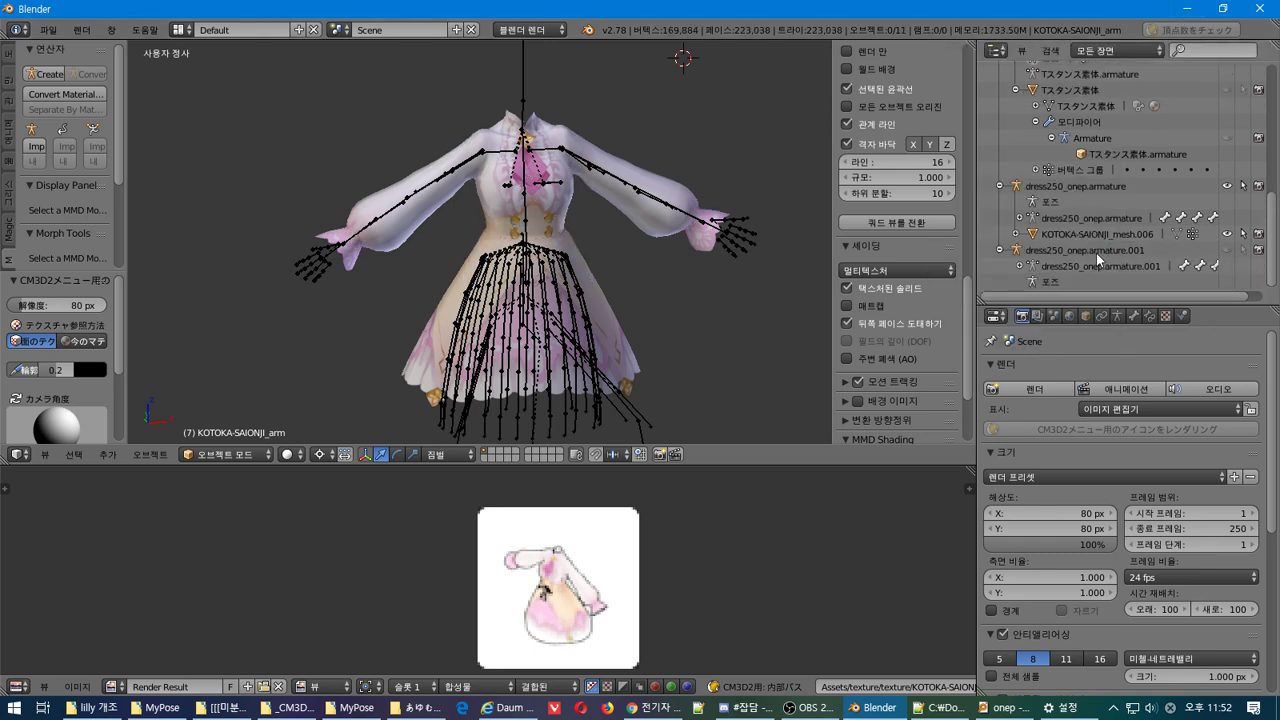
key("ctrl+z")
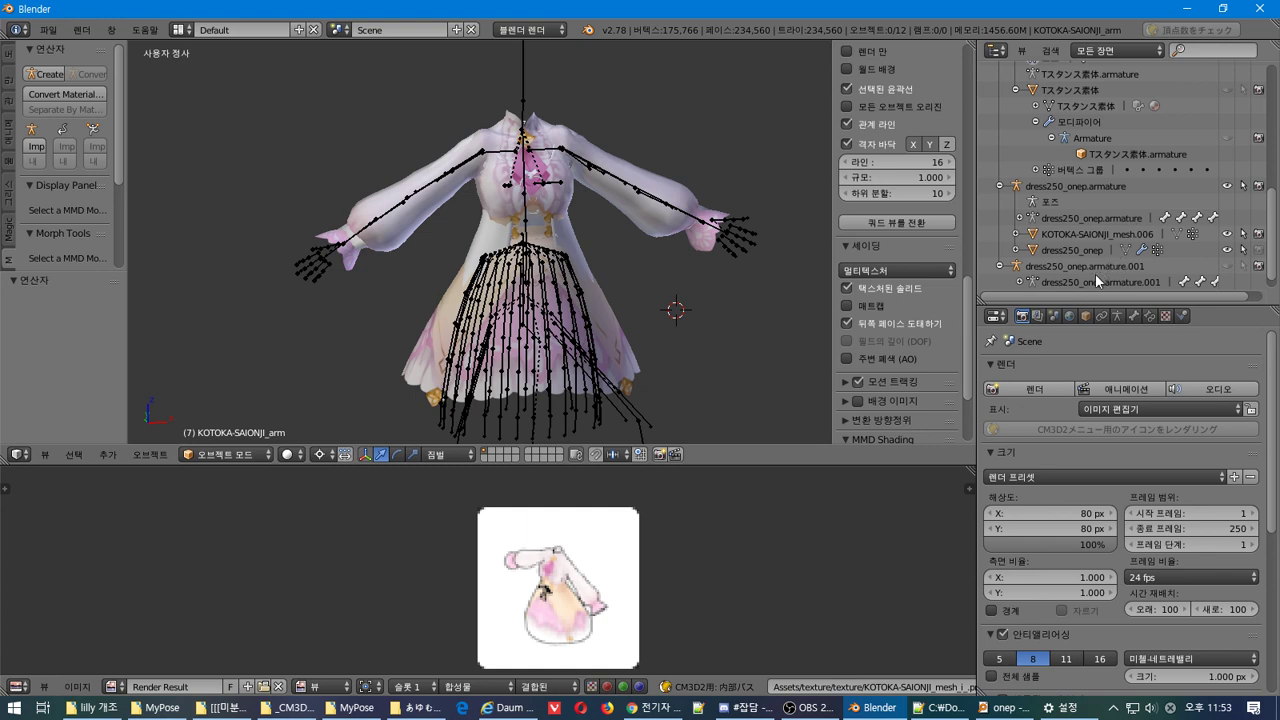
right_click(1099, 268)
left_click(1099, 270)
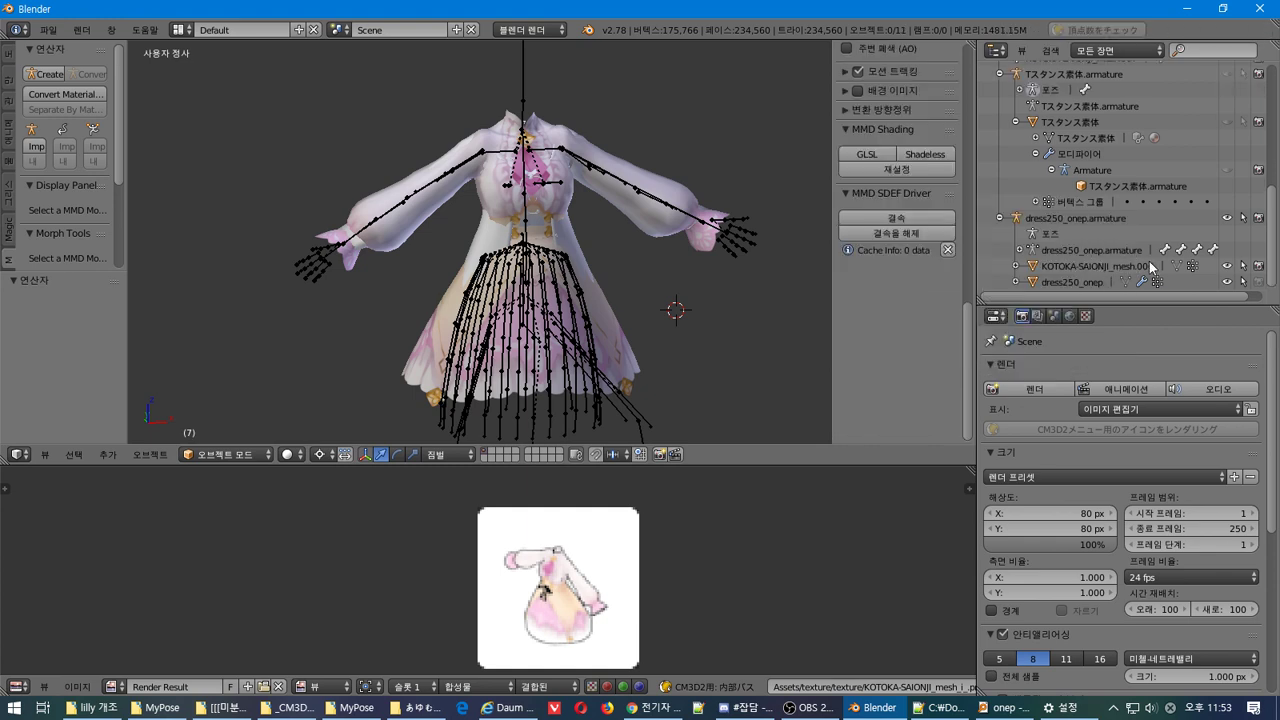
Delete the Tスタンス素体 armature hierarchy from the Outliner
scroll(1150, 267, "up", 3)
scroll(1150, 267, "down", 3)
scroll(1150, 267, "up", 2)
left_click(1080, 140)
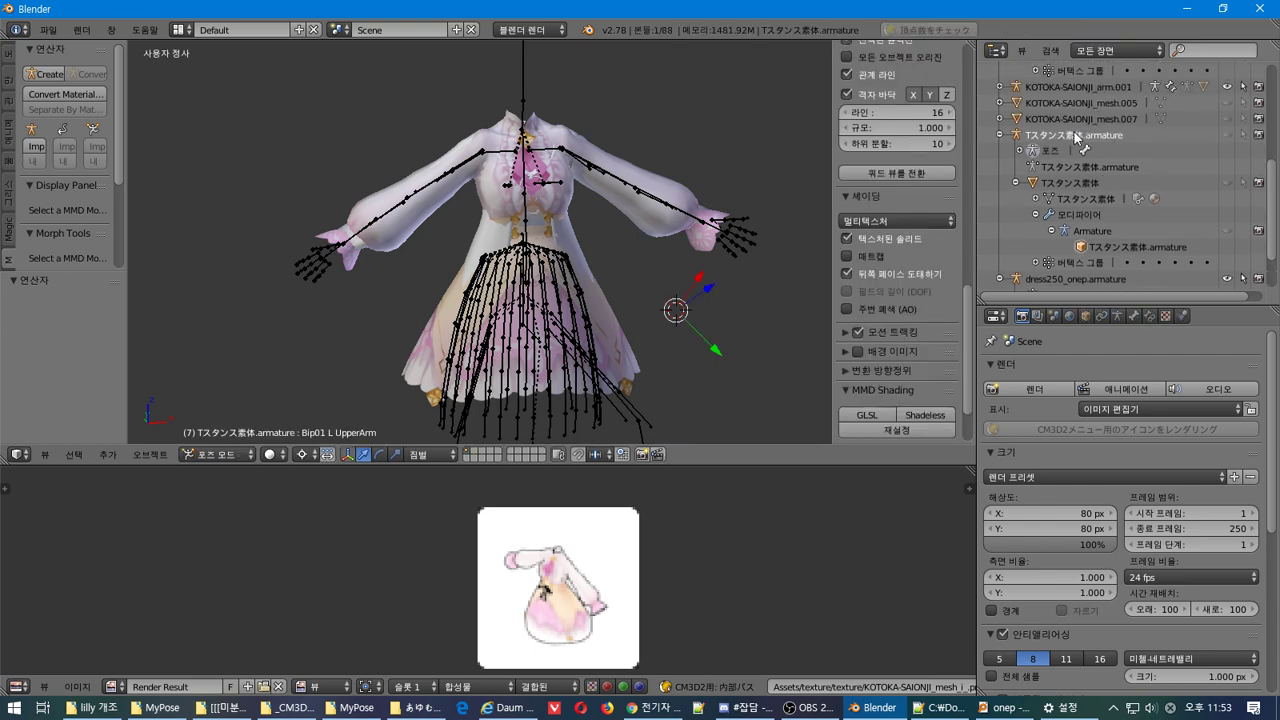
right_click(1082, 139)
left_click(1083, 140)
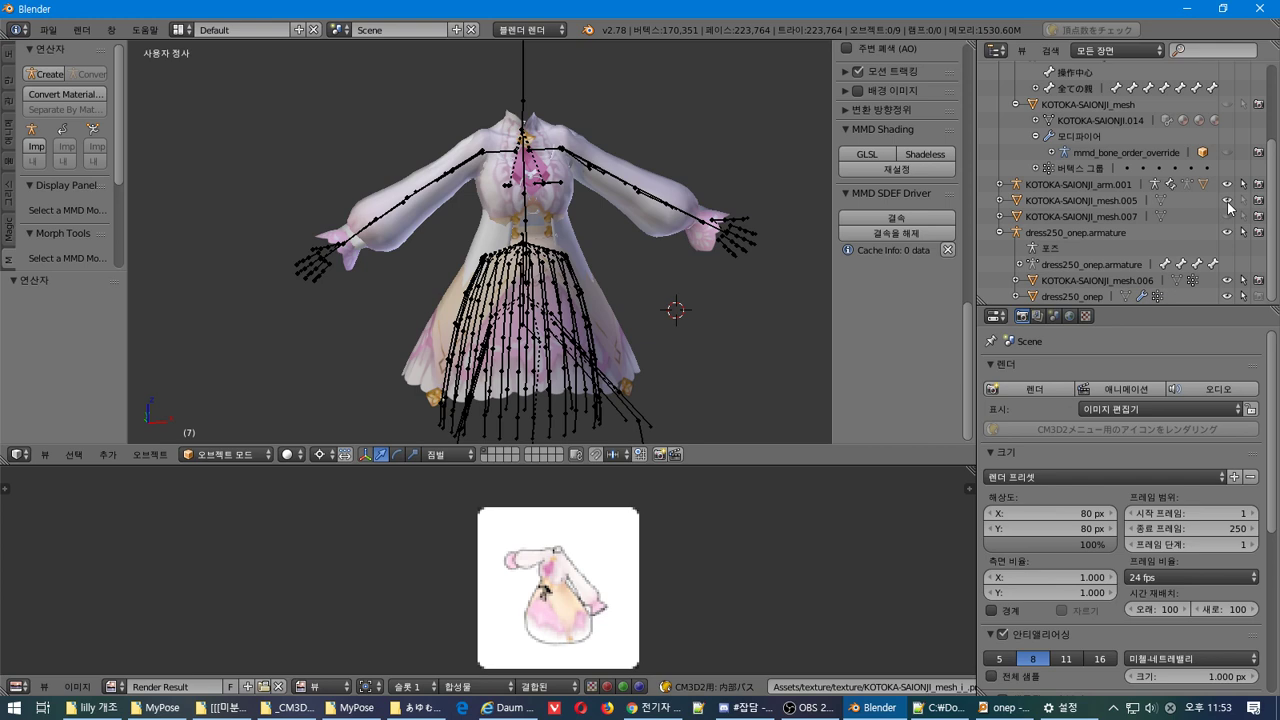
Check that KOTOKA-SAIONJI_mesh.005 has no modifiers, then start saving with Ctrl+S
left_click(1093, 201)
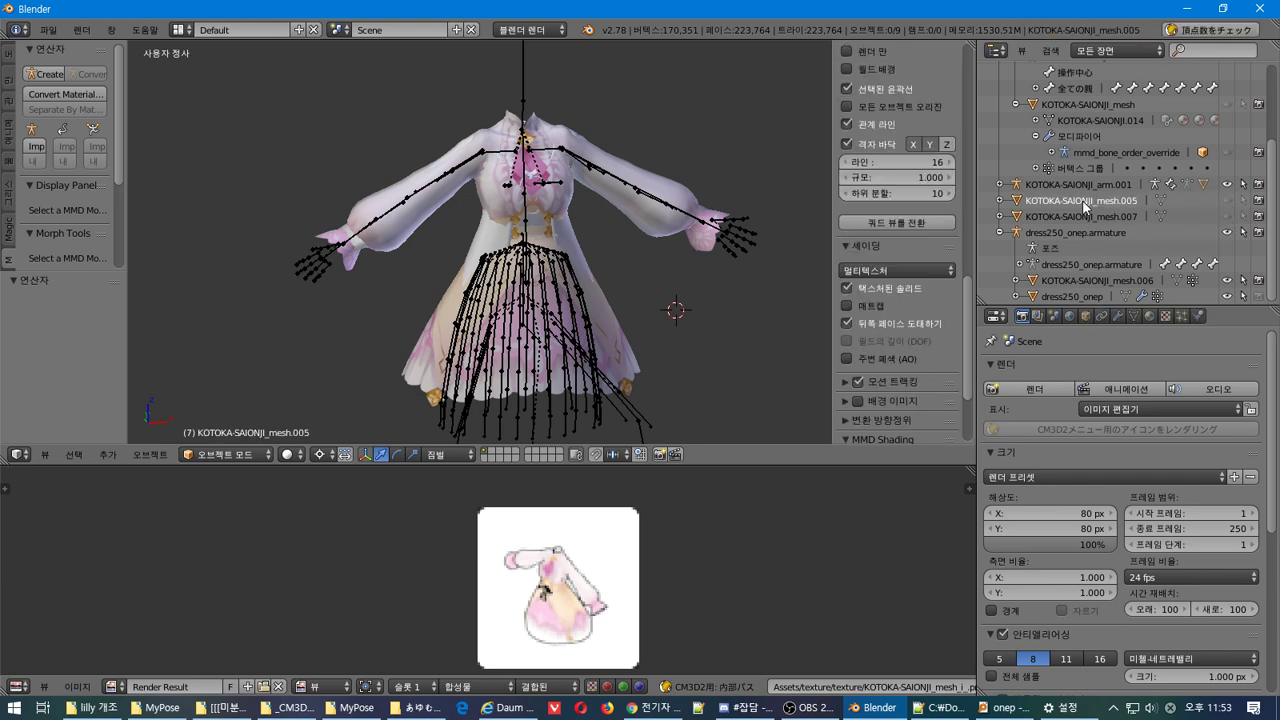
left_click(1116, 317)
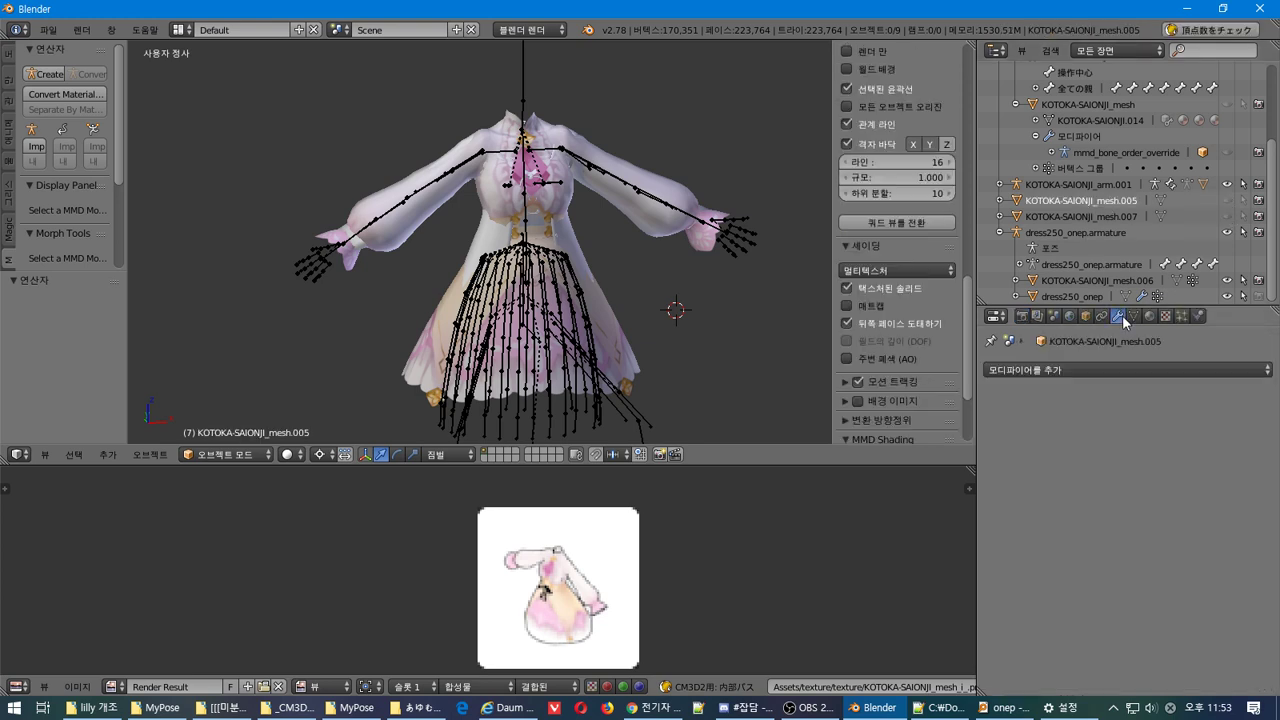
middle_click_drag(671, 252, 668, 222)
scroll(668, 222, "down", 5)
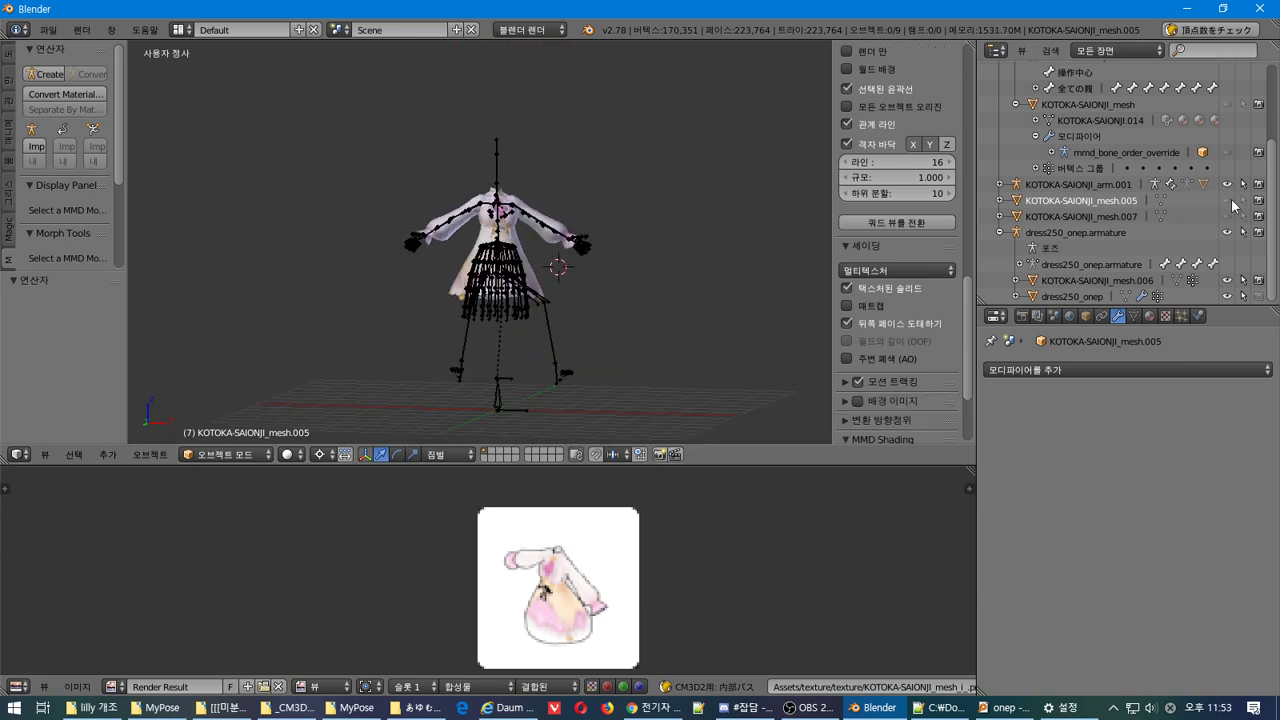
scroll(897, 250, "up", 2)
middle_click_drag(681, 328, 621, 305)
scroll(897, 250, "down", 2)
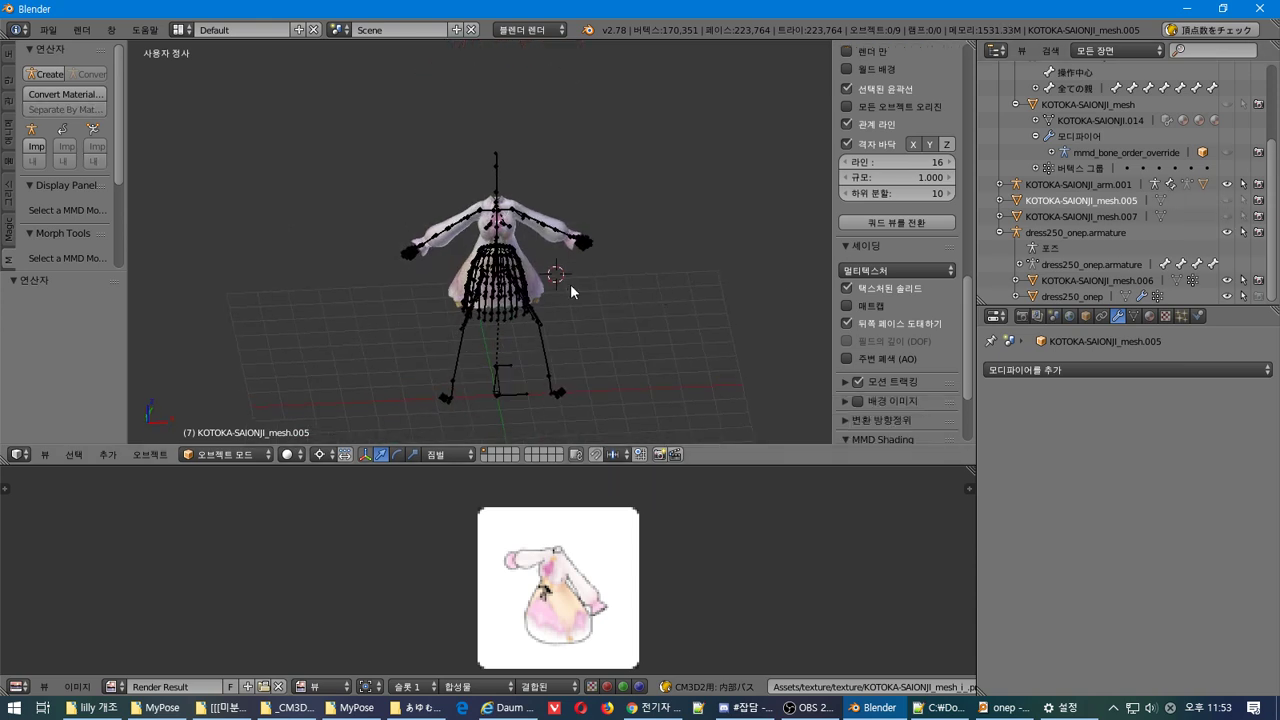
key("ctrl+s")
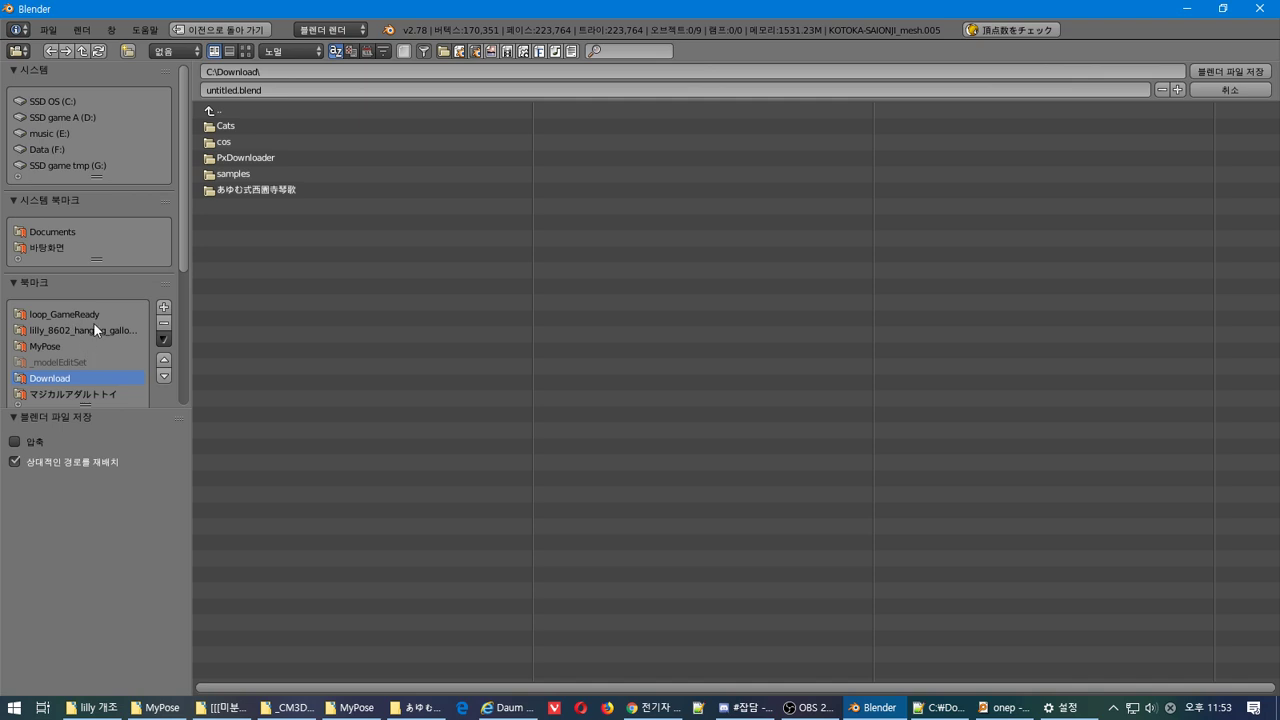
Save the scene as KOTOKA-SAIONJI.blend in C:\Download and quit Blender
scroll(93, 322, "down", 2)
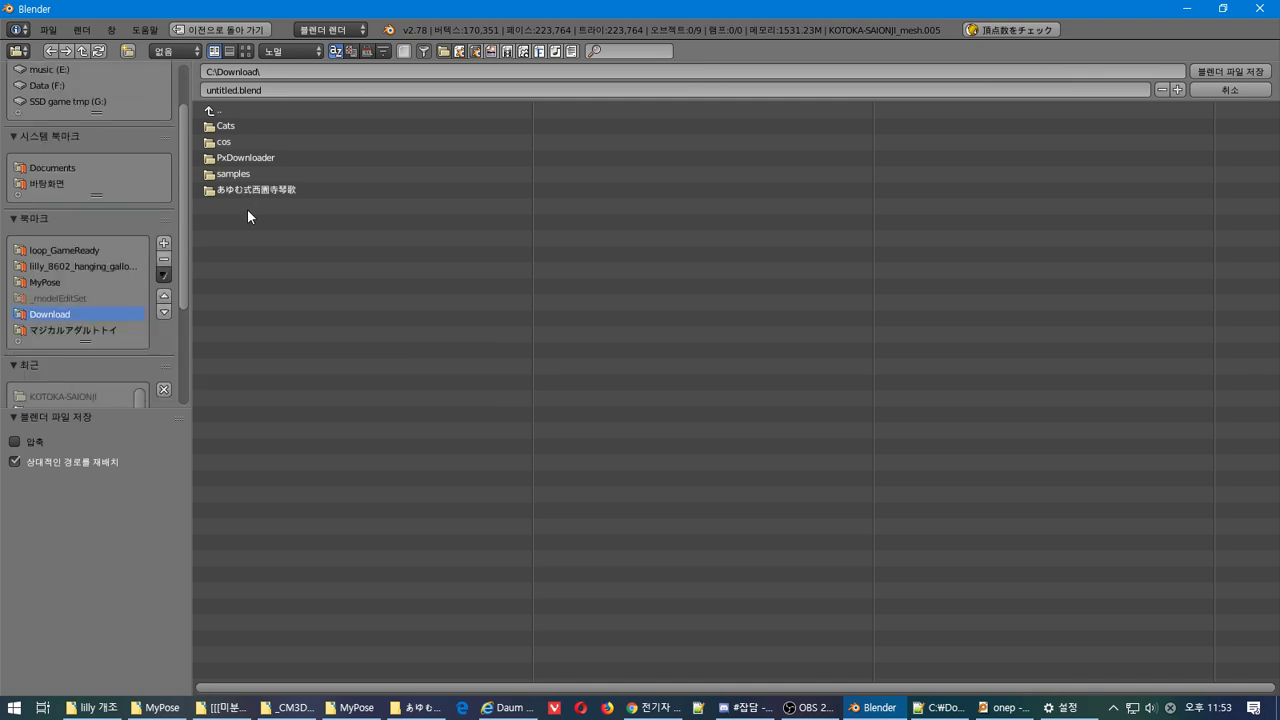
left_click(255, 90)
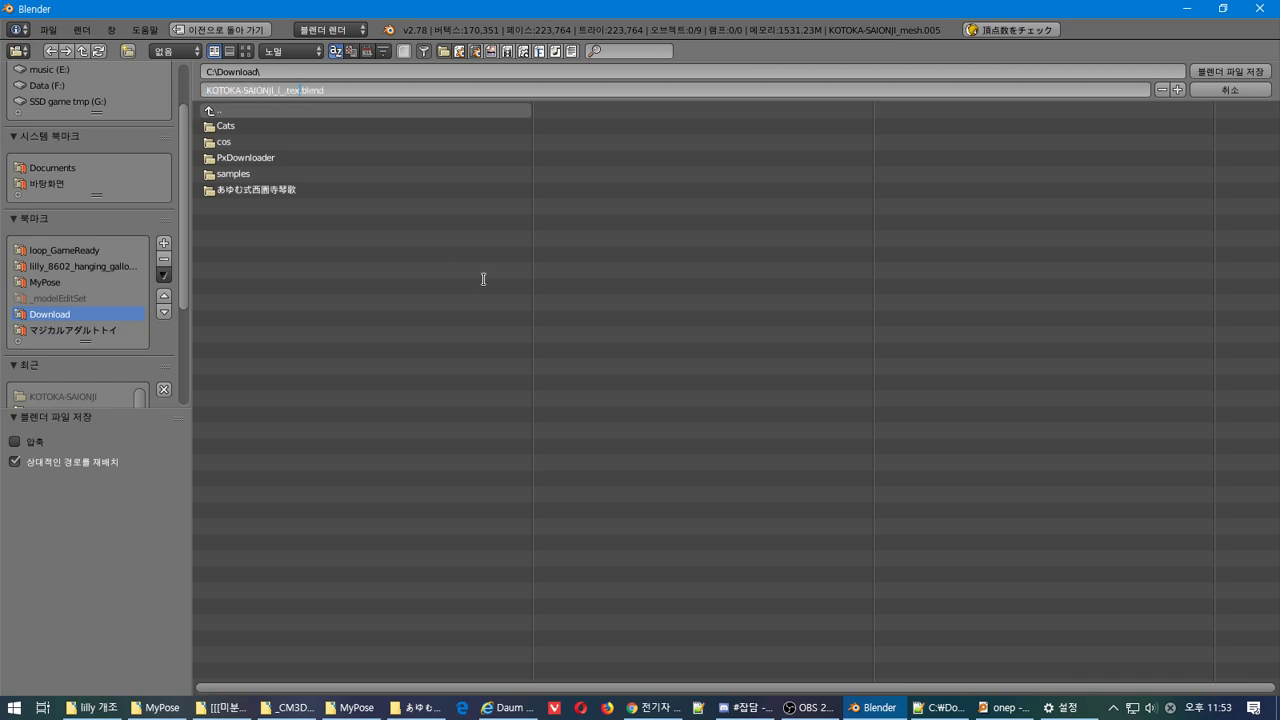
key("Delete")
key("Return")
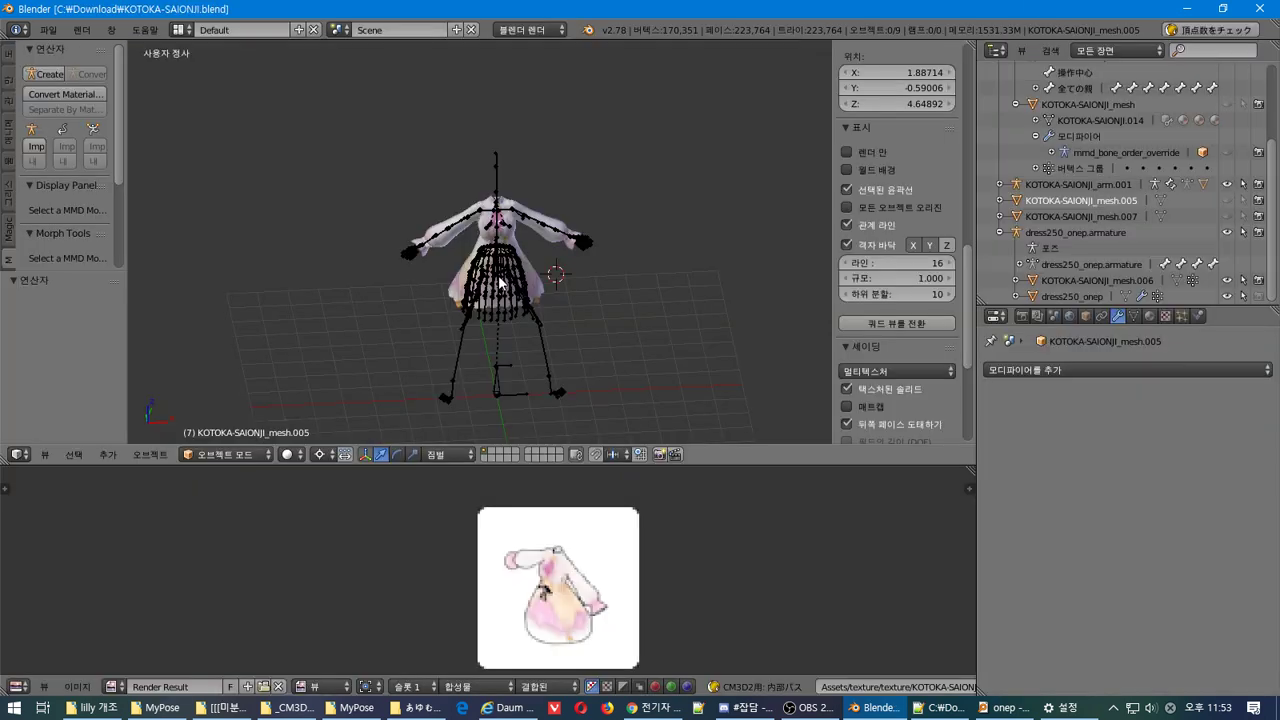
key("alt+F4")
left_click(14, 708)
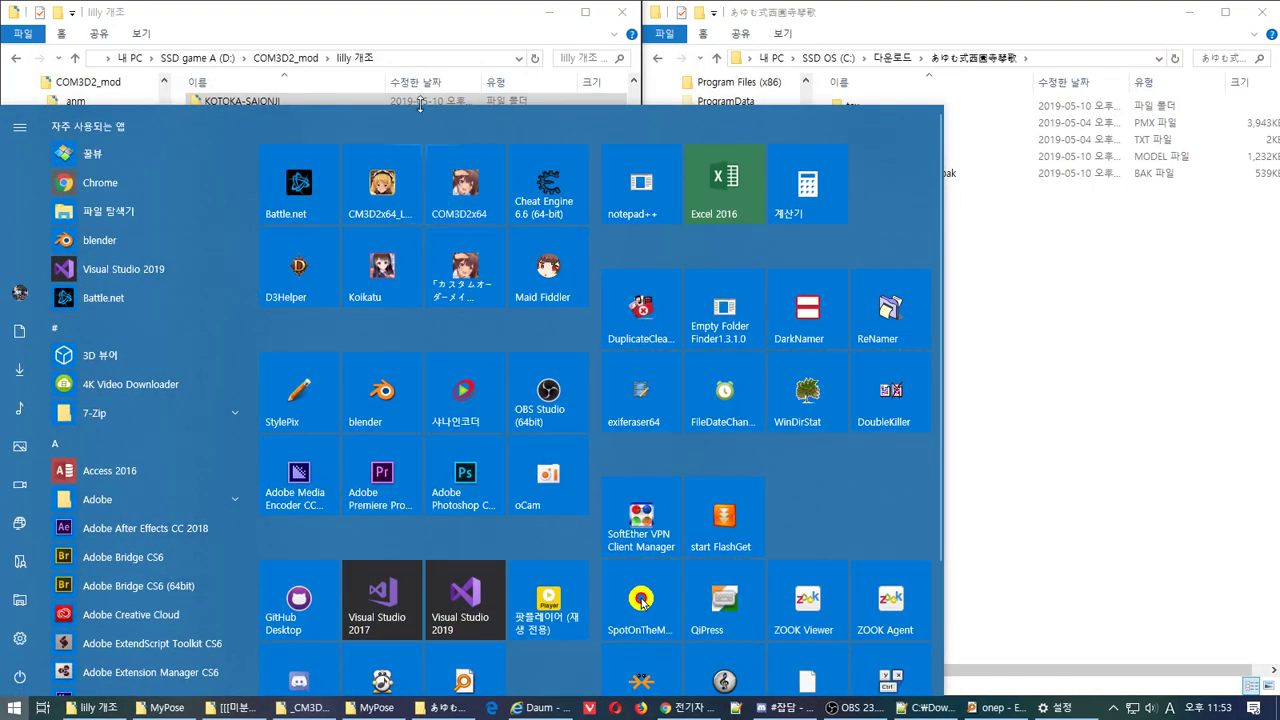
Snap lilly 개조 to the right half and the toolkit window to the lower-left quarter
left_click(394, 16)
left_click_drag(394, 16, 1277, 297)
left_click(473, 150)
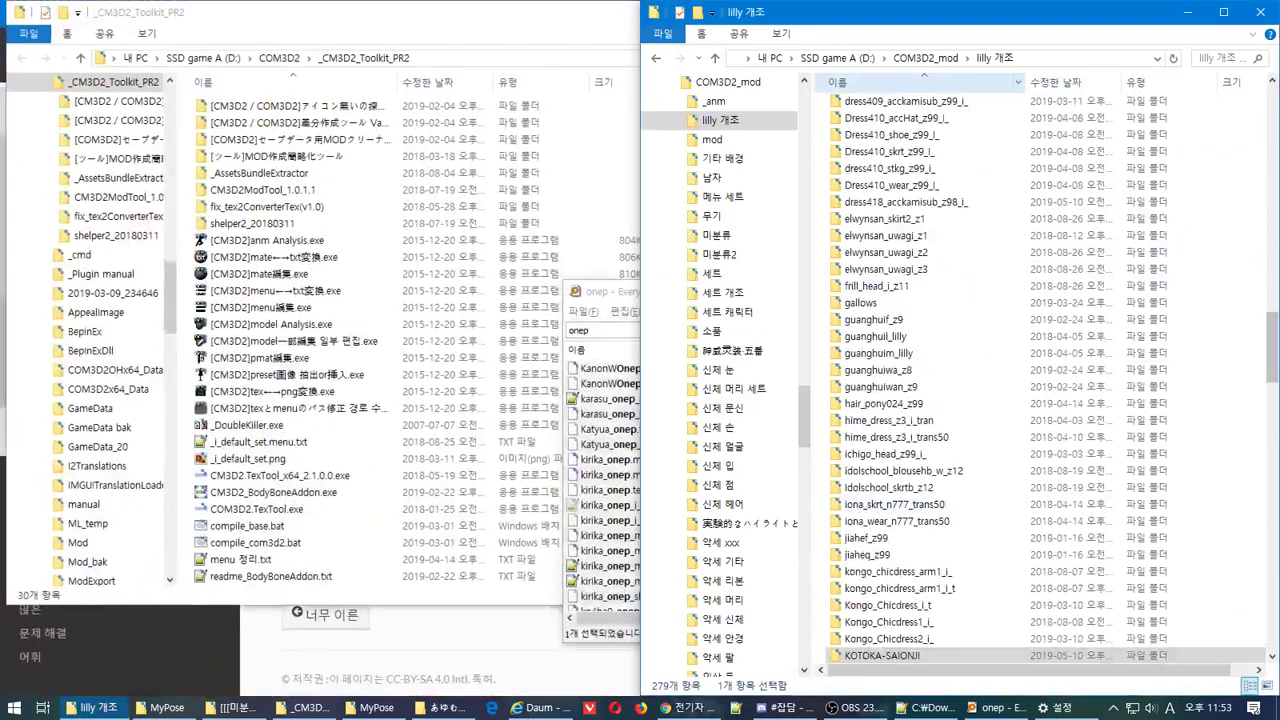
left_click(318, 708)
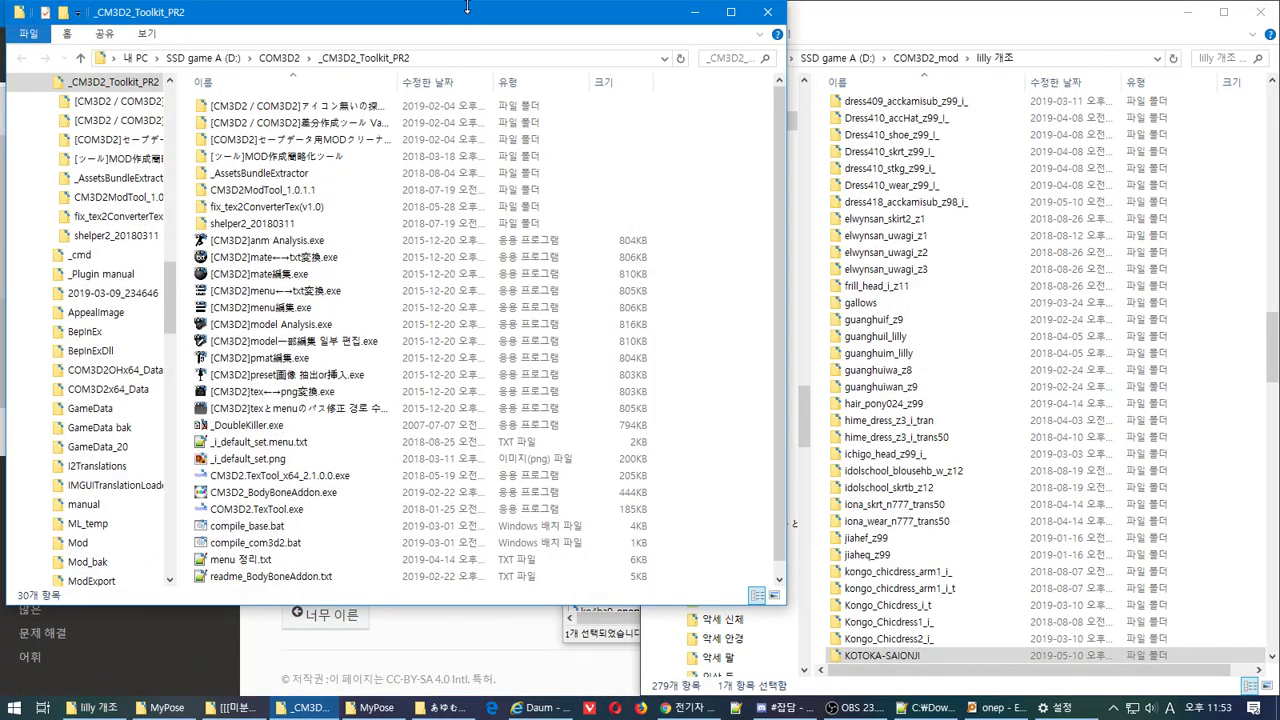
left_click_drag(473, 21, 3, 717)
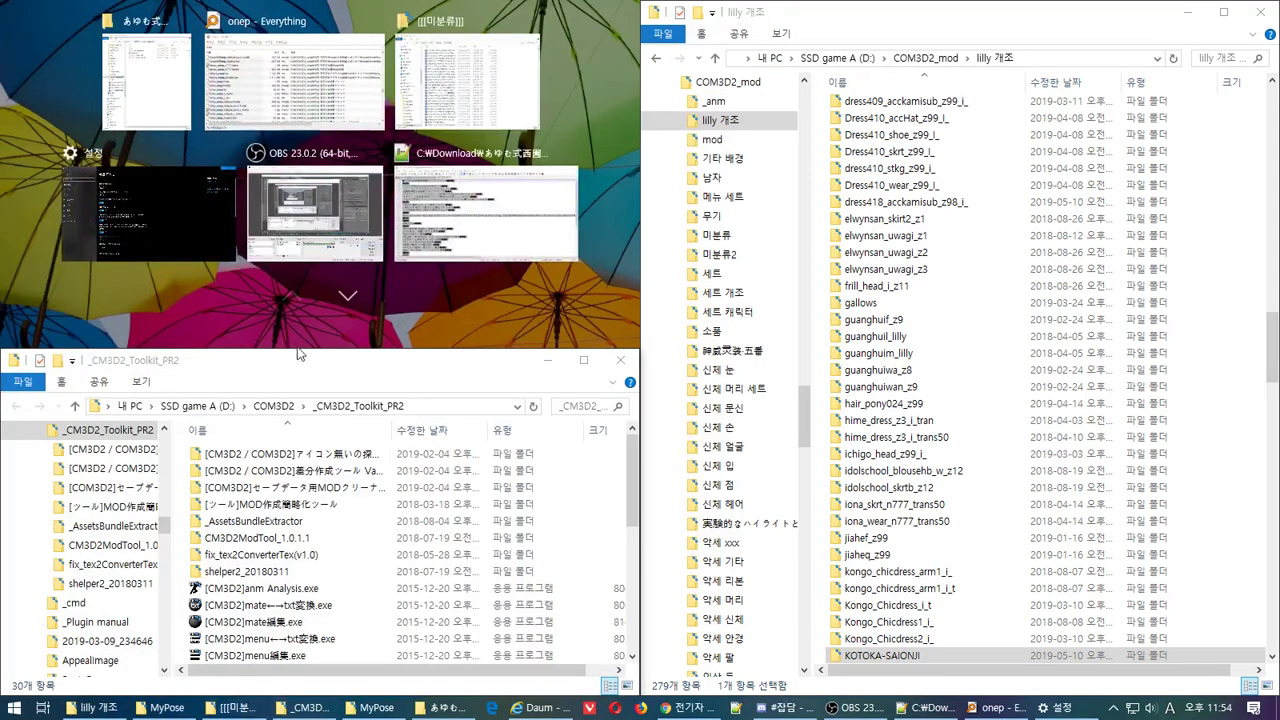
left_click(297, 352)
Open D:\COM3D2\Mod, sort lilly 개조 newest first, and right-drag KOTOKA-SAIONJI onto Mod
scroll(117, 557, "down", 4)
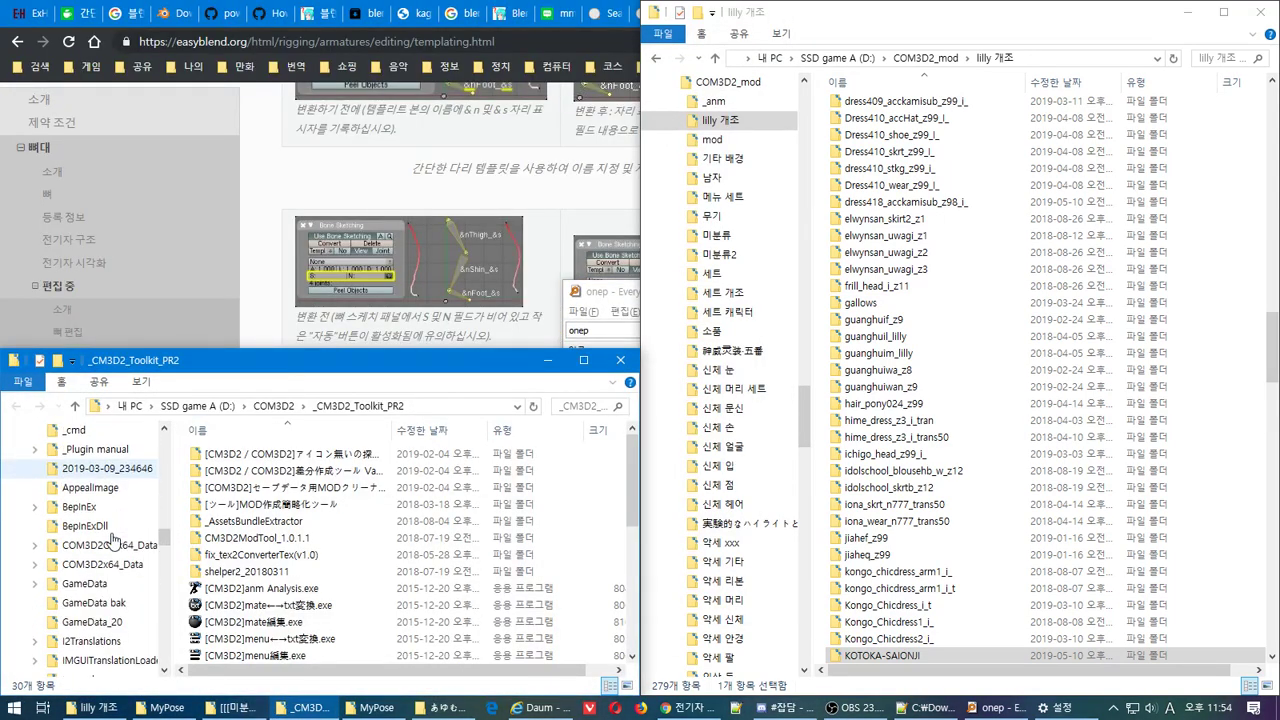
scroll(117, 557, "down", 2)
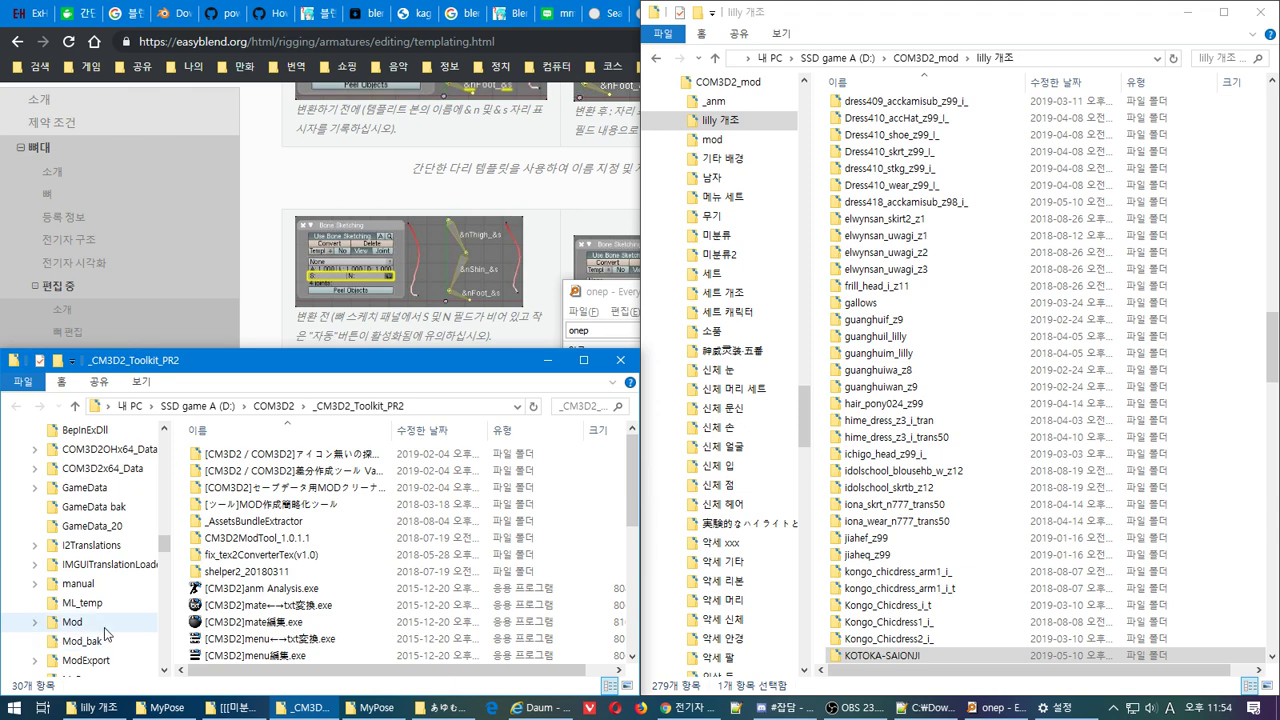
left_click(72, 622)
left_click_drag(234, 470, 115, 652)
left_click(304, 583)
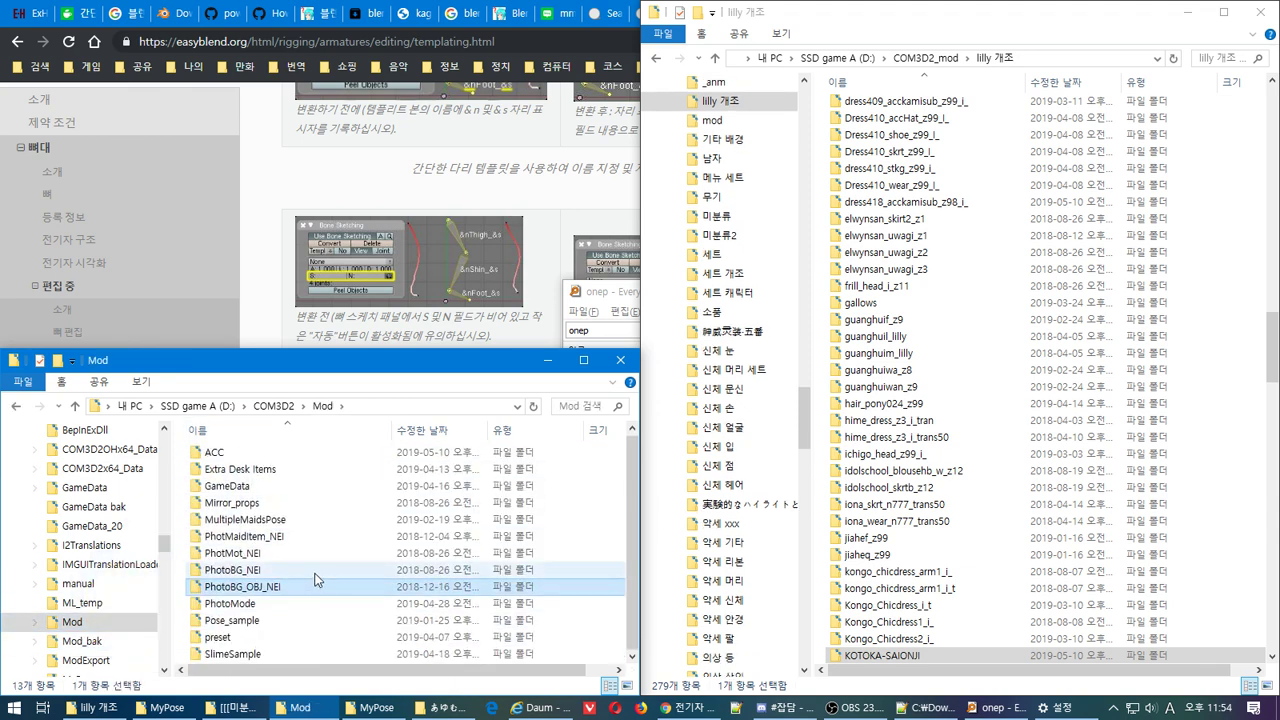
left_click(1060, 82)
left_click_drag(880, 106, 180, 585)
right_click_drag(180, 585, 180, 580)
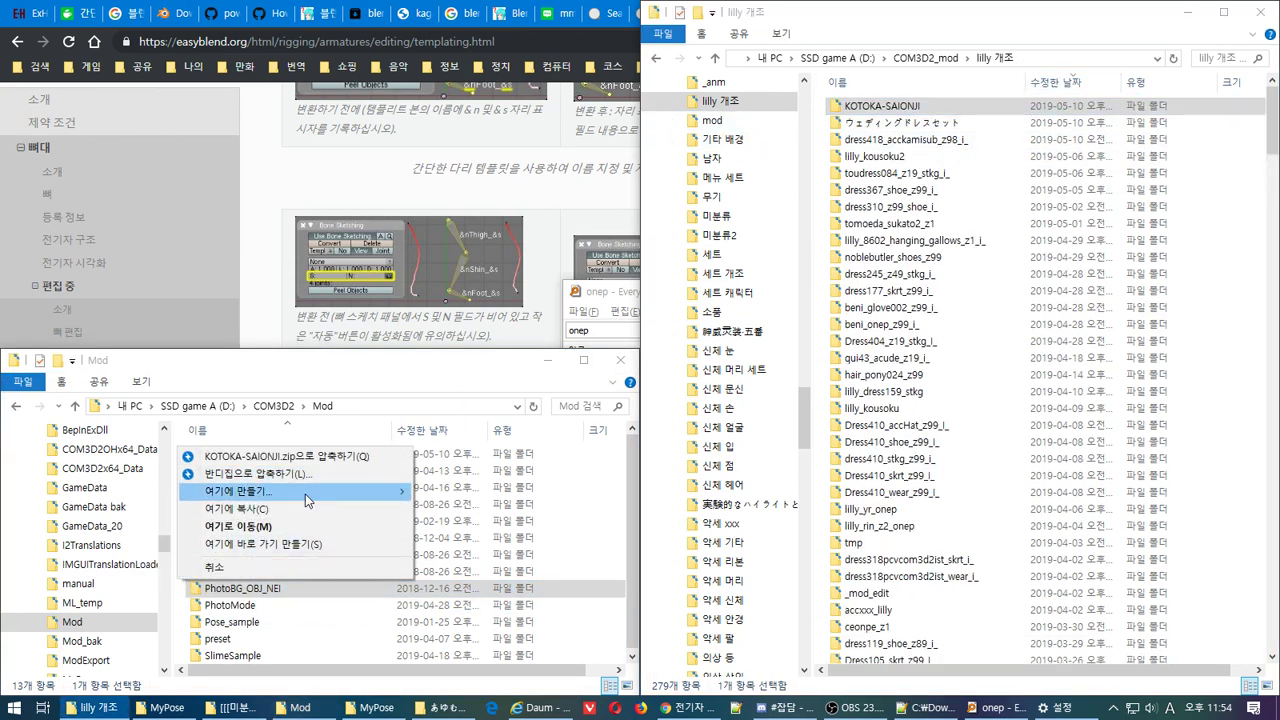
Cancel the accidental Bandizip compression of KOTOKA-SAIONJI
mouse_move(336, 500)
left_click(258, 473)
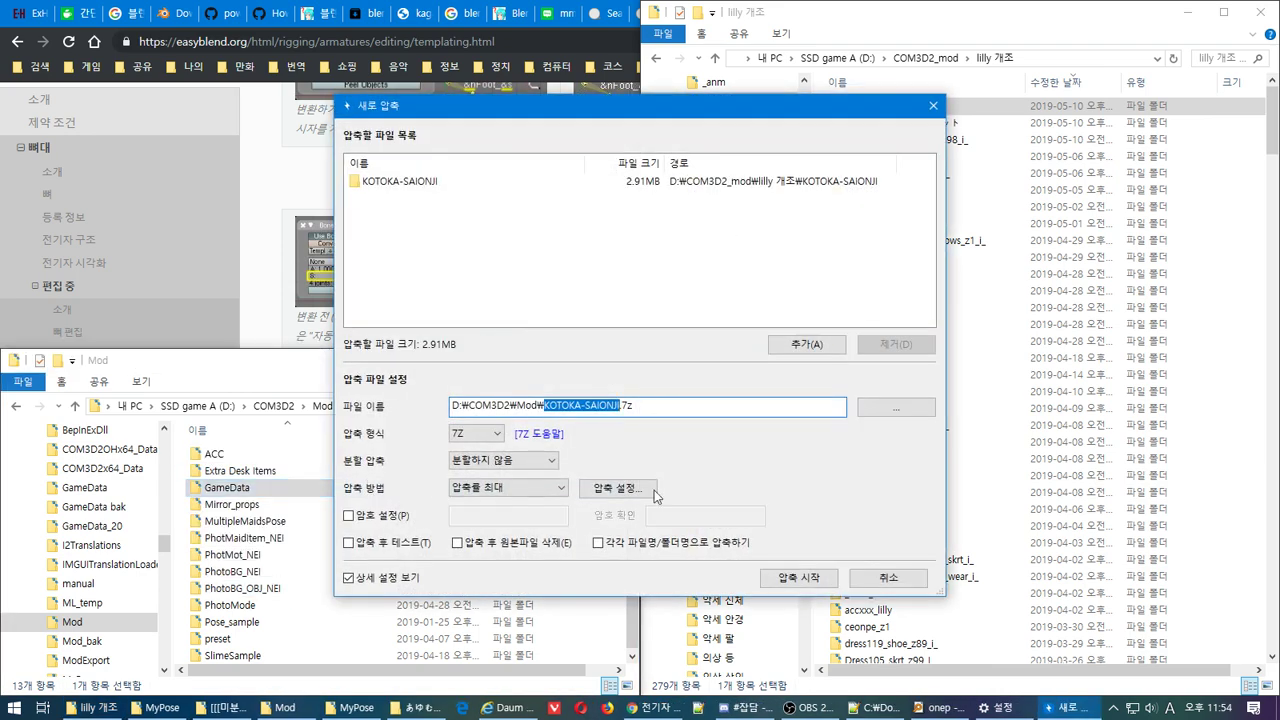
left_click(912, 578)
Right-drag KOTOKA-SAIONJI onto Mod again and create a link from 여기에 만들기
left_click_drag(885, 100, 183, 560)
right_click_drag(183, 560, 184, 560)
mouse_move(325, 603)
left_click(486, 689)
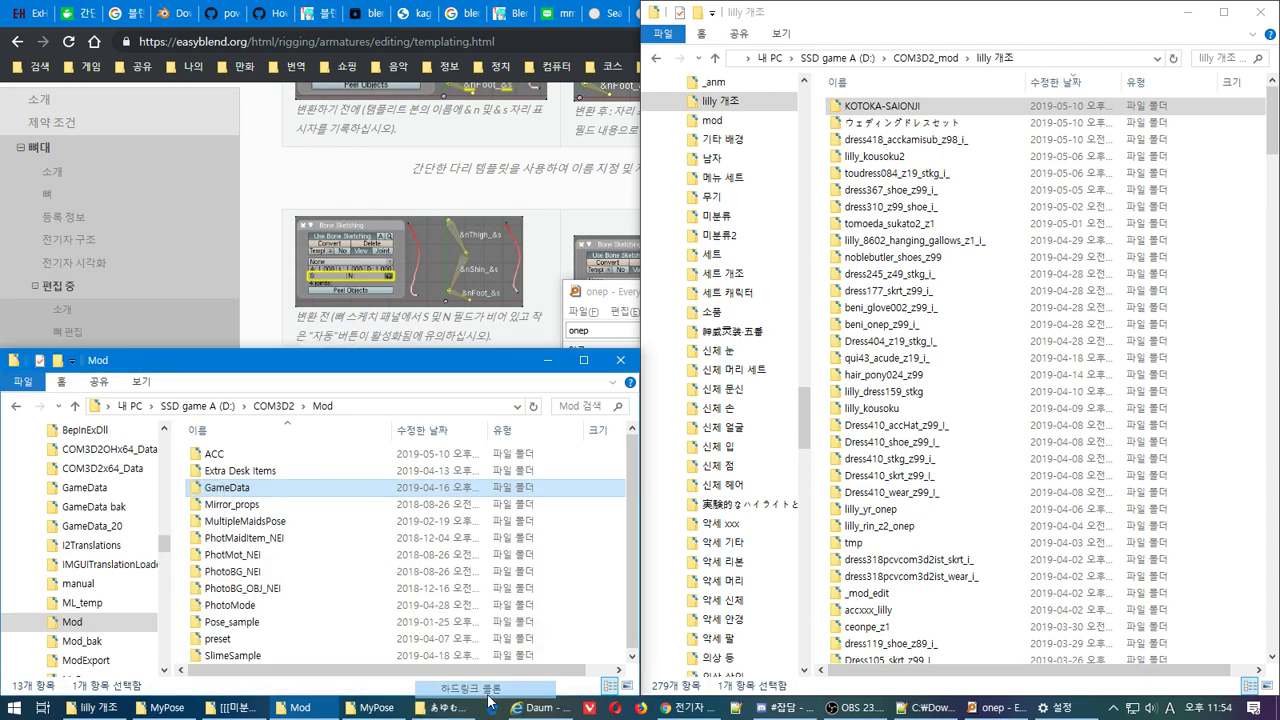
Launch CUSTOM ORDER MAID 3D 2 from the Start menu and close ReadMe.txt in Notepad++
key("super")
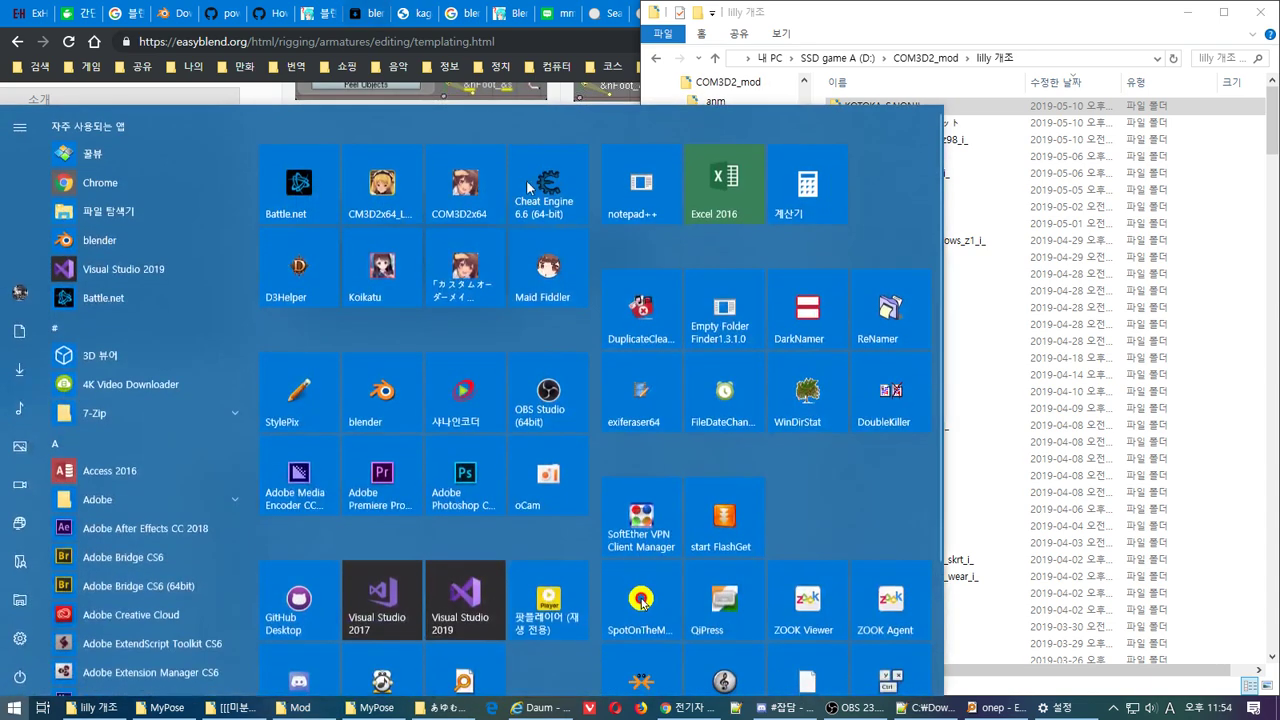
key("super")
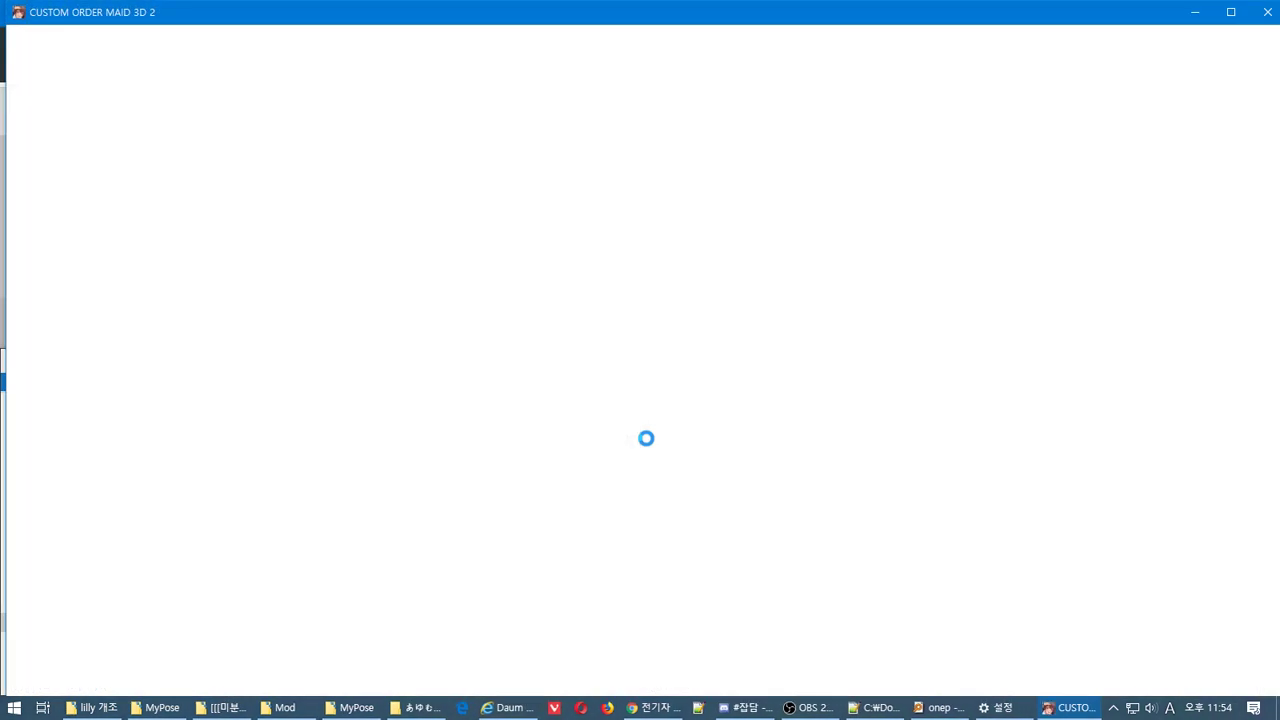
left_click(1000, 707)
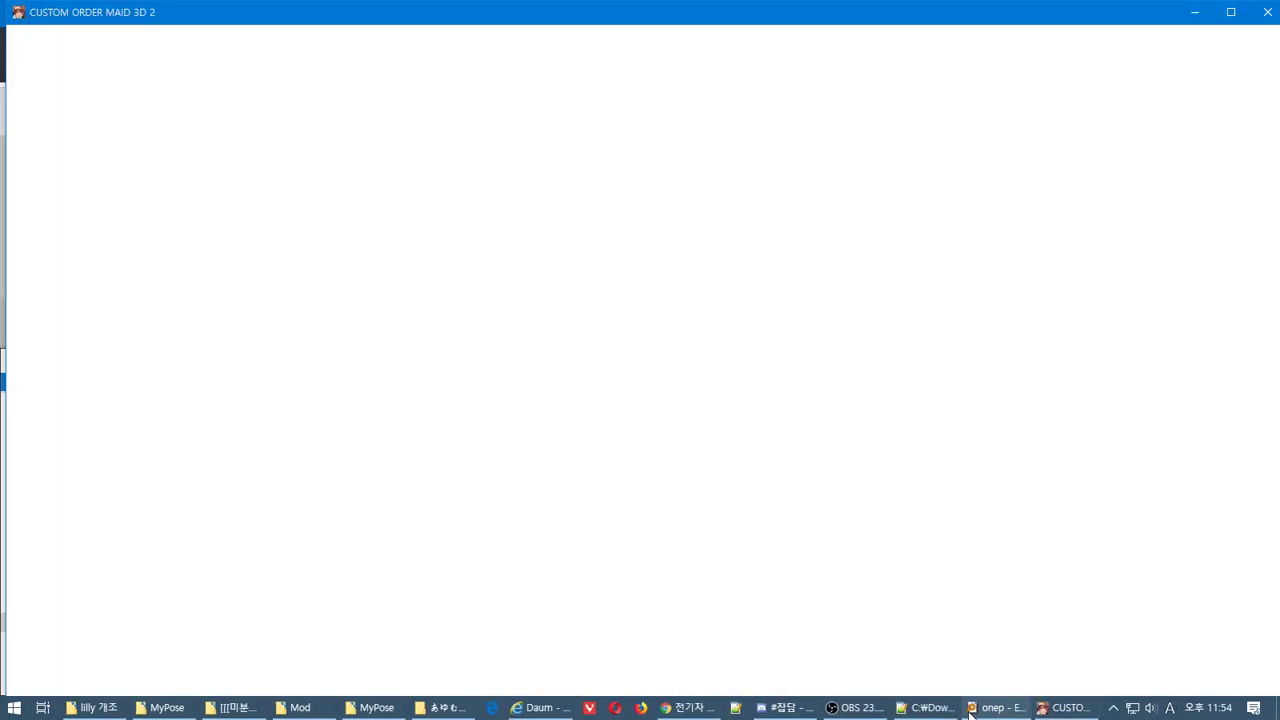
left_click(935, 709)
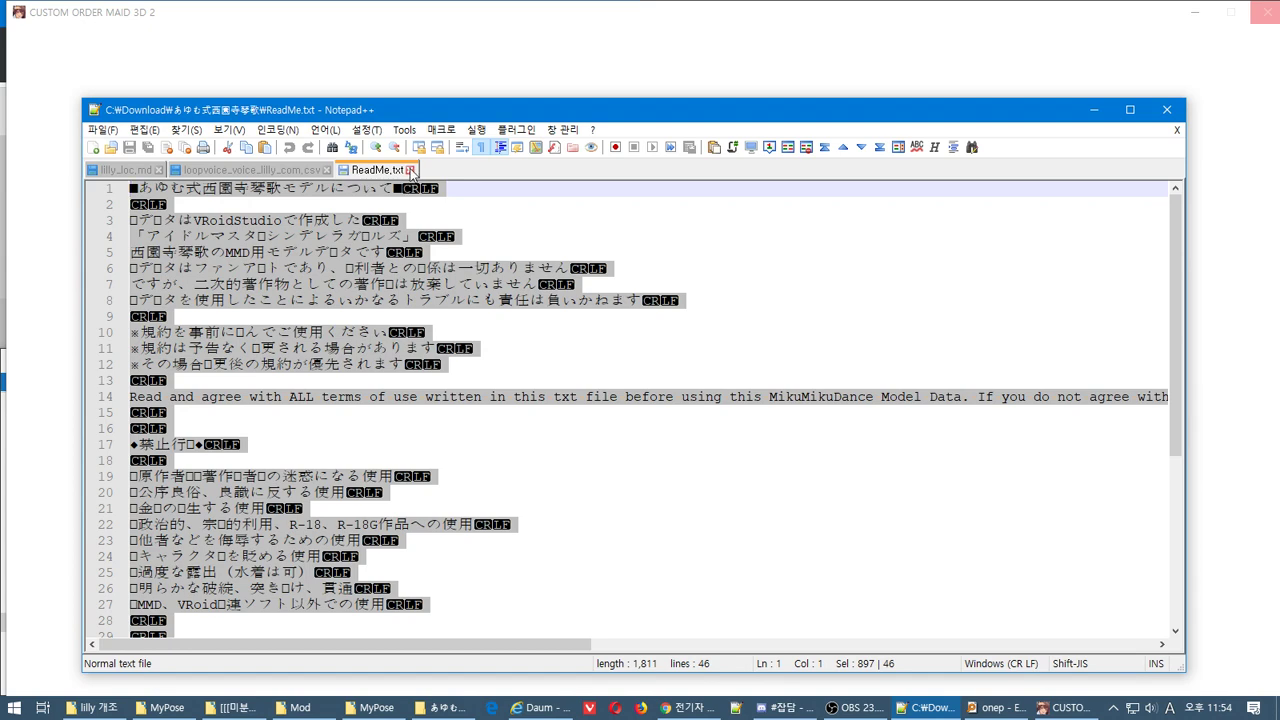
left_click(410, 170)
Minimize Notepad++ and OBS, leaving Discord's 잡담 channel in front
left_click(1095, 112)
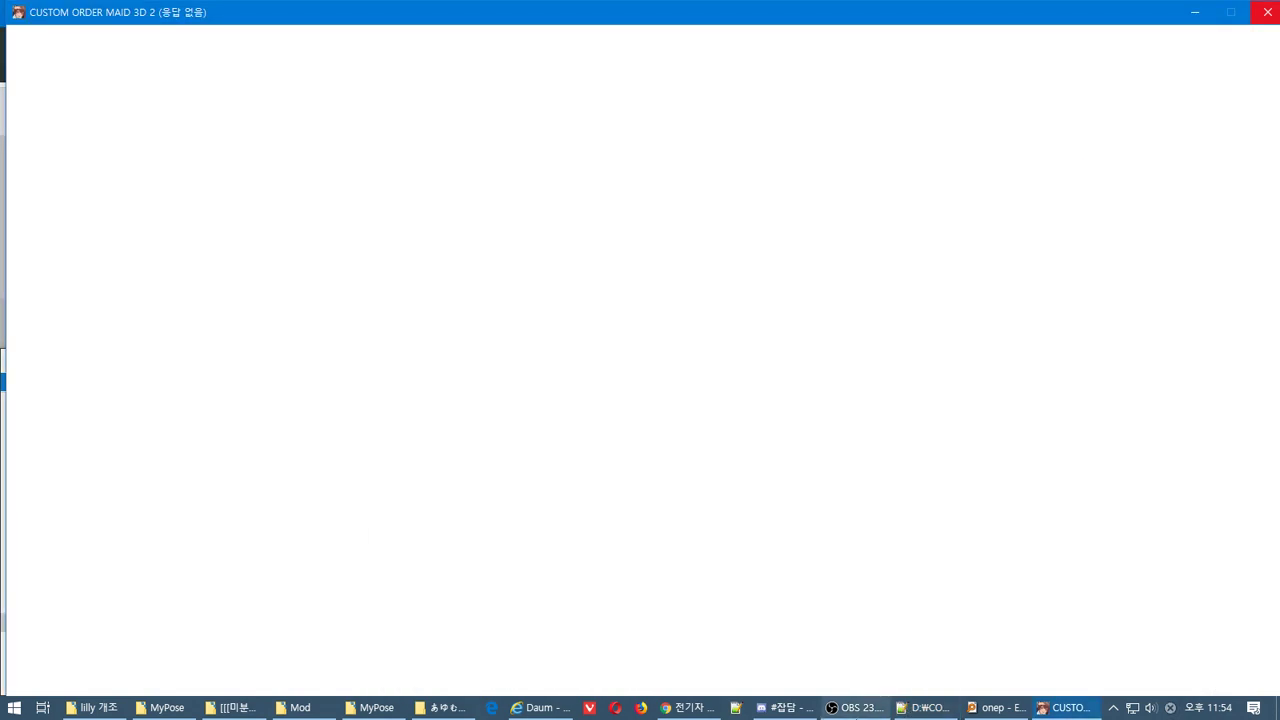
left_click(856, 708)
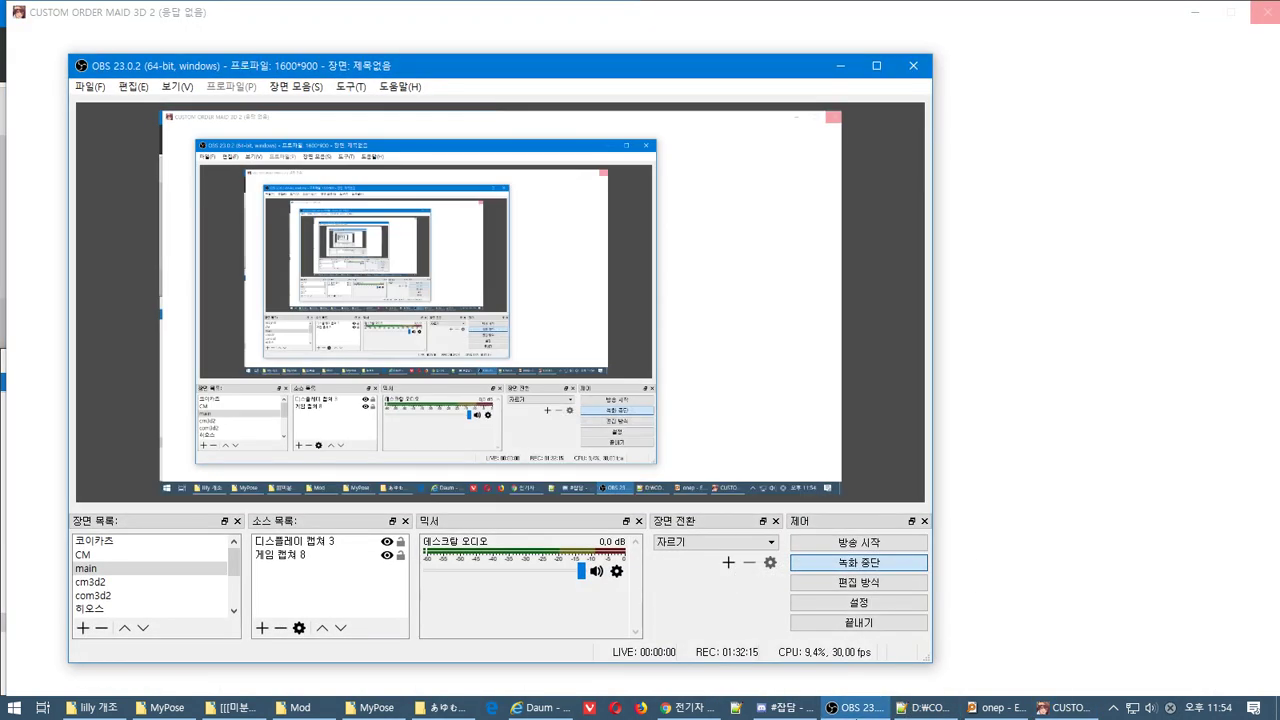
left_click(856, 708)
left_click(790, 708)
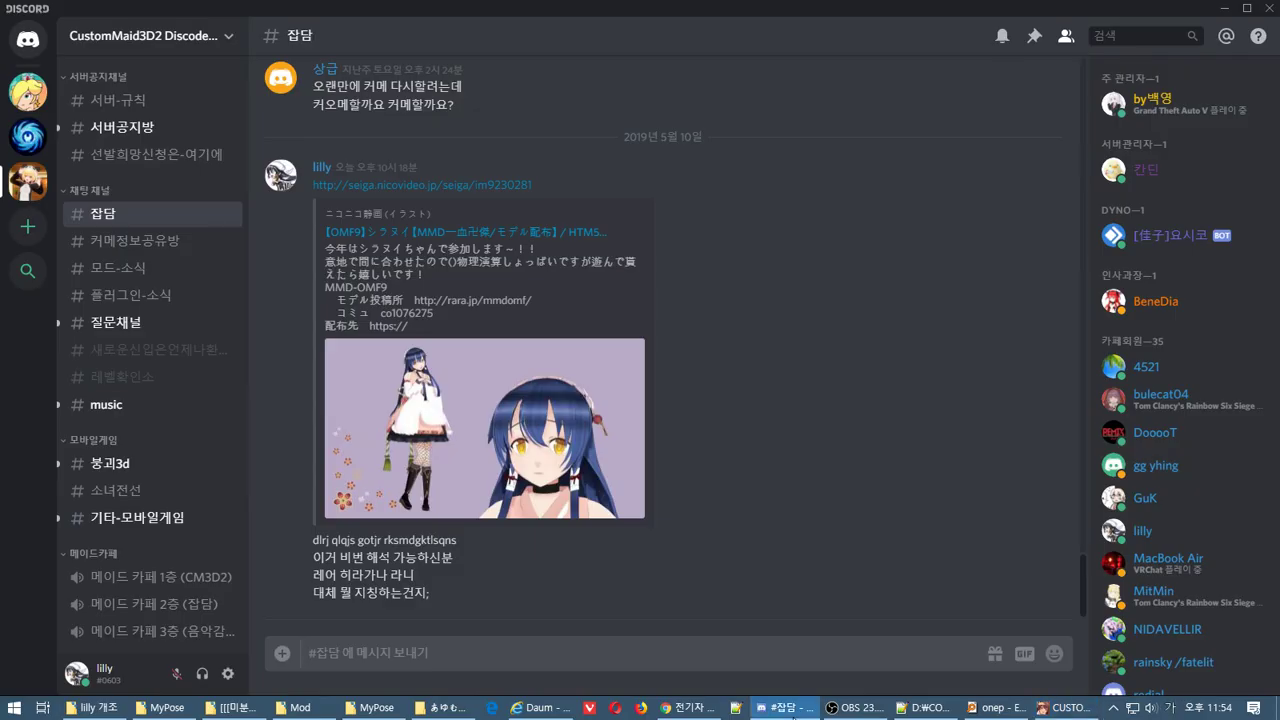
Hide Discord and, in Chrome, close the easyblend armature and Google search results tabs
left_click(793, 712)
left_click(681, 712)
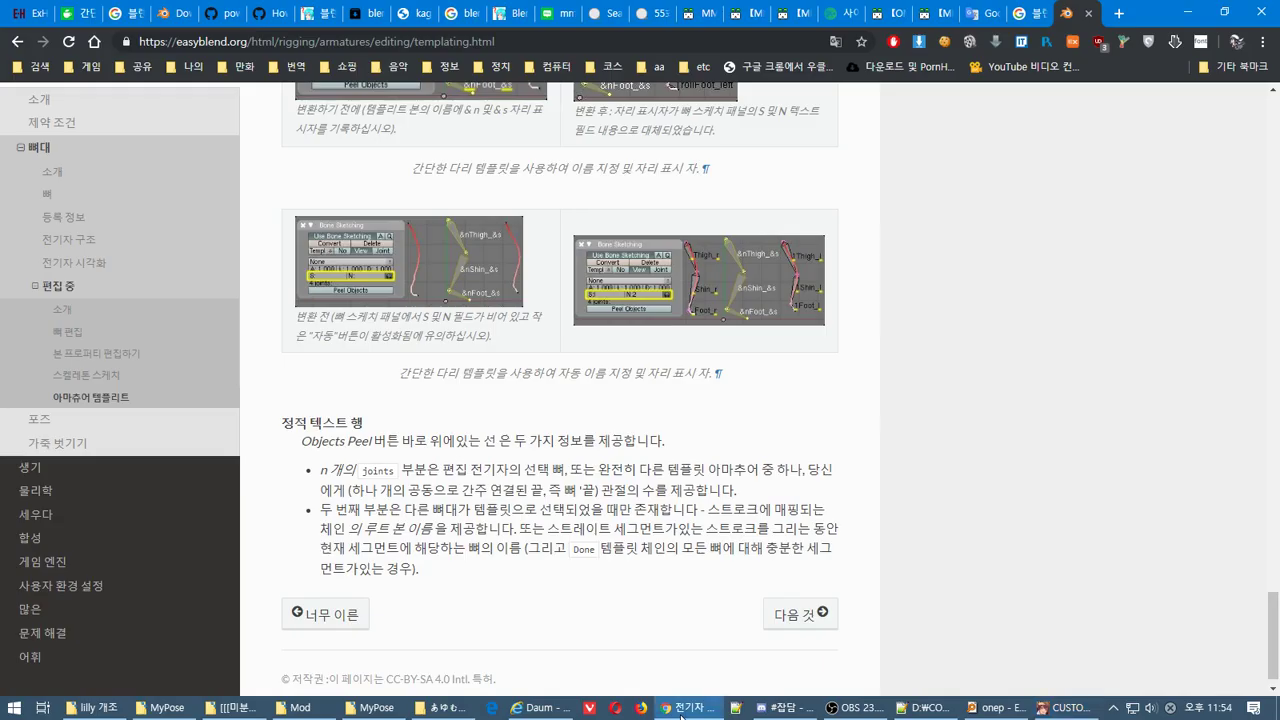
key("ctrl+w")
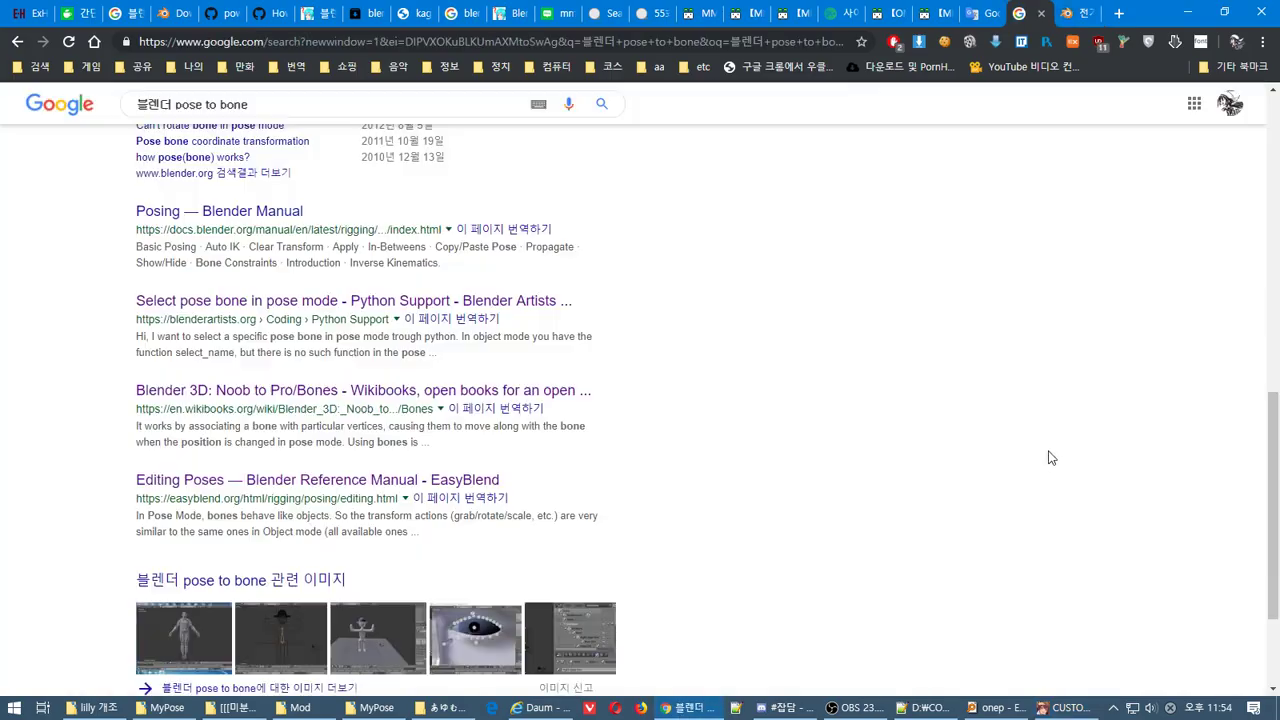
key("ctrl+w")
key("ctrl+w")
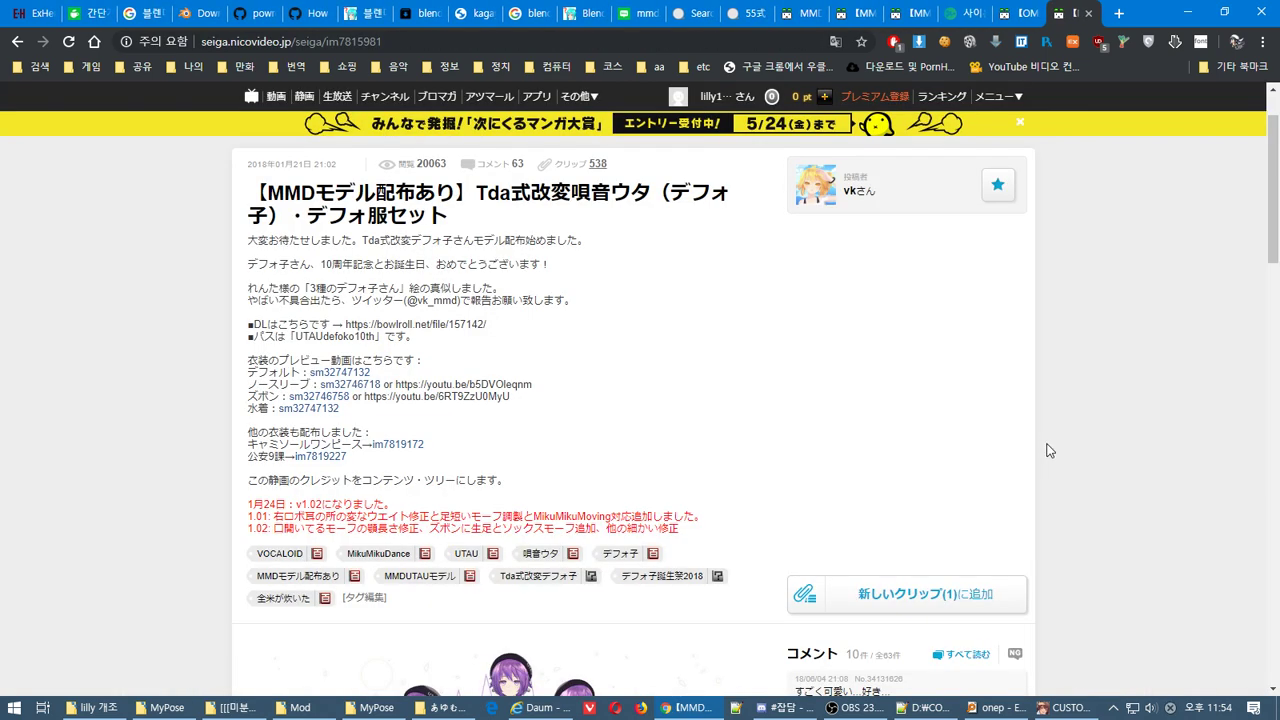
scroll(1043, 445, "down", 7)
scroll(1043, 445, "up", 5)
scroll(1043, 445, "down", 2)
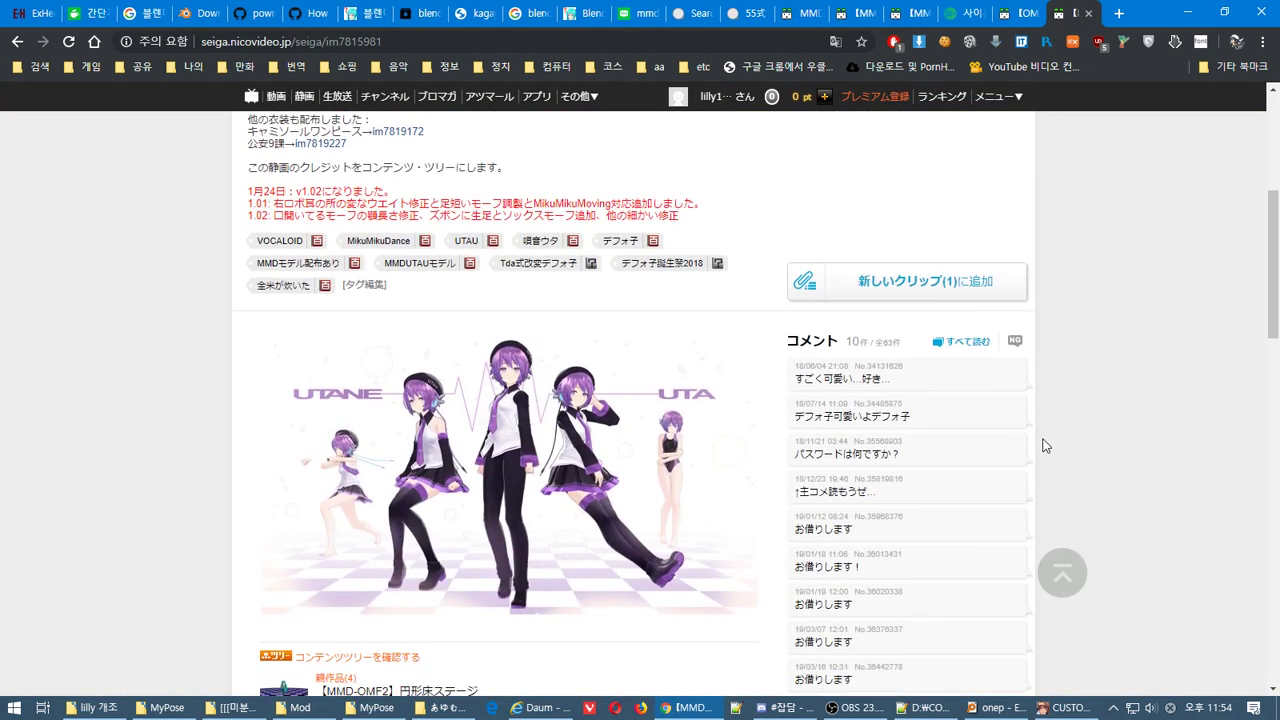
Close the linked wiki profile and MMD デレマス model page tabs
left_click(1017, 12)
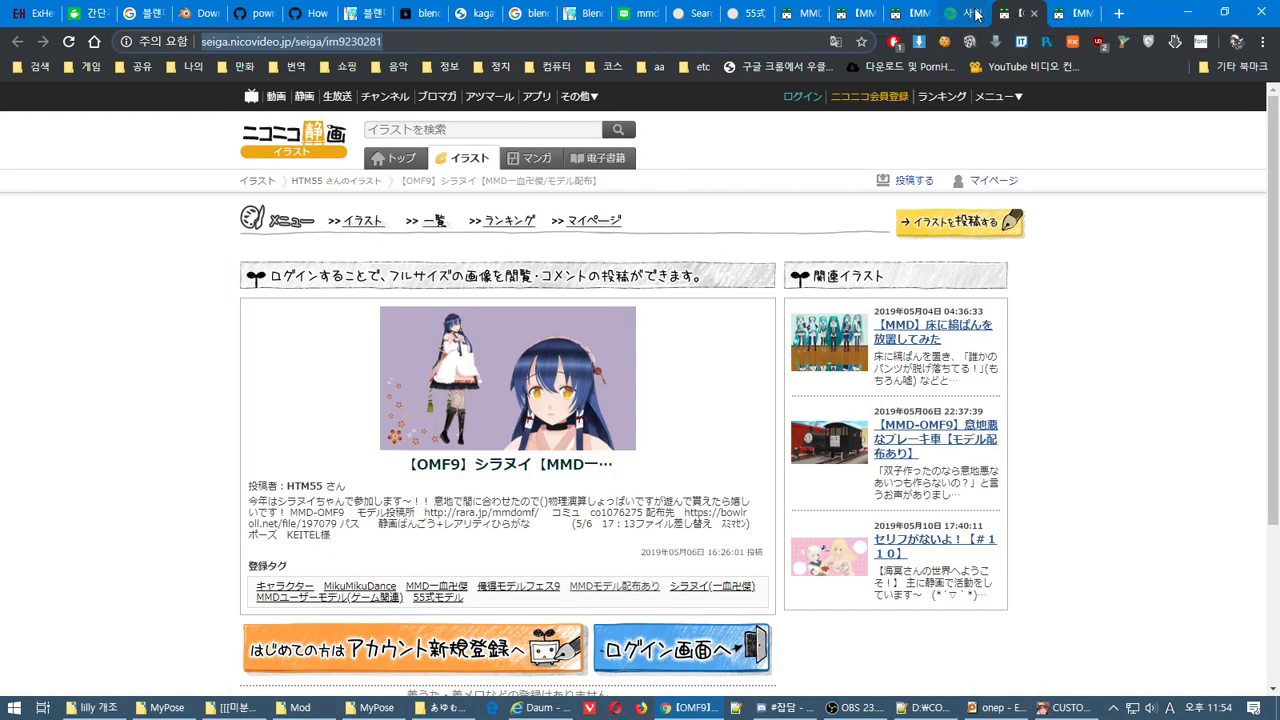
left_click(975, 13)
left_click(986, 13)
left_click(905, 15)
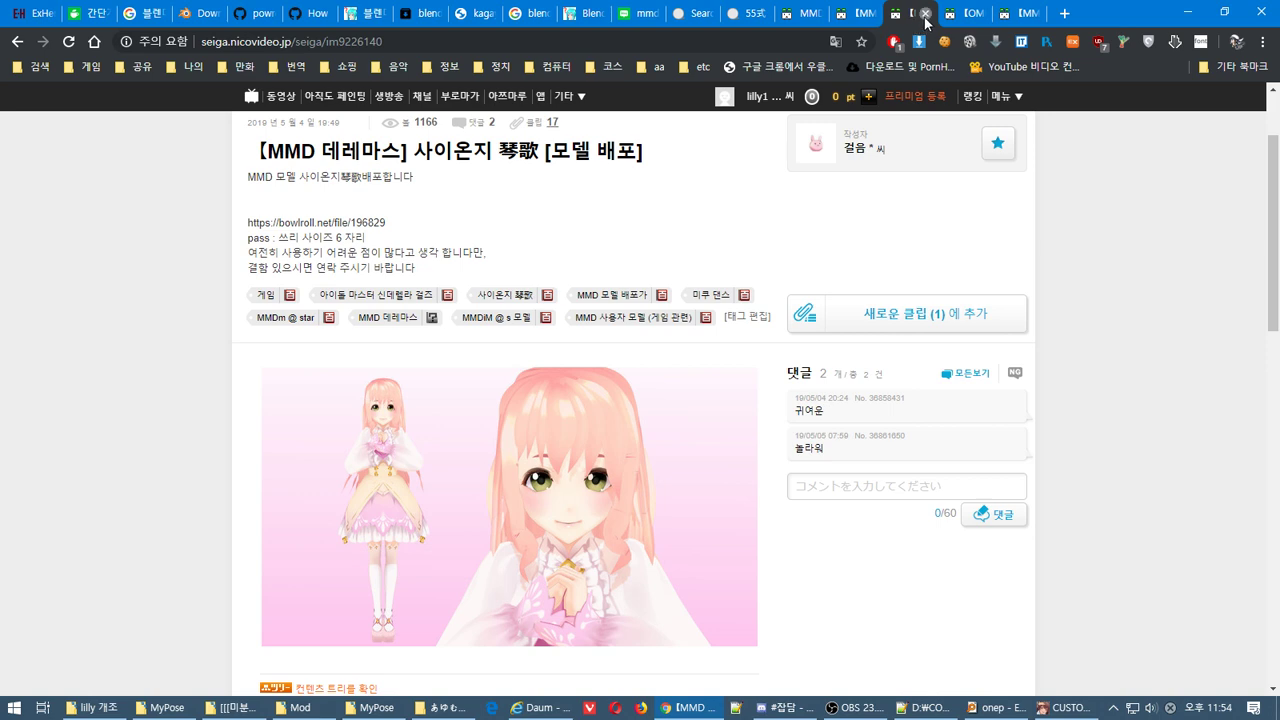
left_click(925, 14)
left_click(860, 16)
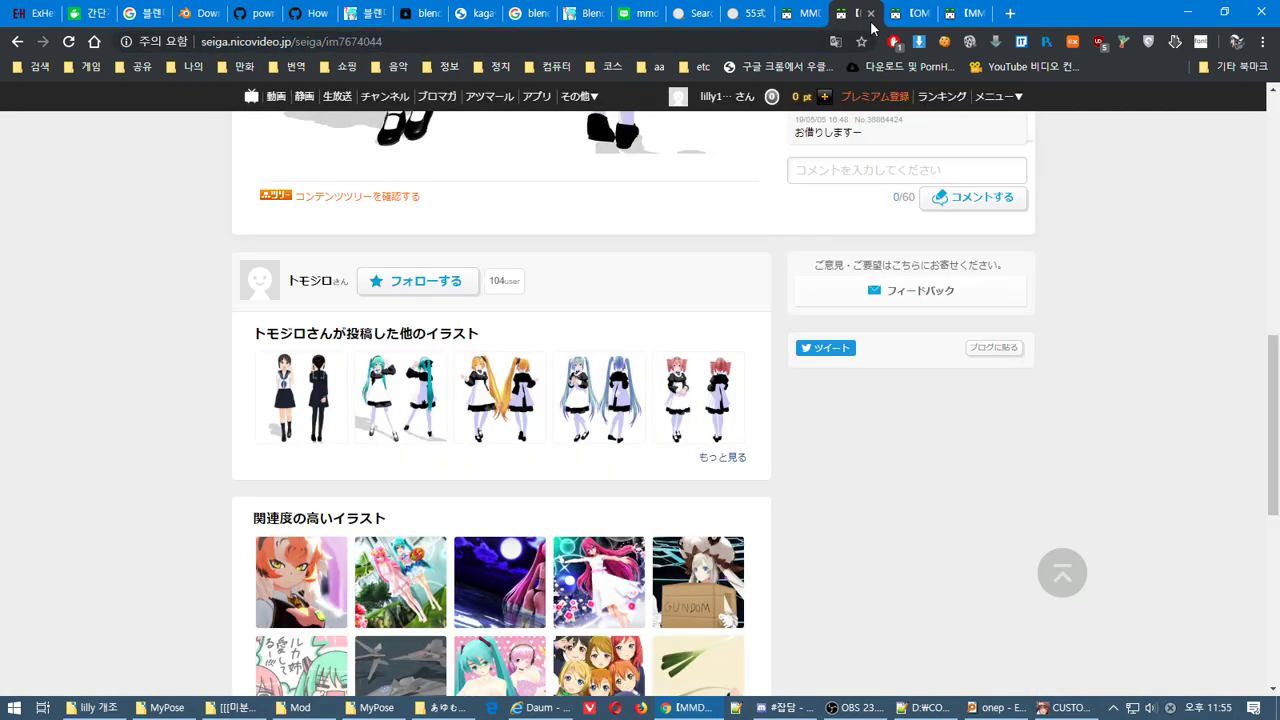
Browse the Seiga MMD model tag listing from page 5 through page 7
left_click(806, 8)
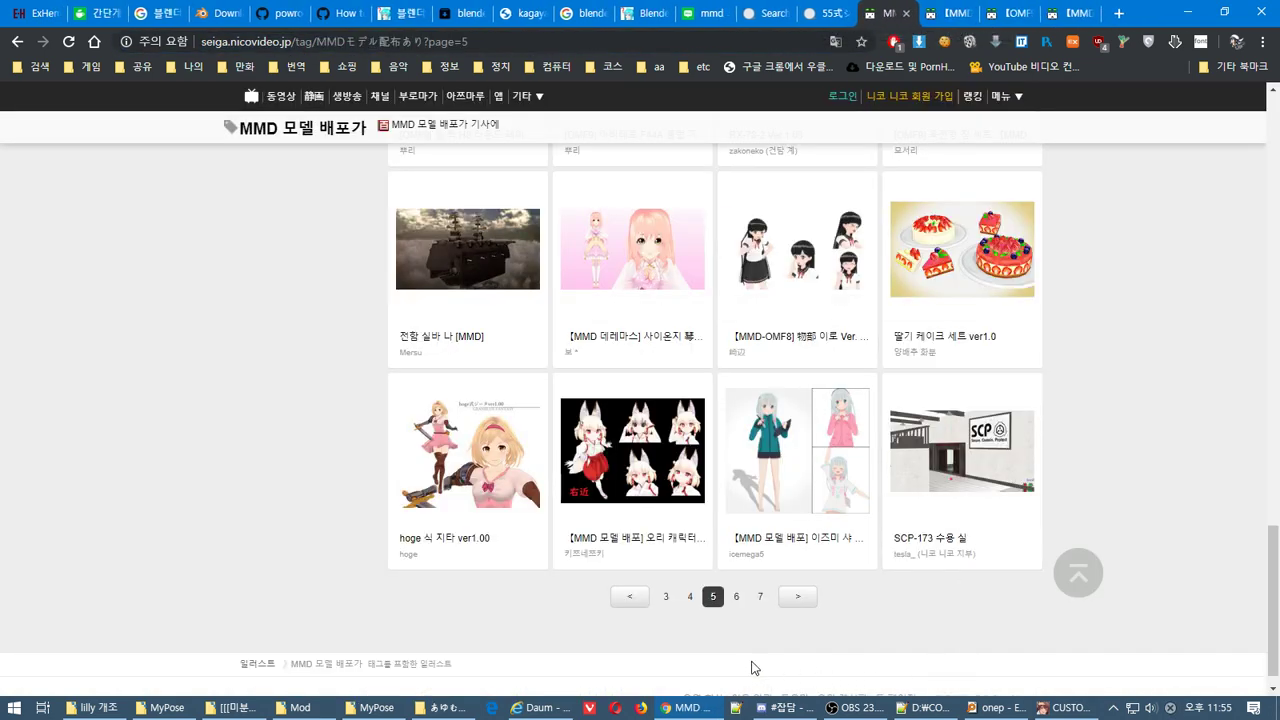
left_click(740, 597)
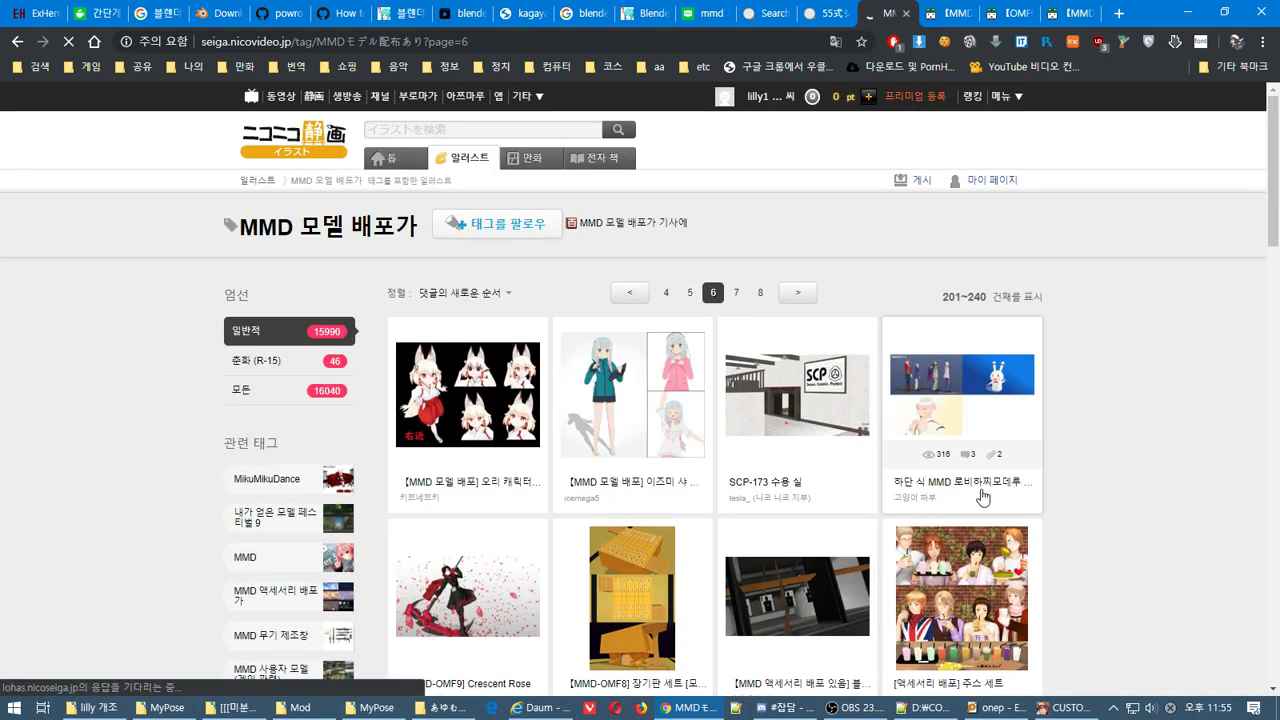
scroll(983, 497, "down", 5)
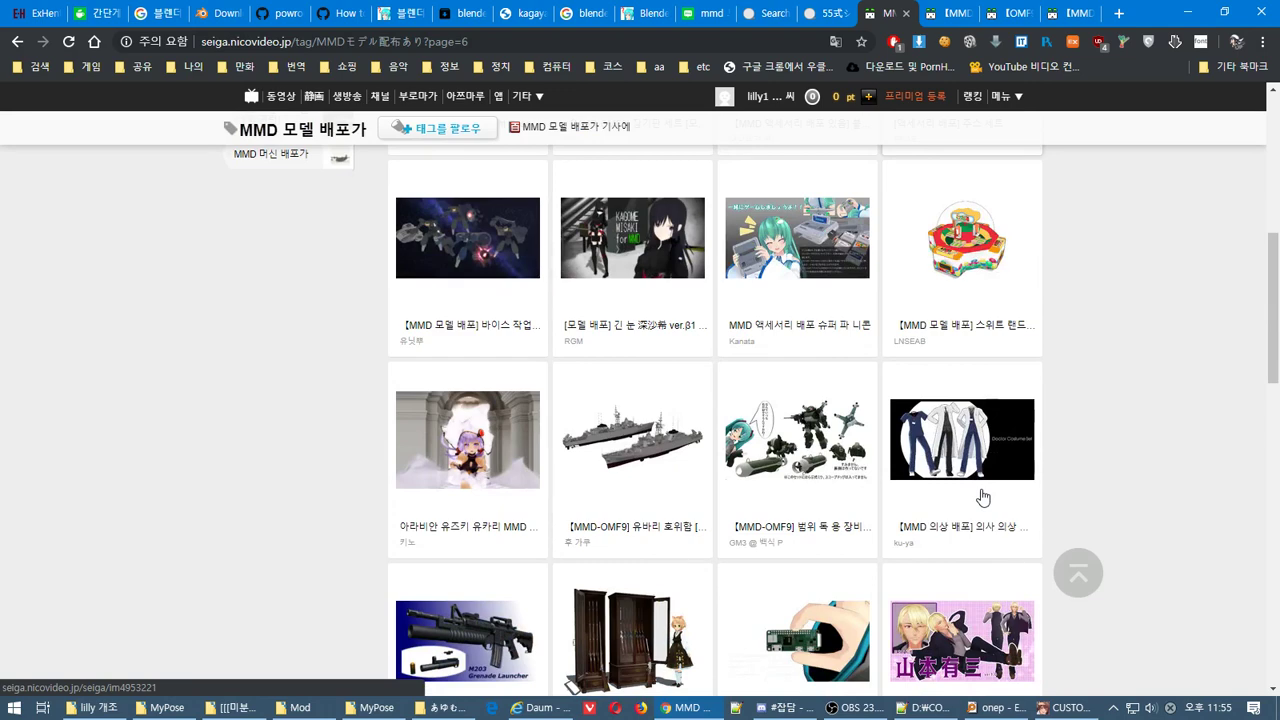
scroll(983, 497, "down", 6)
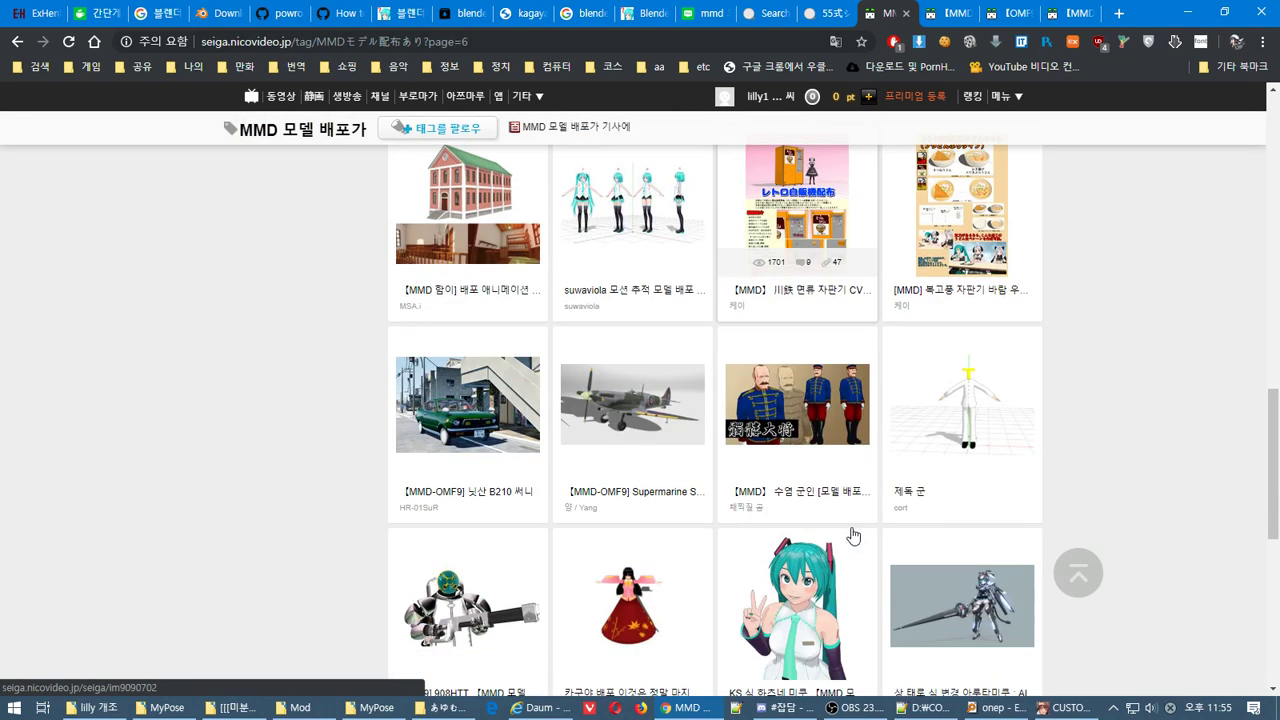
scroll(853, 537, "down", 4)
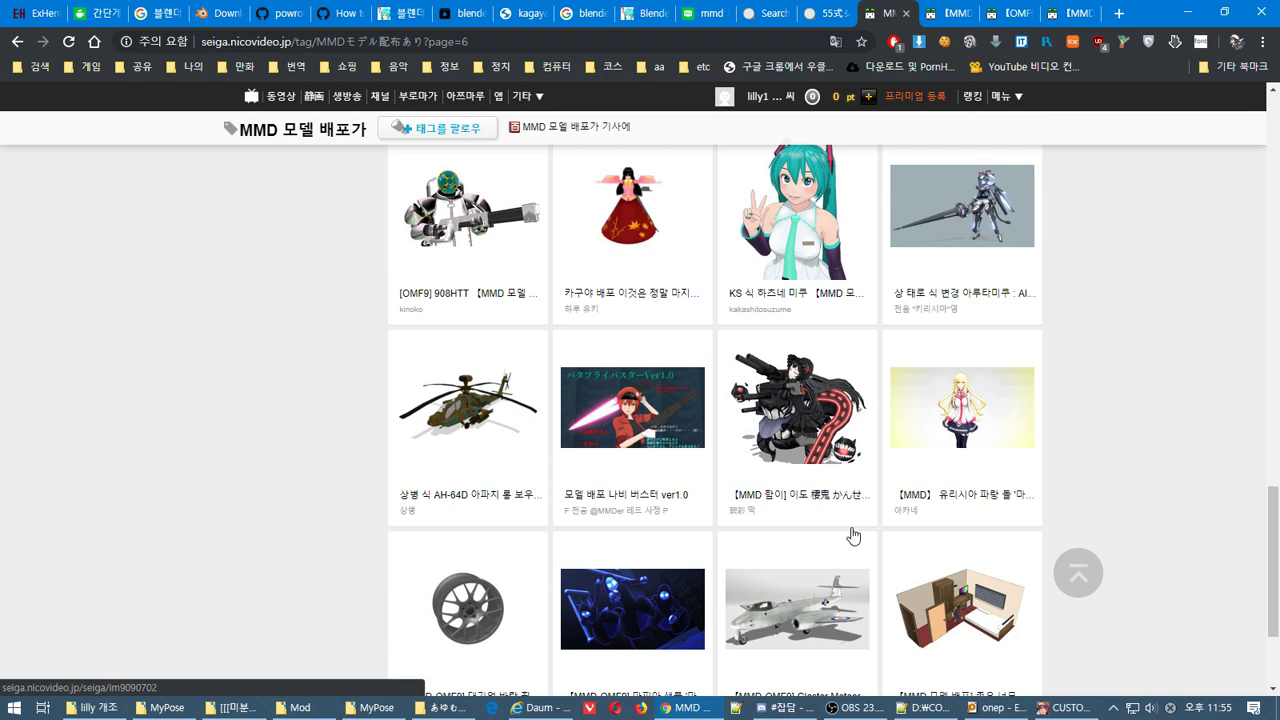
right_click(985, 428)
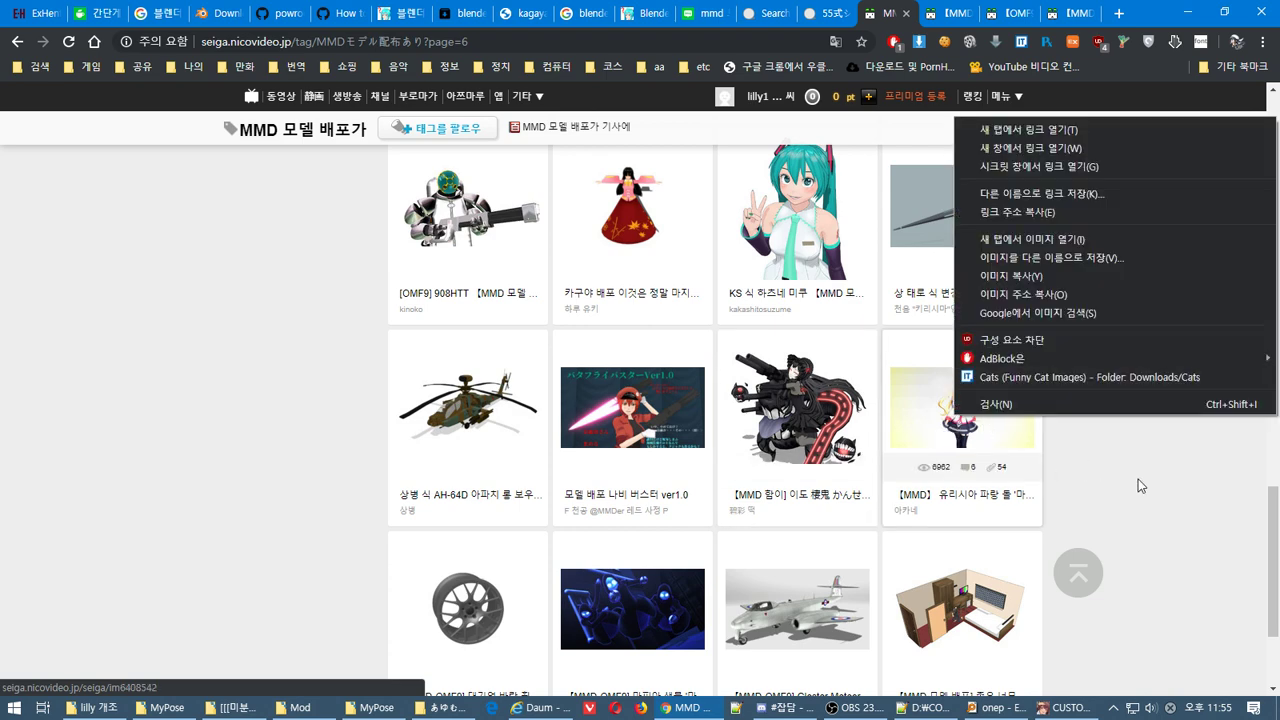
left_click(1140, 485)
scroll(1029, 429, "down", 3)
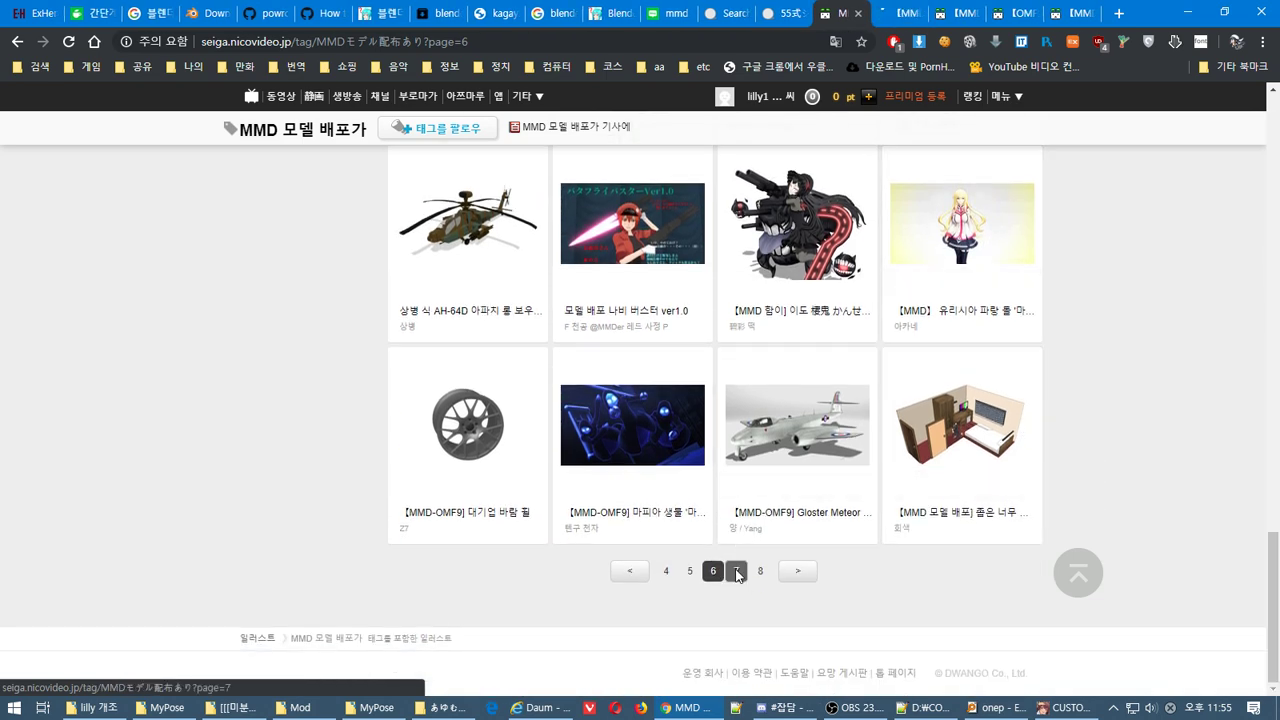
left_click(736, 571)
Return the BowlRoll tab to its MikuMikuDance tag listing and scroll through it
left_click(790, 10)
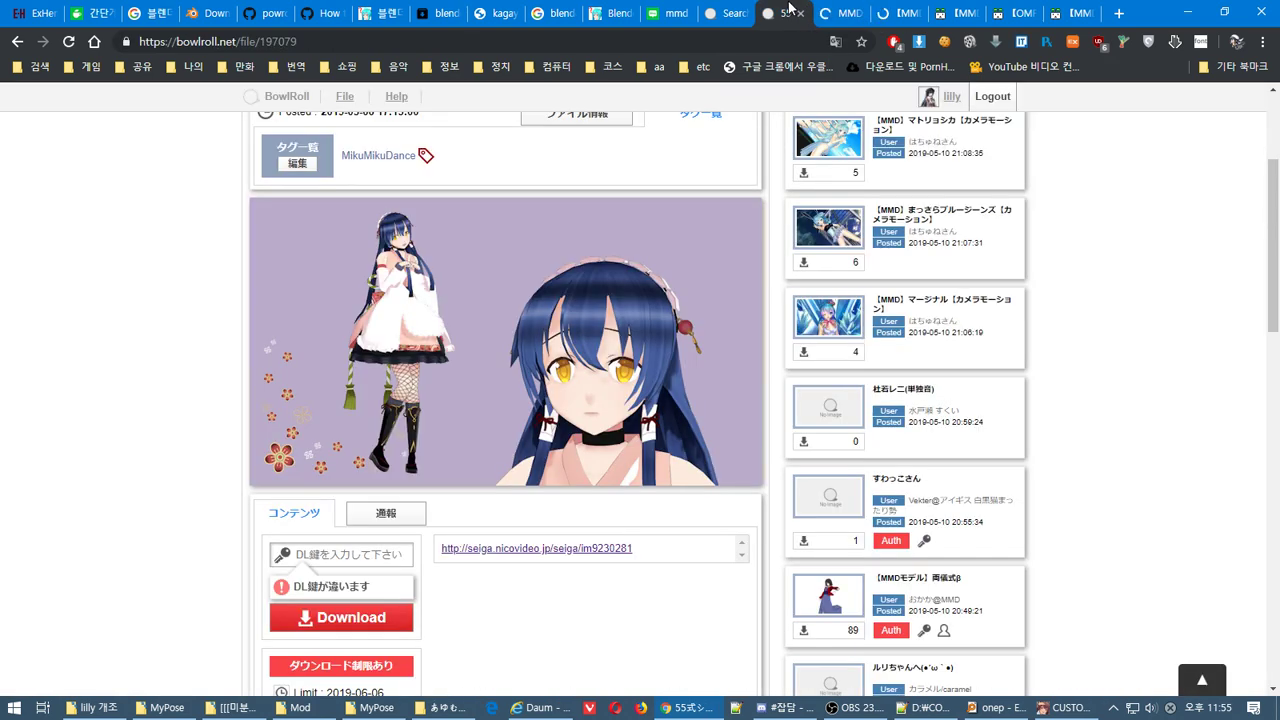
key("alt+Left")
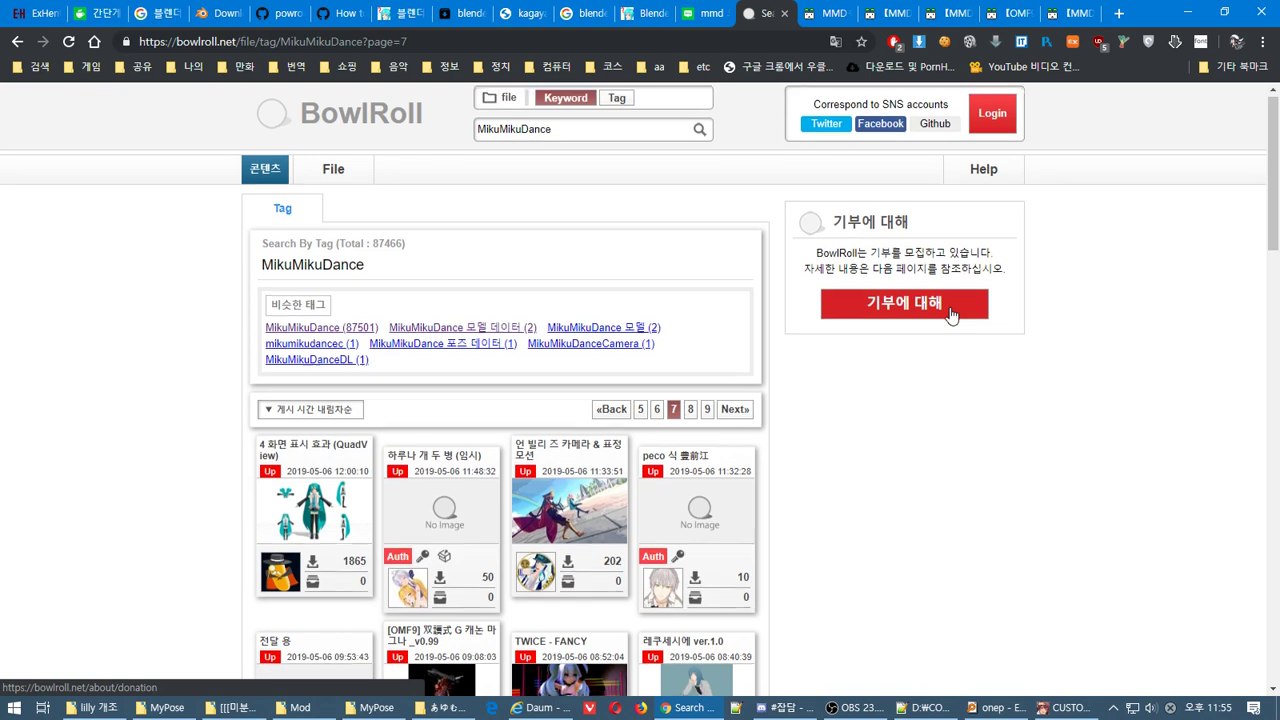
scroll(952, 316, "down", 5)
scroll(952, 316, "down", 5)
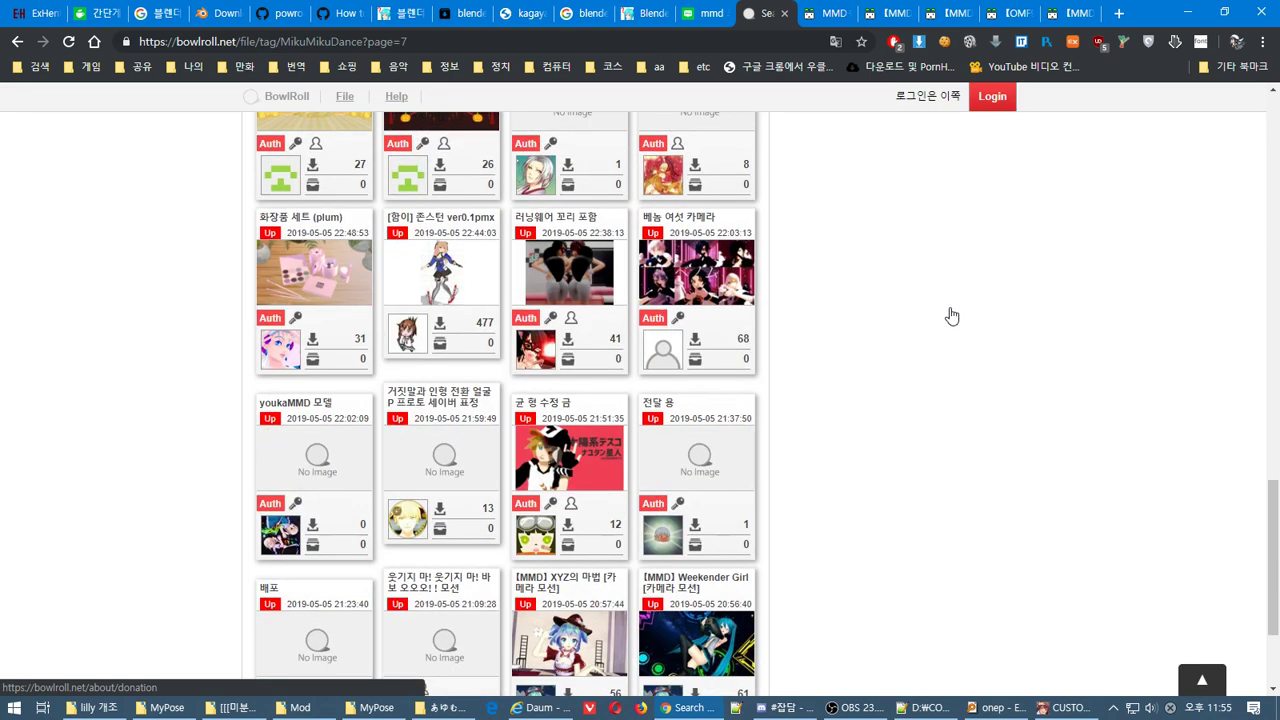
scroll(903, 343, "down", 2)
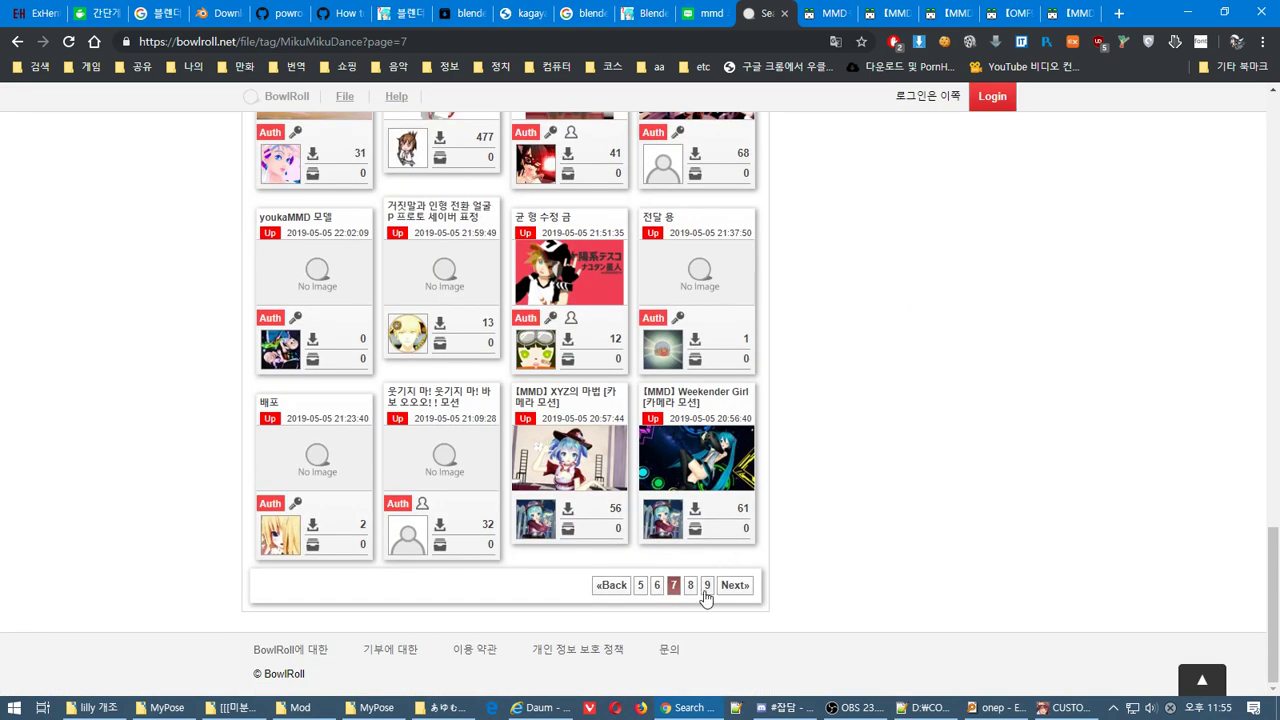
Close the Naver blog, Blender plugin guide, blender2pmx search, kagayas and getuploader tabs
left_click(714, 10)
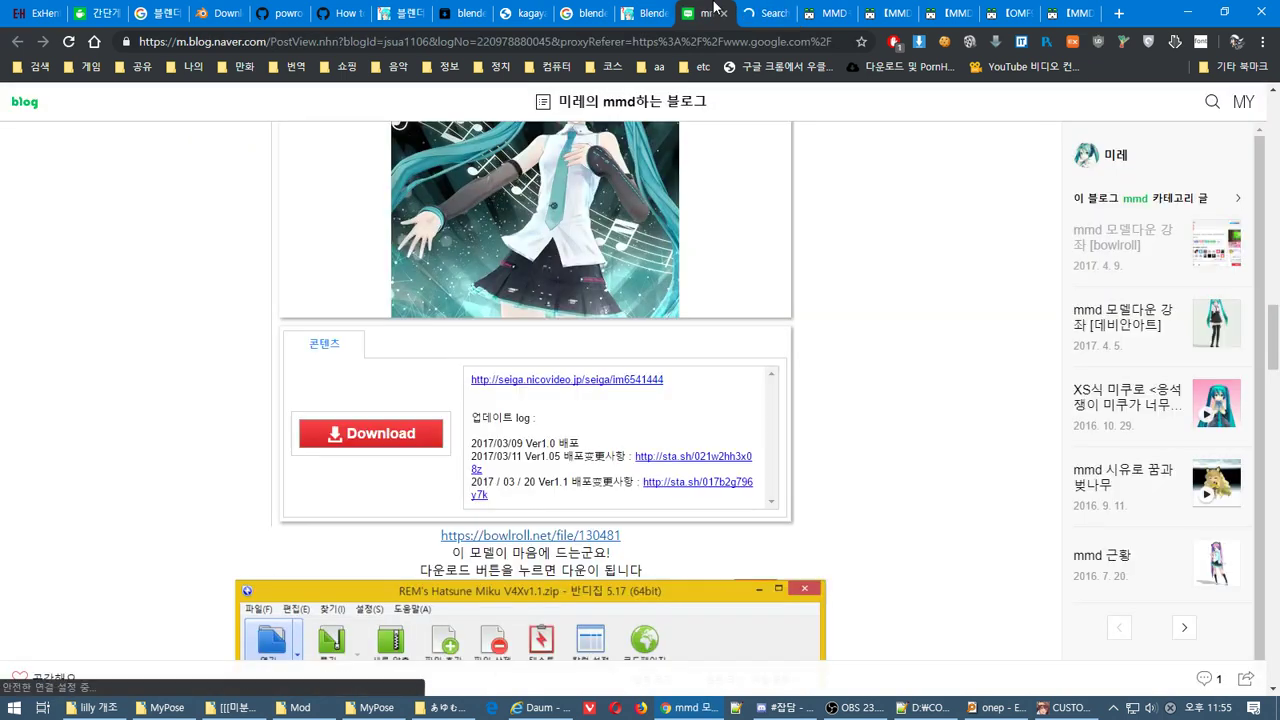
left_click(721, 12)
left_click(692, 8)
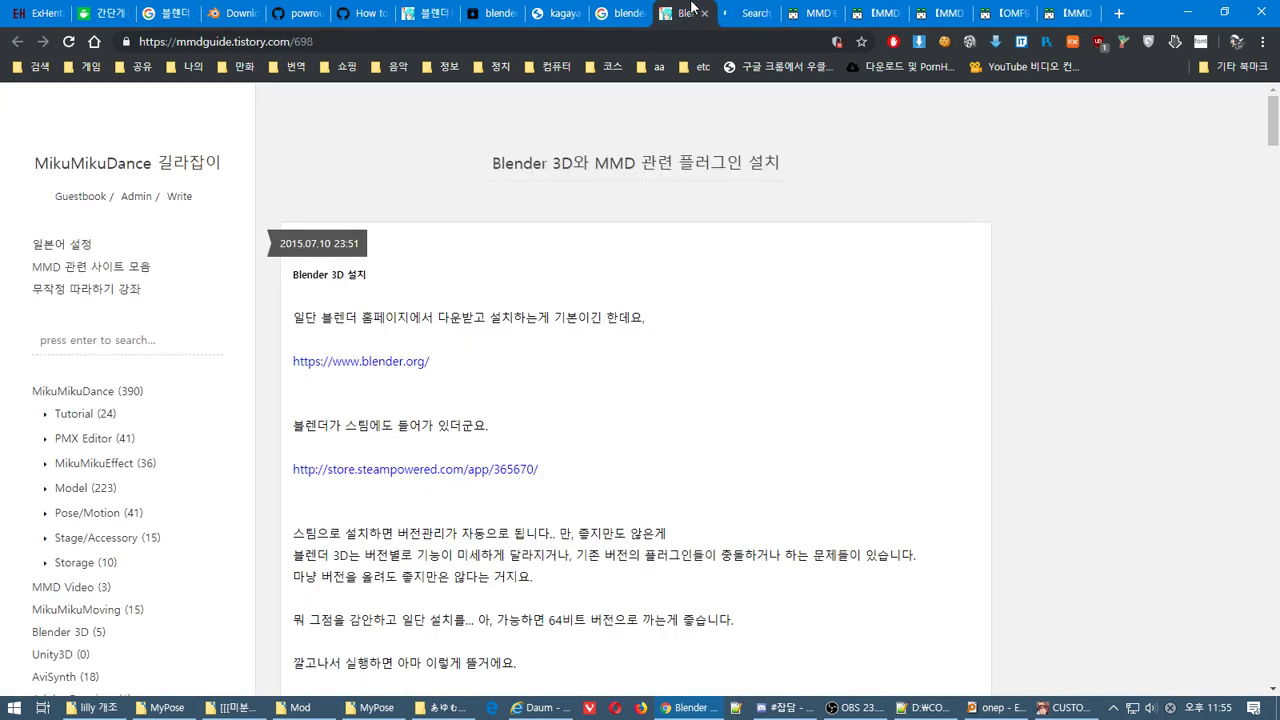
scroll(793, 282, "down", 6)
left_click(704, 13)
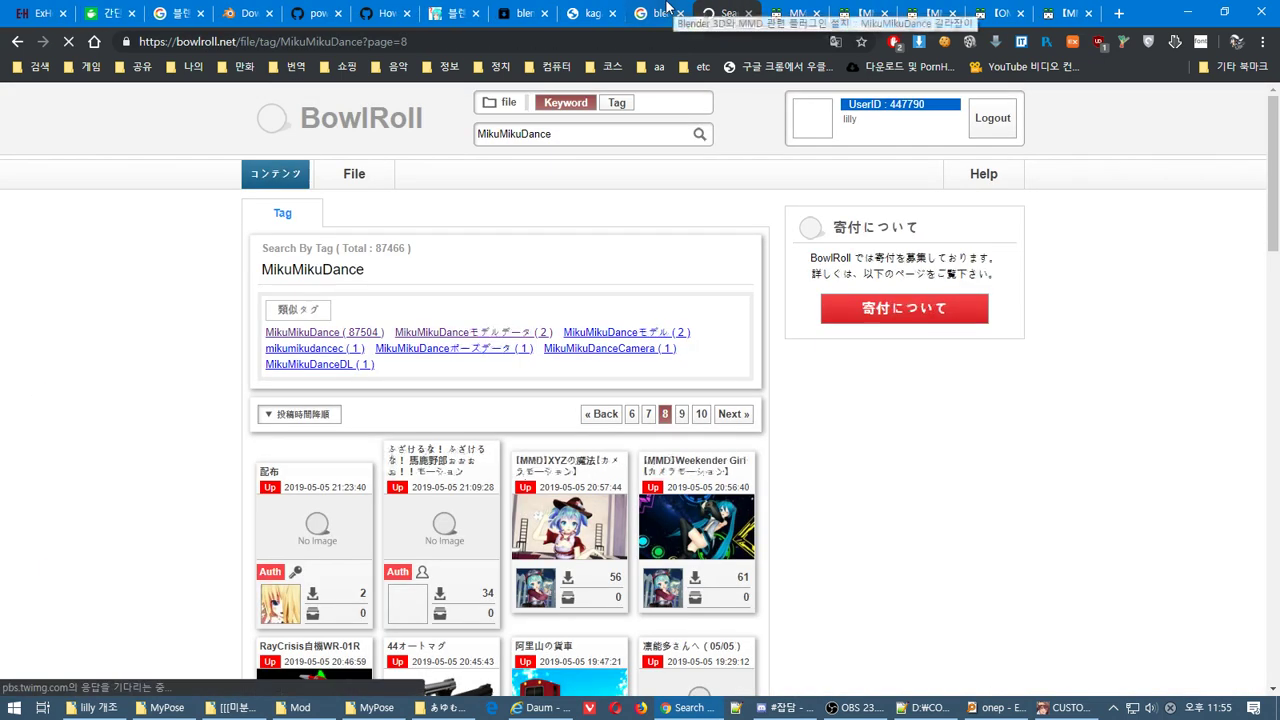
left_click(615, 13)
left_click(631, 13)
left_click(612, 8)
left_click(651, 13)
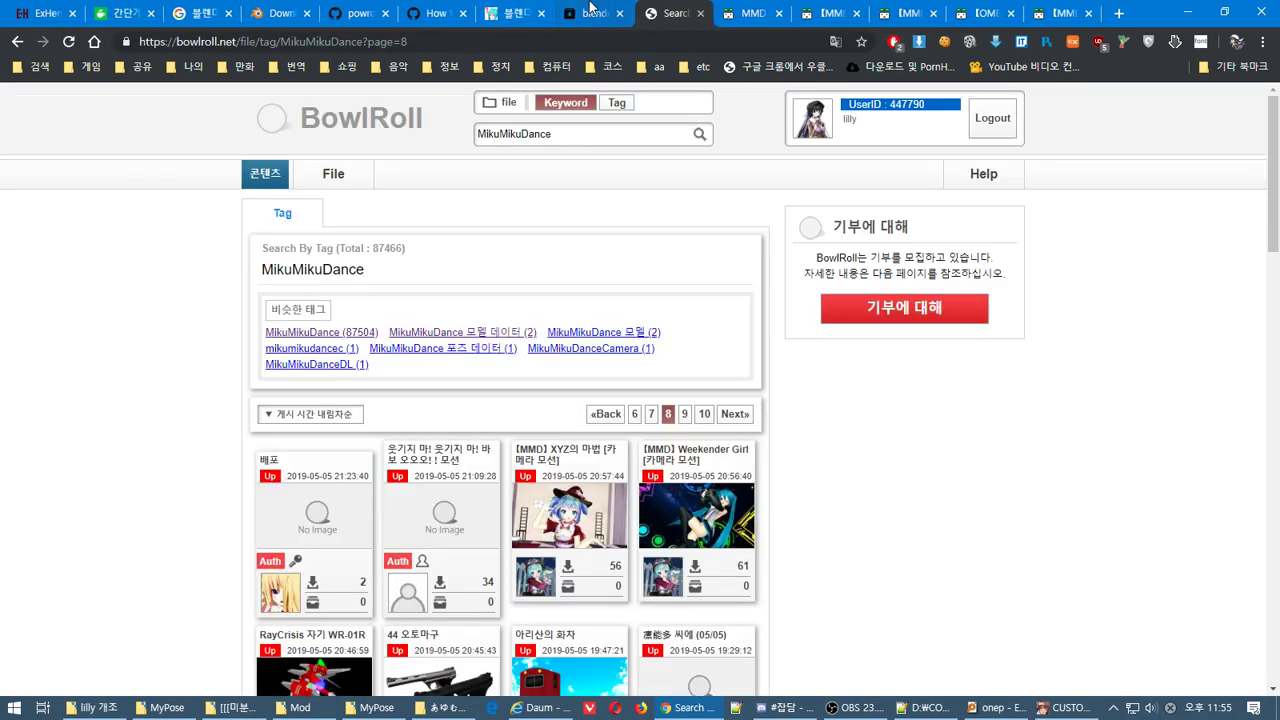
left_click(555, 13)
Close the Blender plugin guide and mmd_tools install guide tabs
left_click(578, 13)
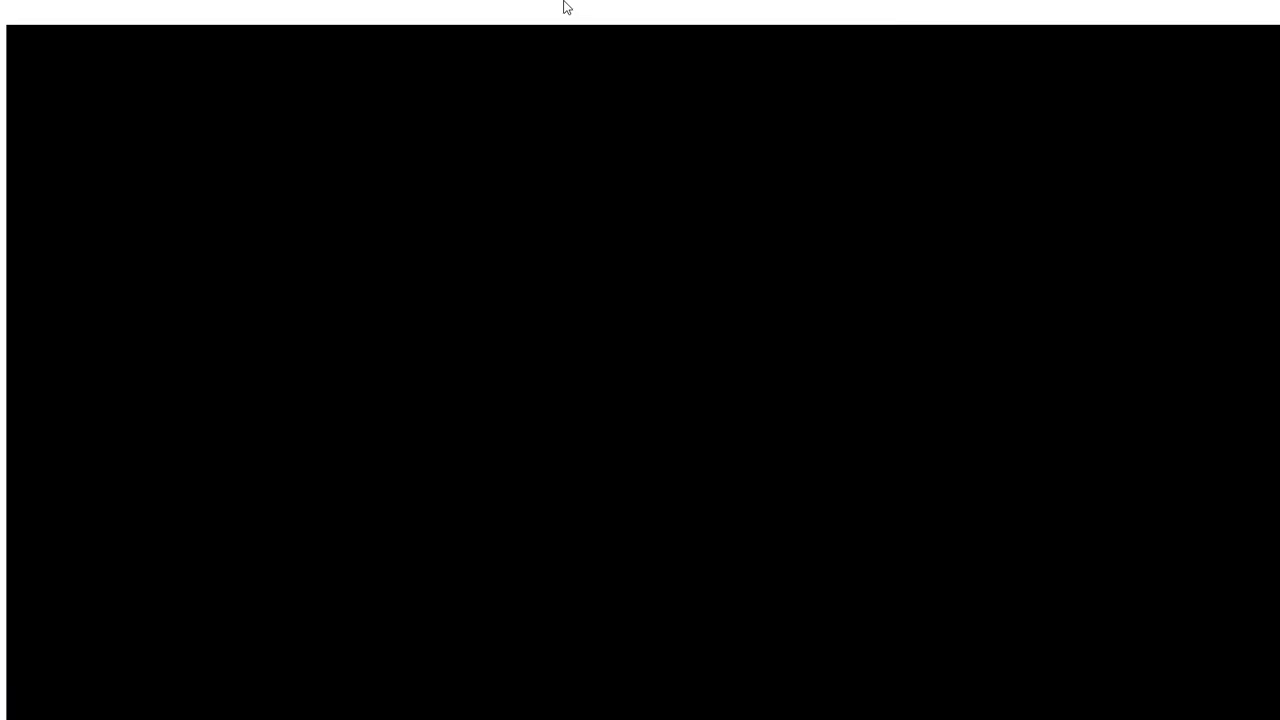
key("alt+Tab")
key("alt+Tab")
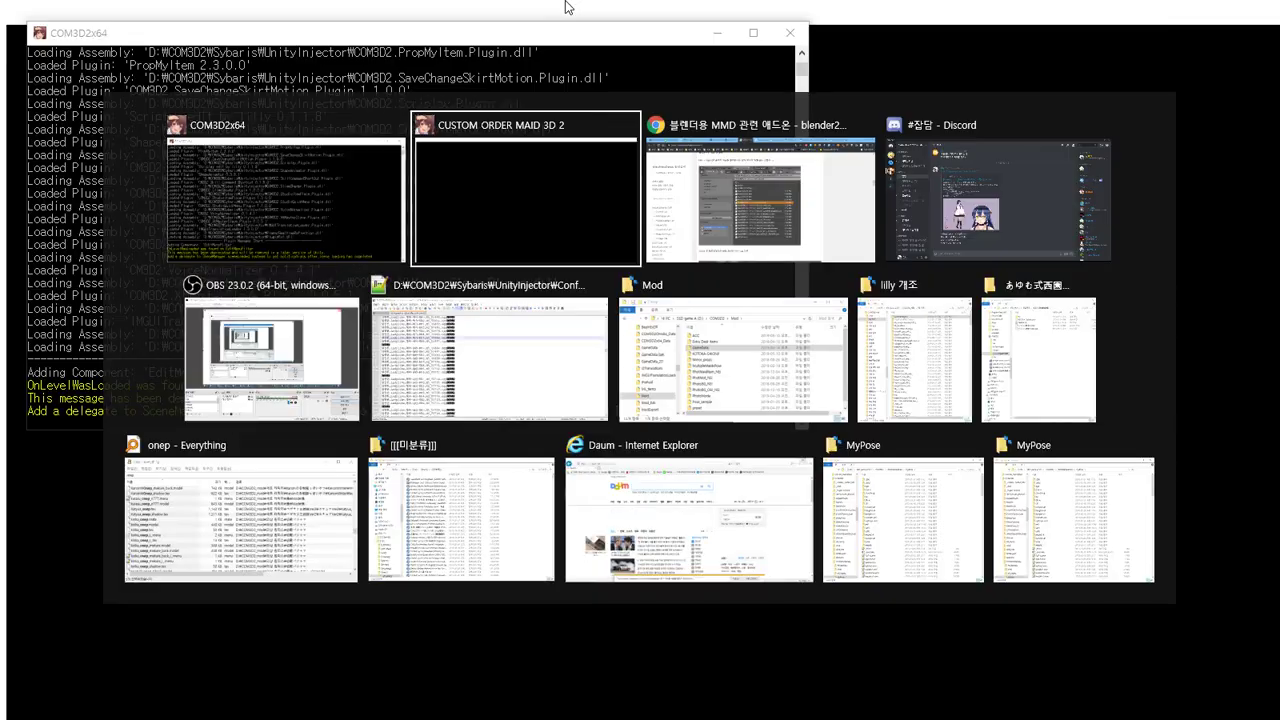
key("alt+Tab")
left_click(584, 13)
left_click(470, 13)
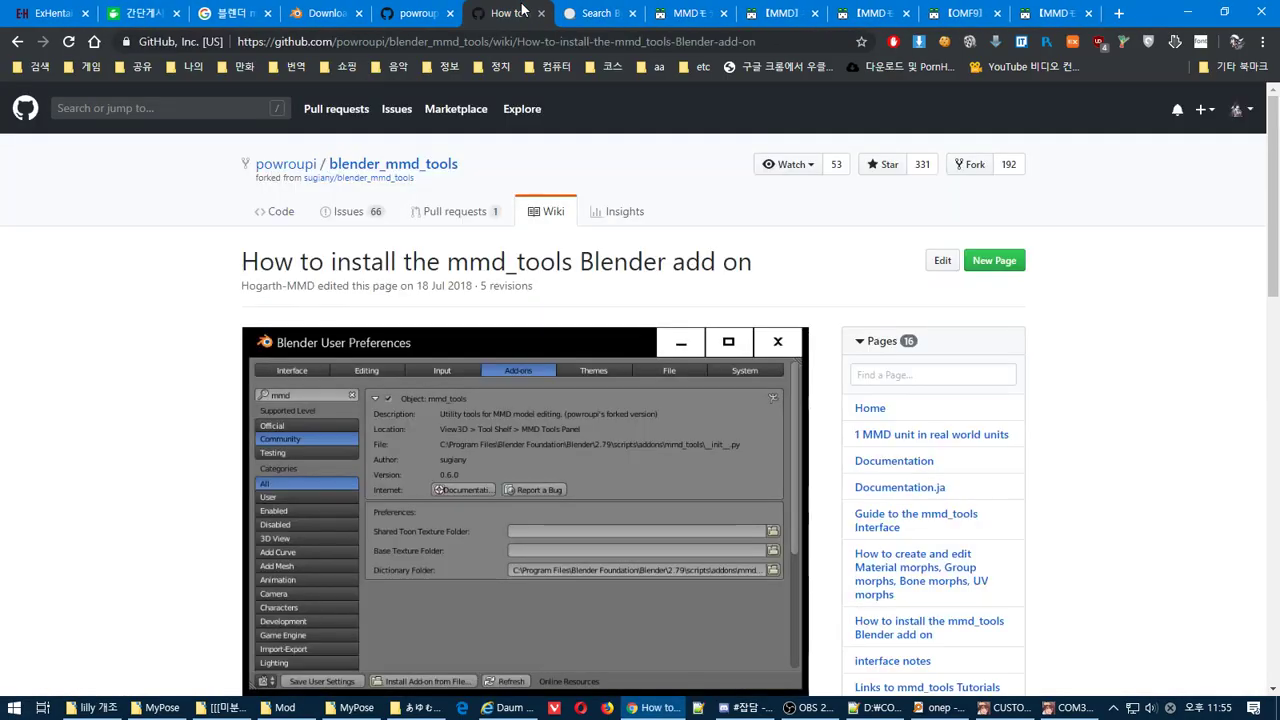
Close the finished download, mmd_tools repository, Google mmd tool search and ExHentai tabs
left_click(487, 13)
left_click(370, 13)
left_click(393, 13)
left_click(393, 13)
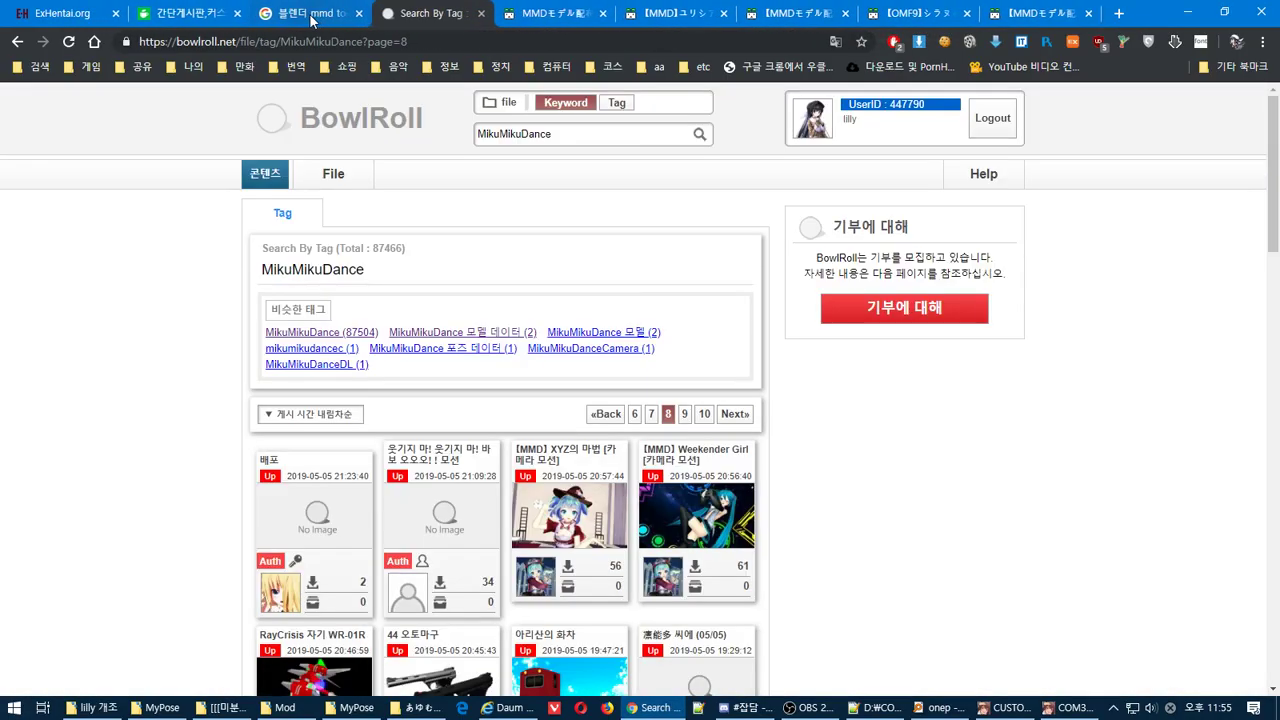
left_click(265, 13)
left_click(294, 13)
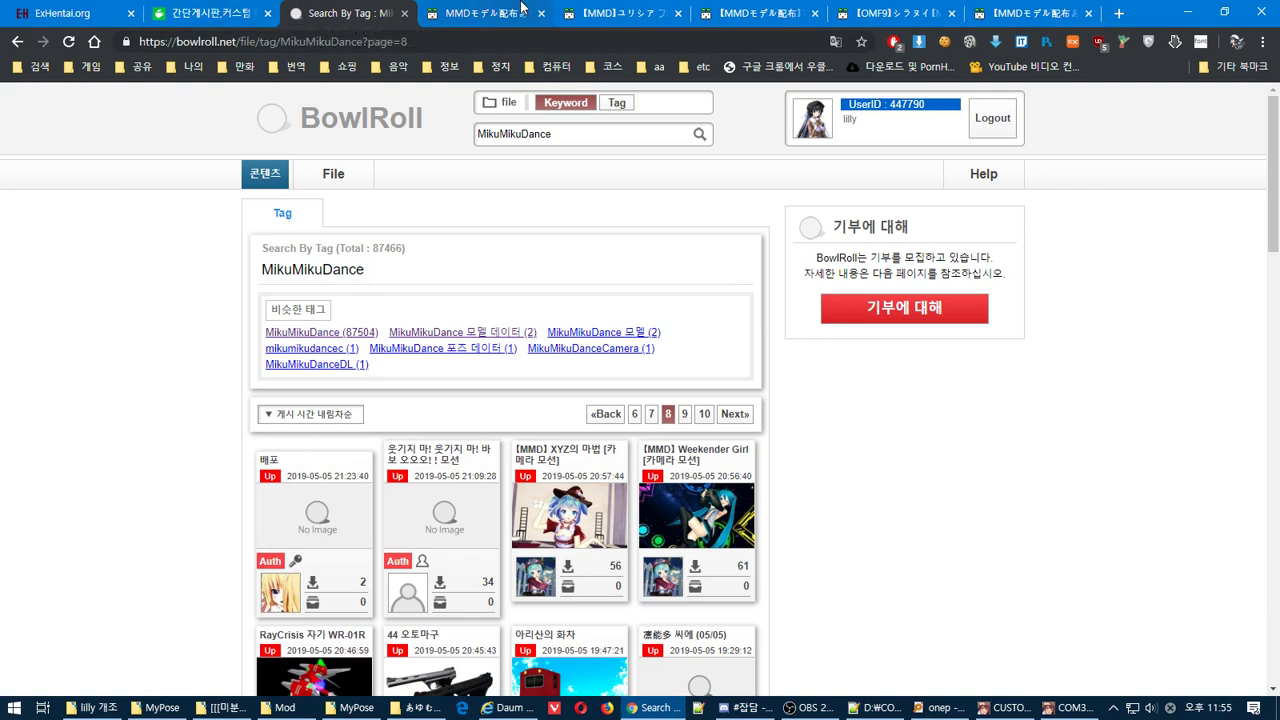
left_click(131, 13)
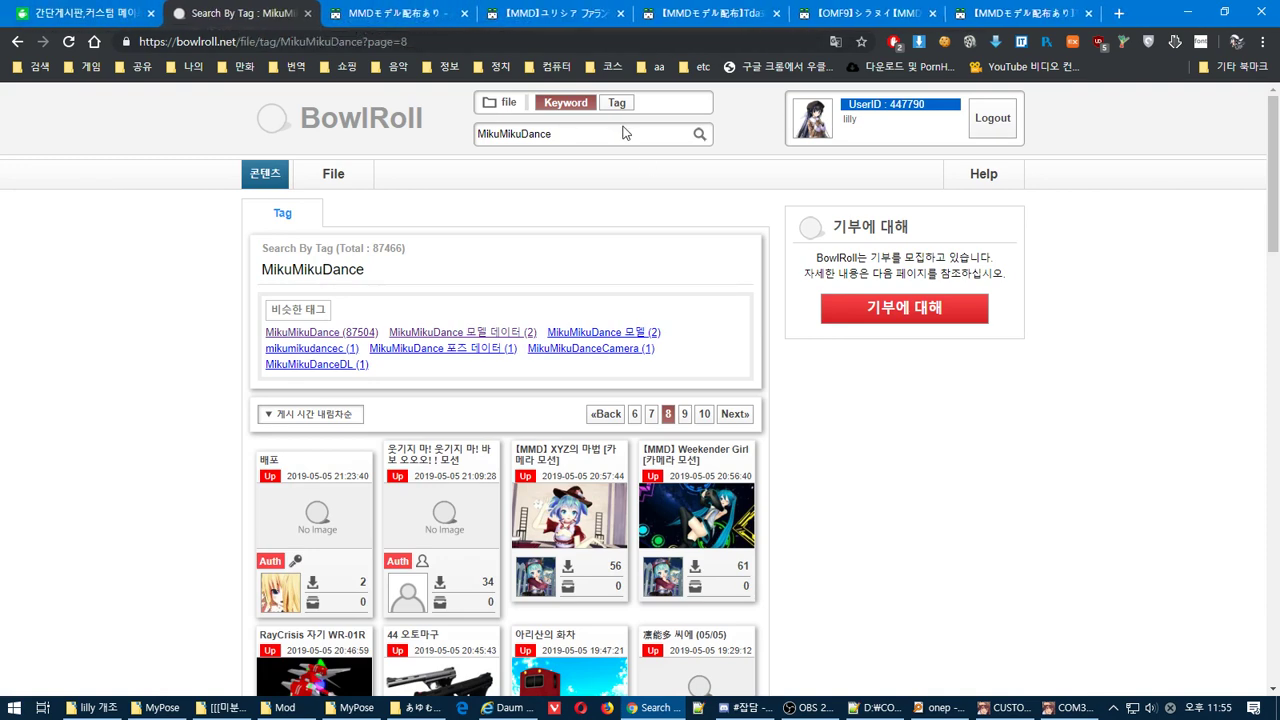
scroll(876, 547, "down", 5)
scroll(860, 540, "up", 3)
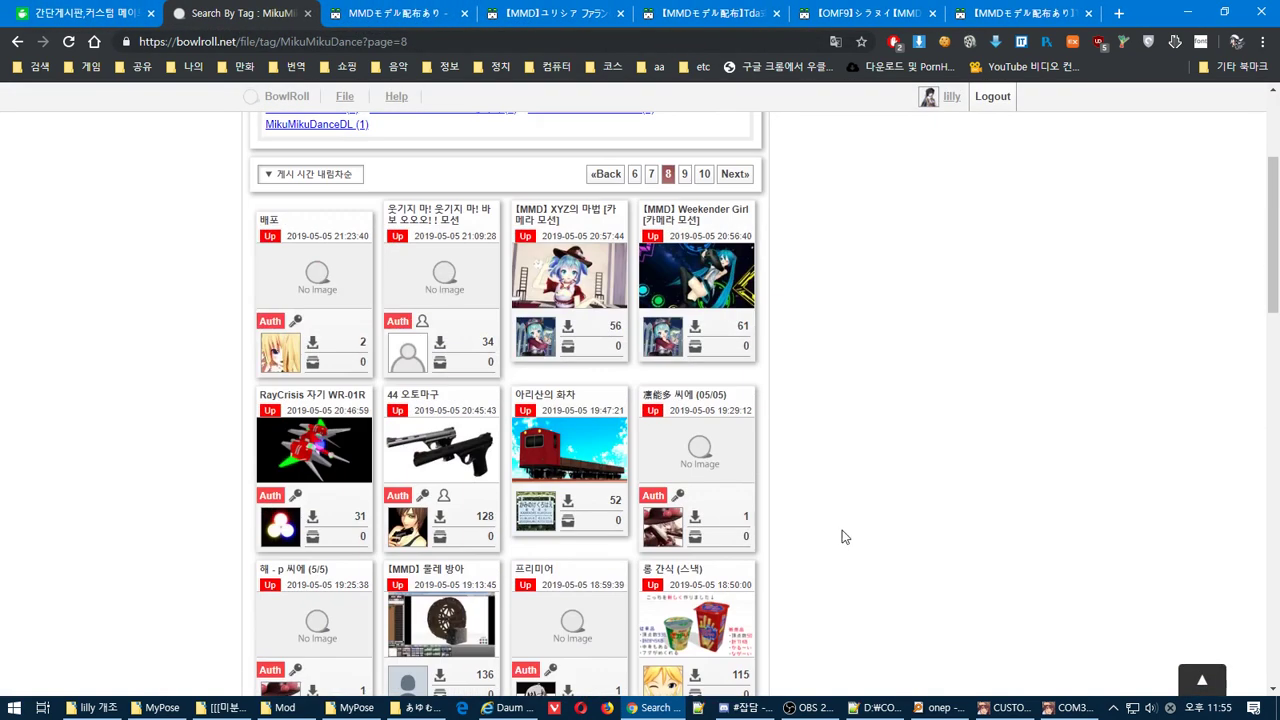
scroll(841, 530, "down", 5)
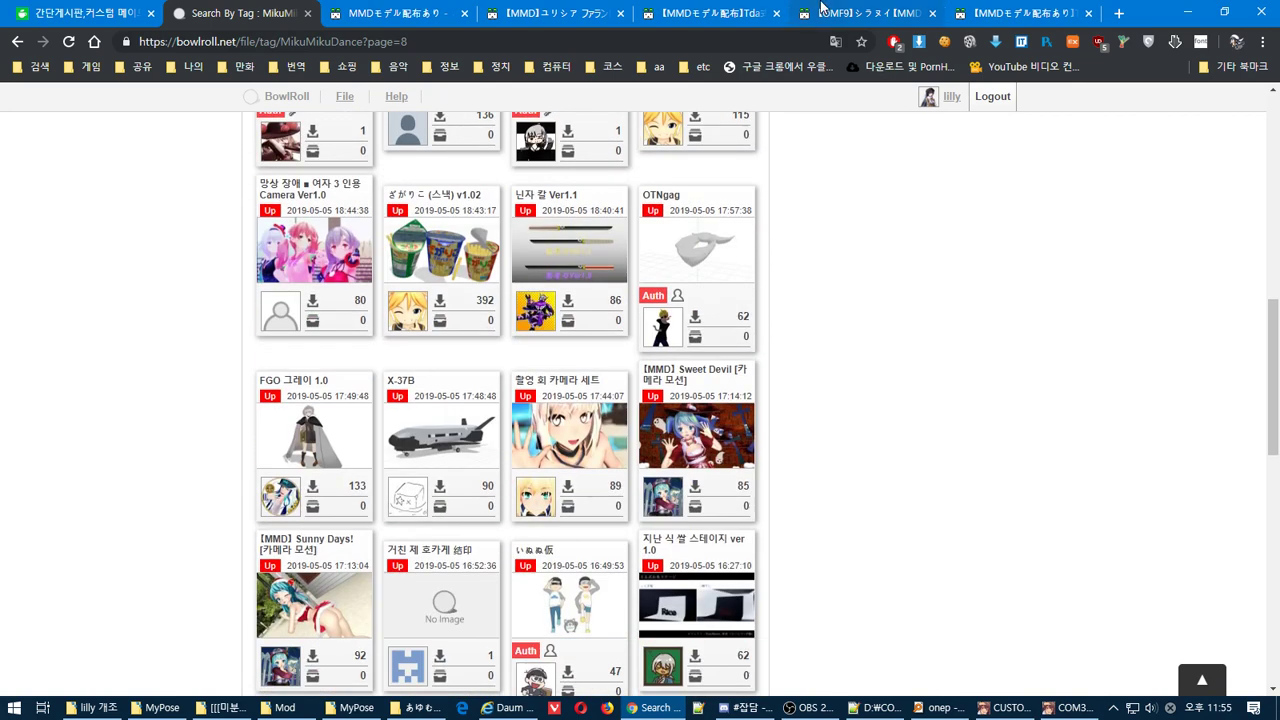
On Seiga page 7, open the fourth model, rabbit-girl and Alisa model pages in new tabs
left_click(399, 12)
scroll(808, 420, "down", 2)
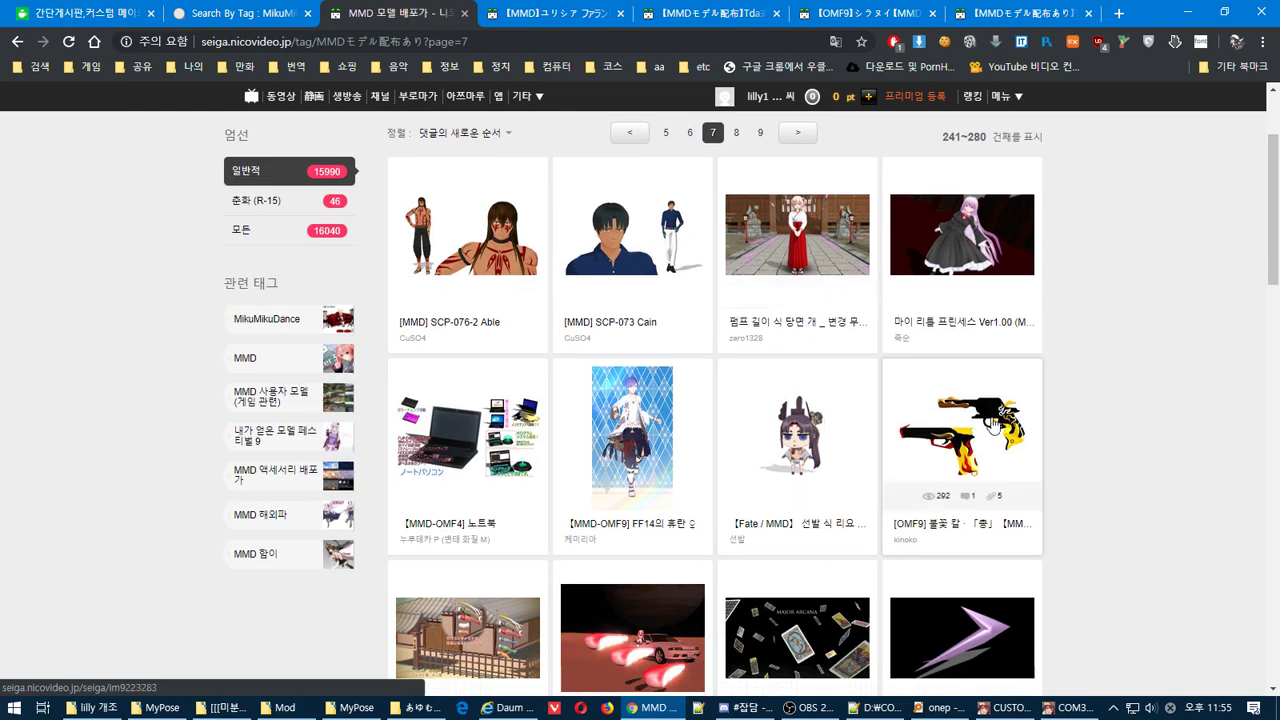
right_click(975, 233)
left_click(1007, 248)
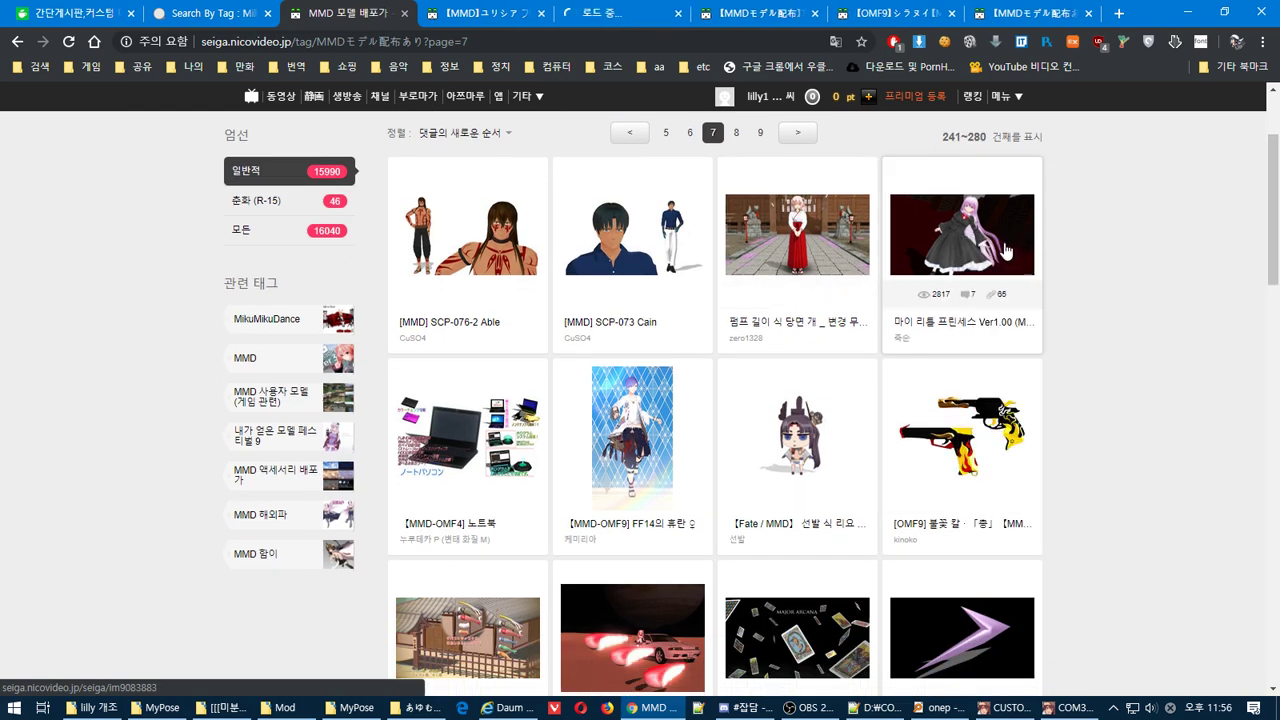
scroll(1005, 250, "down", 2)
scroll(1006, 249, "down", 7)
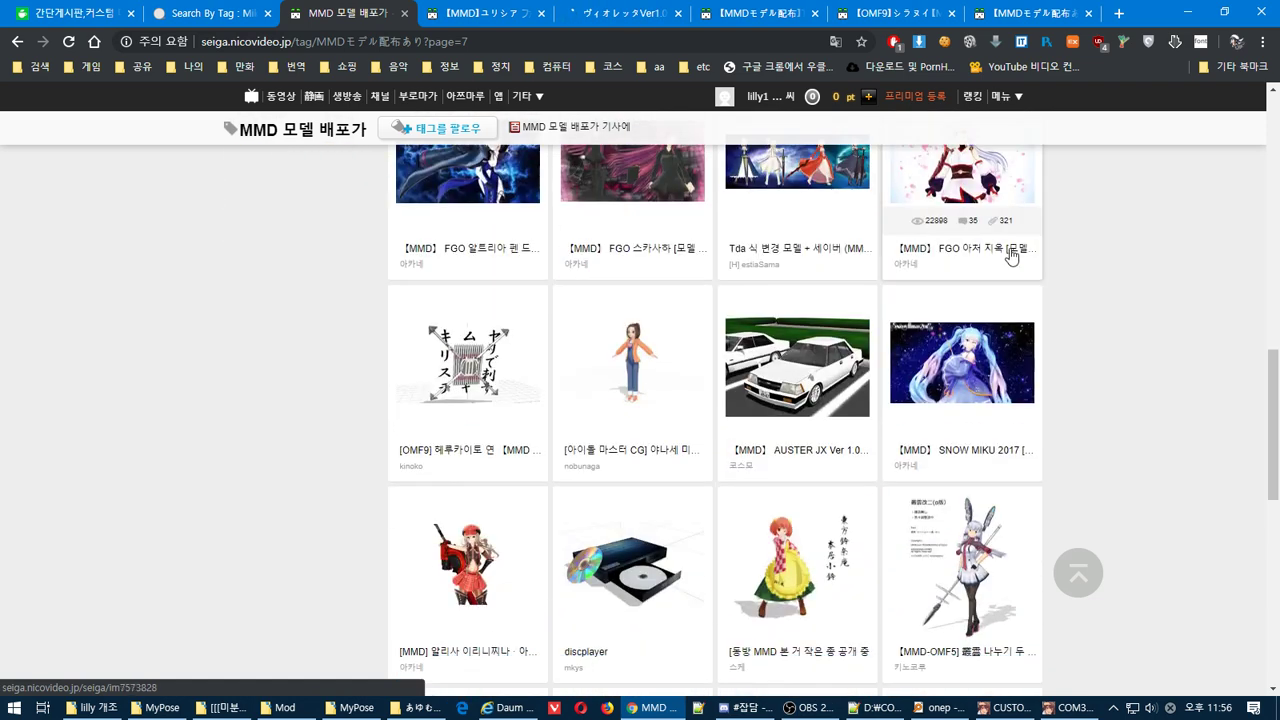
scroll(1011, 257, "down", 2)
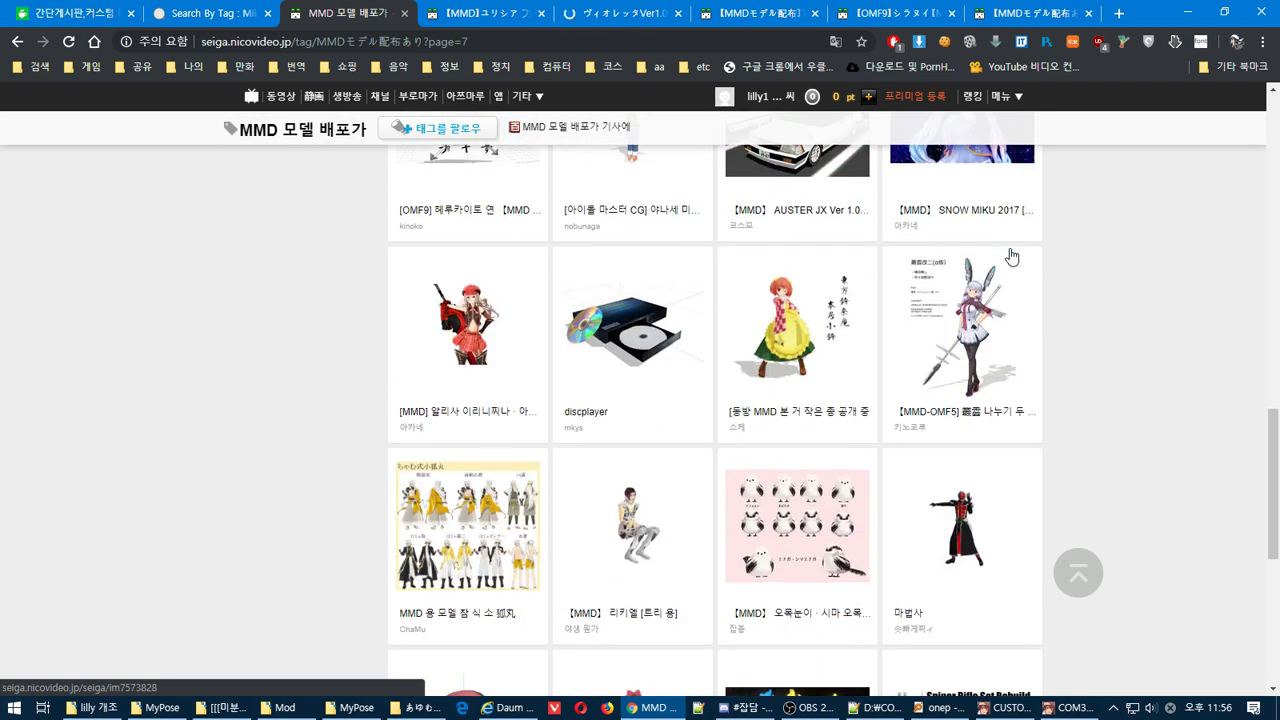
right_click(968, 337)
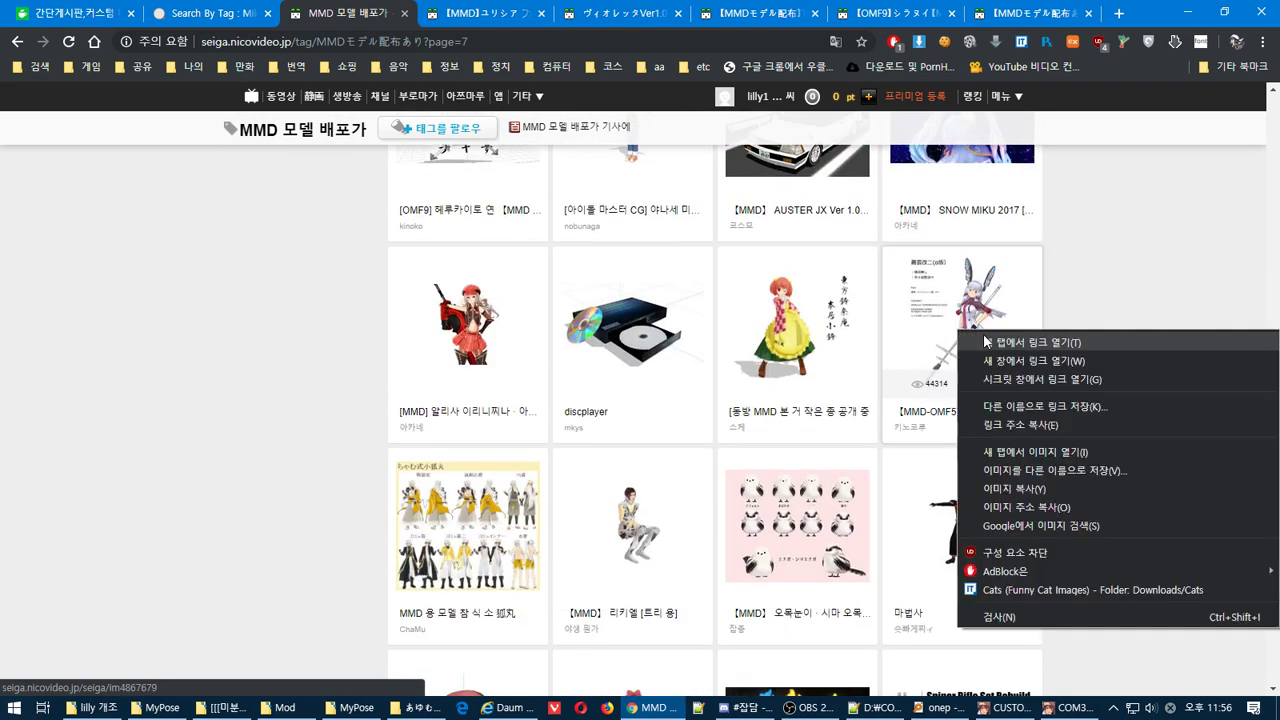
left_click(990, 344)
right_click(465, 331)
left_click(497, 357)
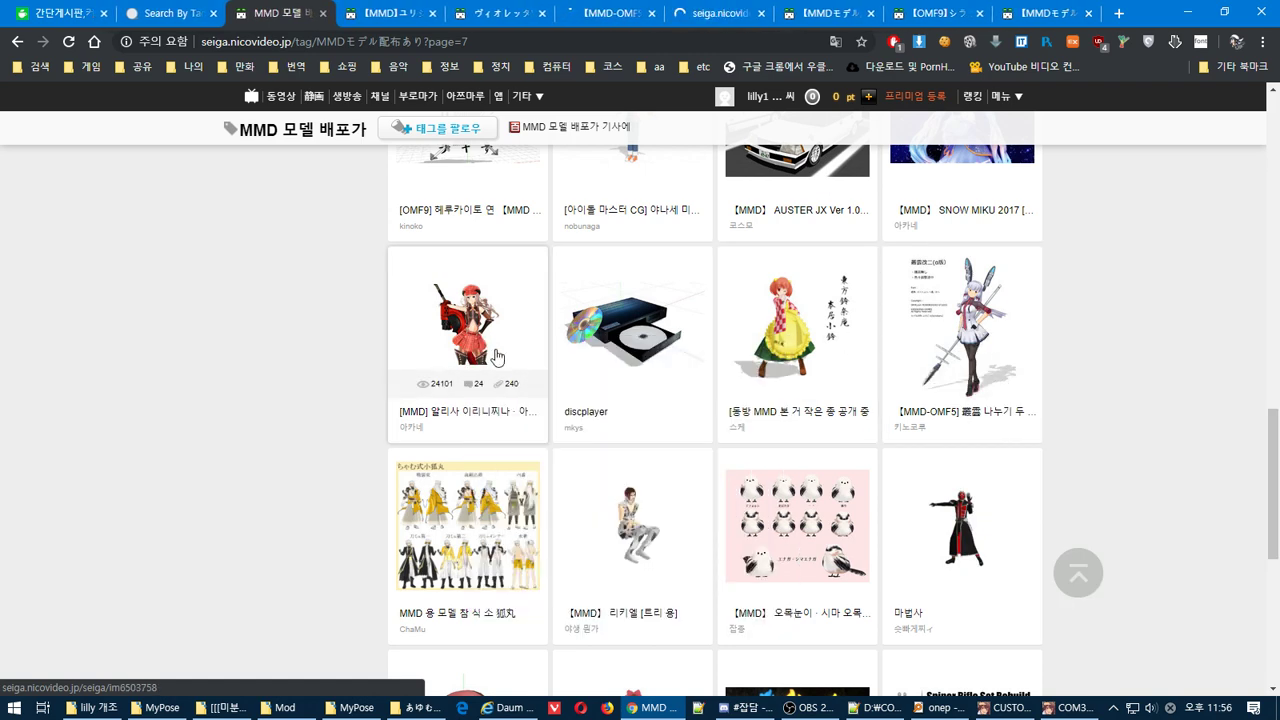
Scroll down and move to page 8 of the tag results
scroll(497, 357, "down", 3)
scroll(497, 357, "up", 1)
scroll(497, 357, "down", 2)
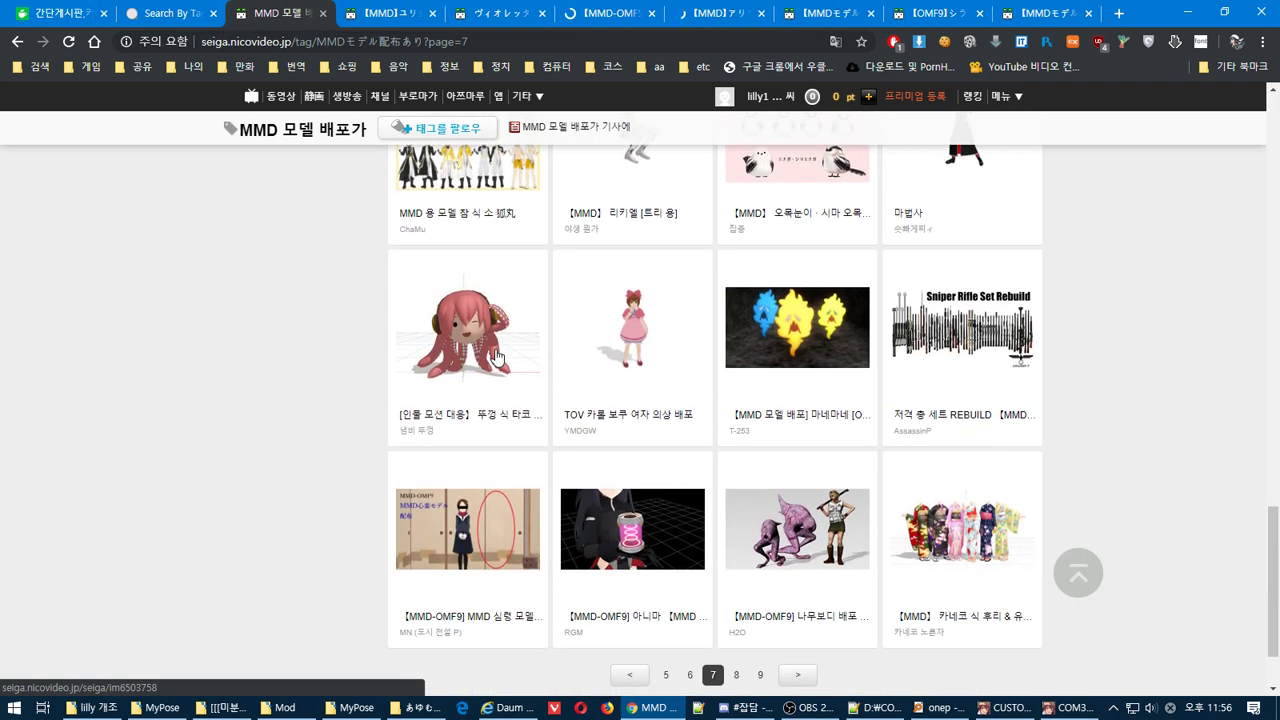
scroll(497, 357, "down", 1)
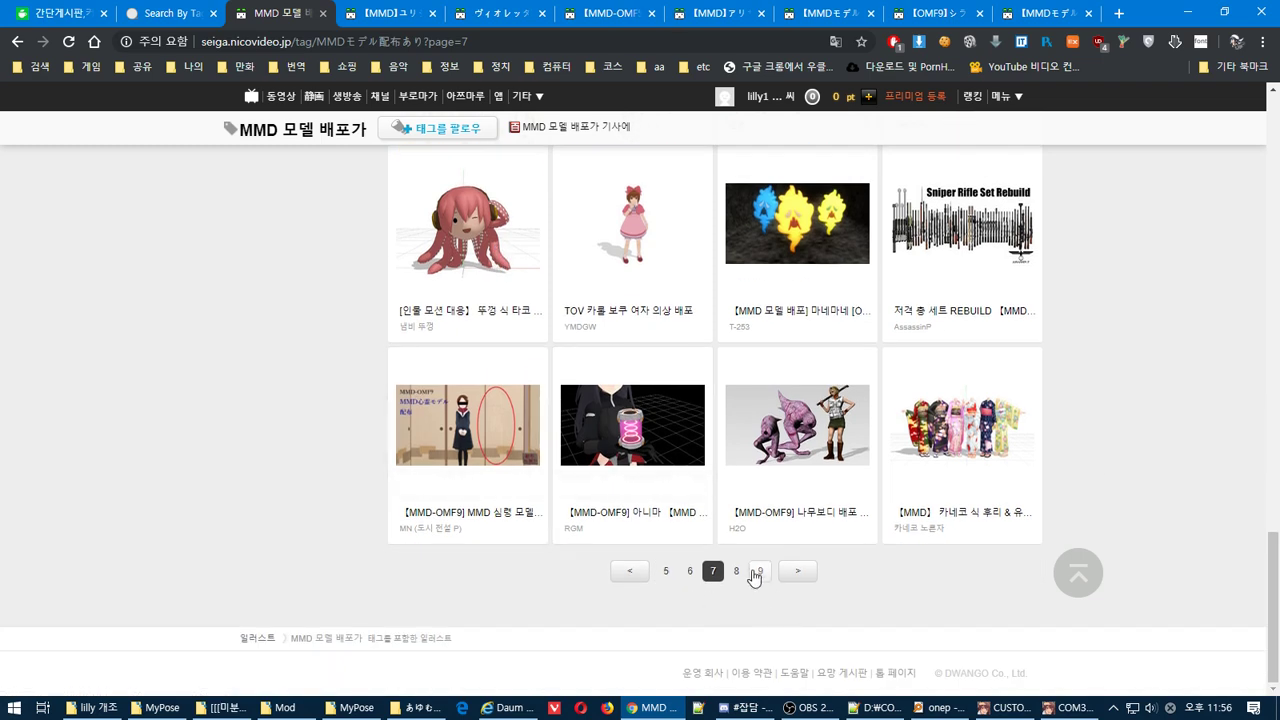
left_click(736, 570)
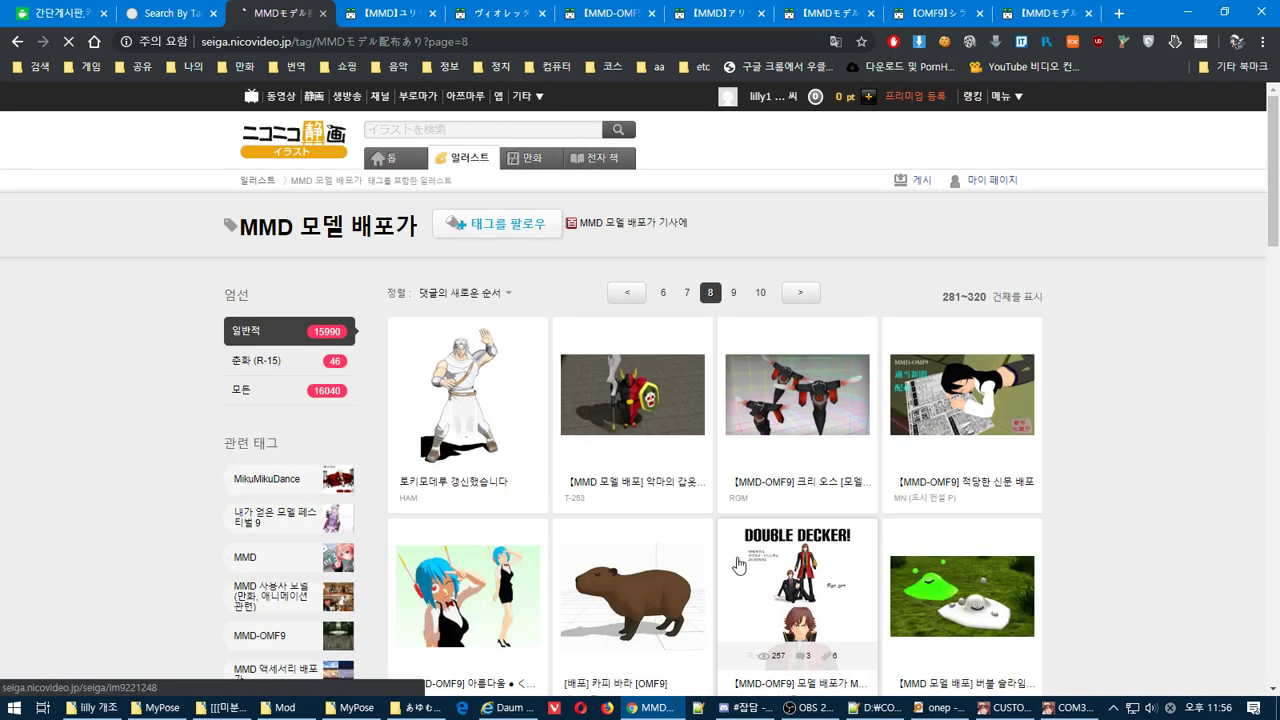
Open the winged-figure model page from page 8 in a new tab
scroll(740, 567, "down", 4)
scroll(737, 565, "down", 10)
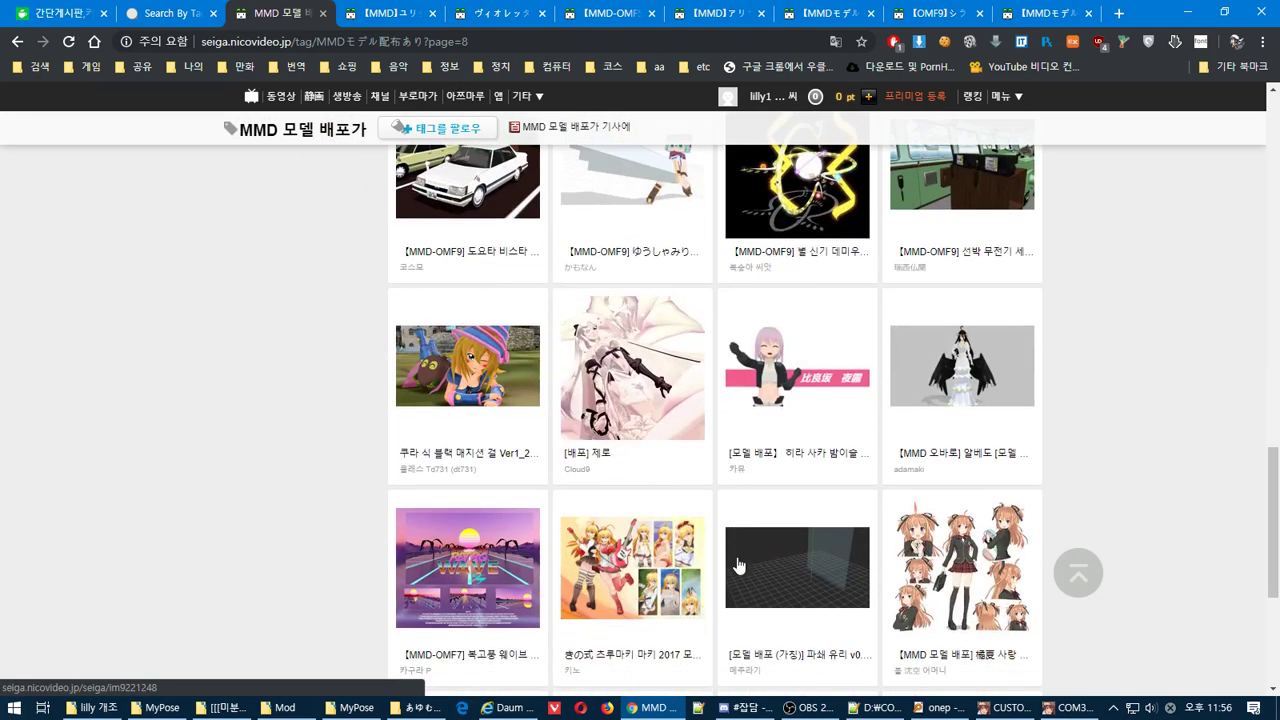
scroll(738, 566, "down", 3)
scroll(738, 566, "up", 3)
right_click(961, 355)
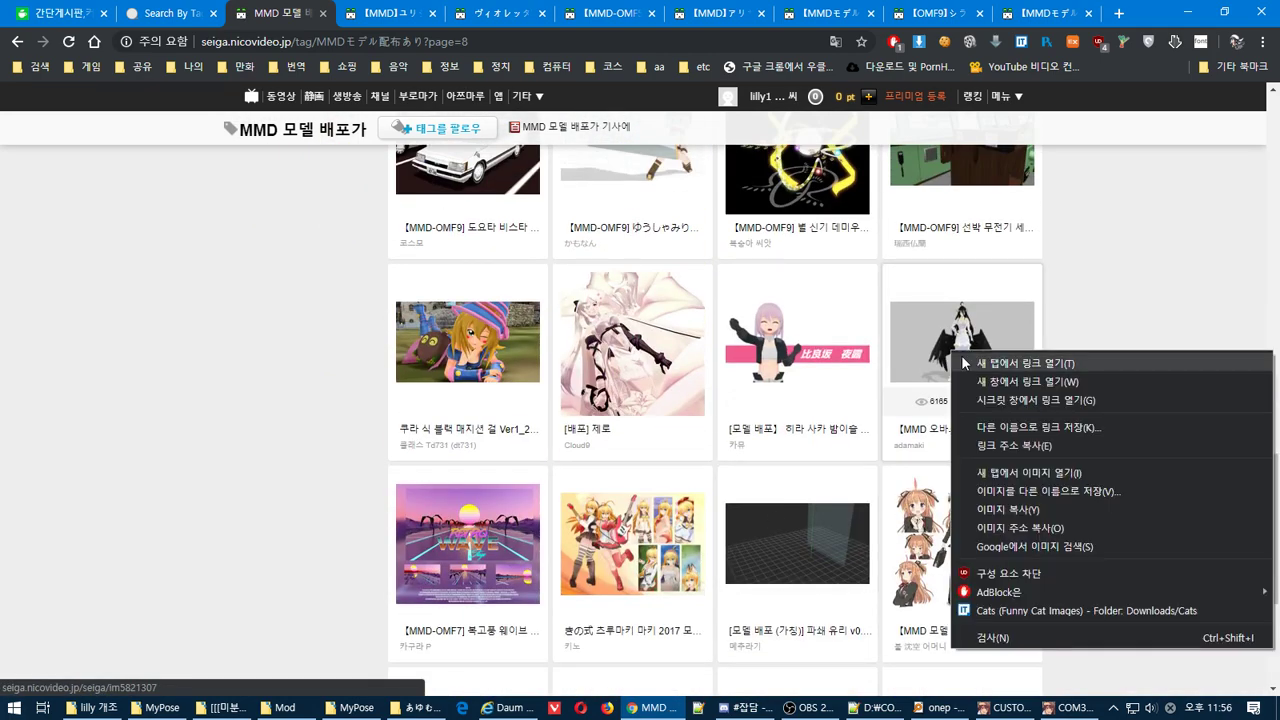
left_click(1000, 363)
scroll(963, 368, "down", 3)
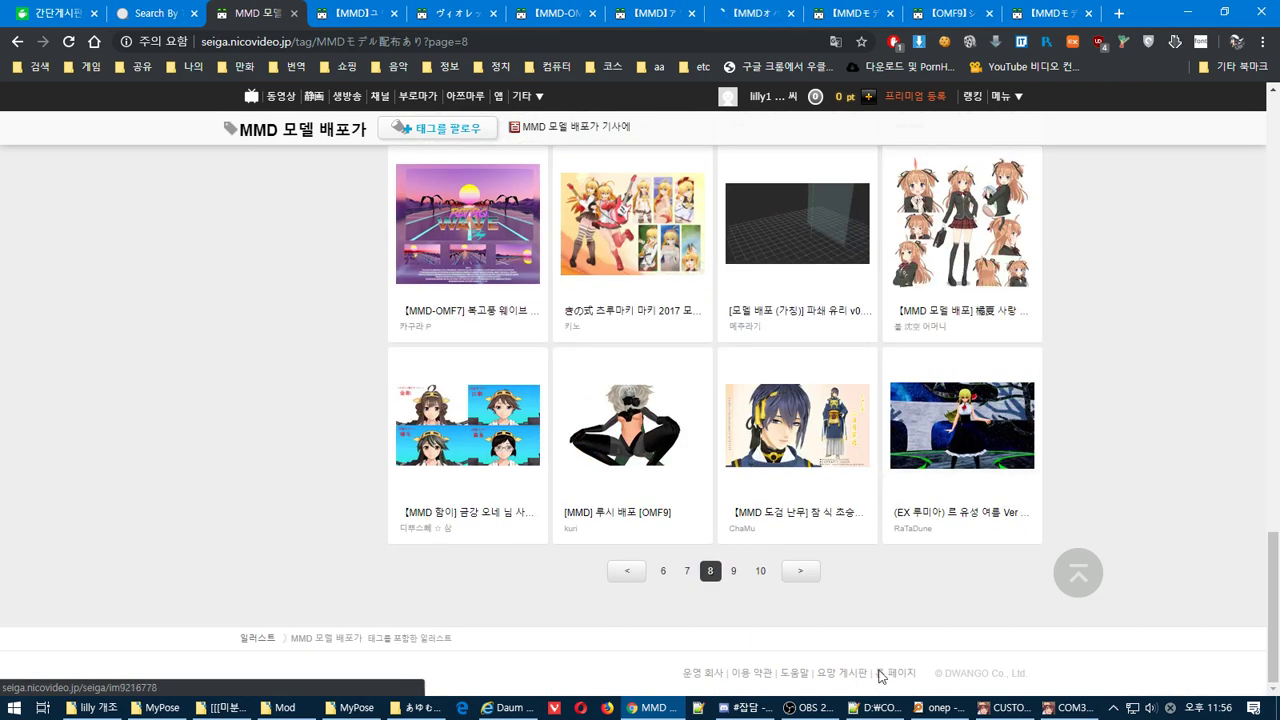
Go to page 9 and open the first model card in a new tab
mouse_move(990, 708)
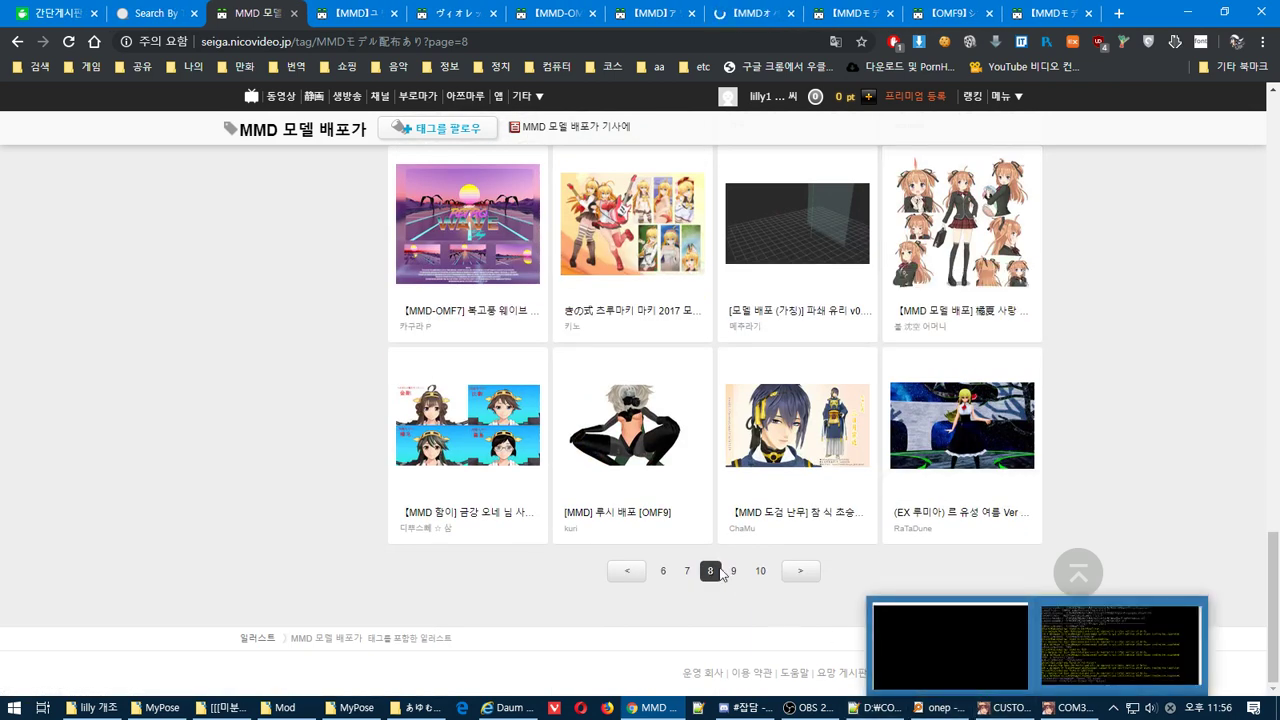
left_click(733, 571)
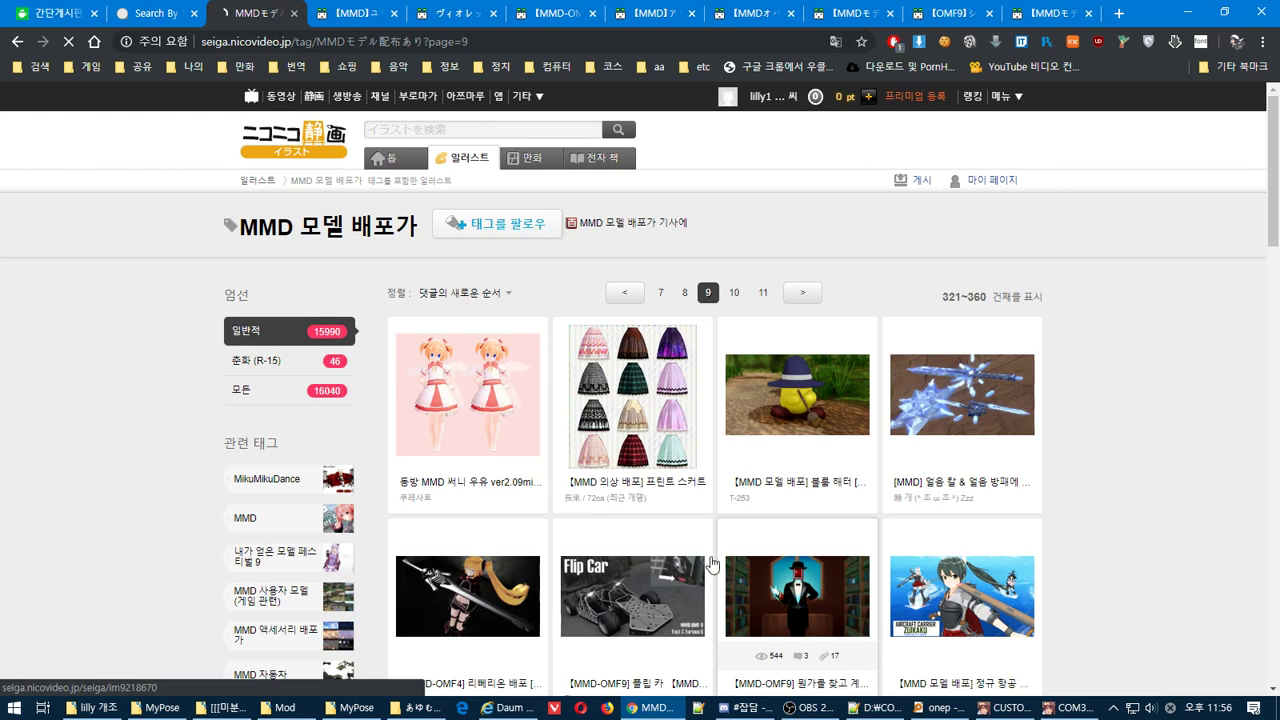
right_click(483, 400)
left_click(487, 408)
scroll(487, 408, "down", 6)
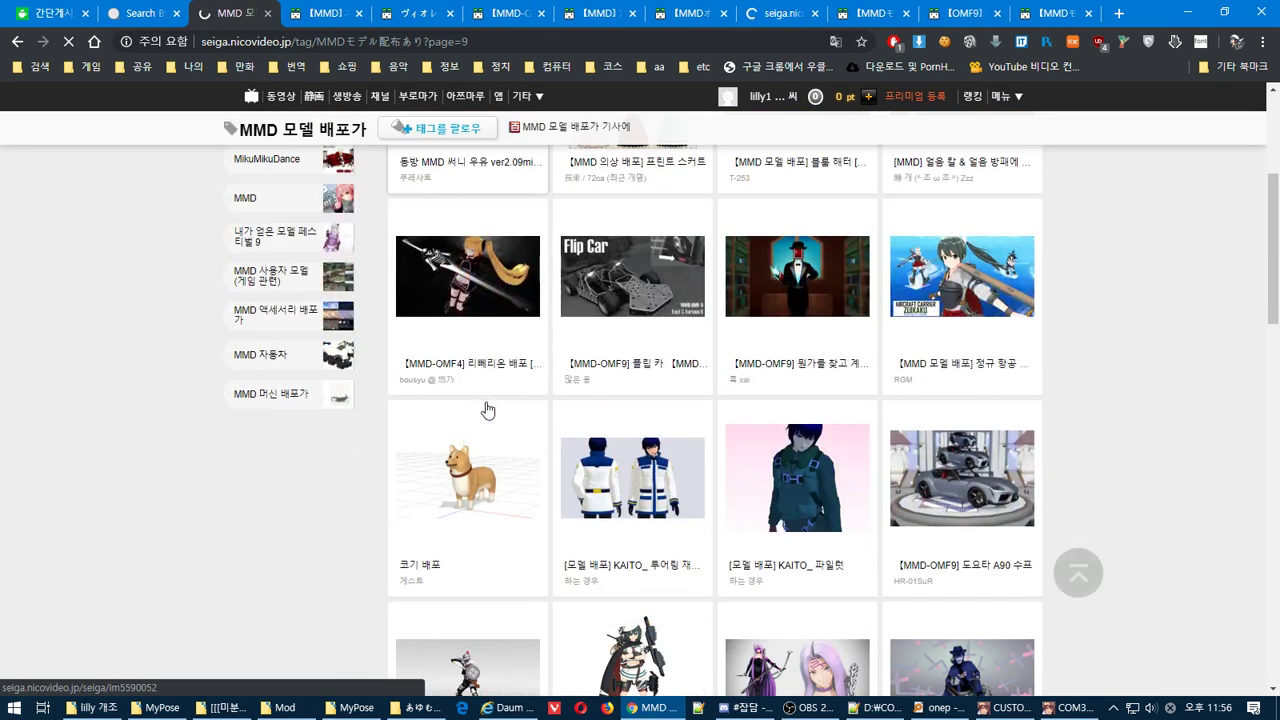
scroll(487, 408, "down", 10)
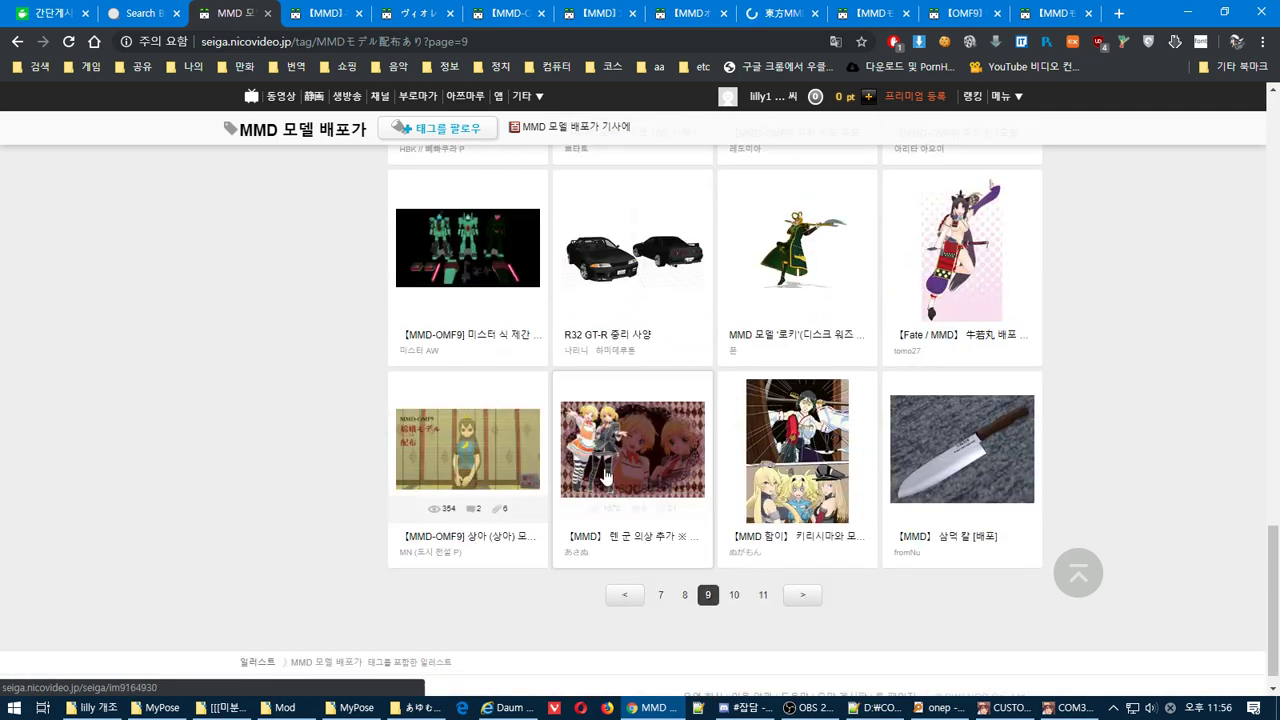
Go to page 10 and open the maid model page in a new tab
left_click(736, 600)
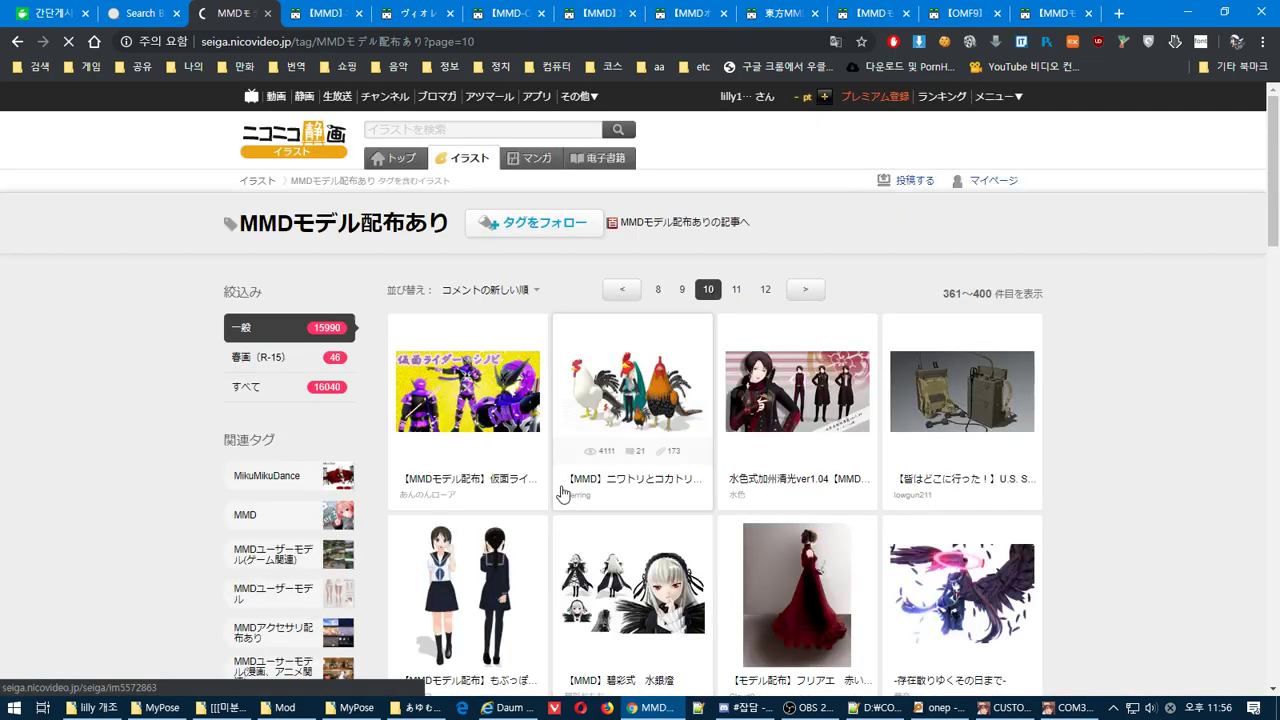
scroll(563, 491, "down", 5)
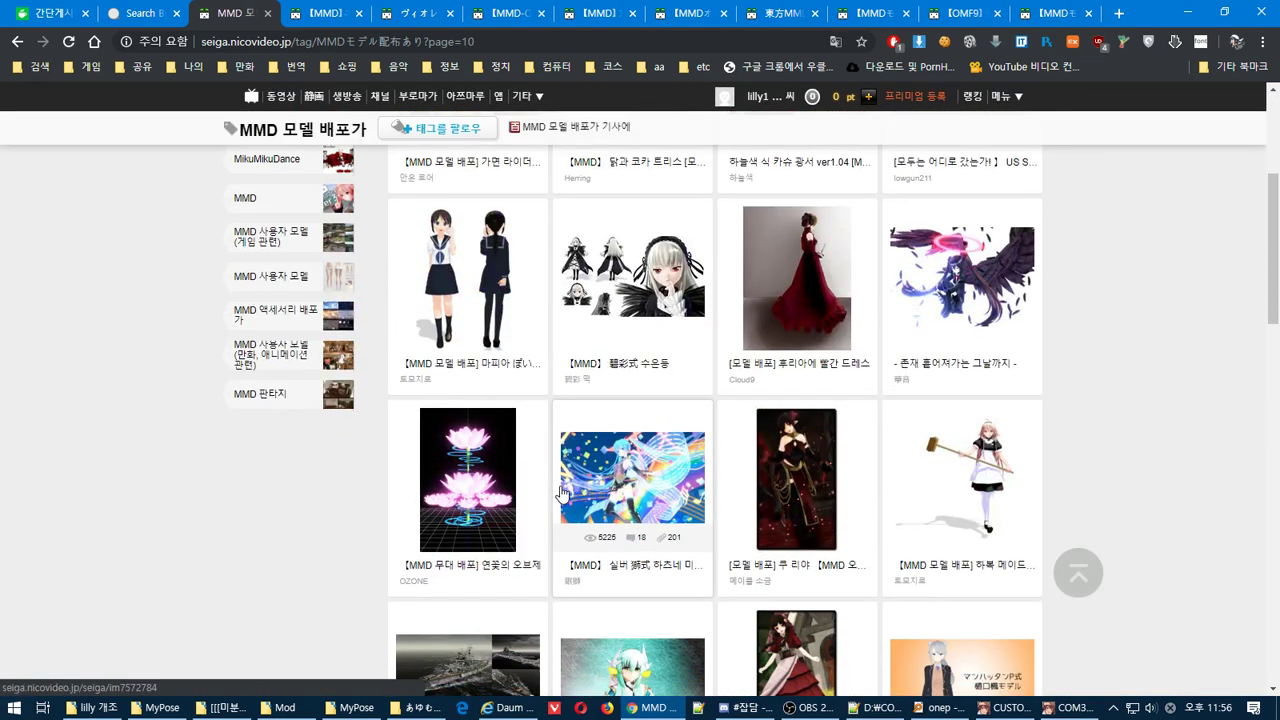
scroll(563, 491, "down", 2)
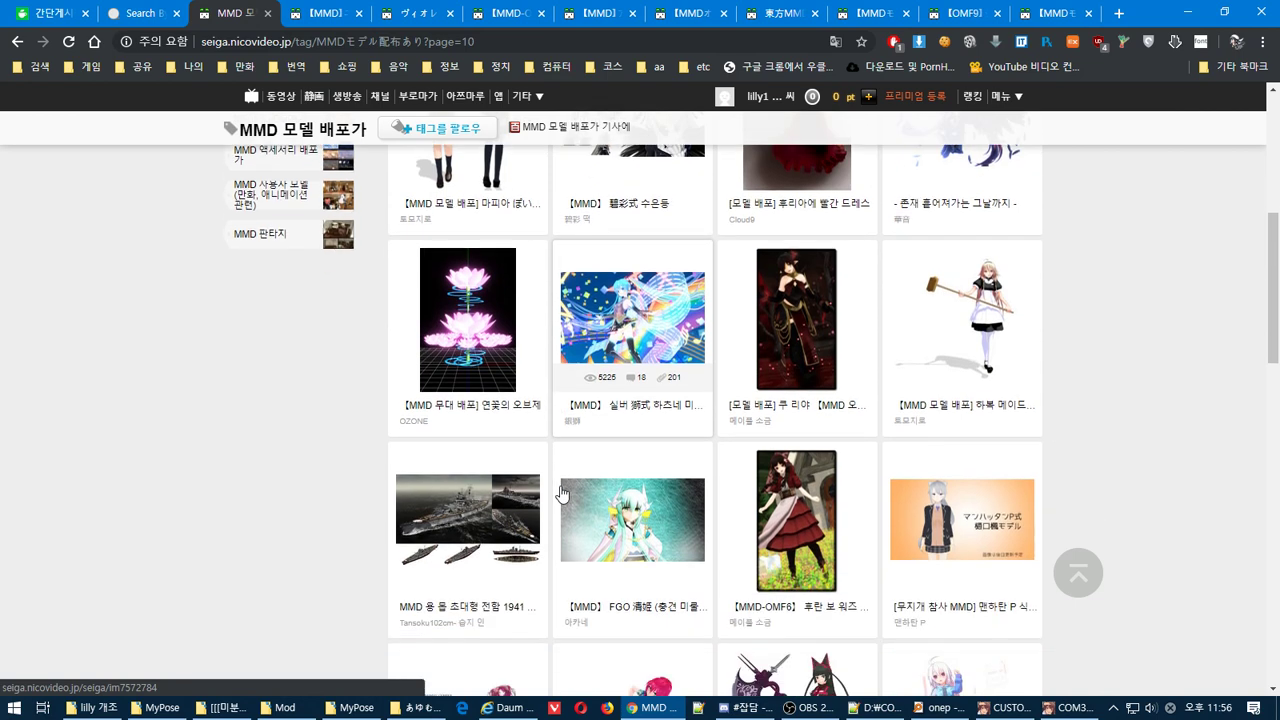
right_click(988, 348)
left_click(1022, 354)
scroll(1032, 364, "down", 4)
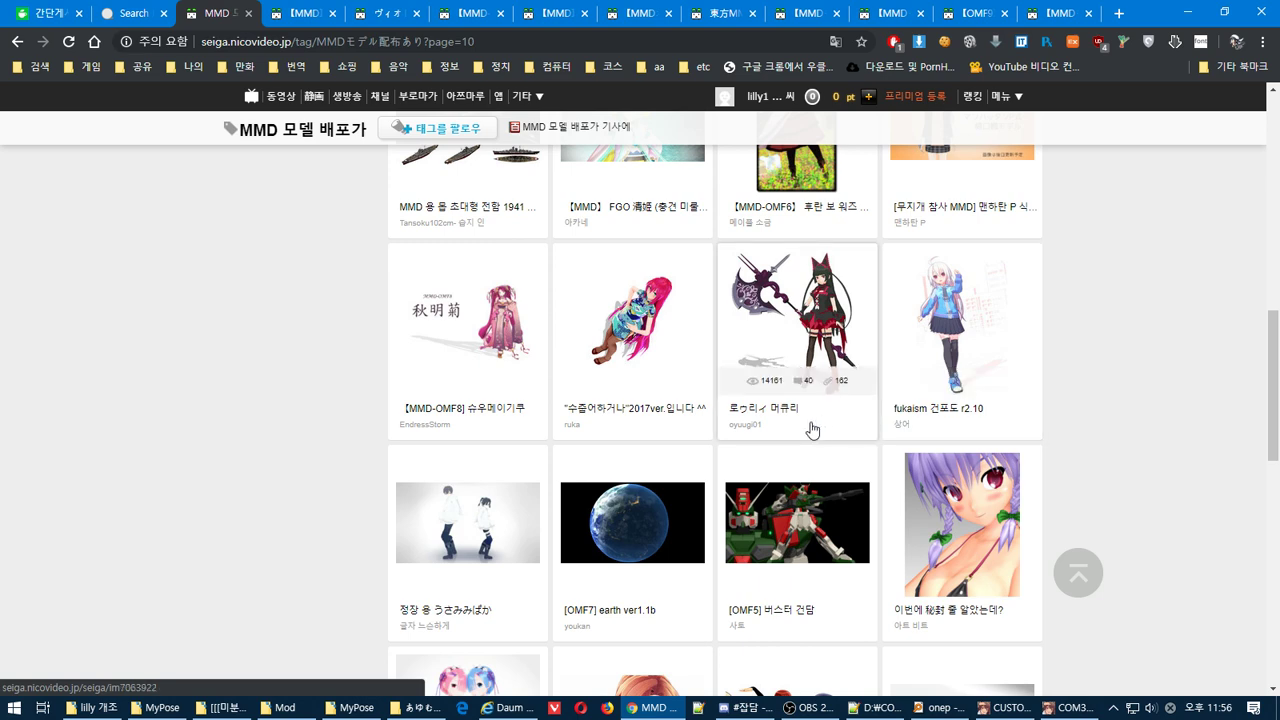
scroll(812, 430, "down", 5)
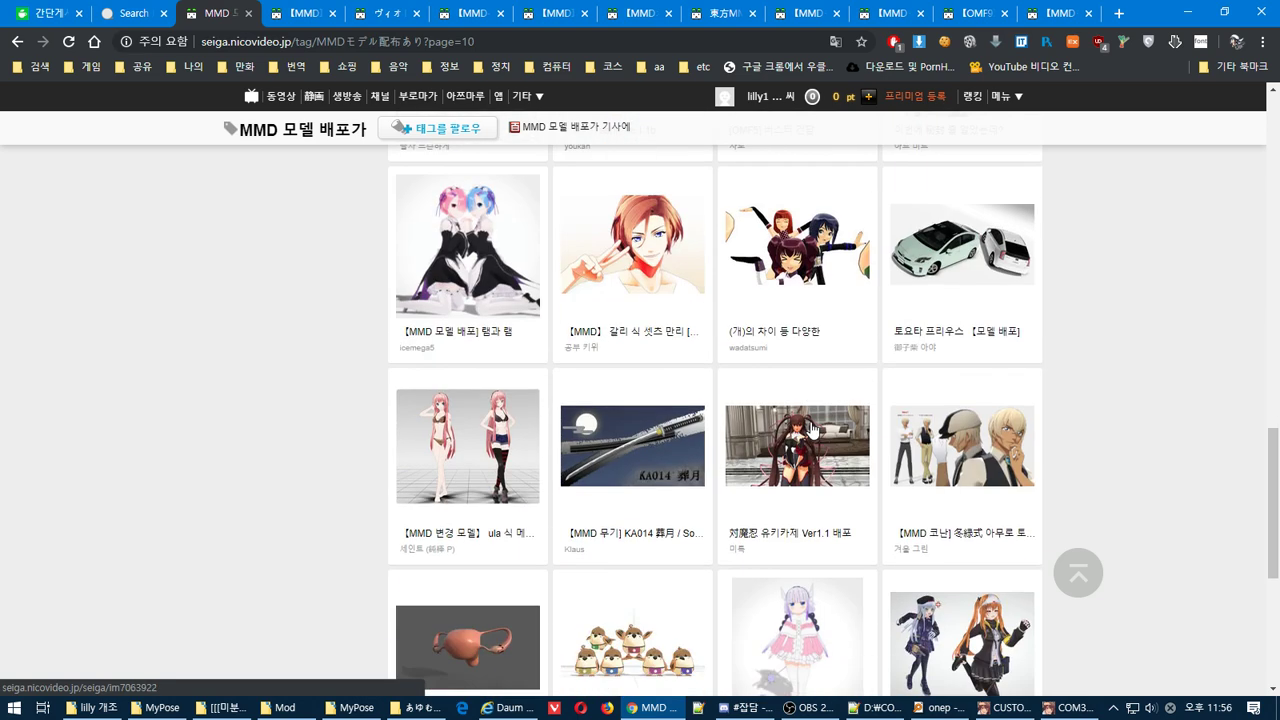
scroll(812, 430, "down", 4)
scroll(812, 430, "up", 2)
scroll(812, 430, "down", 3)
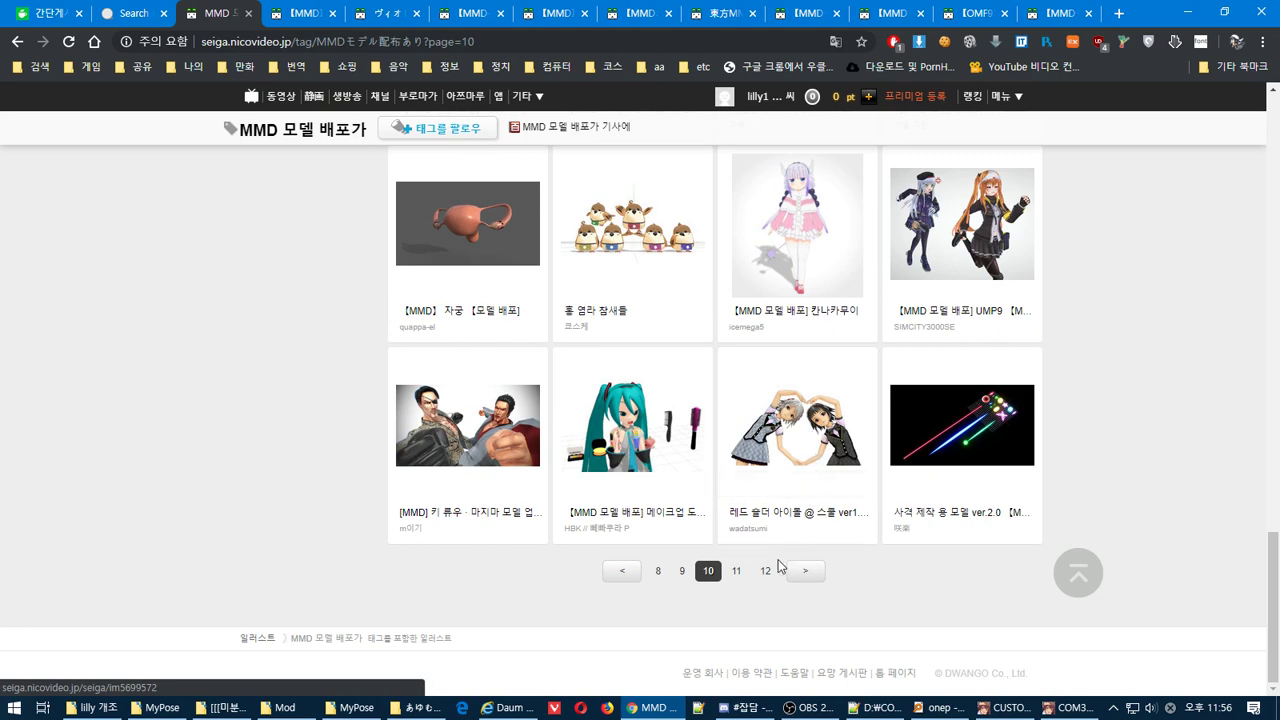
Go to page 11 and open the cat-eared pair and 清姫 model pages in new tabs
left_click(736, 570)
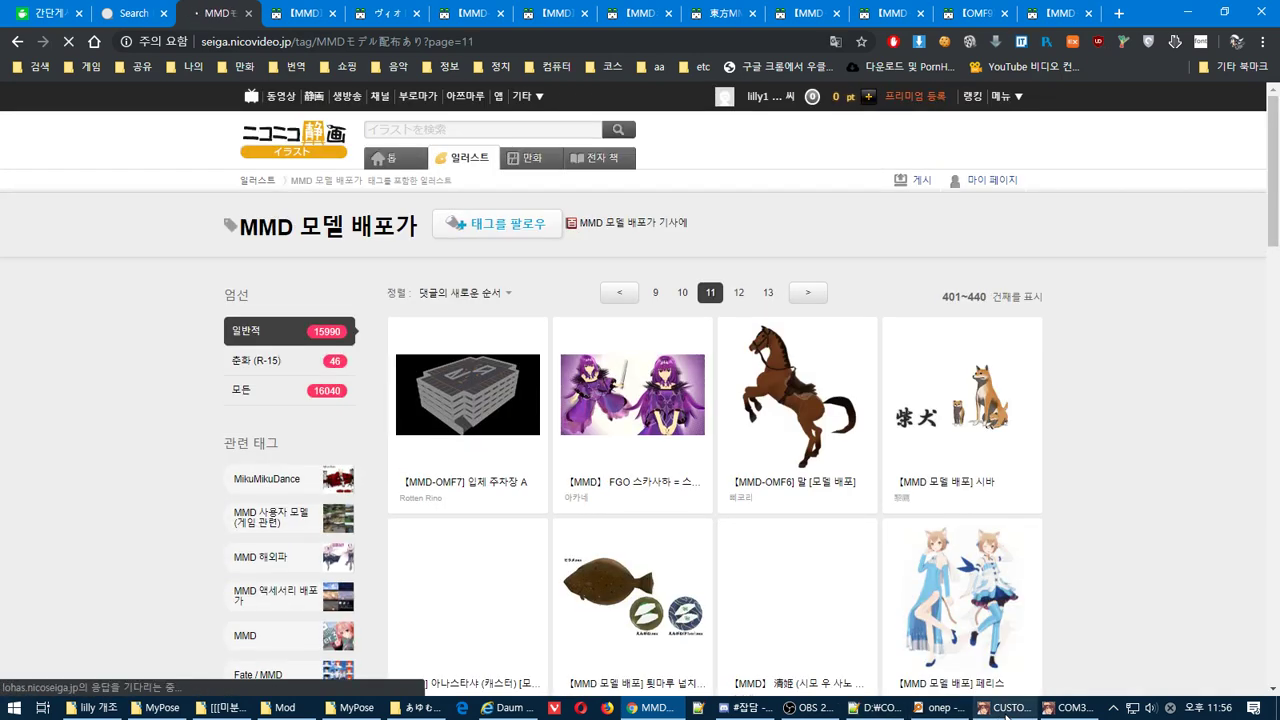
scroll(1148, 490, "down", 1)
scroll(1148, 490, "down", 2)
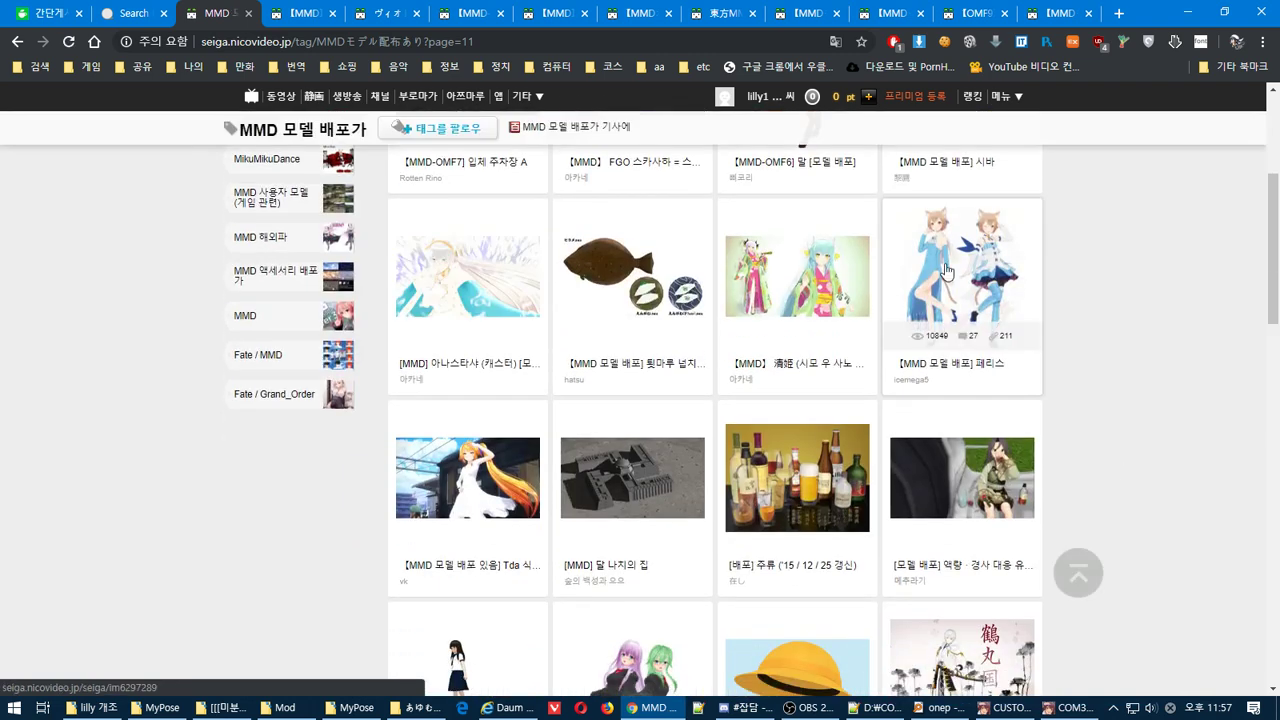
right_click(944, 263)
left_click(990, 272)
scroll(1019, 305, "up", 2)
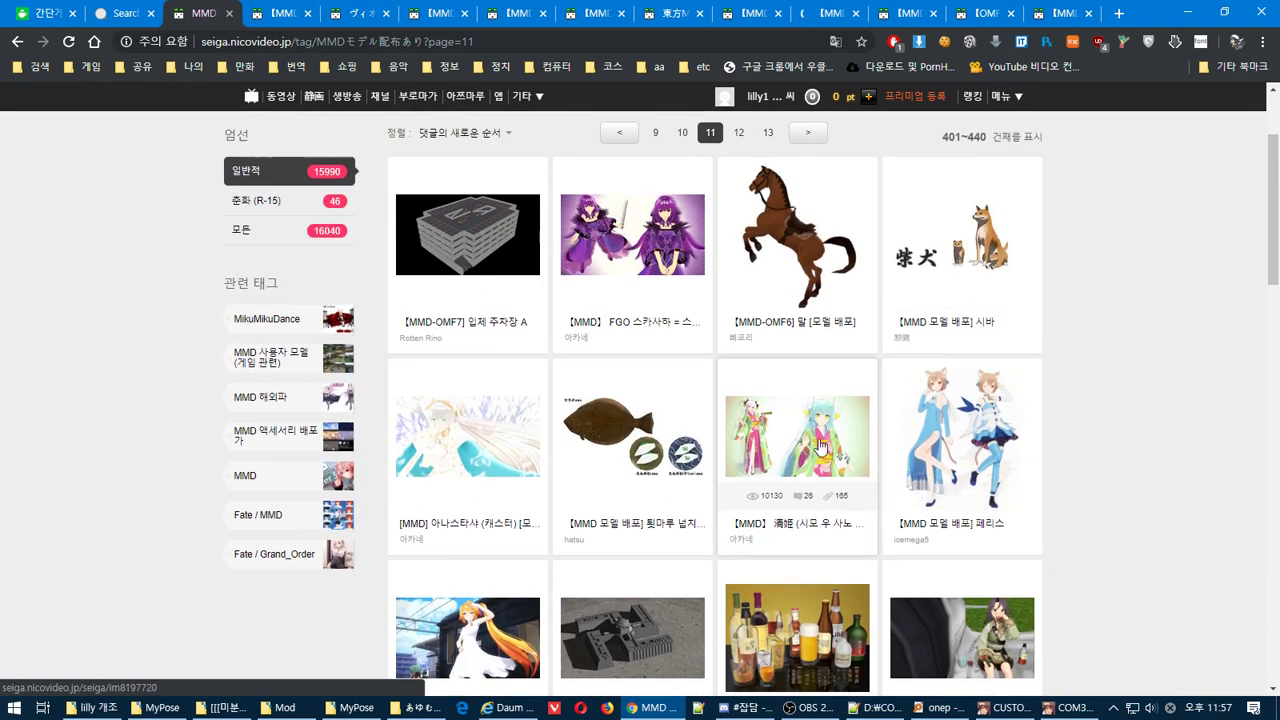
right_click(802, 460)
left_click(887, 151)
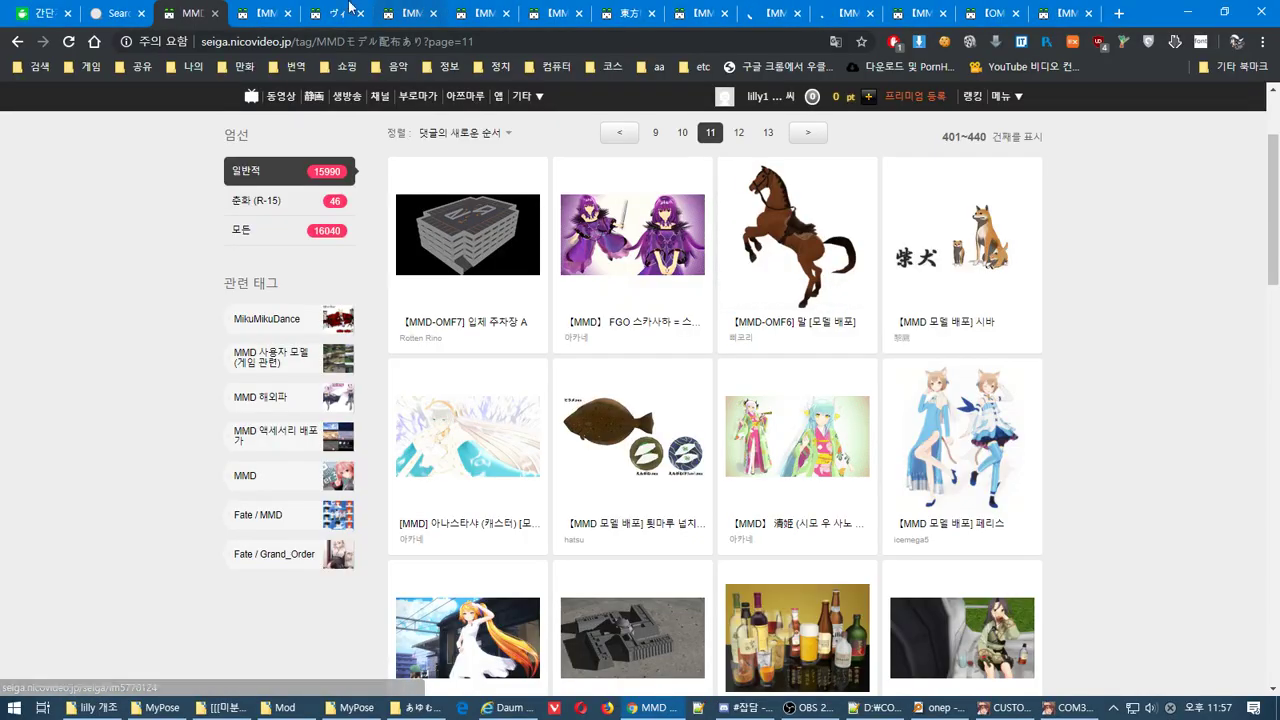
Open the FGO model in a new tab, then switch to the ユリシア ファランドール model page
right_click(648, 211)
left_click(652, 216)
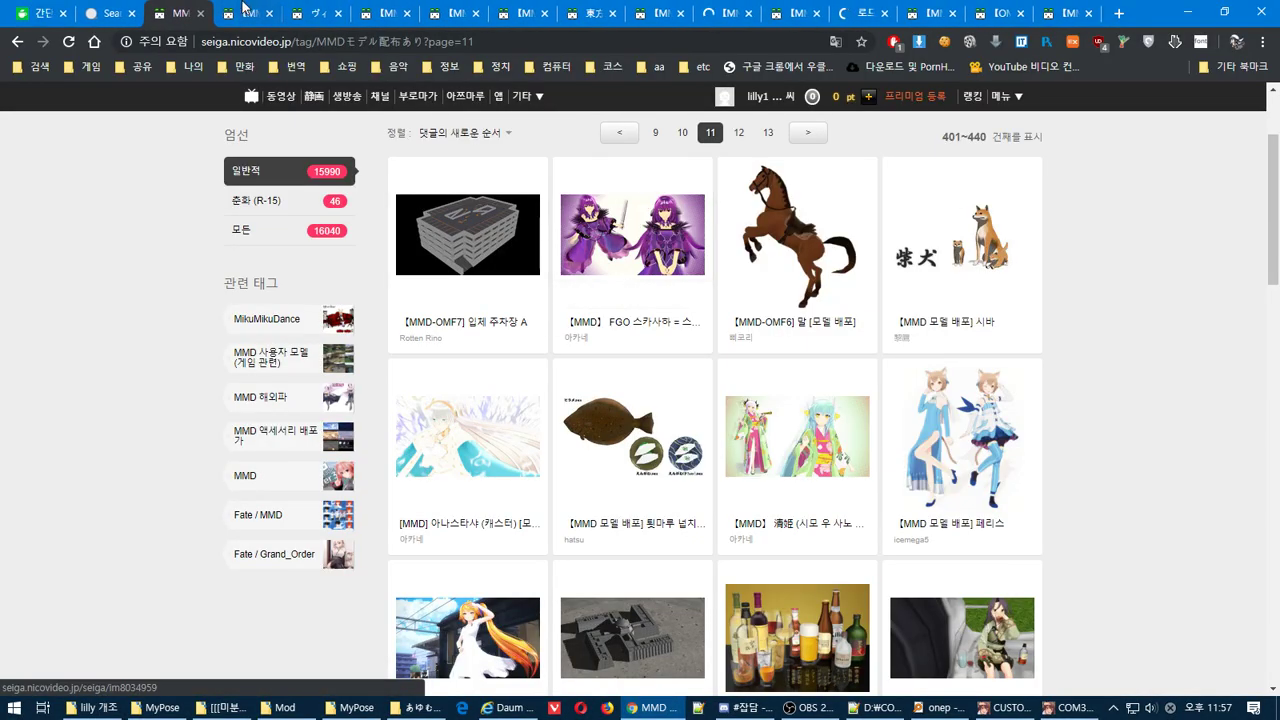
key("ctrl+Tab")
scroll(1089, 456, "down", 2)
scroll(1090, 456, "up", 1)
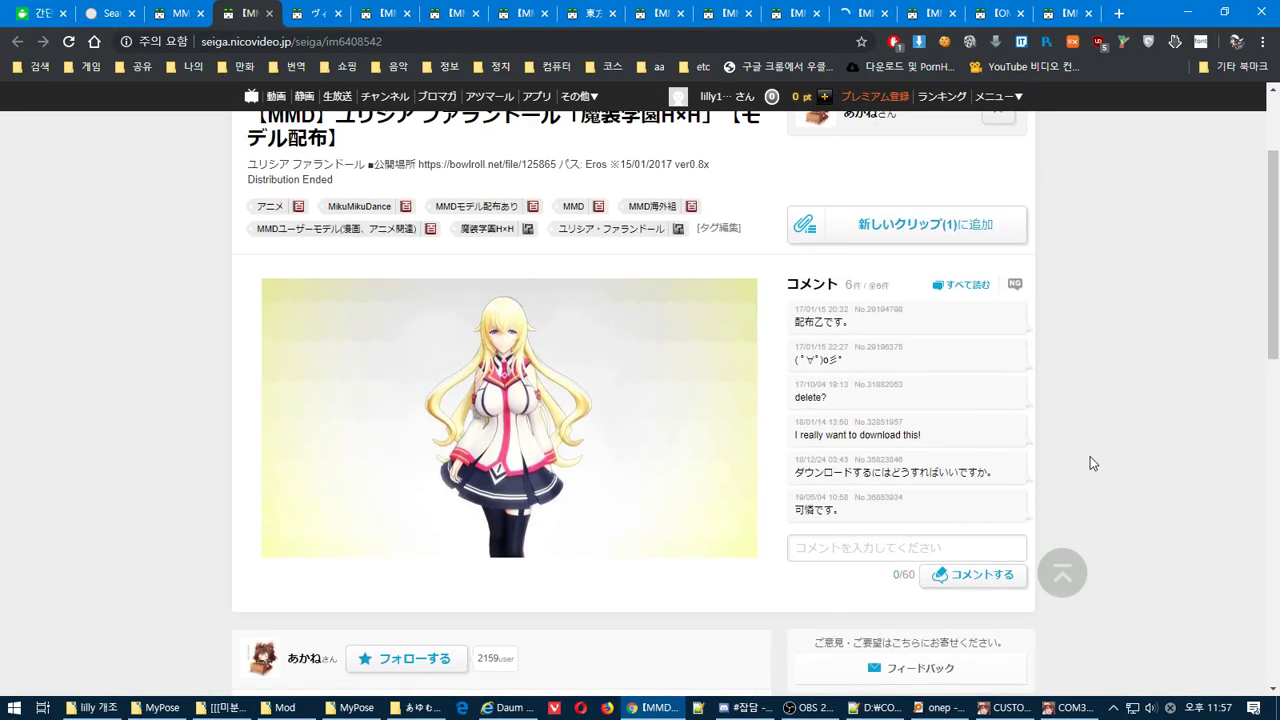
scroll(1090, 456, "down", 3)
scroll(1090, 456, "up", 5)
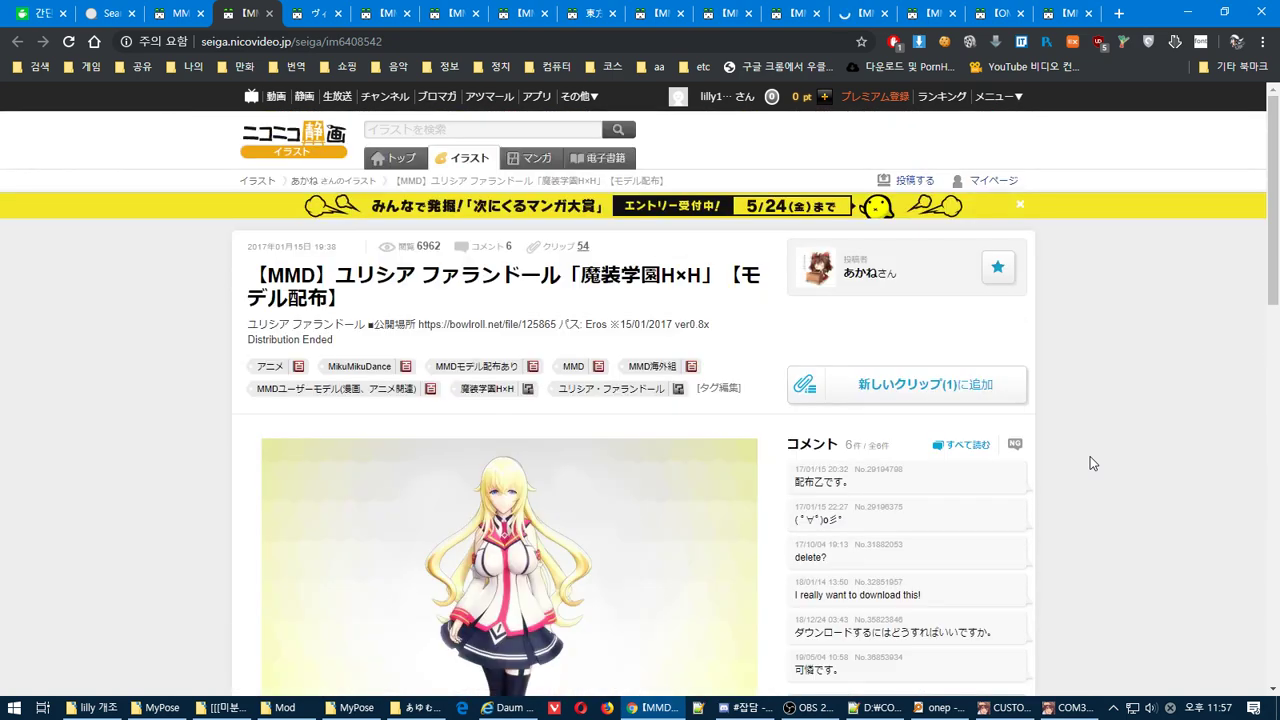
scroll(1090, 456, "down", 3)
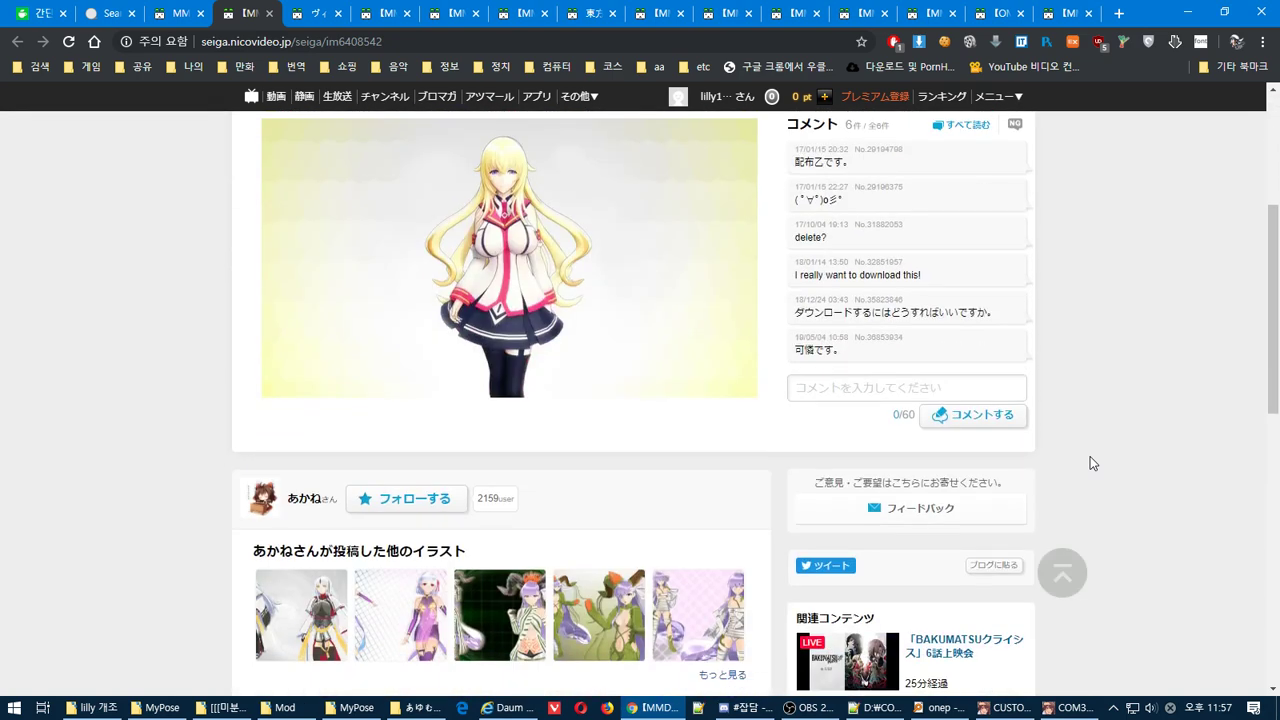
scroll(1090, 457, "up", 3)
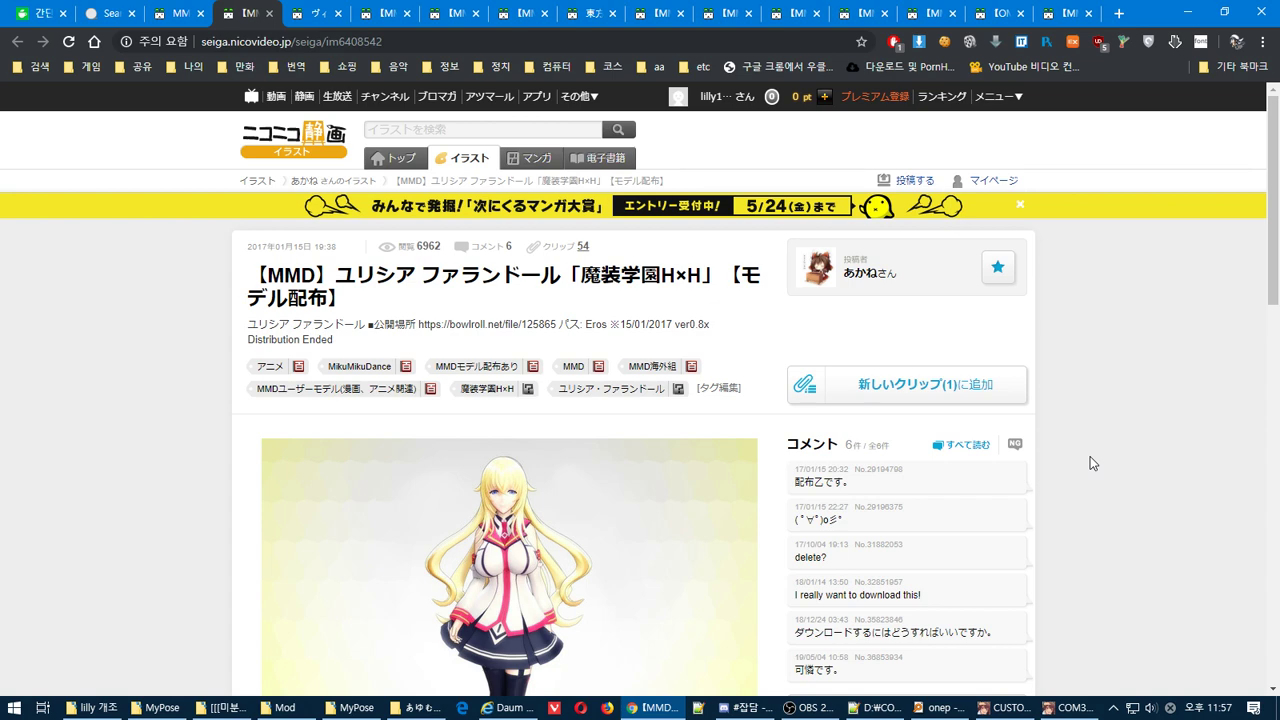
scroll(1090, 463, "down", 2)
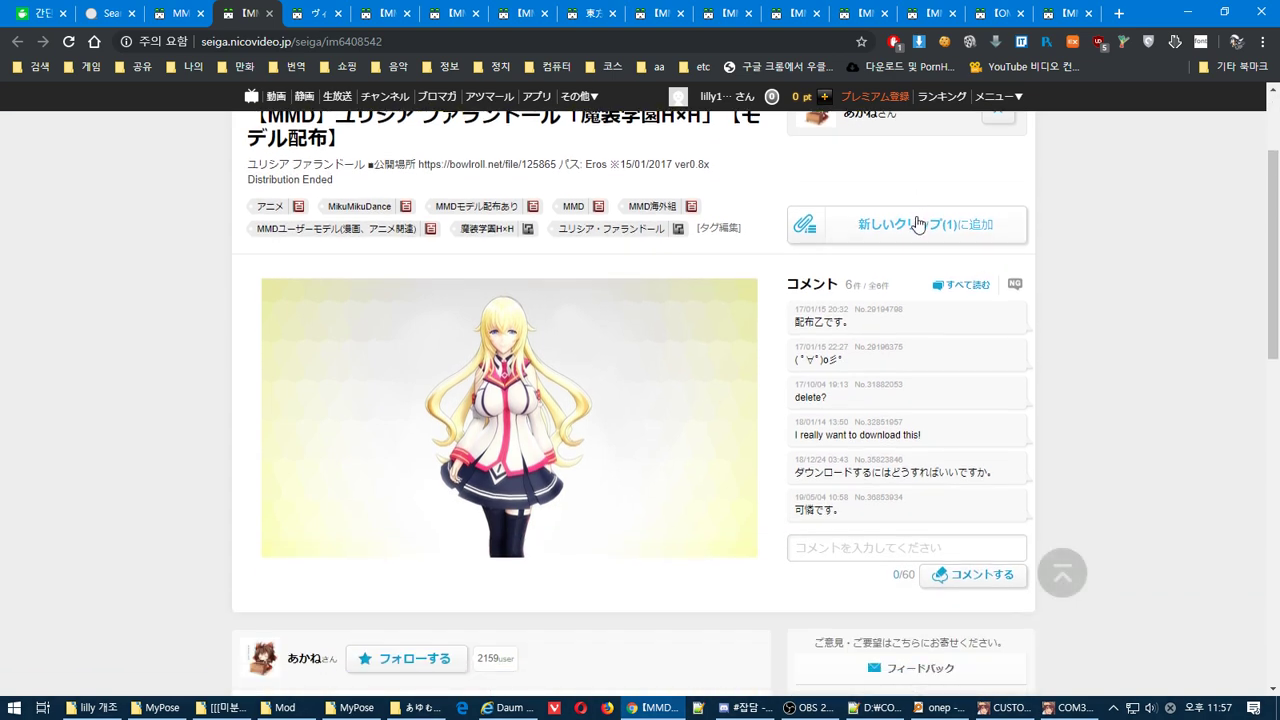
Add the ユリシア ファランドール page to a clip and translate it into Korean
left_click(917, 226)
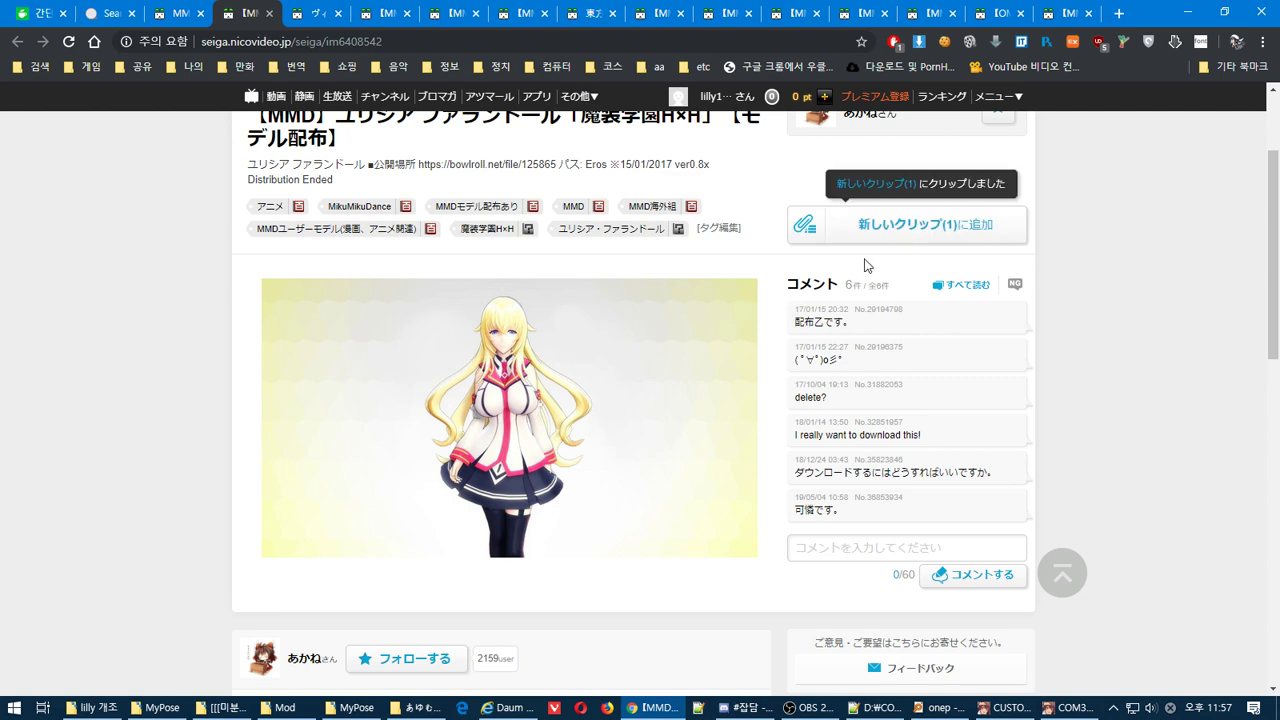
right_click(1034, 235)
left_click(1150, 360)
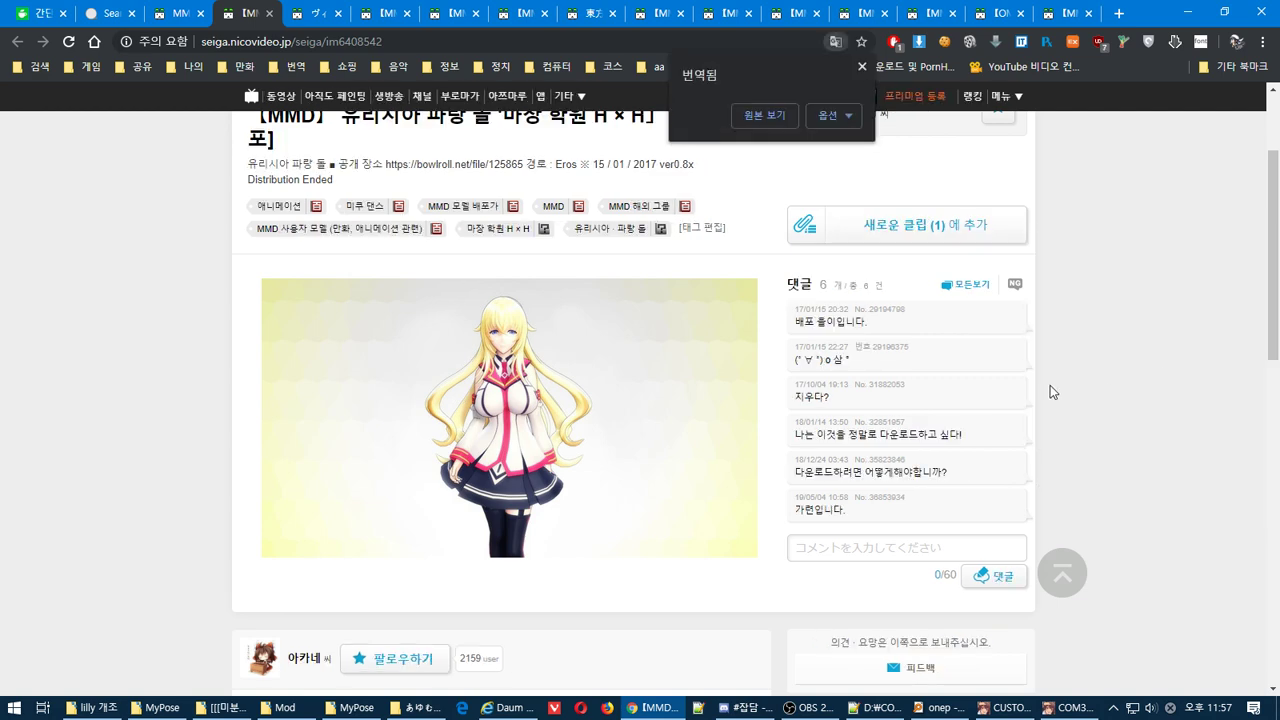
scroll(1049, 386, "down", 4)
scroll(1049, 392, "down", 4)
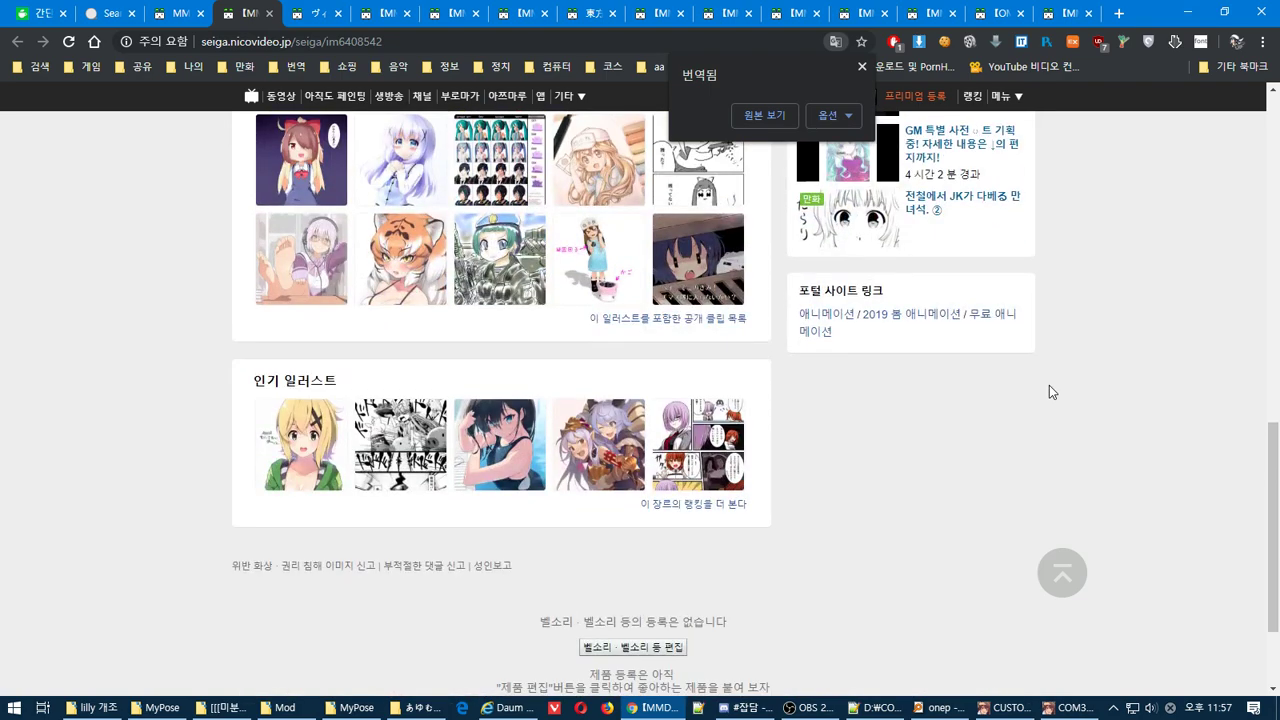
scroll(1049, 388, "up", 15)
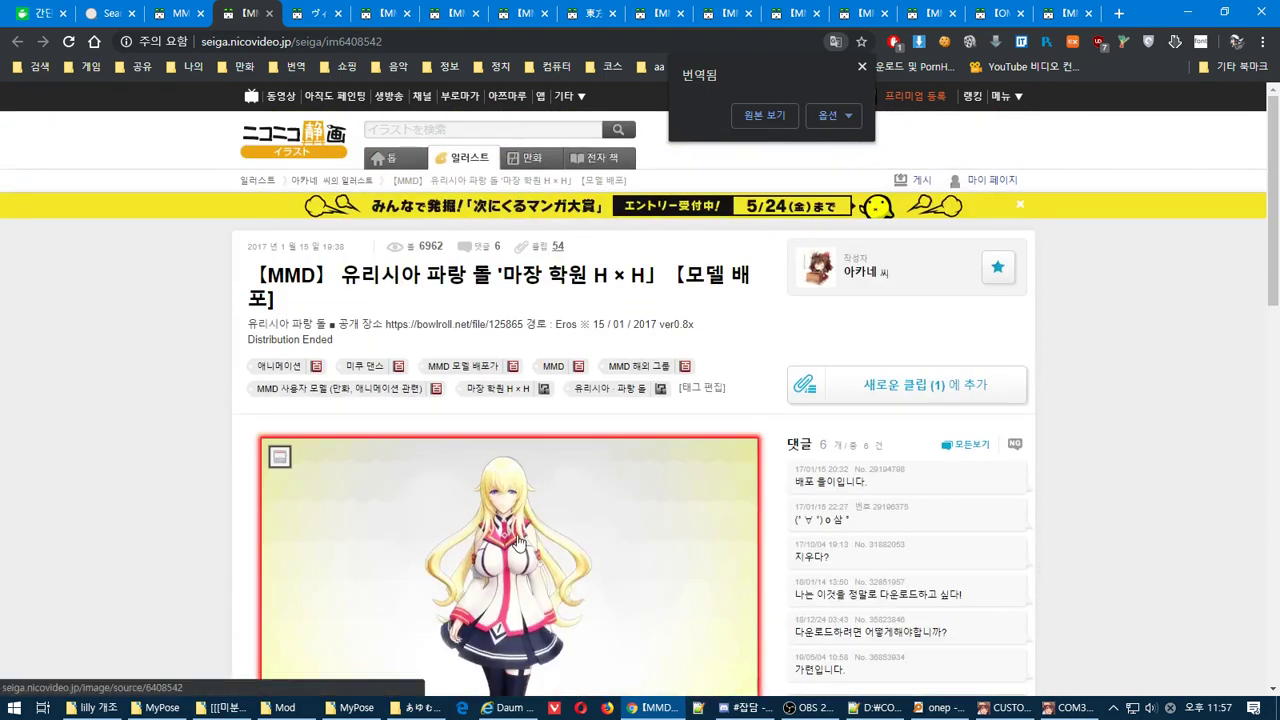
View the full-size source image, then close its tab
left_click(518, 545)
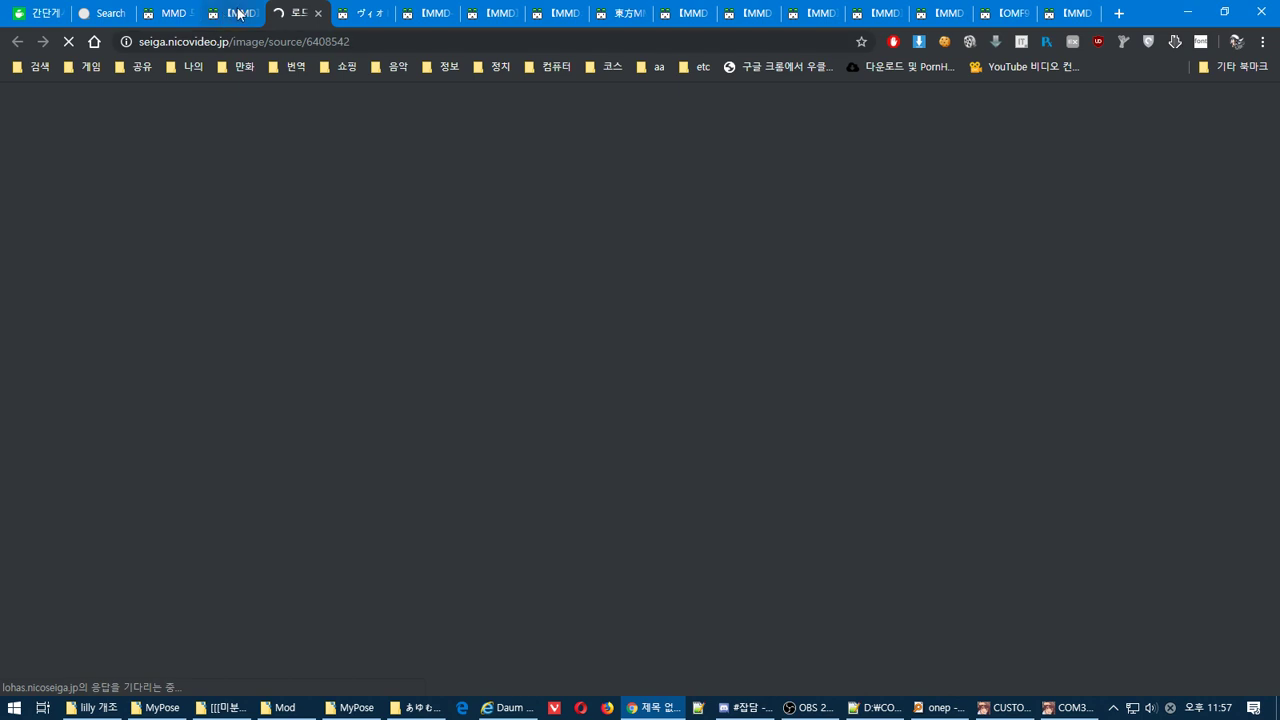
left_click(240, 12)
left_click(297, 12)
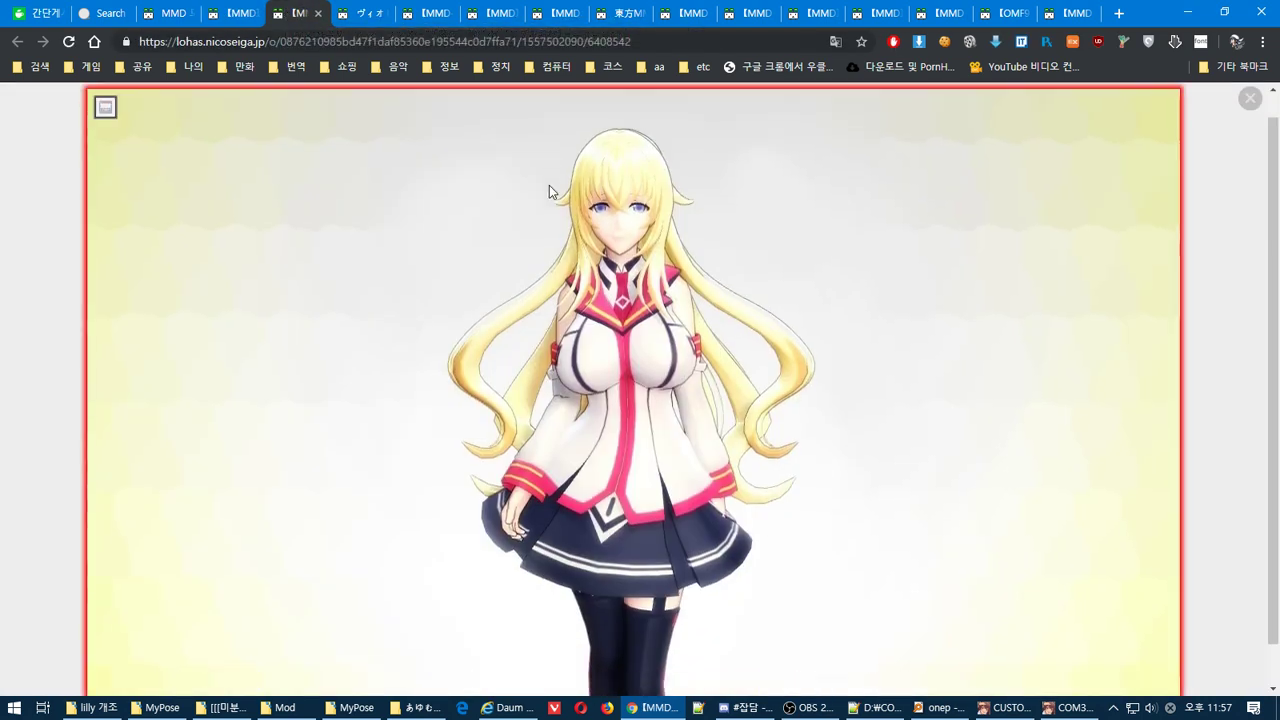
key("ctrl+w")
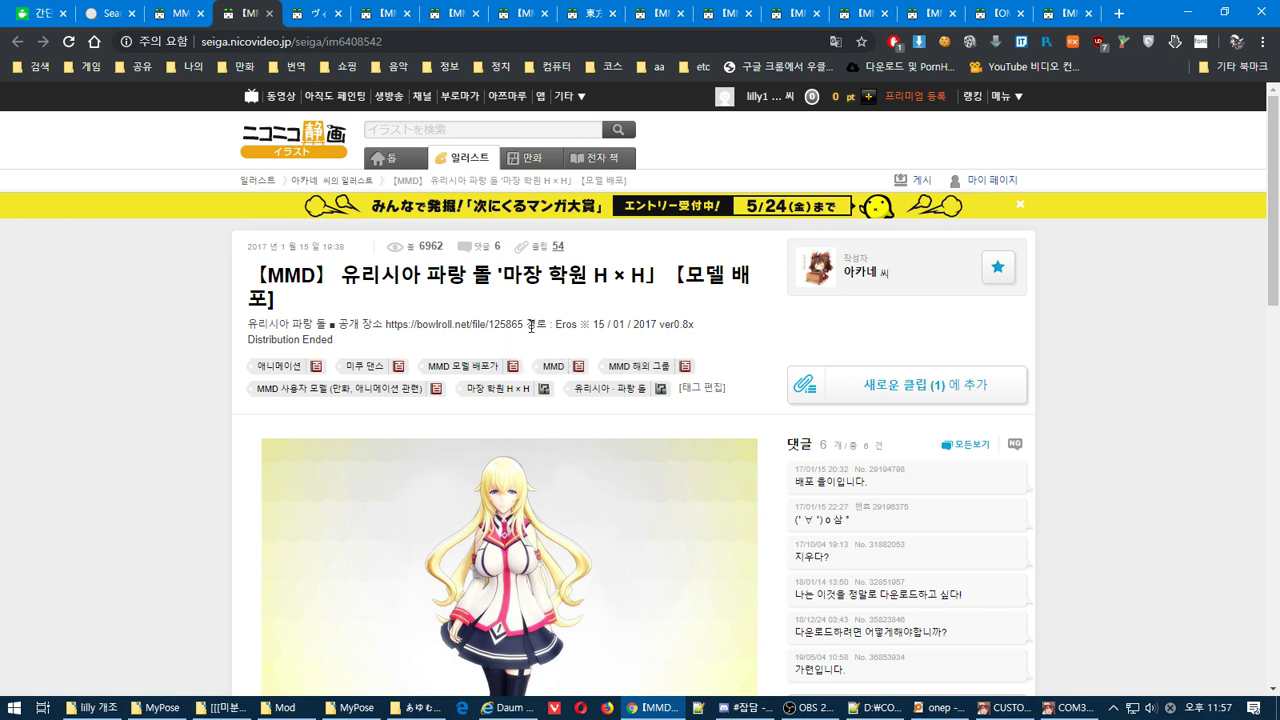
Load a saved game in COM3D2, then highlight the bowlroll.net download URL on the model page
key("alt+Tab")
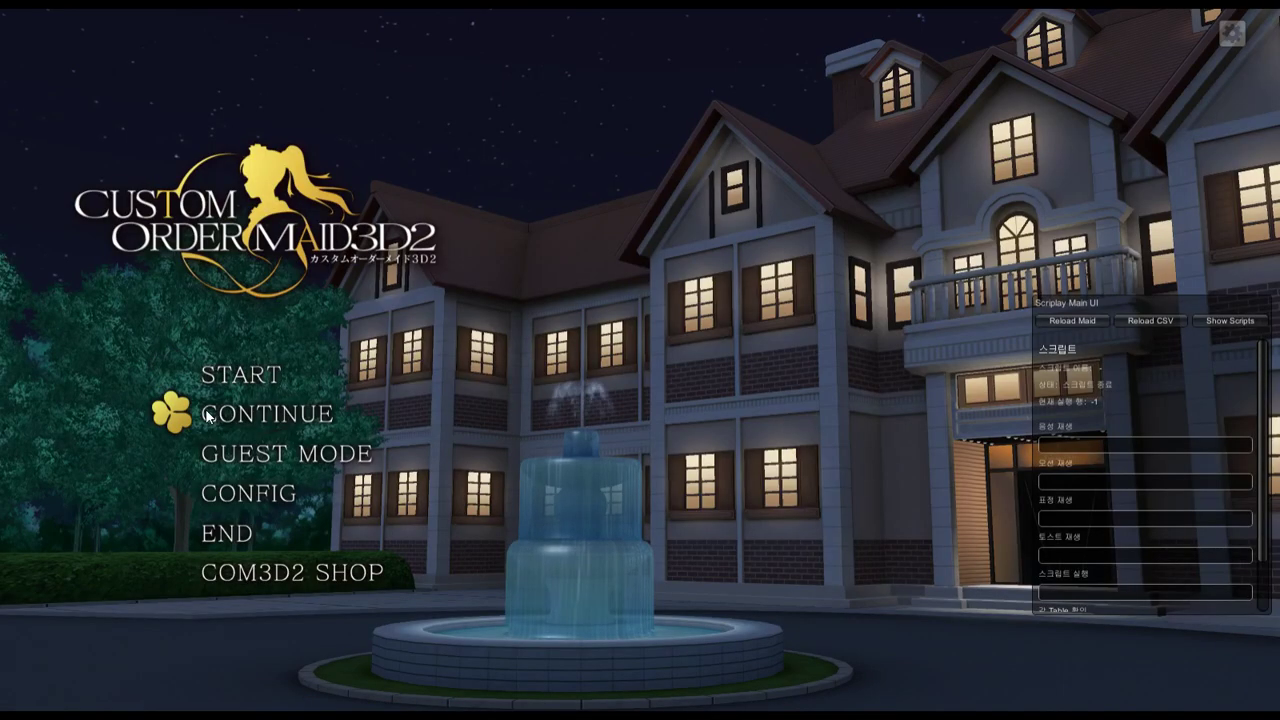
left_click(224, 421)
left_click(708, 408)
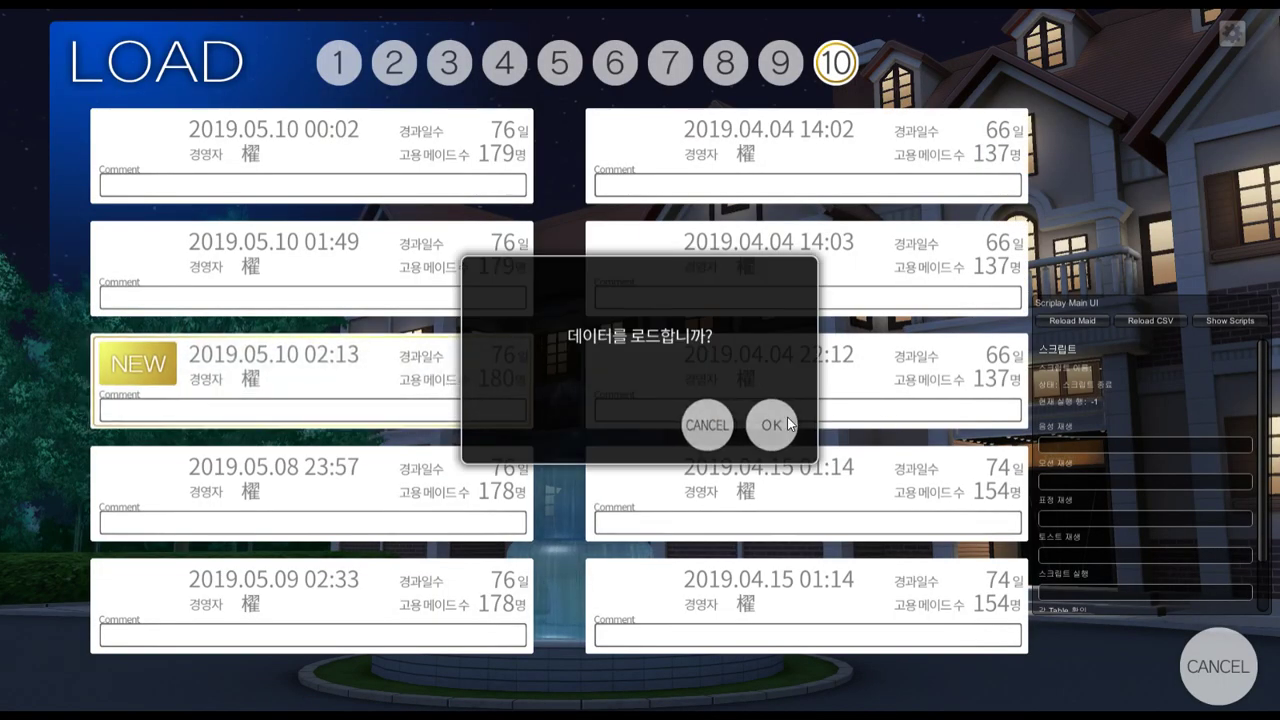
key("alt+Tab")
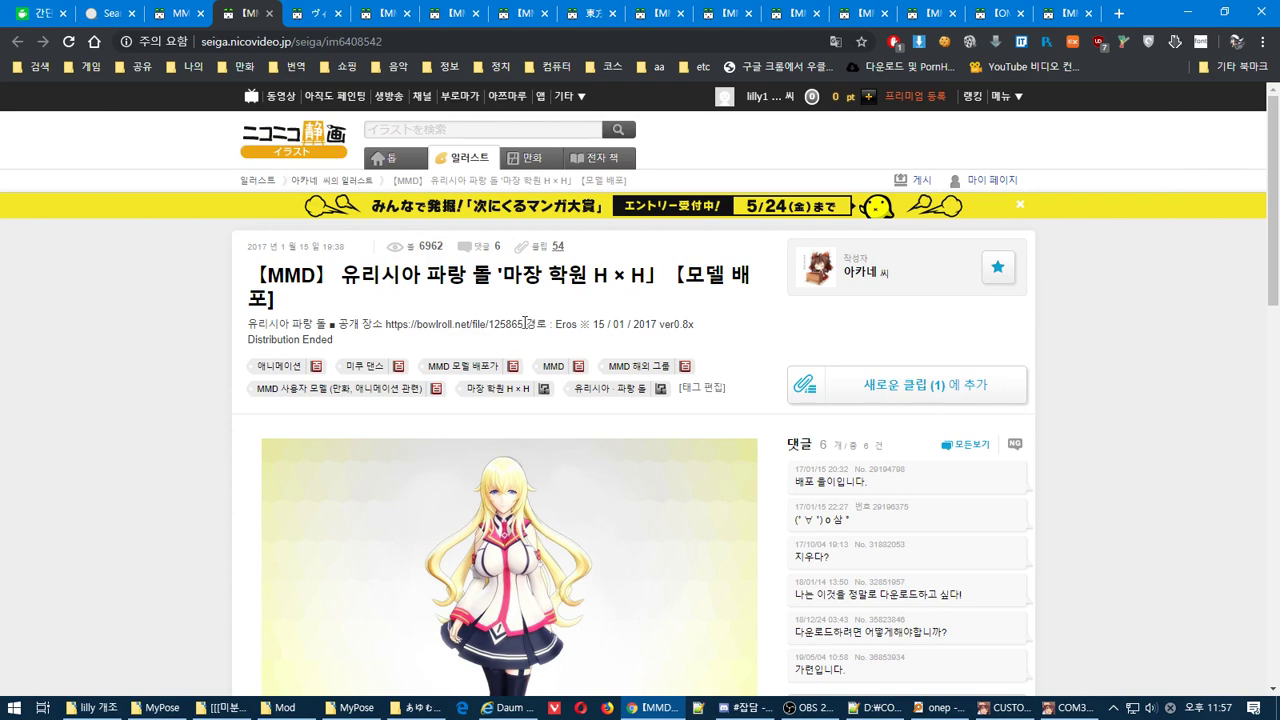
left_click_drag(527, 324, 390, 321)
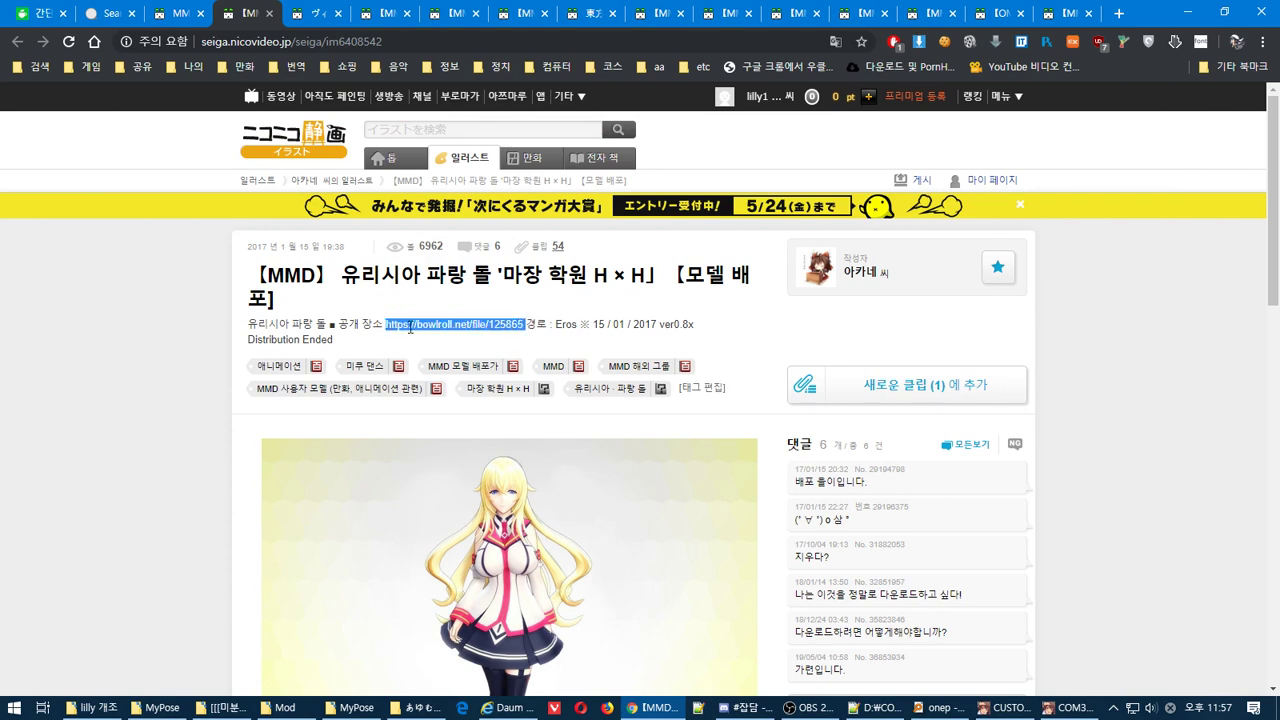
Open the BowlRoll file 125865 link, translate its Access Denied page, and return to Seiga
right_click(409, 328)
left_click(470, 354)
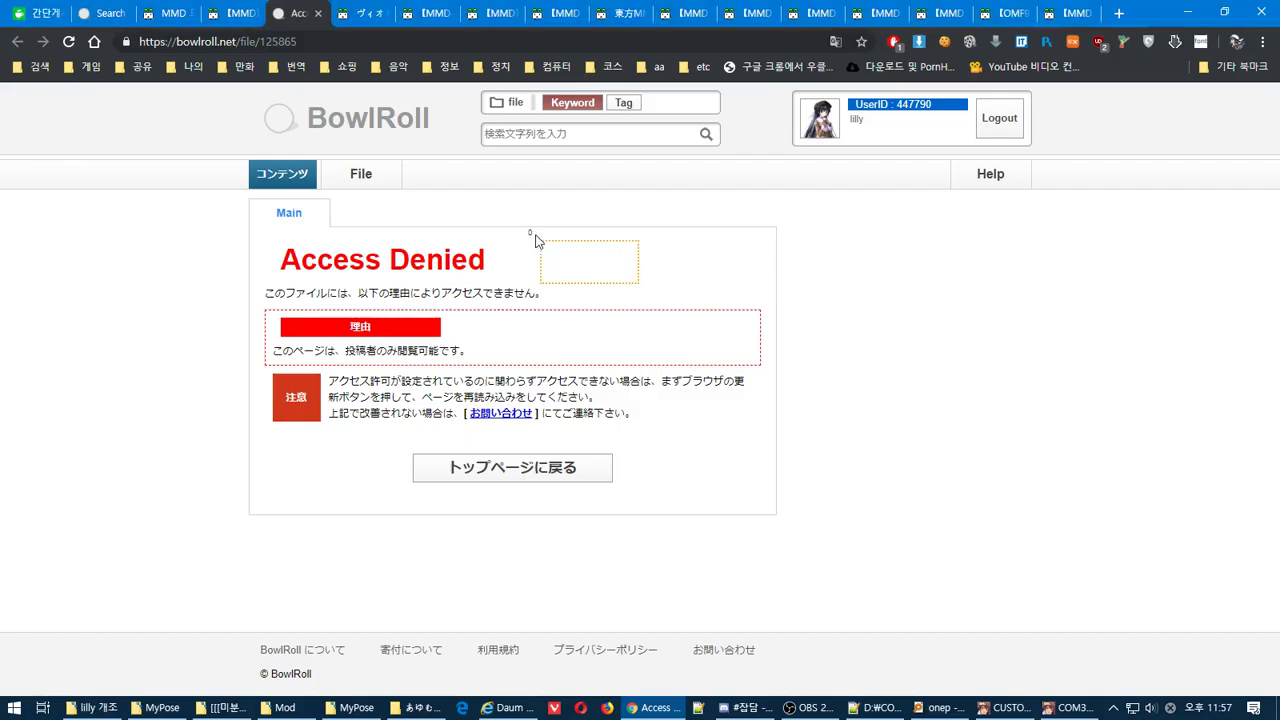
right_click(534, 237)
left_click(675, 363)
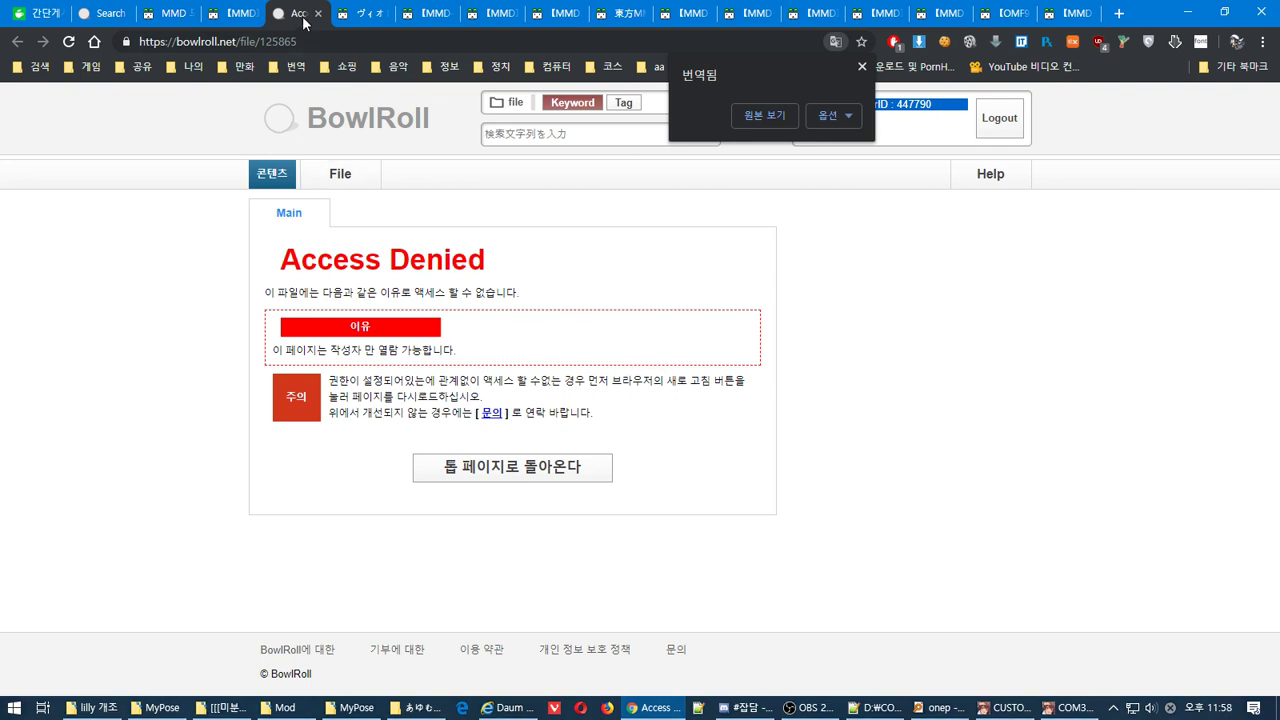
left_click(254, 22)
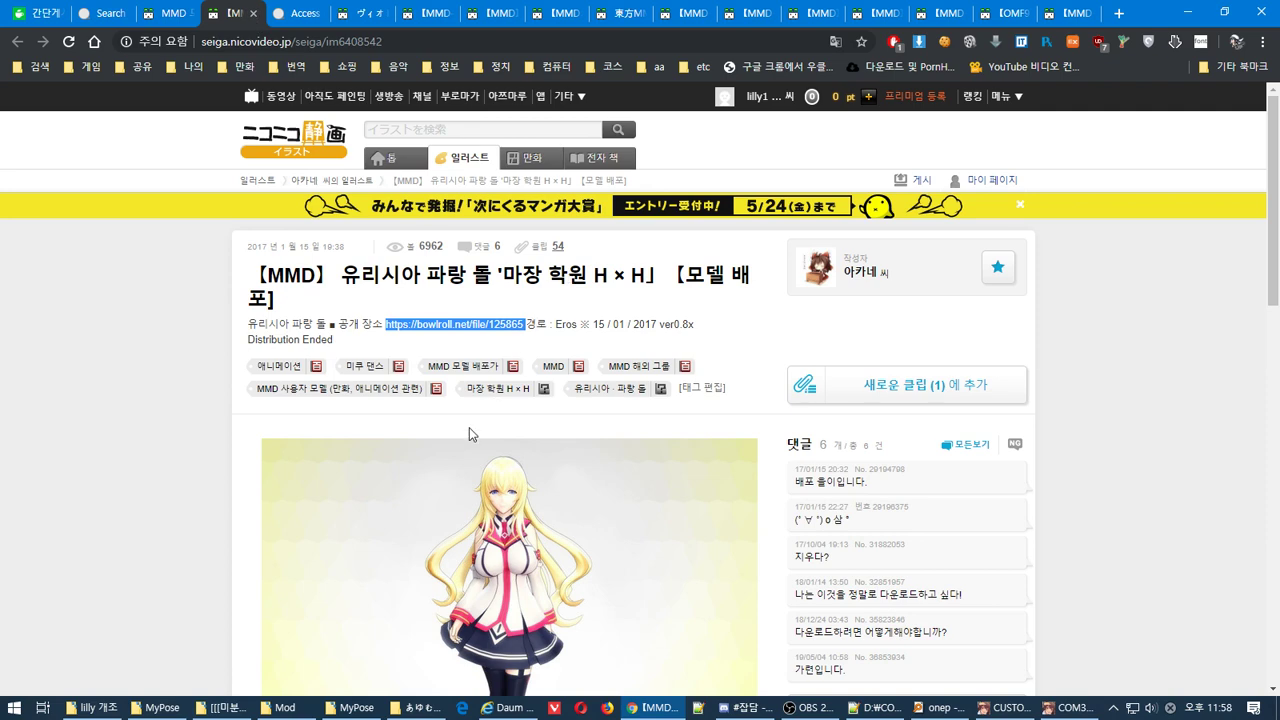
scroll(469, 428, "down", 5)
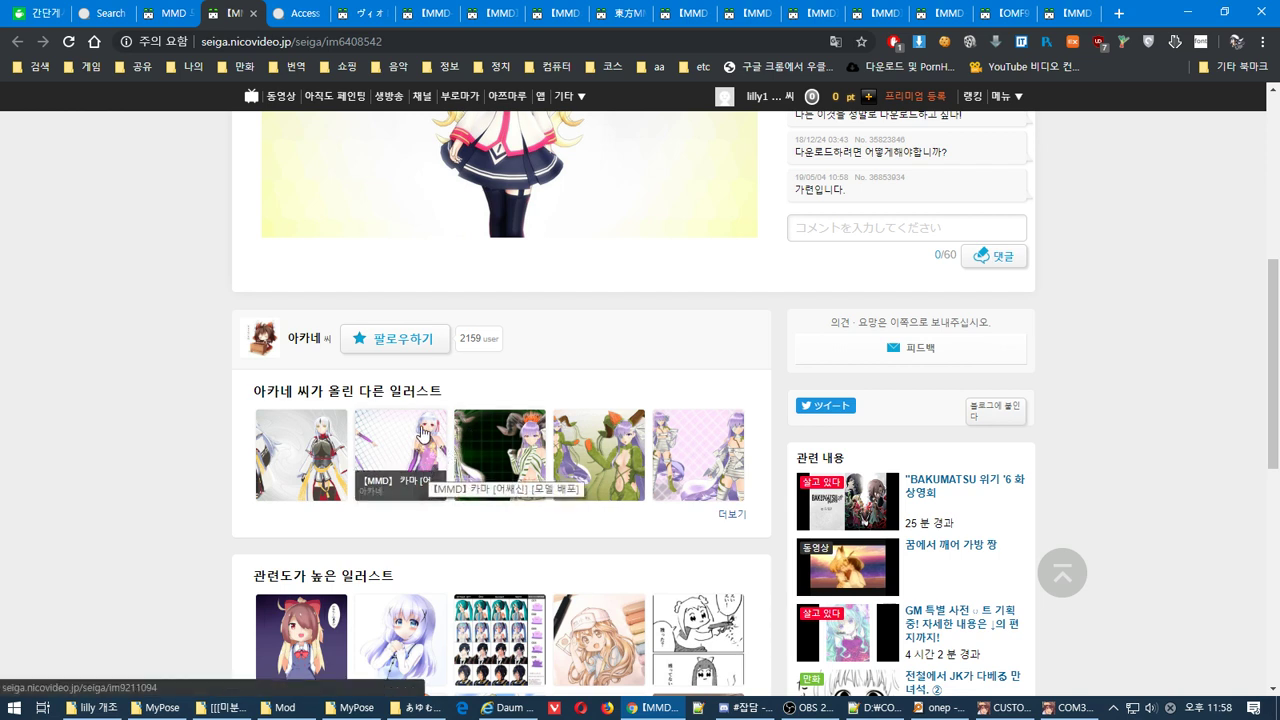
Expand the author's full illustration list and open the 【MMD】メーデイア（リリィ）【モデル配布】 page
left_click(730, 516)
scroll(594, 502, "down", 3)
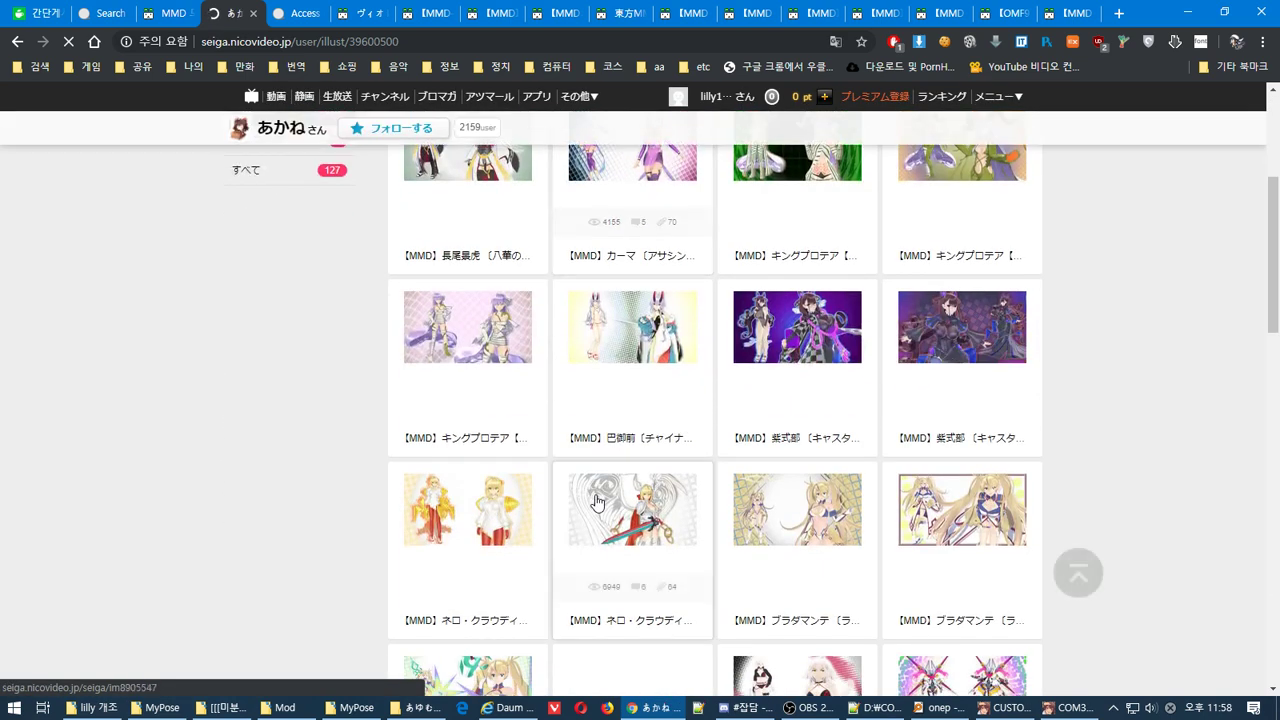
scroll(597, 502, "up", 1)
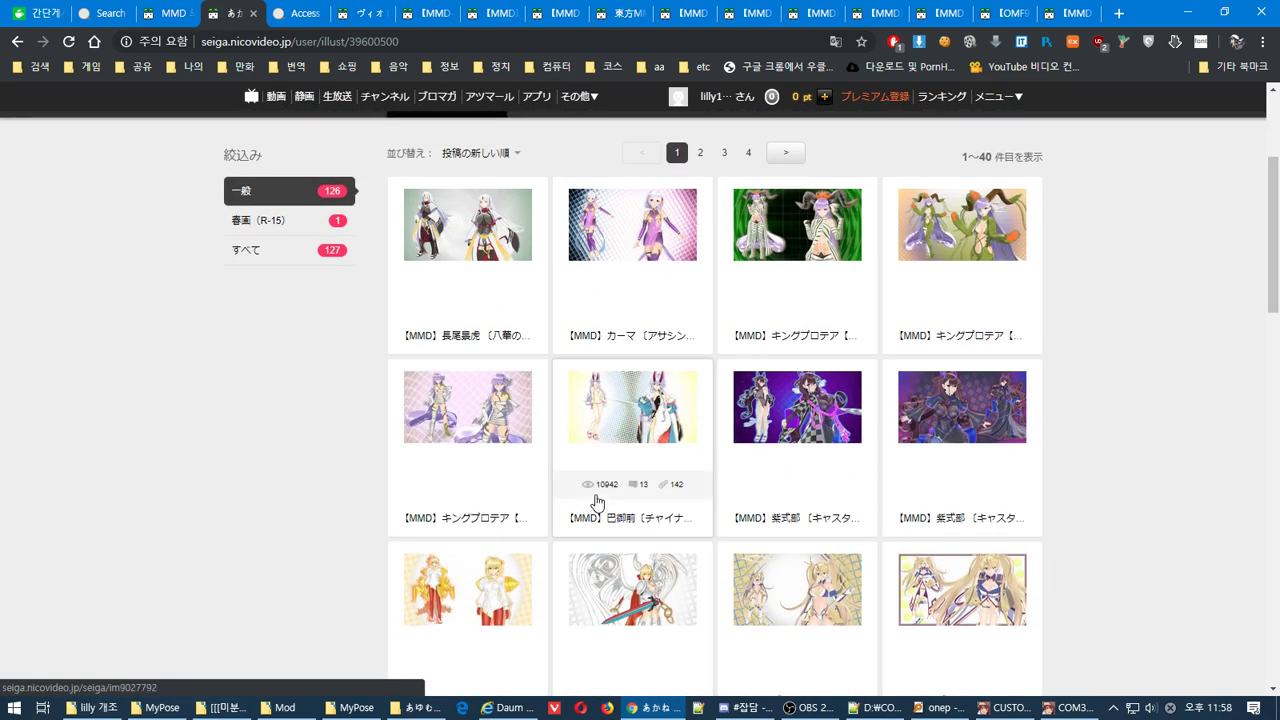
scroll(595, 500, "down", 2)
scroll(595, 498, "down", 2)
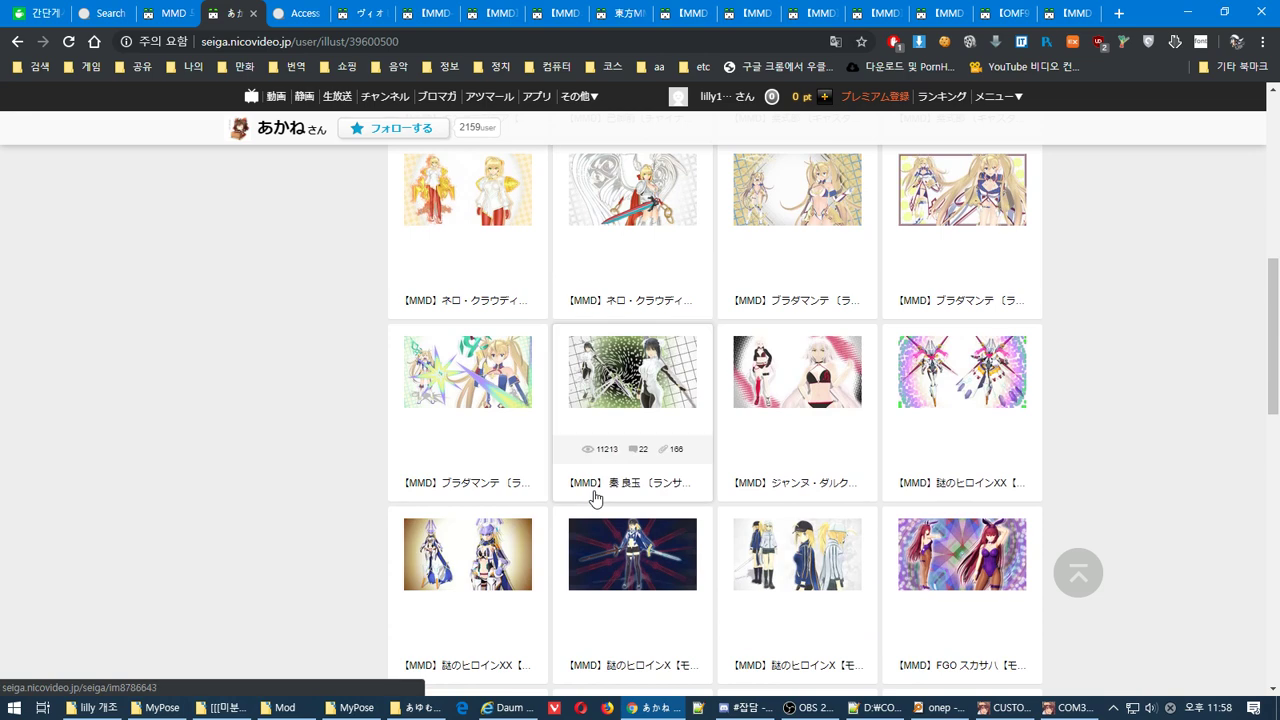
scroll(594, 495, "down", 3)
scroll(594, 492, "down", 2)
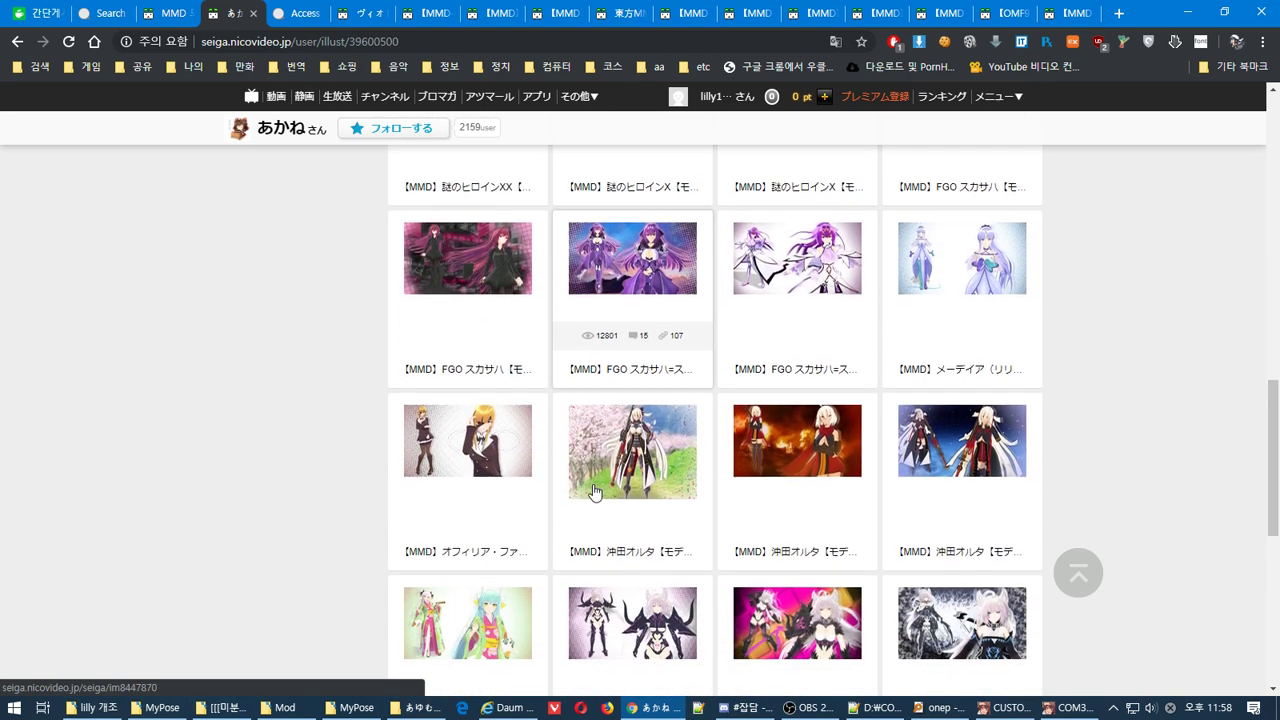
left_click(946, 302)
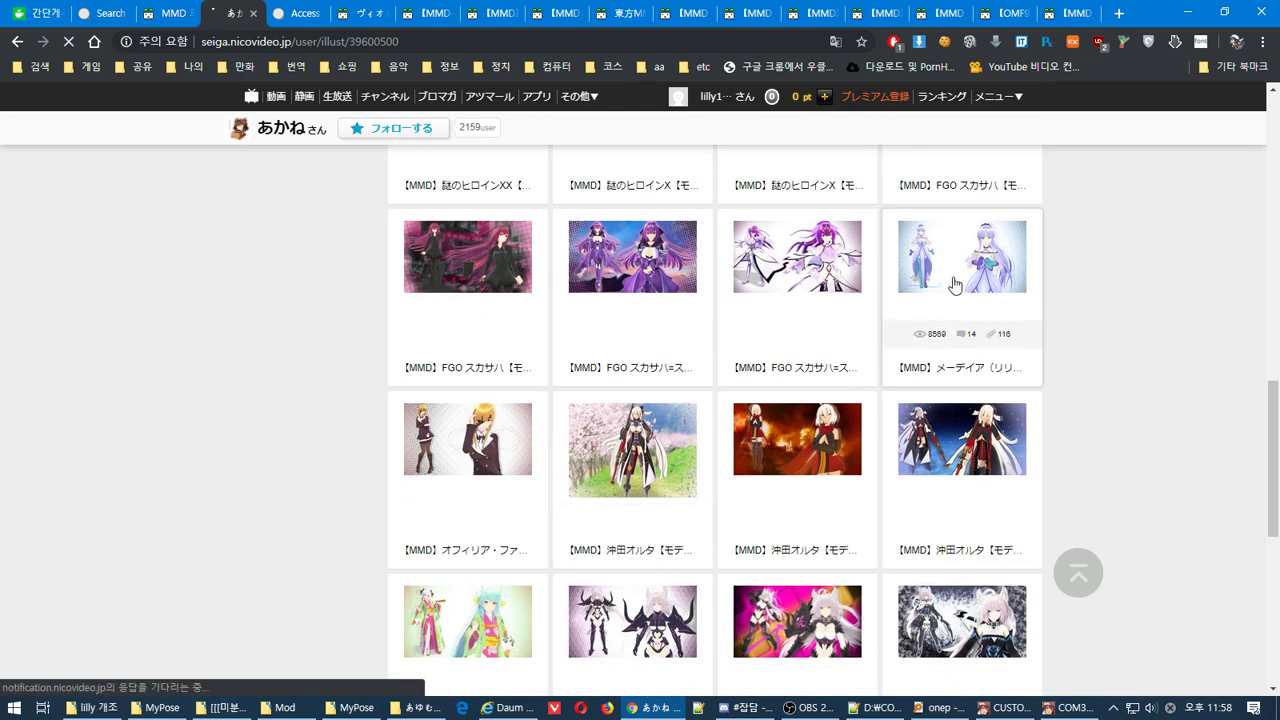
Select the BowlRoll download URL in the page description and bring up its options
scroll(443, 486, "down", 3)
scroll(373, 483, "up", 3)
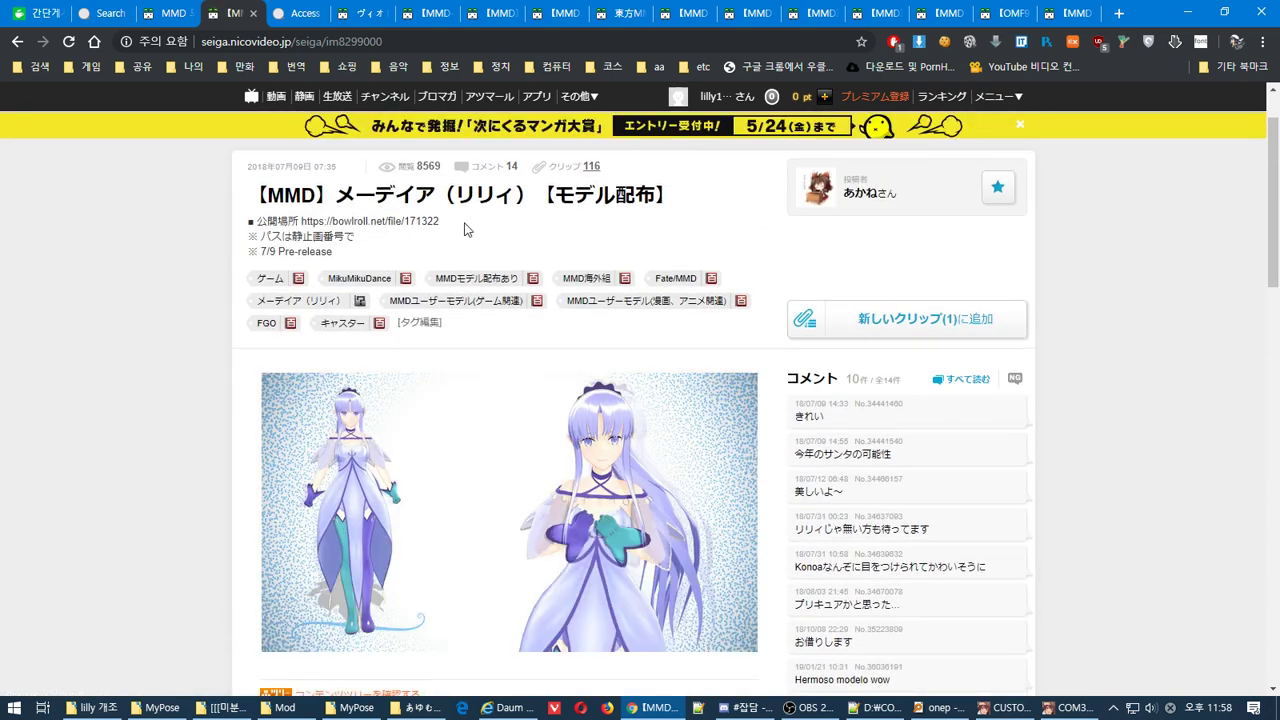
left_click_drag(441, 221, 320, 220)
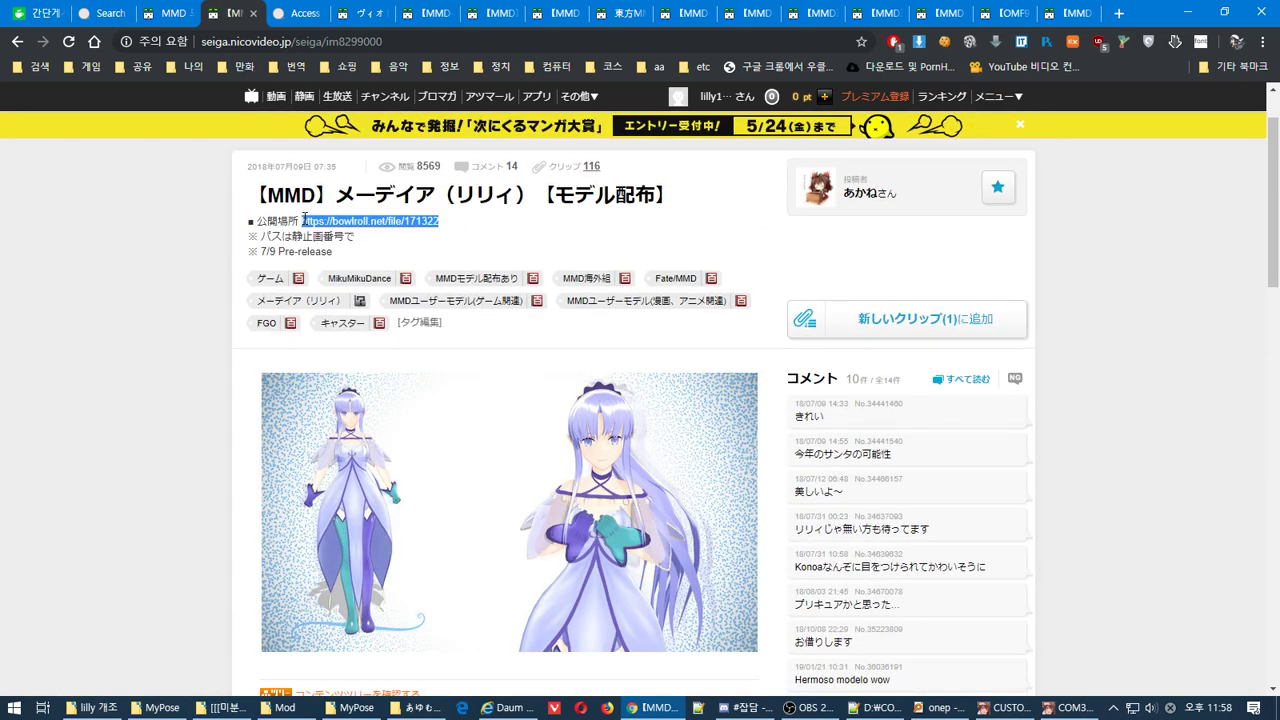
right_click(330, 220)
Go to the BowlRoll file 171322 page from the selected URL
left_click(358, 251)
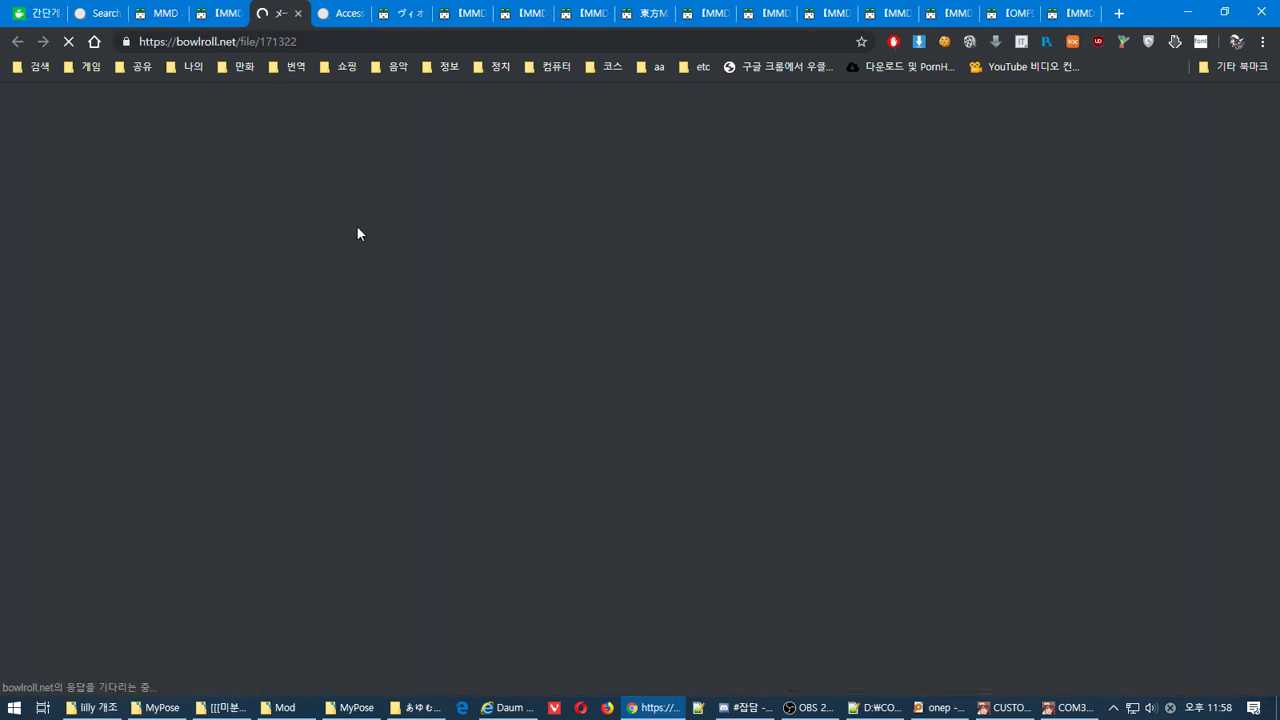
scroll(414, 385, "down", 6)
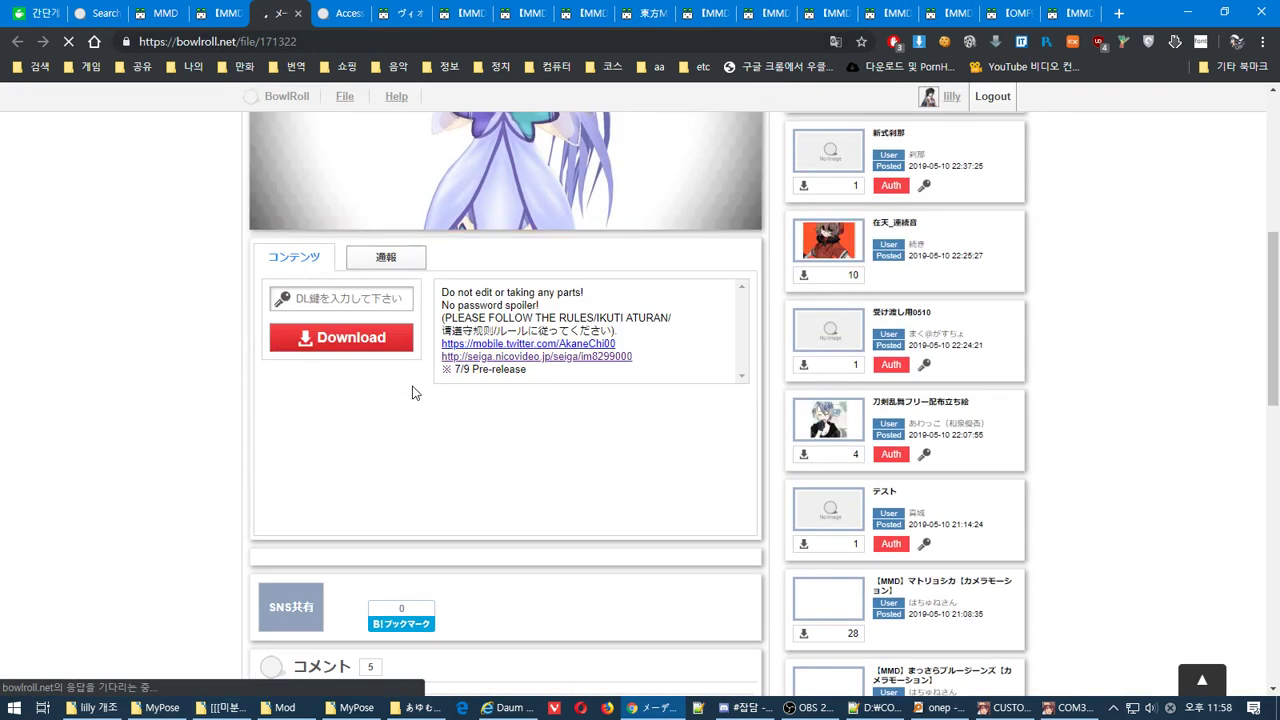
scroll(414, 391, "up", 2)
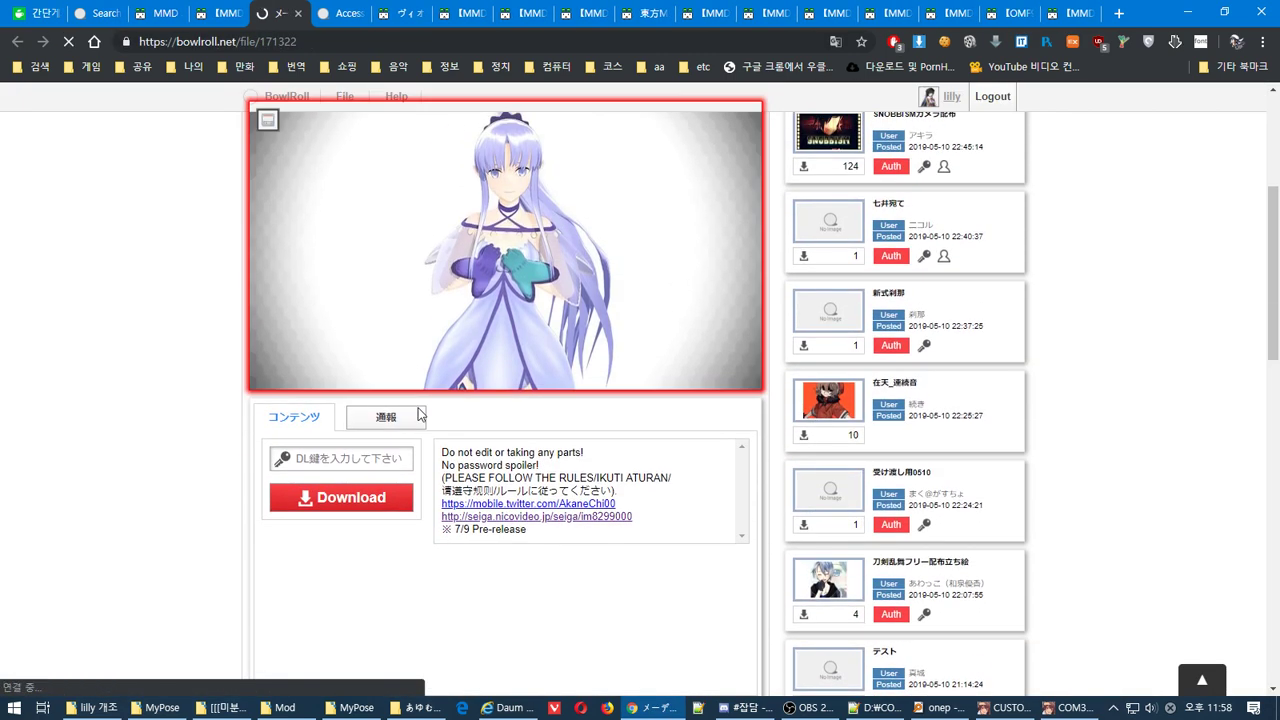
Translate the BowlRoll page into Korean and follow the creator's Twitter link
right_click(153, 416)
left_click(274, 547)
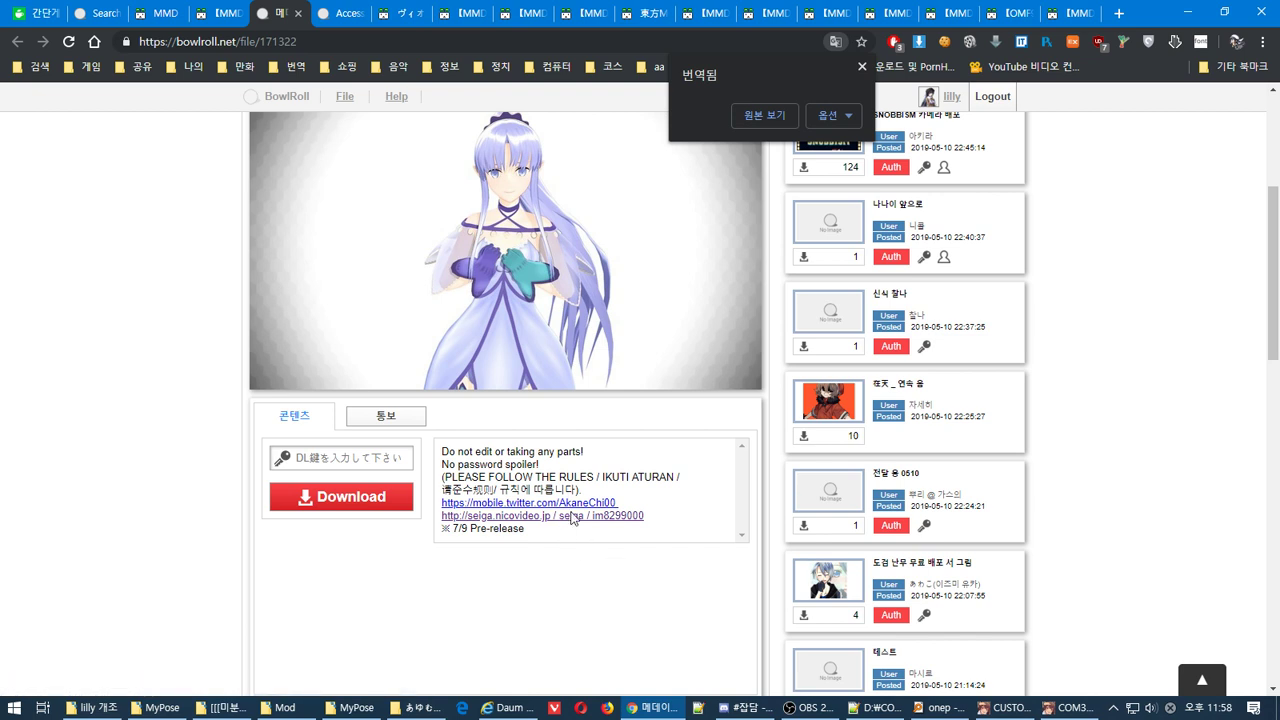
left_click(574, 503)
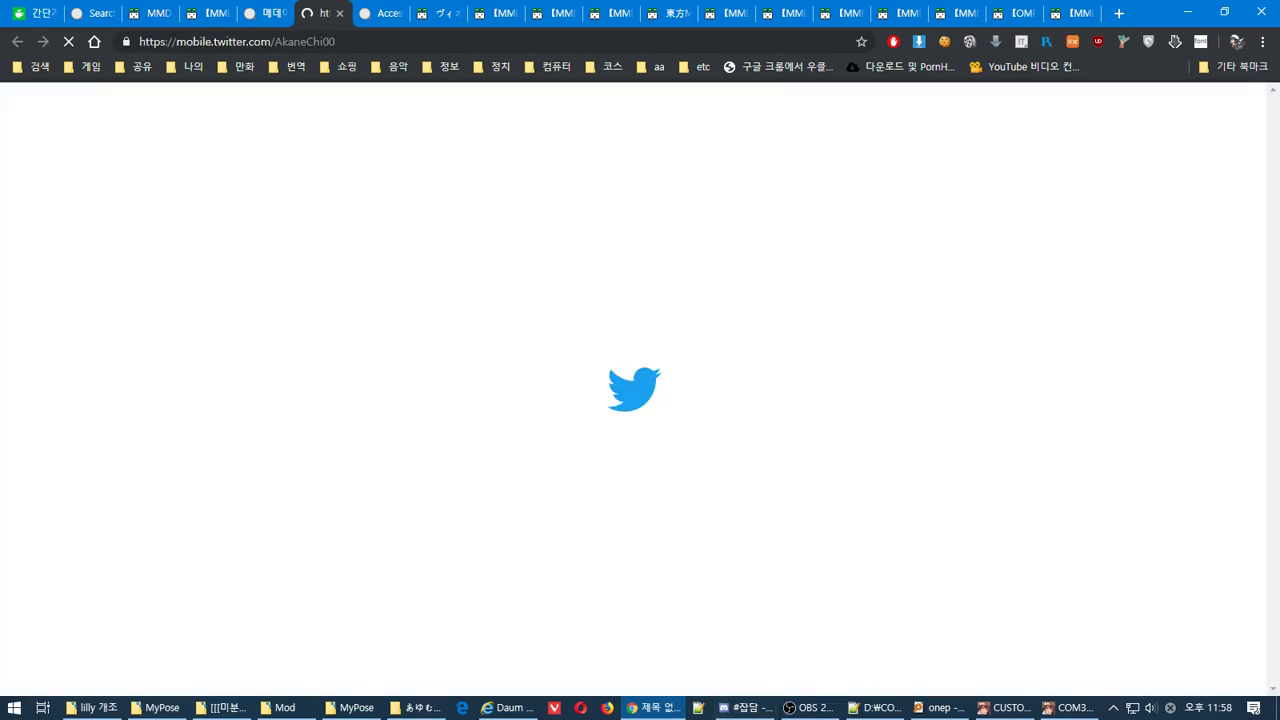
Open maid management in the running game, then return to the Twitter tab
left_click(1075, 707)
left_click(1008, 707)
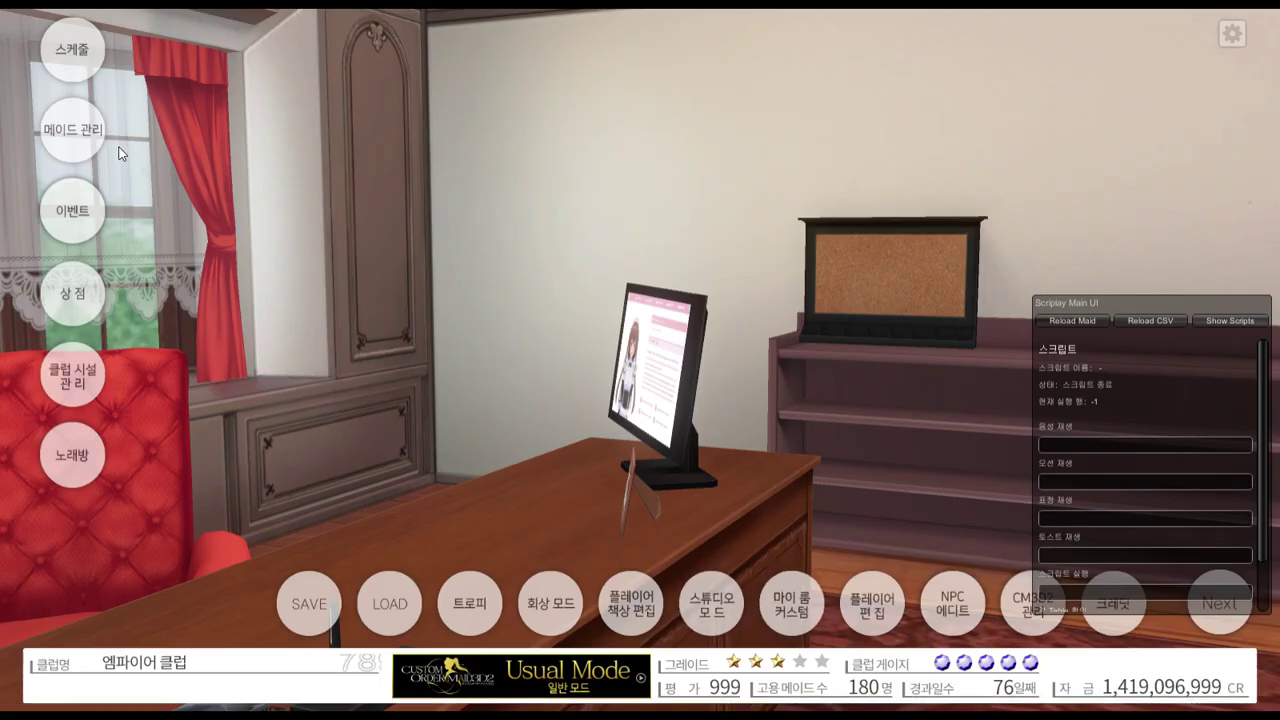
left_click(101, 147)
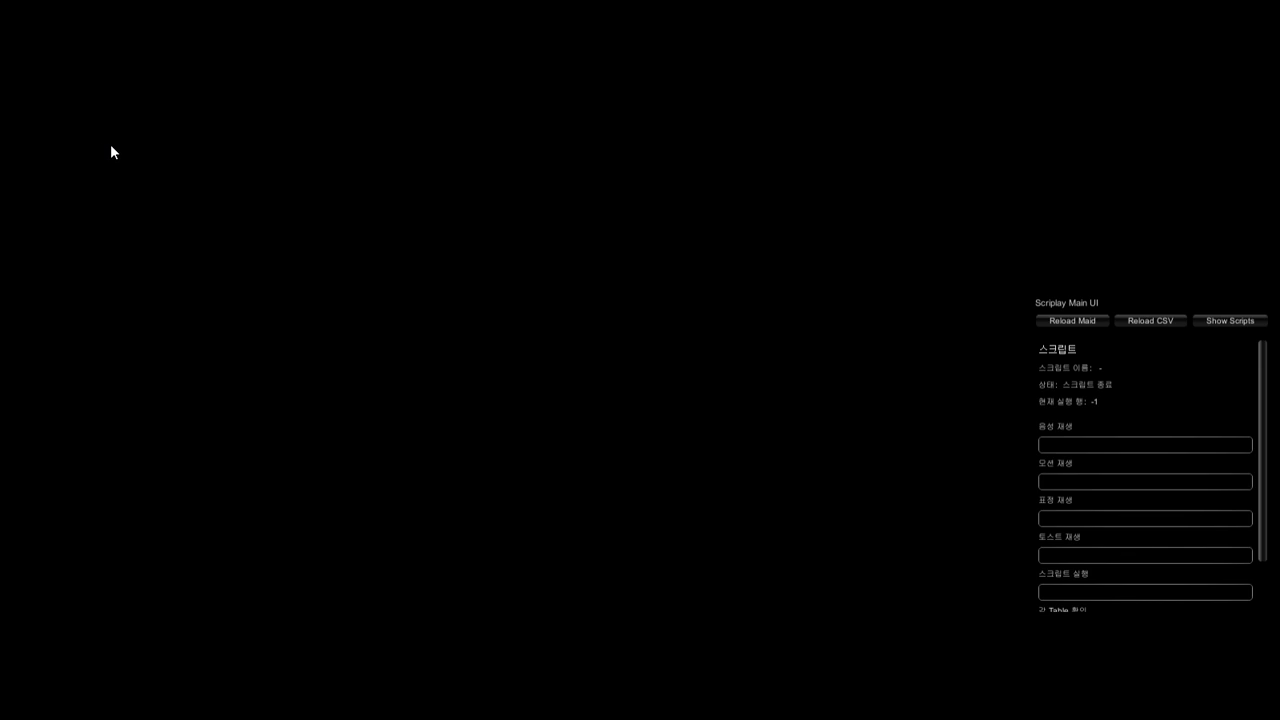
key("alt+Tab")
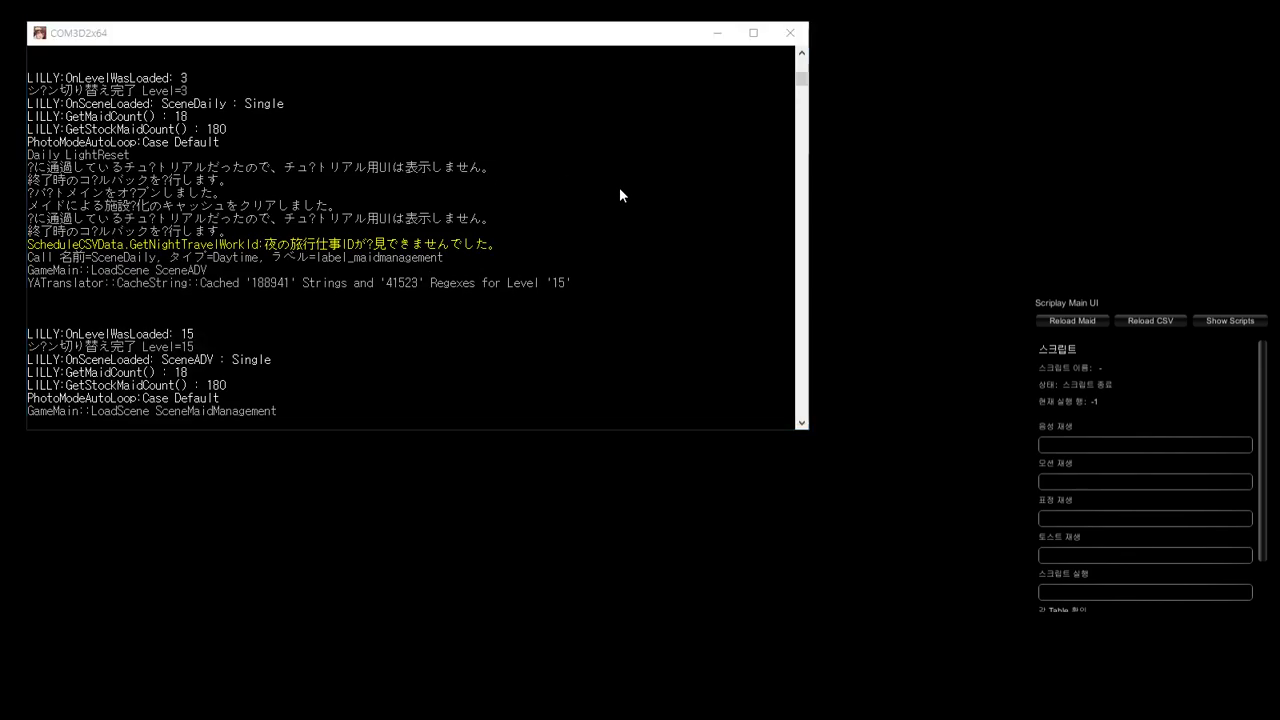
key("alt+Tab")
key("alt+Tab")
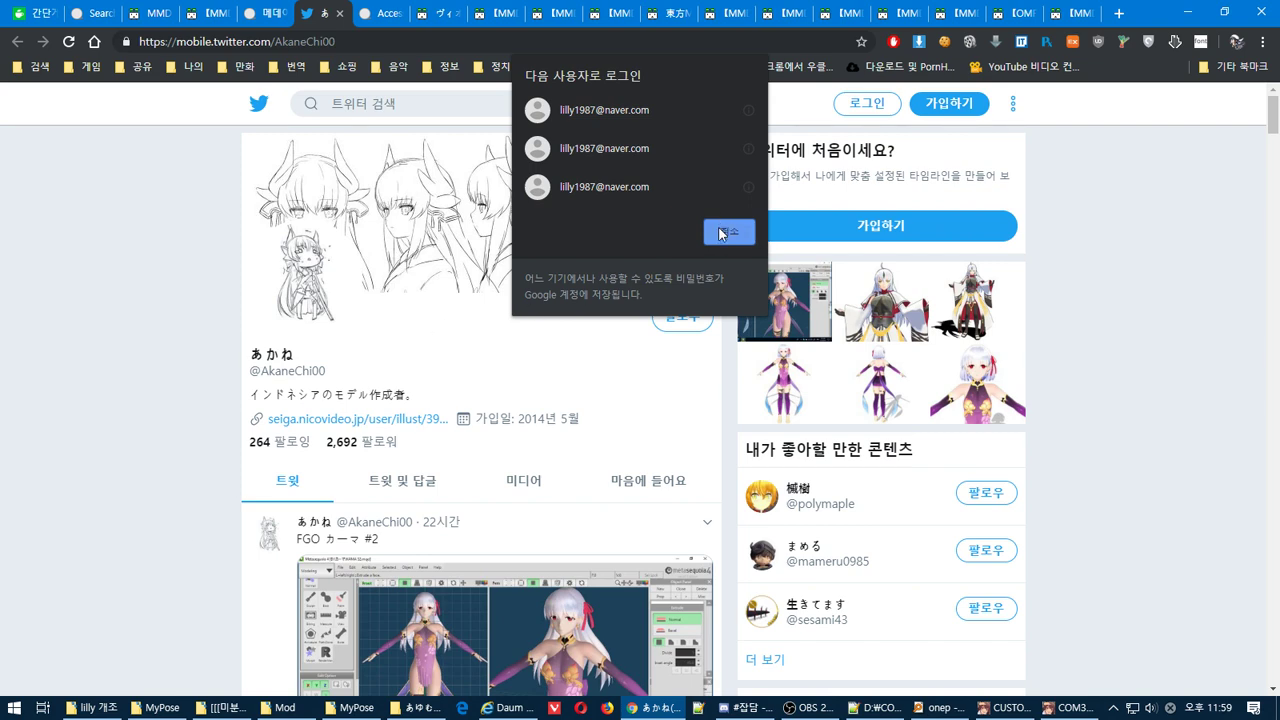
Sign in to Twitter with a saved account and return to the creator's profile
left_click(604, 148)
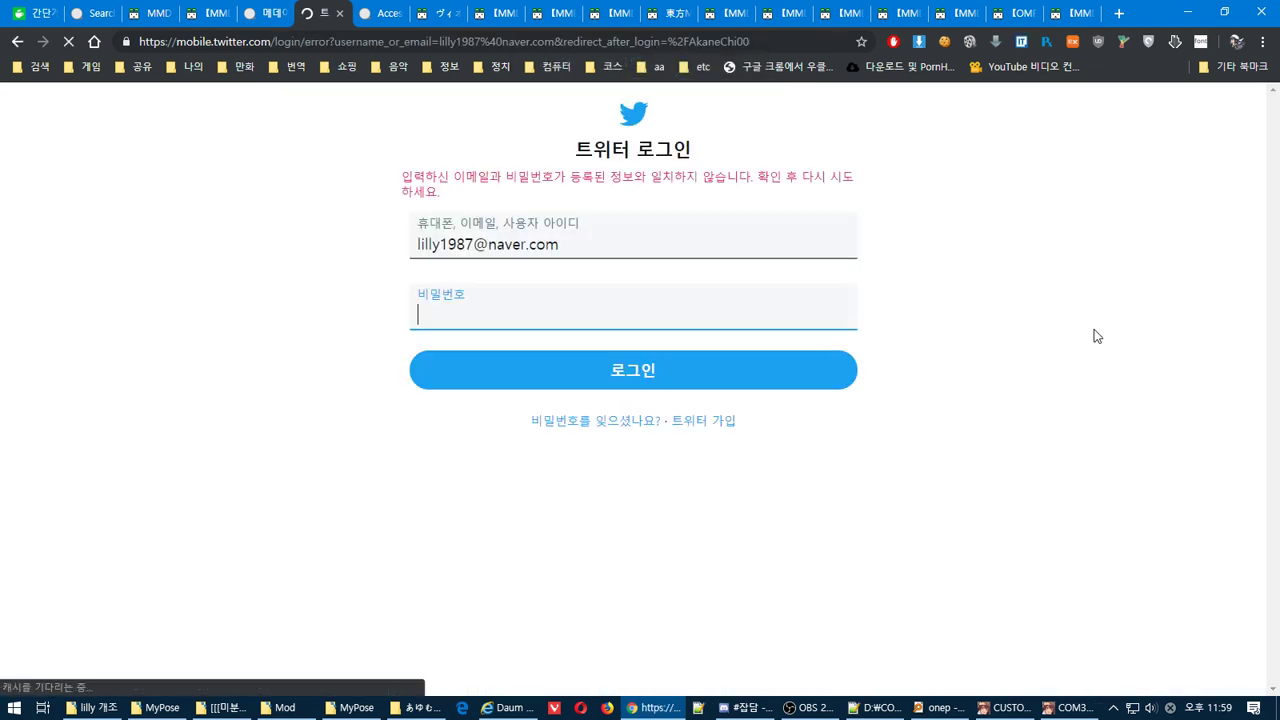
left_click(17, 42)
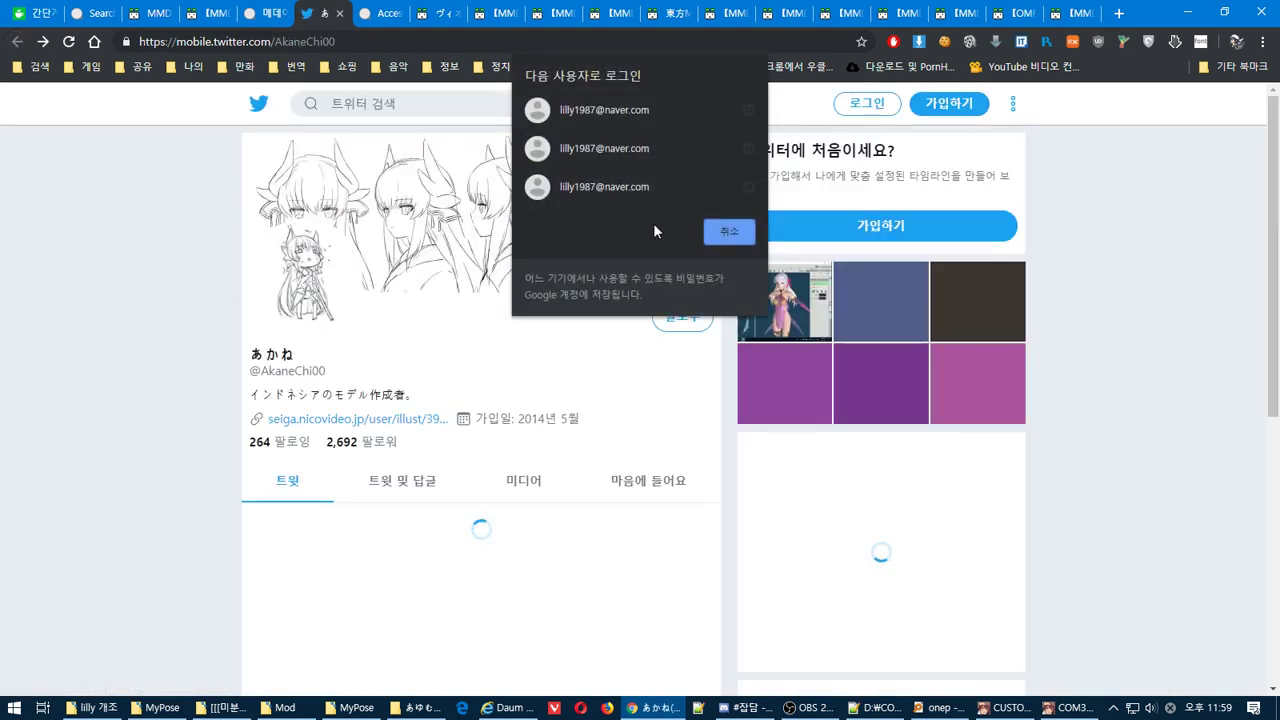
left_click(728, 231)
scroll(685, 366, "down", 3)
scroll(669, 366, "up", 2)
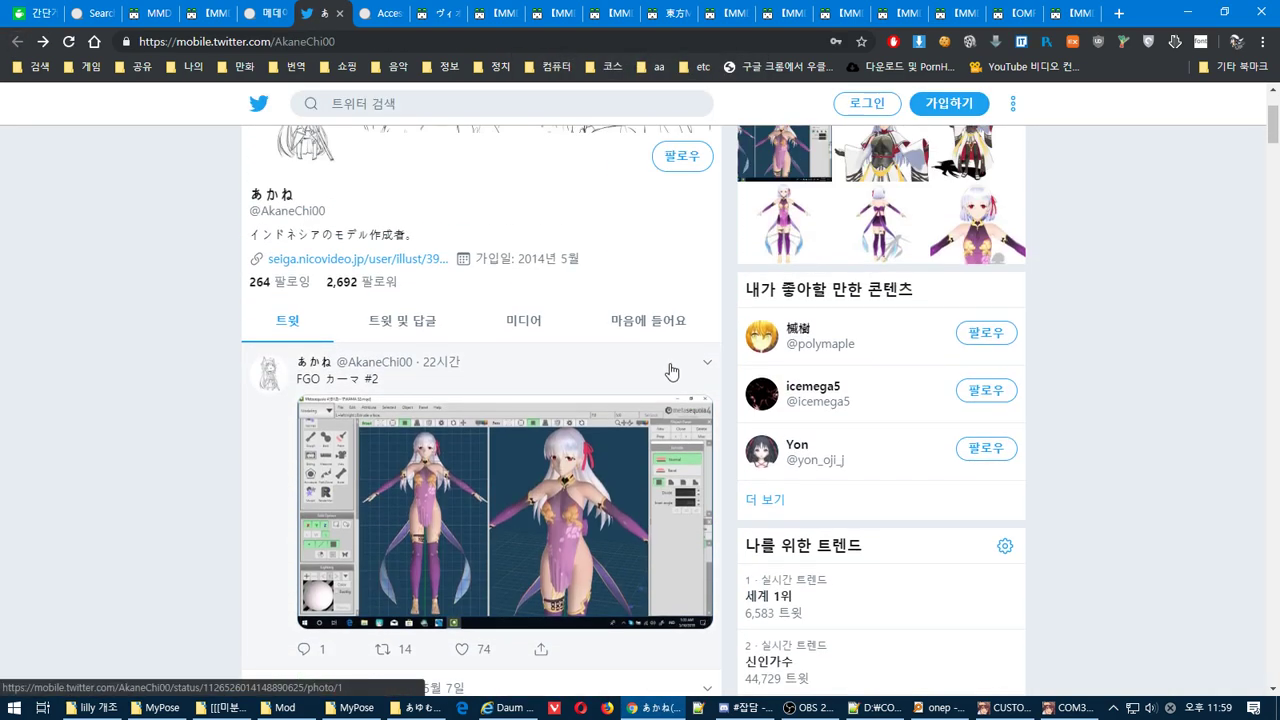
scroll(446, 397, "down", 3)
scroll(186, 434, "down", 10)
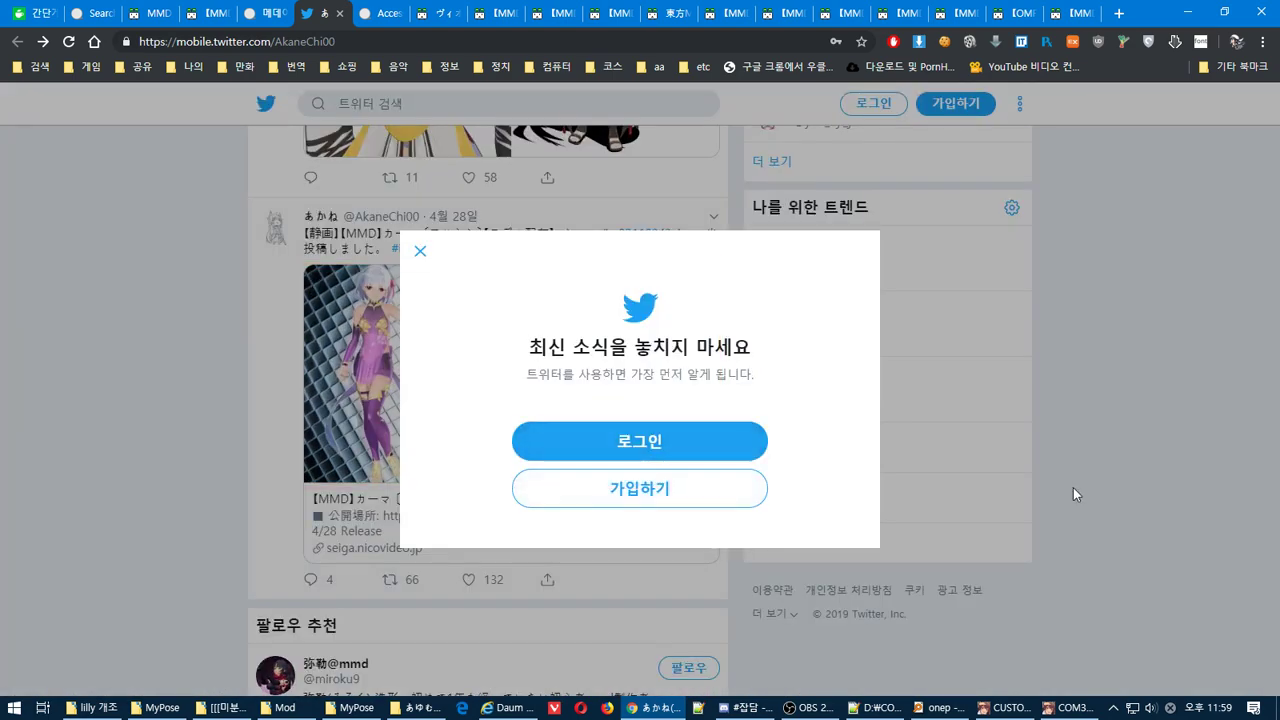
Dismiss the Twitter login prompt and scroll through the creator's tweets
left_click(1085, 490)
scroll(1278, 488, "down", 5)
scroll(1278, 488, "up", 4)
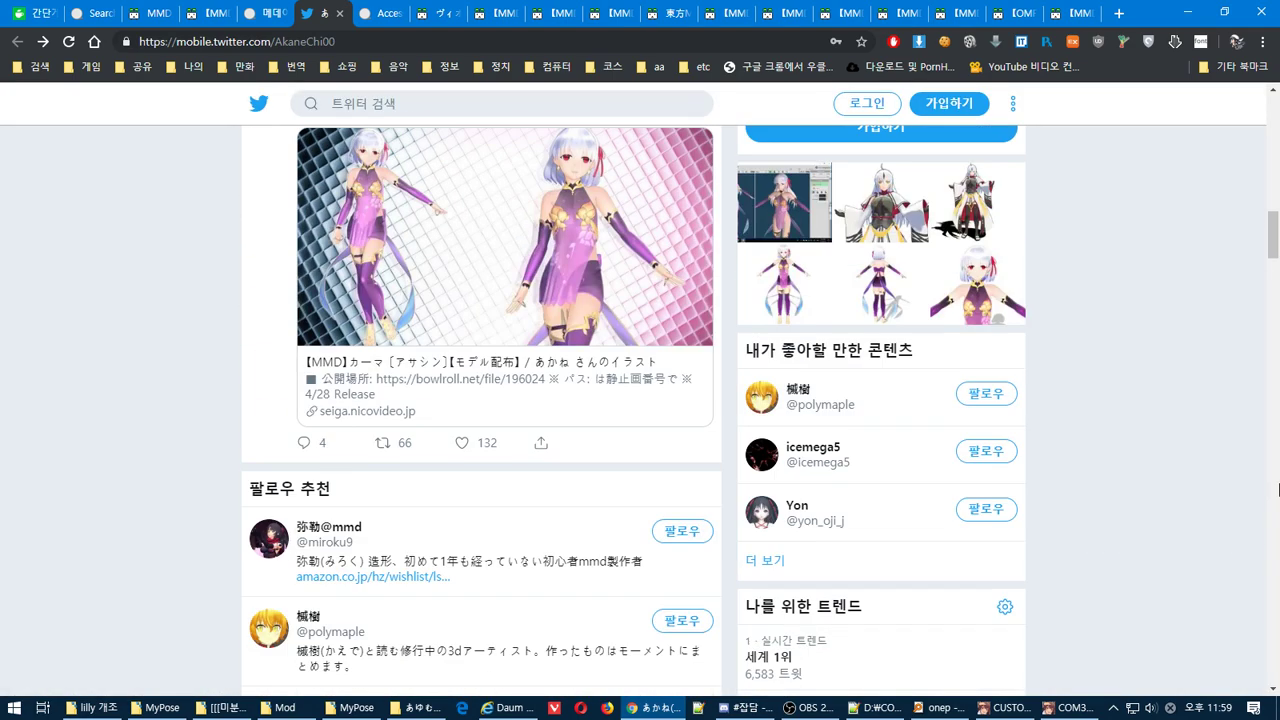
scroll(1278, 488, "down", 6)
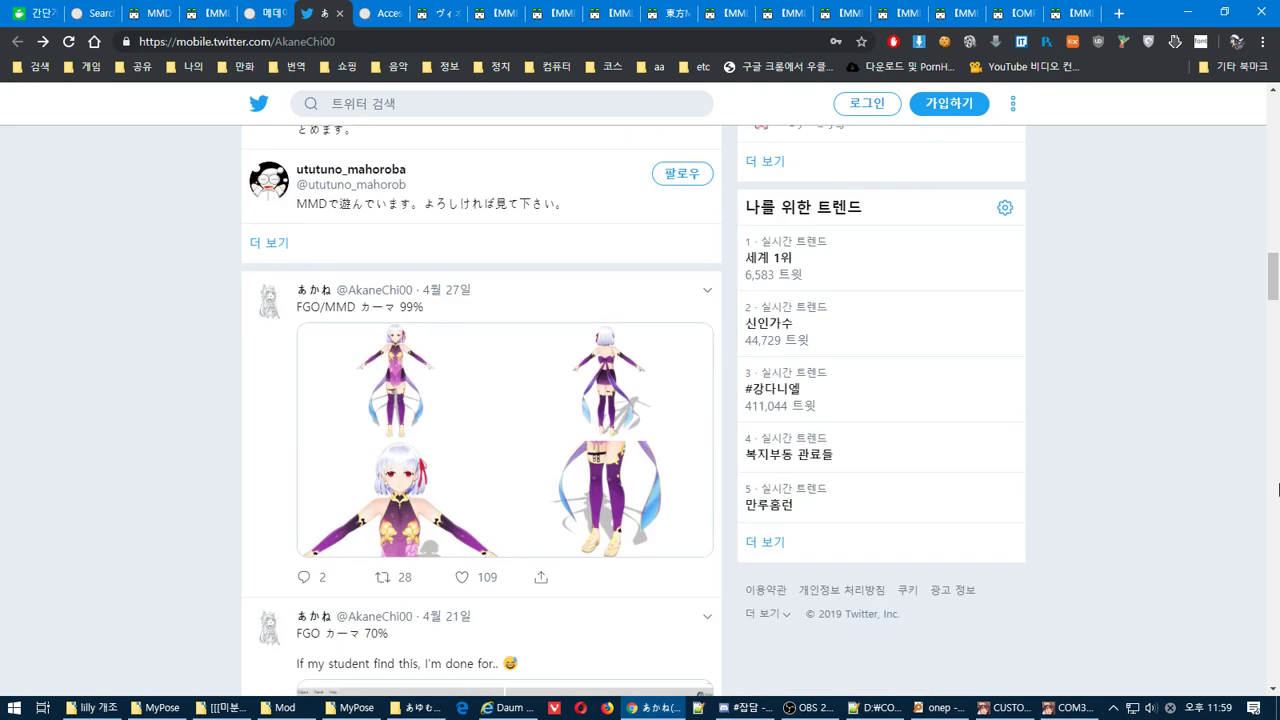
scroll(1278, 488, "down", 6)
scroll(1141, 486, "down", 10)
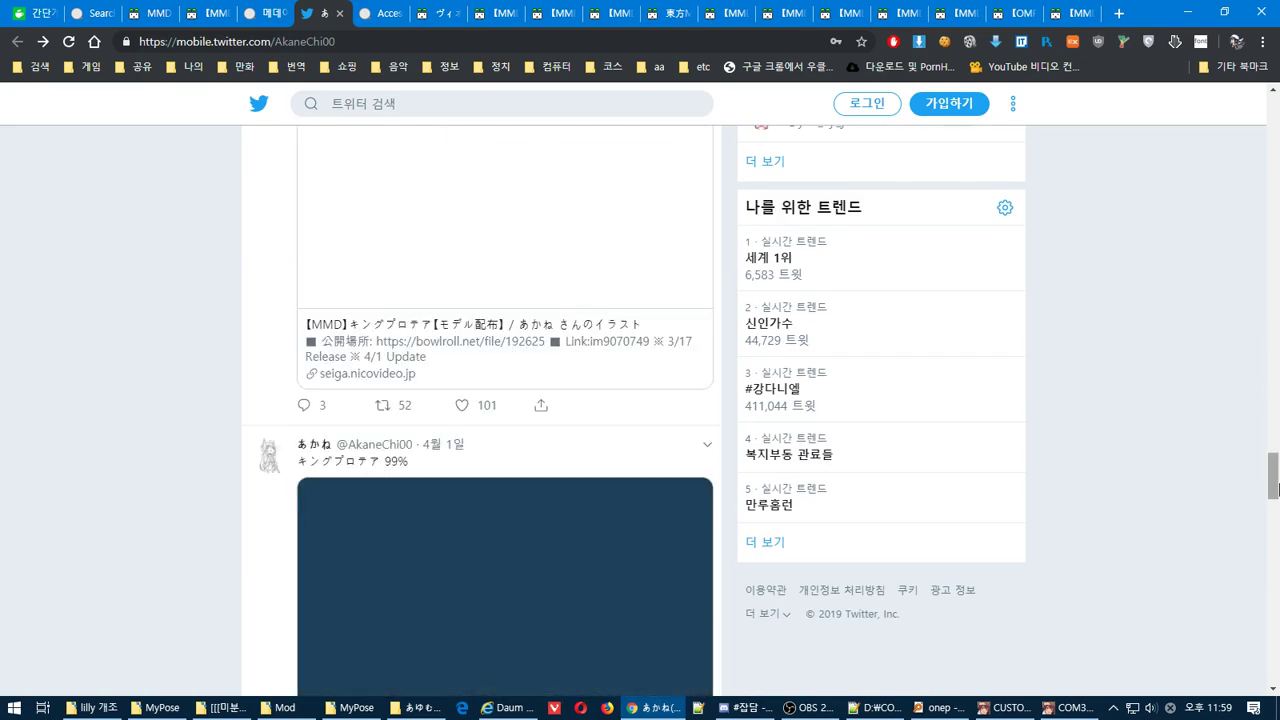
scroll(1141, 479, "down", 20)
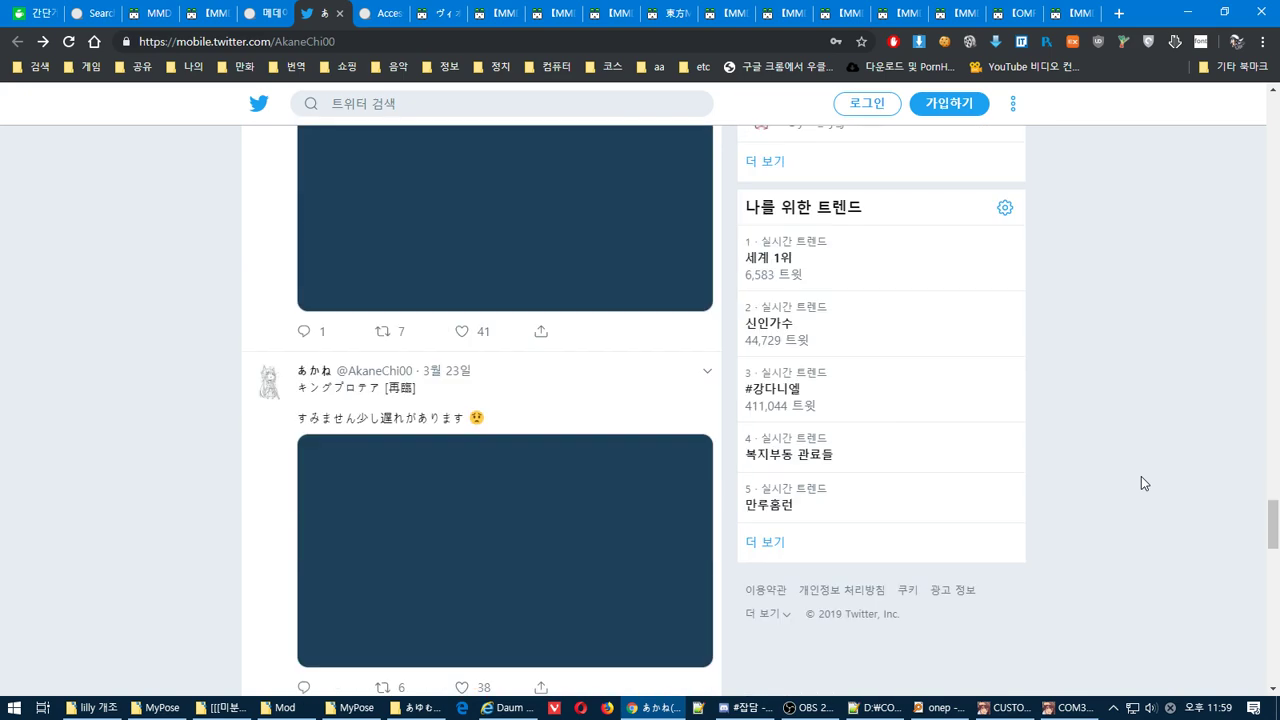
scroll(1140, 466, "down", 15)
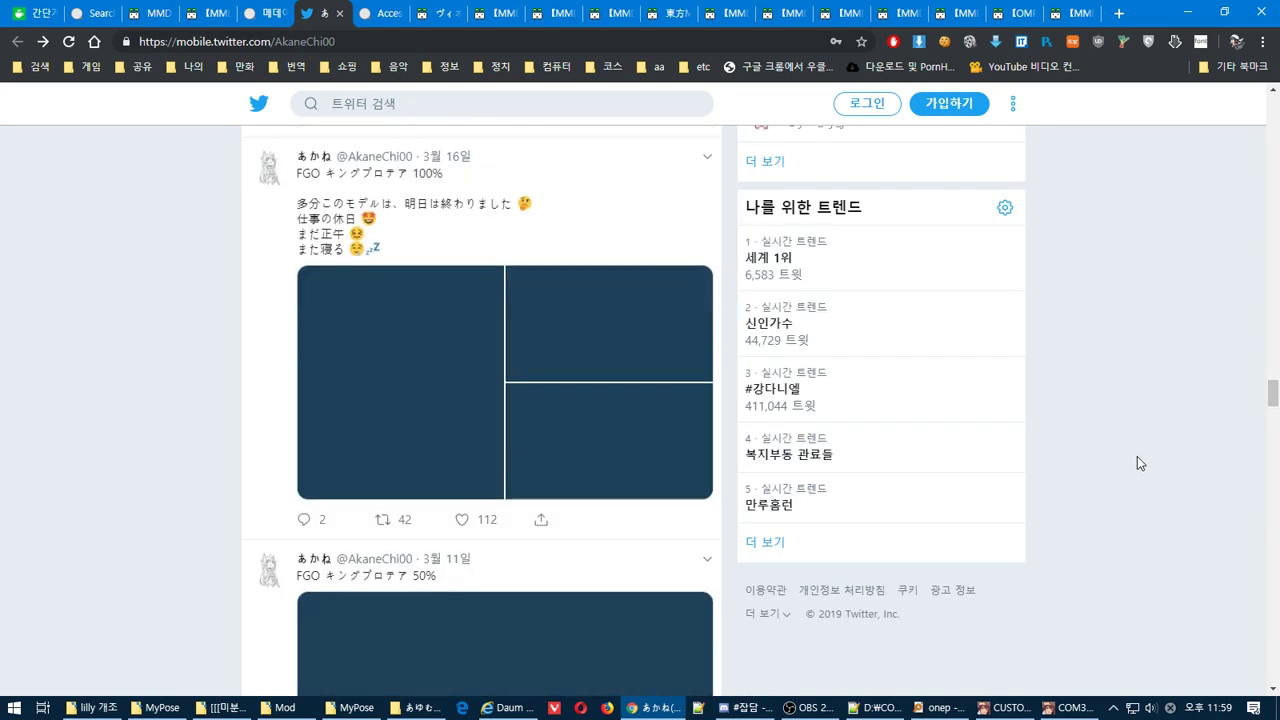
Glance at the BowlRoll model page, then switch back to the creator's Twitter profile
left_click(258, 12)
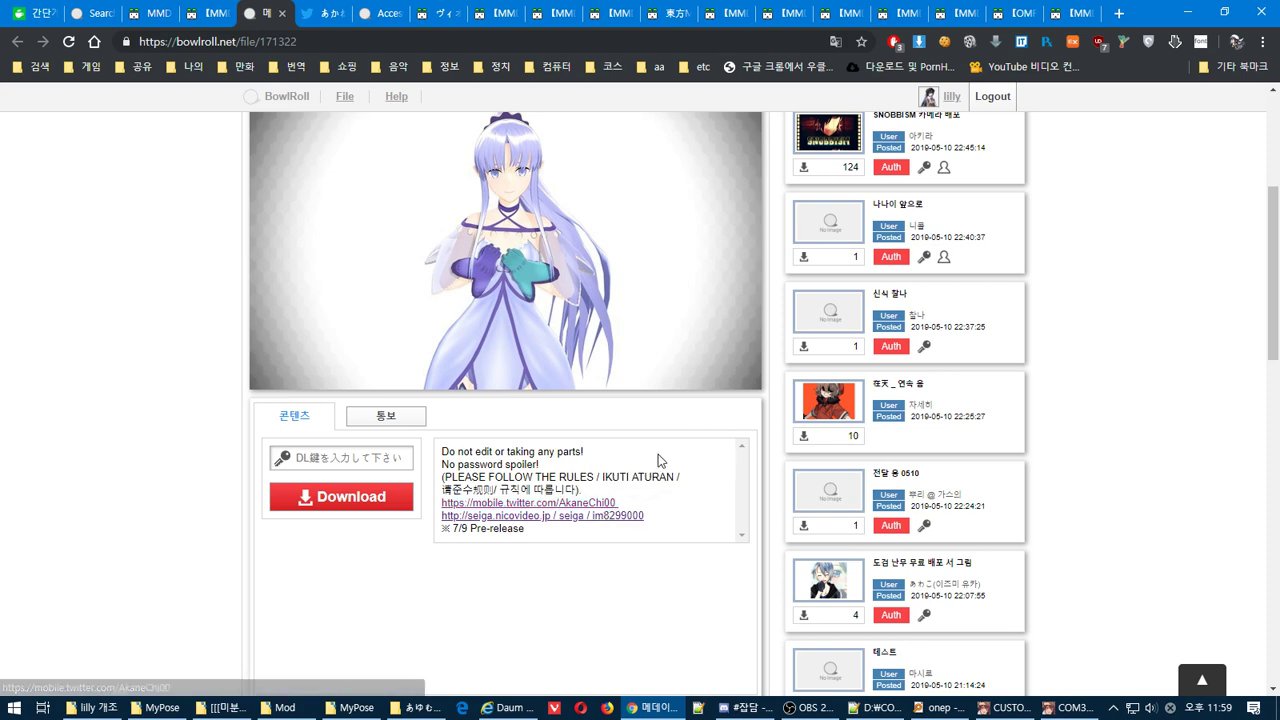
scroll(350, 160, "up", 5)
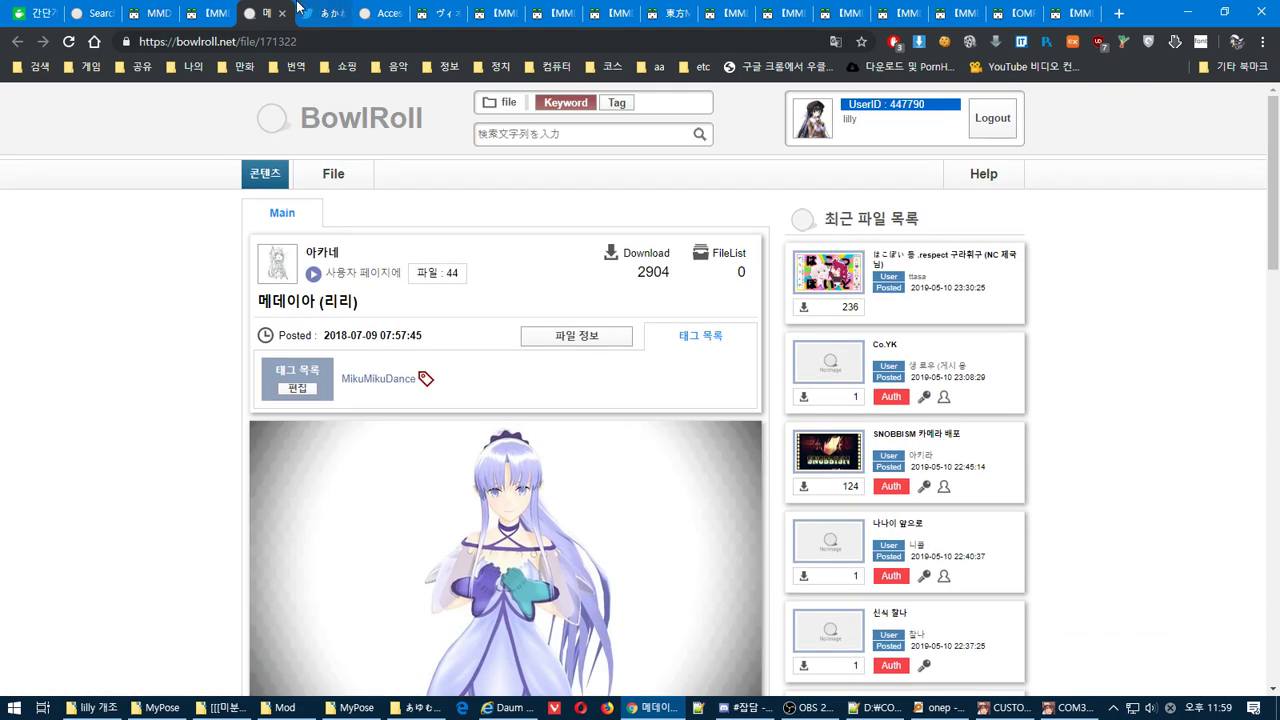
left_click(320, 13)
scroll(600, 420, "up", 5)
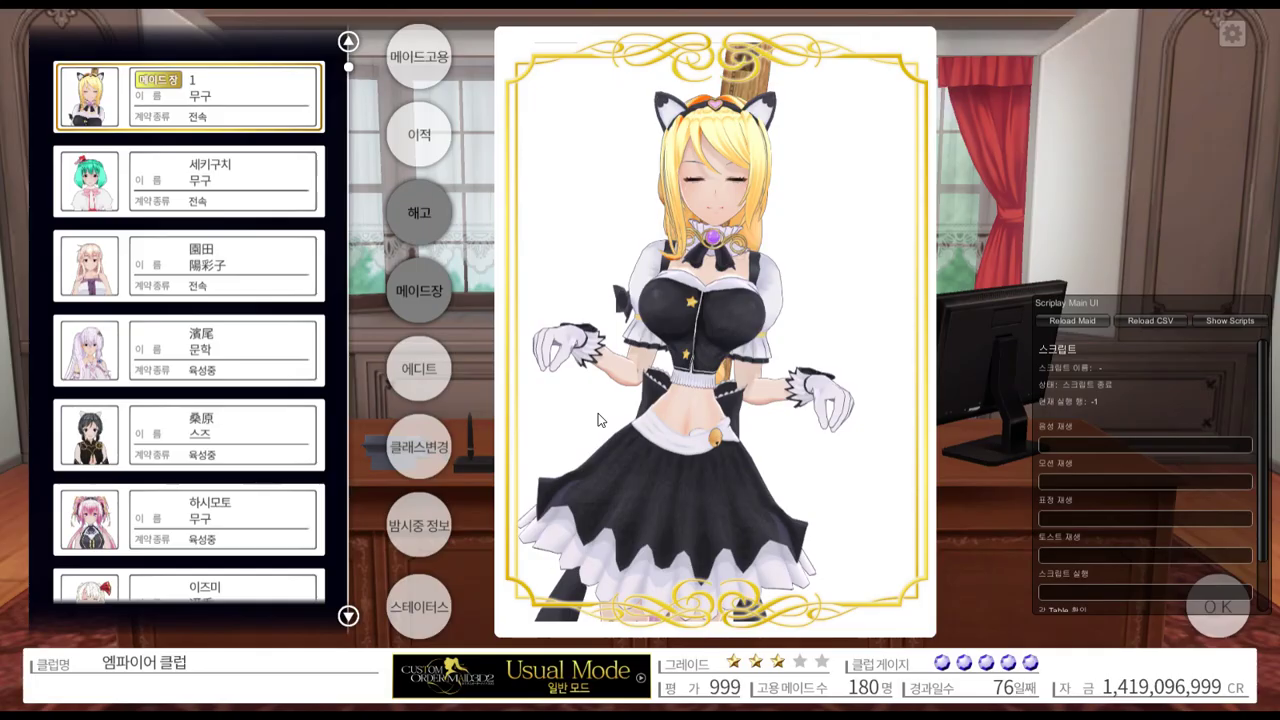
left_click(419, 56)
left_click(770, 424)
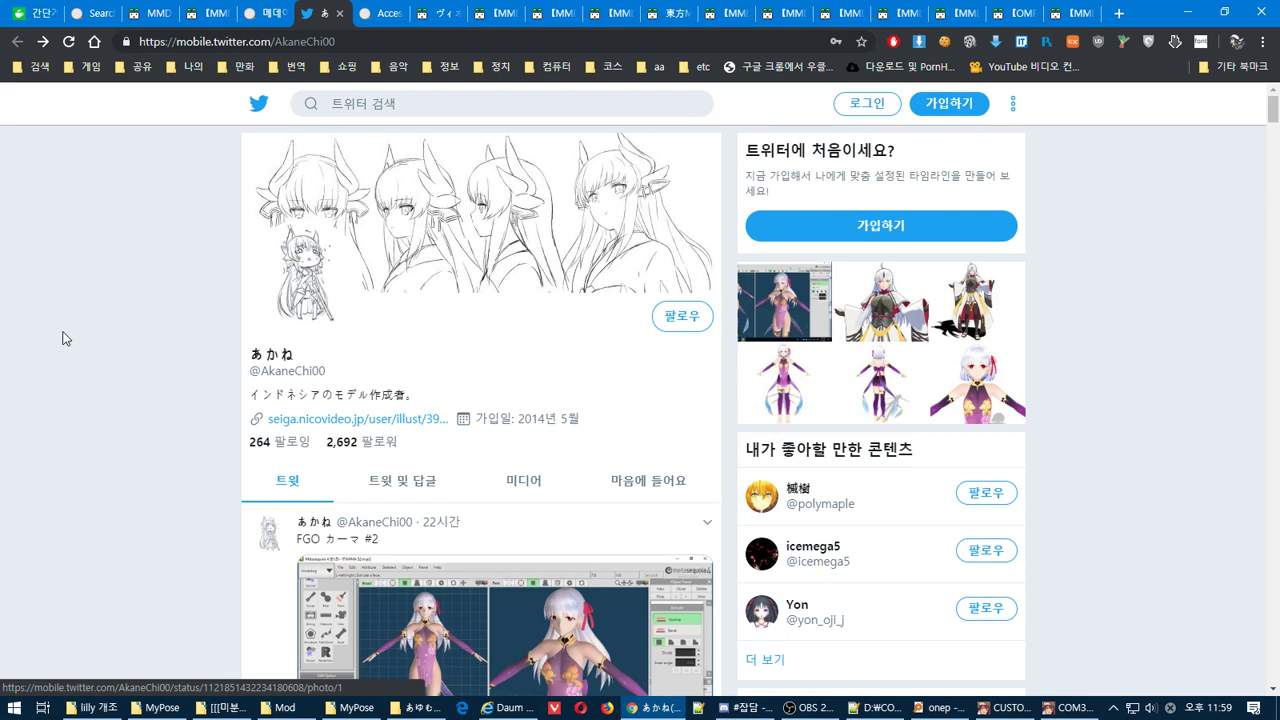
Translate the Twitter profile into Korean, browse the tweets, and return to BowlRoll
right_click(62, 338)
left_click(171, 464)
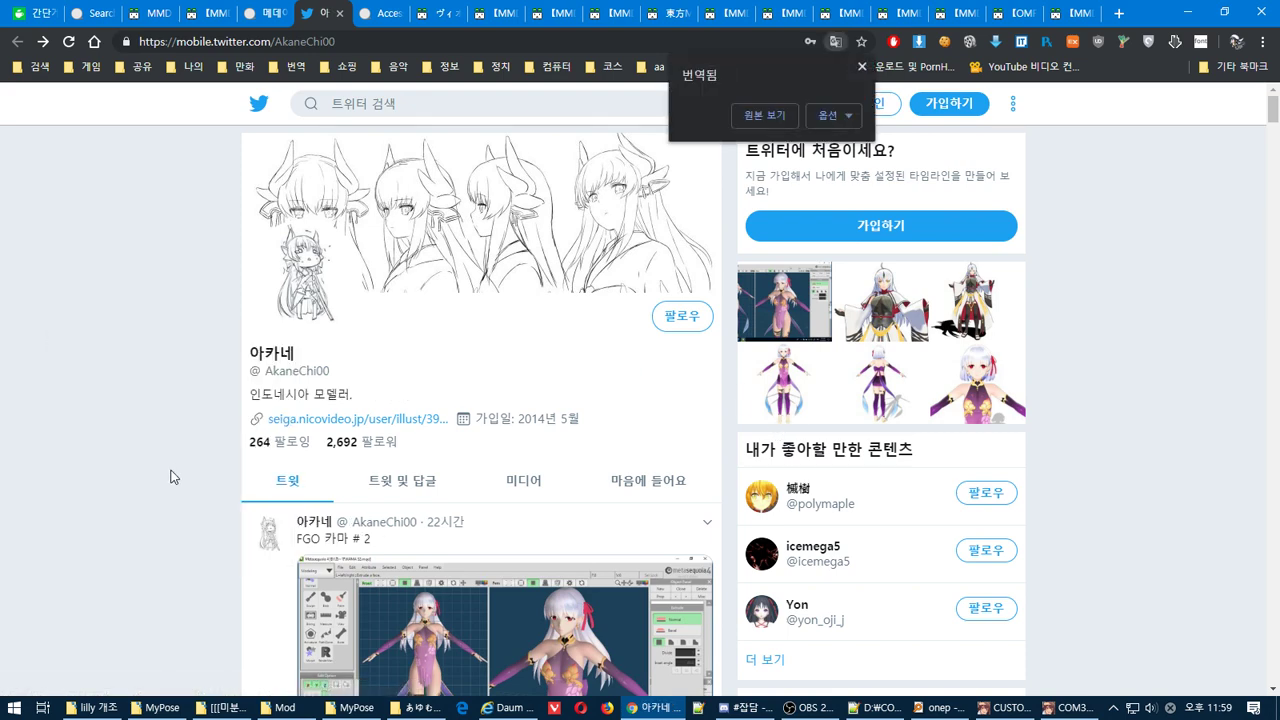
scroll(171, 477, "down", 5)
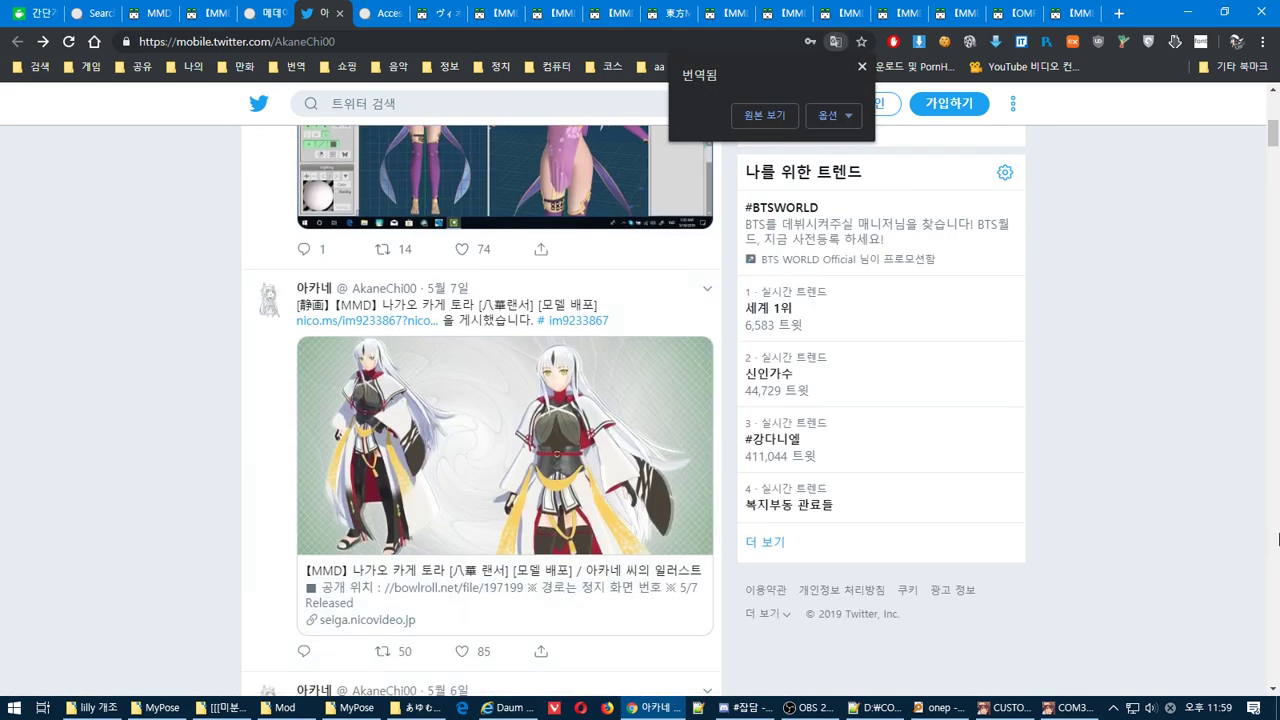
scroll(1278, 540, "down", 10)
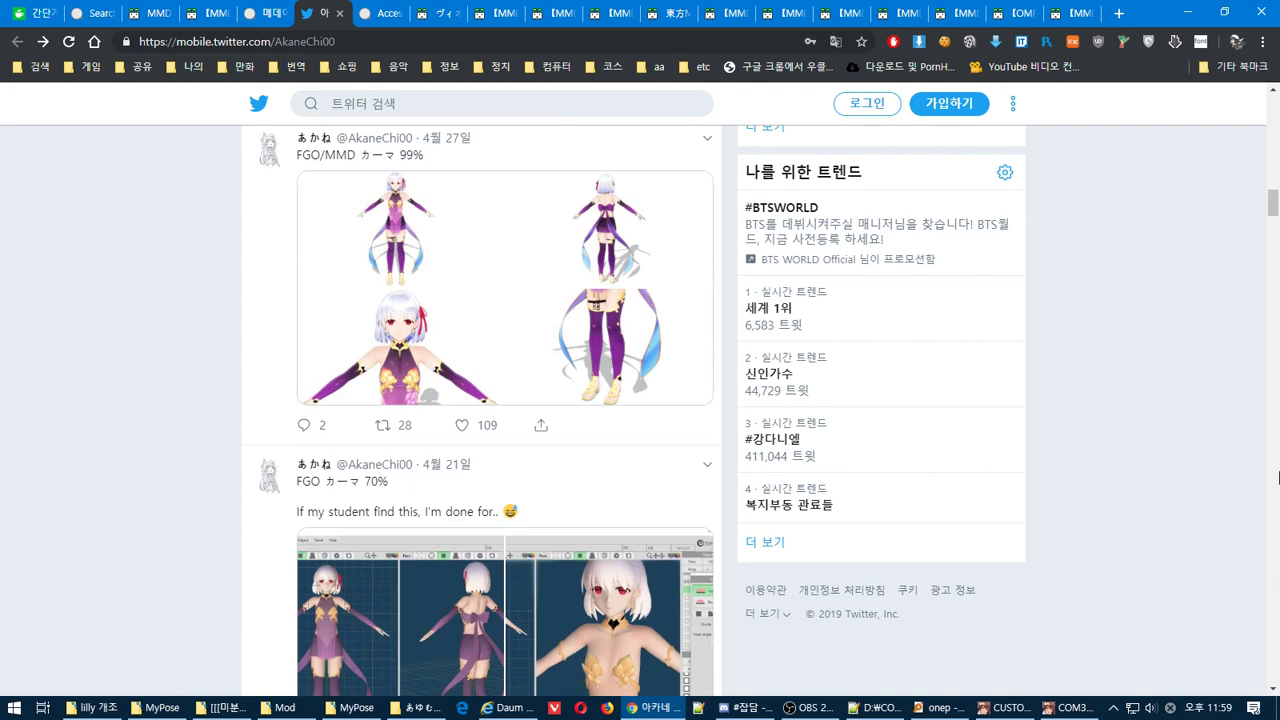
scroll(1278, 476, "down", 5)
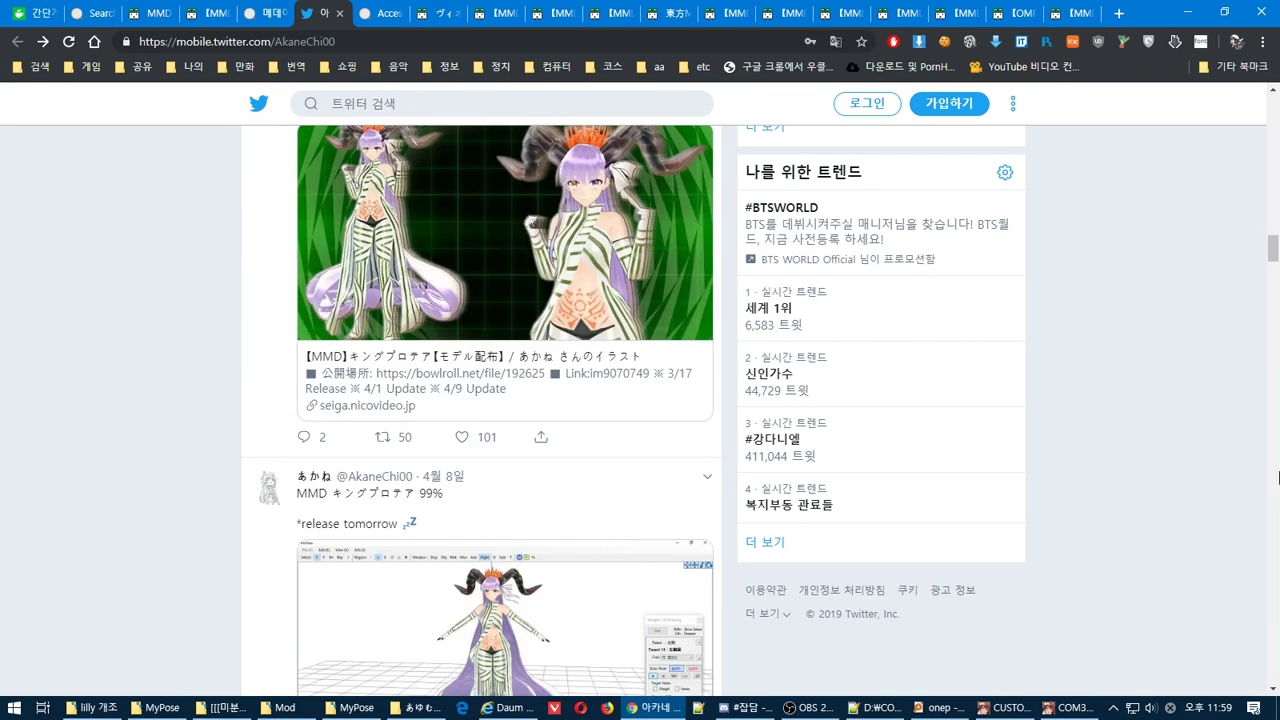
scroll(1279, 477, "down", 10)
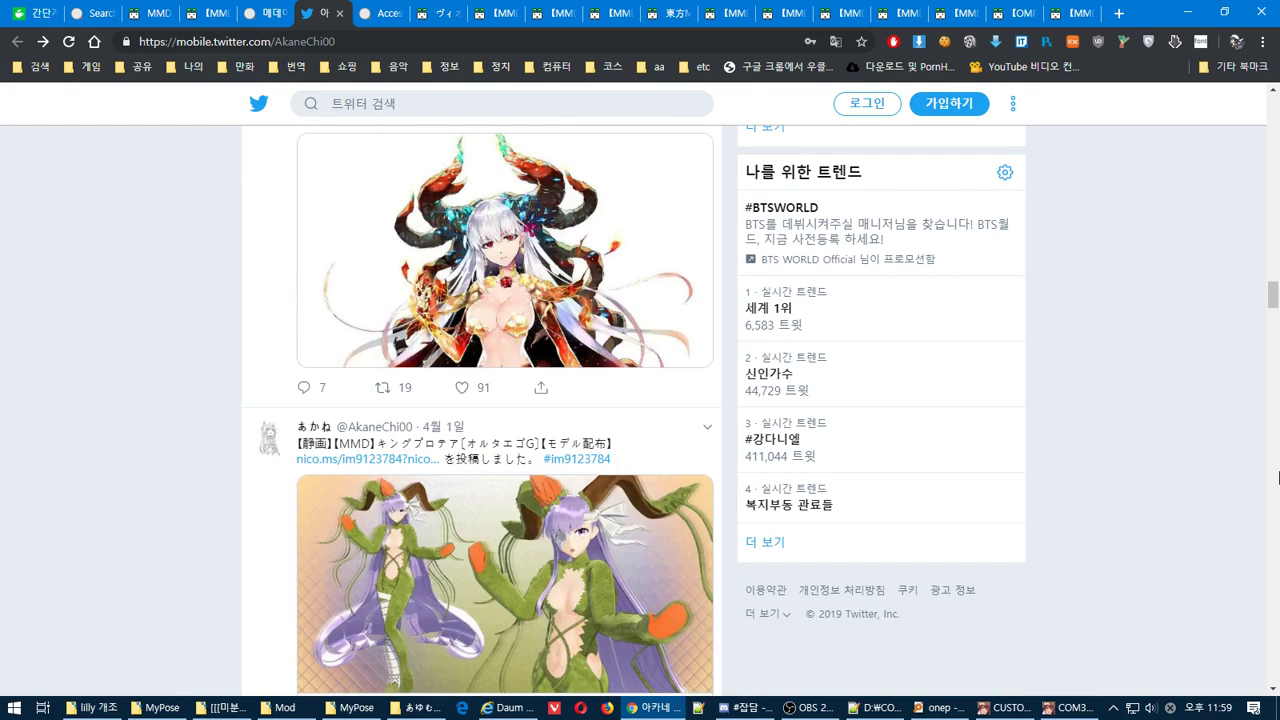
scroll(1279, 477, "down", 5)
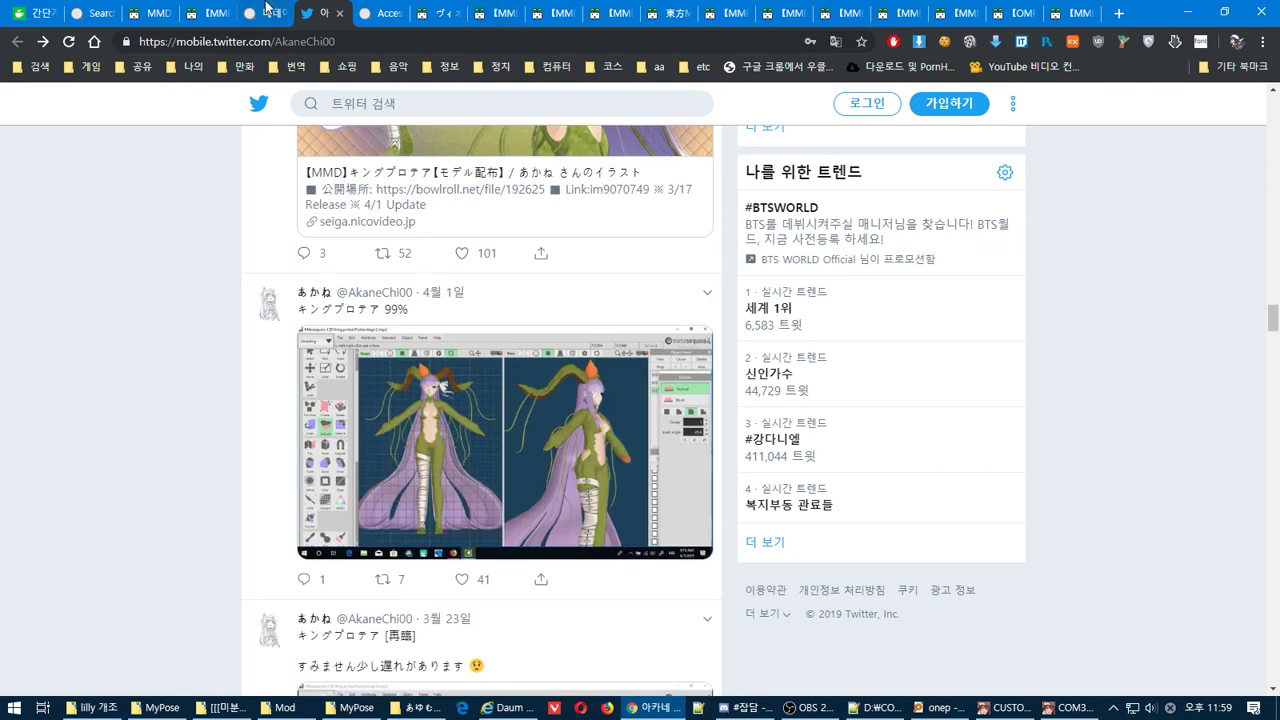
left_click(266, 8)
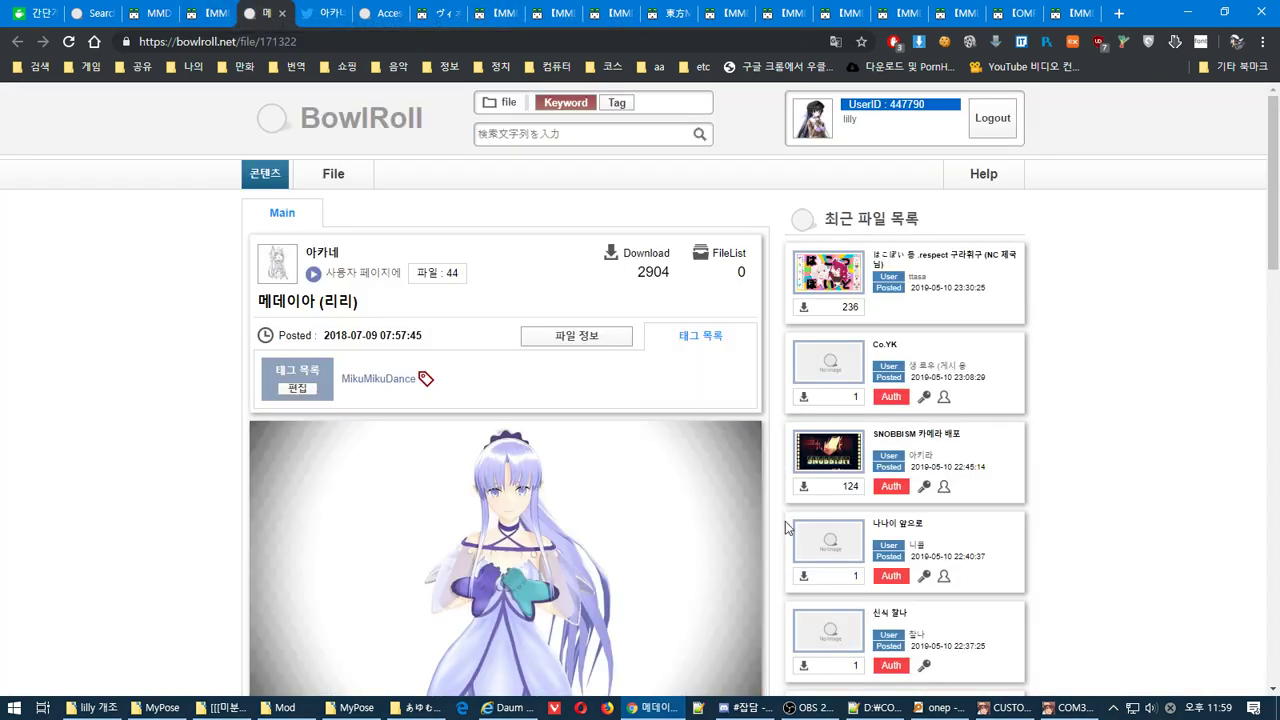
scroll(785, 521, "down", 3)
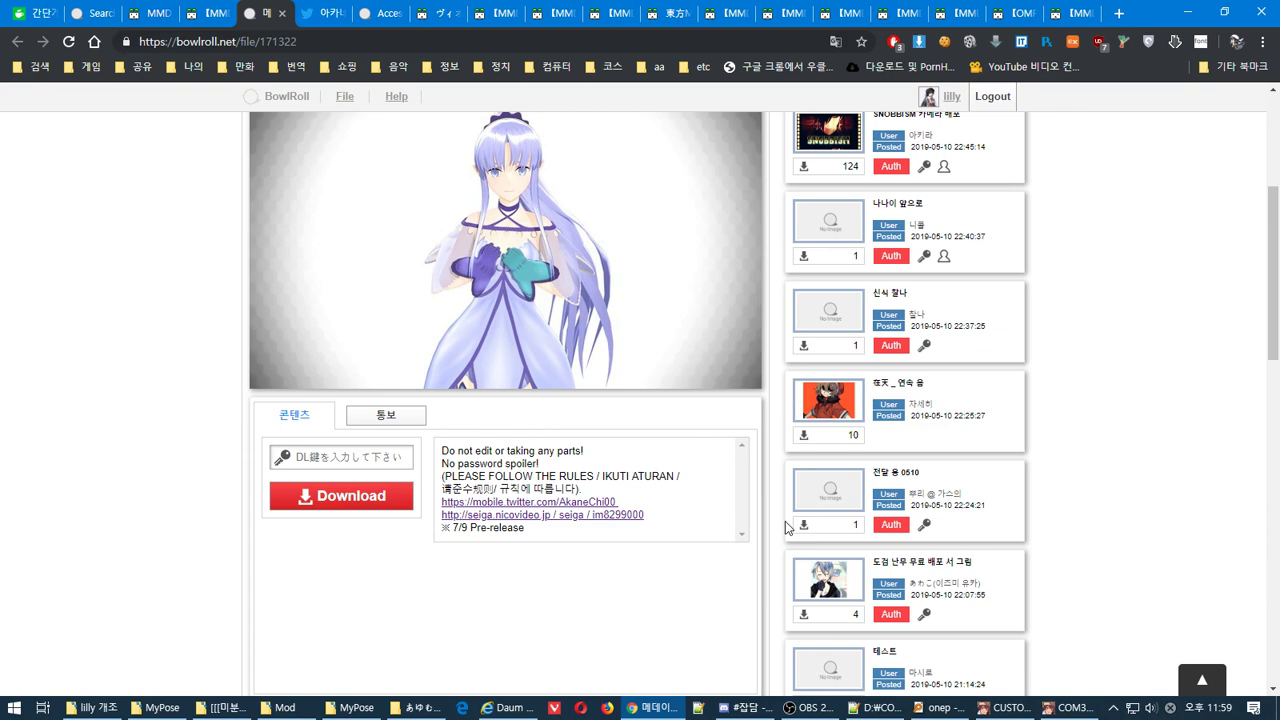
scroll(785, 521, "down", 5)
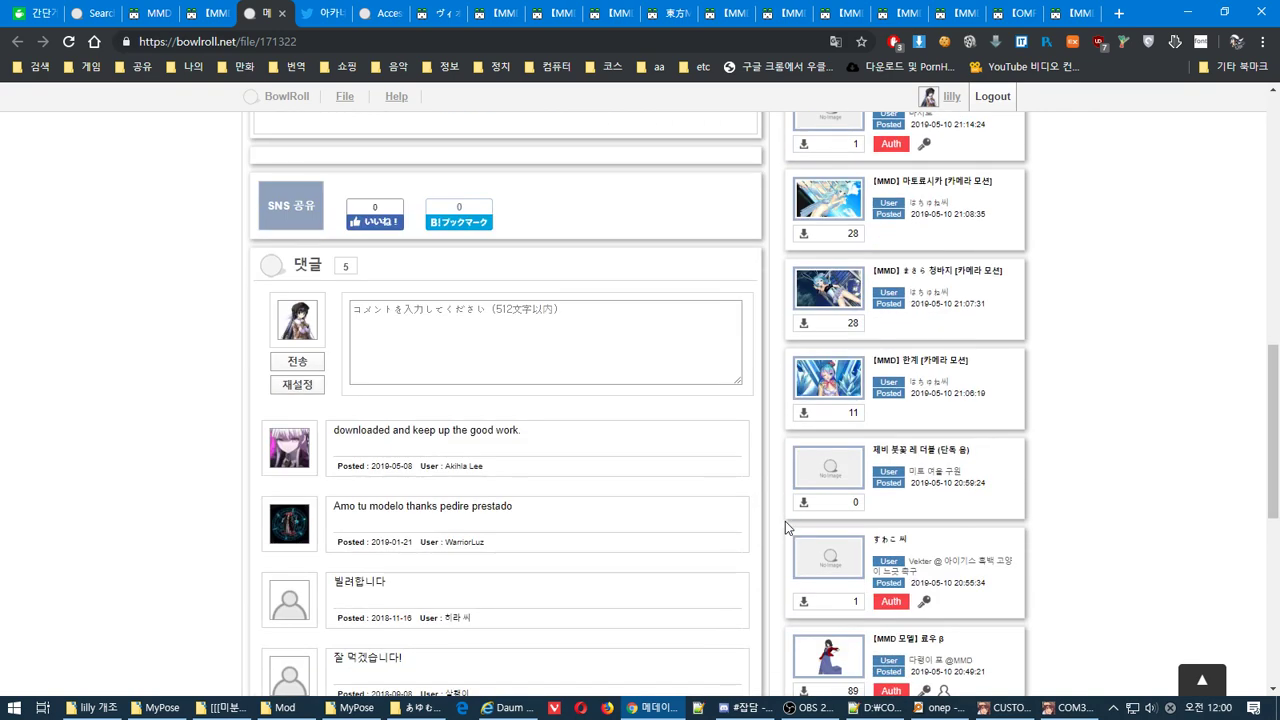
scroll(680, 526, "down", 2)
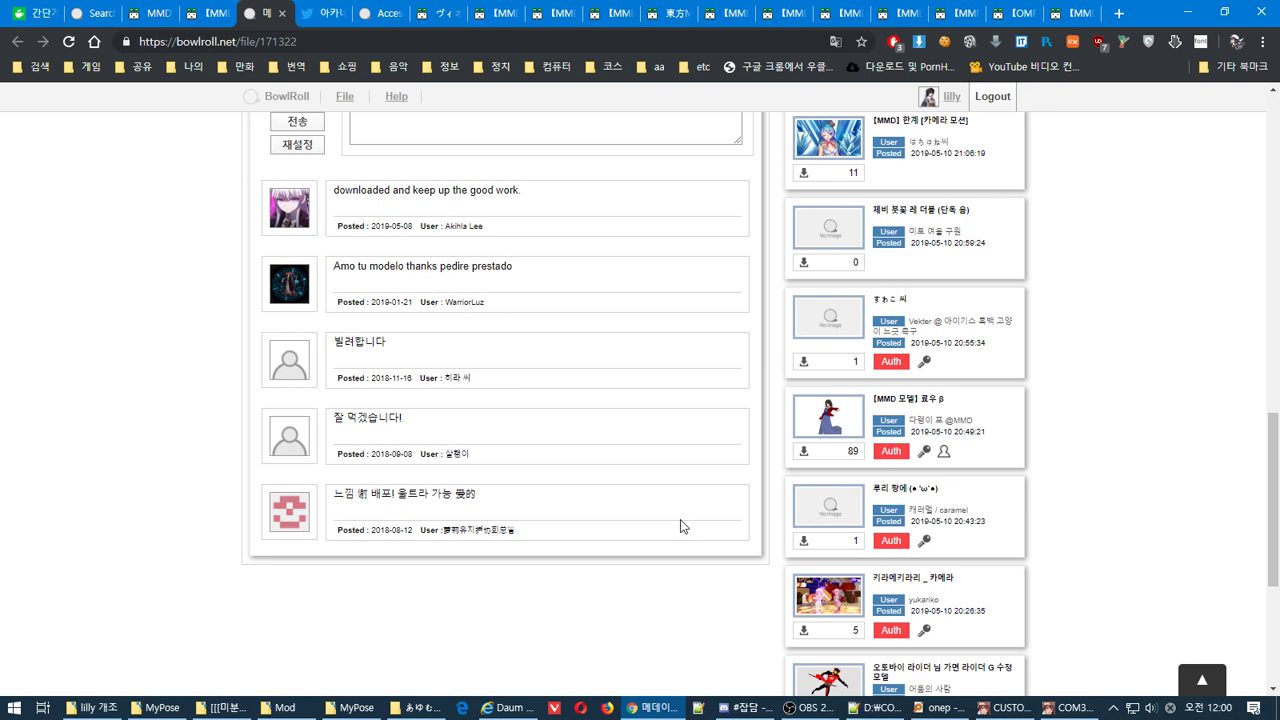
scroll(680, 526, "up", 4)
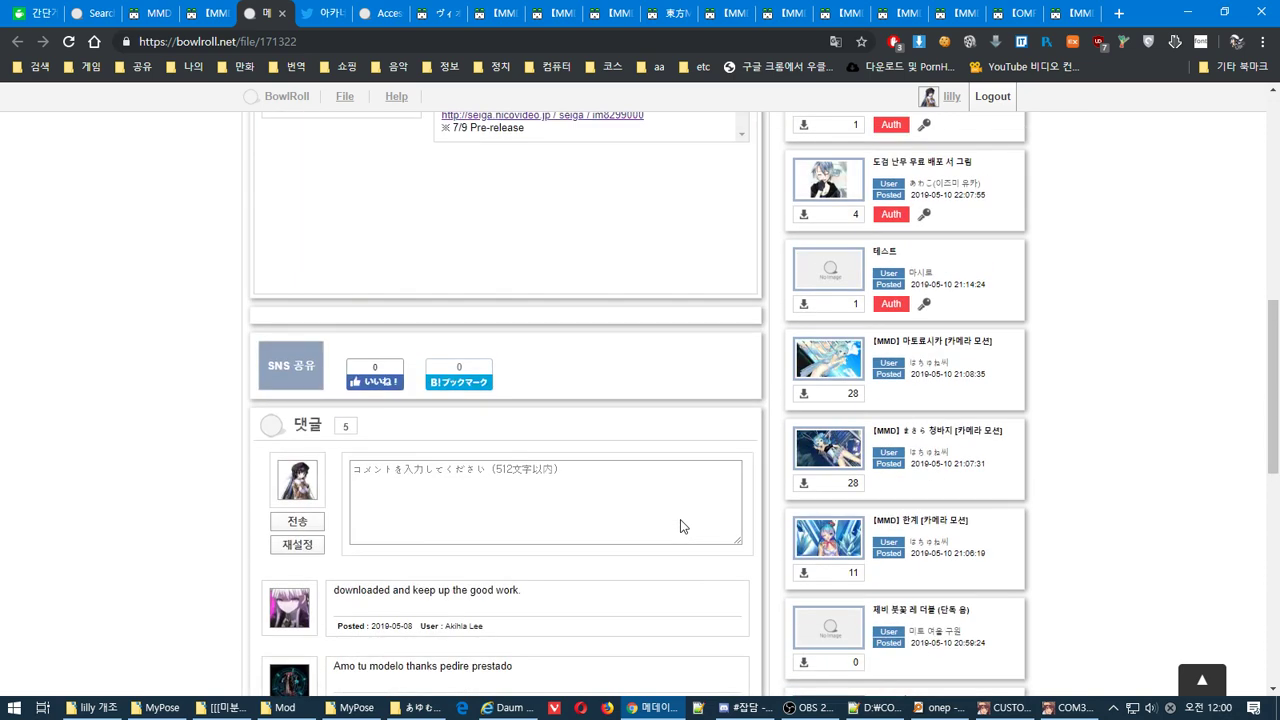
scroll(680, 526, "up", 6)
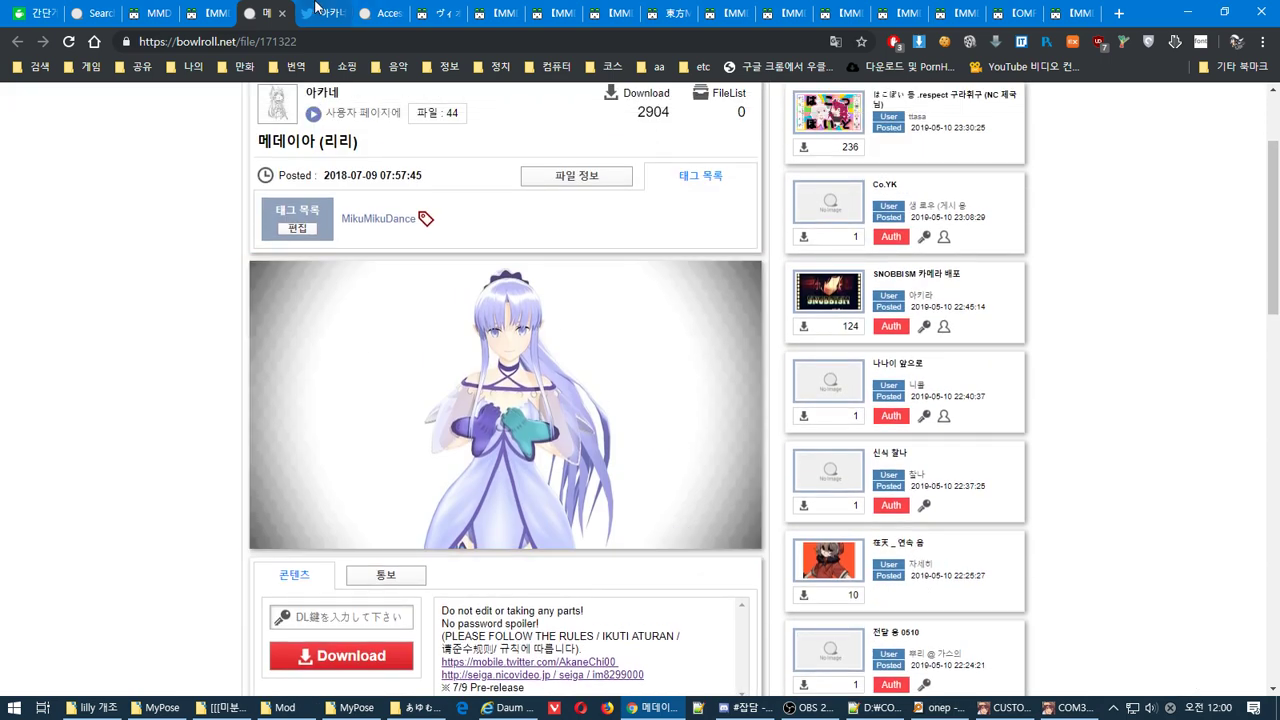
Scroll through the creator's older model tweets, then show the desktop and restore windows
left_click(336, 12)
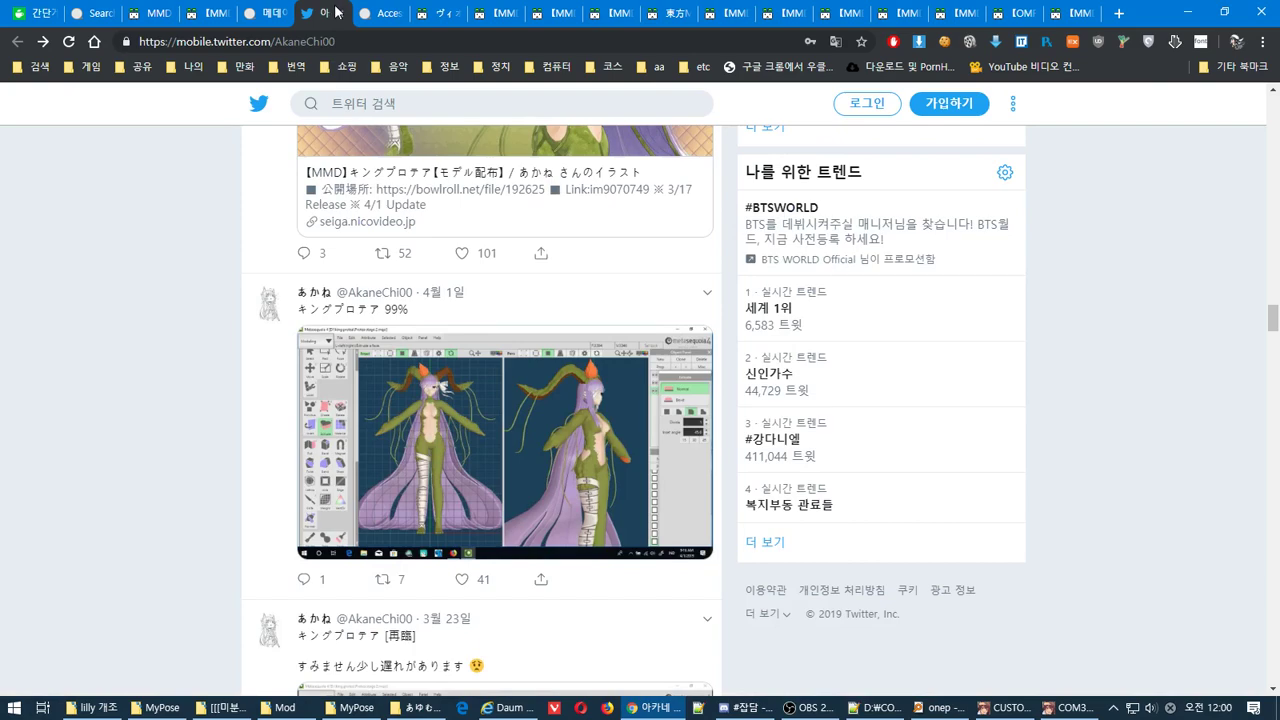
left_click_drag(1277, 332, 1277, 112)
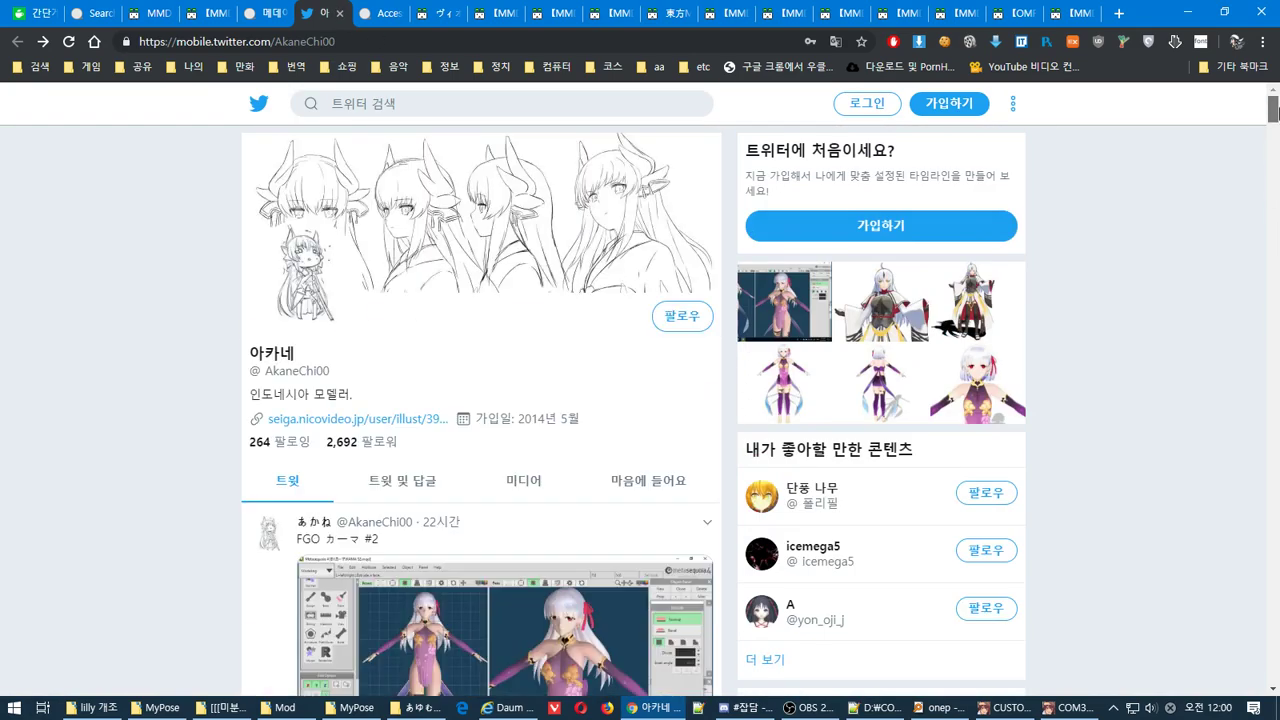
scroll(1277, 442, "down", 8)
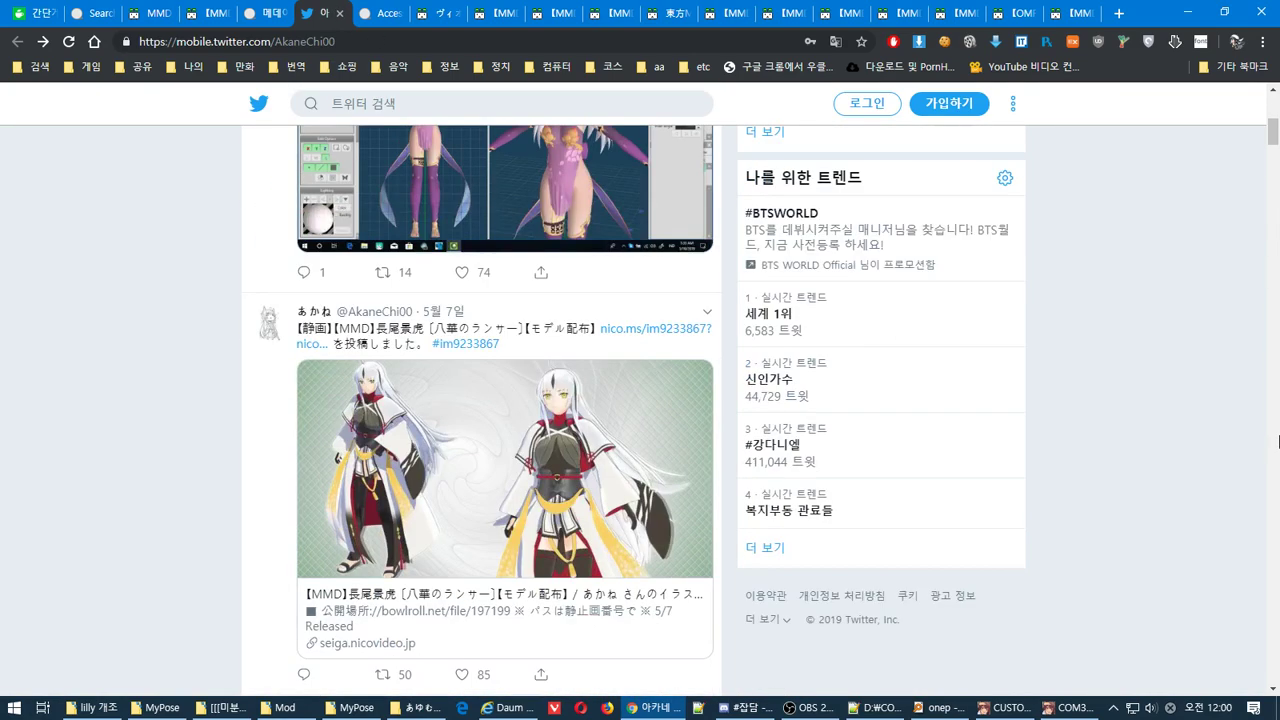
scroll(1277, 442, "down", 10)
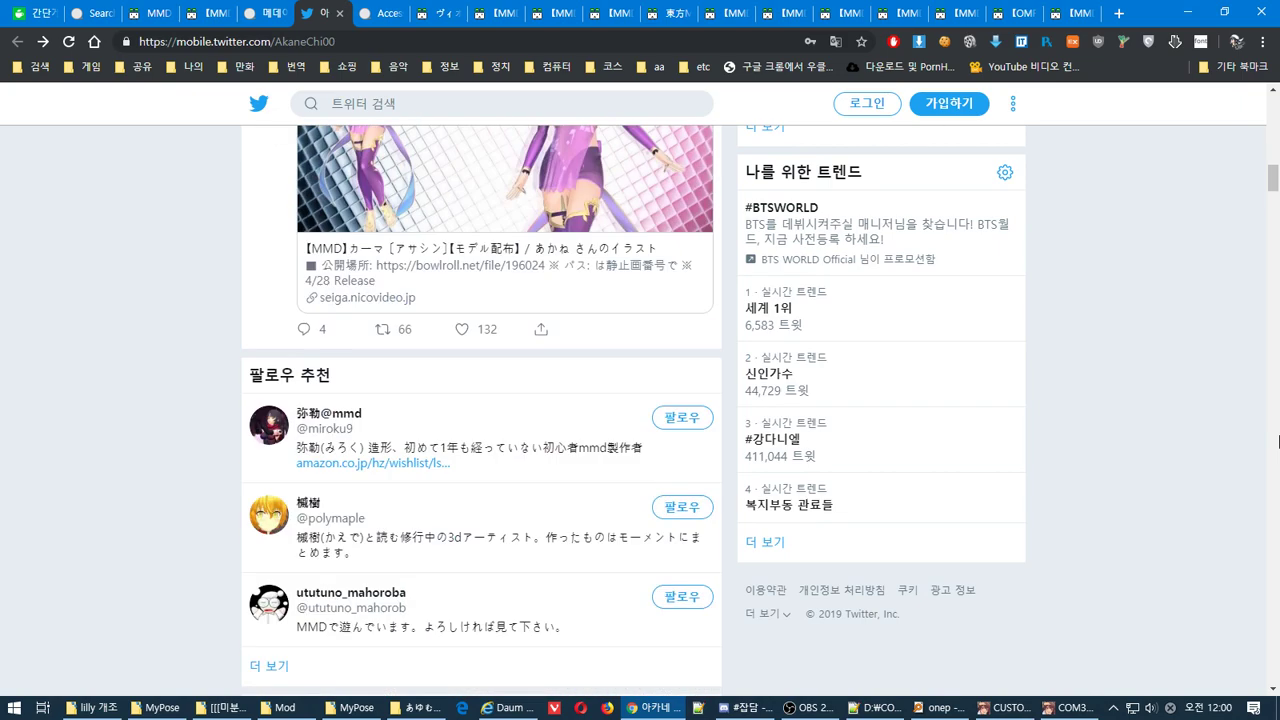
scroll(1277, 442, "down", 10)
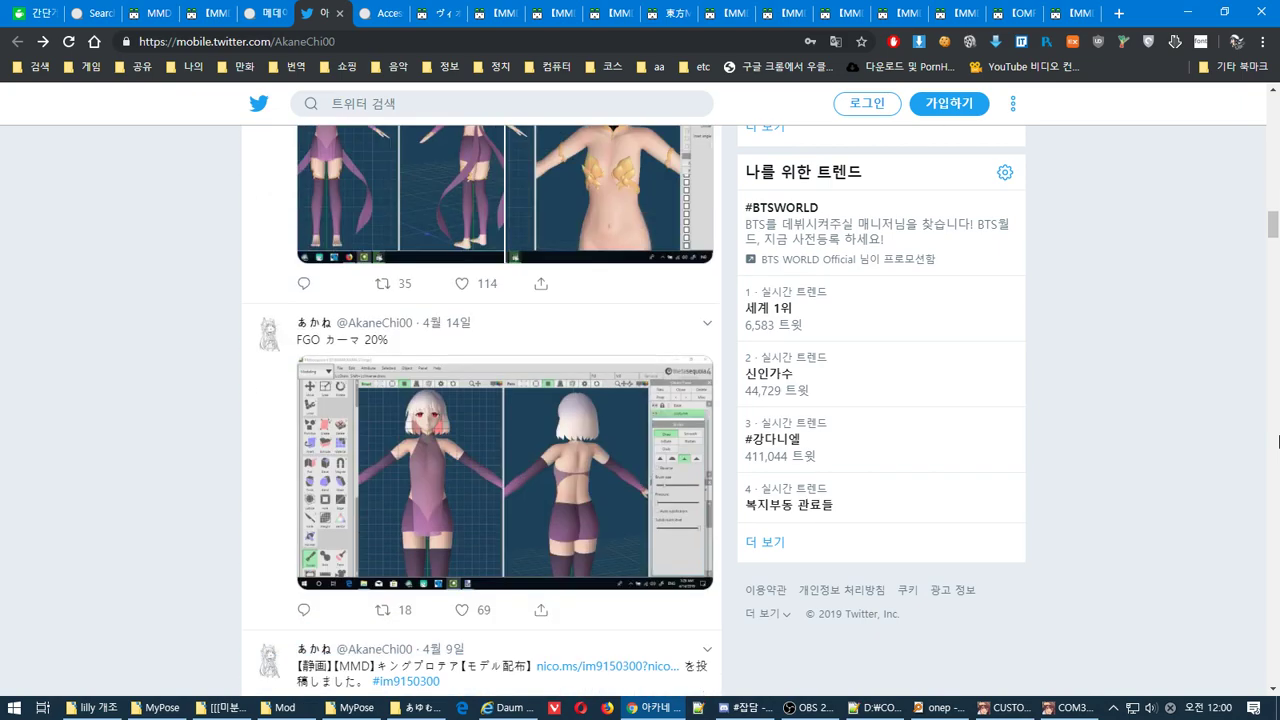
scroll(1278, 442, "down", 10)
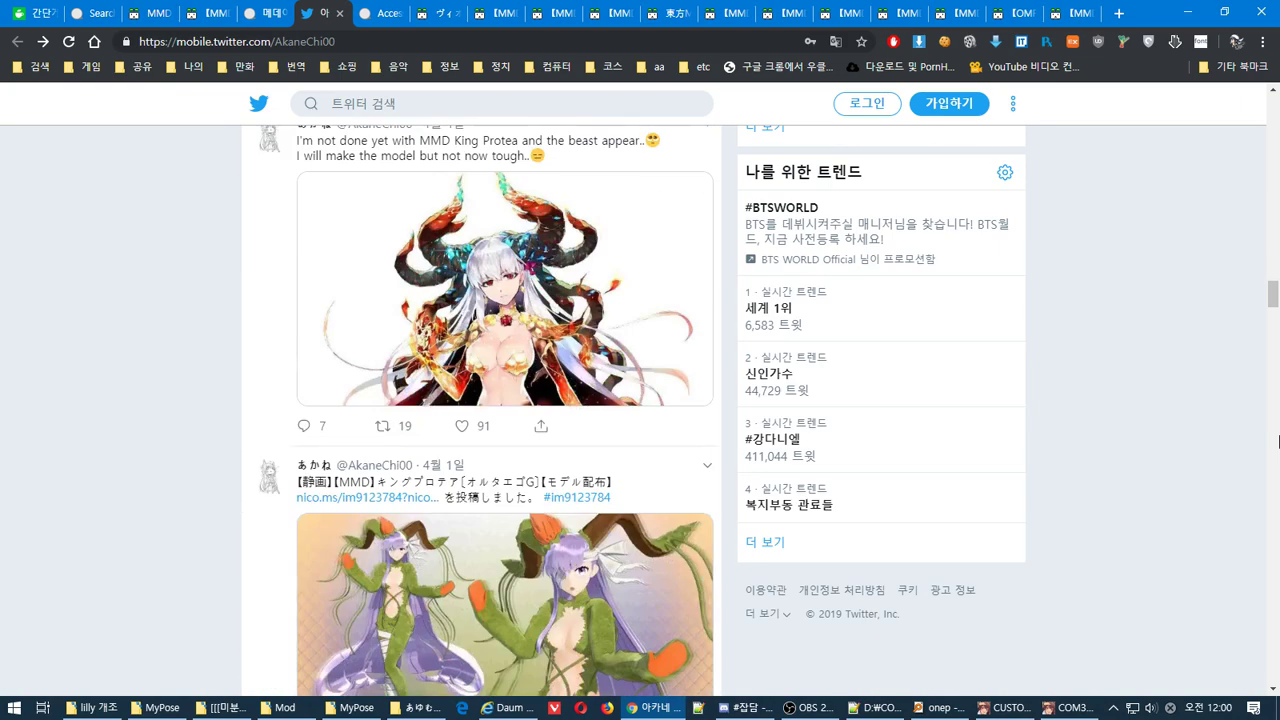
scroll(1278, 451, "down", 5)
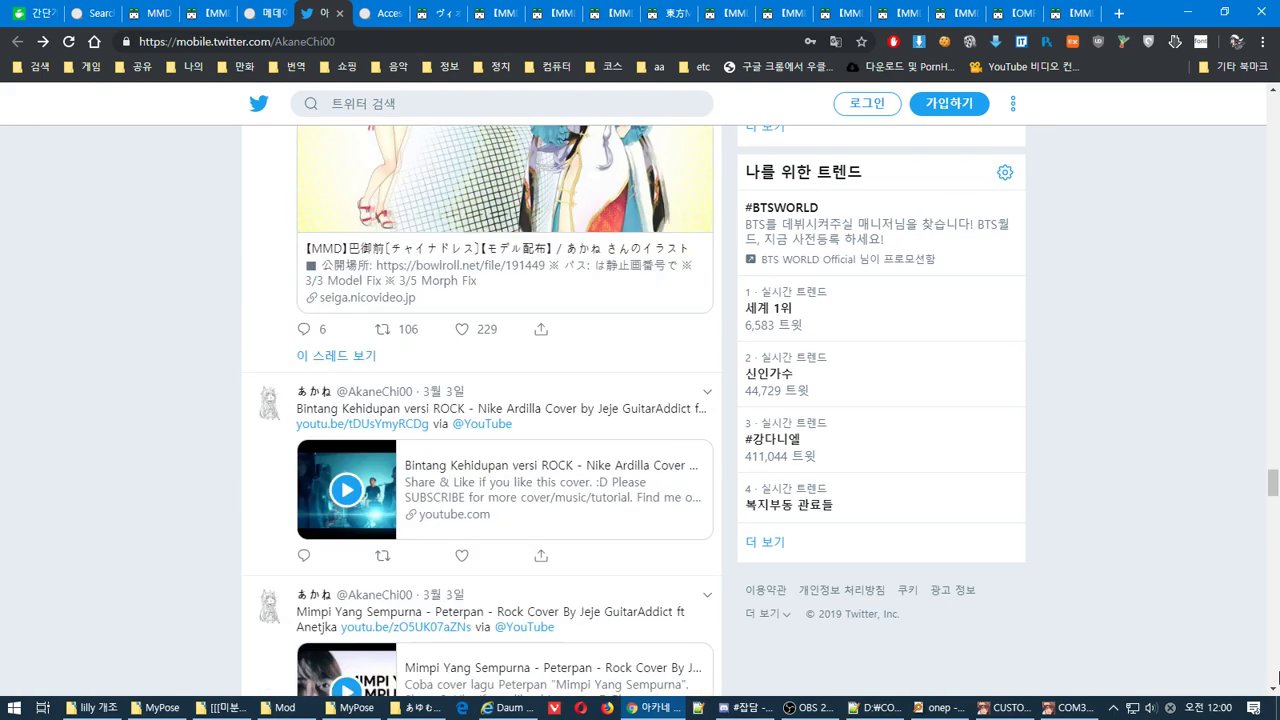
left_click(1278, 712)
left_click(1266, 710)
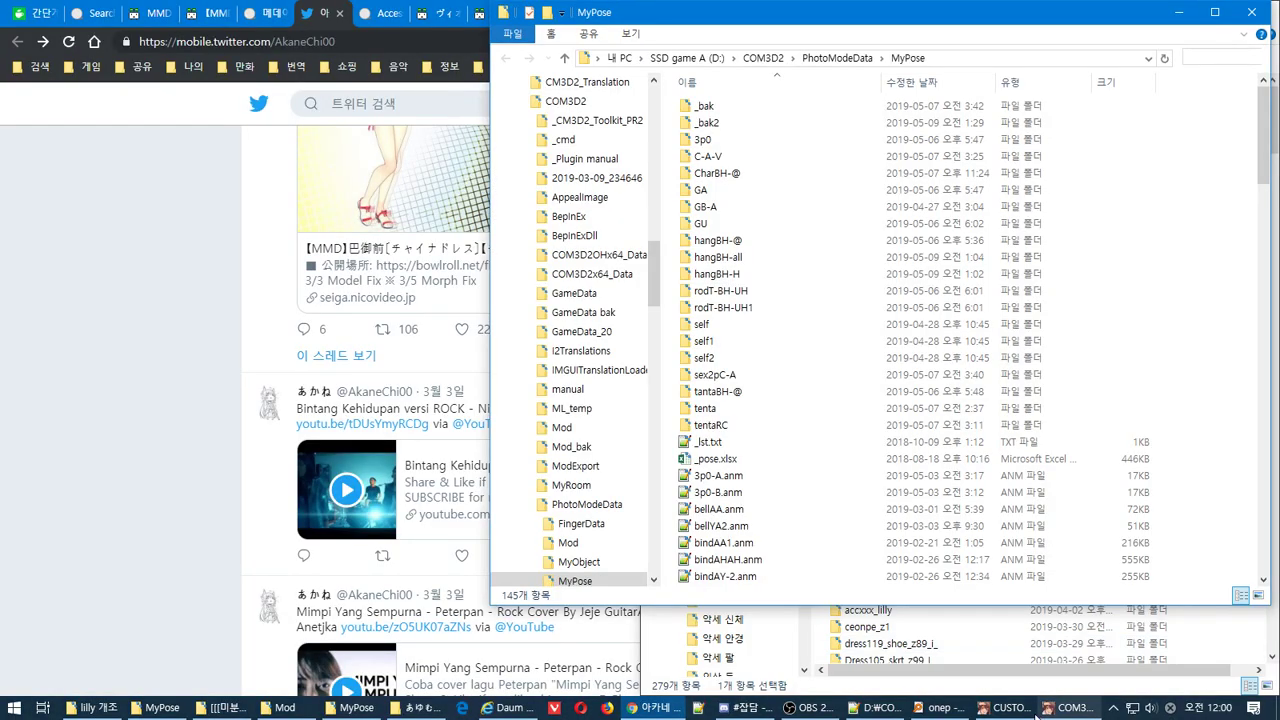
Filter the 원피스 dress list to mod items only and put the converted dress on the maid
left_click(1018, 708)
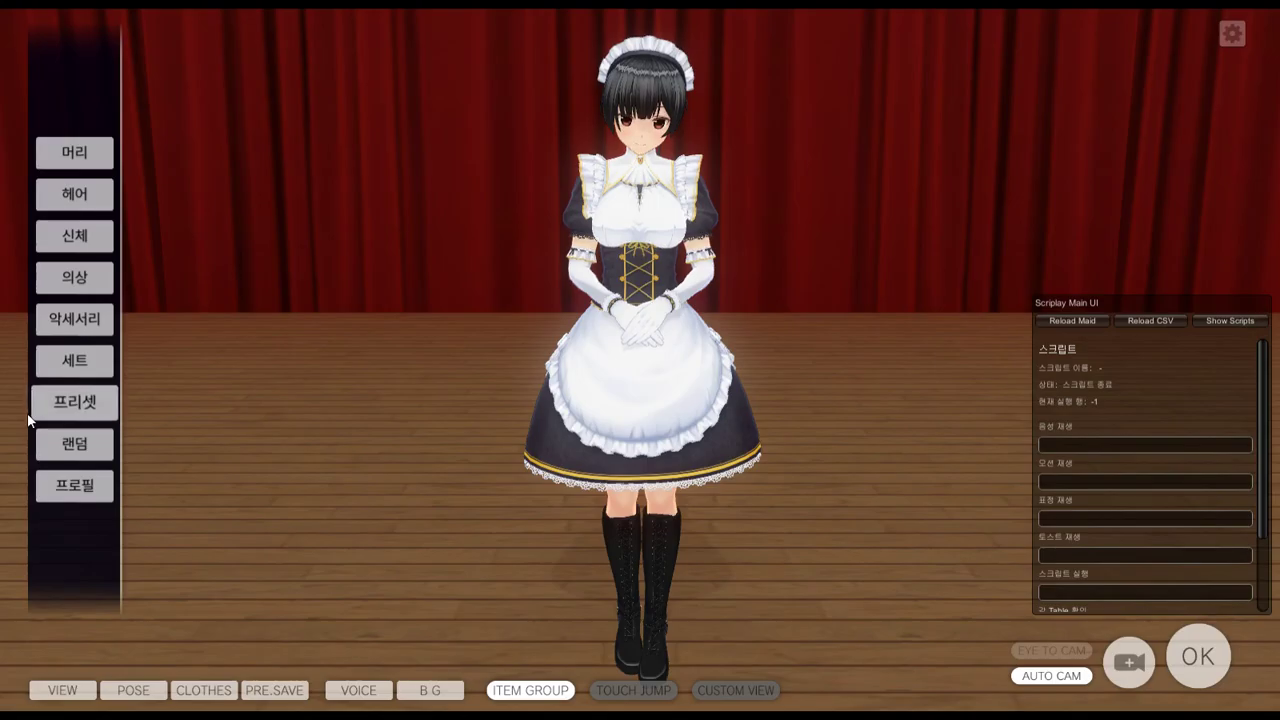
left_click(80, 277)
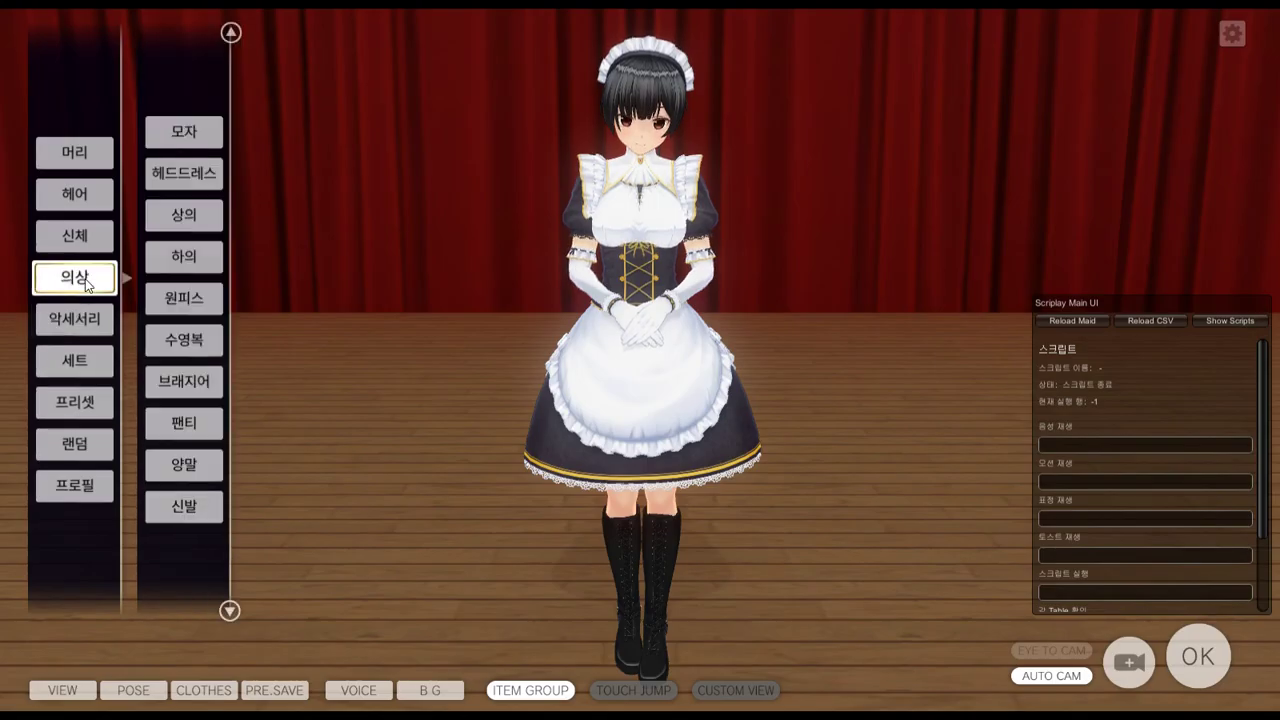
left_click(205, 299)
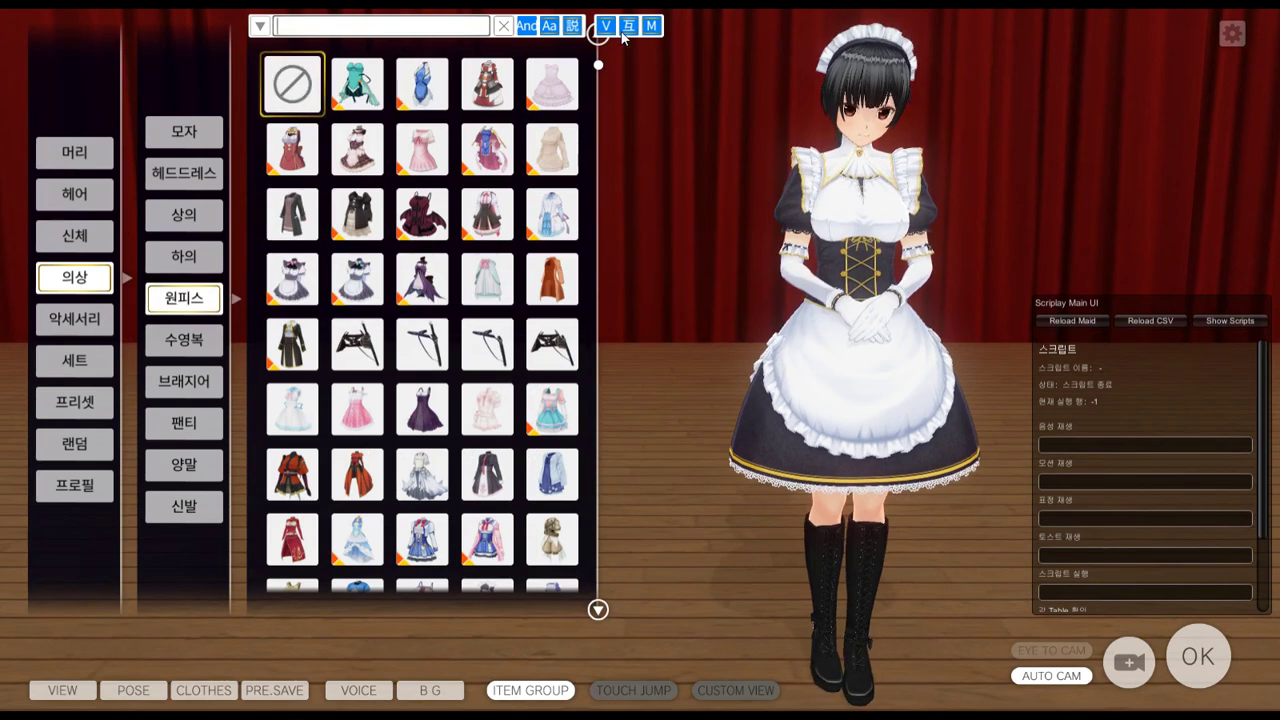
left_click(652, 26)
left_click(628, 26)
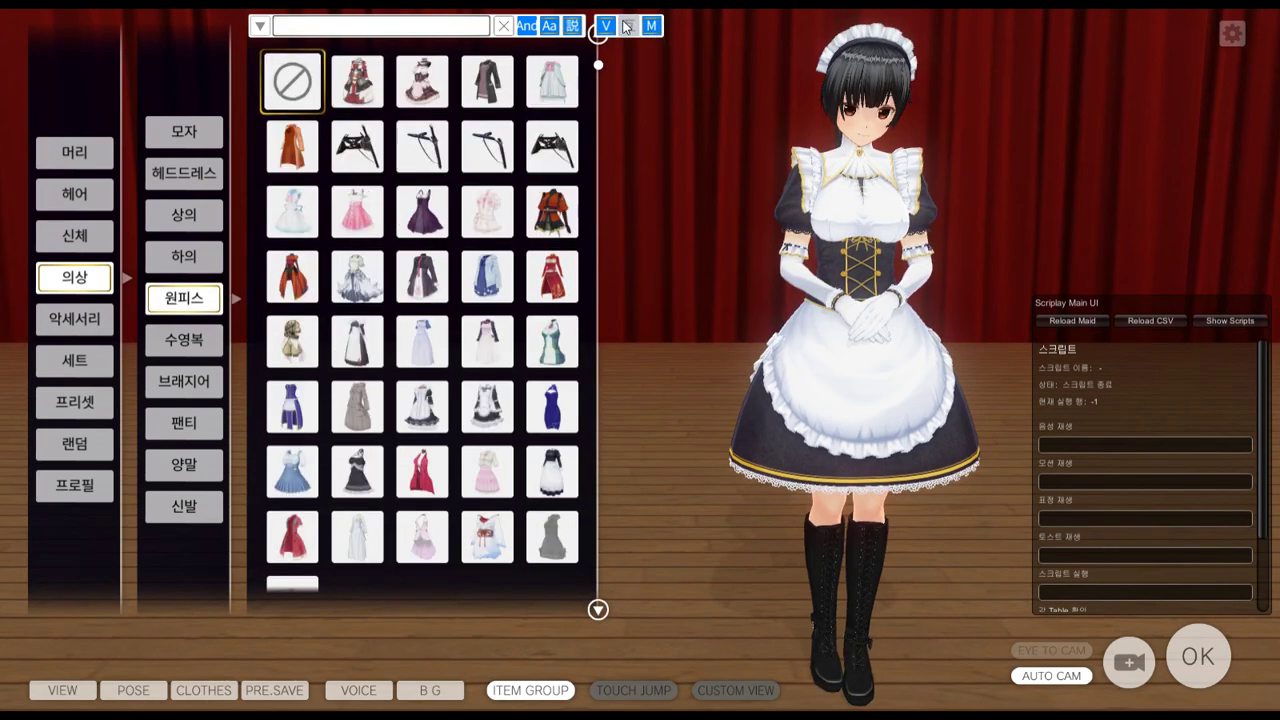
left_click(606, 26)
left_click(376, 87)
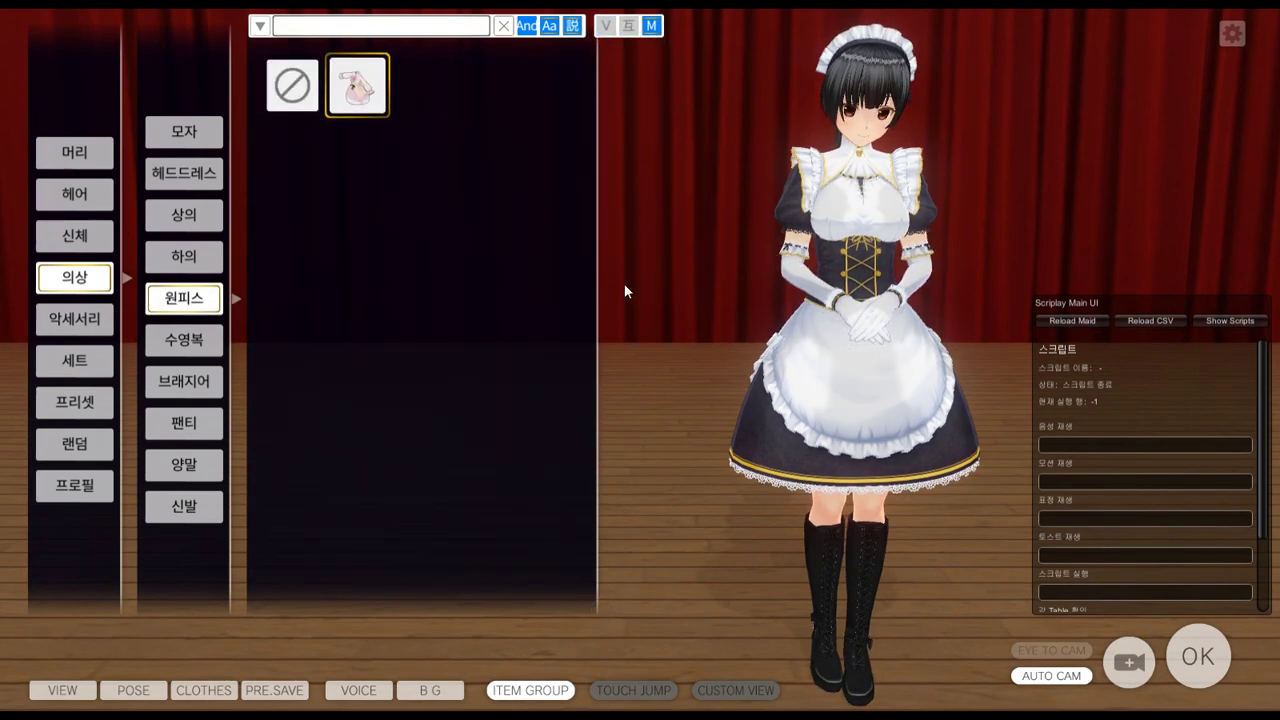
Inspect the dress from another angle, bring up the PropMyItem plugin panel, then switch to the browser
left_click_drag(803, 320, 608, 392)
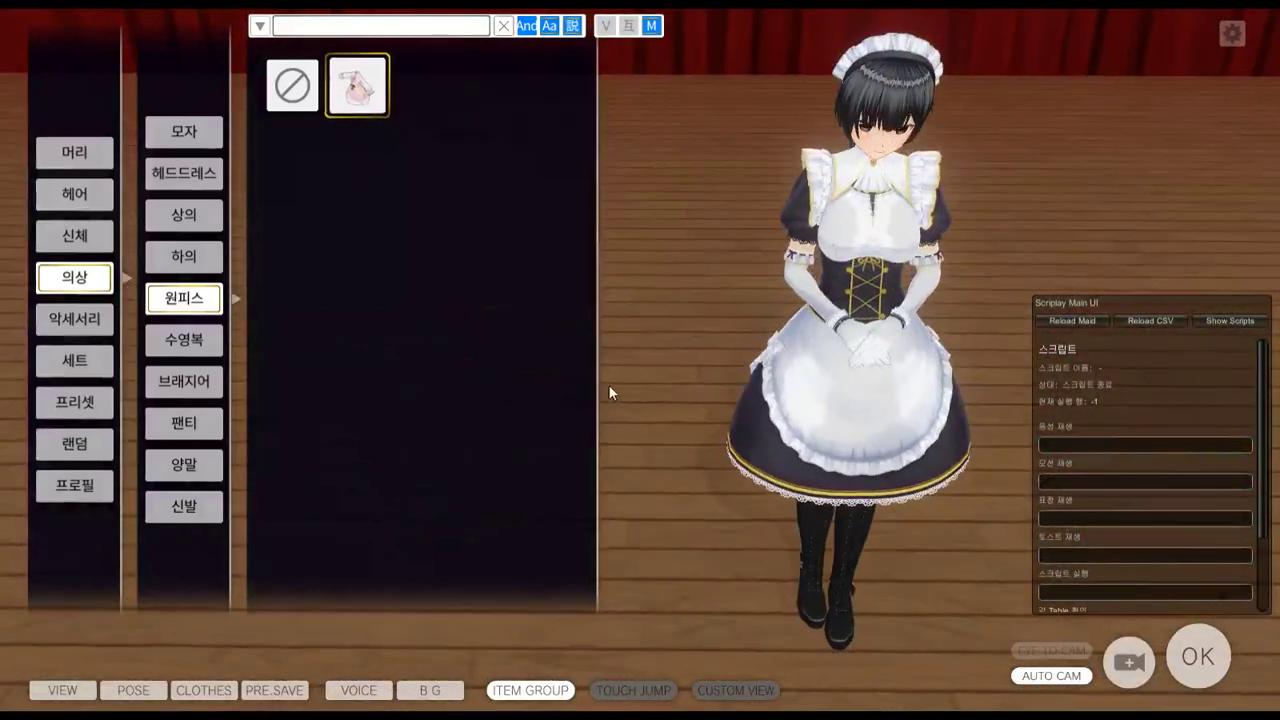
left_click(209, 691)
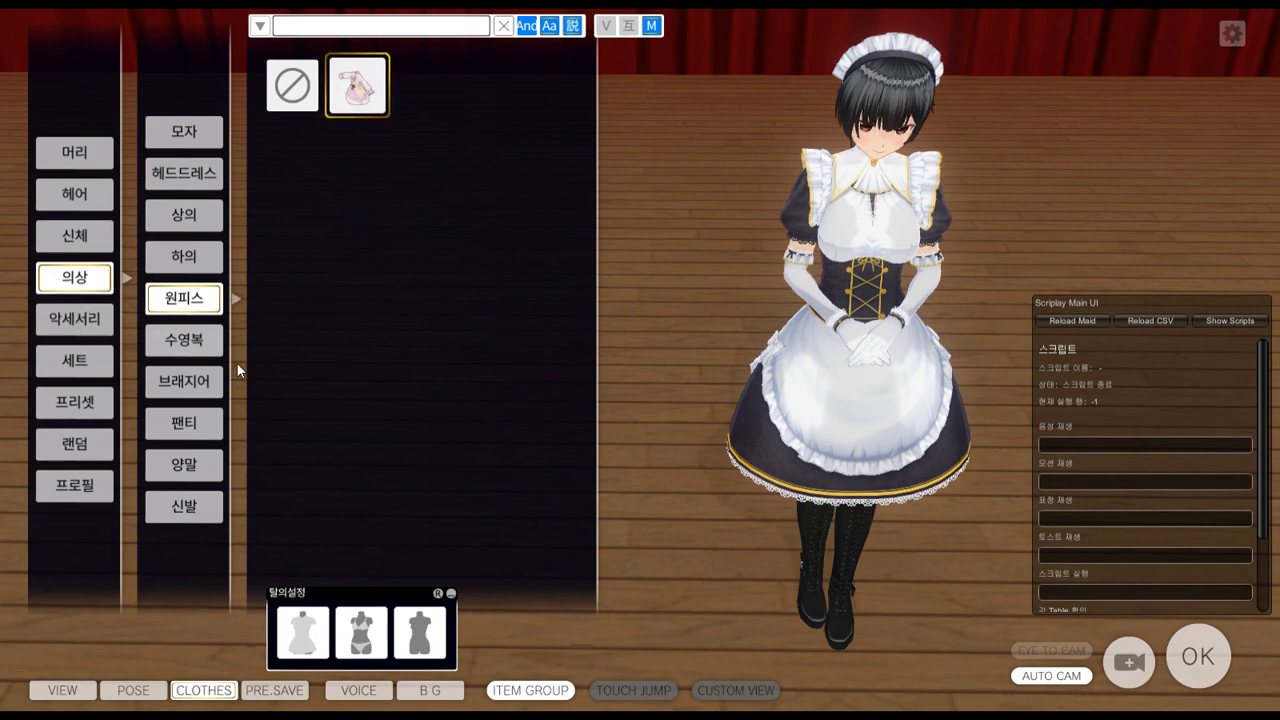
left_click(740, 698)
left_click(746, 694)
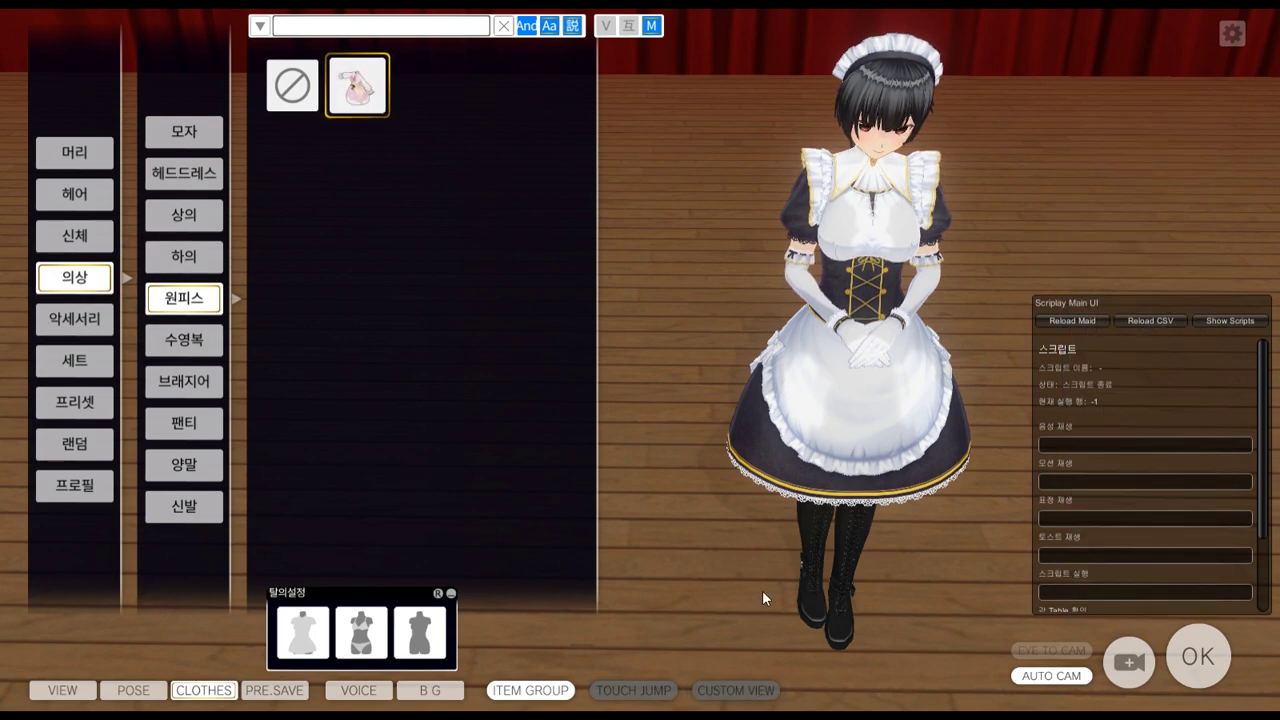
key("i")
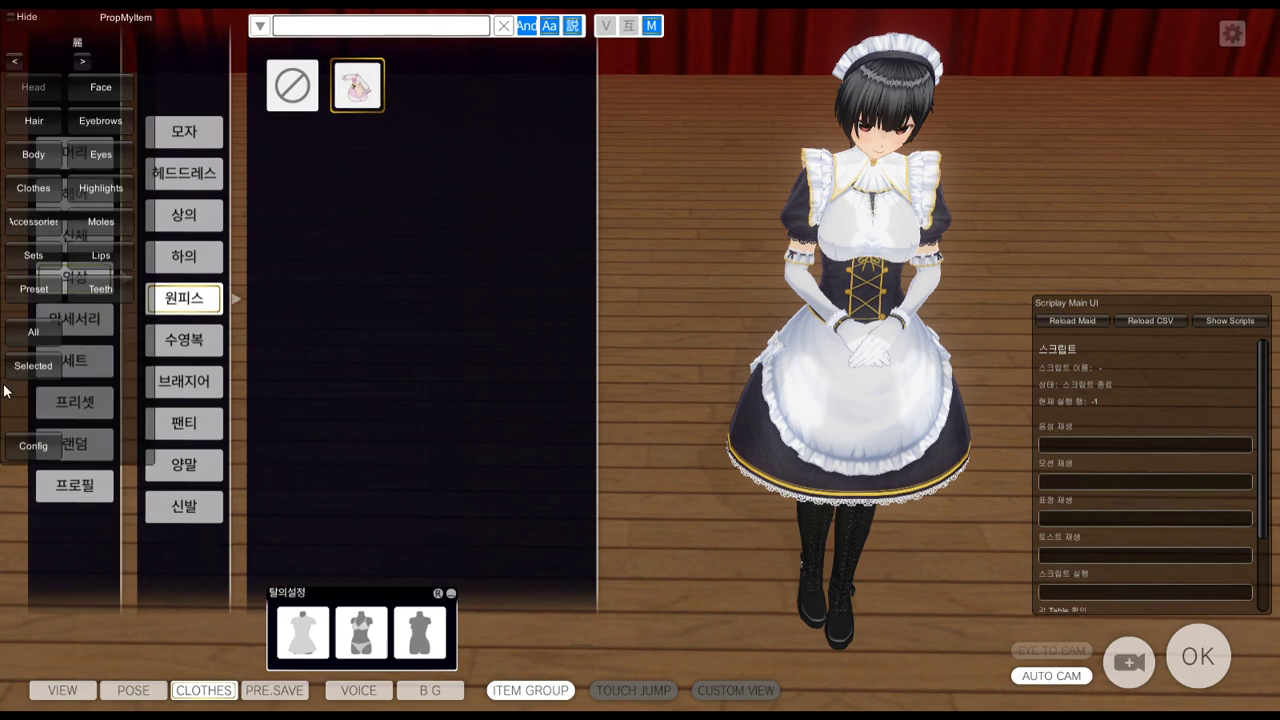
key("alt+Tab")
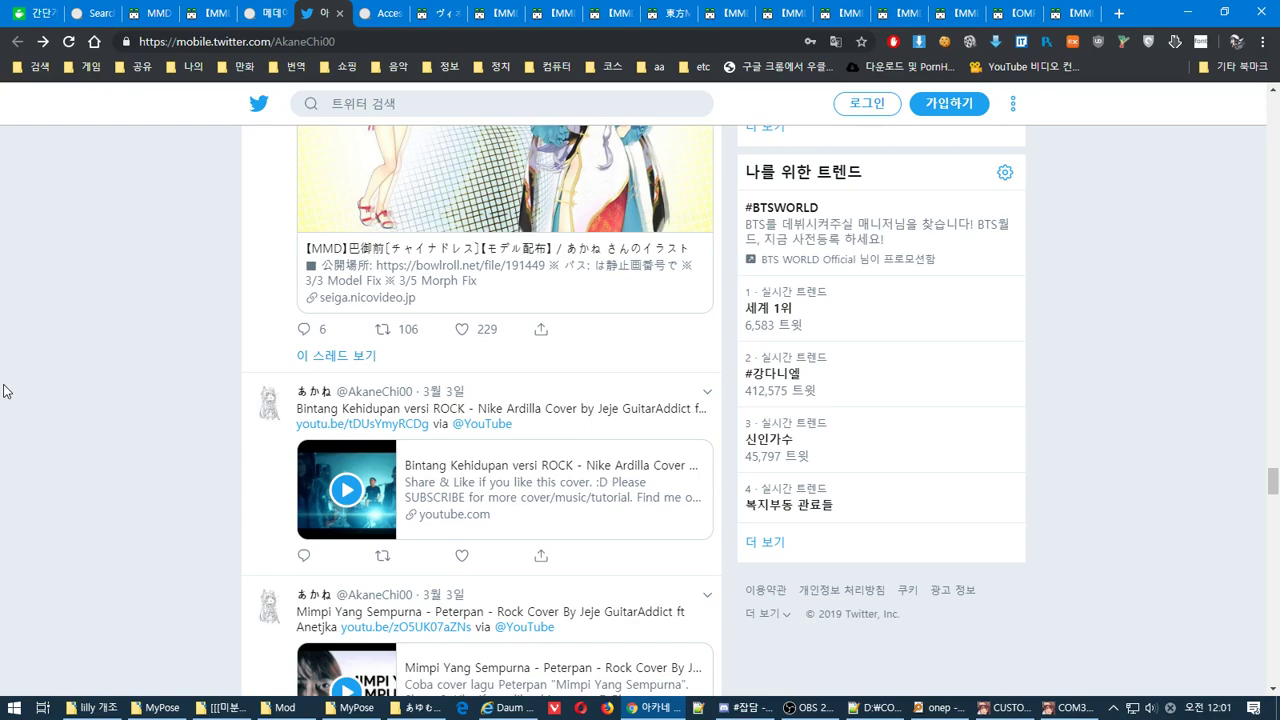
Scroll through the creator's Twitter feed and translate the tweets into Korean
scroll(1278, 222, "up", 15)
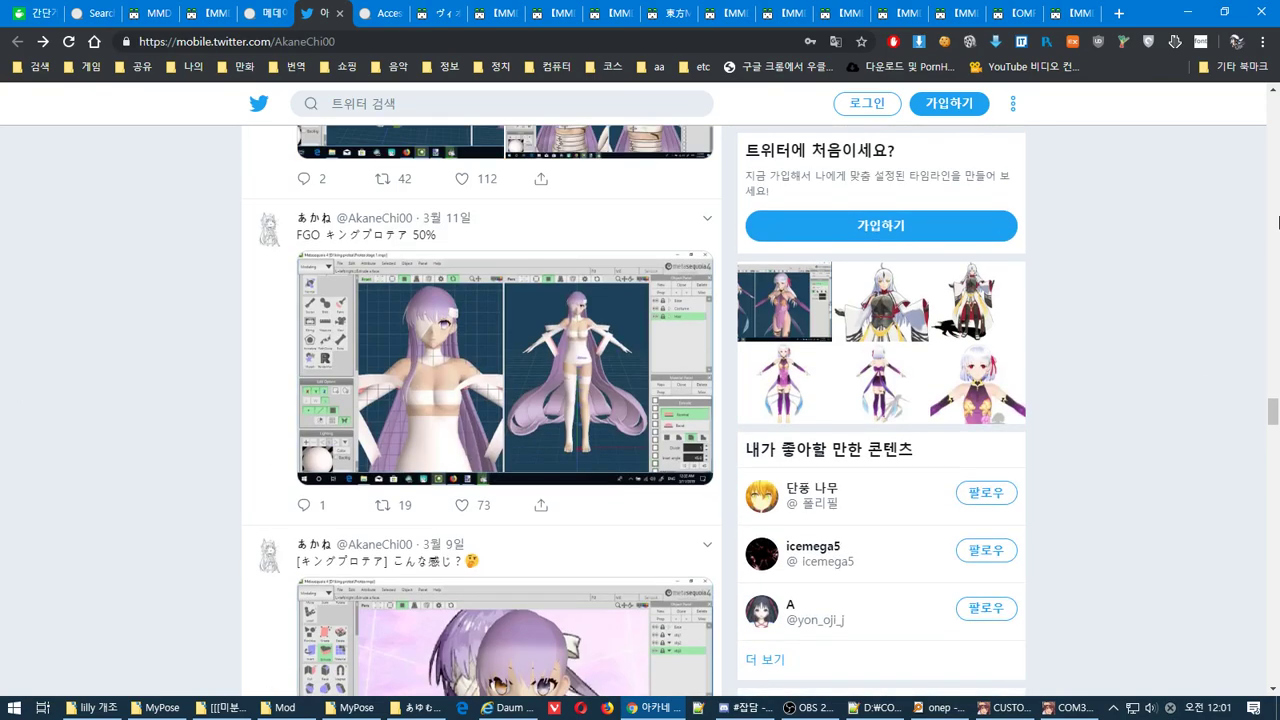
scroll(1278, 222, "up", 10)
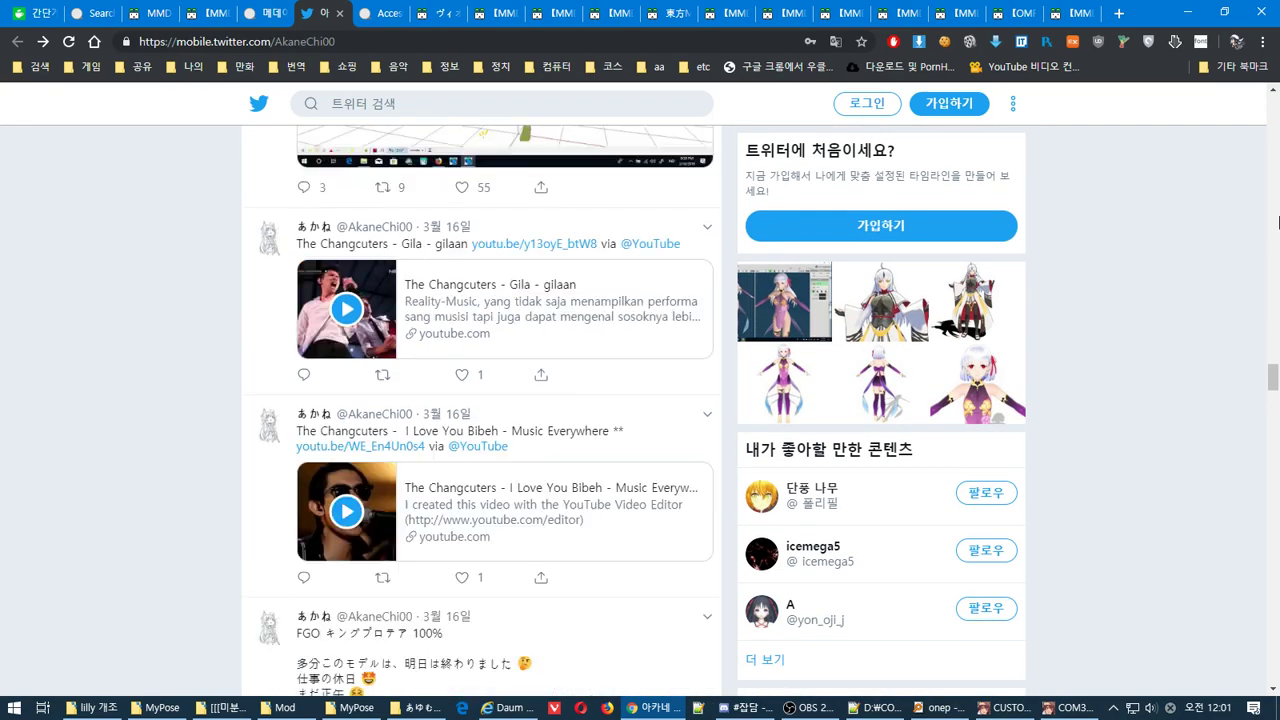
left_click(1278, 497)
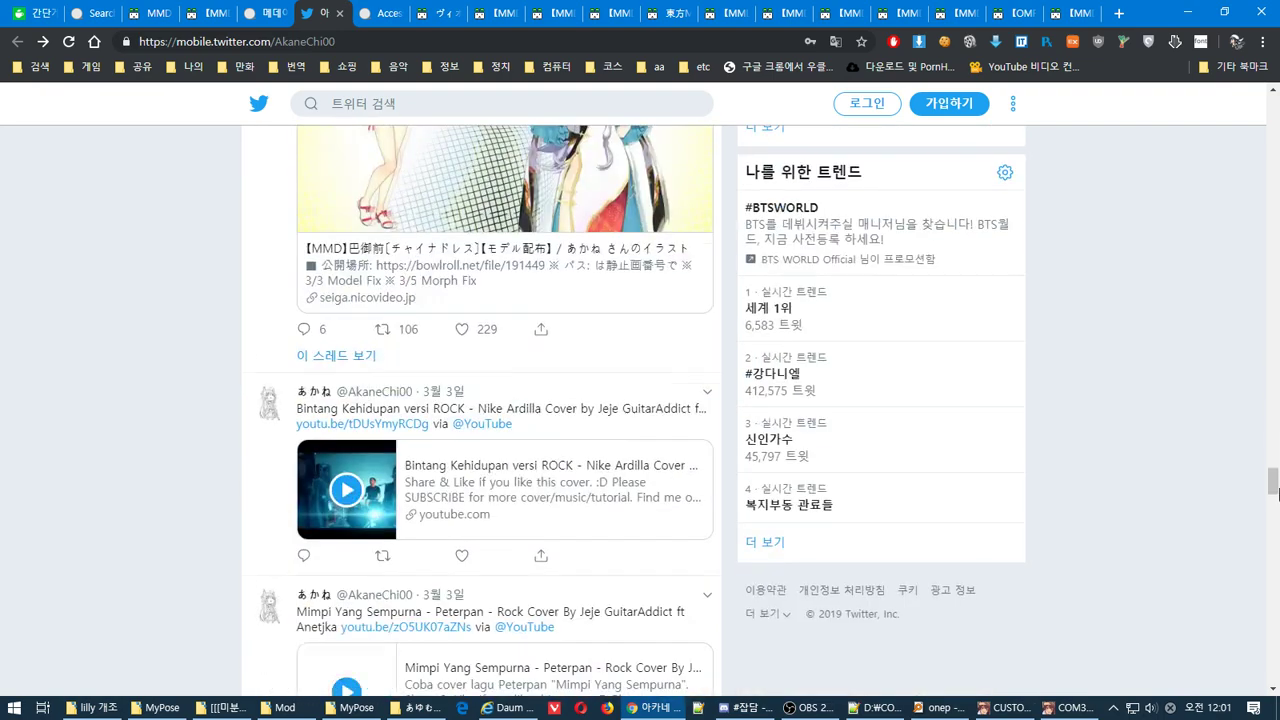
left_click_drag(1278, 510, 1273, 536)
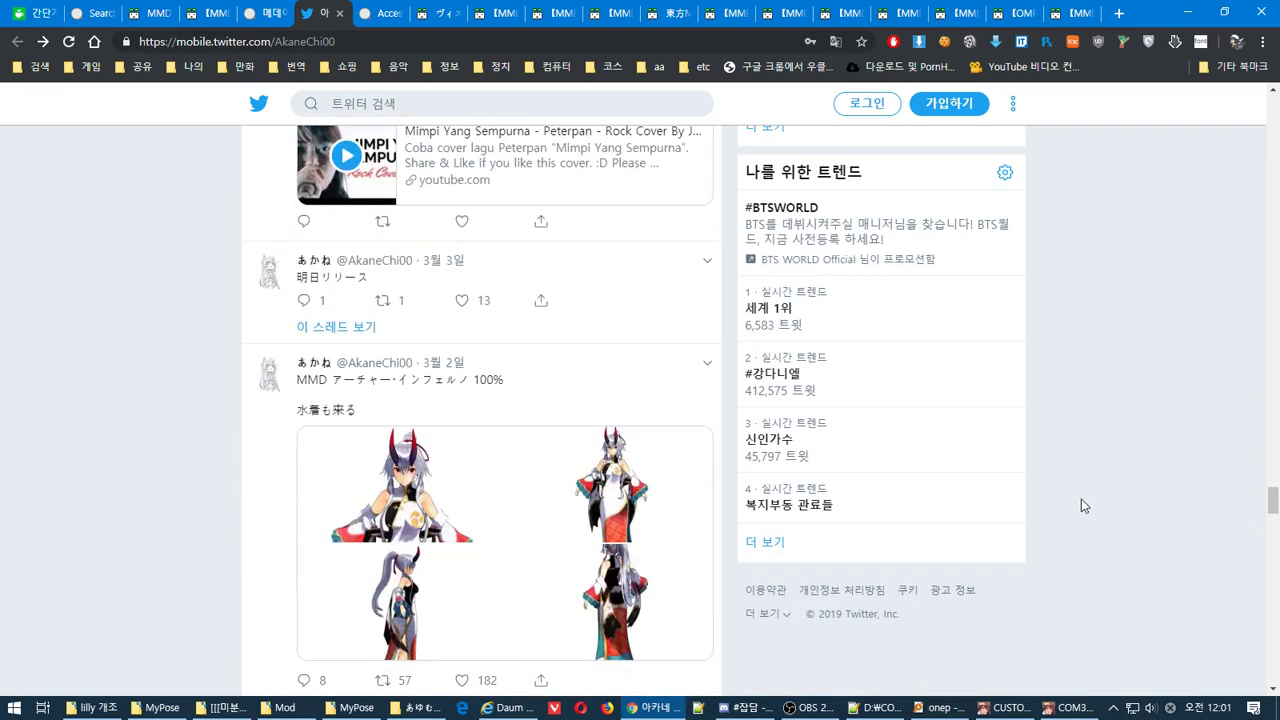
scroll(1089, 520, "down", 5)
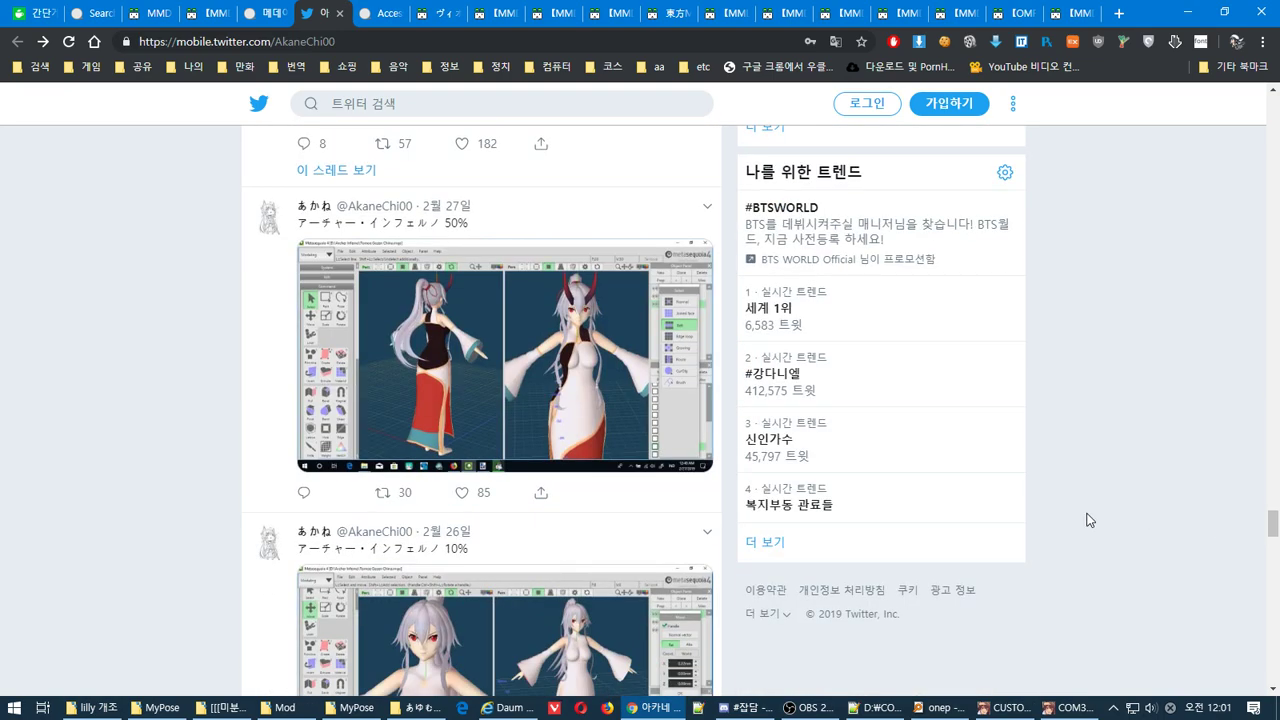
scroll(1089, 520, "down", 15)
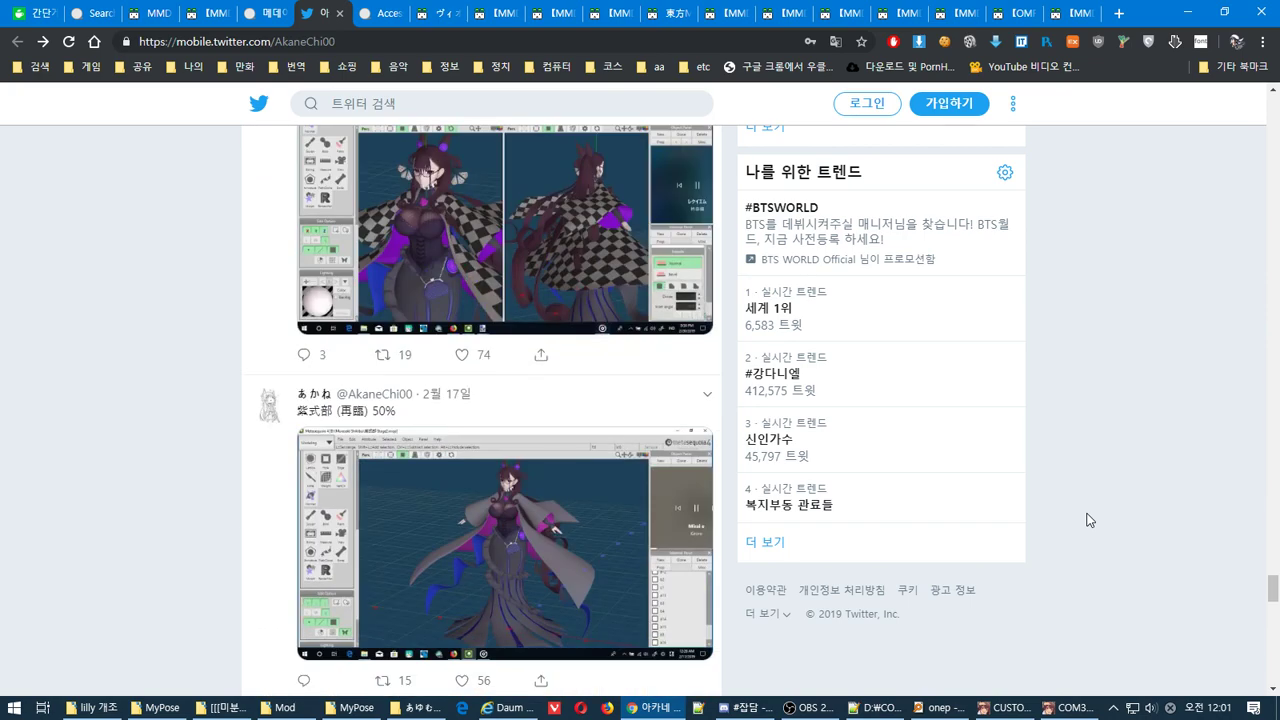
scroll(1089, 520, "down", 10)
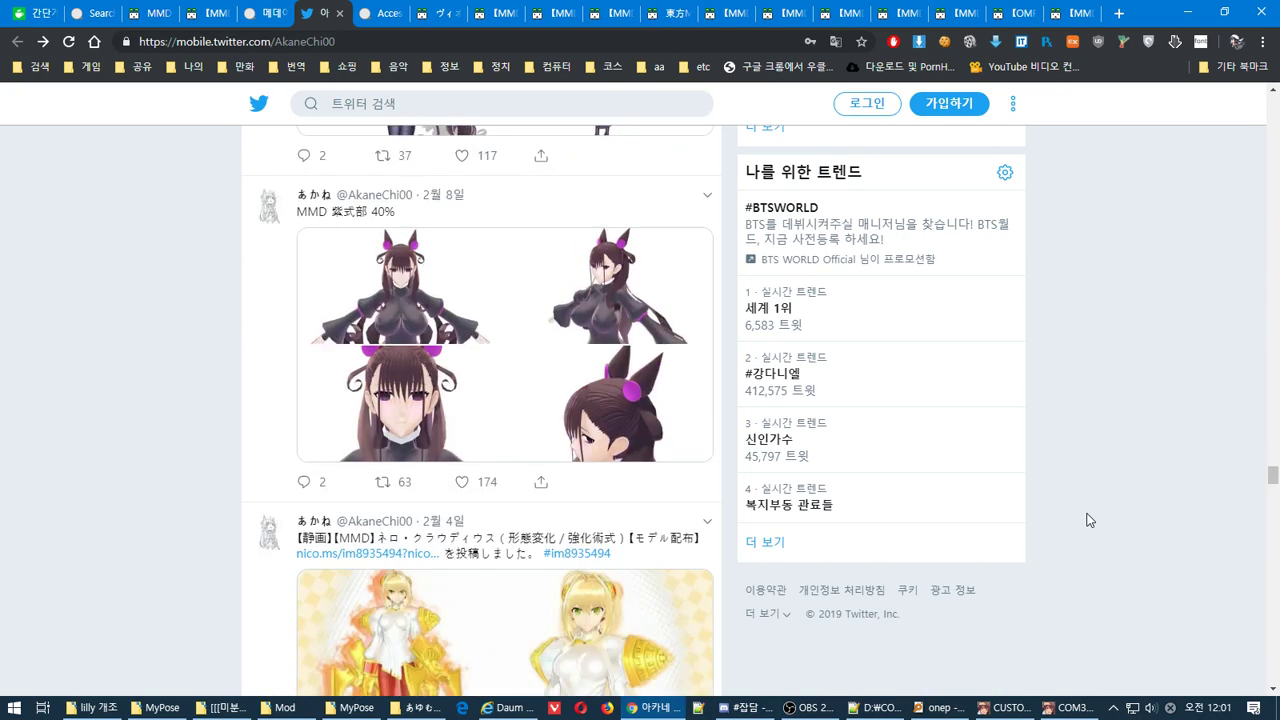
scroll(1089, 520, "down", 5)
scroll(1089, 520, "down", 5)
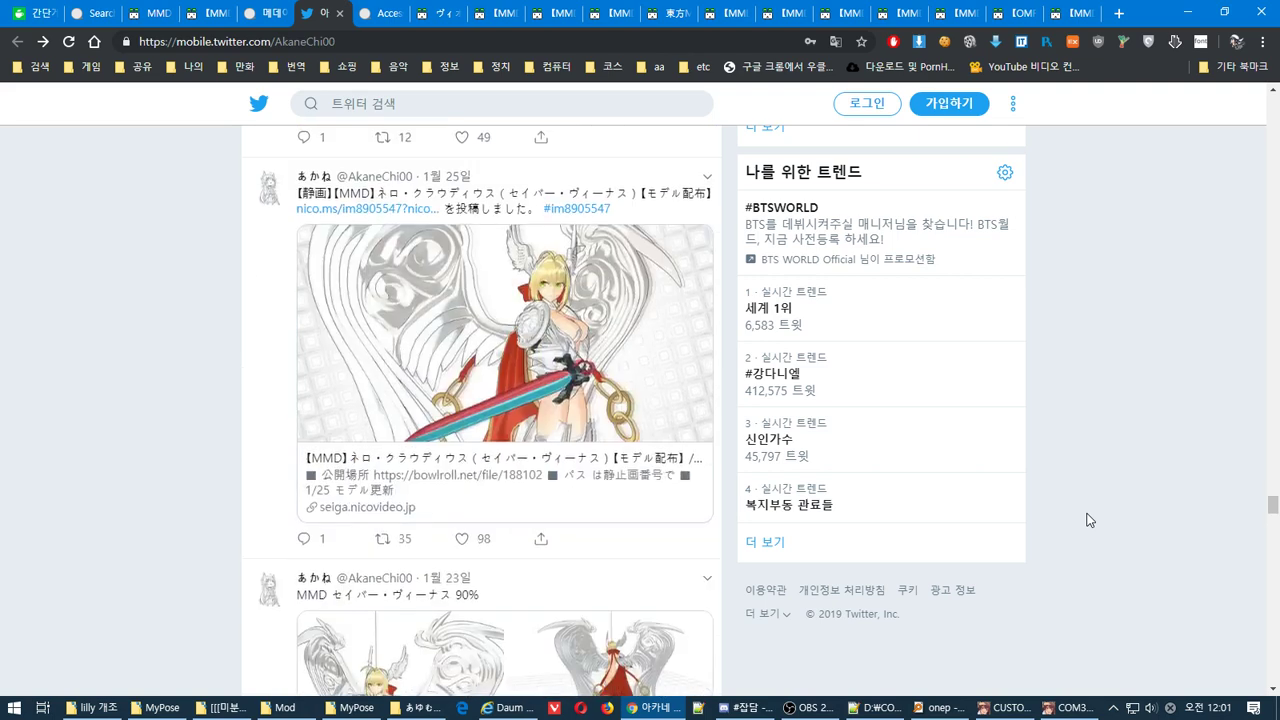
right_click(1086, 348)
left_click(1177, 477)
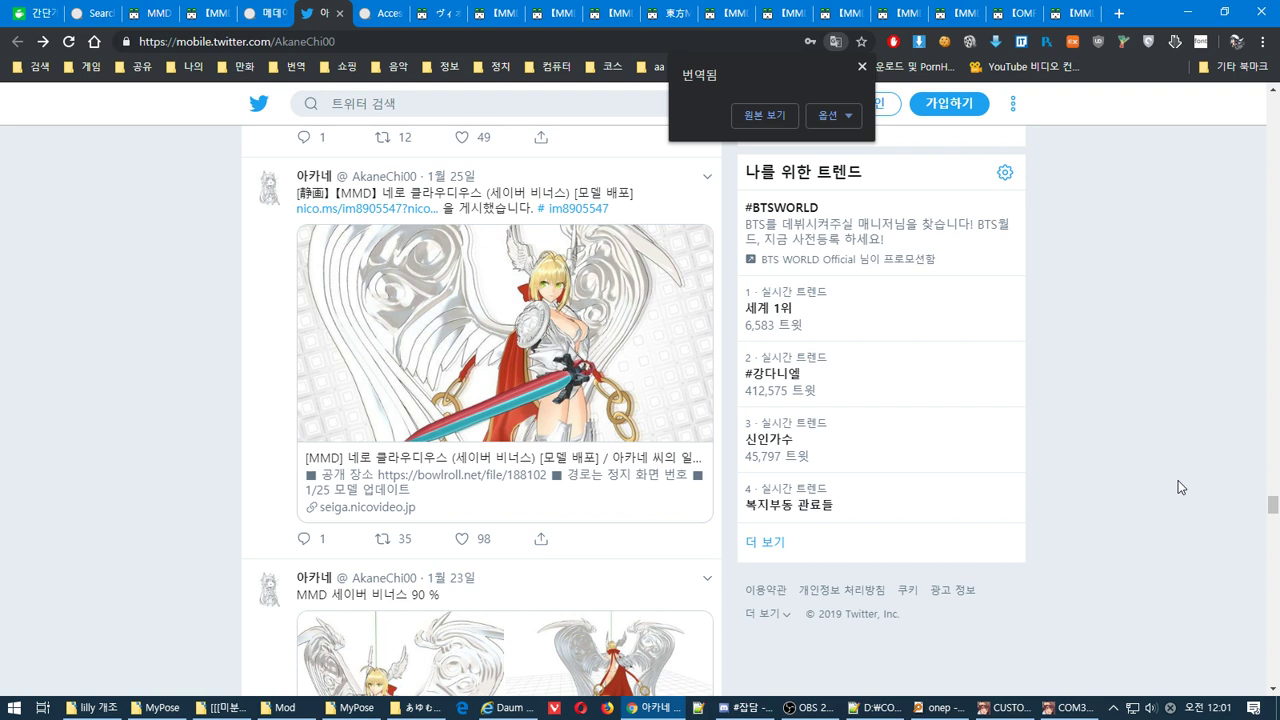
Back in the game, remove the maid's apron dress, frilled headdress and blouse
key("alt+Tab")
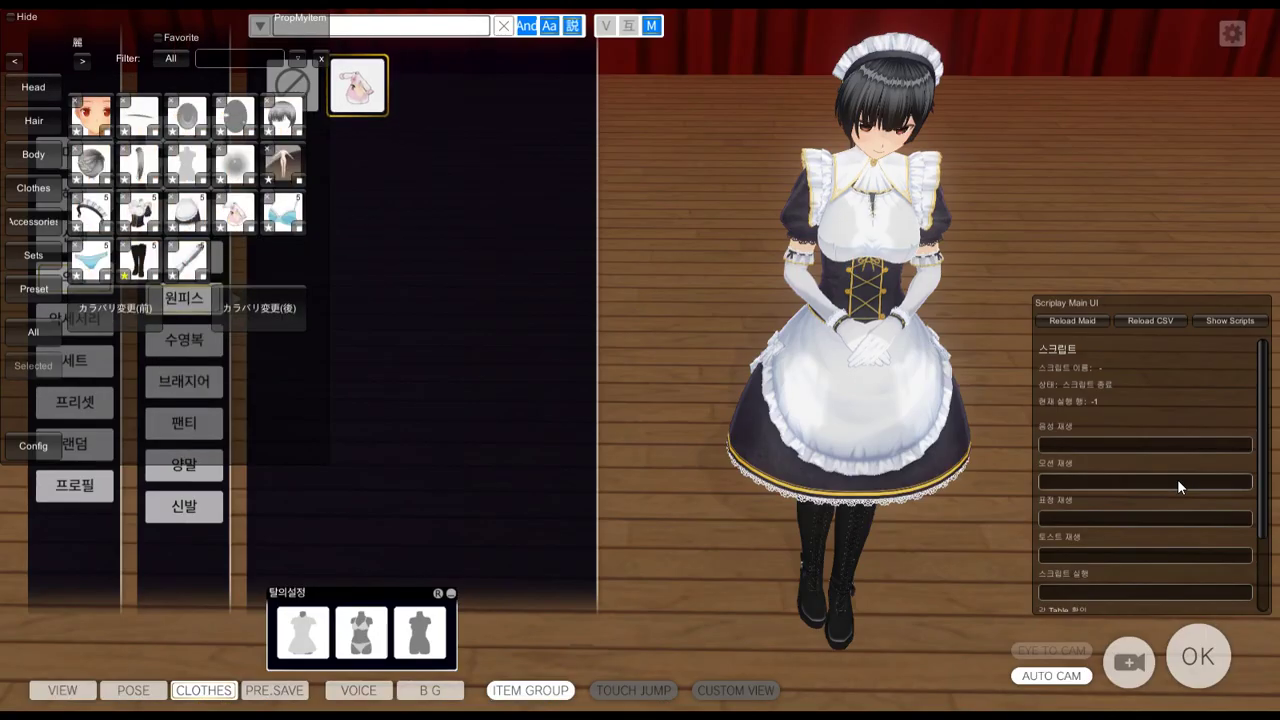
left_click(78, 200)
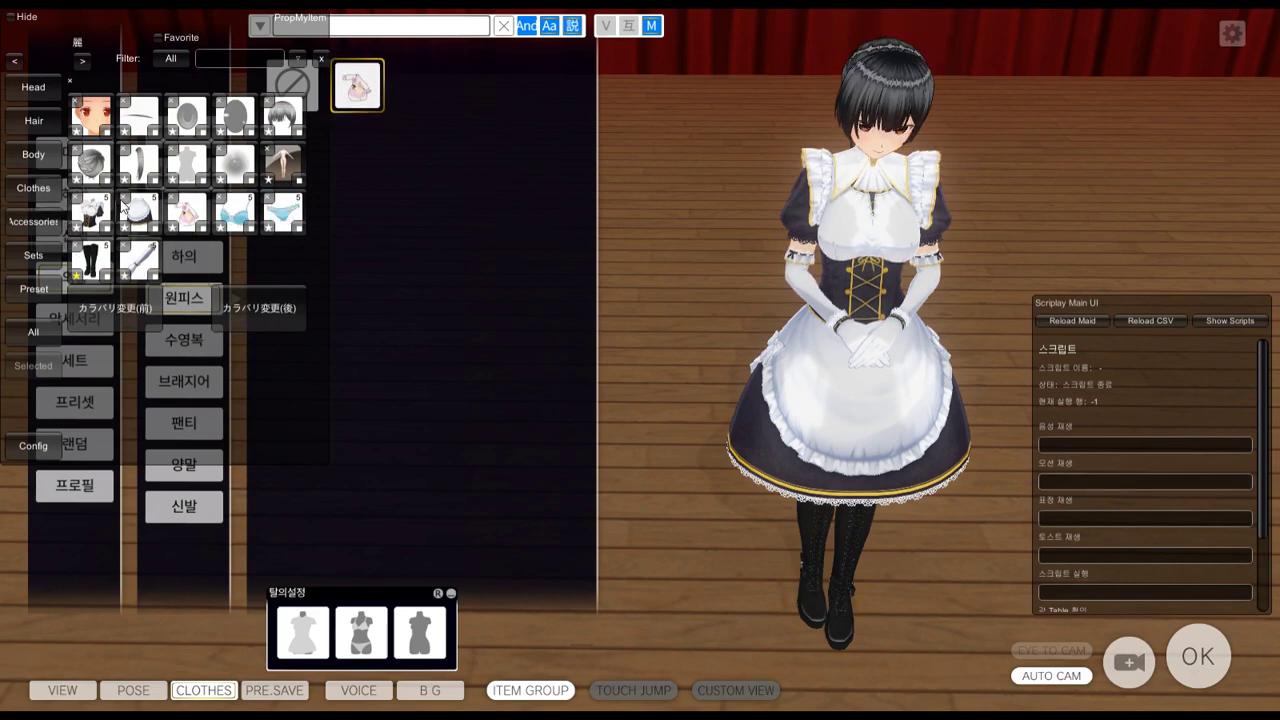
left_click(78, 202)
left_click(78, 204)
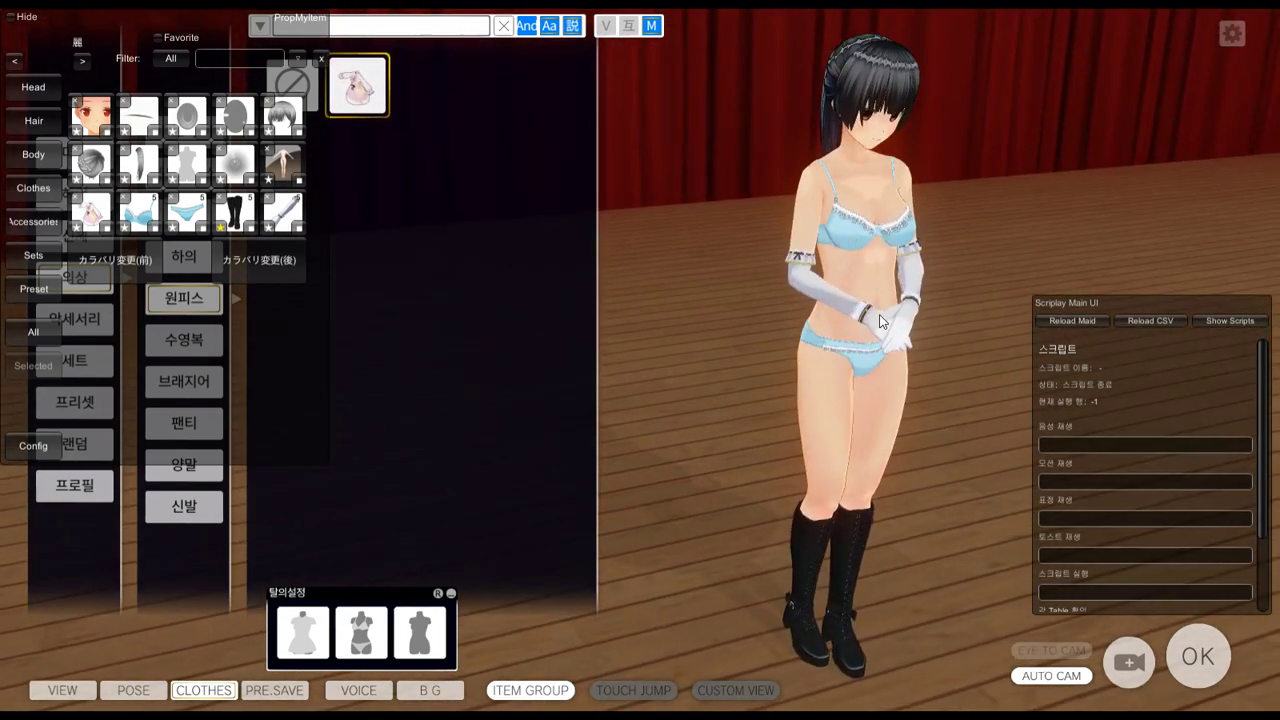
Set the Onepiece material's RQ to 3171 and show its F00_002_01_Onepice_01_CLOTH texture list
key("F12")
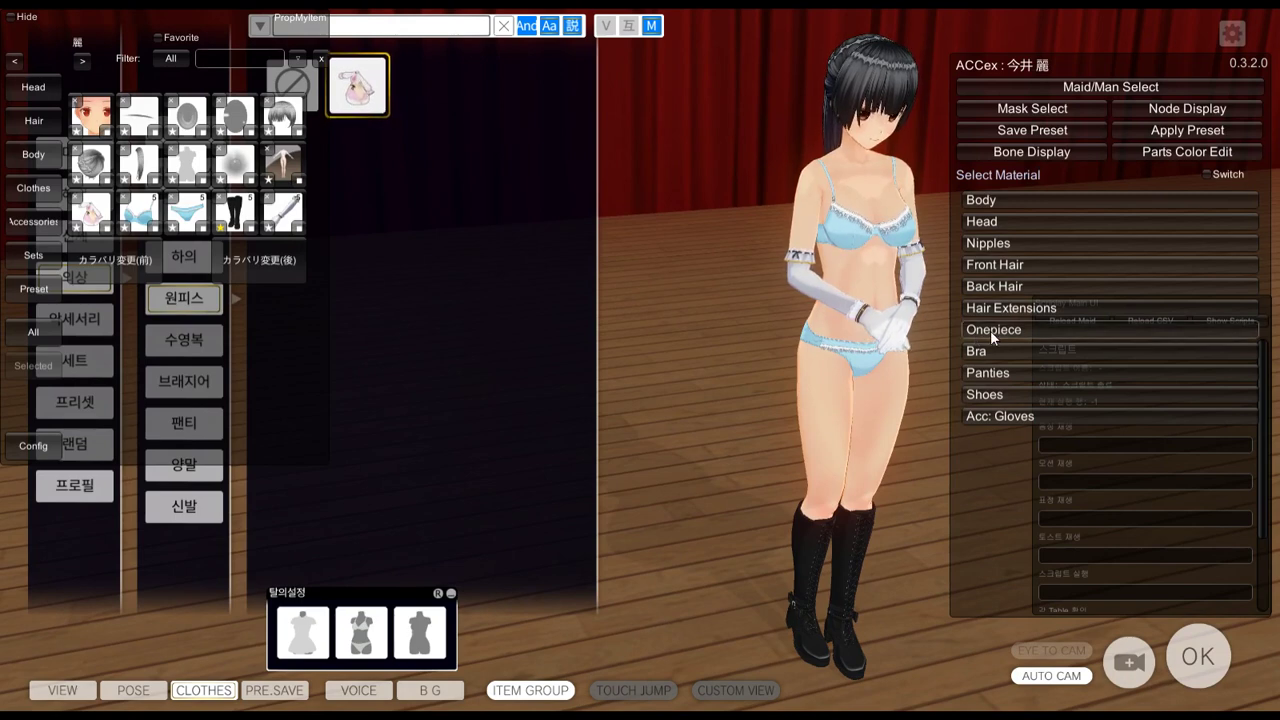
left_click(993, 329)
left_click(1213, 173)
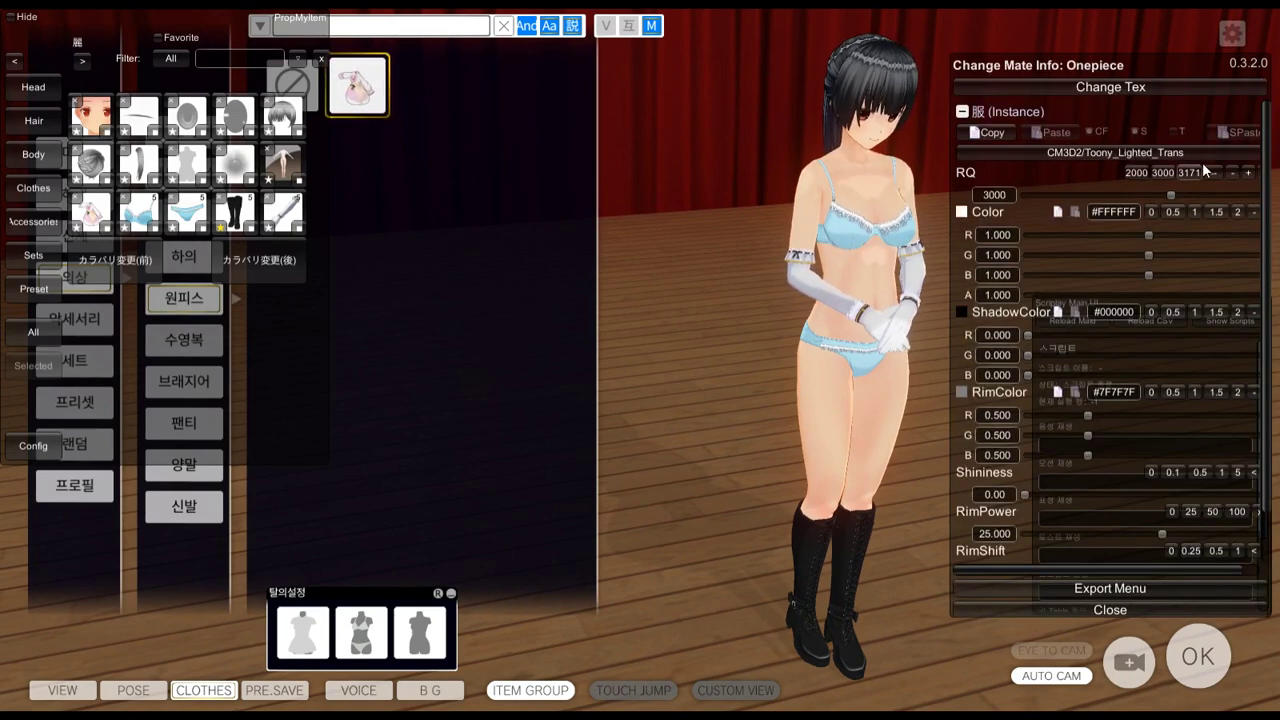
left_click(1188, 172)
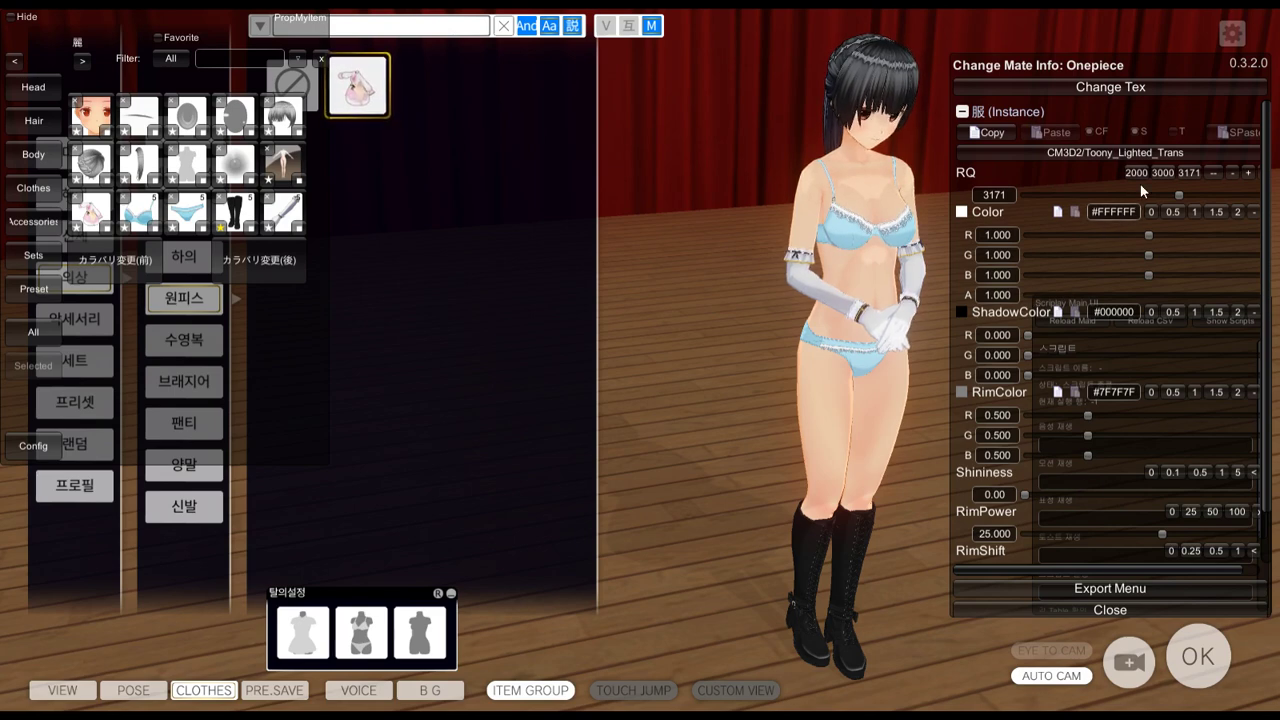
left_click(1168, 88)
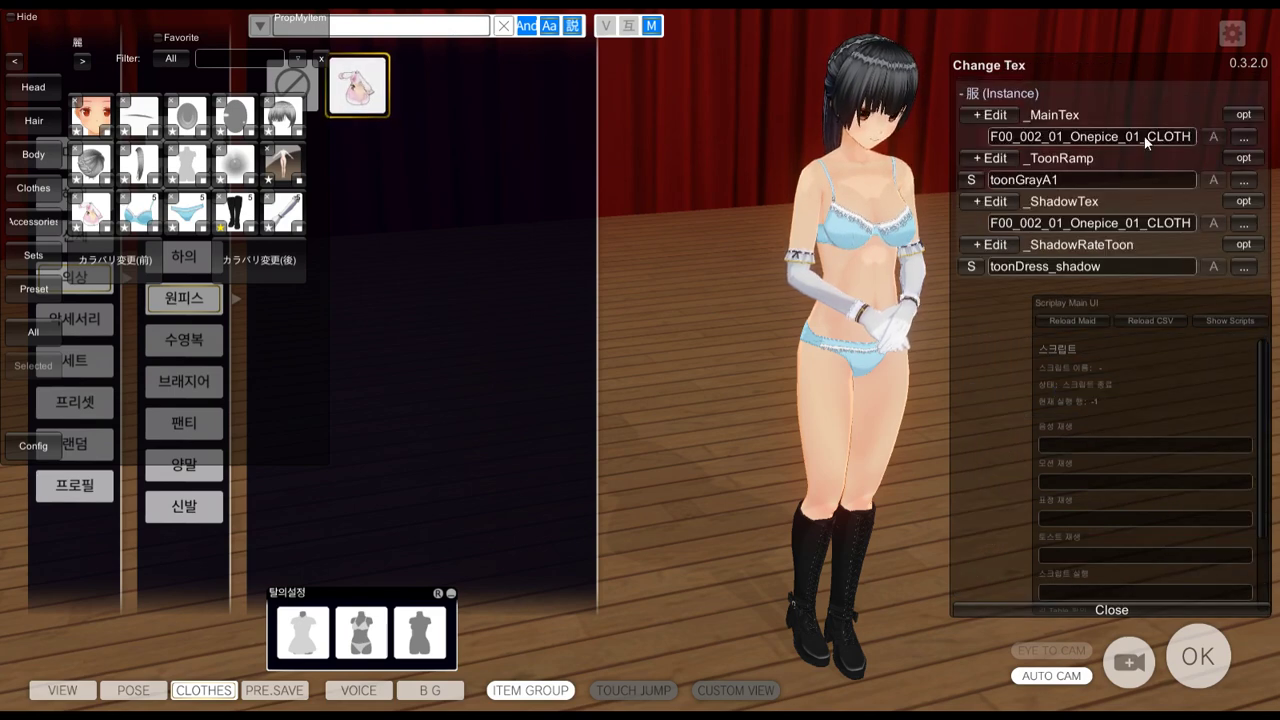
left_click_drag(1147, 136, 677, 135)
Remove the maid's white gloves and boots and view her from behind and front
left_click_drag(745, 252, 757, 257)
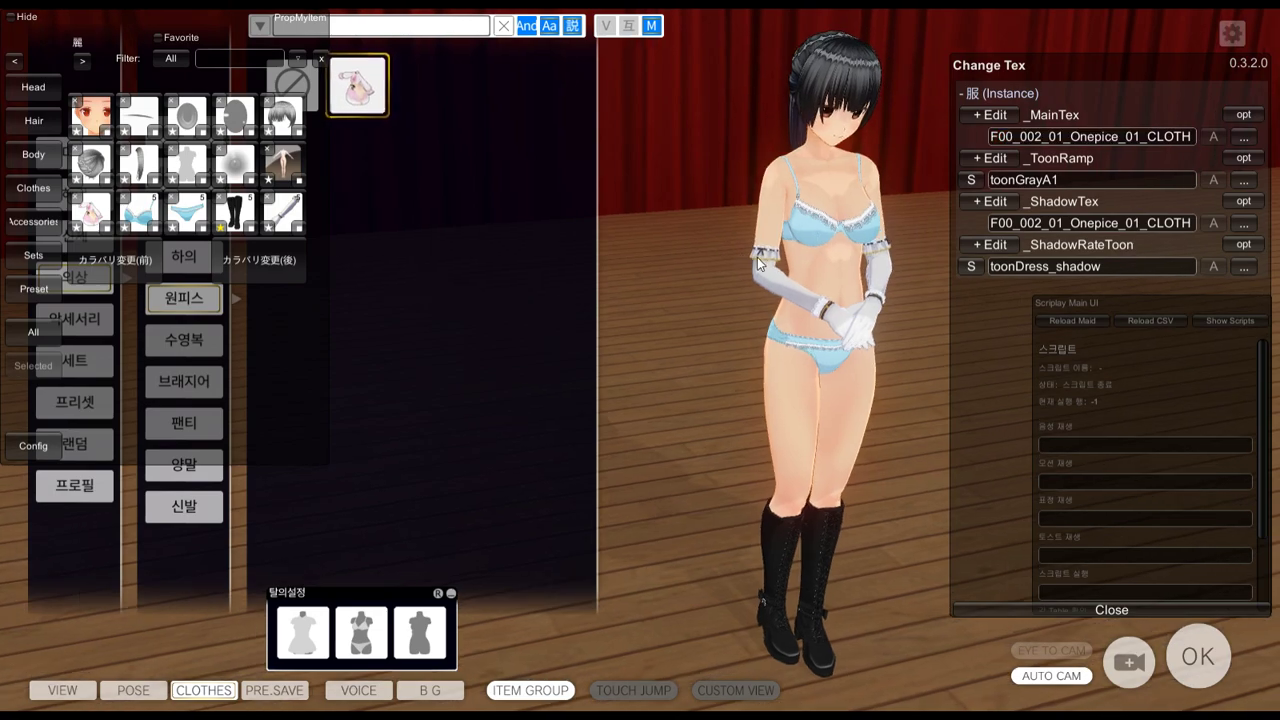
left_click(271, 199)
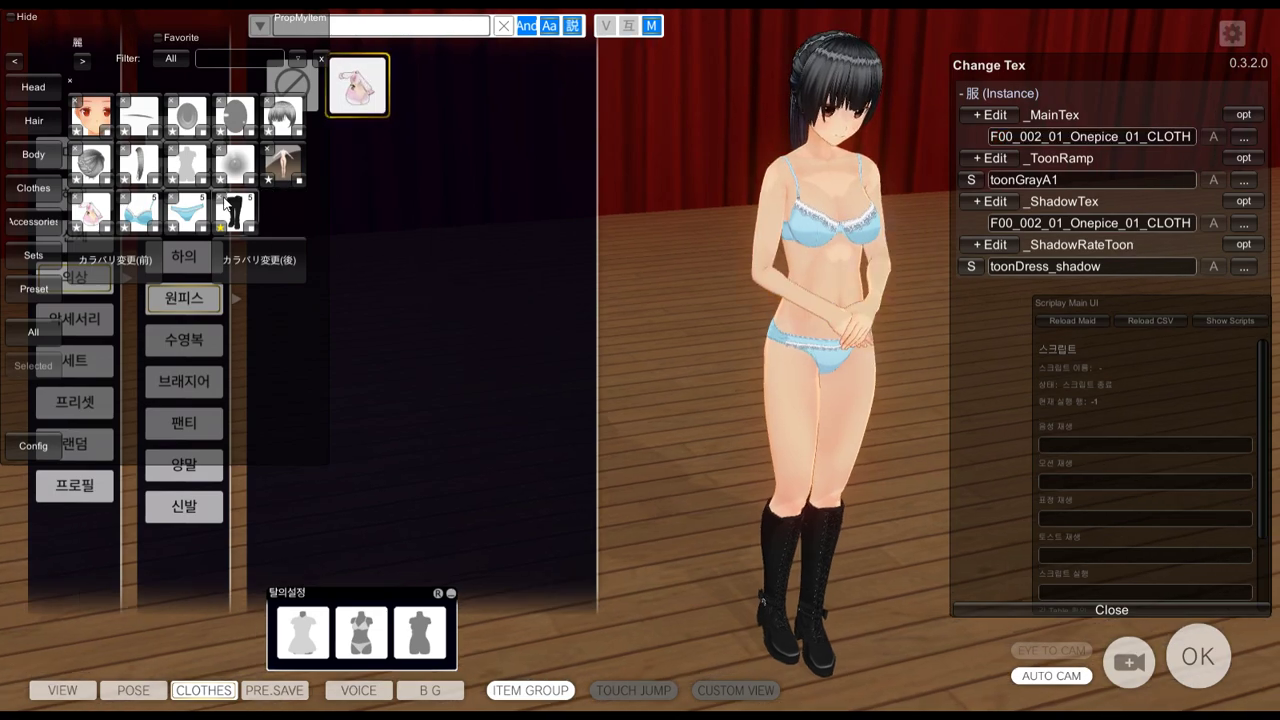
left_click(221, 198)
left_click_drag(700, 300, 1234, 435)
left_click_drag(676, 609, 724, 517)
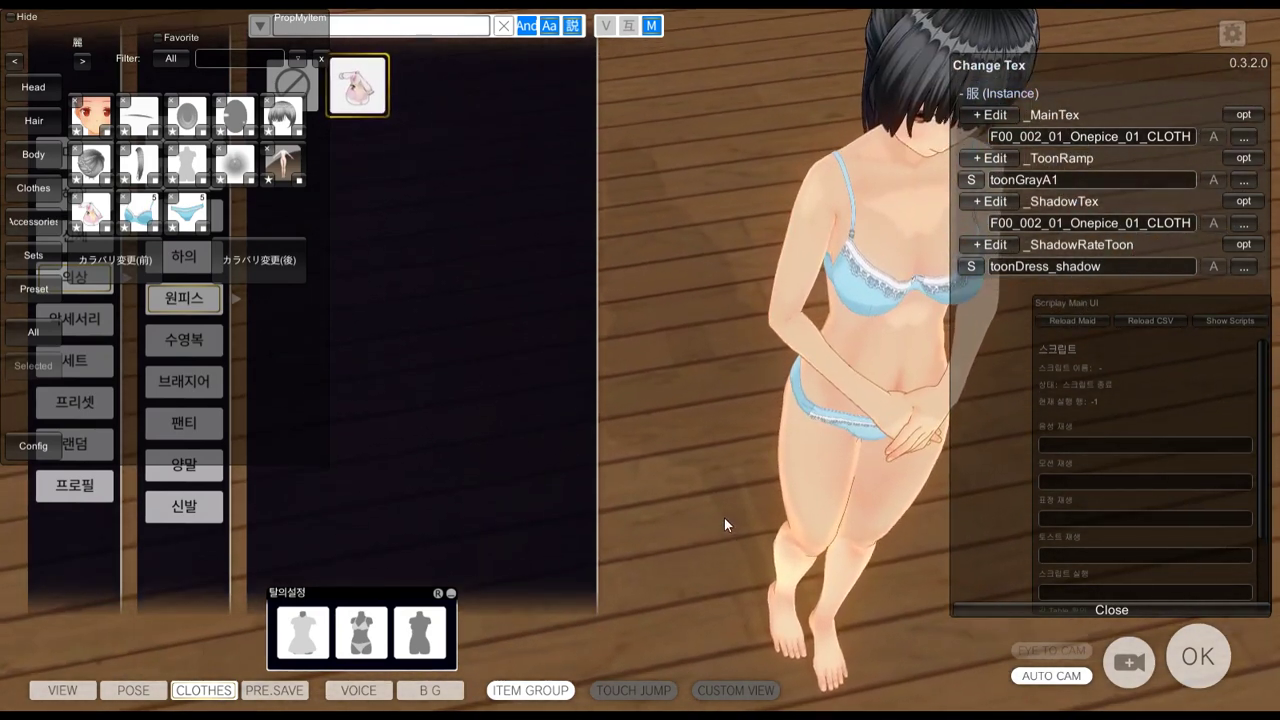
Switch the one-piece material to the Toony_Lighted_Outline shader
left_click(1011, 611)
left_click(1168, 150)
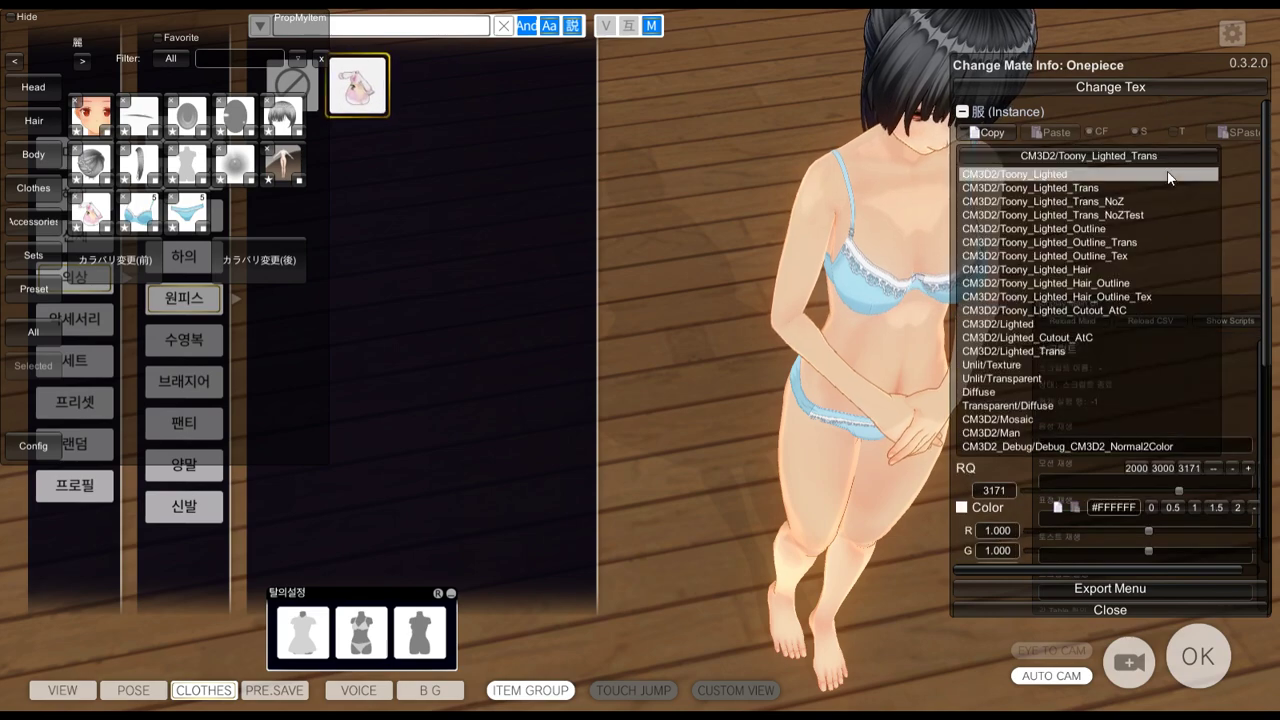
left_click(1144, 229)
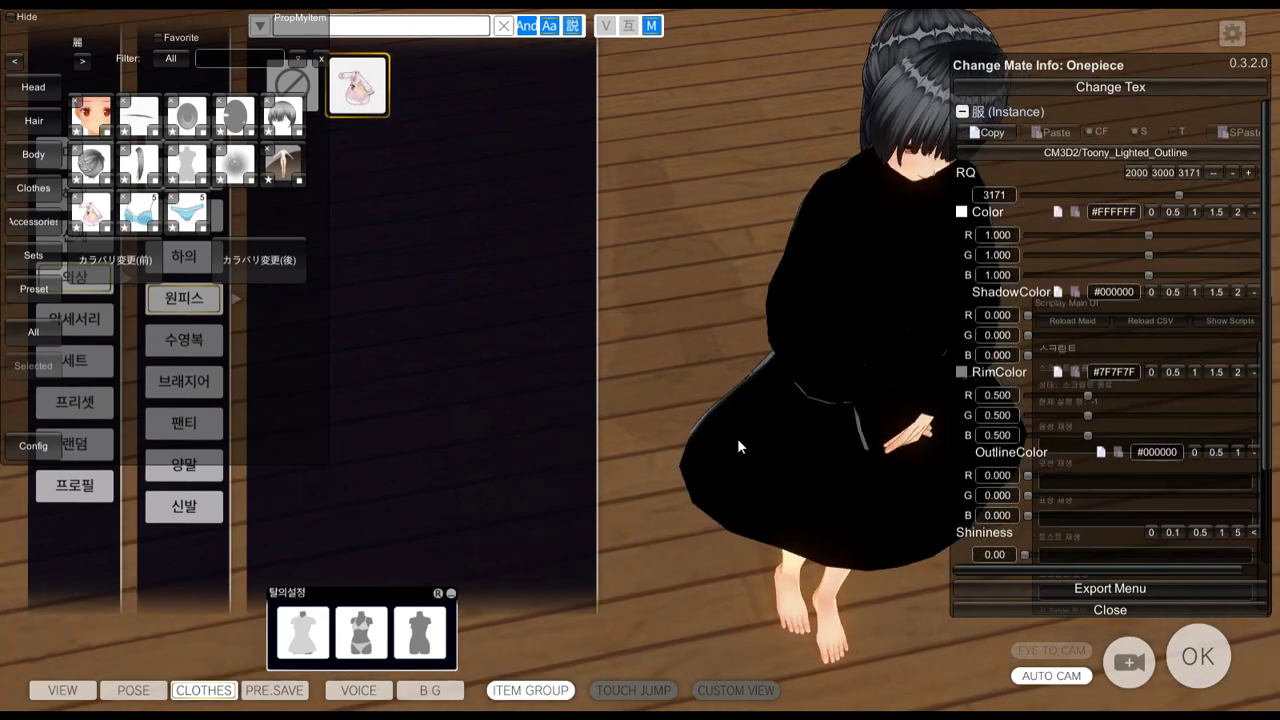
left_click_drag(737, 438, 742, 372)
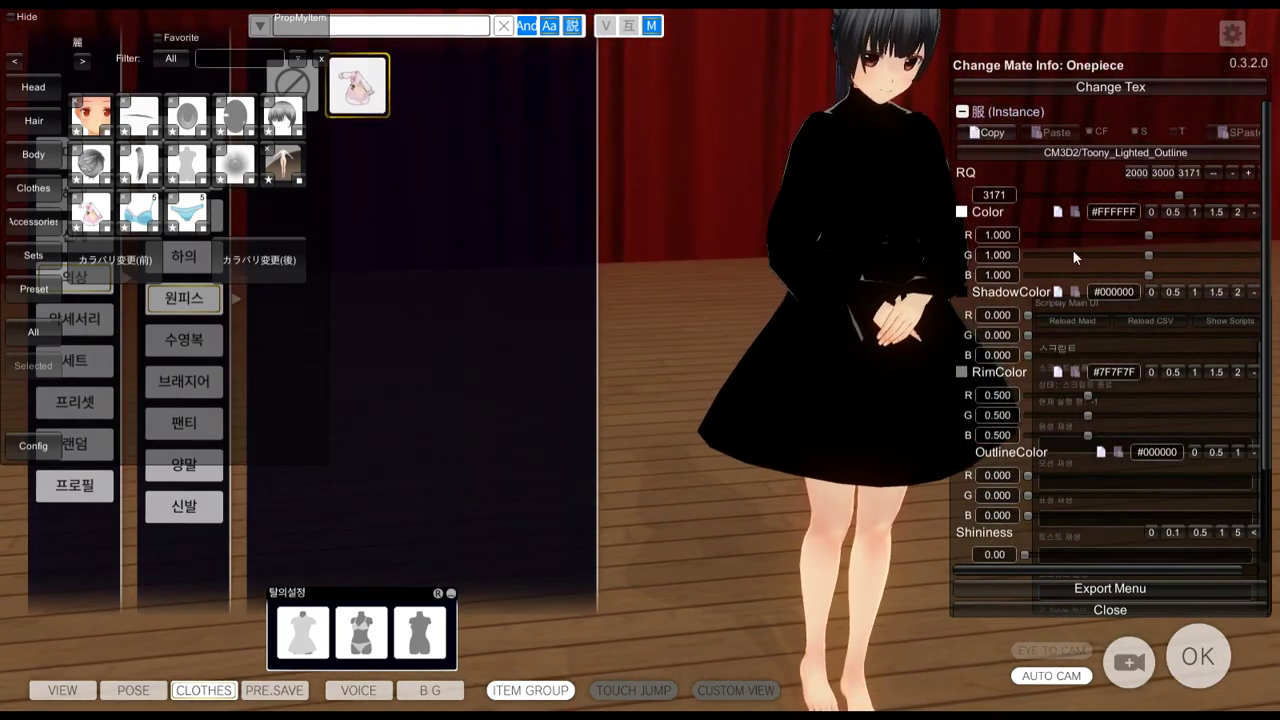
left_click(1105, 153)
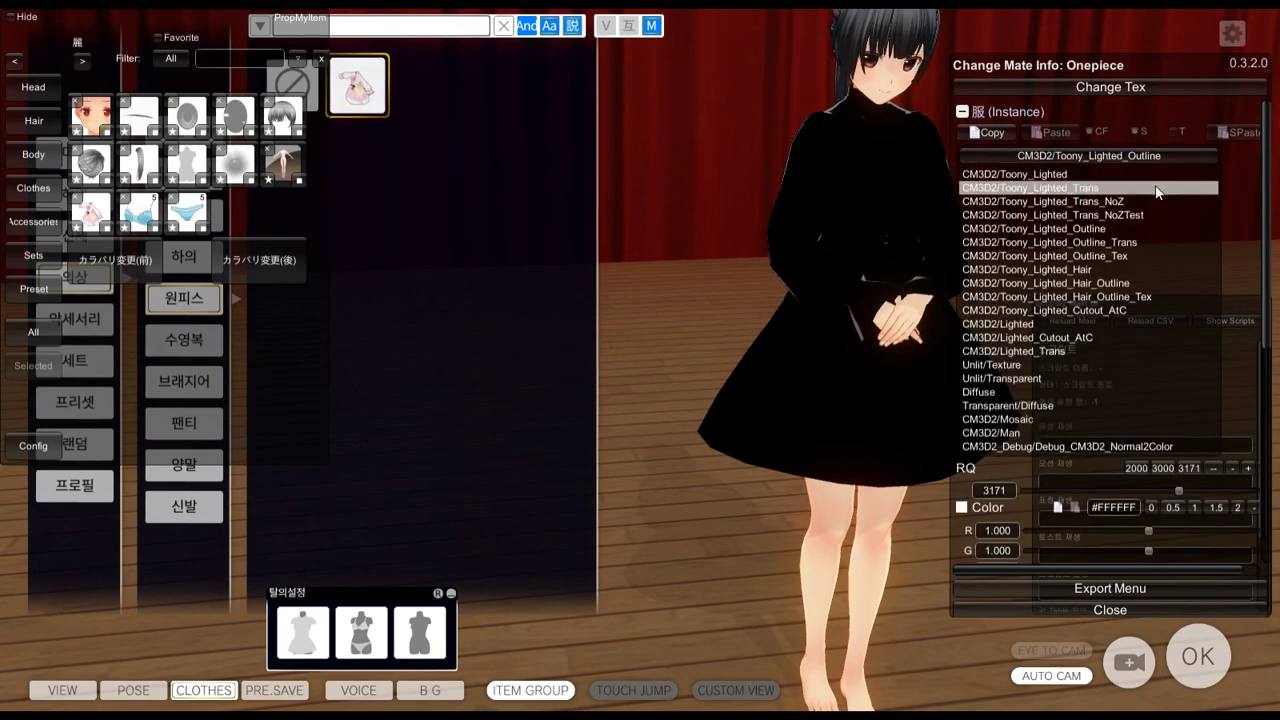
left_click(1079, 153)
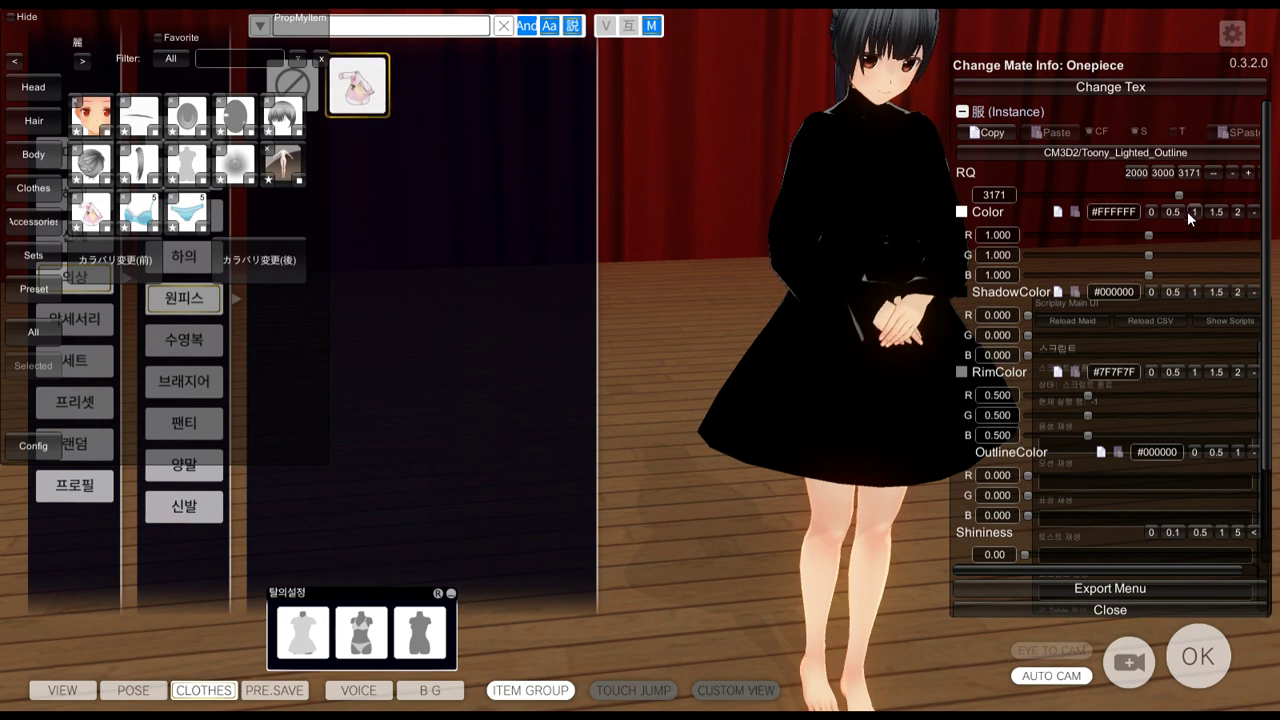
Set the one-piece rim colour to black and RimPower to 0
left_click(1149, 213)
left_click(1194, 212)
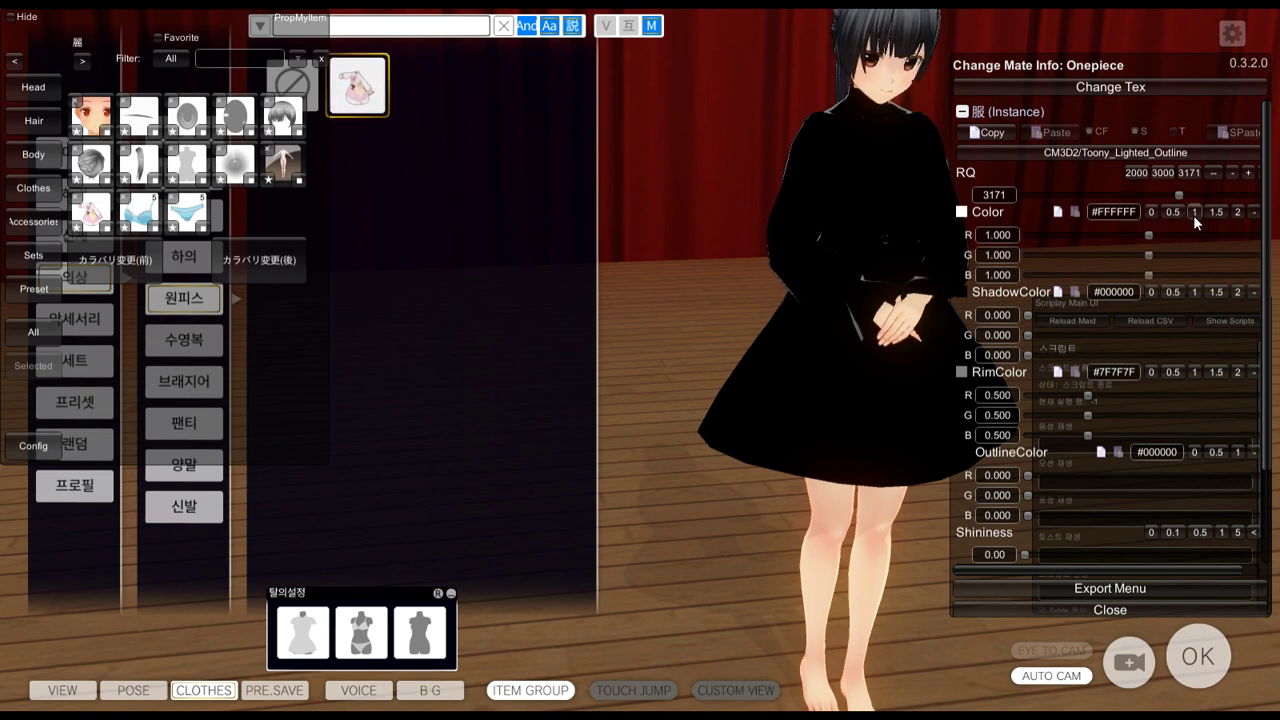
left_click(1152, 372)
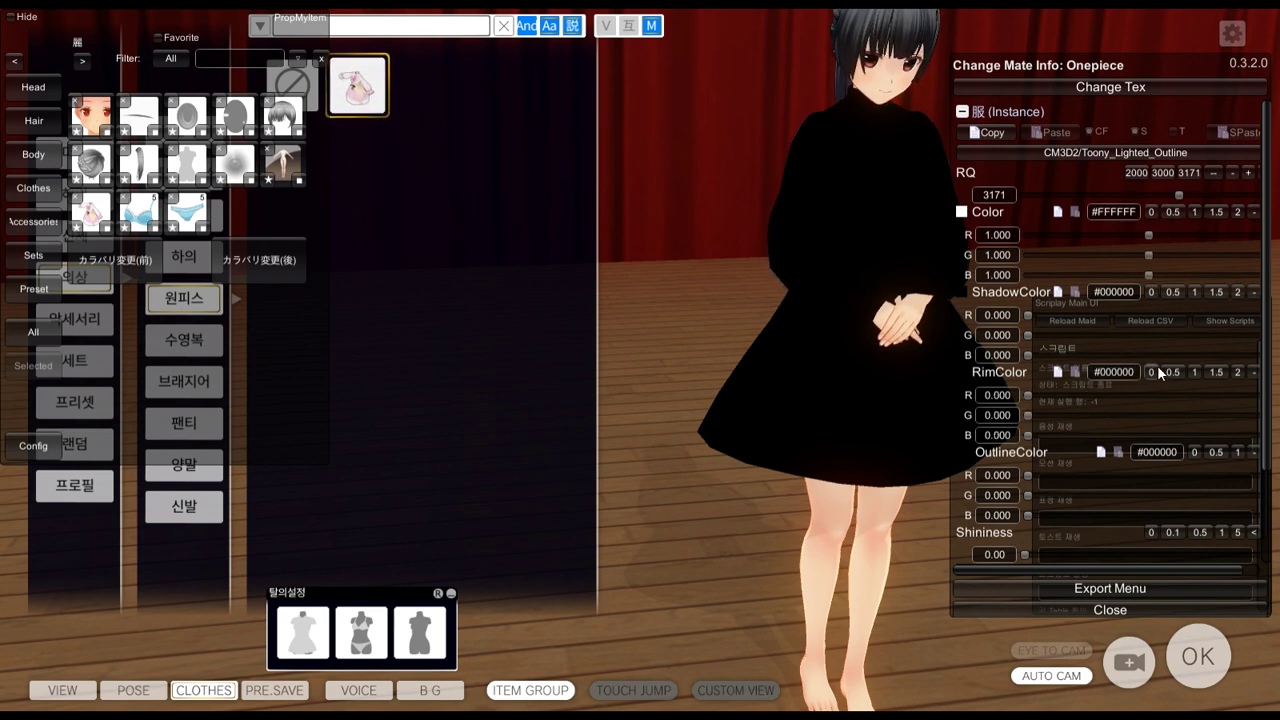
scroll(1150, 492, "down", 3)
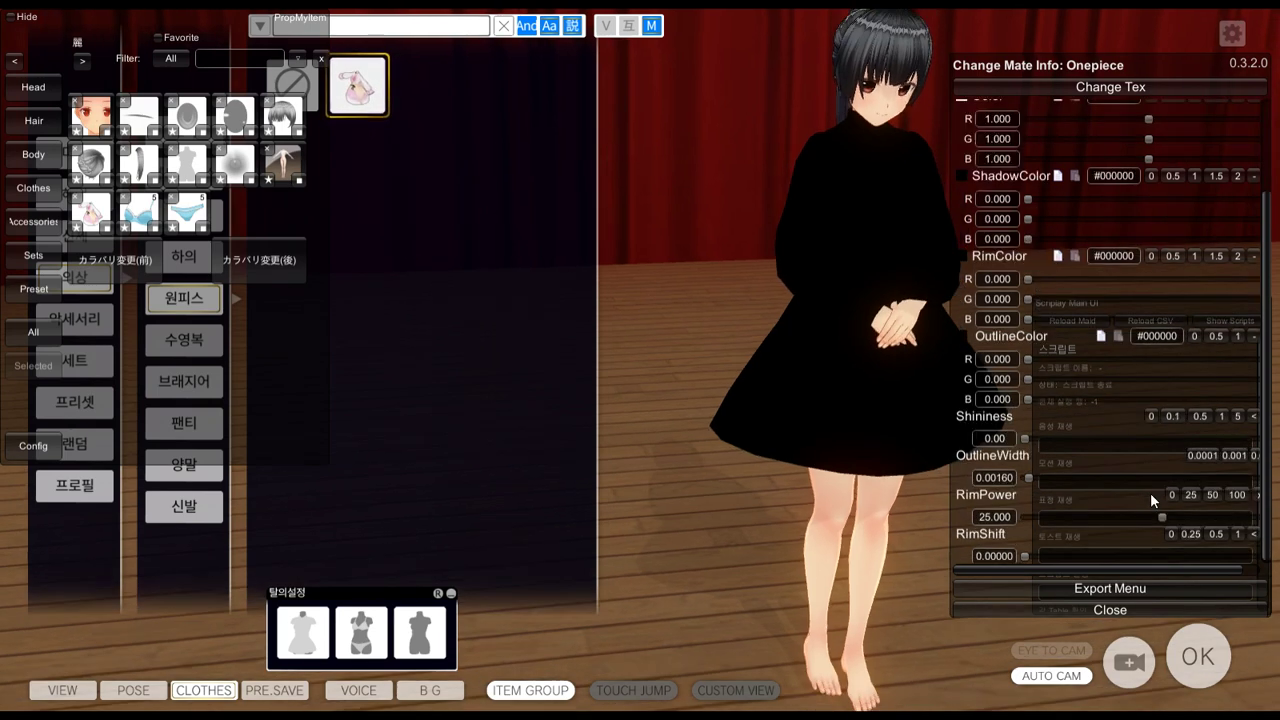
left_click(1170, 494)
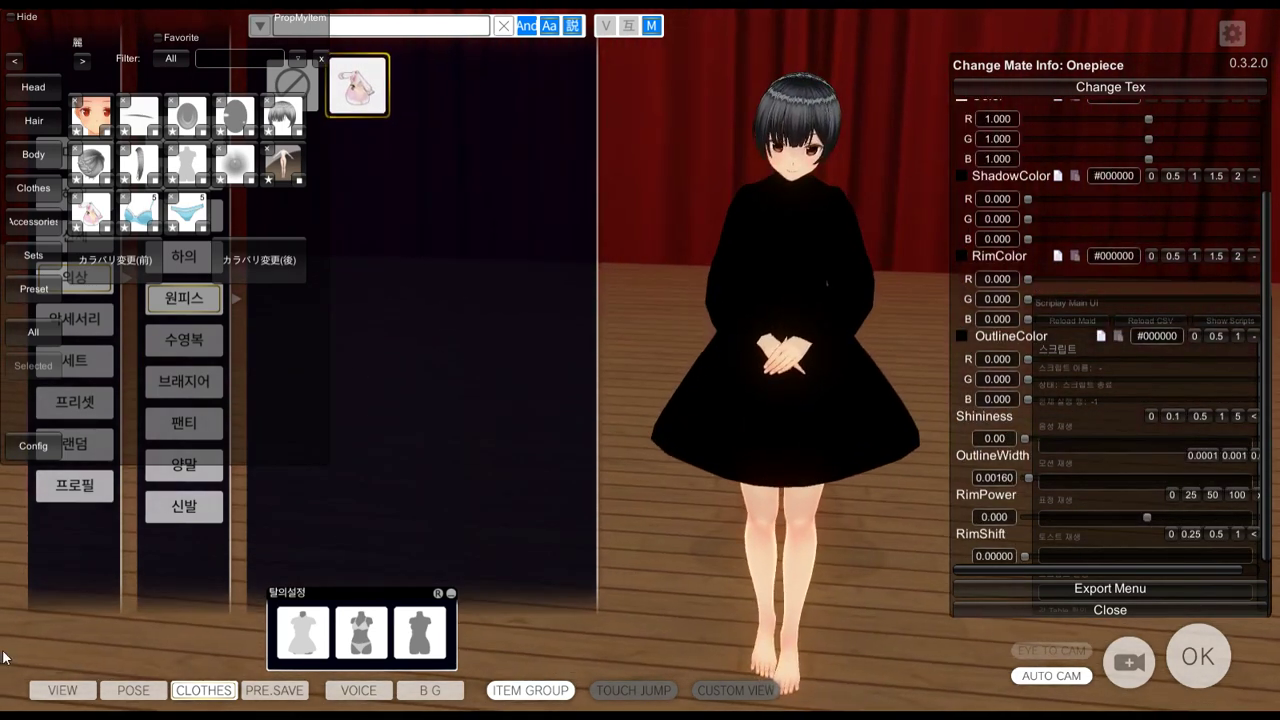
Try poses from the maid's pose list, settling on the arms-up dance pose
left_click(133, 691)
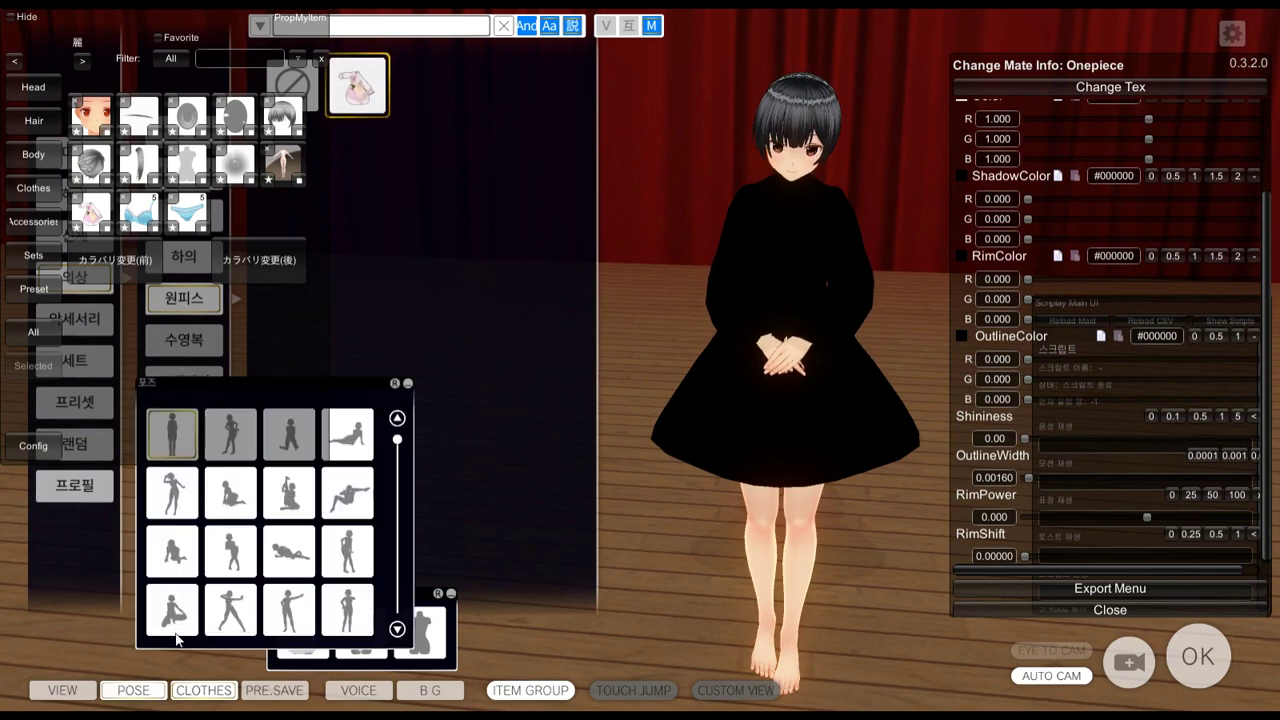
scroll(352, 487, "down", 3)
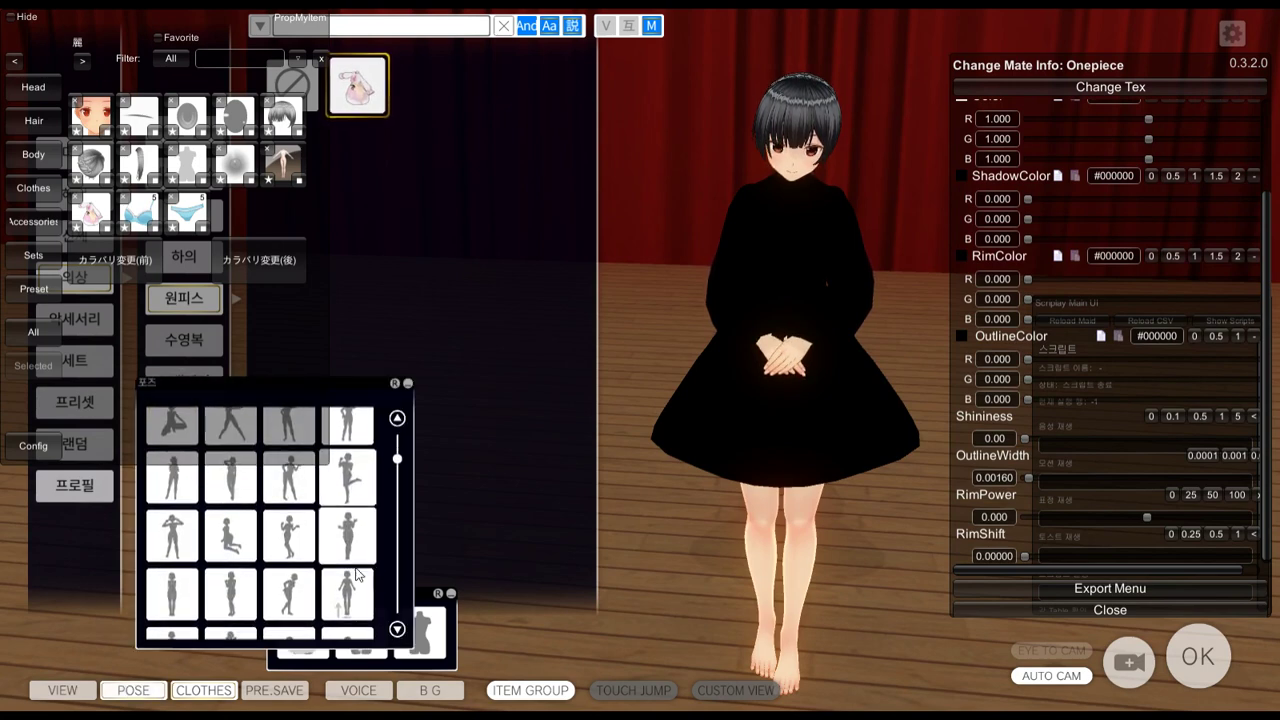
left_click(347, 594)
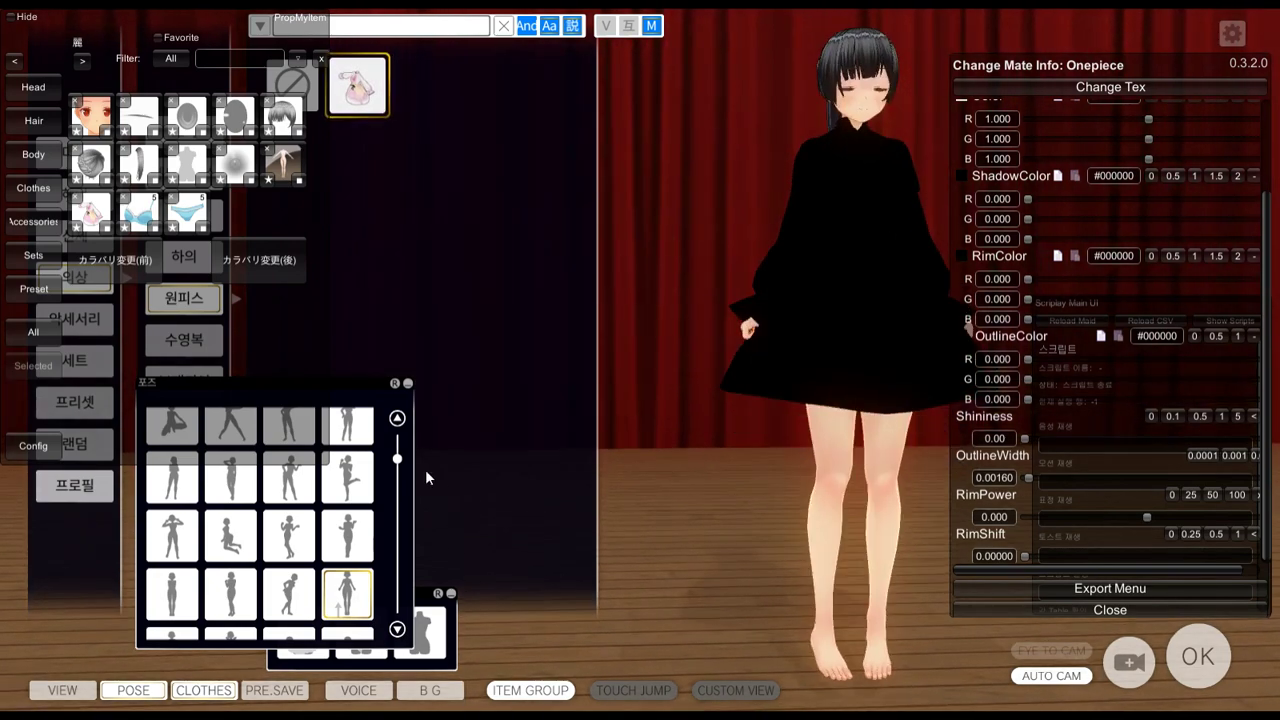
scroll(406, 517, "down", 2)
scroll(406, 517, "down", 1)
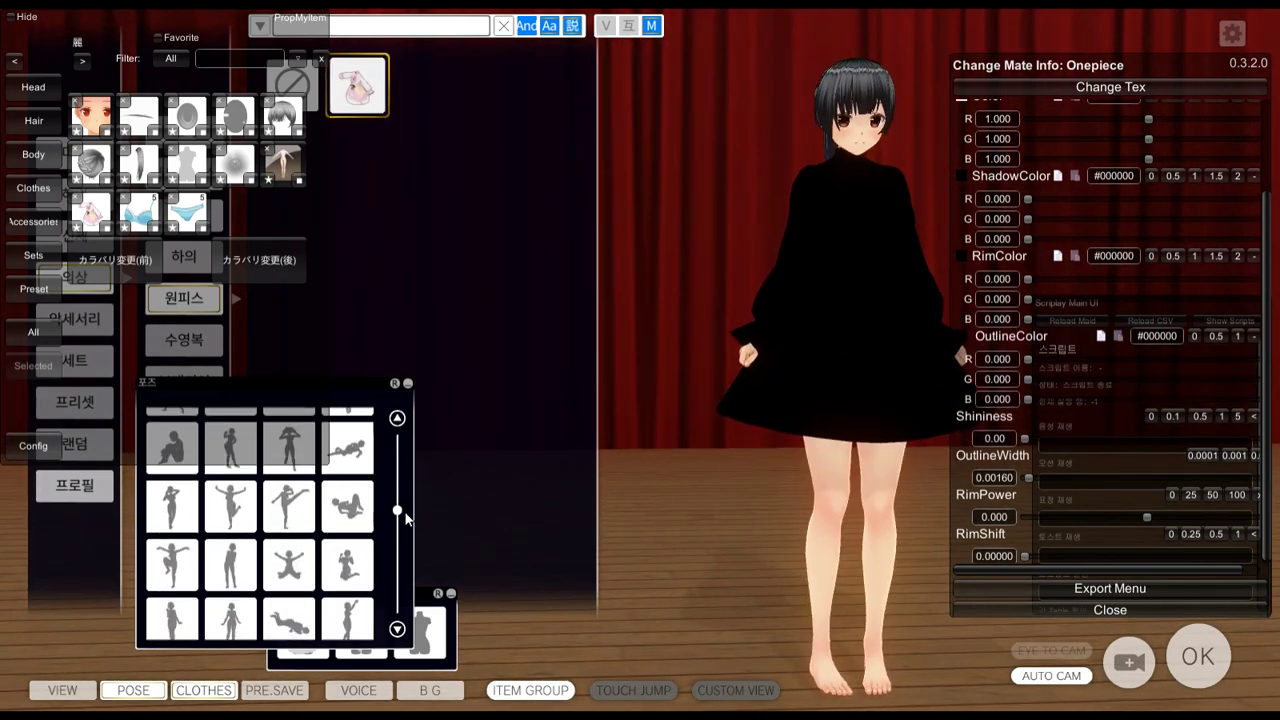
left_click(230, 507)
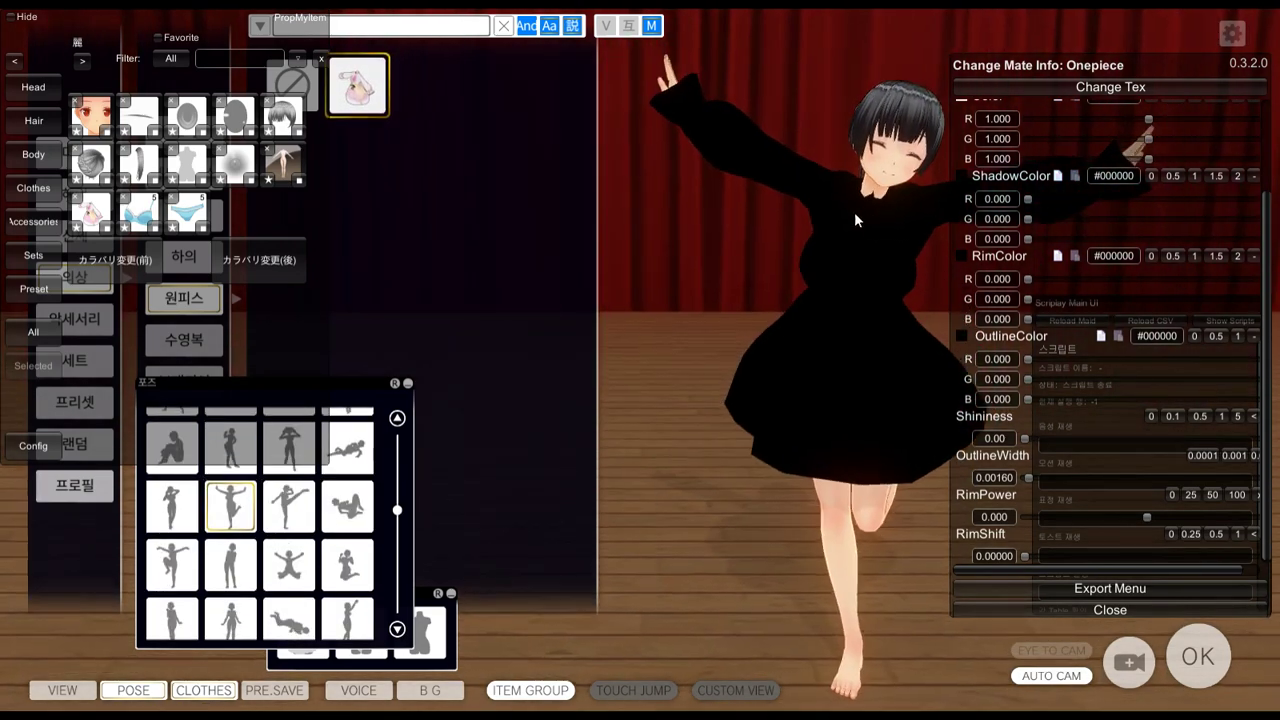
Delete the old KOTOKA-SAIONJI folder from the game's Mod folder
key("alt+Tab")
key("alt+Tab")
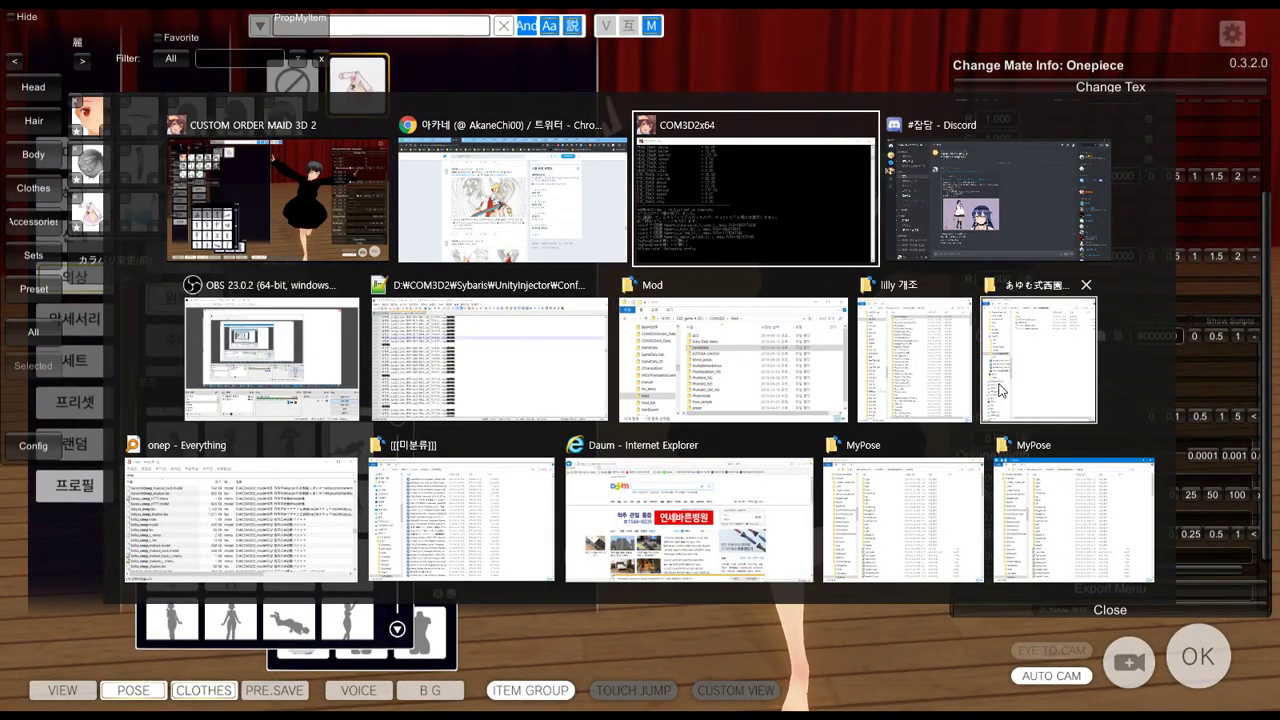
left_click(997, 345)
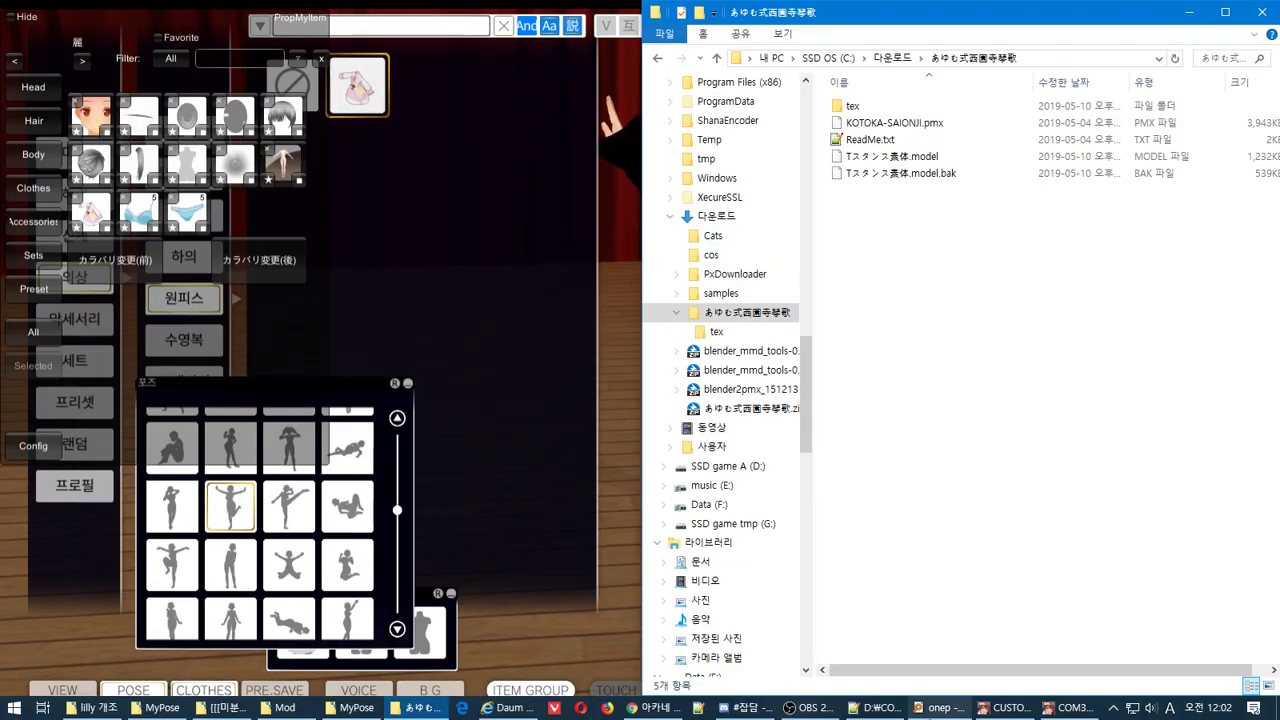
left_click(285, 708)
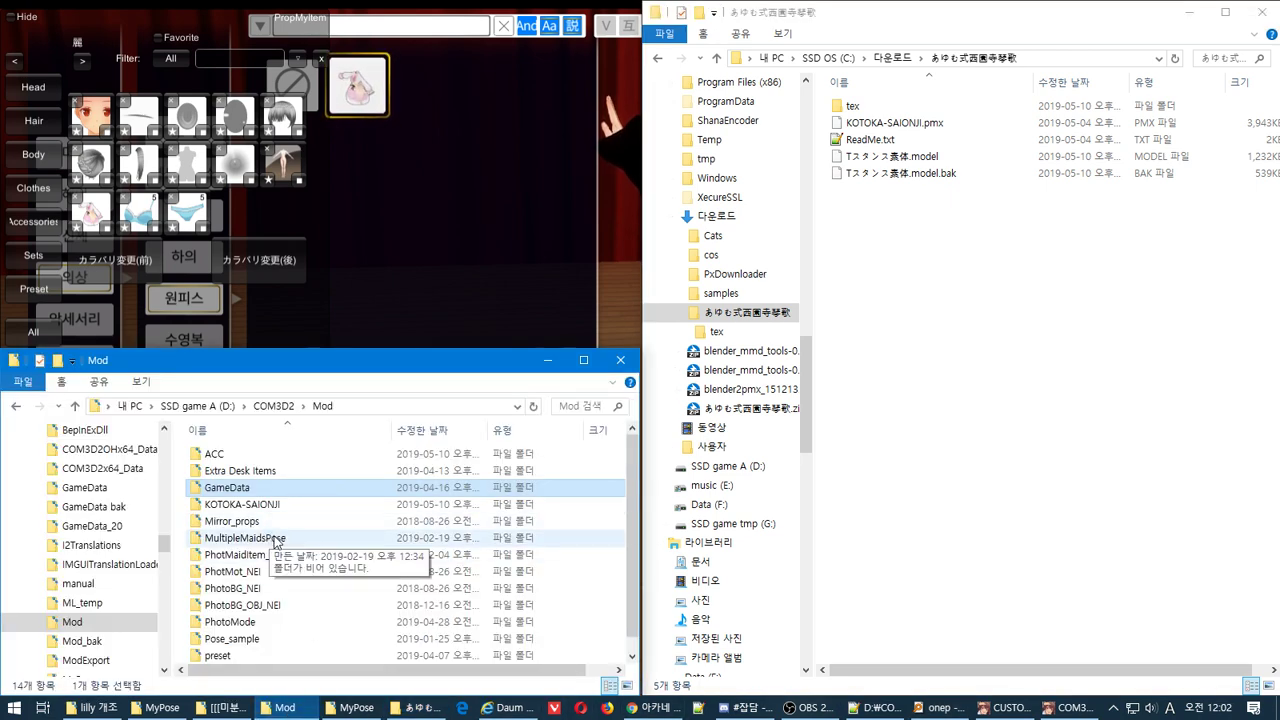
scroll(275, 543, "down", 1)
left_click(268, 486)
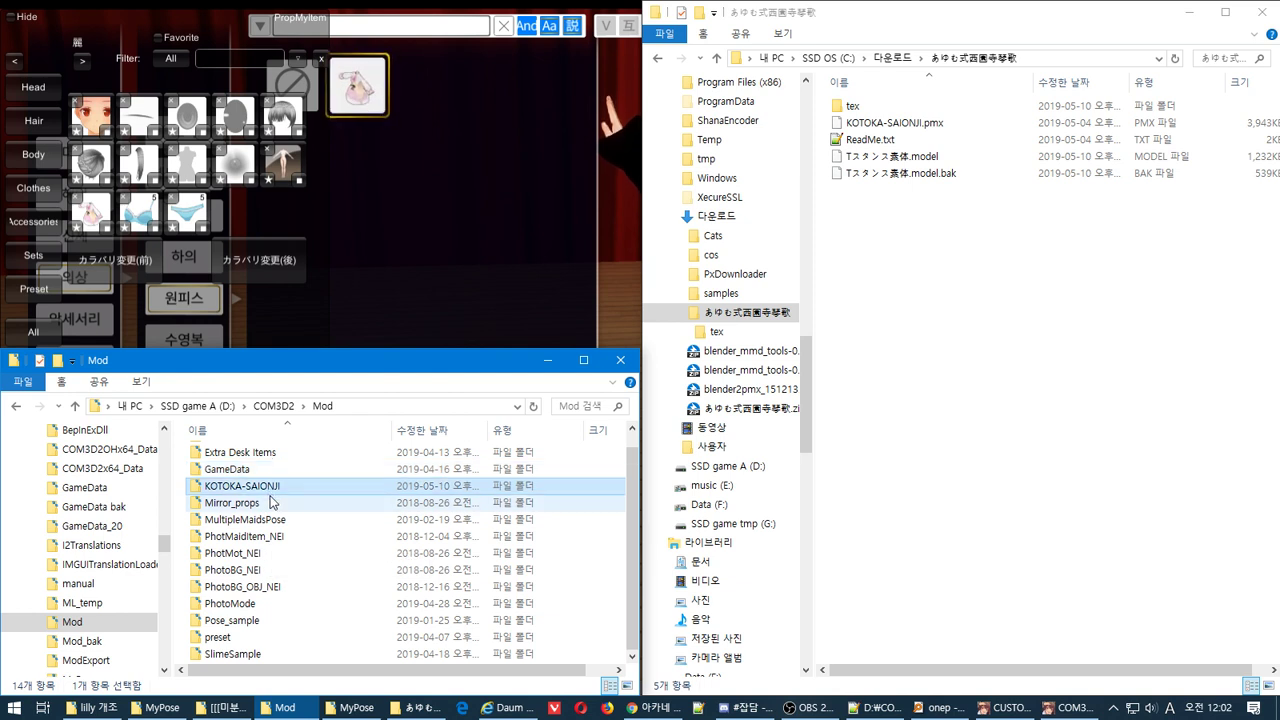
key("Delete")
Copy the KOTOKA-SAIONJI folder from lilly 개조 into Mod and open it
left_click(425, 708)
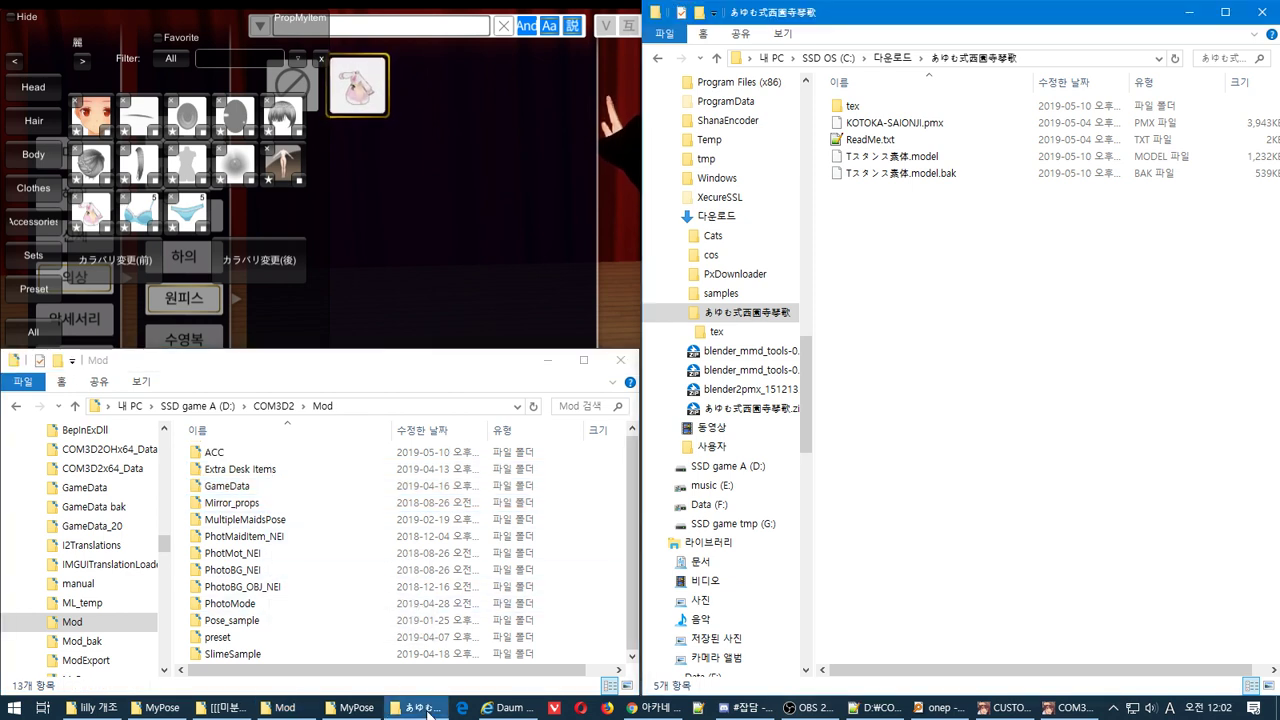
left_click(120, 706)
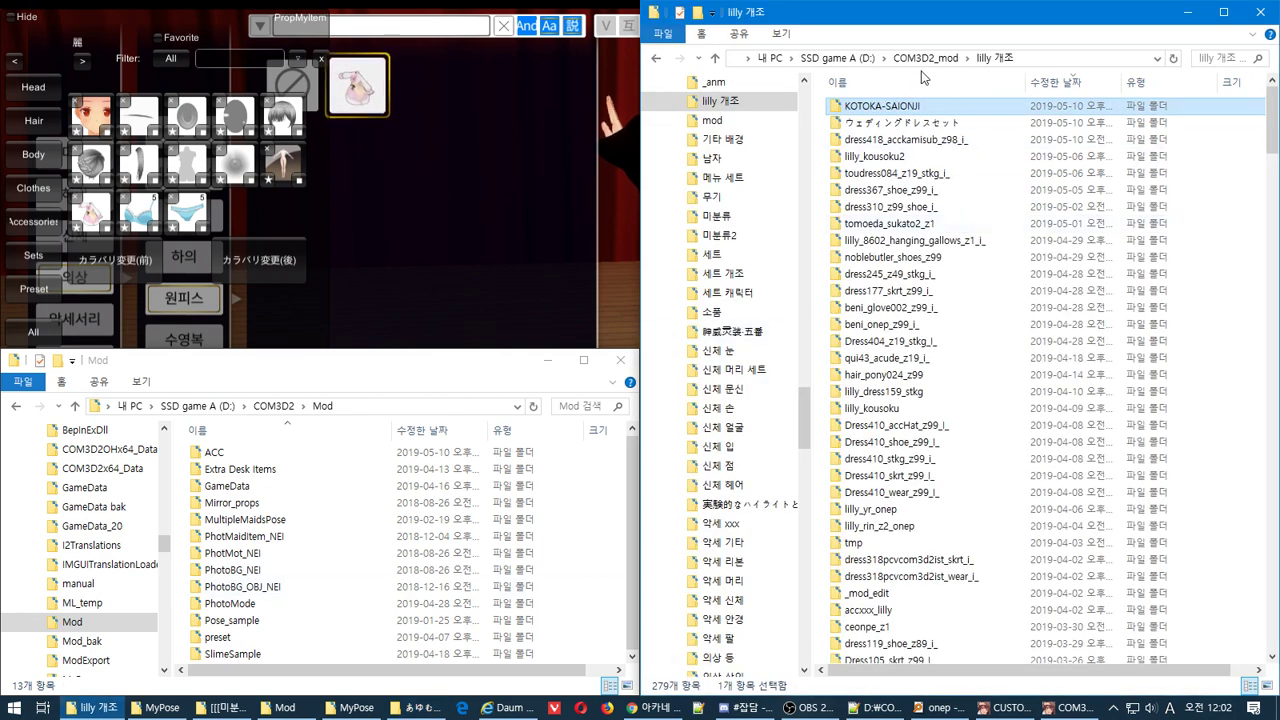
right_click_drag(897, 108, 634, 548)
mouse_move(715, 587)
left_click(935, 588)
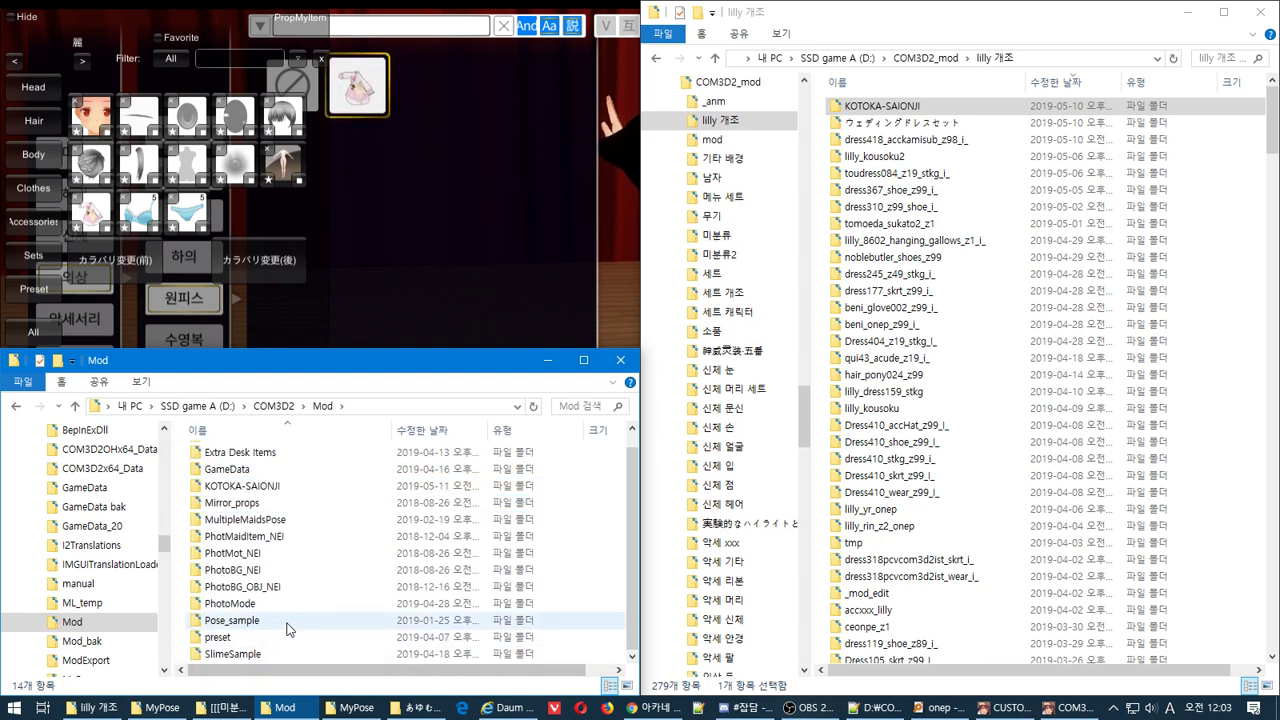
double_click(250, 487)
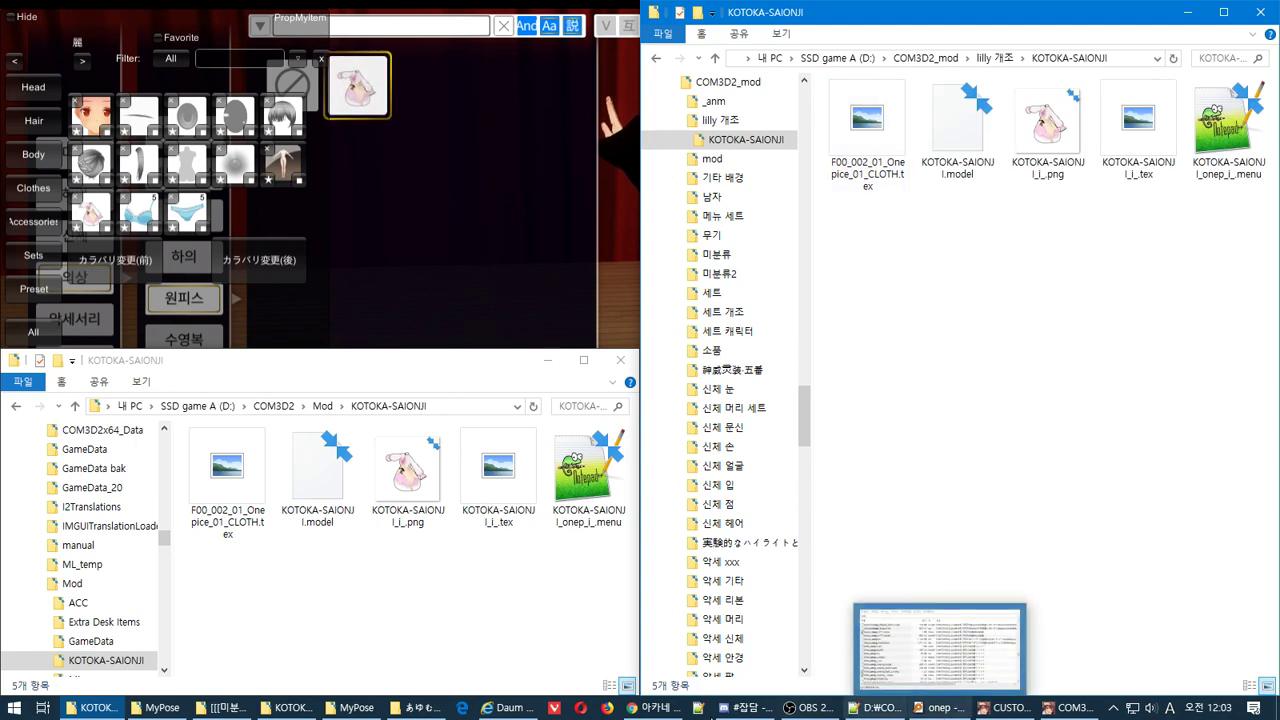
Browse the あゆむ式西園寺琴歌 folder and start renaming KOTOKA-SAIONJI.pmx
mouse_move(408, 712)
left_click(600, 648)
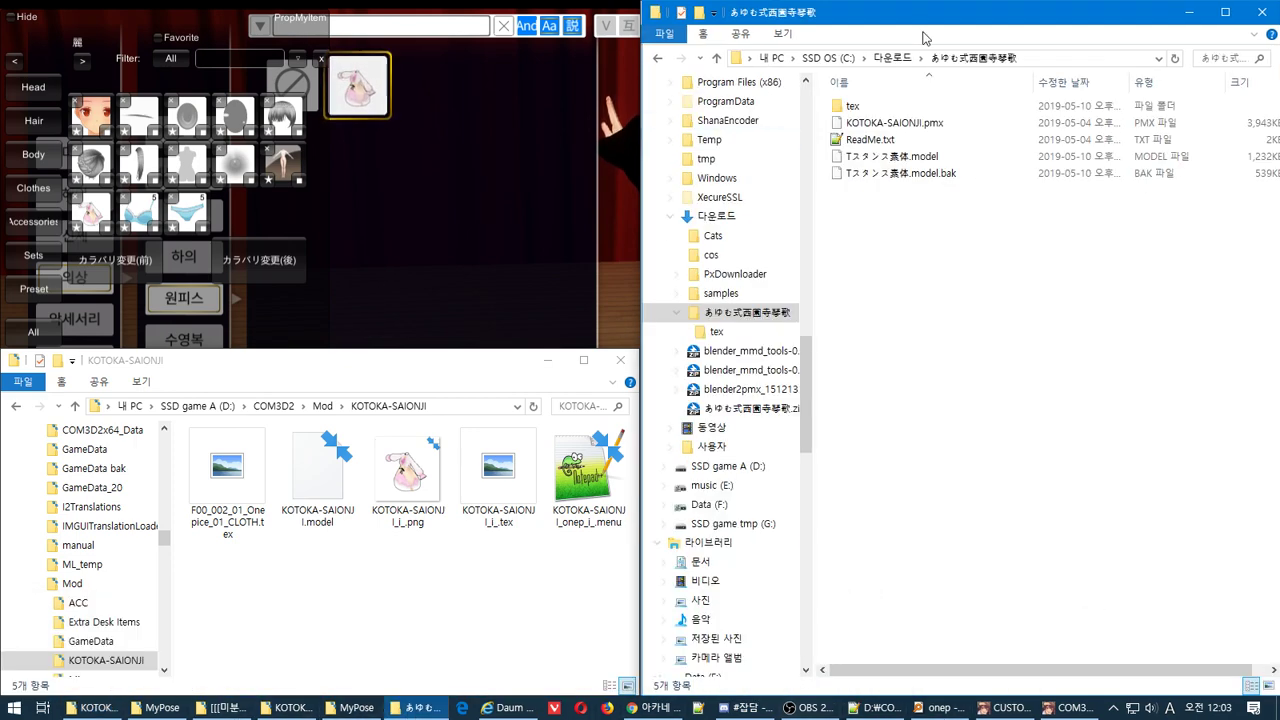
double_click(891, 106)
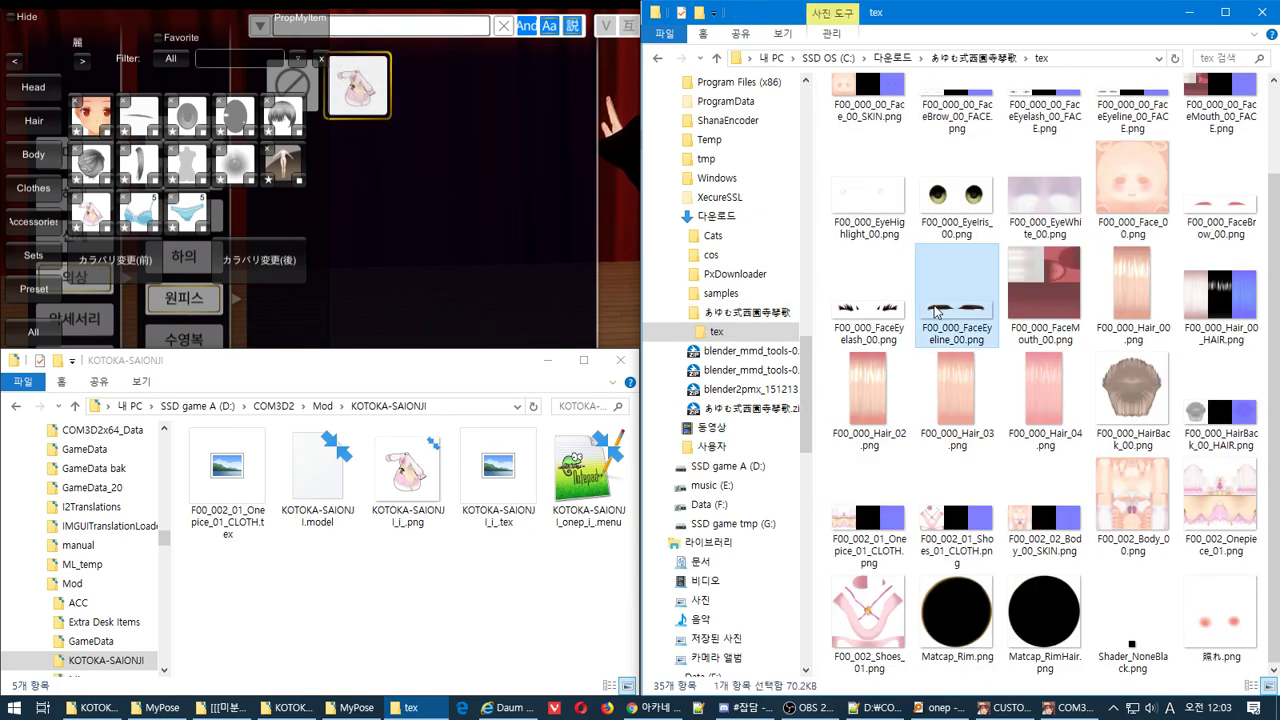
key("BackSpace")
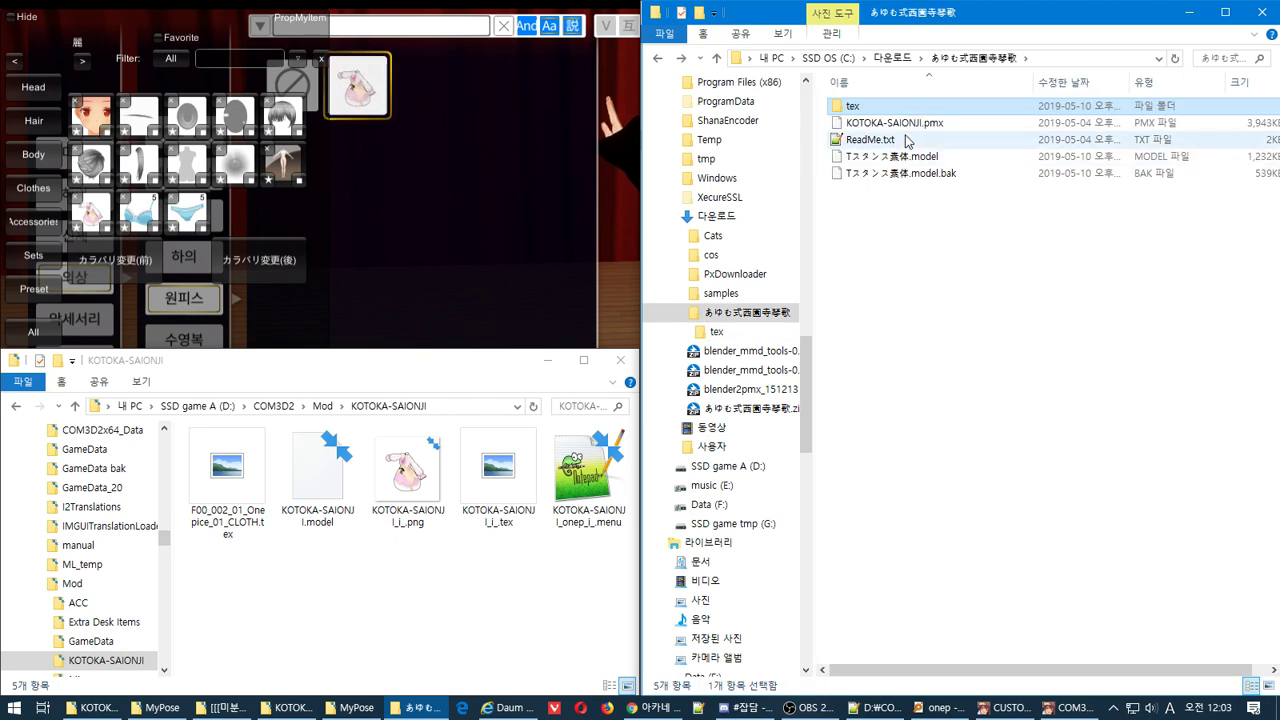
left_click(905, 123)
key("F2")
key("ctrl+c")
Locate KOTOKA-SAIONJI.blend with Everything and paste it into the Mod KOTOKA-SAIONJI folder
left_click(940, 710)
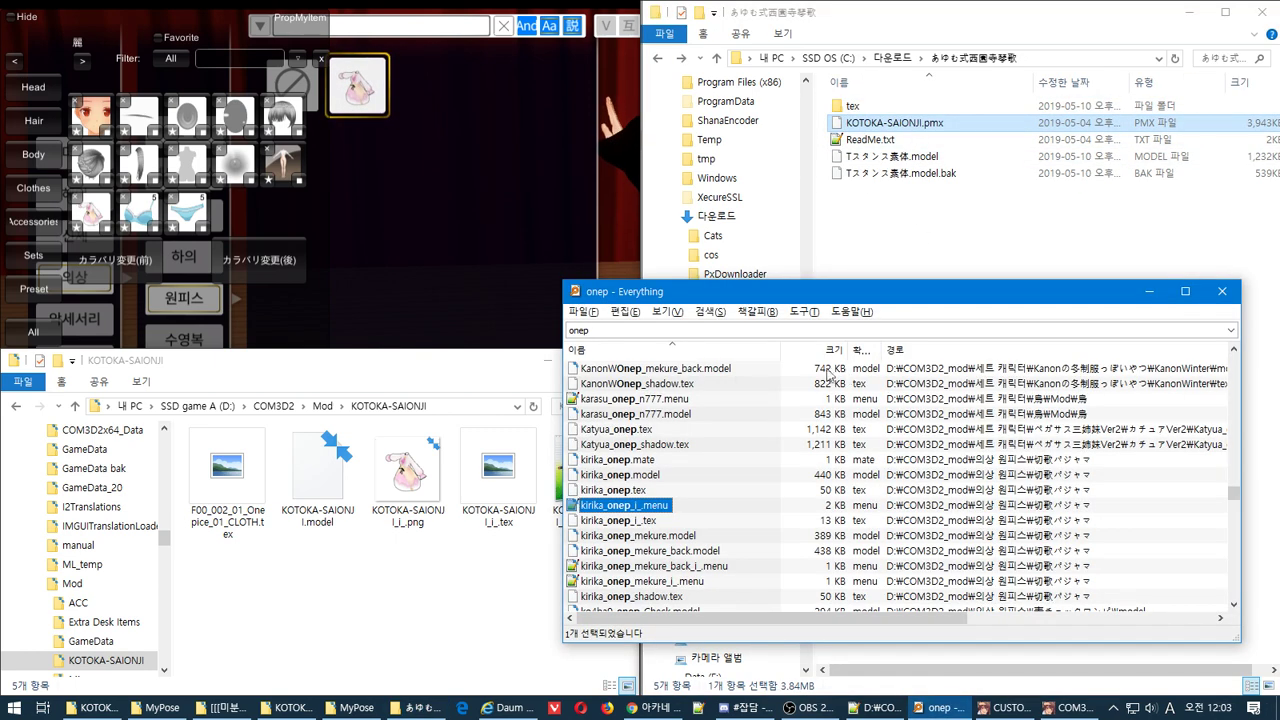
key("ctrl+v")
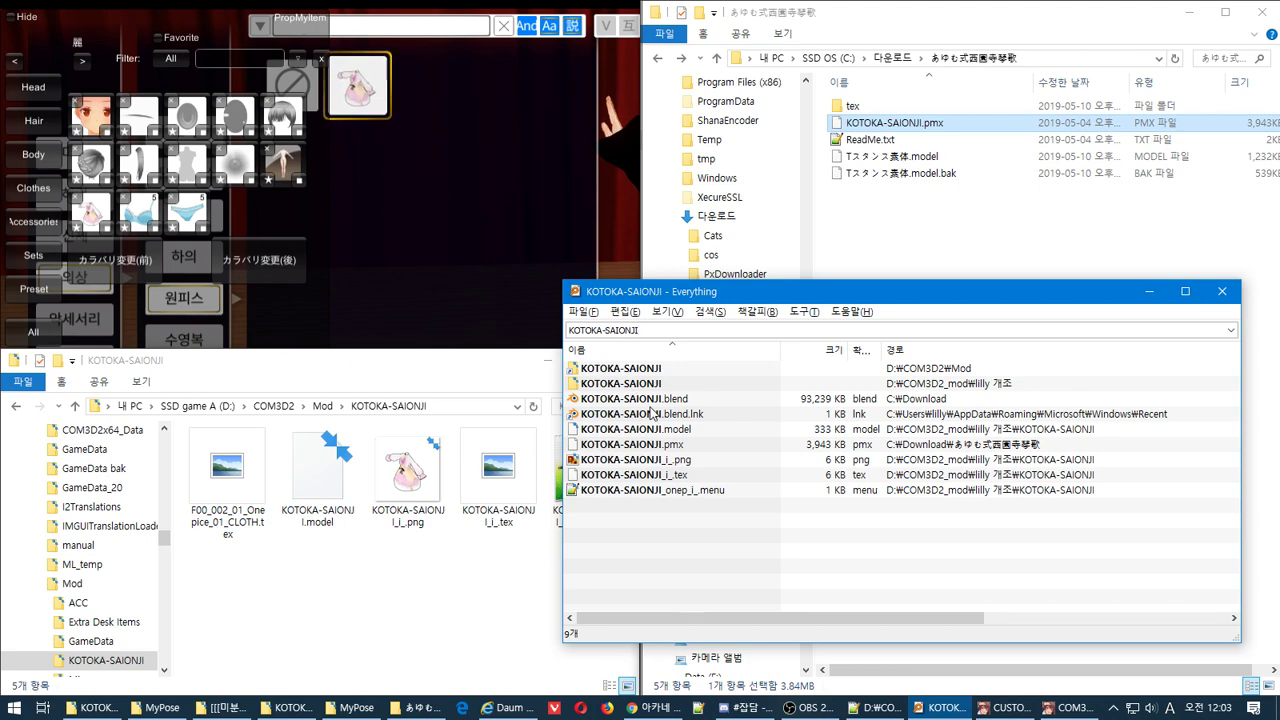
left_click(463, 612)
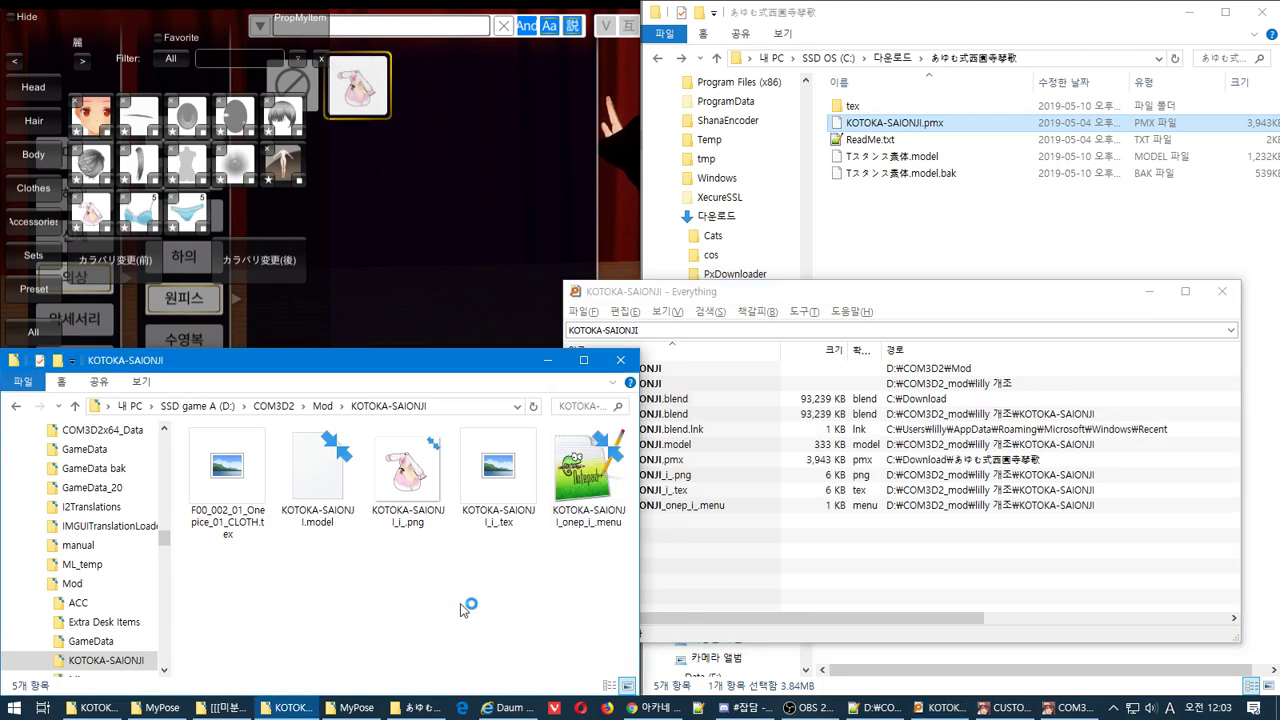
key("ctrl+v")
Open KOTOKA-SAIONJI.blend from the Mod folder and orbit around the dress model
double_click(262, 583)
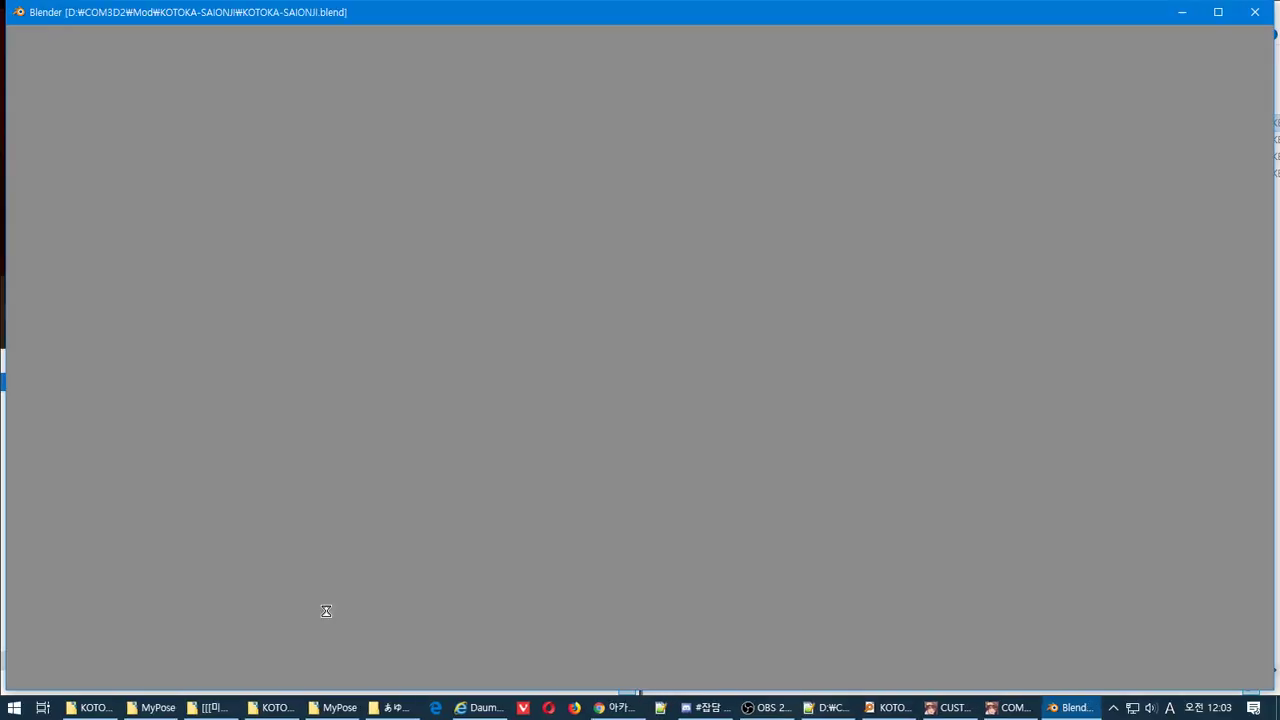
scroll(365, 137, "up", 6)
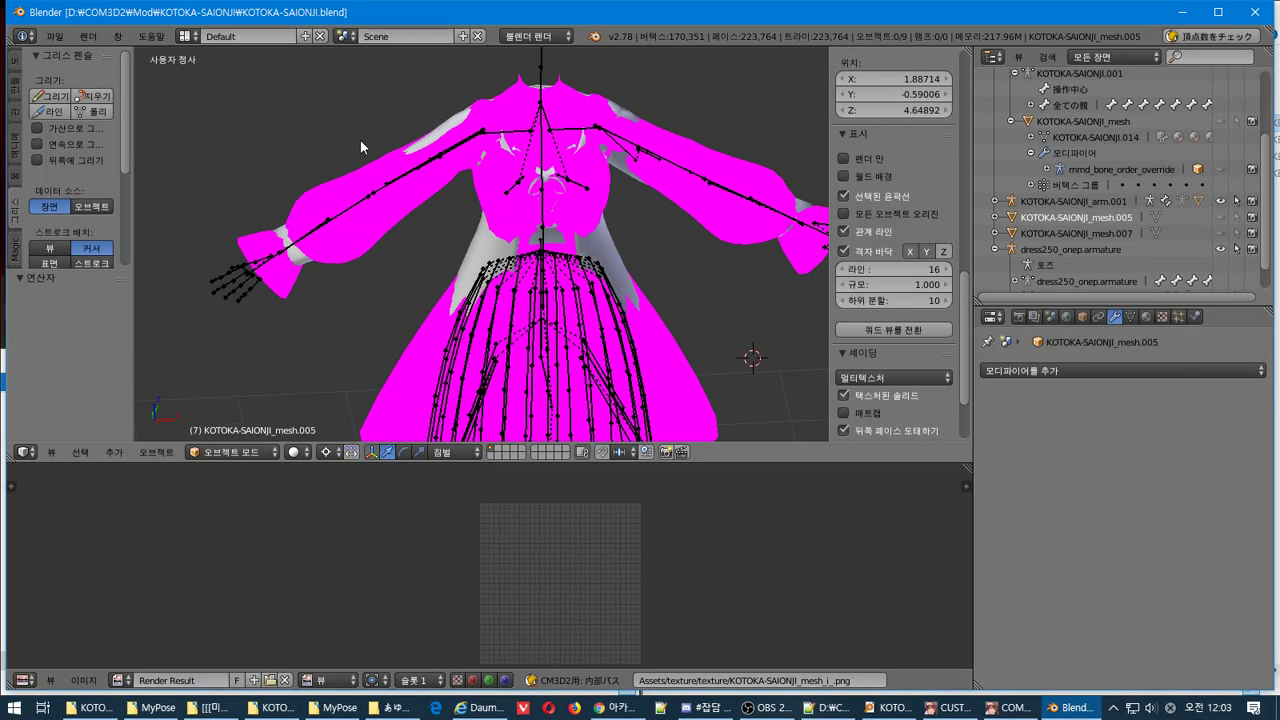
middle_click_drag(410, 210, 439, 199)
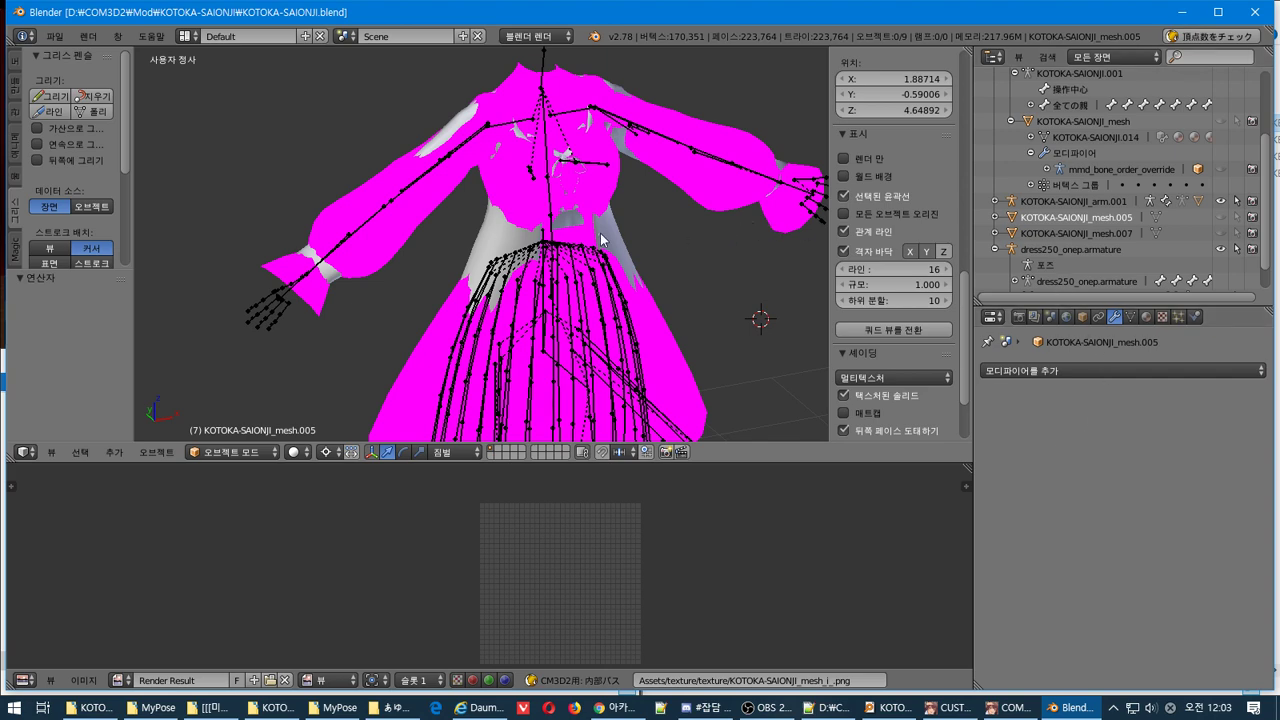
Inspect the materials of dress250_onep and the other meshes, ending on KOTOKA-SAIONJI_mesh.006's Toony_Lighted_Trans shader
right_click(487, 260)
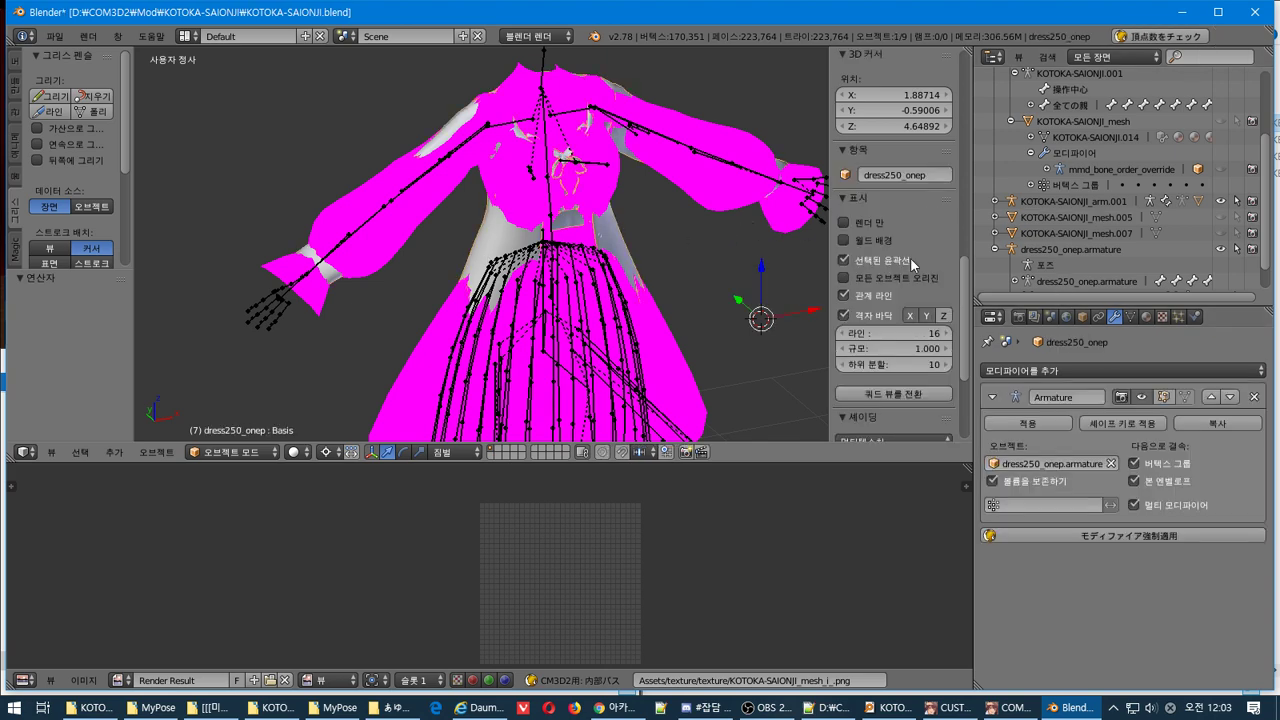
left_click(1150, 318)
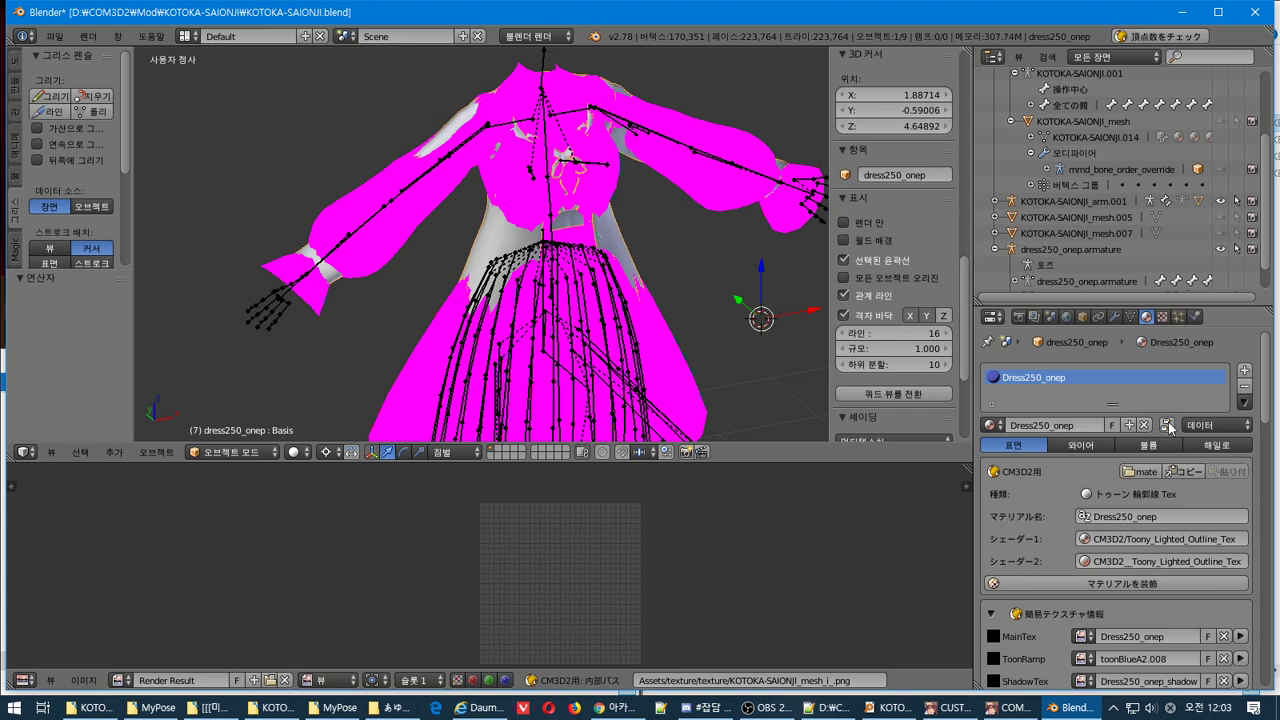
scroll(1170, 428, "down", 2)
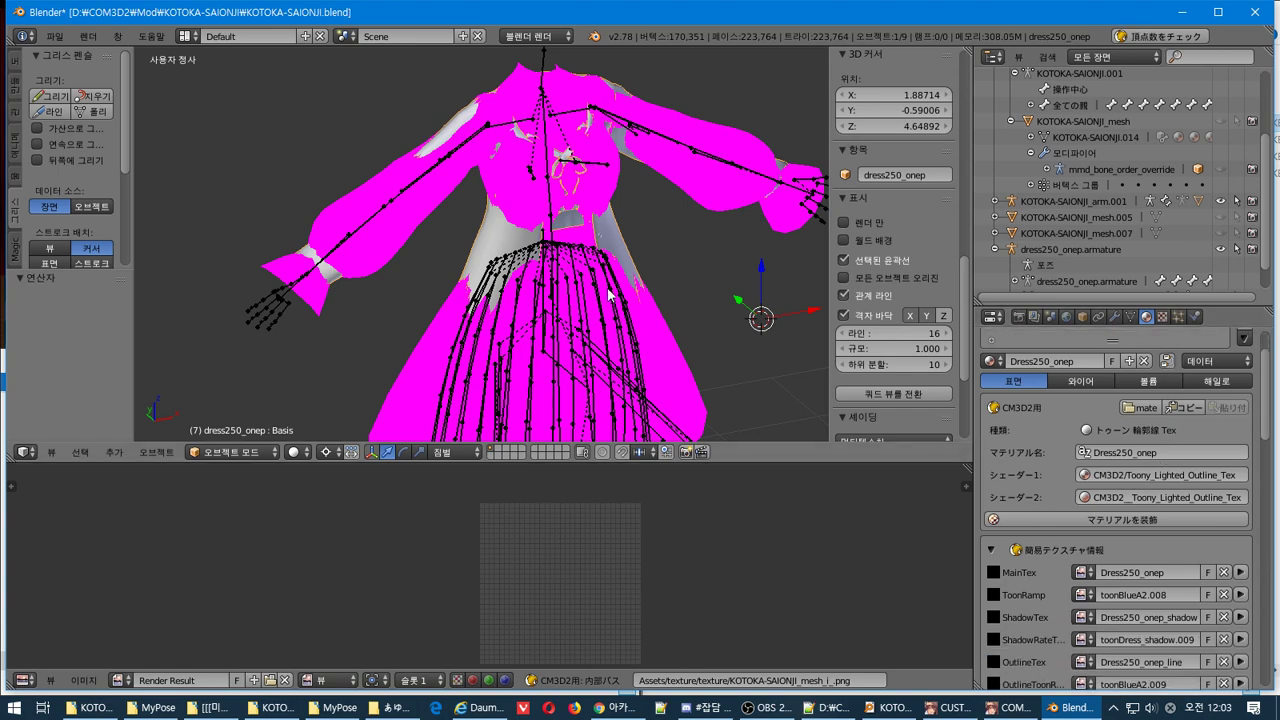
right_click(602, 208)
right_click(725, 202)
right_click(796, 224)
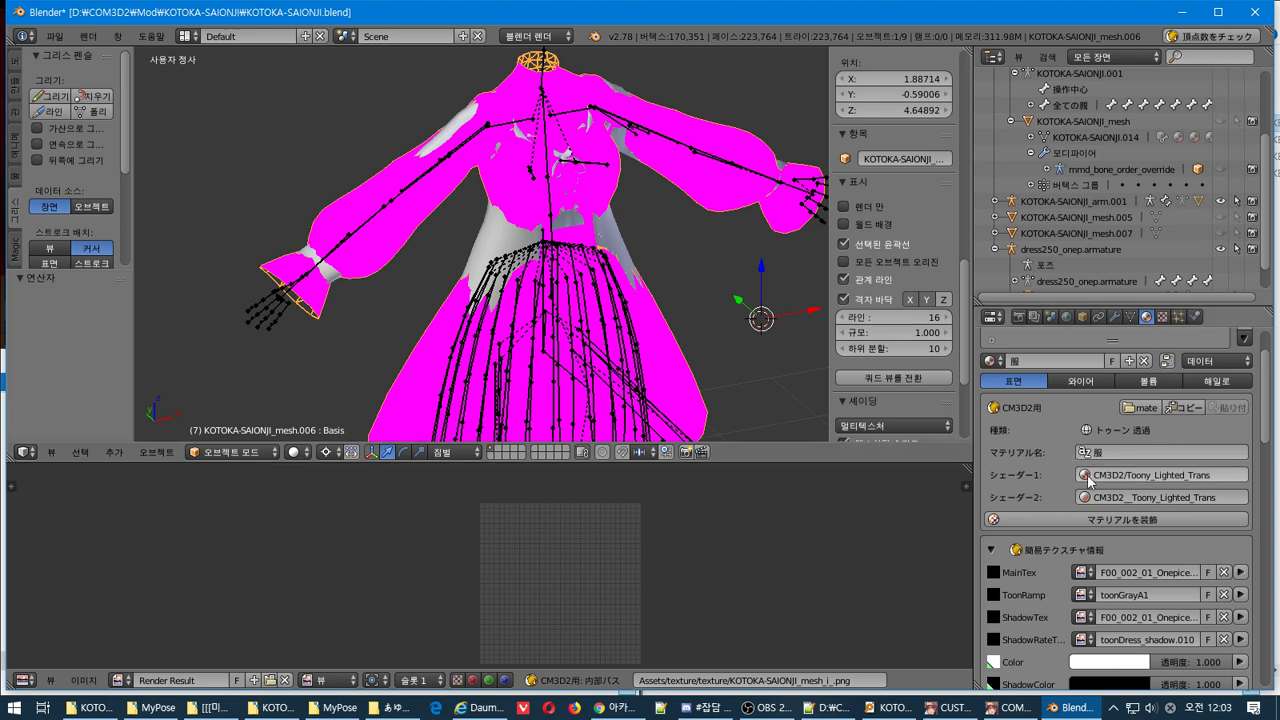
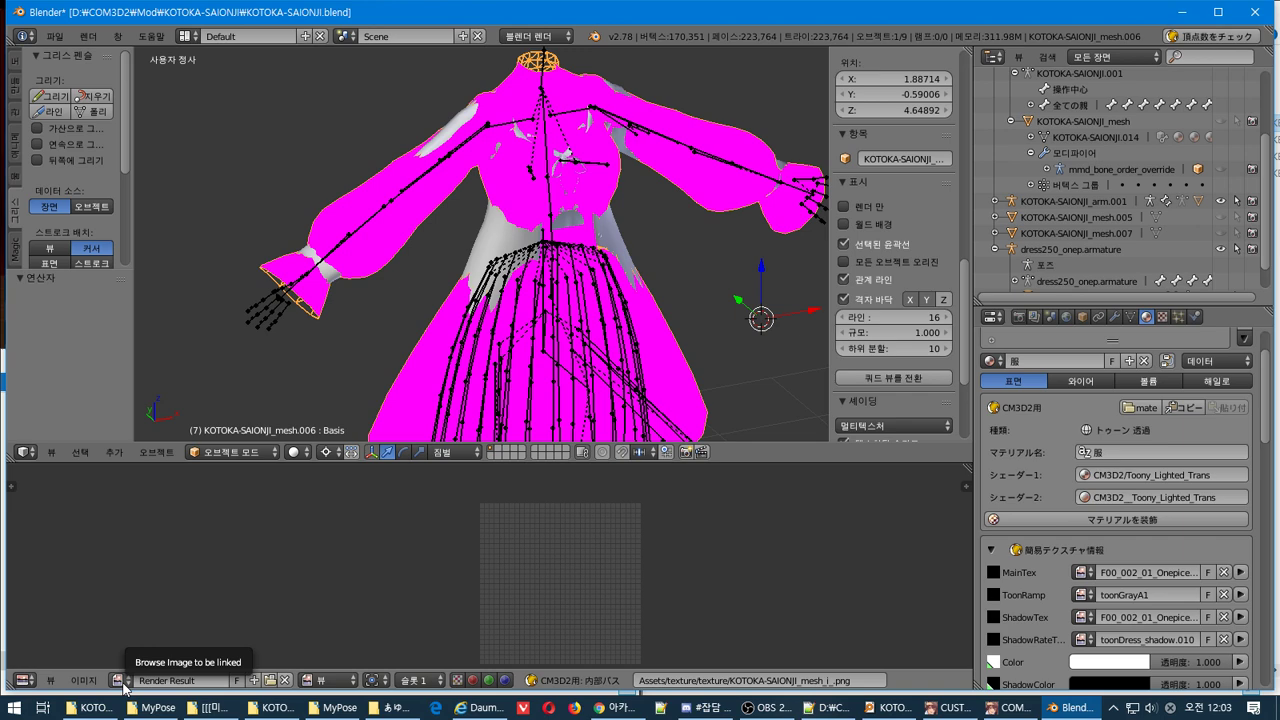
Show the material's texture slots and browse the MainTex image list, leaving the image unchanged
scroll(1085, 520, "down", 10)
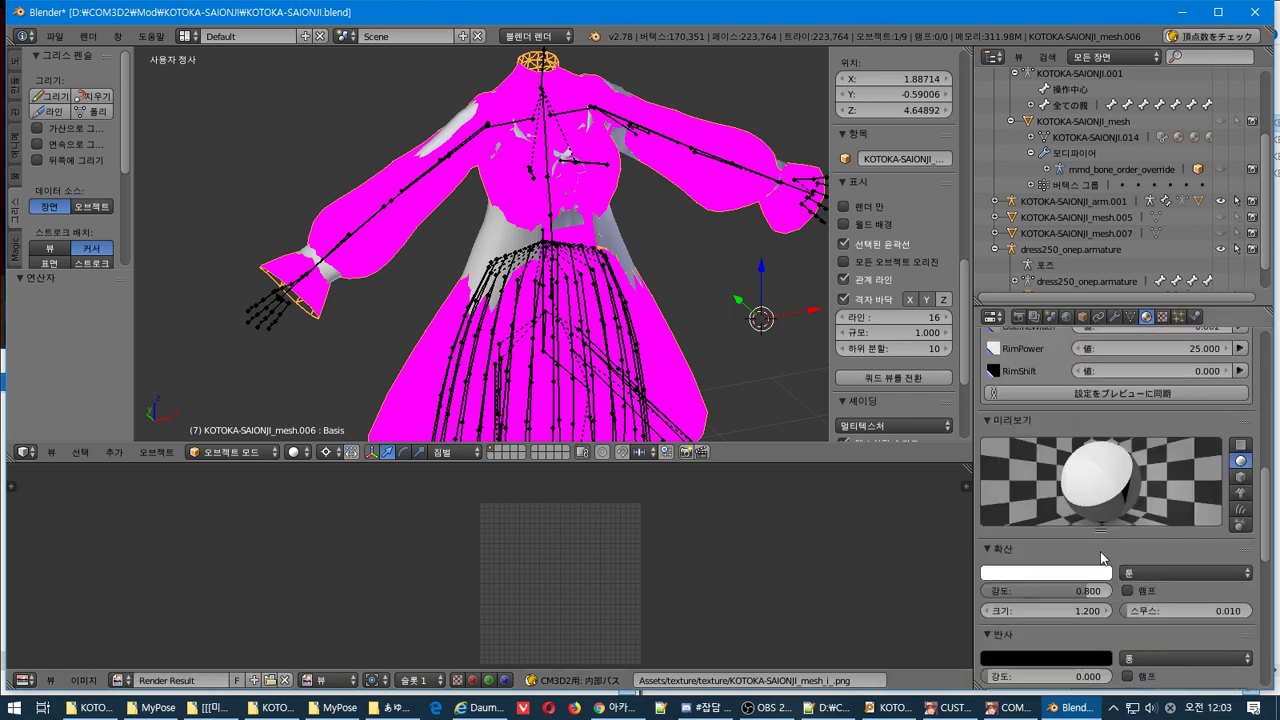
scroll(1085, 546, "down", 8)
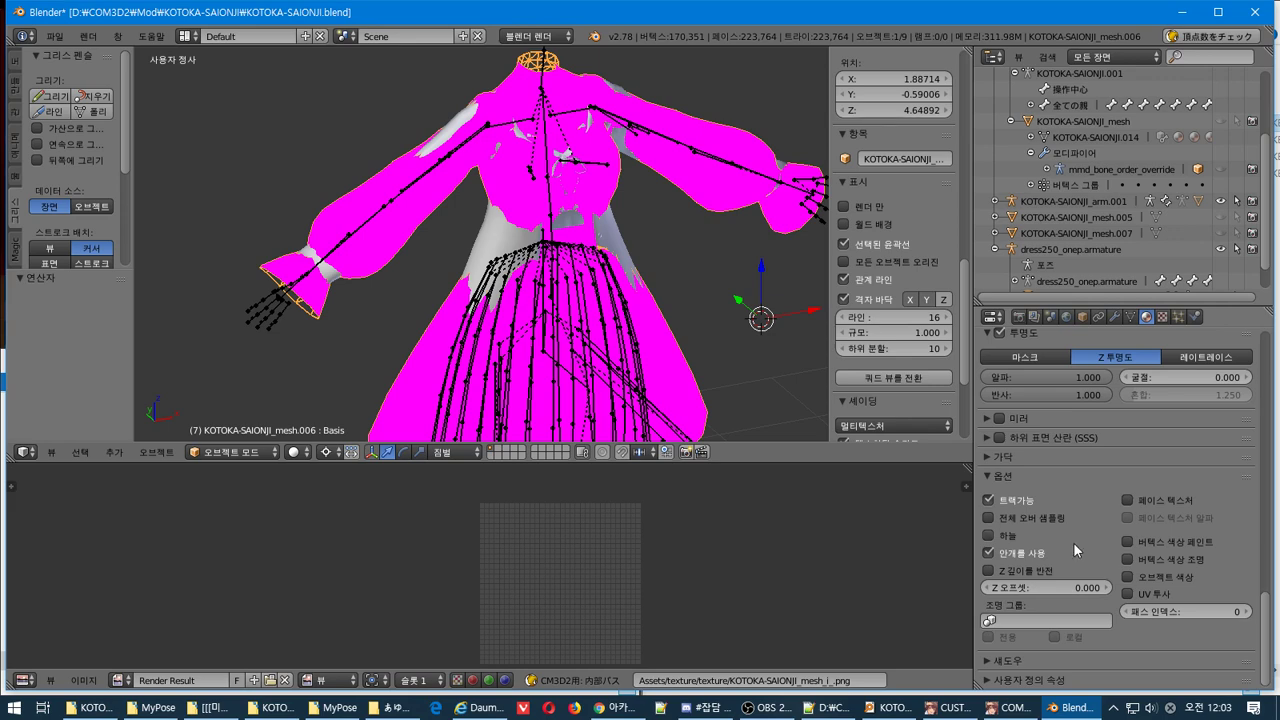
scroll(1024, 482, "up", 20)
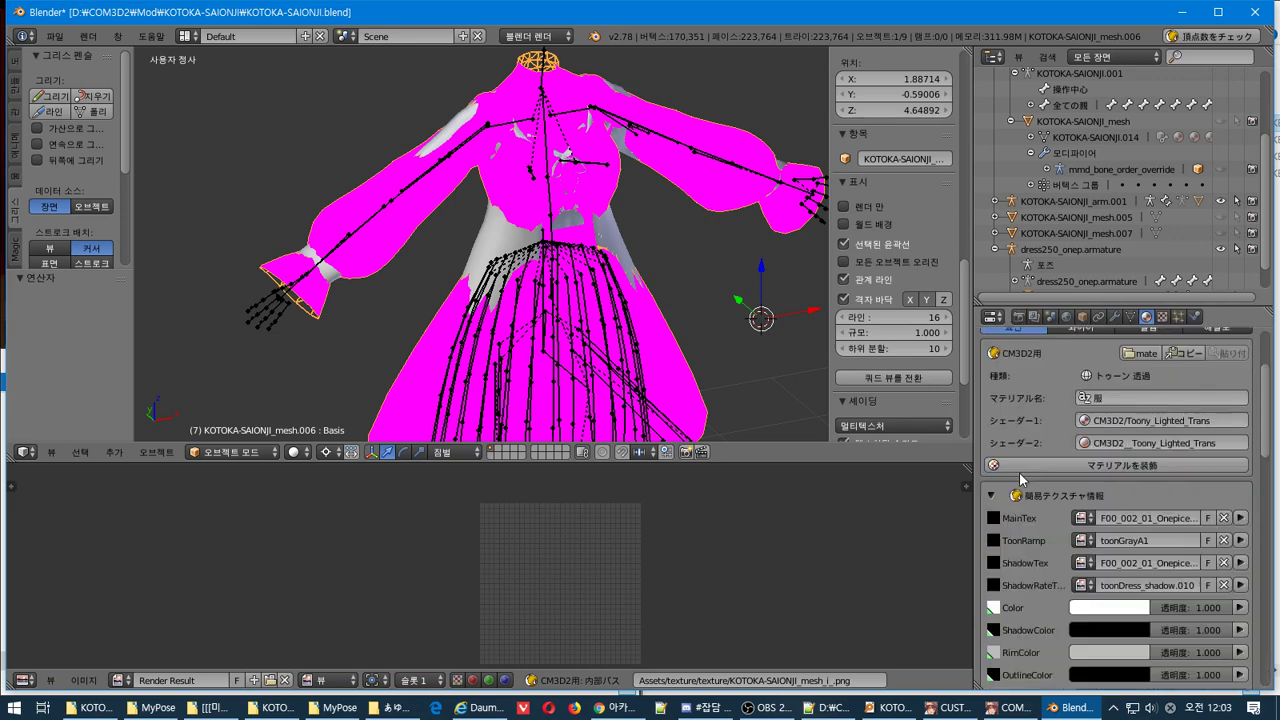
scroll(1022, 478, "up", 3)
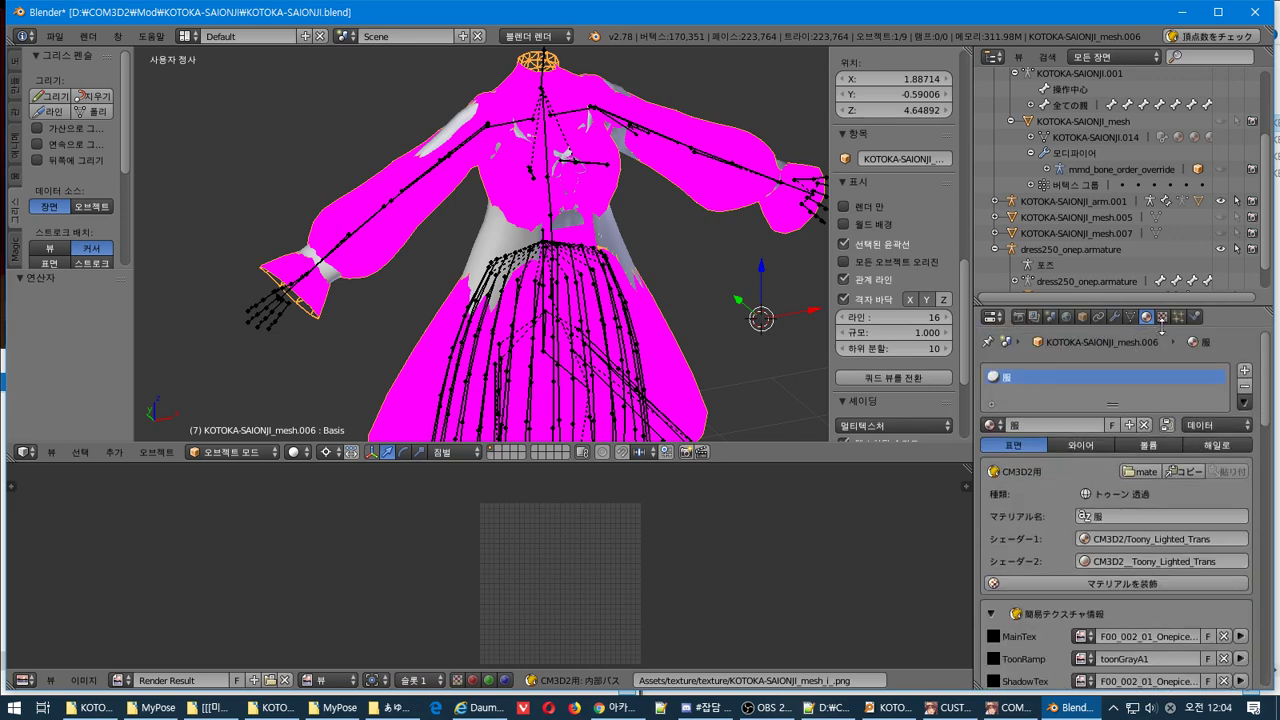
left_click(1163, 318)
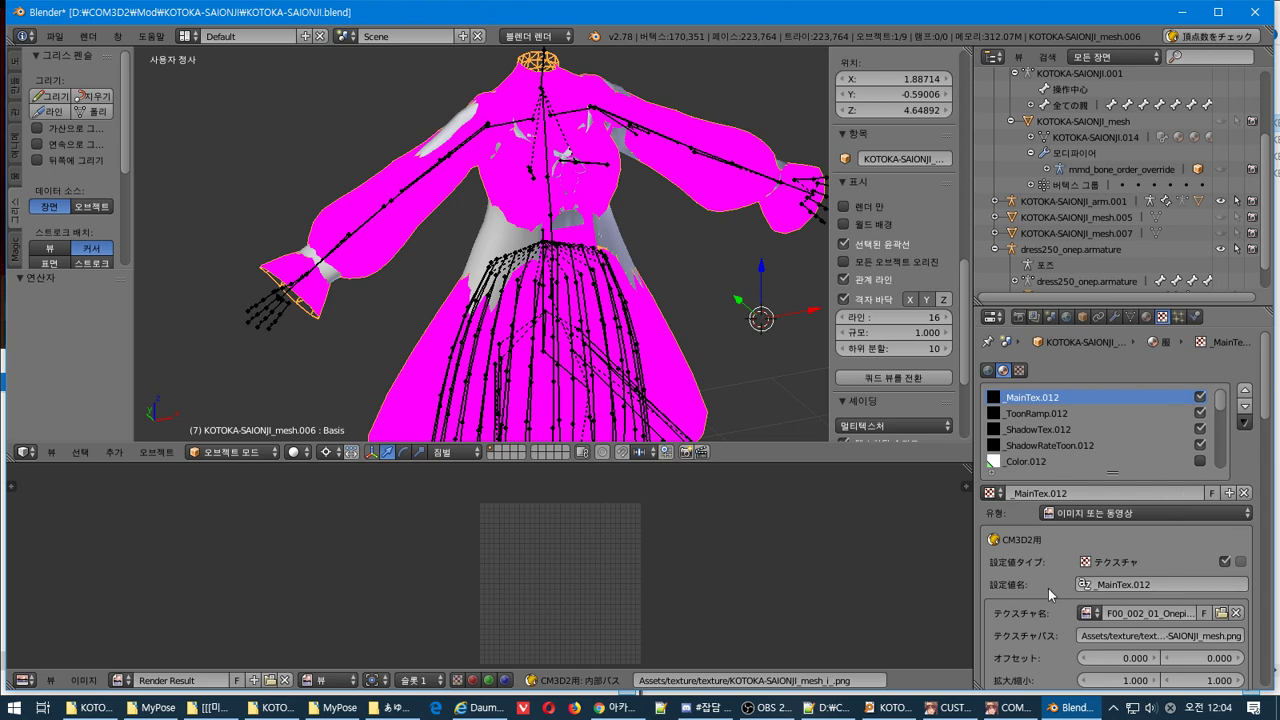
scroll(1045, 587, "down", 5)
scroll(1042, 582, "up", 4)
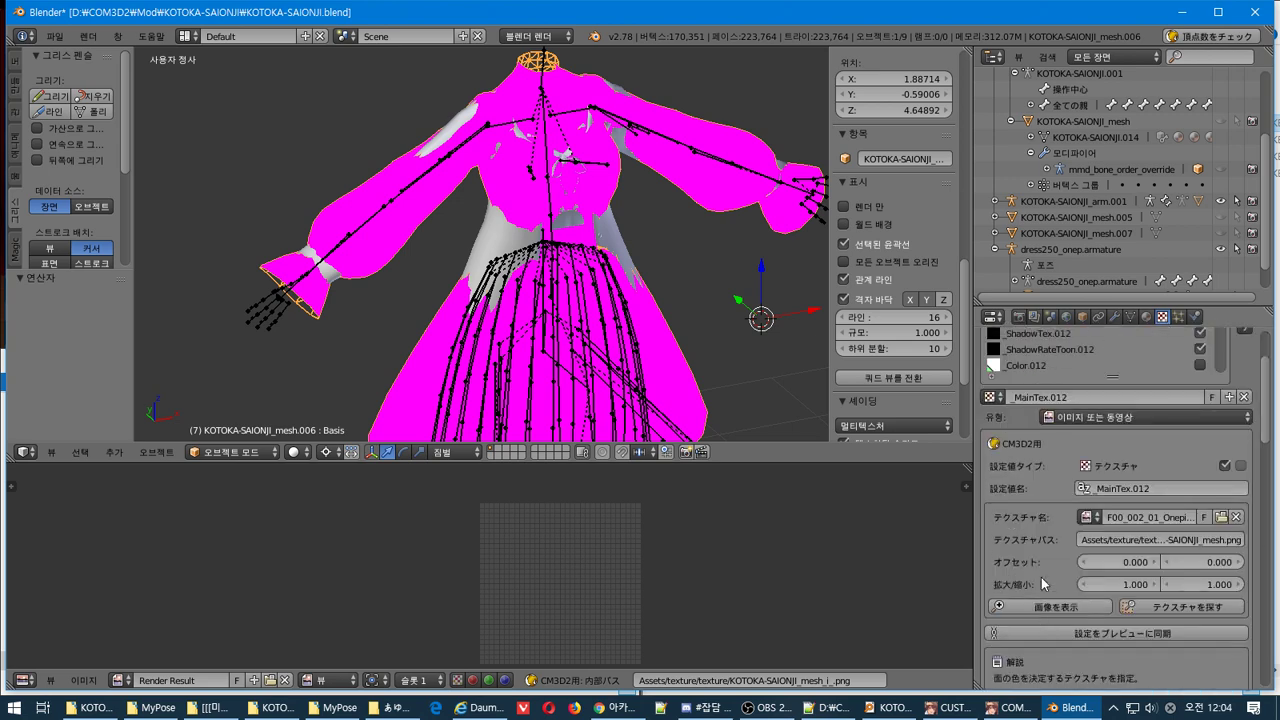
left_click(1087, 517)
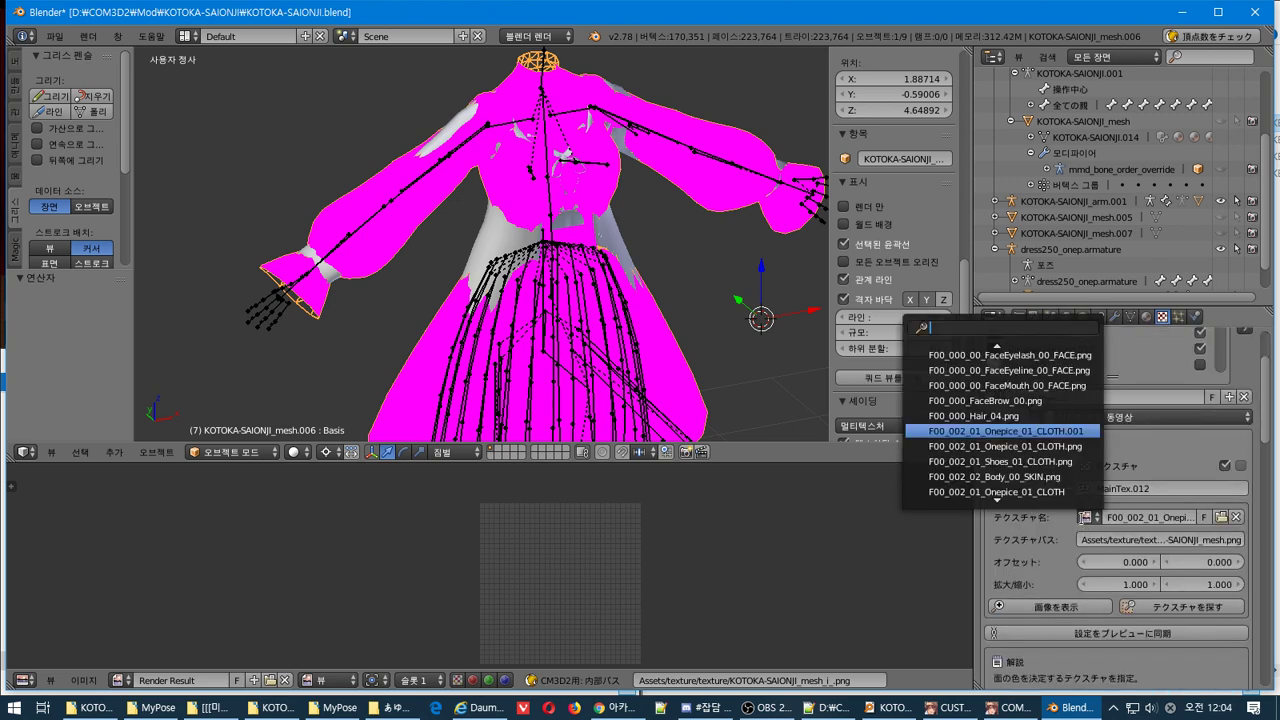
left_click(1003, 431)
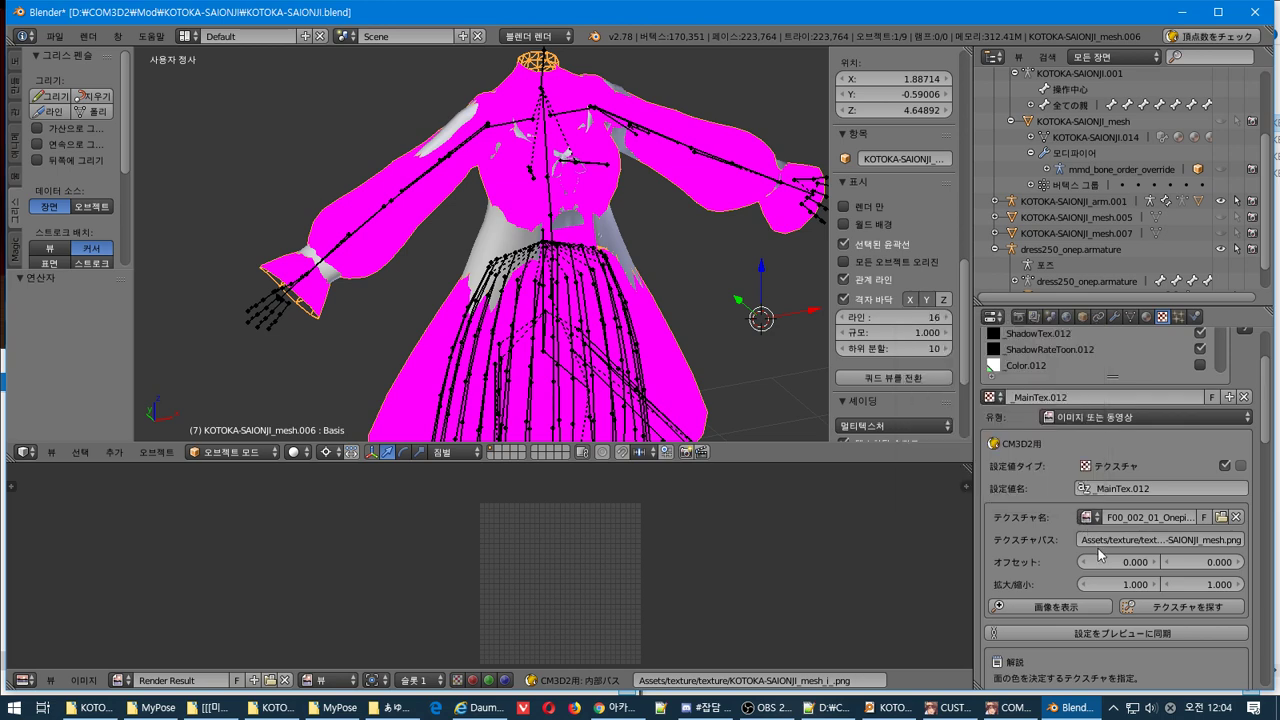
Try packing the texture image into the .blend; it fails because KOTOKA-SAIONJI_mesh.png is missing
scroll(1018, 551, "down", 8)
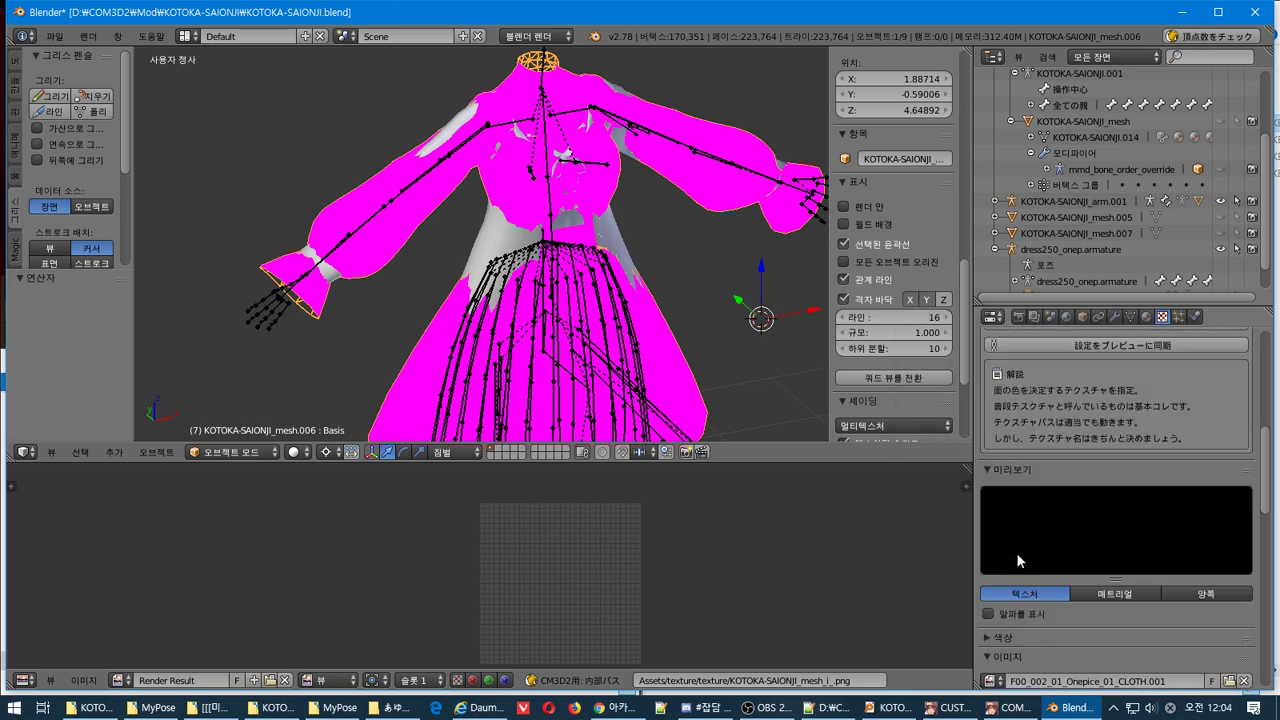
scroll(1250, 518, "down", 5)
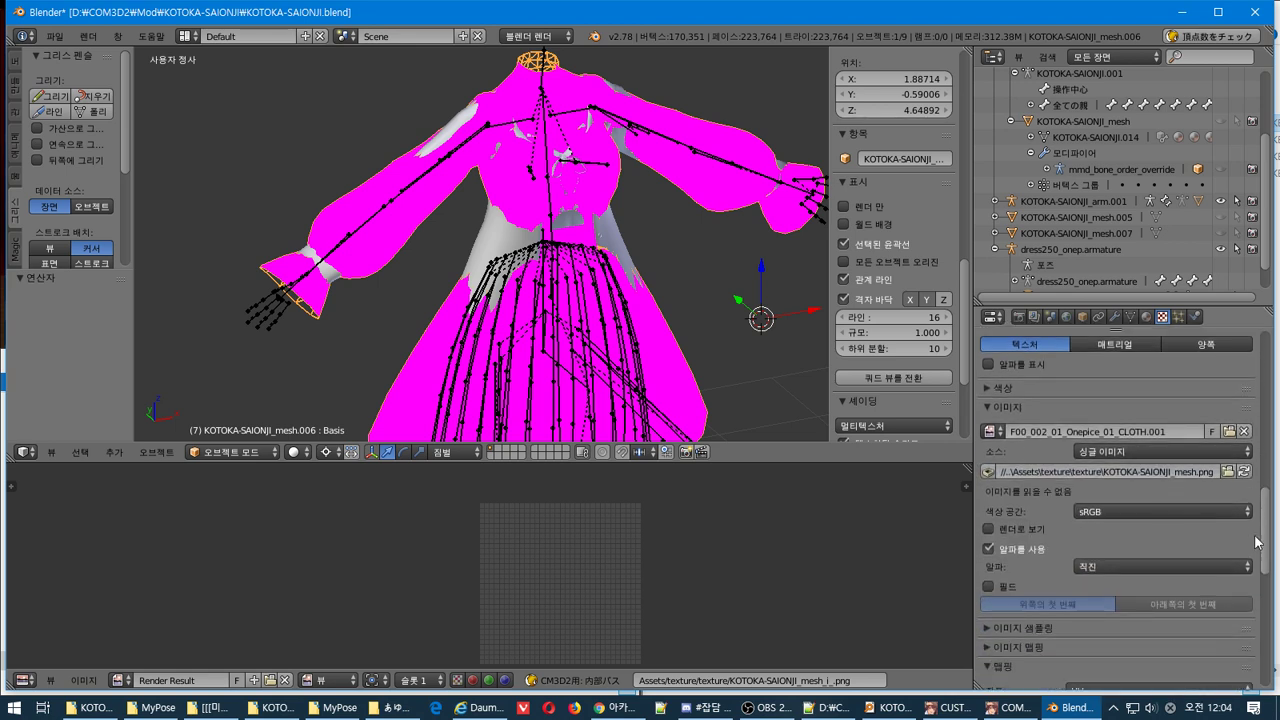
left_click(988, 471)
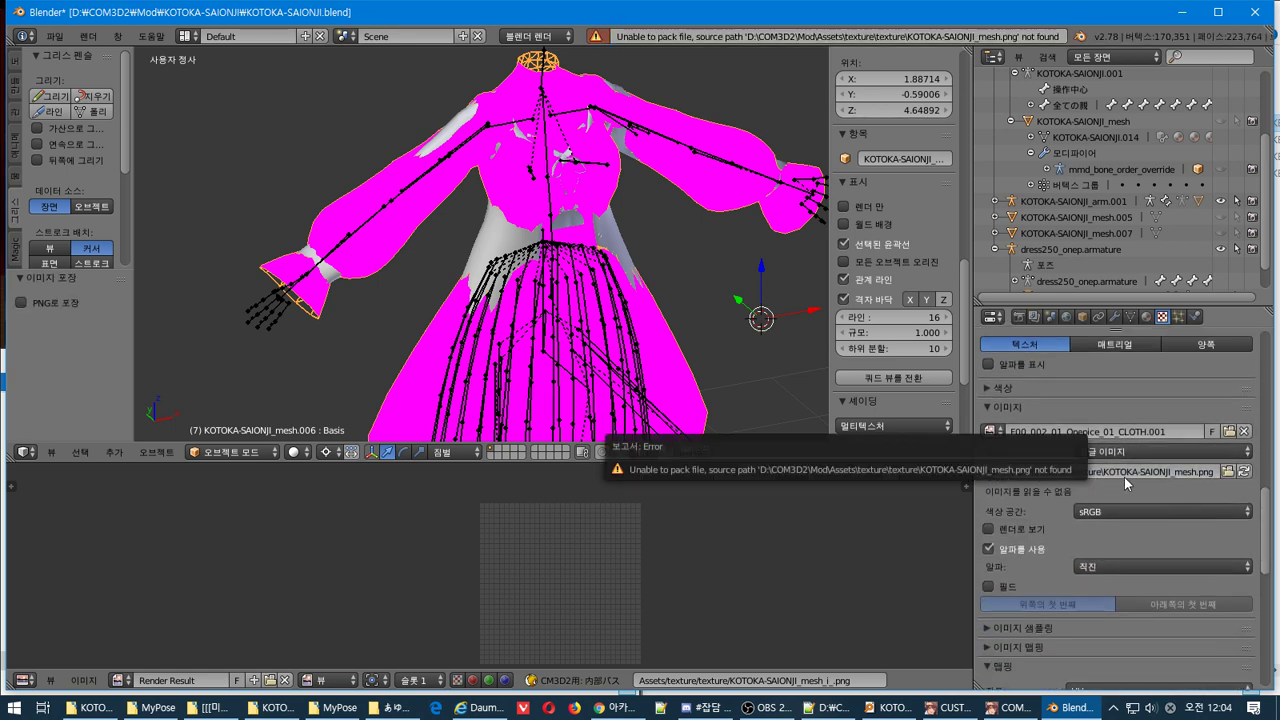
Browse for the image in the recent あゆむ式西園寺琴歌 download folder, also open in File Explorer
left_click(1228, 471)
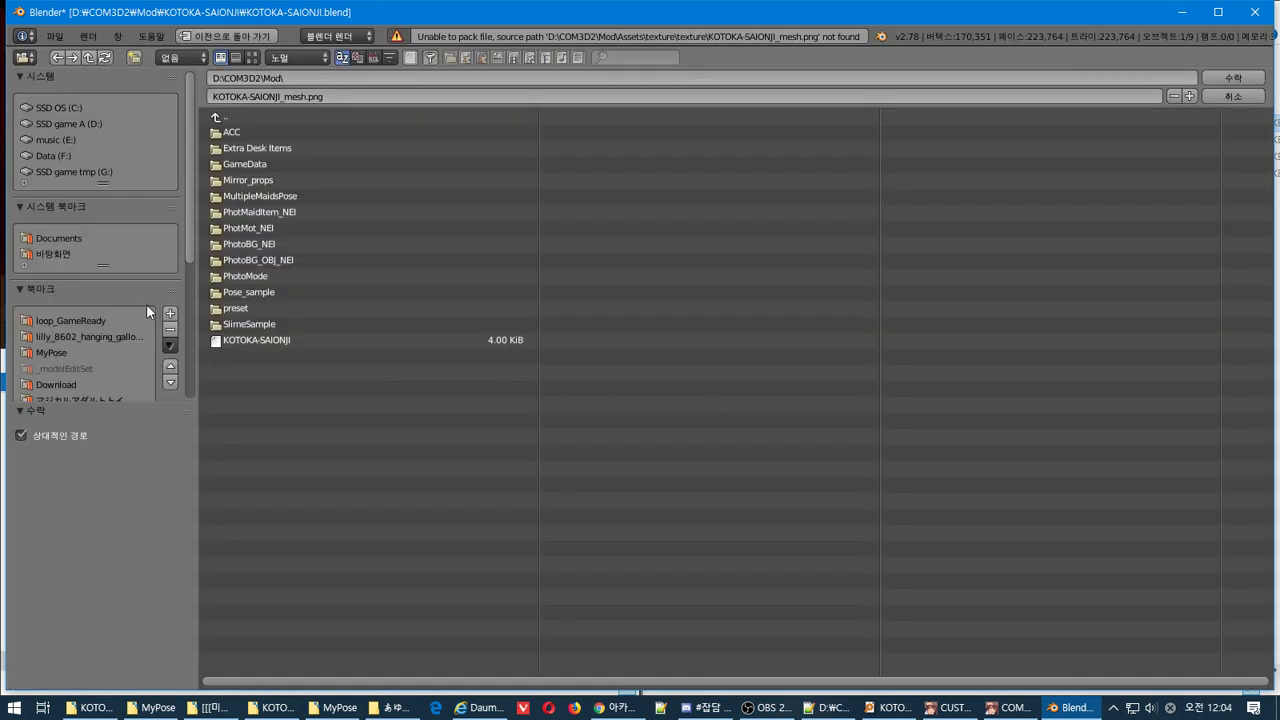
scroll(146, 304, "down", 5)
left_click(86, 306)
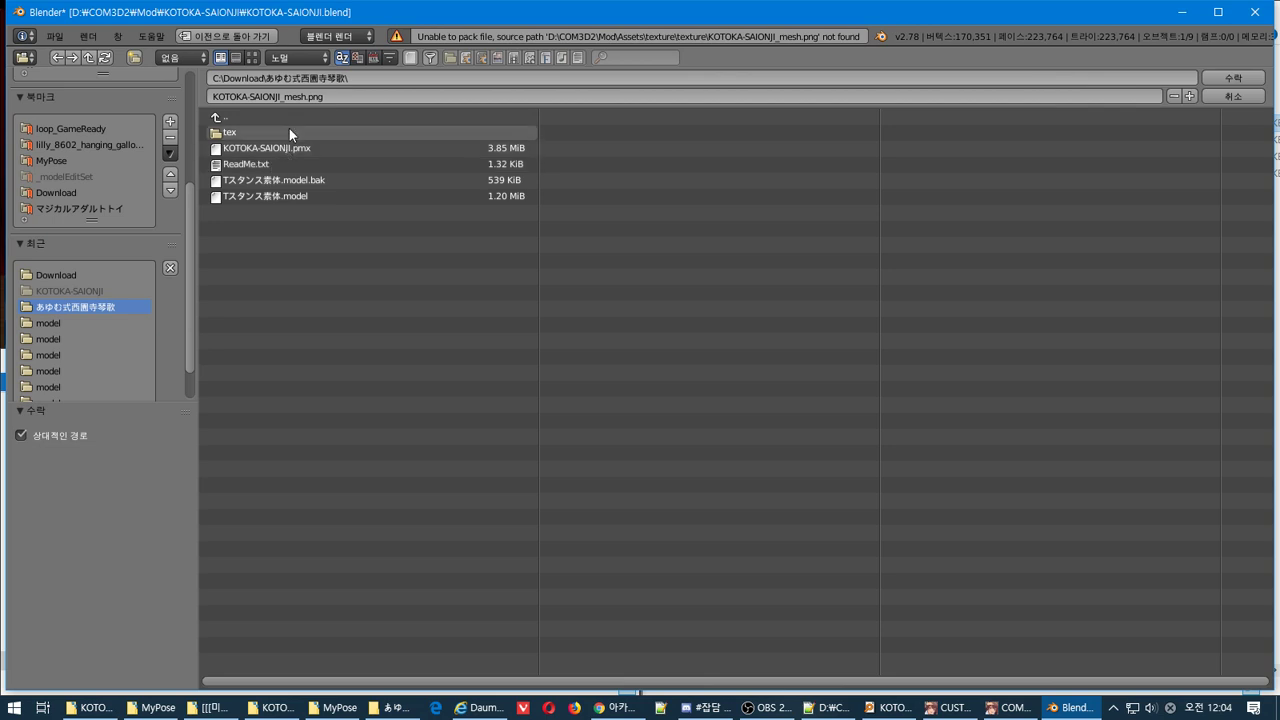
left_click(387, 707)
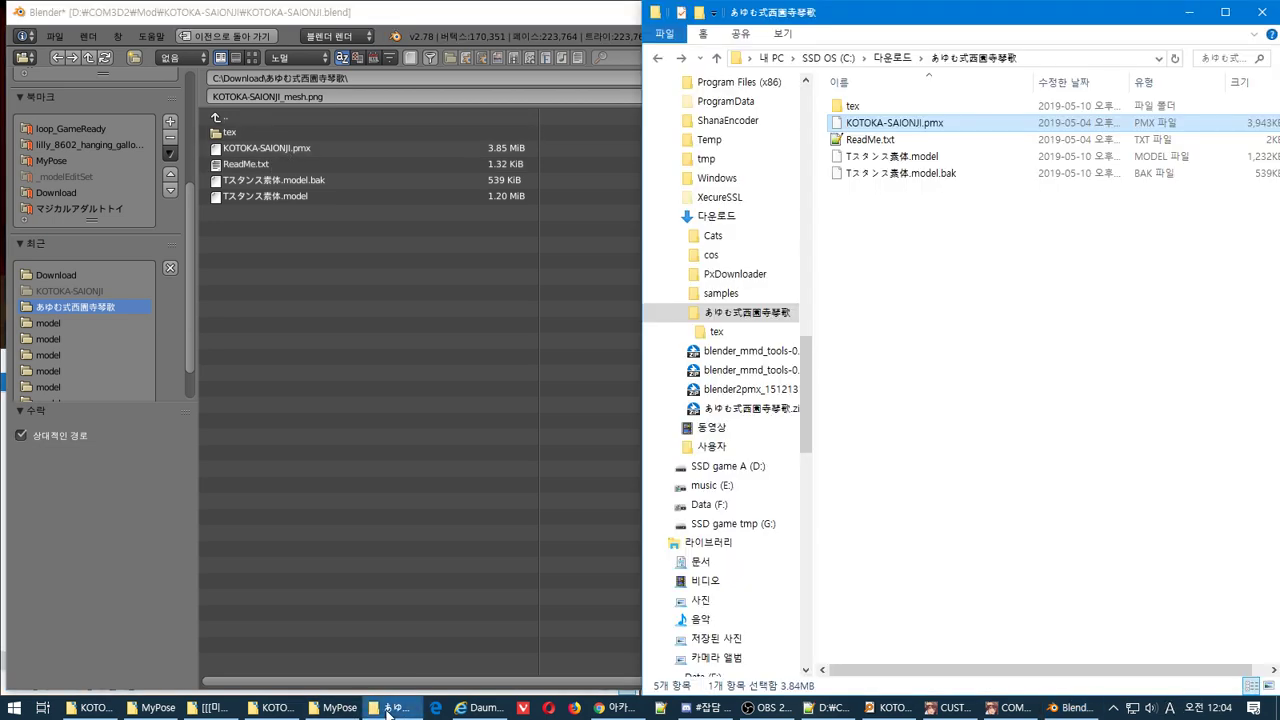
Copy F00_002_01_Onepice_01_CLOTH.png from the tex folder into the KOTOKA-SAIONJI folder, then return to Blender
left_click(859, 107)
double_click(860, 108)
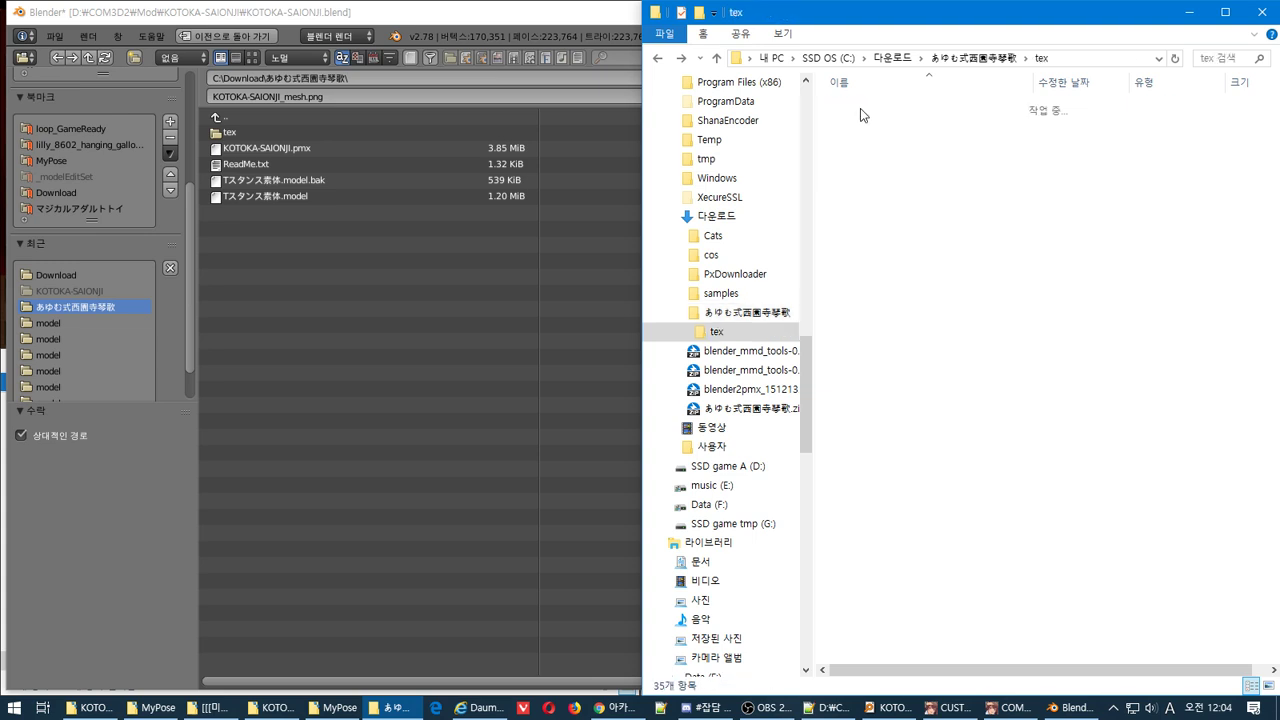
left_click(1045, 476)
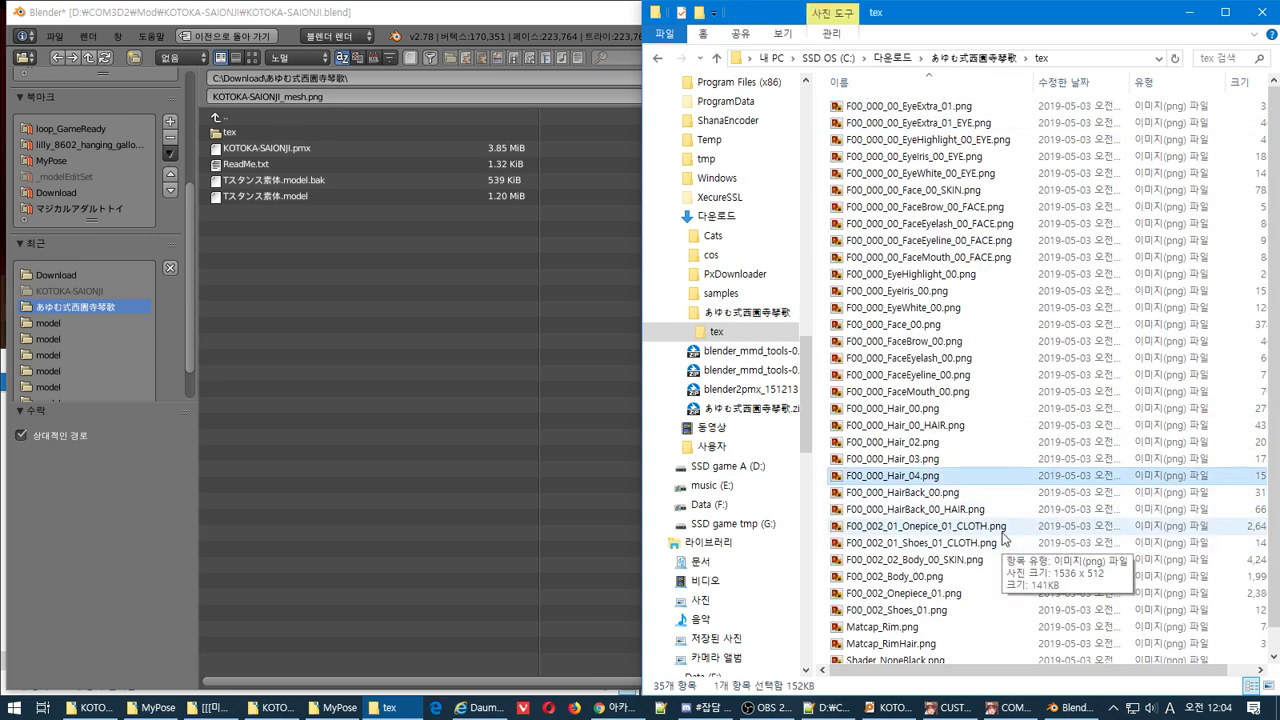
left_click(1000, 527)
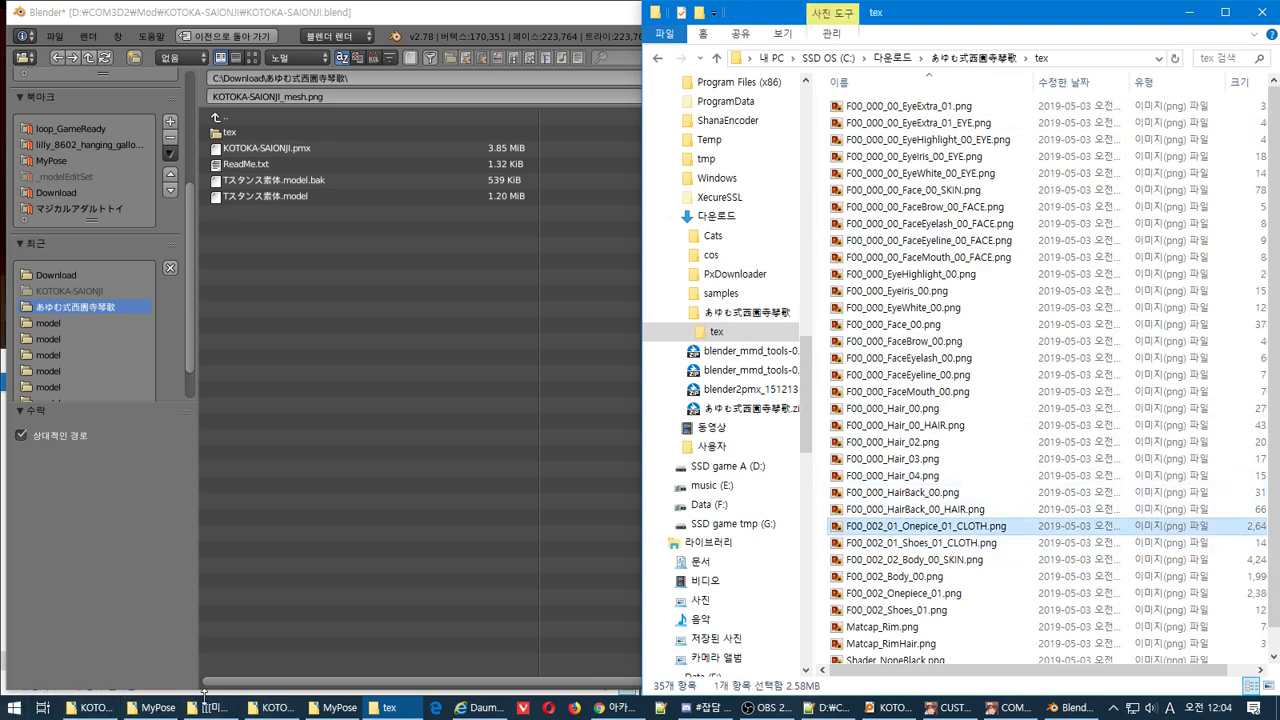
left_click(277, 708)
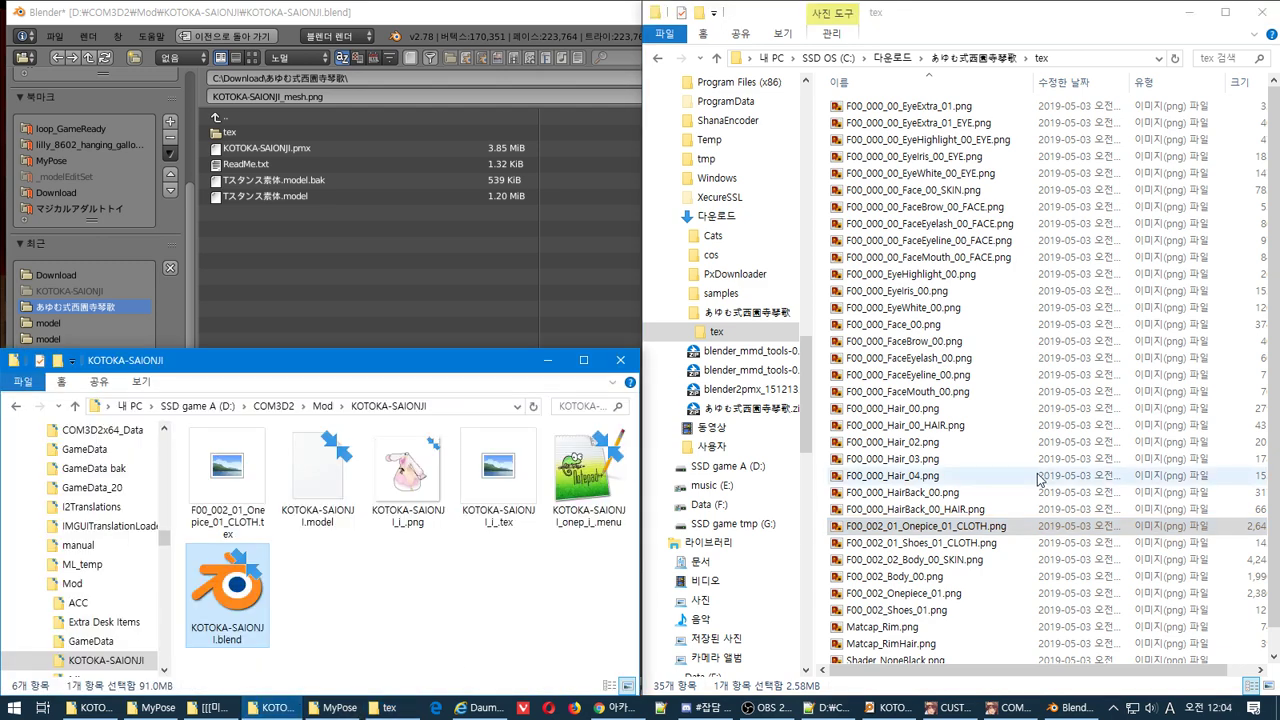
left_click_drag(944, 533, 410, 585)
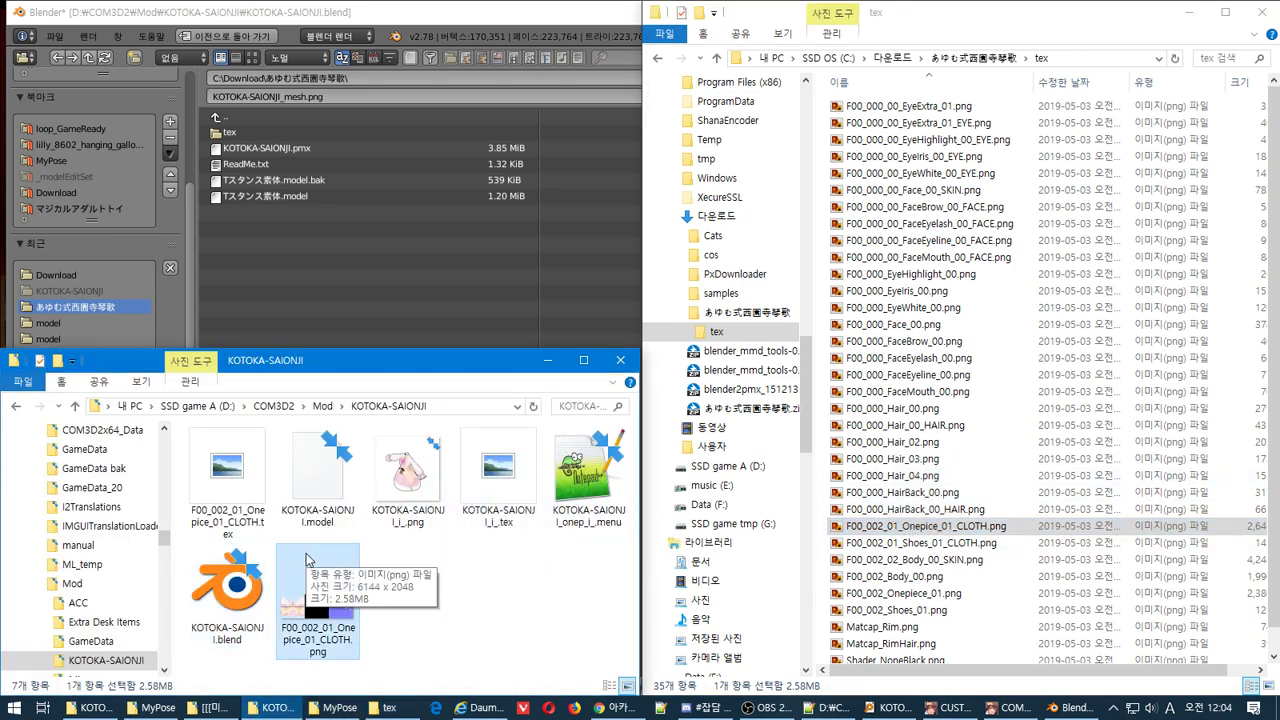
left_click(183, 308)
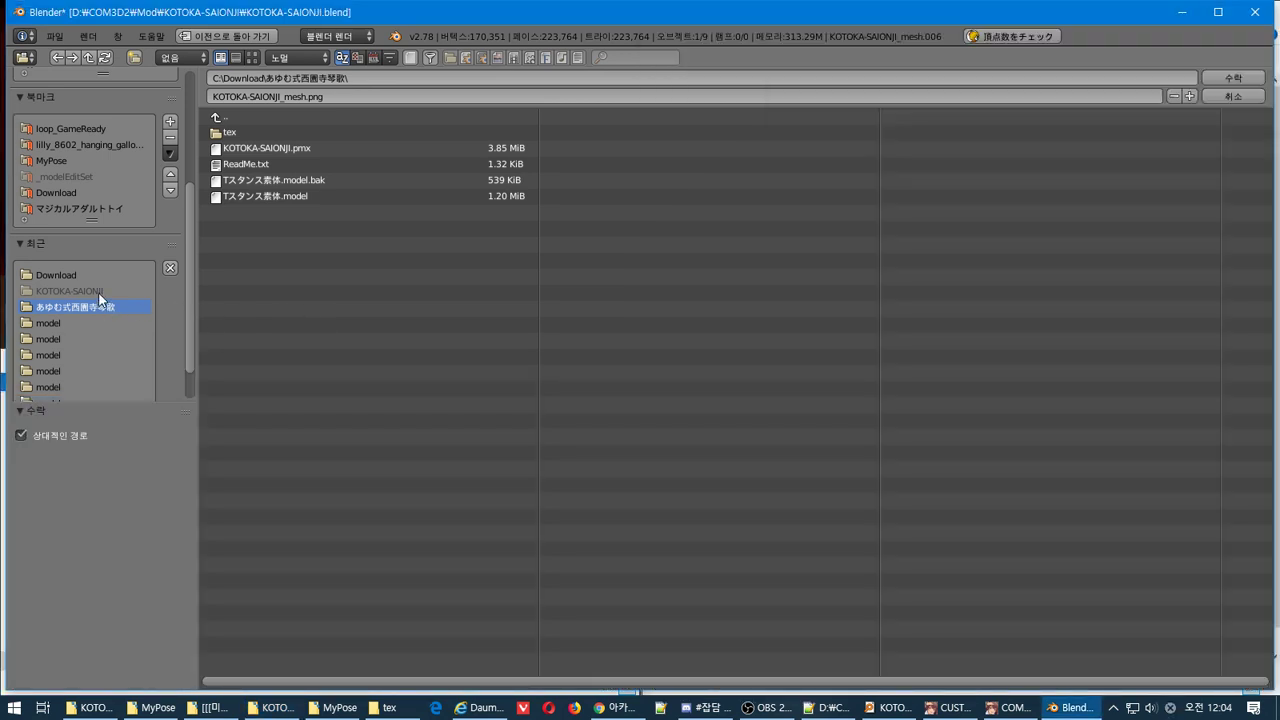
Navigate Blender's file browser to D: > COM3D2_mod > lilly 개조
scroll(98, 292, "up", 3)
scroll(98, 293, "down", 3)
scroll(89, 257, "up", 1)
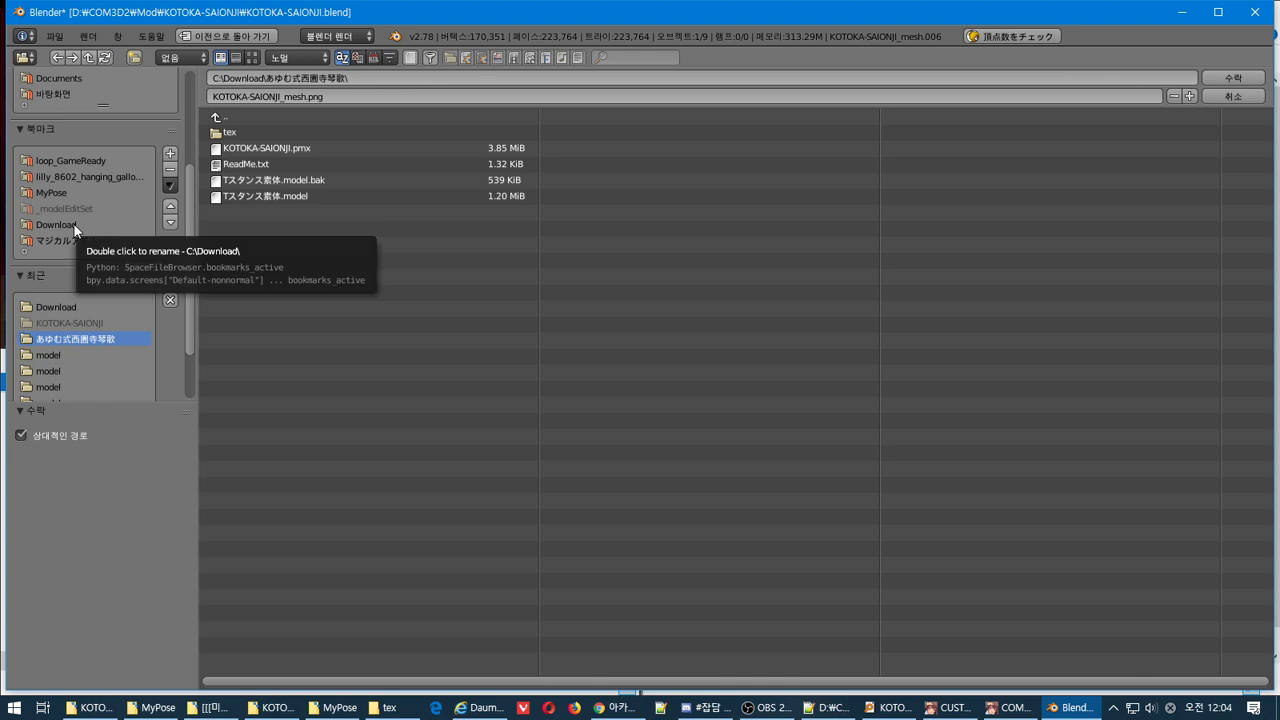
scroll(74, 224, "up", 3)
scroll(74, 225, "up", 1)
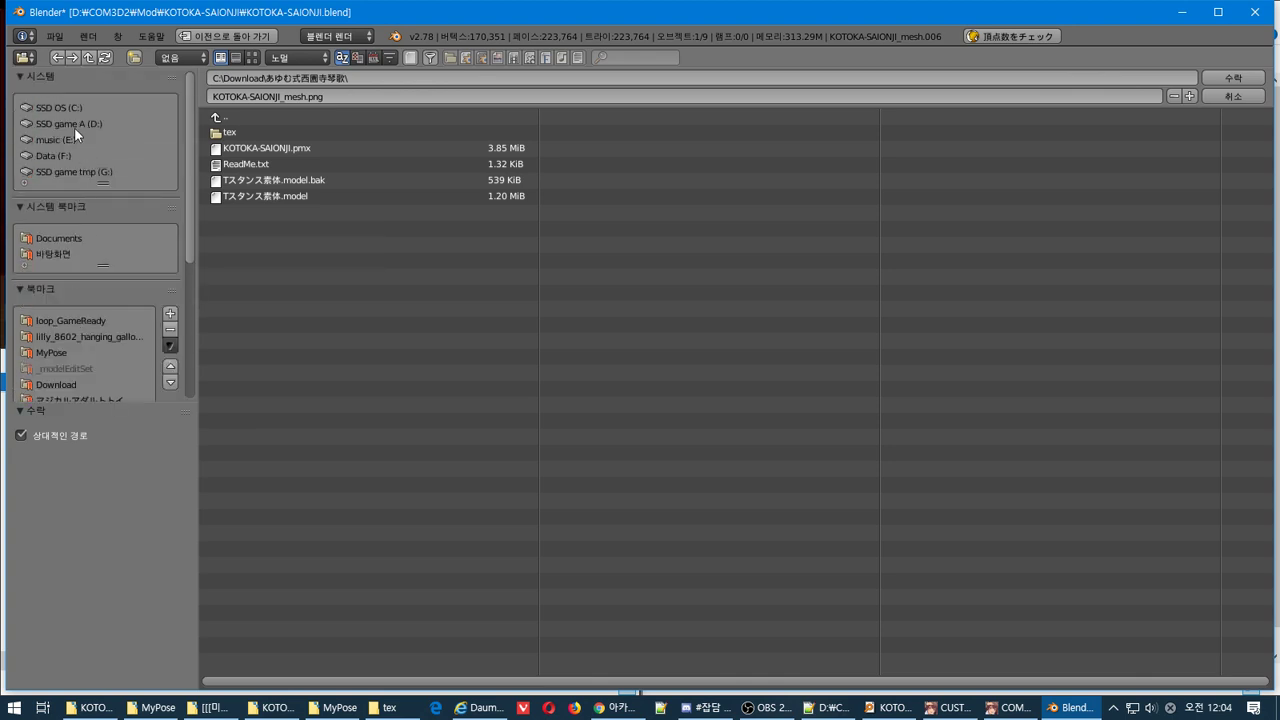
scroll(137, 341, "down", 4)
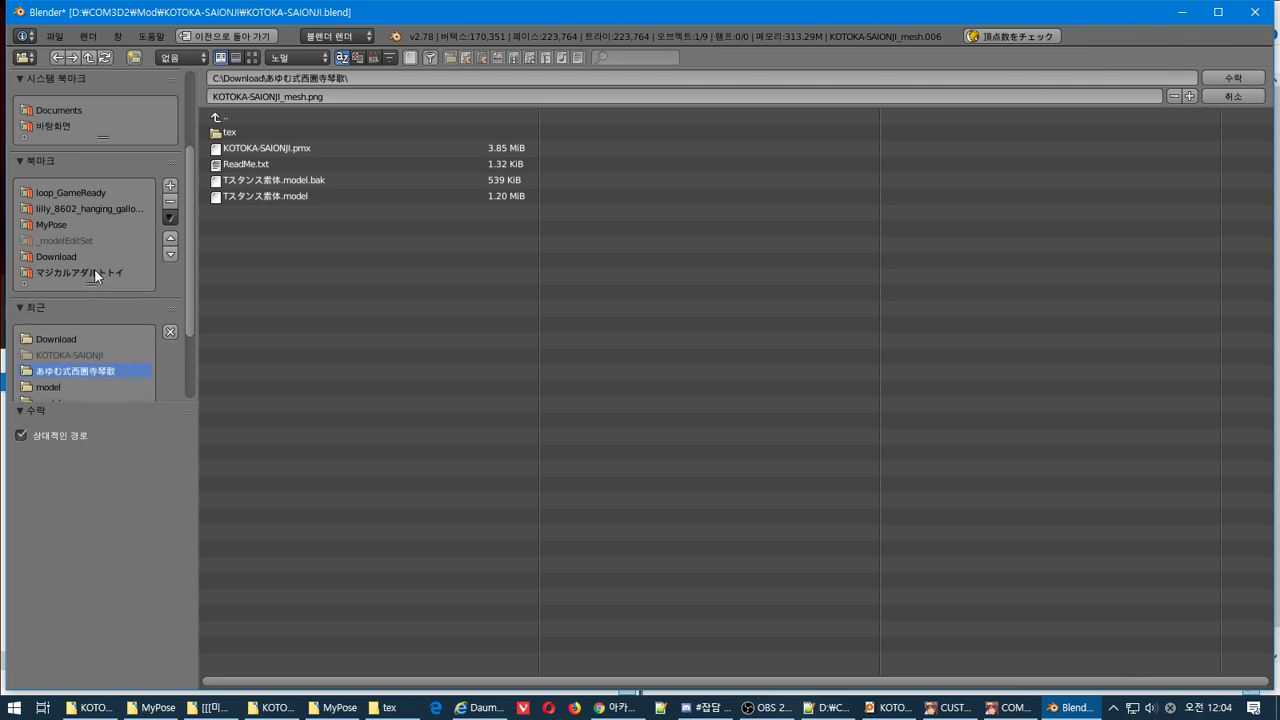
scroll(92, 272, "down", 4)
scroll(91, 182, "up", 7)
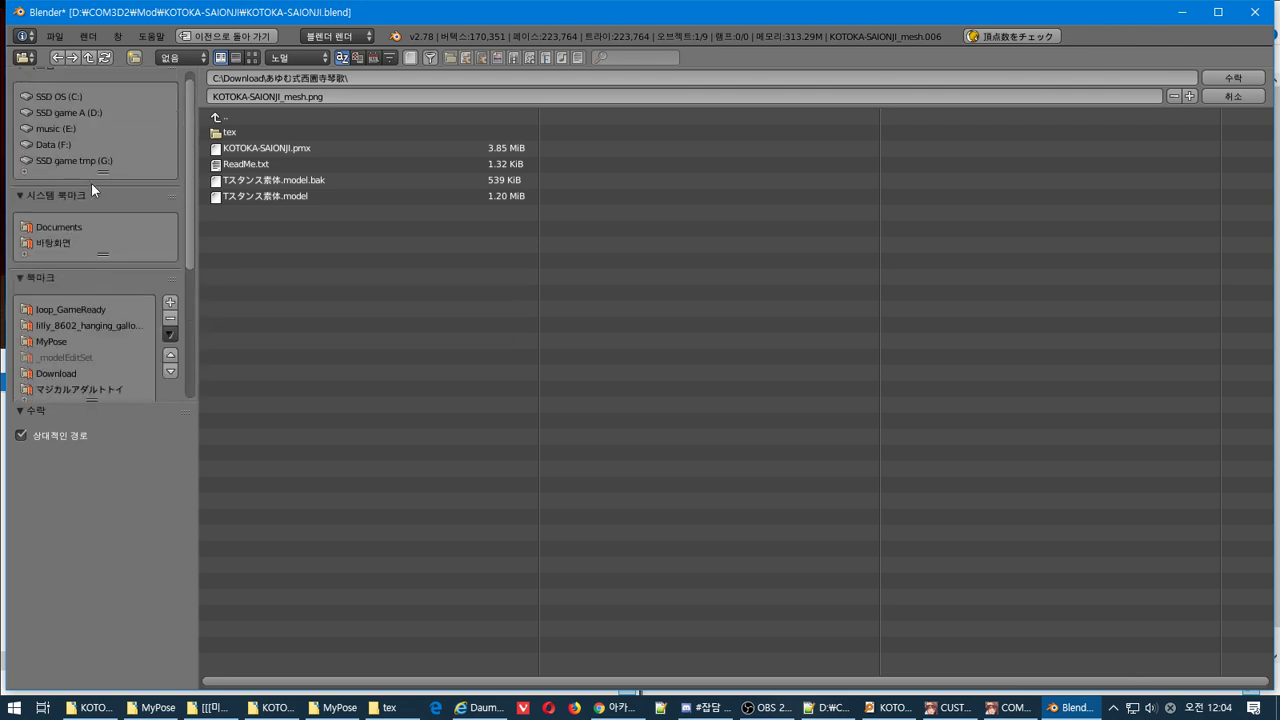
left_click(61, 115)
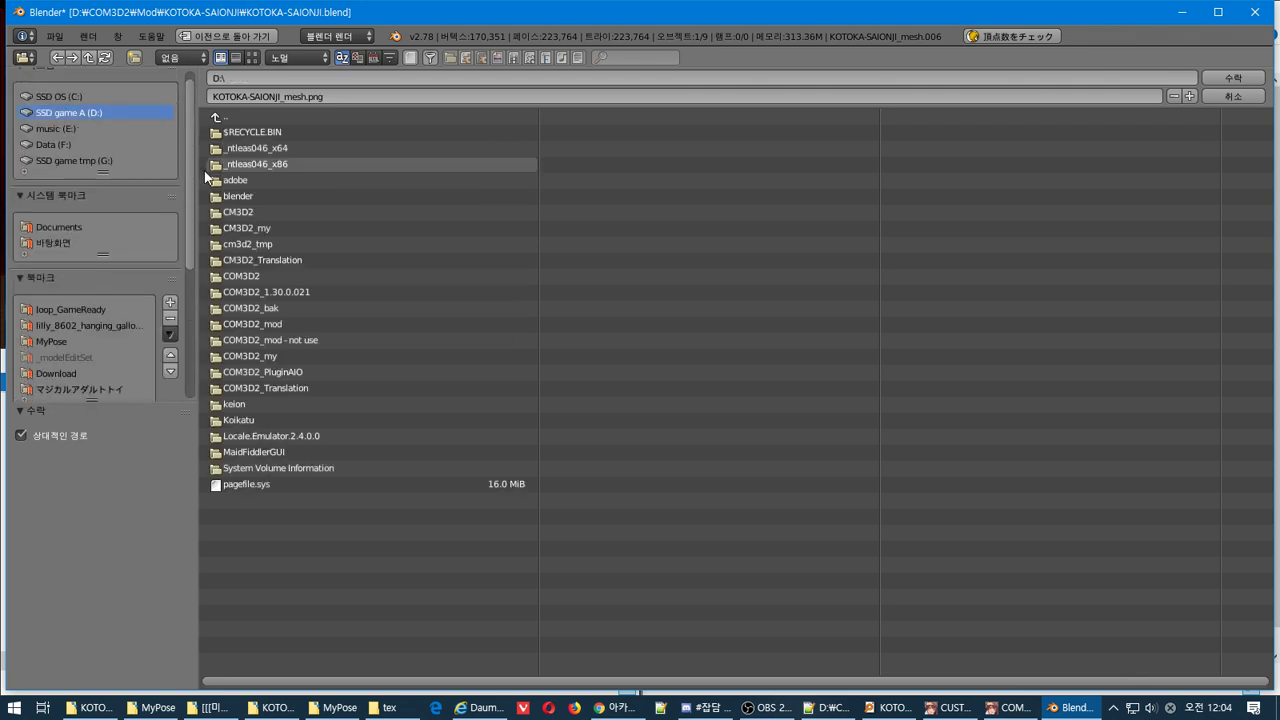
left_click(283, 325)
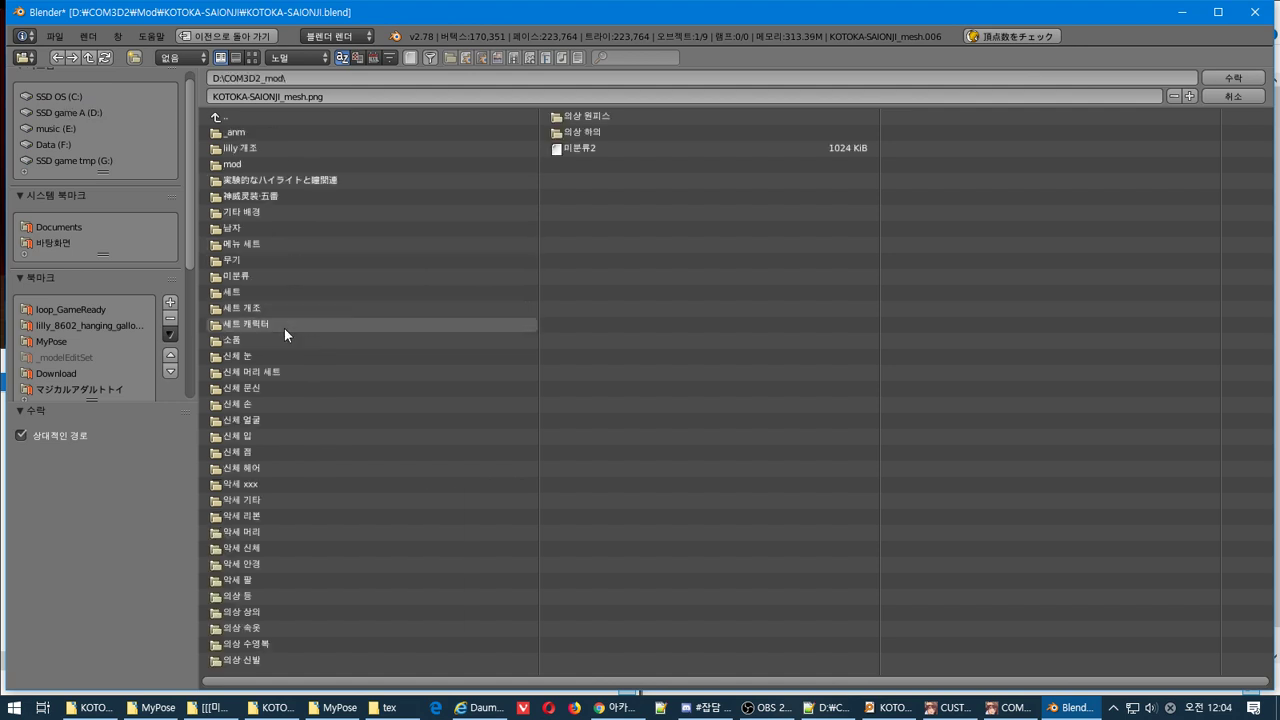
left_click(231, 152)
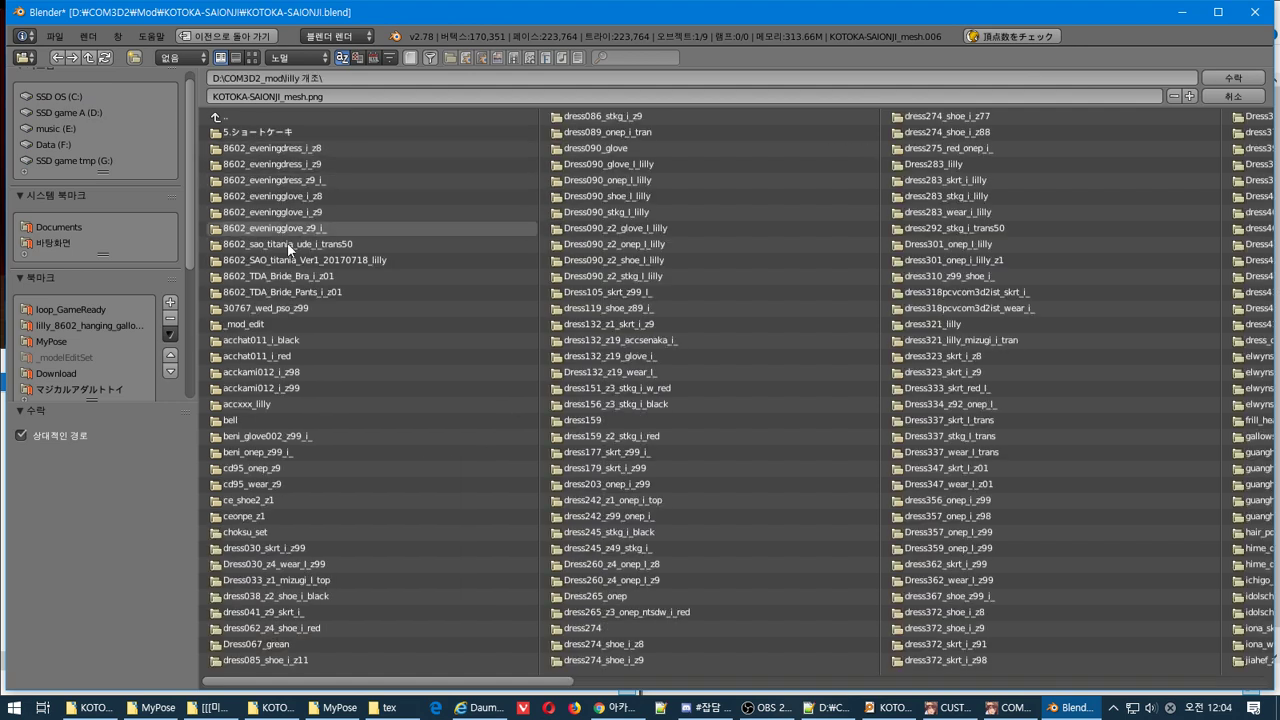
Open the KOTOKA-SAIONJI folder and choose F00_002_01_Onepice_01_CLOTH.png
left_click_drag(320, 679, 1169, 551)
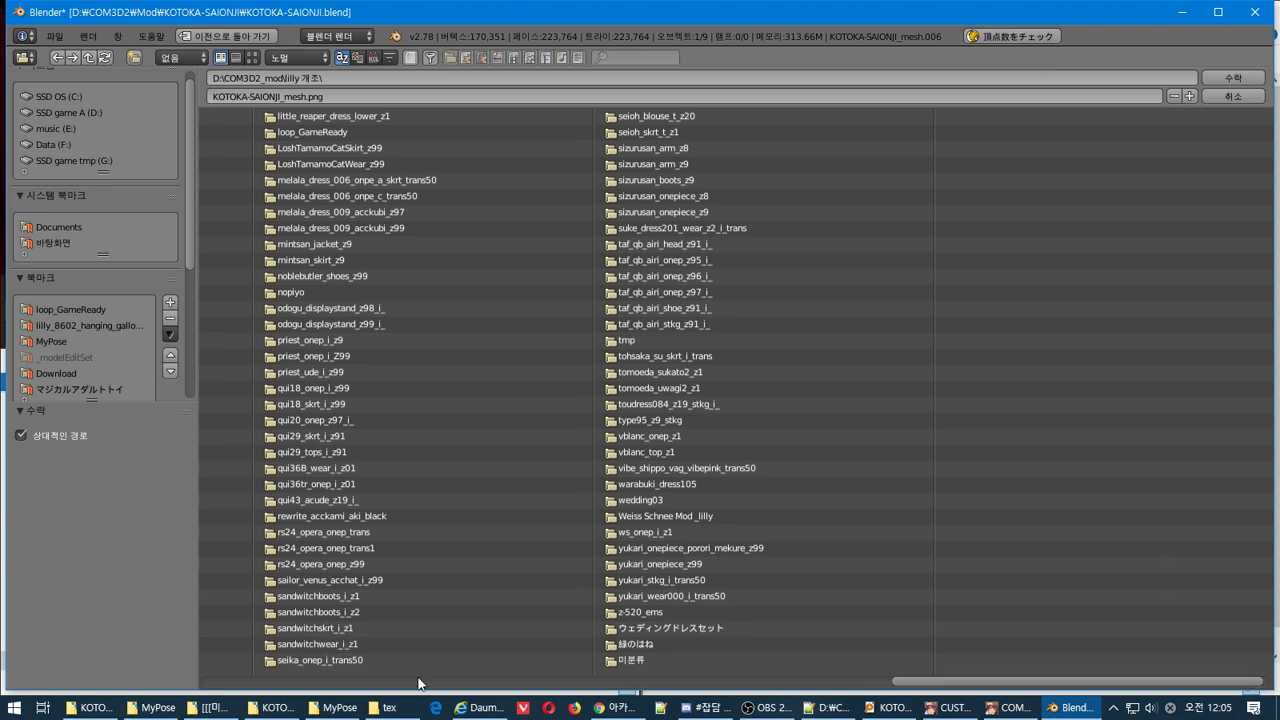
mouse_move(265, 708)
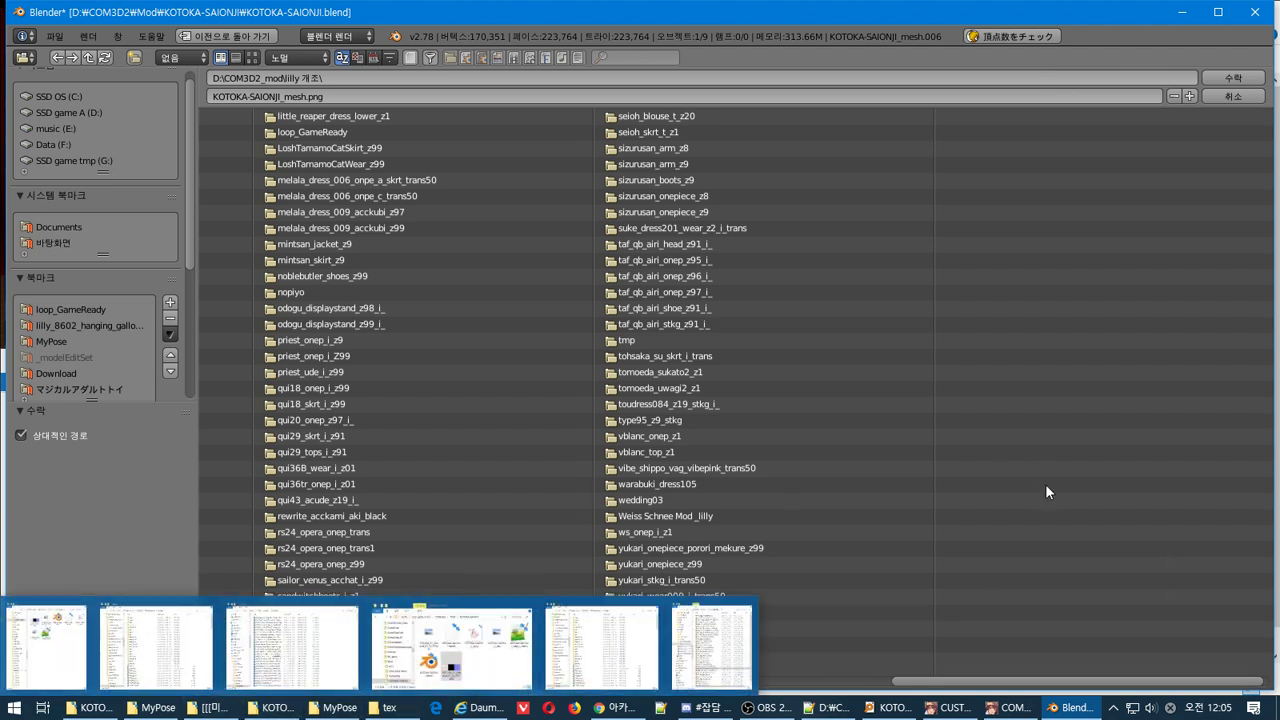
left_click_drag(985, 688, 433, 690)
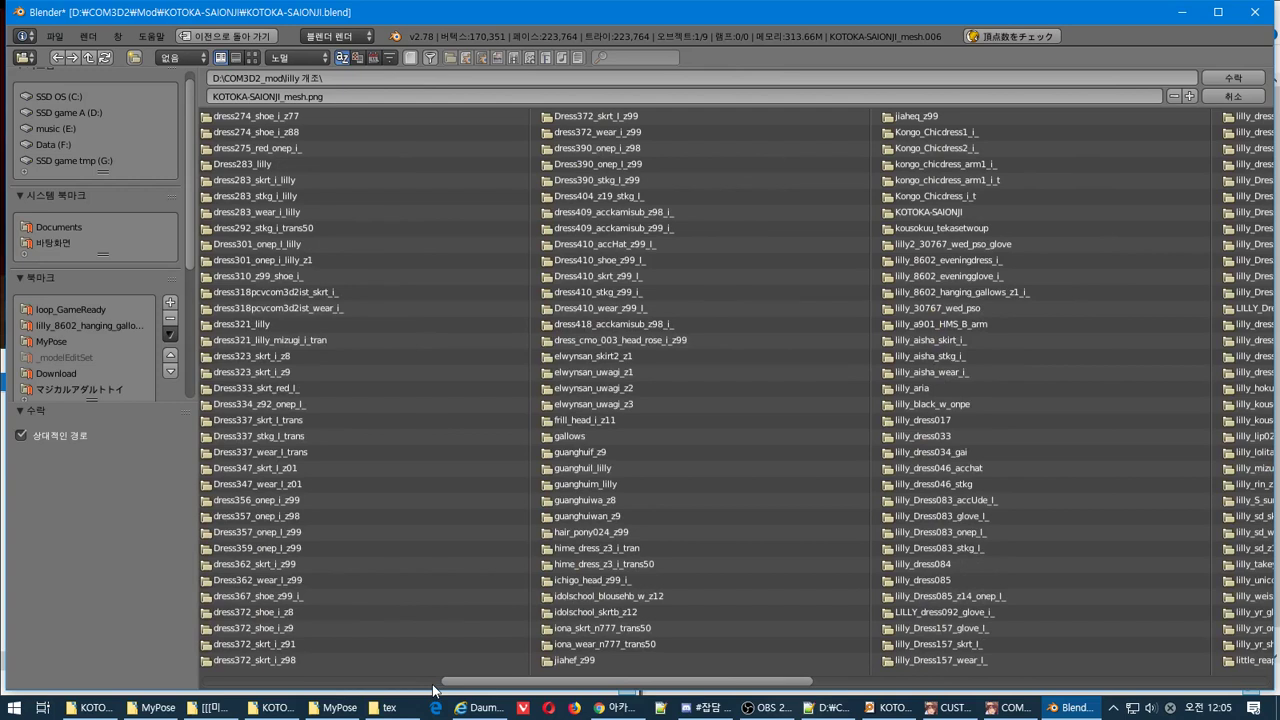
left_click(900, 211)
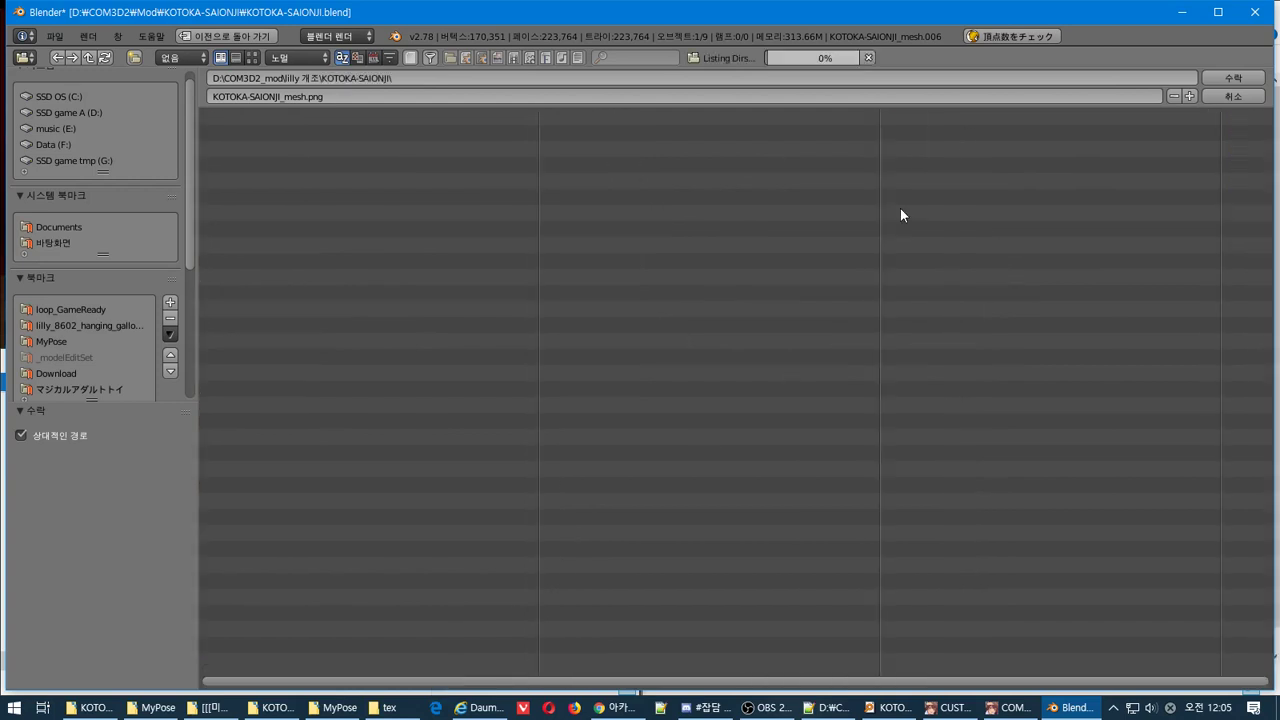
left_click(364, 131)
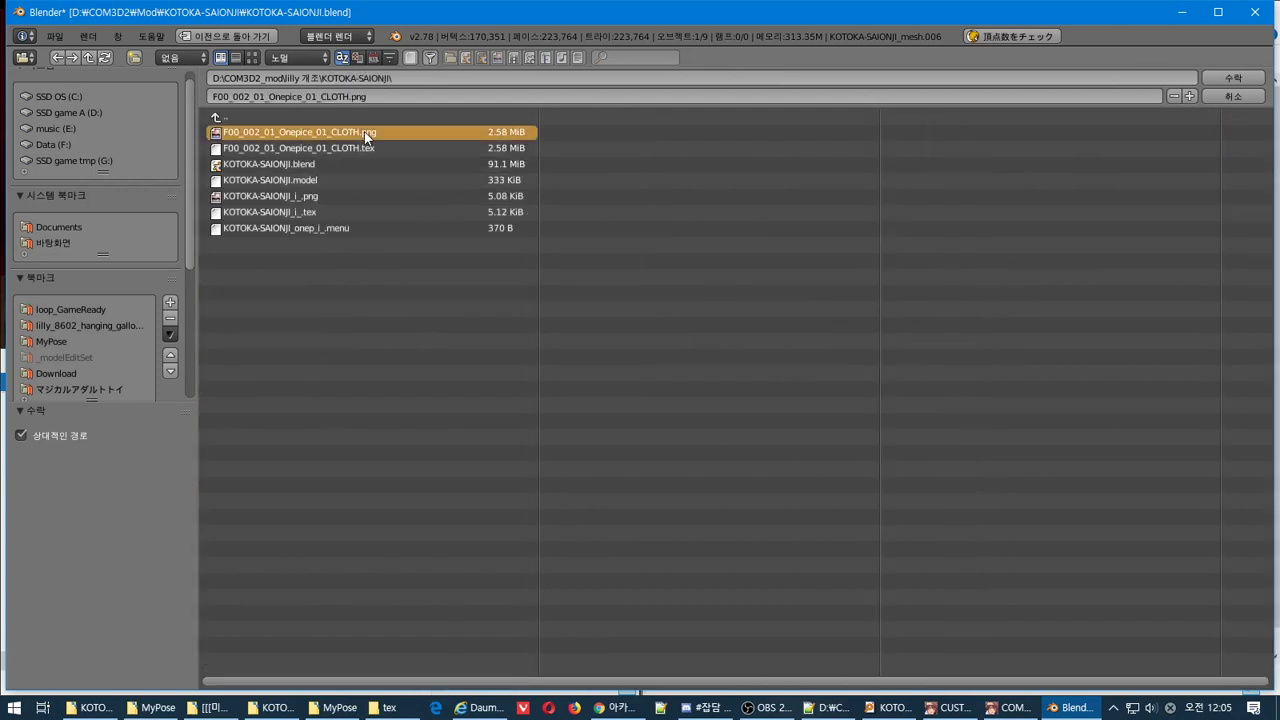
Load the chosen CLOTH png and assign it as the texture's image
left_click(1233, 77)
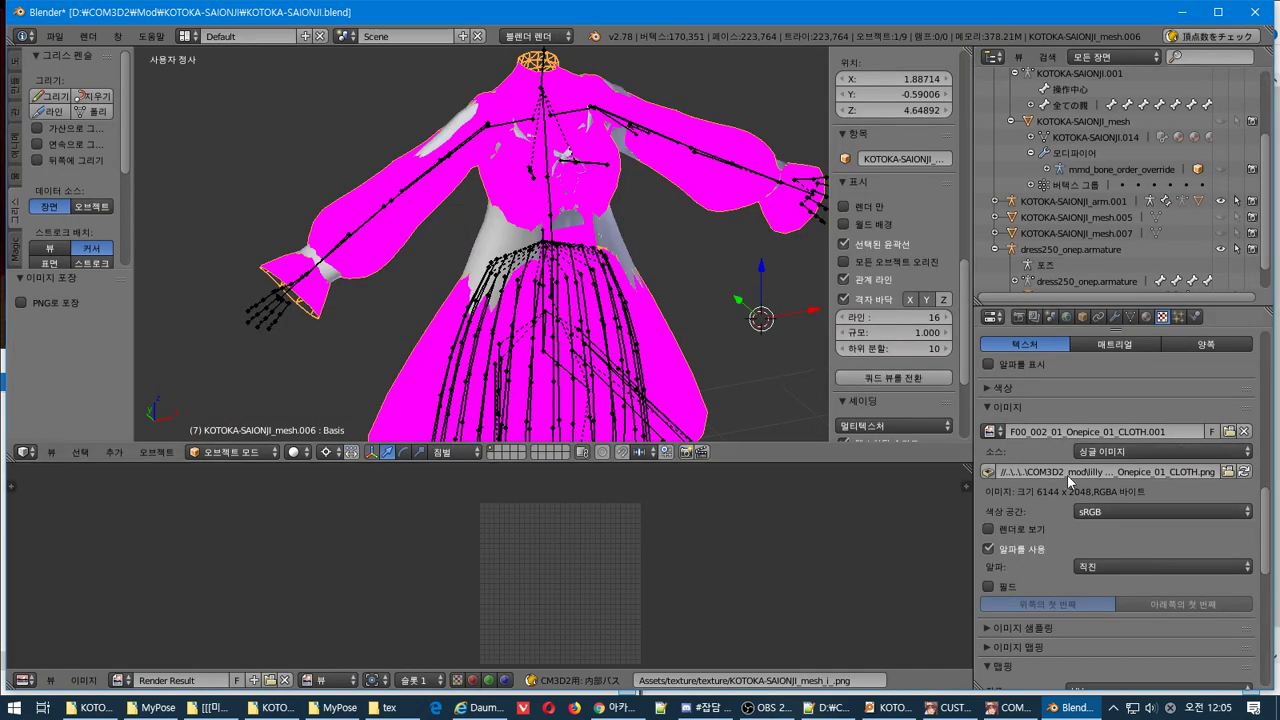
left_click(988, 431)
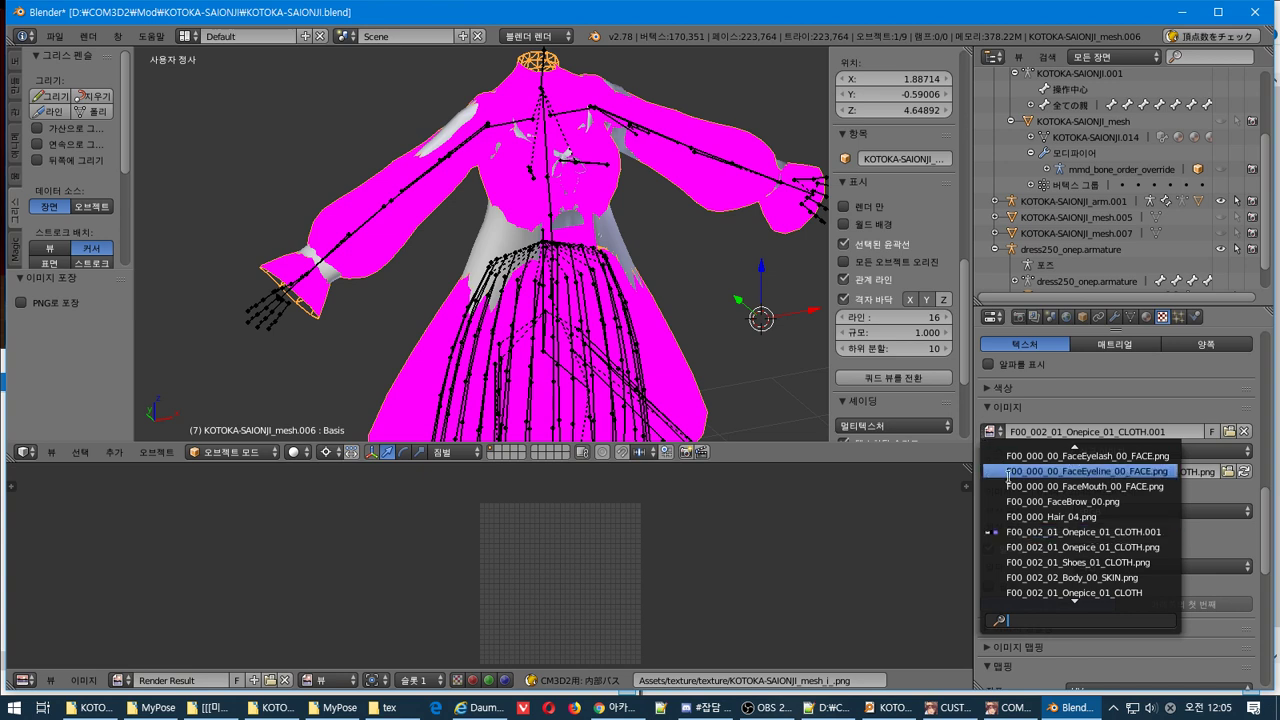
left_click(1045, 546)
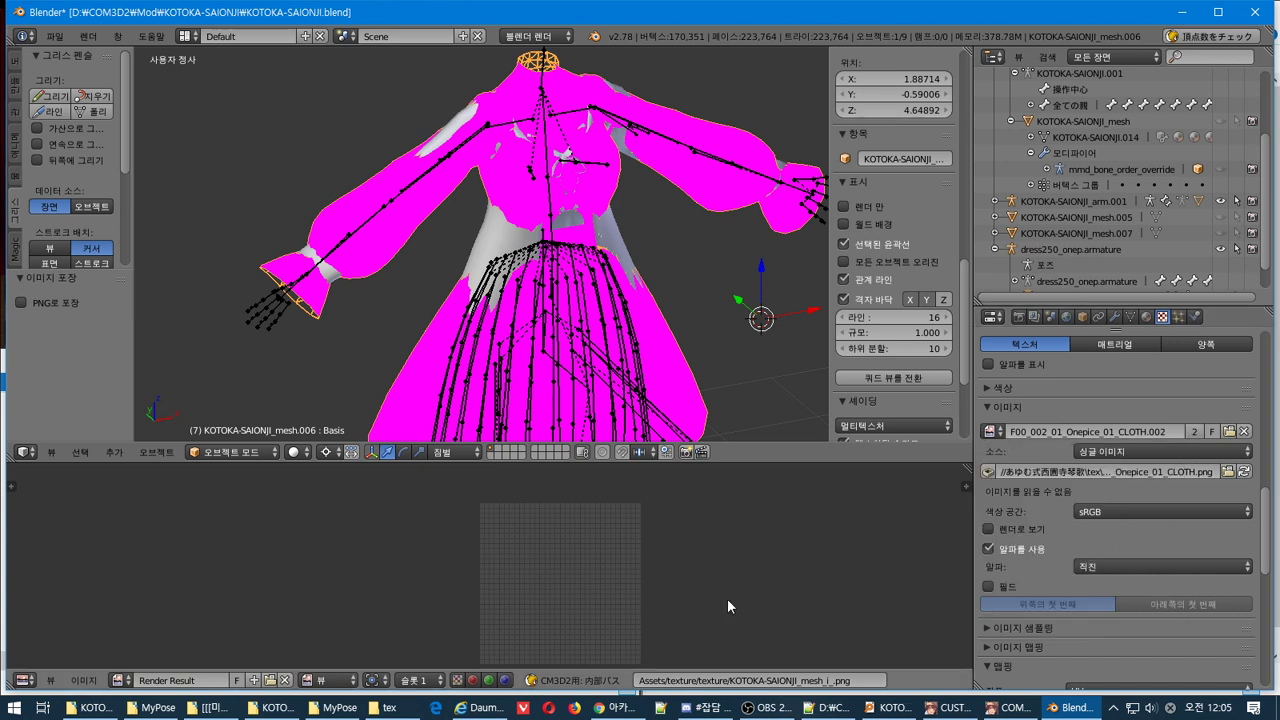
Display F00_002_01_Onepice_01_CLOTH.002 in the image editor, fitted to the view
left_click(120, 679)
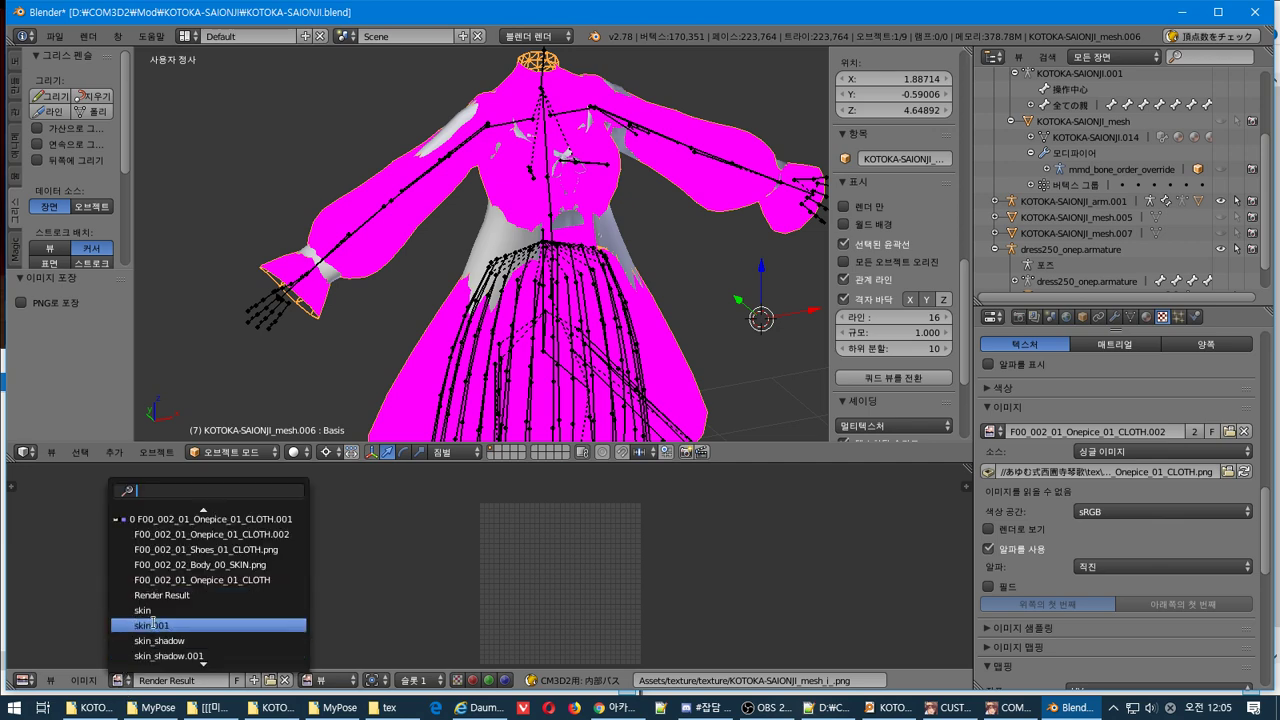
left_click(155, 533)
key("Home")
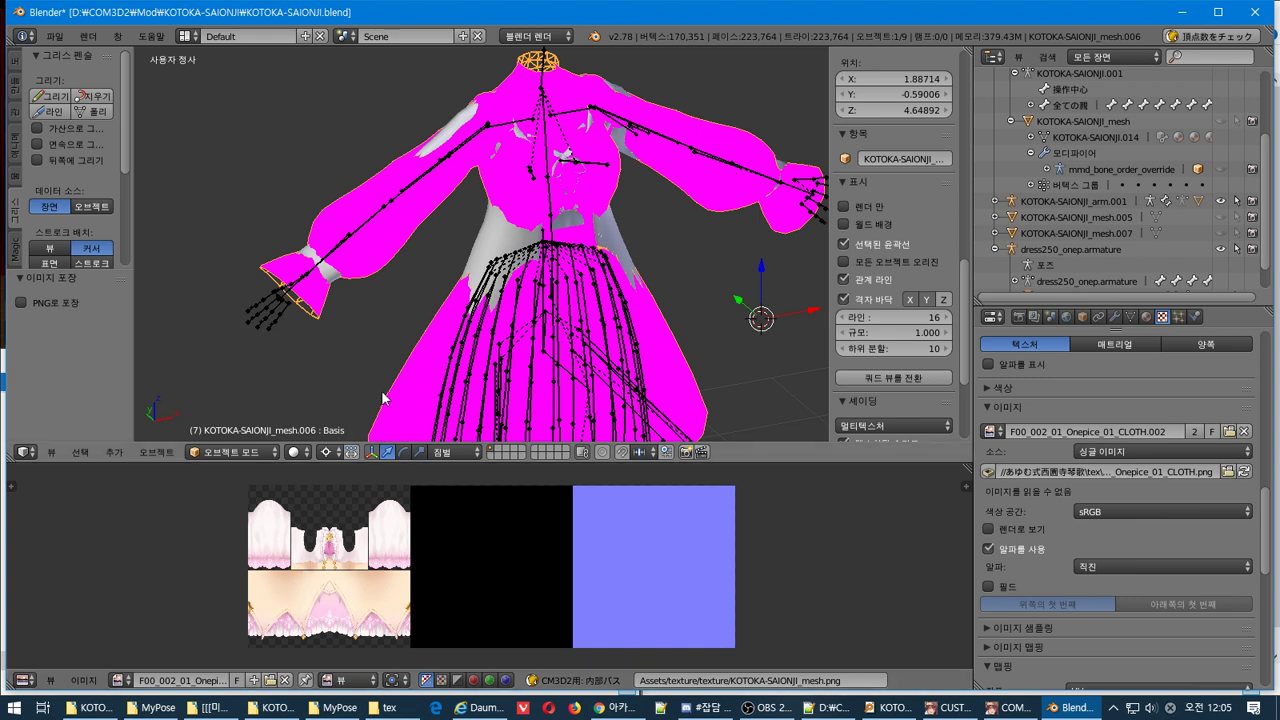
Set the dress material's MainTex and ShadowTex images to the F00_002_01_Onepice_01_CLOTH textures
right_click(406, 244)
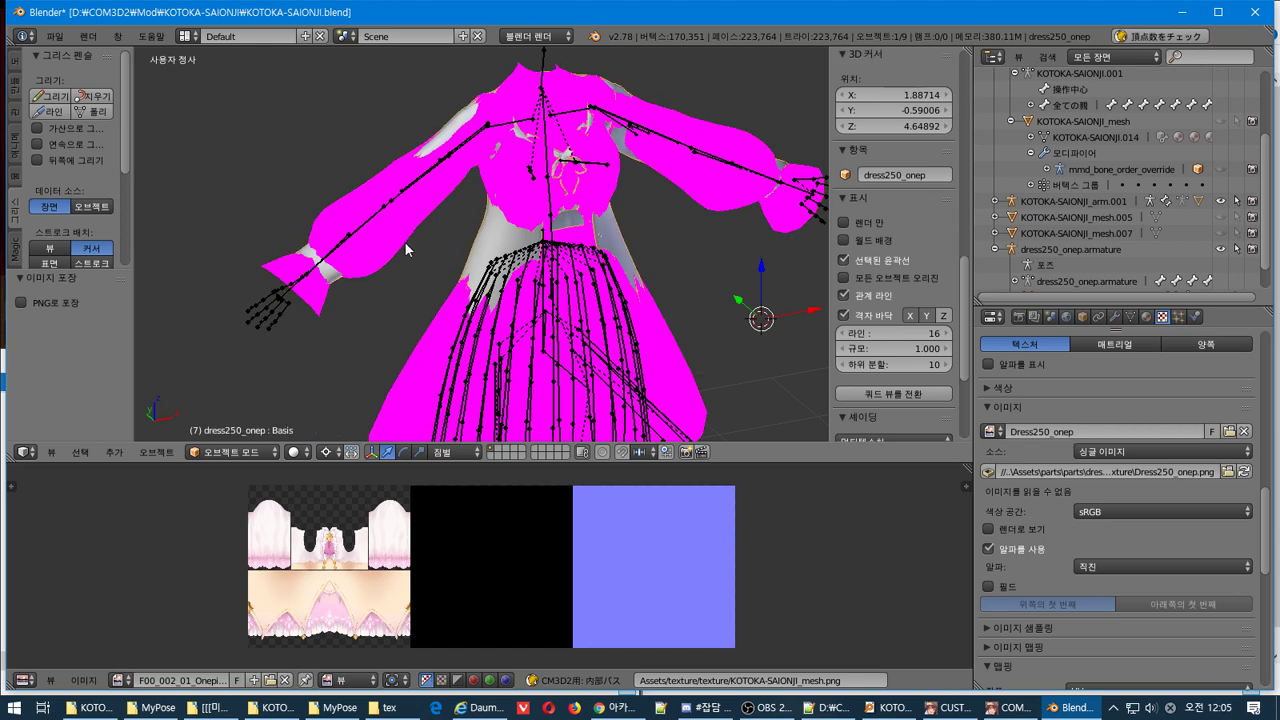
left_click(1146, 316)
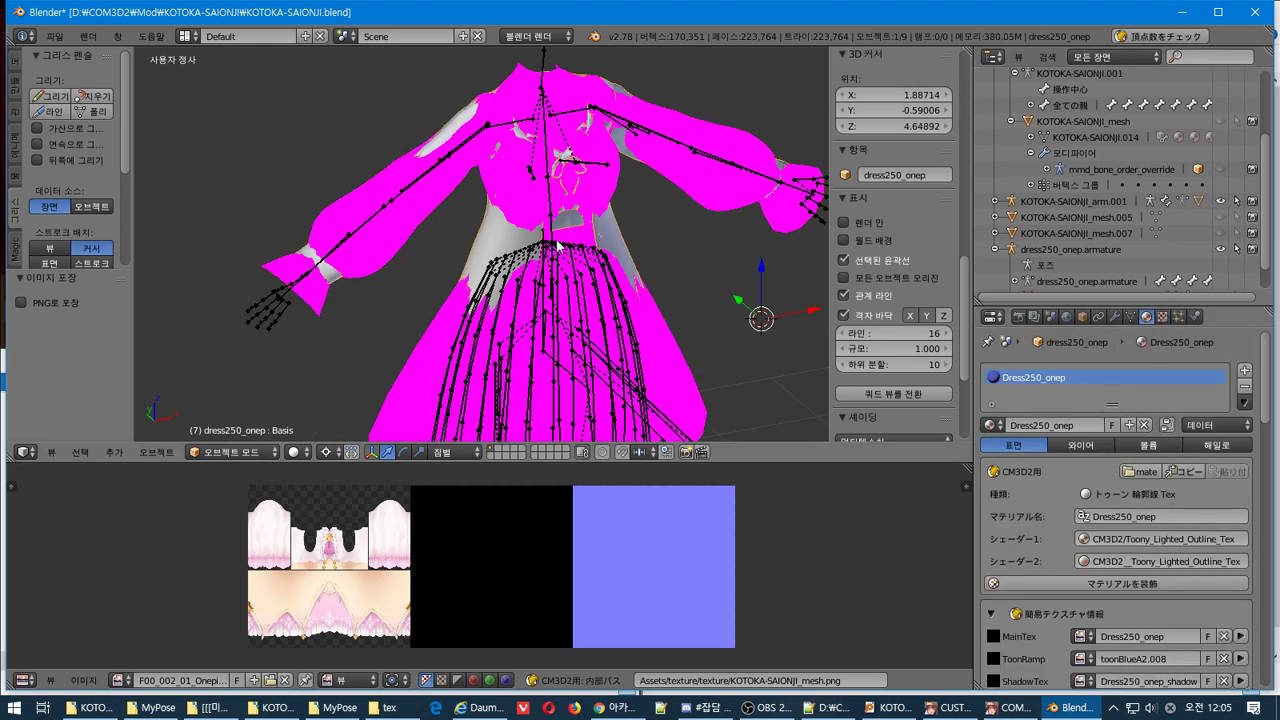
right_click(723, 181)
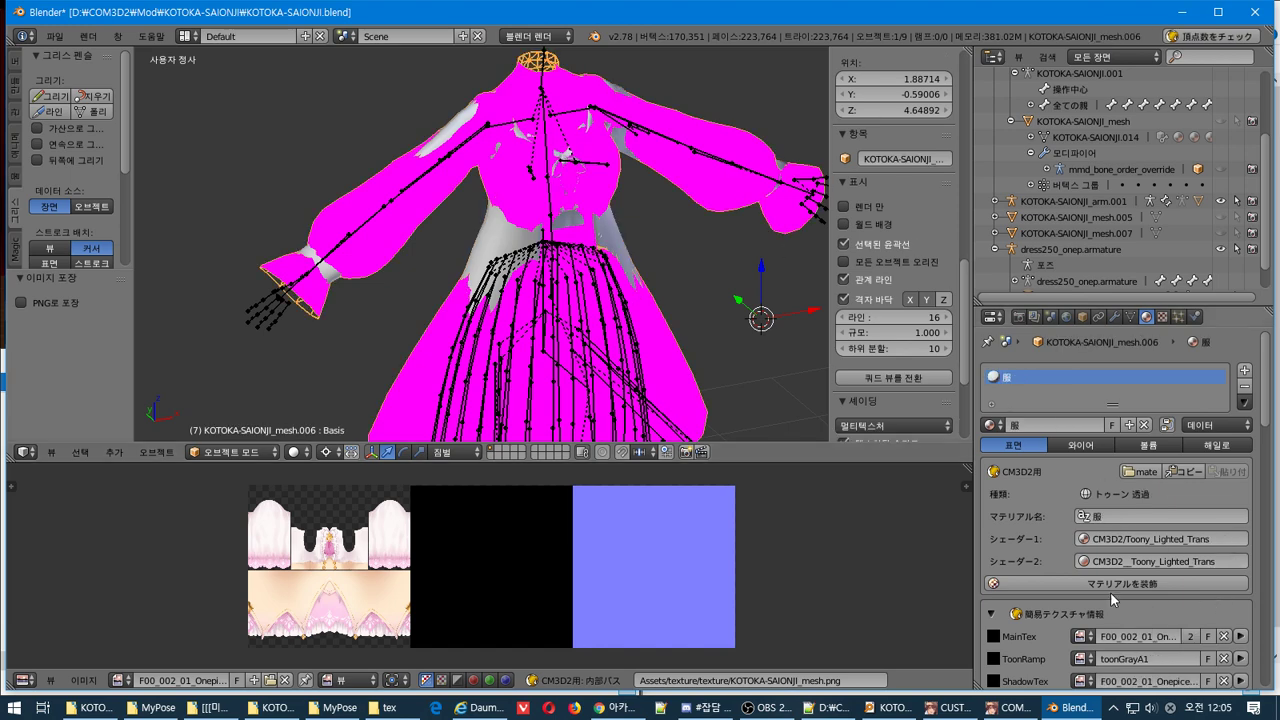
left_click(1078, 636)
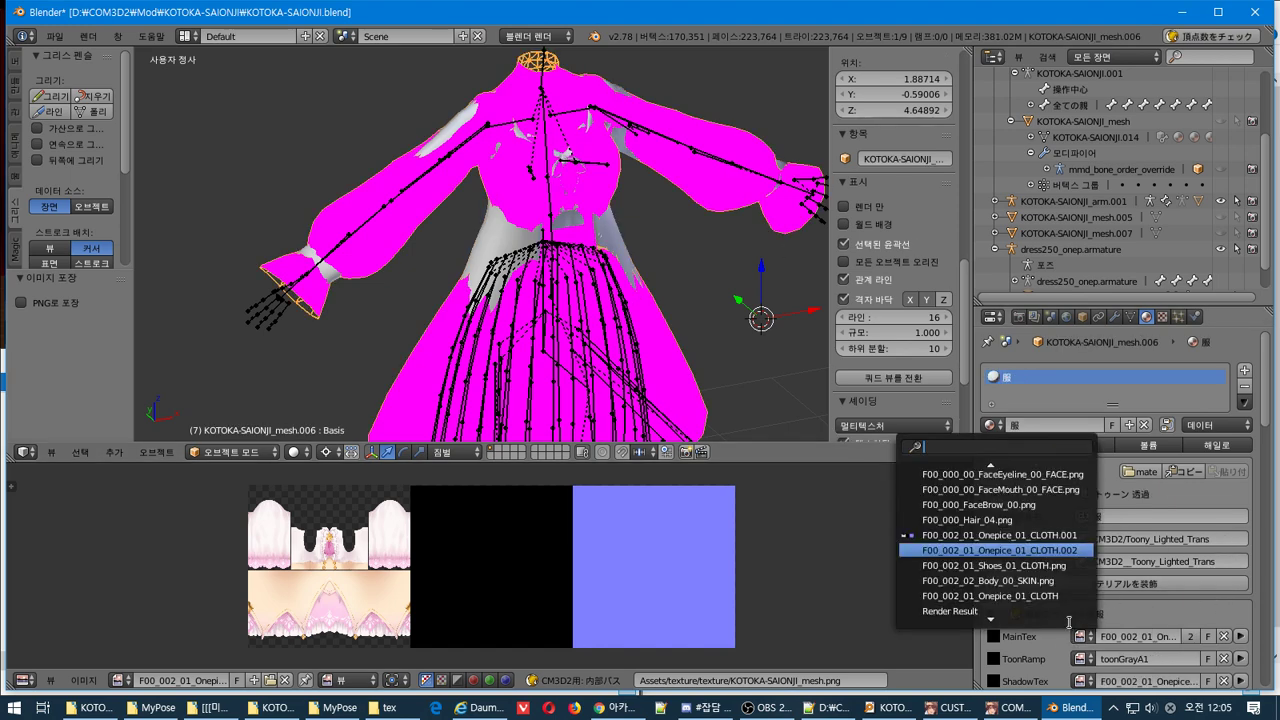
left_click(1040, 535)
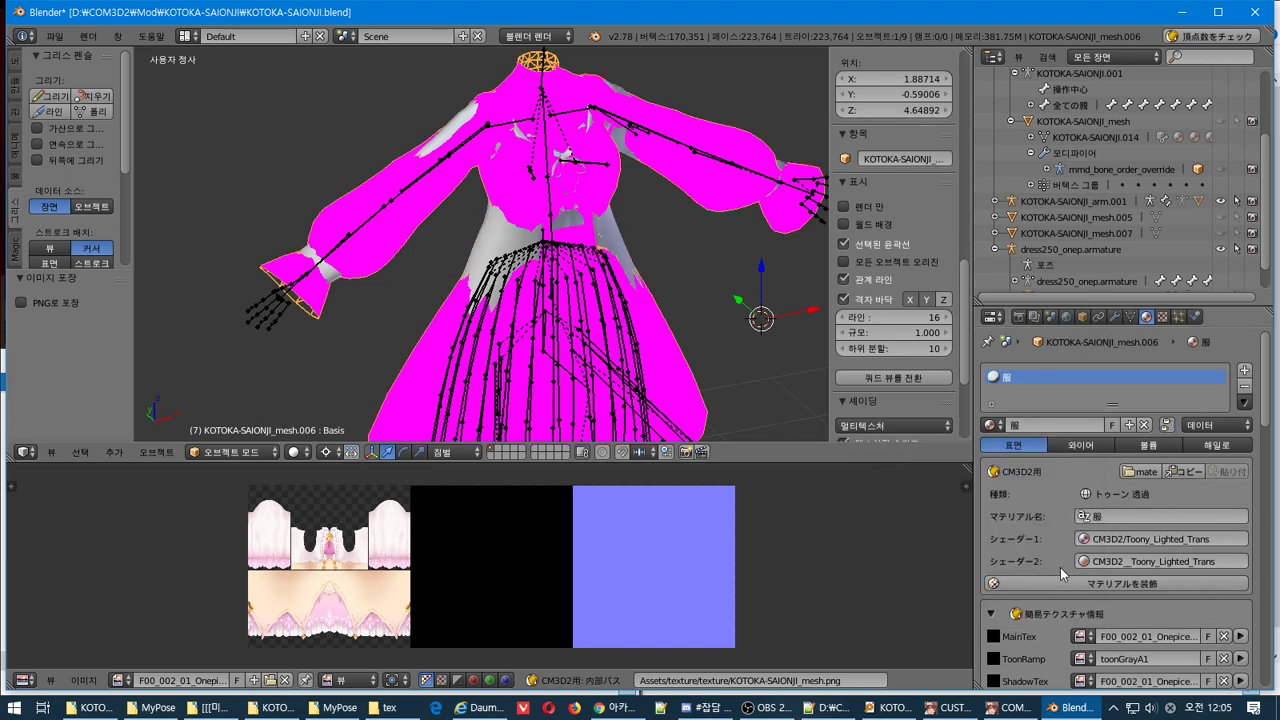
left_click(1079, 682)
left_click(1016, 535)
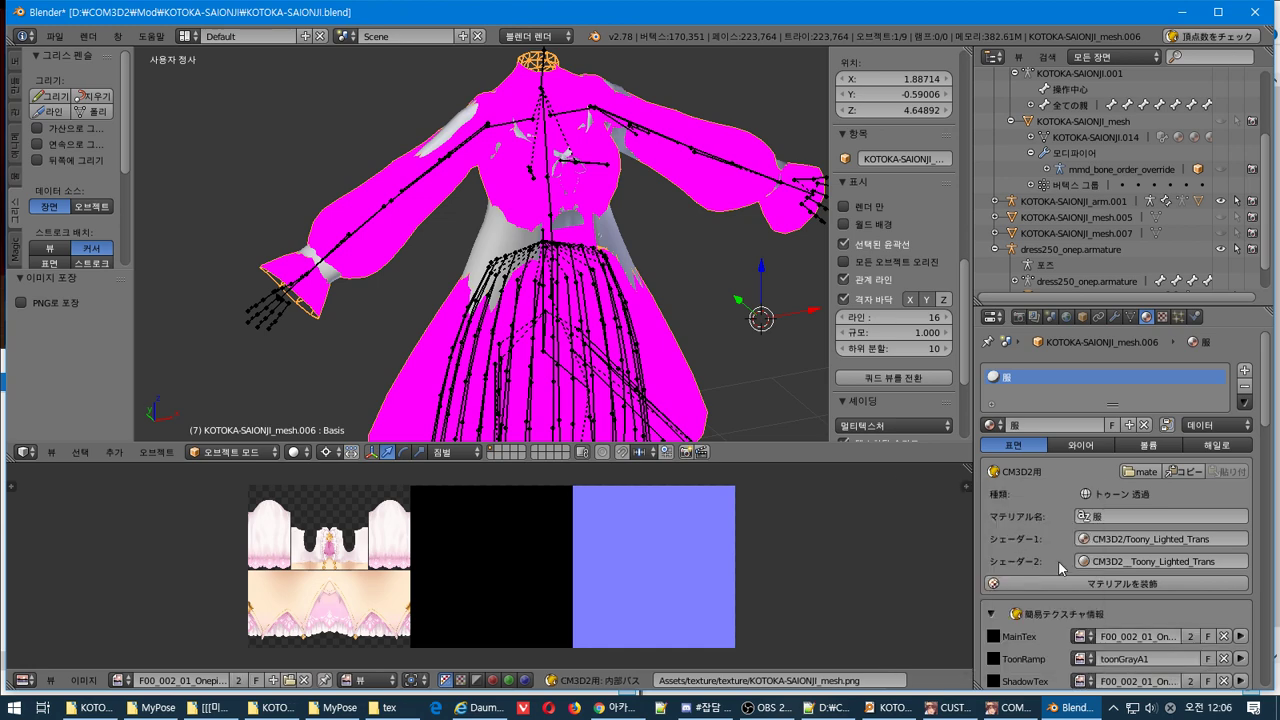
scroll(1115, 575, "down", 4)
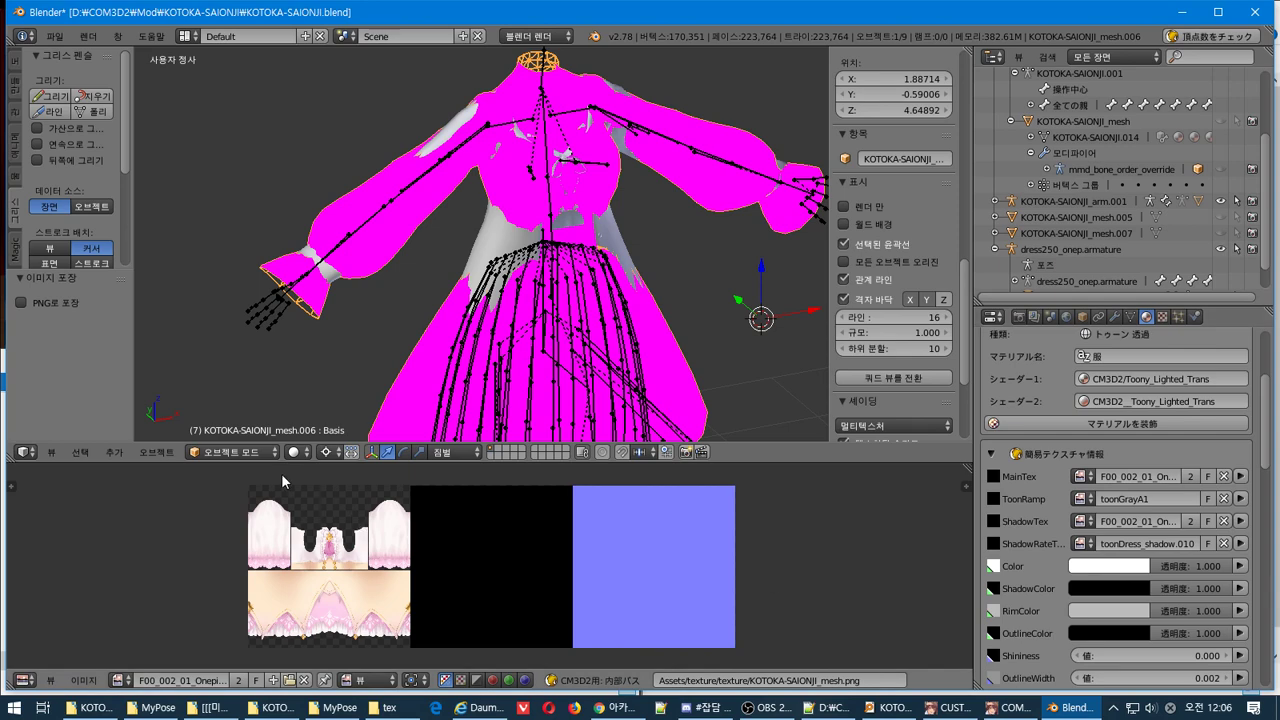
Switch to Texture Paint mode and orbit around the now-textured dress
left_click(250, 452)
left_click(240, 345)
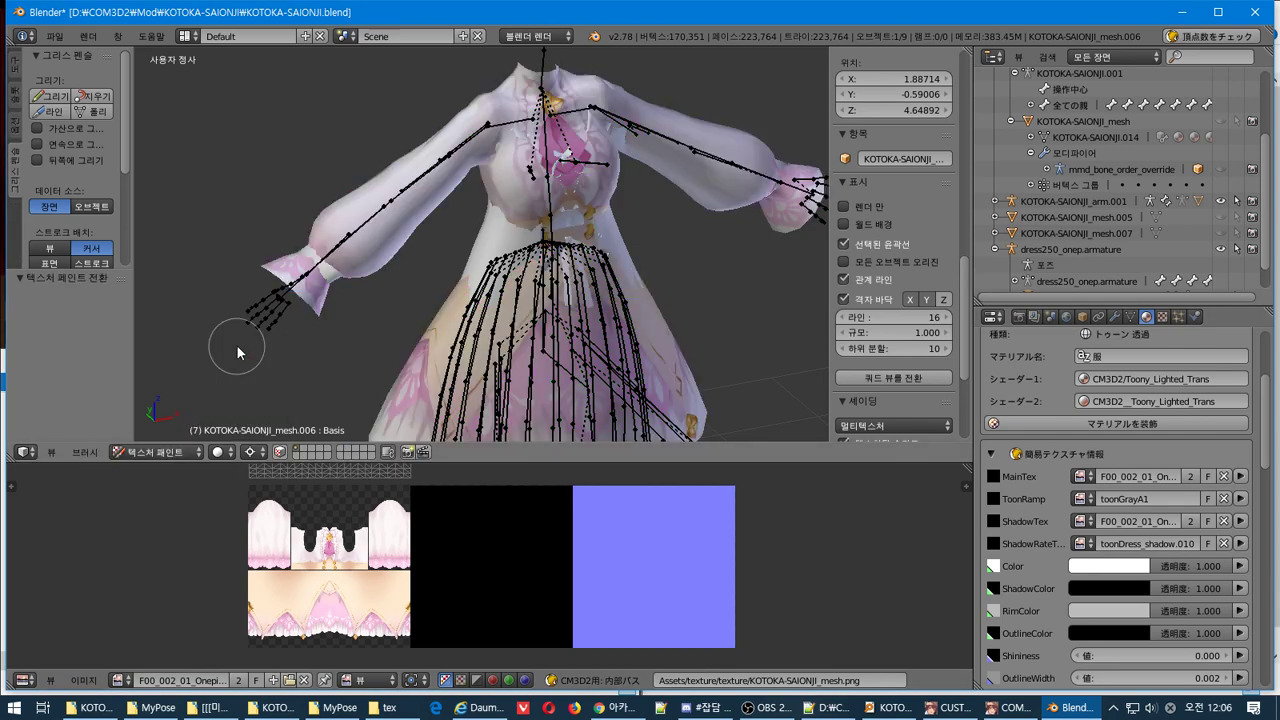
scroll(400, 250, "up", 3)
middle_click_drag(315, 250, 407, 246)
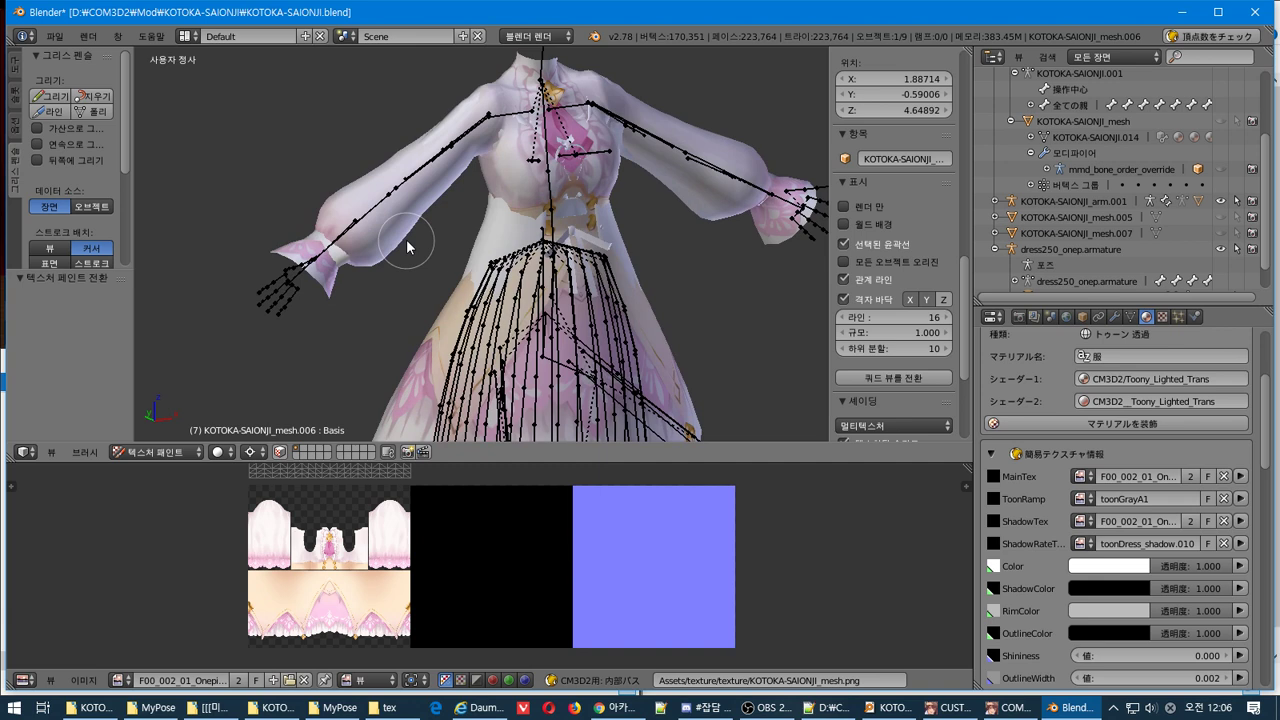
scroll(466, 522, "up", 2)
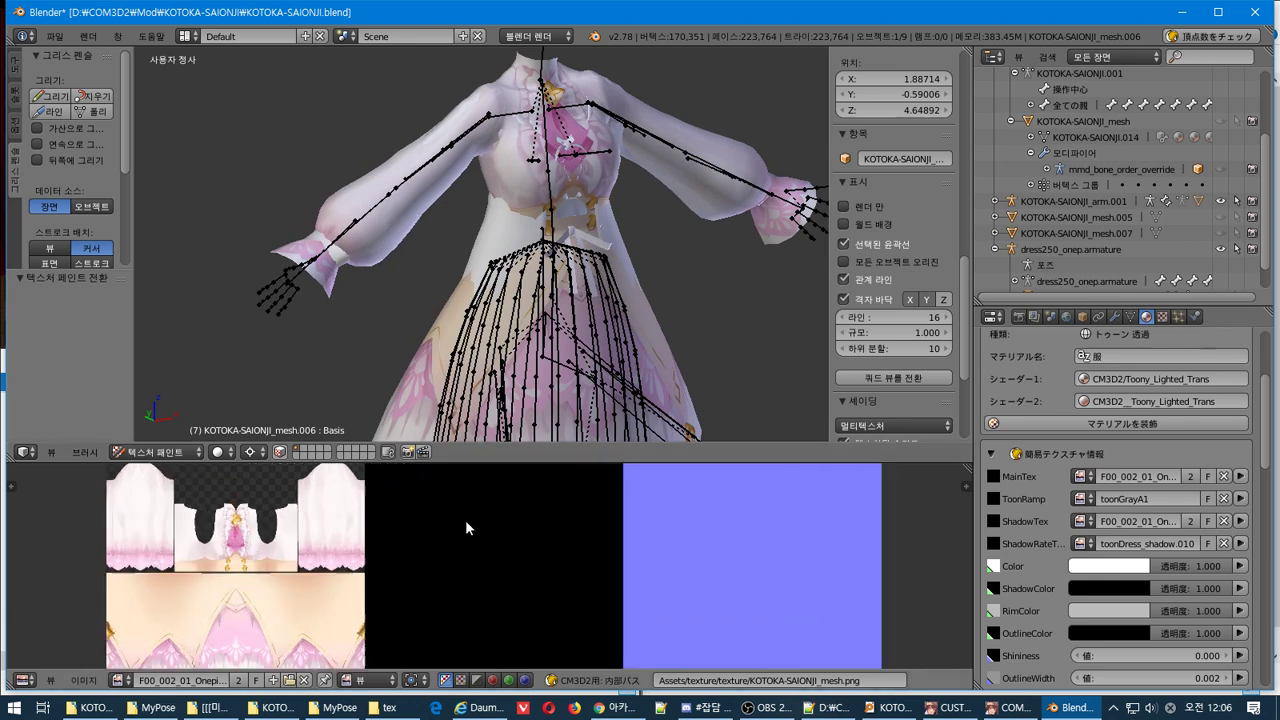
scroll(466, 522, "down", 3)
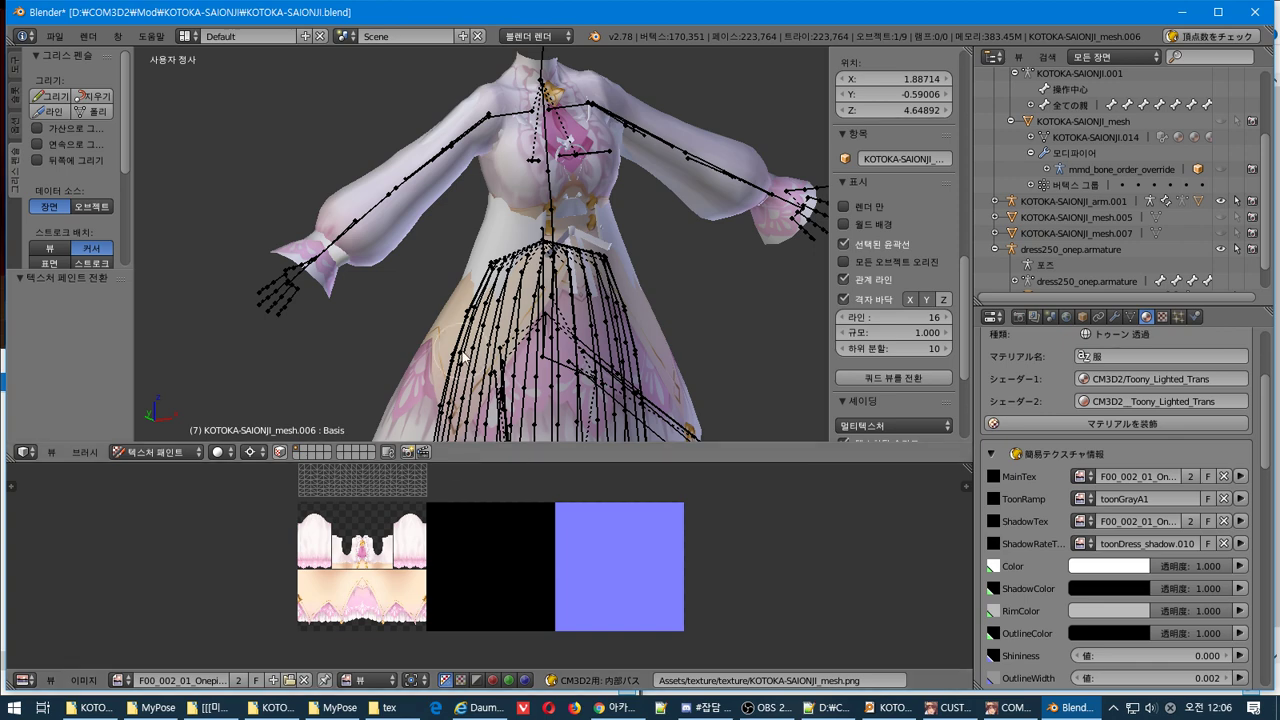
key("Tab")
Show F00_002_01_Onepice_01_CLOTH.002 beneath the dress UV layout in the UV editor
scroll(478, 552, "up", 10)
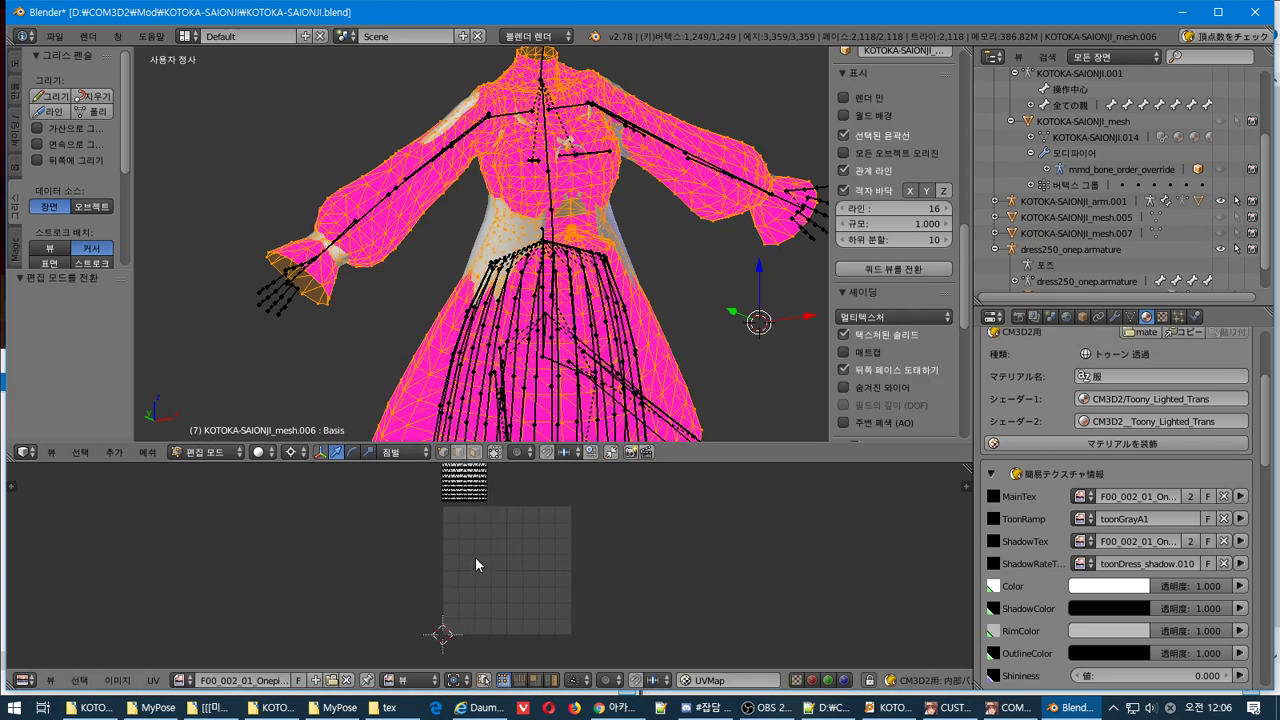
left_click(184, 680)
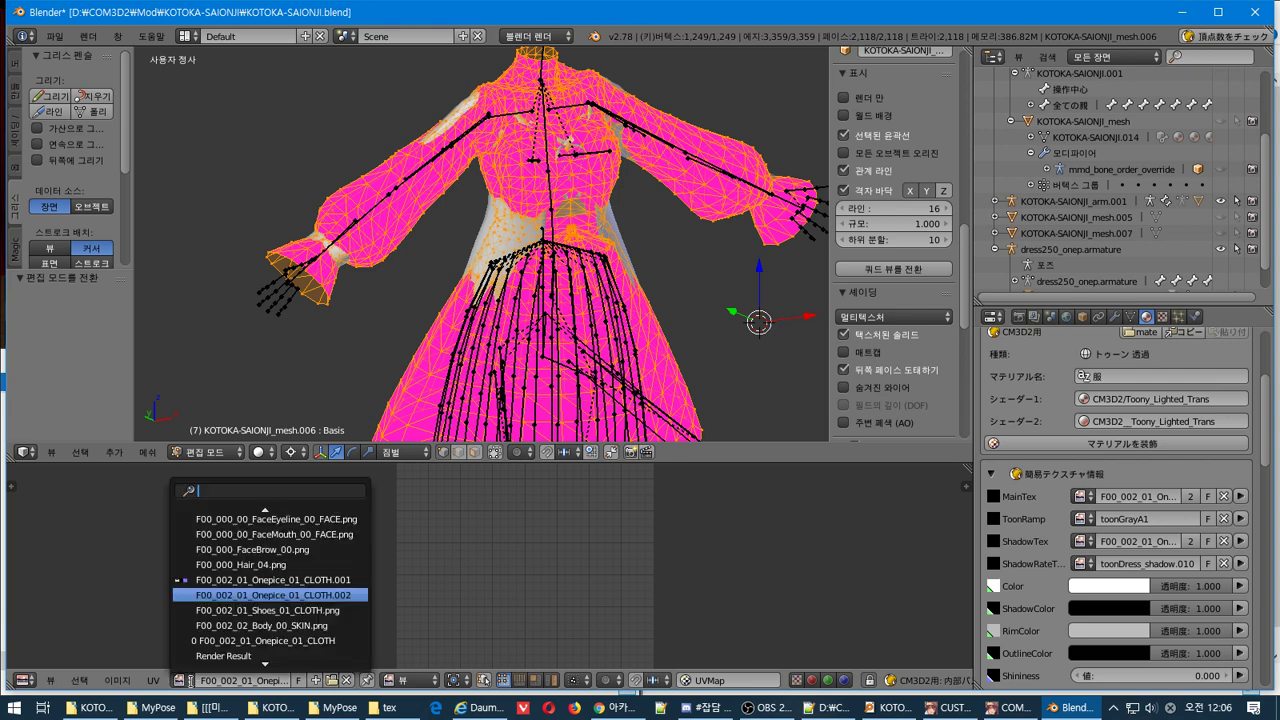
left_click(253, 575)
scroll(384, 577, "down", 5)
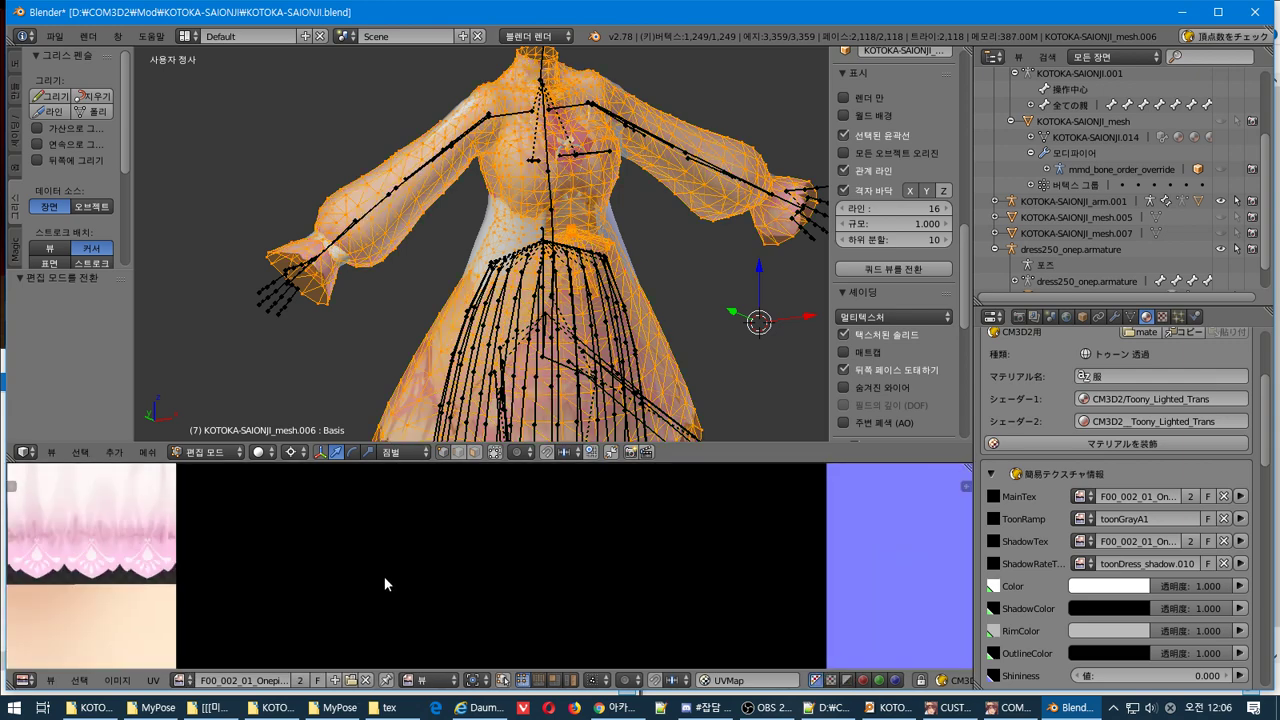
scroll(382, 575, "down", 4)
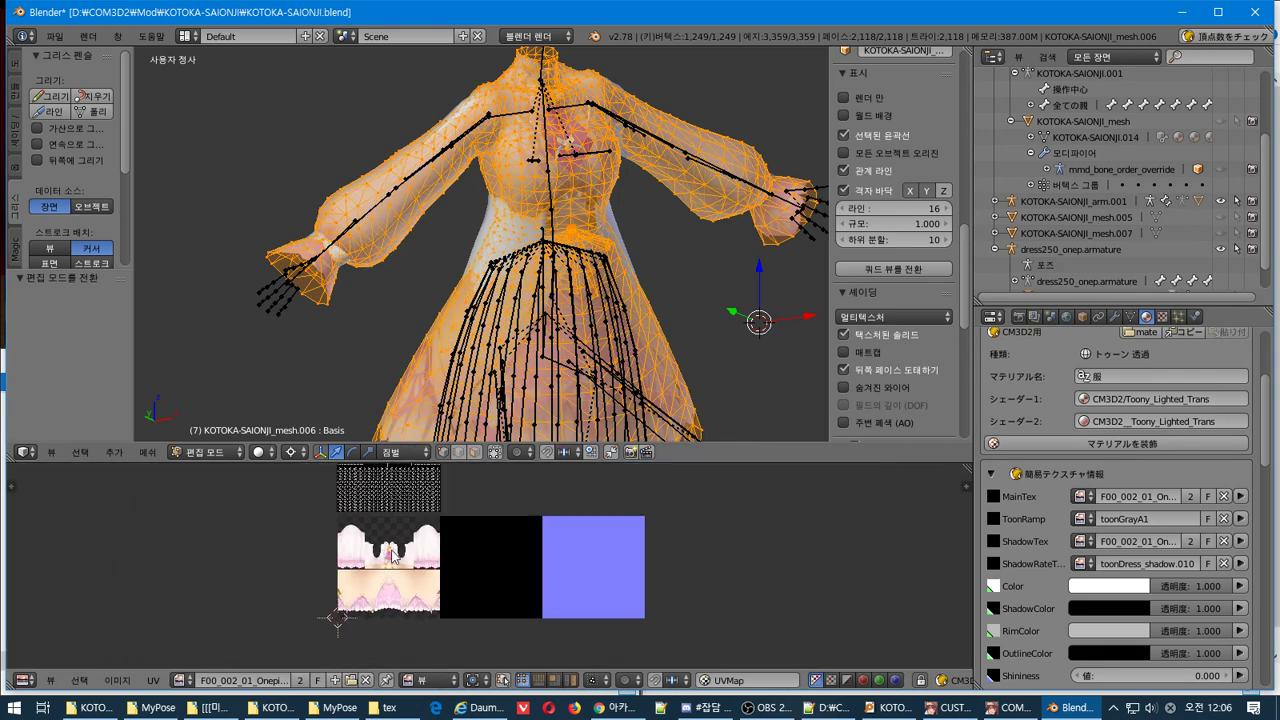
middle_click_drag(382, 575, 400, 626)
scroll(441, 547, "up", 3)
Select all dress UVs, reposition the 2D cursor, and show the UV Vertex coordinate sidebar
key("a")
key("a")
key("a")
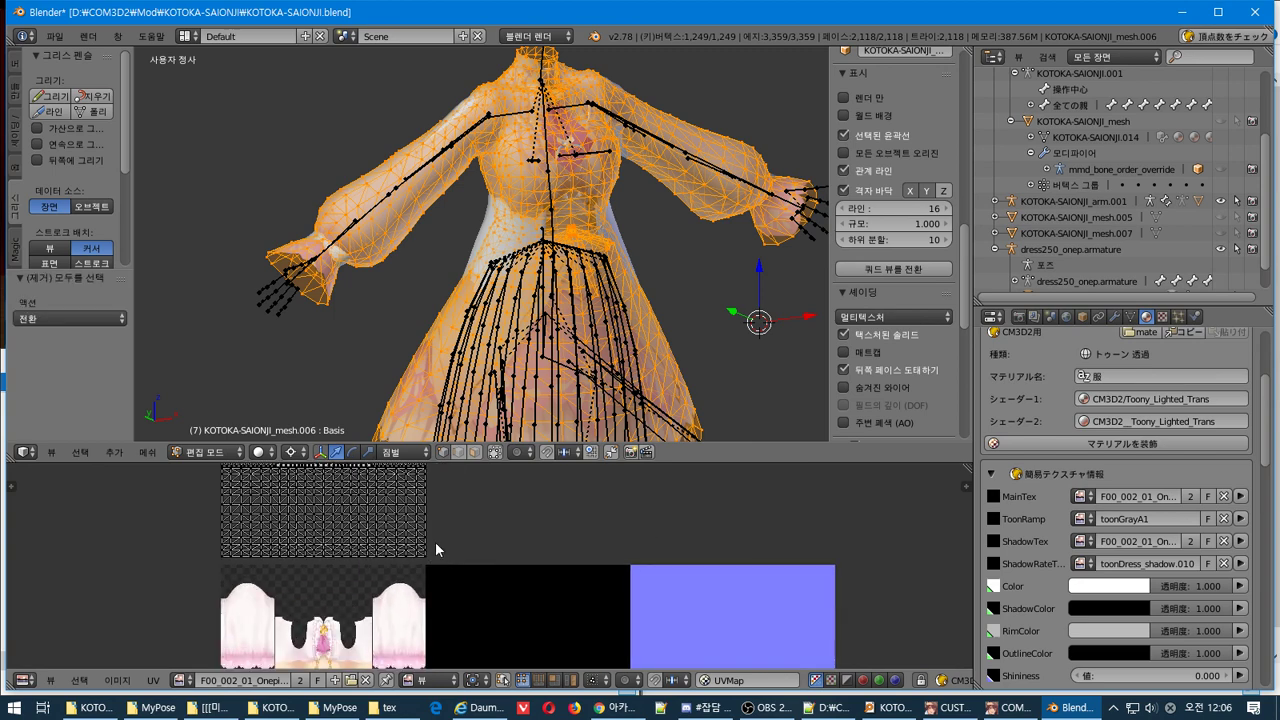
scroll(330, 608, "down", 2)
middle_click_drag(322, 612, 346, 532)
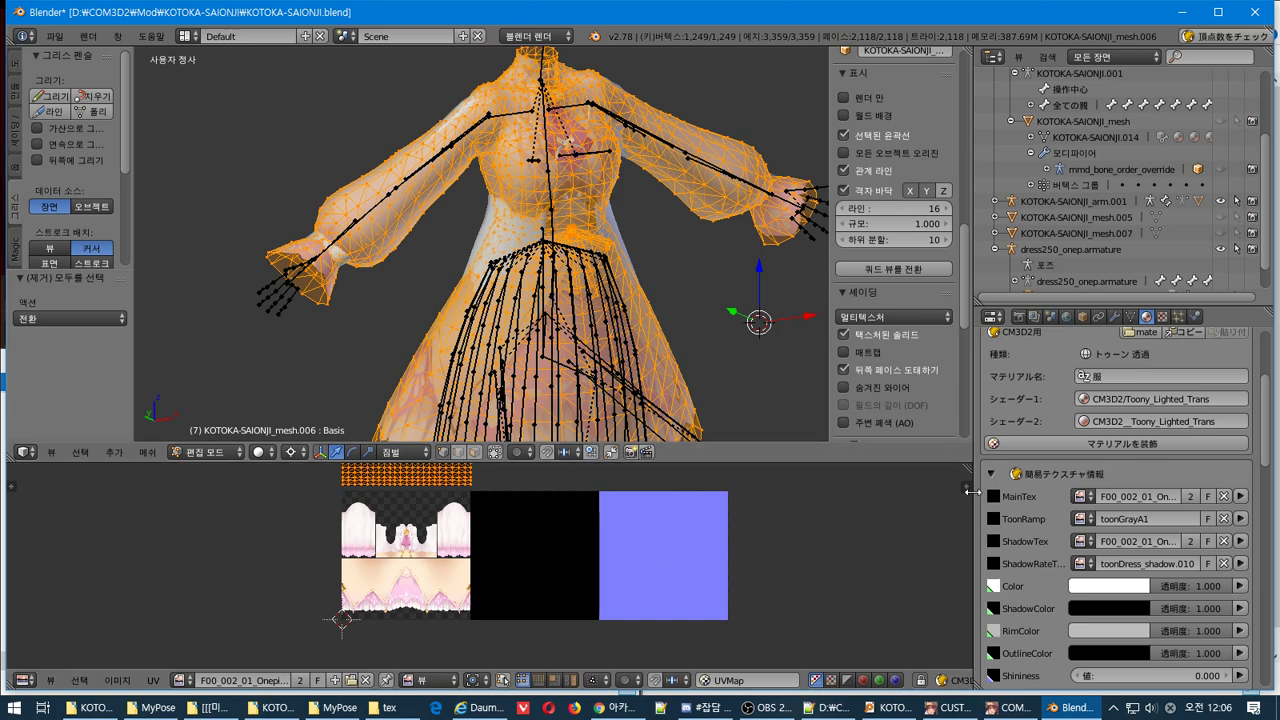
left_click(960, 480)
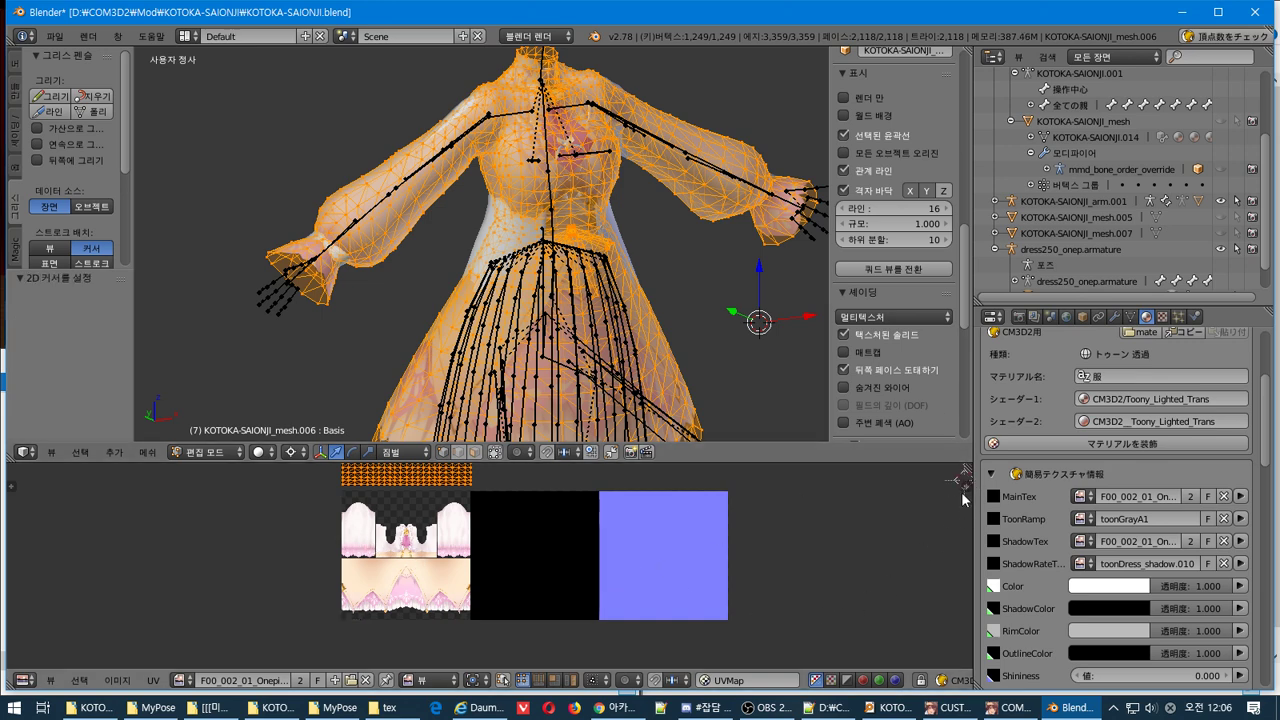
key("n")
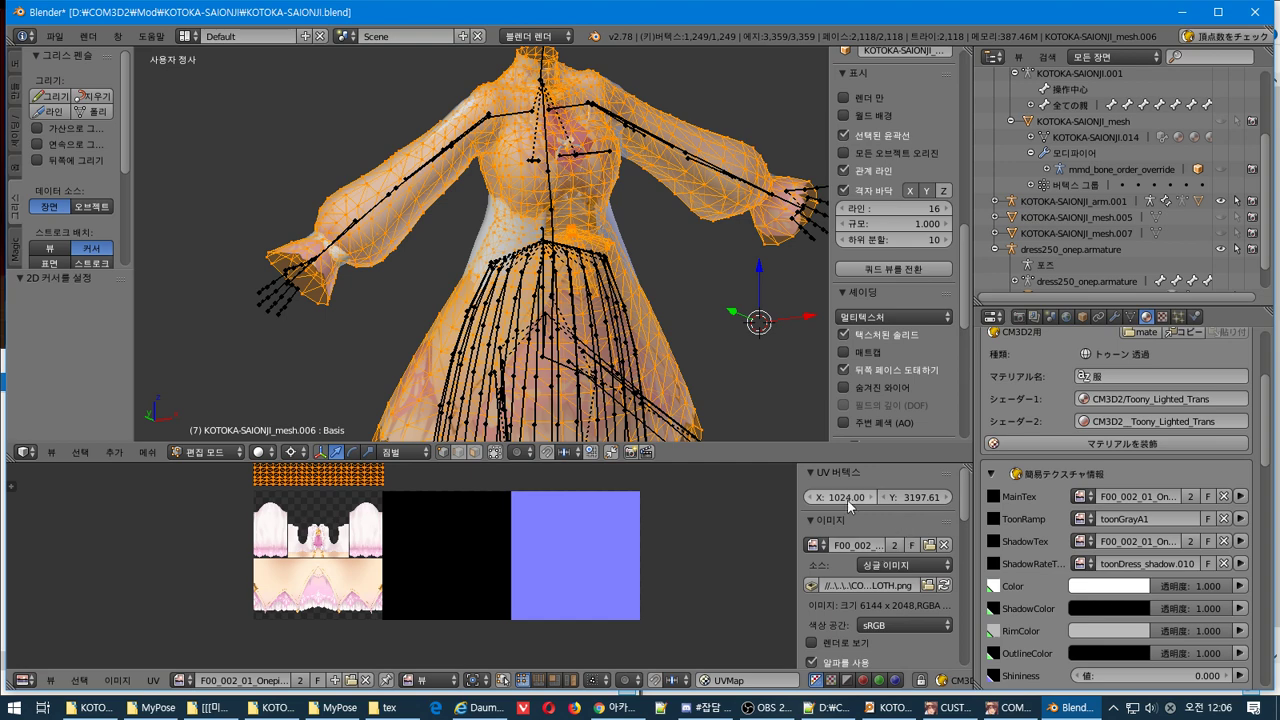
left_click(845, 497)
type("0")
key("Return")
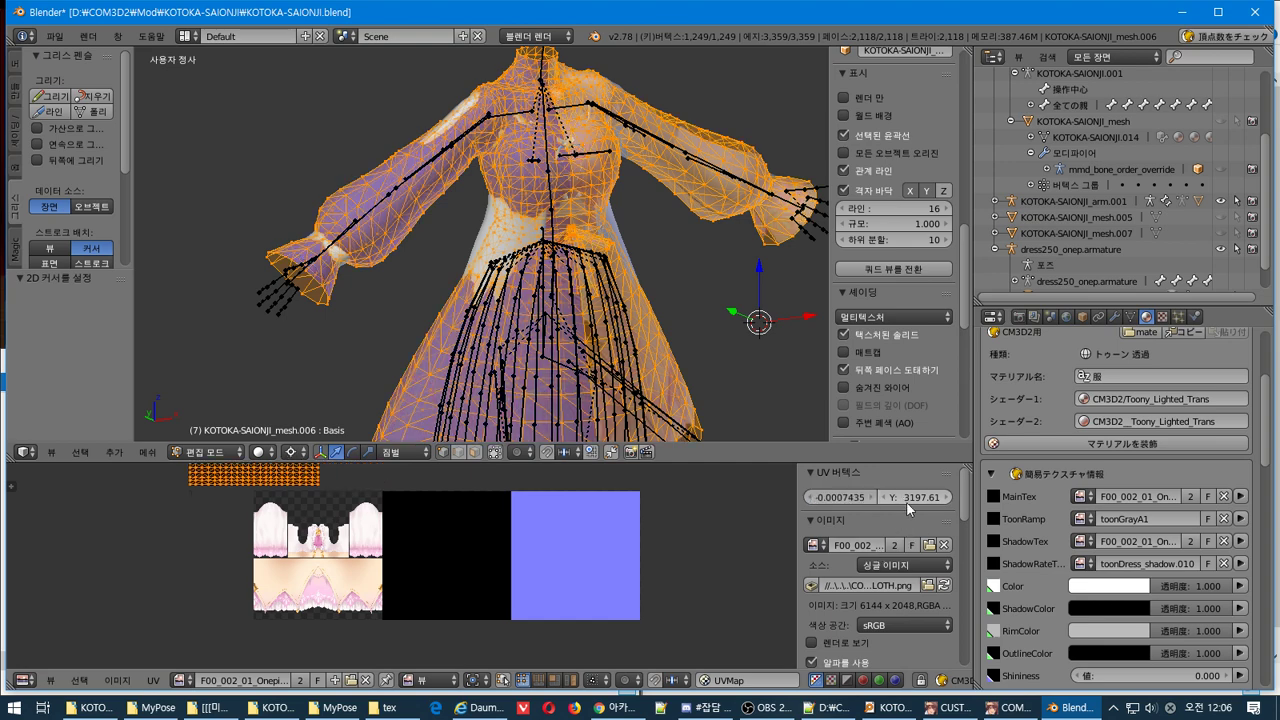
left_click(906, 497)
type("0")
key("Return")
scroll(918, 499, "down", 6)
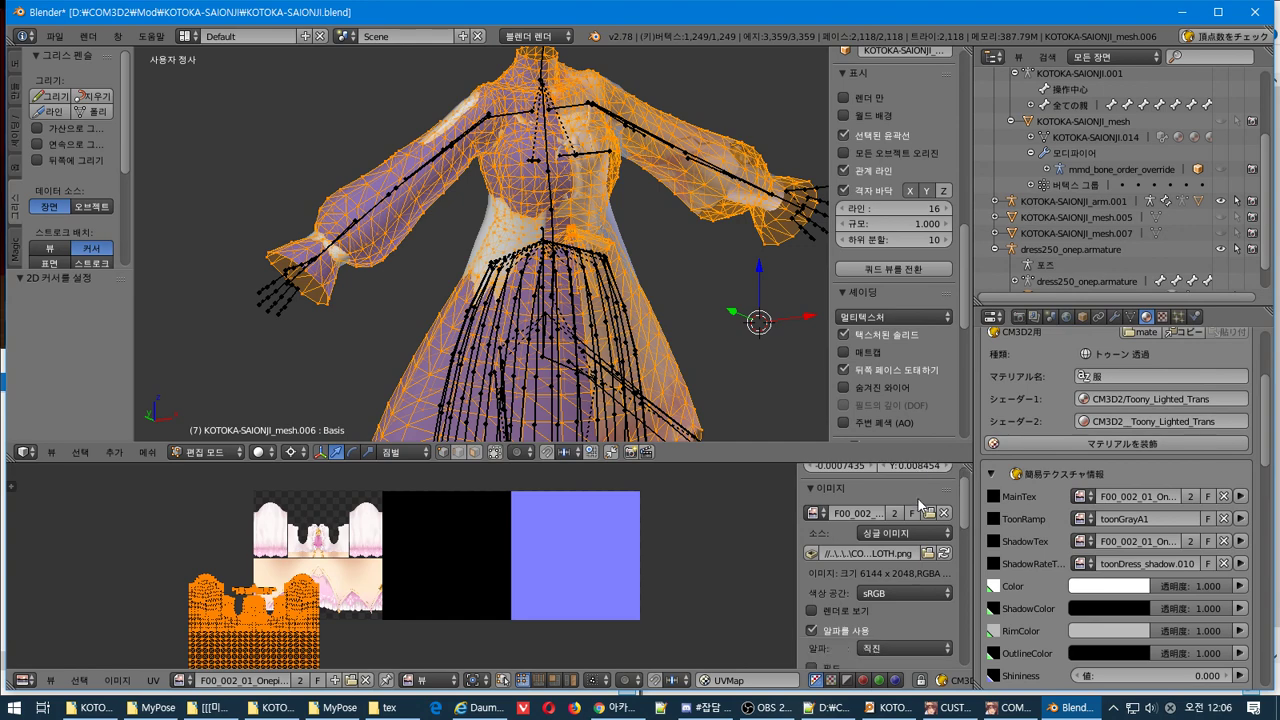
scroll(918, 505, "up", 6)
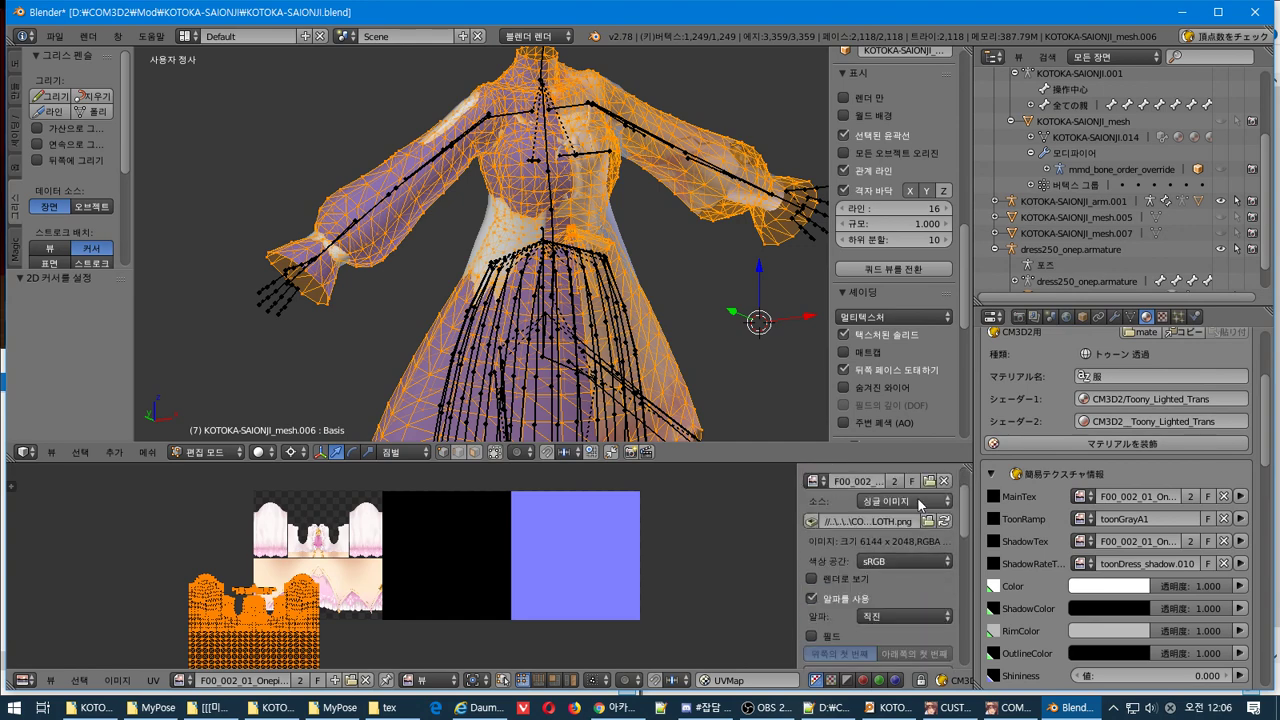
left_click_drag(845, 497, 897, 497)
scroll(450, 560, "up", 6)
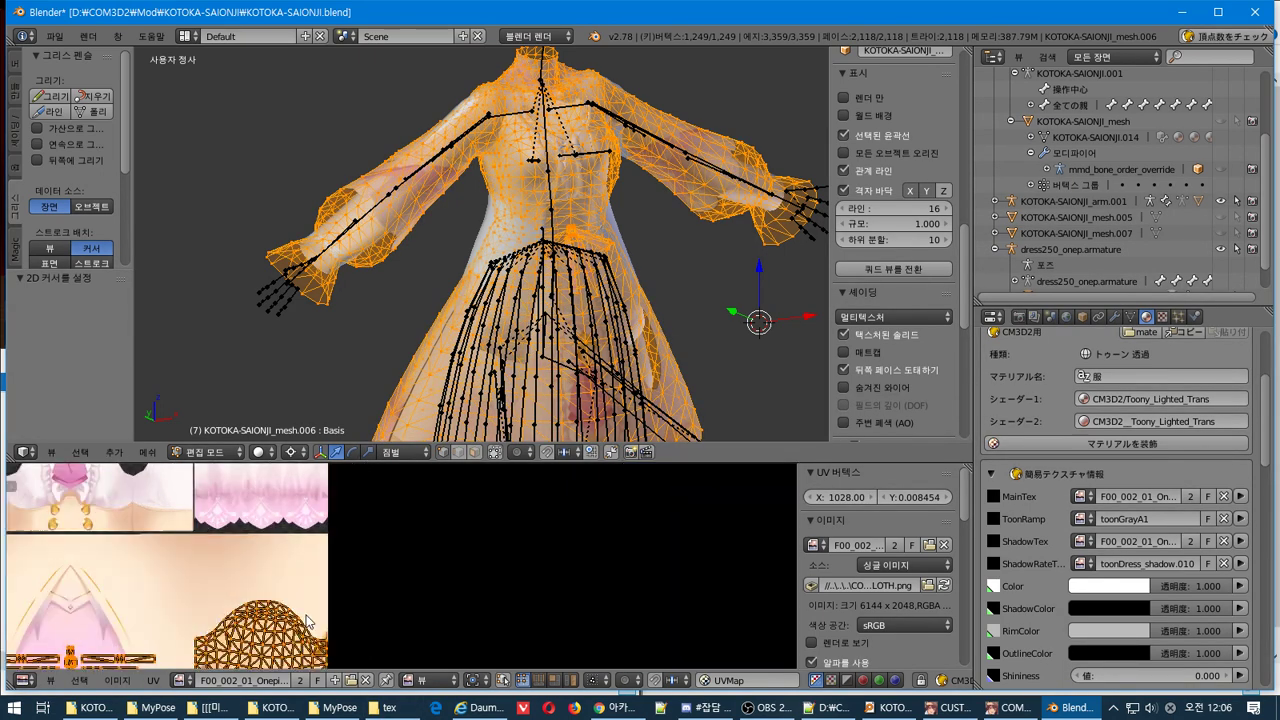
scroll(783, 603, "down", 2)
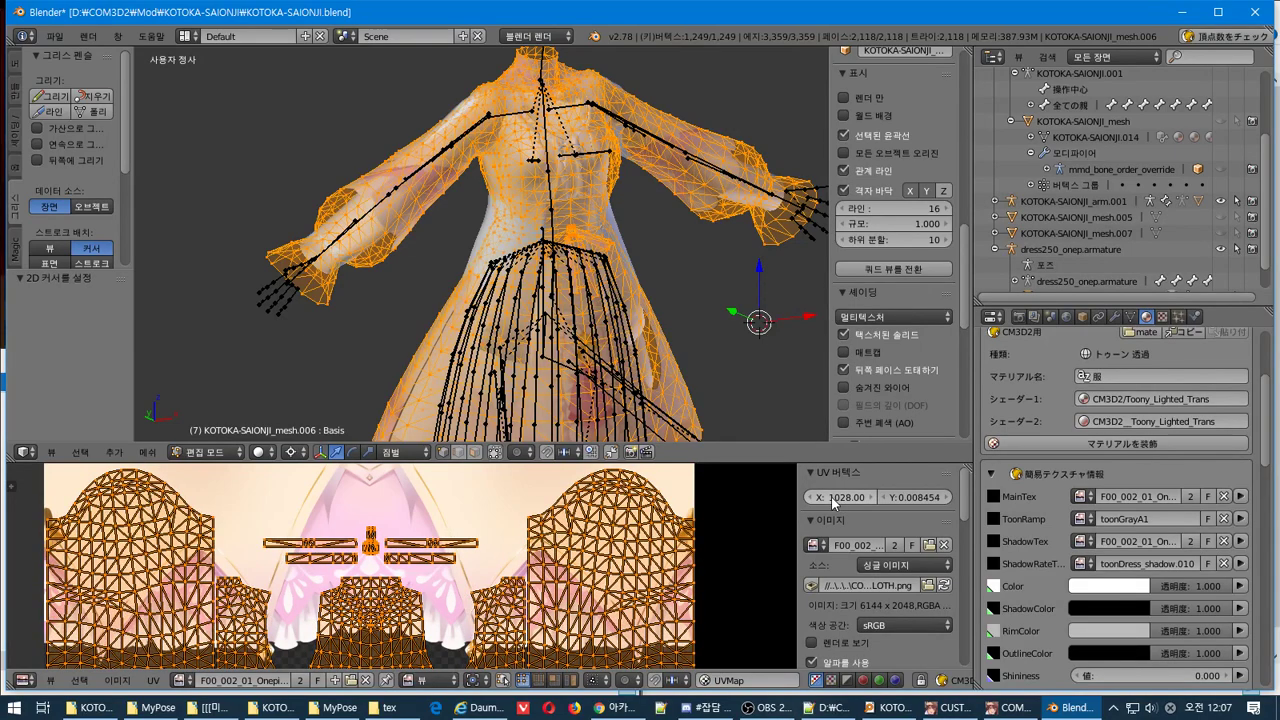
Set the UV X to 1028 and adjust Y to move the layout onto the texture
key("Return")
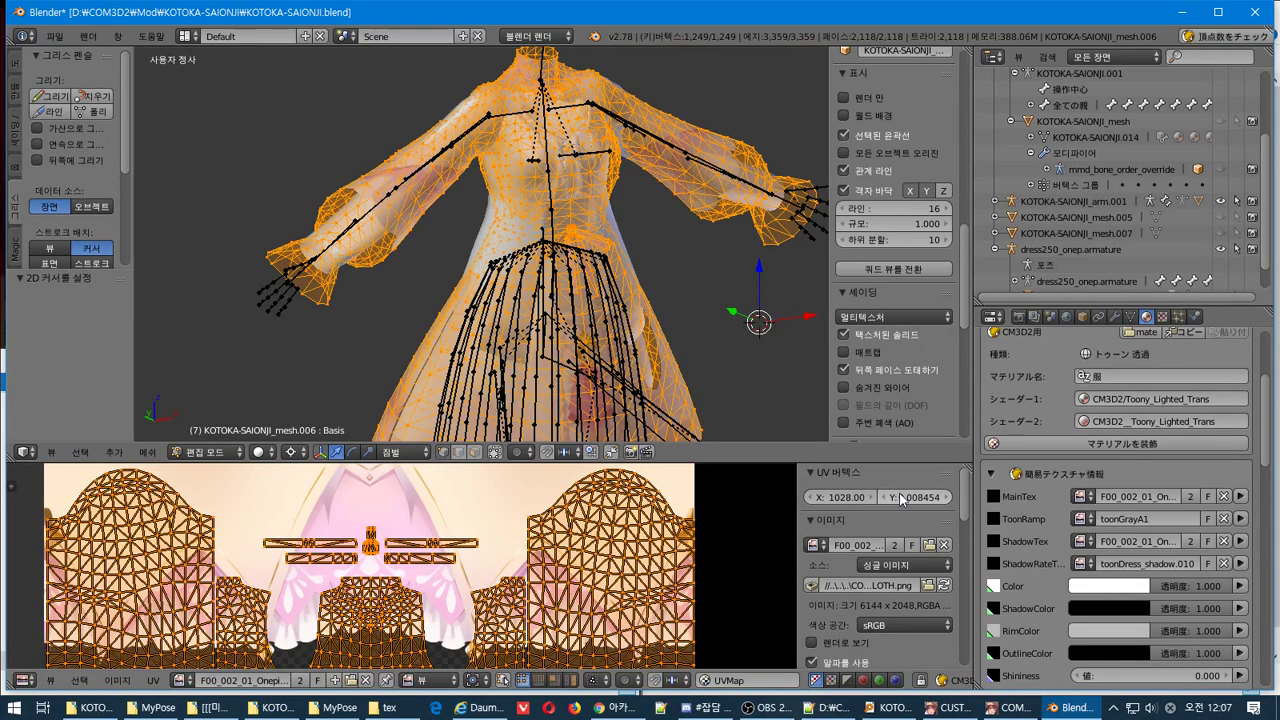
mouse_move(887, 497)
left_mouse_down()
mouse_move(930, 497)
mouse_move(895, 497)
left_mouse_up()
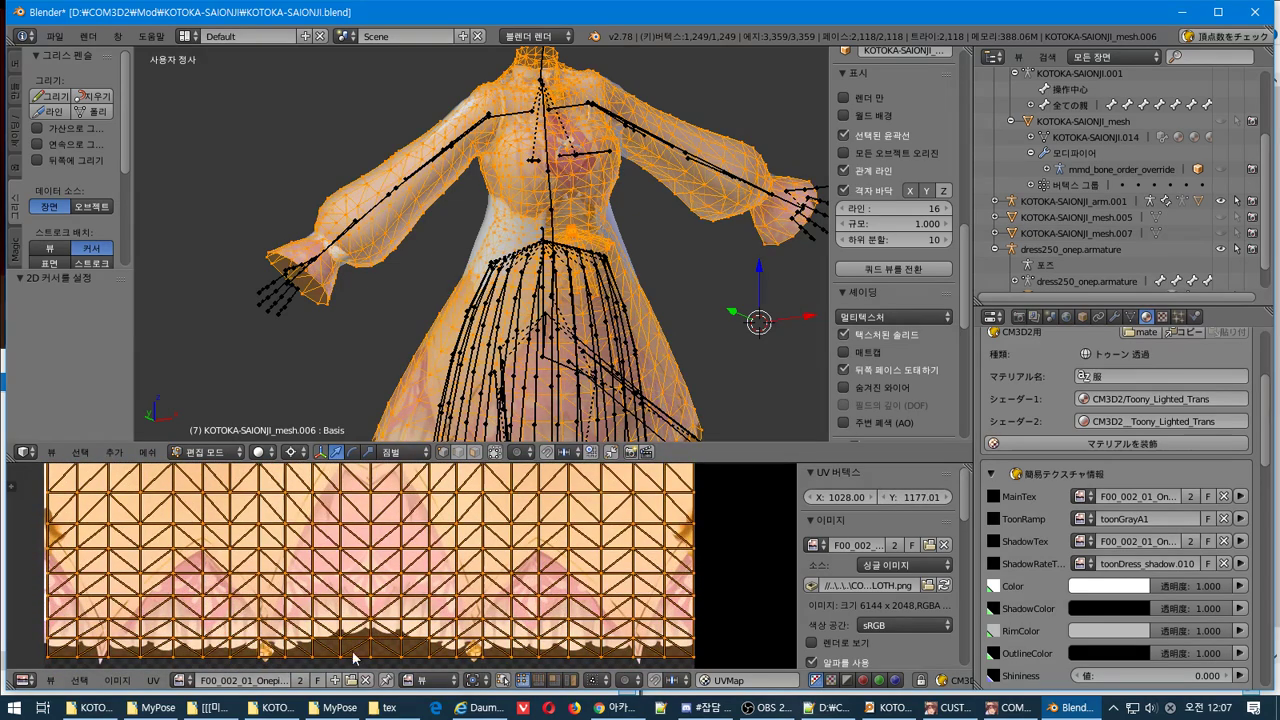
middle_click_drag(352, 657, 364, 572)
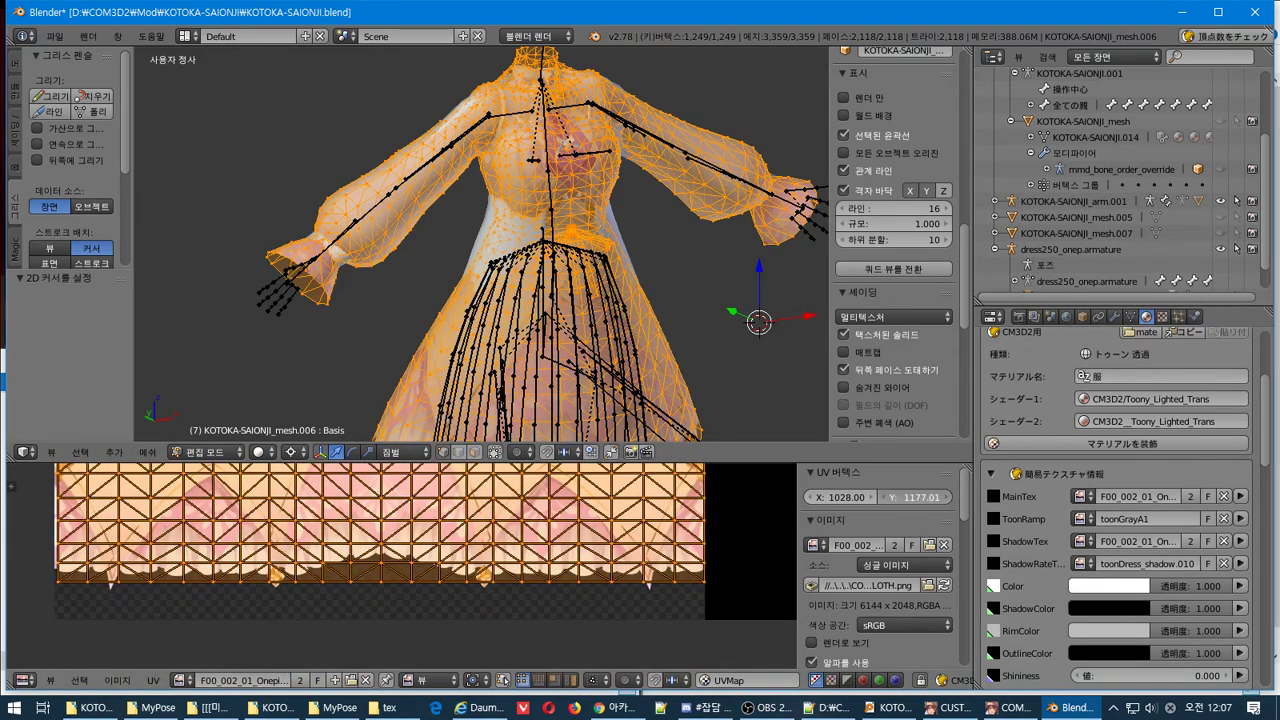
mouse_move(920, 497)
left_mouse_down()
mouse_move(880, 497)
mouse_move(920, 497)
mouse_move(913, 512)
left_mouse_up()
scroll(377, 593, "up", 5)
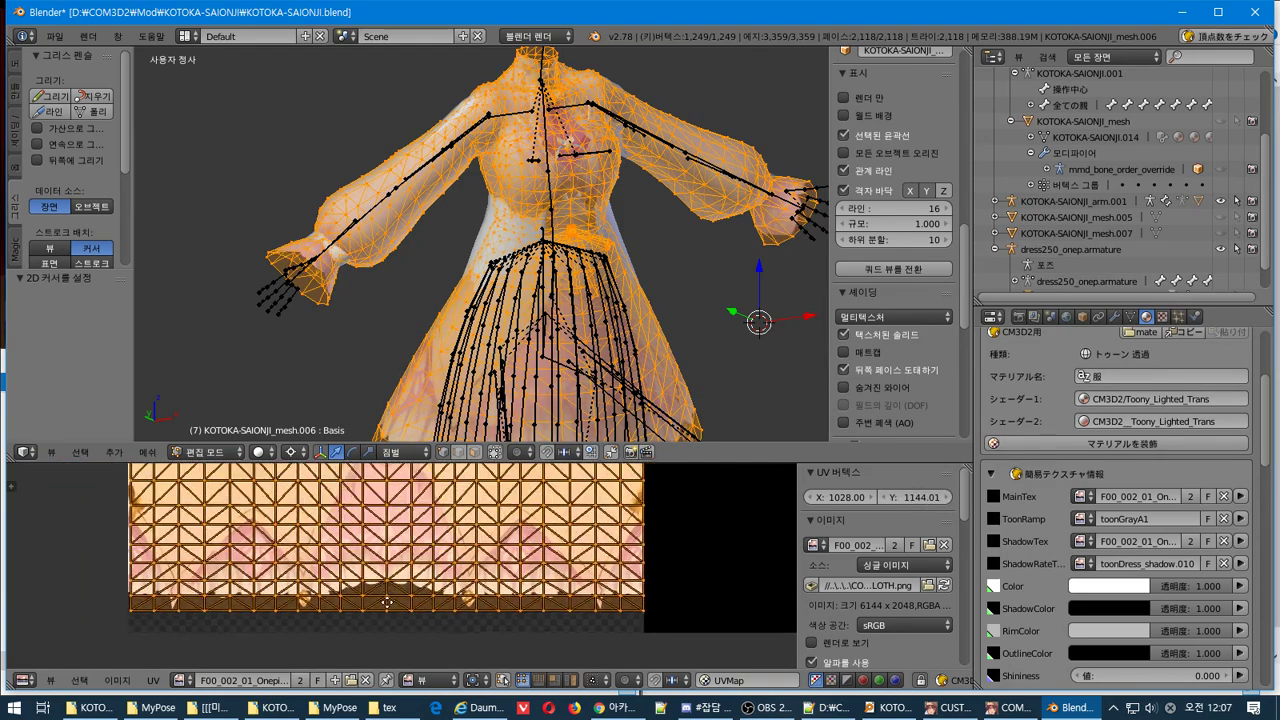
scroll(431, 576, "up", 2)
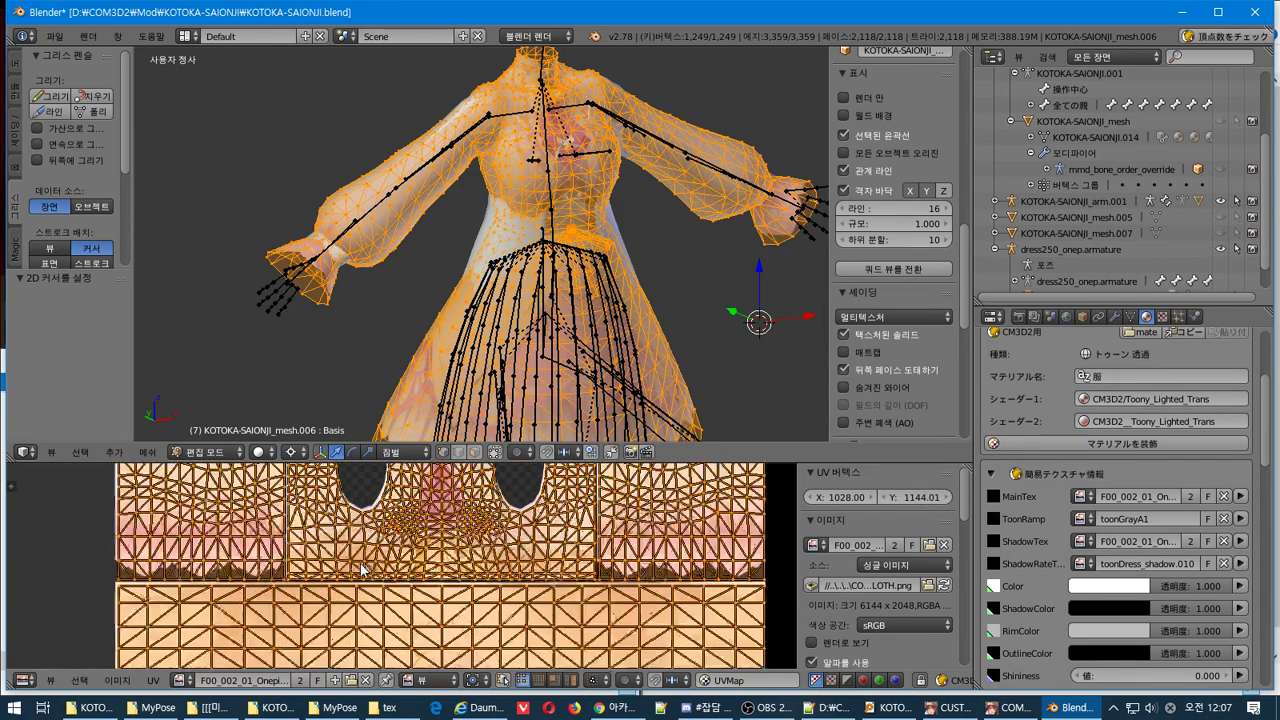
mouse_move(919, 497)
left_mouse_down()
mouse_move(933, 497)
mouse_move(920, 497)
left_mouse_up()
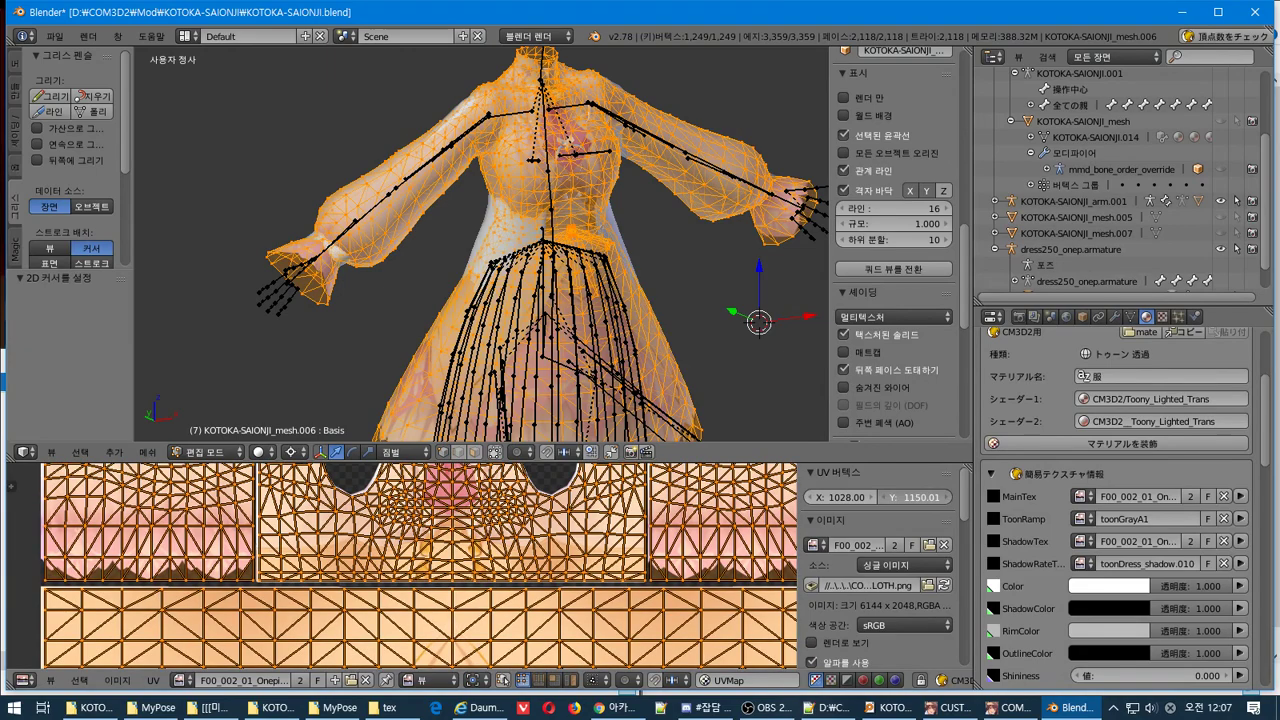
Fine-tune the UV position to X 1025.99, Y 1152.01 over the hem band
scroll(455, 537, "up", 6, "shift")
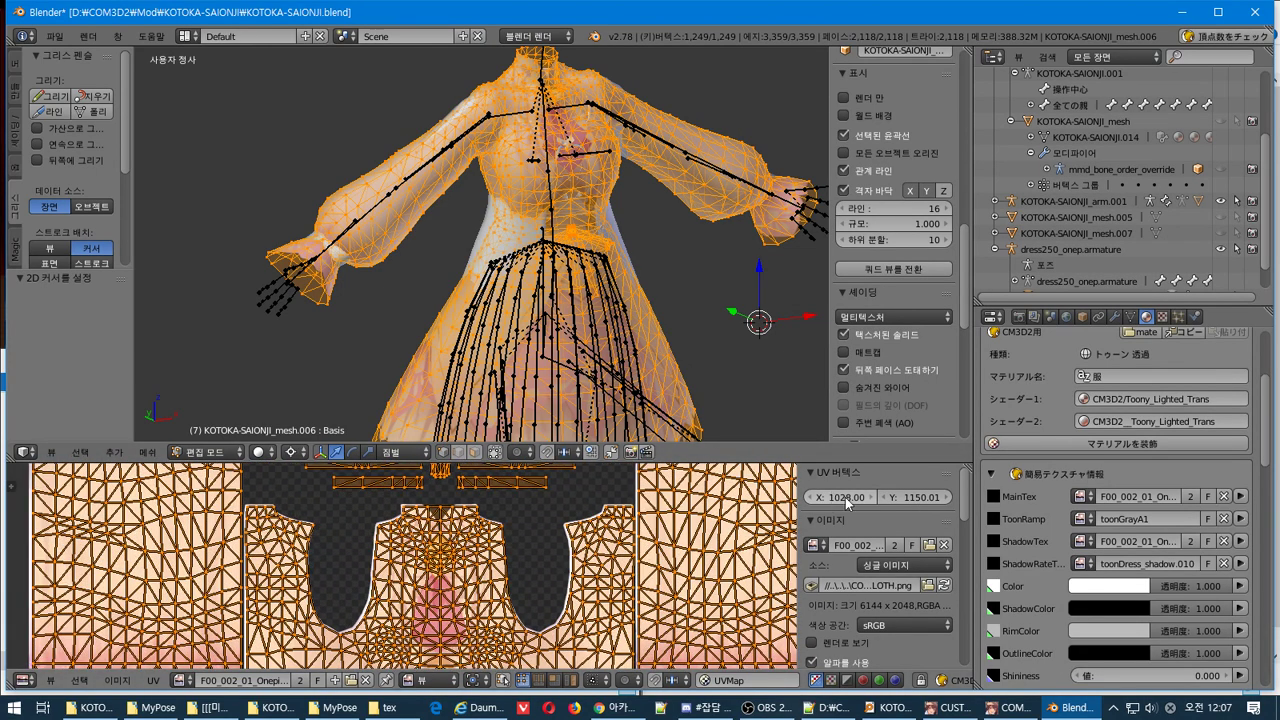
left_click_drag(840, 497, 838, 497)
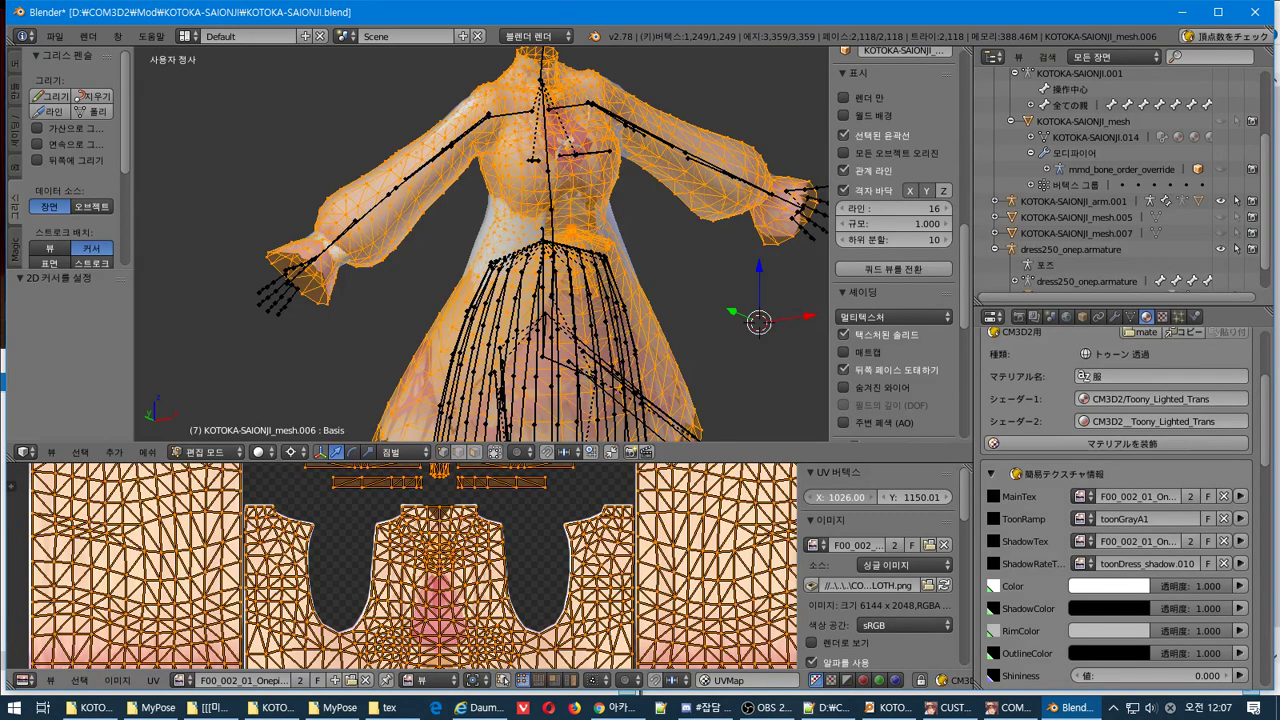
left_click_drag(846, 497, 843, 497)
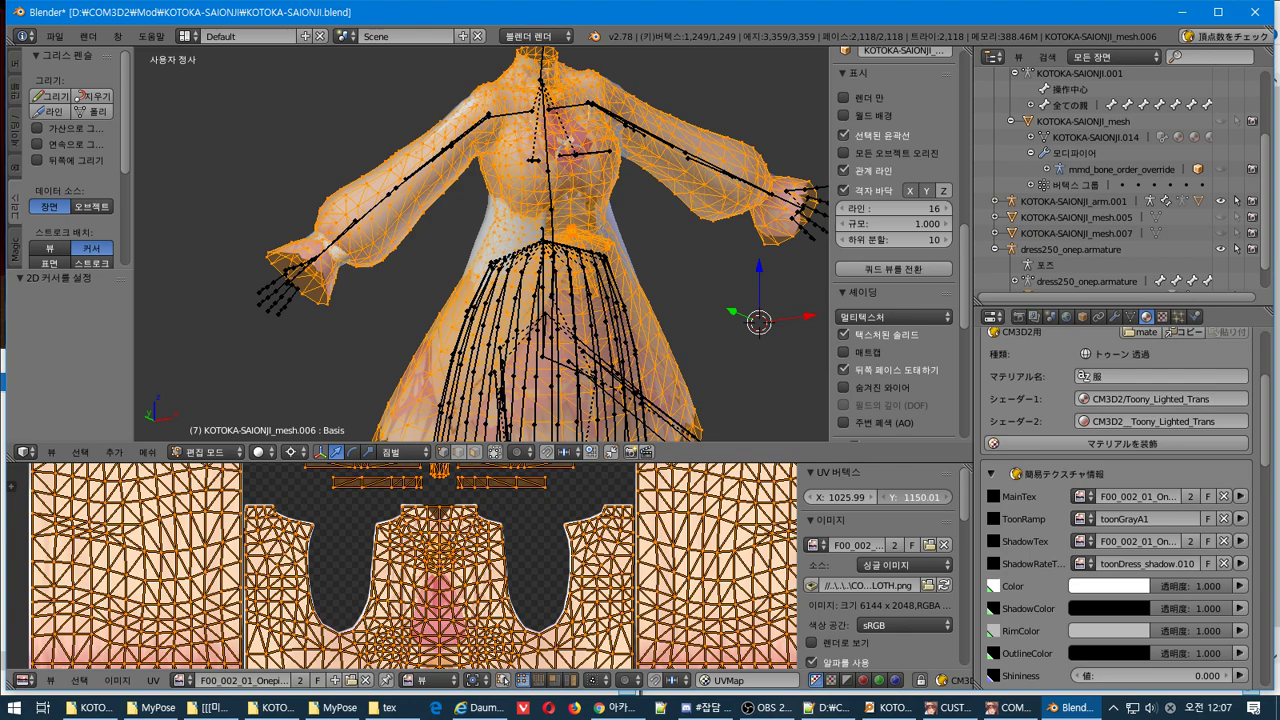
left_click_drag(920, 497, 922, 497)
scroll(551, 506, "down", 2)
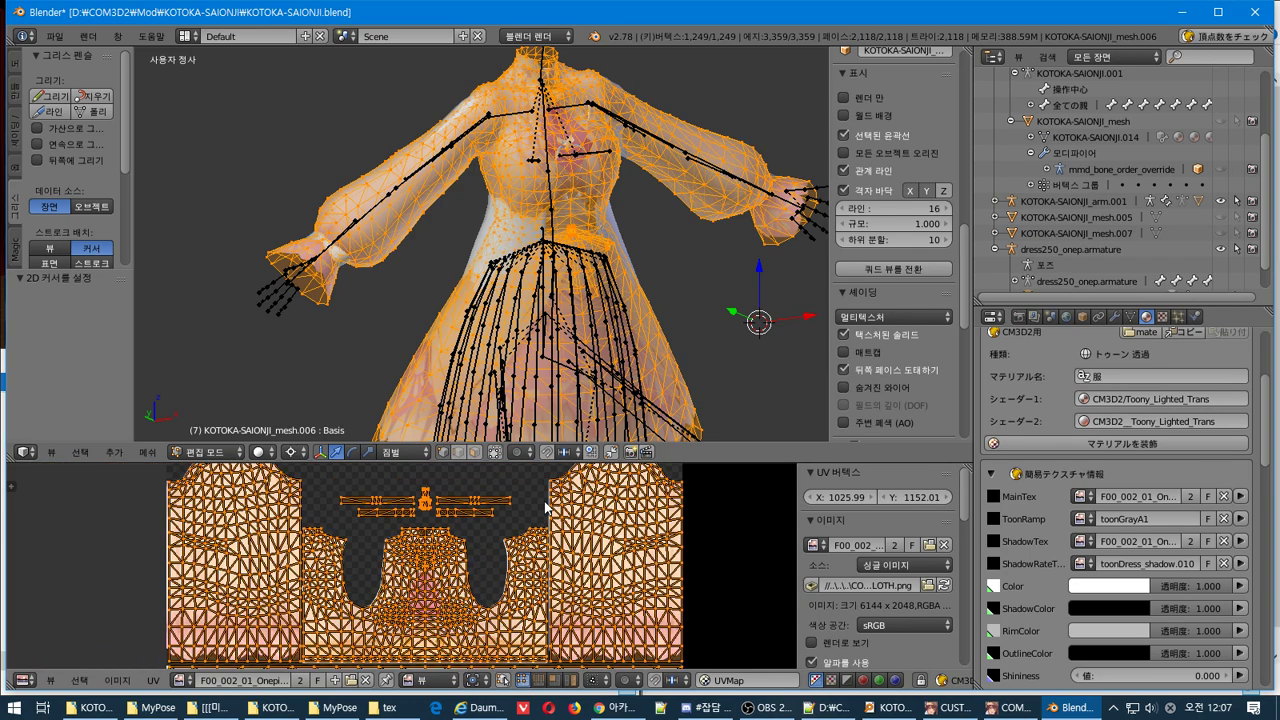
scroll(545, 508, "down", 3)
scroll(540, 509, "up", 5)
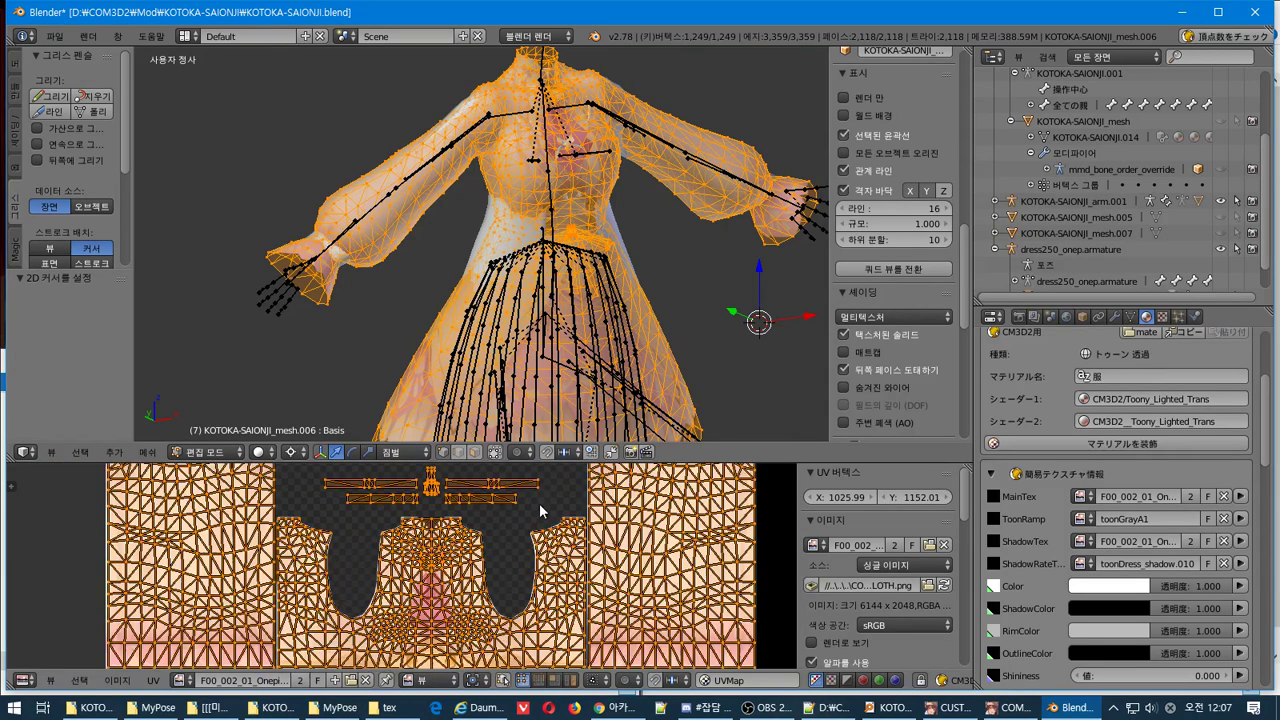
middle_click_drag(515, 558, 489, 618)
scroll(601, 574, "up", 5)
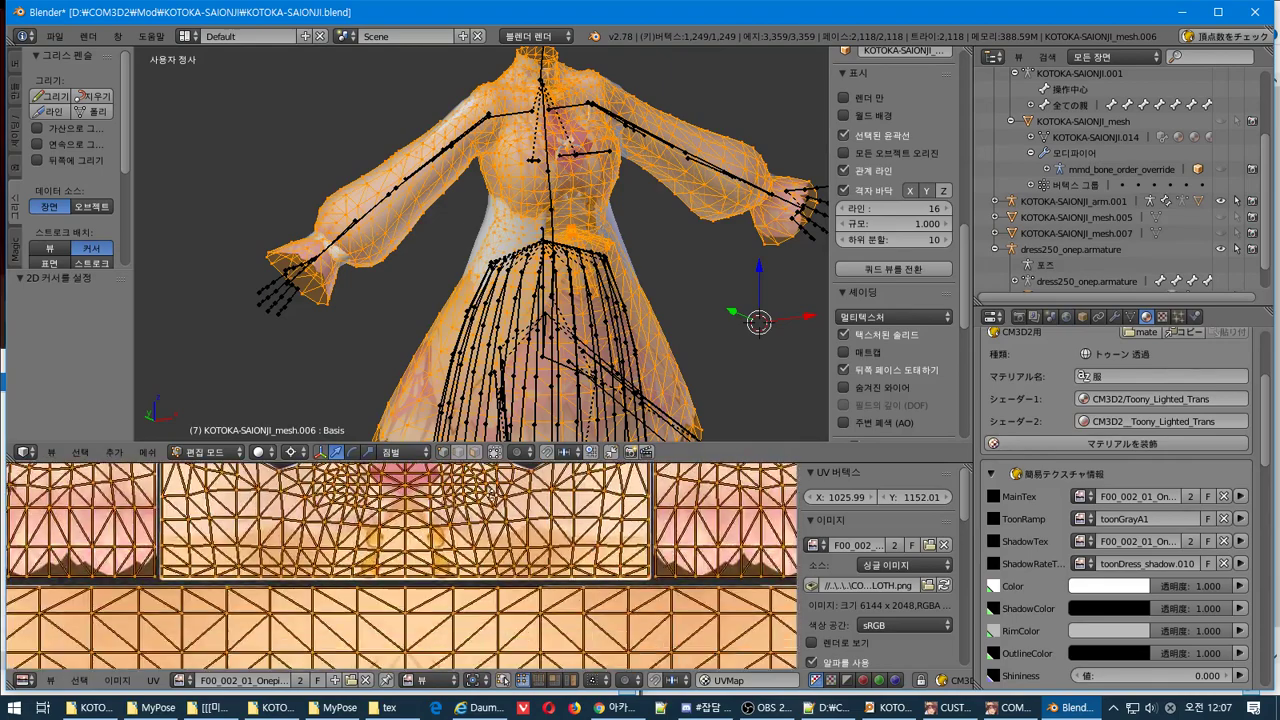
scroll(593, 498, "up", 3)
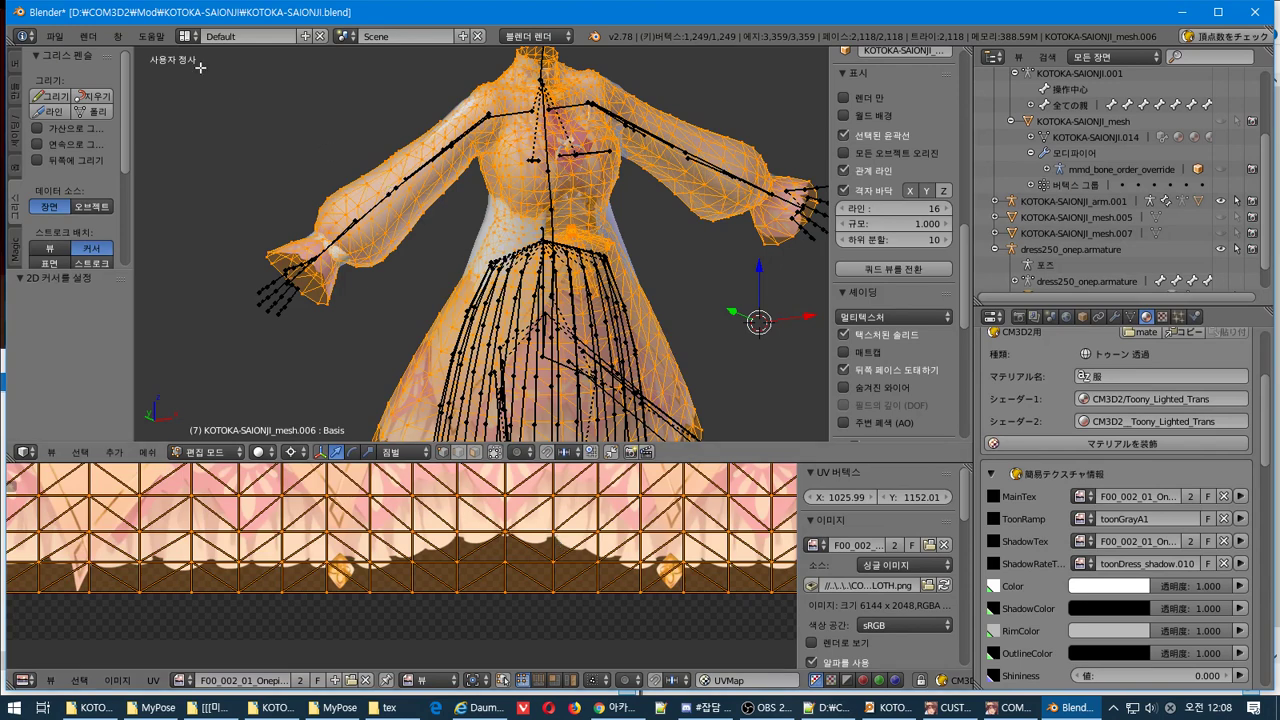
Export the dress as a CM3D2 .model, overwriting KOTOKA-SAIONJI.model in the KOTOKA-SAIONJI folder
left_click(55, 36)
left_click(62, 38)
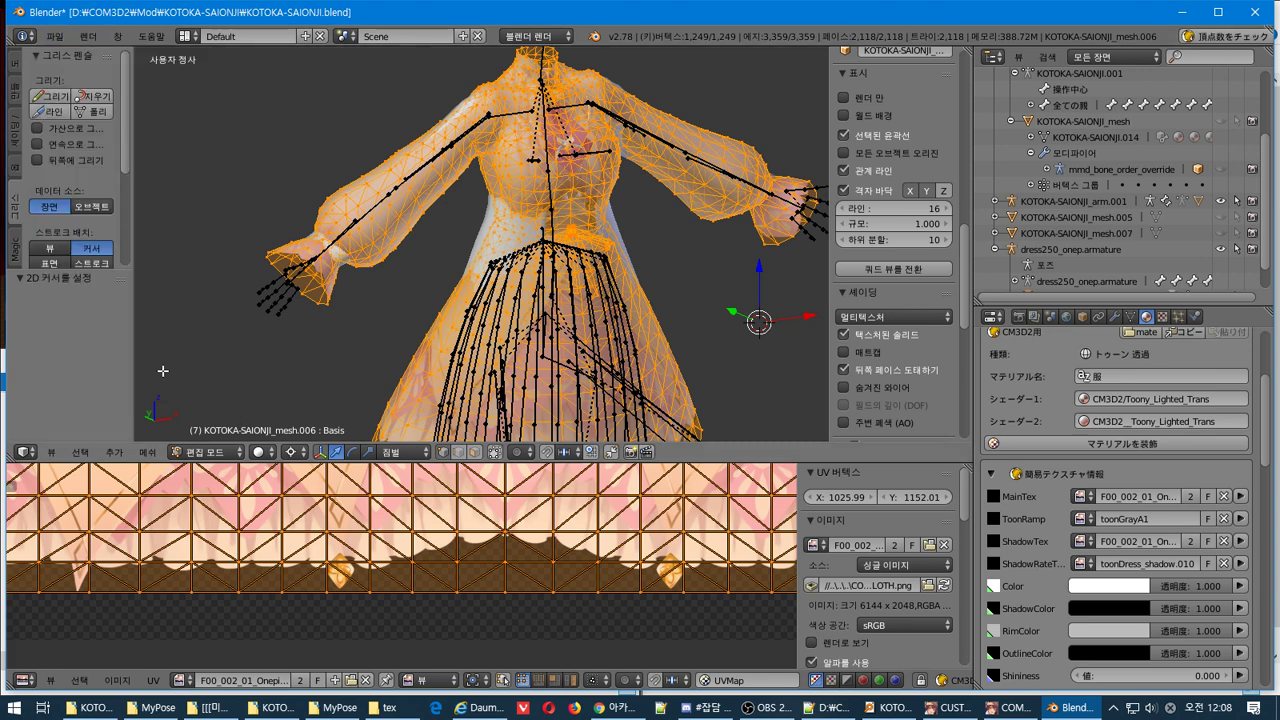
left_click(57, 38)
mouse_move(135, 340)
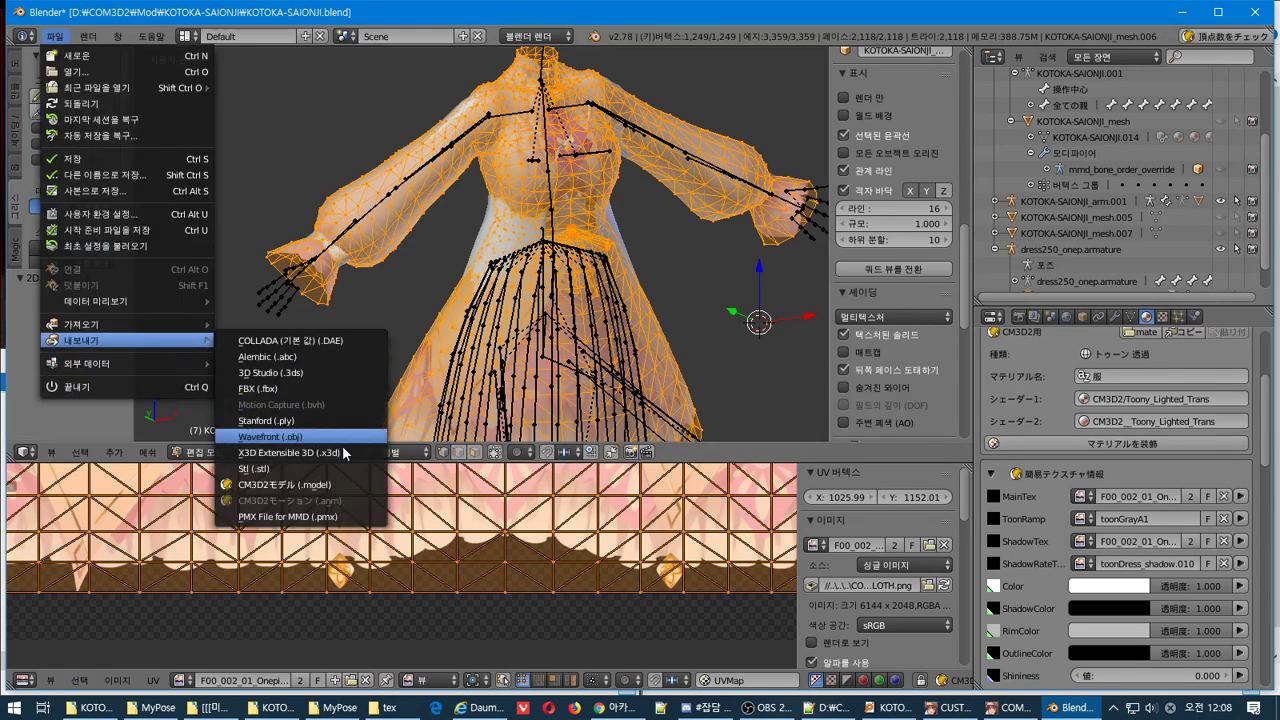
left_click(330, 484)
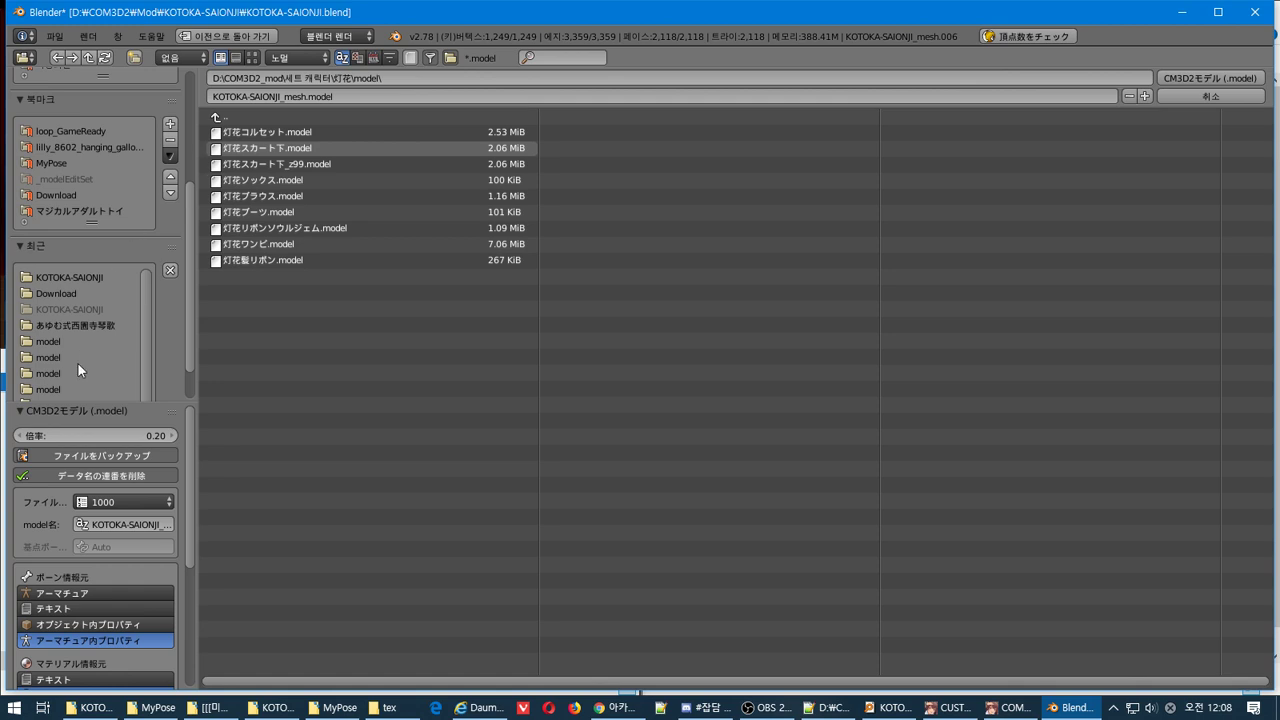
left_click(75, 277)
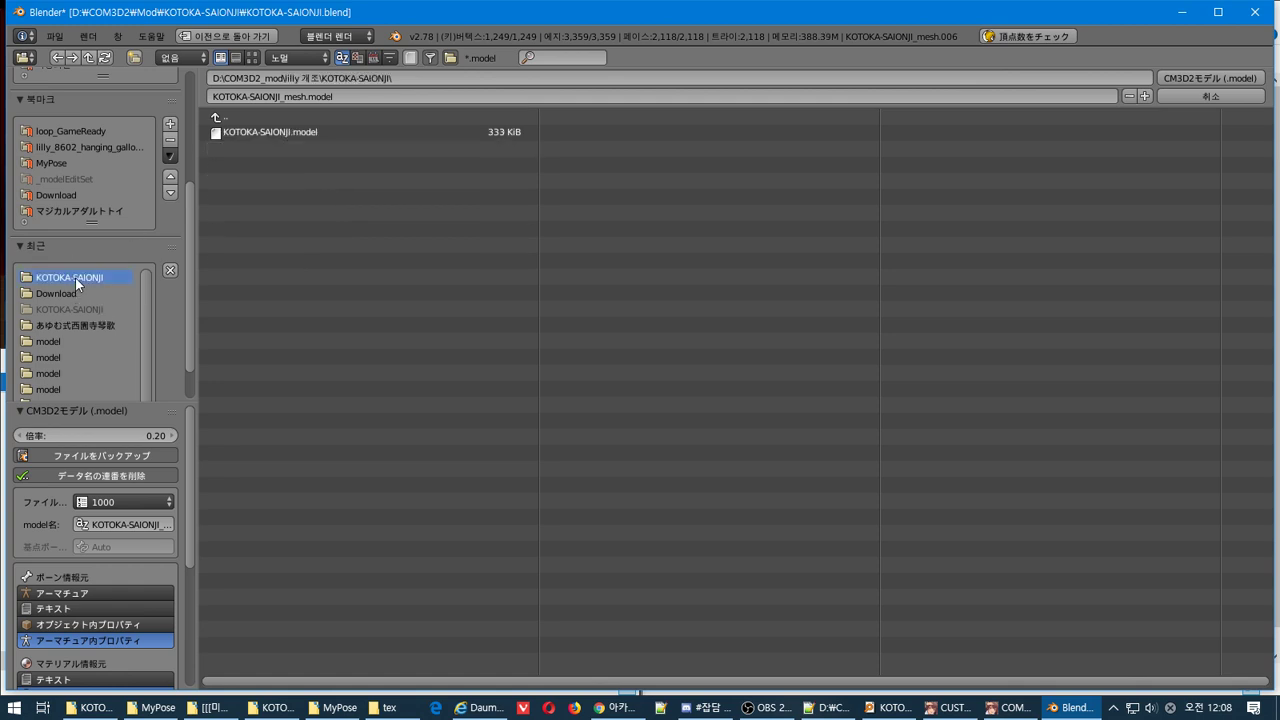
left_click(300, 132)
left_click(1199, 77)
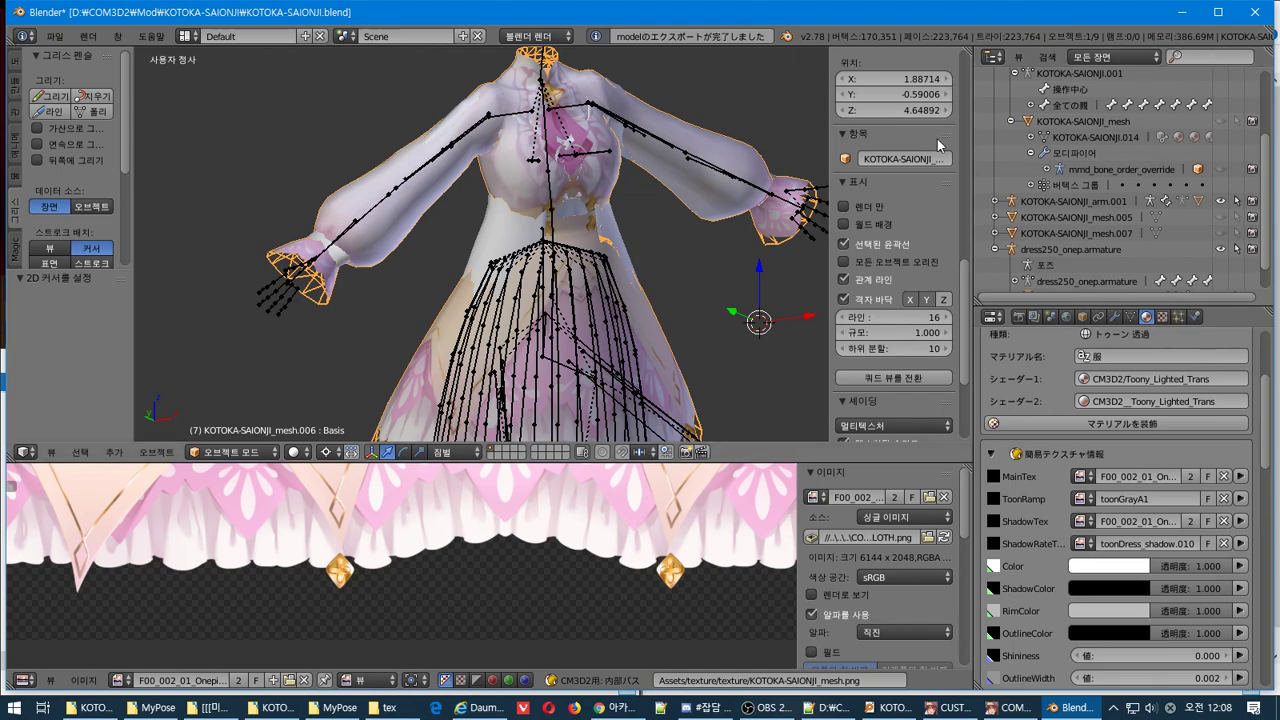
key("alt+Tab")
In the game, take off and re-equip the updated dress on the character
left_click(263, 385)
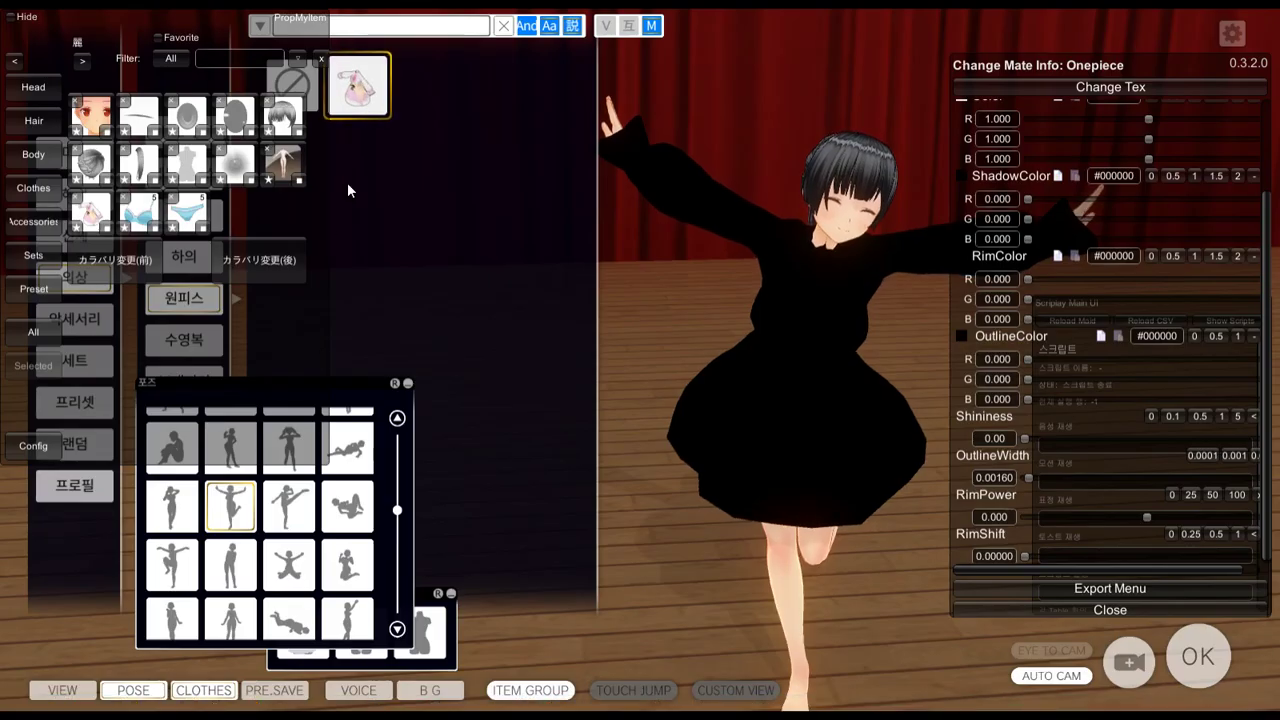
left_click(362, 90)
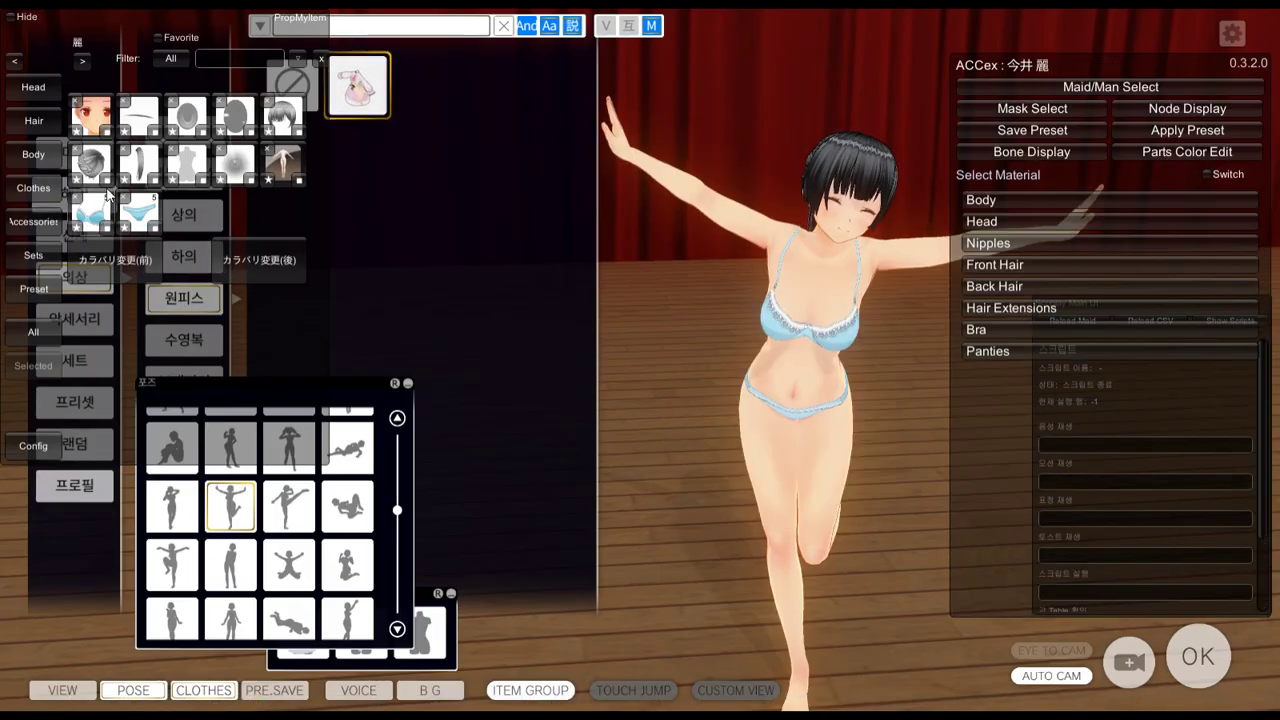
left_click(365, 93)
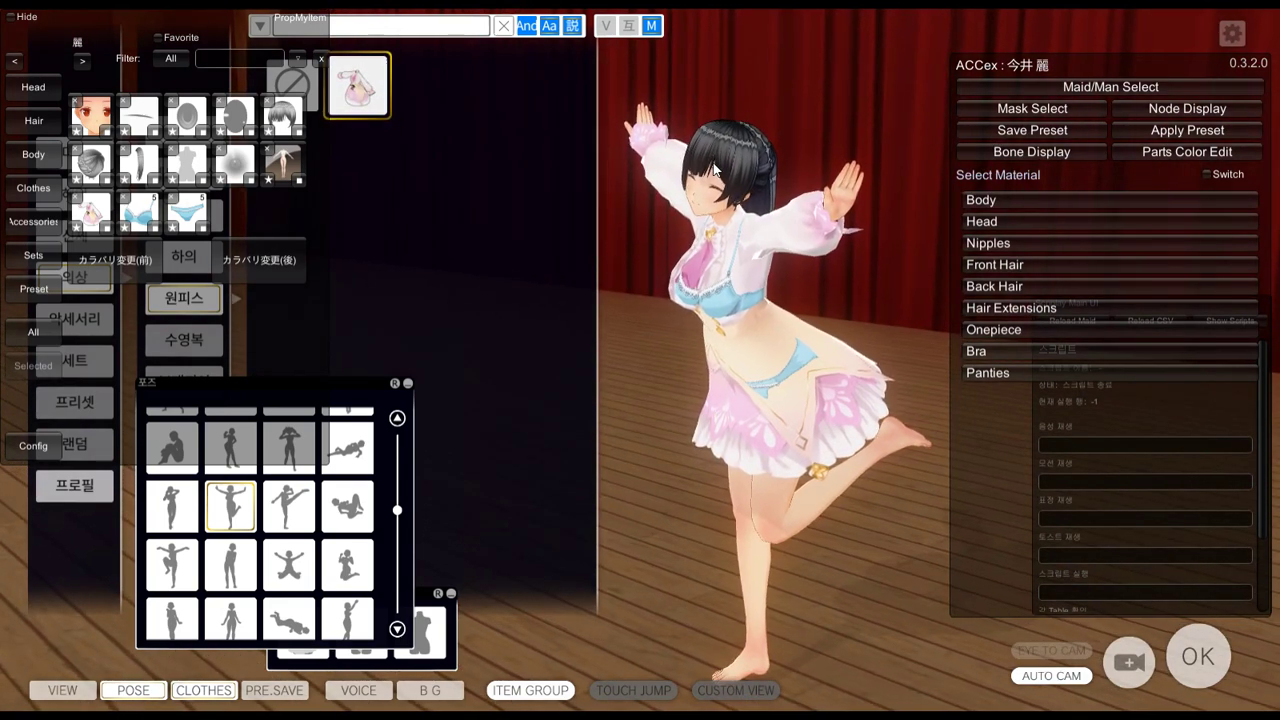
Set the Onepiece render queue to 3171, then switch to the KOTOKA-SAIONJI folder window
key("alt+Tab")
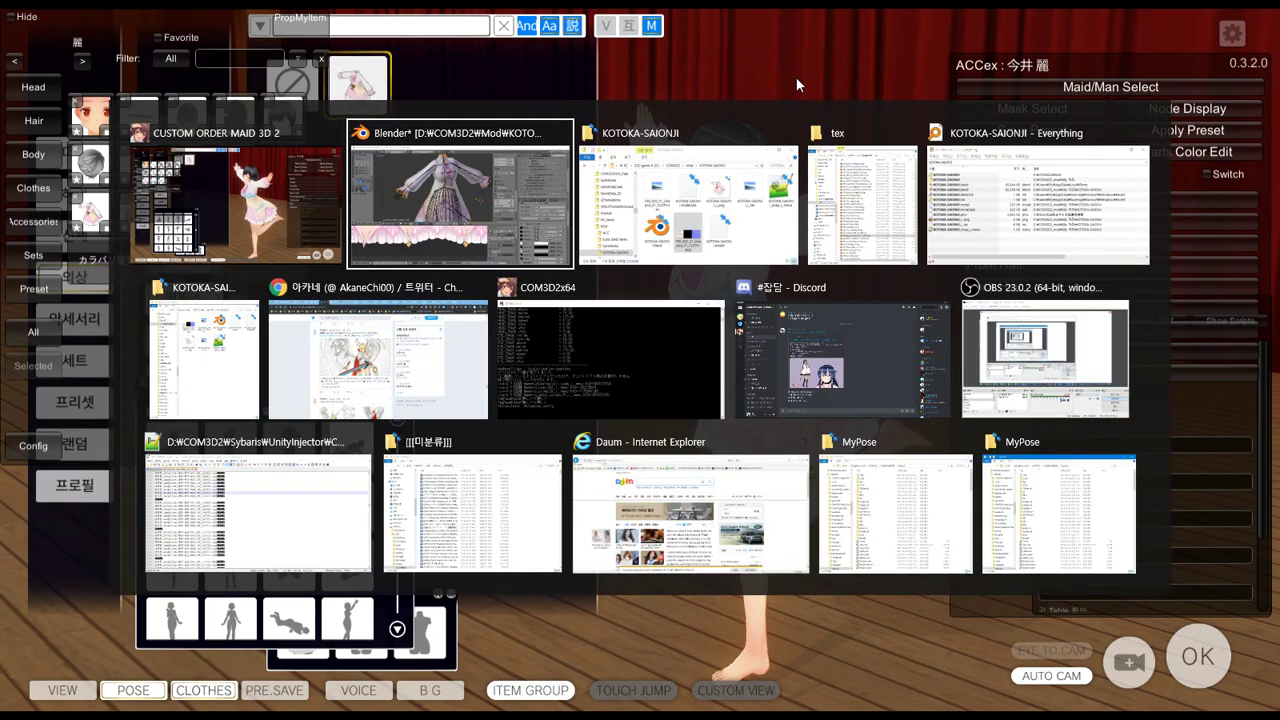
key("Escape")
left_click(1069, 330)
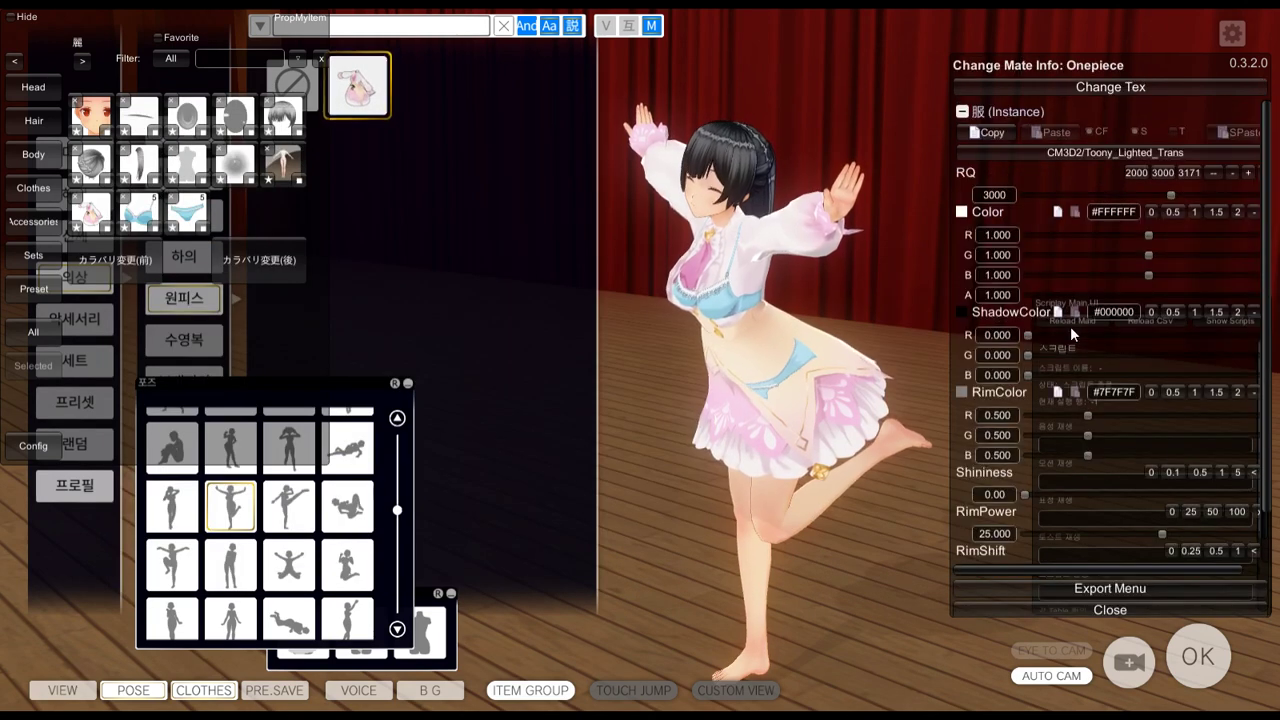
left_click(1187, 172)
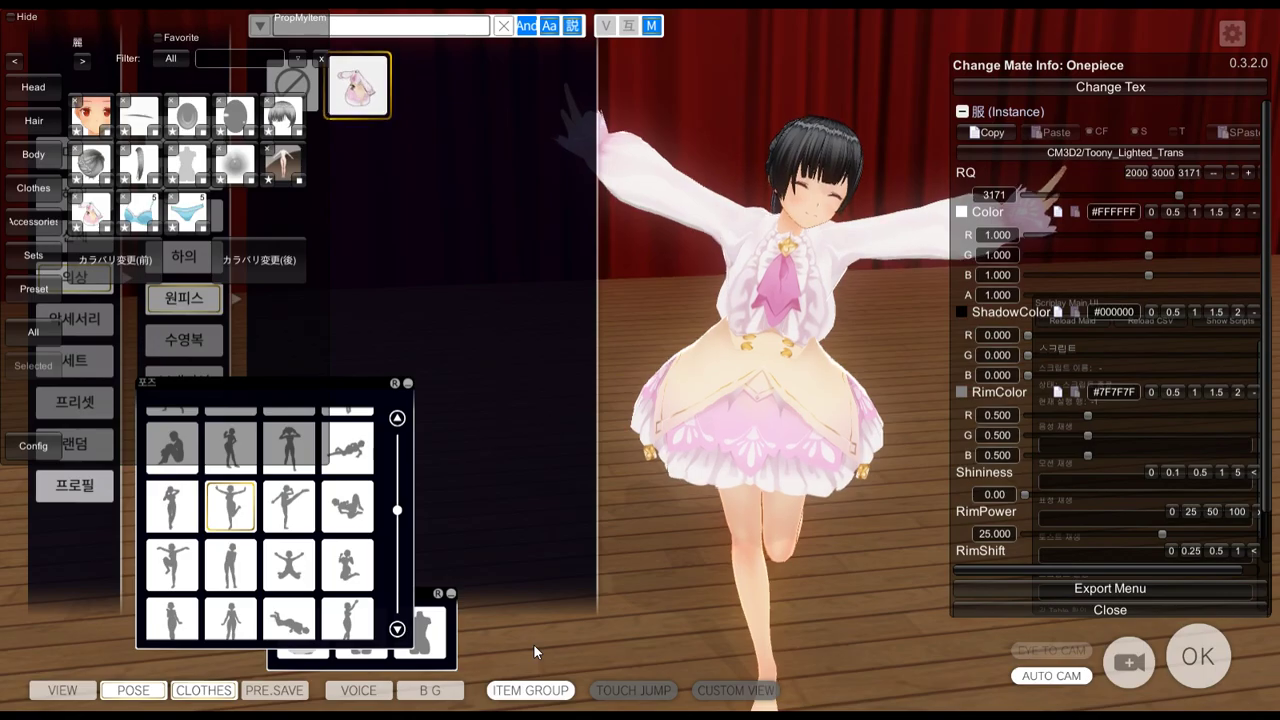
key("alt+Tab")
key("alt+Tab")
key("Tab")
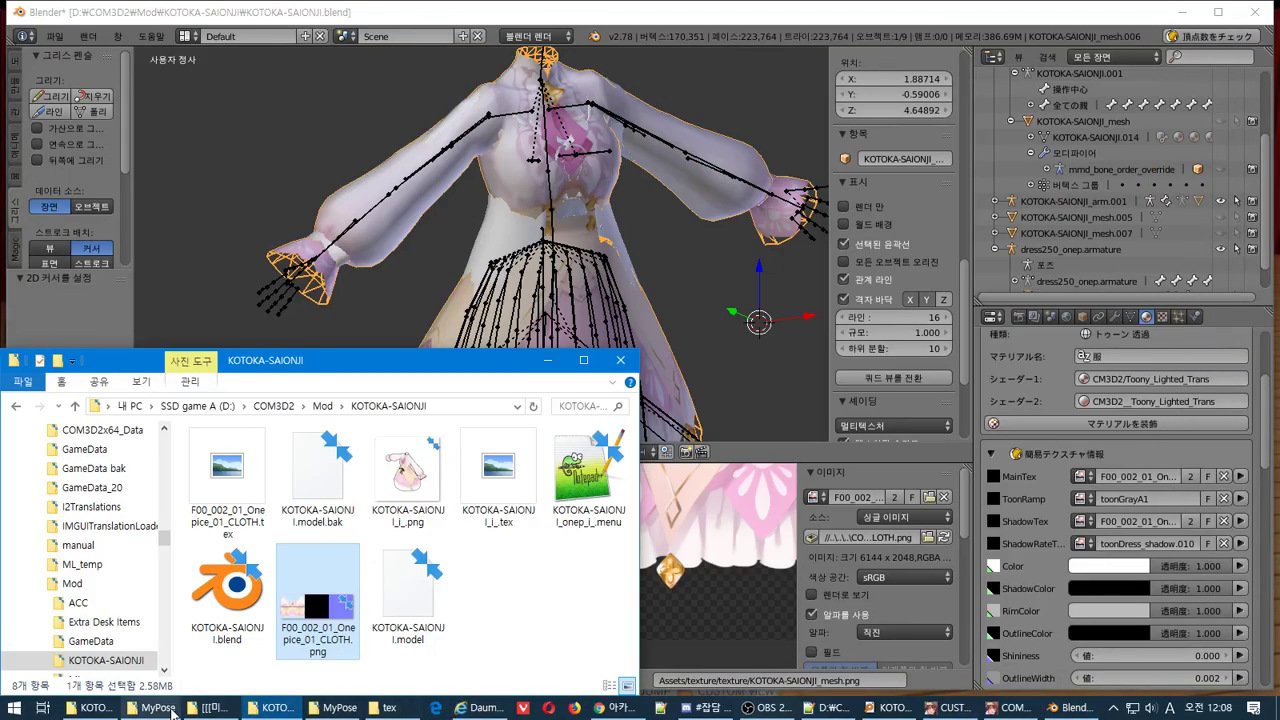
Copy wdress0.pmat from _CM3D2_Toolkit_PR2 into the KOTOKA-SAIONJI mod folder
left_click(117, 712)
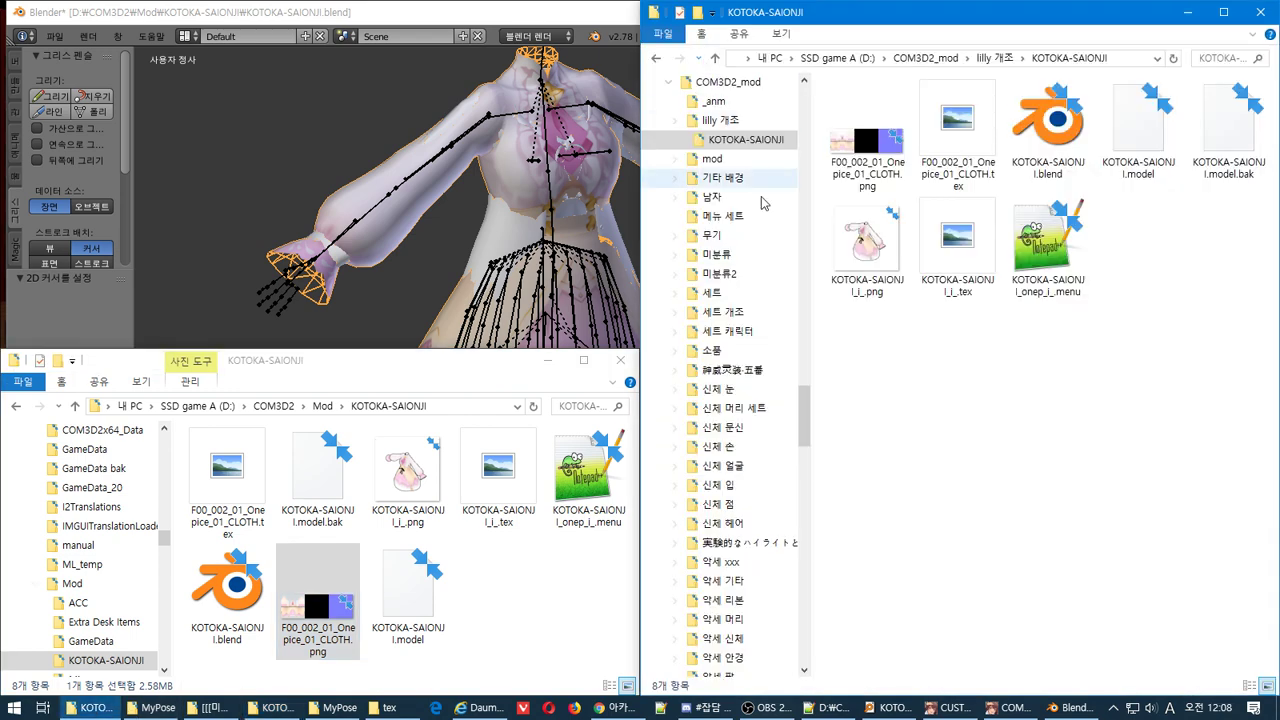
left_click_drag(167, 546, 167, 527)
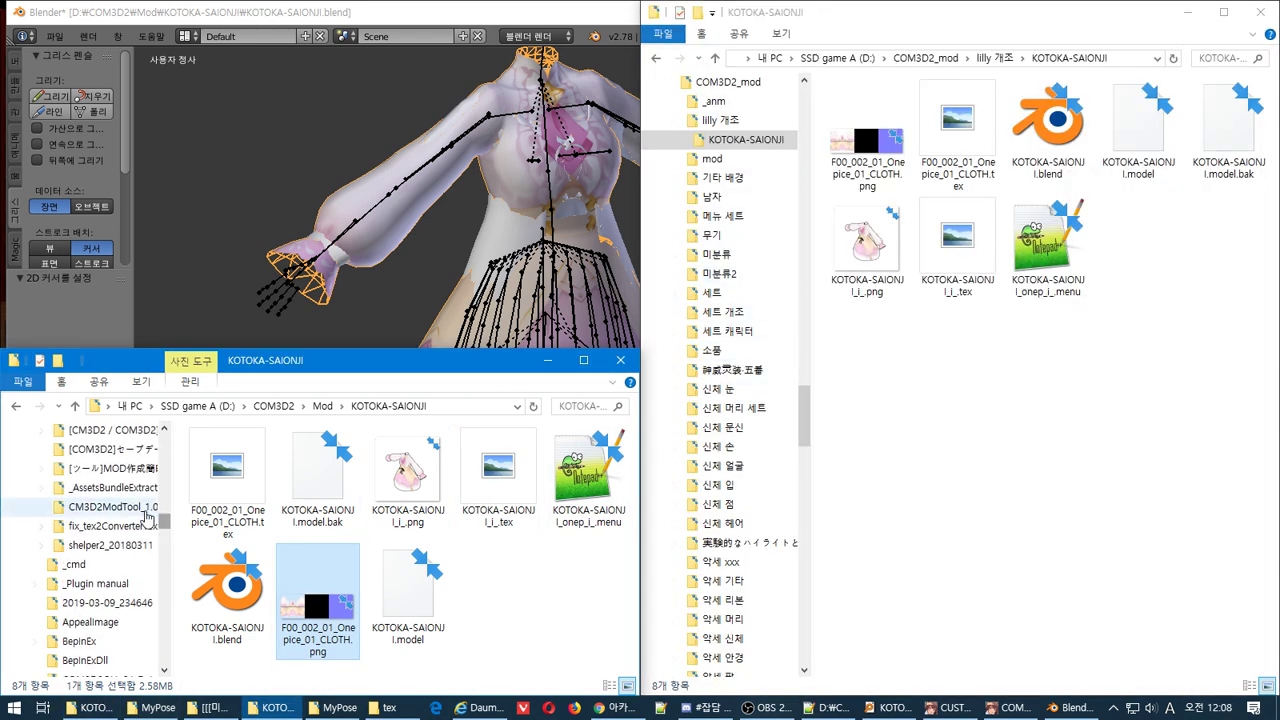
left_click(135, 507)
scroll(80, 497, "up", 2)
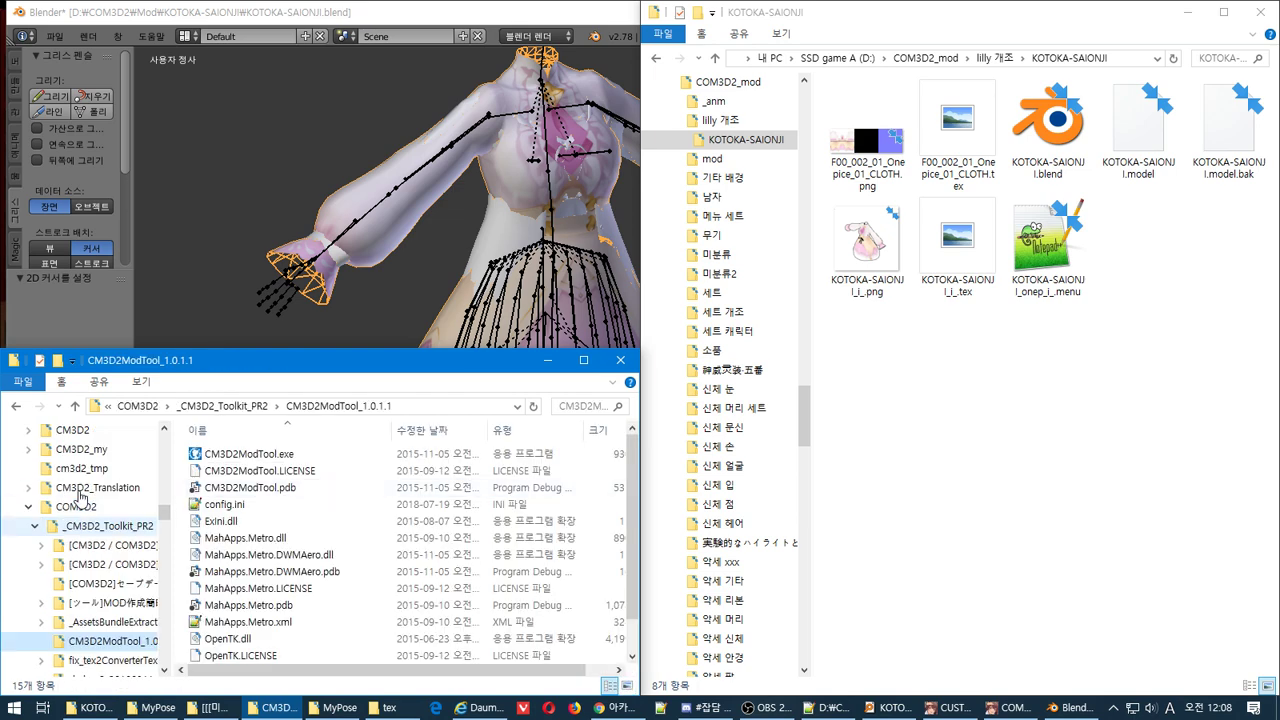
left_click(108, 526)
scroll(325, 537, "down", 5)
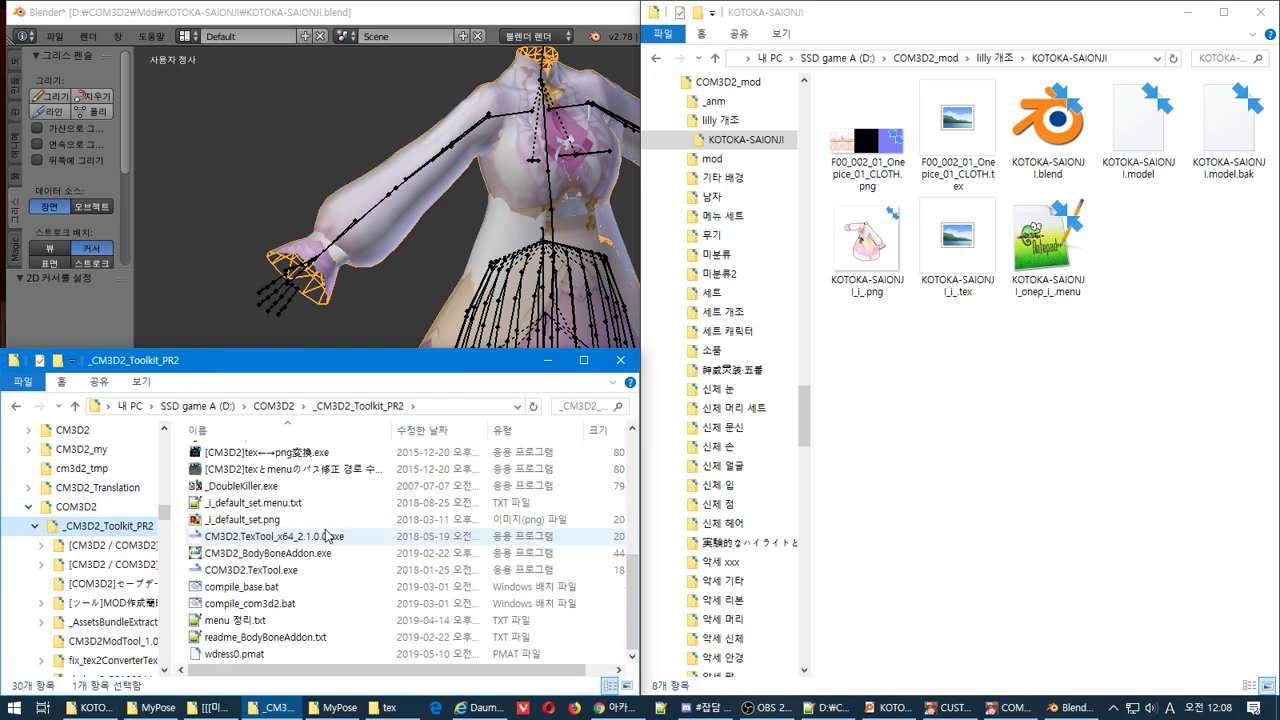
left_click(300, 653)
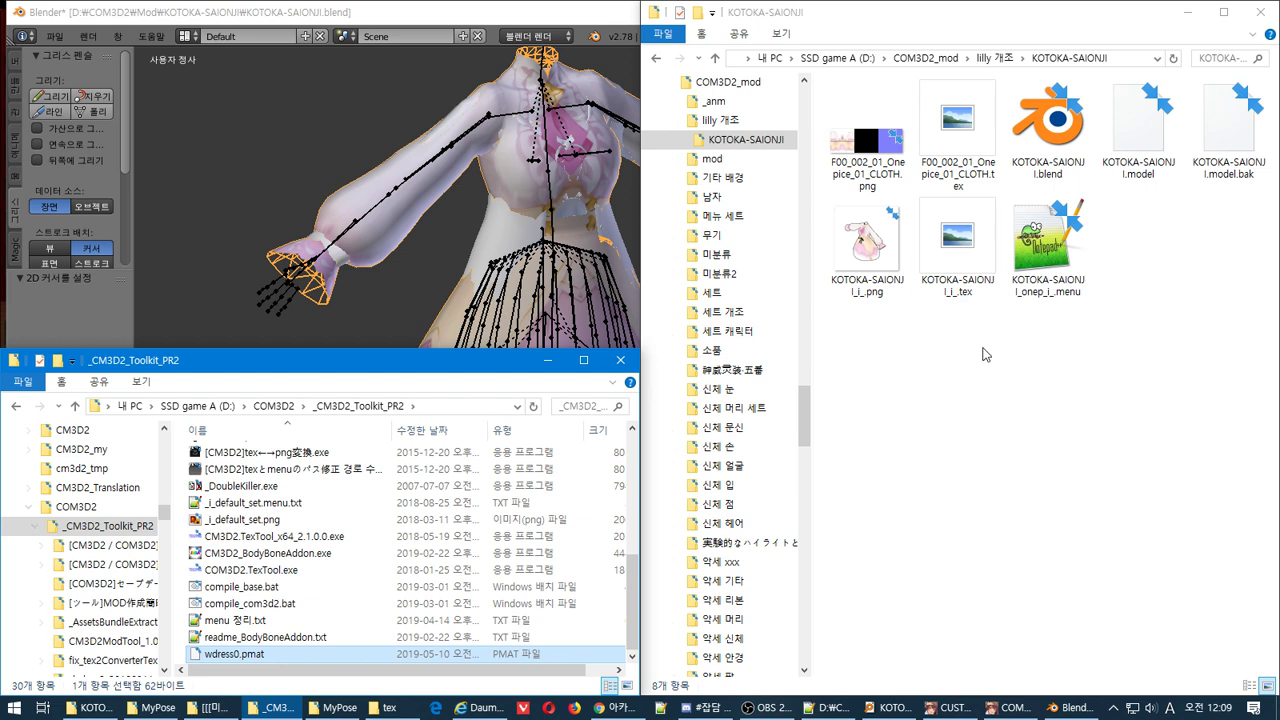
left_click(986, 350)
key("ctrl+v")
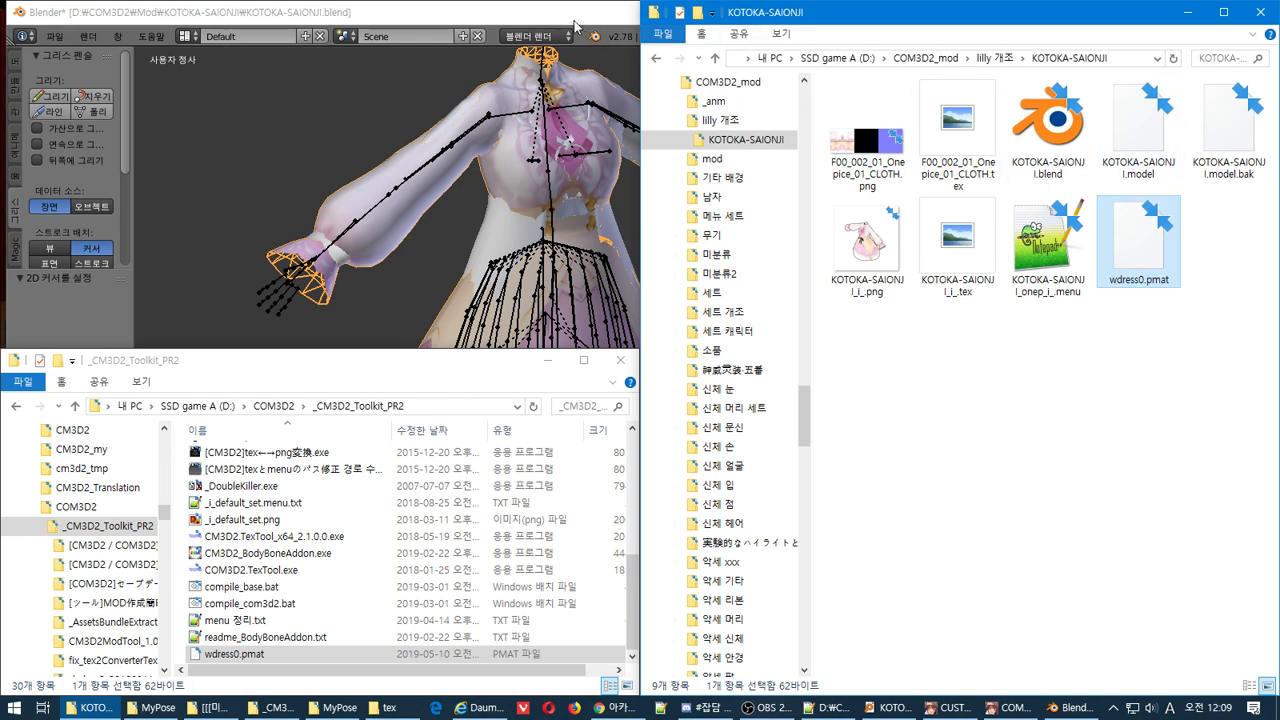
Open KOTOKA-SAIONJI.model in [CM3D2]model一部編集.exe by dragging it onto the tool
left_click(1148, 153)
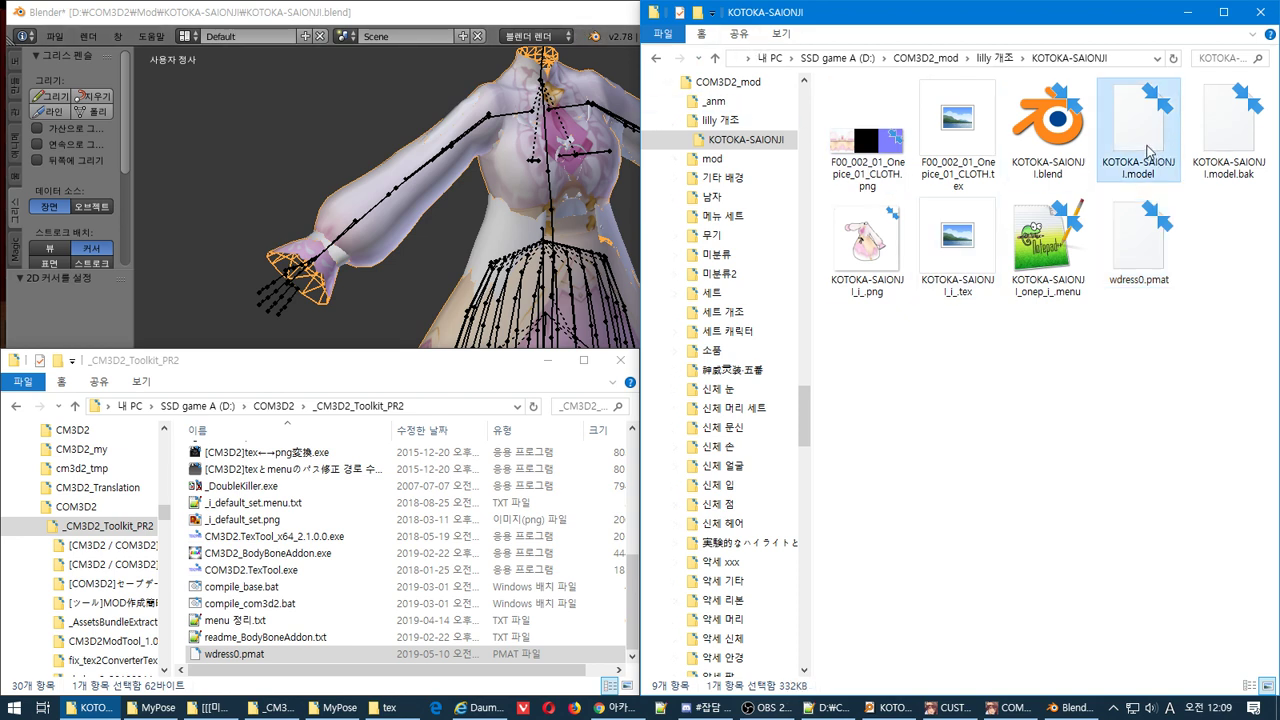
left_click(415, 486)
scroll(412, 550, "up", 6)
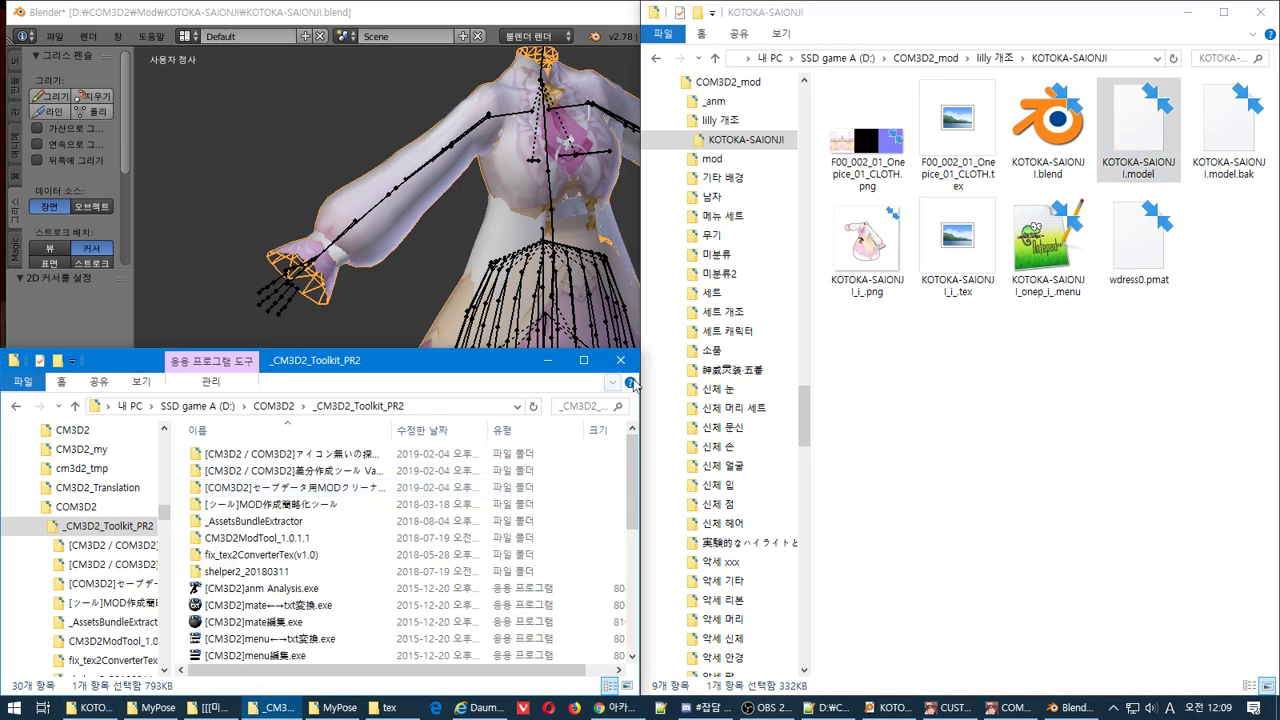
scroll(410, 558, "down", 3)
scroll(410, 558, "up", 1)
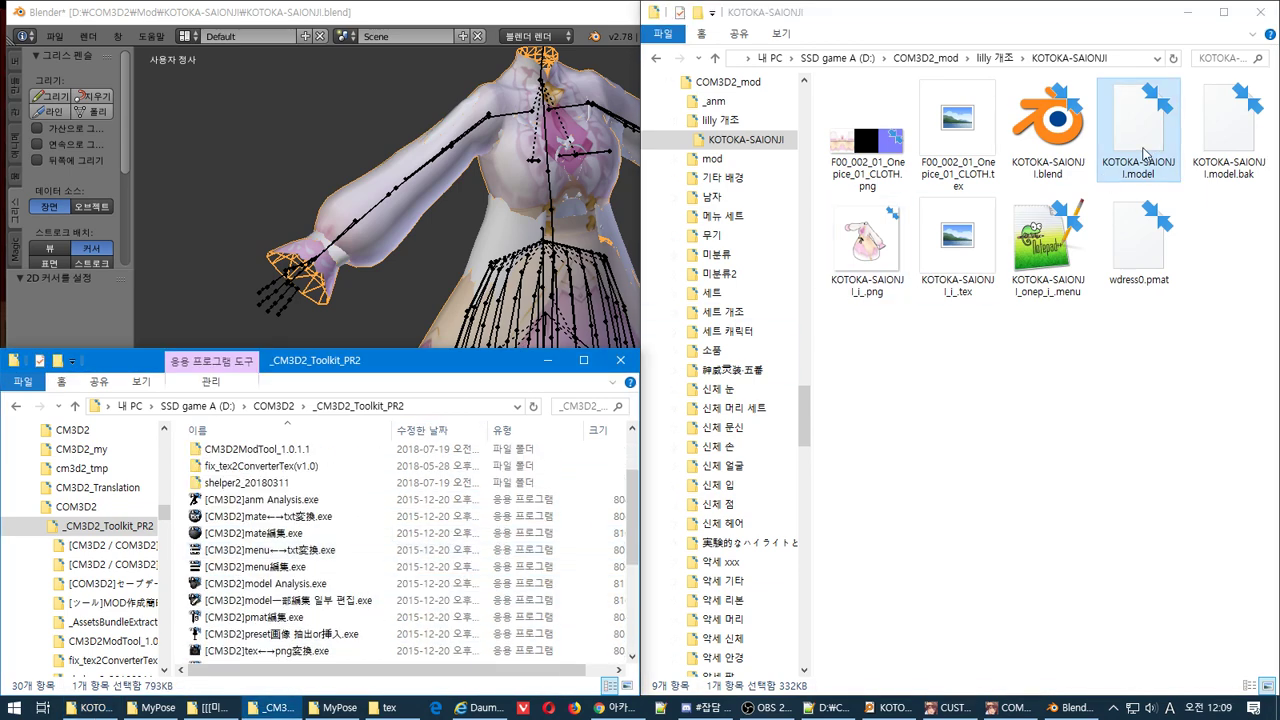
left_click_drag(1140, 135, 497, 600)
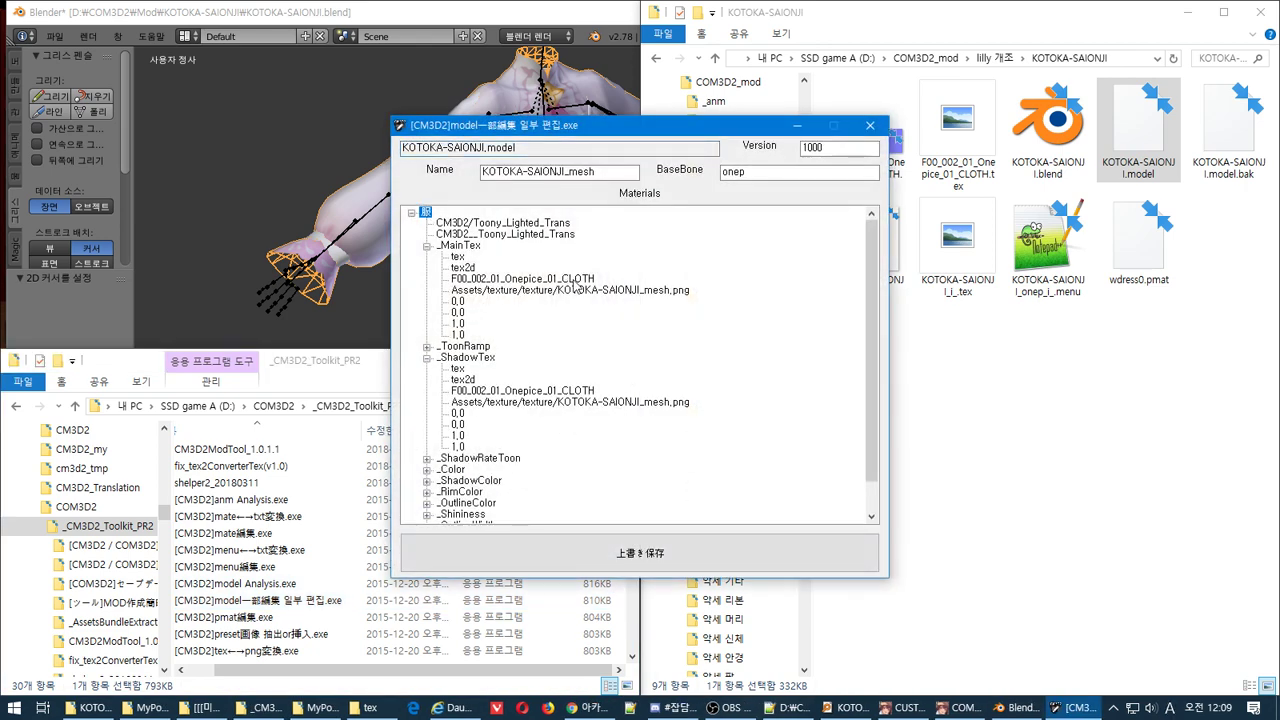
Rename the copied wdress0.pmat to 服.pmat and locate it in the mod folder
left_click(1145, 298)
key("F2")
key("Return")
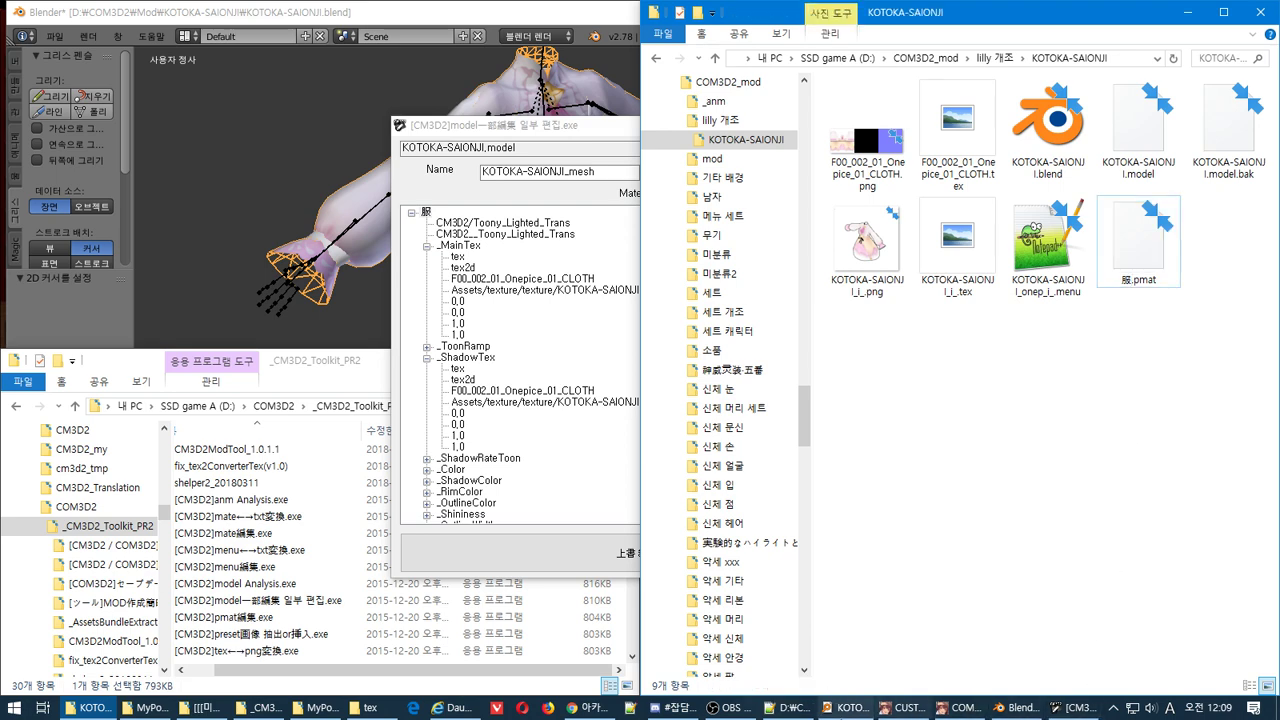
key("alt+Tab")
key("ctrl+a")
type("服")
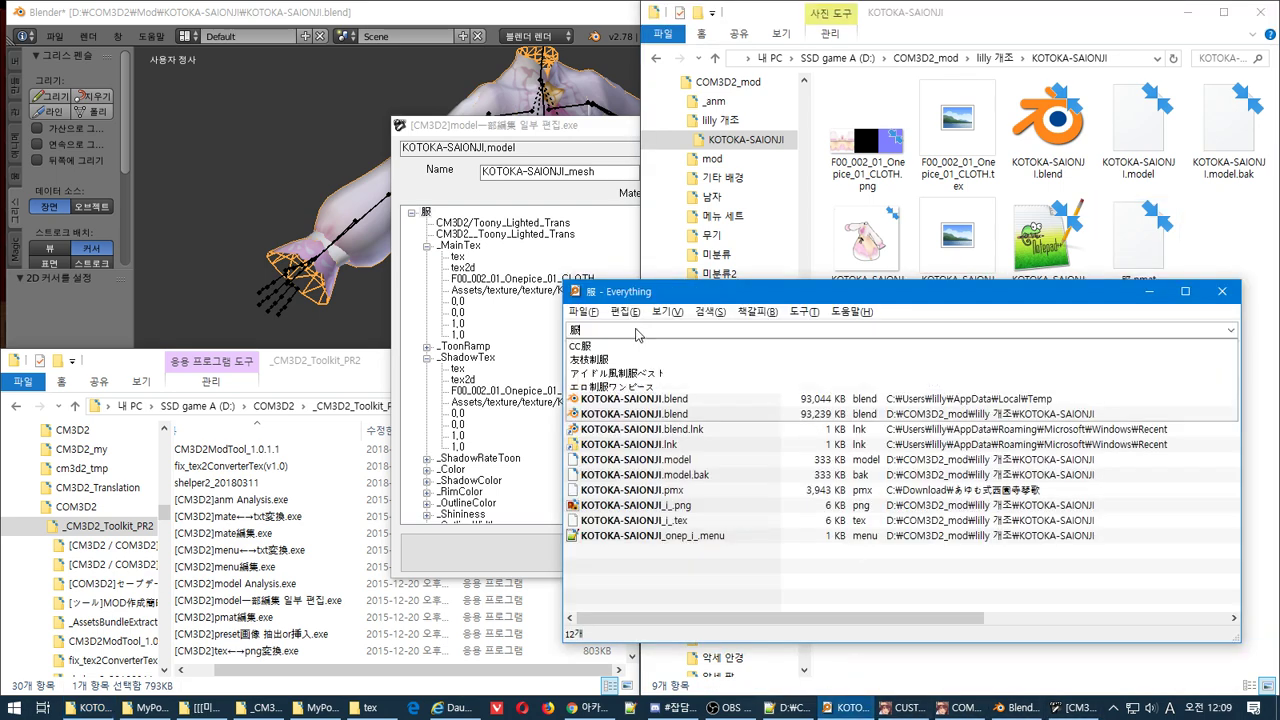
scroll(718, 480, "up", 4)
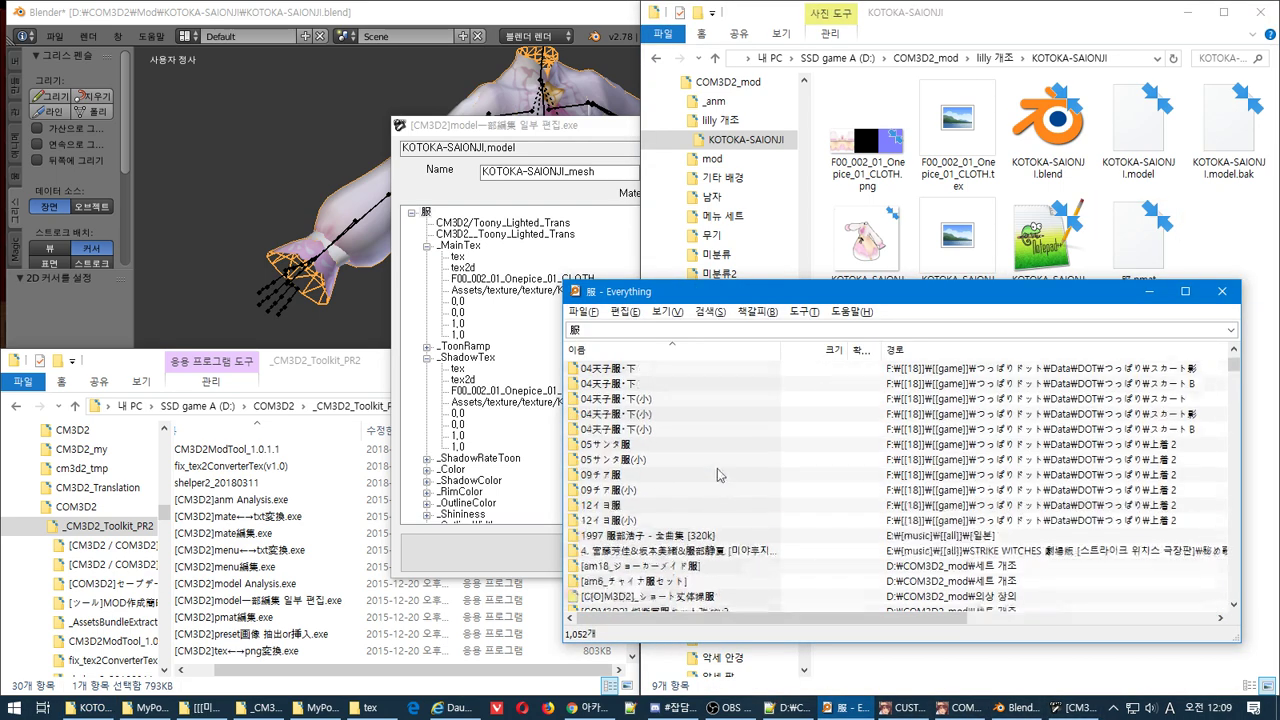
left_click(1146, 257)
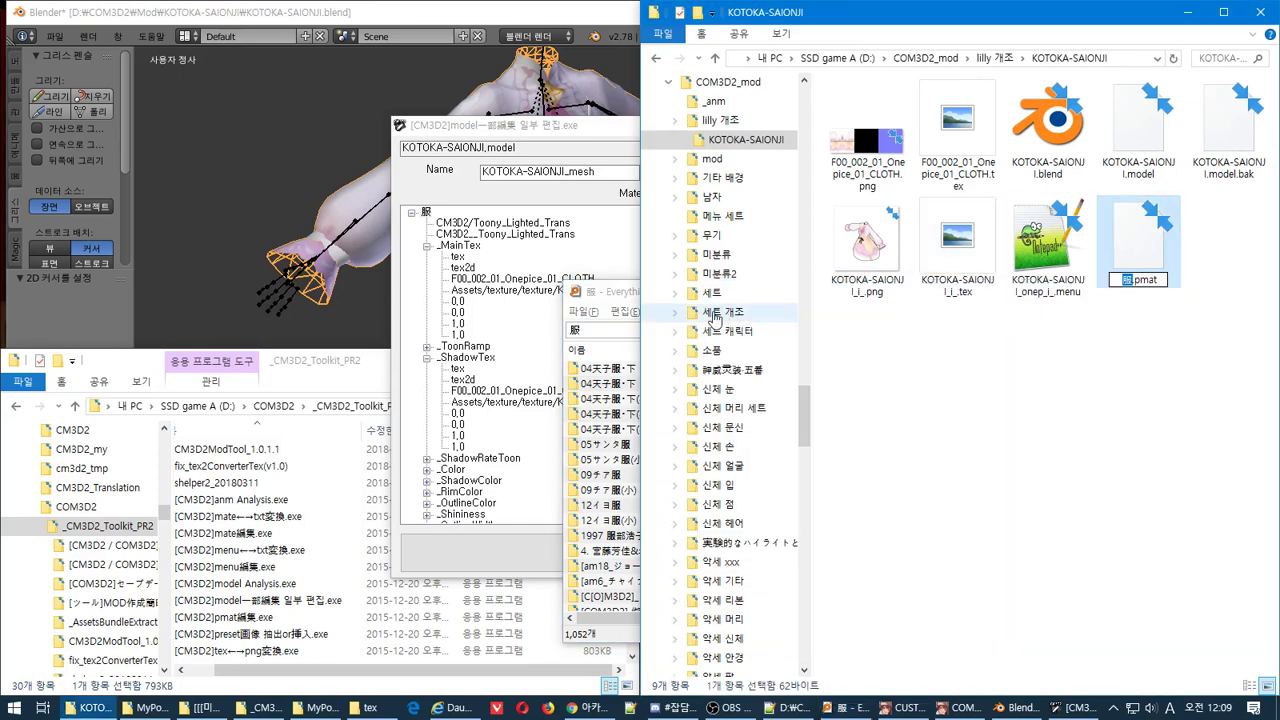
left_click(589, 331)
left_click(579, 332)
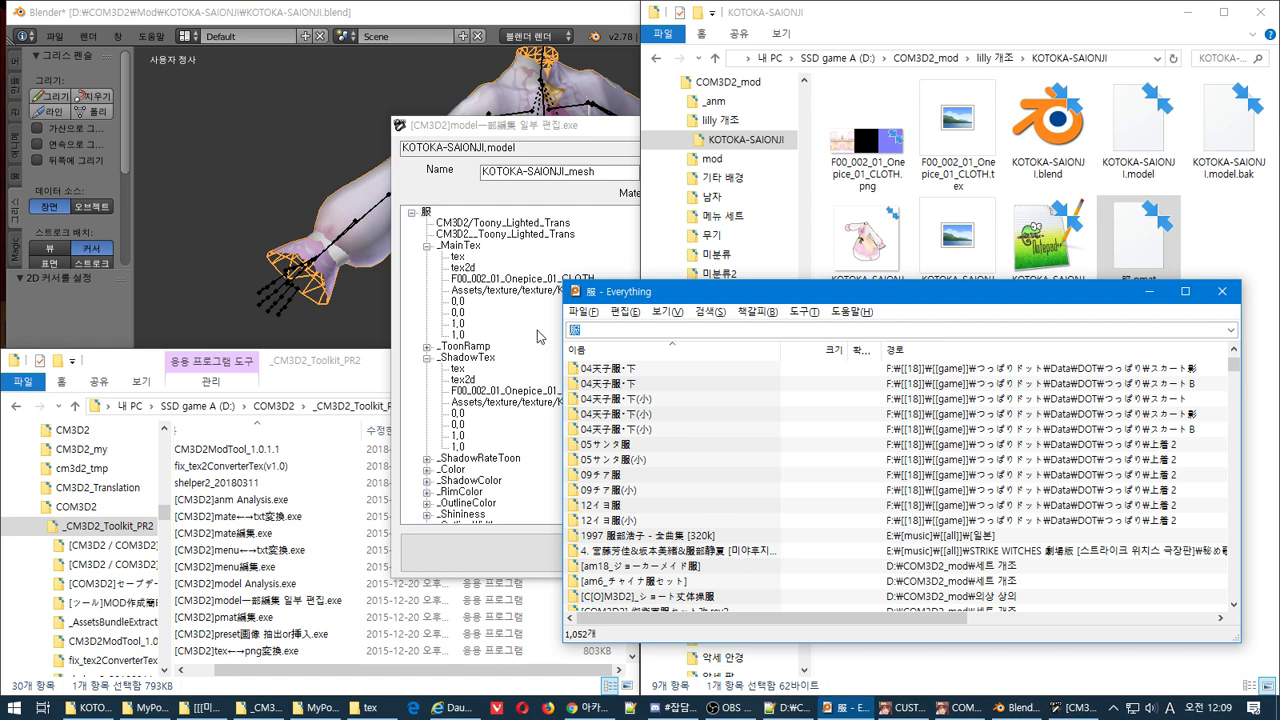
type("服.pmat")
left_click(1163, 250)
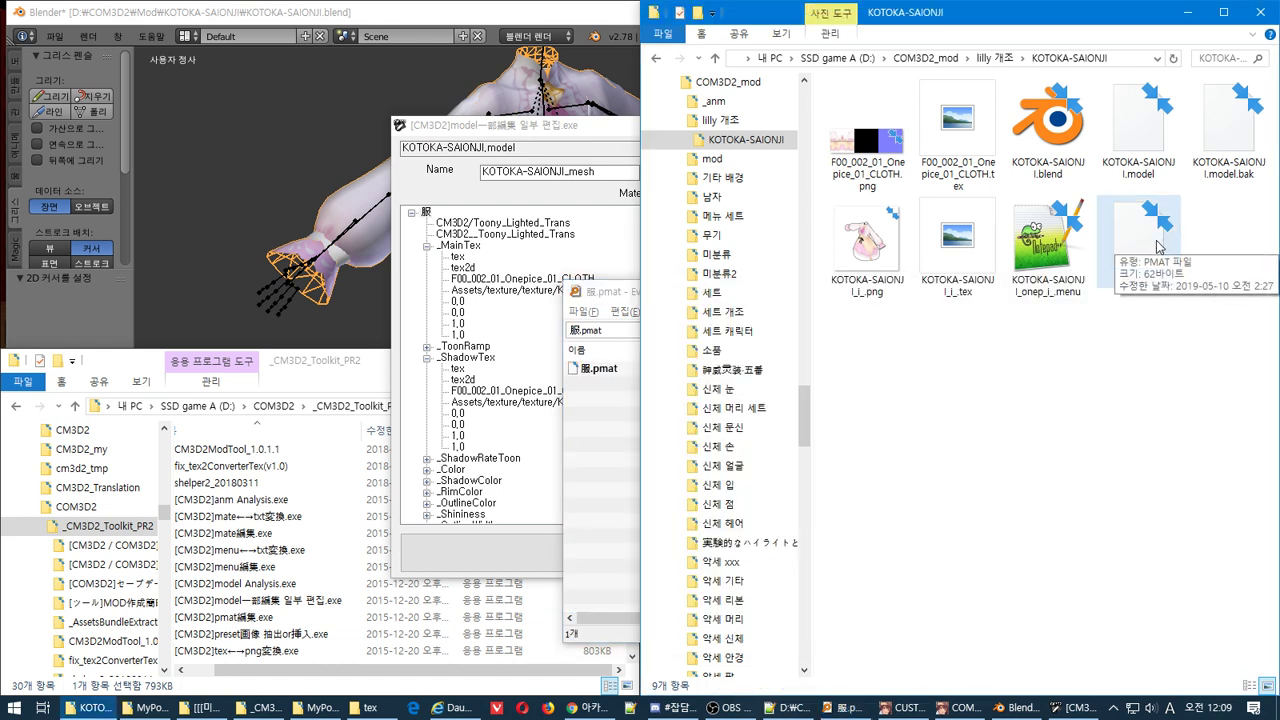
Open 服.pmat in [CM3D2]pmat編集.exe and change its マテリアル名 to 服
left_click_drag(1157, 247, 391, 627)
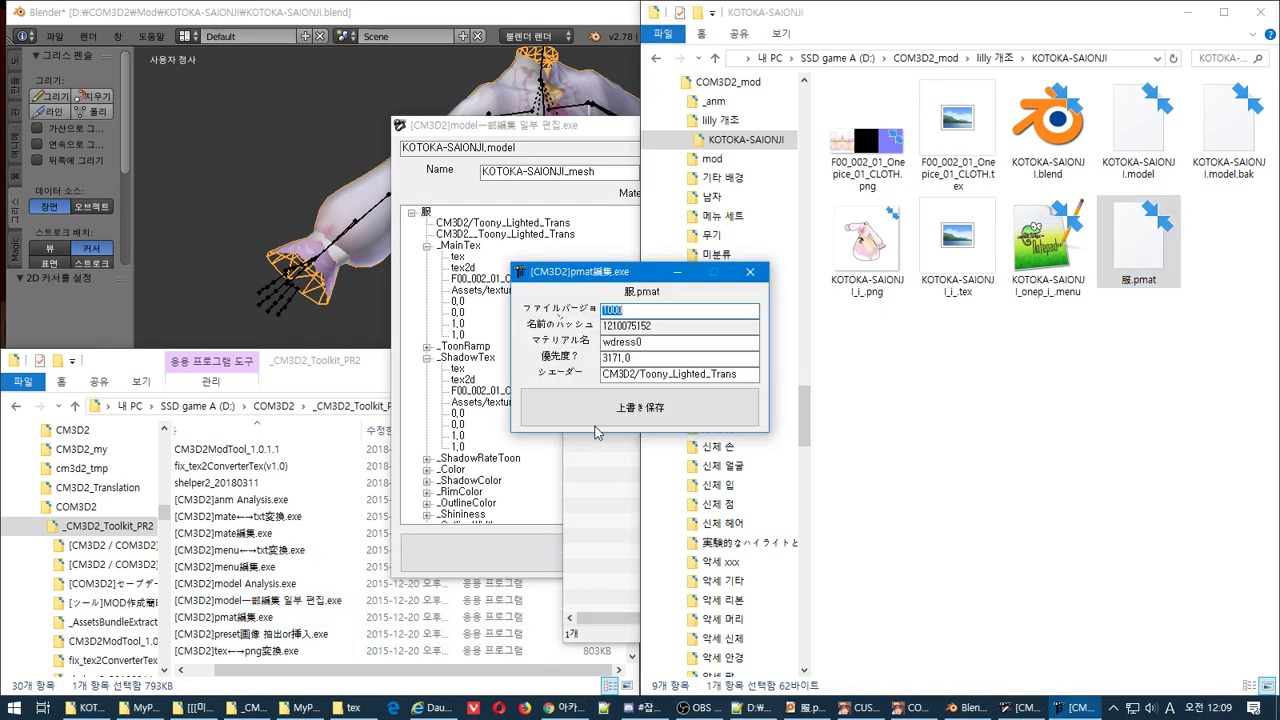
left_click(1117, 290)
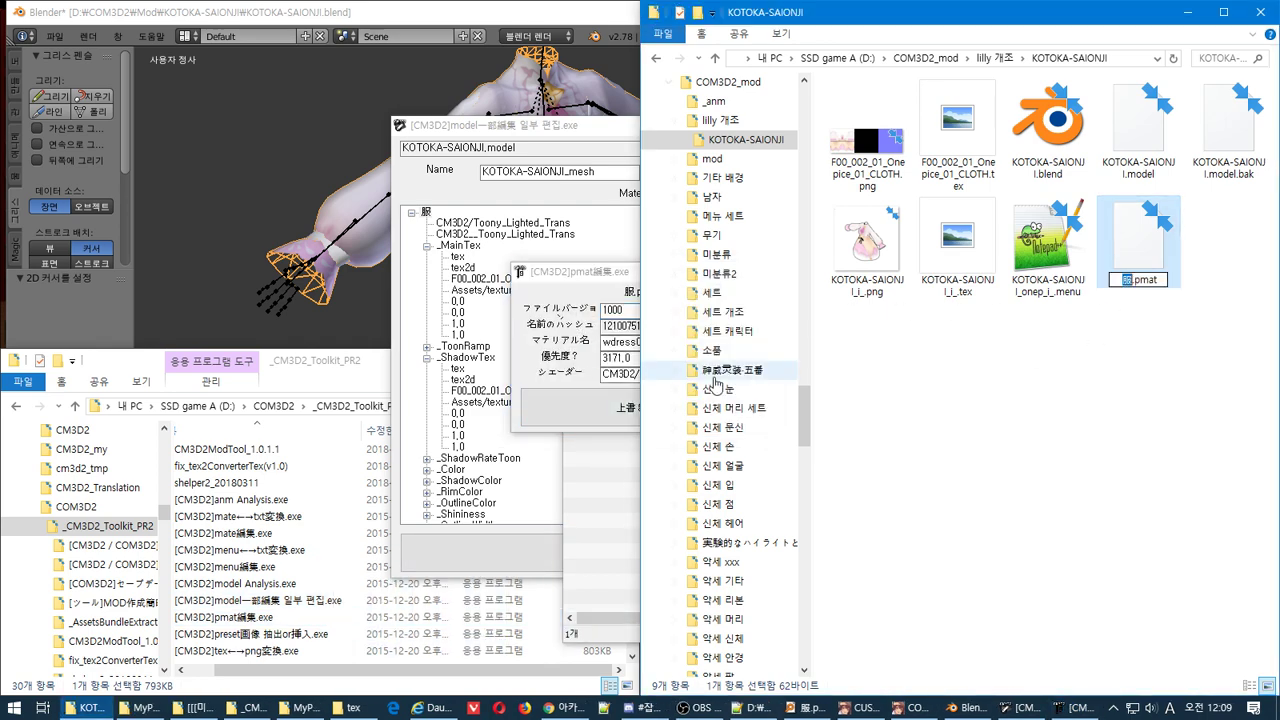
left_click(643, 345)
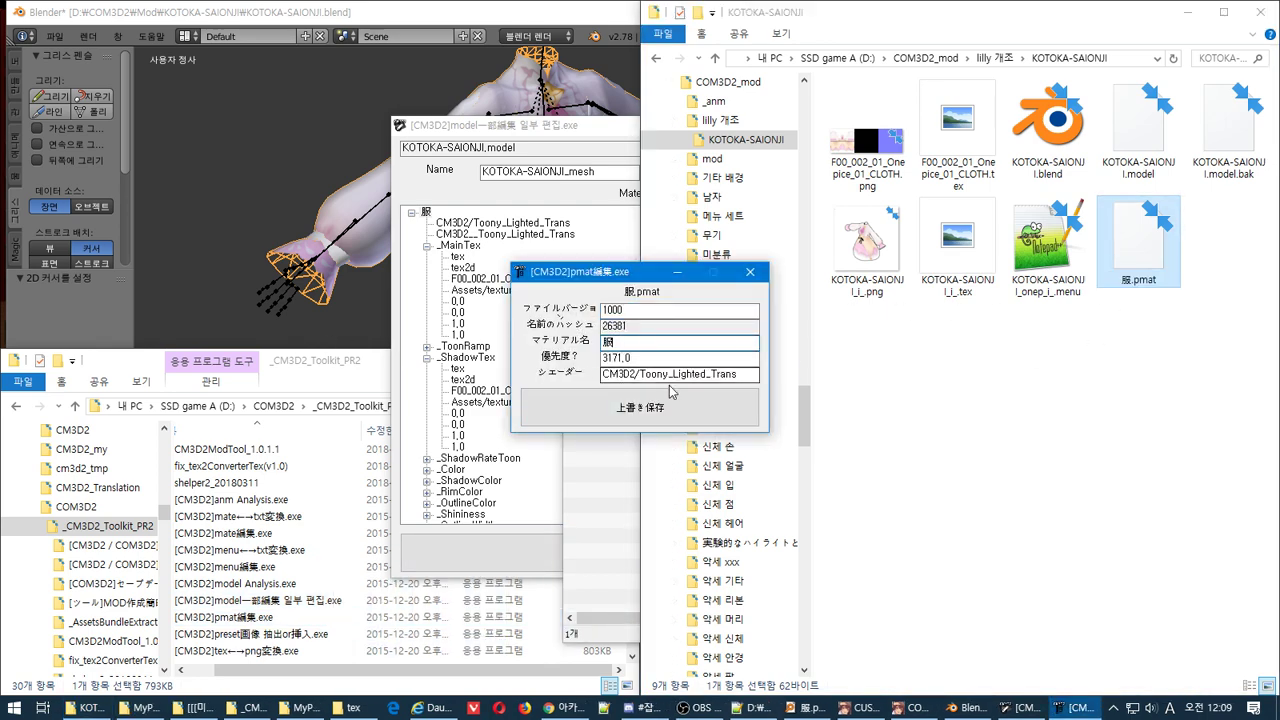
left_click(910, 707)
left_click(860, 707)
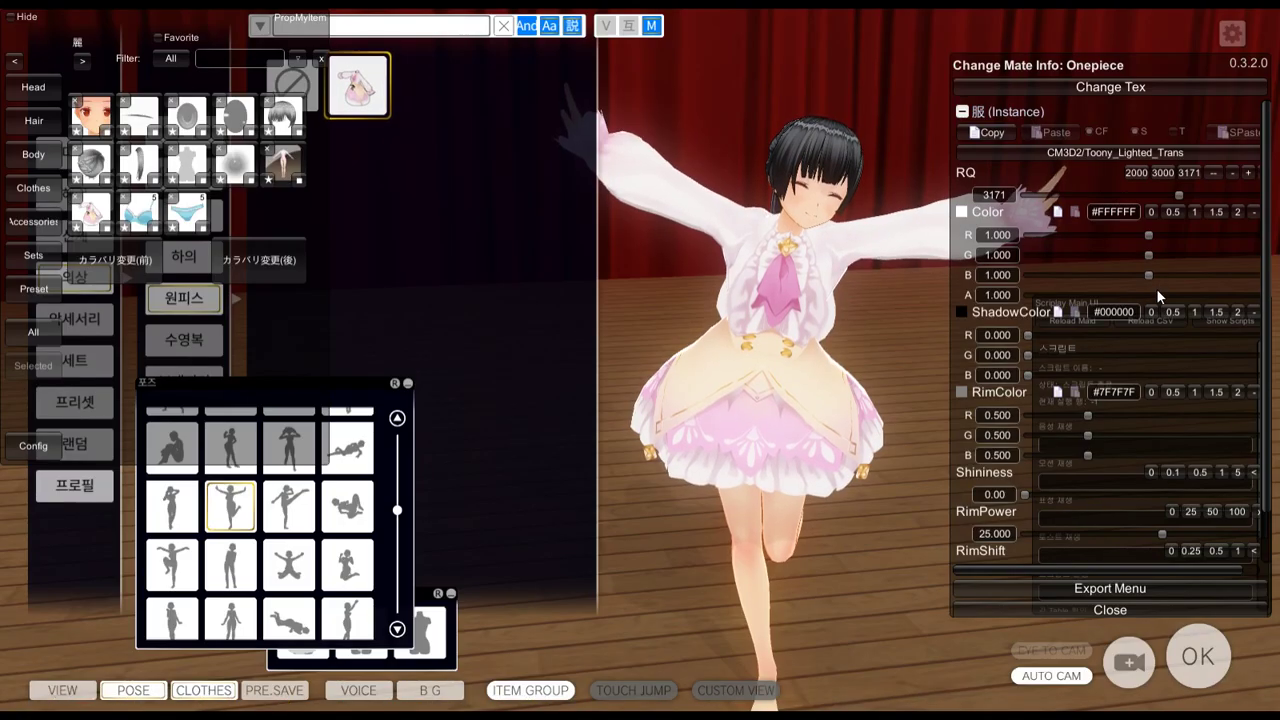
Save 服.pmat with 上書き保存 in the pmat editor, then close the editor
left_click(893, 354)
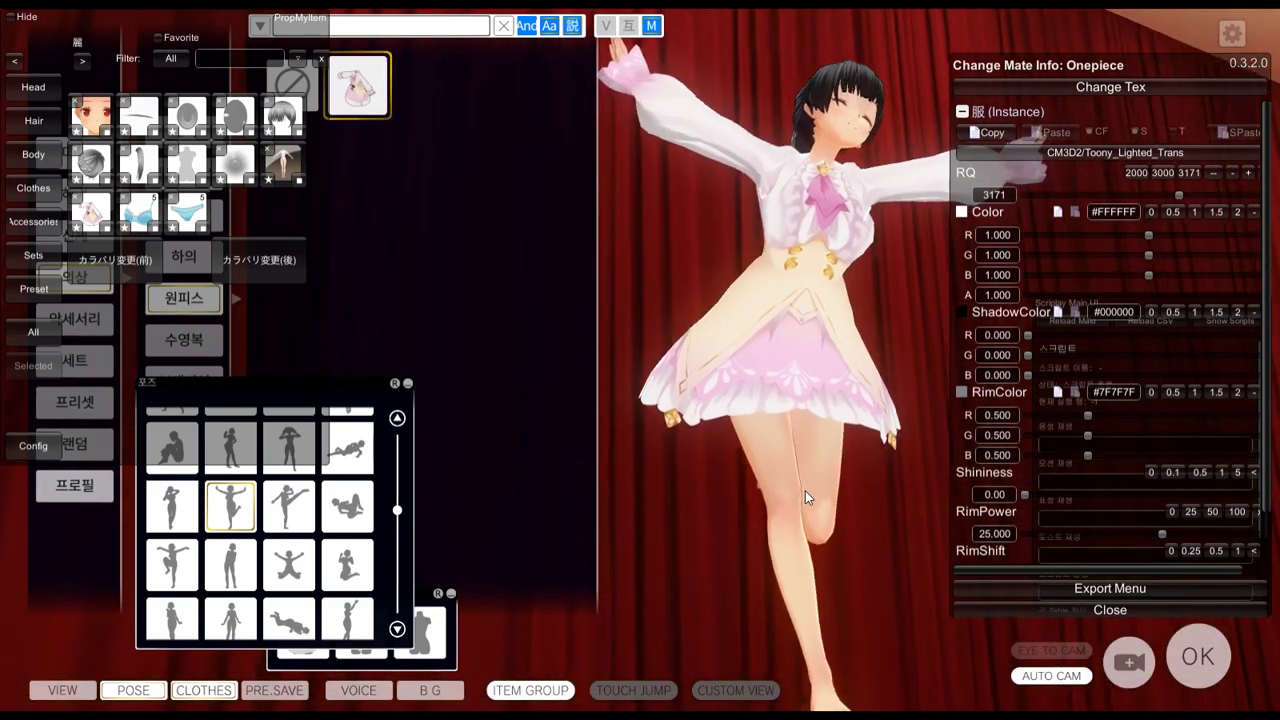
key("alt+Tab")
key("alt+Tab")
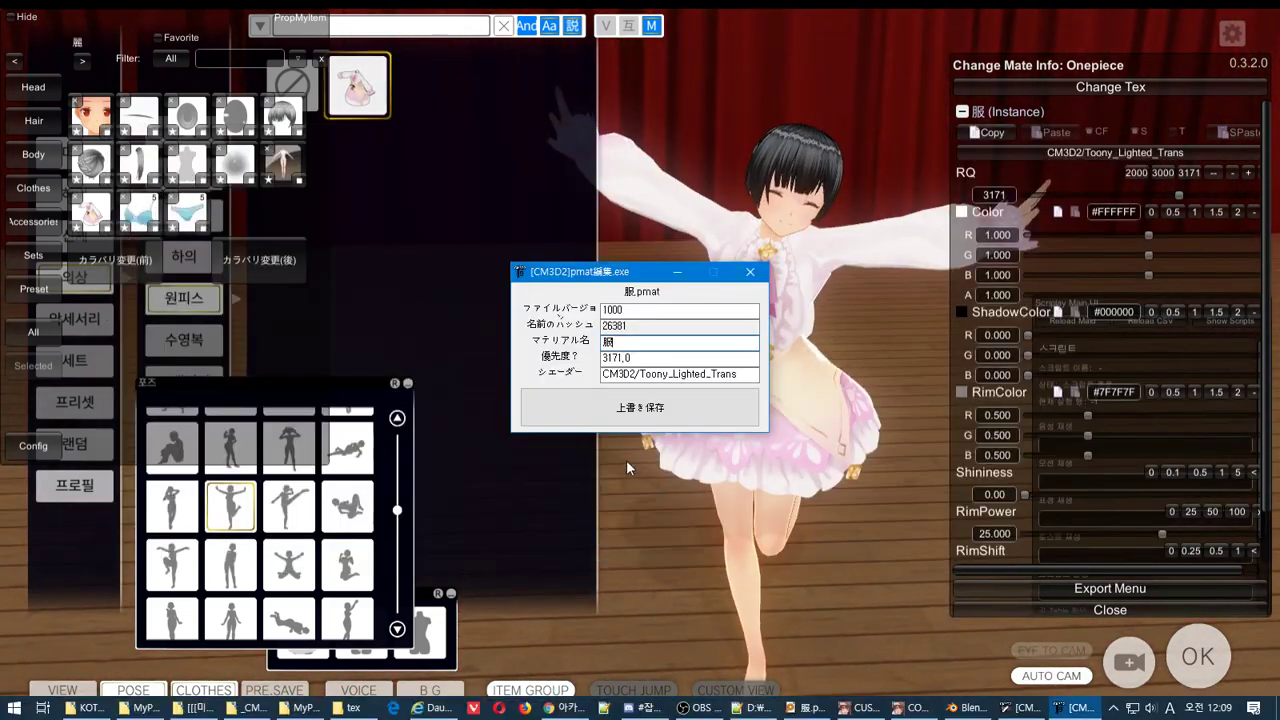
left_click(734, 403)
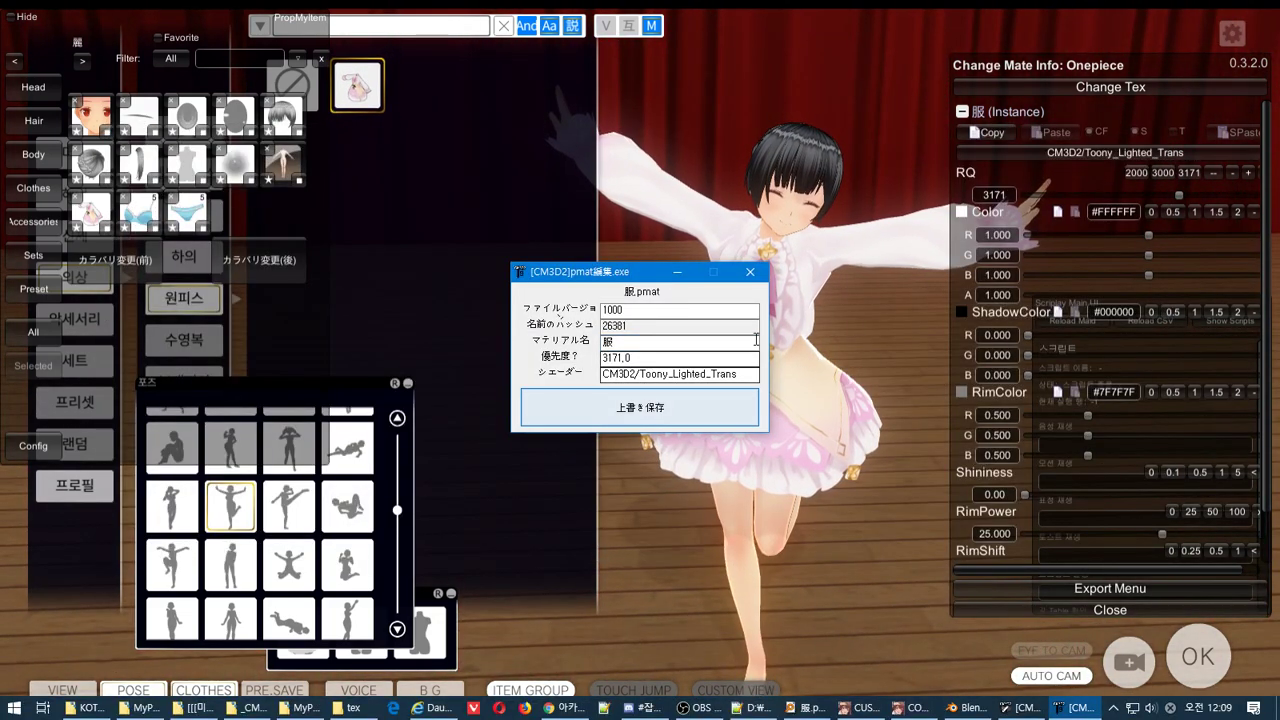
left_click(760, 276)
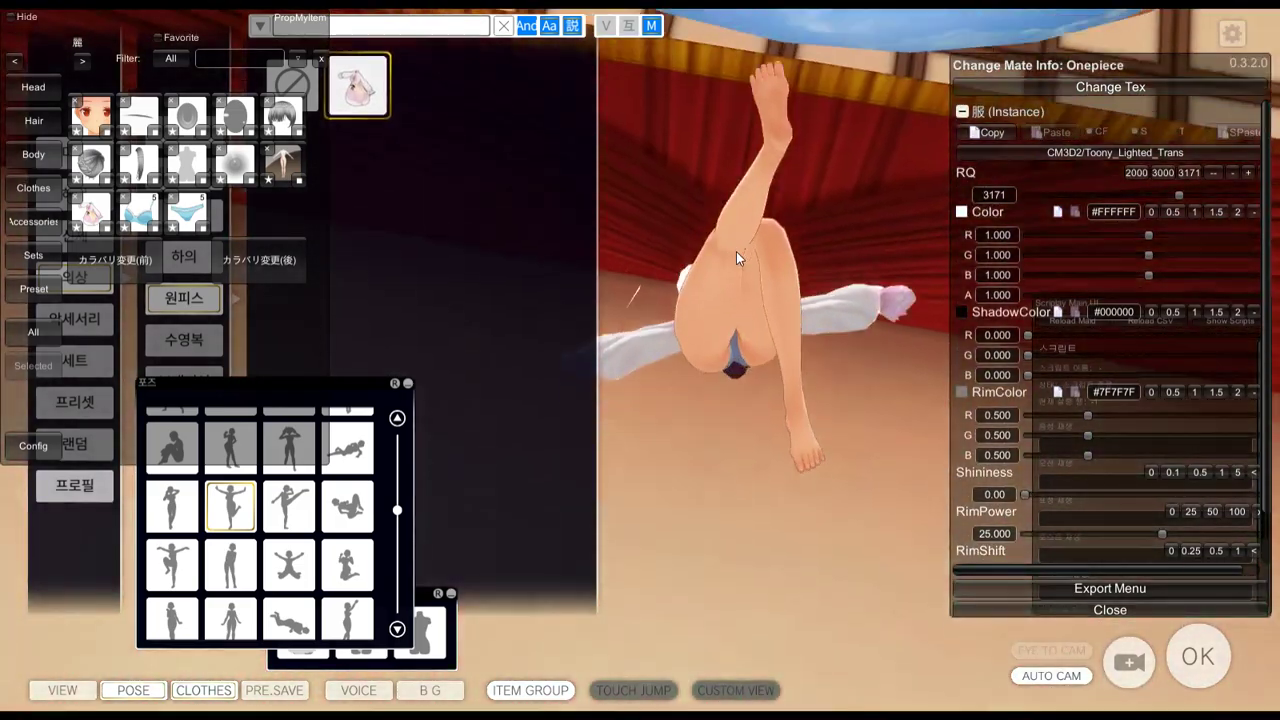
key("alt+Tab")
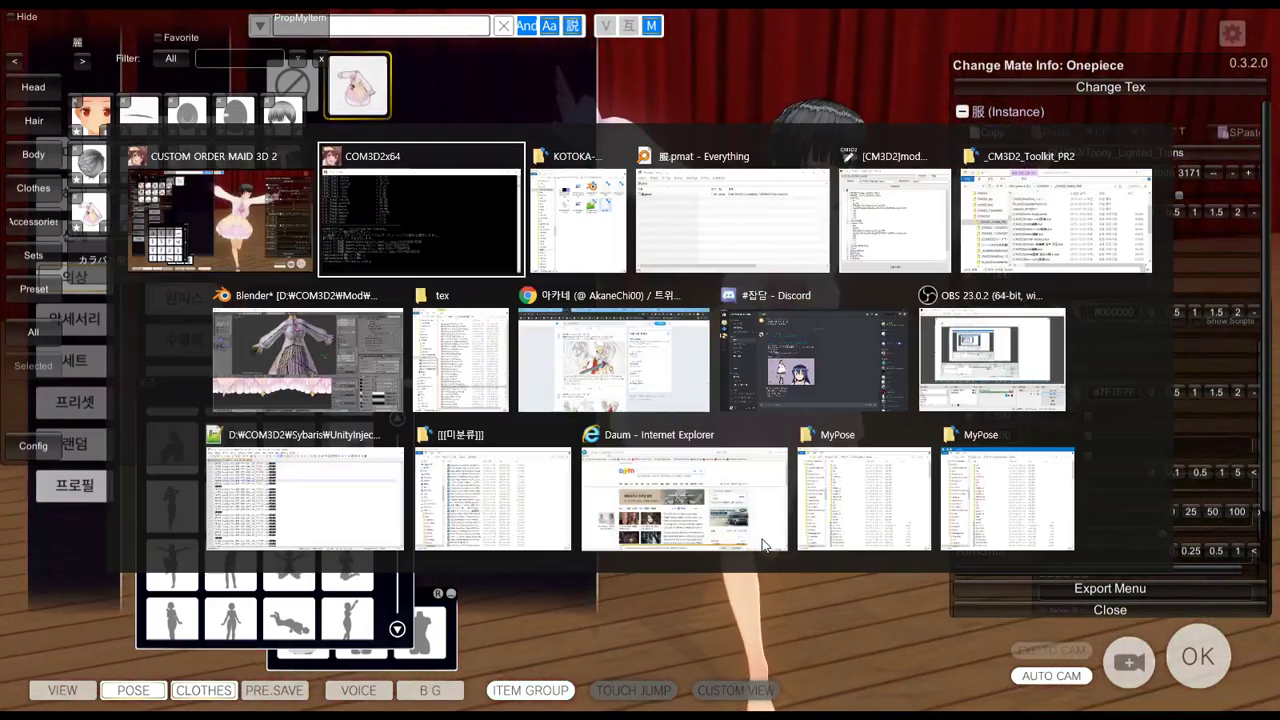
Back in Blender, show the Object properties of the KOTOKA-SAIONJI_mesh.006 dress and orbit around it
left_click(348, 364)
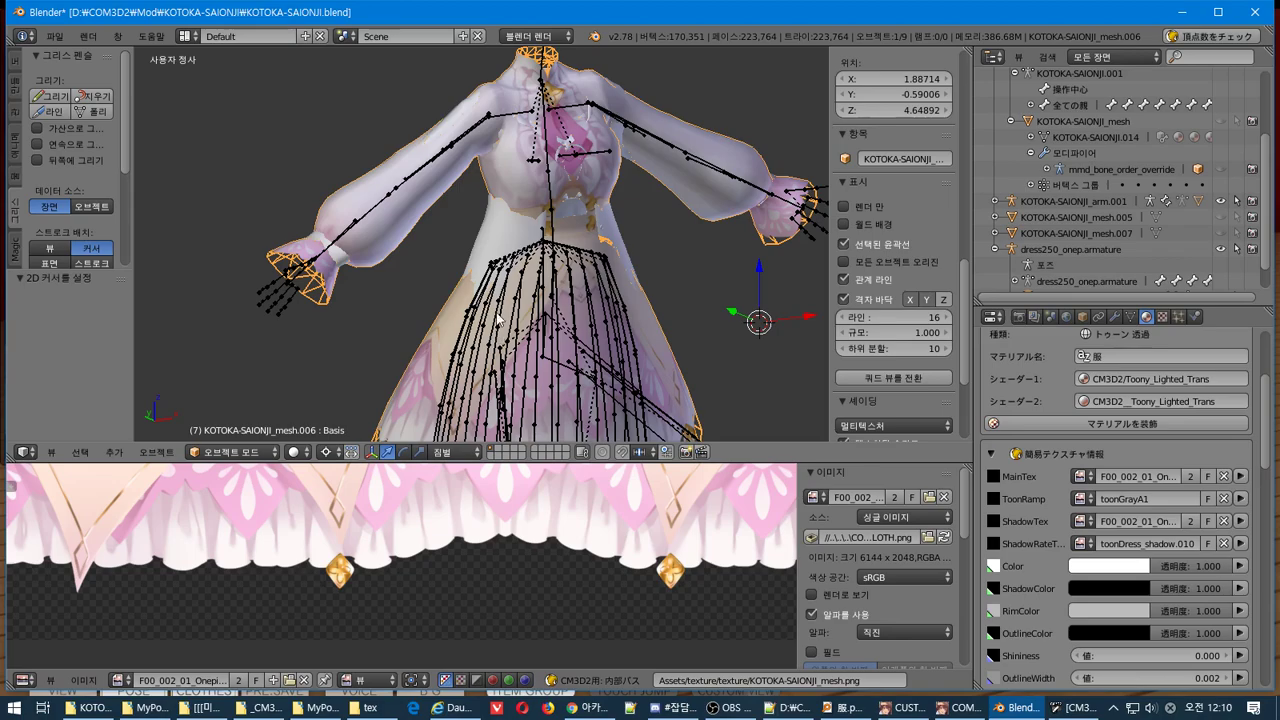
mouse_move(500, 316)
middle_mouse_down()
mouse_move(503, 199)
mouse_move(487, 325)
middle_mouse_up()
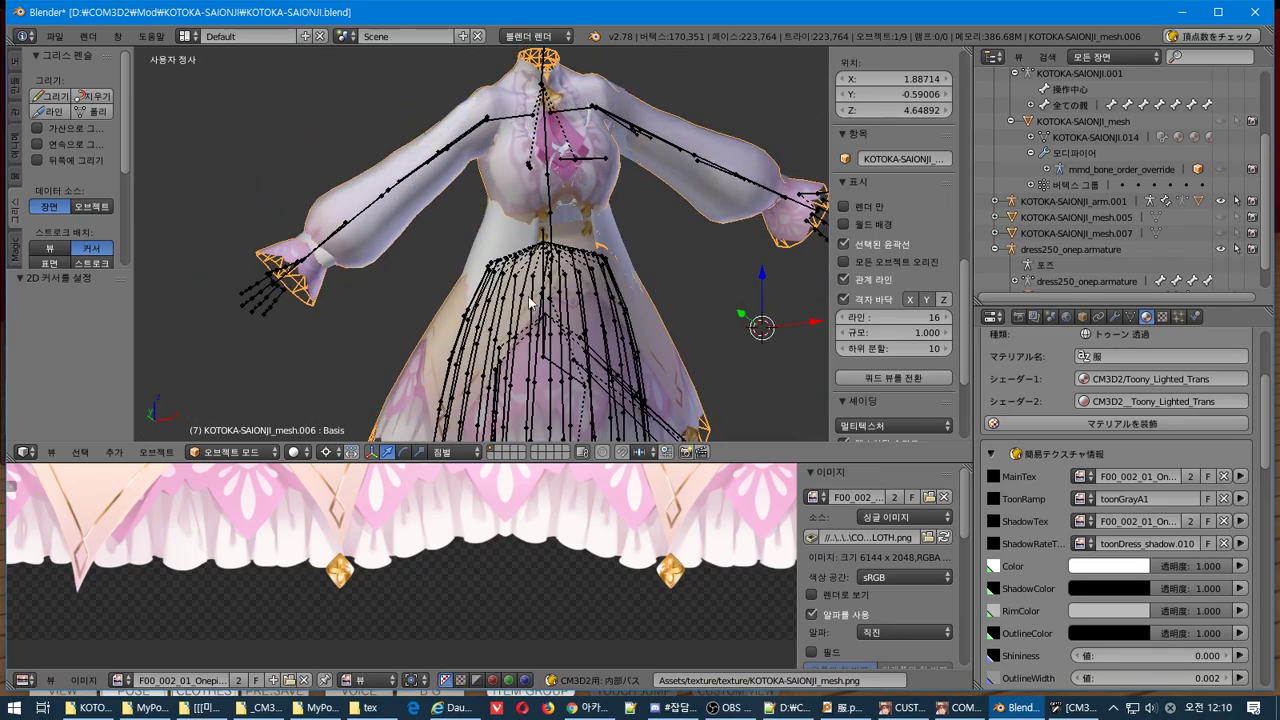
scroll(530, 302, "down", 2)
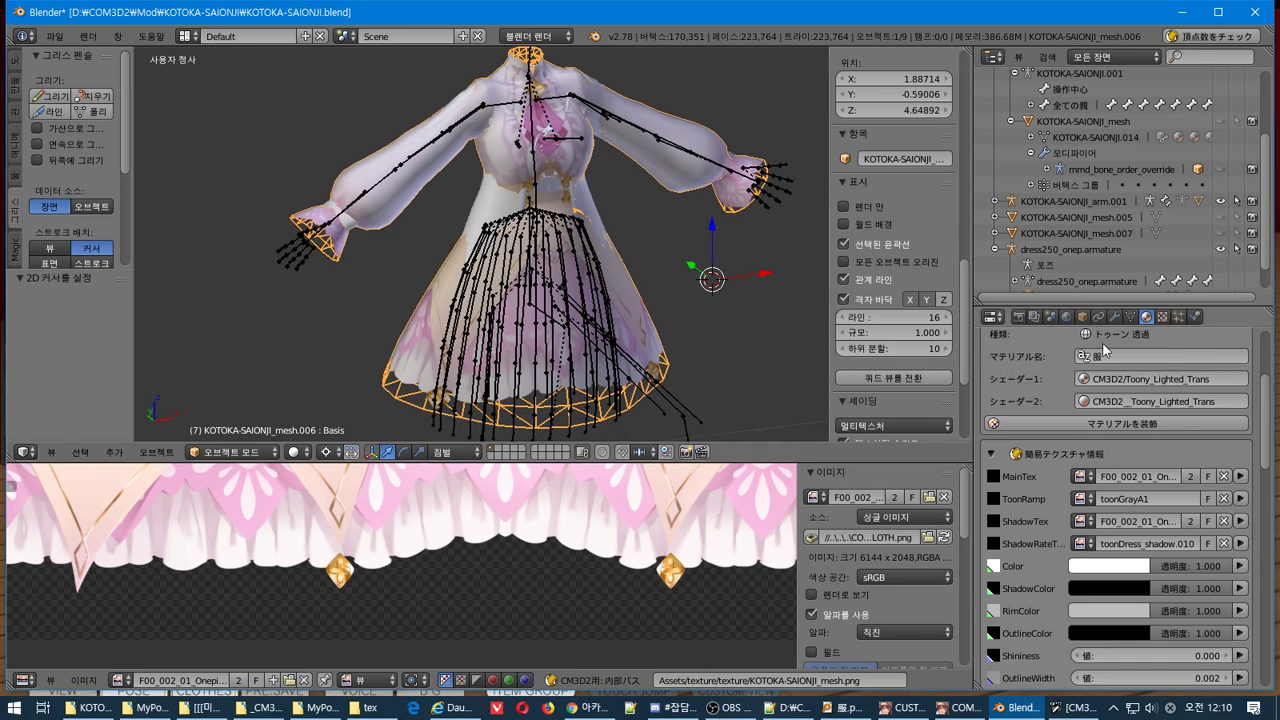
left_click(1099, 316)
left_click(1086, 316)
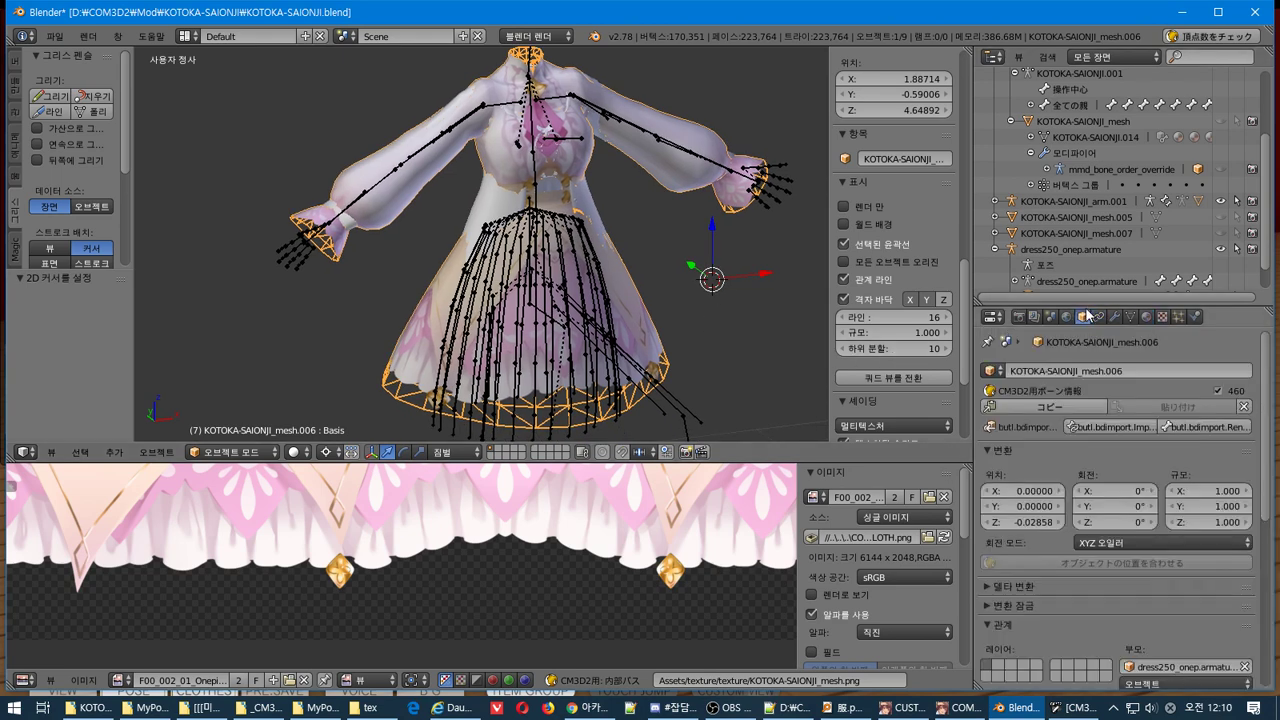
scroll(1140, 523, "down", 3)
scroll(1140, 523, "down", 3)
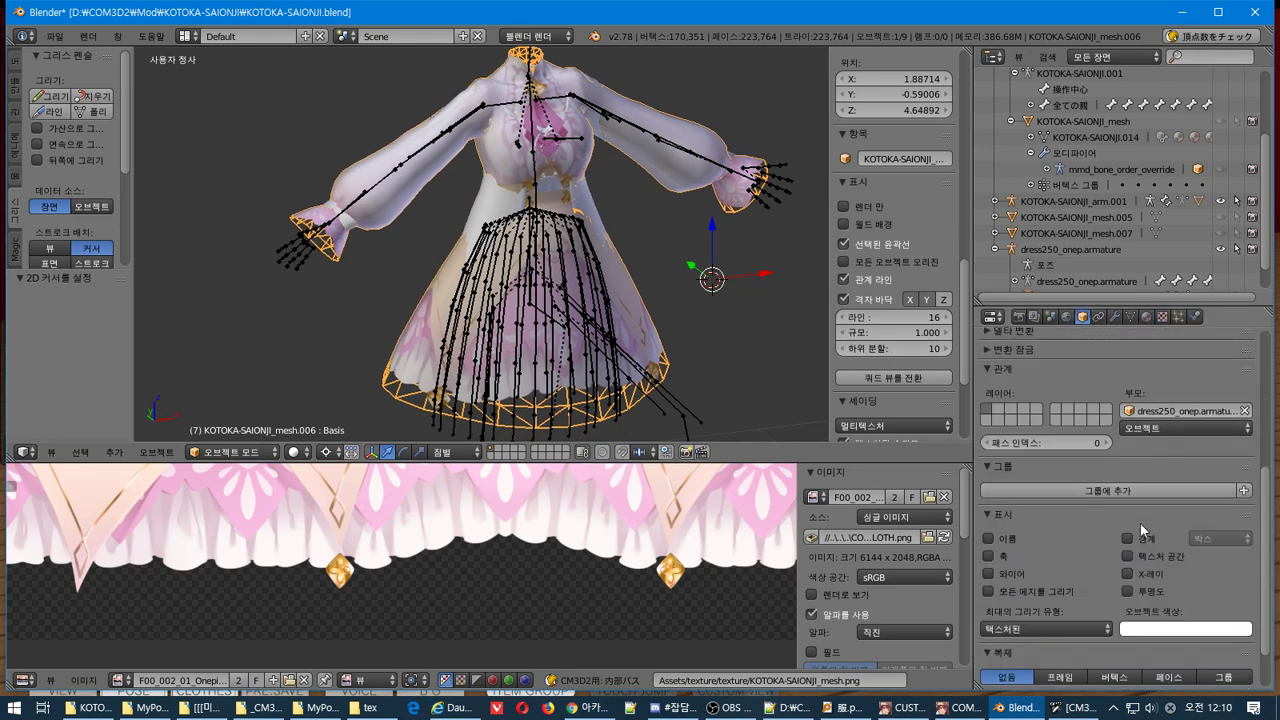
scroll(1140, 523, "down", 2)
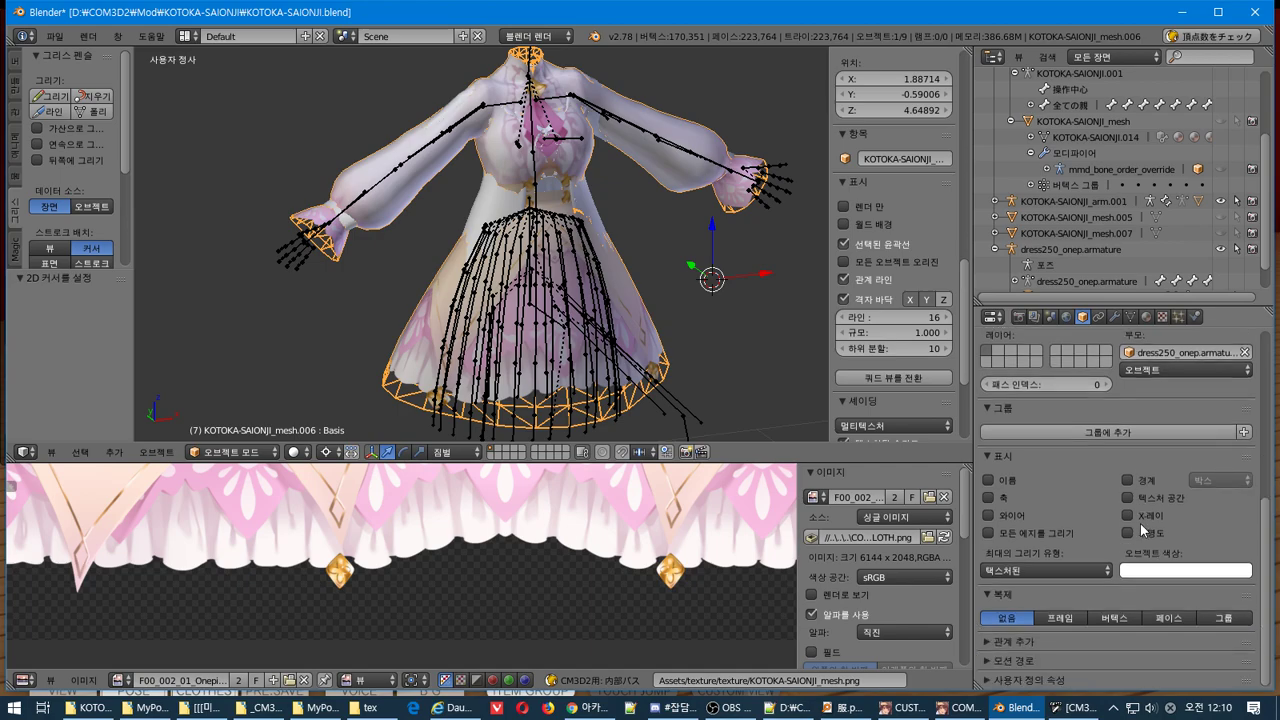
middle_click_drag(760, 300, 504, 322)
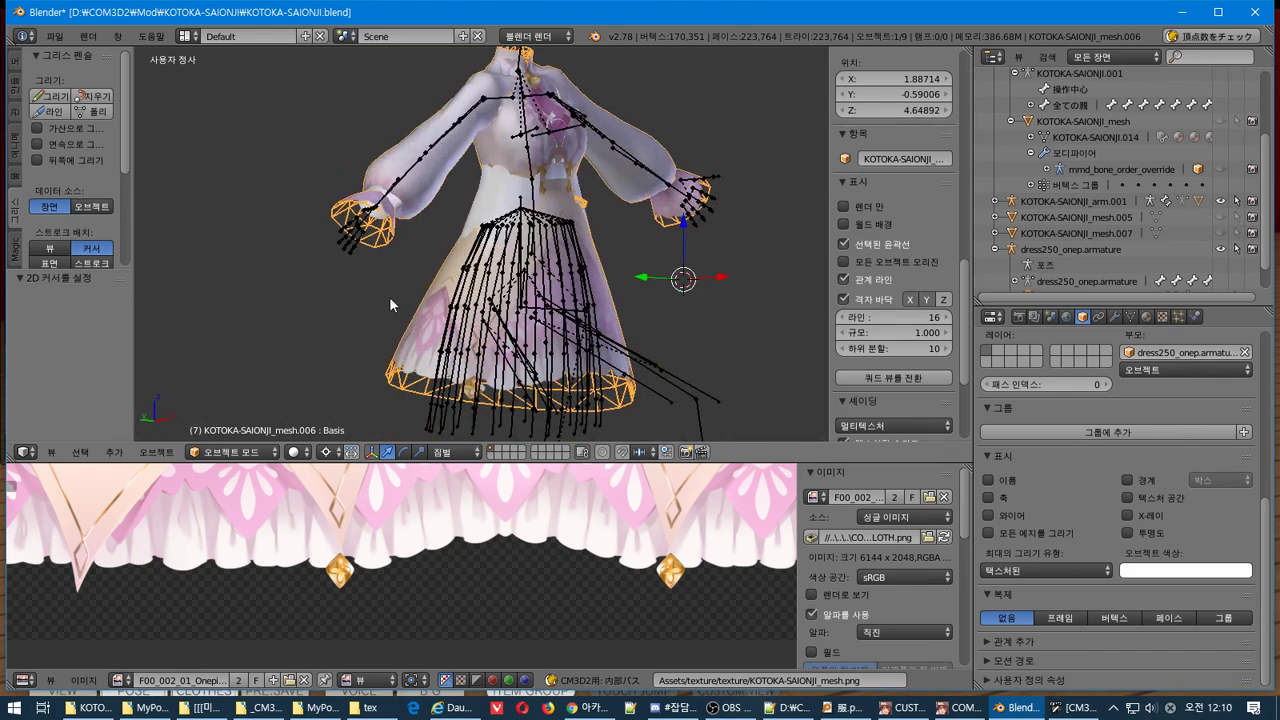
mouse_move(389, 296)
middle_mouse_down()
mouse_move(400, 282)
mouse_move(399, 305)
middle_mouse_up()
In Edit Mode, cancel an Inset Faces, fill the selection with Make Edge/Face, then return to Object Mode
key("Tab")
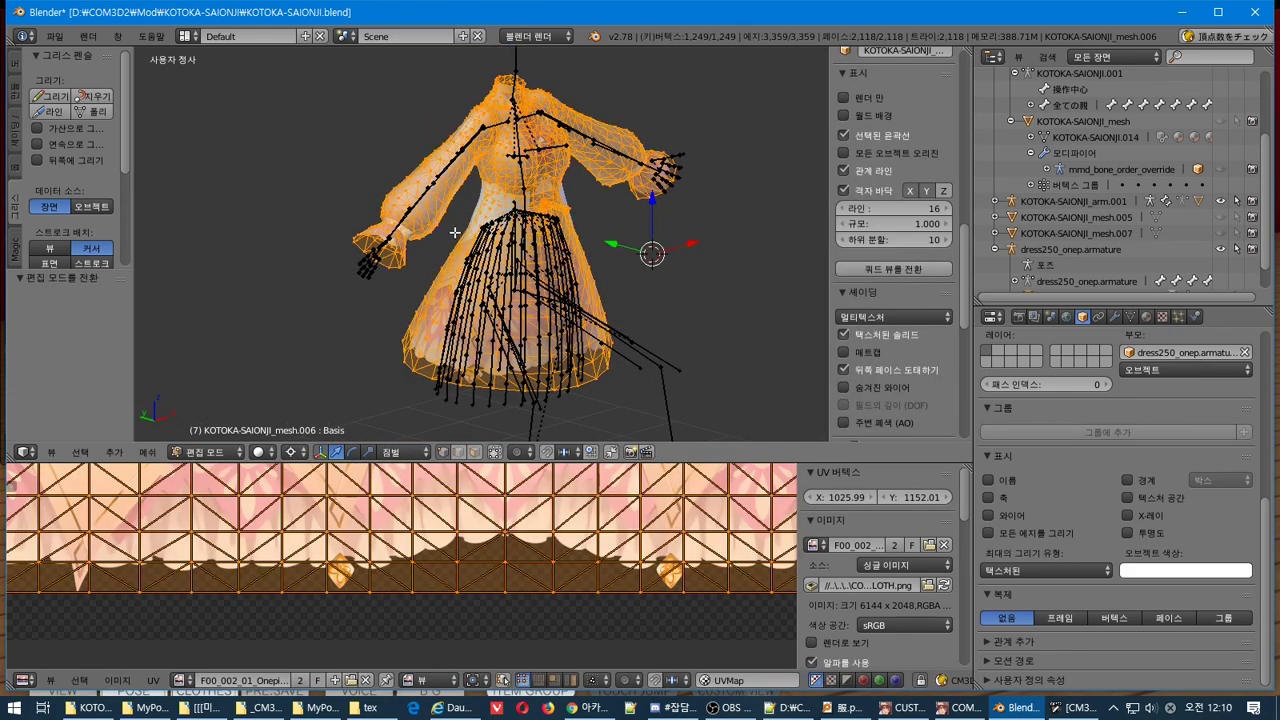
key("Tab")
scroll(455, 232, "up", 1)
key("Tab")
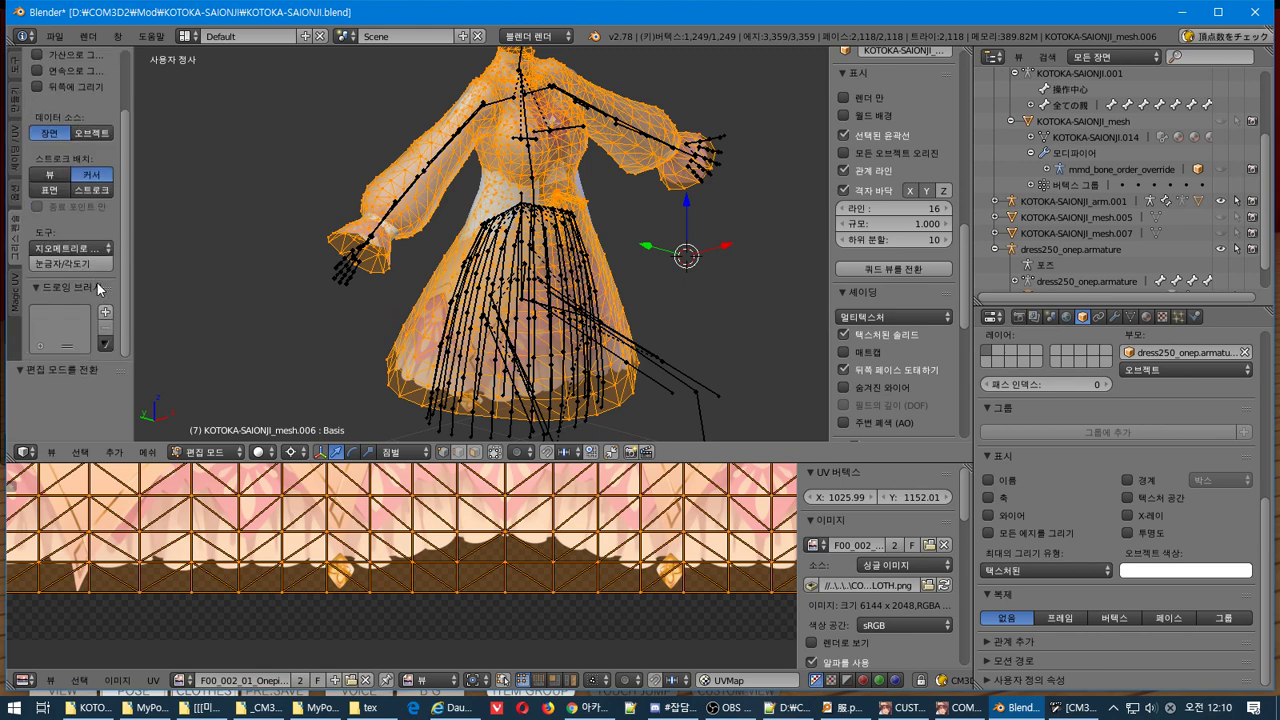
left_click(17, 72)
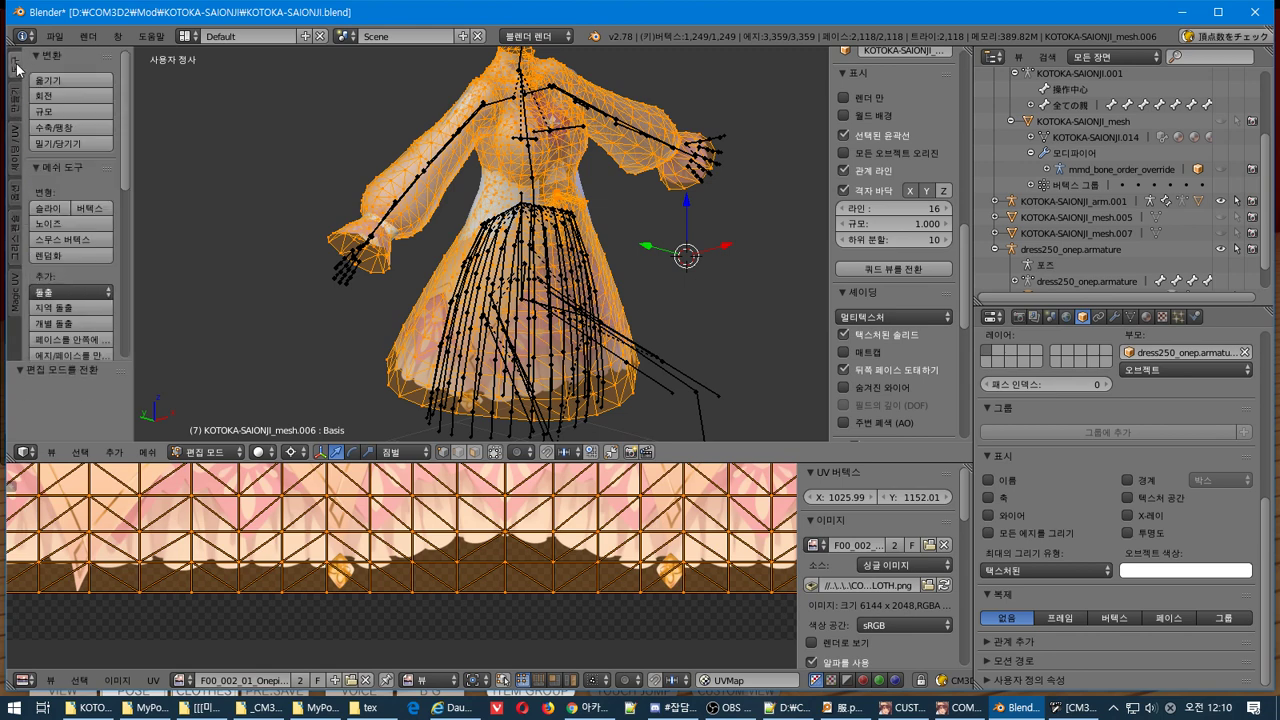
scroll(67, 137, "down", 4)
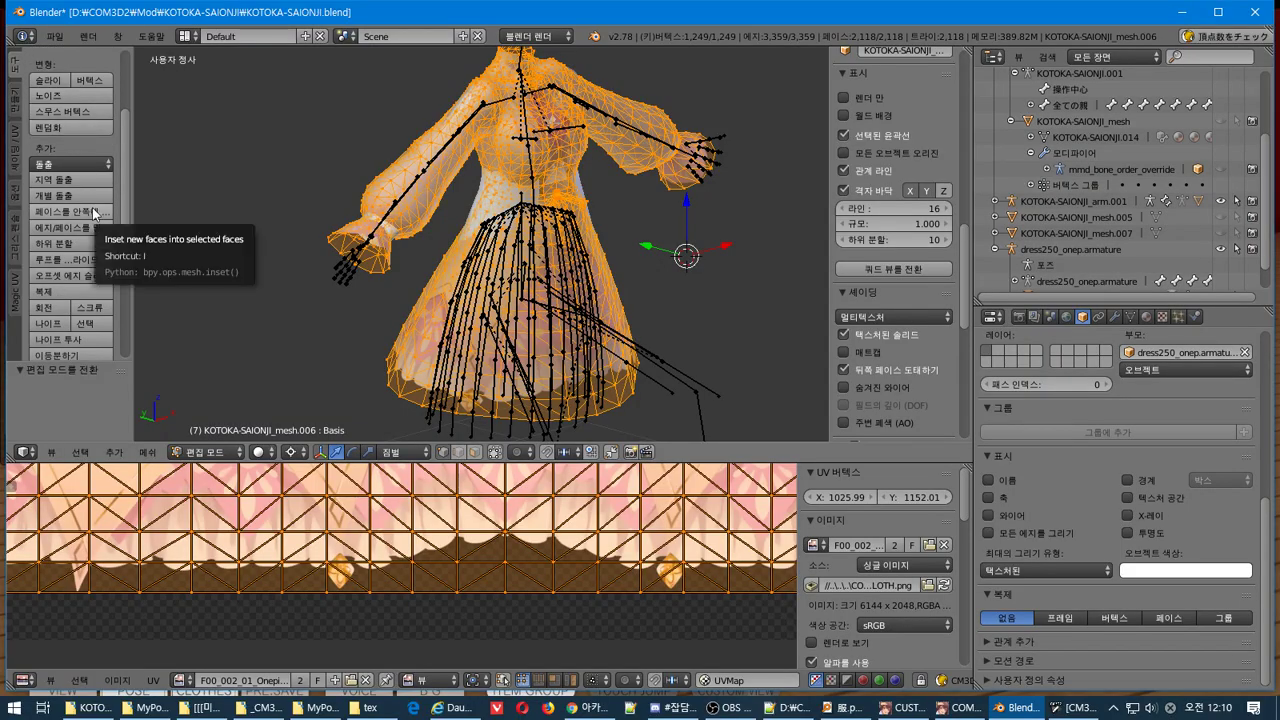
left_click(92, 207)
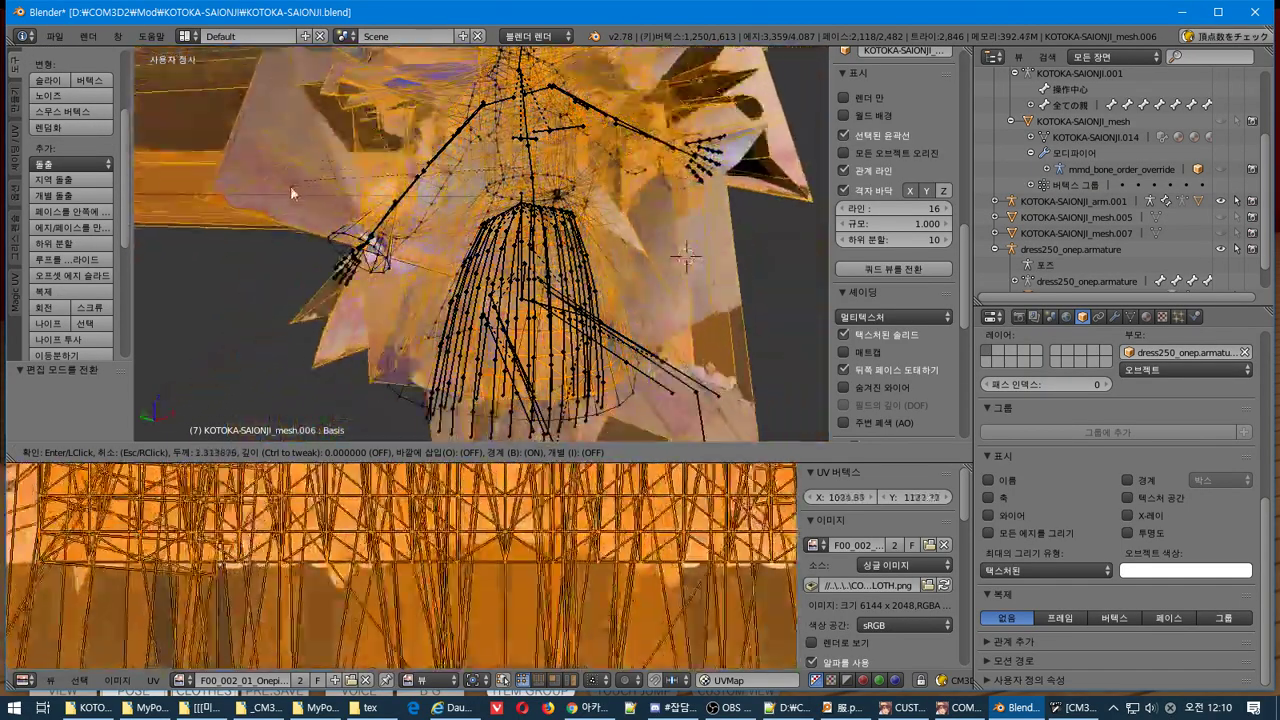
key("Escape")
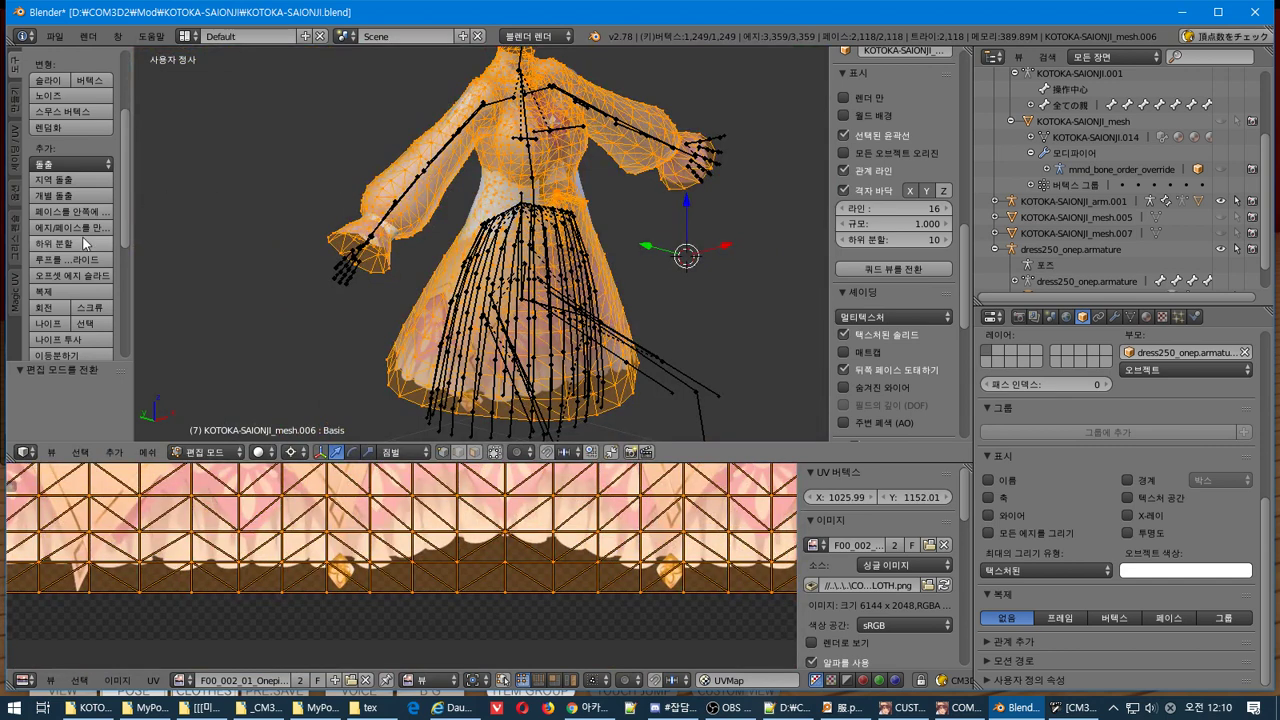
left_click(89, 229)
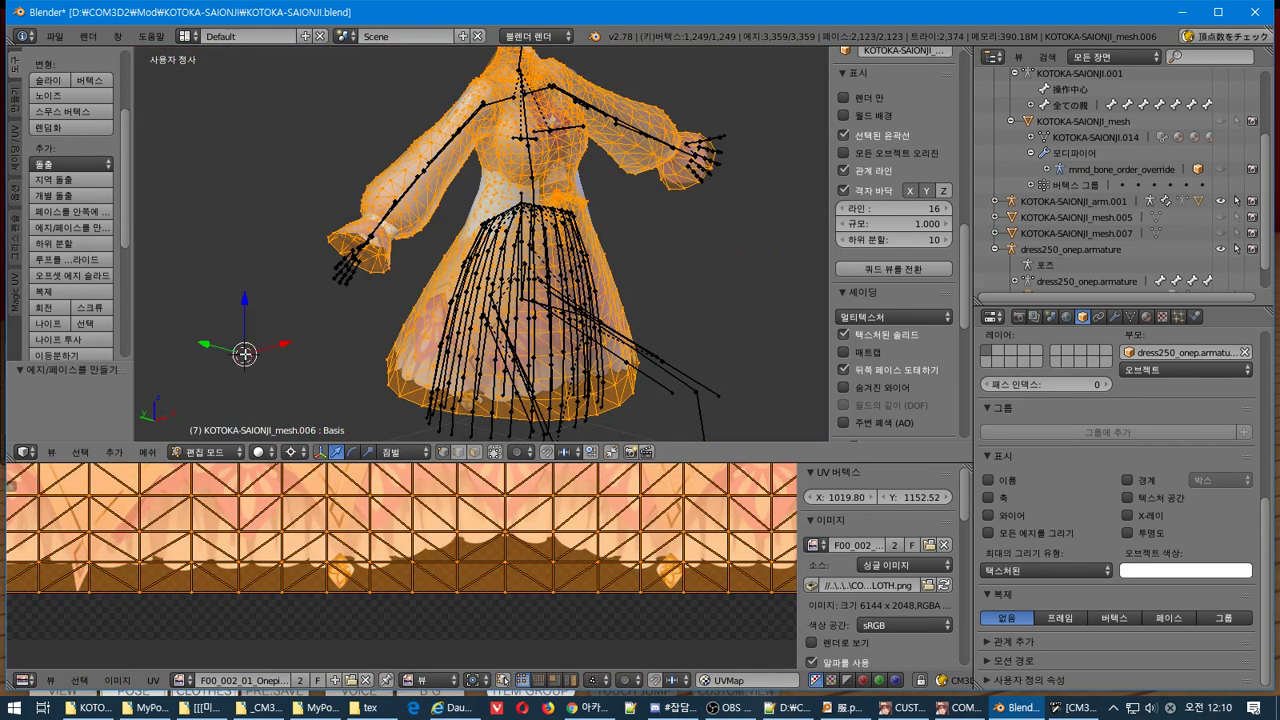
middle_click_drag(365, 330, 490, 218)
key("Tab")
Enter Edit Mode on the dress, apply an Inset Faces, then undo it
scroll(66, 181, "up", 5)
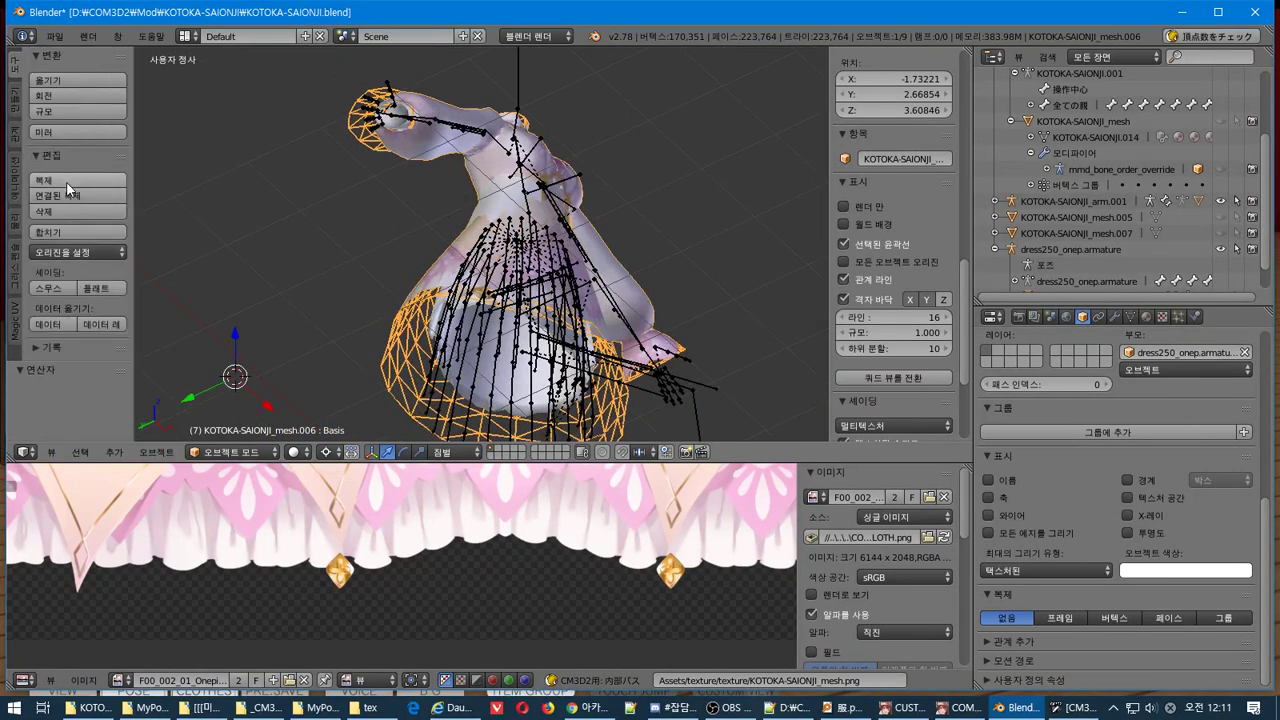
left_click(18, 100)
scroll(18, 100, "down", 4)
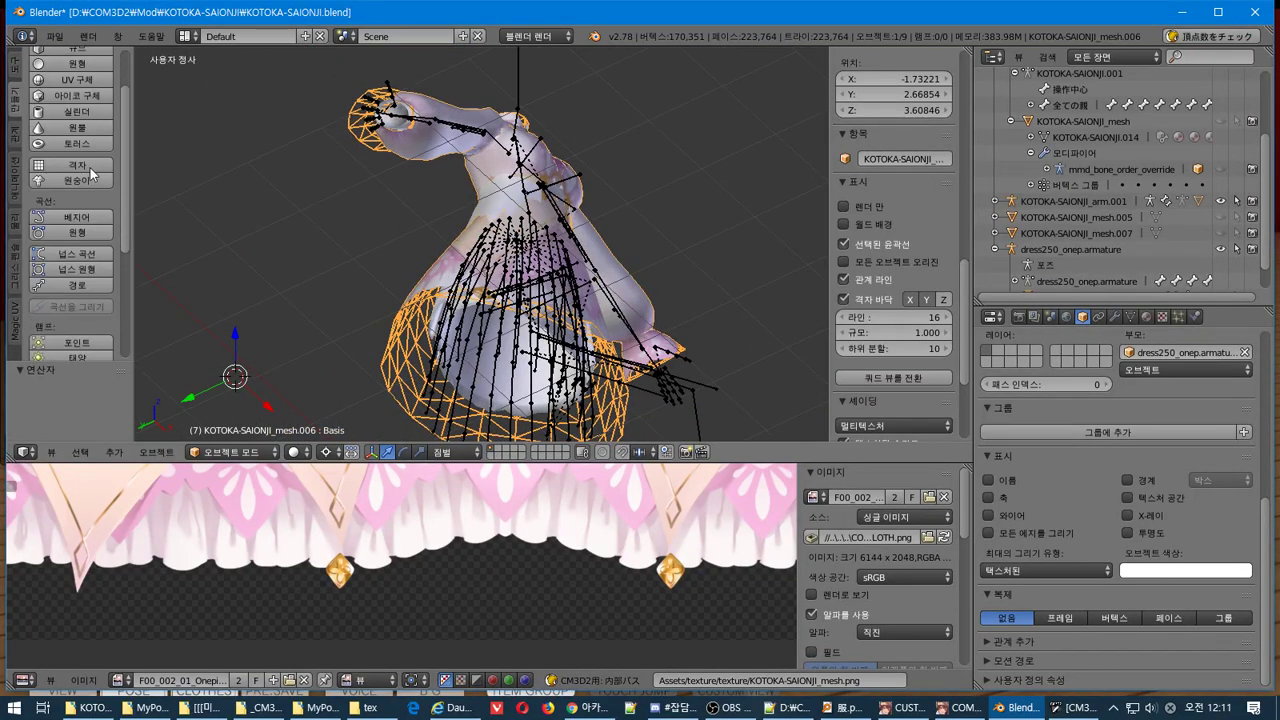
left_click(16, 63)
key("Tab")
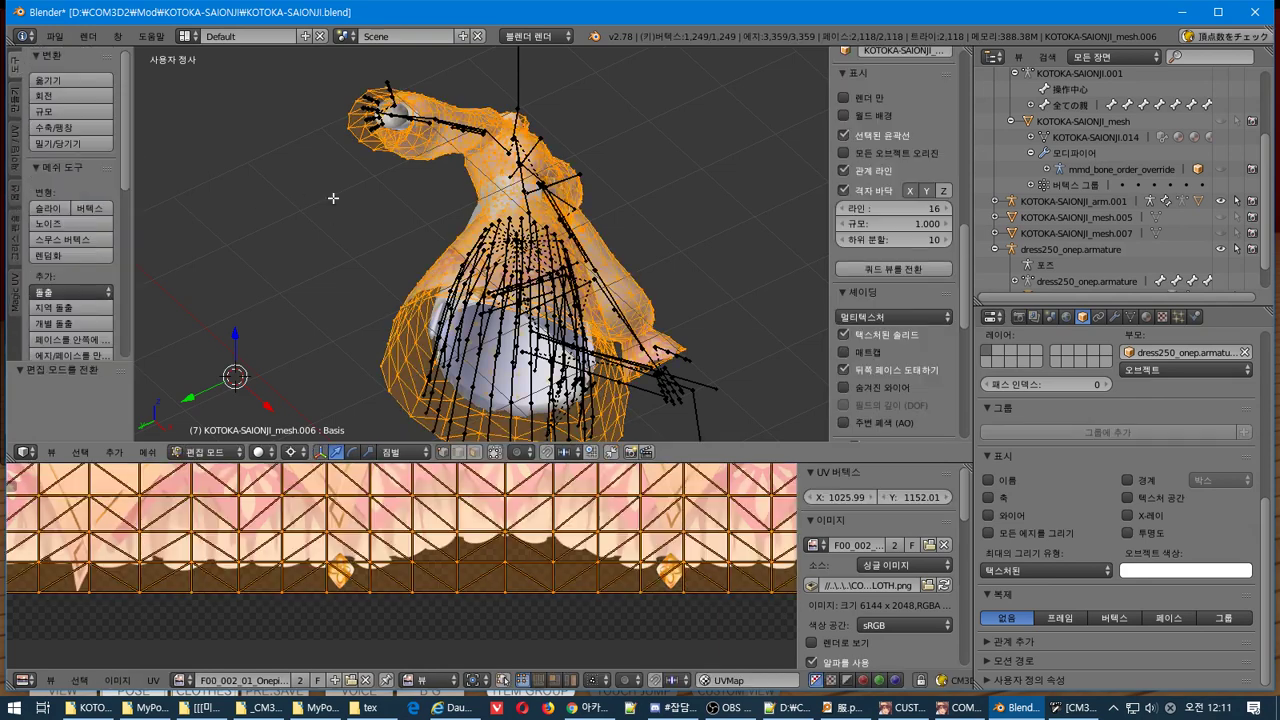
scroll(105, 178, "down", 3)
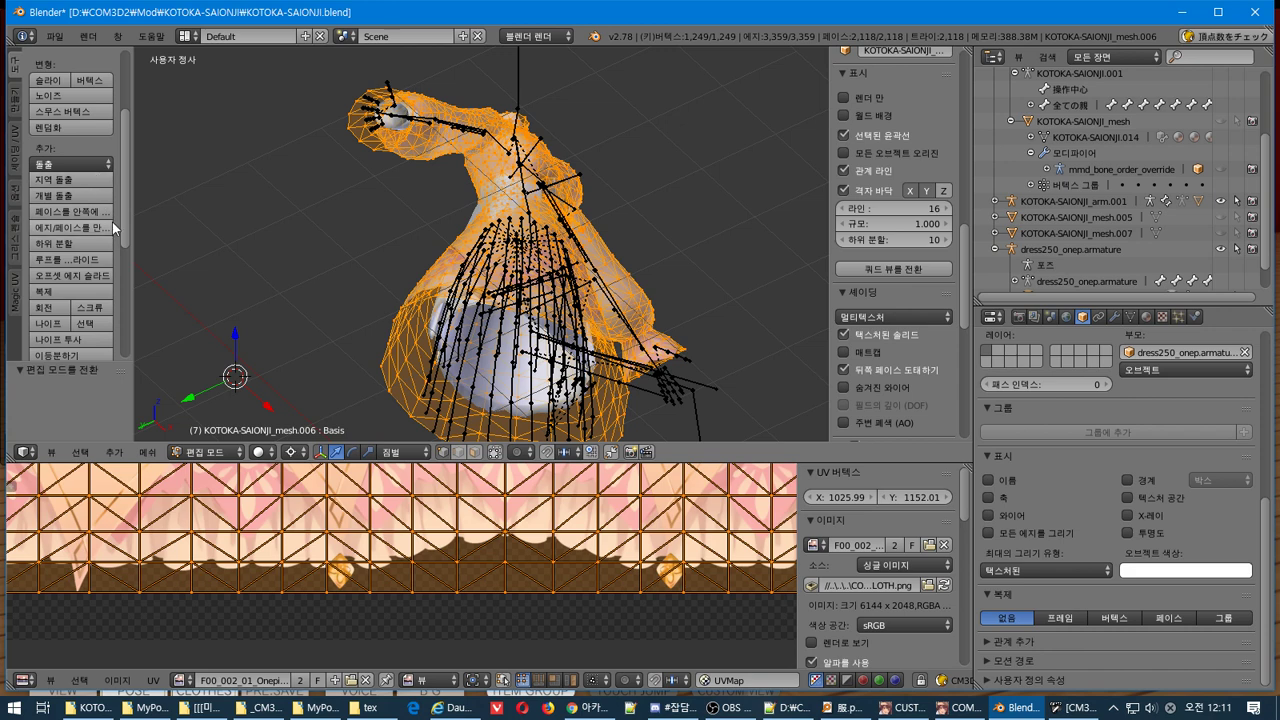
left_click(107, 214)
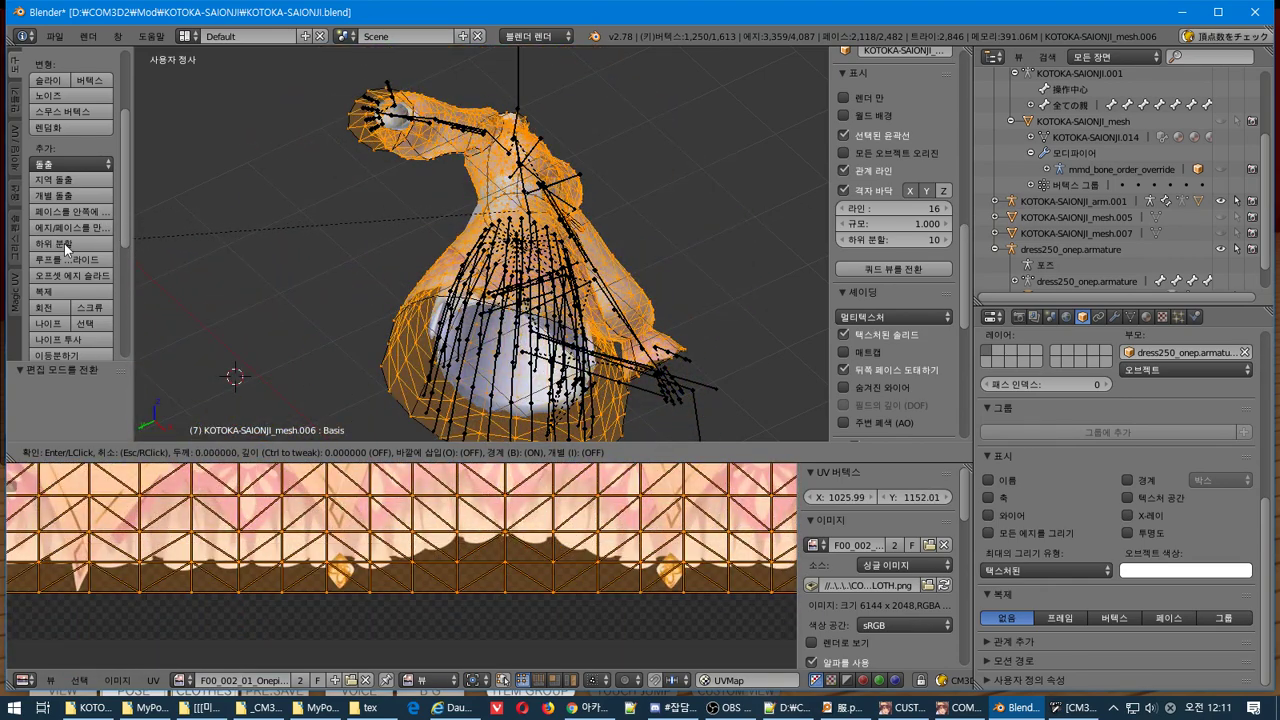
left_click(64, 243)
middle_click_drag(370, 288, 285, 275)
key("ctrl+z")
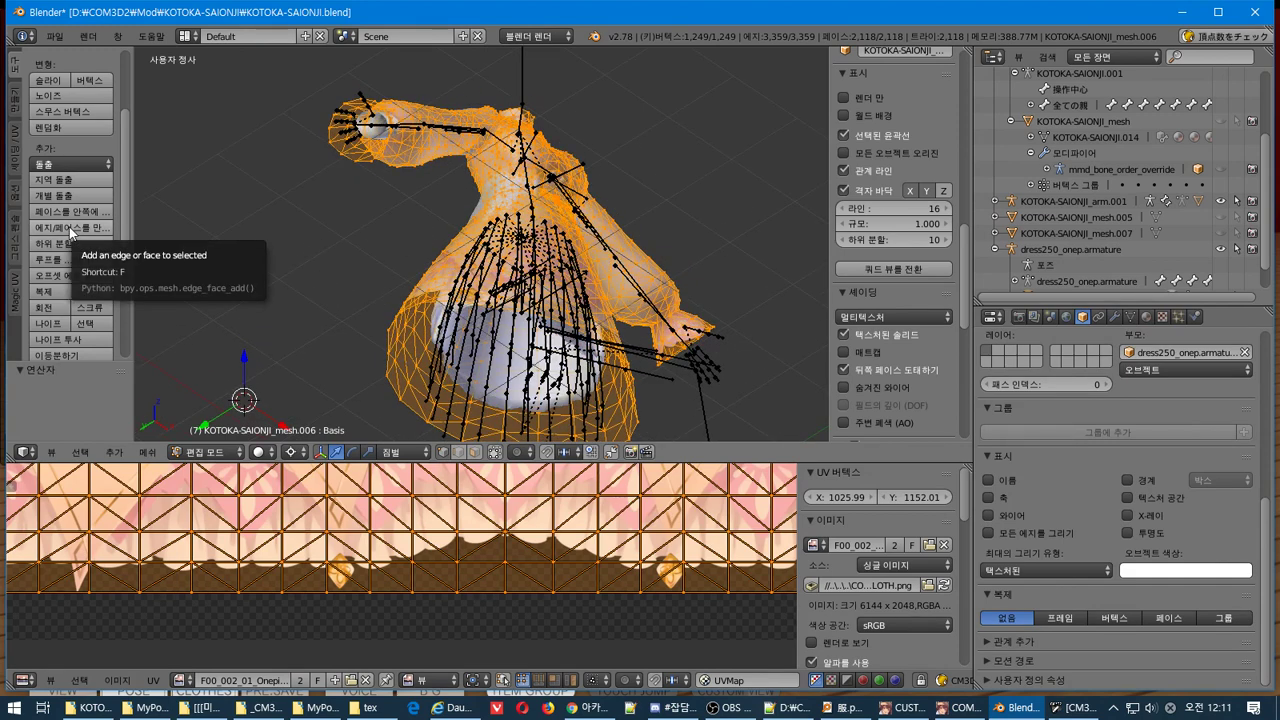
Try Make Edge/Face, Inset and Subdivide on the dress mesh, undoing each one
left_click(69, 230)
middle_click_drag(334, 229, 329, 270)
scroll(95, 290, "down", 6)
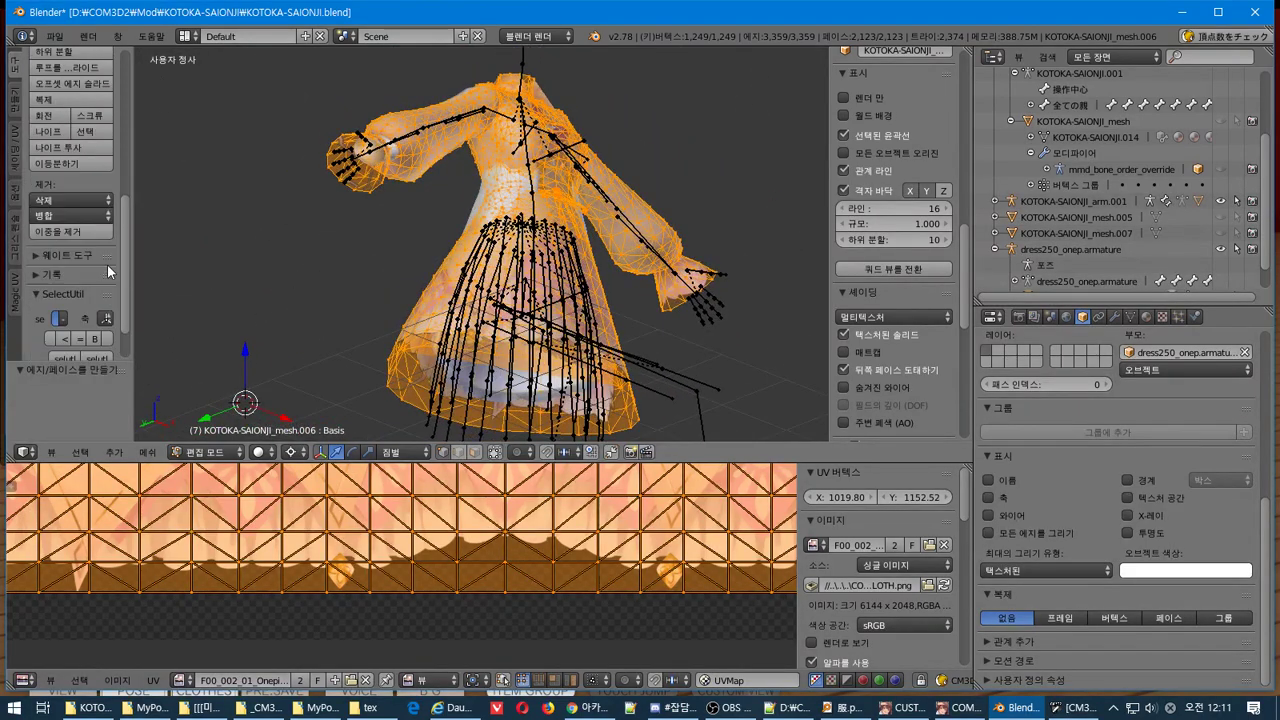
key("ctrl+z")
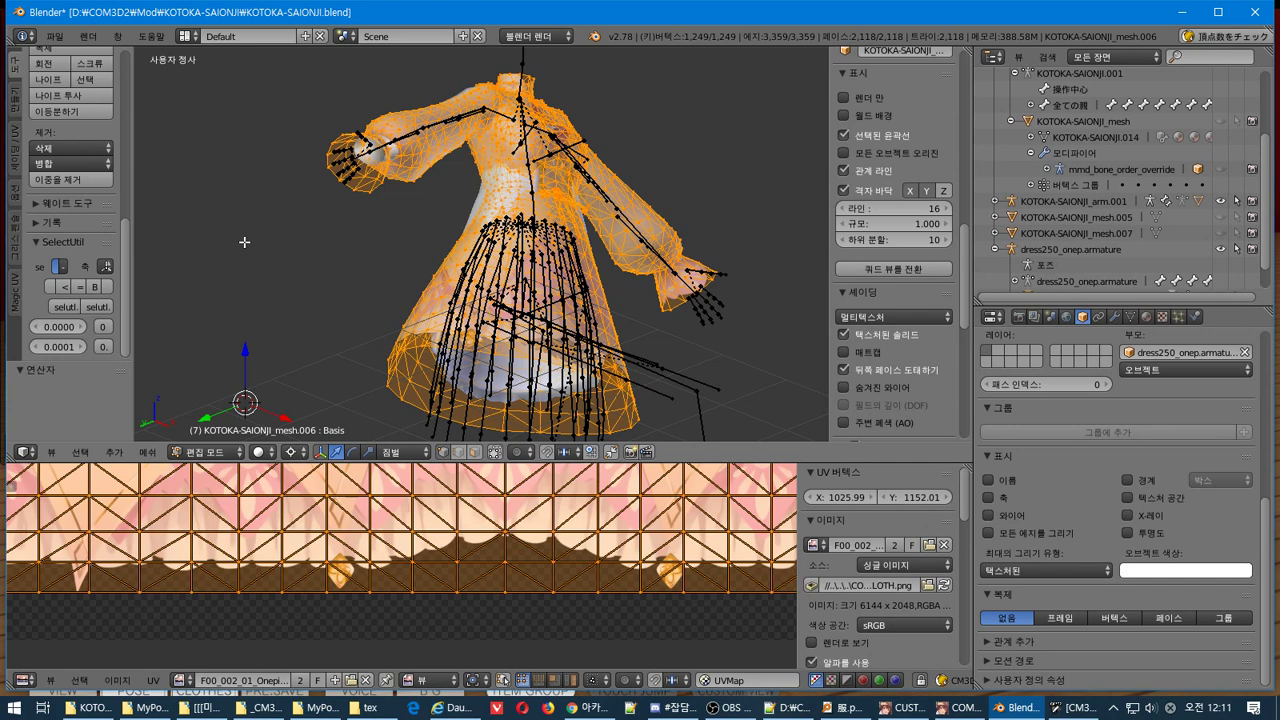
scroll(93, 282, "up", 6)
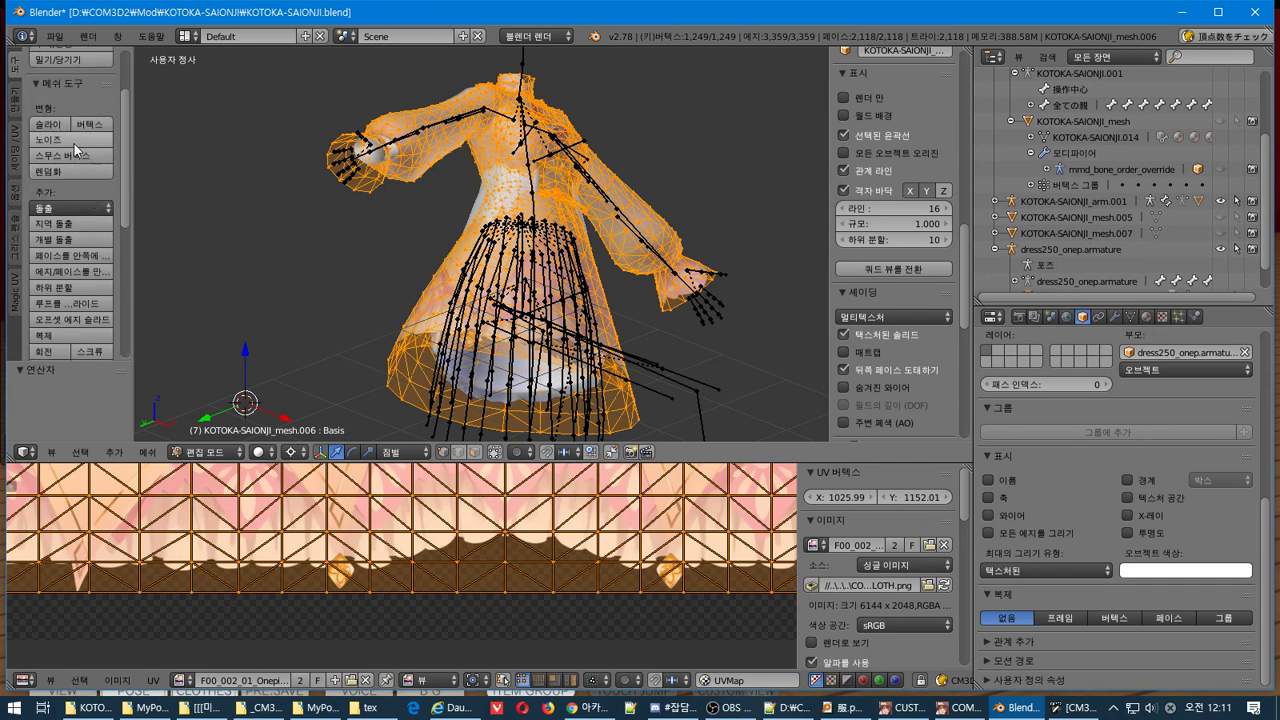
left_click(87, 256)
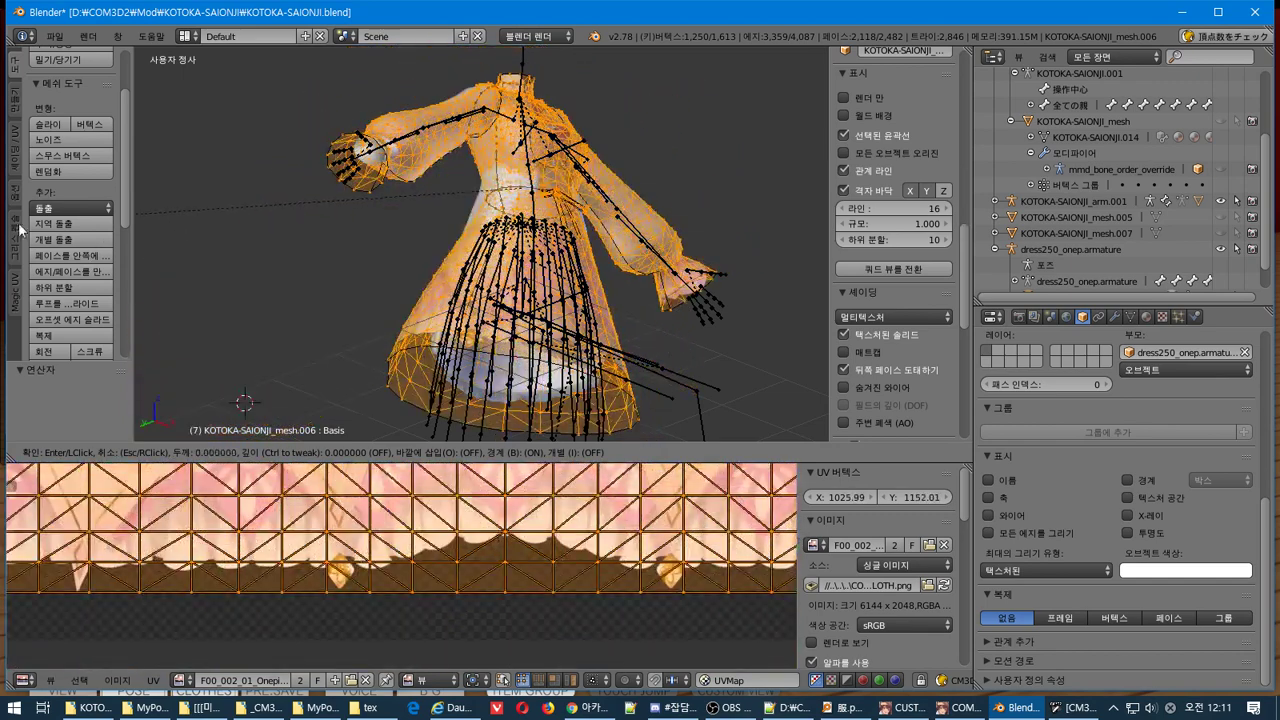
key("Escape")
left_click(70, 271)
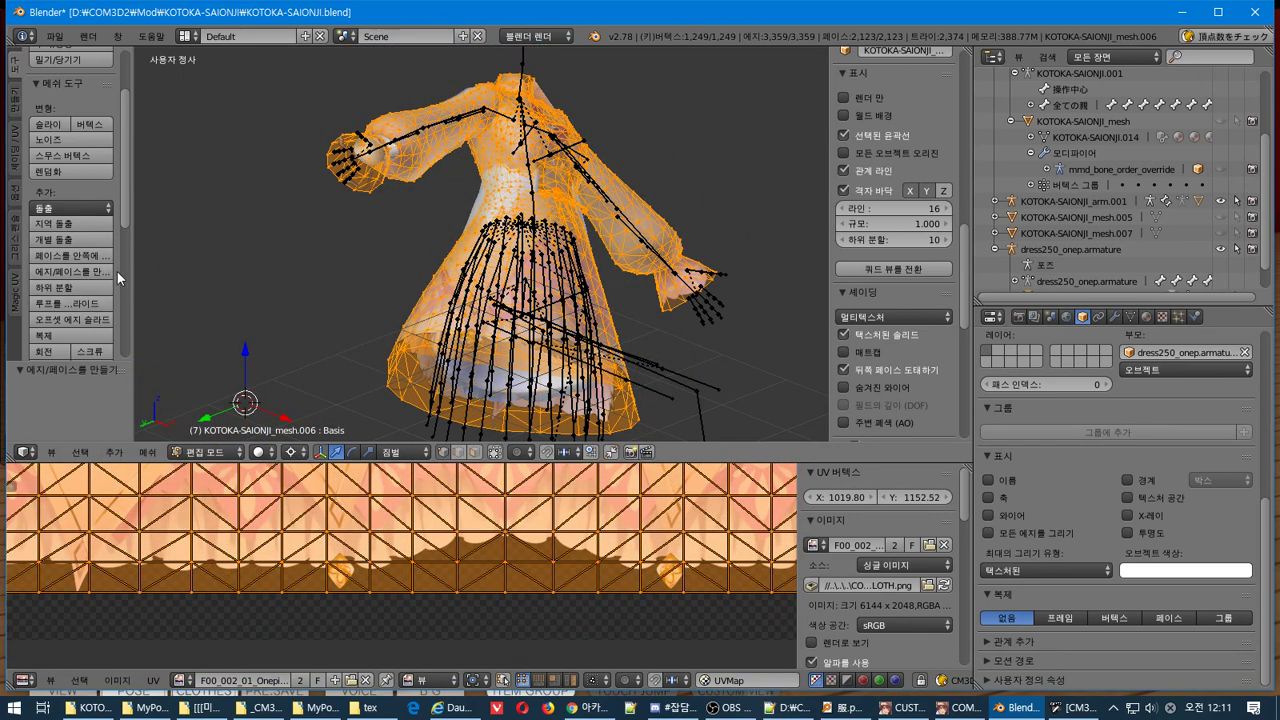
key("ctrl+z")
scroll(88, 298, "down", 2)
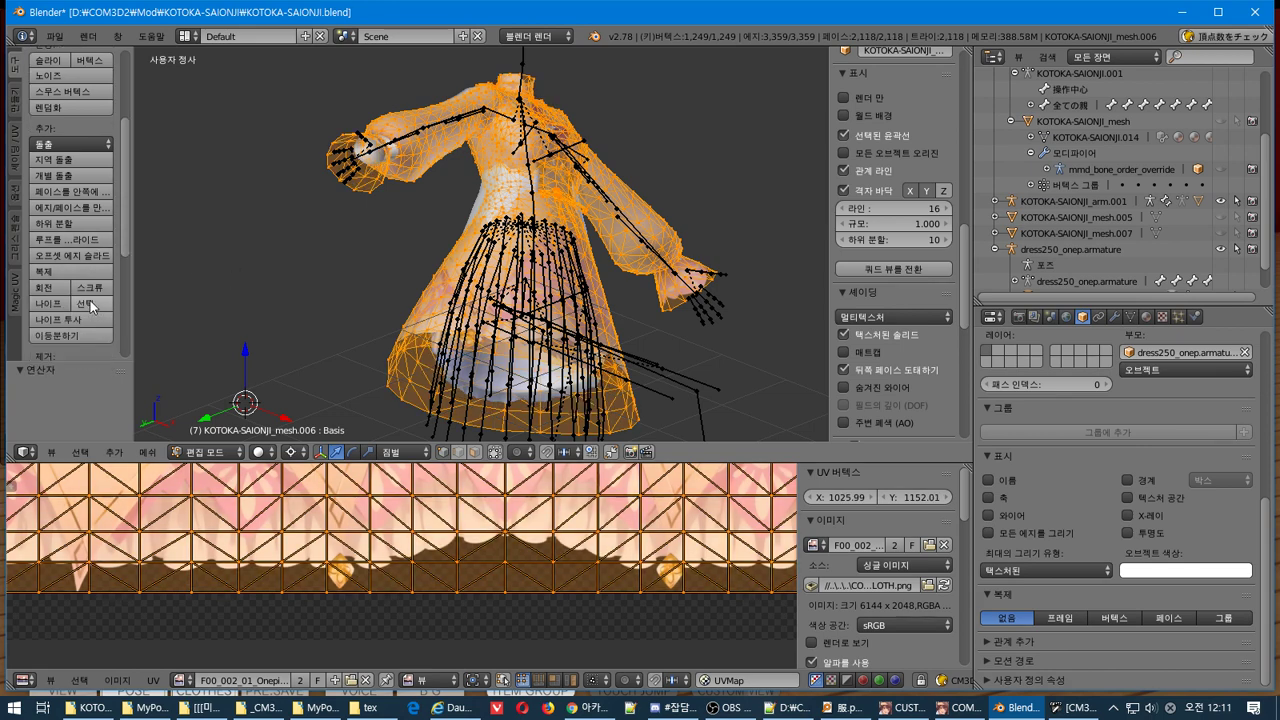
left_click(75, 223)
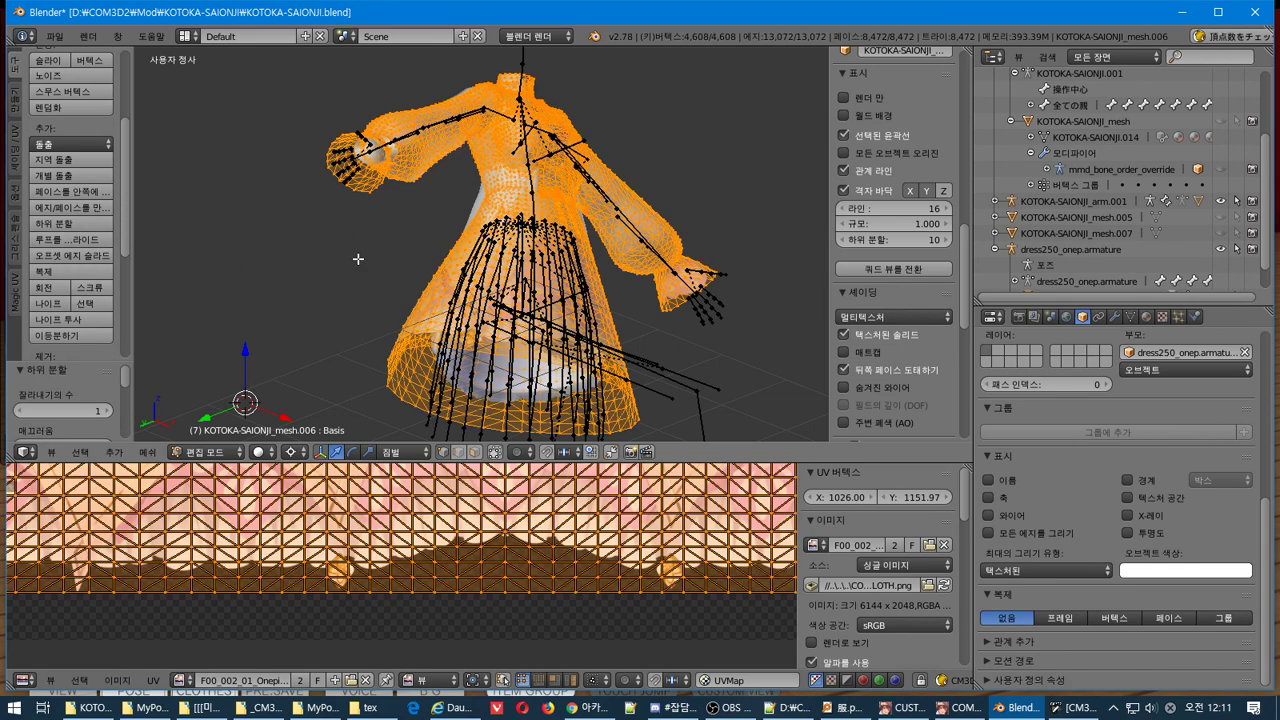
key("ctrl+z")
Try Loop Cut and Offset Edge Slide, select the whole mesh, and cancel an Invert vertex weights
left_click(88, 246)
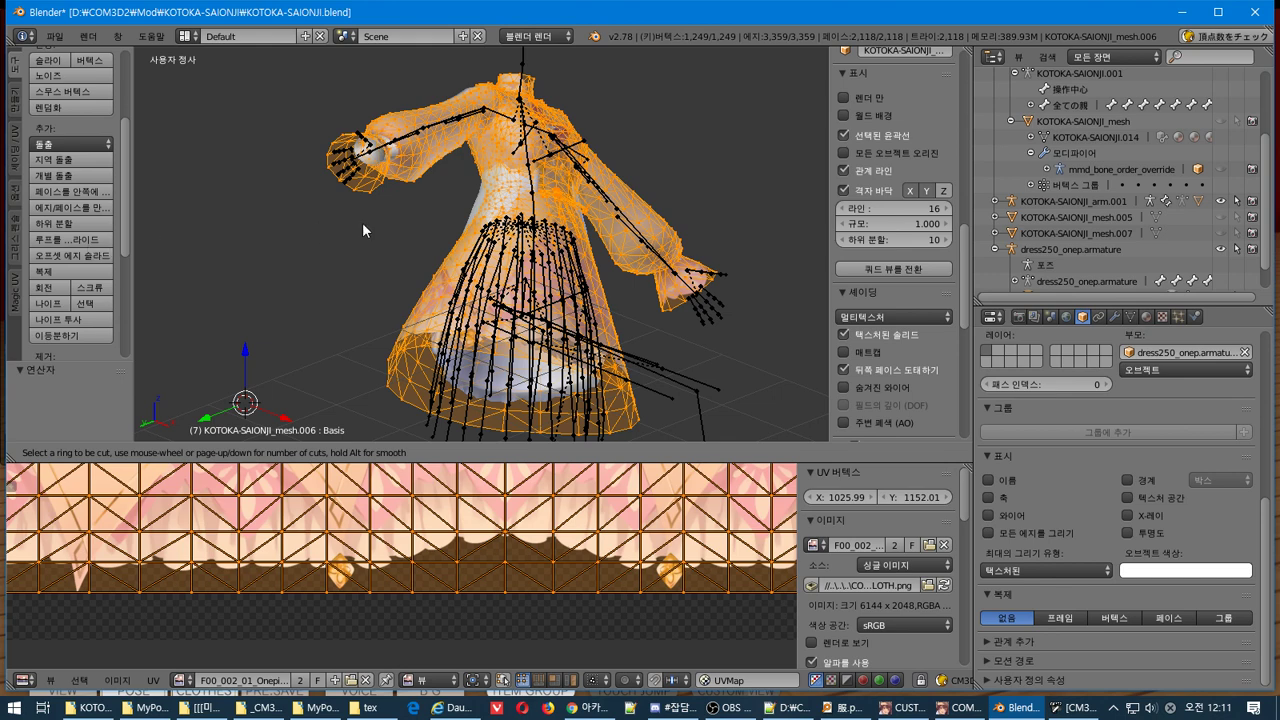
left_click(82, 257)
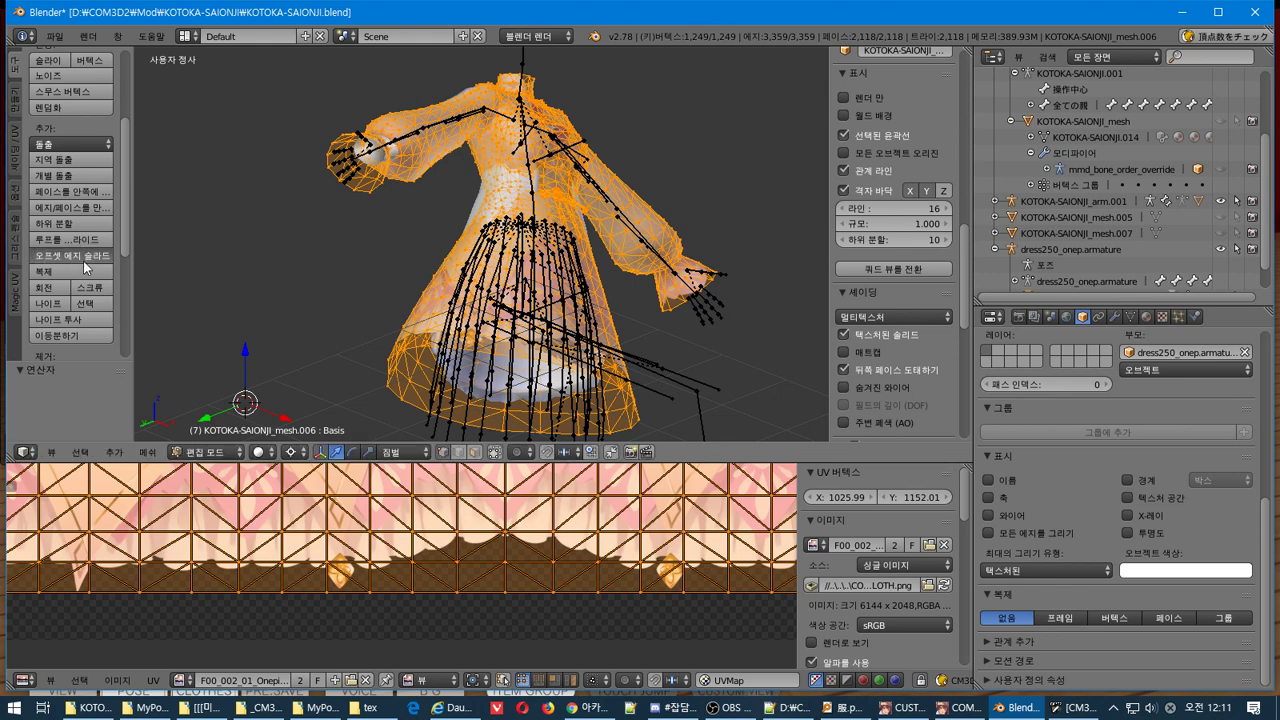
key("a")
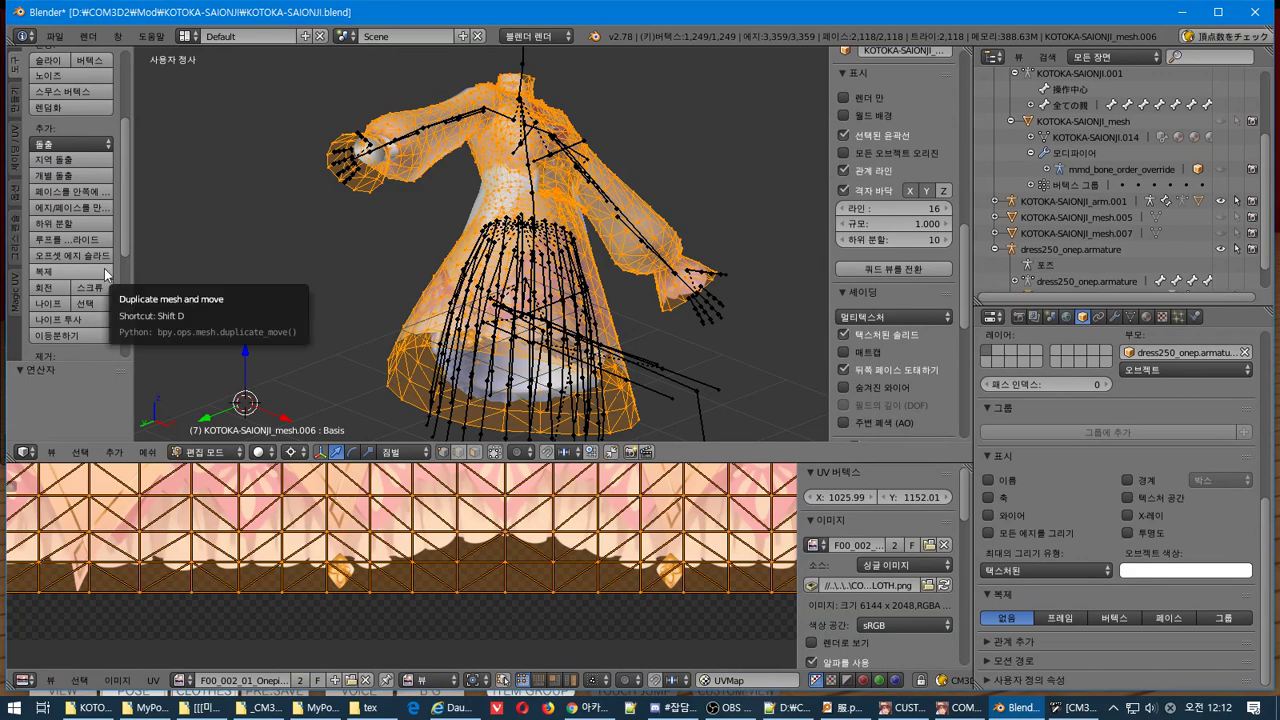
scroll(104, 268, "down", 3)
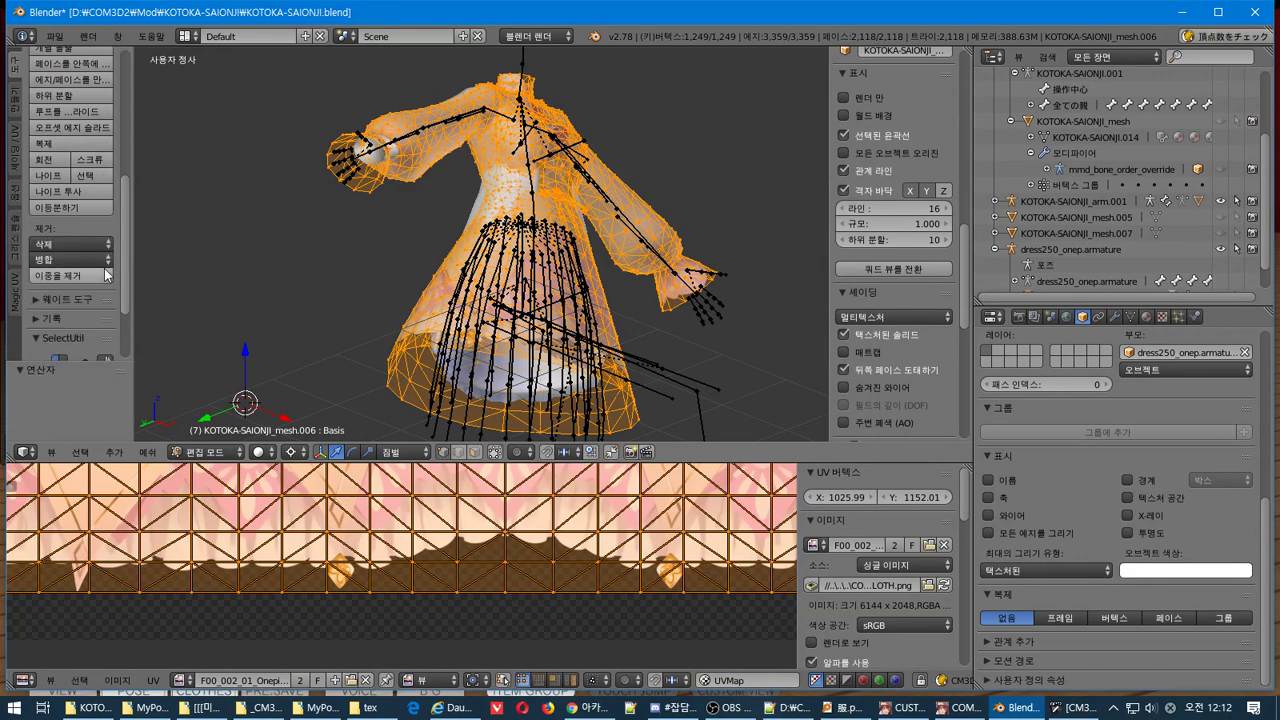
left_click(36, 299)
scroll(36, 303, "down", 6)
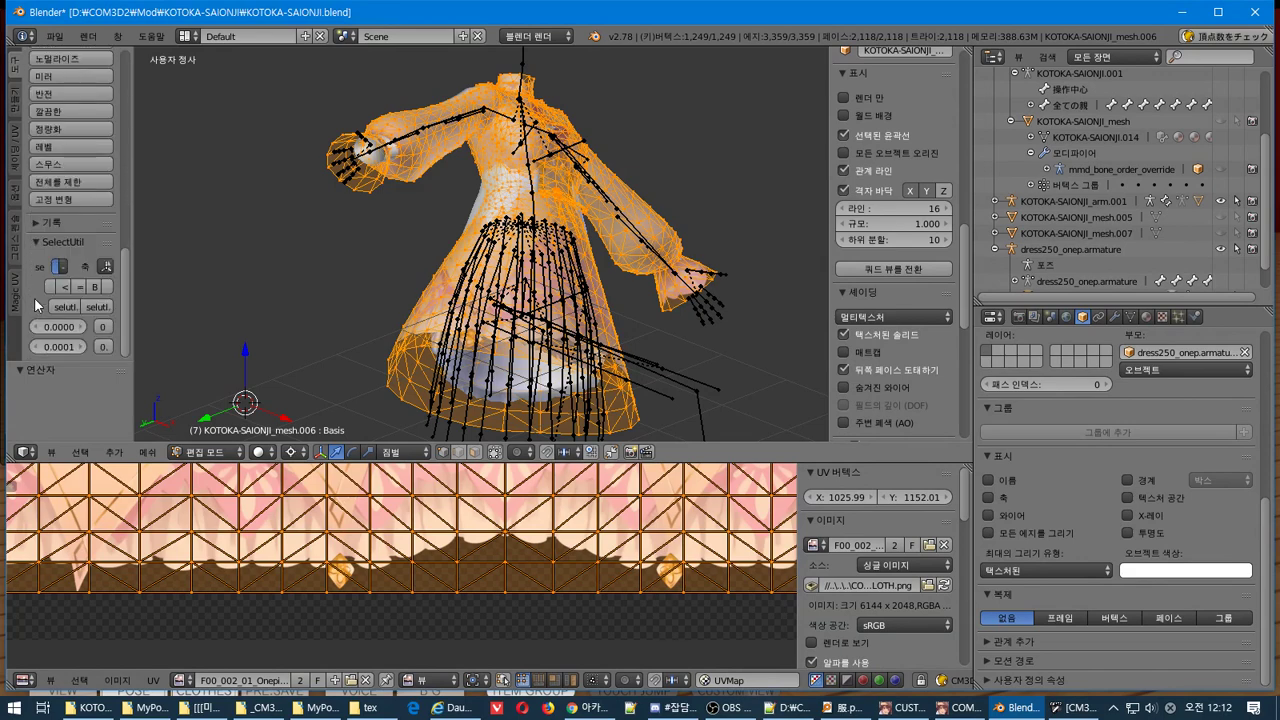
scroll(44, 276, "up", 2)
left_click(71, 156)
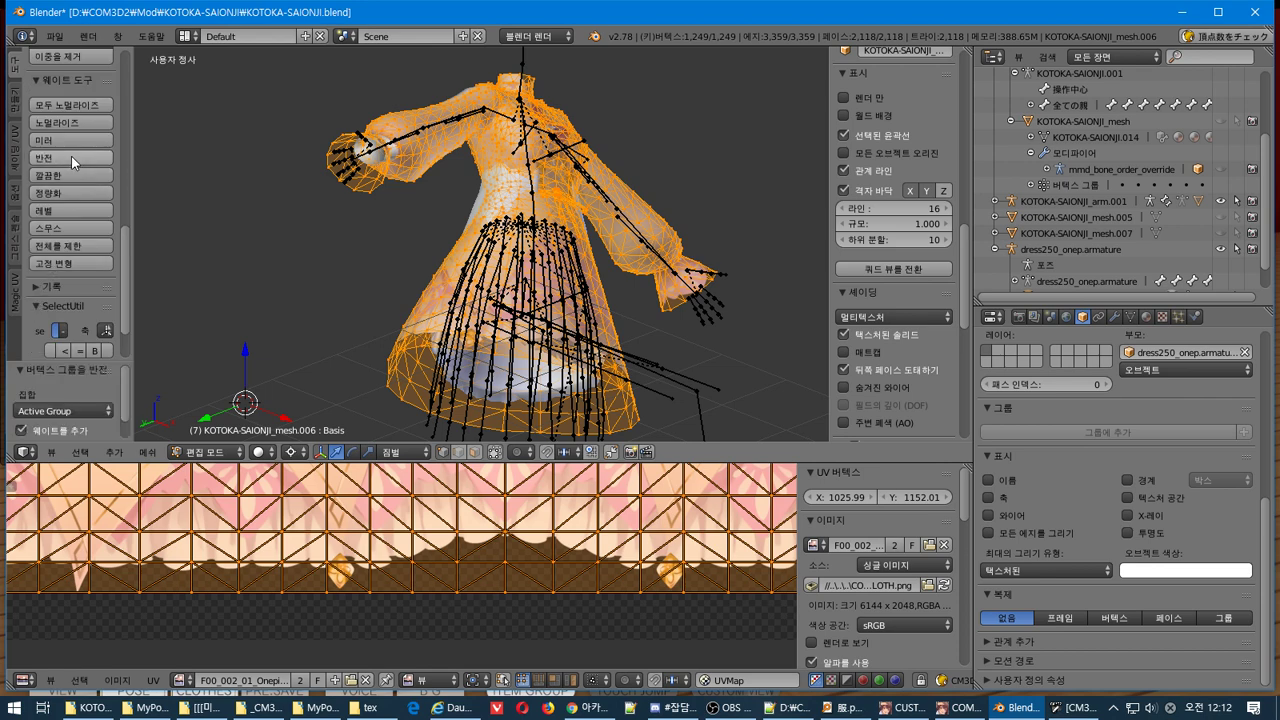
scroll(120, 410, "down", 1)
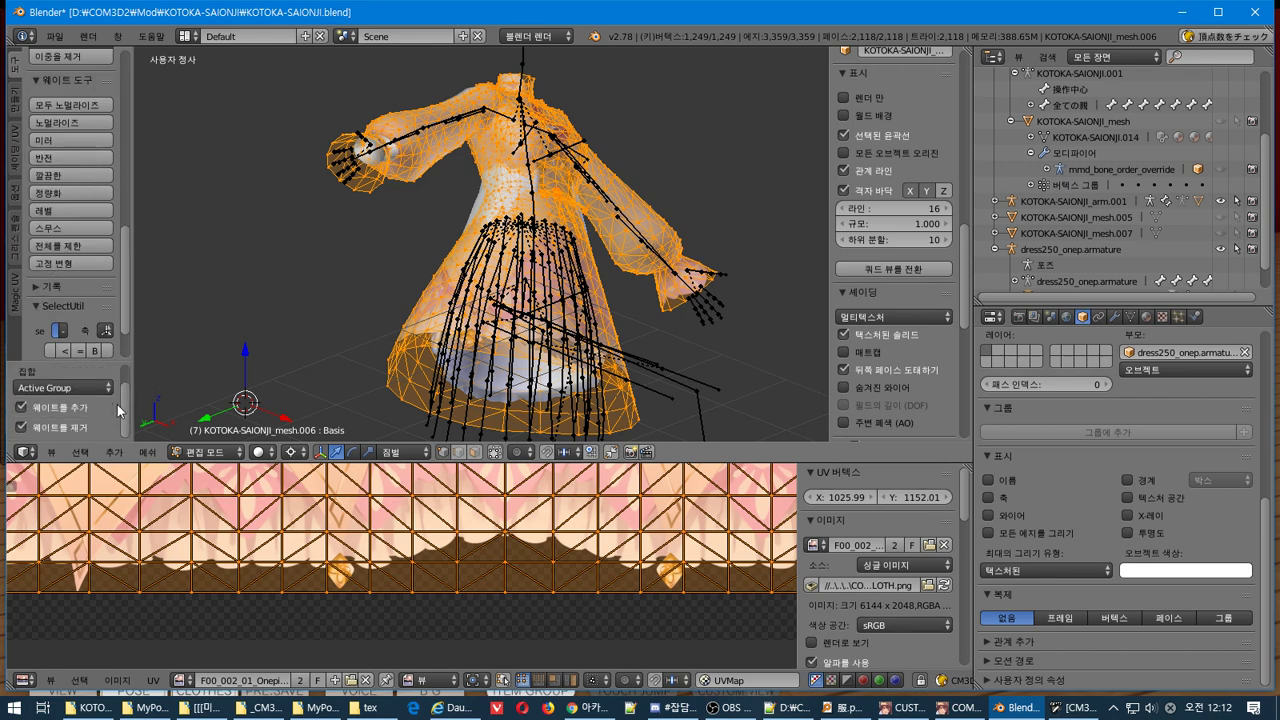
scroll(118, 405, "up", 1)
scroll(116, 277, "up", 2)
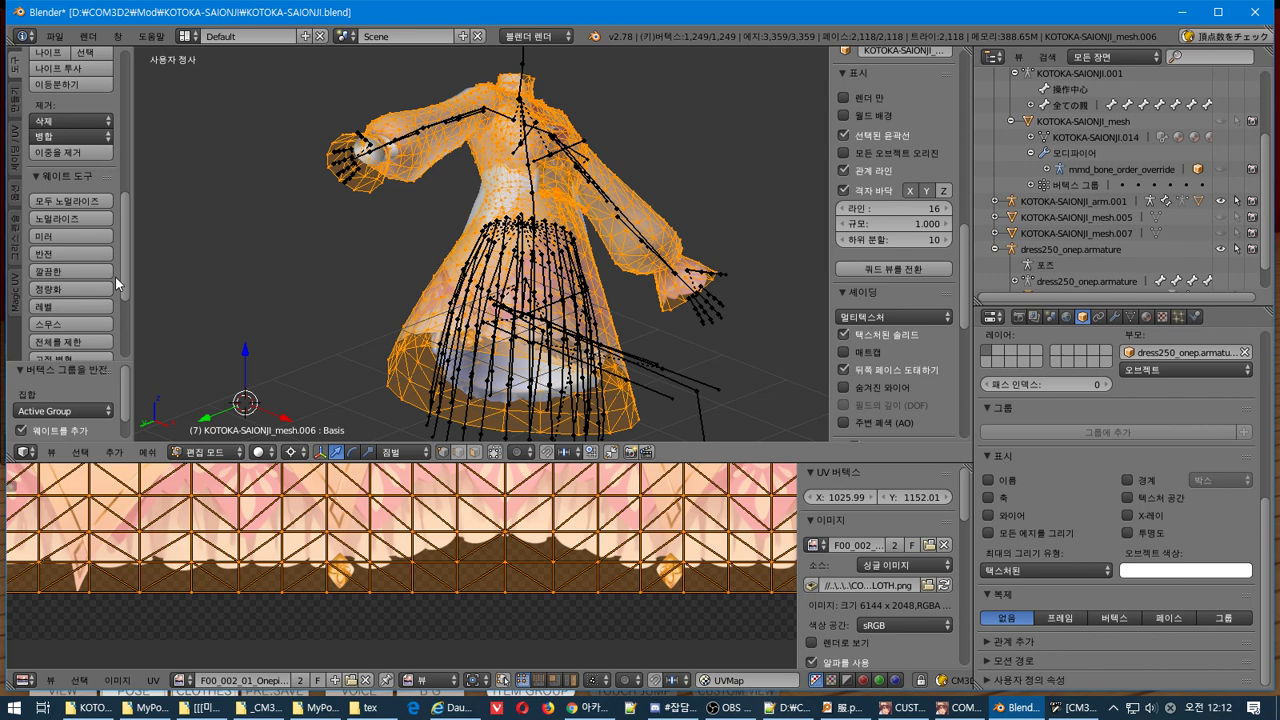
right_click(369, 248)
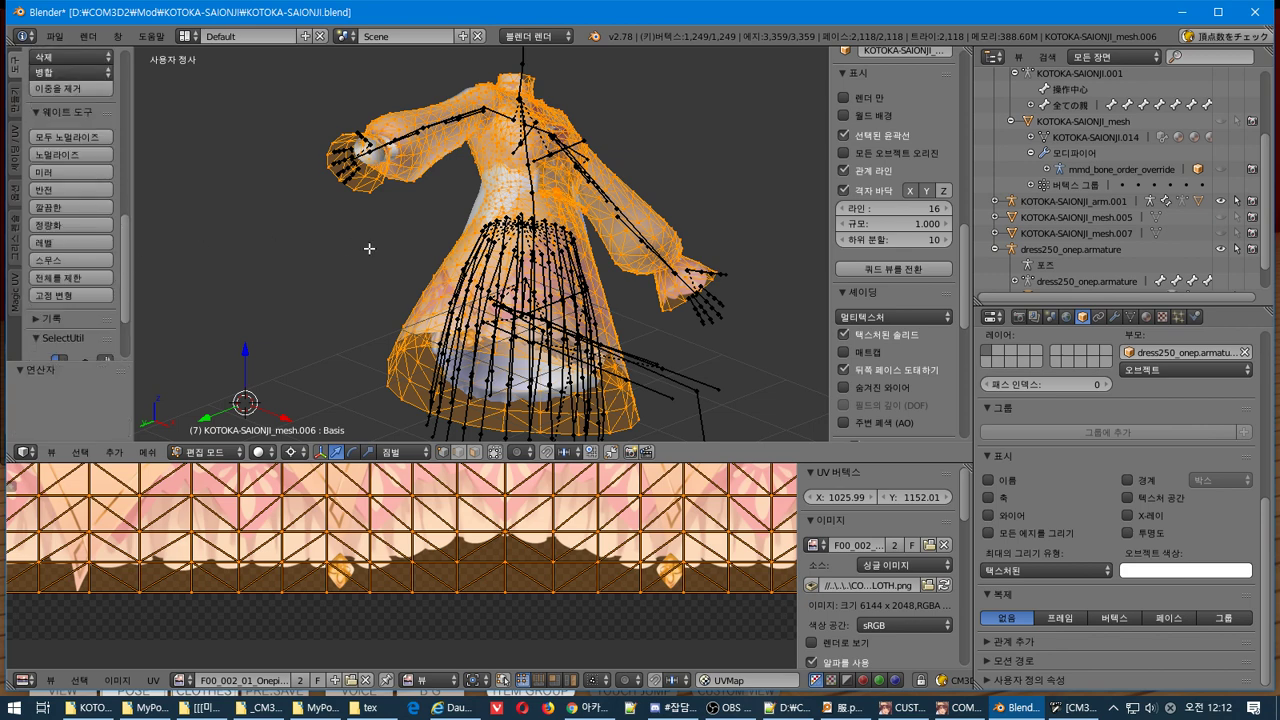
Negate the SelectUtil value to -0.0380, check the Extrude variants, and open the Mesh menu
scroll(50, 285, "down", 6)
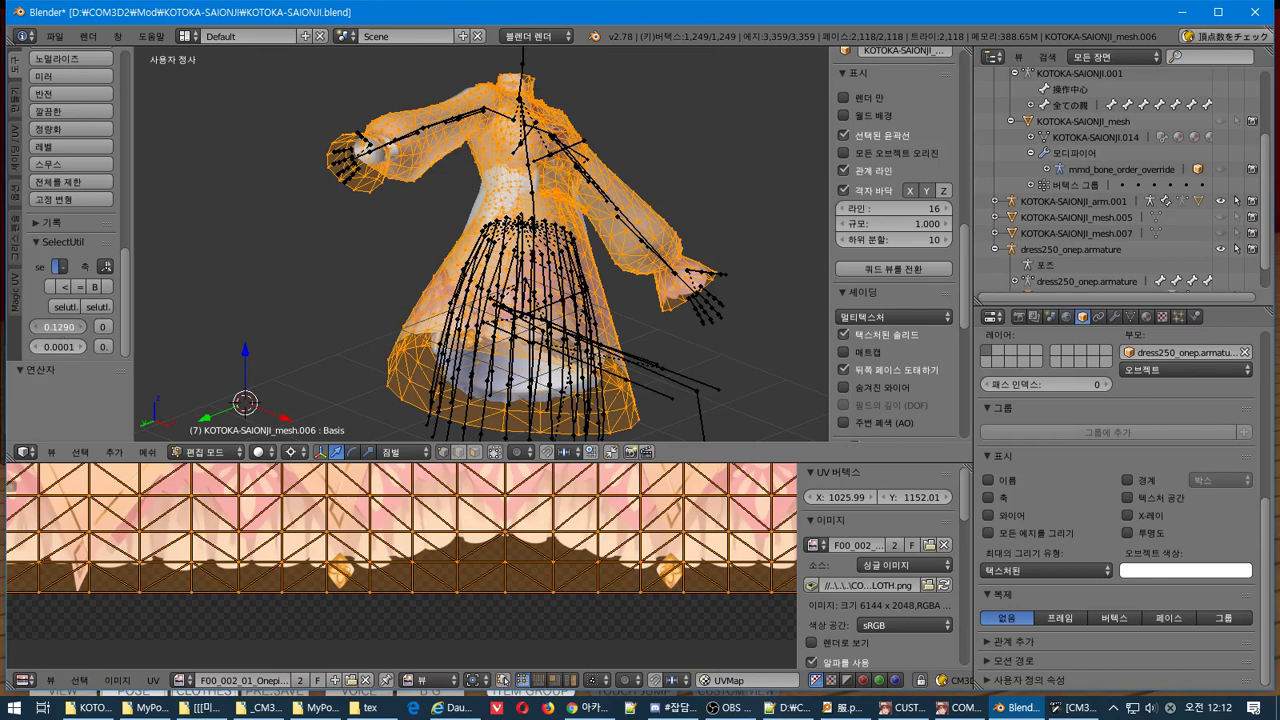
key("minus")
scroll(73, 317, "up", 3)
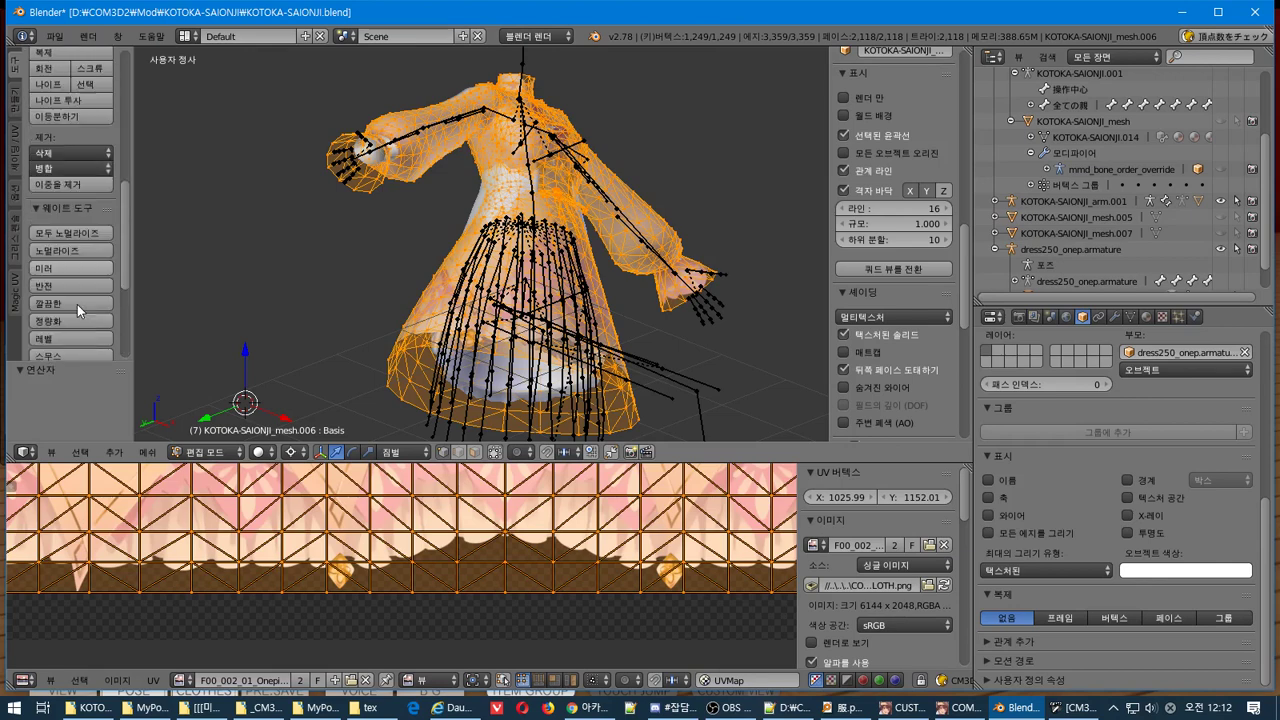
scroll(77, 304, "down", 3)
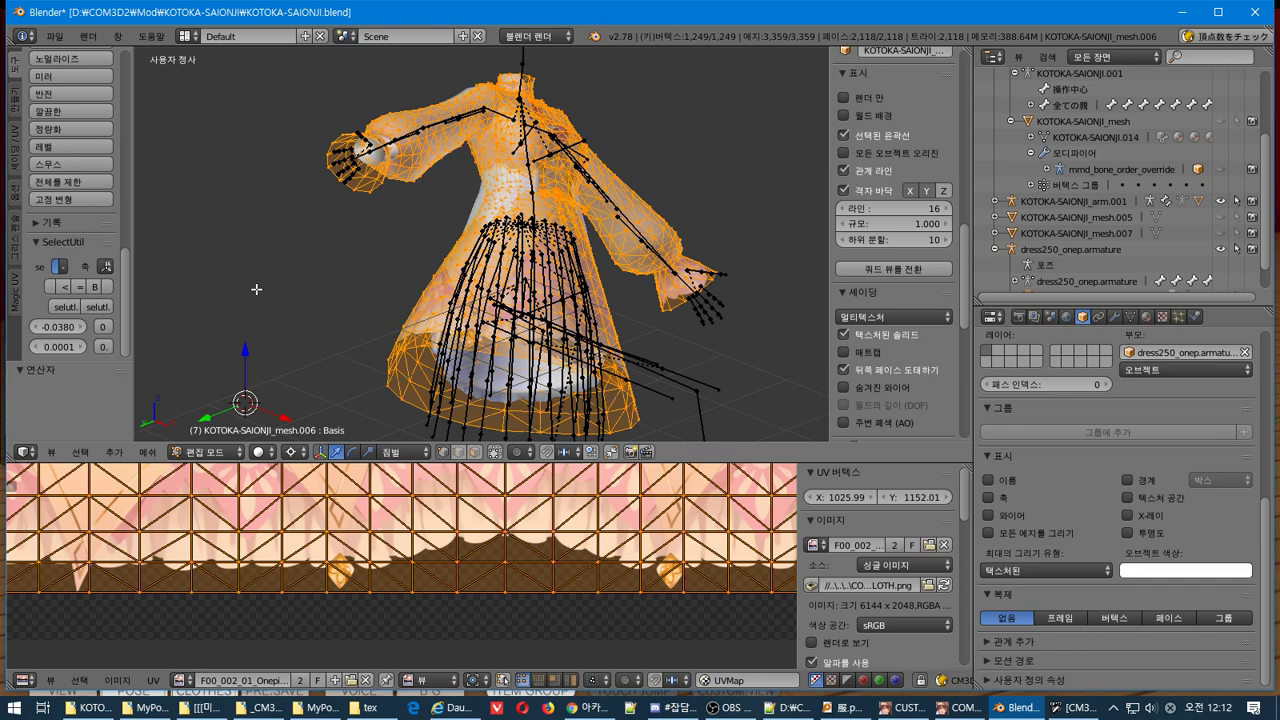
scroll(93, 260, "up", 5)
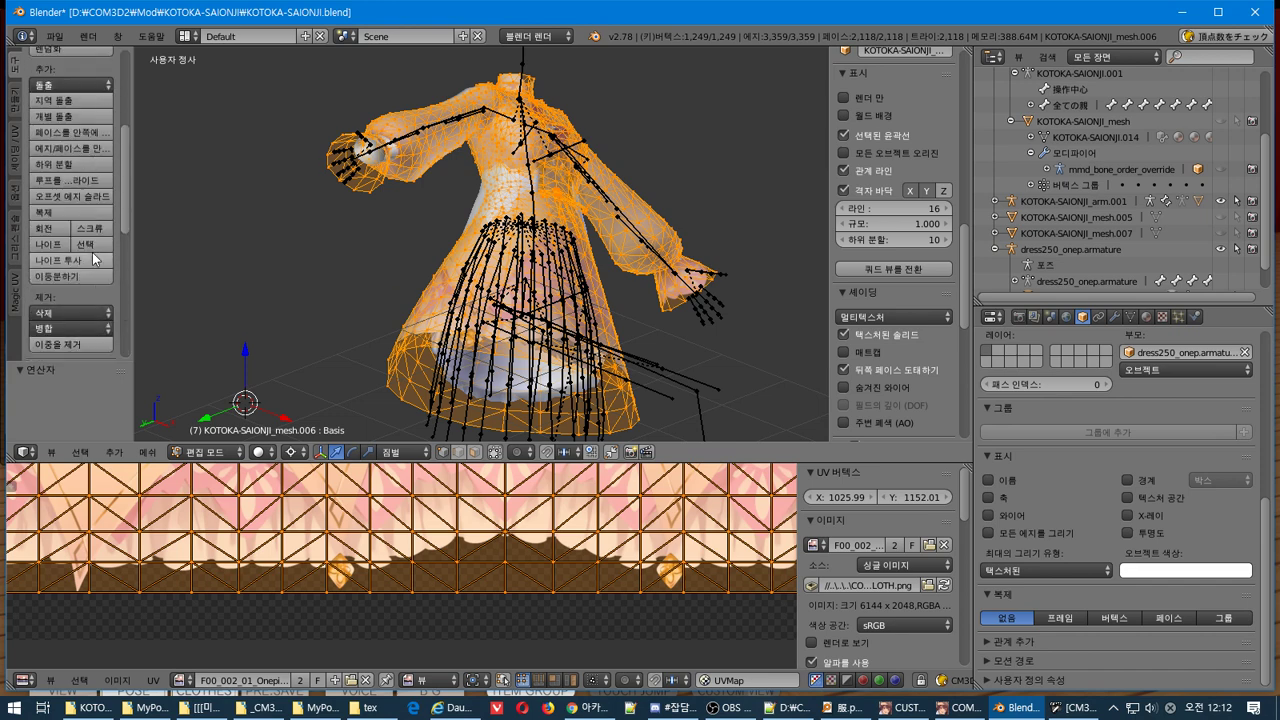
scroll(92, 258, "up", 4)
left_click(58, 181)
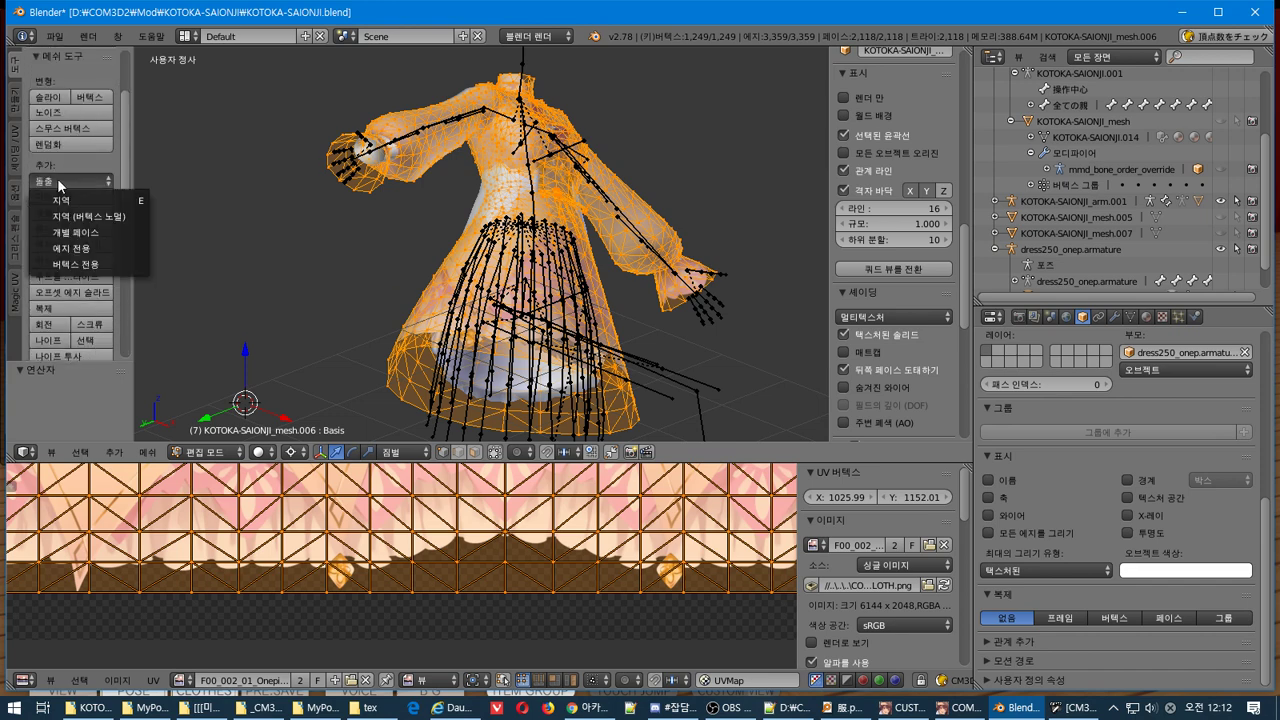
left_click(57, 178)
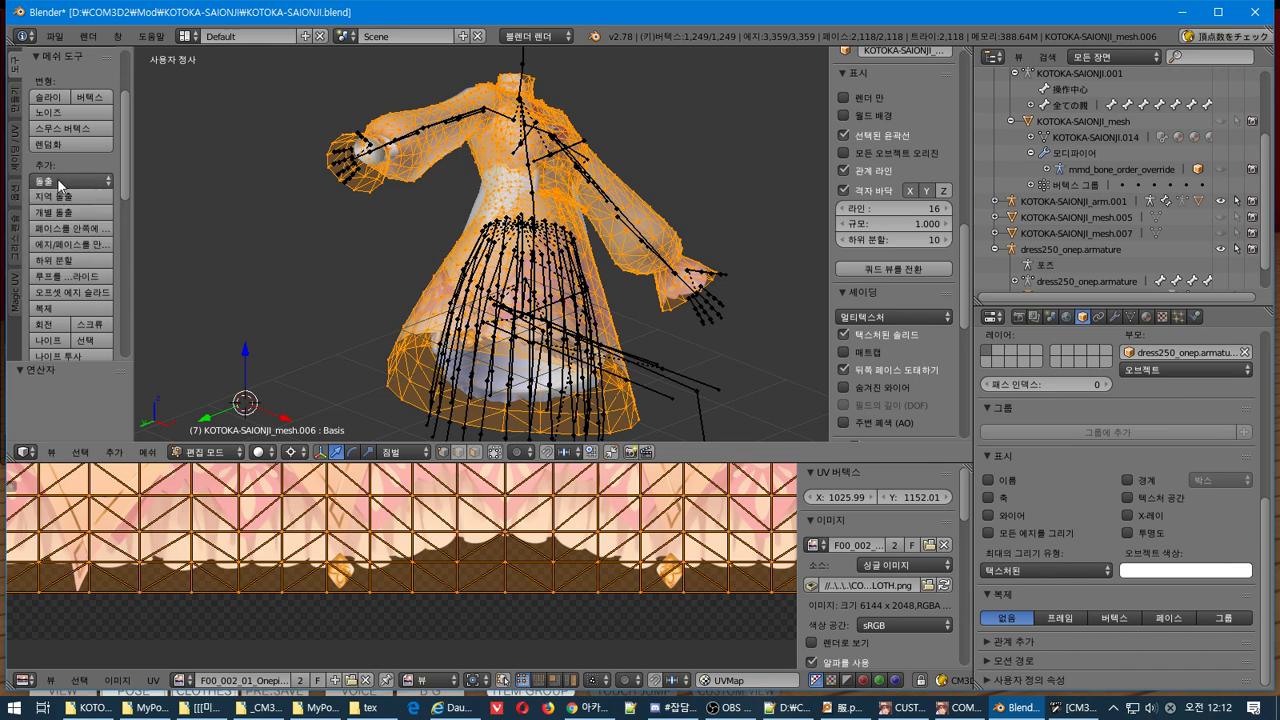
left_click(150, 452)
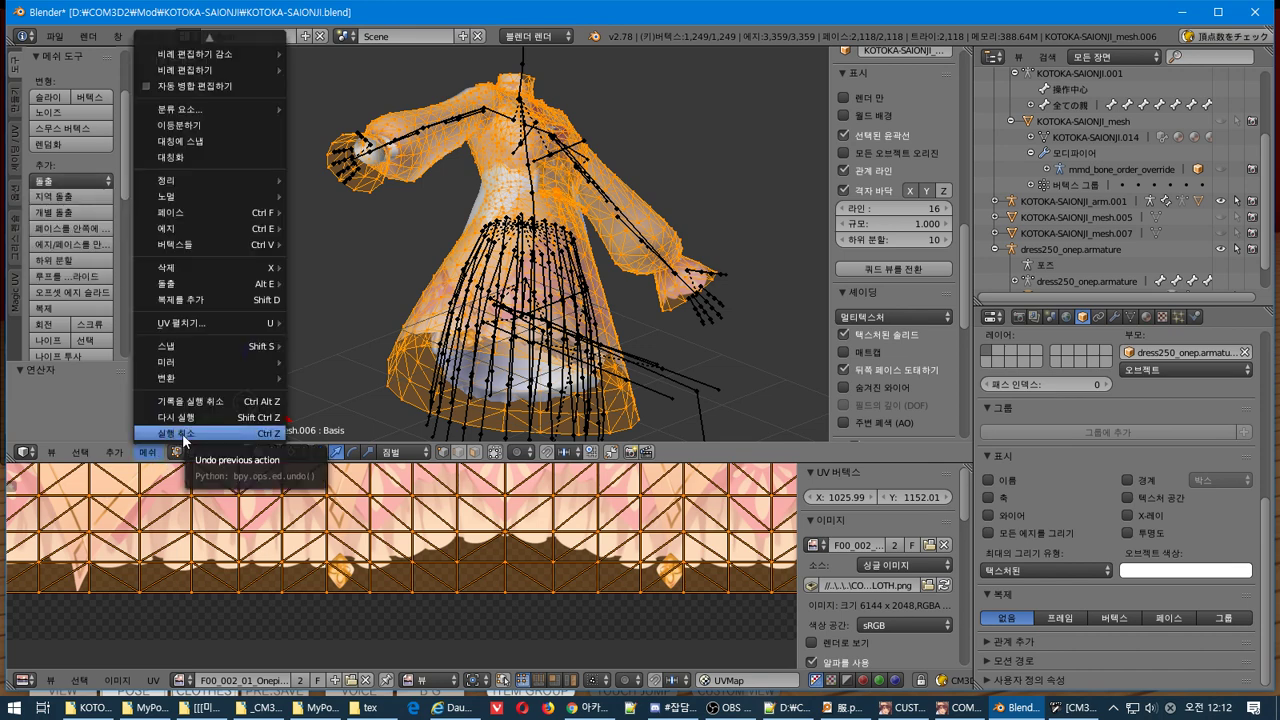
Flip the dress normals via Mesh > Faces > Flip Normals and make a face from the selection
mouse_move(220, 213)
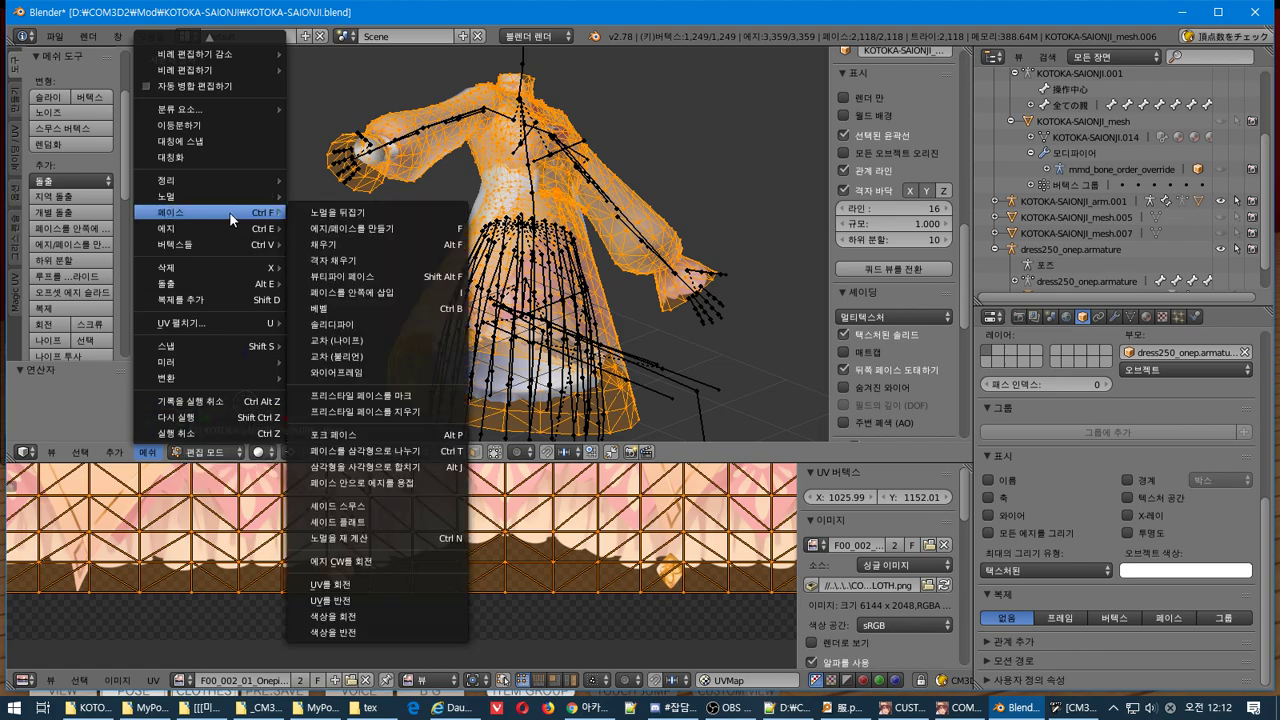
left_click(350, 213)
middle_click_drag(350, 214, 435, 236)
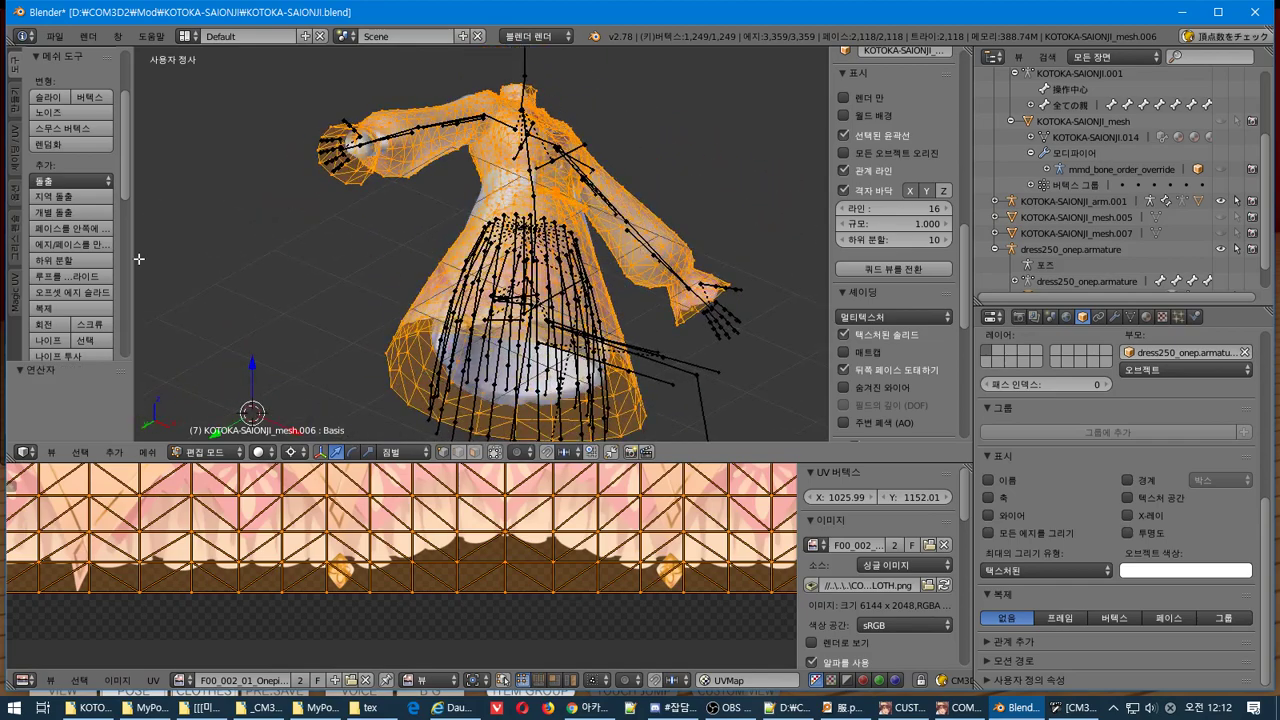
left_click(148, 452)
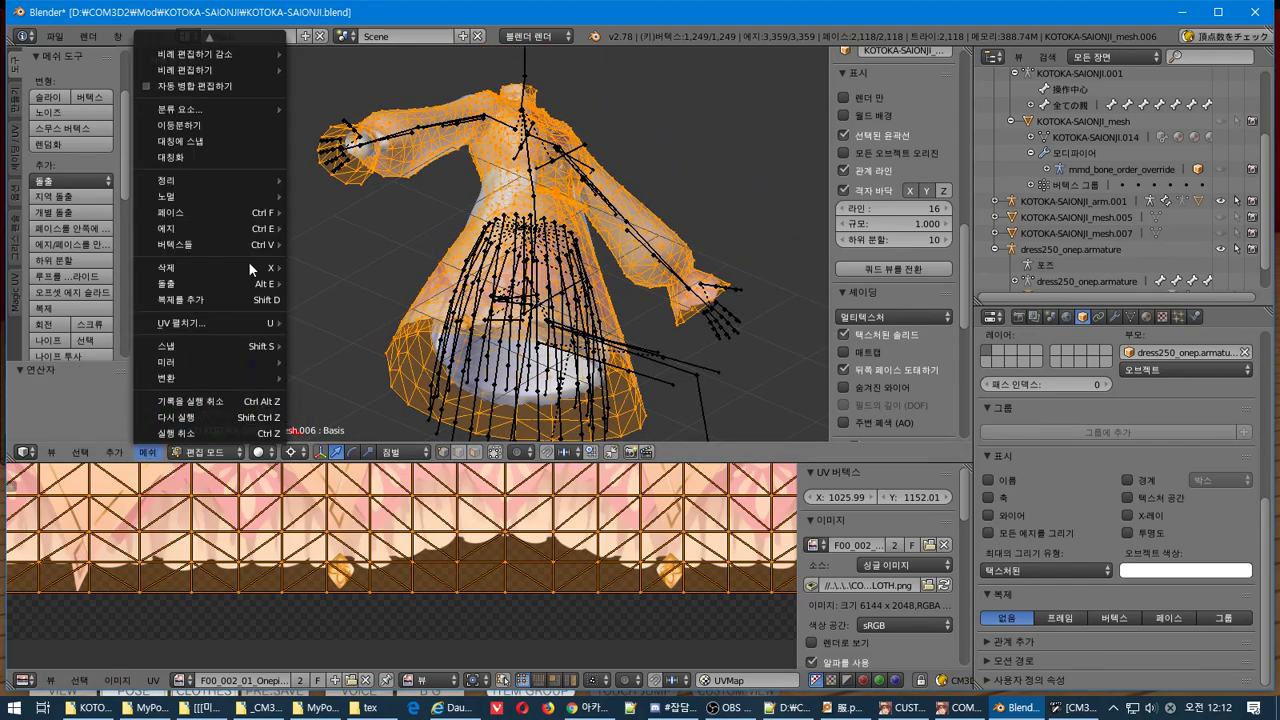
mouse_move(237, 200)
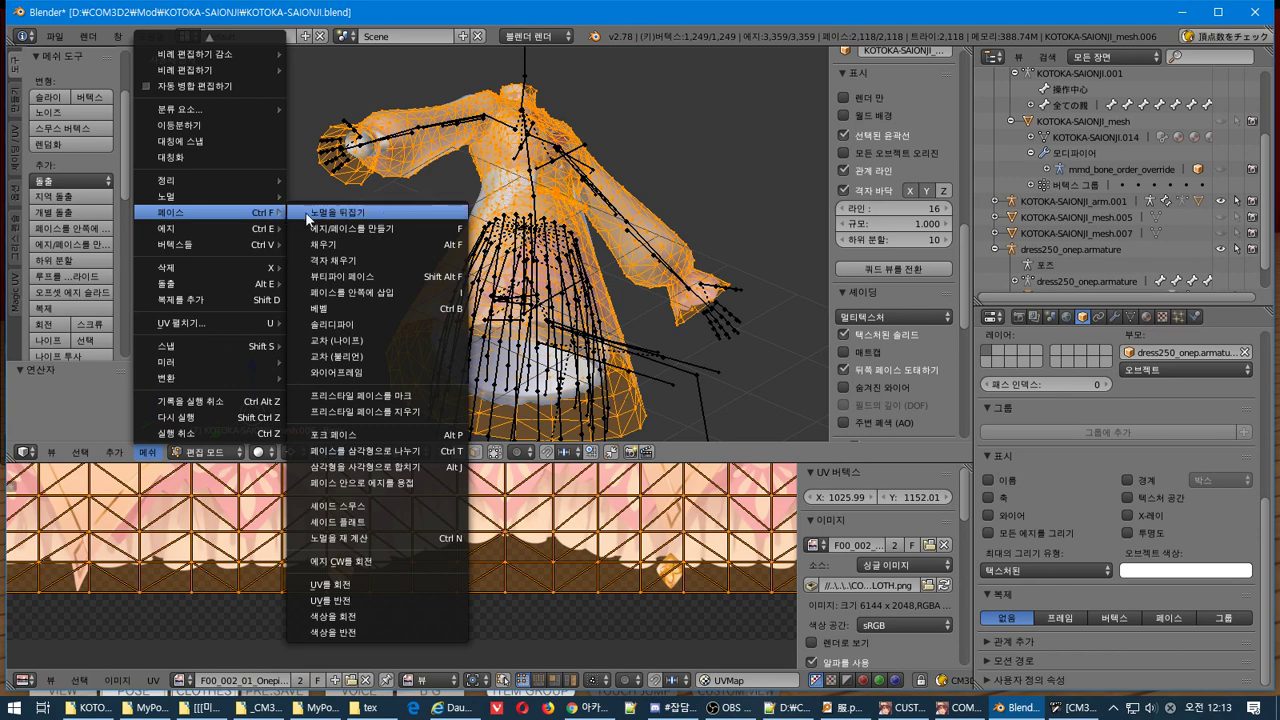
left_click(414, 226)
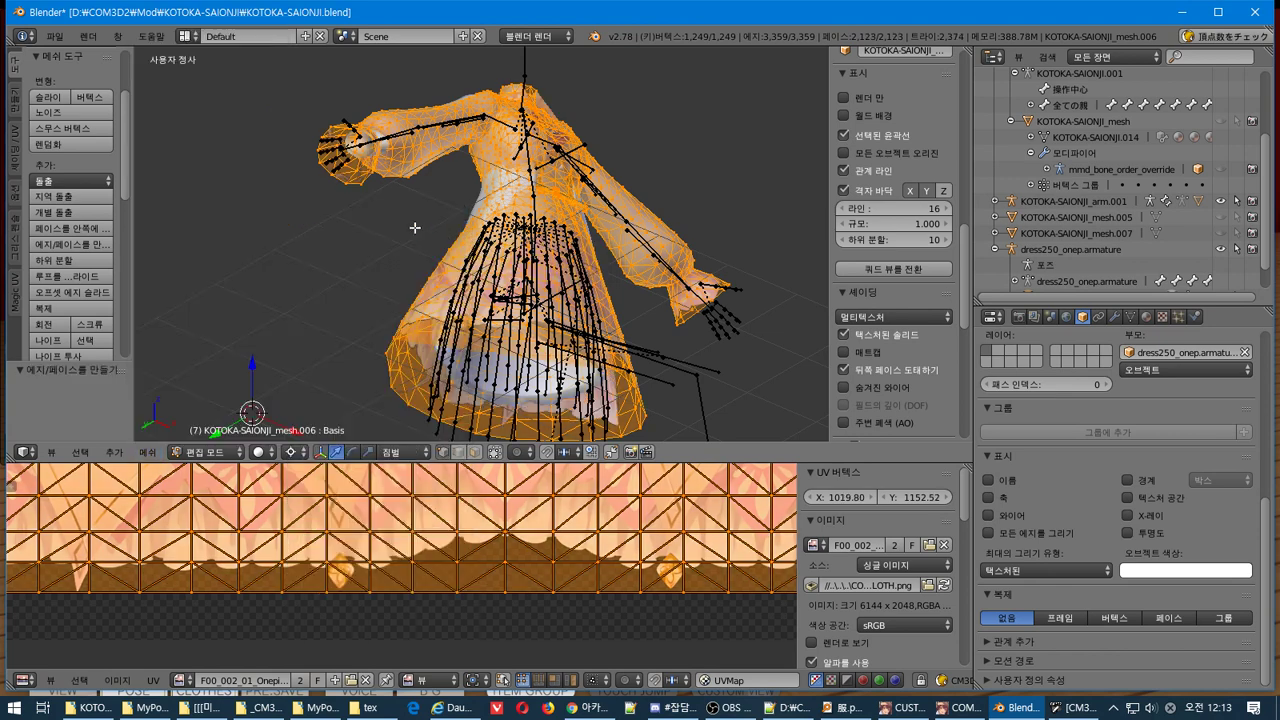
middle_click_drag(414, 223, 495, 272)
middle_click_drag(587, 285, 420, 251)
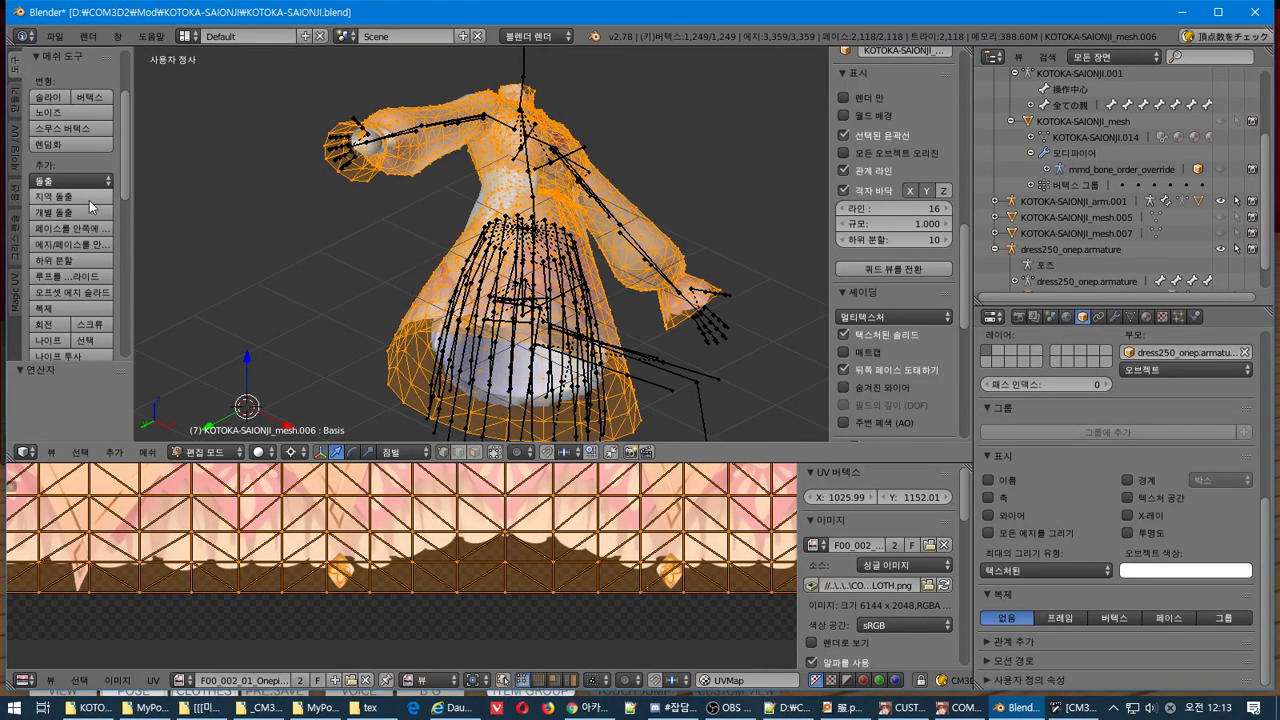
Duplicate the dress geometry in place with Shift+D, cancelling the move so the copy stays put
left_click(68, 310)
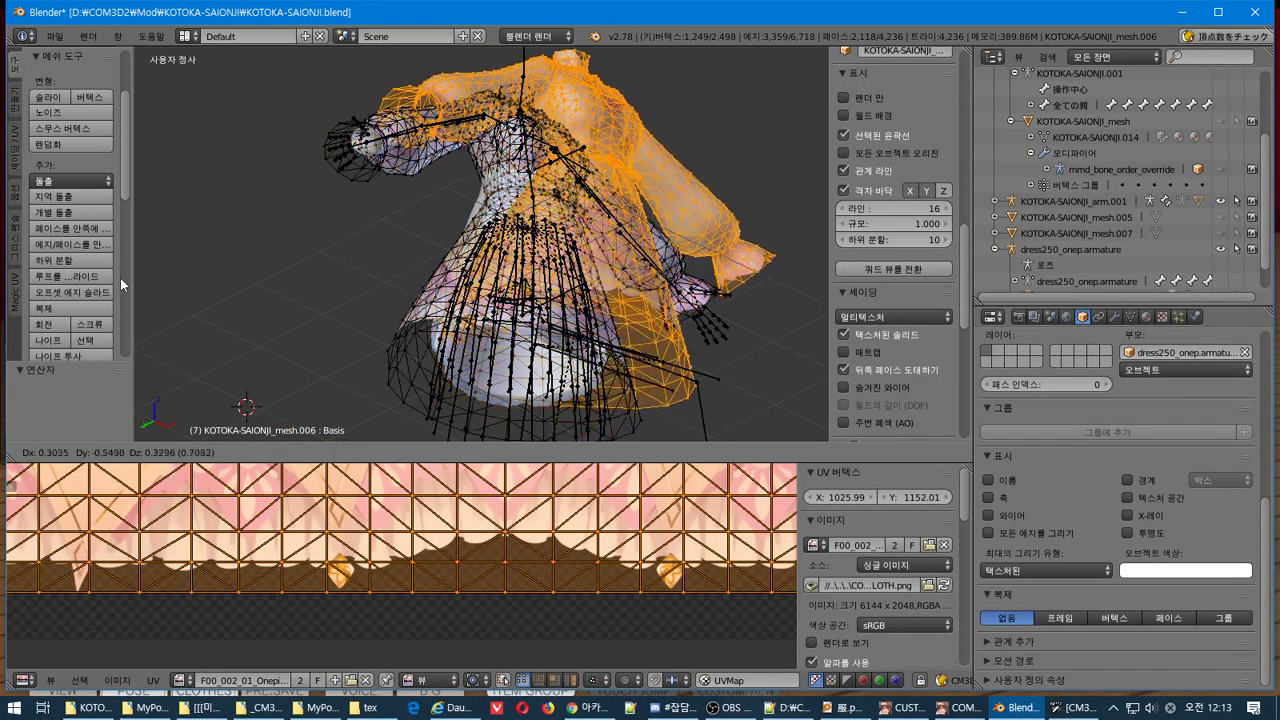
right_click(191, 318)
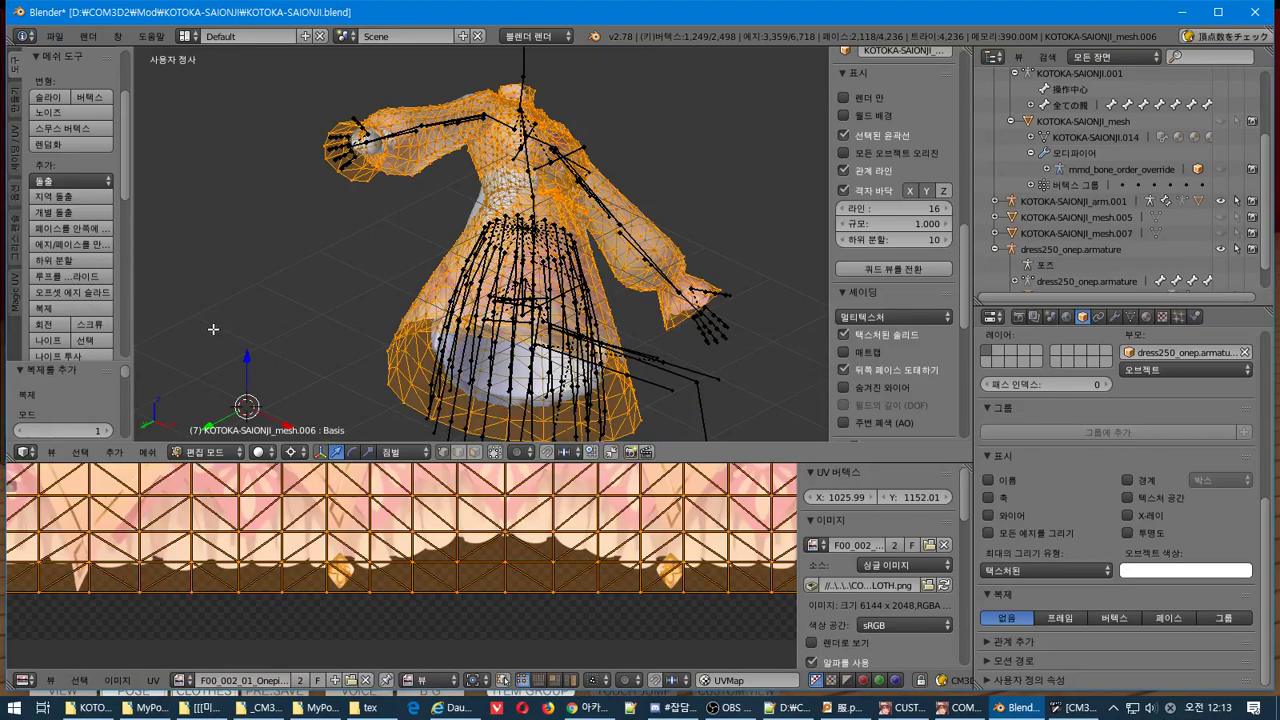
key("g")
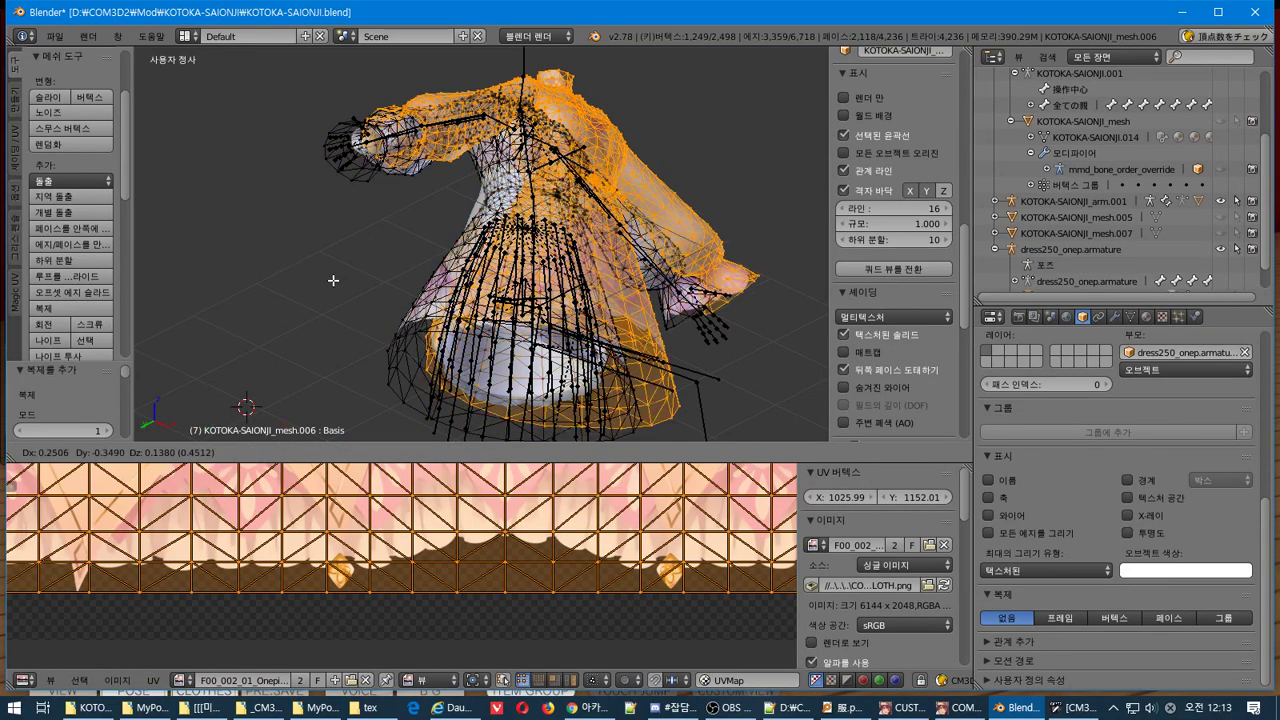
right_click(344, 316)
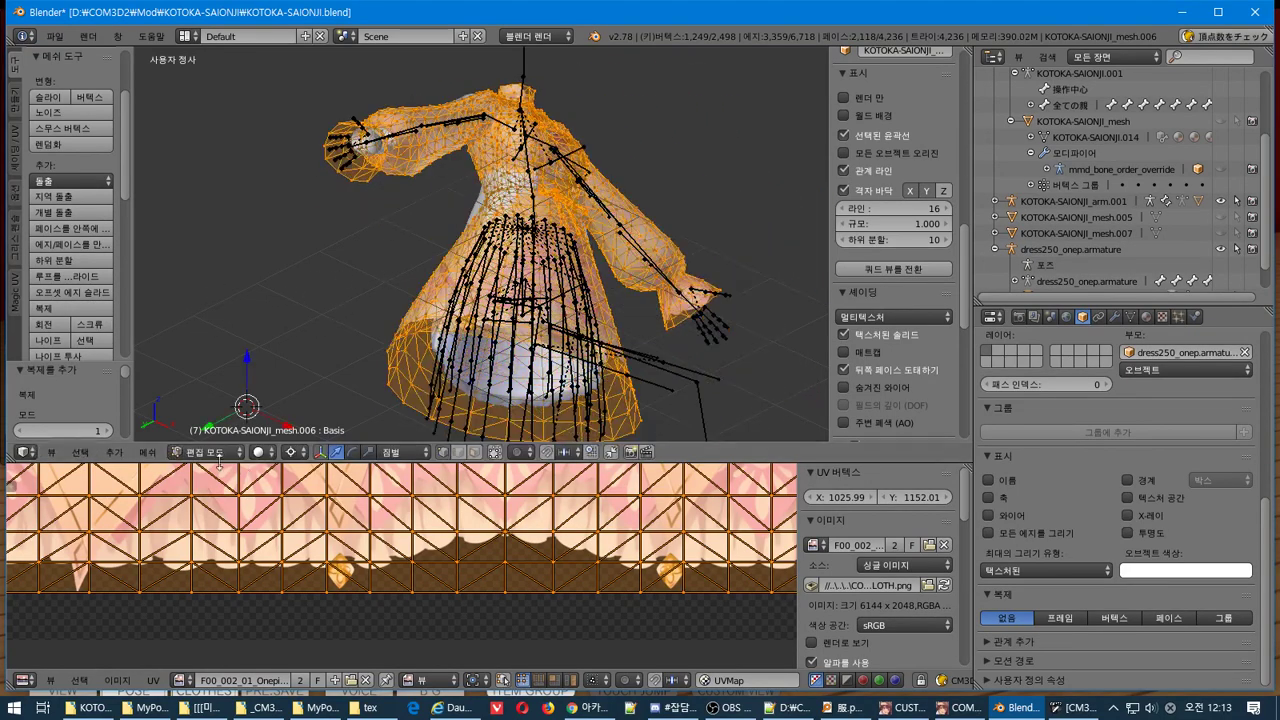
left_click(148, 452)
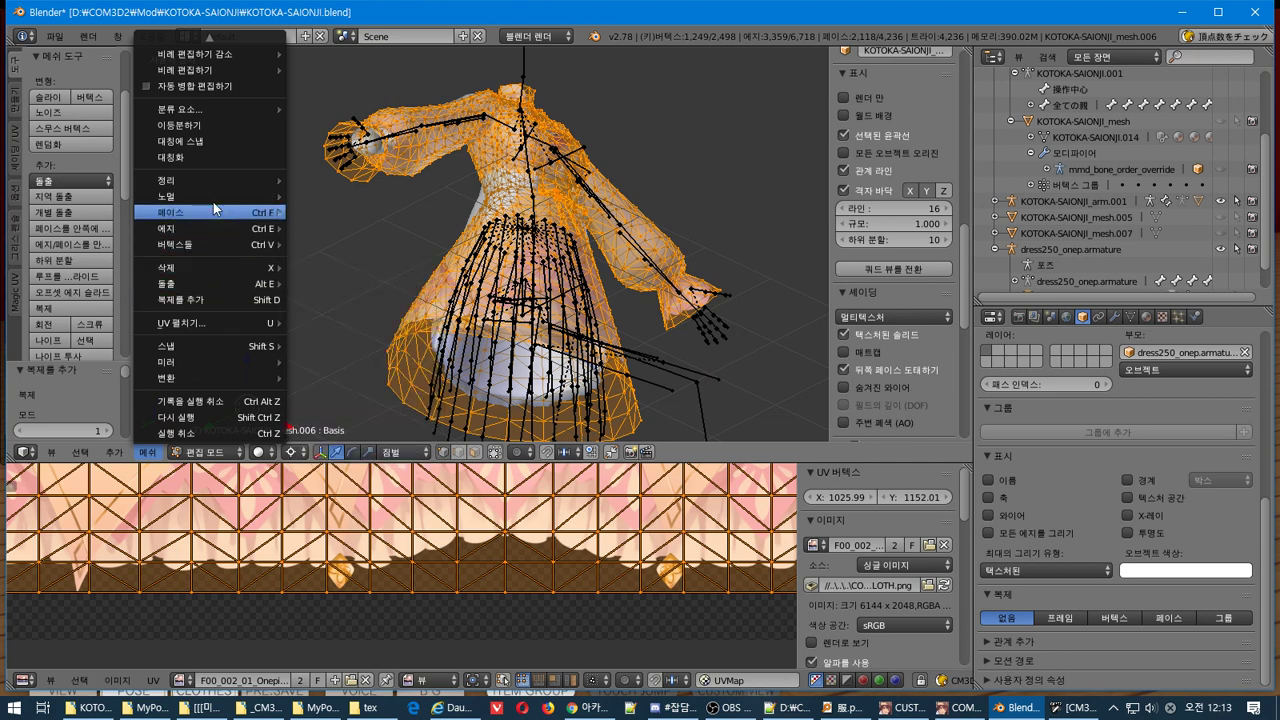
mouse_move(214, 201)
Flip the normals of the duplicated faces and return to Object Mode
left_click(327, 213)
middle_click_drag(330, 213, 427, 217)
key("Tab")
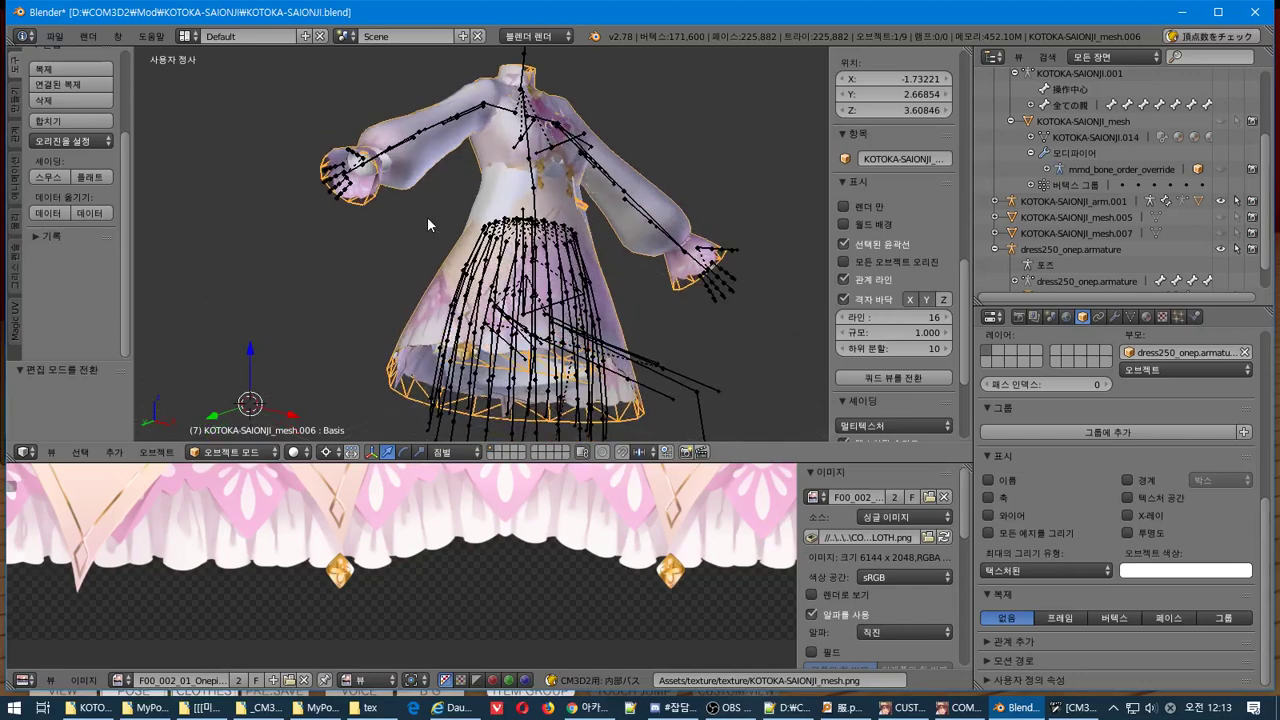
Export the dress as a CM3D2 .model over KOTOKA-SAIONJI.model and switch back to the game
left_click(54, 36)
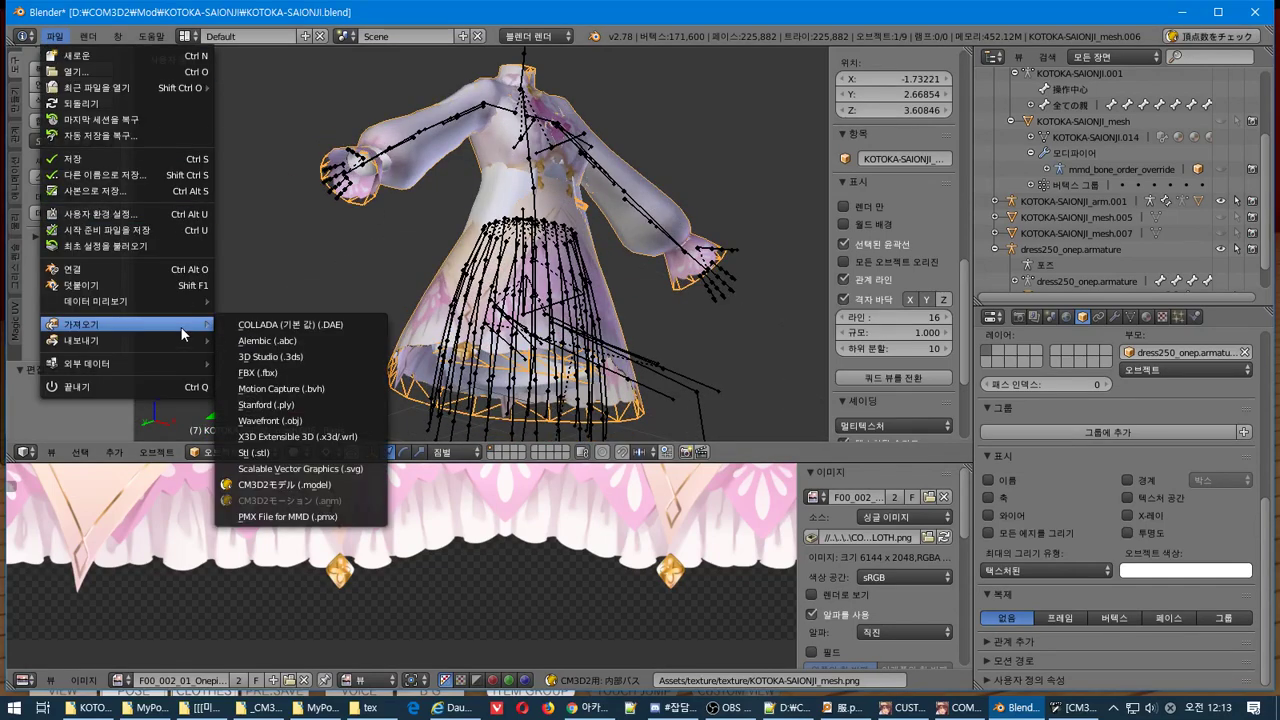
mouse_move(182, 342)
left_click(328, 485)
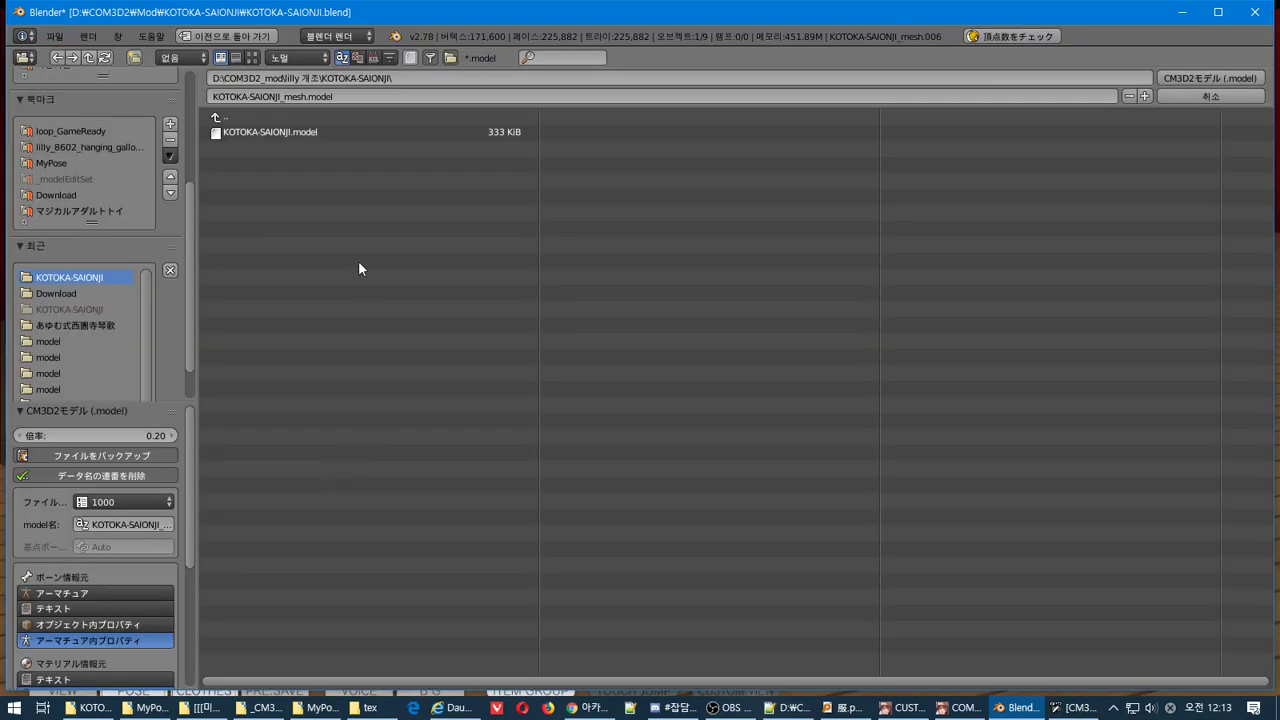
left_click(231, 137)
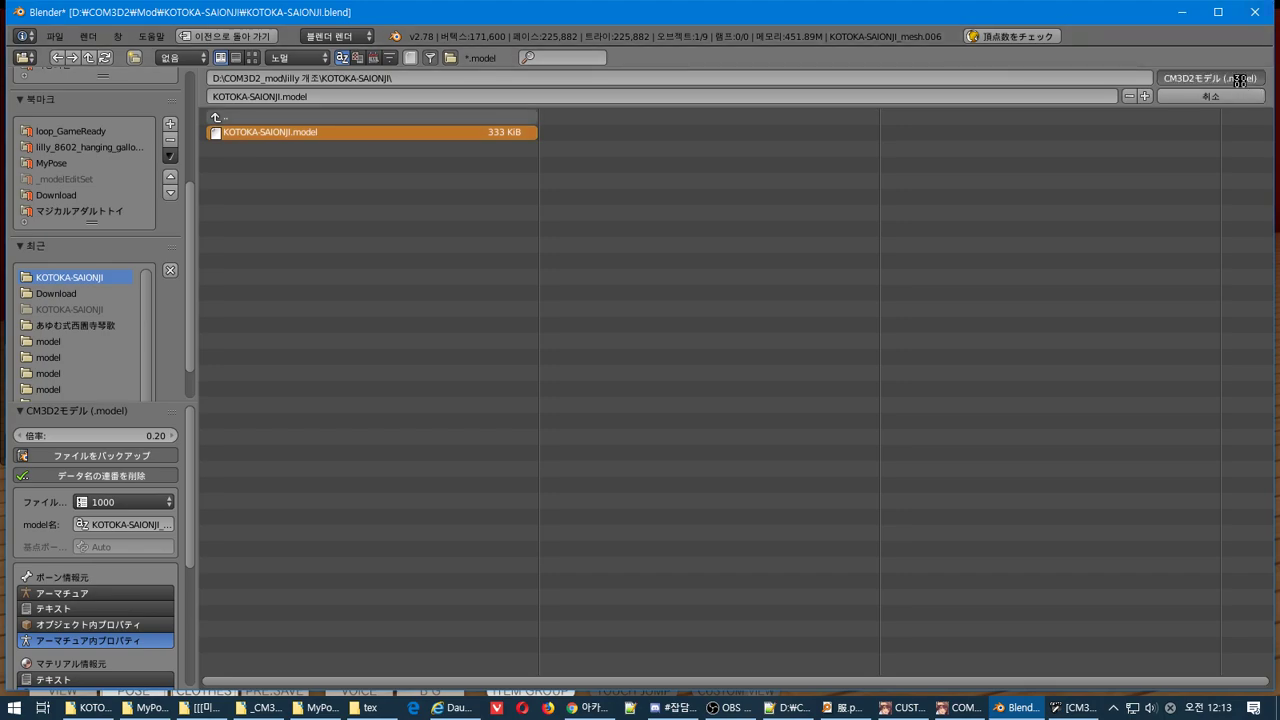
left_click(1239, 80)
key("alt+Tab")
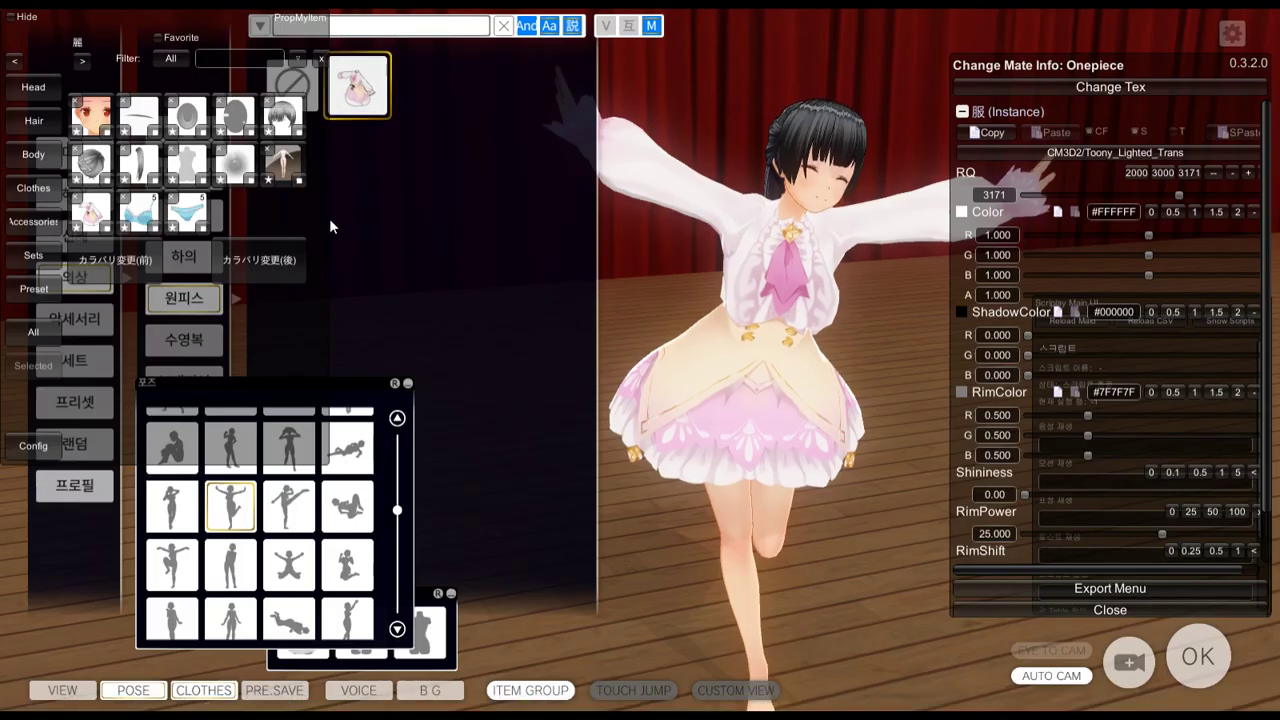
Take the onepiece off and put the edited dress back on, viewing it from below
left_click(292, 85)
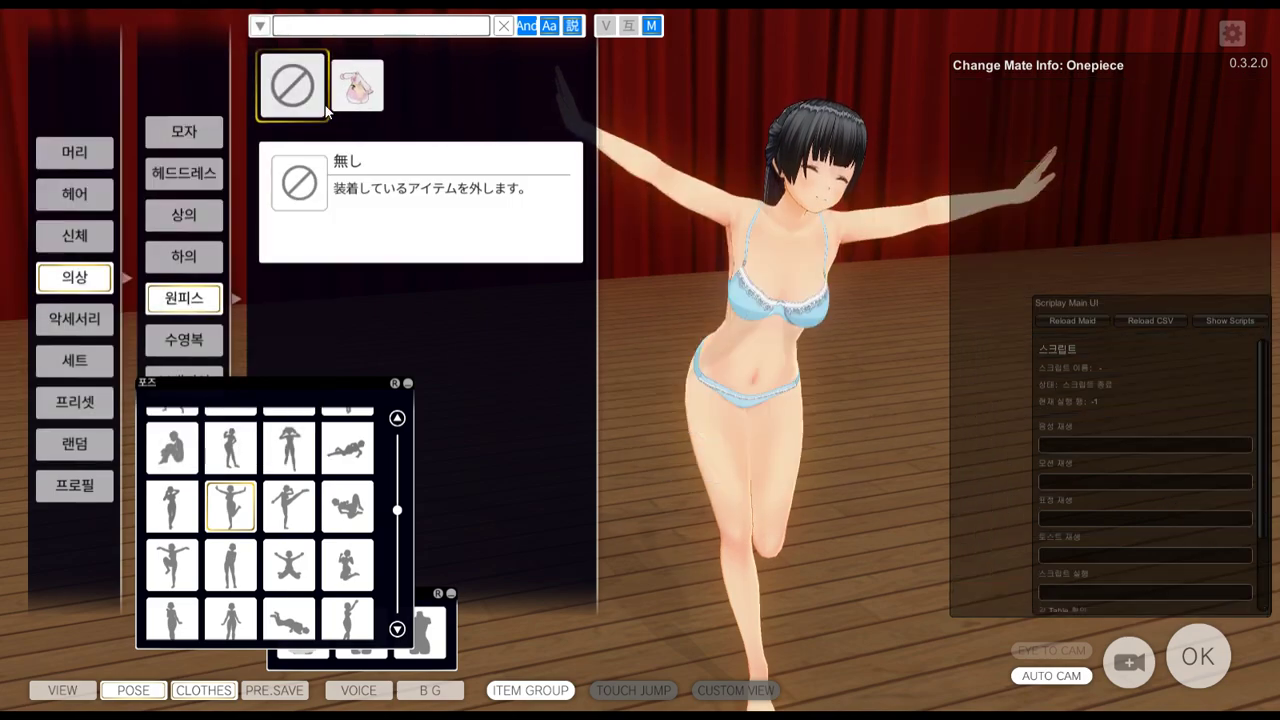
left_click(357, 85)
left_click_drag(809, 419, 760, 463)
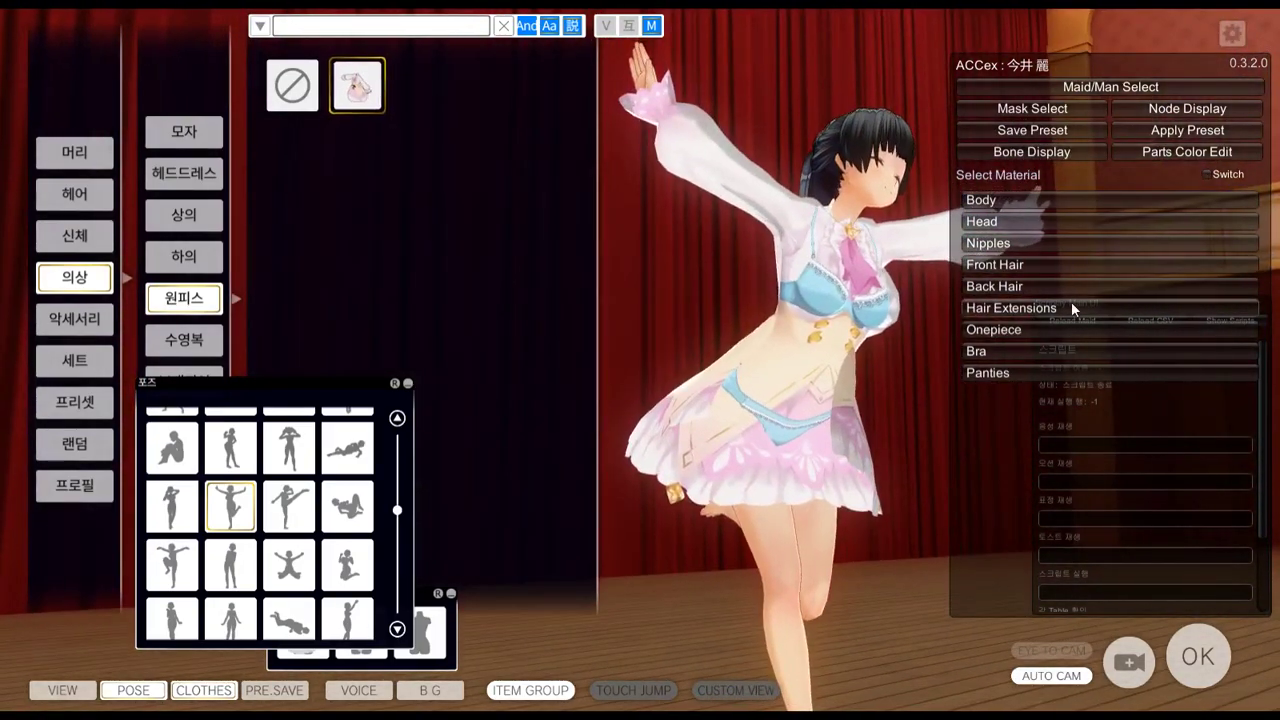
Set the Onepiece render queue to 3171, orbit to inspect the dress, then switch to OBS
left_click(1071, 331)
left_click(1183, 172)
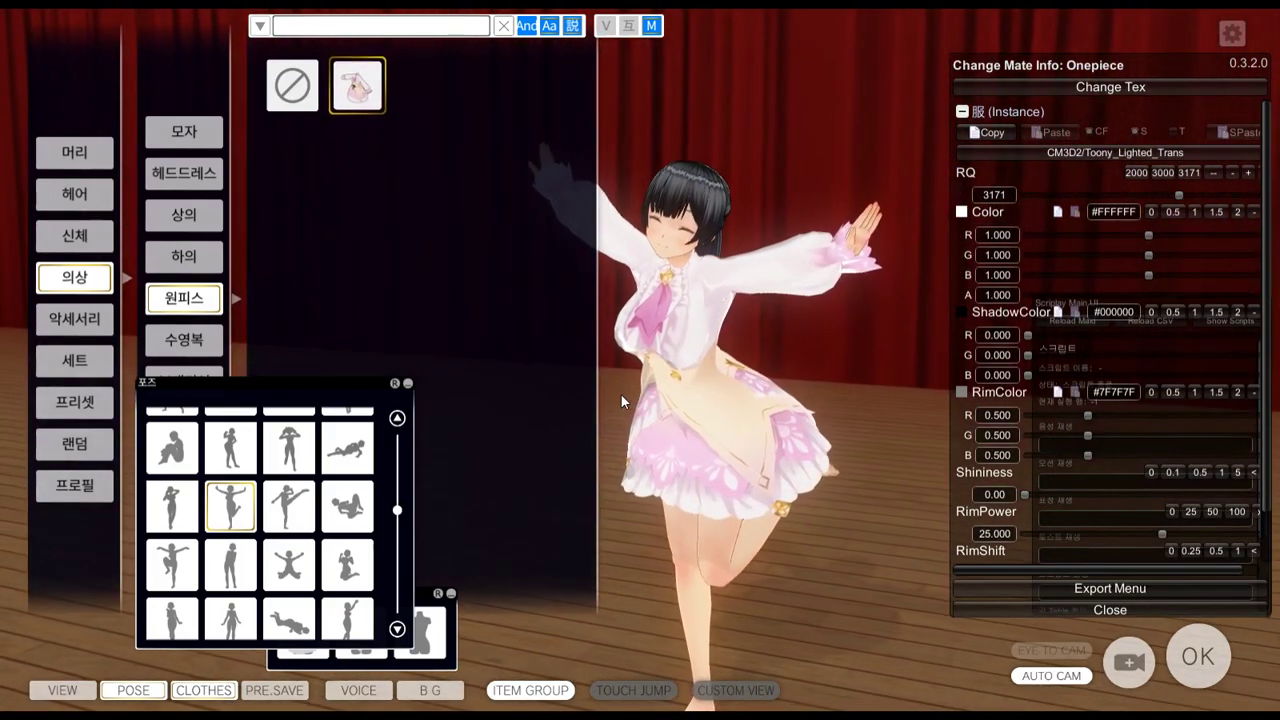
left_click_drag(620, 393, 720, 403)
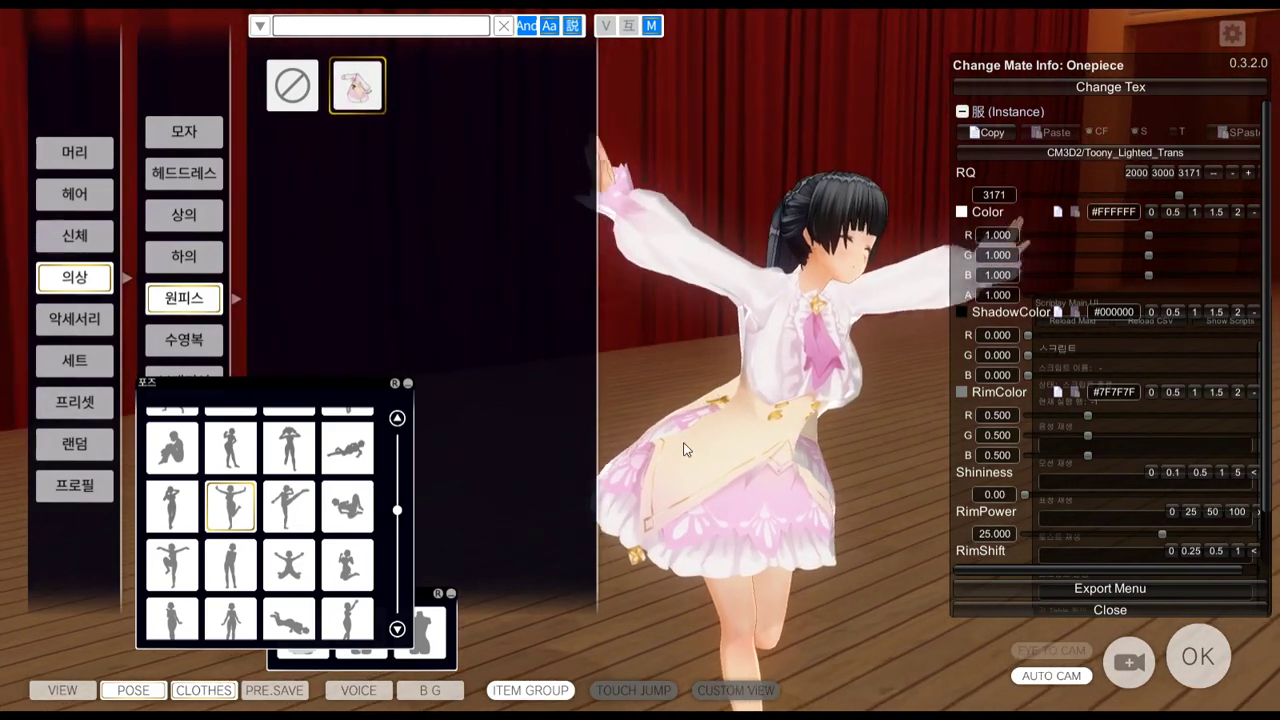
left_click_drag(780, 466, 471, 434)
left_click_drag(660, 458, 380, 398)
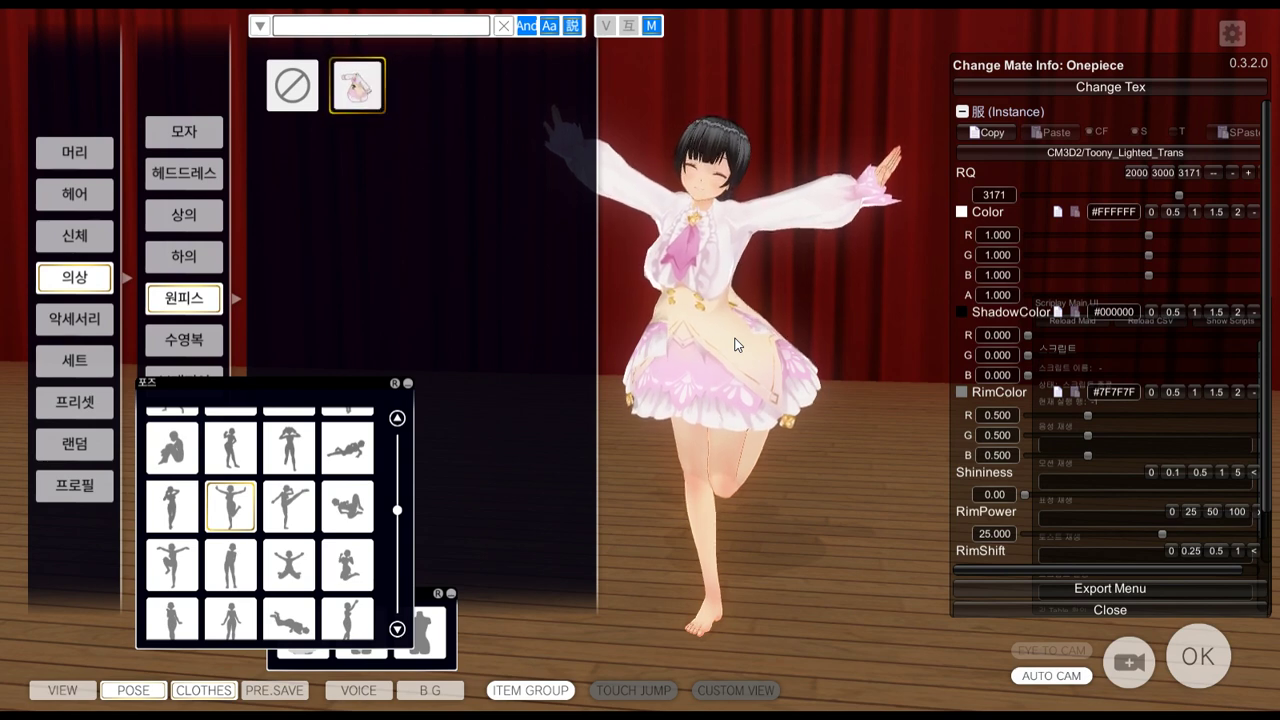
key("alt+Tab")
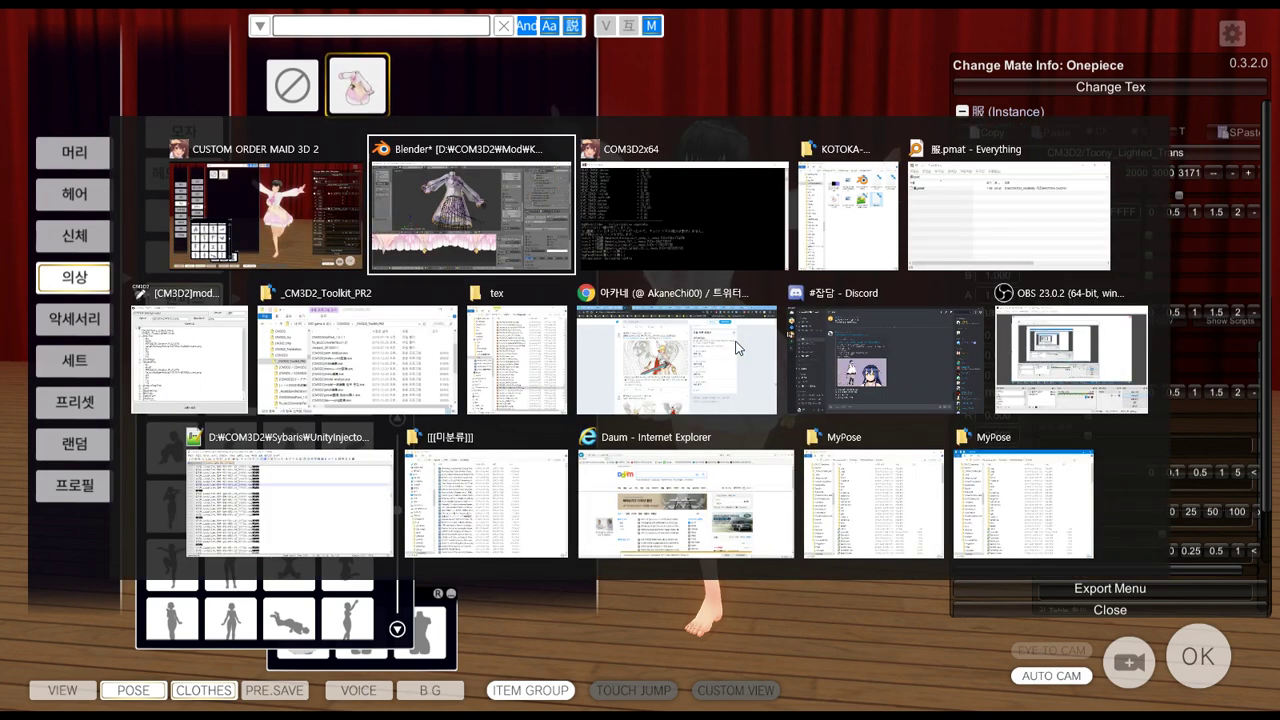
key("alt+Tab")
key("alt+Tab")
key("alt+Tab")
key("alt+Tab")
key("alt+Tab")
key("alt+Tab")
key("alt+Tab")
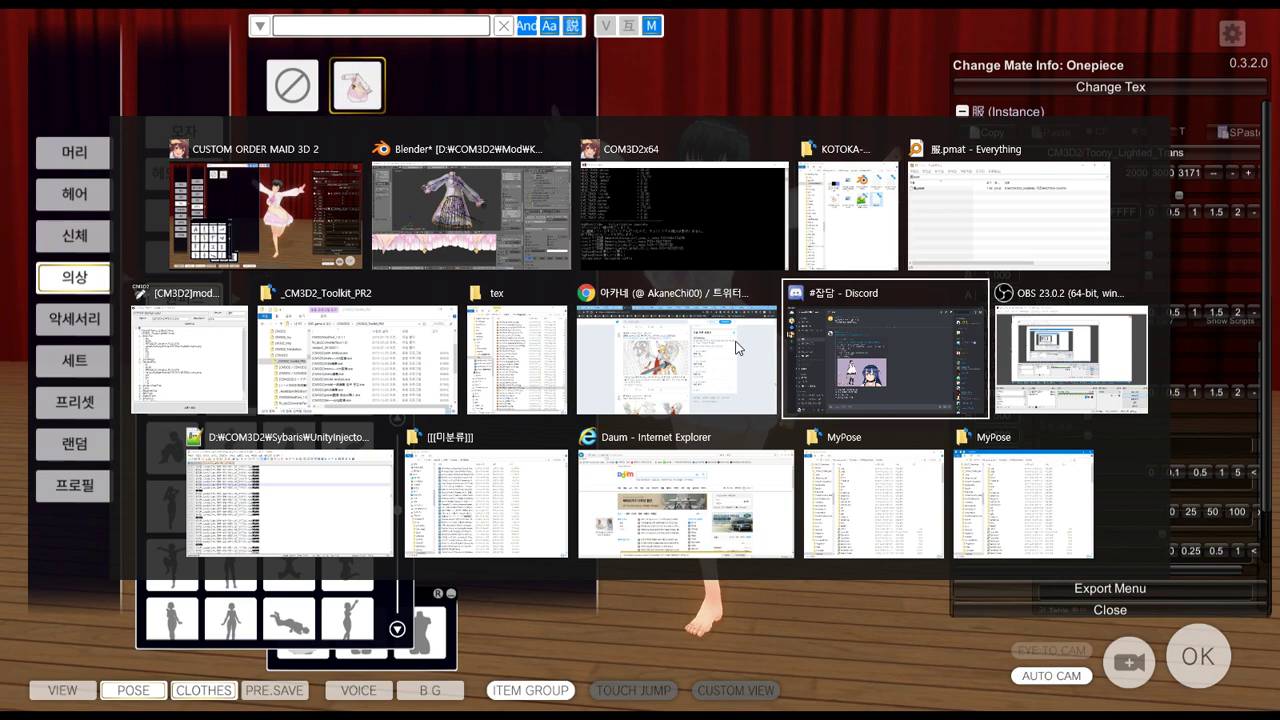